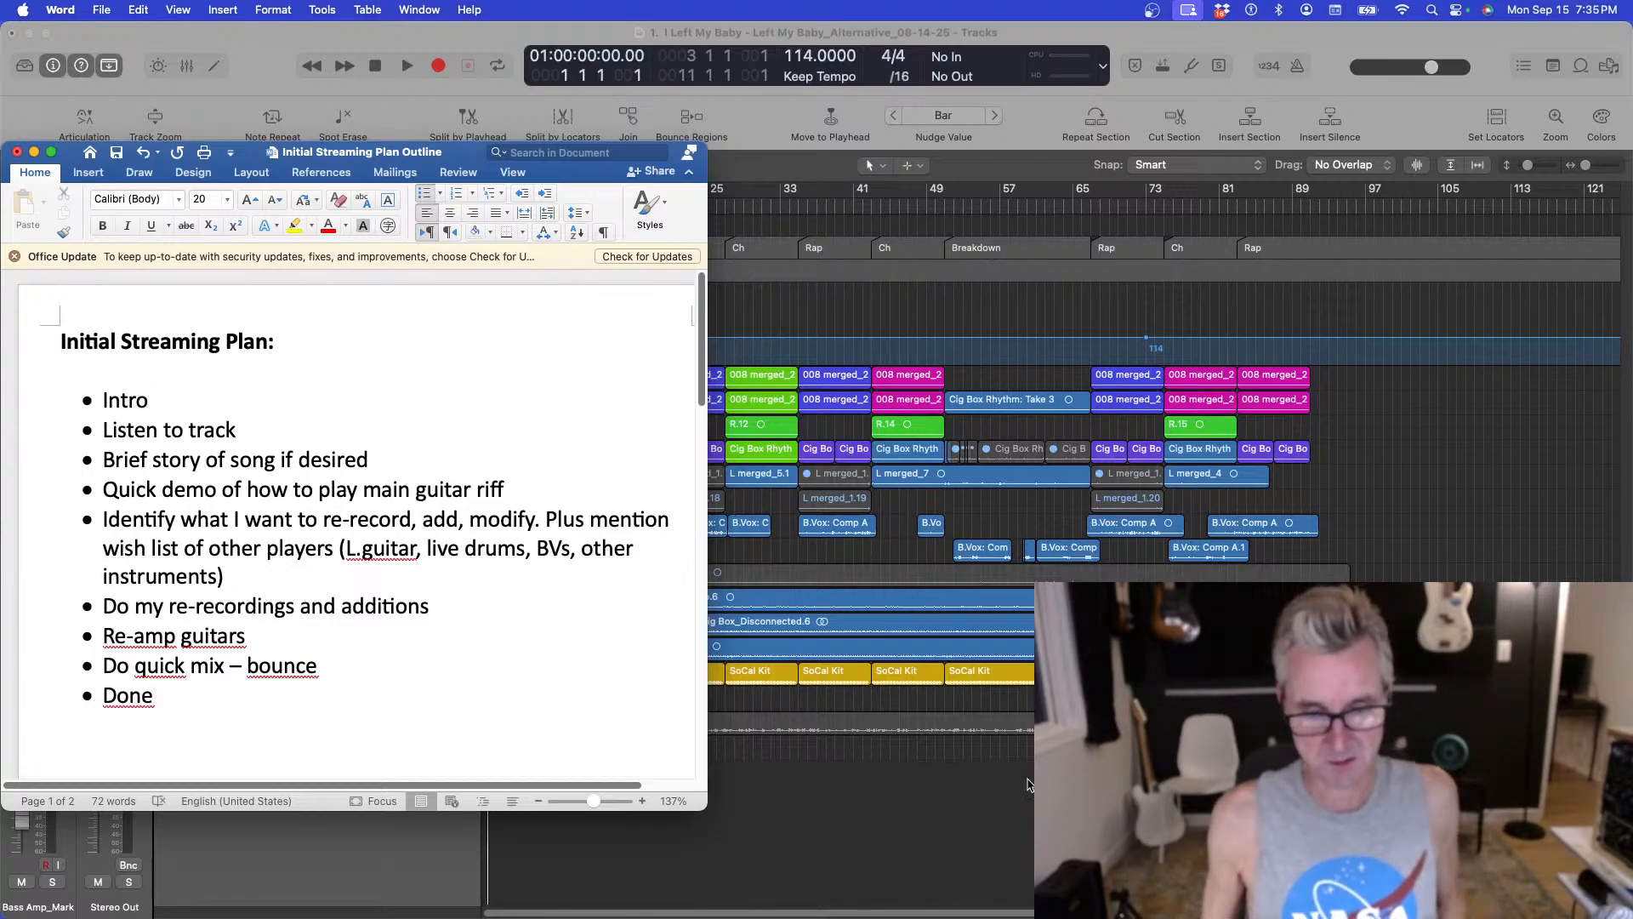
Move the plan document out of the way and play the song in the arrangement from the beginning.
drag(454, 160, 561, 918)
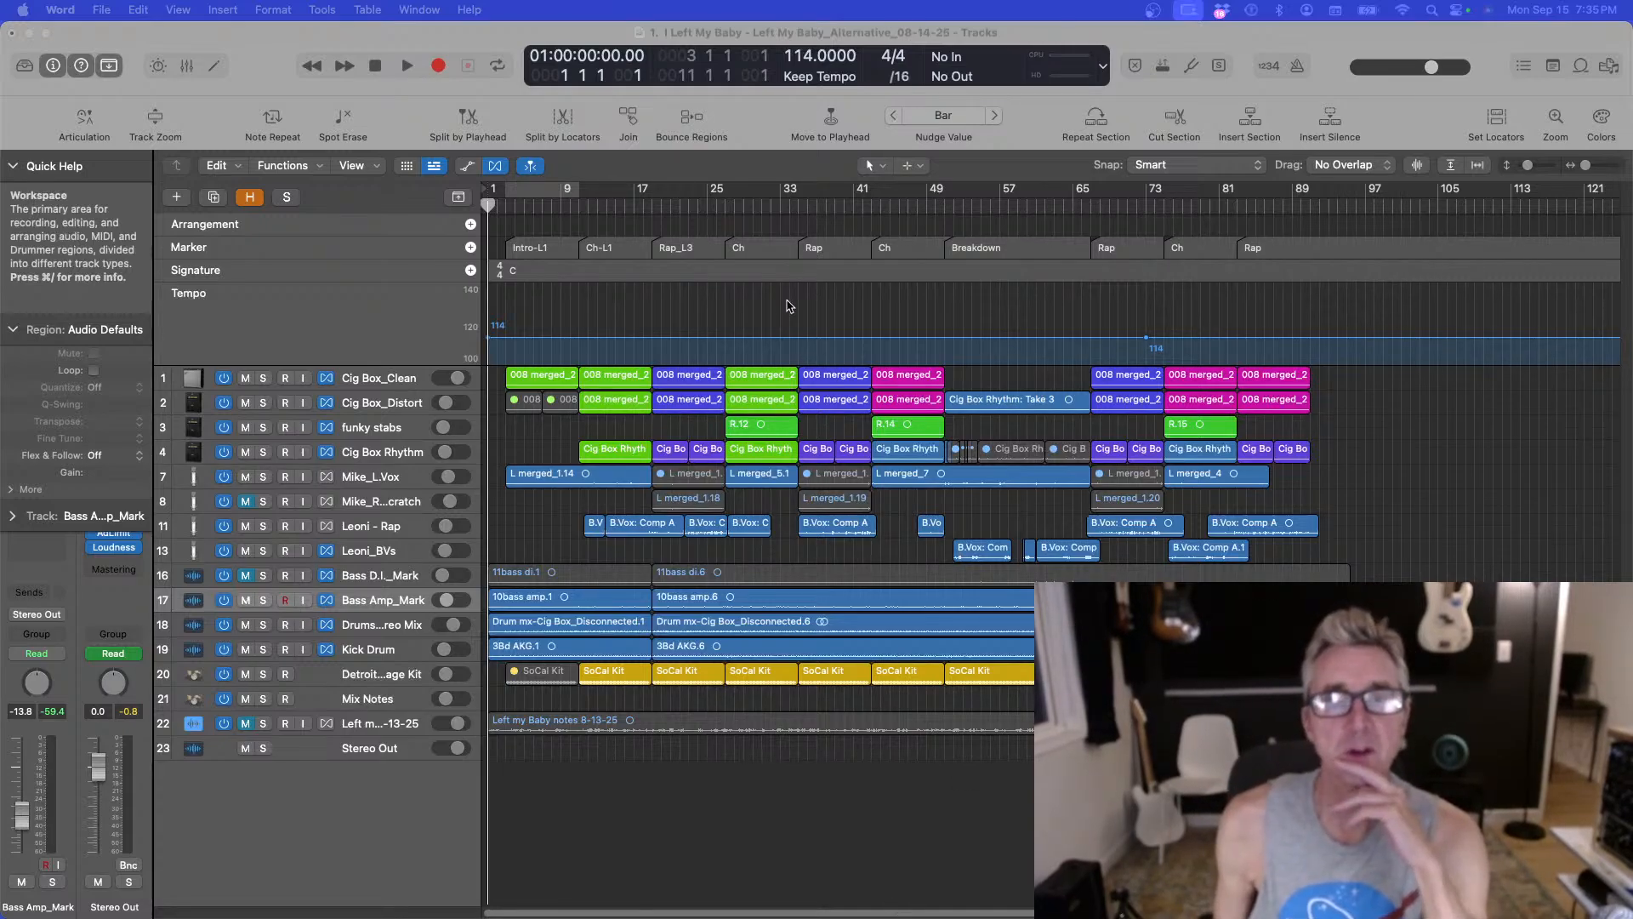
click(697, 205)
key(Return)
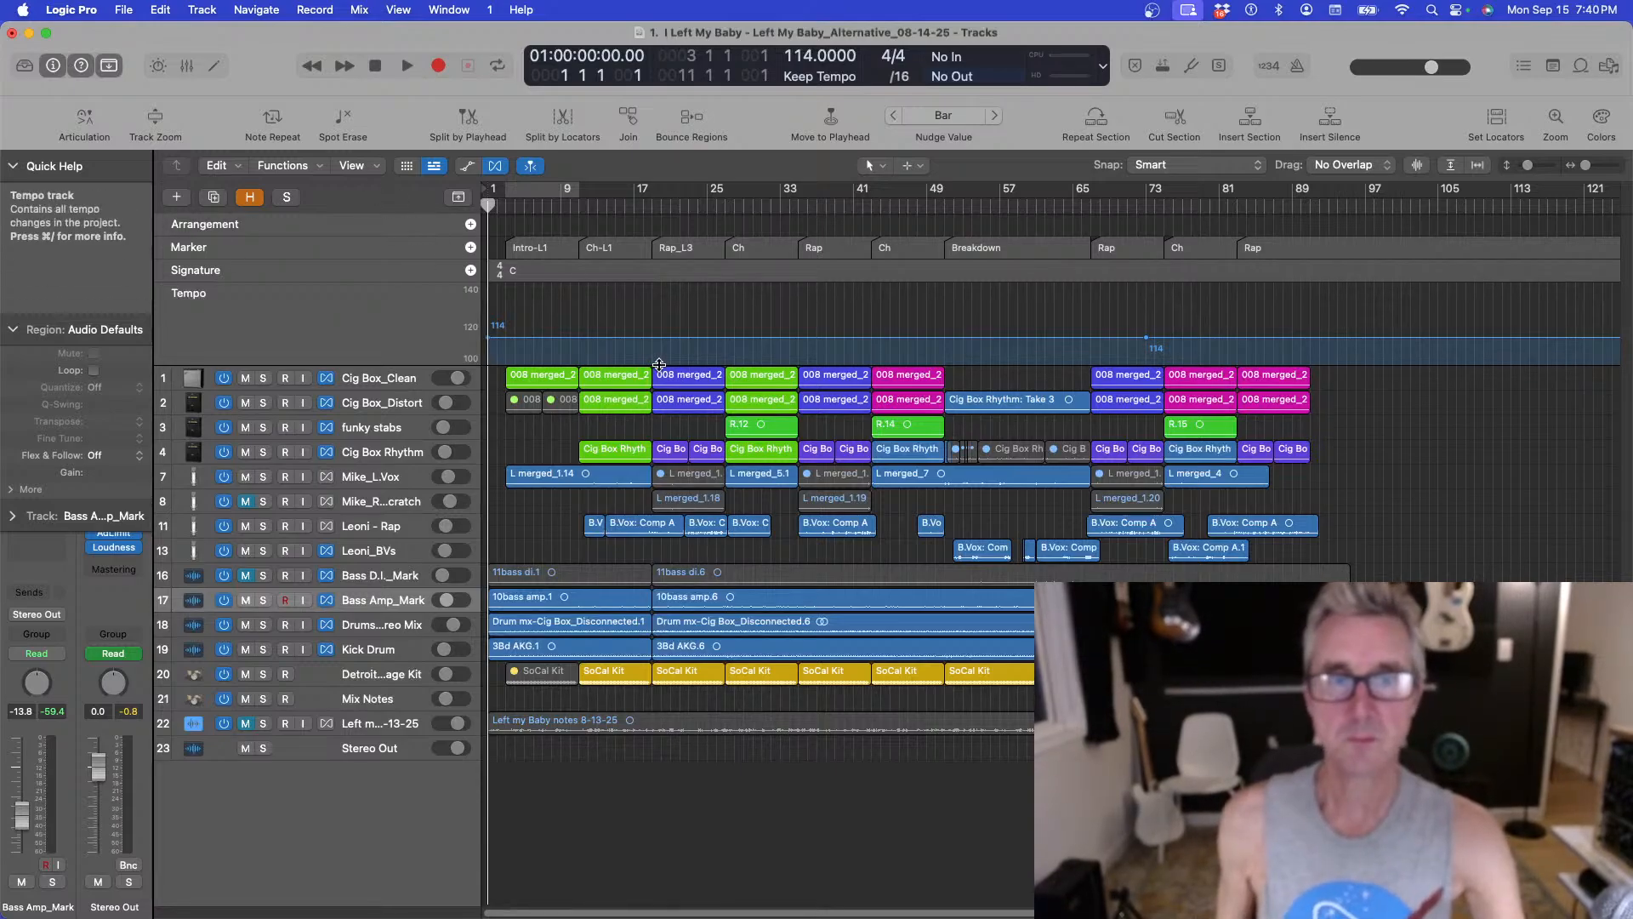
key(space)
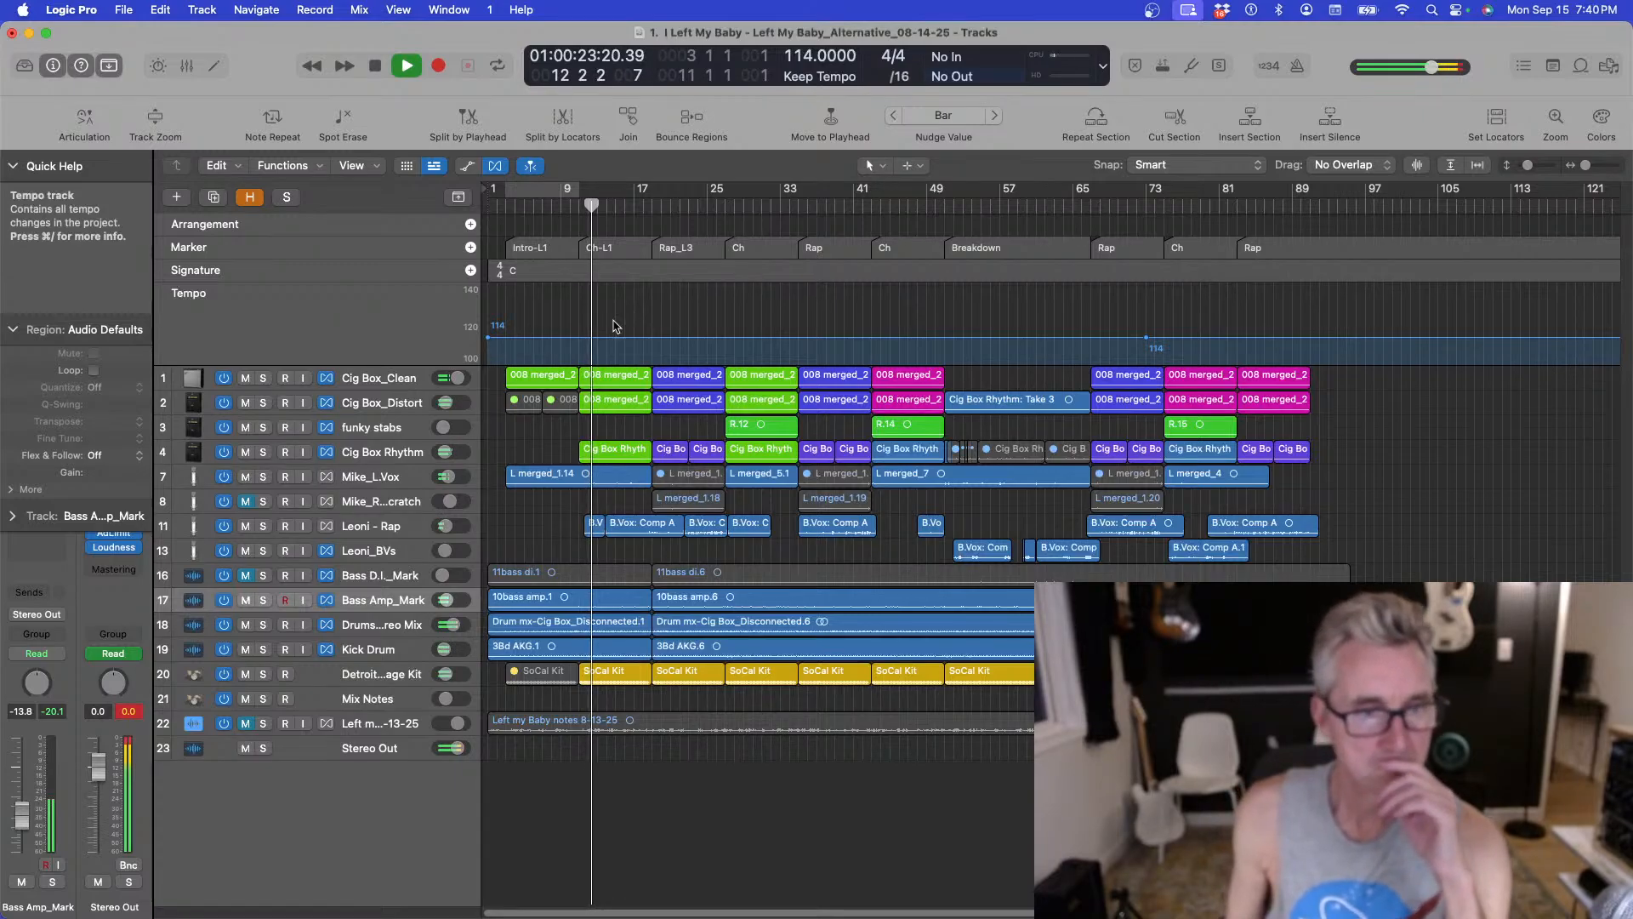
click(312, 745)
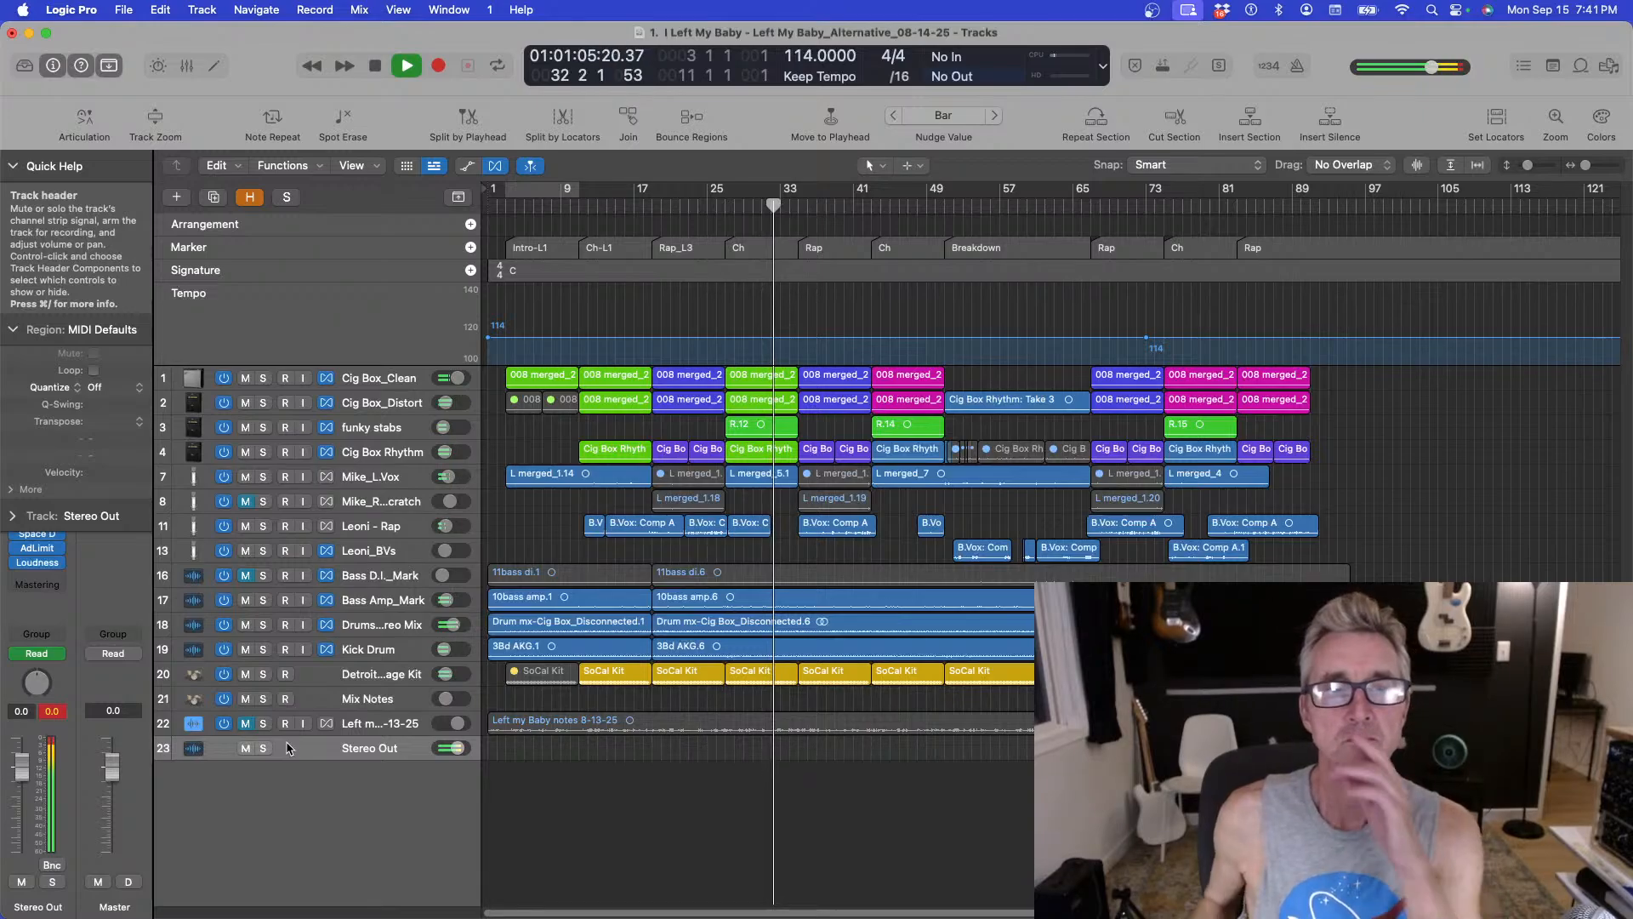
Open the Colors palette and color the Intro-L1 marker red.
click(398, 9)
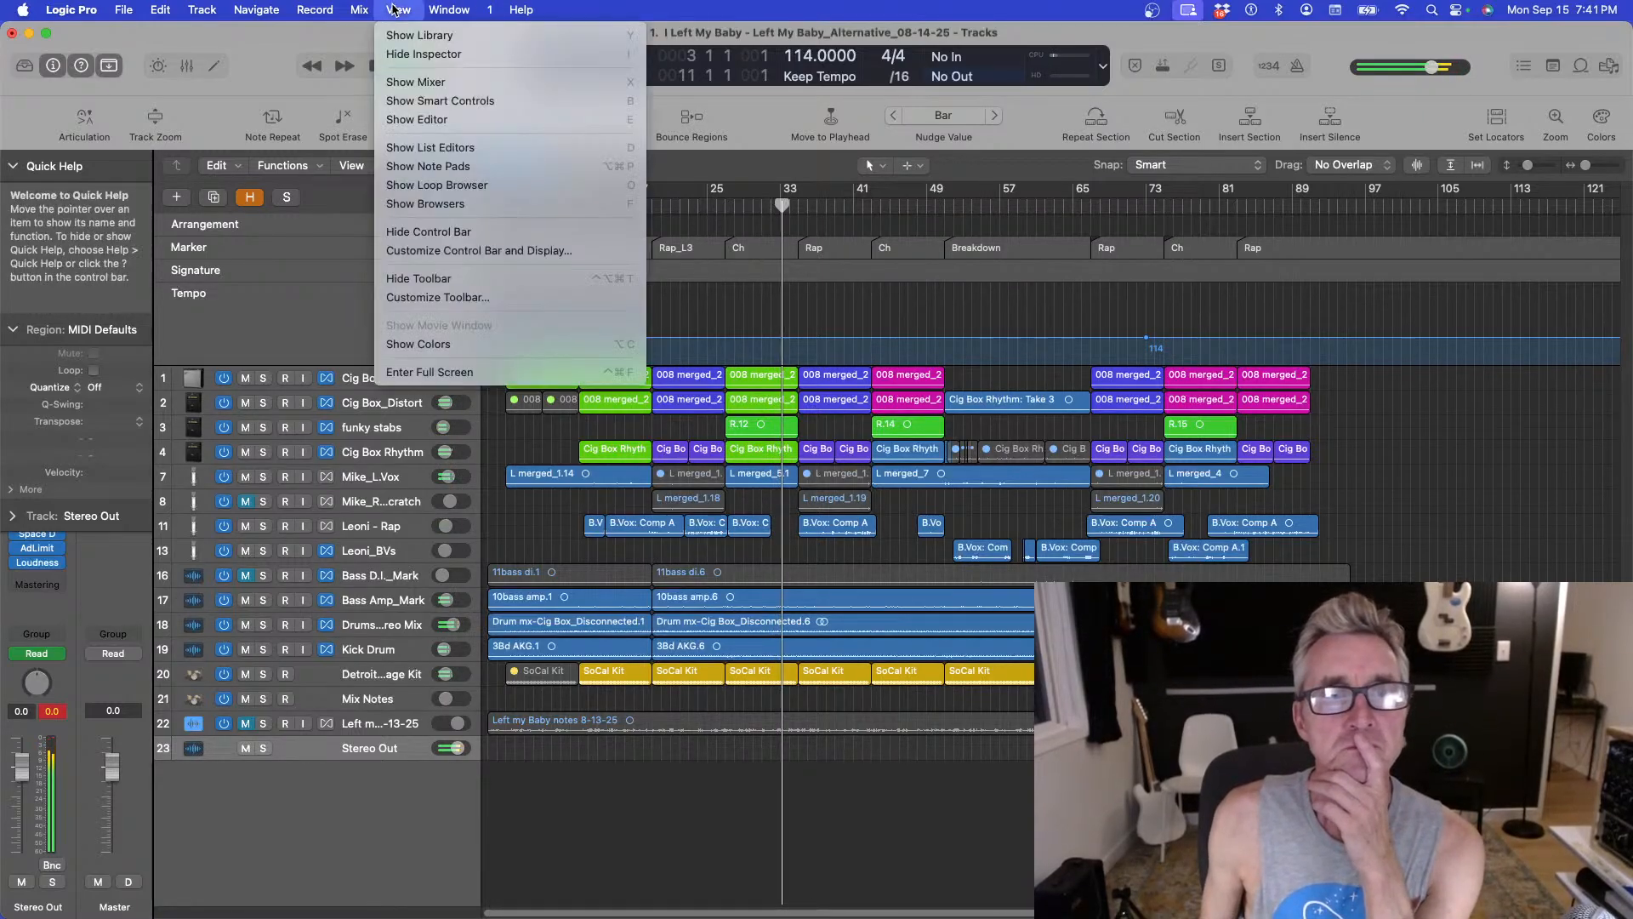
click(404, 344)
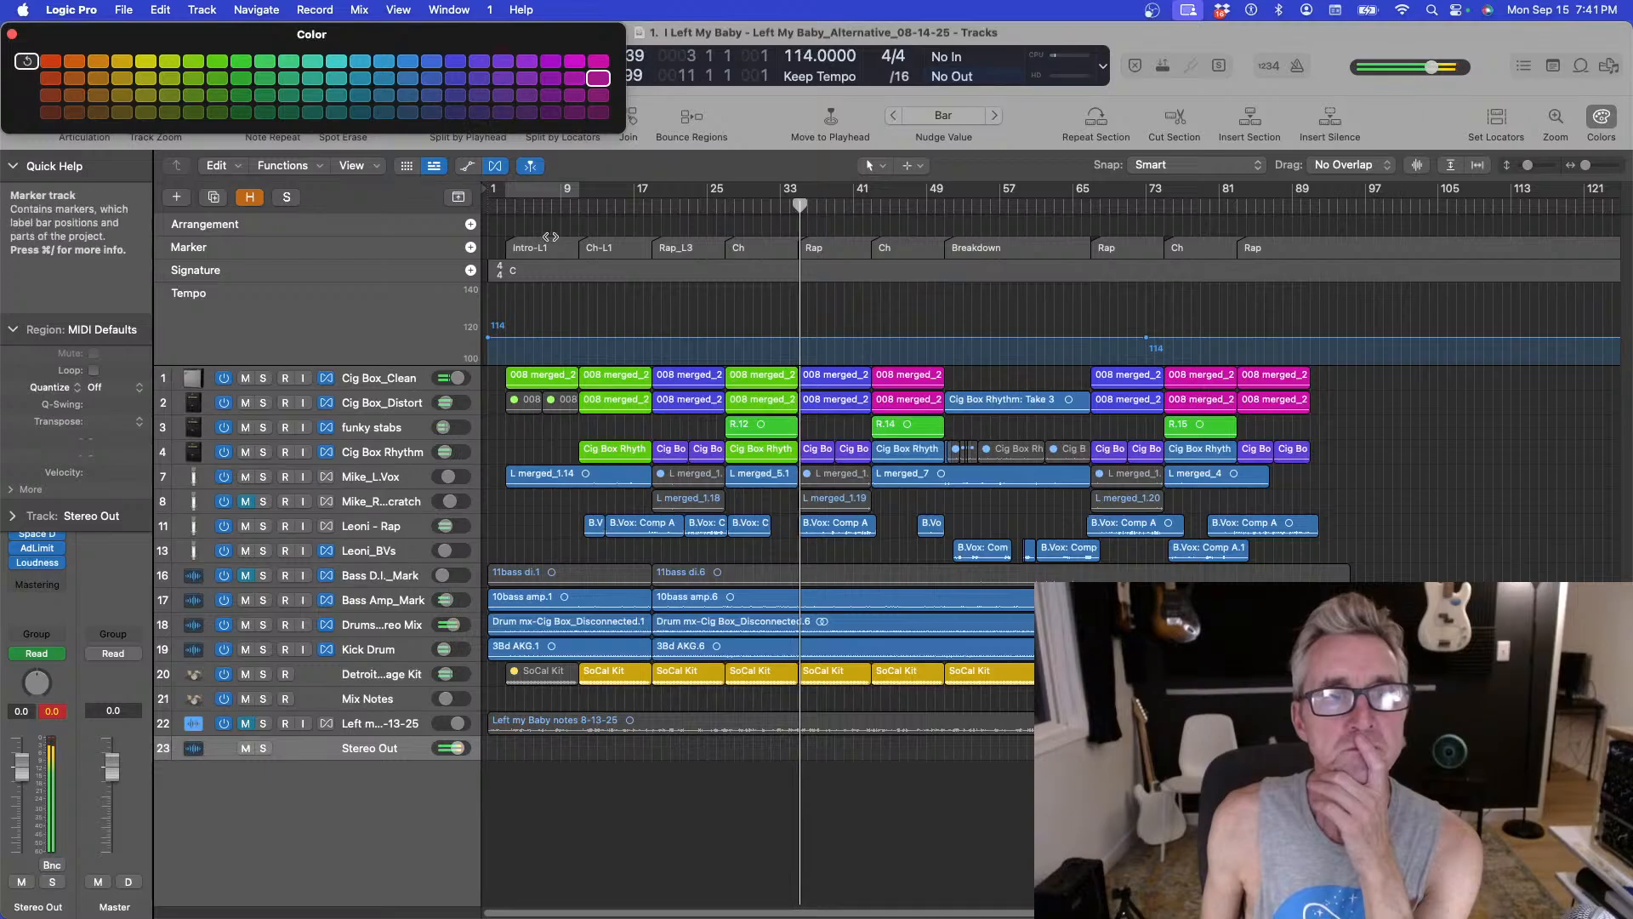
click(50, 61)
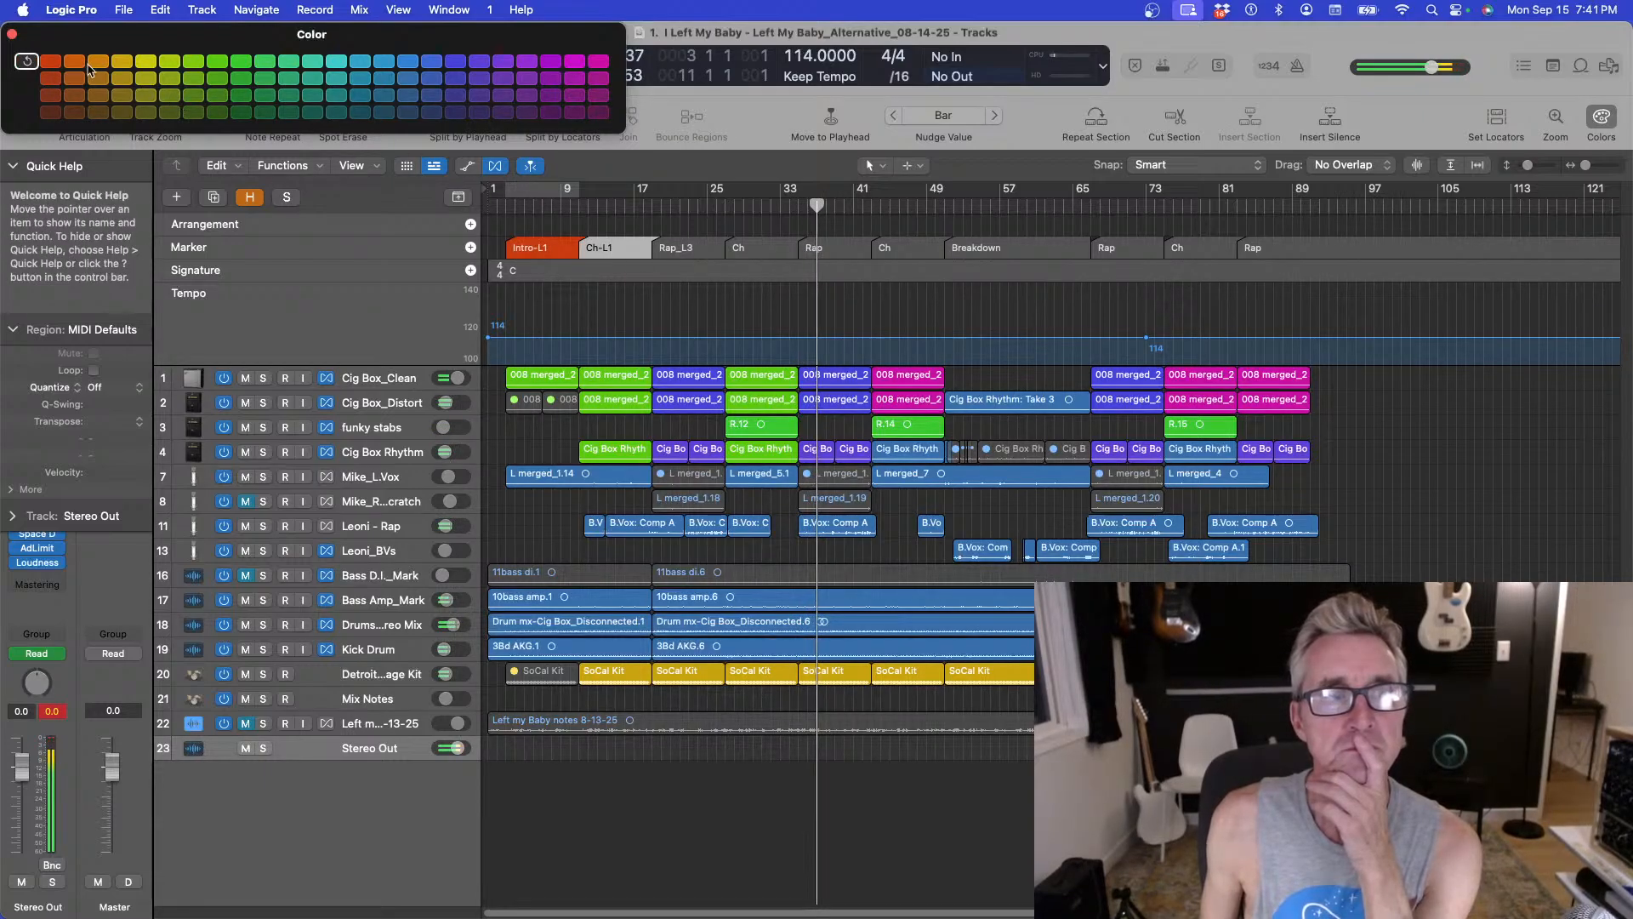
Color the Ch-L1 and Rap_L3 markers orange.
click(614, 246)
click(676, 247)
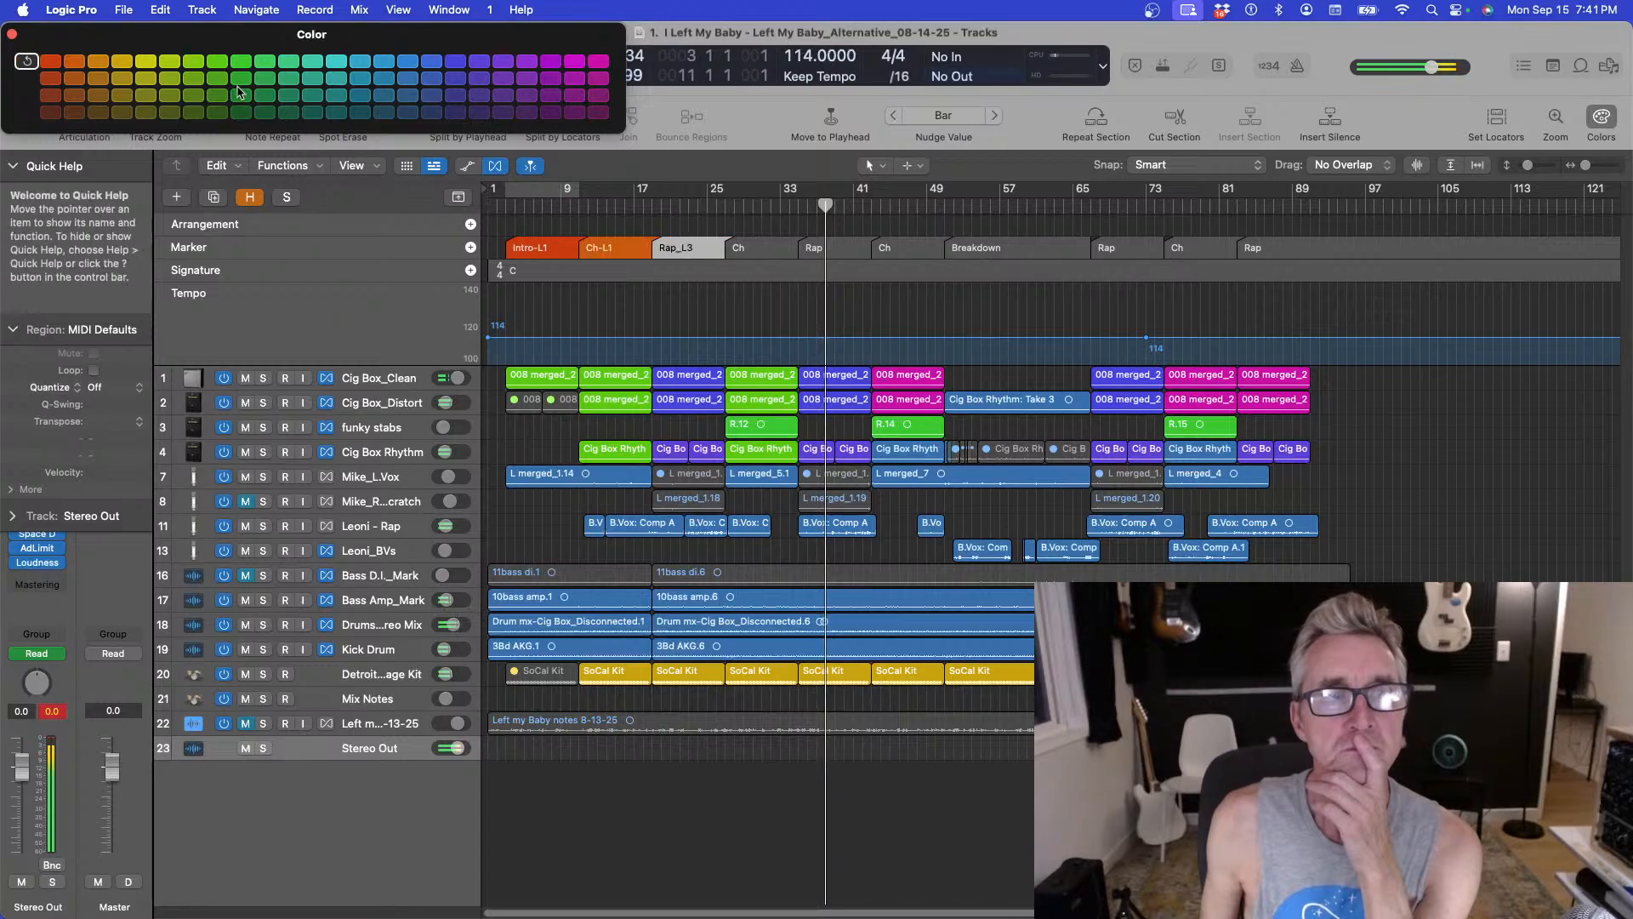
click(98, 61)
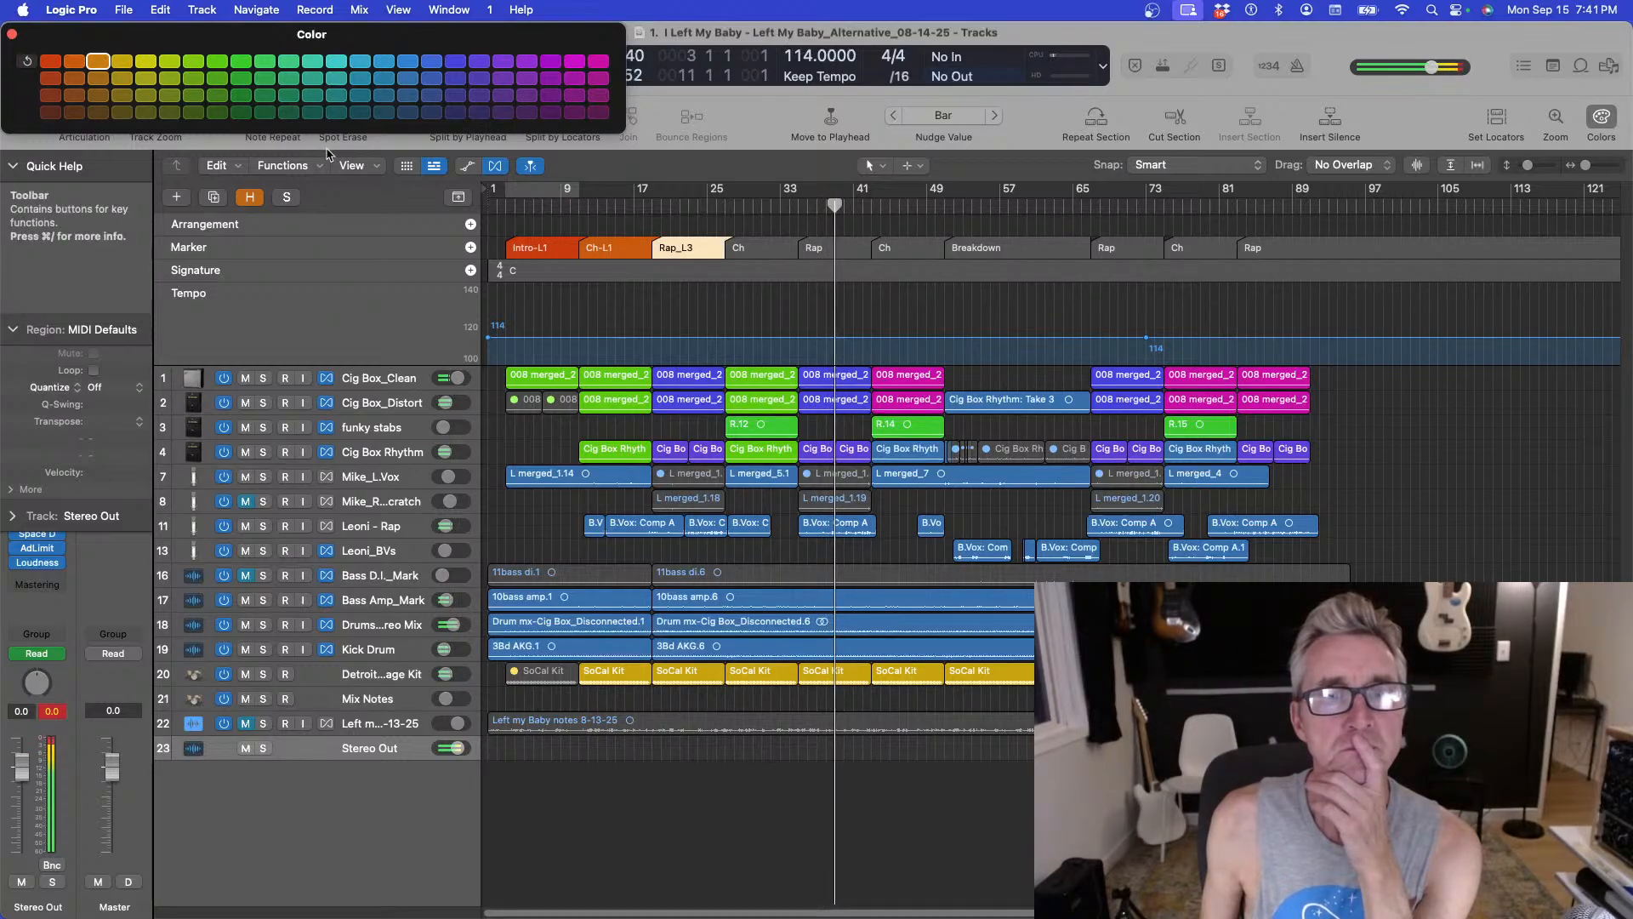
Color the first Ch marker yellow and the following Rap marker orange.
click(746, 248)
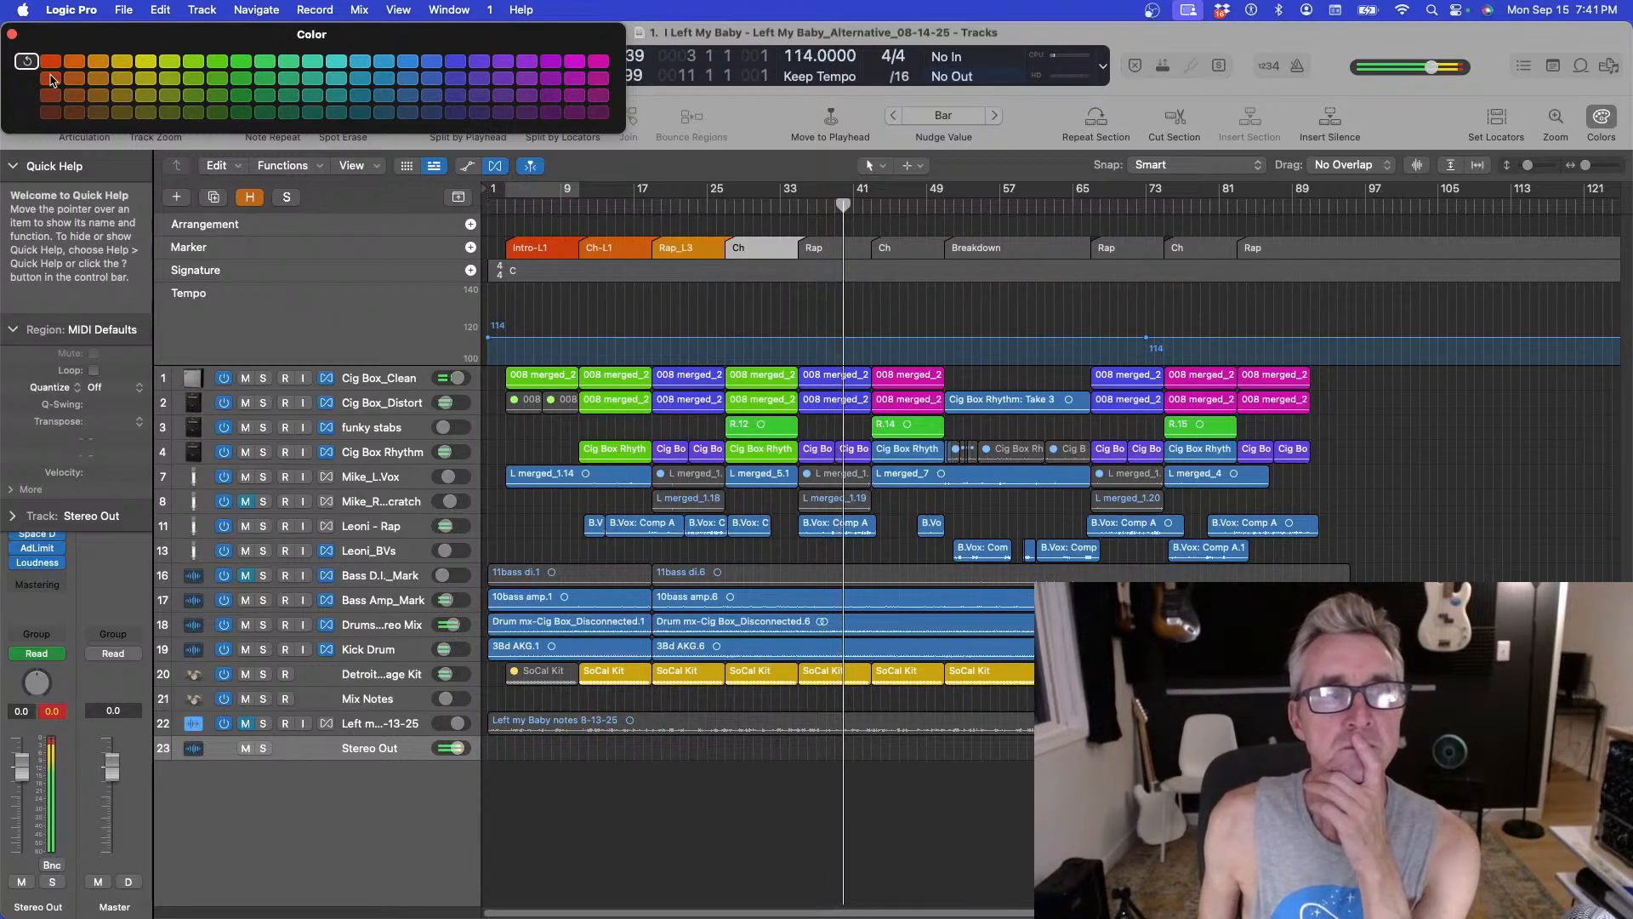
click(74, 62)
click(146, 61)
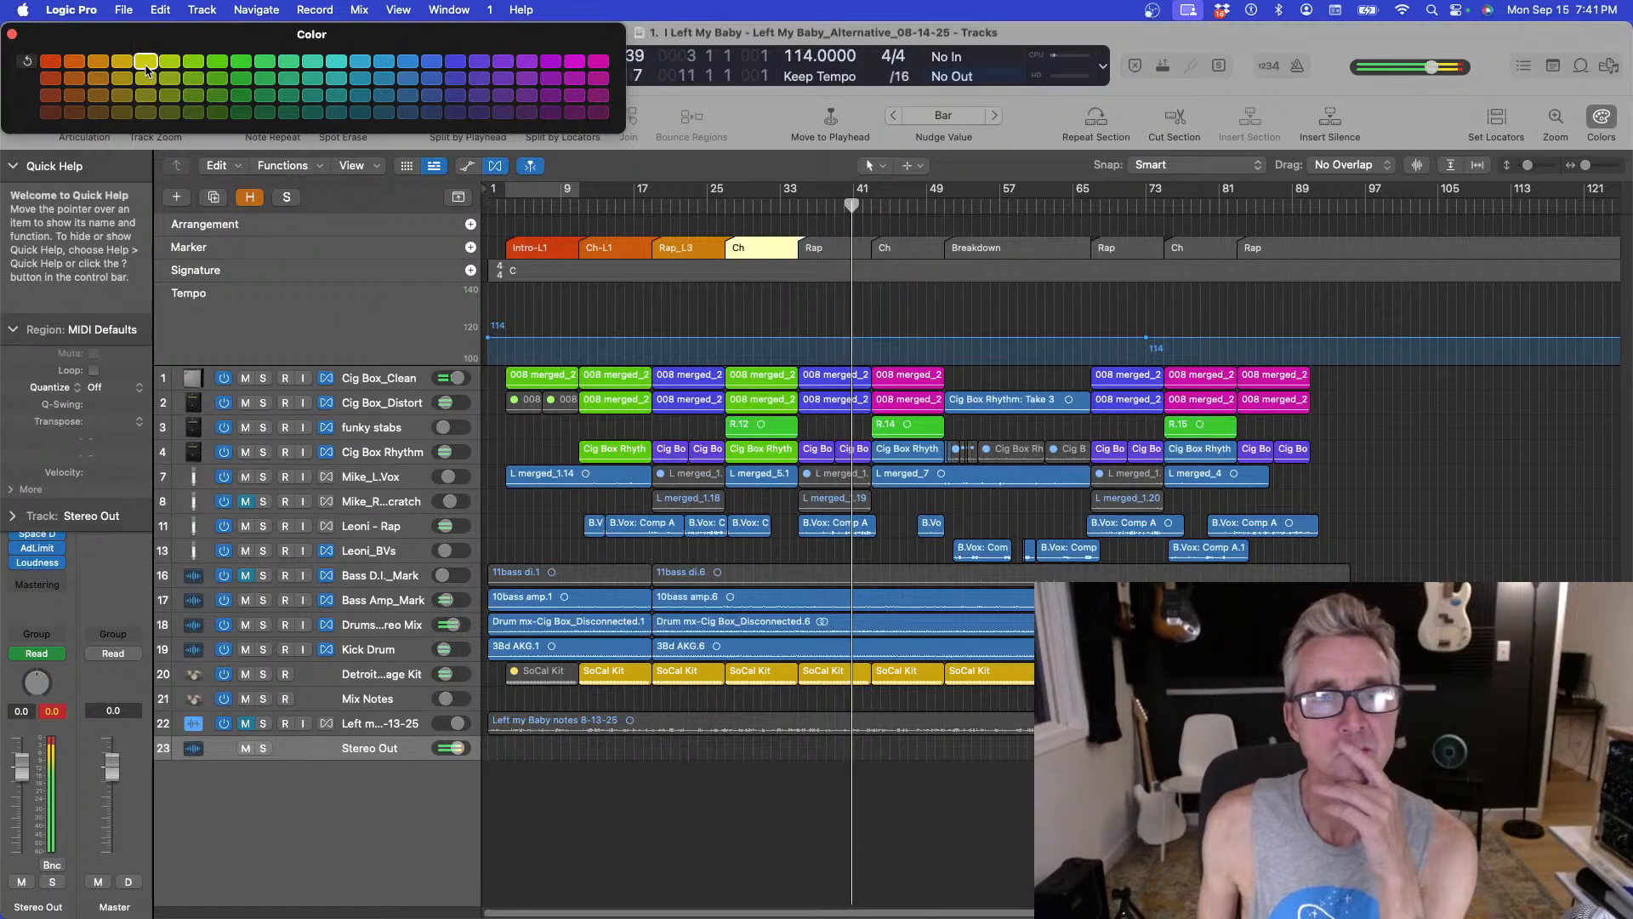
click(814, 247)
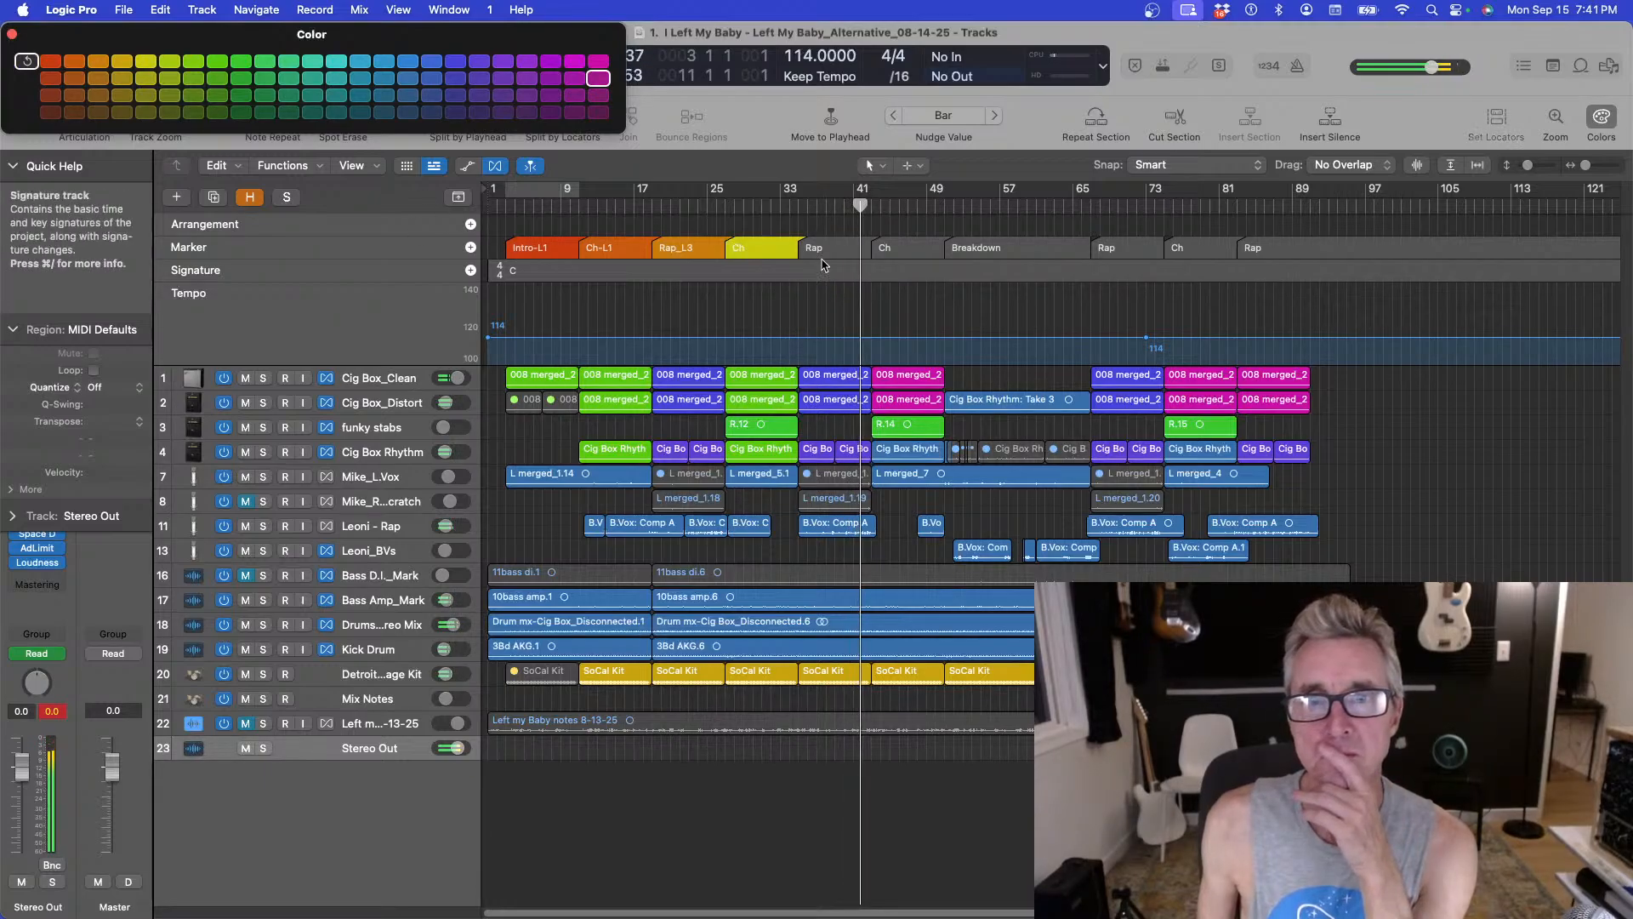
click(98, 61)
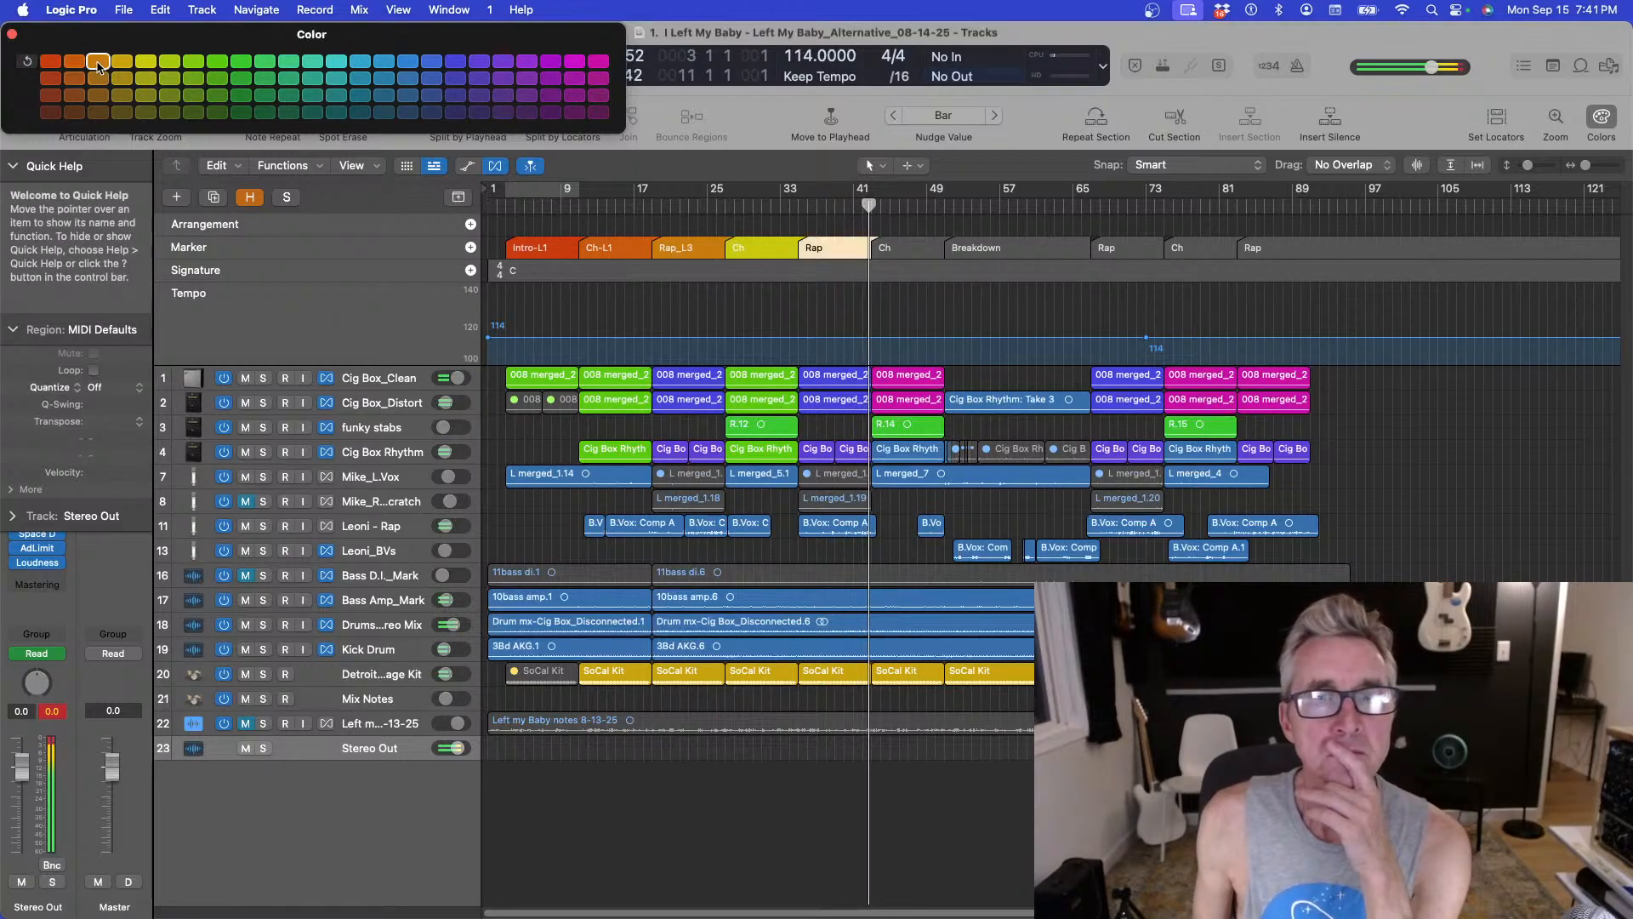
Color the second Ch marker orange and the Breakdown marker green.
click(898, 247)
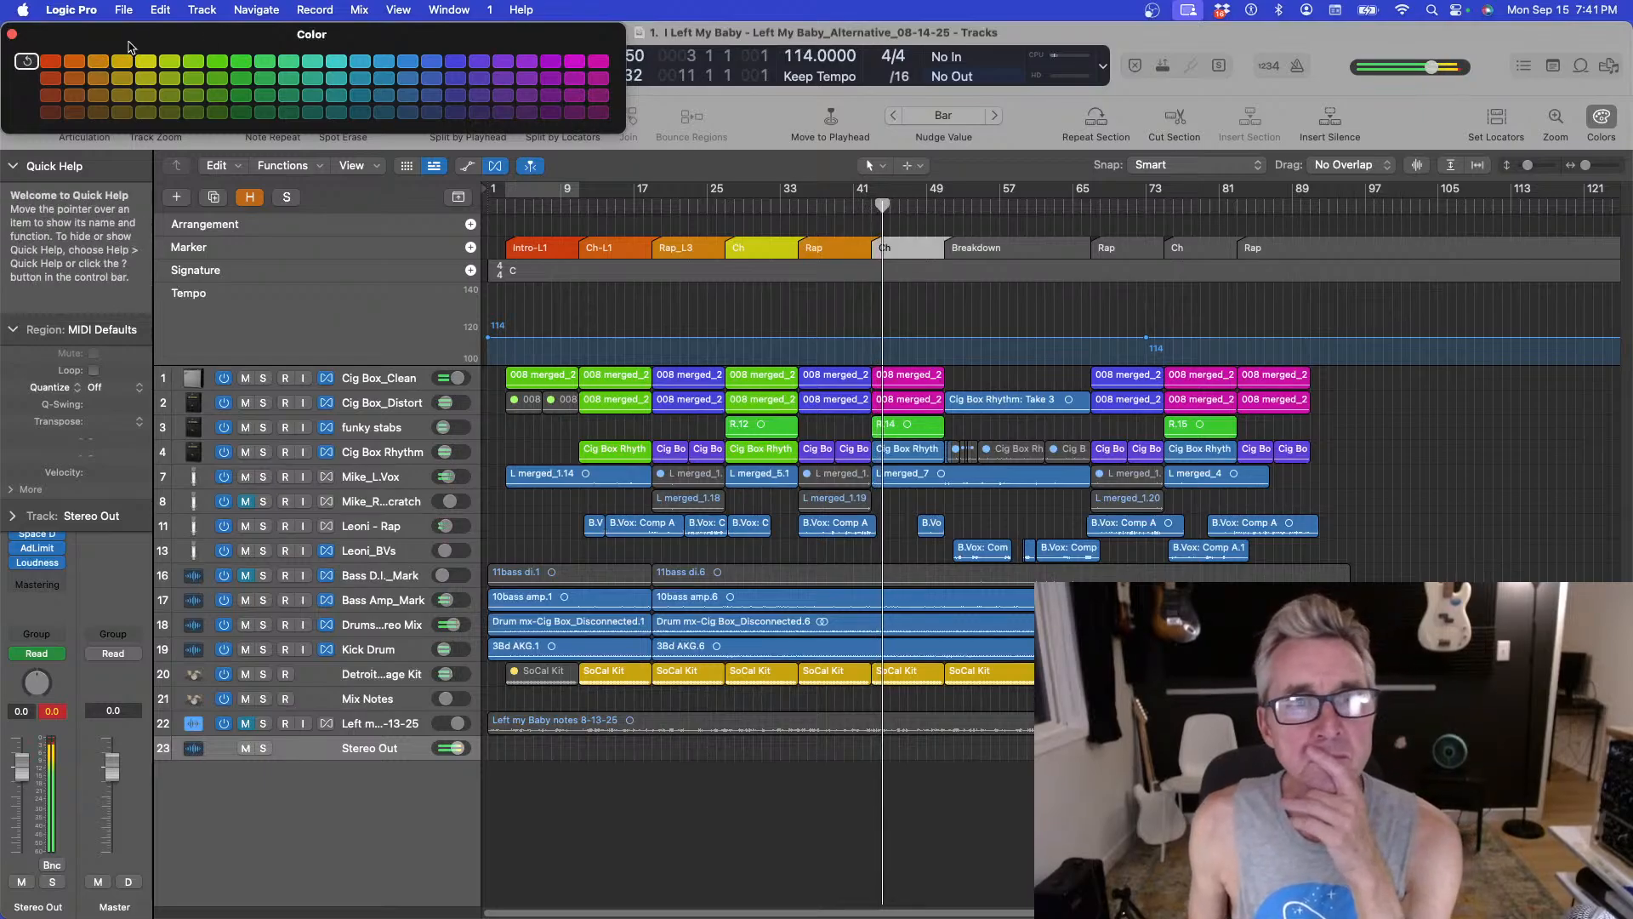
click(74, 61)
click(978, 247)
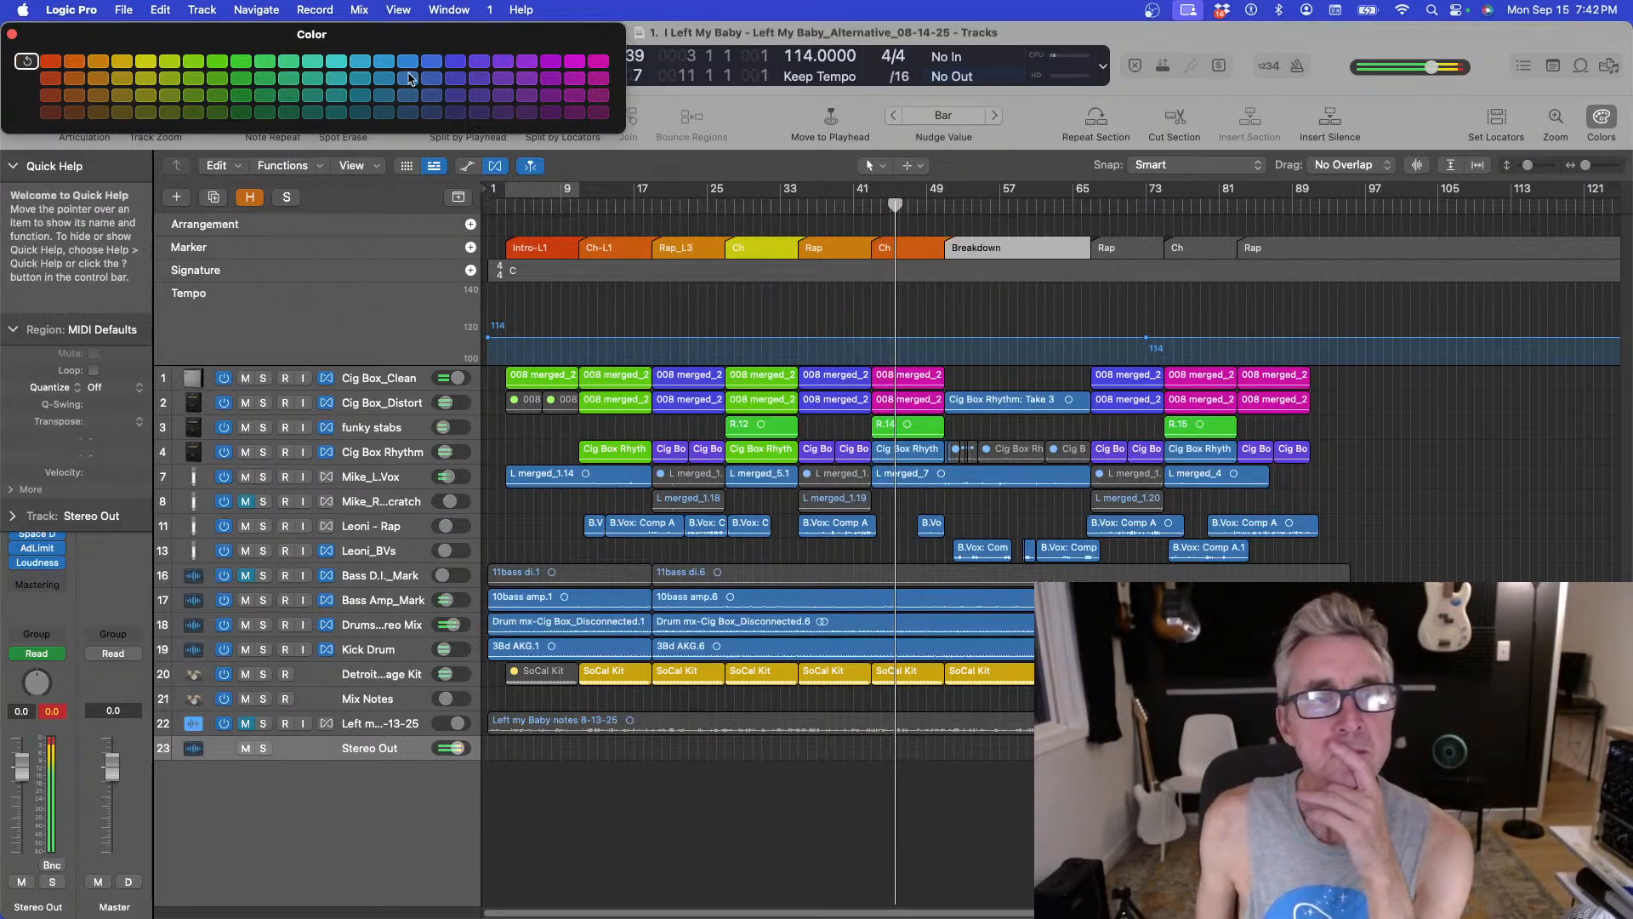
click(215, 63)
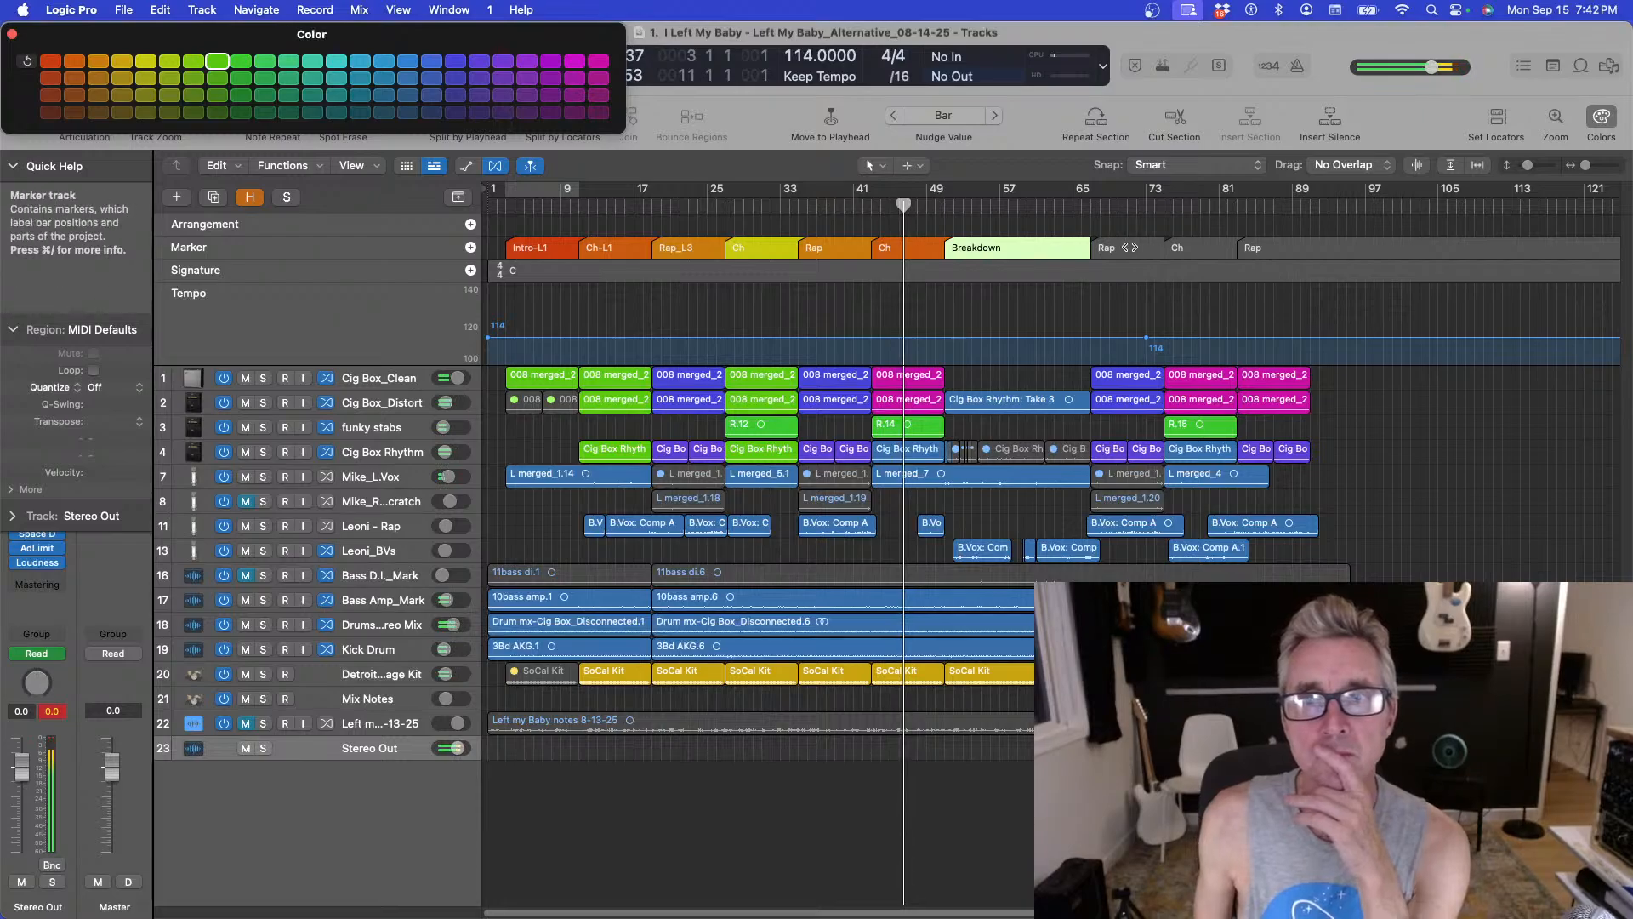
Color the remaining Rap markers orange and the last Ch marker yellow.
click(1115, 247)
click(74, 61)
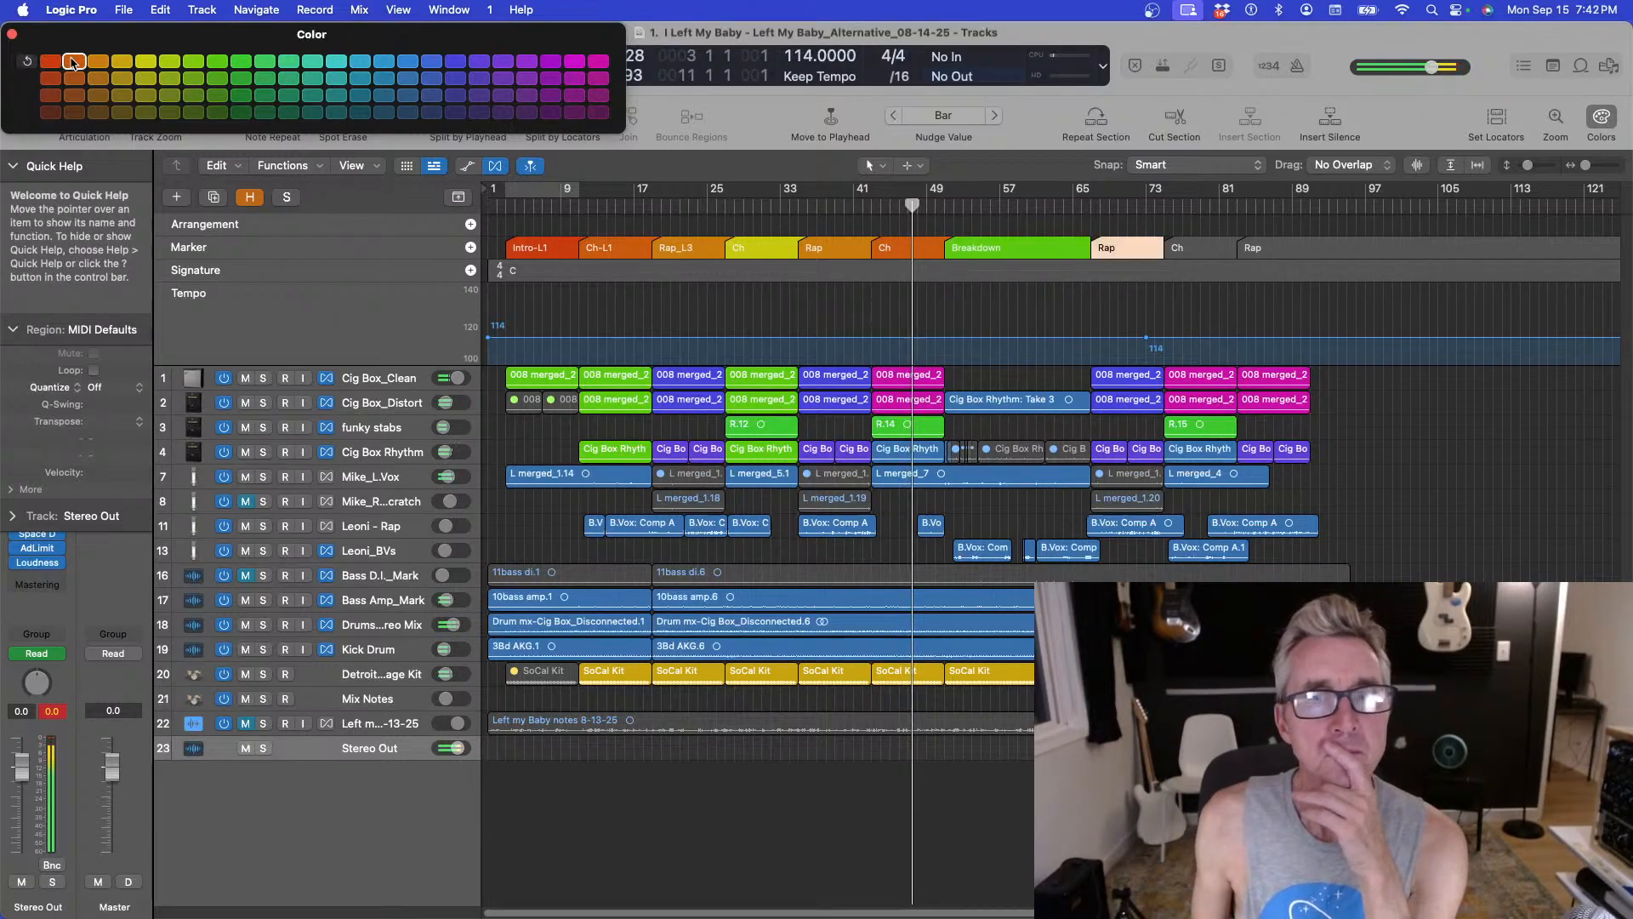
click(1186, 248)
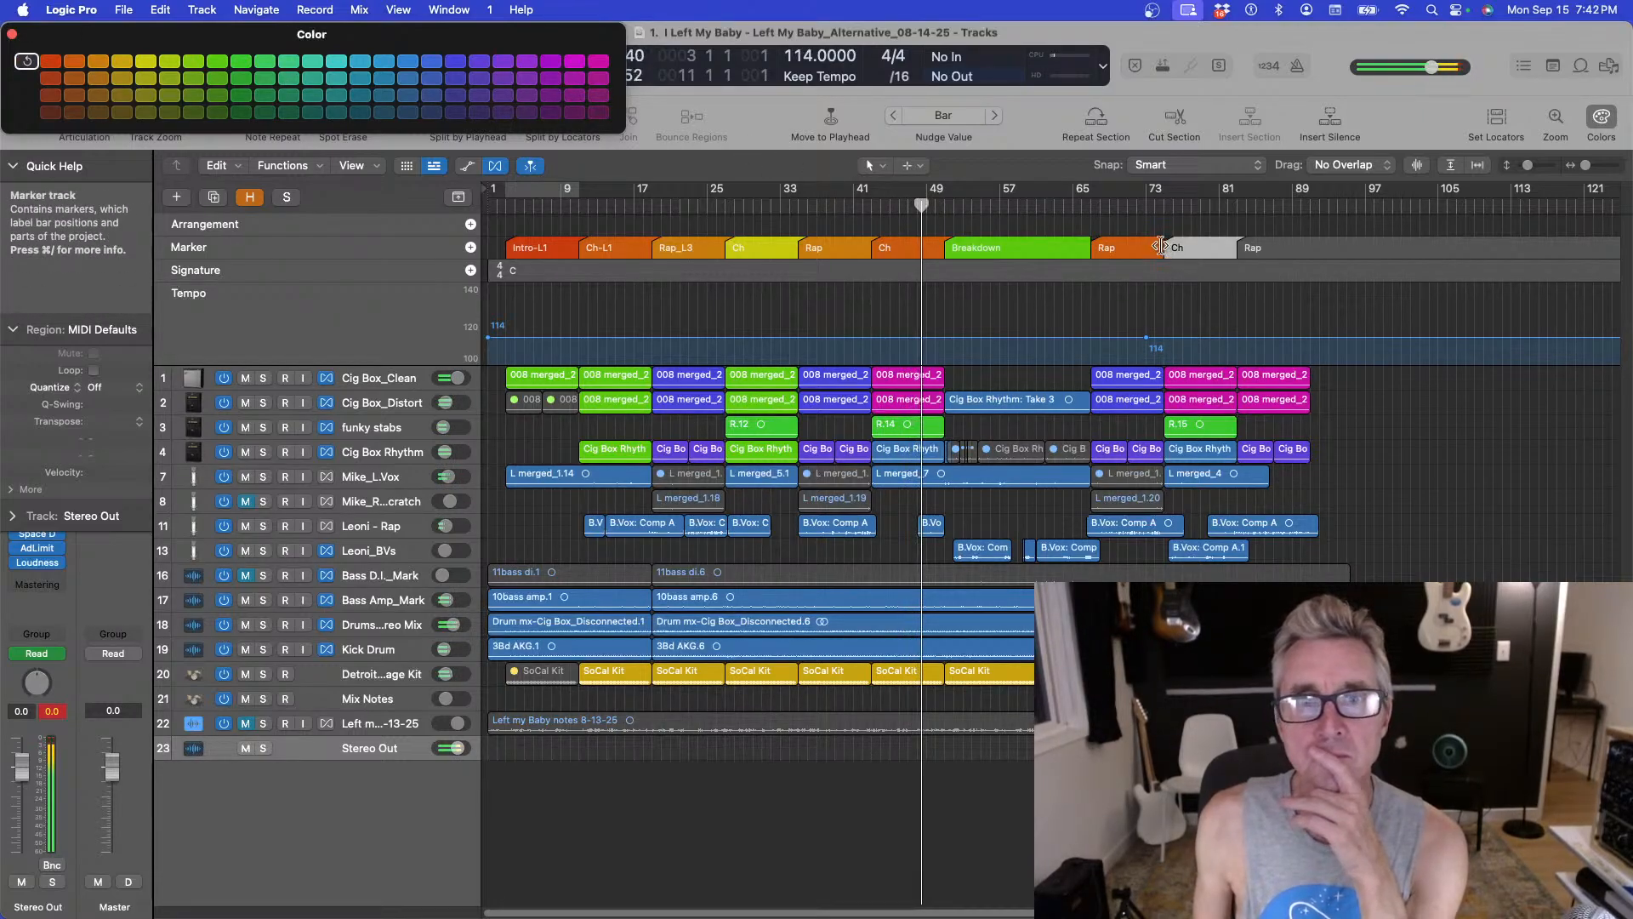
click(145, 61)
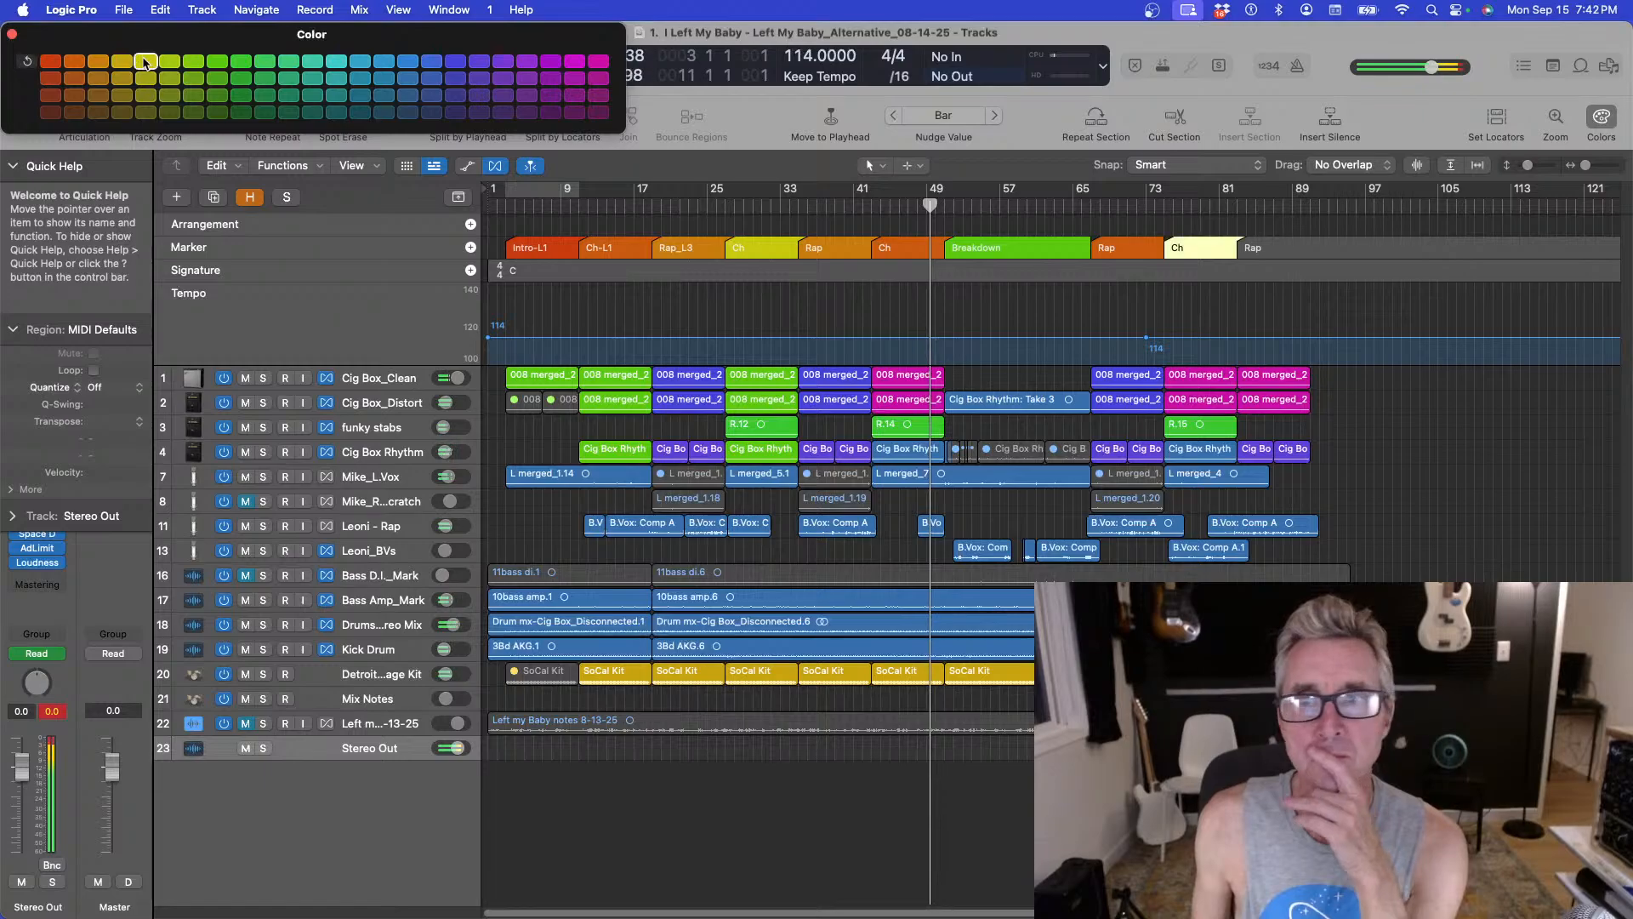
click(1273, 247)
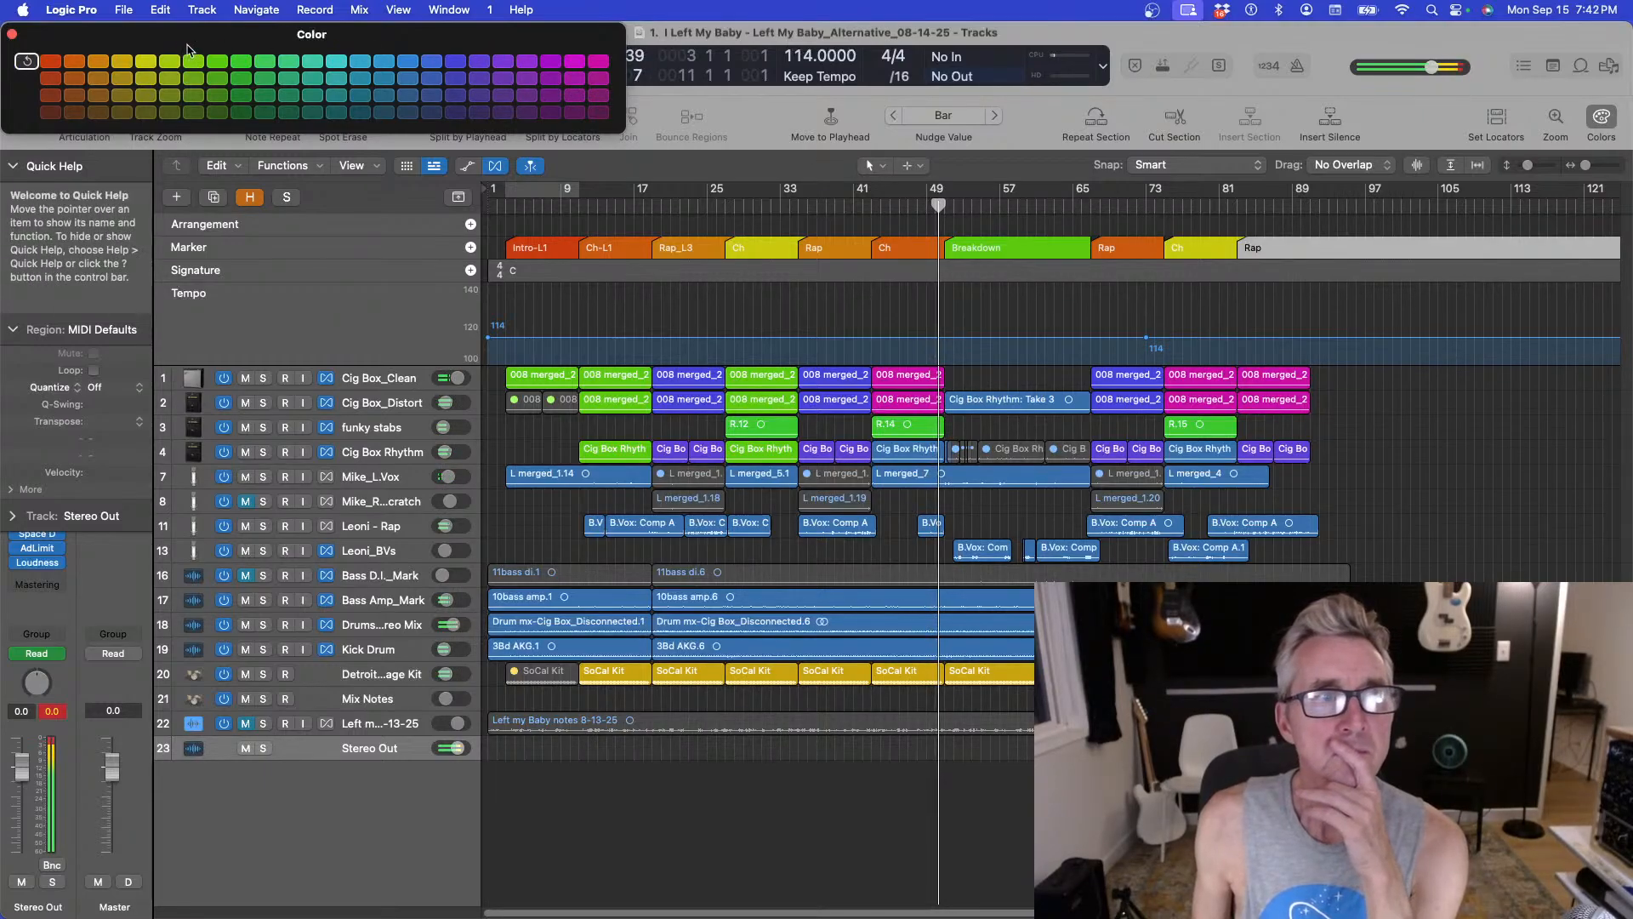
click(74, 62)
click(1236, 304)
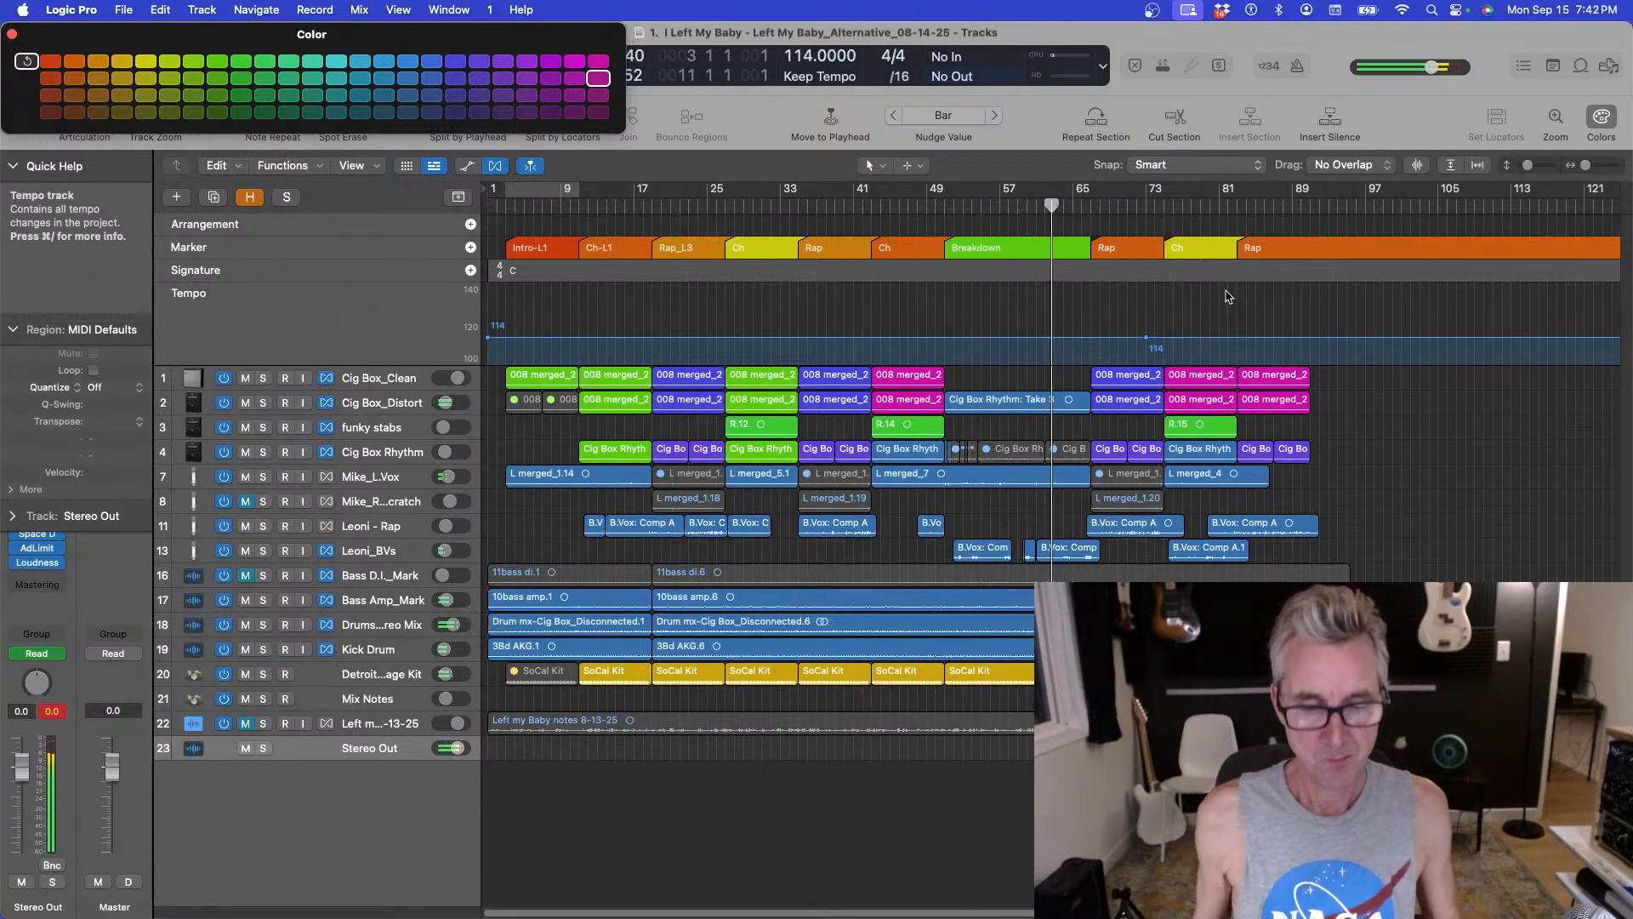
Switch to Word, open the Initial Streaming Plan Outline document and move its window over the arrangement.
key(super+Tab)
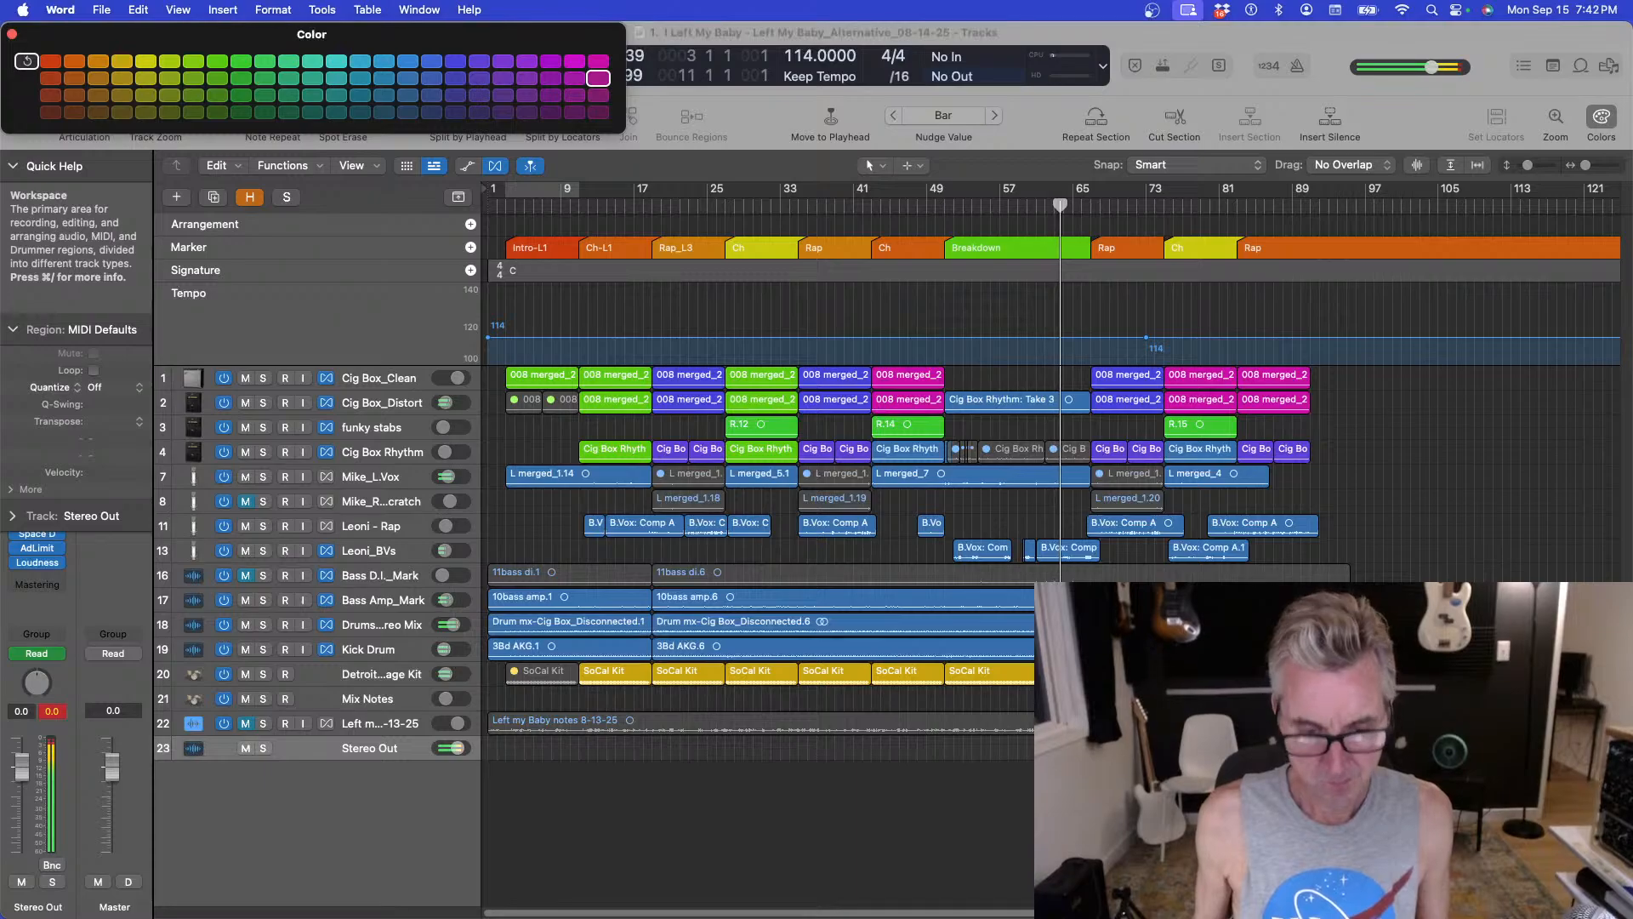
drag(716, 114, 631, 208)
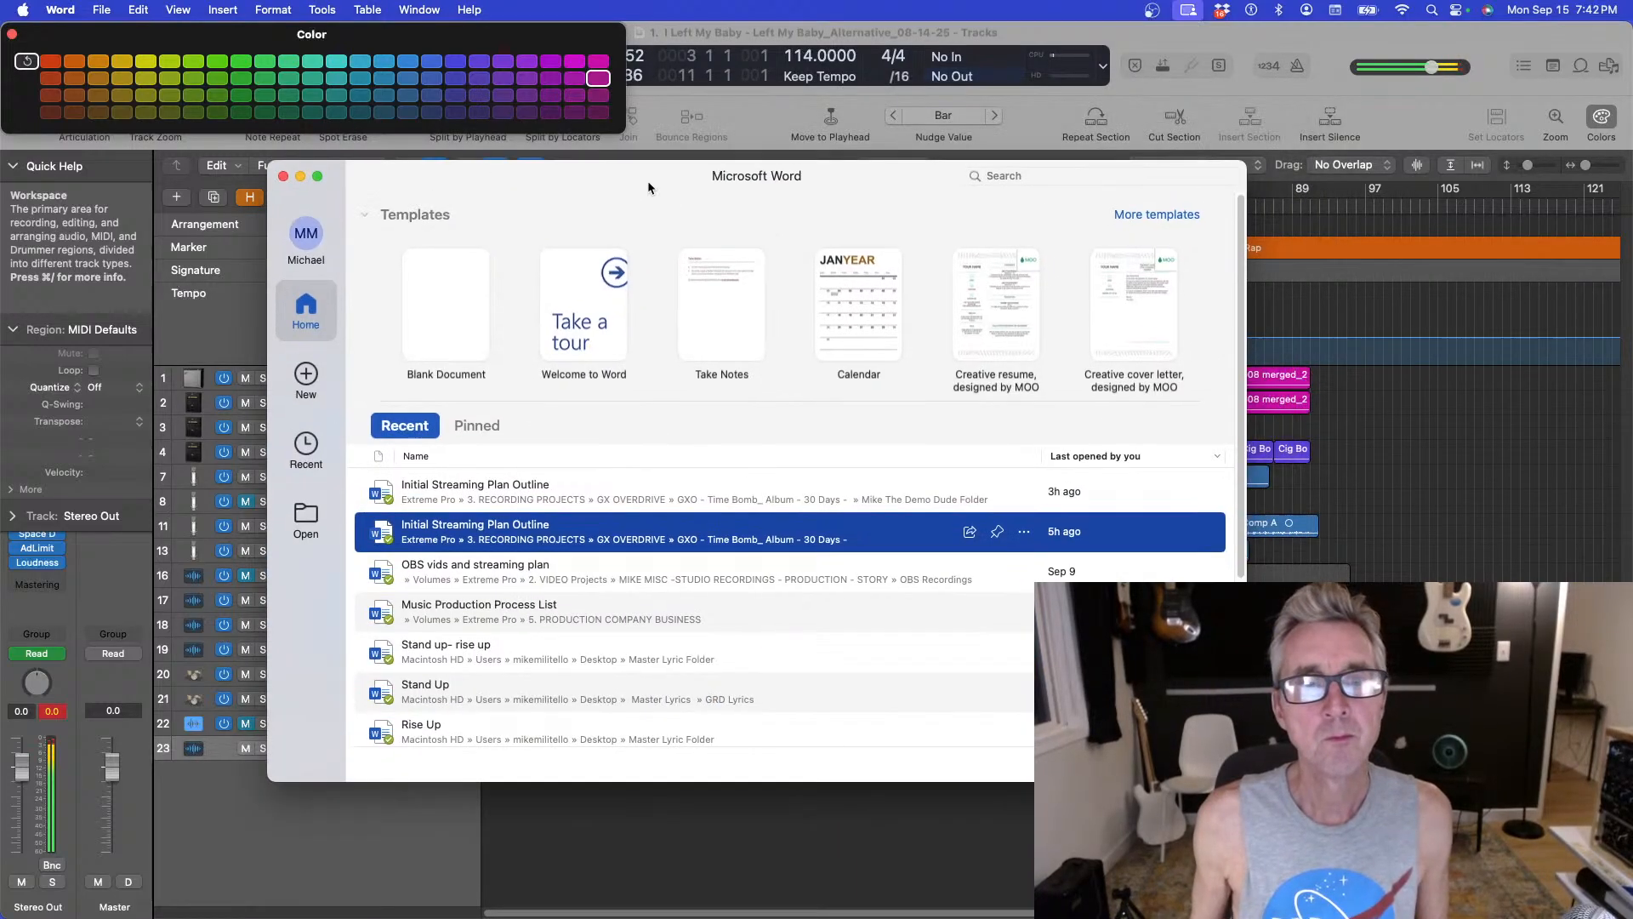
click(467, 515)
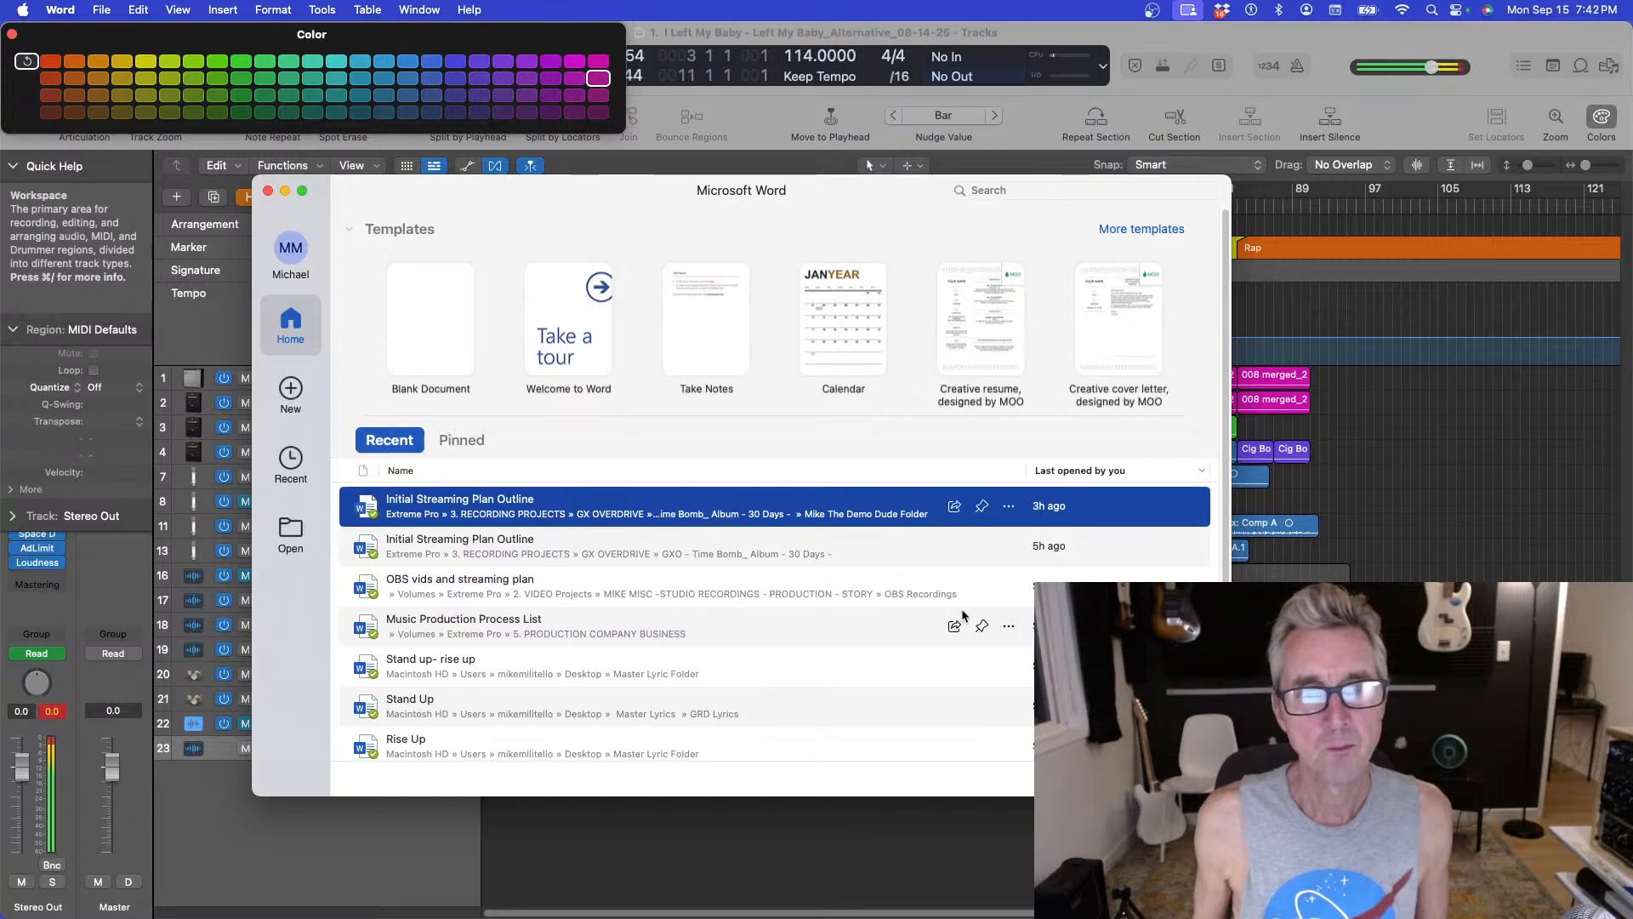
drag(467, 193, 474, 918)
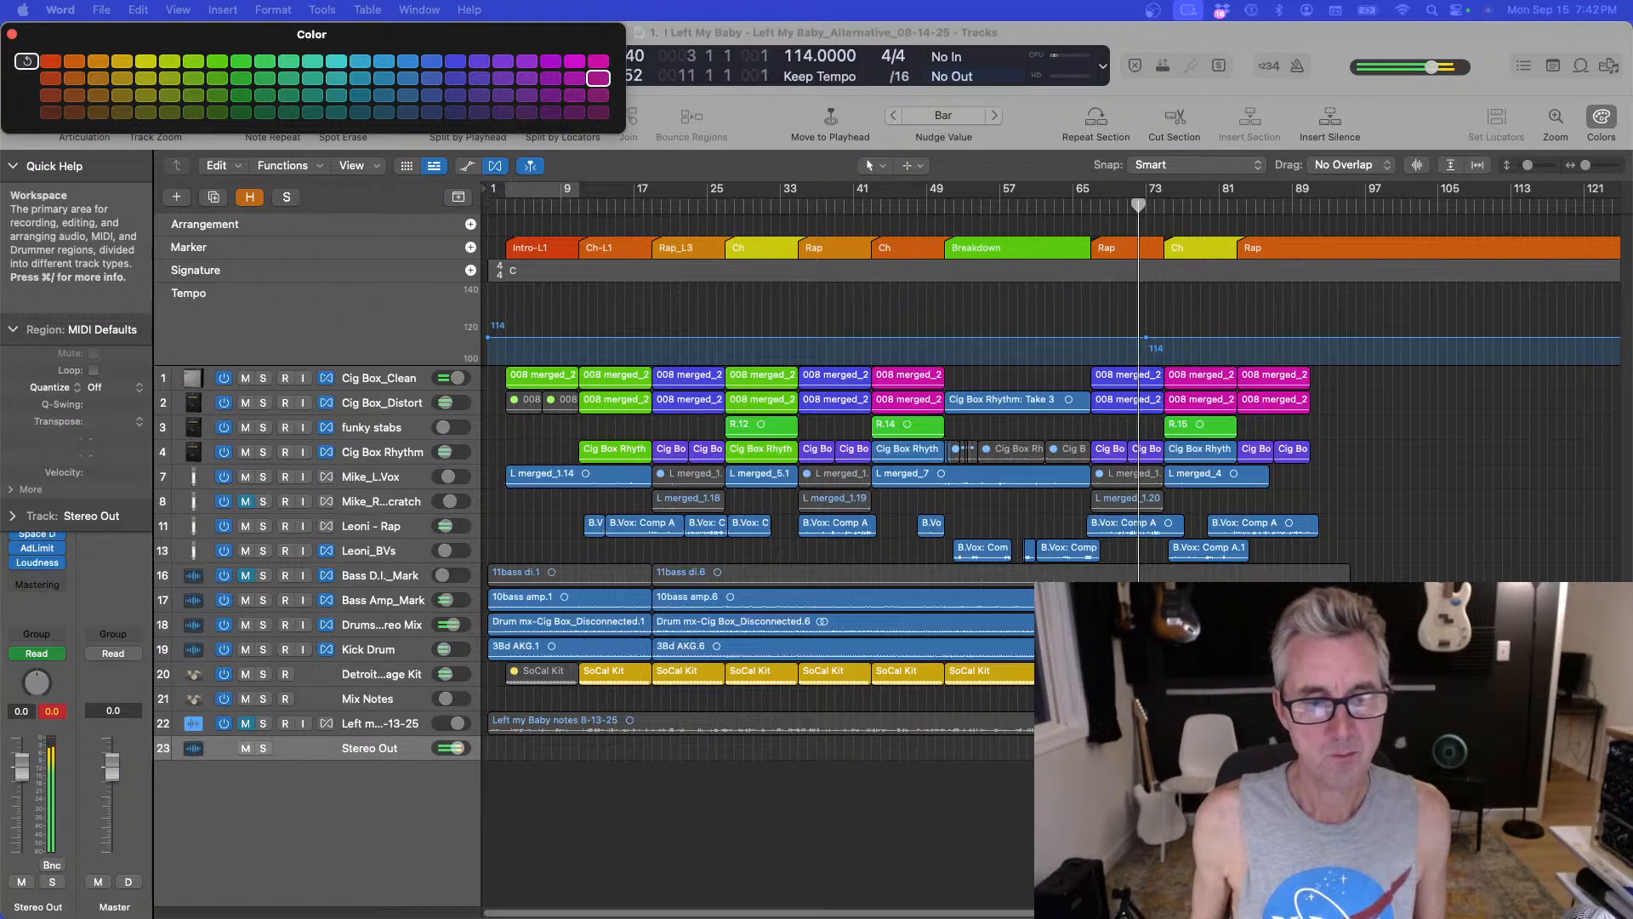
drag(590, 915, 1454, 113)
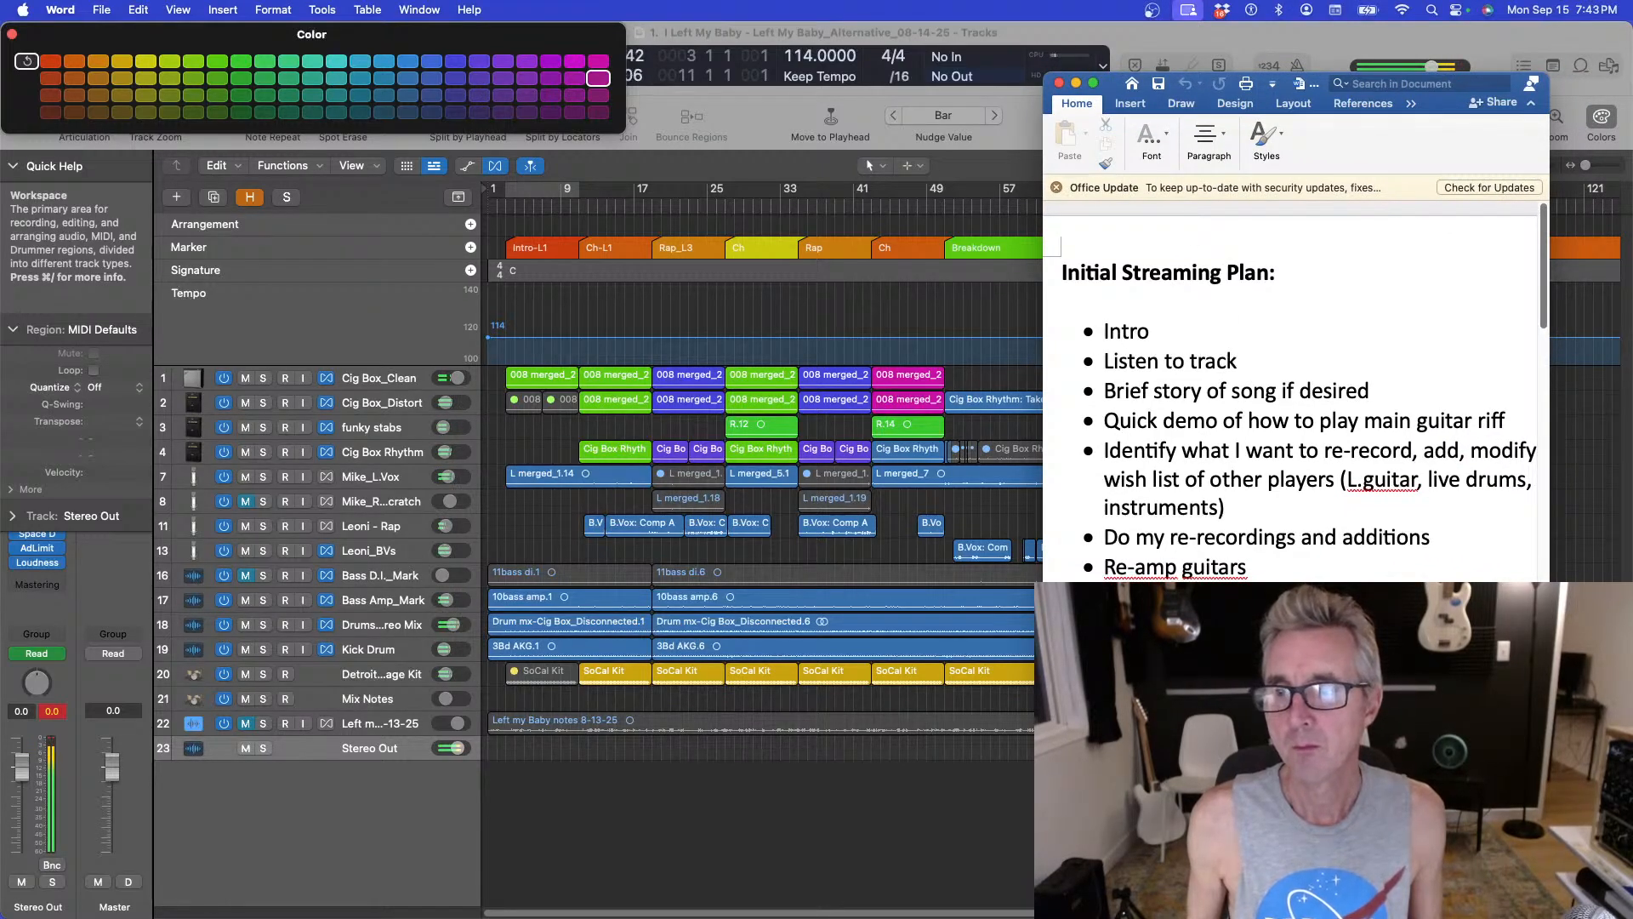
Narrow the plan document window and scroll through the outline's contents.
drag(1549, 850, 1446, 757)
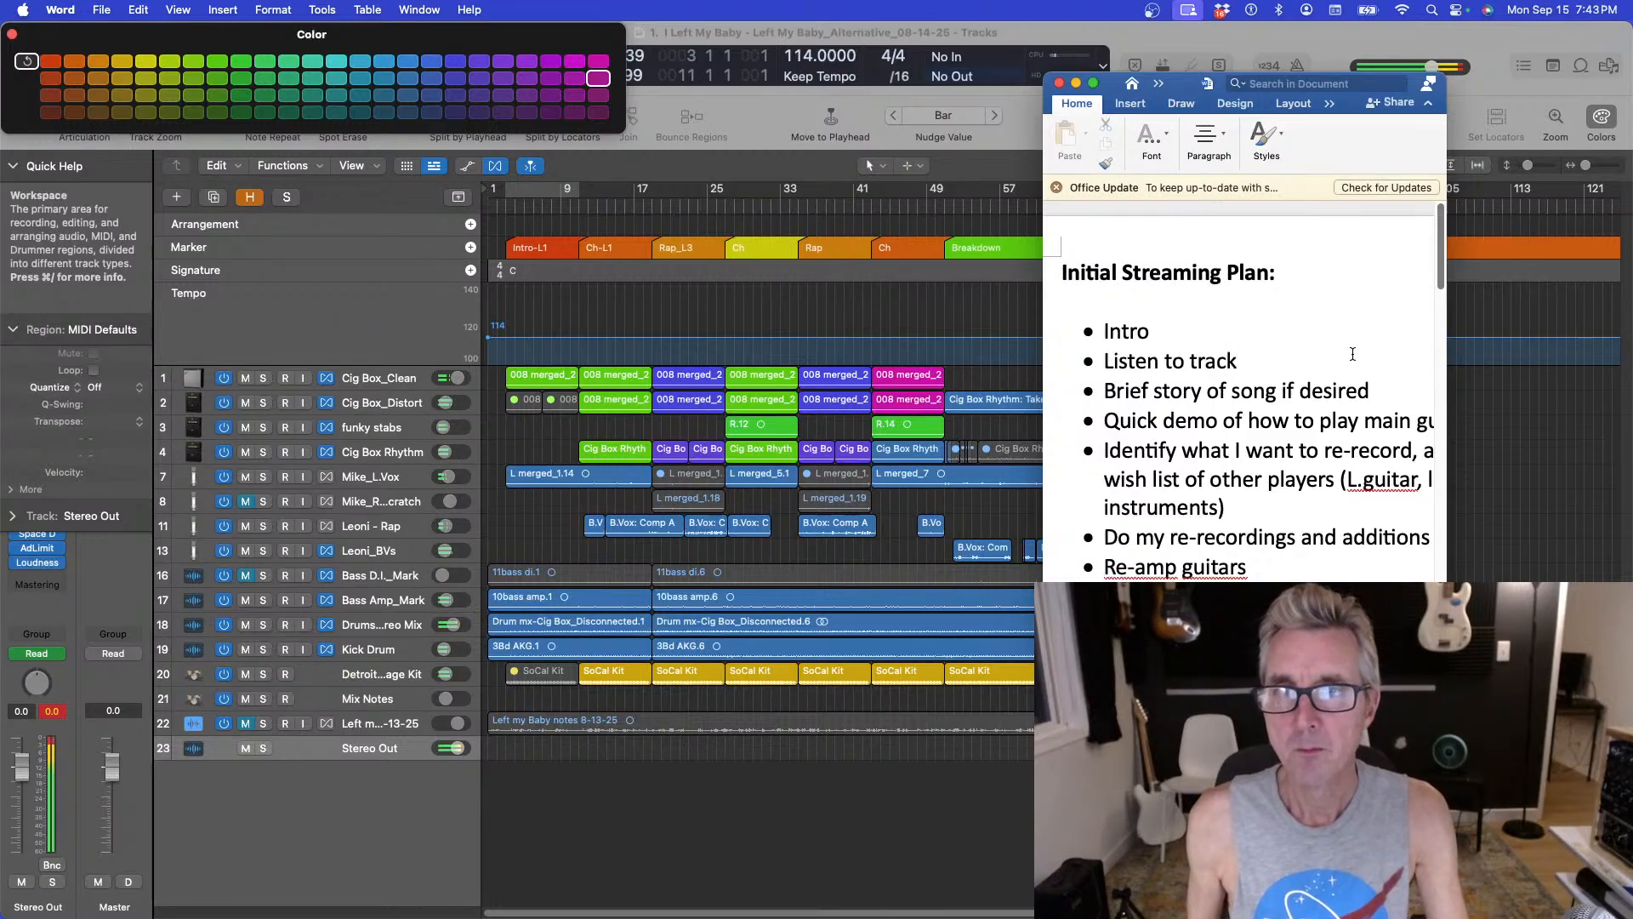
key(super+a)
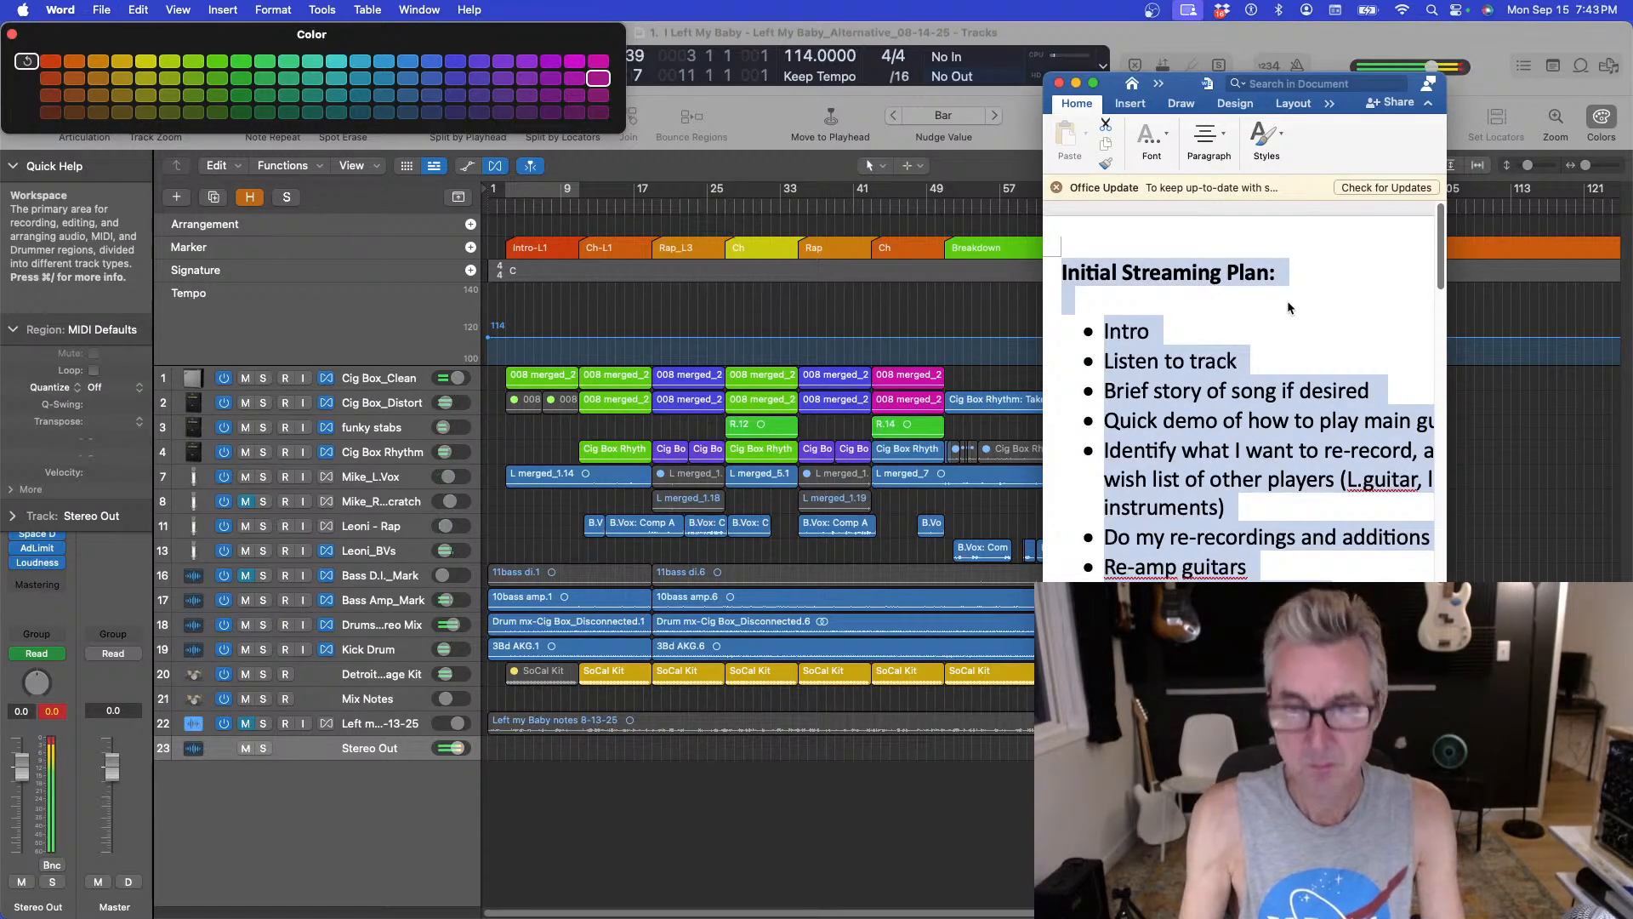
scroll(1287, 299, down, 10)
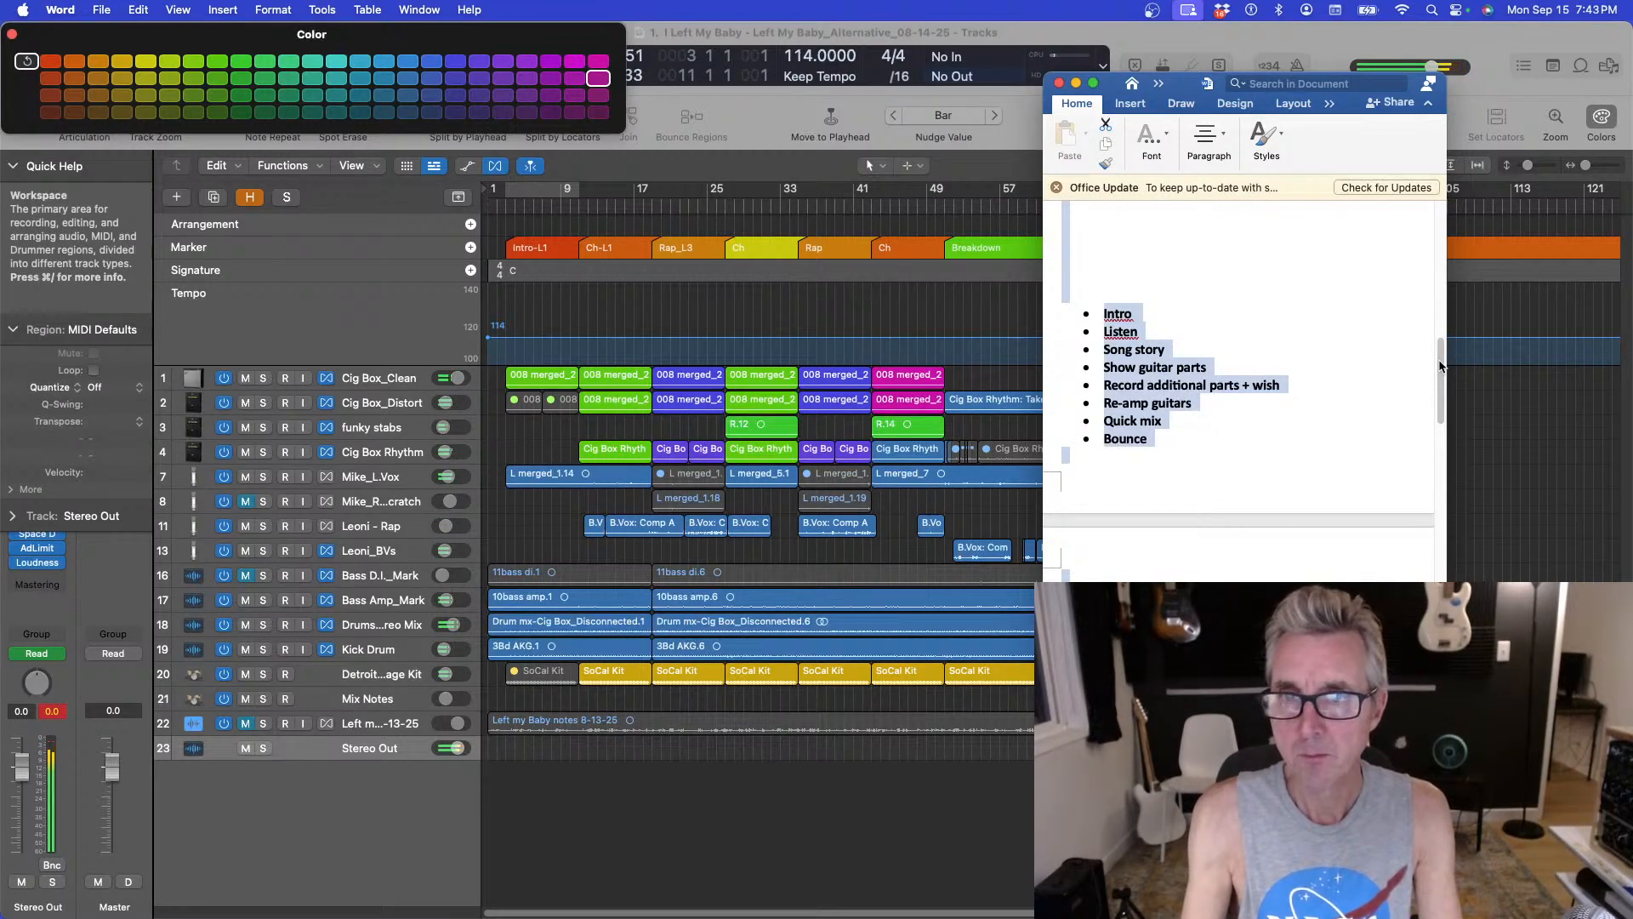
click(1403, 266)
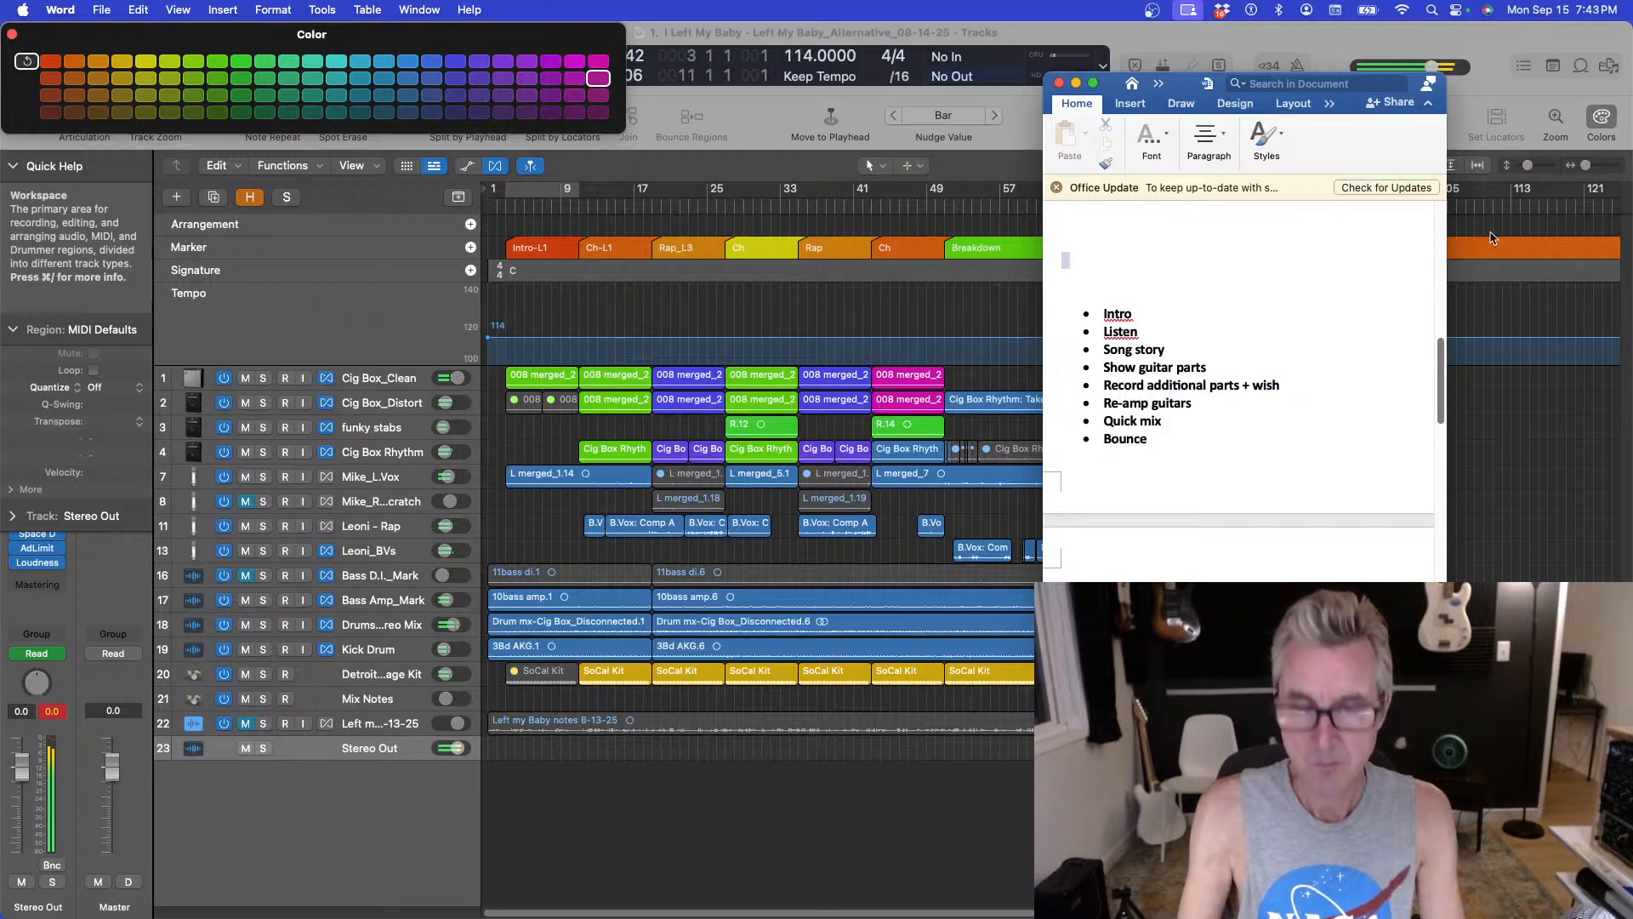
scroll(1286, 510, up, 10)
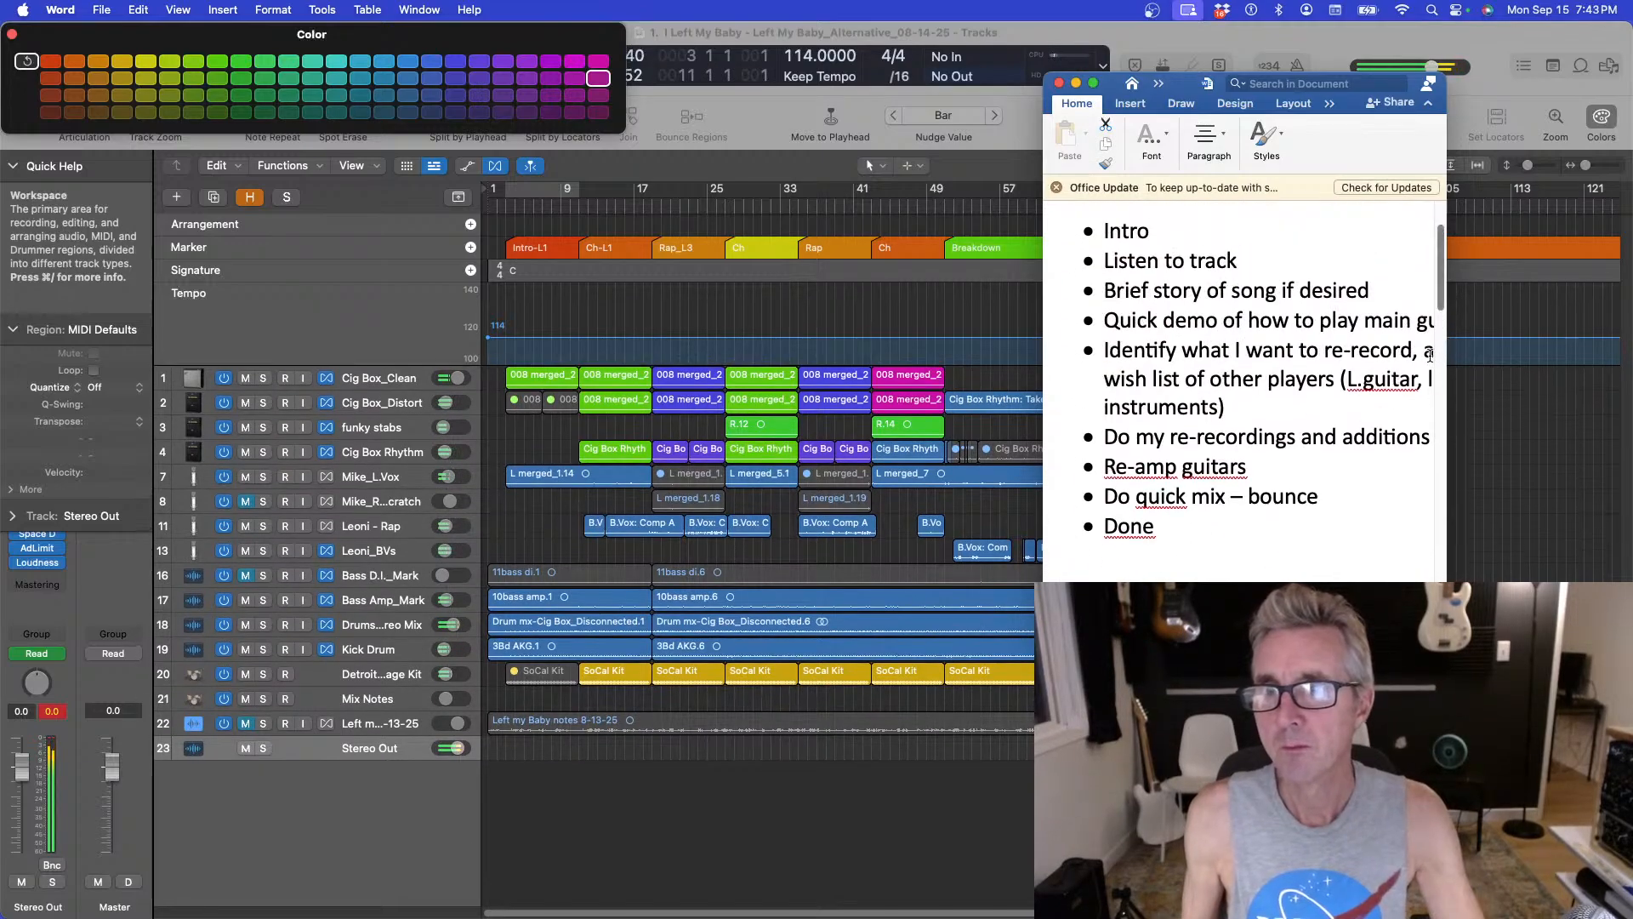
scroll(1201, 577, up, 5)
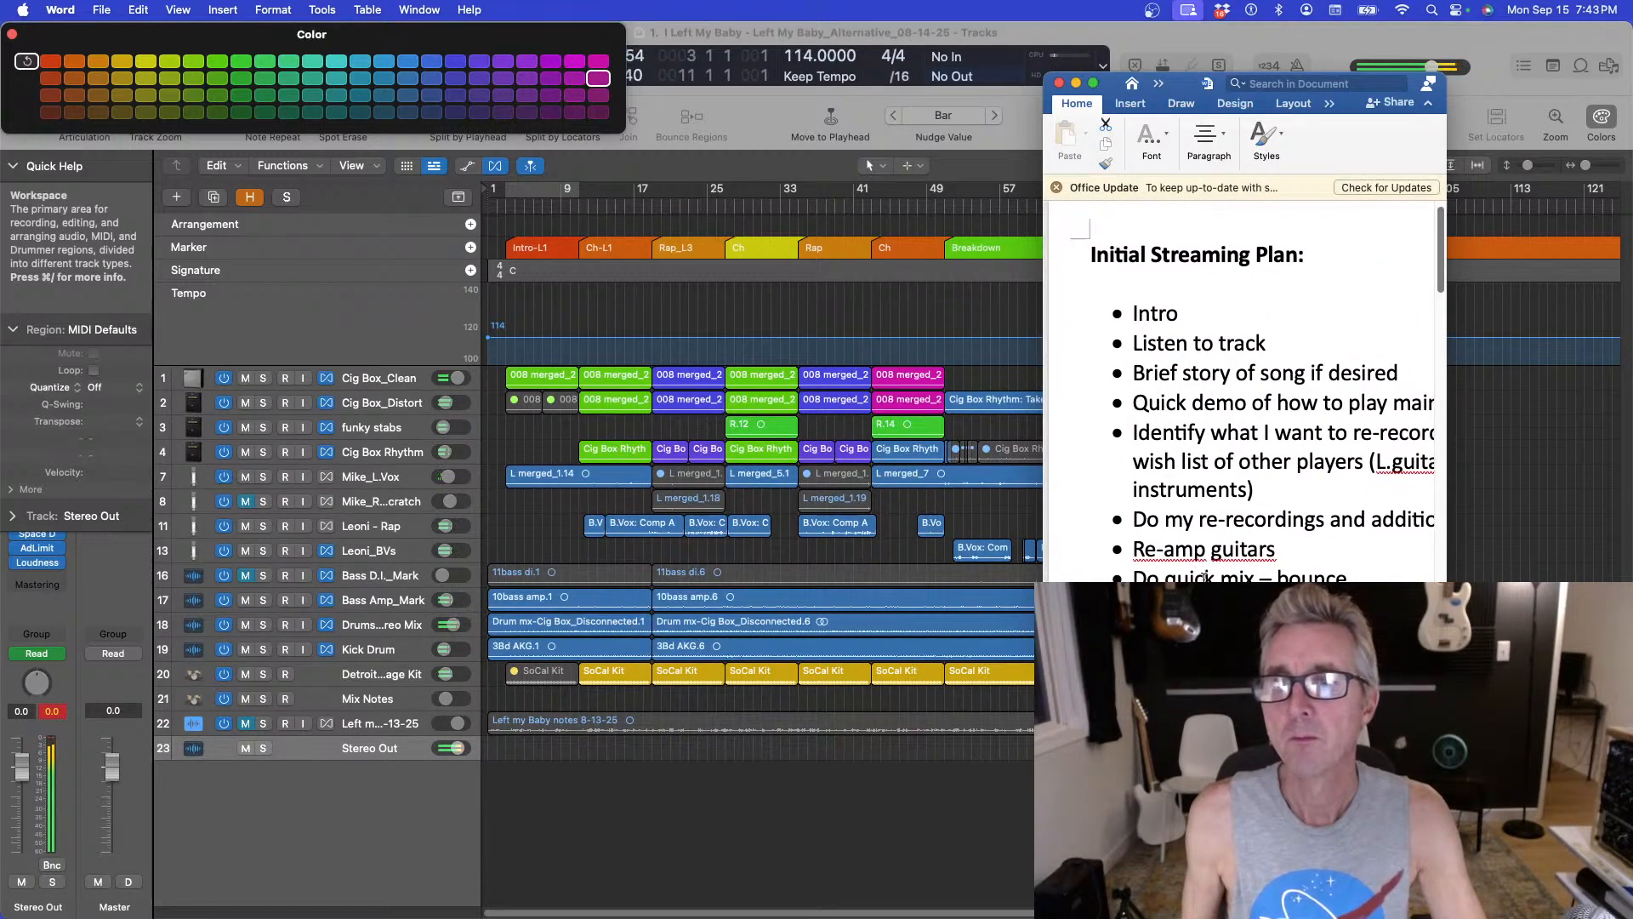
Shrink the plan document window and reposition it in the corner above the arrangement's end.
drag(1184, 94, 1226, 91)
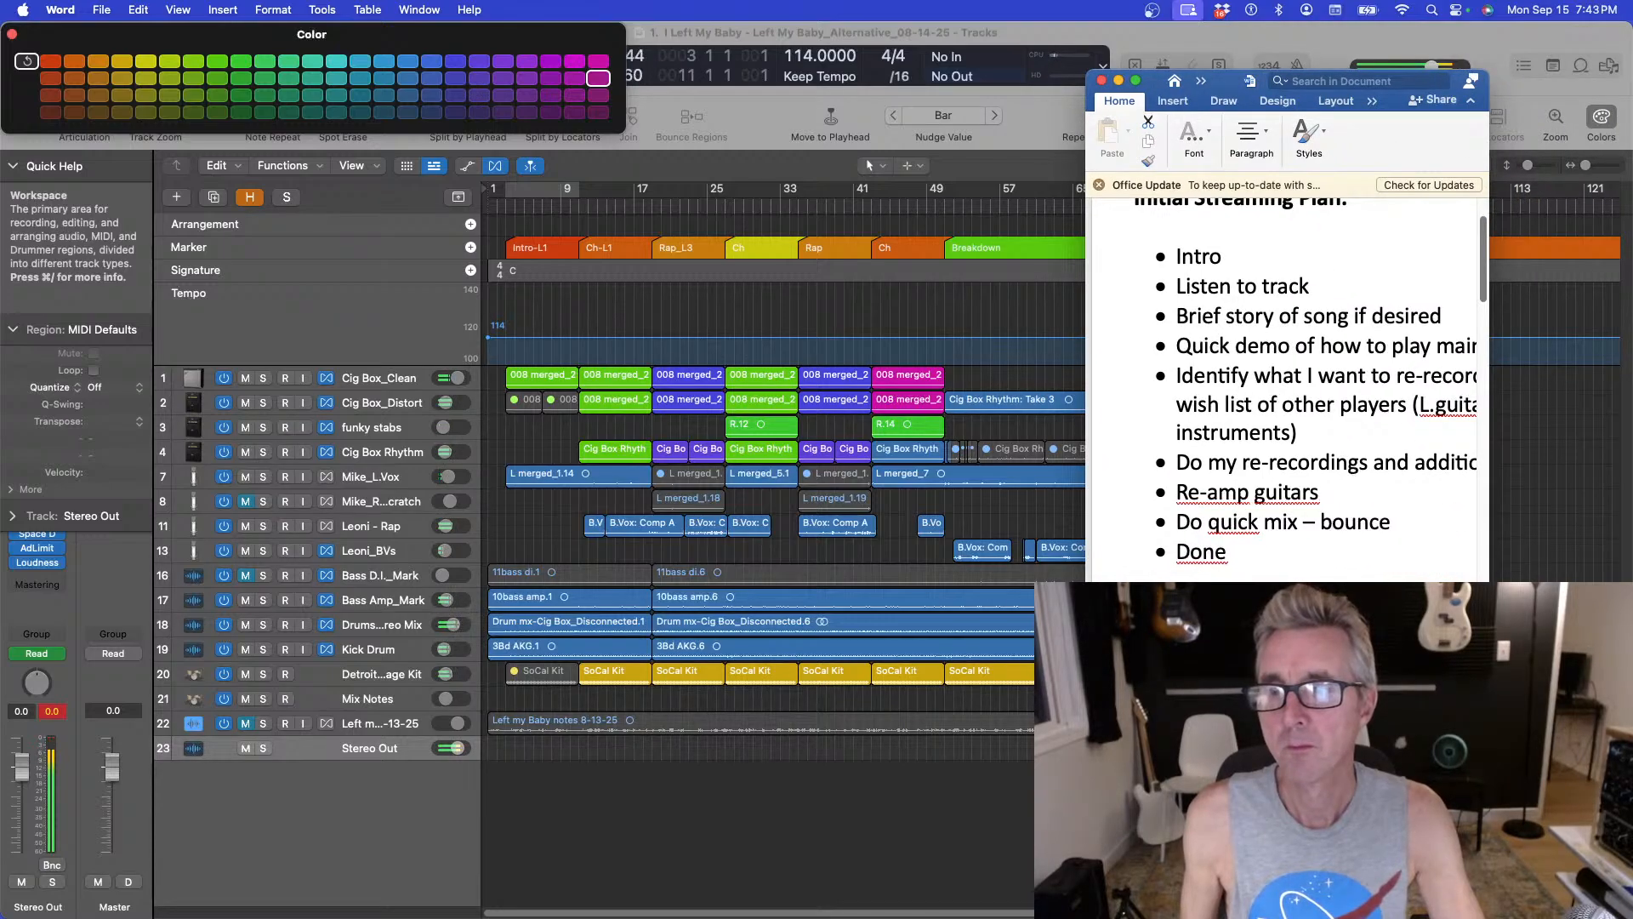
scroll(1285, 389, down, 5)
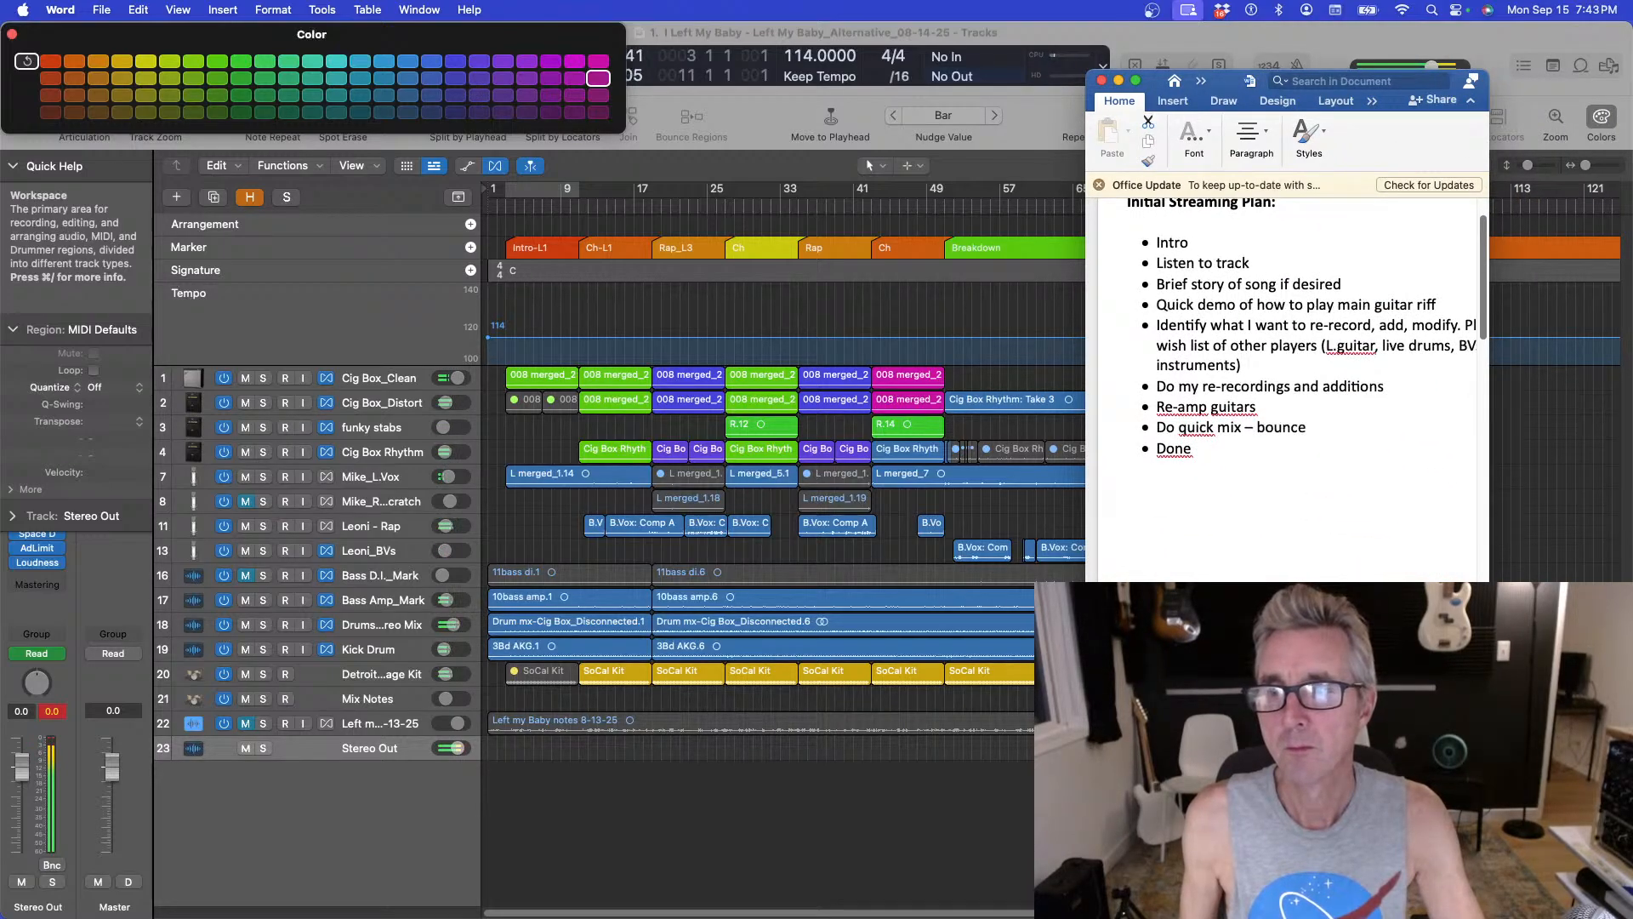
drag(1454, 638, 1454, 501)
drag(1219, 92, 1470, 103)
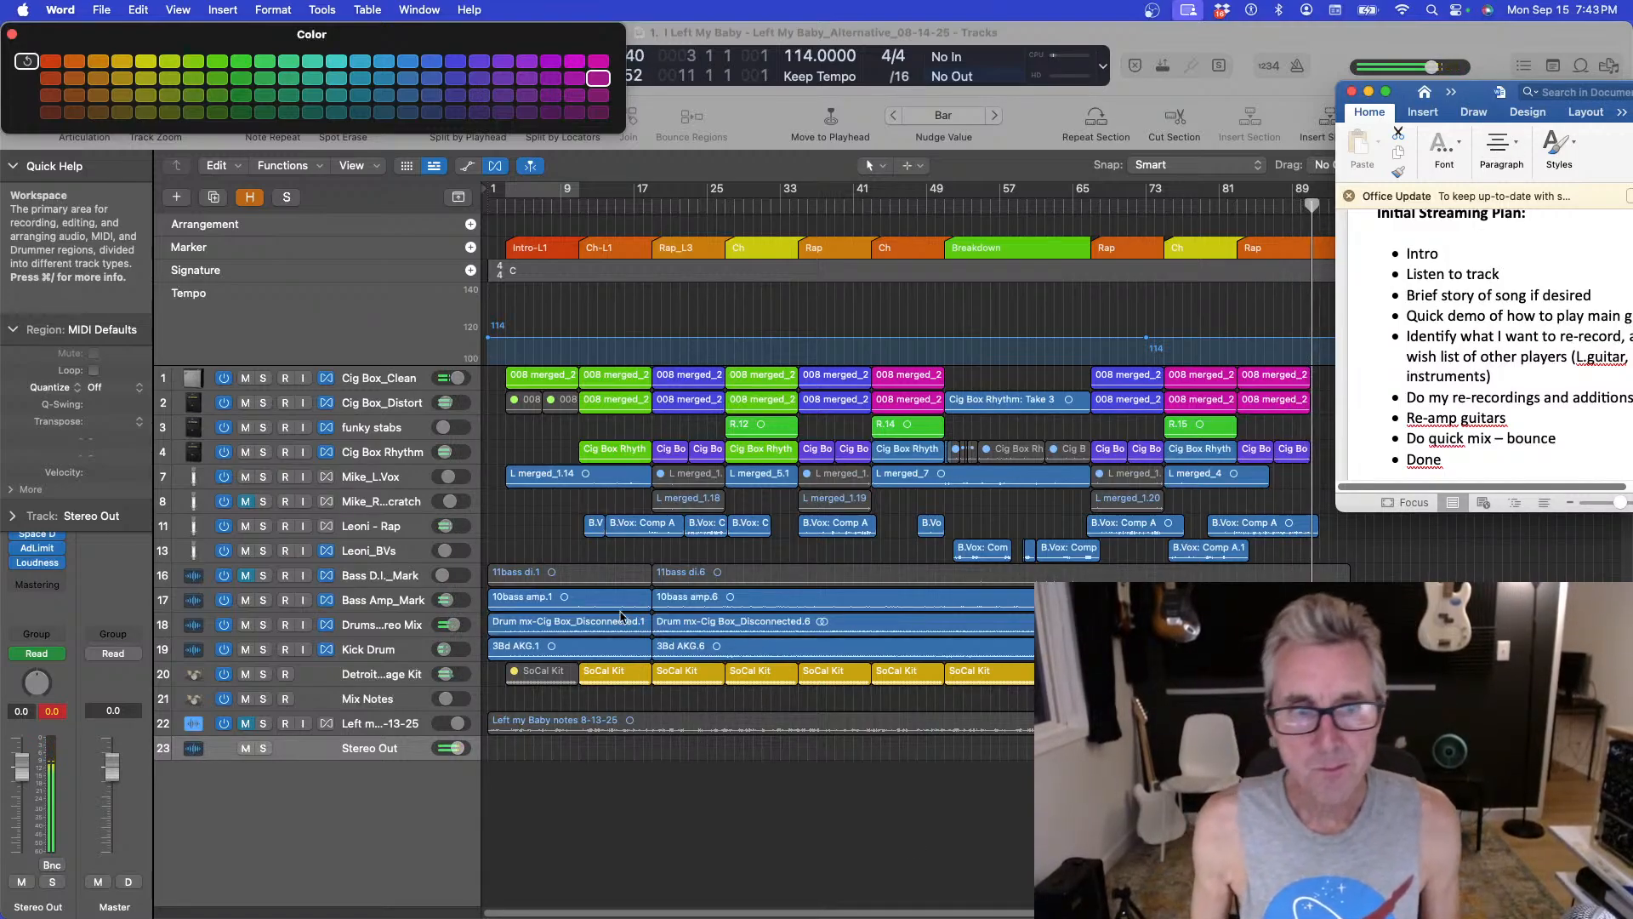
click(994, 281)
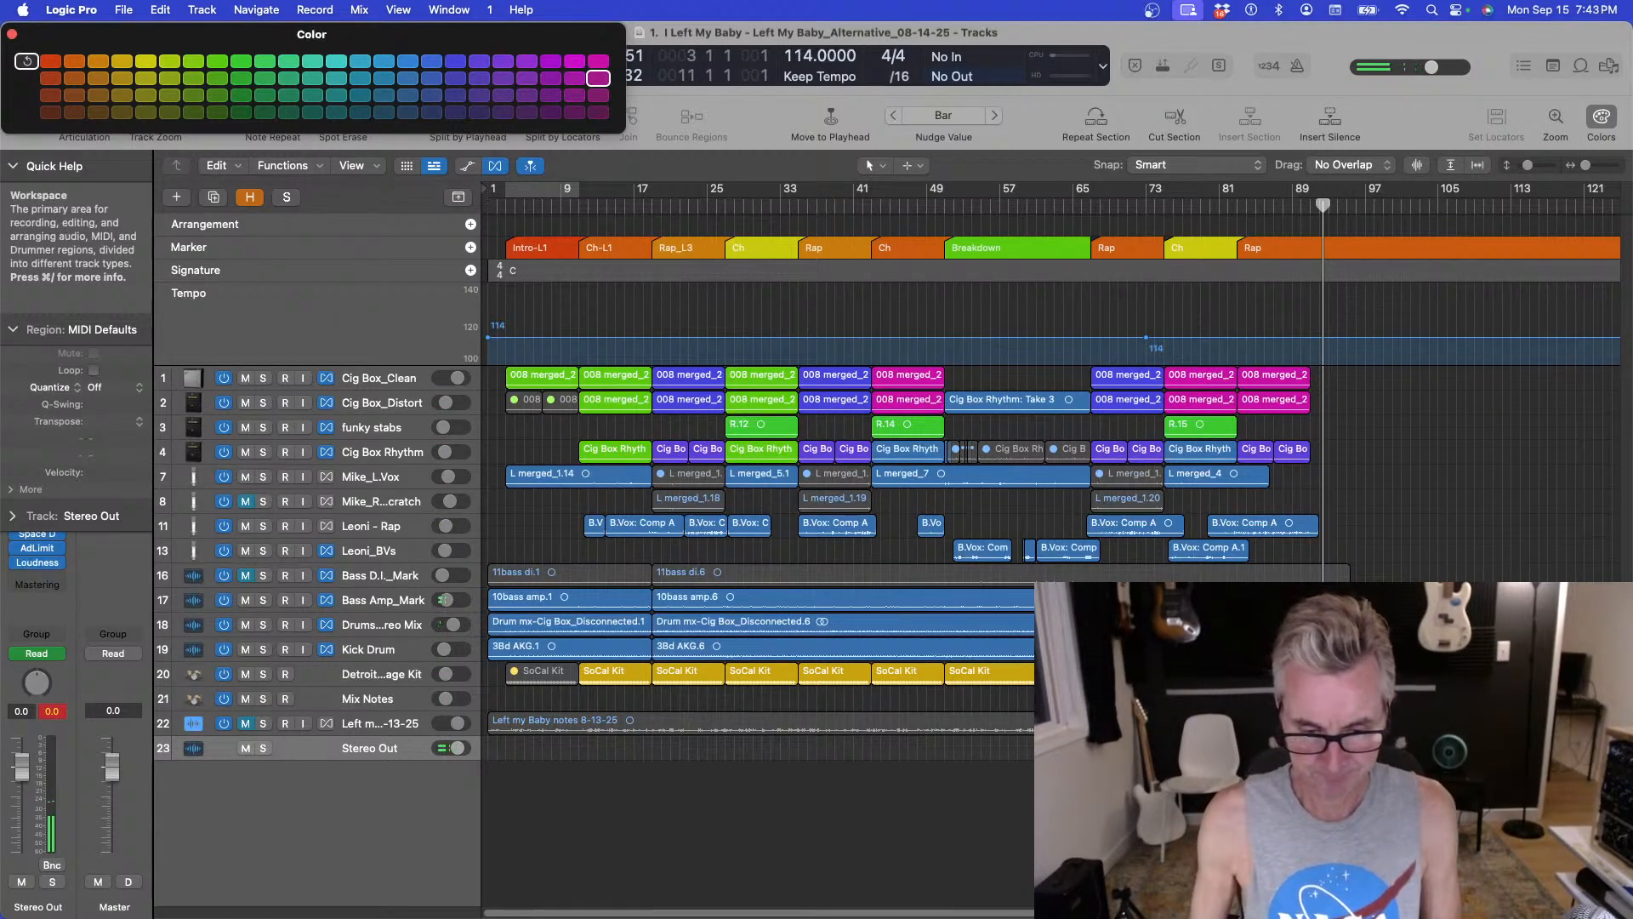
key(super+Tab)
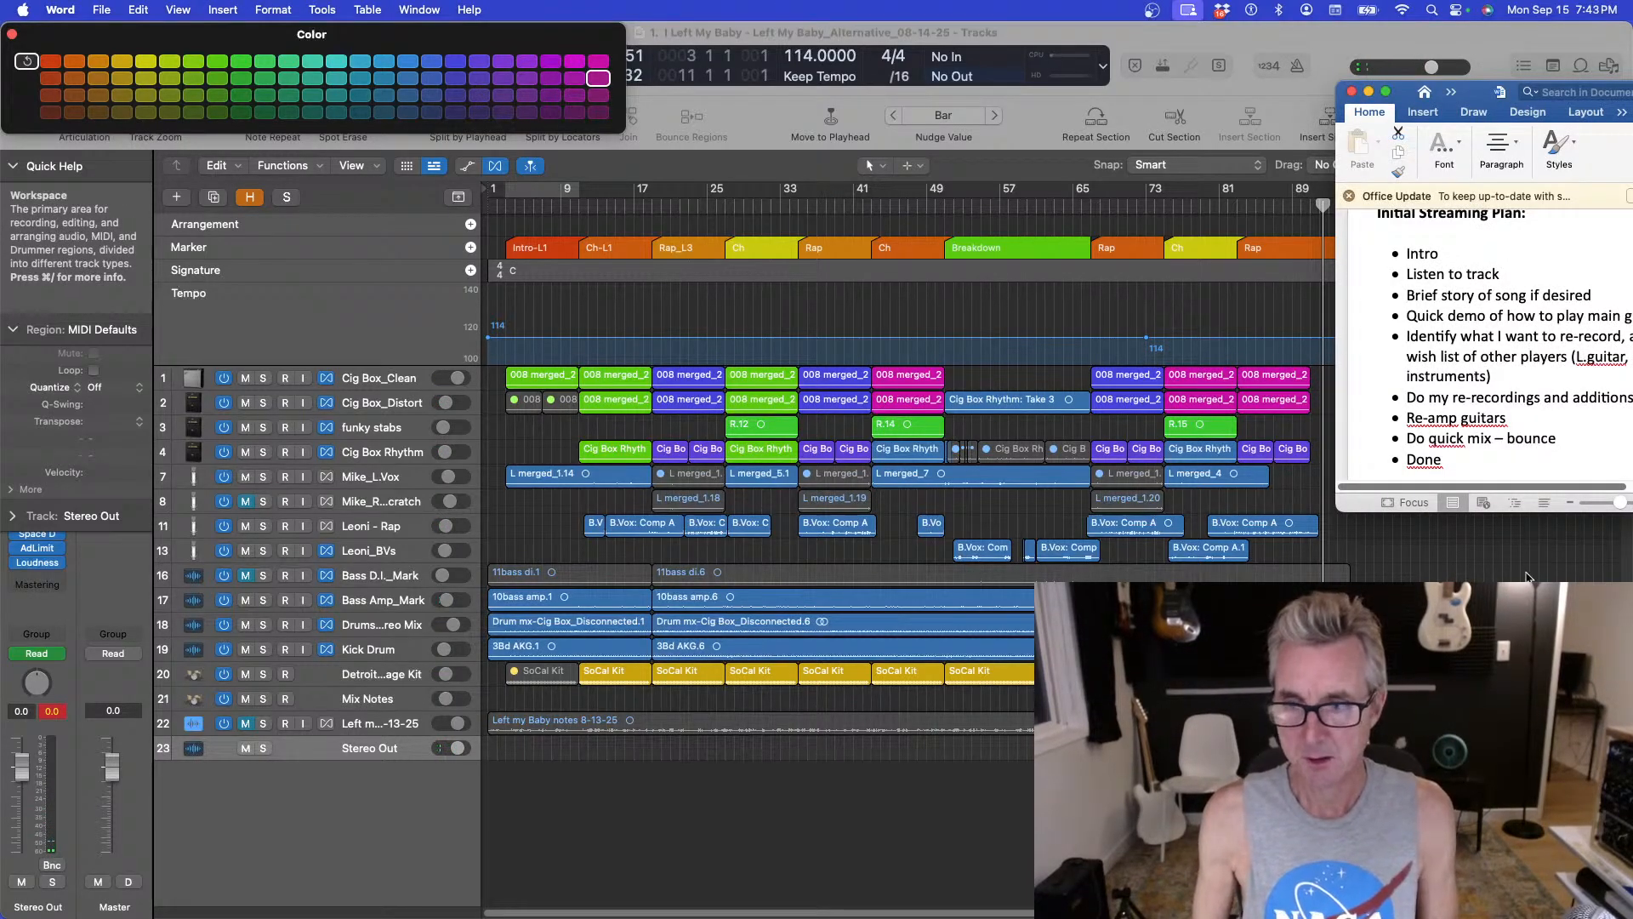
key(super+Tab)
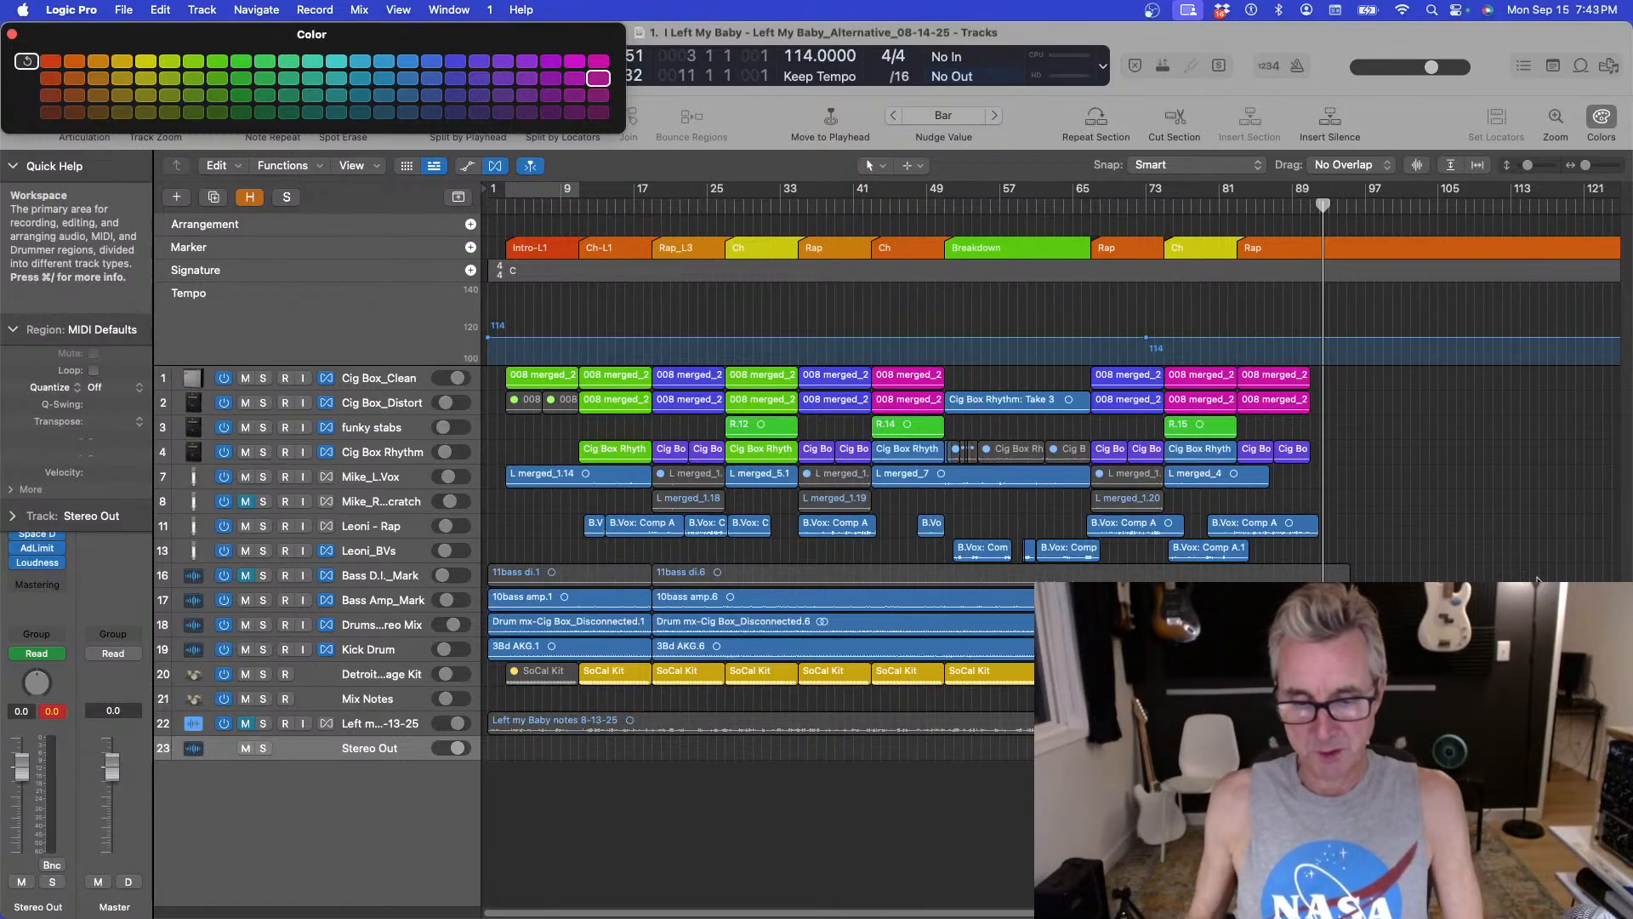
key(super+Tab)
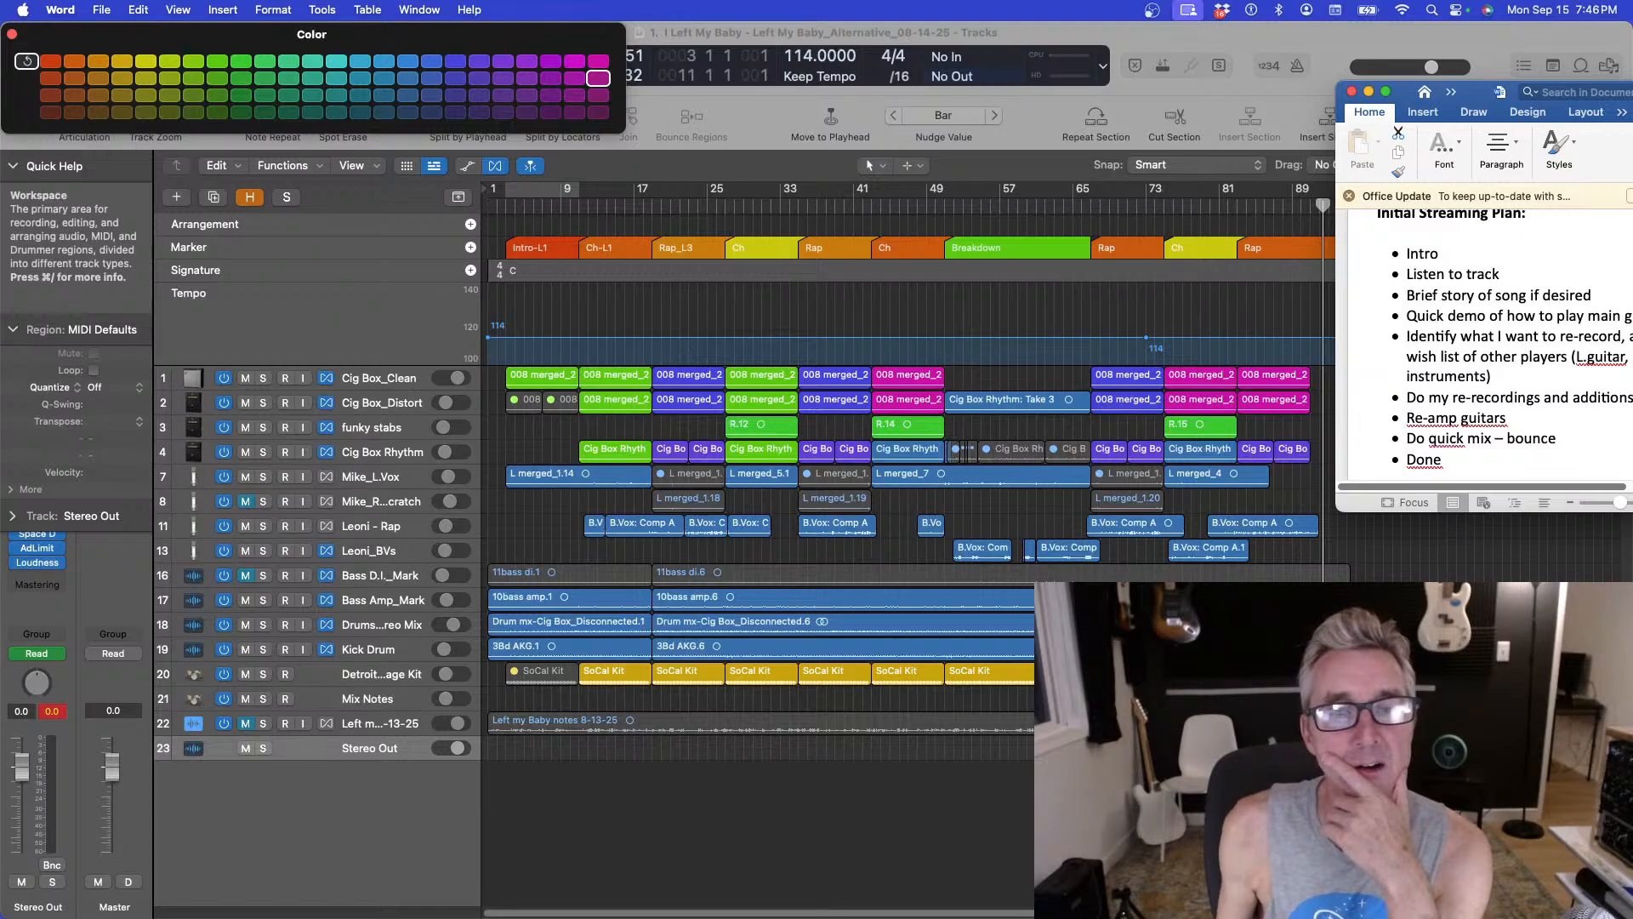
click(652, 206)
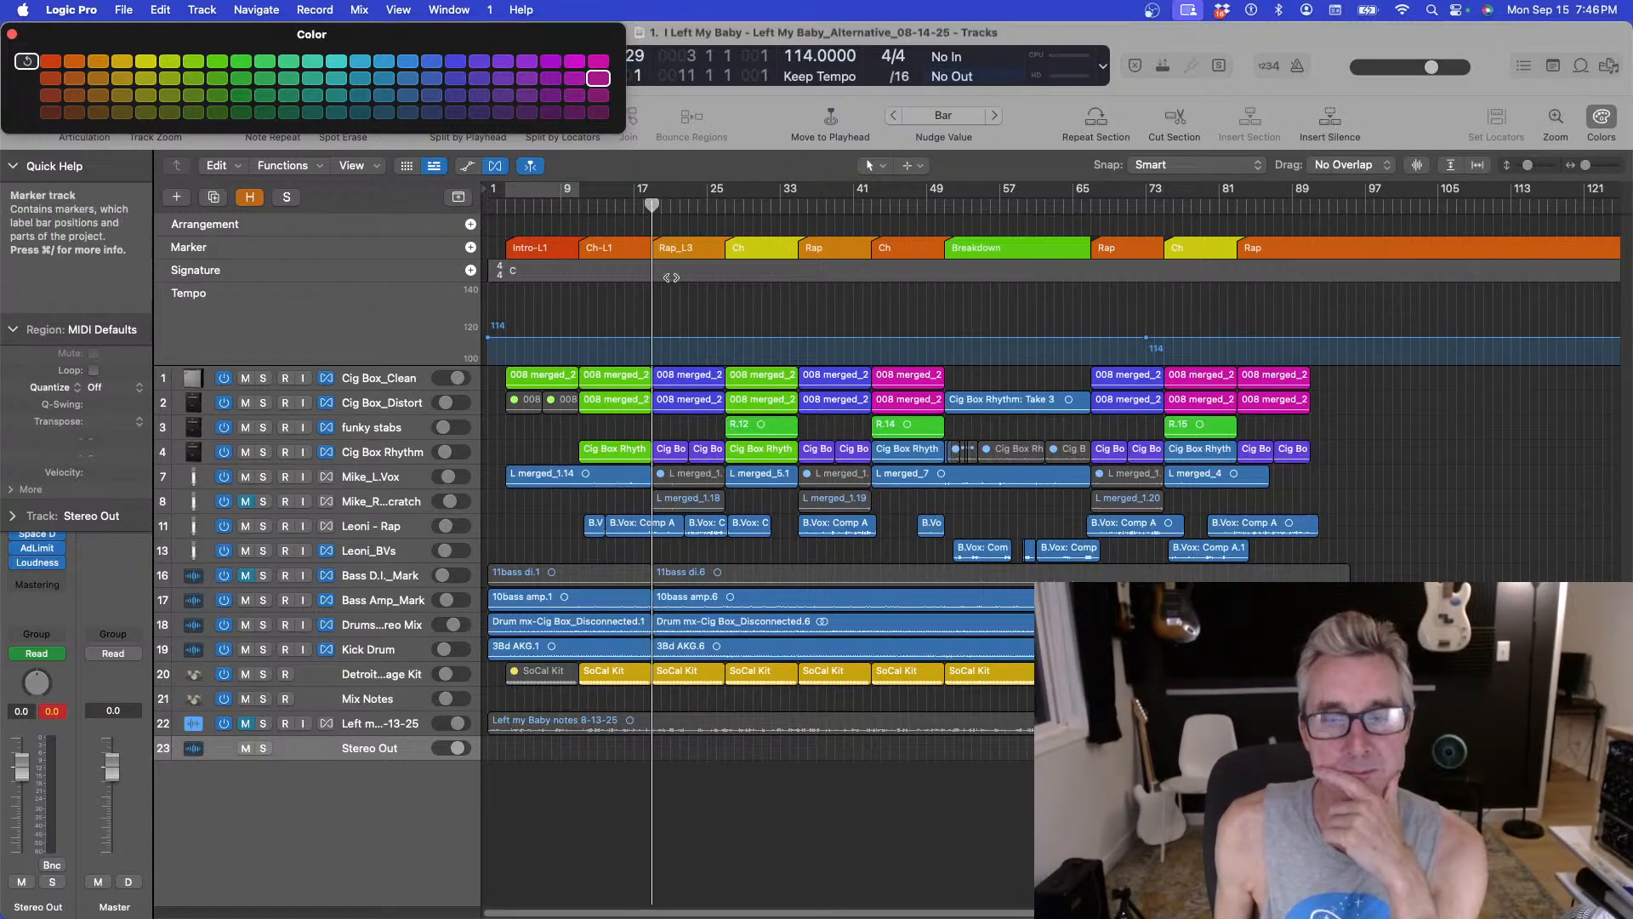
key(super+Tab)
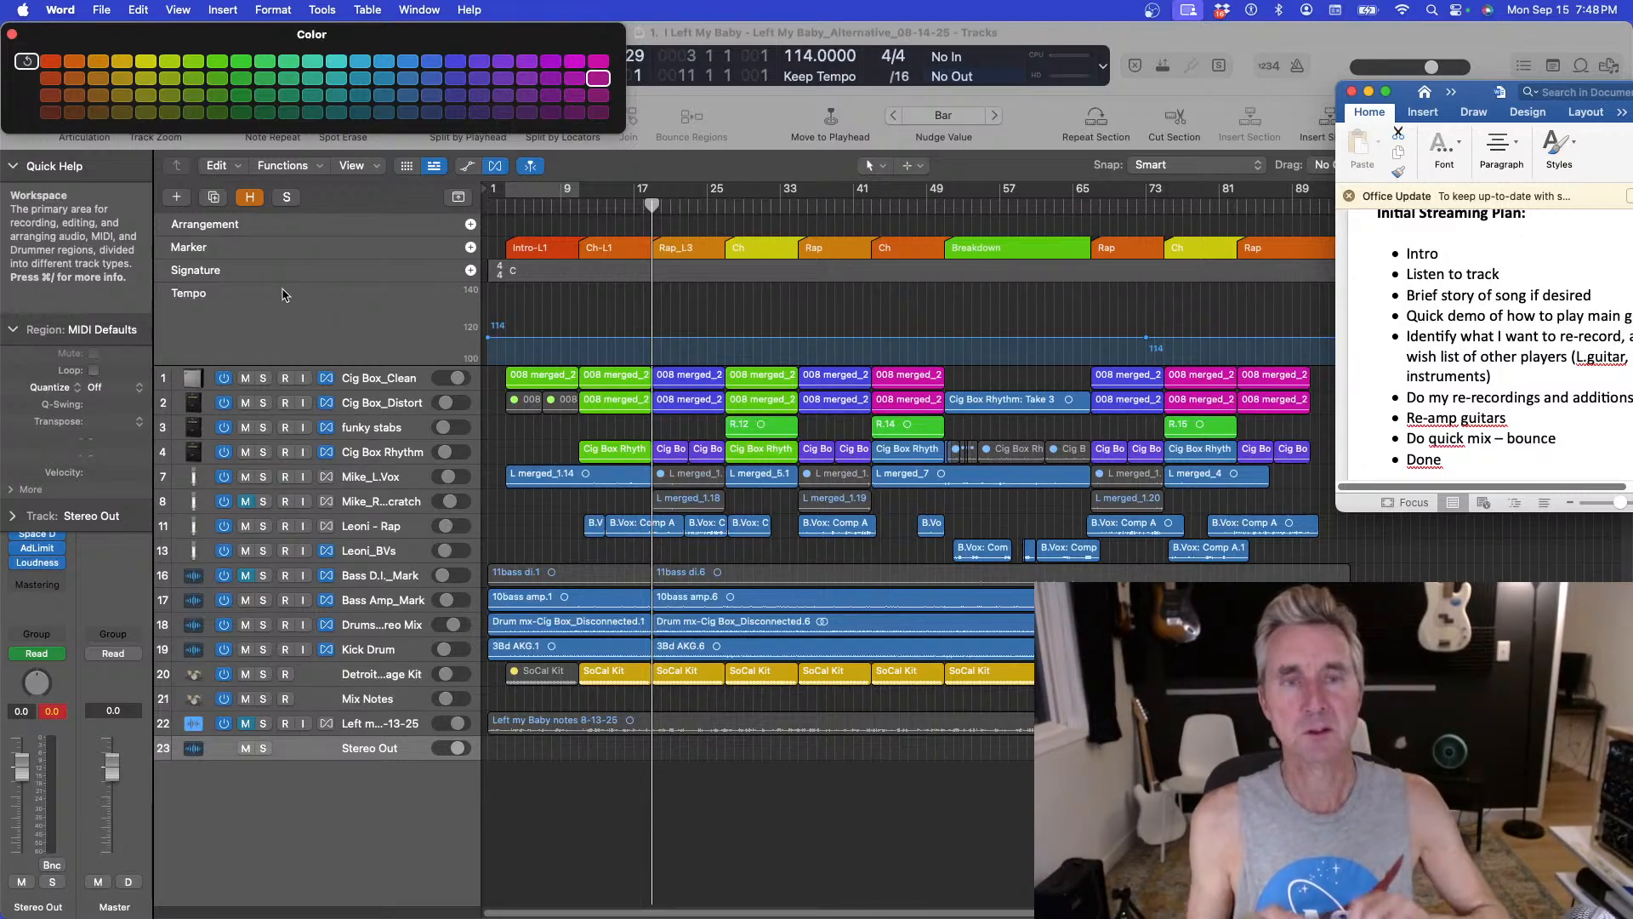
Select the Cig Box_Clean track, solo it and play it back from bar 9, then release the solo.
click(402, 383)
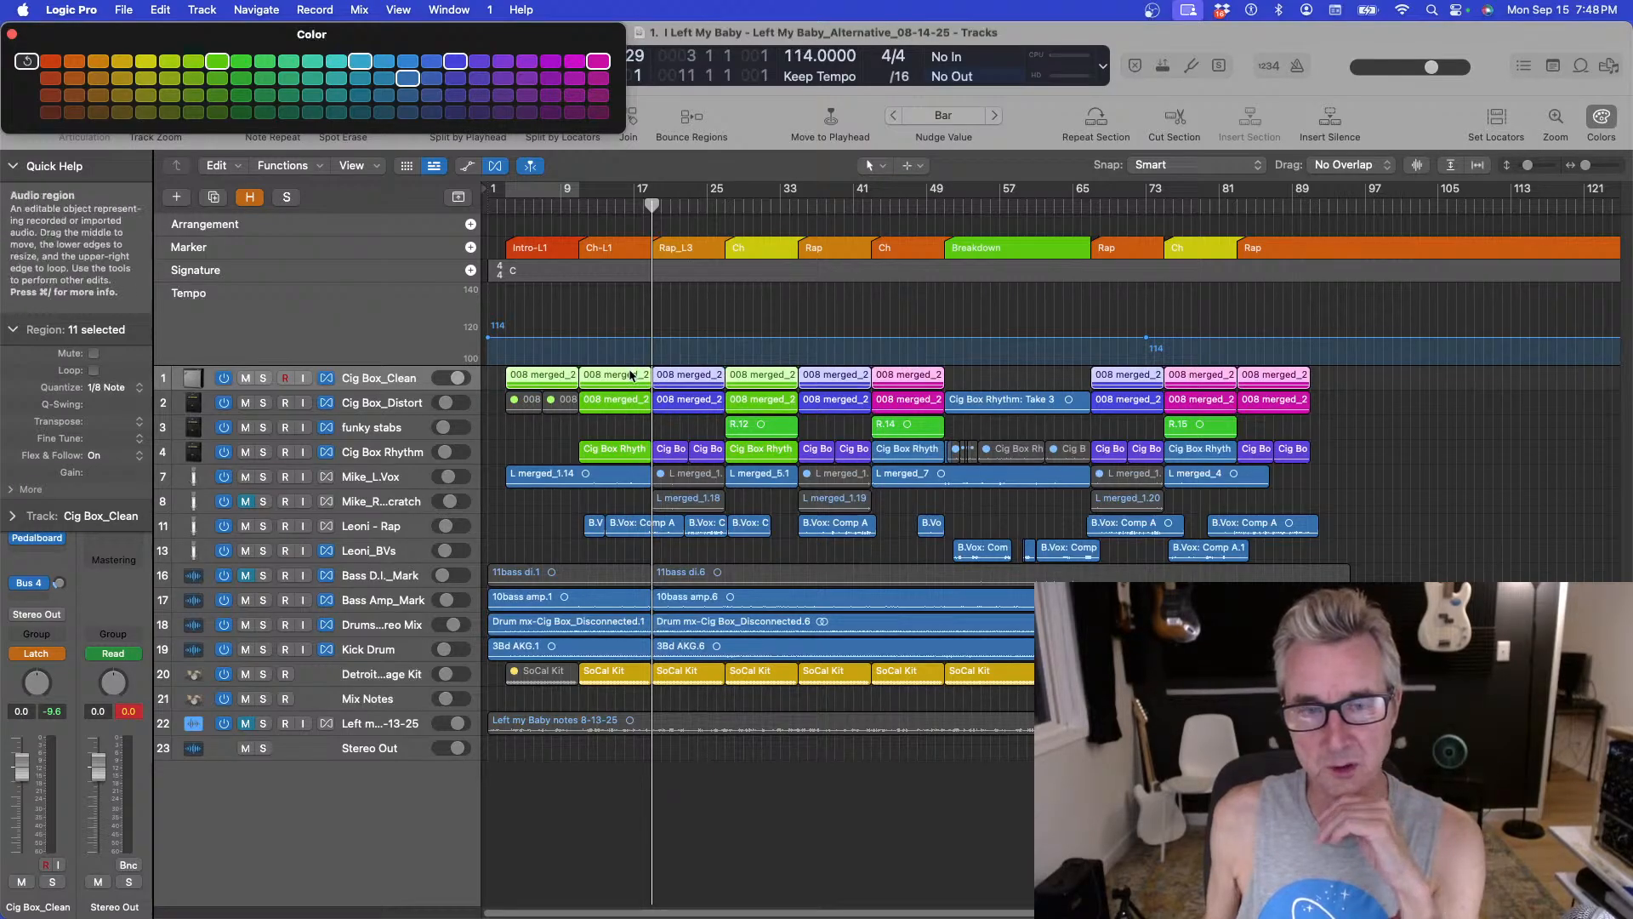
click(581, 210)
click(263, 378)
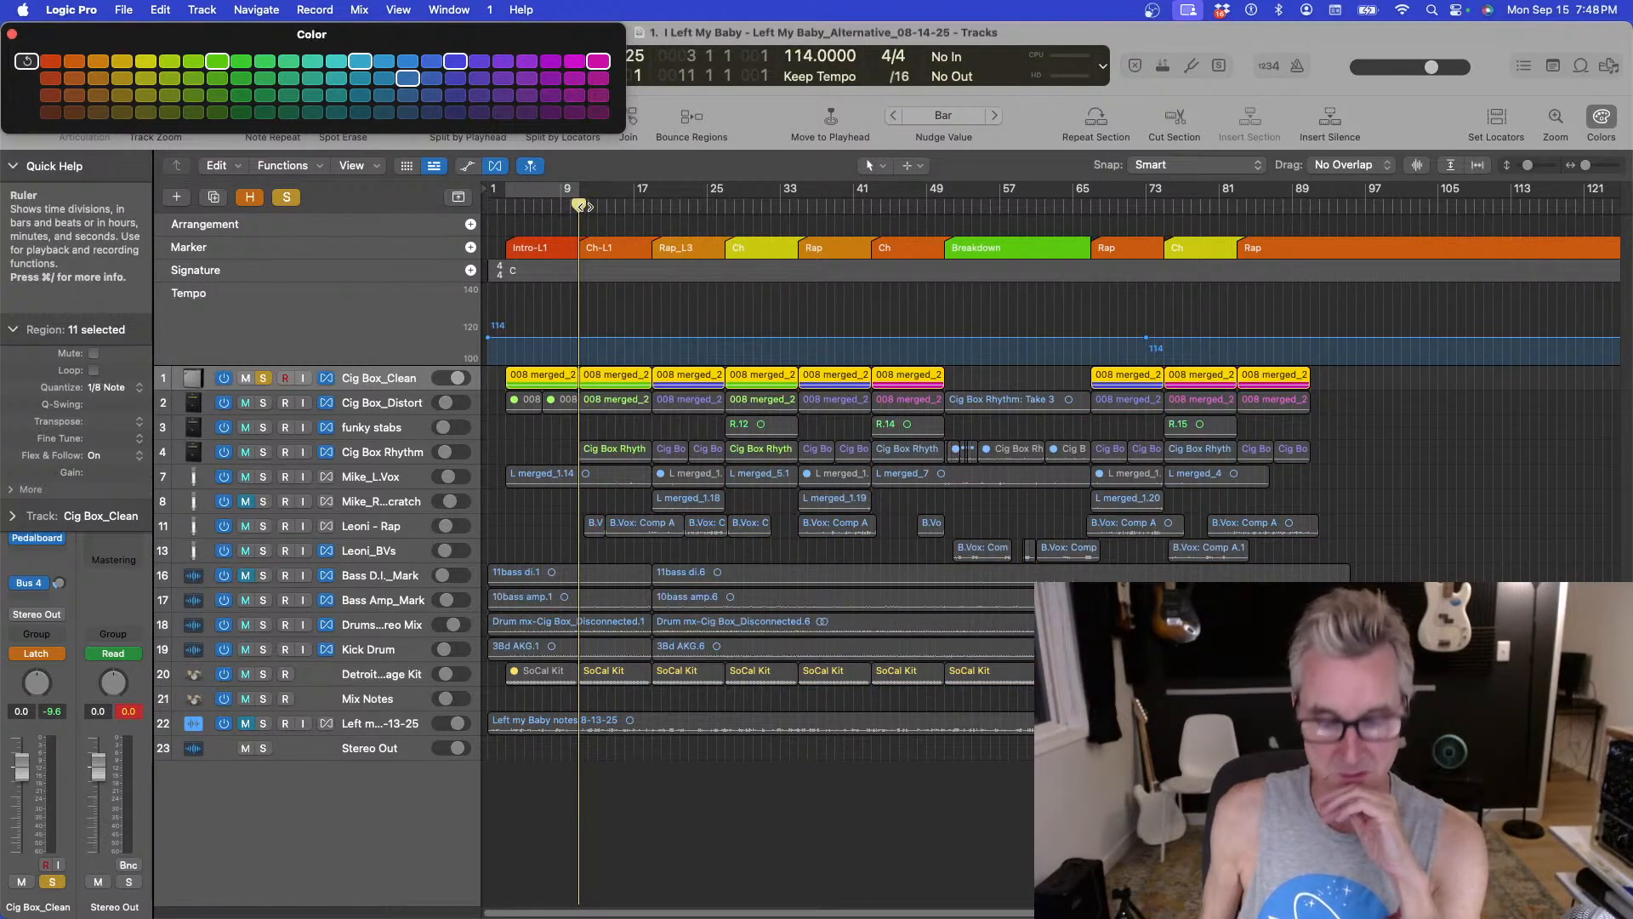
key(space)
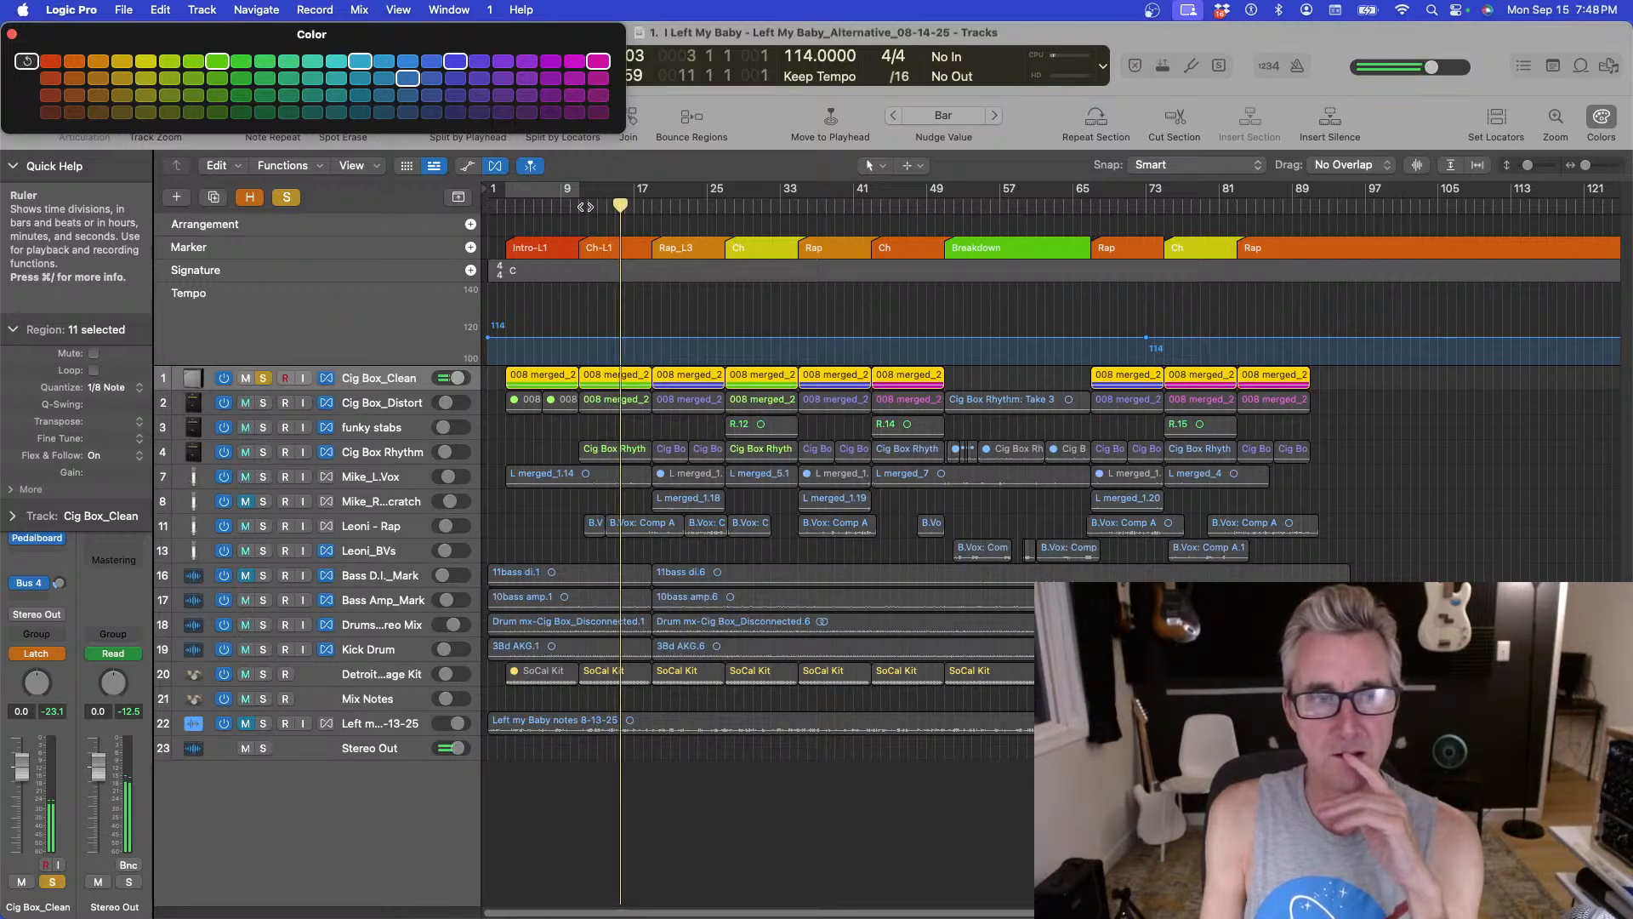
click(263, 377)
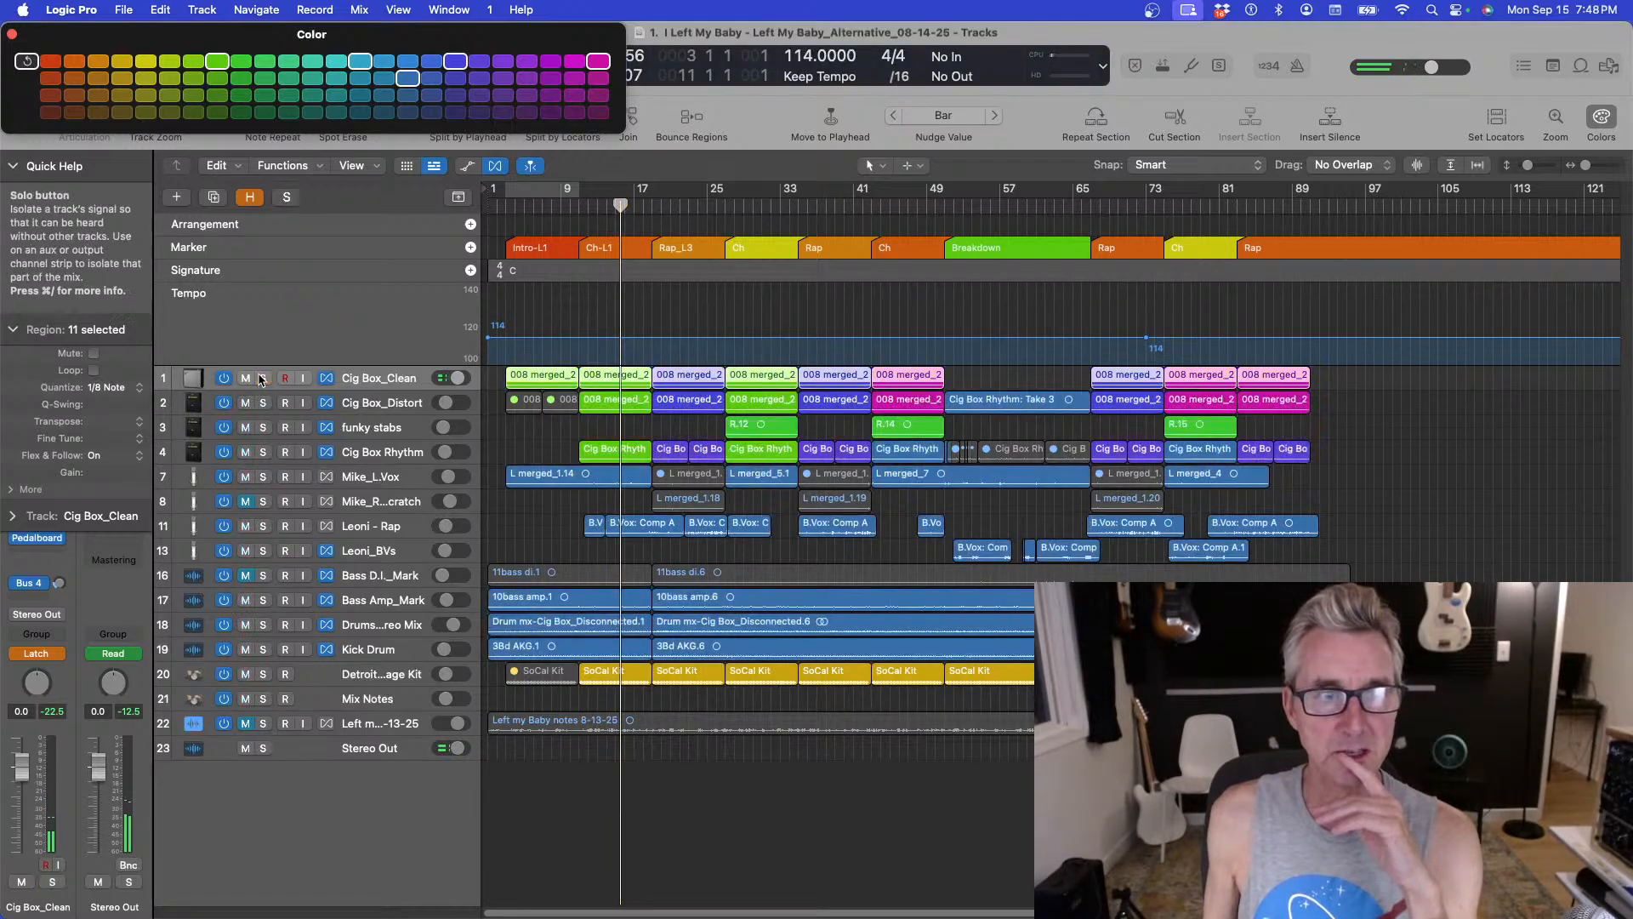
Solo the Cig Box_Distort track and play it back from bar 9, then release its solo.
click(263, 402)
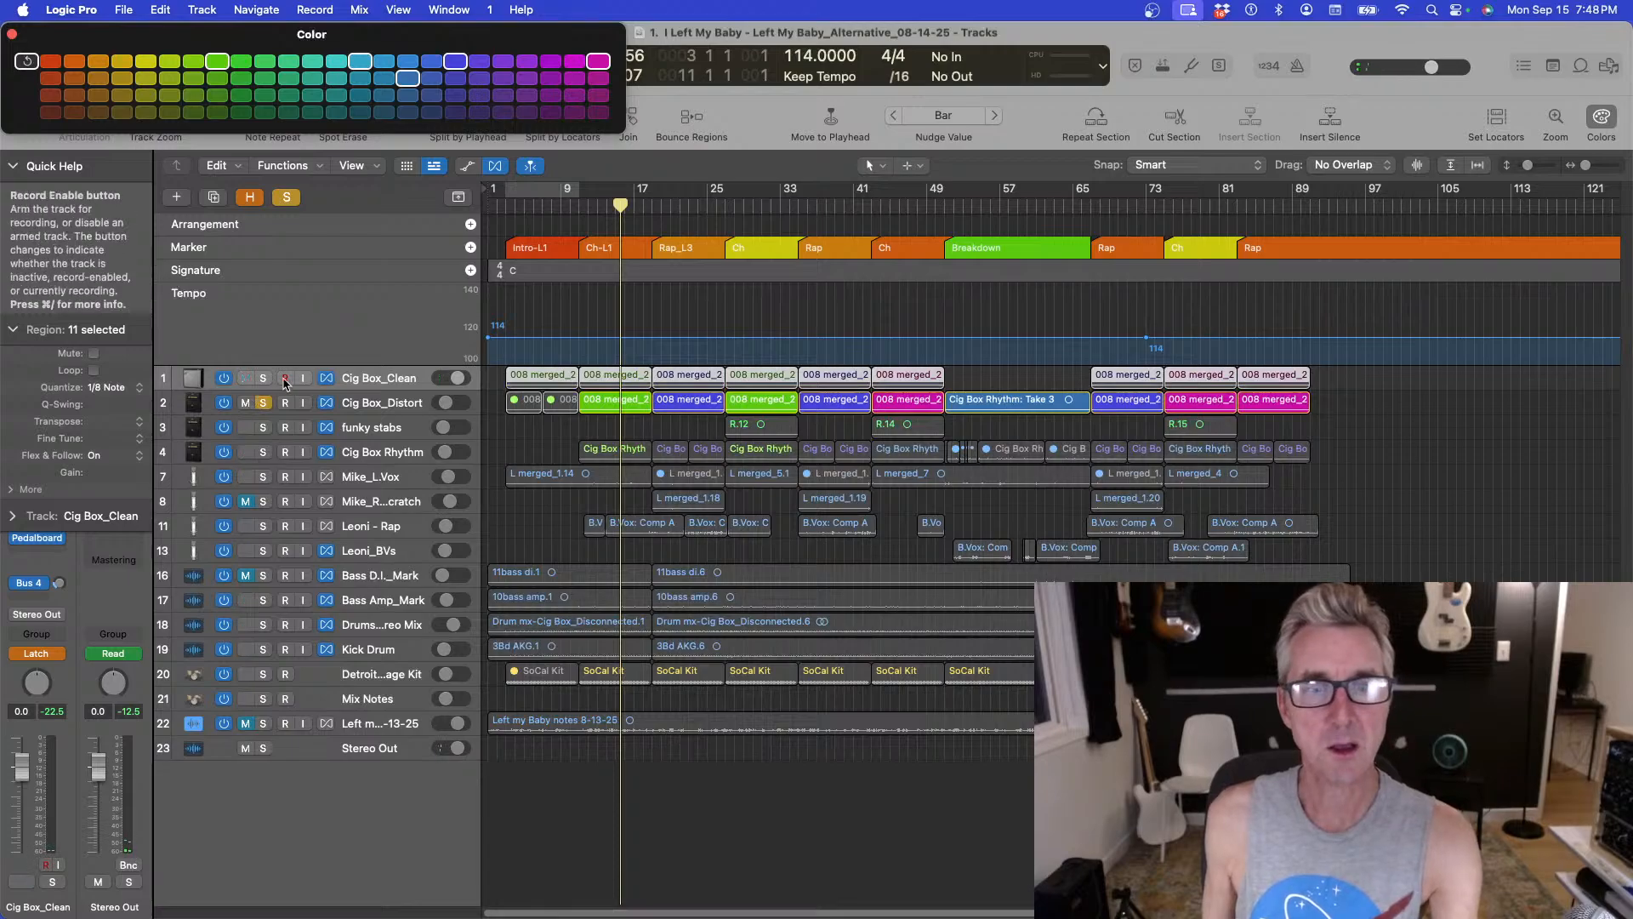
click(577, 205)
key(space)
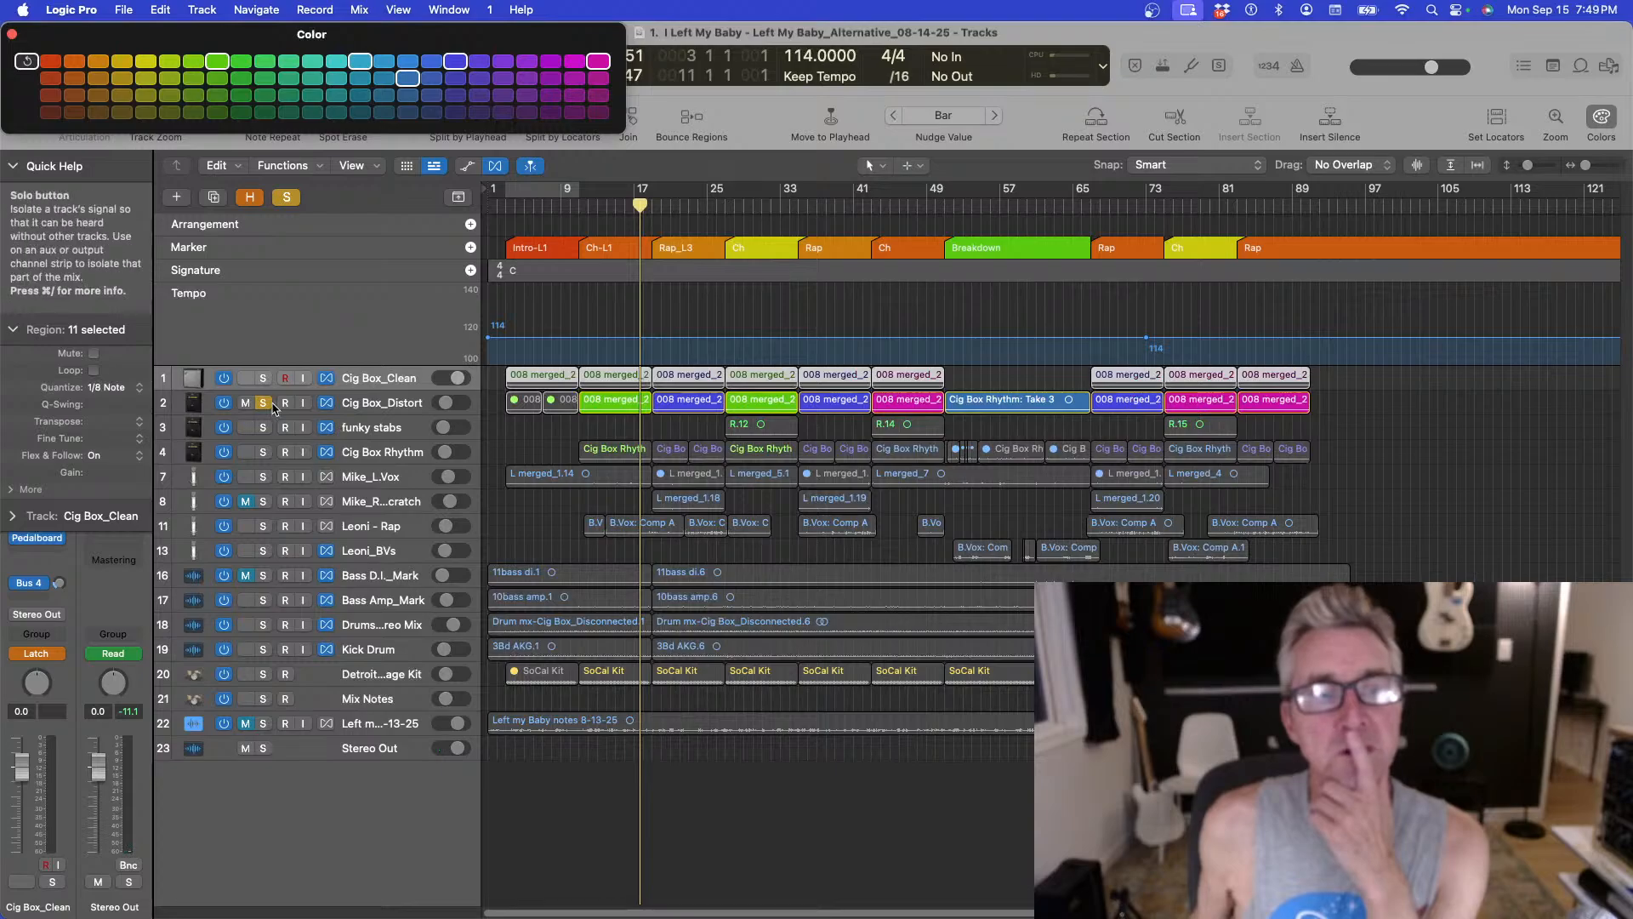
click(269, 403)
Solo the Cig Box Rhythm track and play it back from bar 9.
click(263, 452)
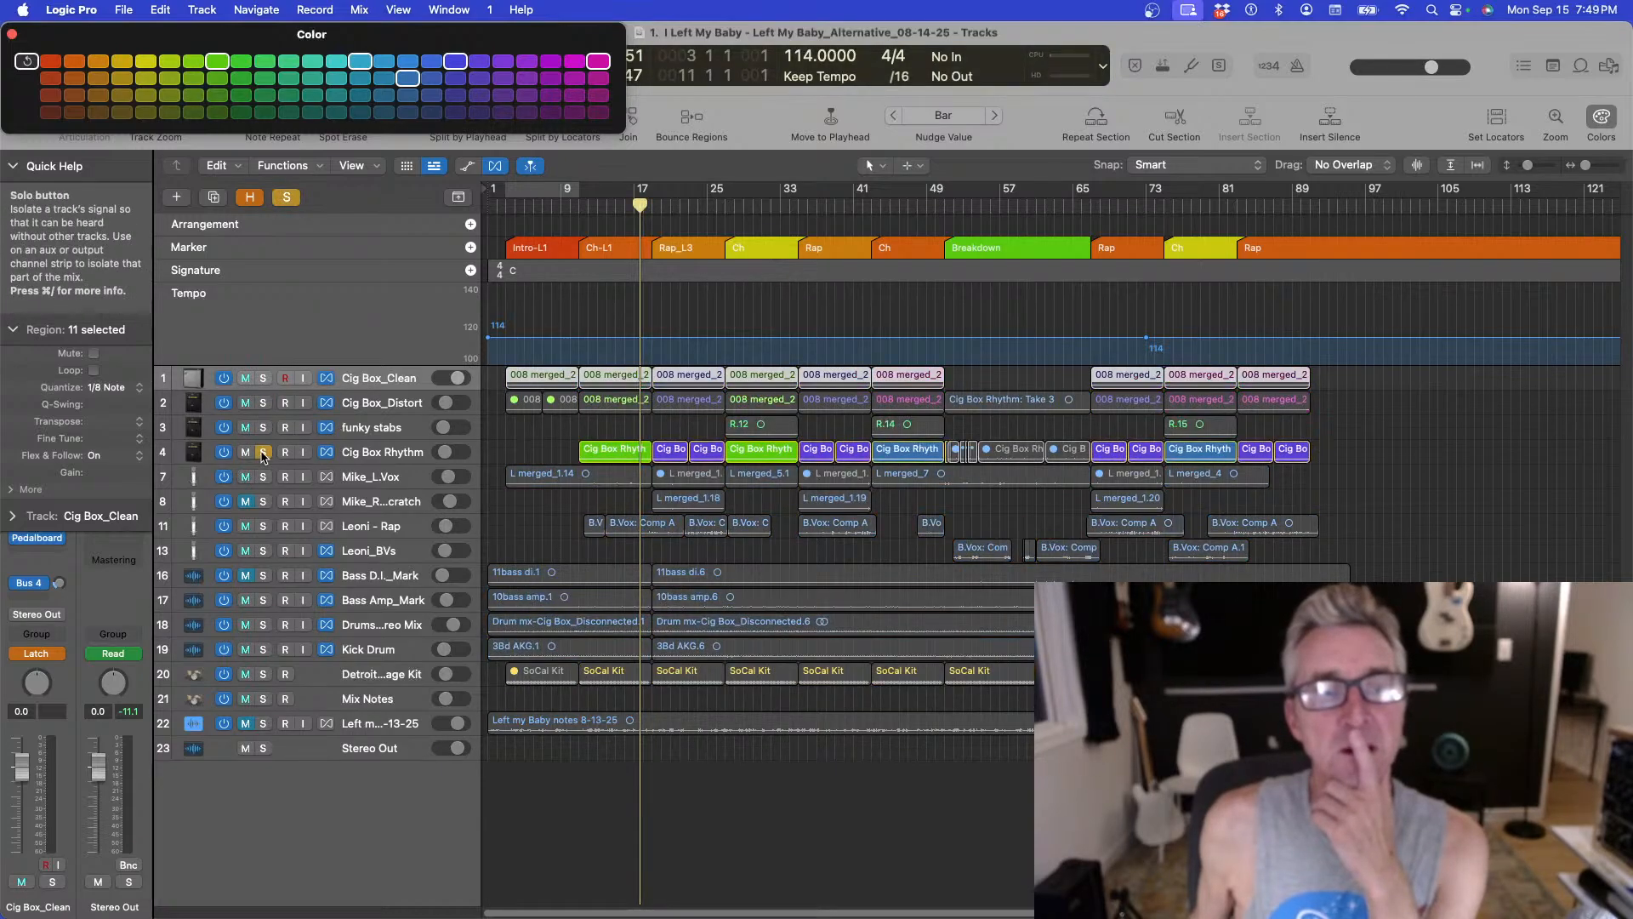
click(579, 209)
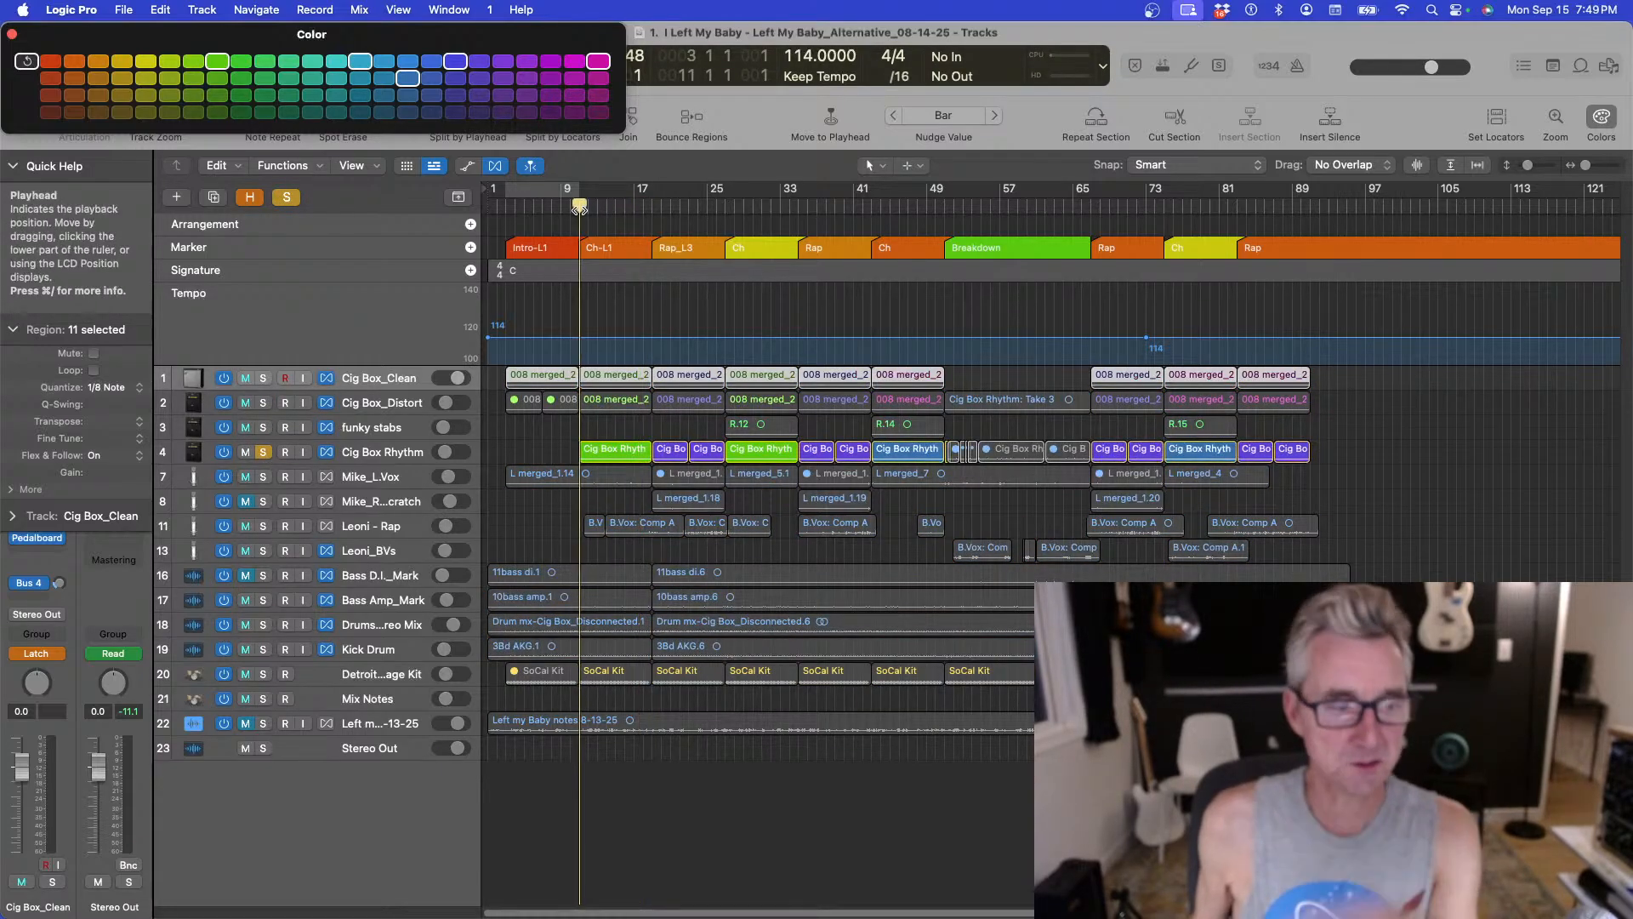
key(space)
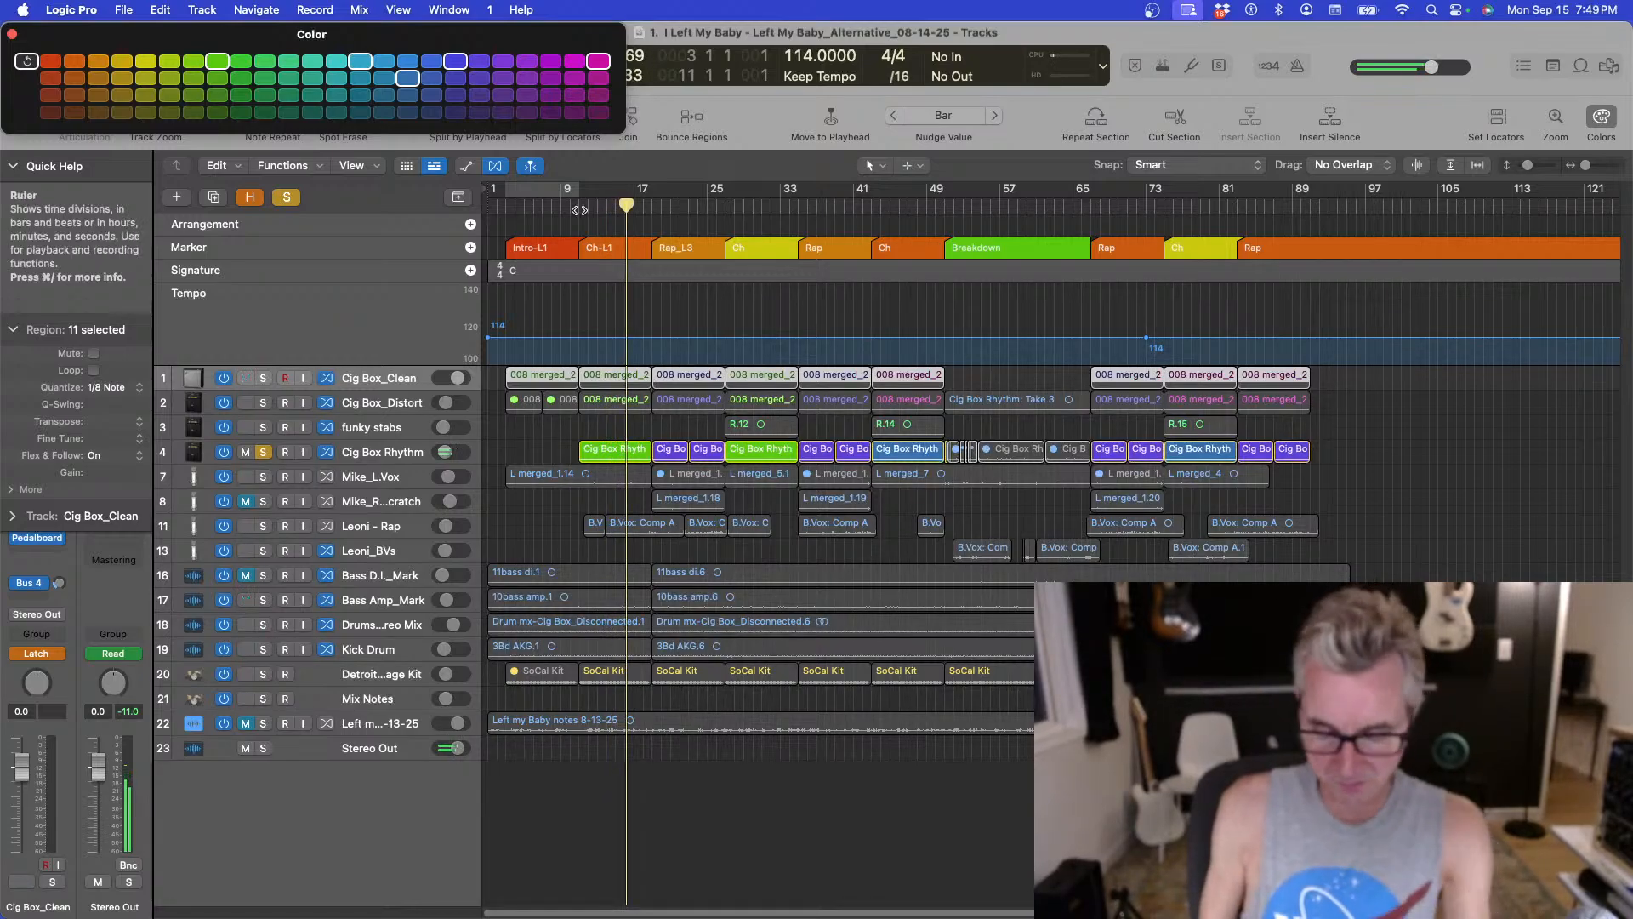
Solo Cig Box_Distort together with Cig Box Rhythm and play both from bar 9.
key(super+Down)
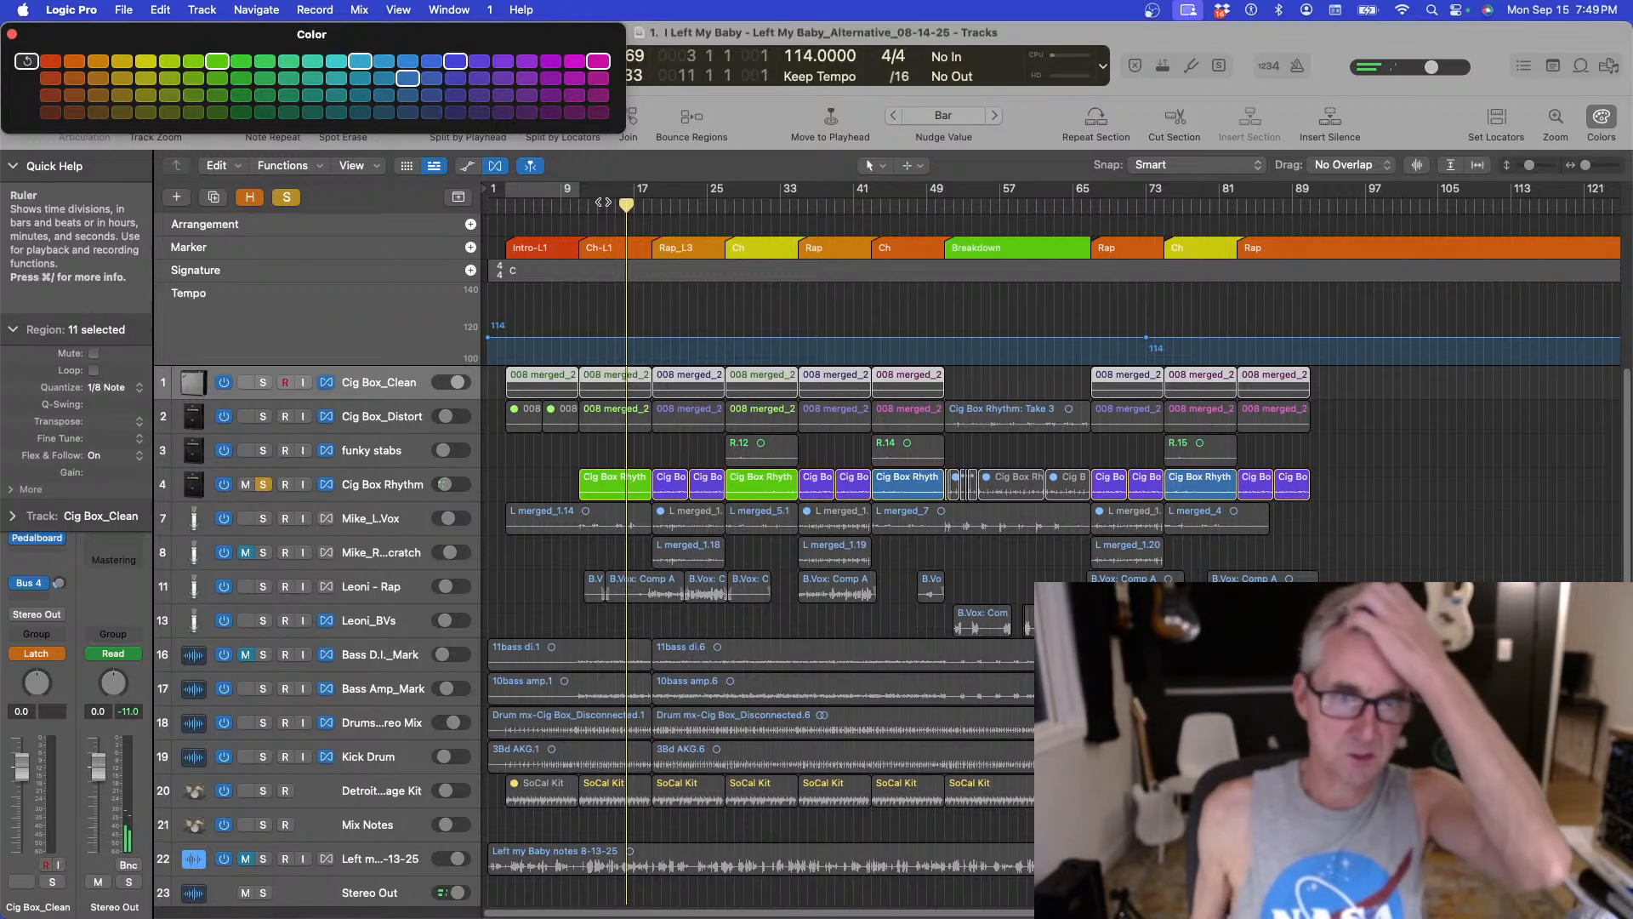
click(260, 416)
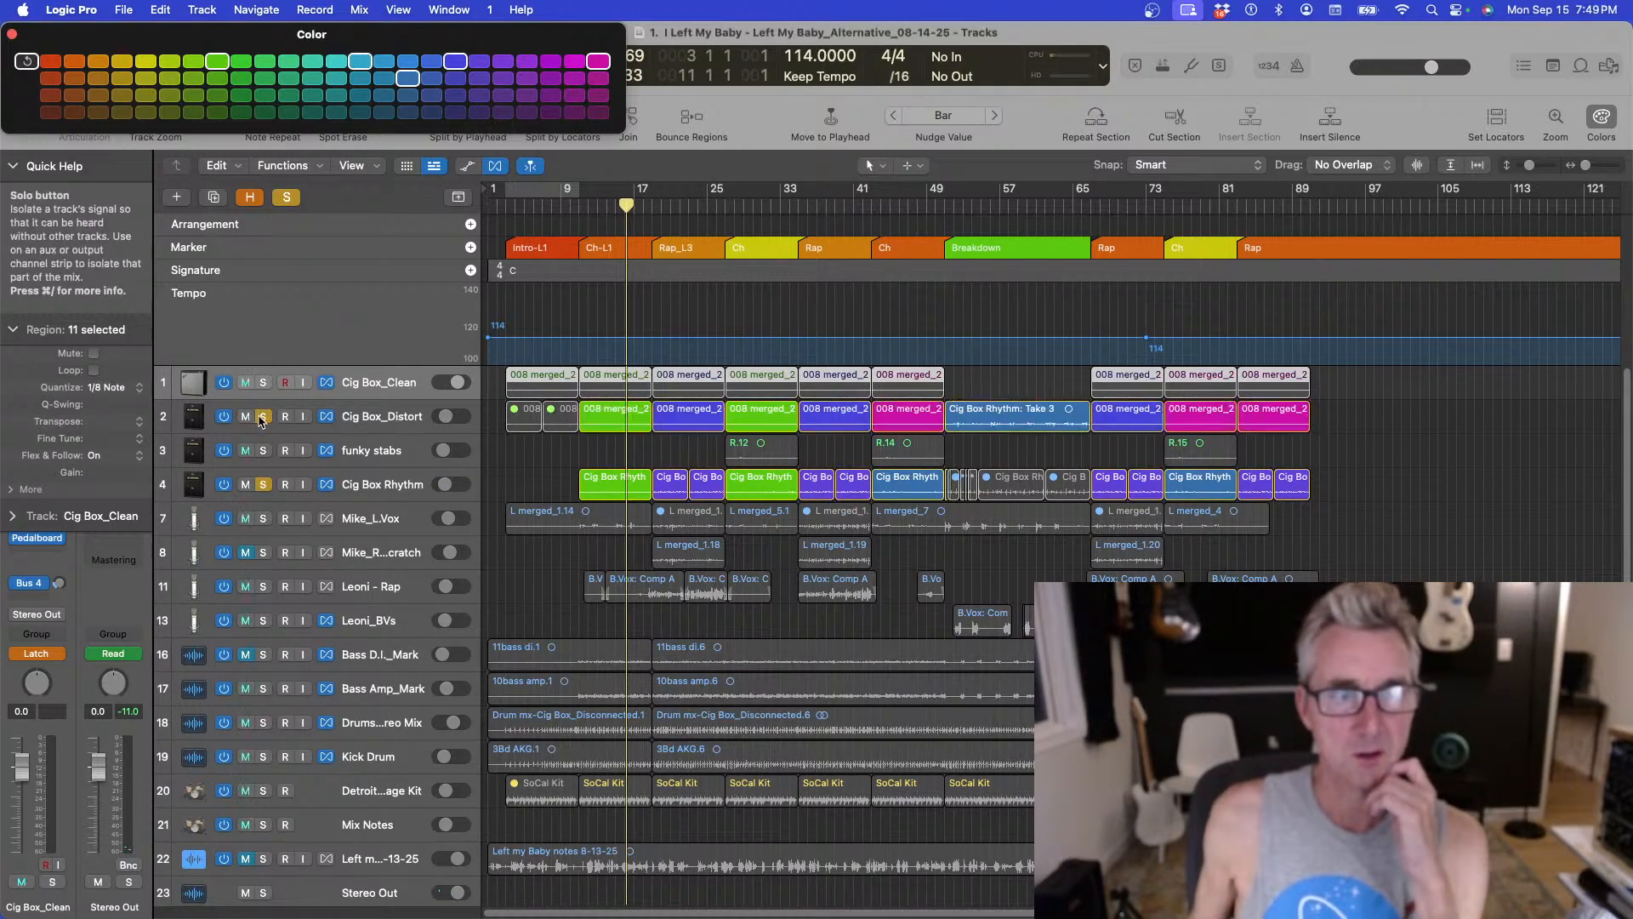
click(579, 203)
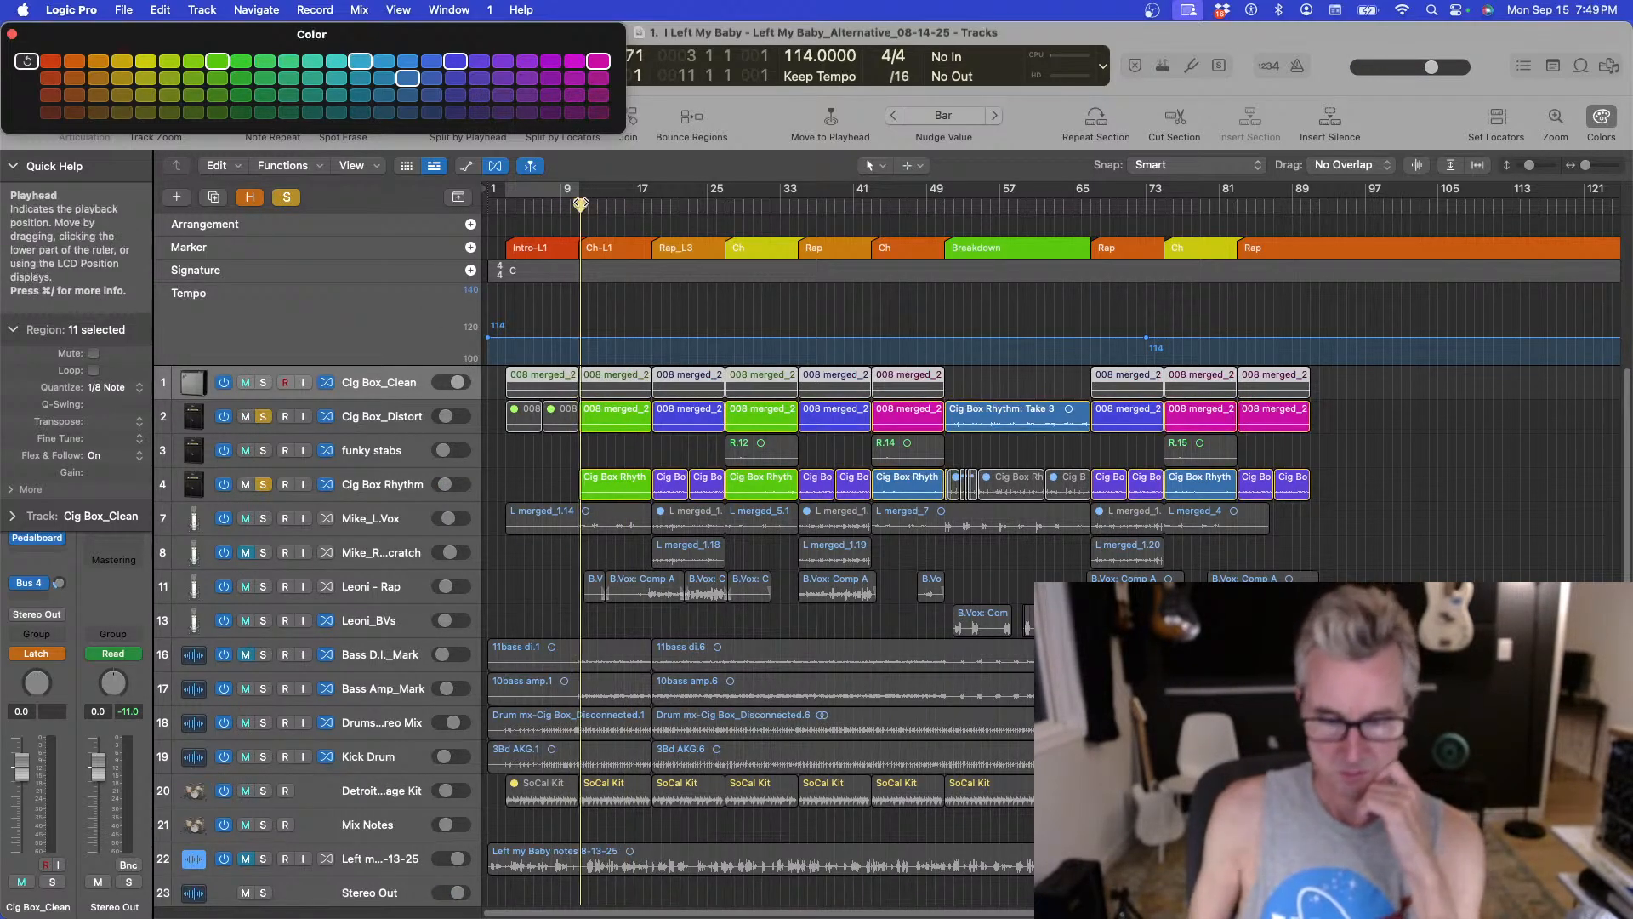
key(space)
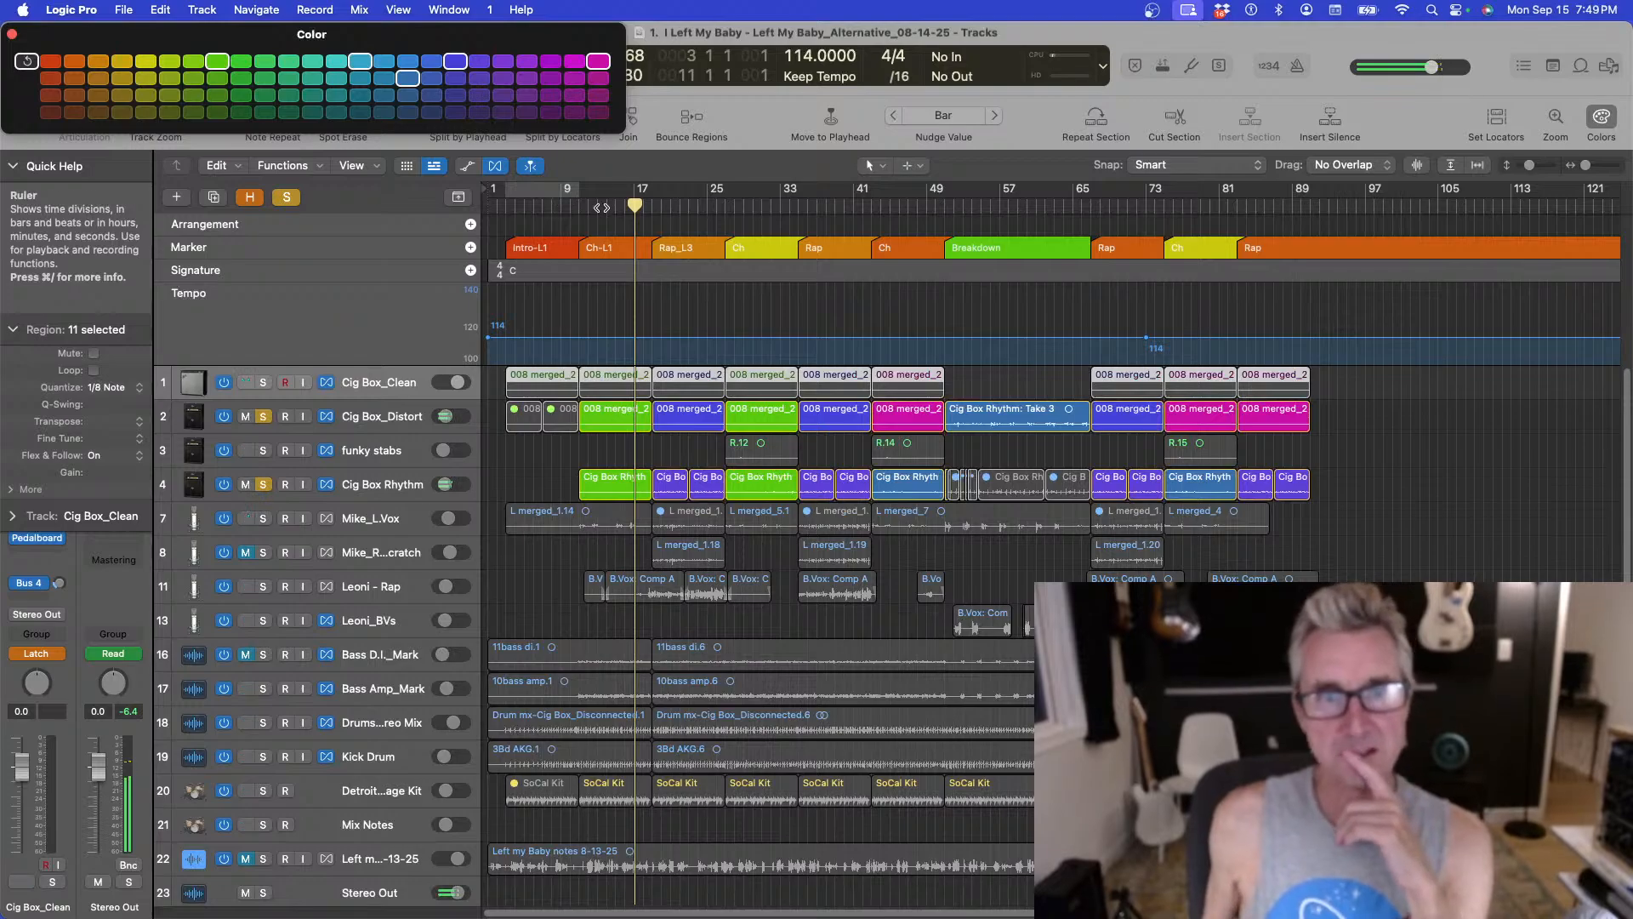
Release the Cig Box Rhythm solo and play Cig Box_Distort alone from bar 17.
drag(640, 206, 651, 207)
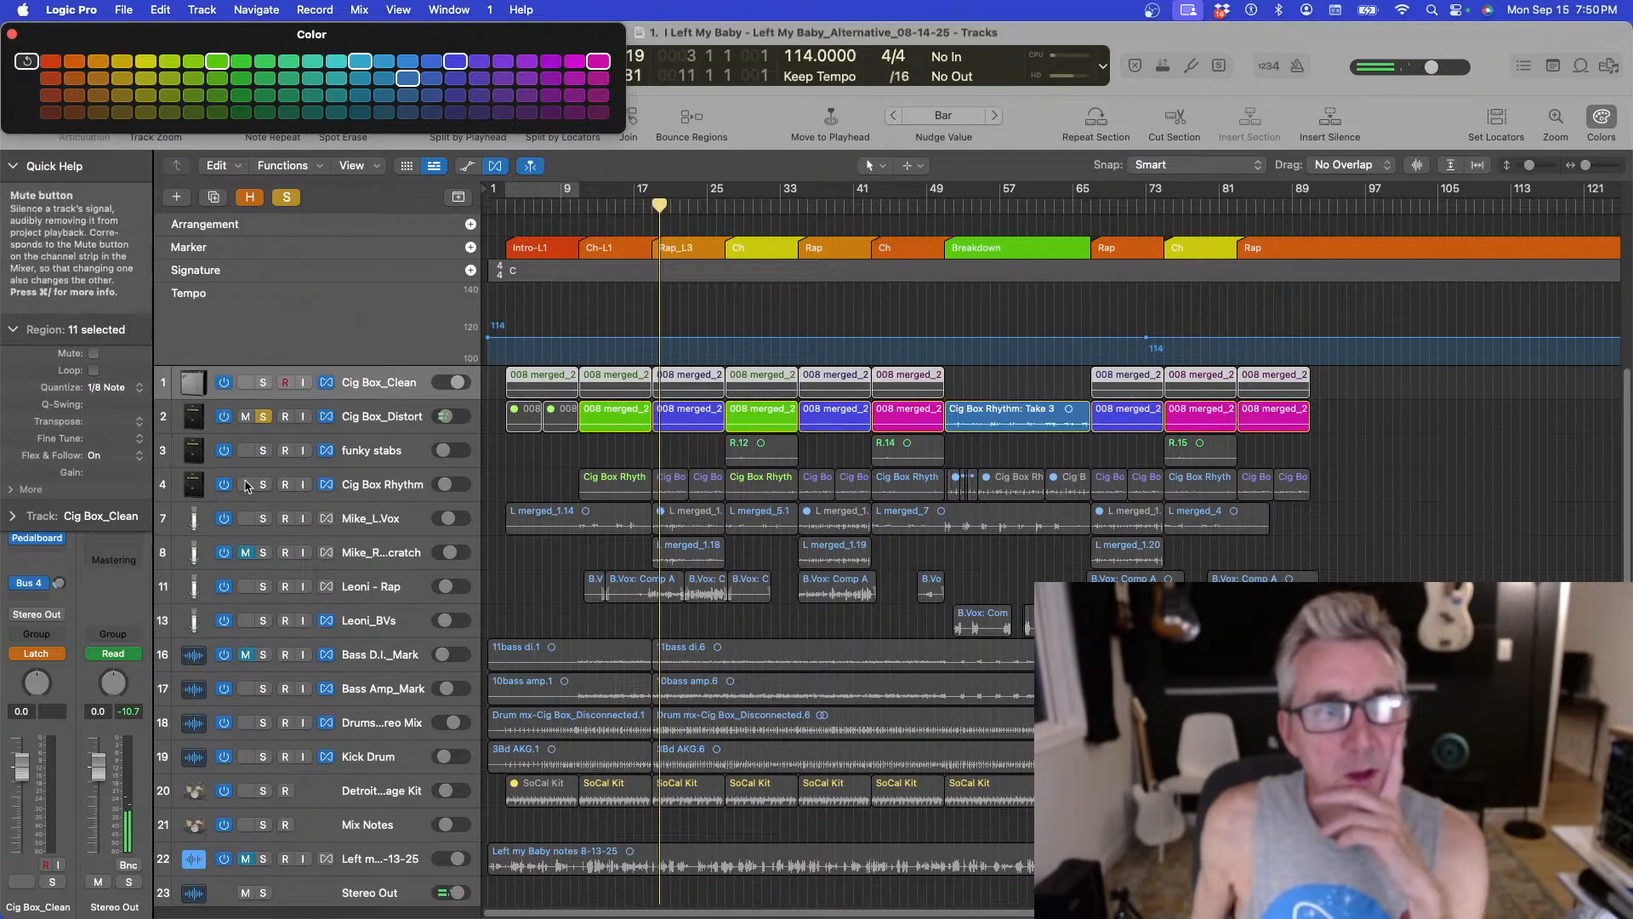
click(263, 484)
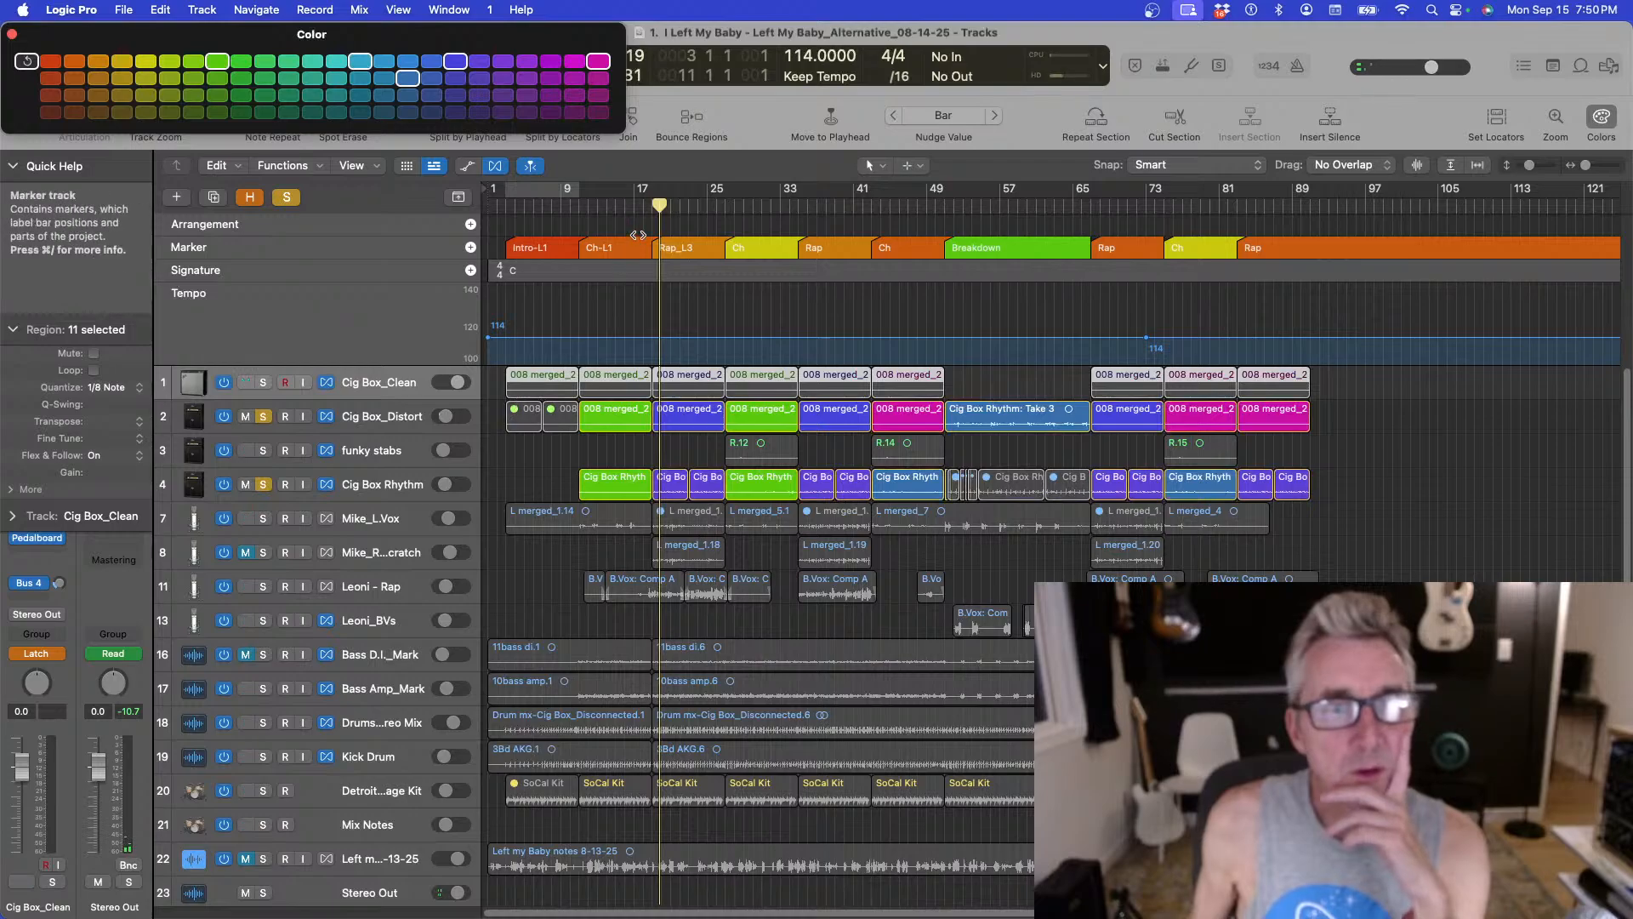
drag(659, 205, 653, 206)
key(space)
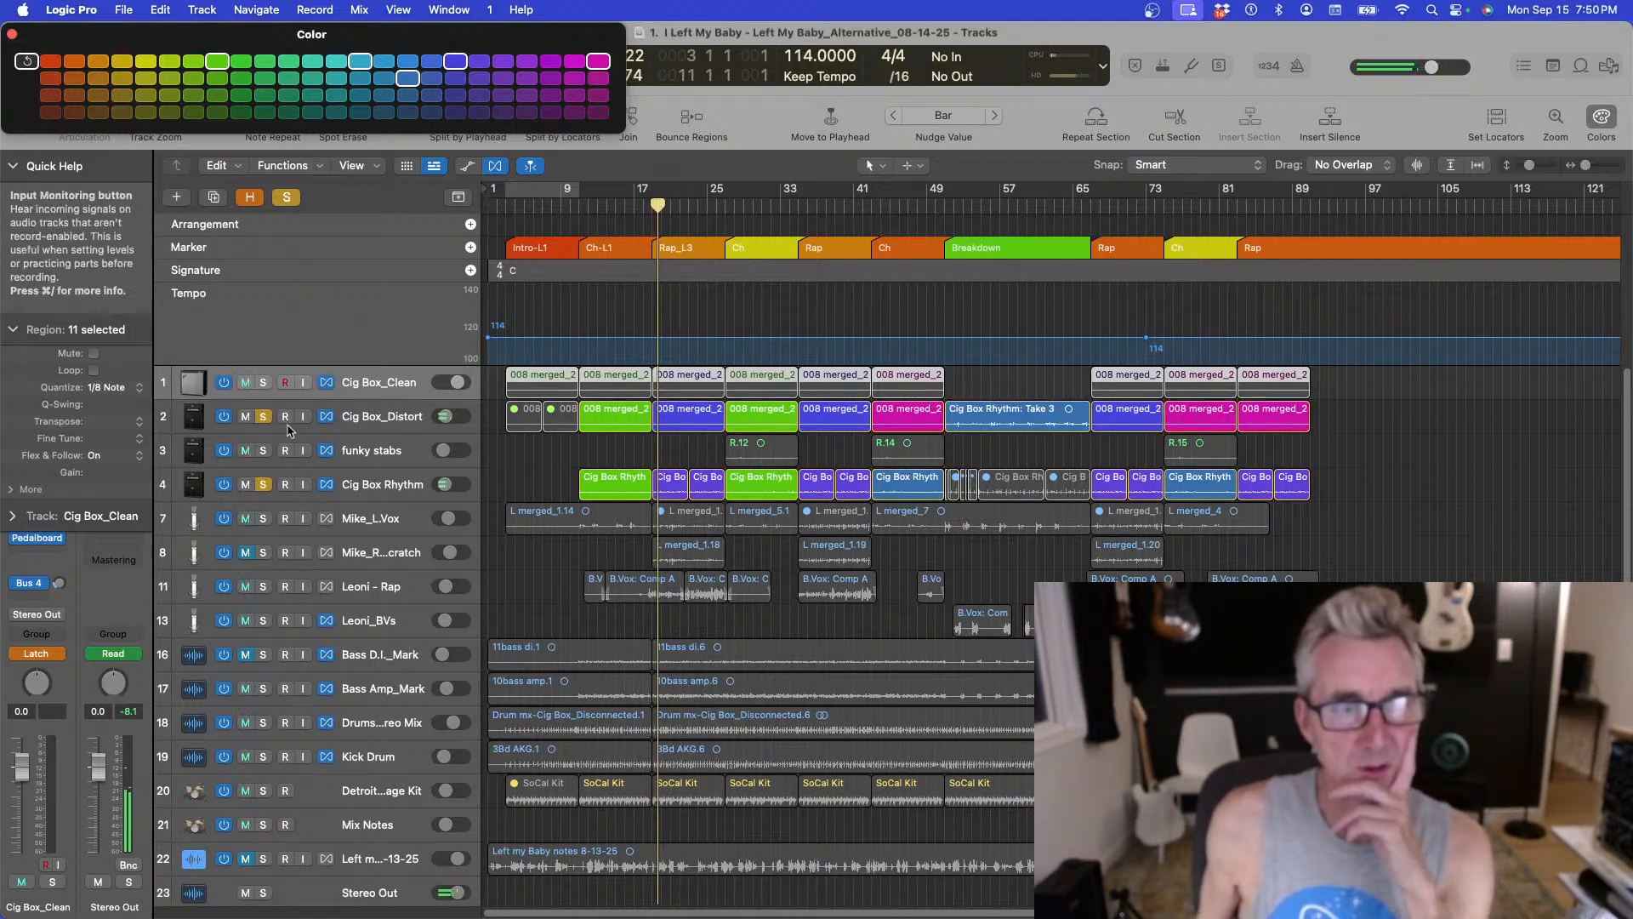
Release the Cig Box_Distort solo and play the full arrangement from bar 17.
click(263, 416)
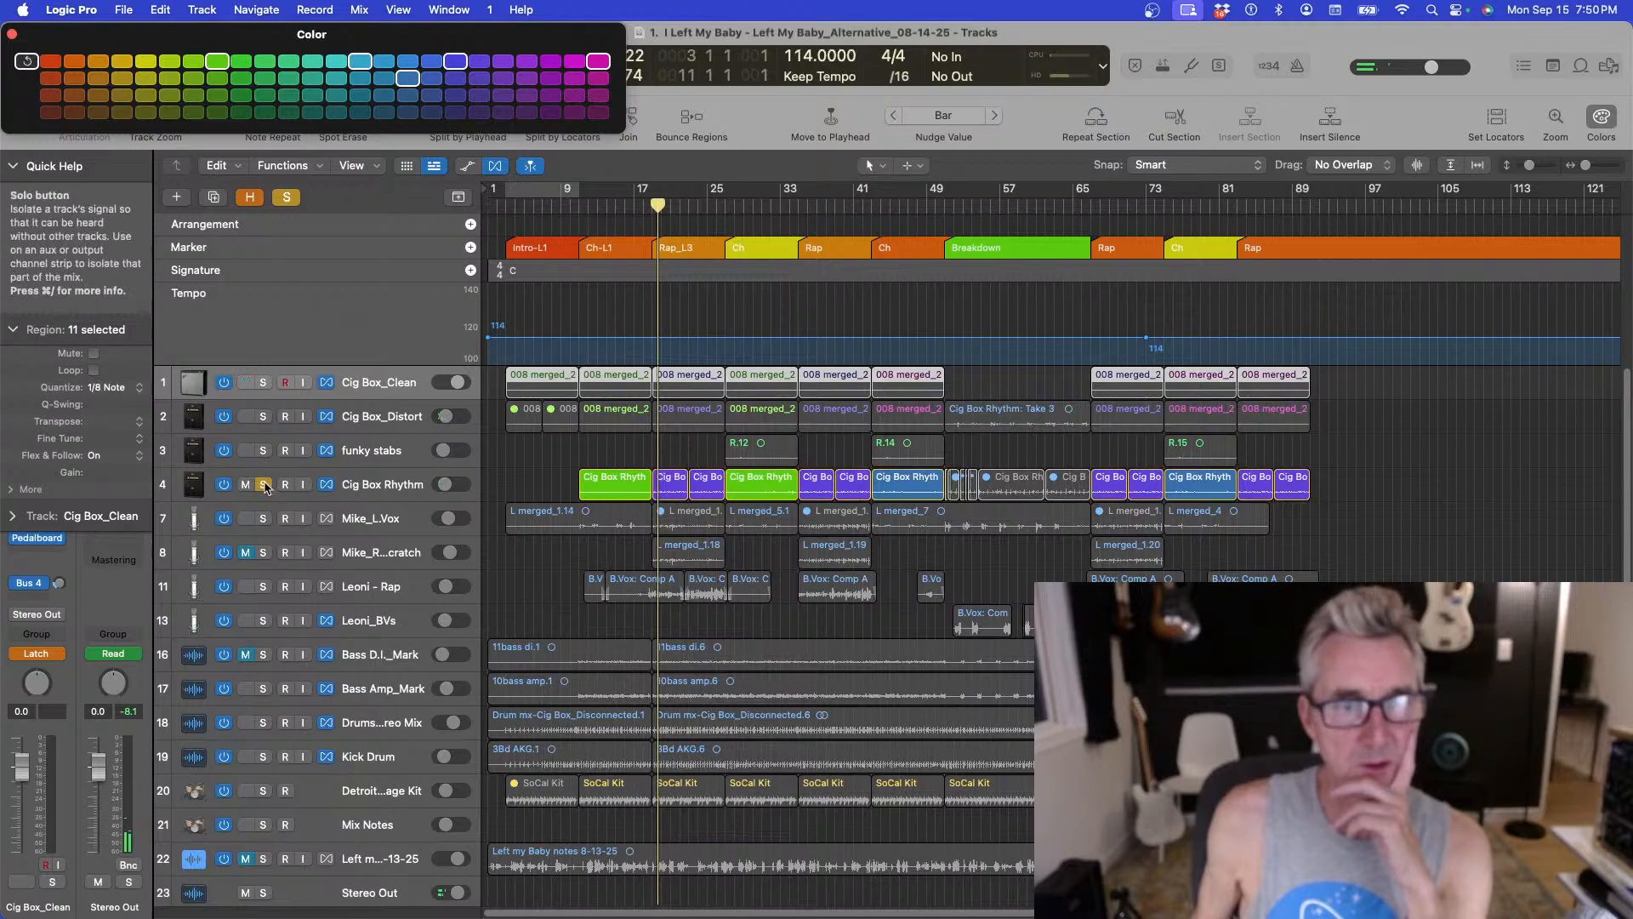
click(649, 207)
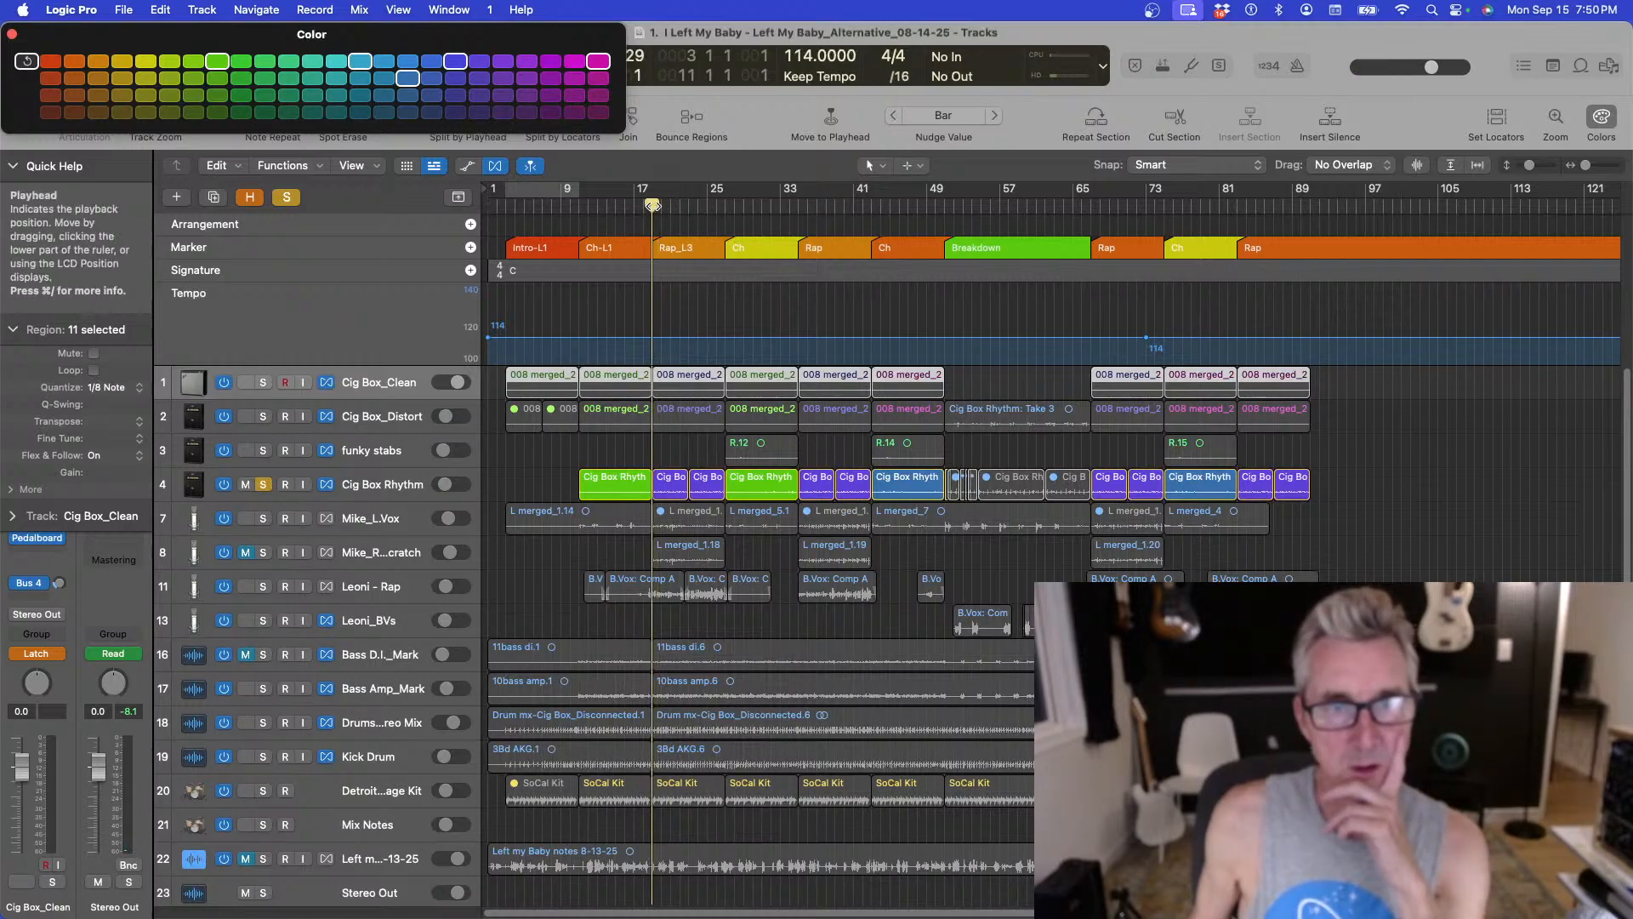
key(space)
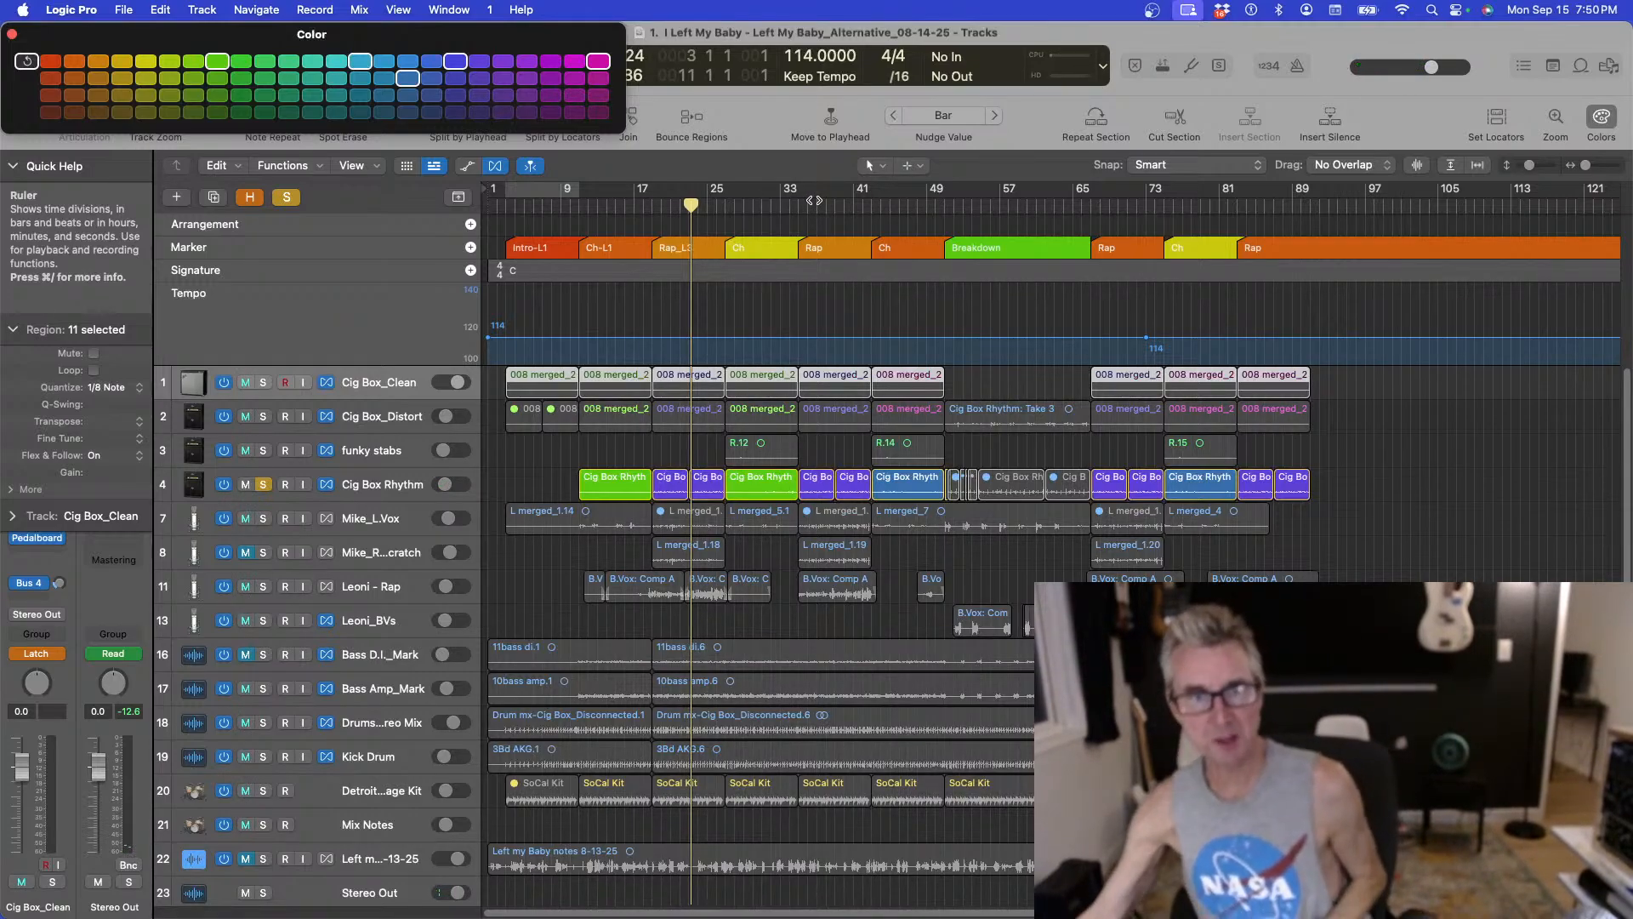
Clear the remaining solo, select the Cig Box Rhythm track and play the full mix from bar 25.
click(569, 450)
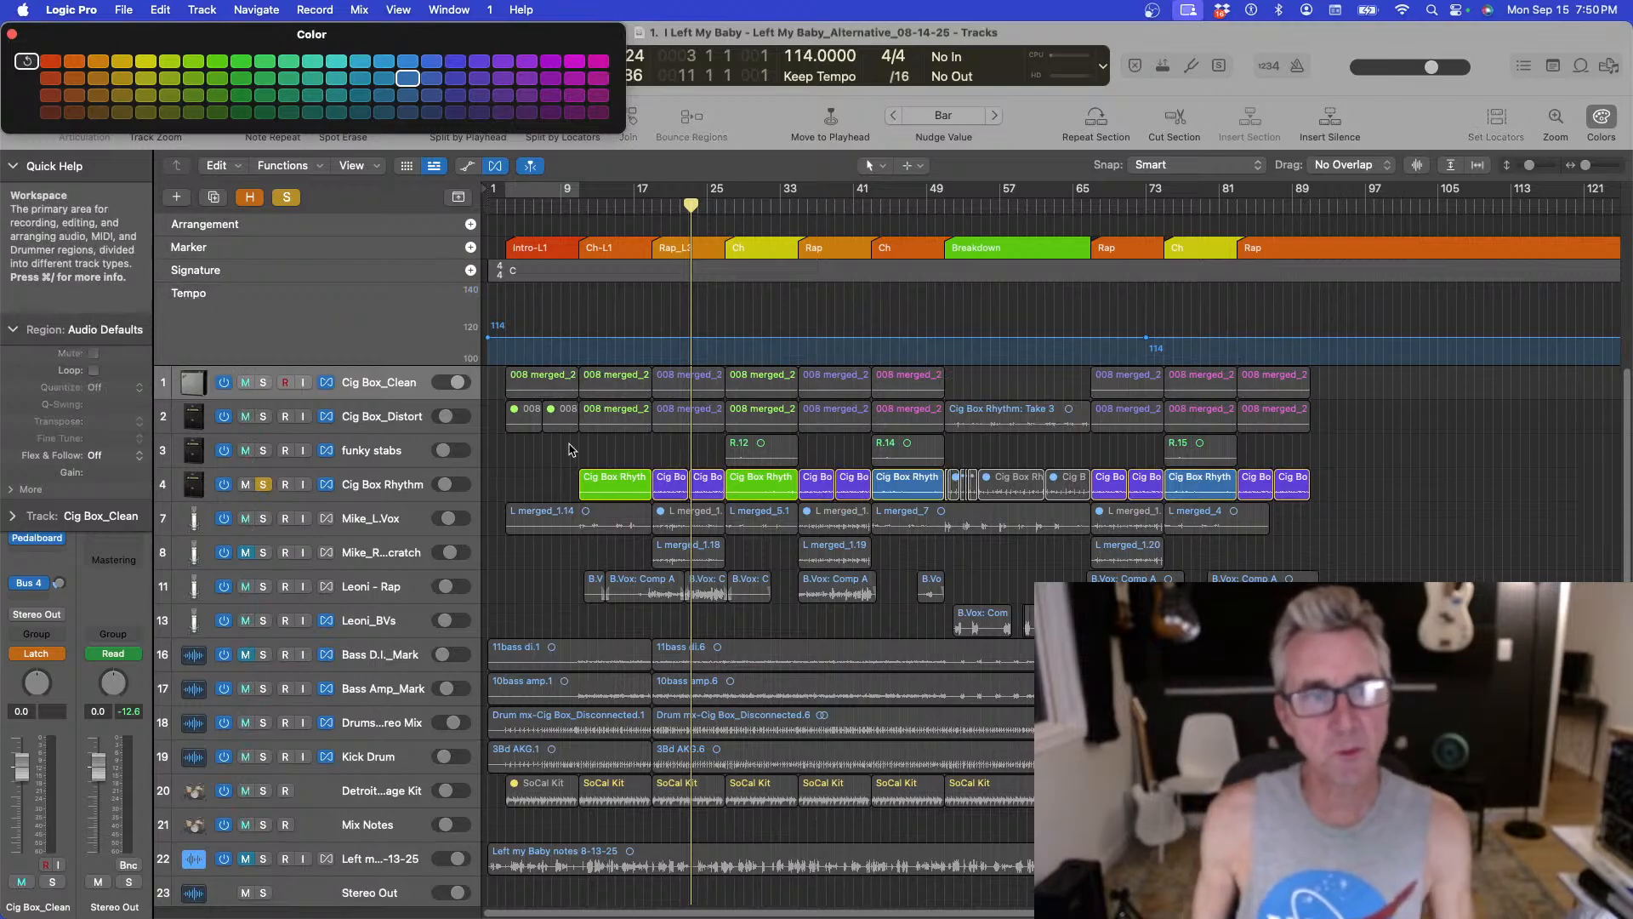
click(263, 484)
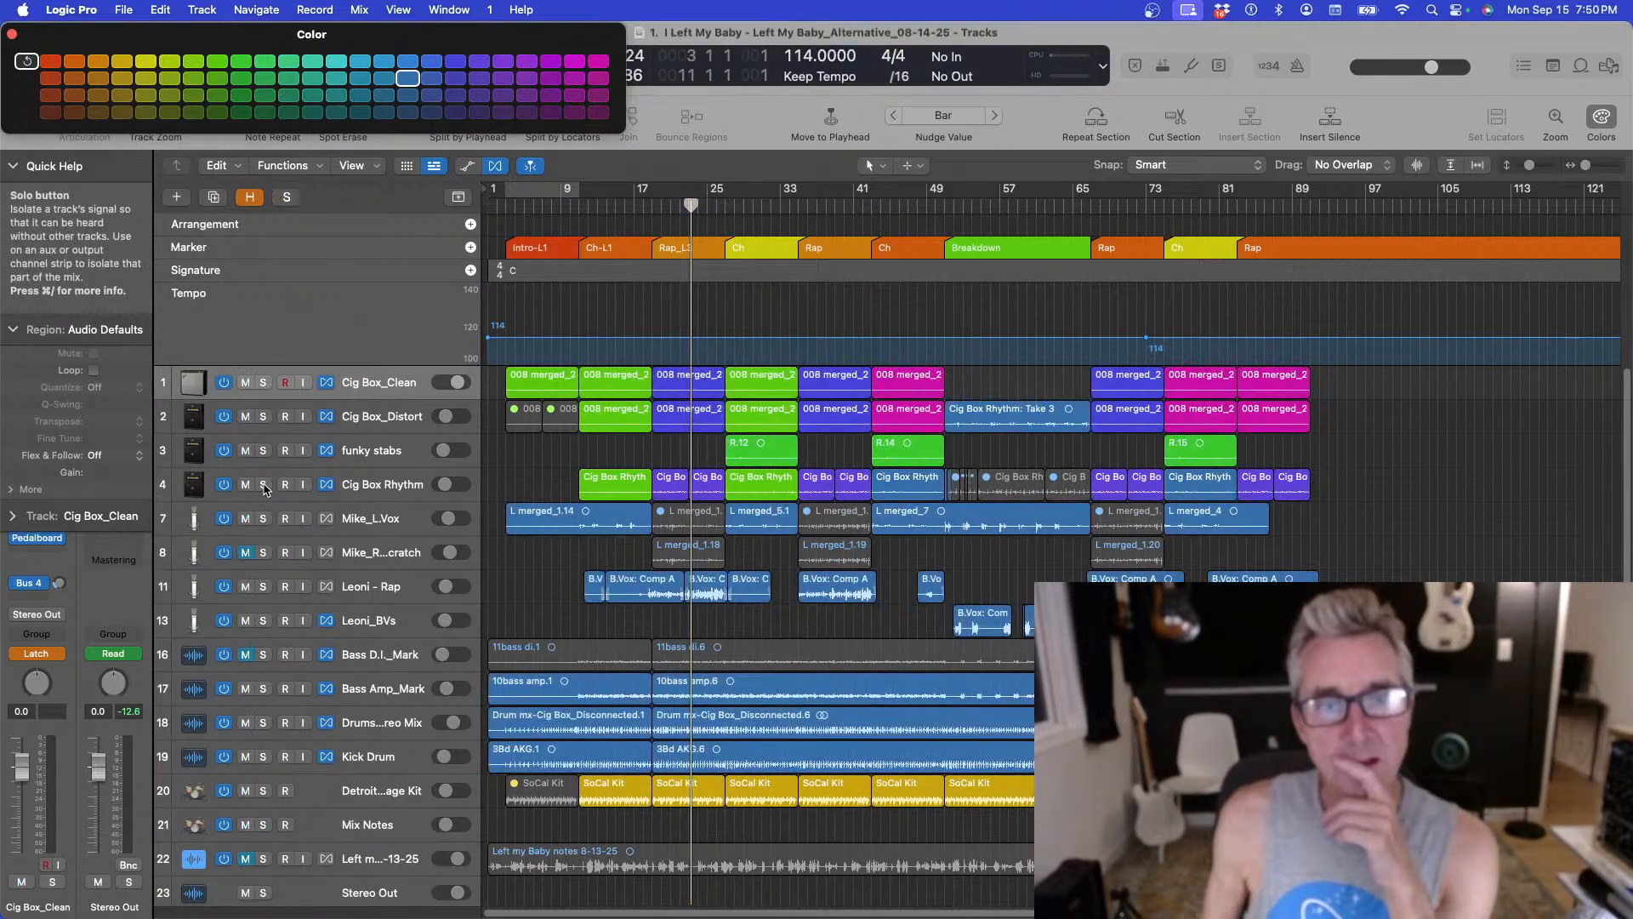
click(361, 484)
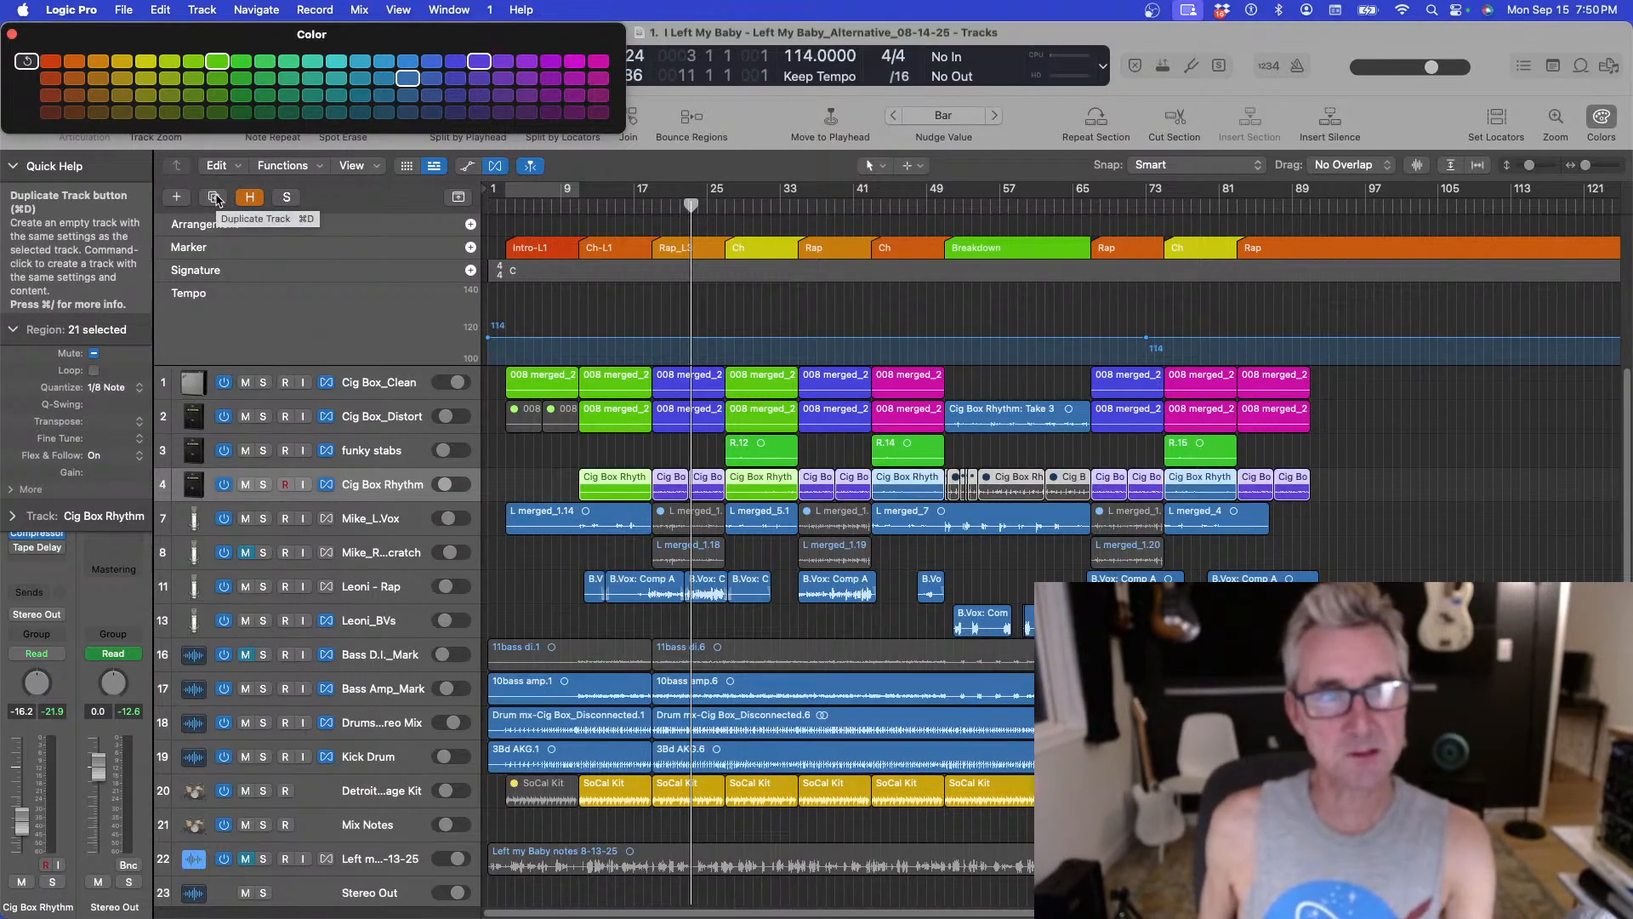
click(723, 206)
key(space)
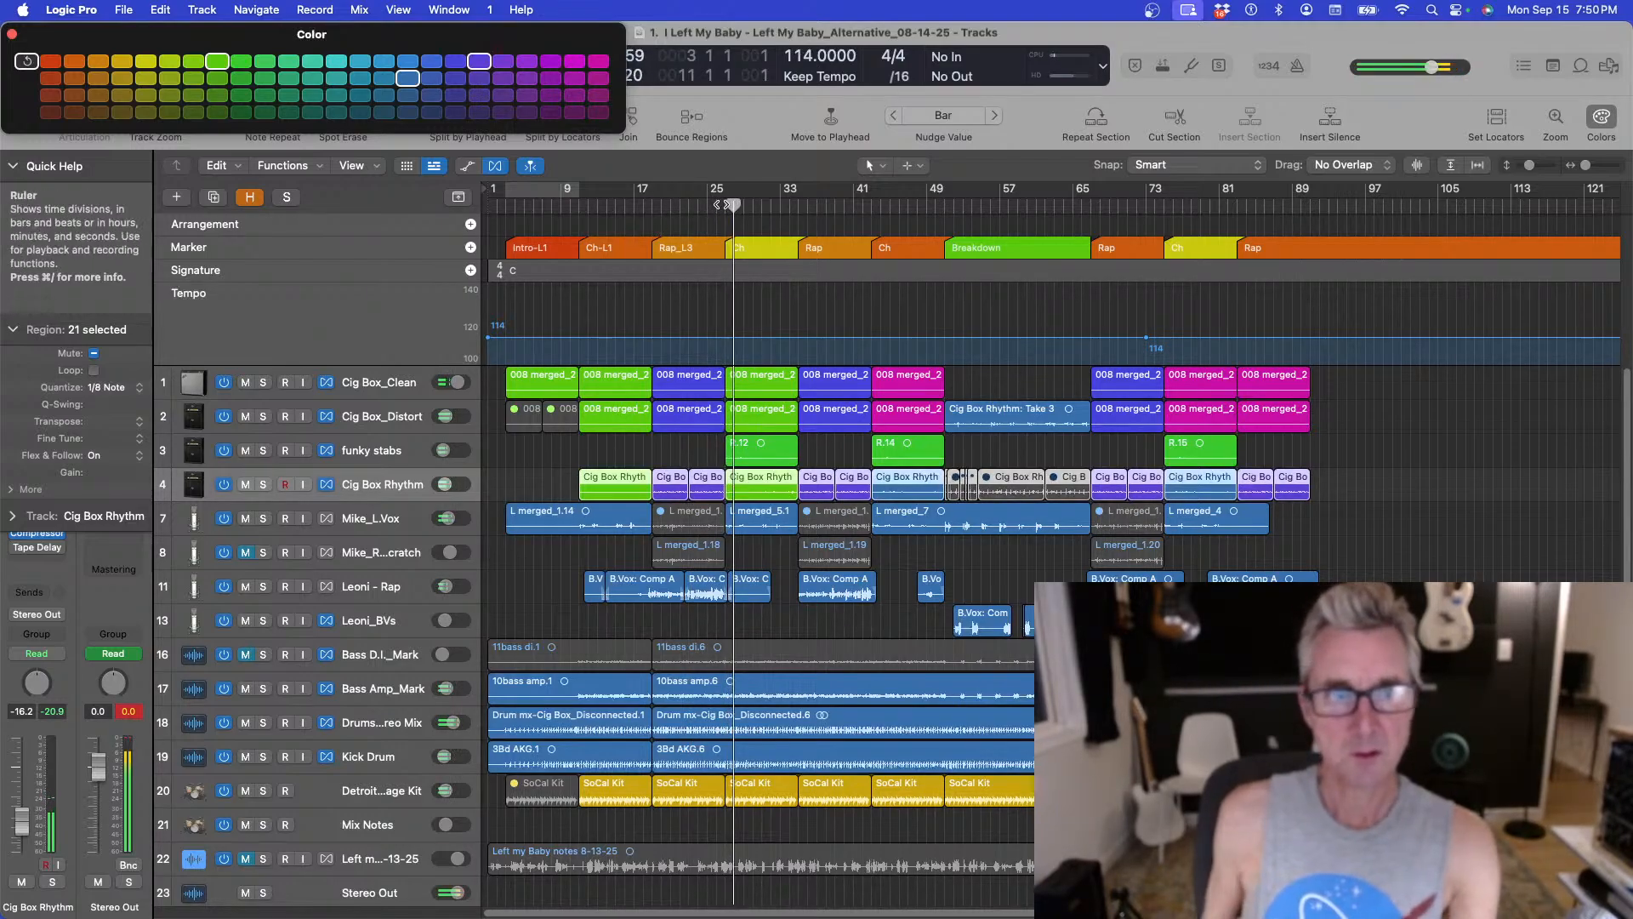
Solo Cig Box_Distort and audition it from bars 9, 17 and 25, then release the solo.
click(262, 416)
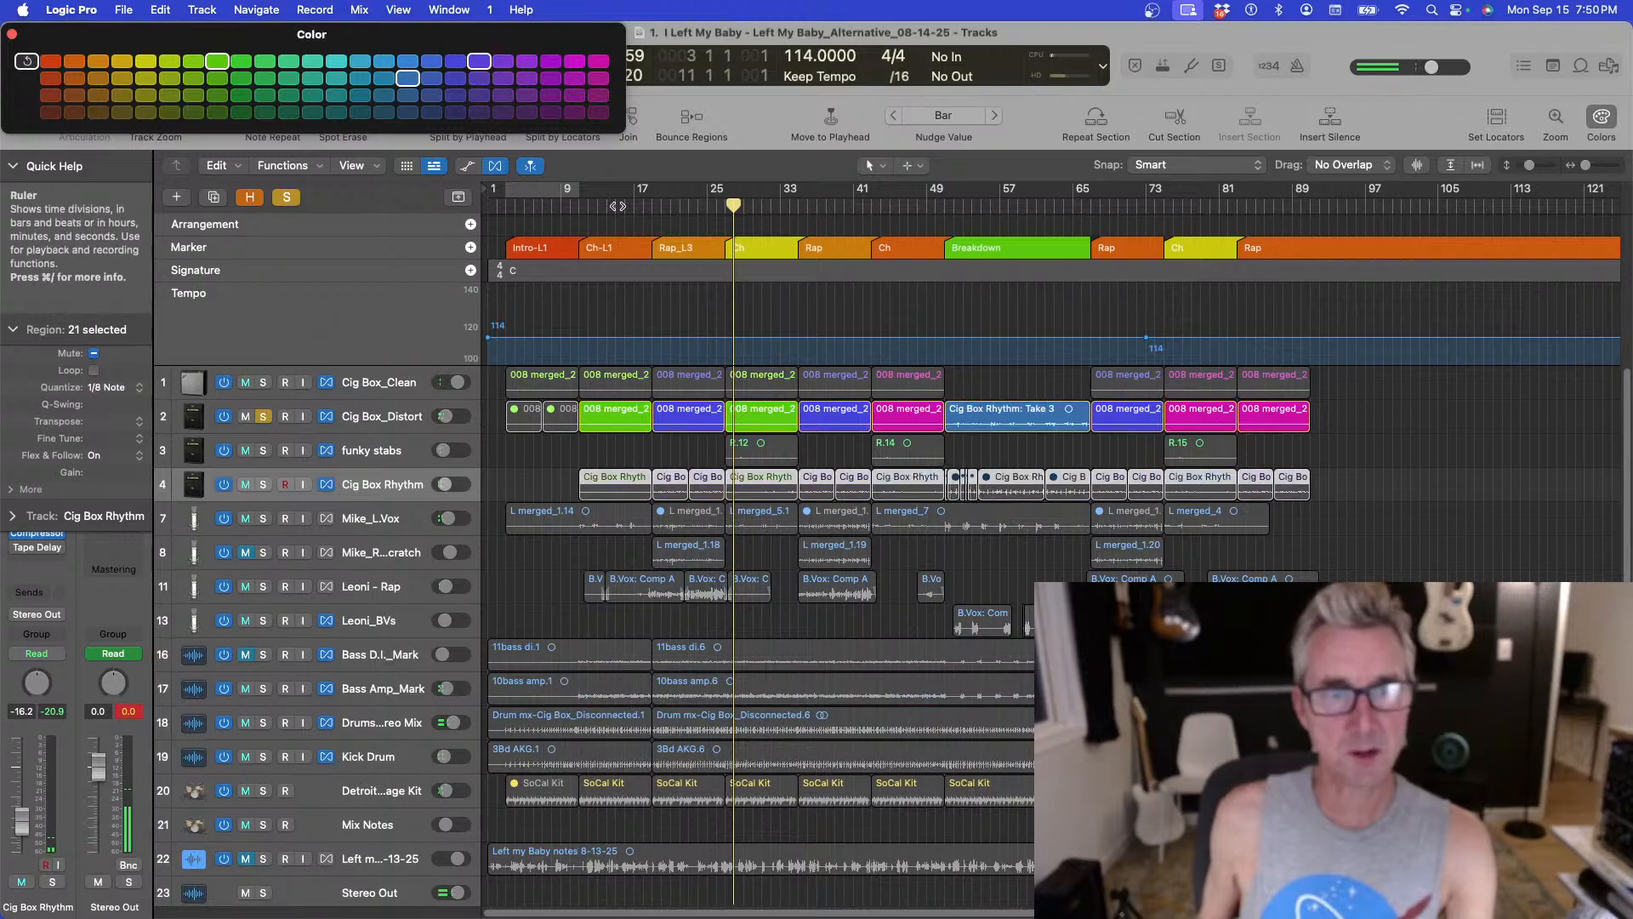
click(578, 206)
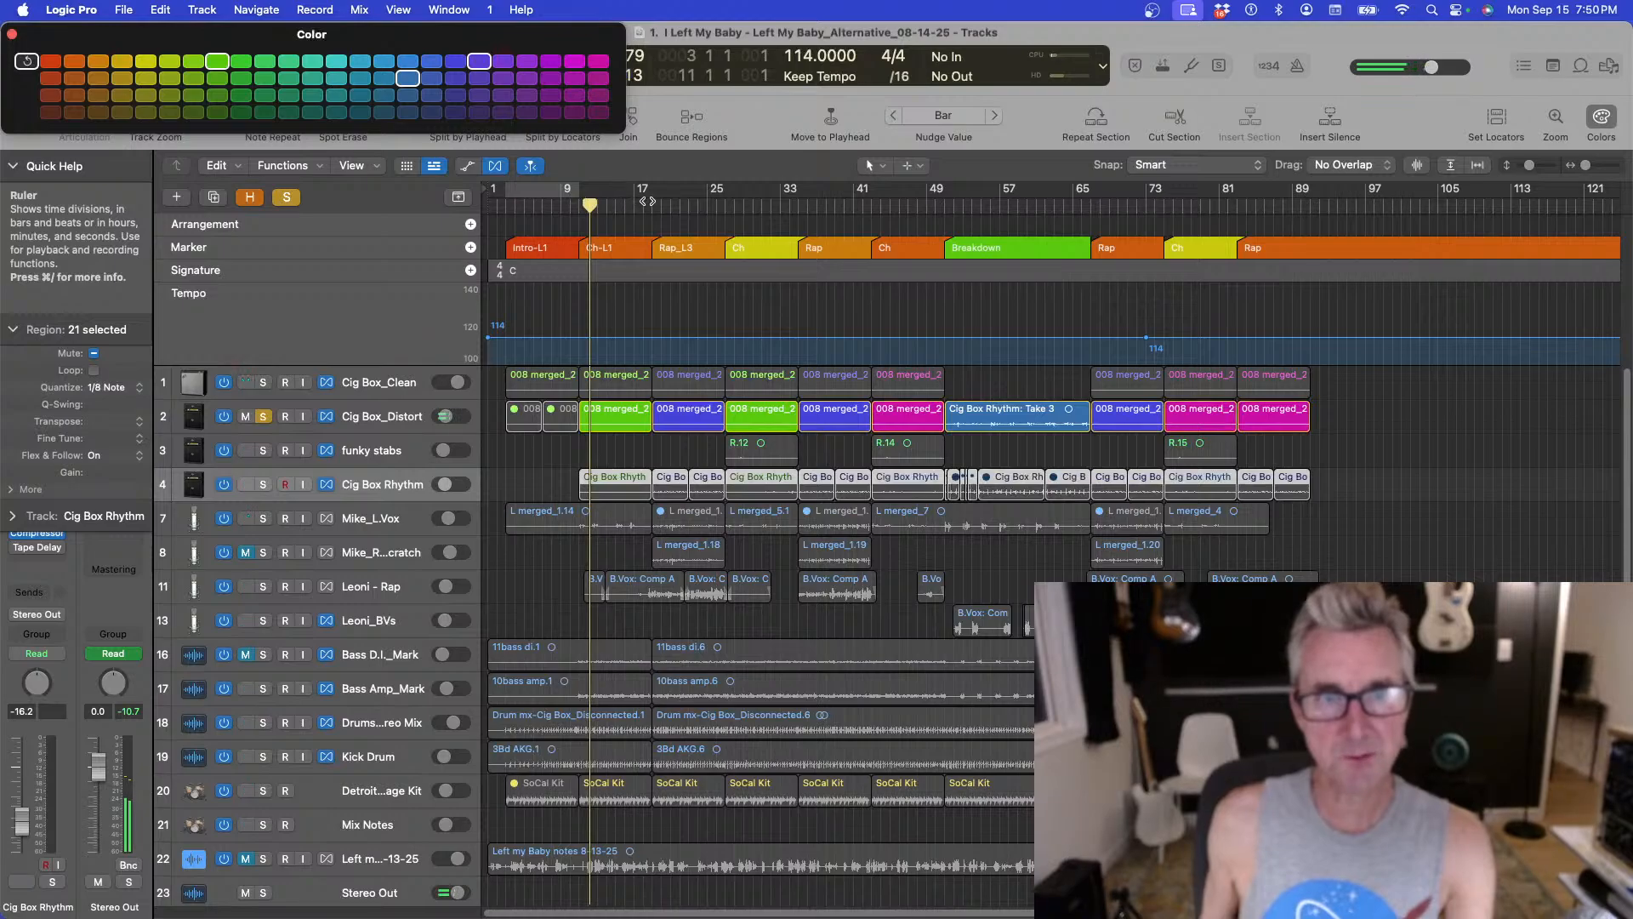
click(650, 208)
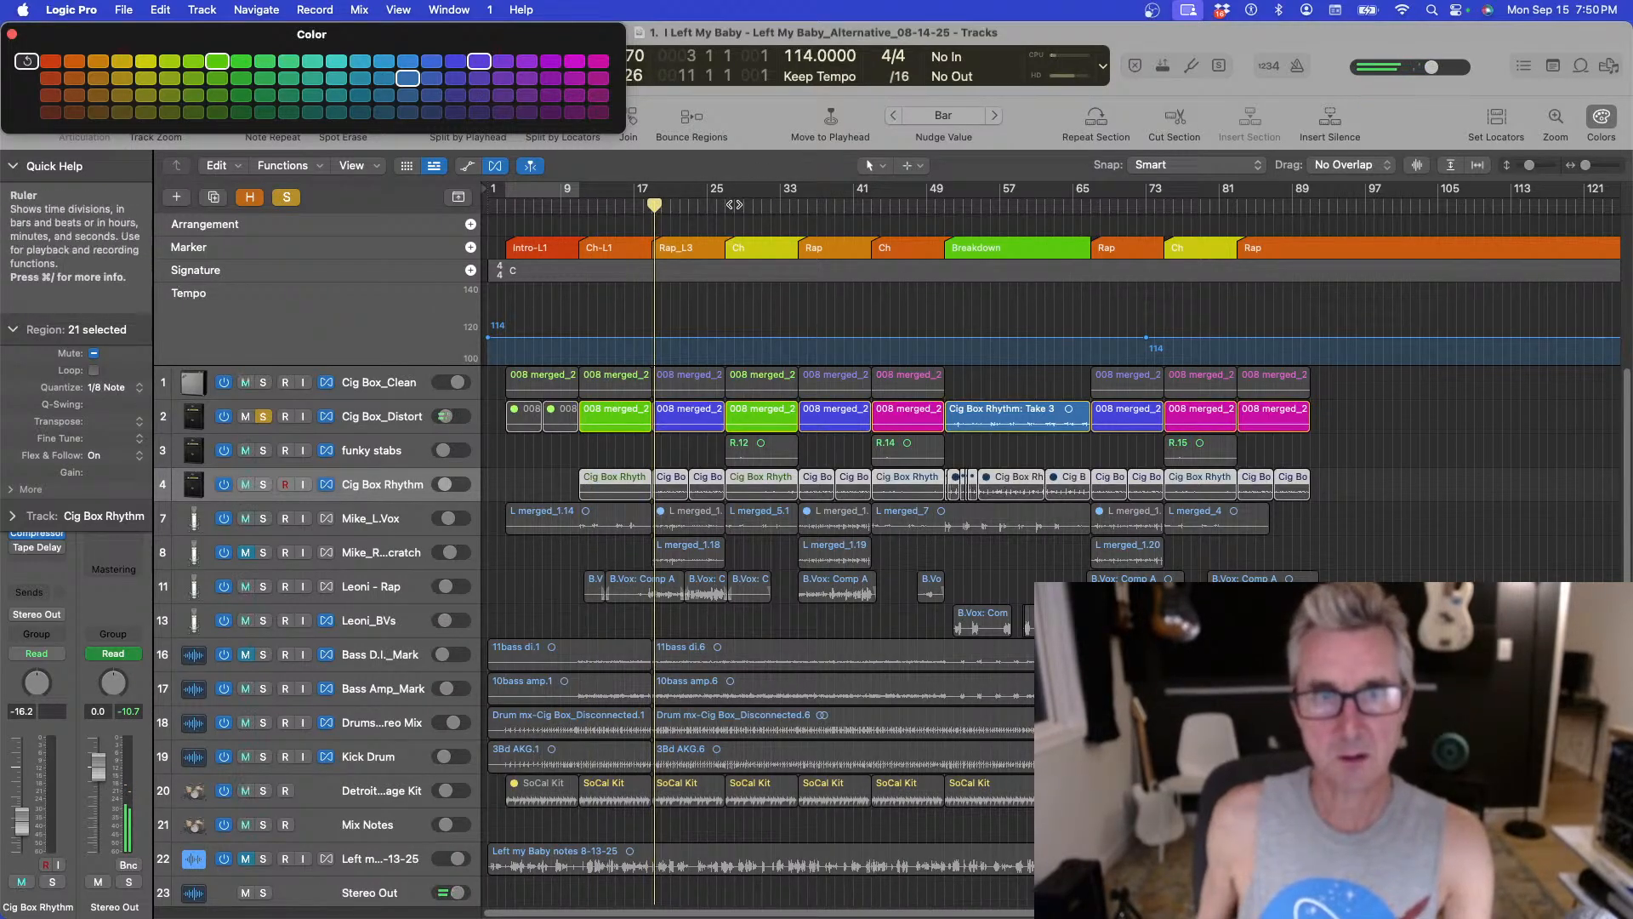
click(727, 208)
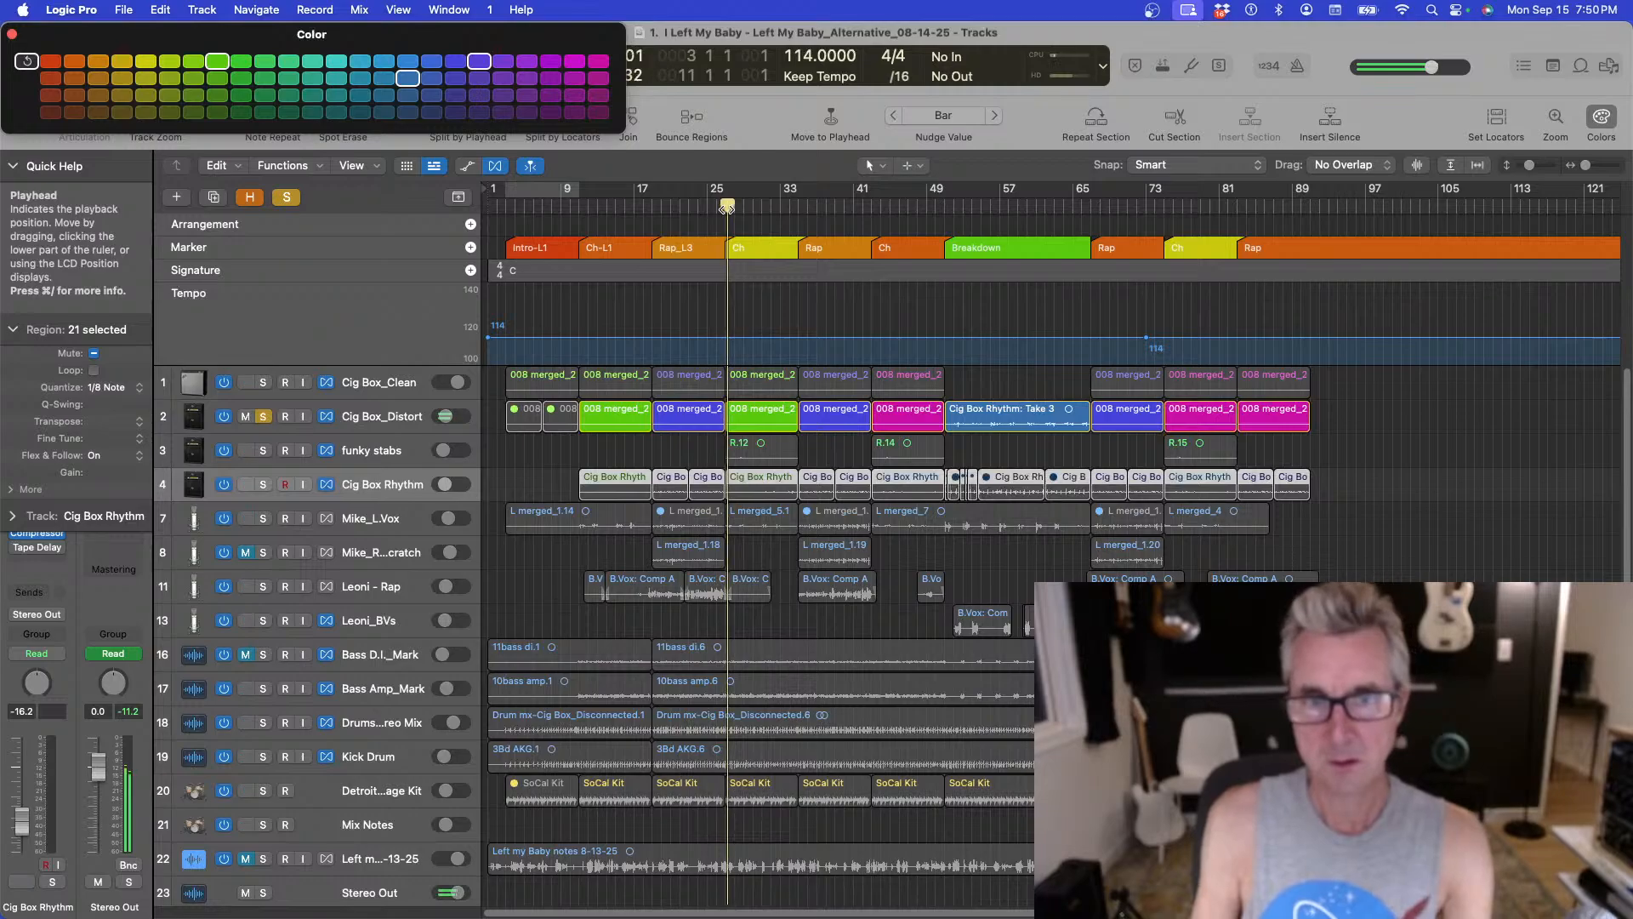
click(267, 416)
Solo the Cig Box Rhythm track and play it back from bar 17.
click(263, 484)
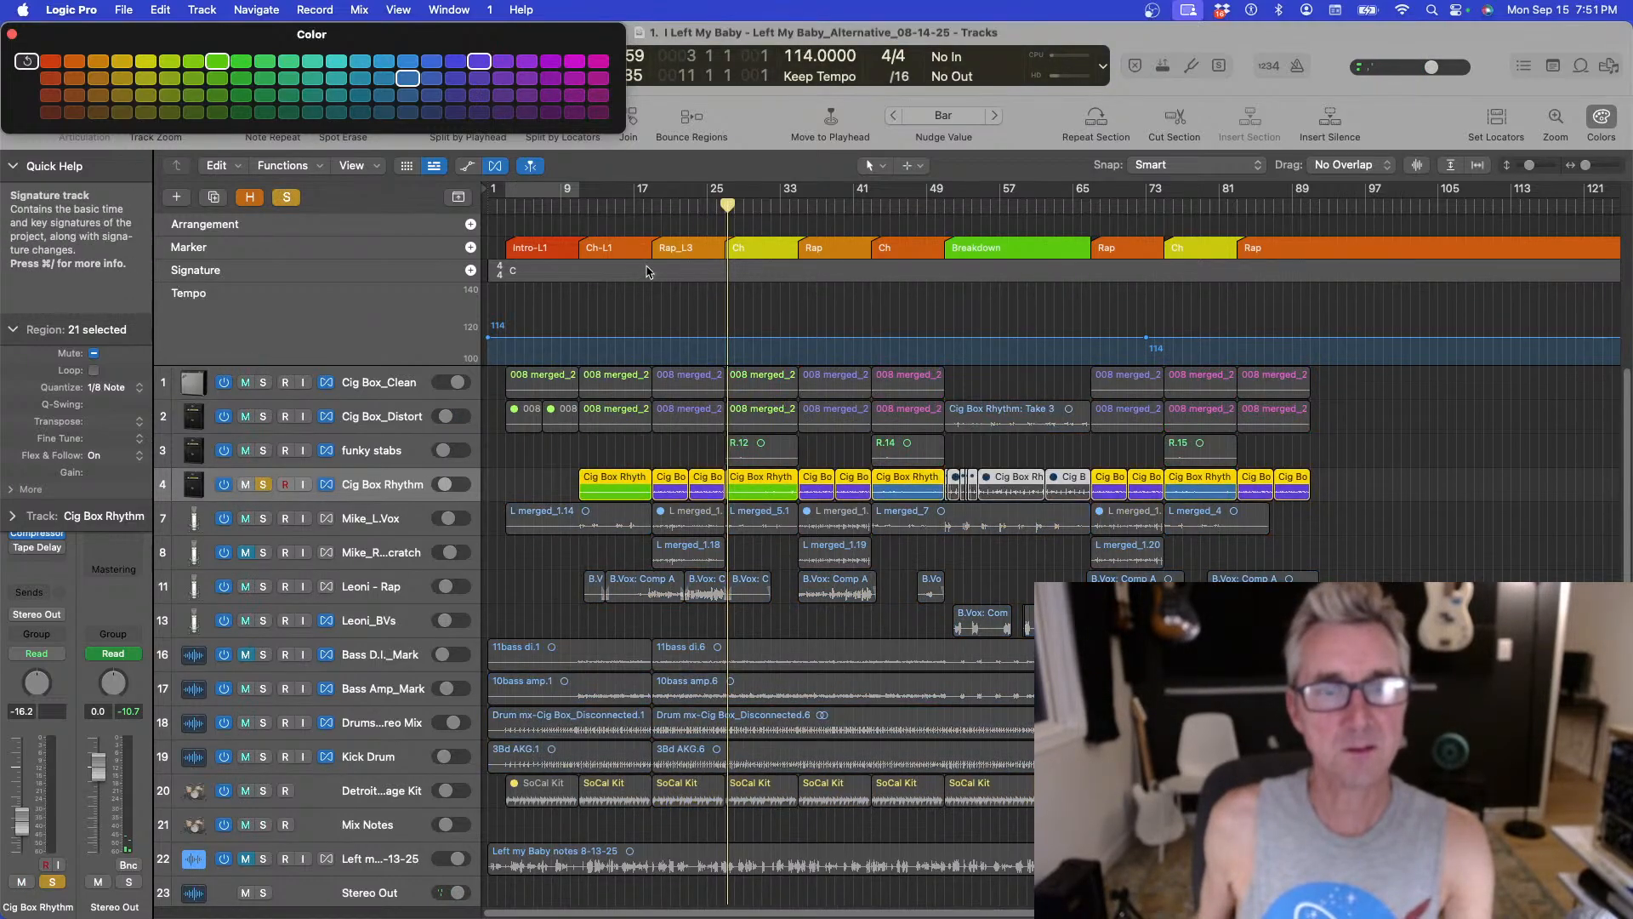
click(653, 206)
key(space)
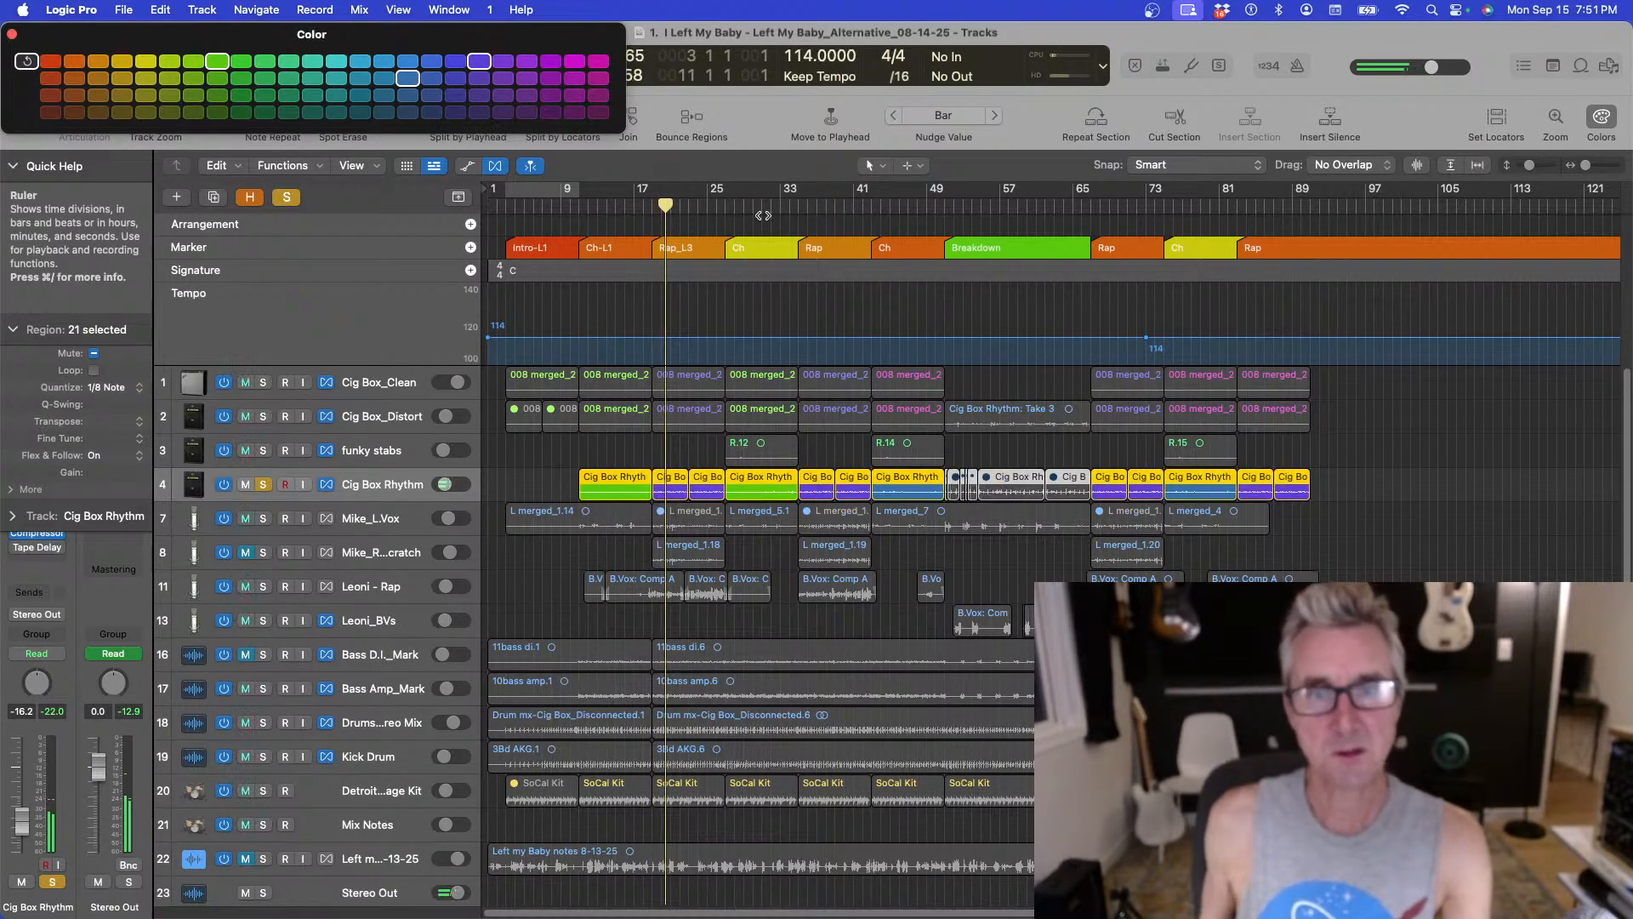
Solo Cig Box_Distort together with the rhythm track and audition them from bars 41 and 49.
click(872, 209)
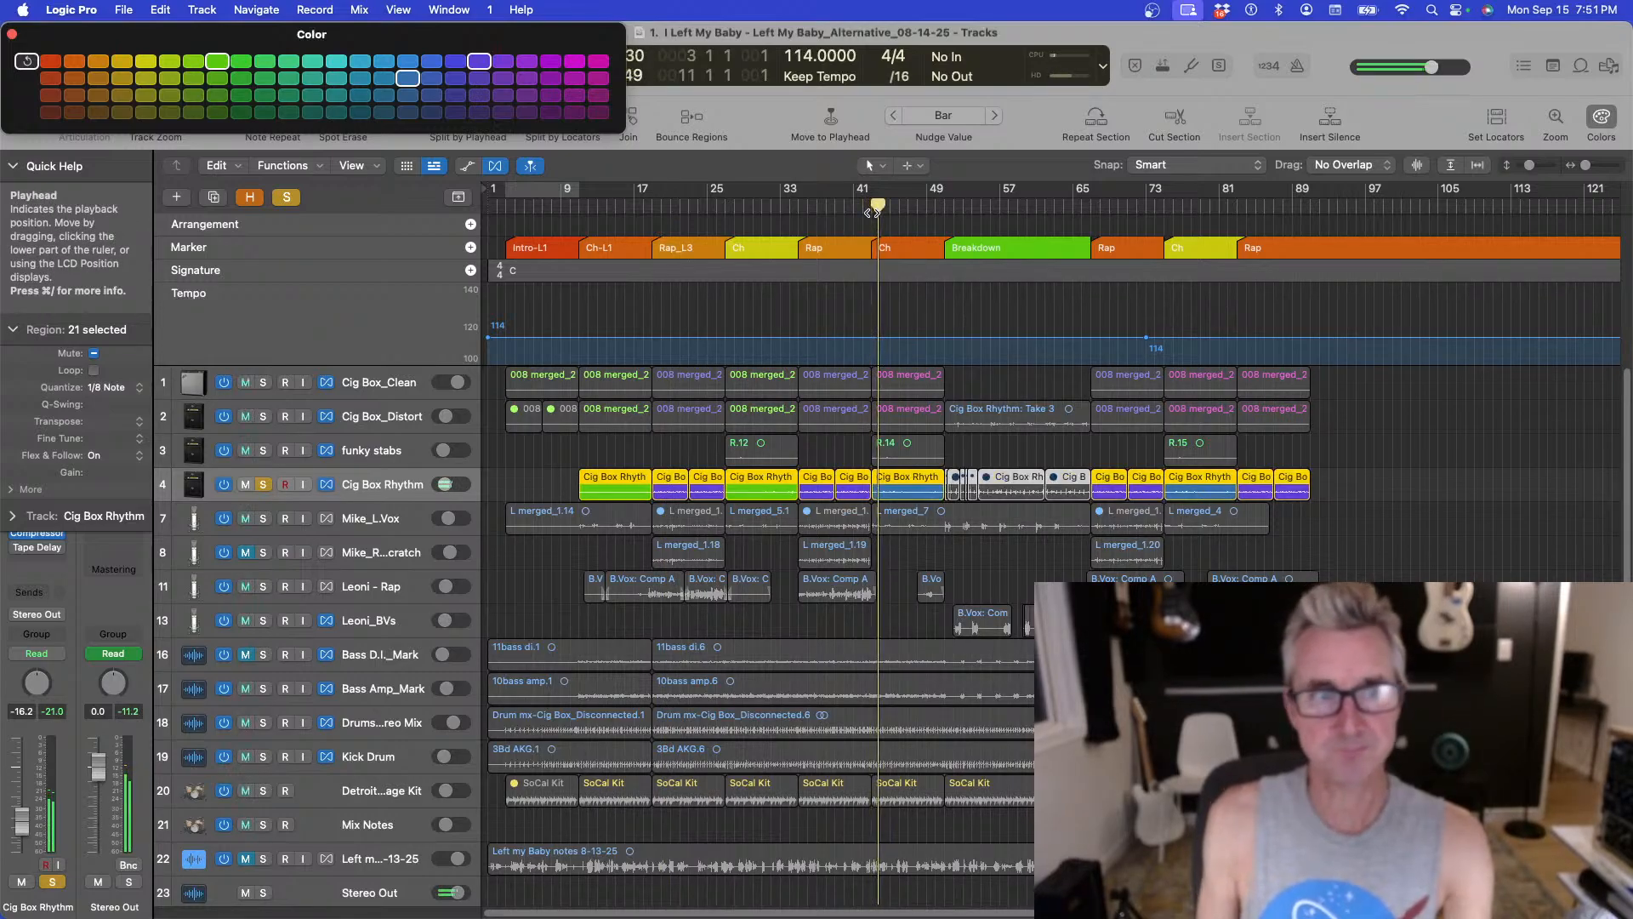
click(262, 417)
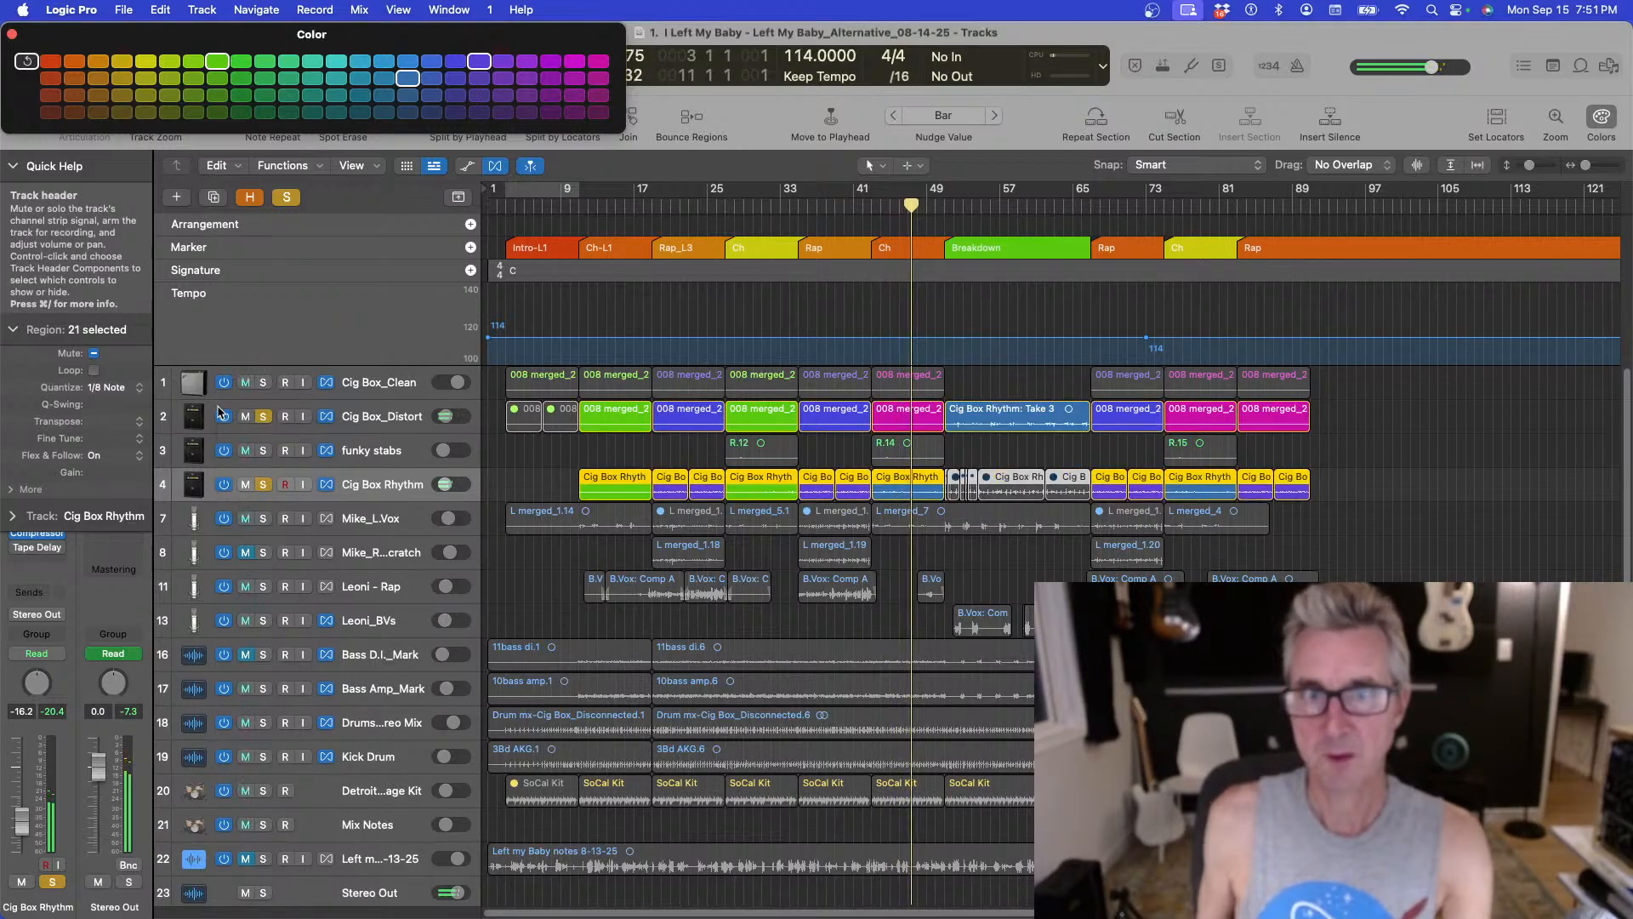
click(945, 205)
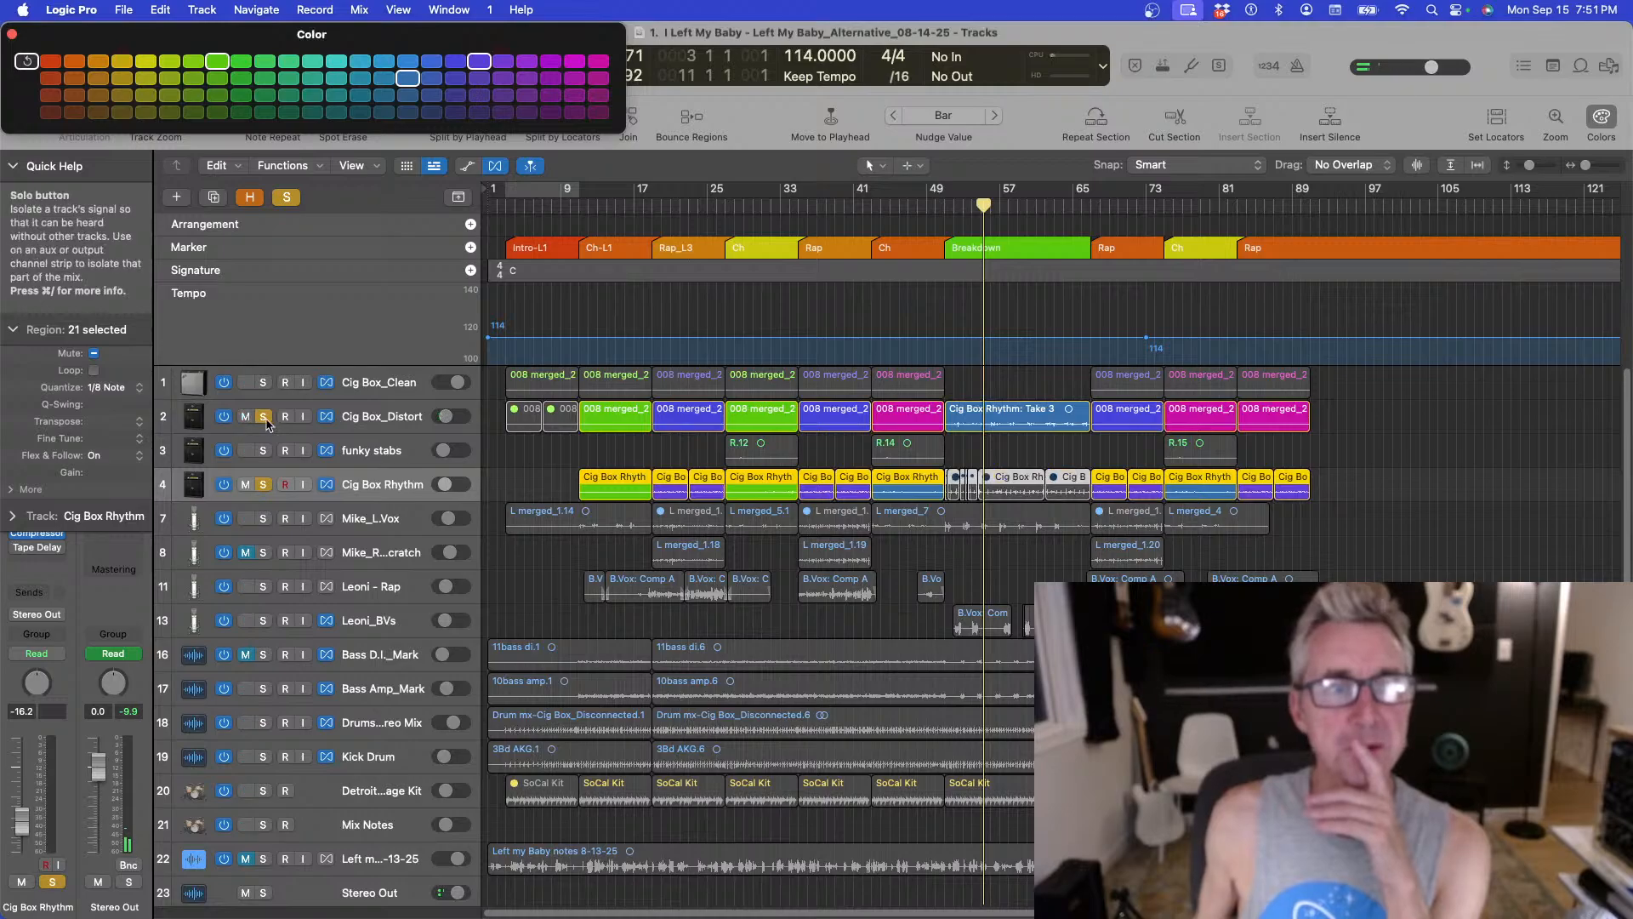
Release the Cig Box_Distort and Cig Box Rhythm solos and move the playhead to bar 9.
click(263, 417)
click(263, 485)
click(587, 208)
click(570, 207)
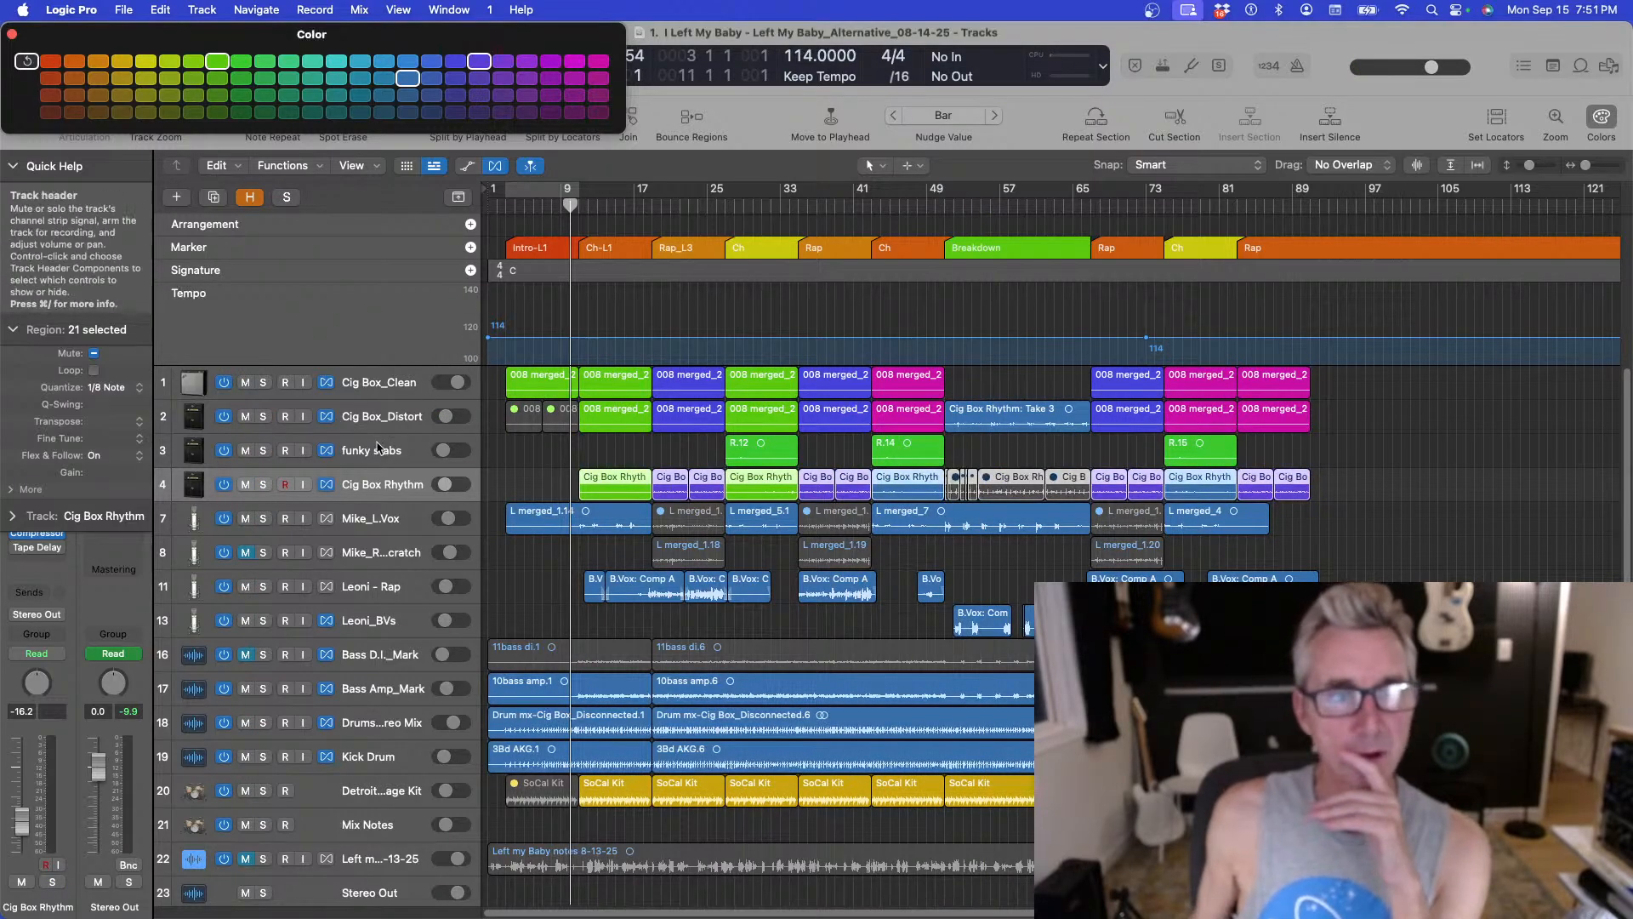
Duplicate the Cig Box Rhythm track as a new empty track and name it Cig Box - Riff Test.
click(214, 197)
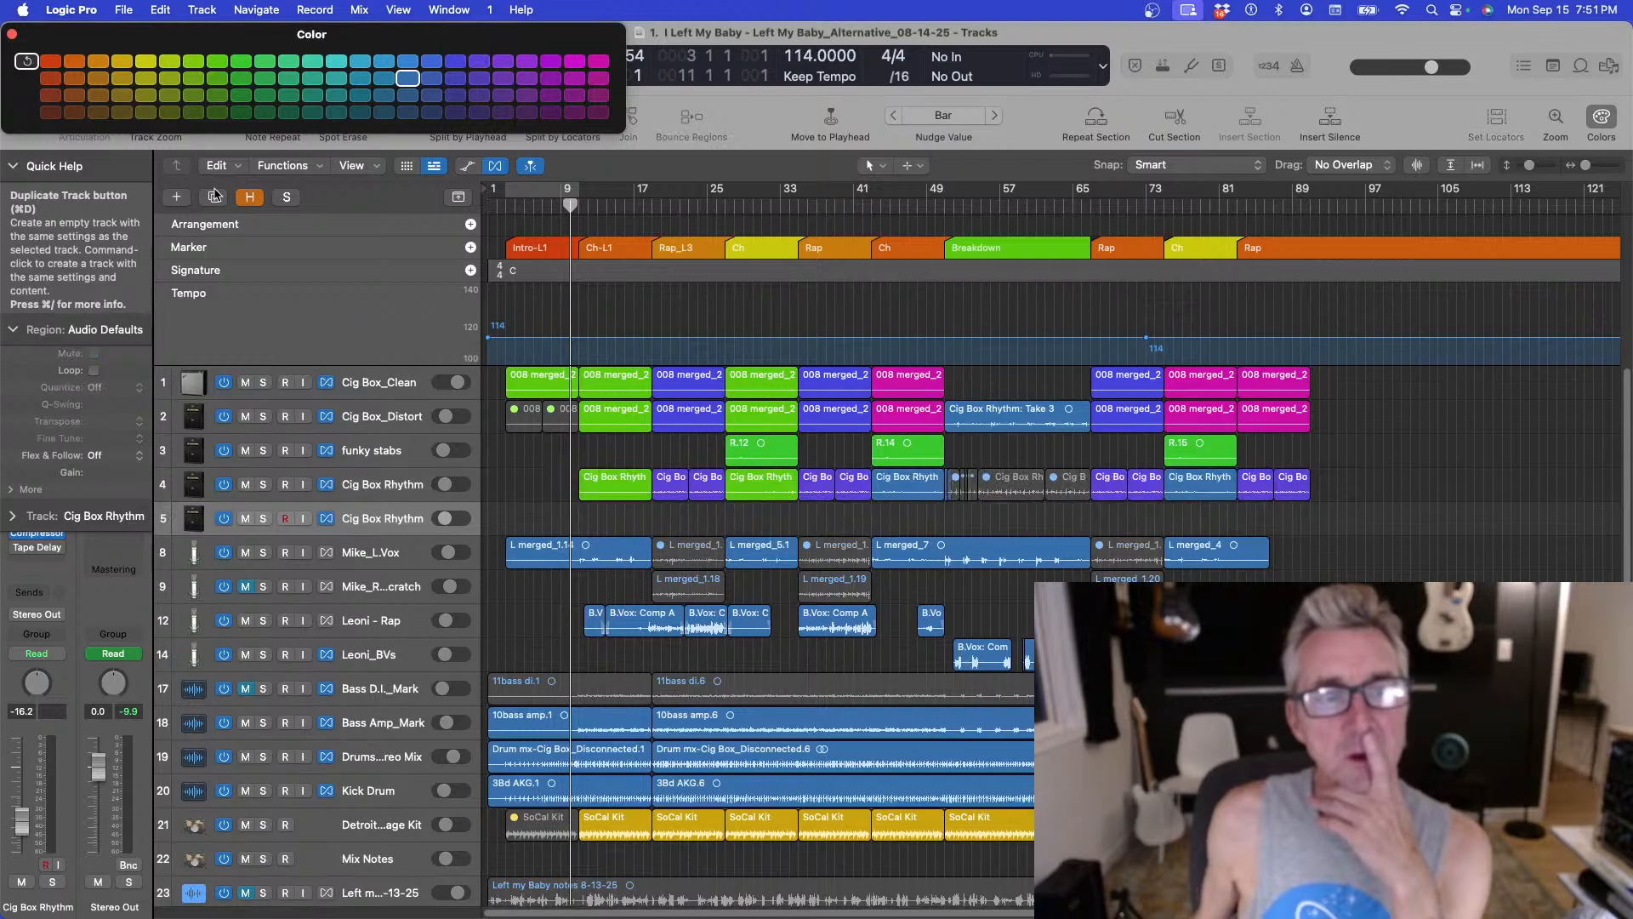
double_click(388, 516)
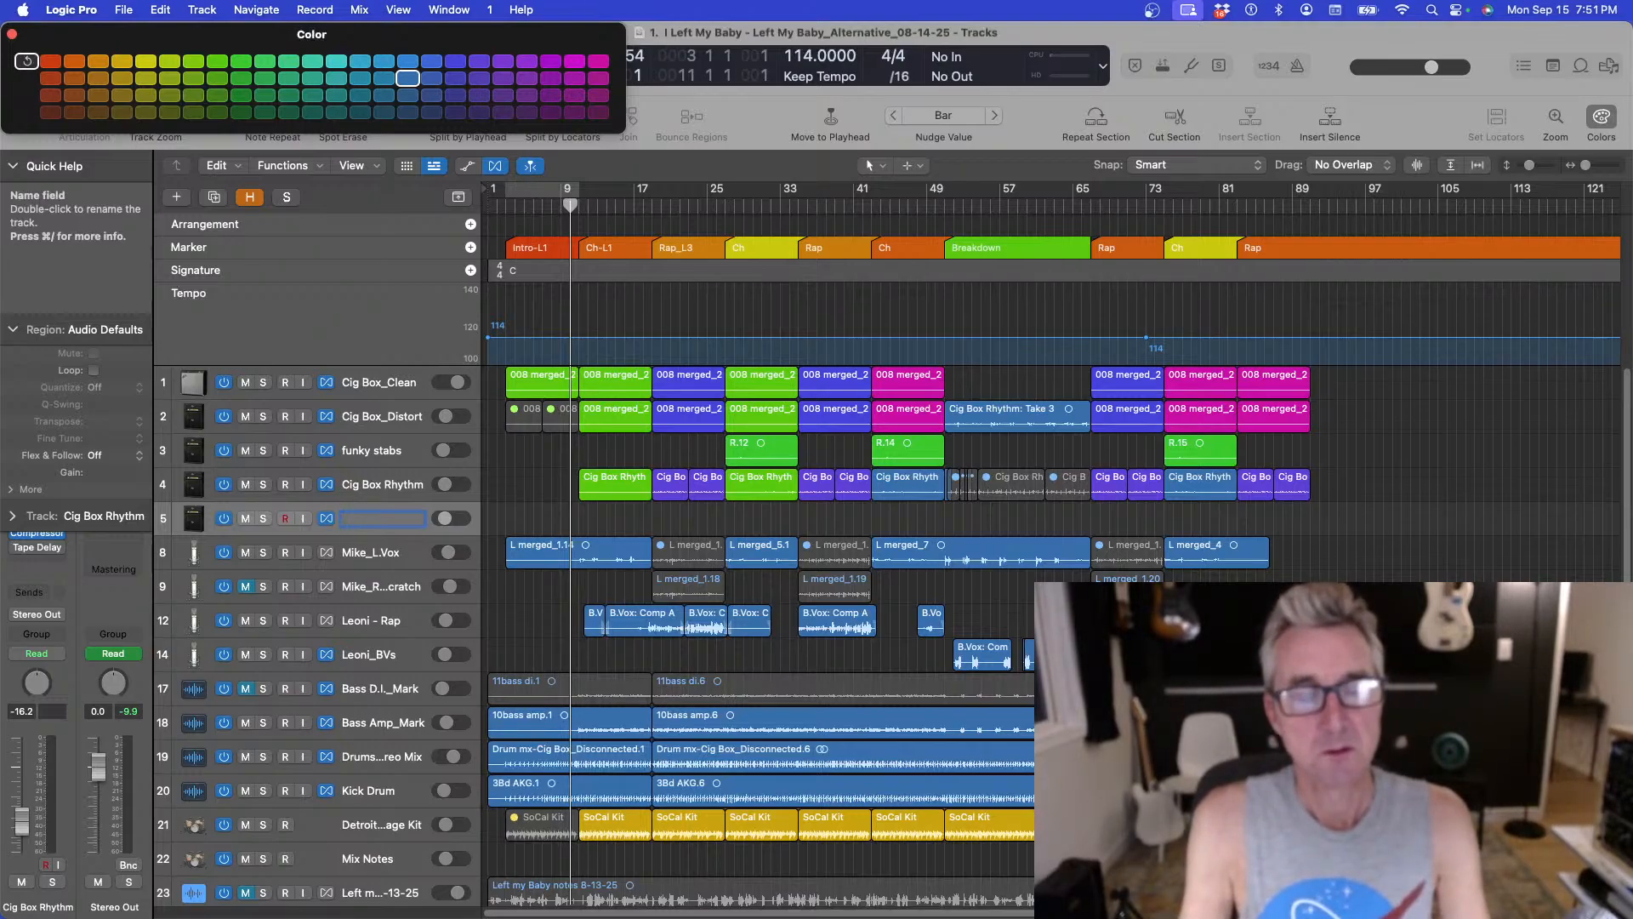
key(BackSpace)
text(g Box - Riff)
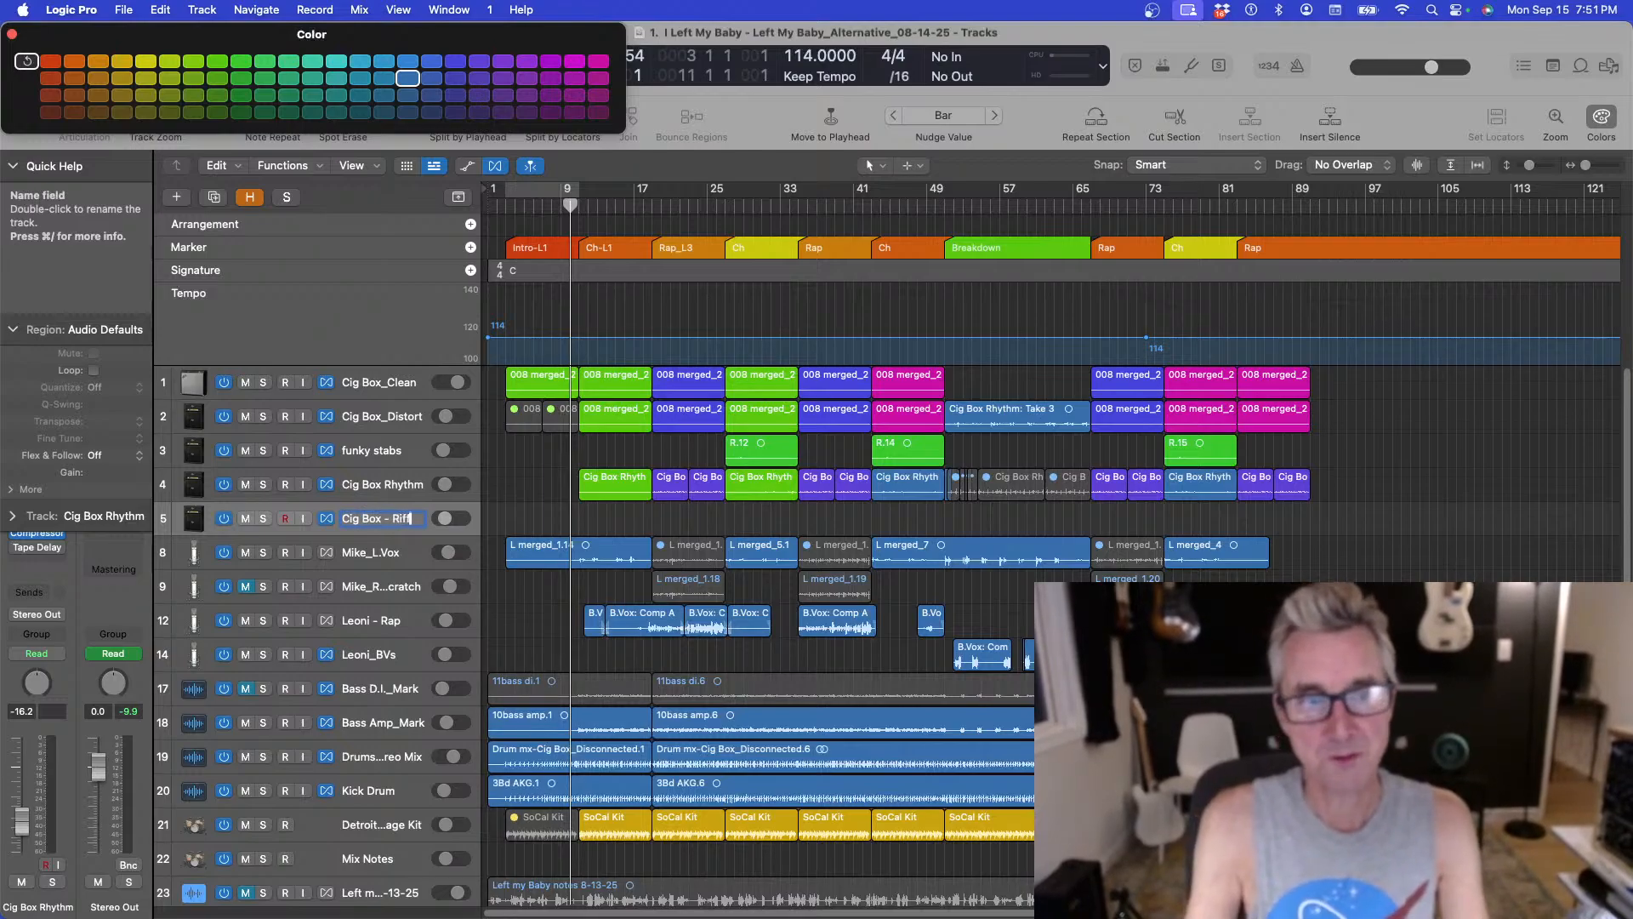
text( Te)
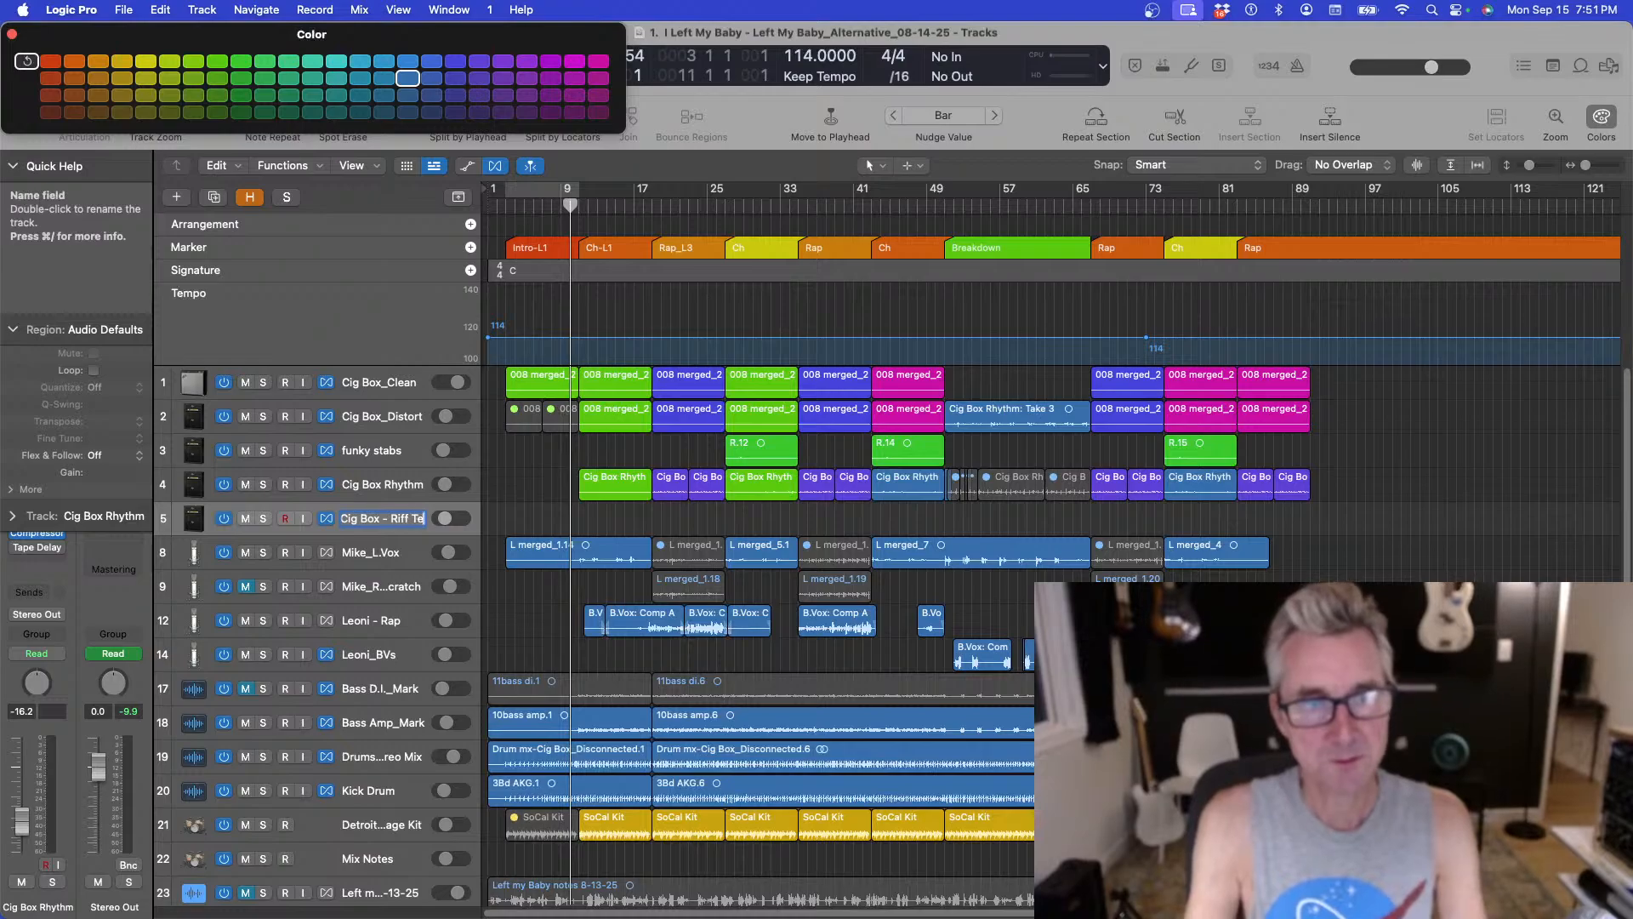
text(st)
key(Return)
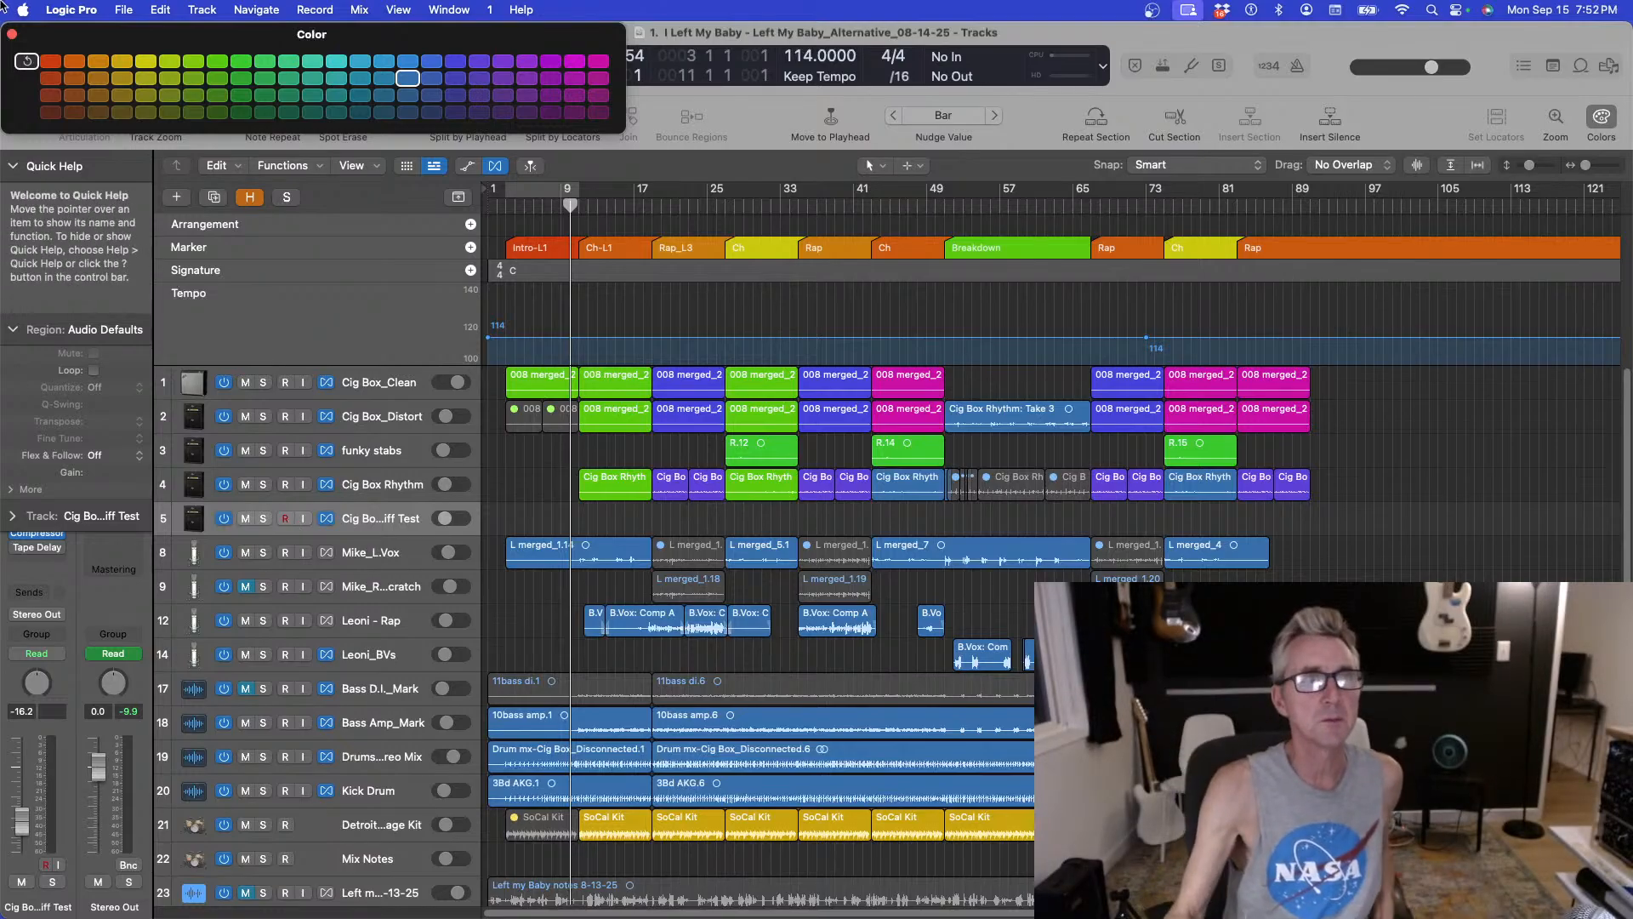
Toggle Low Latency Monitoring Mode and enable input monitoring on the Cig Box - Riff Test track.
click(12, 35)
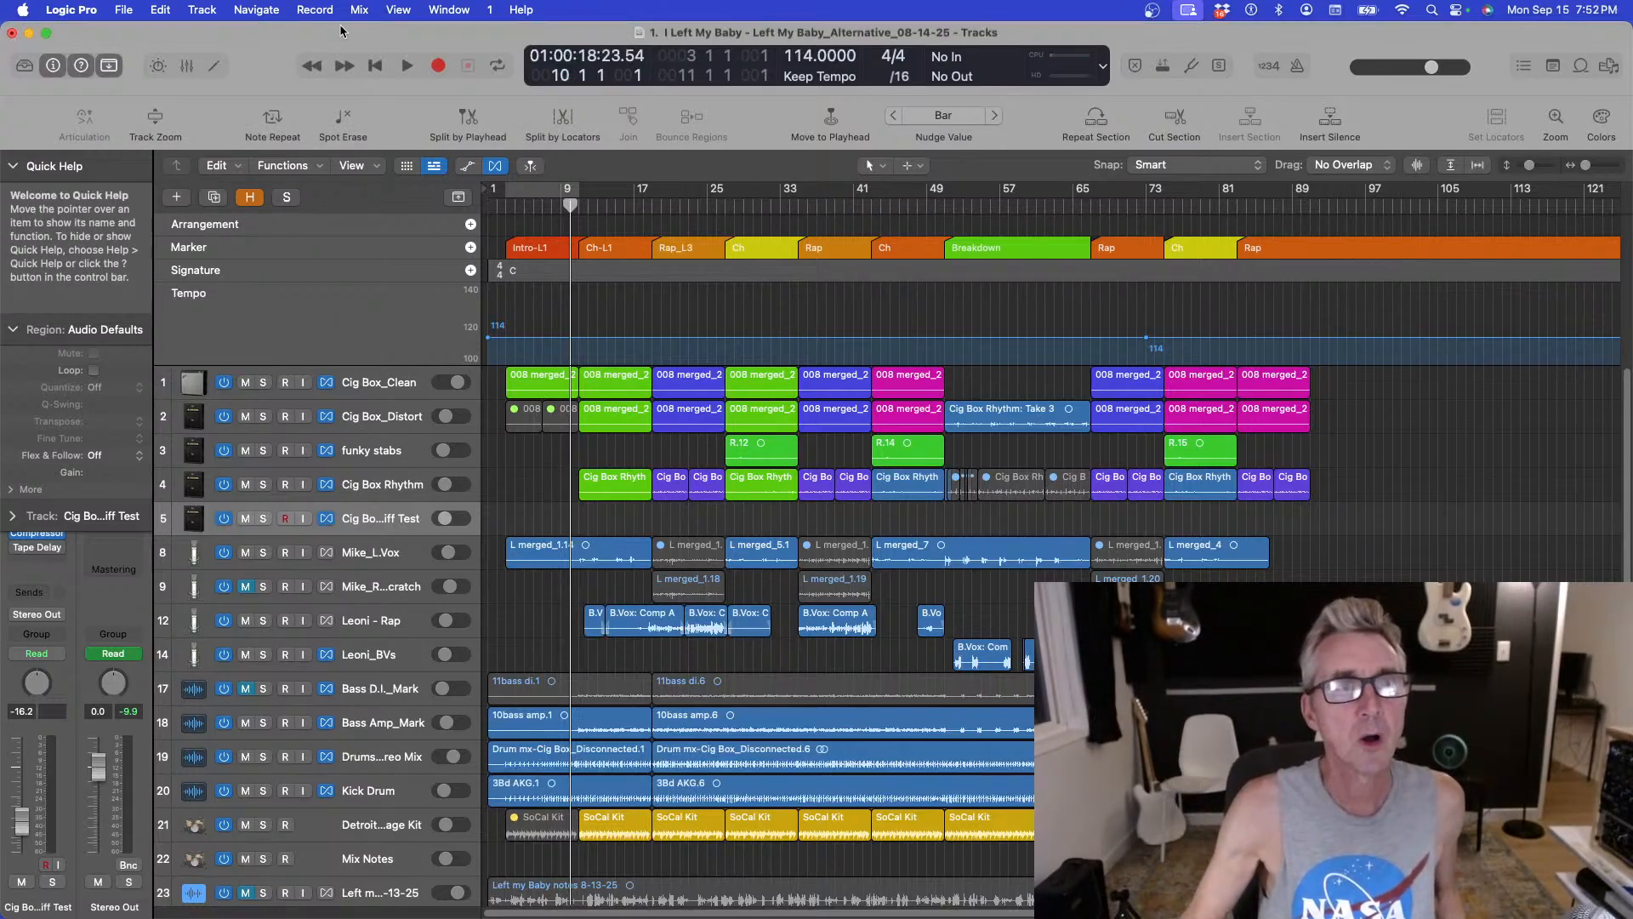
click(315, 9)
click(340, 138)
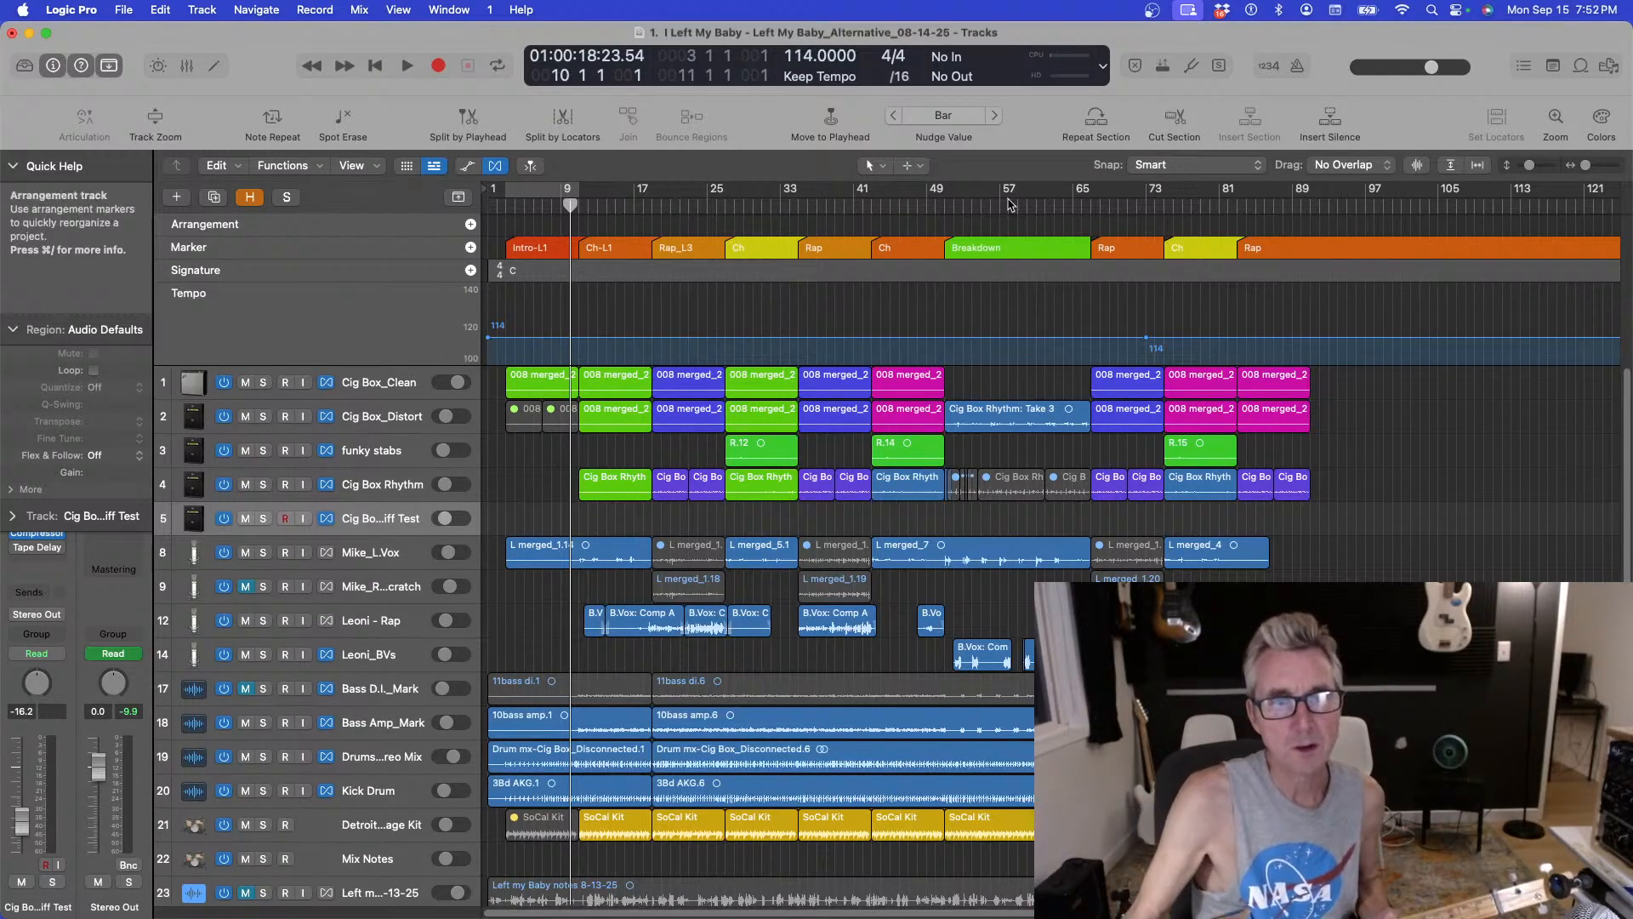
click(302, 518)
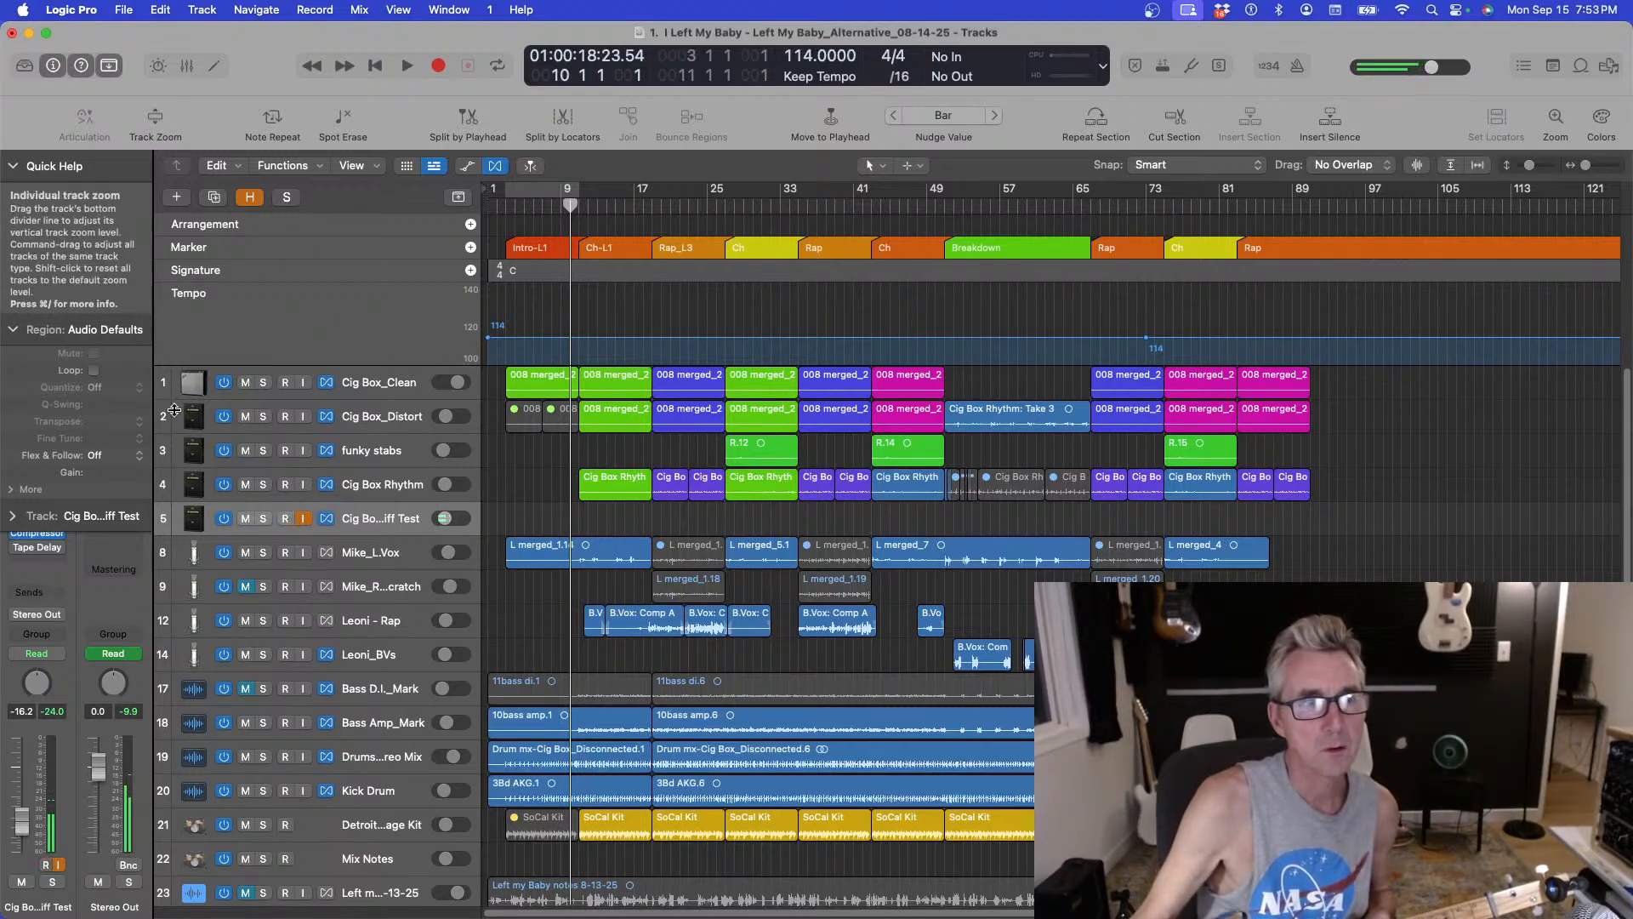
Switch Low Latency Monitoring Mode back on and raise the Riff Test channel fader to about -9.8 dB.
click(12, 166)
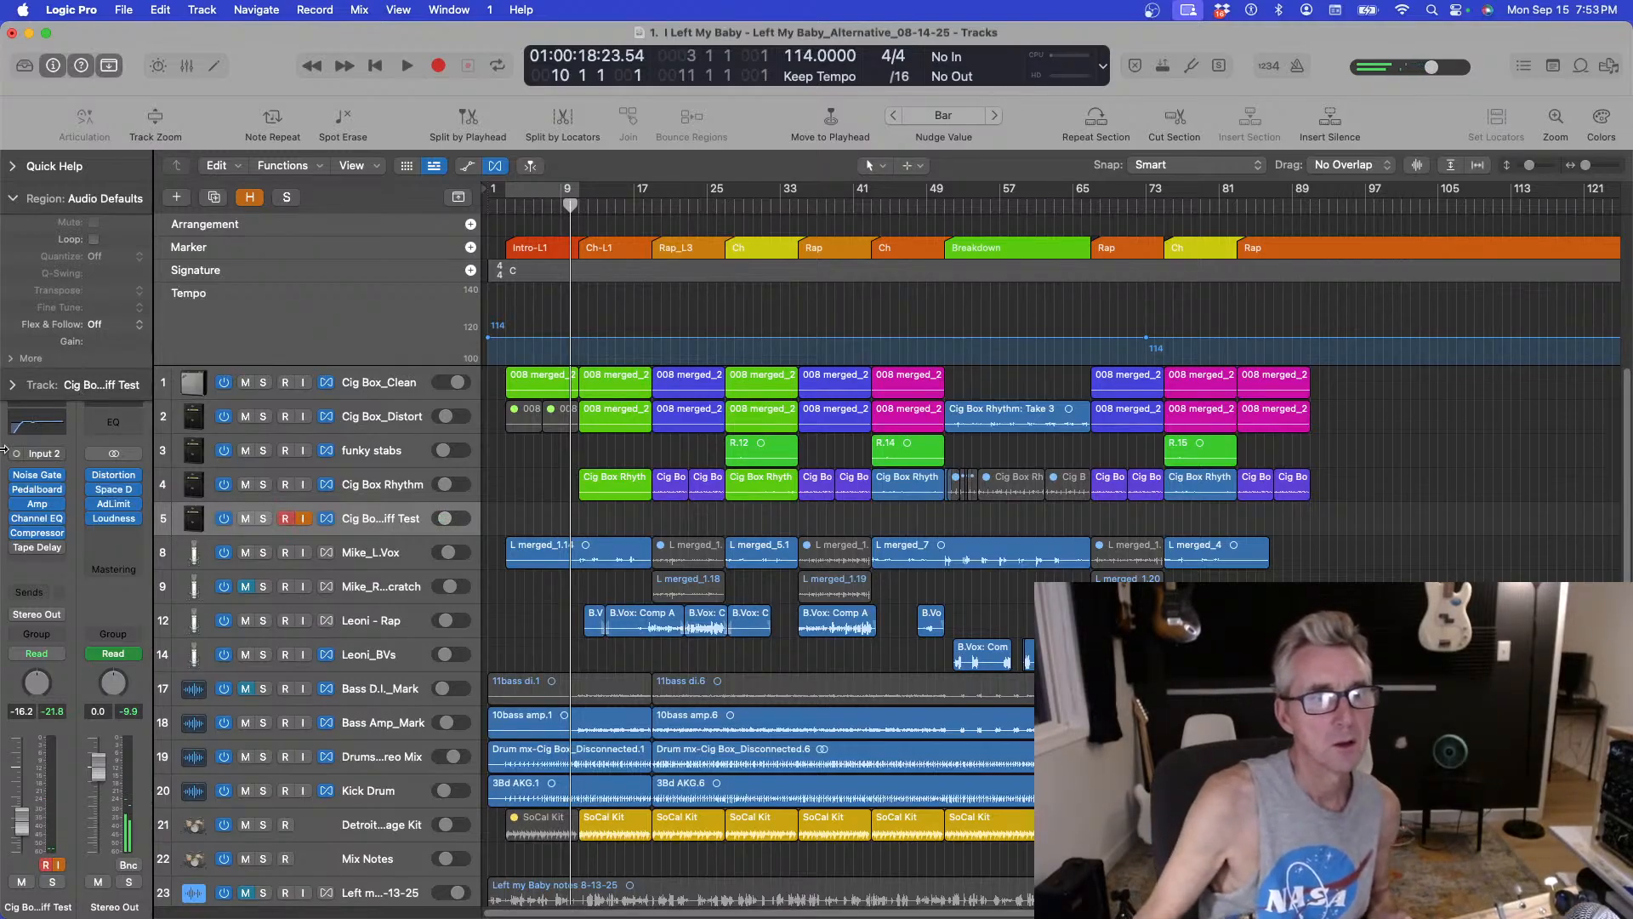
click(315, 9)
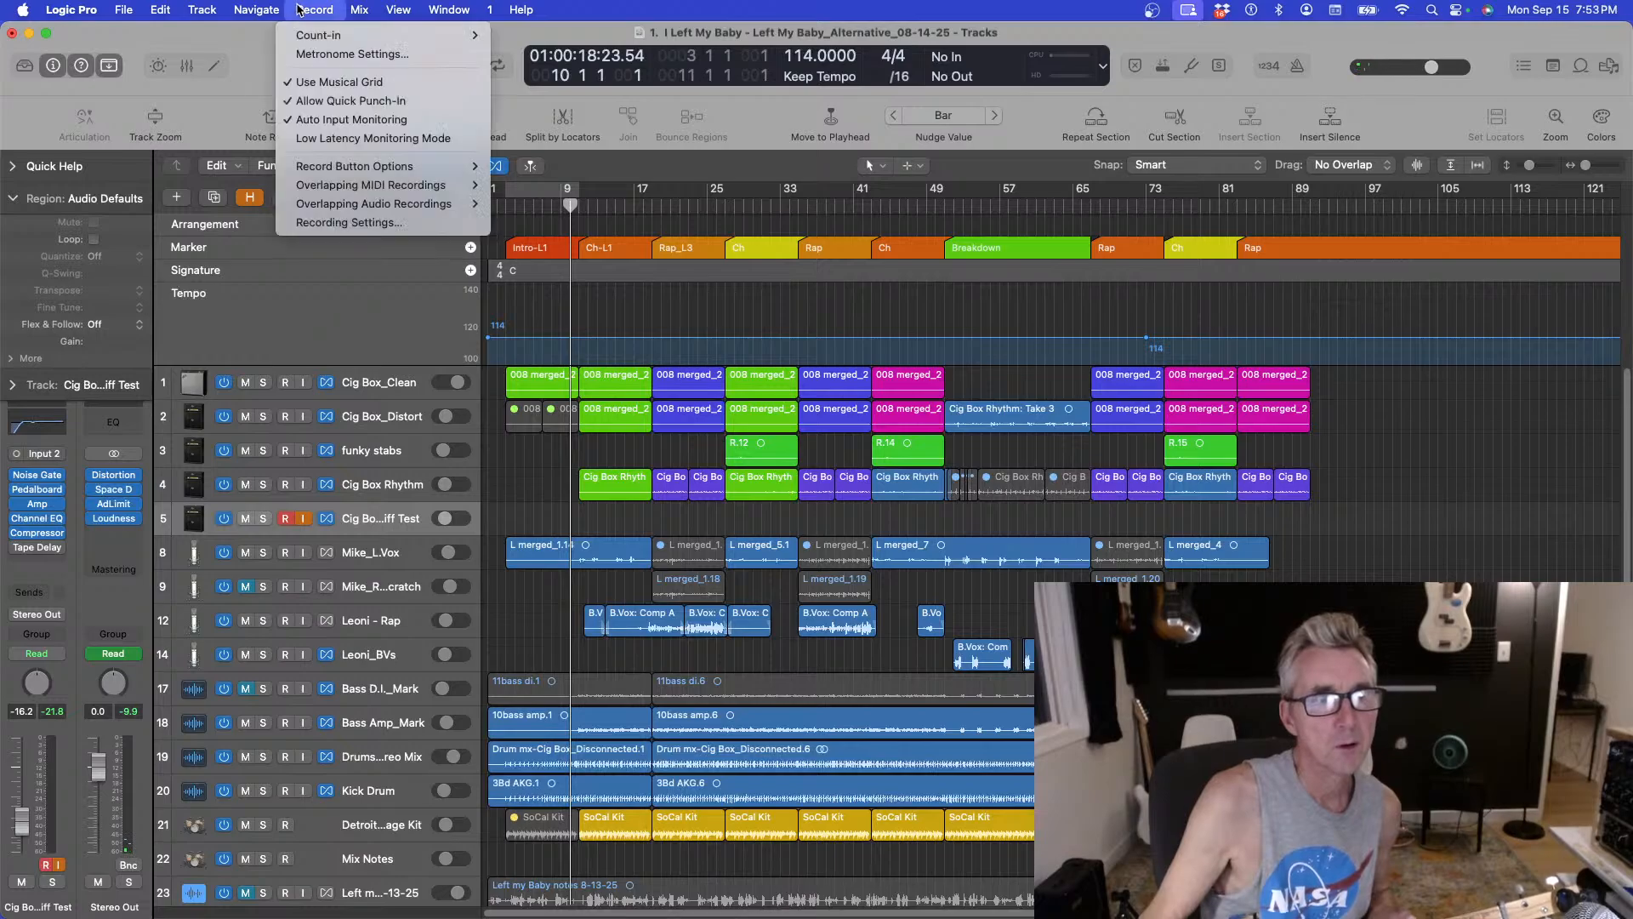
click(298, 138)
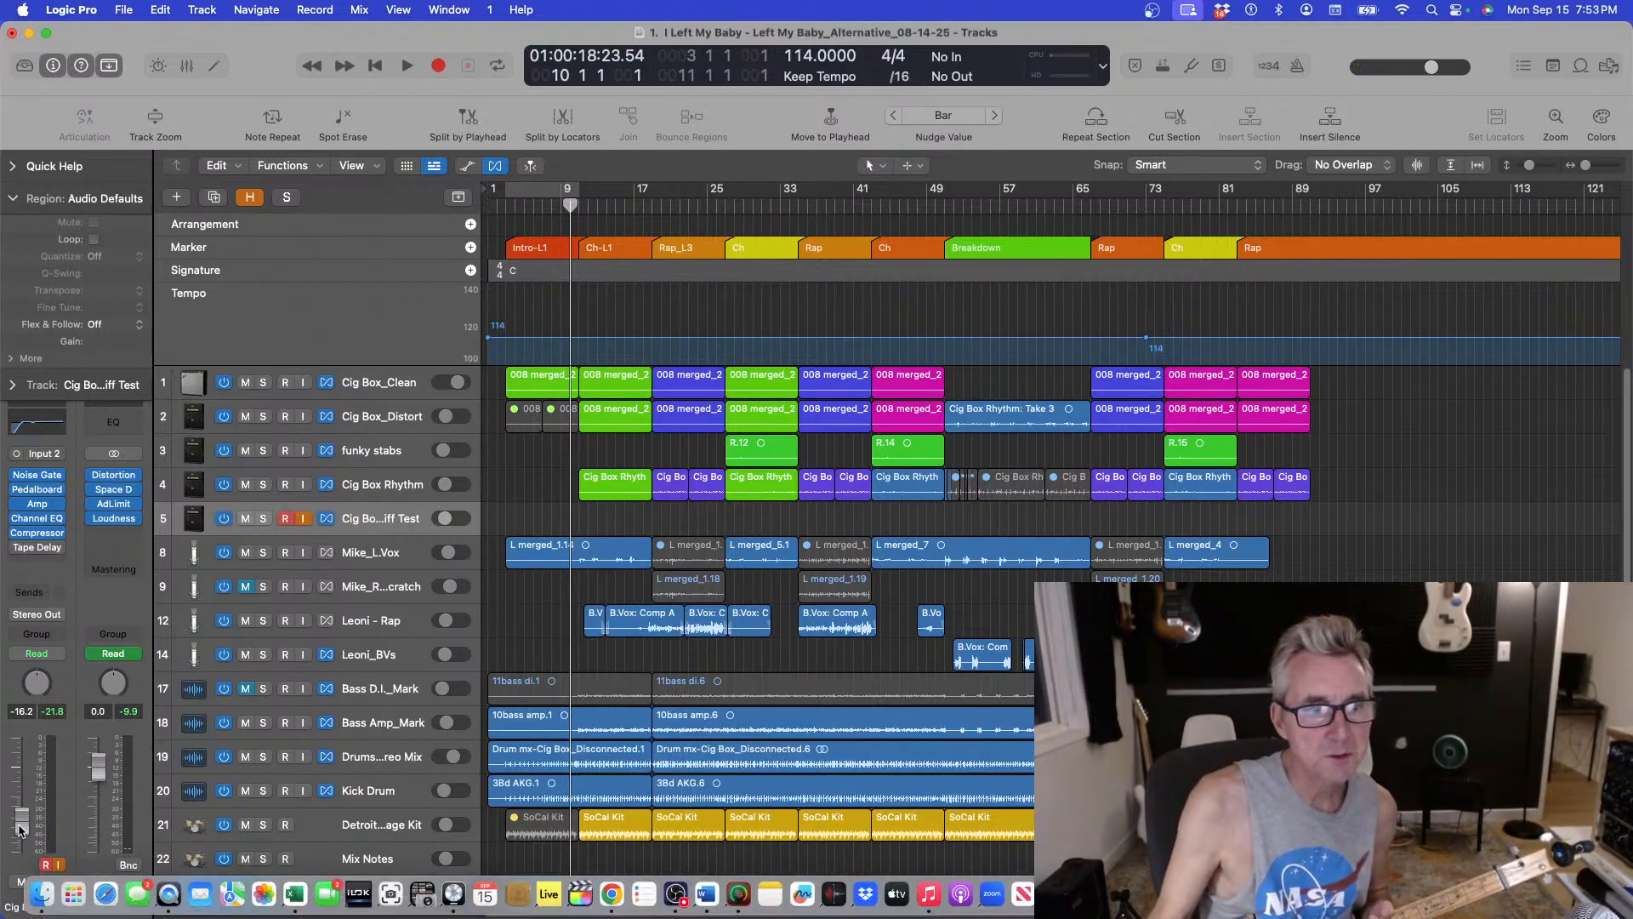
drag(19, 802, 24, 798)
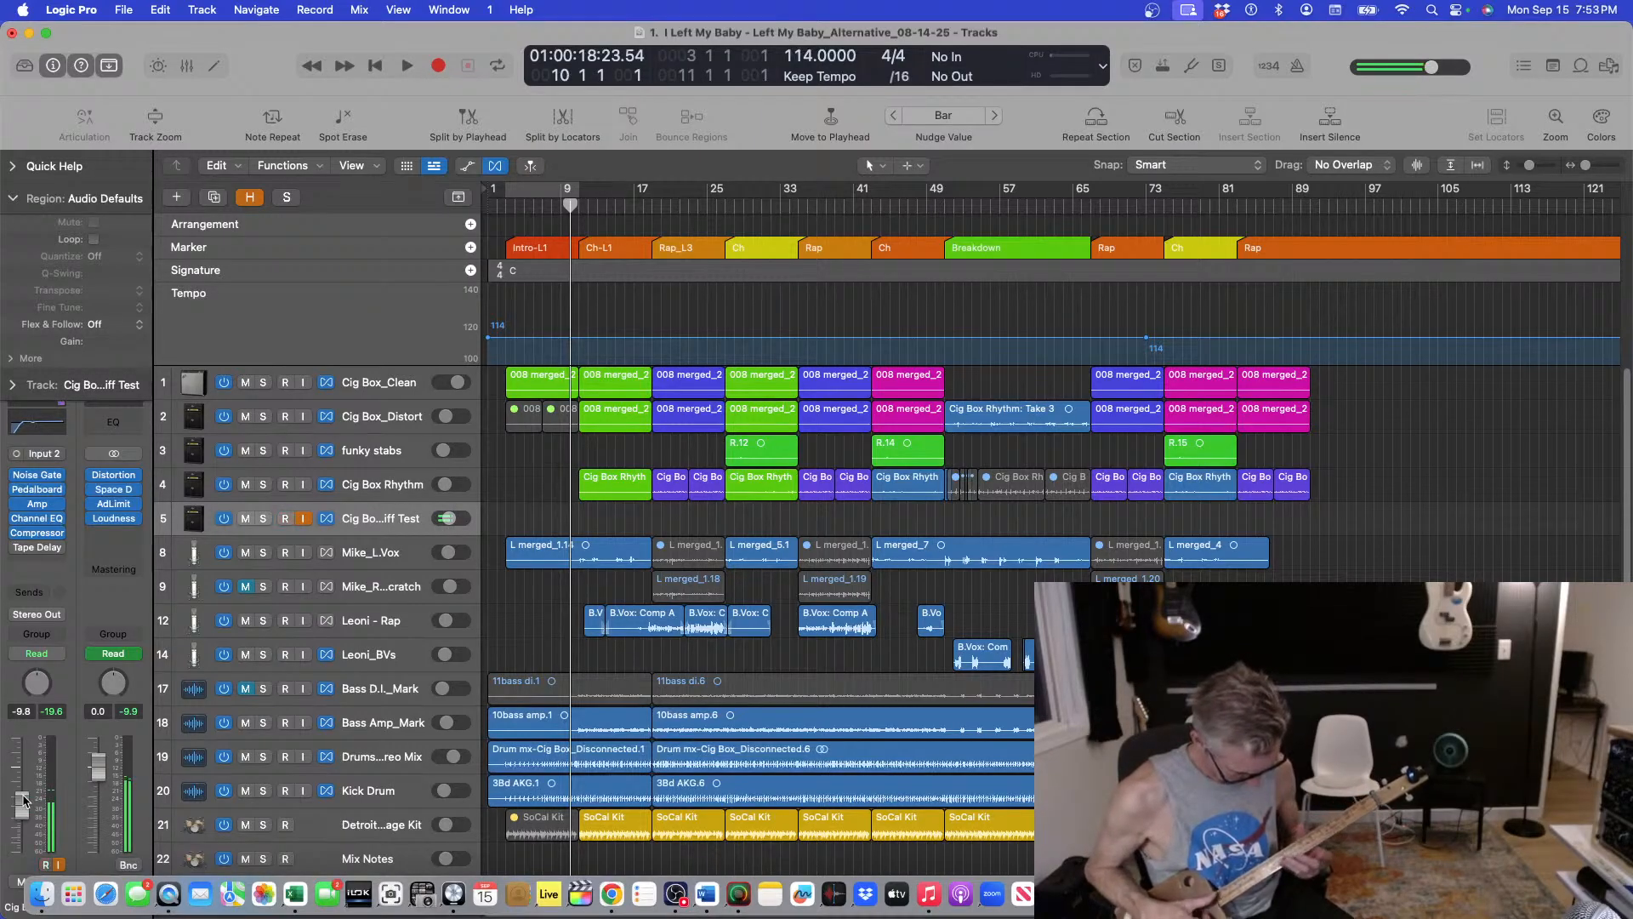
Toggle record arming on the Riff Test track and play the song from bar 17 to jam along, then stop.
click(285, 517)
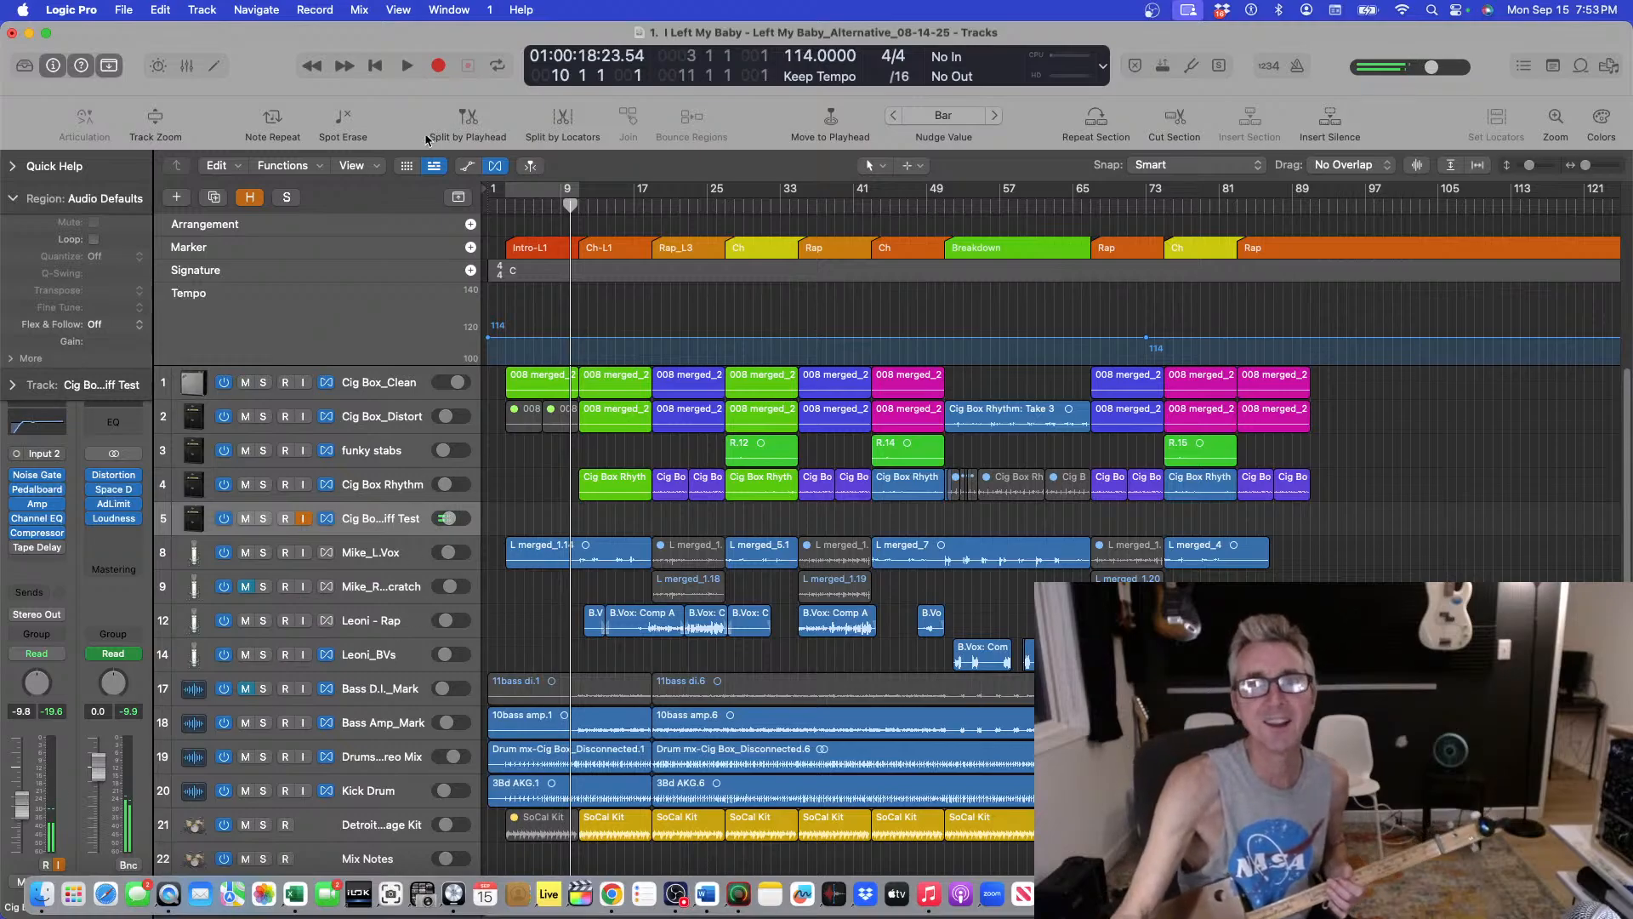
click(652, 204)
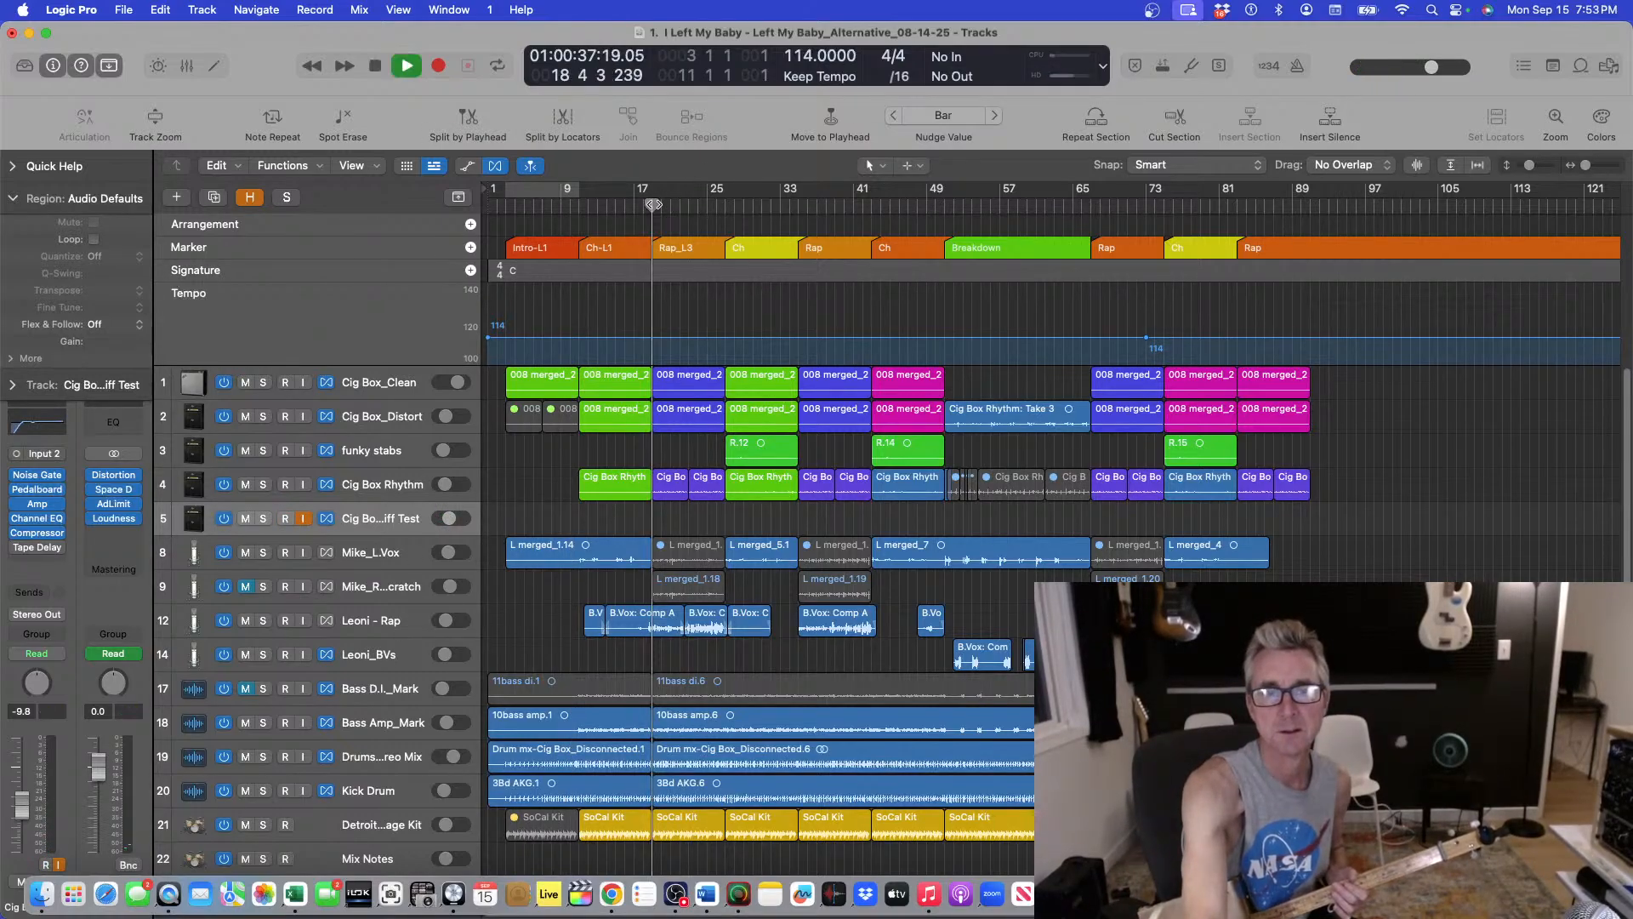
key(space)
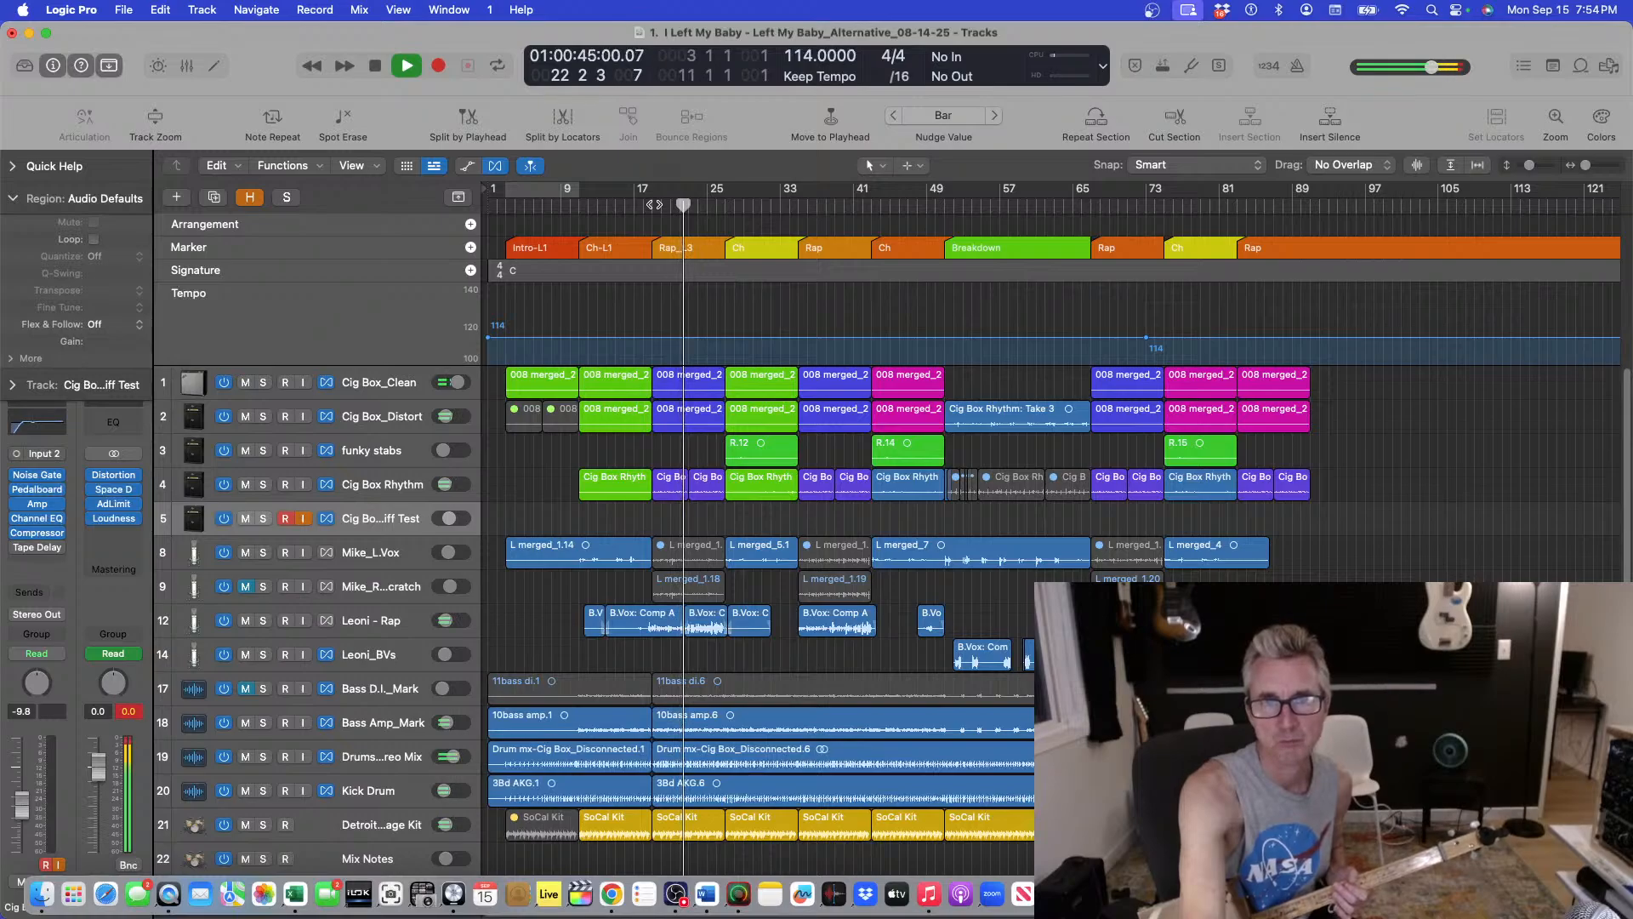
key(space)
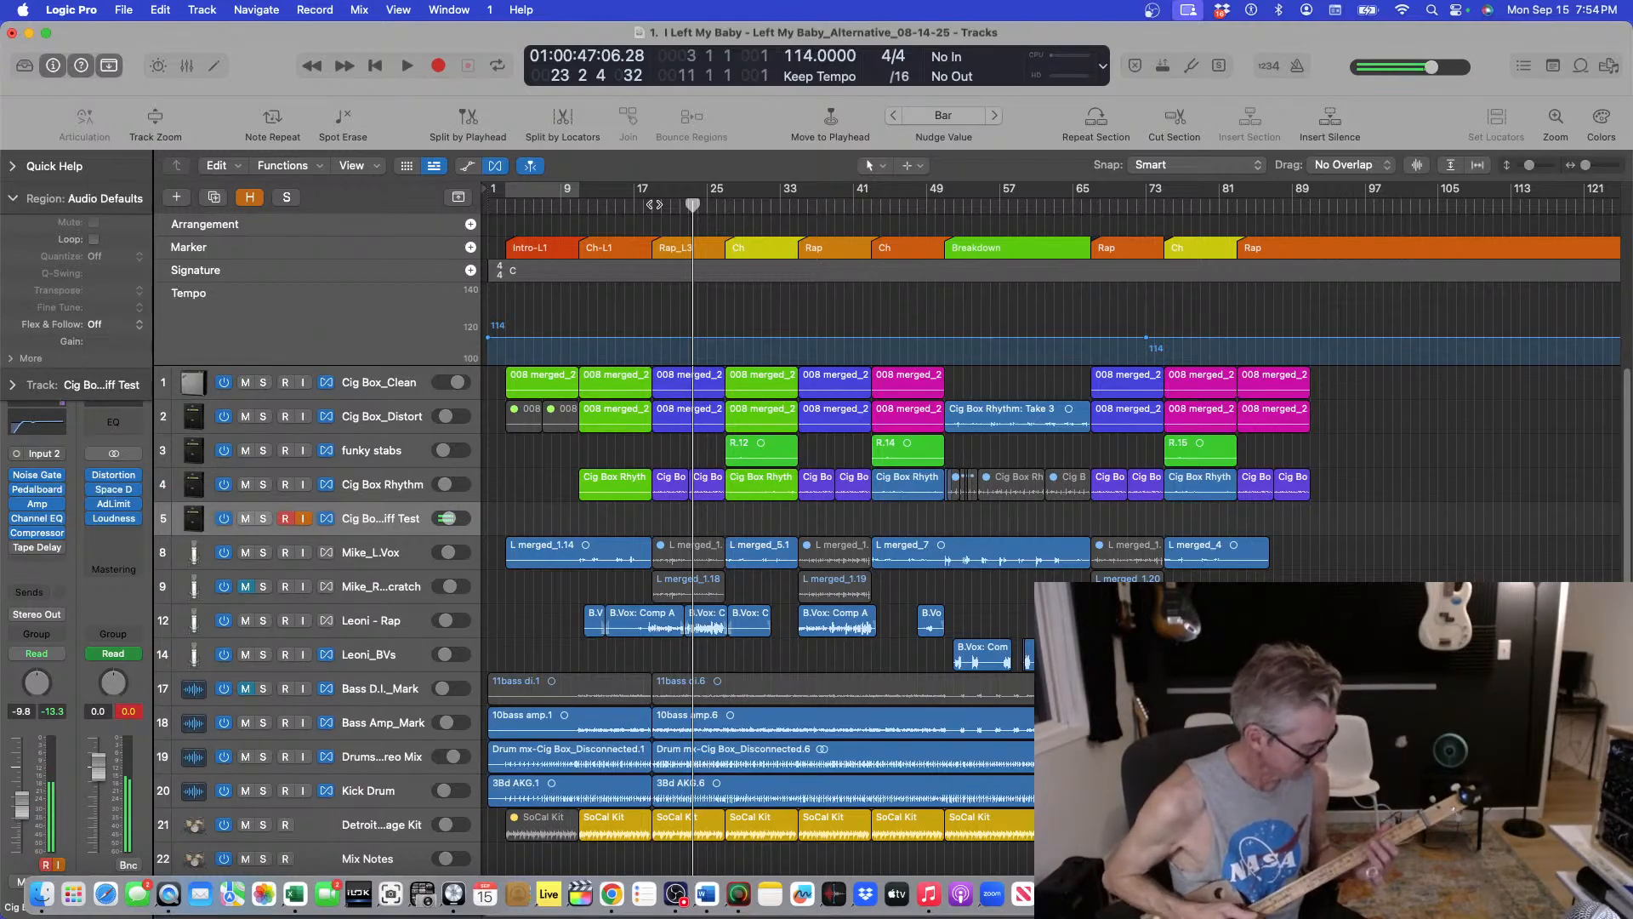
Play the song from bar 49, stop it, and disable input monitoring on the Riff Test track.
click(942, 200)
key(space)
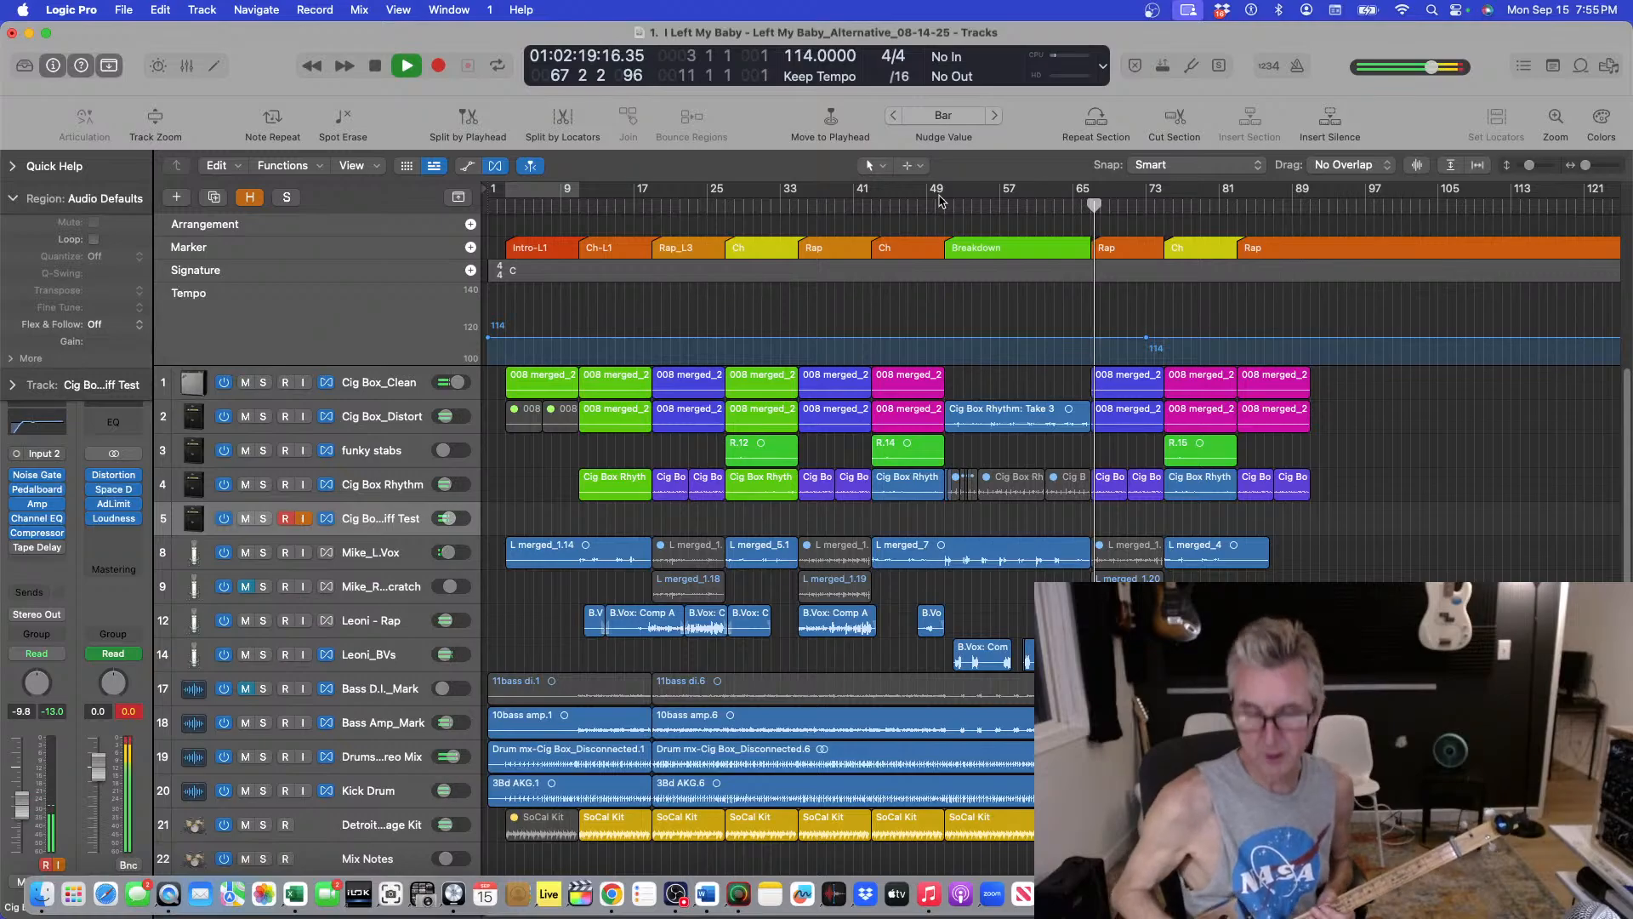
key(space)
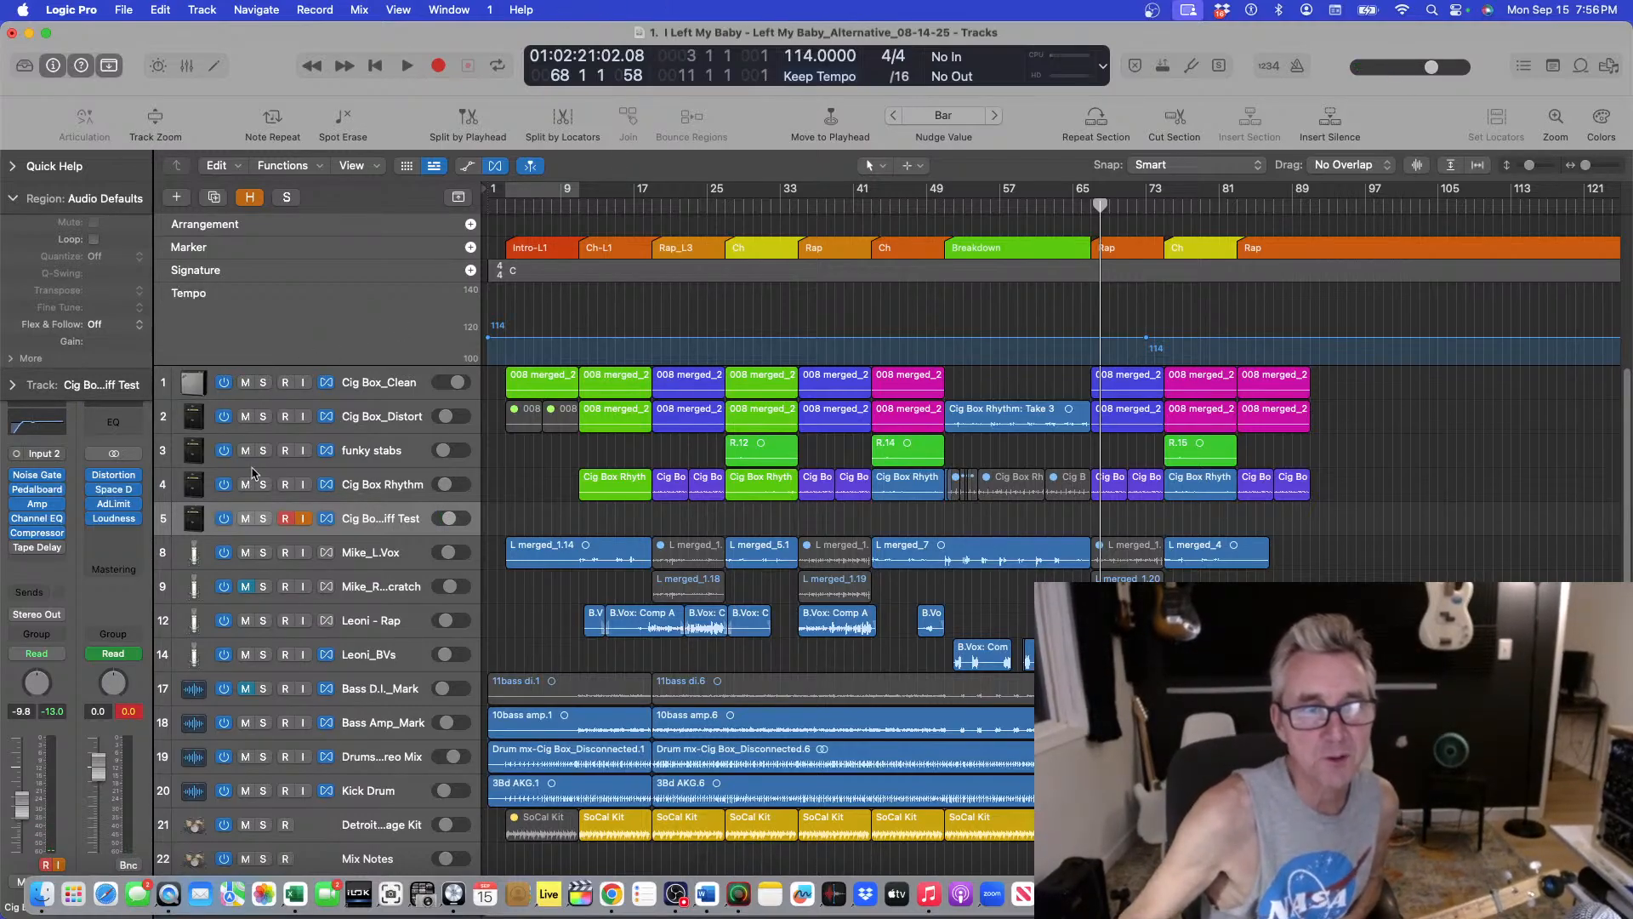
click(301, 518)
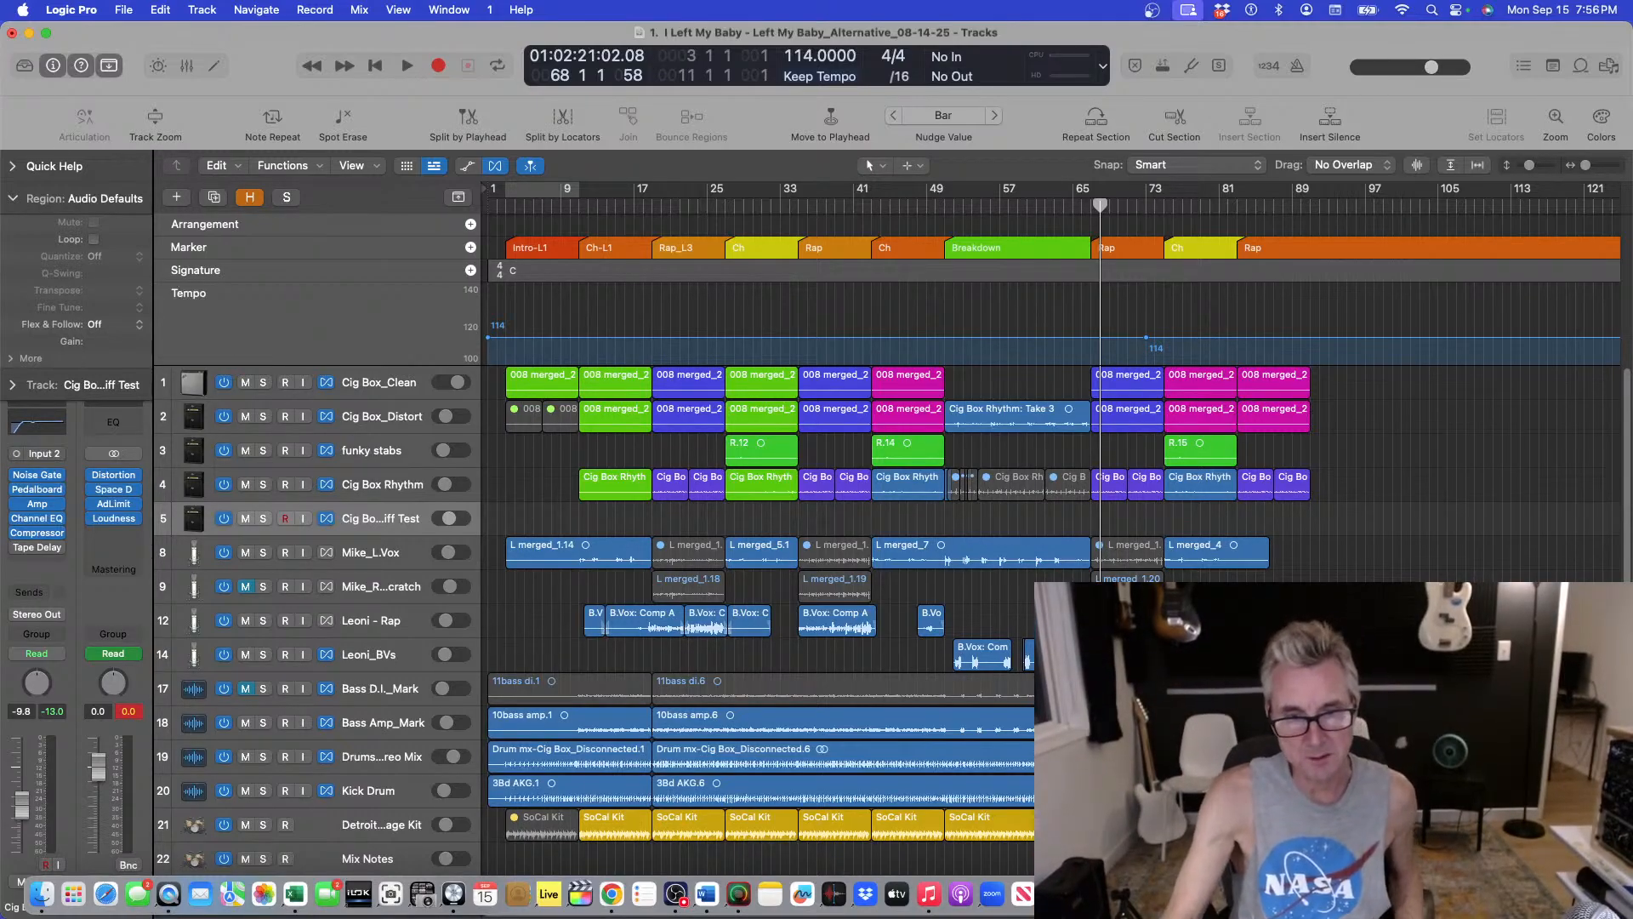
Switch to Word and move and enlarge the streaming plan window beside the arrangement.
click(705, 895)
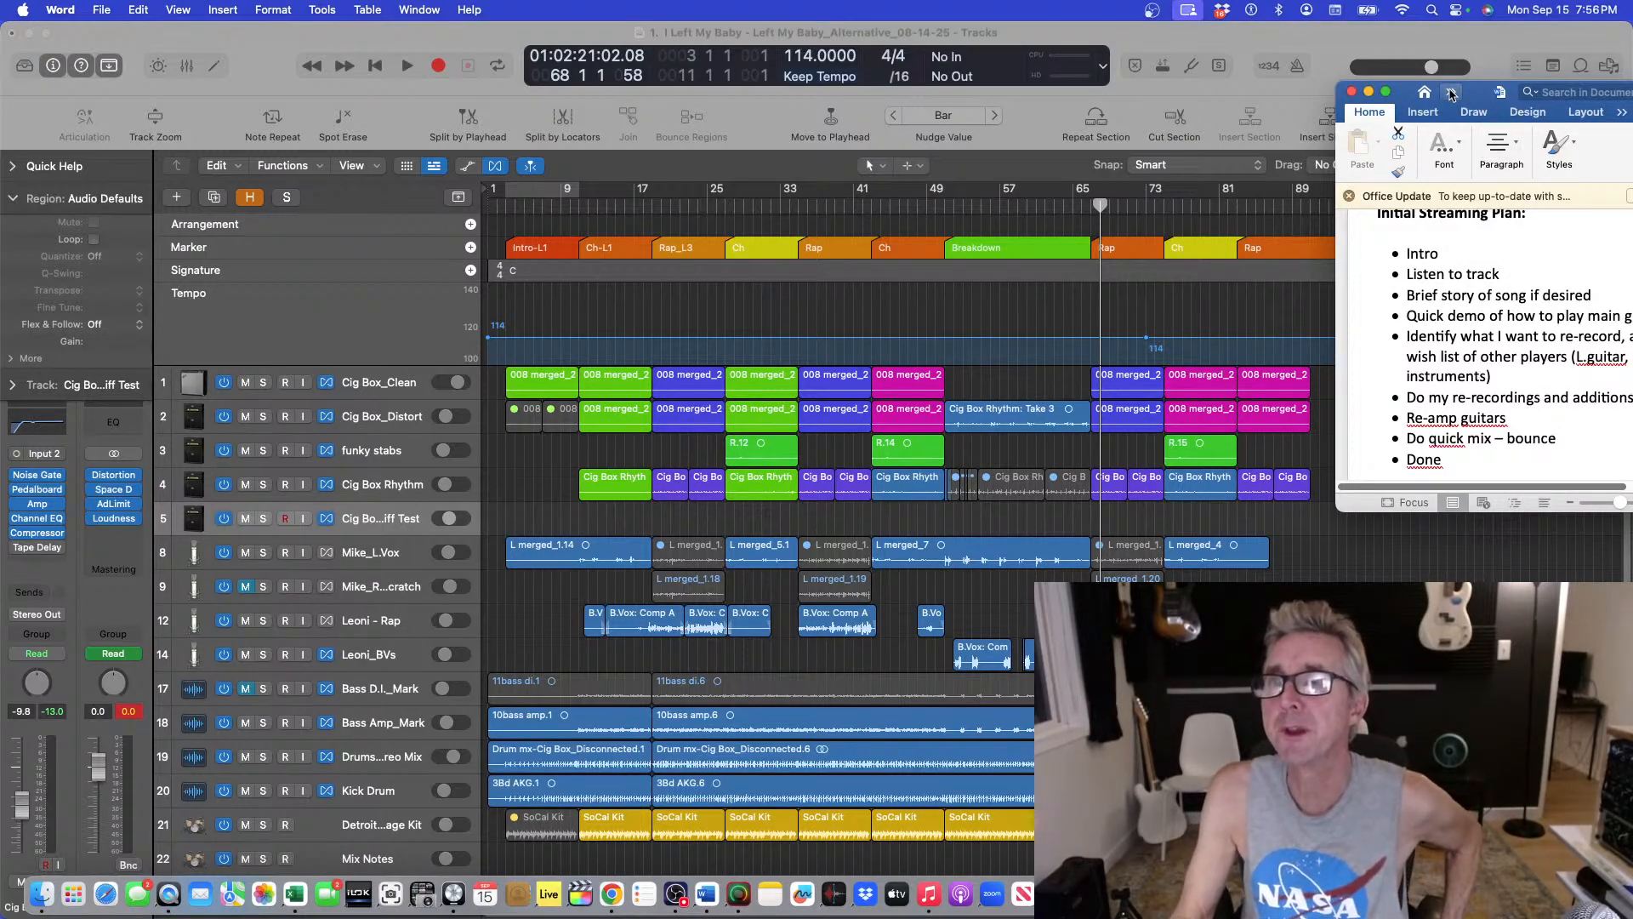
drag(1479, 94, 1304, 74)
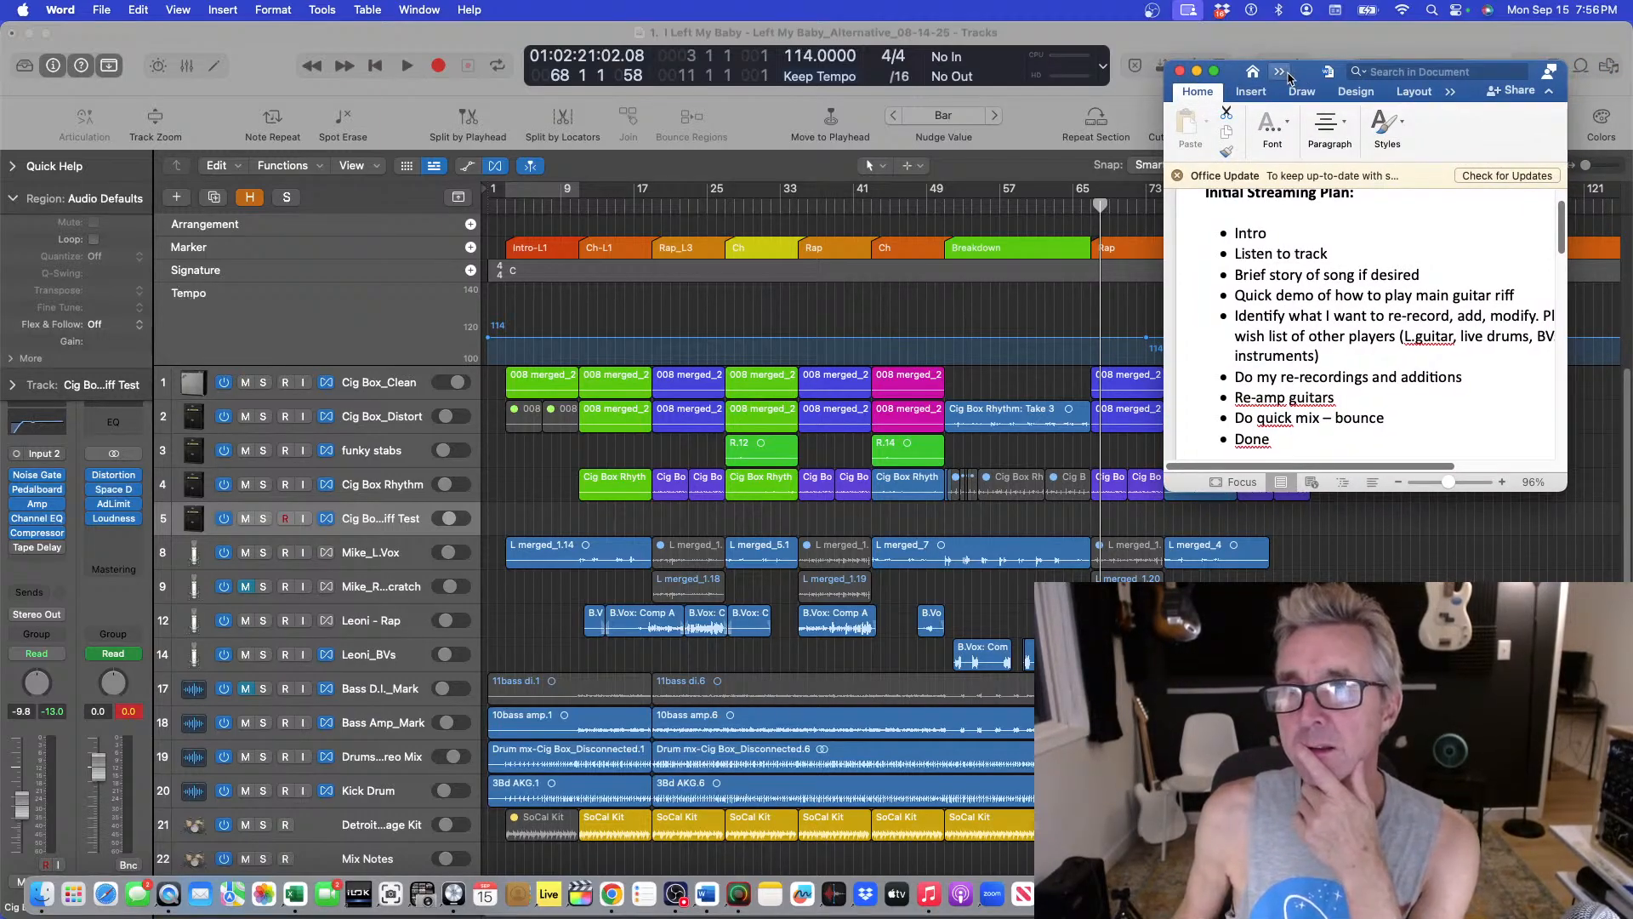
drag(1300, 81, 1192, 65)
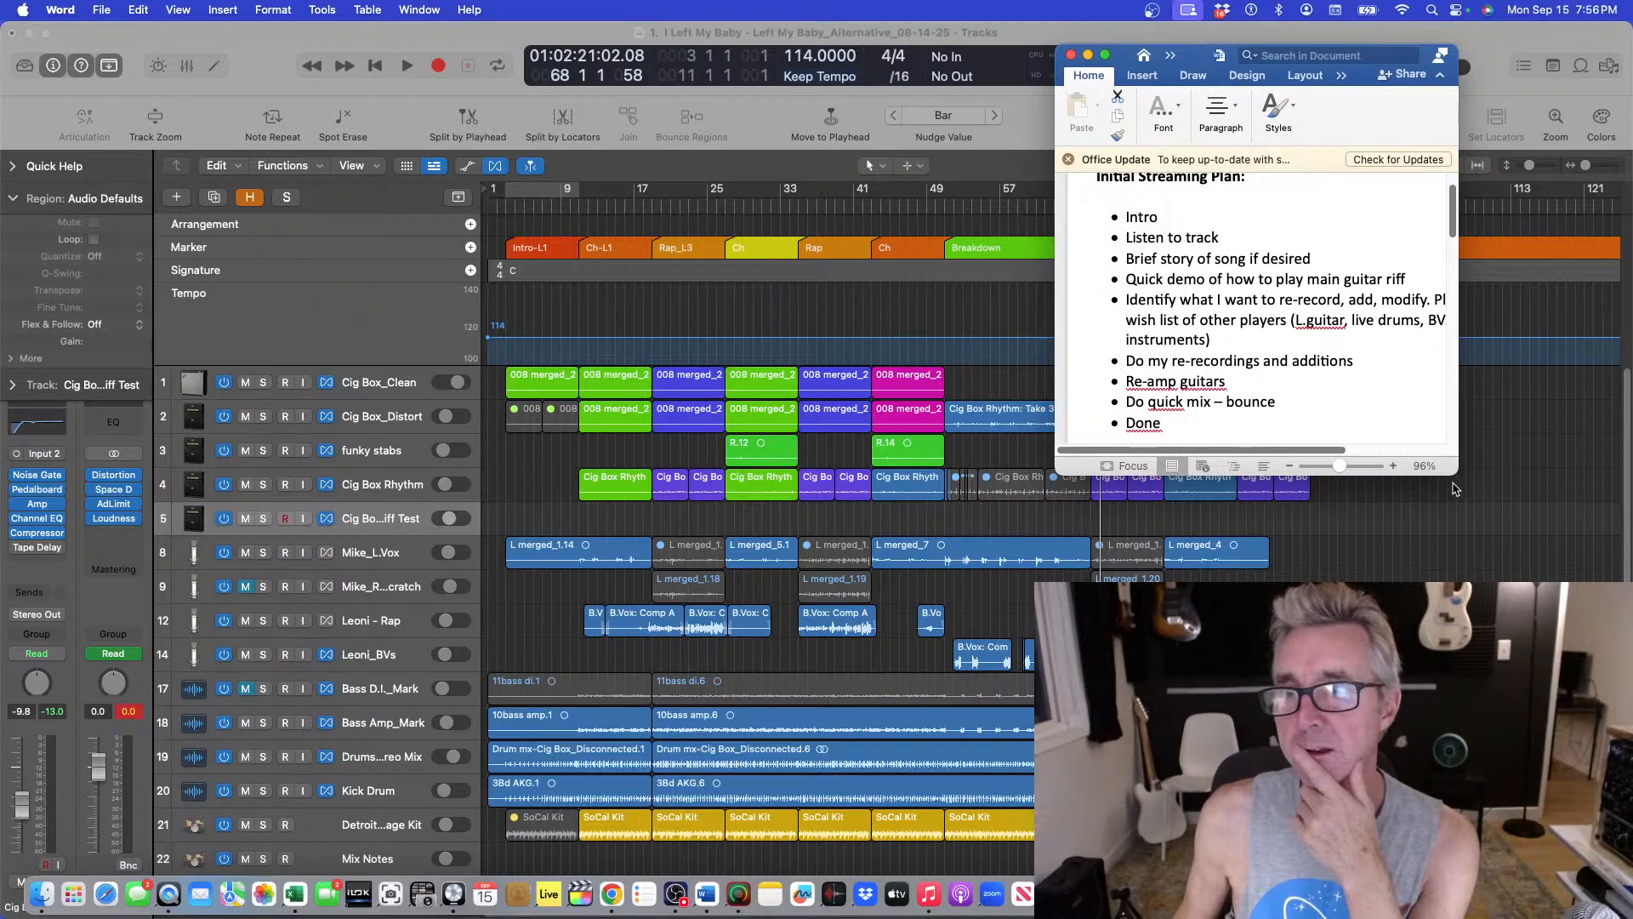
drag(1456, 473, 1577, 578)
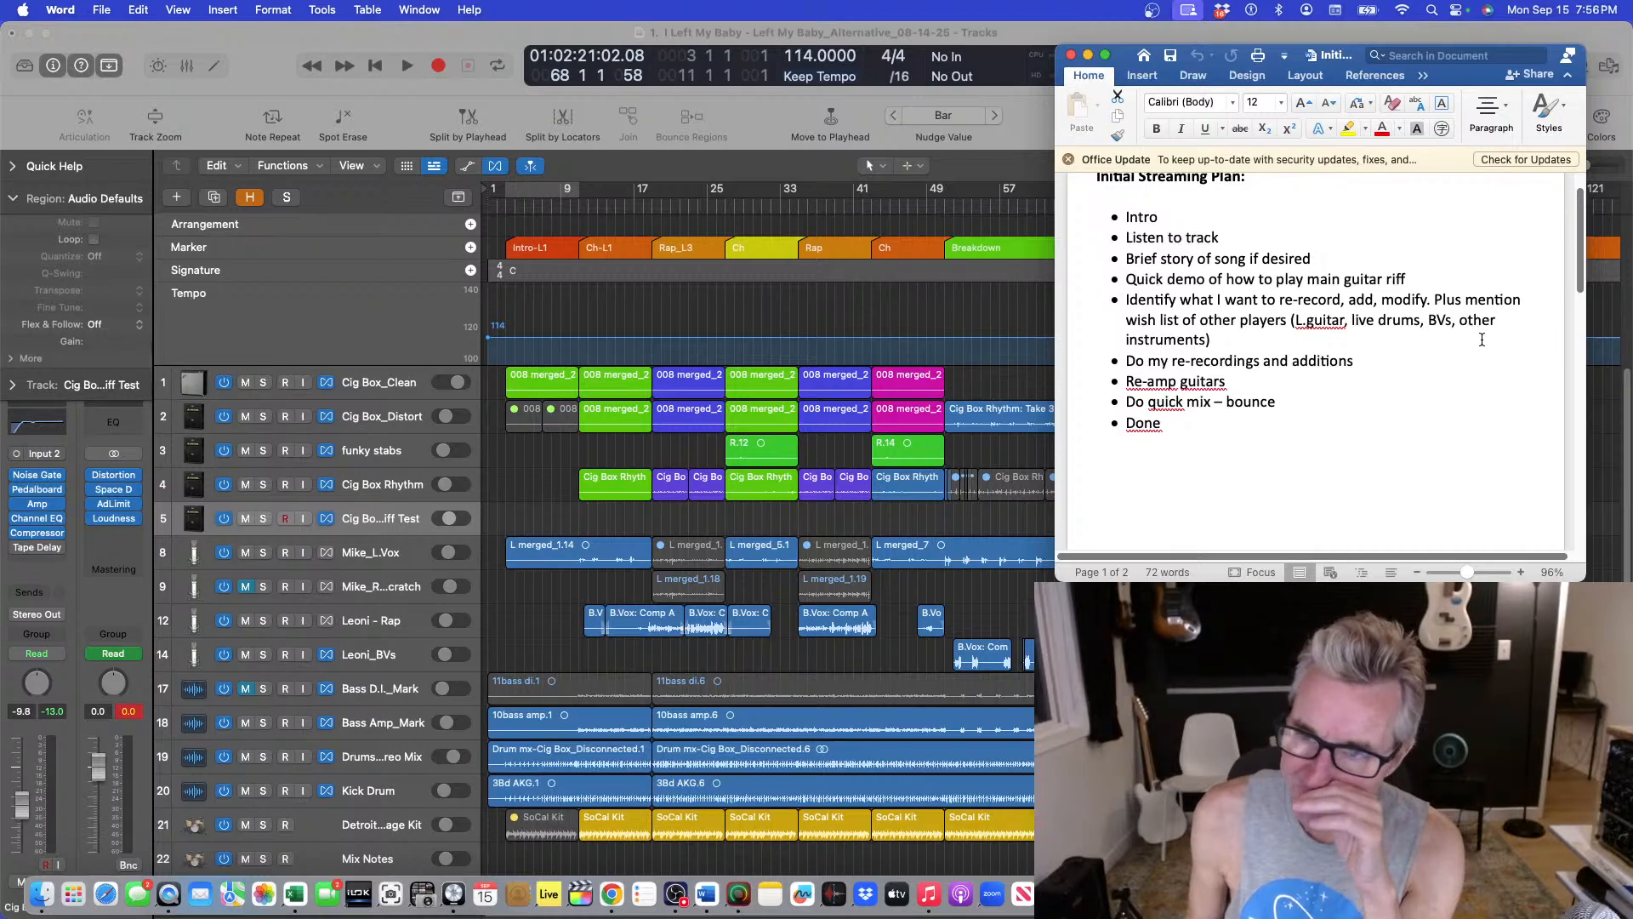
Add bass to the wish list of other players in the streaming plan.
click(1457, 322)
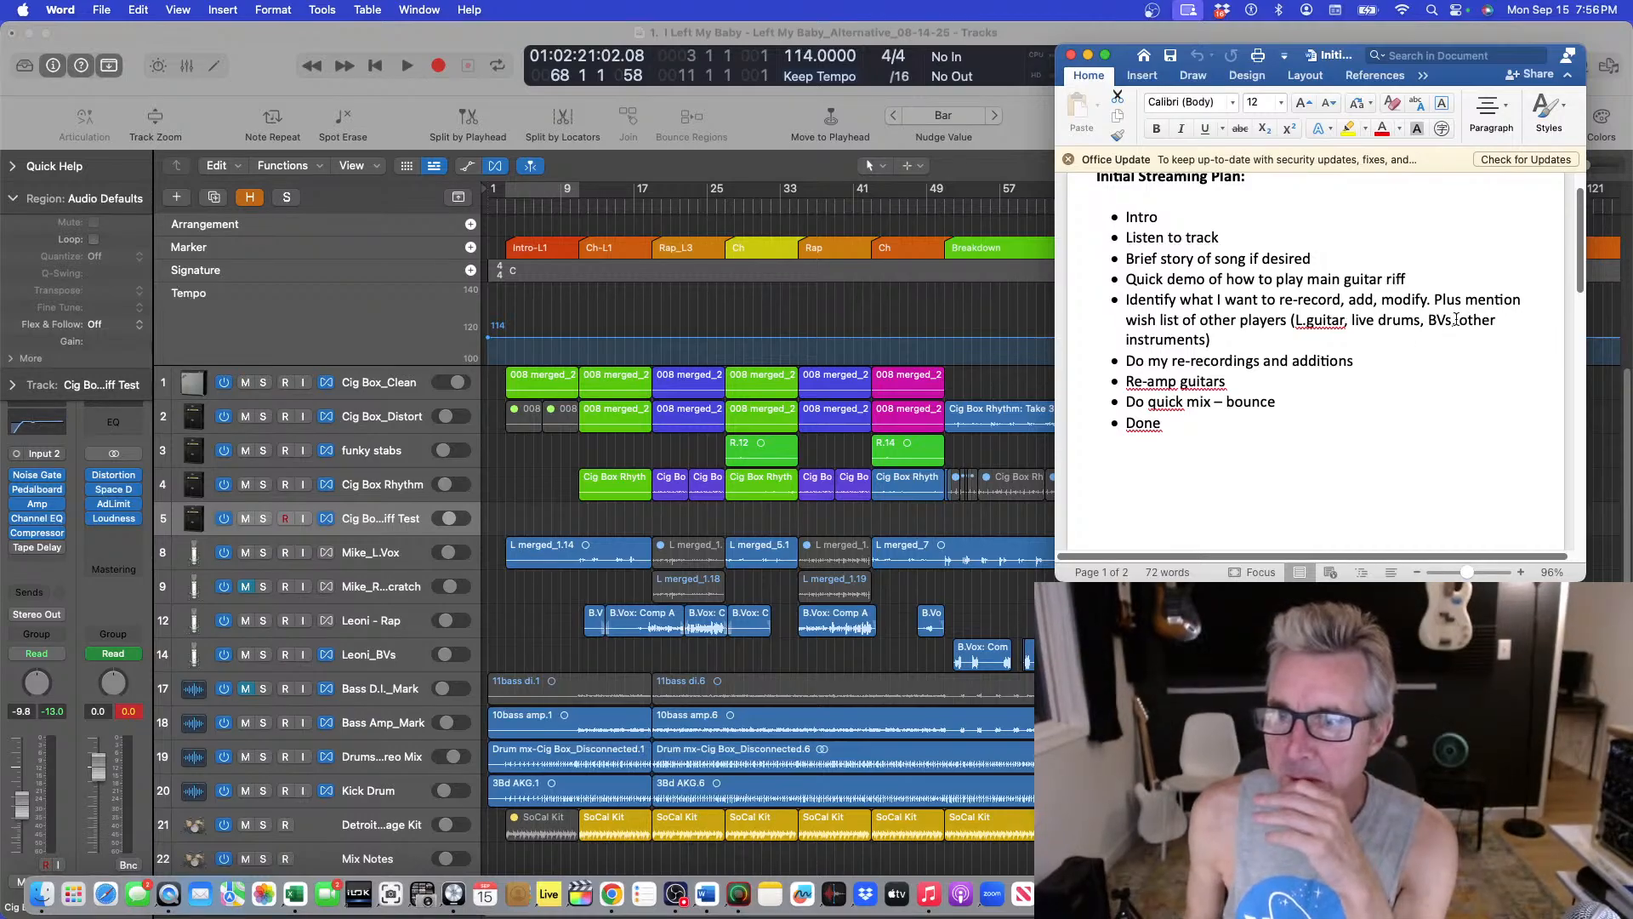
text(bass)
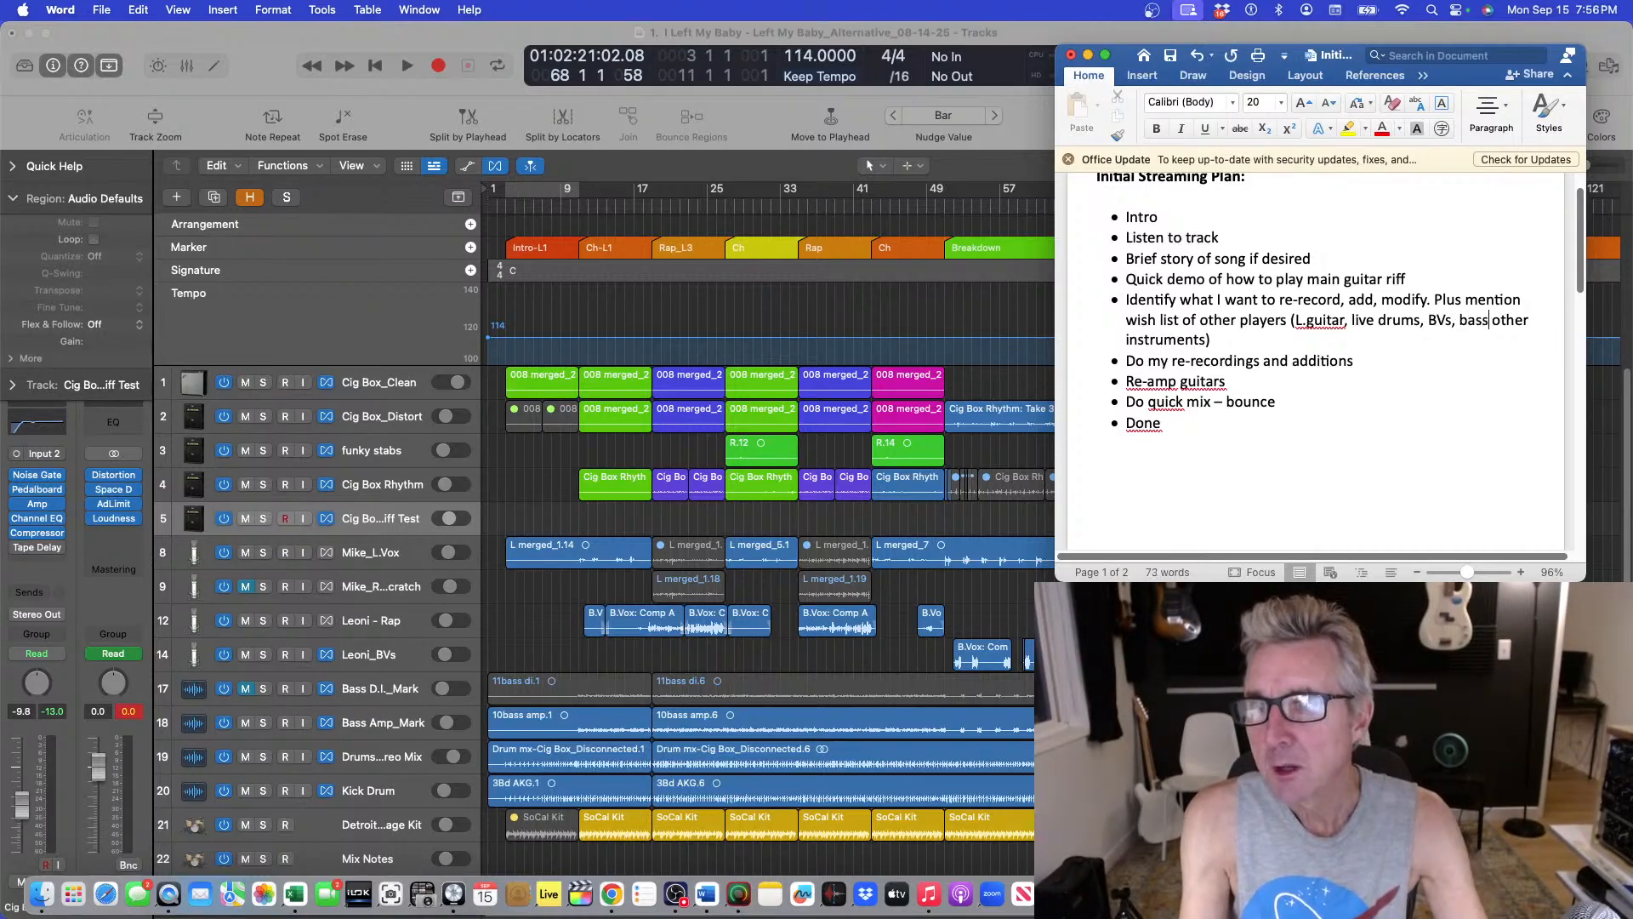
text(,)
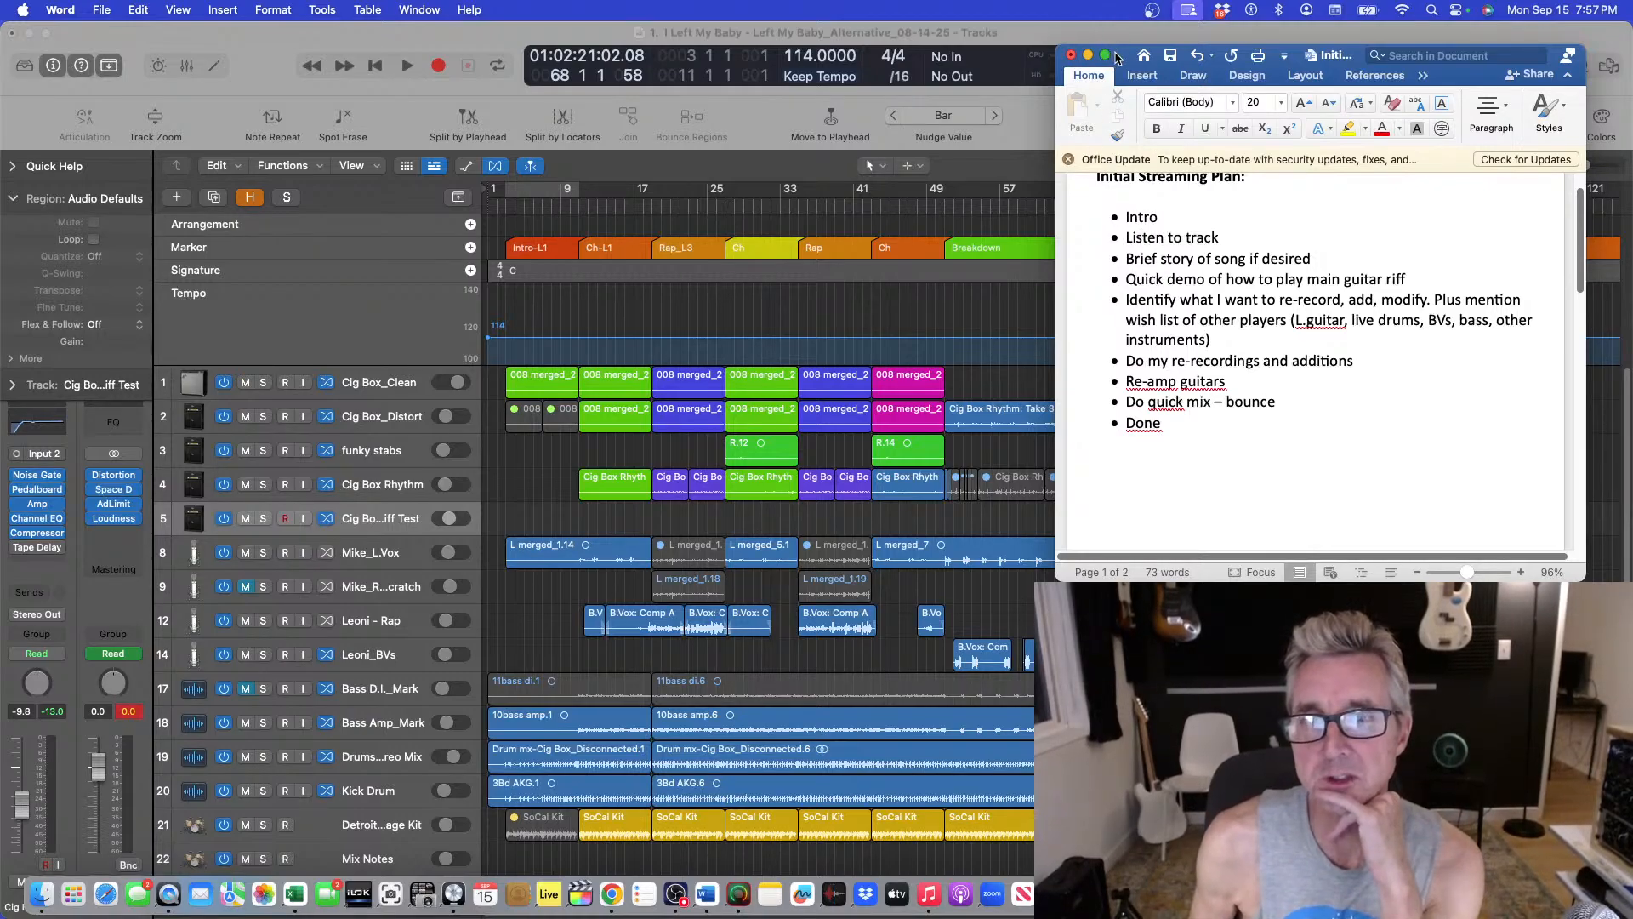
Minimize the plan document and return the playhead to the project start.
mouse_move(1115, 57)
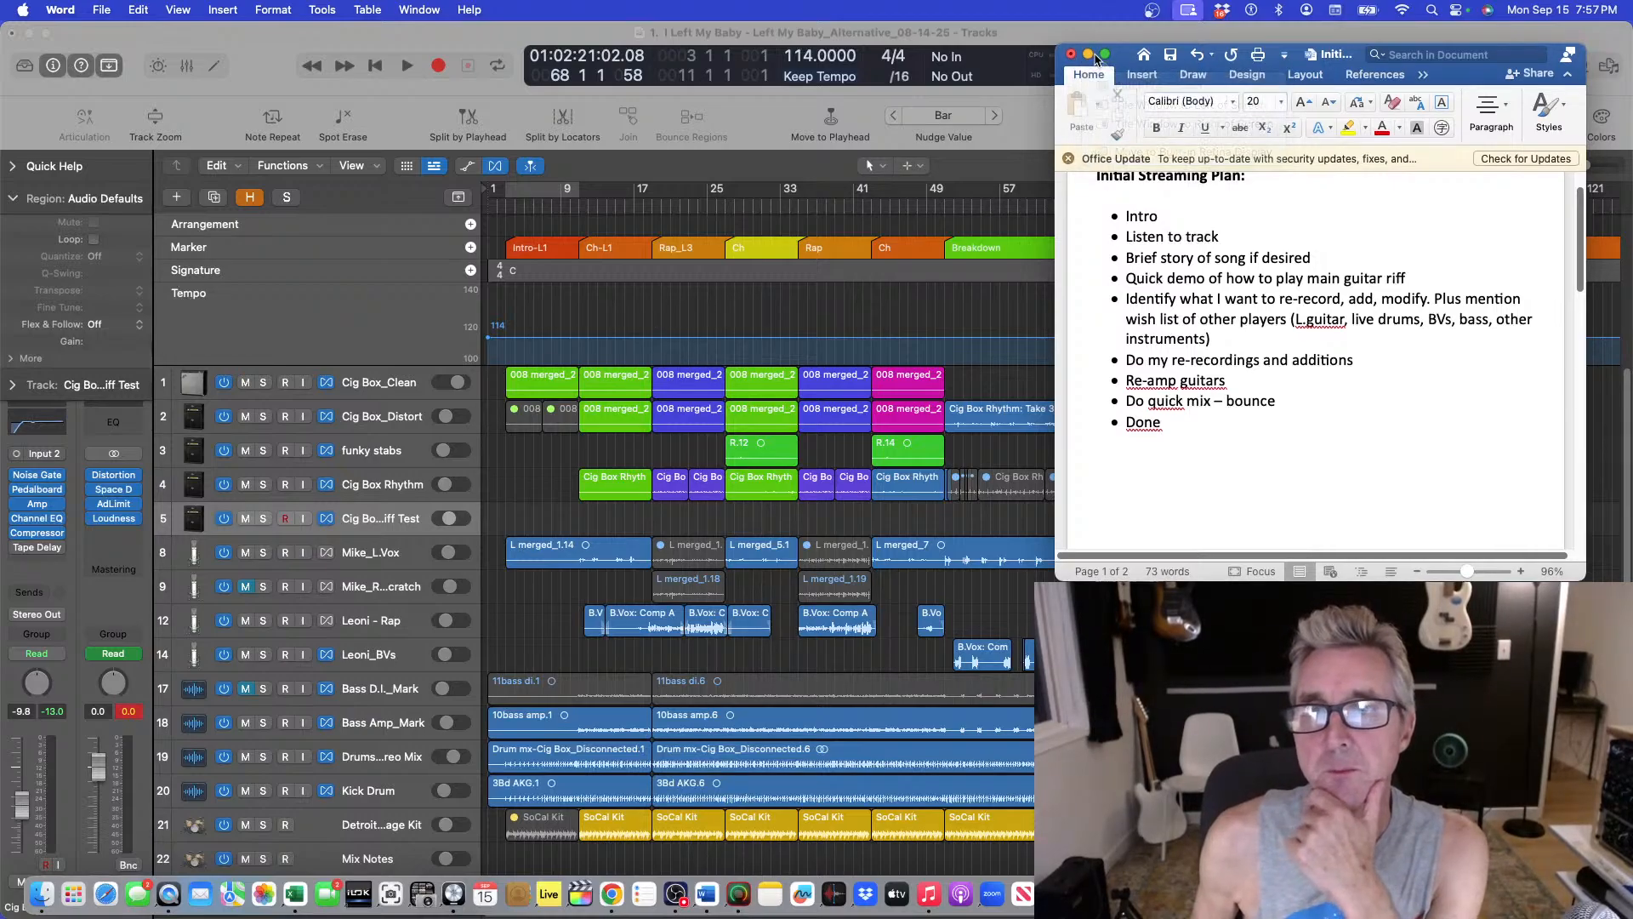
click(1089, 55)
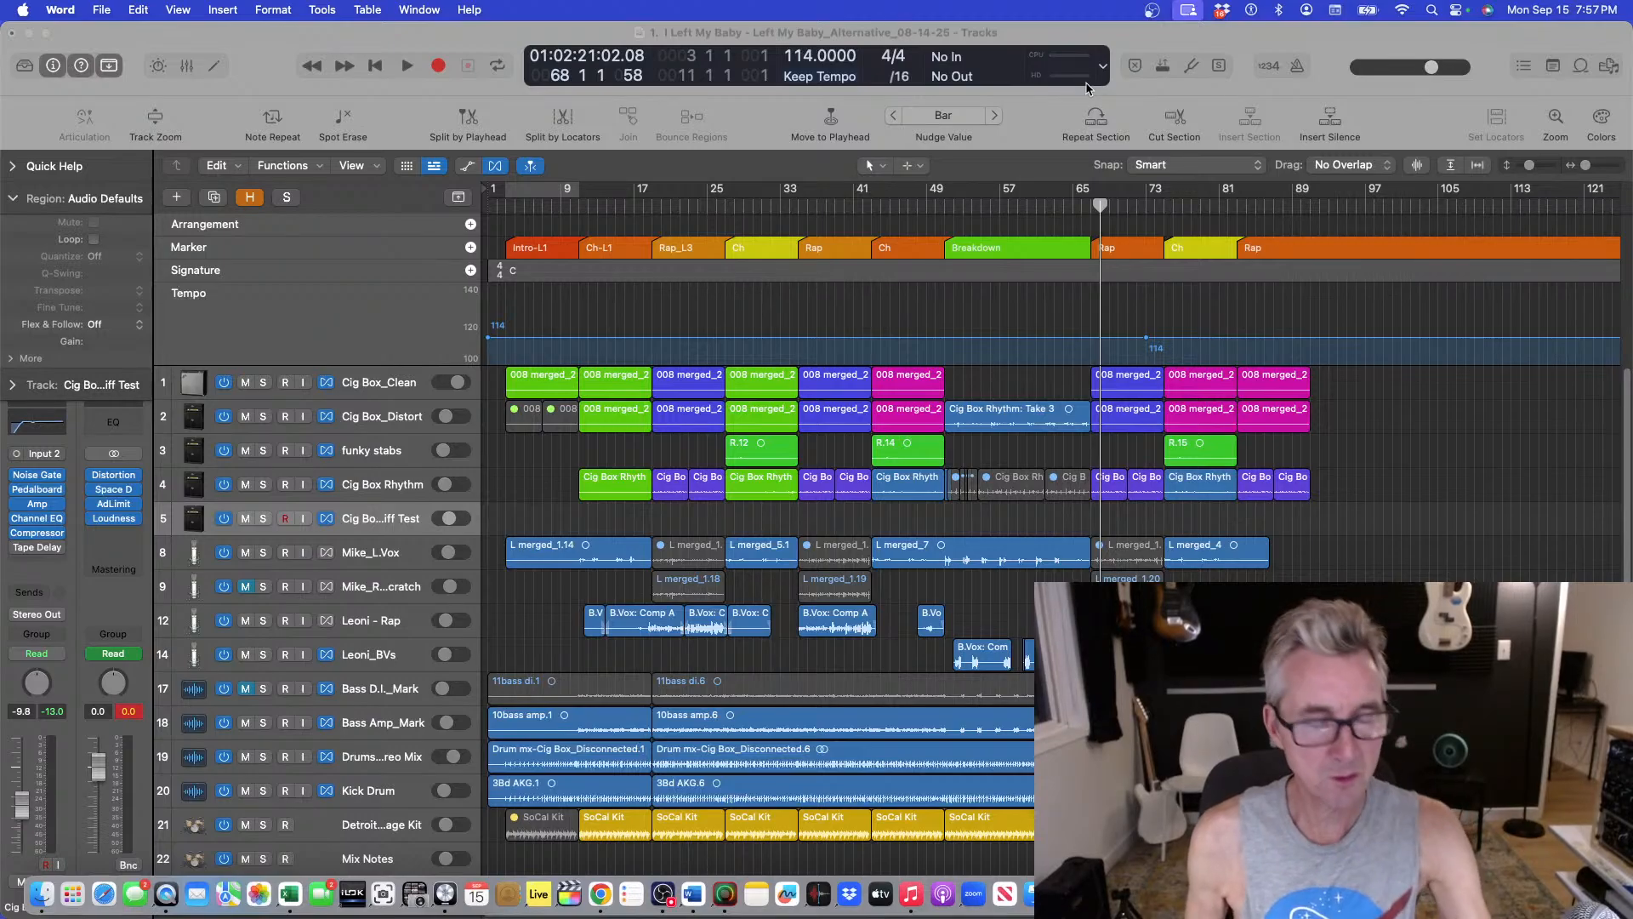
click(1180, 319)
key(Return)
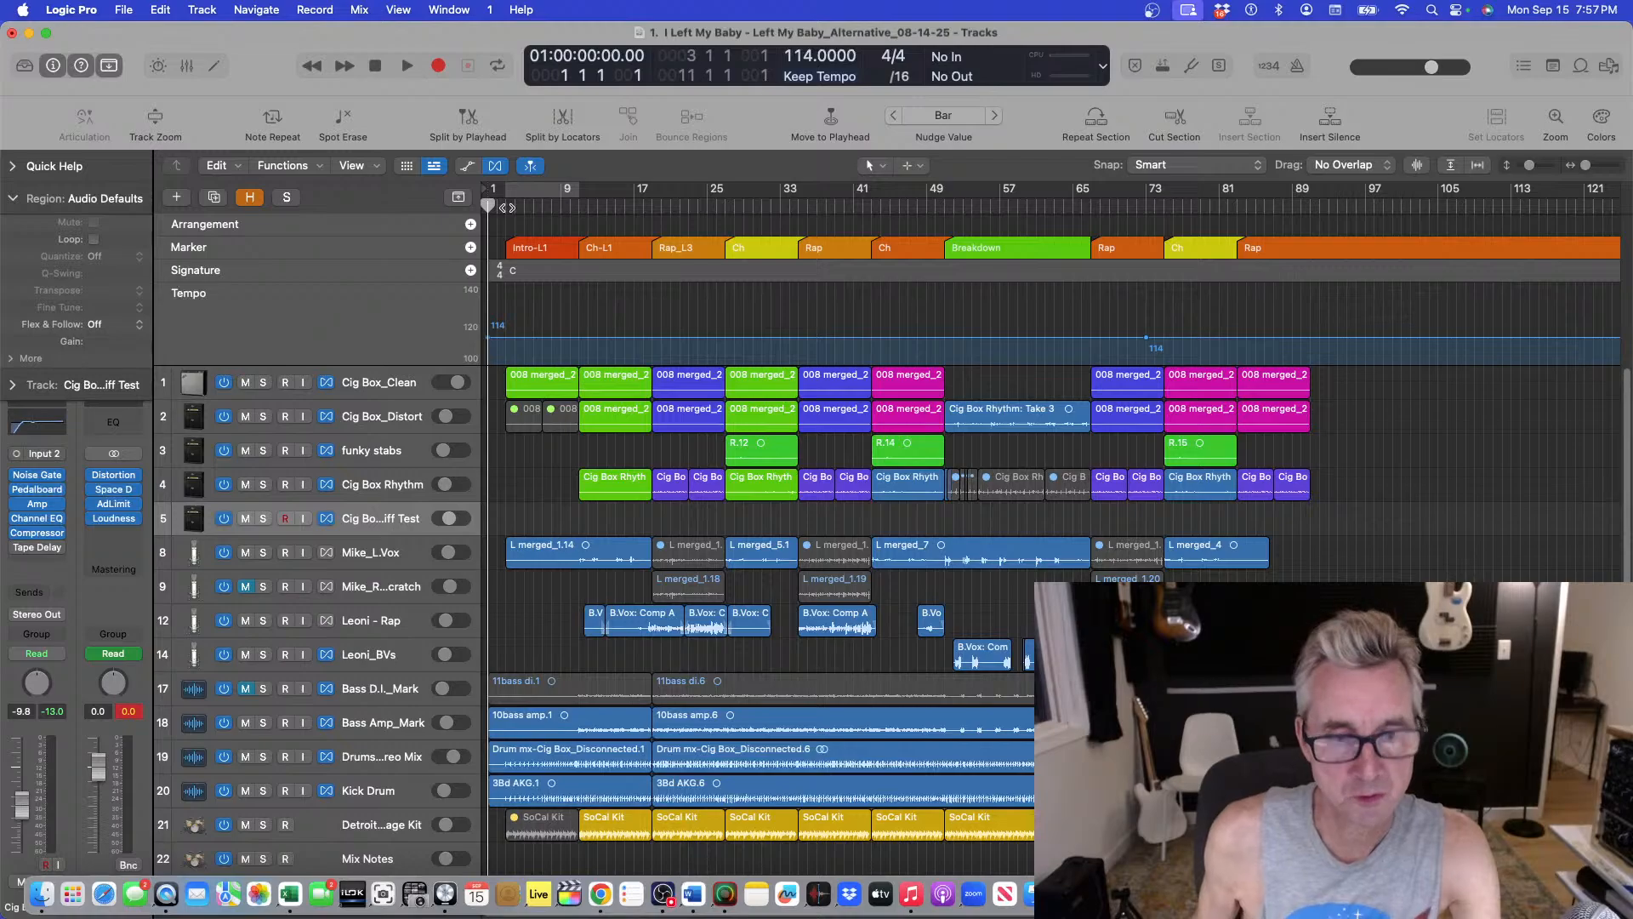
key(super+Down)
key(super+Down)
key(super+Down)
key(super+Up)
key(super+Up)
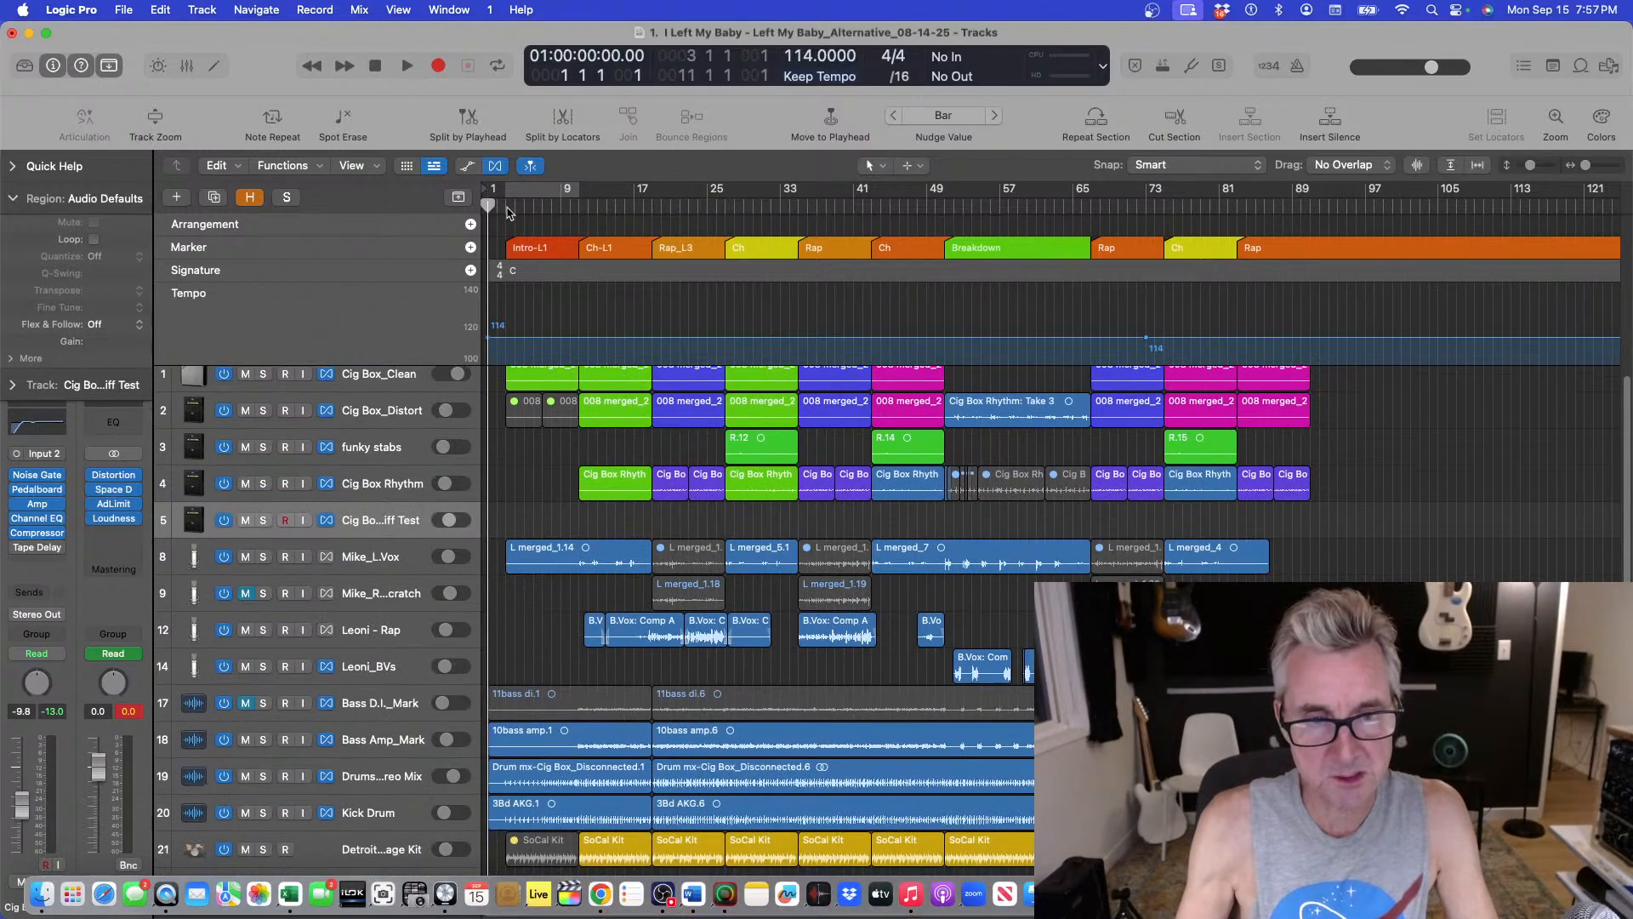
key(super+Up)
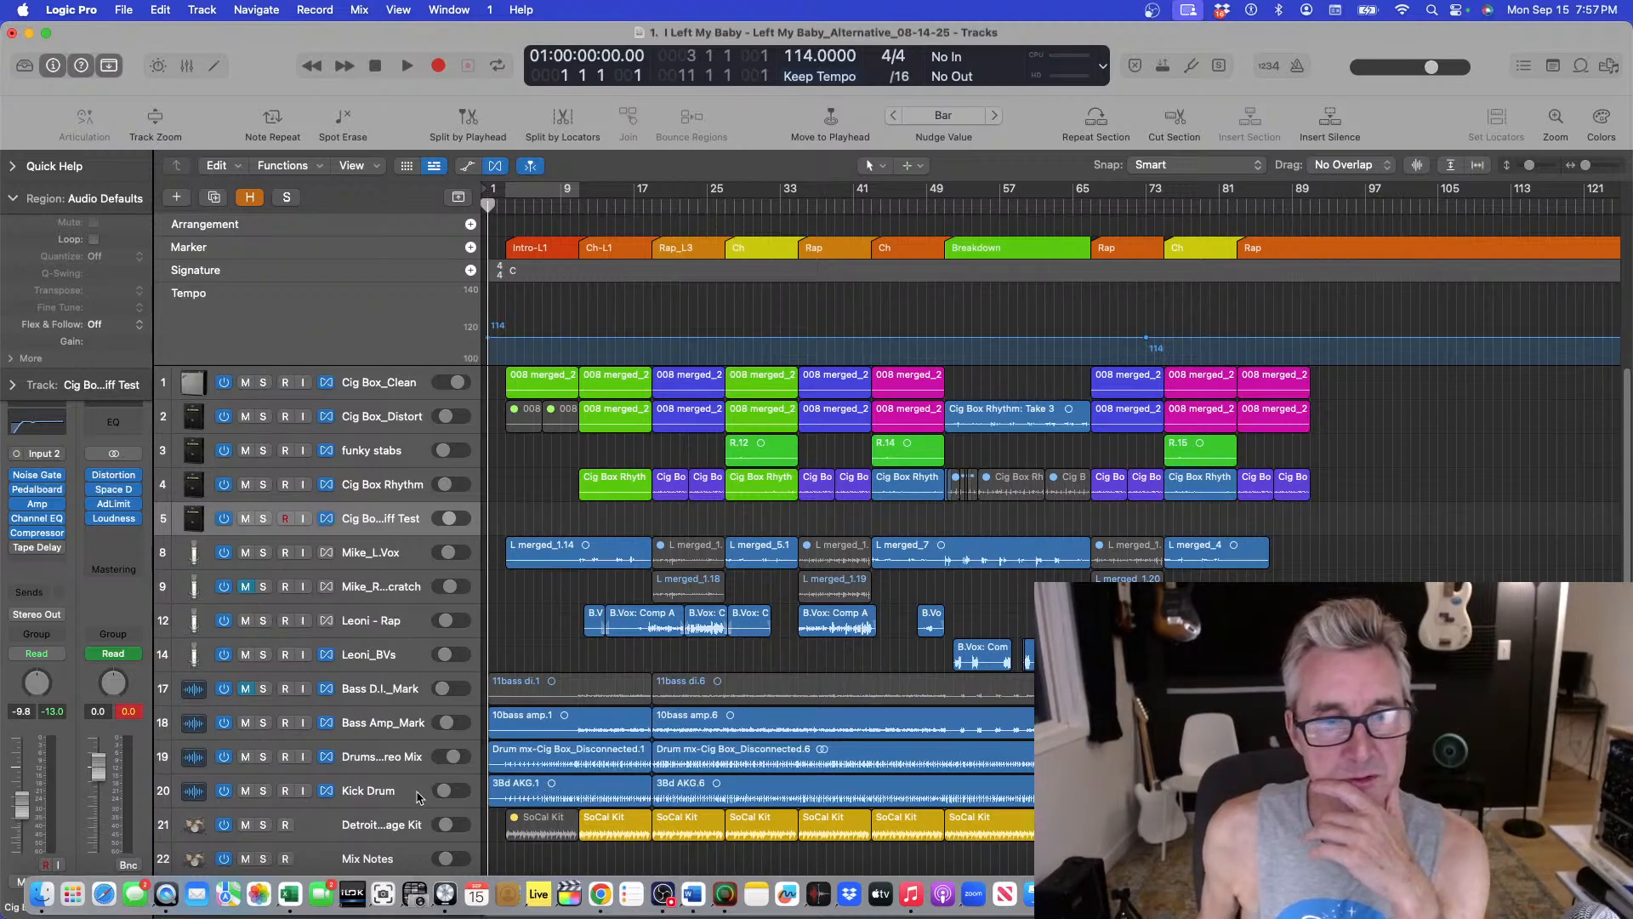
Move the playhead to the project start and play the song.
click(508, 208)
drag(507, 208, 506, 204)
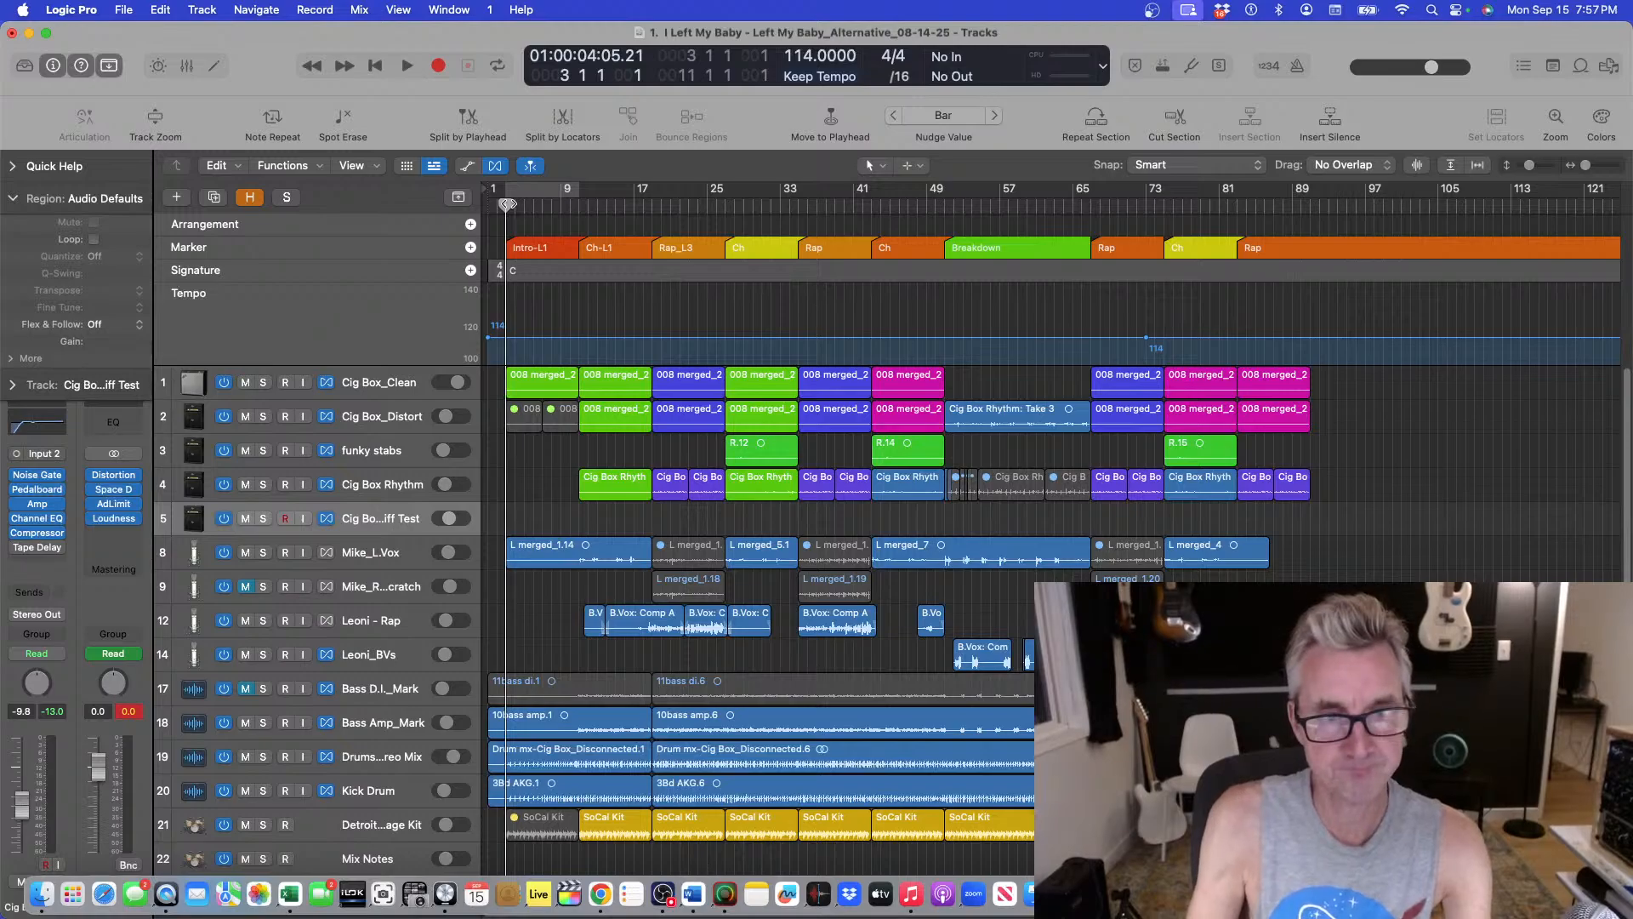
key(space)
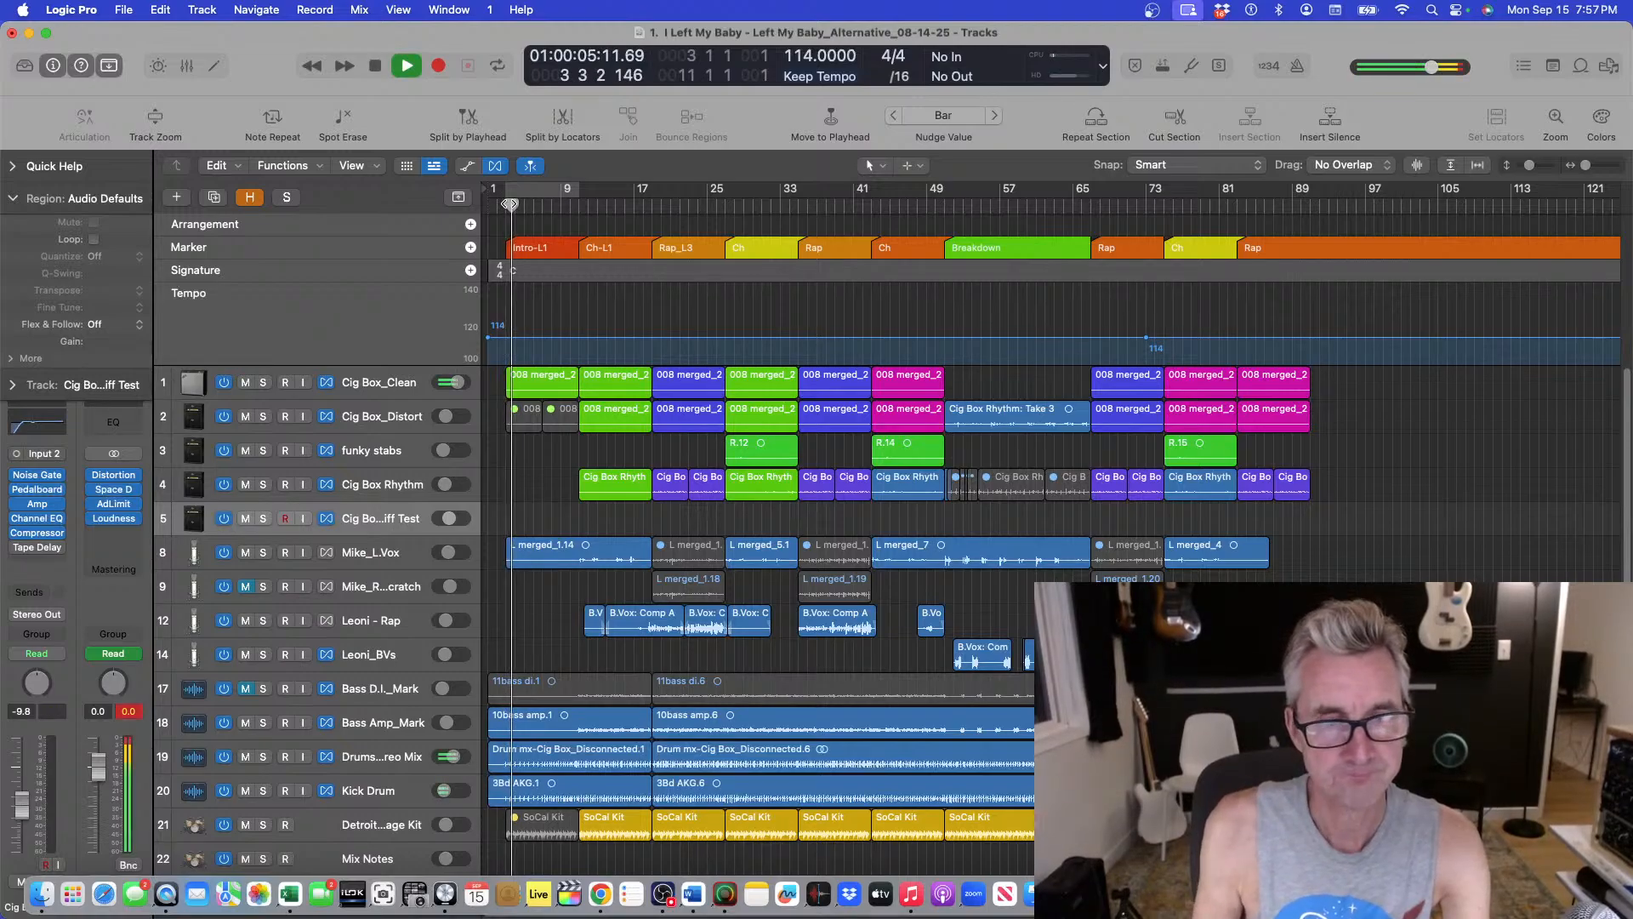
Select the Cig Box_Clean track and set its automation mode to Latch.
click(415, 382)
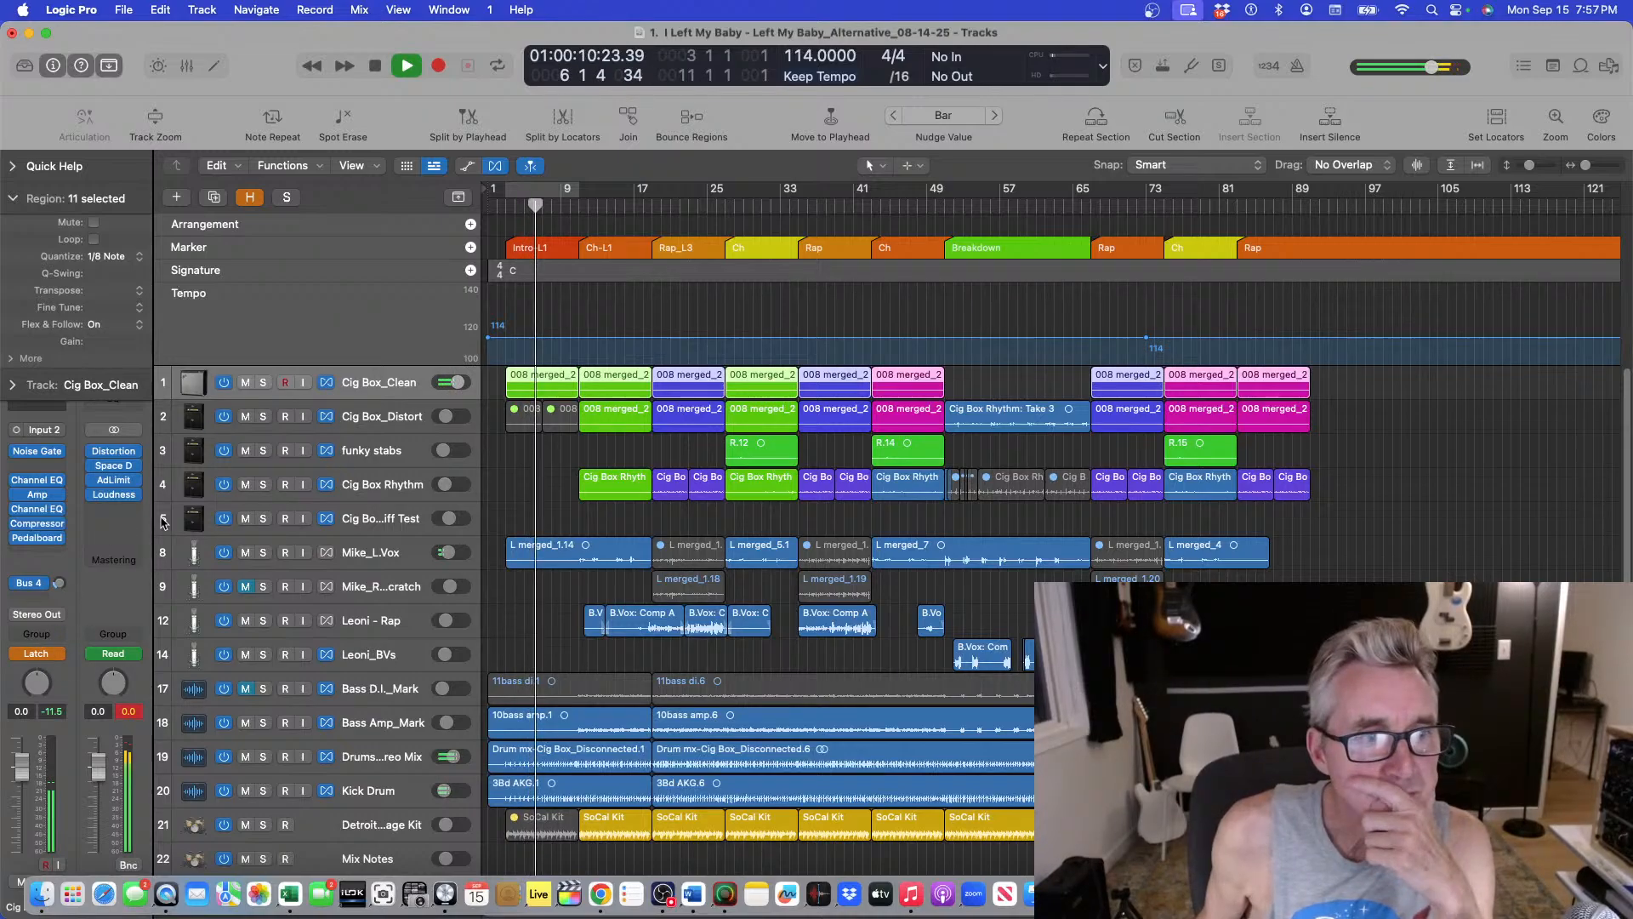
click(39, 653)
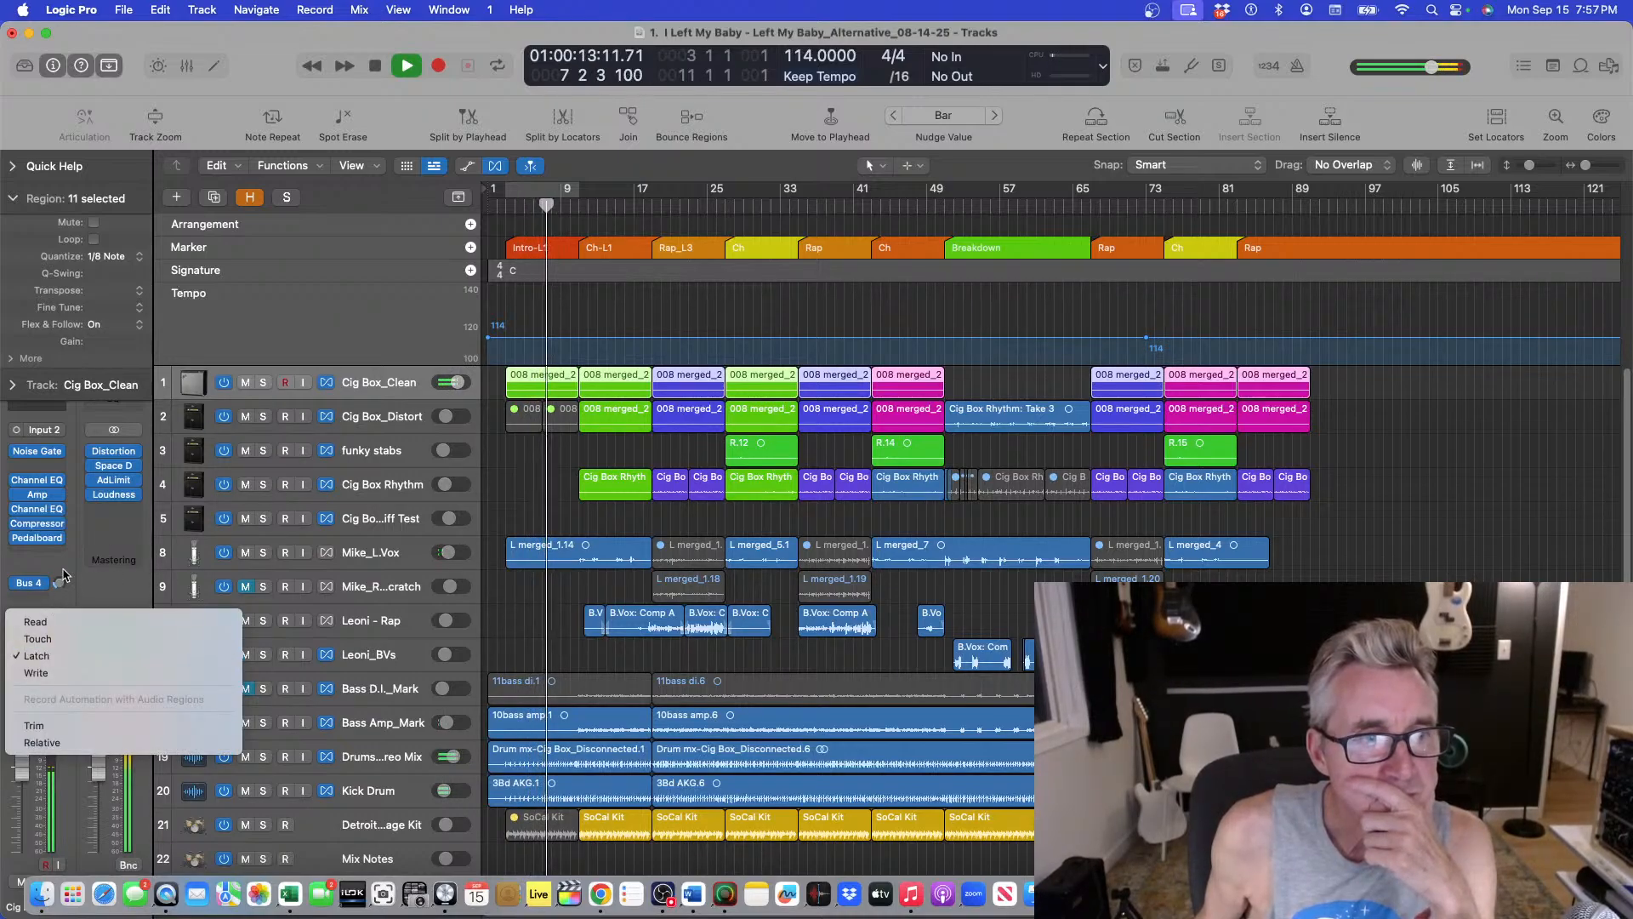
click(40, 655)
Open the Cig Box_Clean Pedalboard plugin, stop playback, and close the plugin window.
click(38, 538)
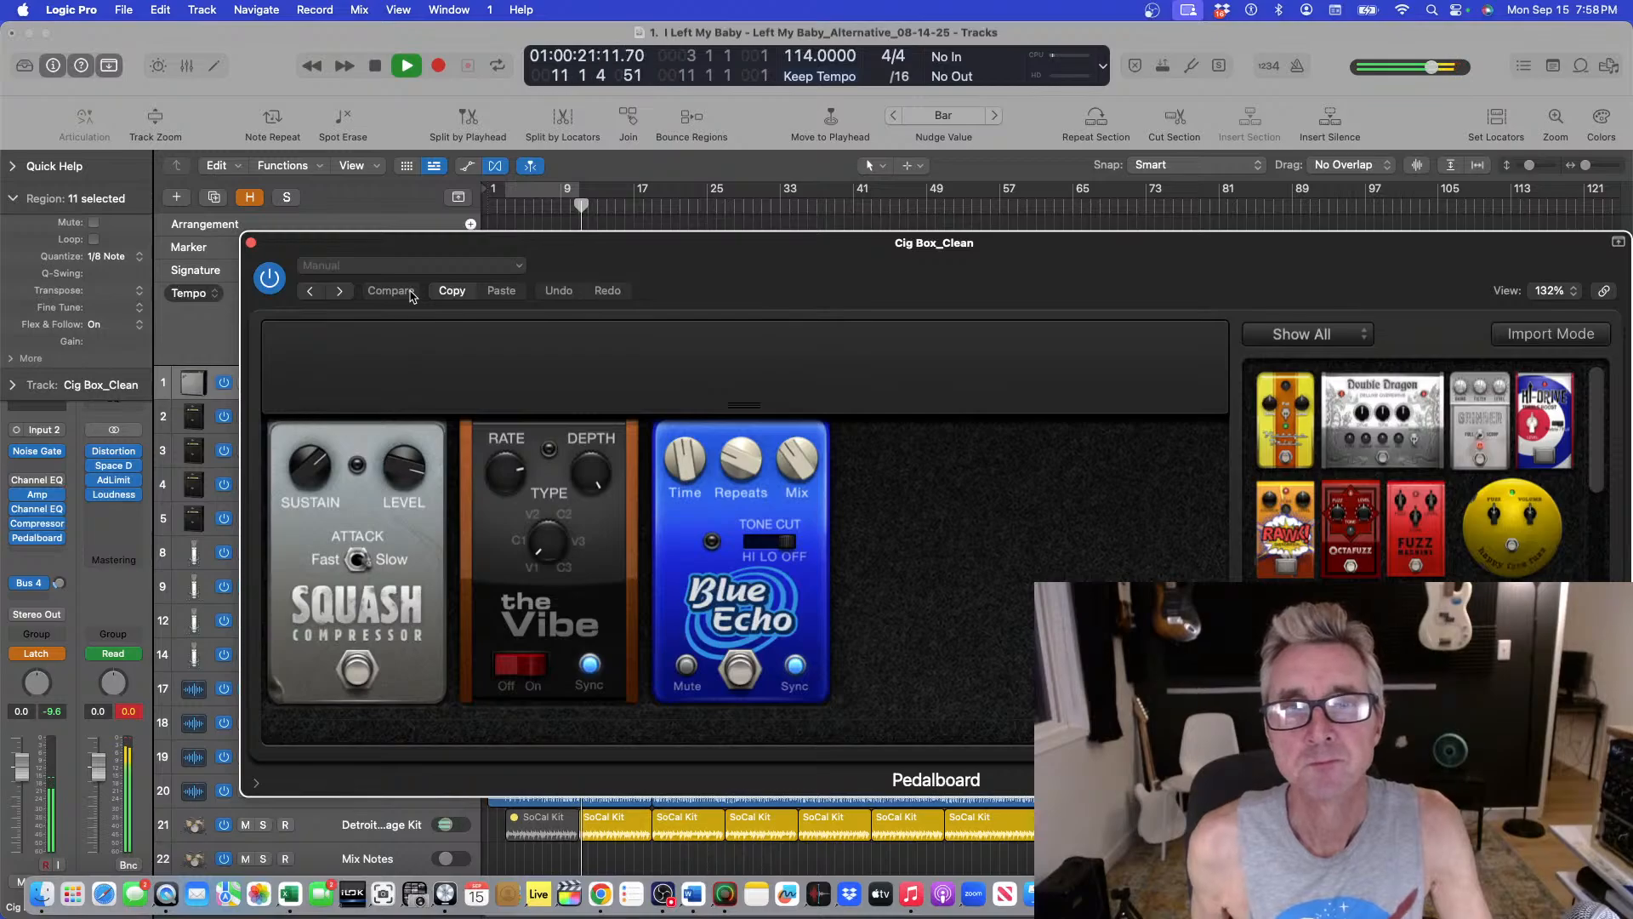
key(space)
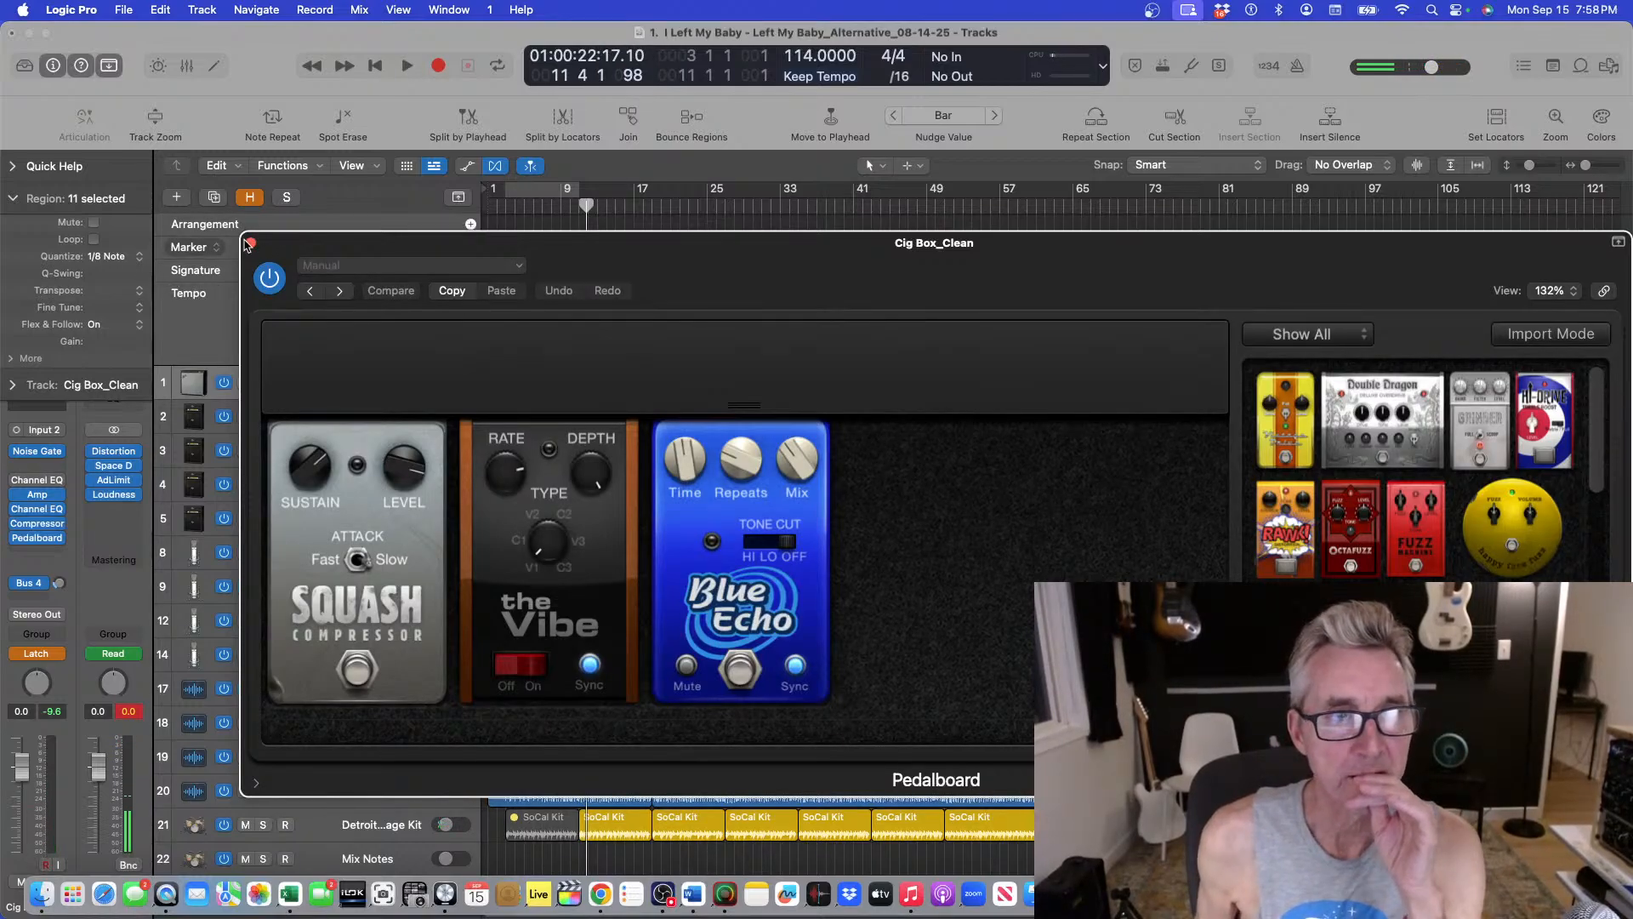
click(251, 245)
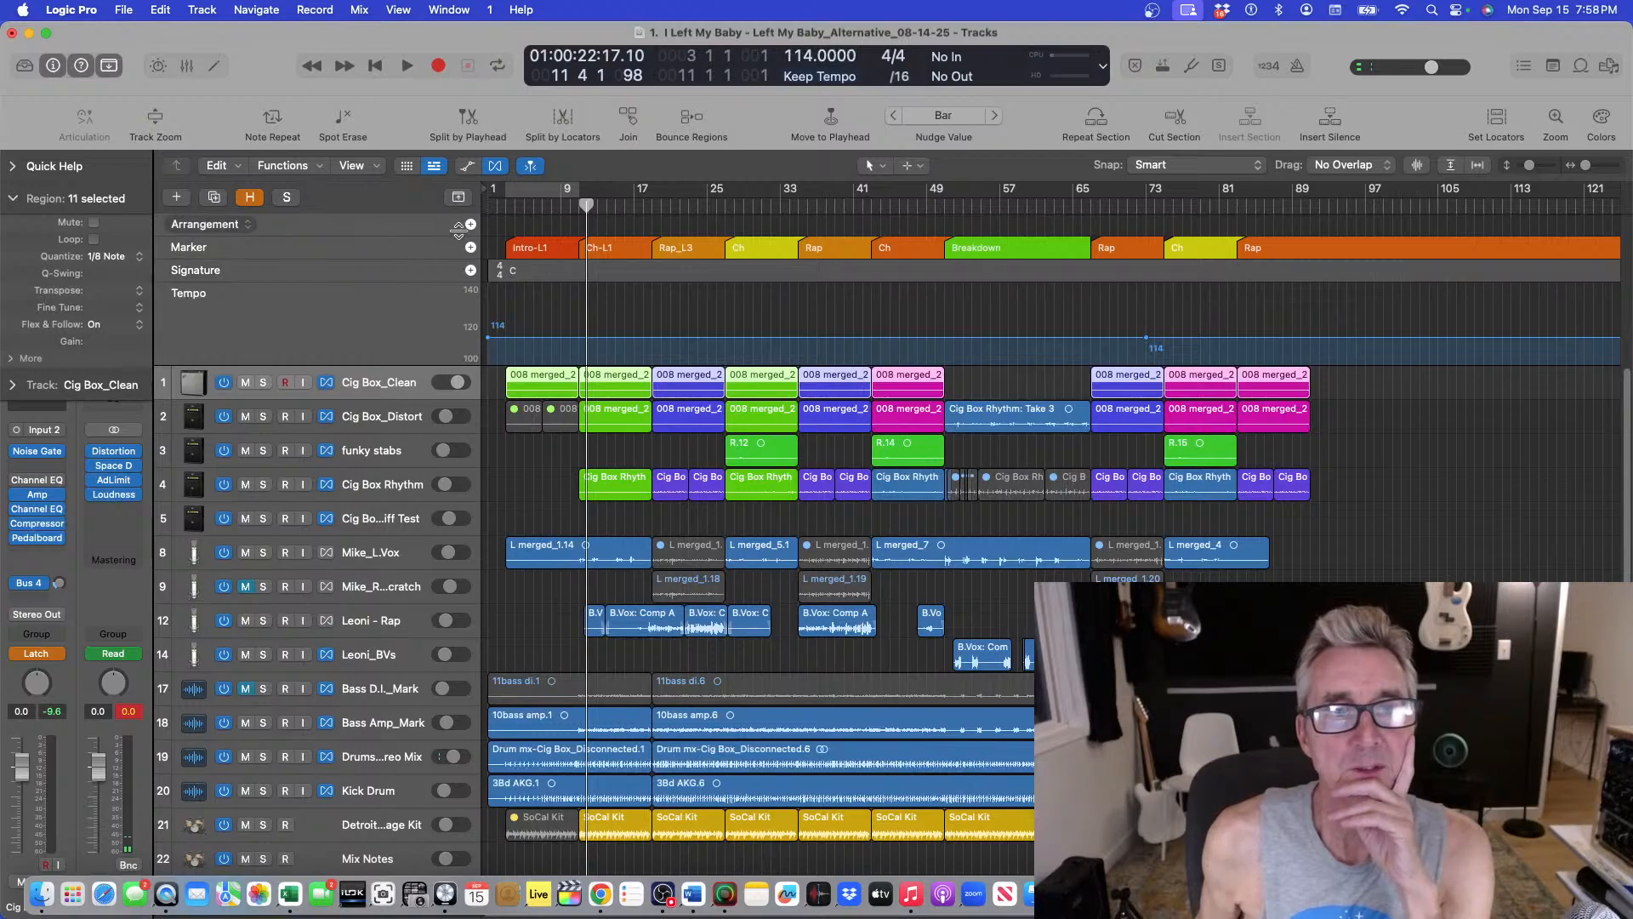
Return the playhead to the start and show the tracks' automation lanes.
click(502, 205)
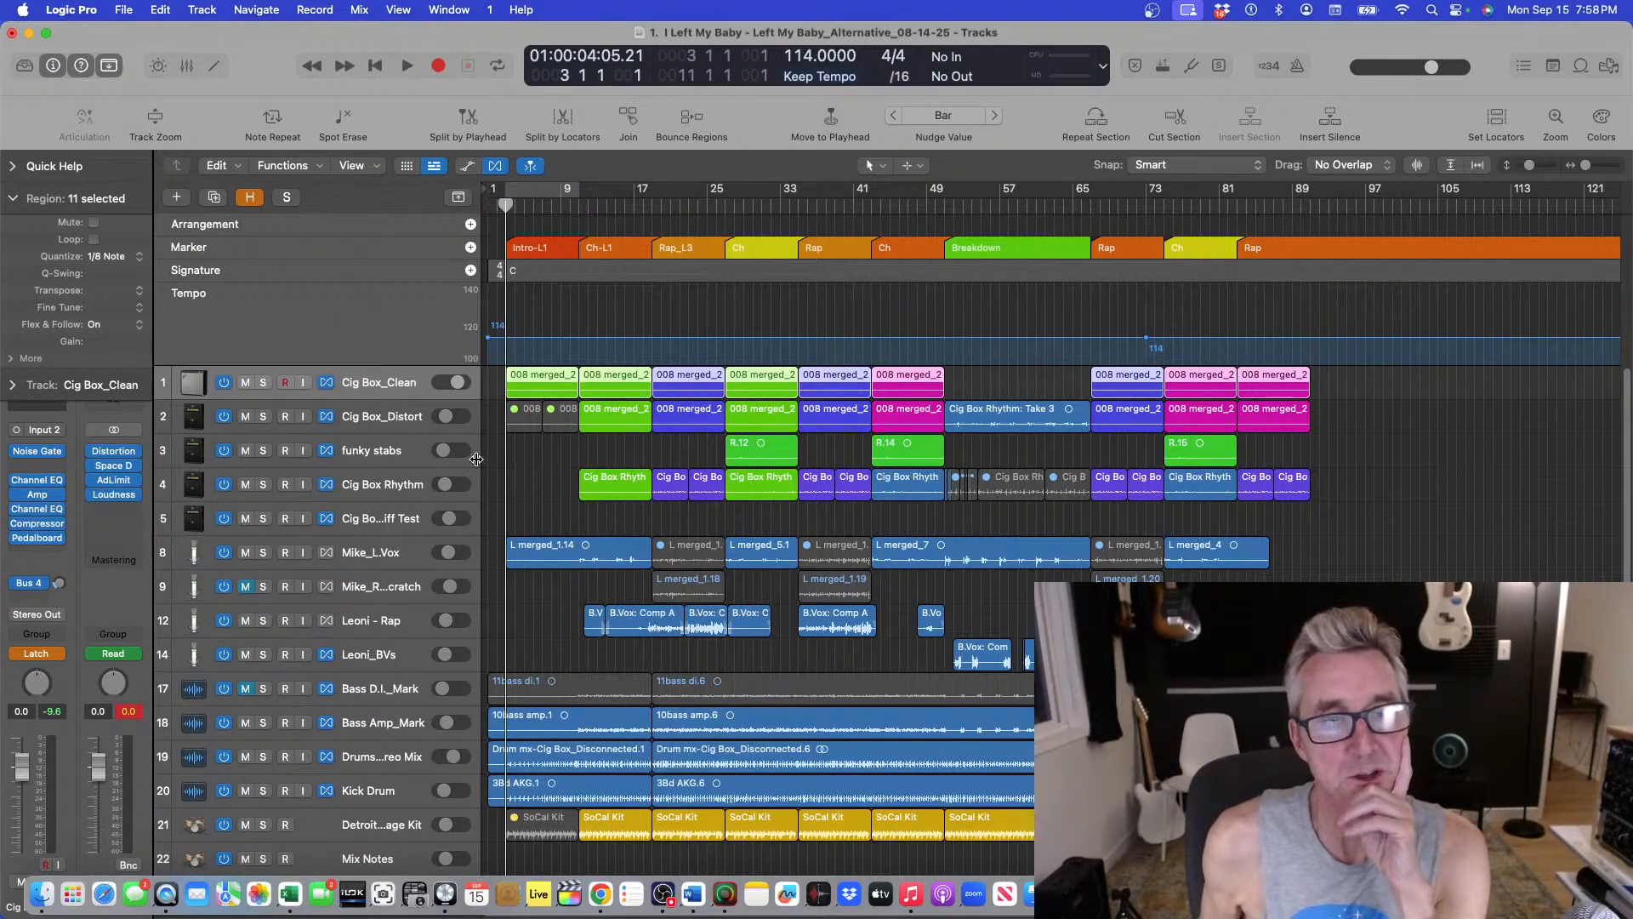
key(a)
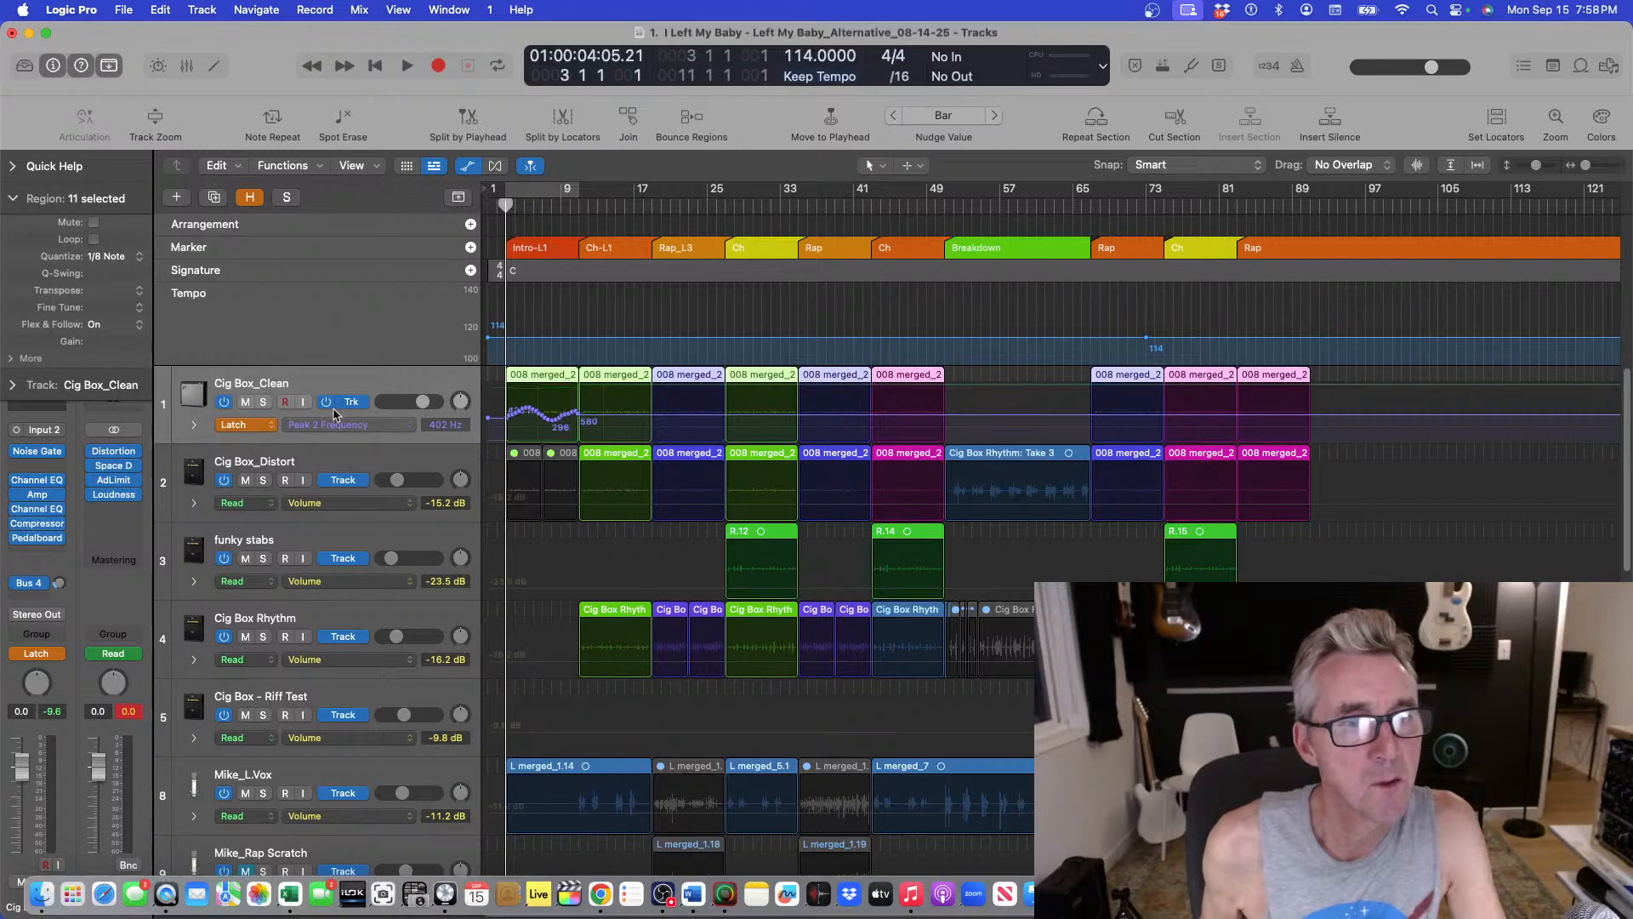
click(14, 194)
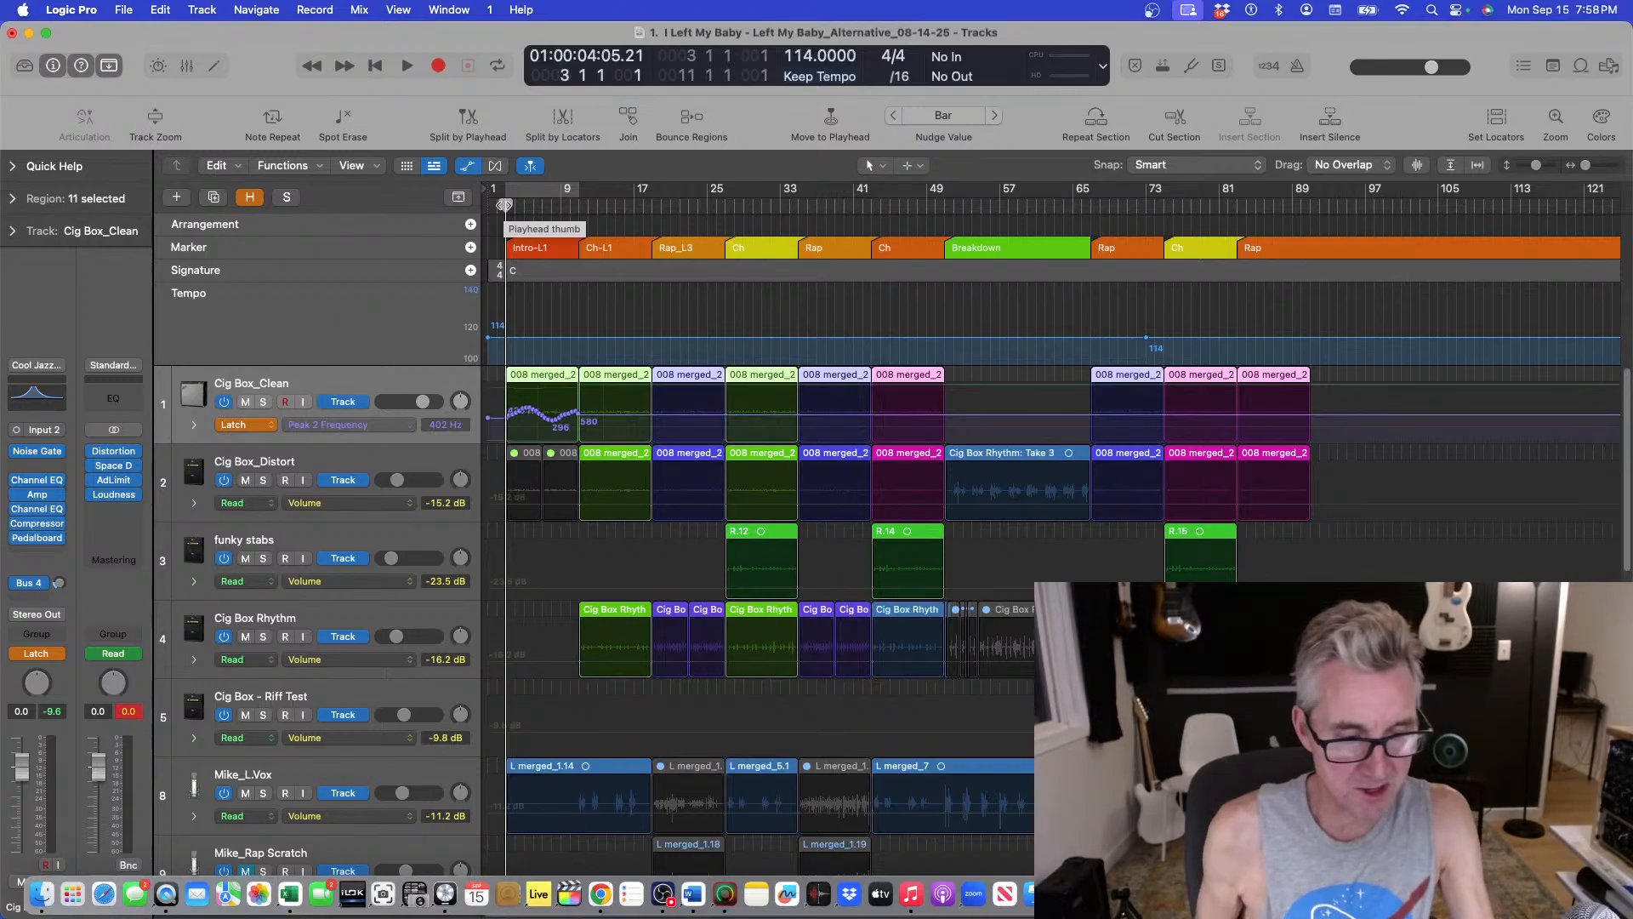
Play the song while viewing the Cig Box_Clean Channel EQ, then stop and close the EQ.
key(space)
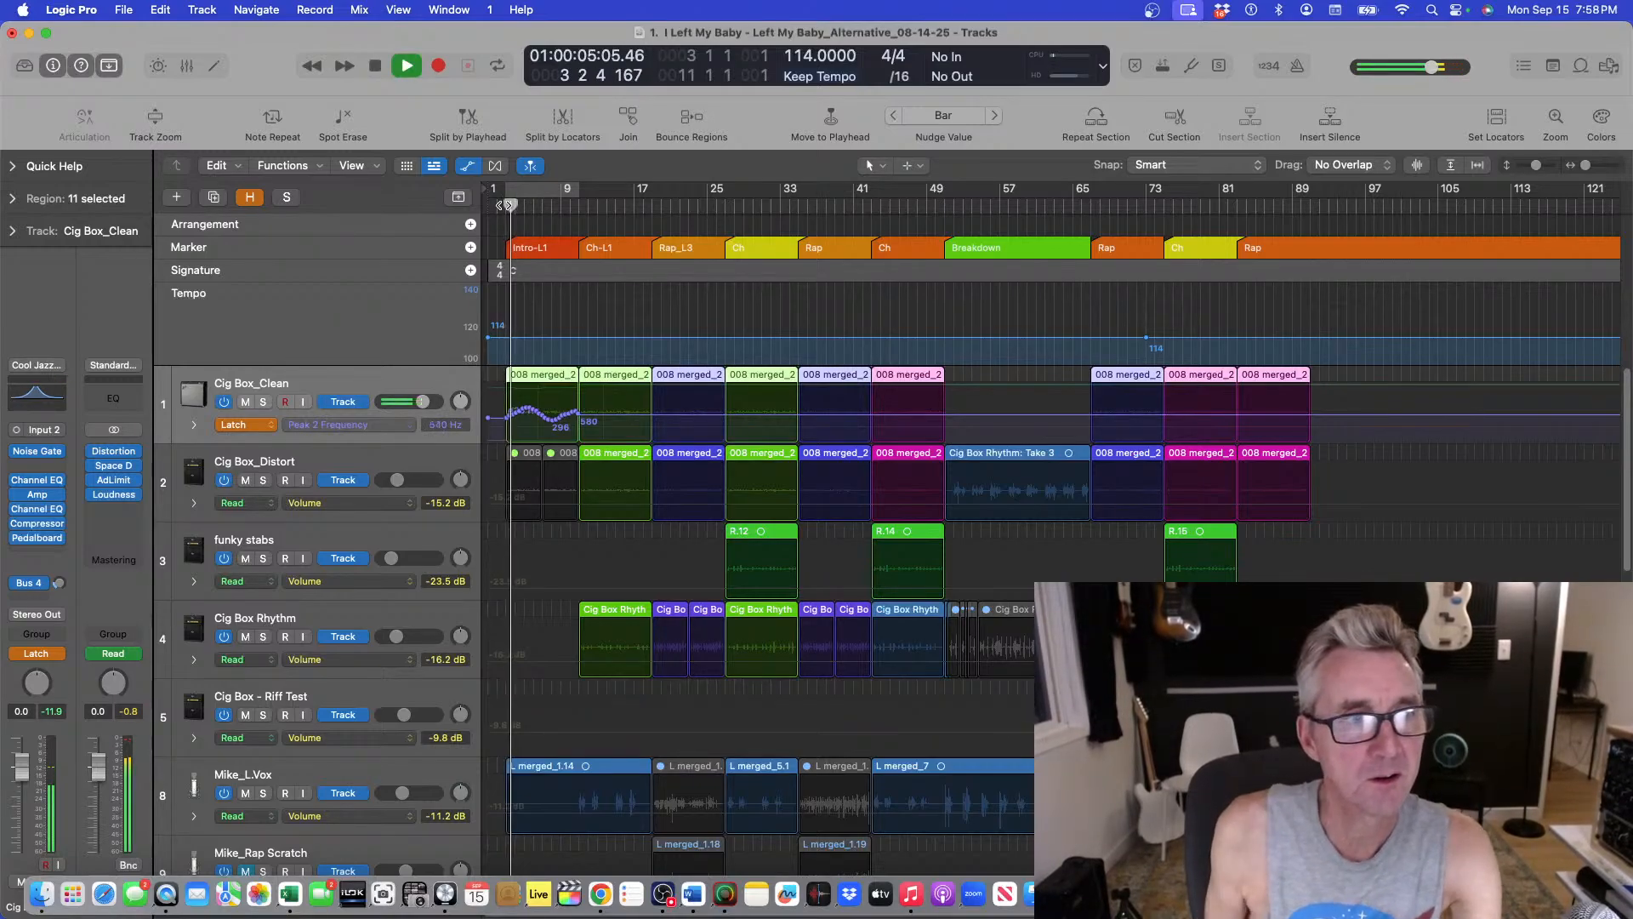
click(43, 397)
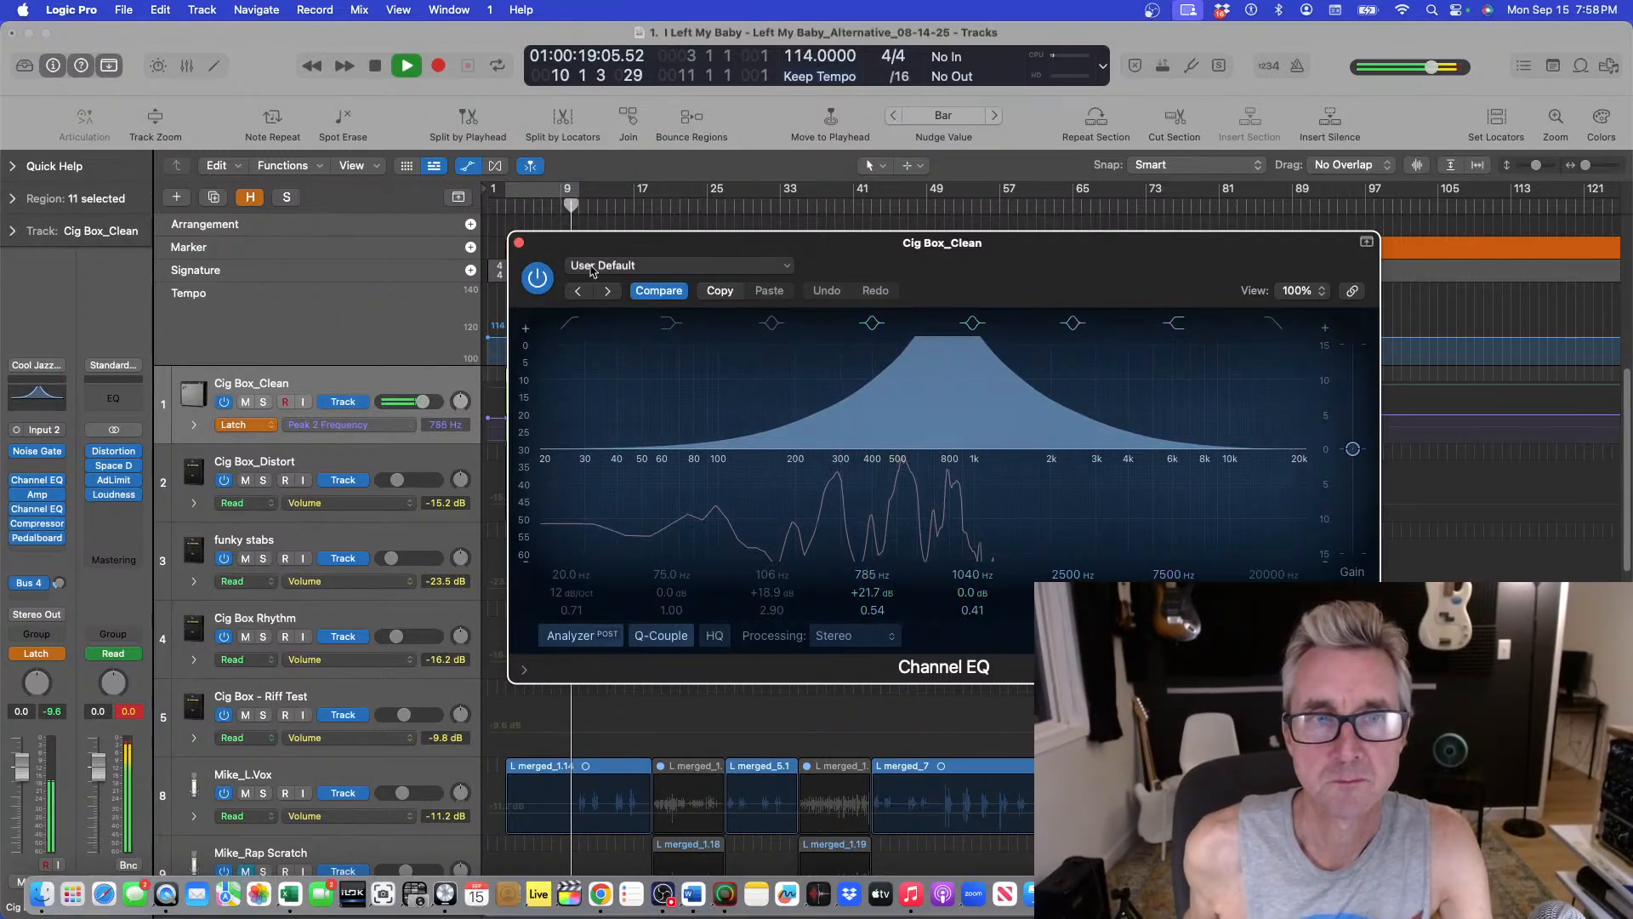
key(space)
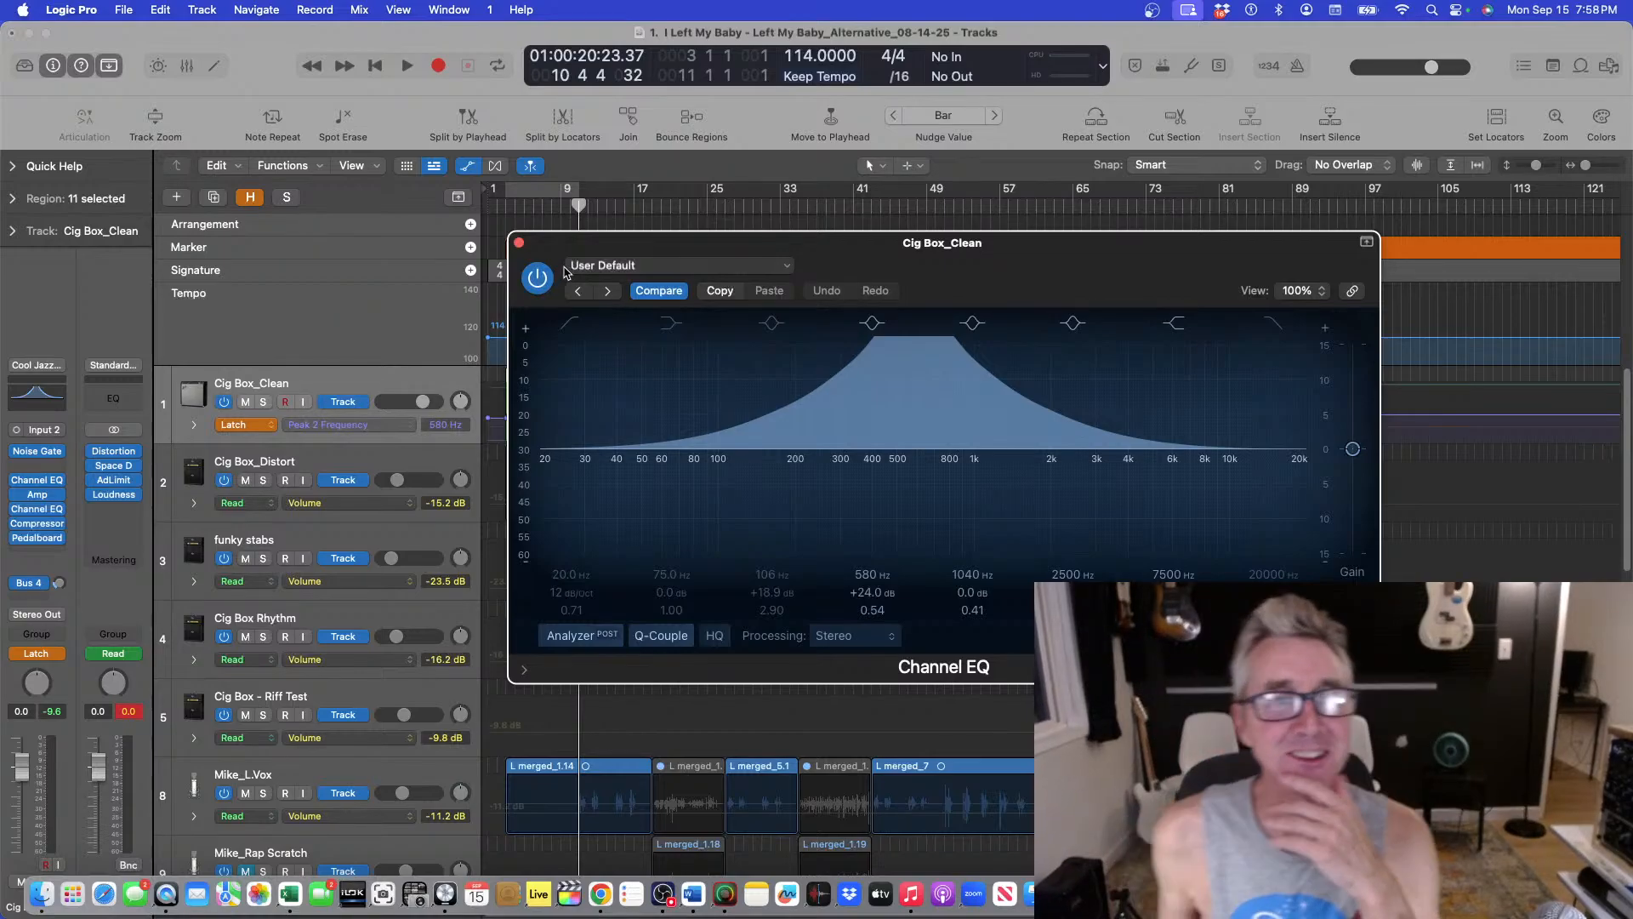
click(519, 244)
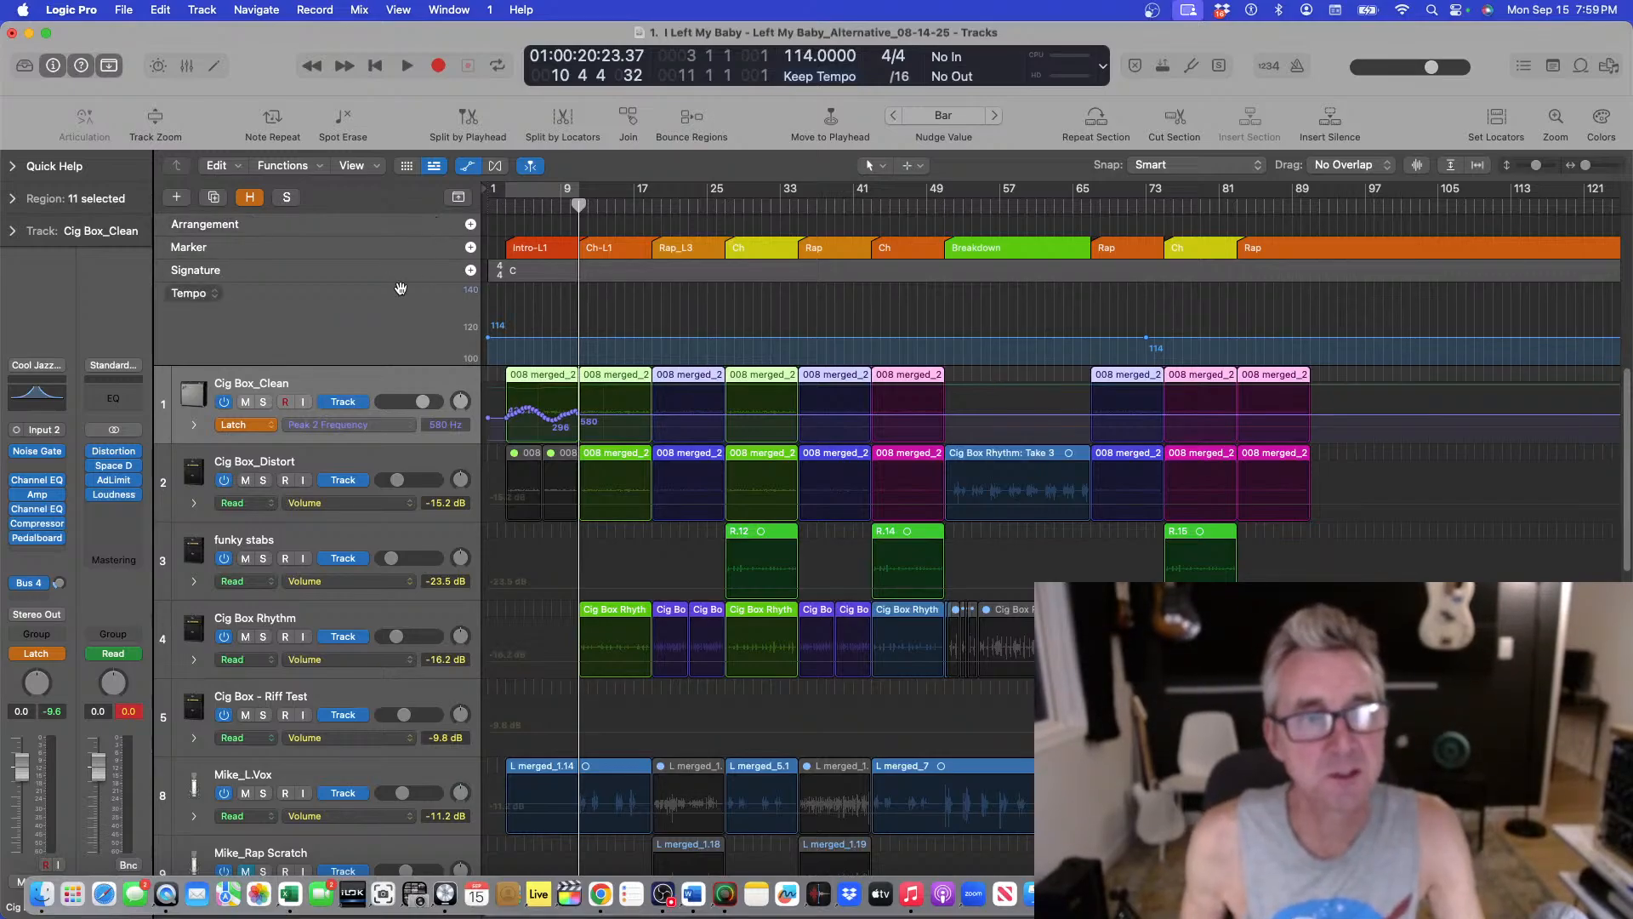
Hide the automation lanes and play the song from the project start.
click(495, 167)
click(505, 208)
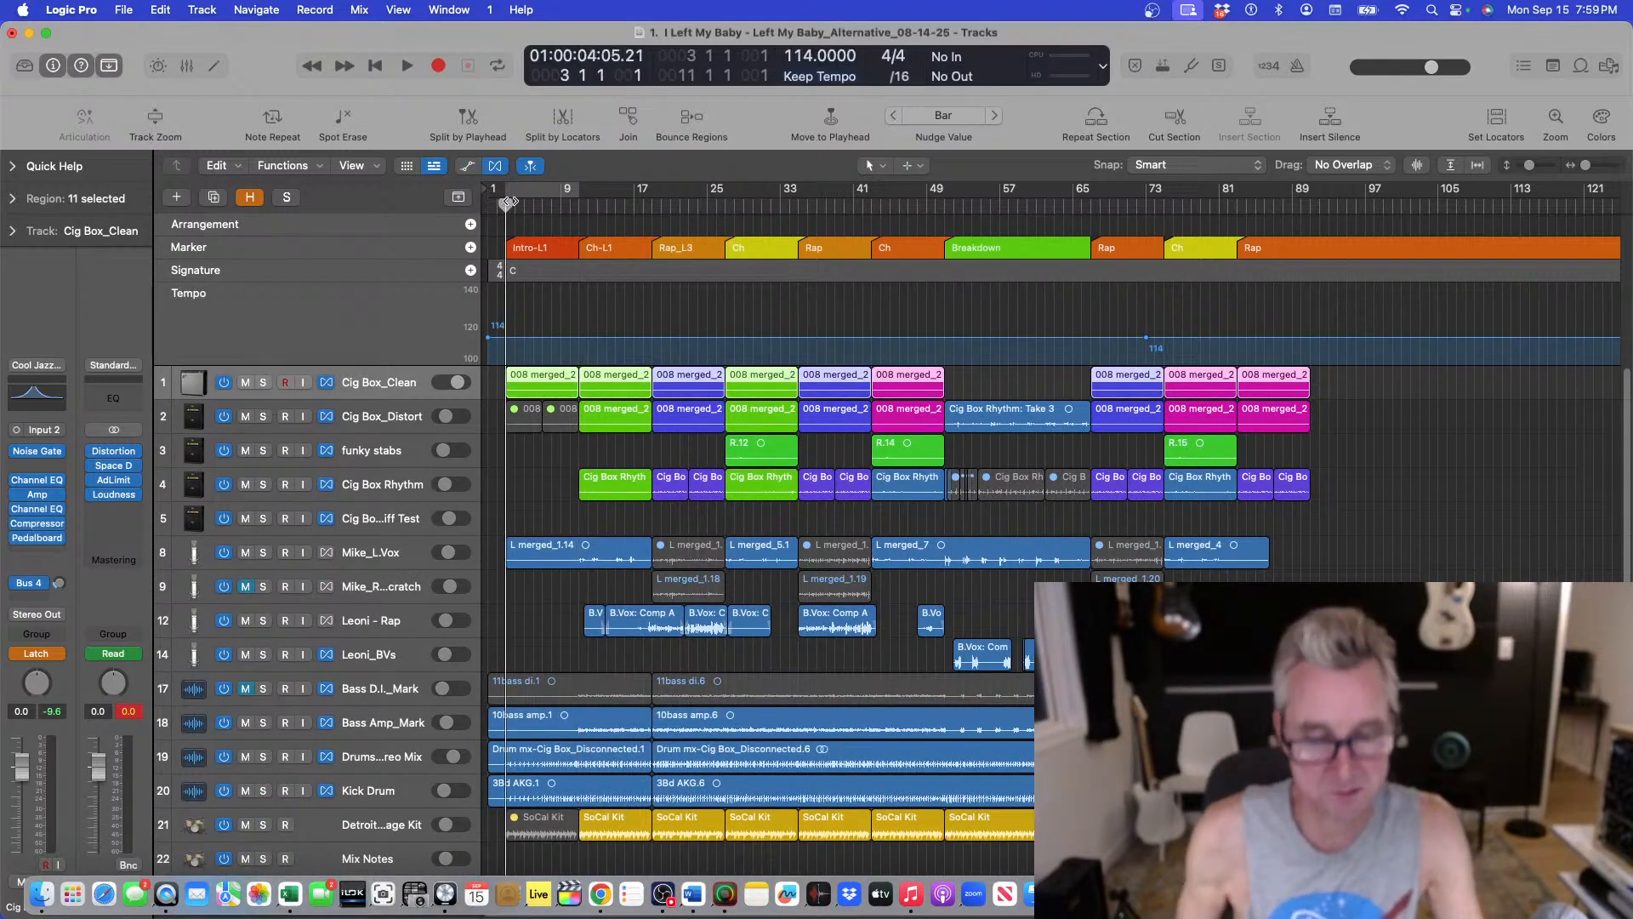
key(space)
key(super+Down)
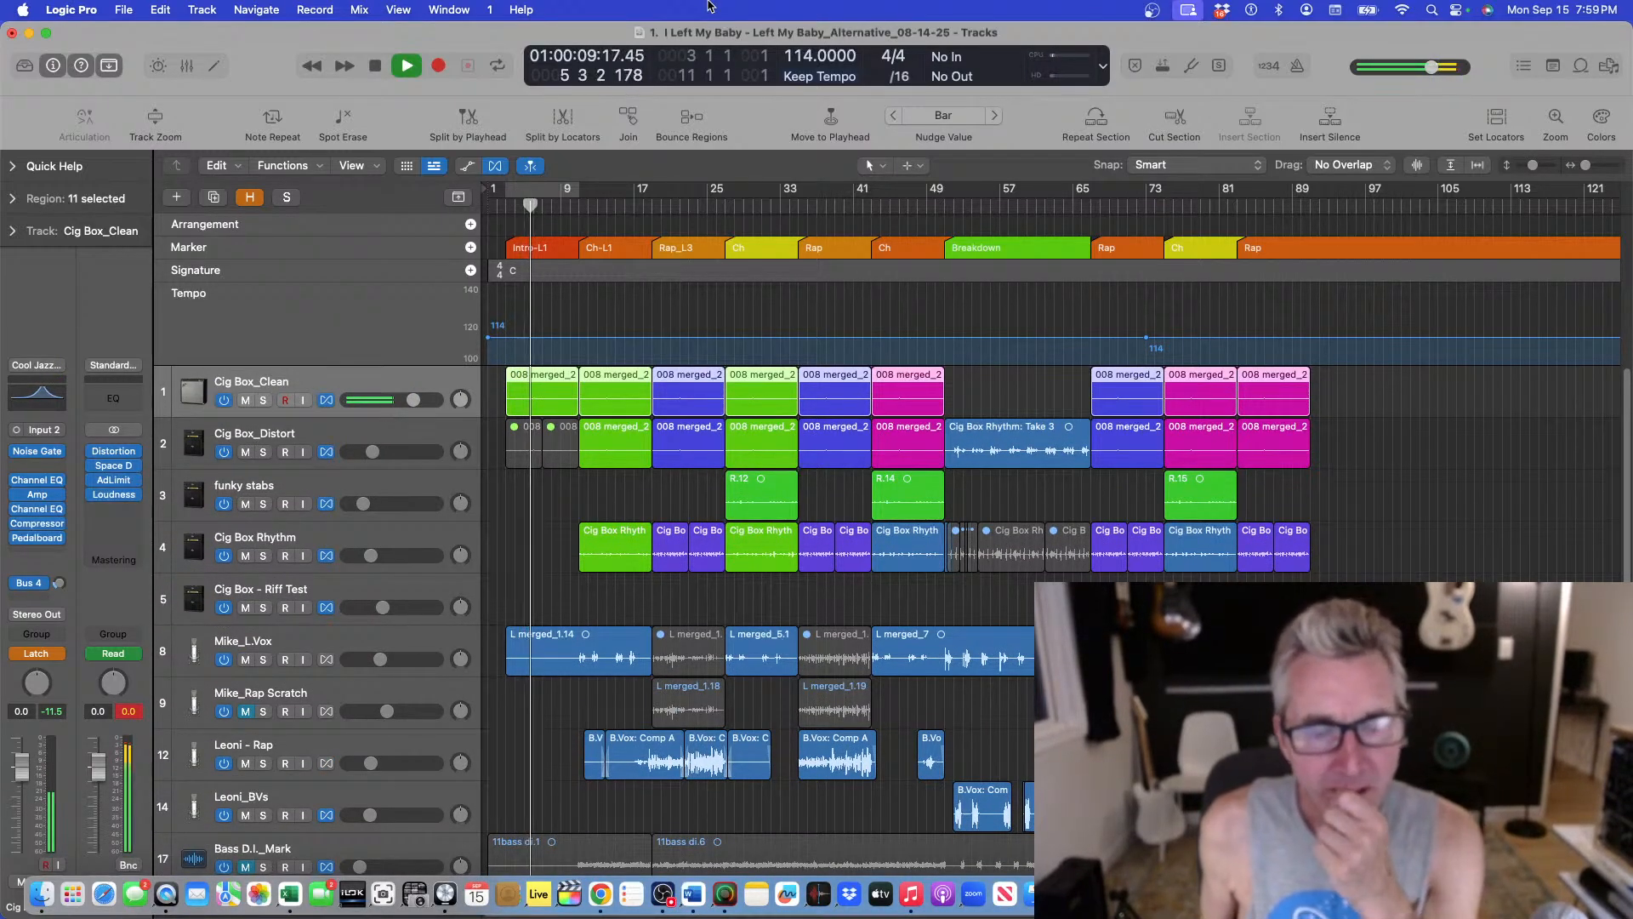
Select the first Drums_Stereo Mix region and stop playback.
scroll(850, 553, down, 3)
scroll(377, 703, down, 3)
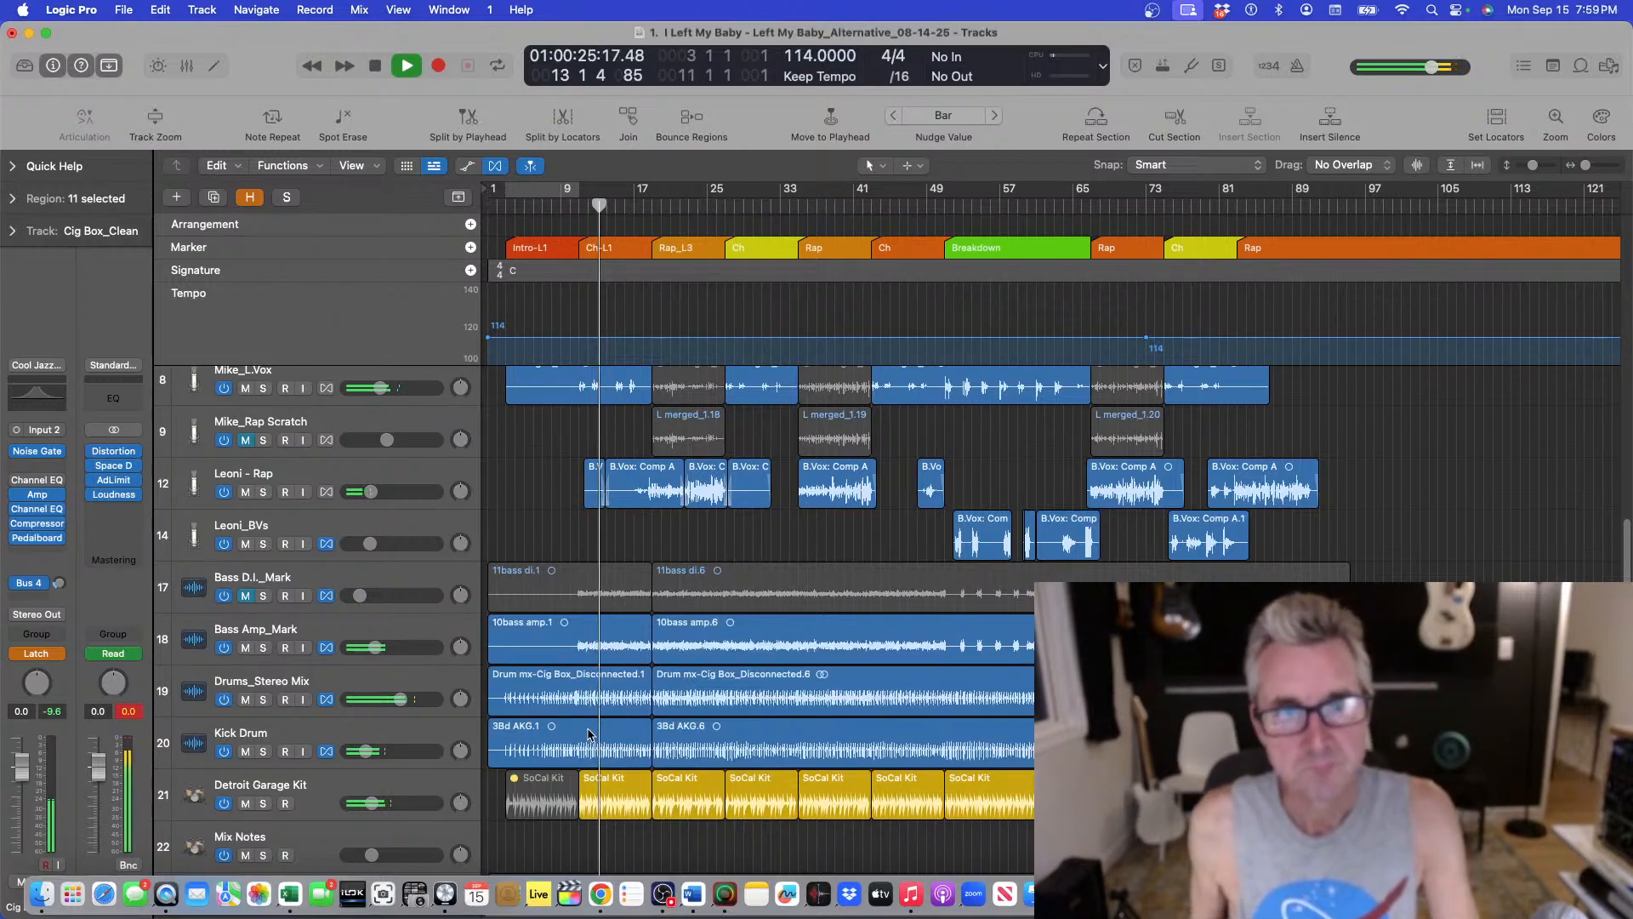
click(635, 699)
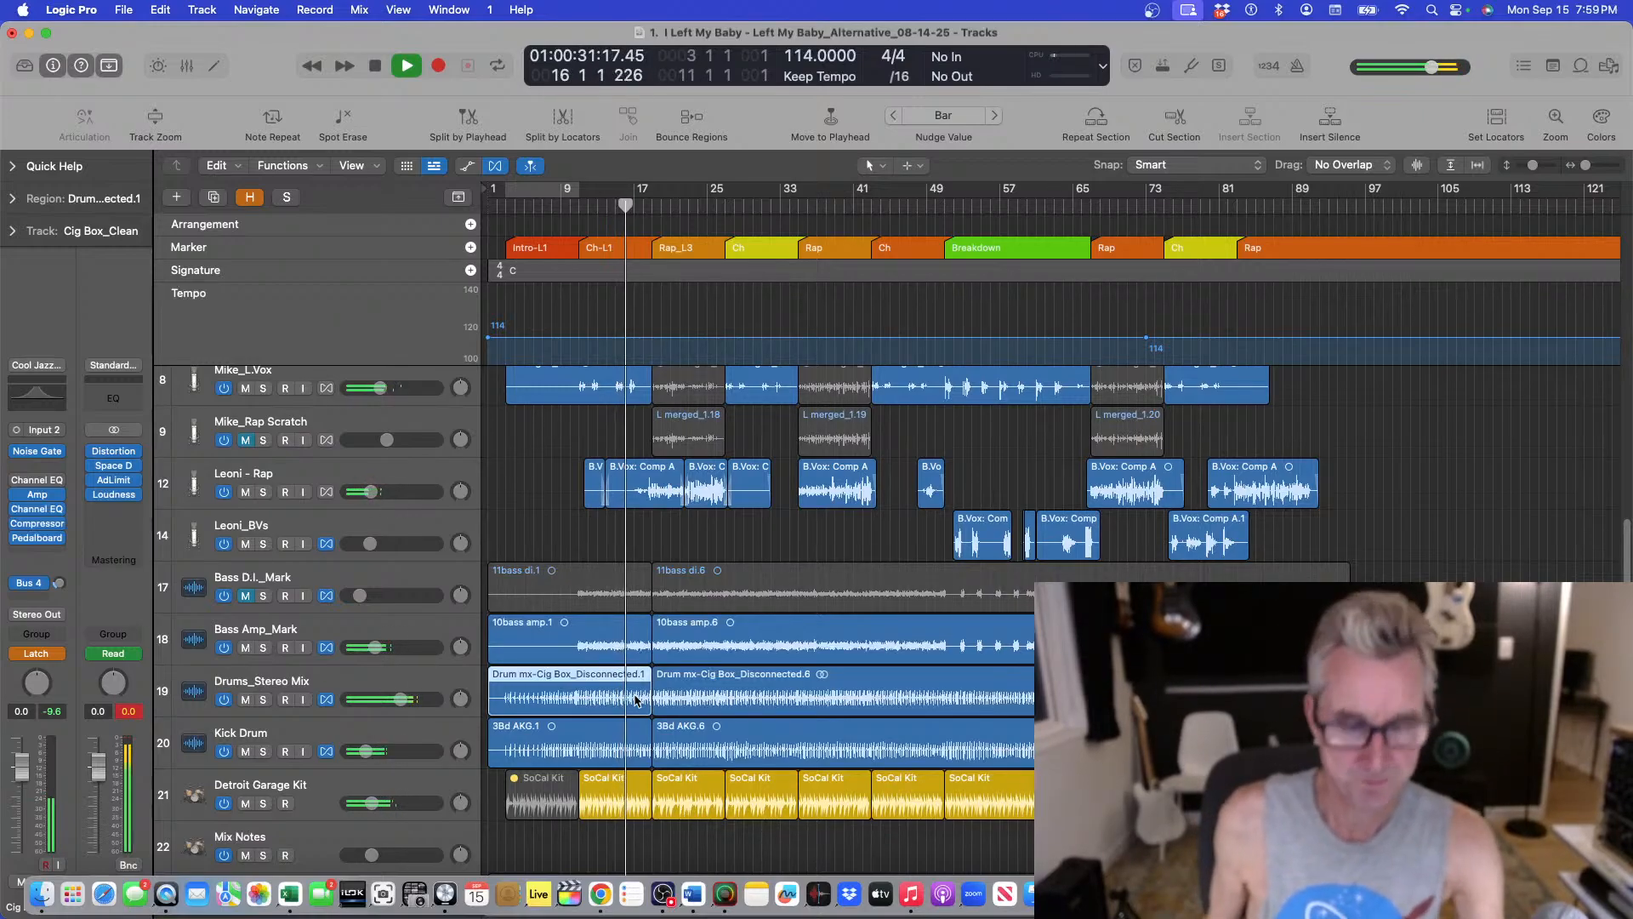
key(super+Down)
key(super+Down)
key(super+Up)
key(super+Up)
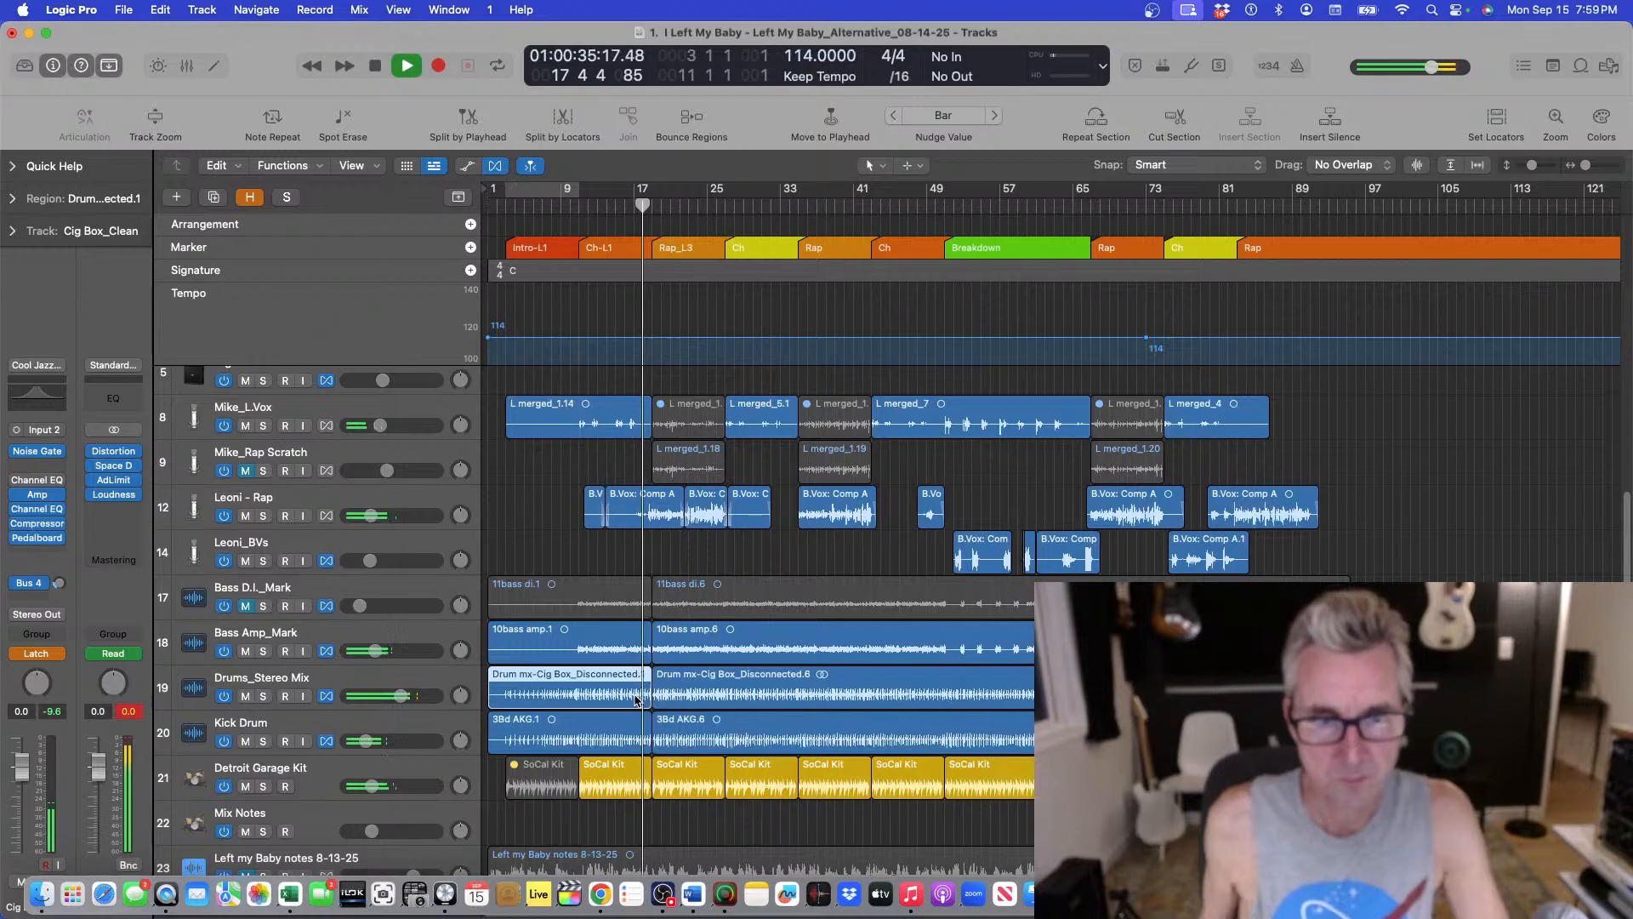
key(space)
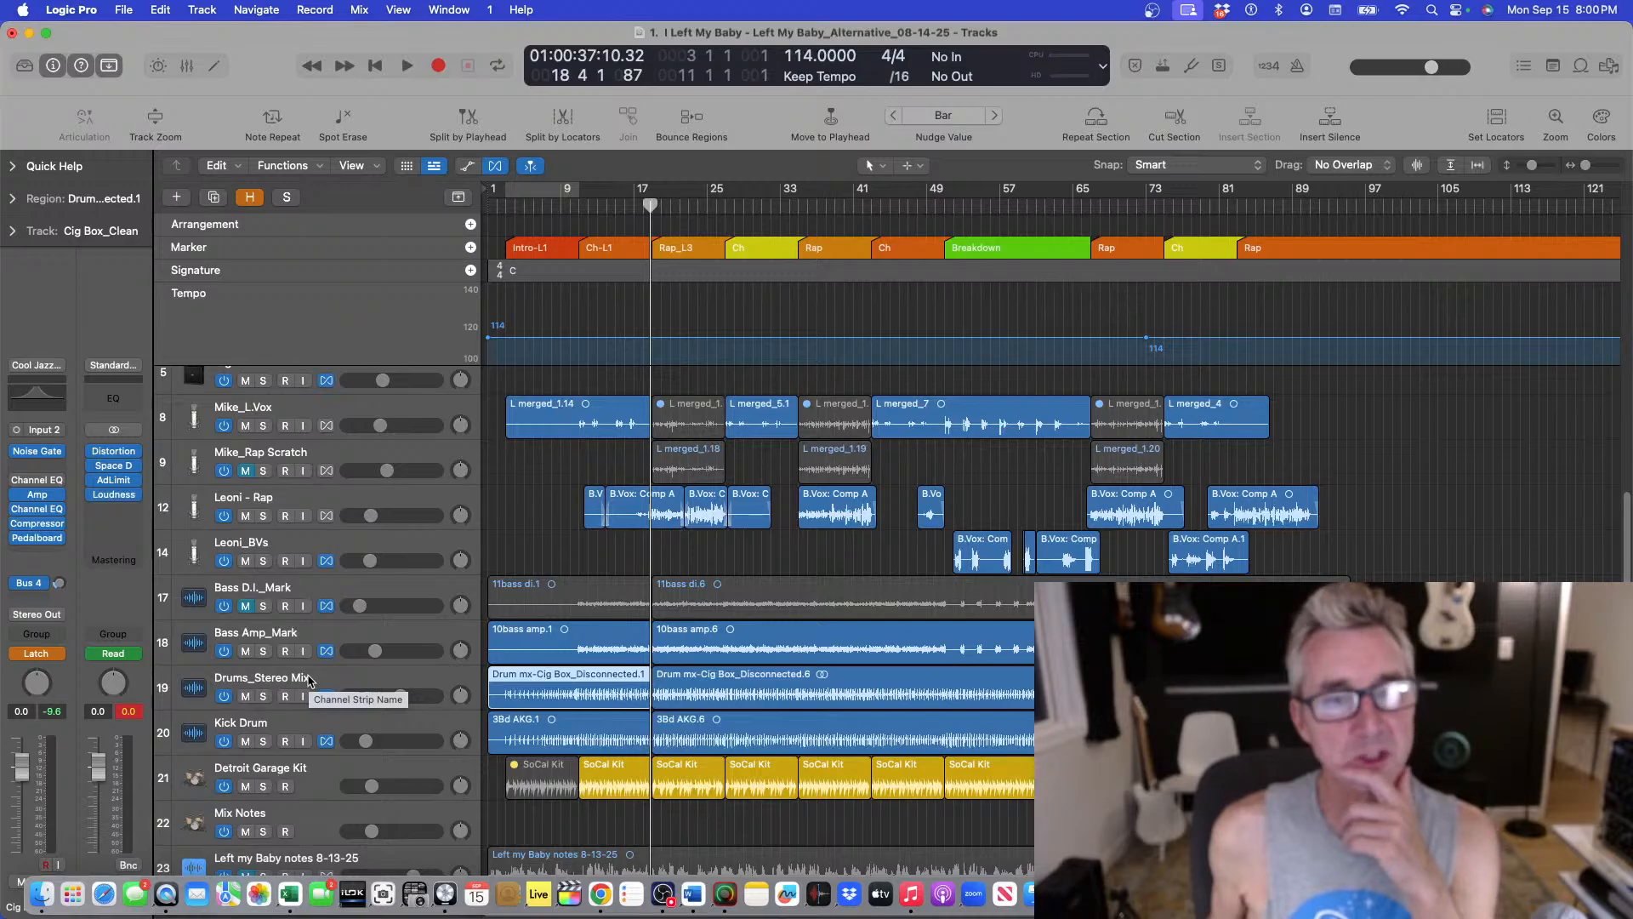
scroll(1003, 476, up, 5)
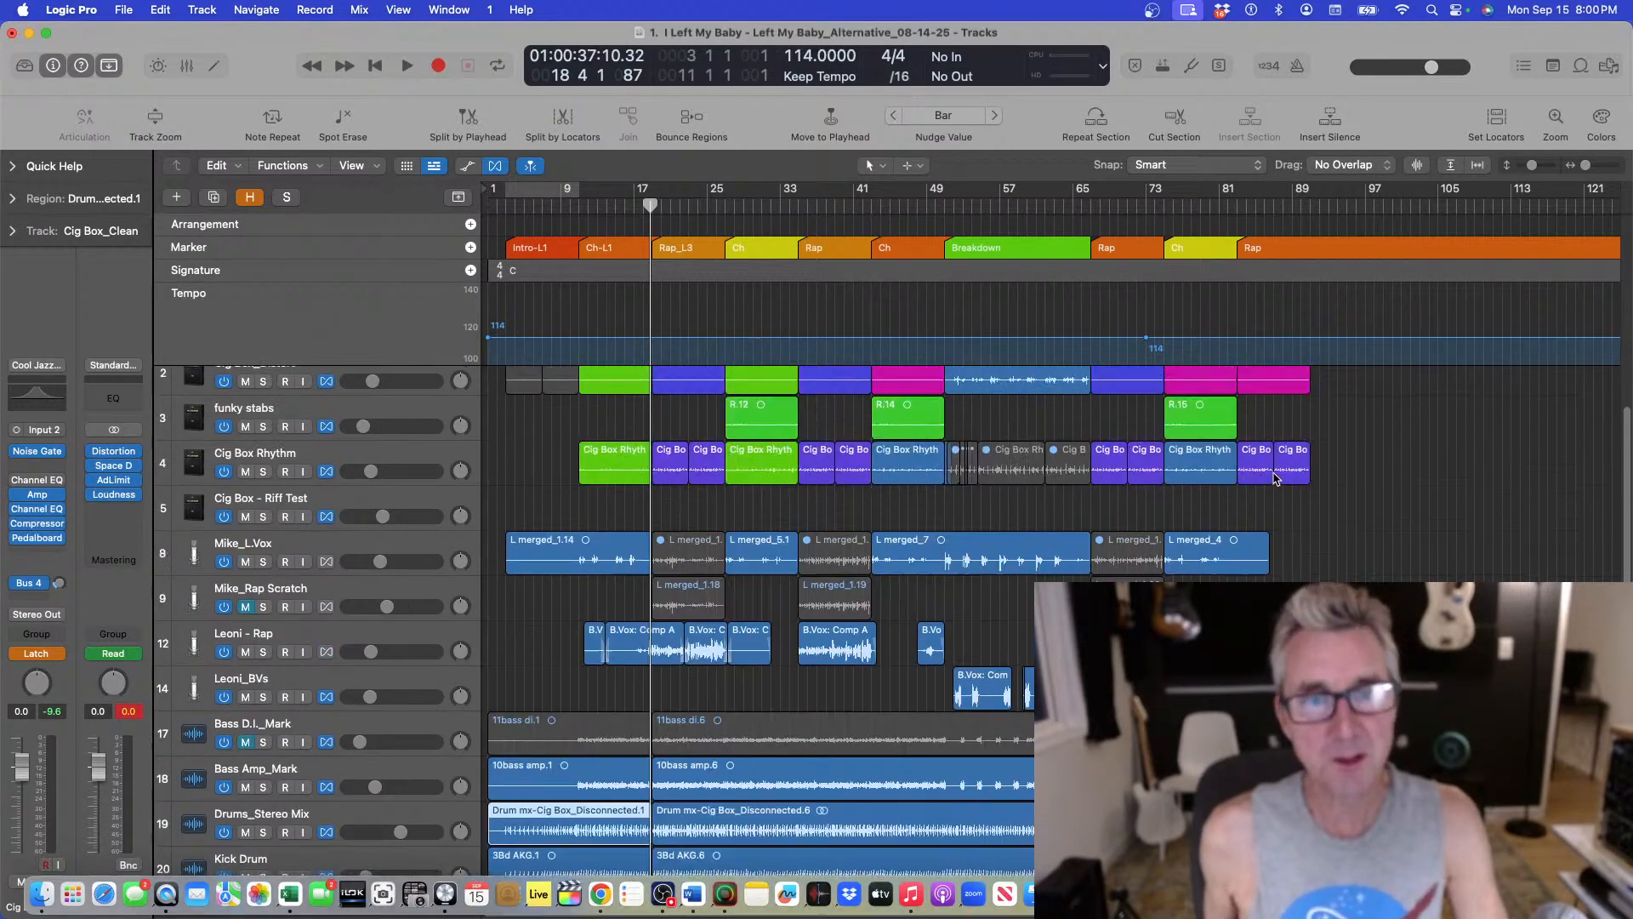
click(300, 384)
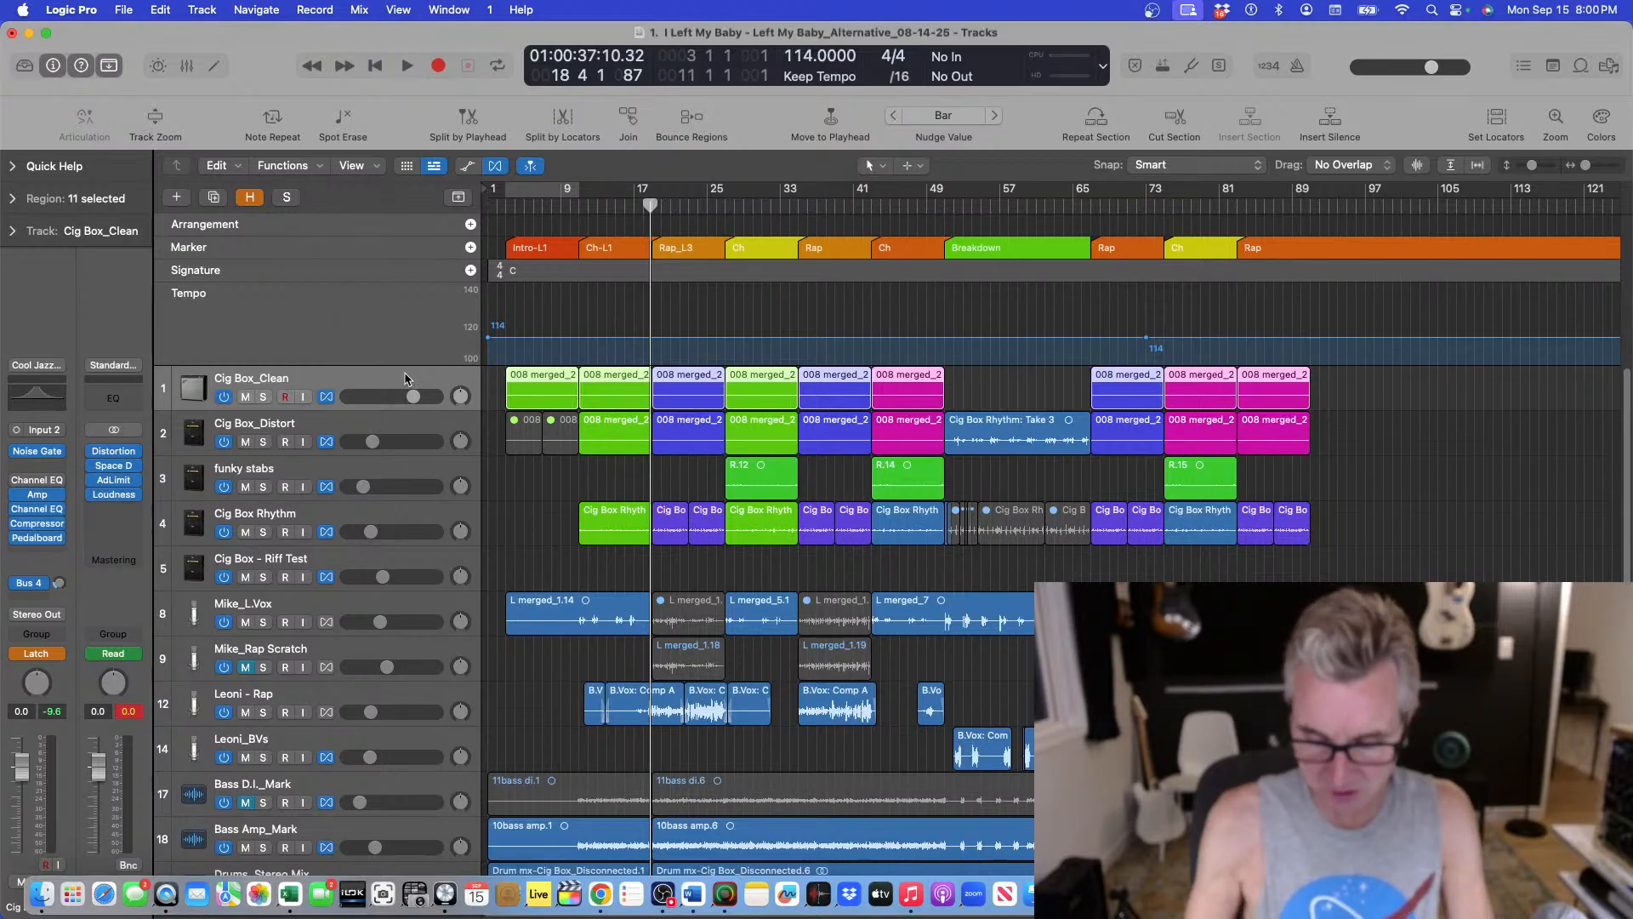
key(super+Down)
key(super+Down)
key(super+Down)
key(super+Down)
key(super+Down)
key(super+Down)
key(super+Down)
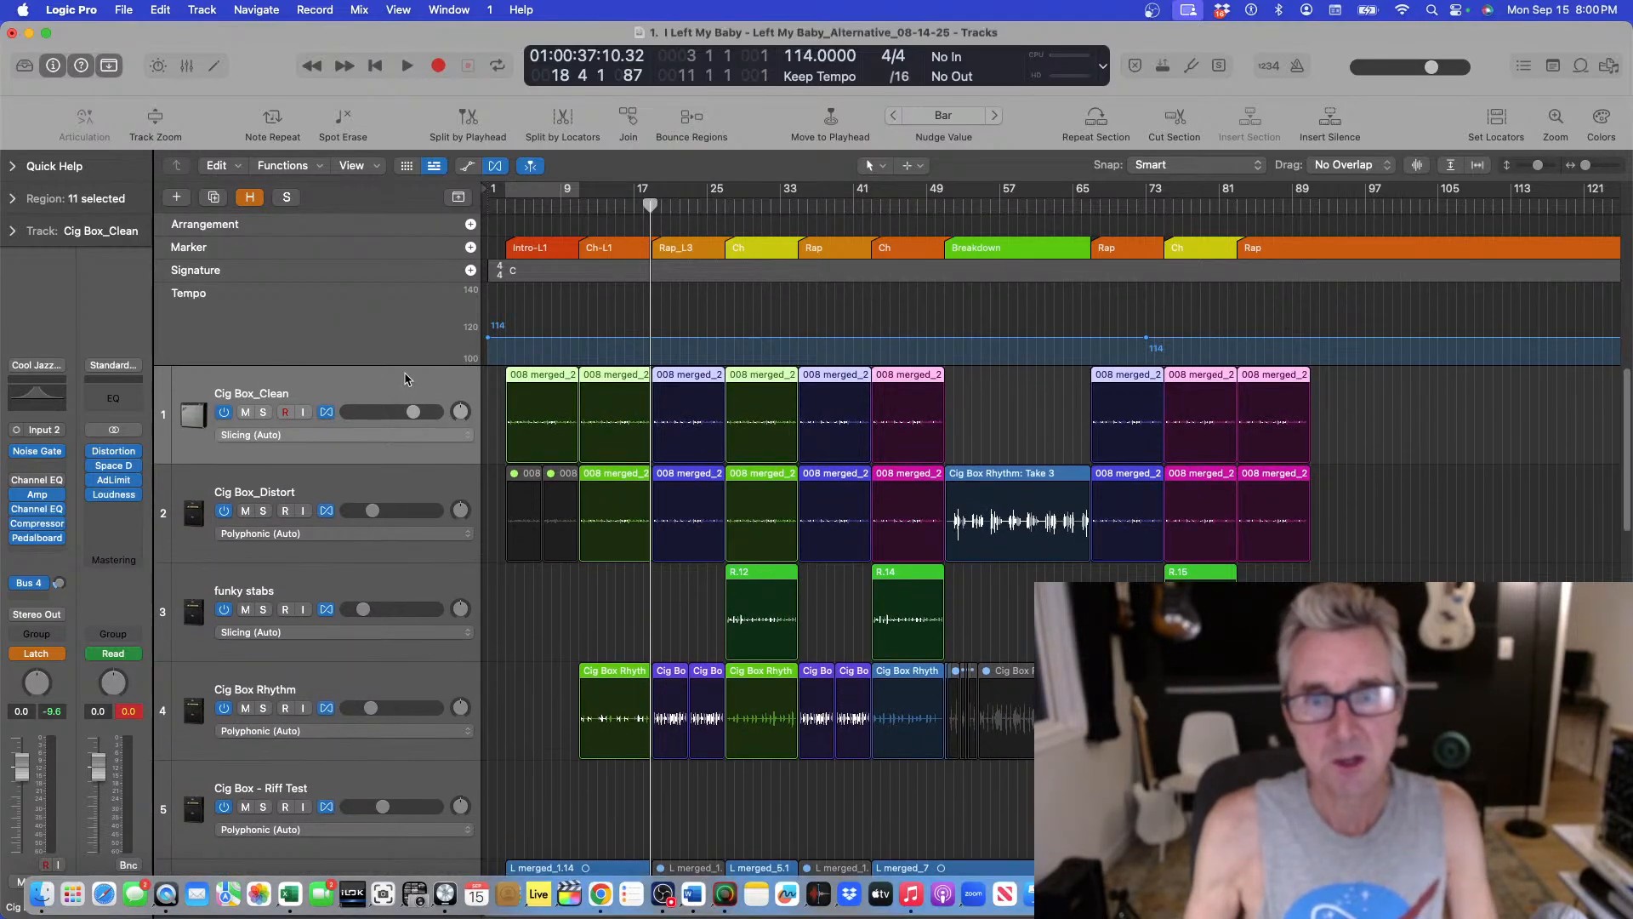
key(super+Up)
key(super+Up)
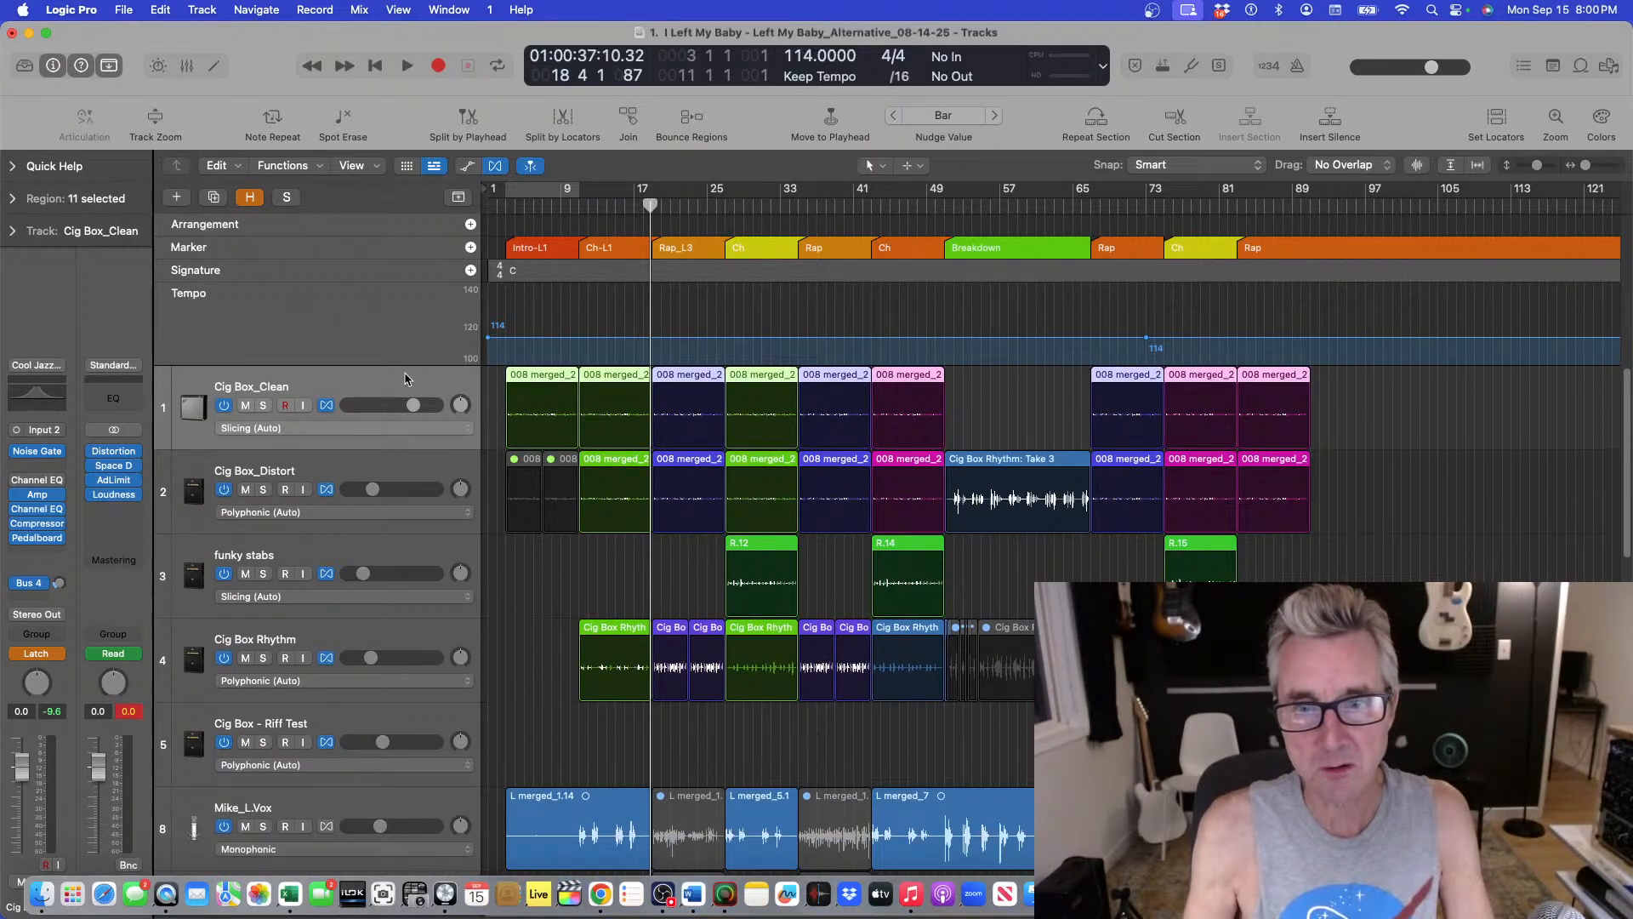
key(super+Up)
key(super+Up)
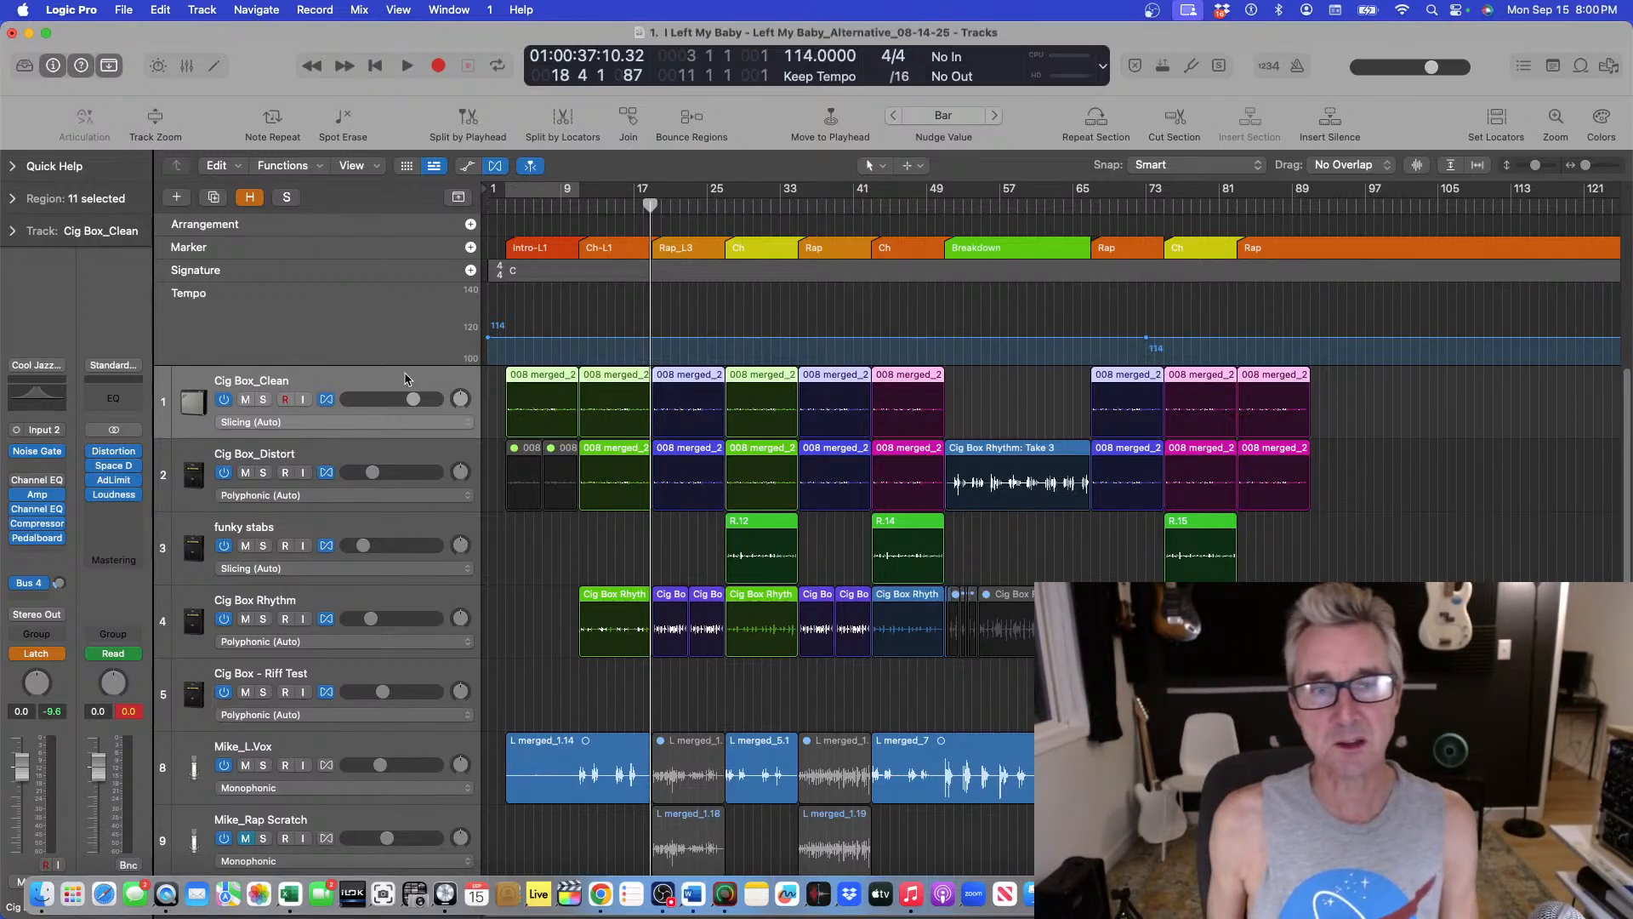
key(super+Up)
key(super+Up)
key(super+Up)
key(super+Down)
key(super+Down)
key(super+Down)
key(super+Down)
key(super+Up)
key(super+Up)
key(super+Up)
key(super+Up)
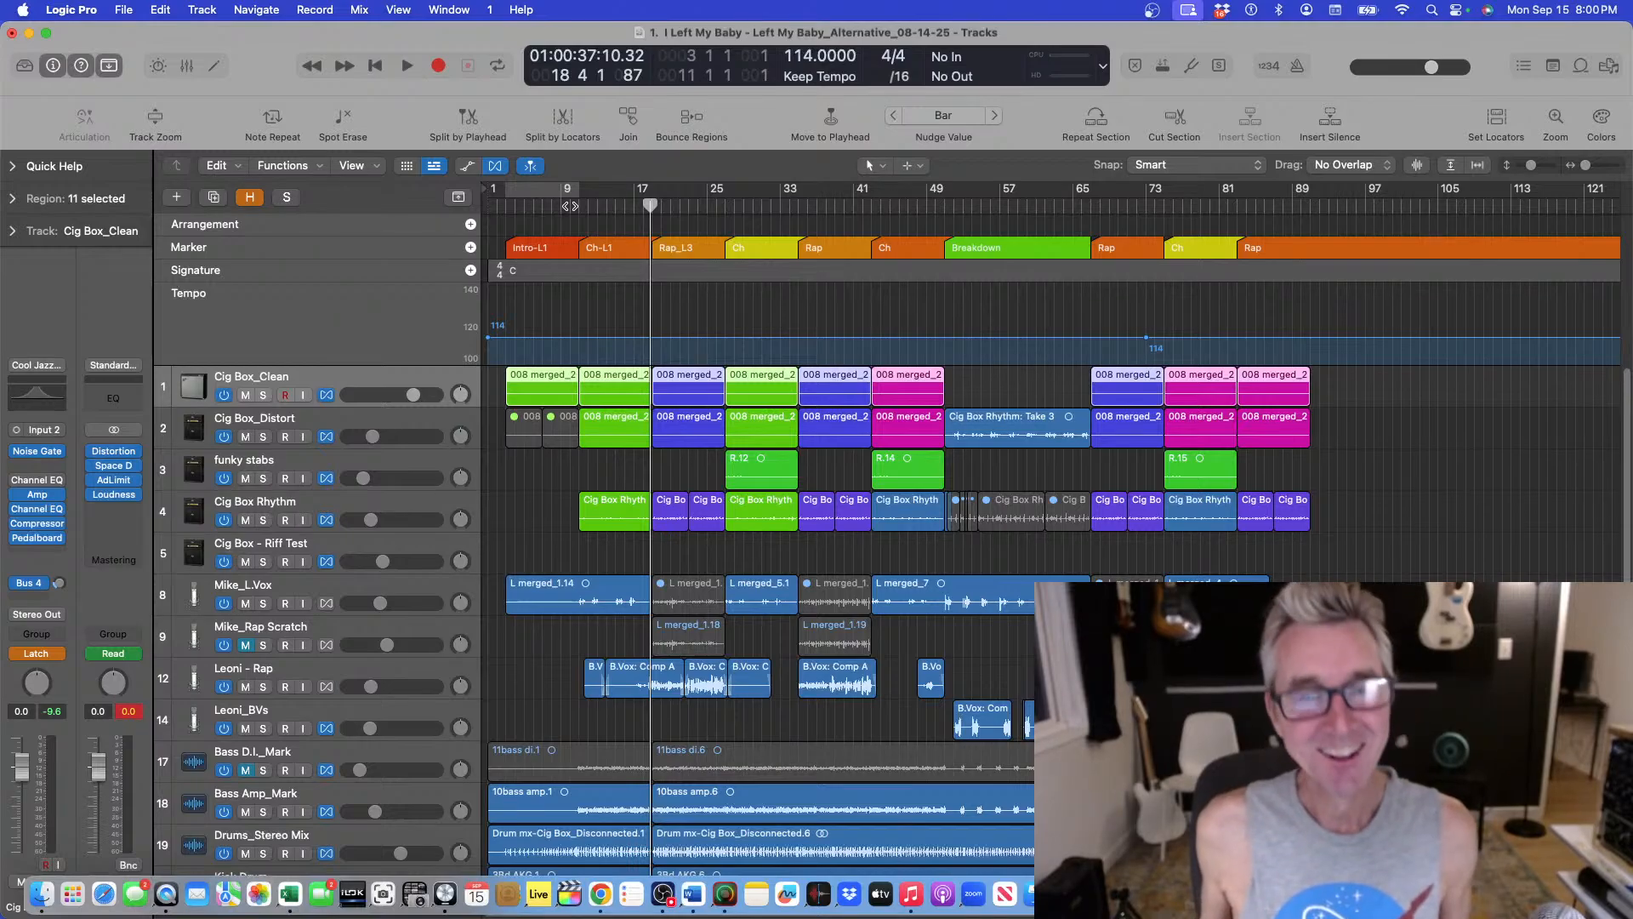
Place the playhead at bar 9 and solo the Bass Amp_Mark and Drums_Stereo Mix tracks.
click(579, 208)
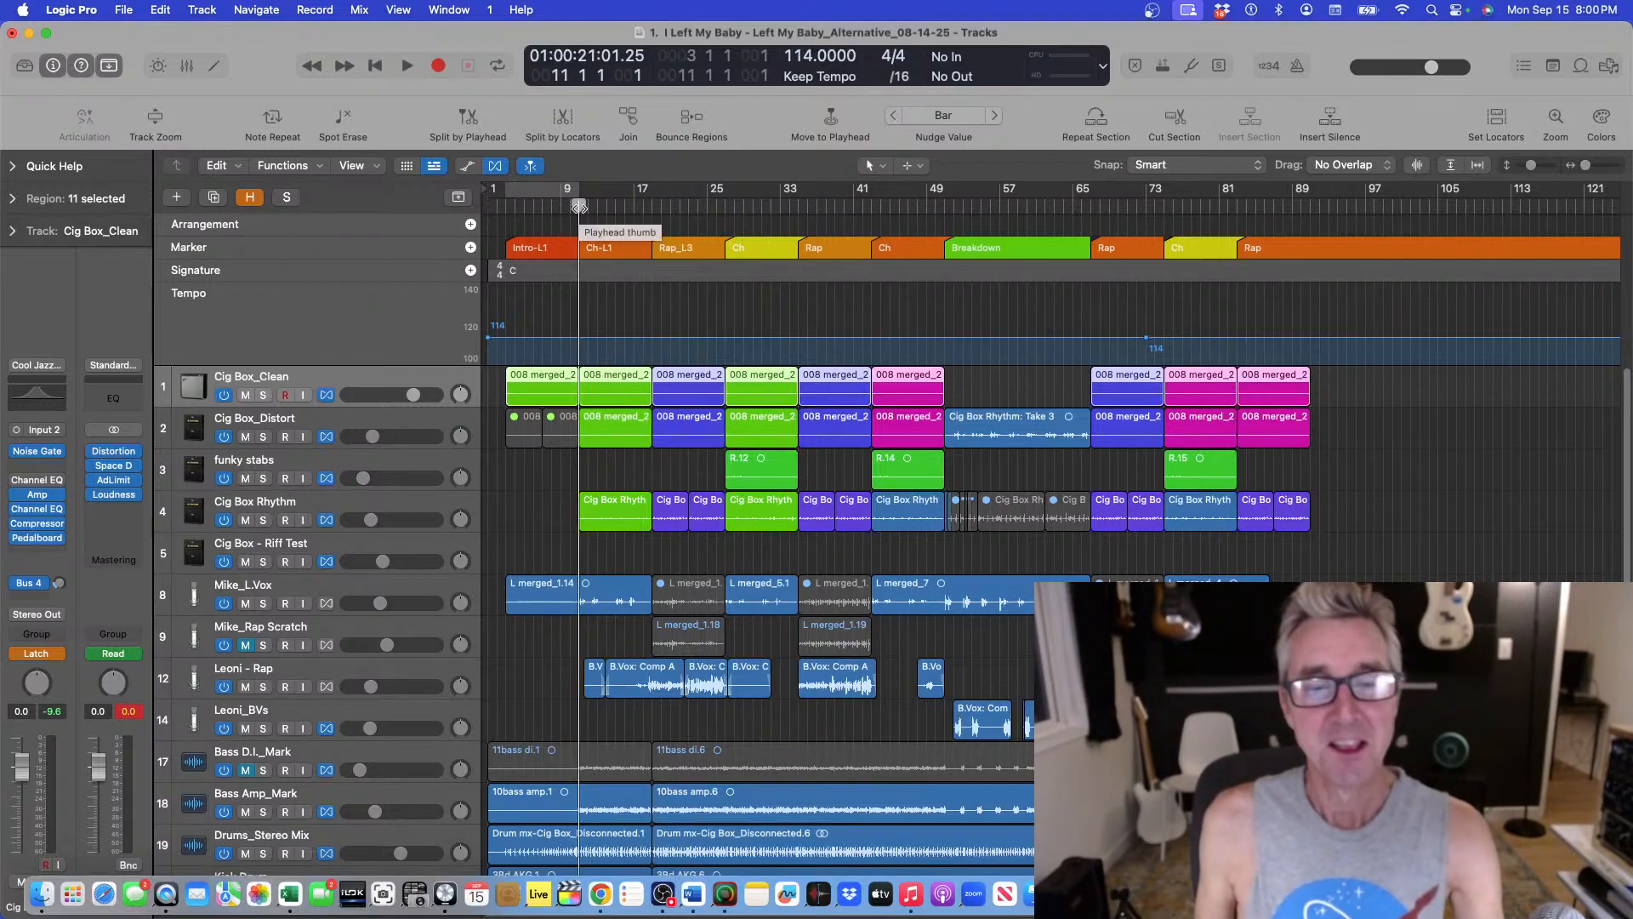
scroll(579, 209, down, 3)
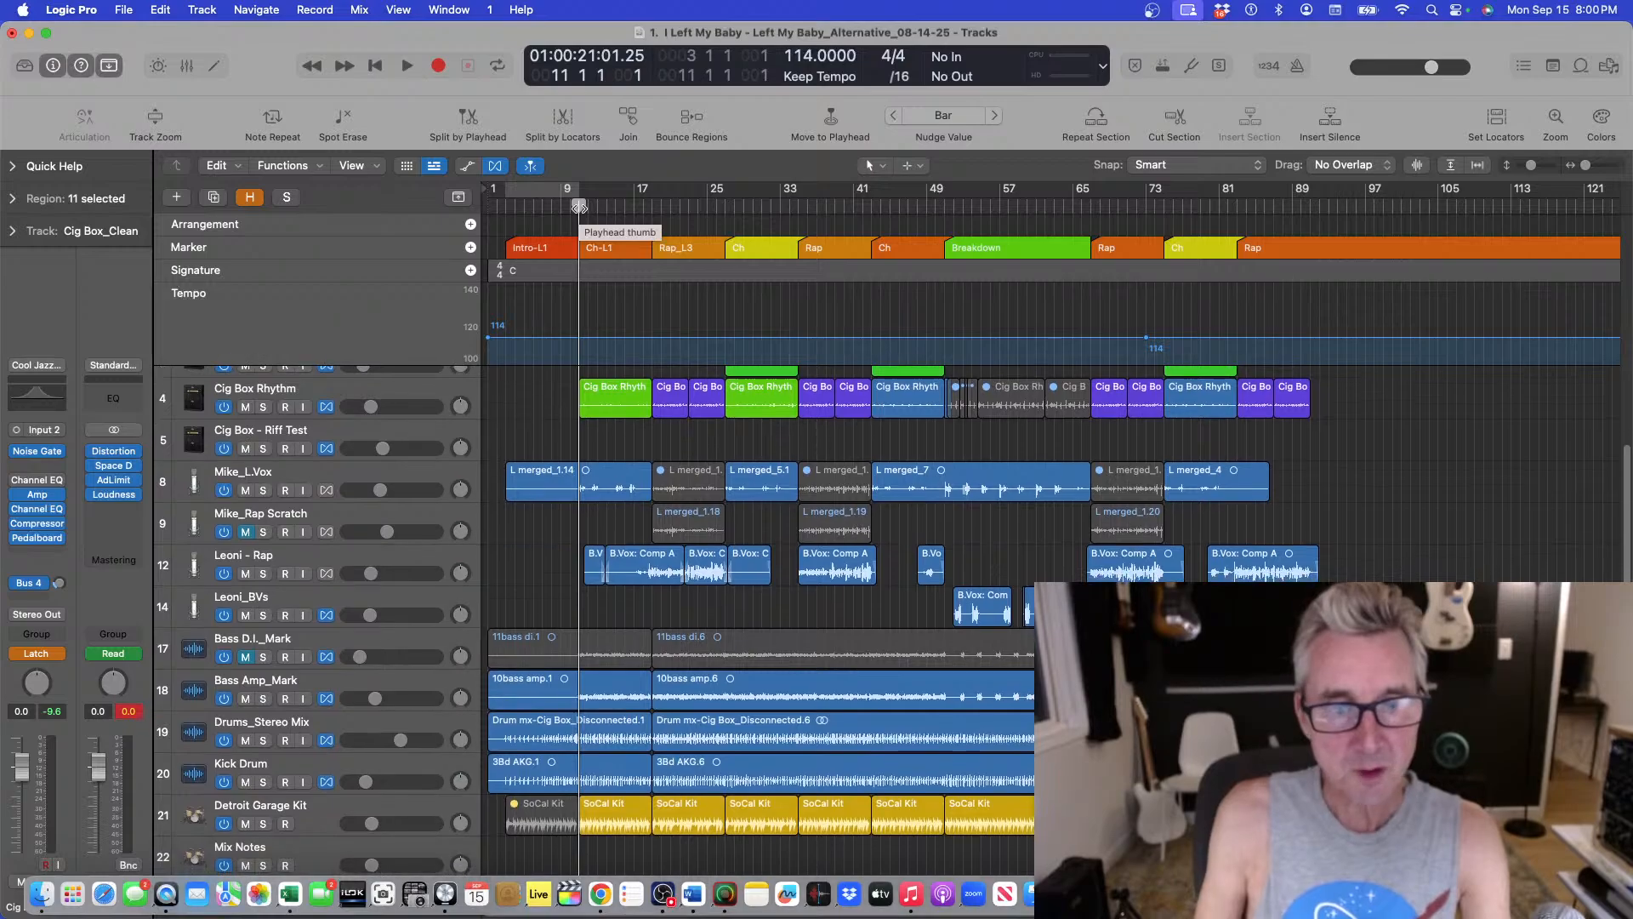
click(264, 699)
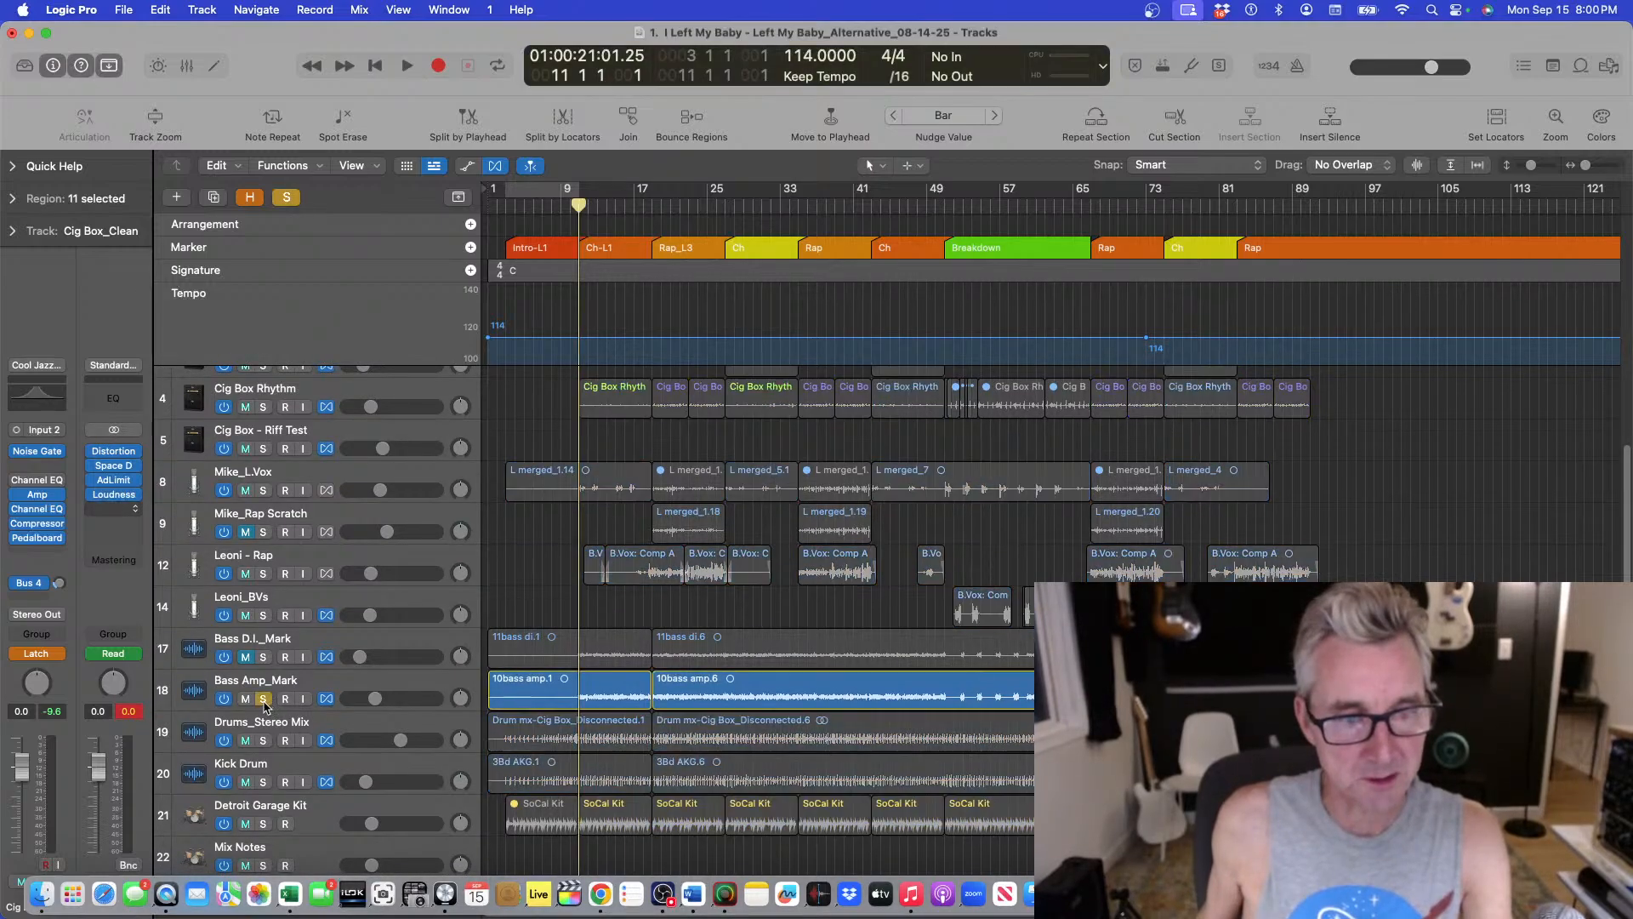
click(264, 741)
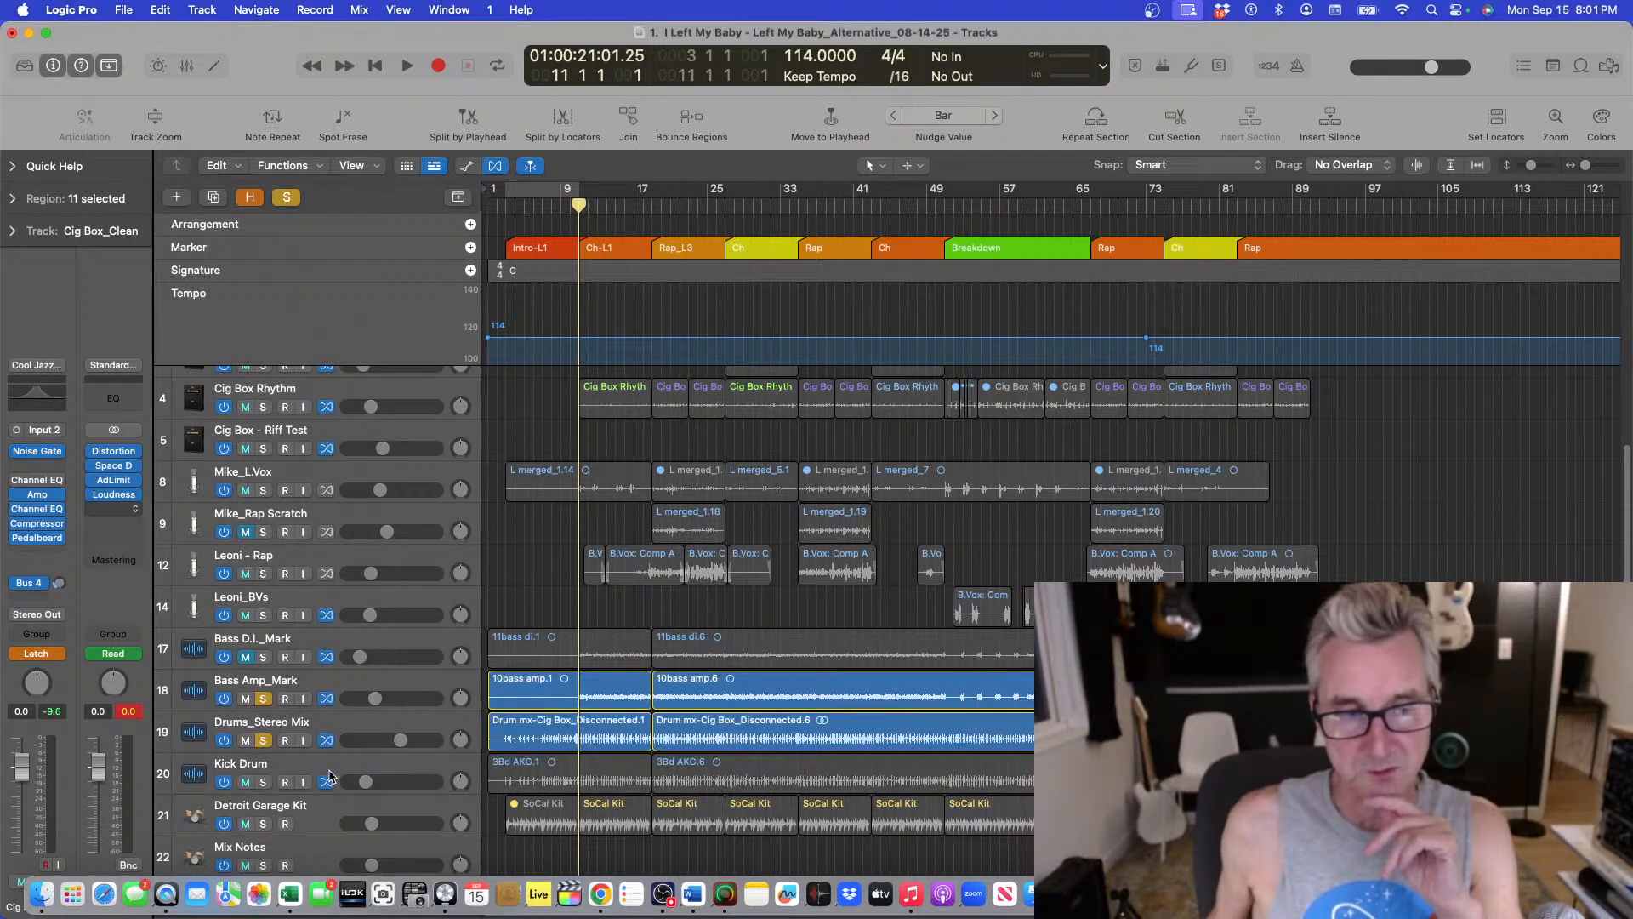
click(263, 697)
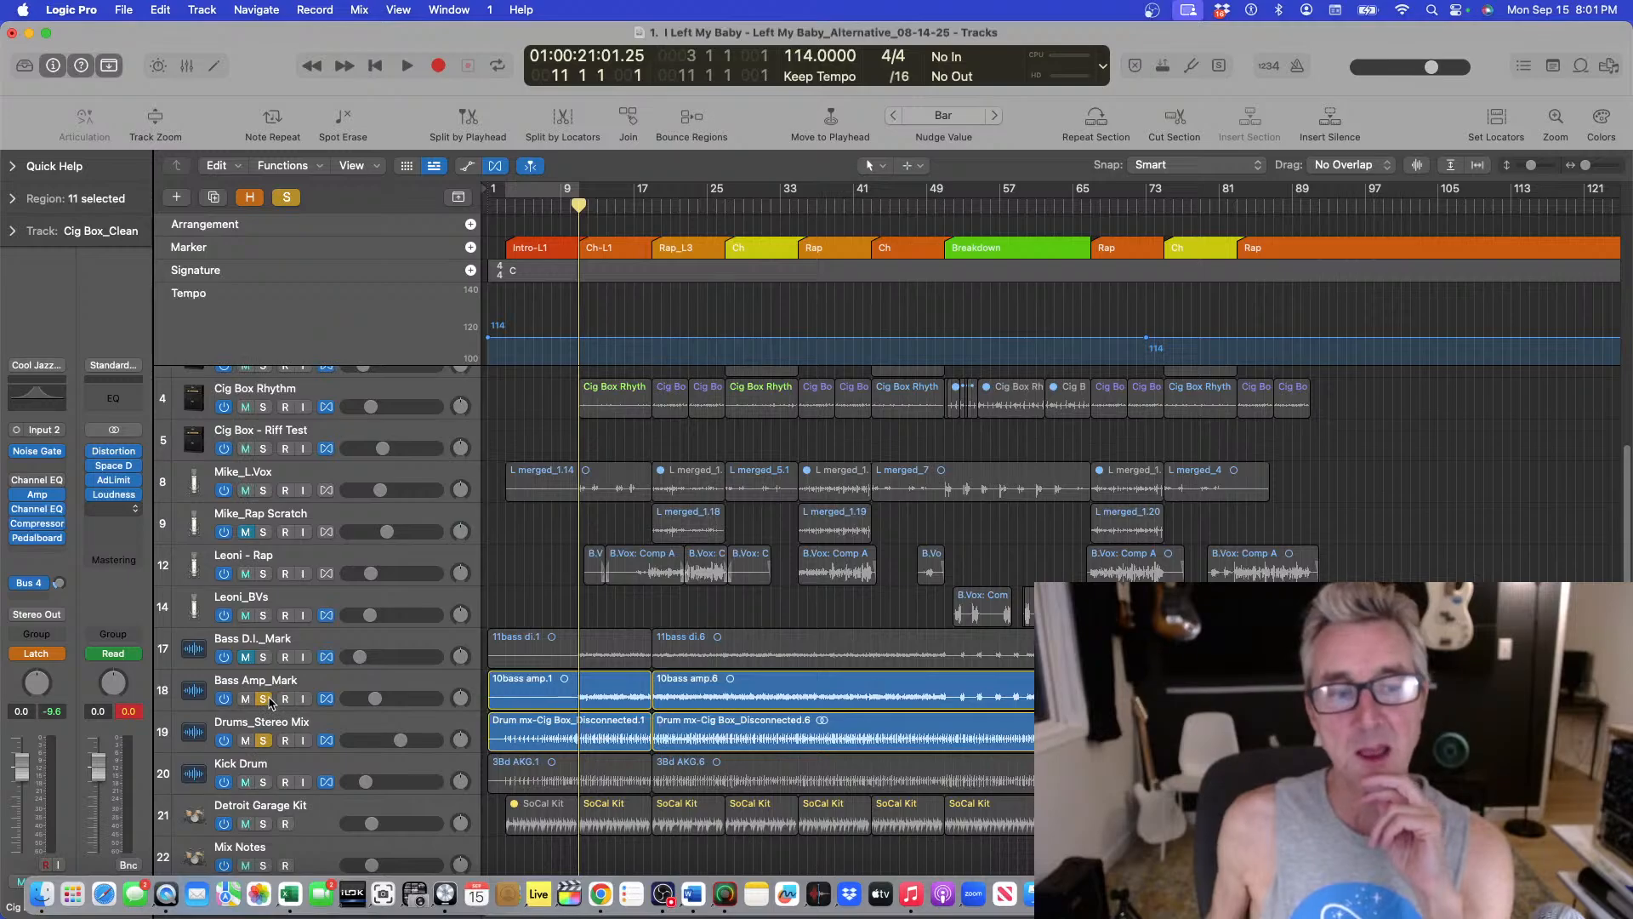
Play the soloed bass and drums from the project start.
click(508, 208)
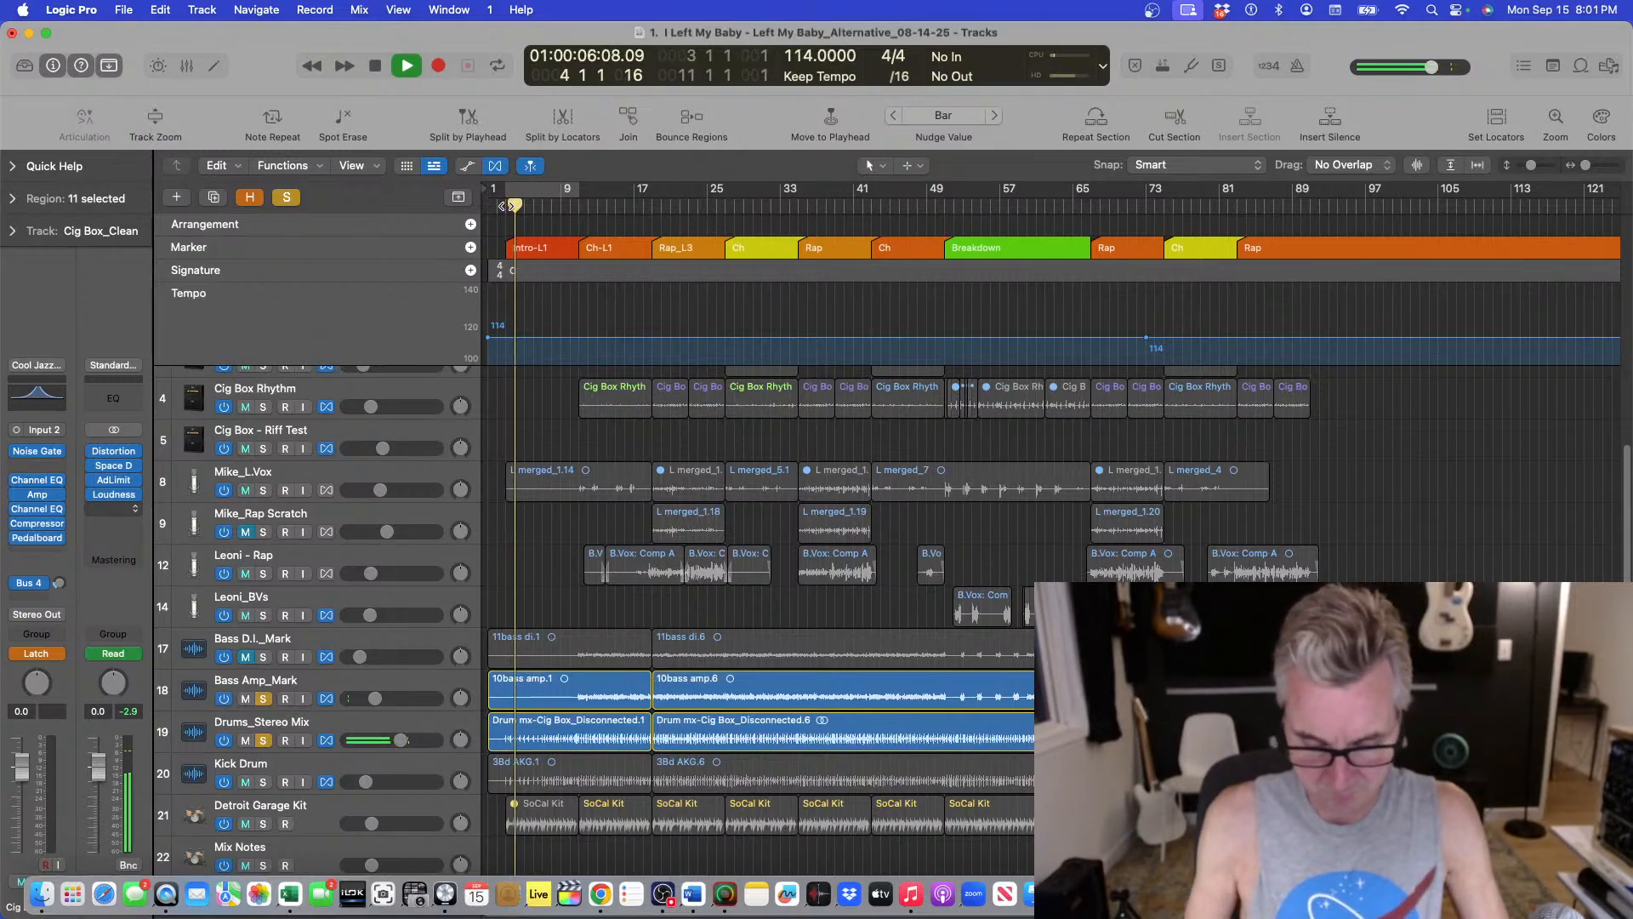
key(super+Down)
key(super+Down)
key(super+Up)
key(super+Up)
key(super+Down)
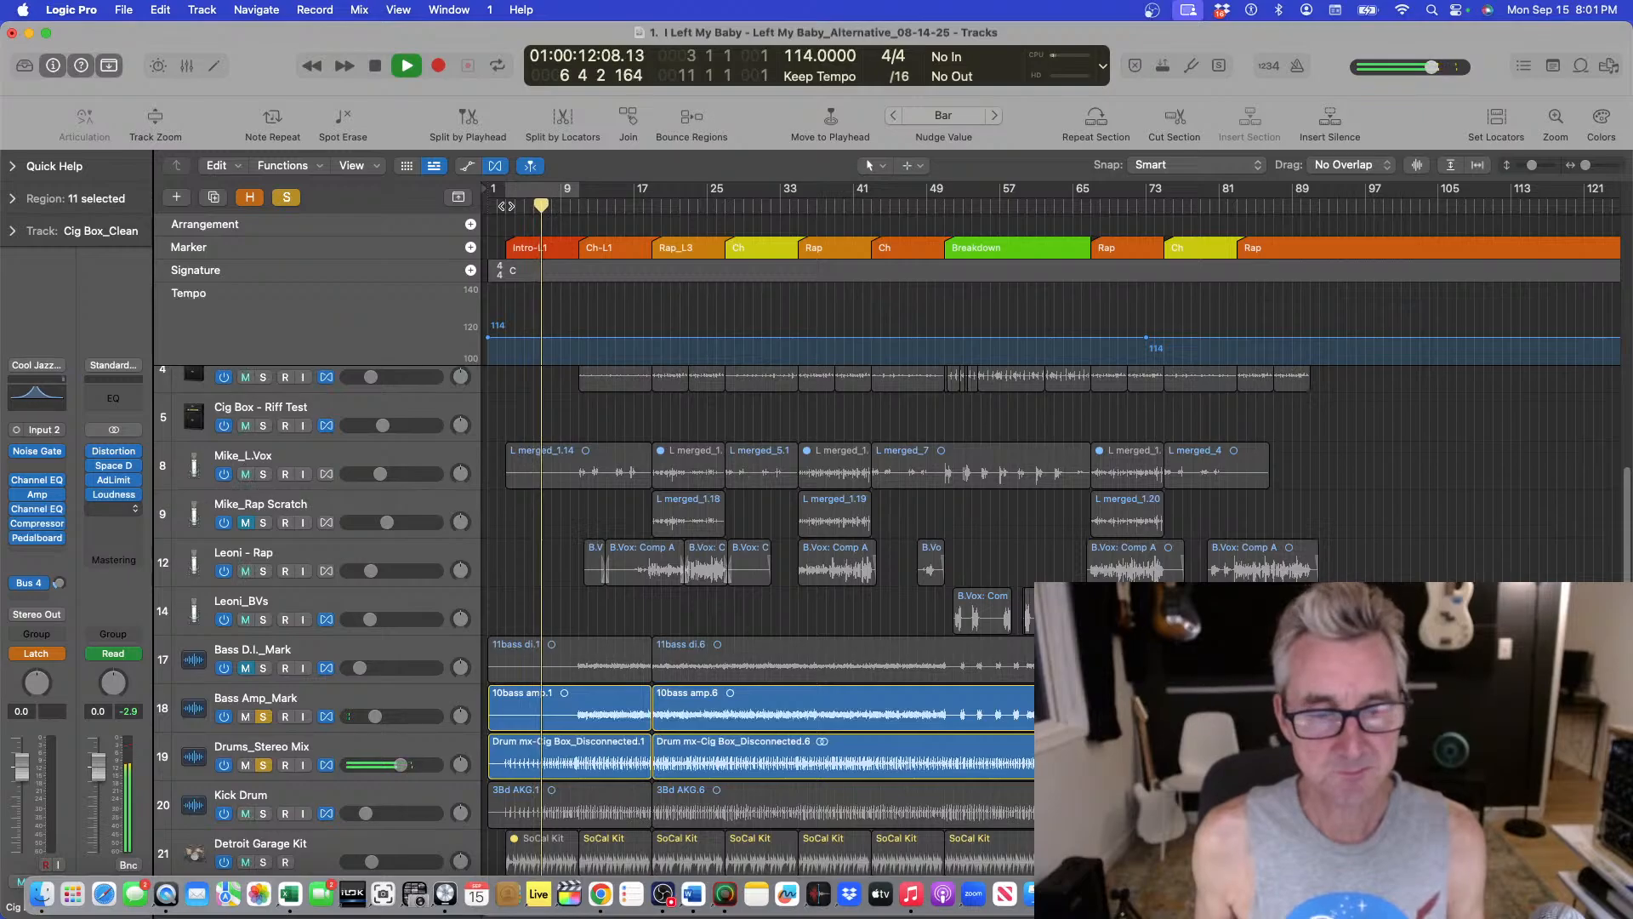
key(super+Down)
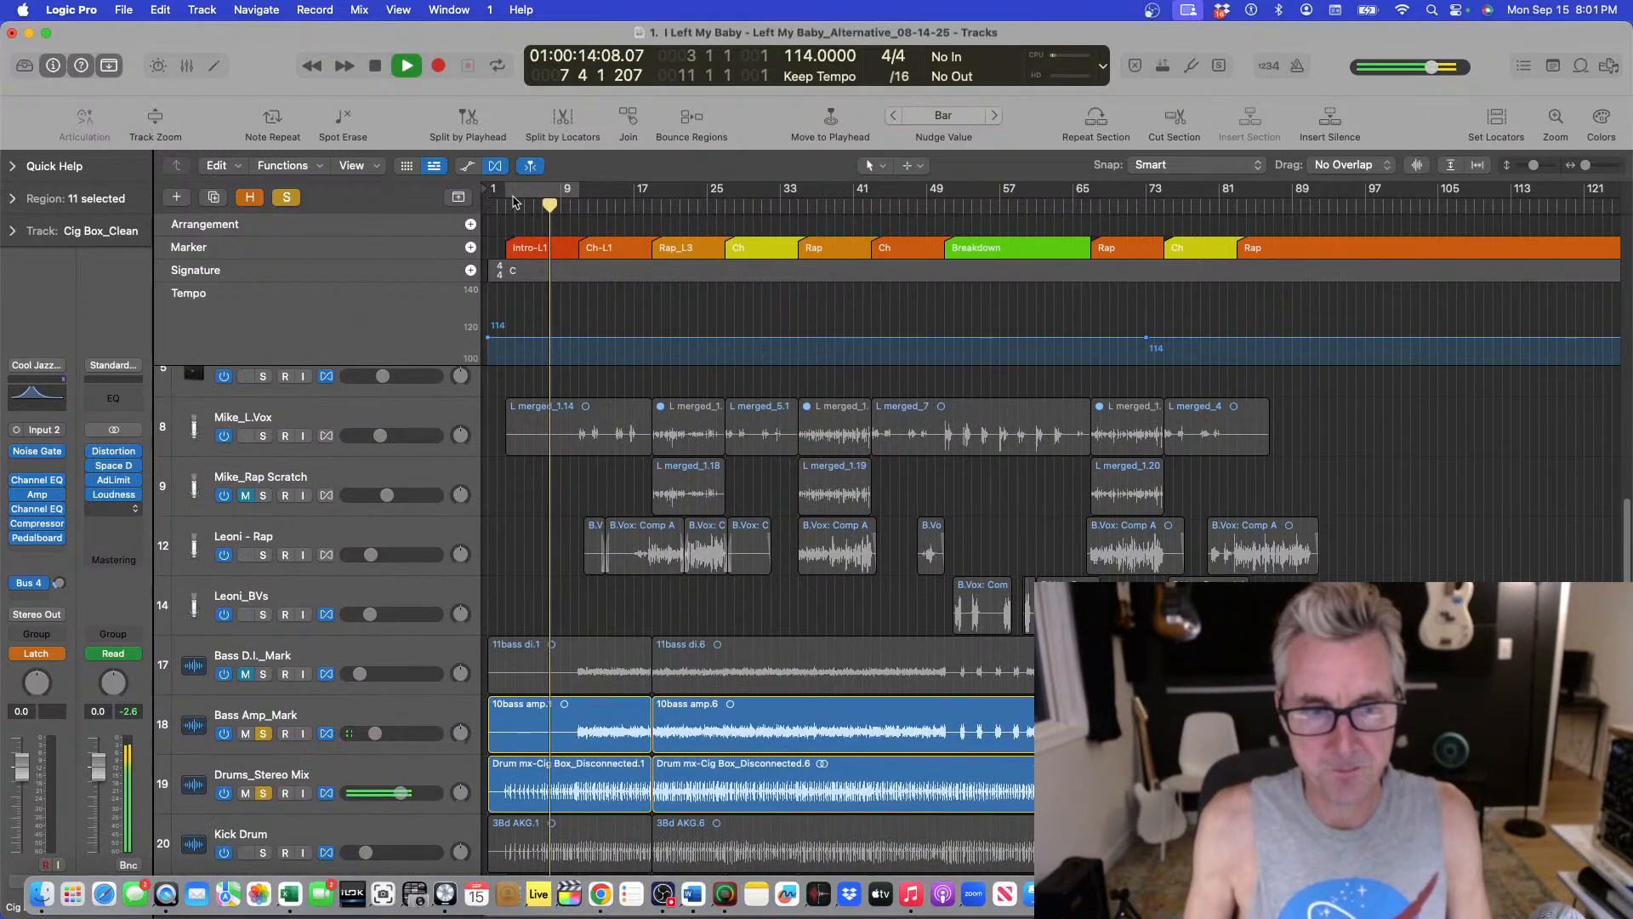
key(super+Right)
key(super+Right)
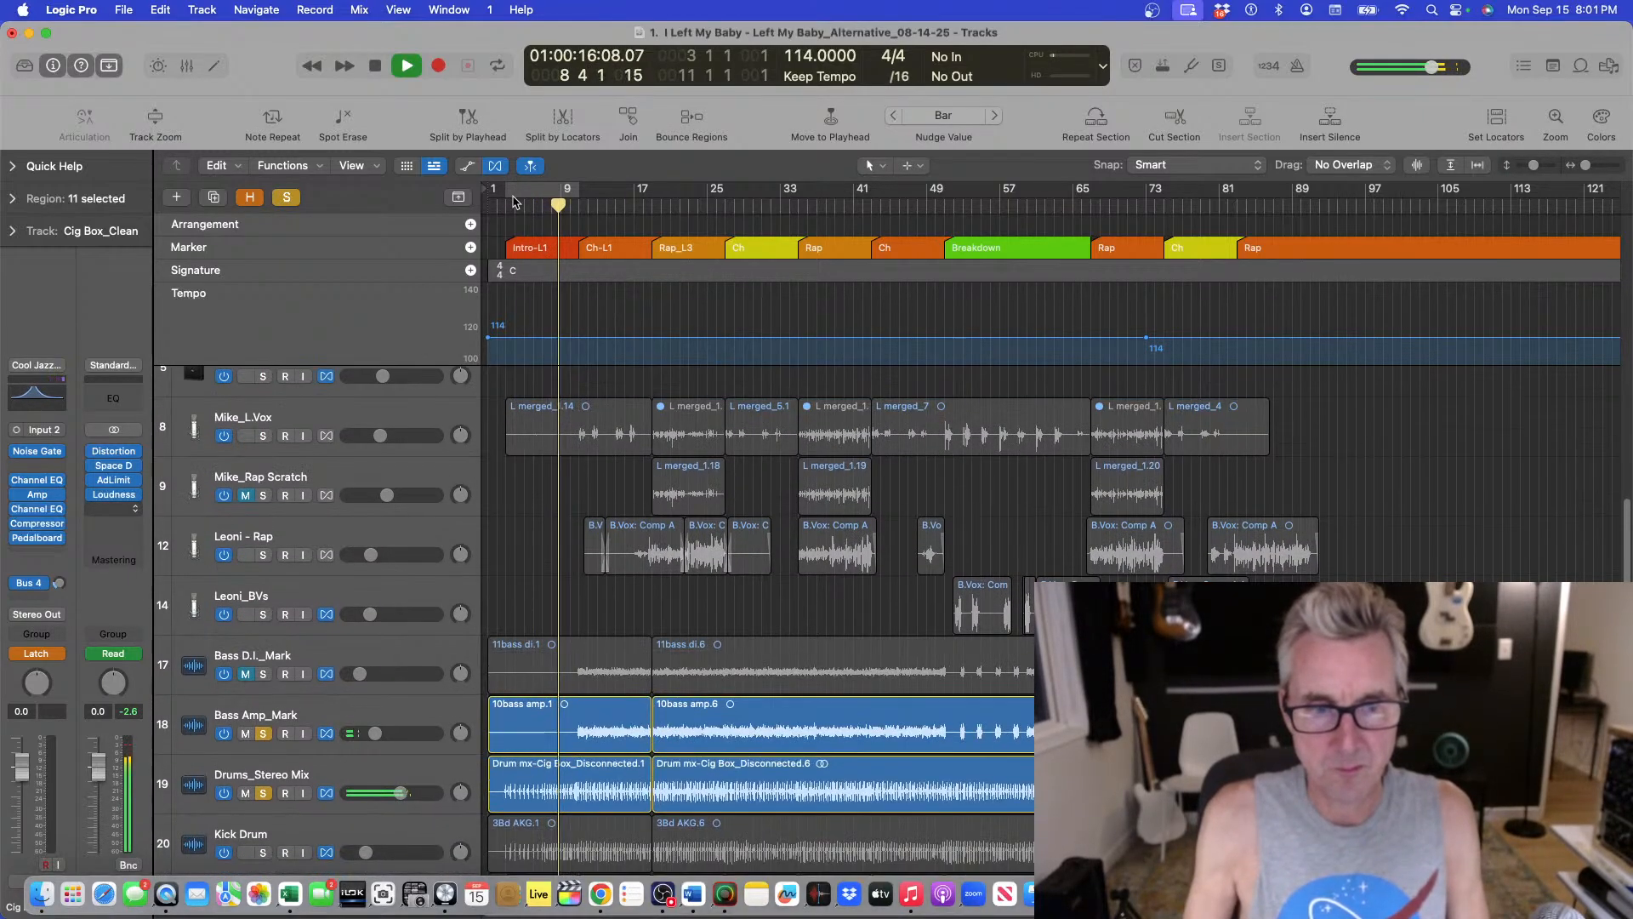
Select the Bass Amp_Mark track and inspect its compressor plugin.
key(super+Up)
key(super+Up)
key(super+Down)
key(super+Down)
key(super+Down)
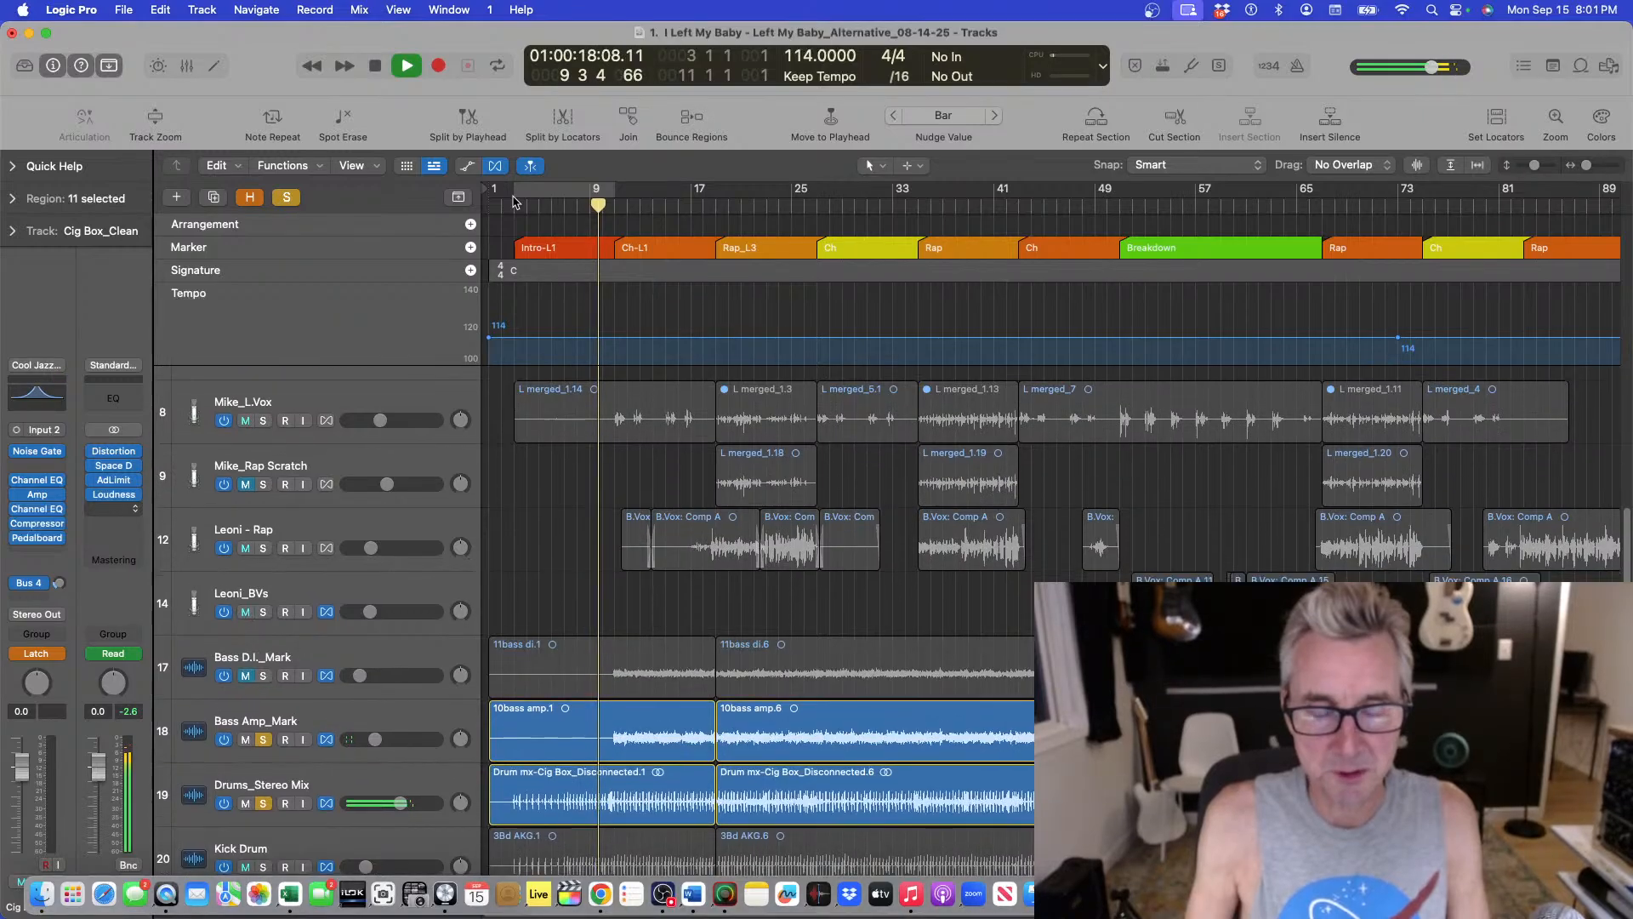
key(super+Up)
key(super+Up)
key(super+Up)
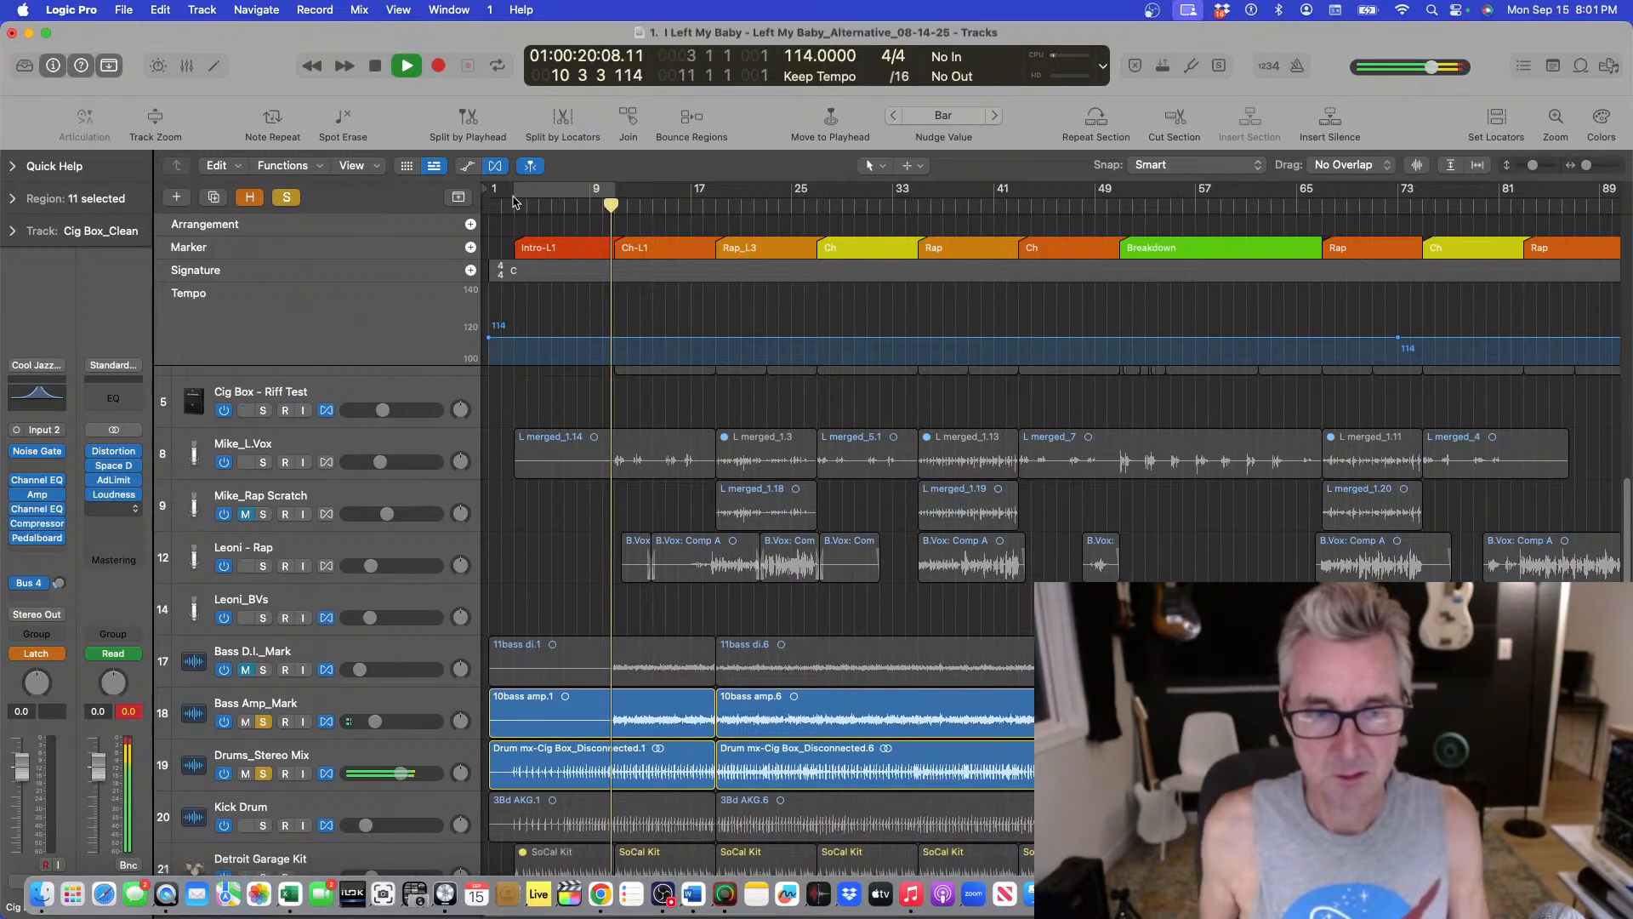
click(331, 711)
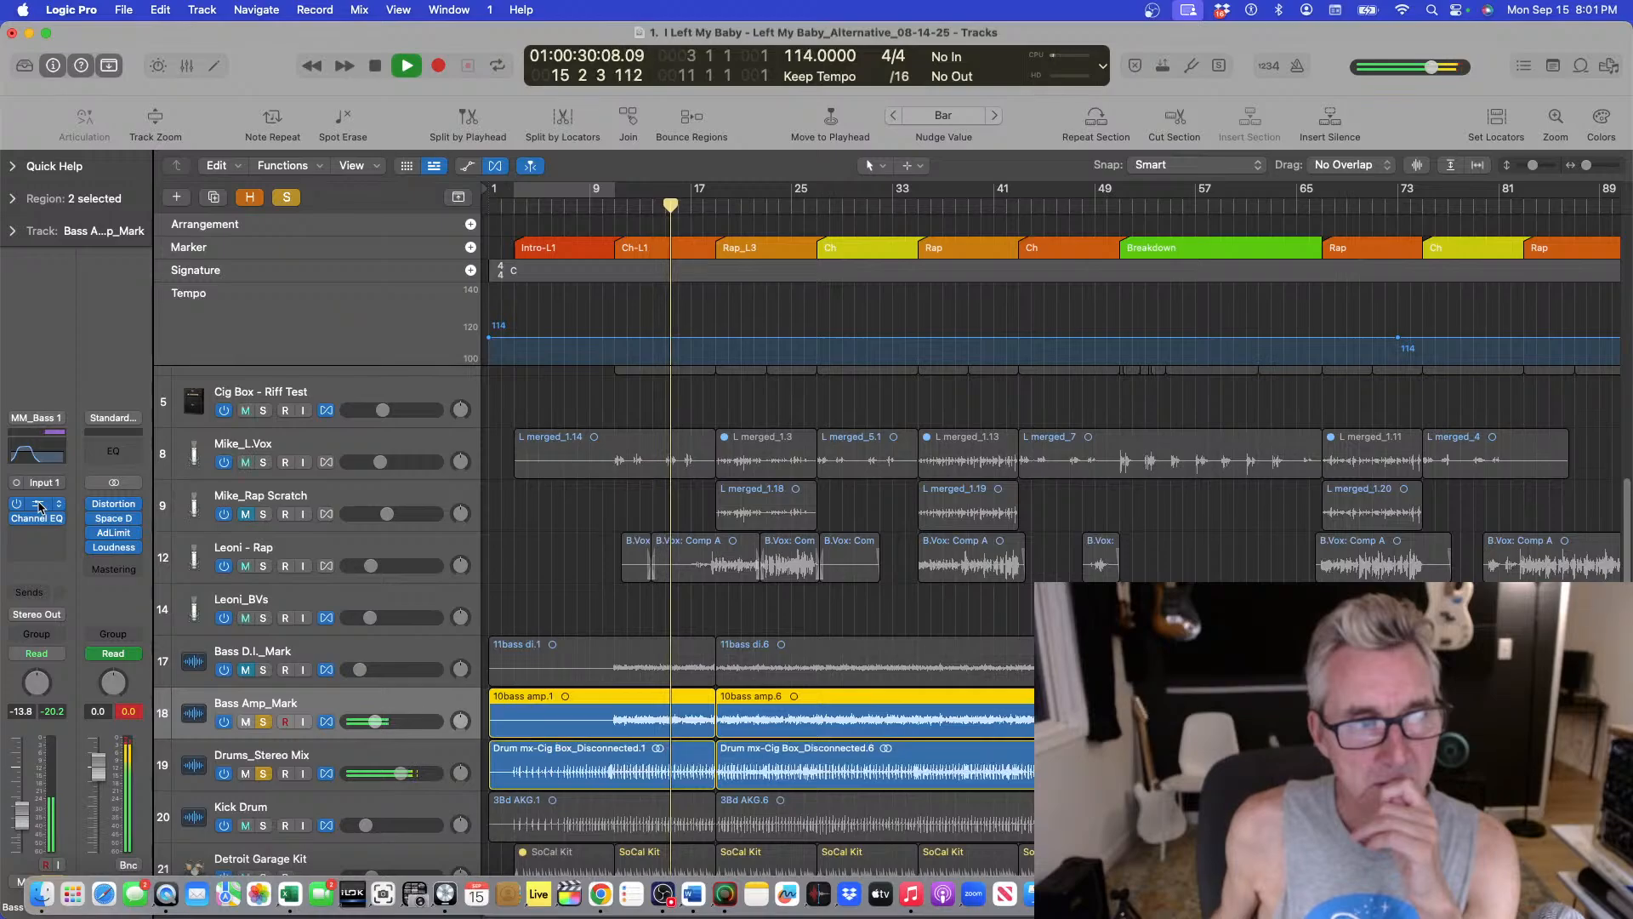
click(38, 505)
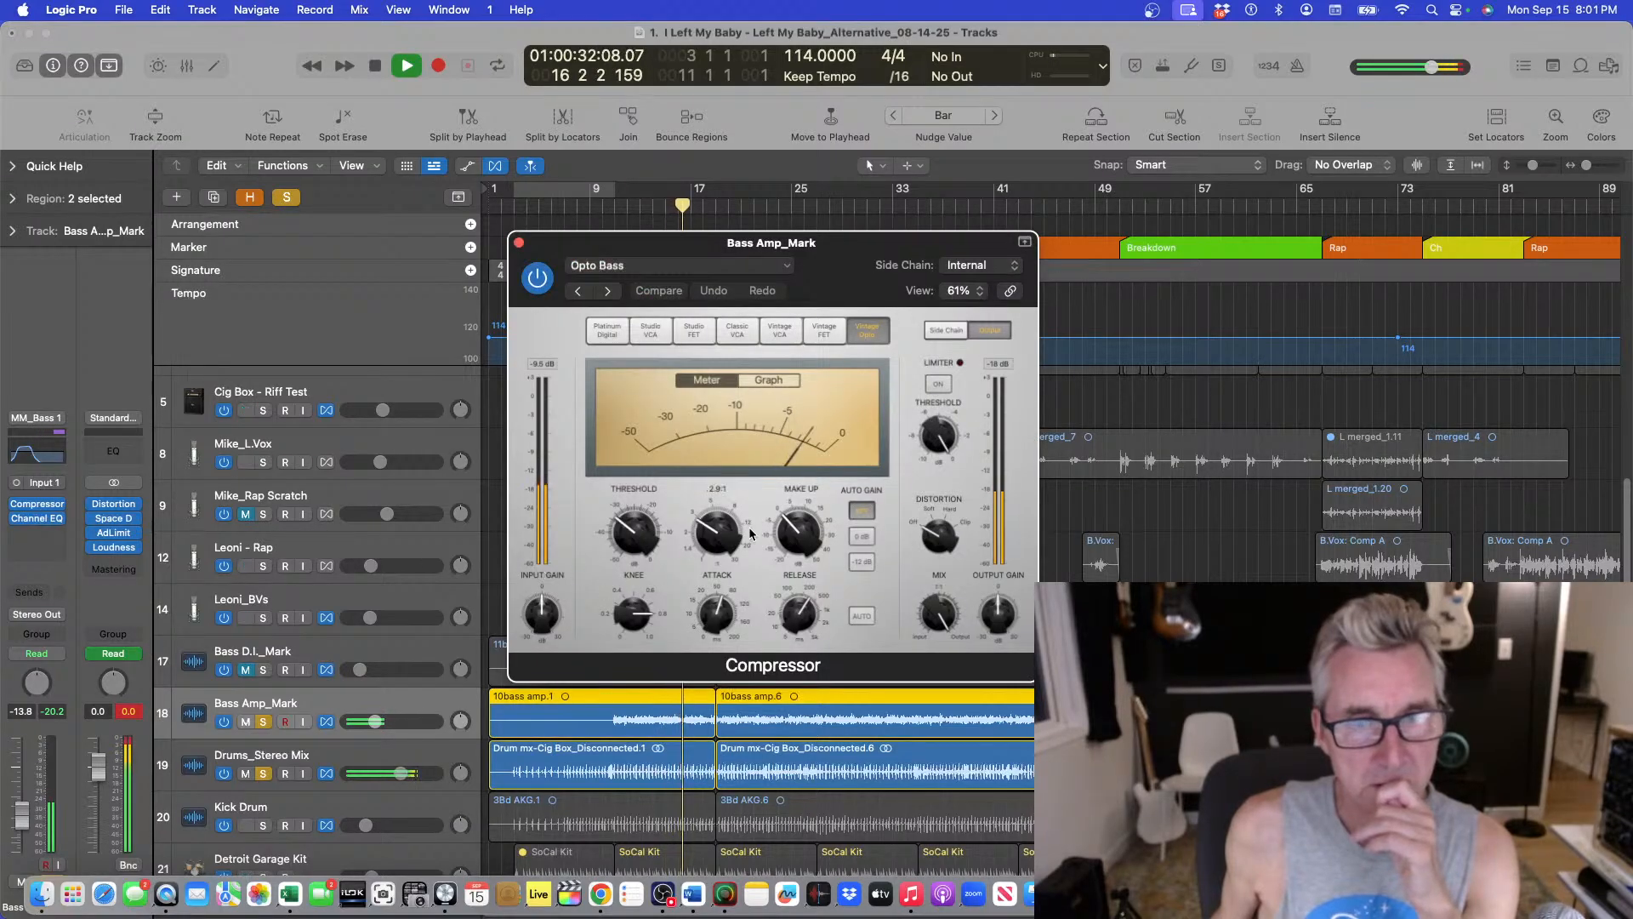
click(519, 242)
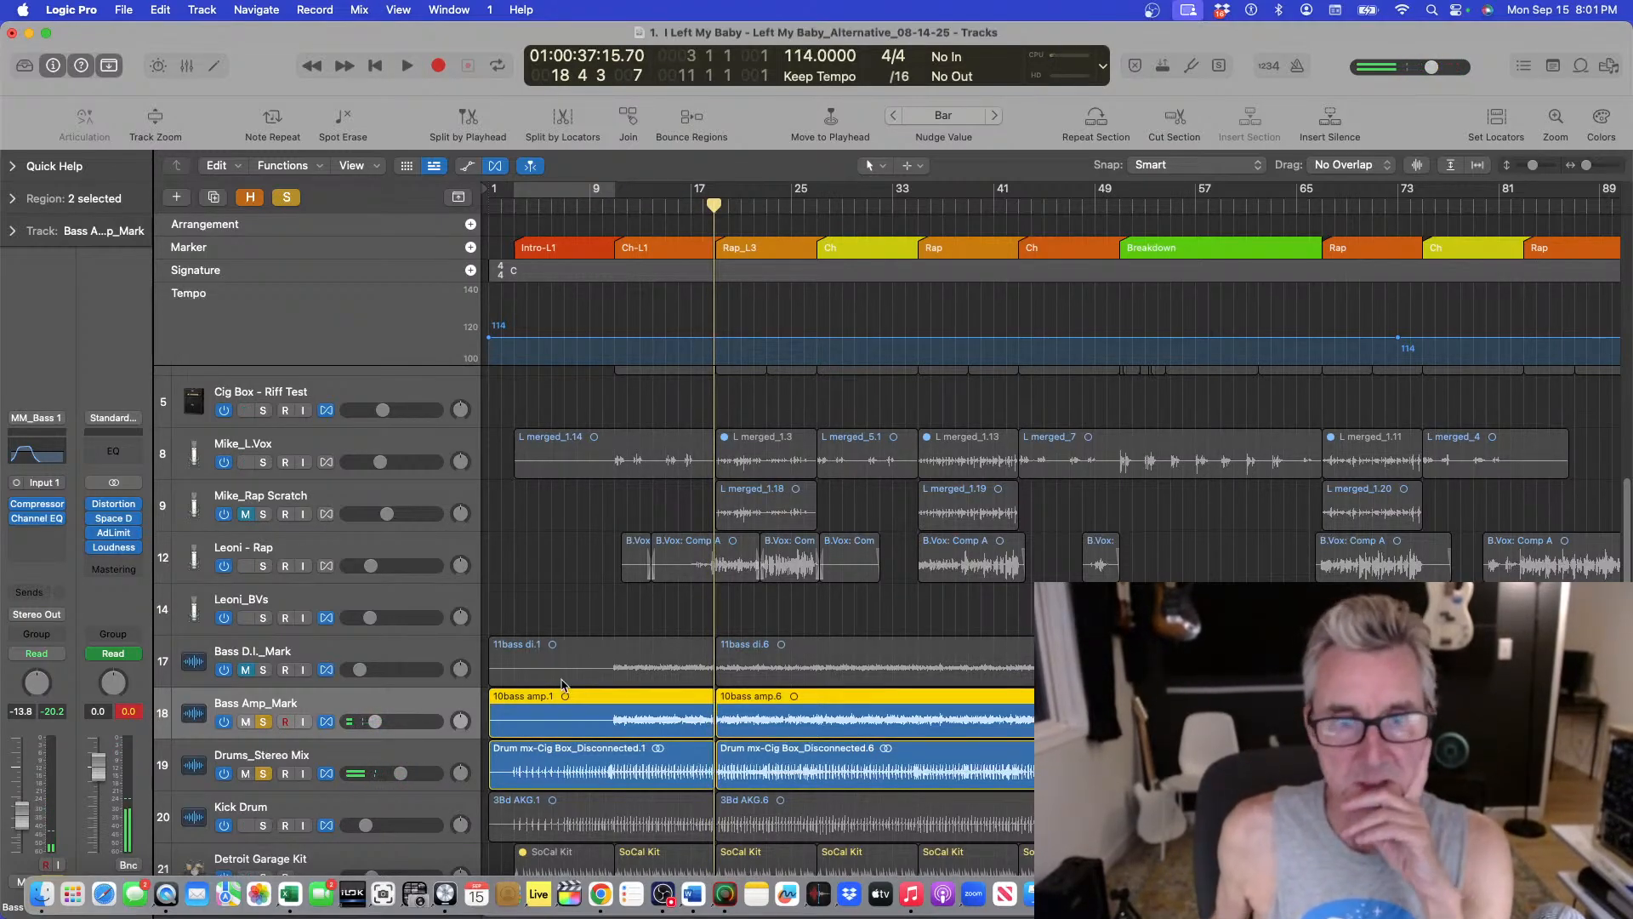
Play from bar 9 and slightly adjust the threshold on the Bass Amp_Mark compressor.
click(614, 206)
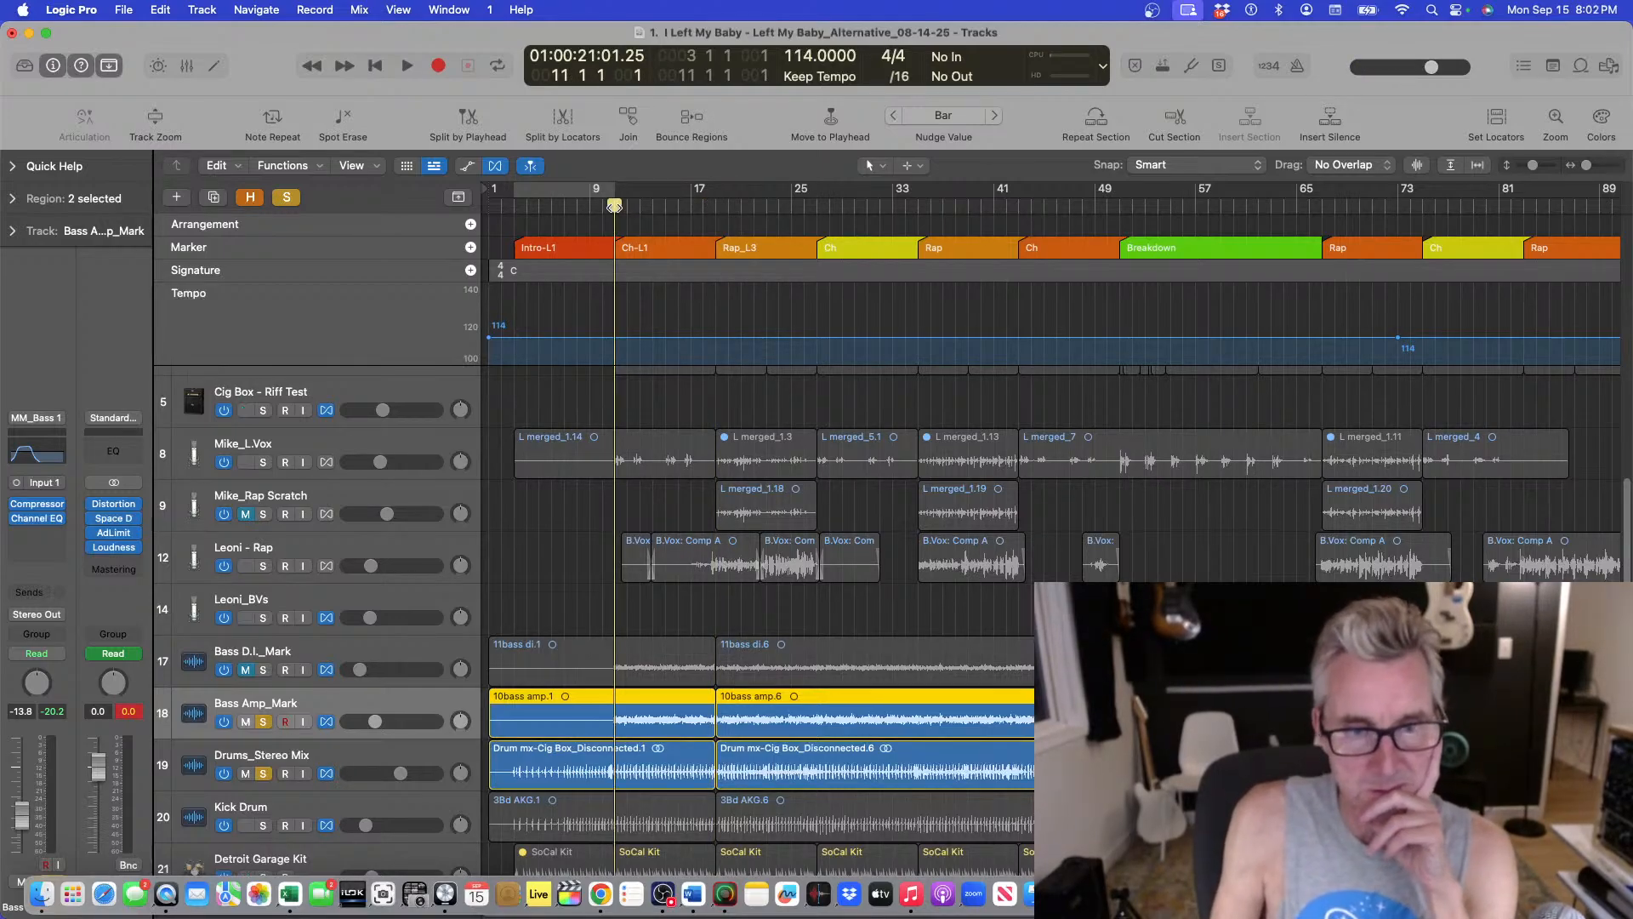
key(space)
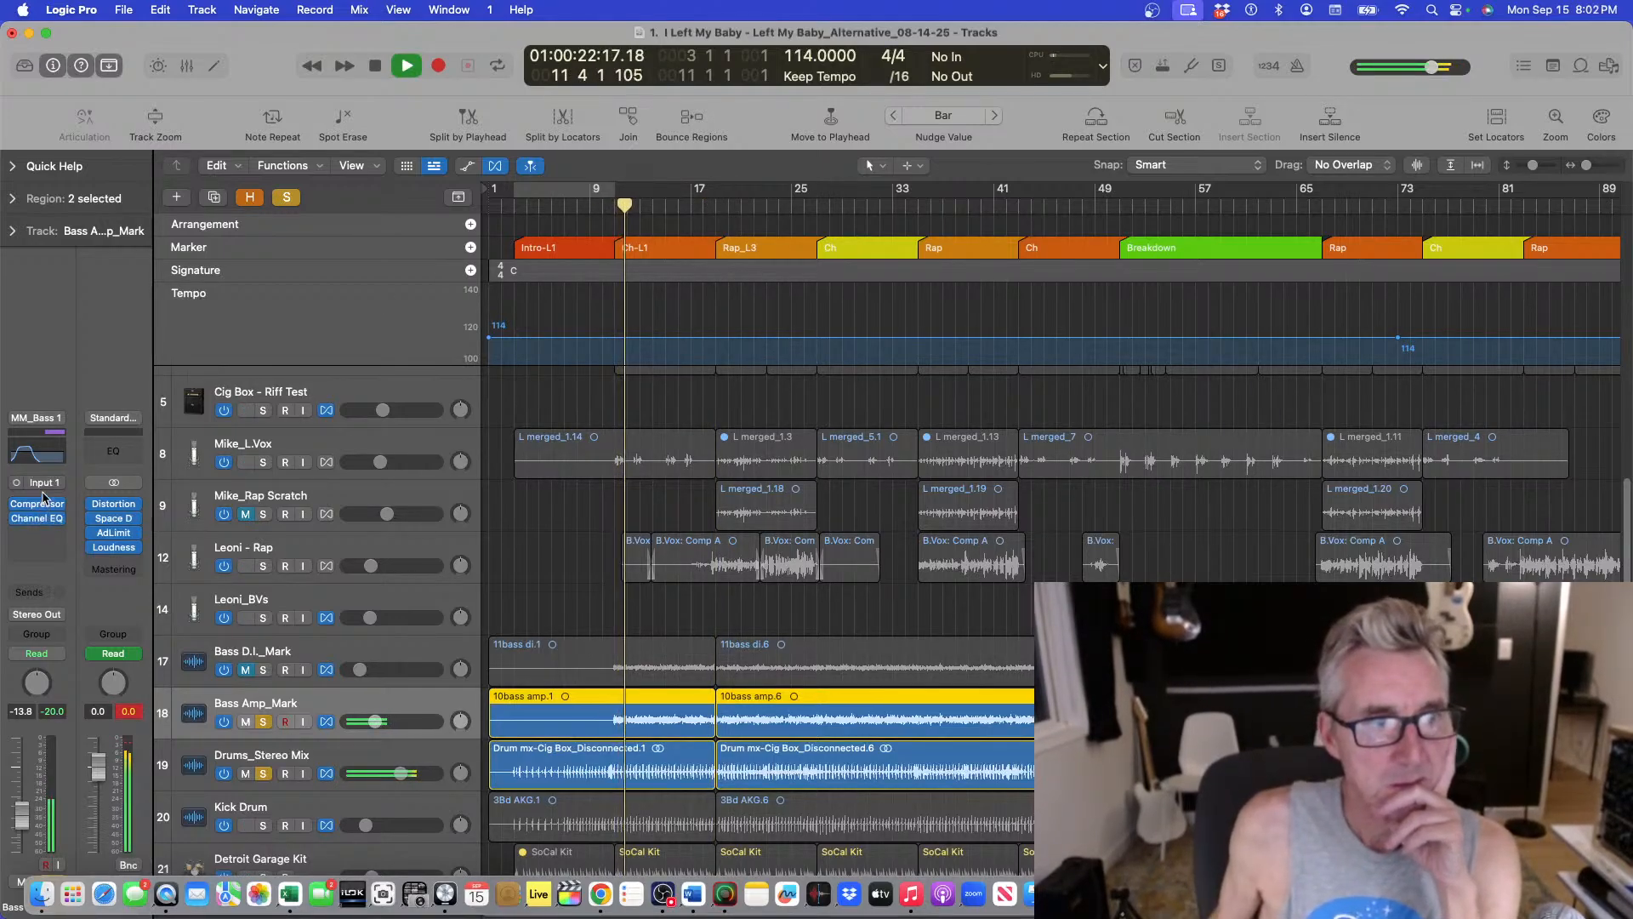
mouse_move(40, 510)
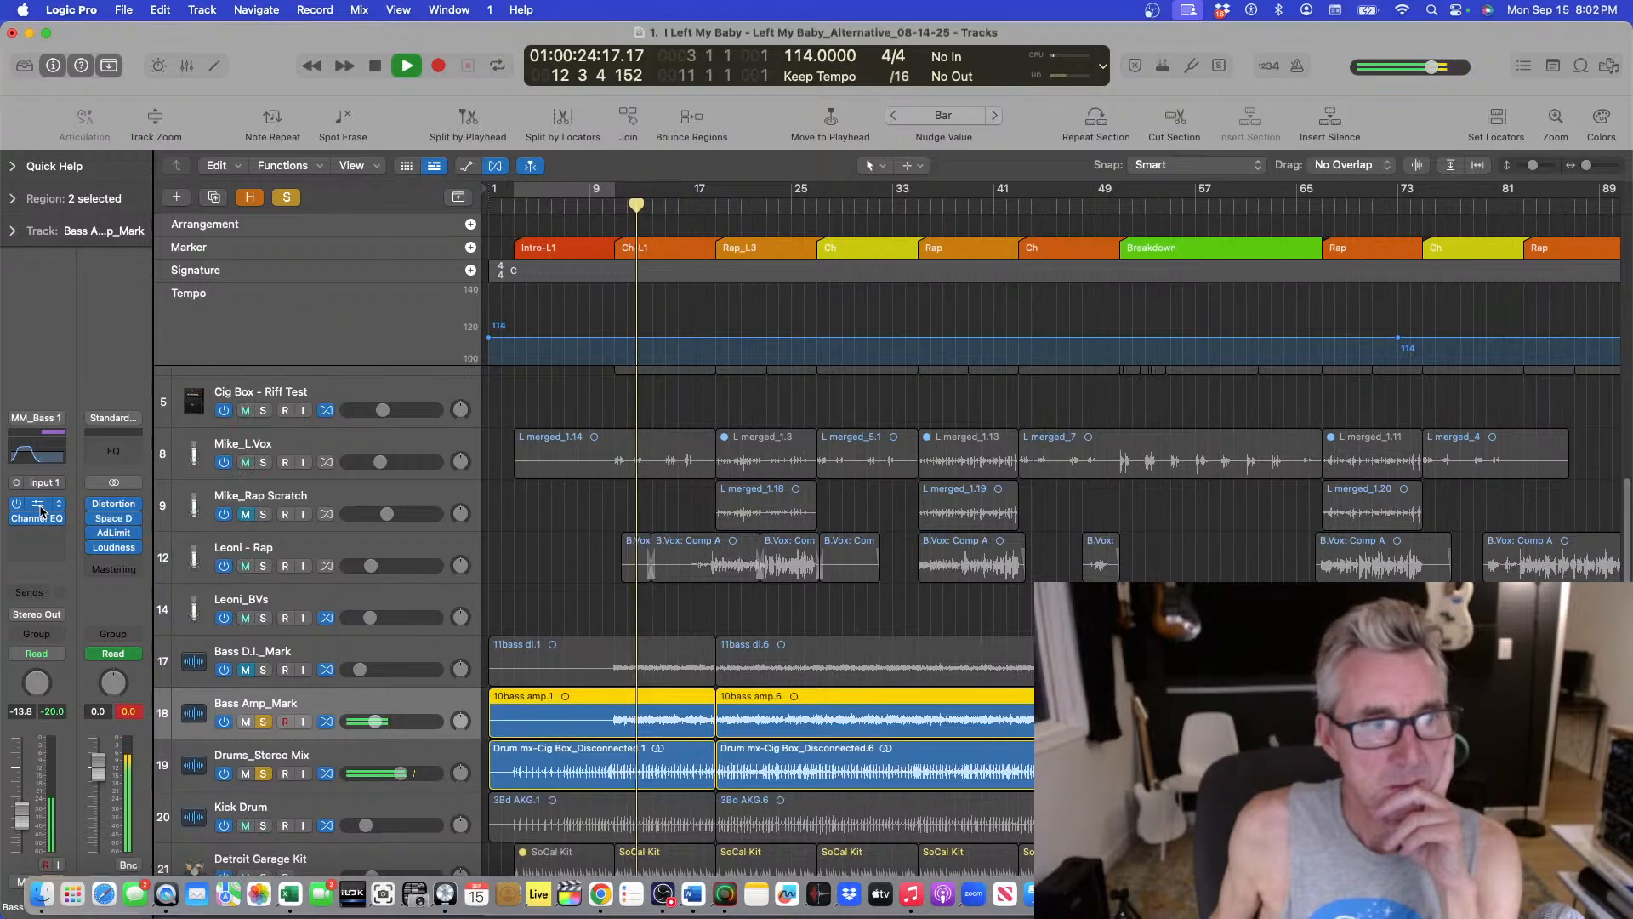
click(40, 510)
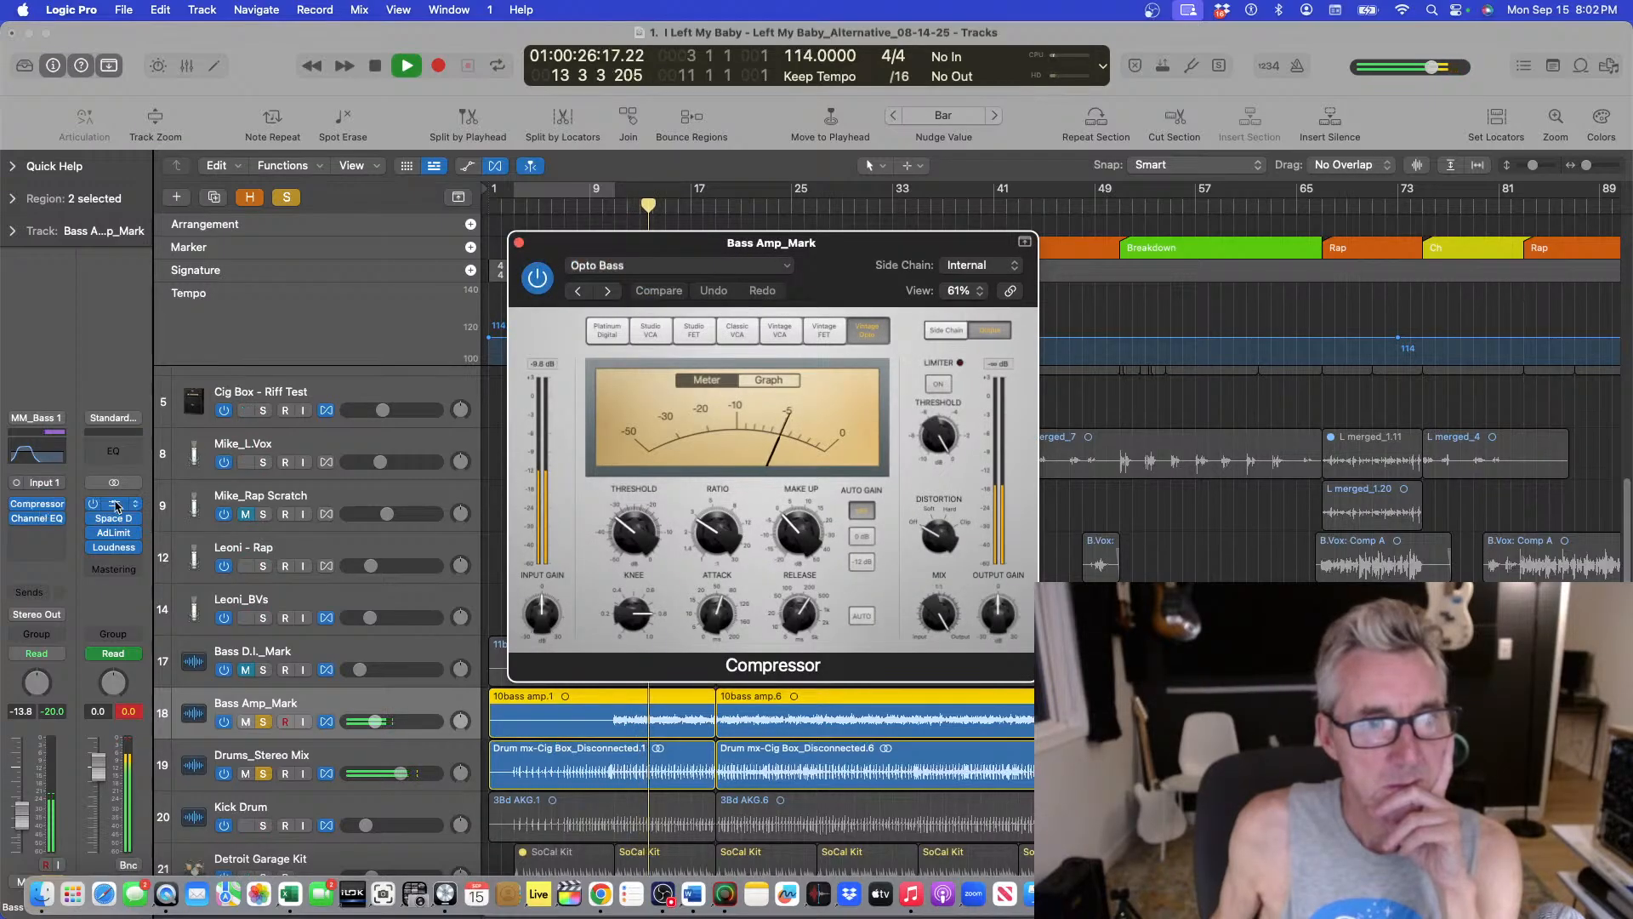
drag(623, 527, 627, 523)
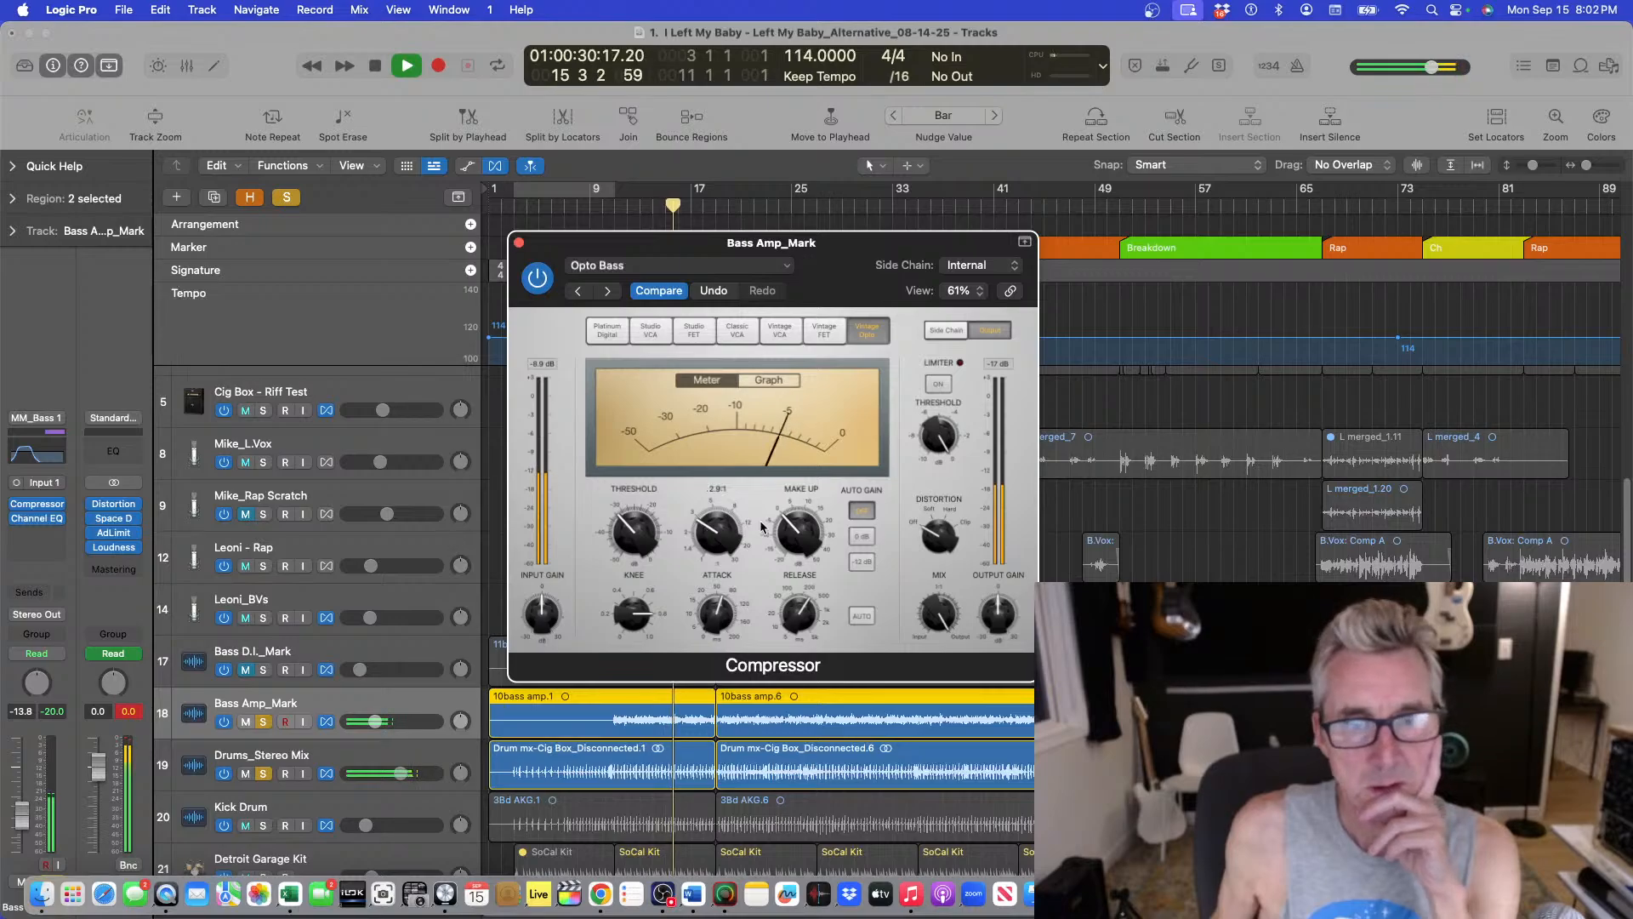
Set the Bass Amp_Mark track volume to about -7.4 dB while listening.
mouse_move(120, 536)
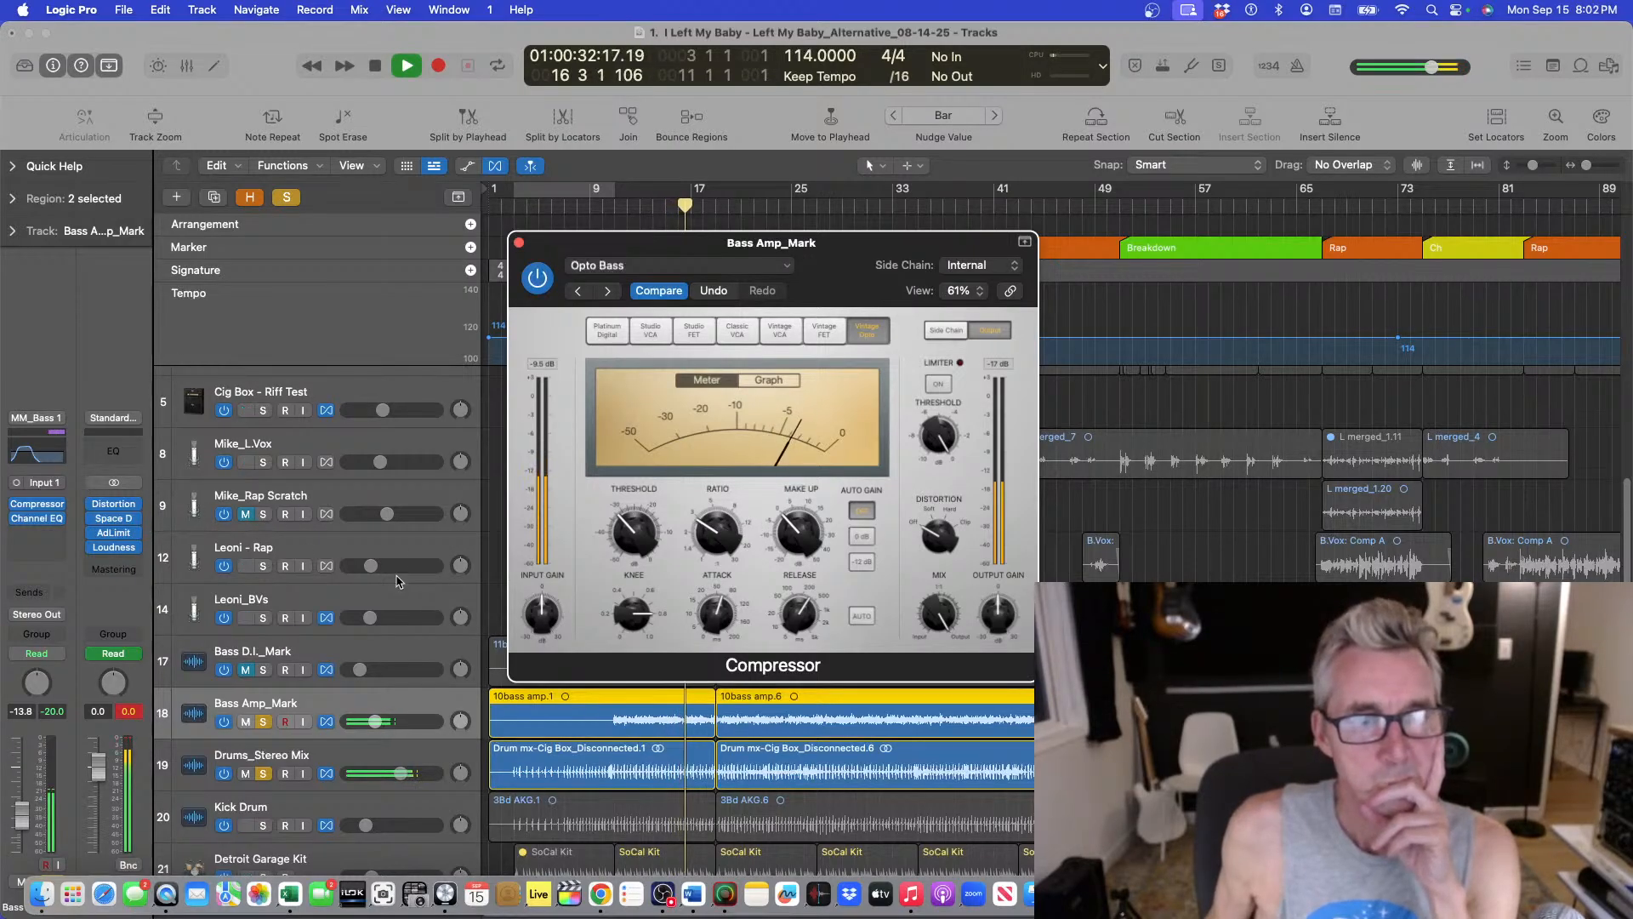
drag(371, 720, 377, 721)
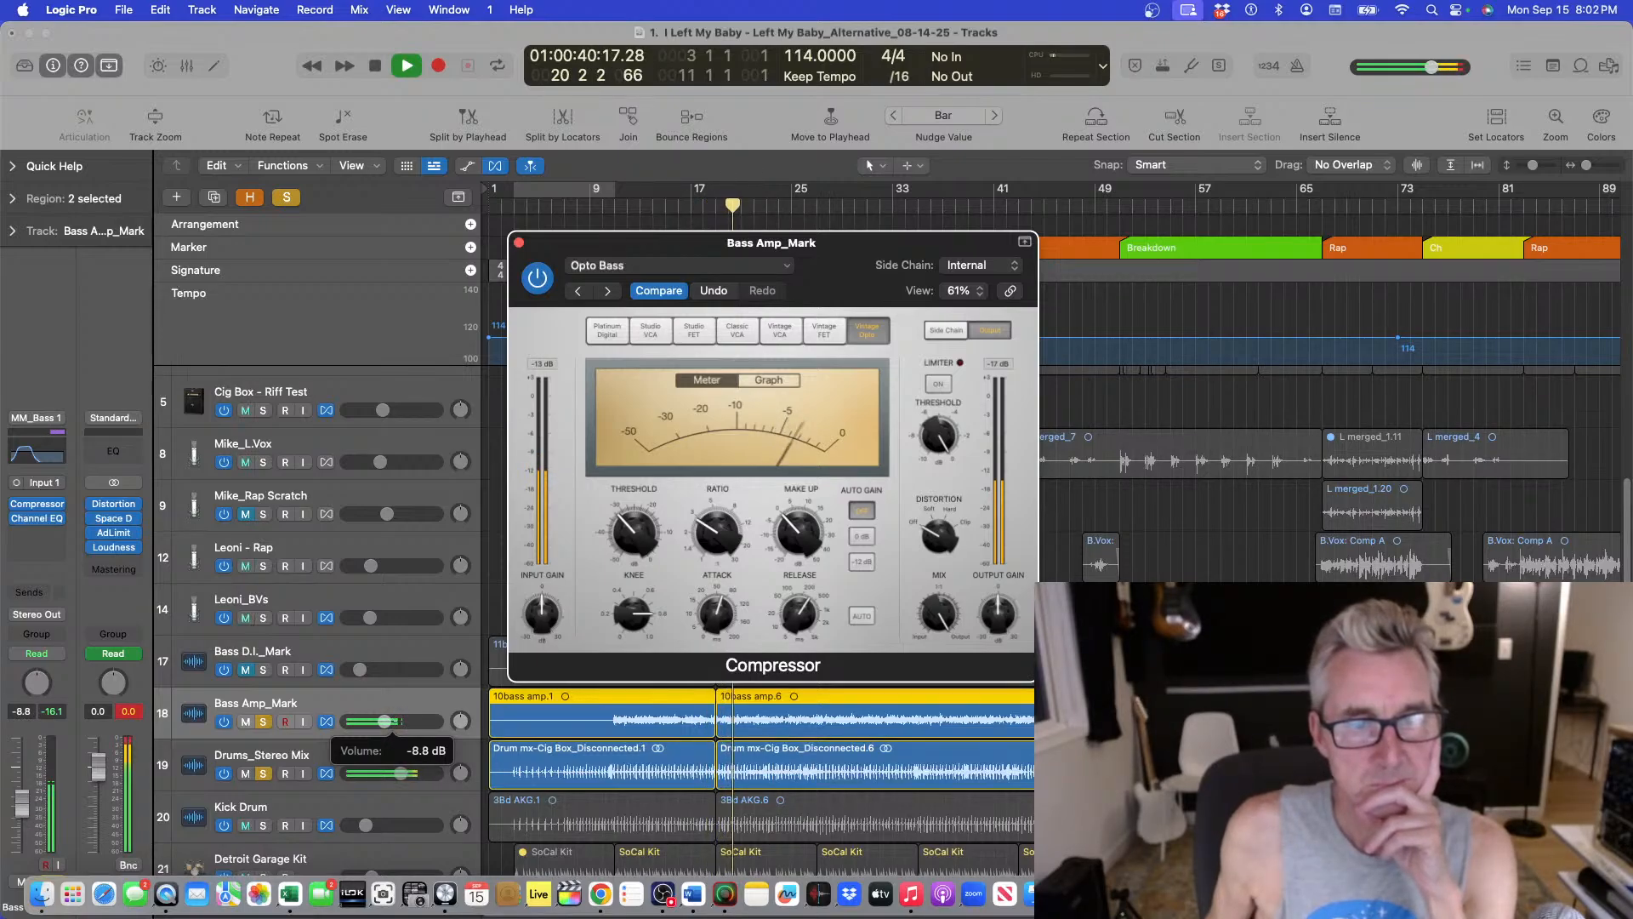
click(327, 738)
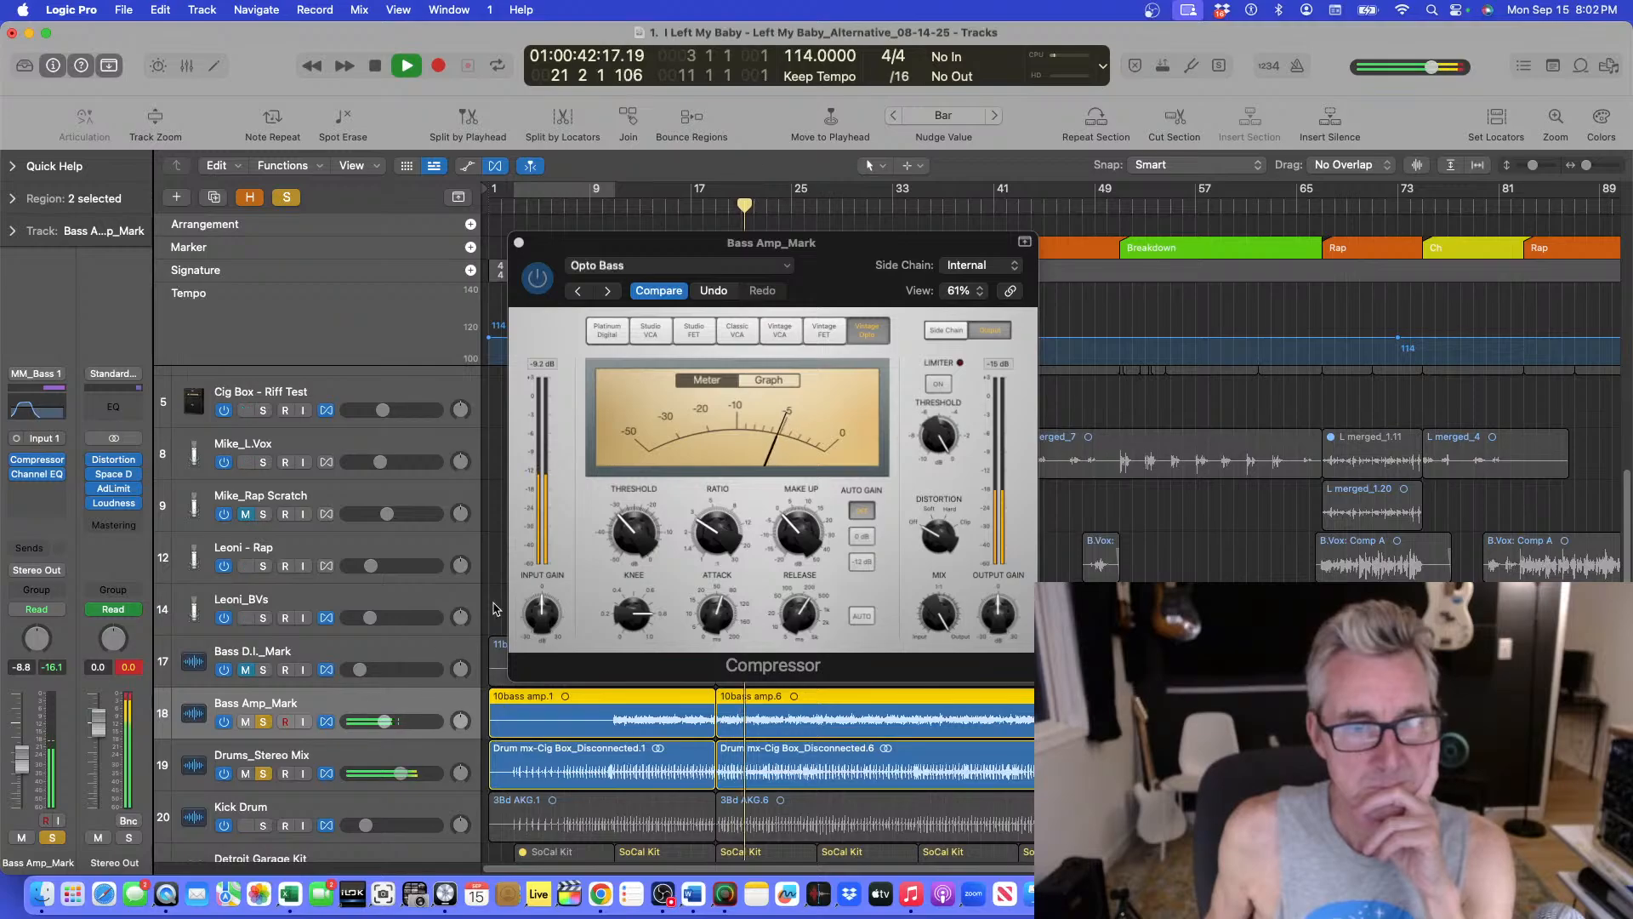
click(386, 721)
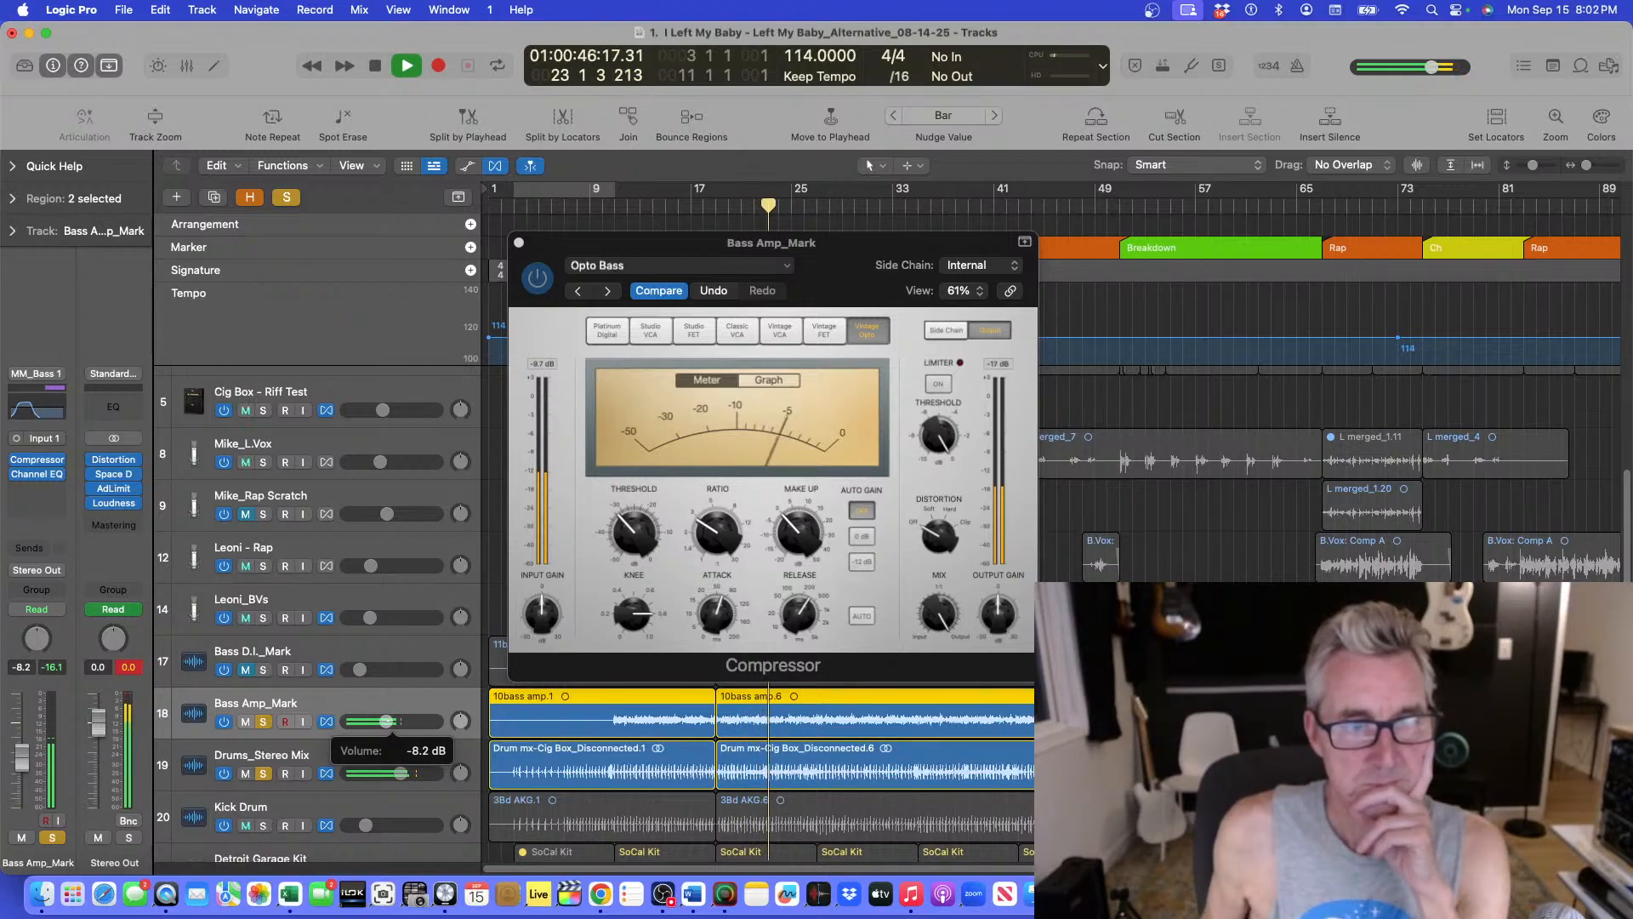
drag(385, 721, 380, 726)
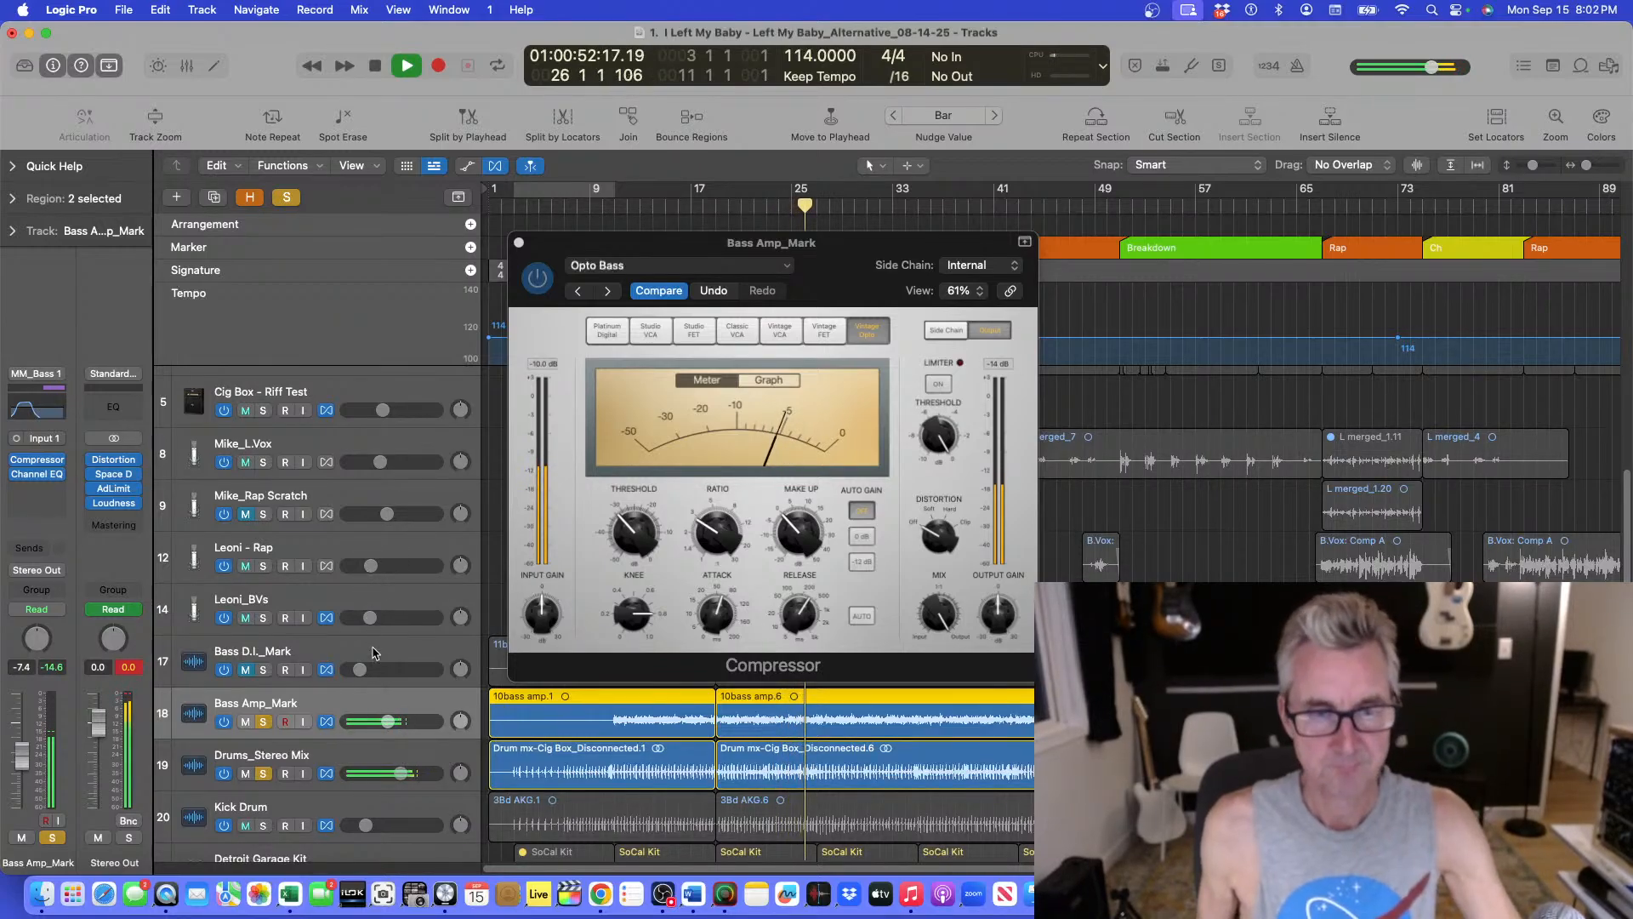
Stop playback, unsolo the Bass Amp_Mark and Drums_Stereo Mix tracks, and close the compressor window.
key(space)
click(262, 721)
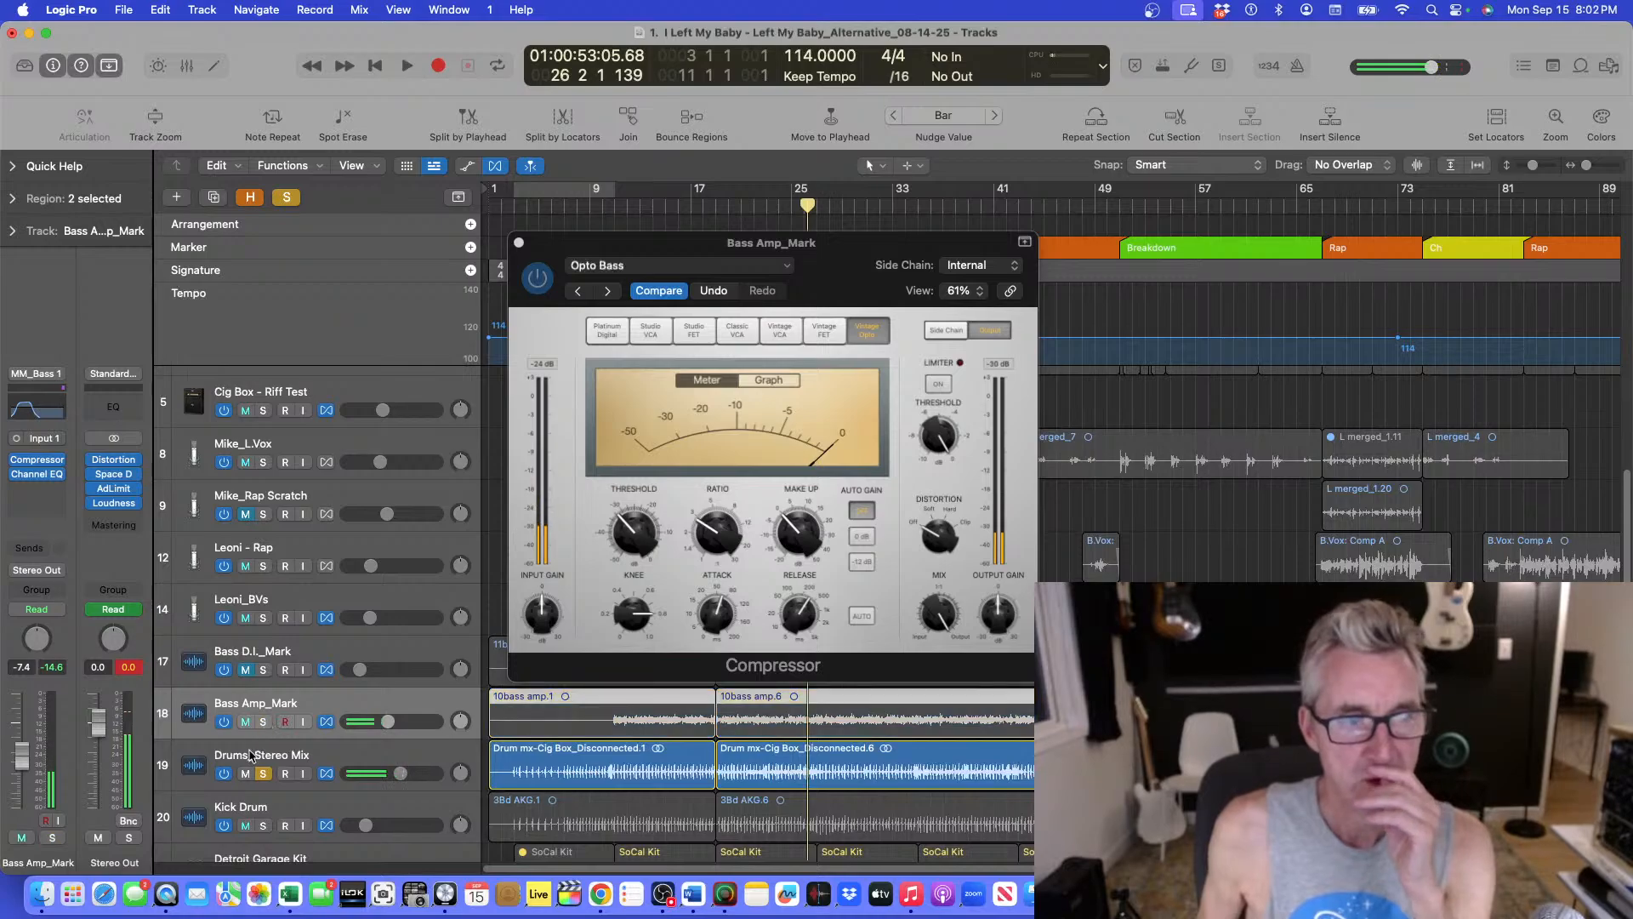
click(262, 773)
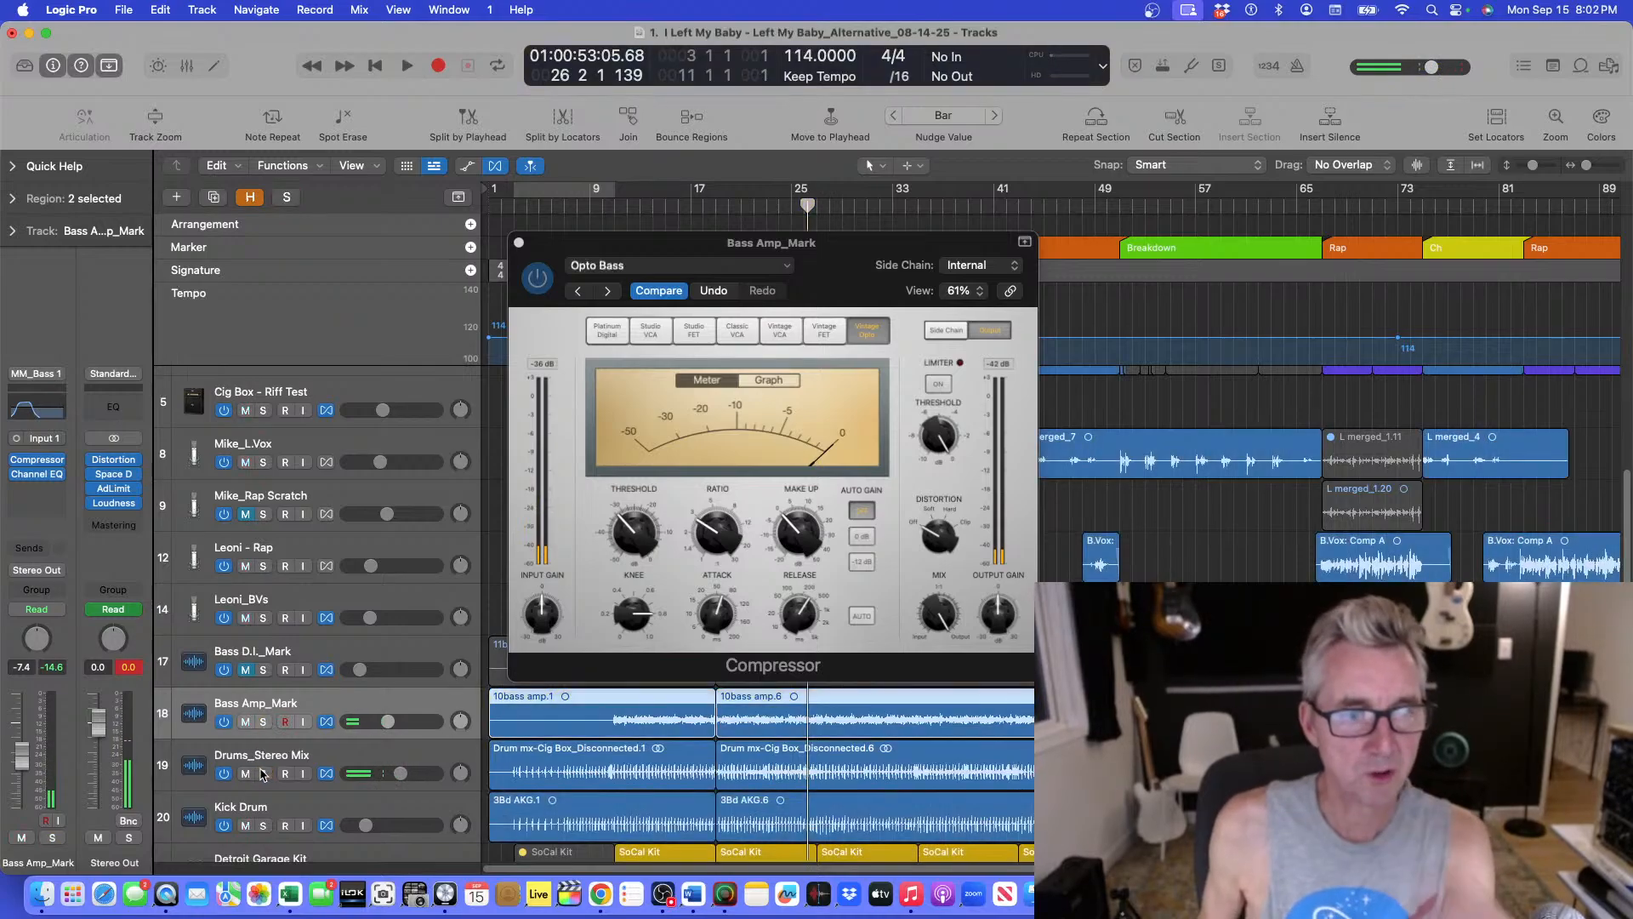
click(518, 243)
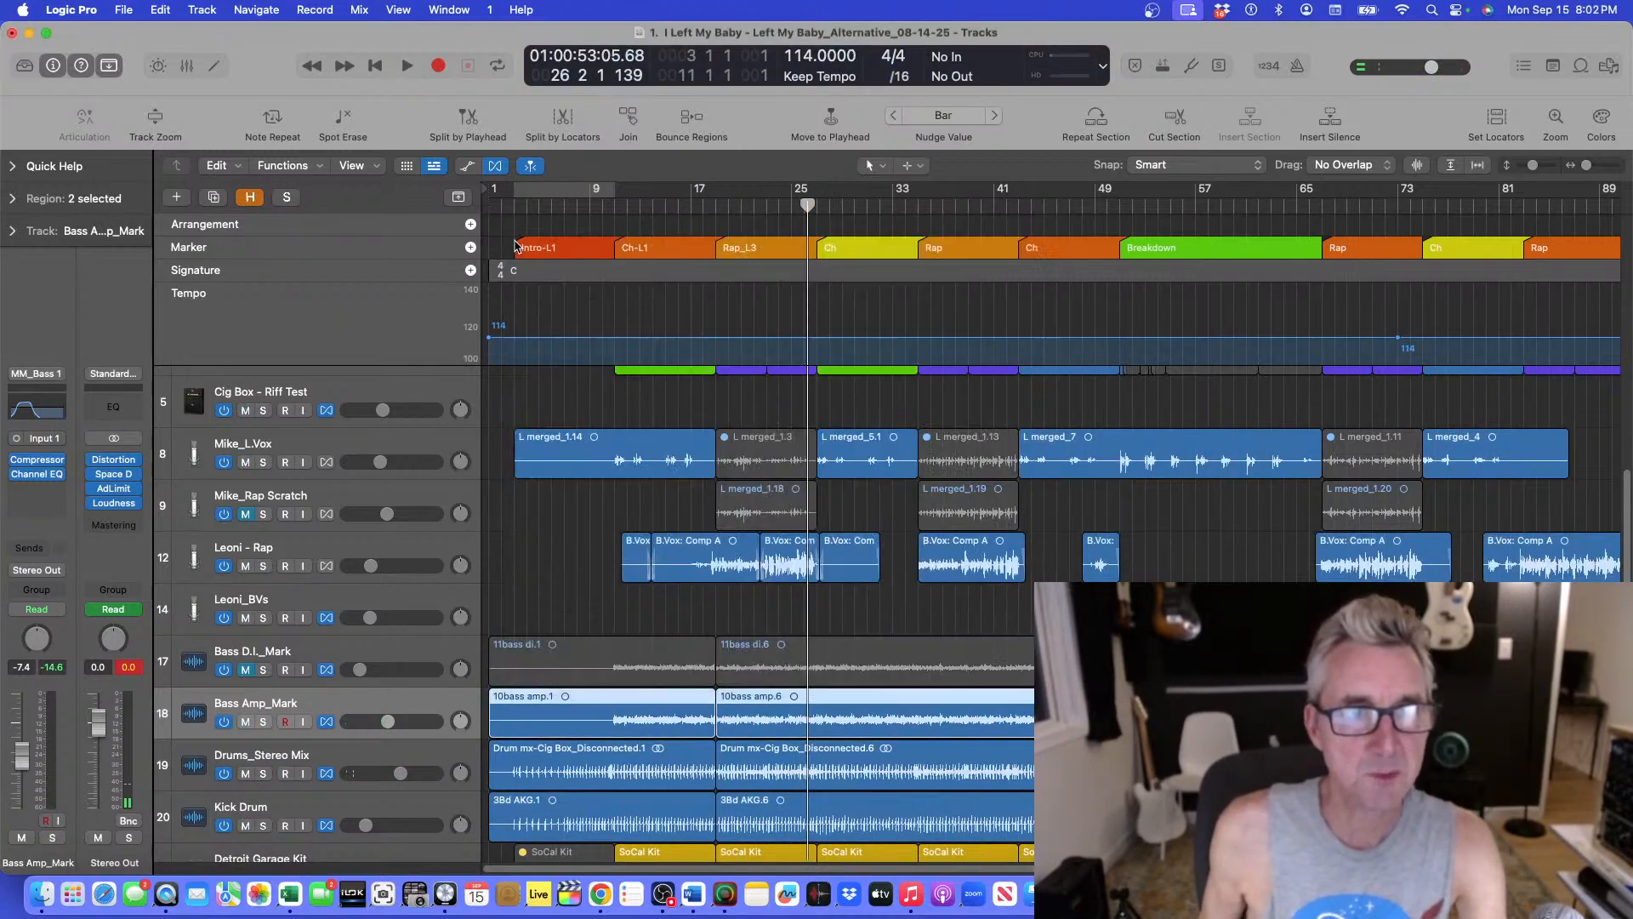
Play from bar 9 and lower the Bass Amp_Mark volume to about -10 dB.
click(599, 205)
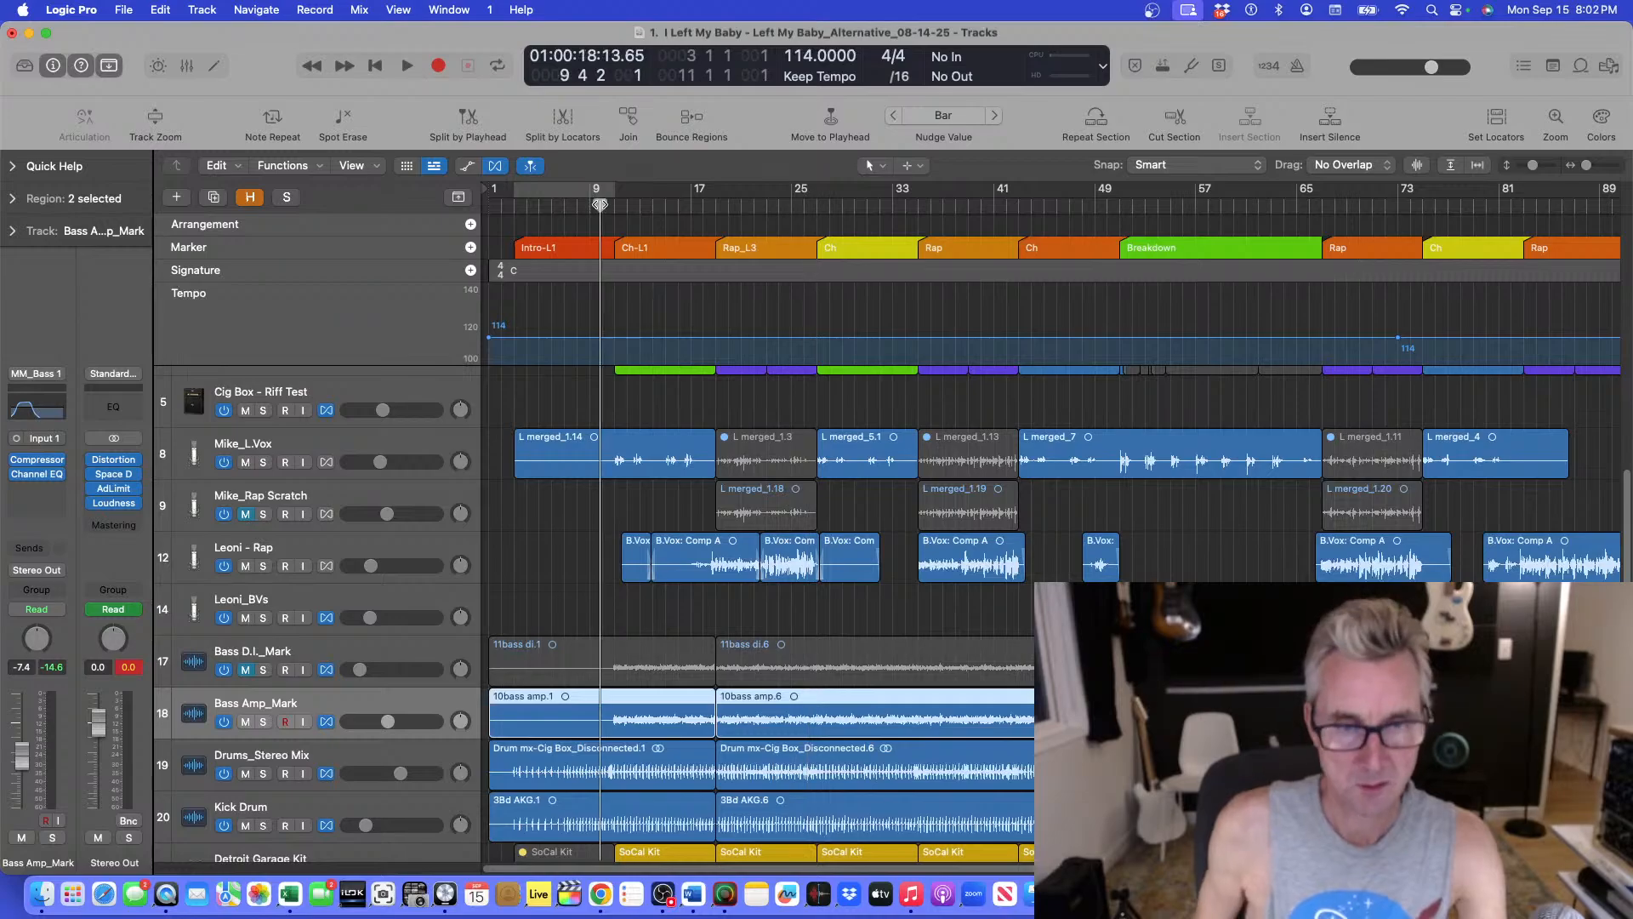
click(611, 208)
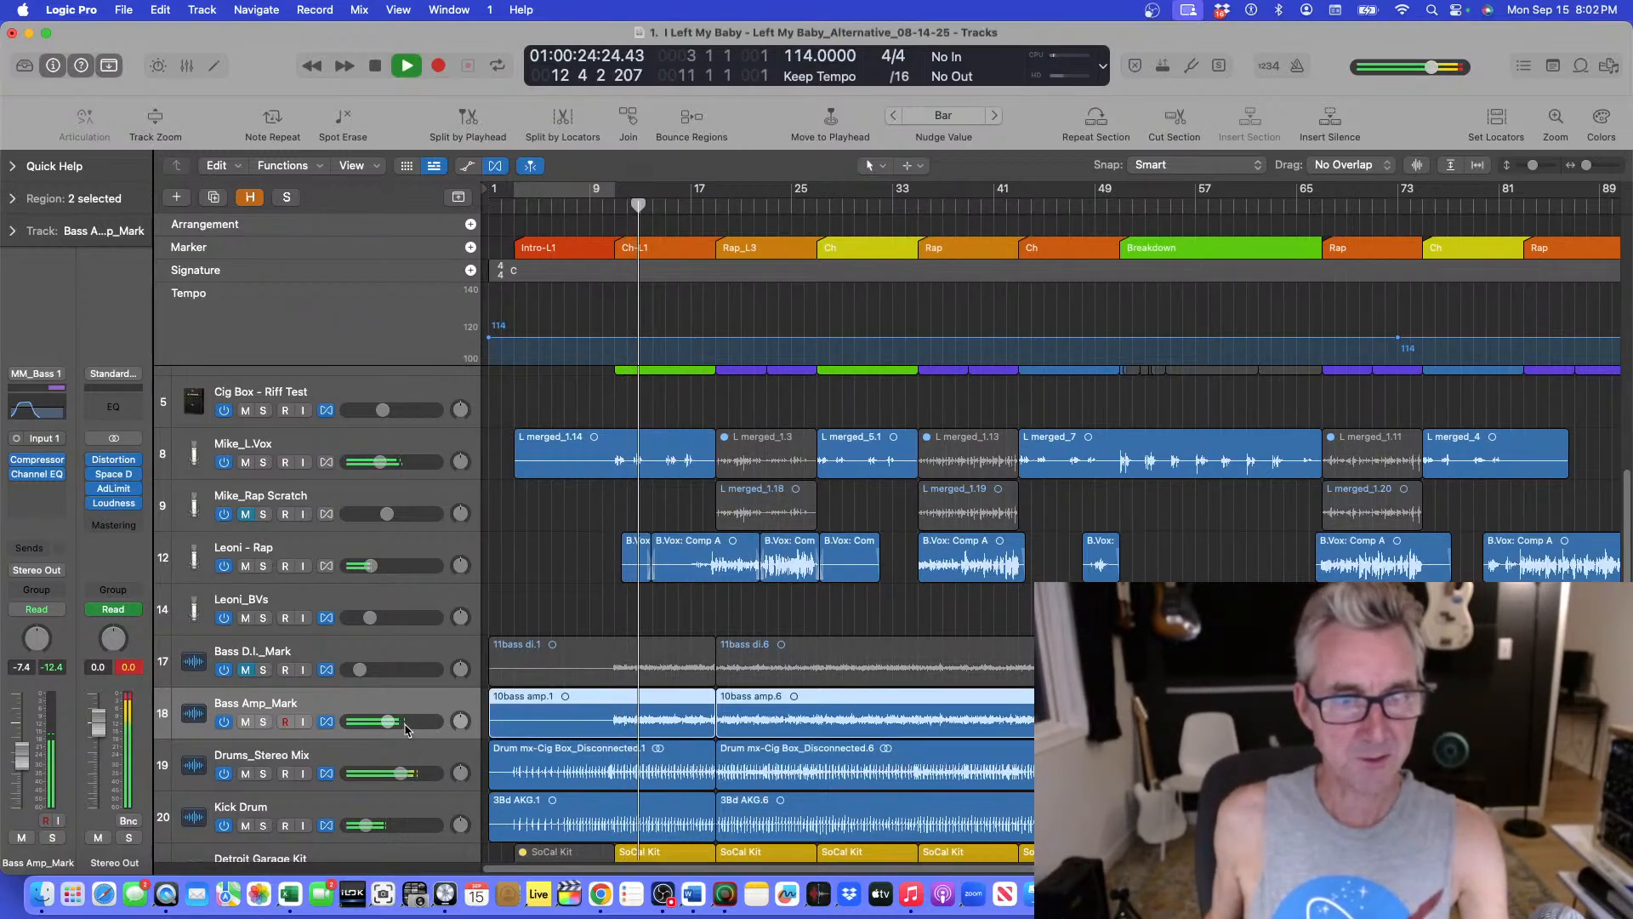
drag(407, 730, 383, 721)
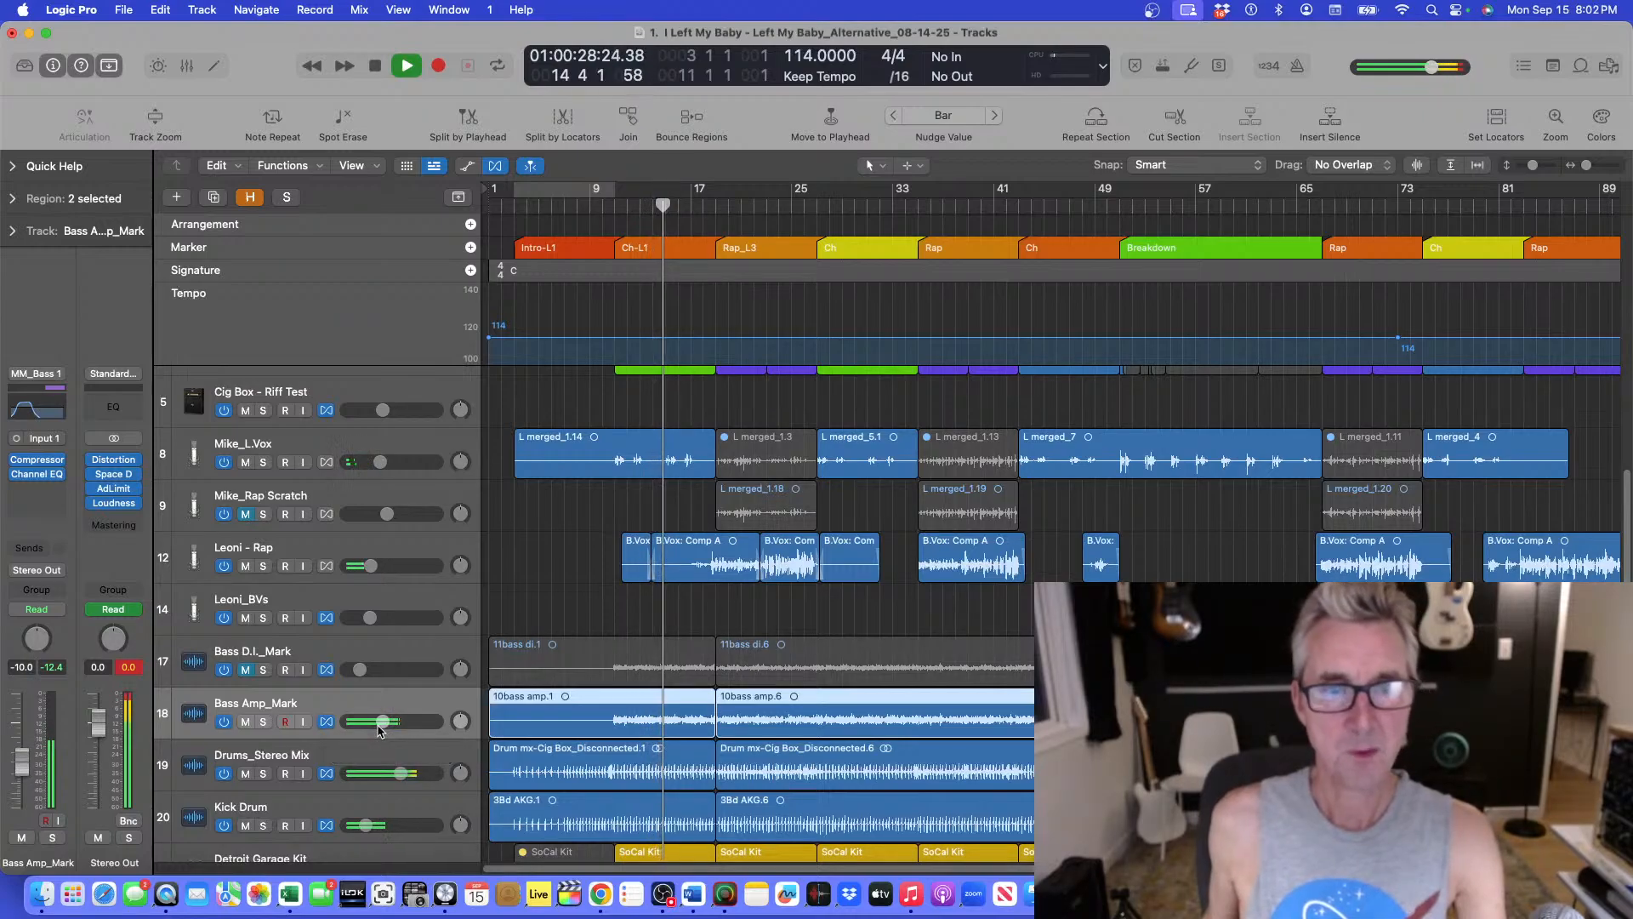
Select the Mike_L.Vox track and stop playback.
key(super+Down)
key(super+Up)
key(super+Up)
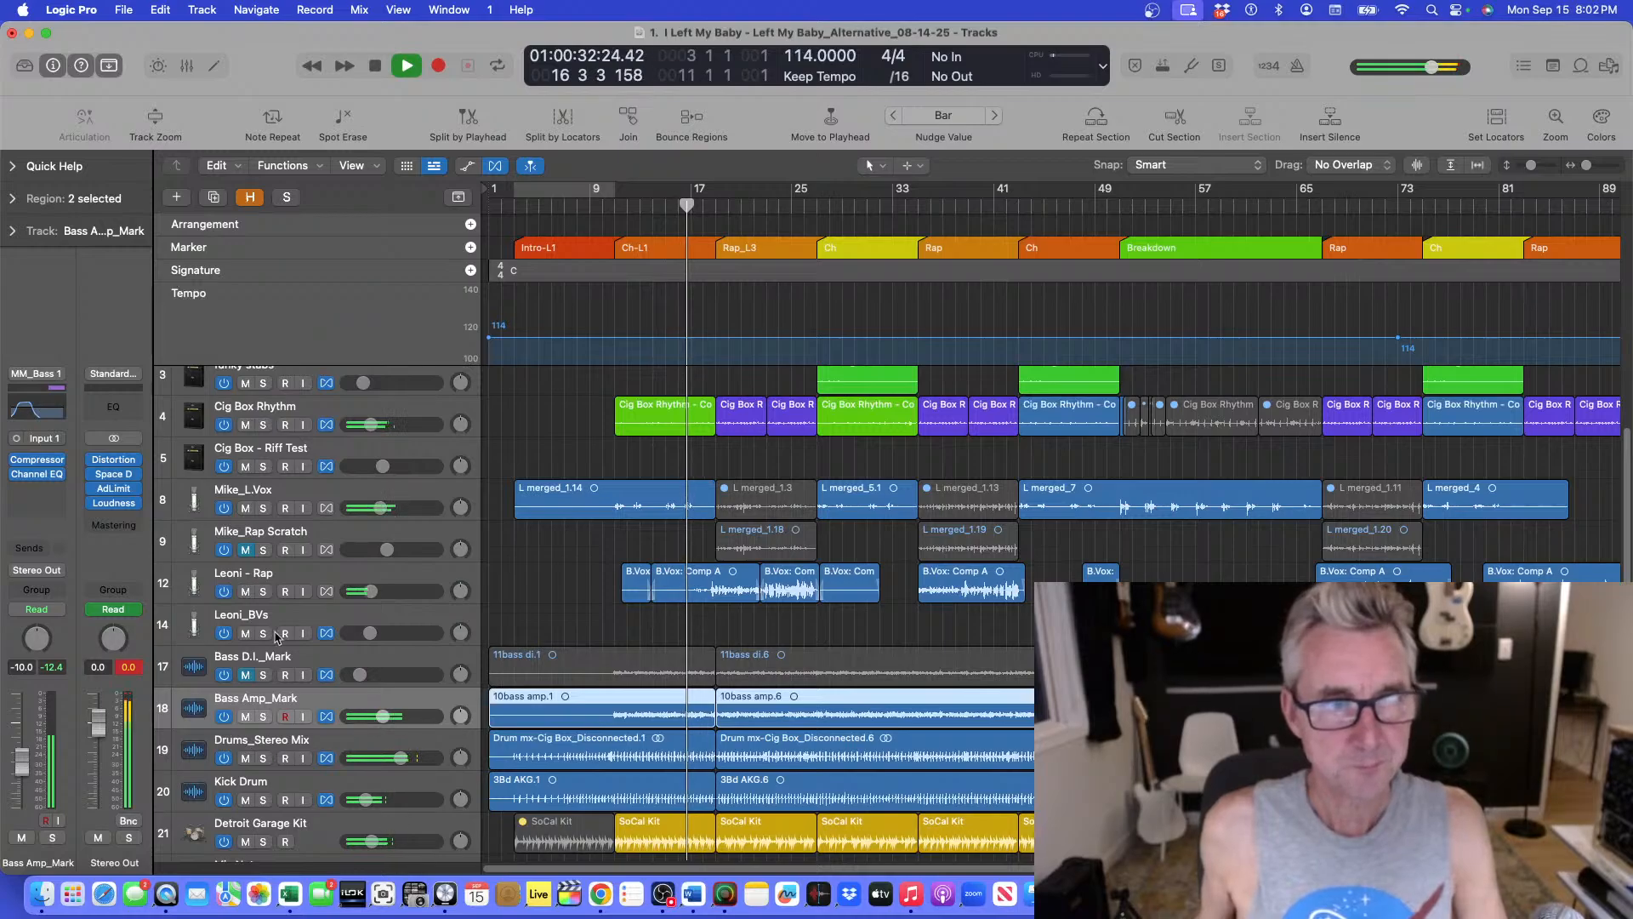
click(295, 495)
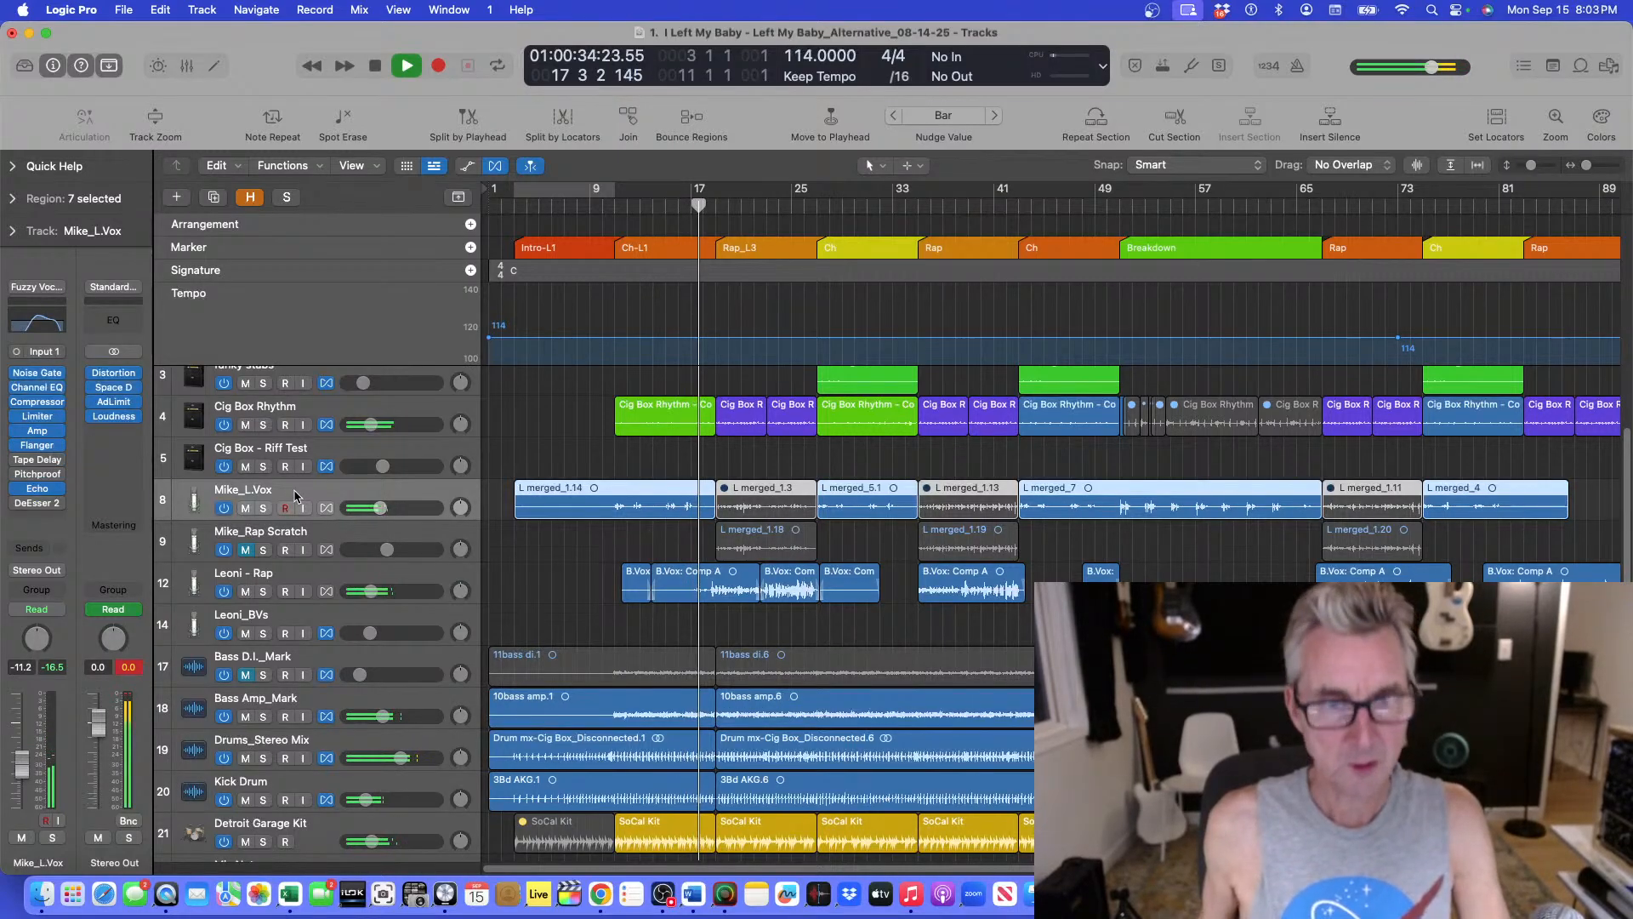
key(space)
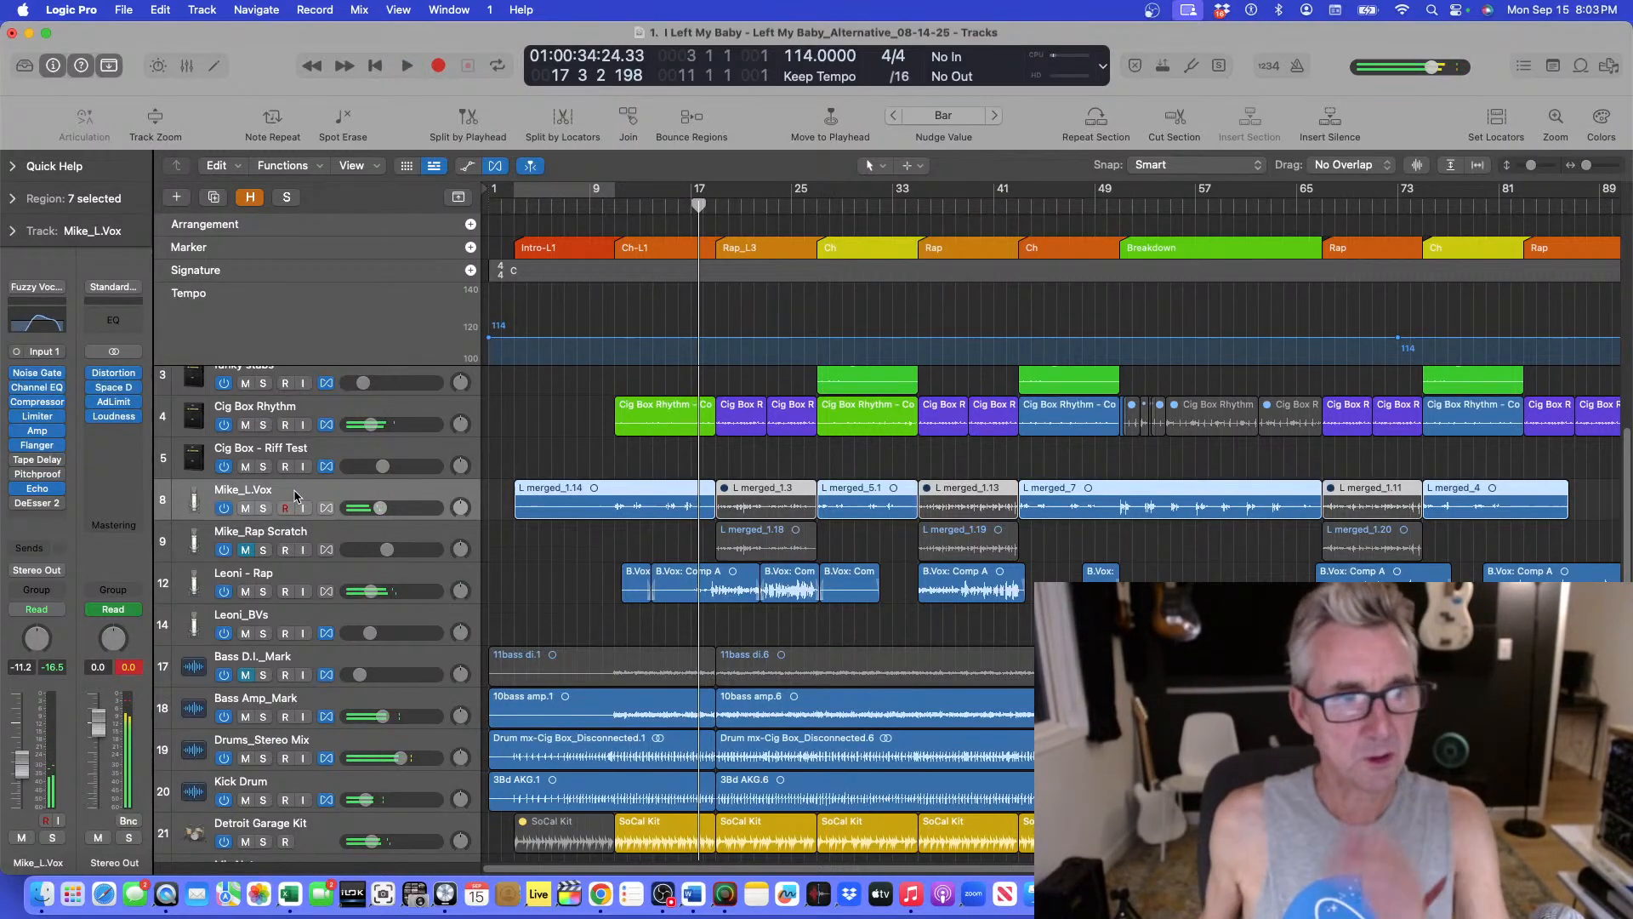
Play from bar 9 and briefly solo the Mike_L.Vox track to audition it.
click(613, 204)
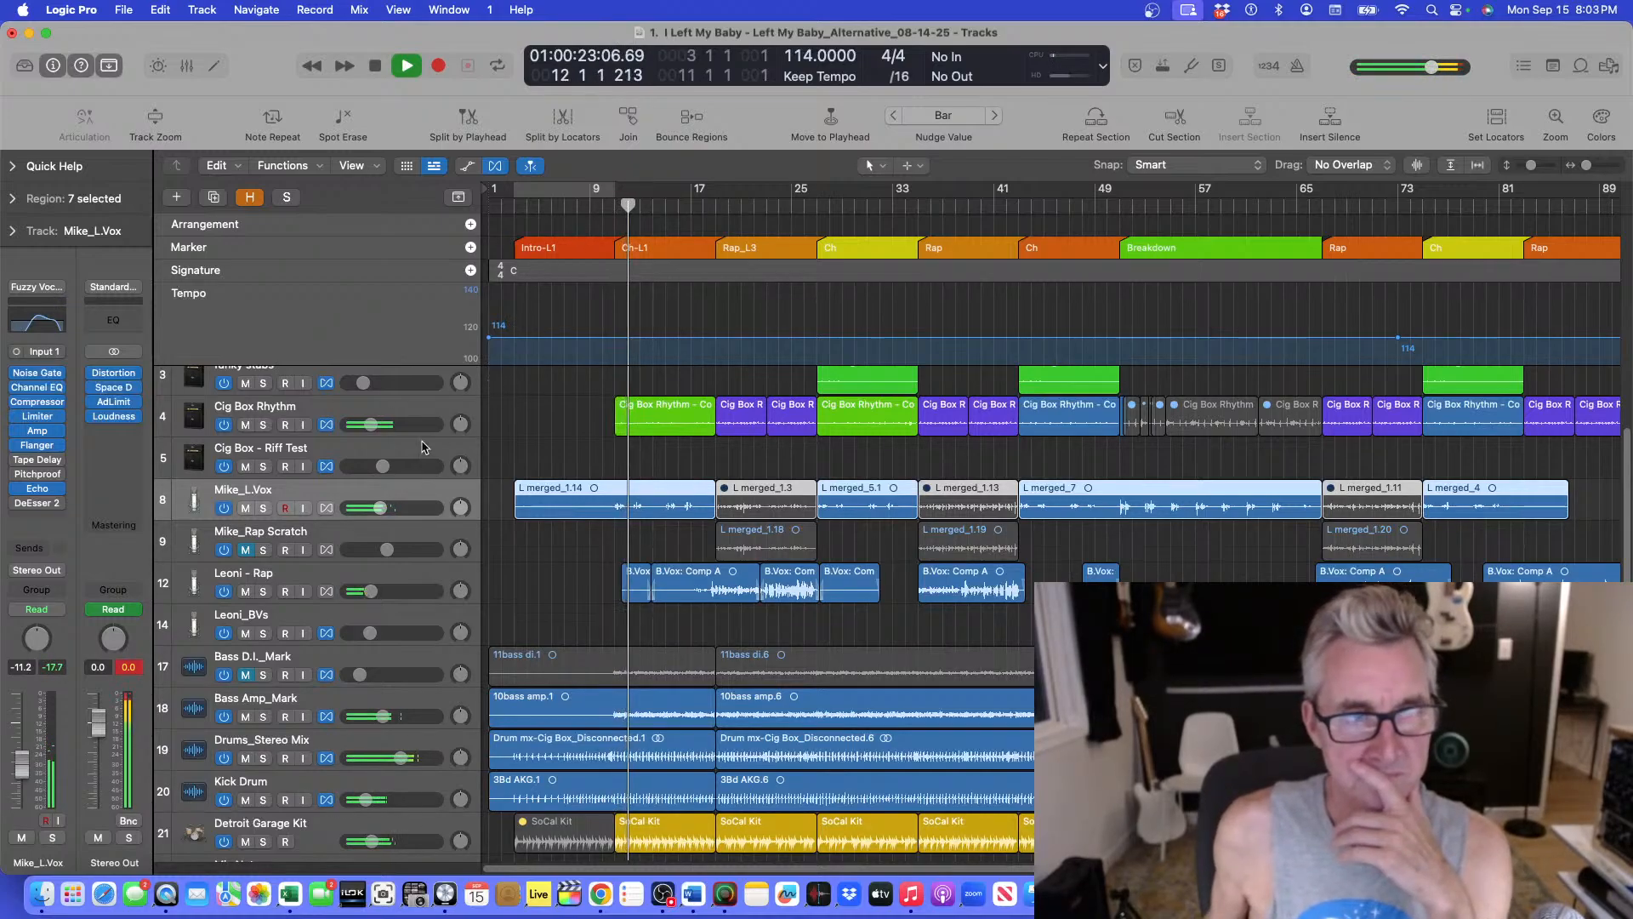
click(263, 508)
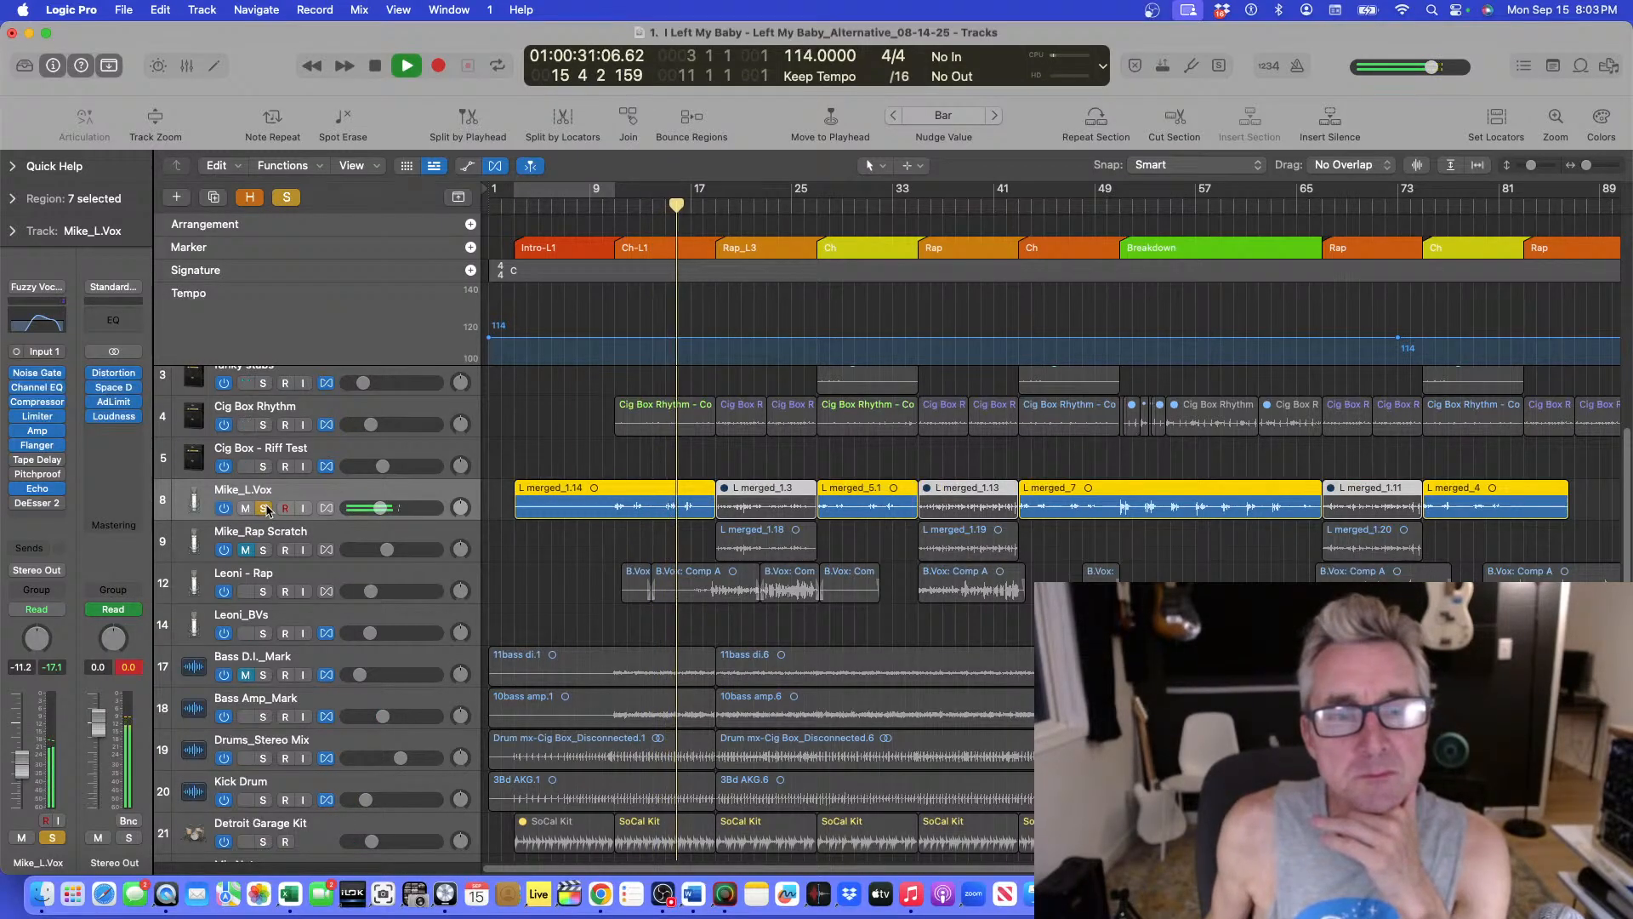
click(264, 508)
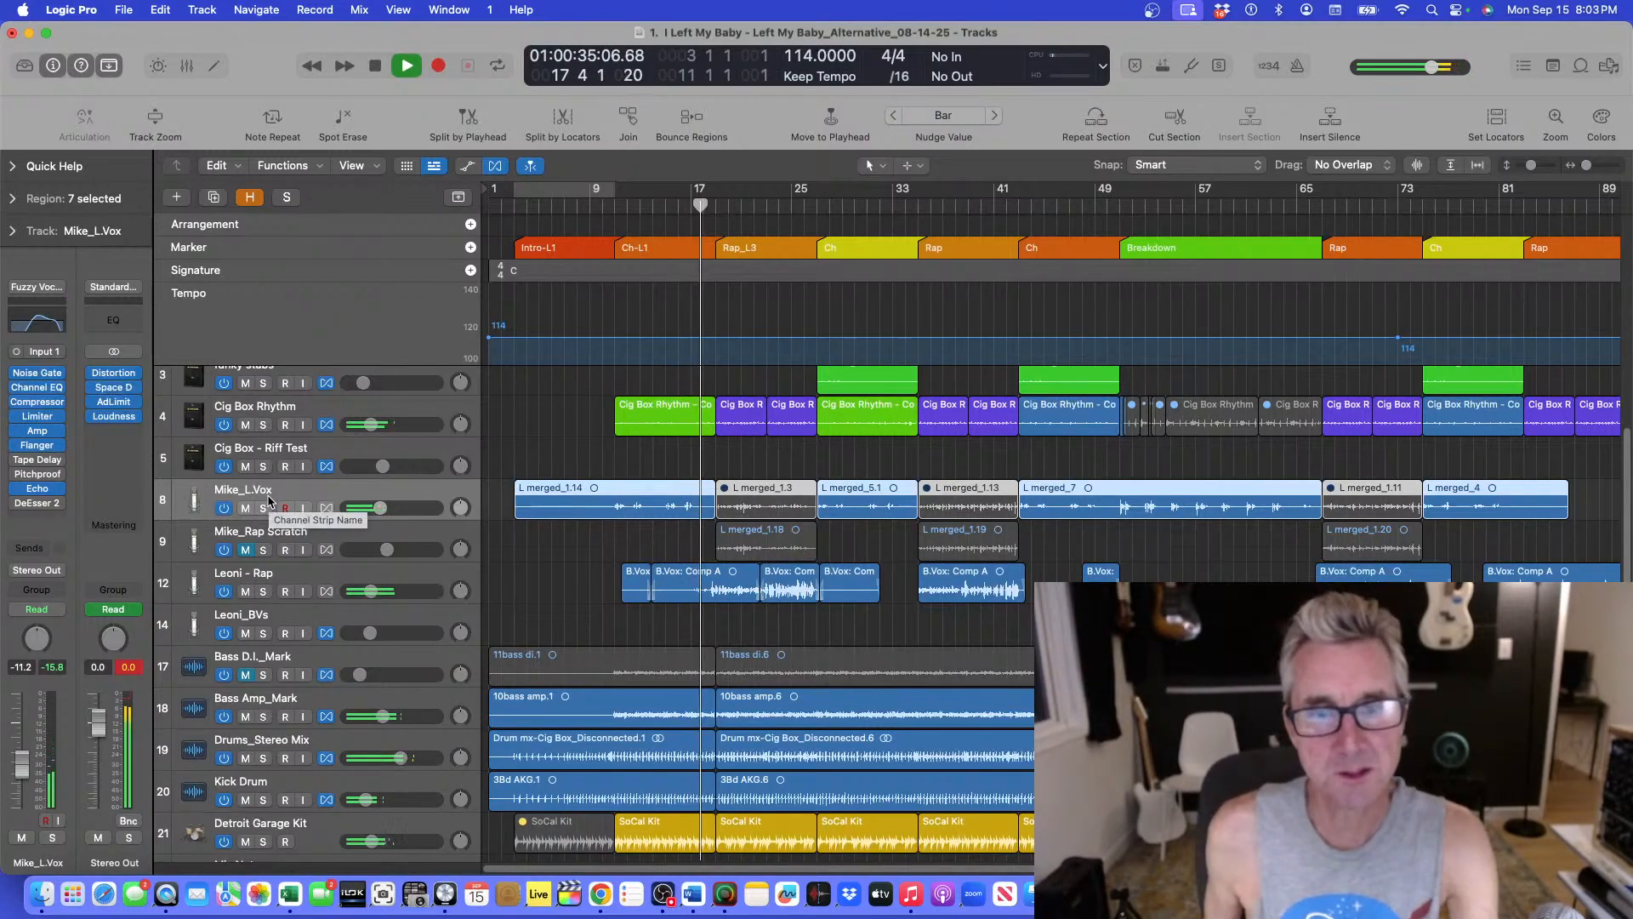
Select the Leoni - Rap track and inspect its compressor plugin, then stop playback.
click(325, 578)
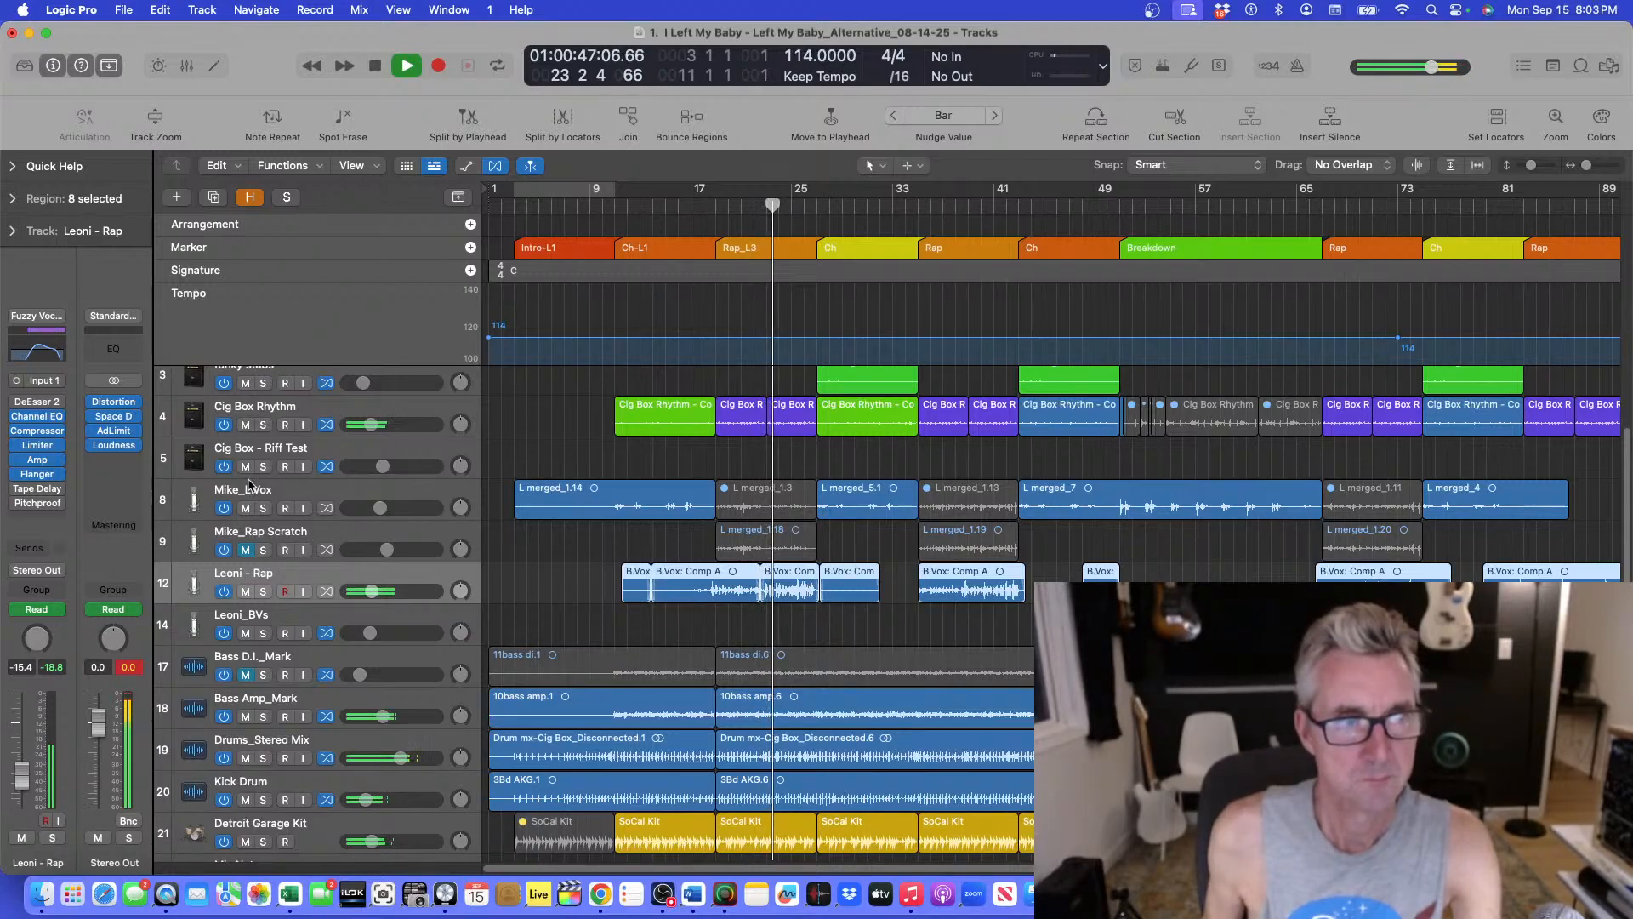
click(42, 437)
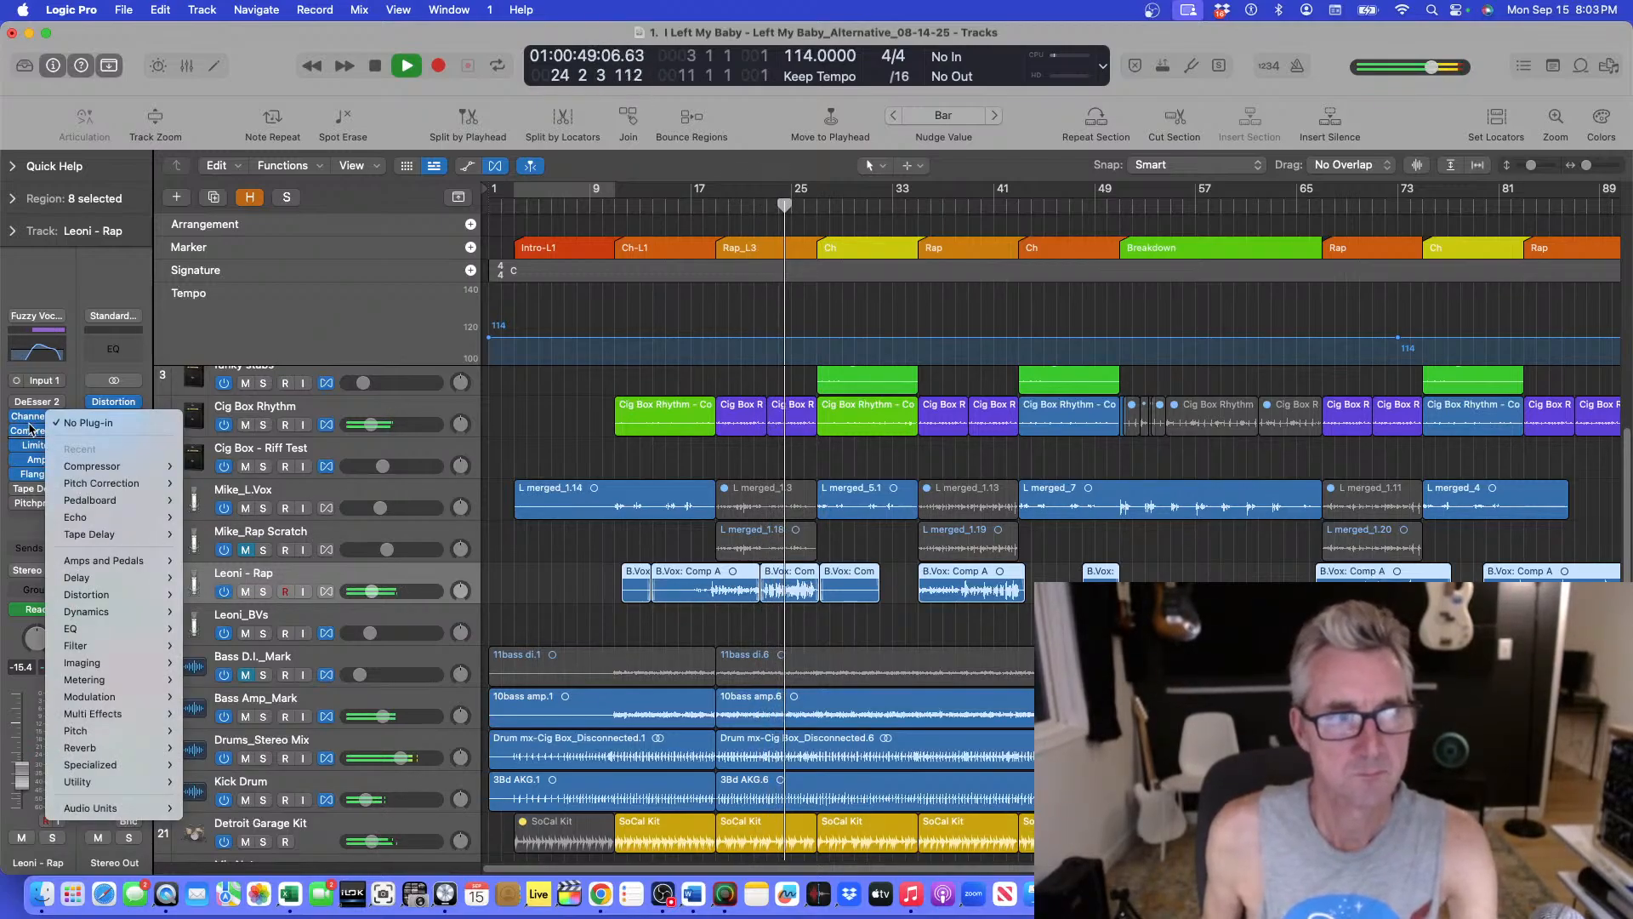
click(39, 437)
click(34, 432)
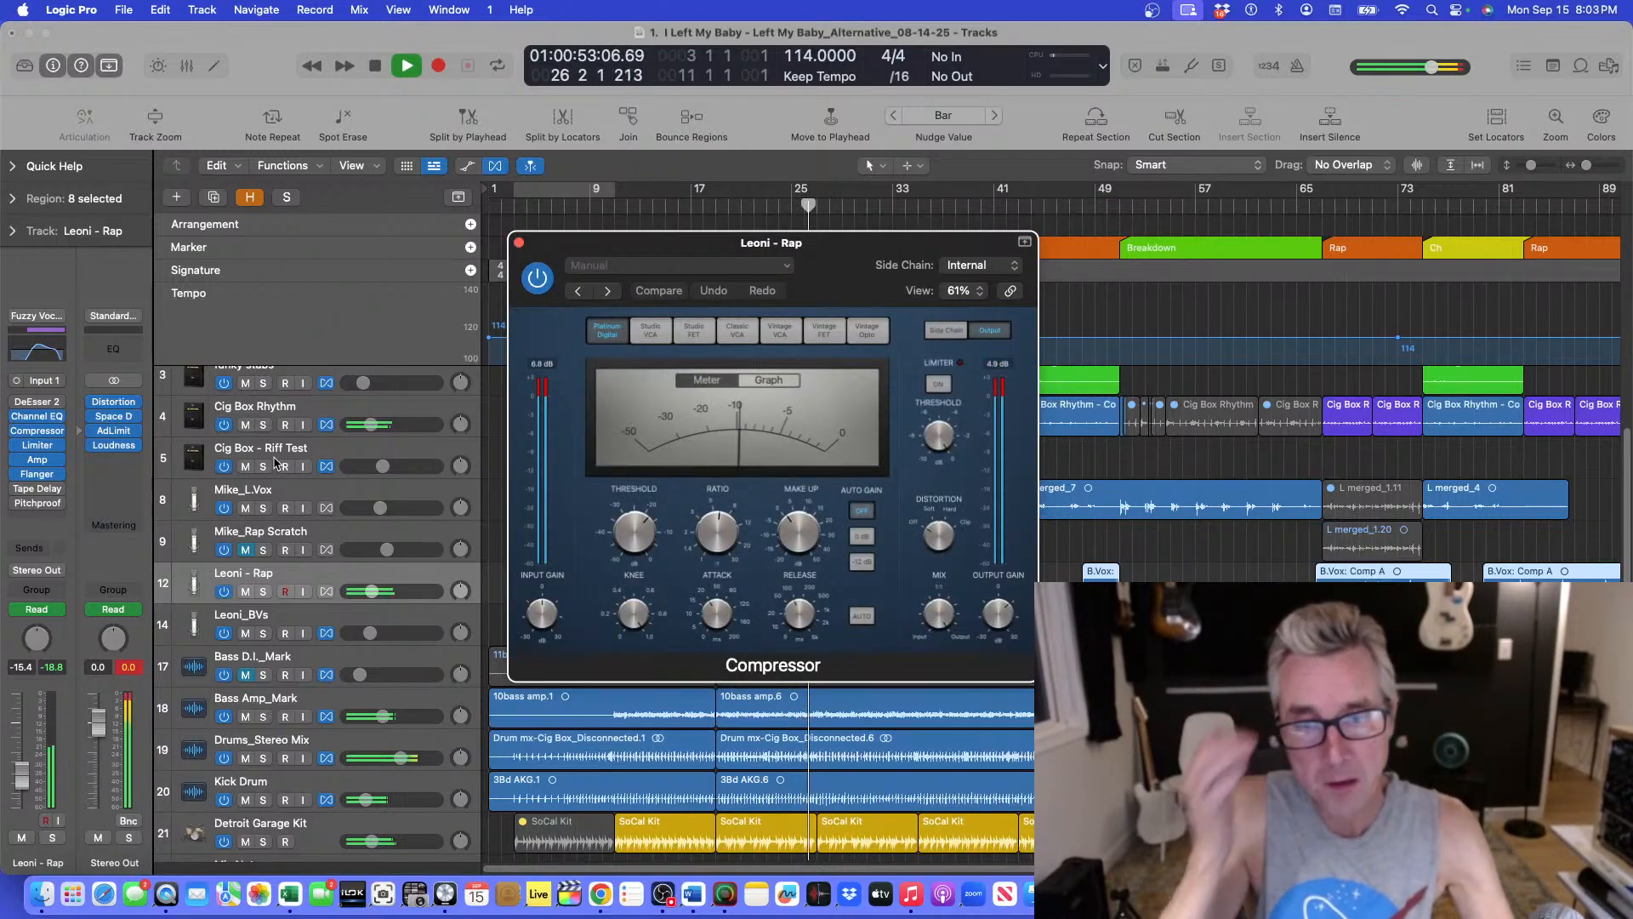
key(space)
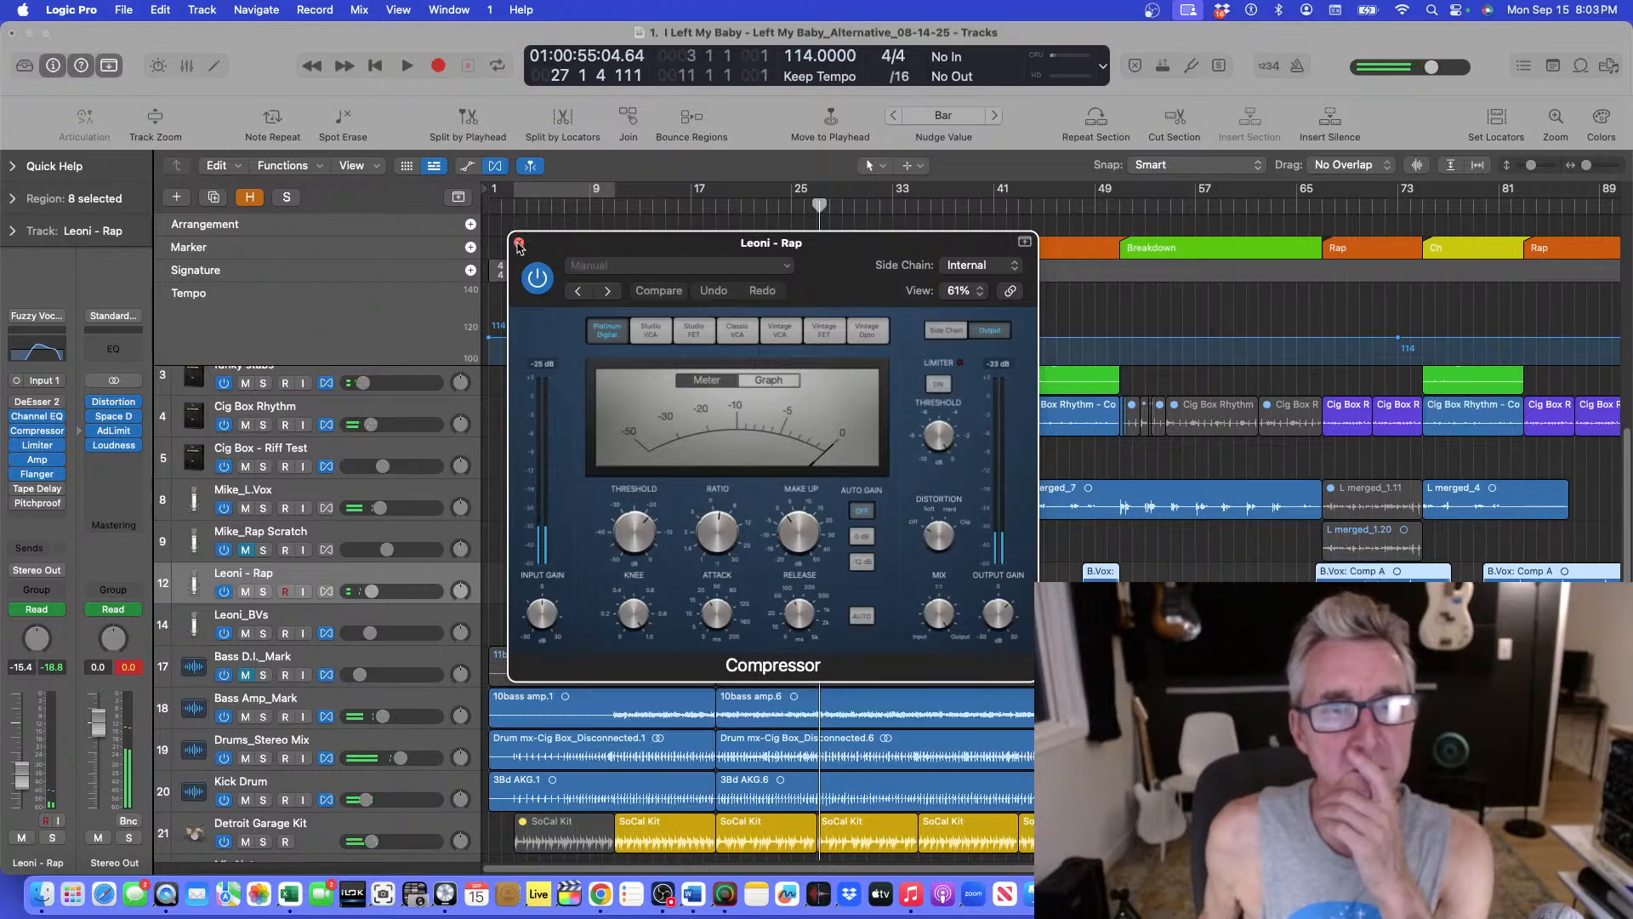
click(518, 243)
Return the playhead to bar 9, select the Mike_L.Vox track and open its compressor plugin, moving the window aside.
click(720, 211)
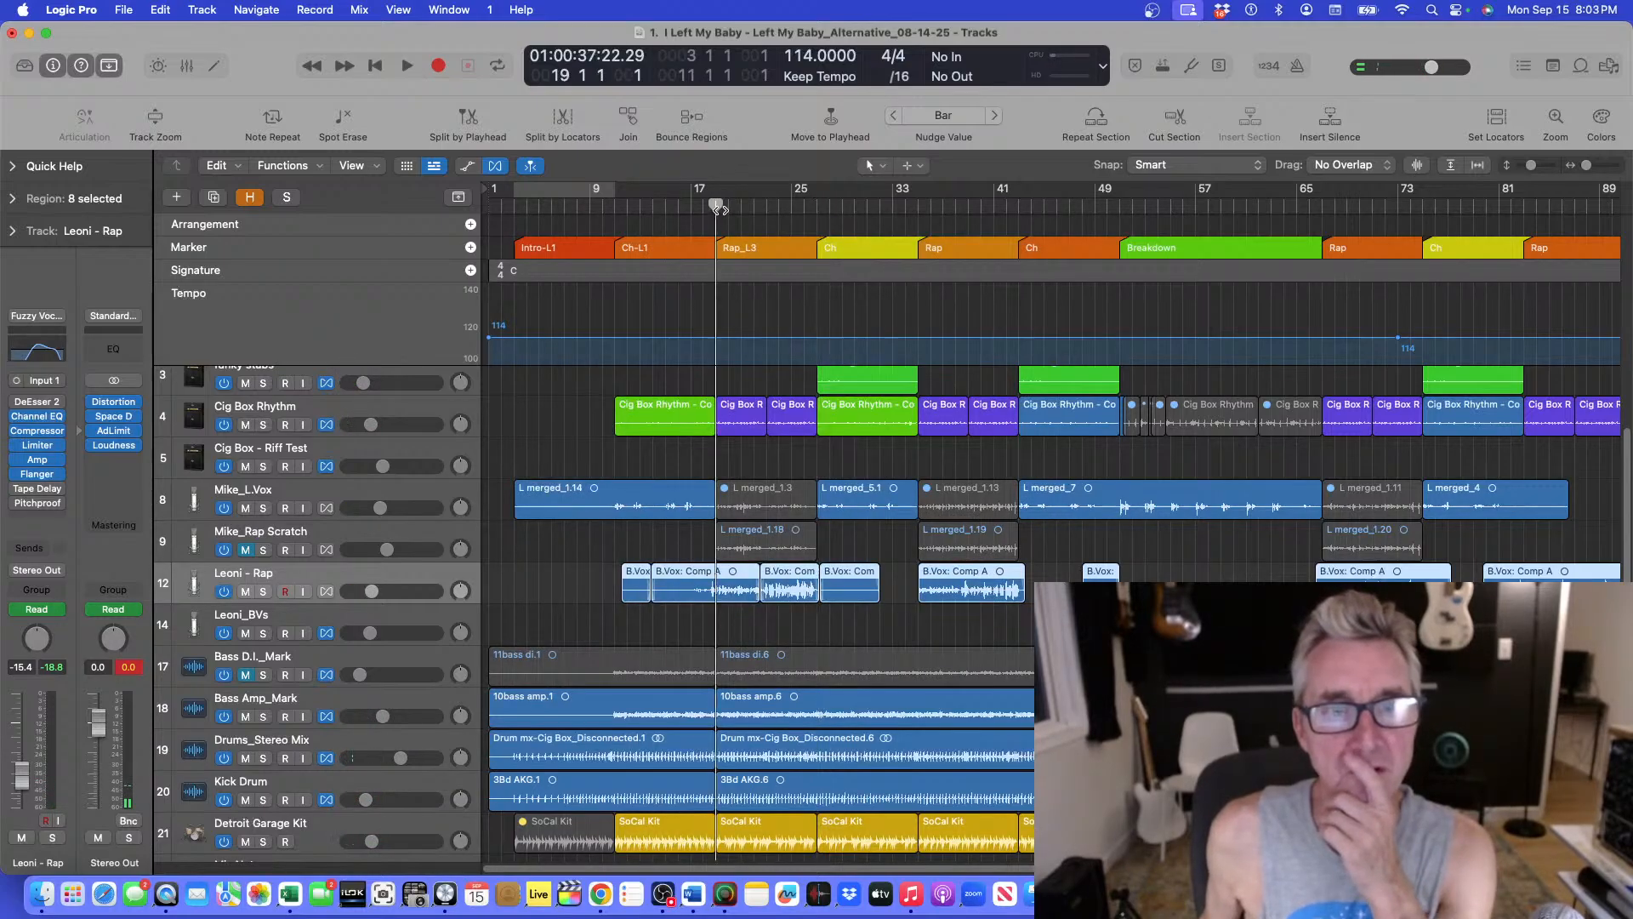
click(607, 220)
click(612, 210)
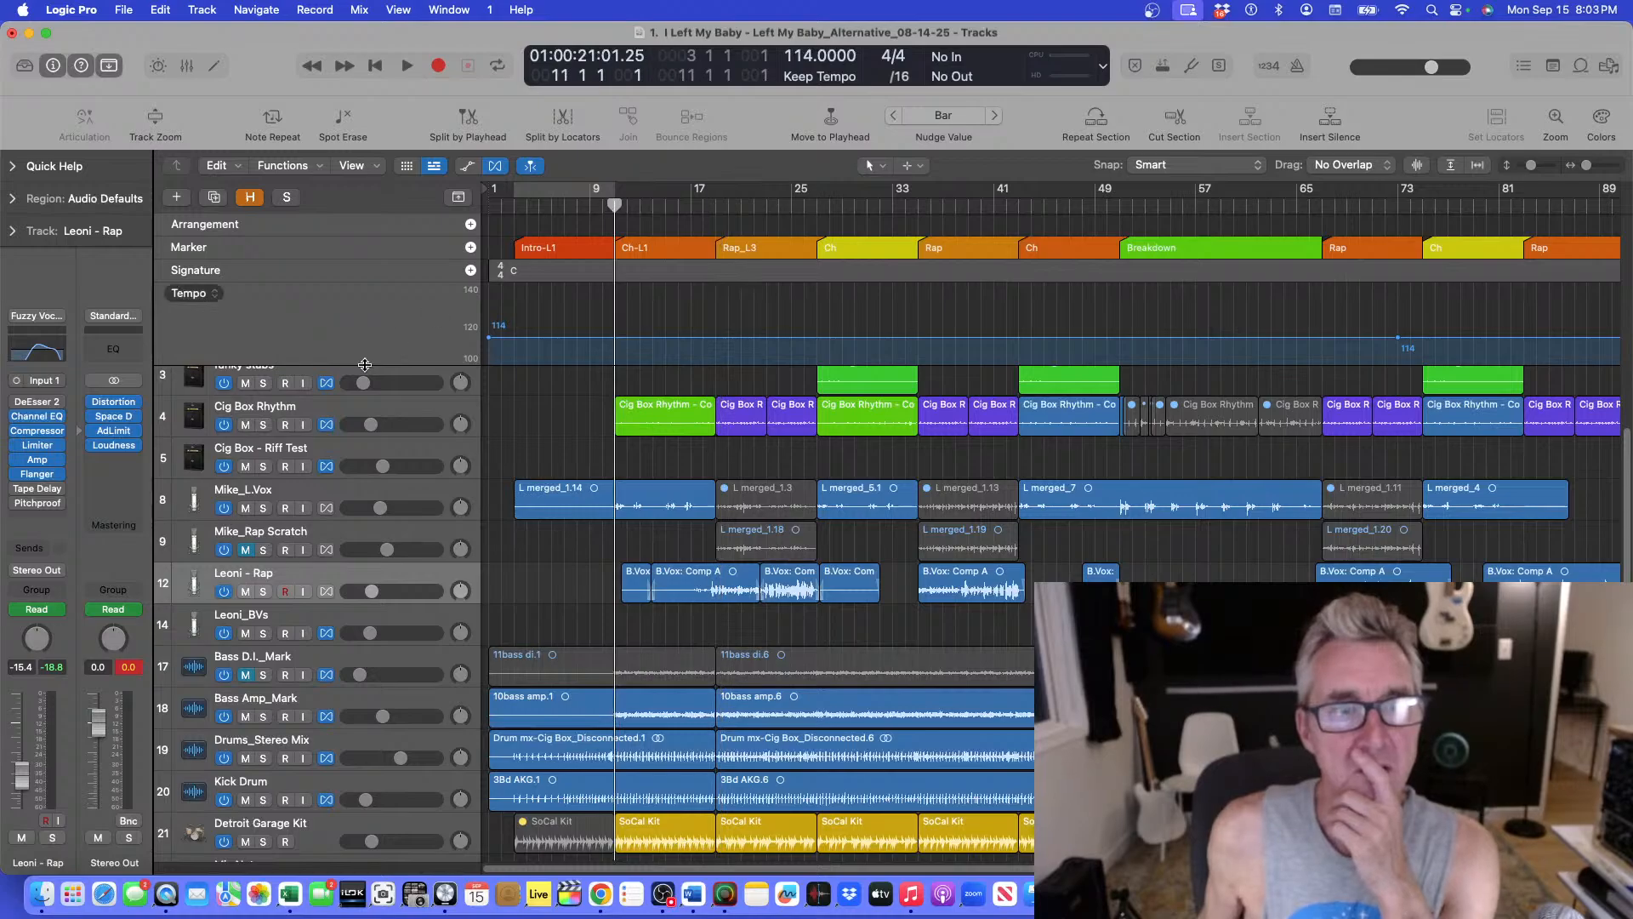
click(336, 490)
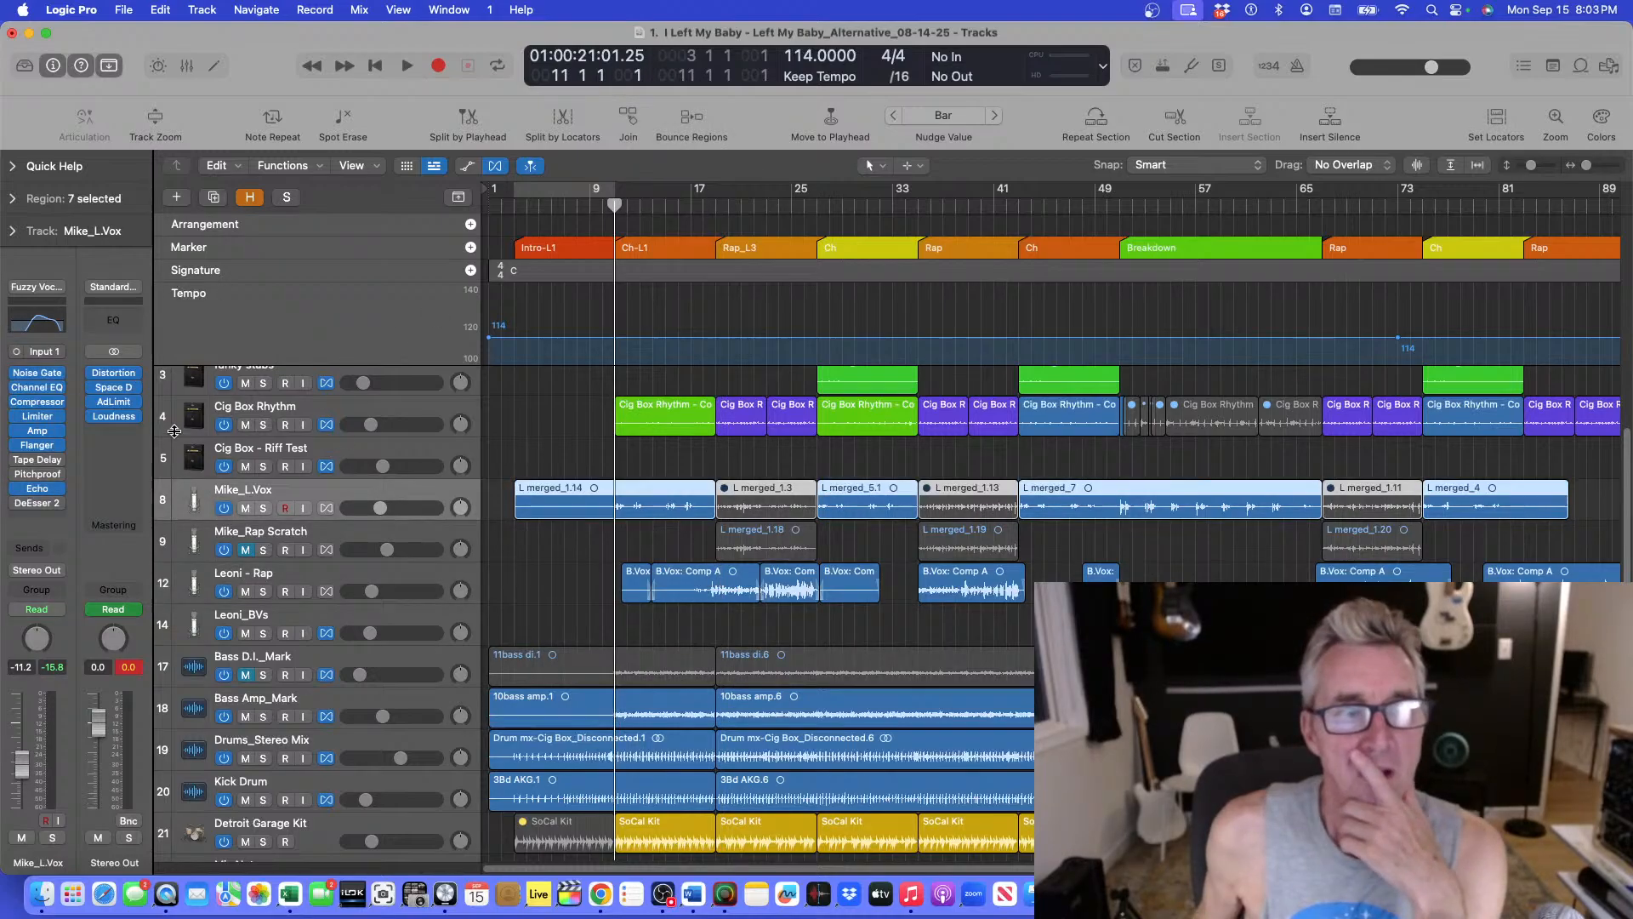
click(46, 405)
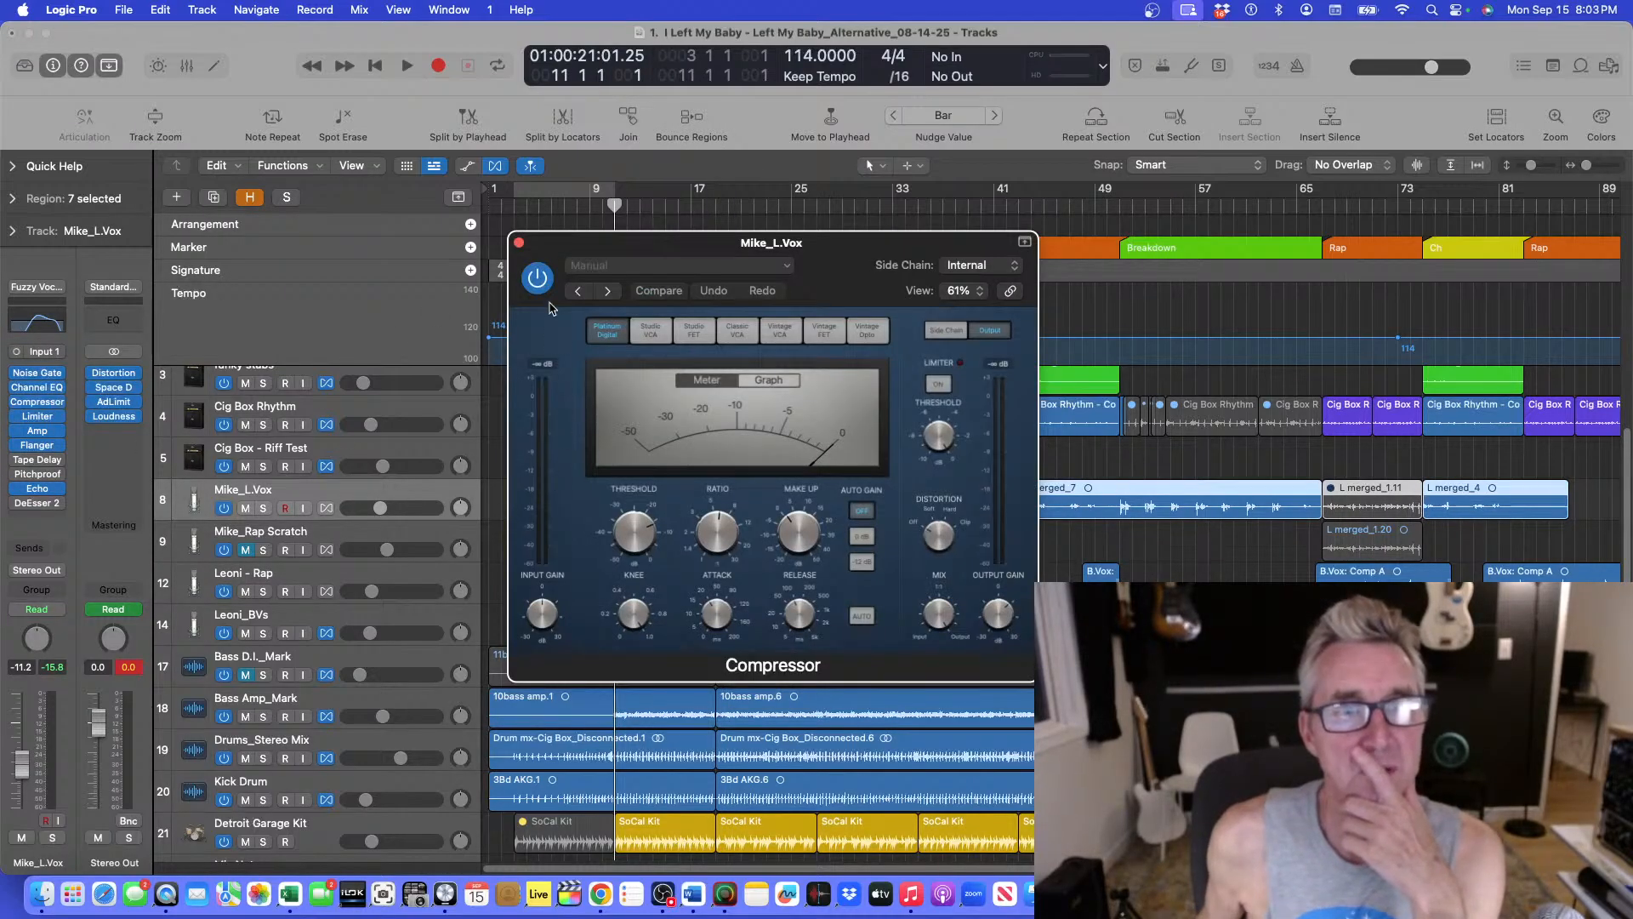
drag(568, 240, 1174, 211)
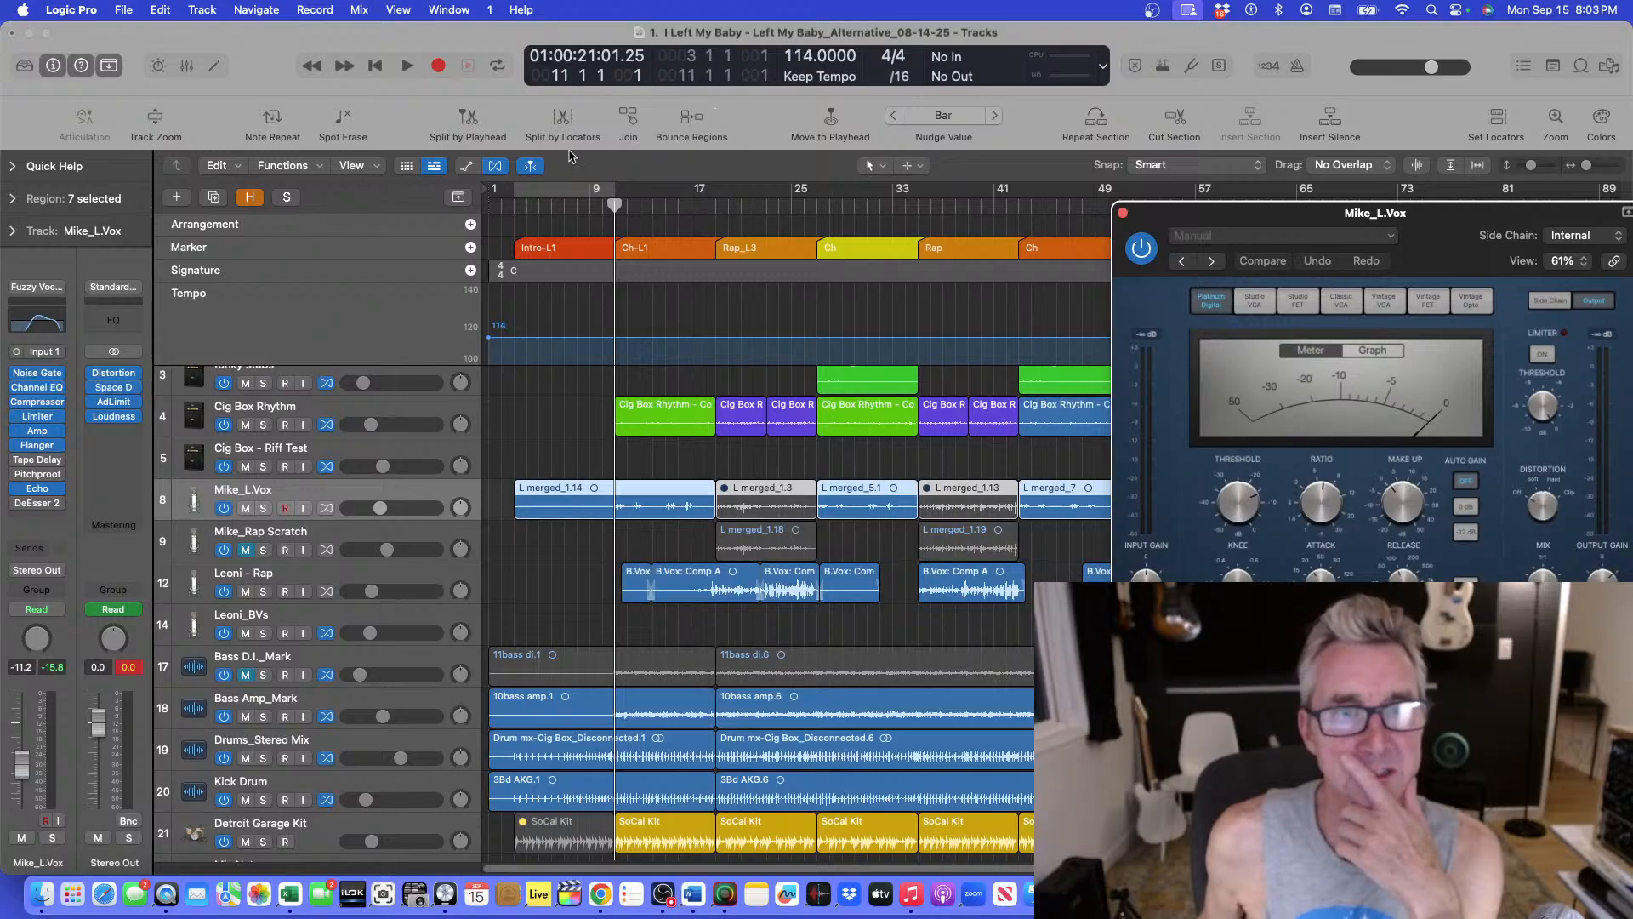
Play from bar 9 with the Mike_L.Vox track soloed to audition its compressor.
click(614, 203)
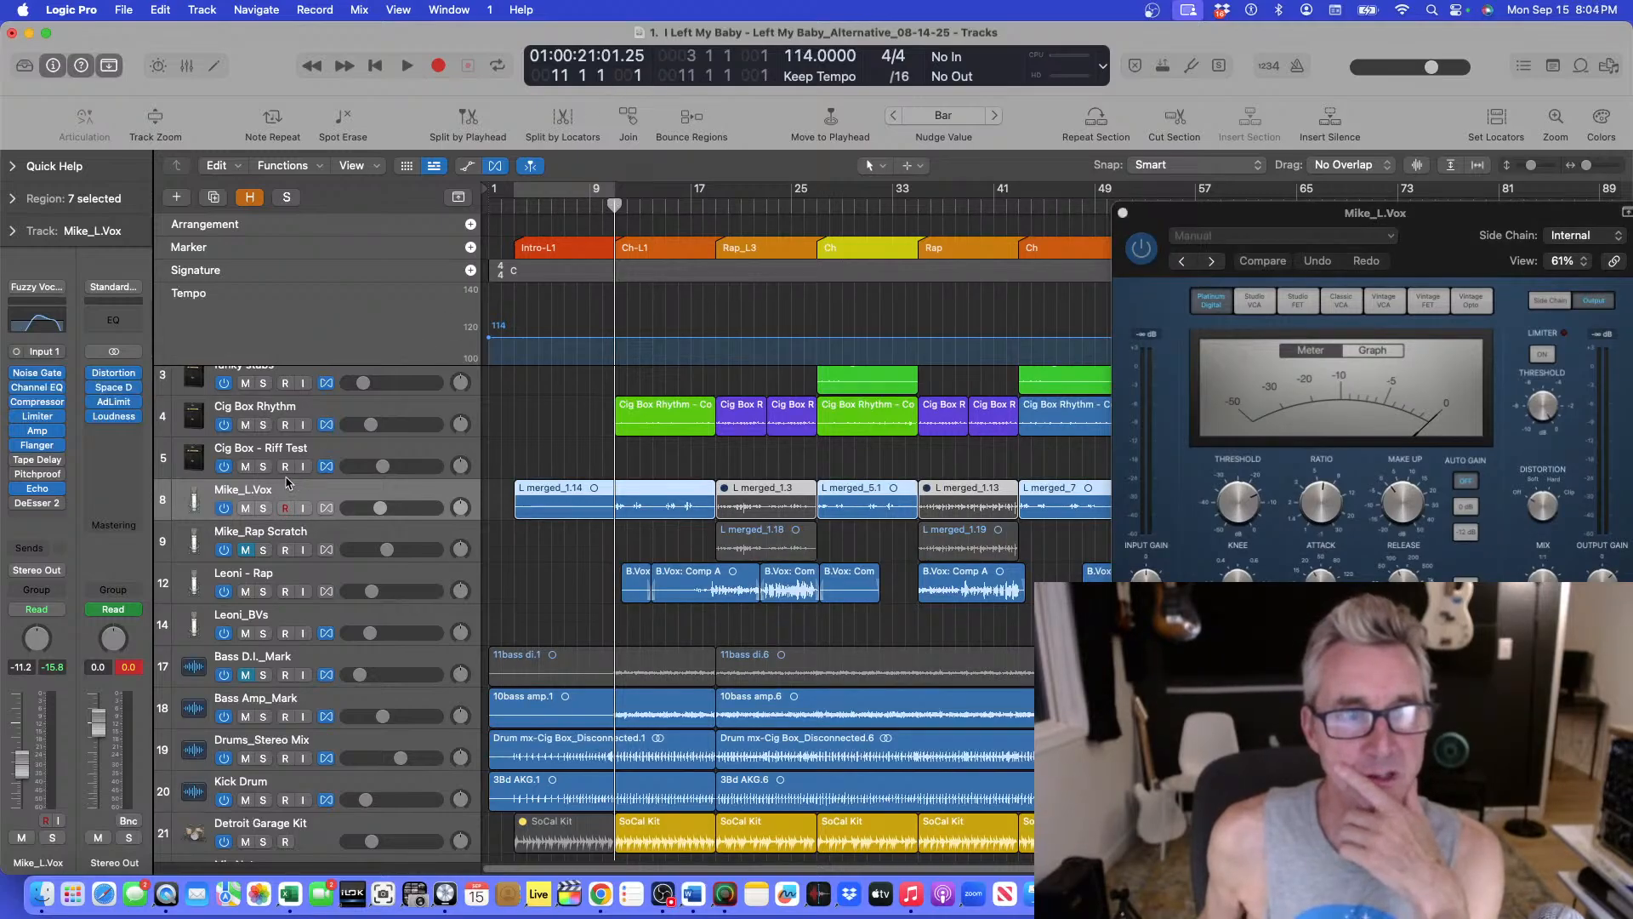
click(263, 508)
key(space)
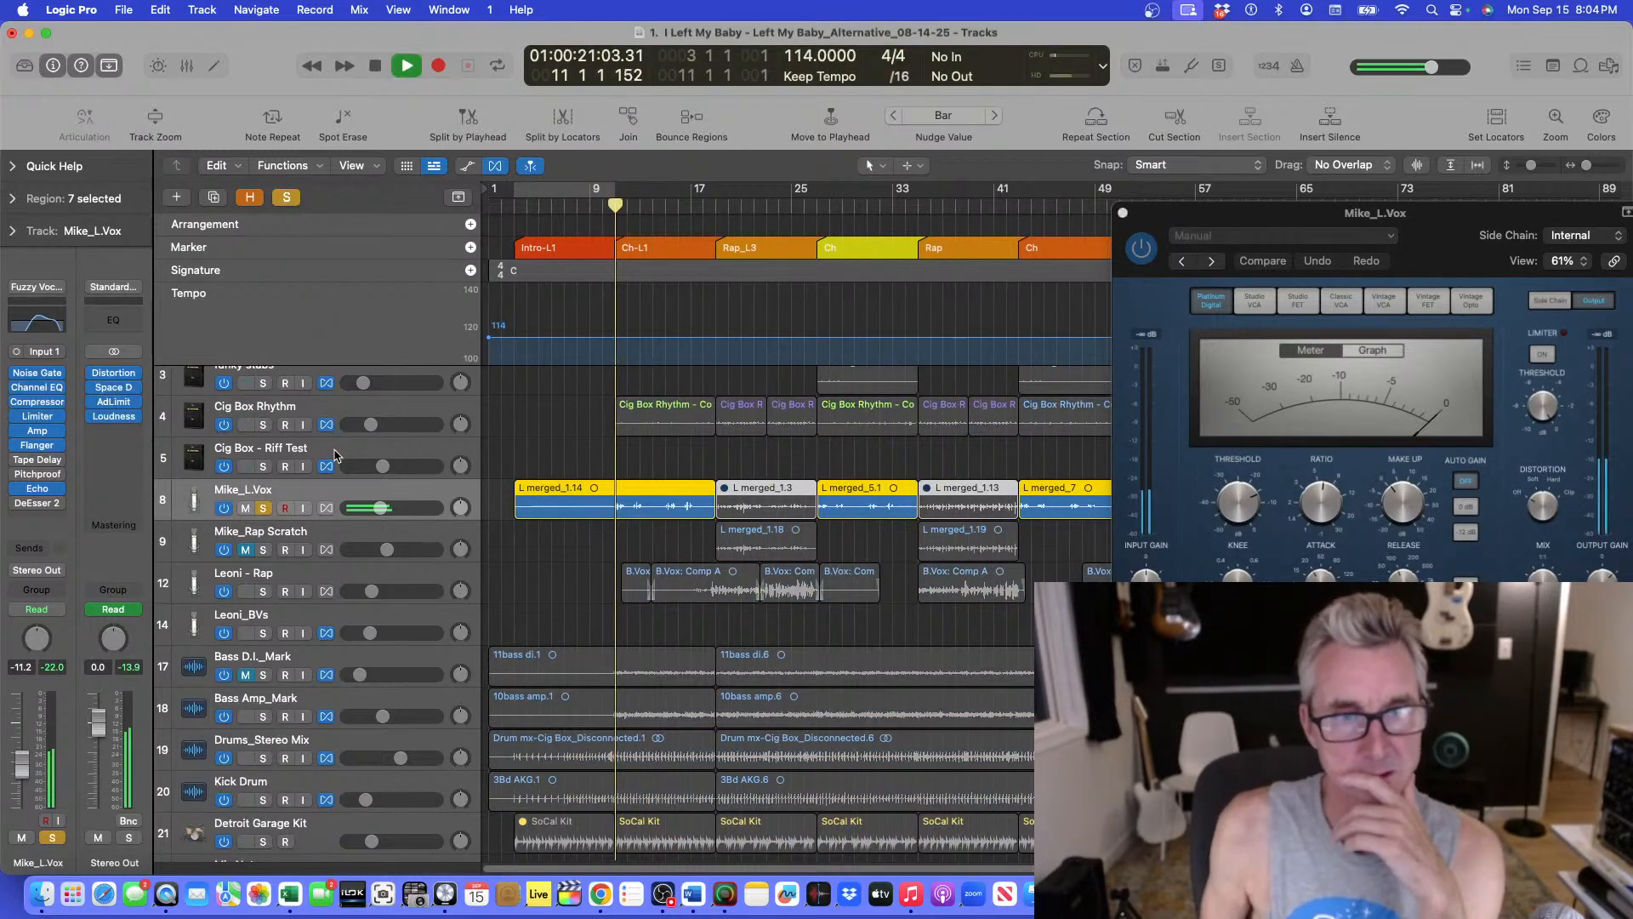
click(37, 402)
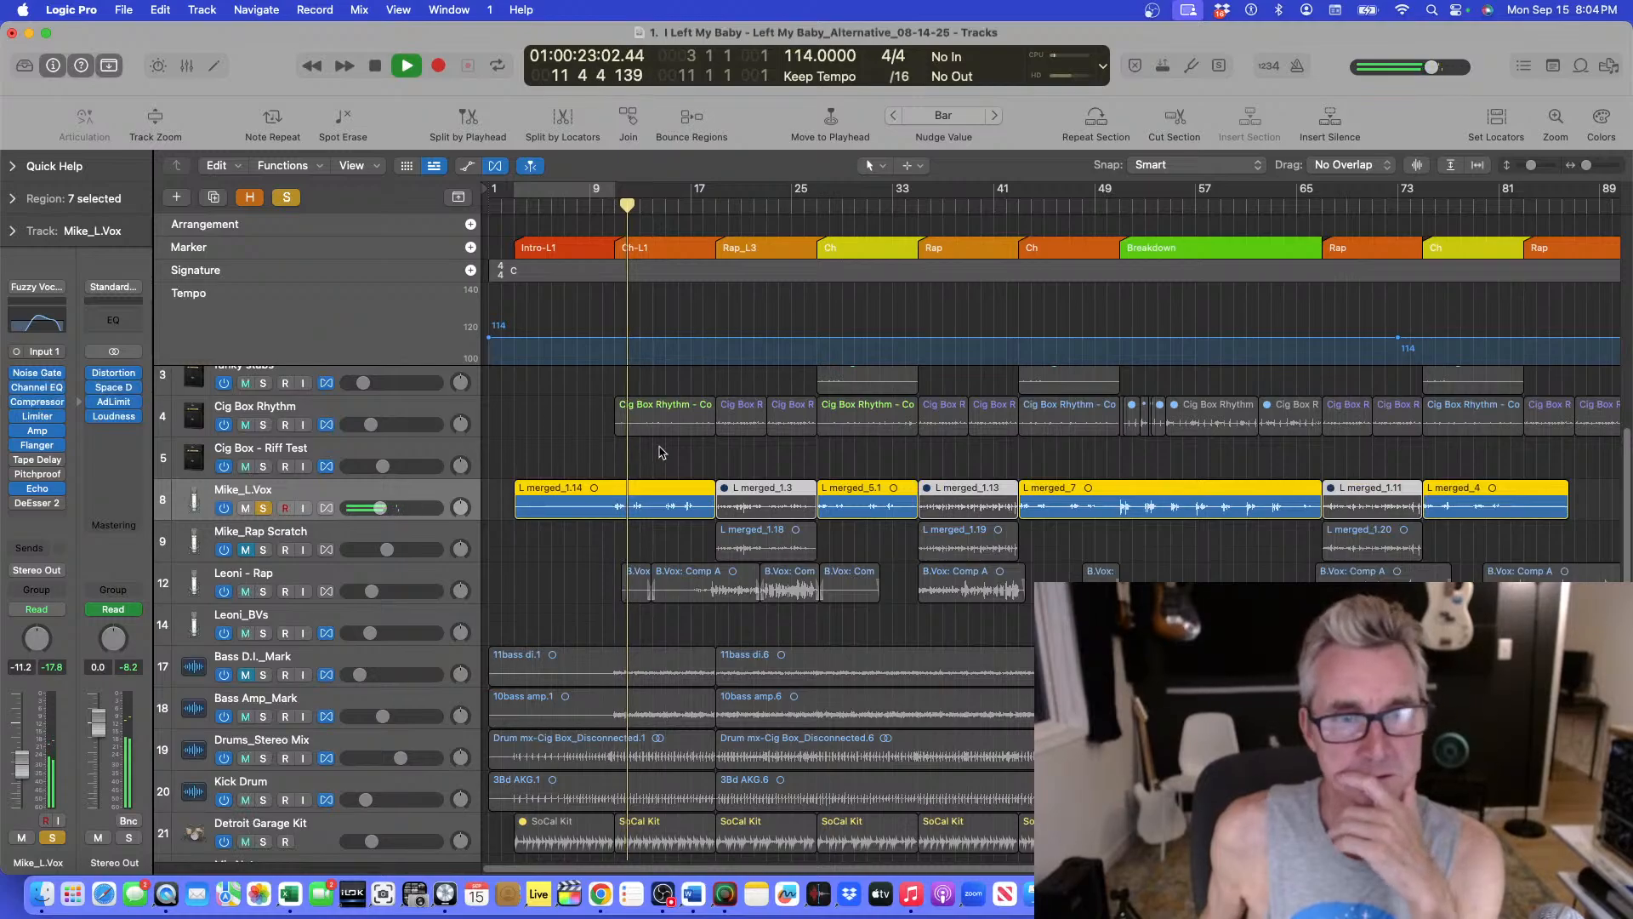
click(37, 402)
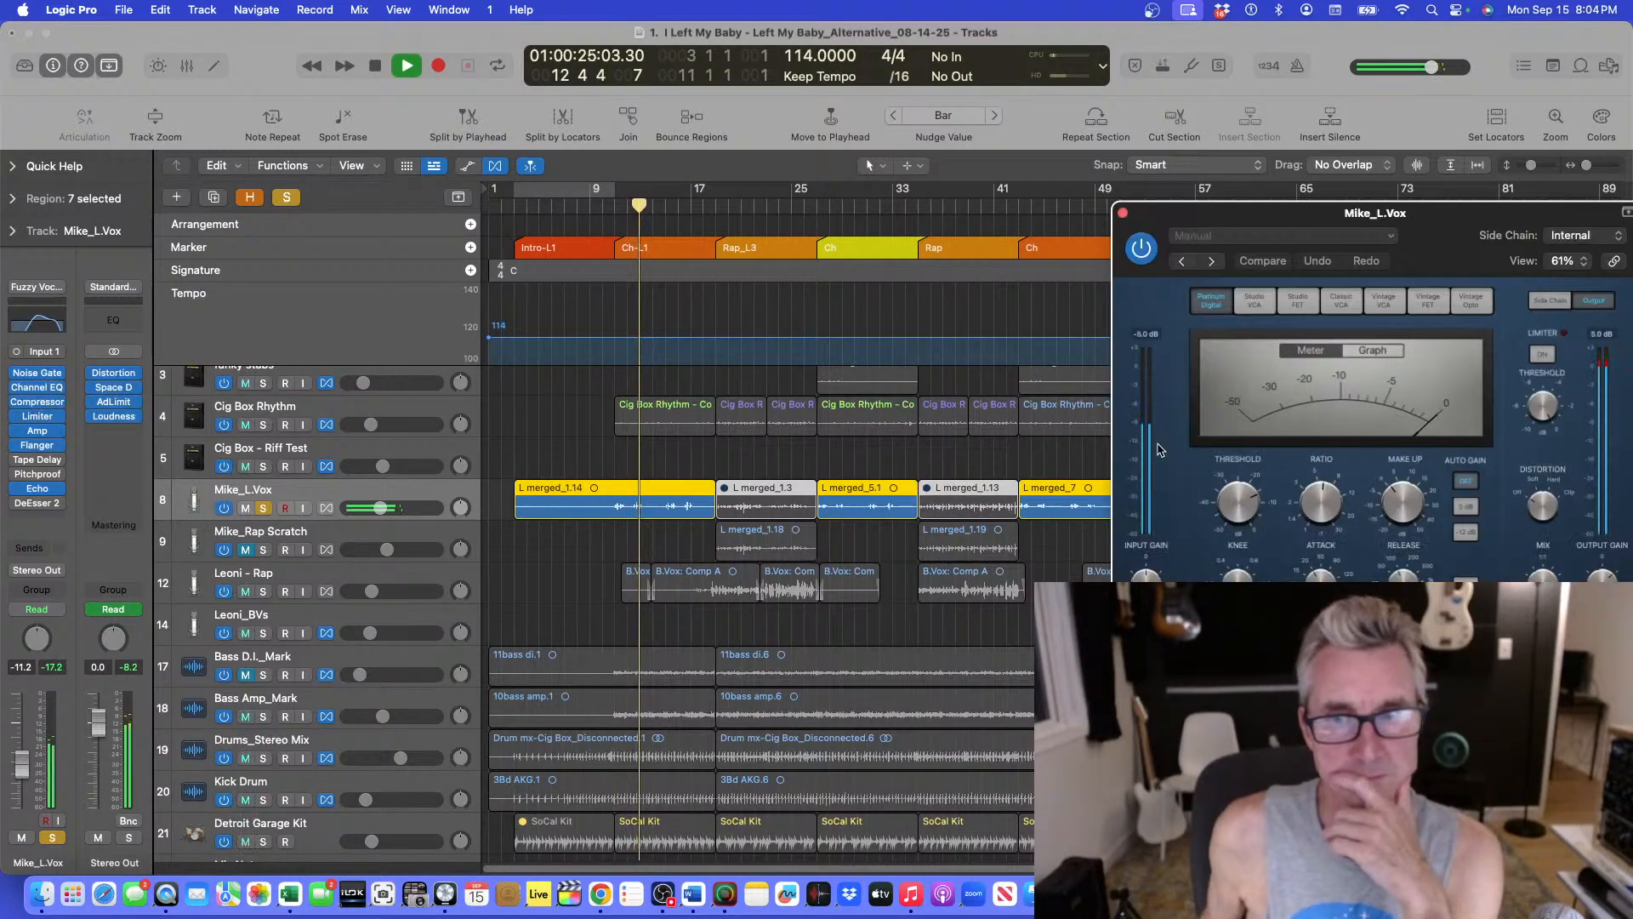
Lower the threshold on the Mike_L.Vox compressor while listening.
drag(1240, 496, 1219, 527)
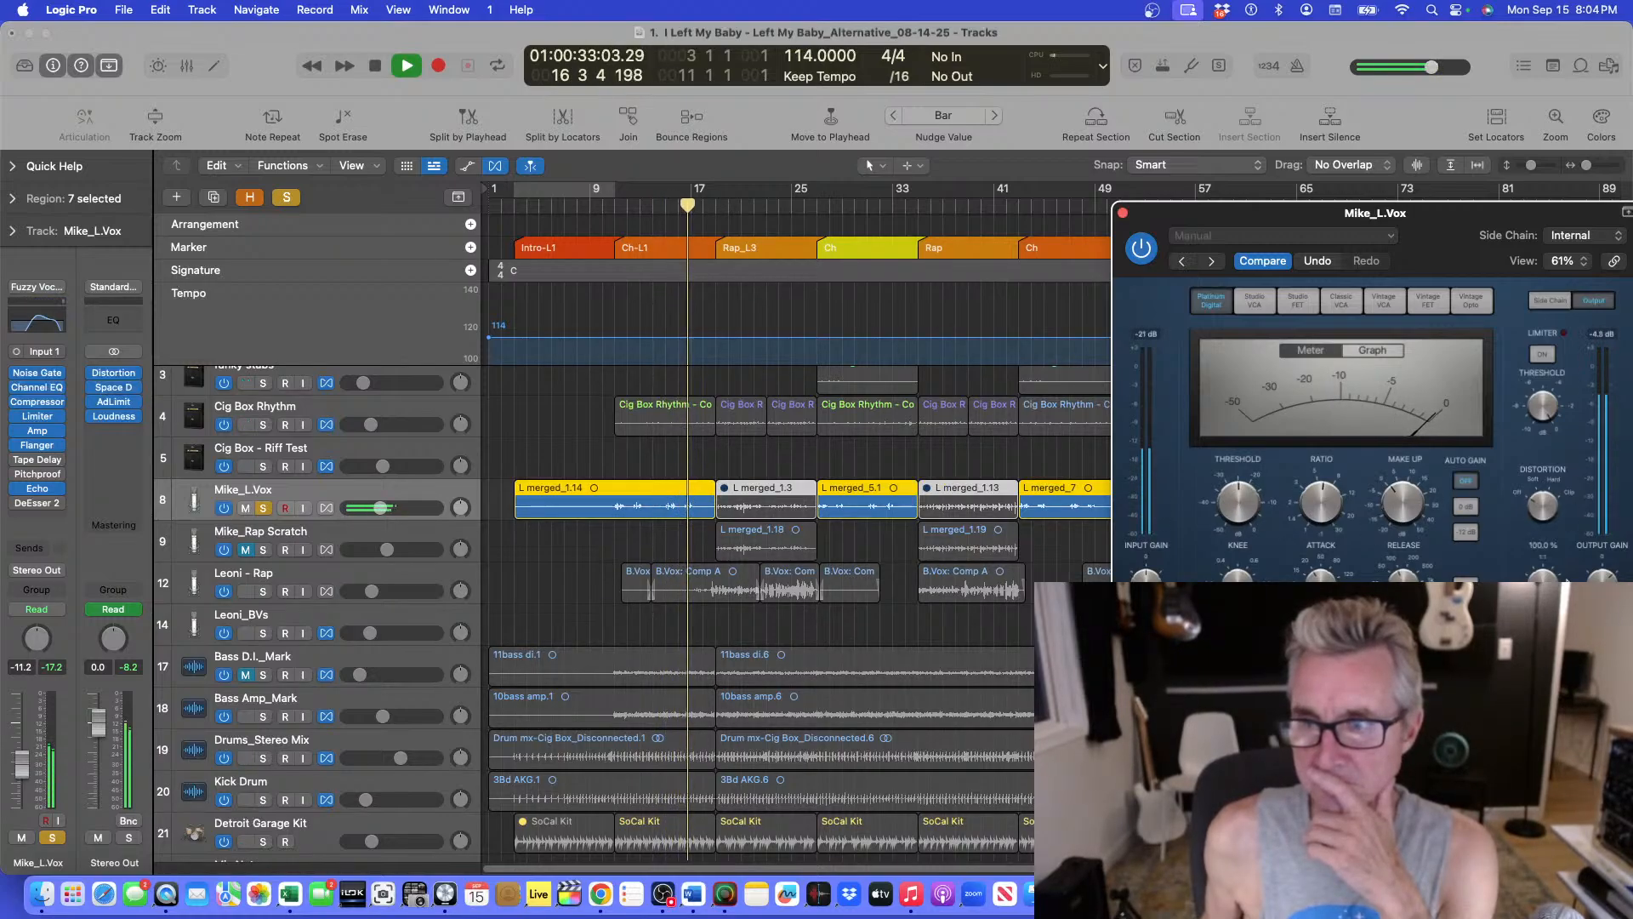
drag(1230, 497, 1230, 499)
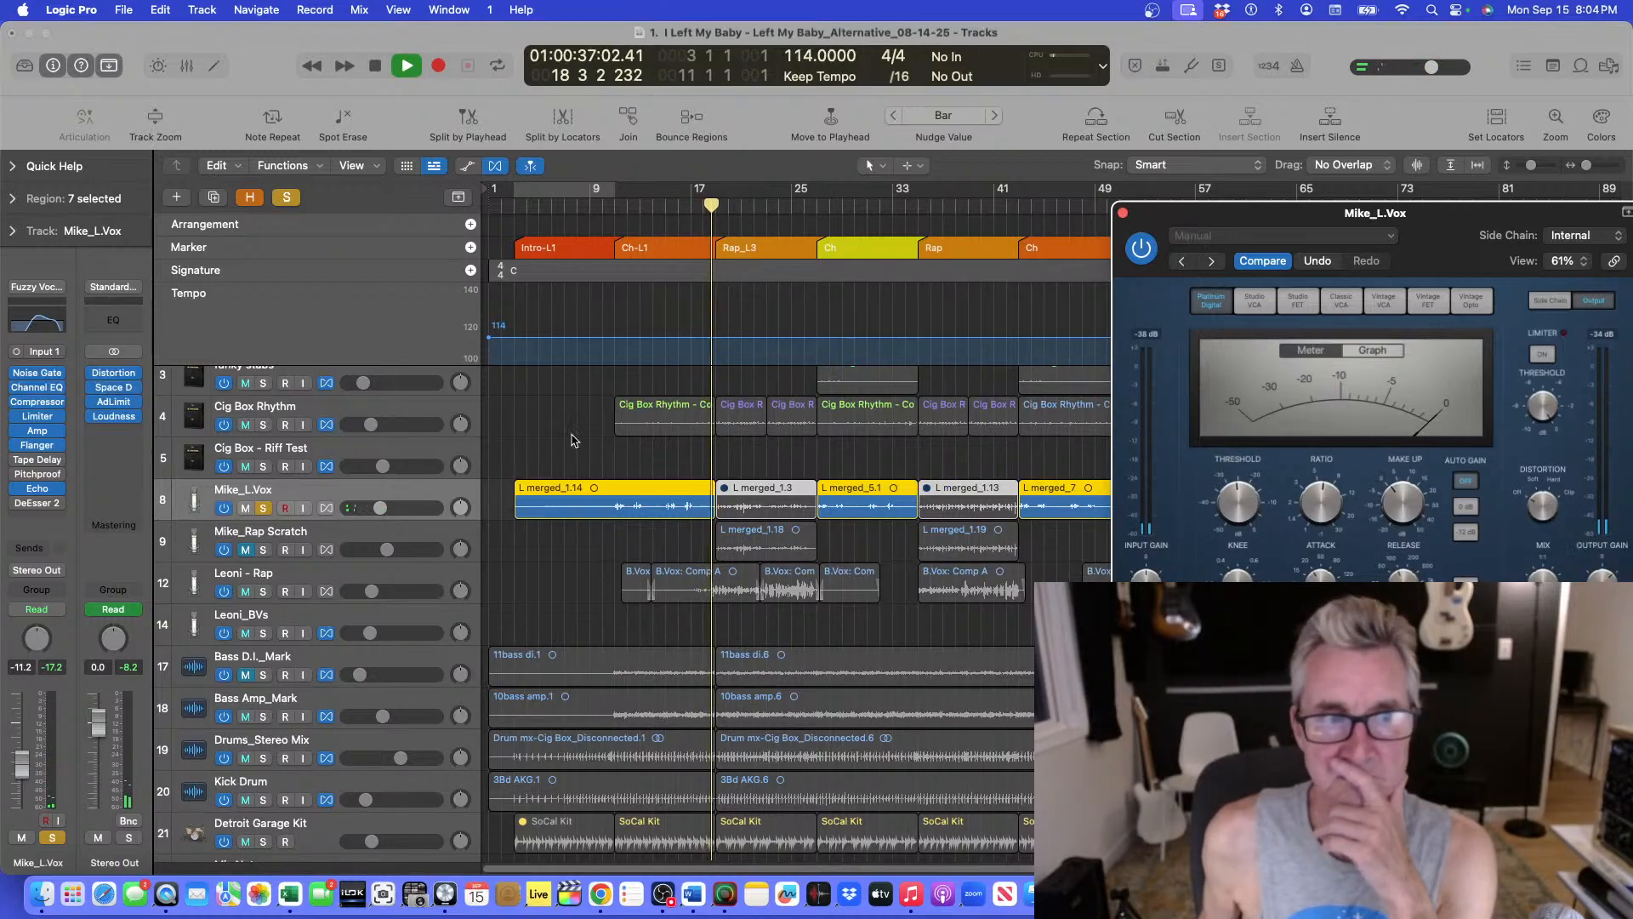
click(379, 507)
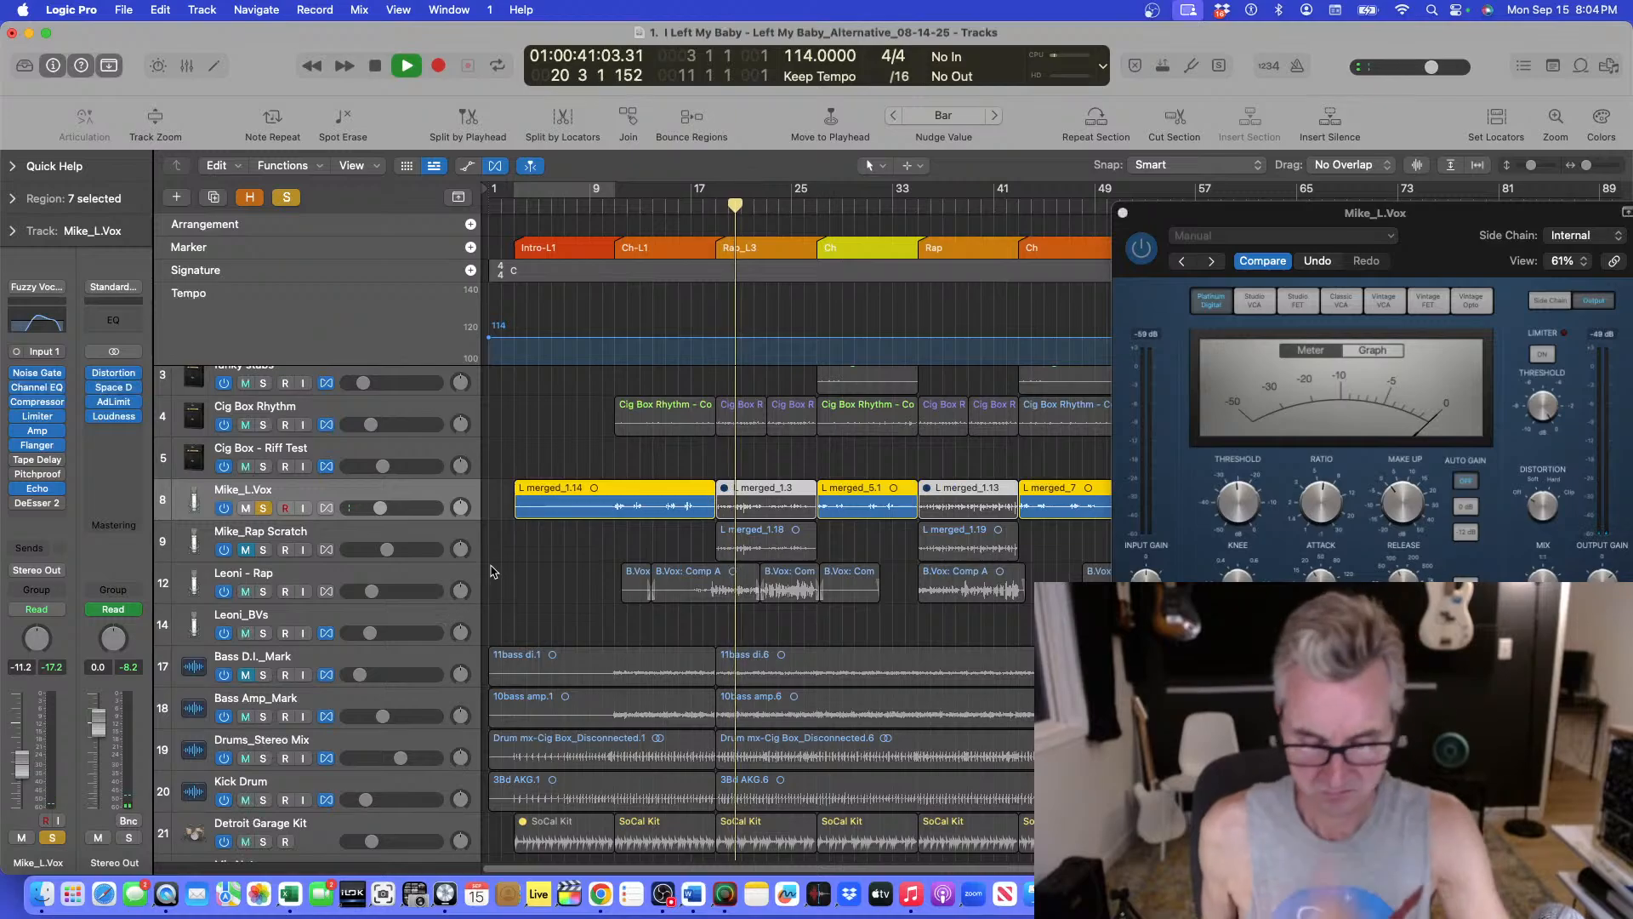
Stop playback, return to bar 9 and restart and stop playback again.
key(space)
click(602, 210)
key(space)
key(space)
Unsolo the Mike_L.Vox track, play the full mix and raise its volume to about -8.8 dB.
click(263, 508)
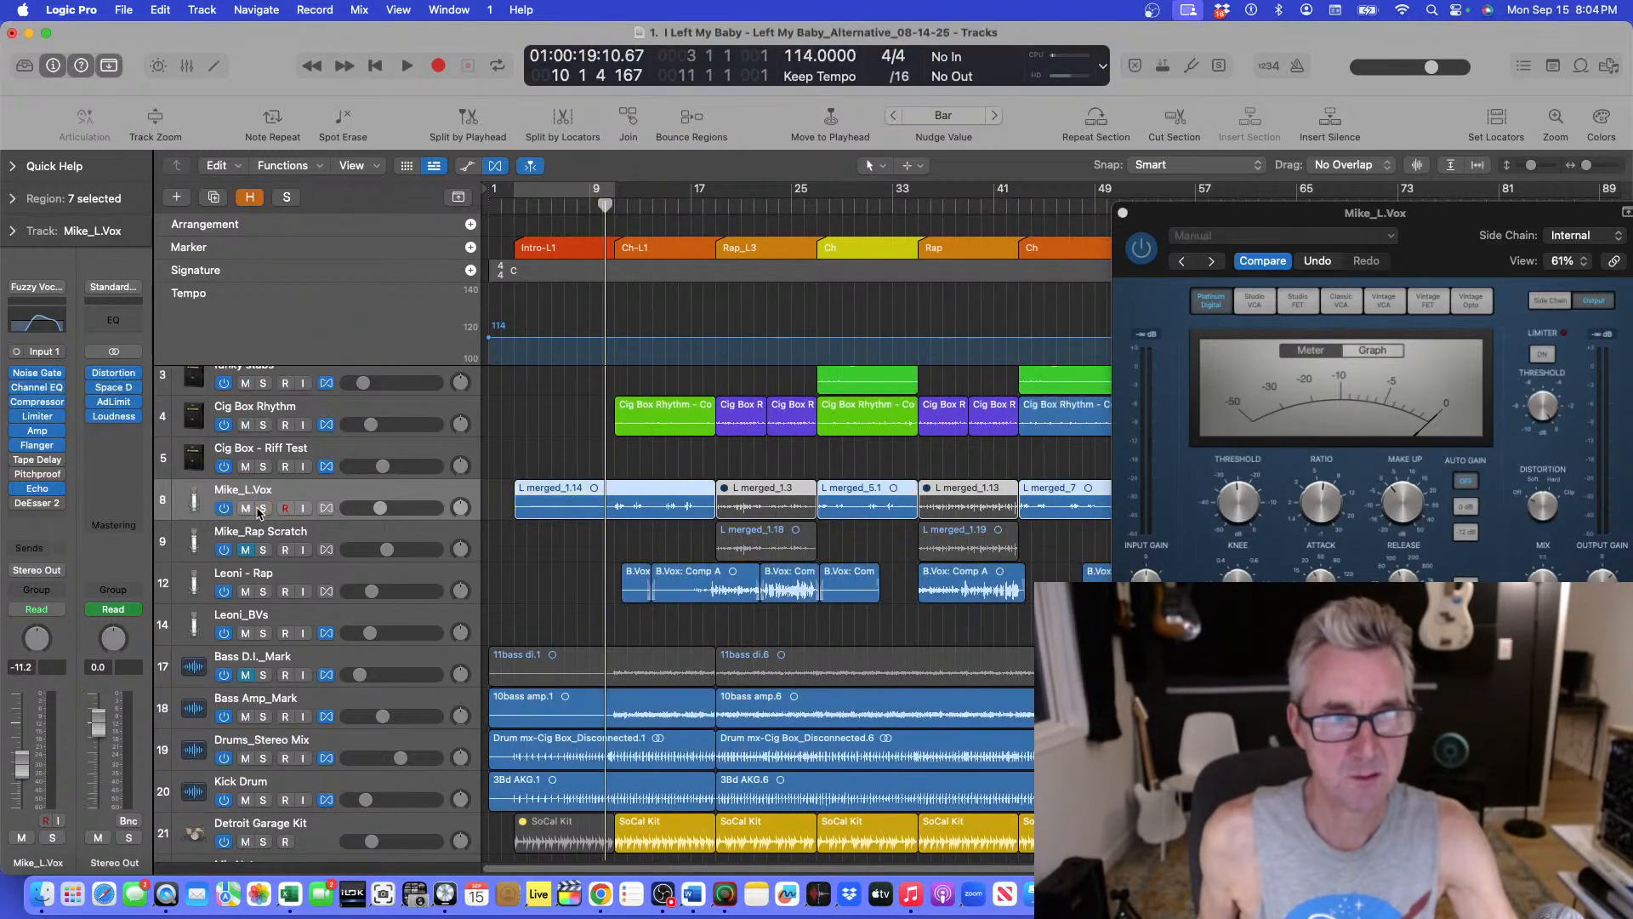
key(space)
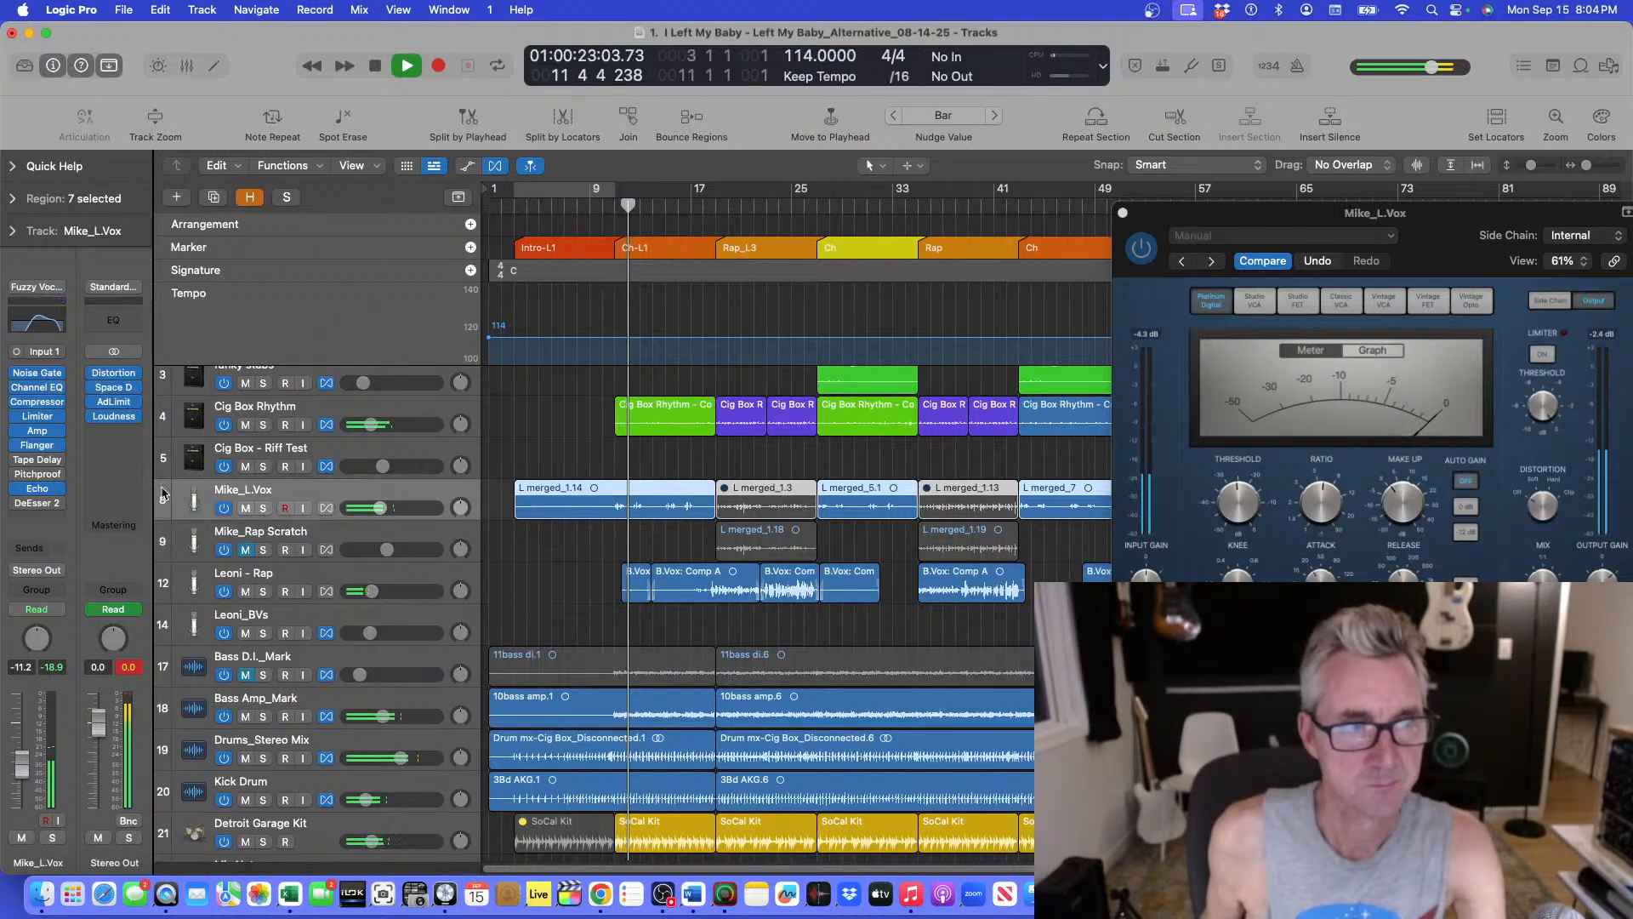
drag(36, 772, 36, 763)
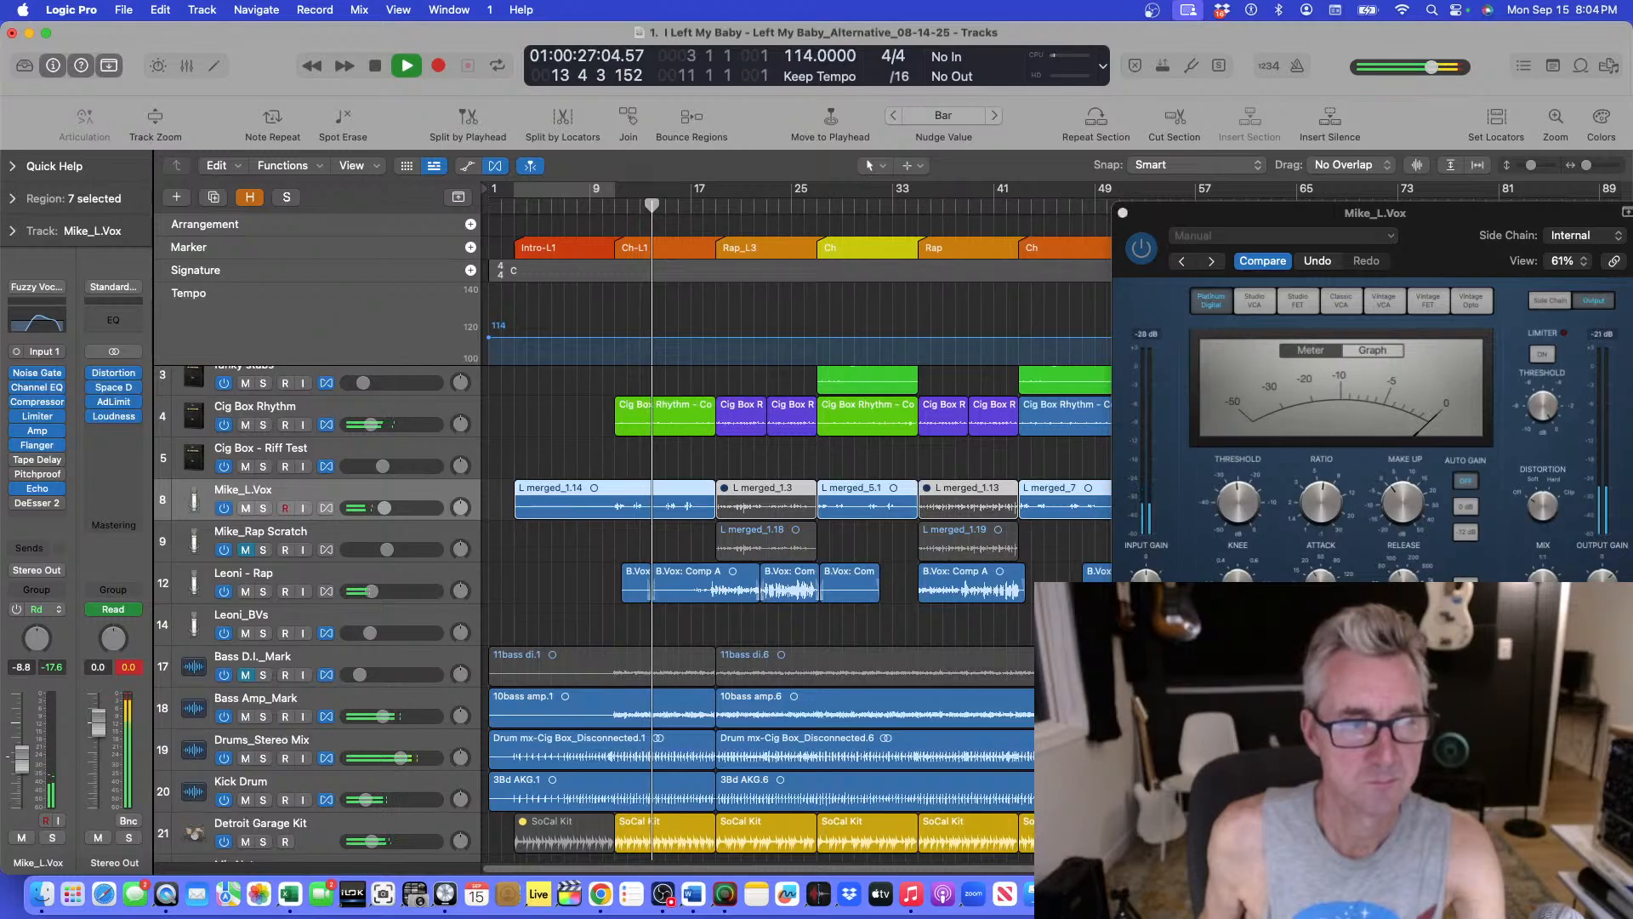
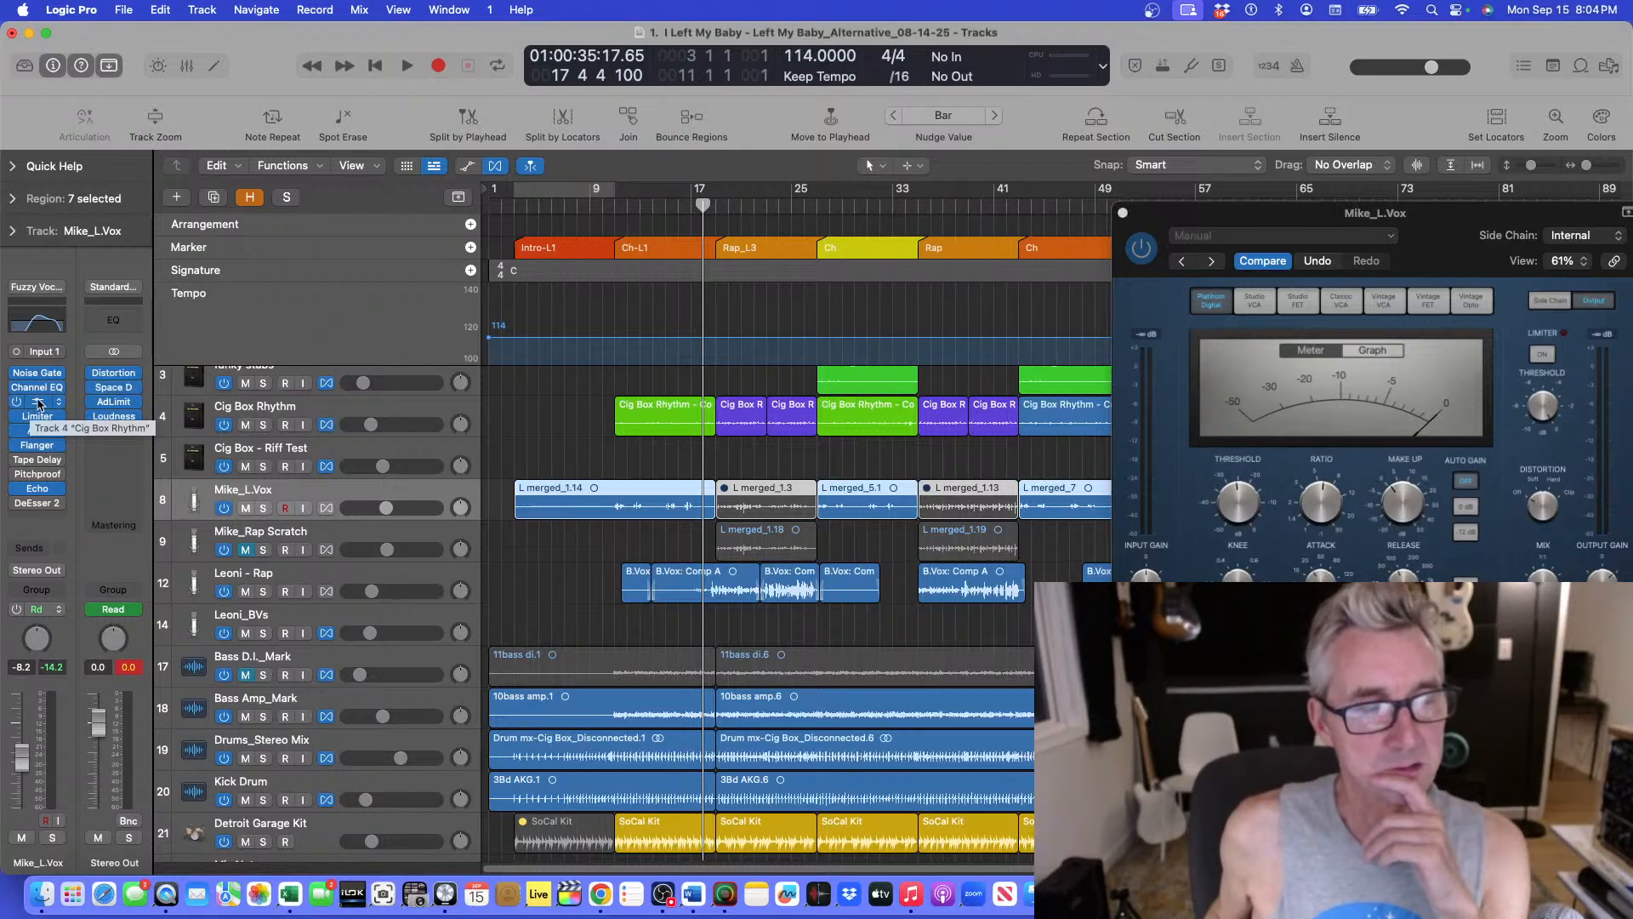
Close the Mike_L.Vox compressor, deselect the regions and restart playback from bar 9.
click(36, 402)
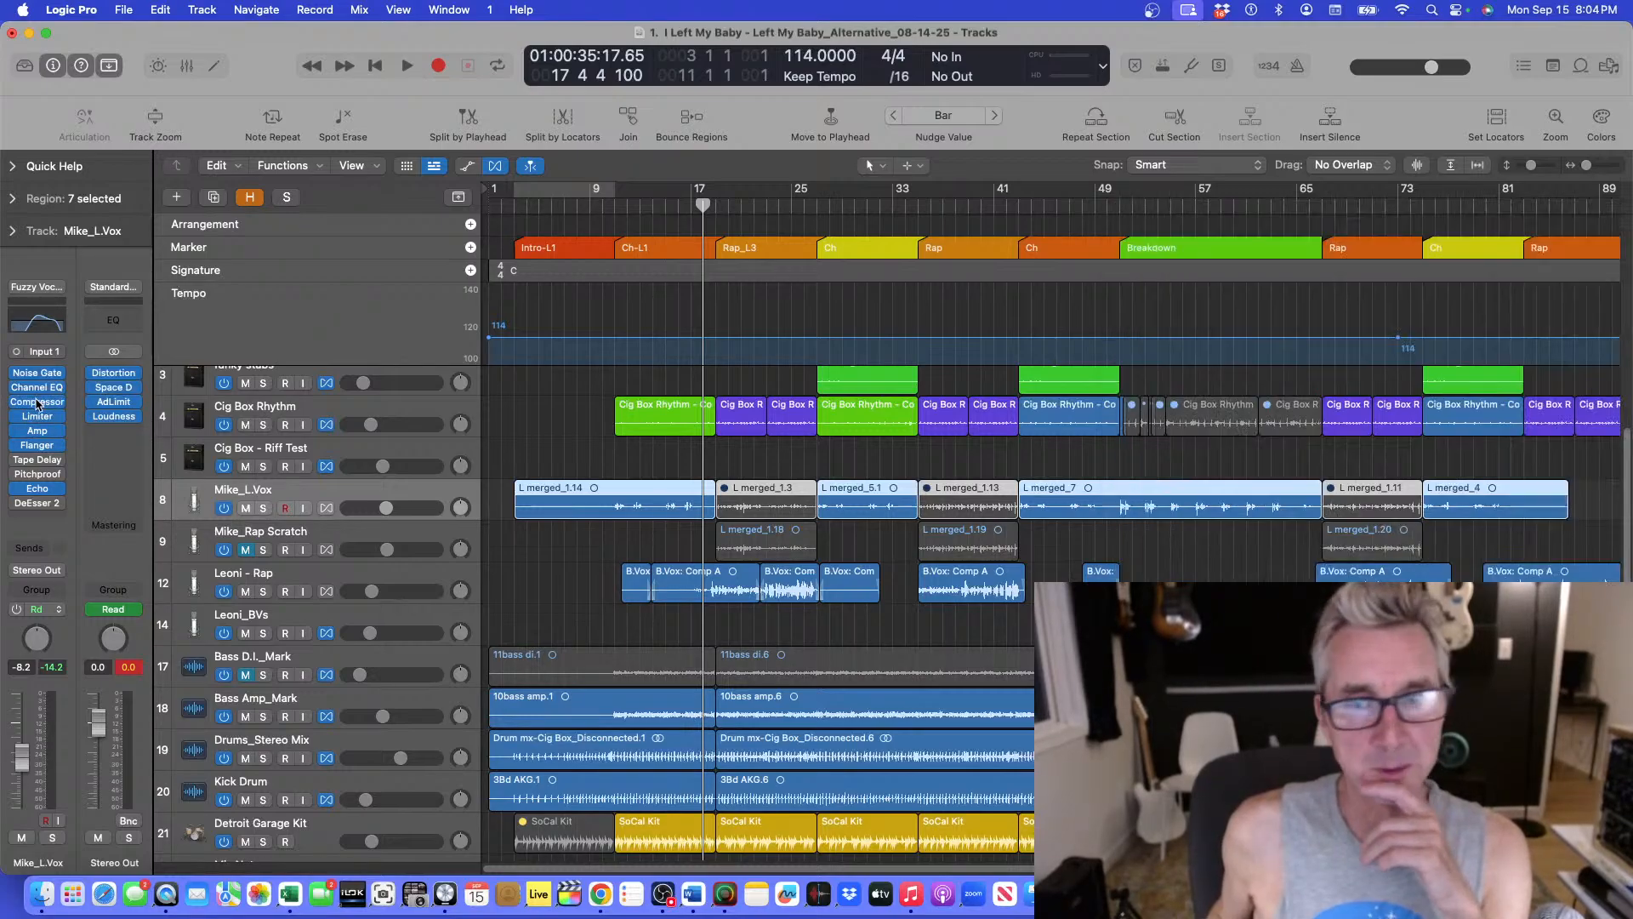
click(603, 206)
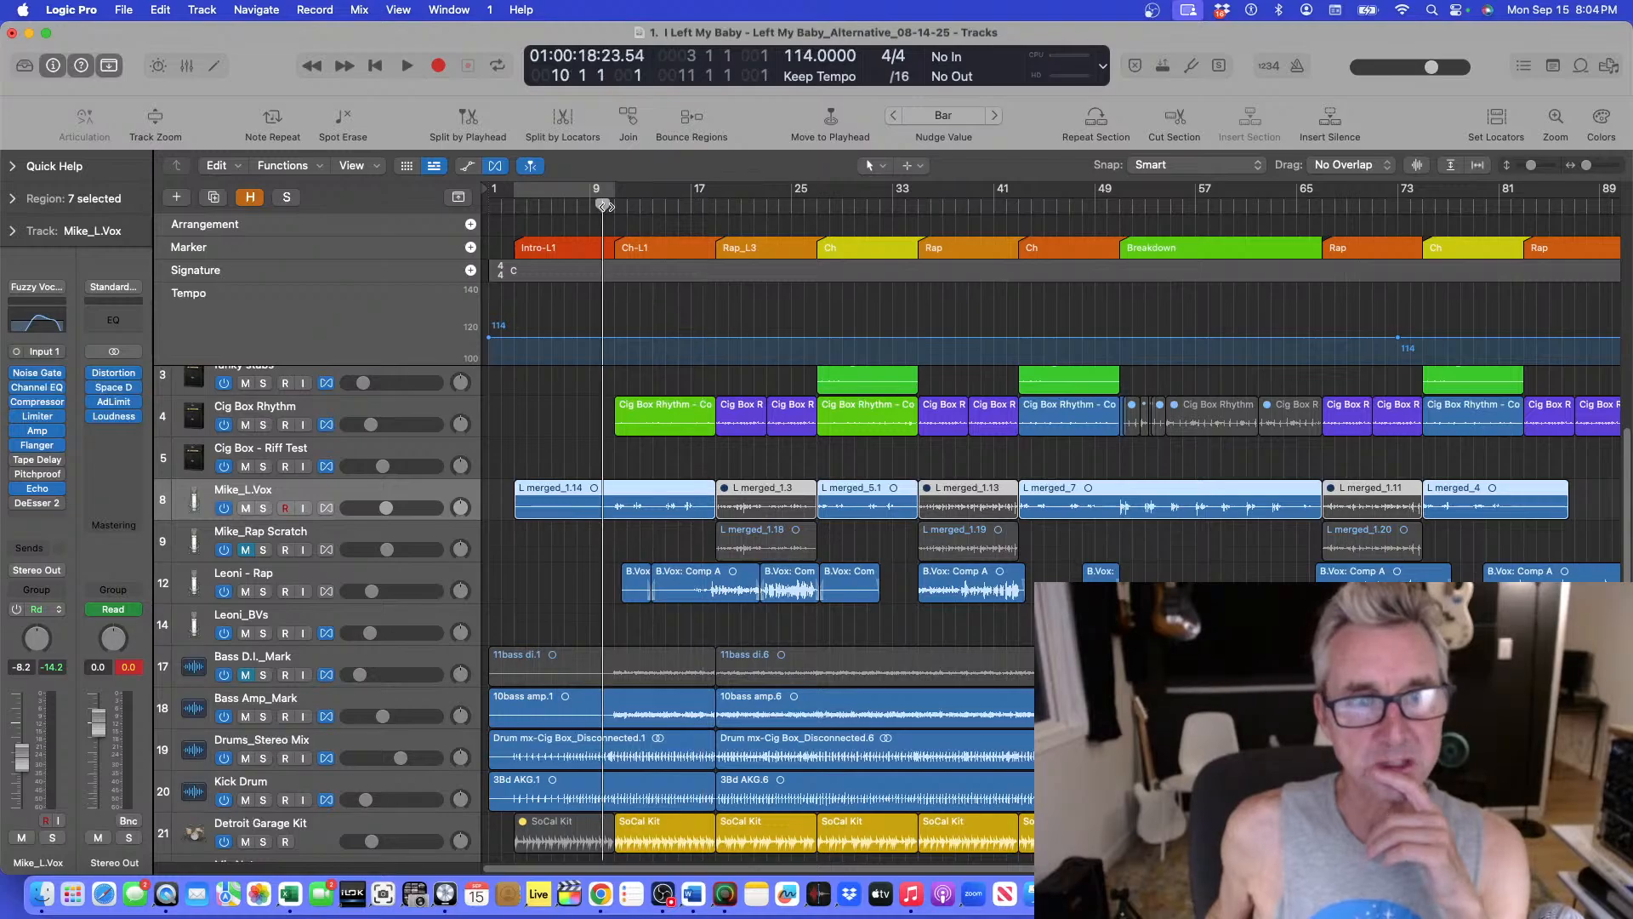
click(516, 405)
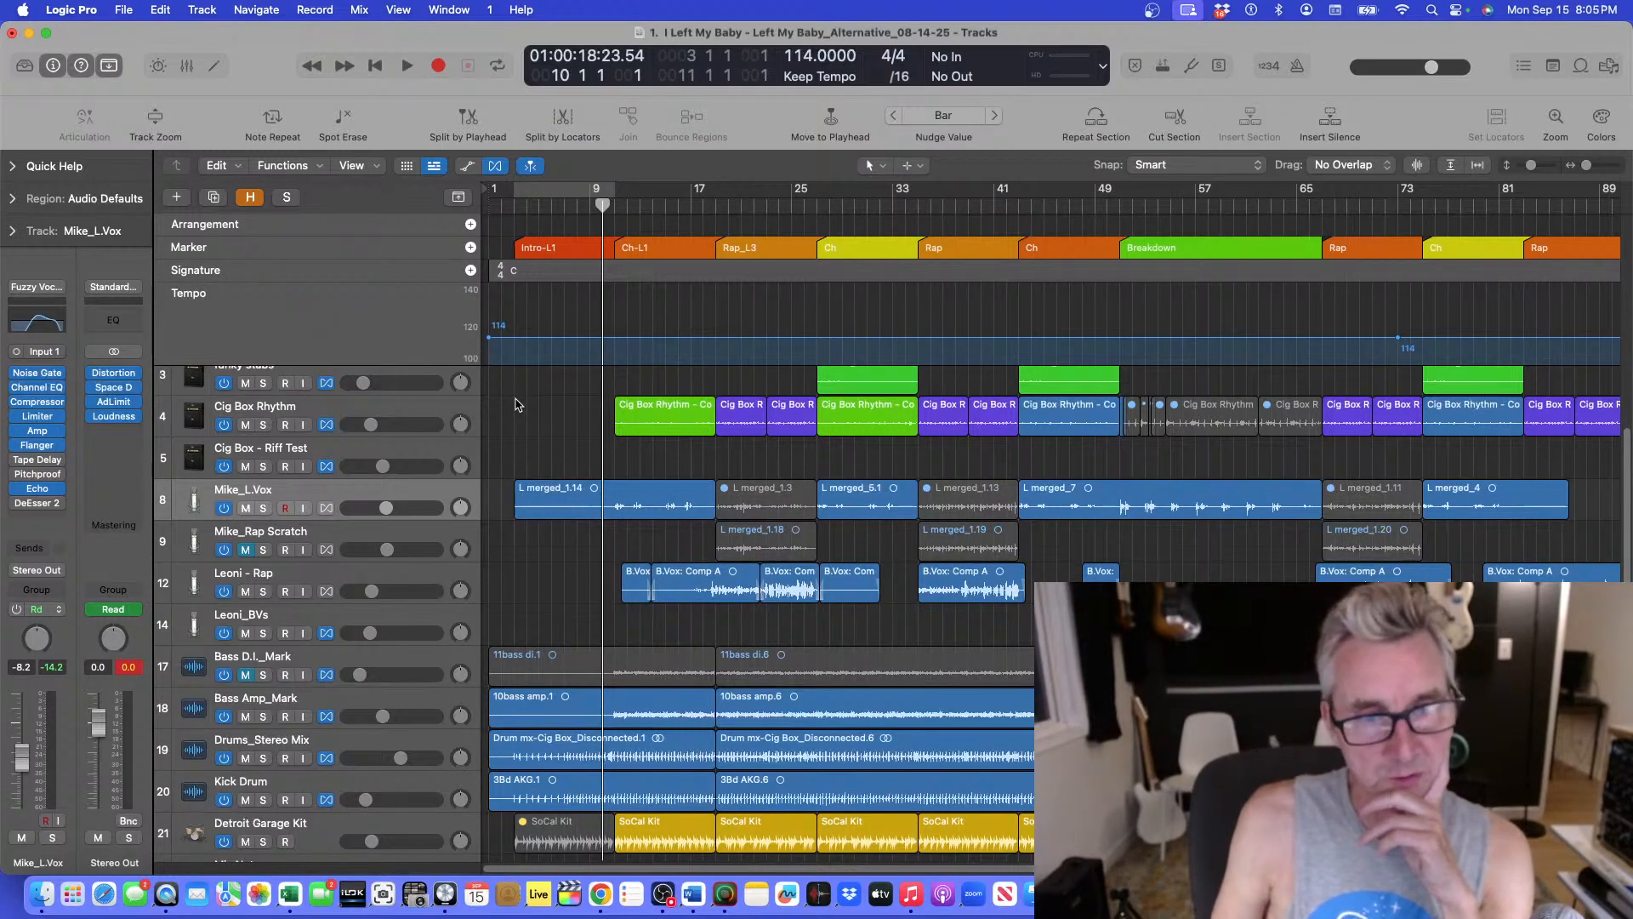
key(space)
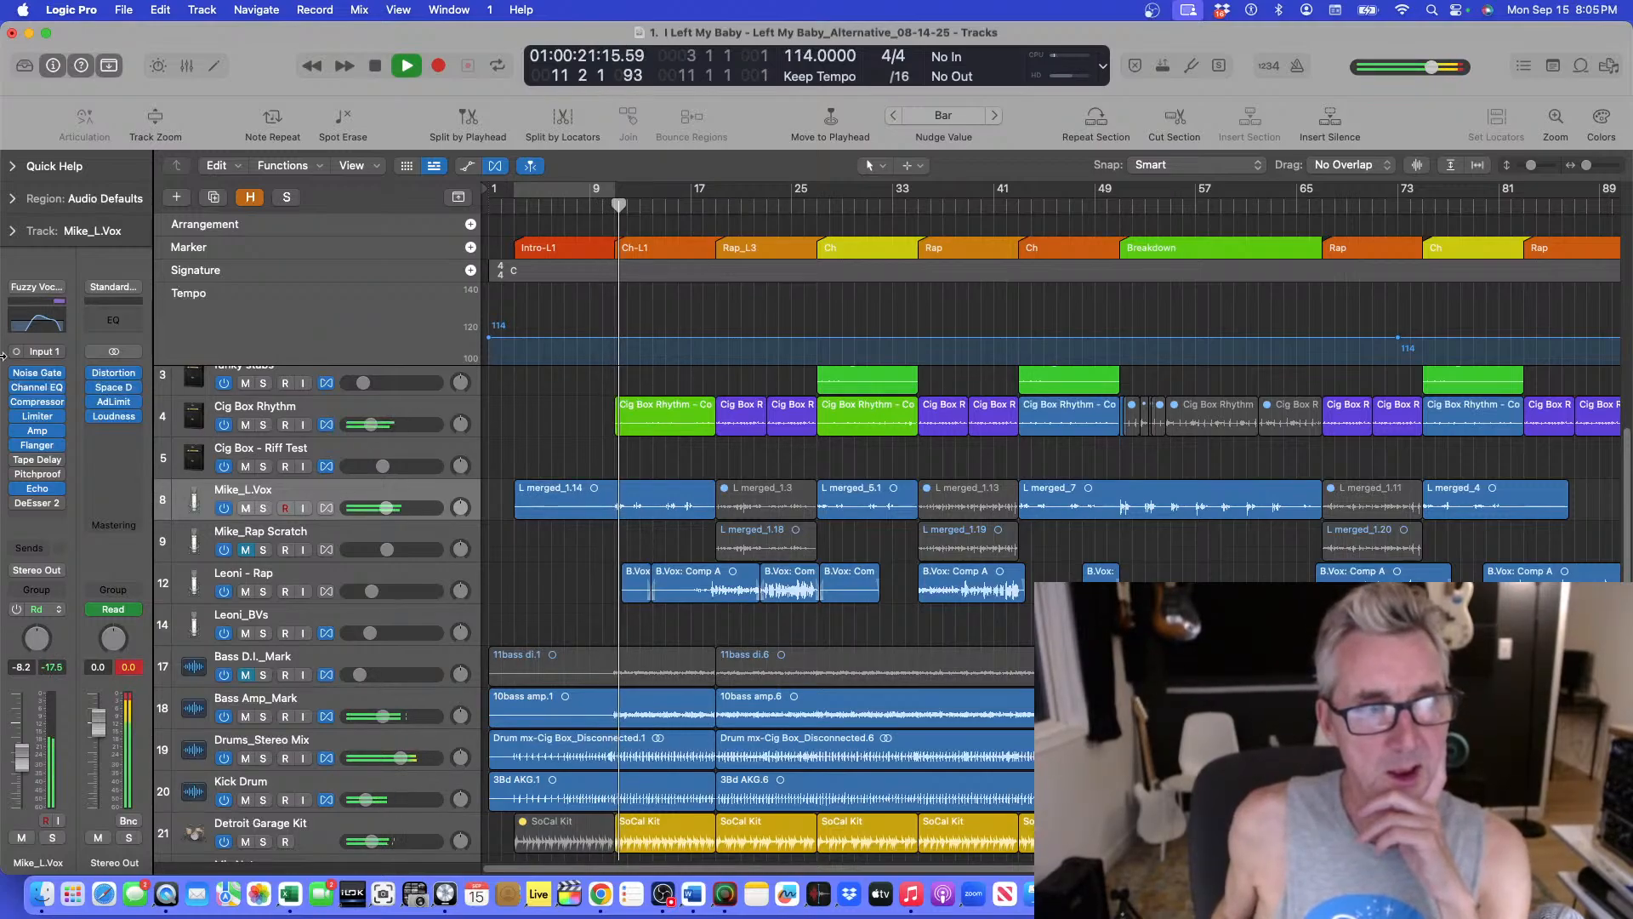
Reopen the Mike_L.Vox compressor, fine-tune its threshold and ratio during playback from bar 9, then close it and stop.
click(38, 403)
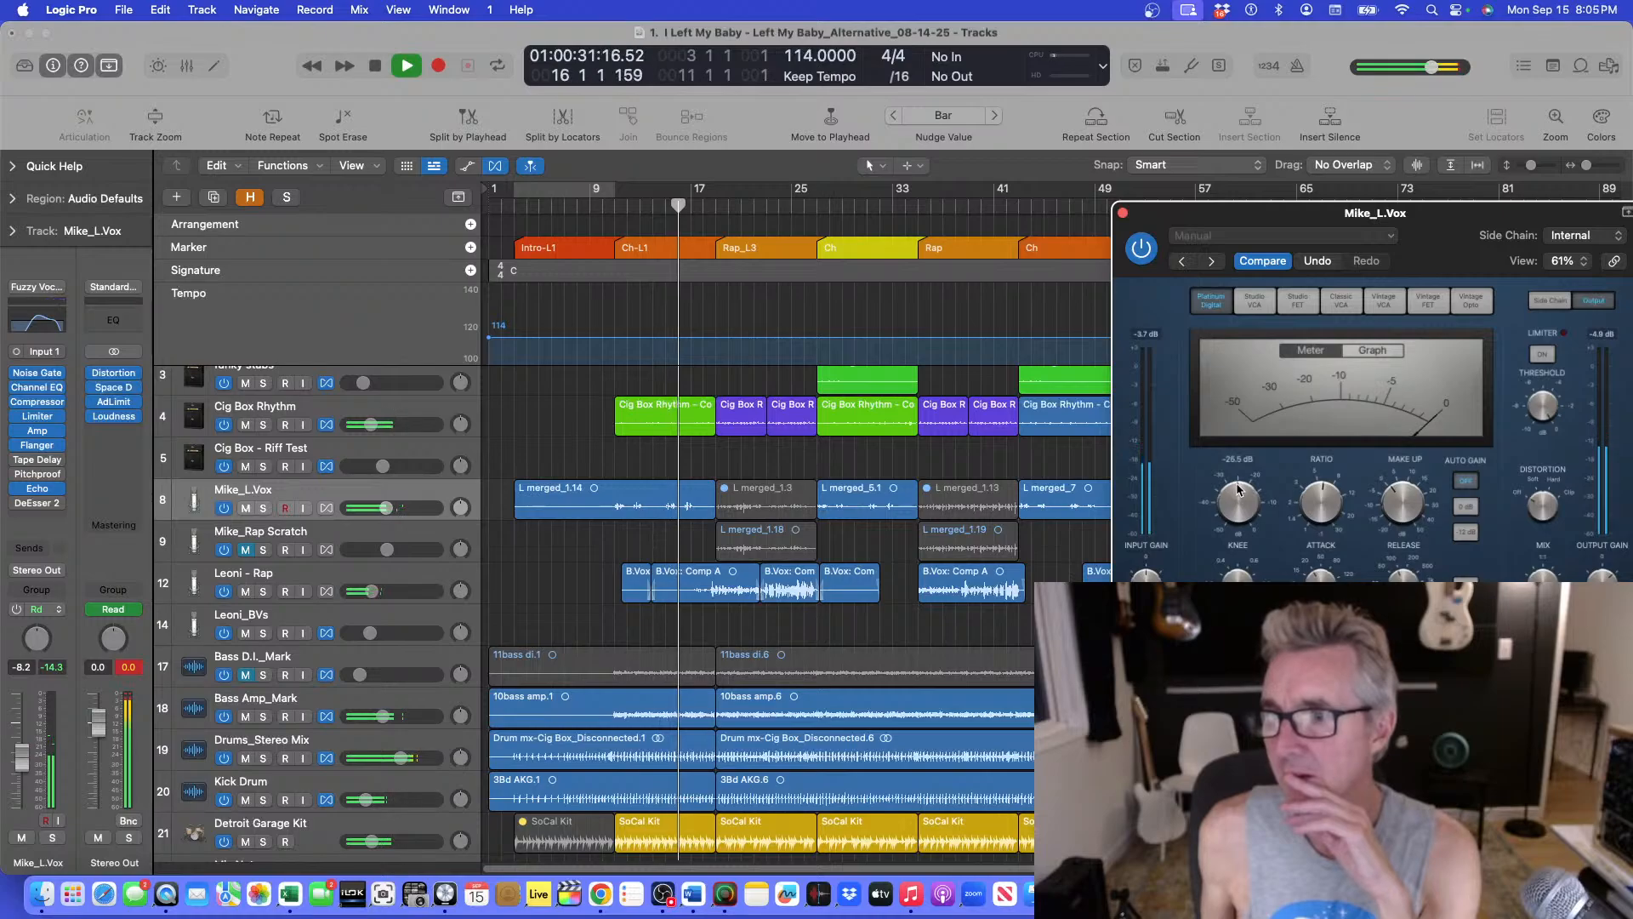
drag(1236, 499, 1307, 510)
mouse_move(1325, 494)
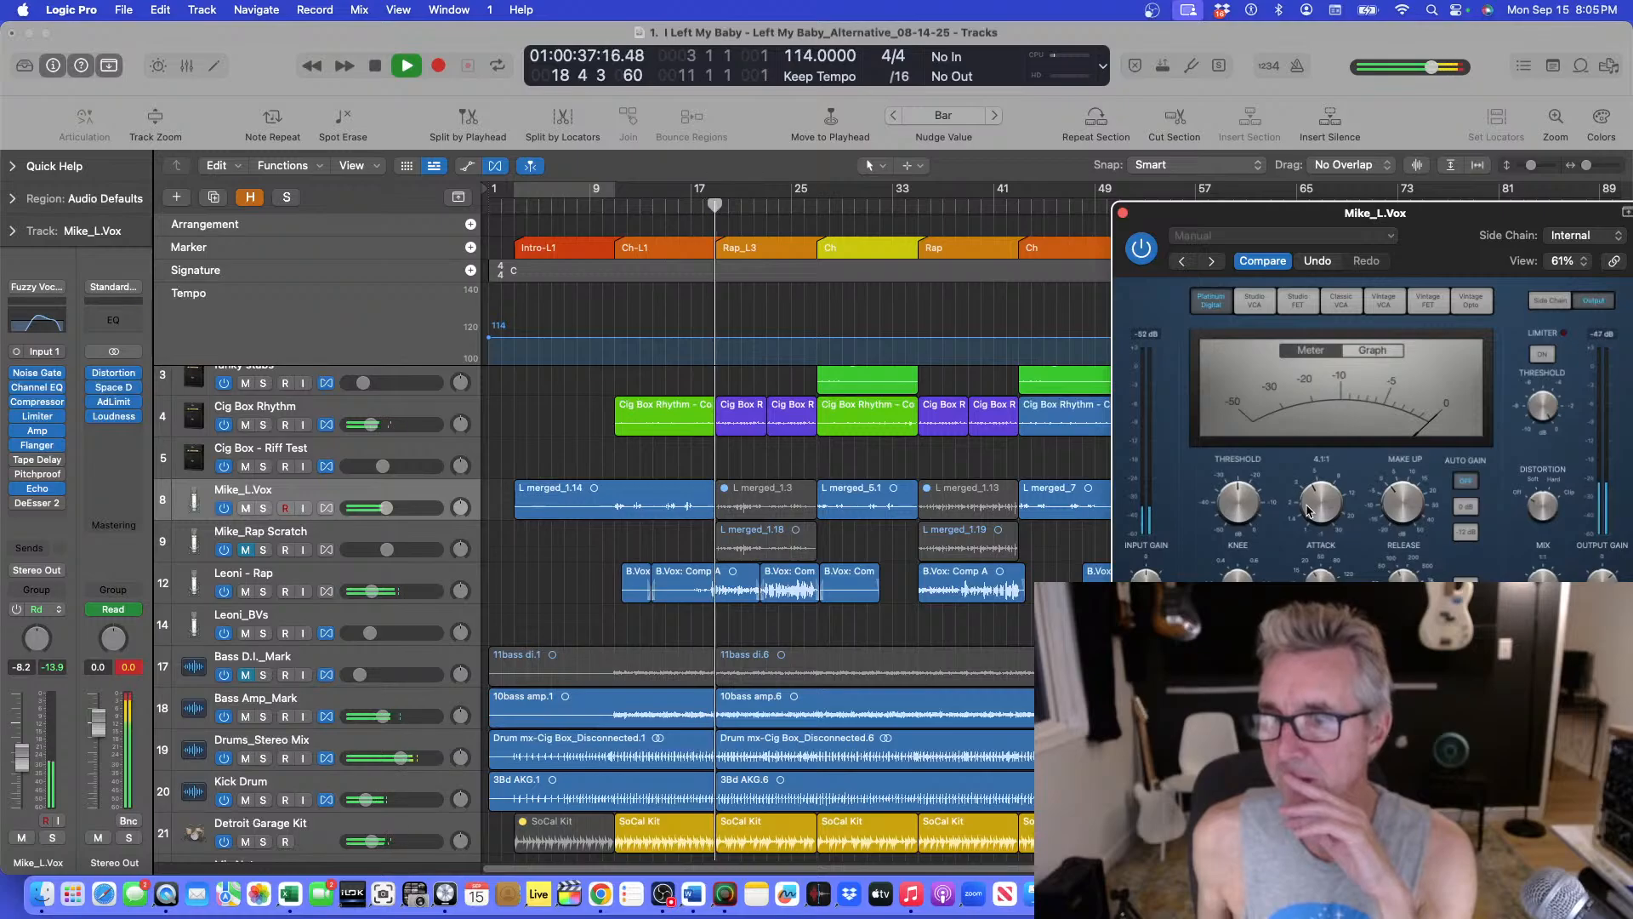
click(618, 226)
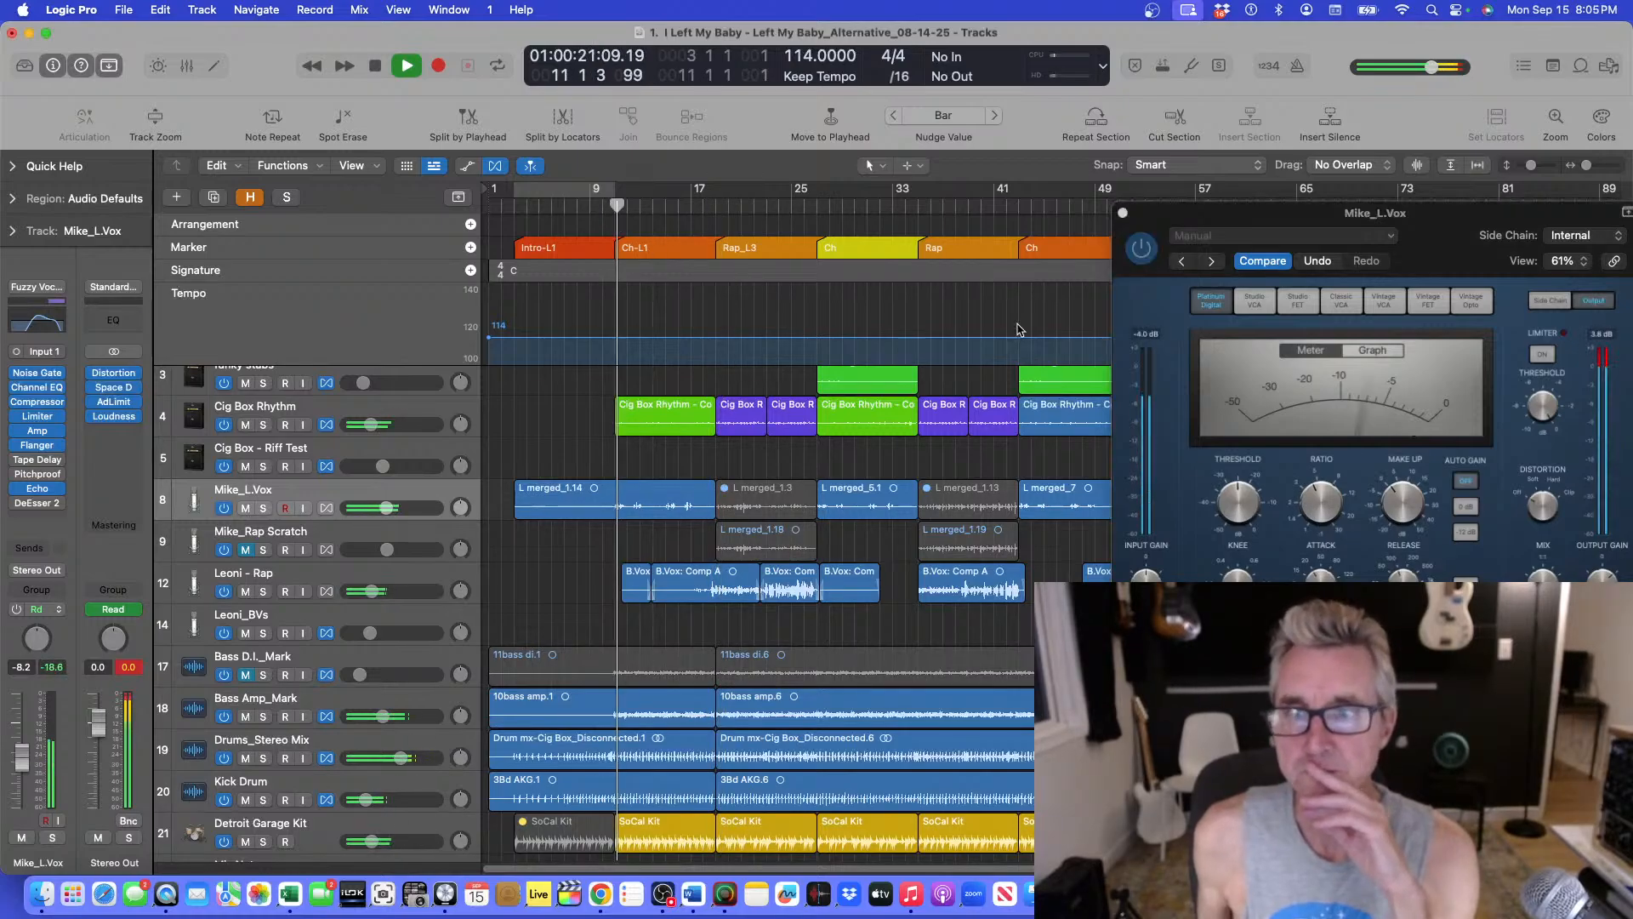
drag(1315, 488, 1317, 490)
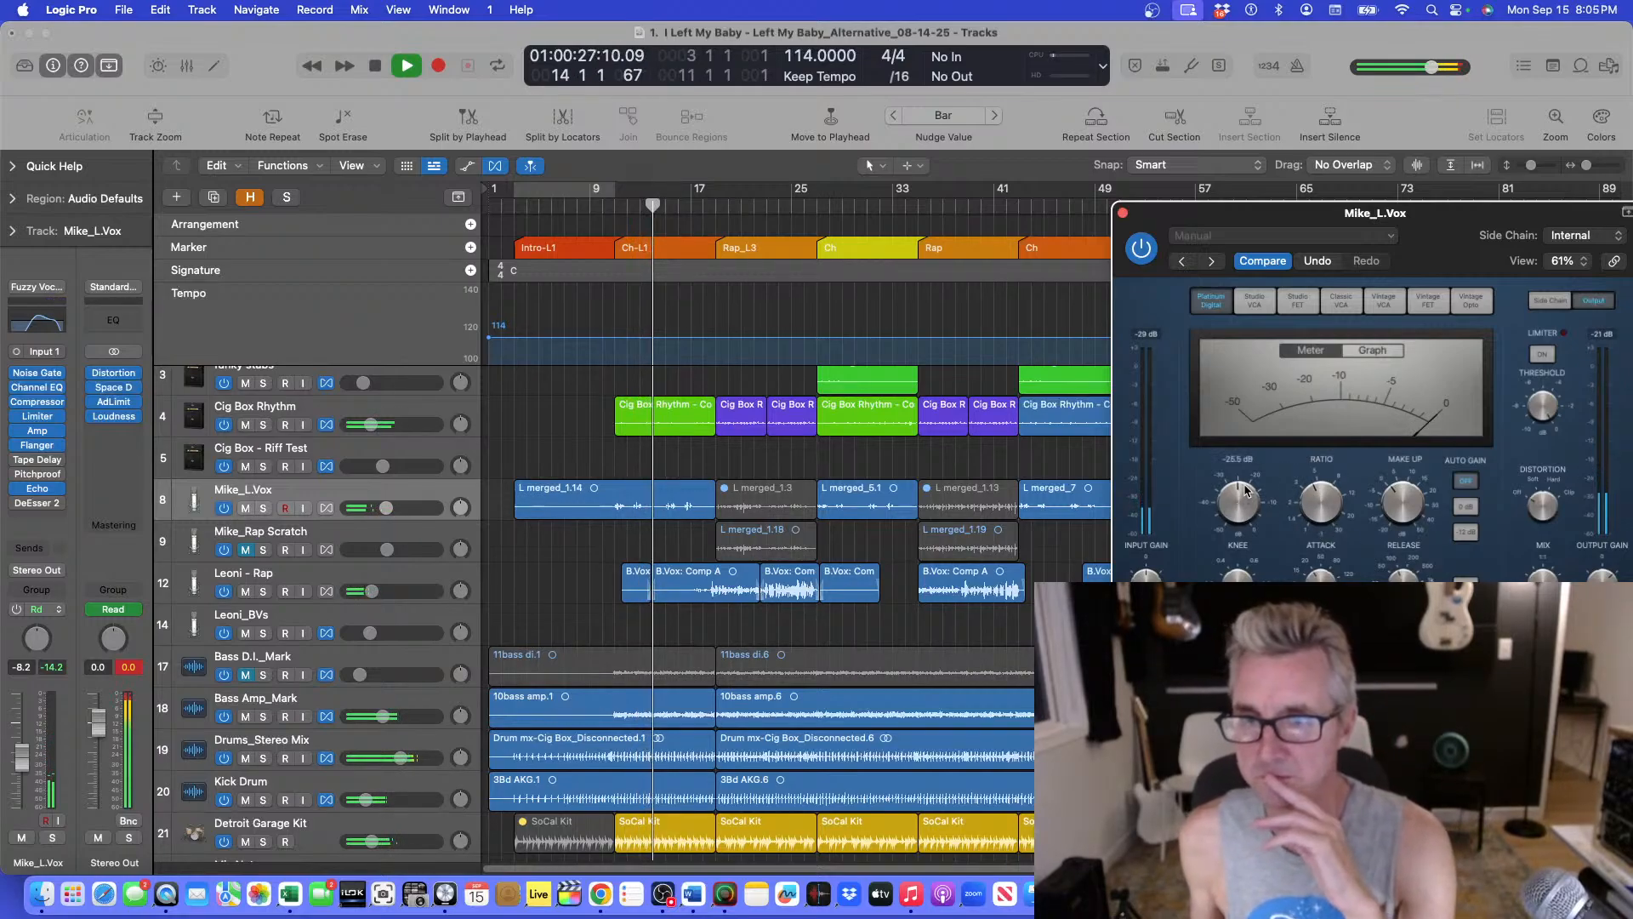
mouse_move(1242, 489)
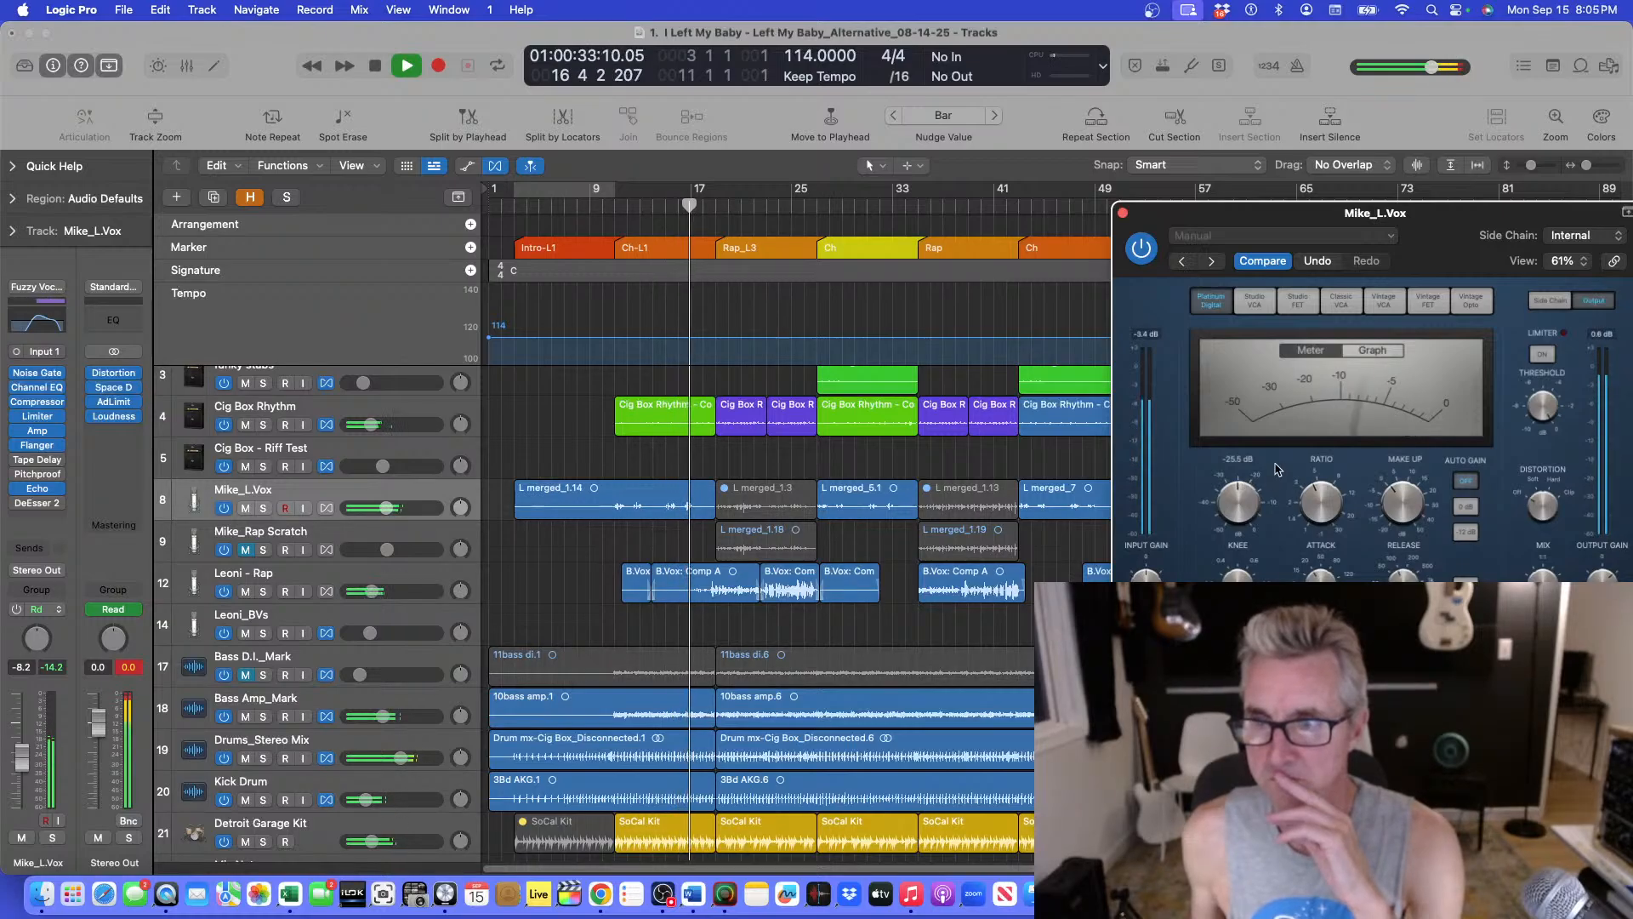
click(1123, 212)
key(space)
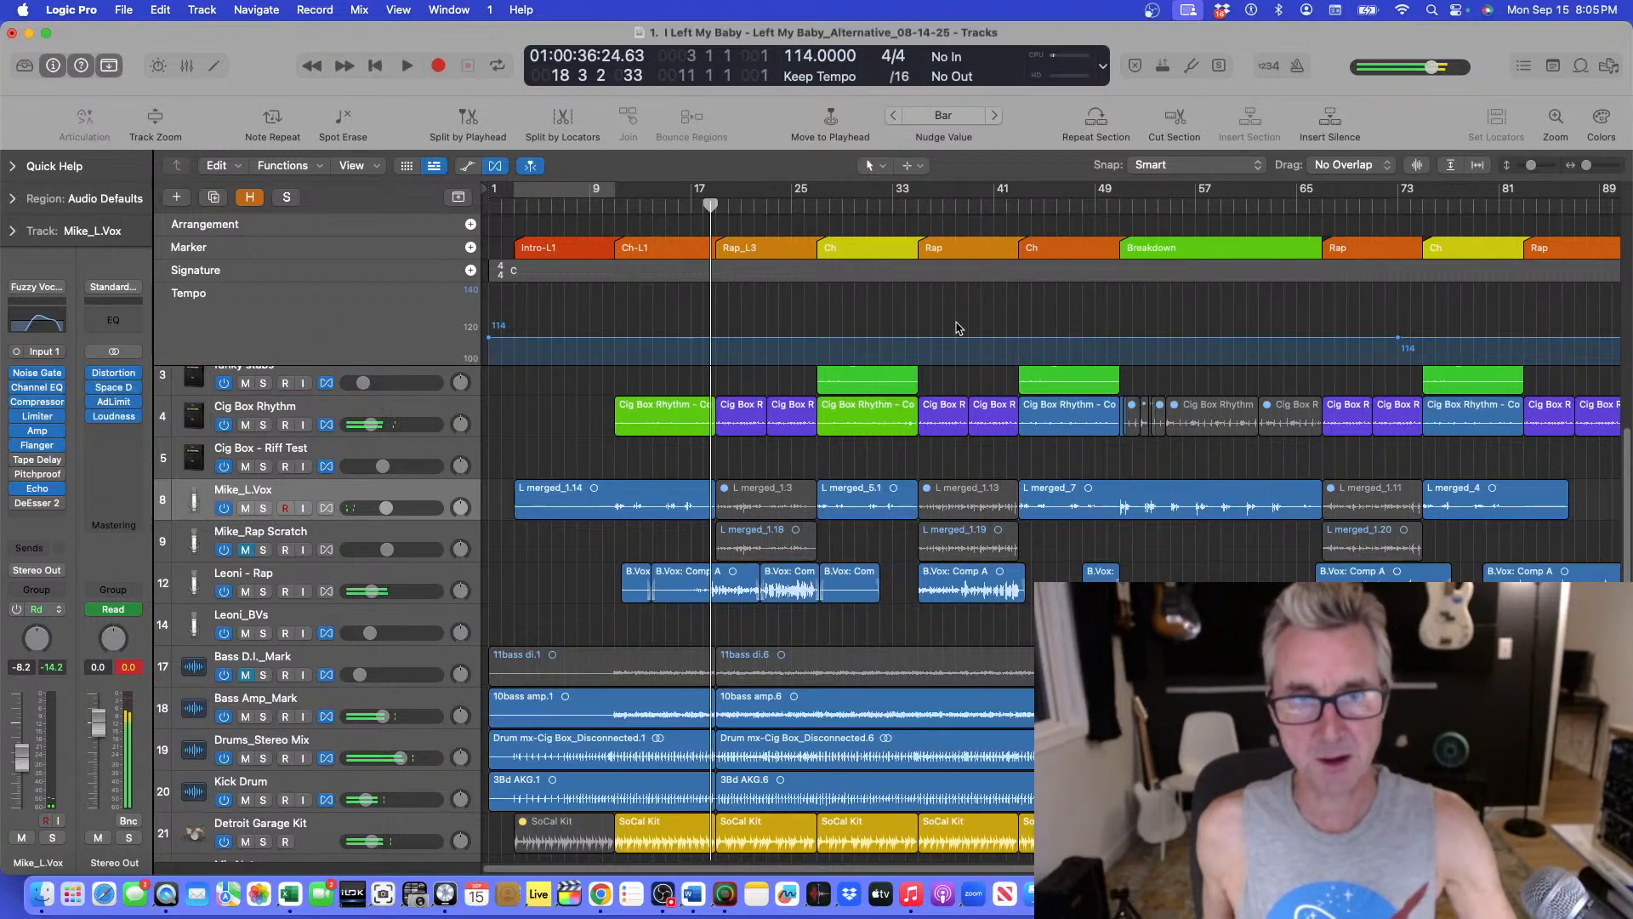
Play from bar 9 and lower the threshold on the Leoni - Rap track's compressor while listening, then close it.
click(603, 207)
key(space)
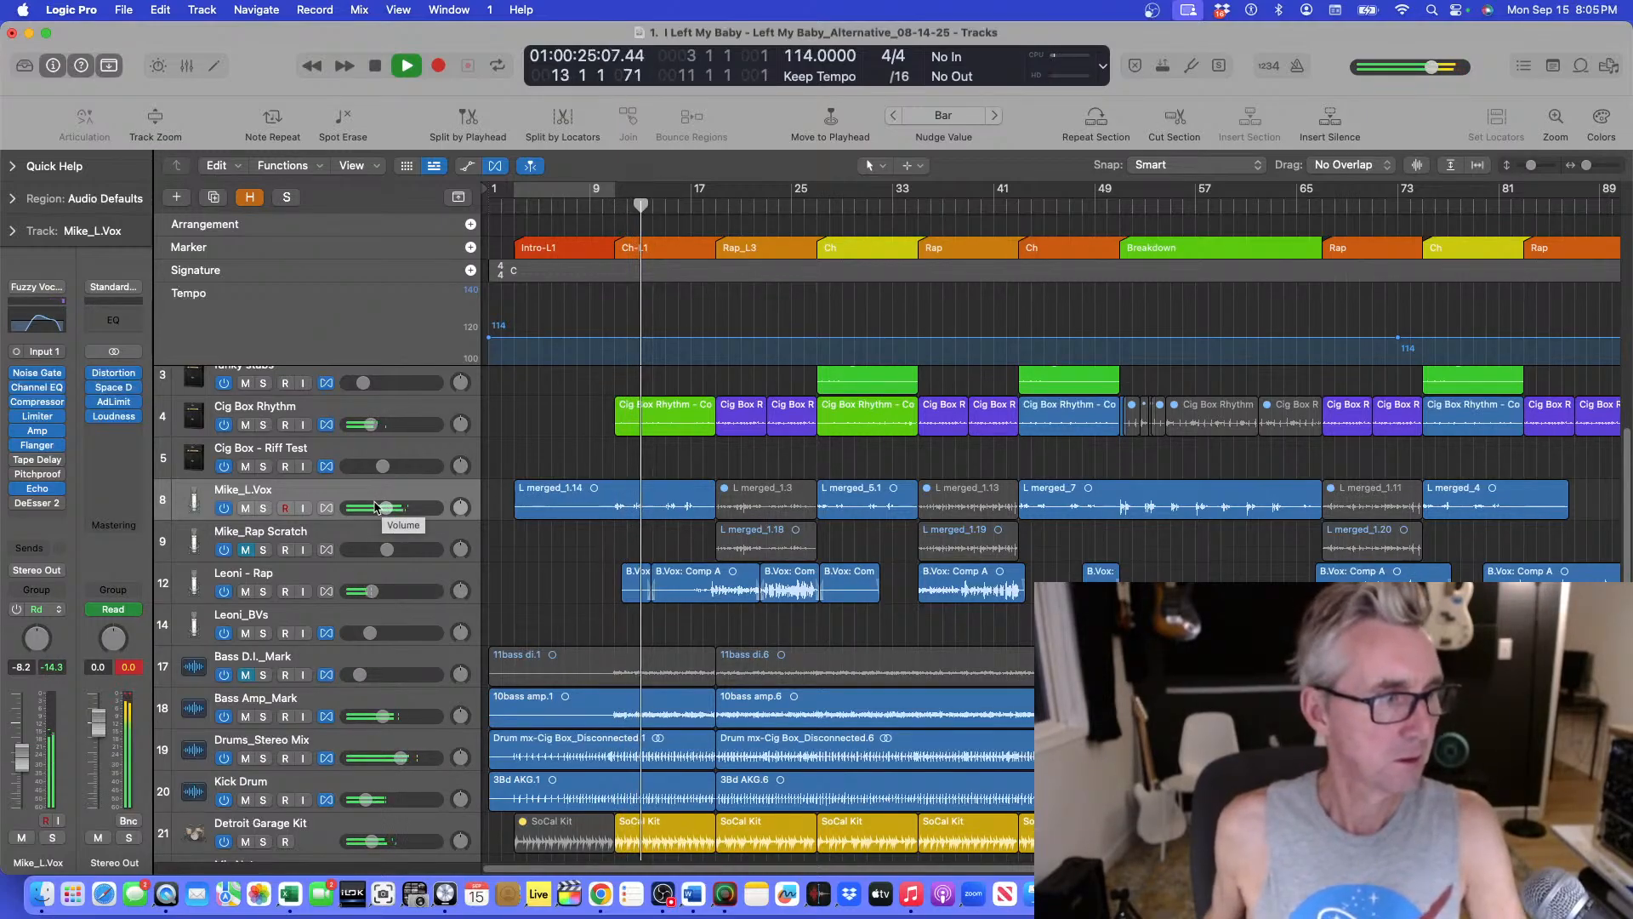
click(362, 570)
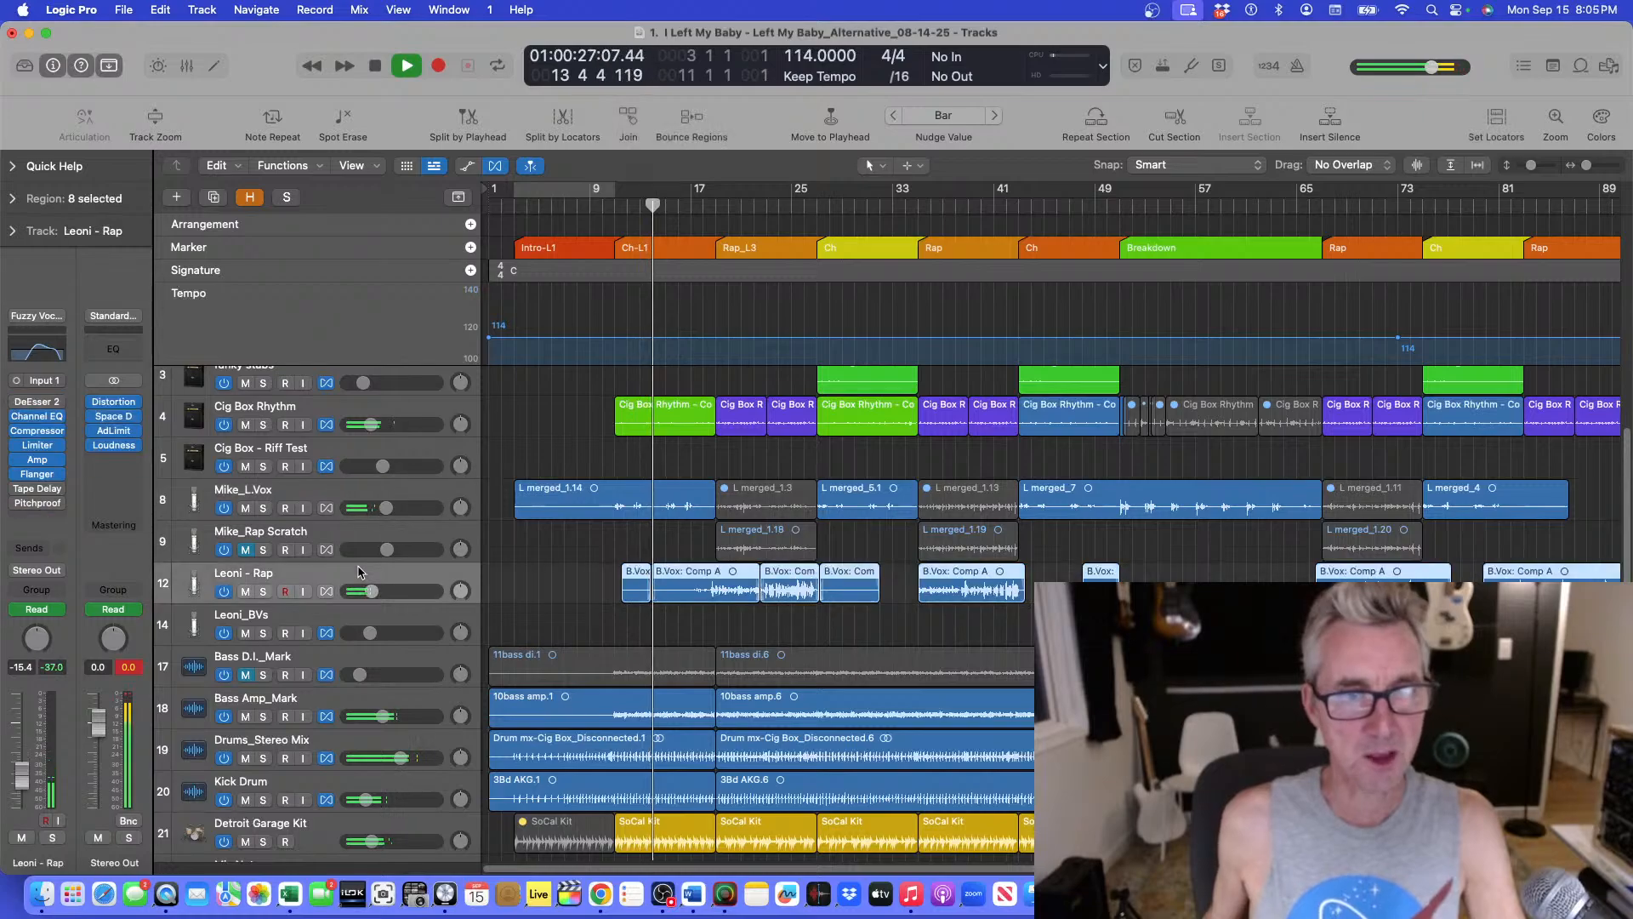
click(38, 432)
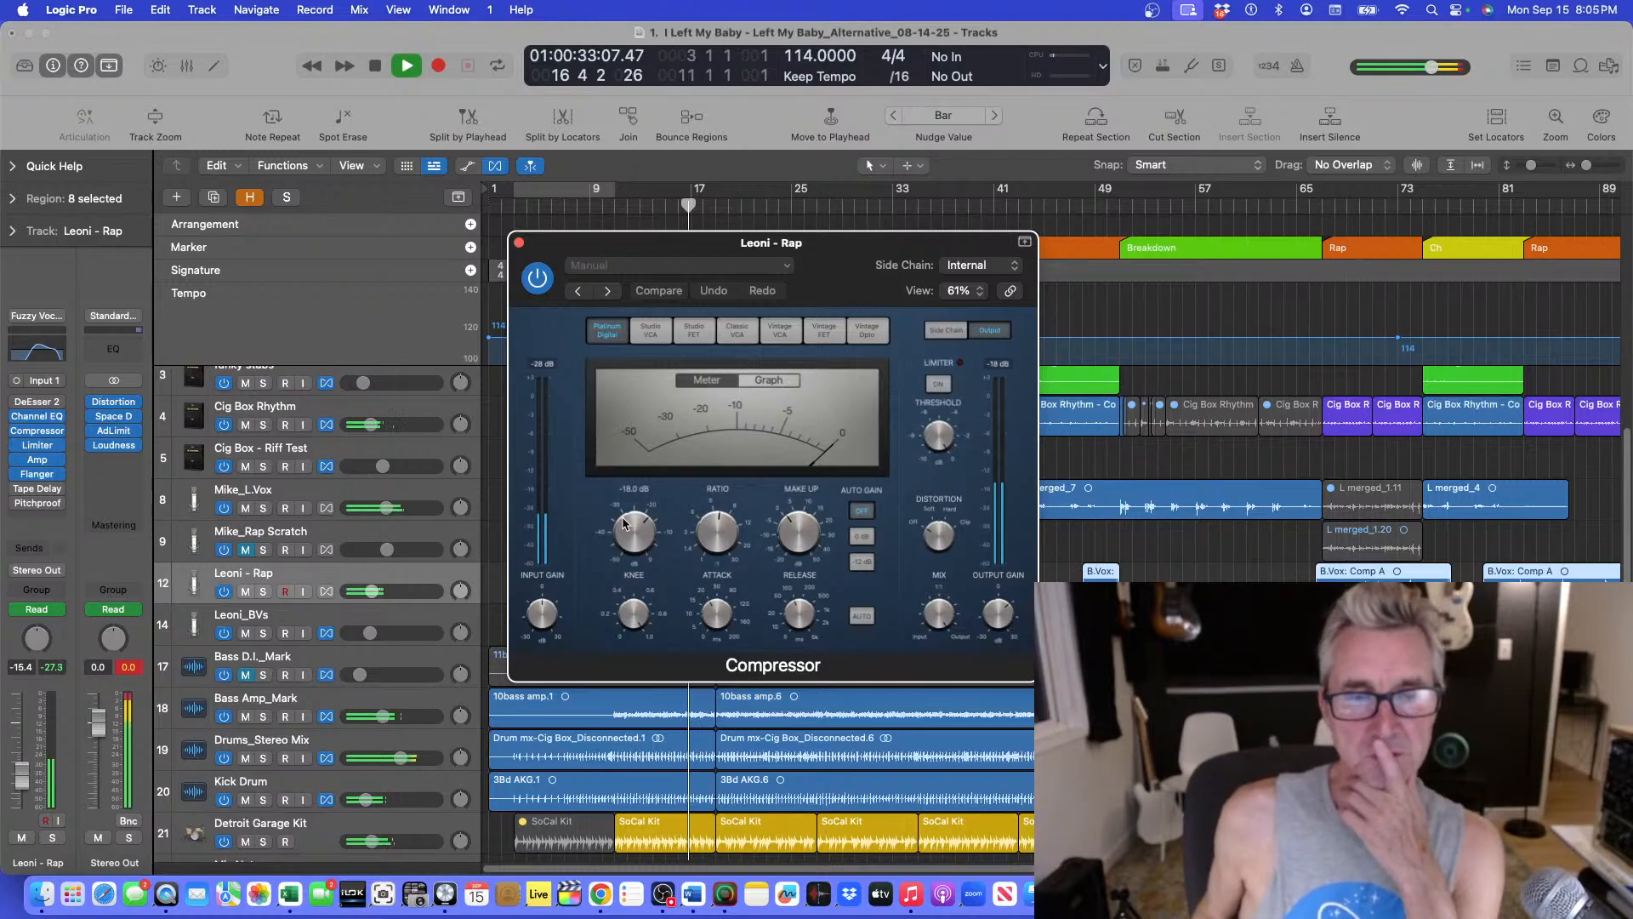
drag(624, 522, 615, 548)
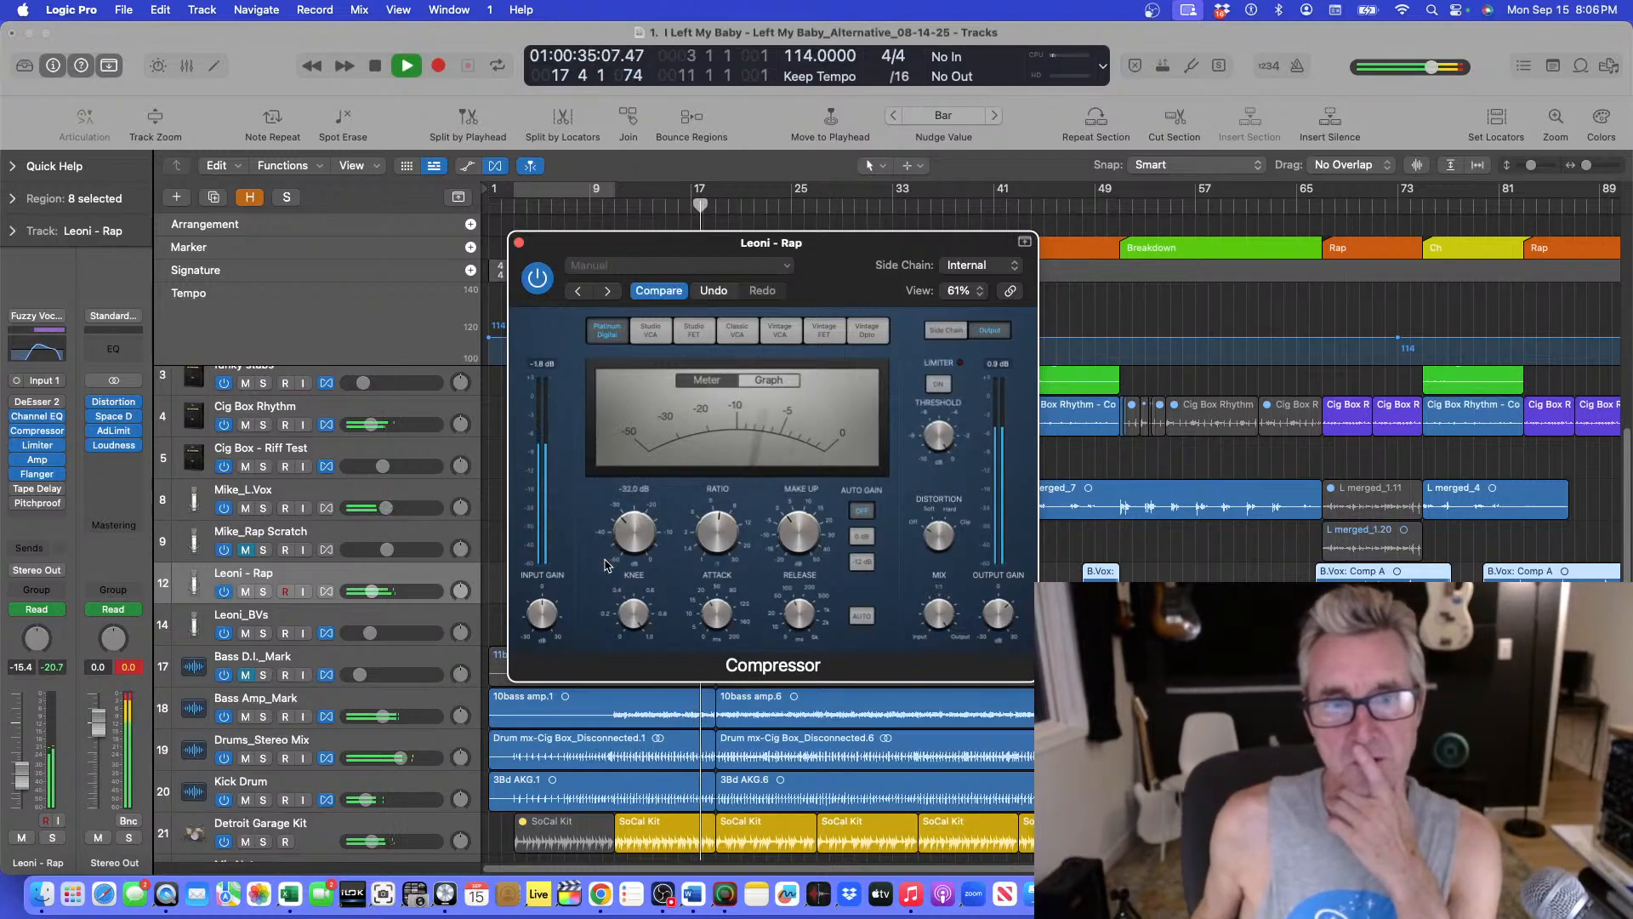
drag(608, 549, 618, 541)
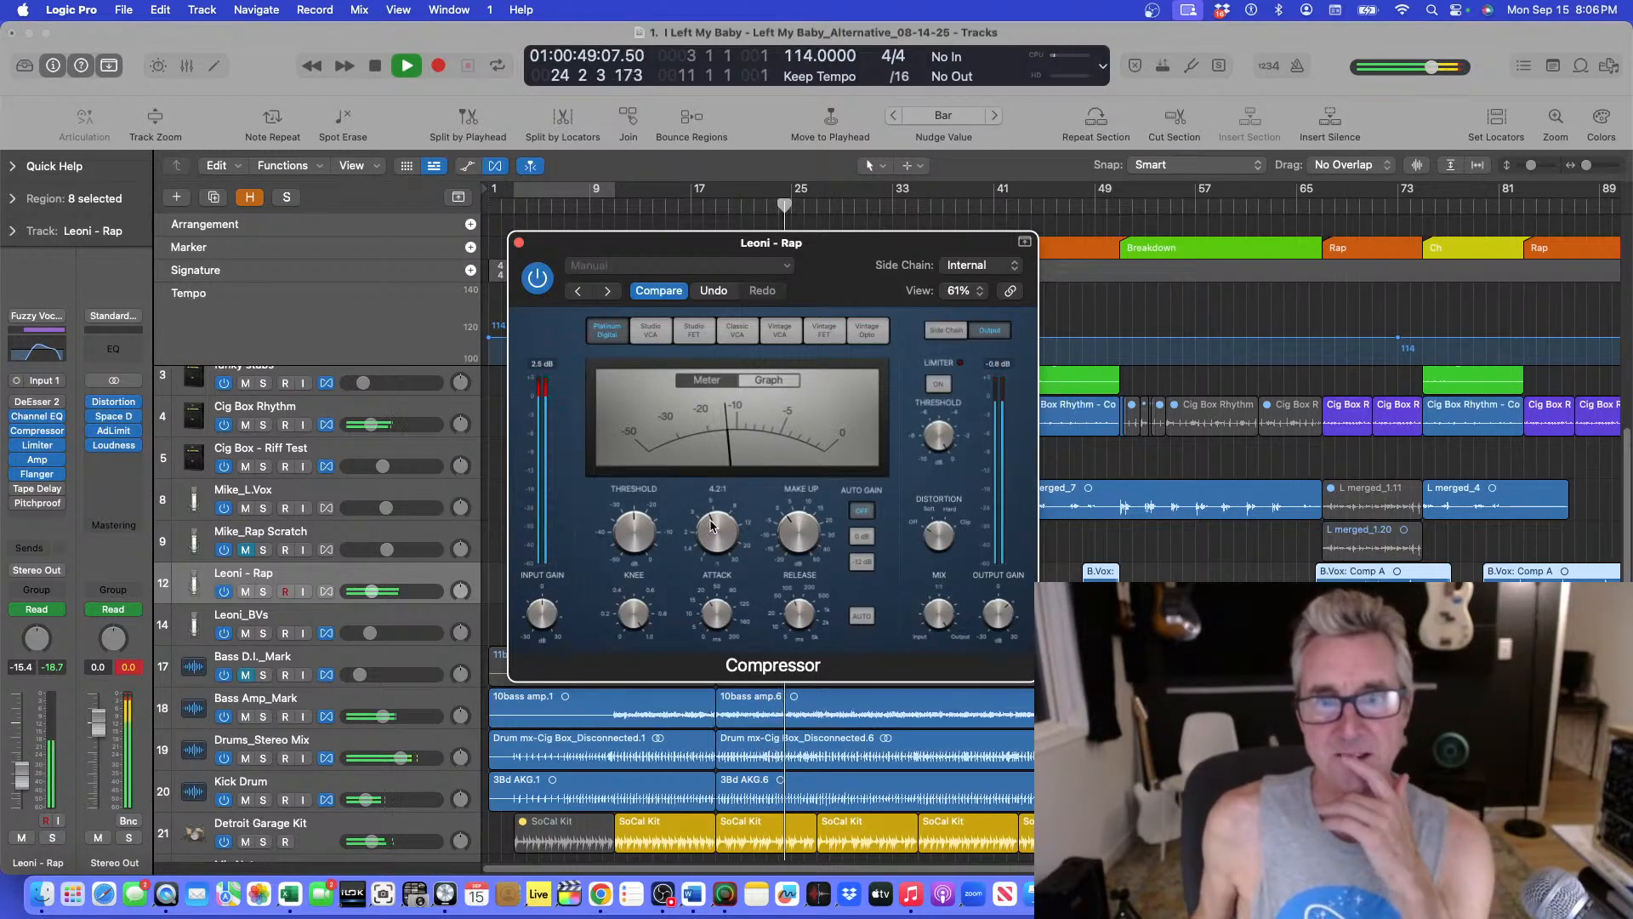
click(519, 244)
Jump to bar 20 and lower the Leoni - Rap volume fader to about -15.8 dB, then stop playback.
click(711, 208)
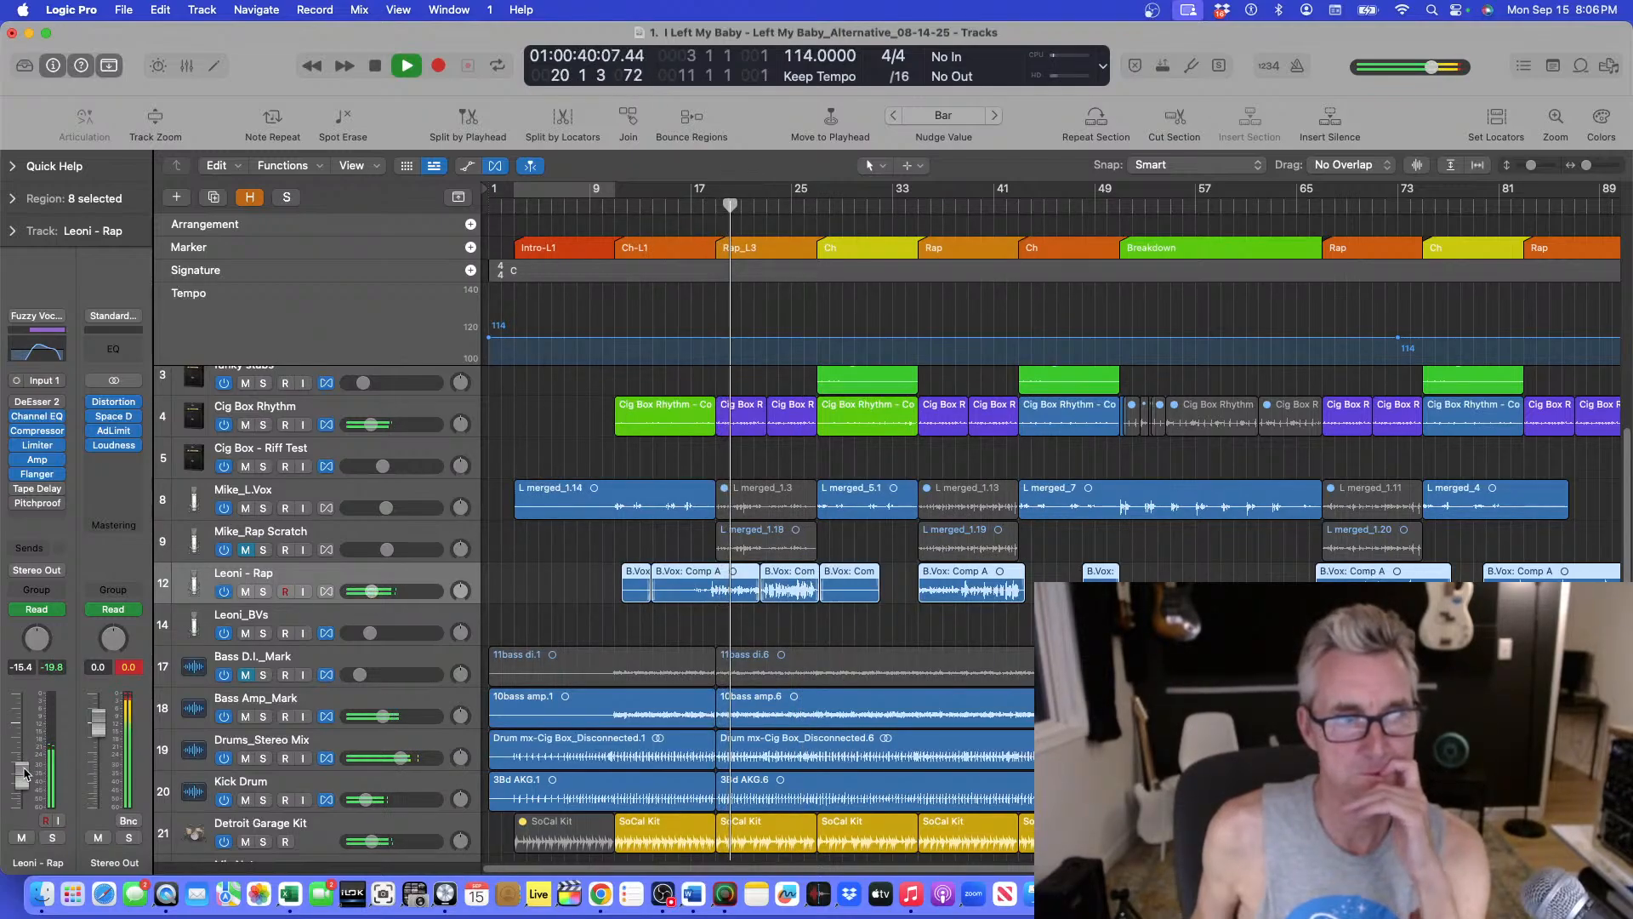
drag(23, 777, 24, 779)
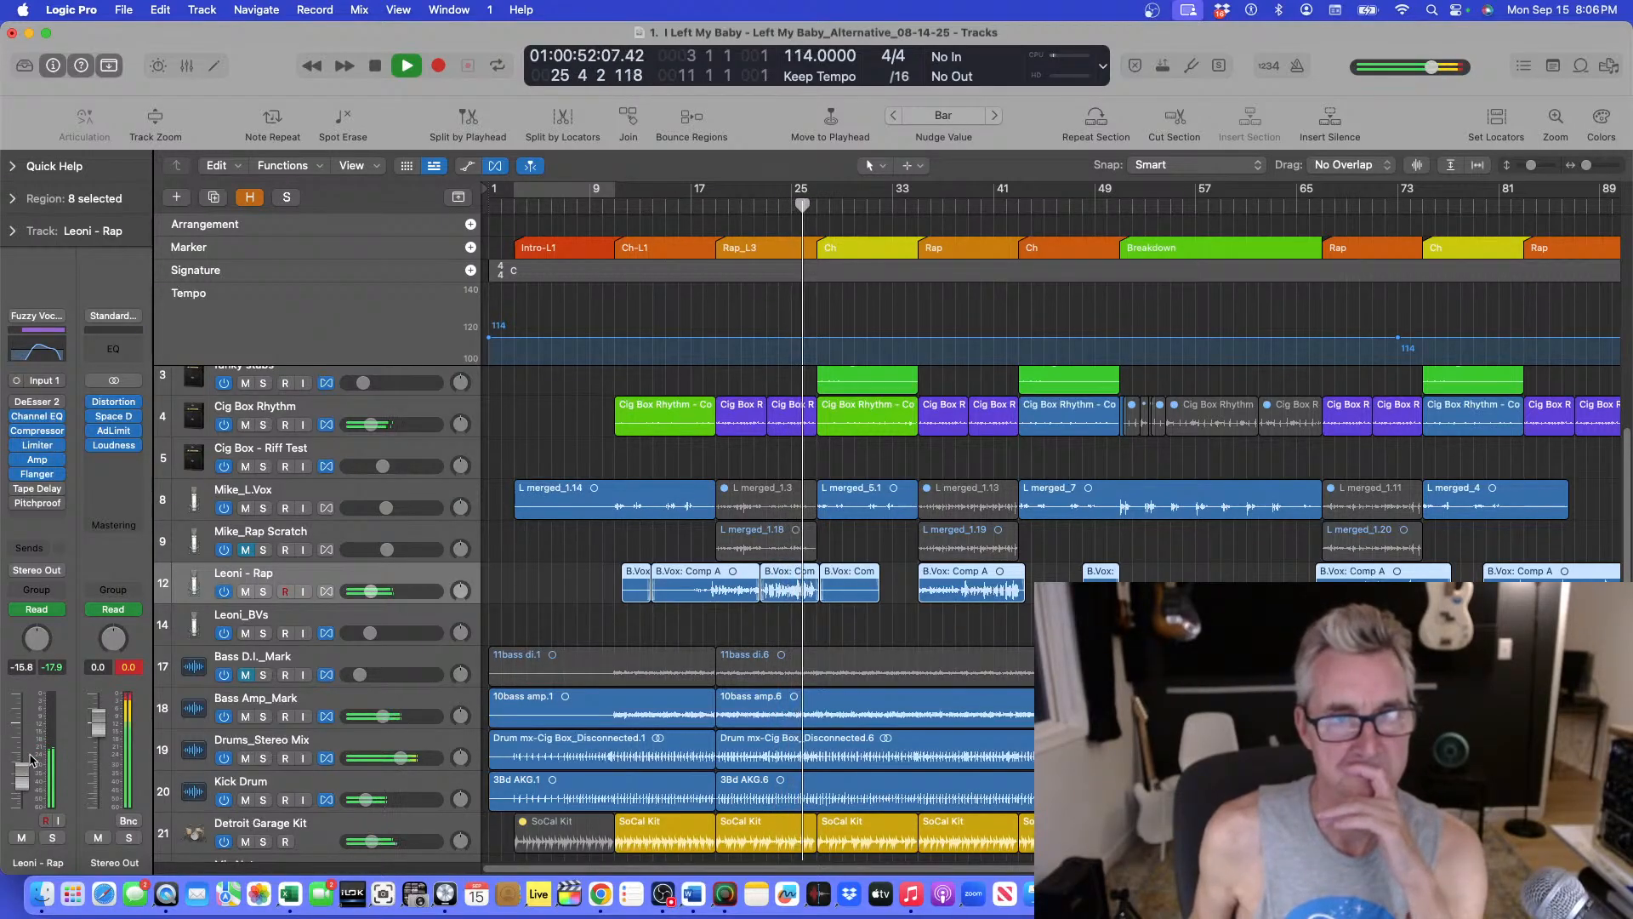
key(space)
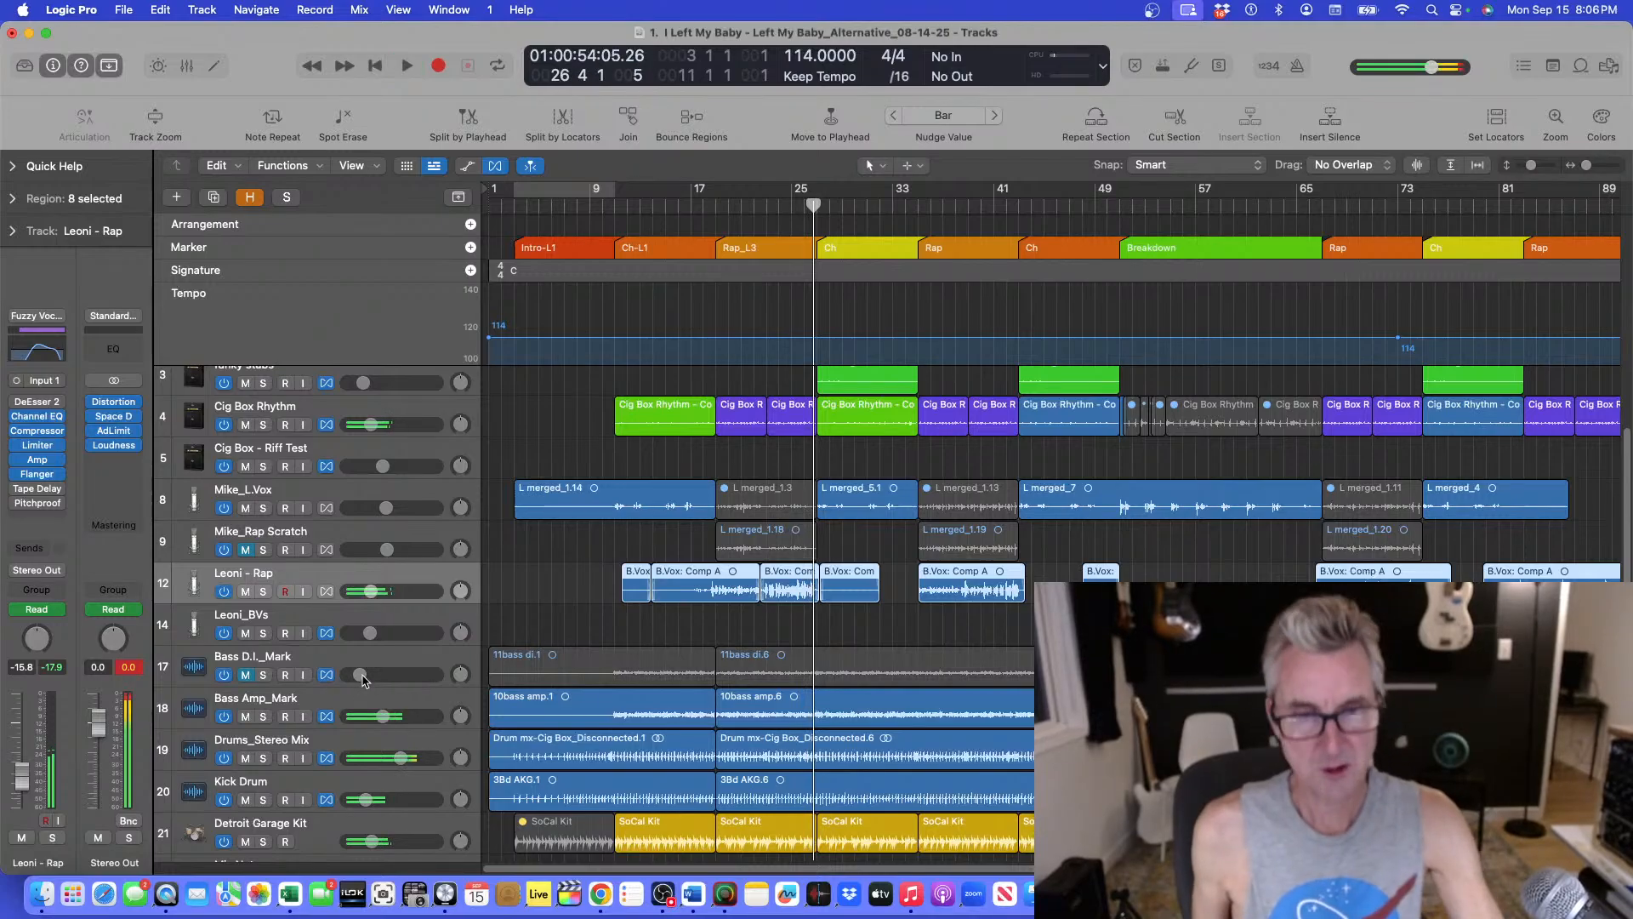
Play from bar 9 to audition the Bass Amp_Mark and Leoni - Rap tracks, then stop.
click(615, 207)
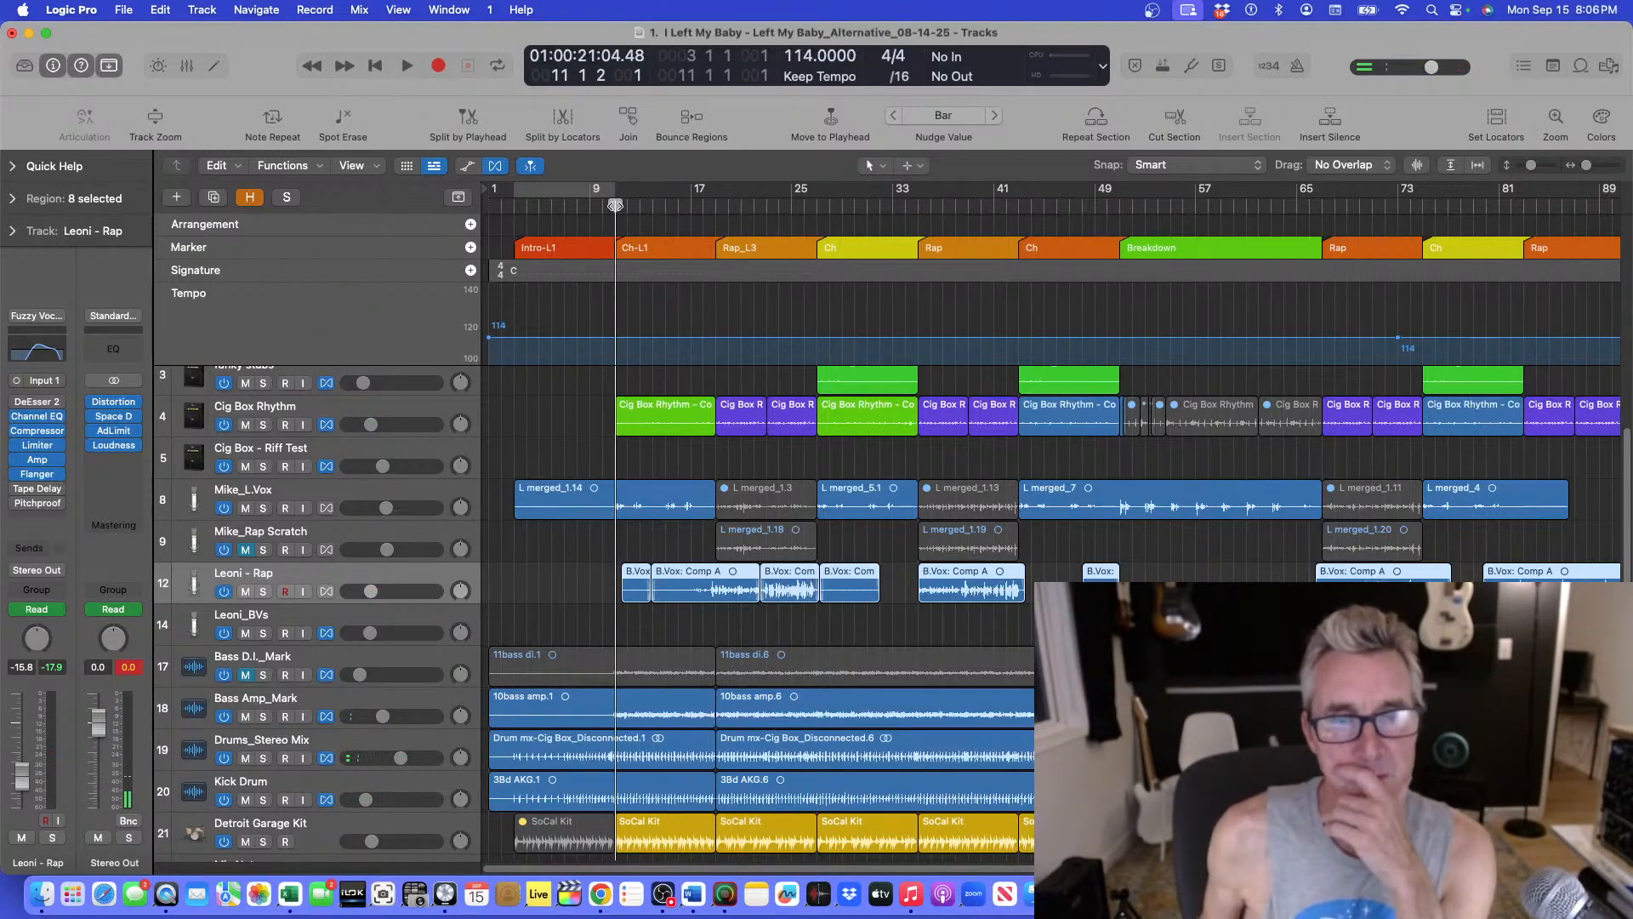
key(space)
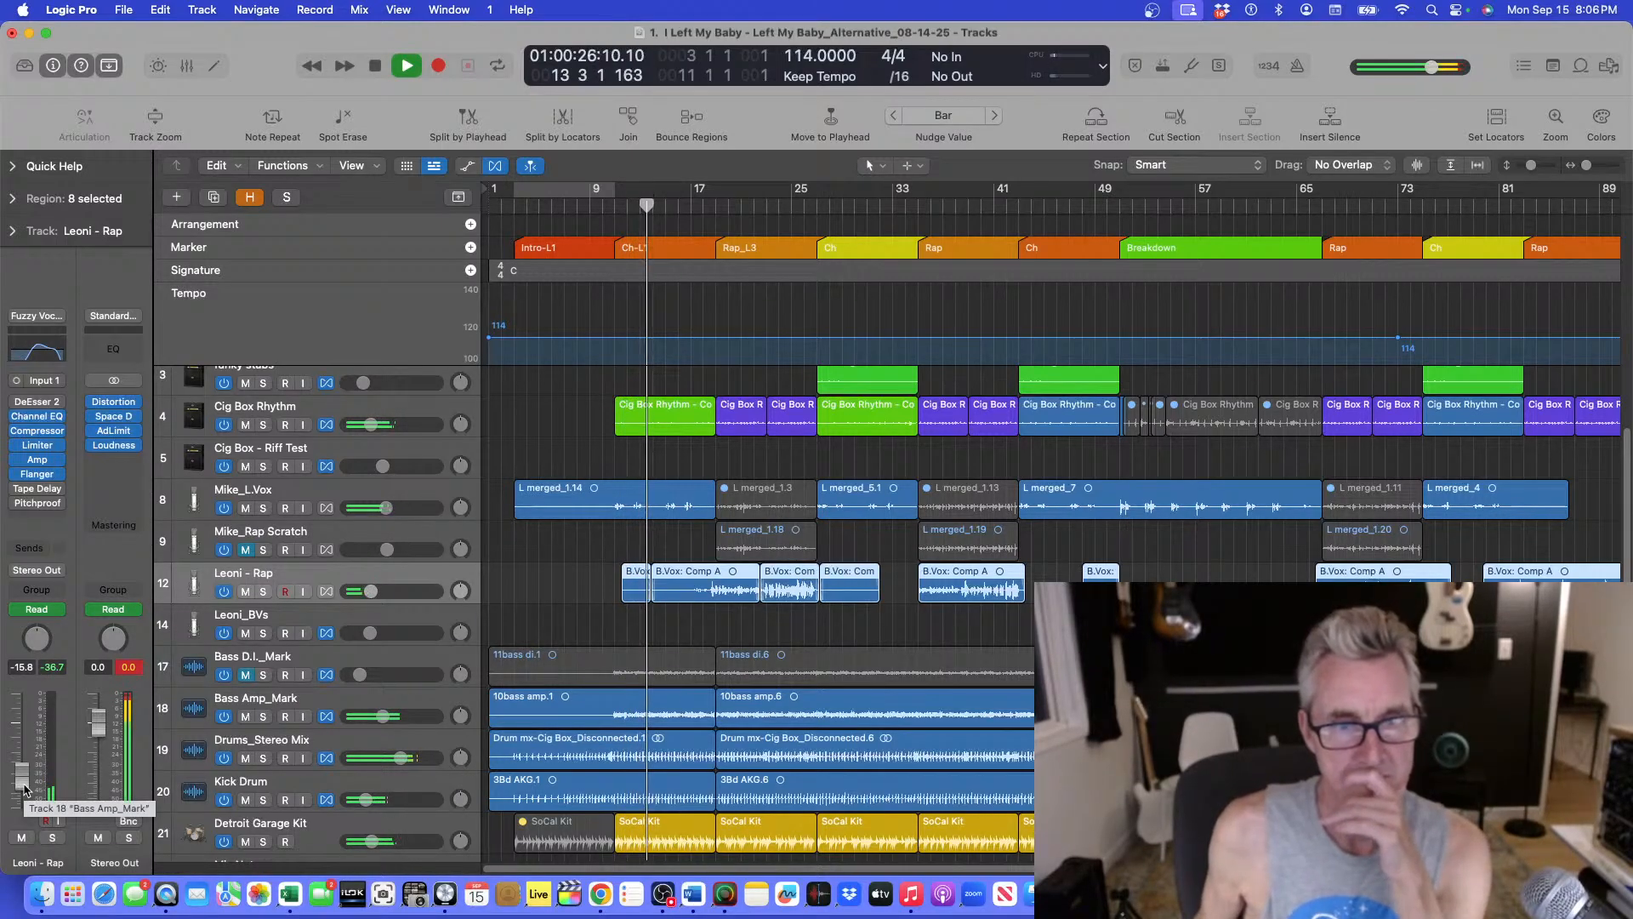
click(392, 700)
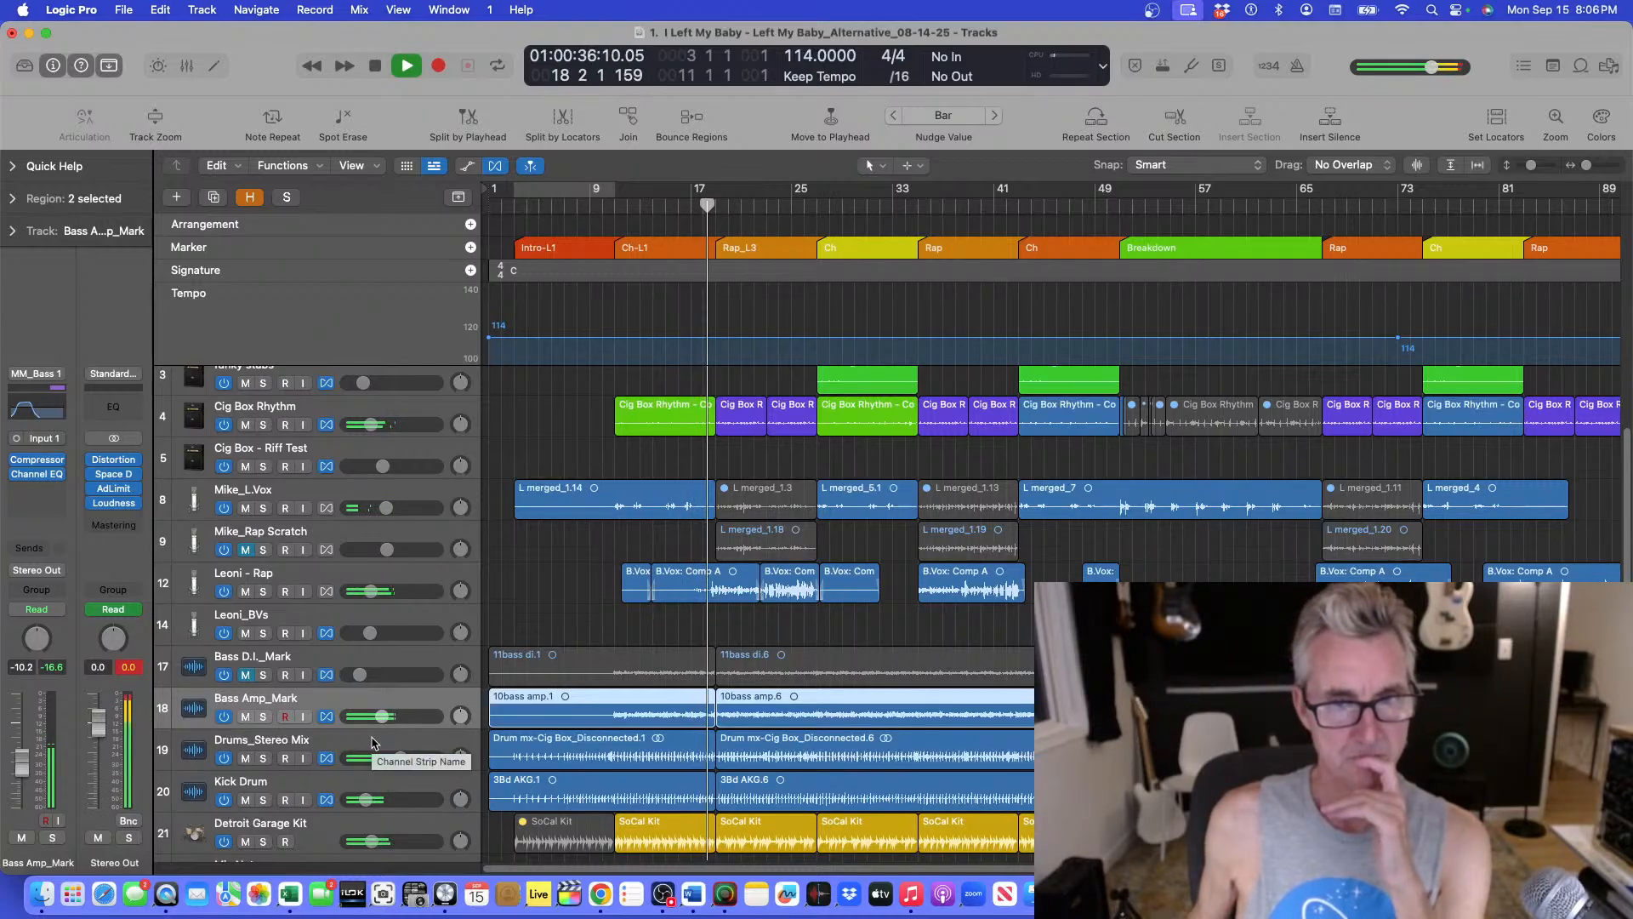
click(392, 594)
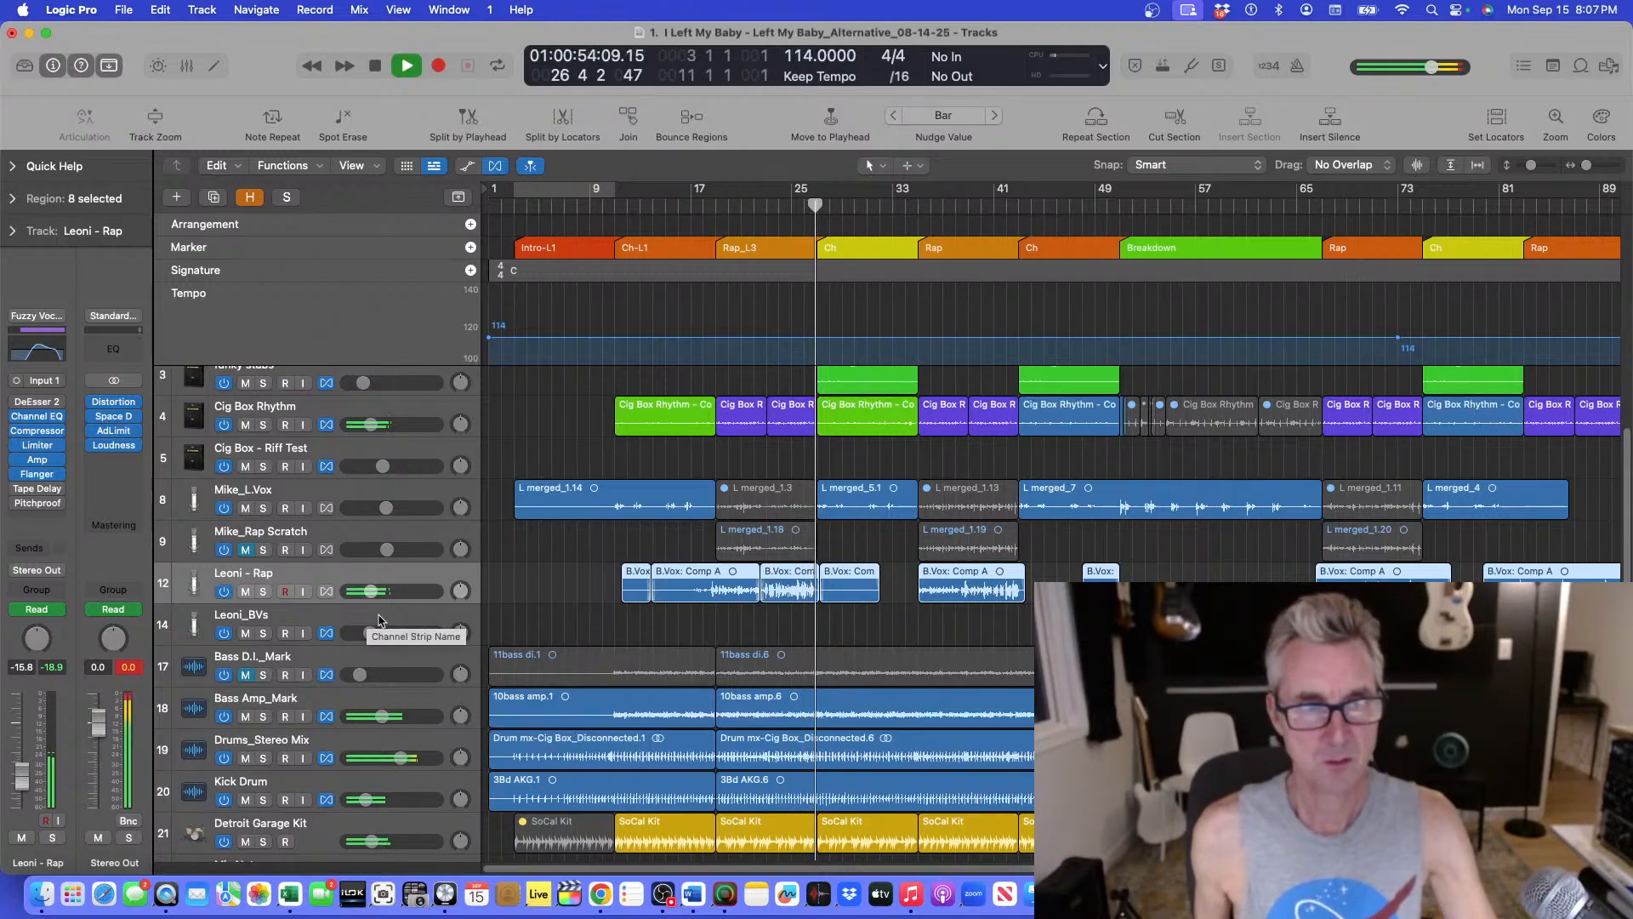
key(space)
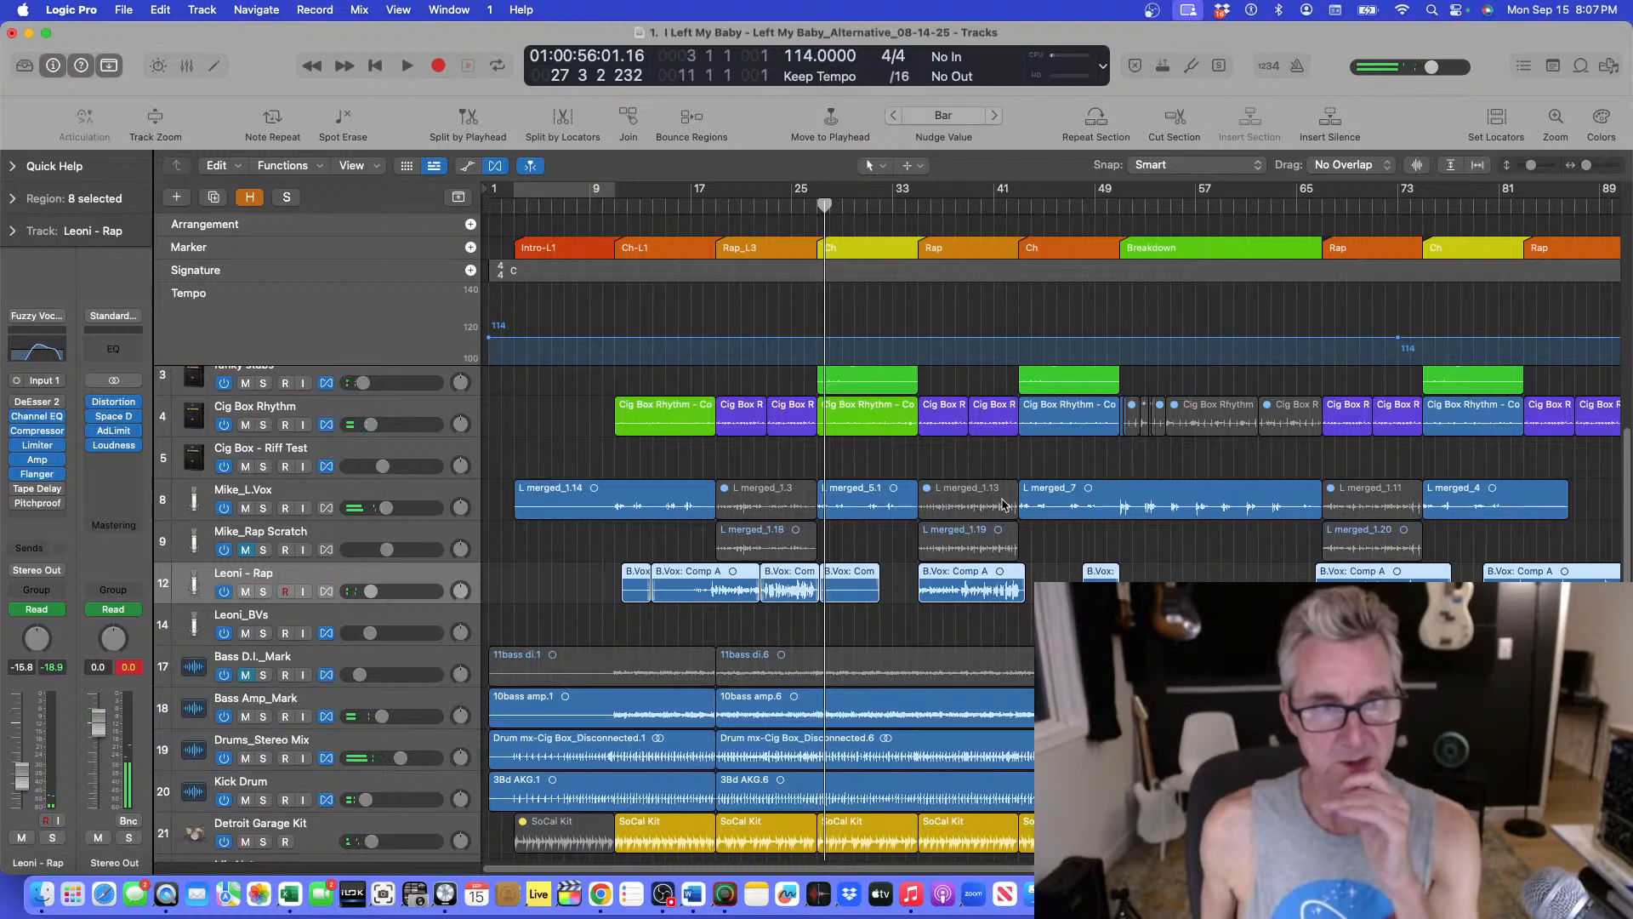
Try hiding the Mike_Rap Scratch track, then undo the last action.
scroll(845, 438, up, 5)
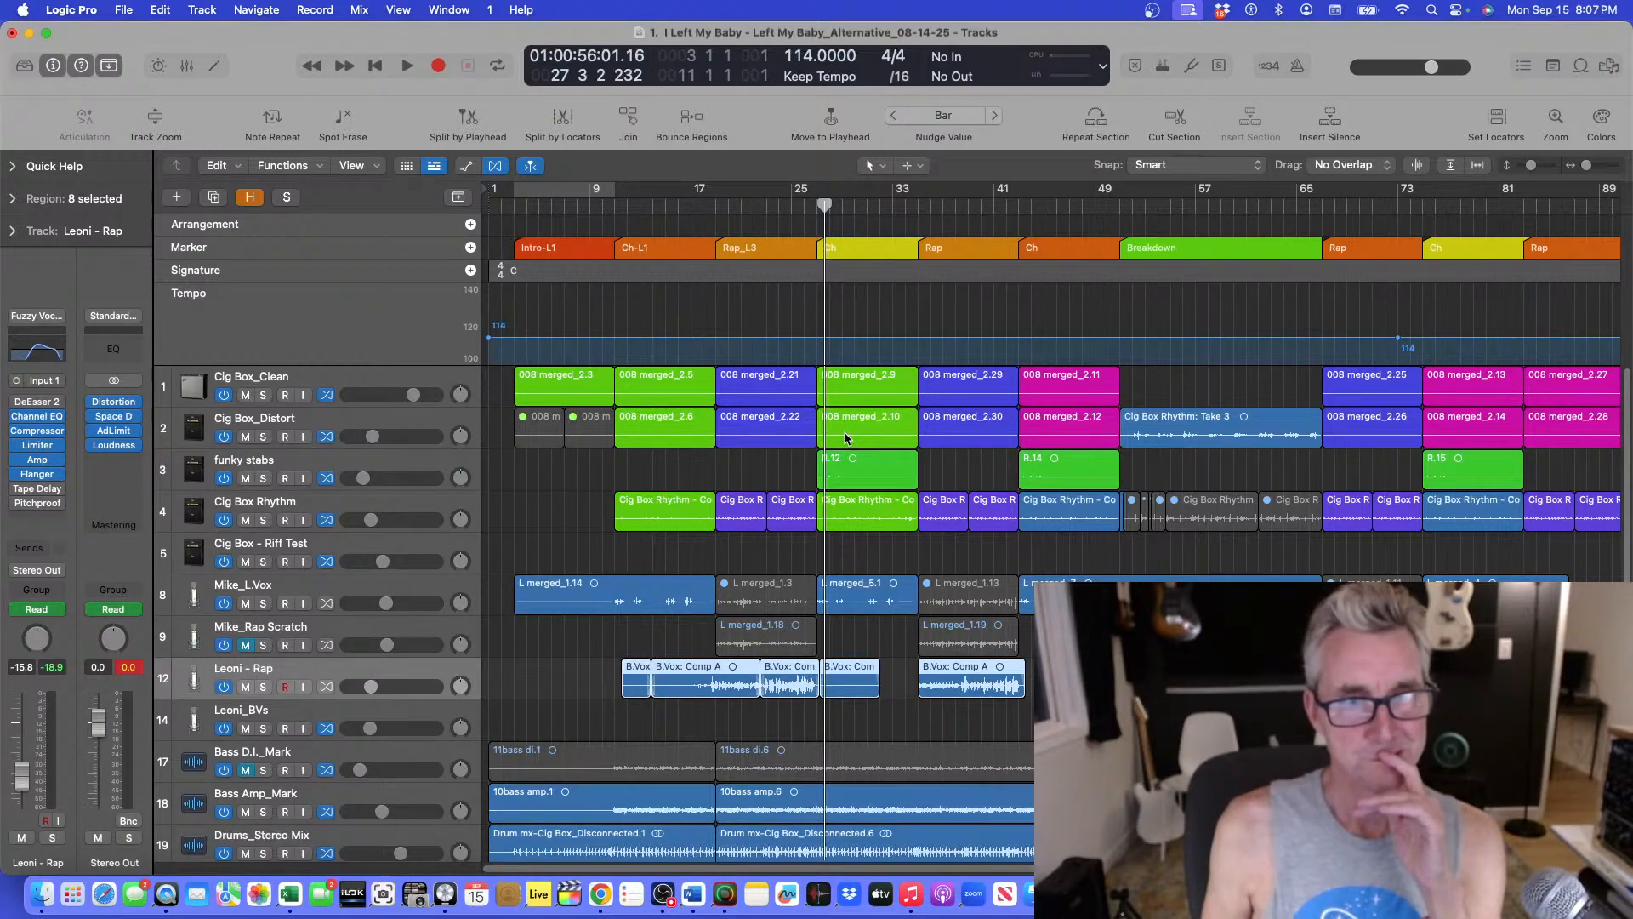
scroll(845, 437, down, 2)
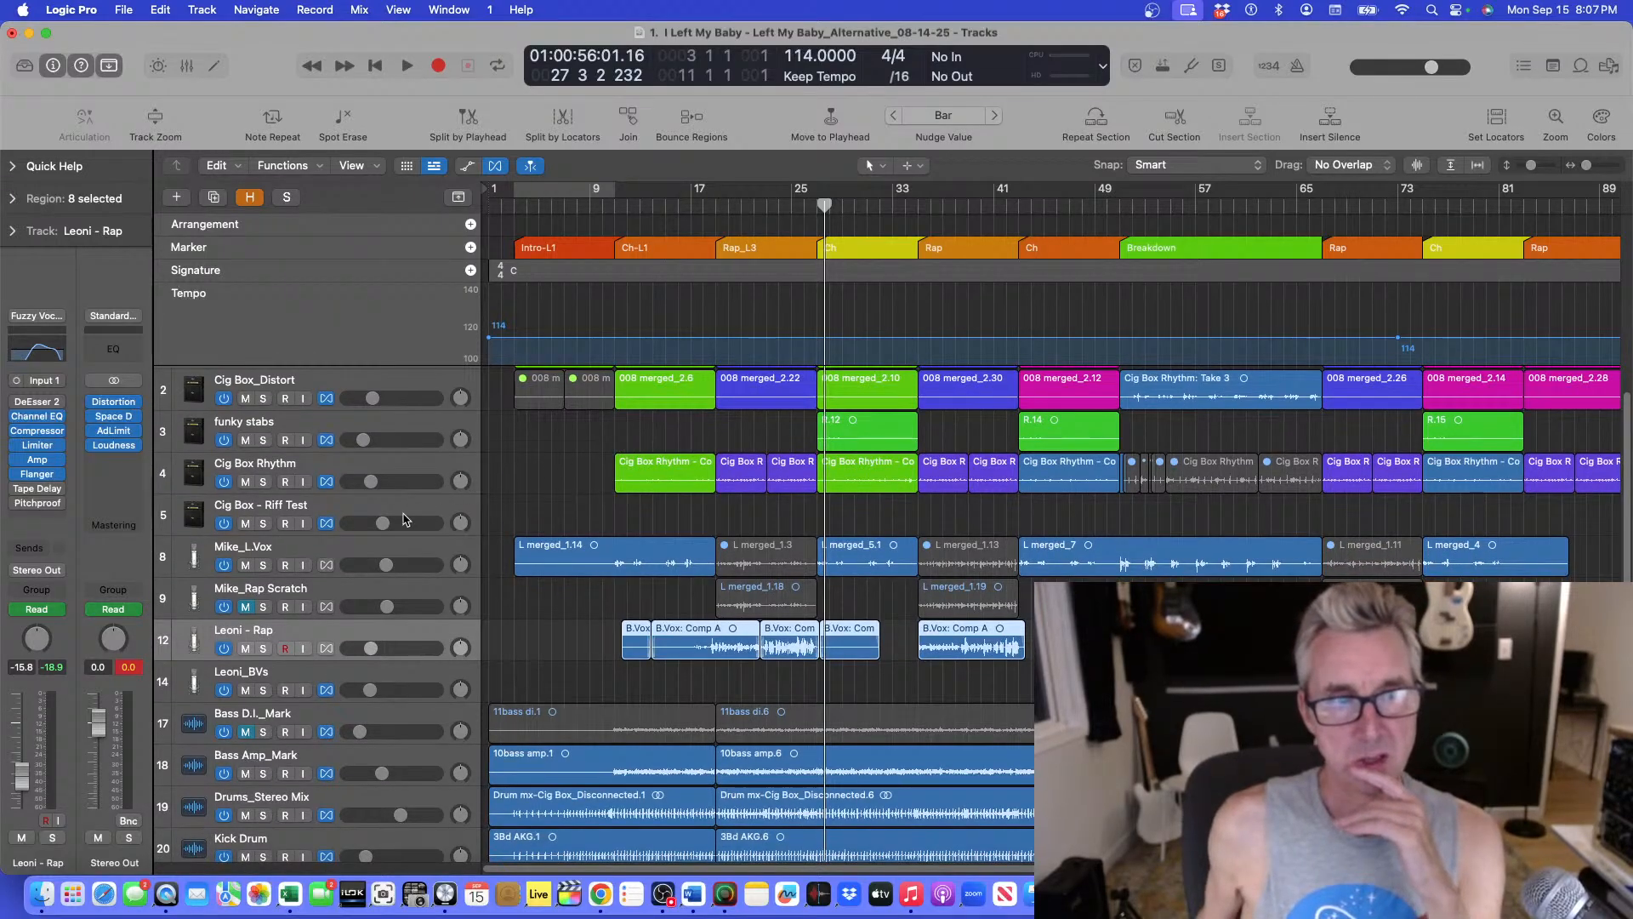
click(351, 551)
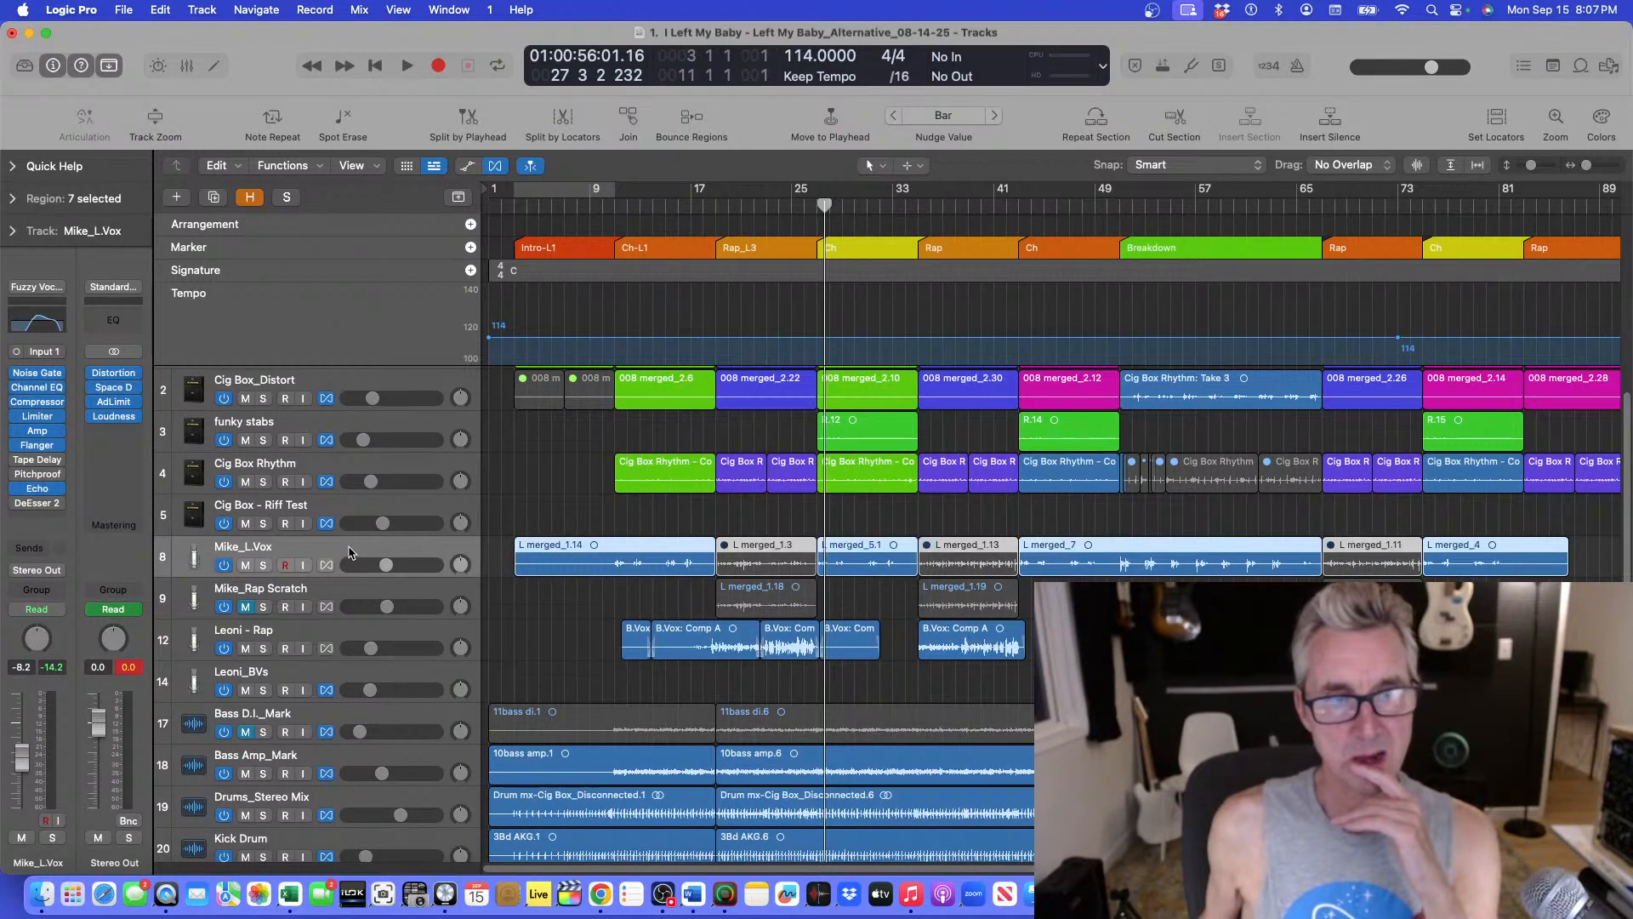
click(339, 593)
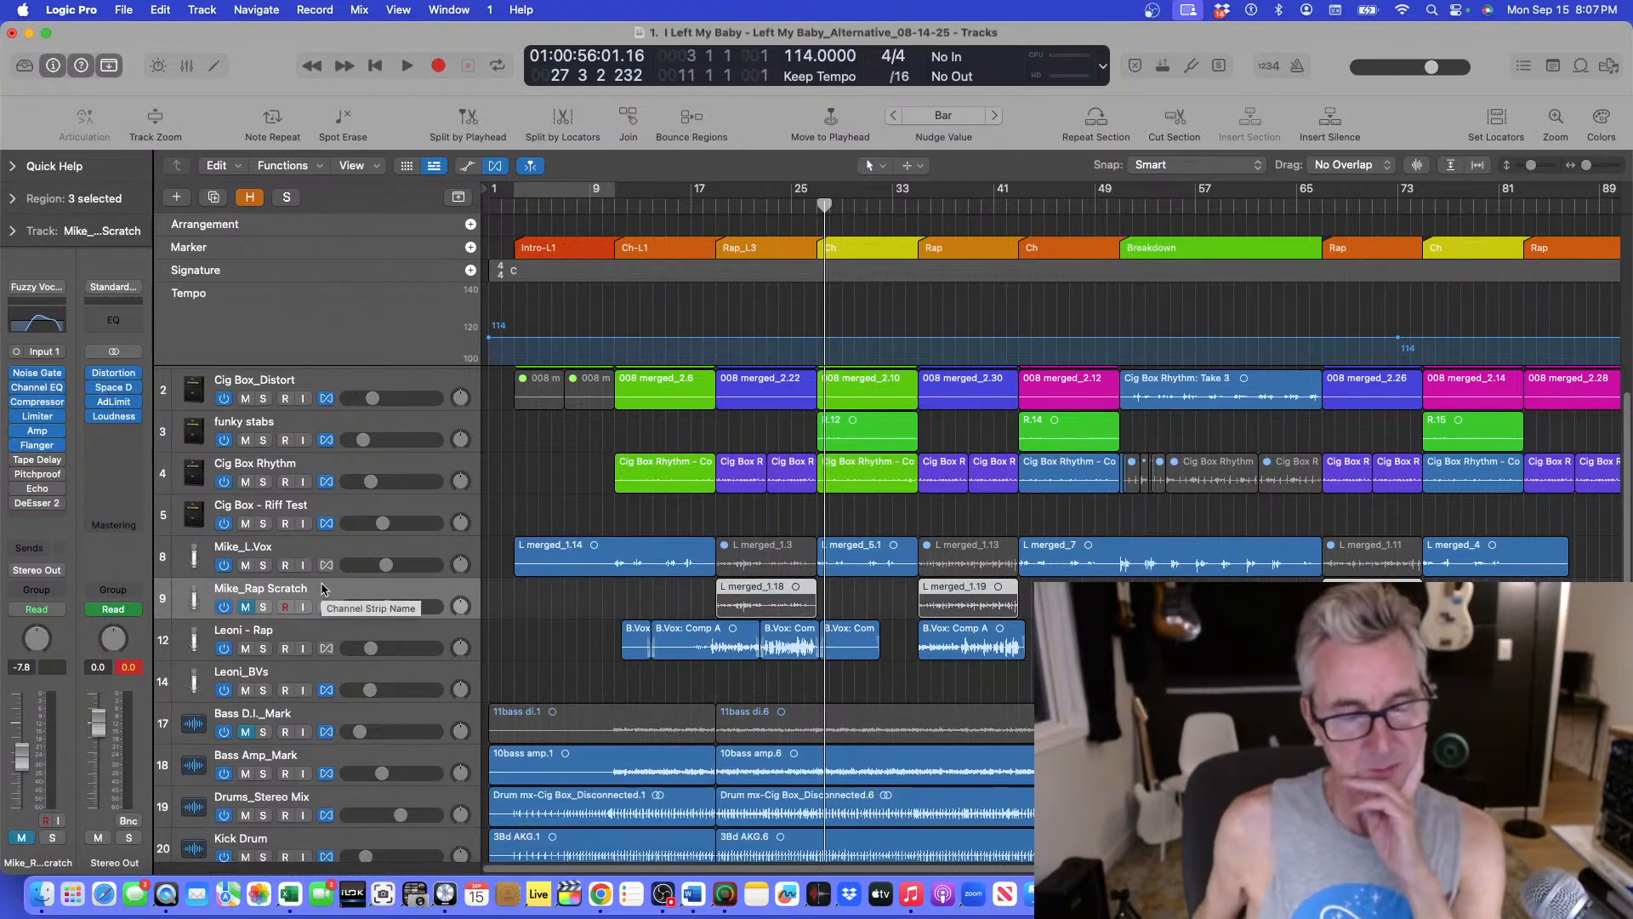
right_click(324, 588)
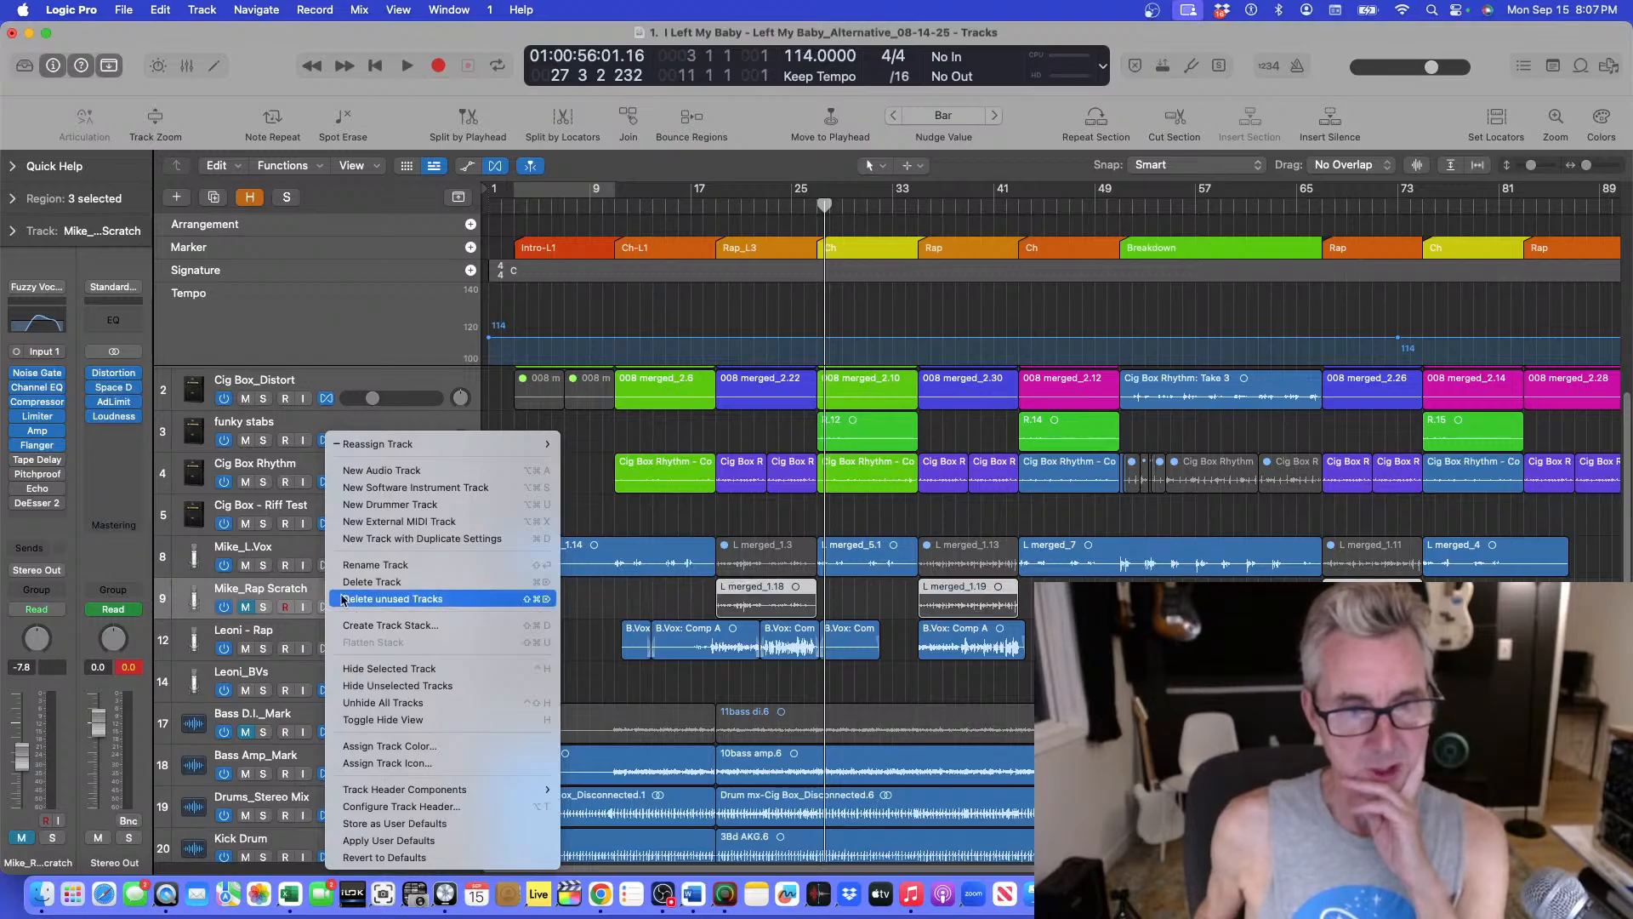
click(390, 670)
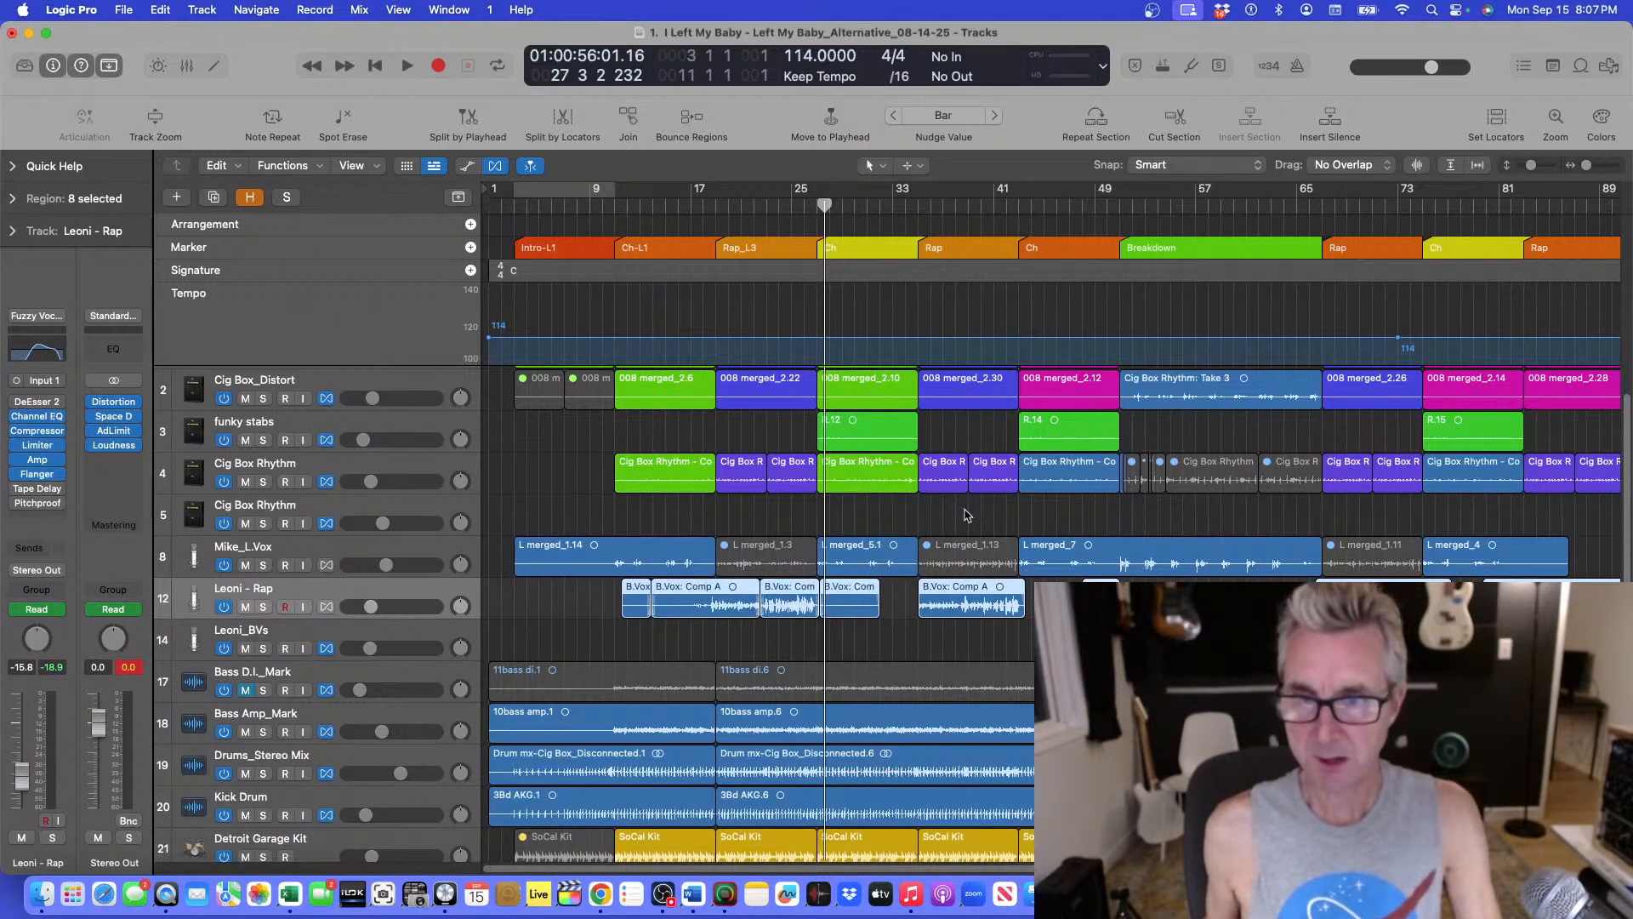
key(super+z)
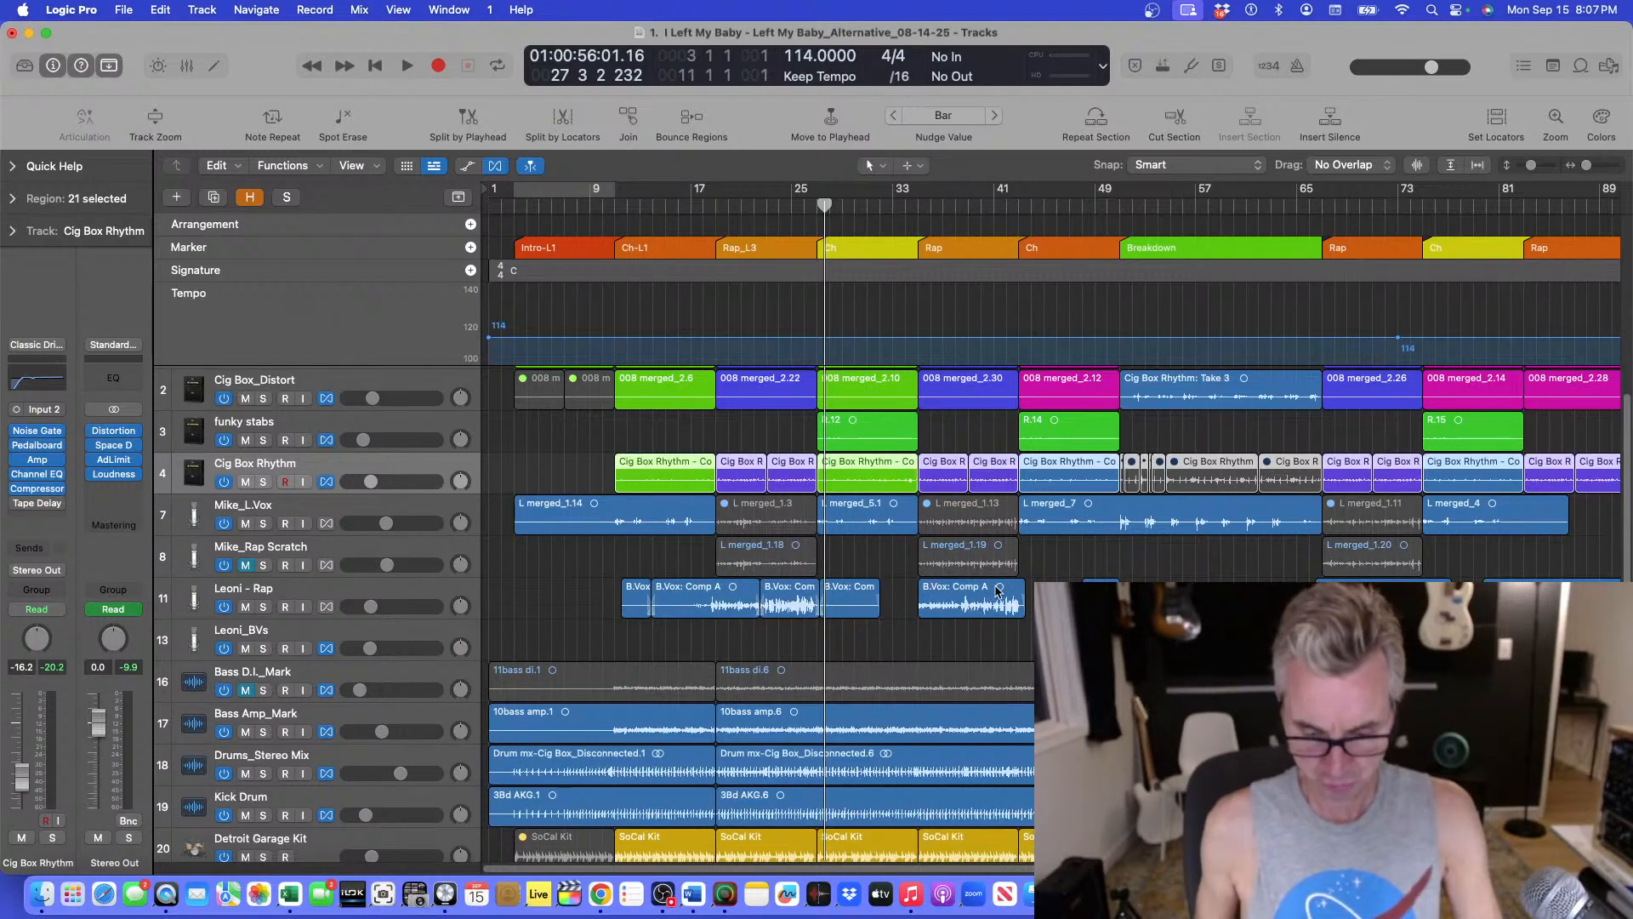
Hide the Mike_Rap Scratch track.
key(super+Left)
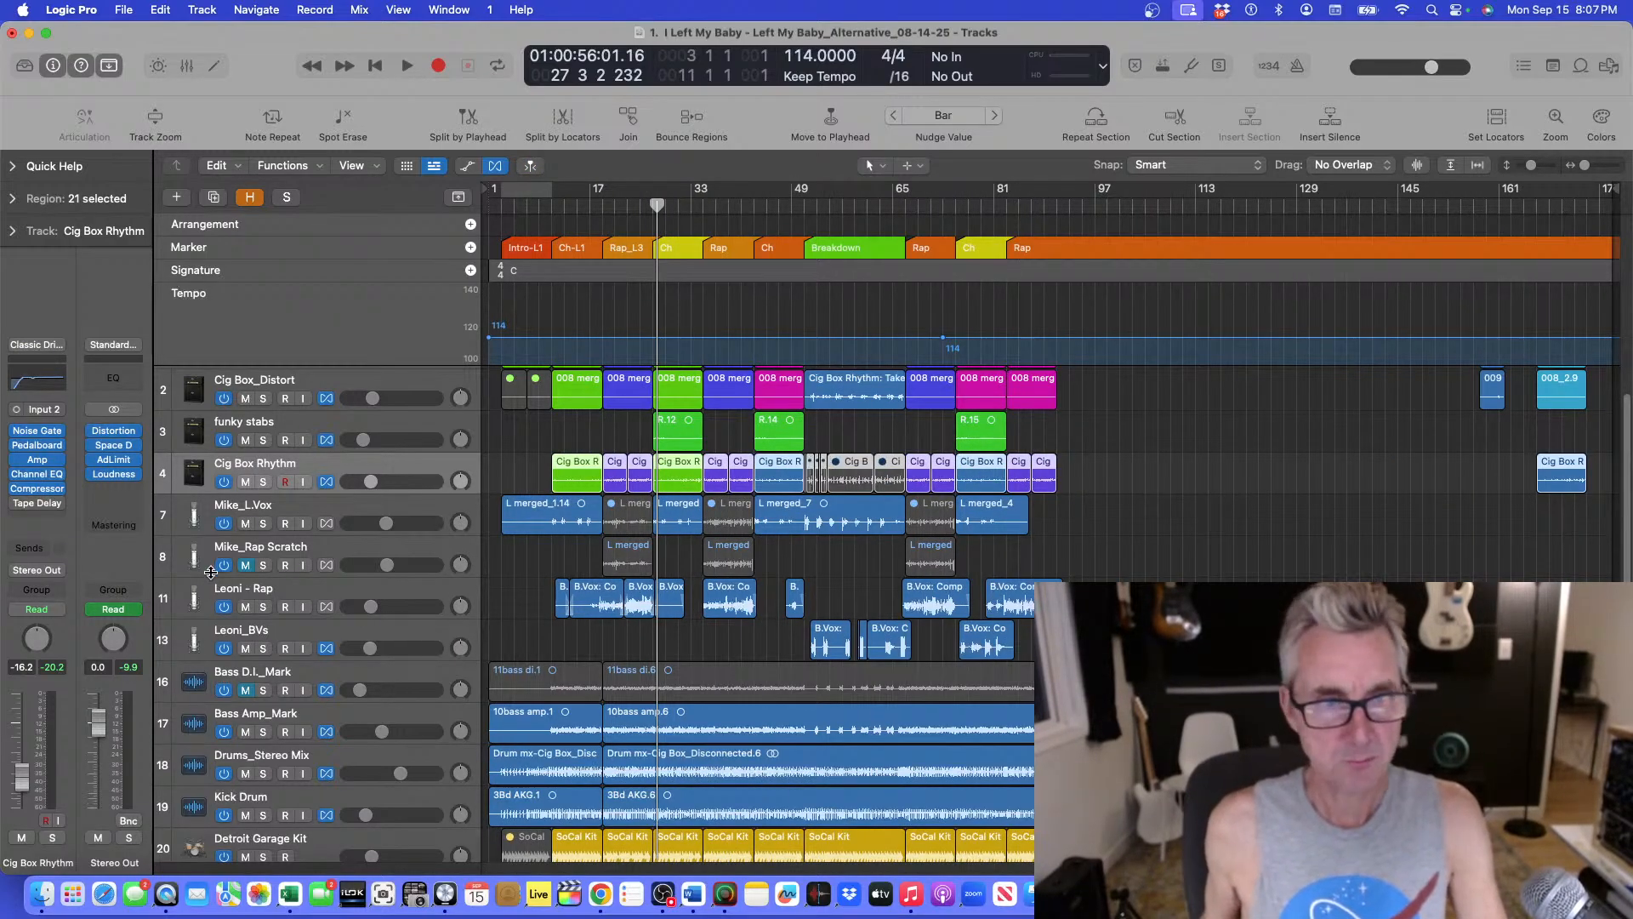
right_click(277, 549)
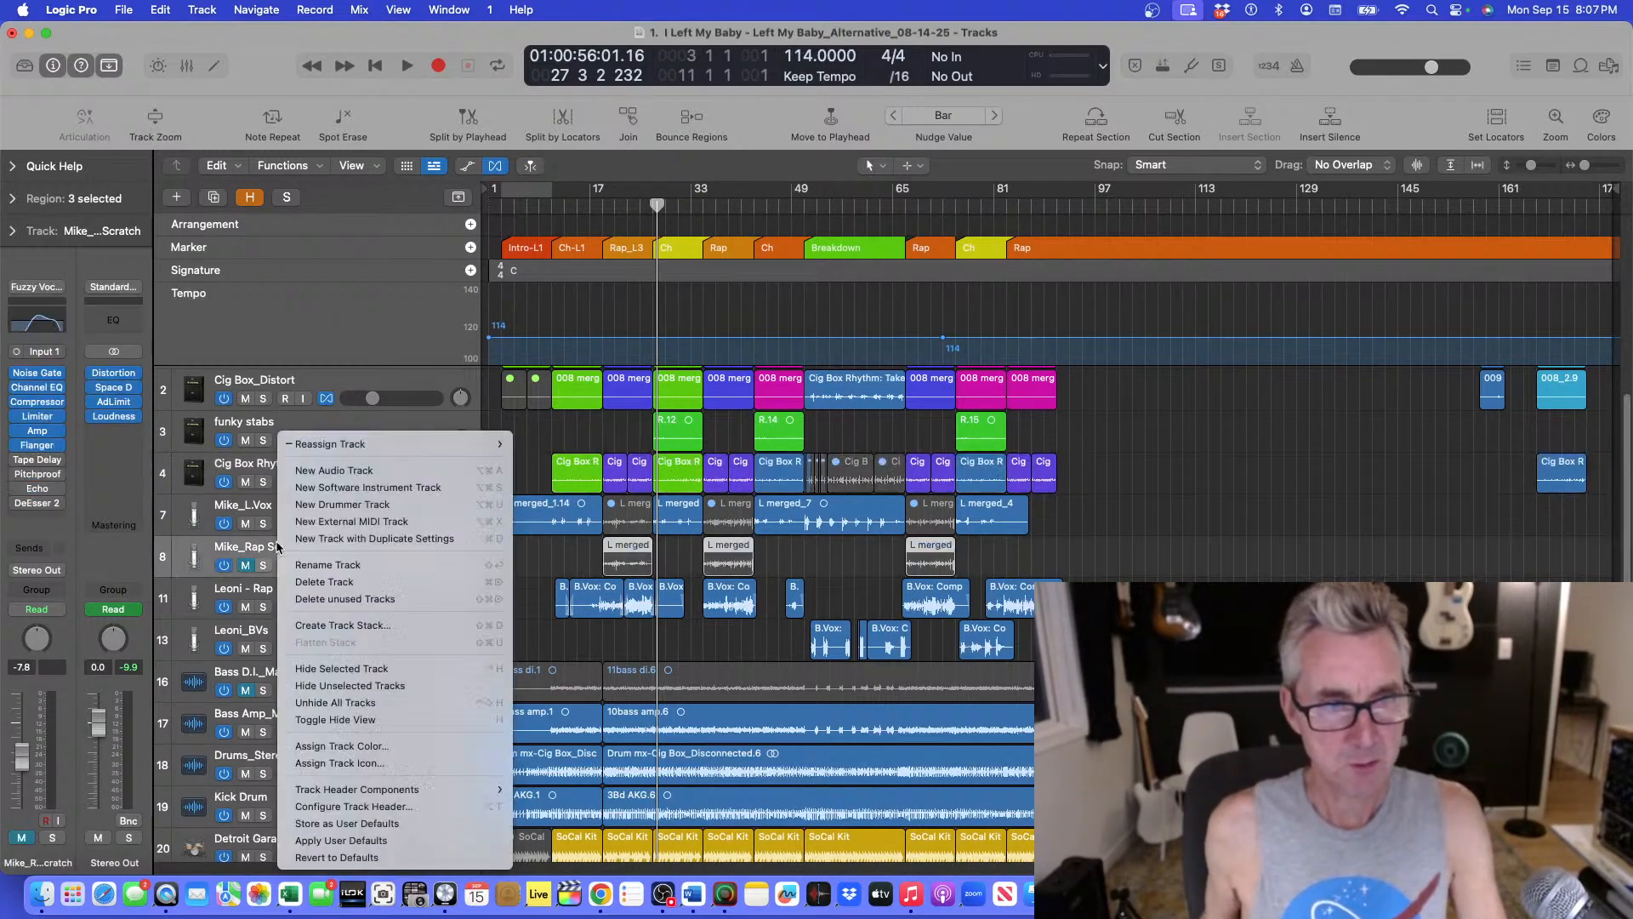
click(326, 677)
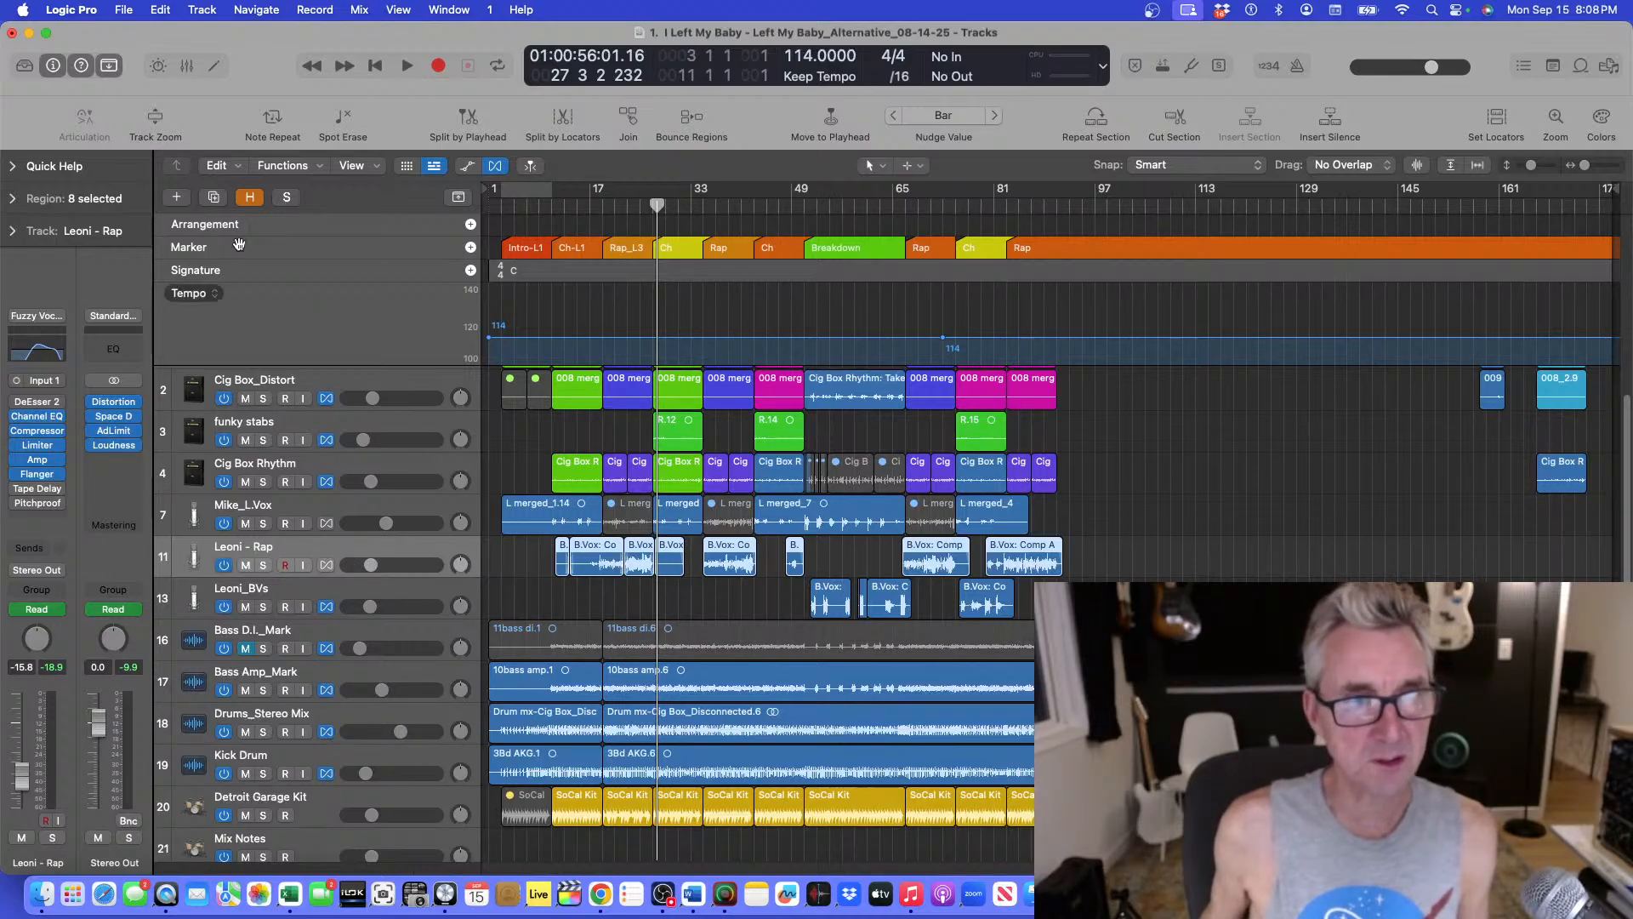
Name the selected Leoni - Rap regions by their track name.
click(285, 165)
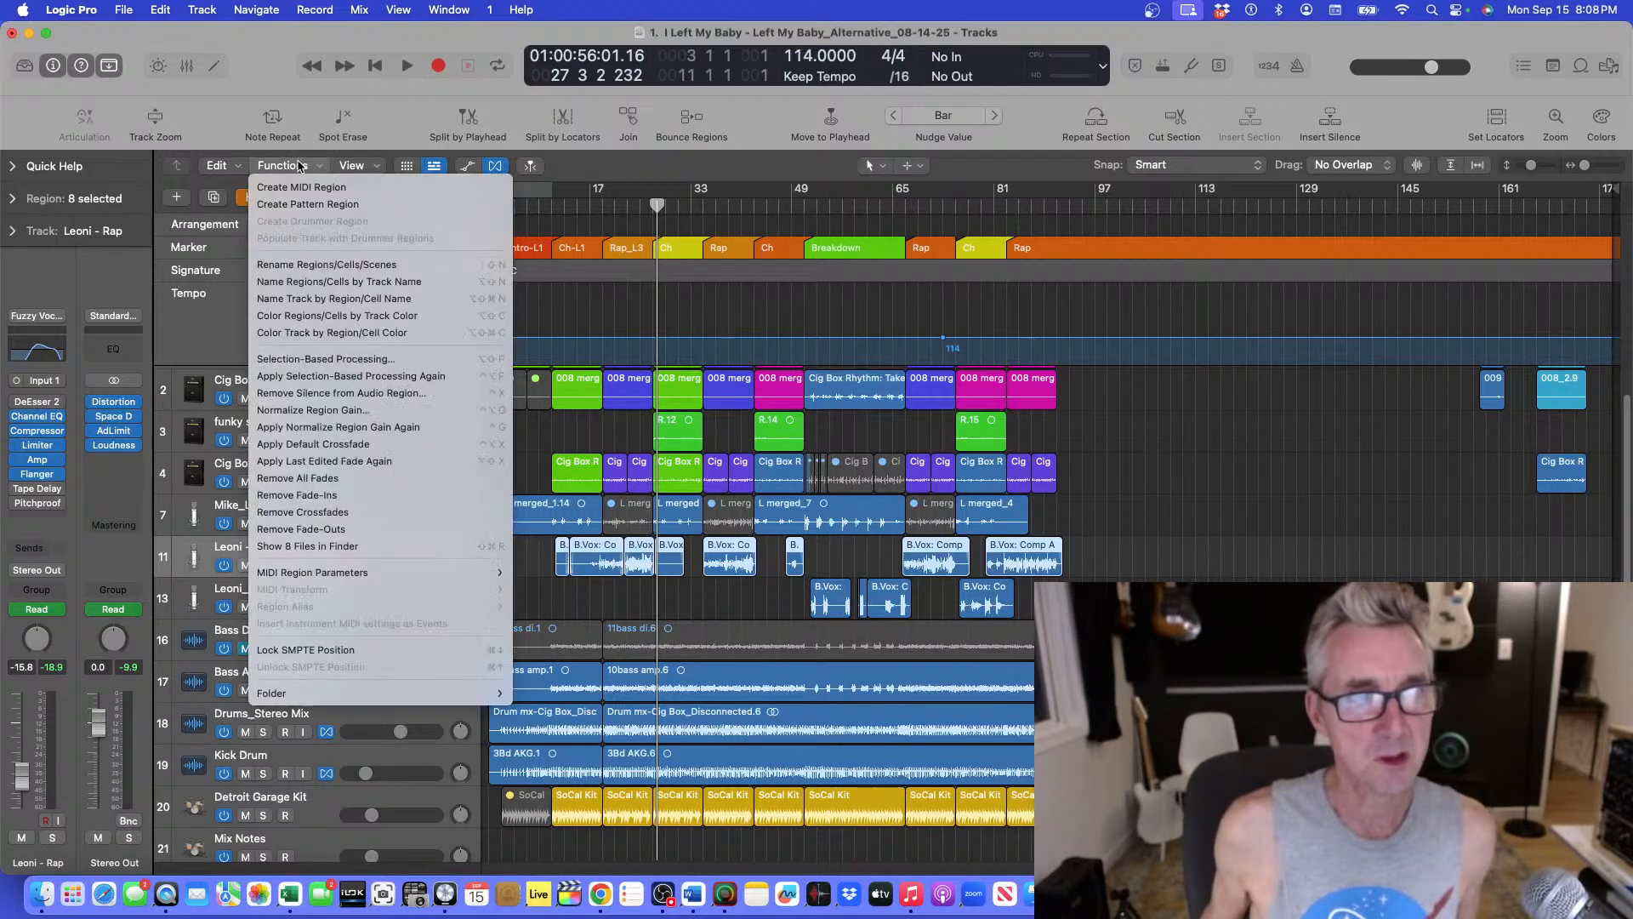
click(283, 282)
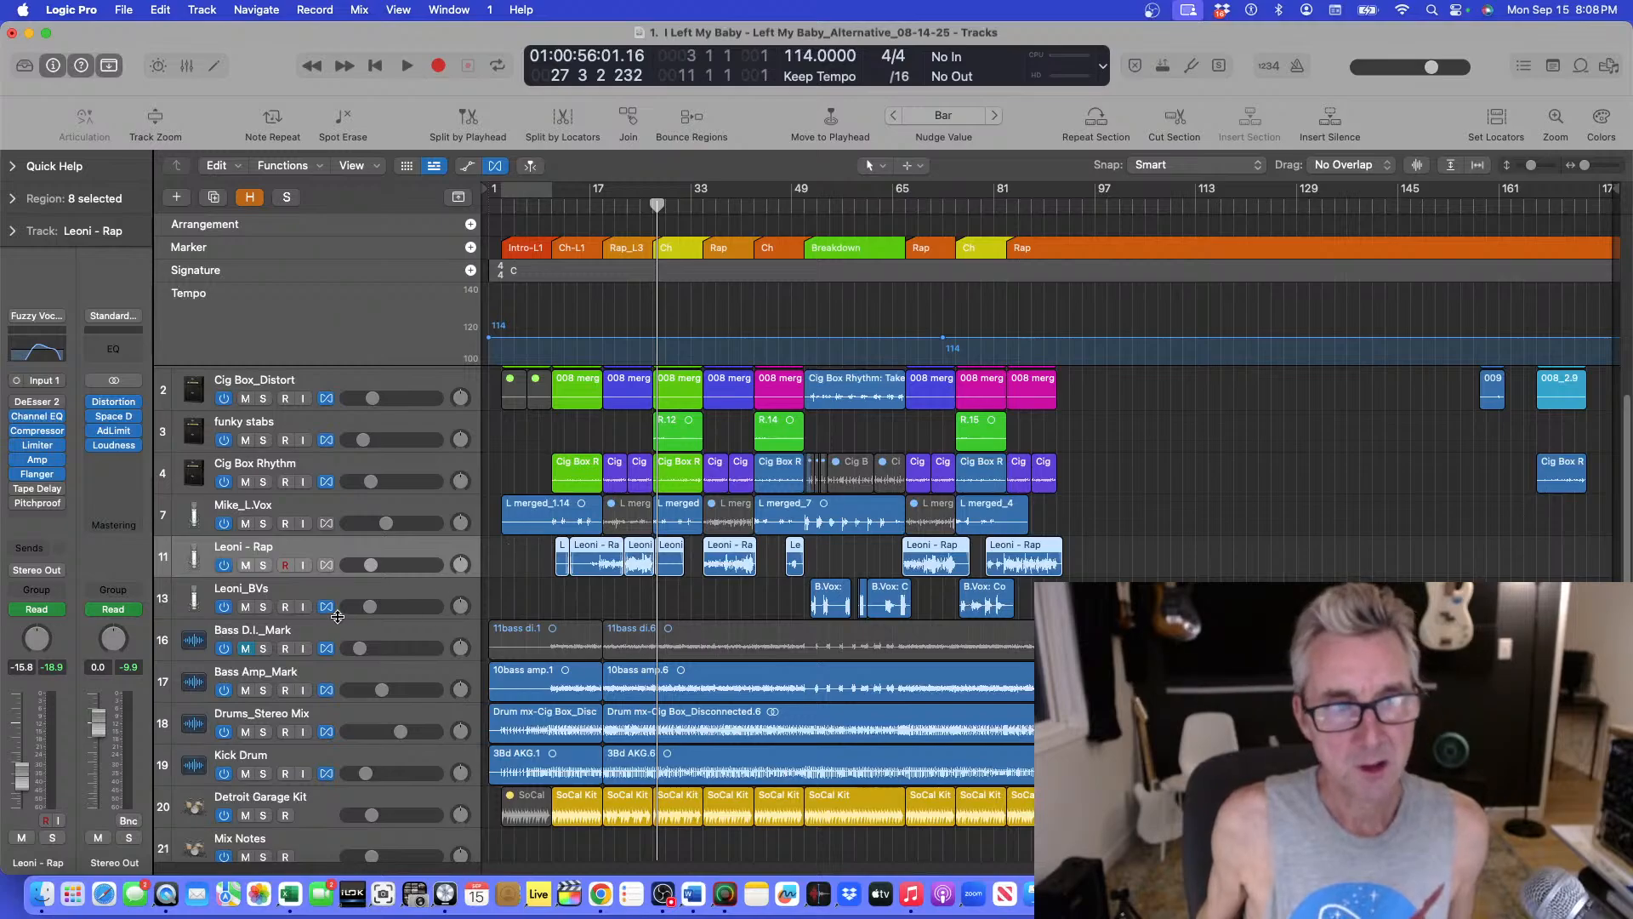
Name the Leoni_BVs track's selected regions by their track name.
click(311, 596)
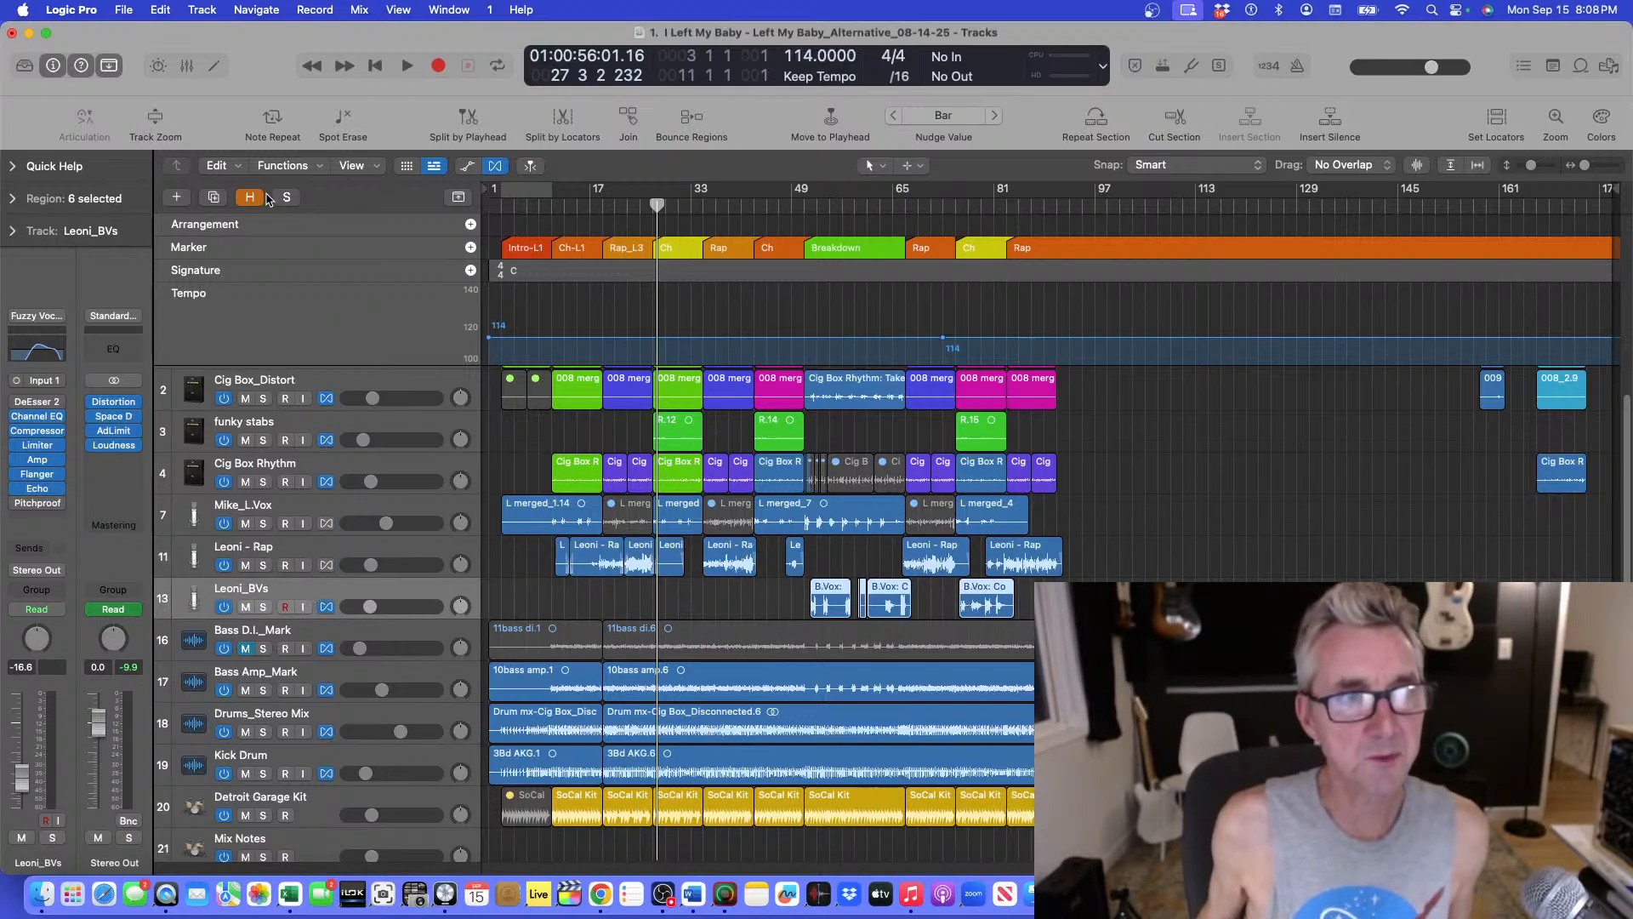
click(284, 166)
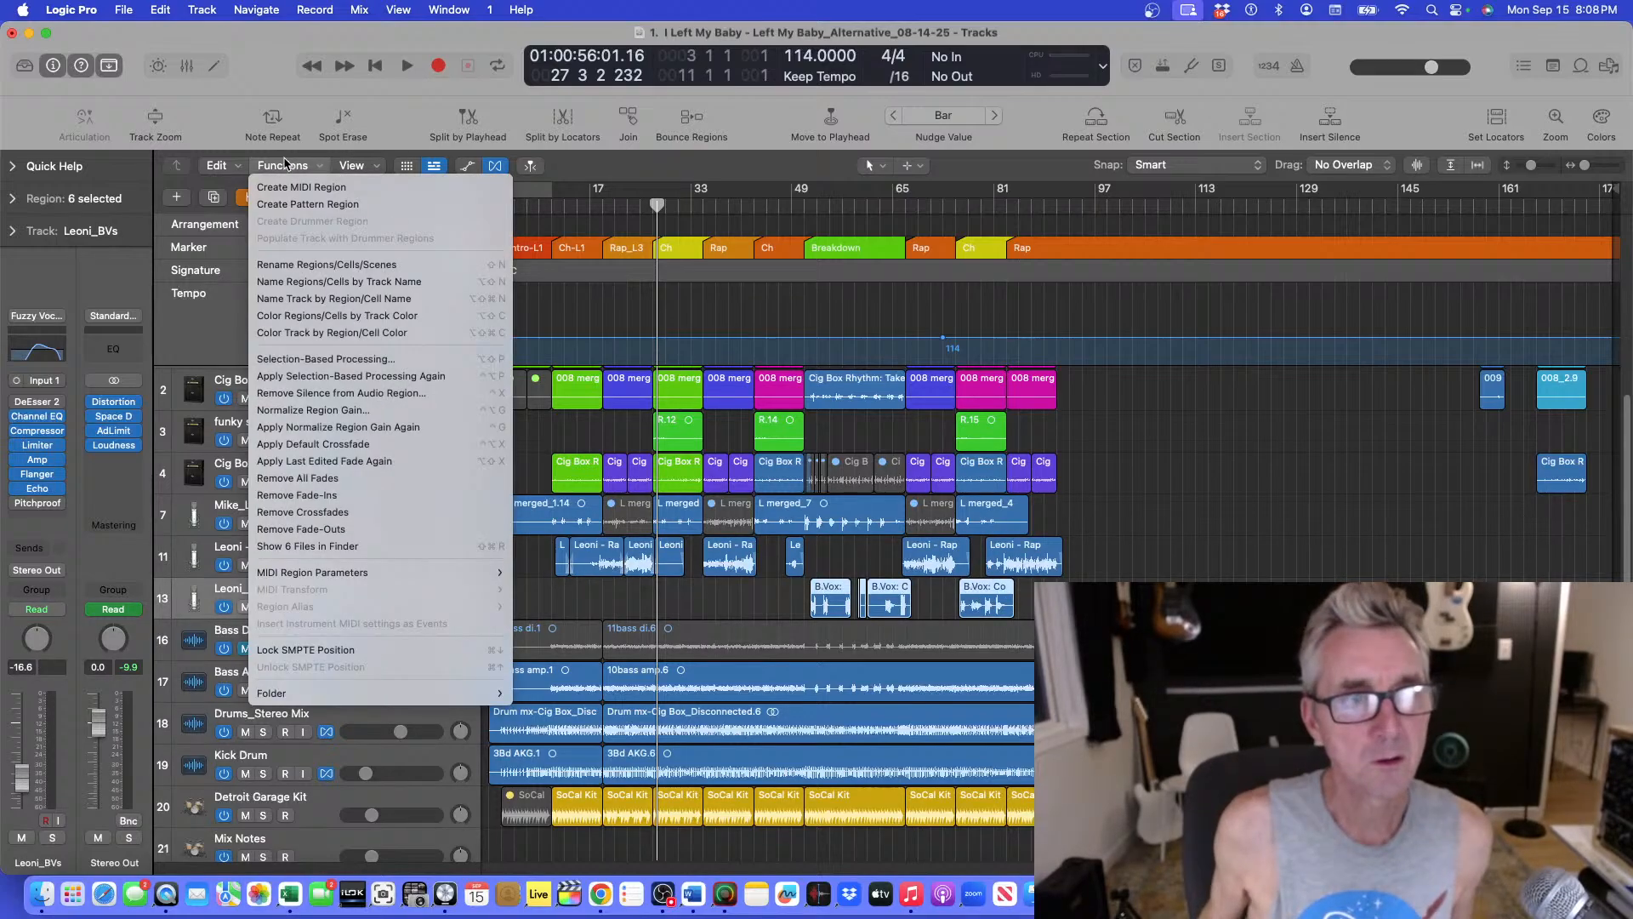
click(295, 282)
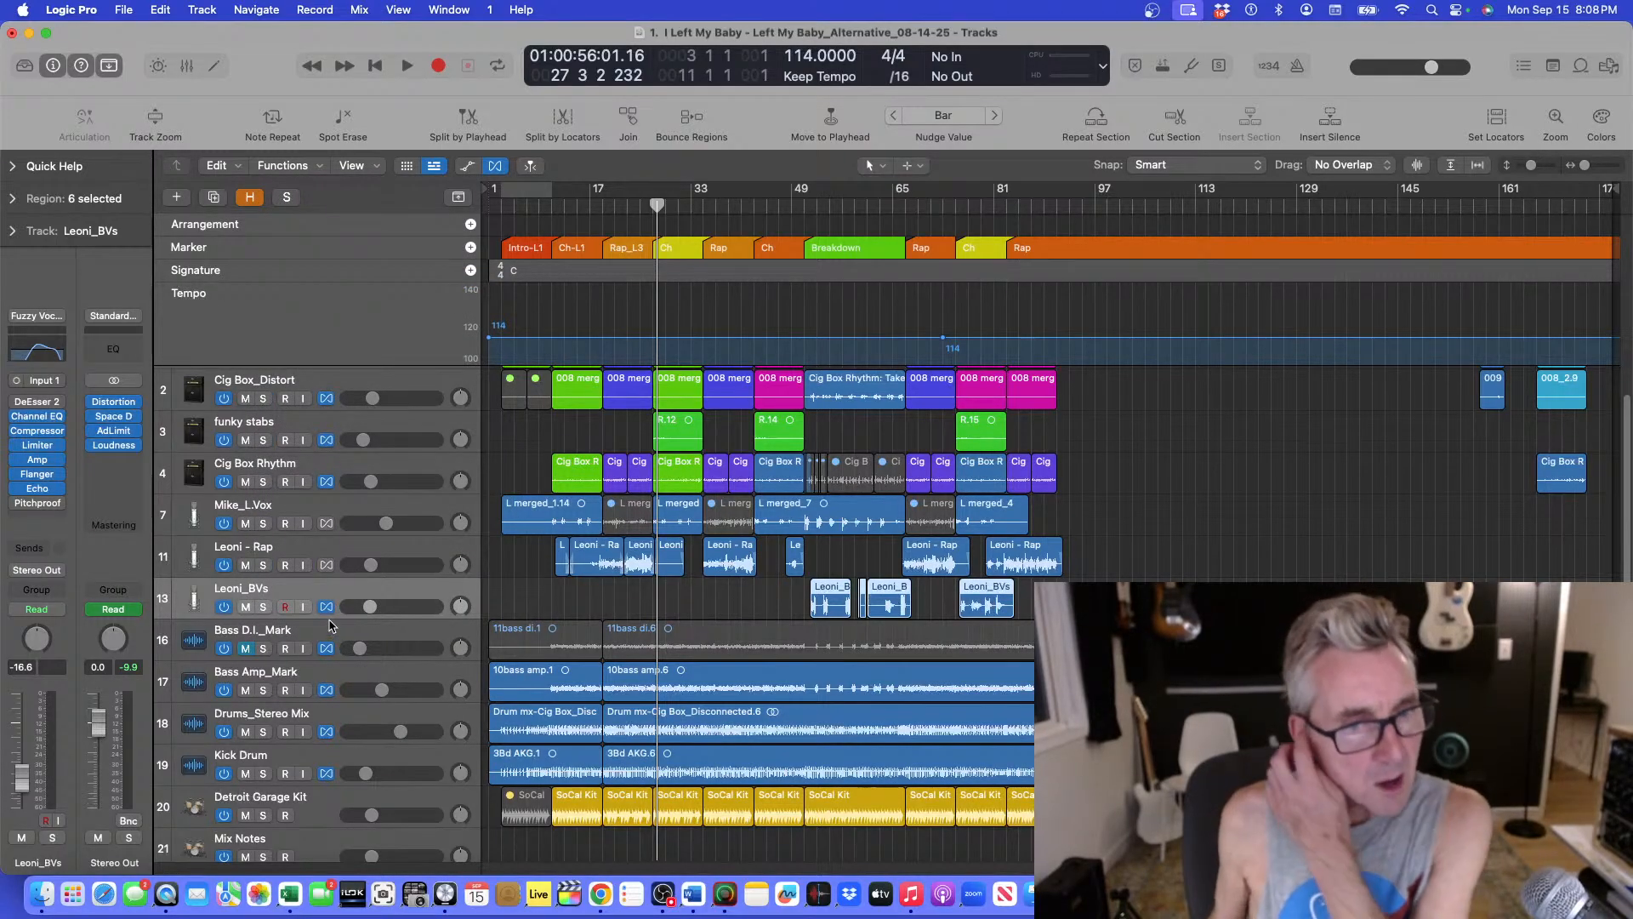
Shrink the track heights, then name the Bass D.I._Mark, Bass Amp_Mark and Drums_Stereo Mix regions by their track names.
click(330, 674)
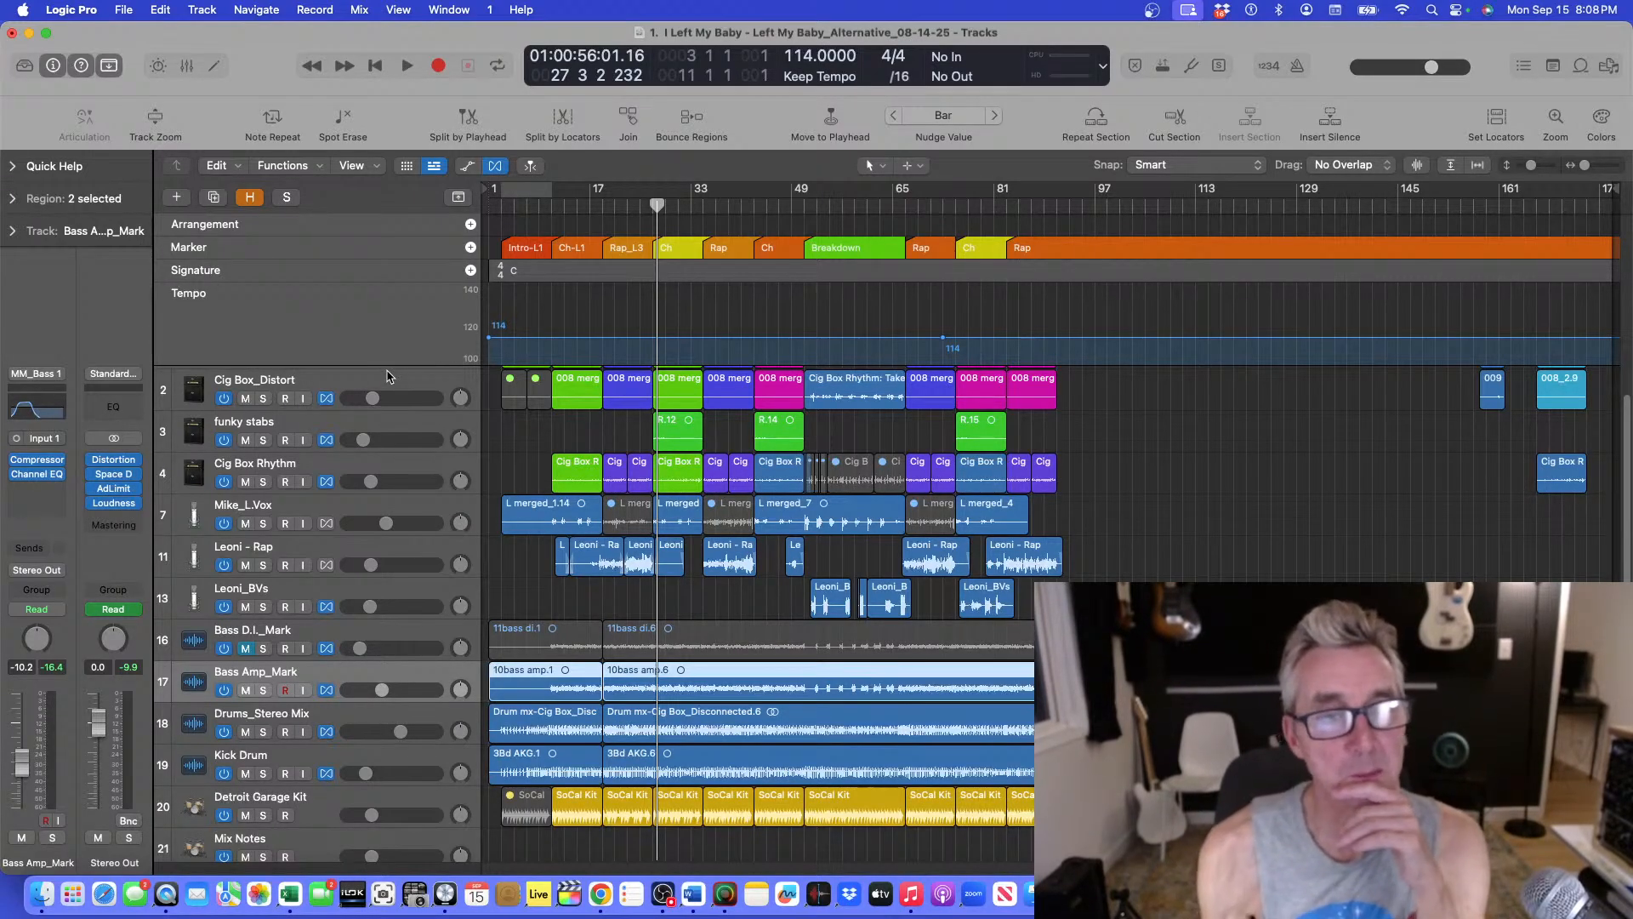
scroll(1225, 507, up, 1)
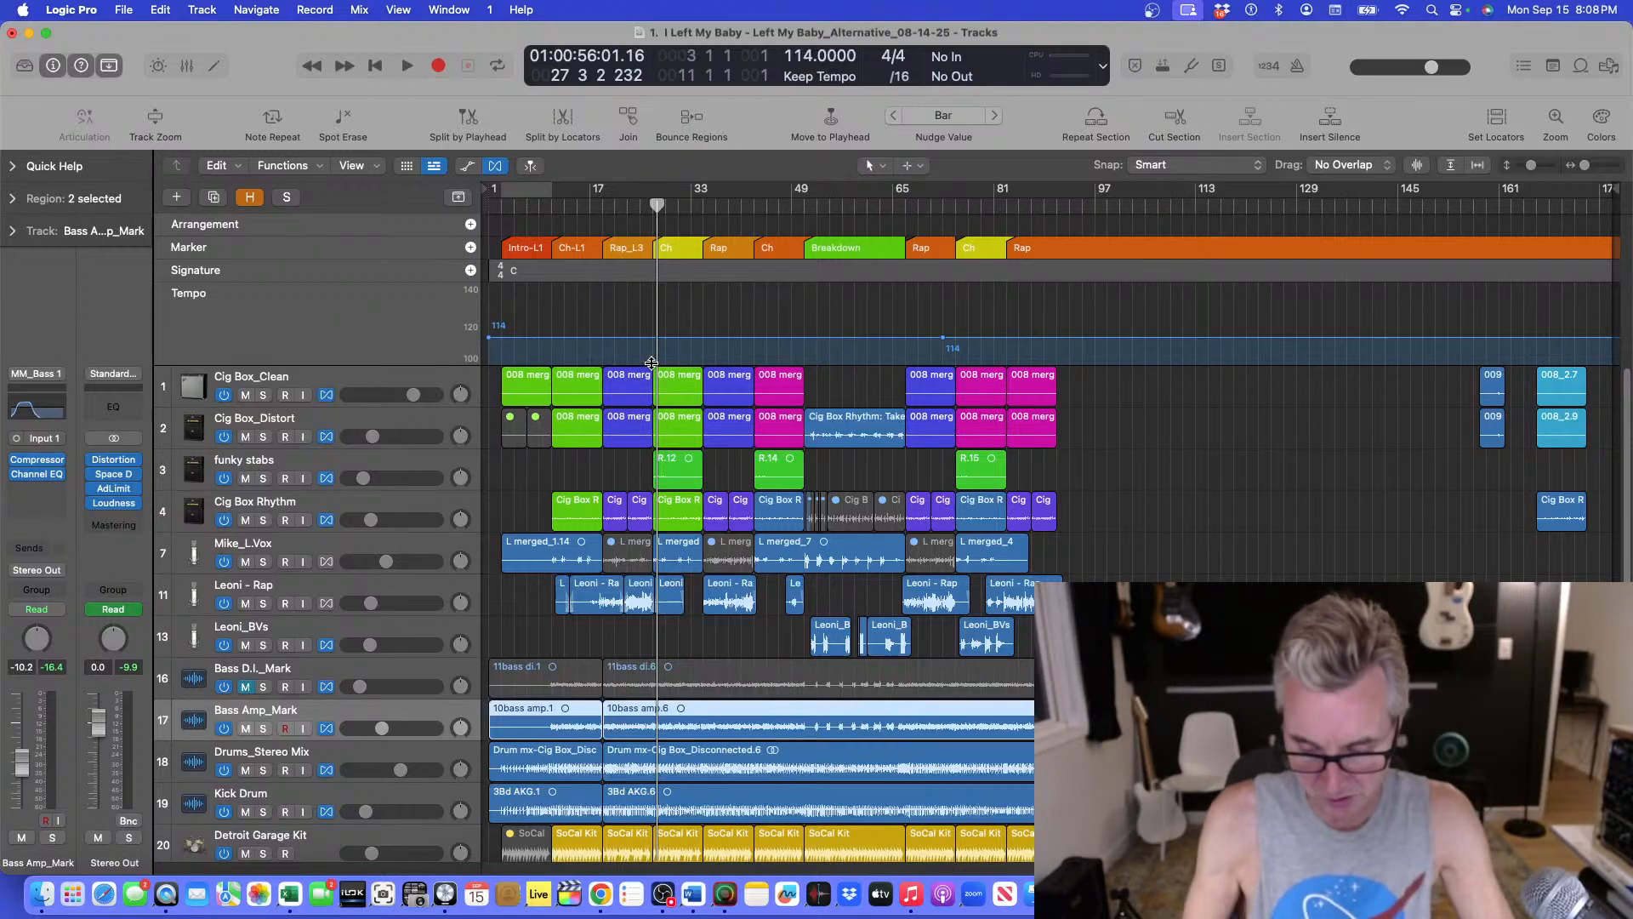
key(super+Right)
key(super+Right)
key(super+Right)
key(super+Right)
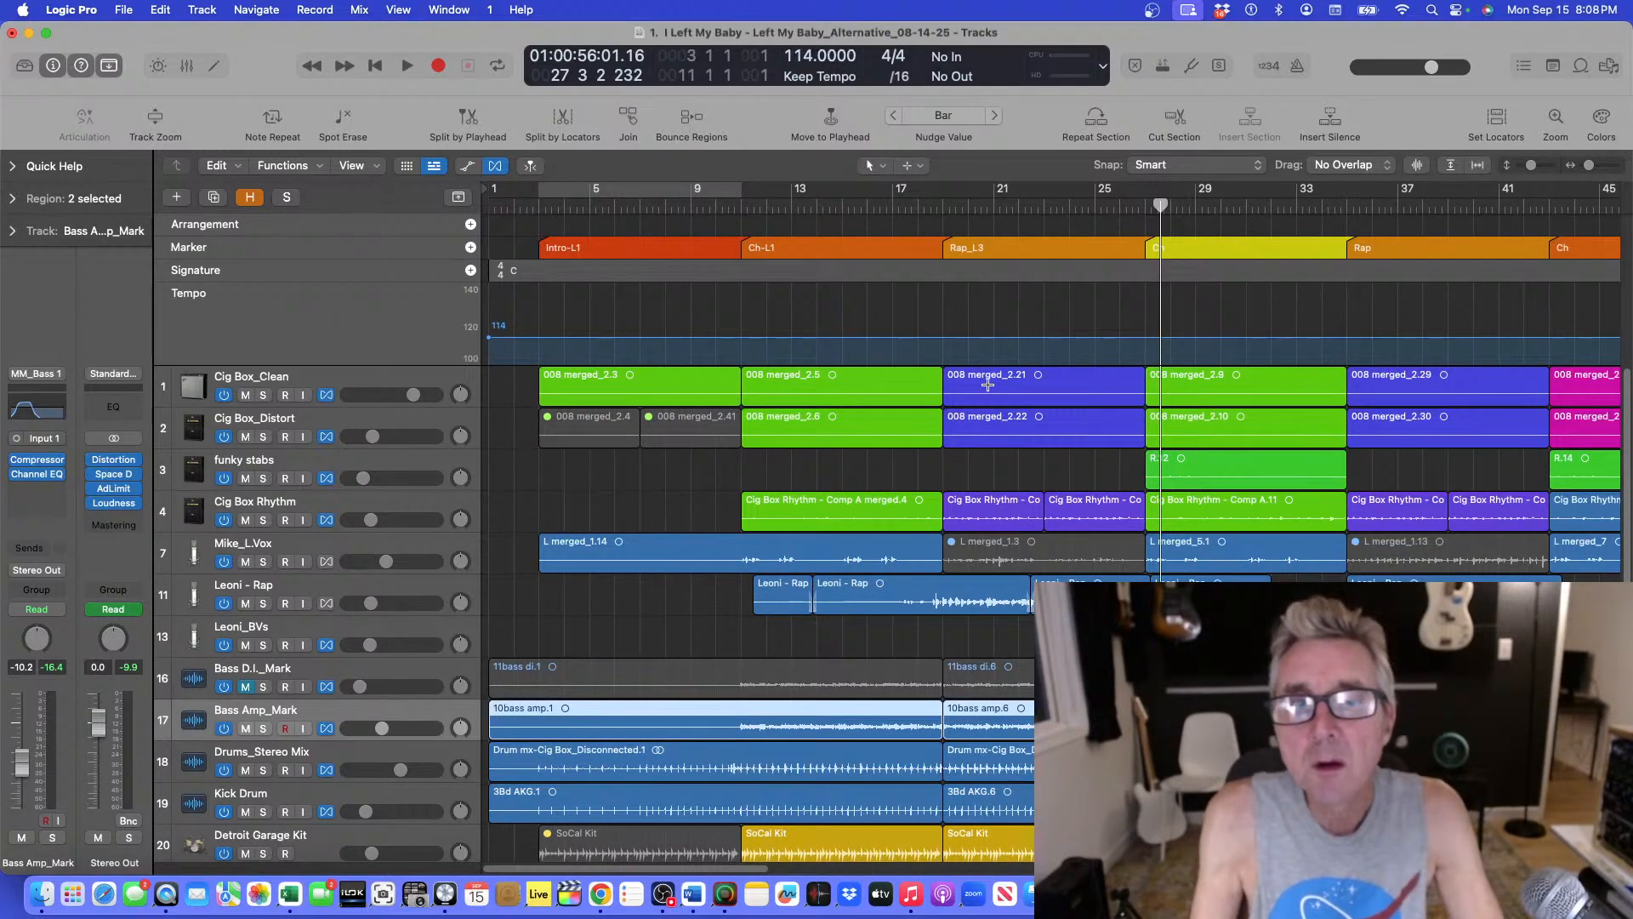
key(super+Left)
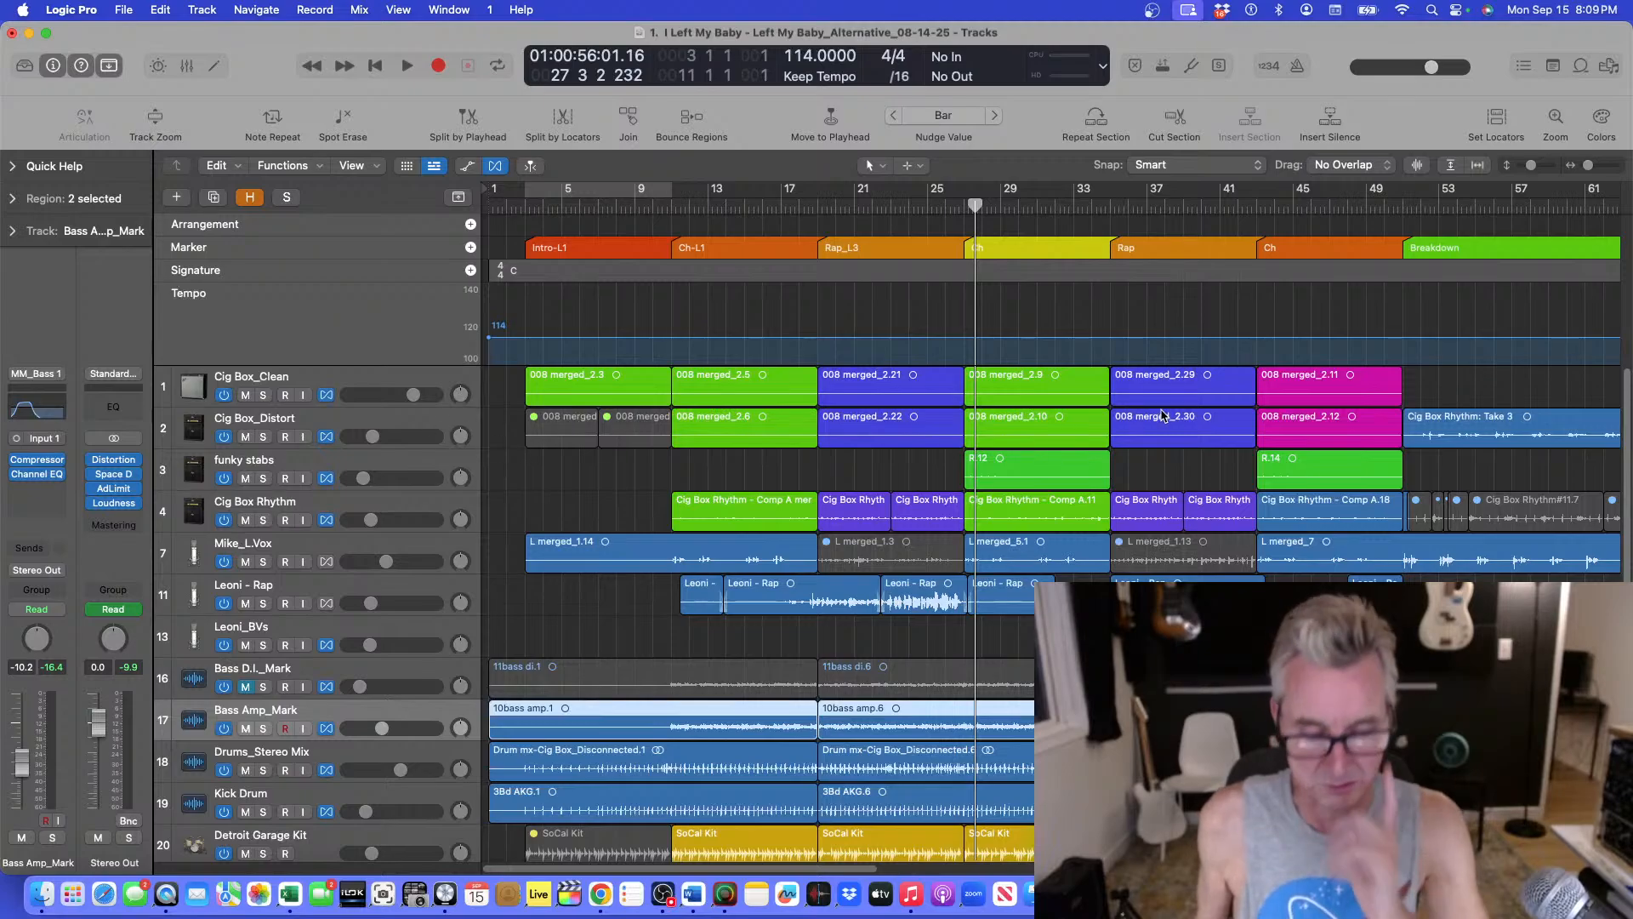
key(super+Down)
key(super+Down)
key(super+Left)
key(super+Left)
key(super+Up)
key(super+Up)
key(super+Up)
key(super+Up)
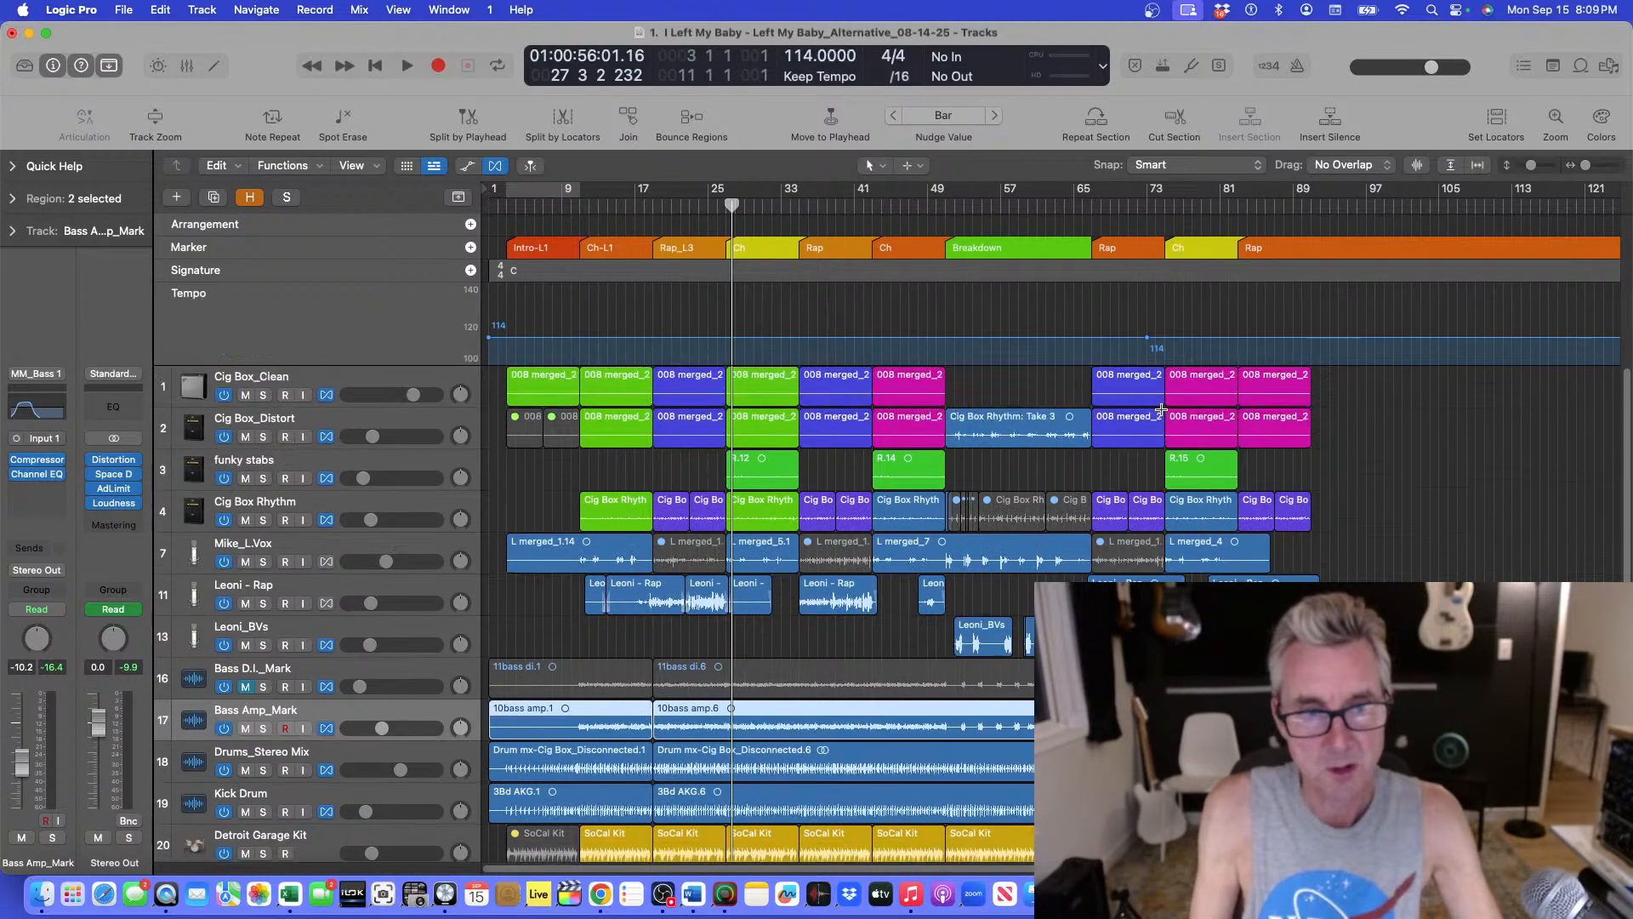
key(super+Up)
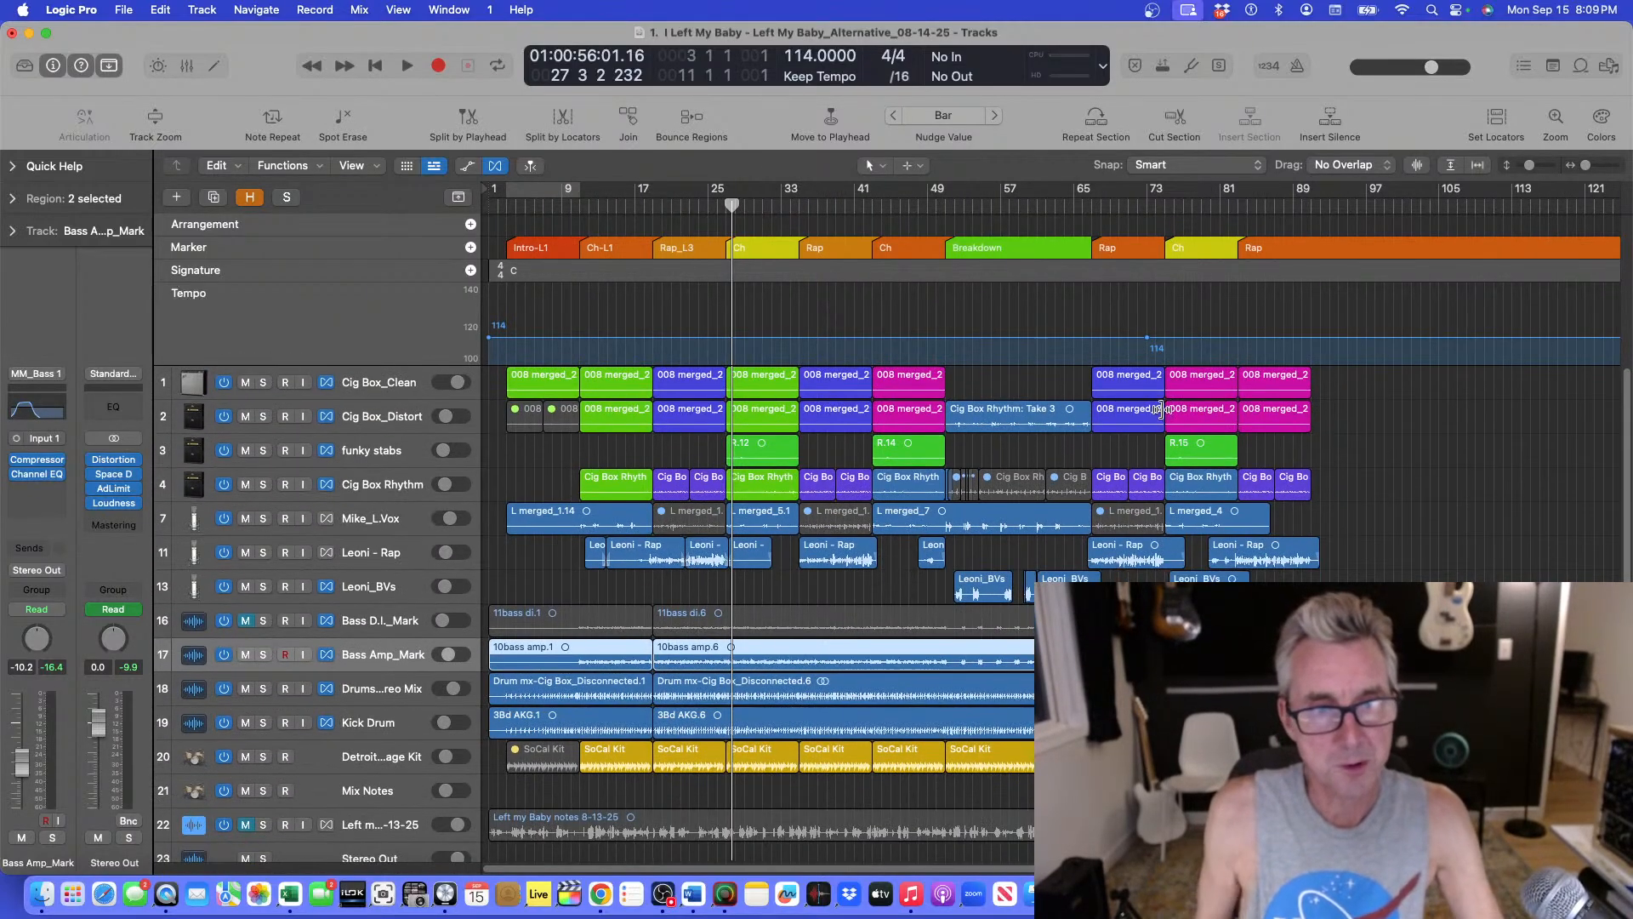
click(397, 628)
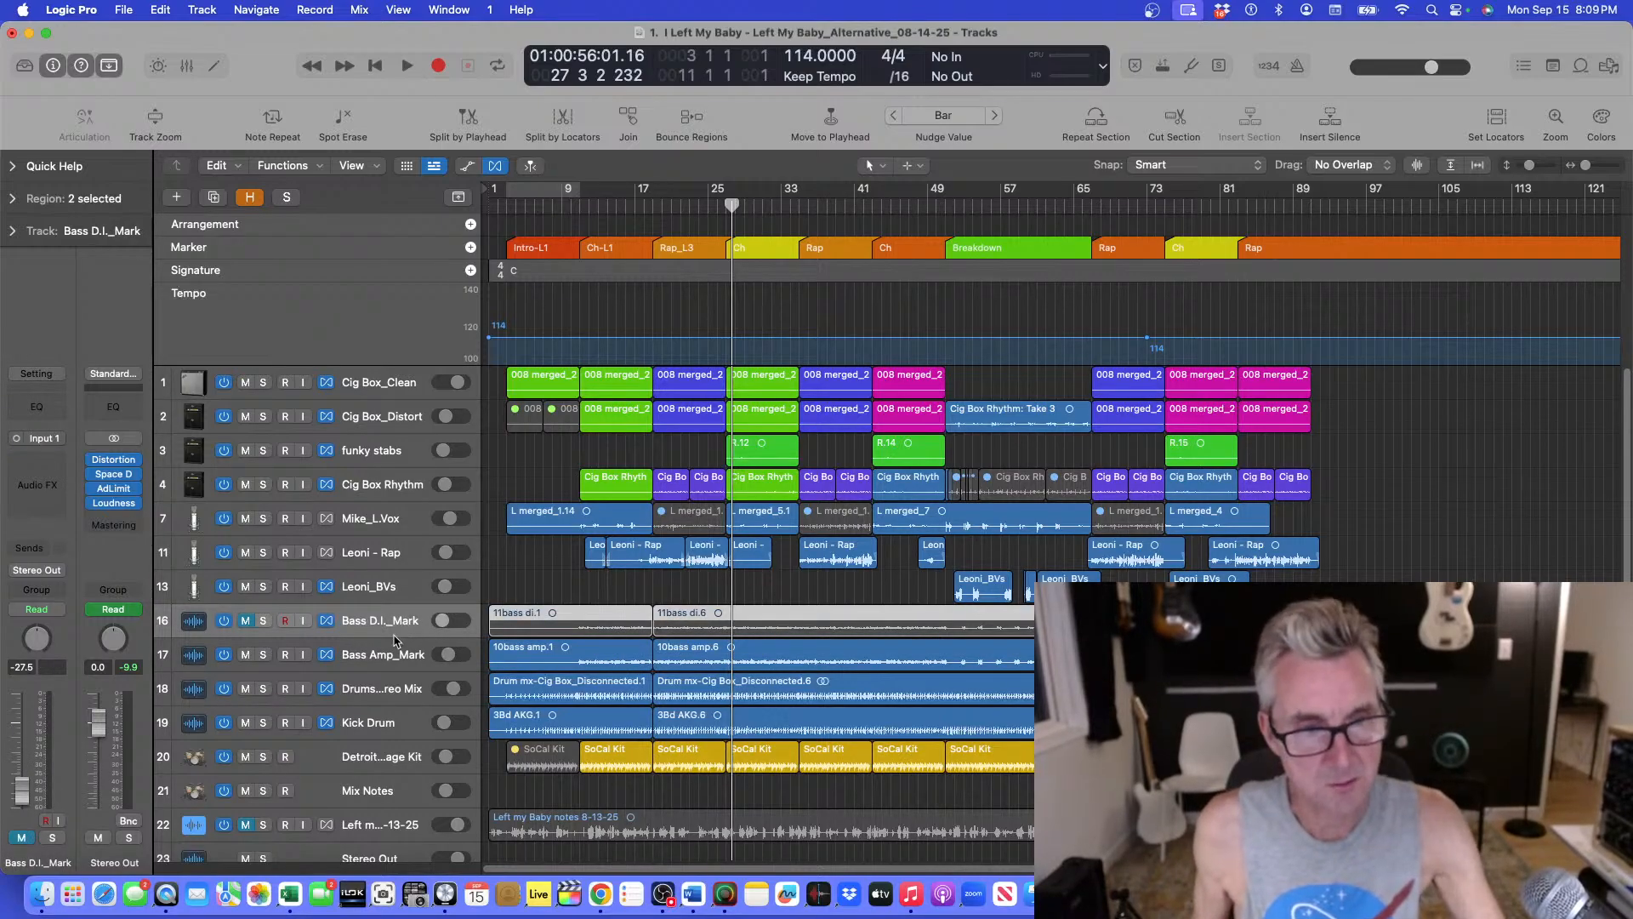
shift+click(398, 654)
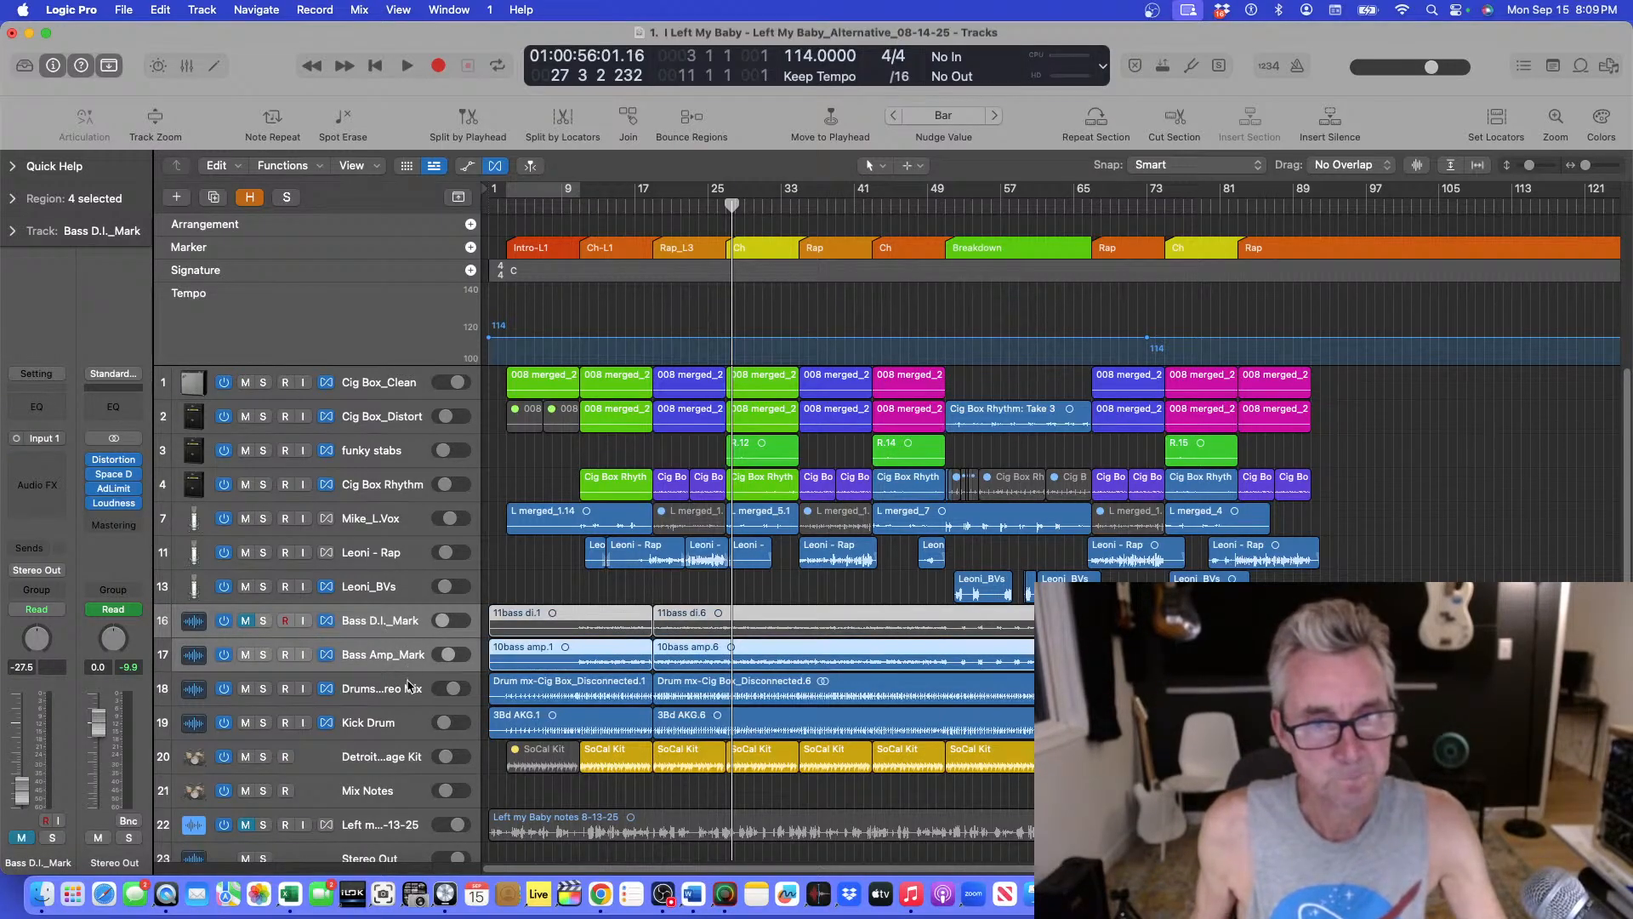
shift+click(405, 691)
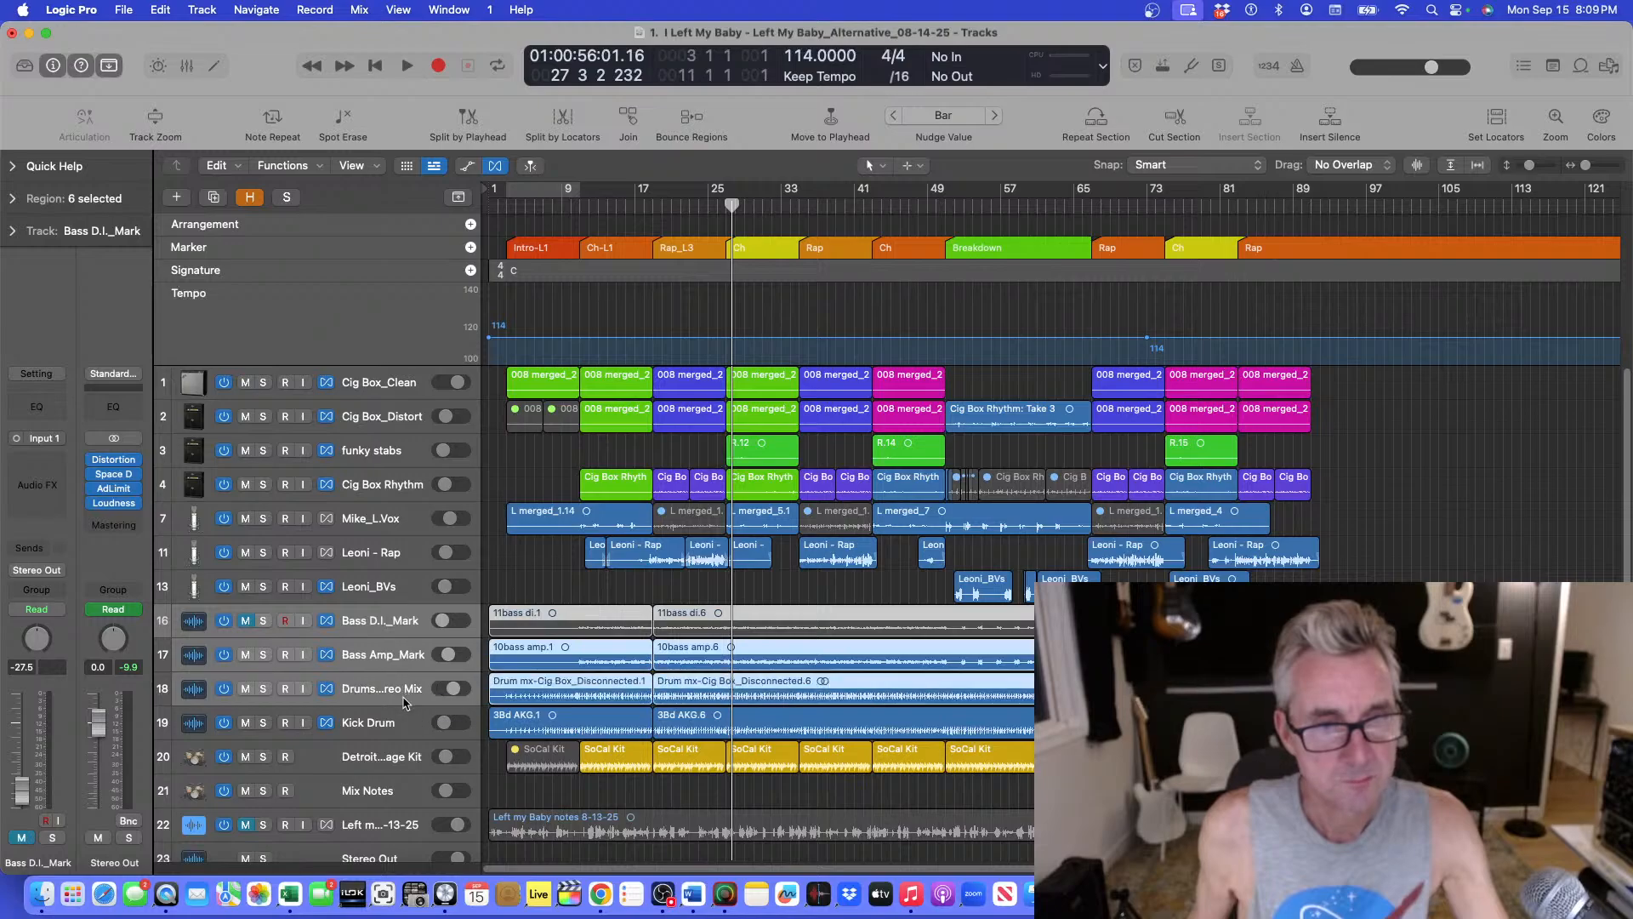
shift+click(405, 721)
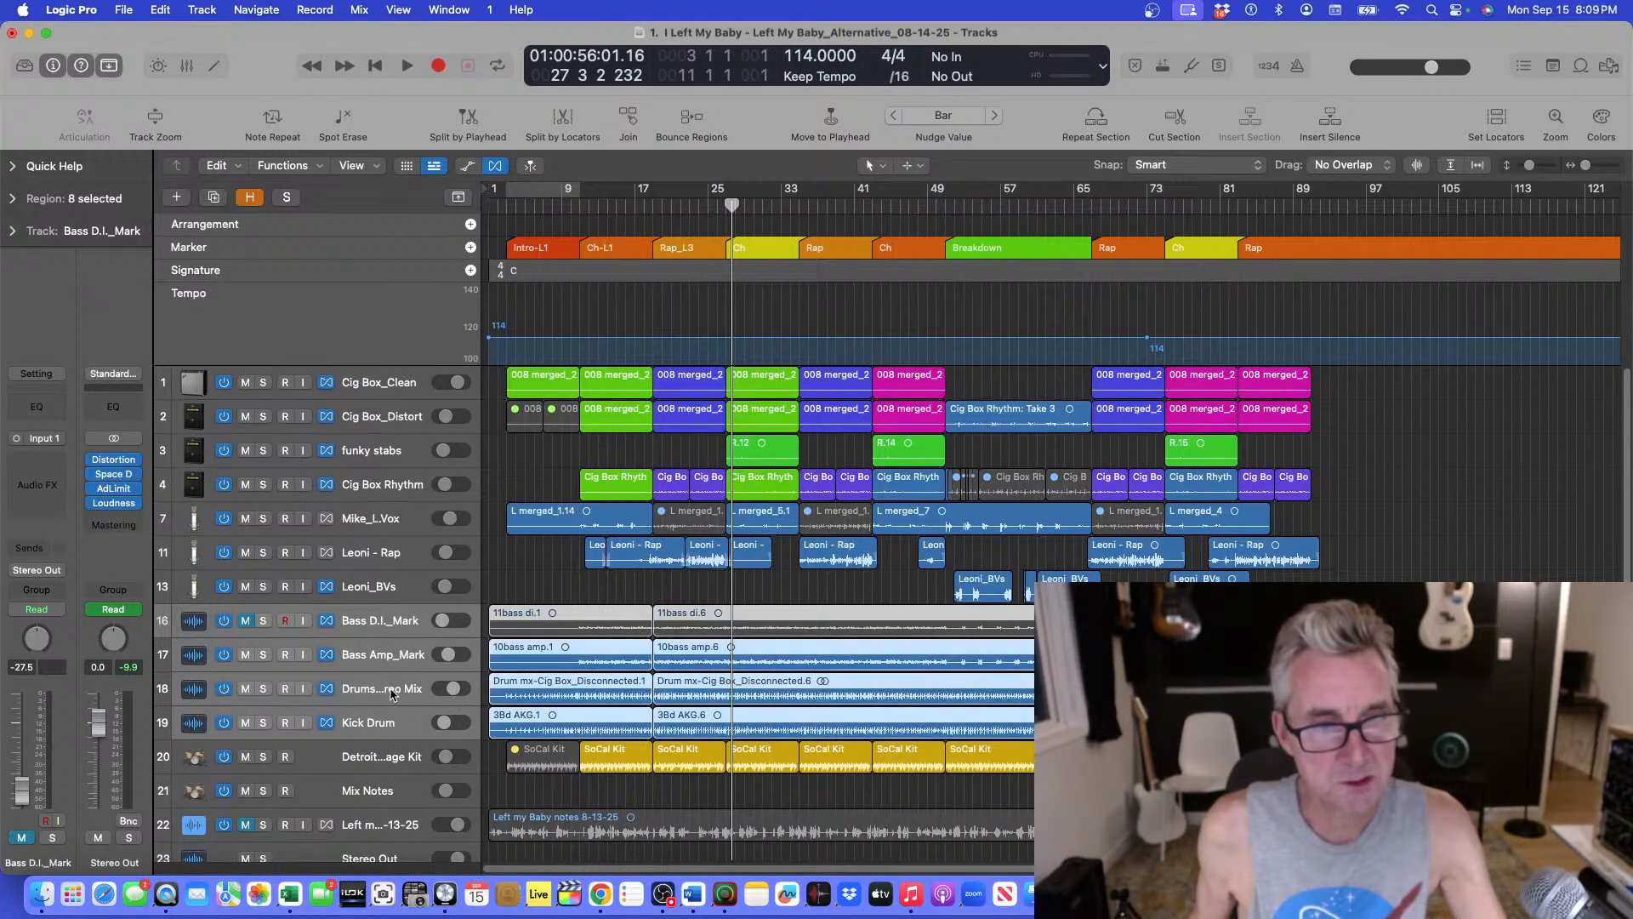
shift+click(392, 693)
shift+click(390, 694)
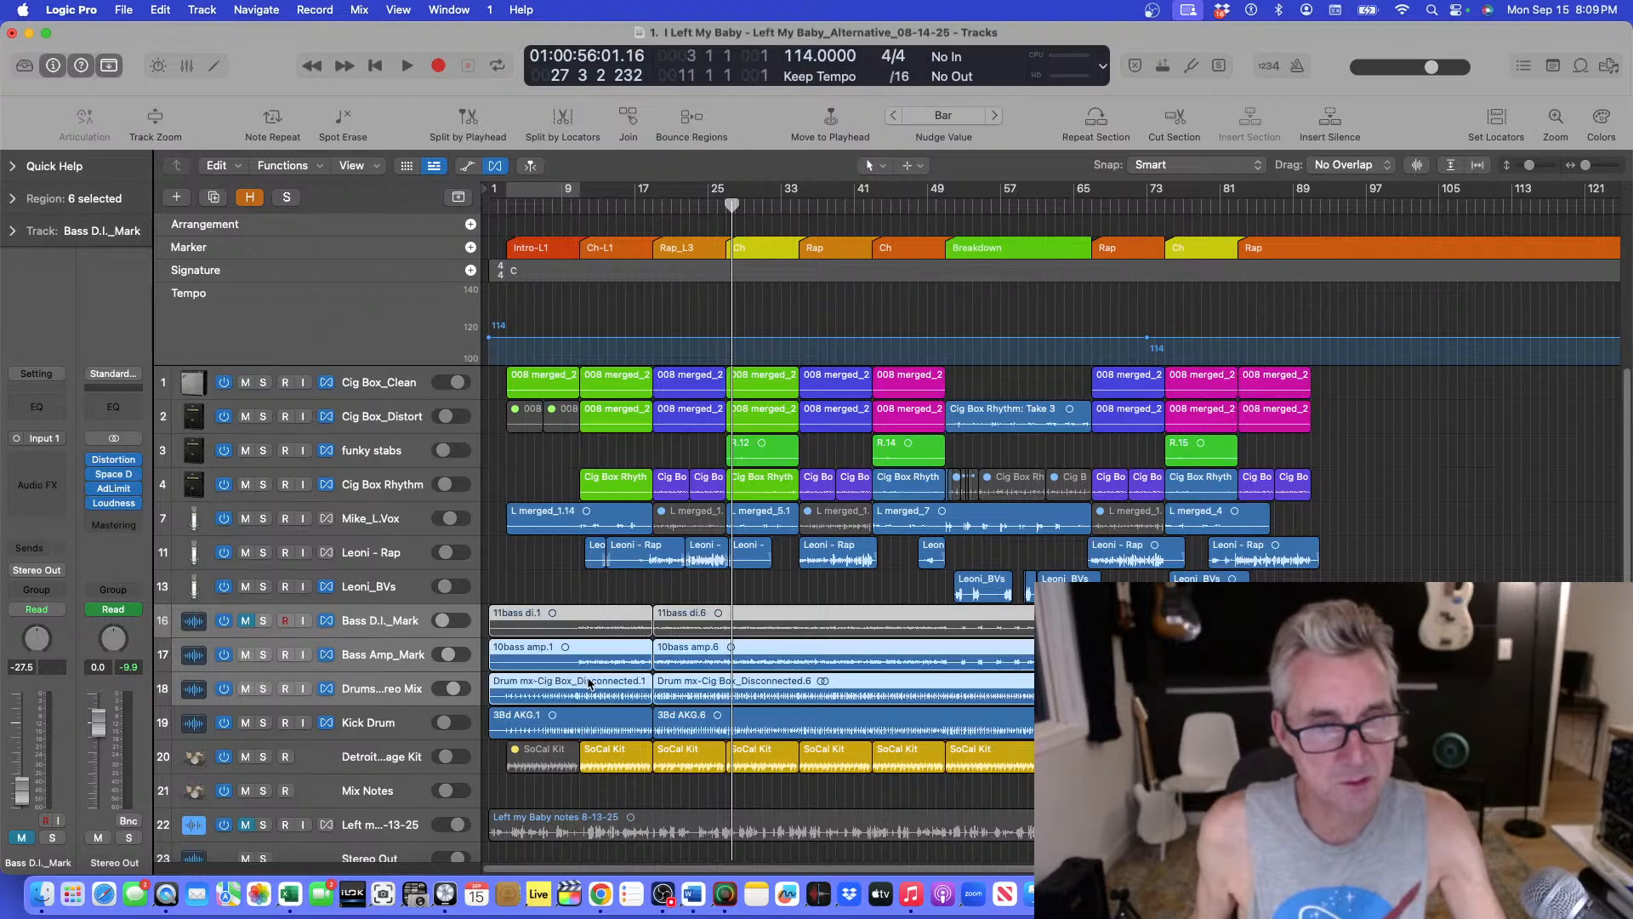
click(277, 165)
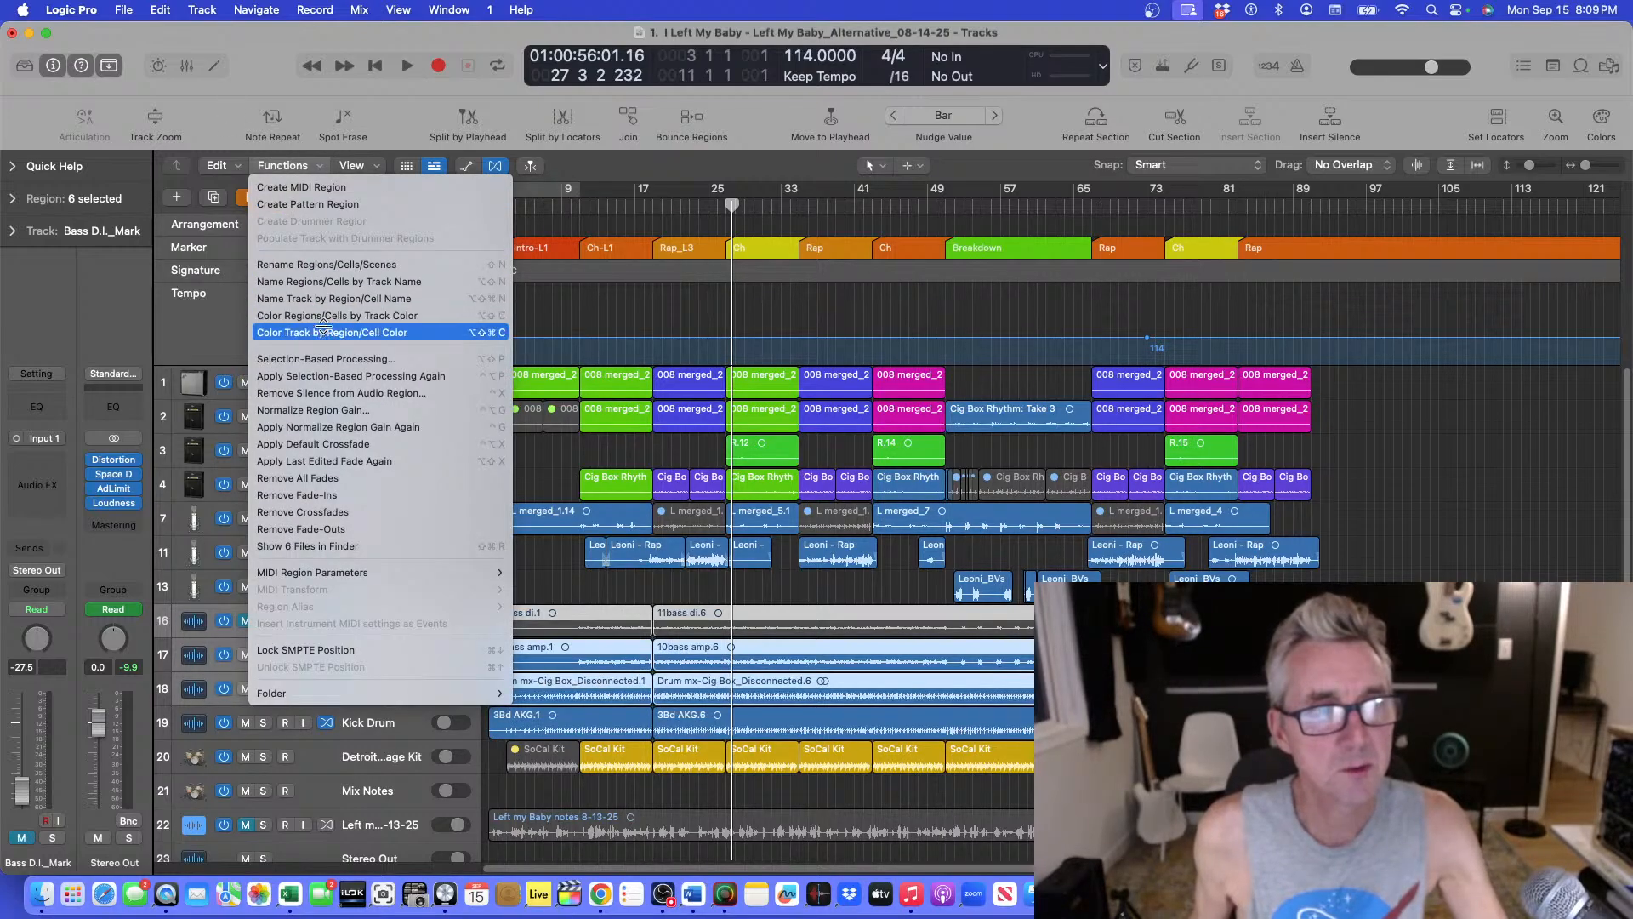
click(317, 282)
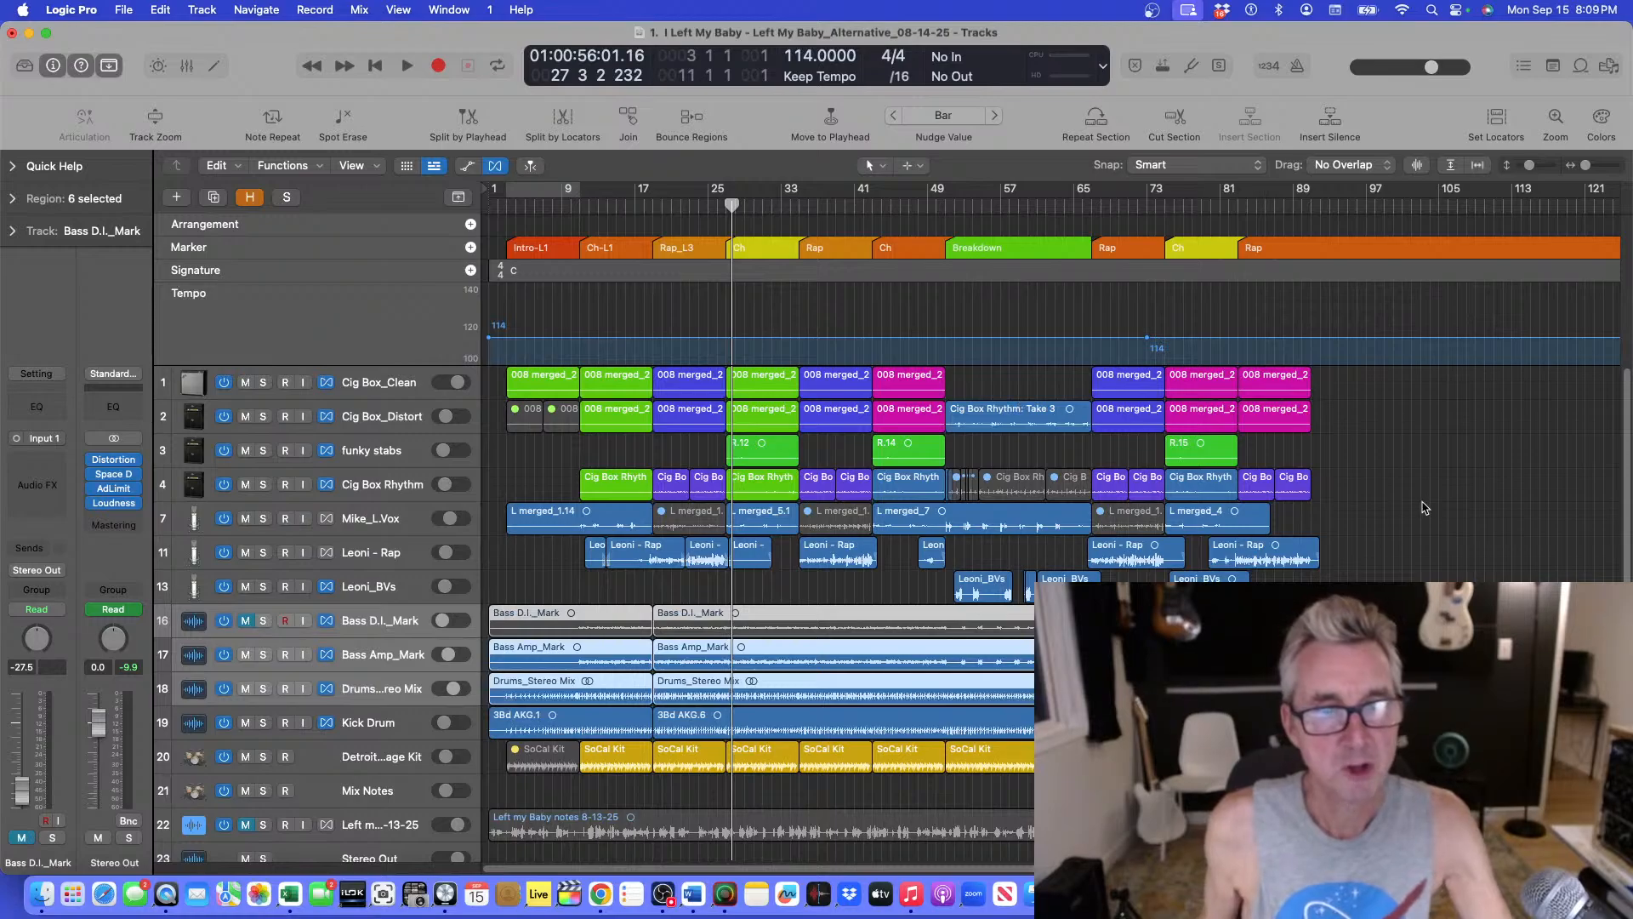
Solo Drums_Stereo Mix and Detroit Garage Kit and play from bar 17, toggling their solos to compare them.
scroll(1020, 528, down, 3)
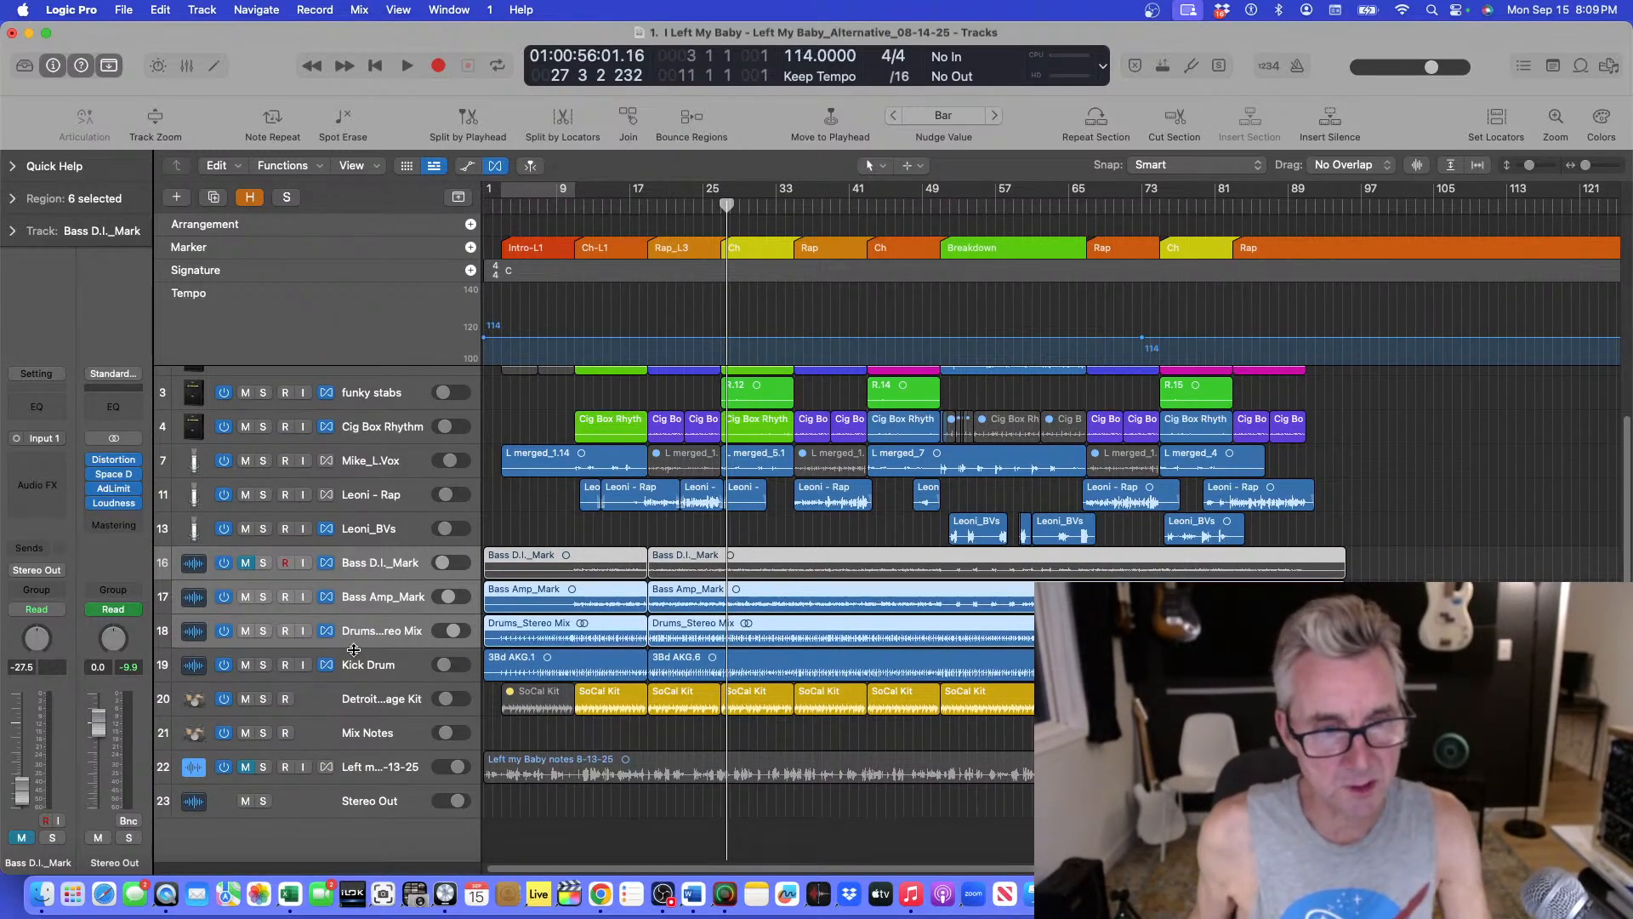
click(364, 709)
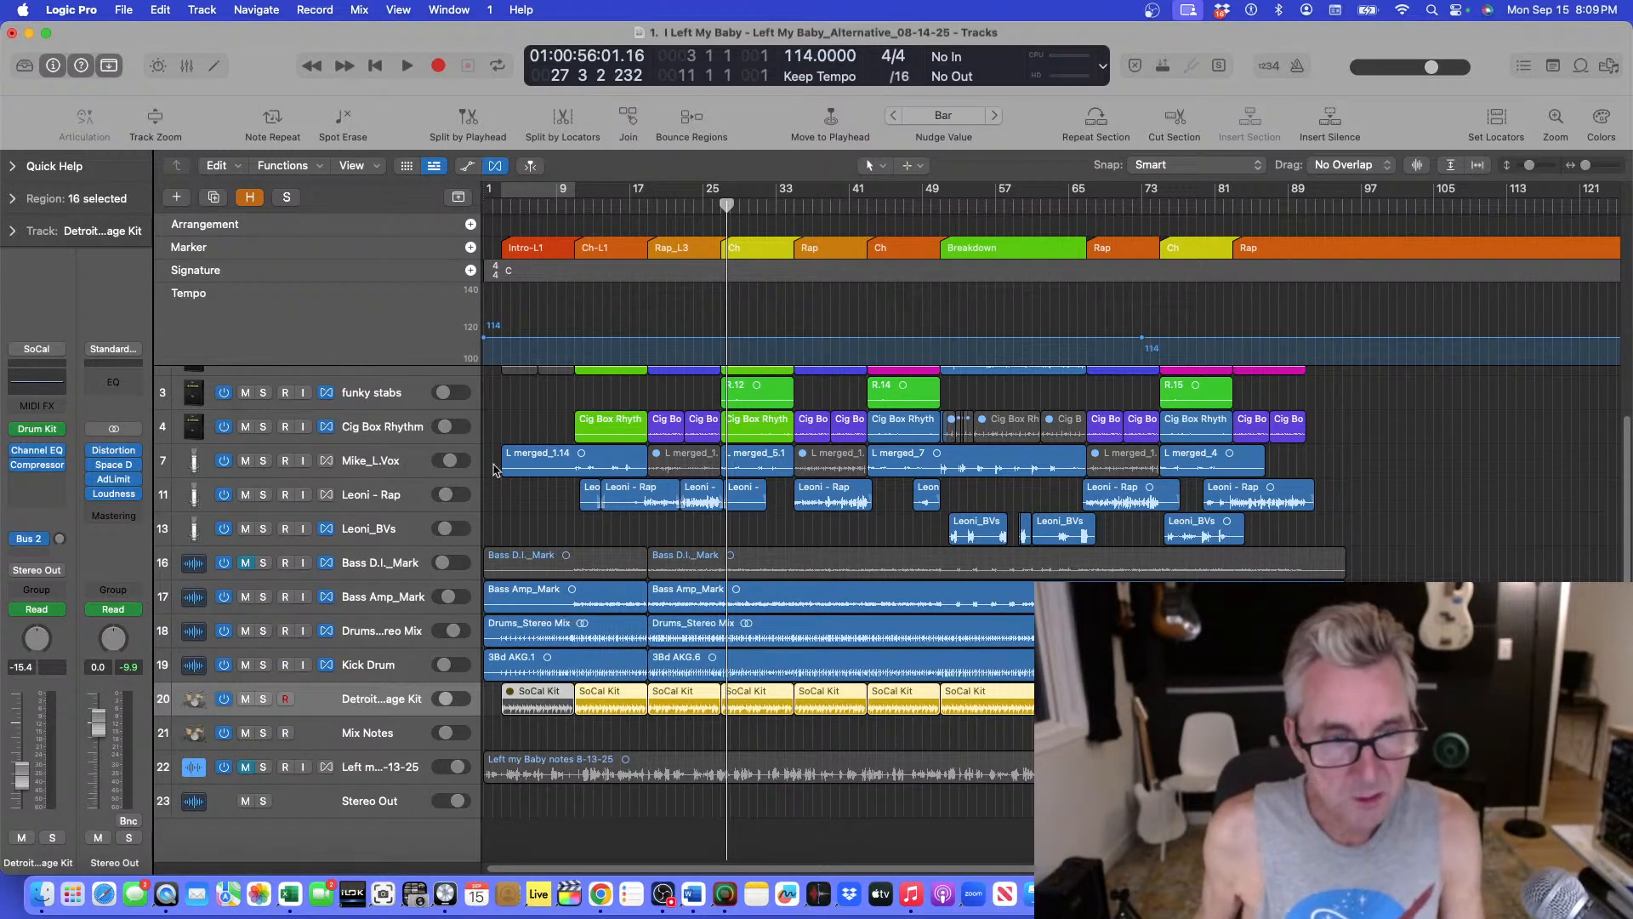
click(264, 631)
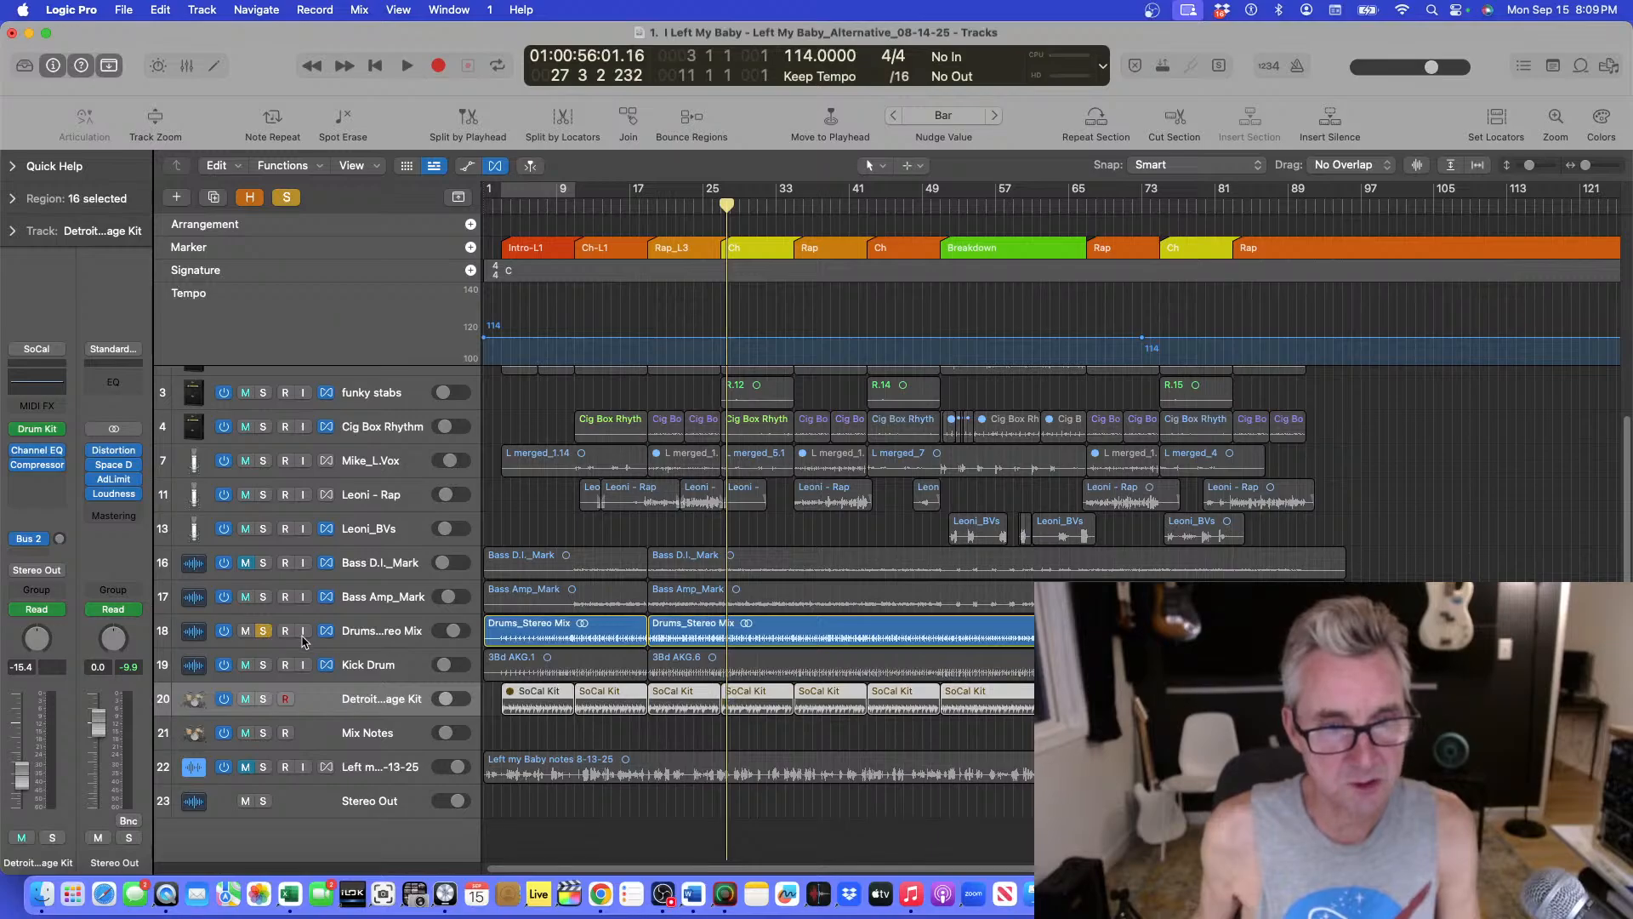
click(641, 209)
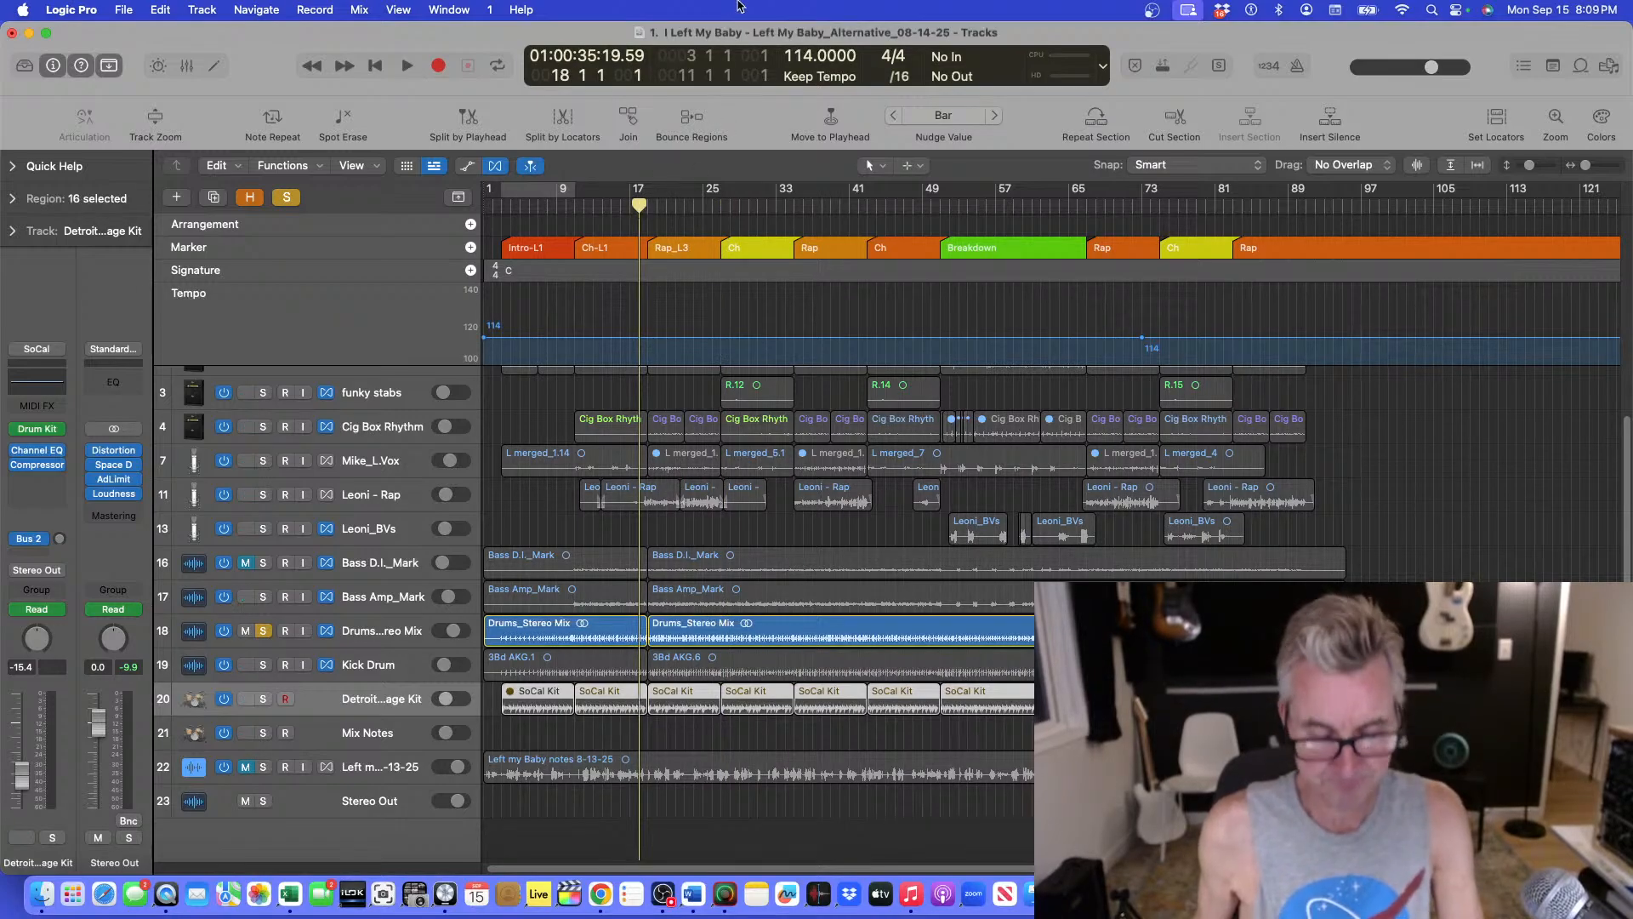
key(space)
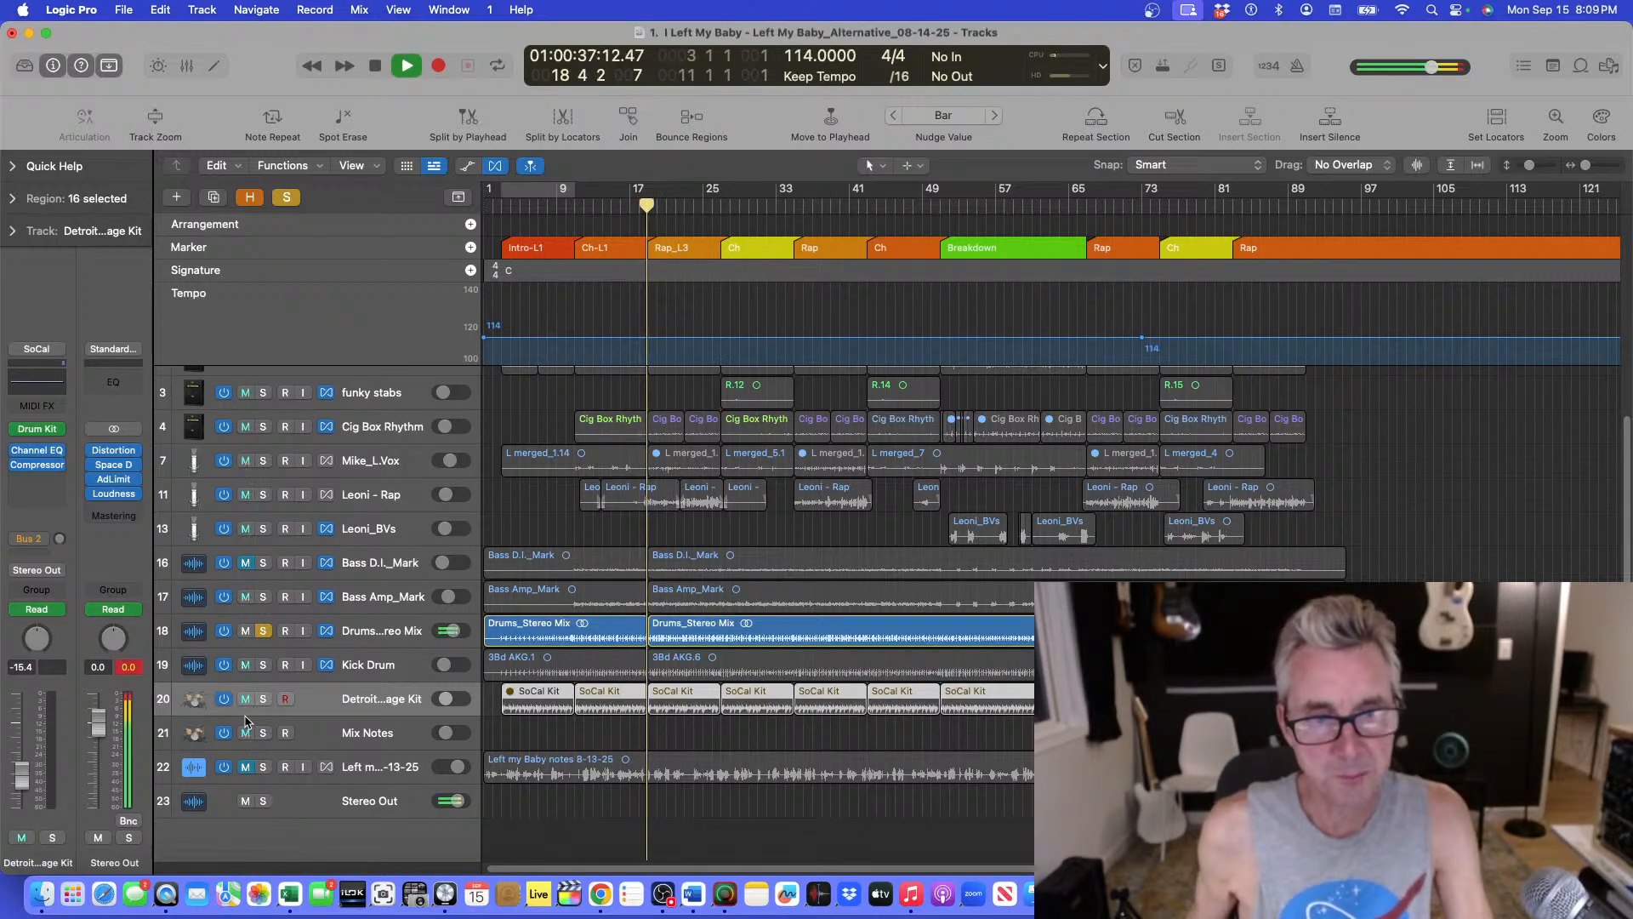
click(261, 699)
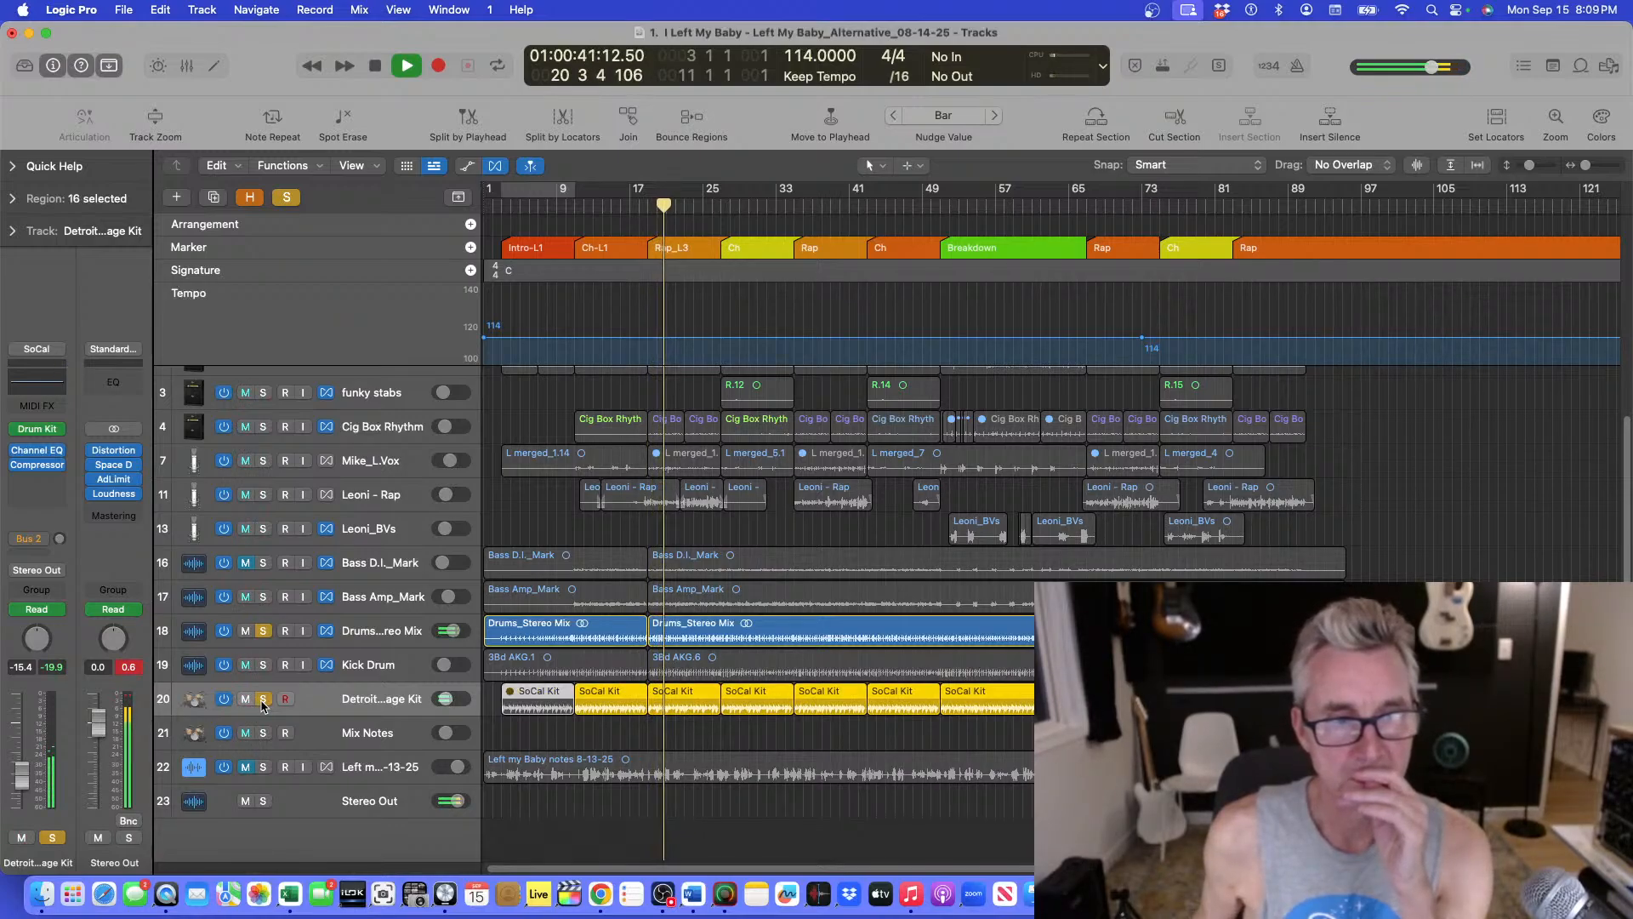
click(263, 699)
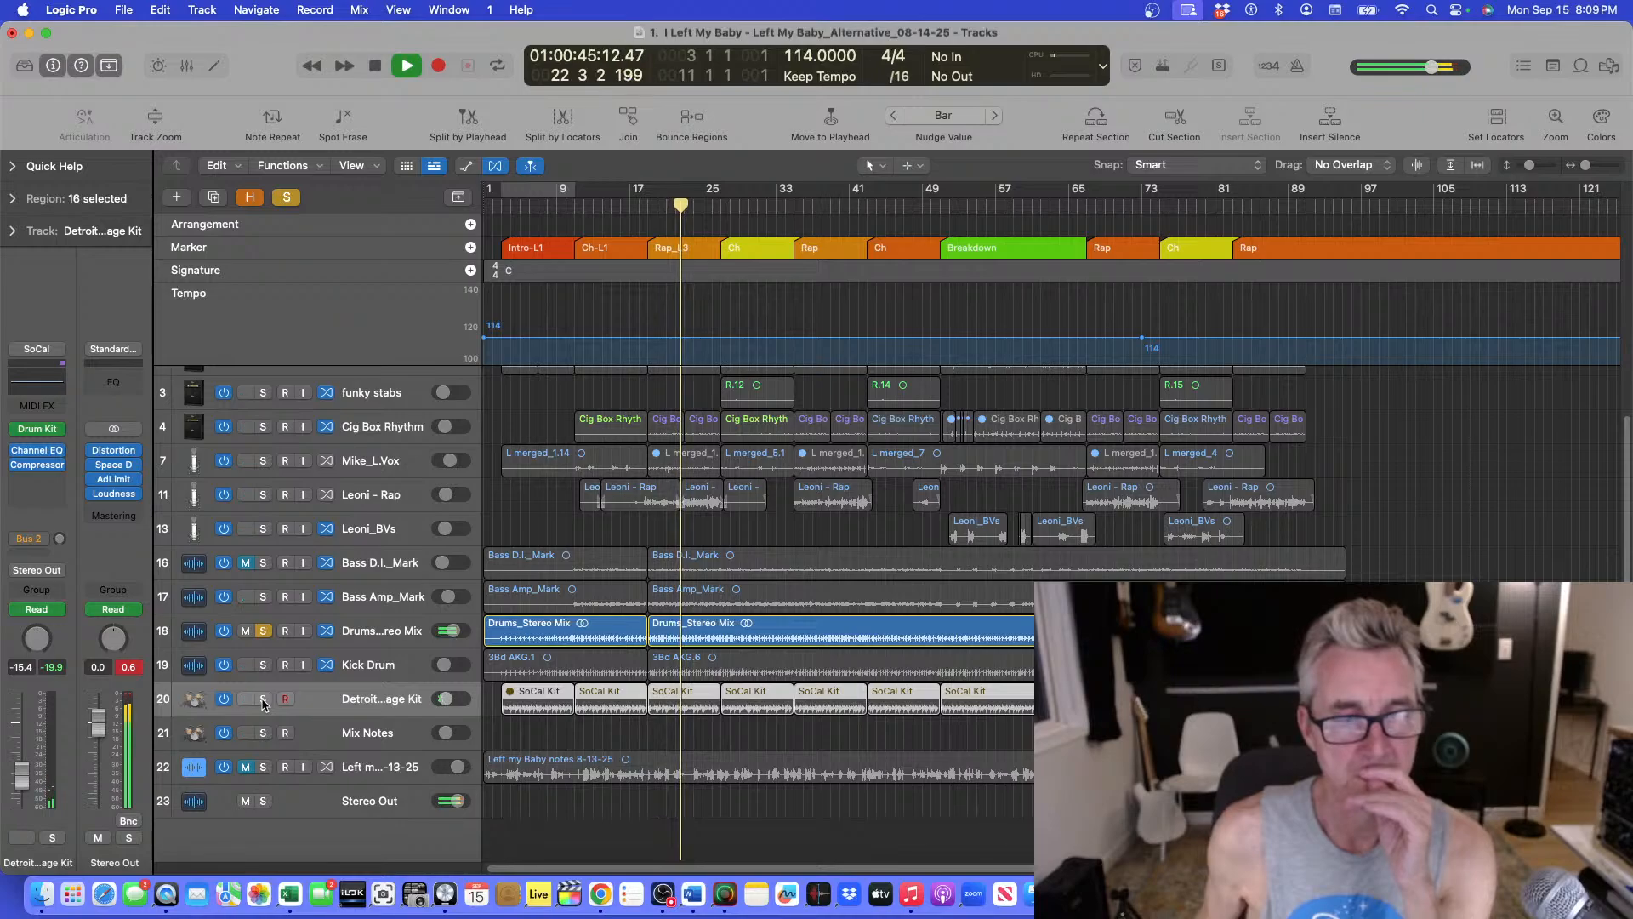
click(263, 699)
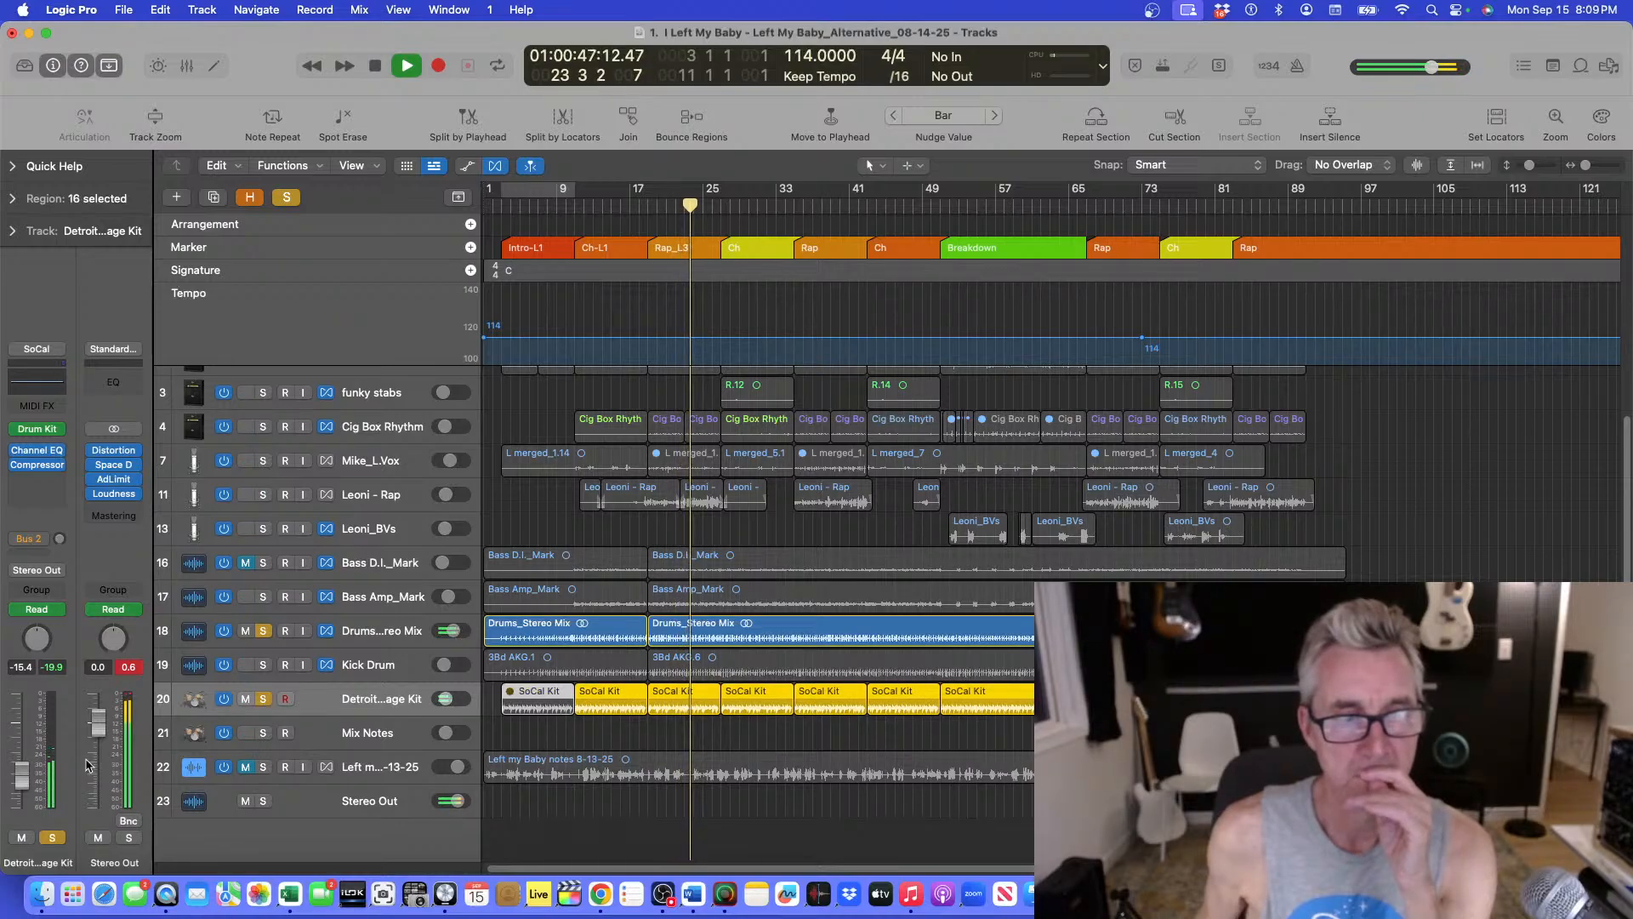
click(262, 631)
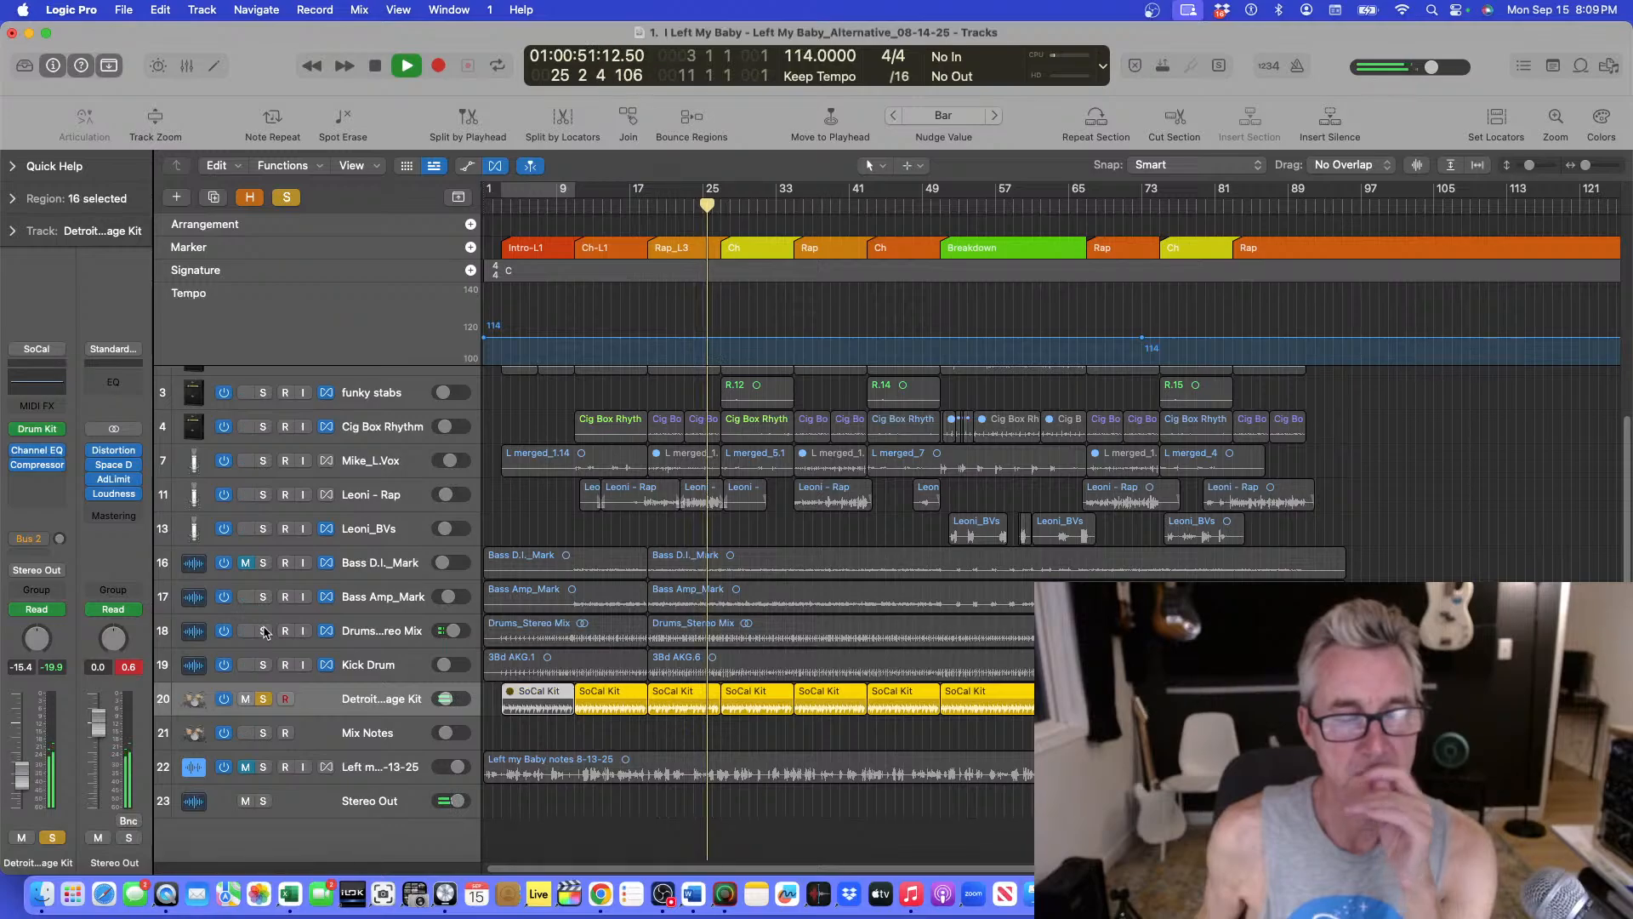
click(264, 630)
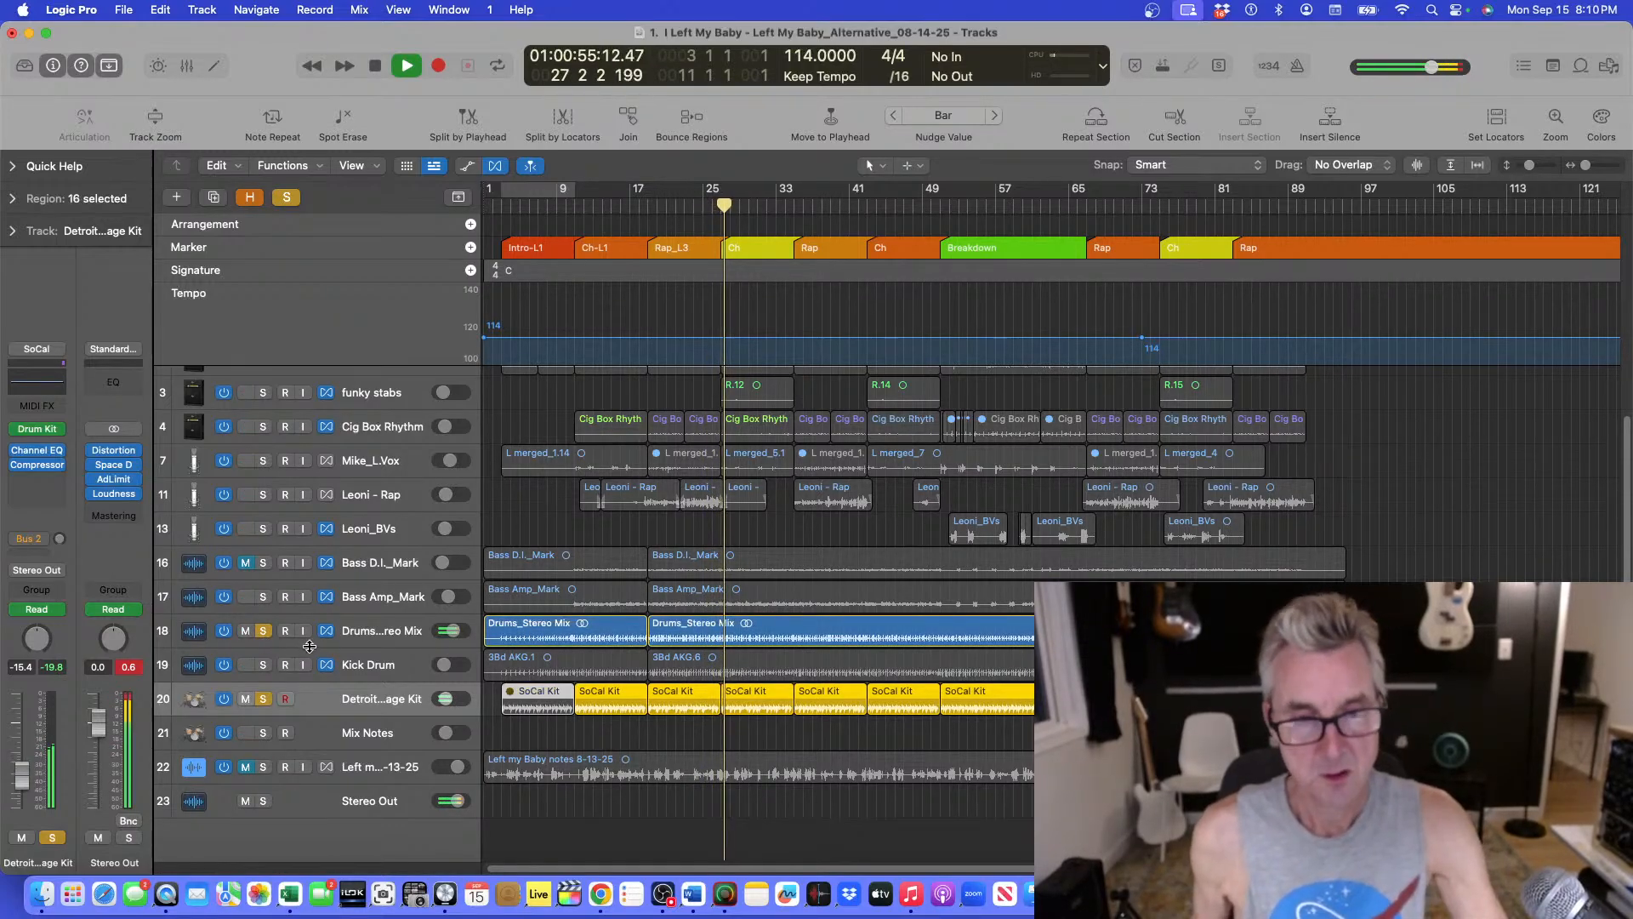
key(space)
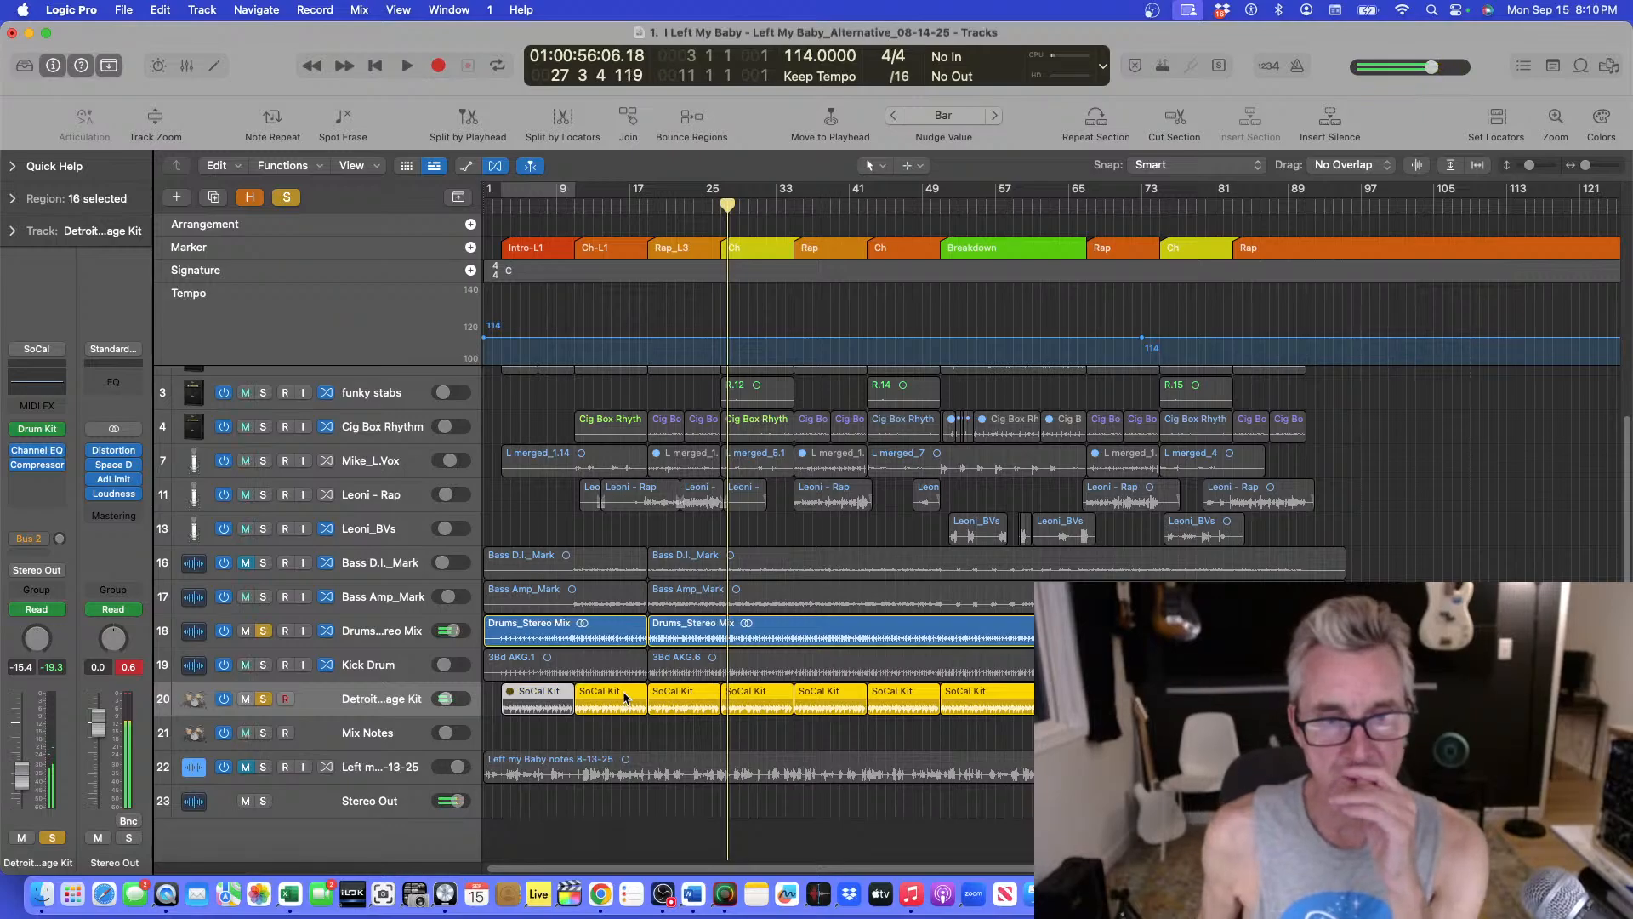
Play from bar 9, toggling solo on the Detroit Garage Kit to compare it against the drum mix.
double_click(623, 690)
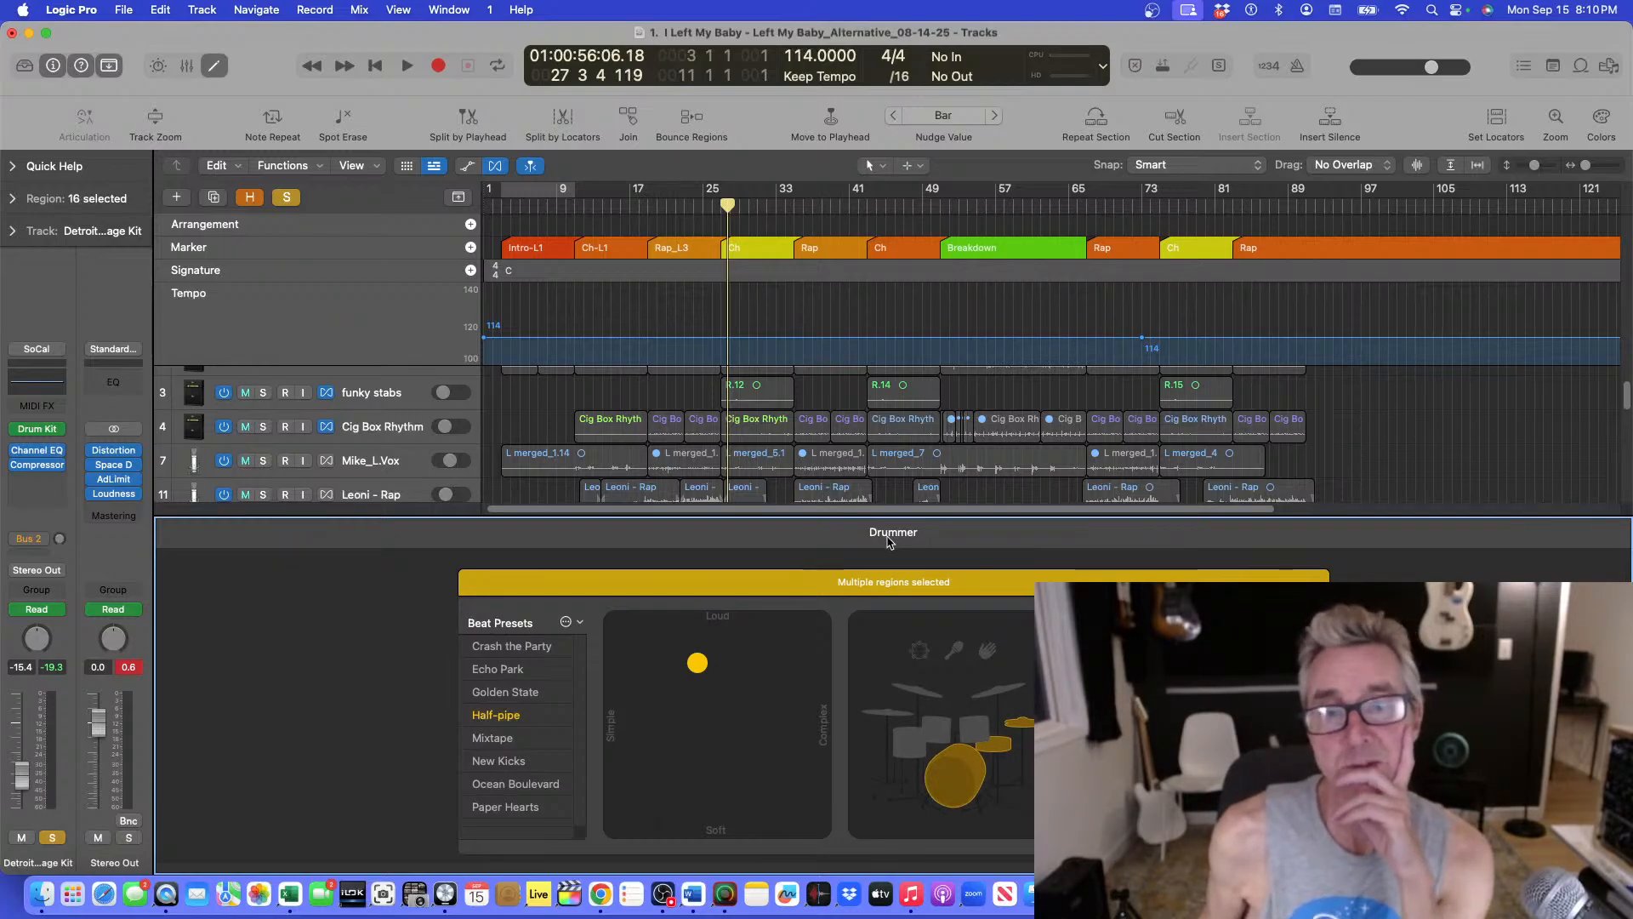
key(e)
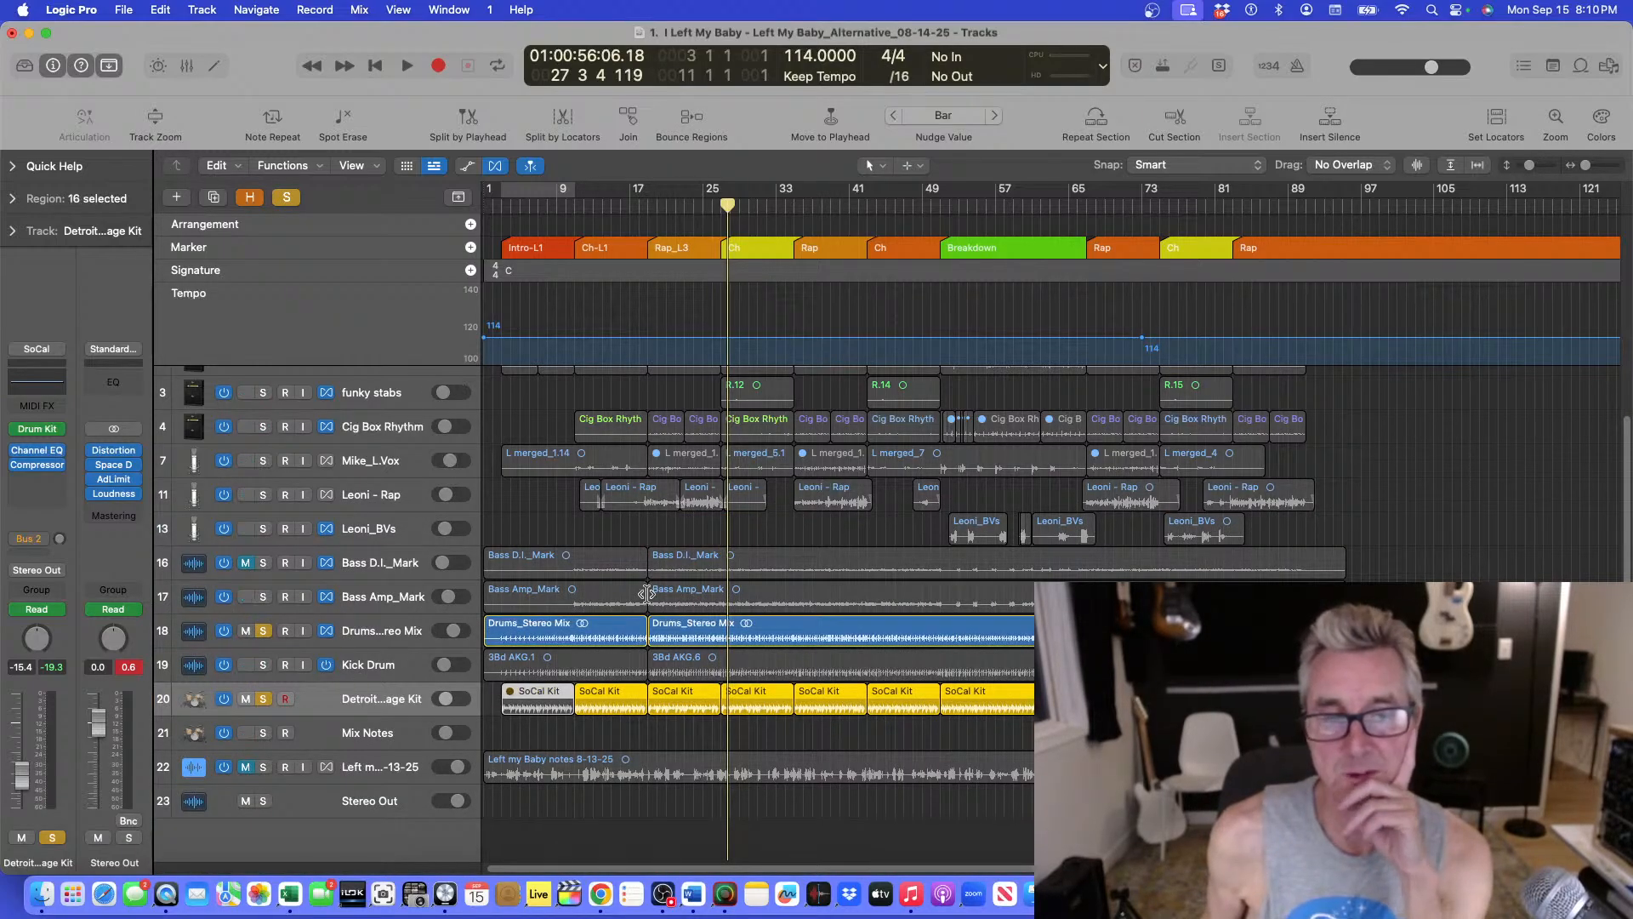
click(567, 197)
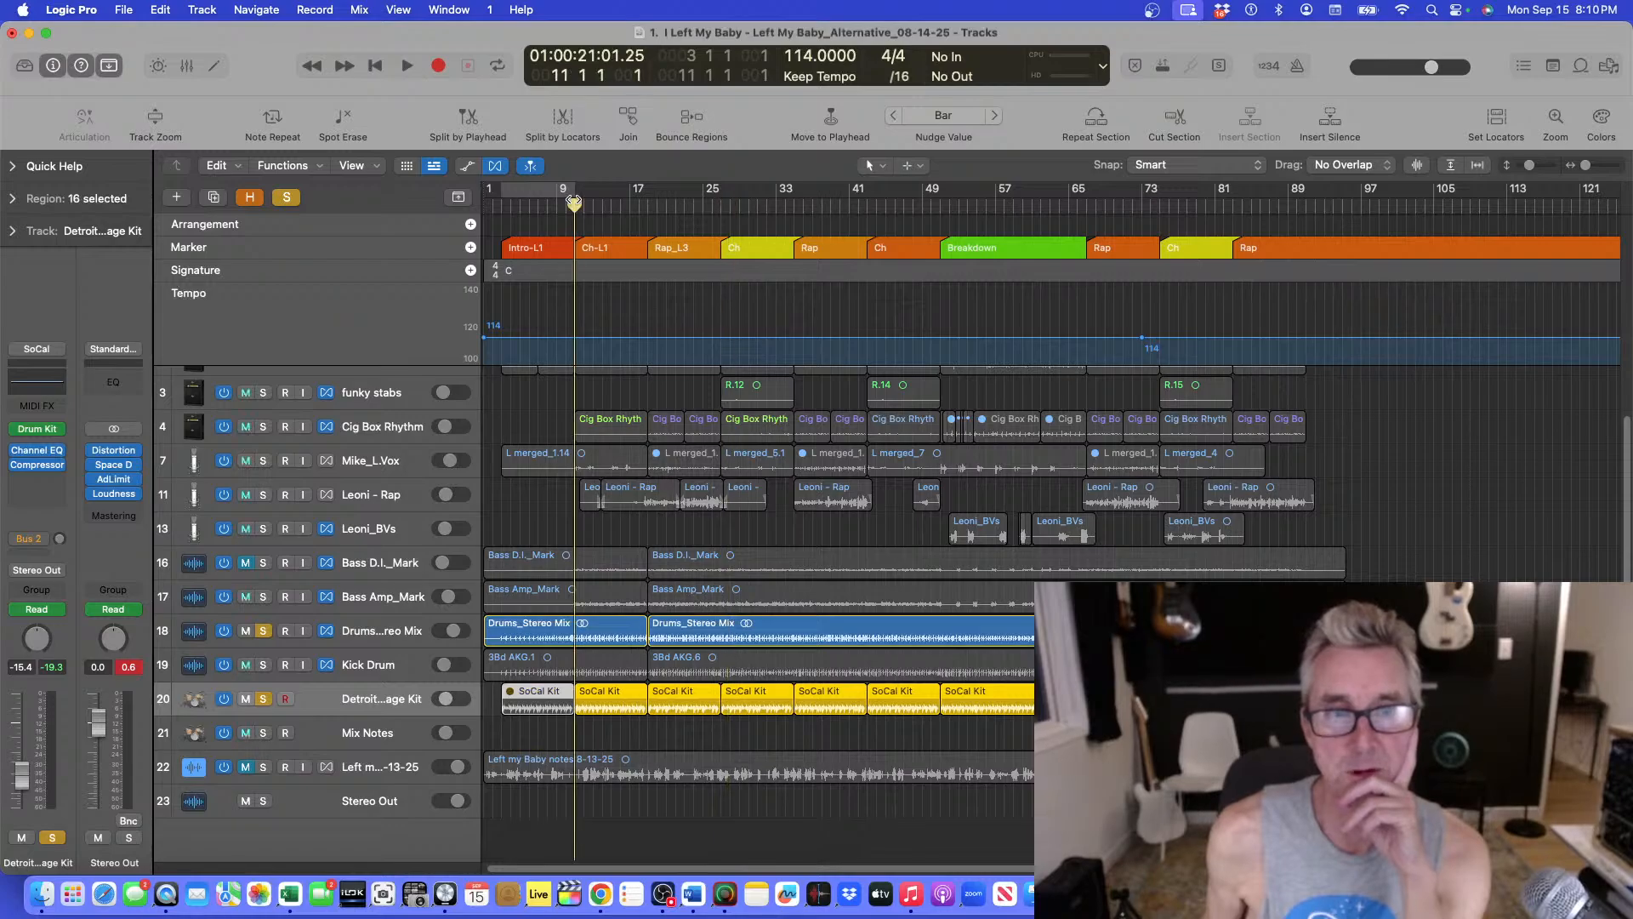
key(space)
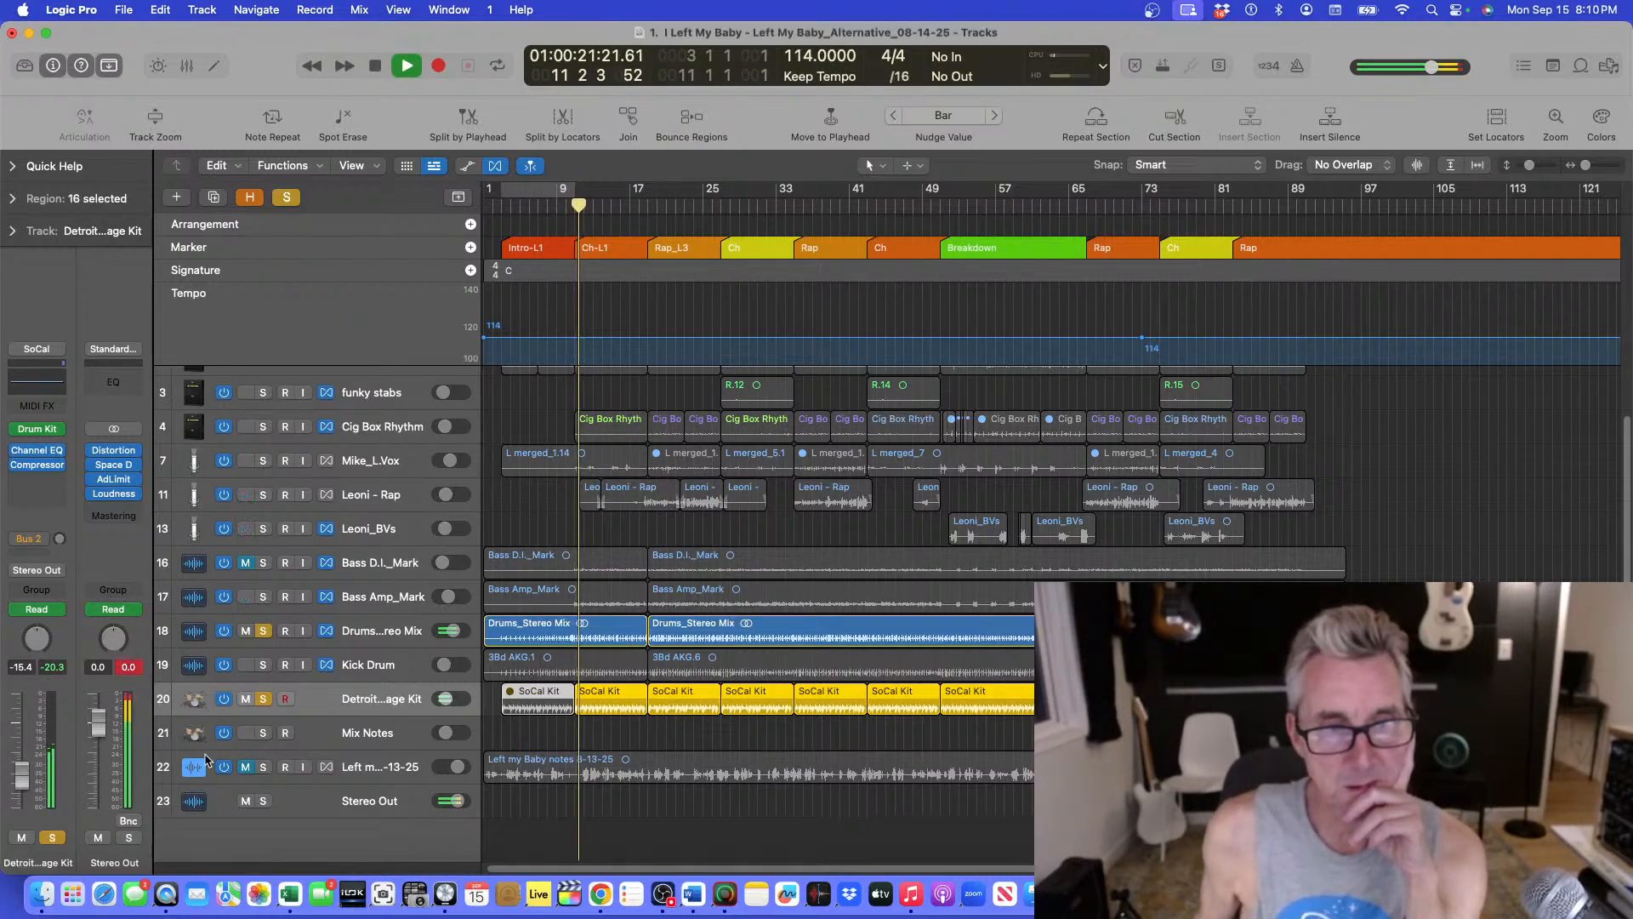
click(268, 701)
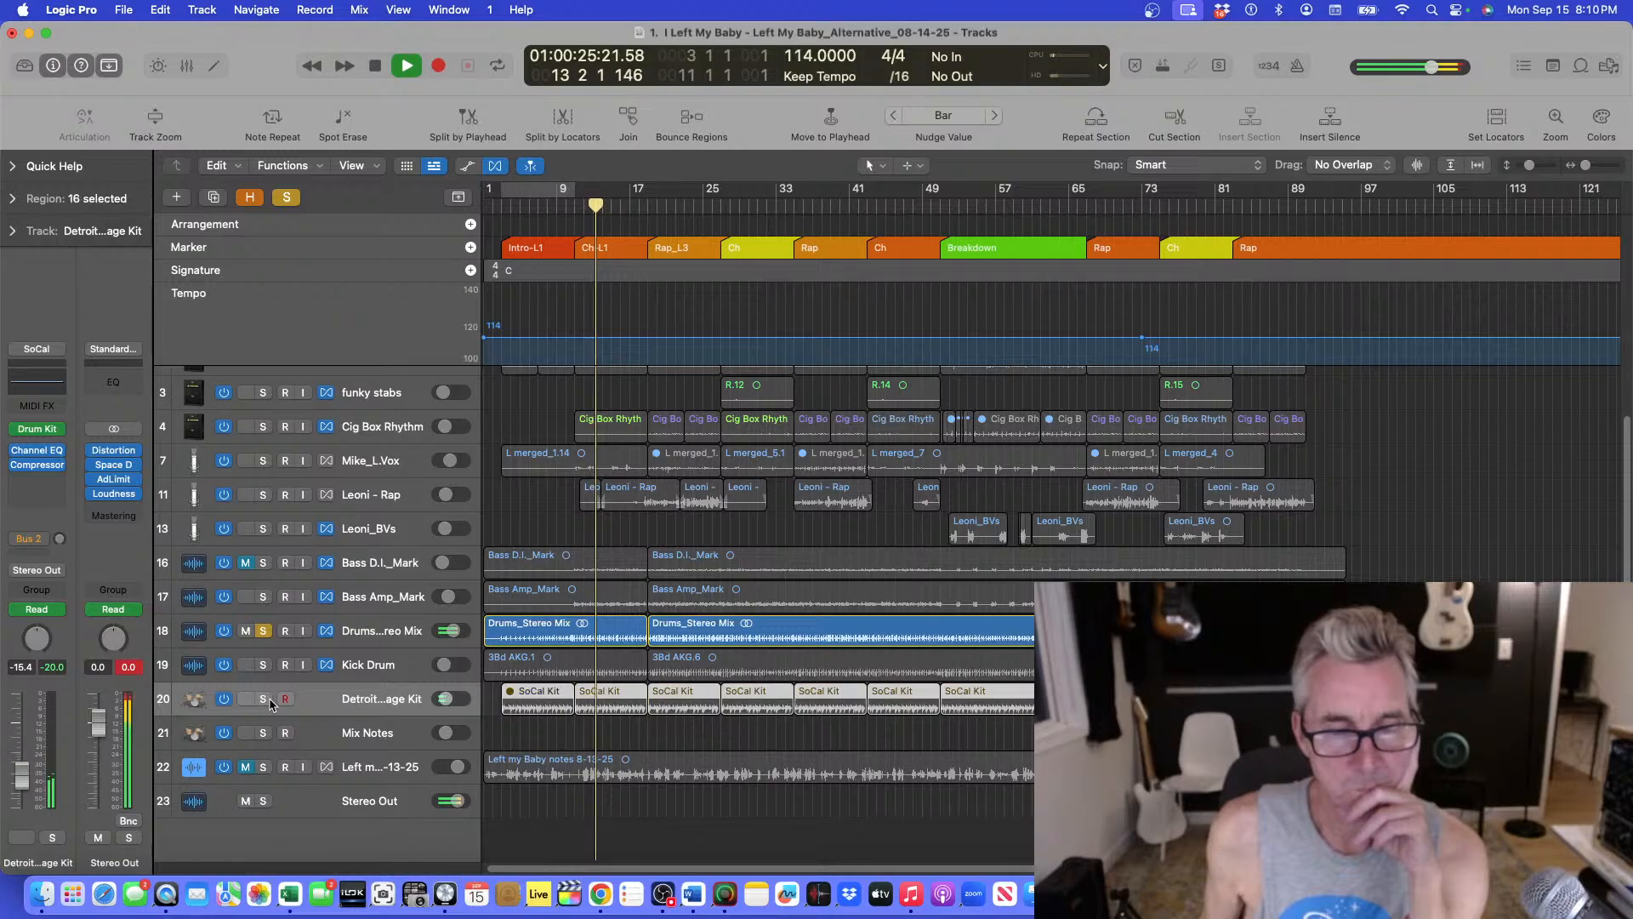
click(263, 699)
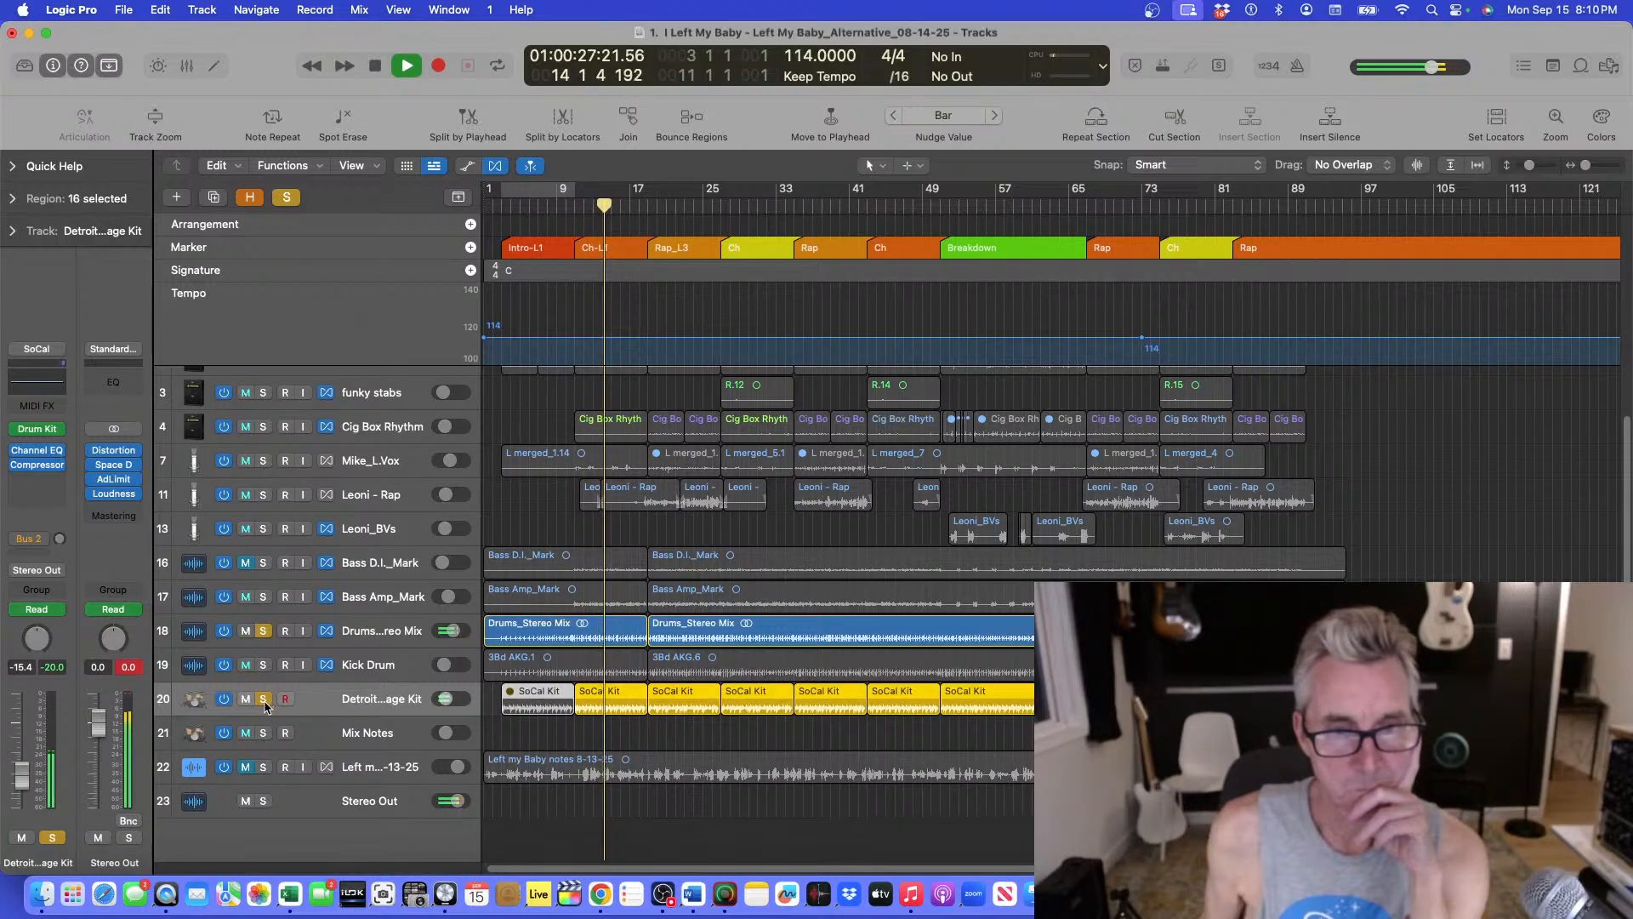
click(264, 699)
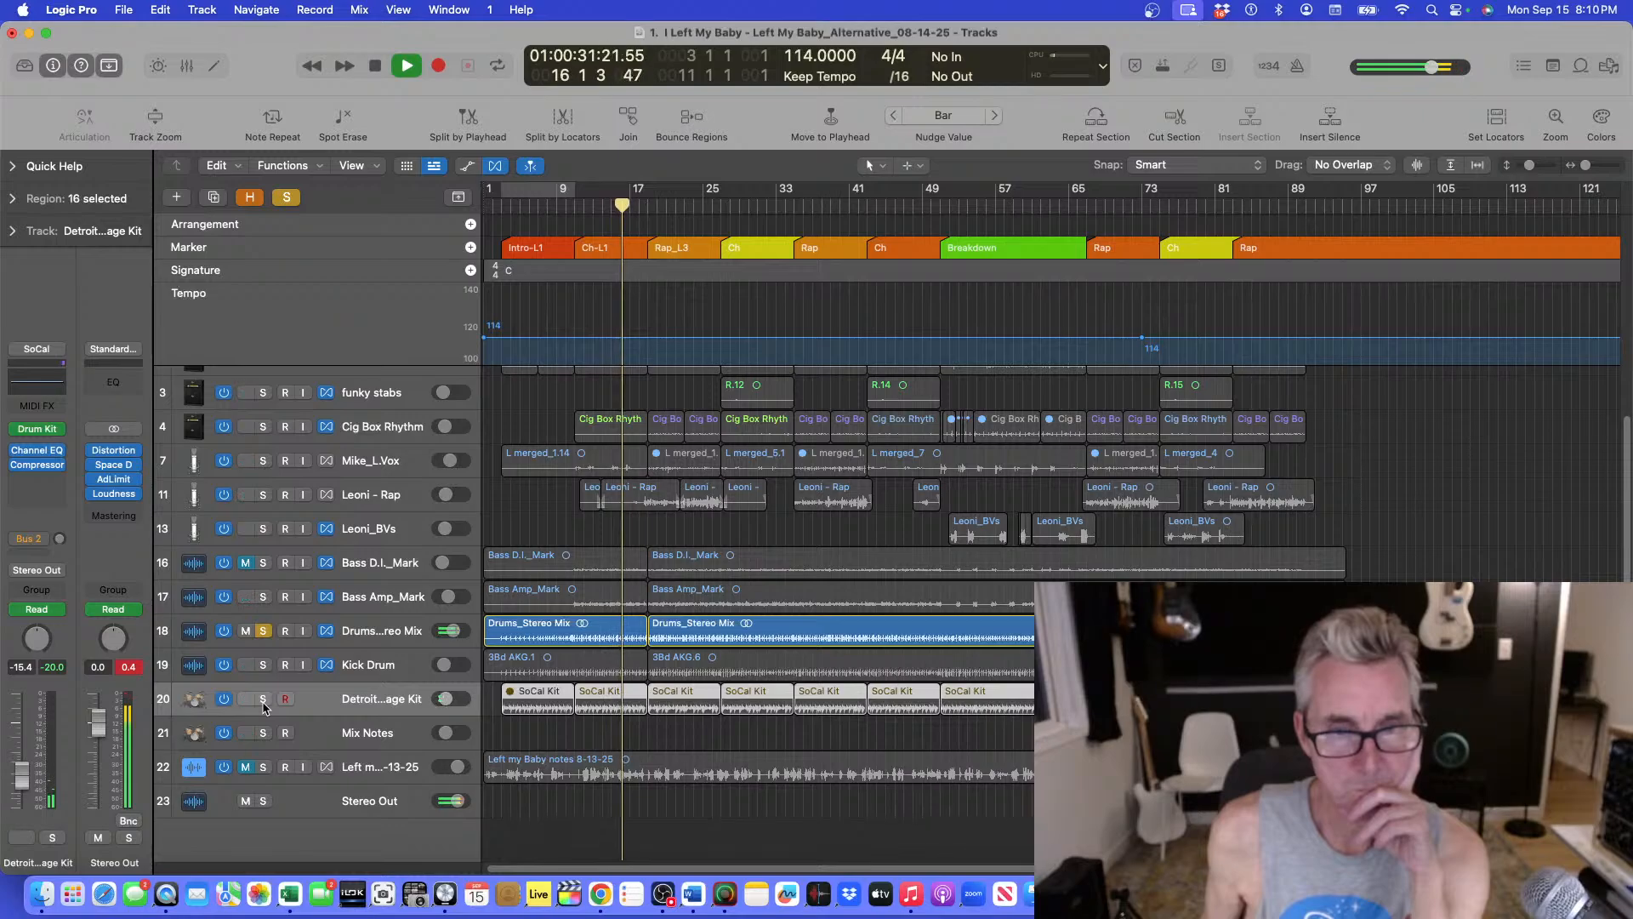
click(264, 699)
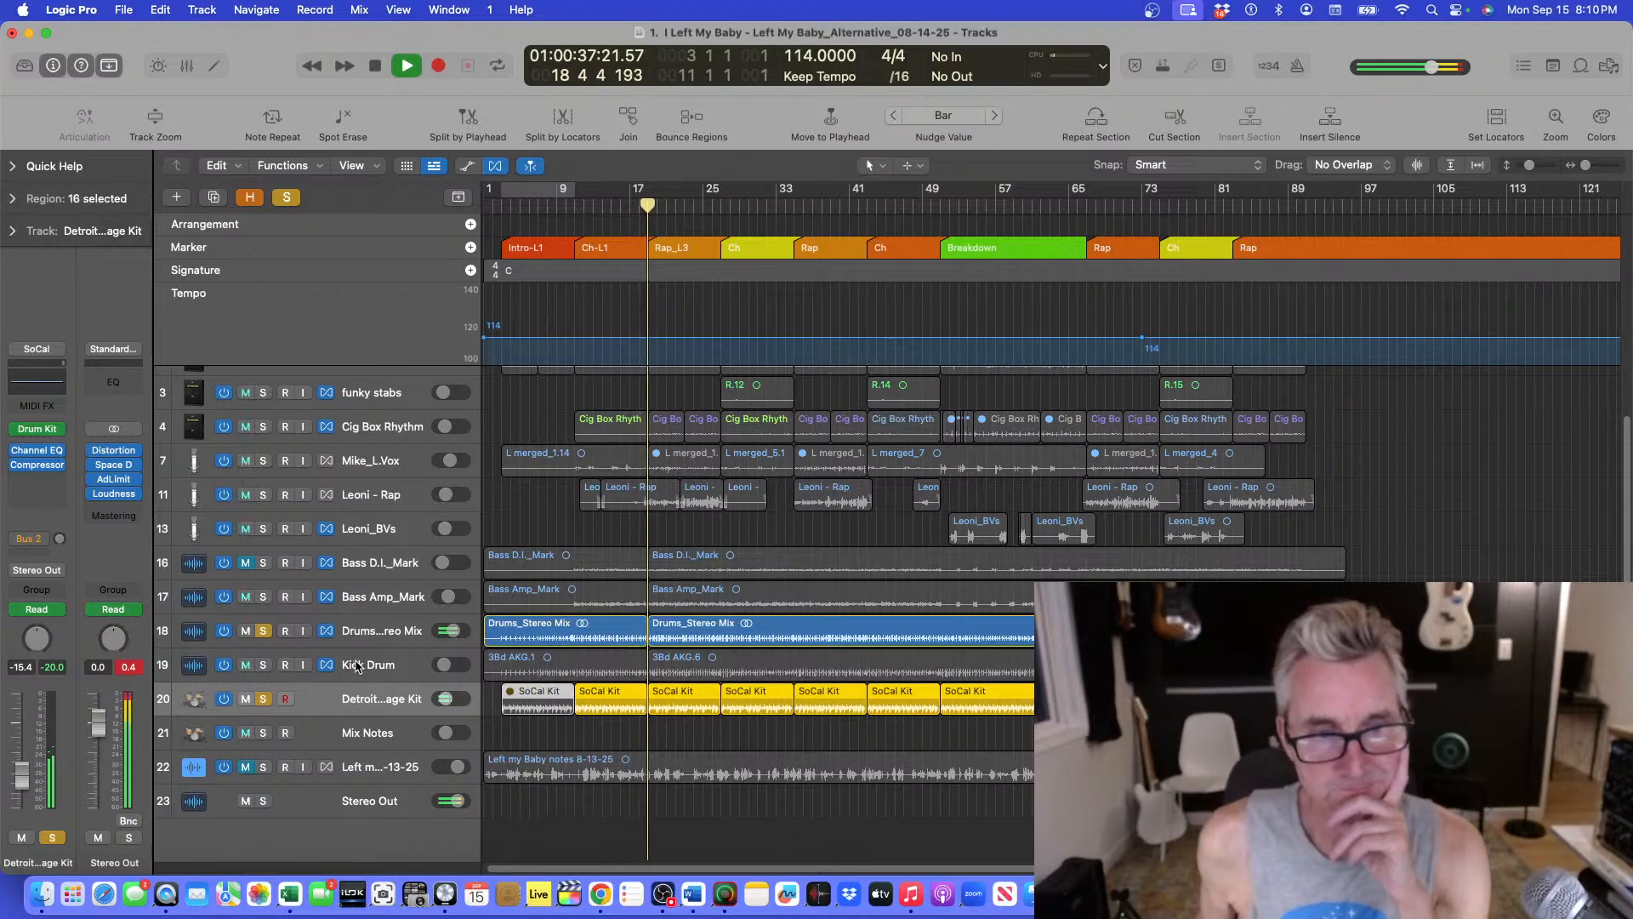
Stop playback and unsolo both the Detroit Garage Kit and Drums_Stereo Mix tracks.
click(263, 698)
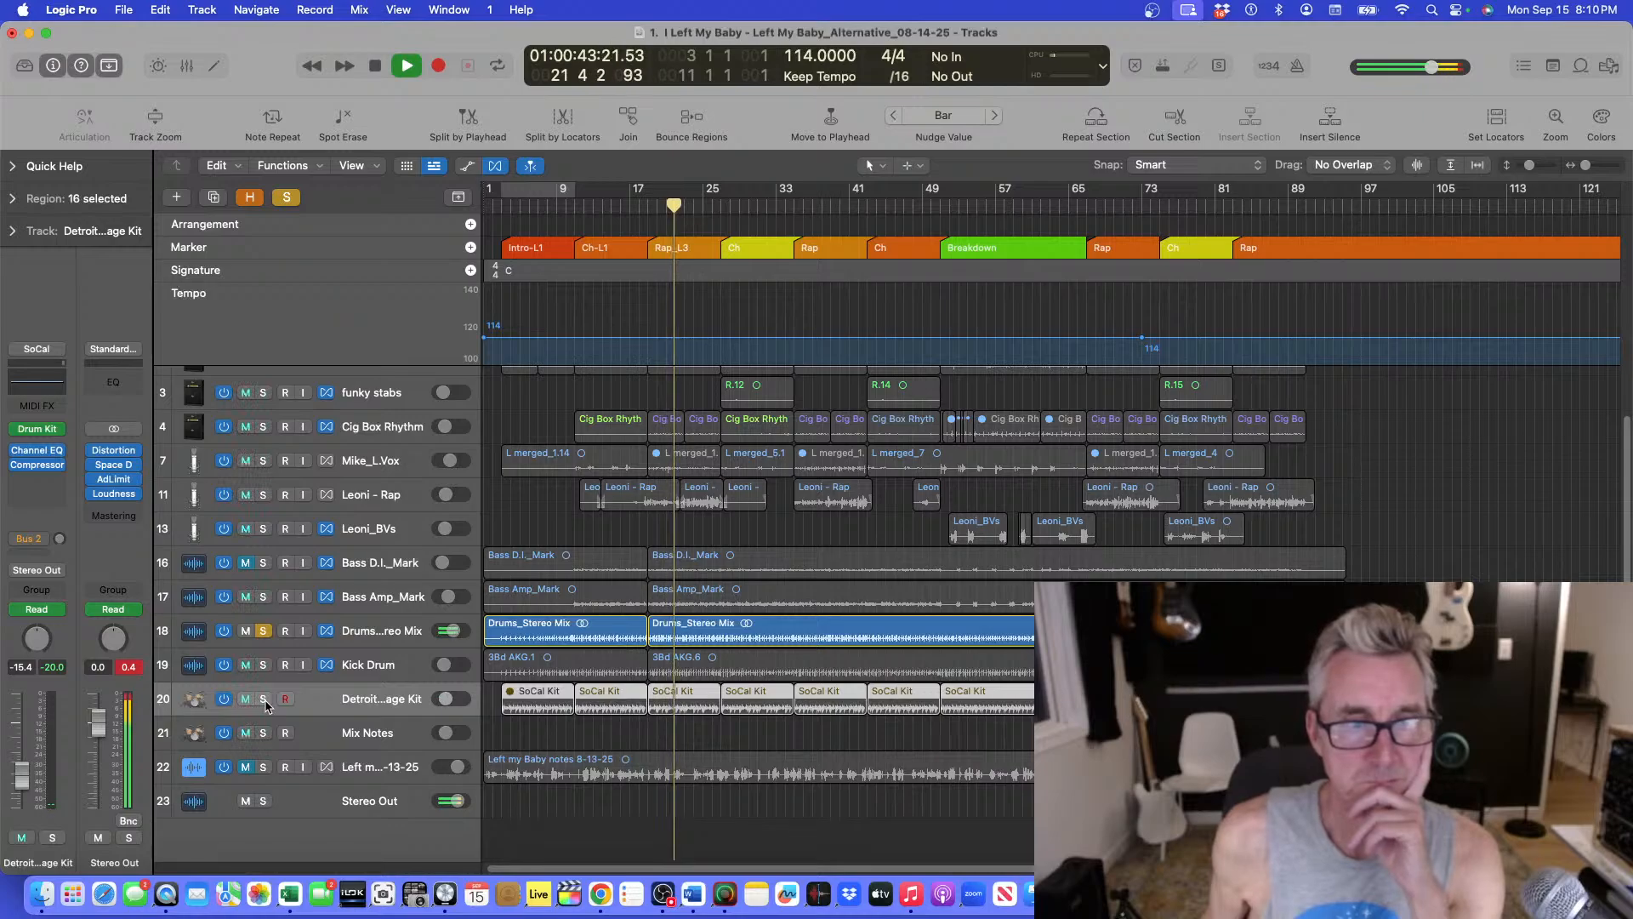
click(263, 698)
key(space)
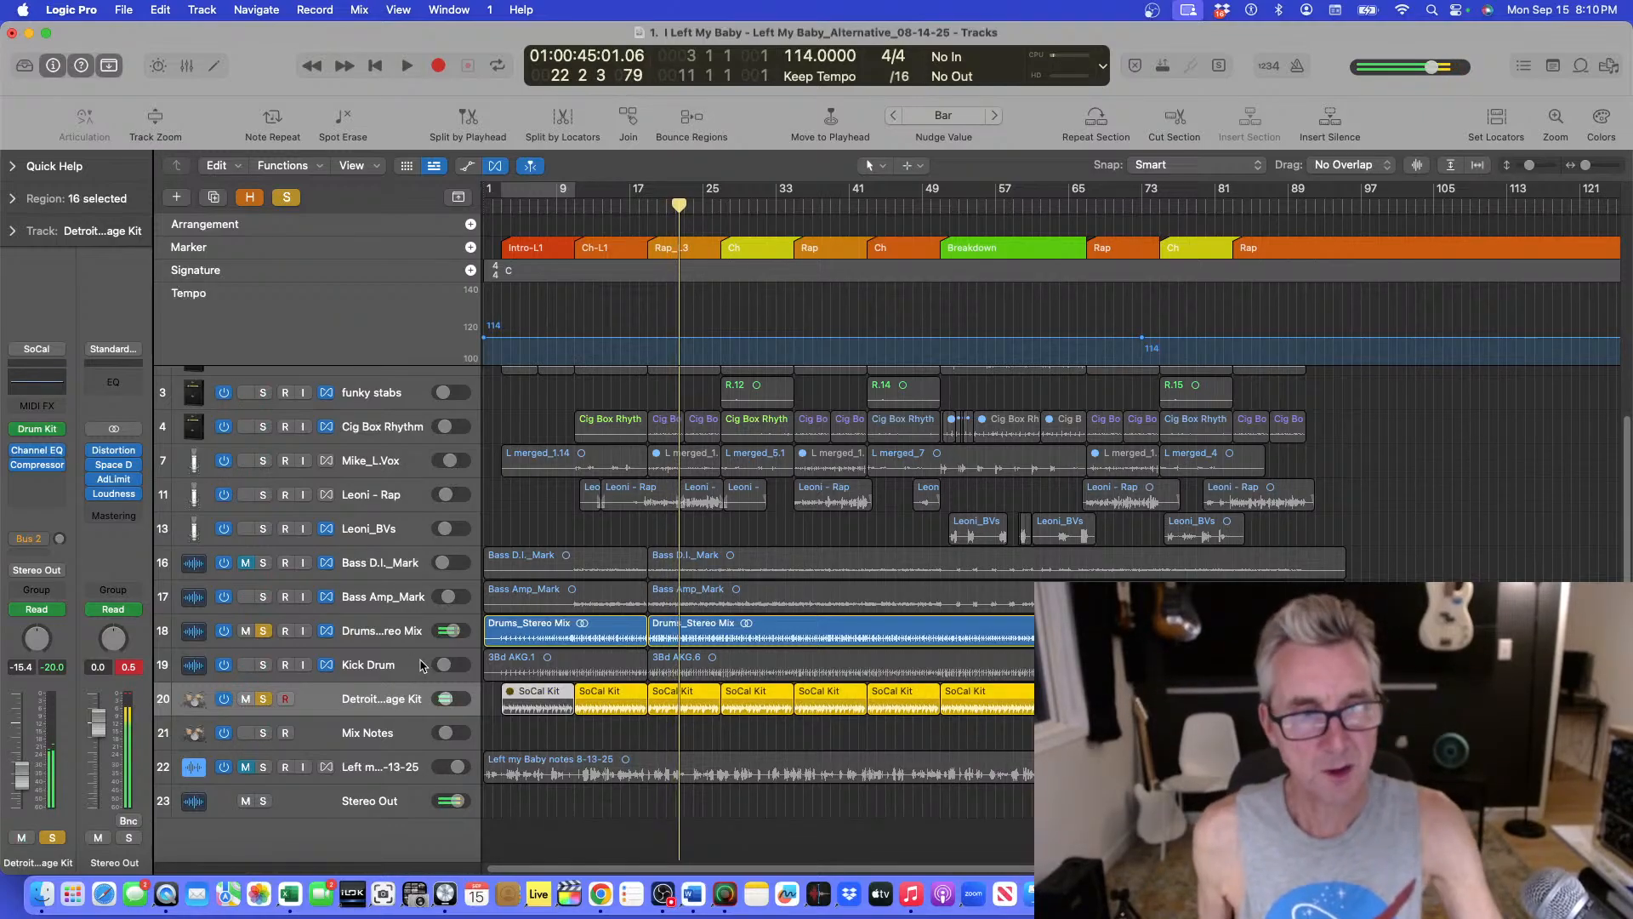
click(262, 630)
click(263, 698)
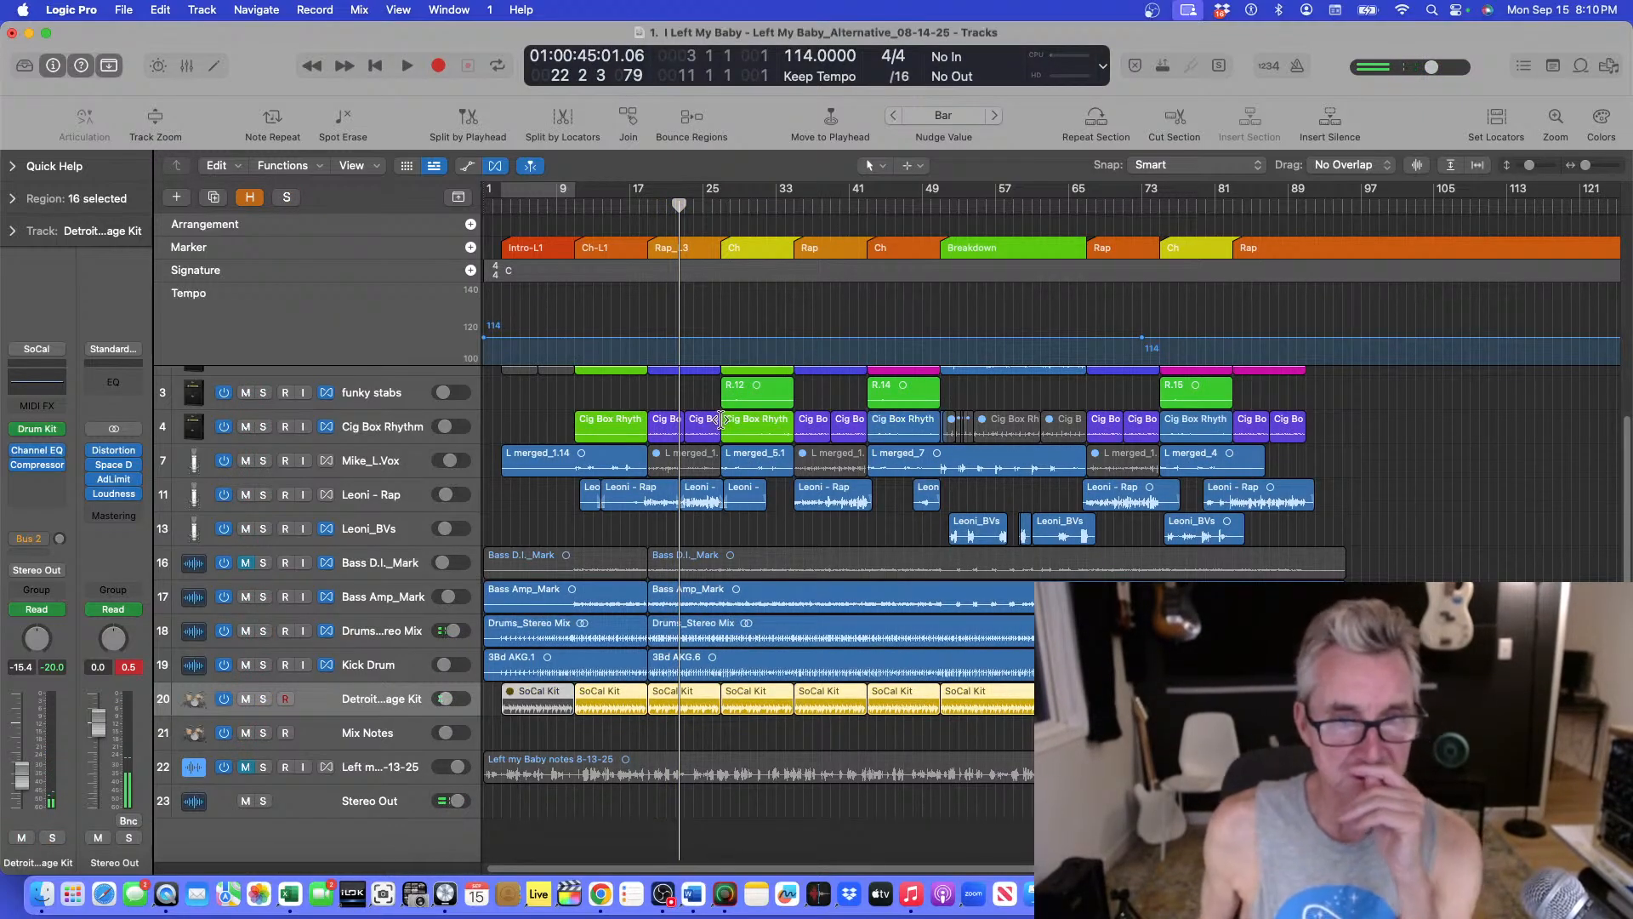
Play the arrangement from bar 9 and select the Bass Amp_Mark track while listening.
scroll(962, 352, up, 3)
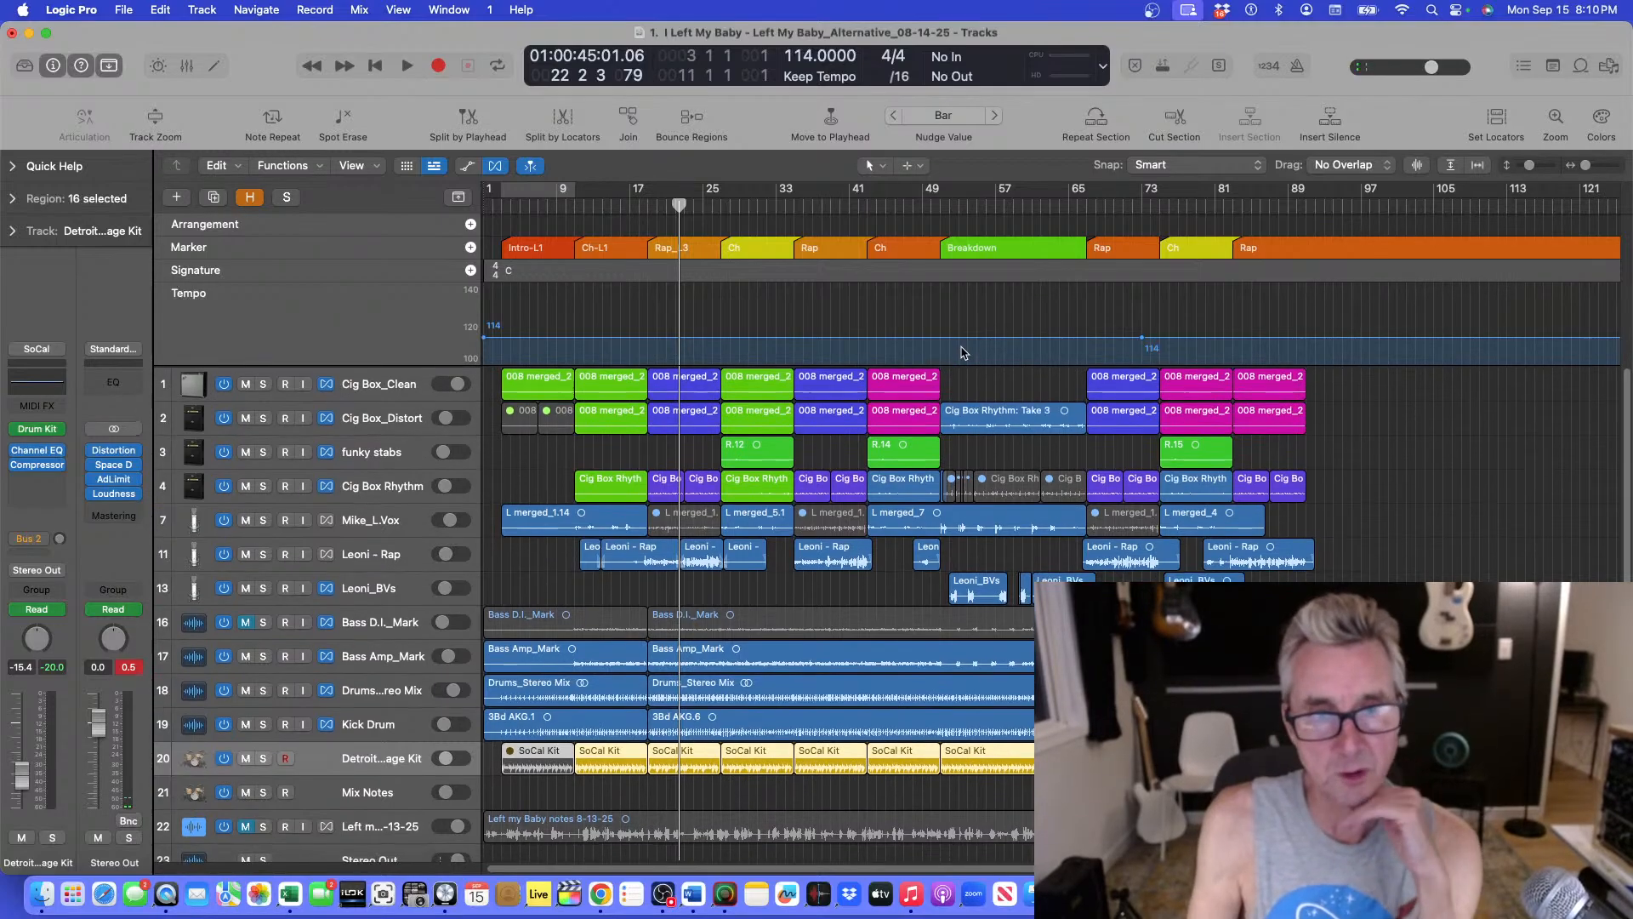
click(640, 205)
click(576, 206)
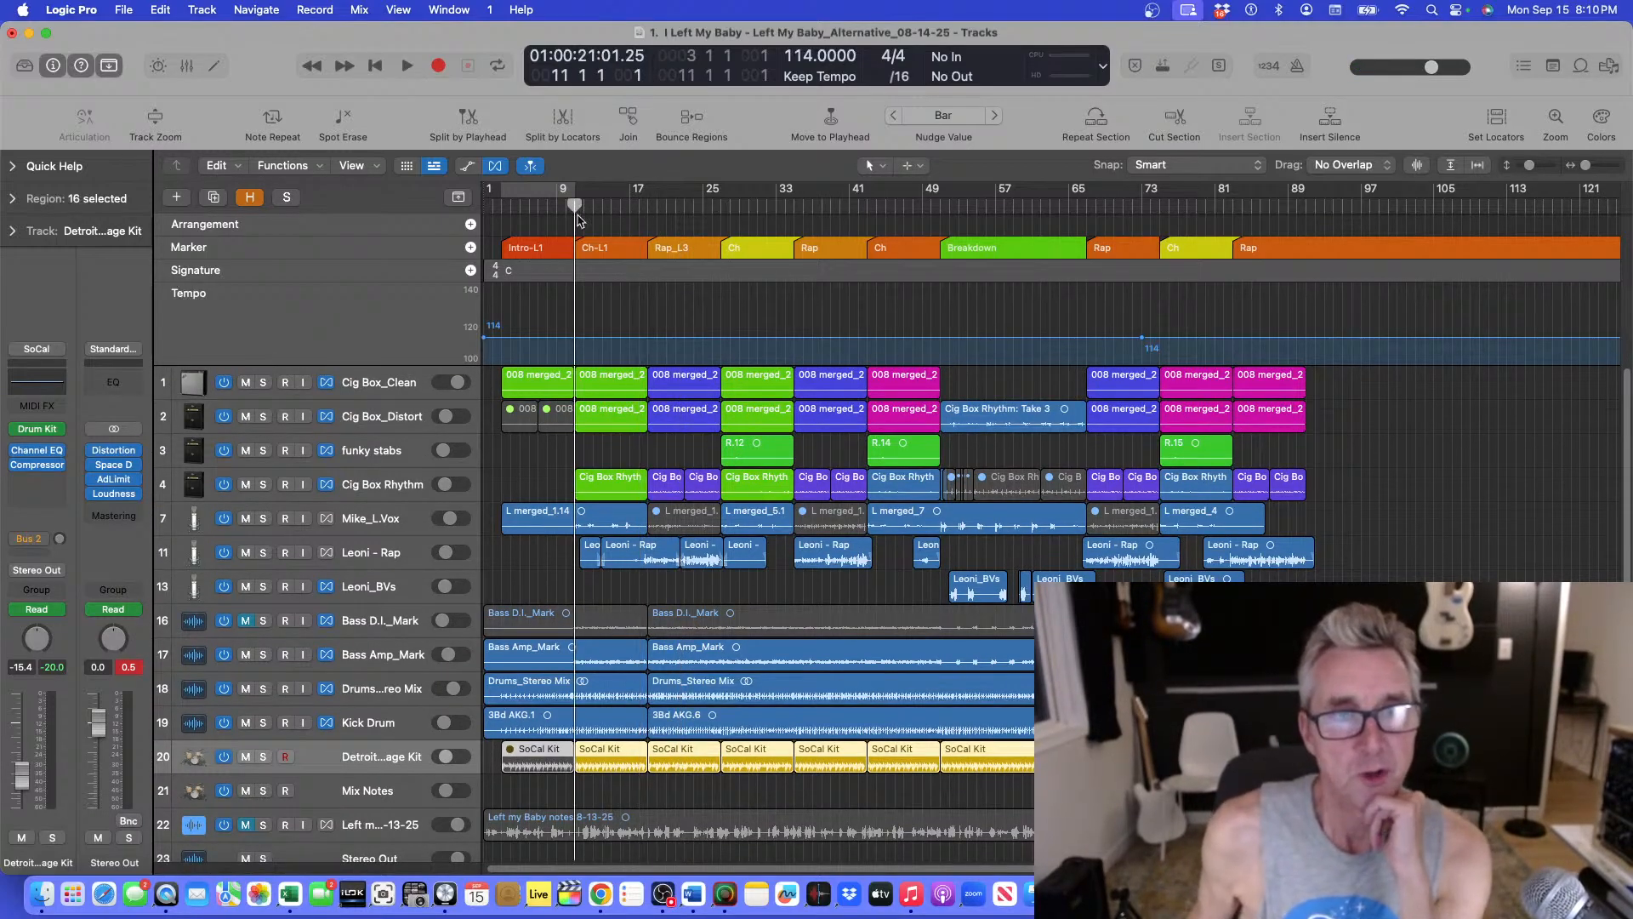
key(space)
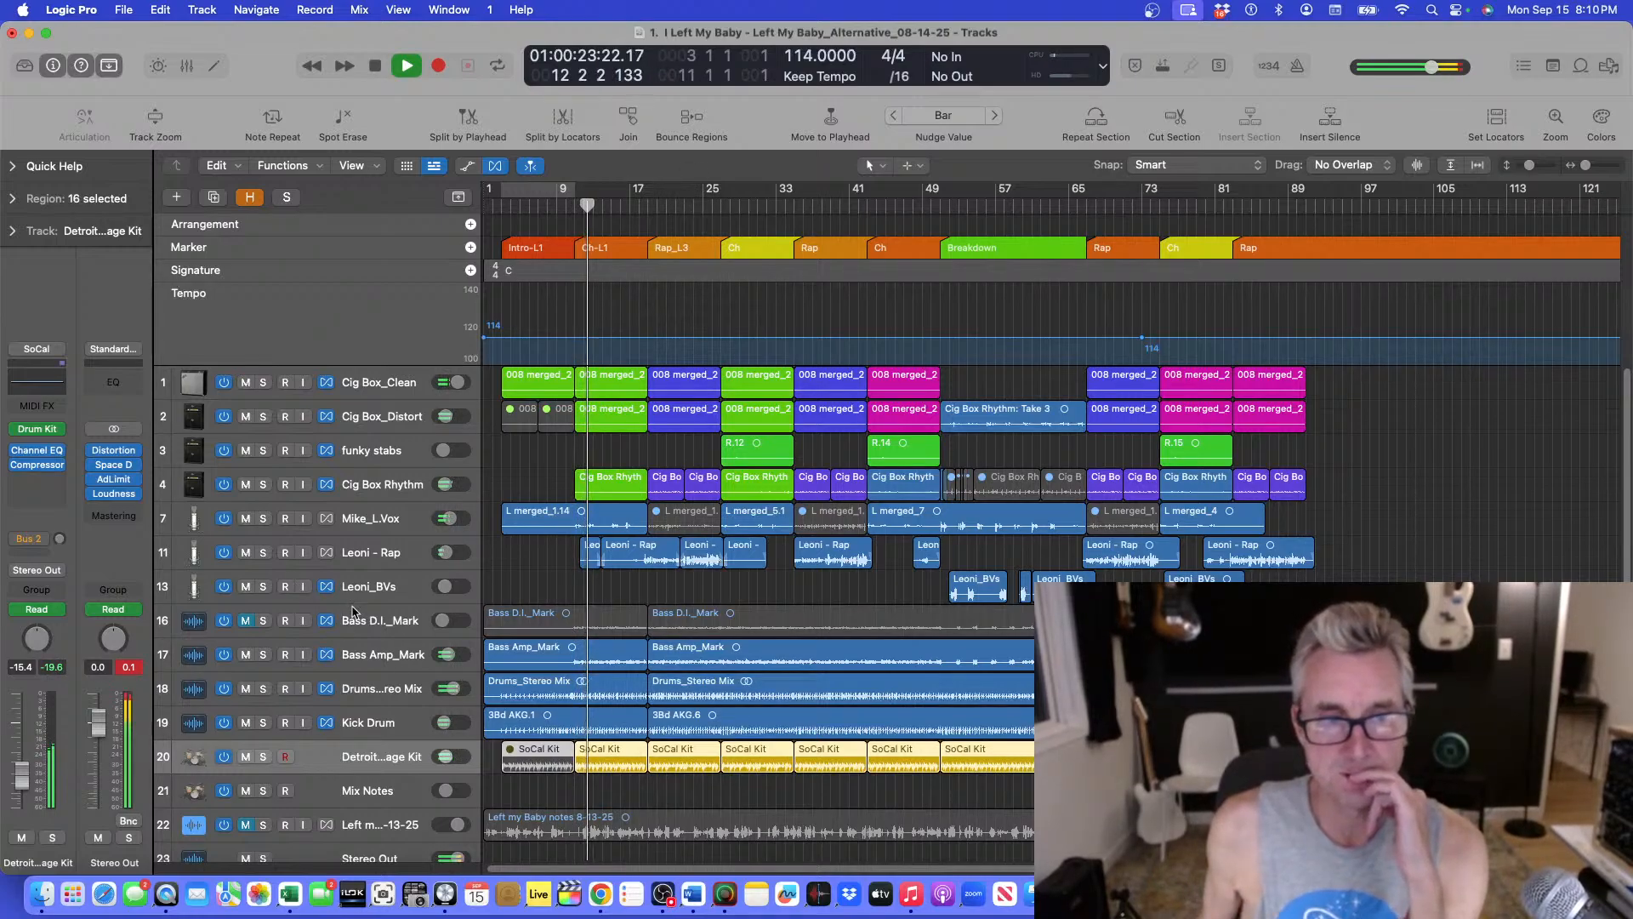
click(236, 670)
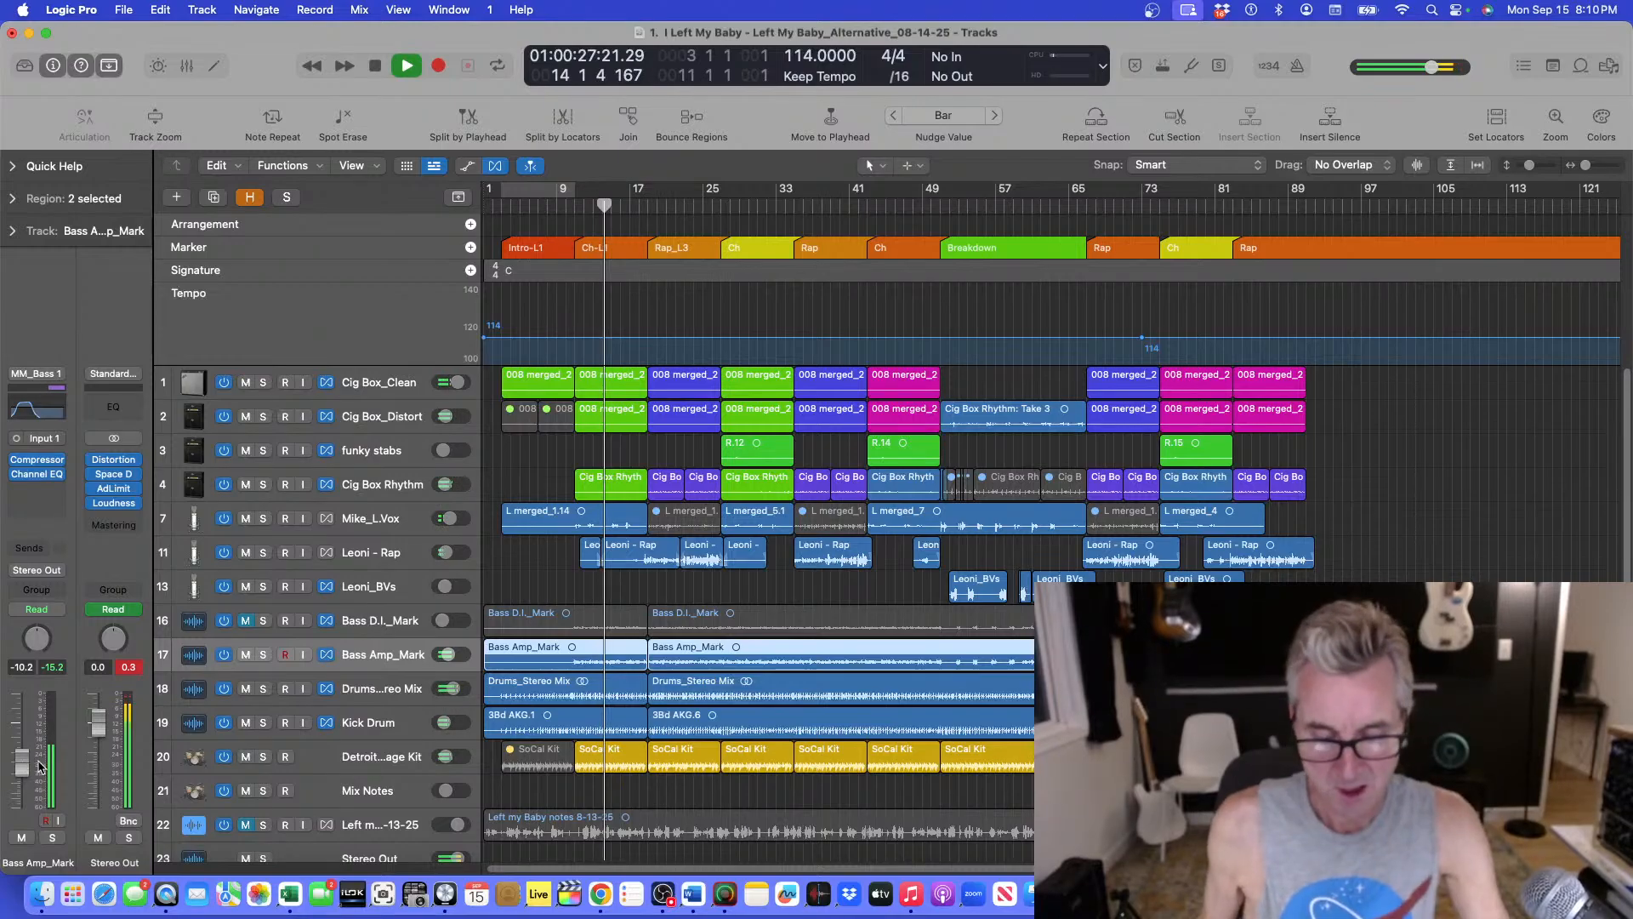
key(space)
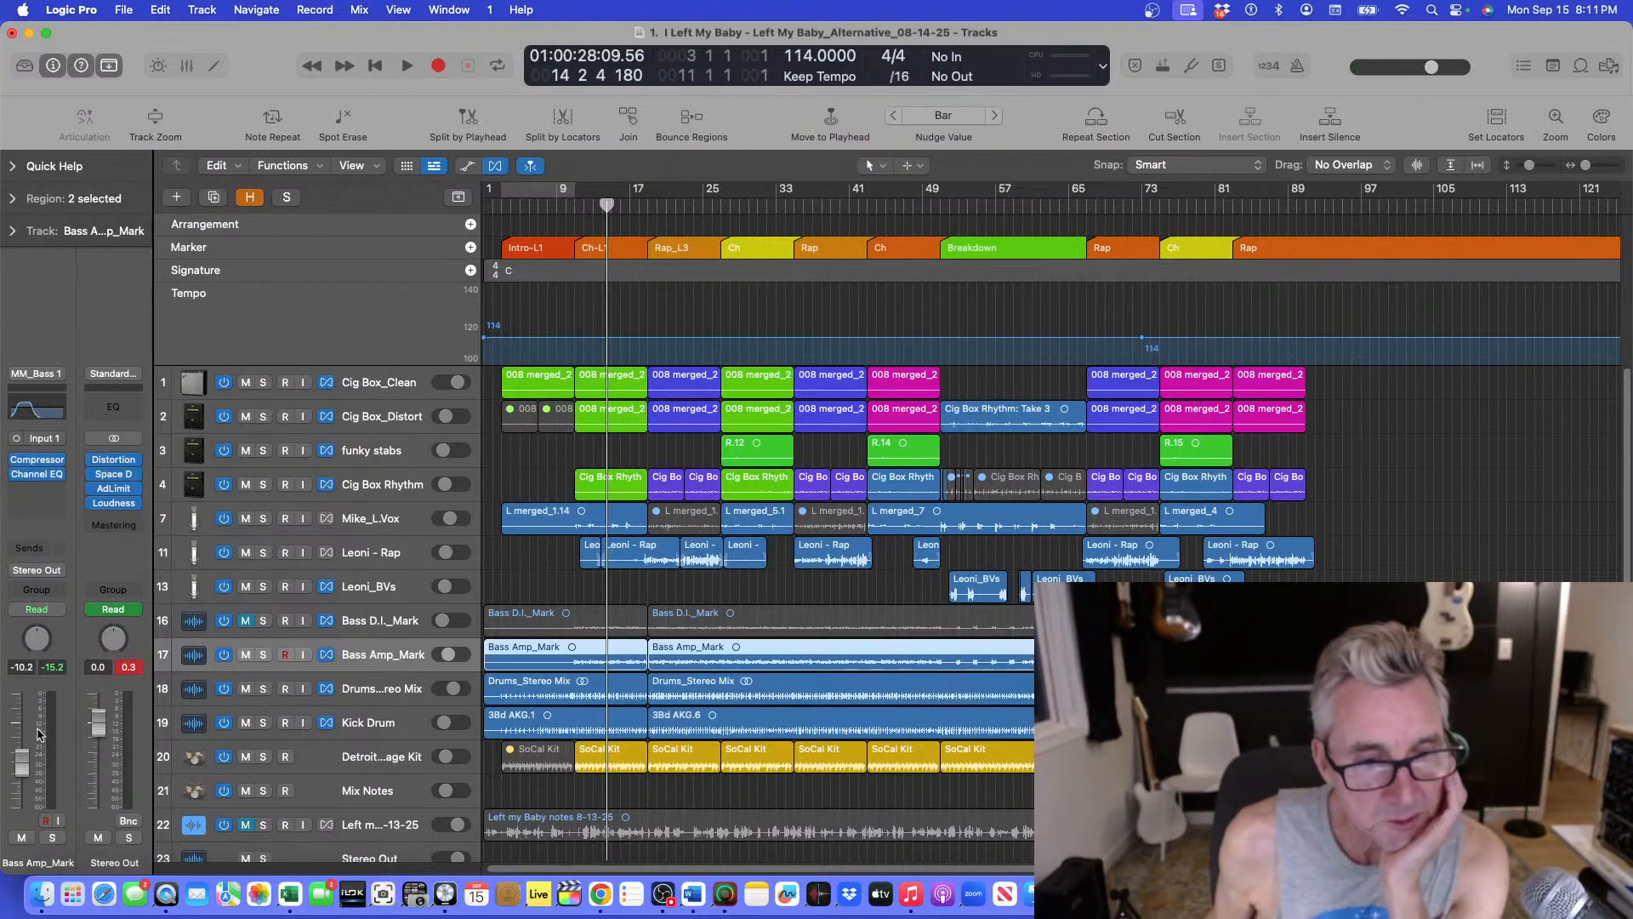
Play again from bar 9 while adjusting the track heights.
click(574, 206)
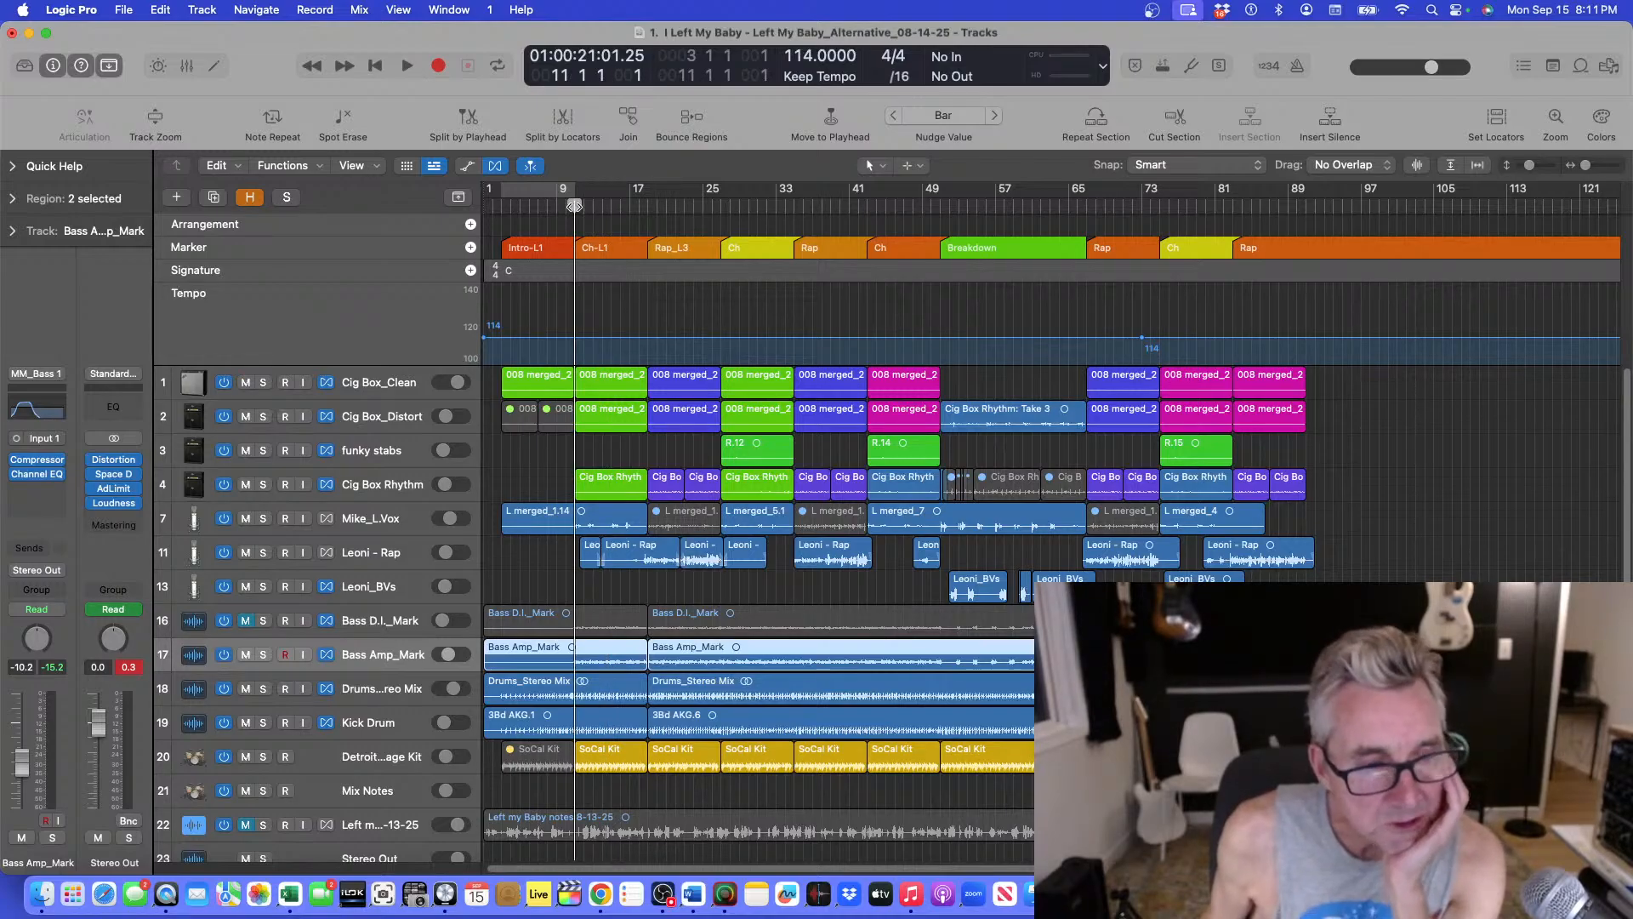
key(space)
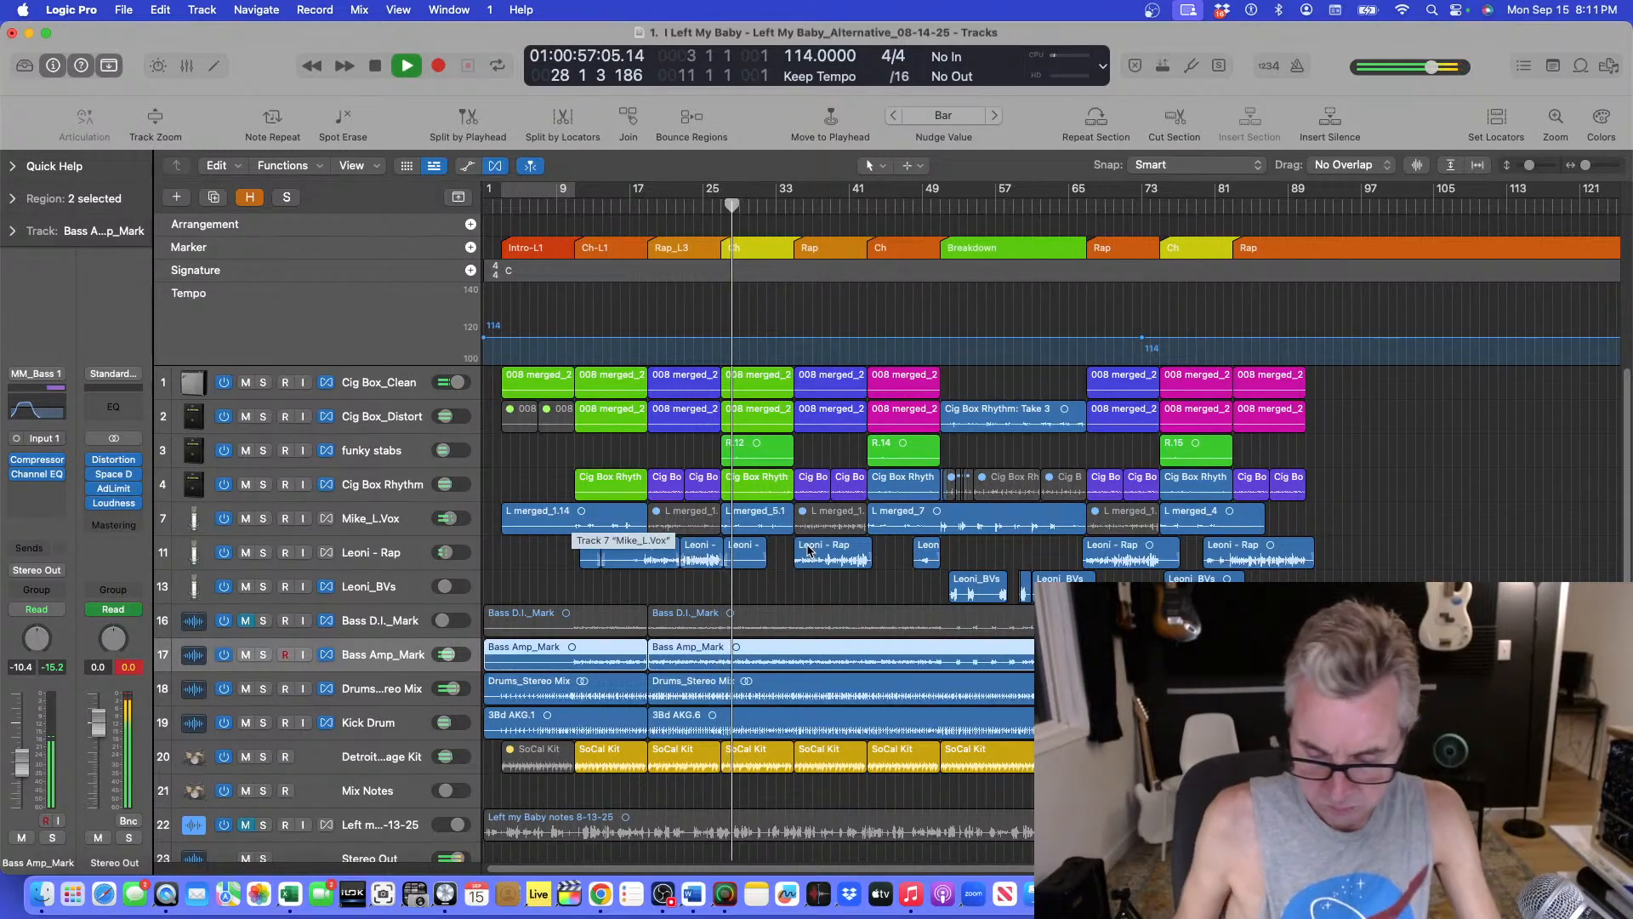
key(super+Down)
key(super+Up)
key(super+Up)
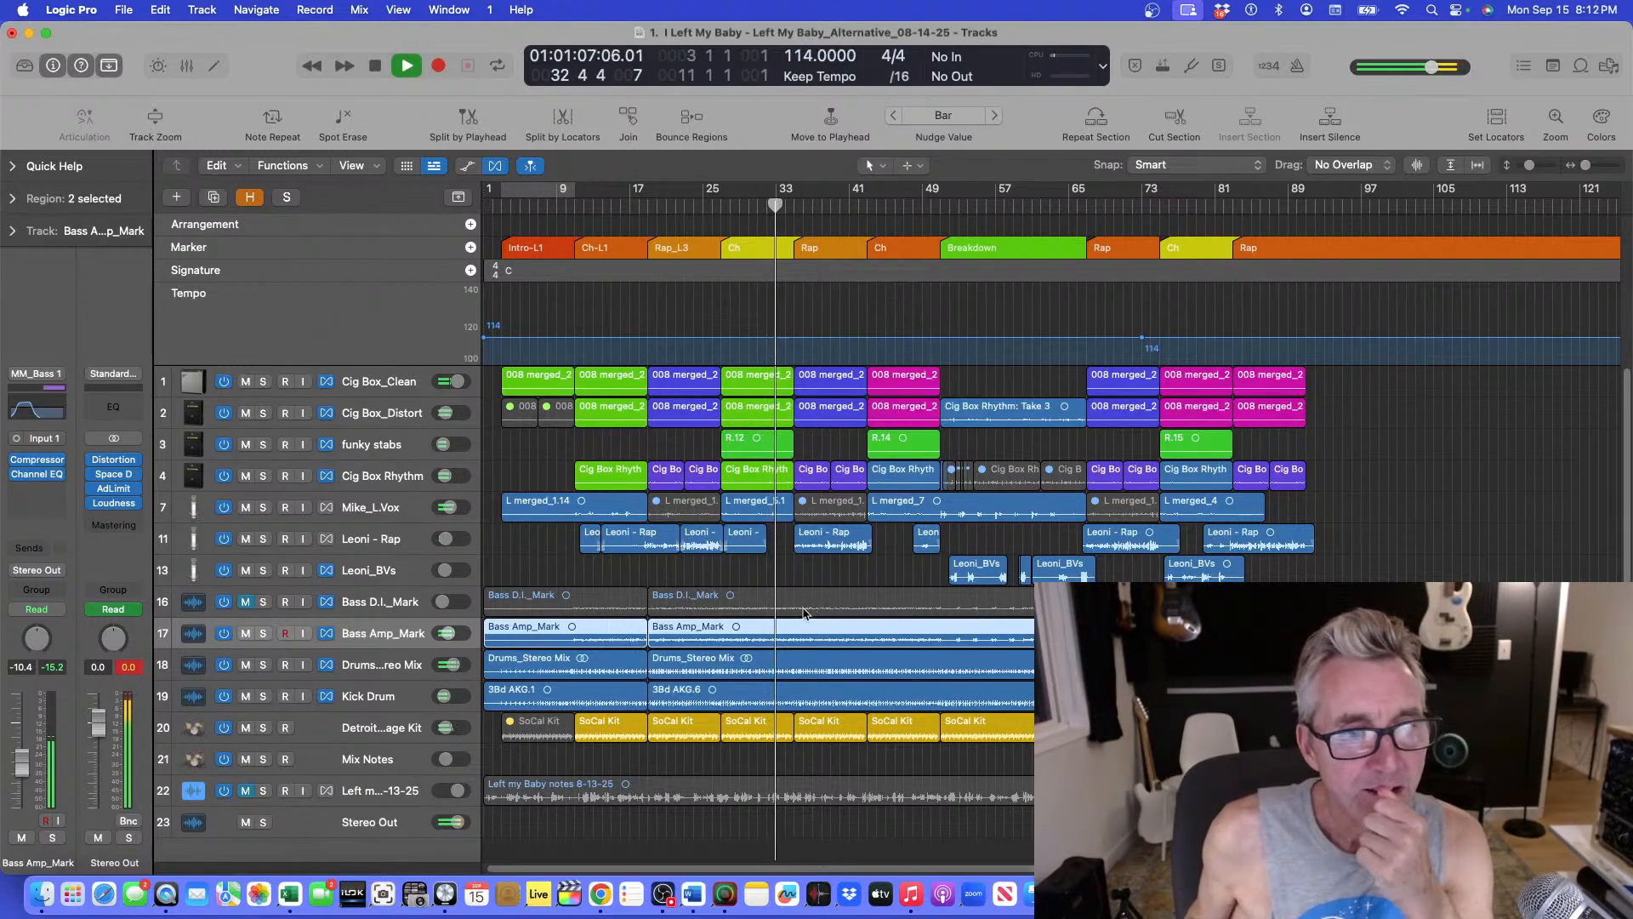
Select the Drums_Stereo Mix track, enlarge the track heights and play from bar 25.
click(399, 672)
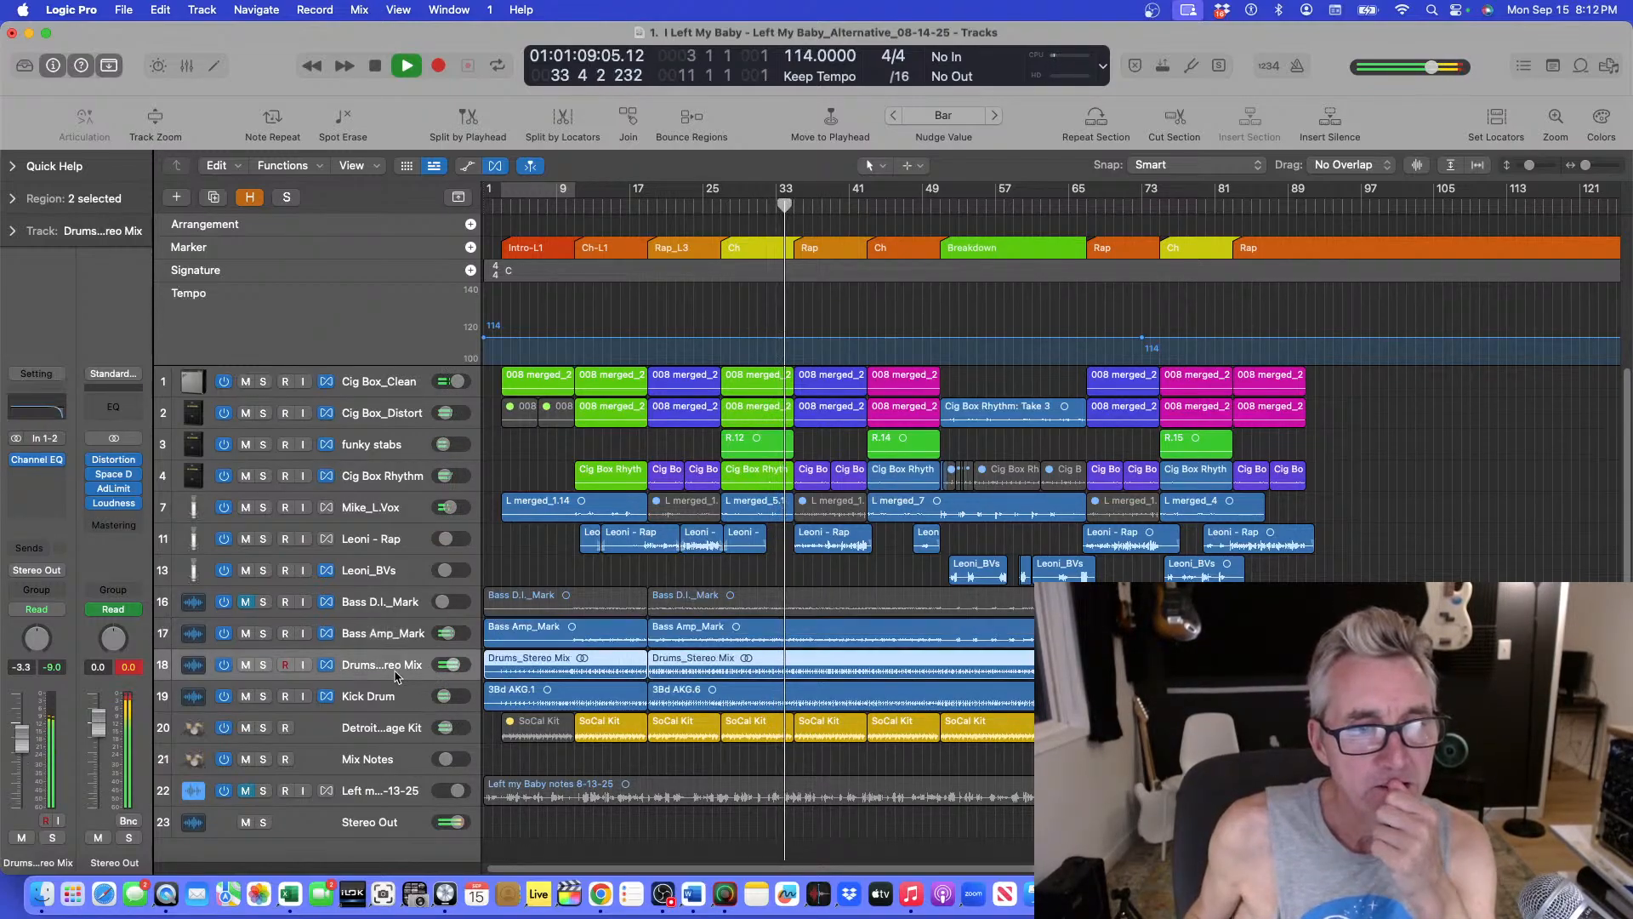
click(779, 205)
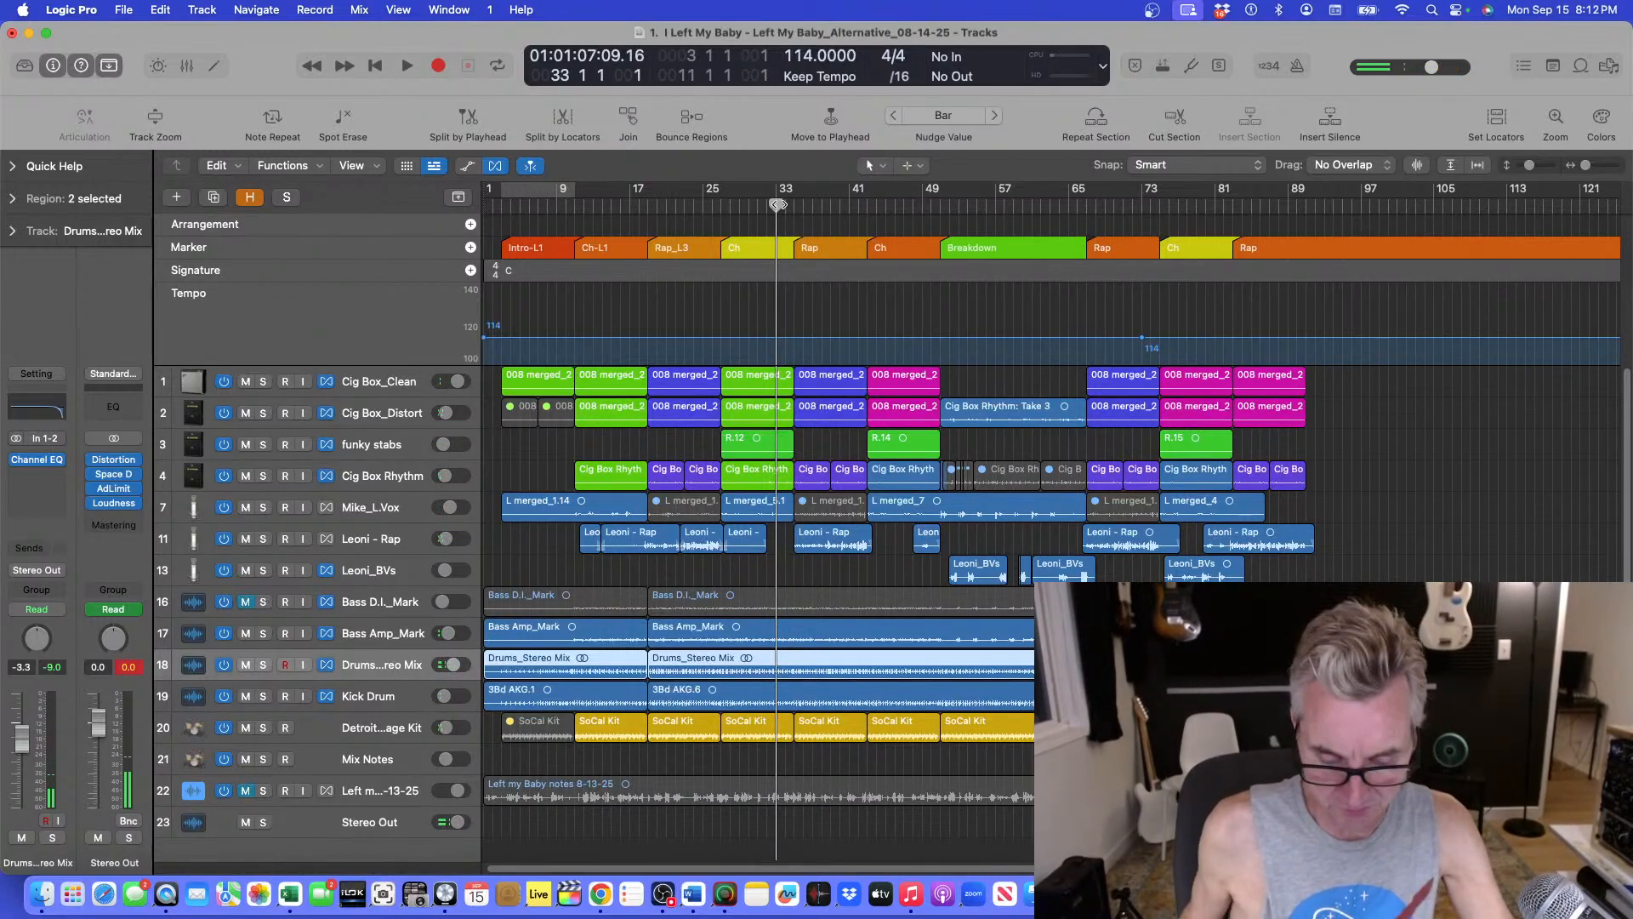
key(super+Down)
click(731, 205)
key(space)
key(super+Down)
key(space)
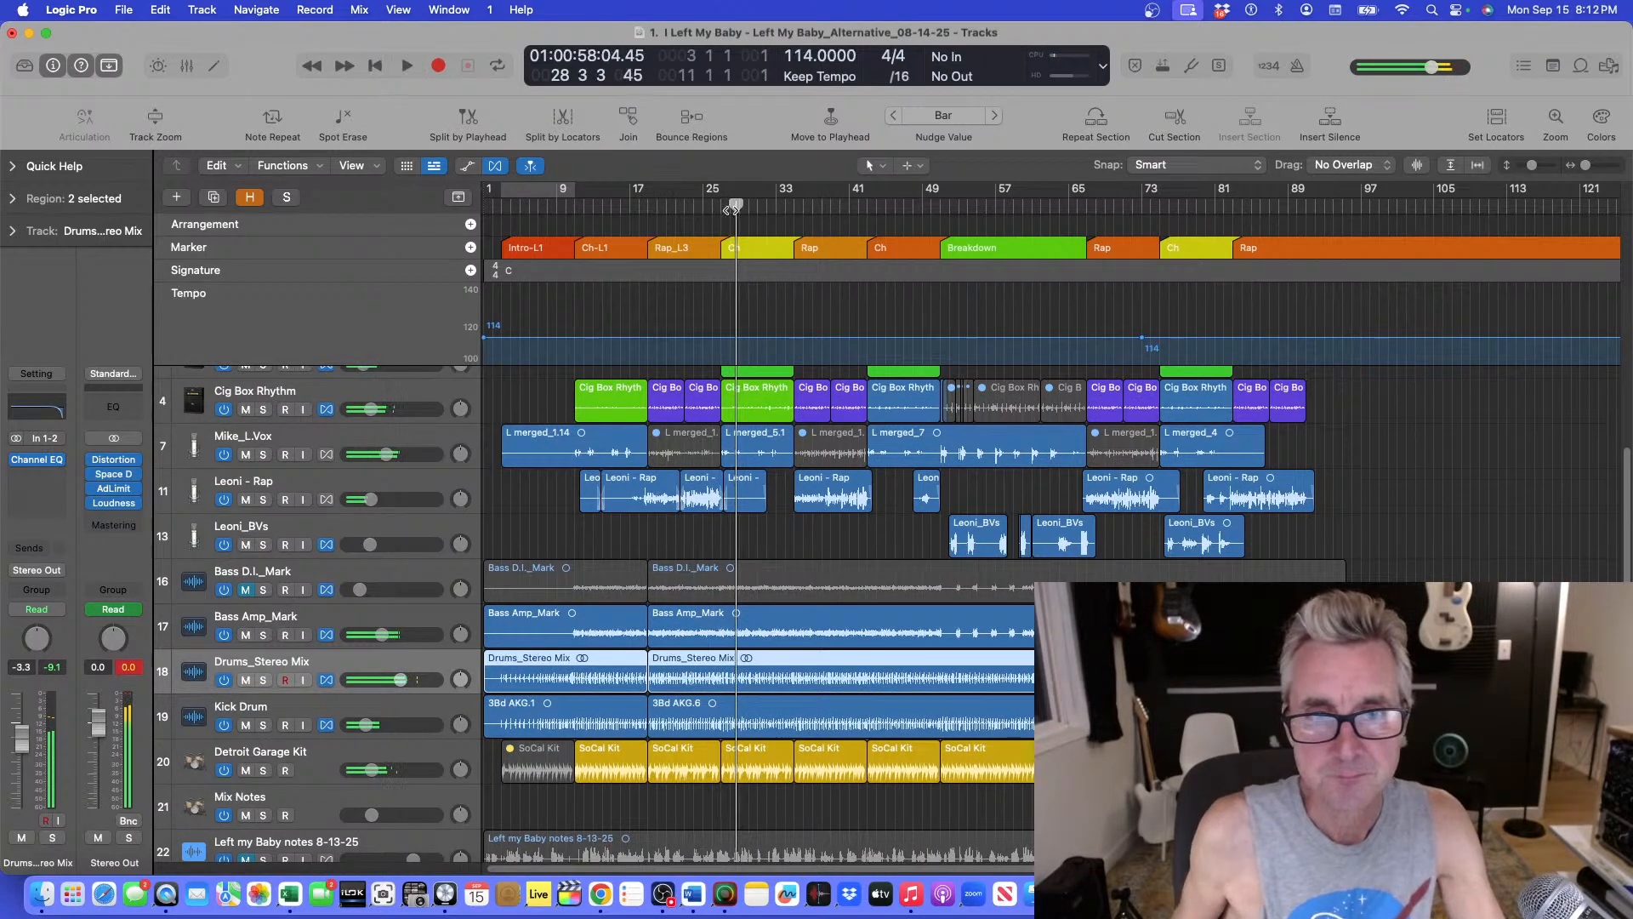
Solo Mike_L.Vox, play from bar 25 to audition it, then unsolo it.
click(712, 208)
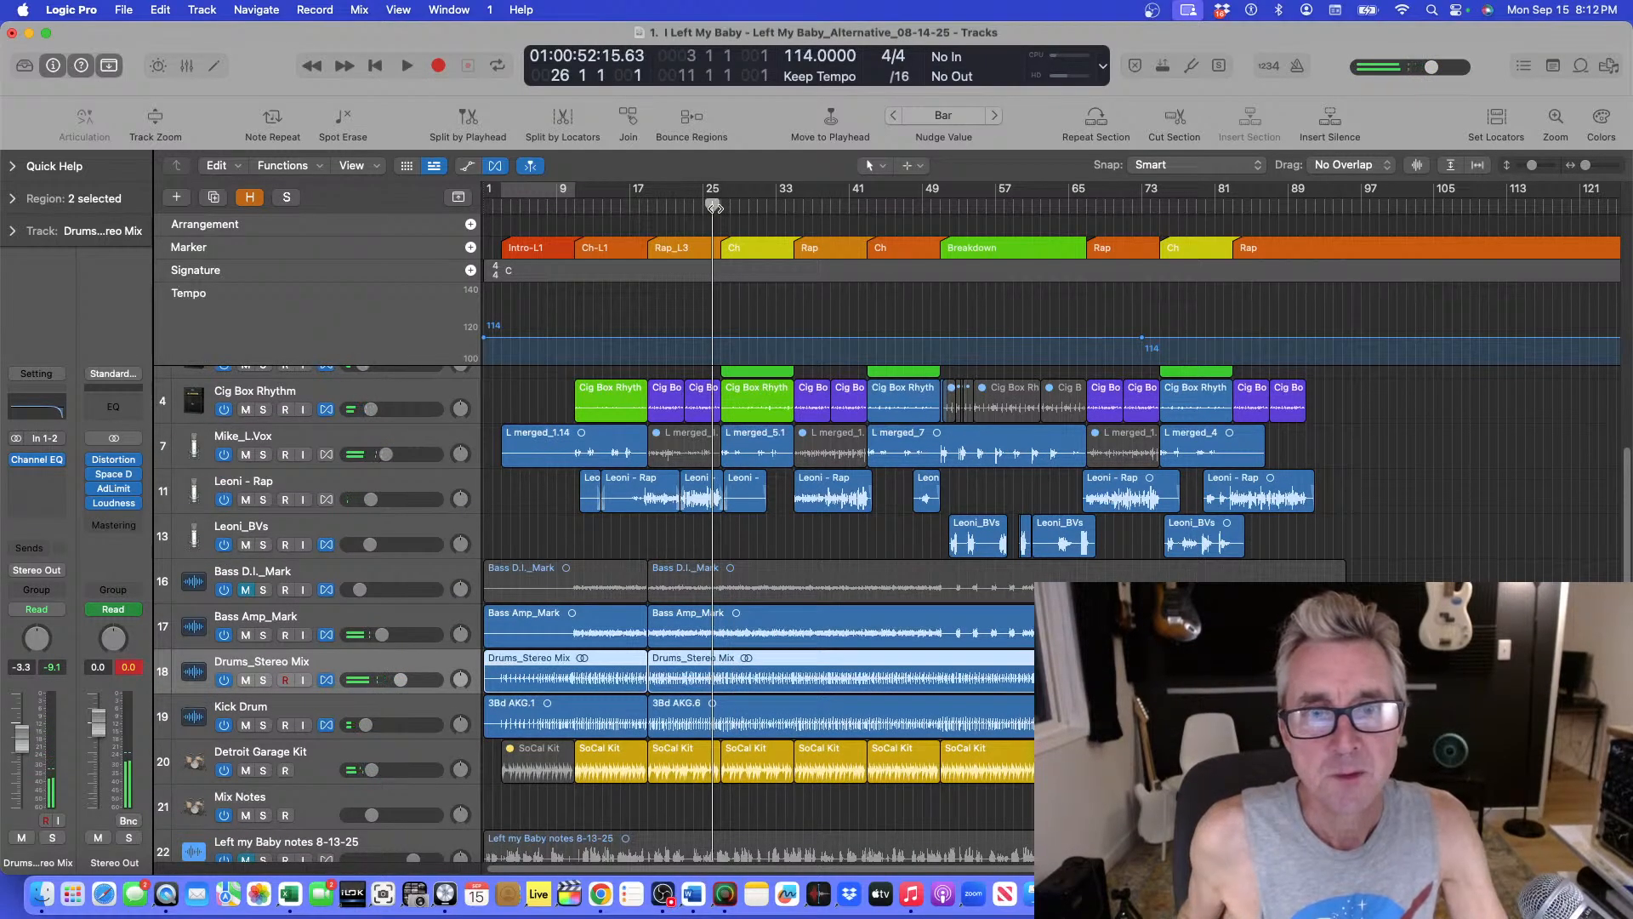
scroll(326, 611, up, 5)
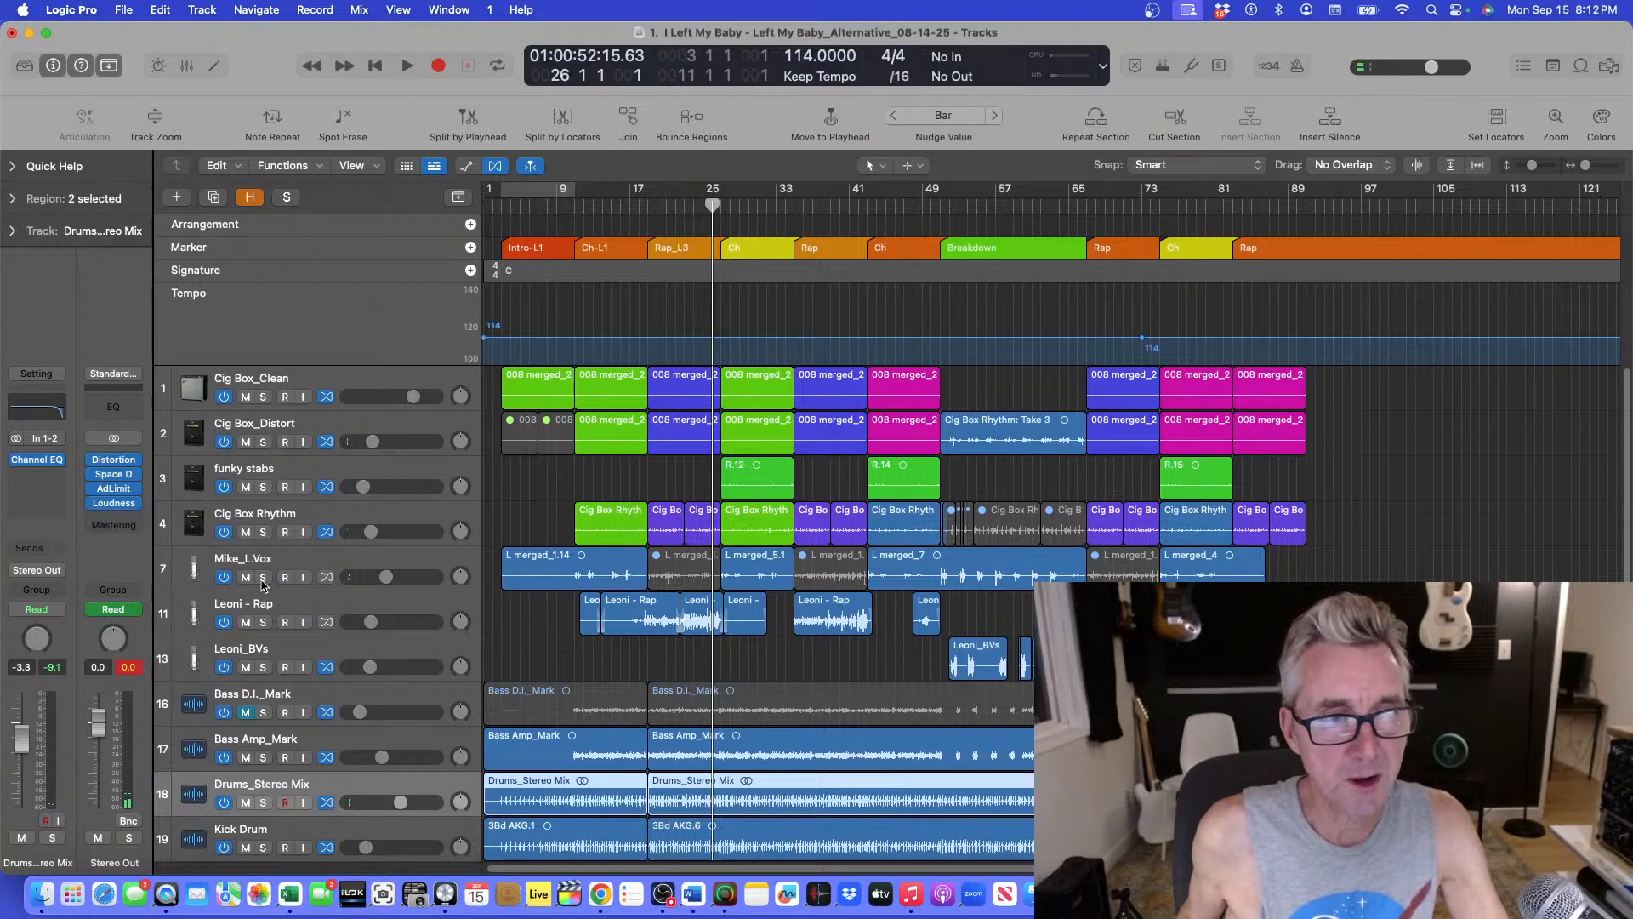
click(263, 577)
key(space)
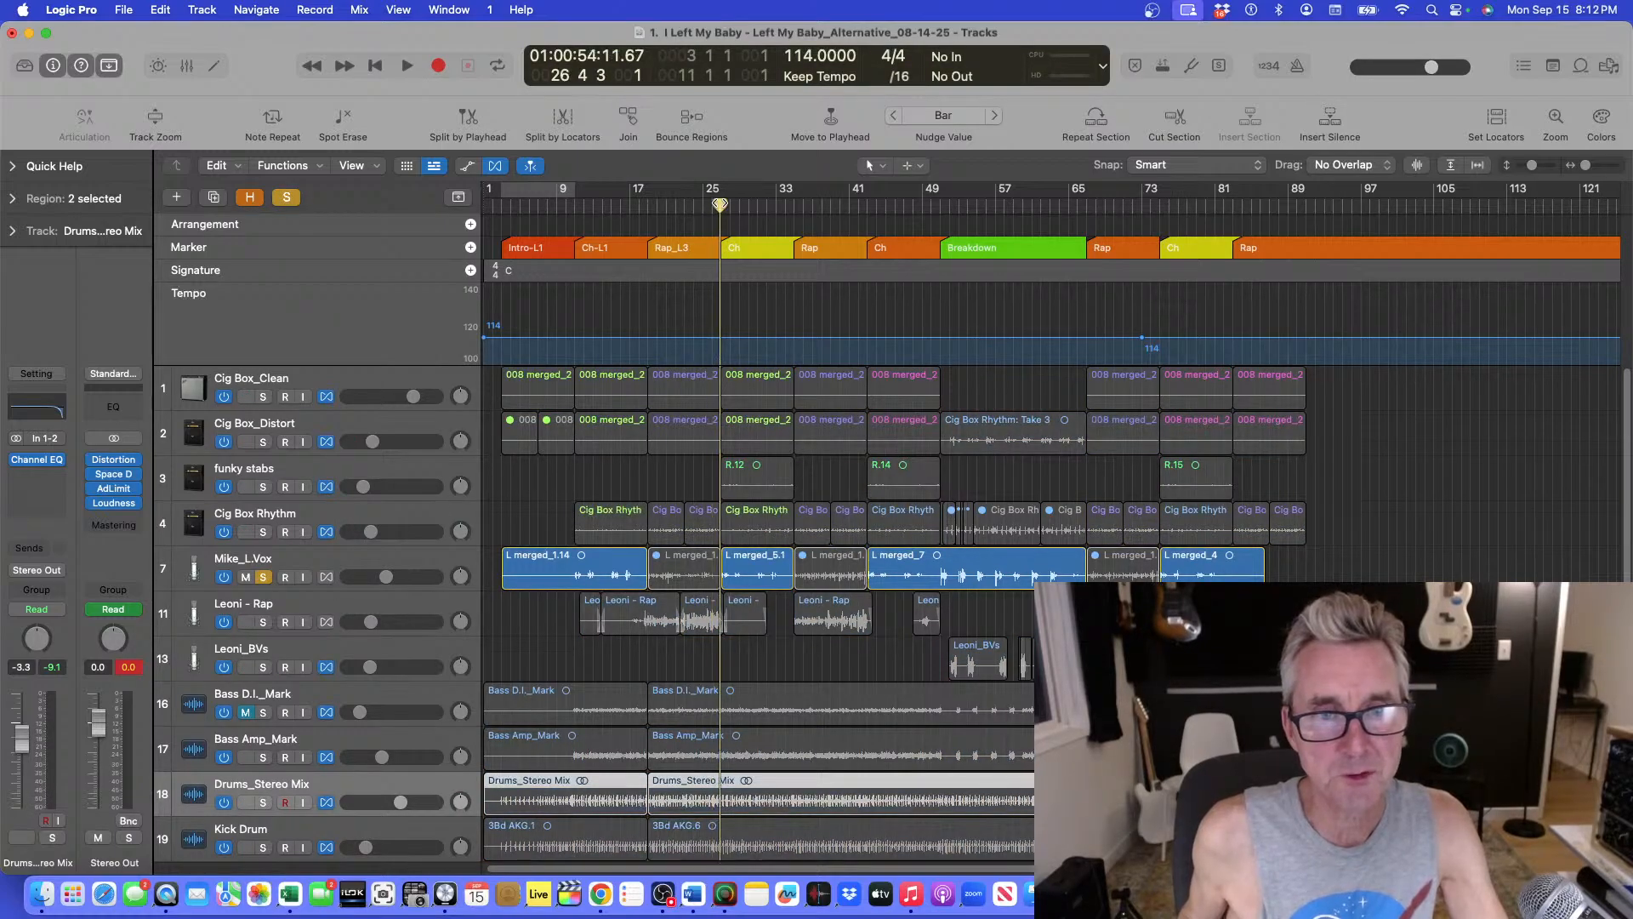
key(super+Down)
key(super+Down)
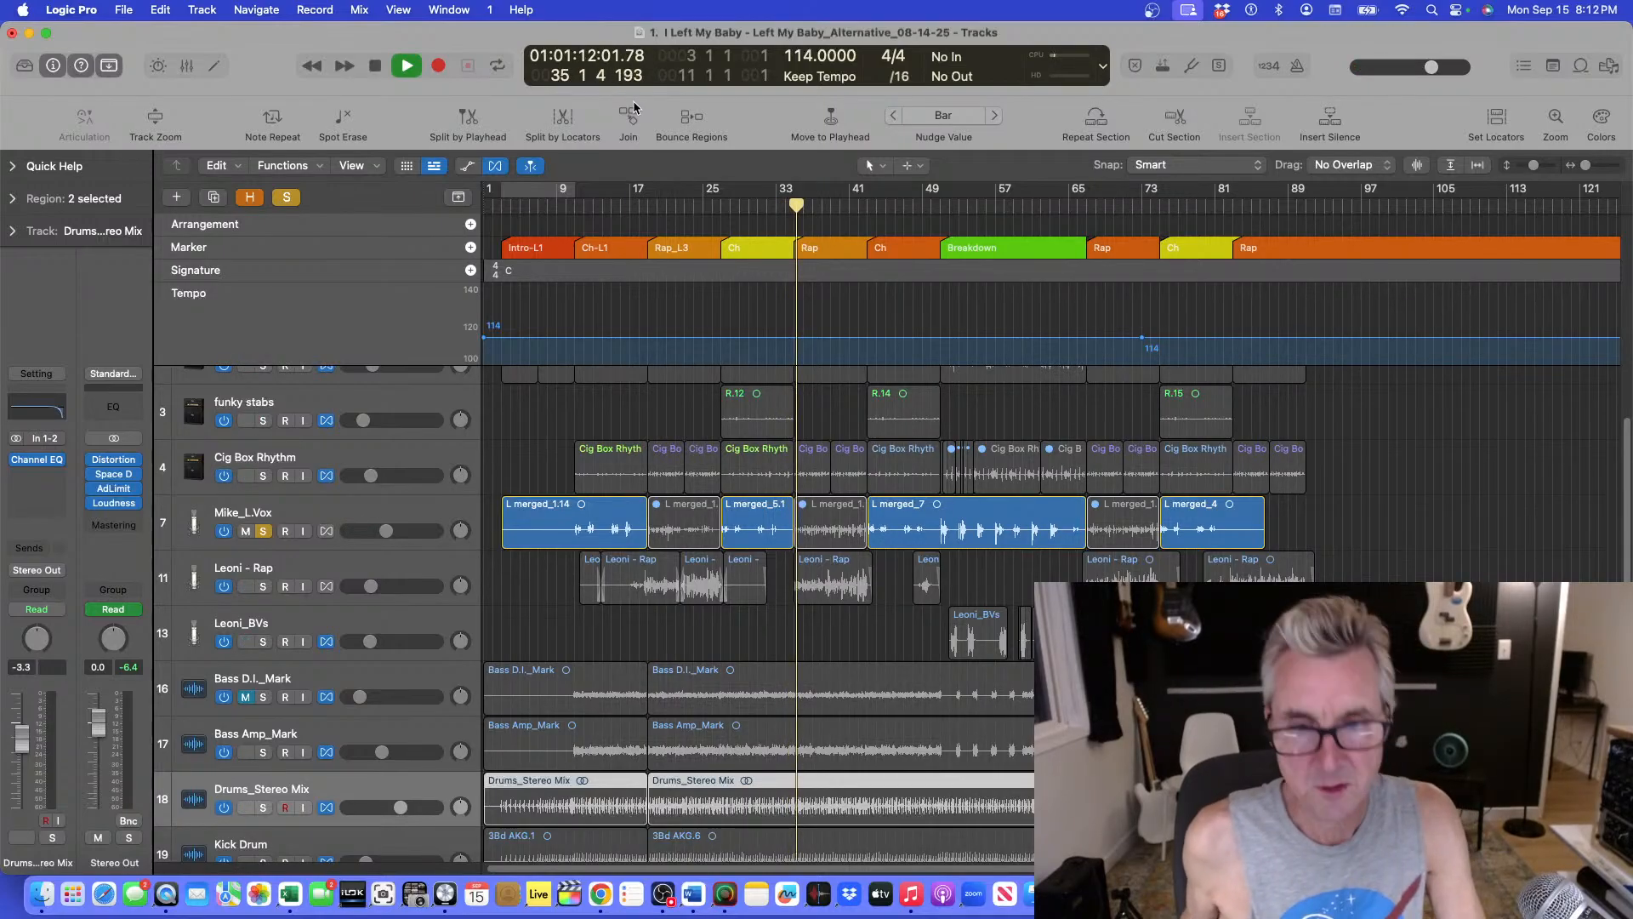
click(263, 531)
Play from bar 25 again and zoom in horizontally on the arrangement.
scroll(612, 529, up, 3)
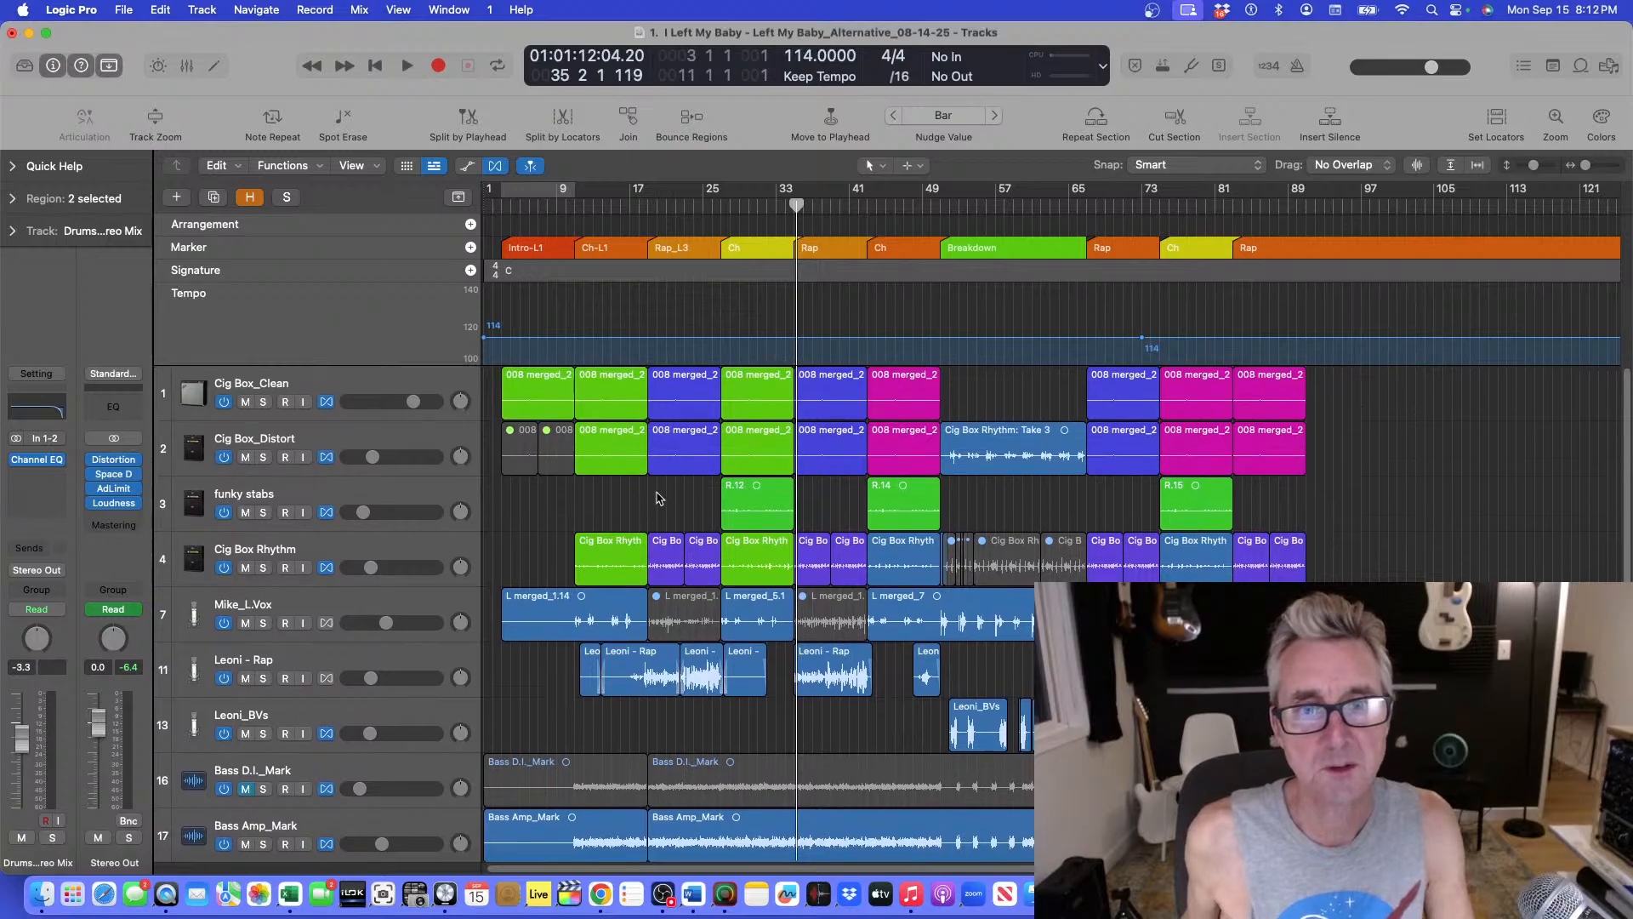
click(716, 208)
key(space)
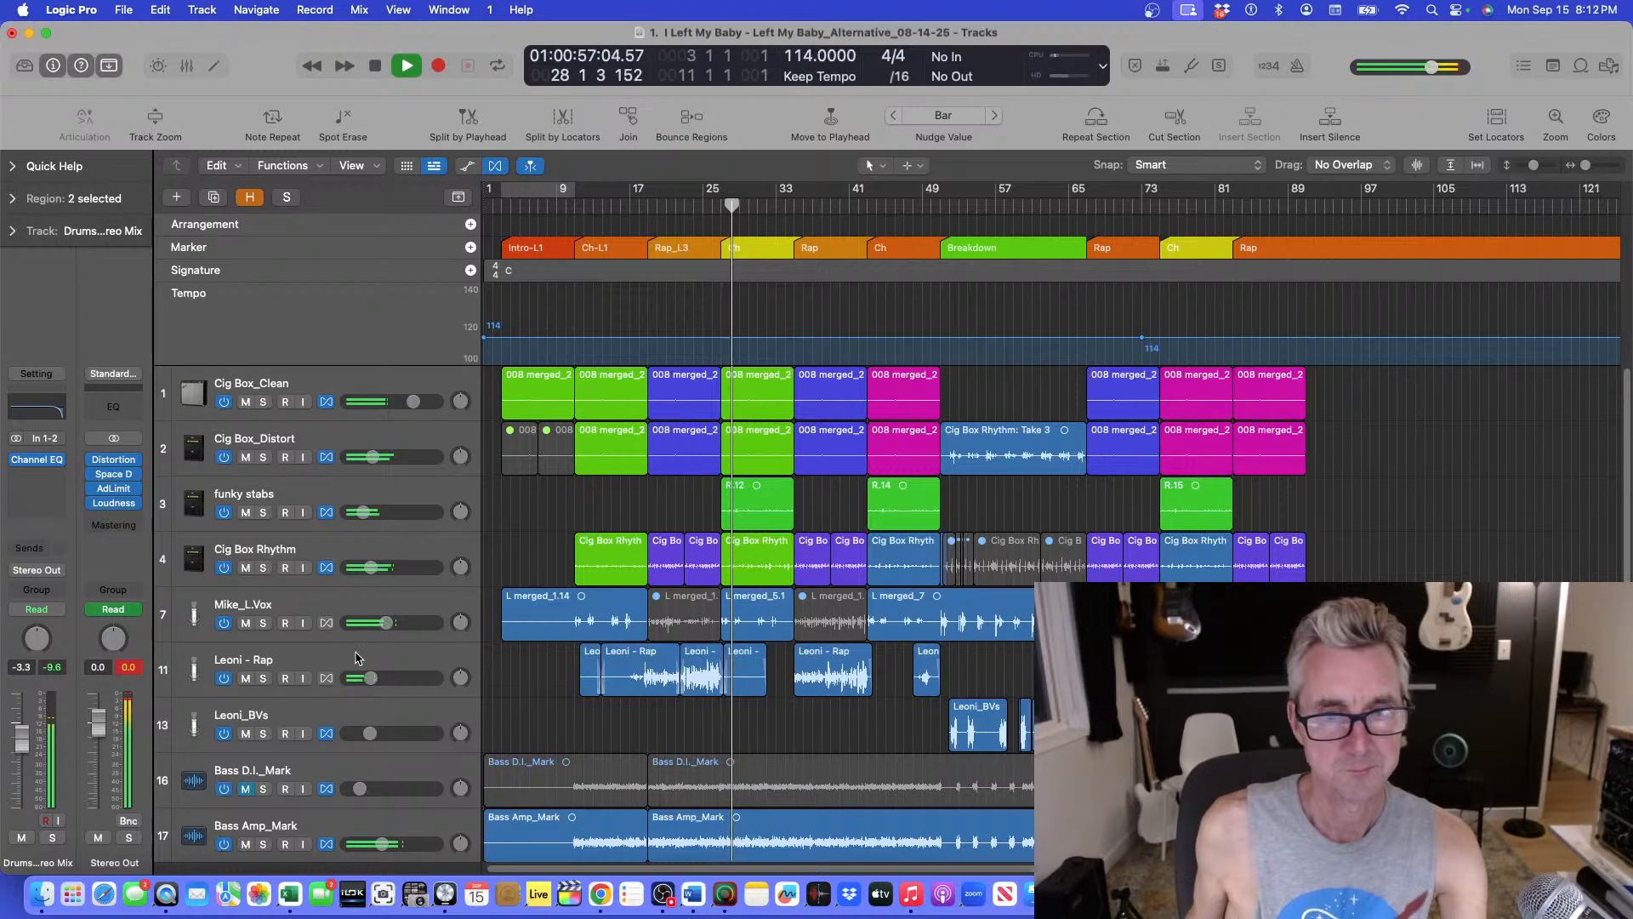
key(space)
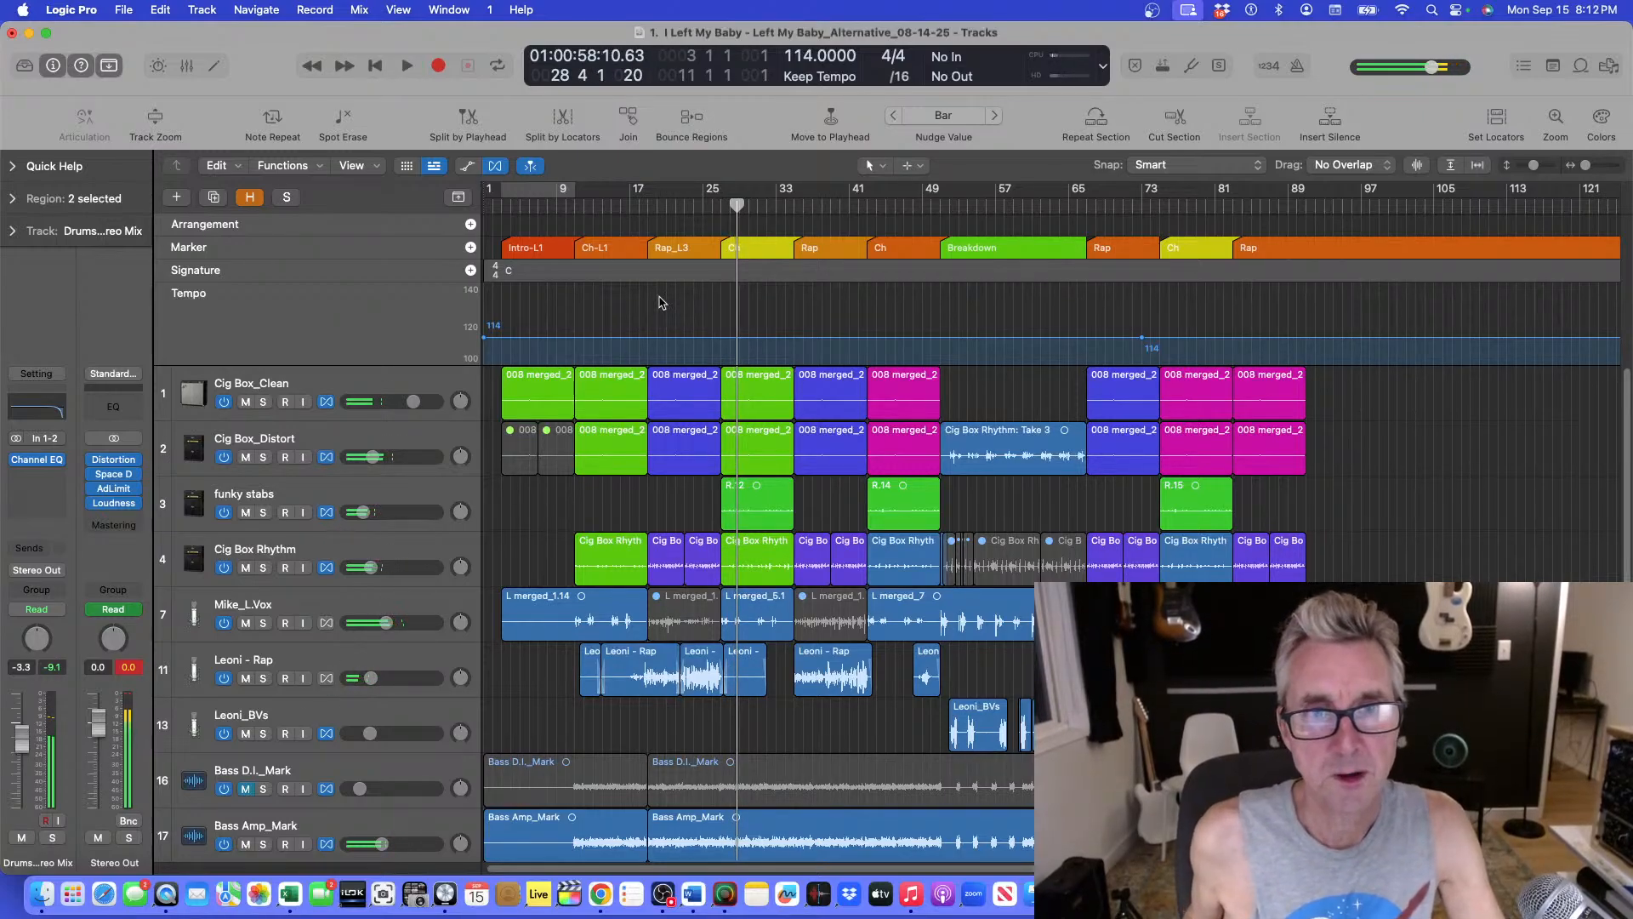
click(715, 207)
key(space)
key(super+Right)
key(super+Right)
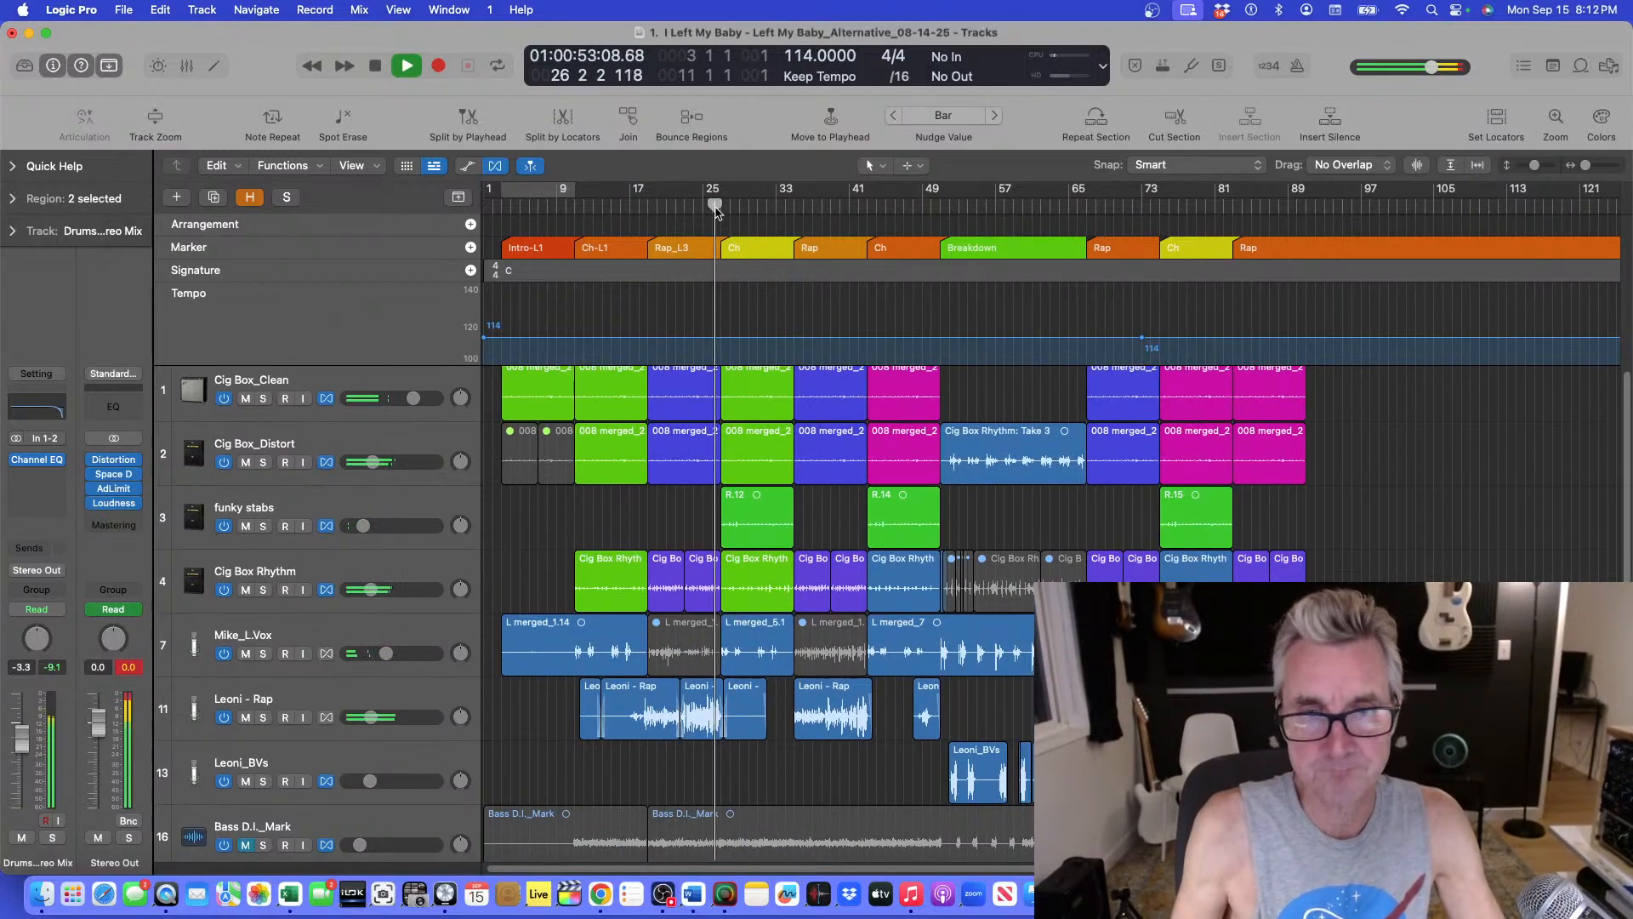
key(super+Right)
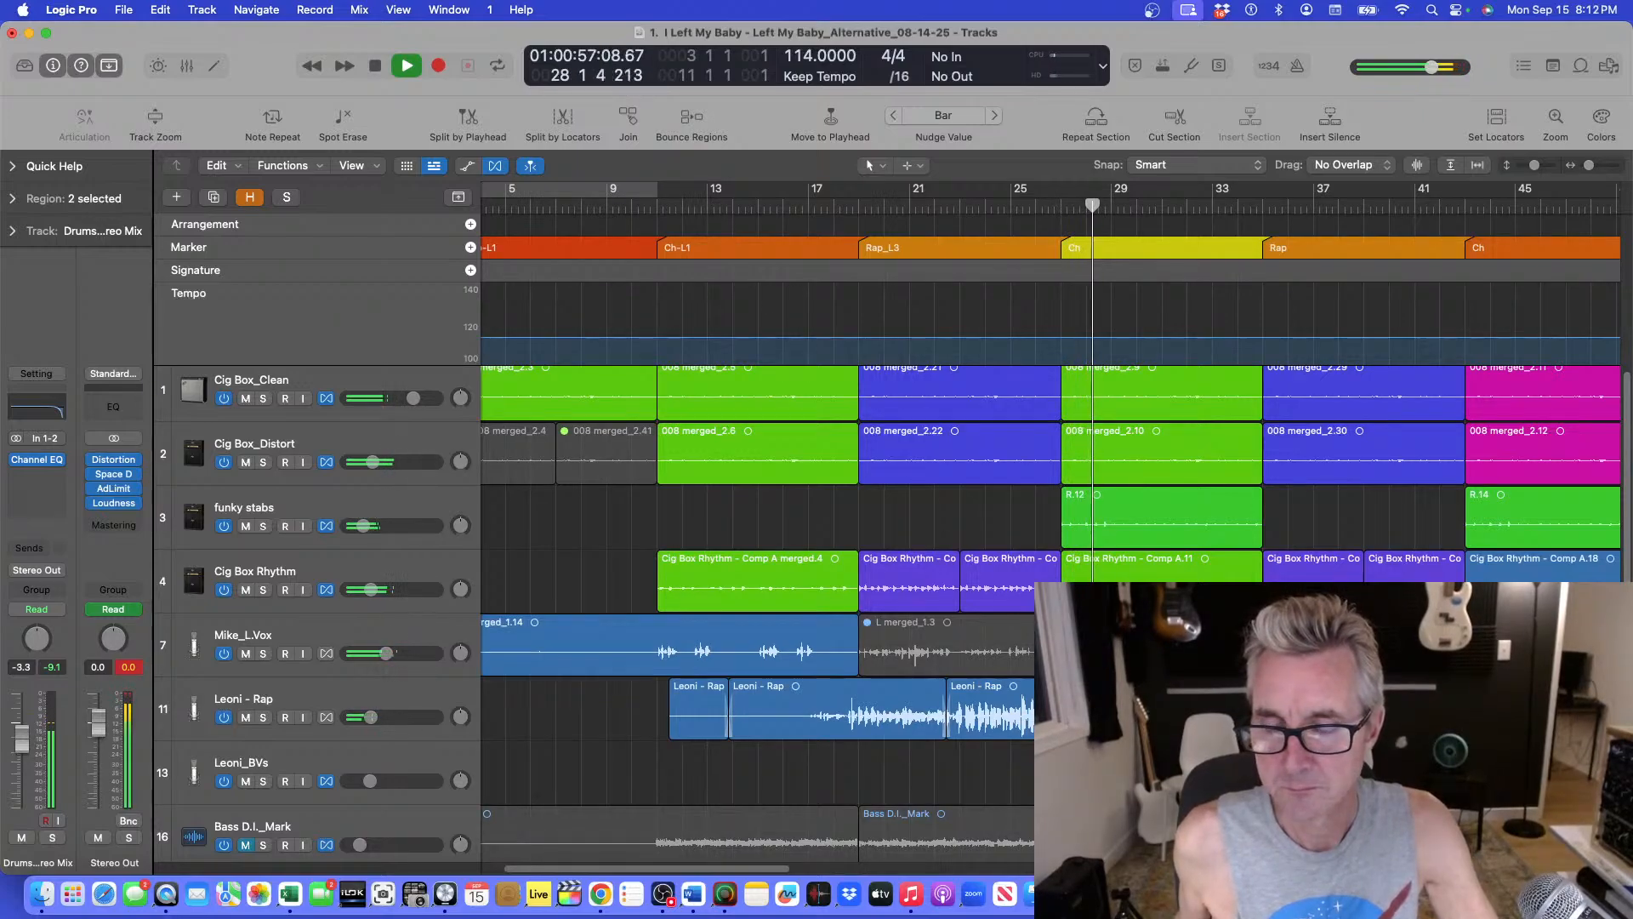
Solo the Leoni - Rap track and play from bar 27, zooming in on its regions.
click(263, 718)
click(1060, 205)
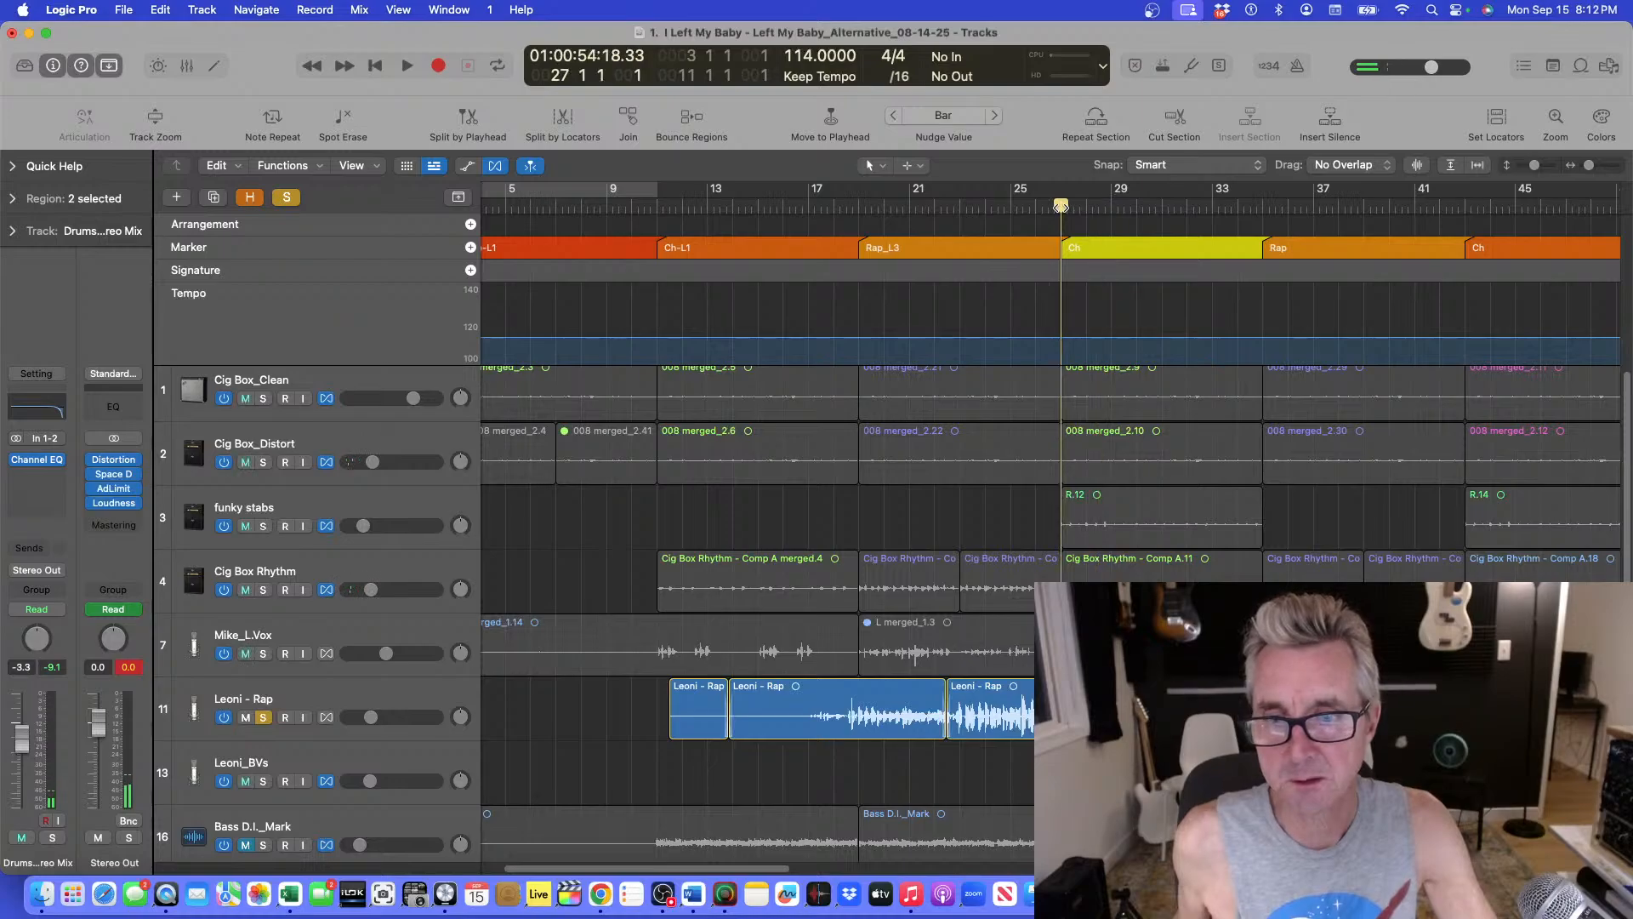
key(space)
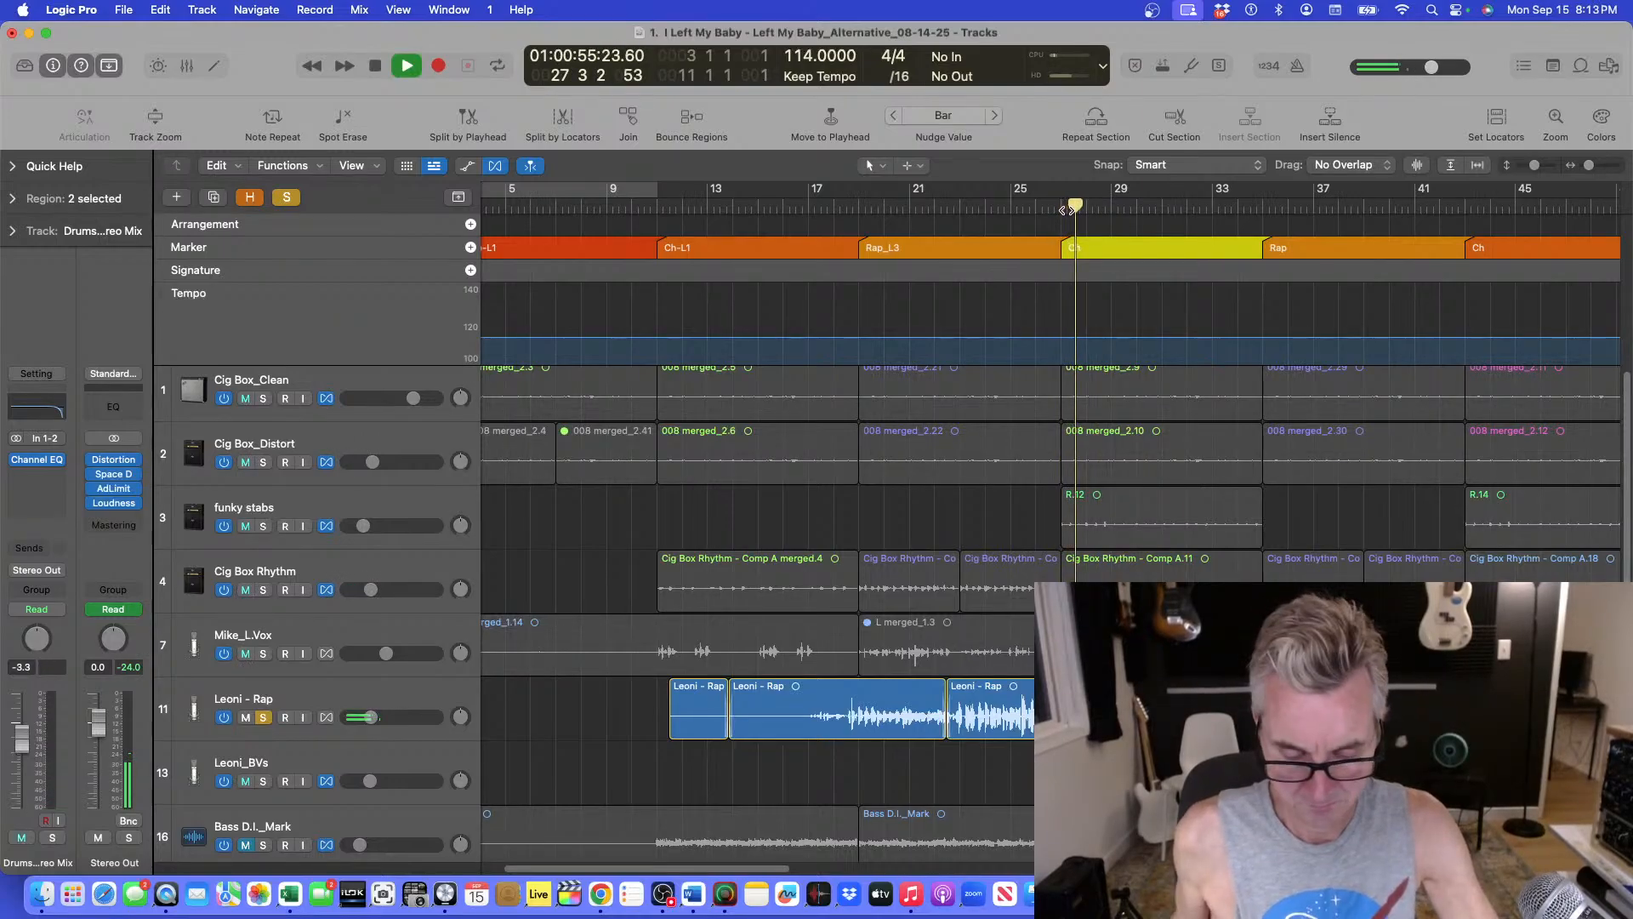
key(super+Down)
key(super+Down)
key(super+Right)
key(super+Right)
key(super+Right)
key(super+Right)
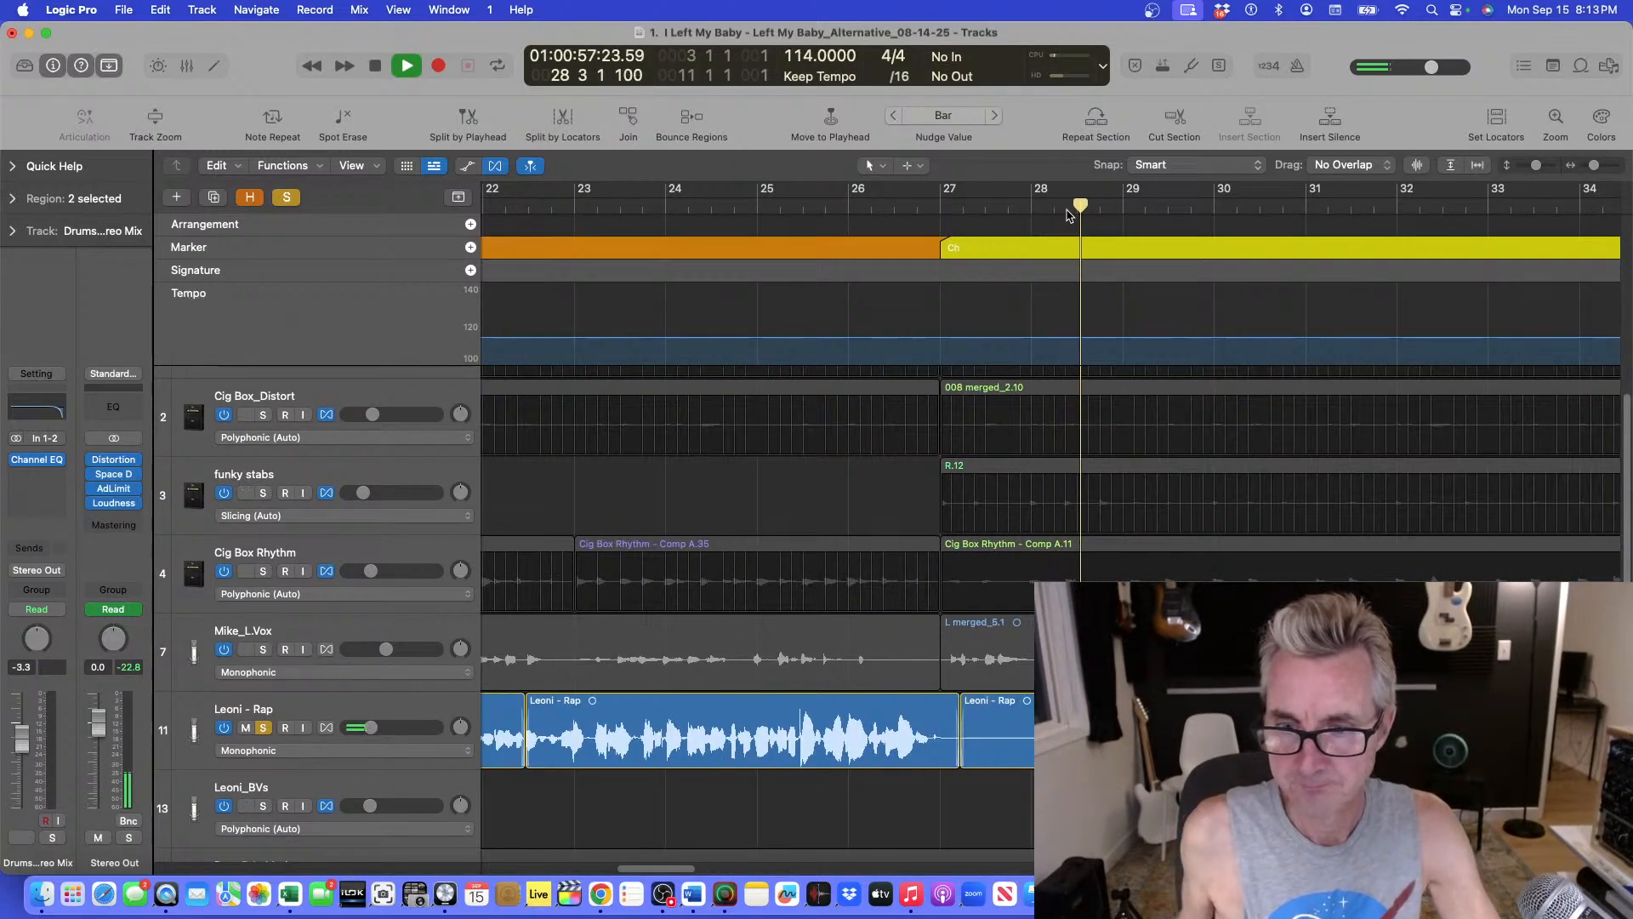
Play from bar 25 while zooming the view to inspect the Leoni - Rap regions.
key(super+Left)
key(super+Left)
key(super+Left)
key(super+Left)
key(super+Left)
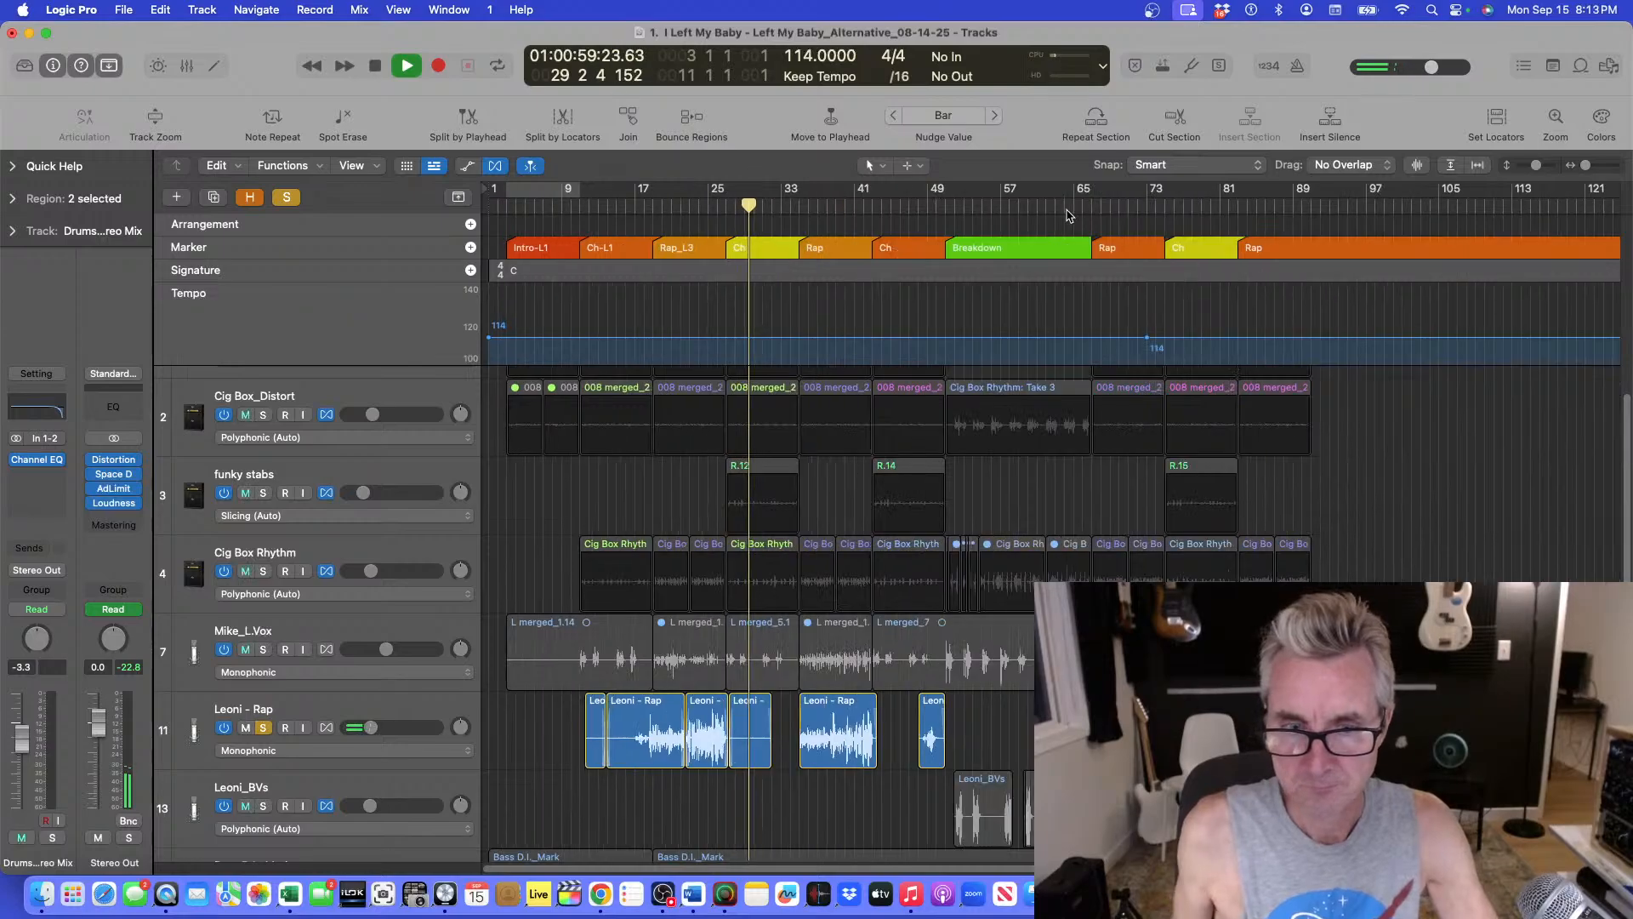
key(super+Down)
key(super+Right)
key(super+Right)
key(super+Right)
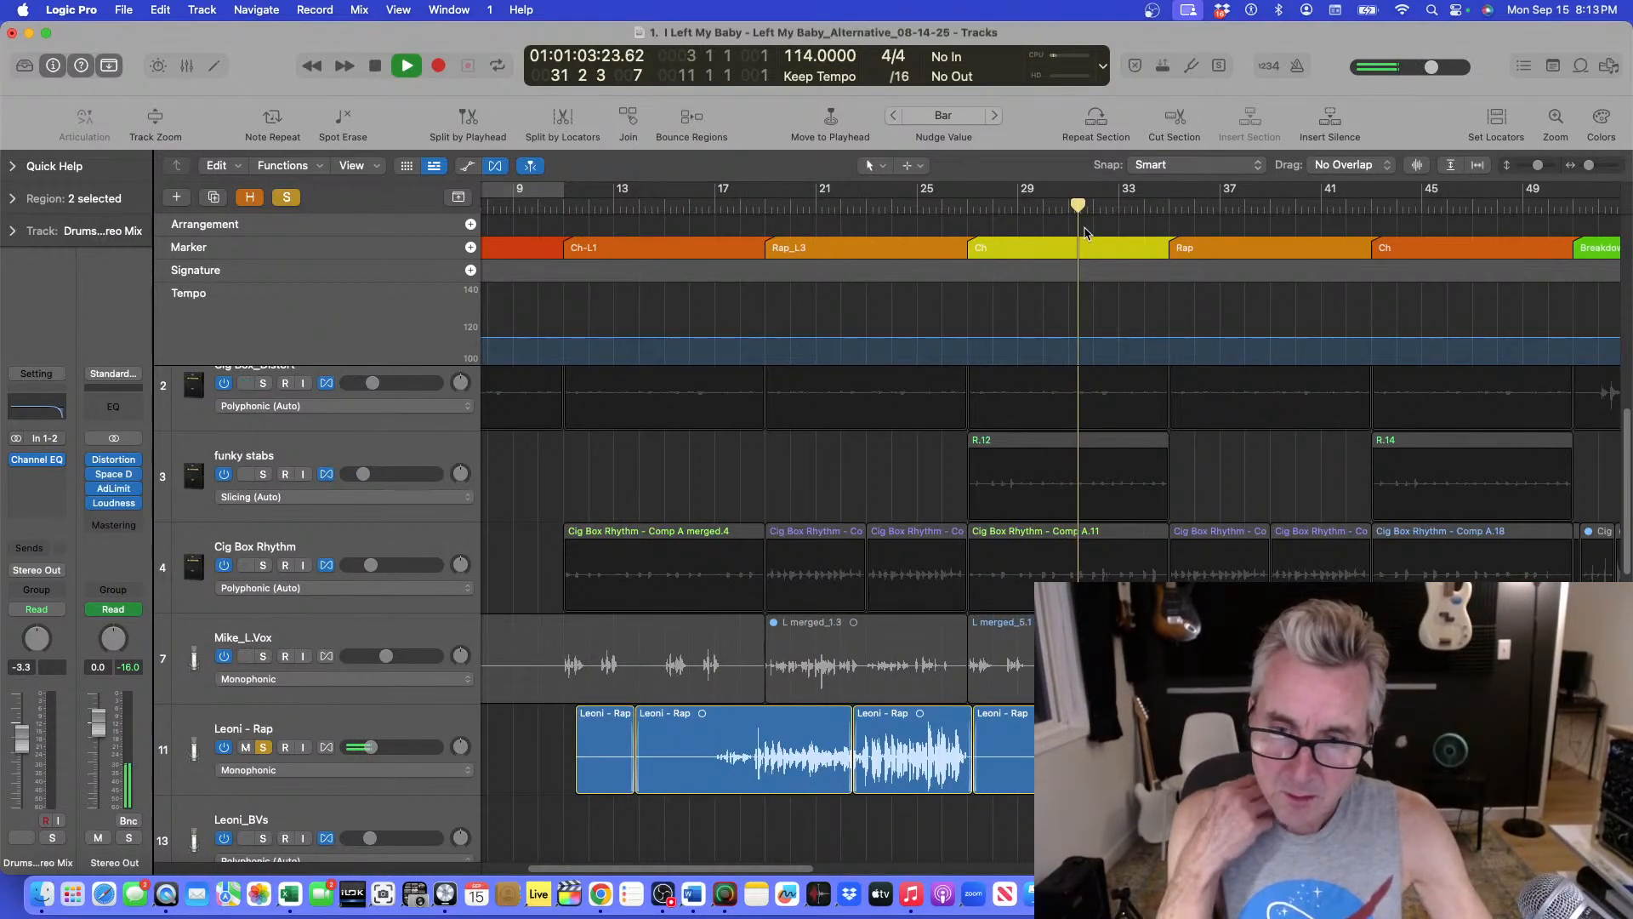
key(space)
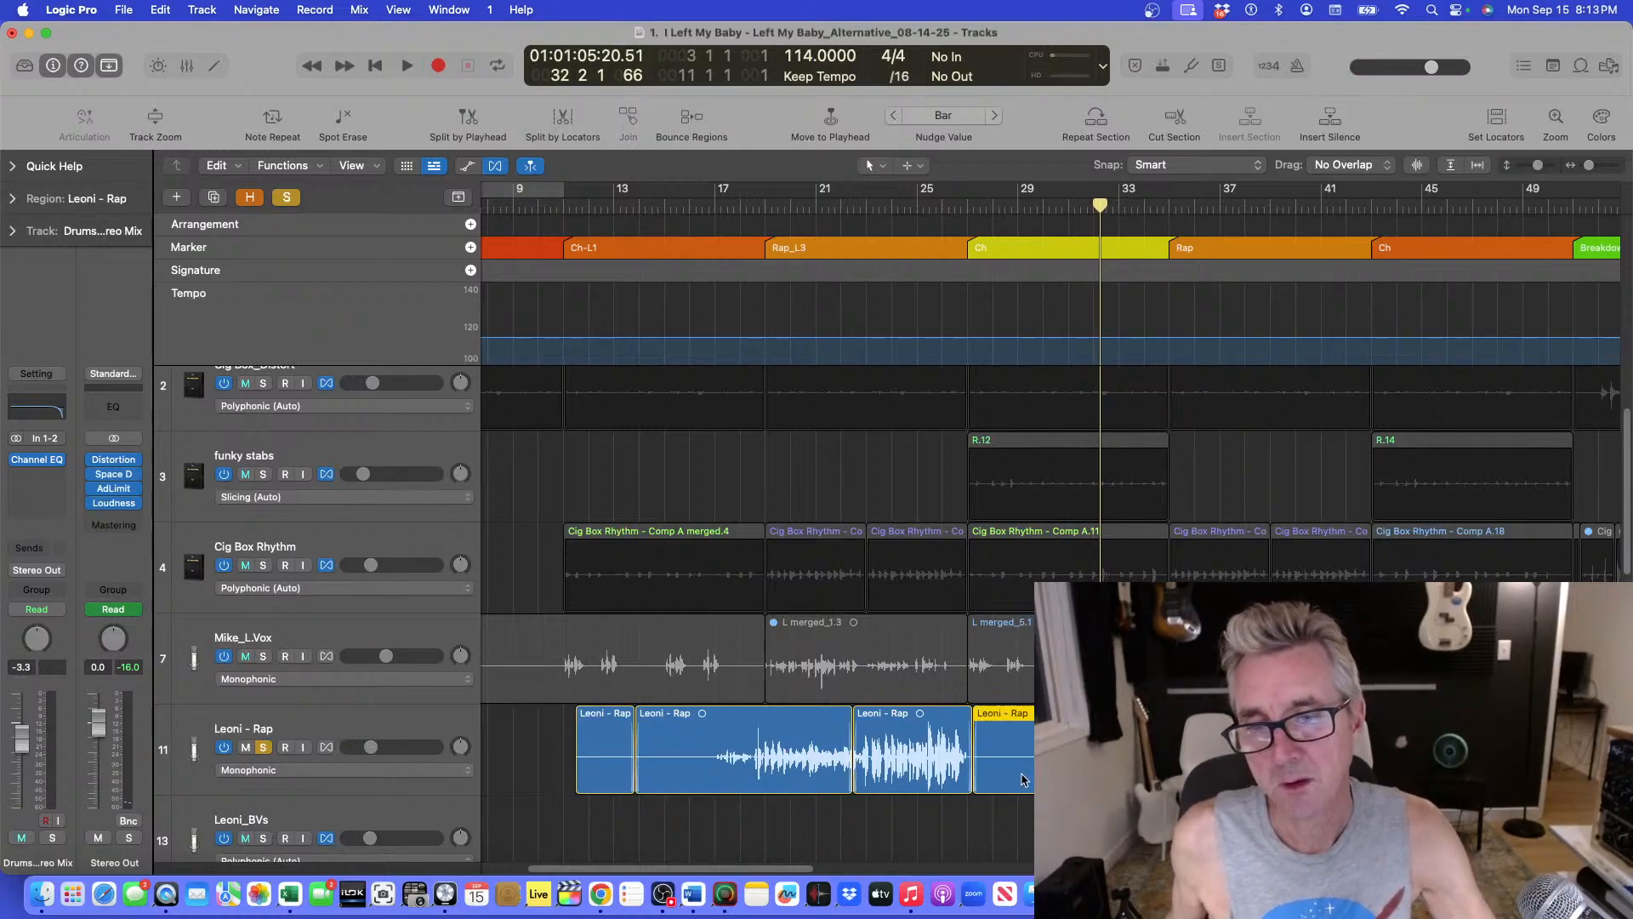
click(946, 207)
key(space)
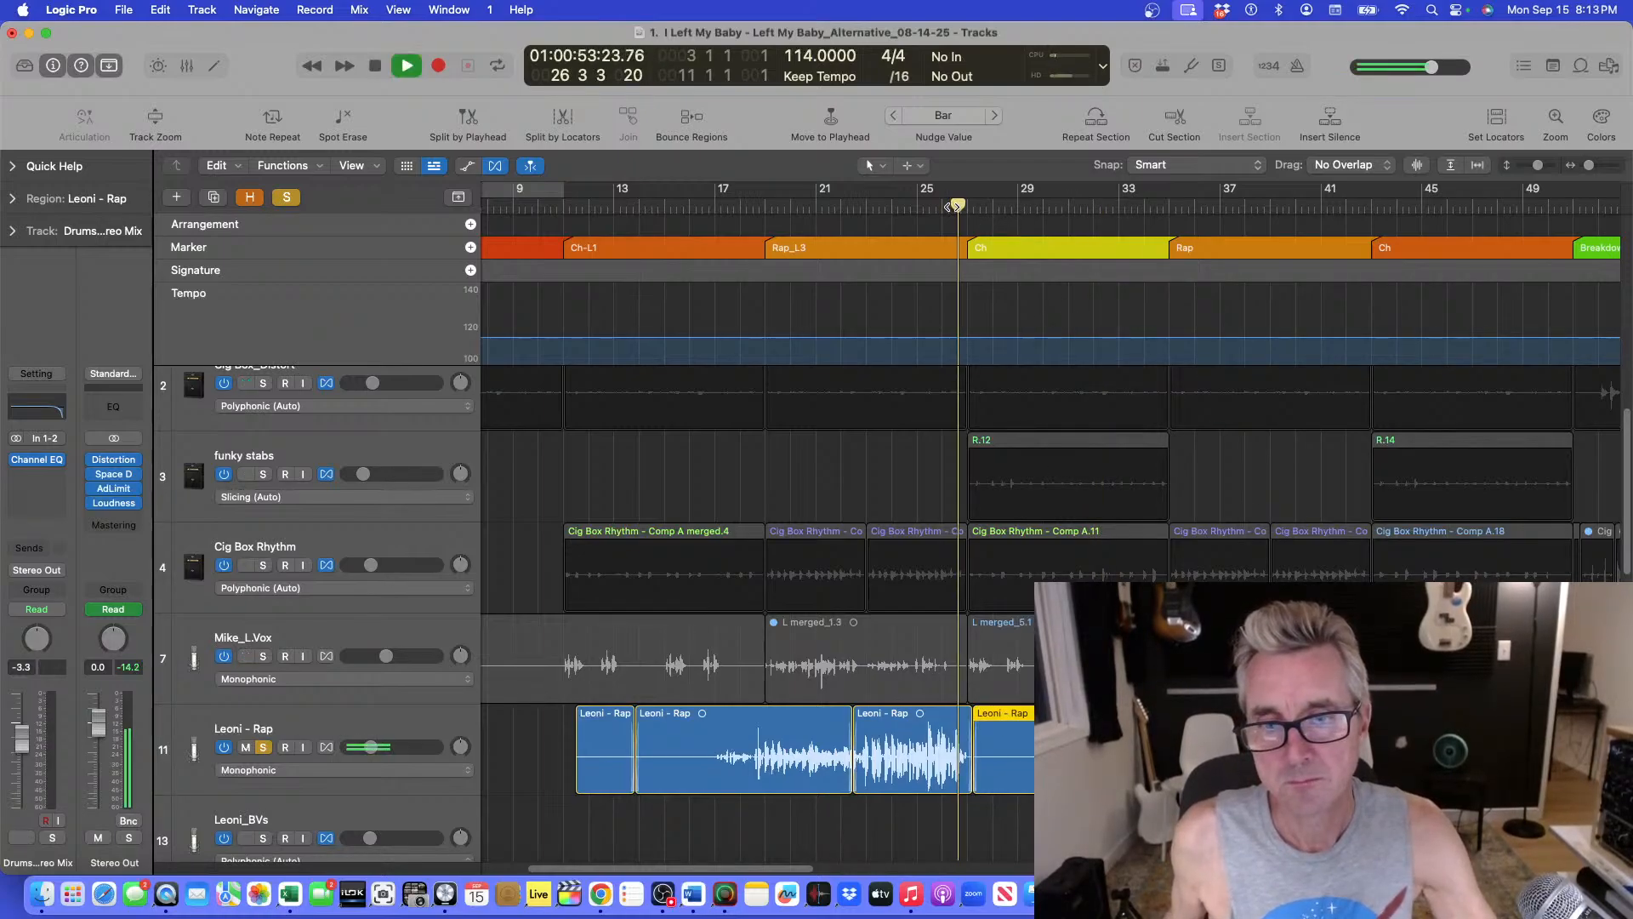
key(space)
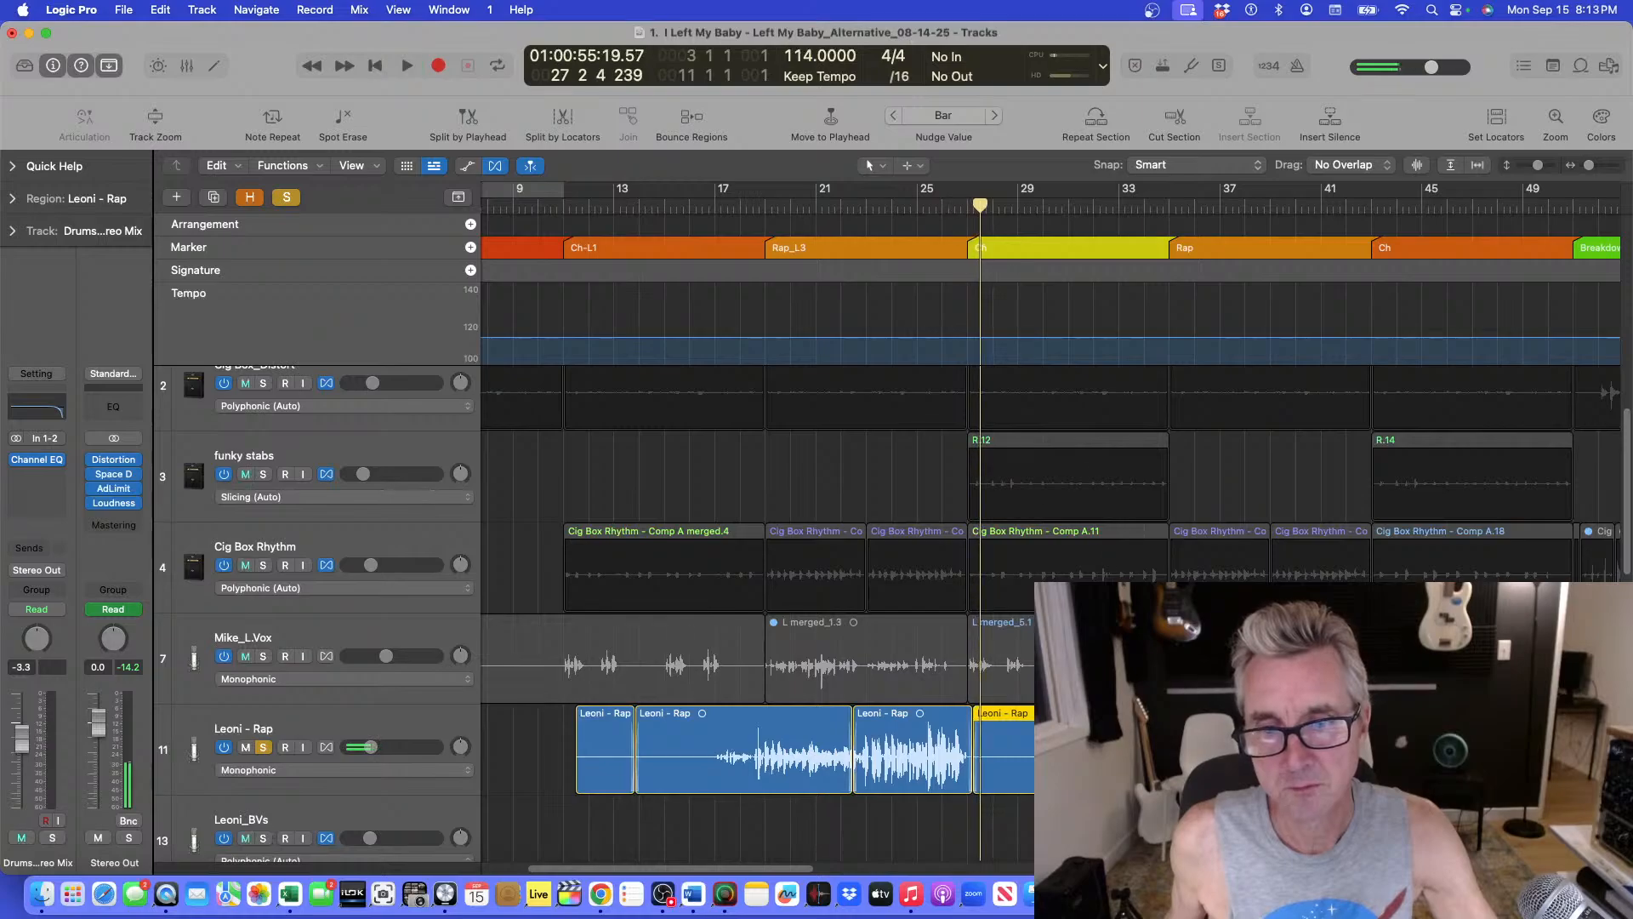
click(886, 166)
click(915, 375)
click(1004, 753)
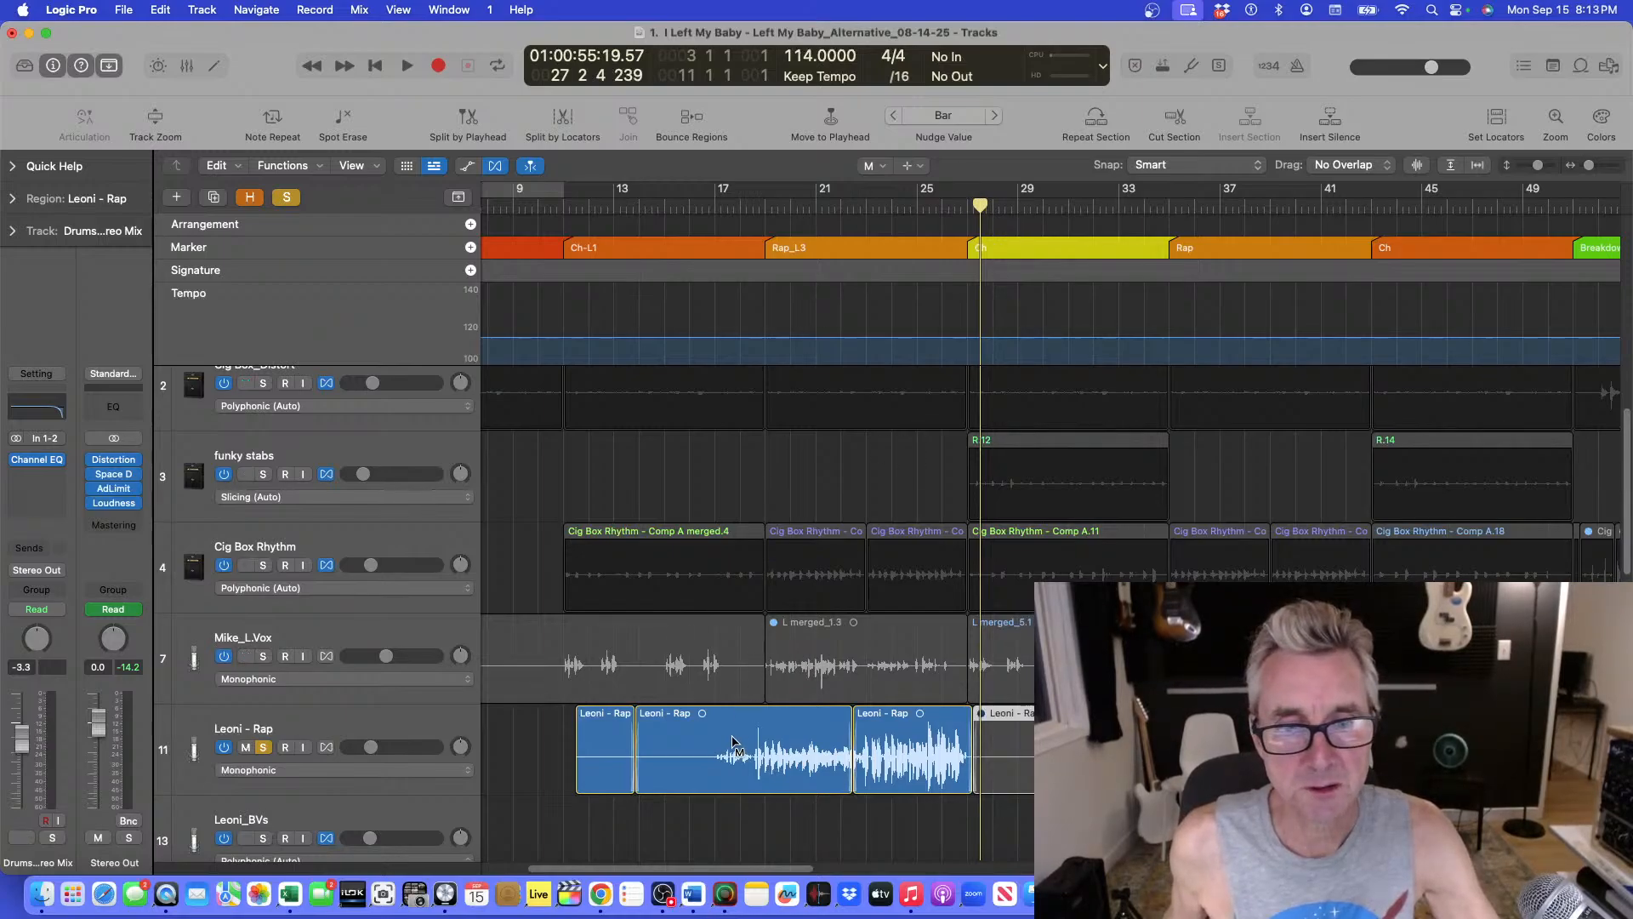
Mute the Leoni - Rap regions before bar 17 by selecting that stretch and applying the Mute tool.
click(897, 170)
click(961, 174)
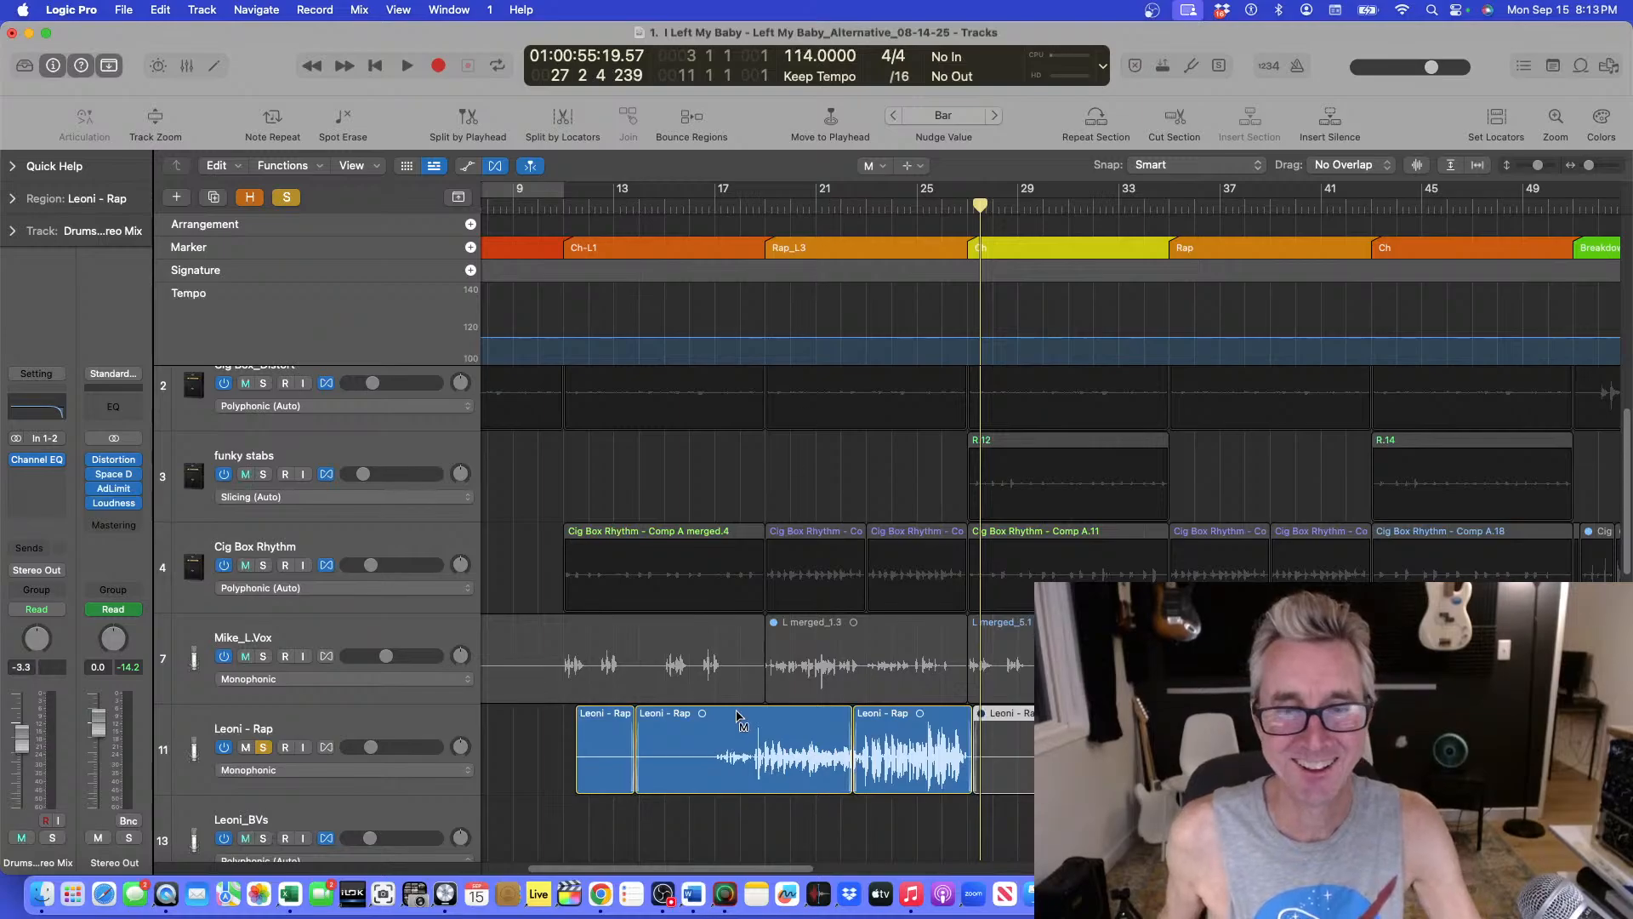
click(885, 168)
click(903, 177)
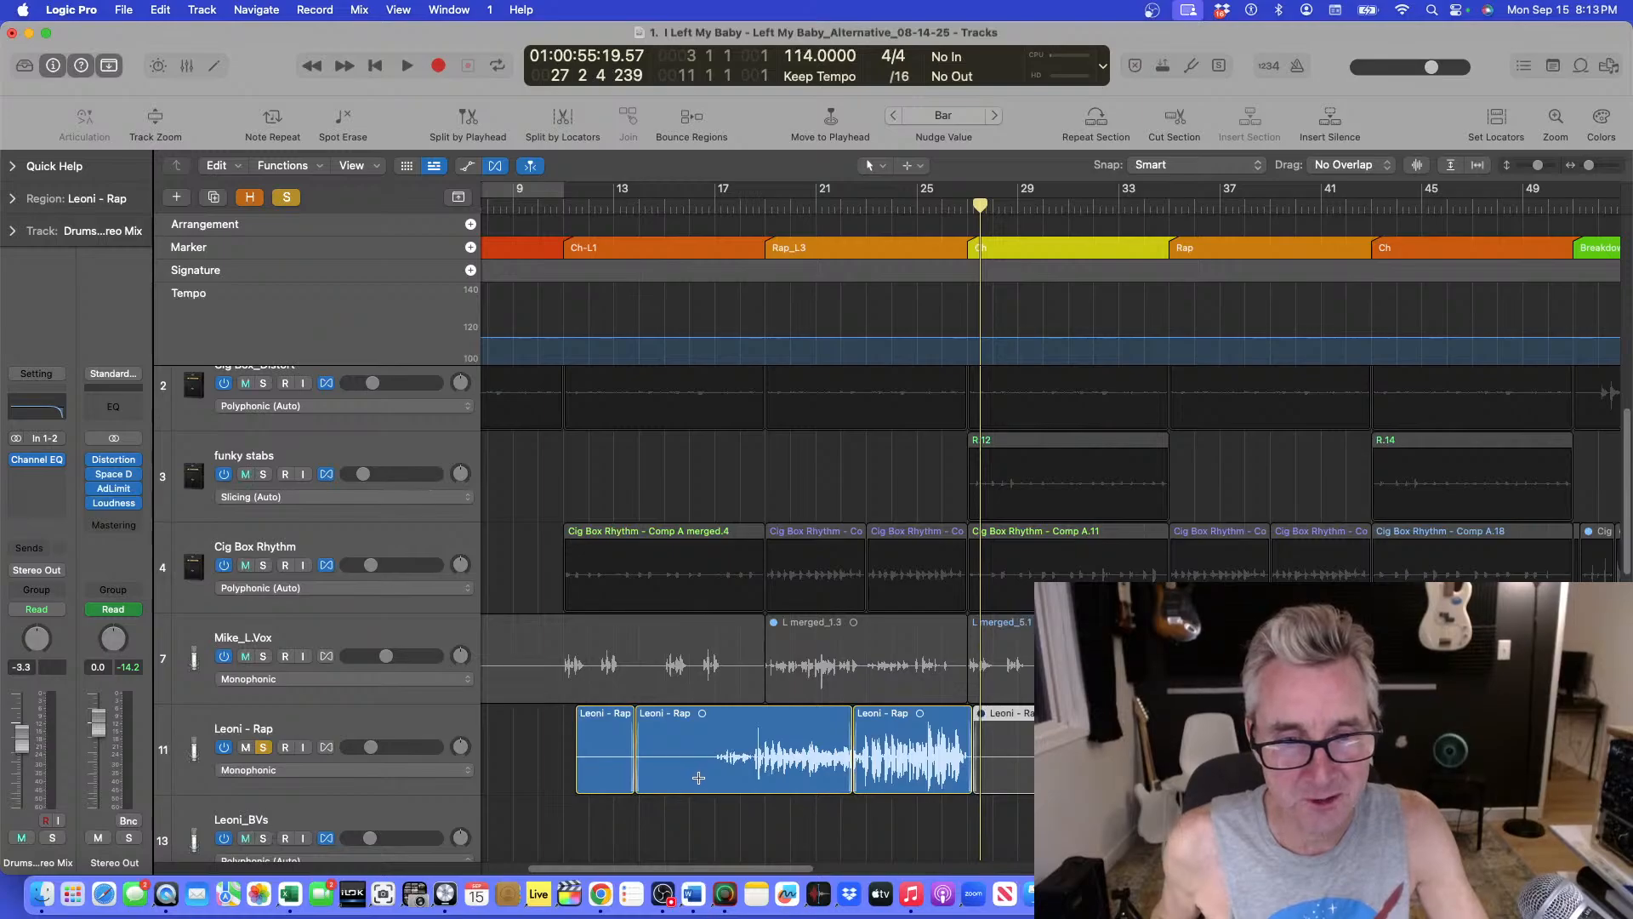
drag(705, 778, 572, 778)
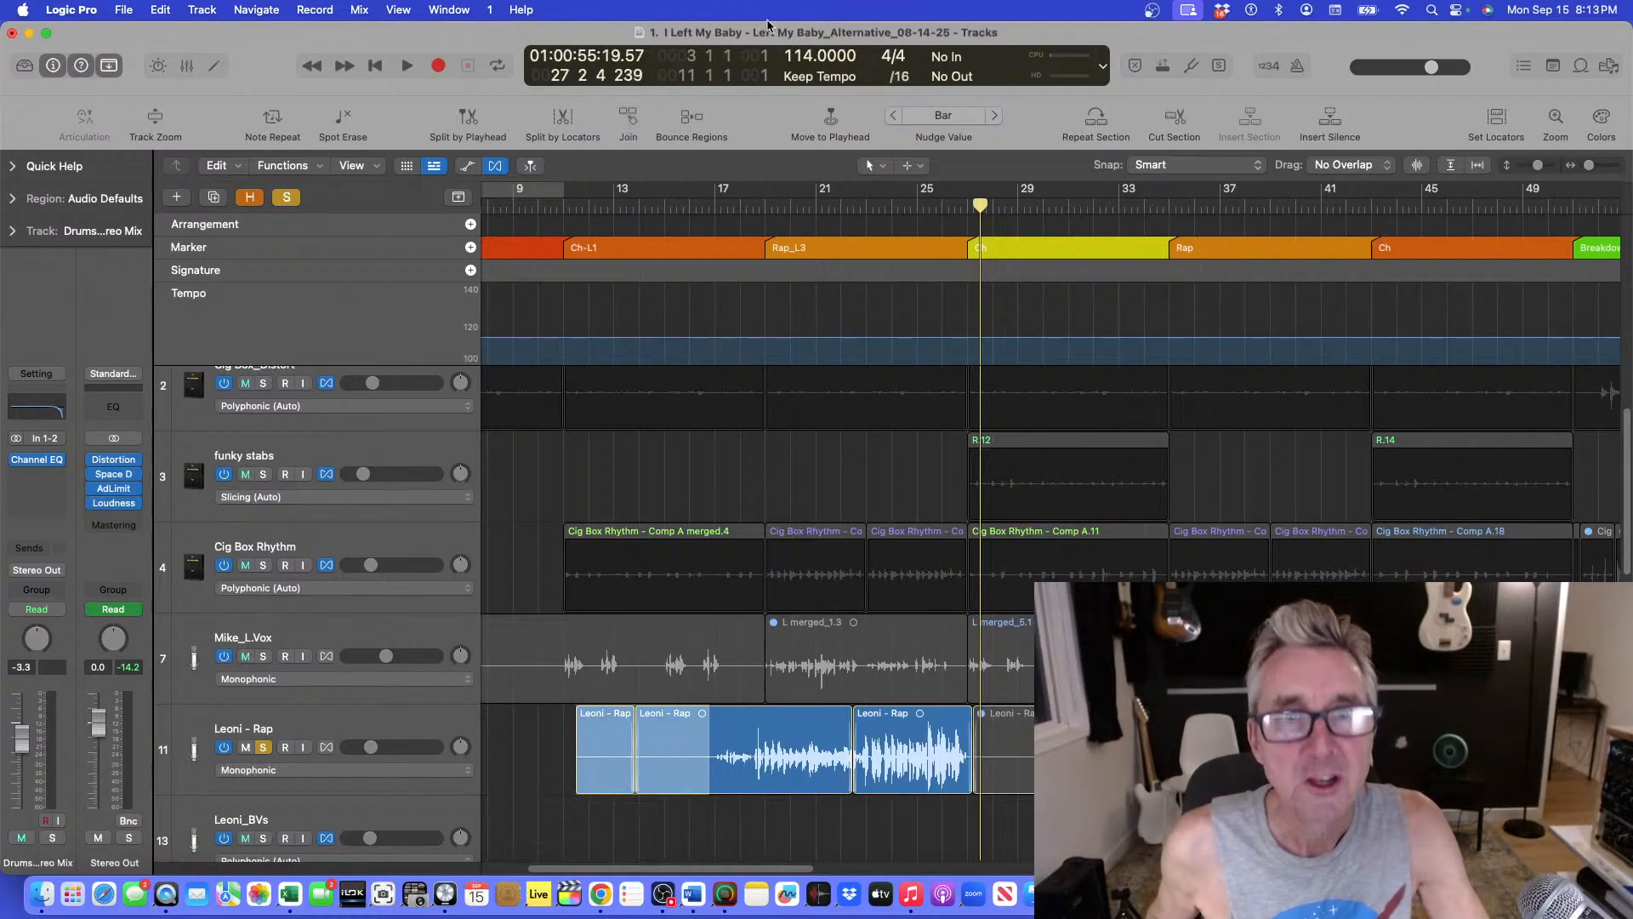
click(877, 165)
click(927, 330)
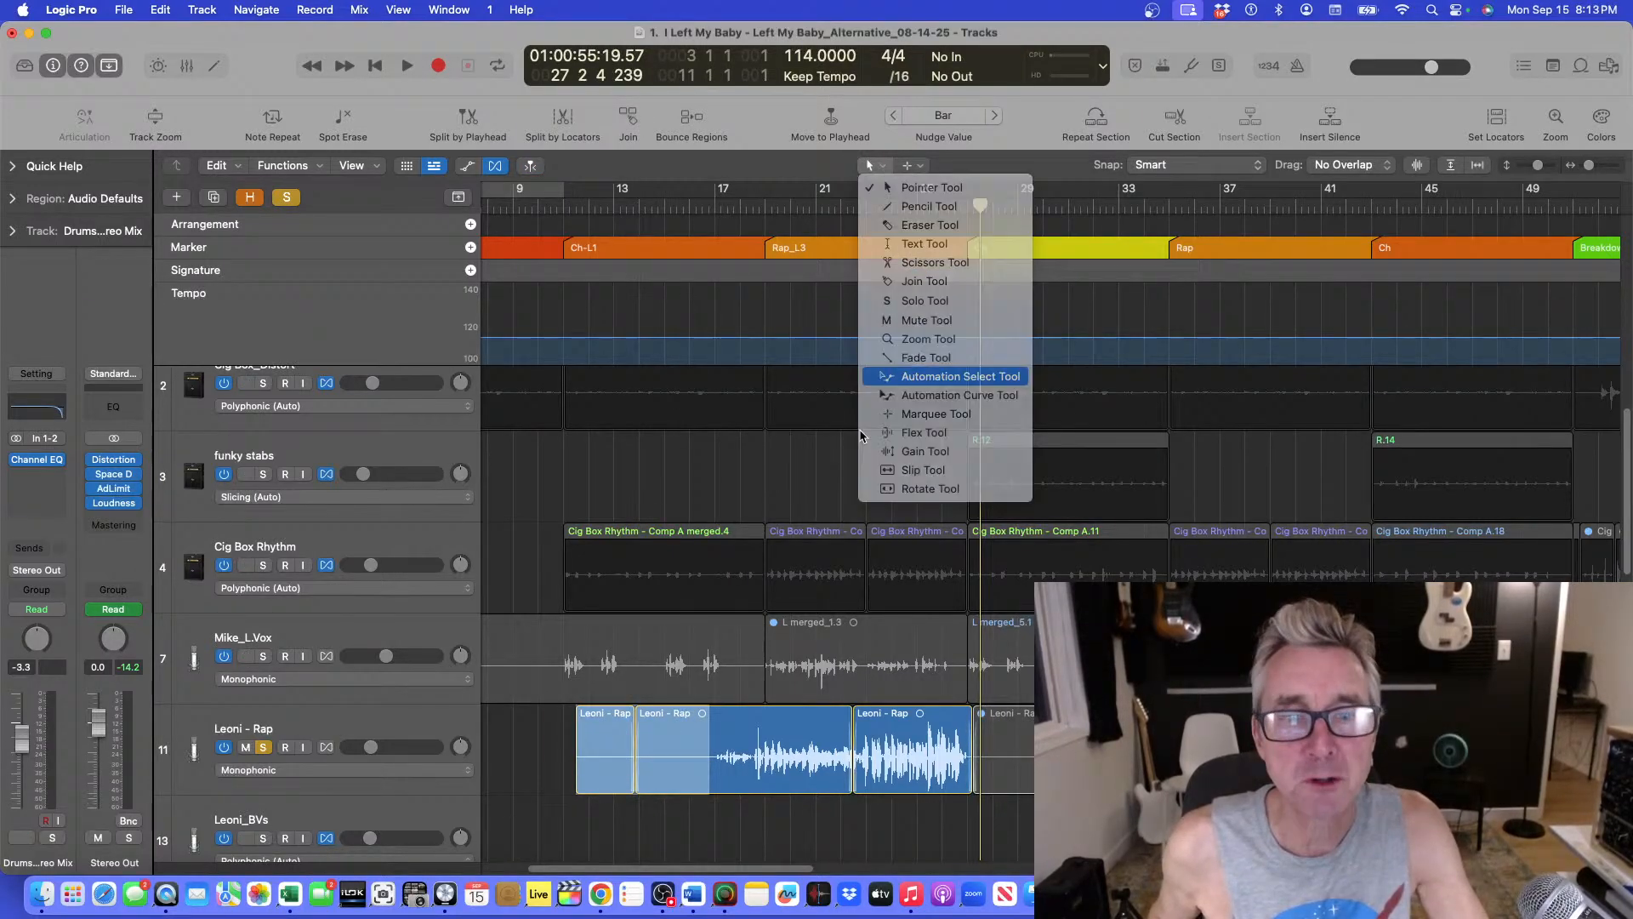
click(654, 736)
click(728, 208)
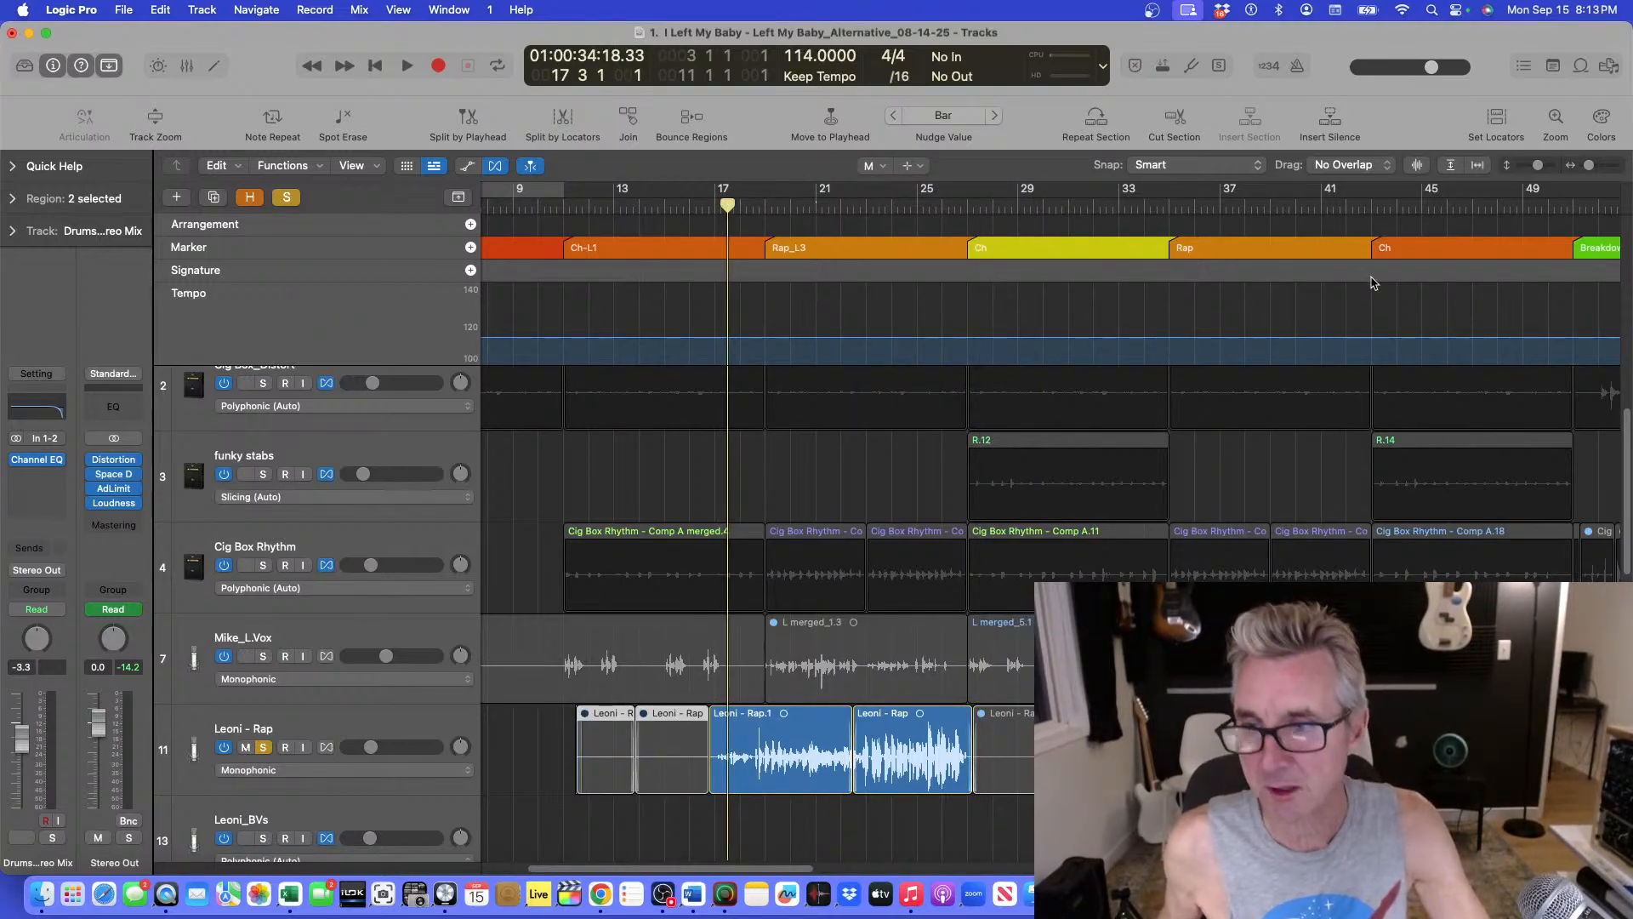
Play from bar 49 while zooming the arrangement in and out to inspect the breakdown section.
double_click(1501, 209)
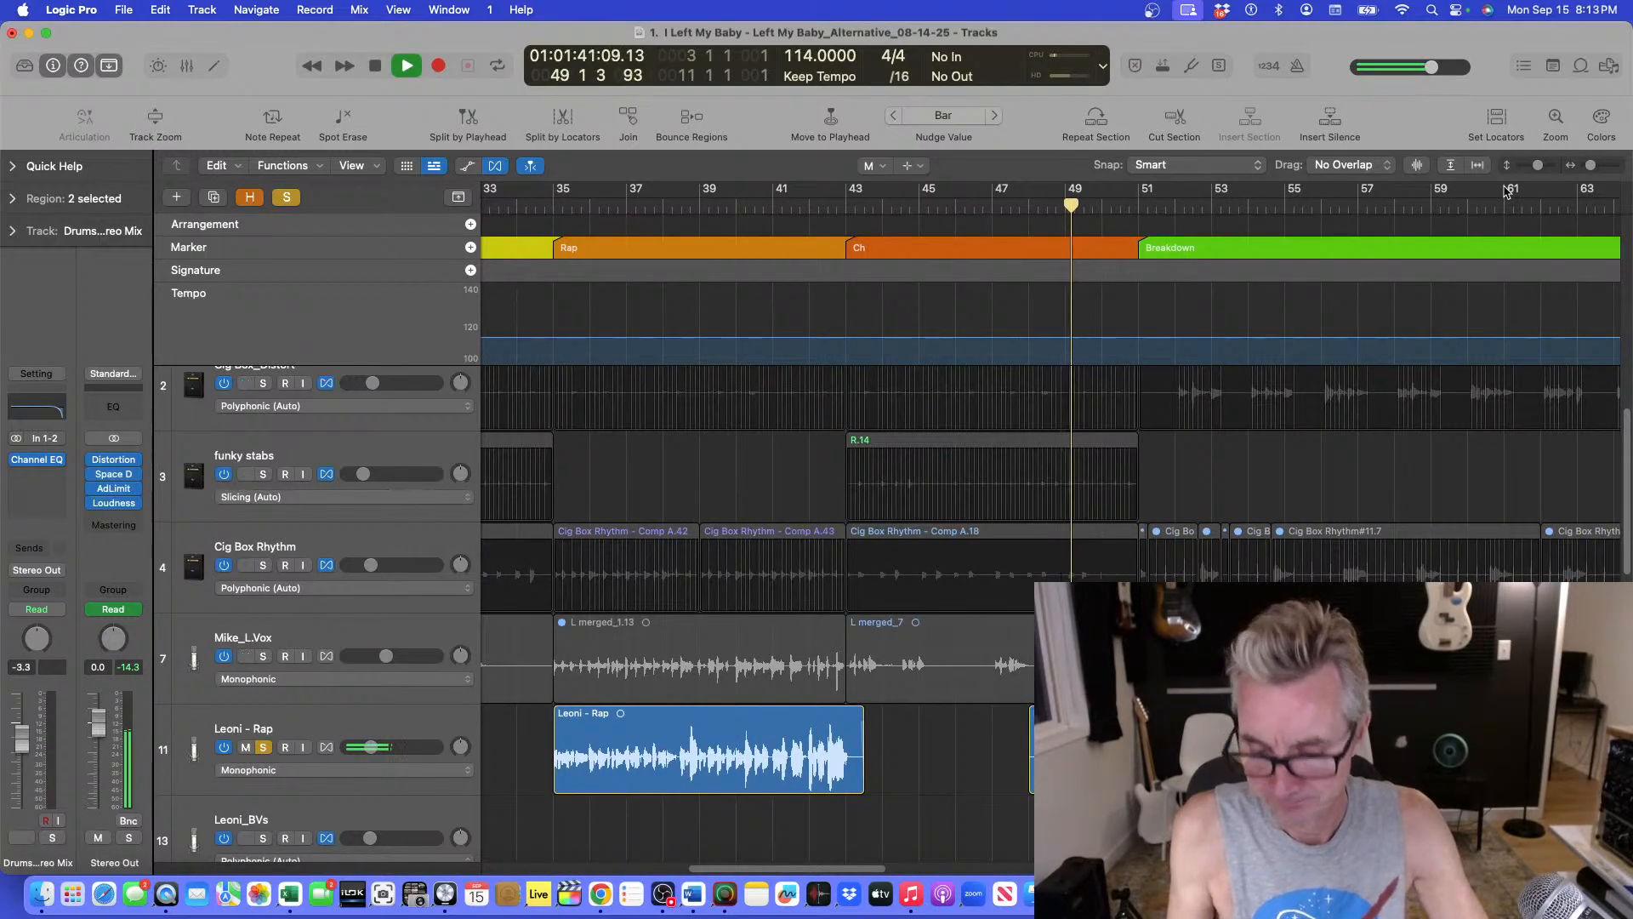
key(super+Up)
key(super+Up)
key(super+Up)
key(super+Down)
key(super+Left)
key(super+Left)
key(super+Left)
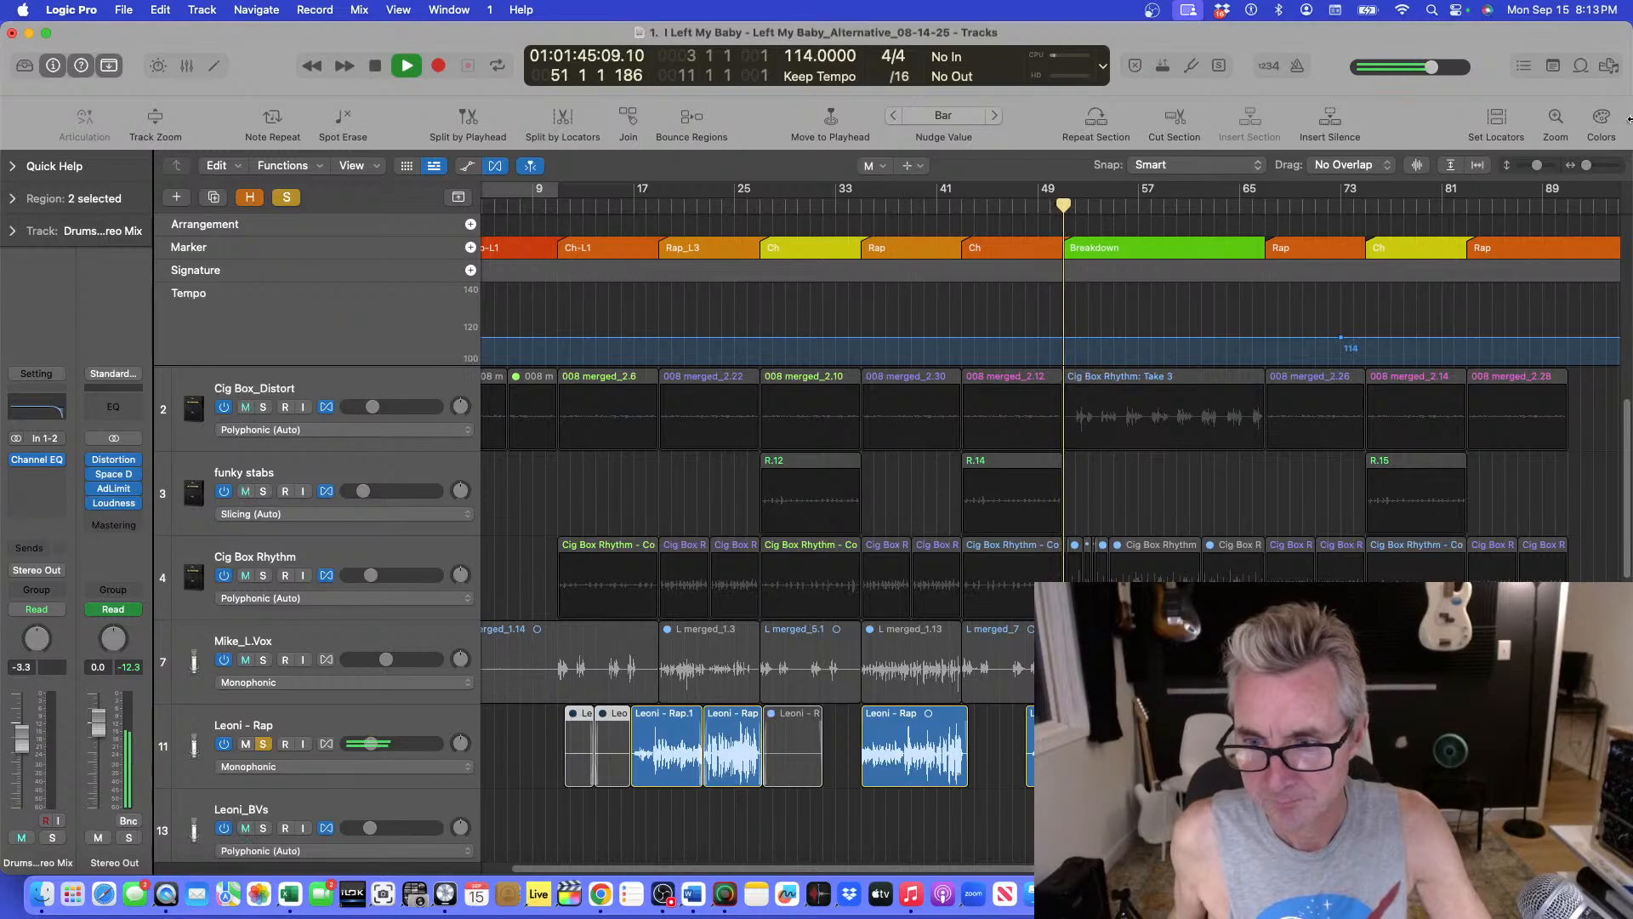
key(super+Right)
key(super+Right)
key(super+Right)
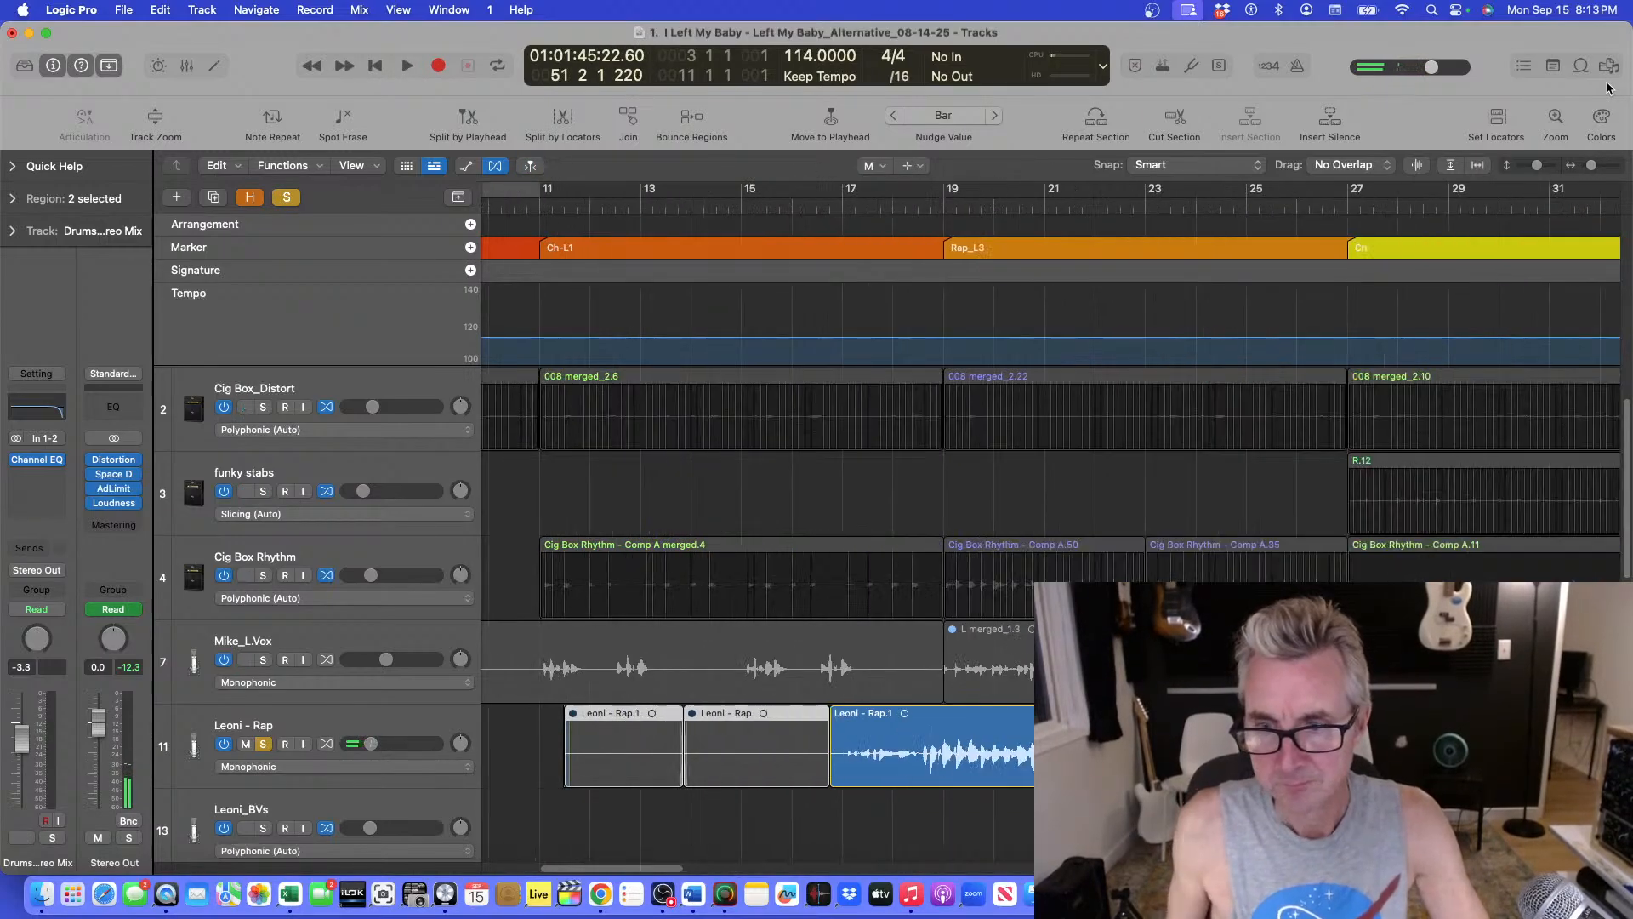
key(super+Left)
key(super+Left)
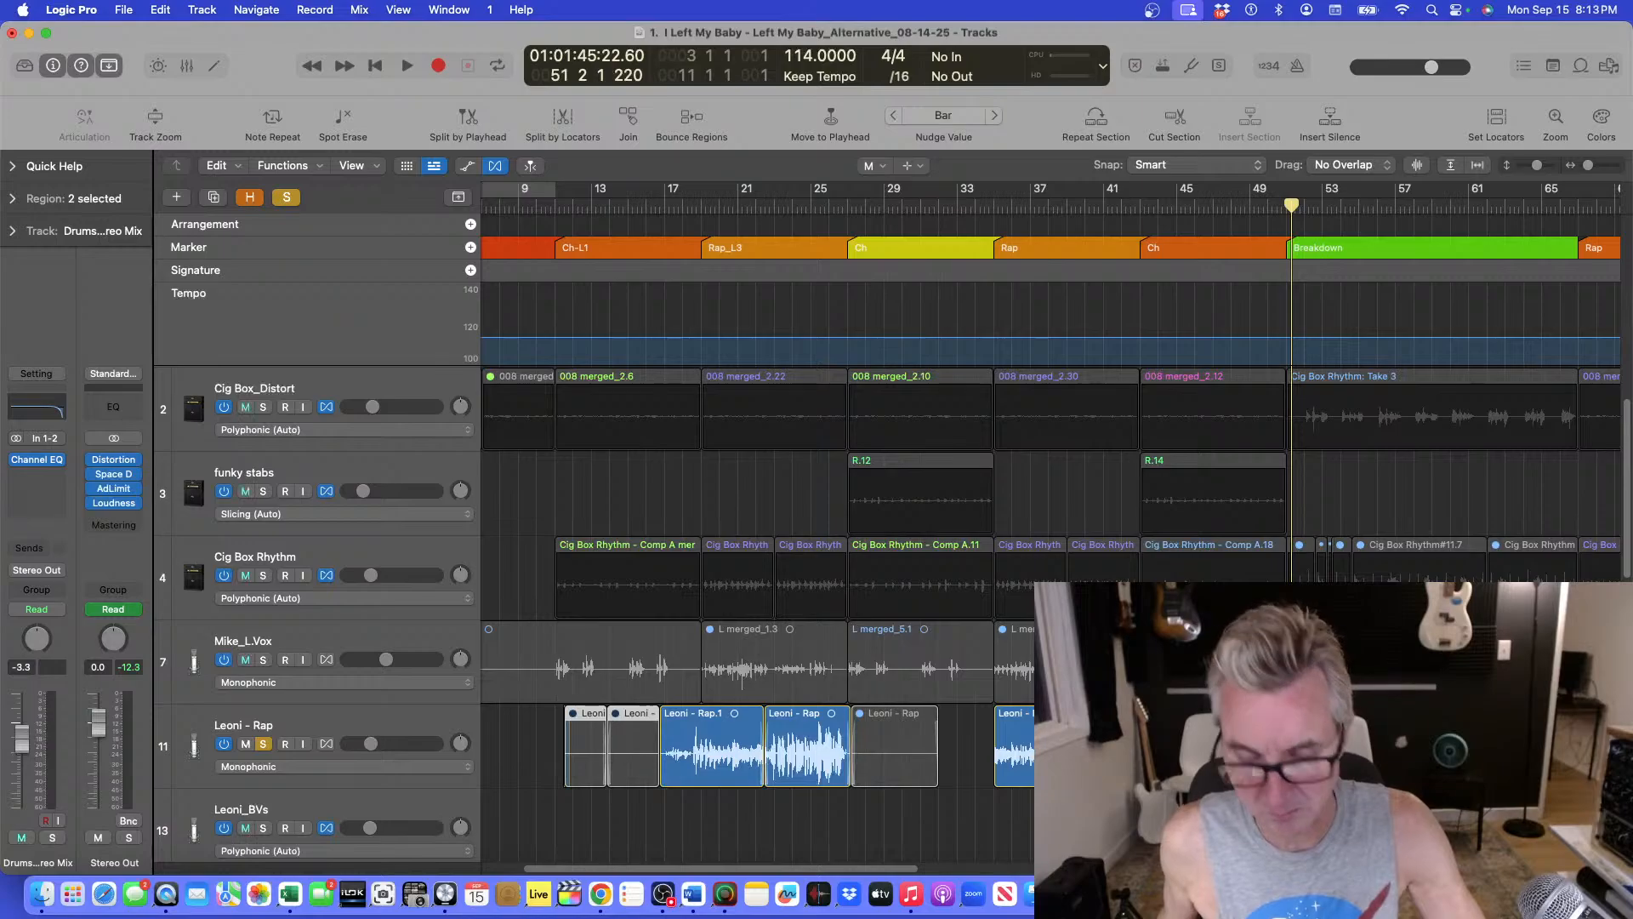
key(comma)
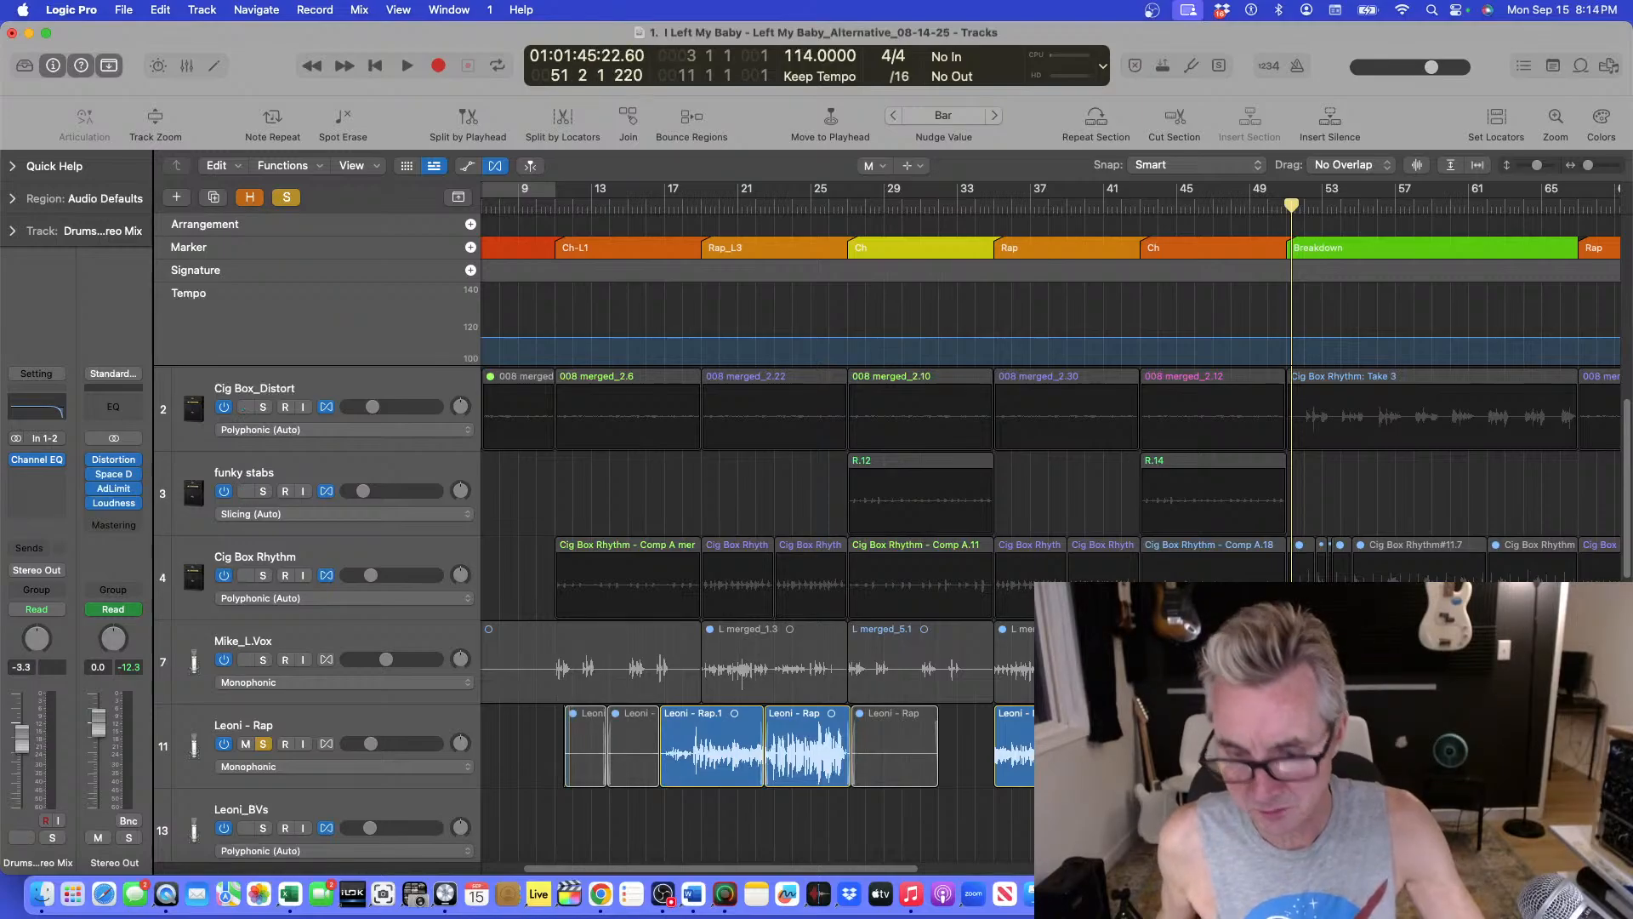
Zoom in around bar 50 and audition playback from just before bar 50 twice.
key(super+Right)
key(super+Right)
key(super+Right)
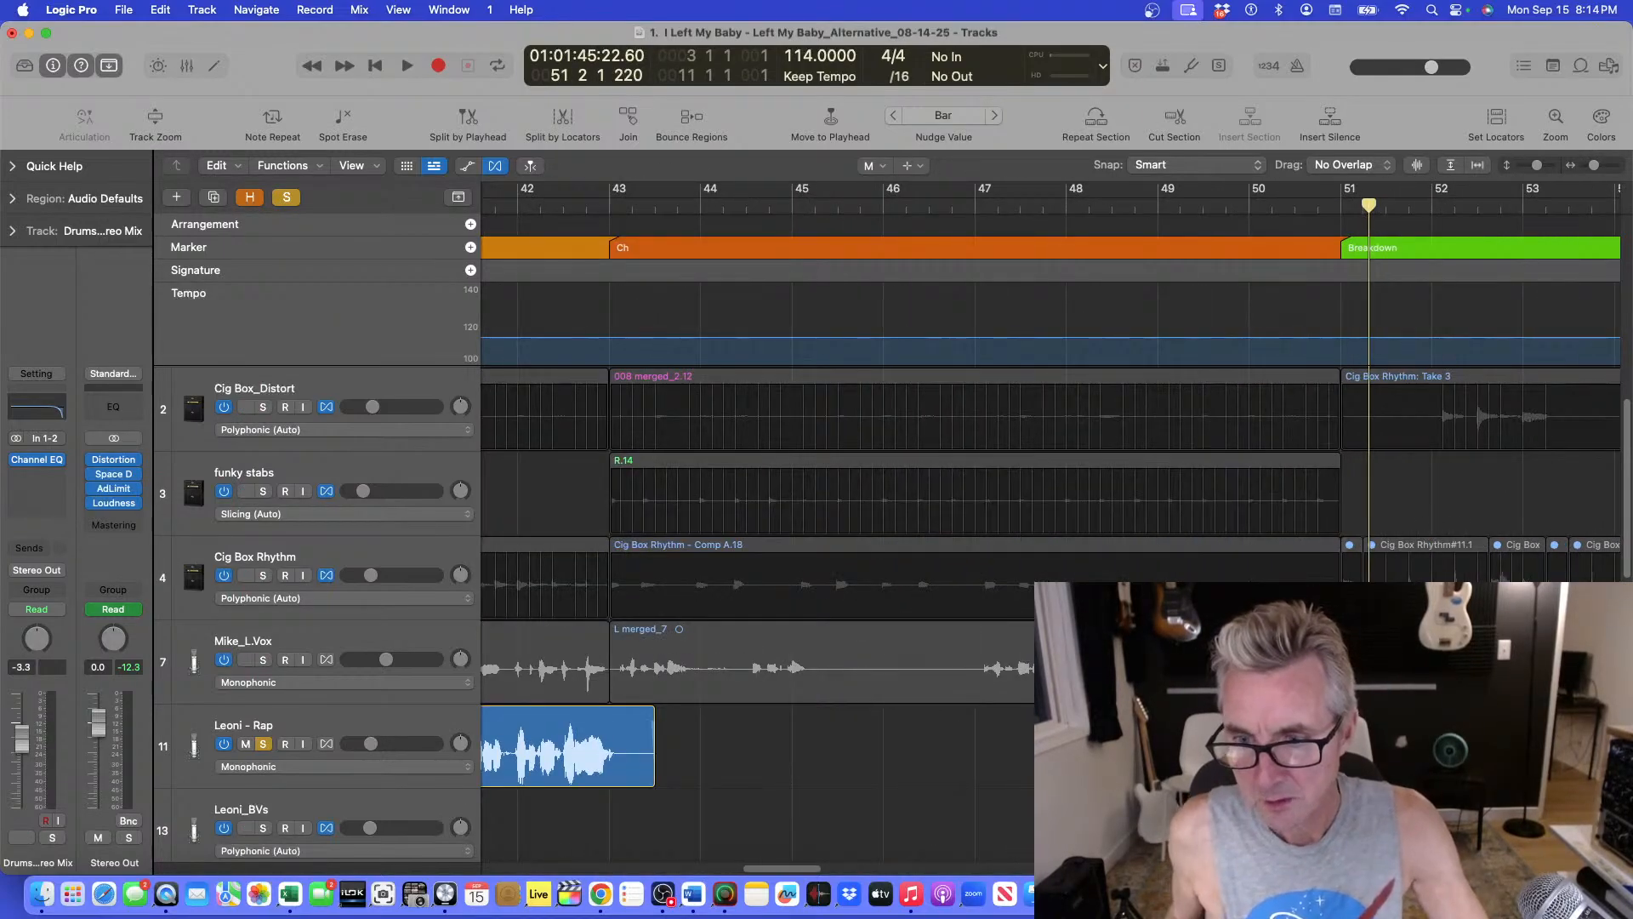
click(1247, 206)
key(space)
key(super+Up)
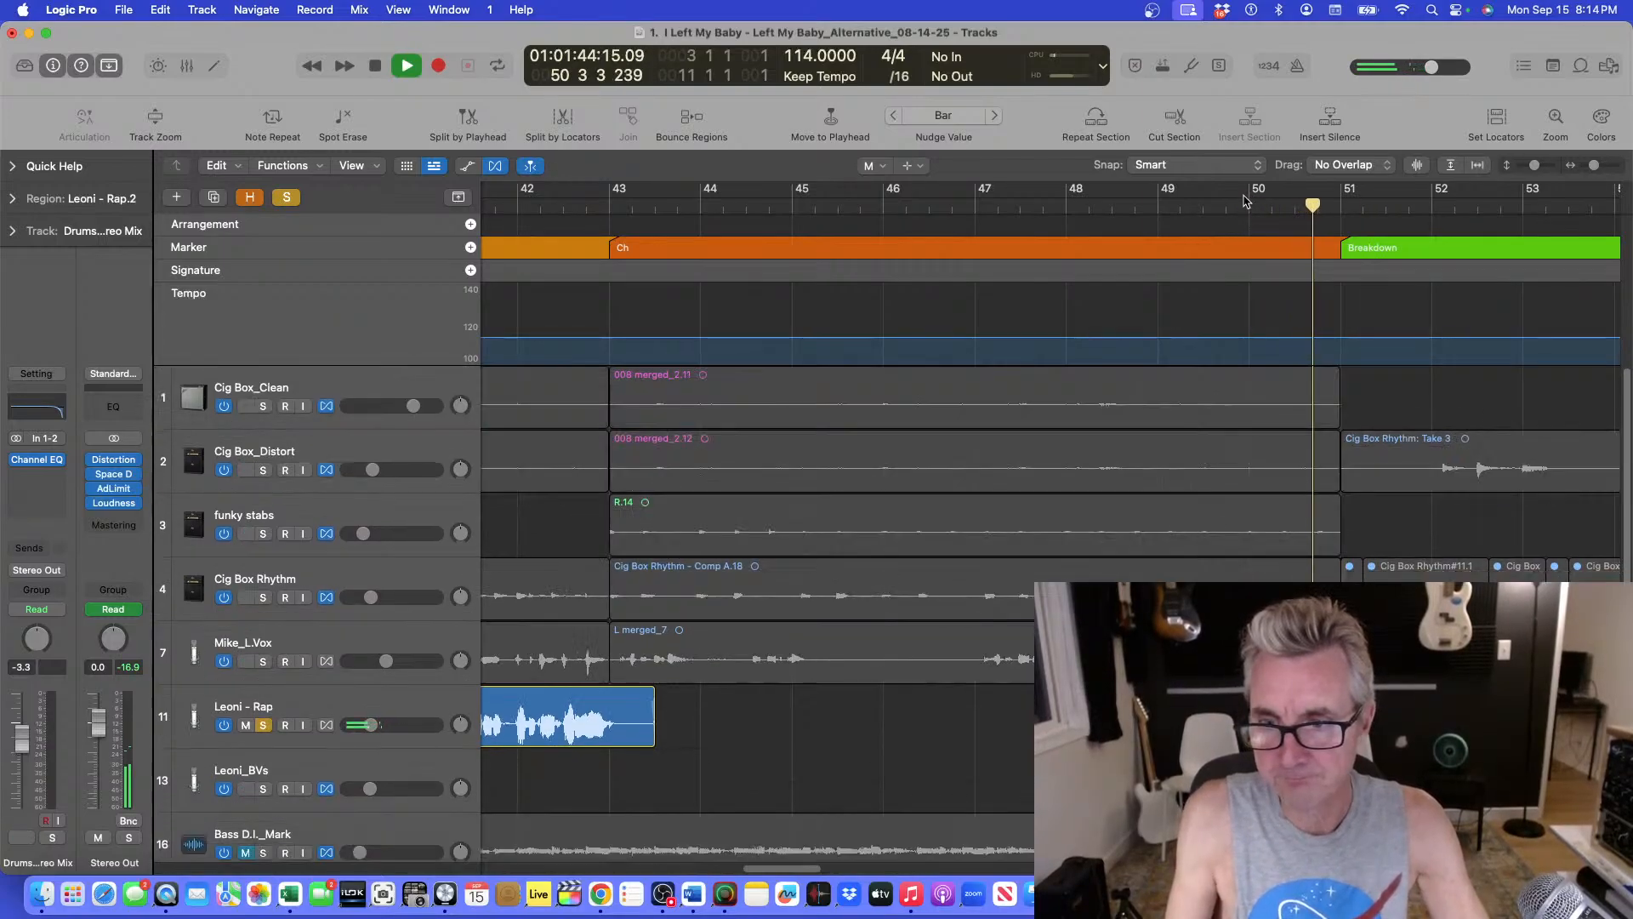
key(space)
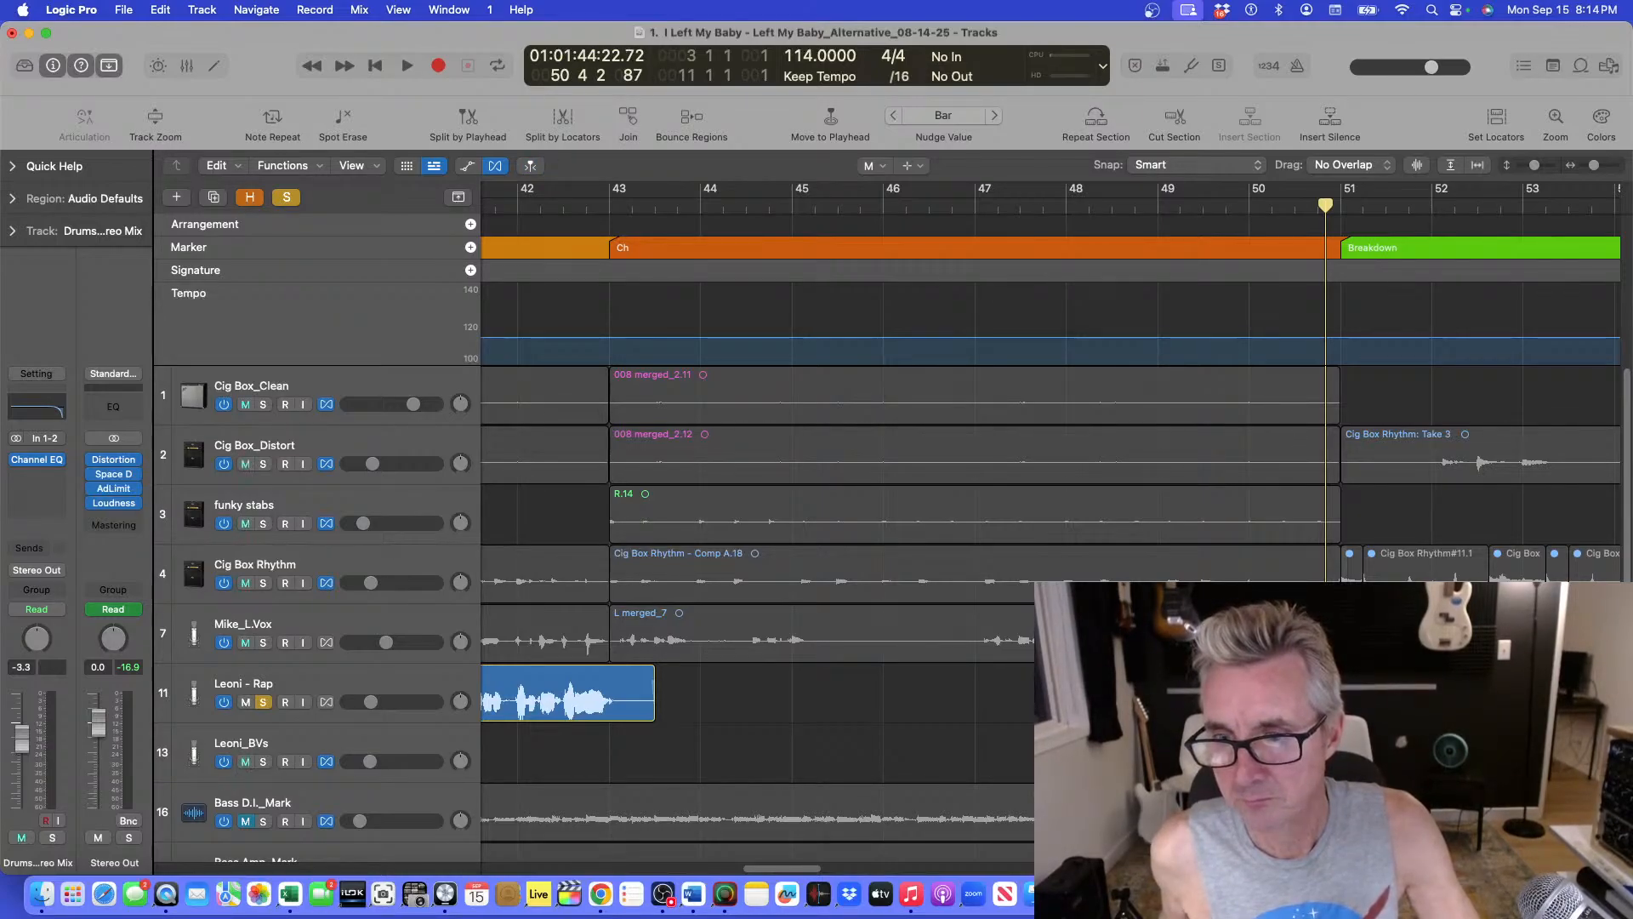
click(1245, 203)
key(space)
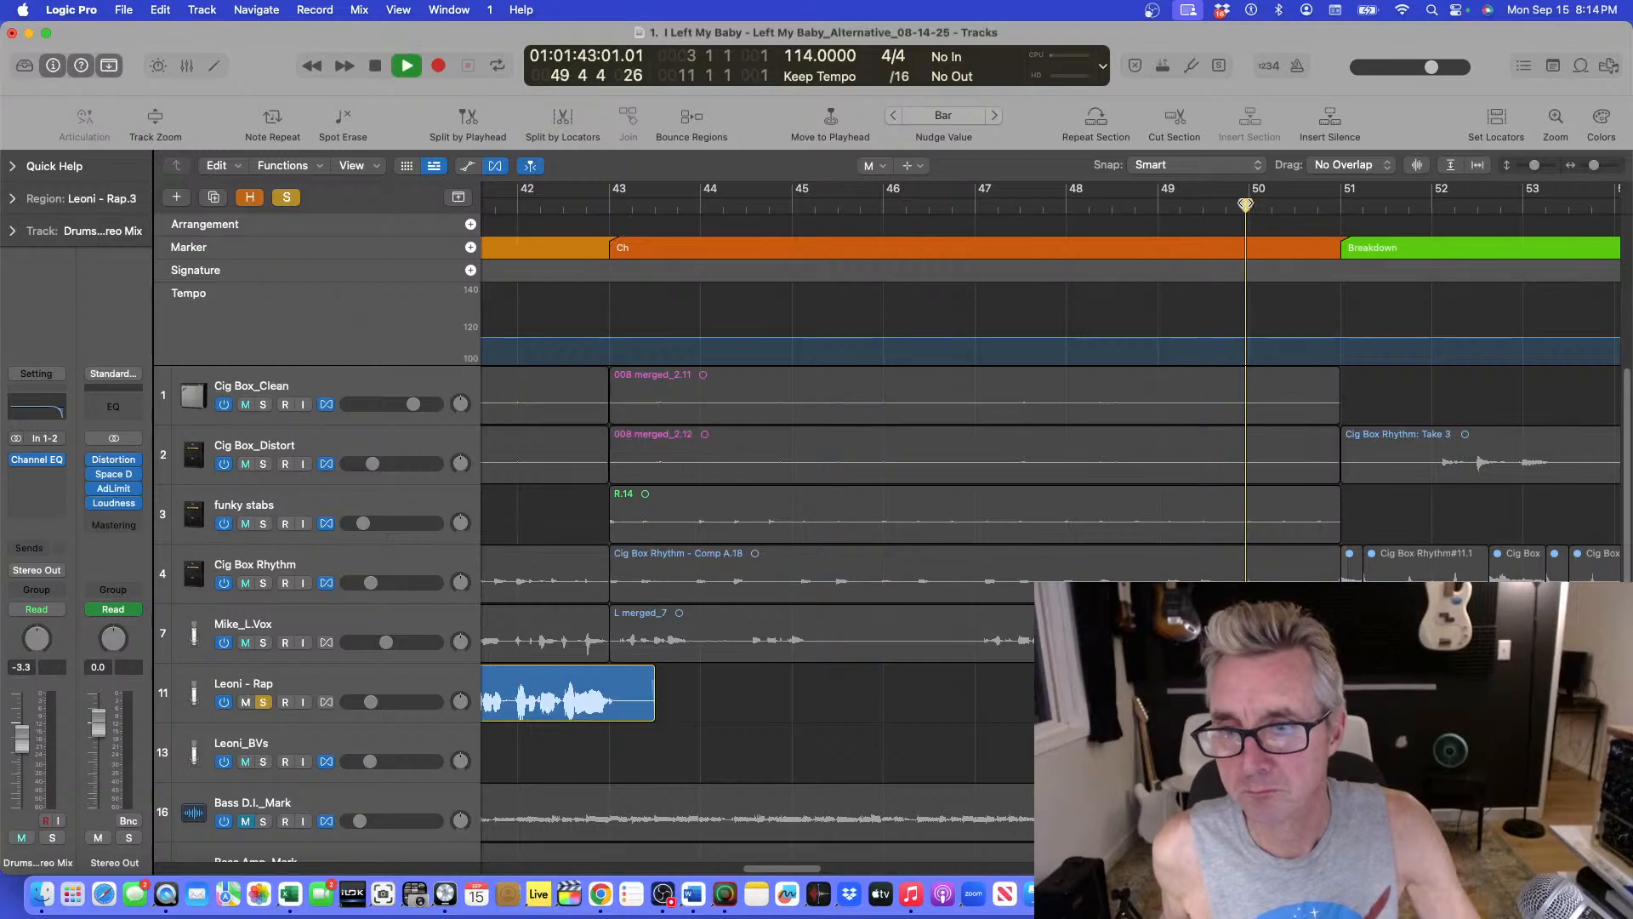
key(space)
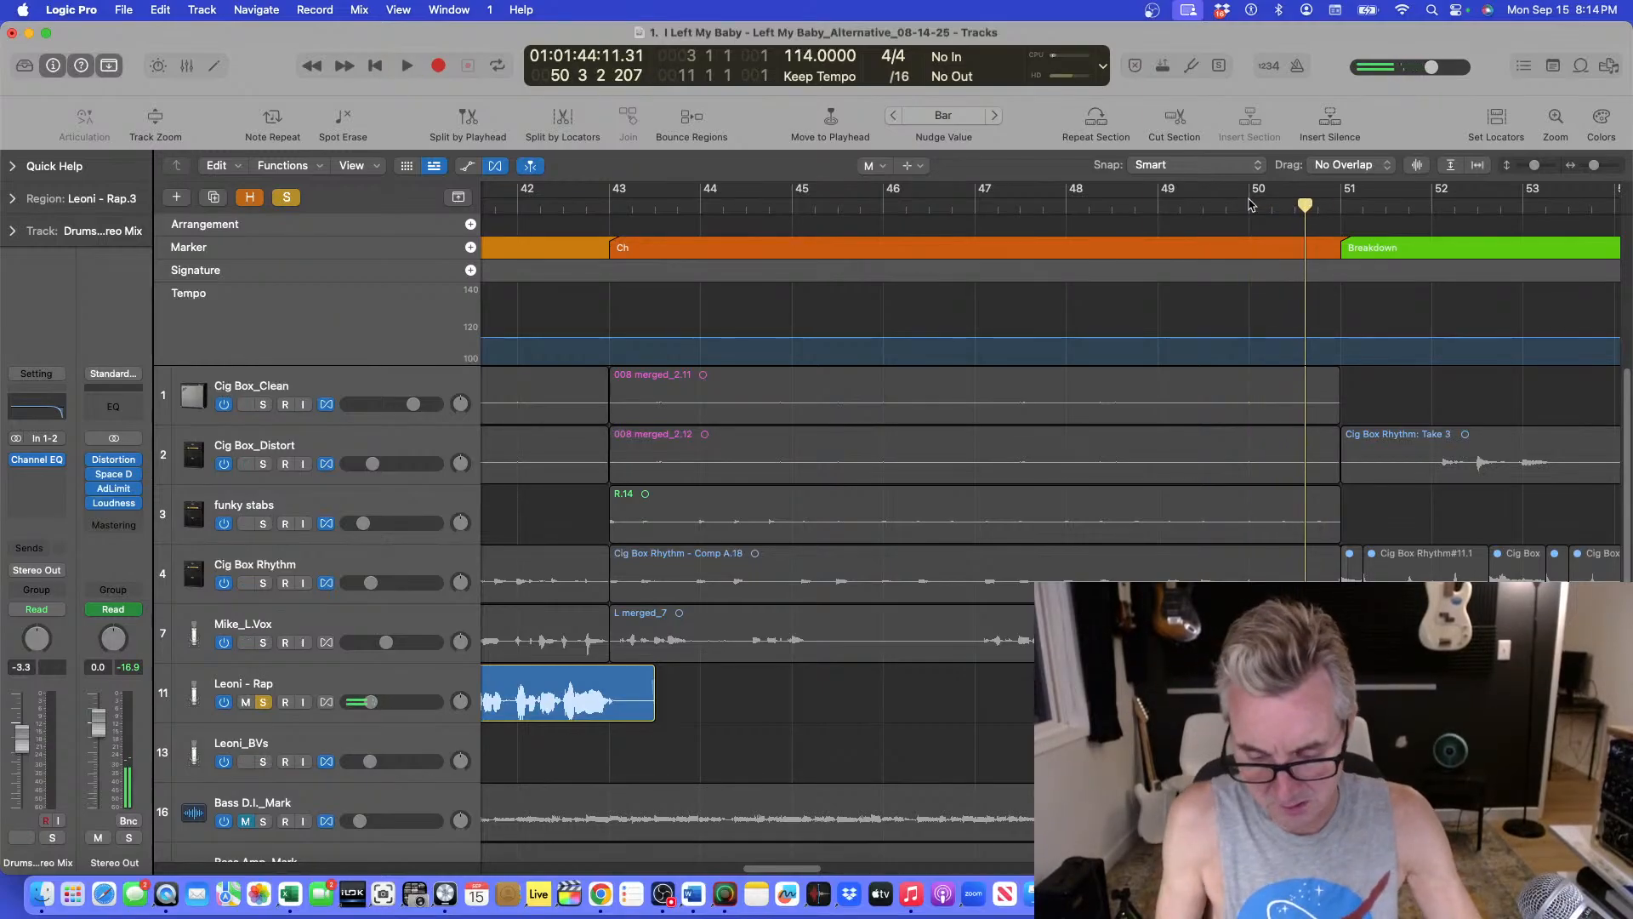
Fit the whole arrangement in view, switch back to the Pointer tool, and unsolo the Leoni - Rap track.
key(z)
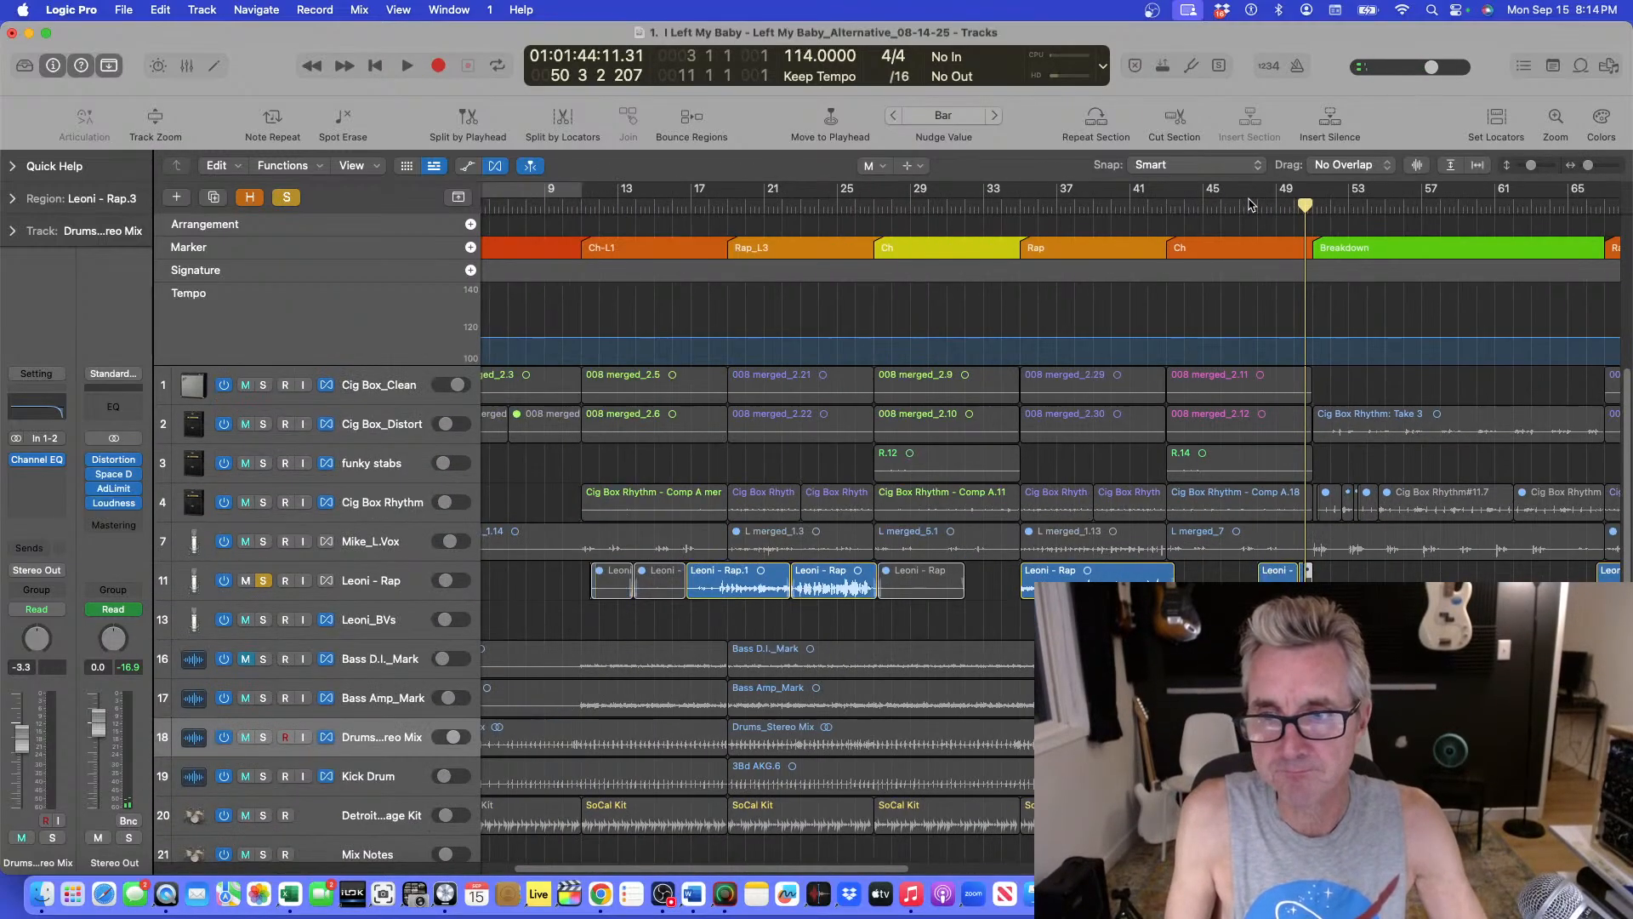
key(super+Left)
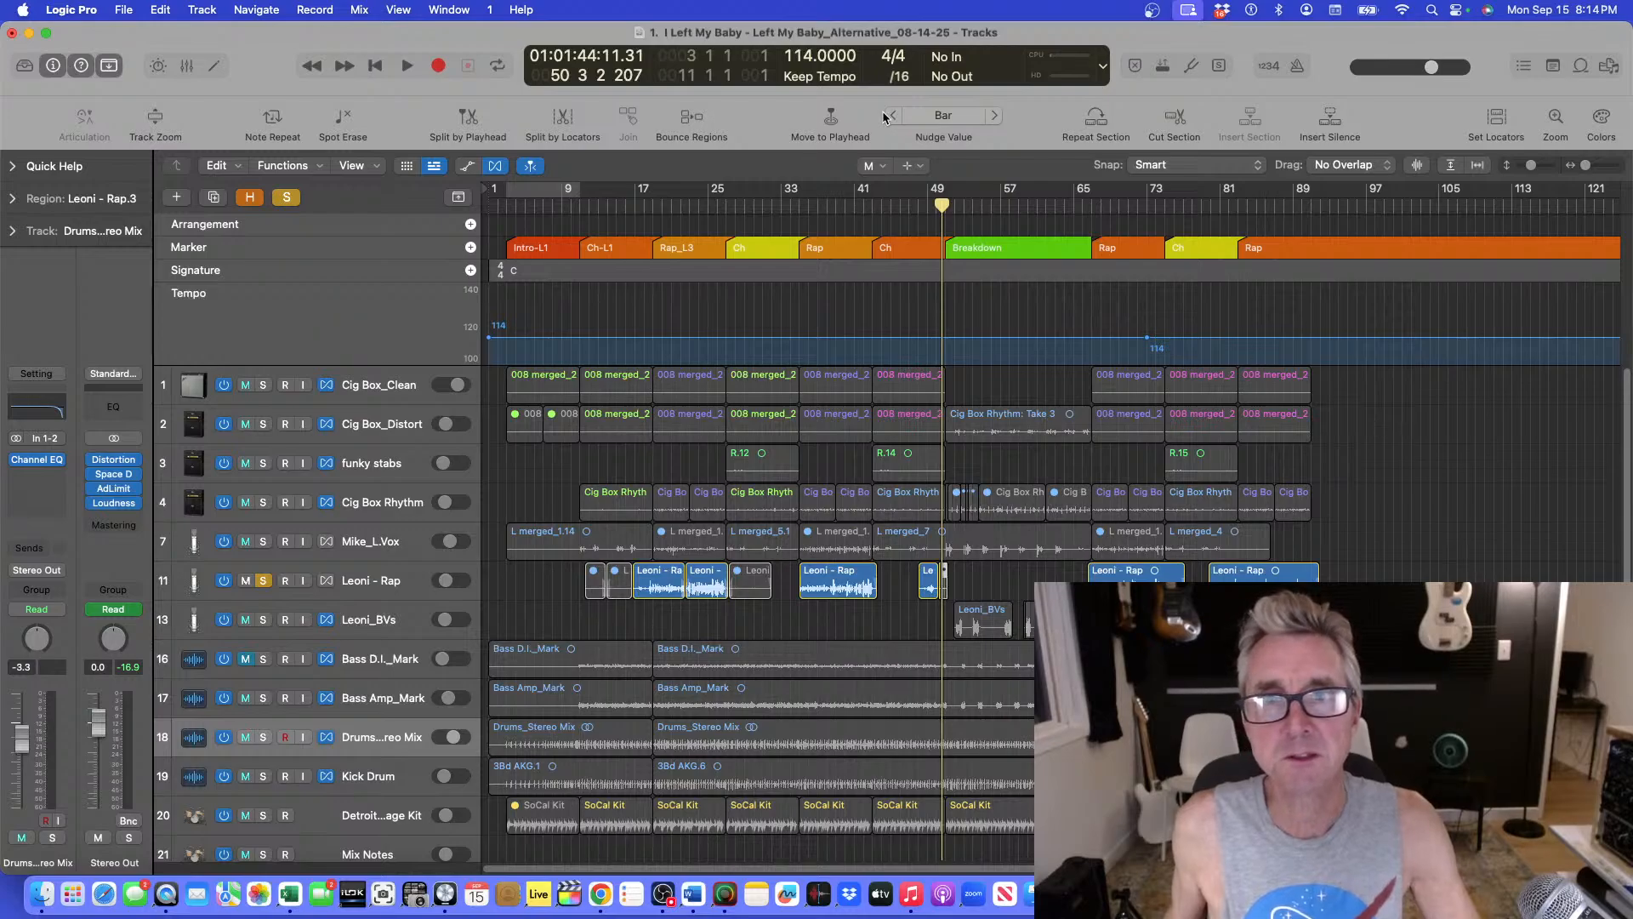
click(876, 165)
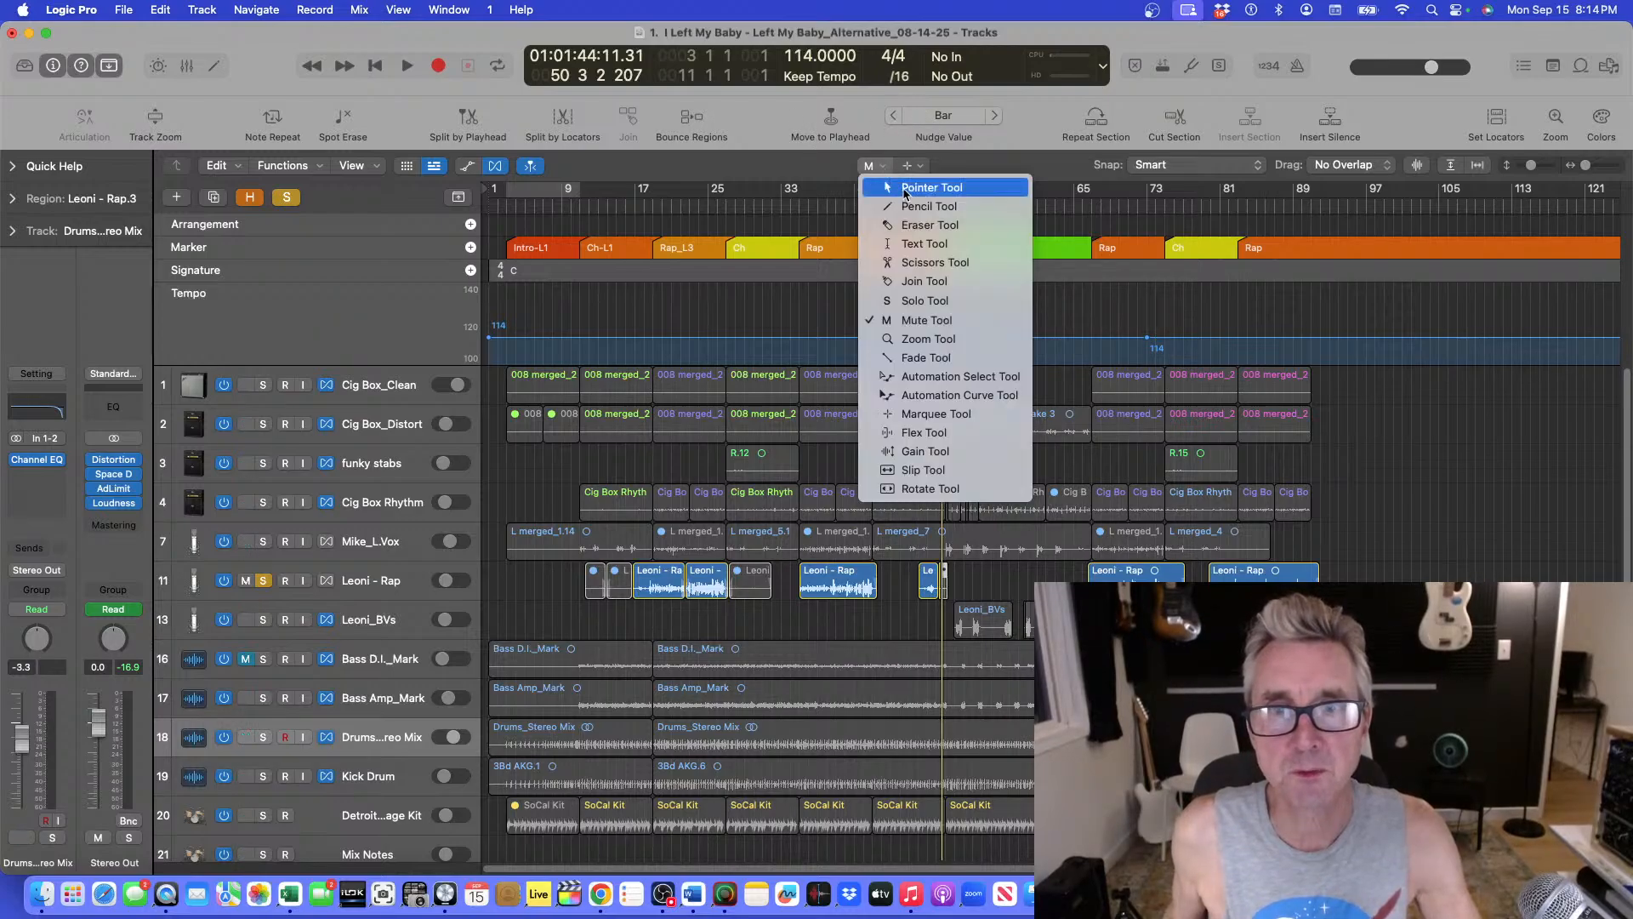
click(888, 179)
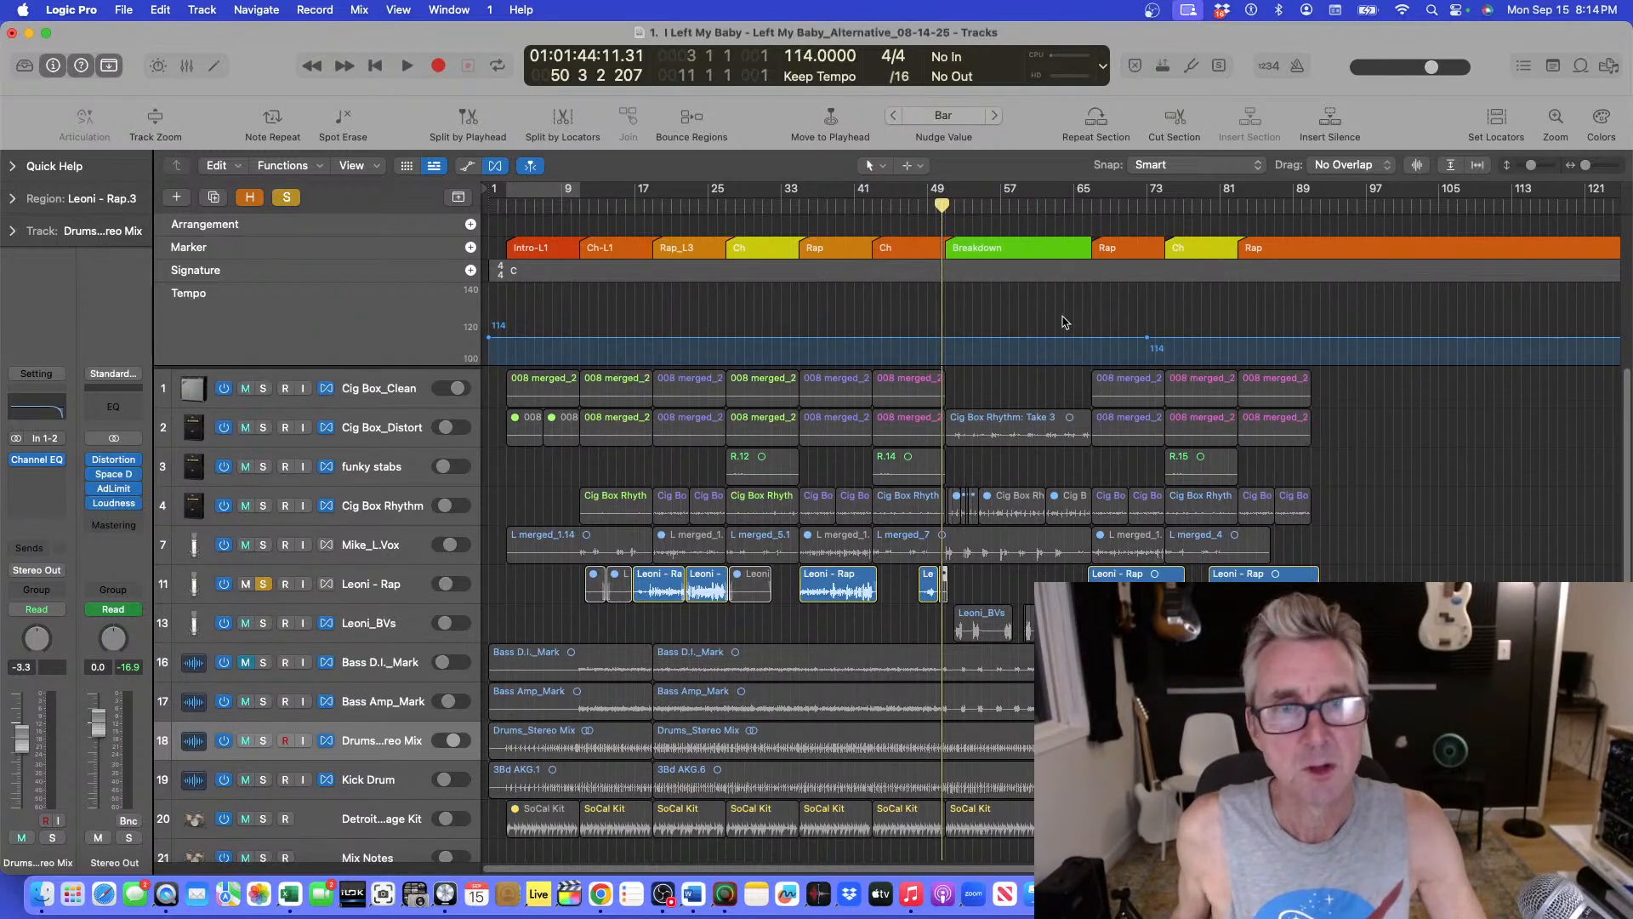
click(263, 580)
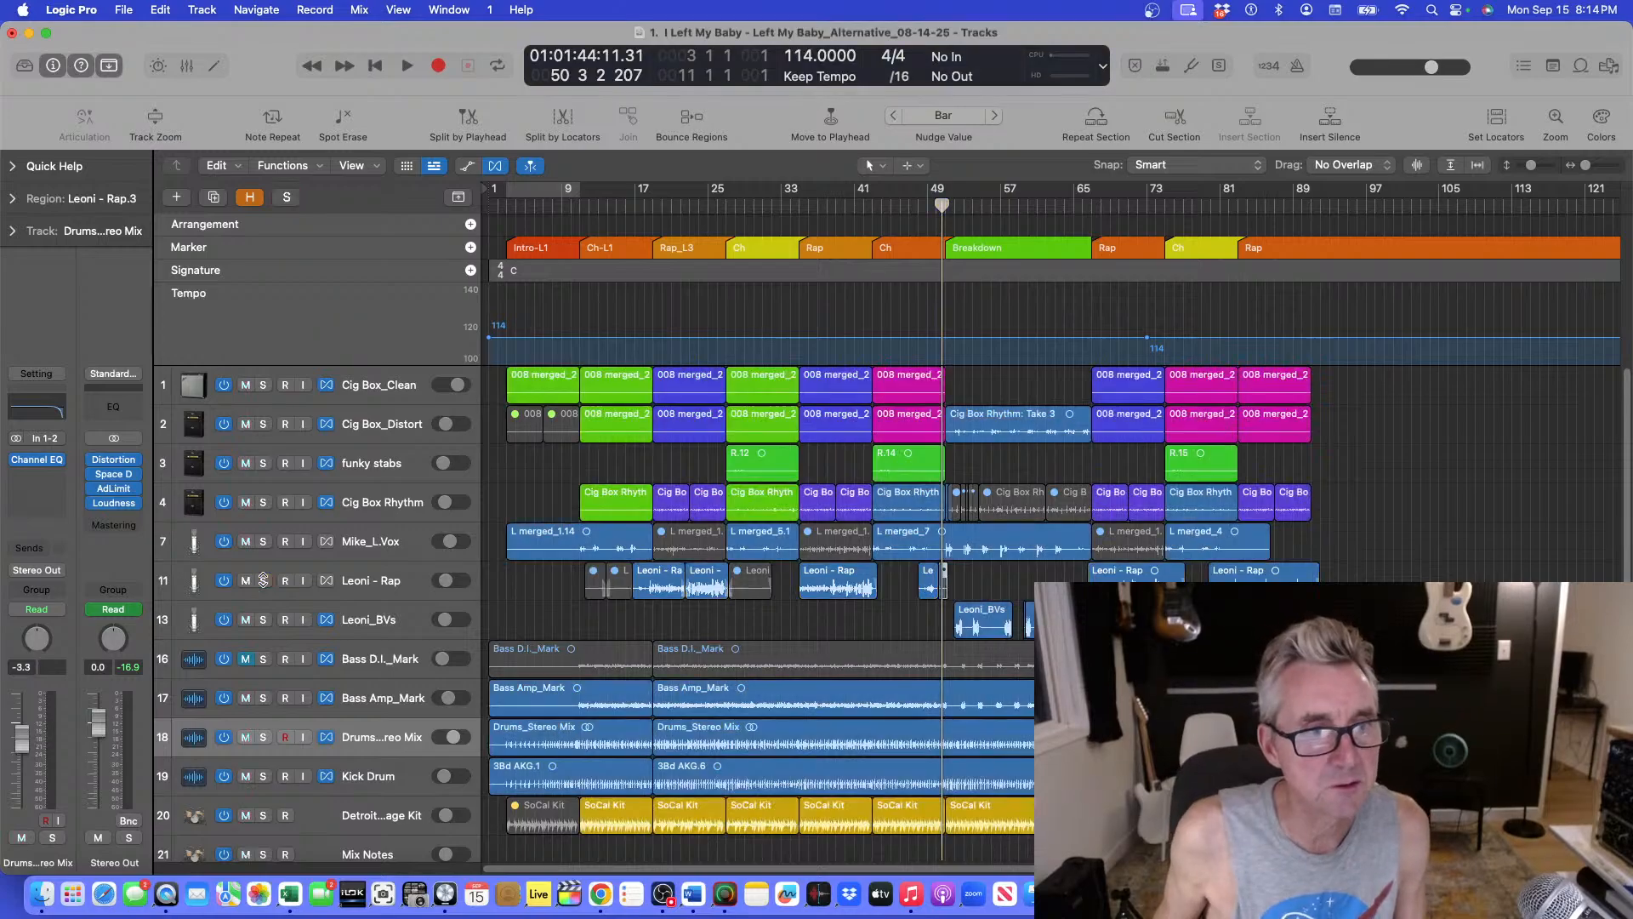
Play the full mix from bar 46 and then from bar 37 while adjusting the zoom.
drag(898, 209, 887, 205)
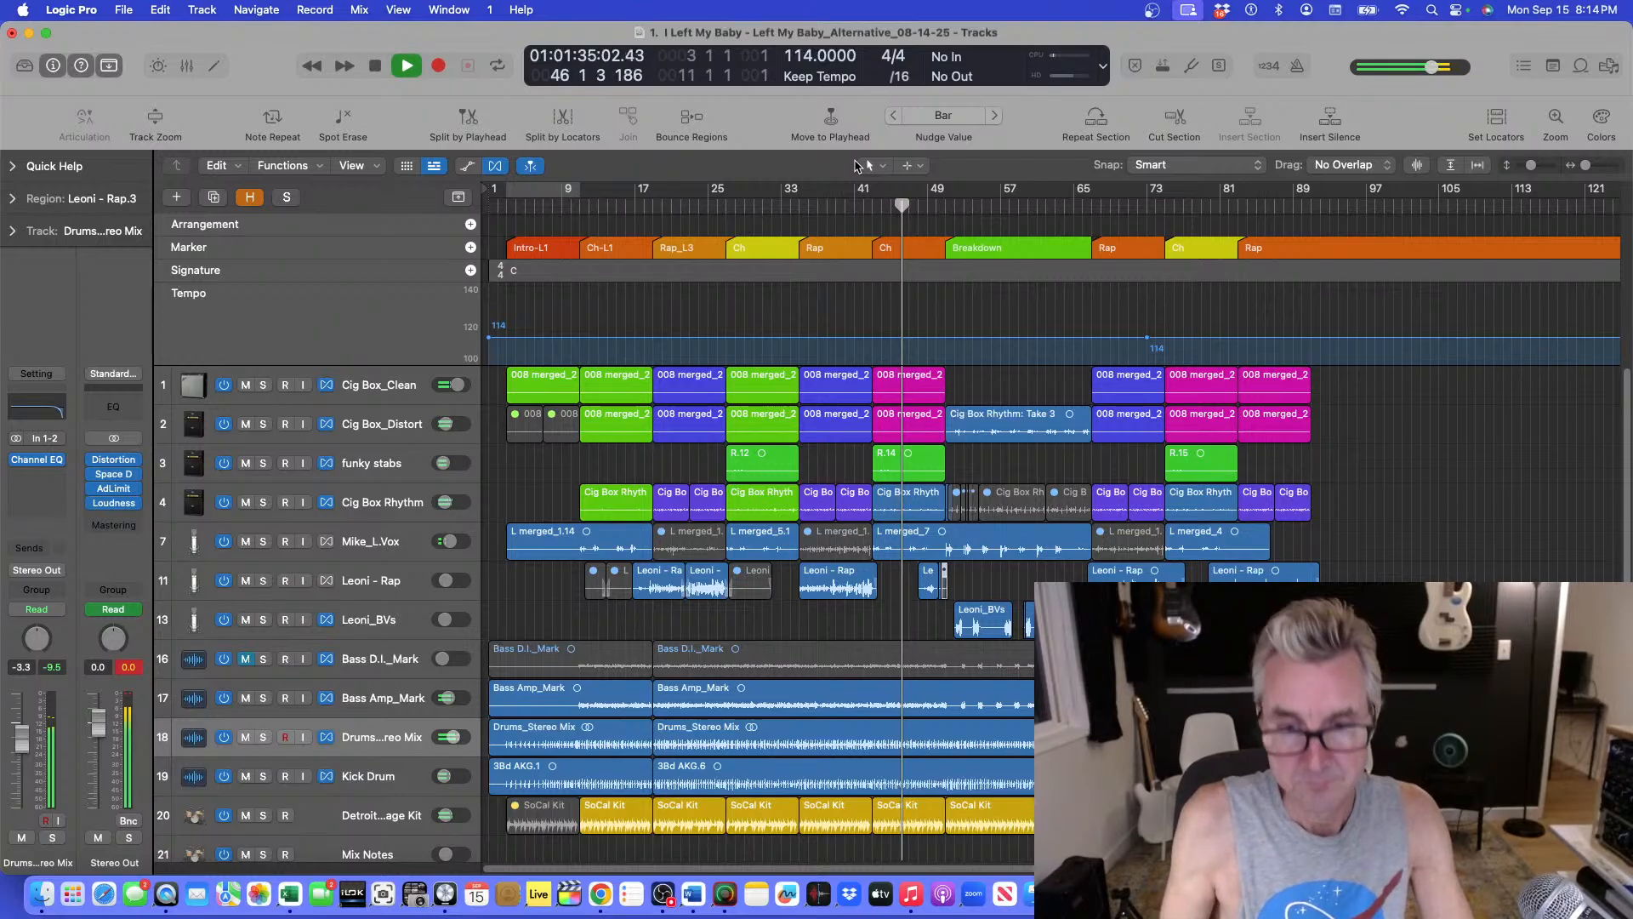
key(super+Down)
key(super+Right)
key(super+Right)
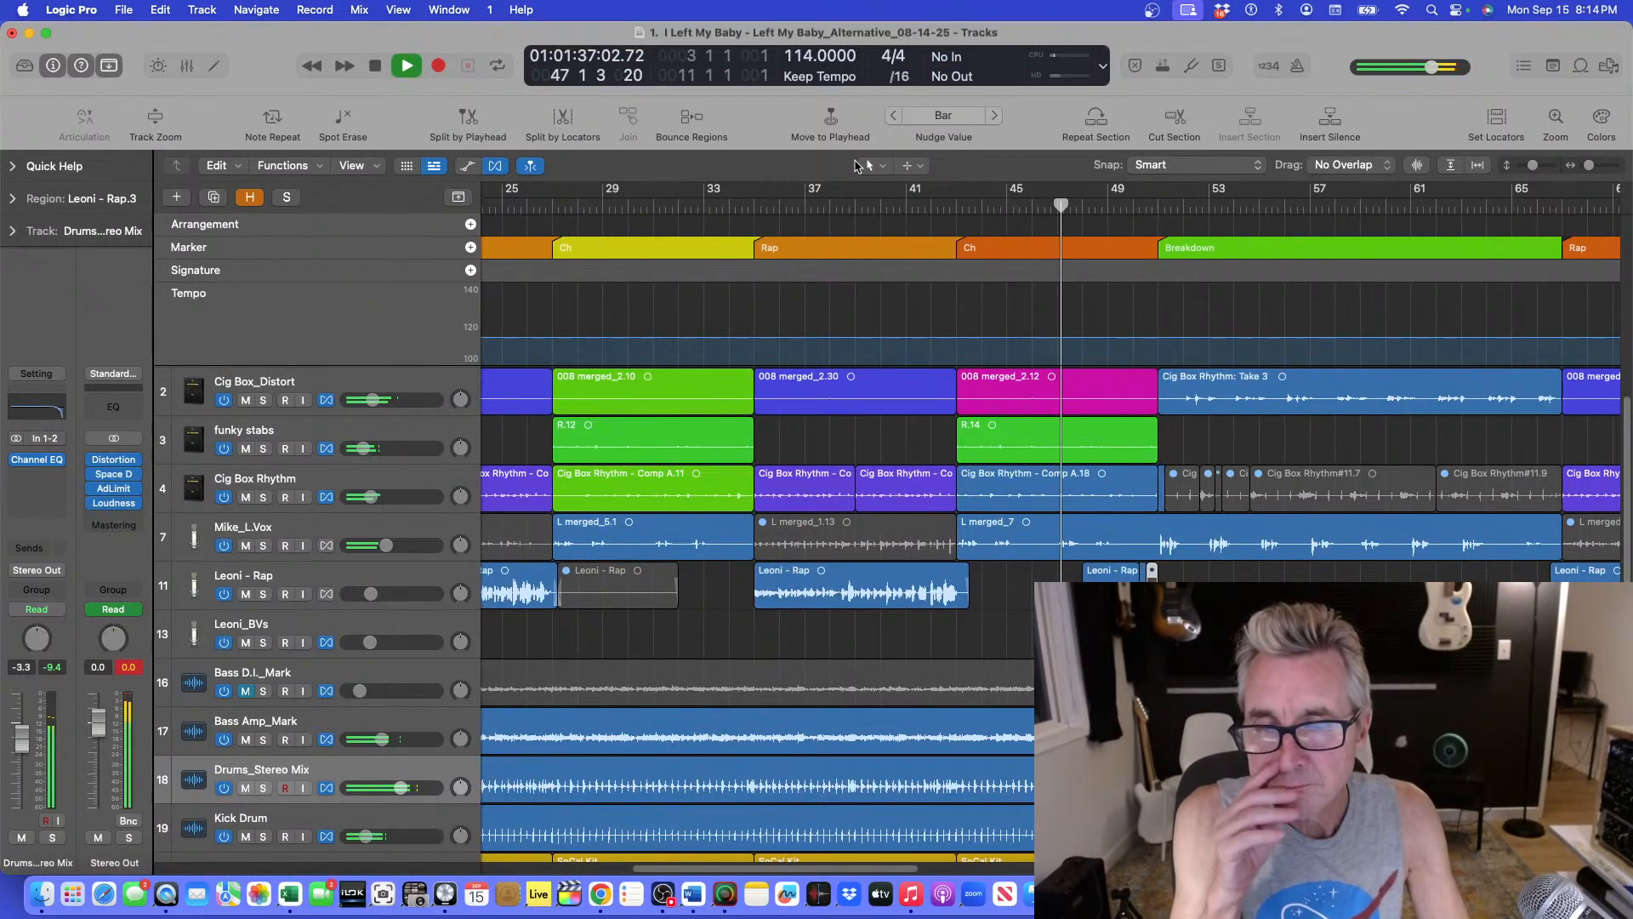
key(super+Up)
key(super+Up)
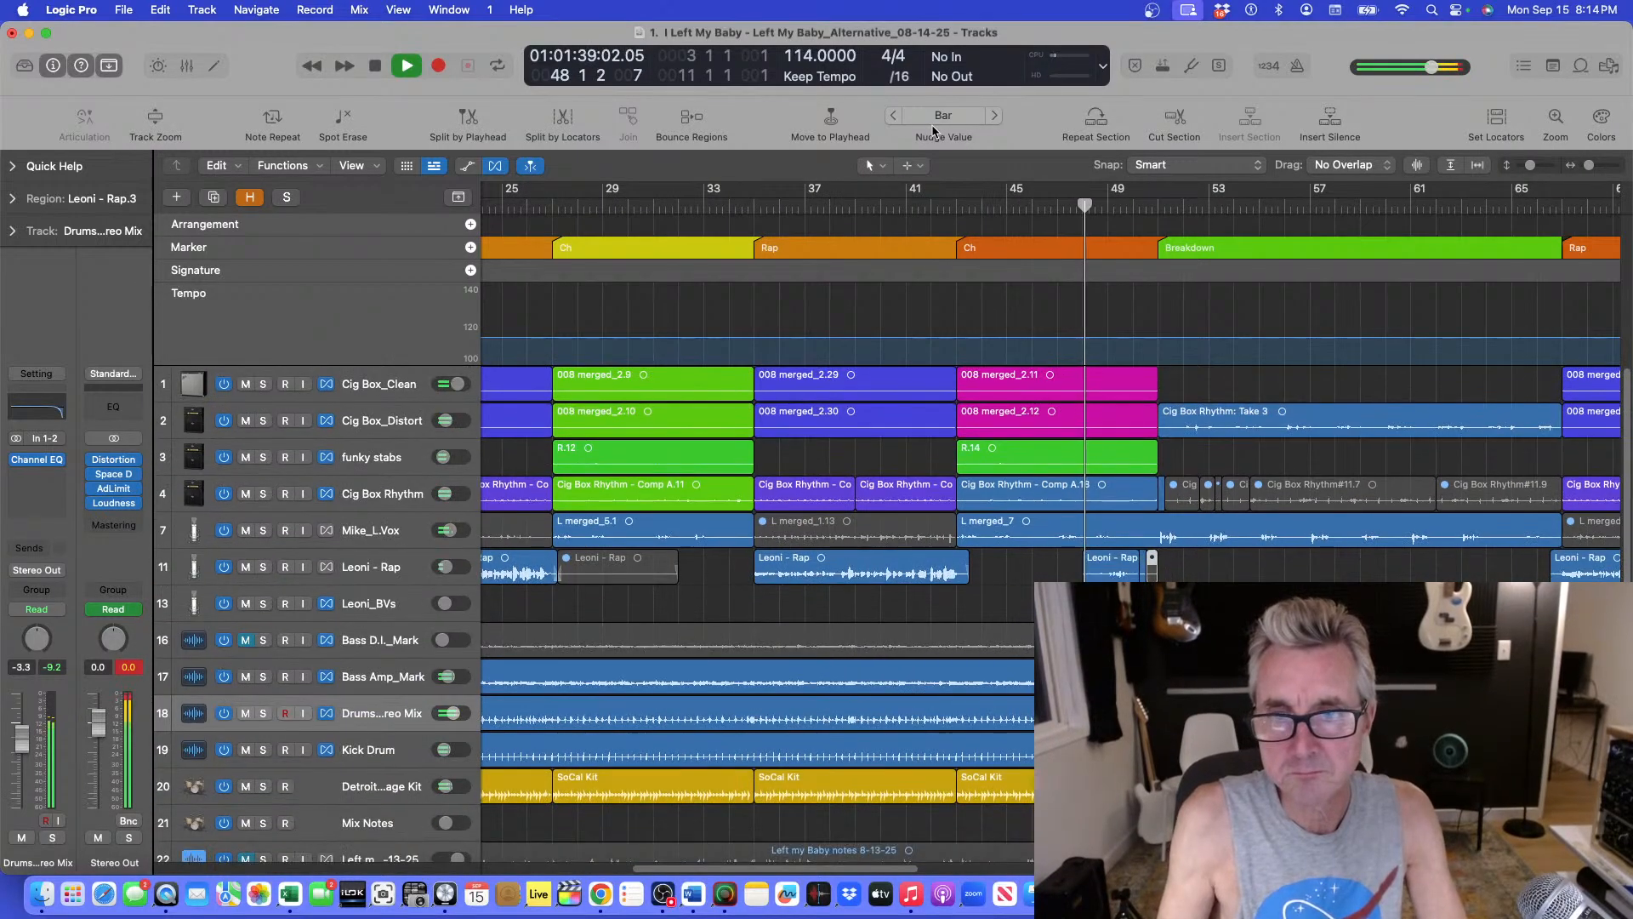
key(super+Left)
key(super+Left)
key(super+Up)
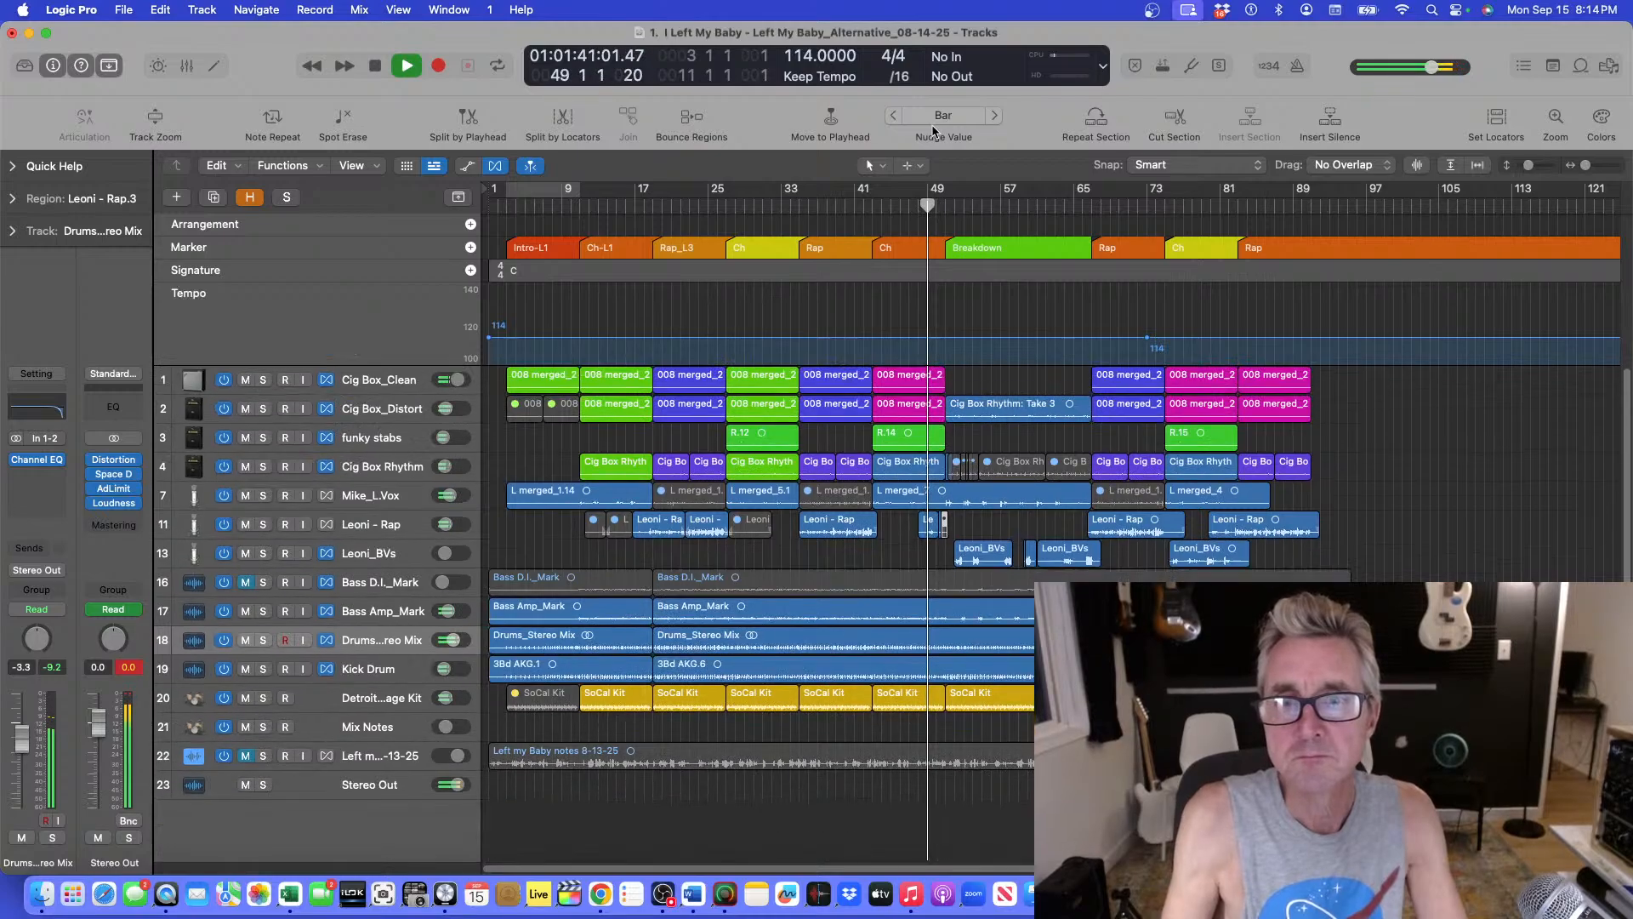
key(super+Down)
key(space)
double_click(796, 209)
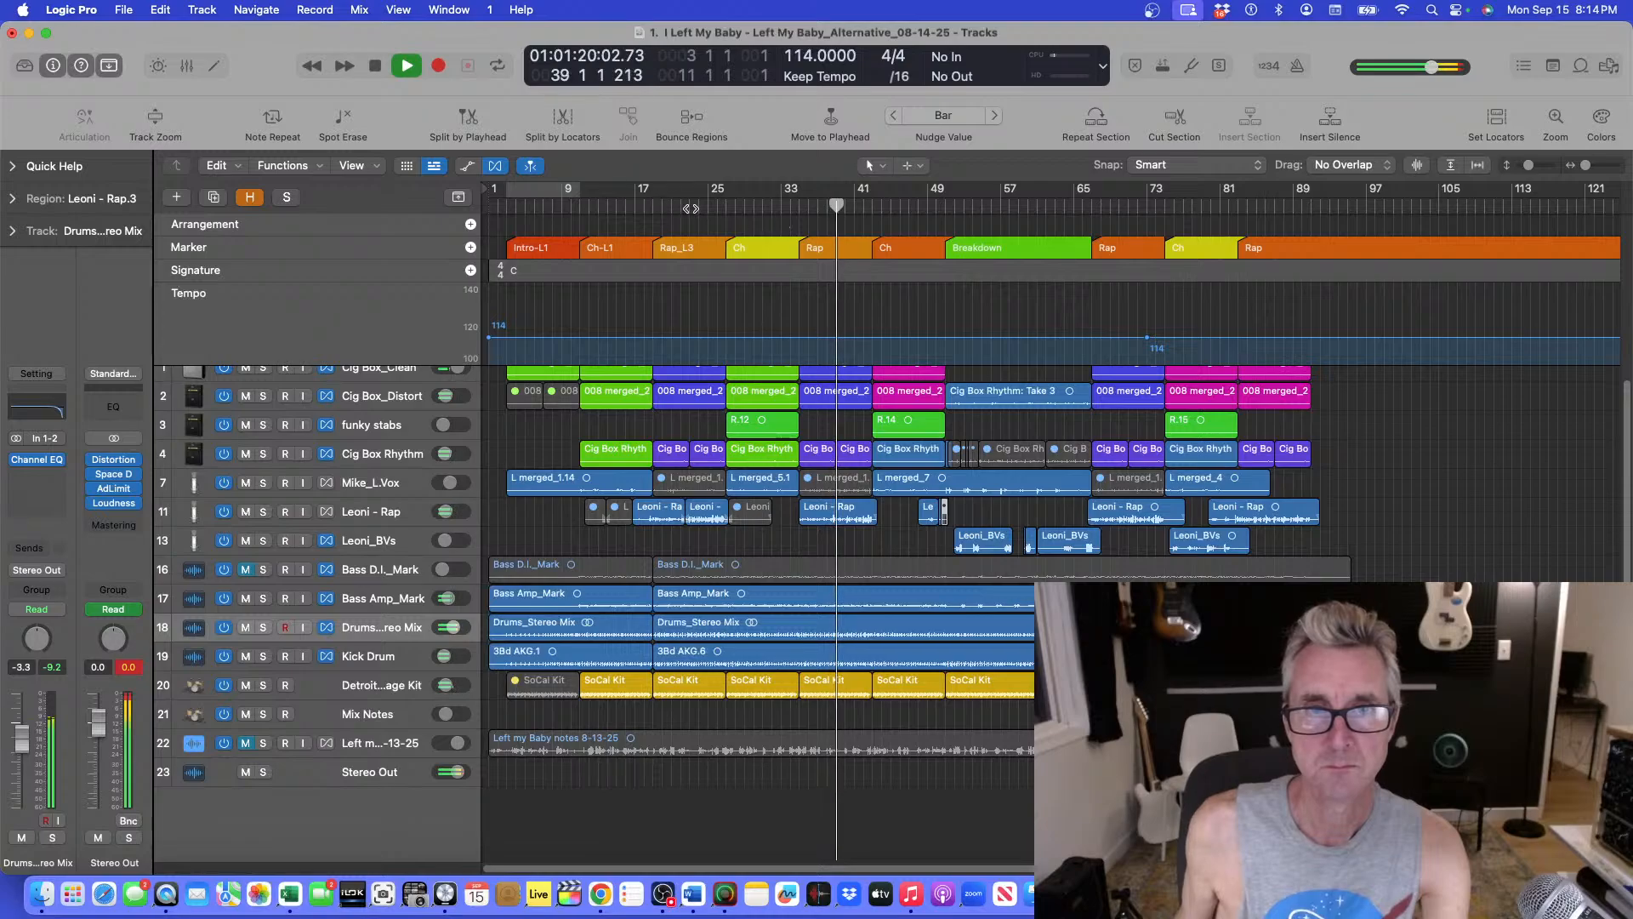
Play the full mix from bar 27 through the chorus while adjusting the track zoom.
click(729, 221)
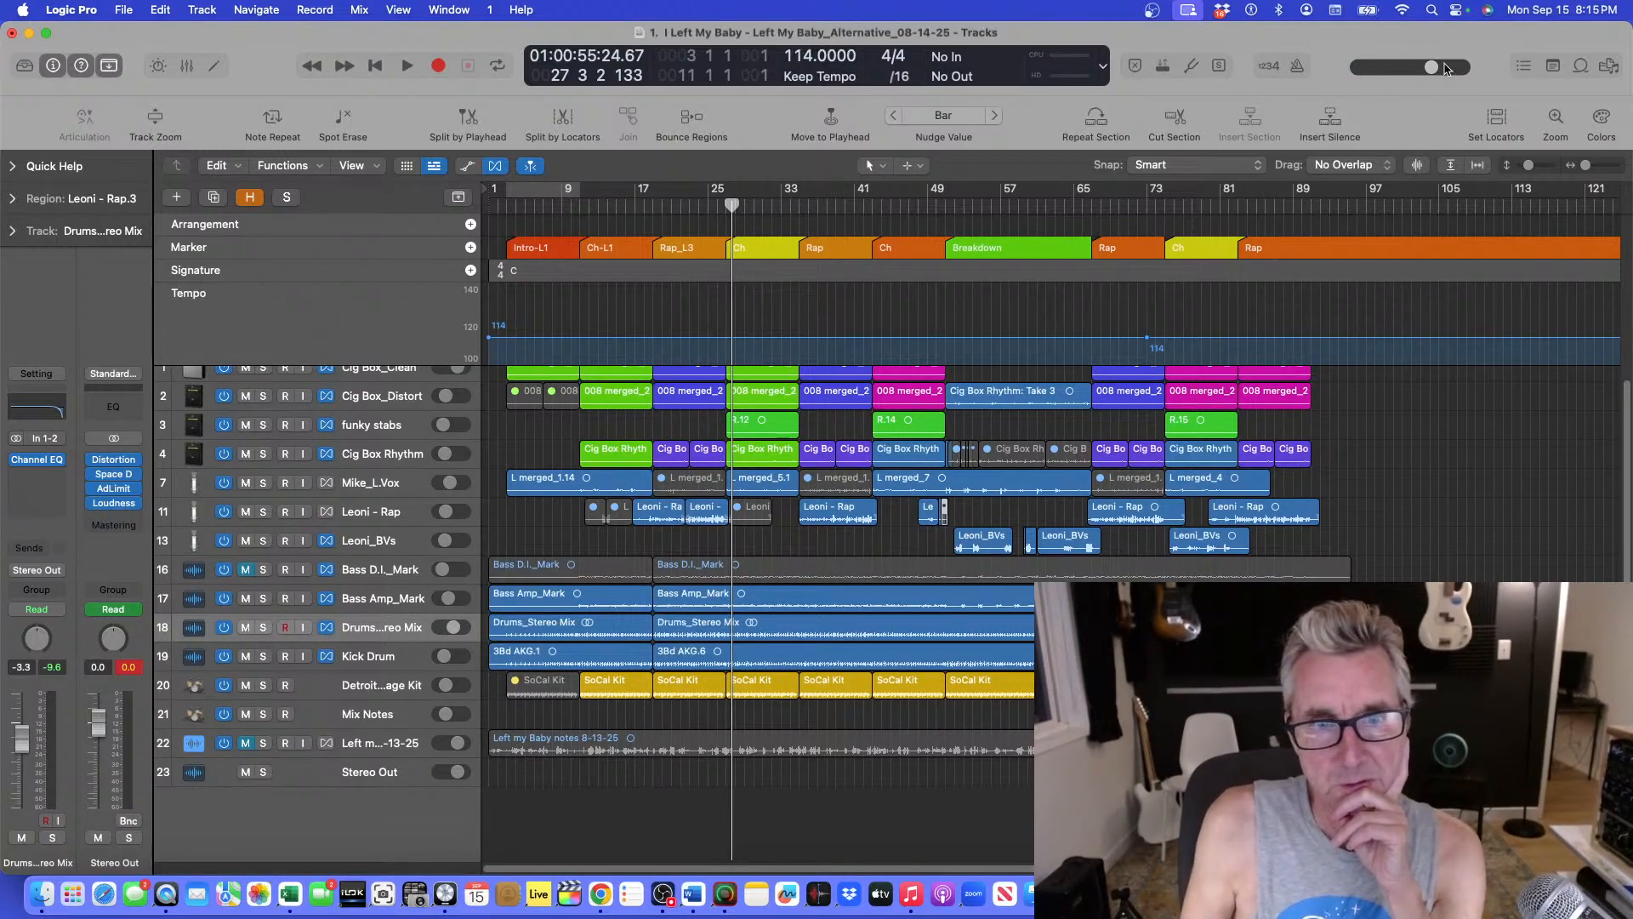
click(786, 203)
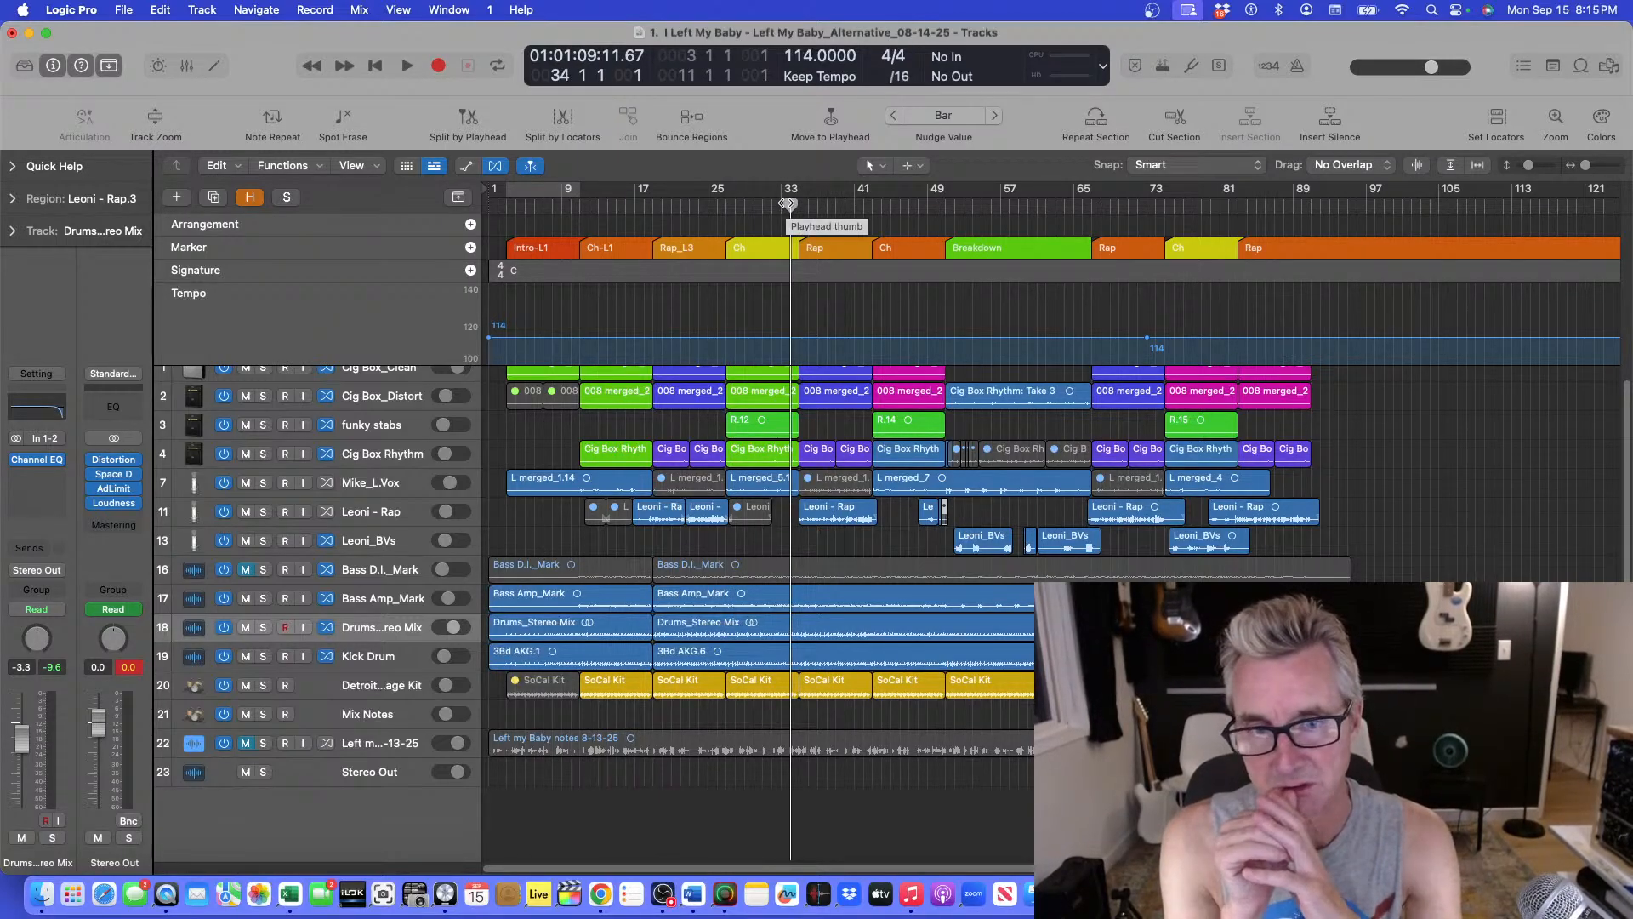
click(725, 207)
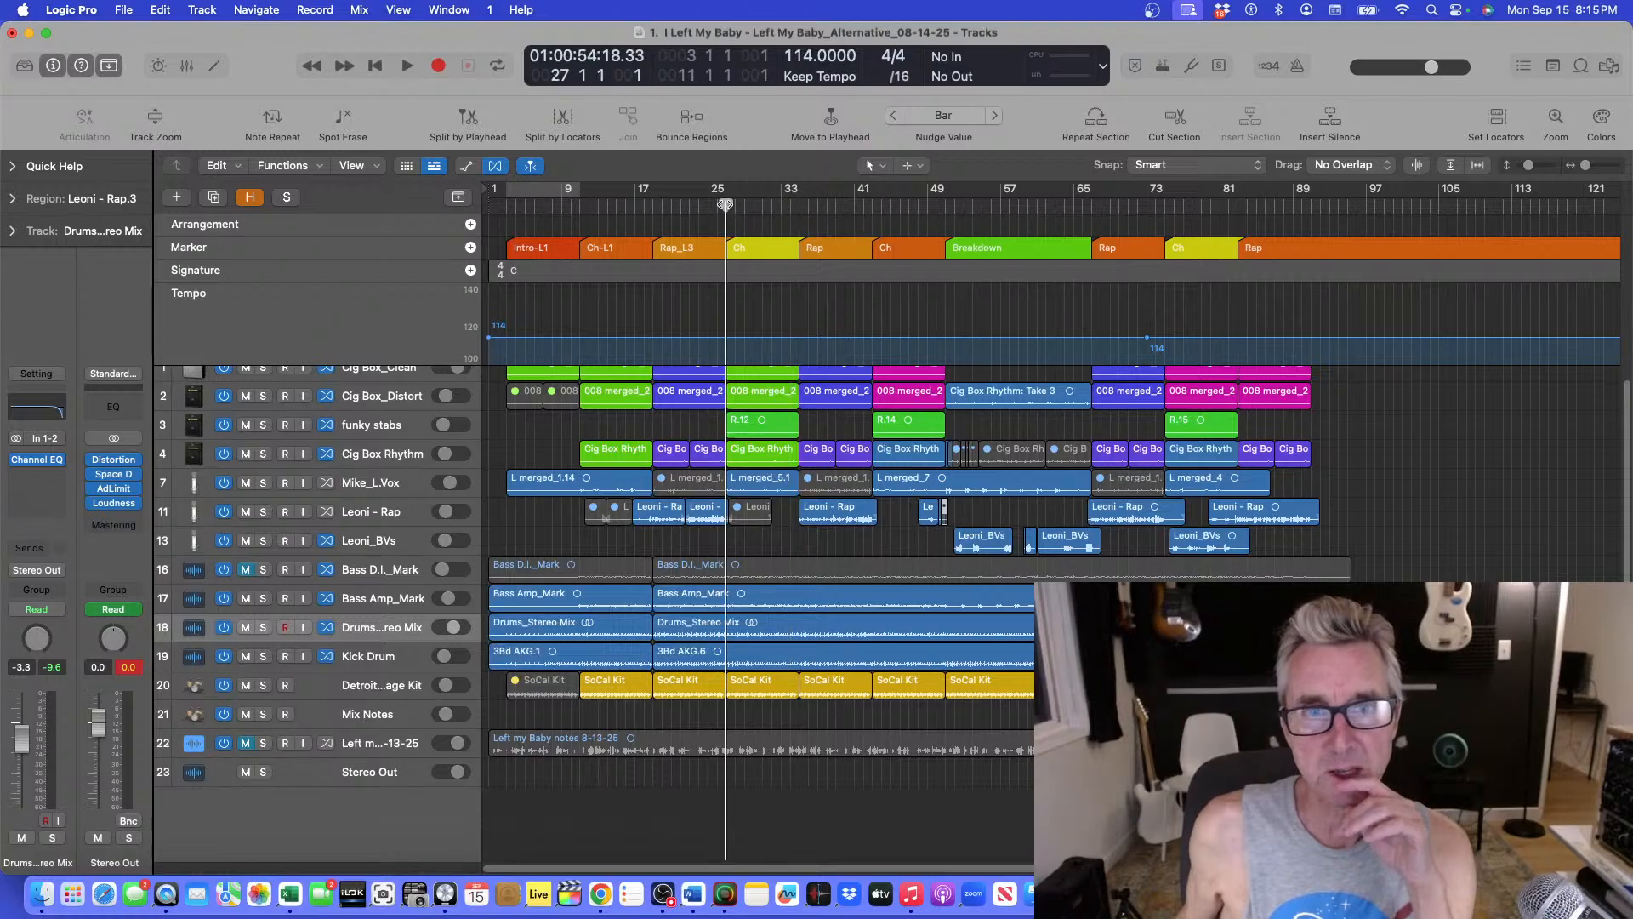
key(space)
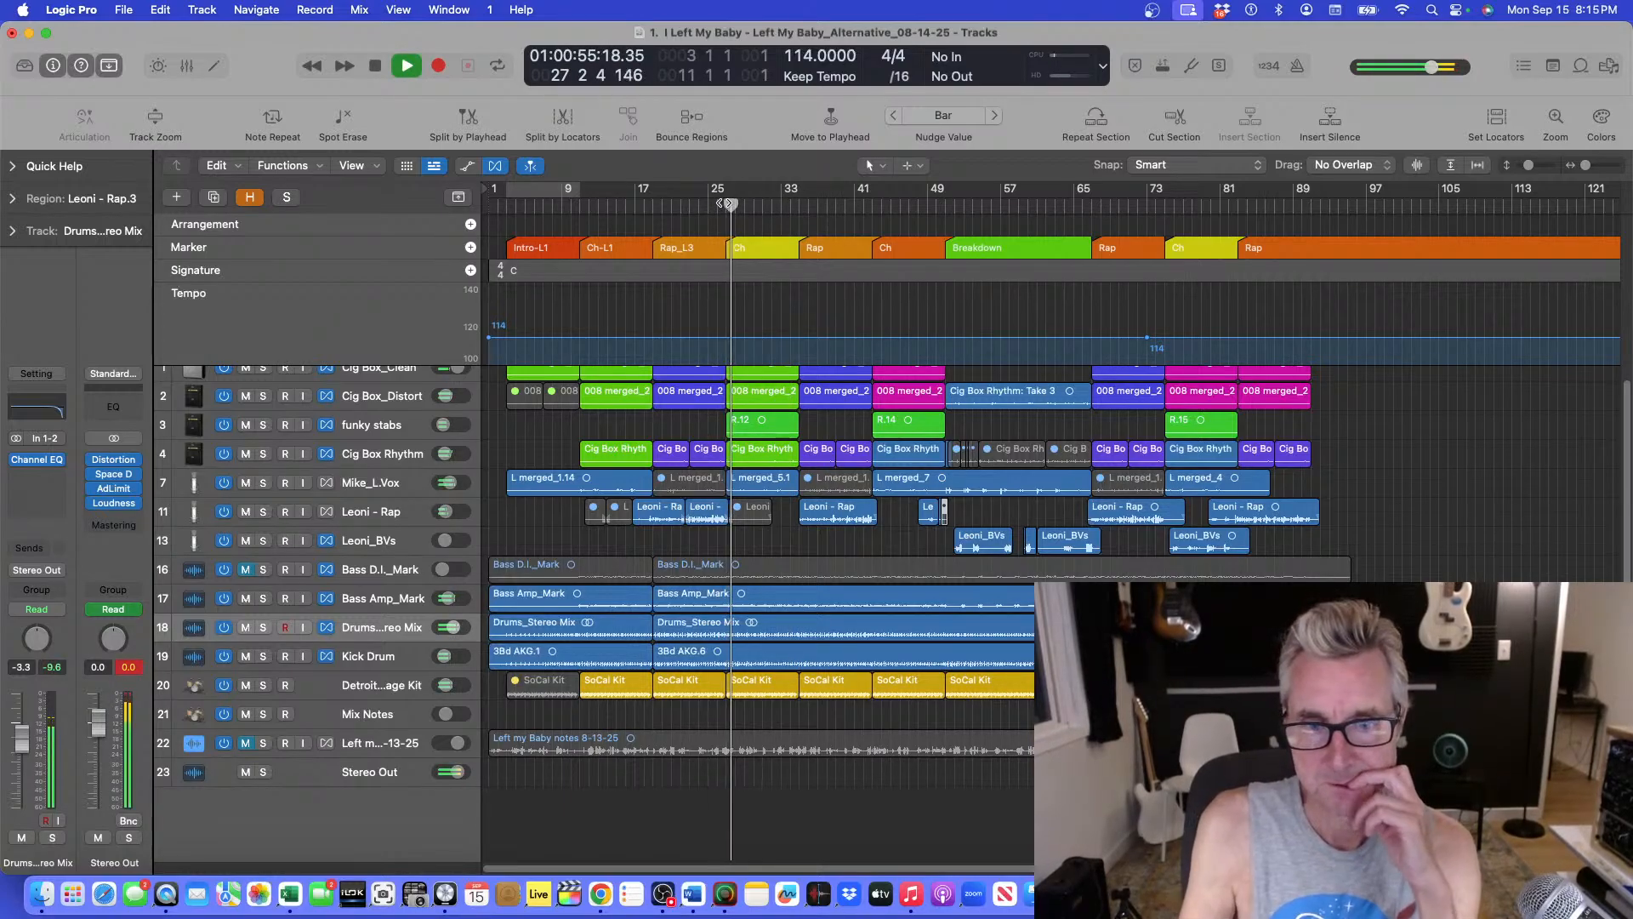
key(super+Up)
key(super+Up)
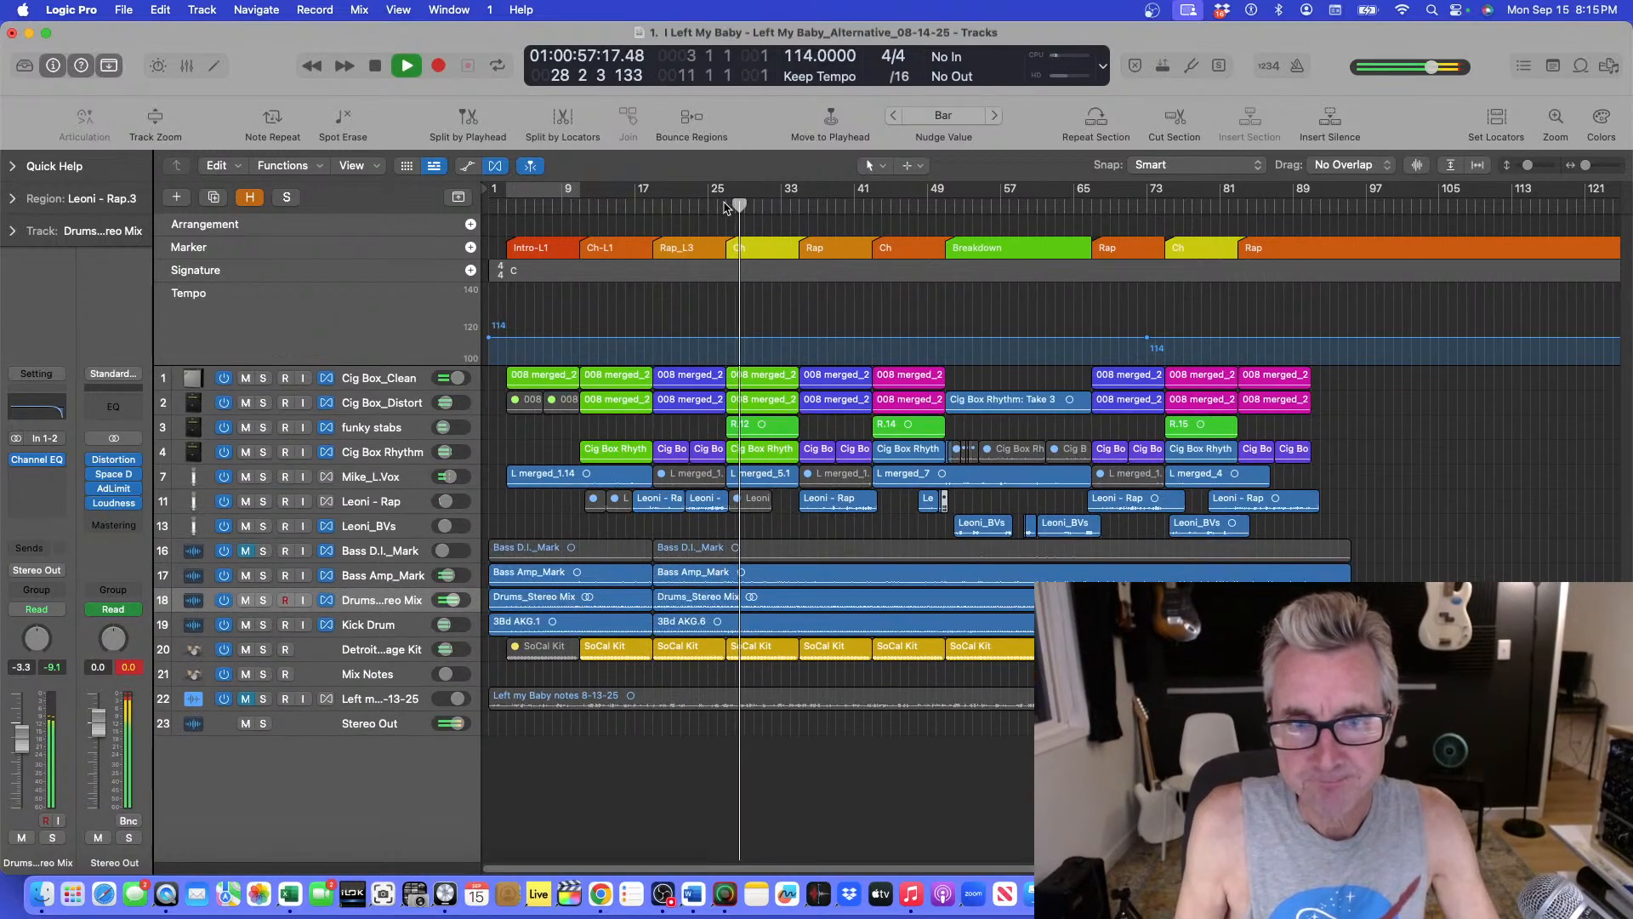
key(super+Down)
key(super+Down)
key(space)
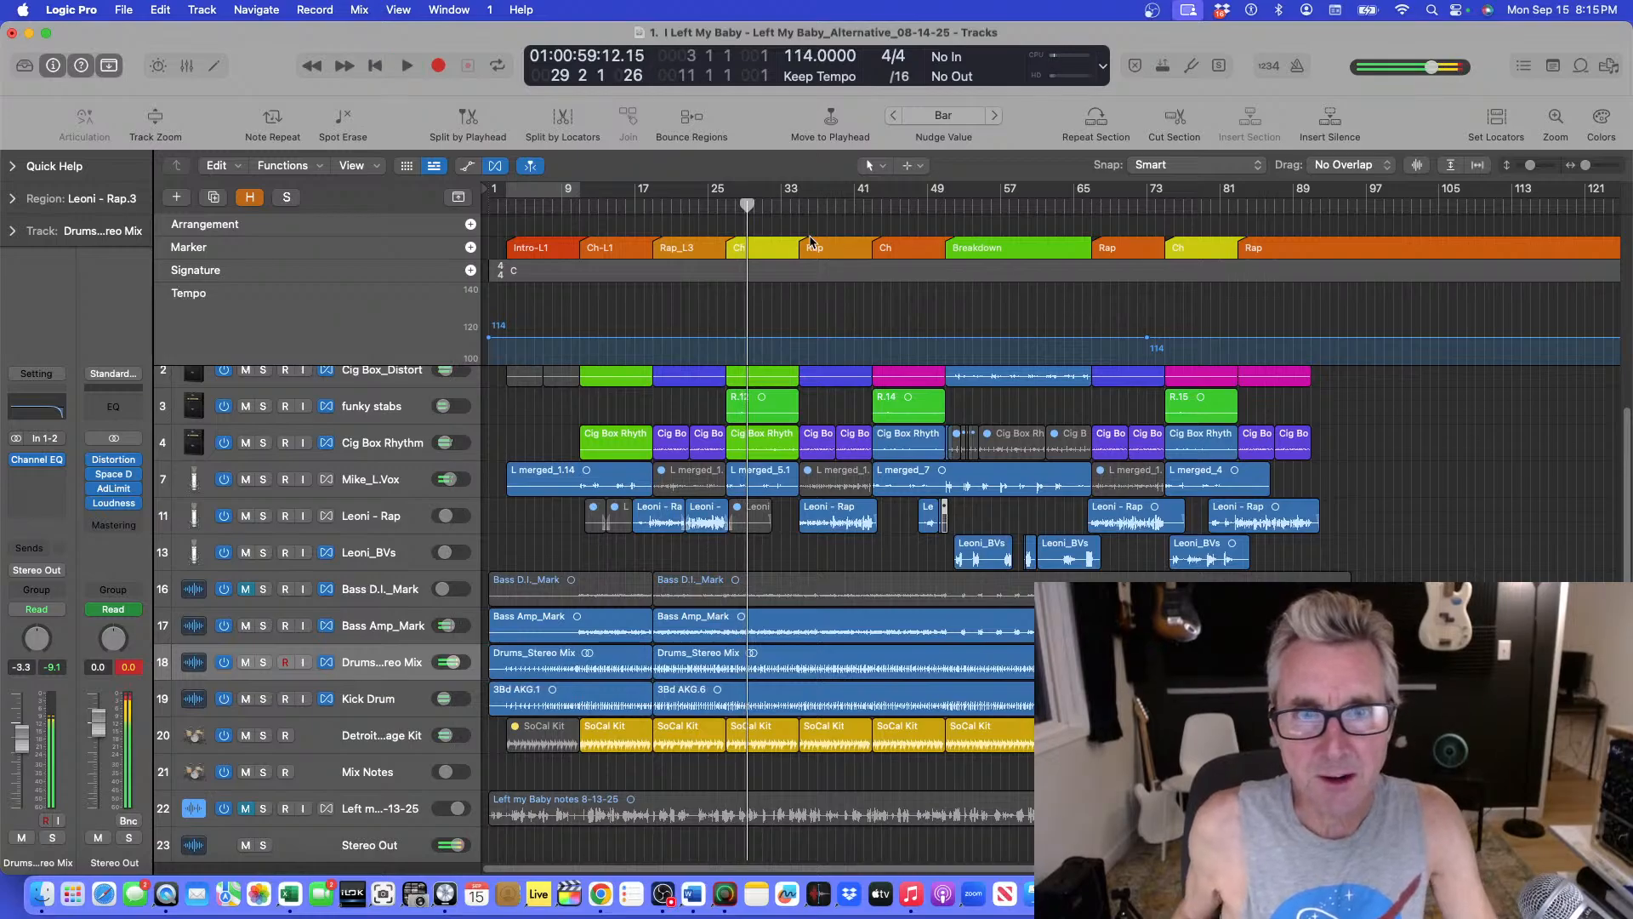
Play from bar 25 and bar 26 while zooming in on the chorus regions.
click(717, 208)
key(super+Down)
key(super+Right)
key(space)
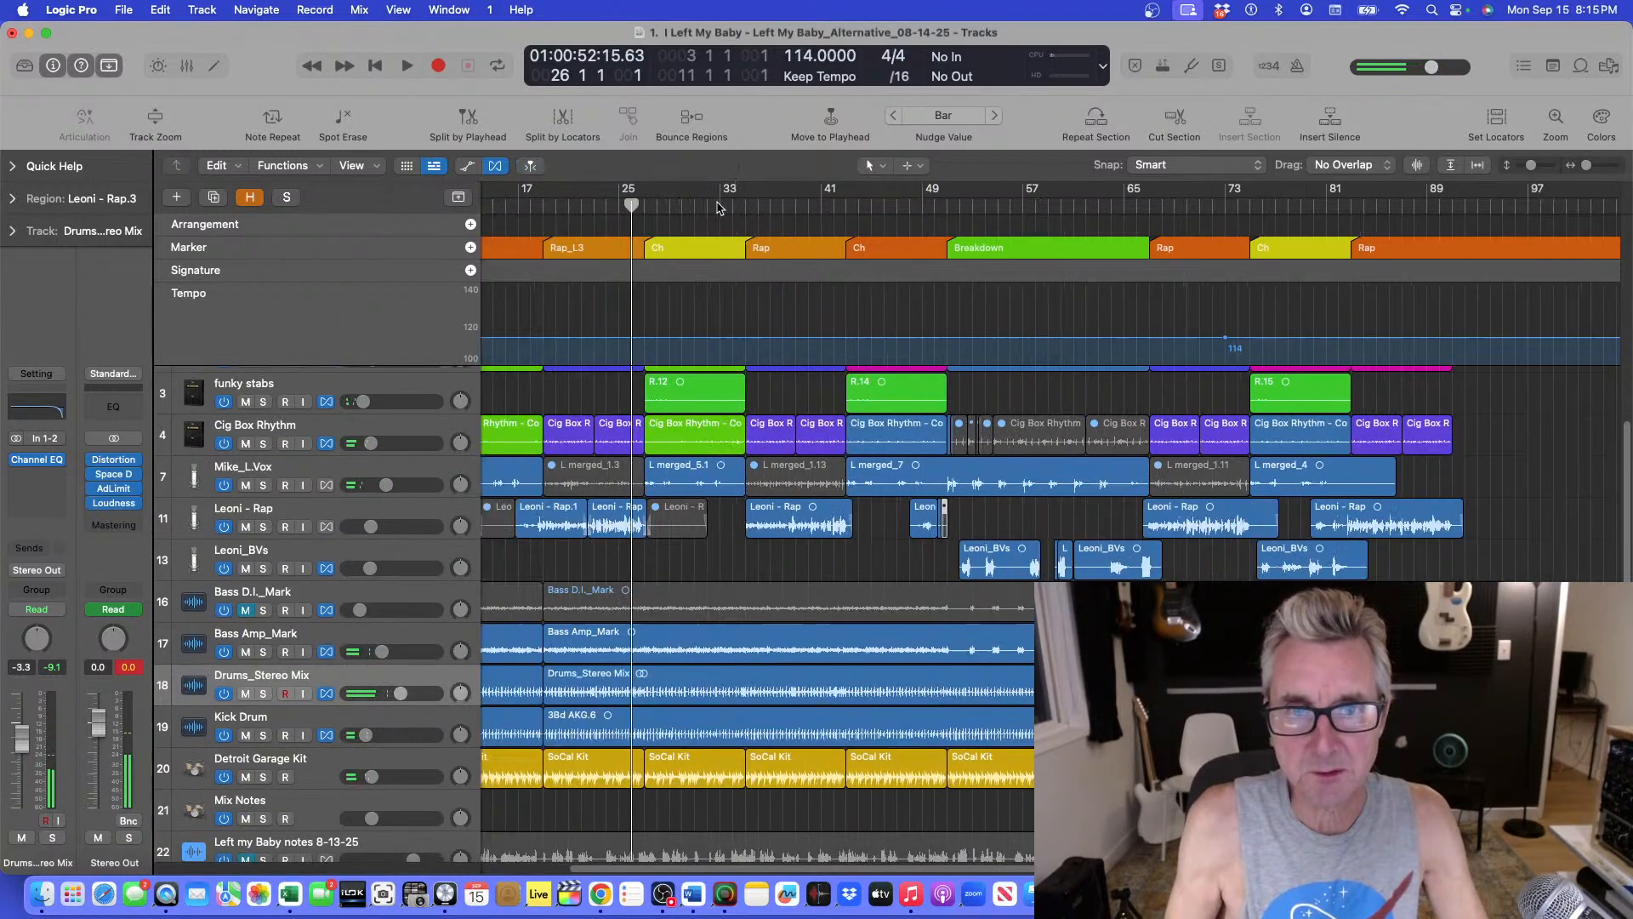
key(super+Down)
key(super+Right)
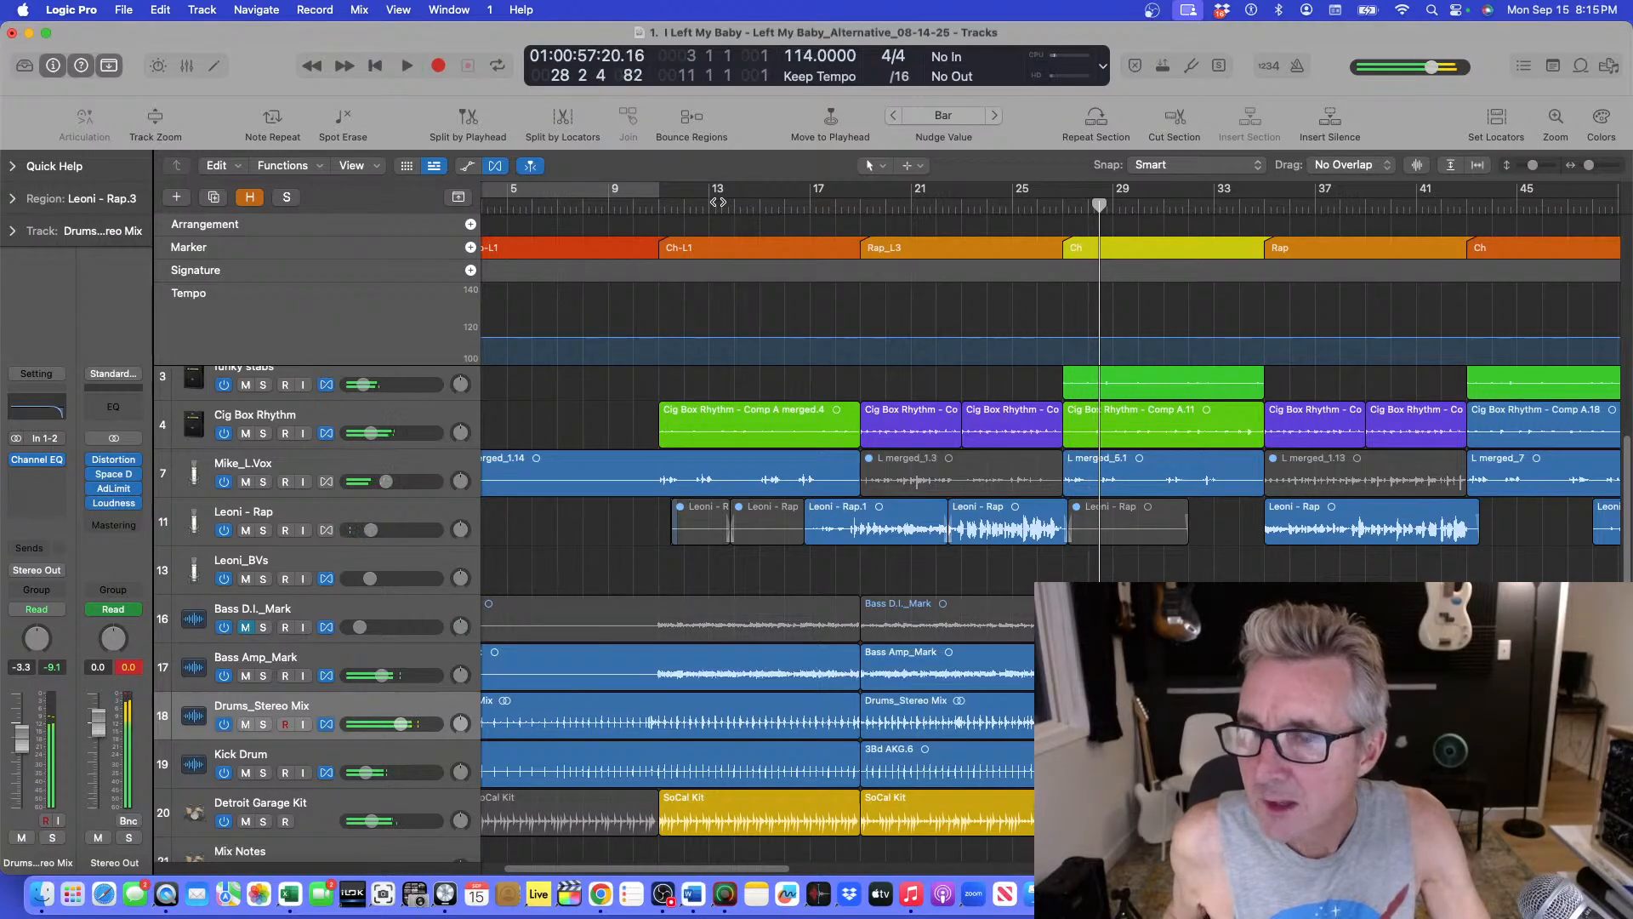
double_click(1059, 209)
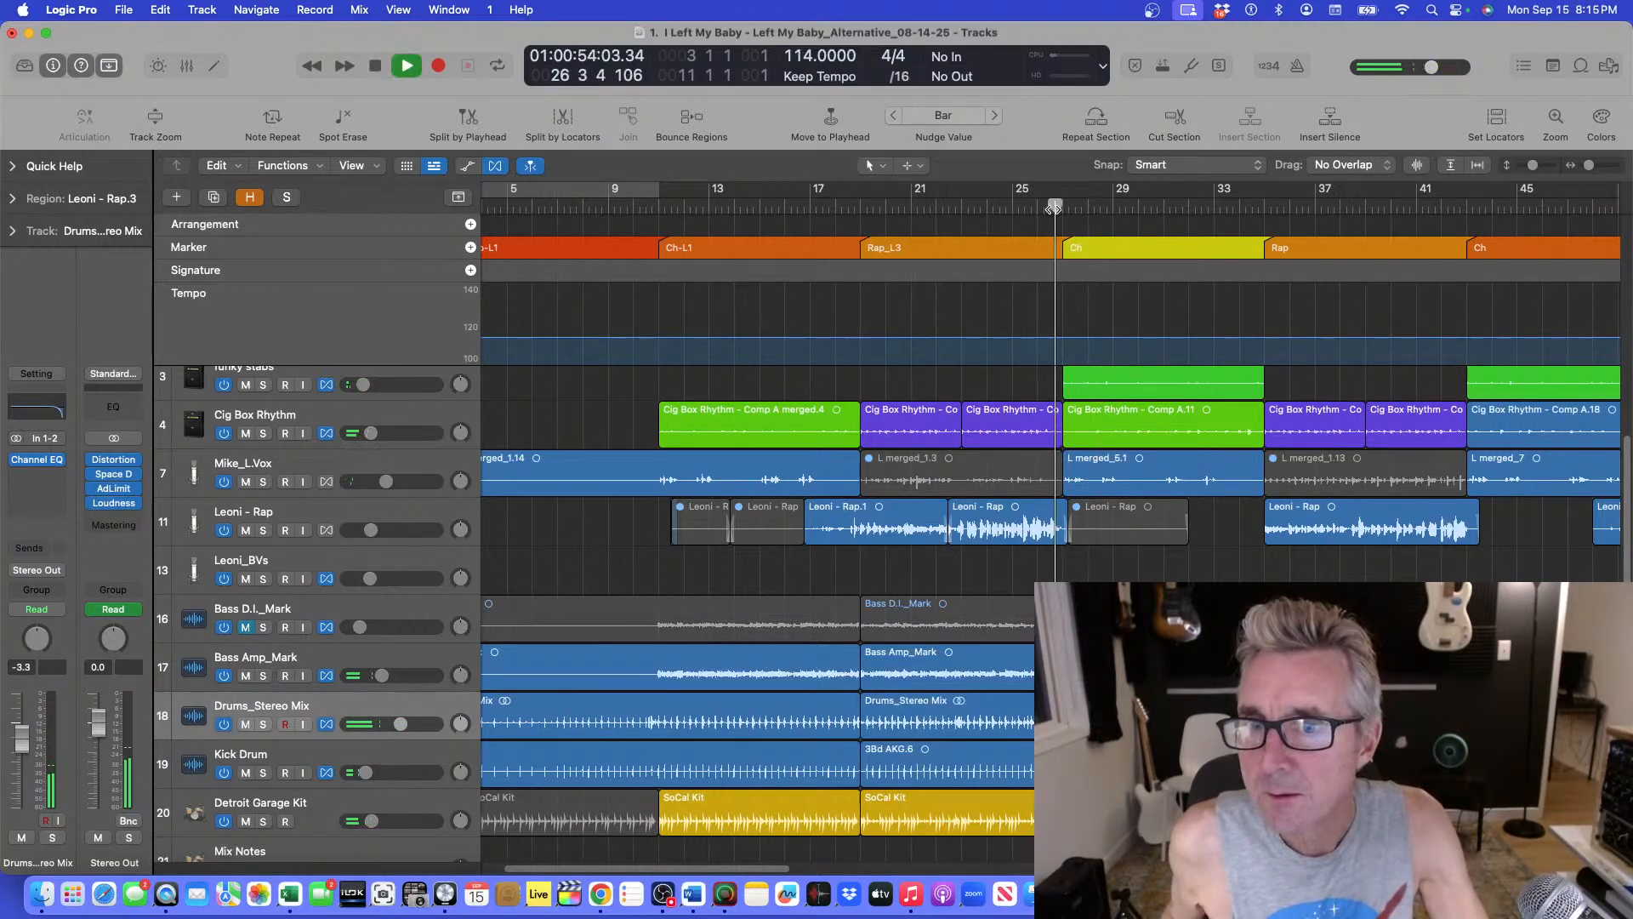
key(super+Down)
key(super+Right)
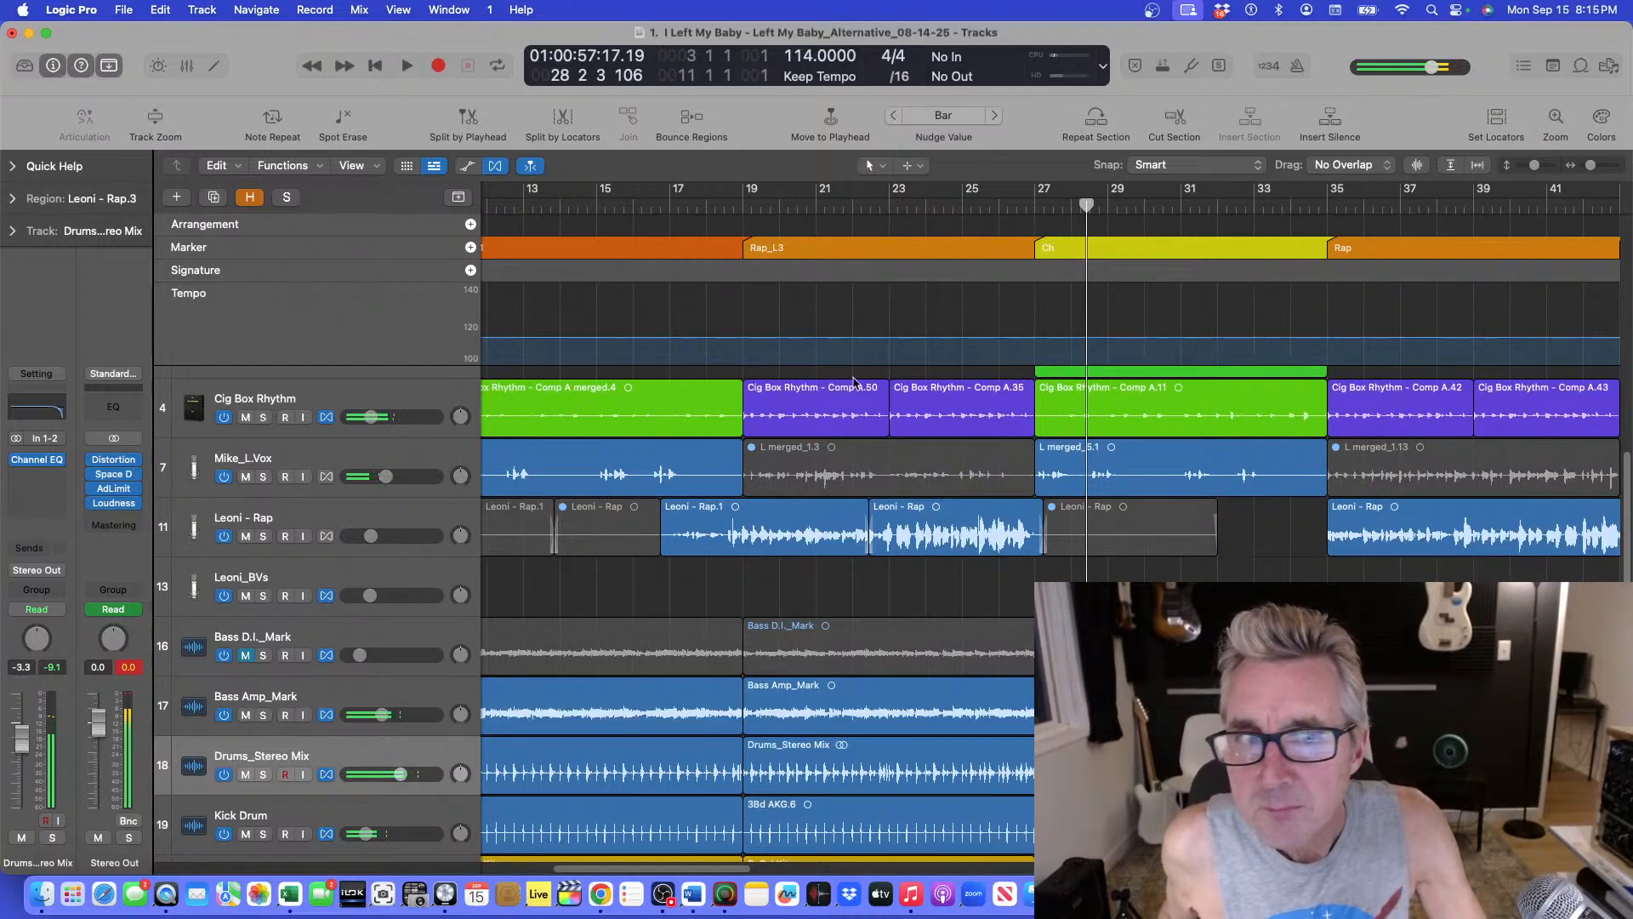
Solo the Cig Box Rhythm track and play it from the chorus at bar 27.
click(265, 417)
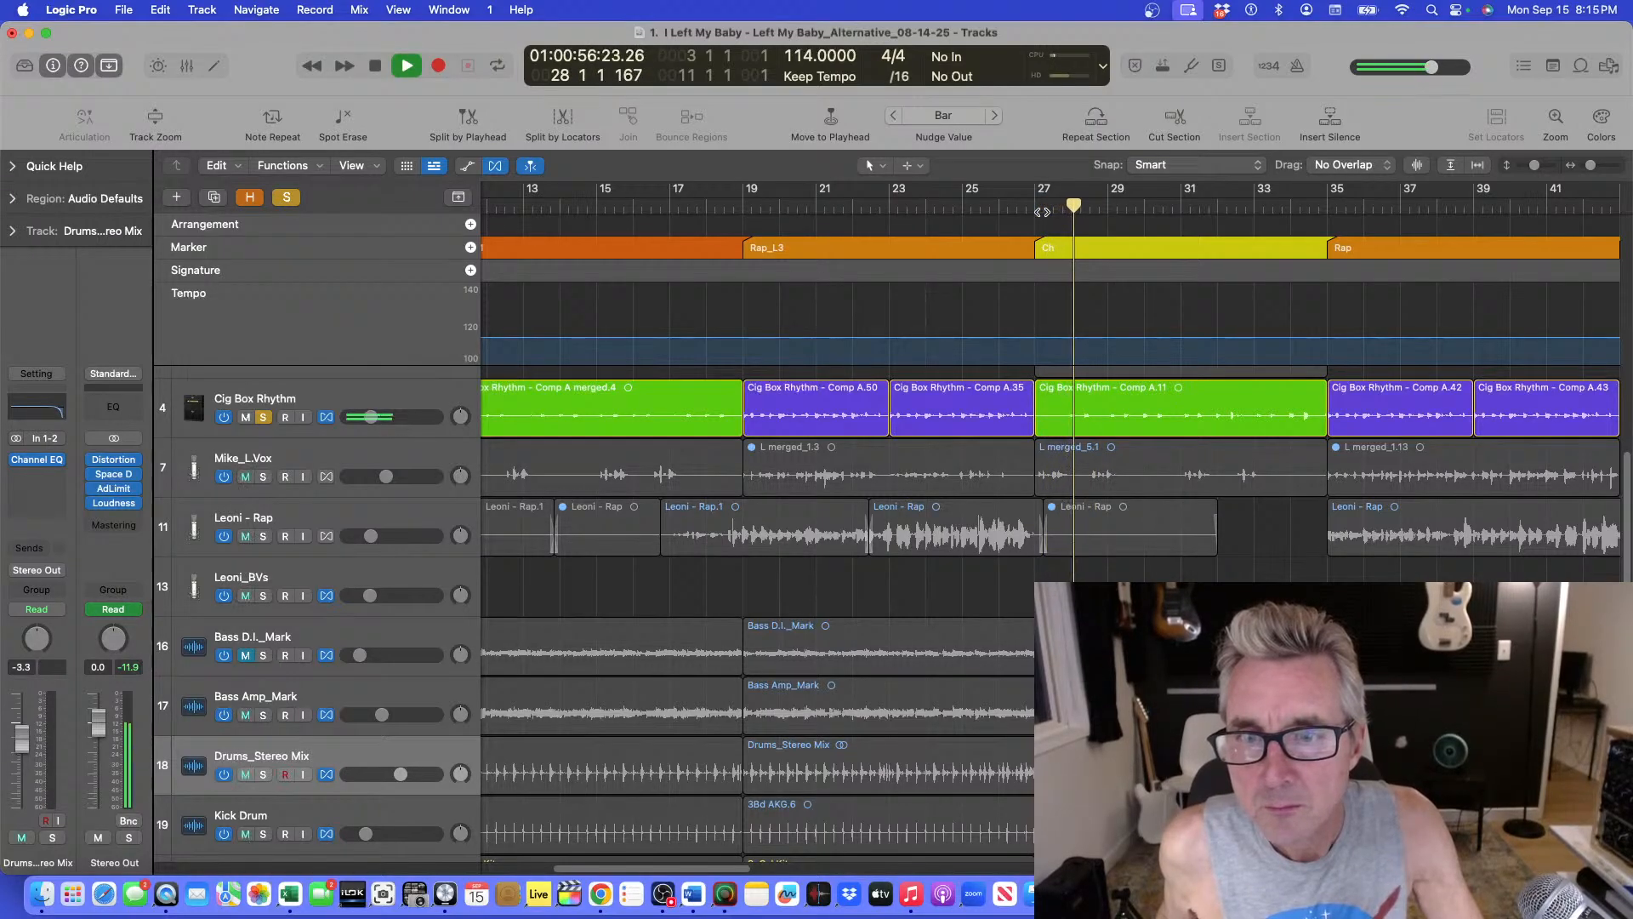
click(1043, 212)
key(space)
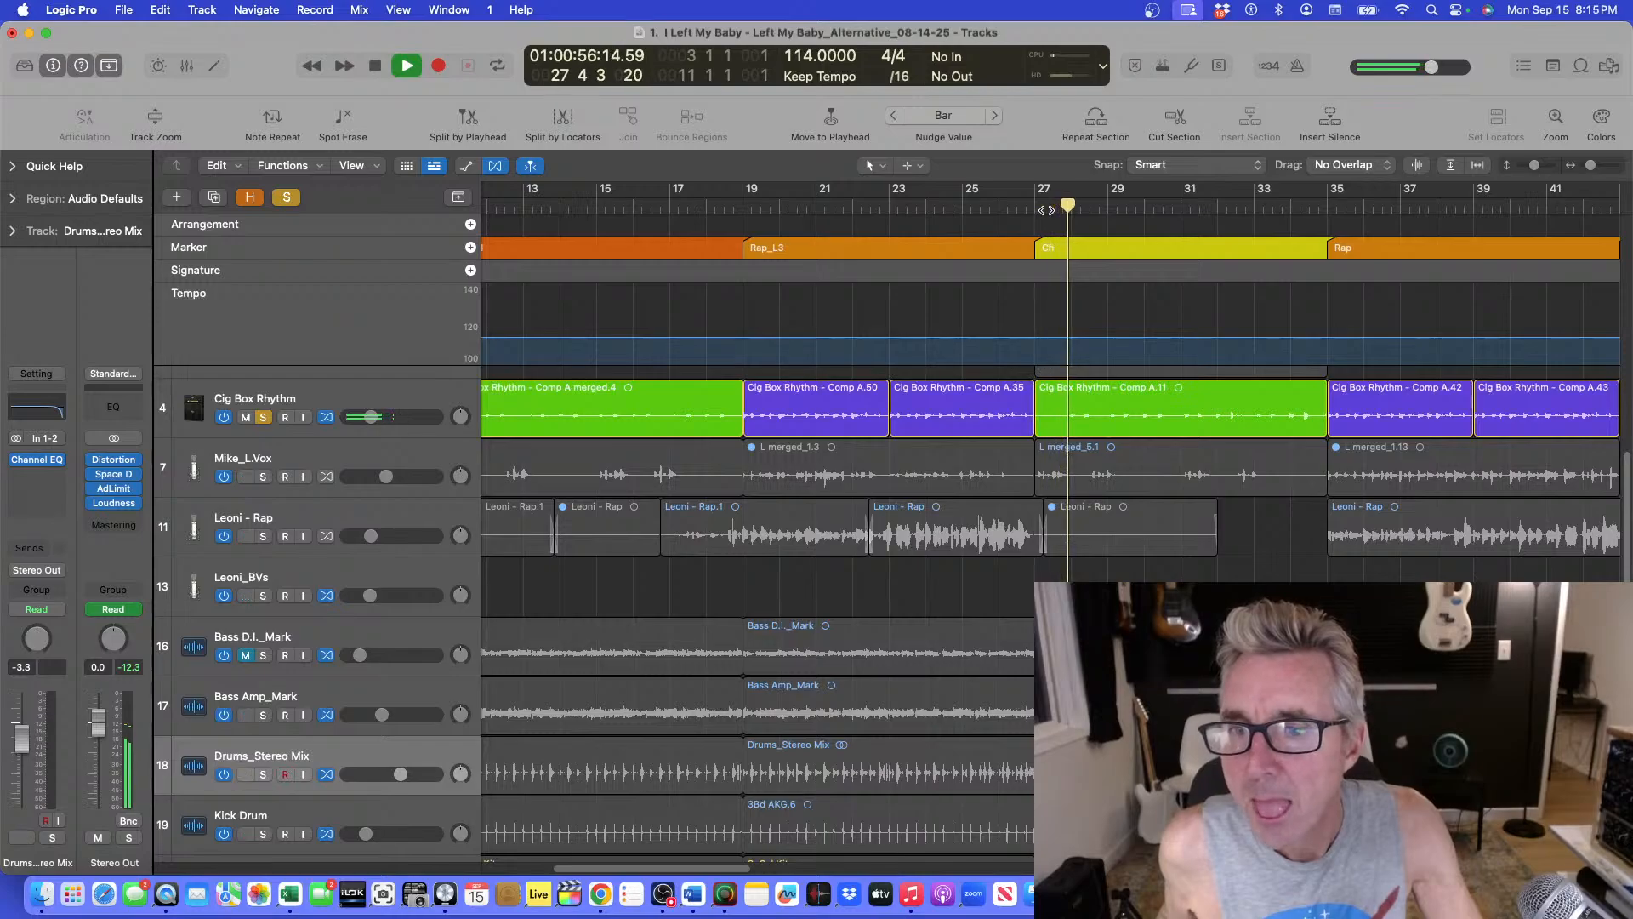
key(space)
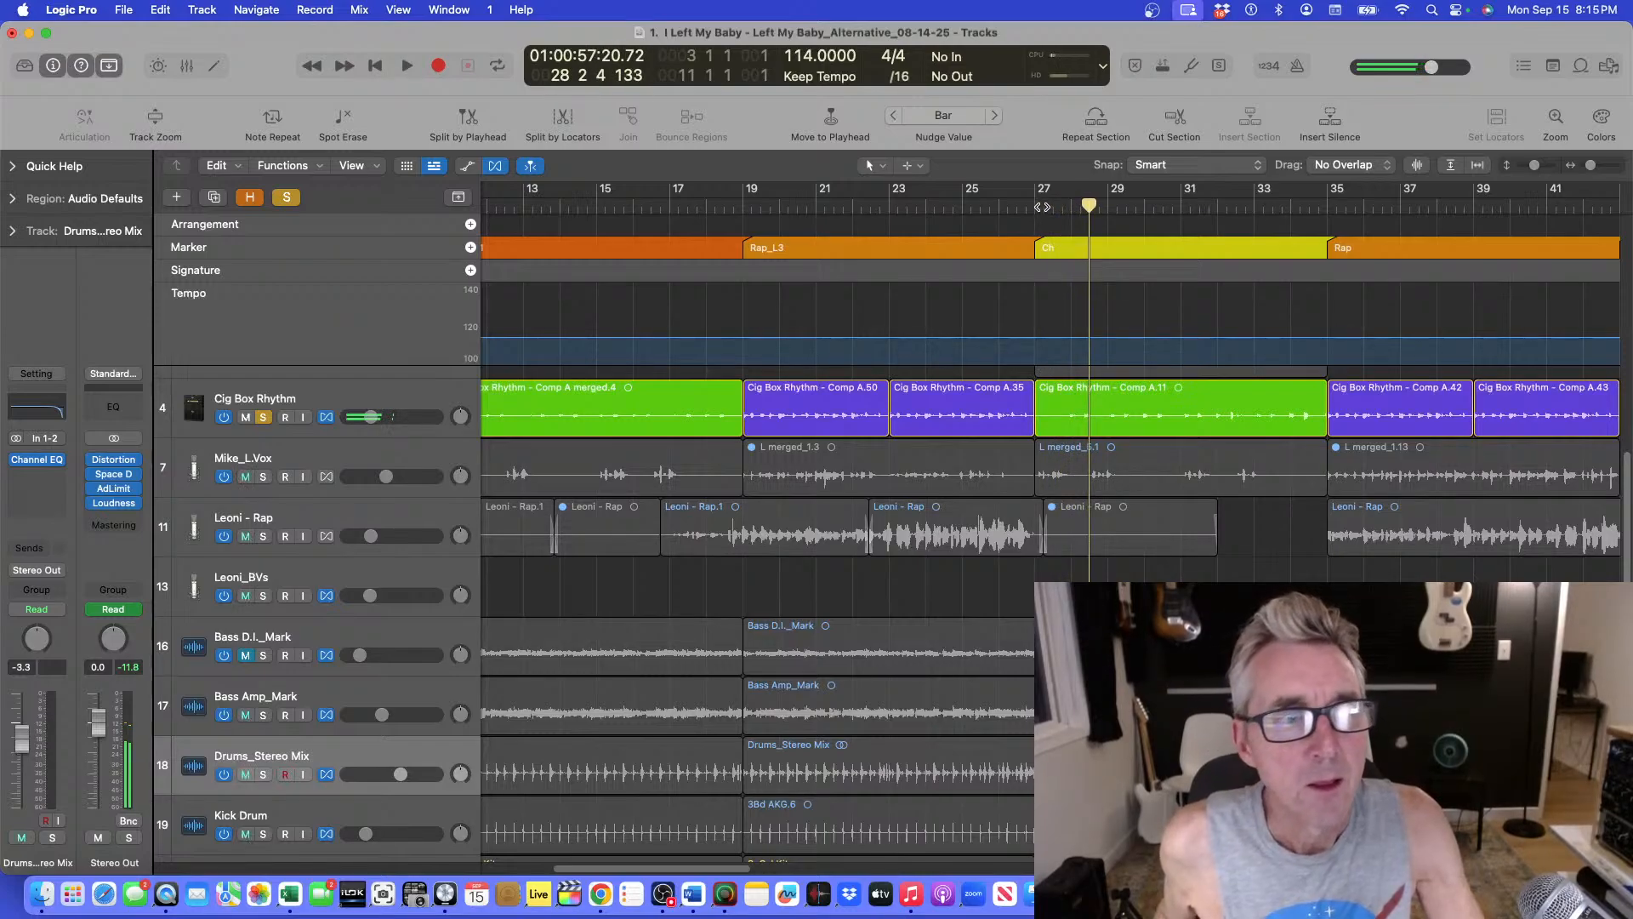
click(1051, 208)
key(space)
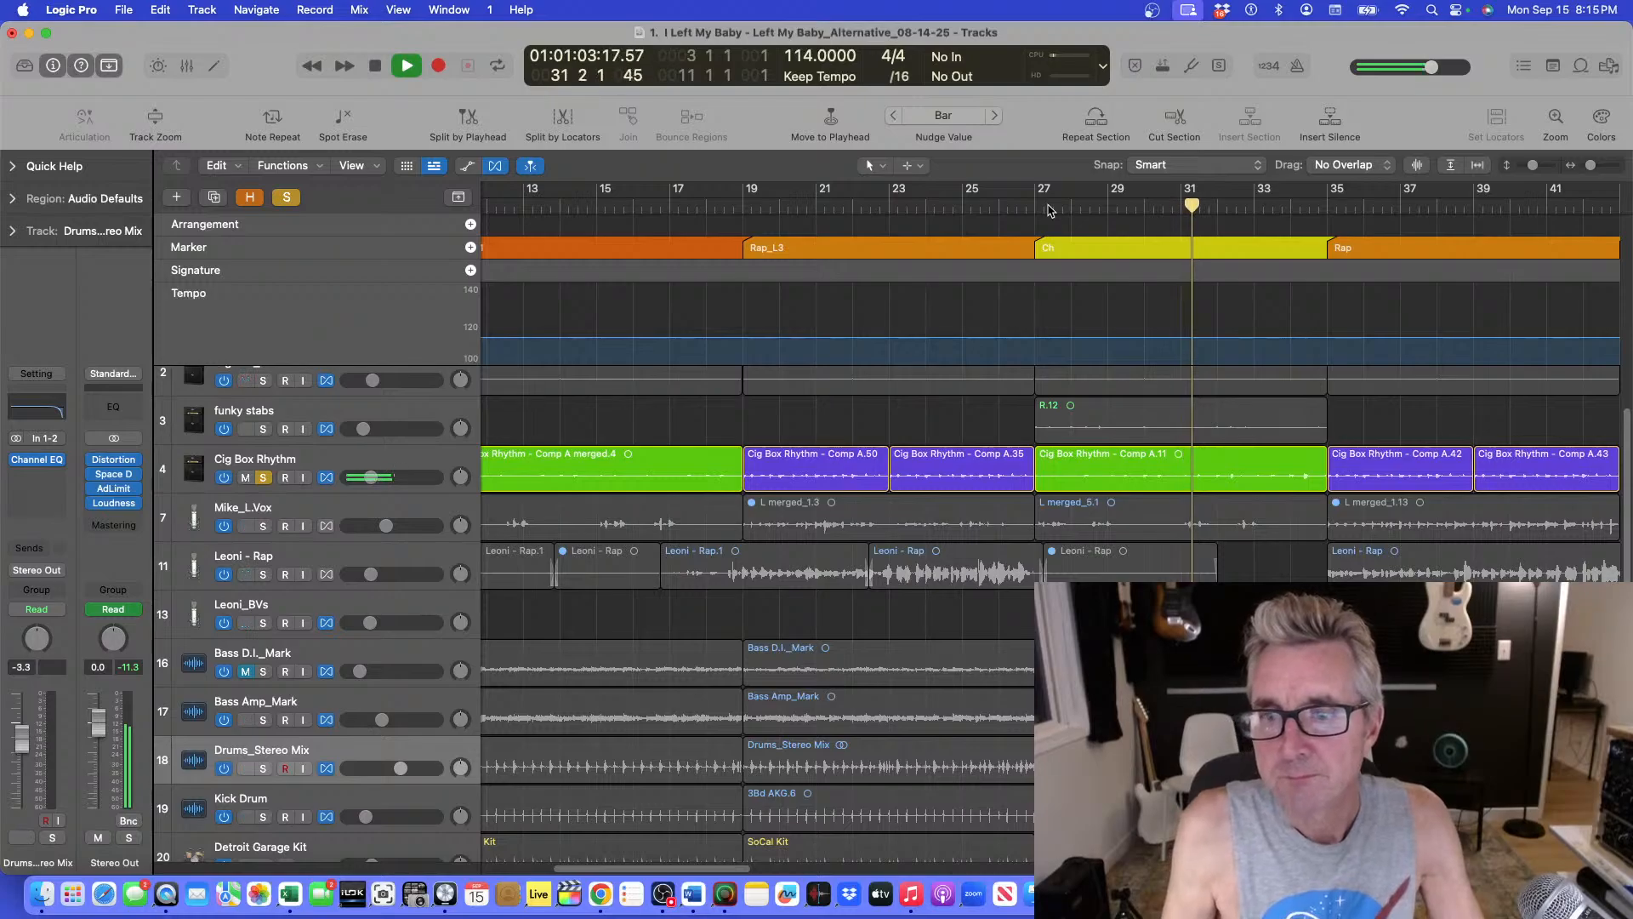
key(space)
Open the Noise Gate plugin on the Cig Box Rhythm track, move its window aside, and play from bar 27.
click(333, 473)
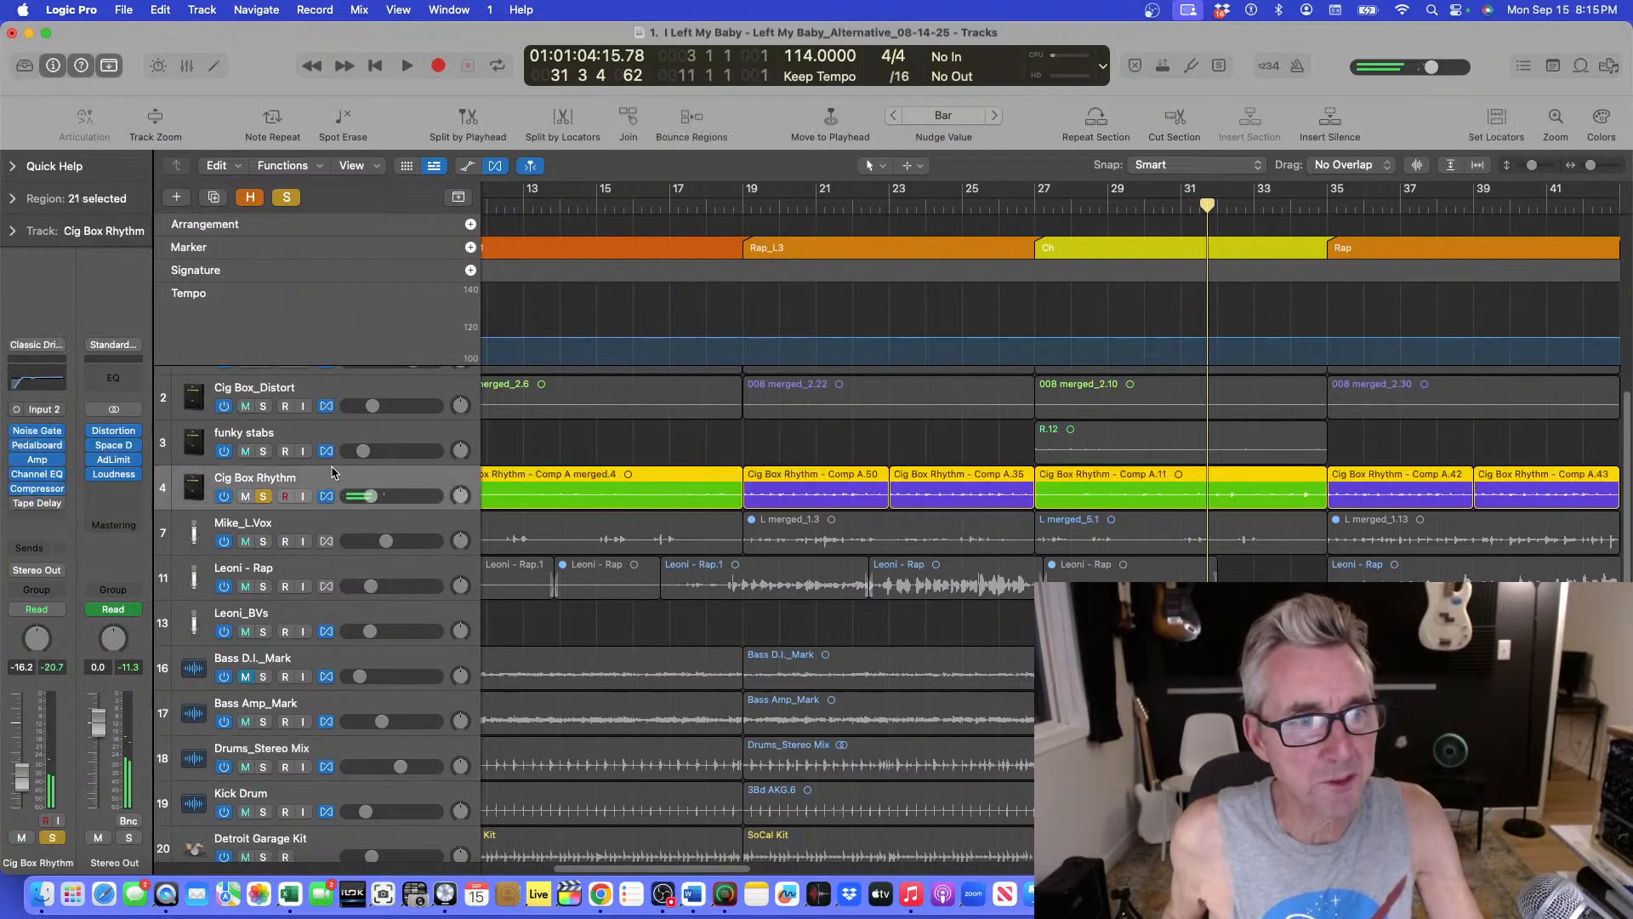
click(39, 434)
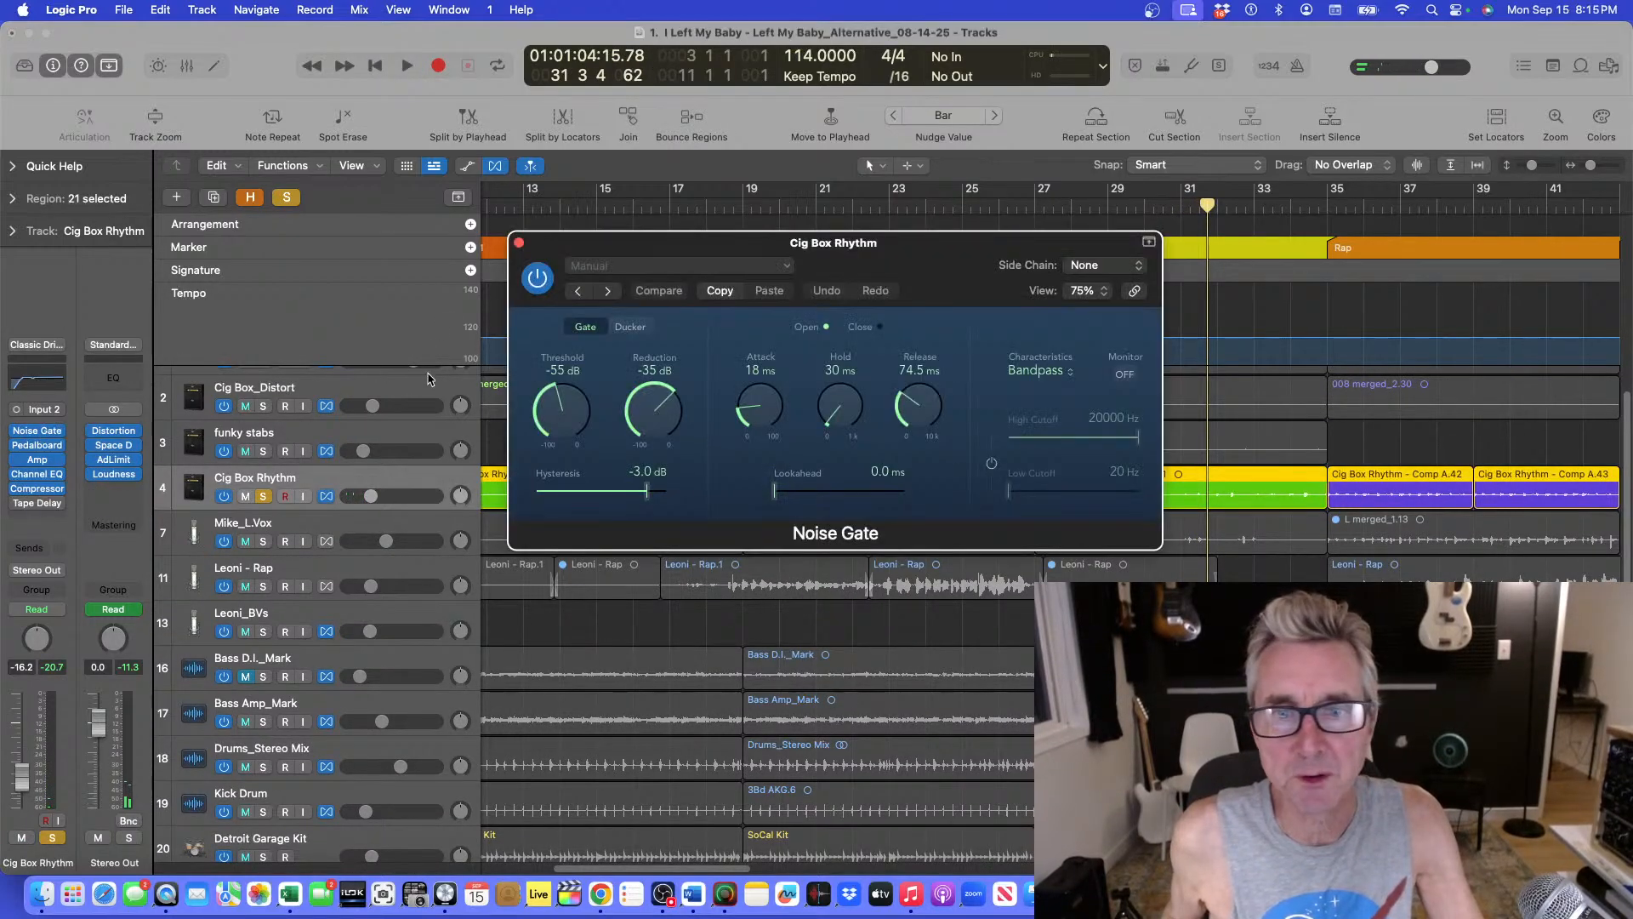
drag(630, 240, 120, 4)
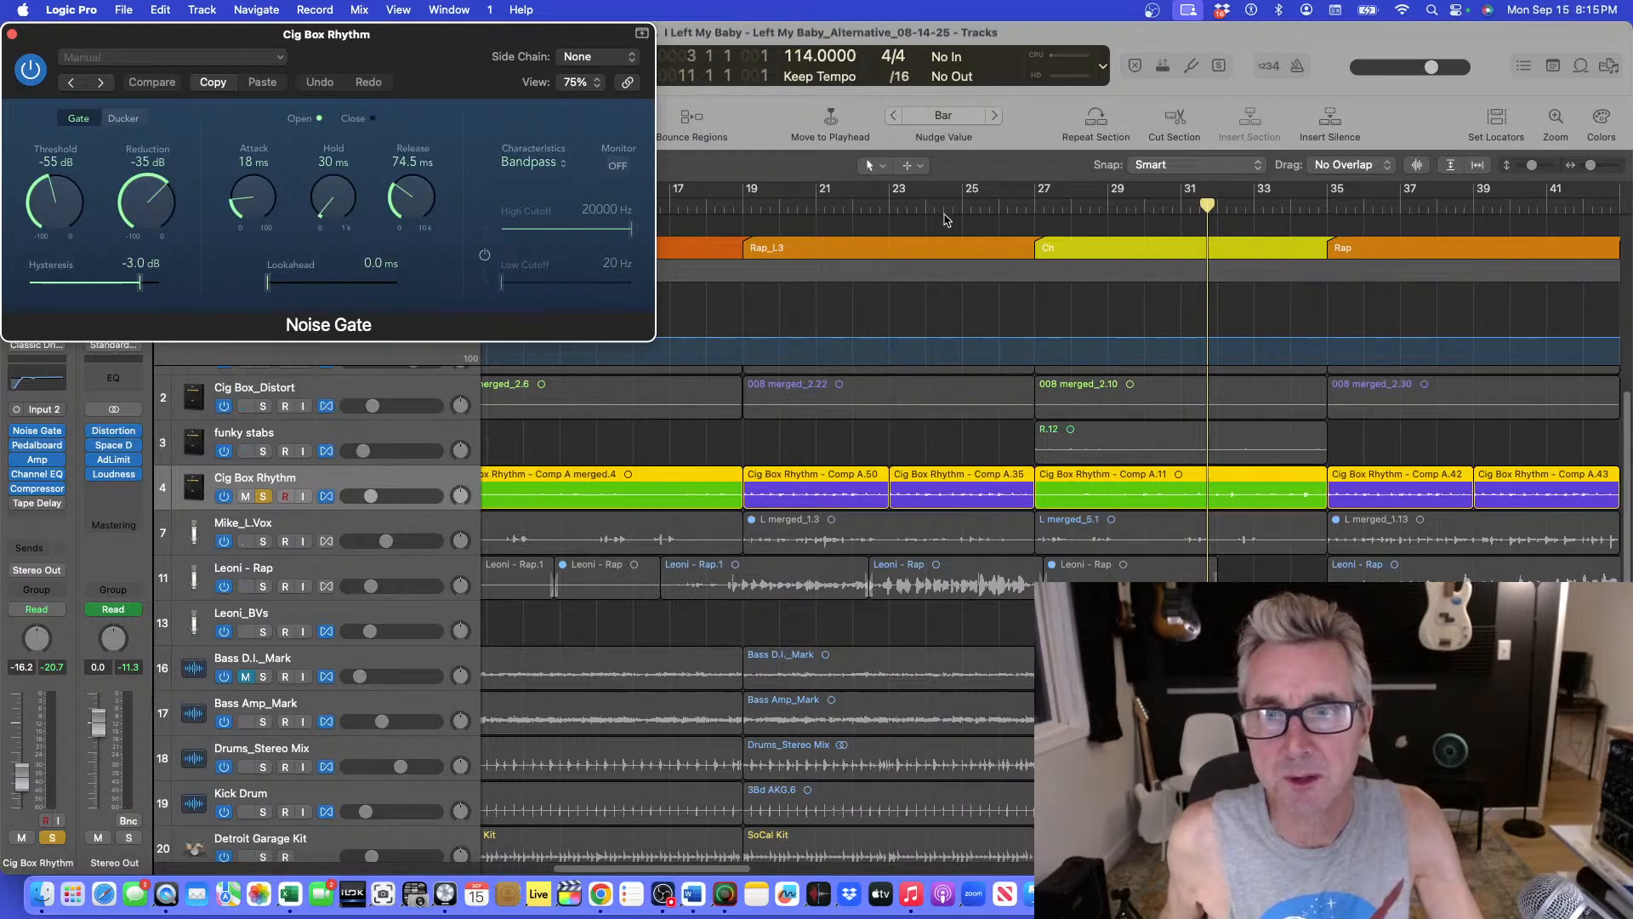
click(1038, 209)
key(space)
Raise the Noise Gate threshold to -23 dB while the chorus plays.
drag(48, 200, 54, 160)
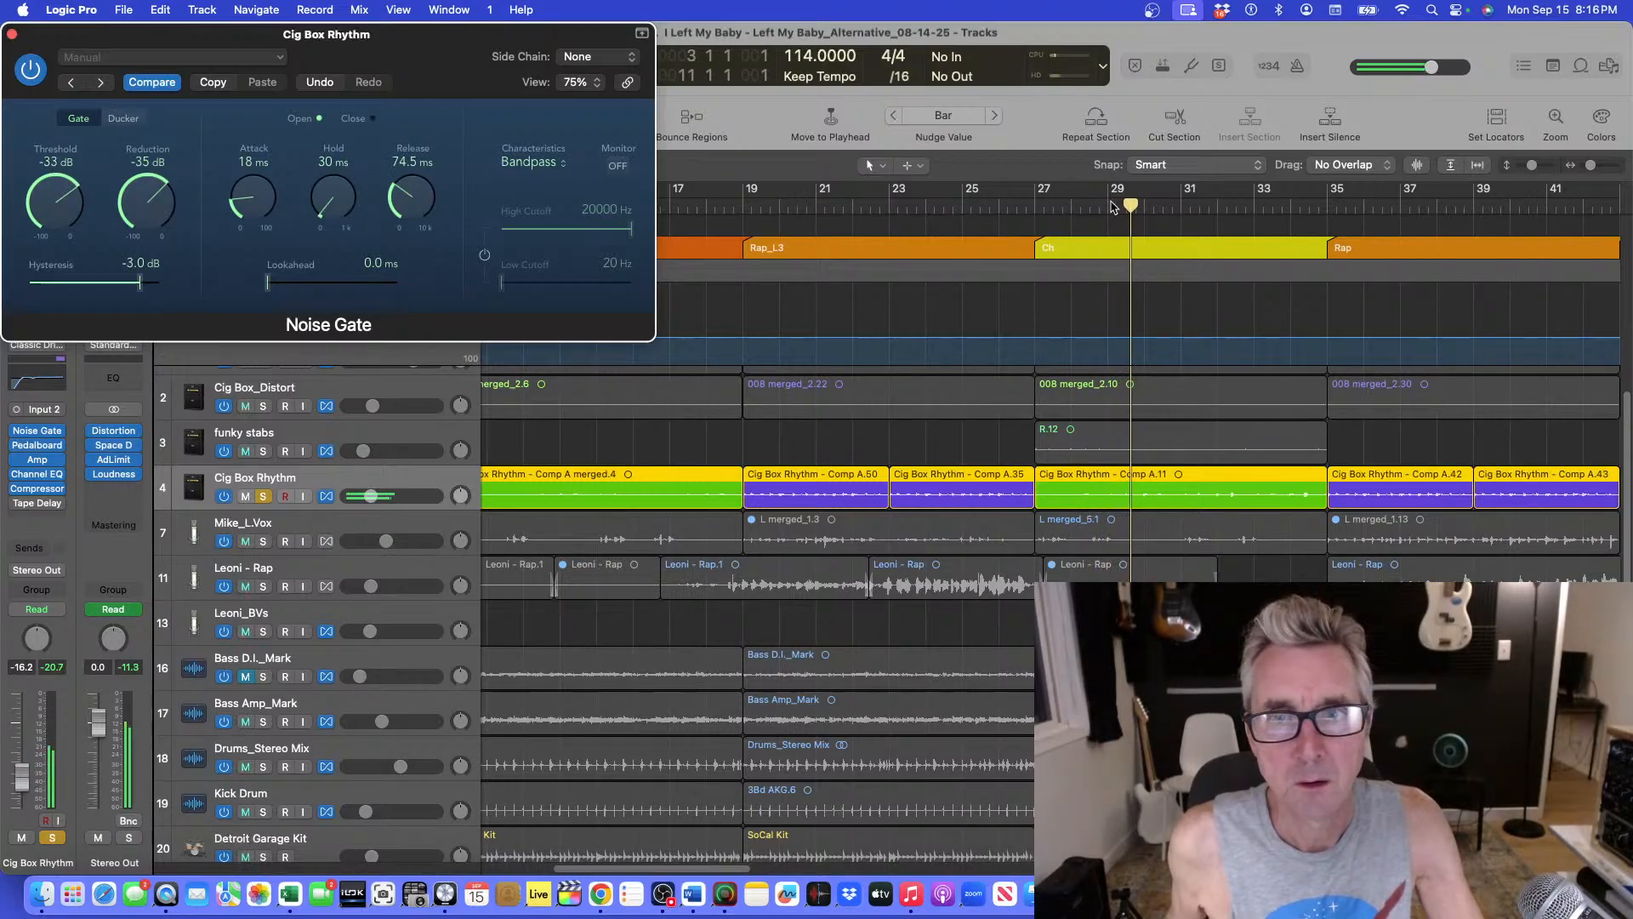
key(space)
drag(56, 193, 43, 178)
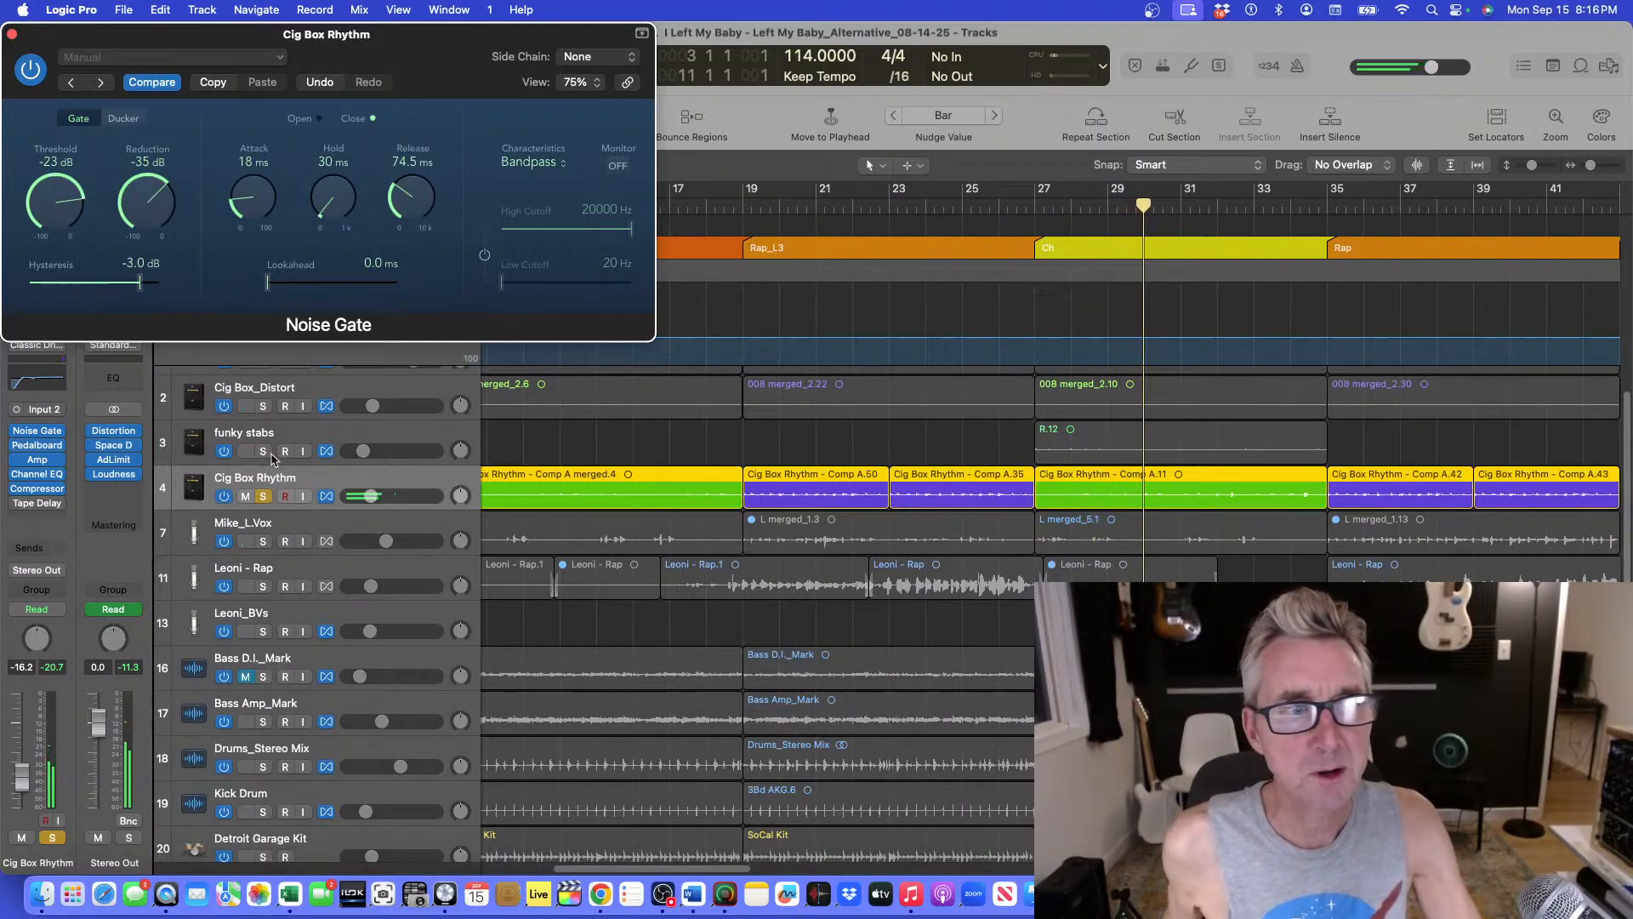
Lower the Noise Gate threshold to -51 dB and audition the guitar from bars 27 and 31.
click(1032, 205)
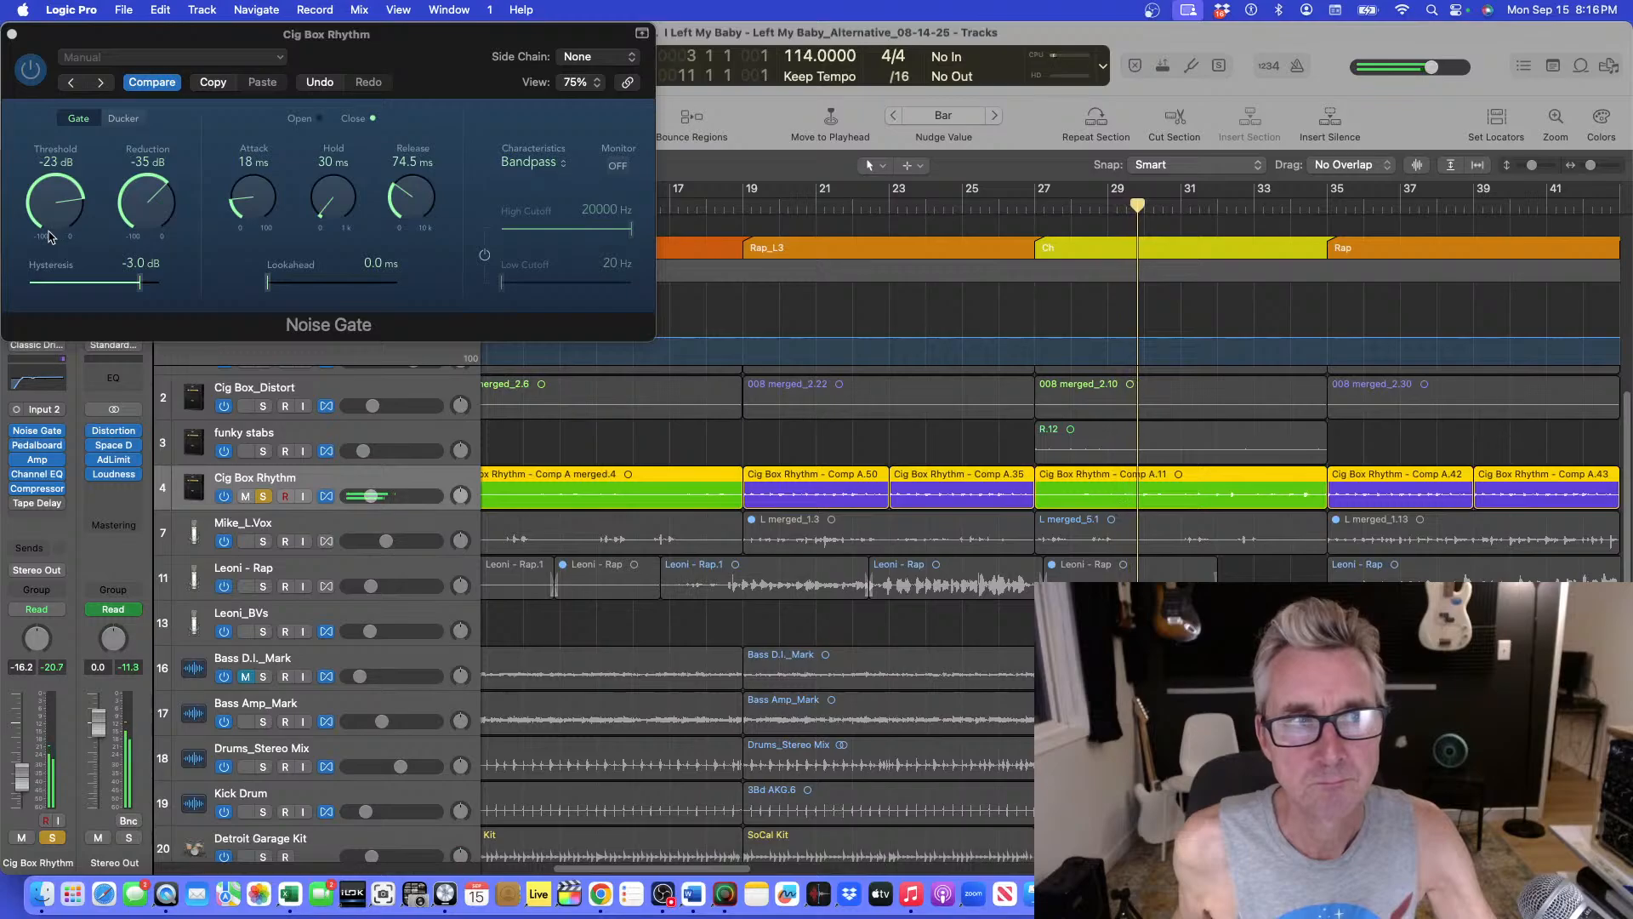
mouse_move(48, 236)
mouse_down()
mouse_move(75, 272)
mouse_move(68, 259)
mouse_up()
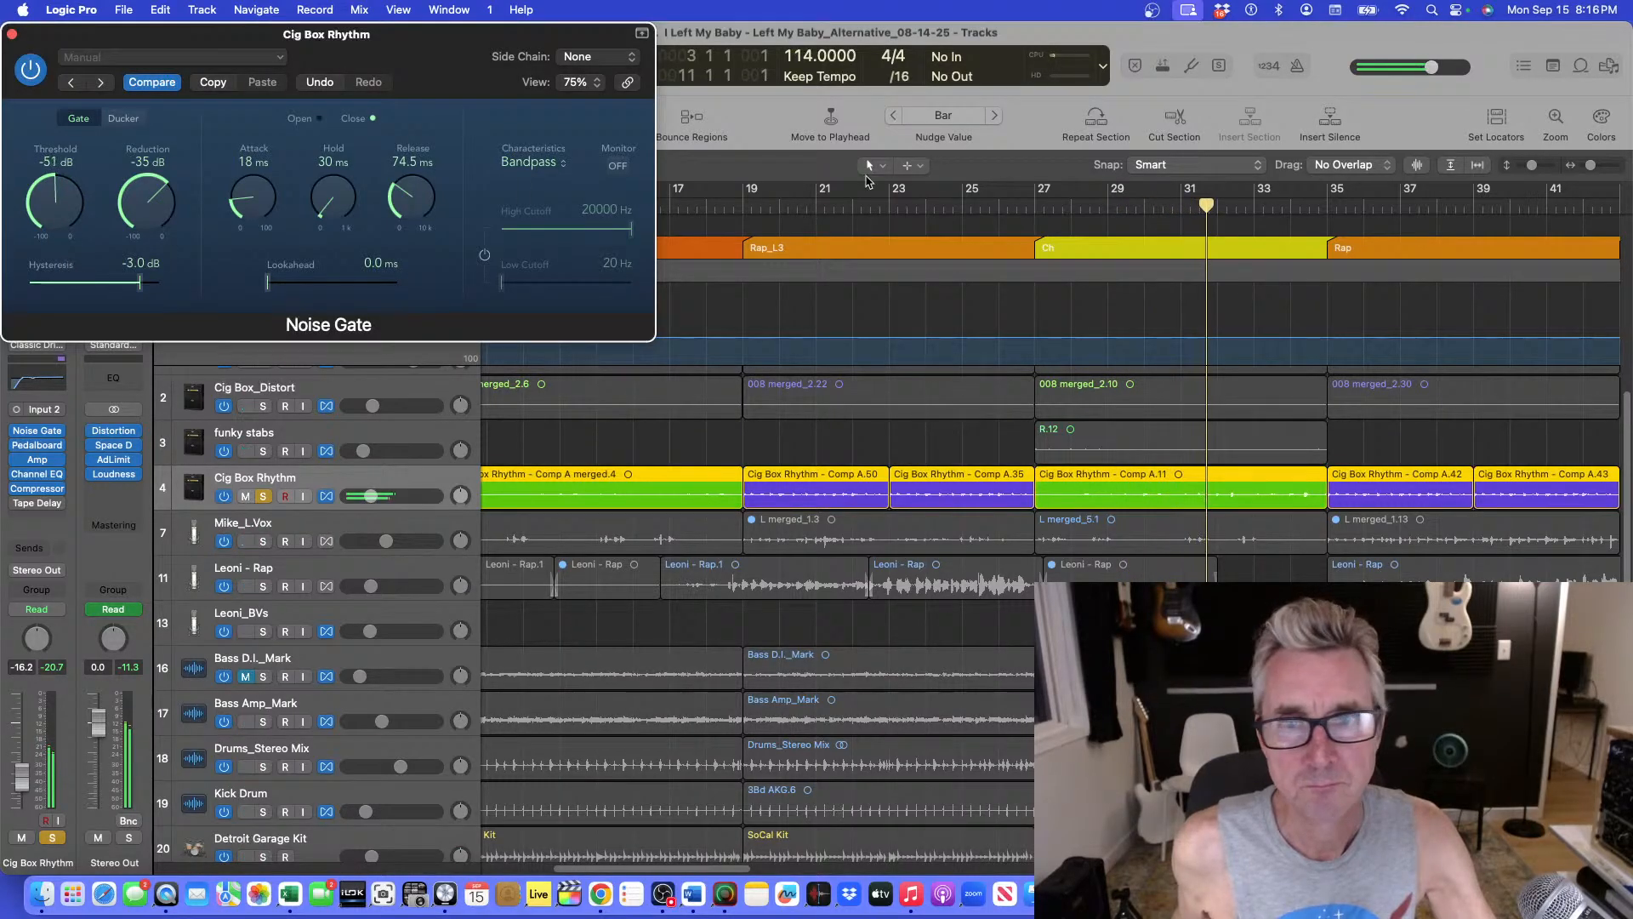
click(1039, 211)
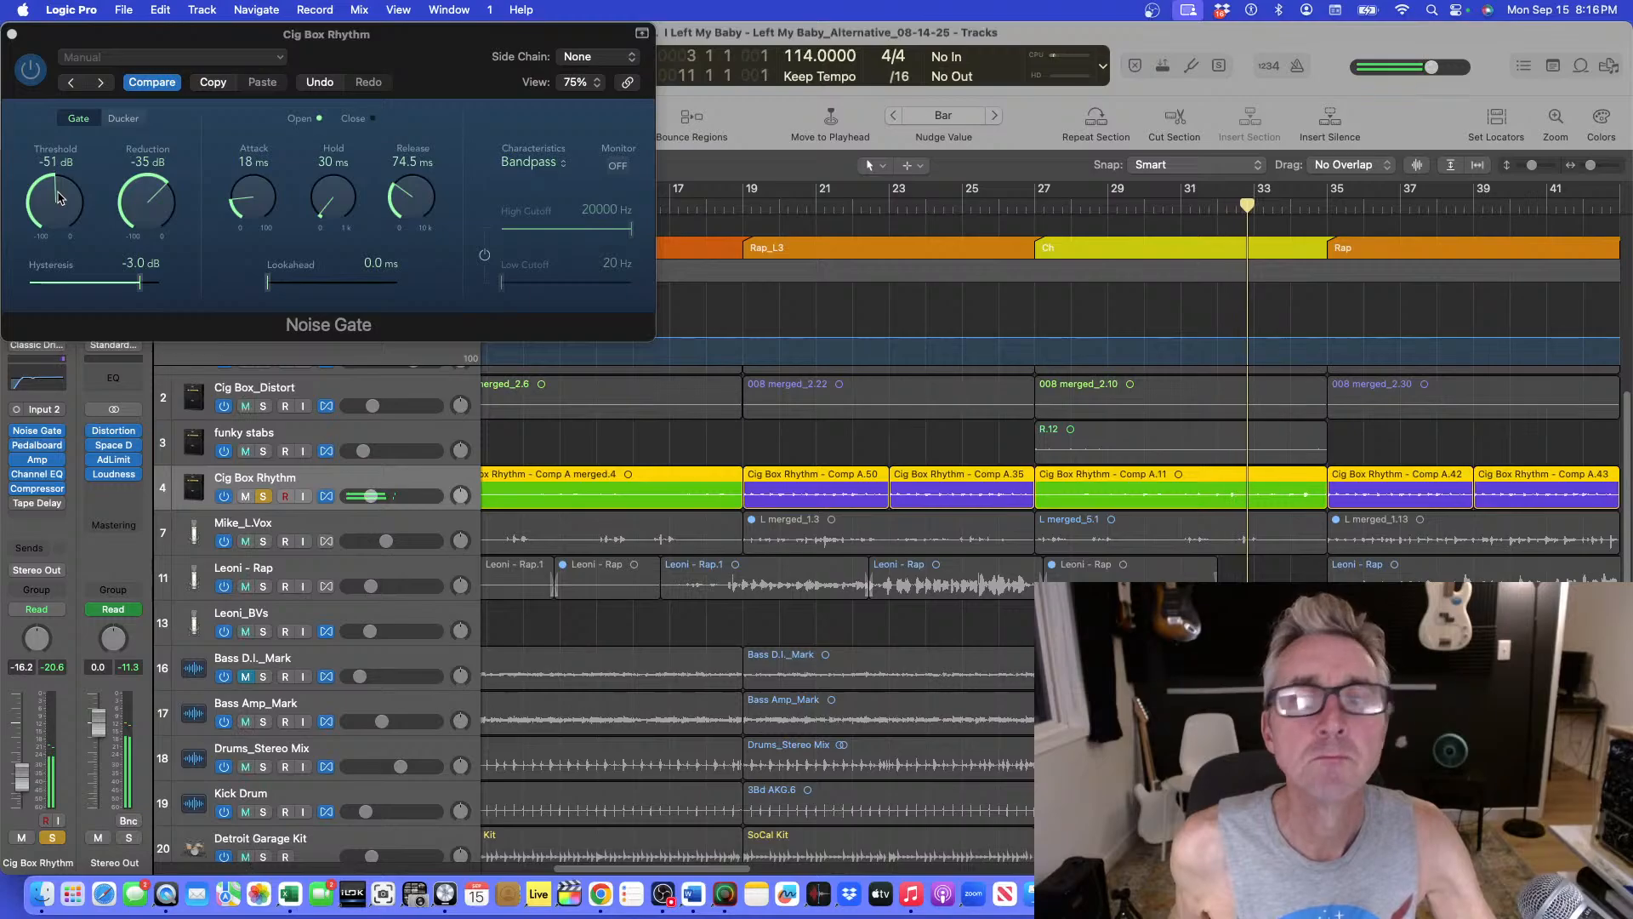
click(1171, 212)
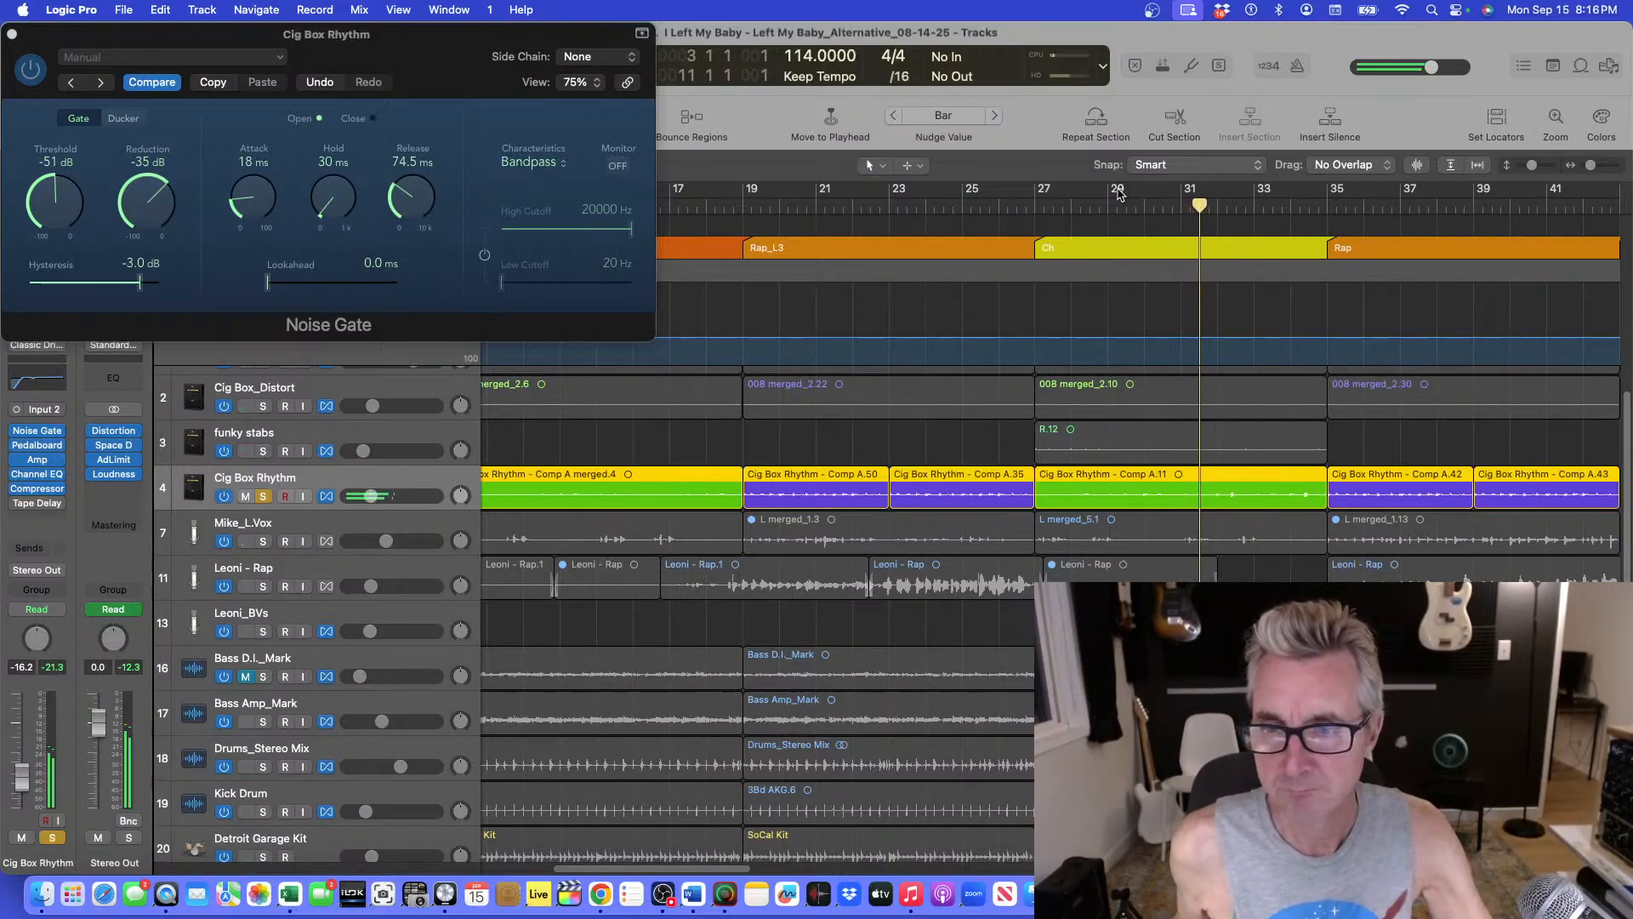
Turn on Flex view for the tracks and place the playhead at the chorus at bar 27.
key(super+Down)
key(super+Down)
key(super+Down)
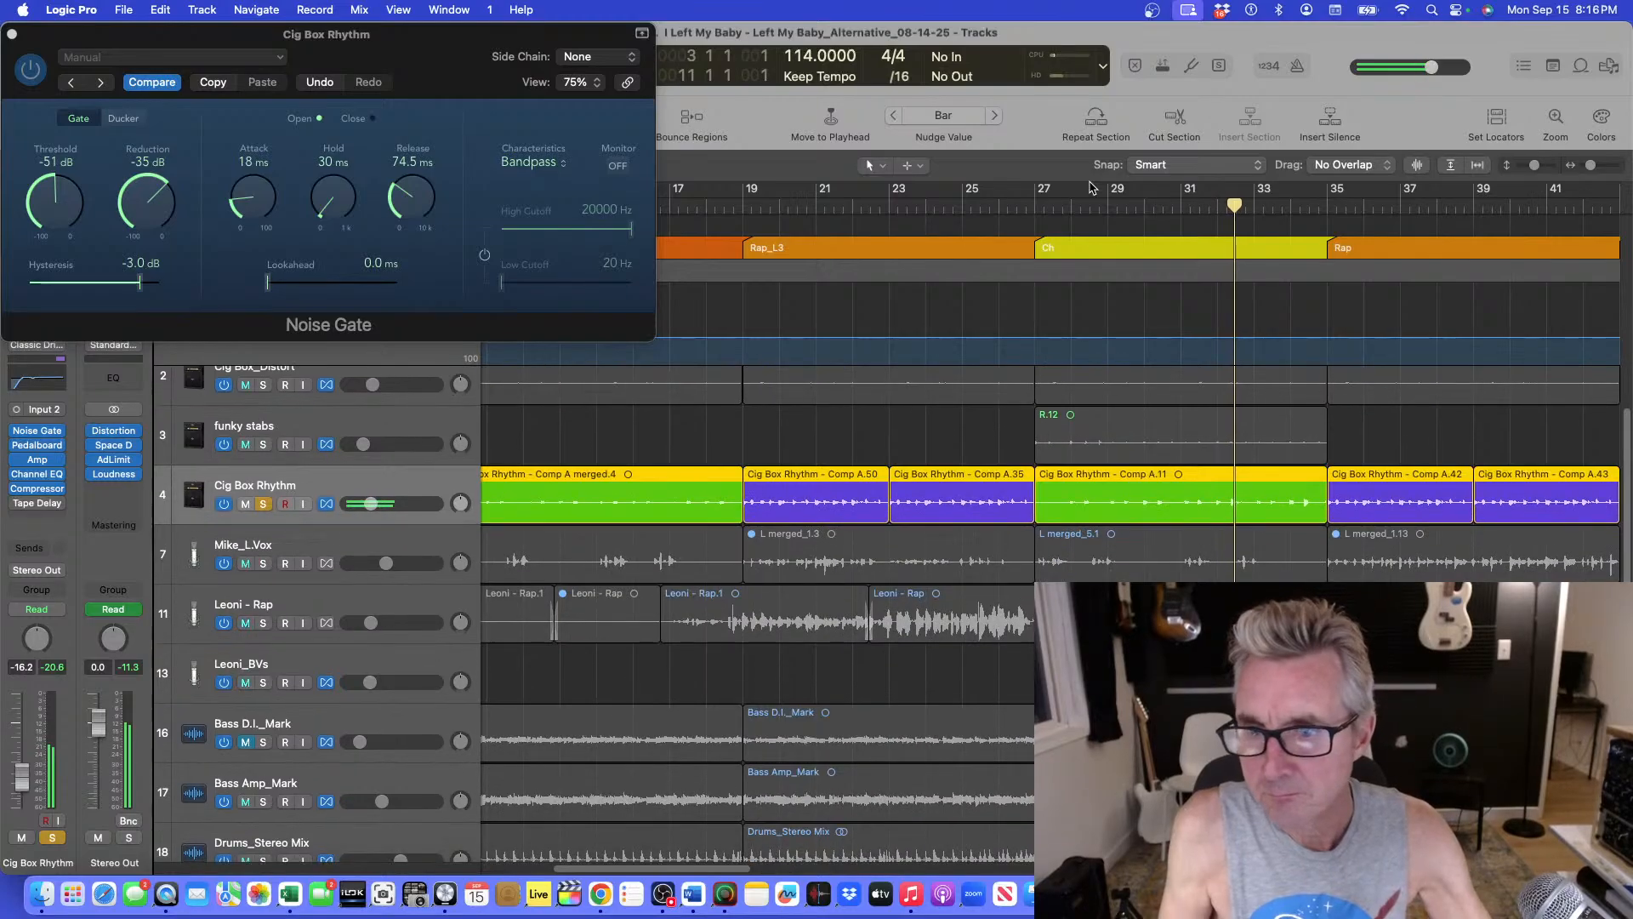
key(super+f)
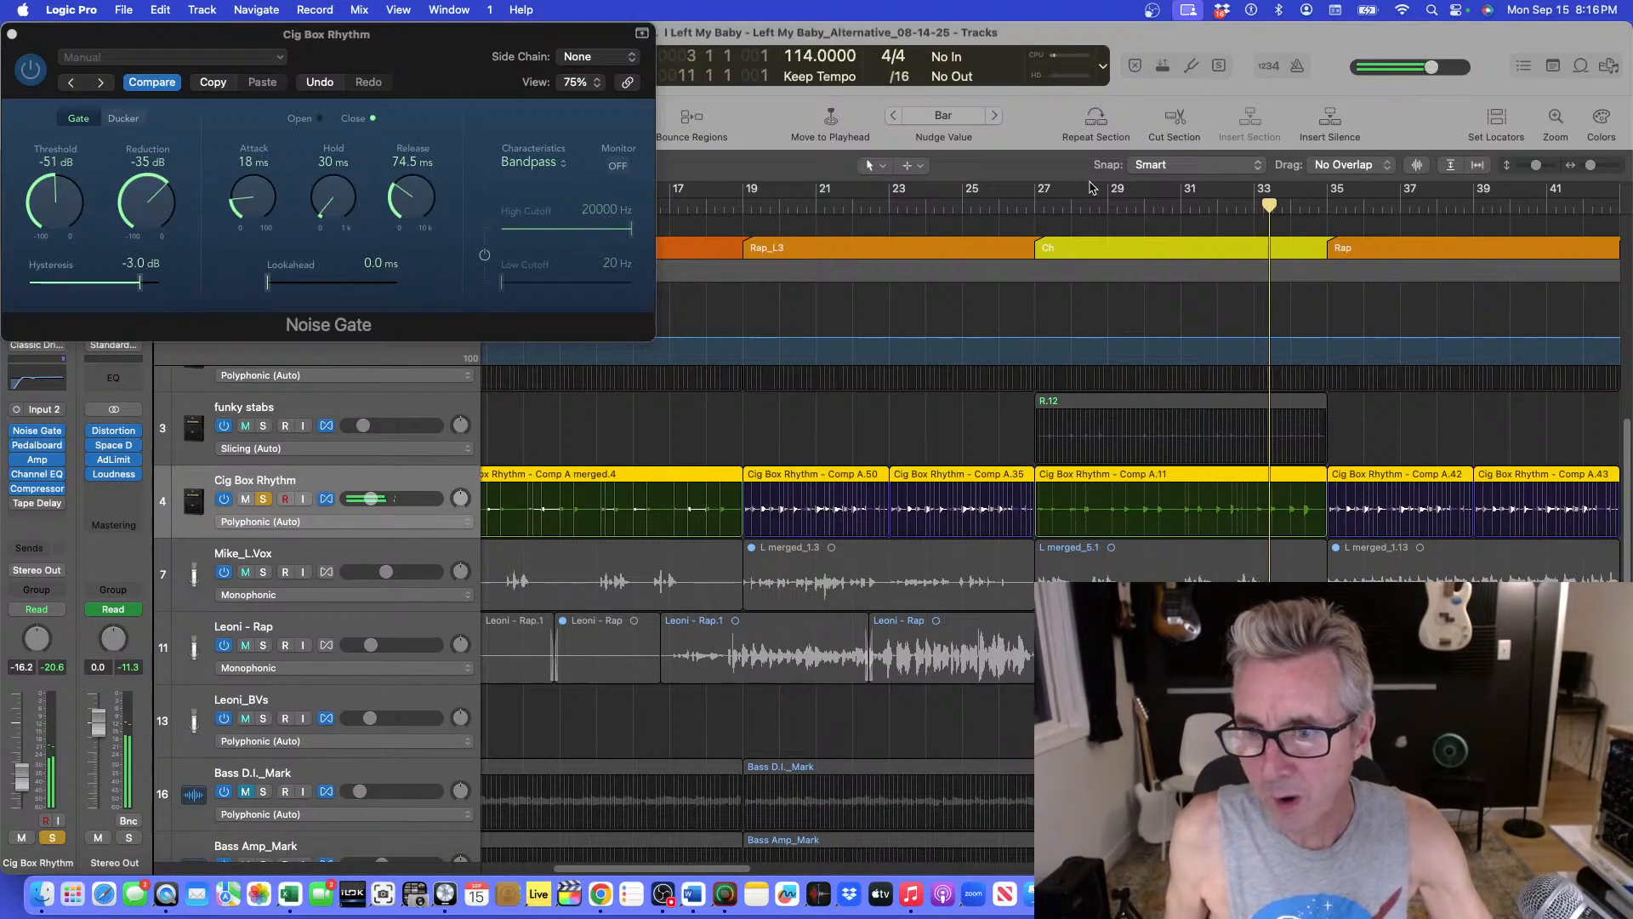
click(1040, 192)
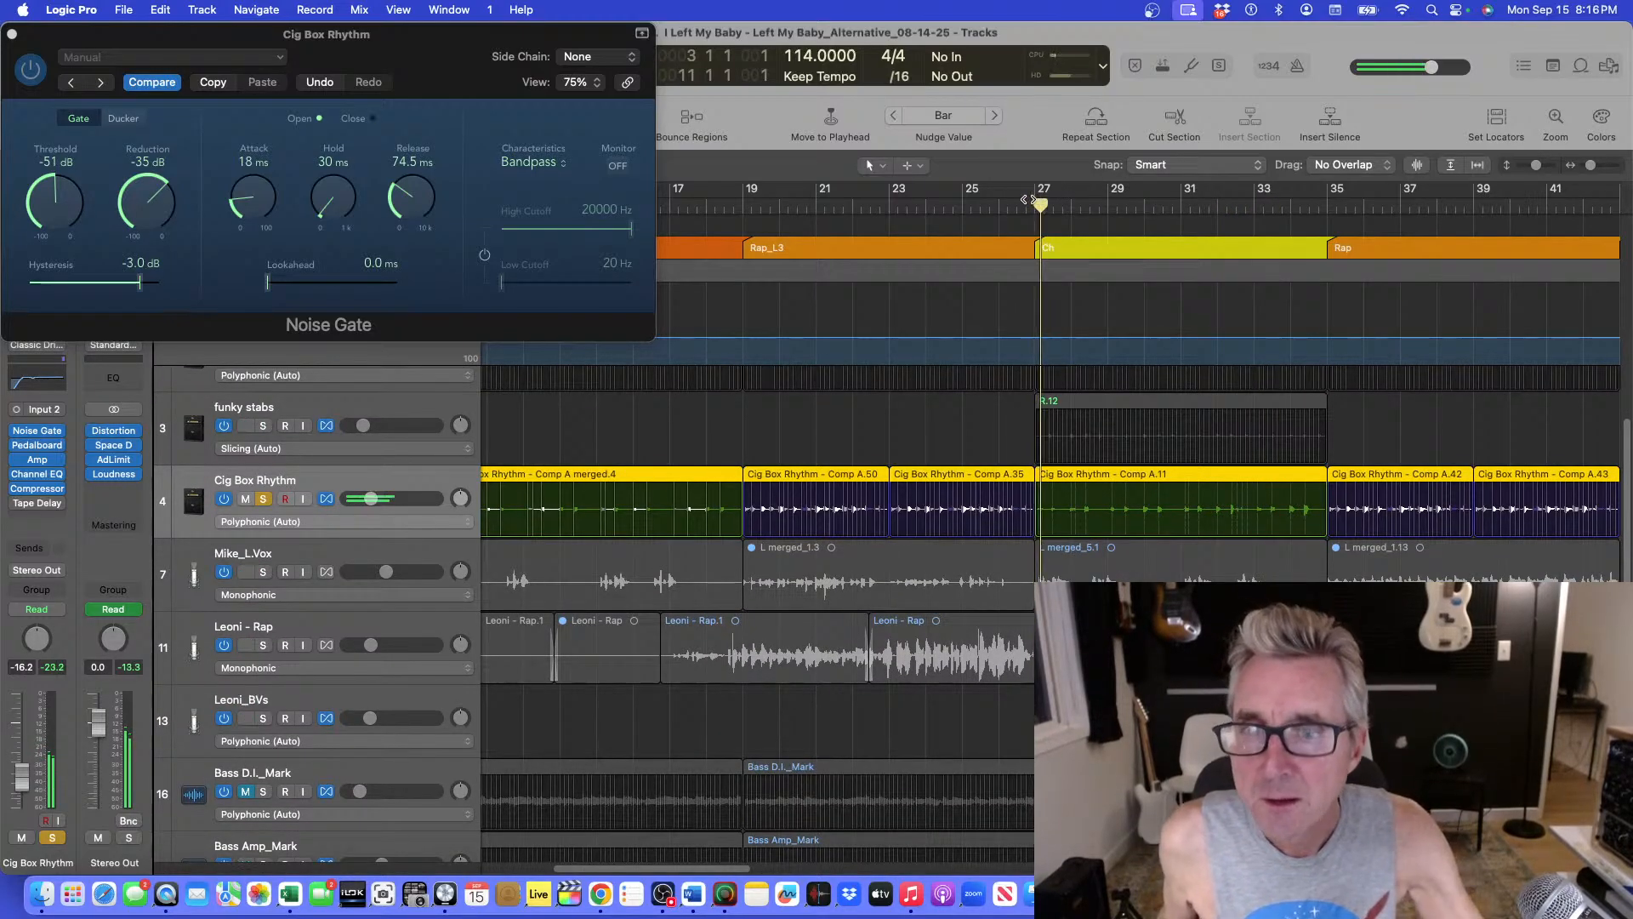
Close the Noise Gate plugin window and return the playhead to the project start.
key(super+Down)
key(super+Down)
key(super+Right)
key(super+Right)
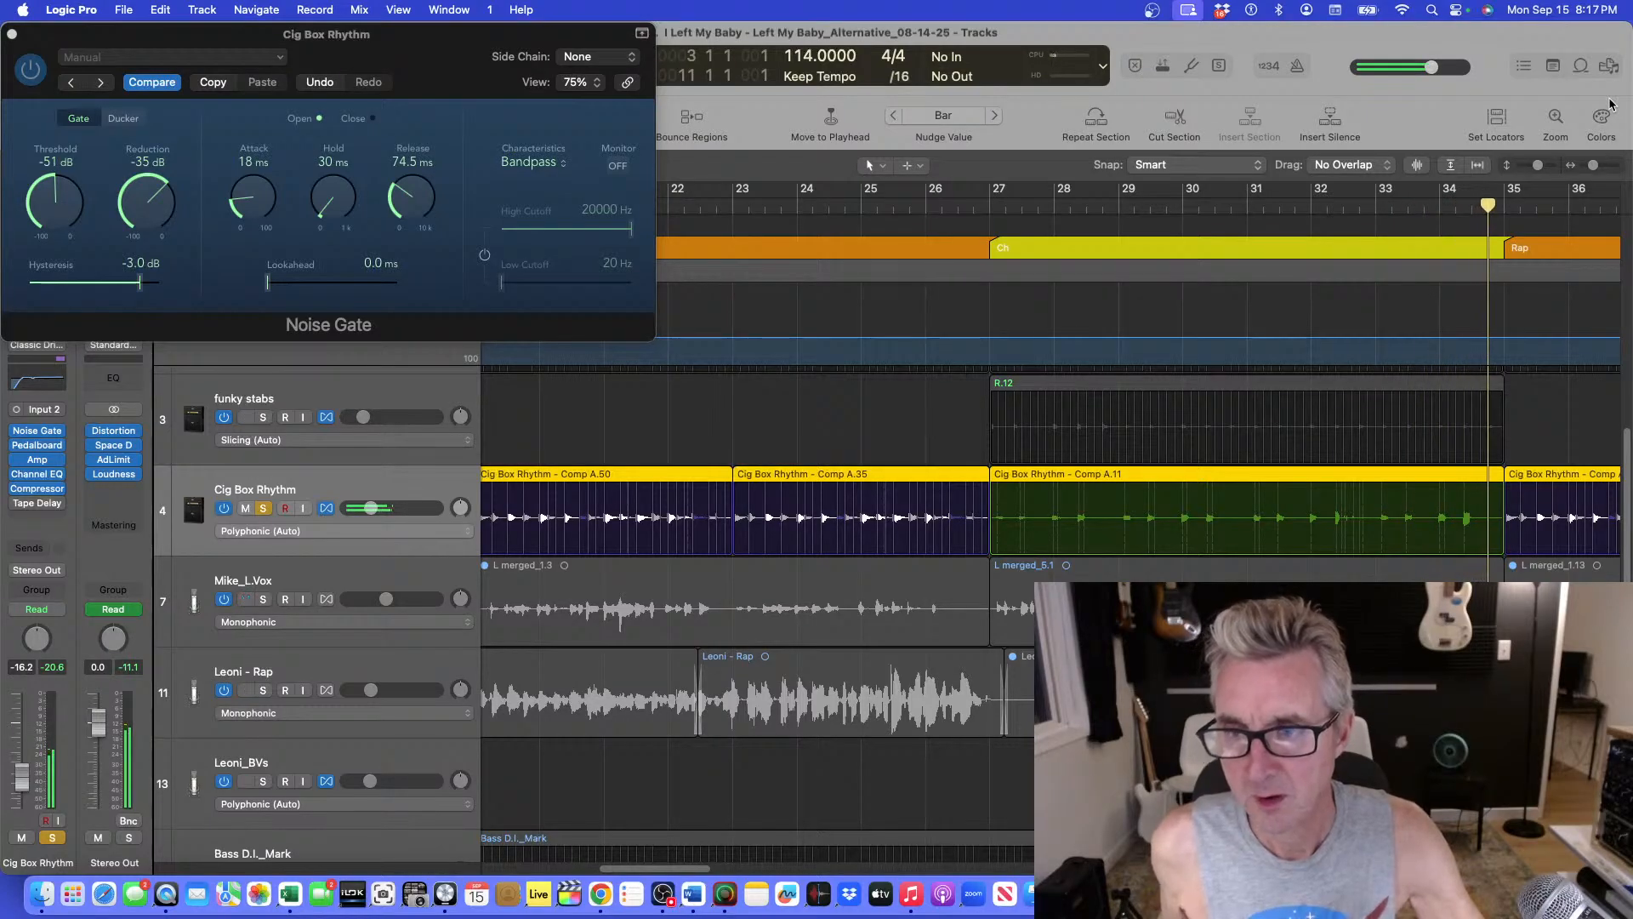
key(super+Left)
key(super+Left)
key(super+Left)
key(super+Up)
key(super+Up)
key(super+Down)
key(super+Down)
key(super+Down)
key(super+Down)
key(super+Down)
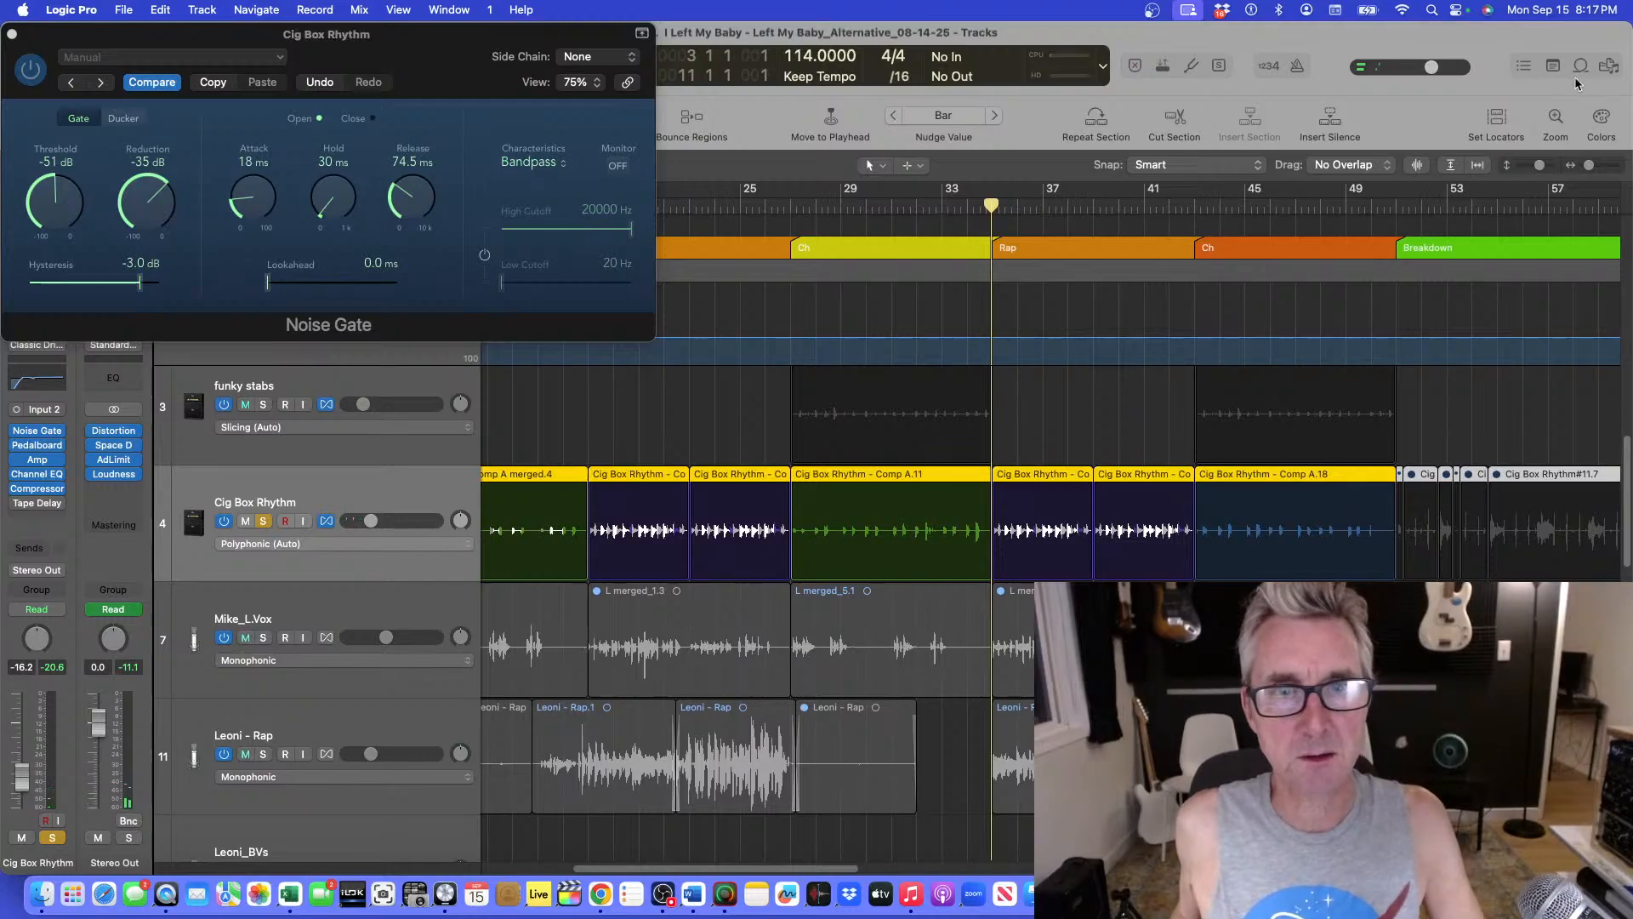
key(super+Left)
key(super+Left)
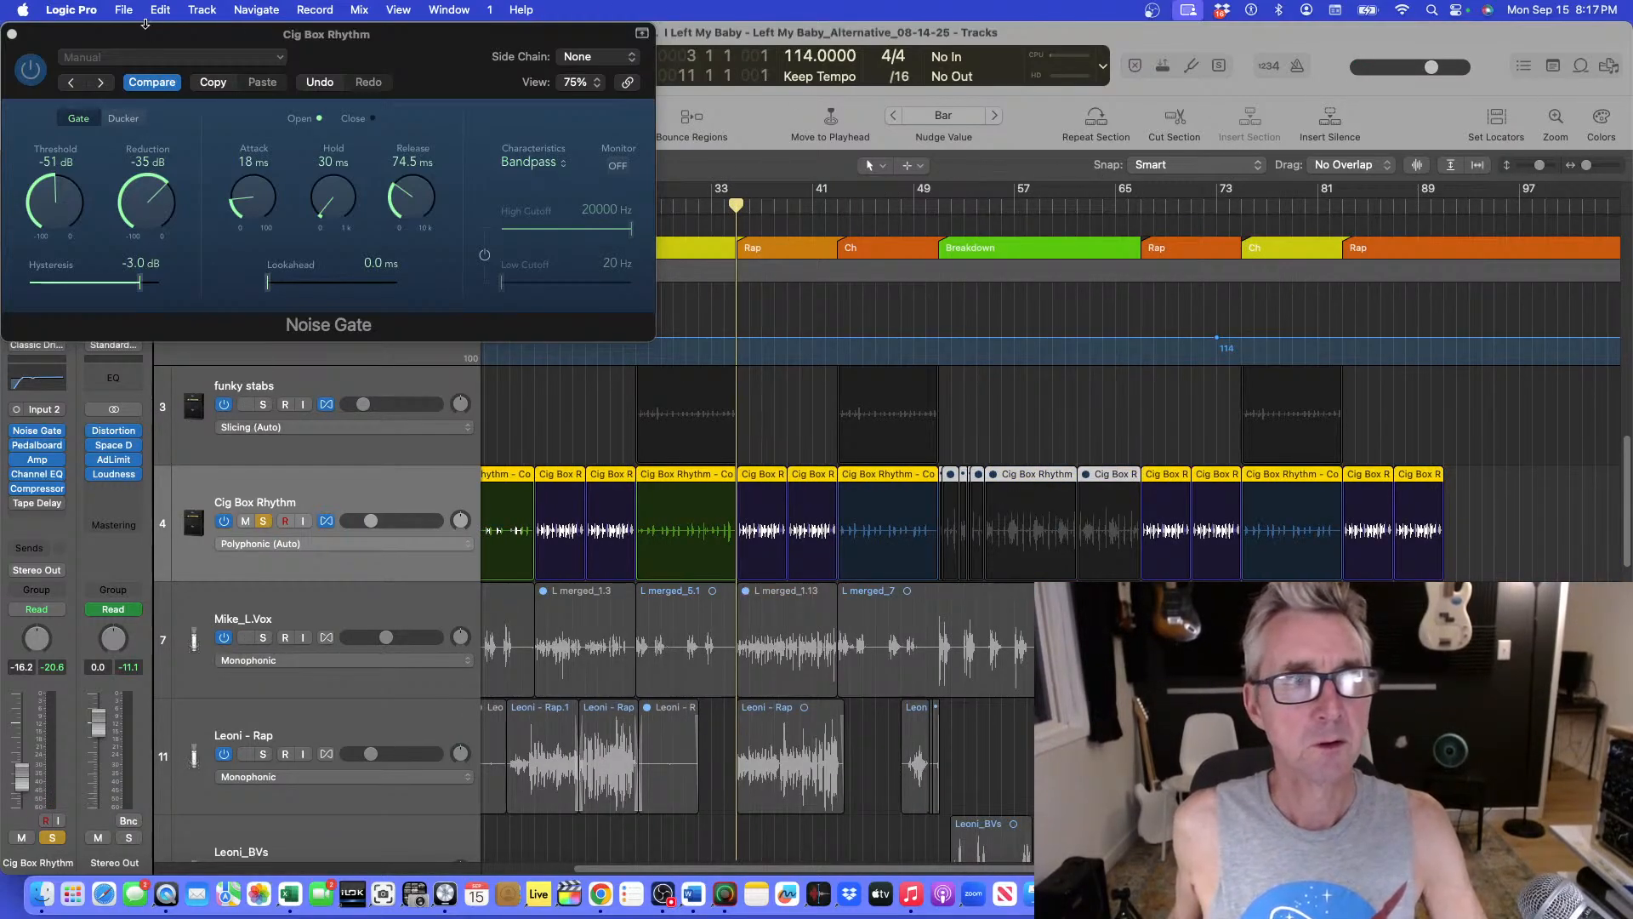
click(11, 35)
key(Return)
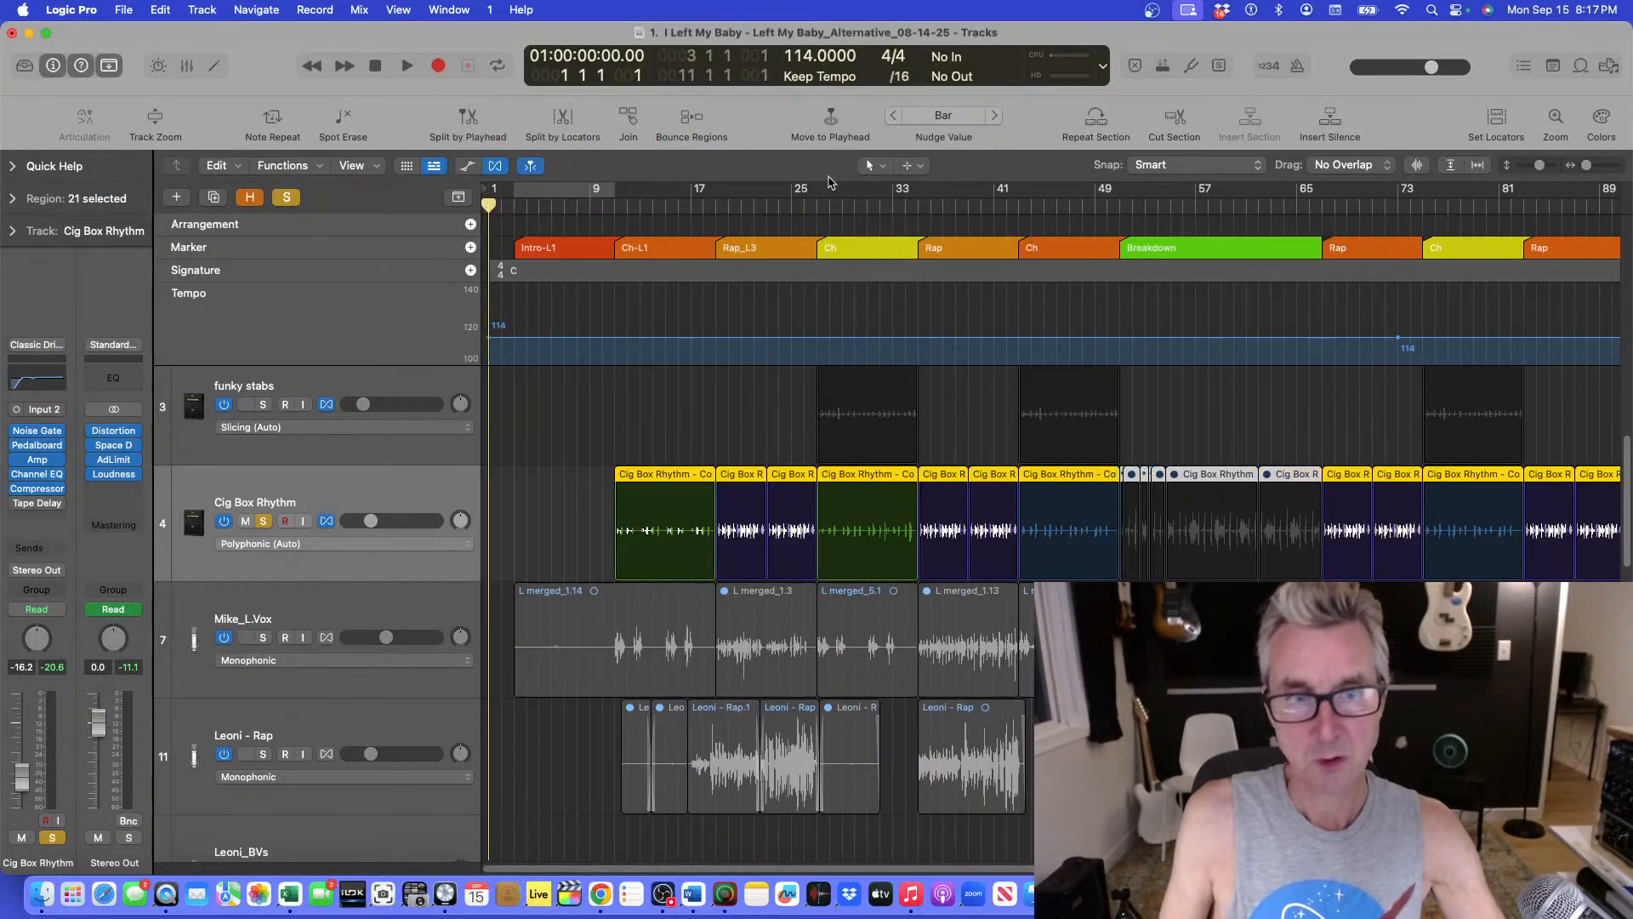
Play the soloed Cig Box Rhythm from bar 11 while zooming the tracks.
key(super+Left)
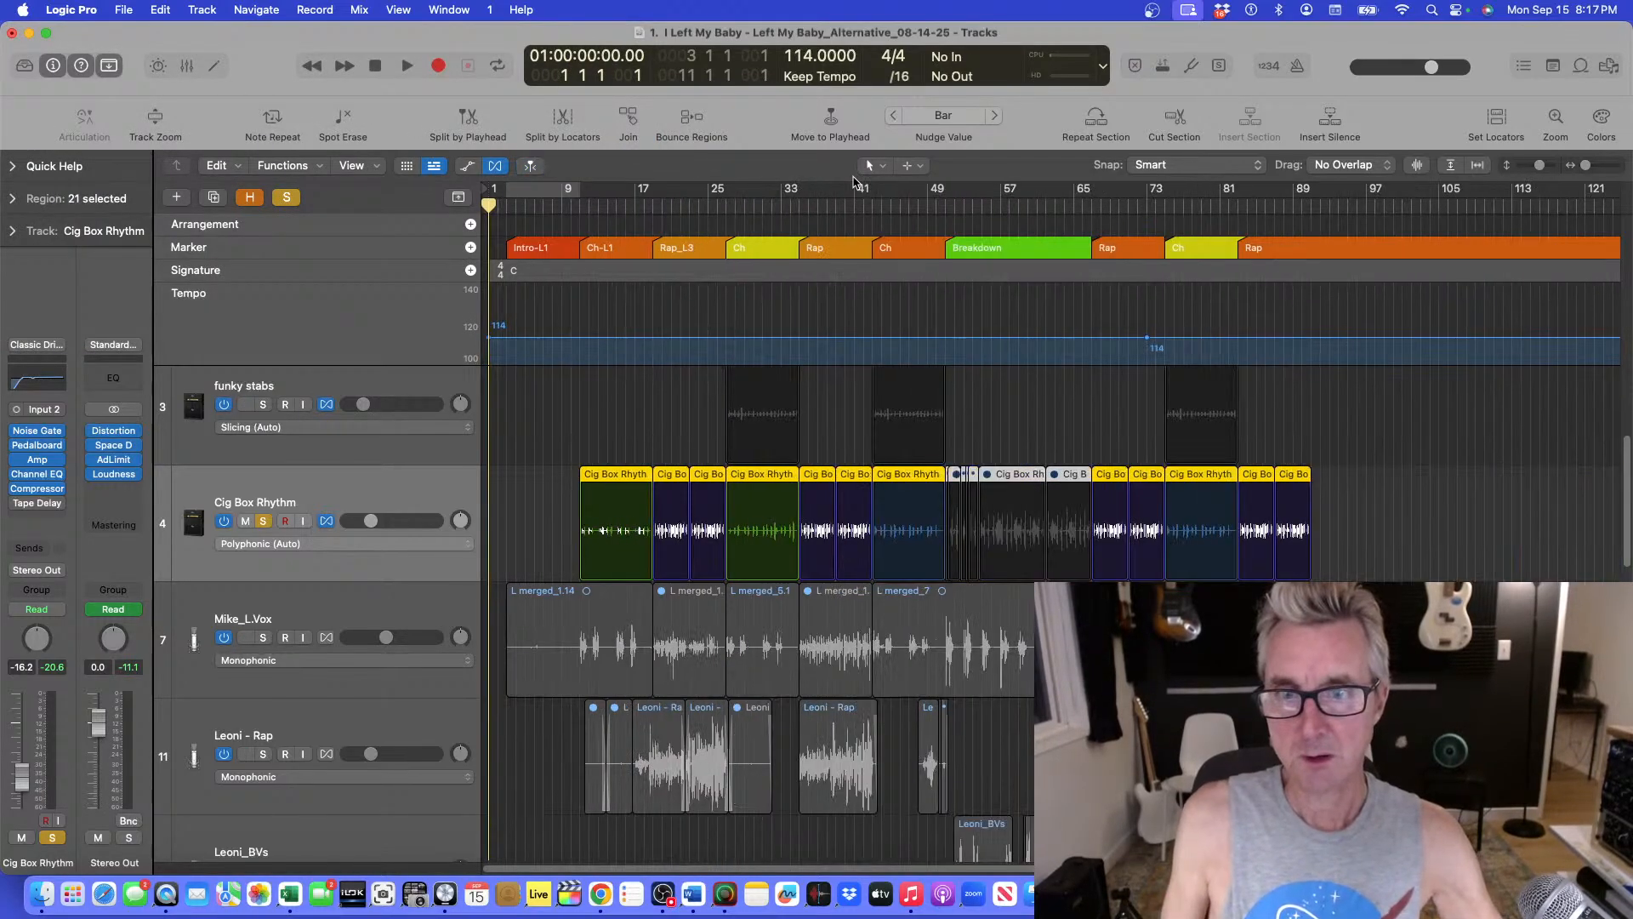
key(super+Down)
key(super+Right)
key(super+Right)
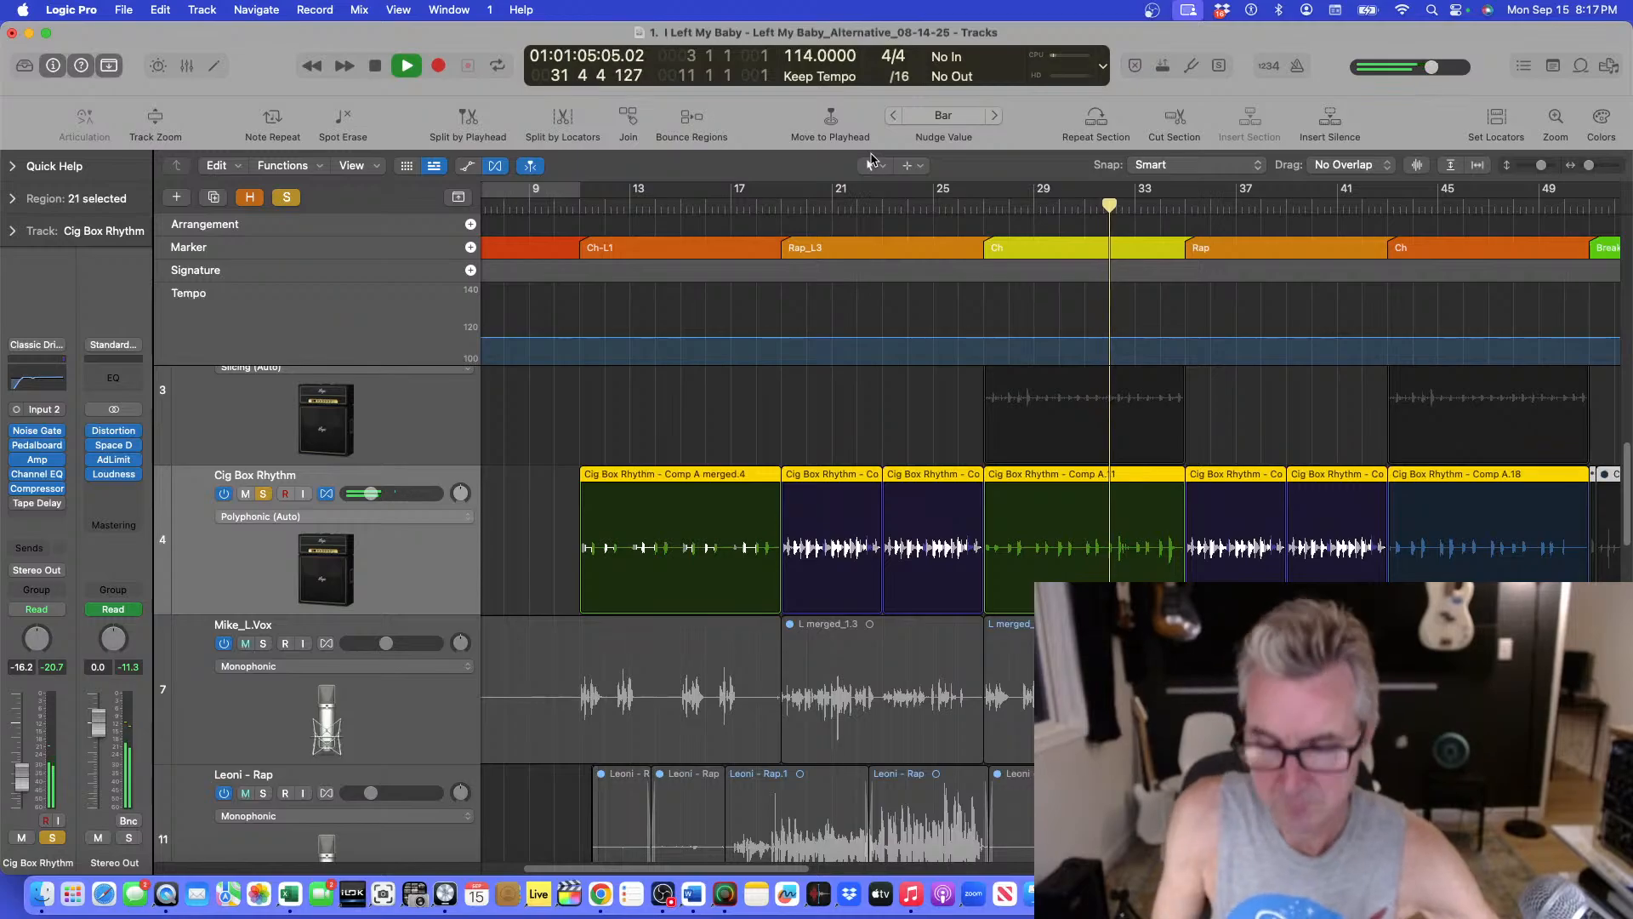
key(super+Right)
key(super+Up)
key(super+Up)
key(super+Down)
key(super+Down)
key(super+Left)
key(super+Down)
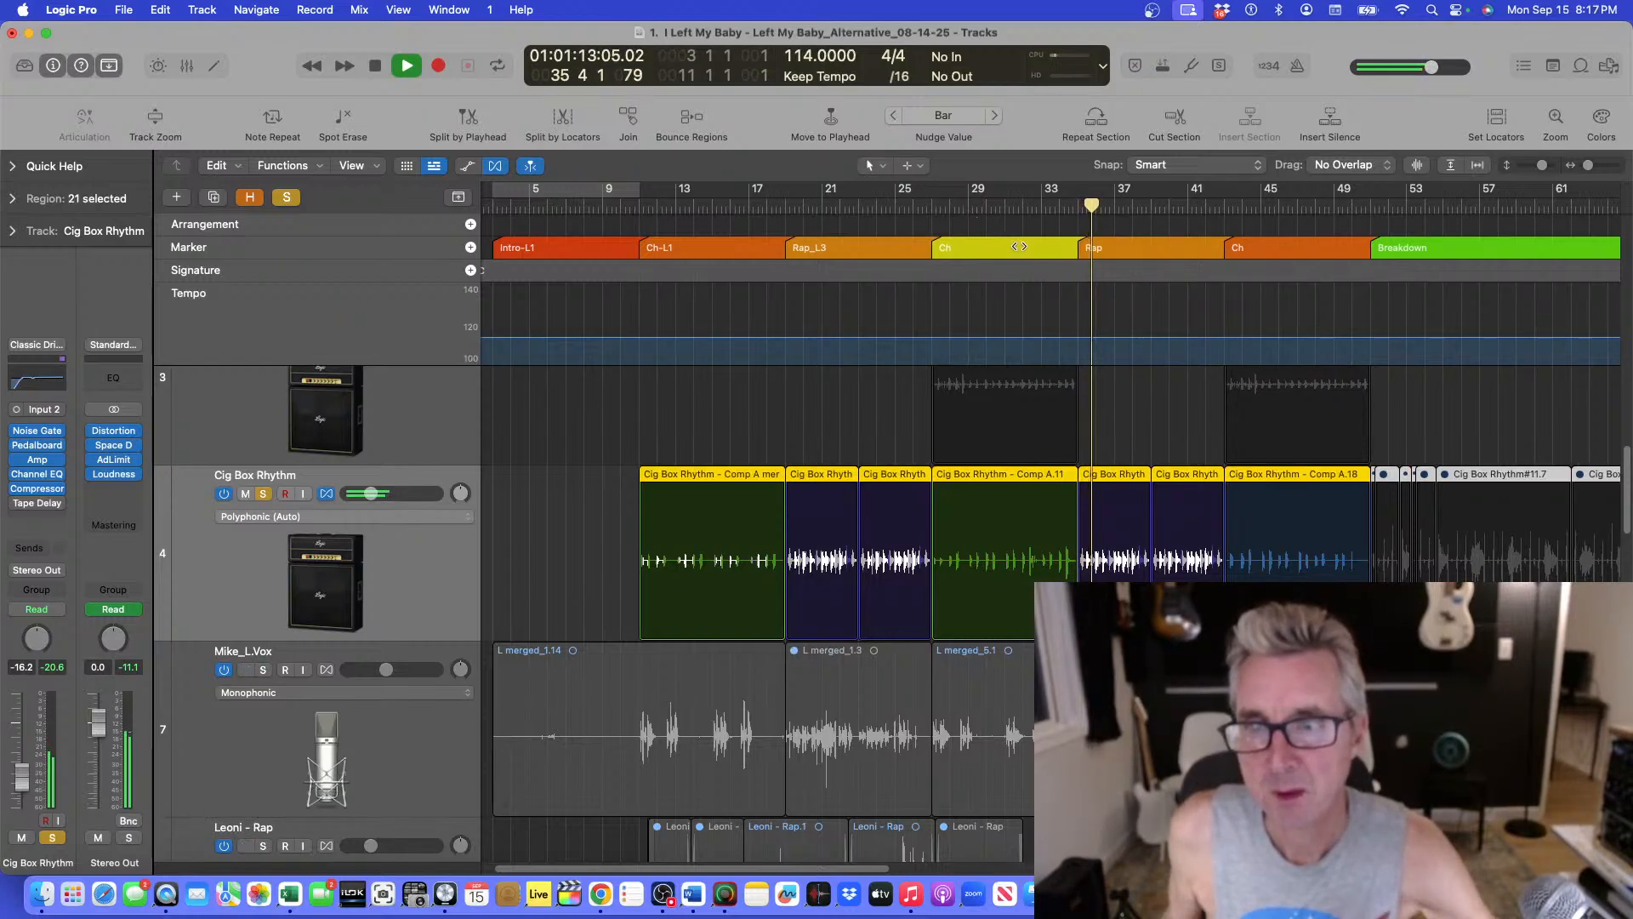
click(635, 210)
key(space)
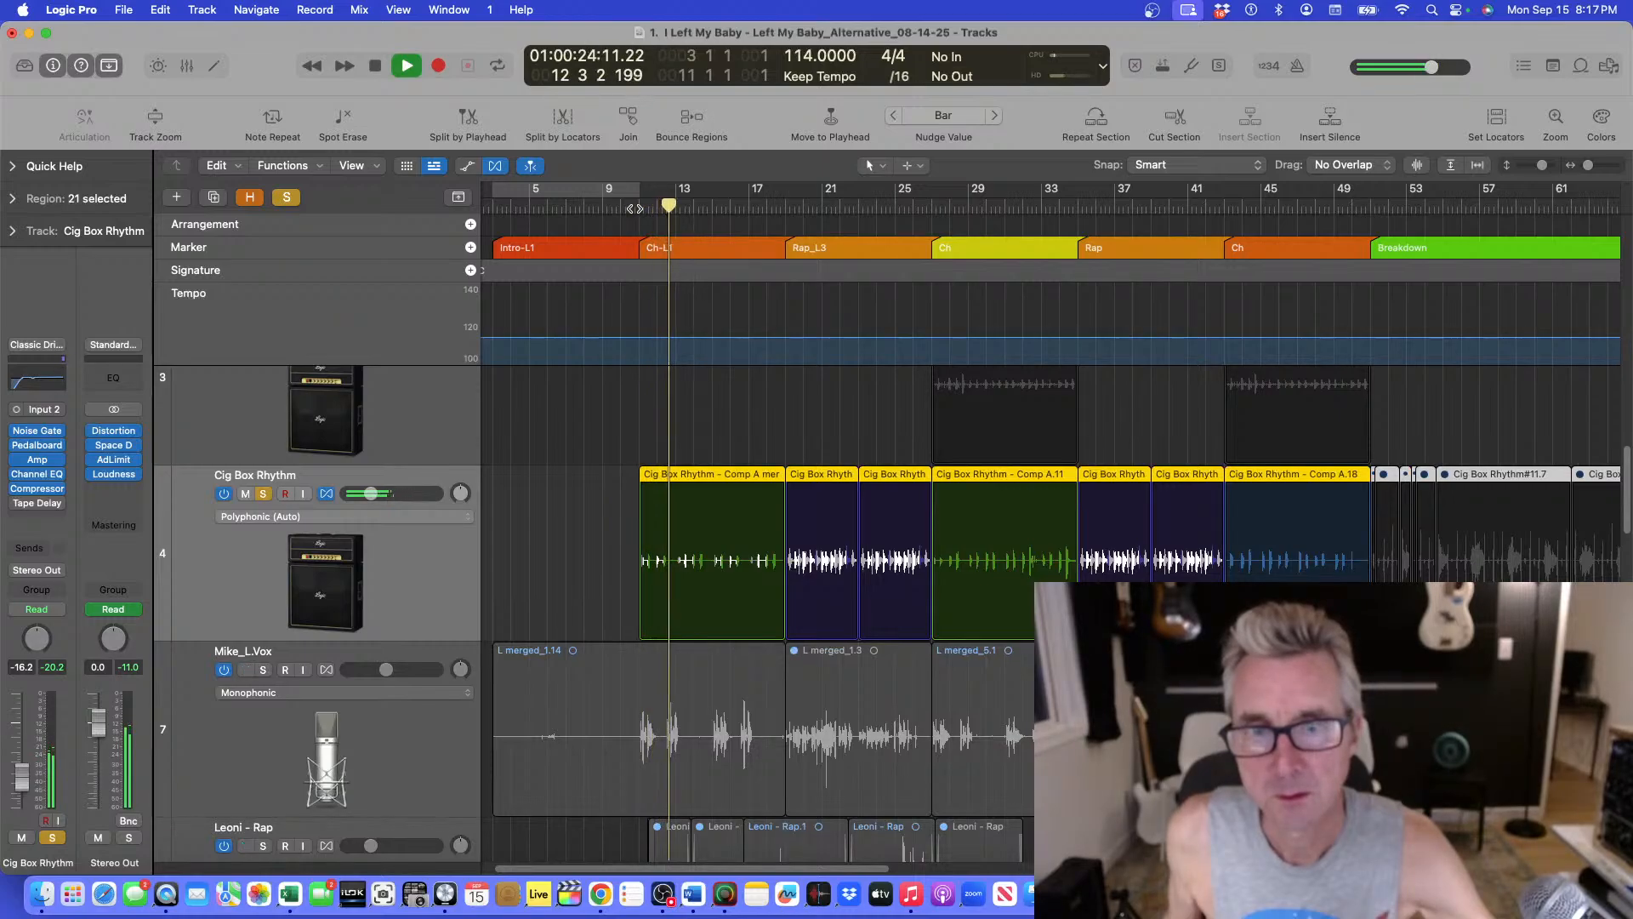
Stop playback and play again from around bar 43.
key(super+Down)
key(super+Down)
key(super+Right)
key(super+Right)
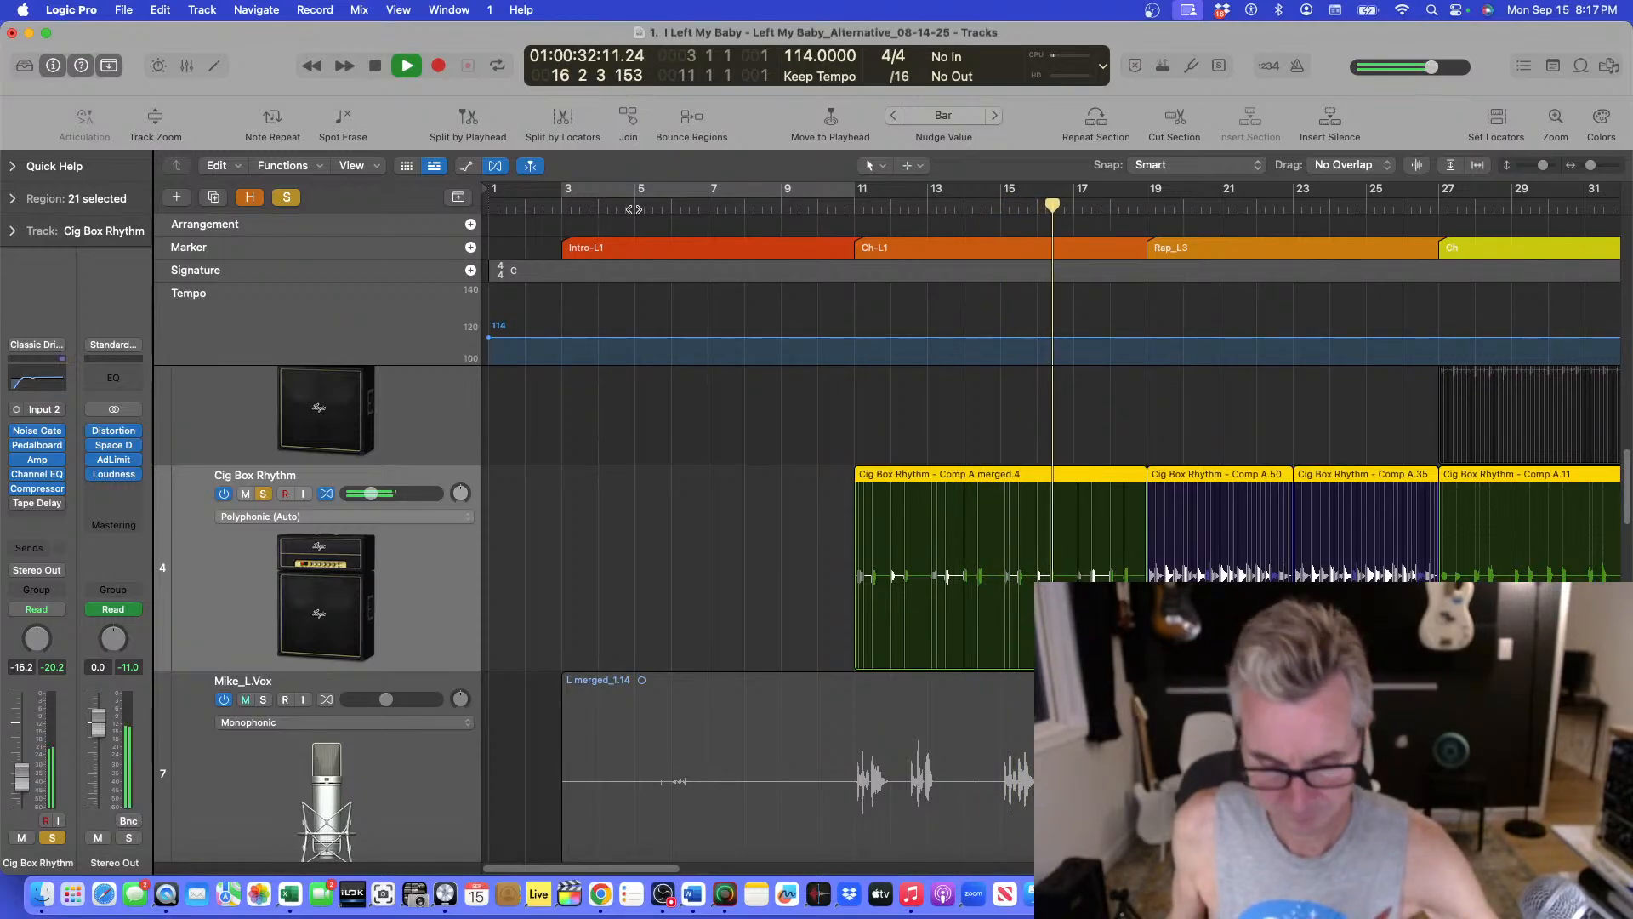
key(super+Left)
key(space)
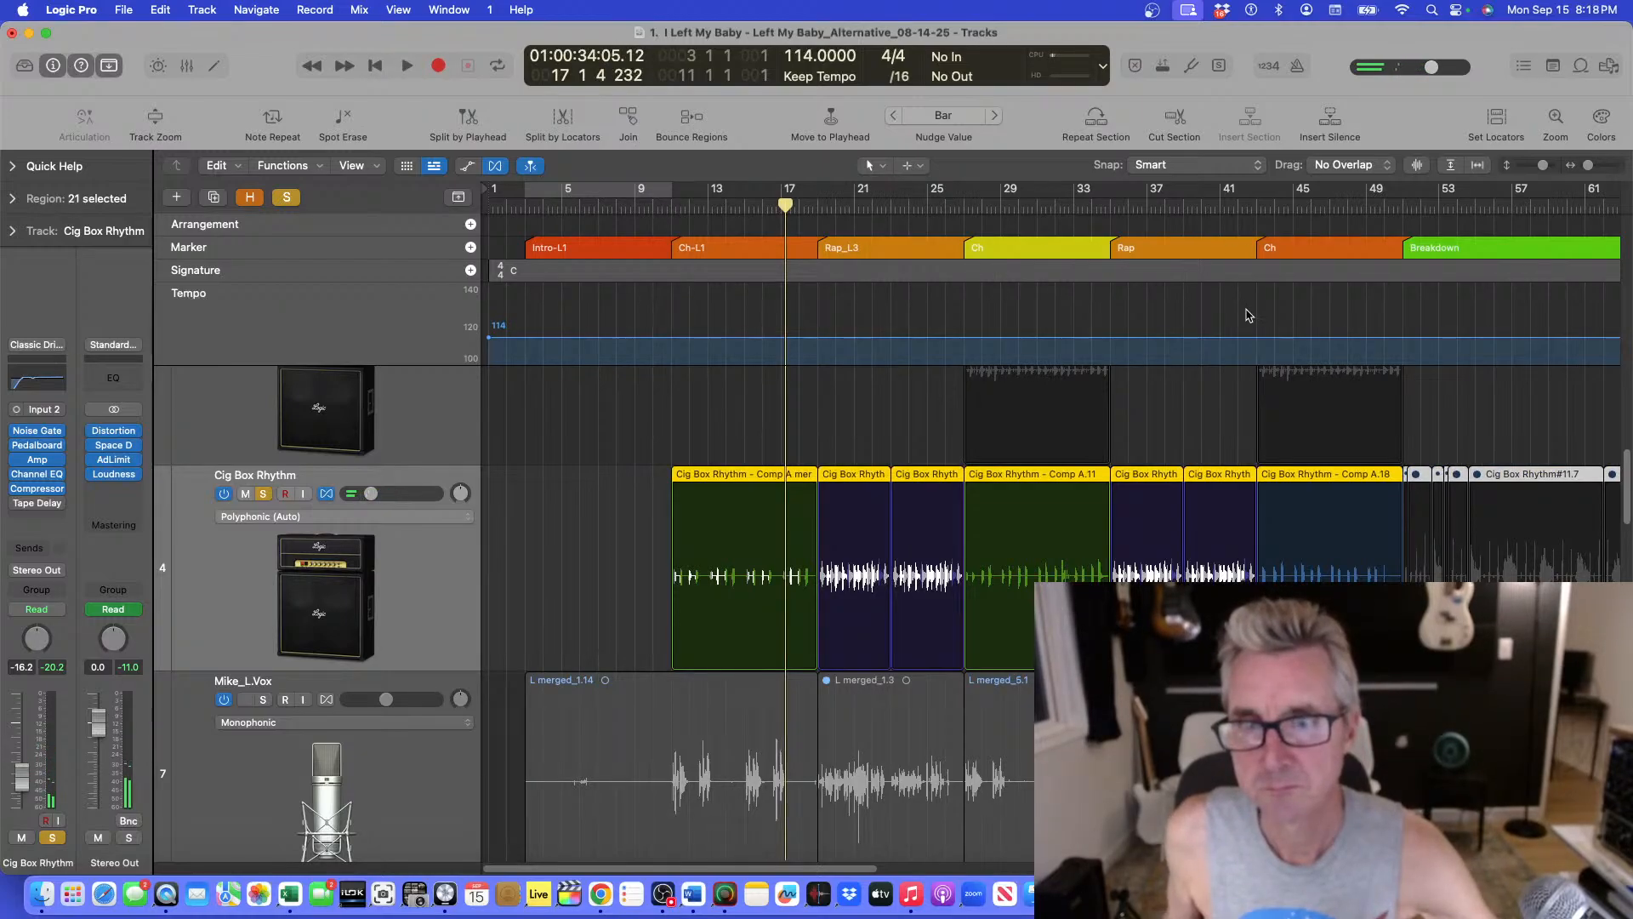
click(1258, 208)
key(space)
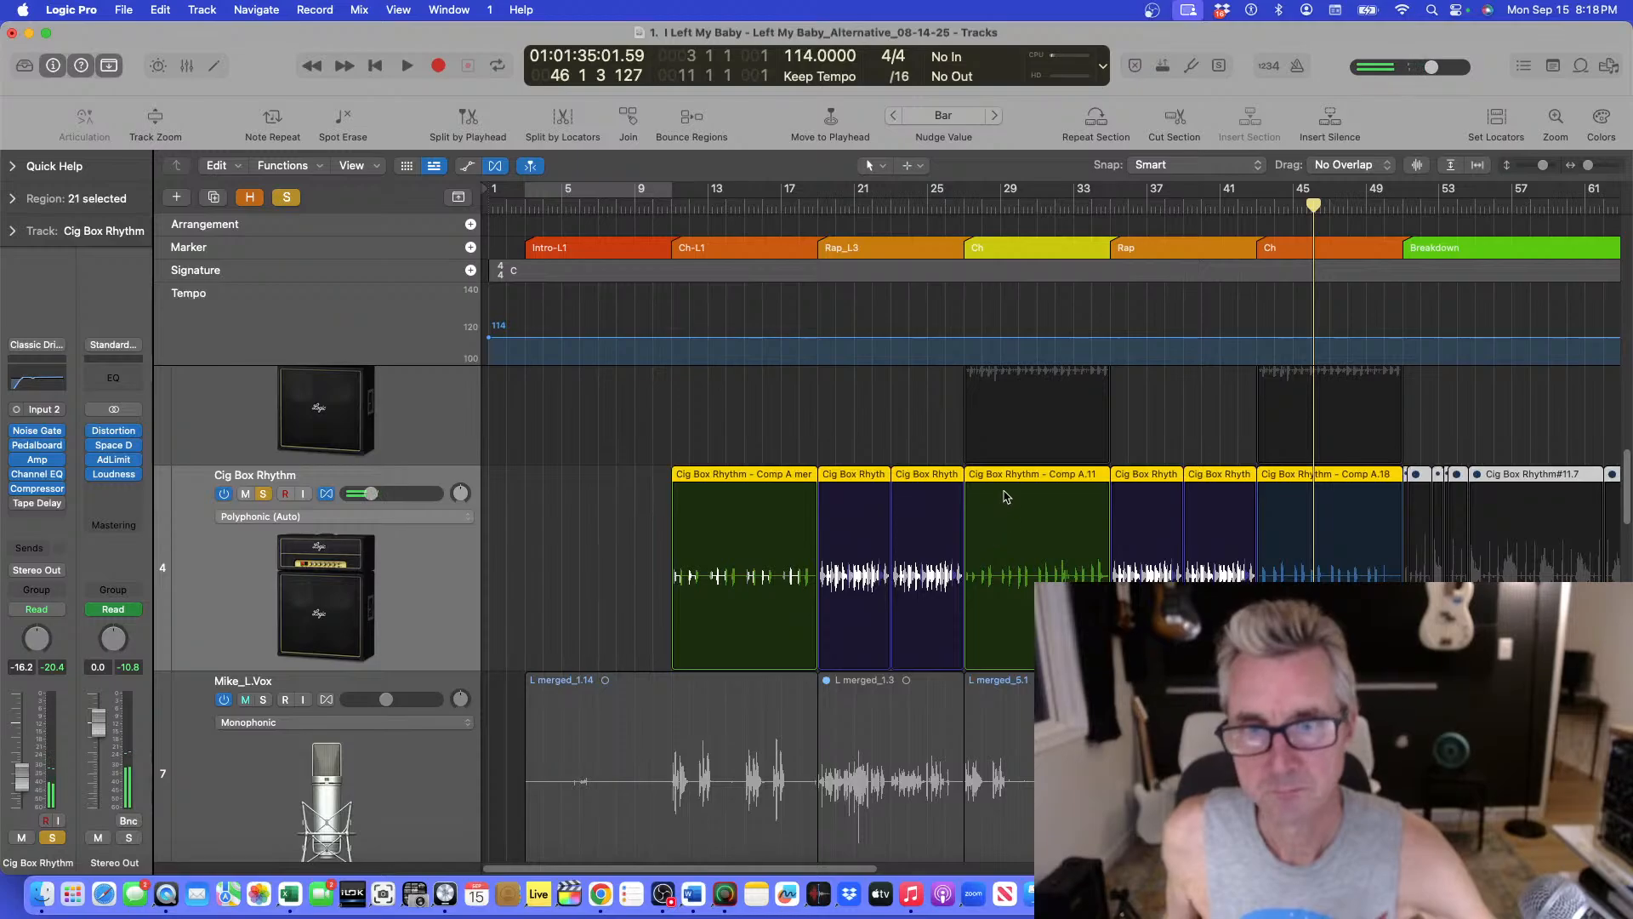
Open the Cig Box Rhythm - Comp A.11 region in the audio editor and close the editor again.
double_click(1004, 482)
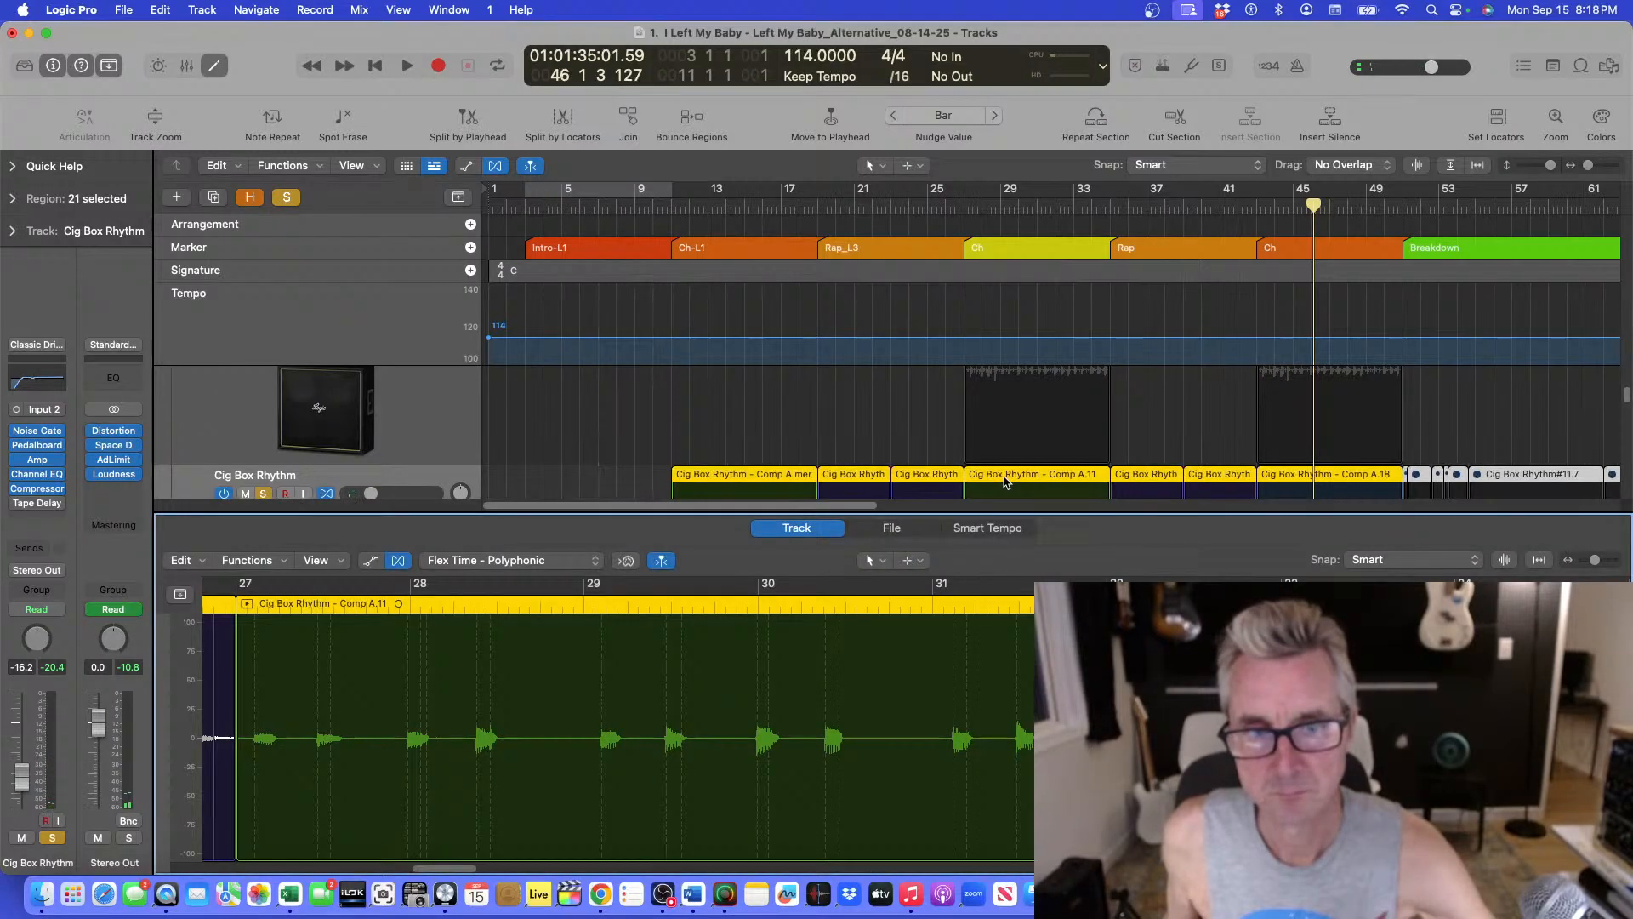
click(1005, 482)
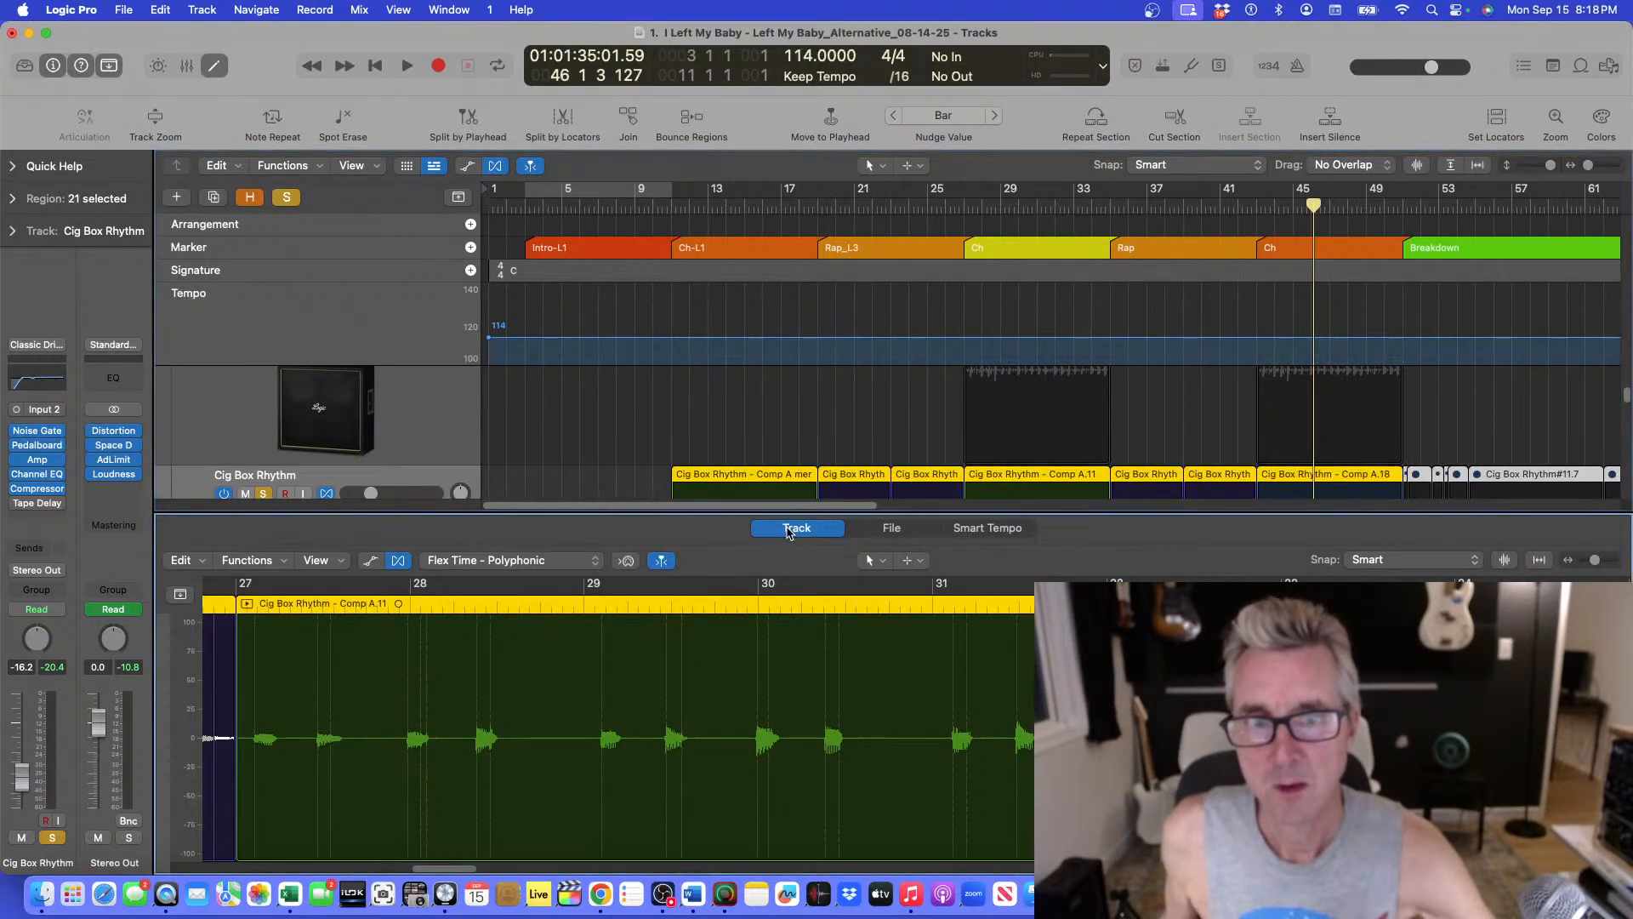
key(e)
Play the Cig Box Rhythm from the first chorus near bar 11.
key(super+Up)
key(super+Up)
key(super+Up)
key(super+Up)
key(super+Up)
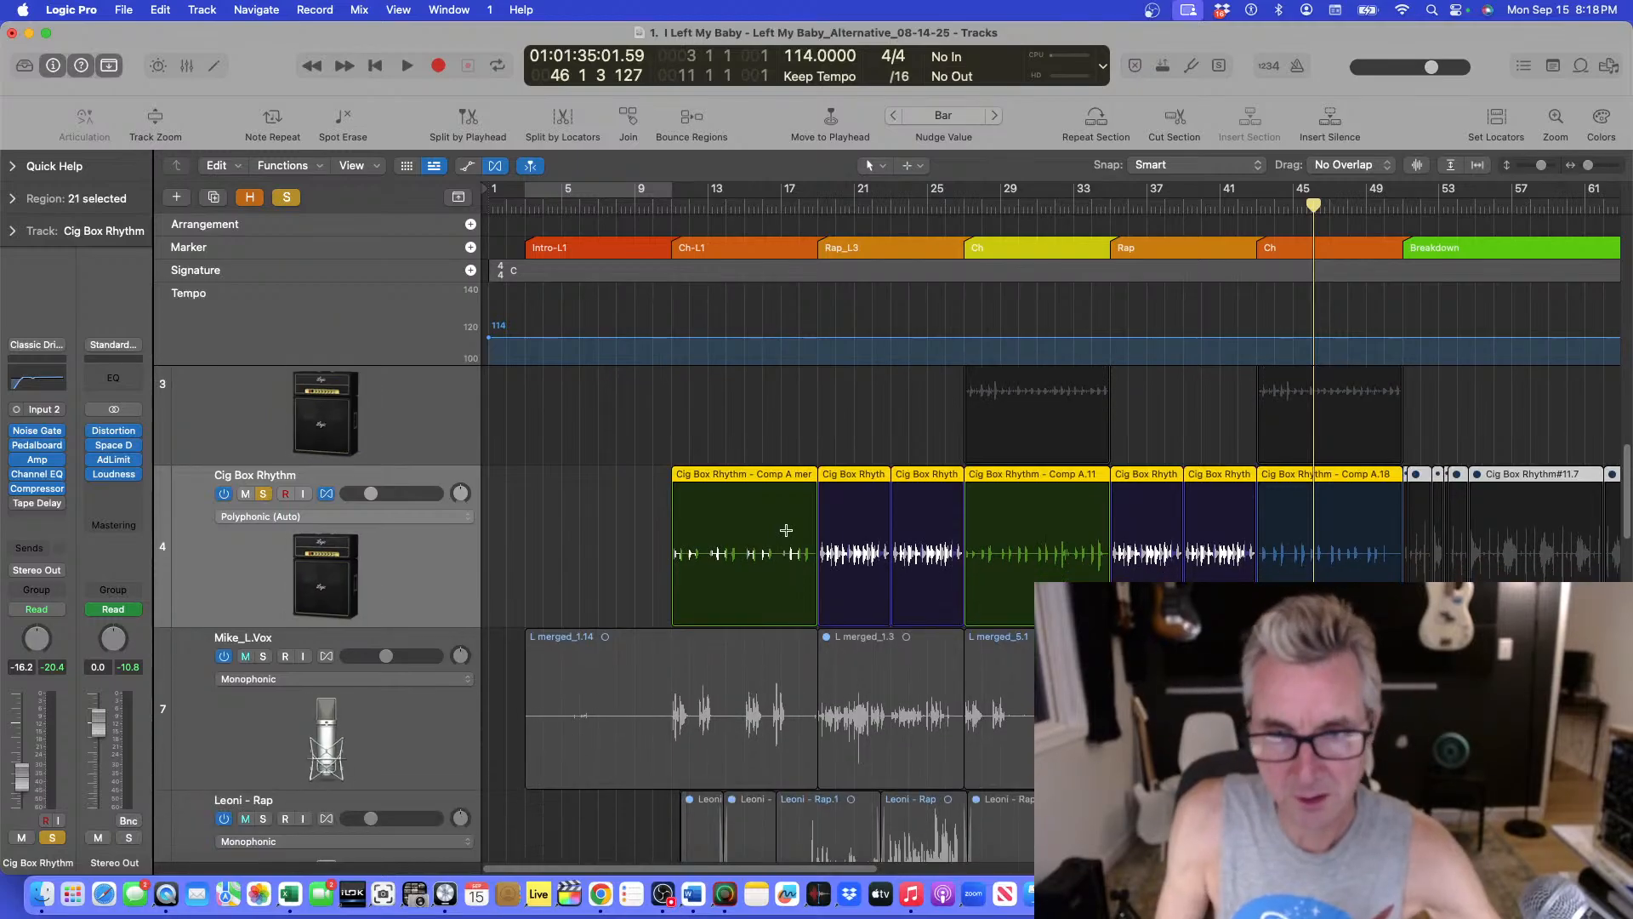
key(super+Up)
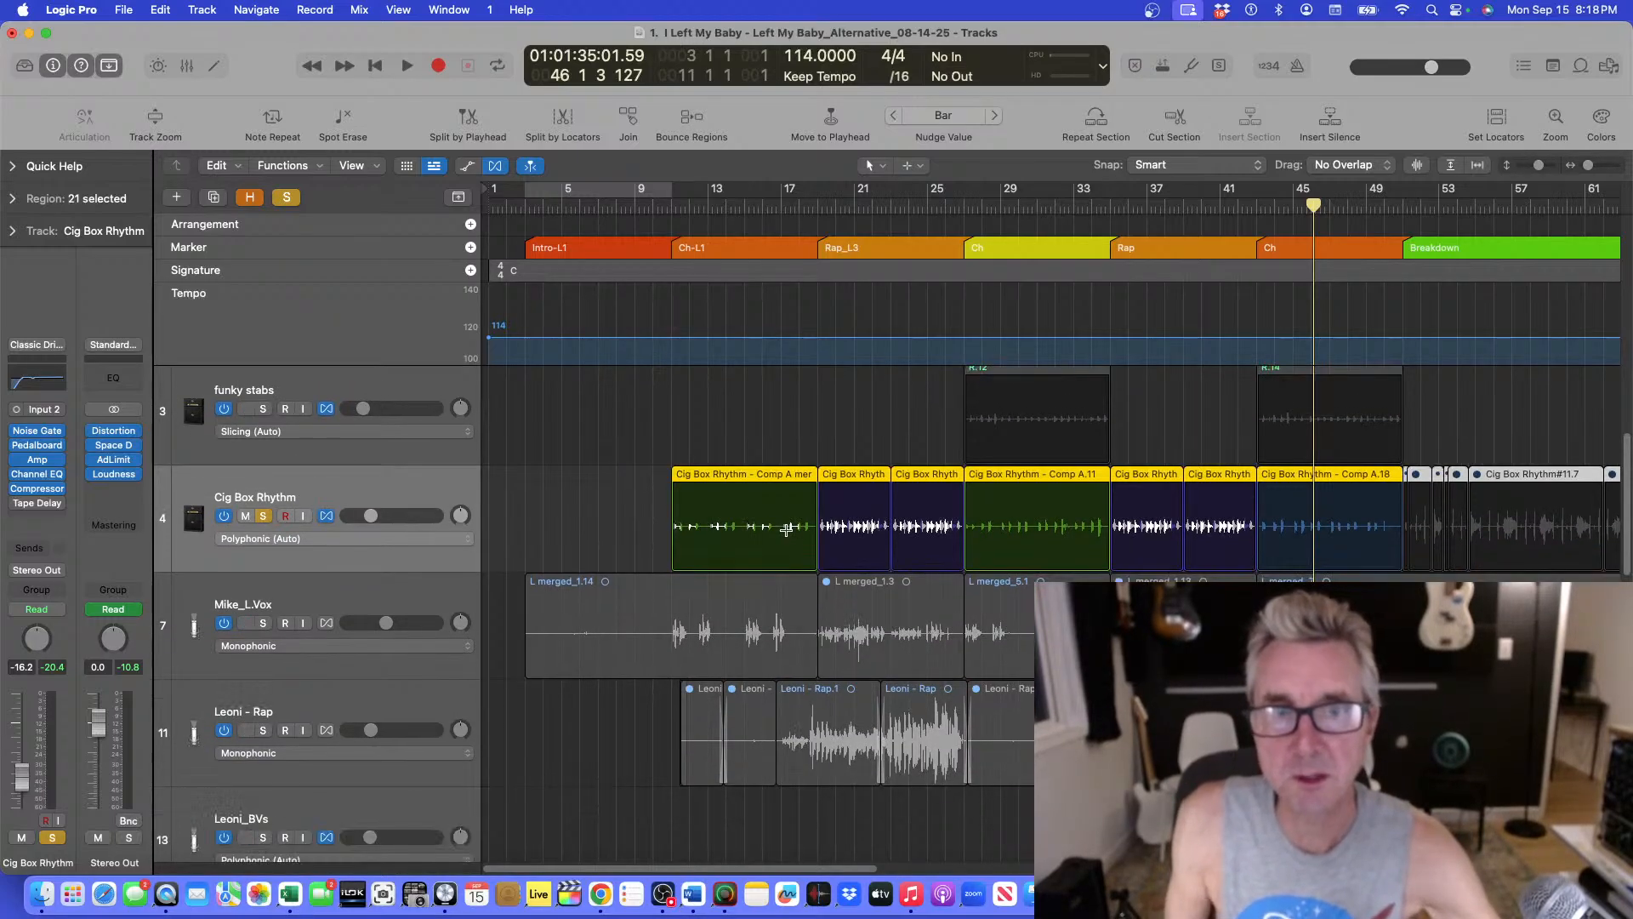
click(667, 206)
key(space)
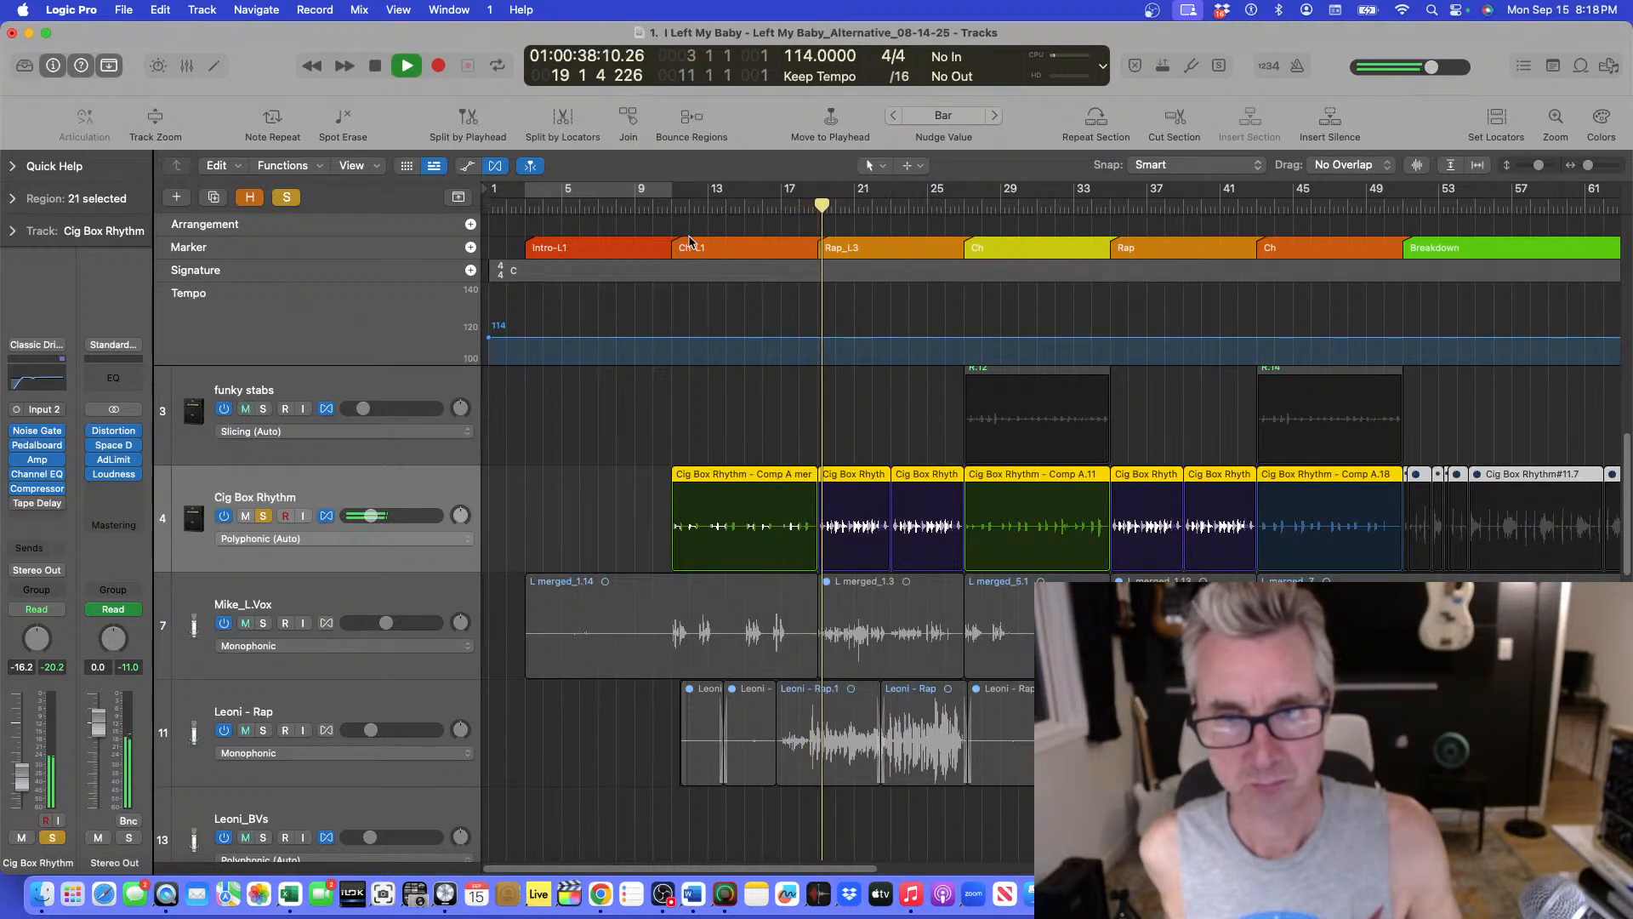
Play from the chorus at bar 27, then from around bar 43.
double_click(967, 207)
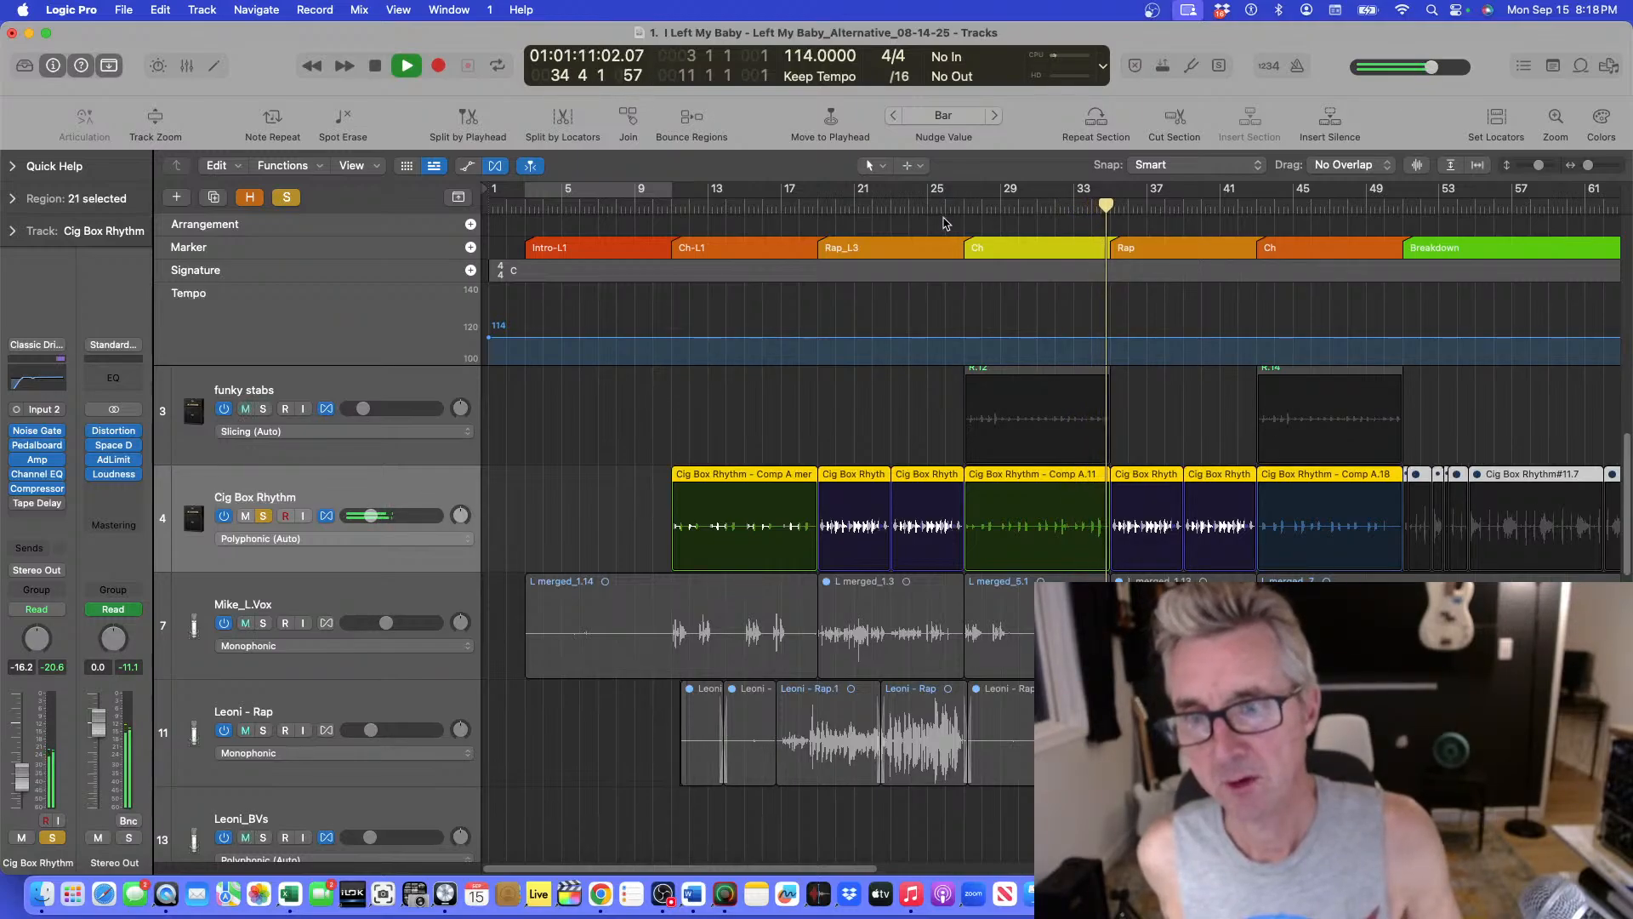
key(space)
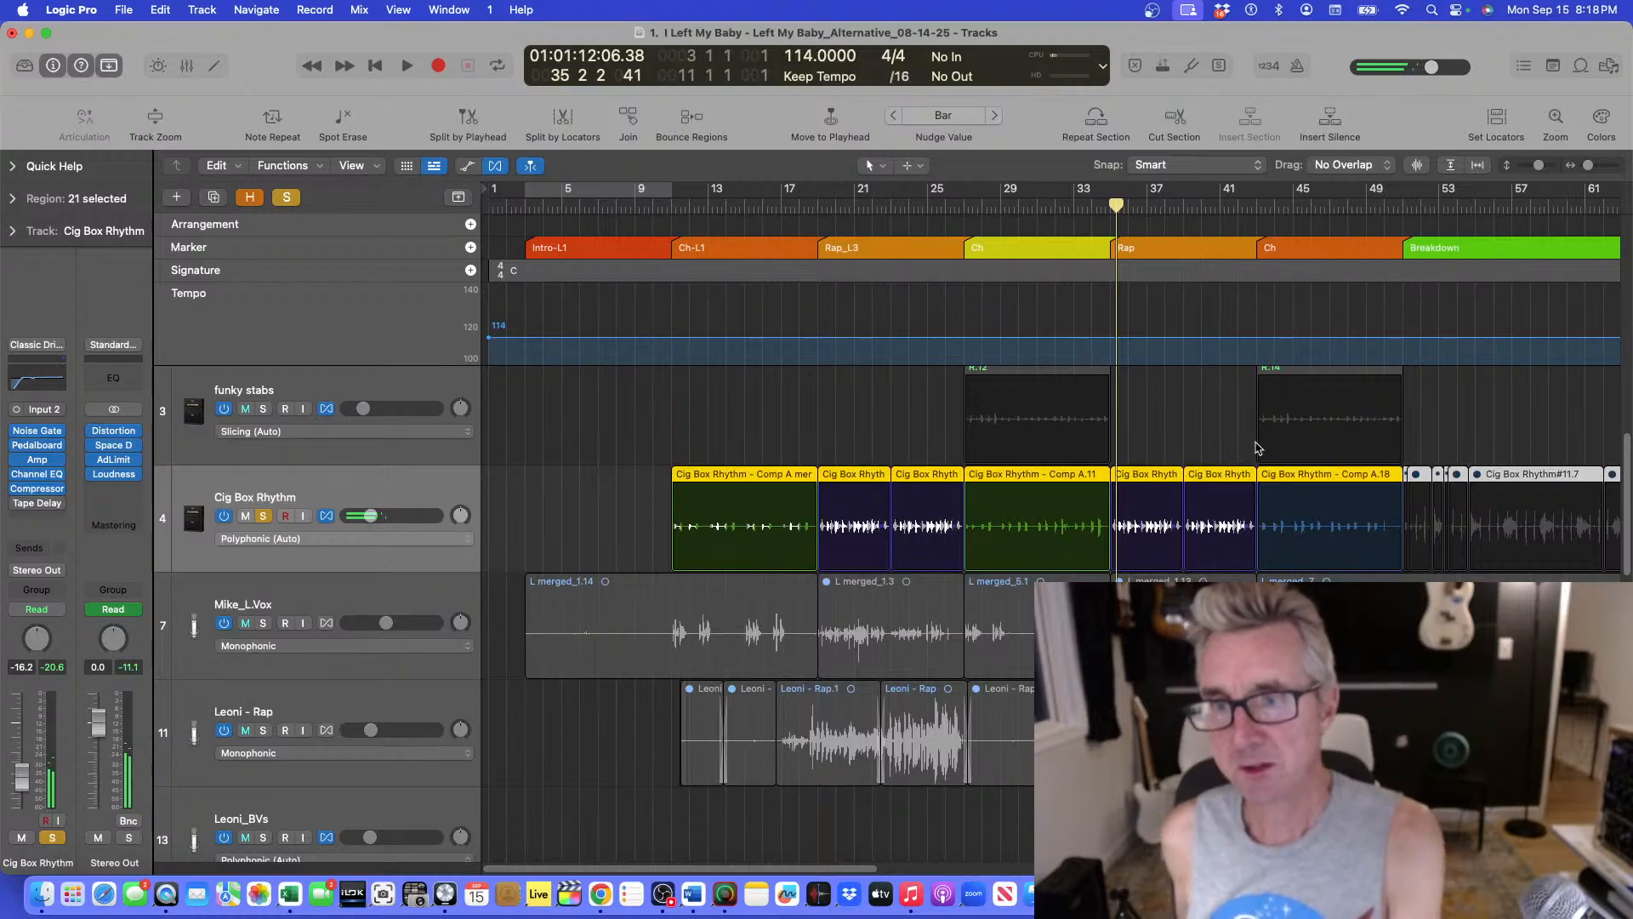
click(1255, 209)
key(space)
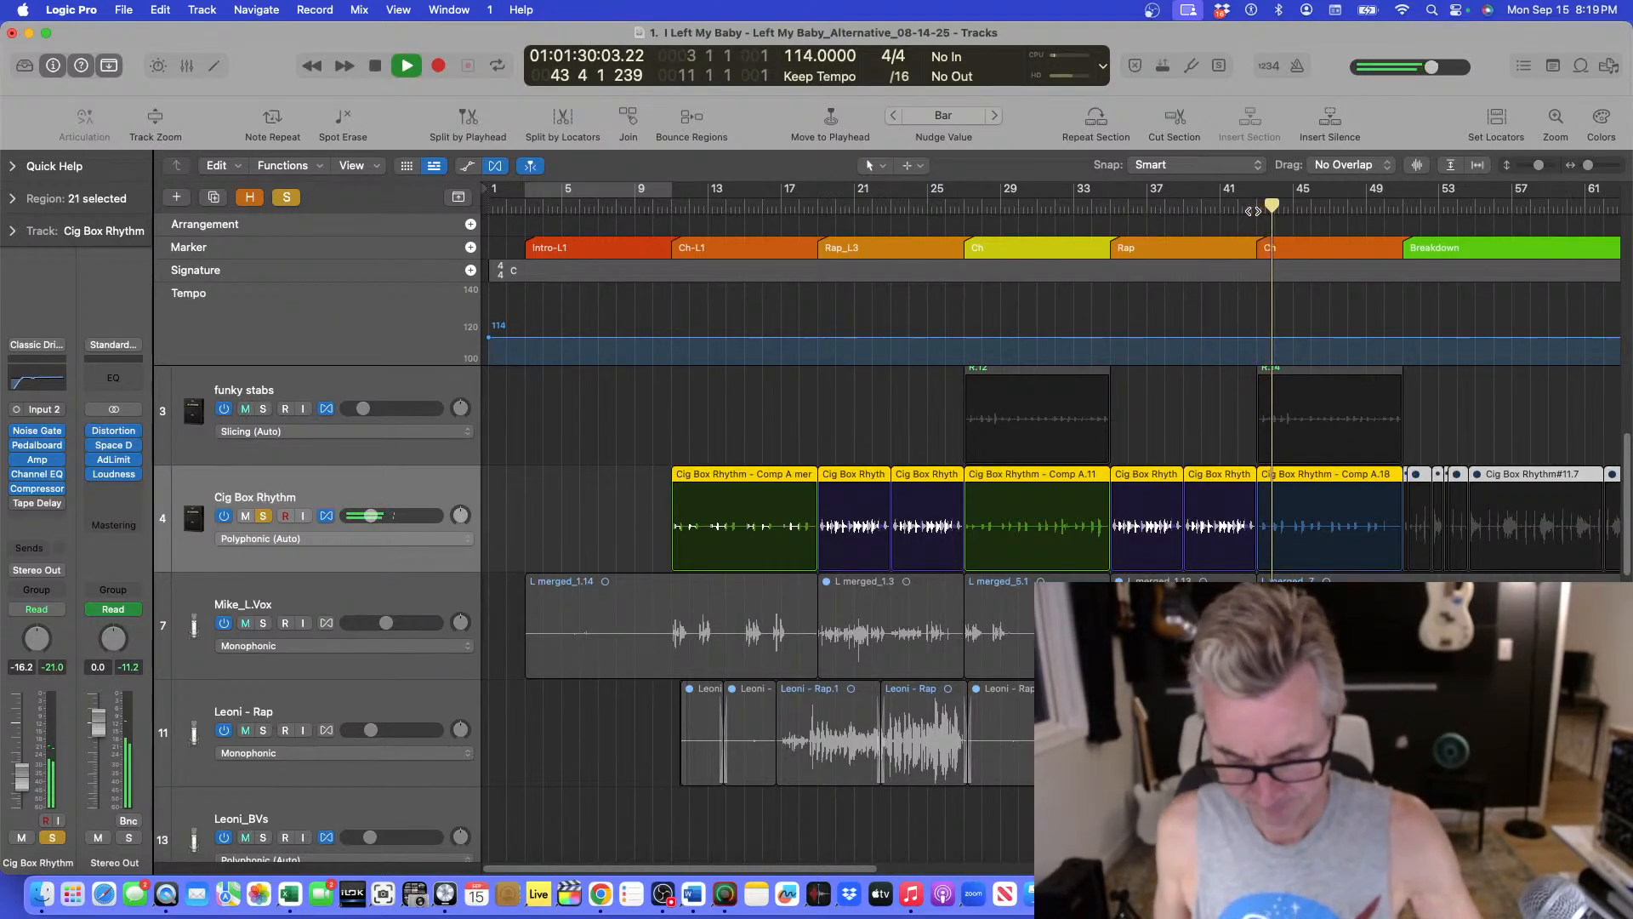
Stop playback and play again from the chorus near bar 73.
key(super+Left)
key(super+Up)
key(super+Up)
key(super+Up)
key(super+Up)
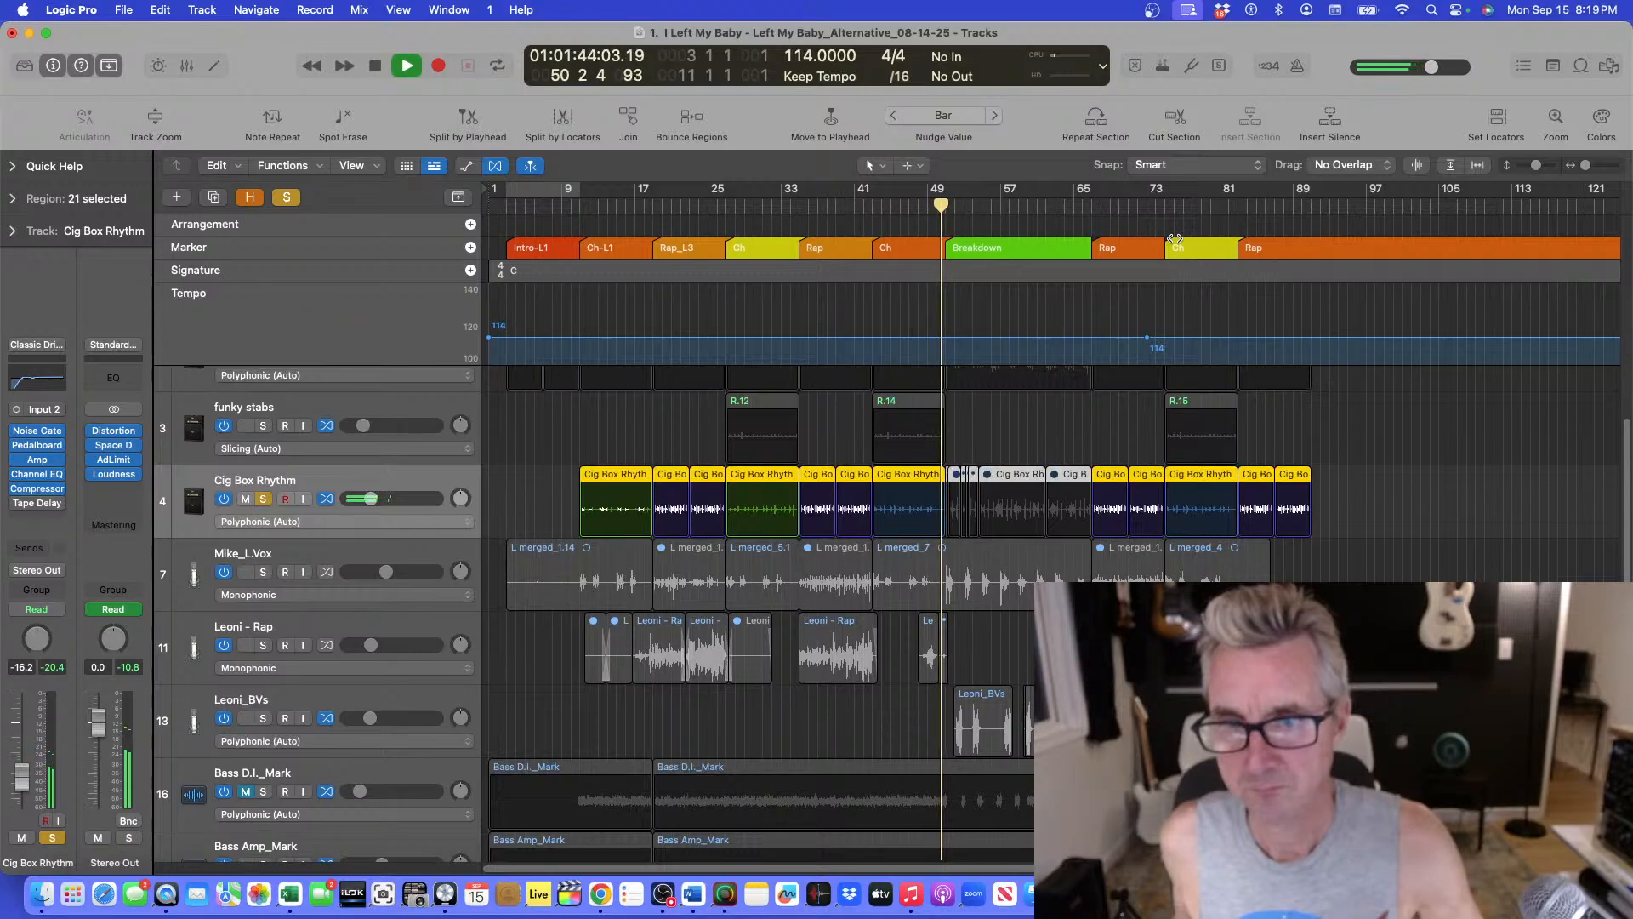
key(space)
click(1166, 206)
key(space)
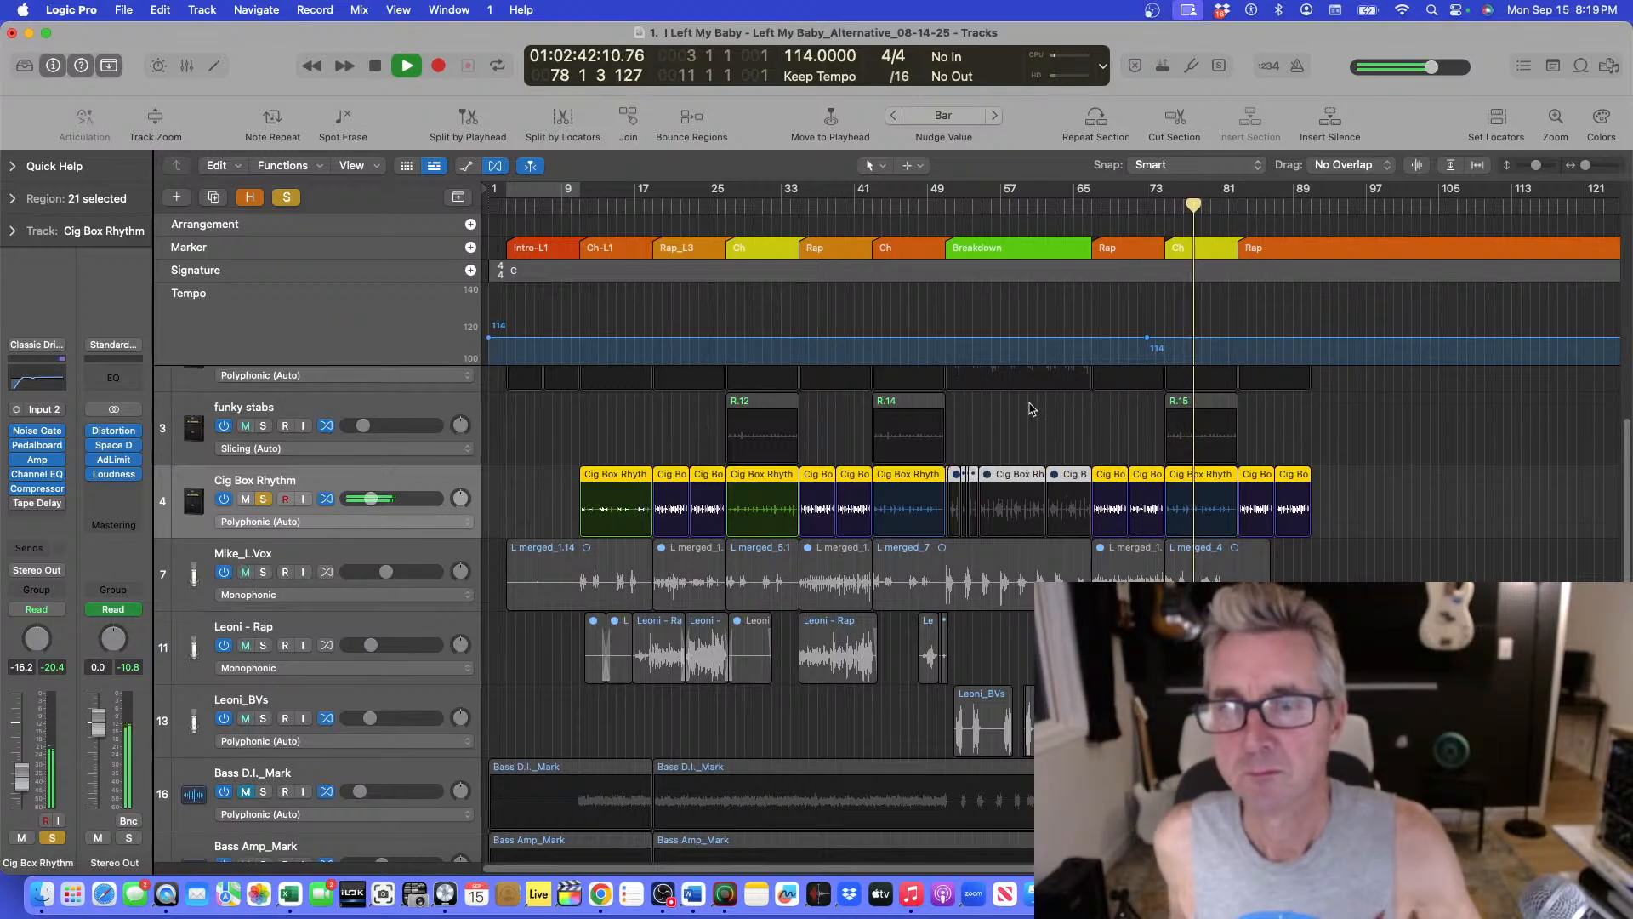
Deselect the regions, unsolo the Cig Box Rhythm track and play from around bar 11.
click(797, 466)
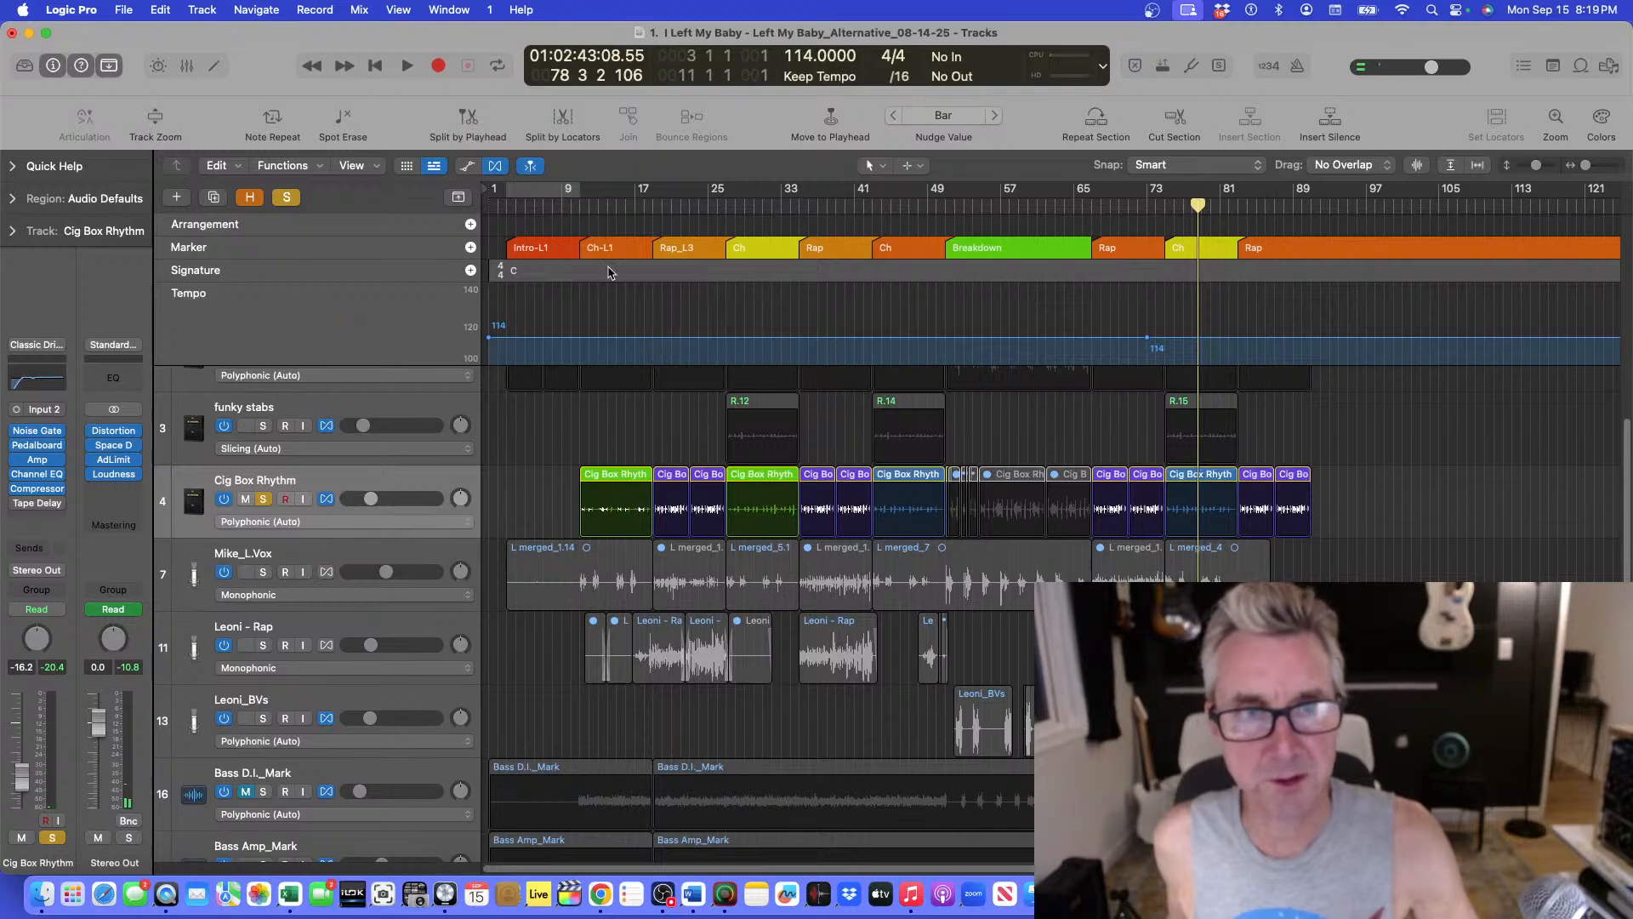
click(581, 207)
key(space)
key(space)
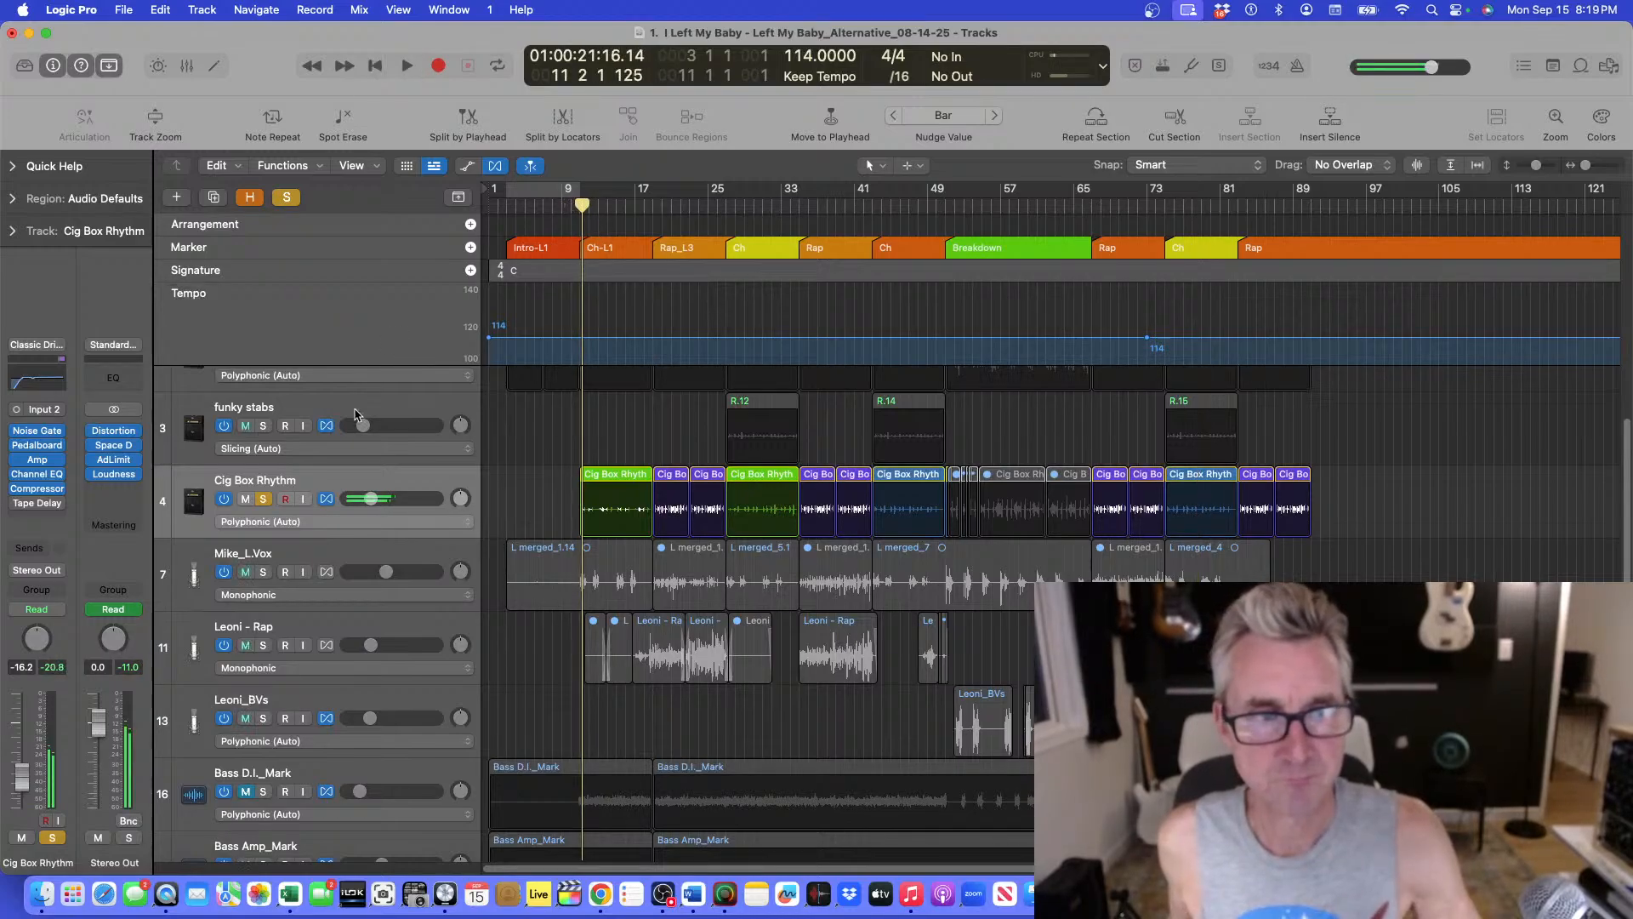
click(262, 499)
key(space)
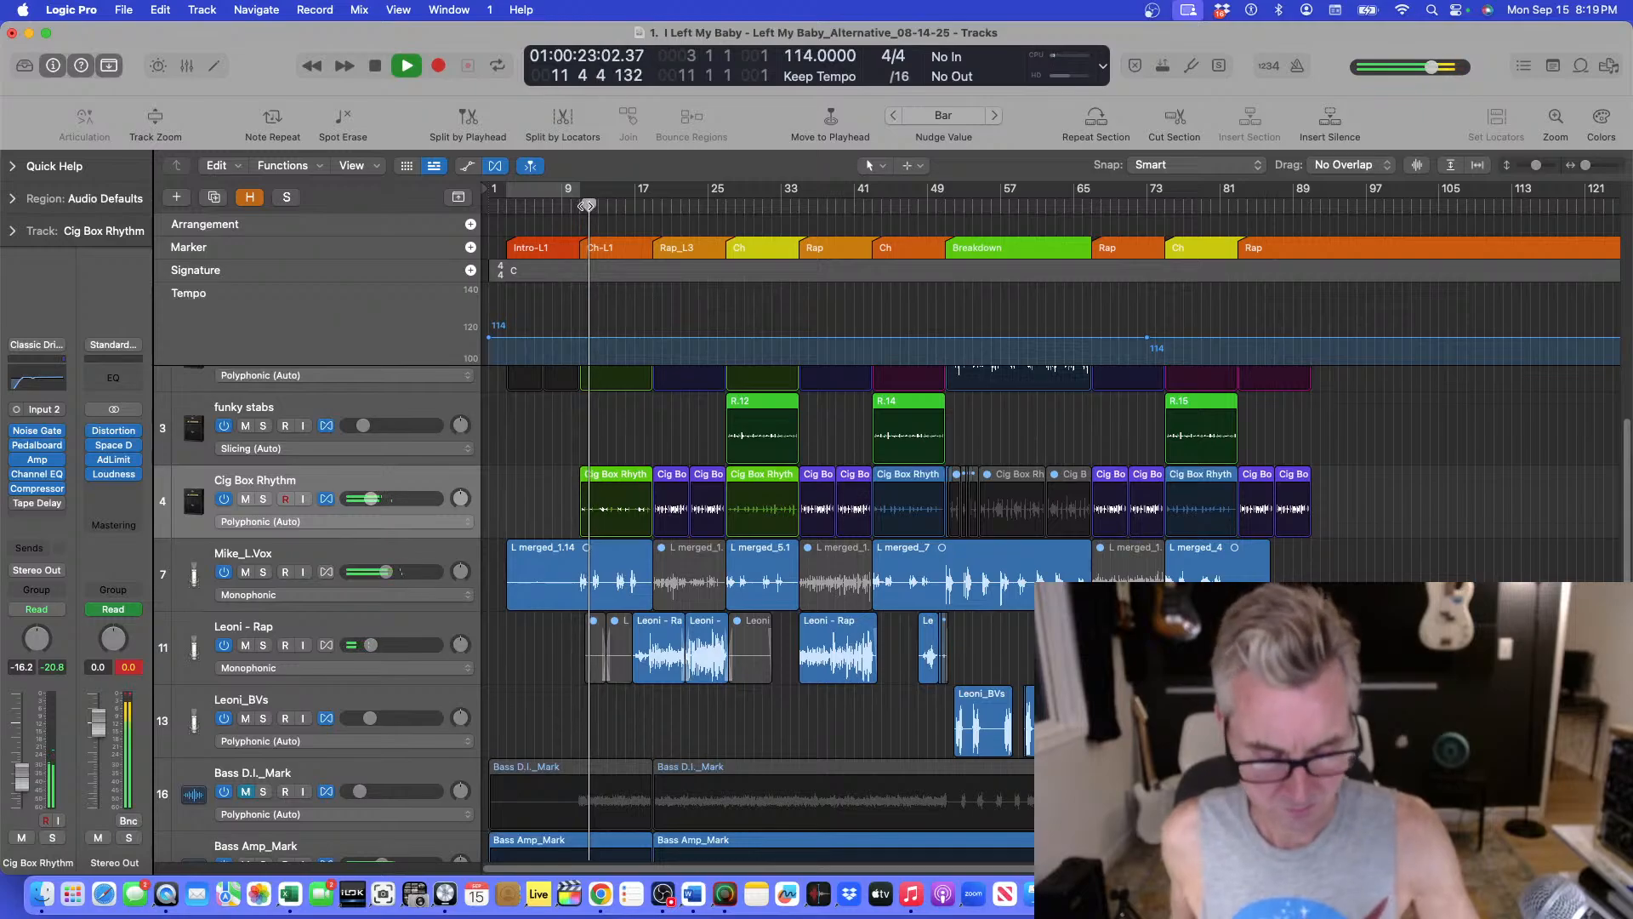
Stop playback after listening to the first chorus of the Cig Box Rhythm.
key(super+Down)
key(super+Down)
key(super+Right)
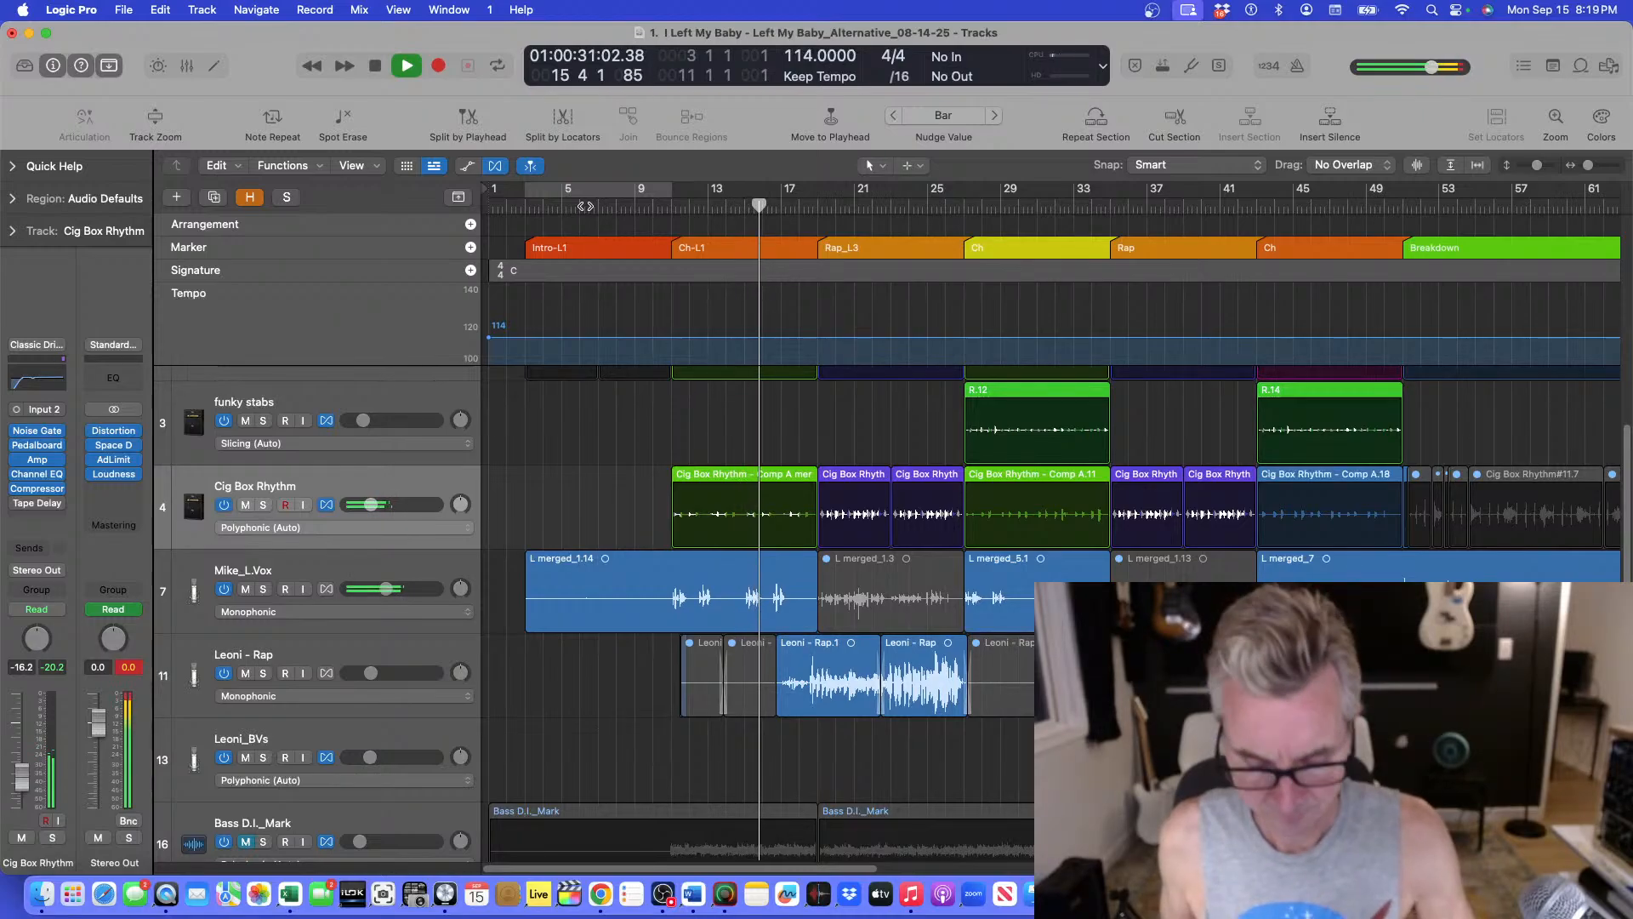
key(super+Down)
key(super+Right)
key(super+Right)
key(super+Right)
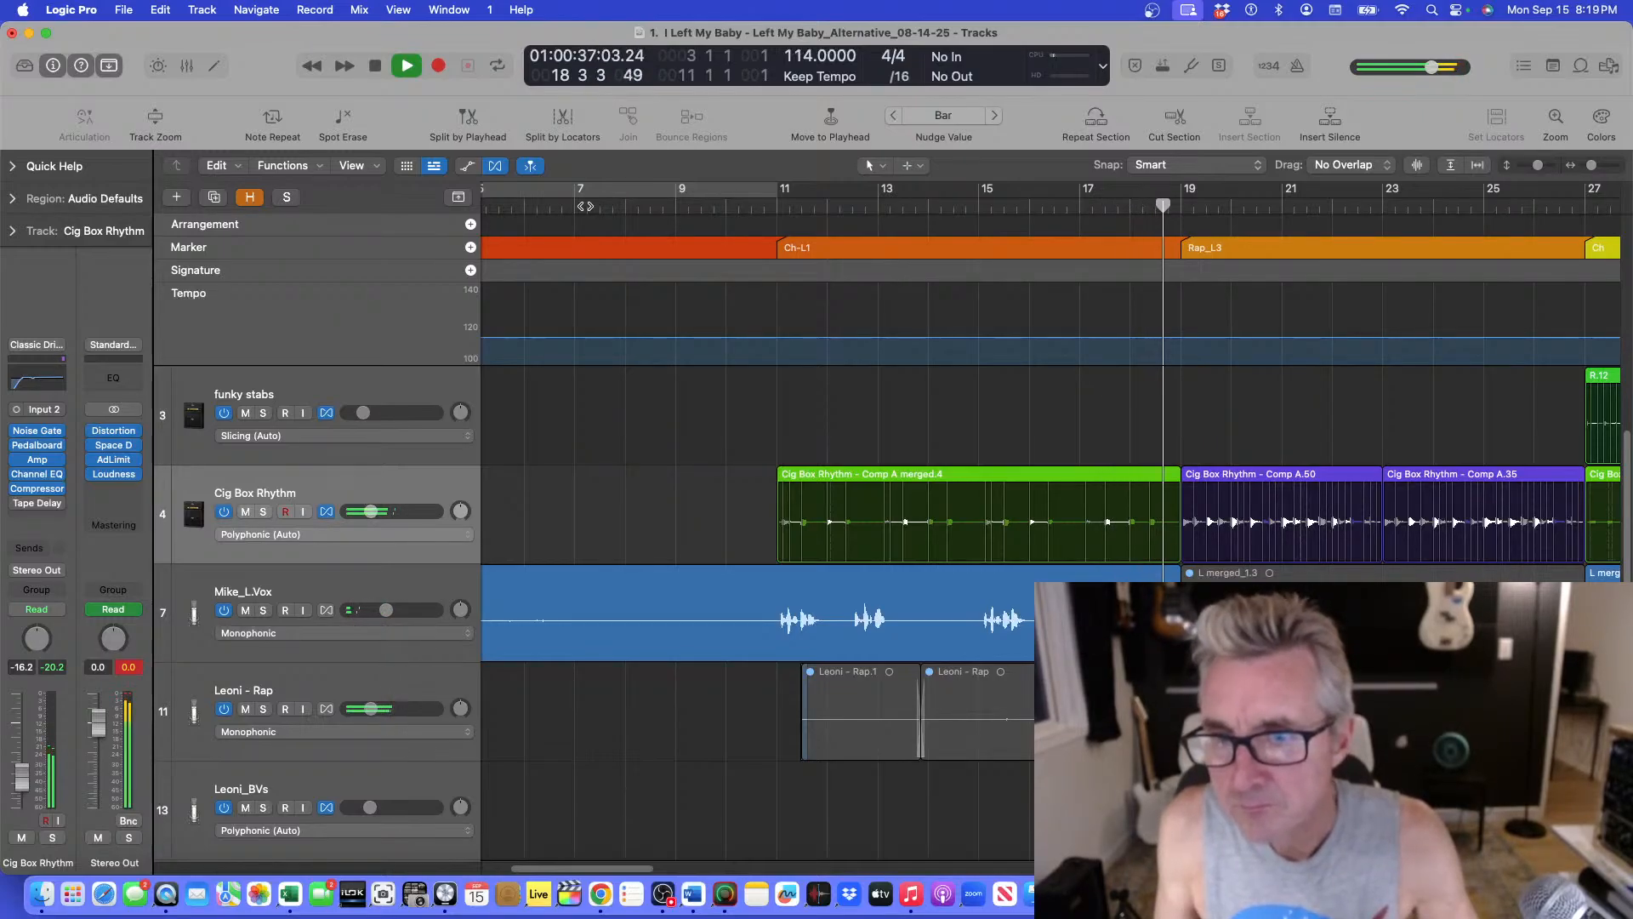
key(space)
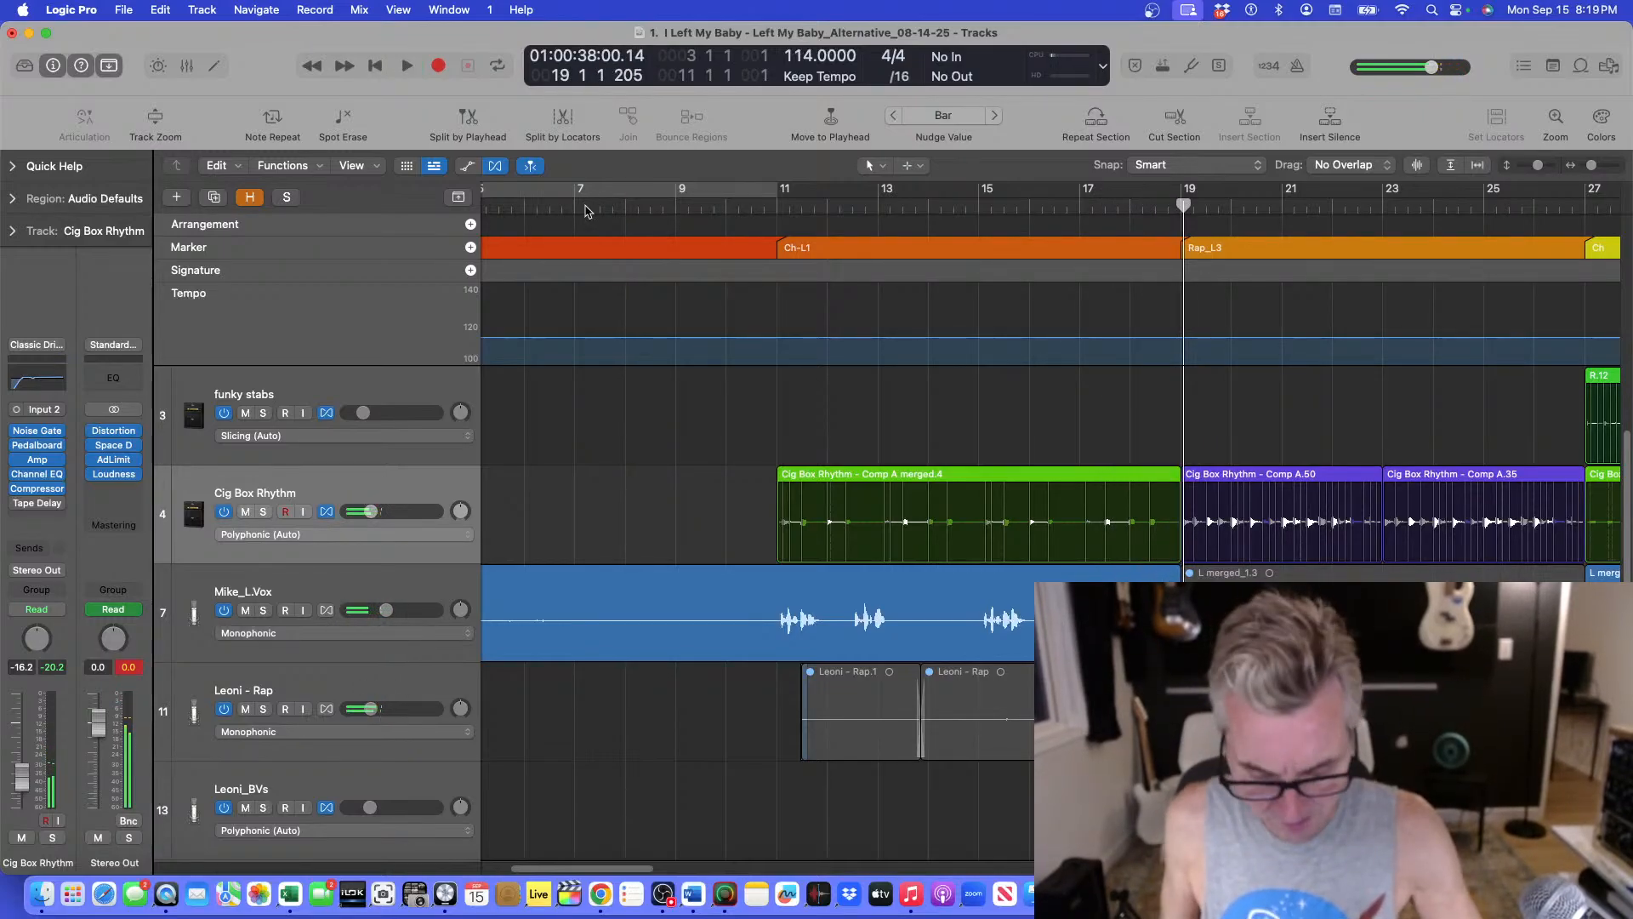
Move the three selected chorus Cig Box Rhythm regions out past the song end, to about bar 108.
key(z)
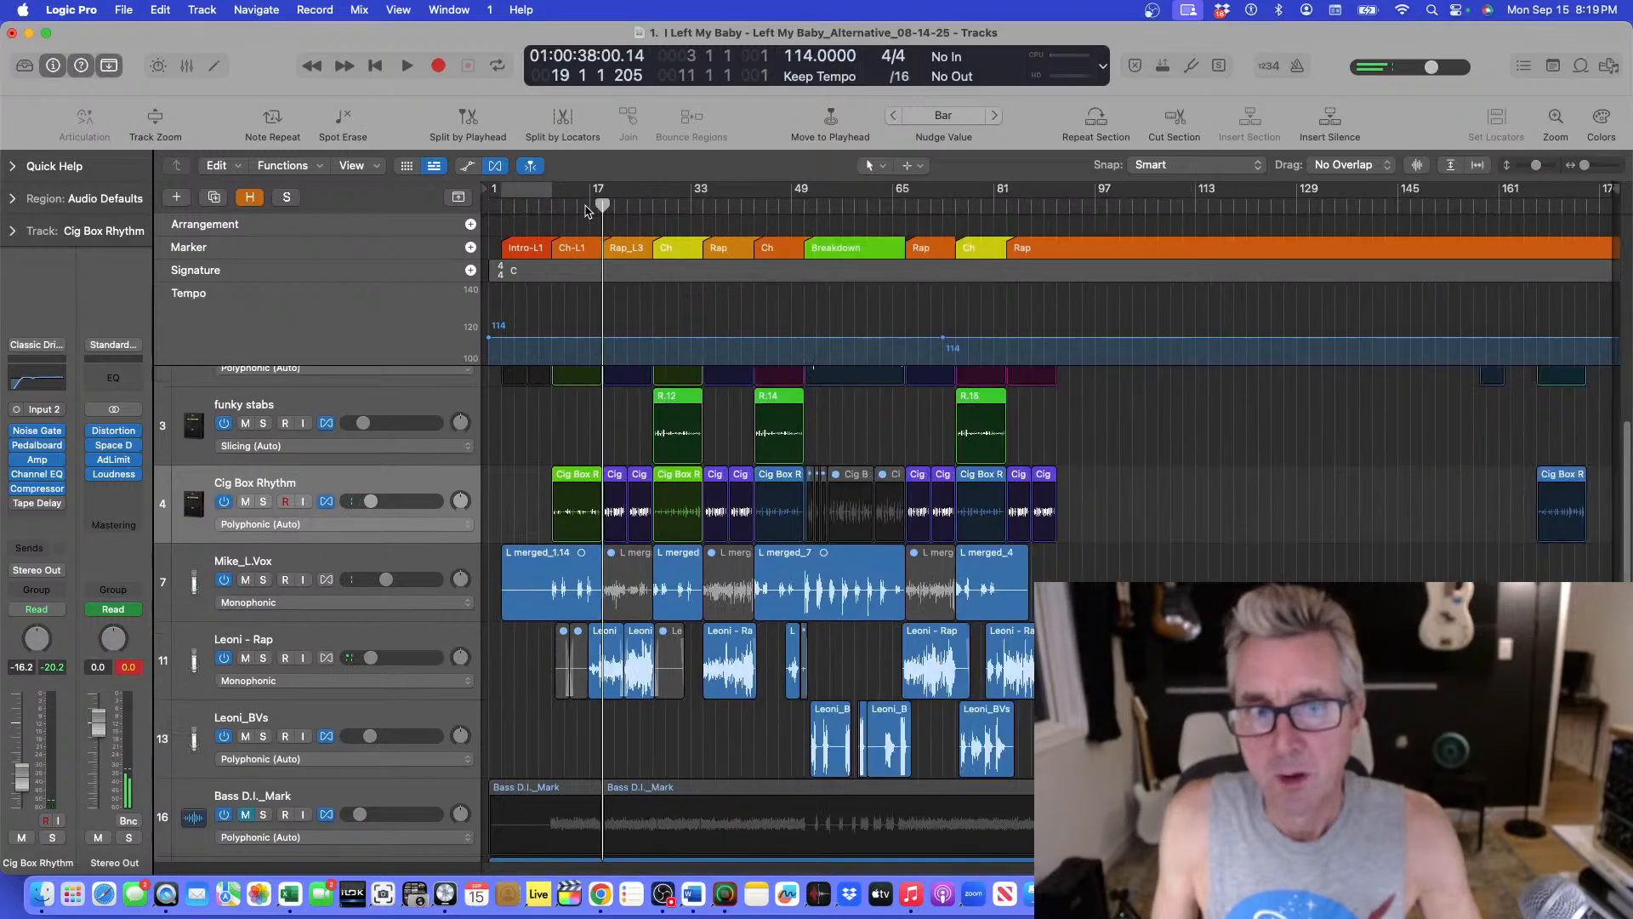
click(685, 481)
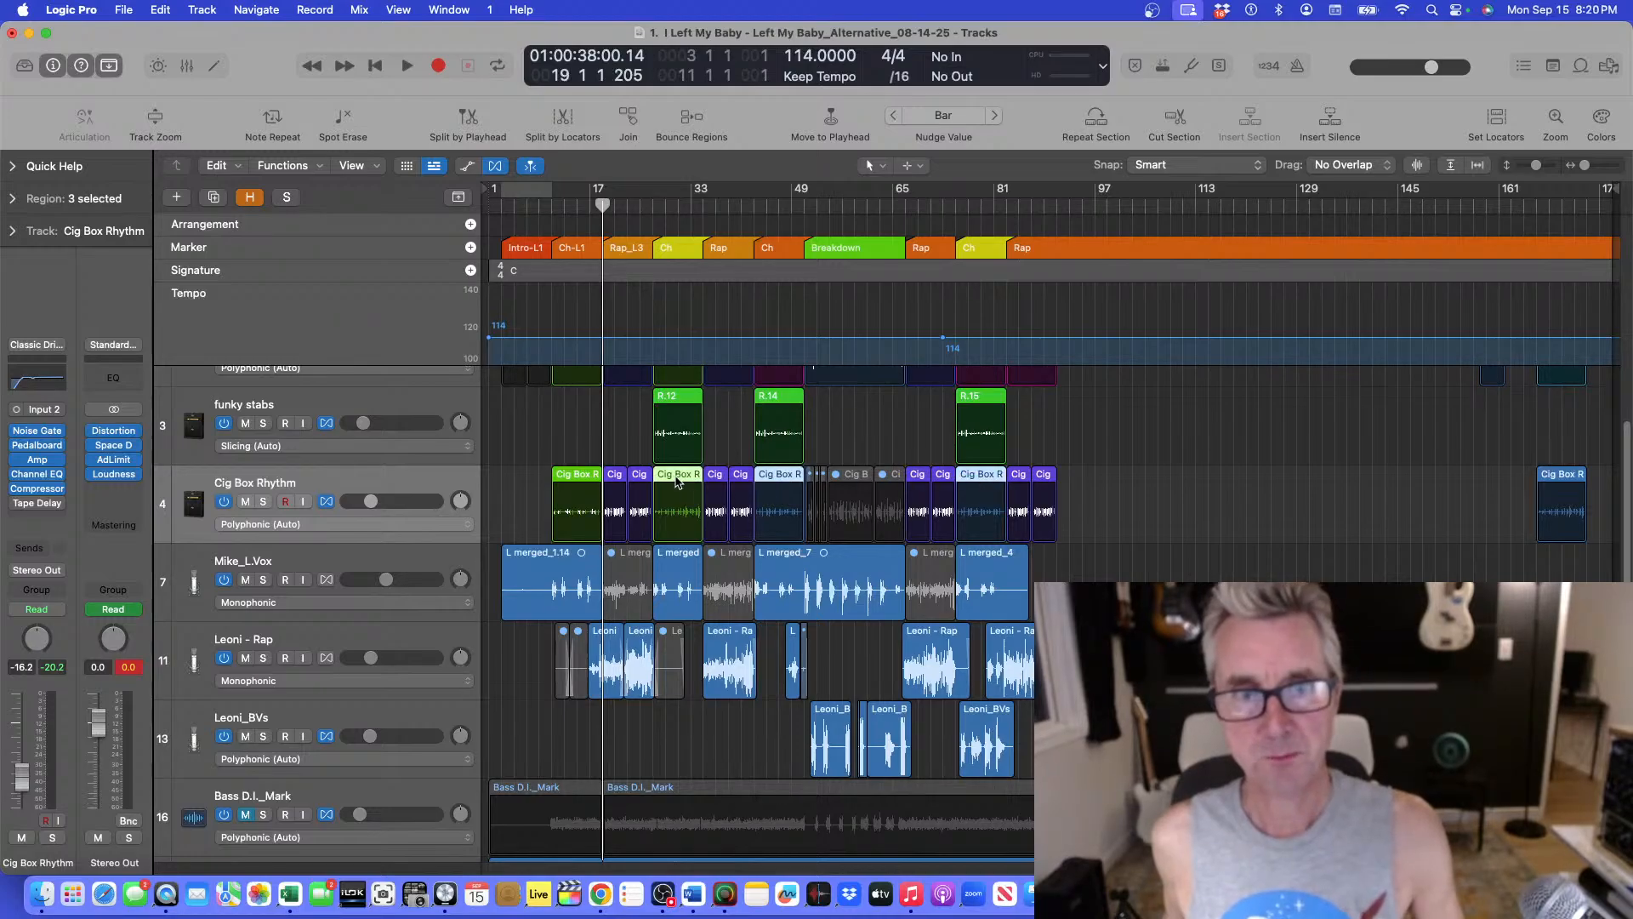
drag(679, 478, 1189, 494)
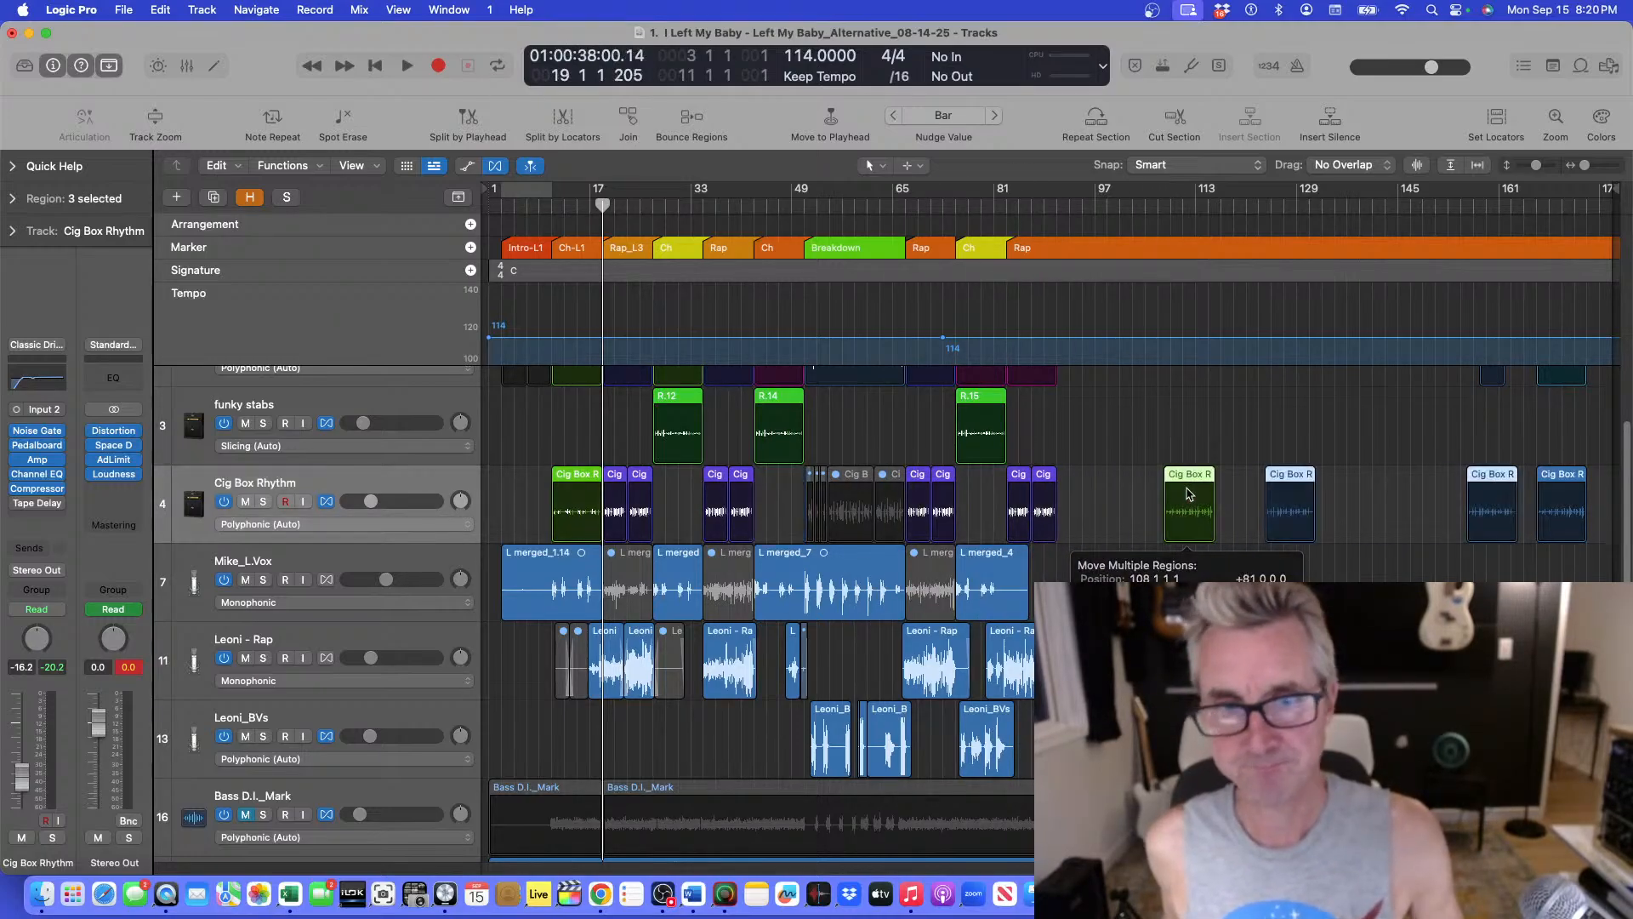
Copy the first chorus Cig Box Rhythm region into the later choruses.
click(563, 479)
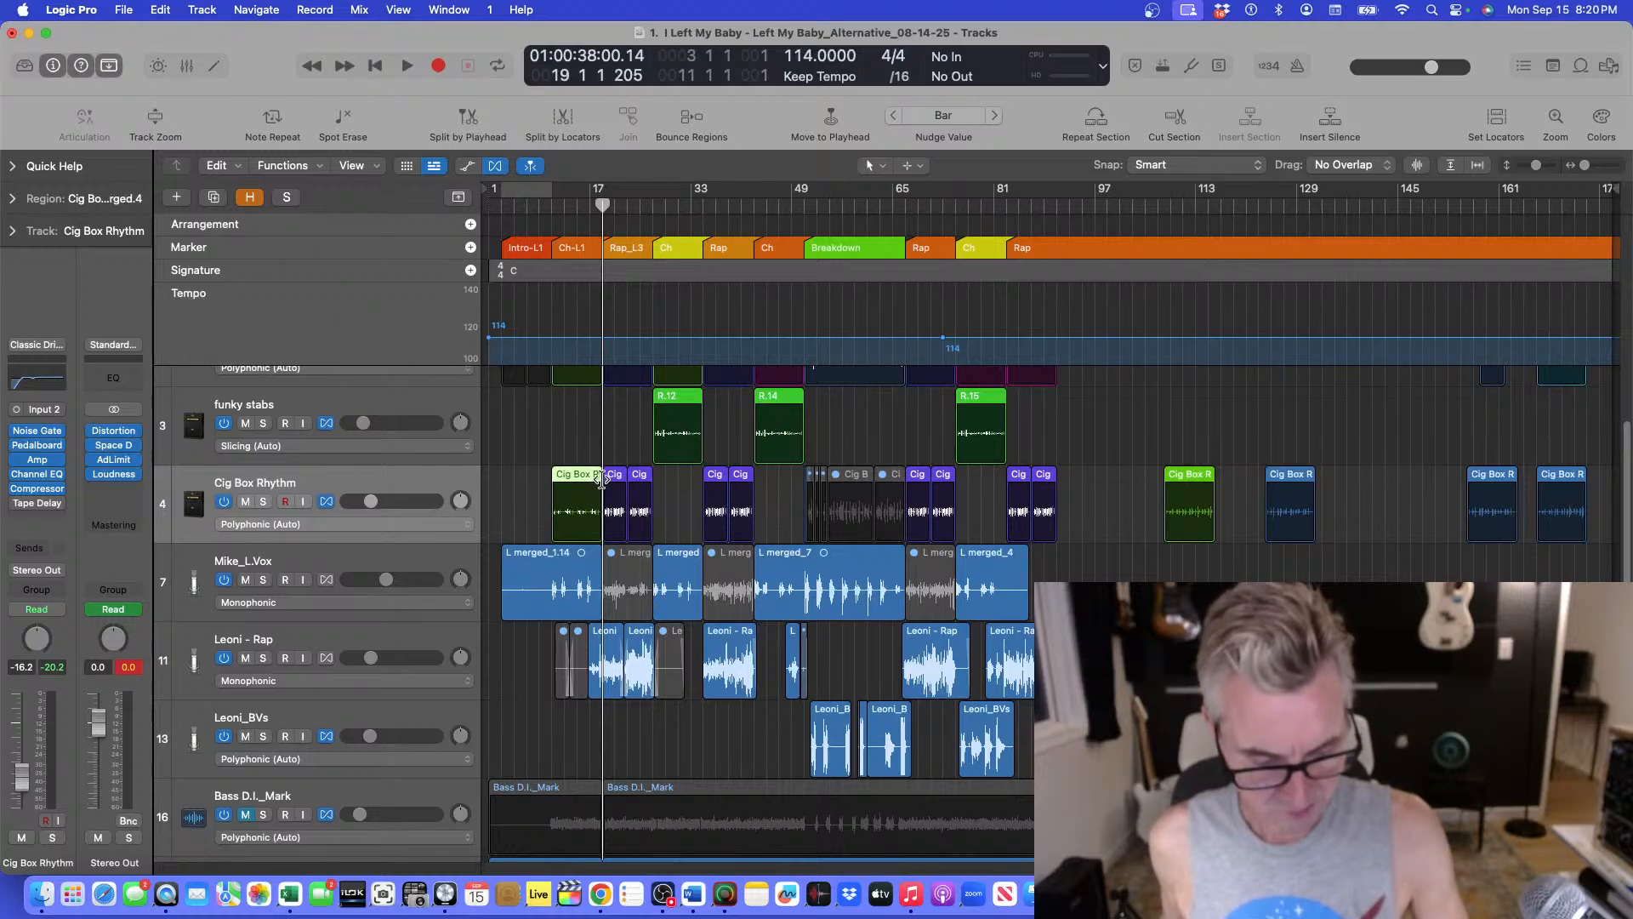
drag(574, 480, 970, 483)
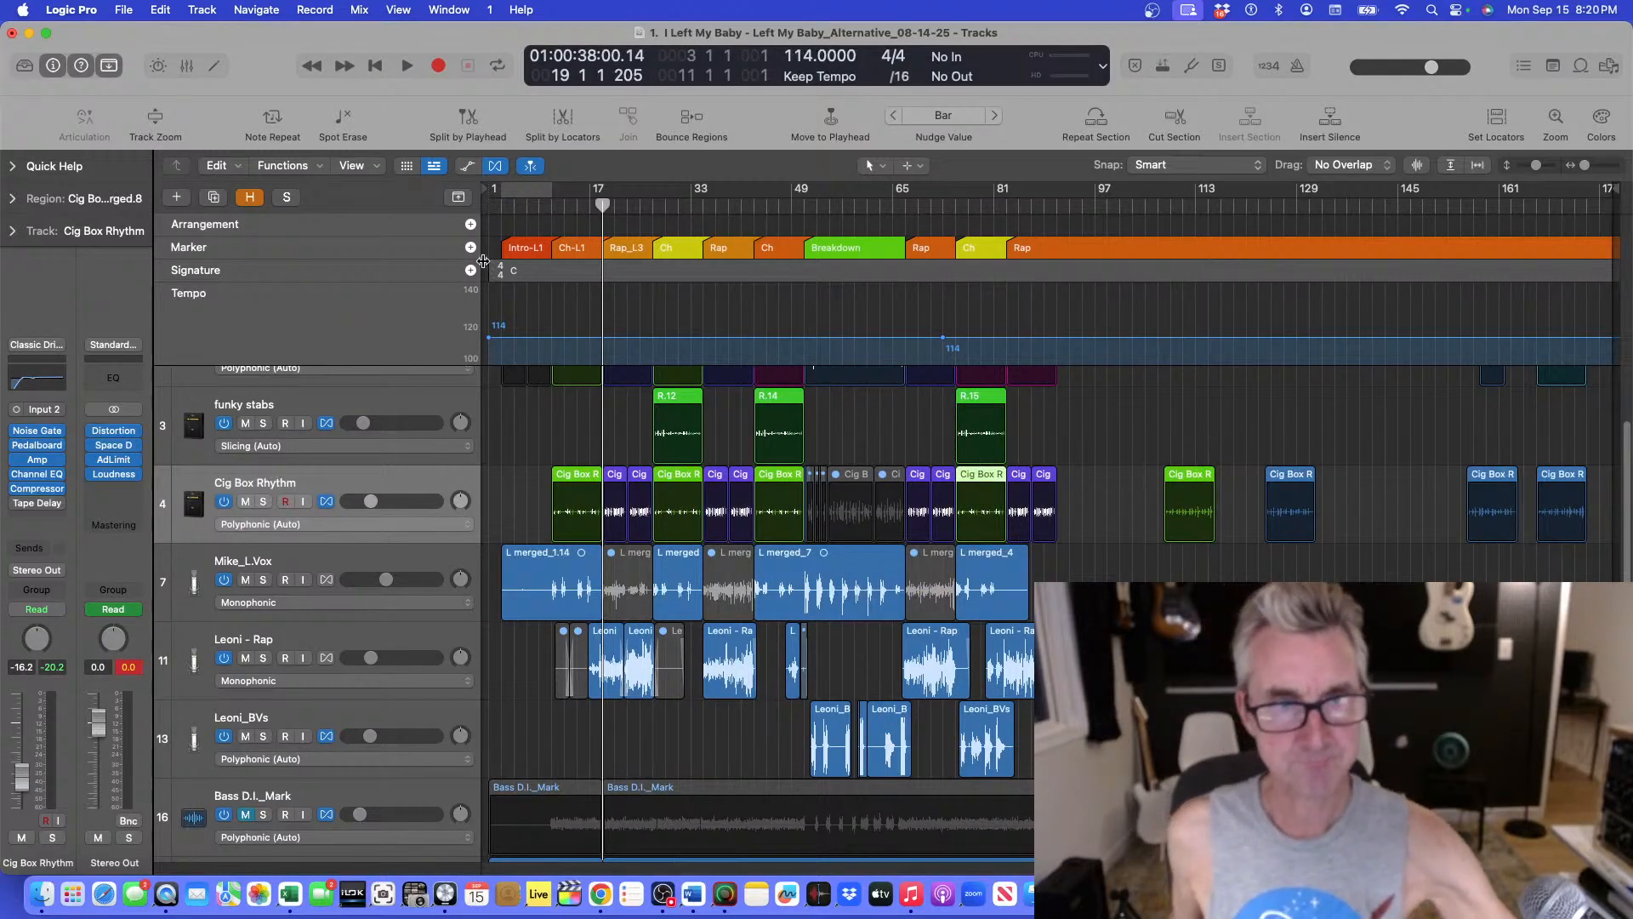
Play from around bar 11 to audition the rearranged Cig Box Rhythm choruses.
click(549, 220)
key(space)
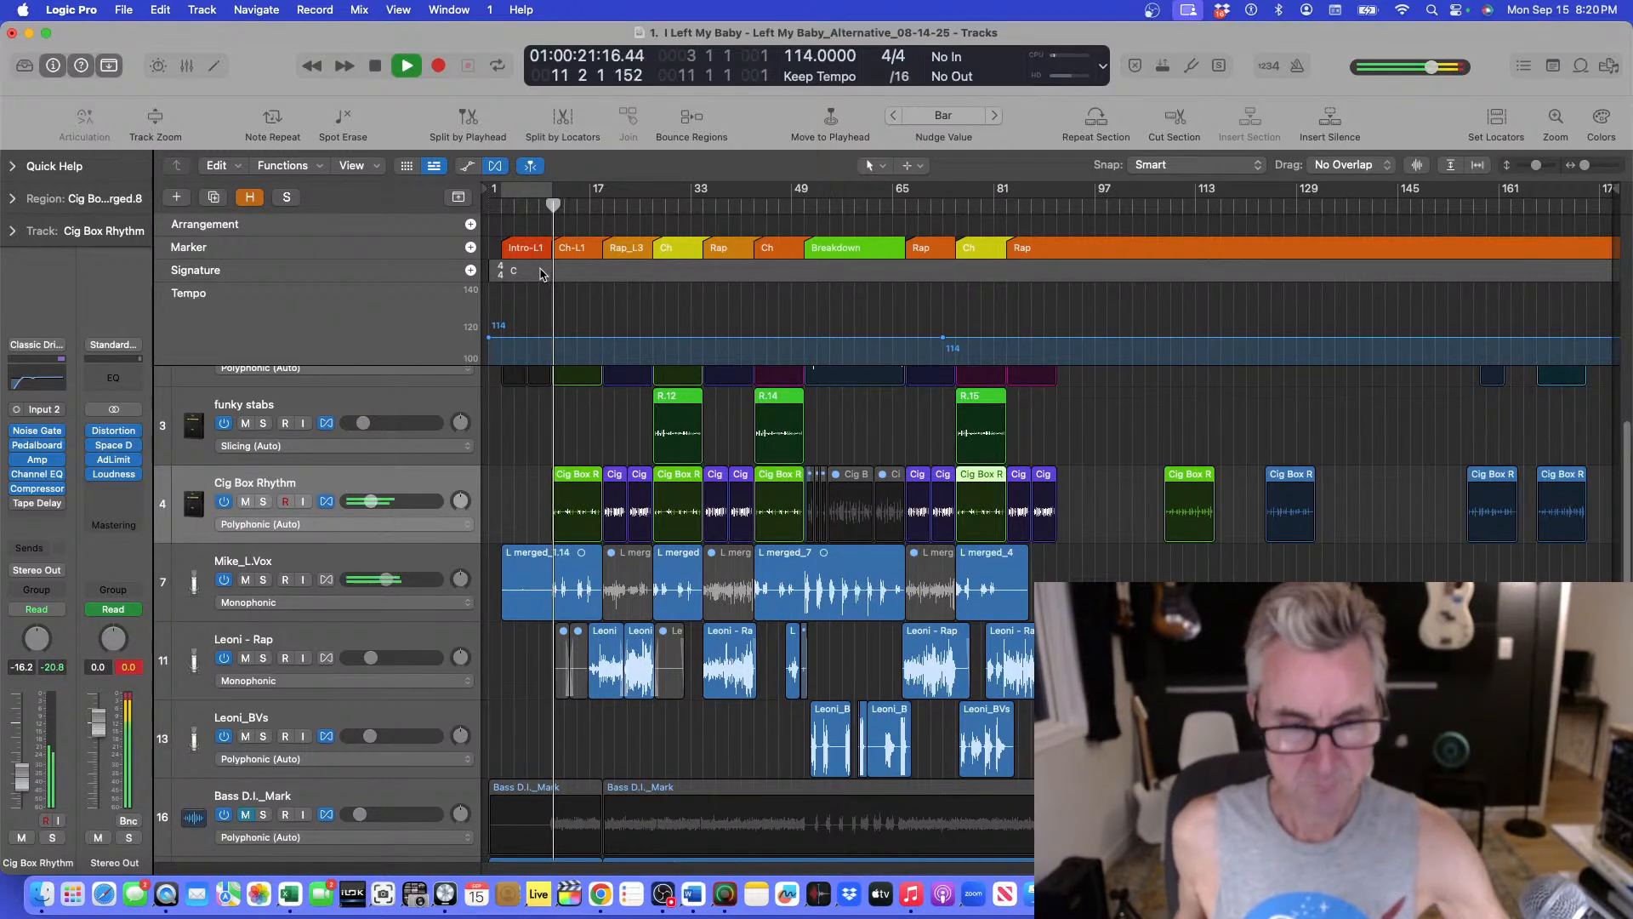
key(super+Up)
key(super+Down)
key(super+Down)
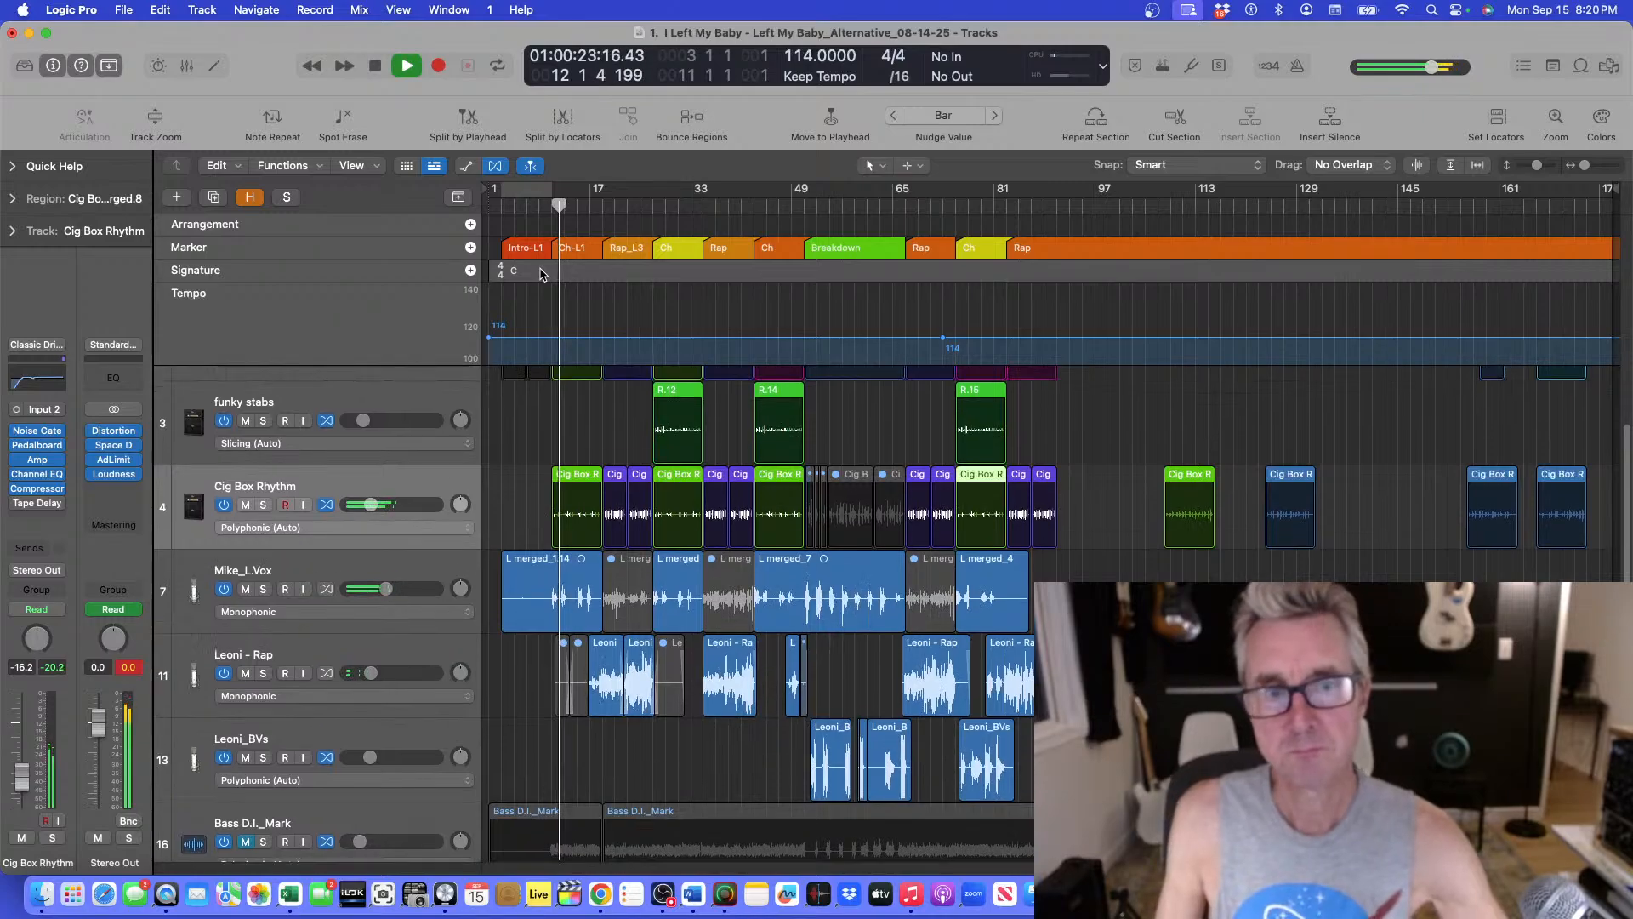
key(super+Right)
key(super+Right)
key(super+Right)
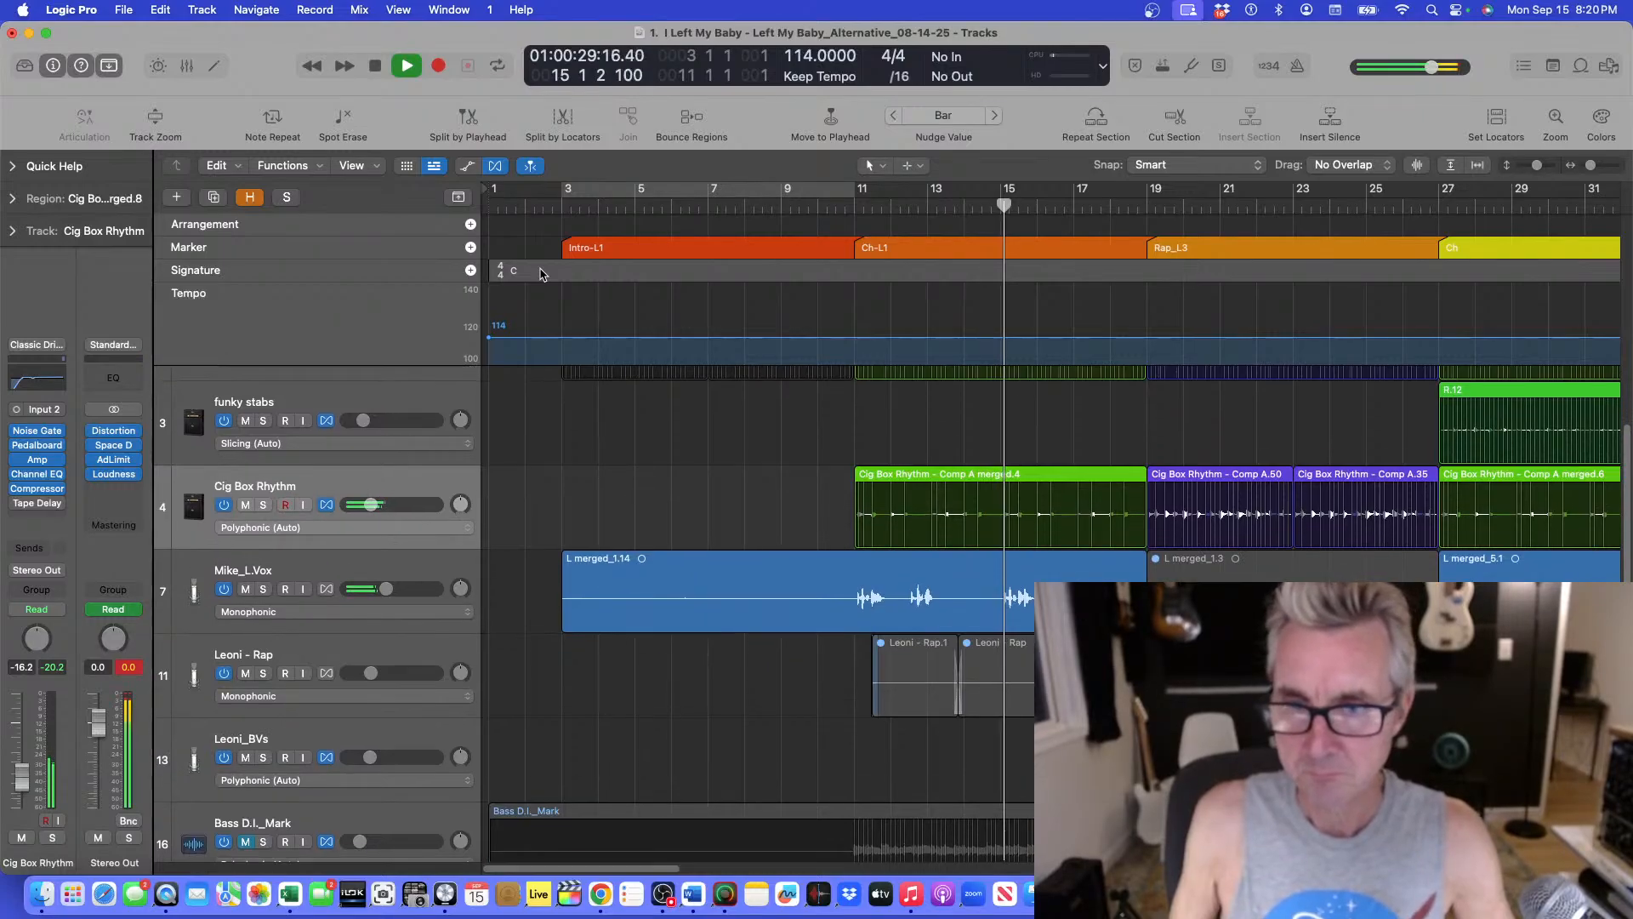
key(super+Left)
key(super+Left)
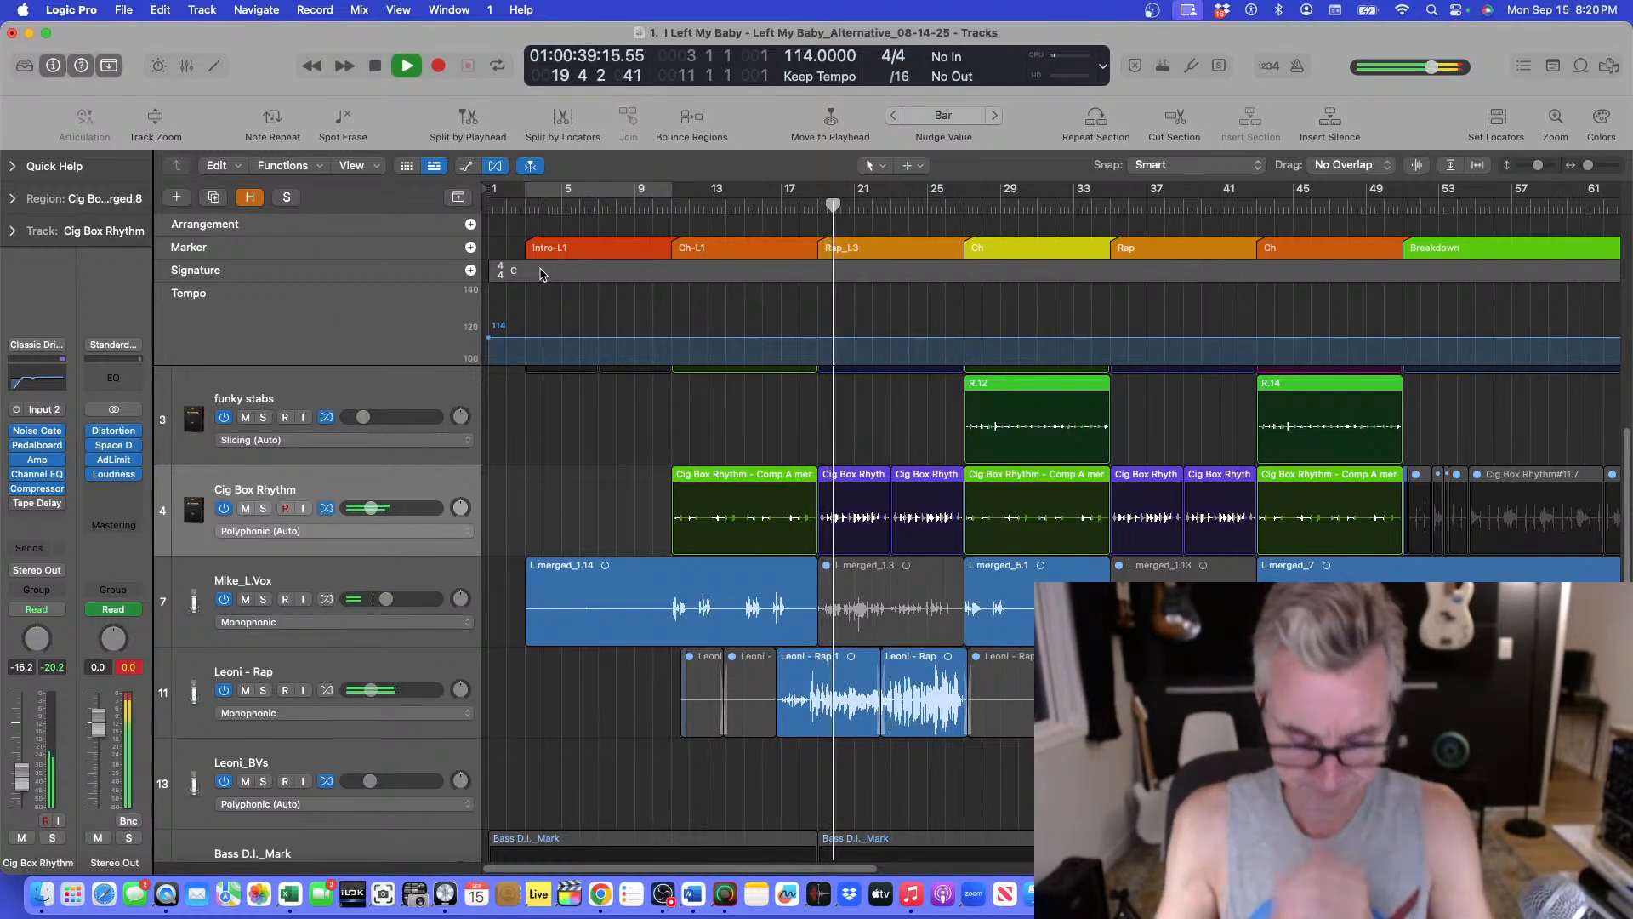
key(super+Up)
key(super+Up)
key(super+Down)
key(super+Down)
key(super+Up)
key(super+Down)
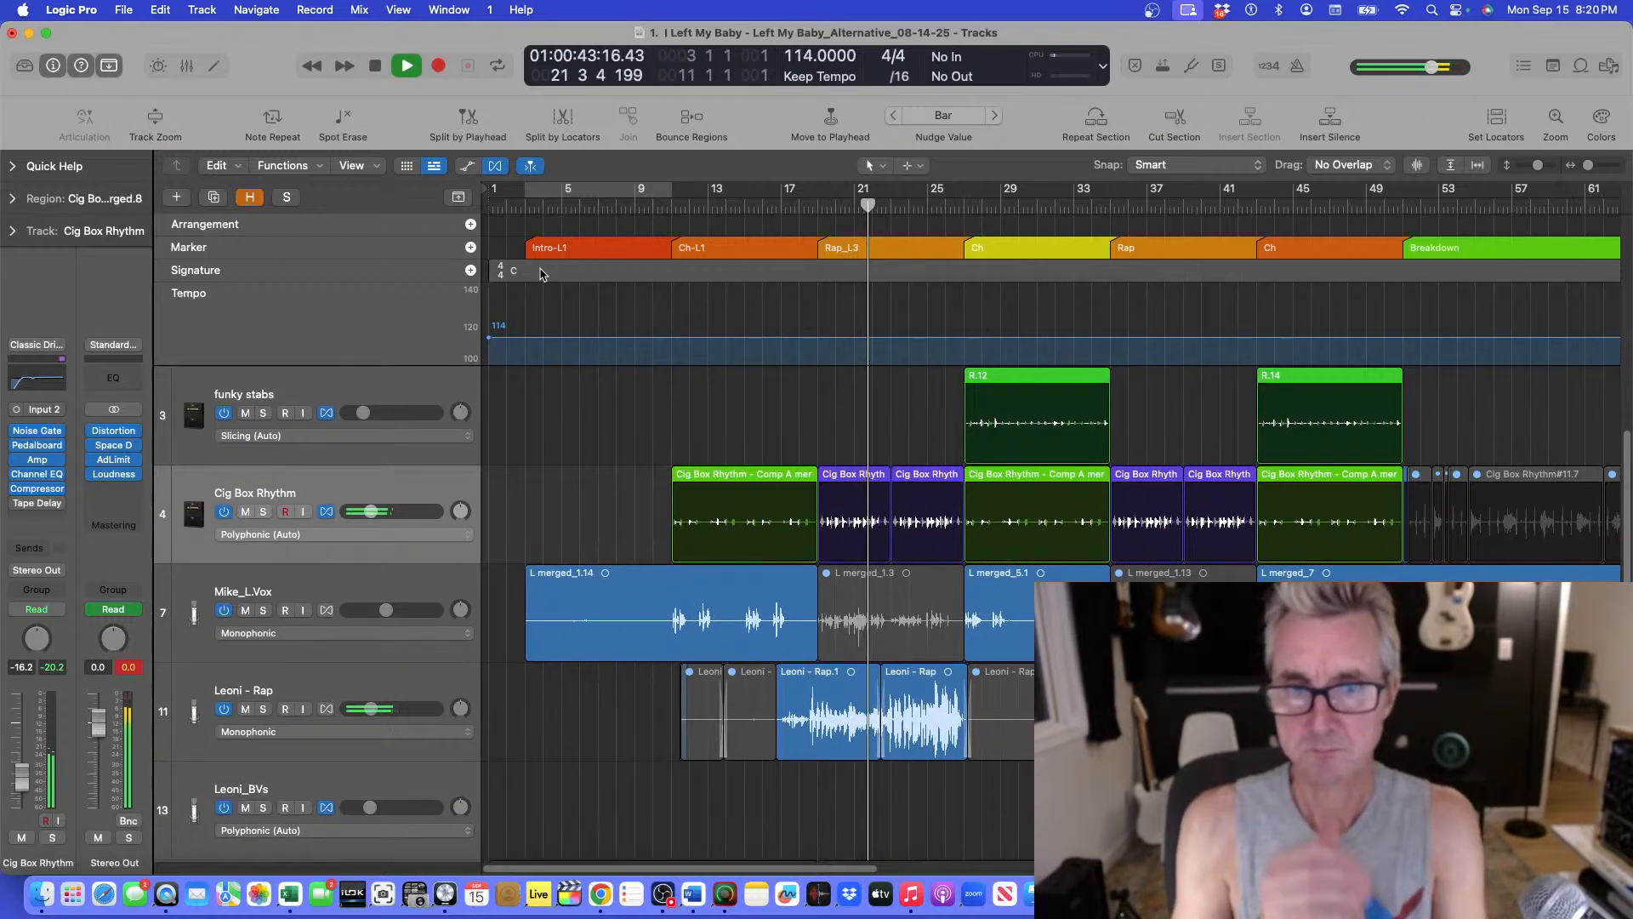
key(super+Left)
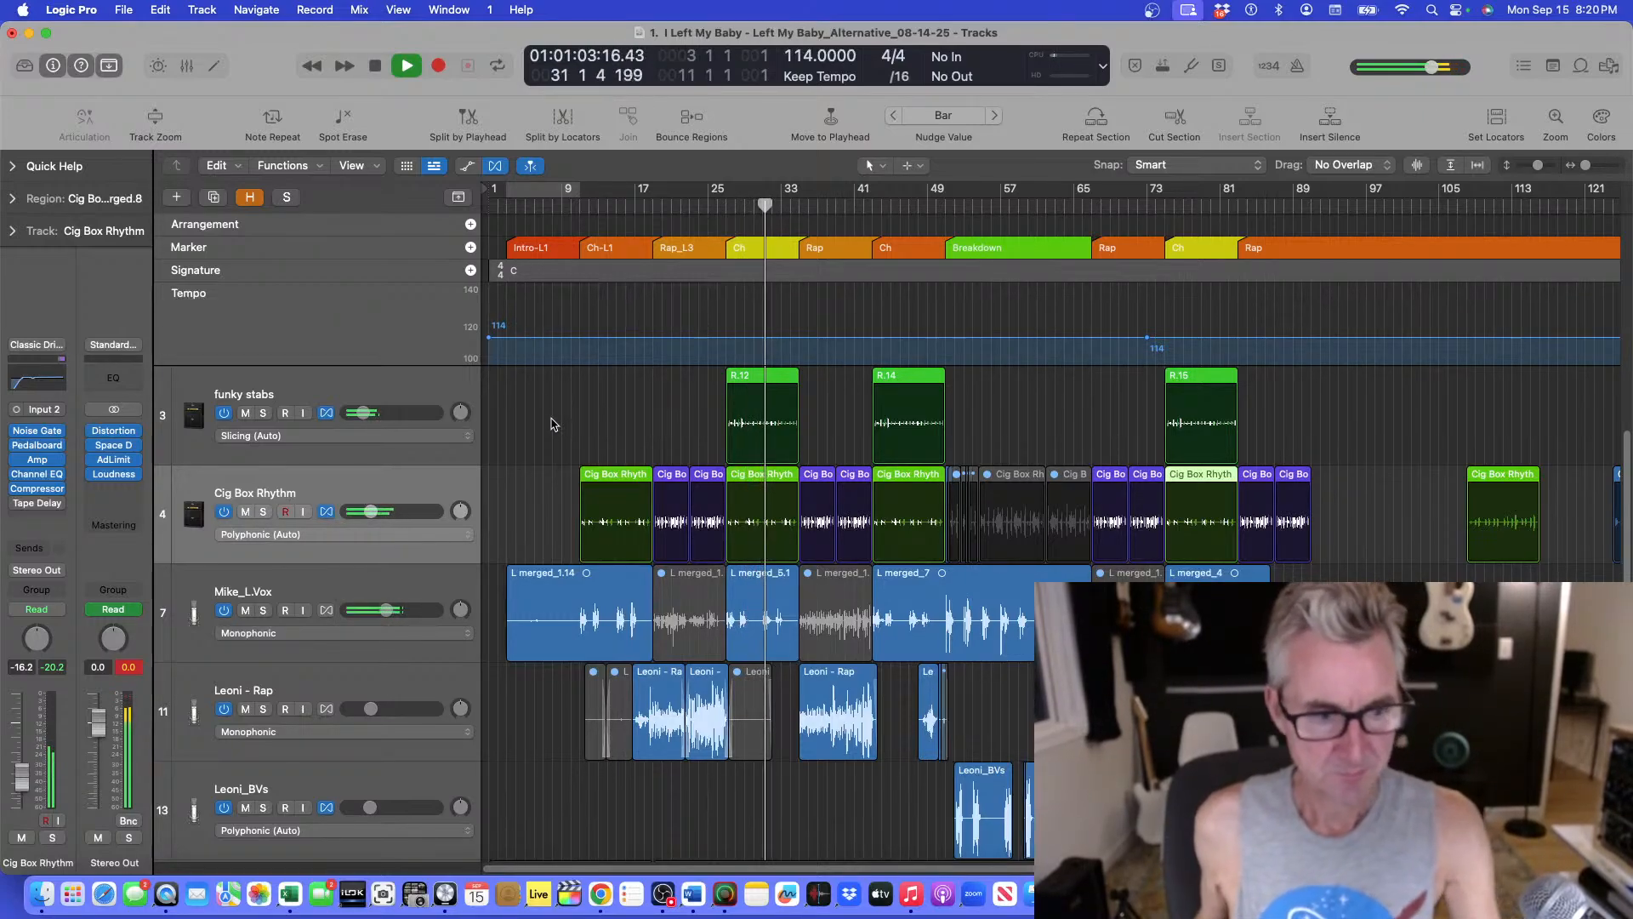
Open the Channel EQ on the Mike_L.Vox track, adjust its high-cut band, and close the plugin.
scroll(851, 595, down, 6)
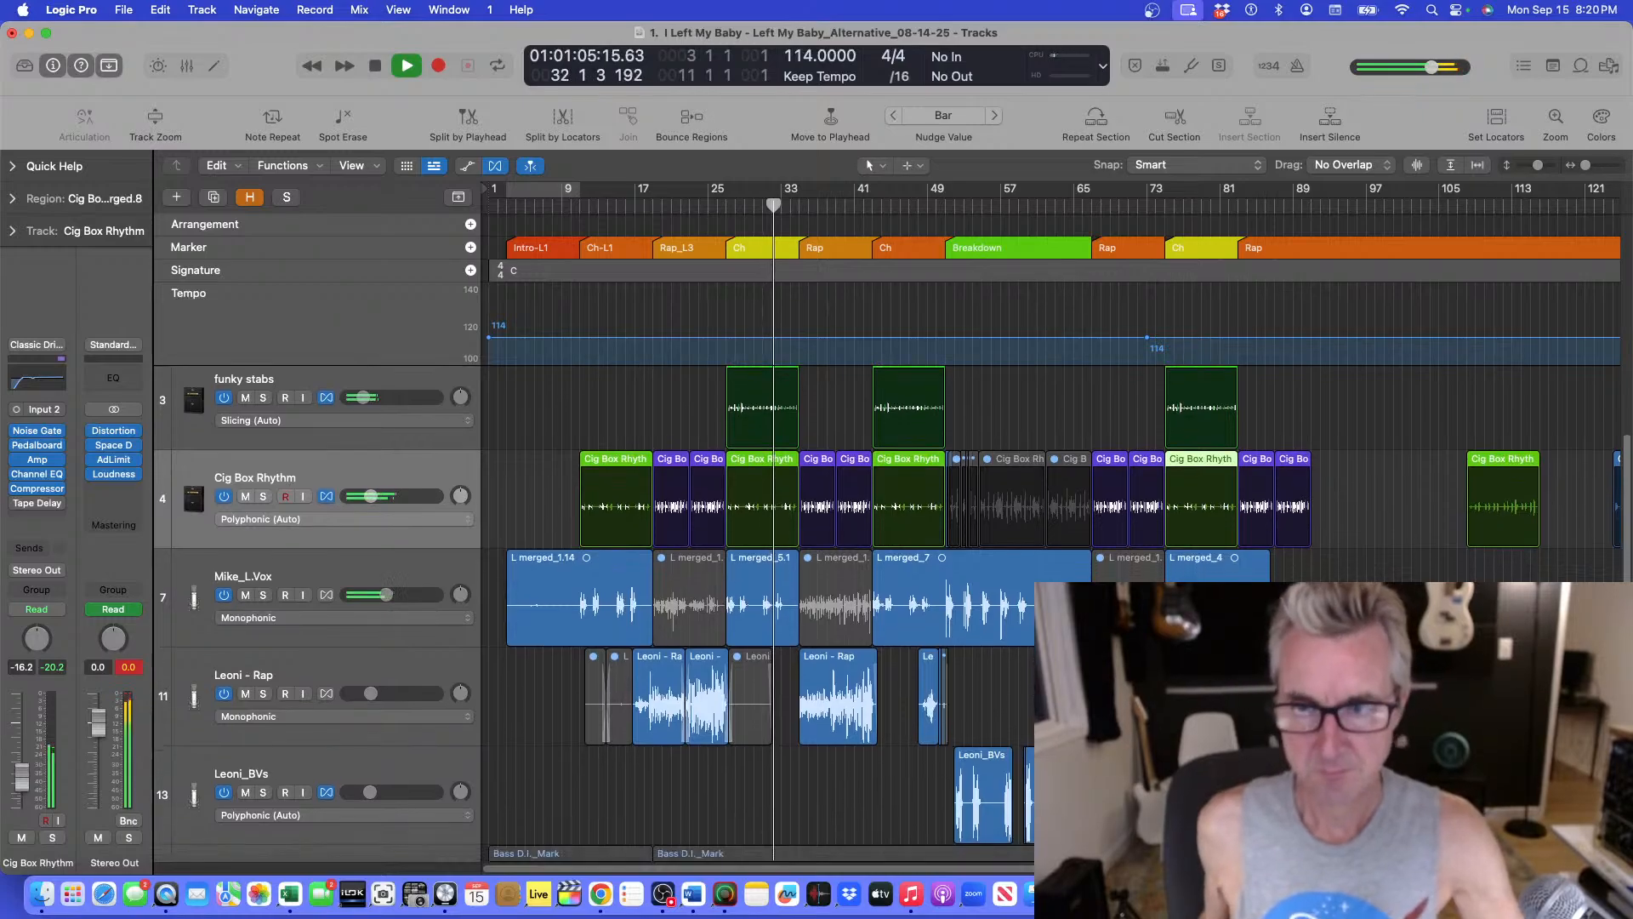
scroll(851, 510, down, 2)
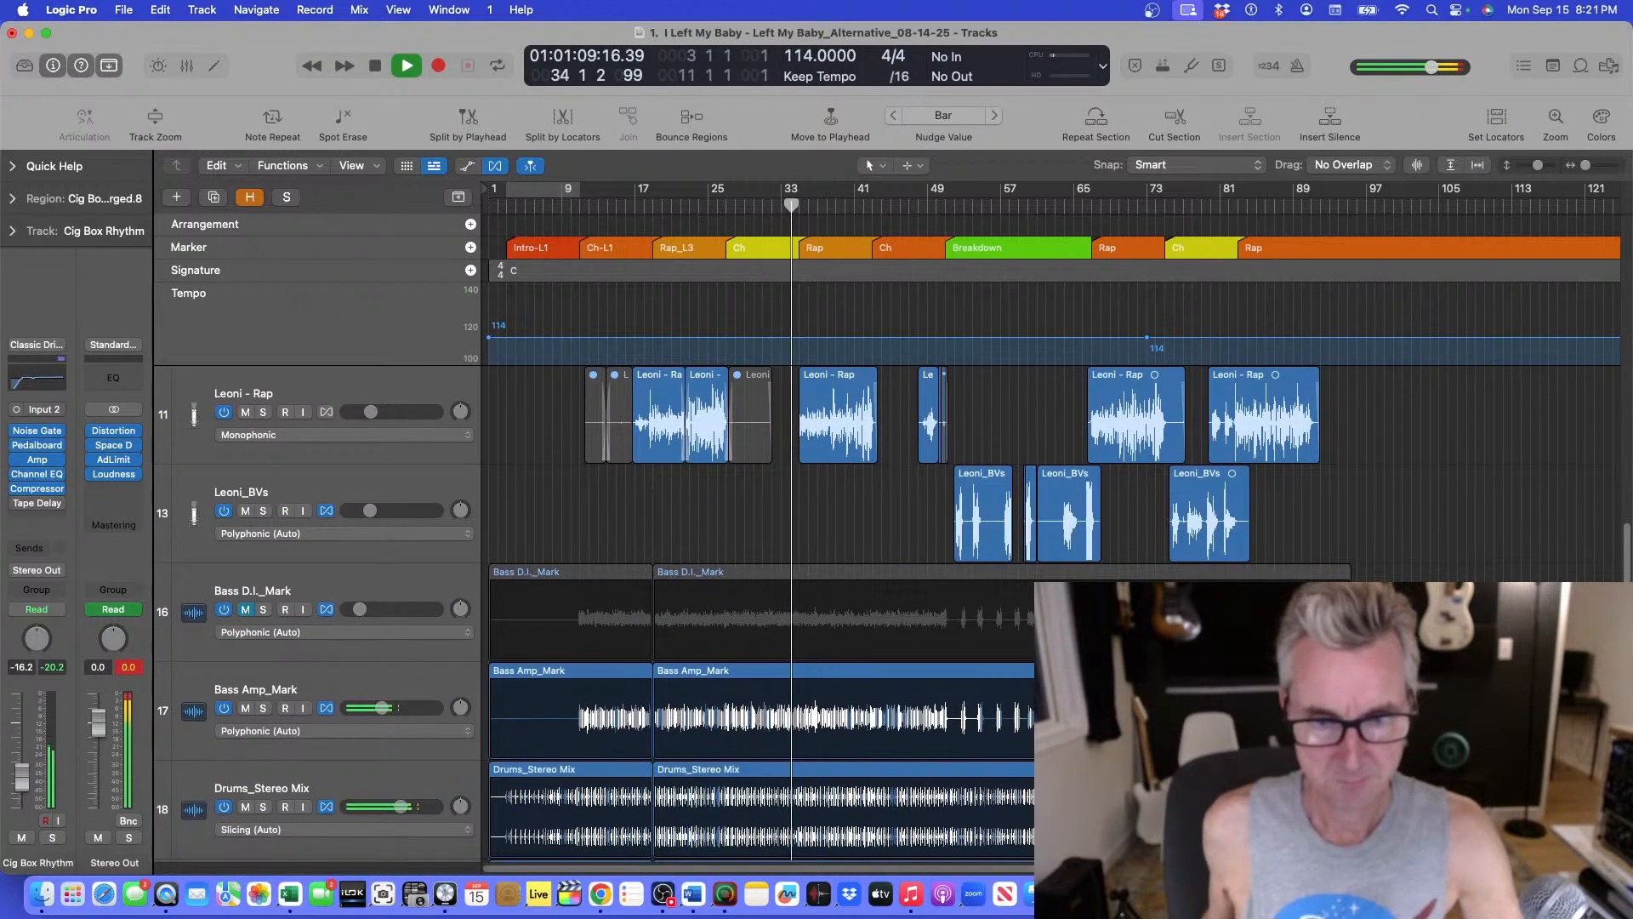
scroll(850, 596, down, 1)
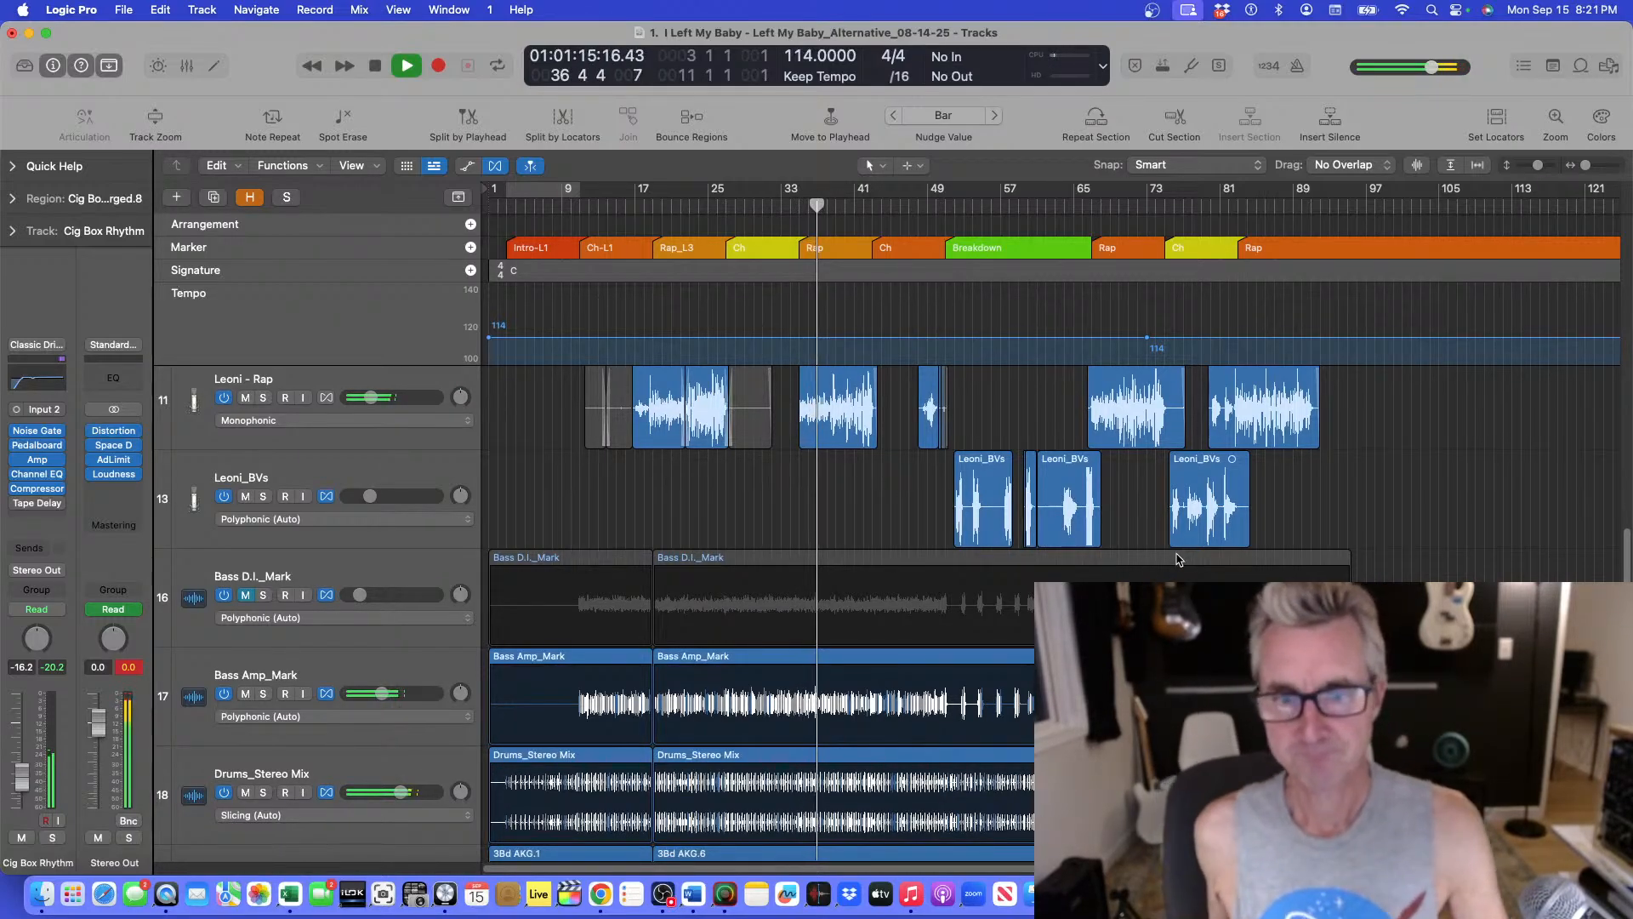
scroll(1178, 559, up, 5)
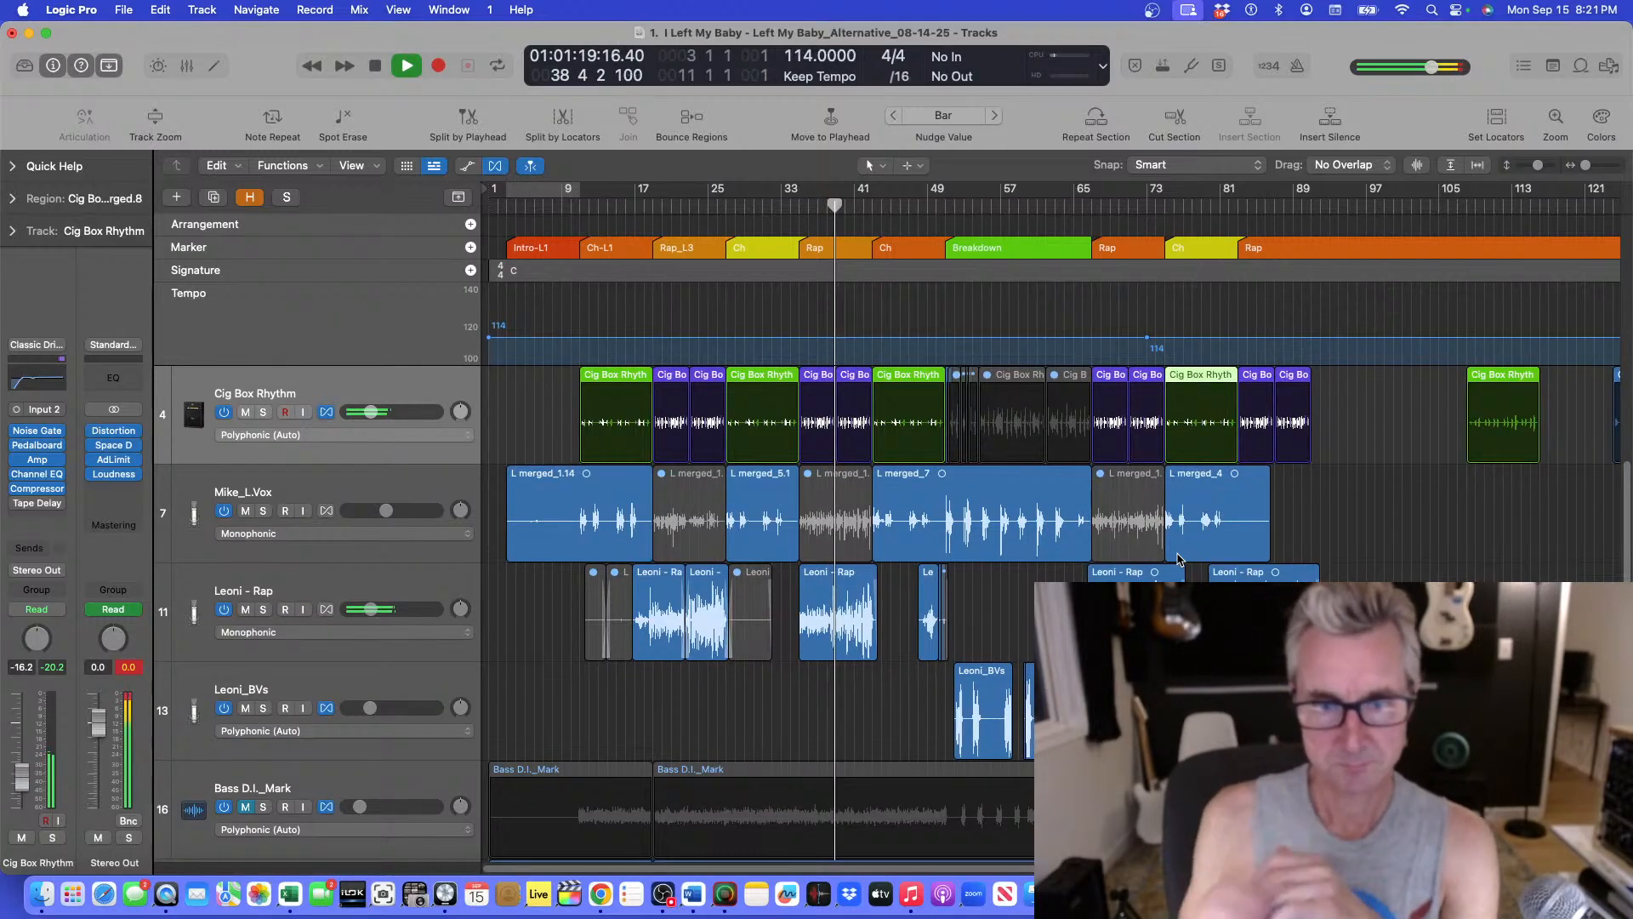
key(super+Down)
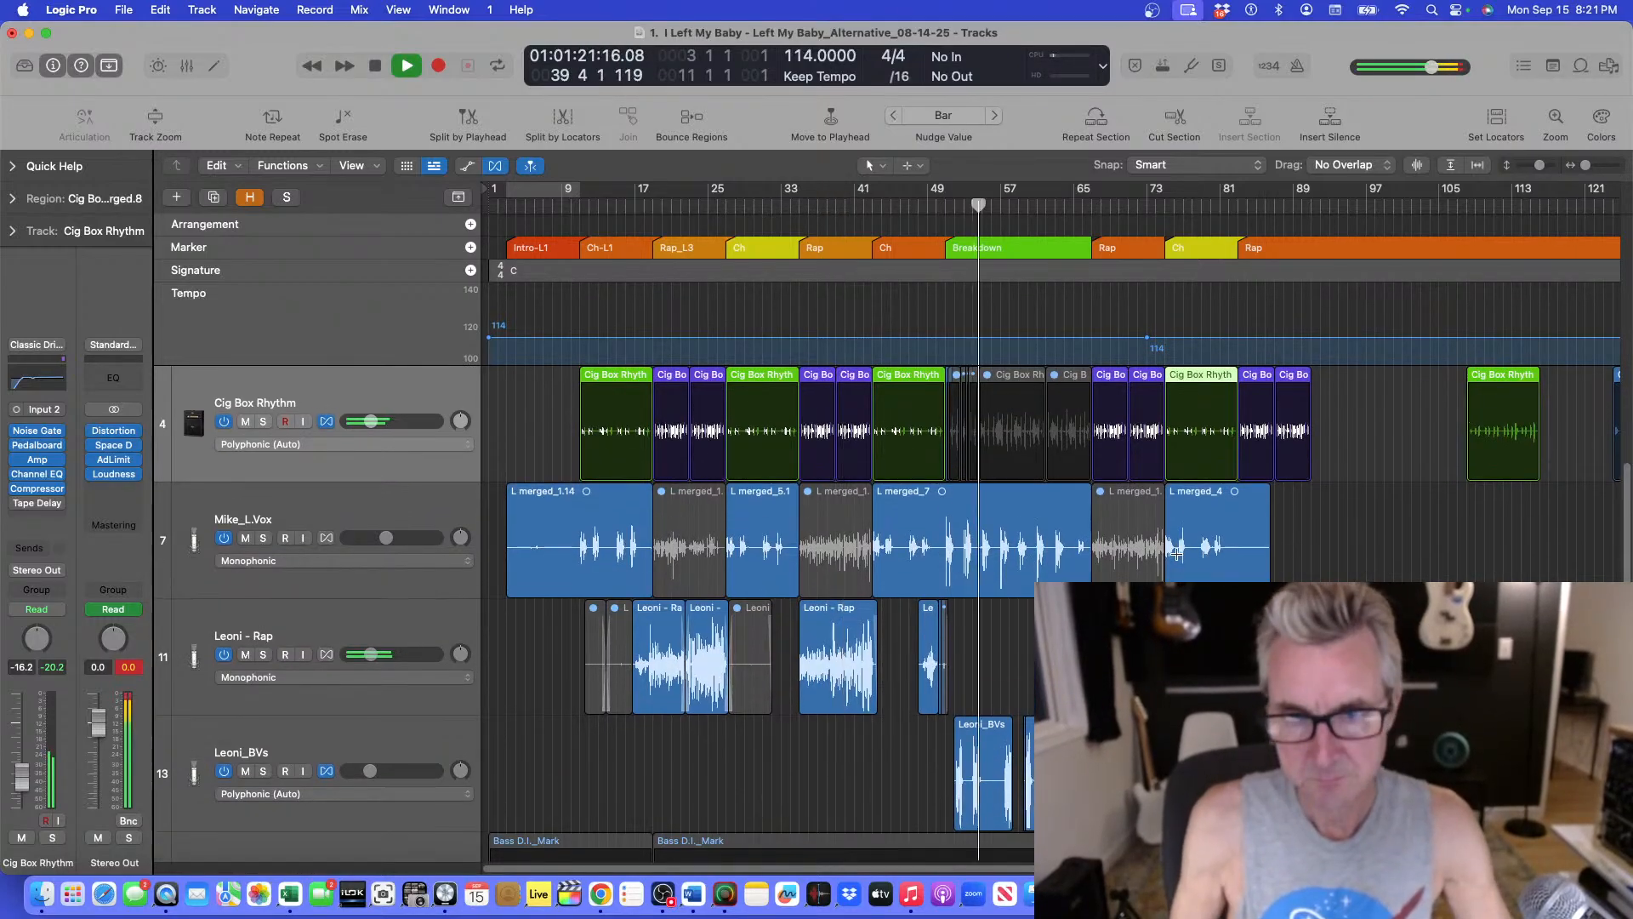
key(super+Right)
key(super+Up)
key(super+Down)
key(super+Right)
key(super+Right)
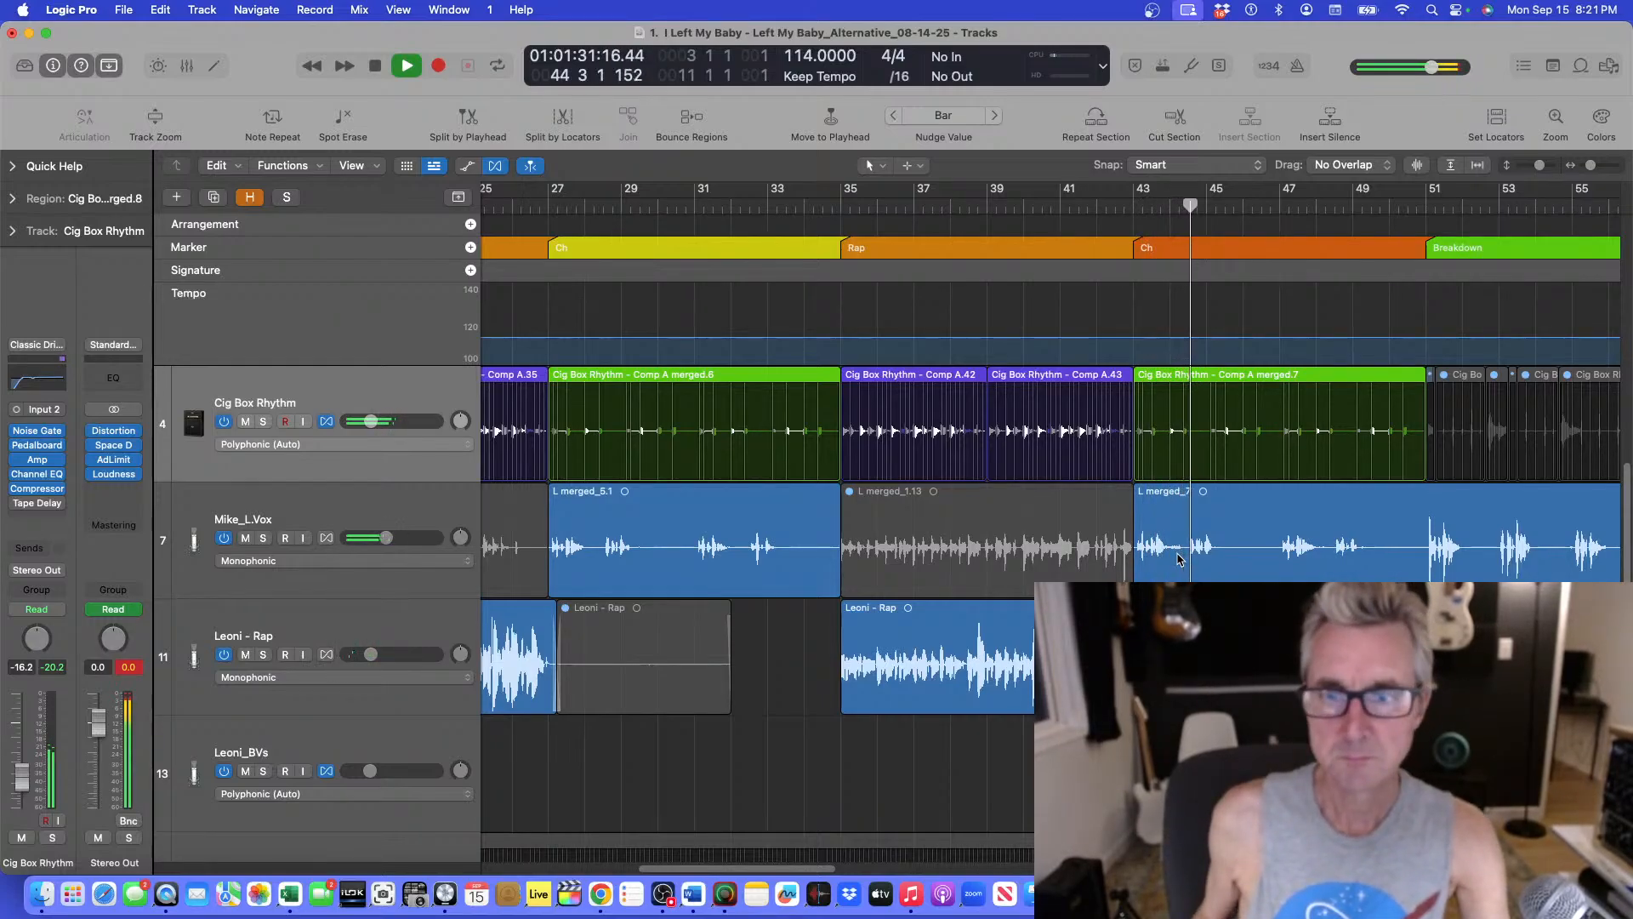
click(370, 516)
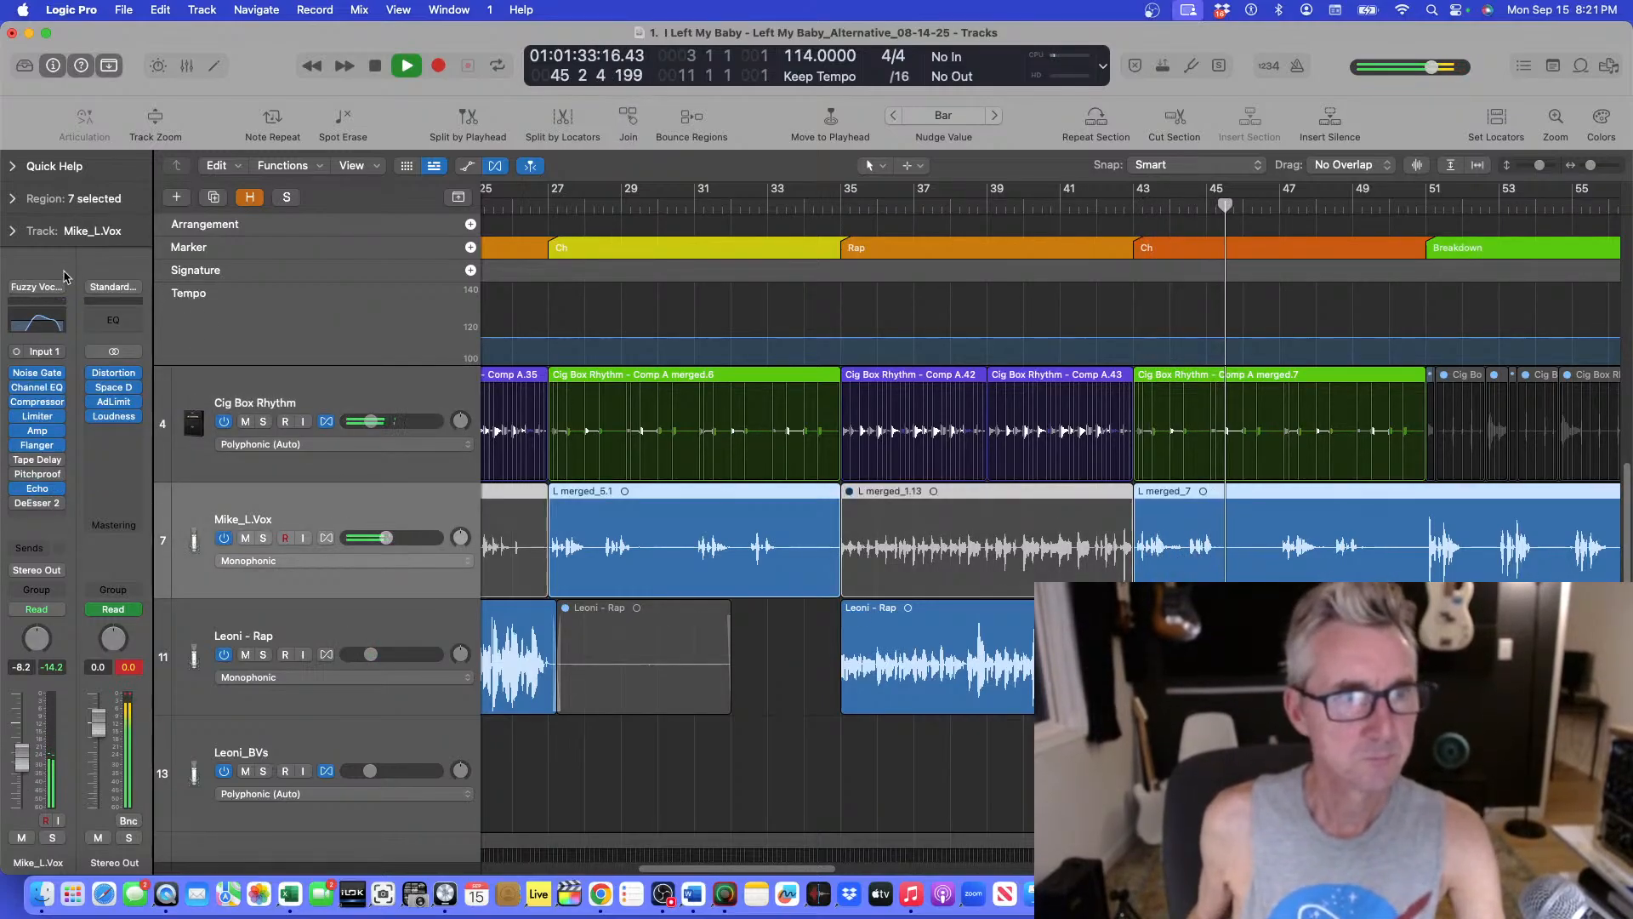
click(37, 321)
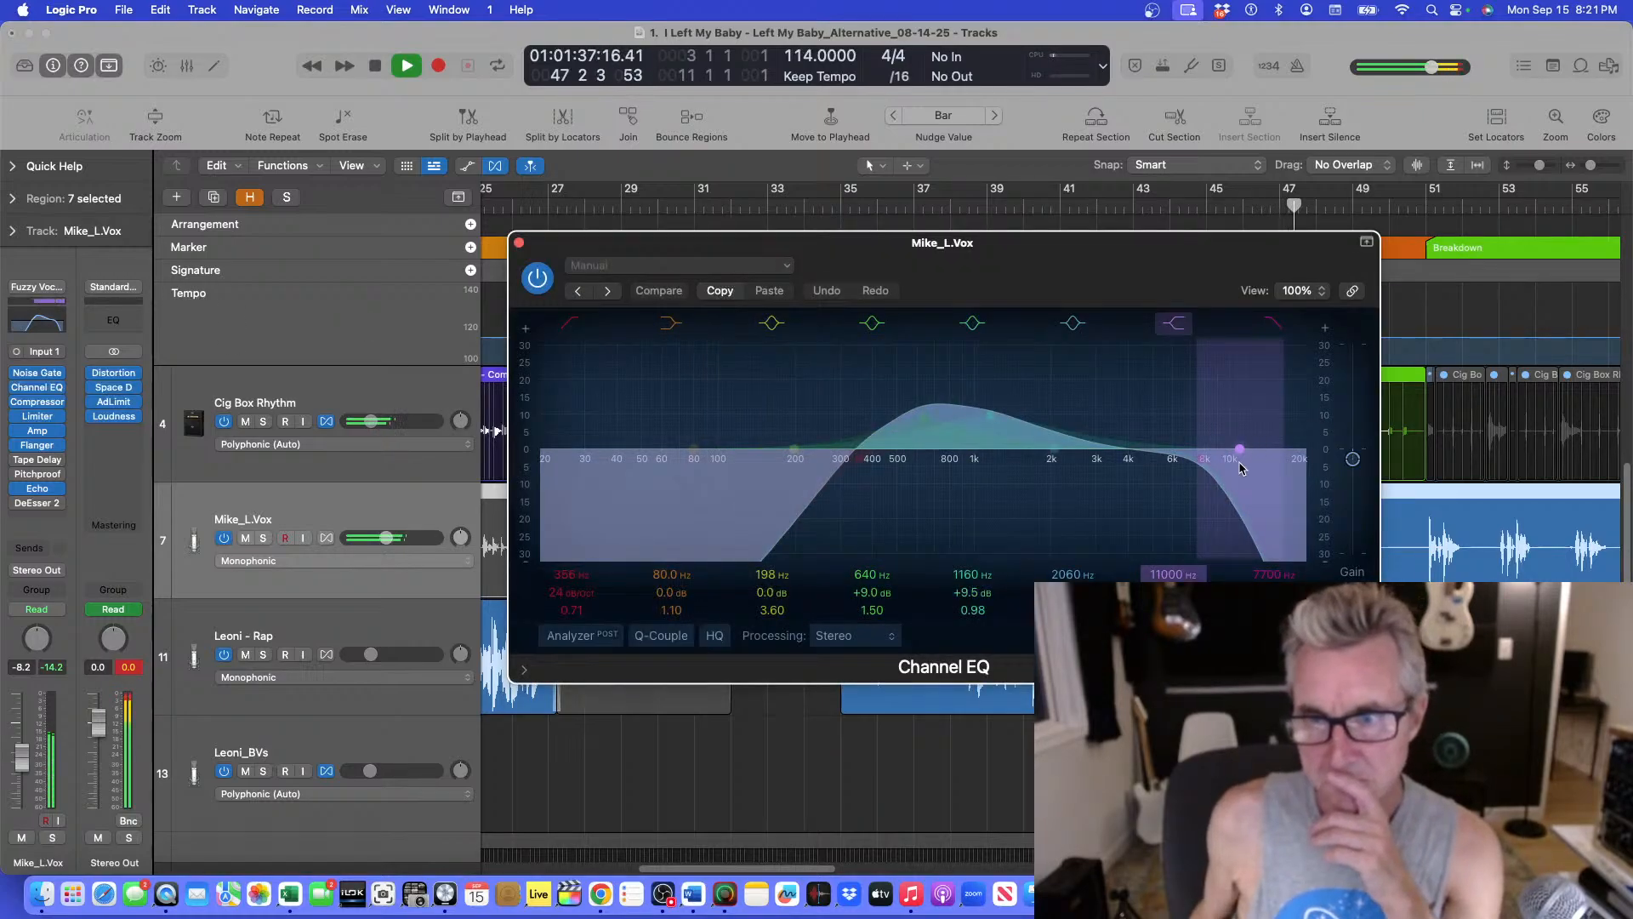
click(1252, 552)
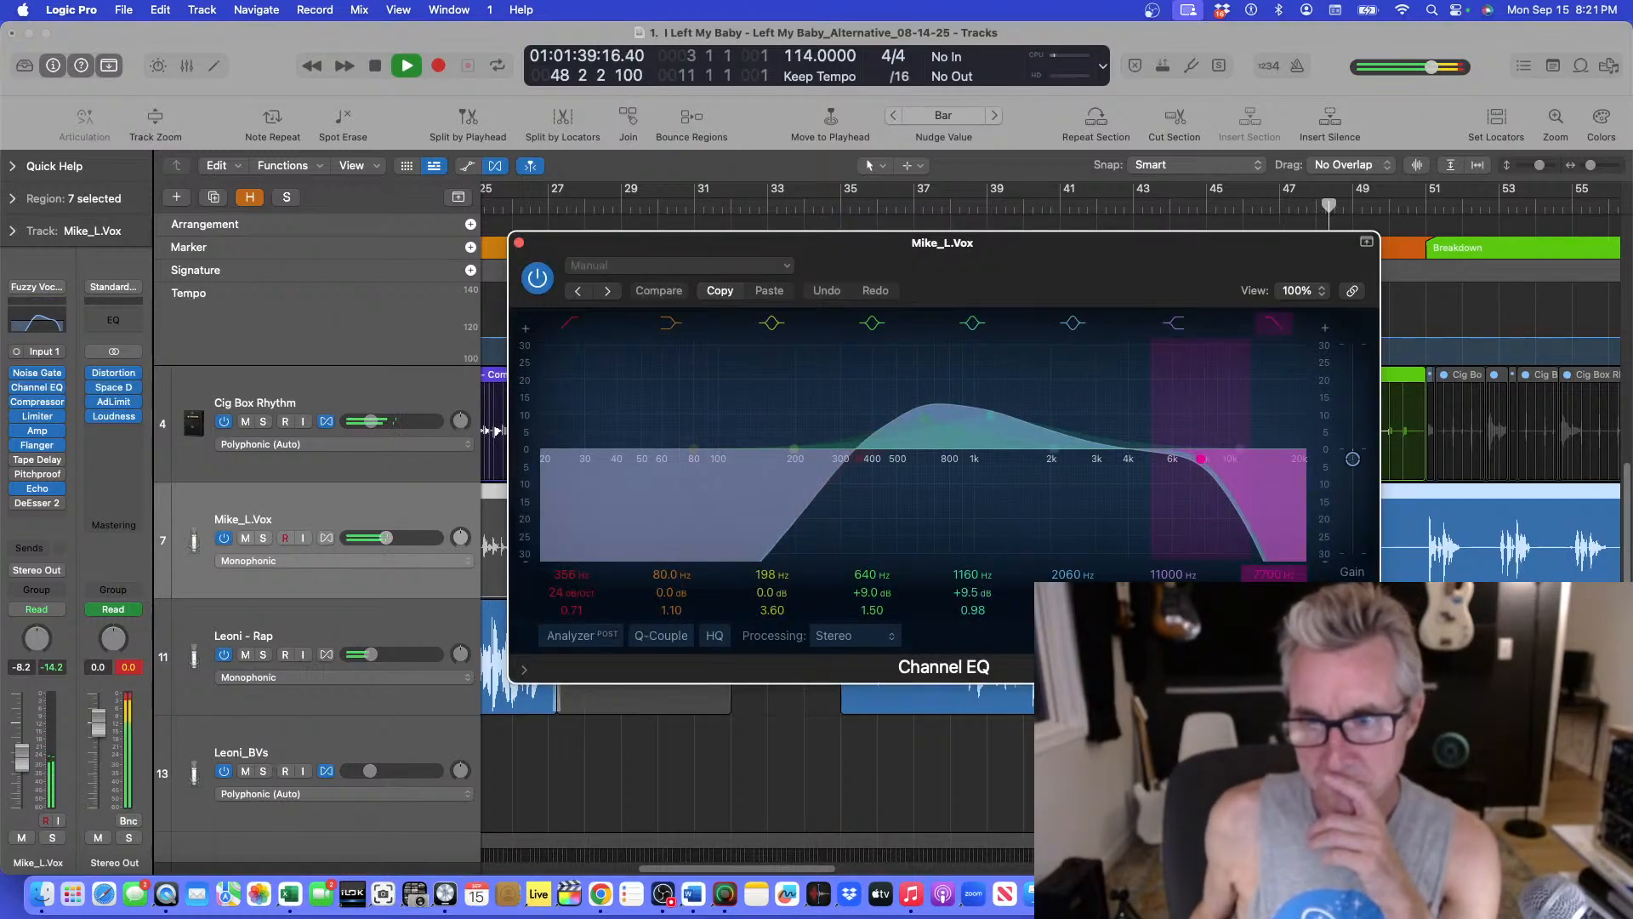
drag(1274, 593, 1274, 584)
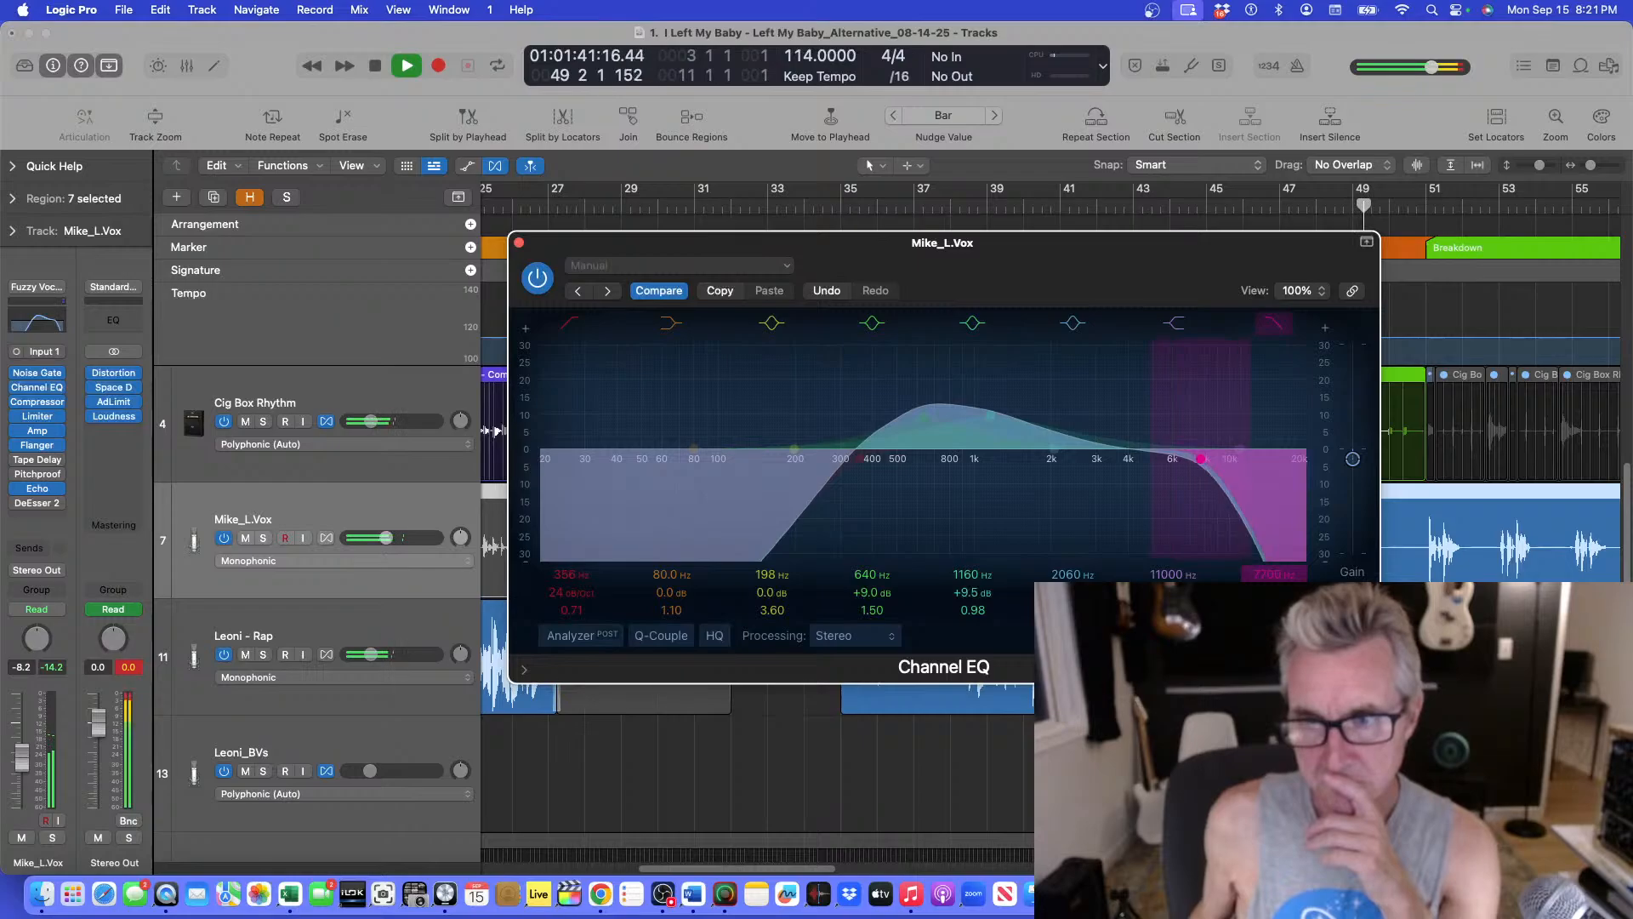
mouse_move(1201, 459)
mouse_down()
mouse_move(1183, 459)
mouse_move(1214, 458)
mouse_up()
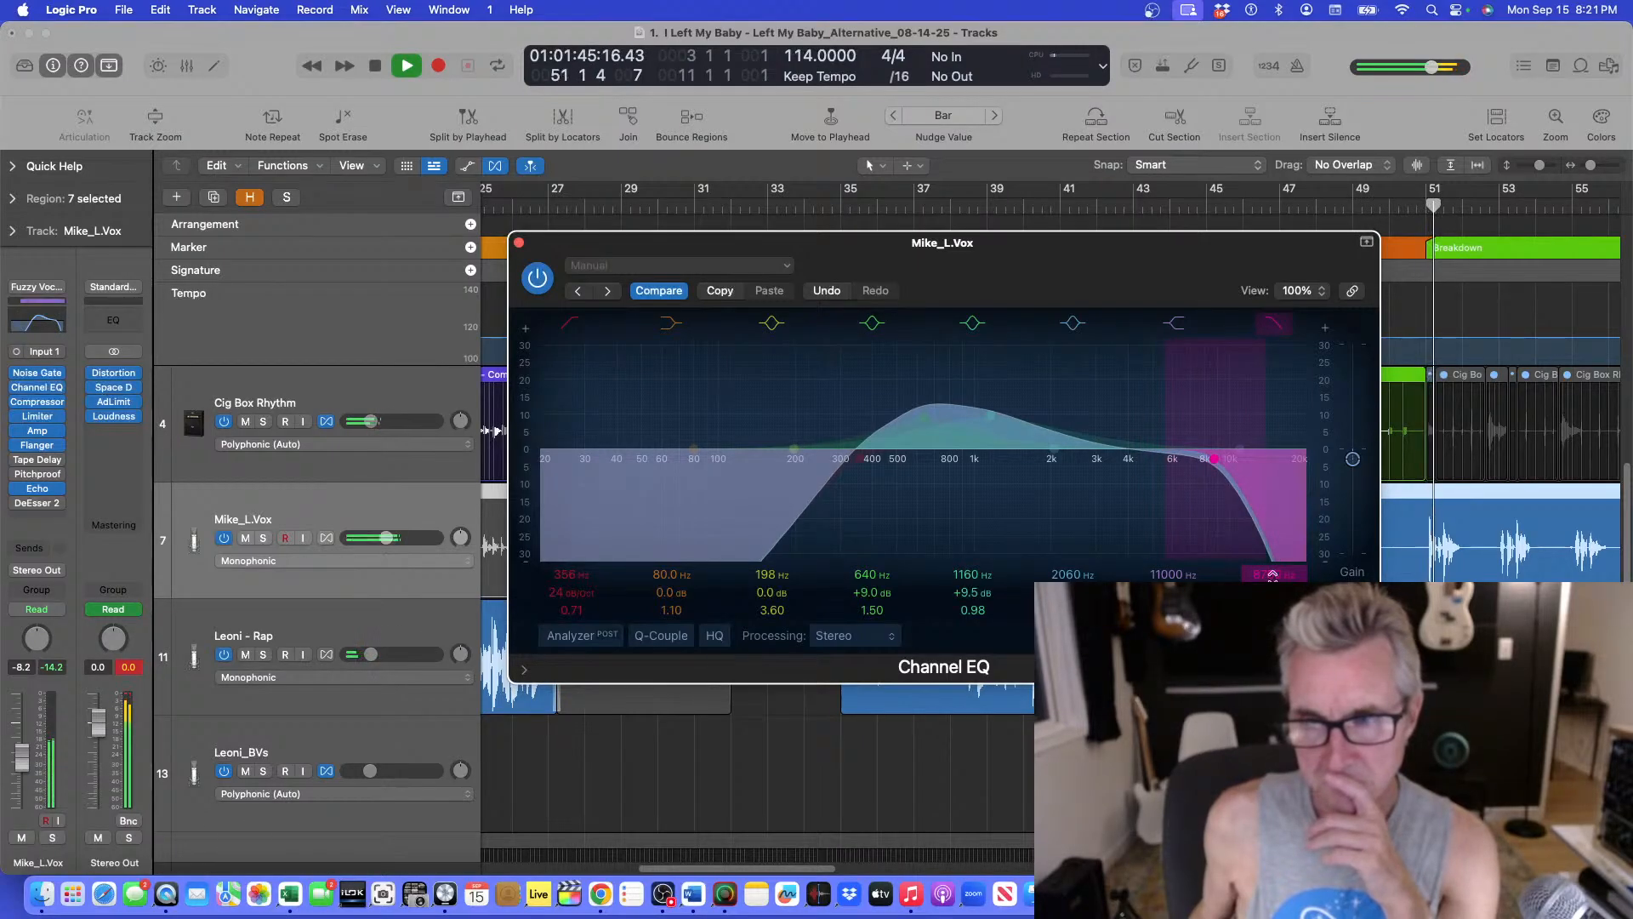
drag(1271, 576, 1272, 579)
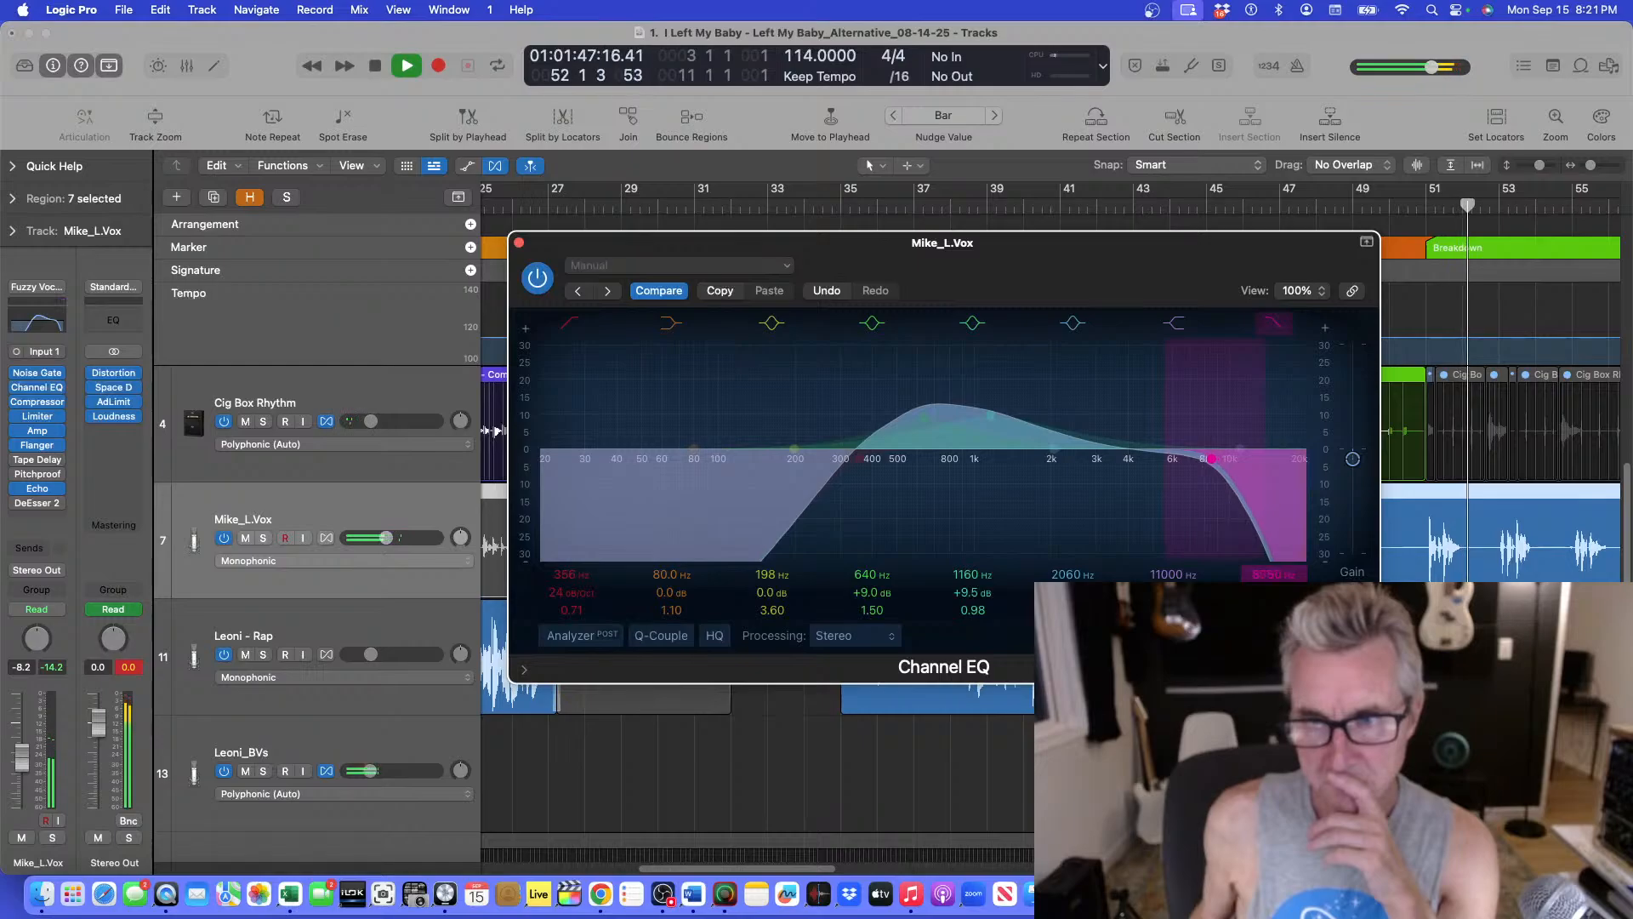
click(518, 244)
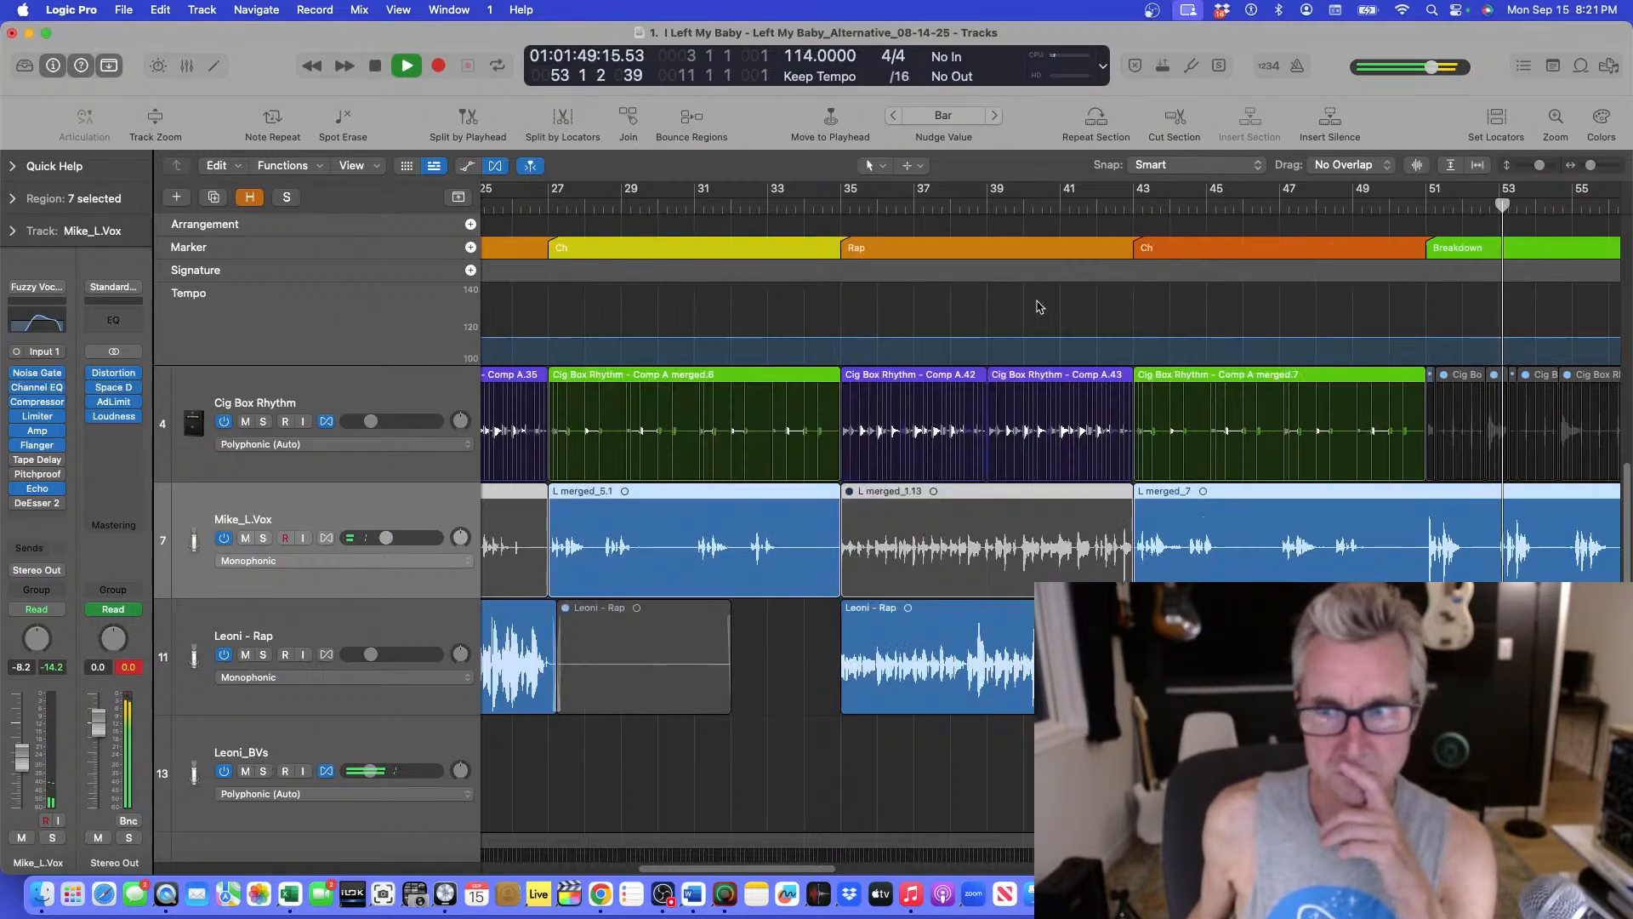
Examine the vocal and rhythm tracks around the breakdown during playback.
key(super+Up)
key(super+Up)
key(super+Up)
key(super+Up)
key(super+Up)
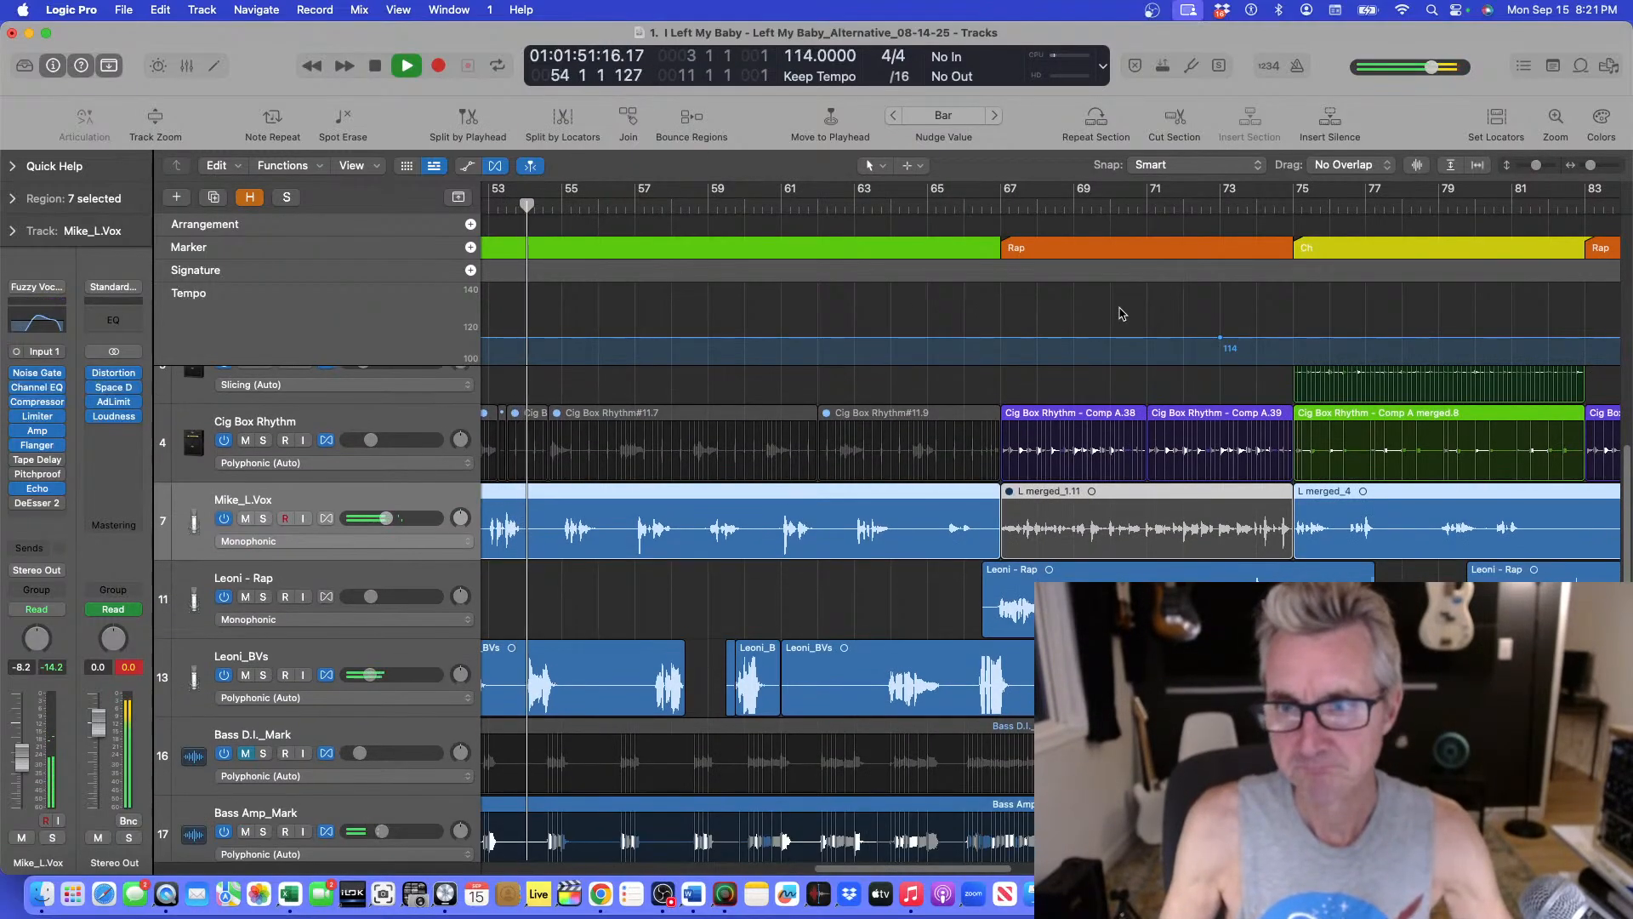
key(super+Left)
key(super+Down)
key(super+Up)
key(super+Up)
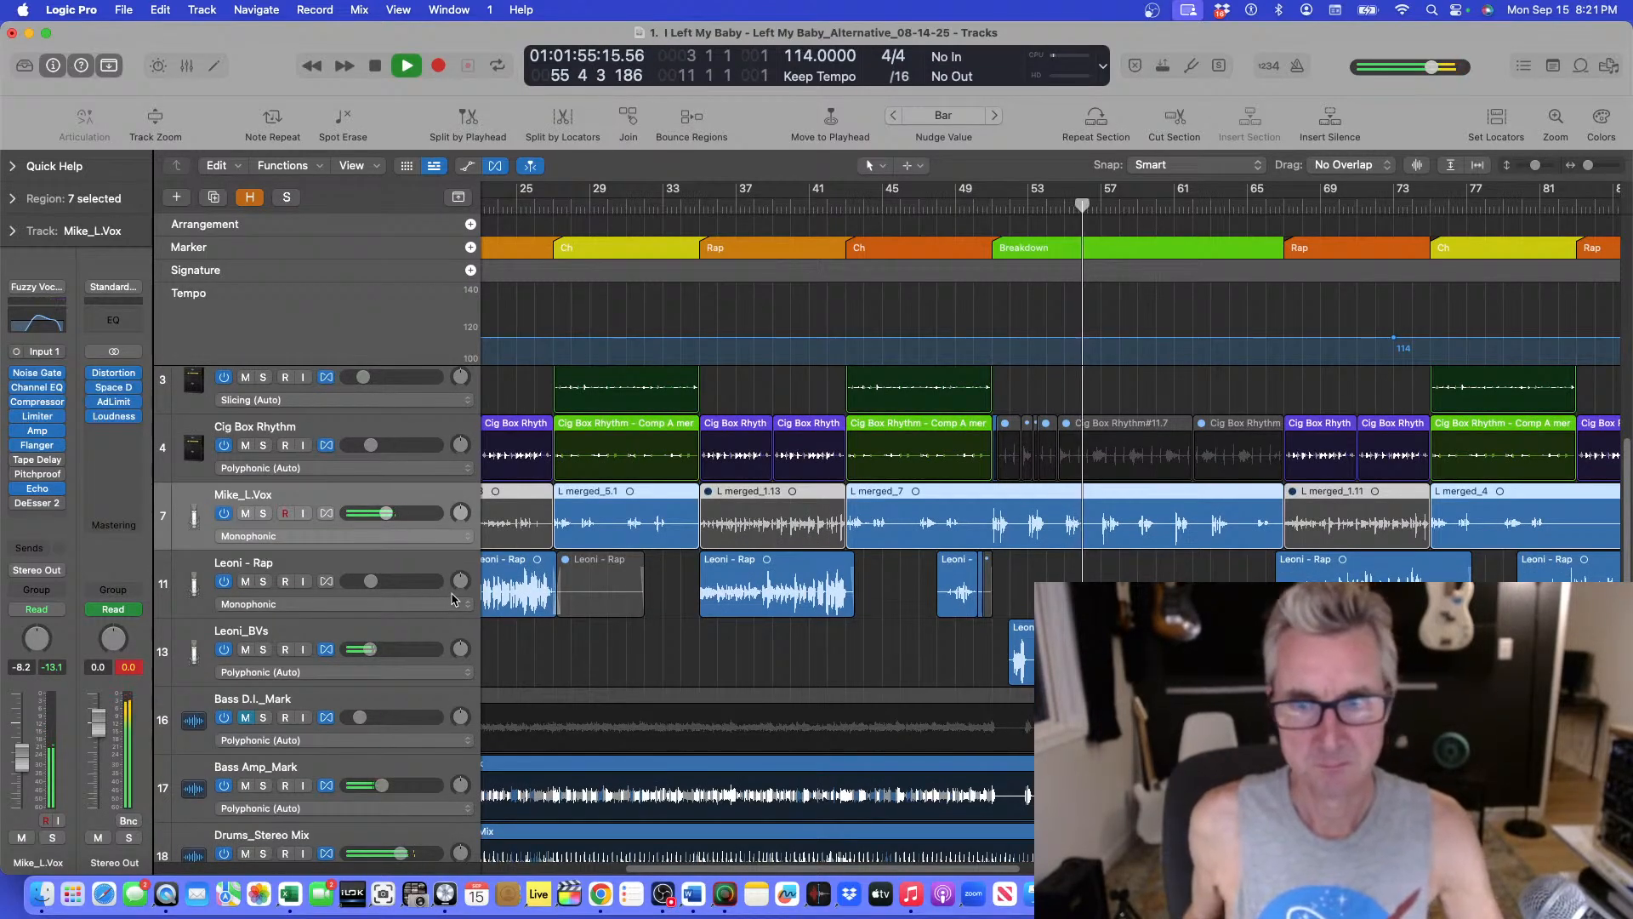
key(super+Down)
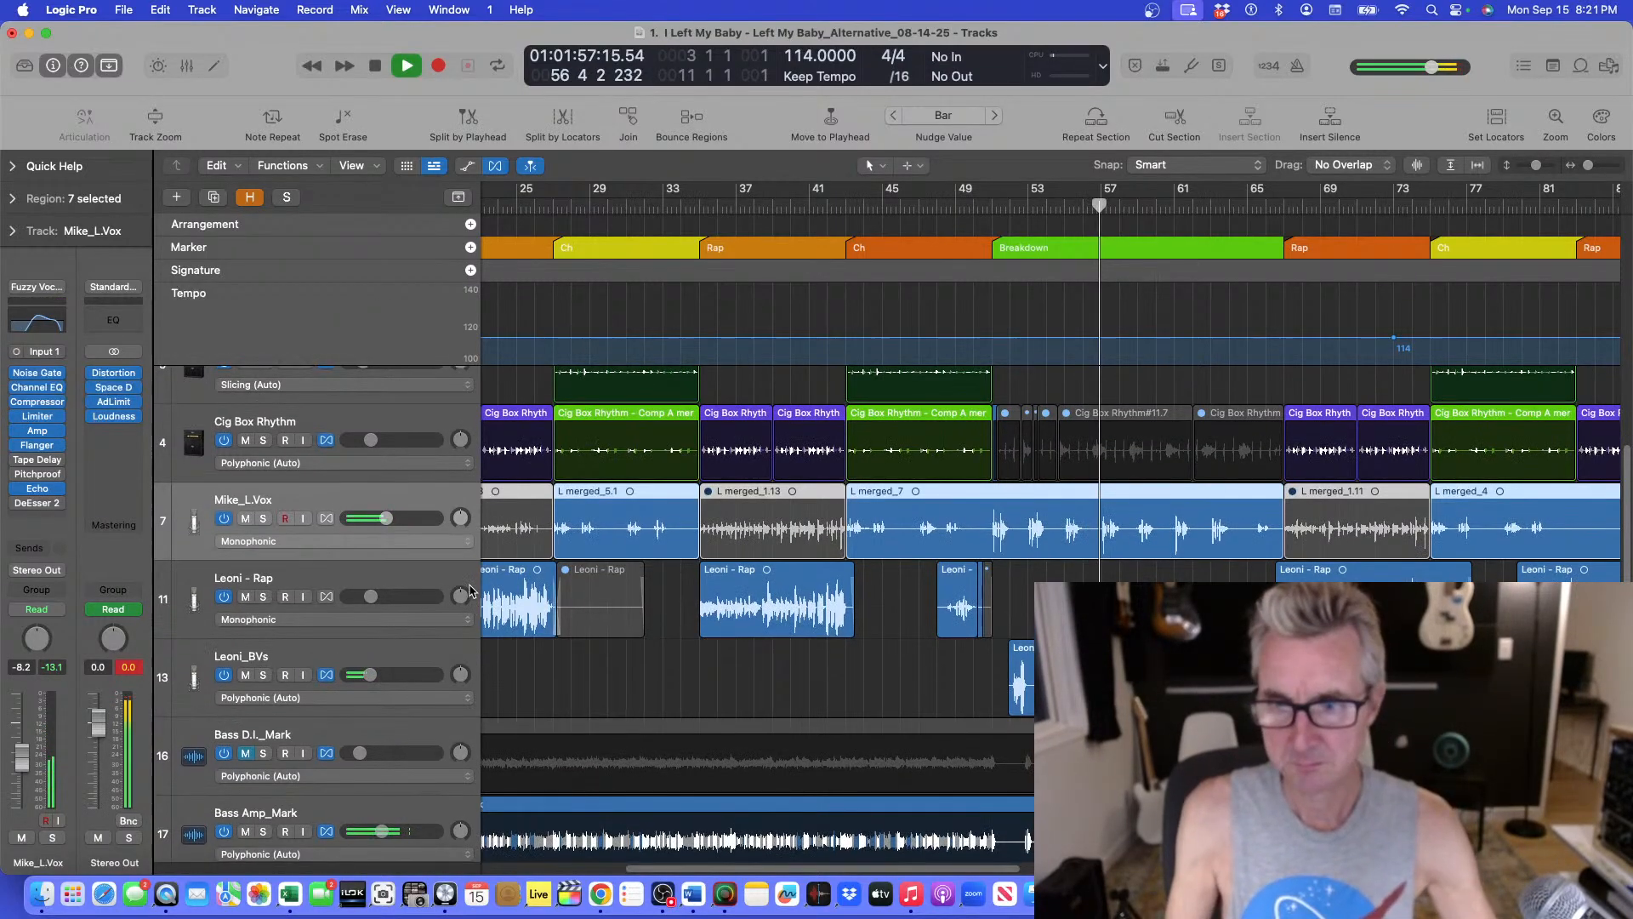
Examine the Cig Box Rhythm and vocal tracks through the breakdown and following rap section during playback.
key(super+Right)
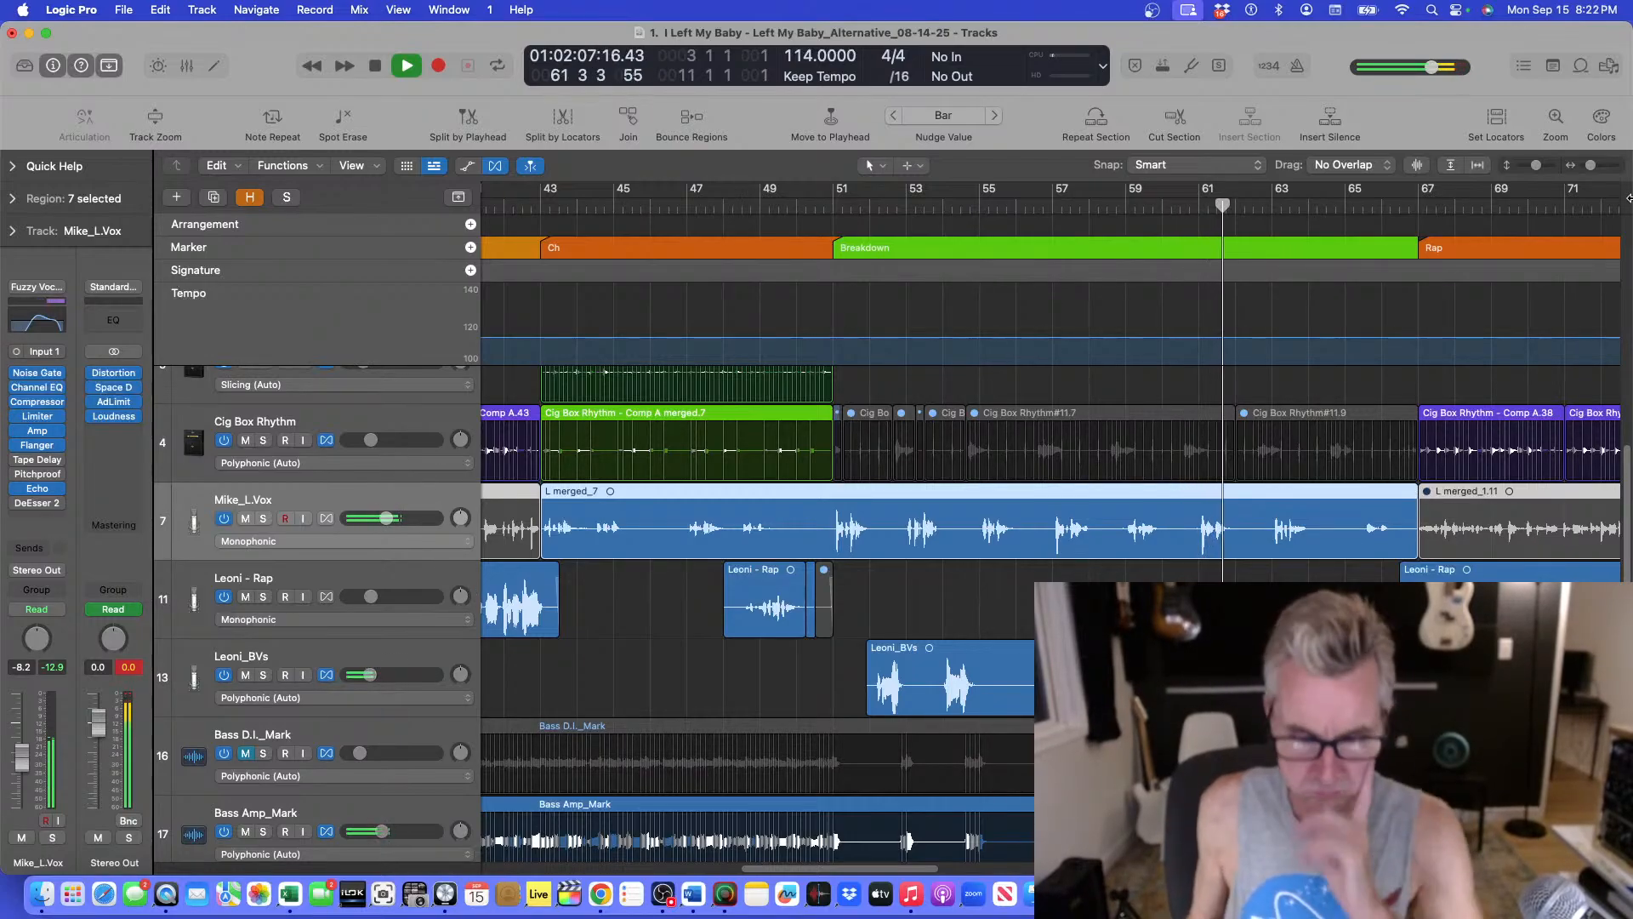
key(super+Up)
key(super+Up)
key(super+Up)
key(super+Up)
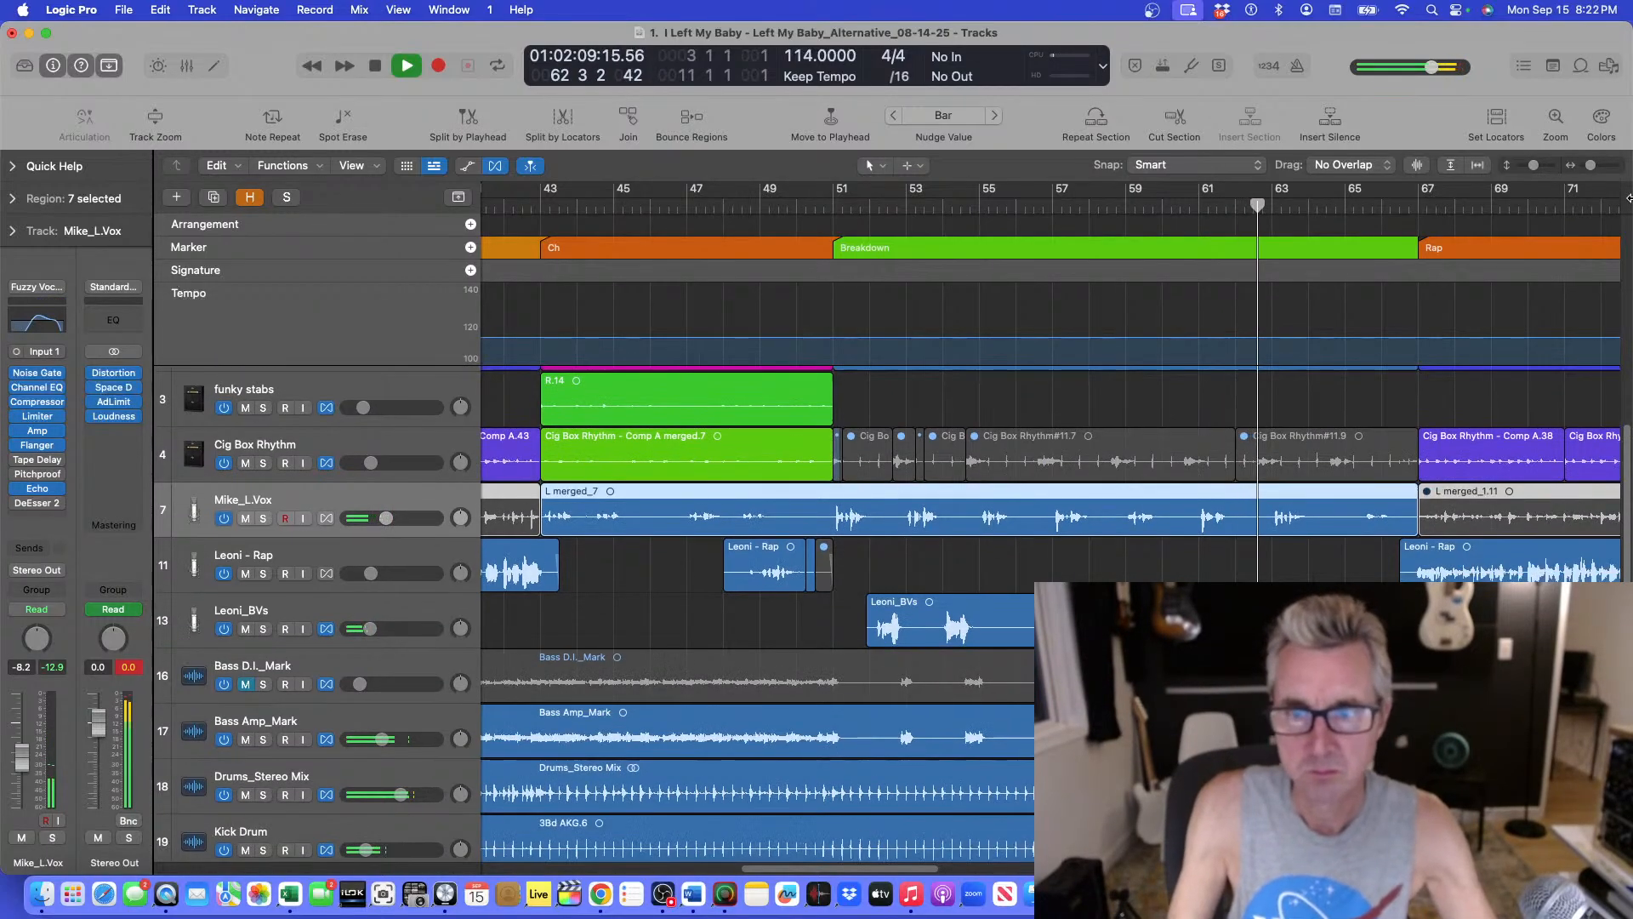
key(super+Up)
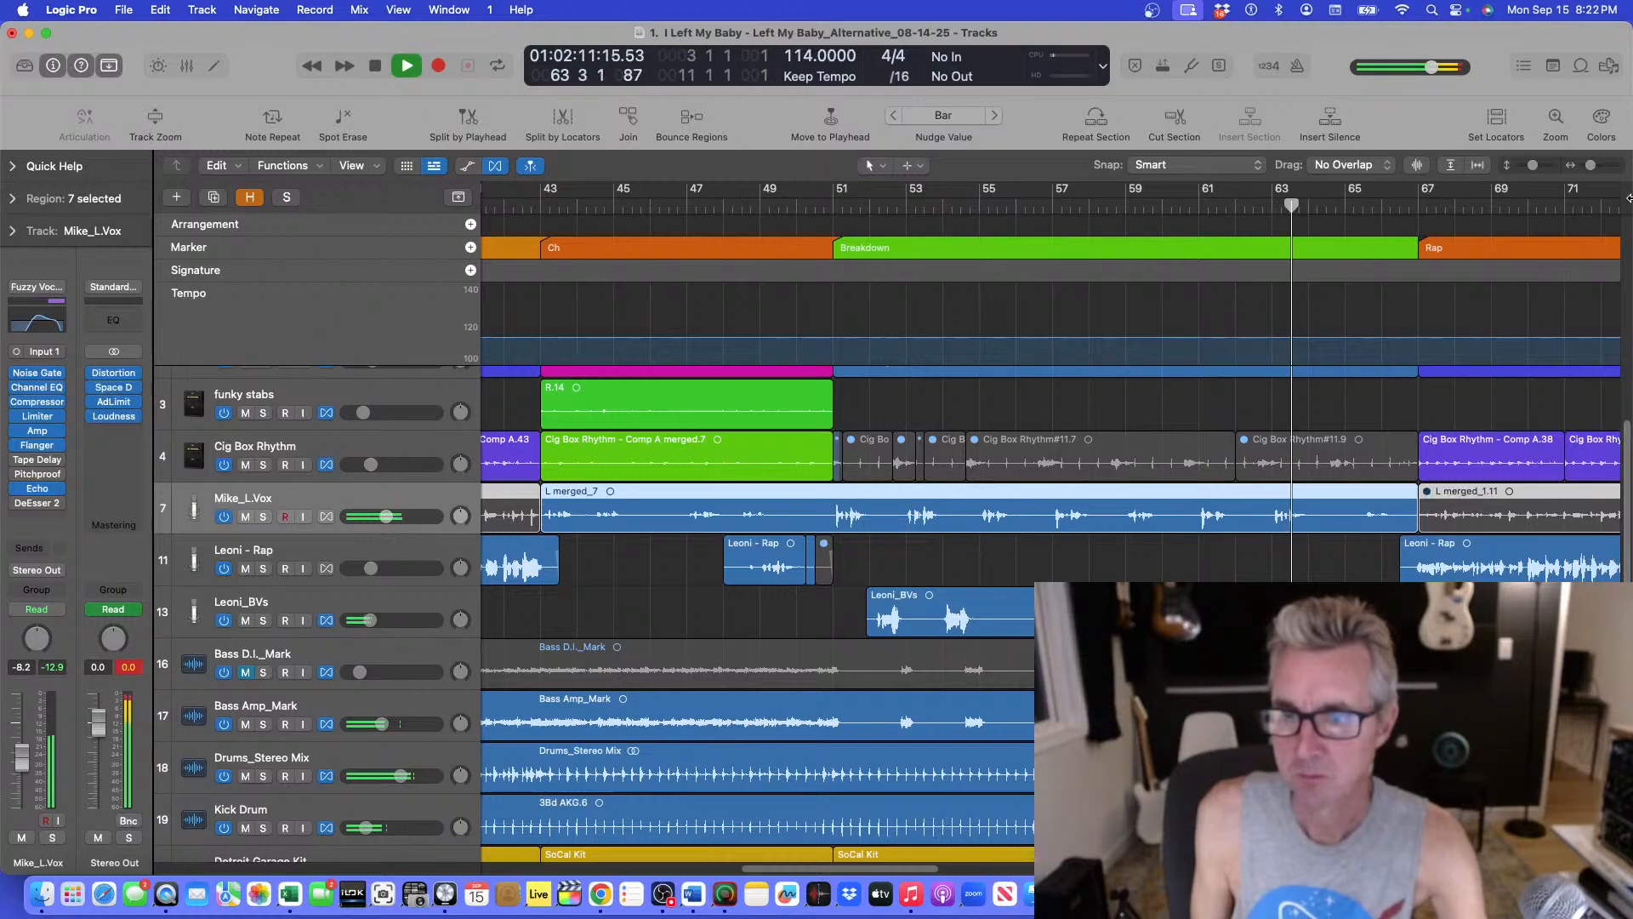
key(super+Up)
key(super+Up)
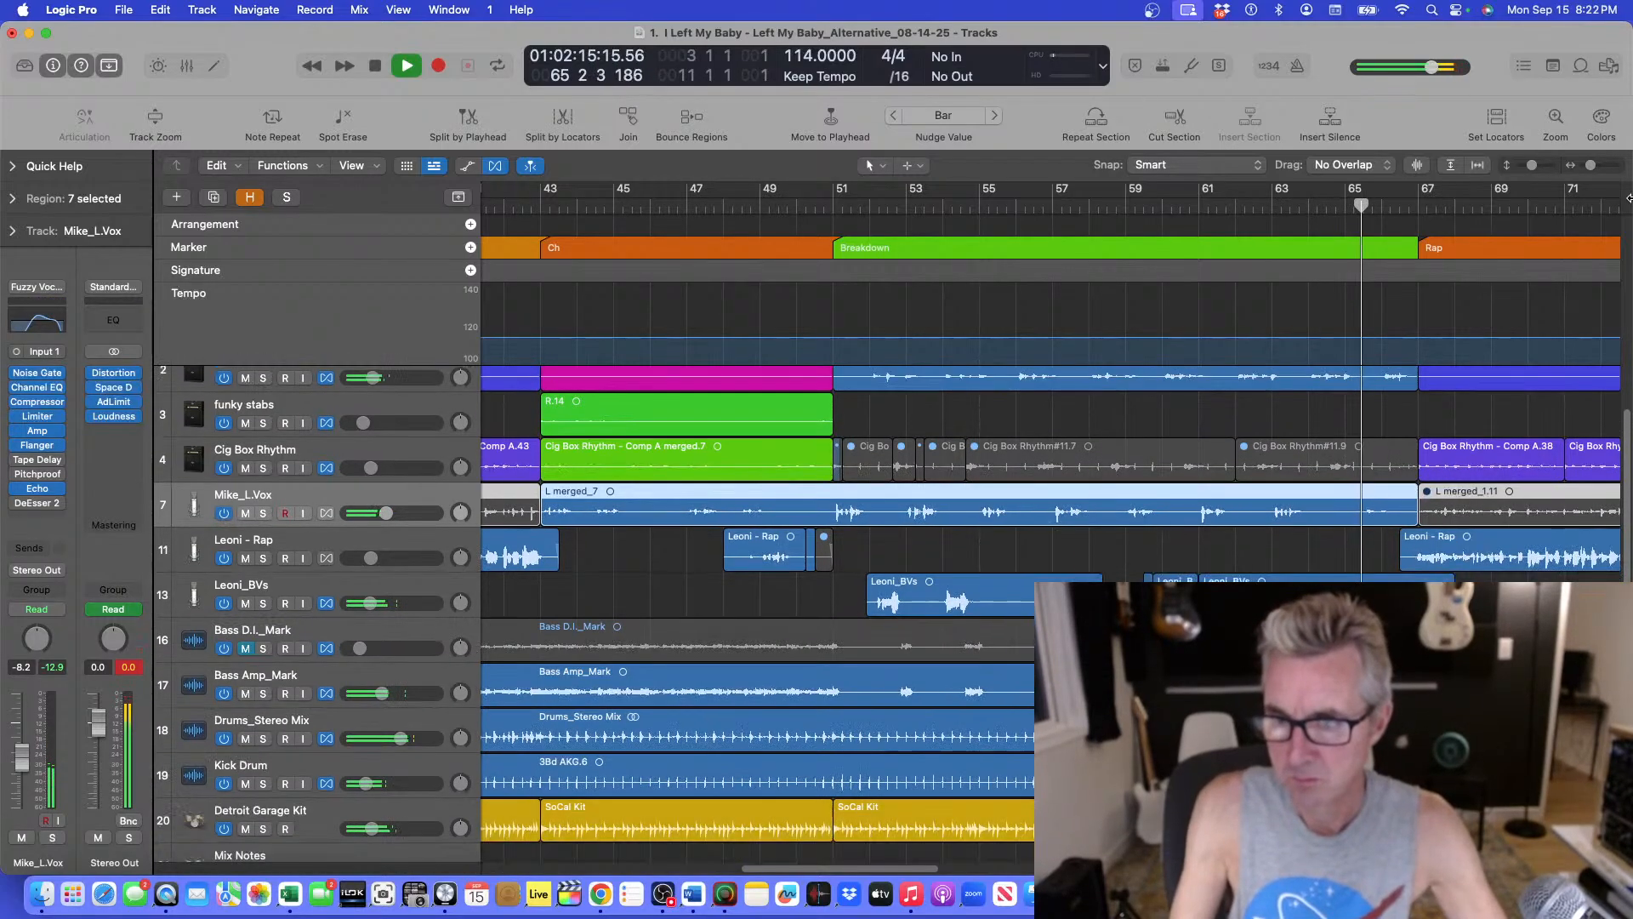
key(super+Up)
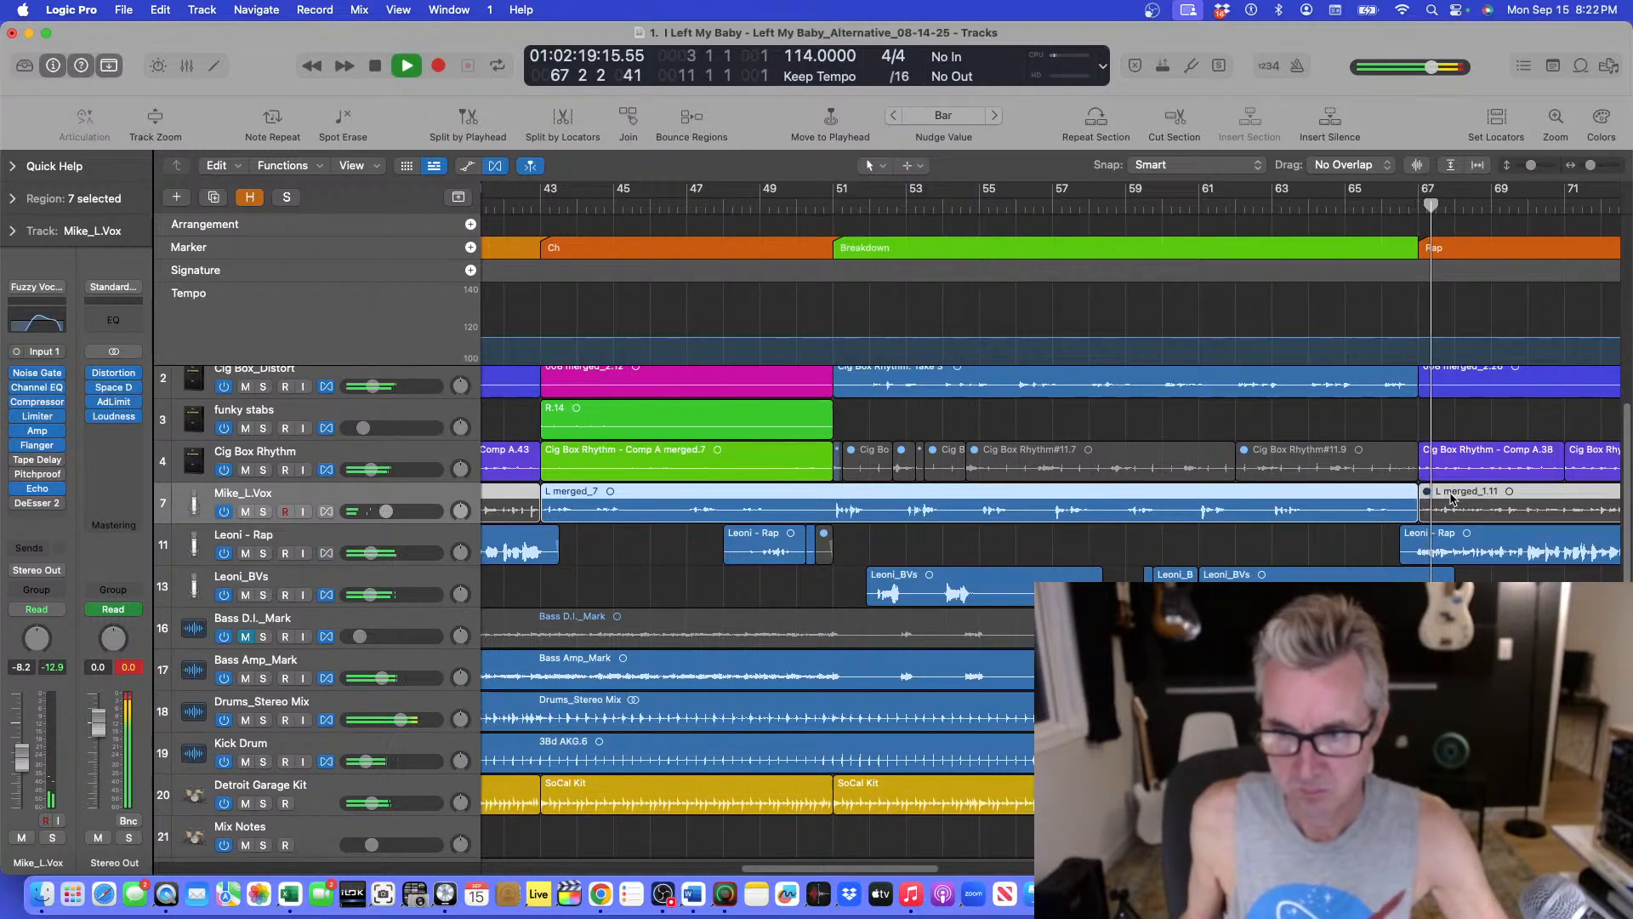
key(super+Up)
key(super+Up)
key(super+Left)
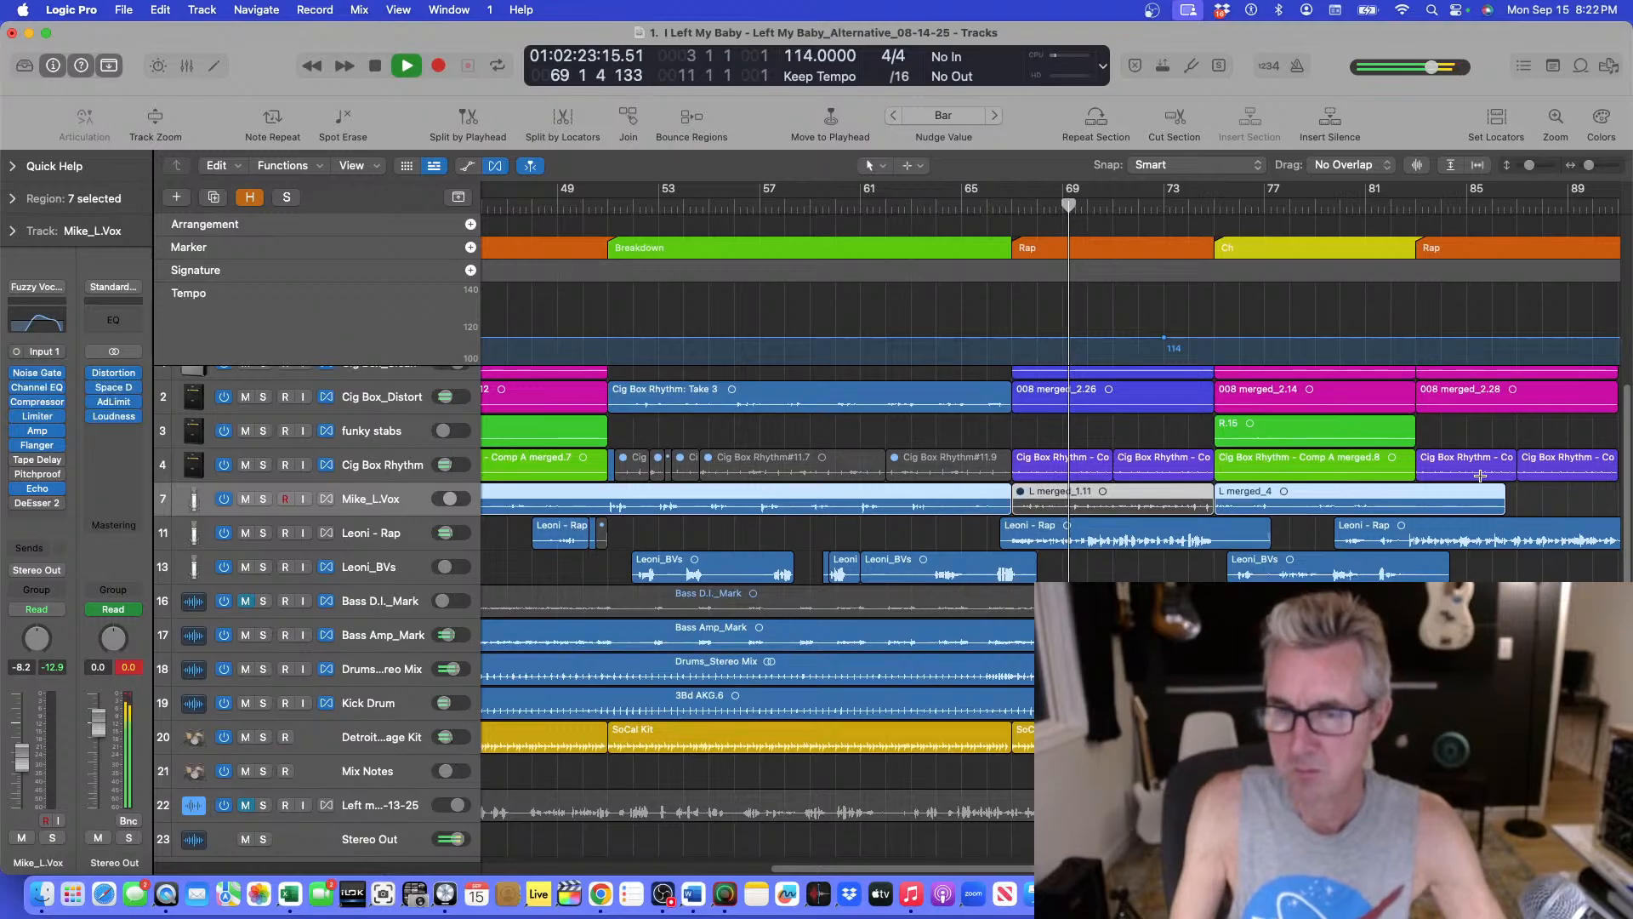
key(super+Down)
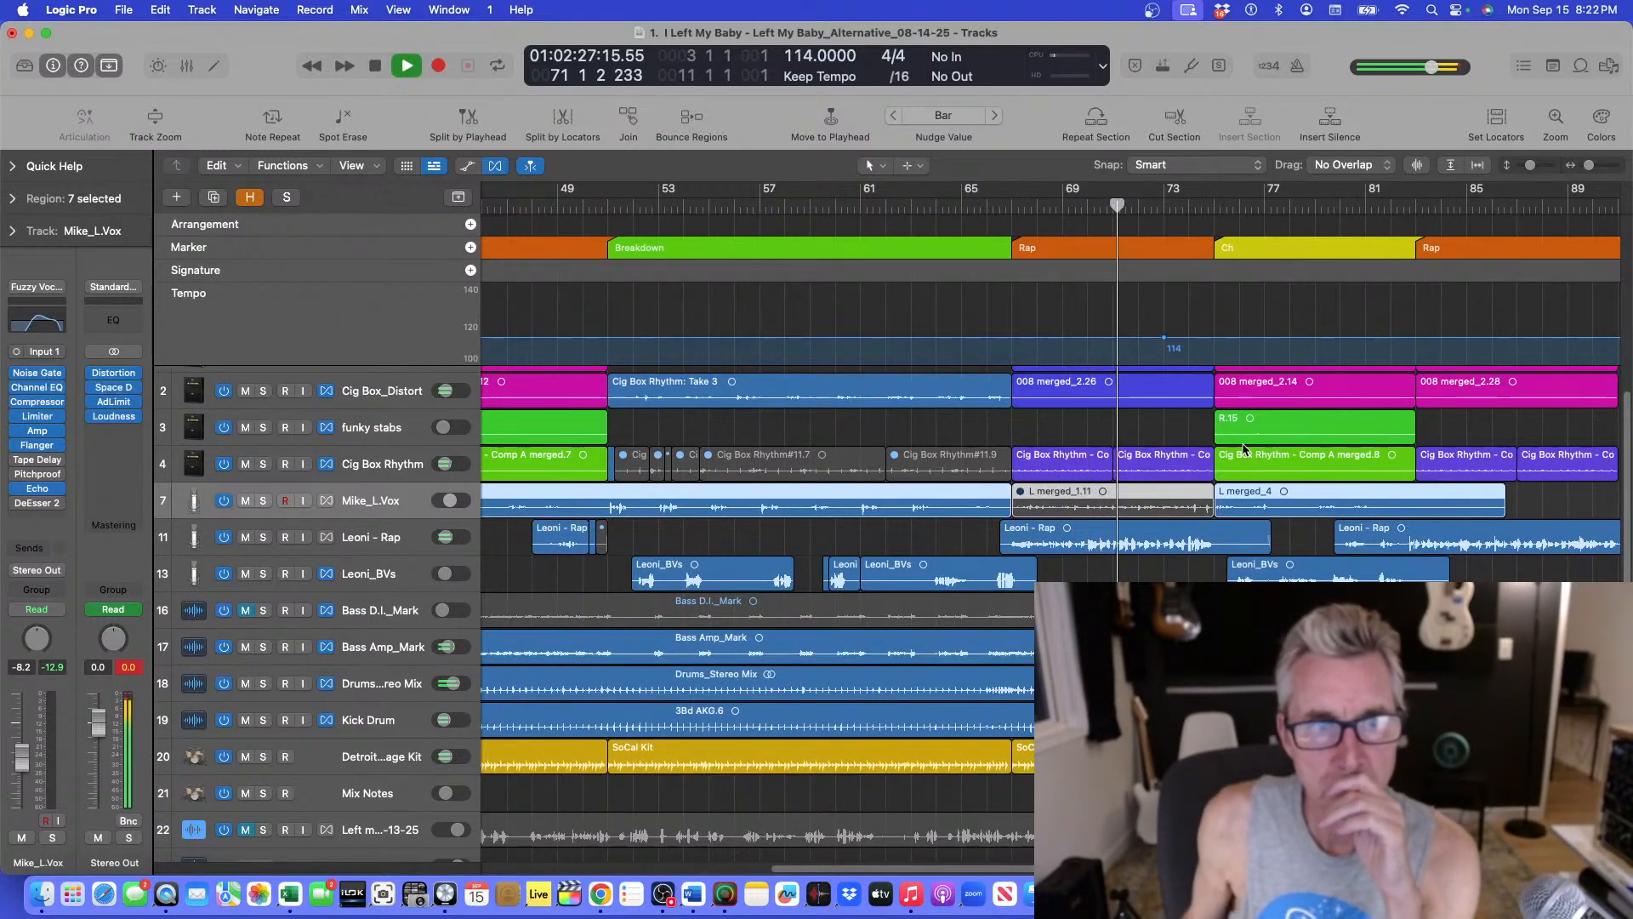
Select the Leoni - Rap track and listen through the rap and chorus sections around bar 81.
click(386, 536)
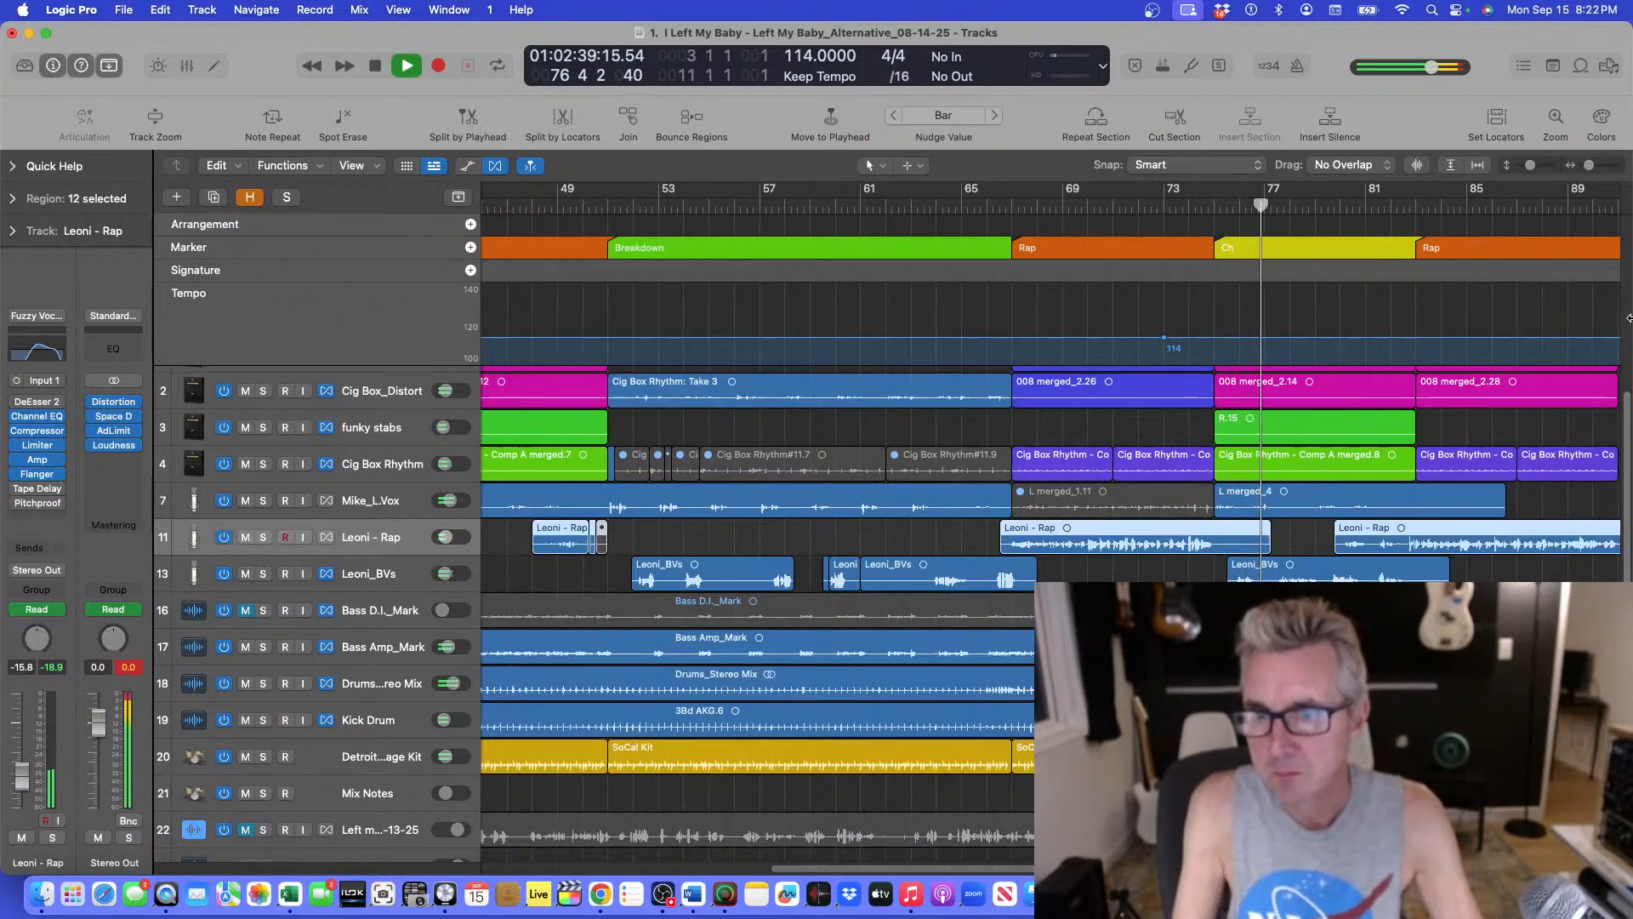
key(super+Up)
key(super+Down)
key(super+Down)
key(super+Down)
key(super+Down)
key(super+Left)
key(super+Left)
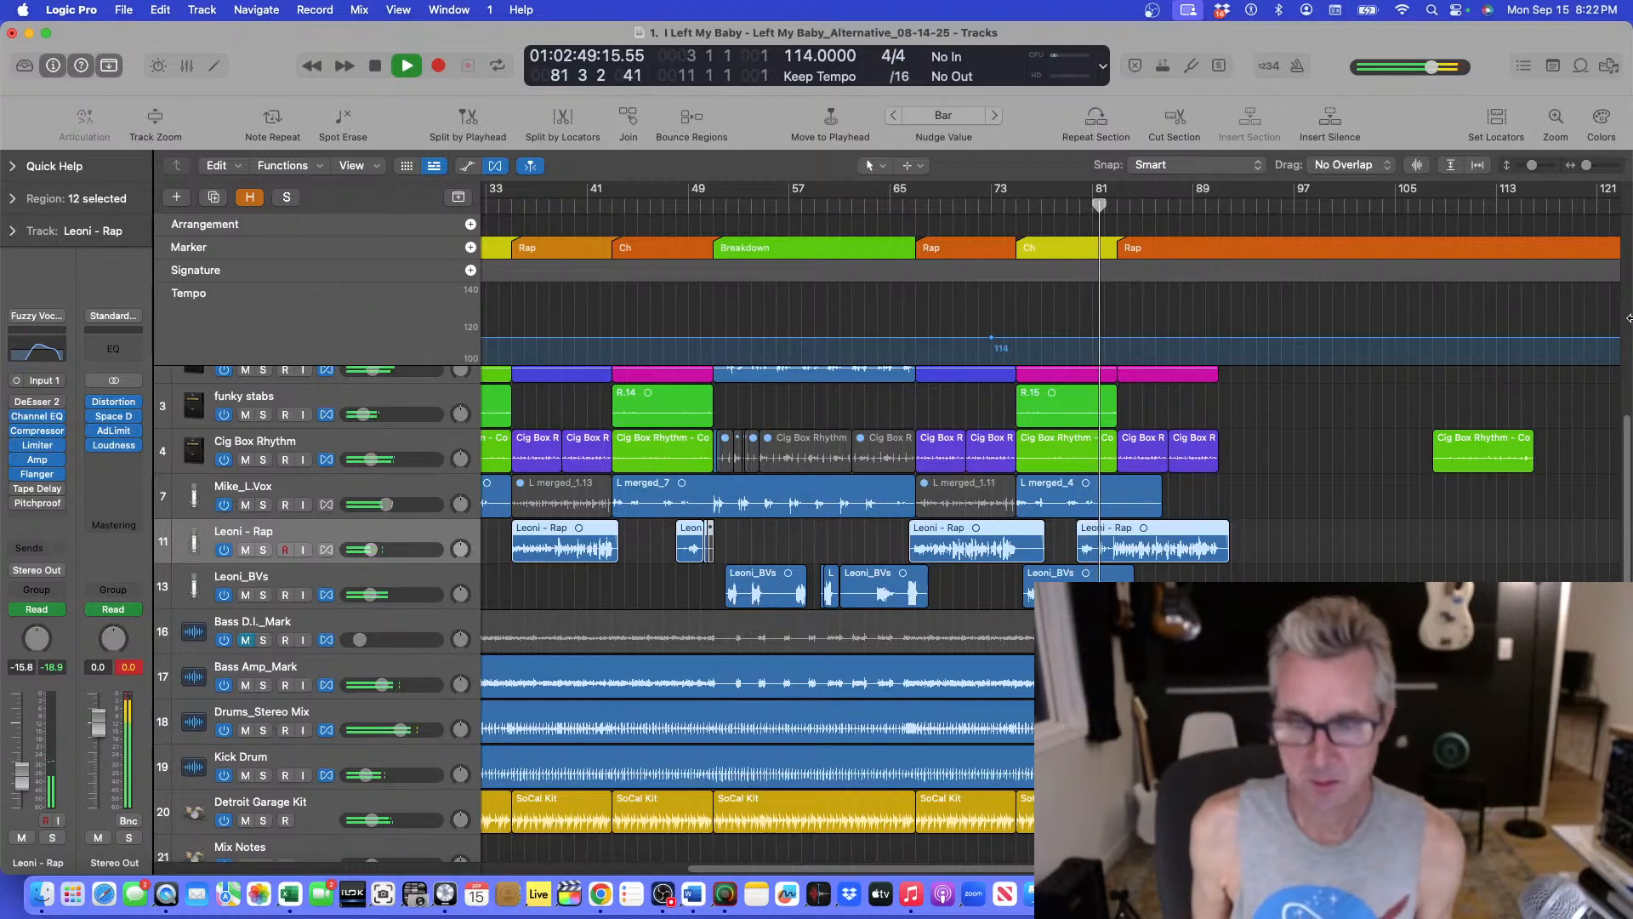
key(super+Down)
key(super+Down)
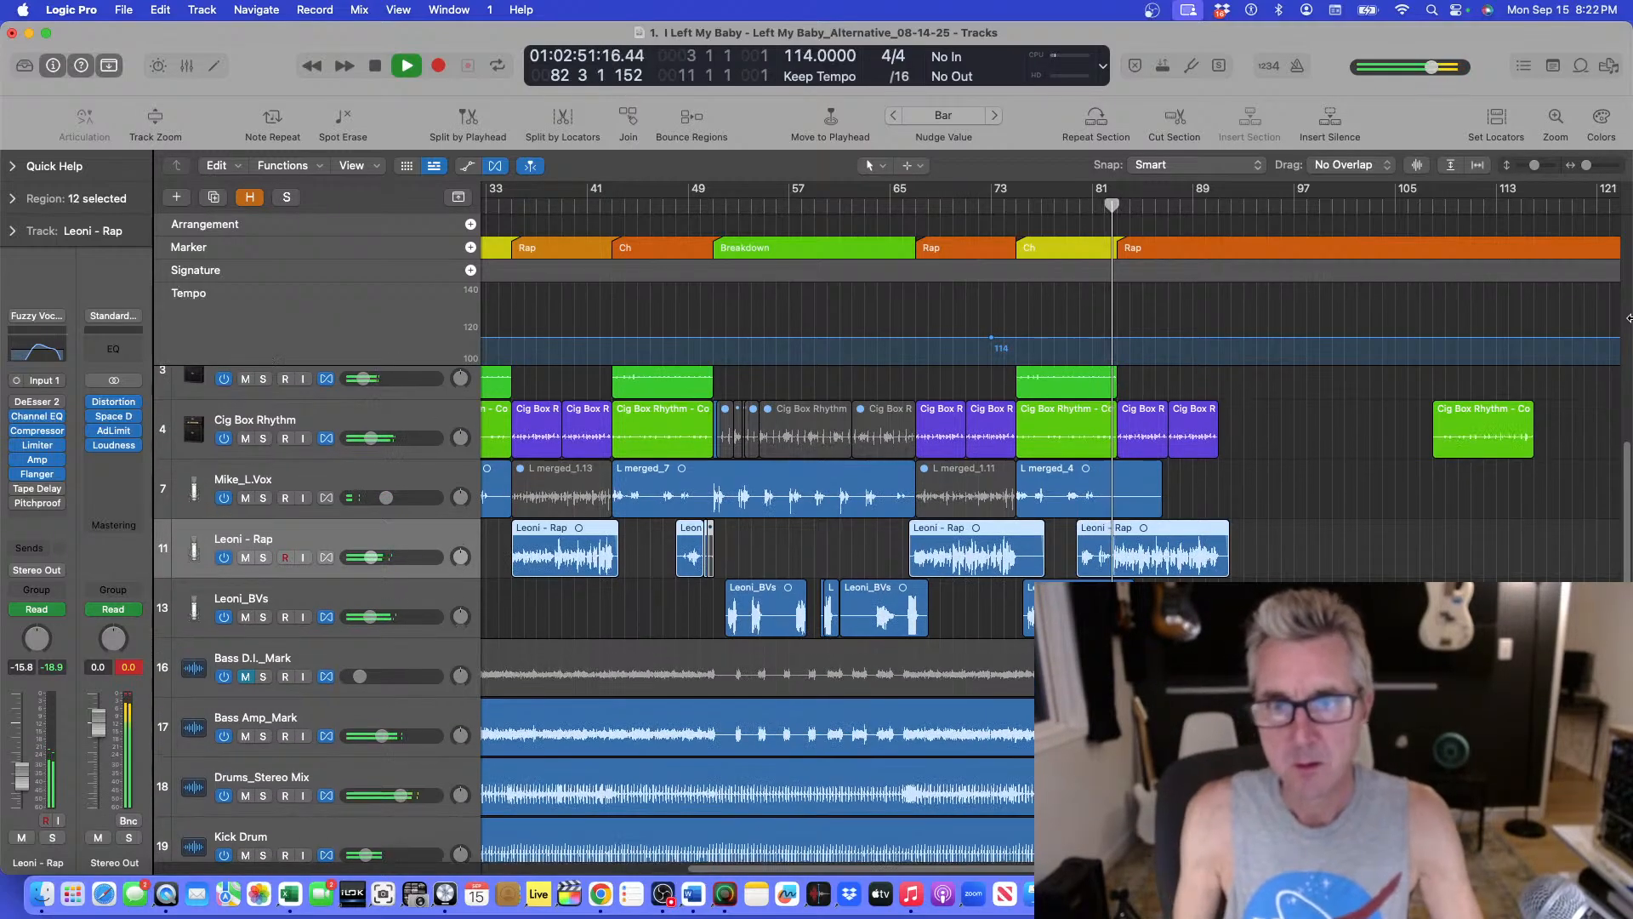
key(space)
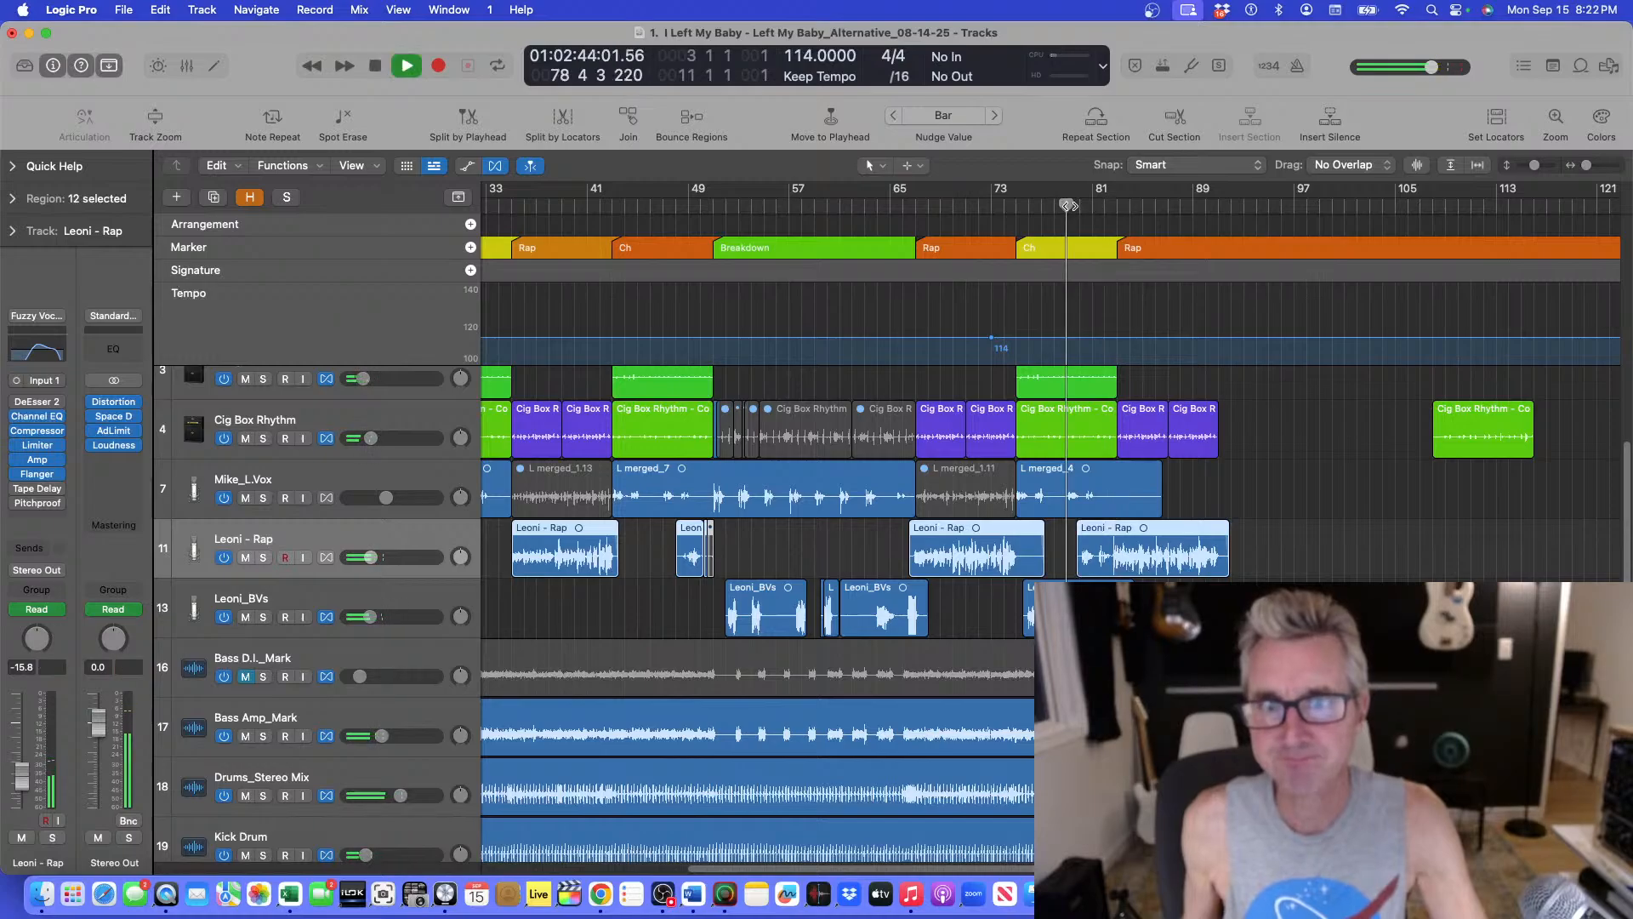
Move the playhead to about bar 79 and play the final chorus into the rap section.
key(super+Down)
key(super+Right)
key(super+Right)
key(super+Right)
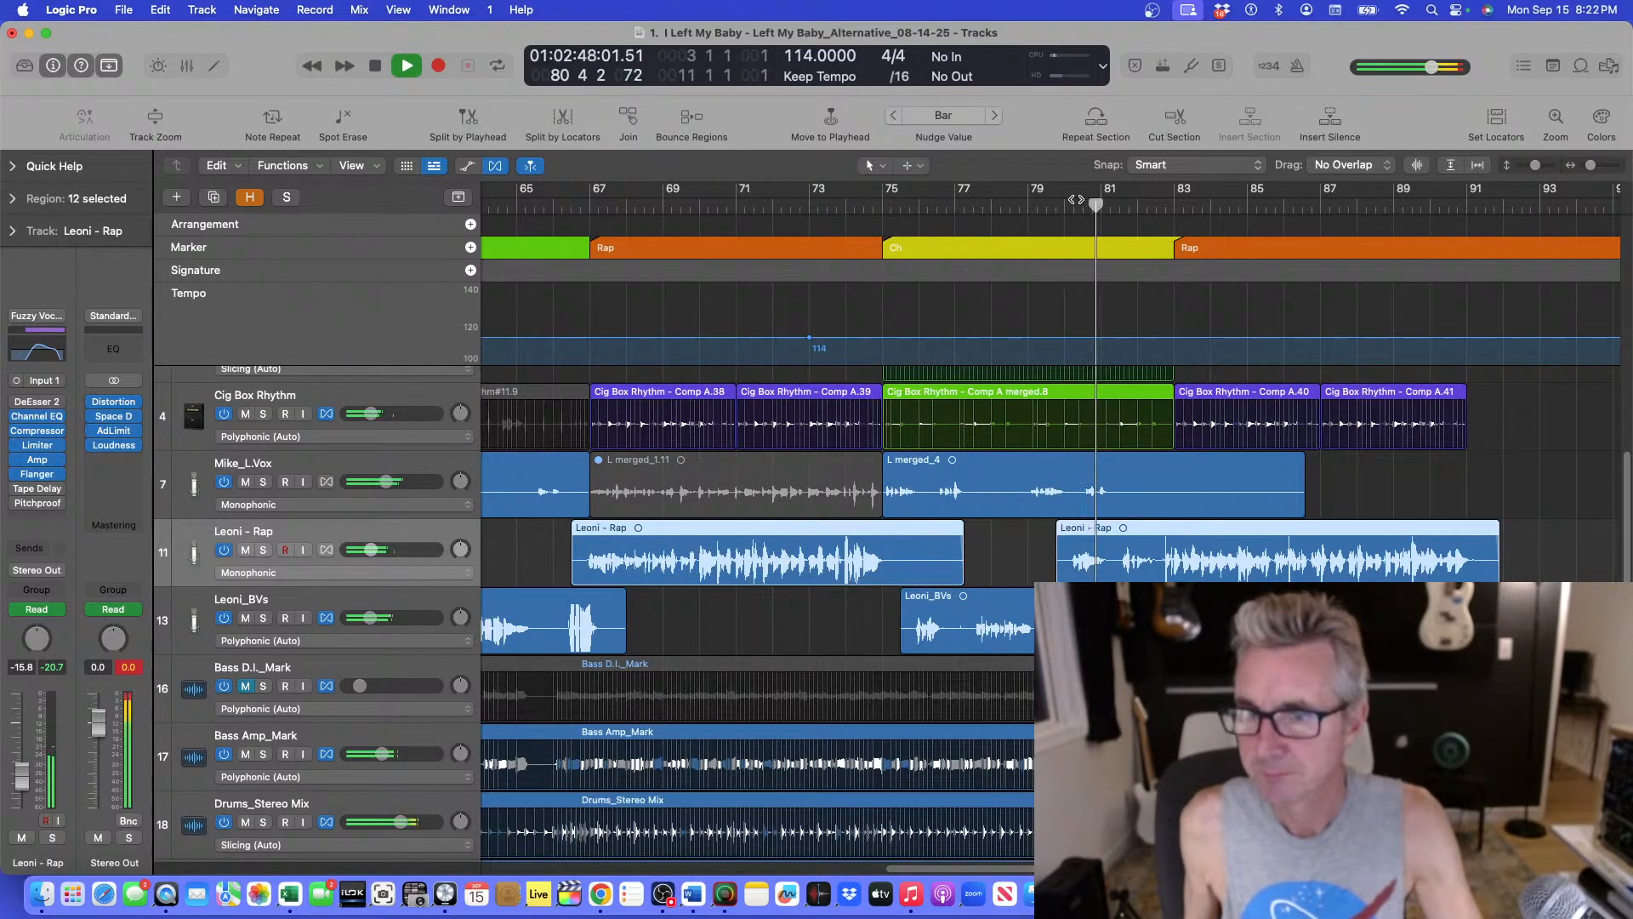
key(super+Up)
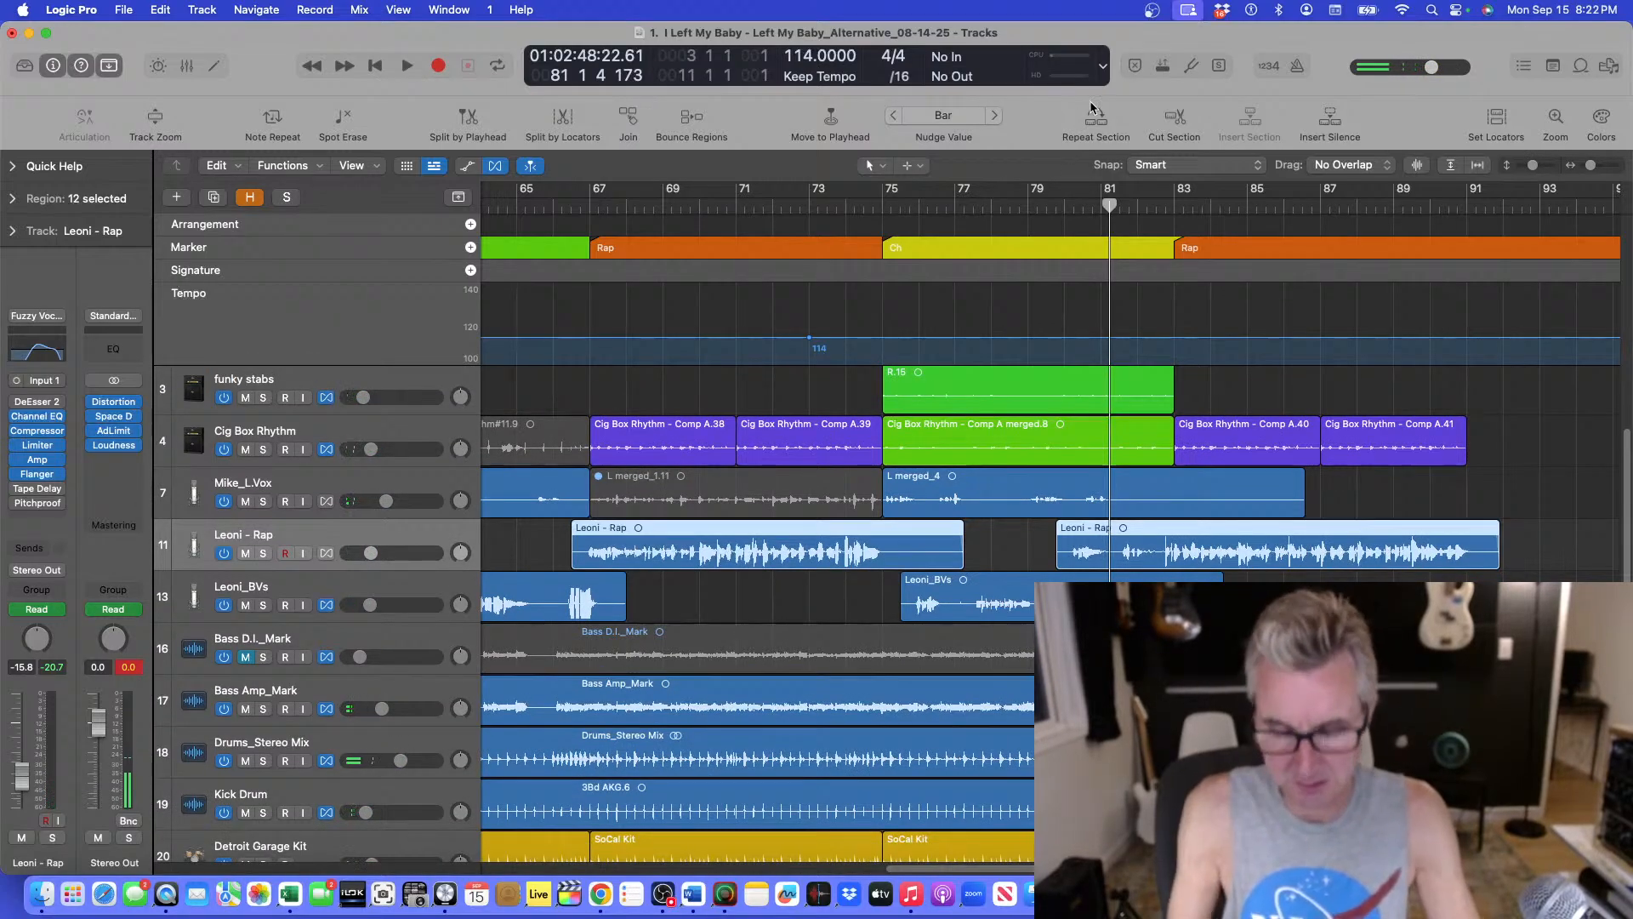
key(super+Left)
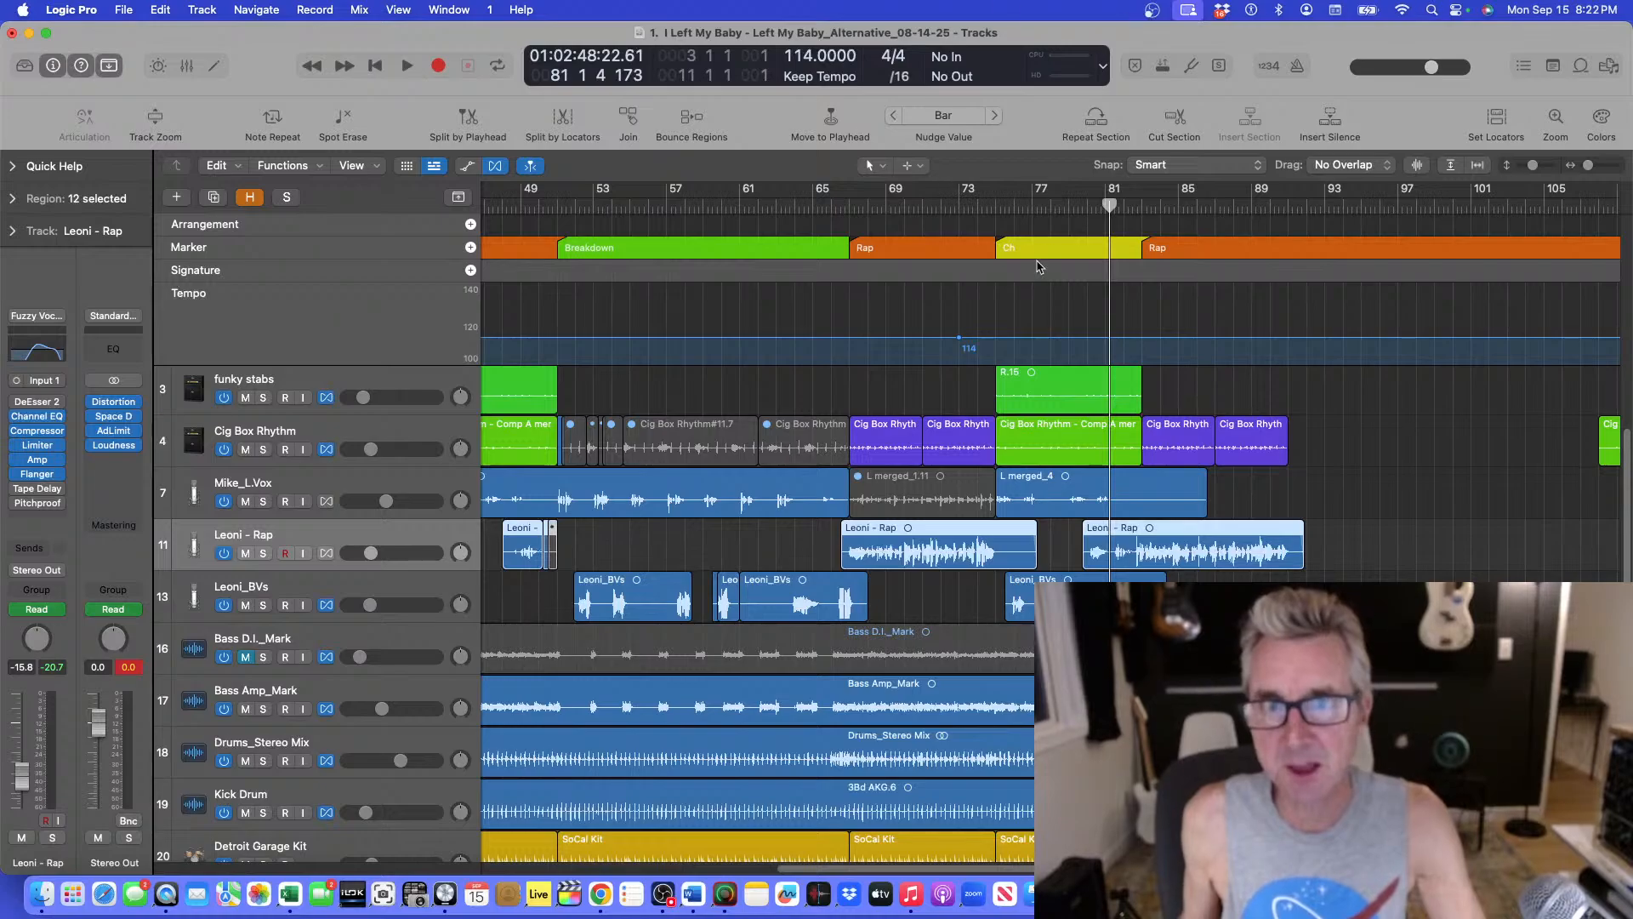
drag(1105, 204, 1095, 208)
key(space)
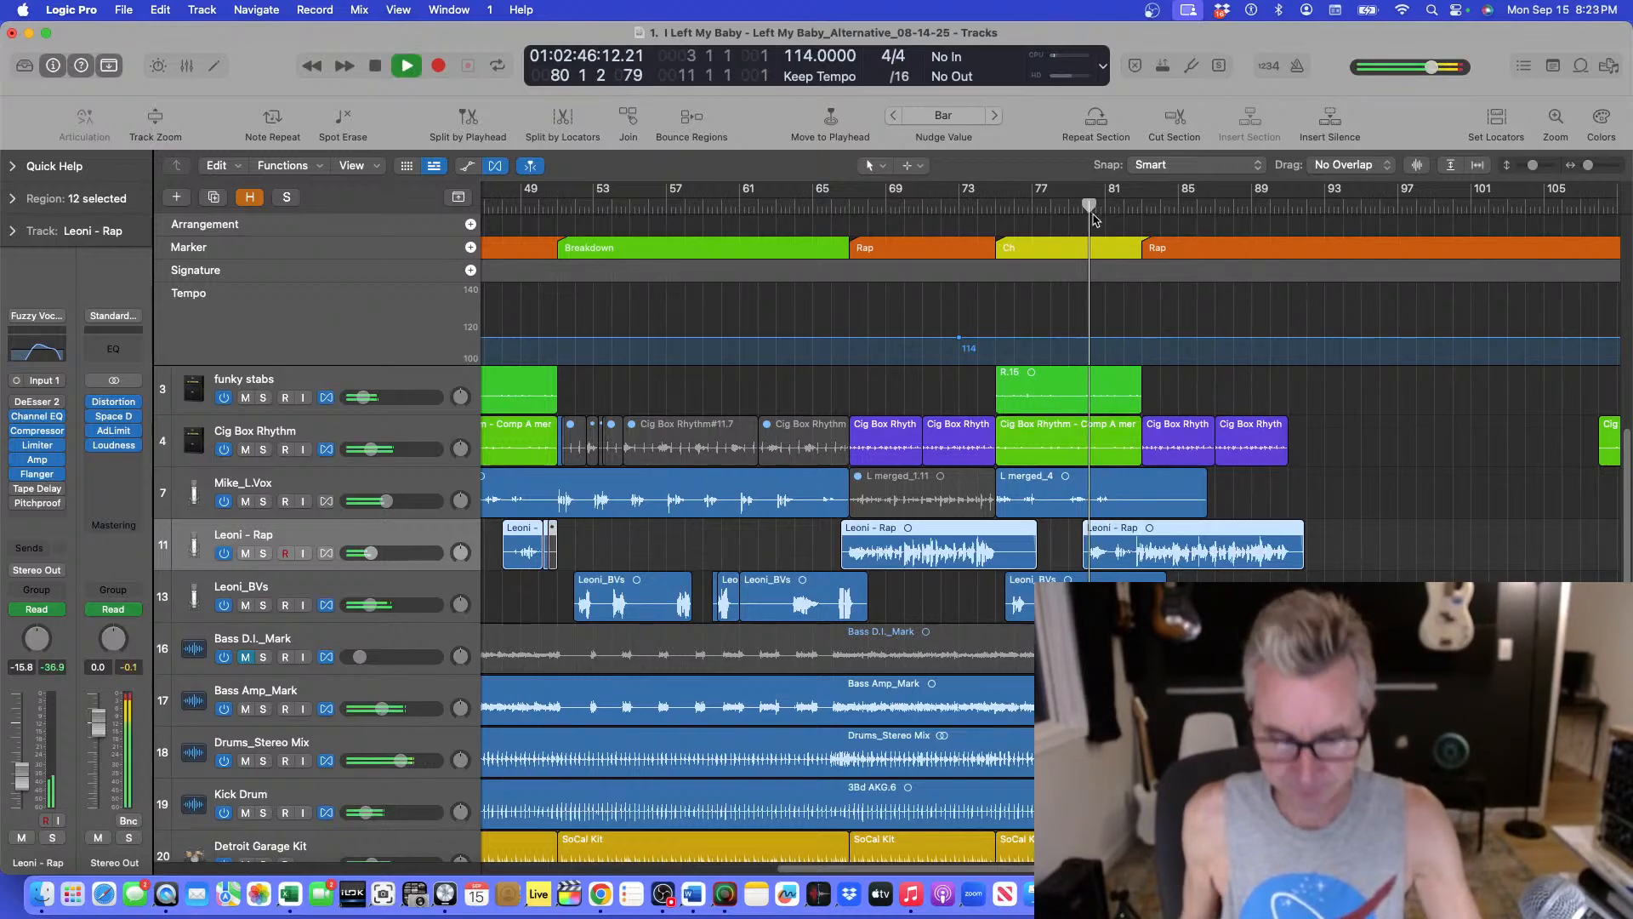
Move the playhead to bar 27 and play from the first chorus to audition the arrangement.
key(super+Right)
key(super+Down)
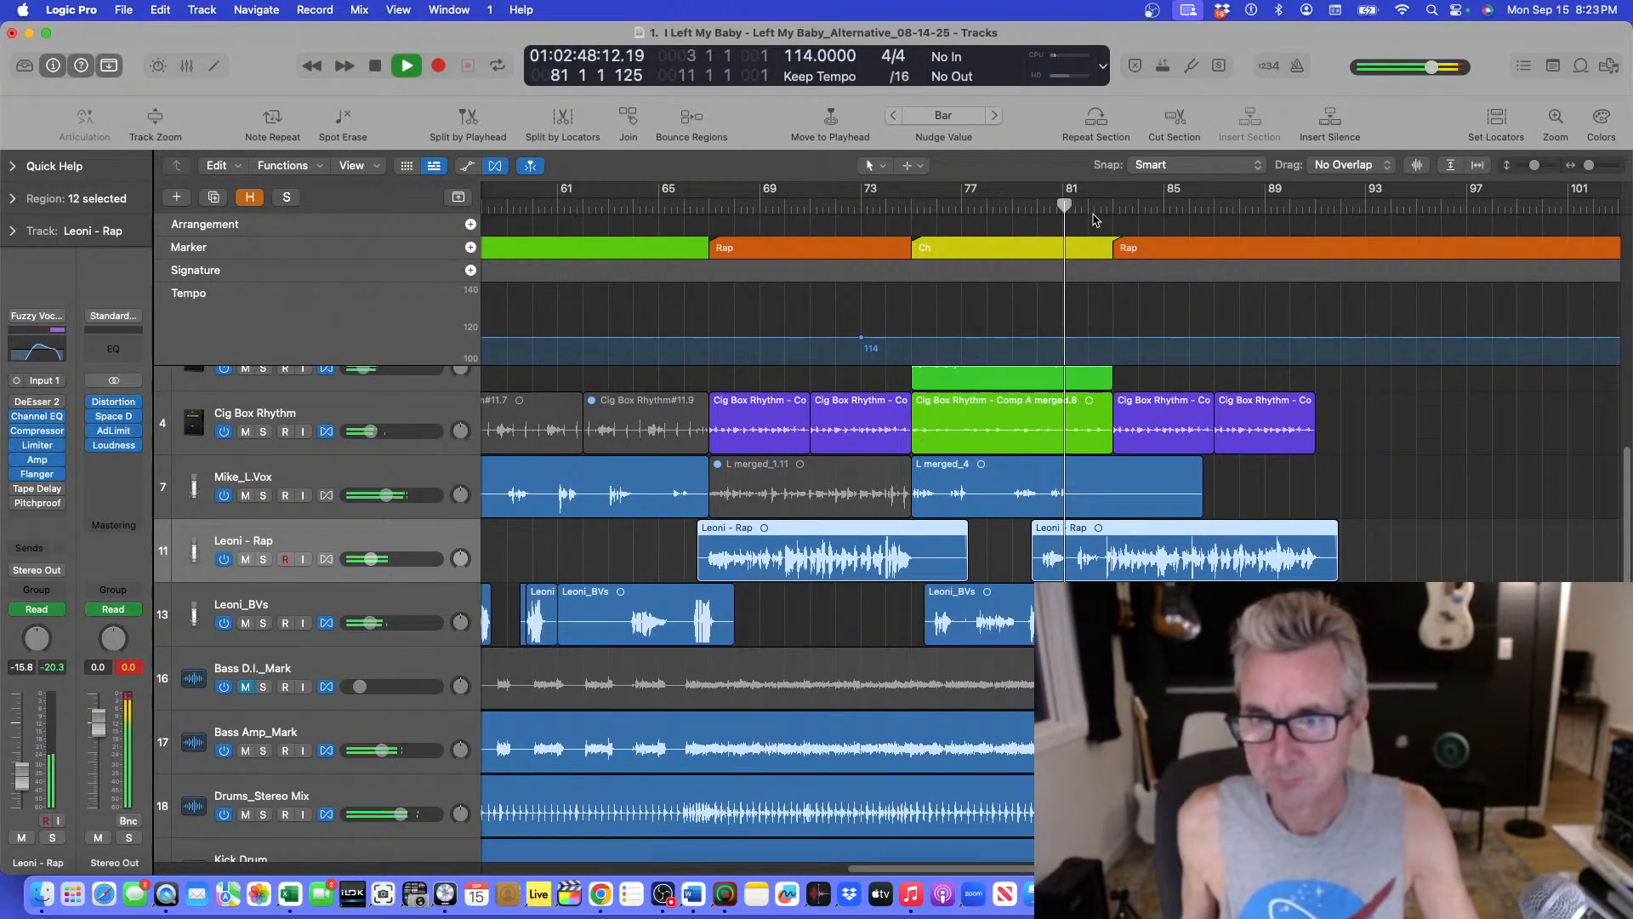
key(super+Up)
key(super+Up)
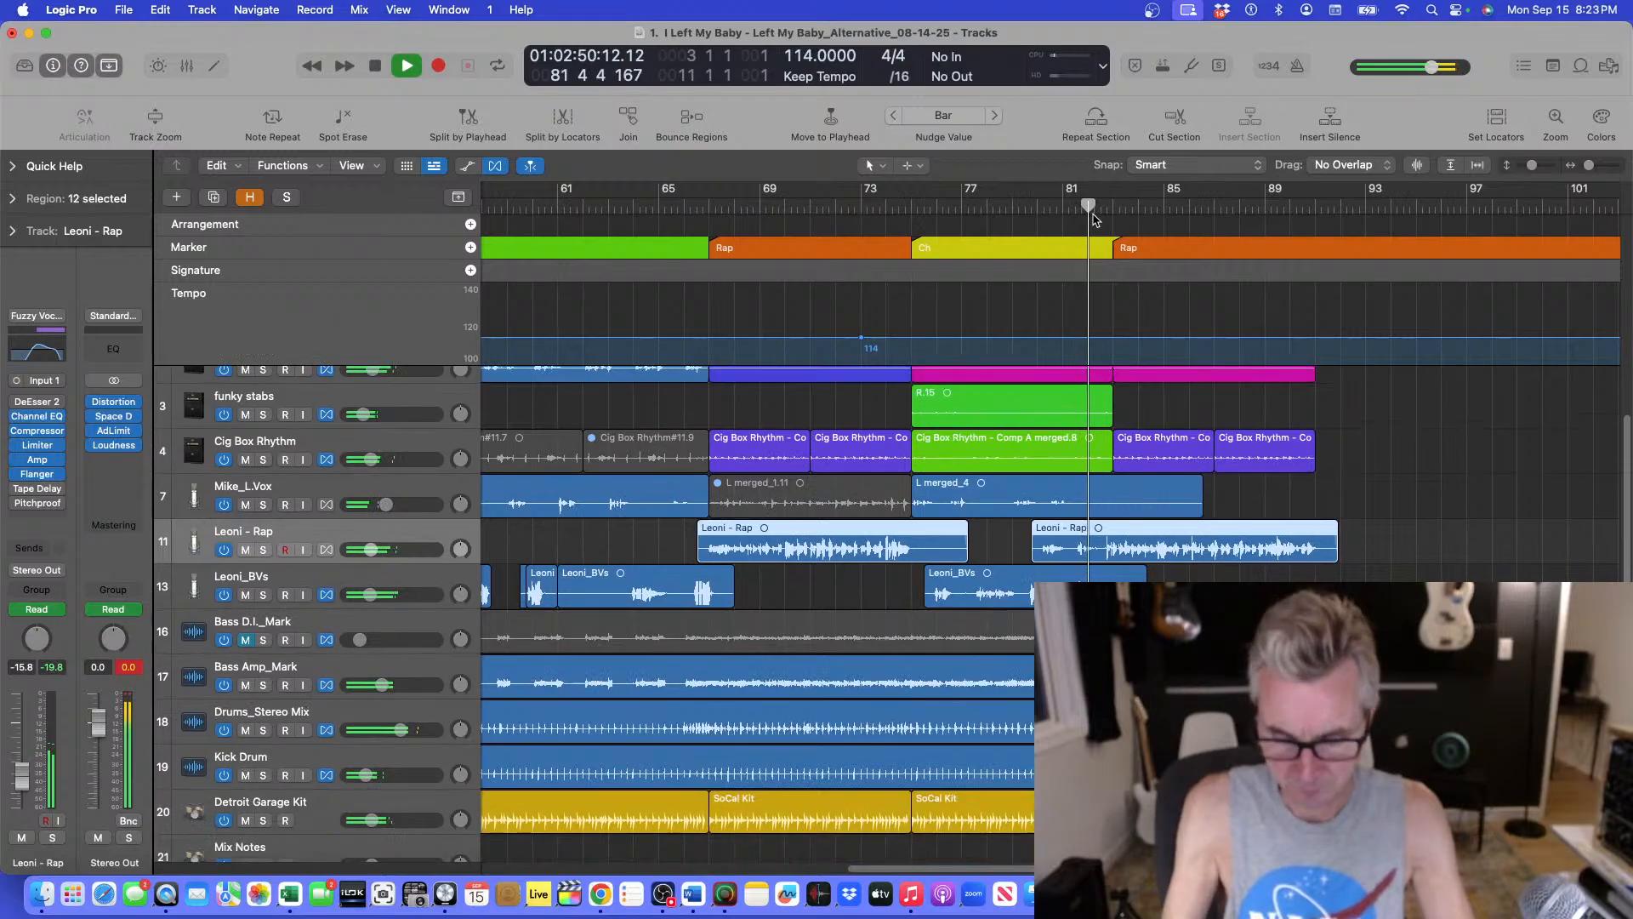
scroll(935, 255, left, 15)
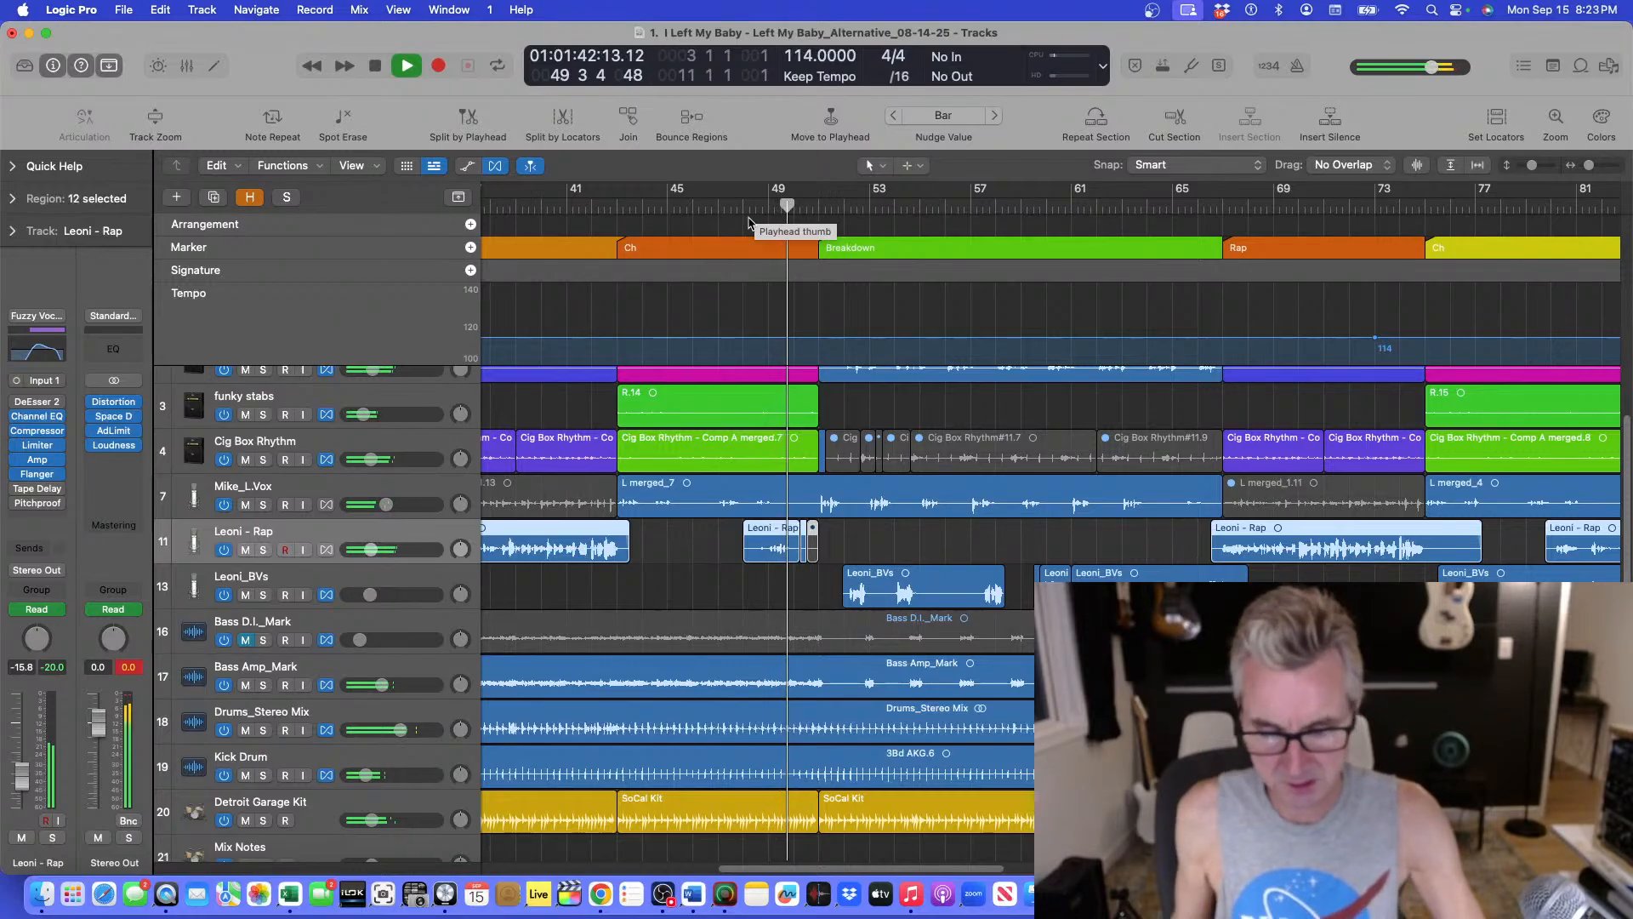
key(super+Left)
key(super+Left)
key(super+Left)
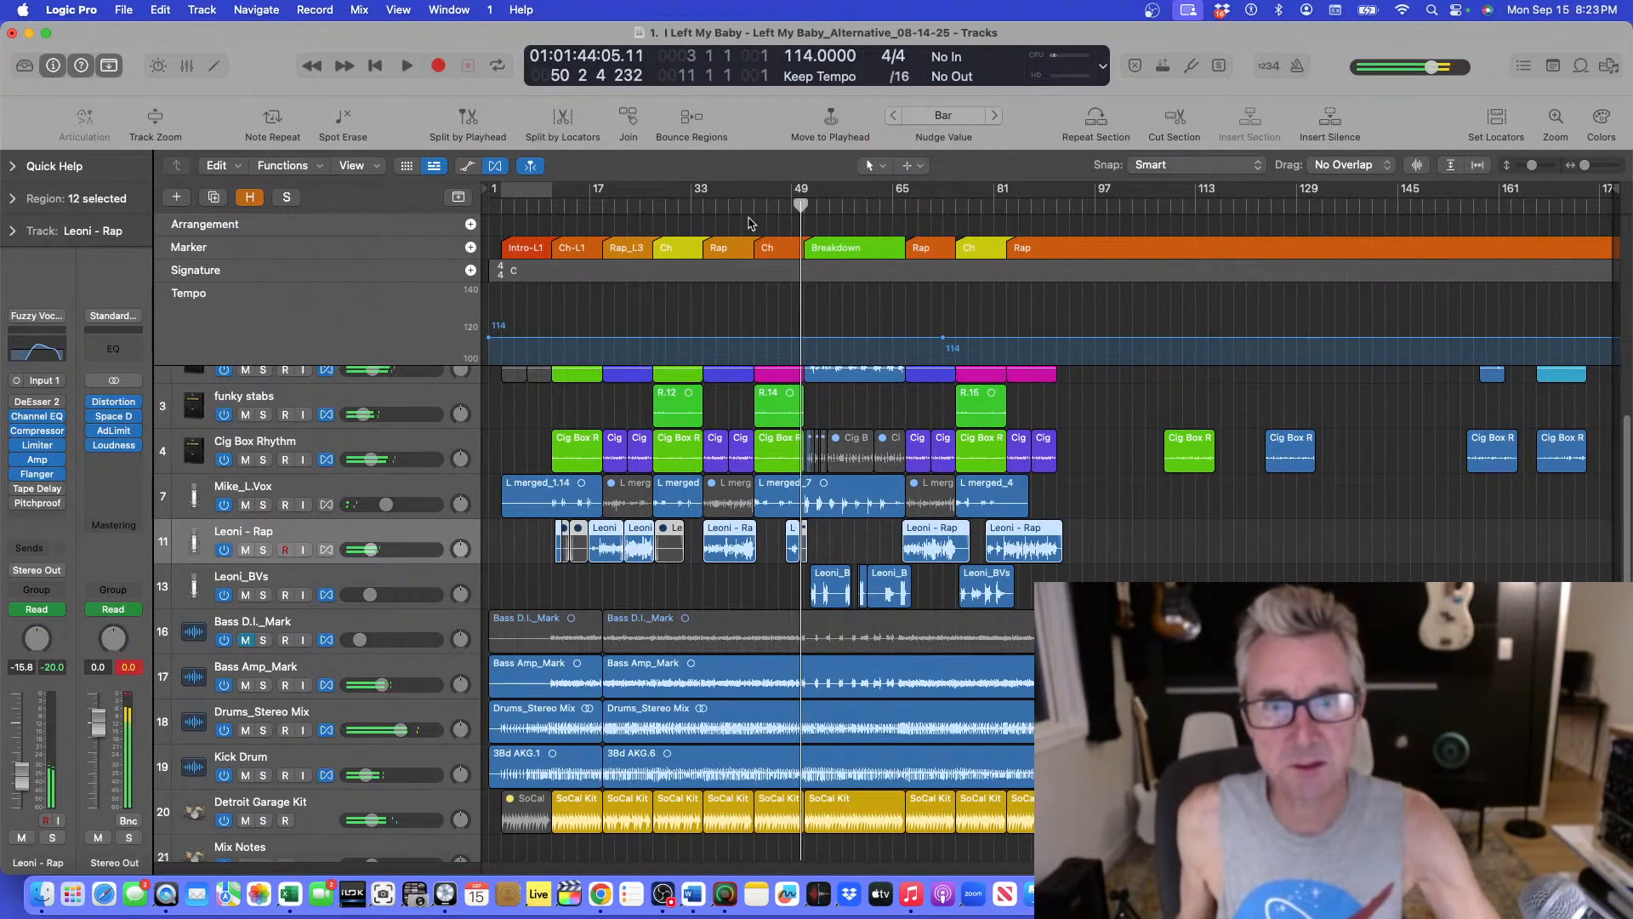
click(653, 212)
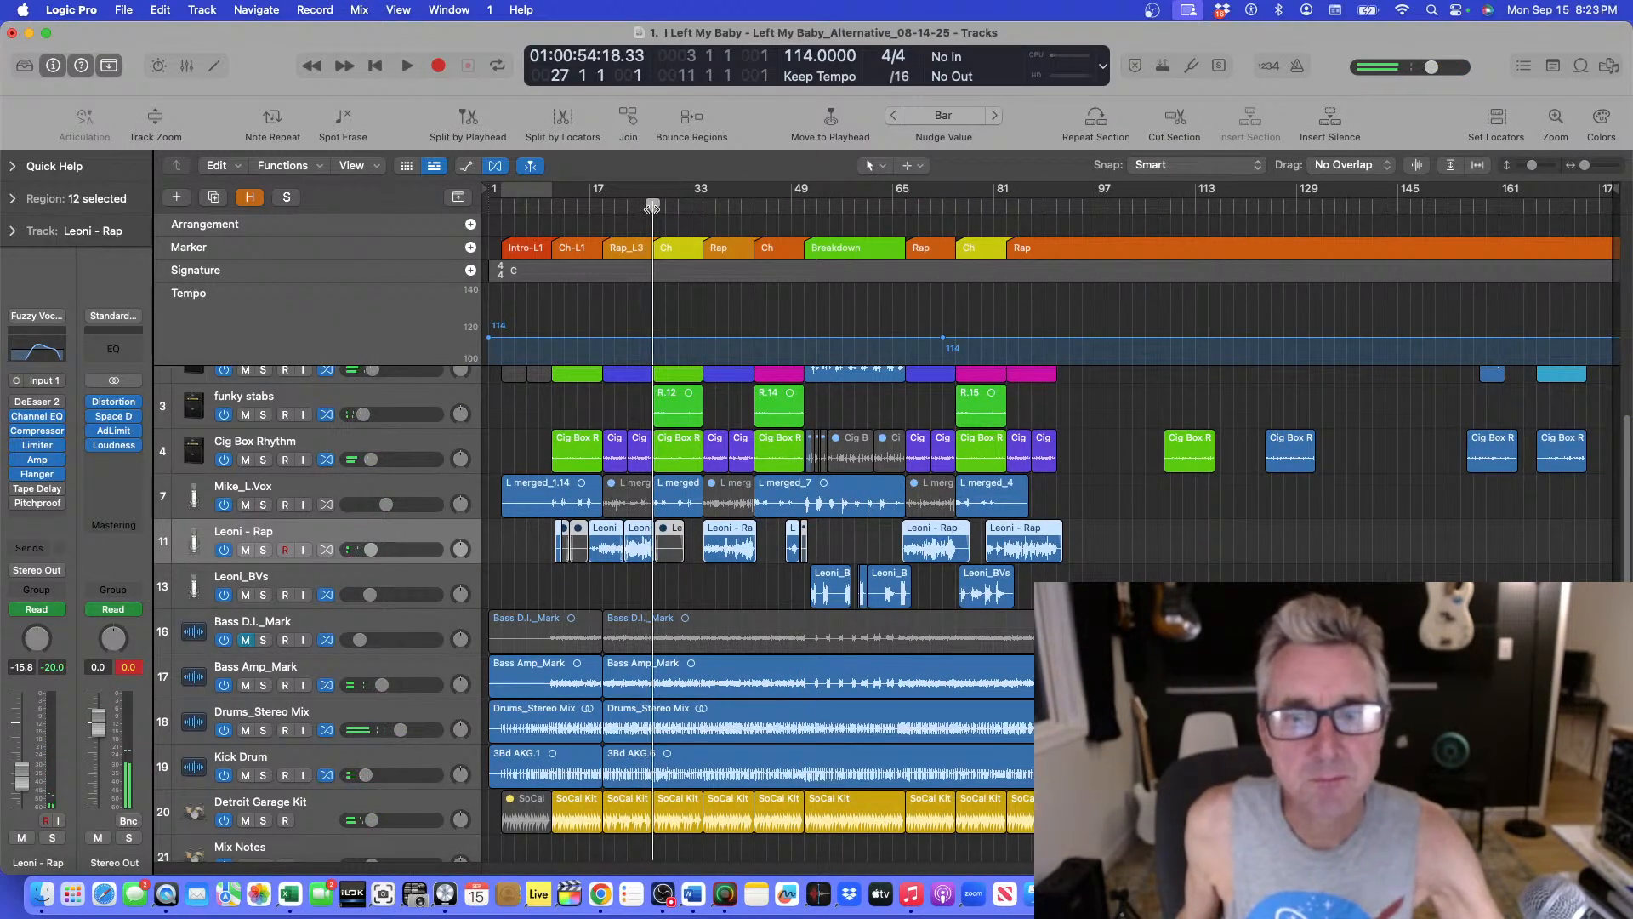
key(super+Down)
key(super+Down)
key(super+Right)
key(super+Right)
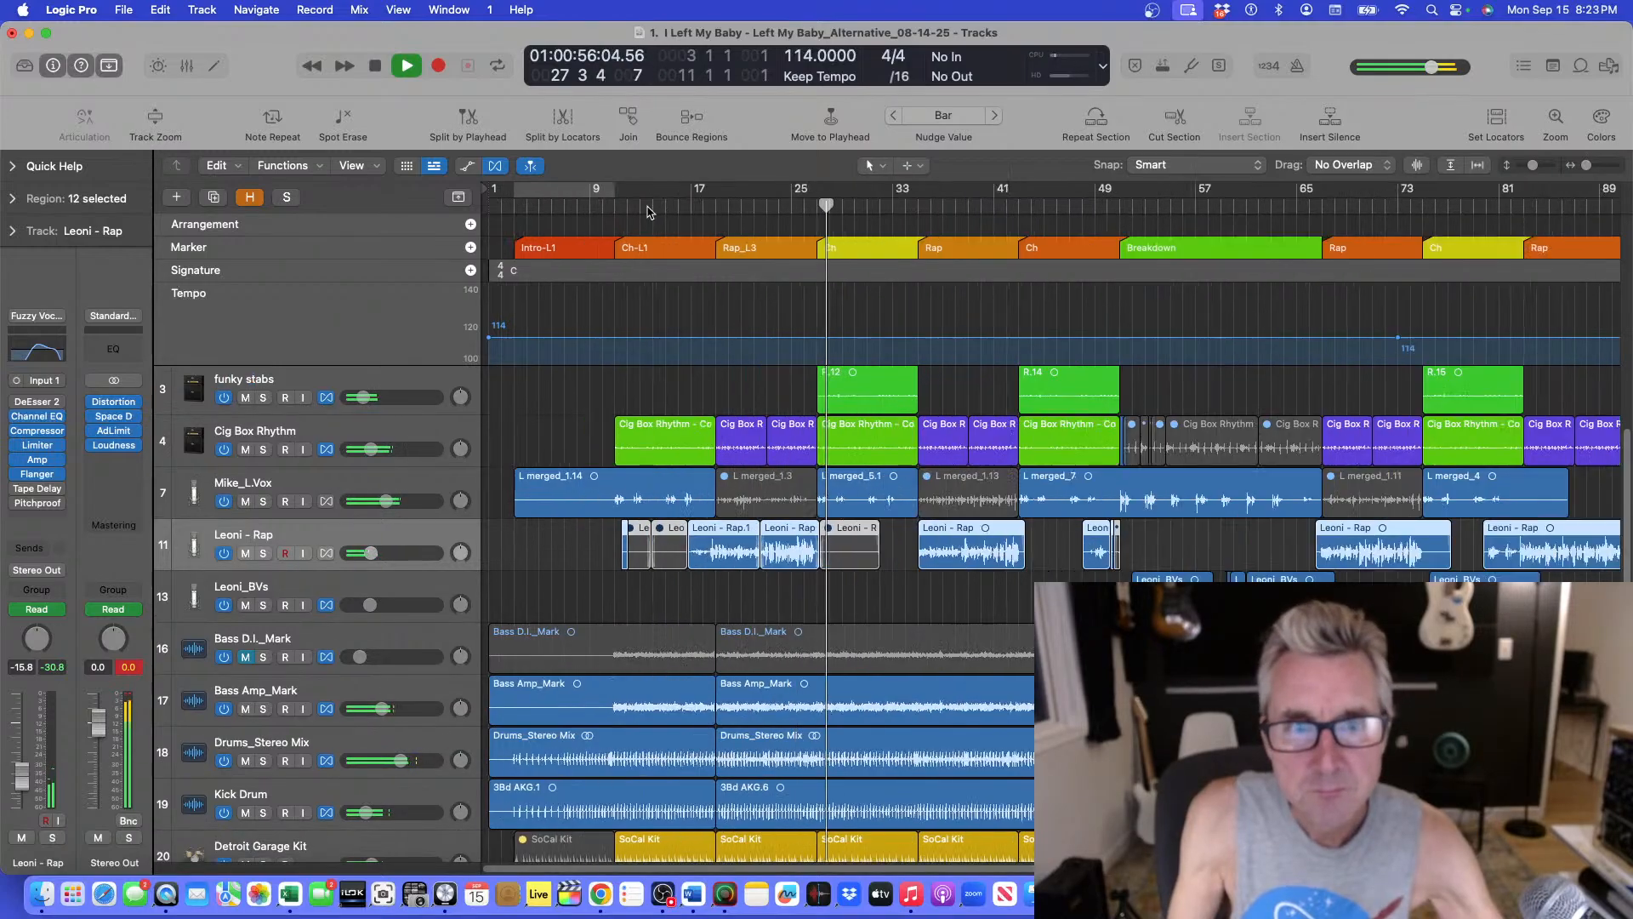
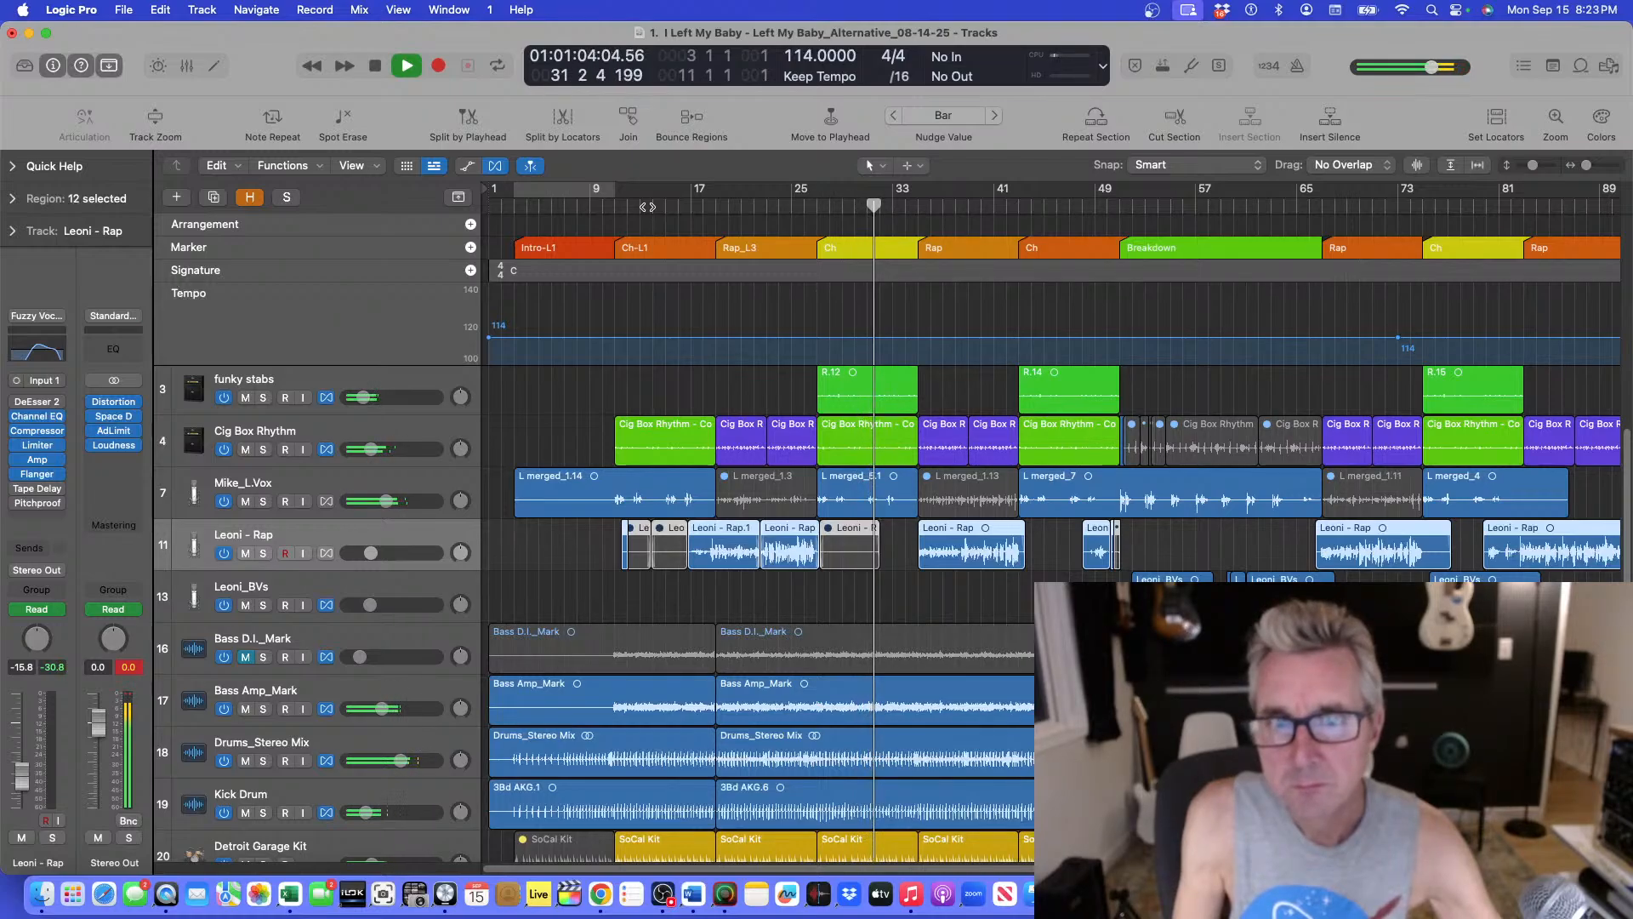
Restart playback from about bar 79 to hear the final chorus again.
key(super+Down)
key(super+Up)
key(super+Up)
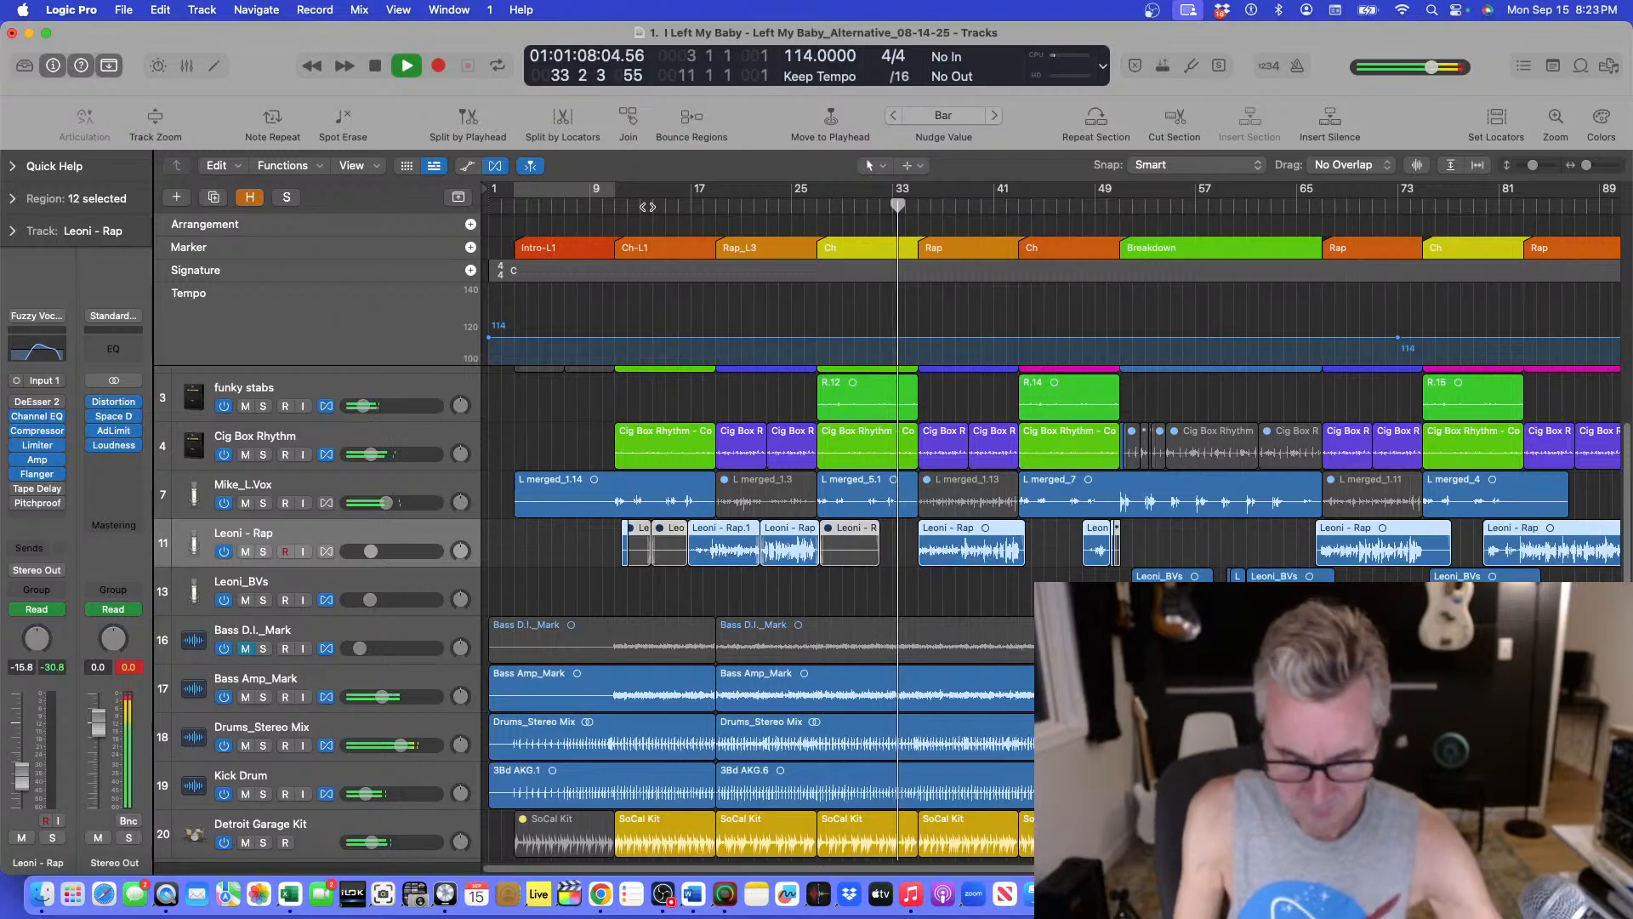
key(space)
double_click(1417, 207)
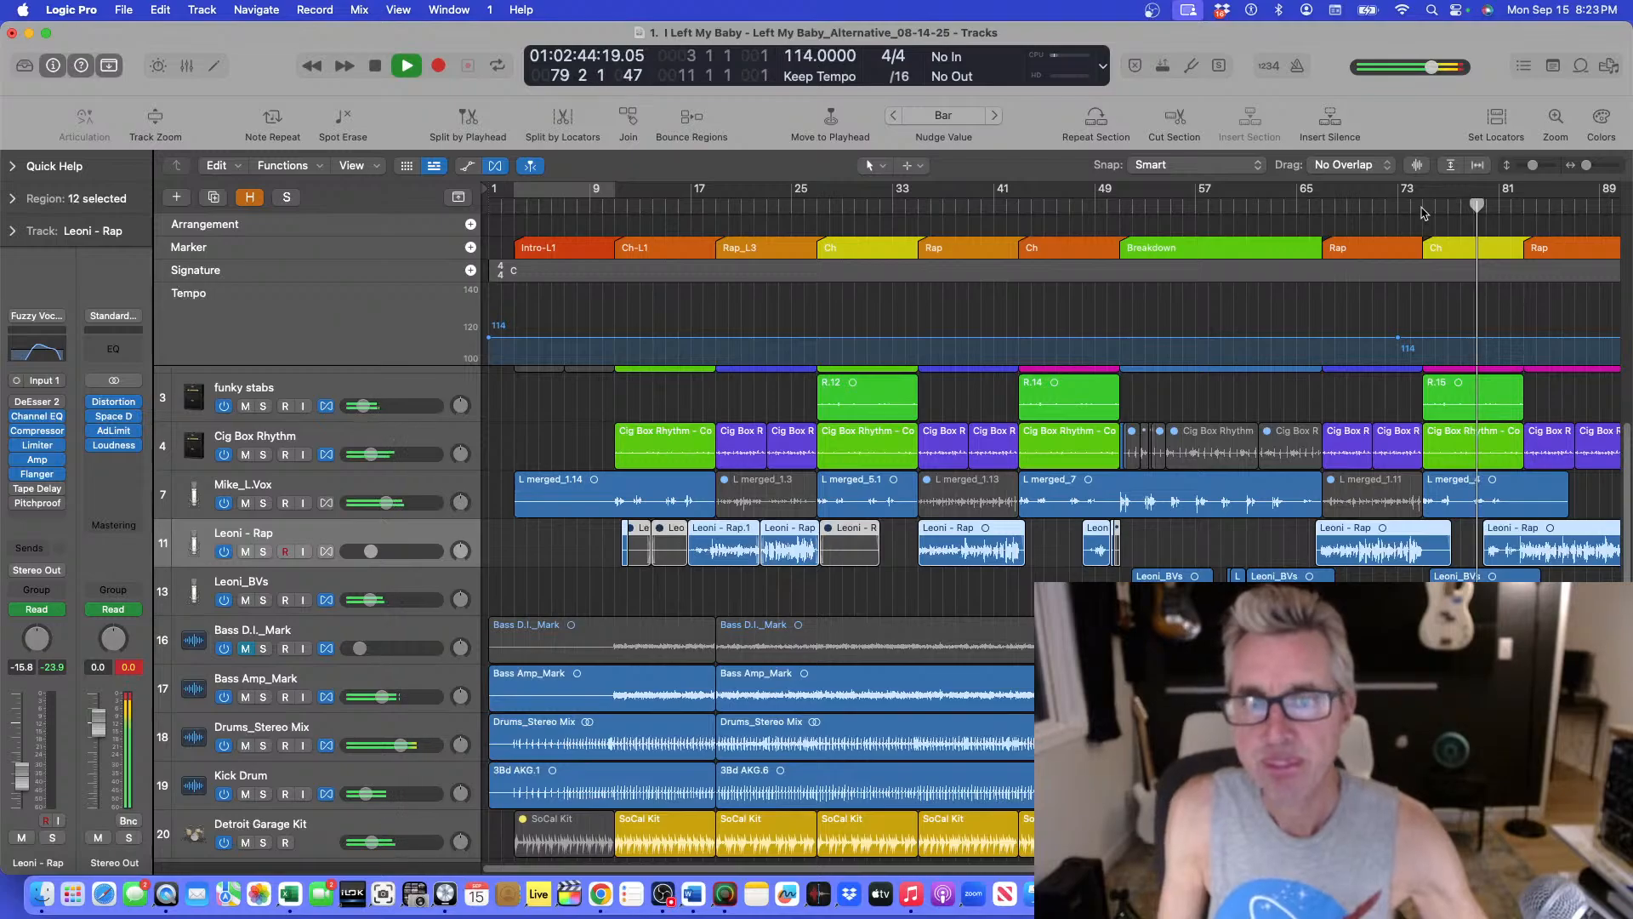
Replay the end of the final chorus from about bar 80 into the rap section.
key(super+Down)
key(super+Right)
key(super+Right)
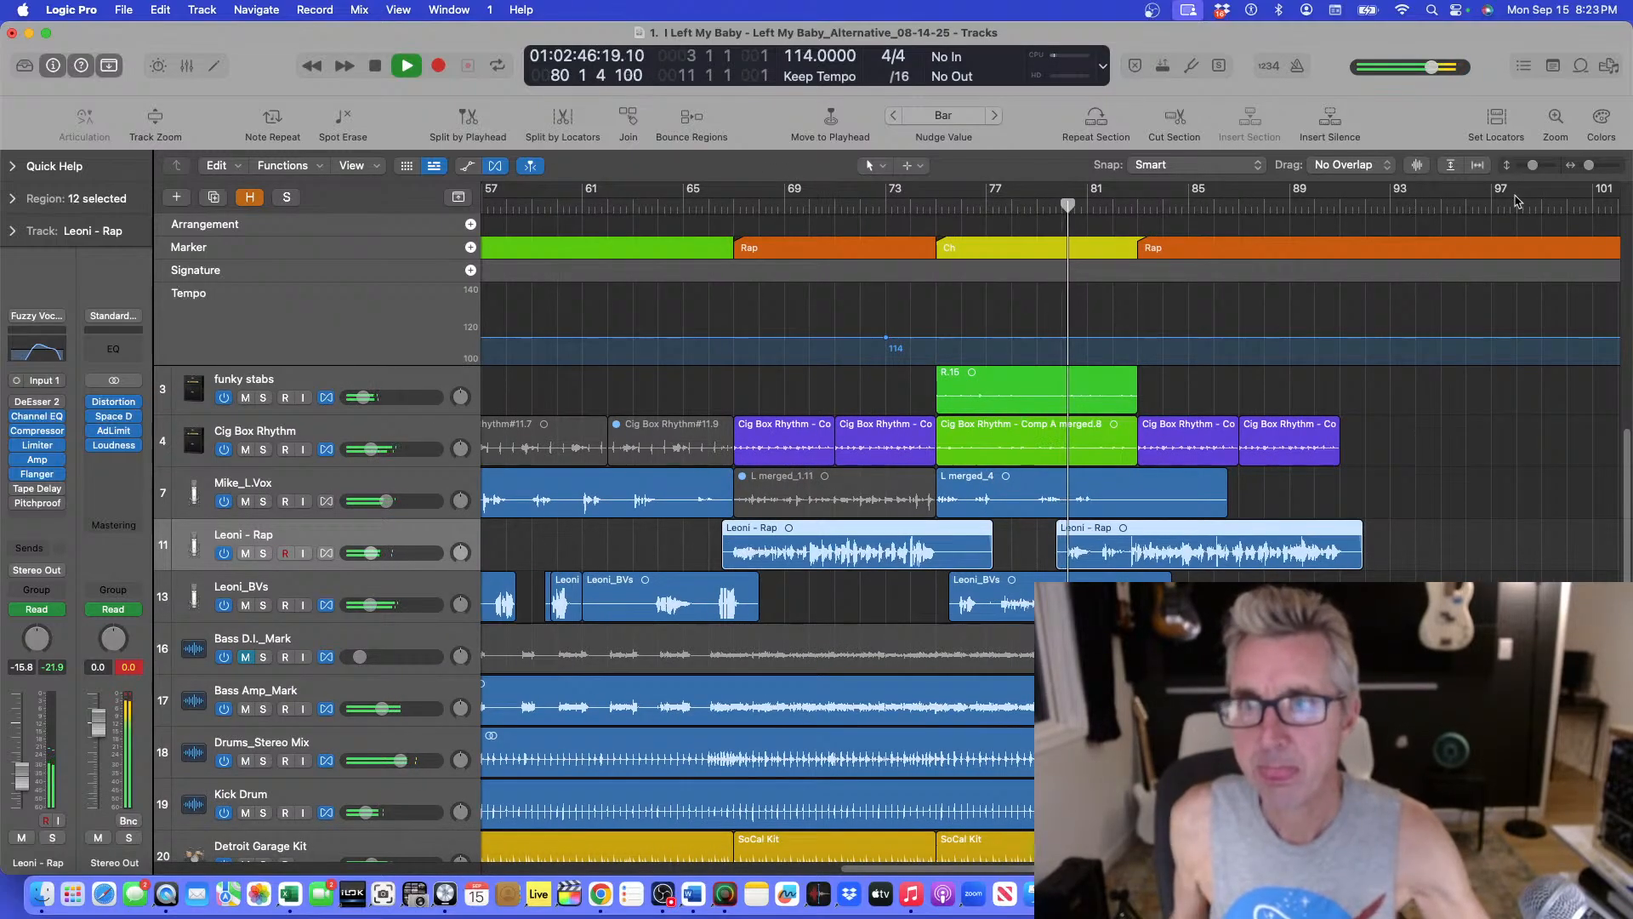
key(space)
click(1061, 207)
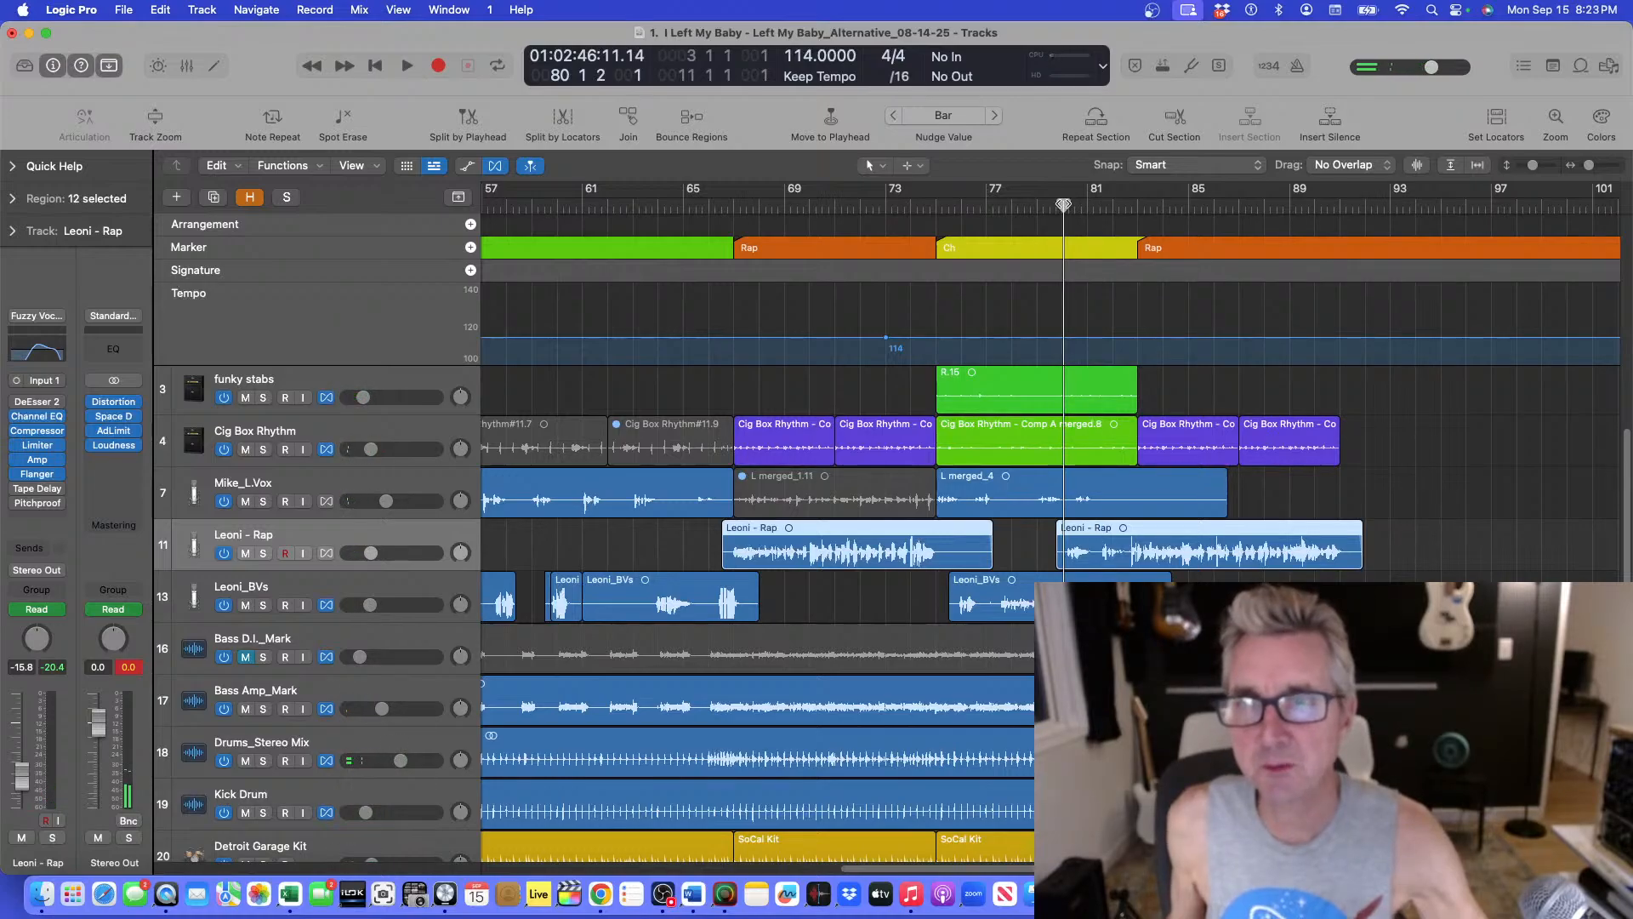
drag(1059, 204, 1050, 204)
key(super+Down)
key(super+Down)
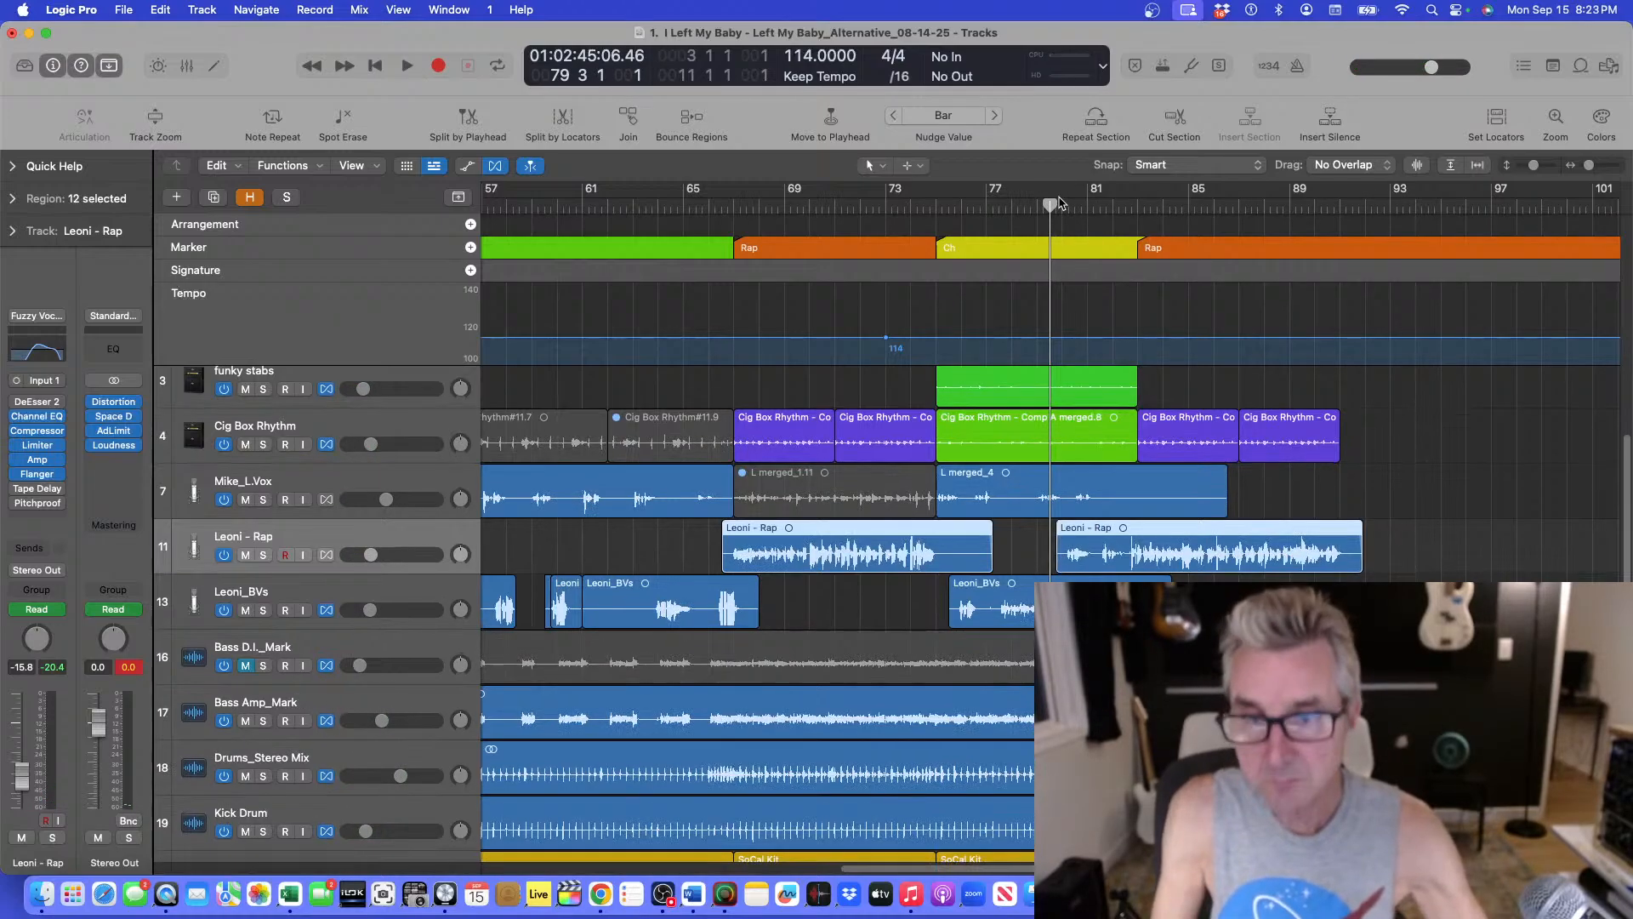
key(super+Right)
key(super+Right)
key(space)
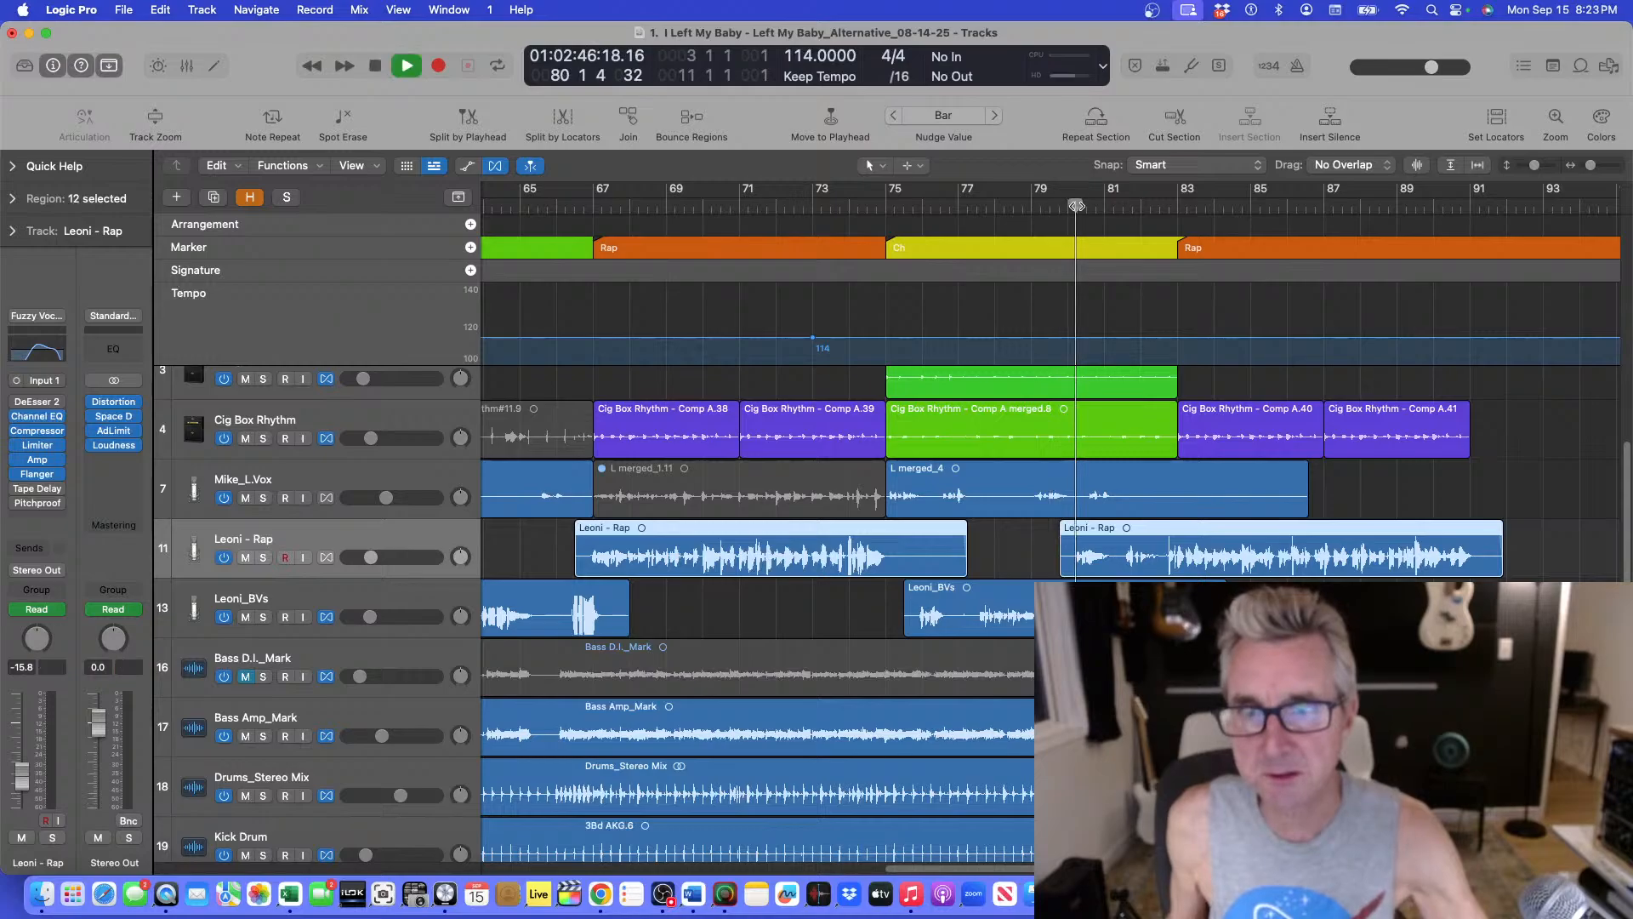
key(space)
click(1086, 206)
click(1067, 207)
drag(1067, 207, 1075, 206)
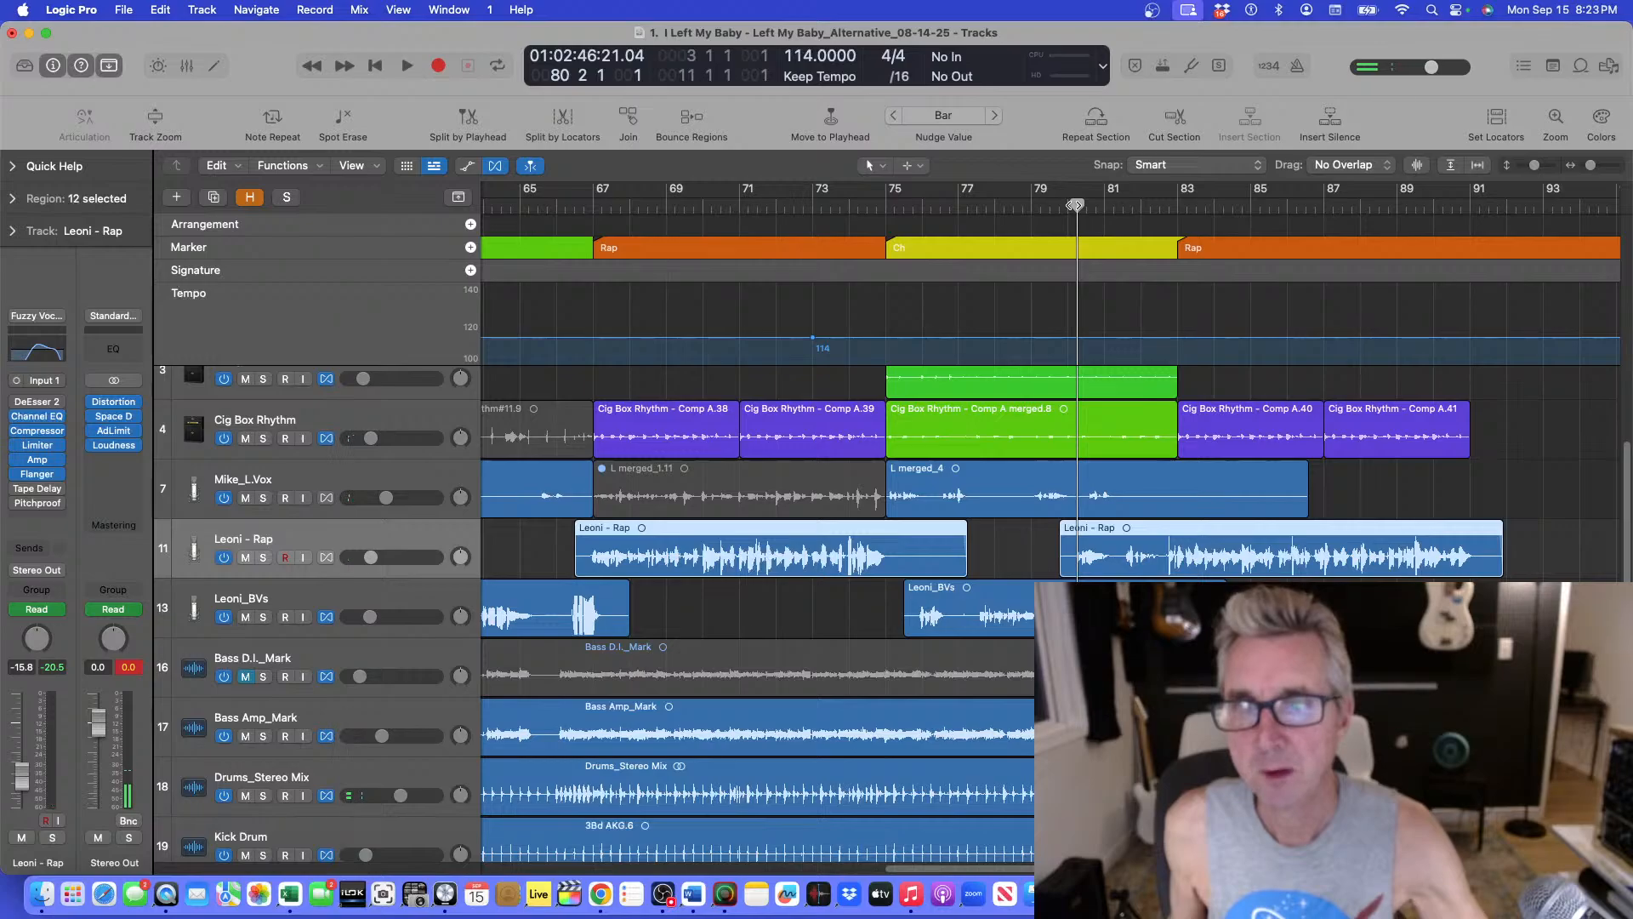
Create a new track with the Mike_L.Vox settings and copy the first chorus lead vocal region onto it at bar 75.
click(361, 483)
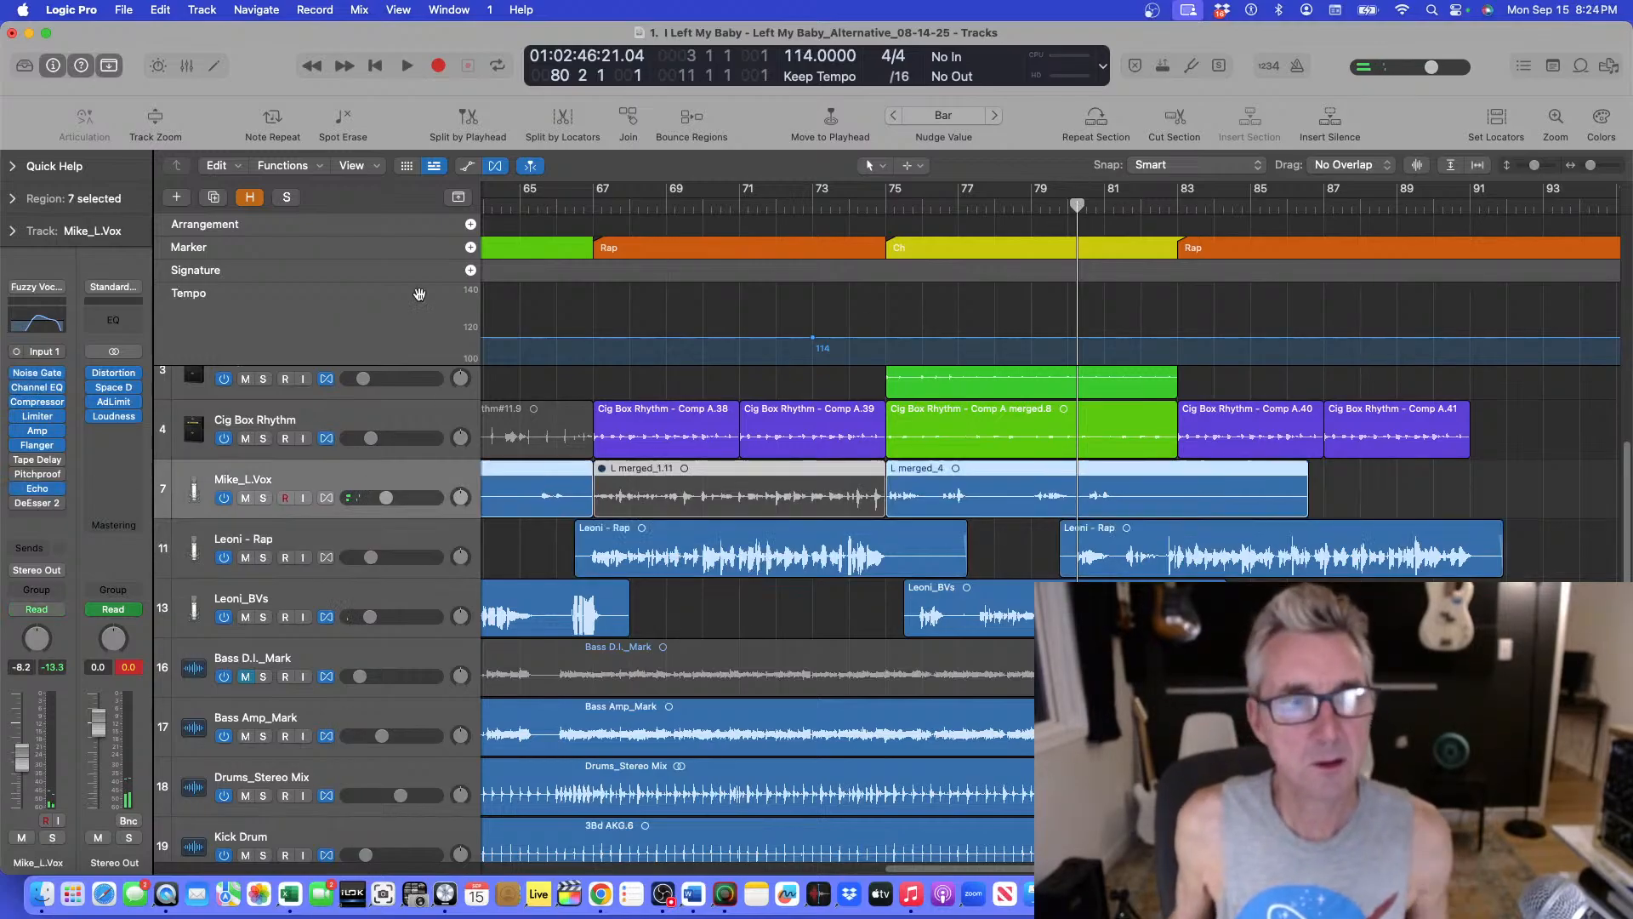
click(217, 199)
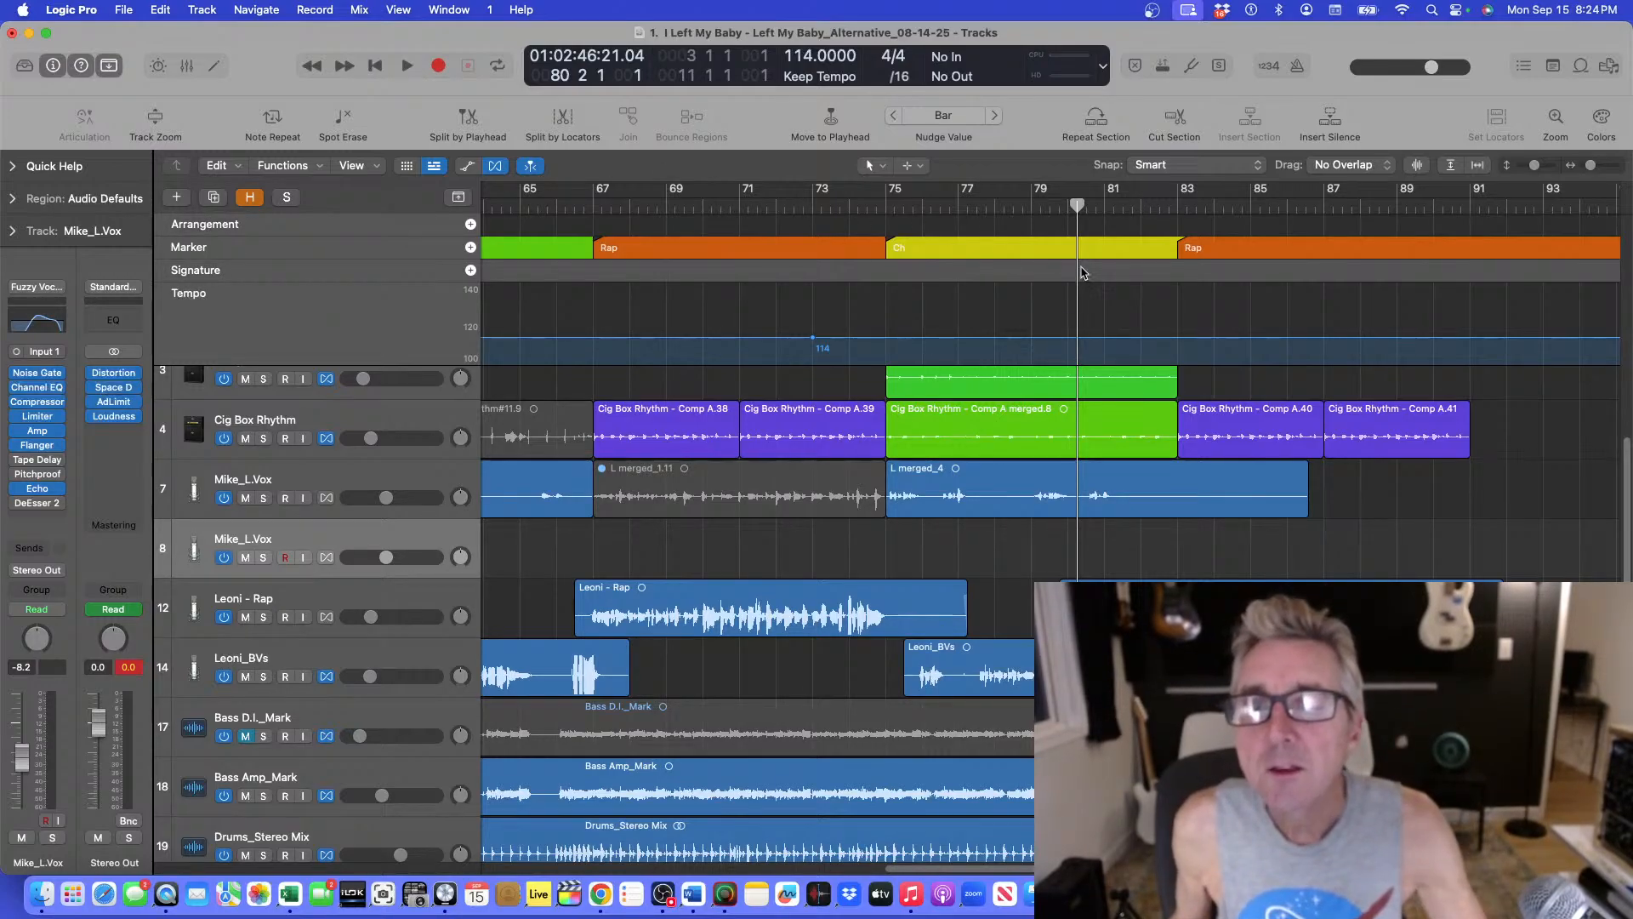
mouse_move(1076, 205)
mouse_down()
mouse_move(1123, 208)
mouse_move(1075, 220)
mouse_up()
key(super+Left)
key(super+Left)
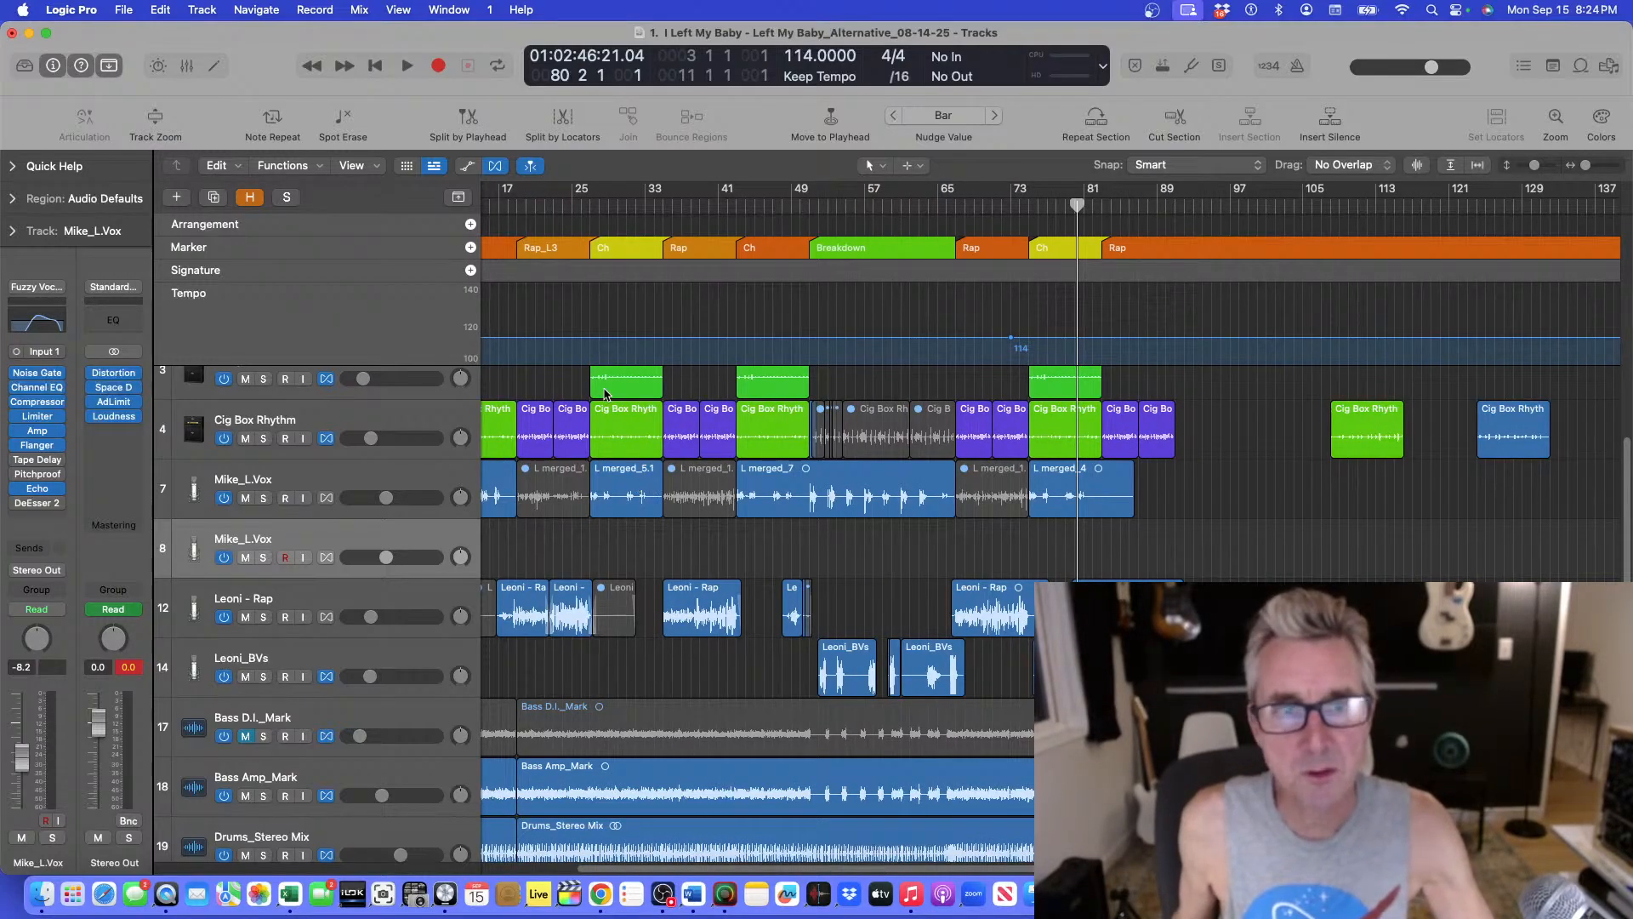
click(618, 487)
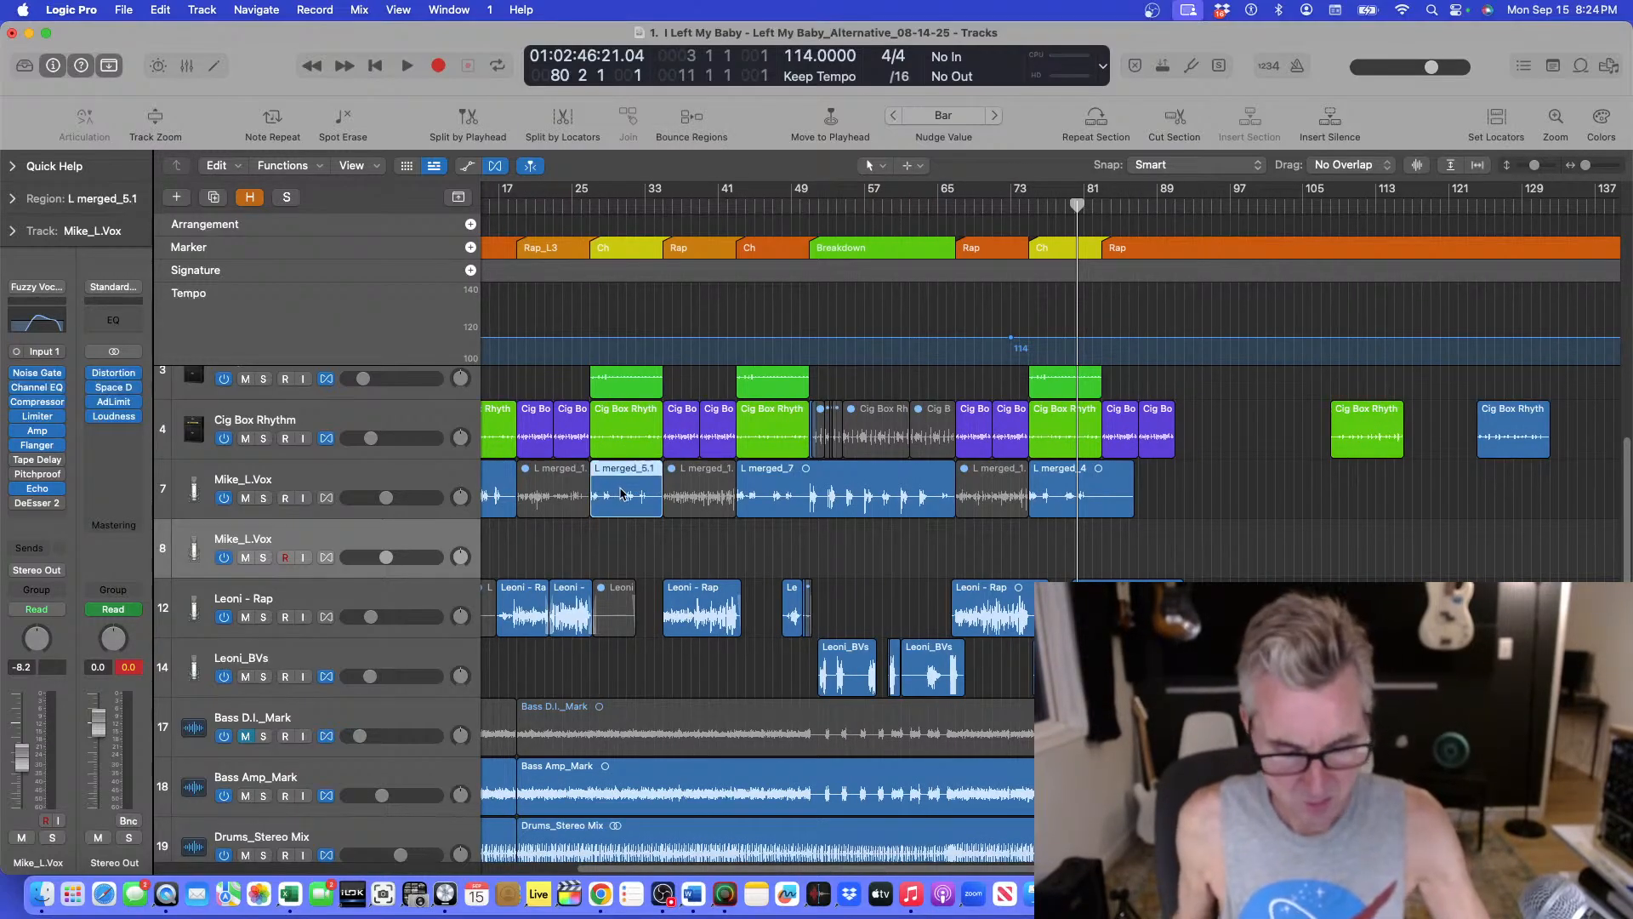
drag(619, 482, 1061, 549)
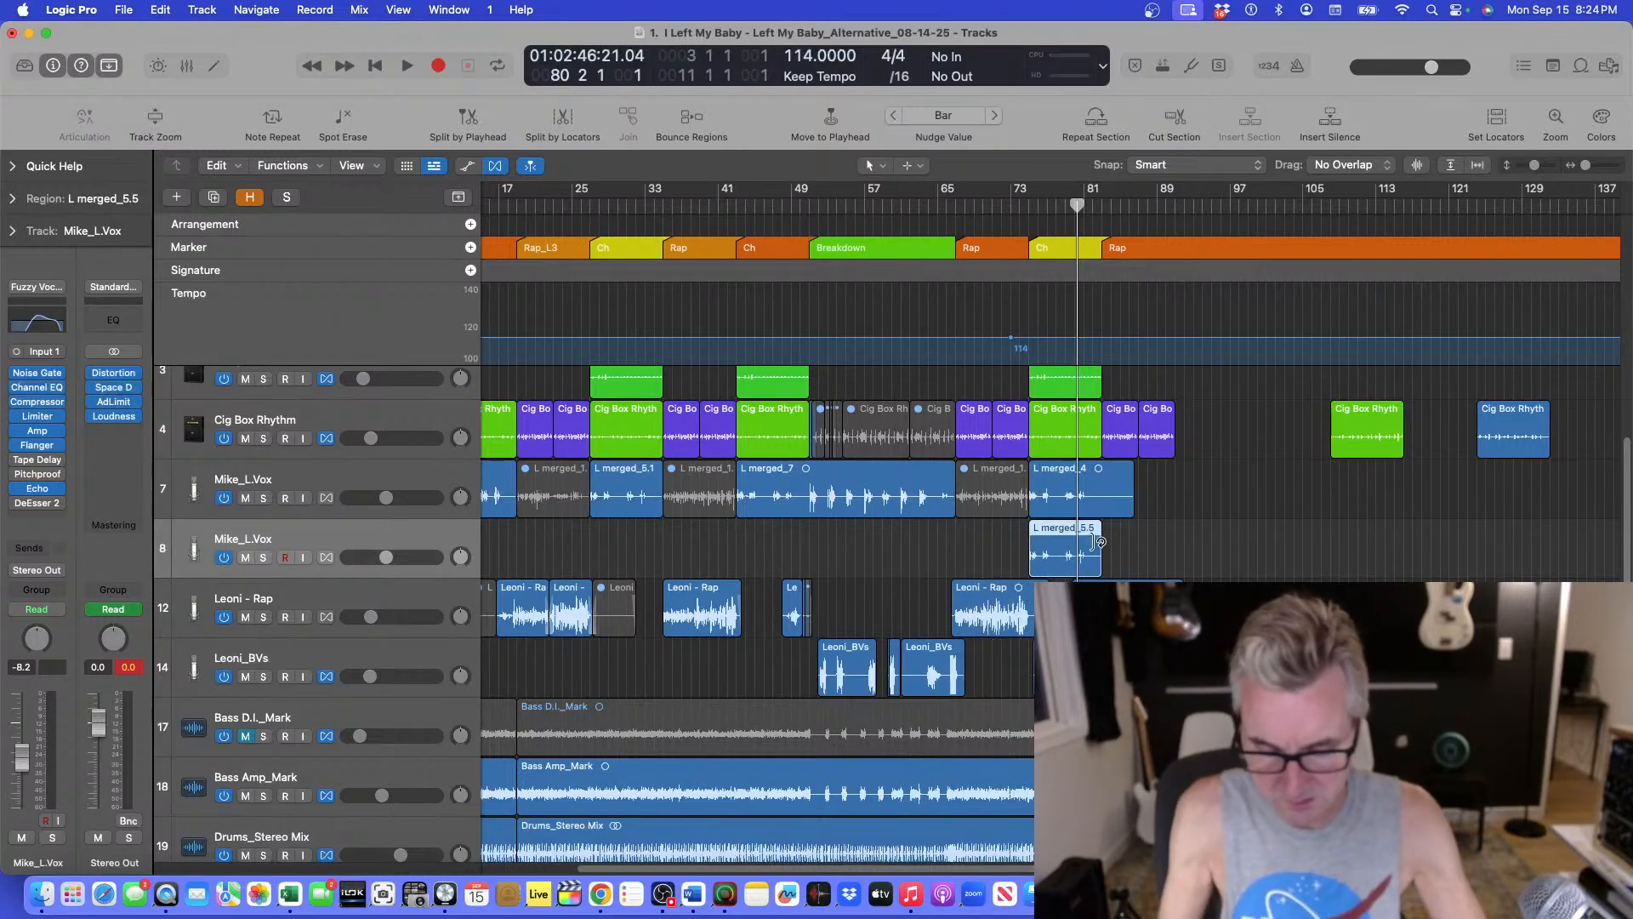
Split the original and copied final chorus lead vocal regions at bars 80 and 82.
key(super+Right)
key(super+Right)
key(super+Right)
key(super+Right)
key(super+Right)
key(super+Right)
key(super+Right)
key(super+Right)
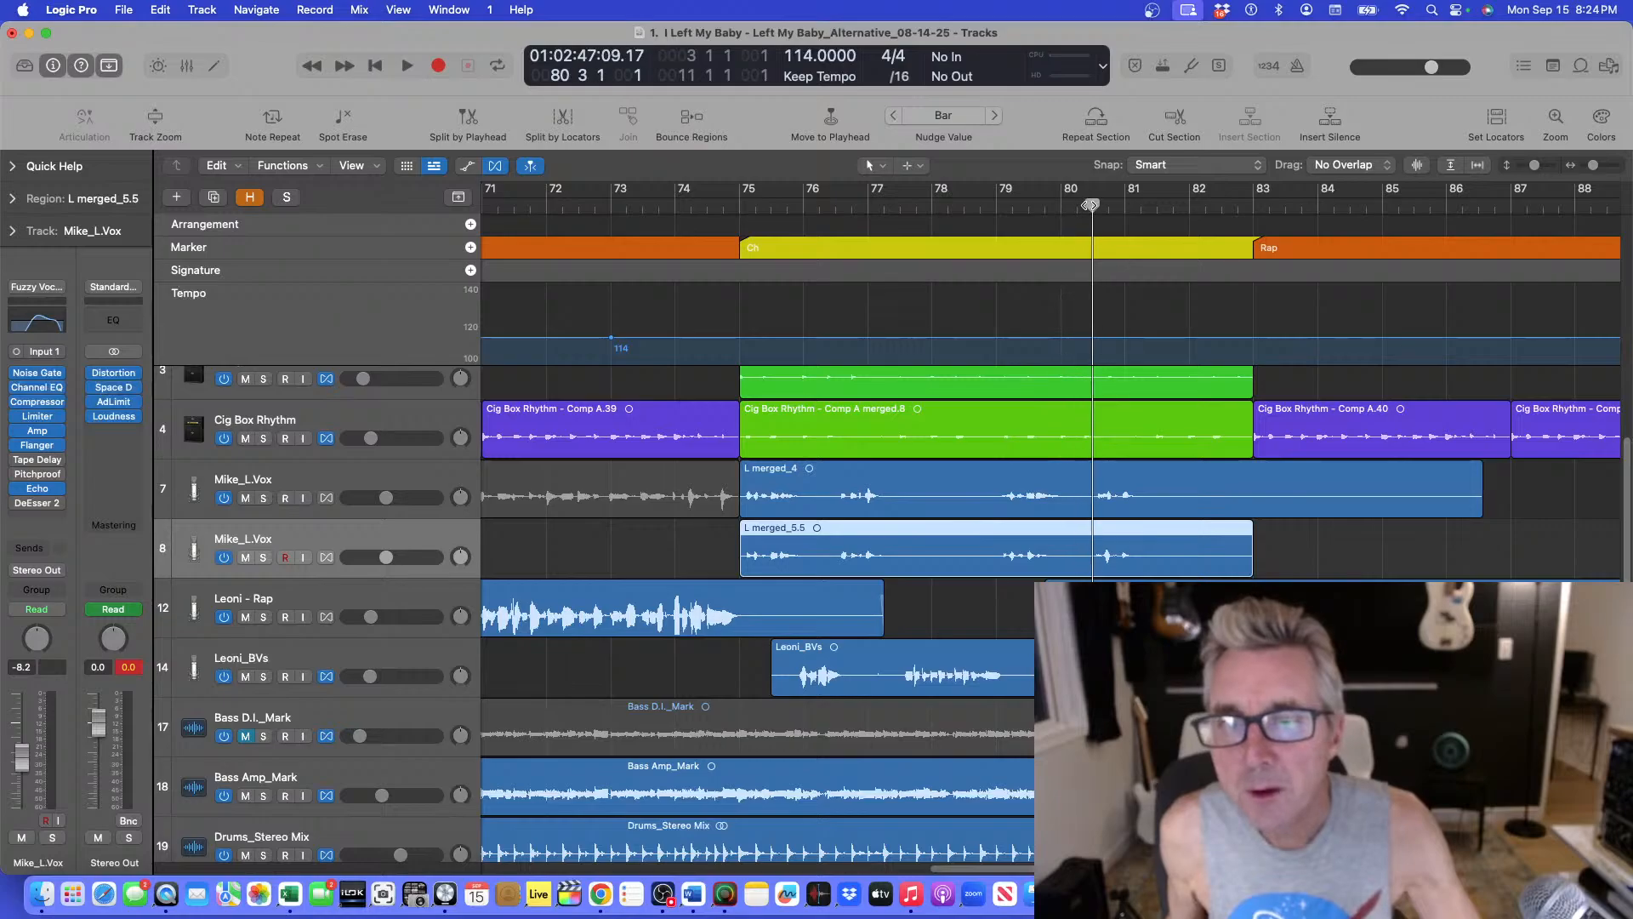
key(space)
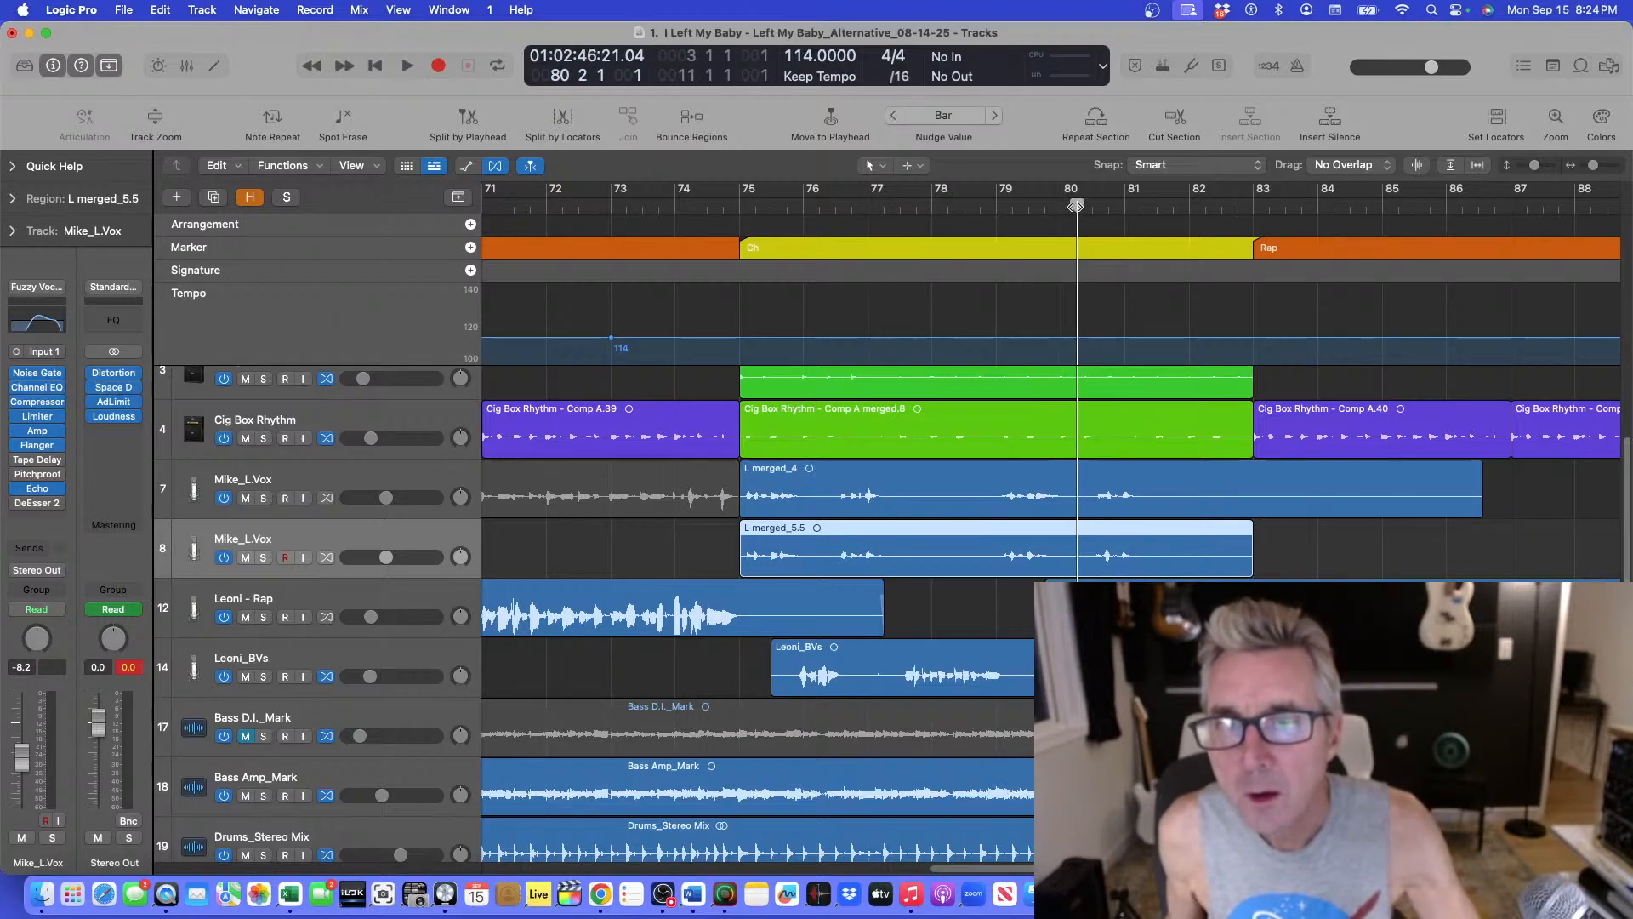
click(1086, 497)
key(super+t)
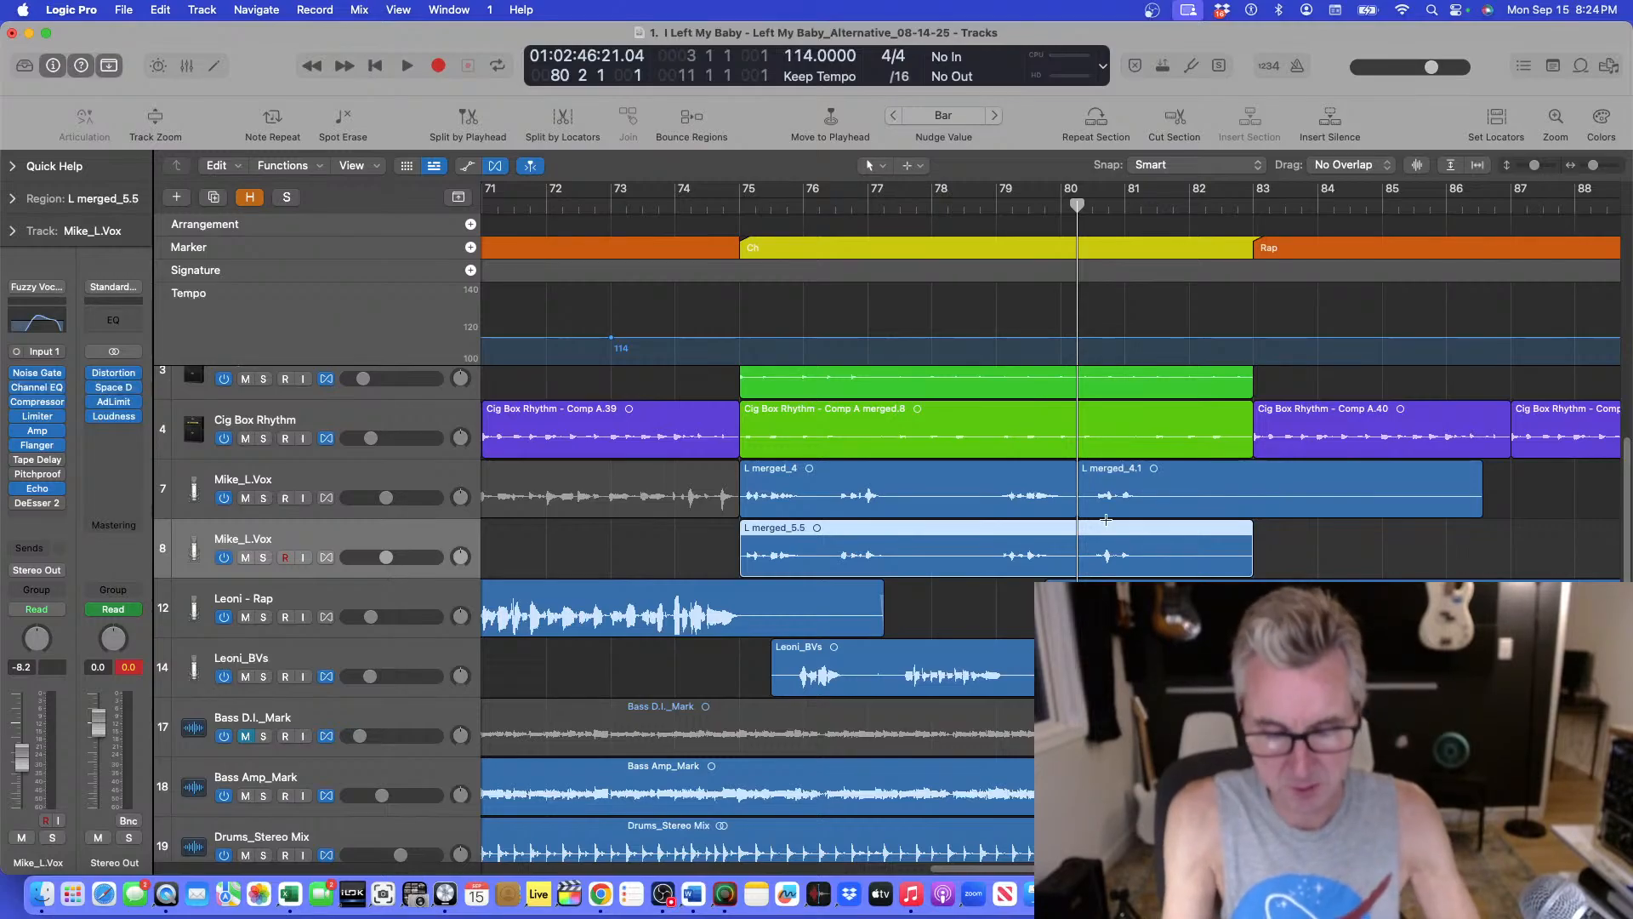
key(super+t)
drag(1074, 206, 1188, 202)
click(1206, 502)
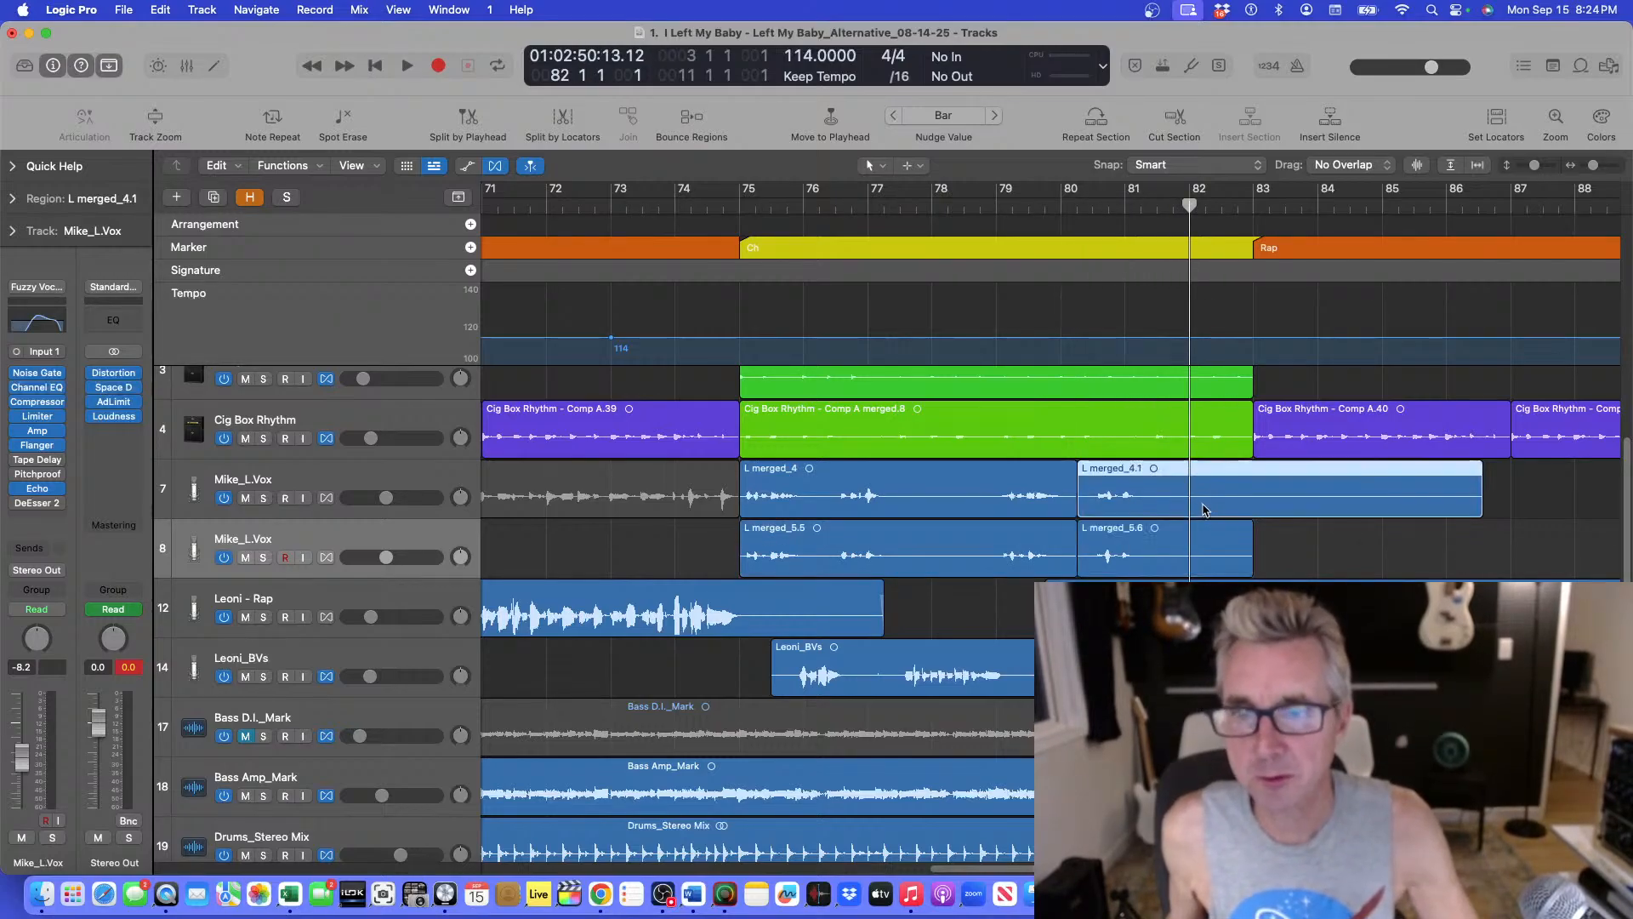
shift+click(1211, 544)
key(super+t)
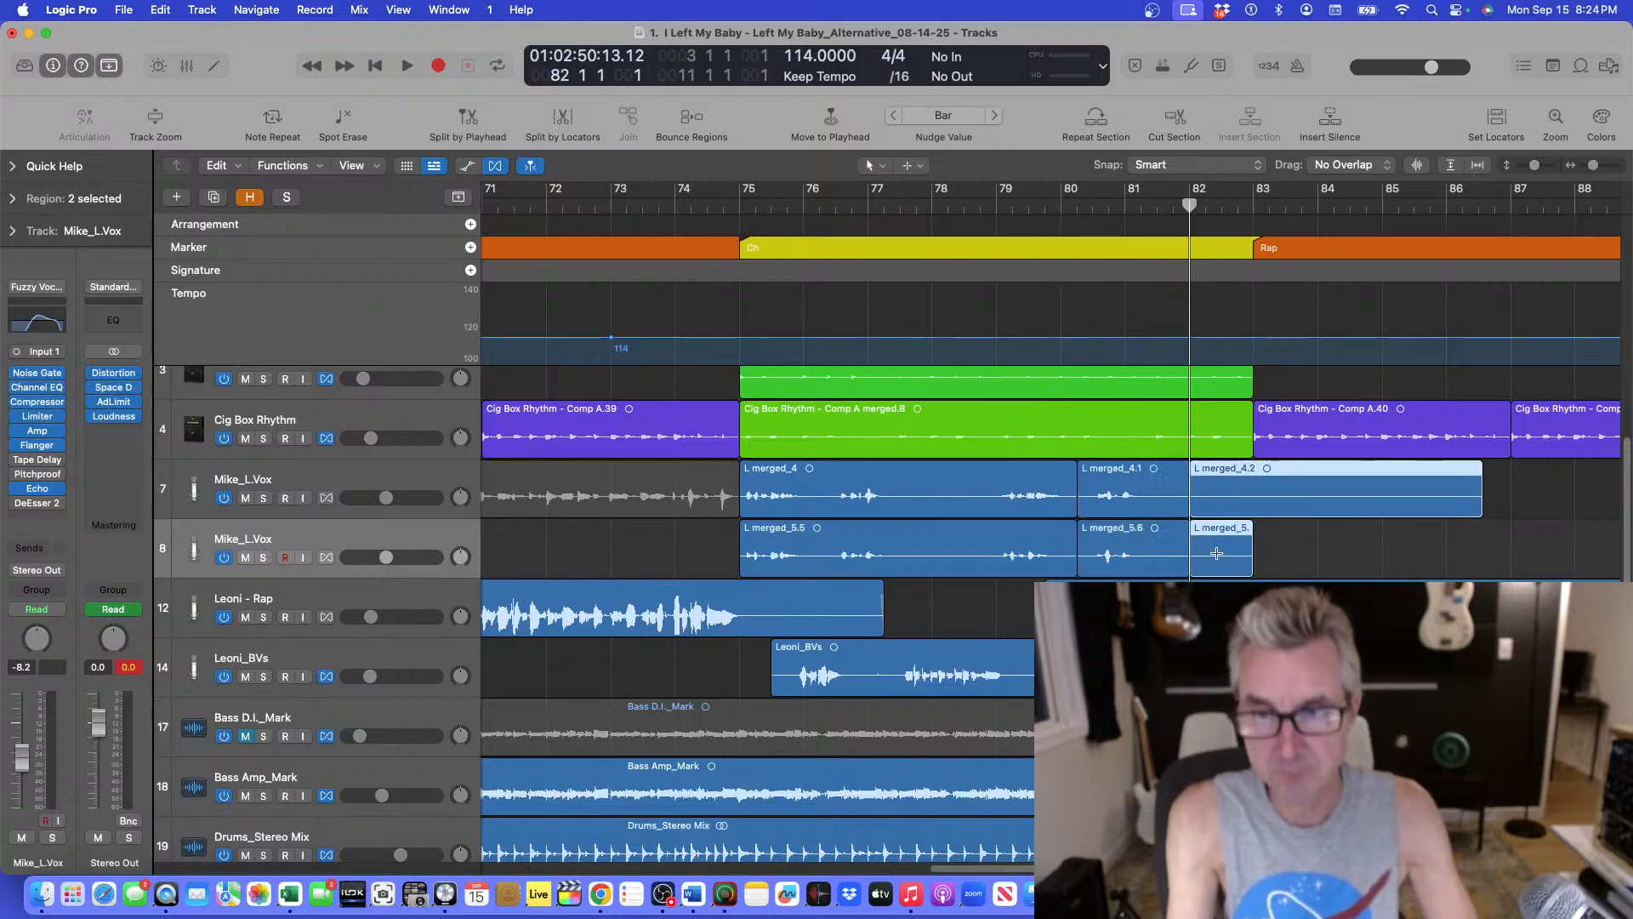
Swap the bar 80–82 vocal segments between the two Mike_L.Vox tracks.
click(1306, 575)
drag(1144, 477, 1352, 535)
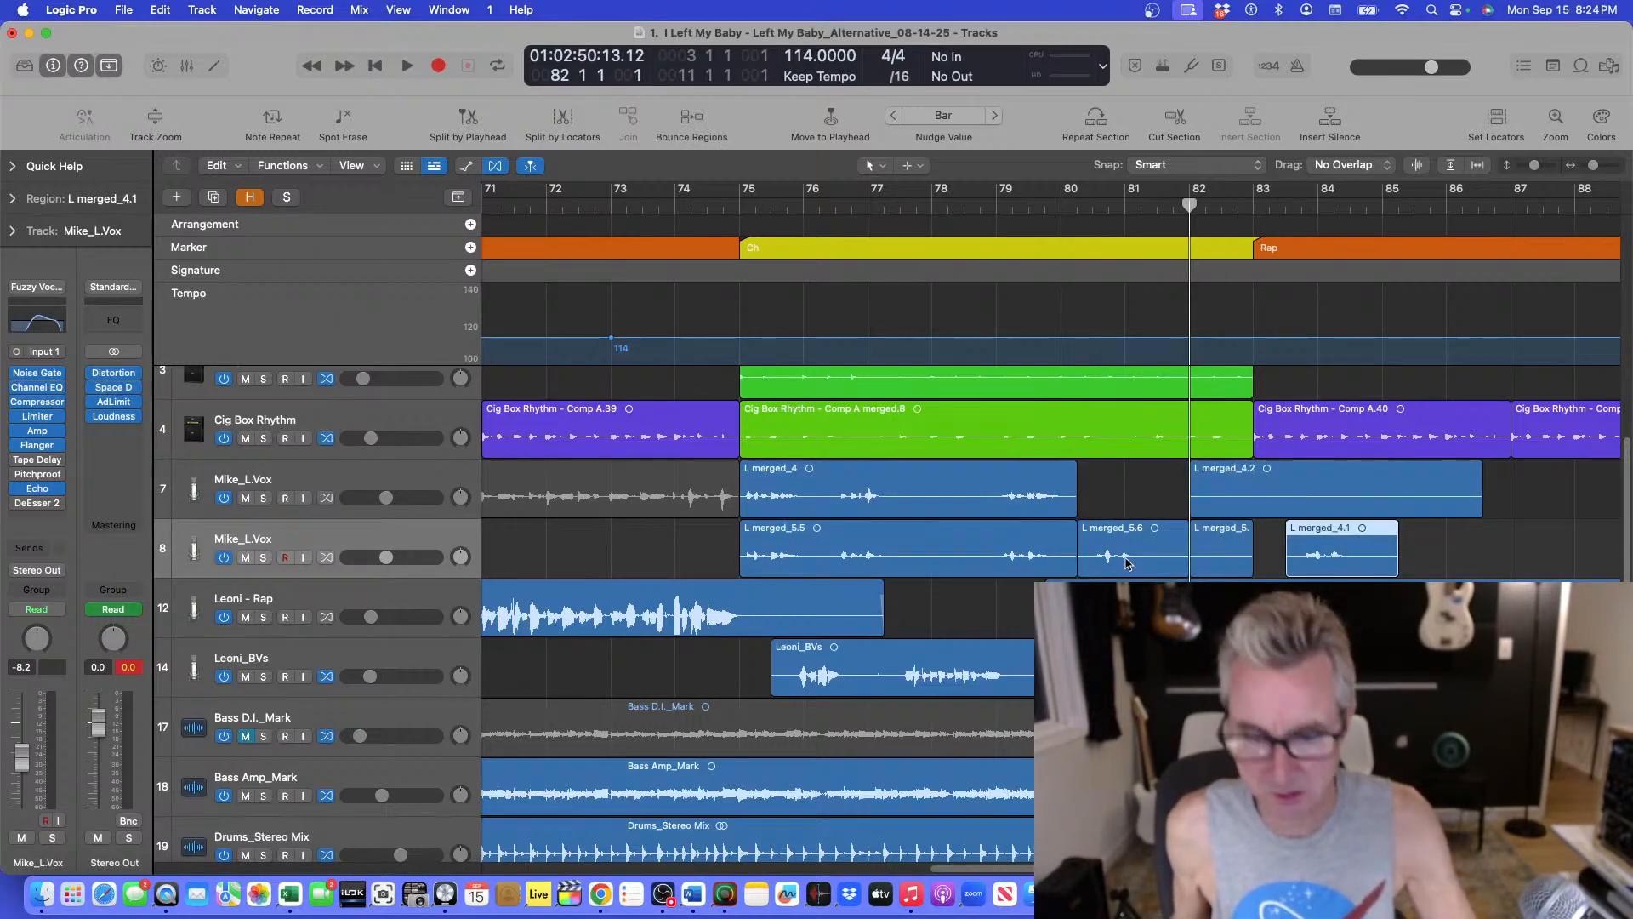
alt+drag(1127, 557, 1144, 502)
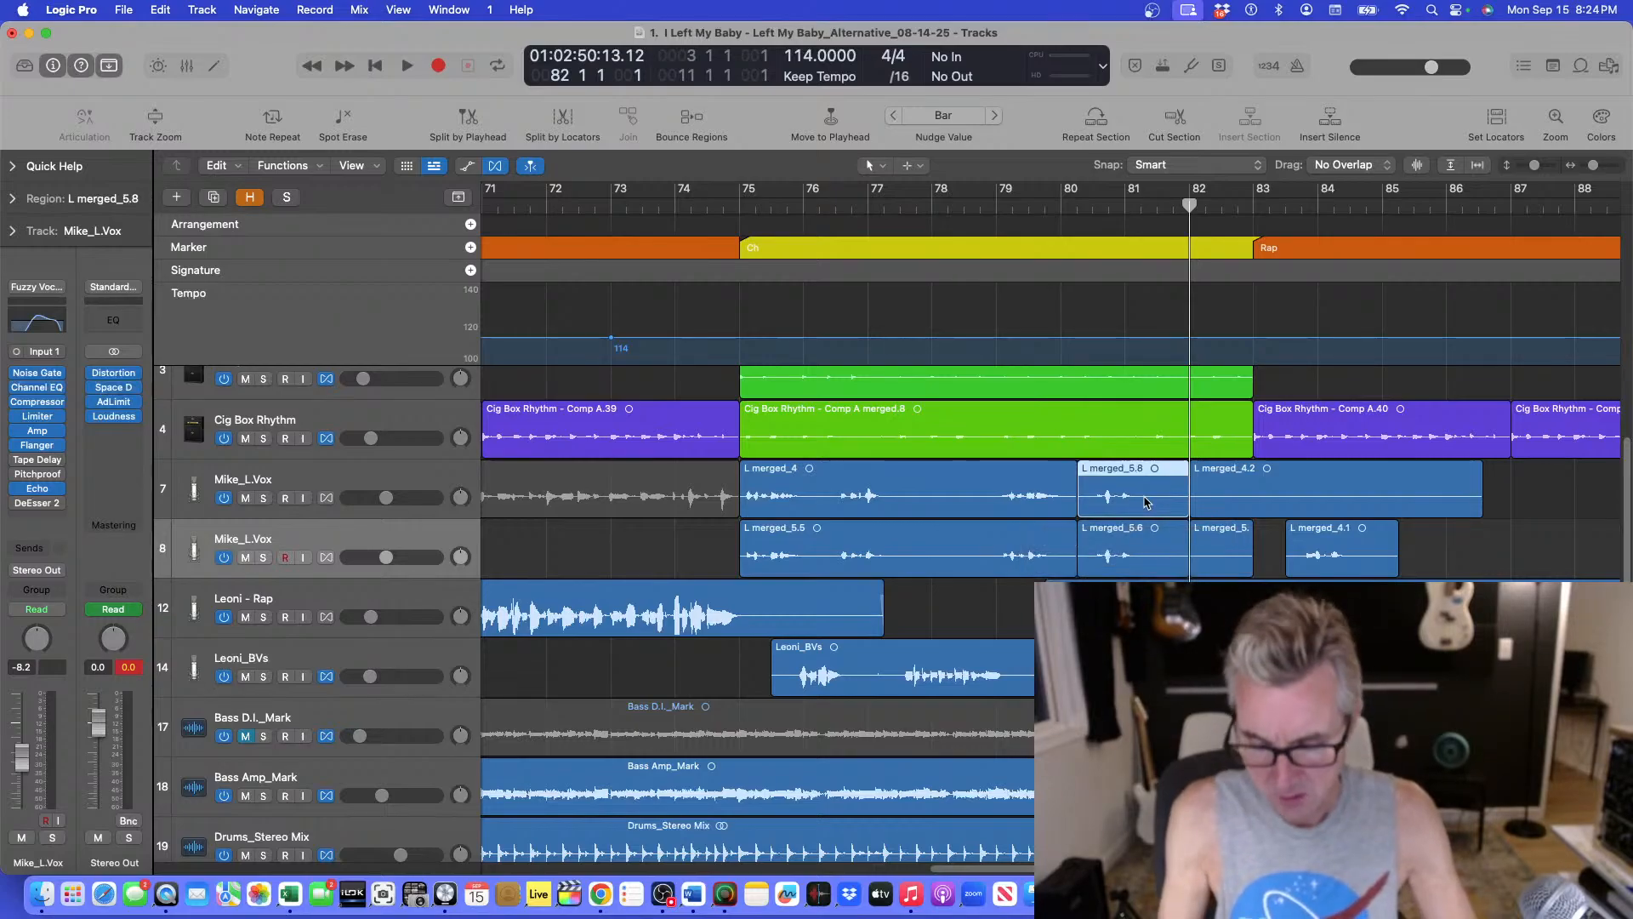
key(alt+Left)
key(alt+Left)
key(super+z)
key(super+z)
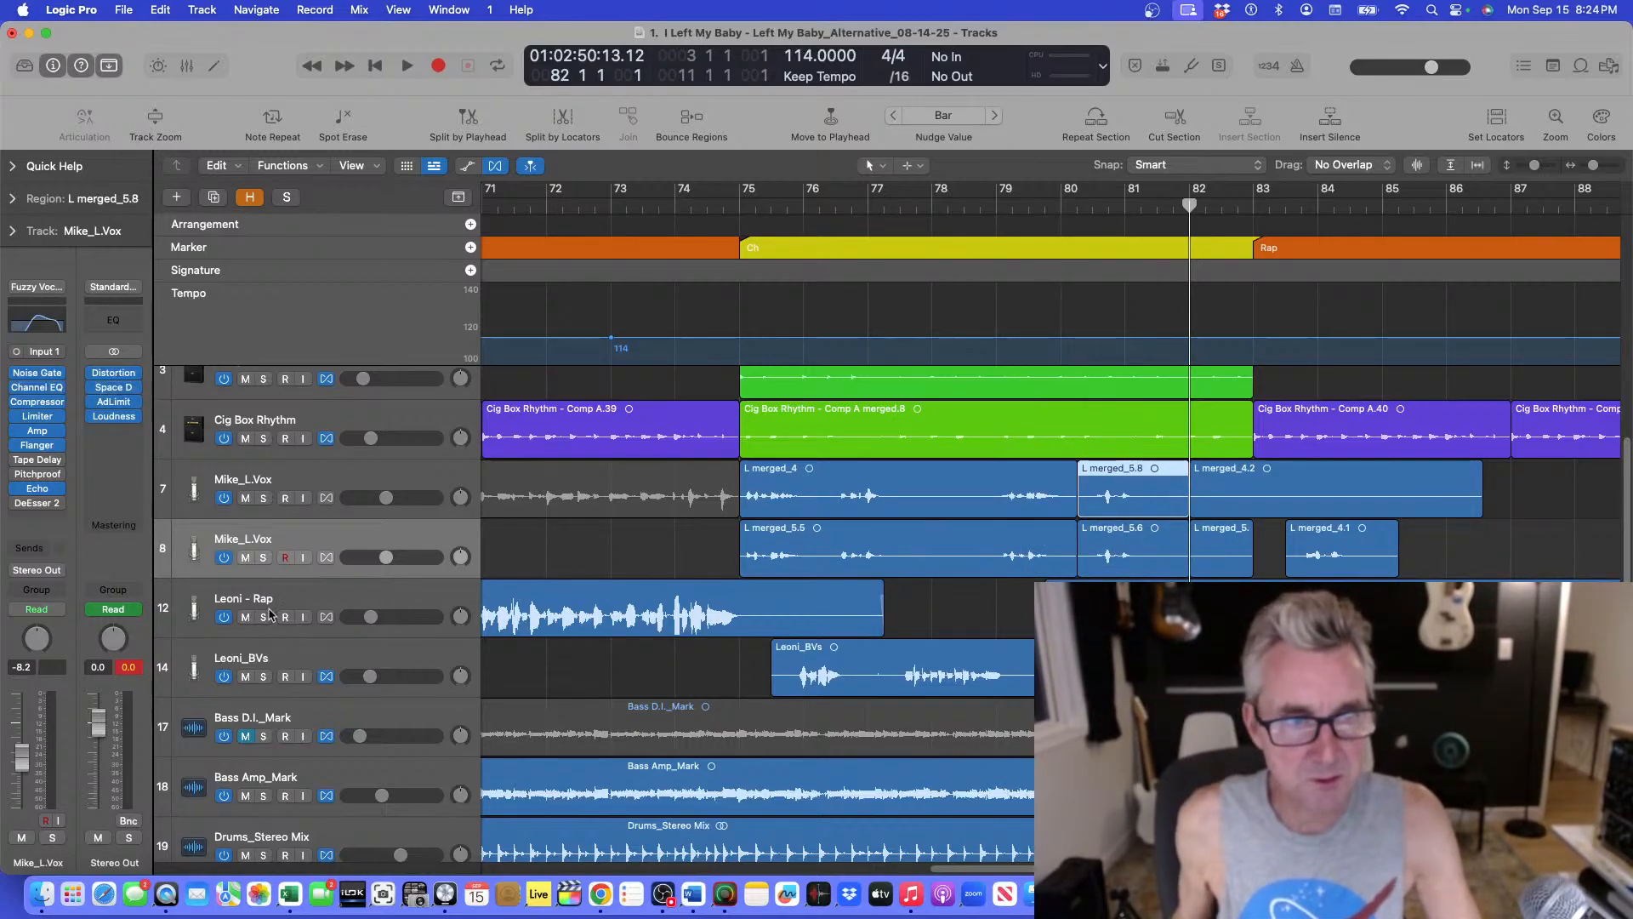
Mute the new Mike_L.Vox track and crossfade the lead vocal regions at bar 80 with the Fade tool.
click(246, 558)
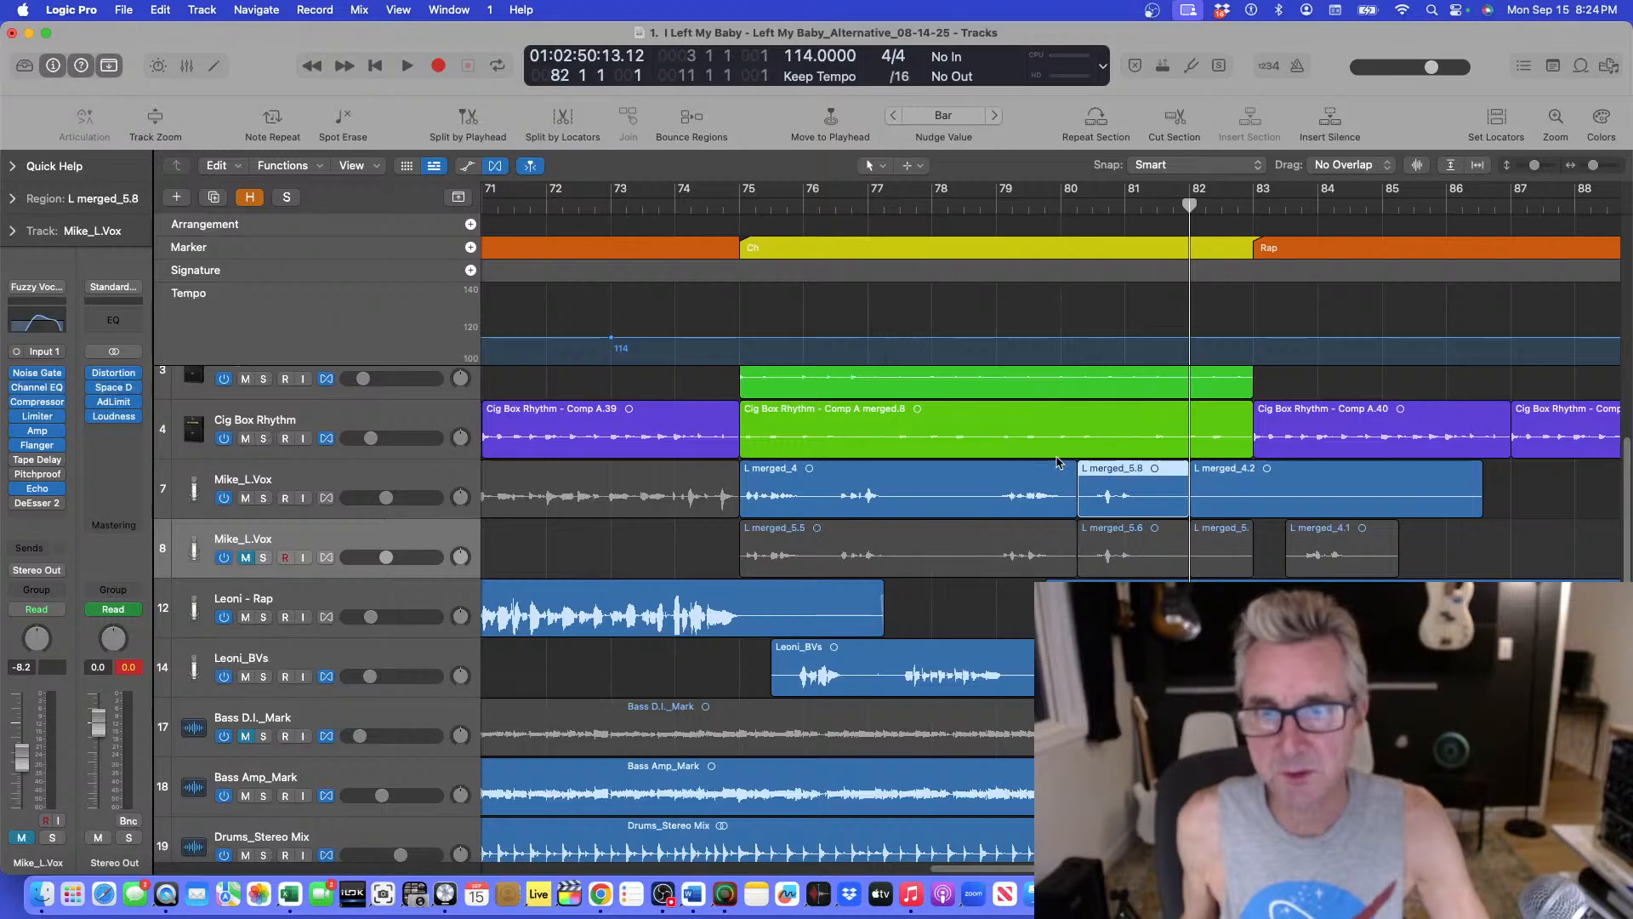
click(888, 167)
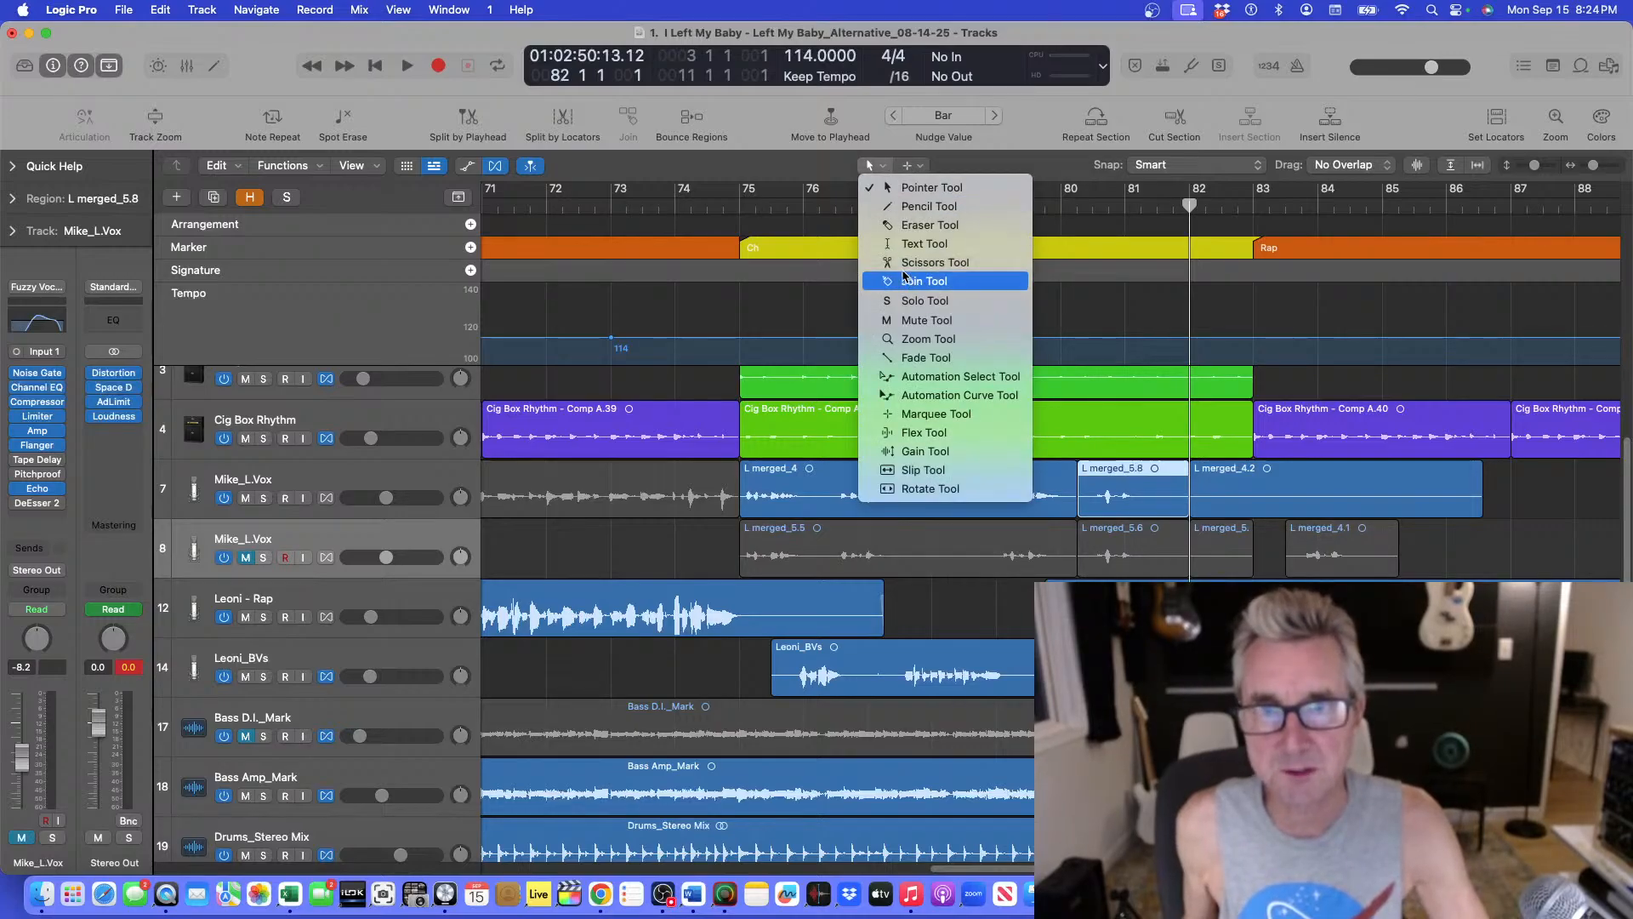
click(920, 358)
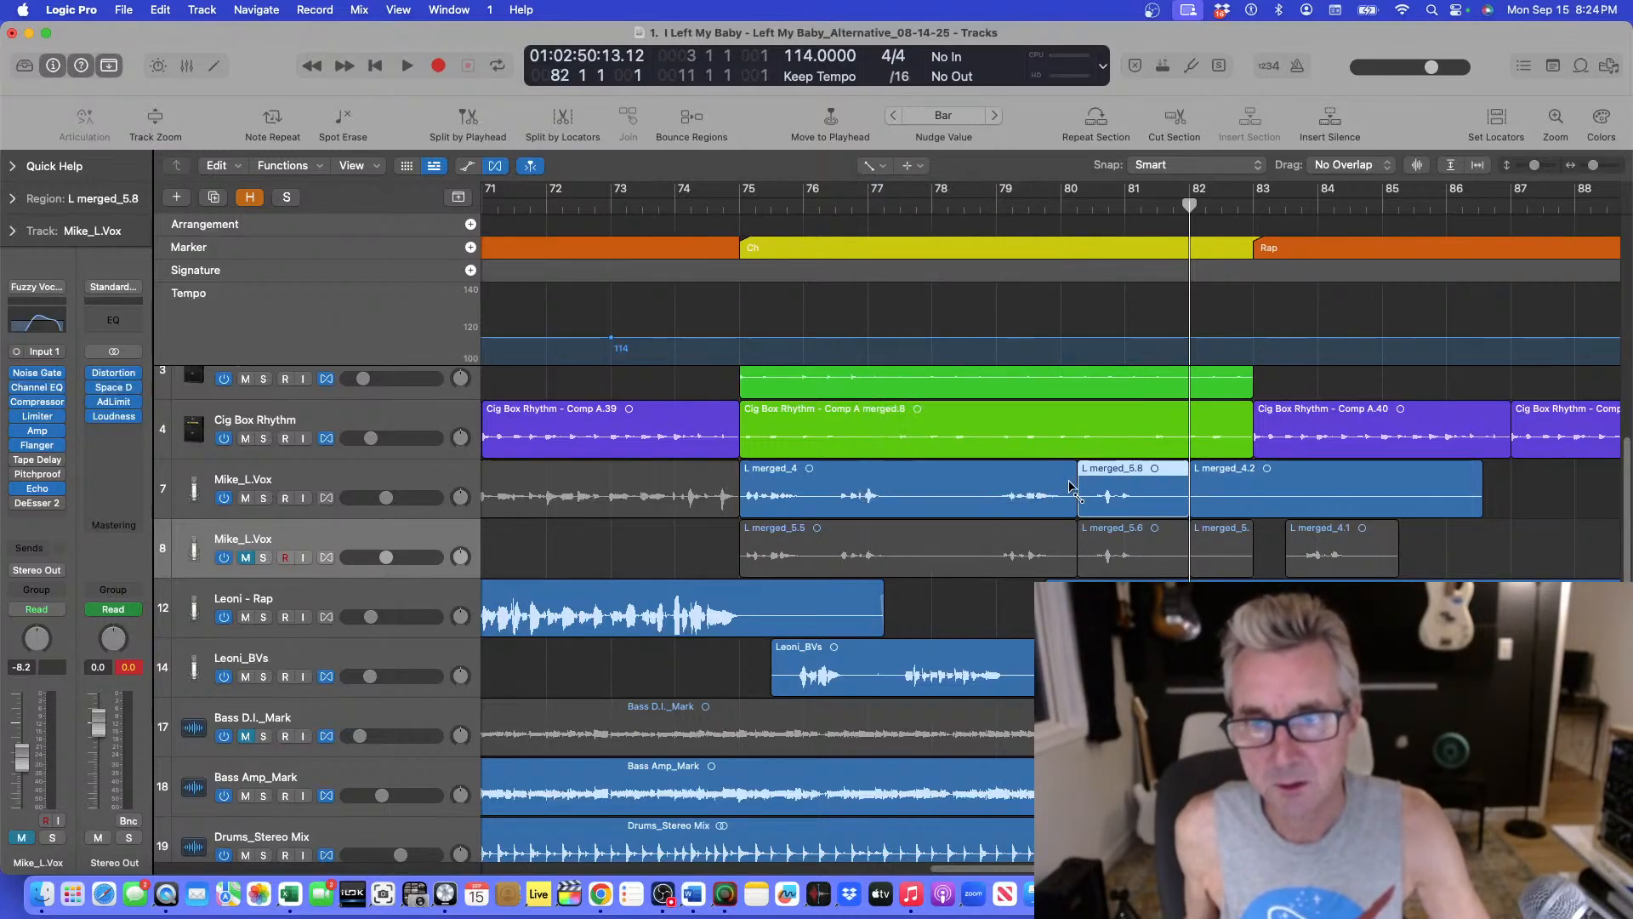
drag(1071, 476, 1087, 479)
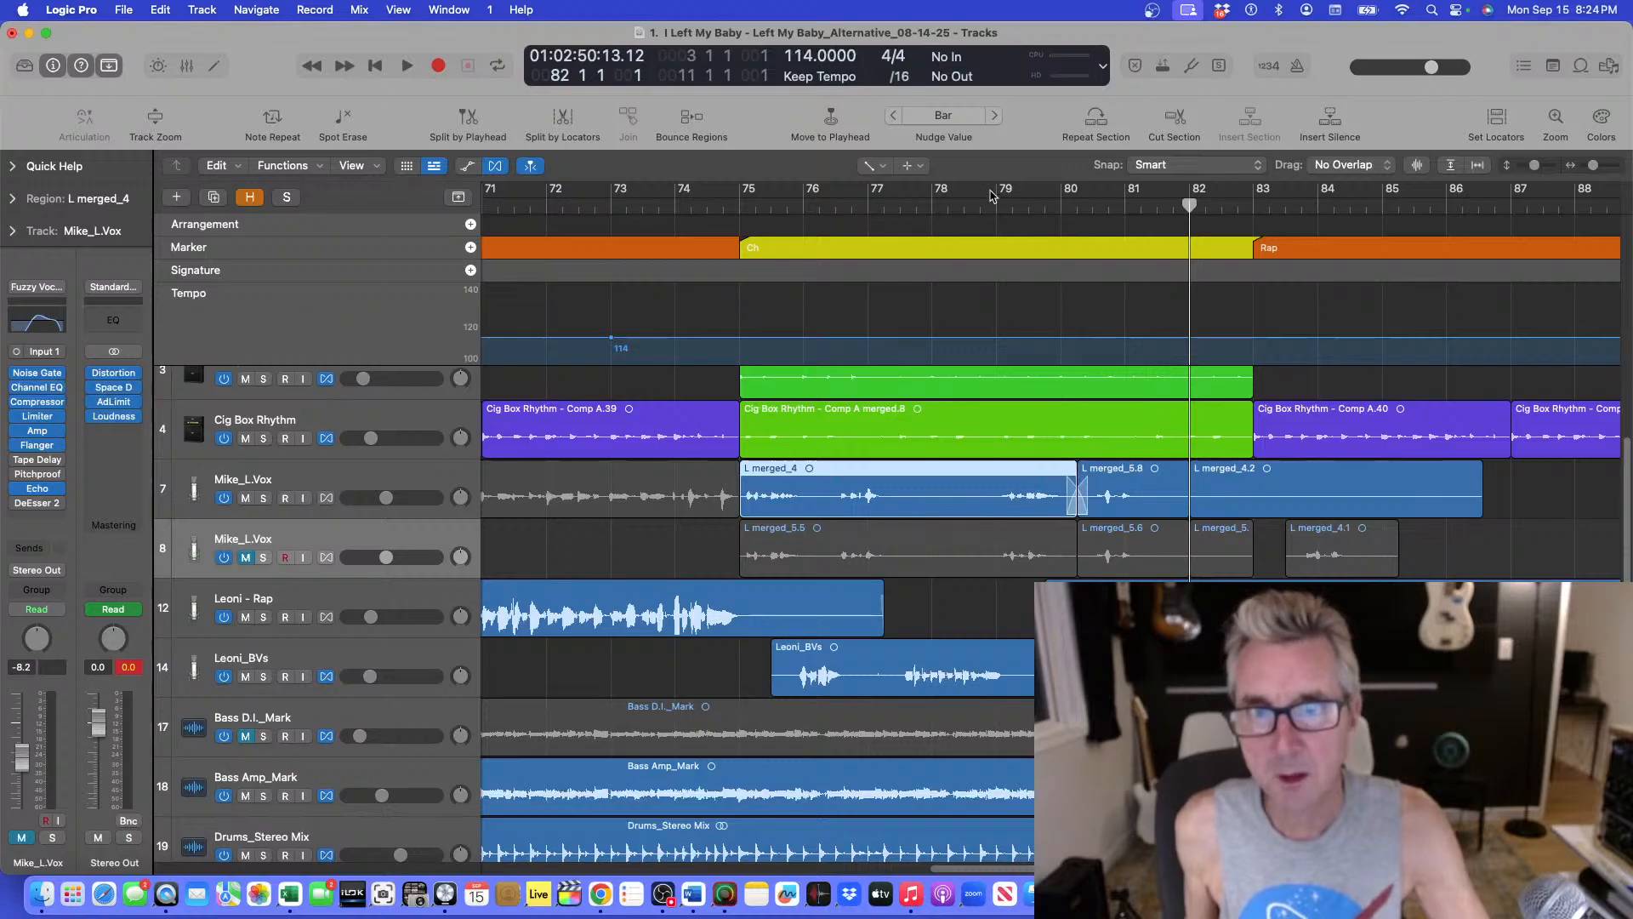
Play from bar 79 through bar 81 to audition the crossfaded vocal edit.
click(1012, 205)
key(space)
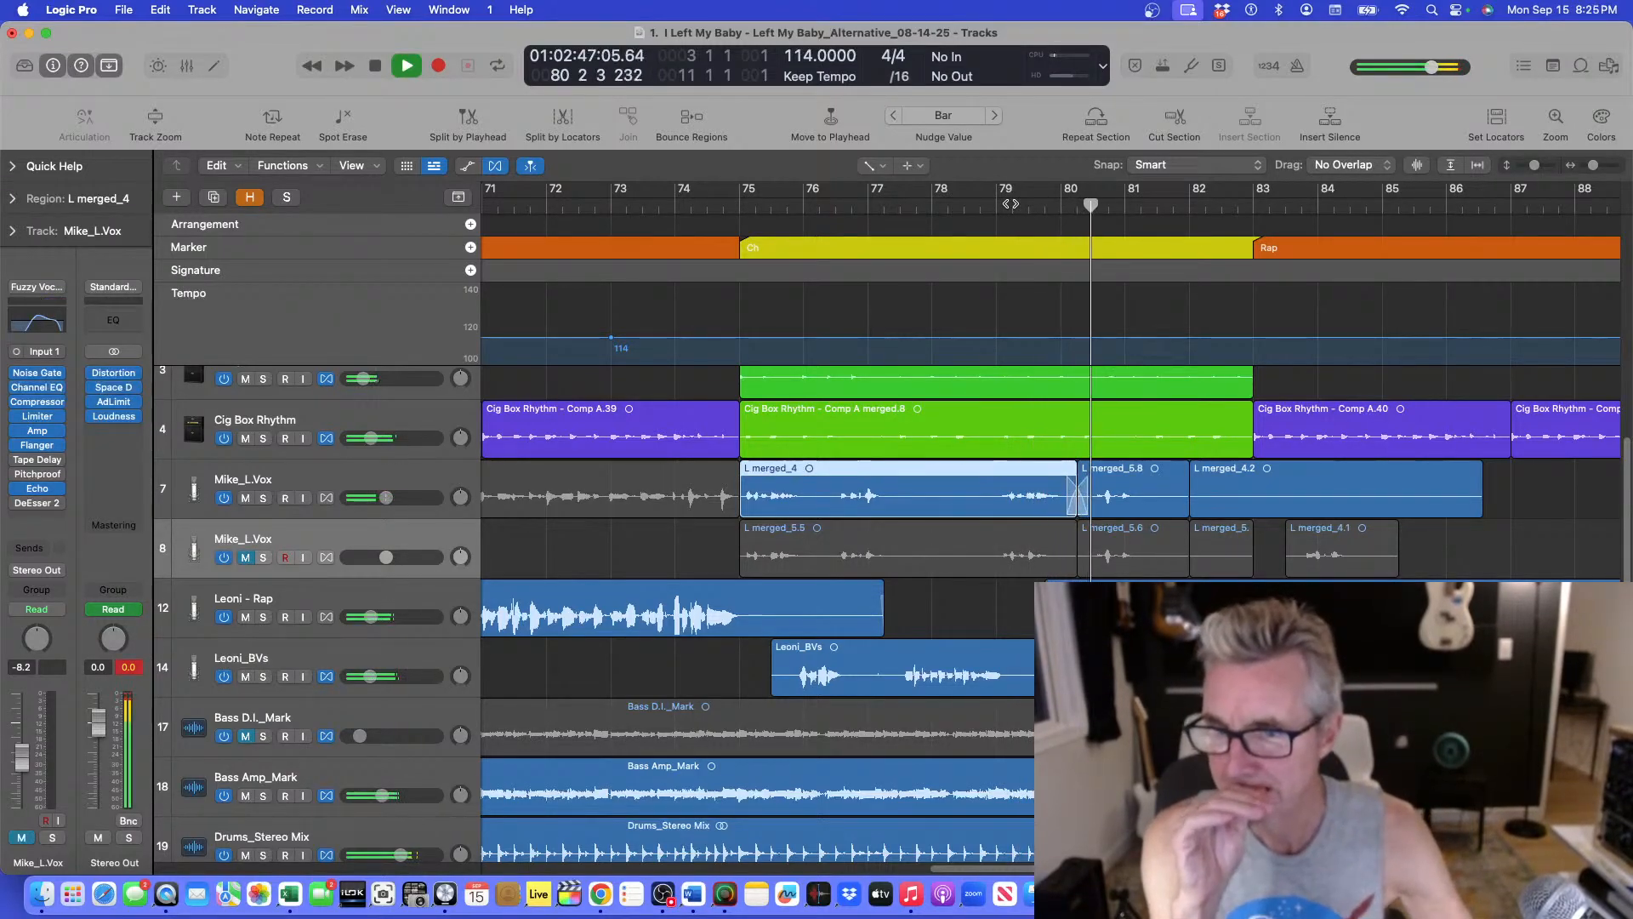
key(space)
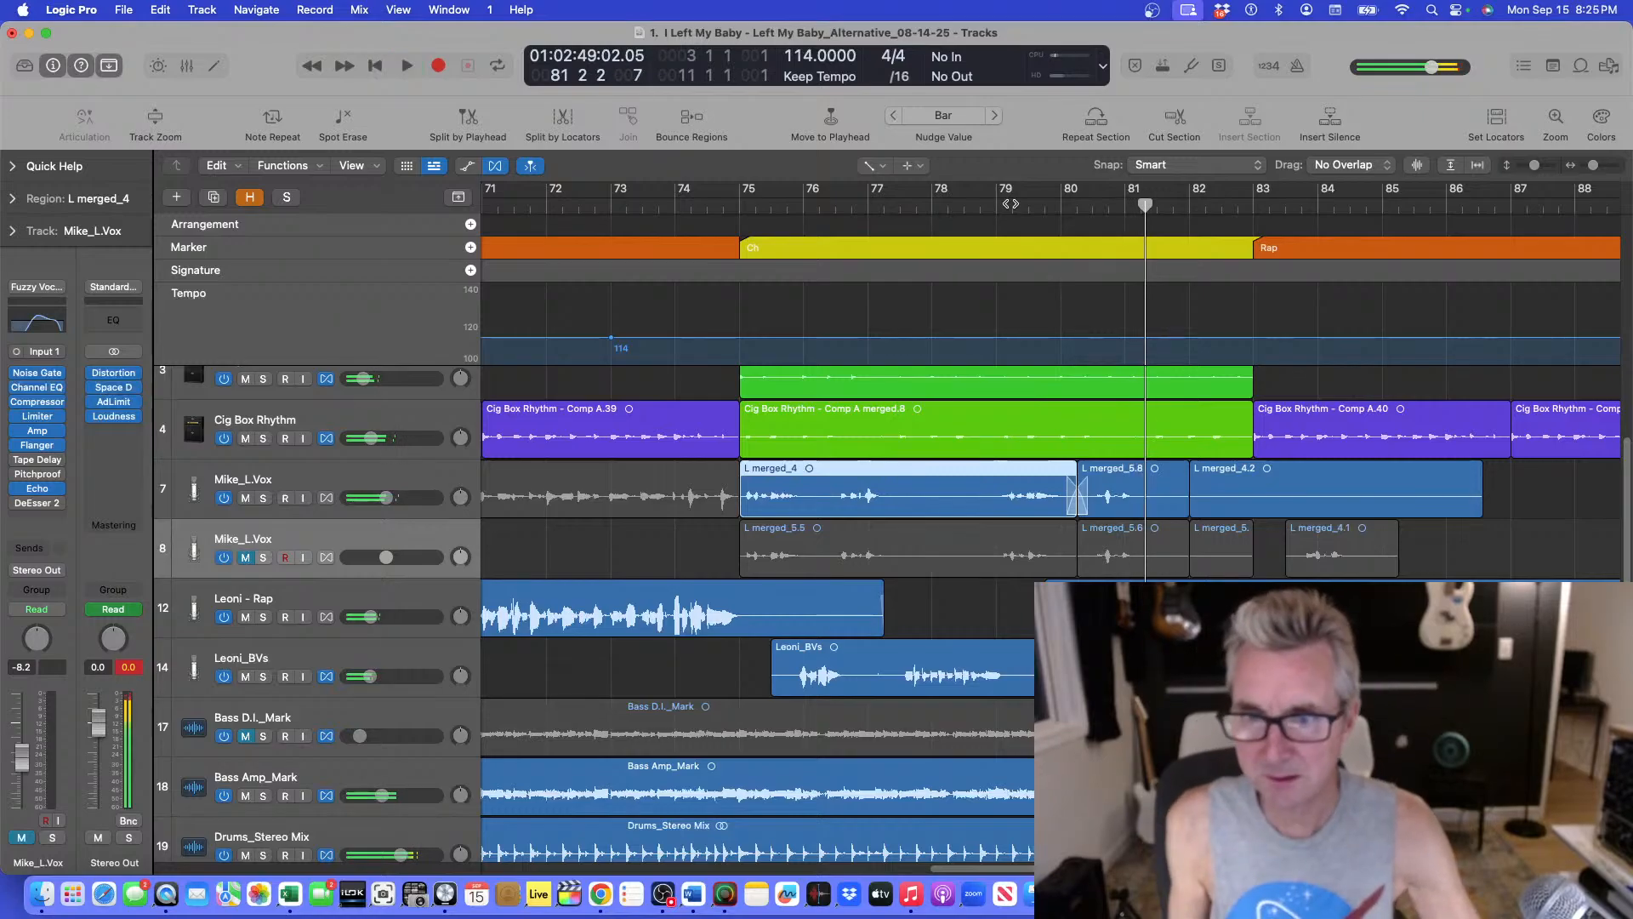
click(1068, 204)
key(space)
key(super+Right)
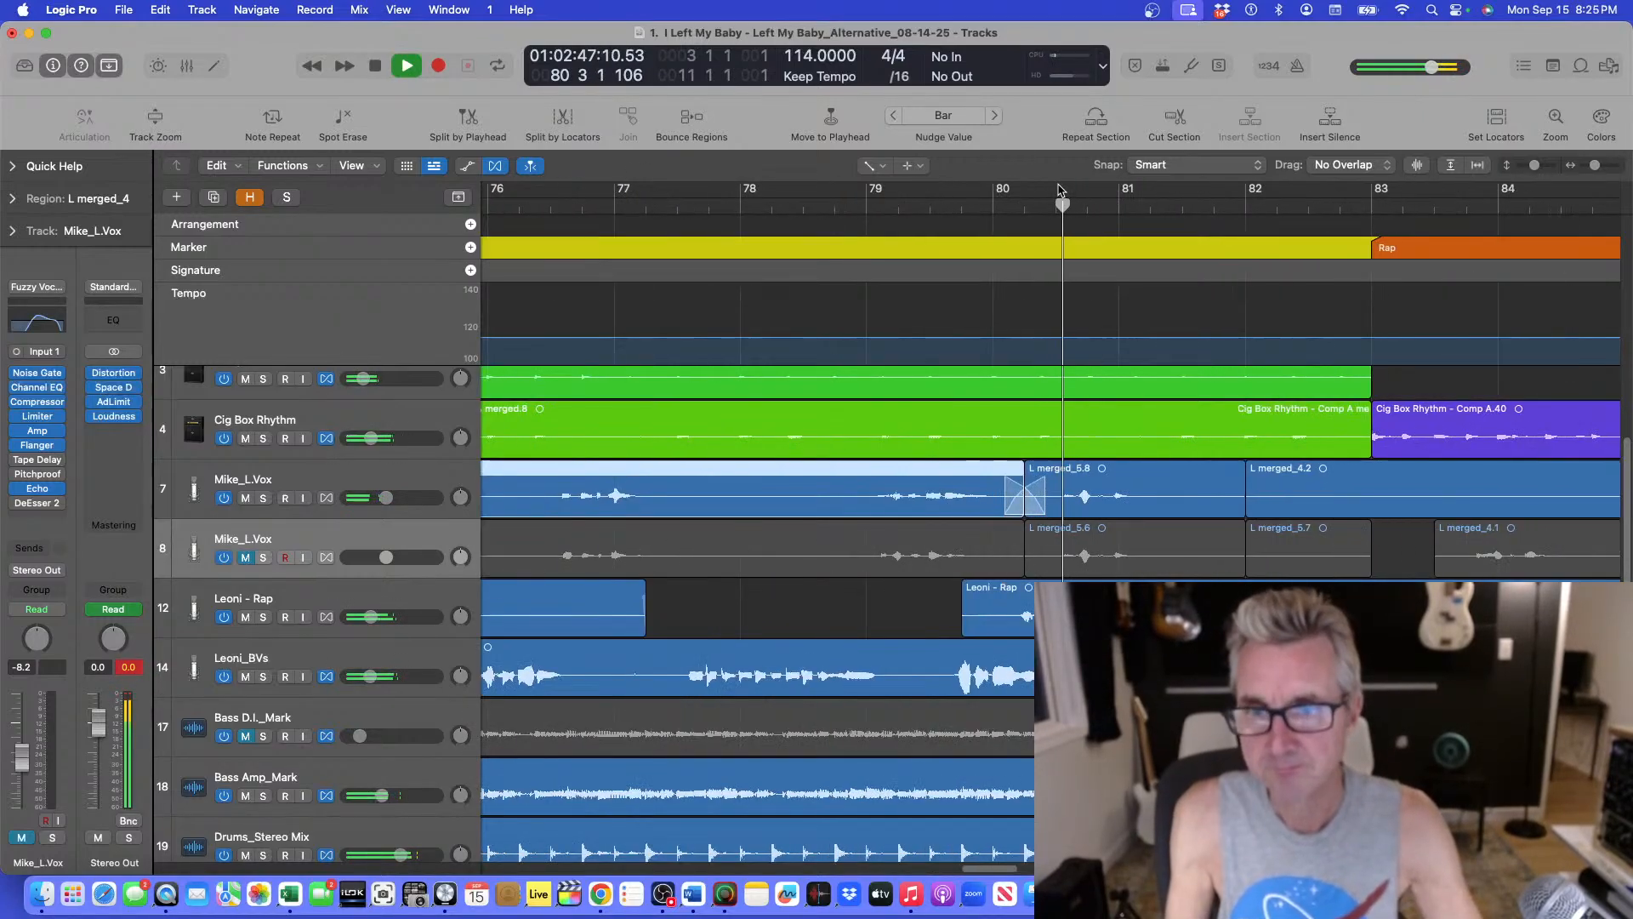
key(space)
Undo the crossfade and both vocal segment moves.
key(super+z)
key(super+z)
key(super+z)
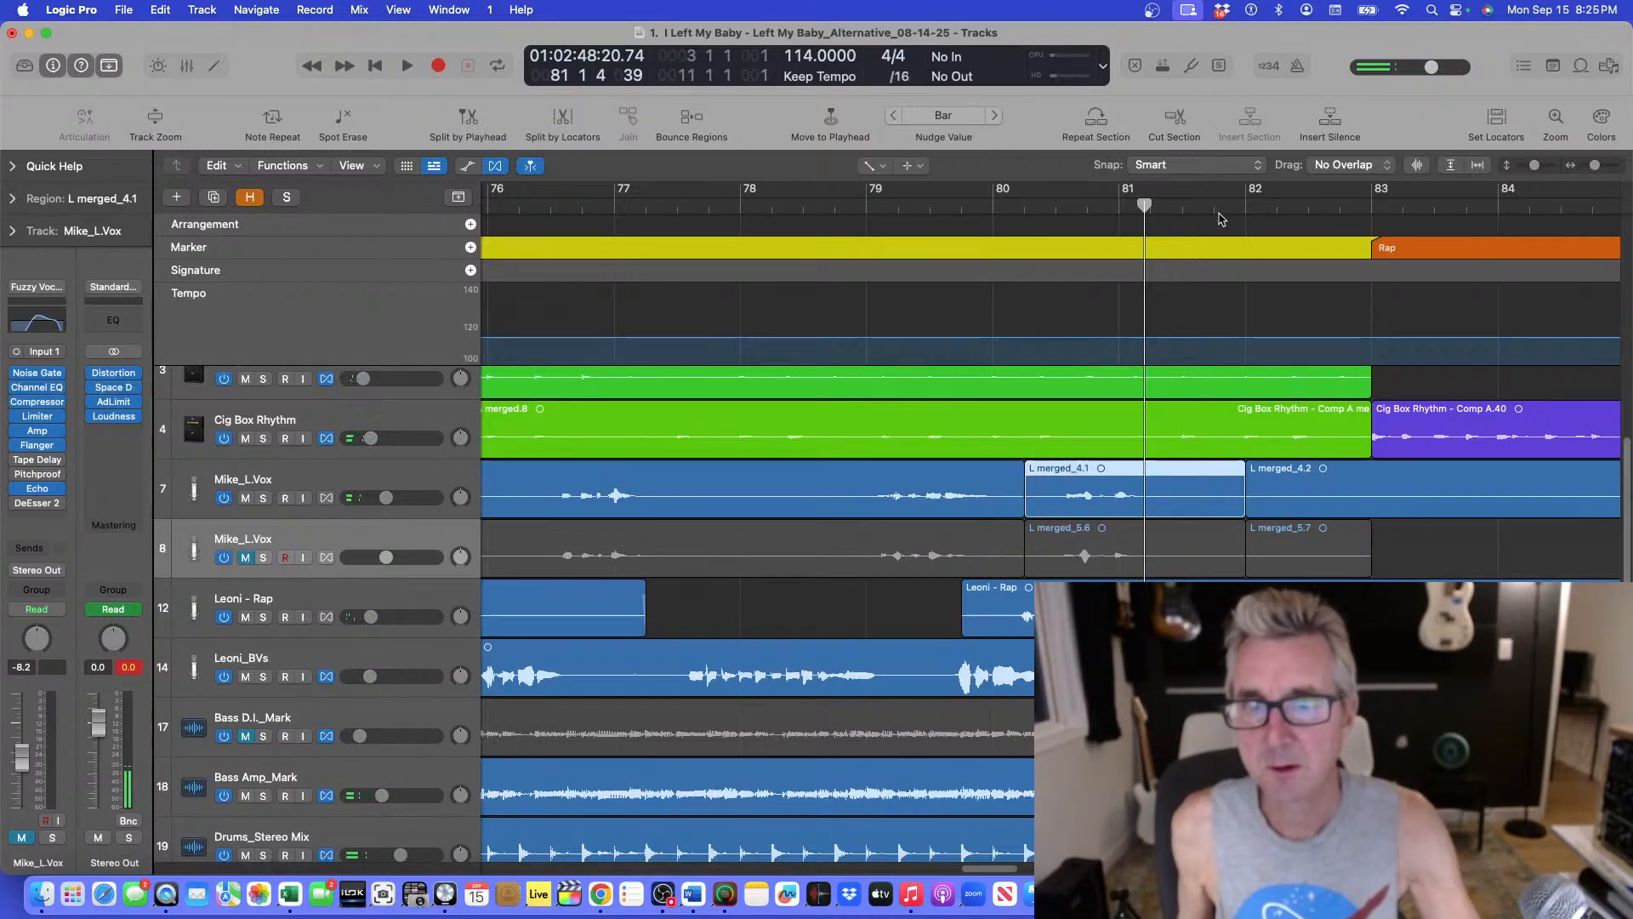
Replay the lead vocal from bar 80 several times to check the chorus-to-rap transition.
click(1025, 204)
key(space)
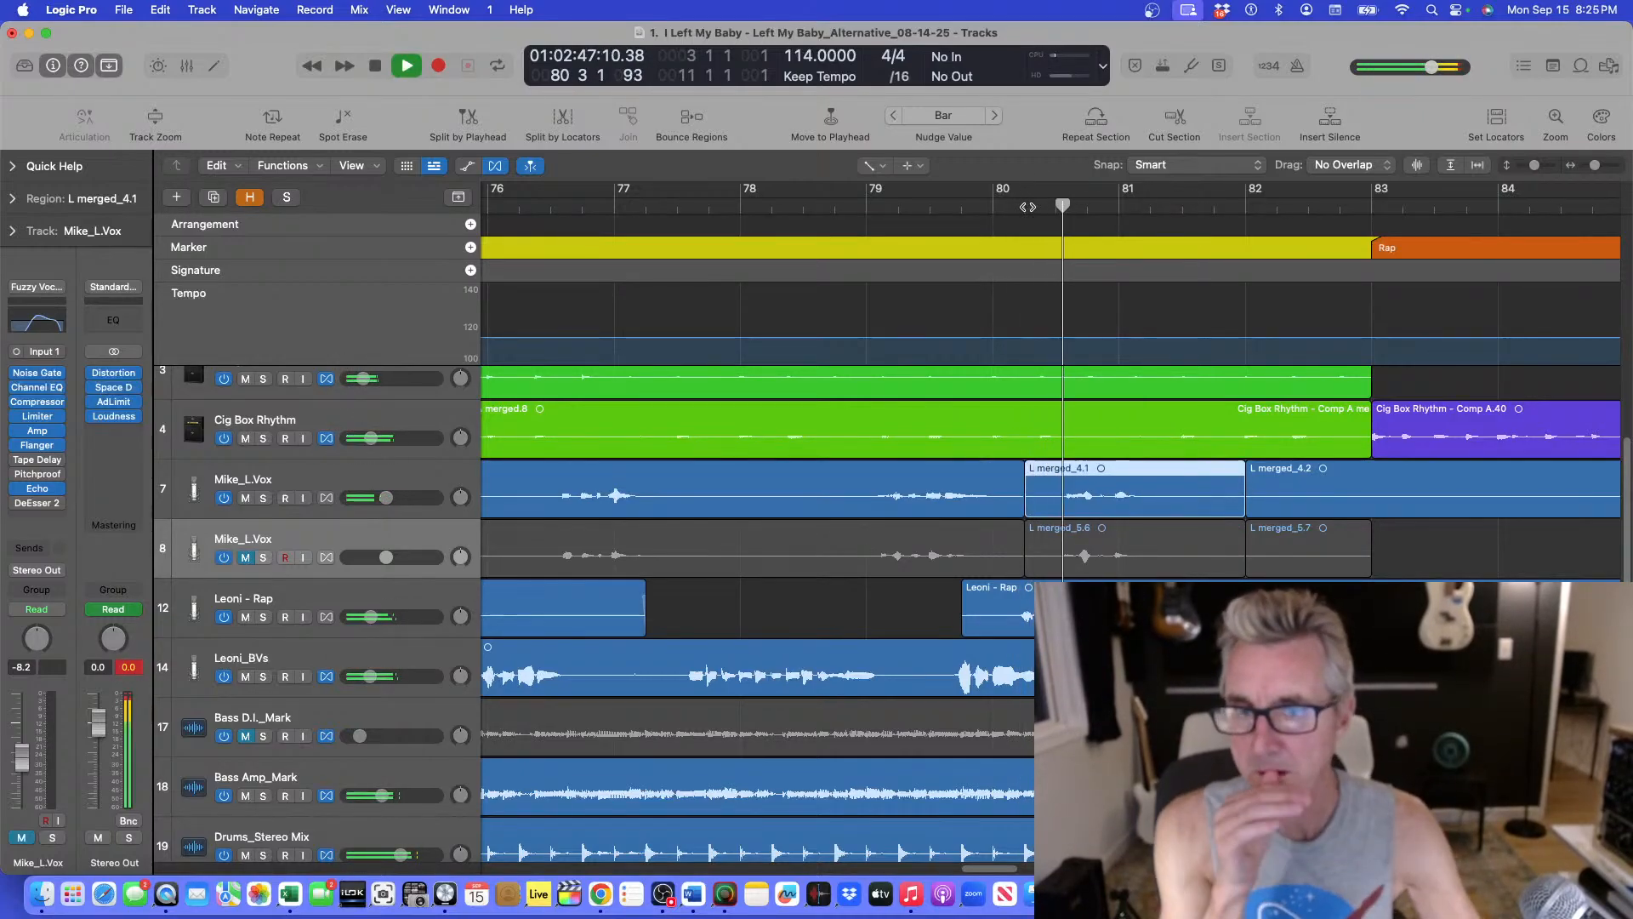
key(space)
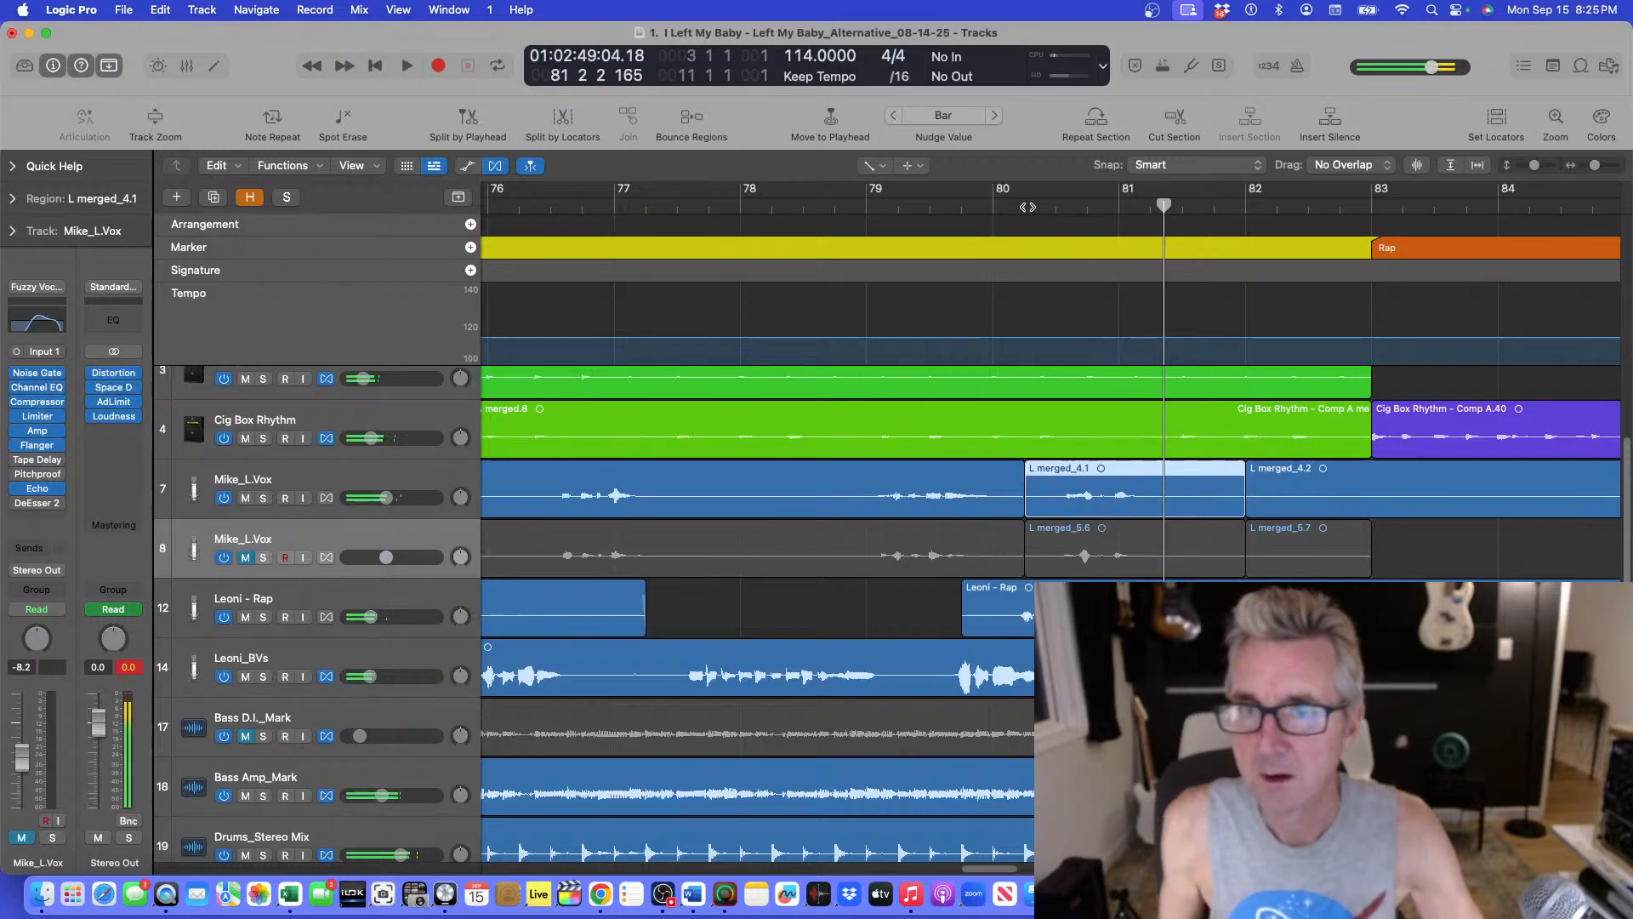
click(1019, 204)
key(space)
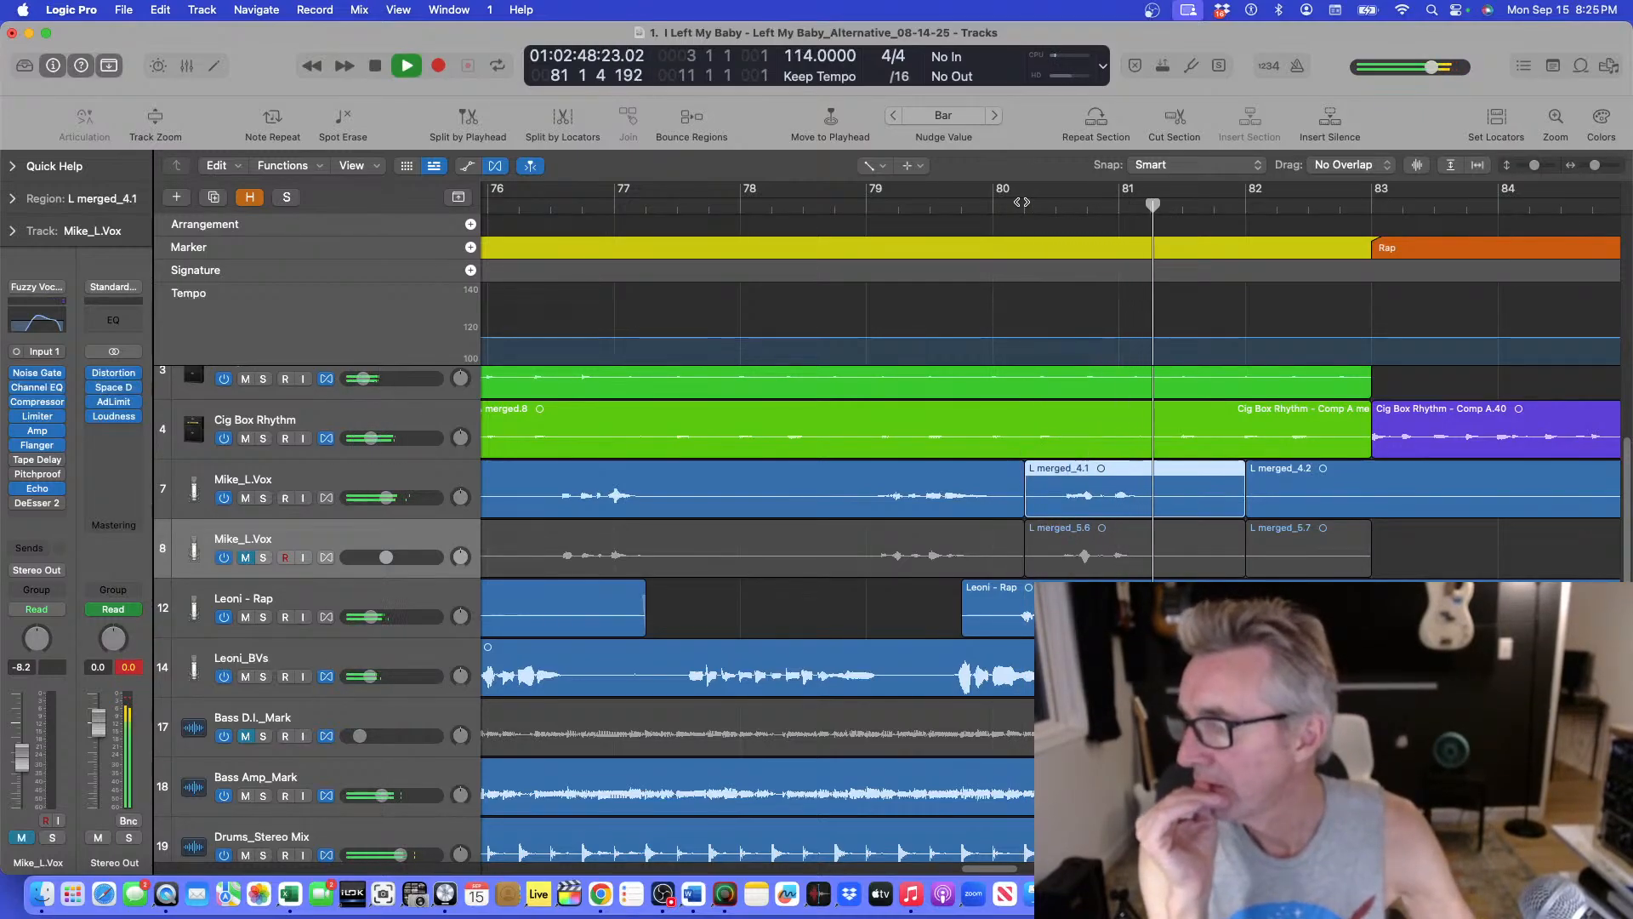
key(space)
click(1020, 204)
key(space)
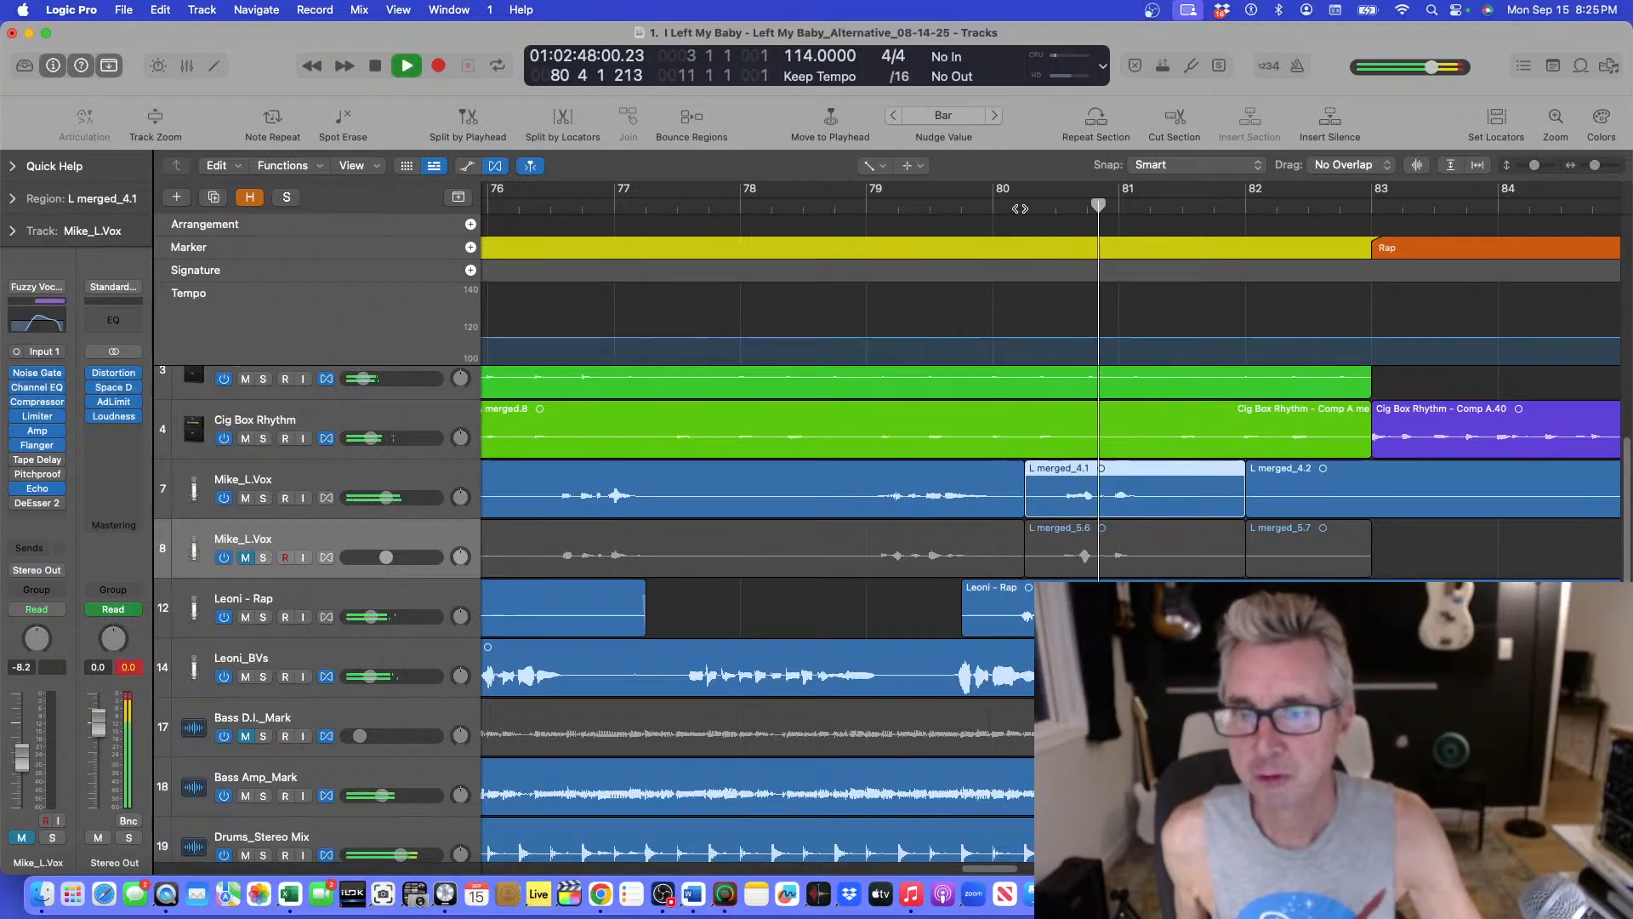
key(space)
click(1050, 209)
key(space)
key(space)
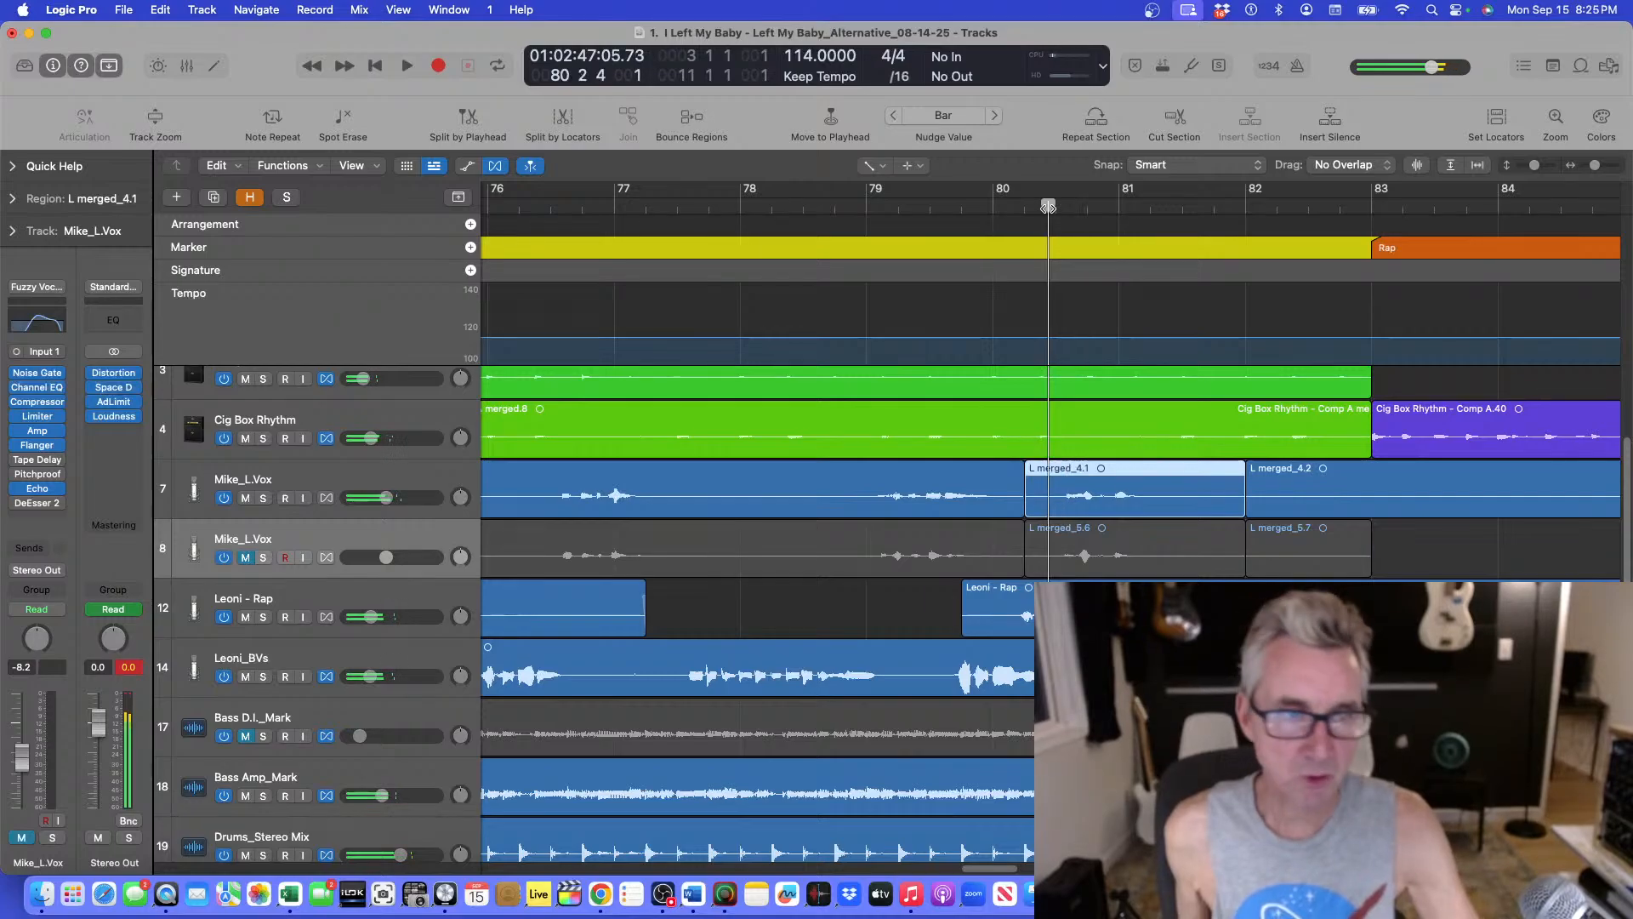
key(space)
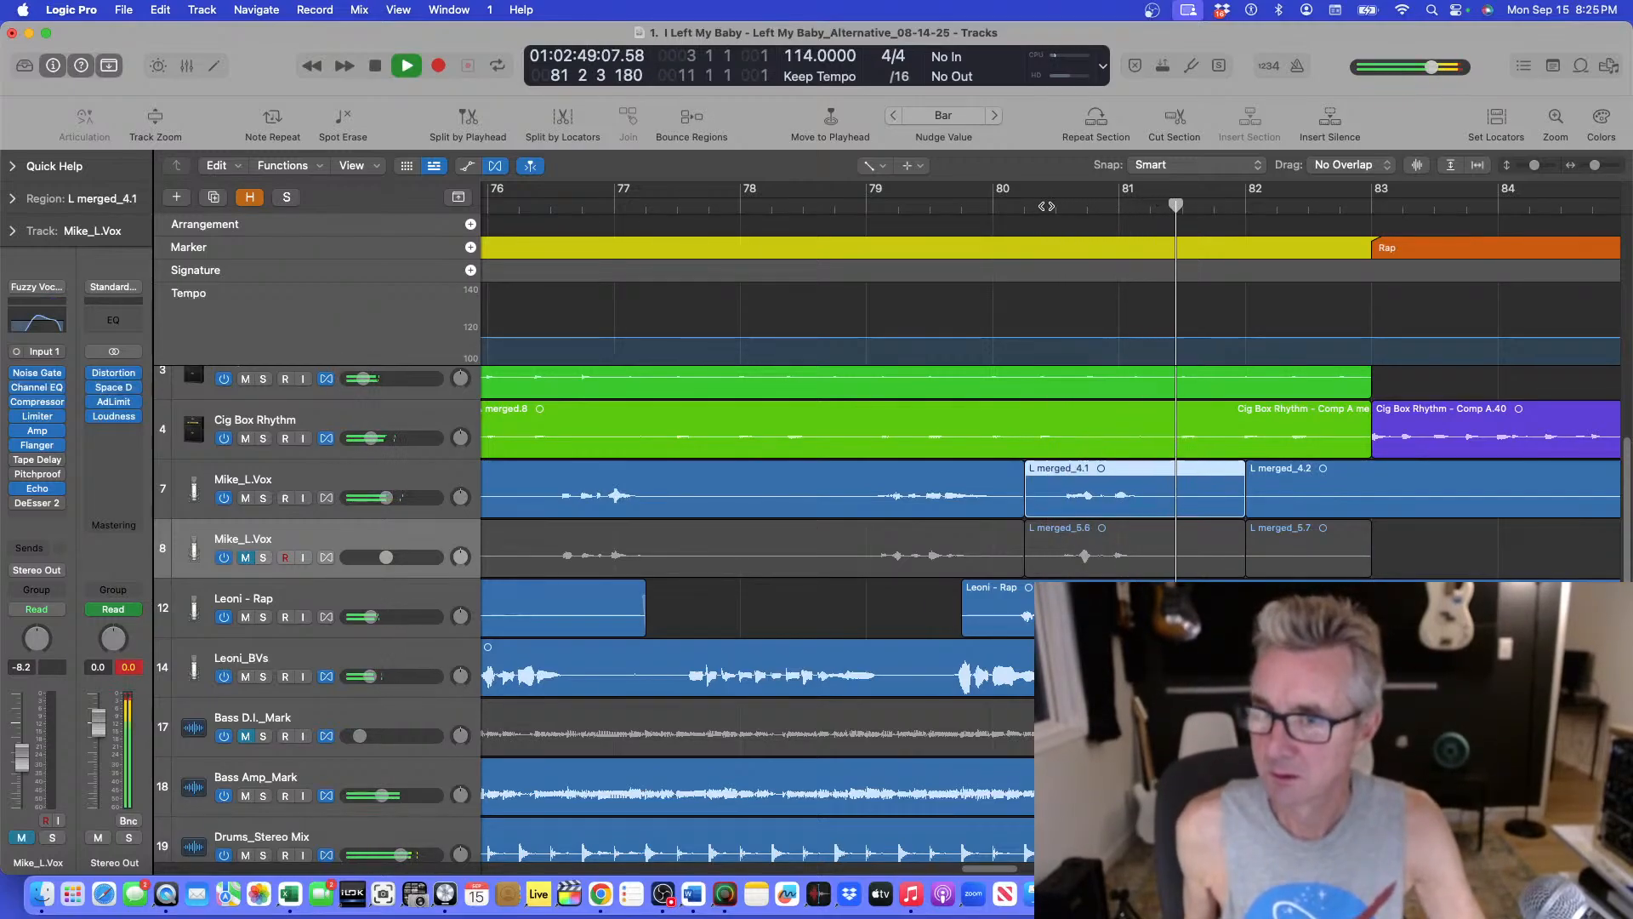
key(super+Up)
key(super+Up)
key(super+Up)
key(super+Left)
key(super+Left)
key(super+Up)
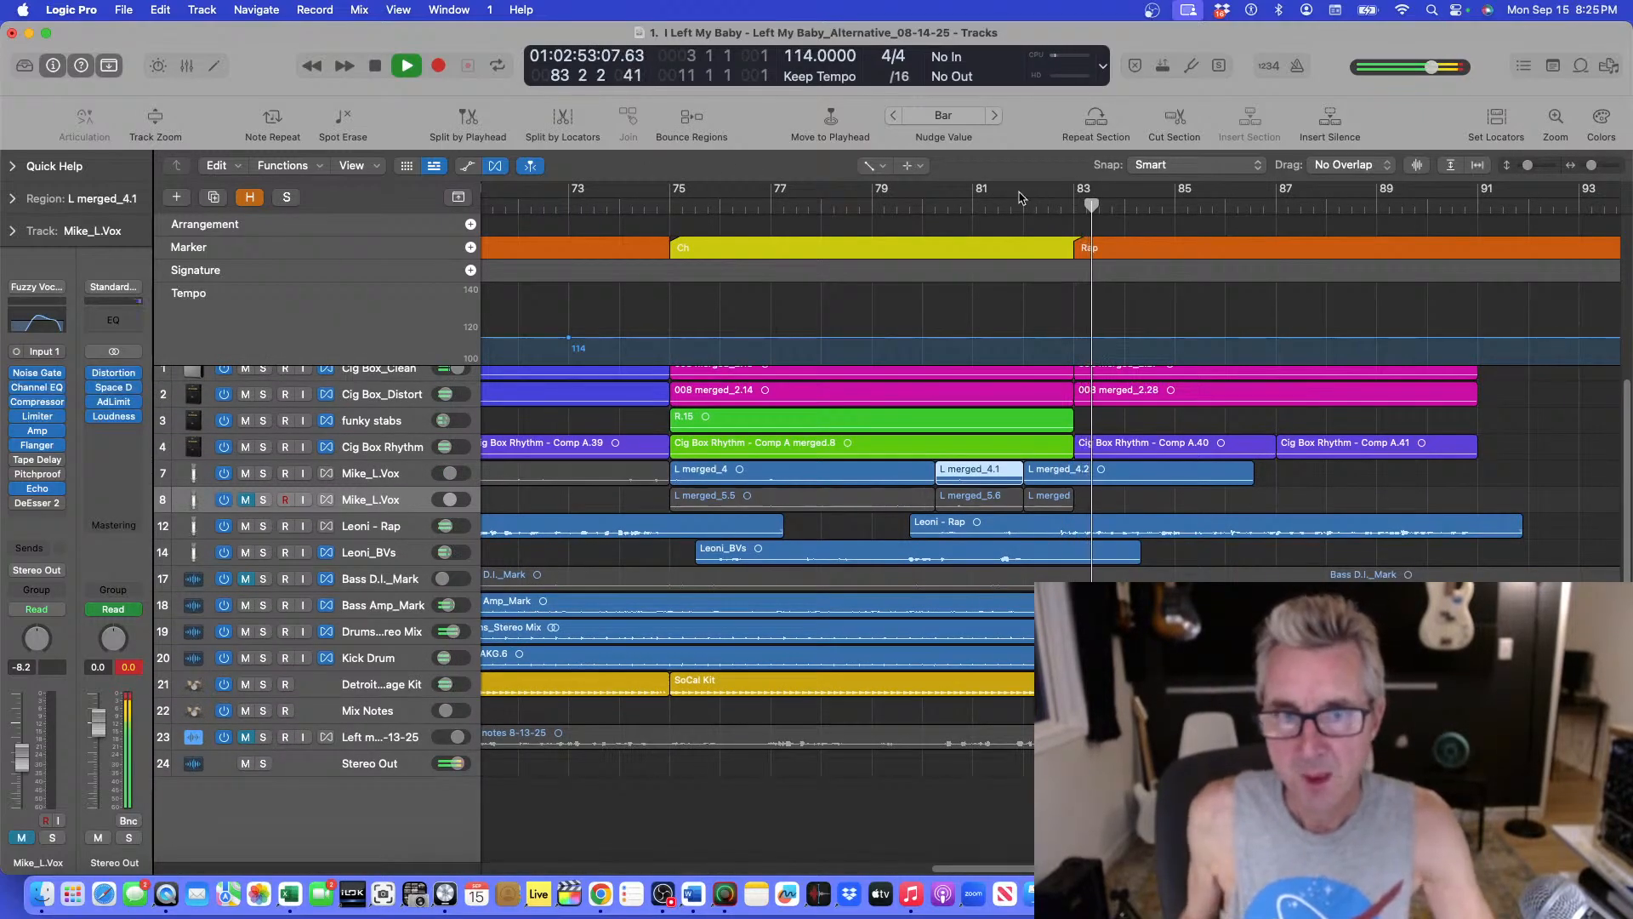
Stop playback and undo four more edits to restore the single unsplit lead vocal region.
key(space)
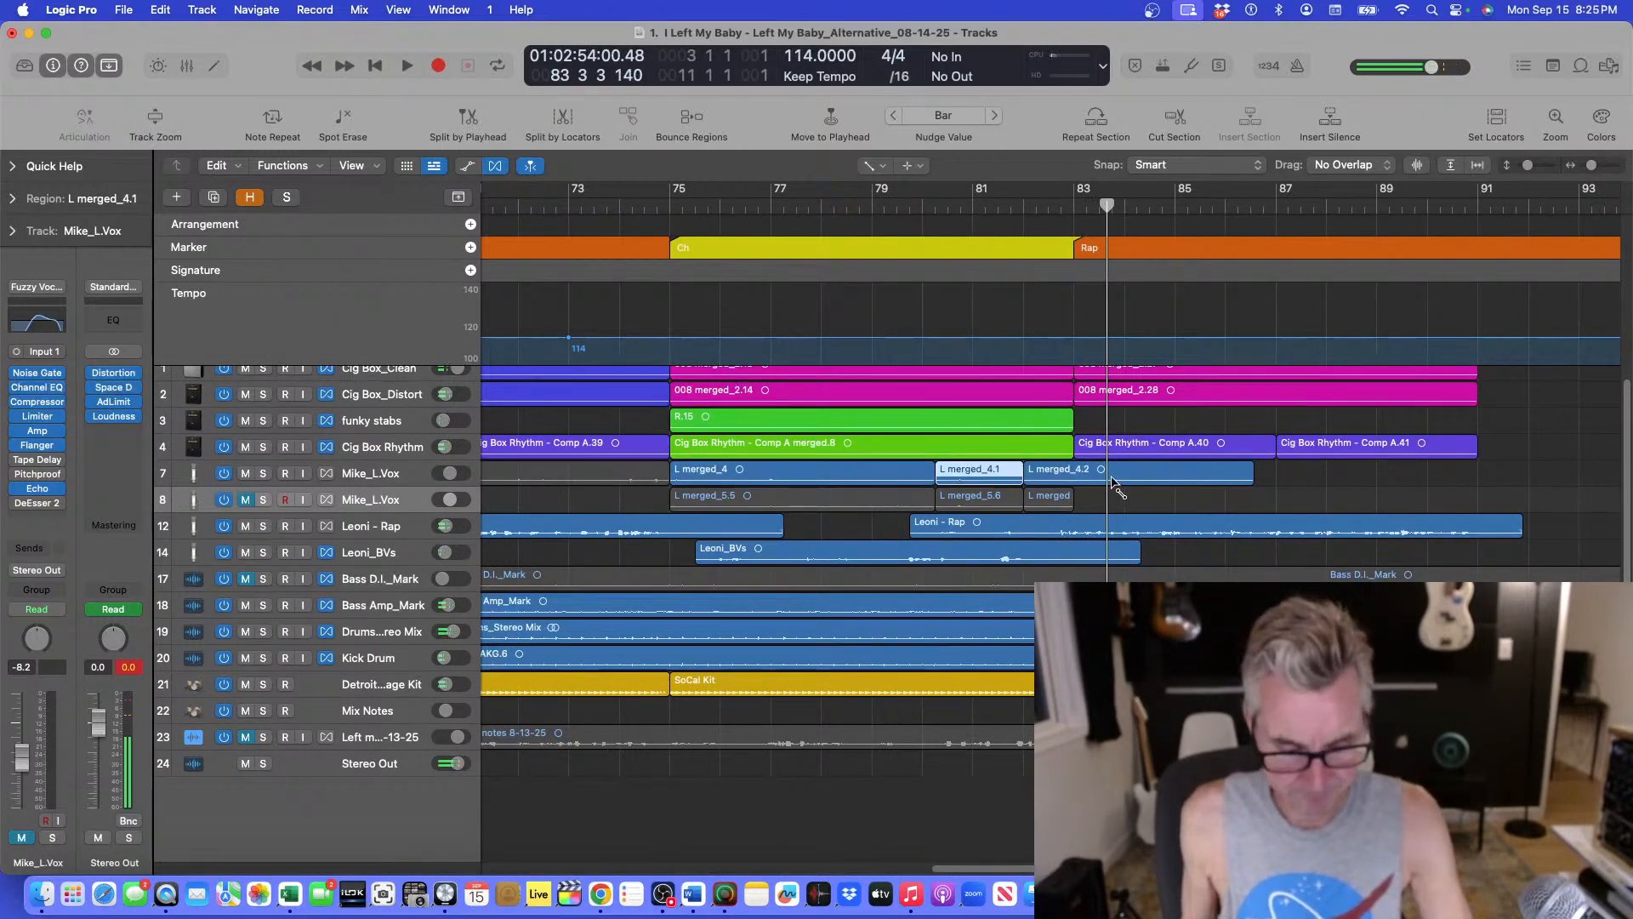
key(super+z)
key(super+z)
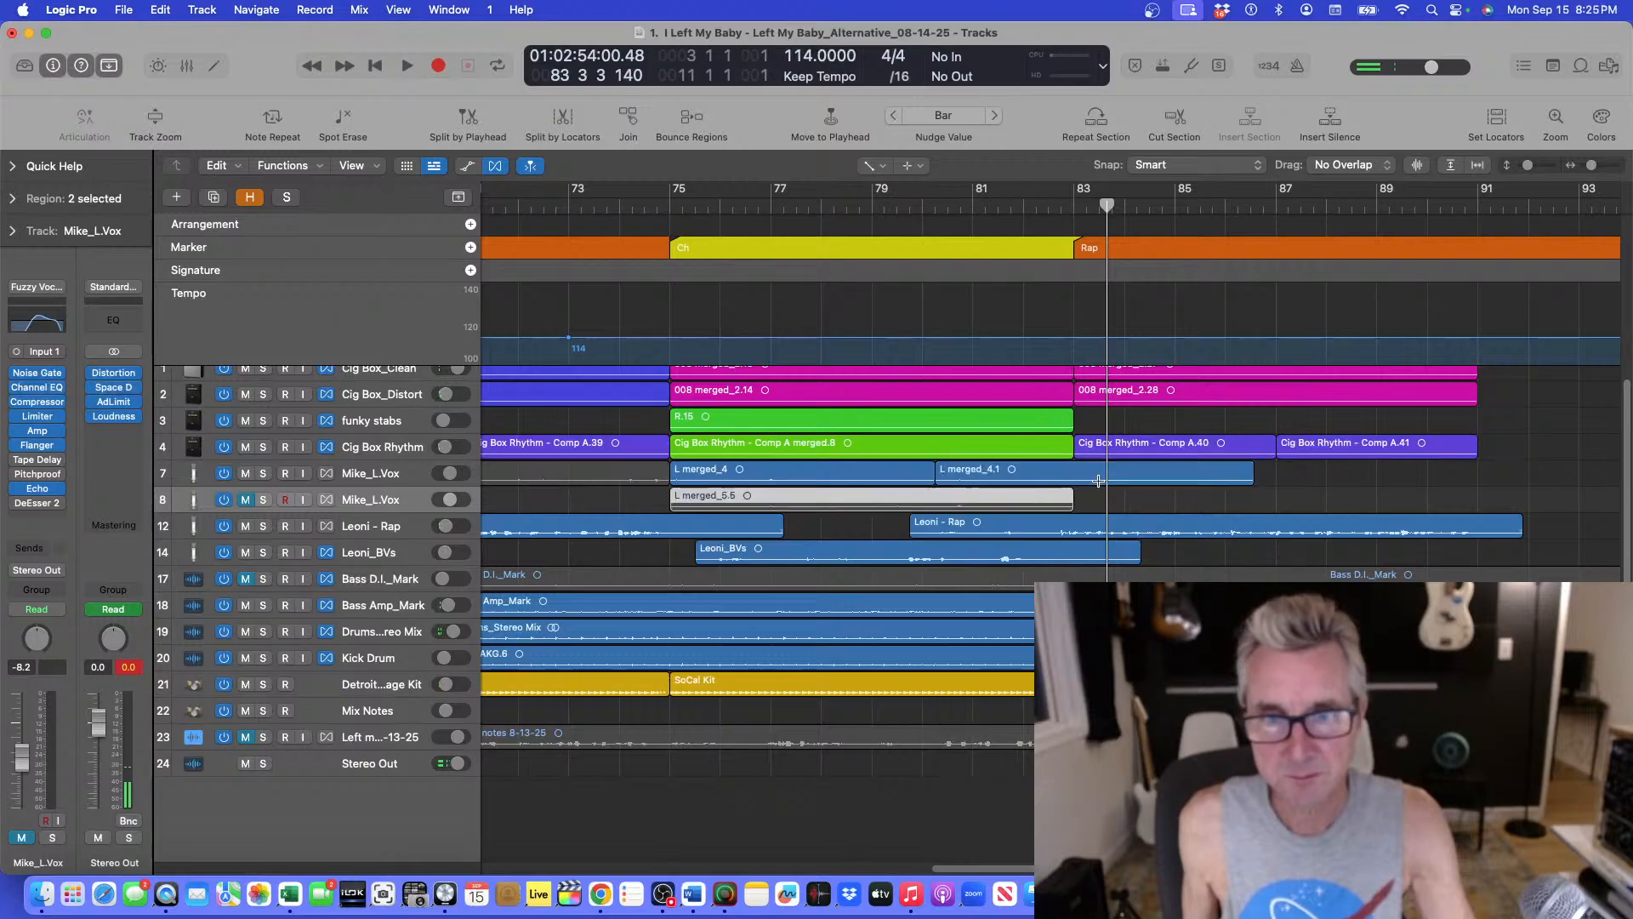
key(super+z)
key(super+z)
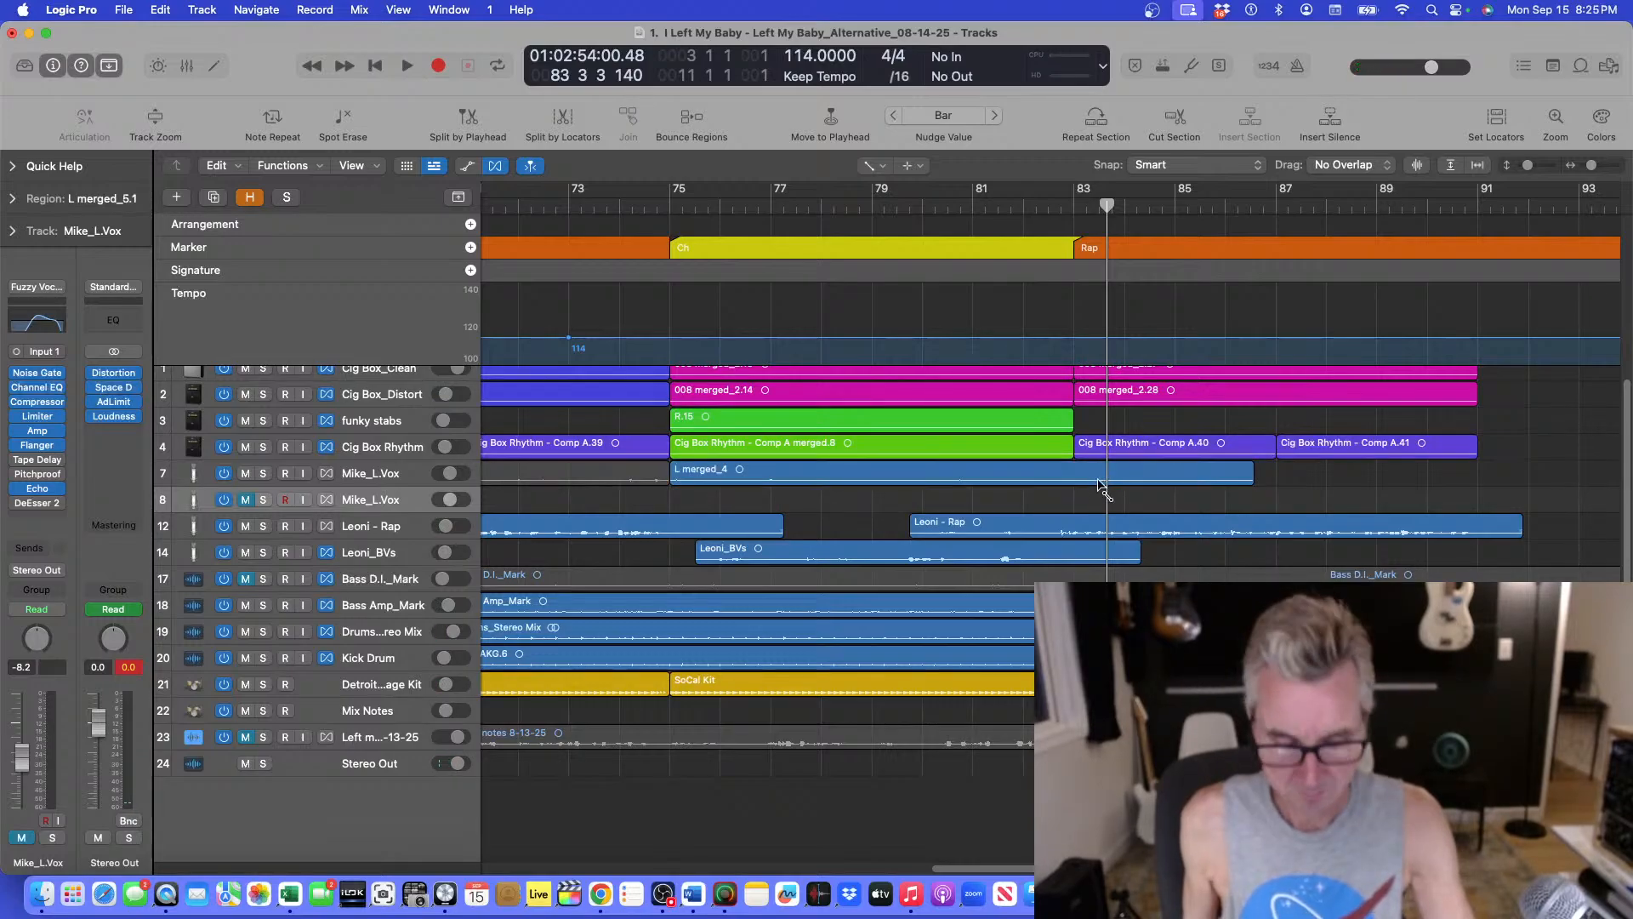
Play the arrangement from around bar 81 to audition the restored lead vocal.
key(super+Up)
key(super+Left)
key(super+Left)
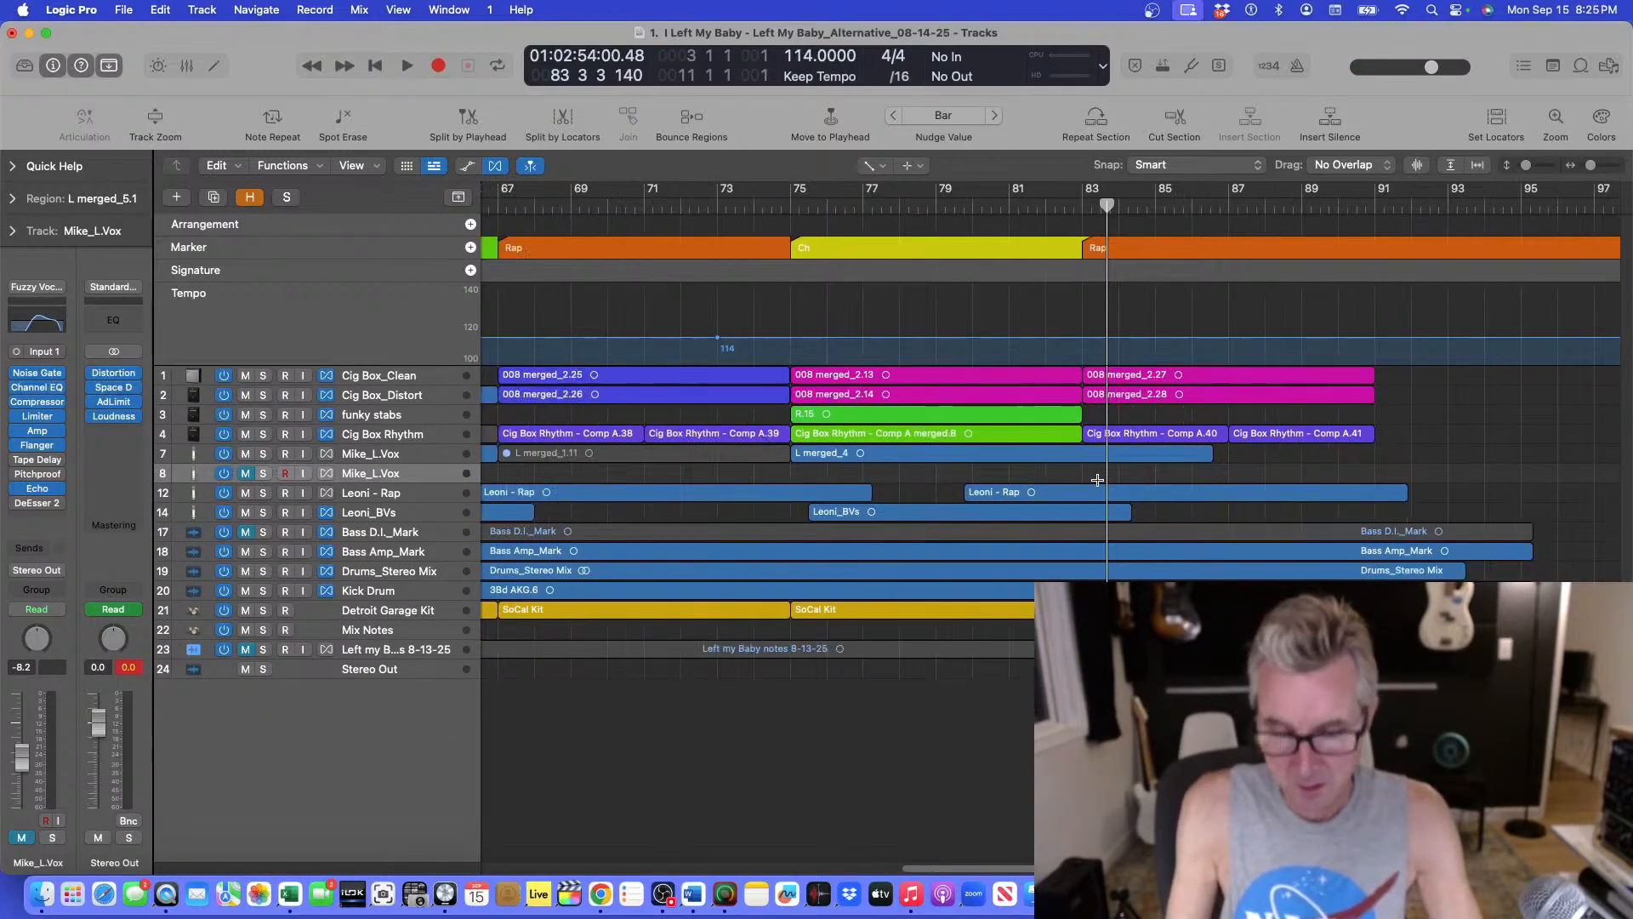
key(super+Left)
key(super+Left)
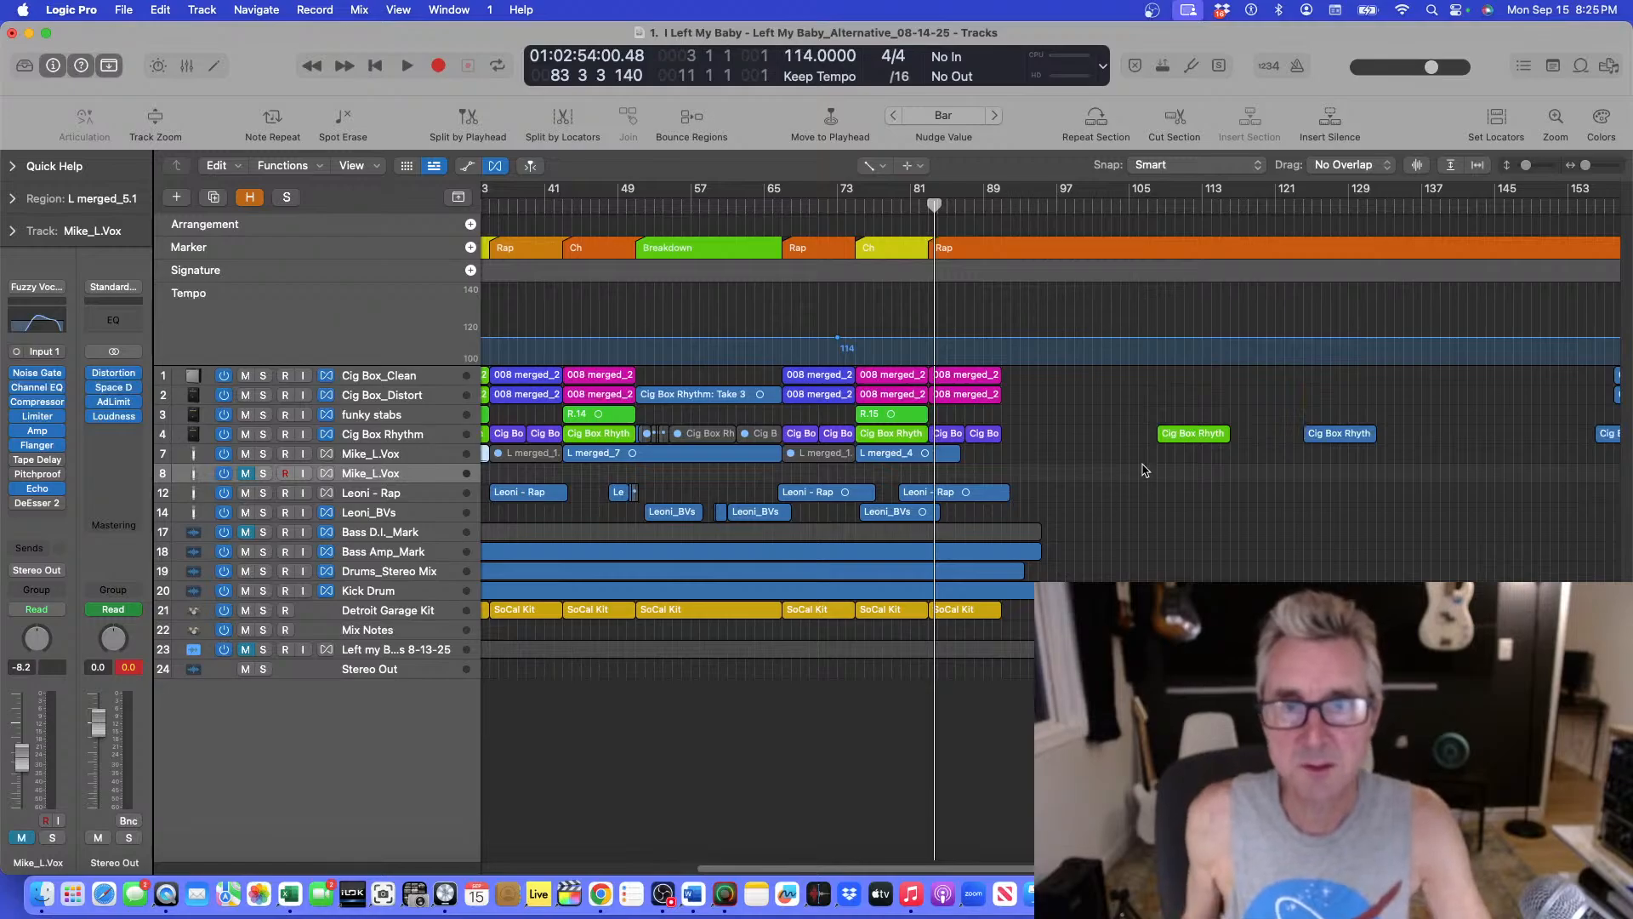
click(915, 213)
key(space)
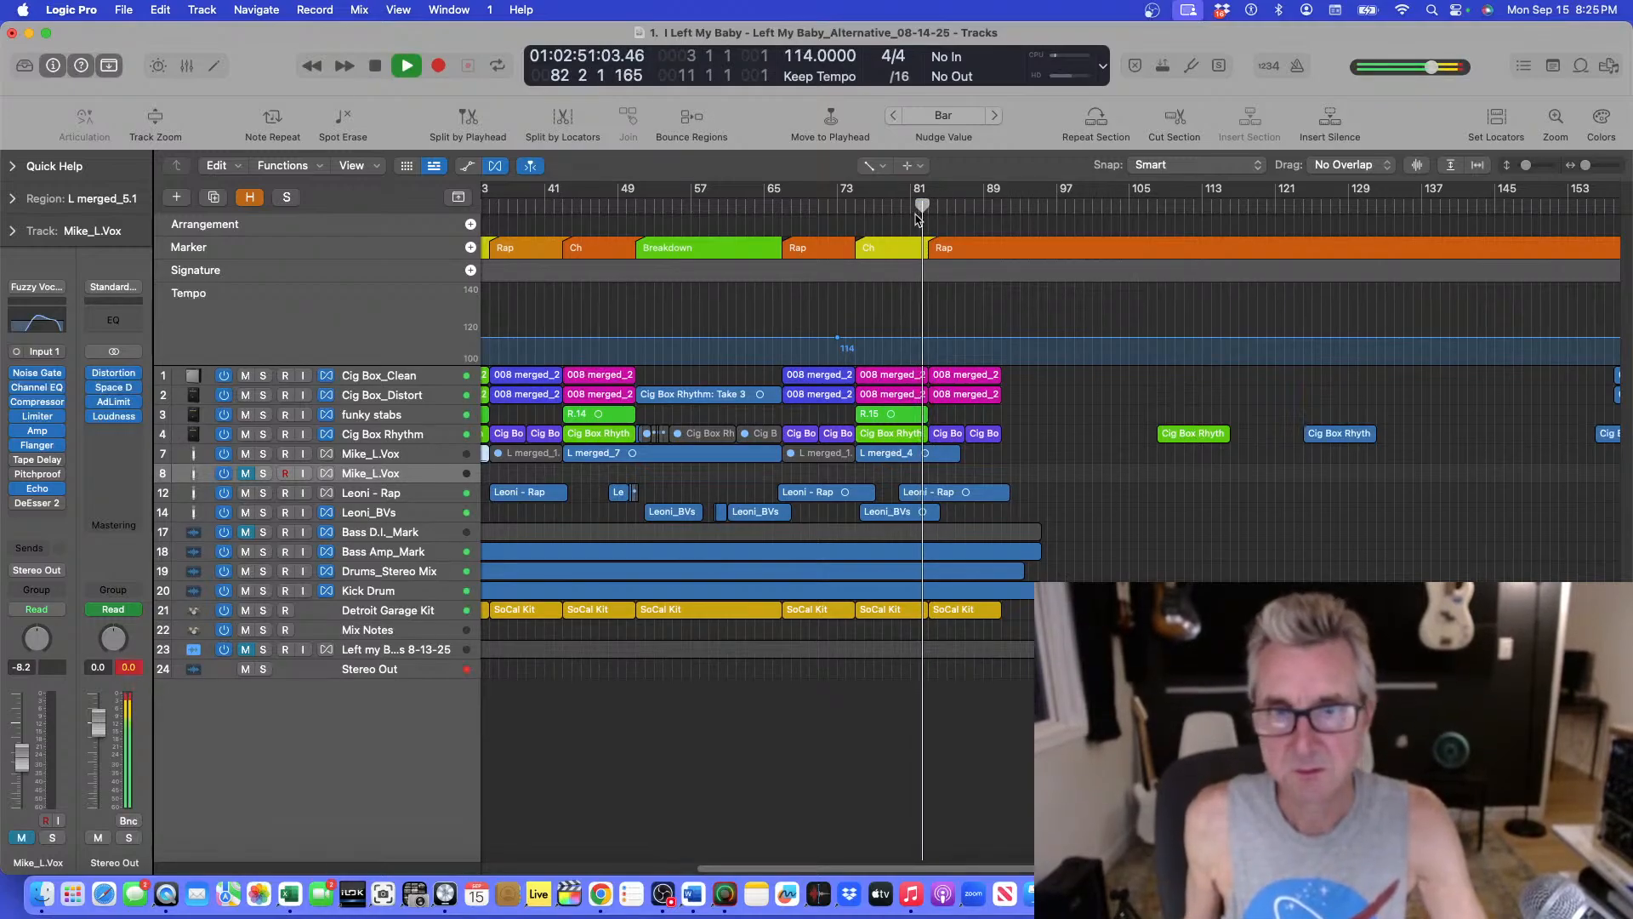
key(space)
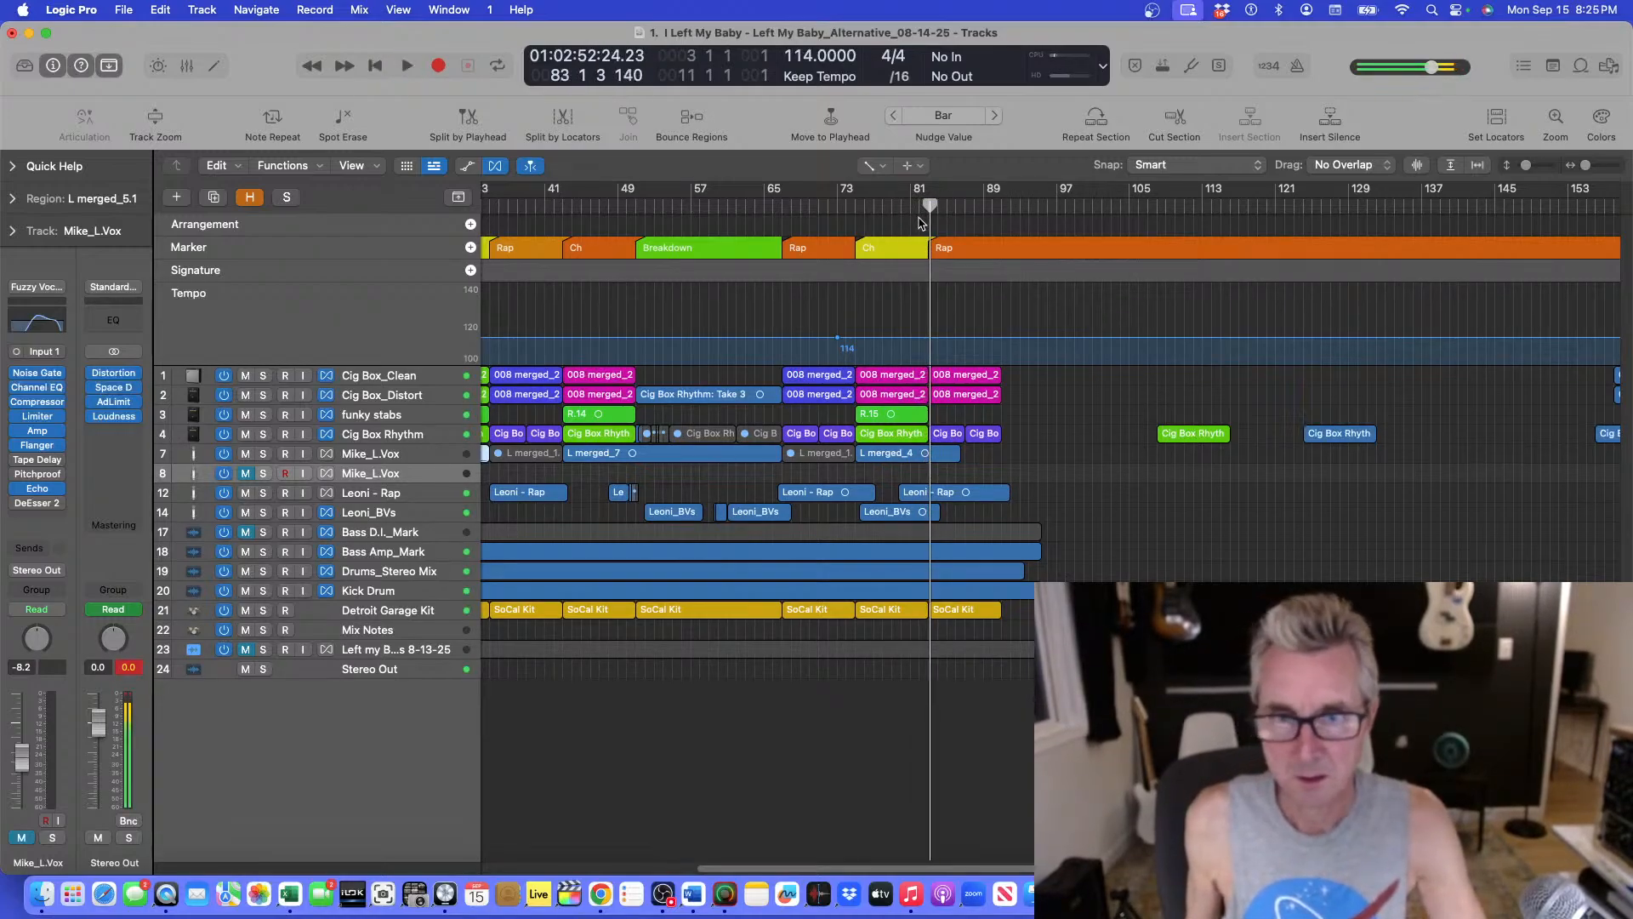
Play from bar 73 into the final chorus to audition the lead vocal transition.
click(896, 210)
key(super+Down)
key(super+Down)
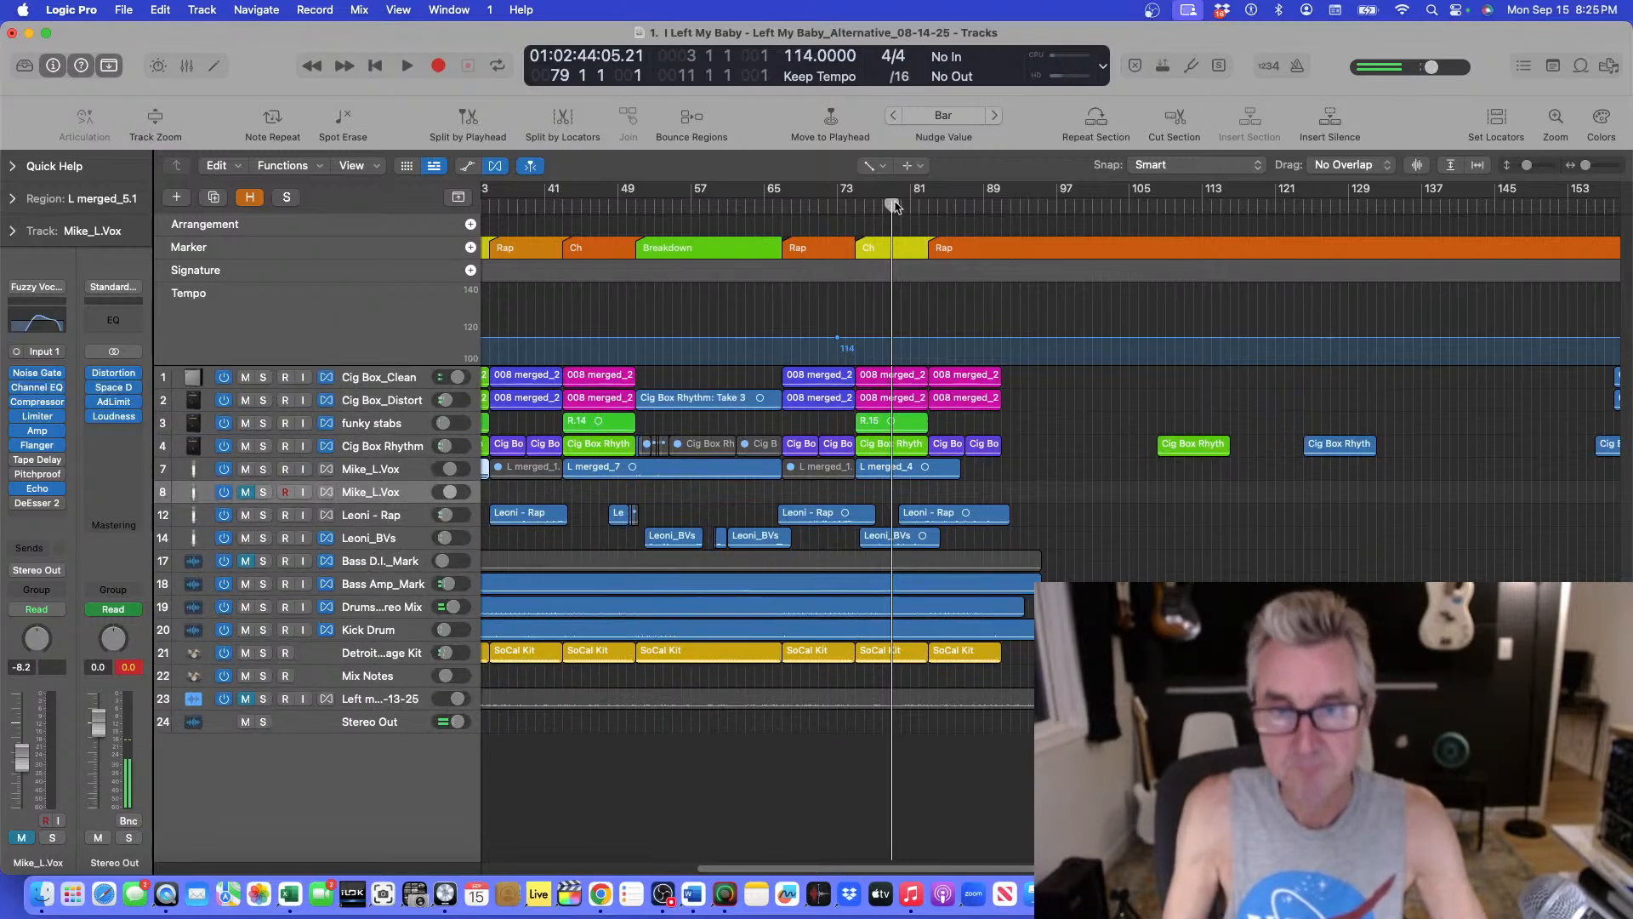
key(super+Right)
key(super+Right)
key(super+Right)
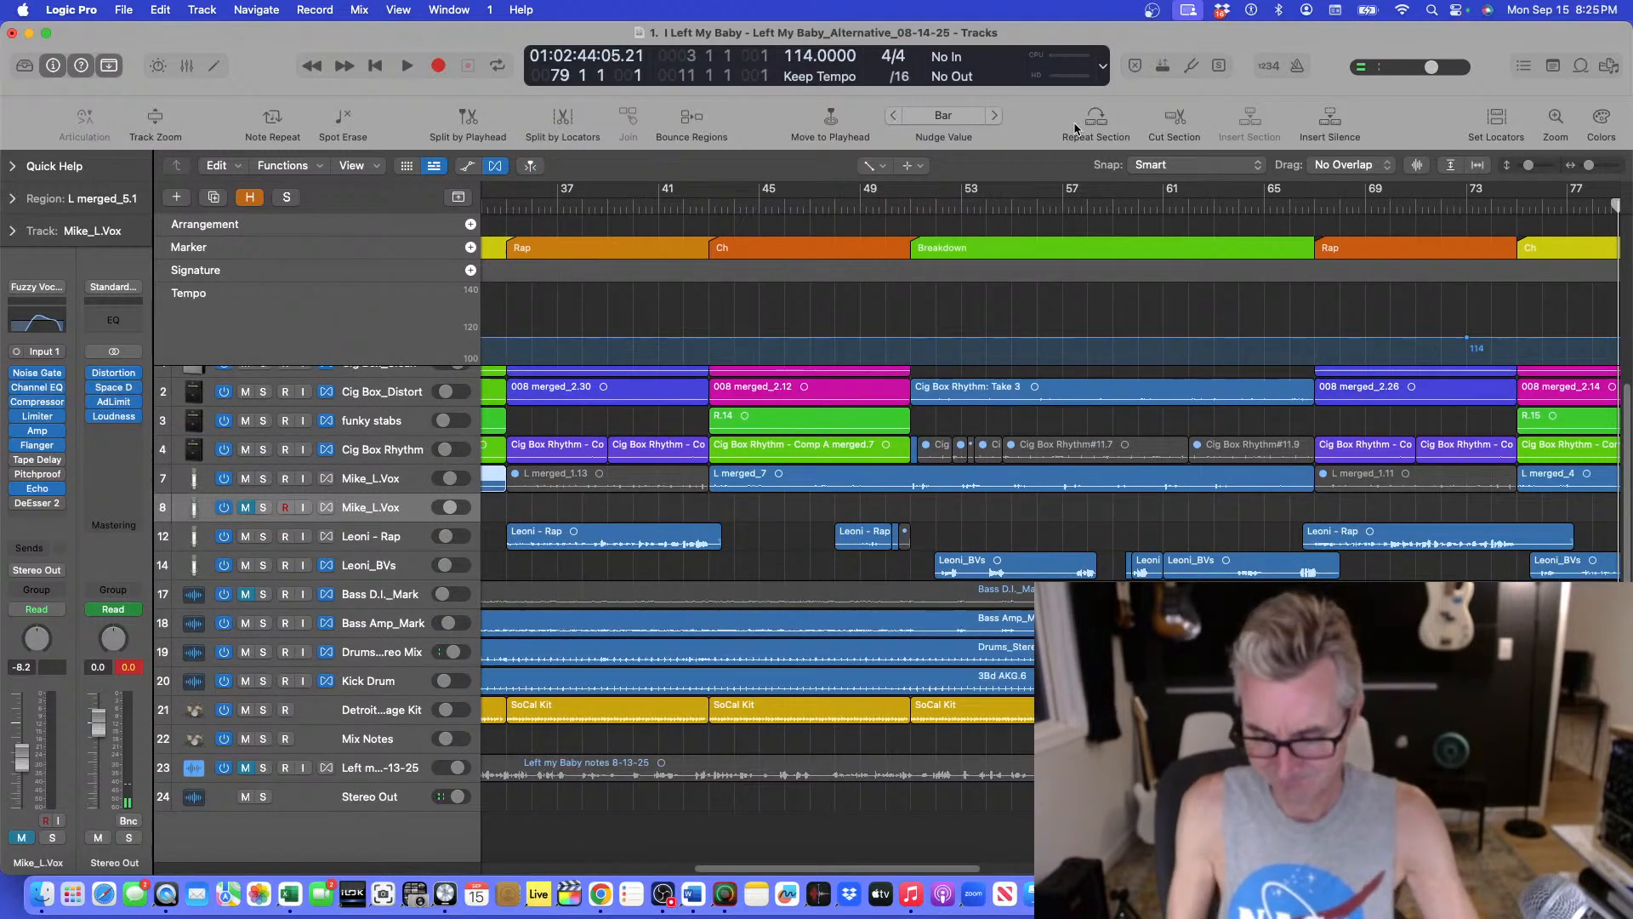
key(super+Left)
key(super+Left)
key(super+Left)
key(super+Left)
click(856, 204)
key(space)
key(super+Down)
key(super+Down)
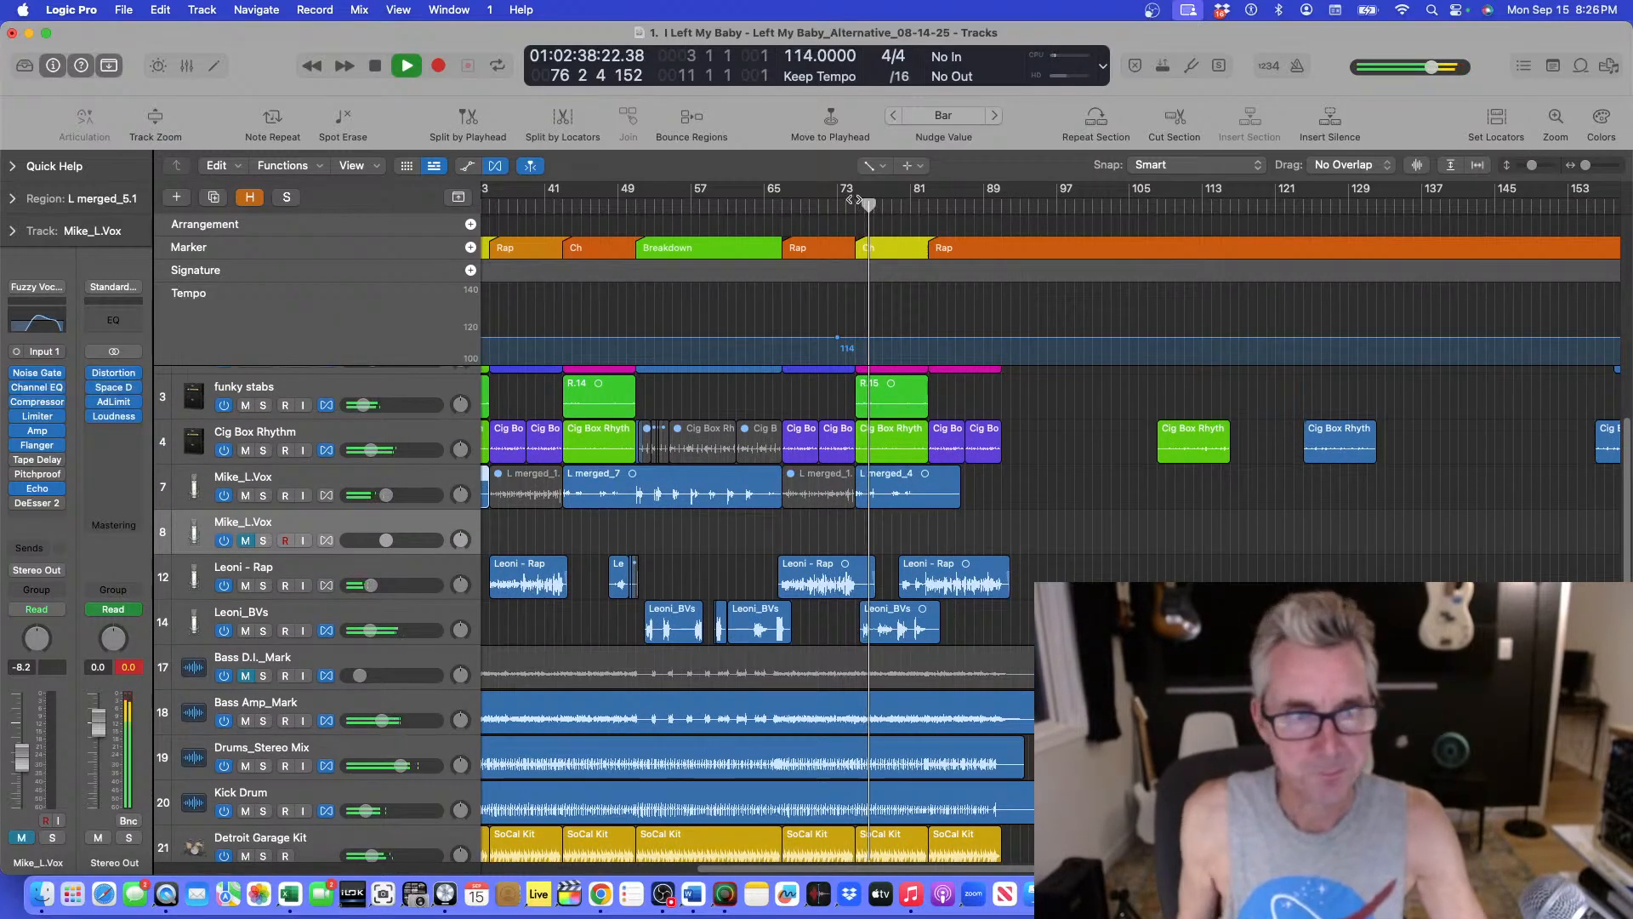
key(space)
Delete the empty second Mike_L.Vox track.
right_click(340, 515)
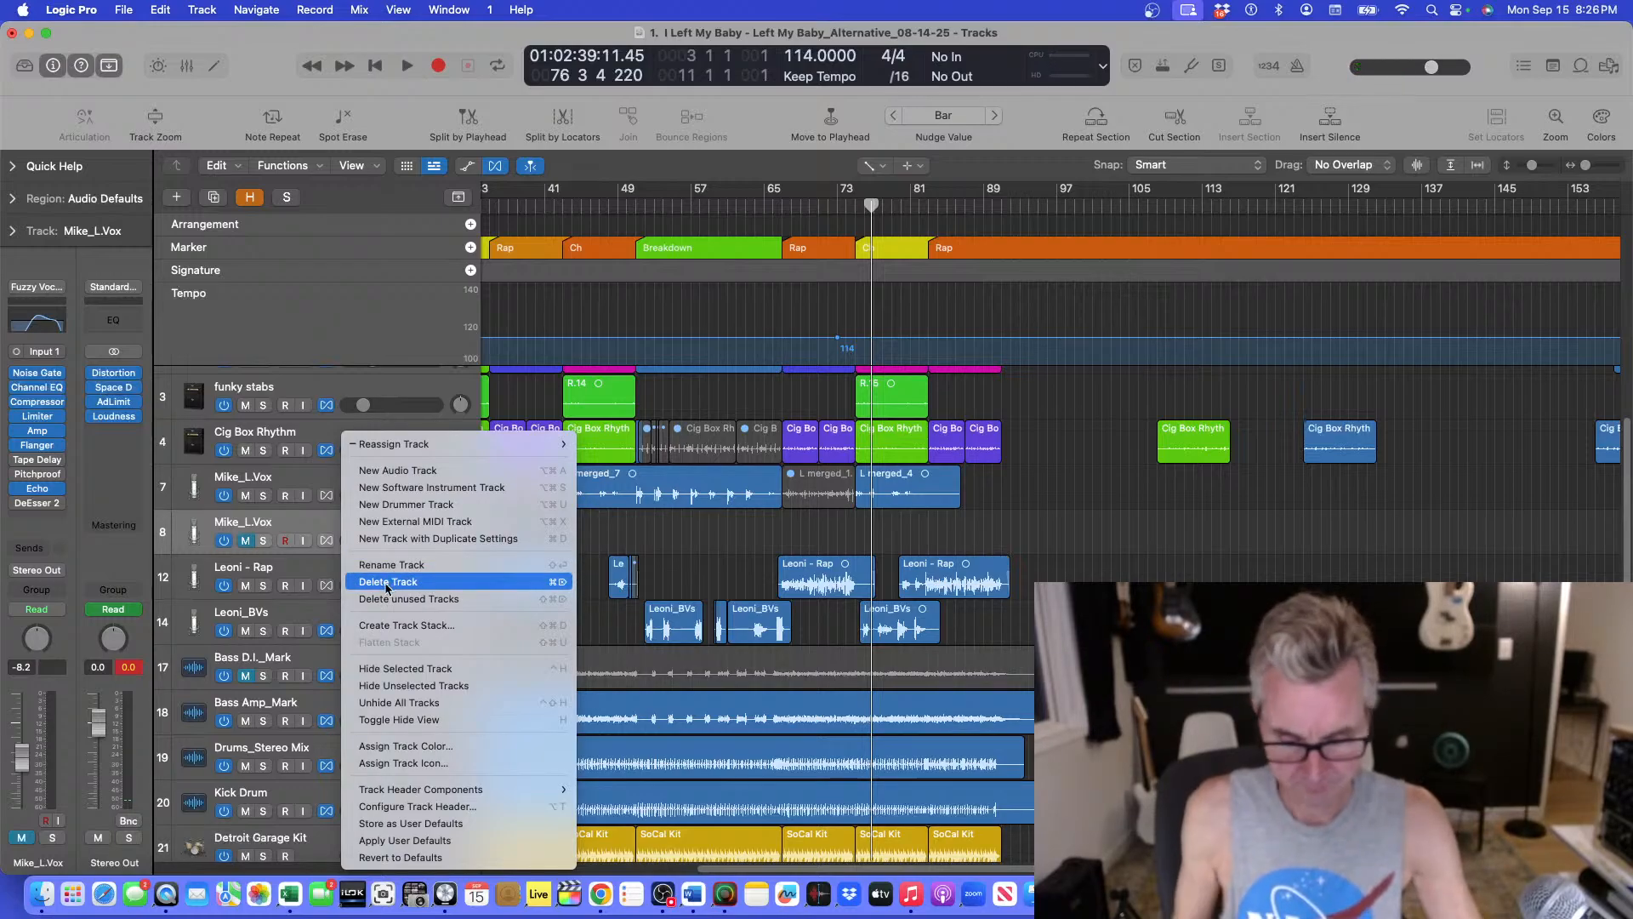
click(658, 608)
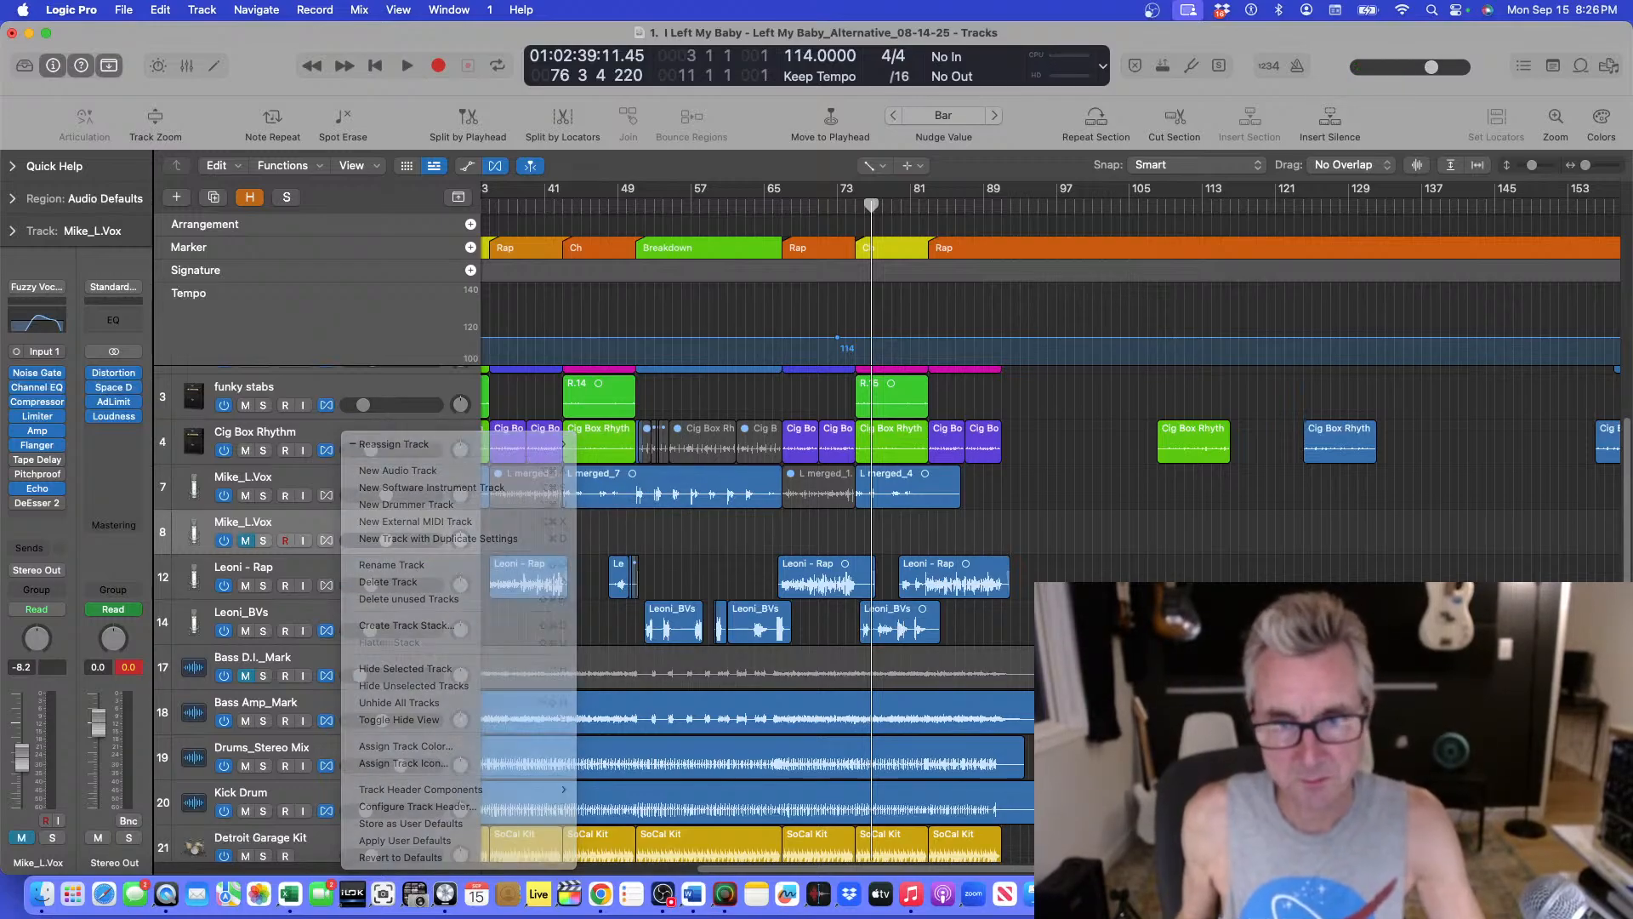
key(super+Up)
key(super+Left)
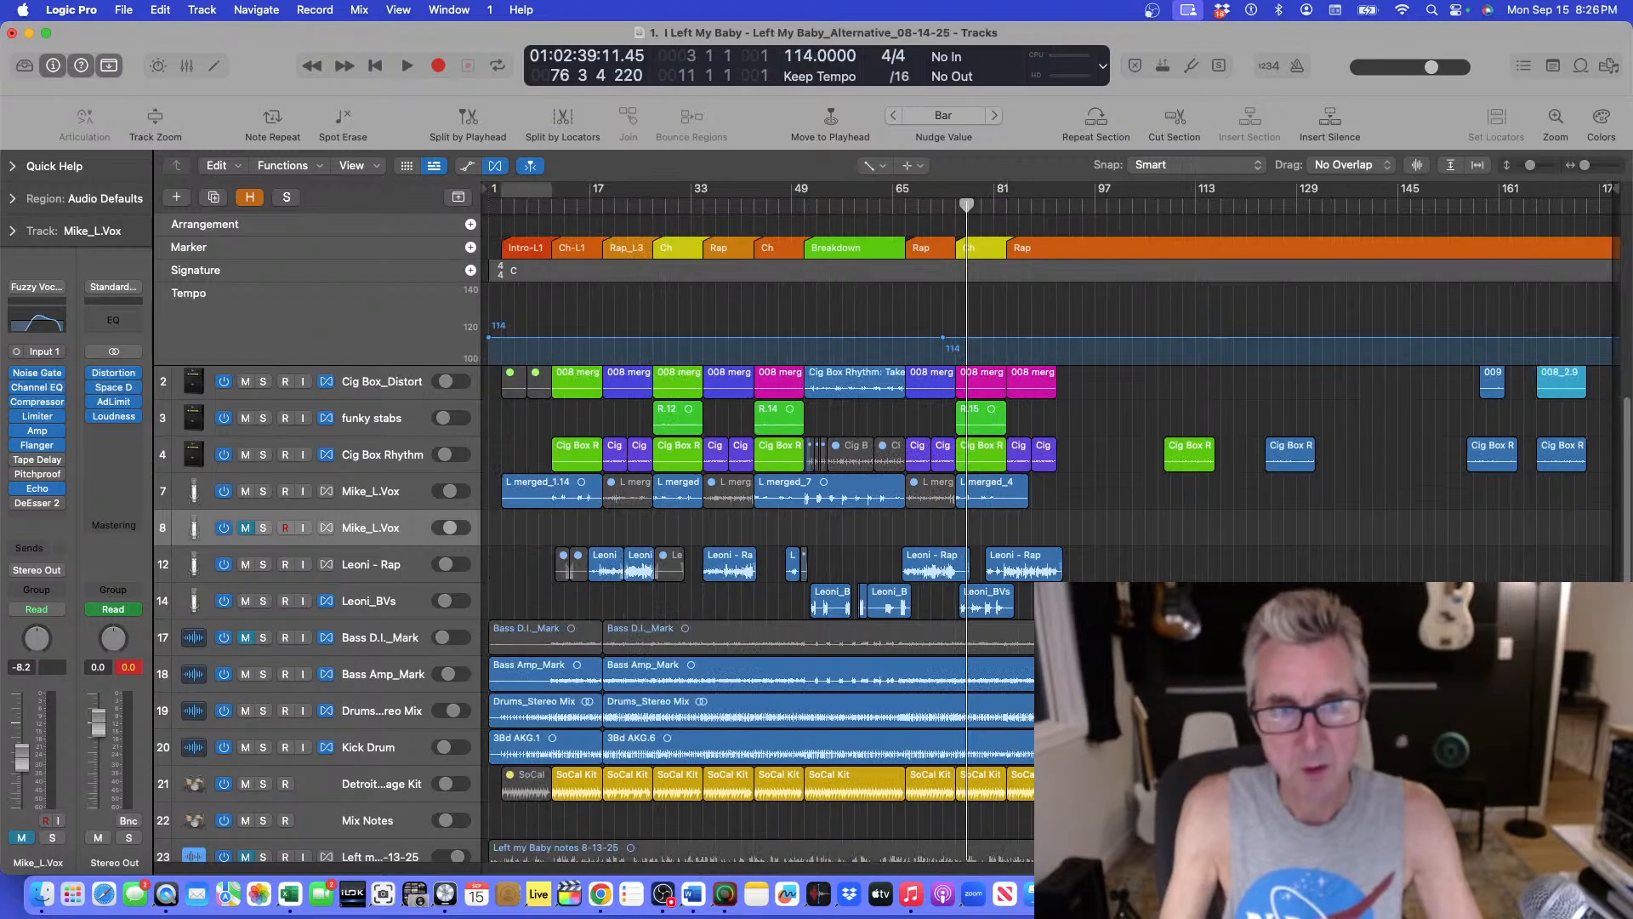
right_click(354, 529)
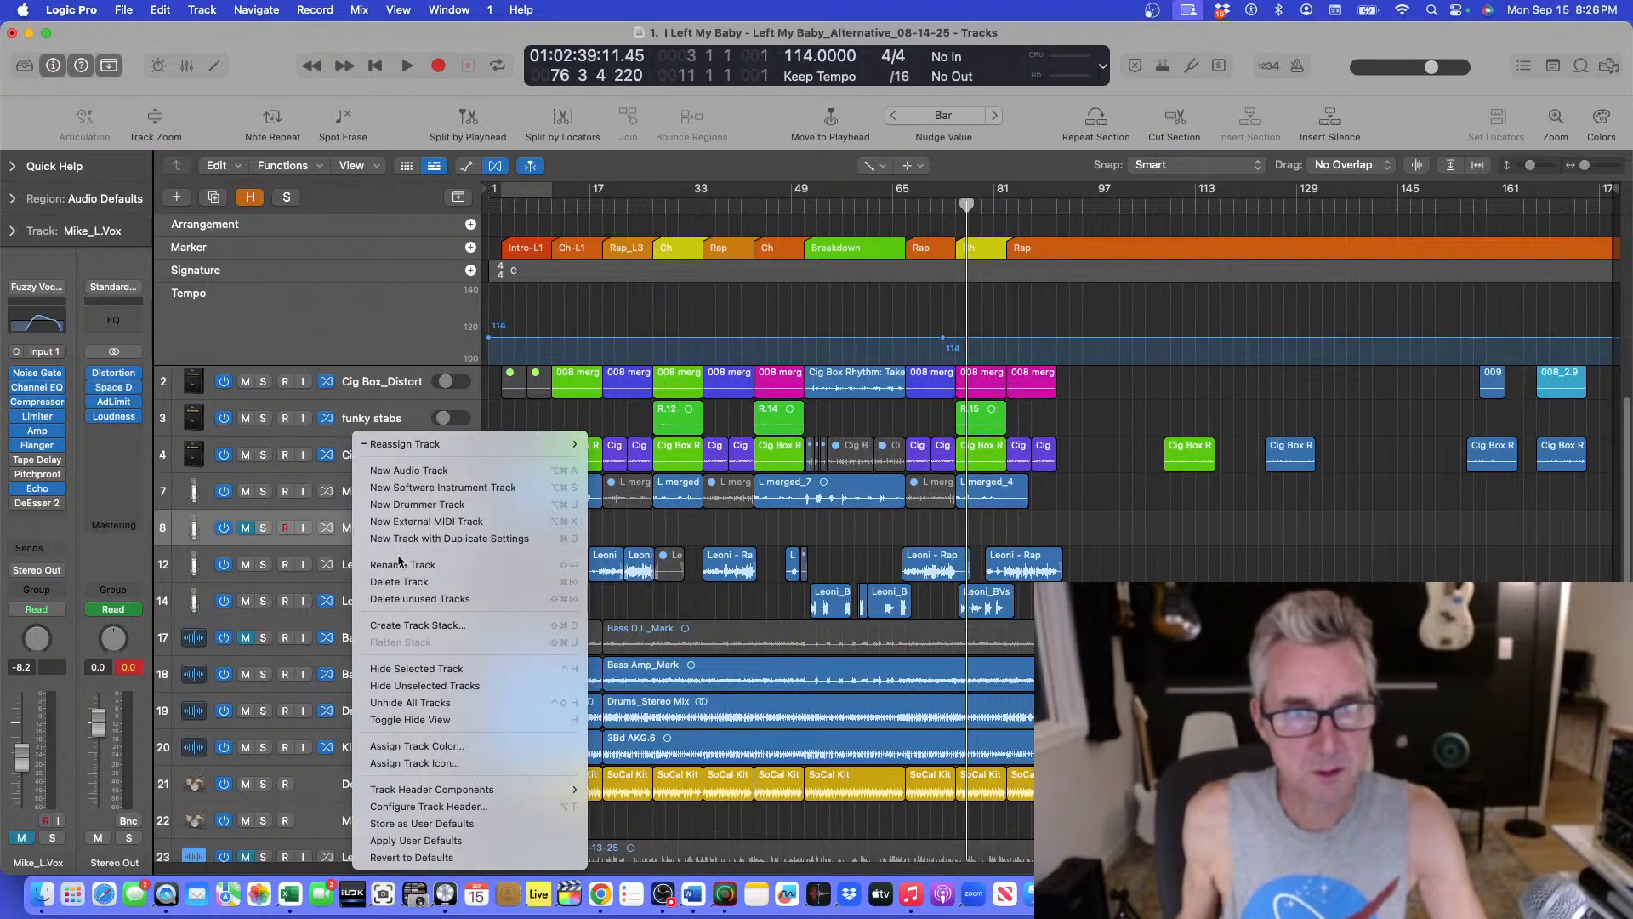
click(402, 583)
Play the final chorus from bar 75 to listen through the lead vocal.
click(956, 209)
key(space)
key(super+Down)
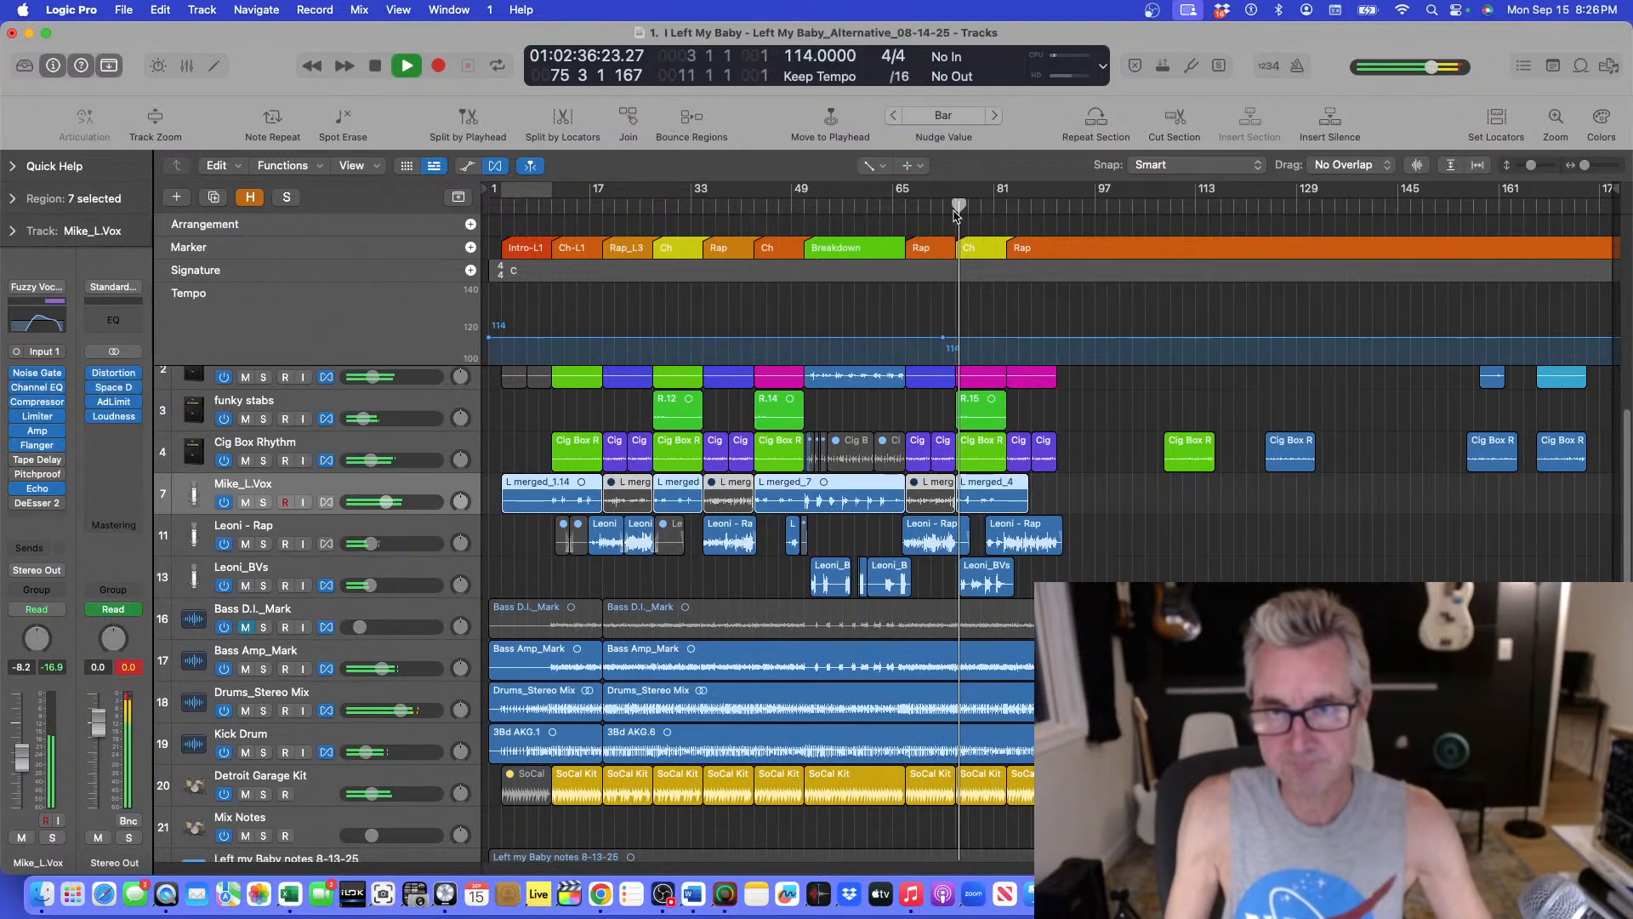
key(super+Right)
key(super+Down)
key(super+Right)
key(super+Down)
key(super+Down)
key(super+Down)
key(super+Down)
key(super+Right)
key(super+Right)
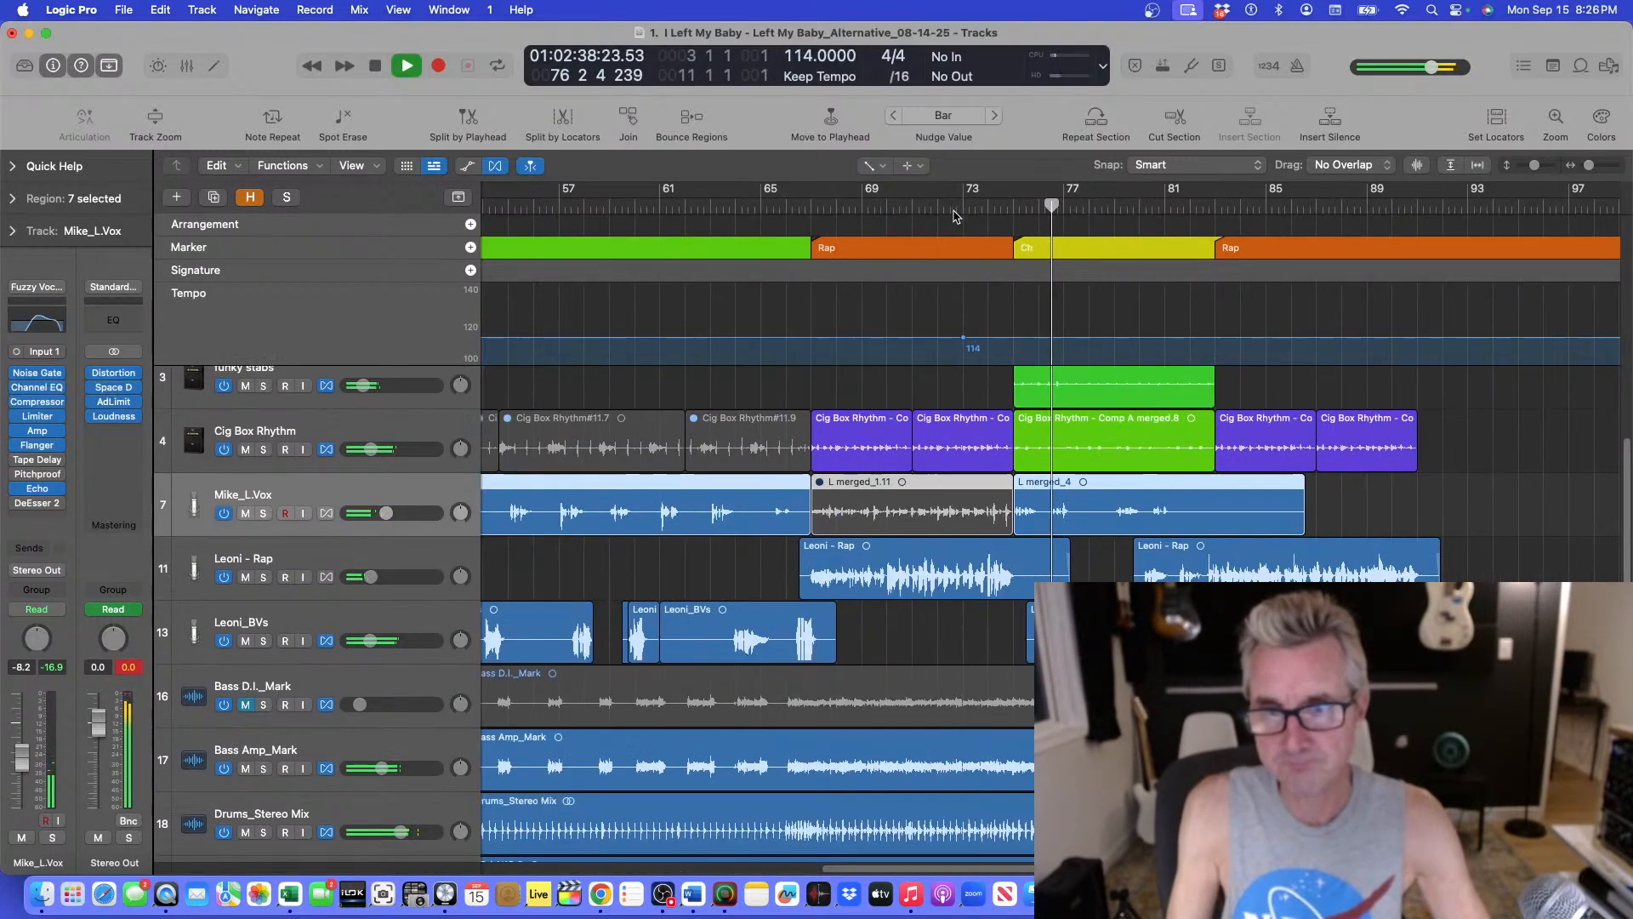
key(super+Right)
key(super+f)
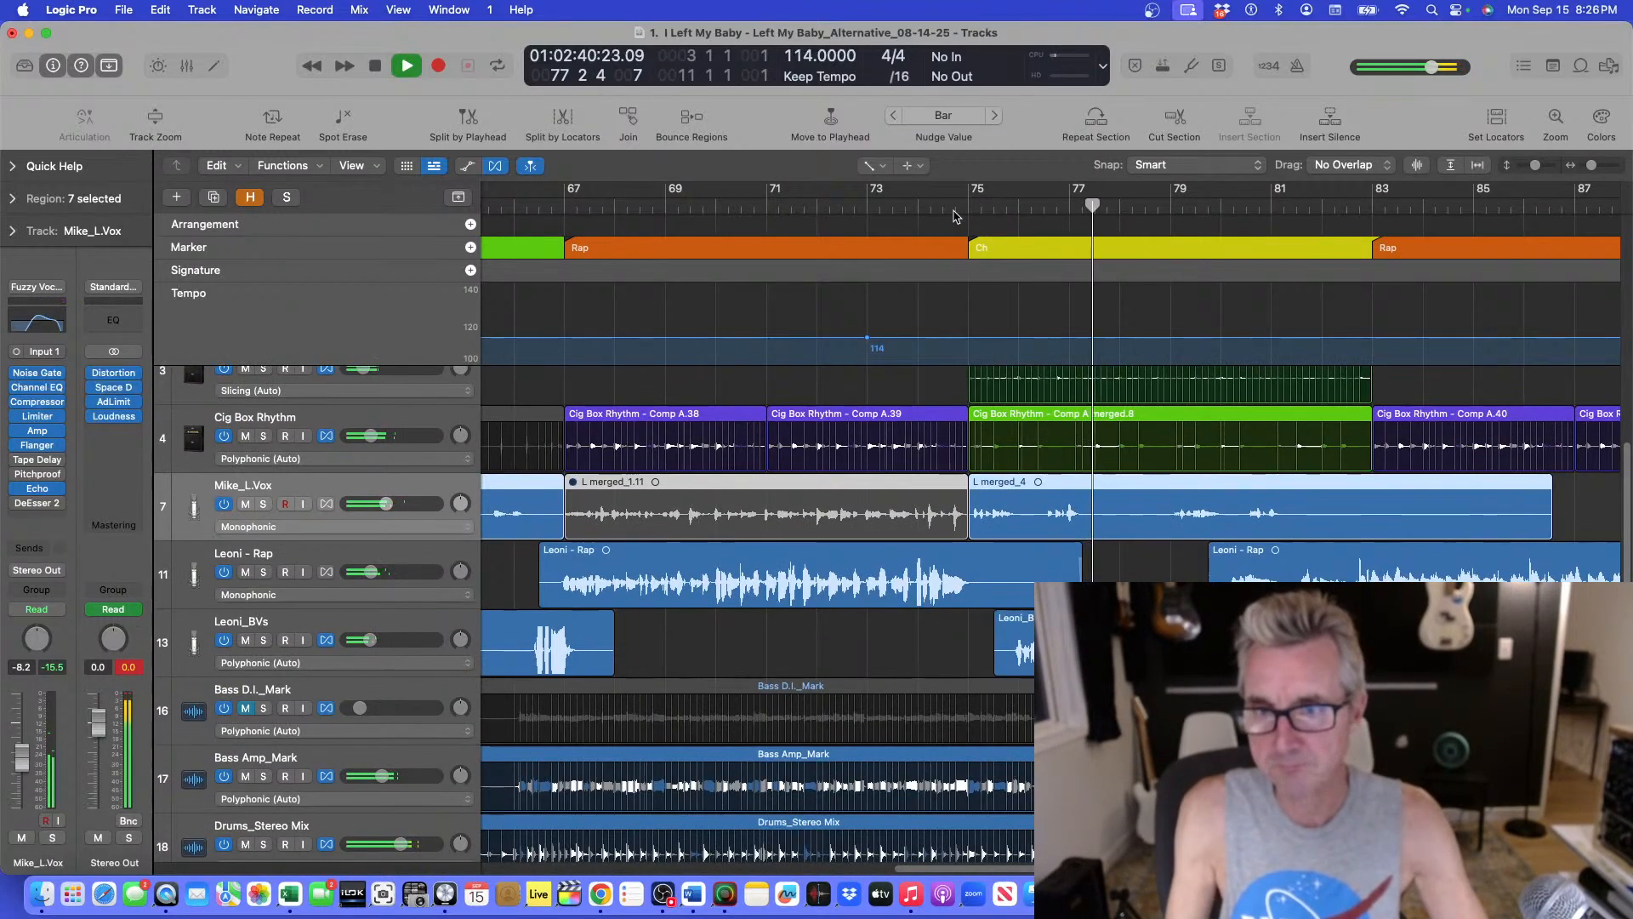
key(super+f)
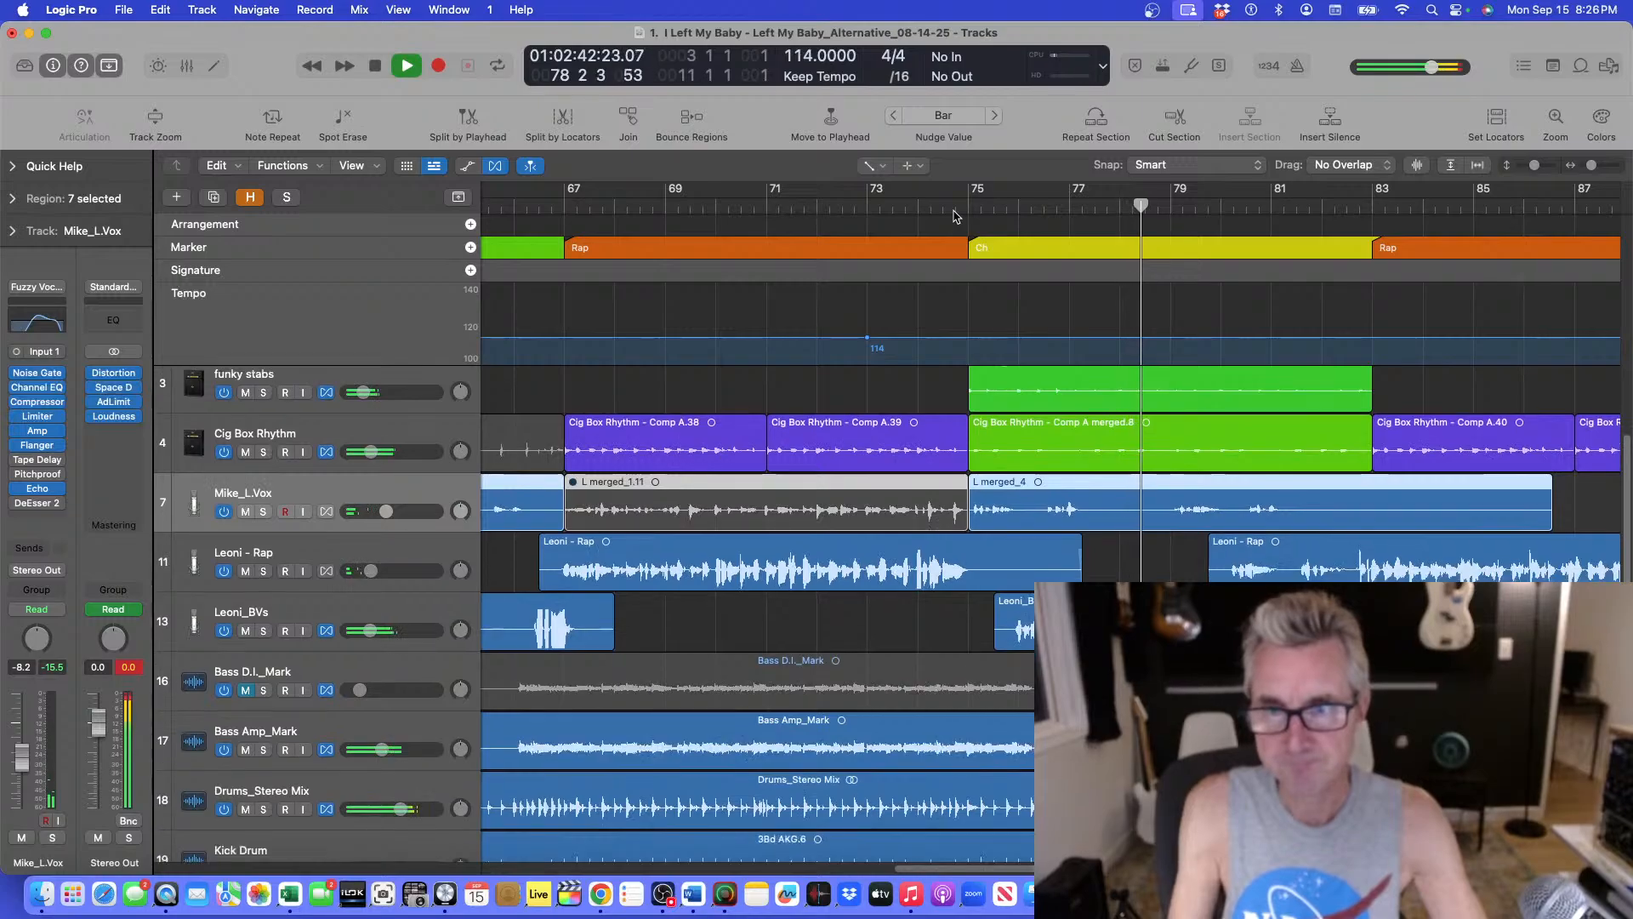
key(super+Down)
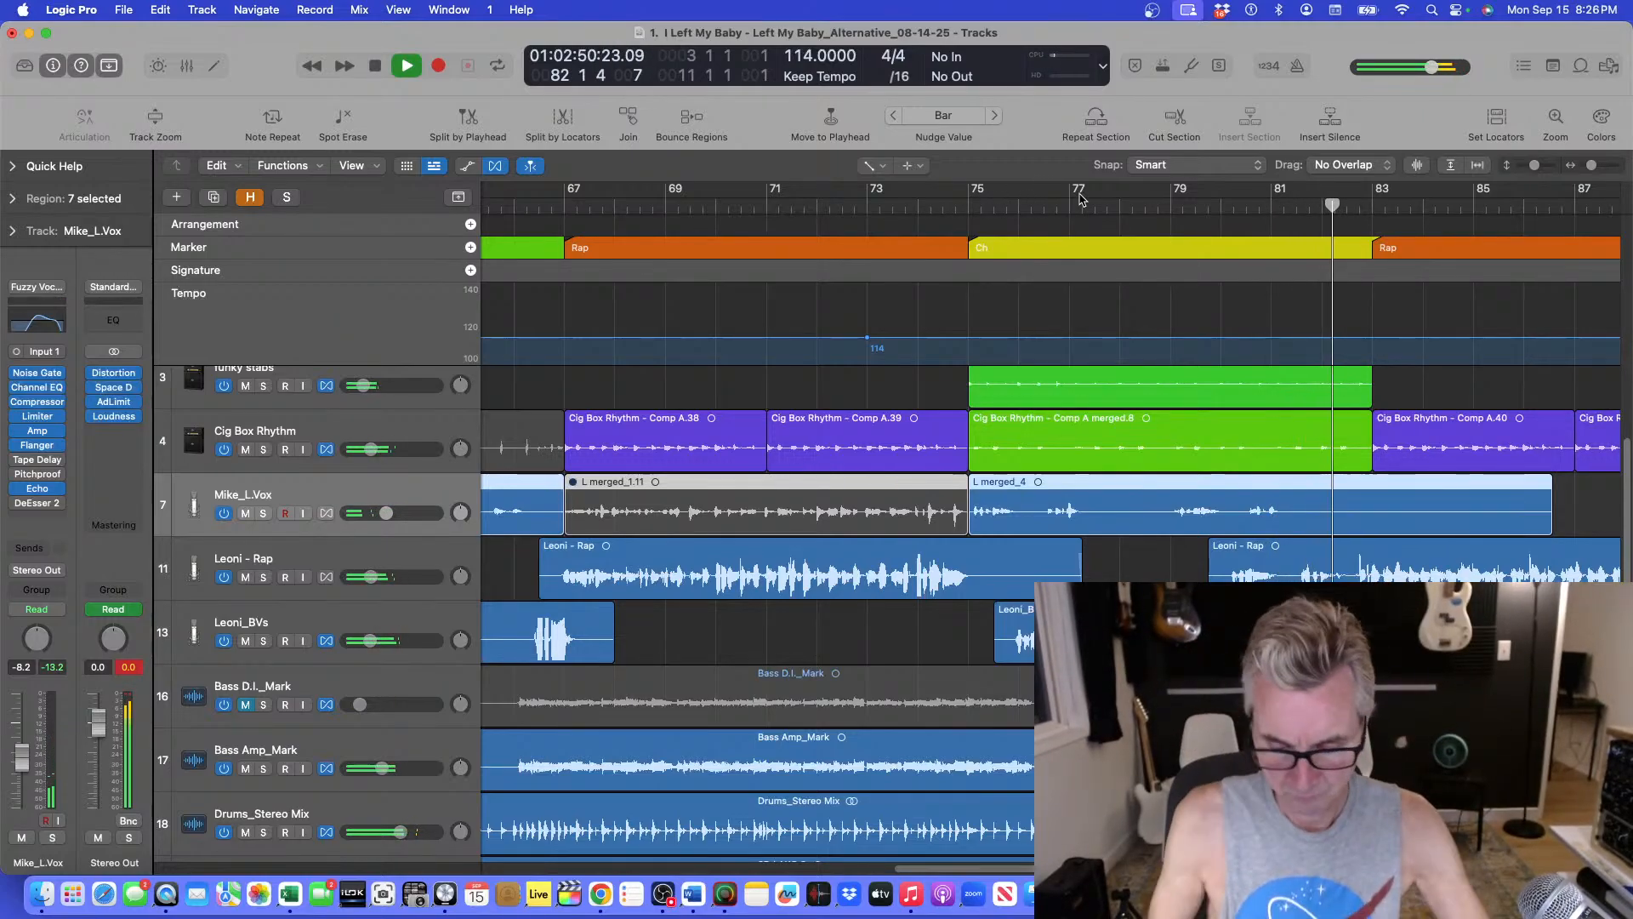
key(super+Up)
key(space)
Split the lead vocal region at bar 80 and again at bar 82 to isolate that segment.
drag(1384, 204, 1239, 211)
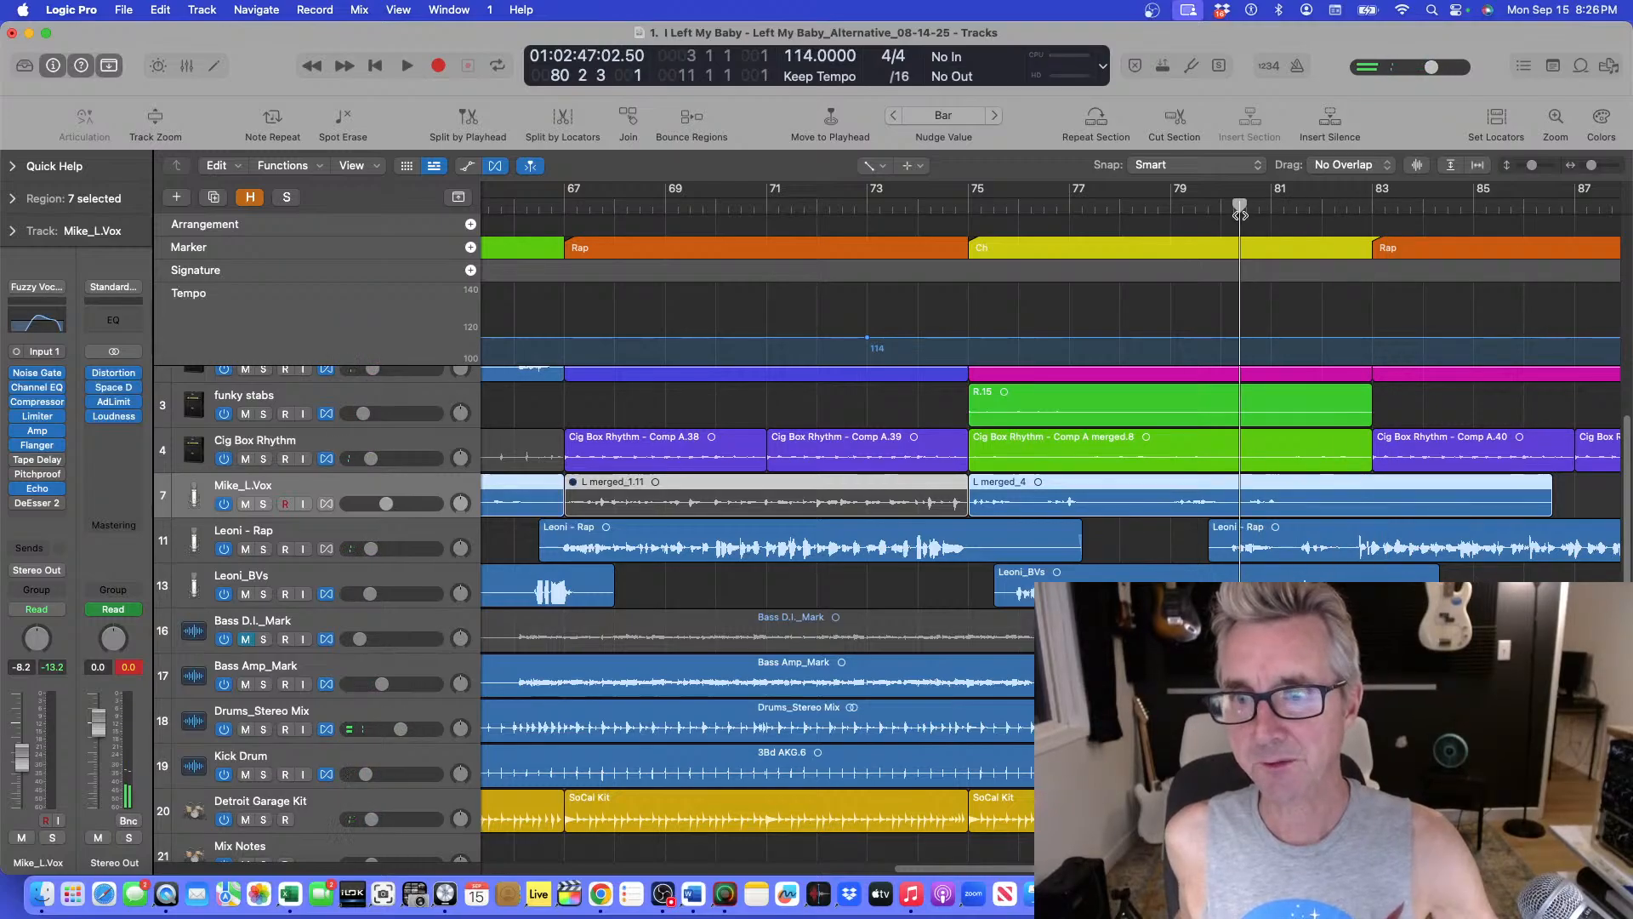
key(t)
click(889, 178)
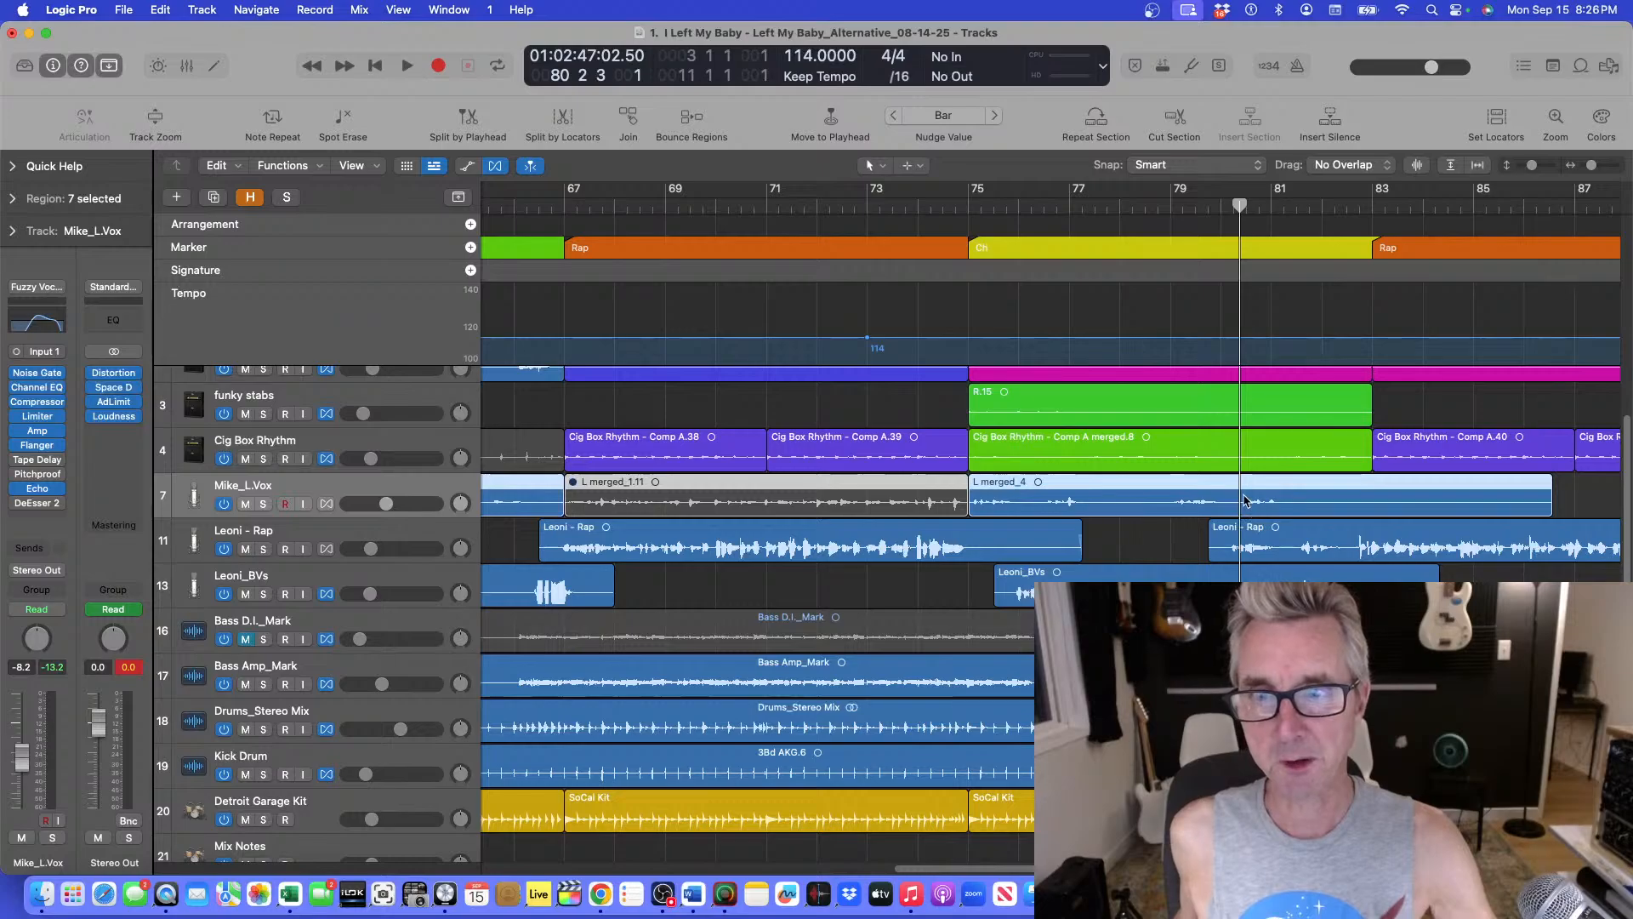
key(cmd+t)
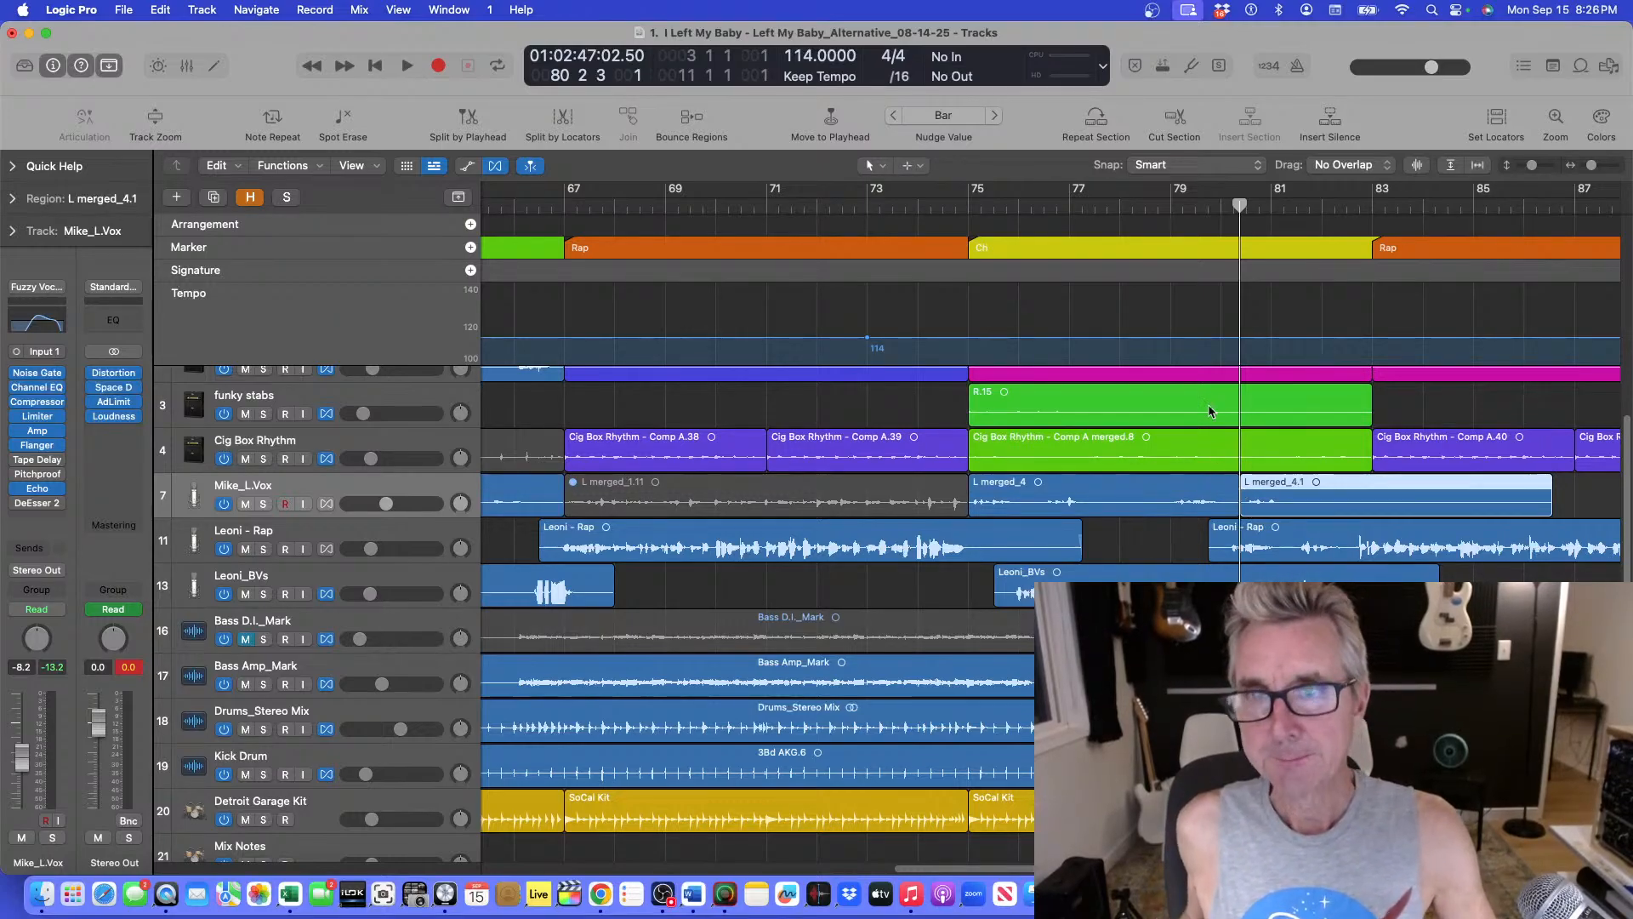
drag(1243, 204, 1321, 205)
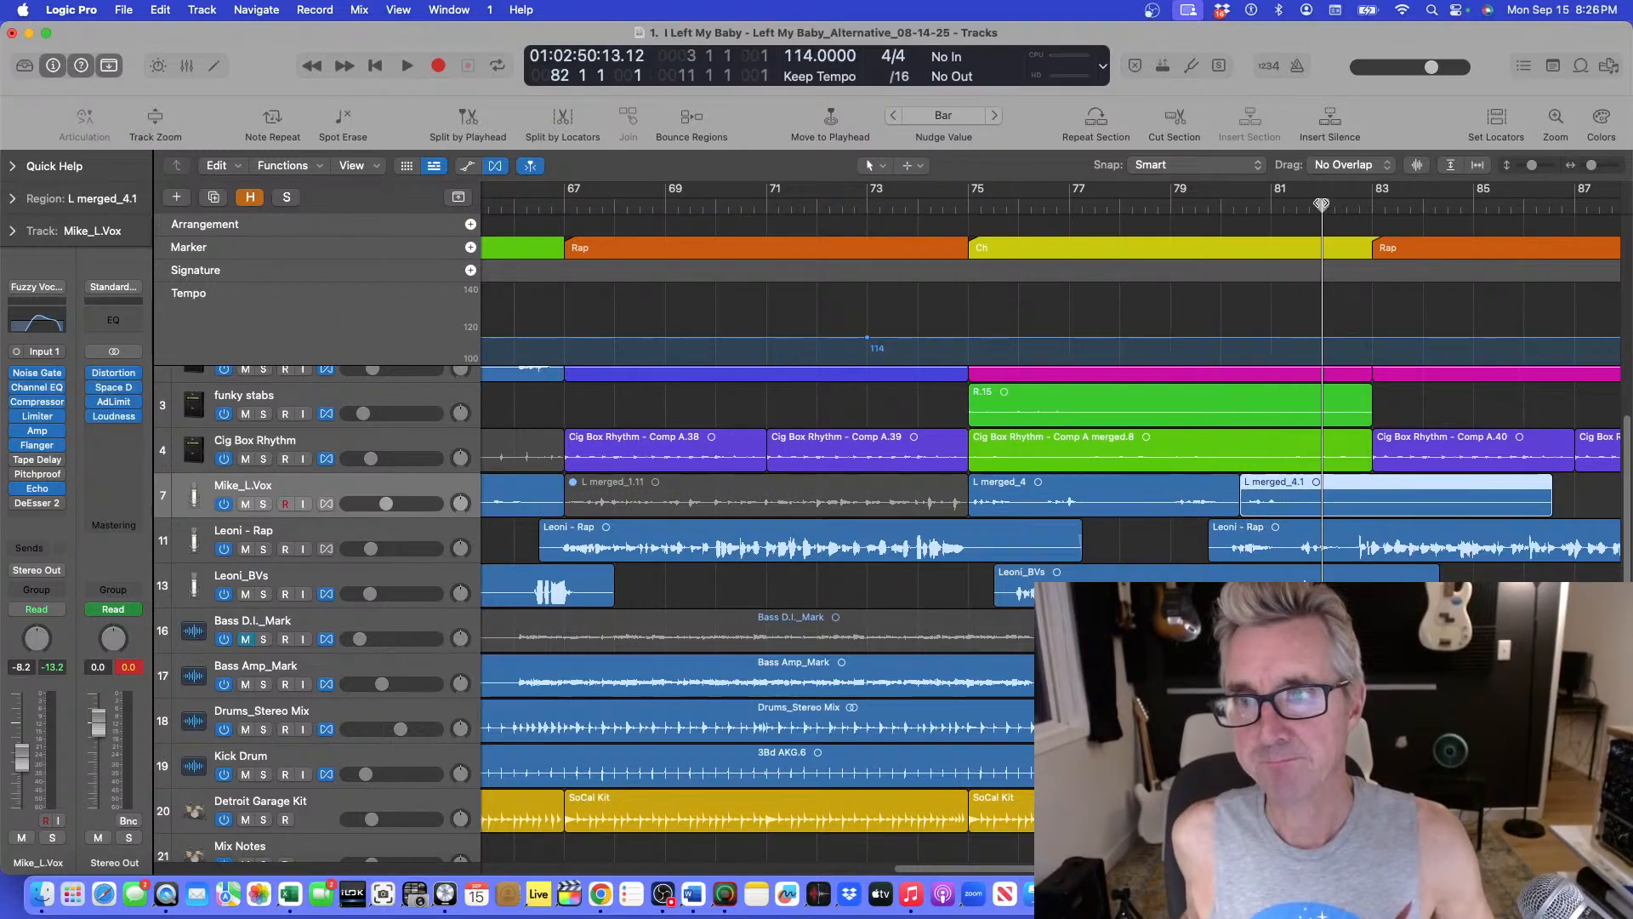
key(super+t)
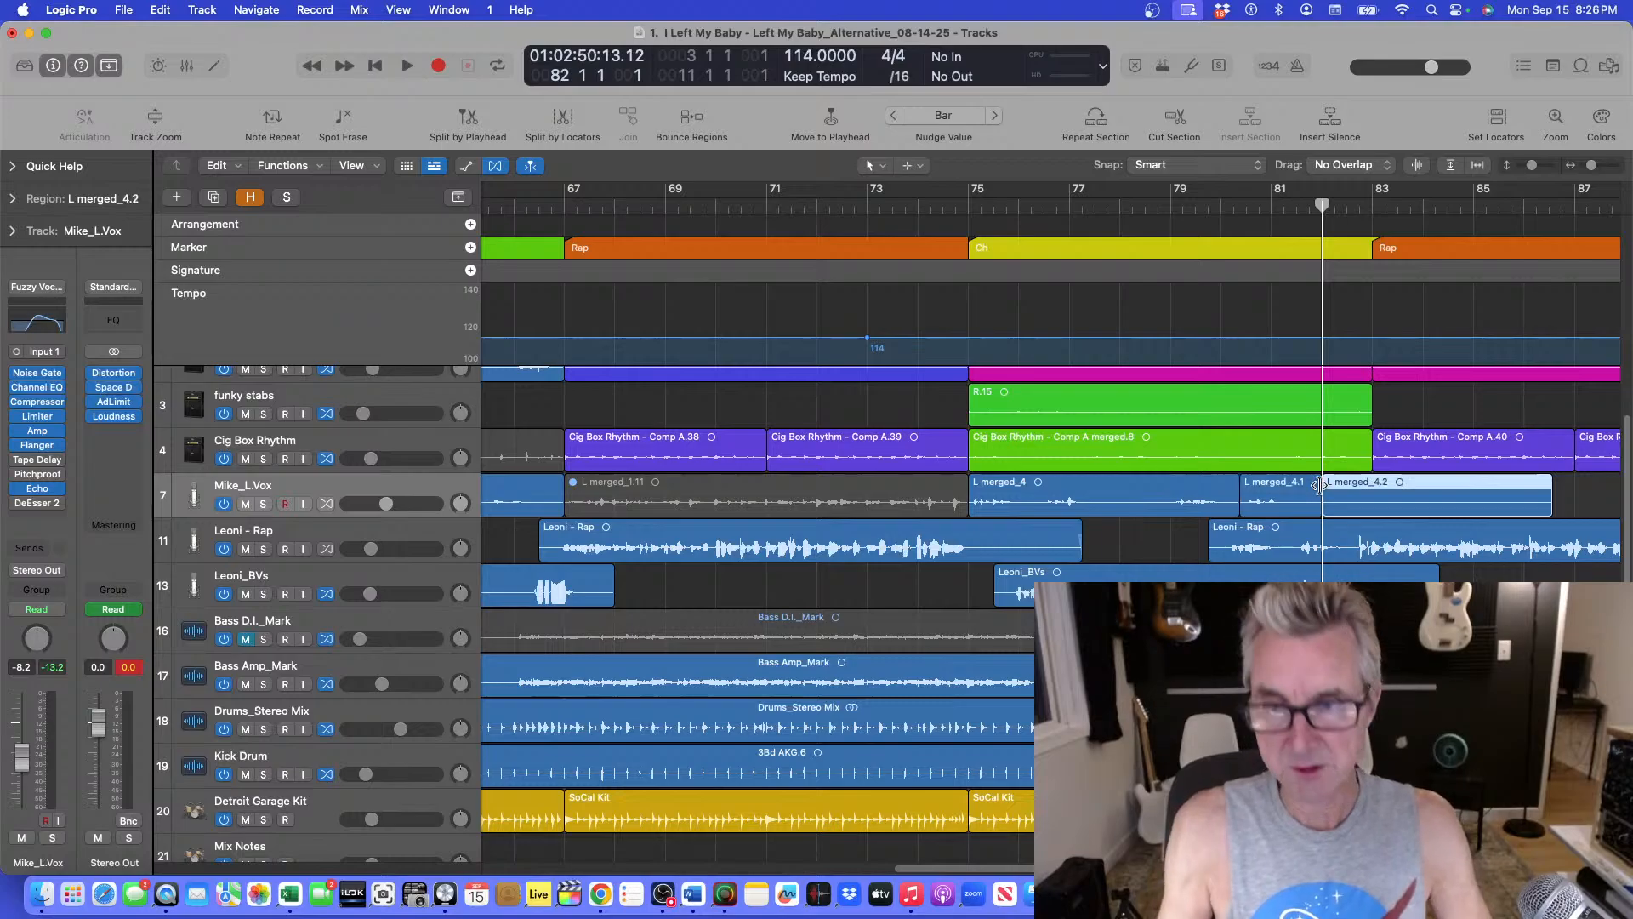
Color the isolated bar 80 to 82 lead vocal segment red.
click(1599, 508)
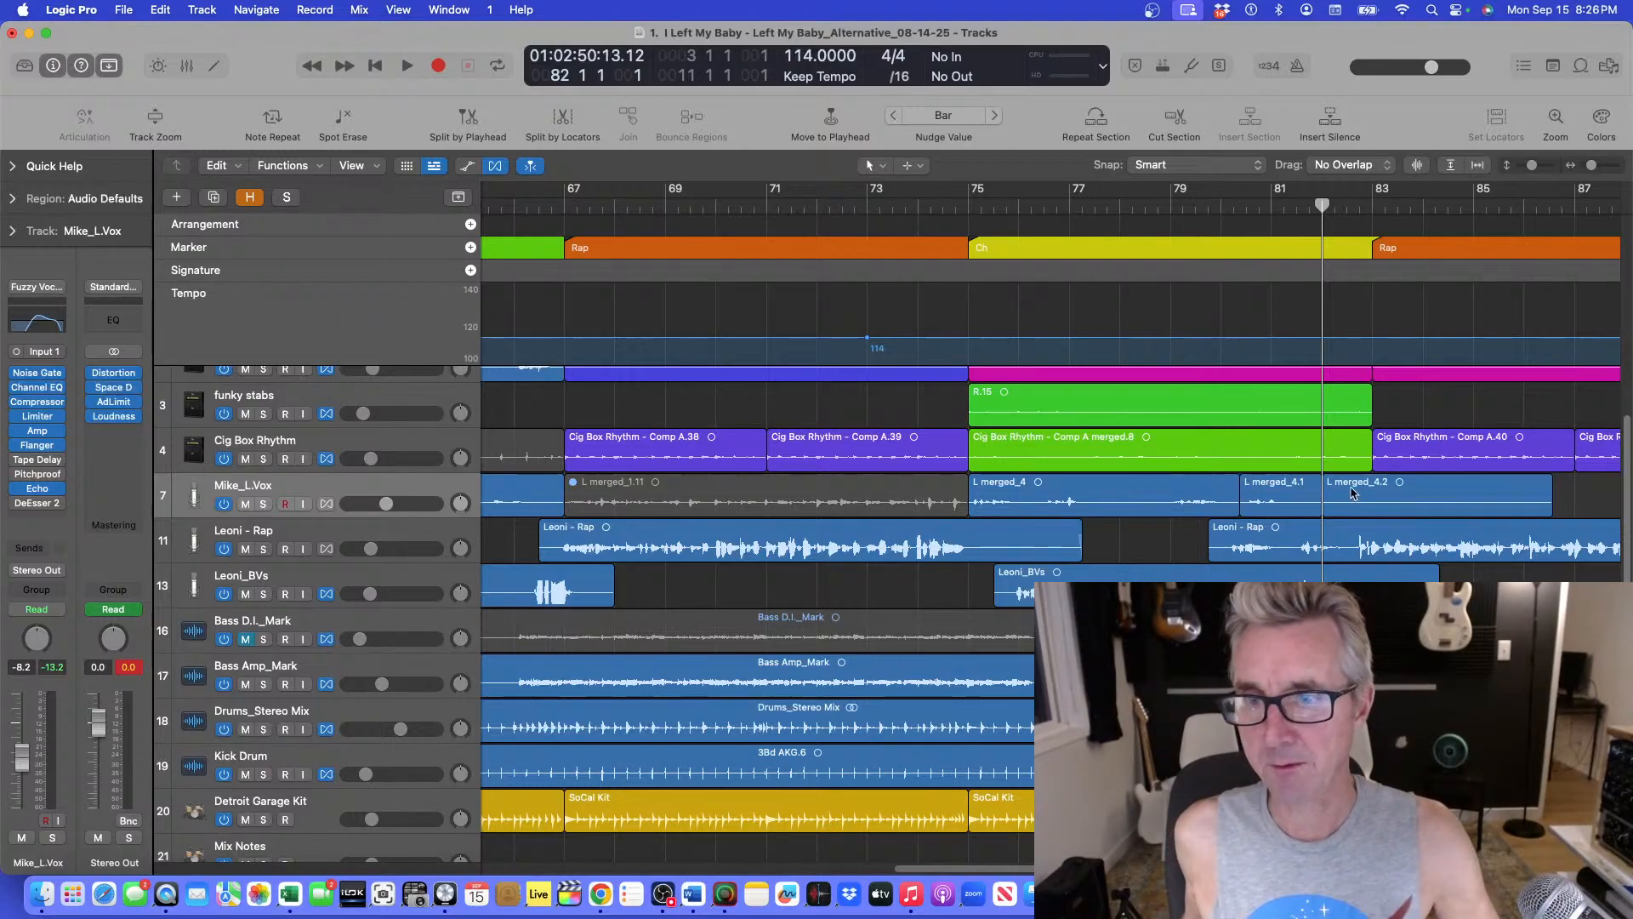
click(1262, 492)
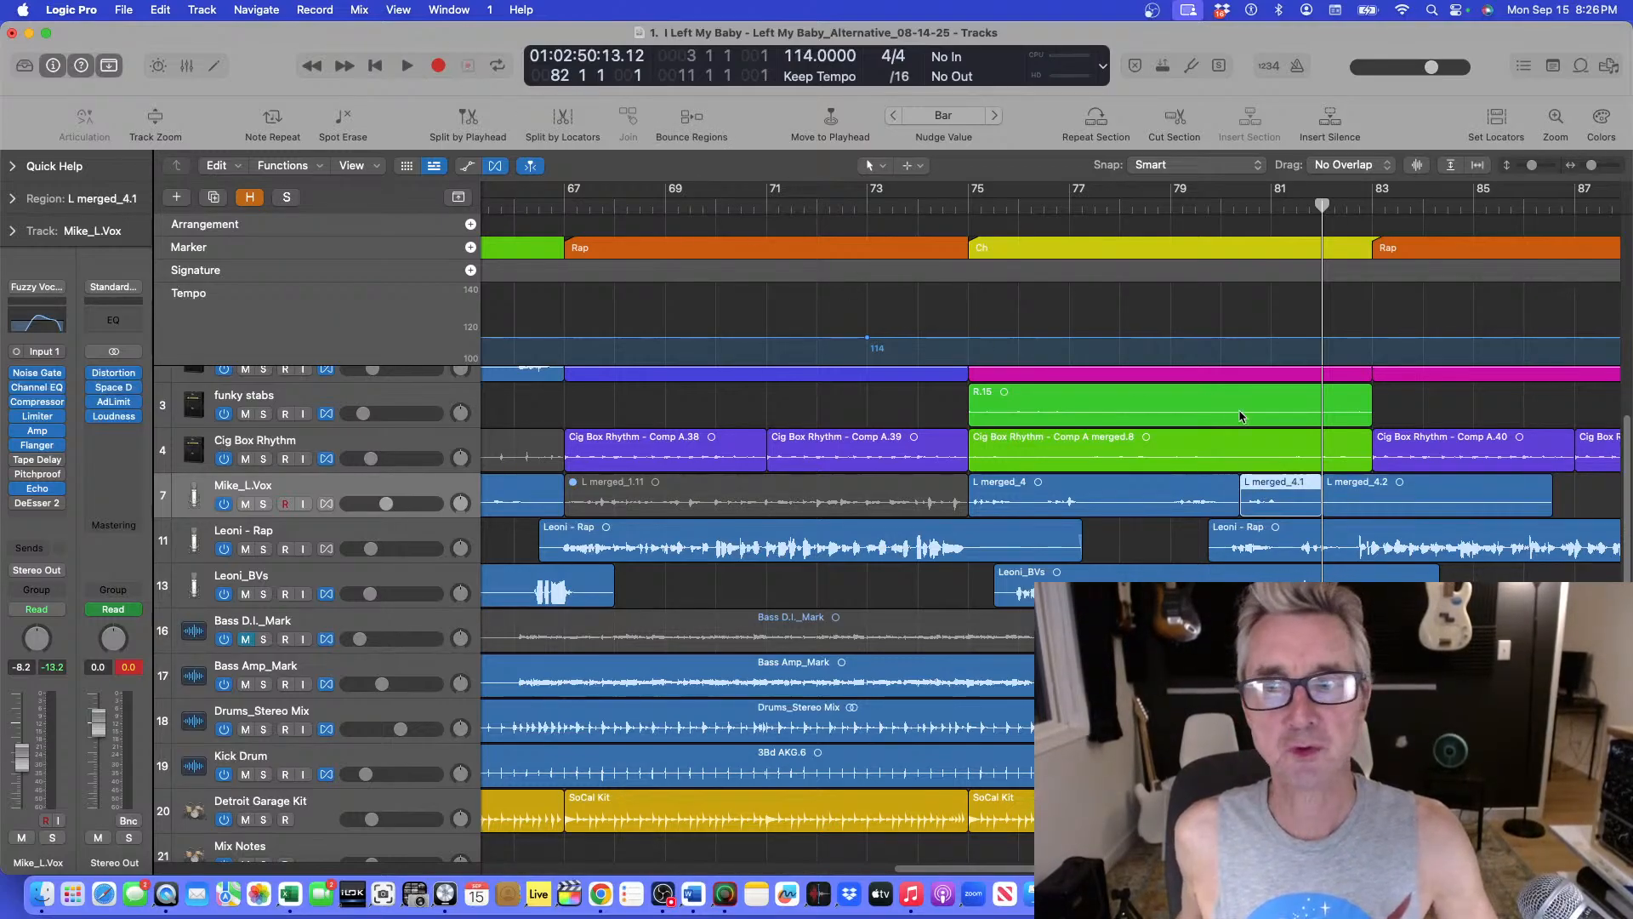
click(449, 11)
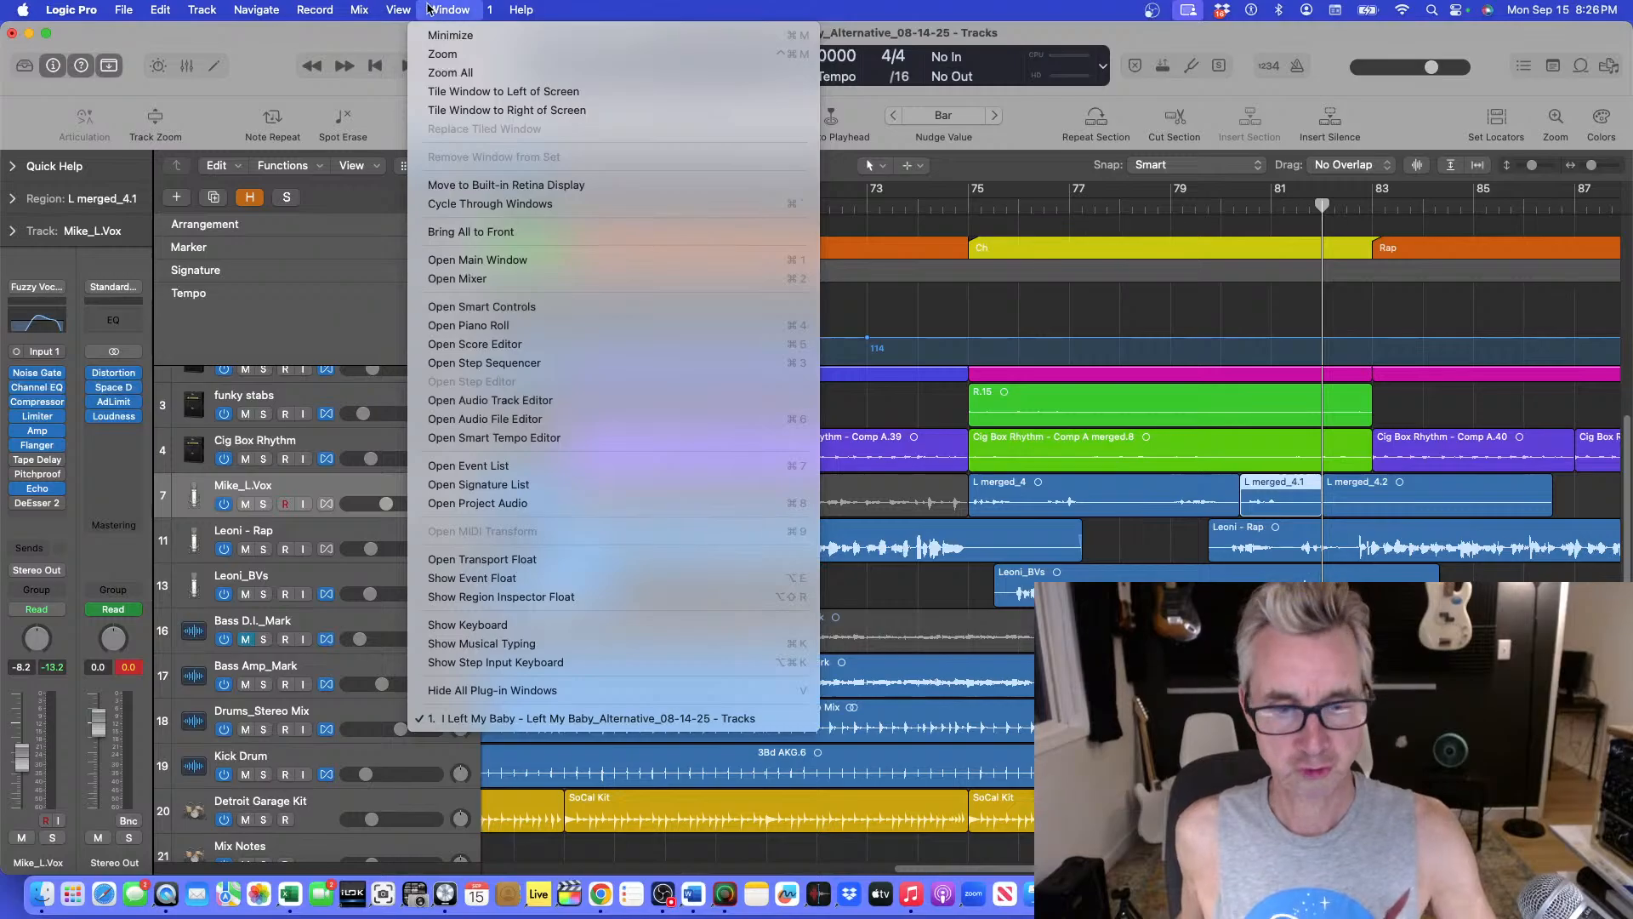
mouse_move(390, 8)
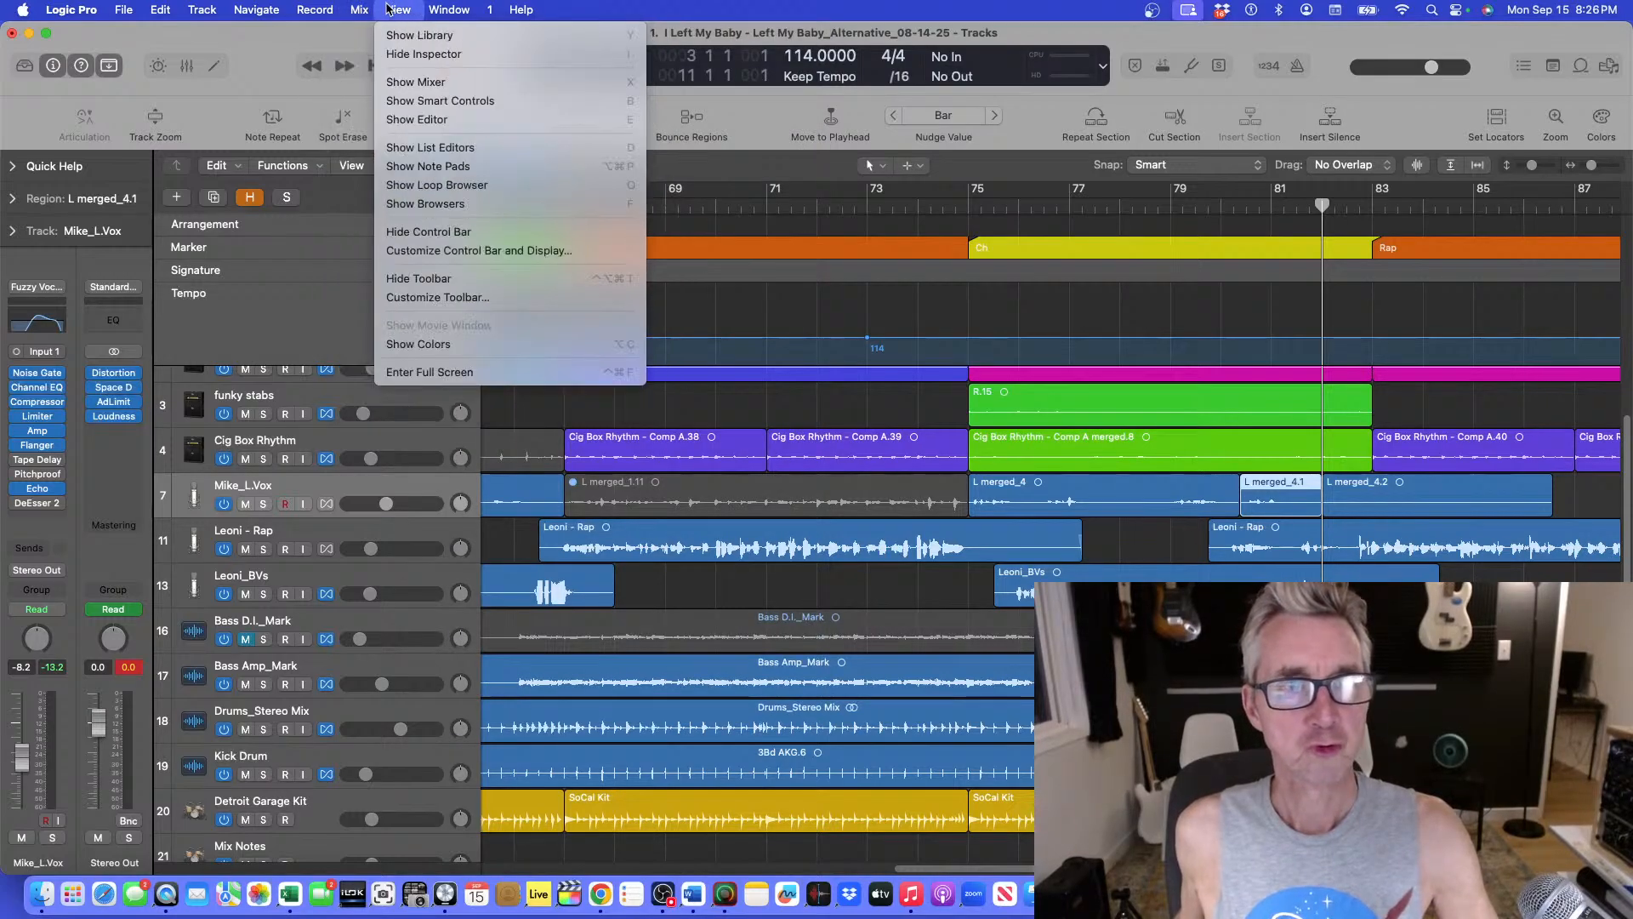
click(425, 344)
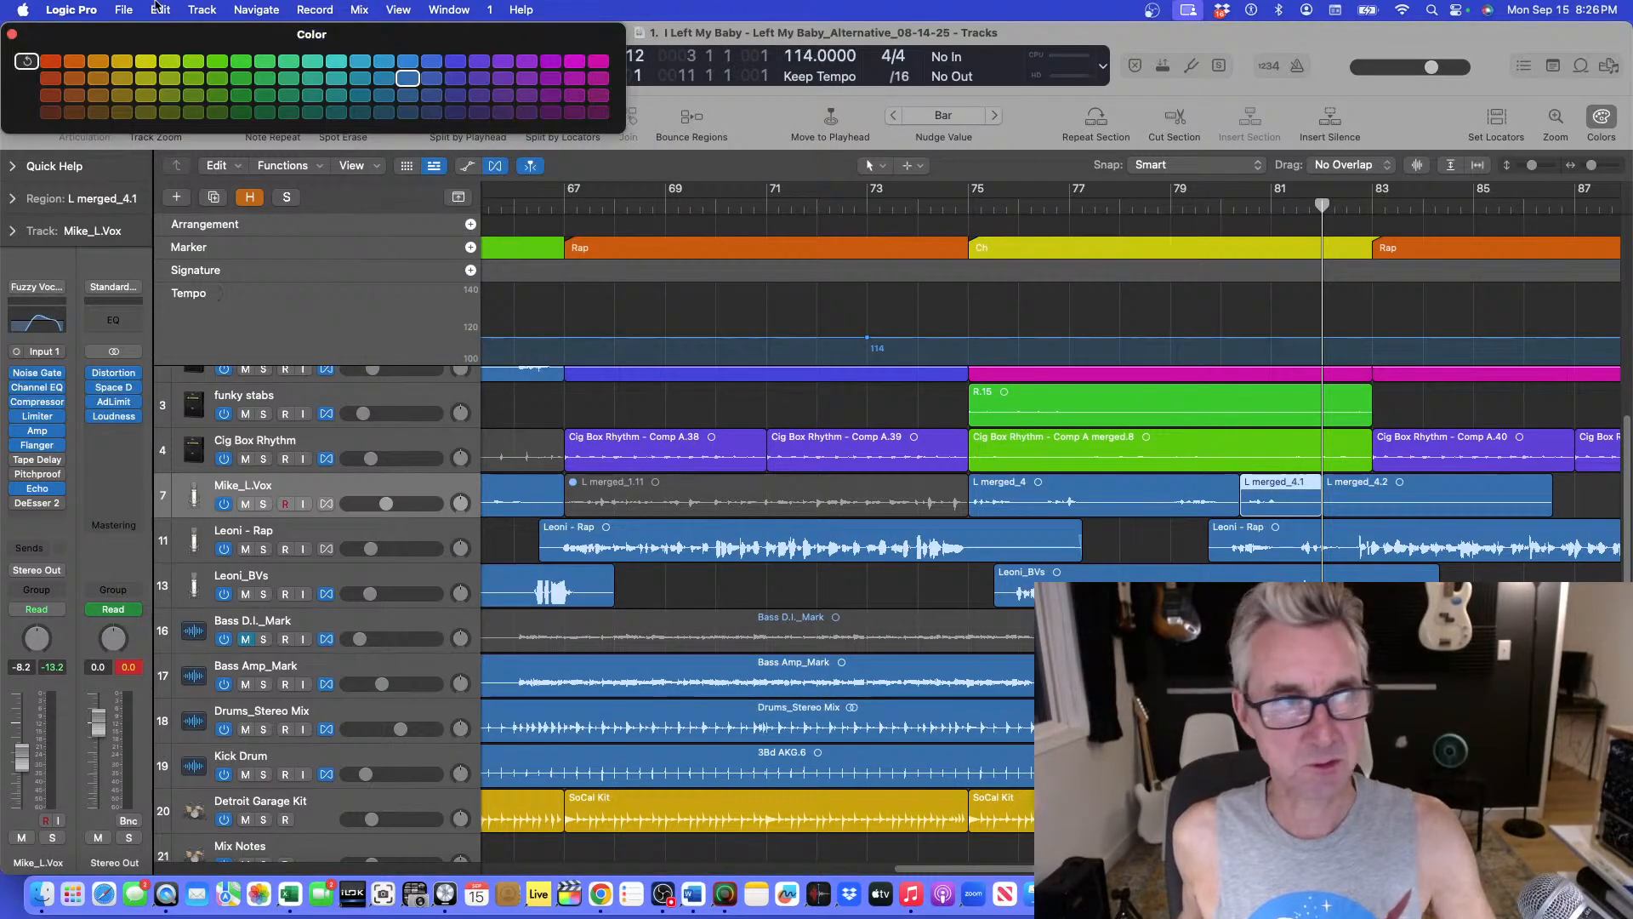
click(51, 61)
click(1522, 572)
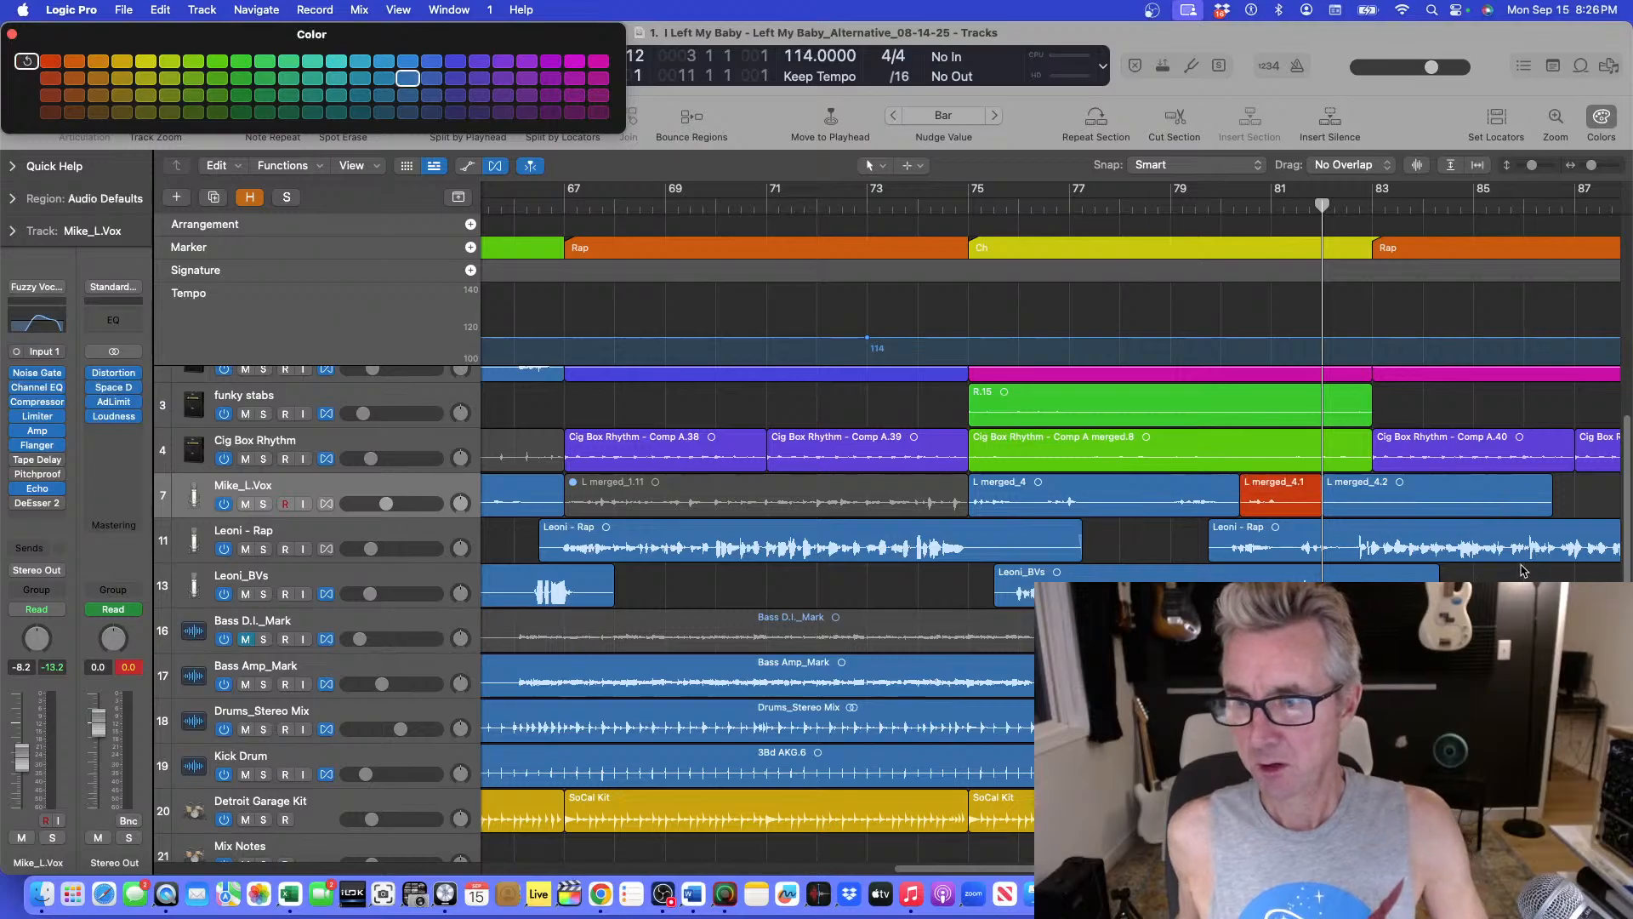
click(12, 35)
Show track automation and play from bar 81 to review the vocal tracks' volume lanes.
key(z)
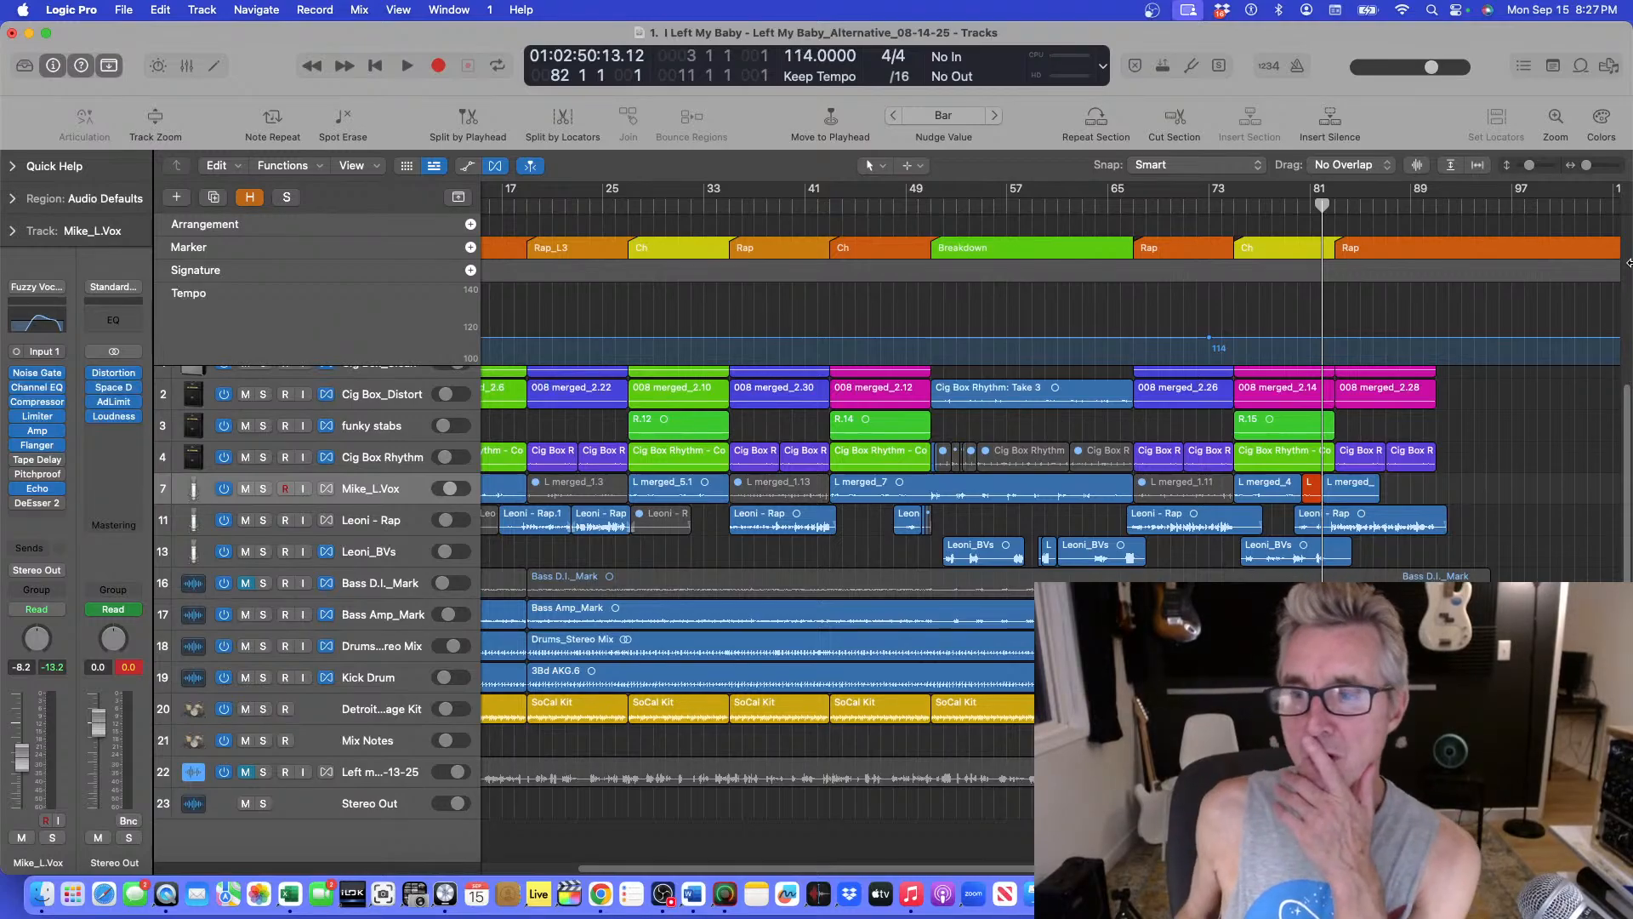
click(1307, 206)
key(space)
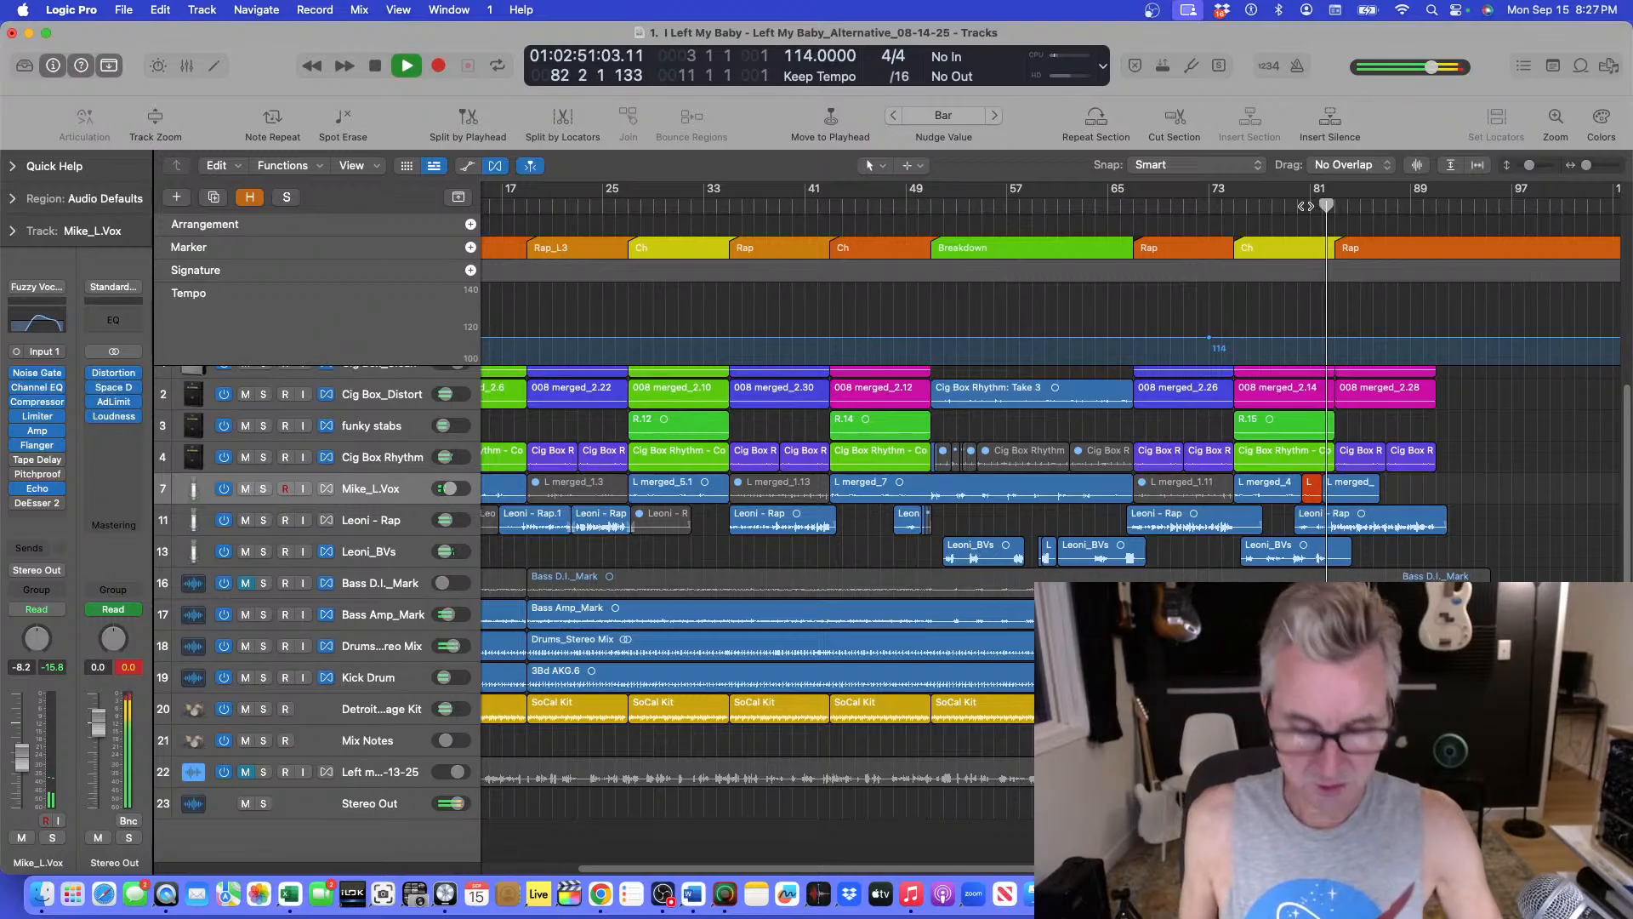
key(a)
key(super+Down)
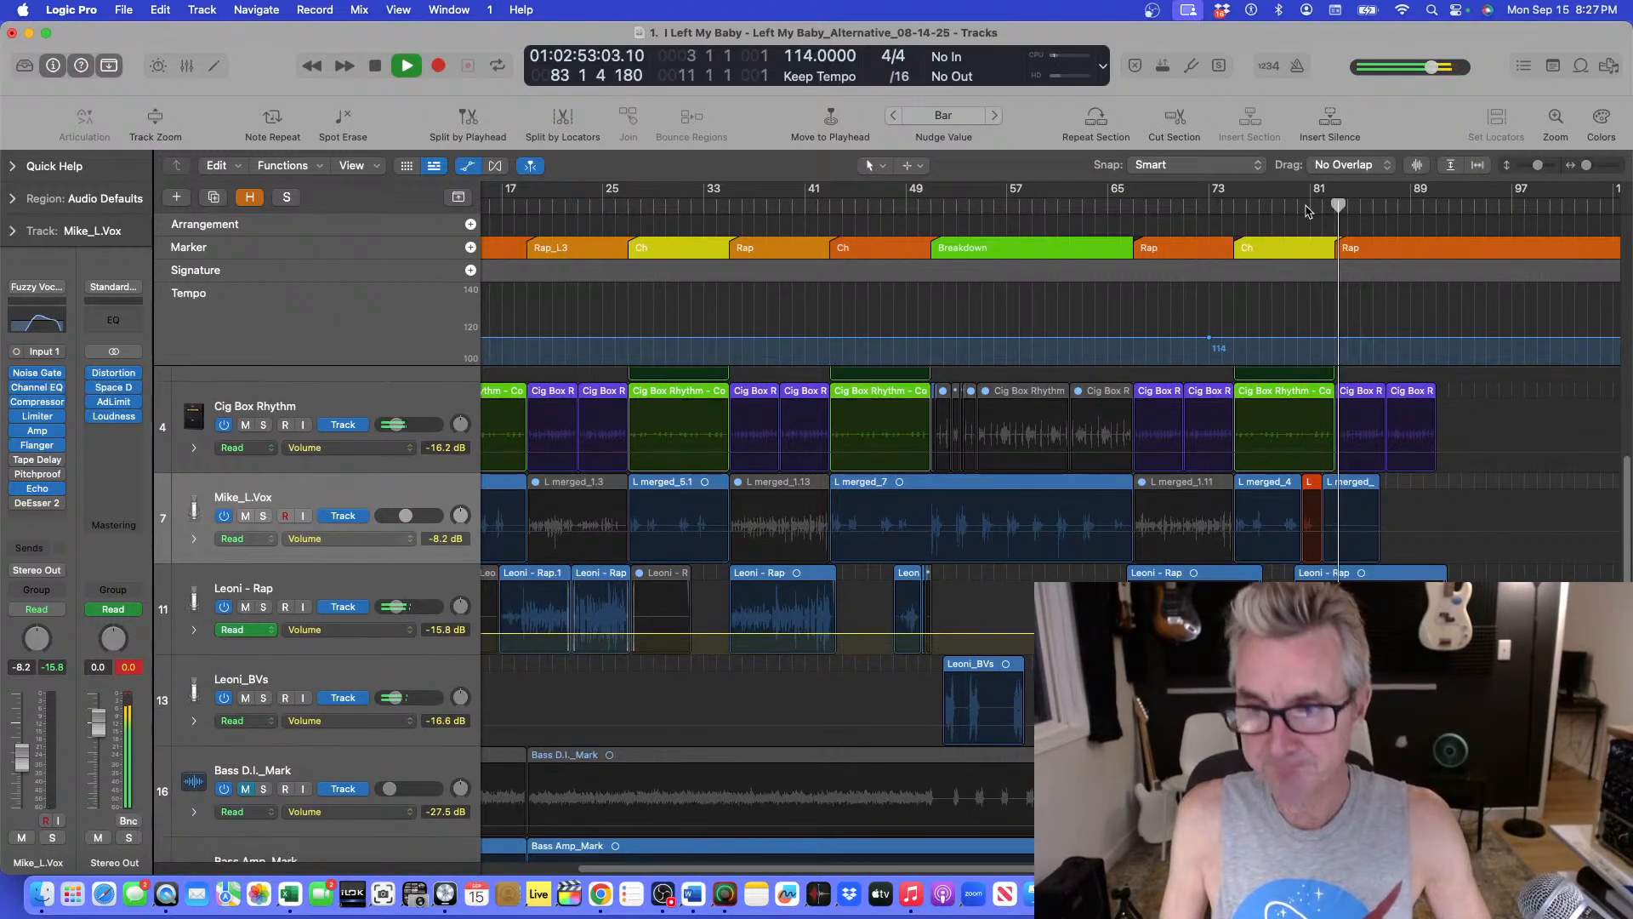
key(super+Down)
key(super+Left)
key(super+Down)
key(super+Down)
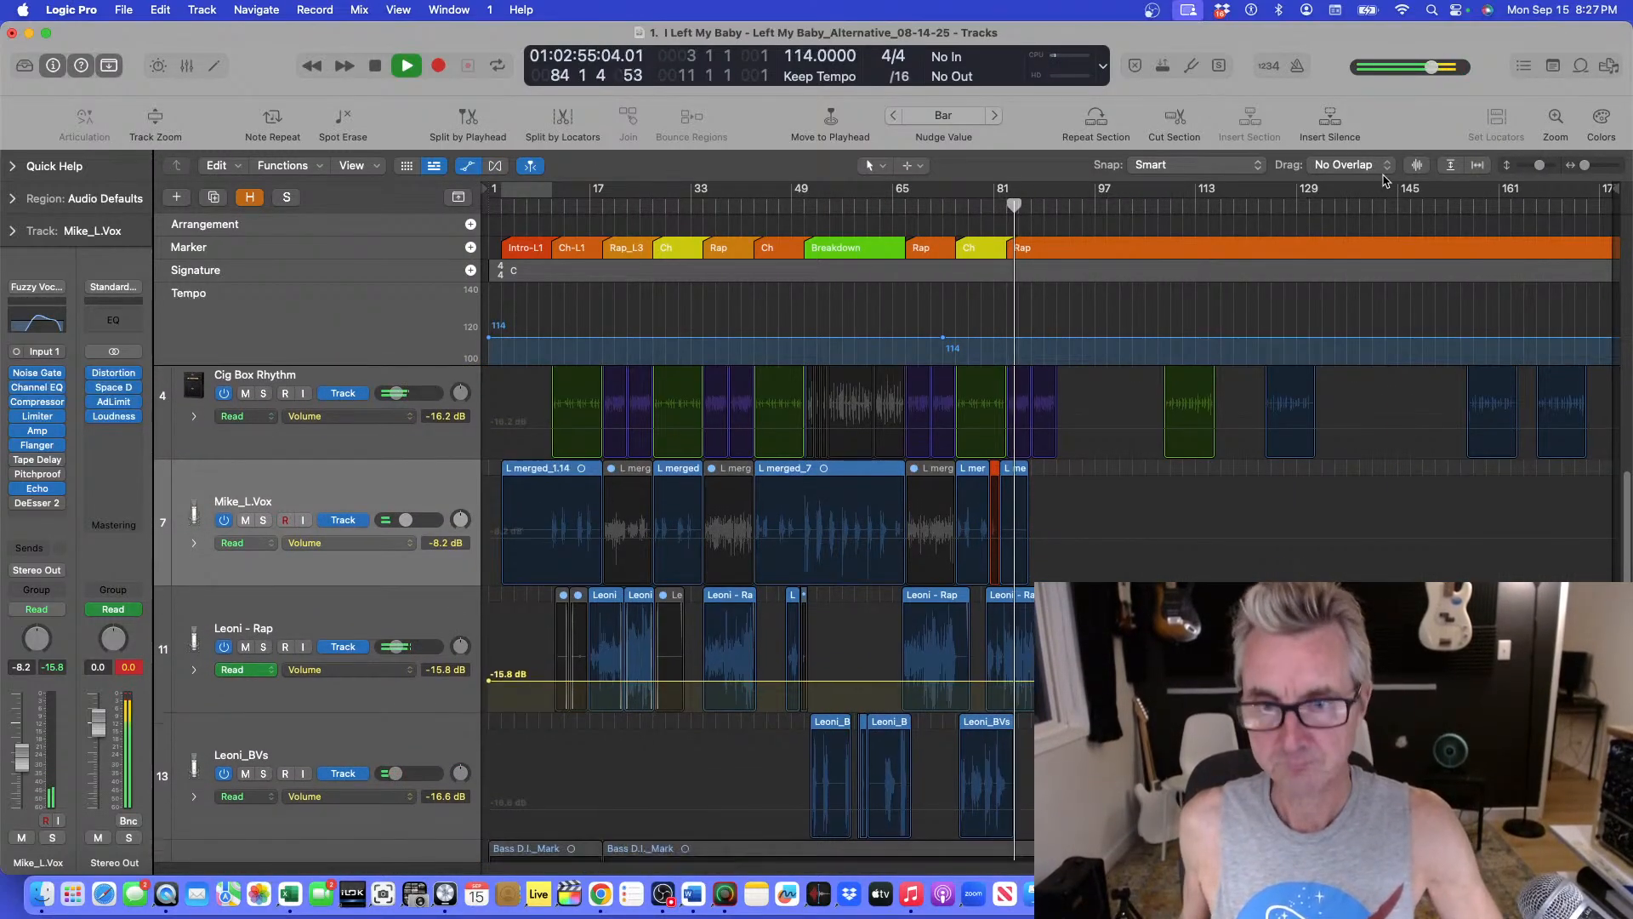
scroll(1009, 820, up, 2)
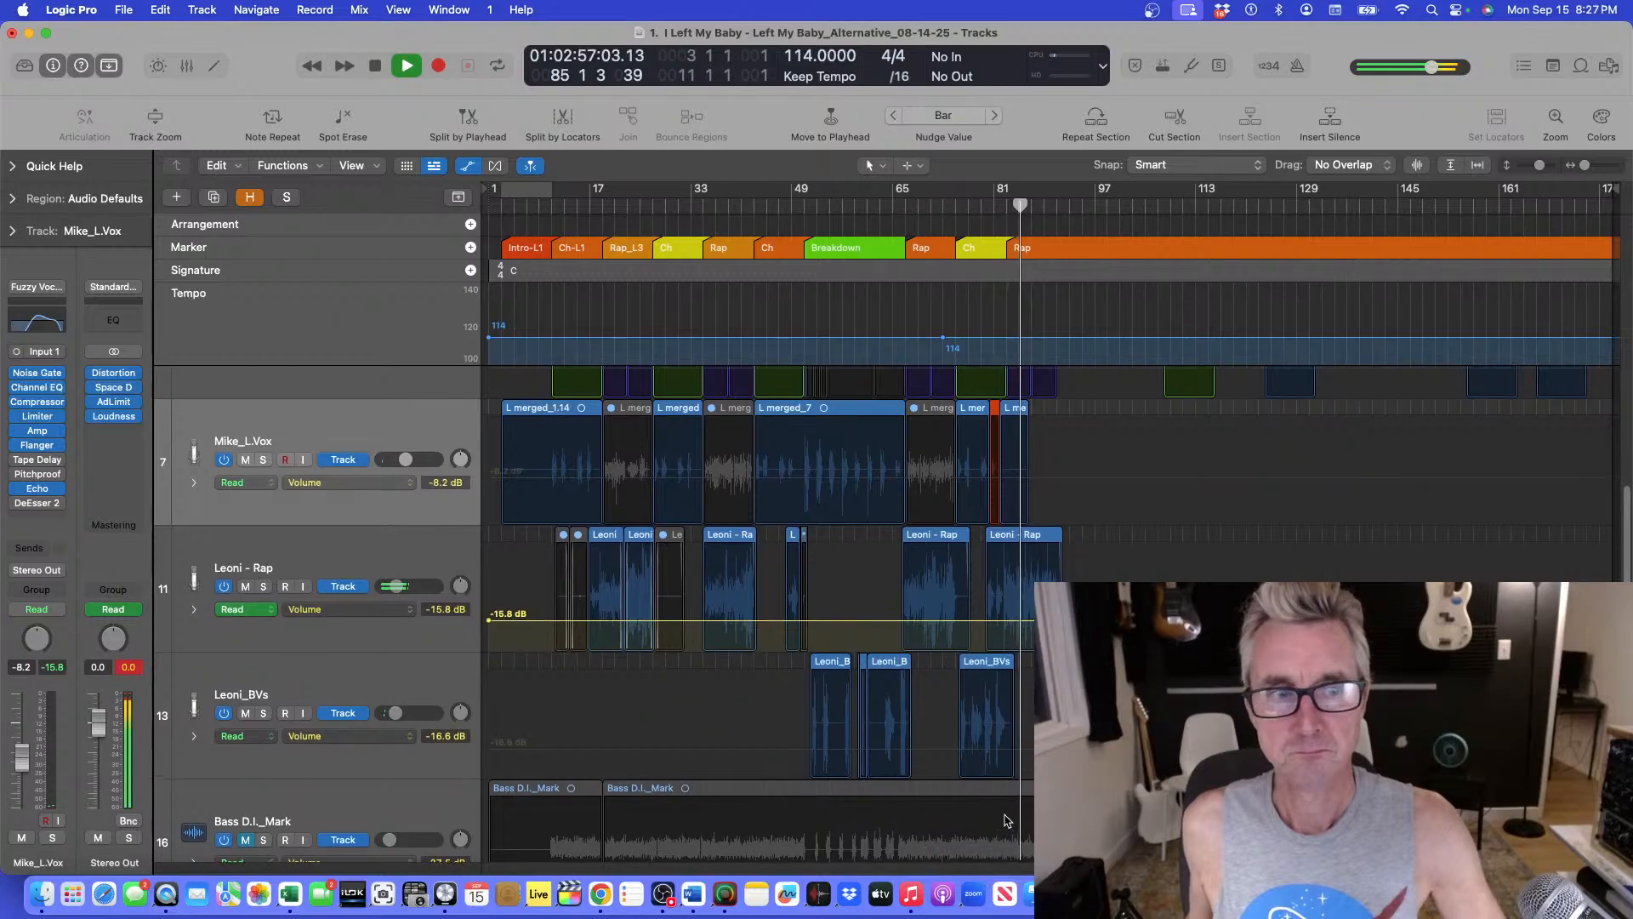
Scroll through the lower tracks down to Stereo Out, adjusting track heights, and stop playback.
scroll(1025, 797, down, 6)
scroll(1027, 797, down, 12)
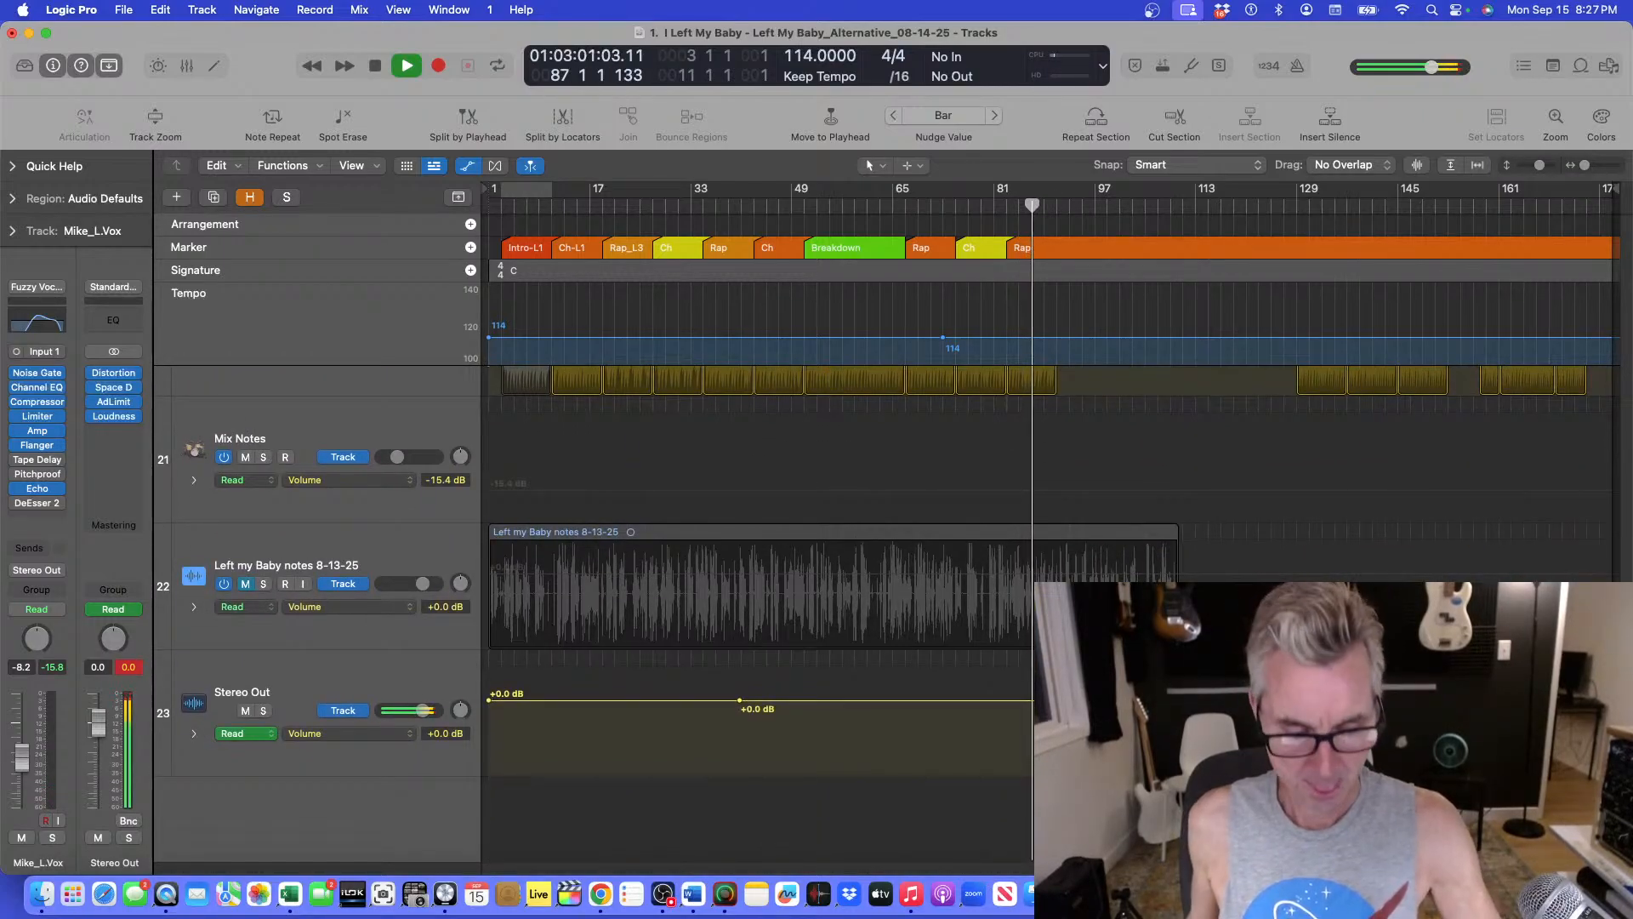
scroll(1032, 780, up, 3)
scroll(1032, 780, up, 3)
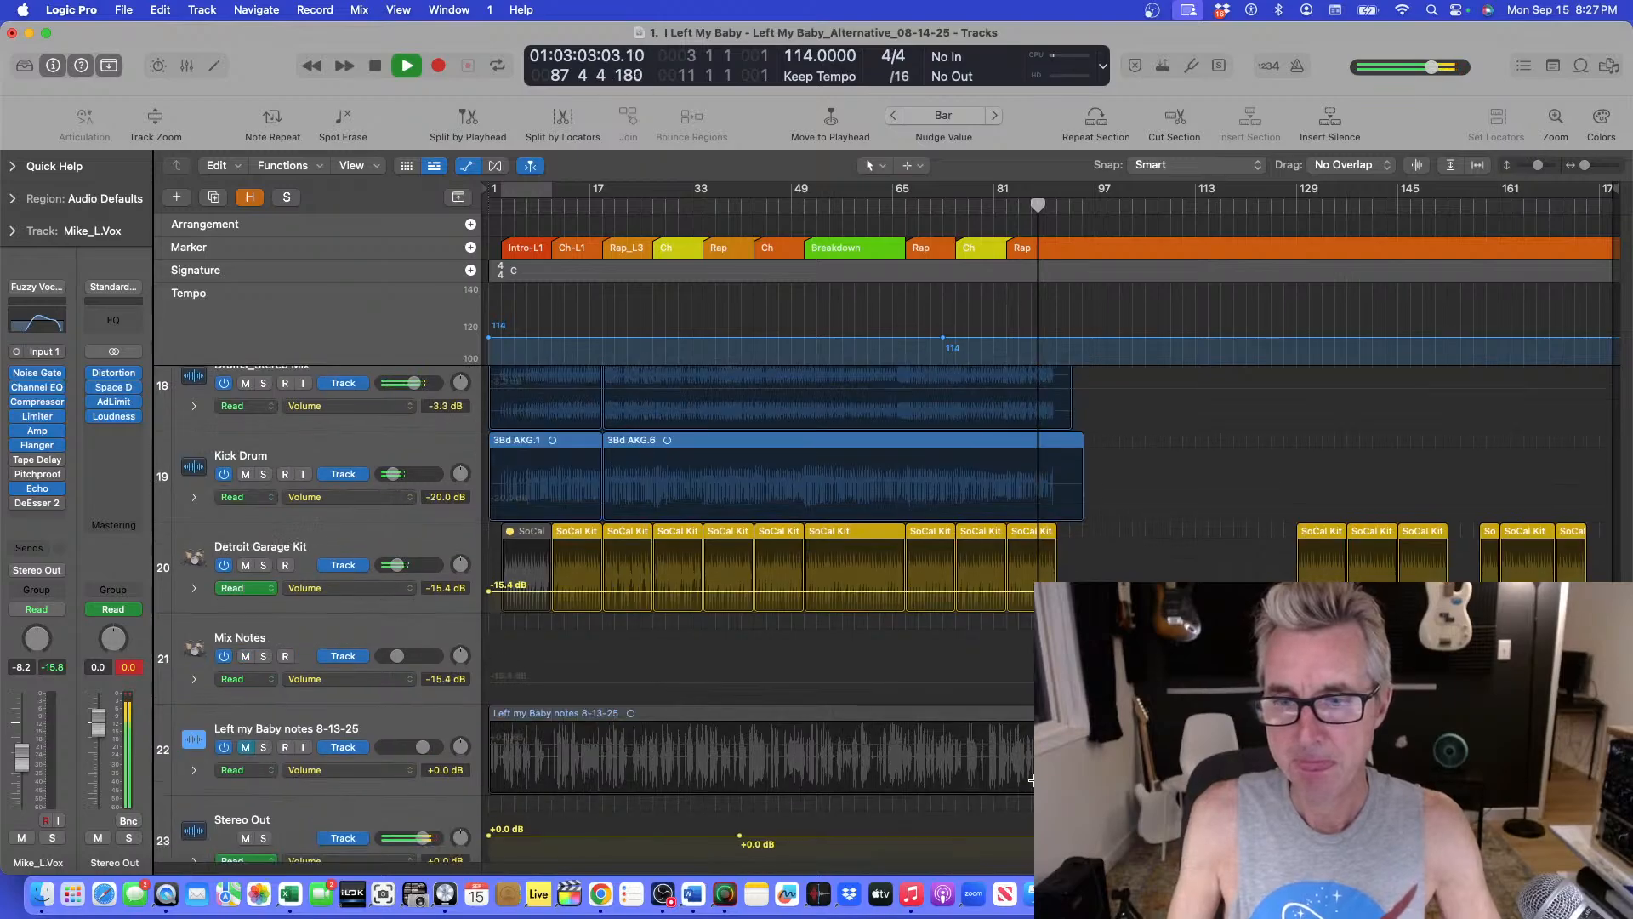
scroll(1032, 780, up, 2)
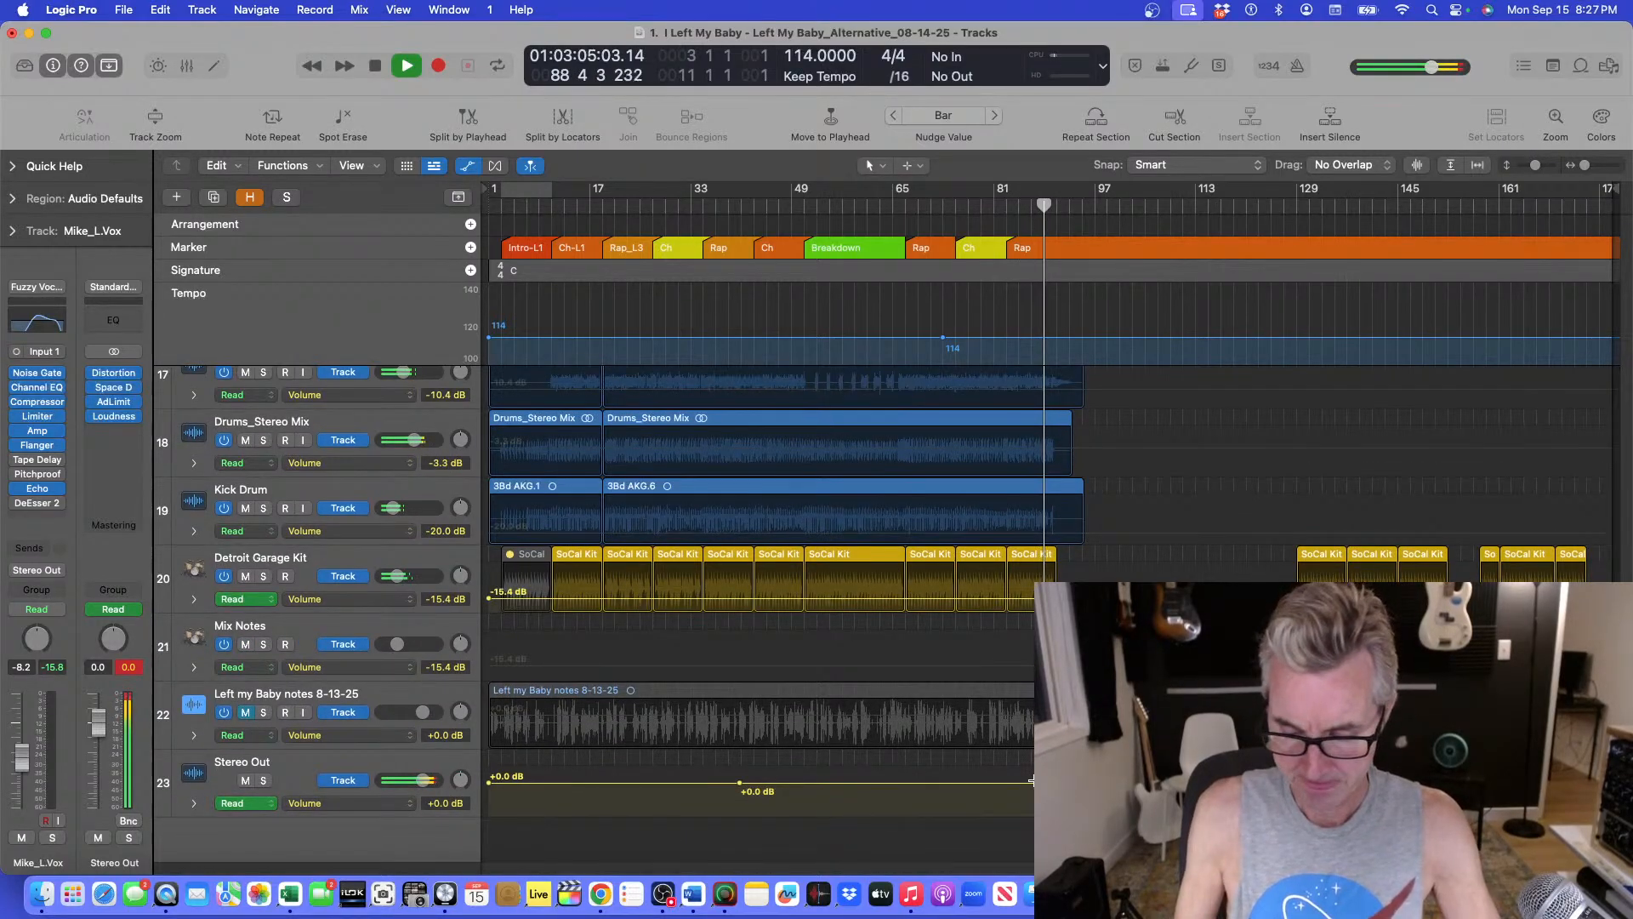
key(super+Down)
key(super+Down)
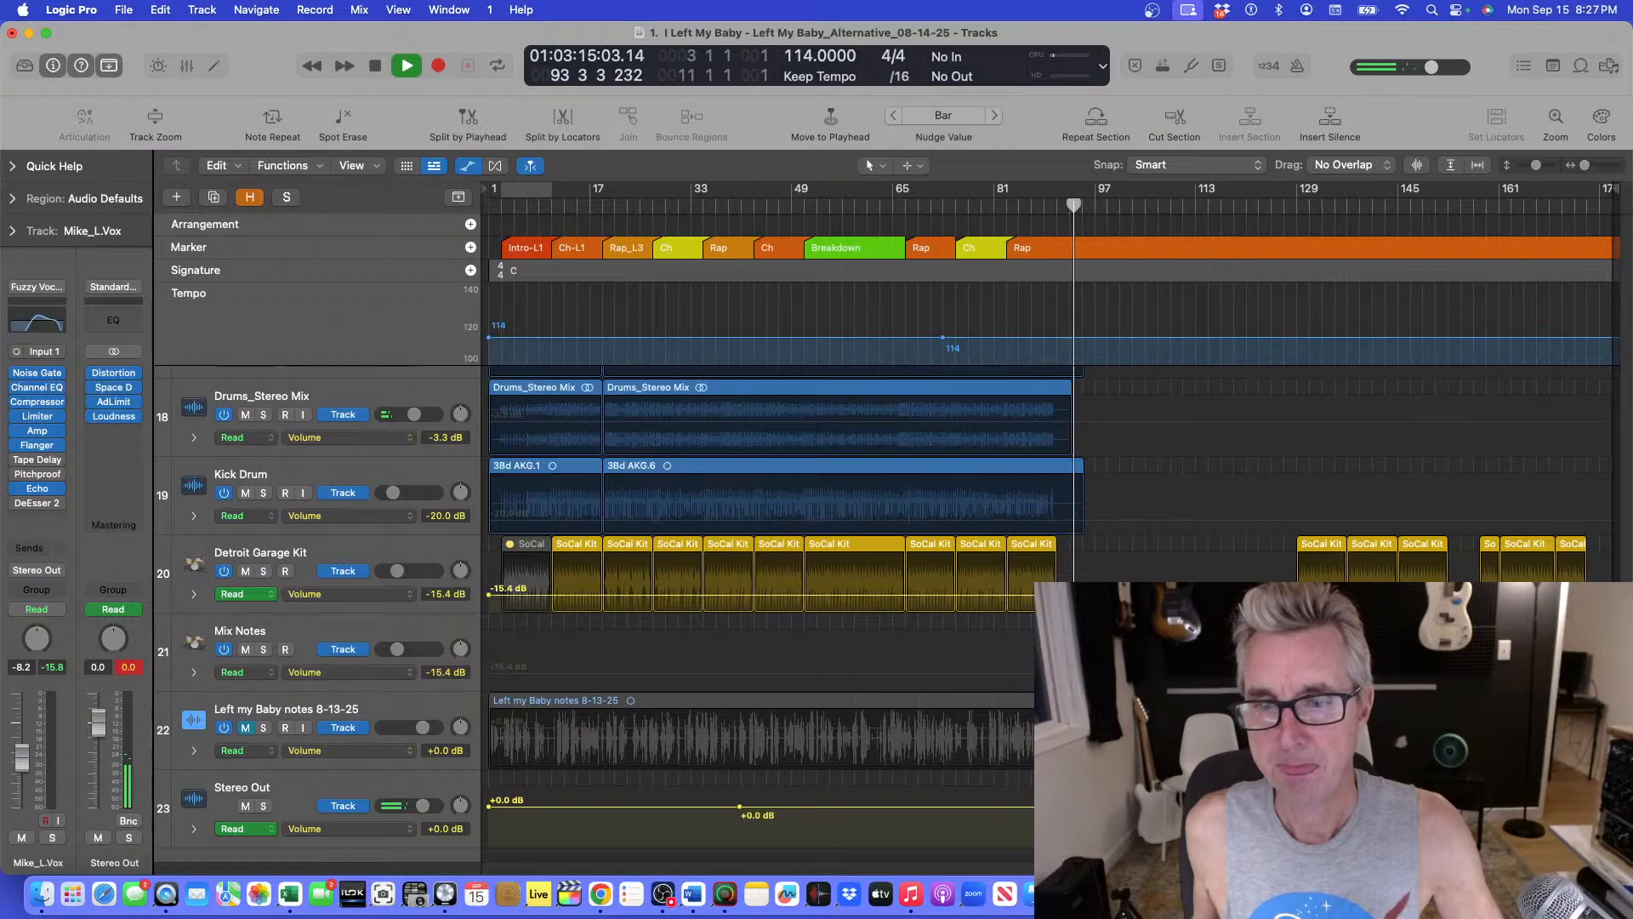
key(space)
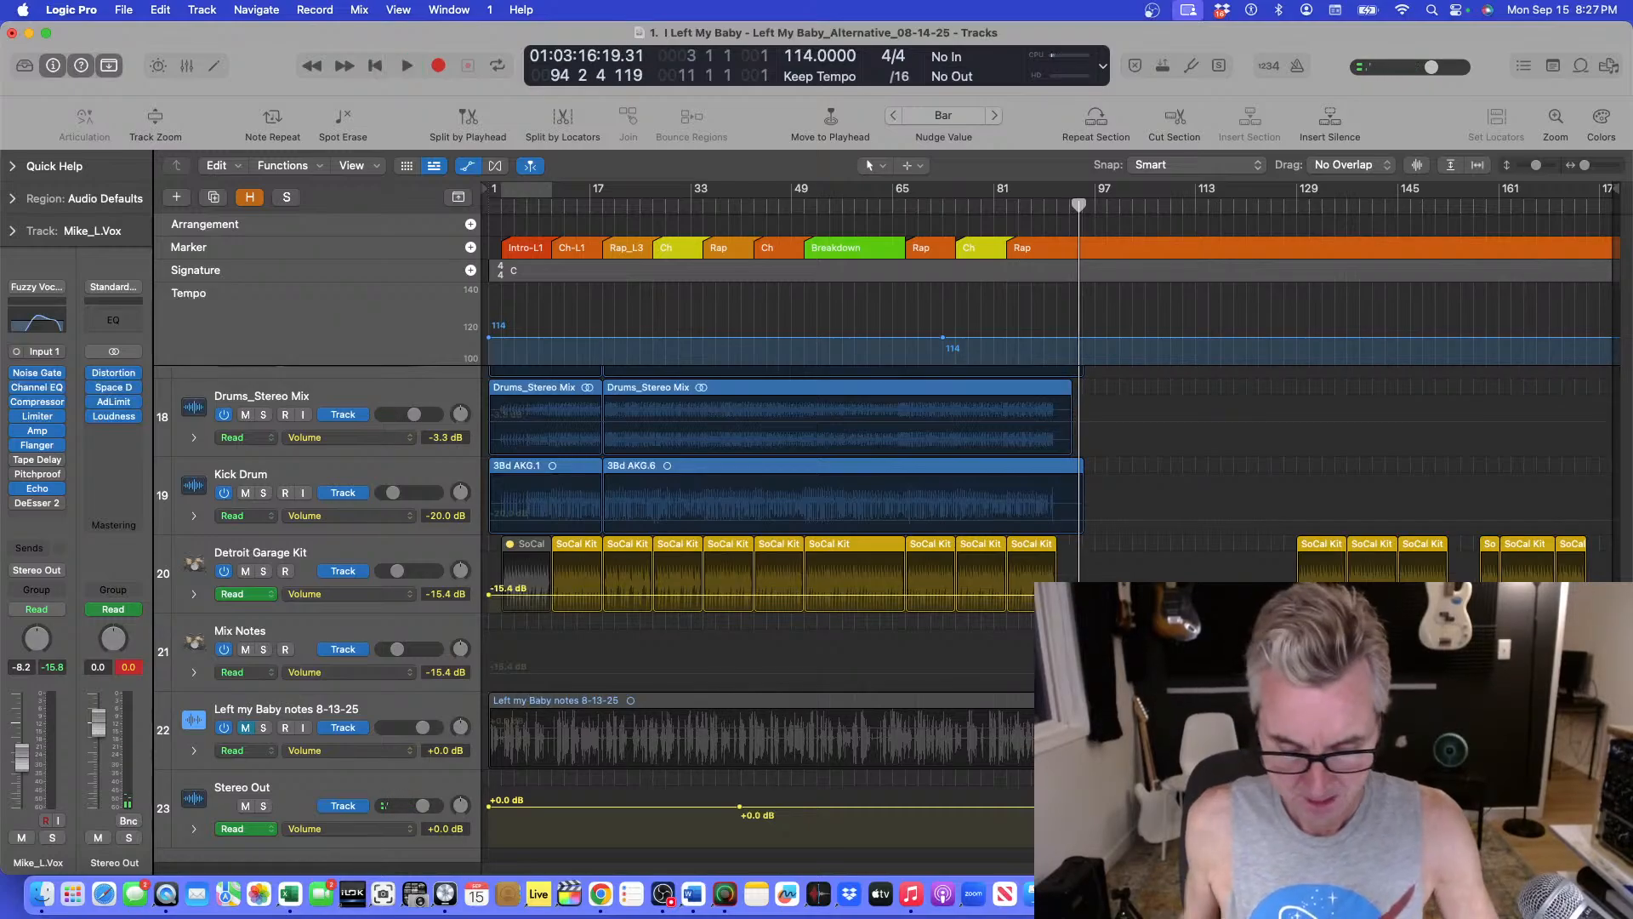
key(super+Up)
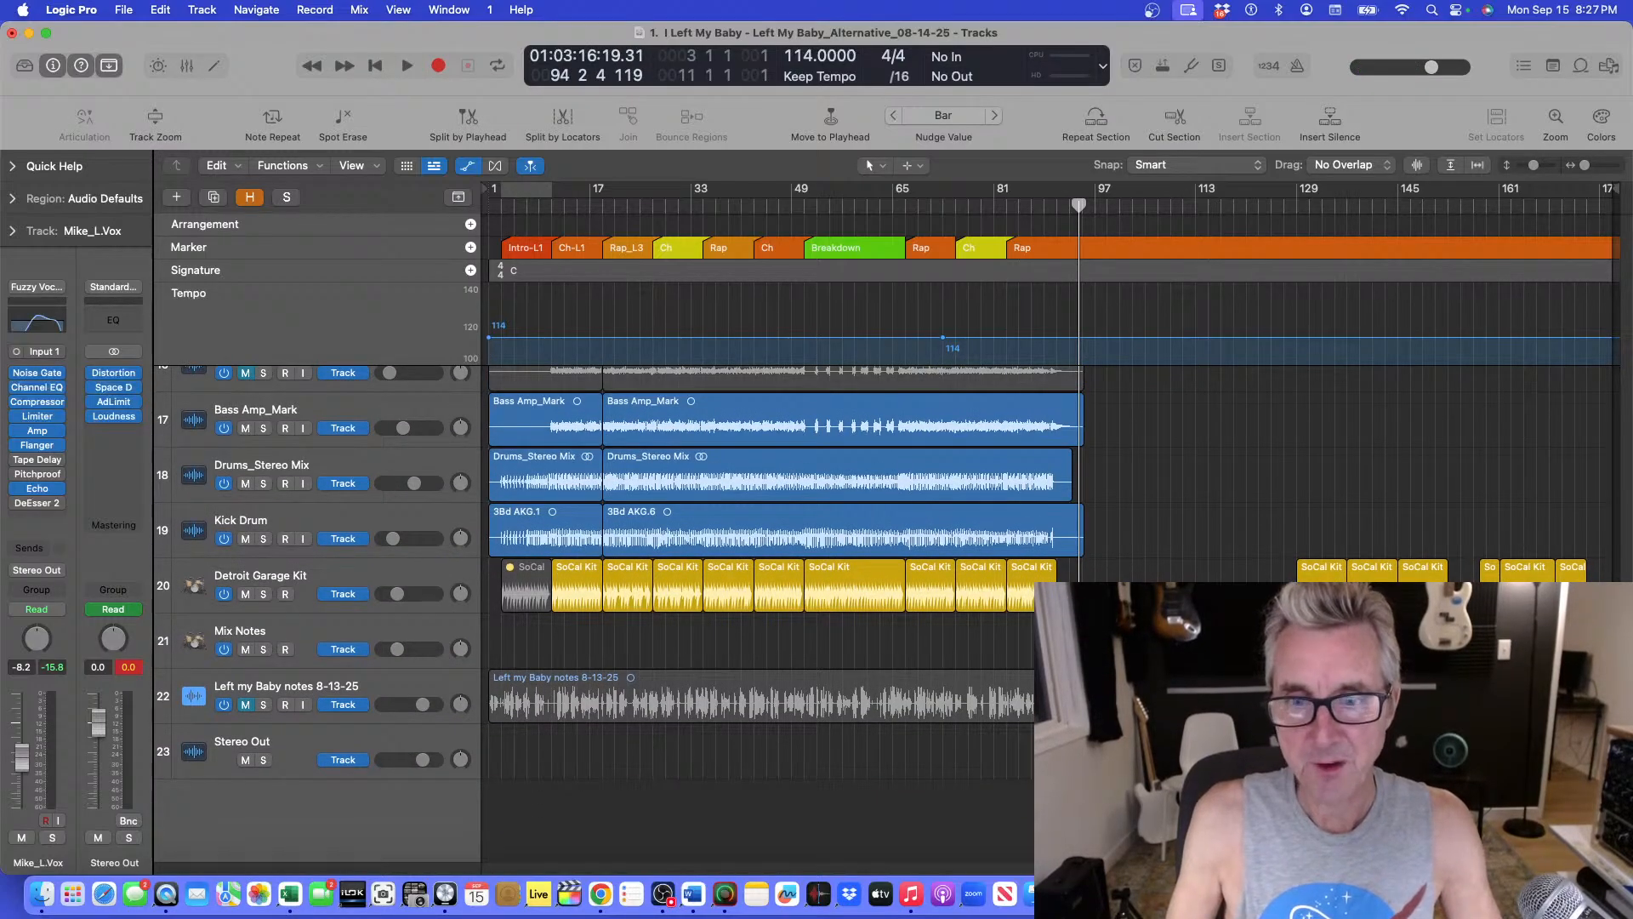
key(super+Up)
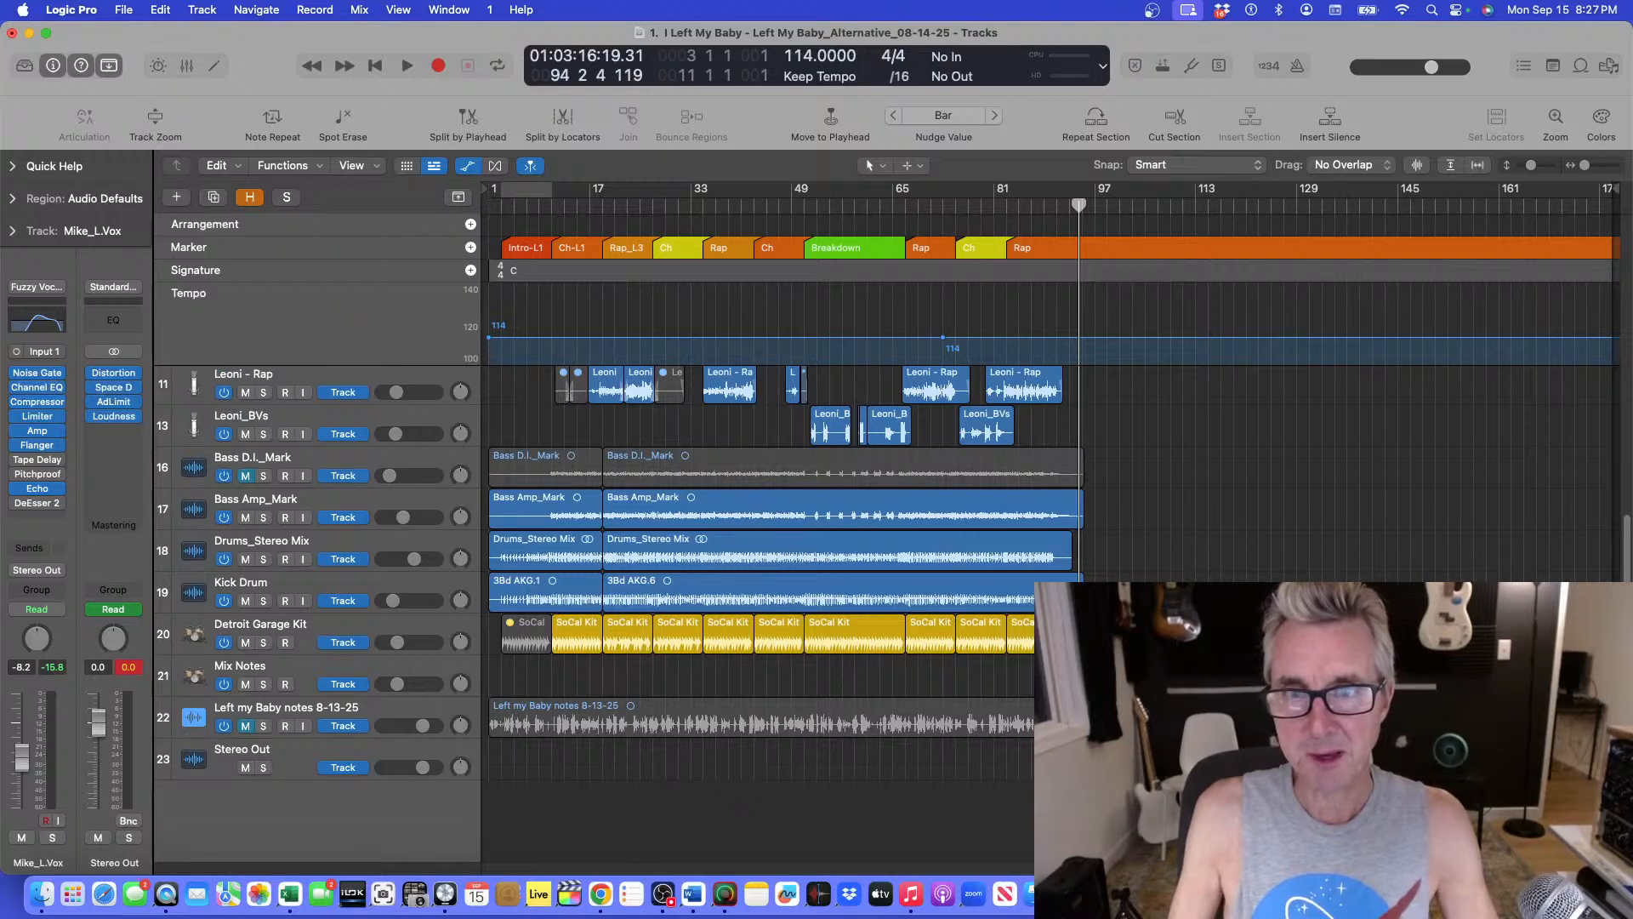
Return to the start of the song and play from the beginning.
drag(1228, 364, 1225, 384)
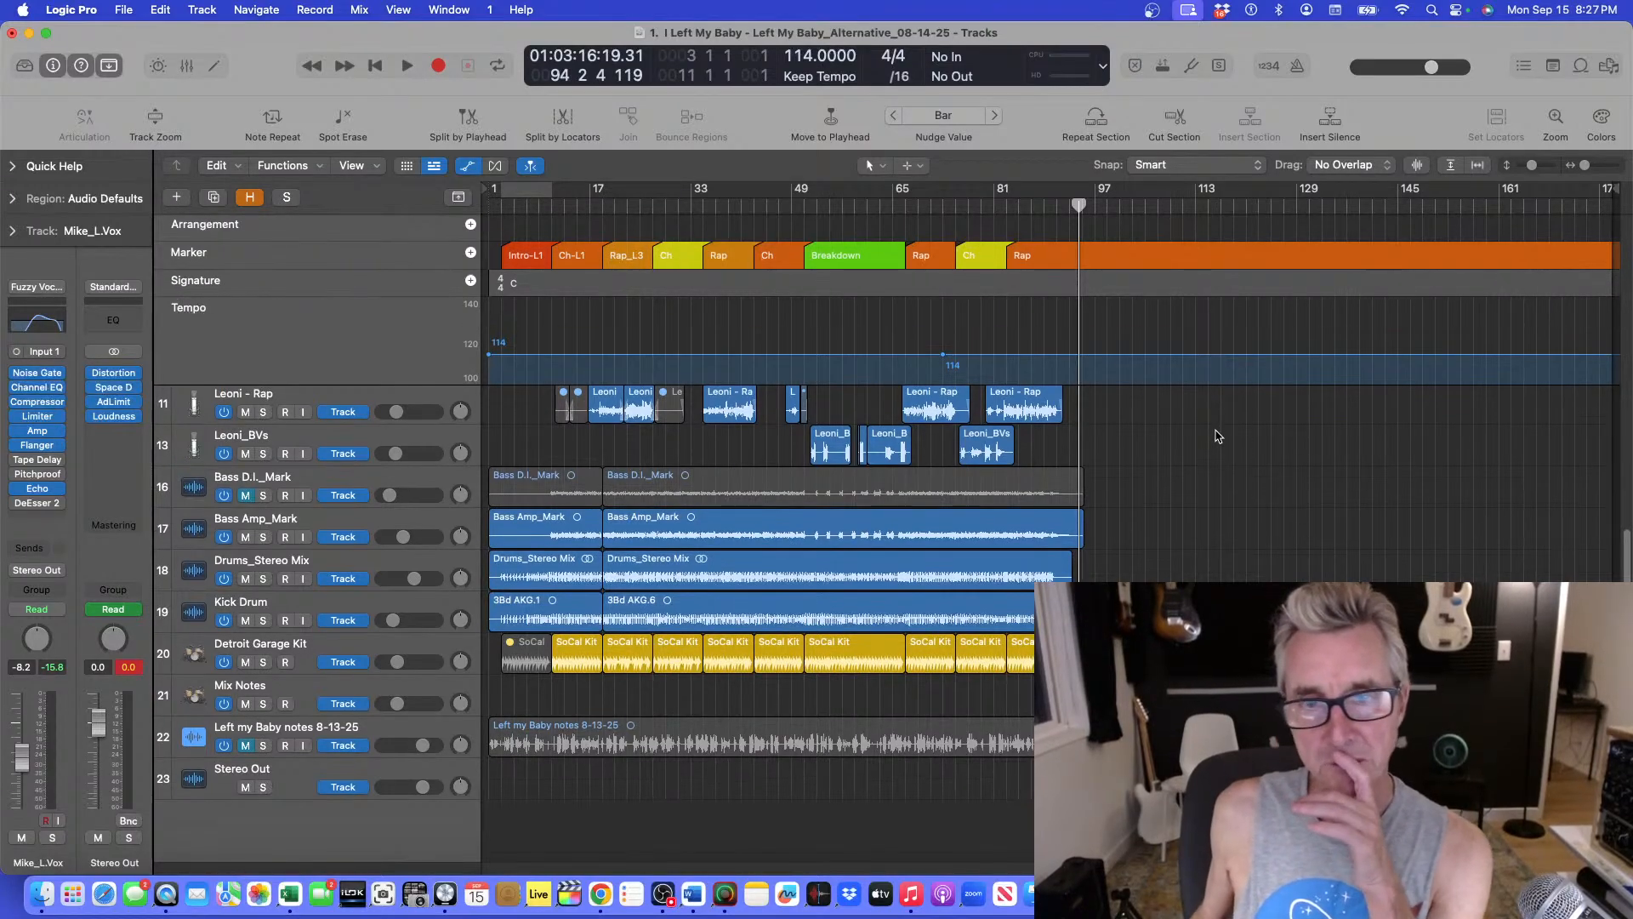
key(Return)
drag(490, 206, 500, 207)
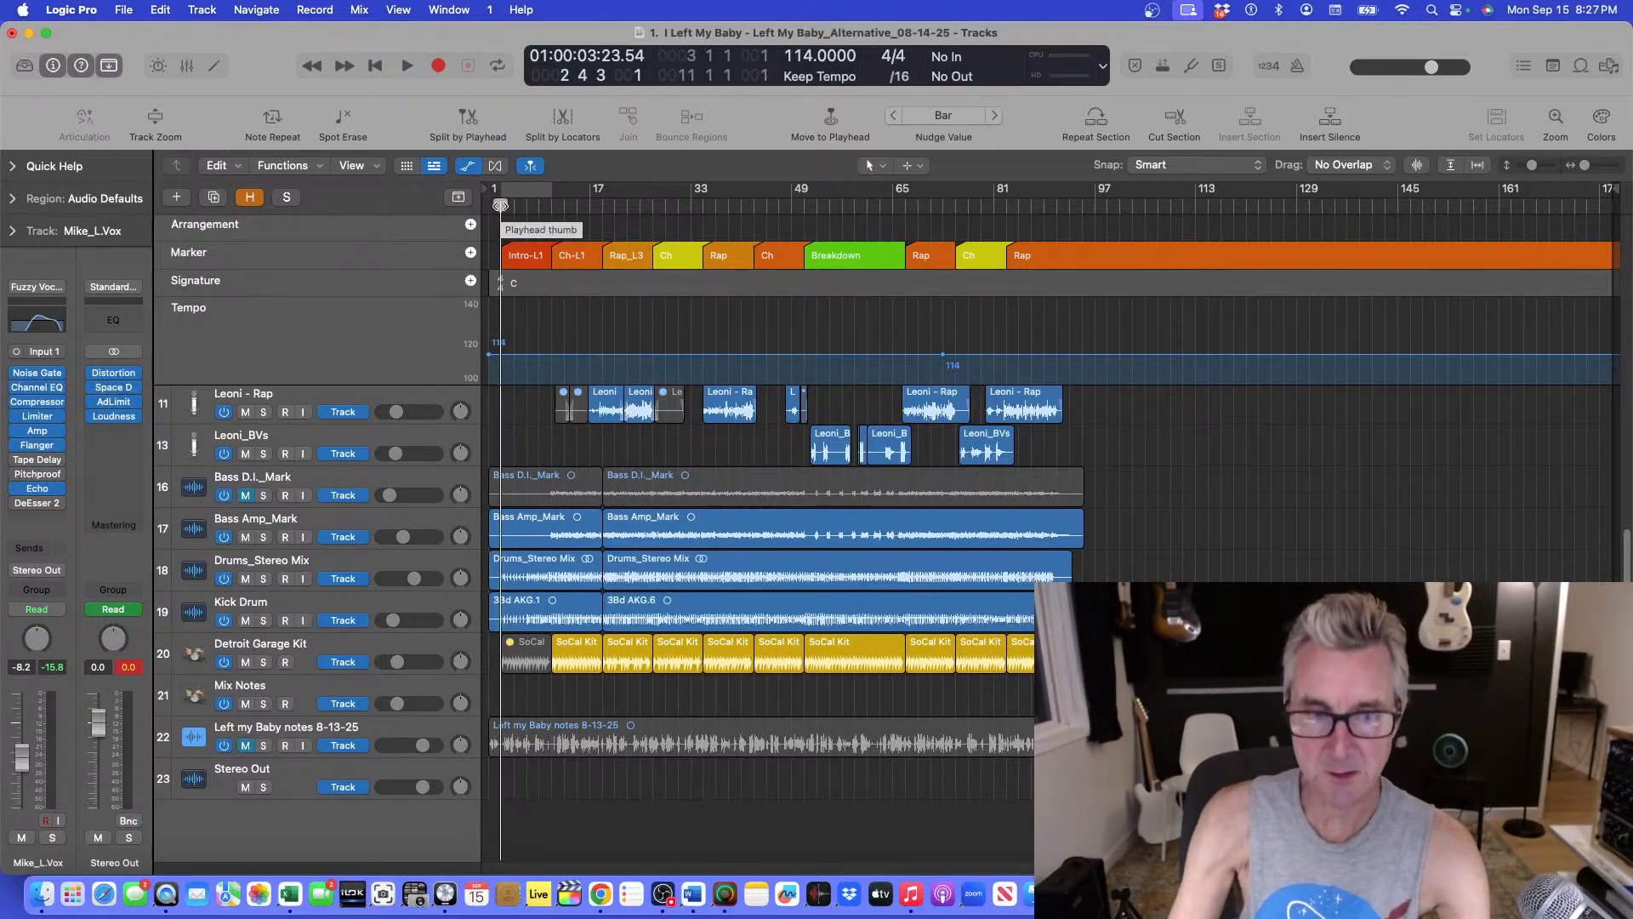
key(space)
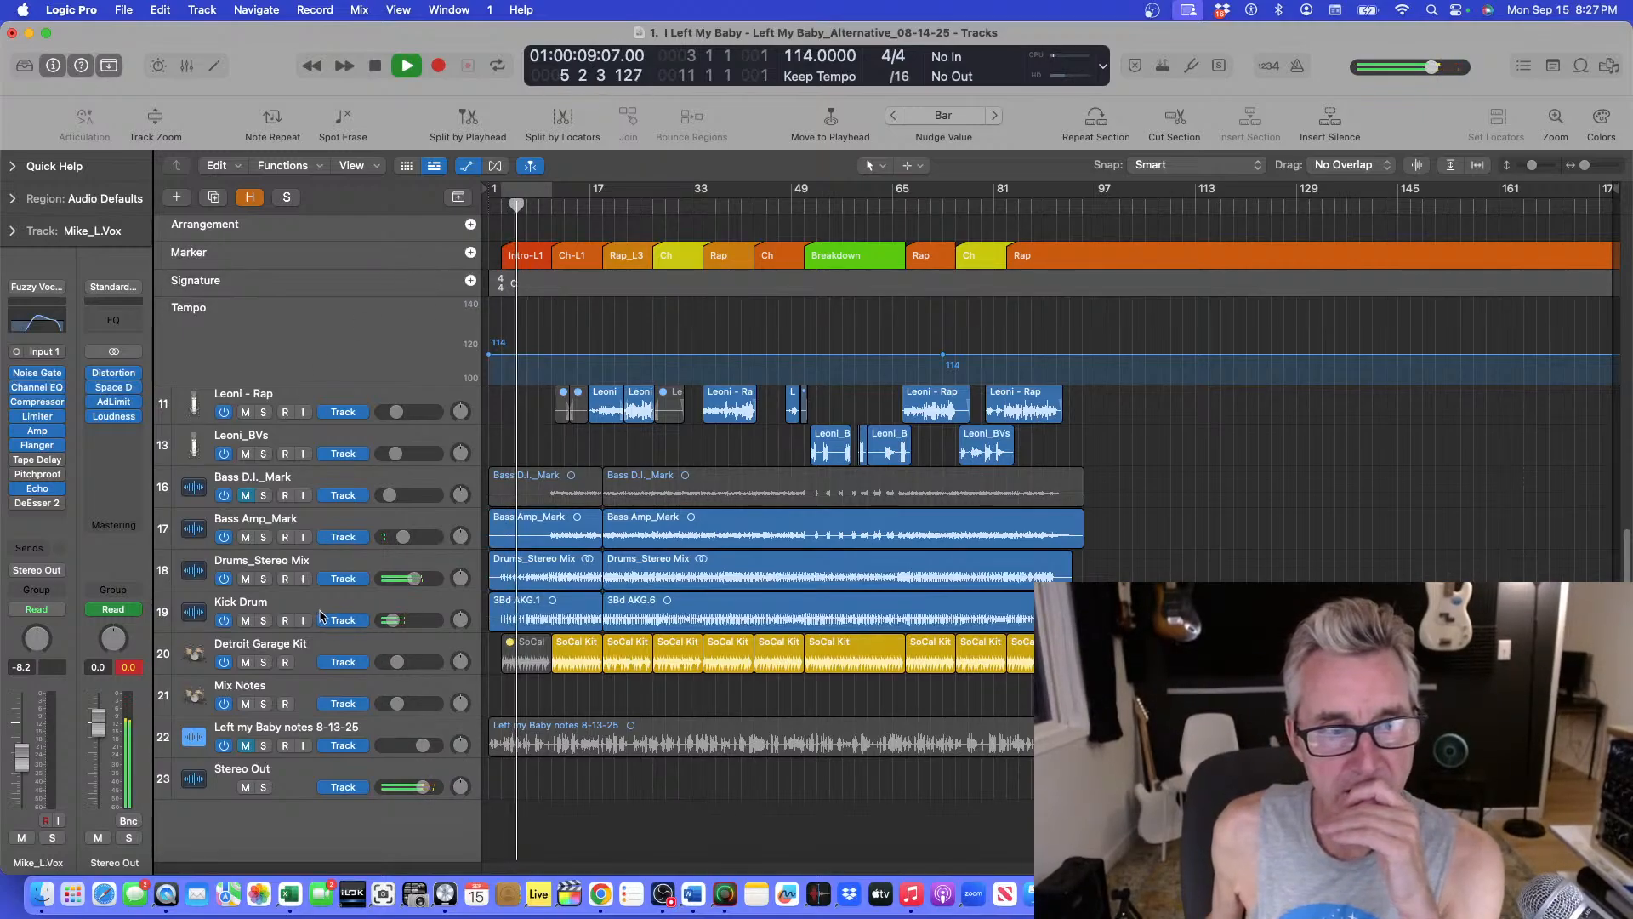
Solo and unsolo the Drums_Stereo Mix track twice to audition it, and stop playback.
click(263, 580)
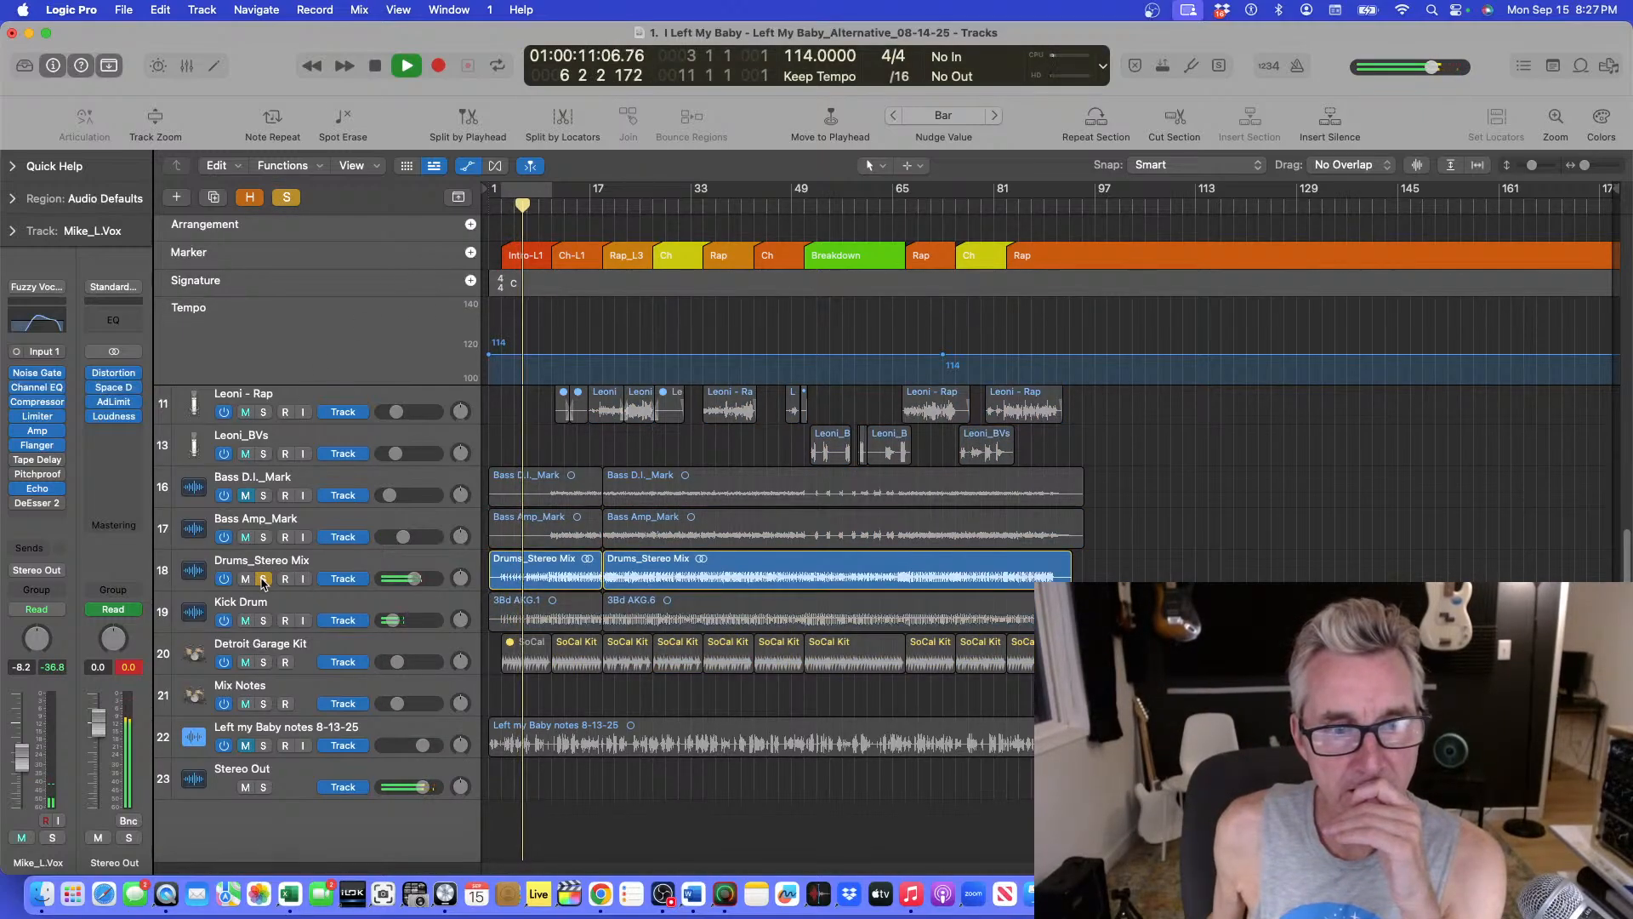
click(263, 580)
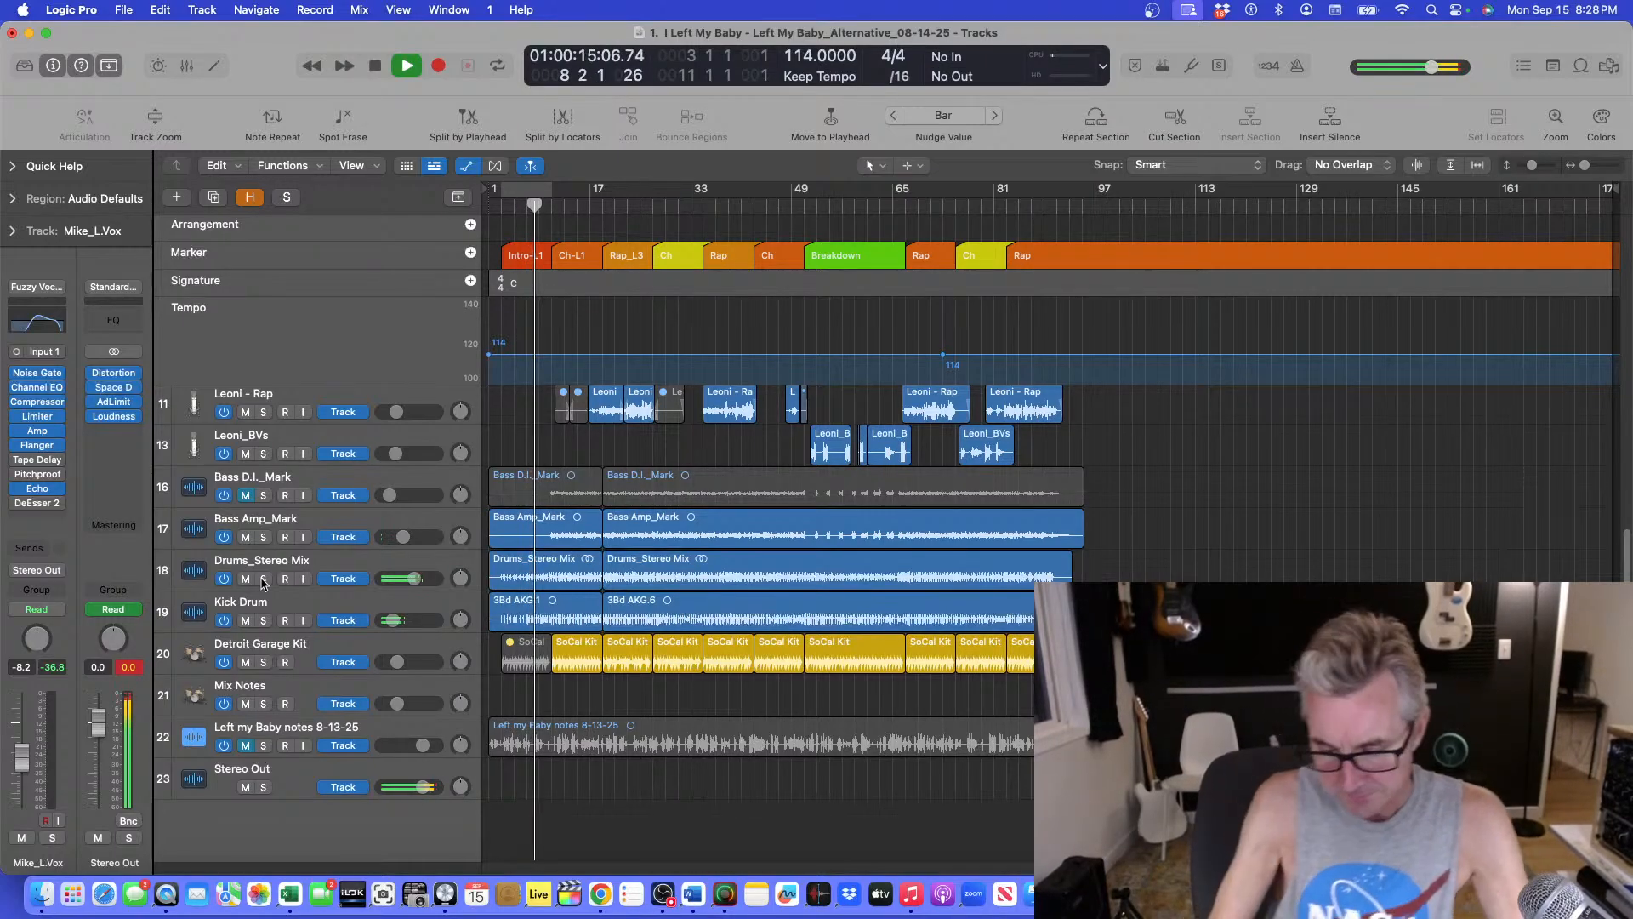
key(super+Down)
key(super+Down)
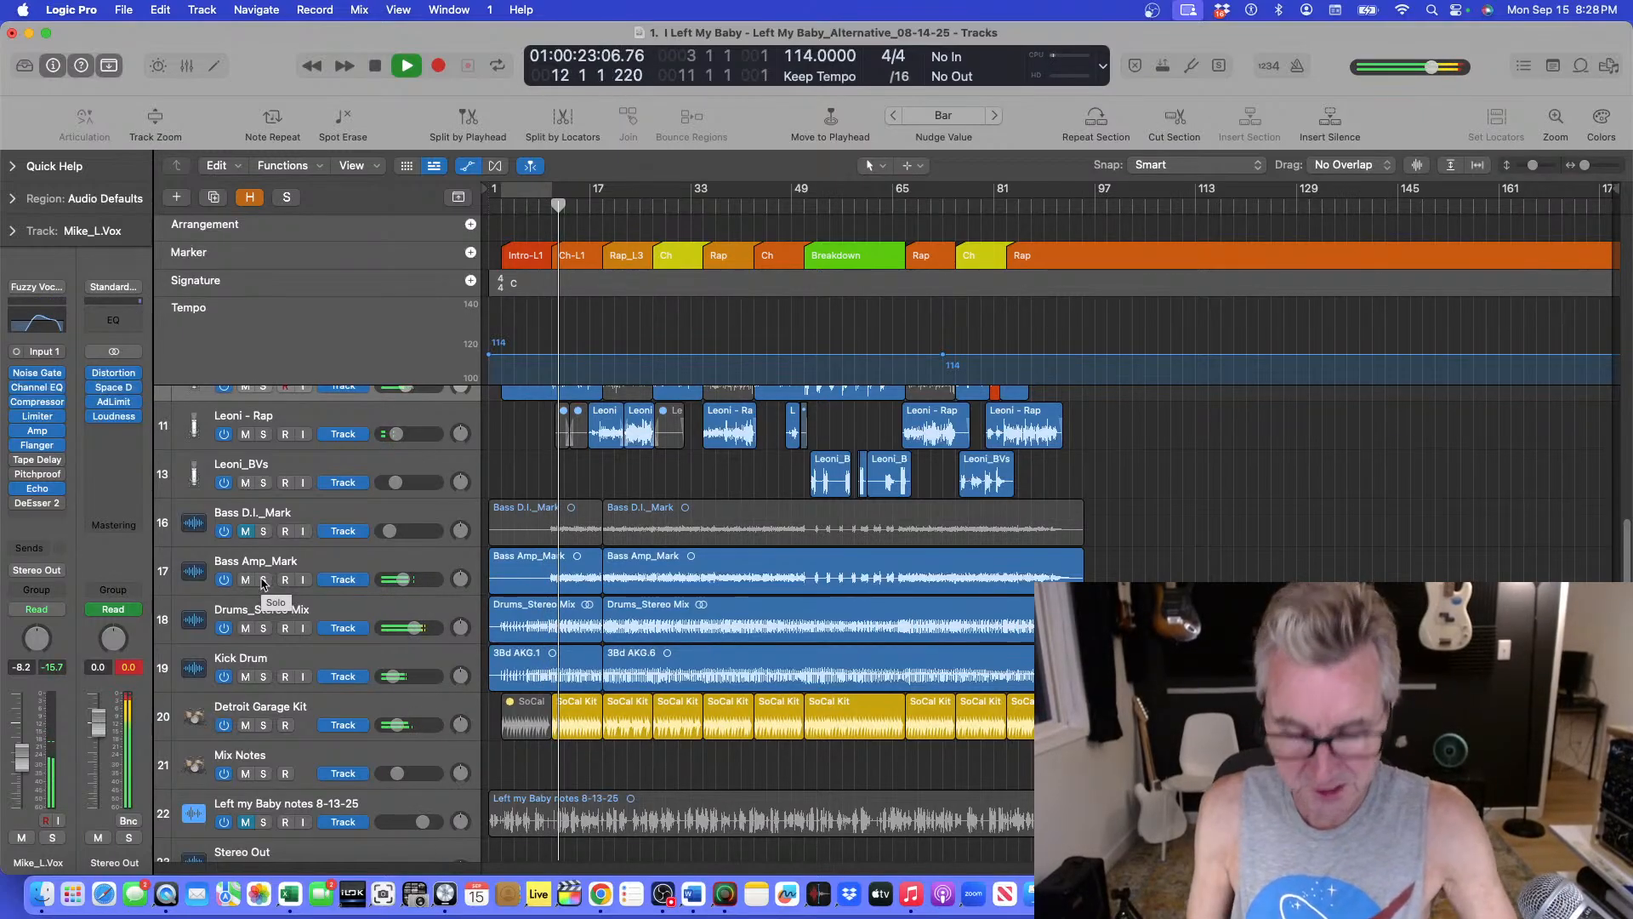
key(super+Down)
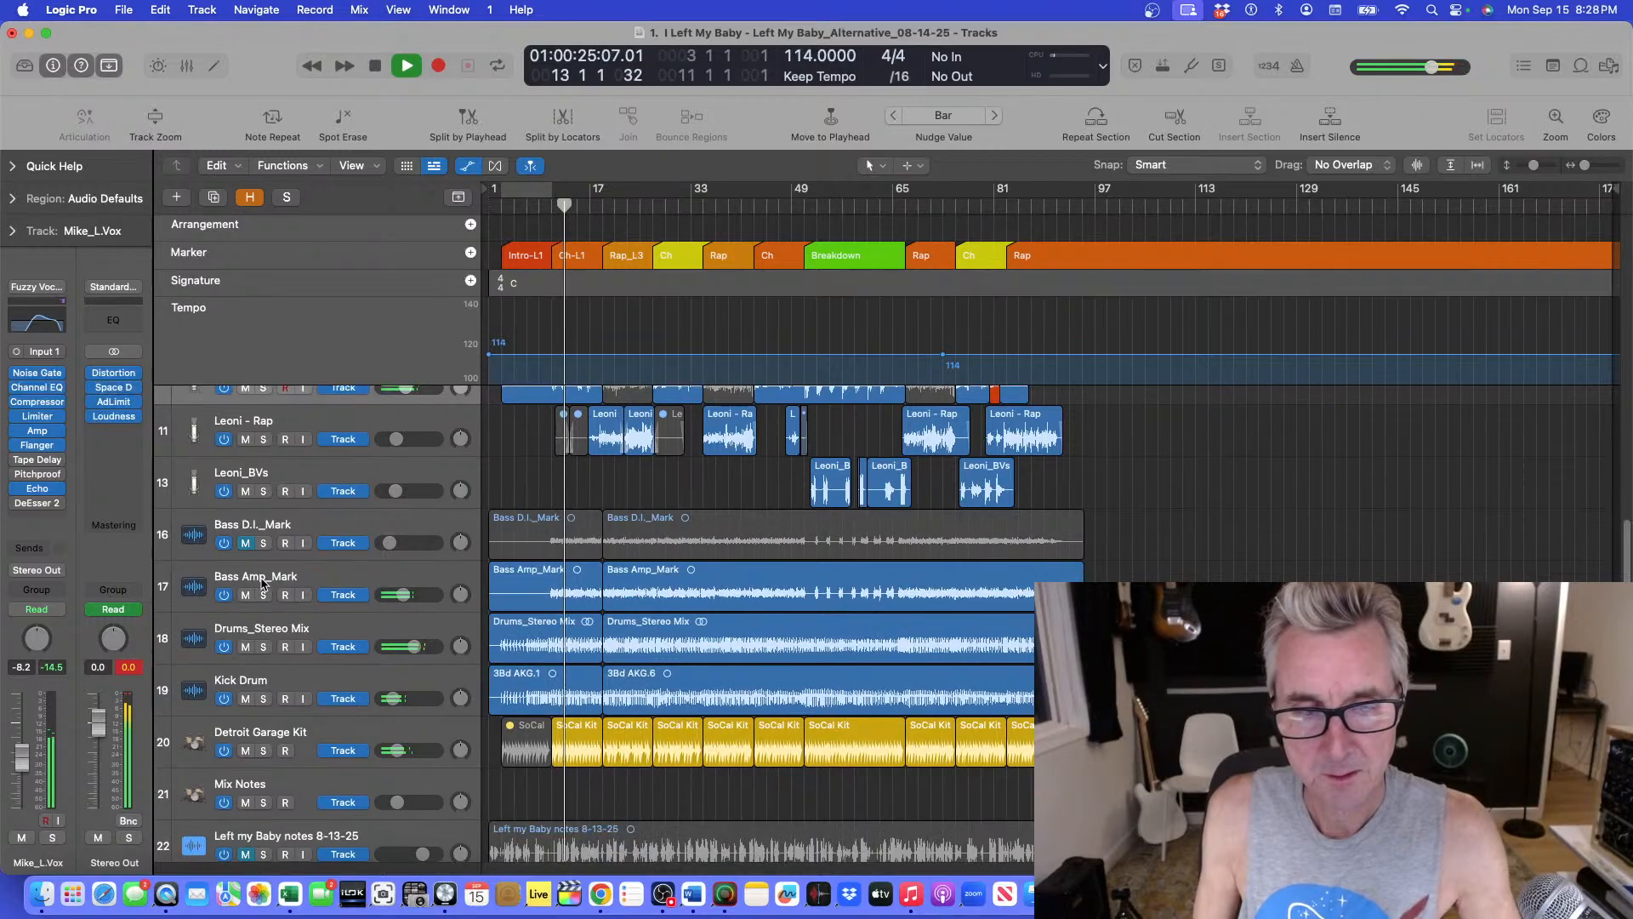
click(262, 646)
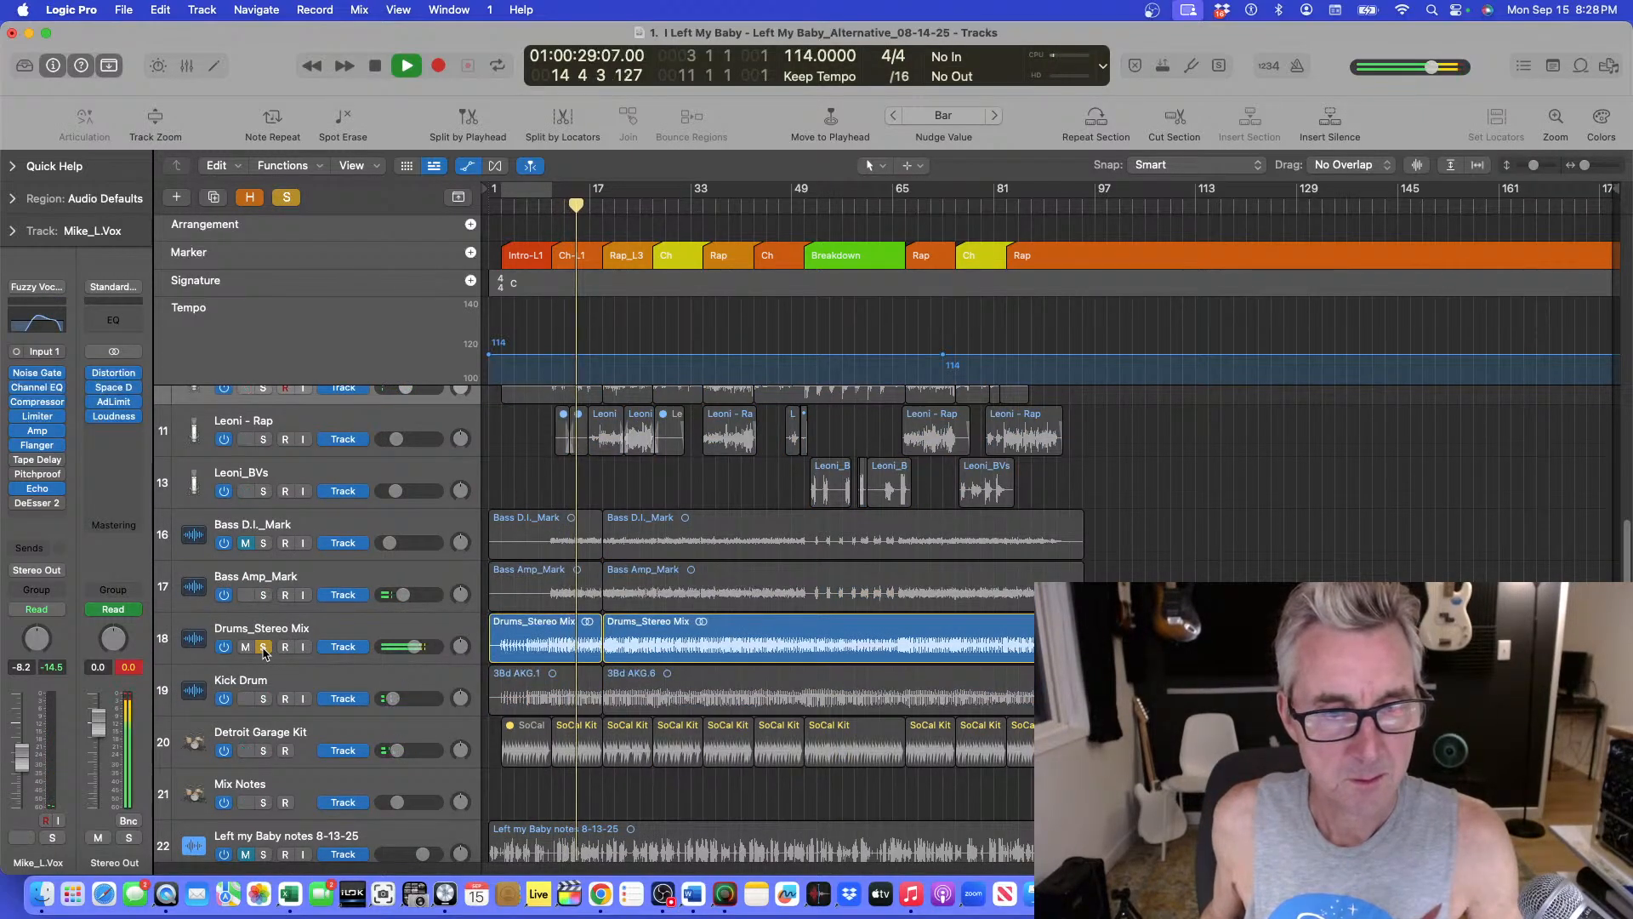
click(263, 647)
key(space)
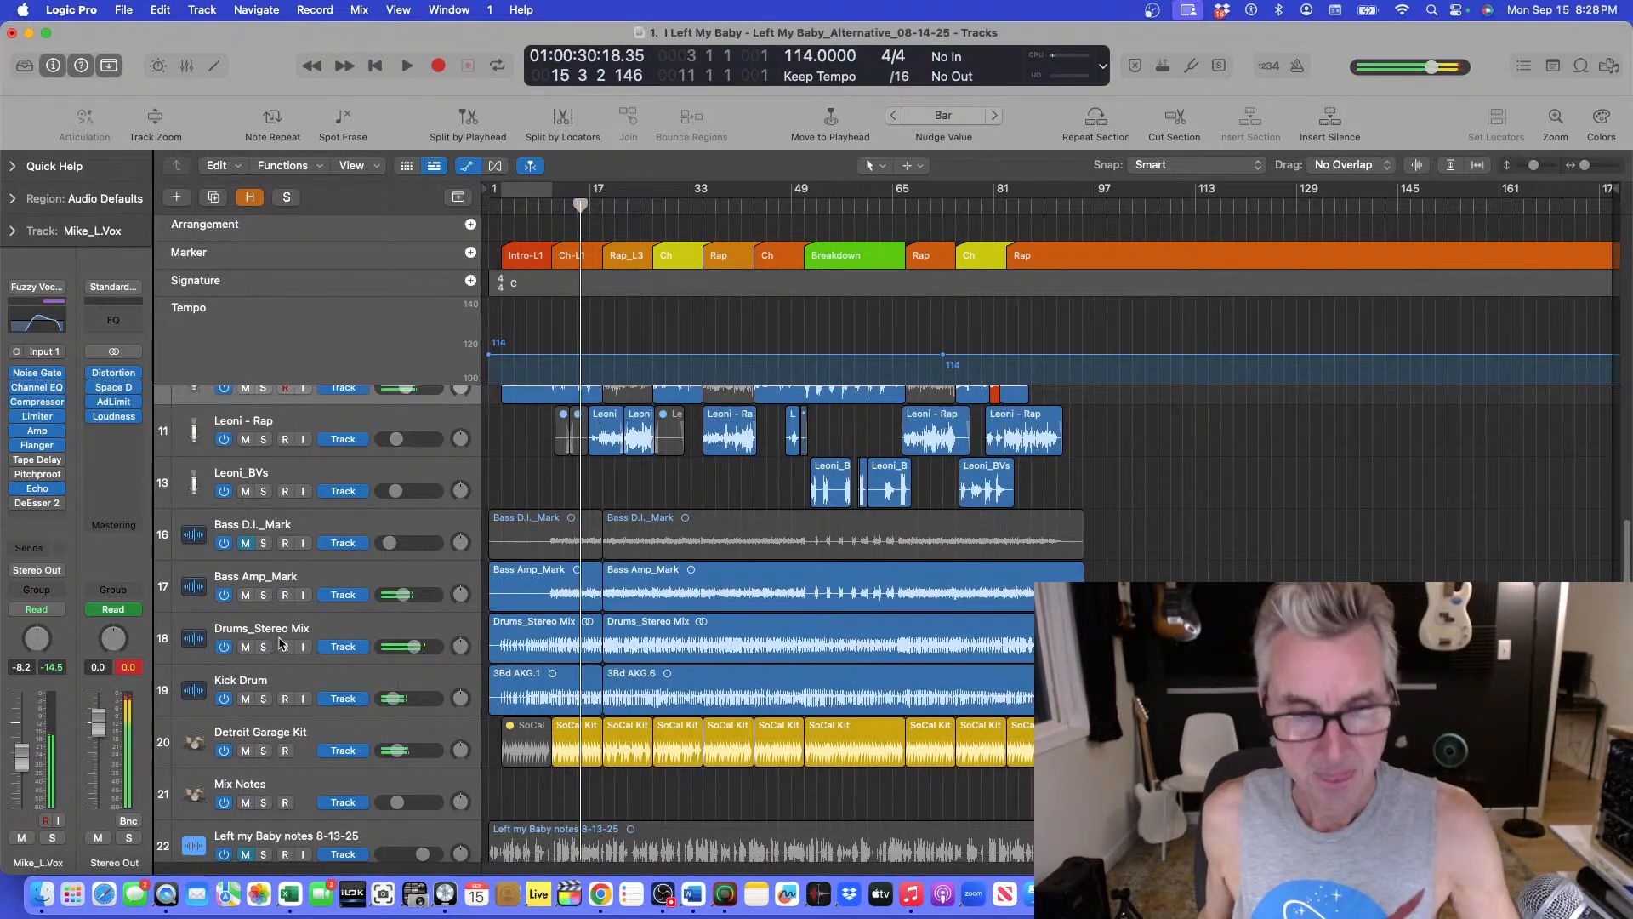
Inspect the Detroit Garage Kit drummer regions and create a new track duplicating the Detroit Garage Kit settings.
click(351, 737)
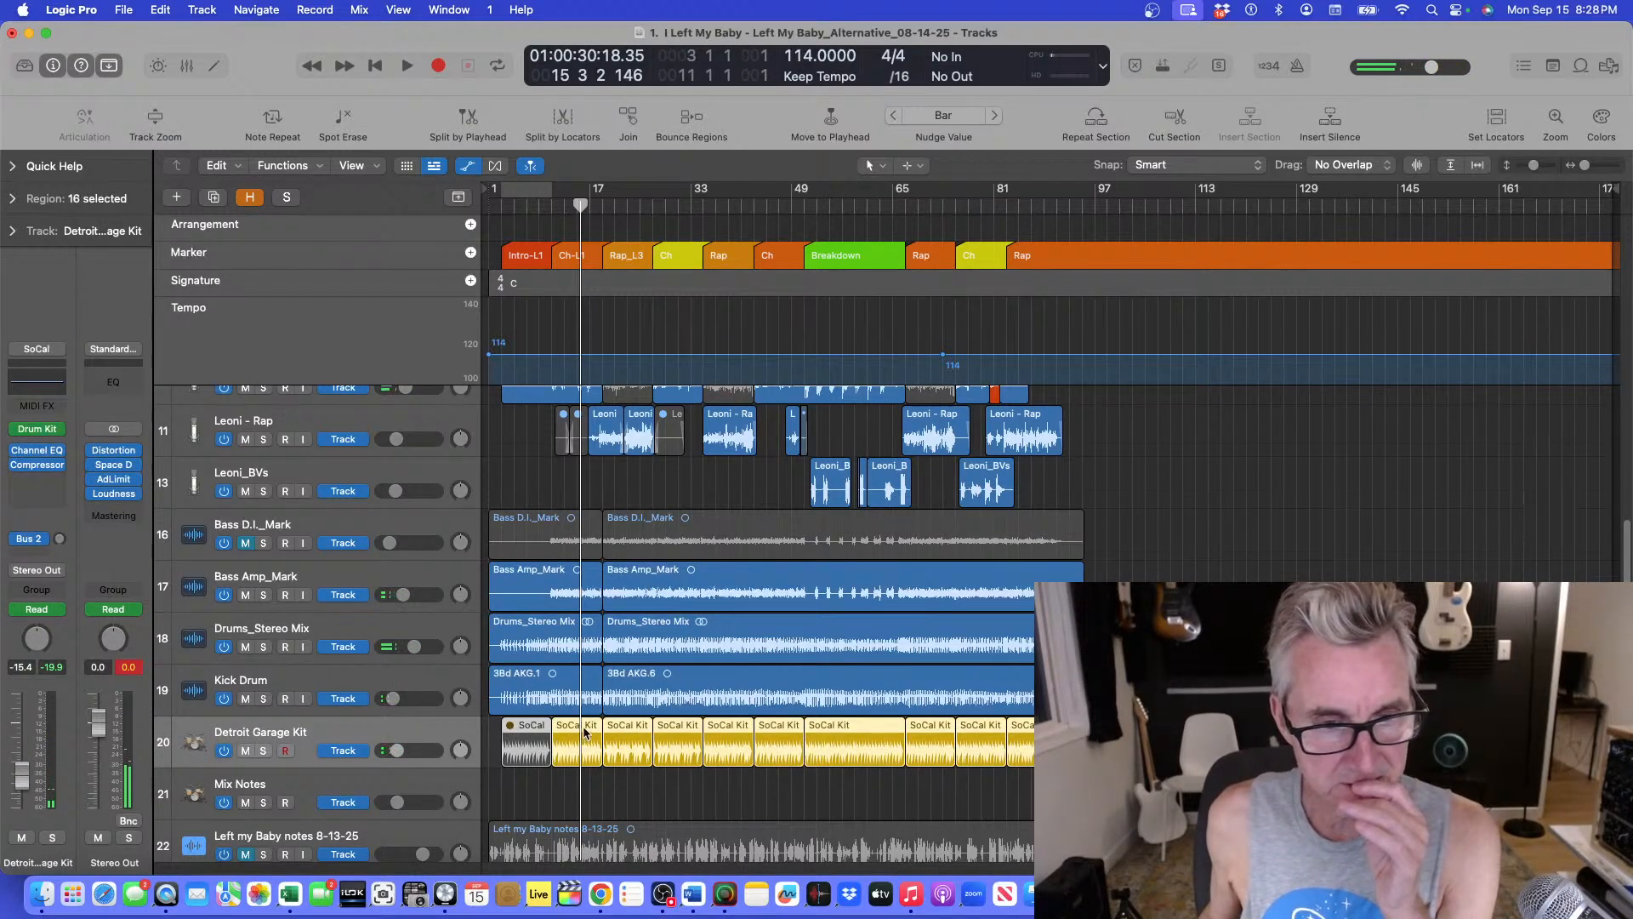
double_click(577, 735)
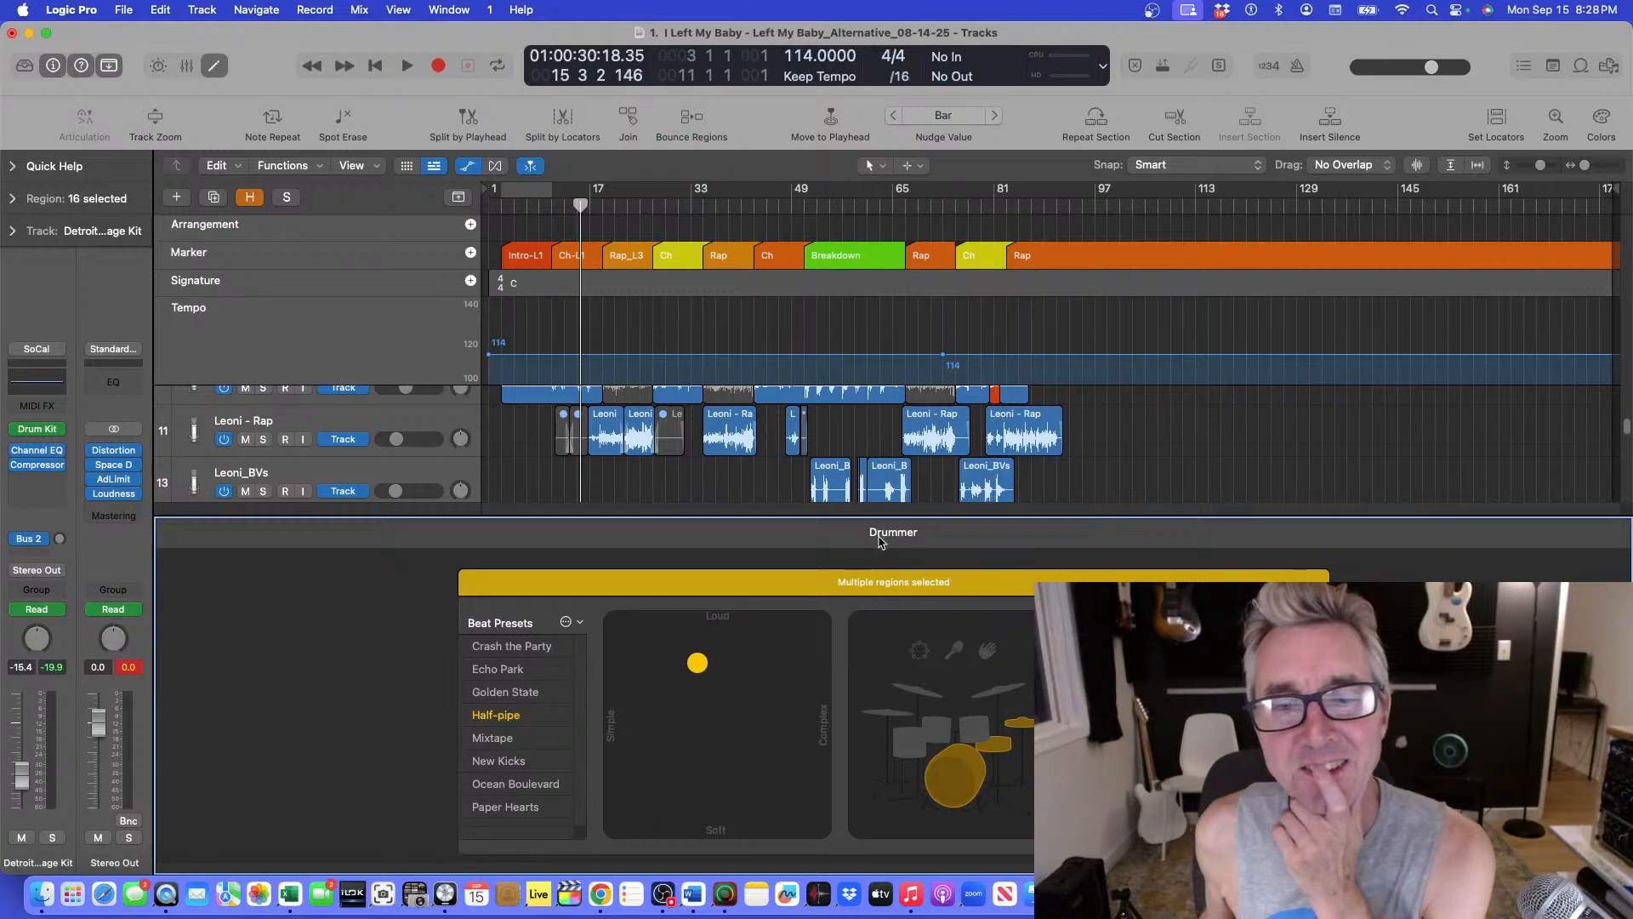
key(e)
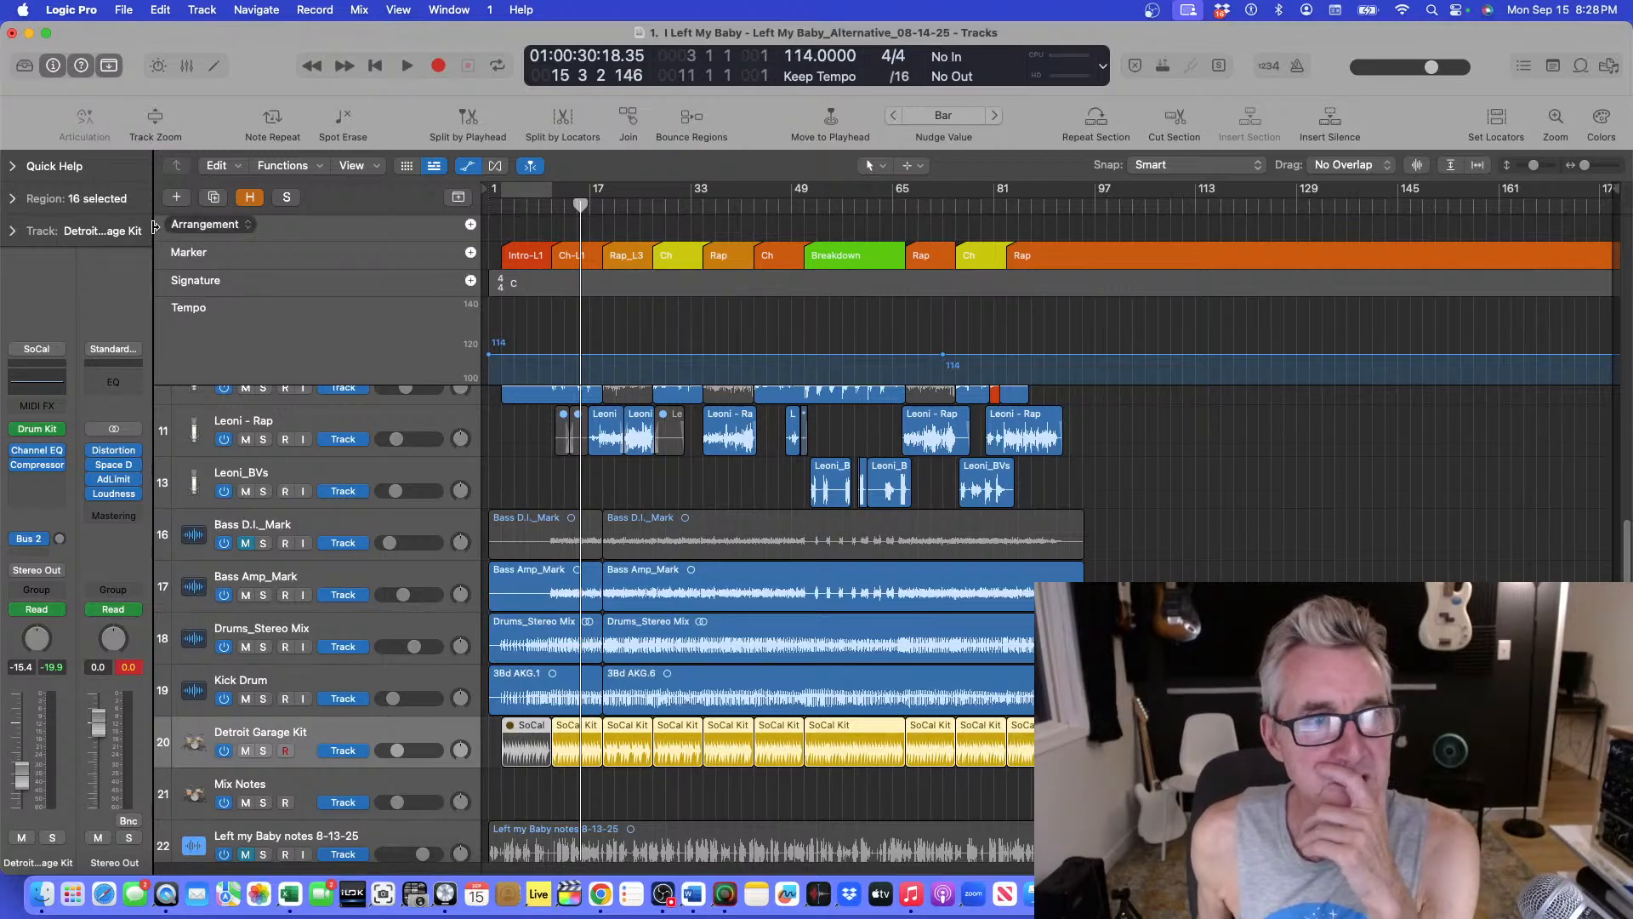
click(213, 197)
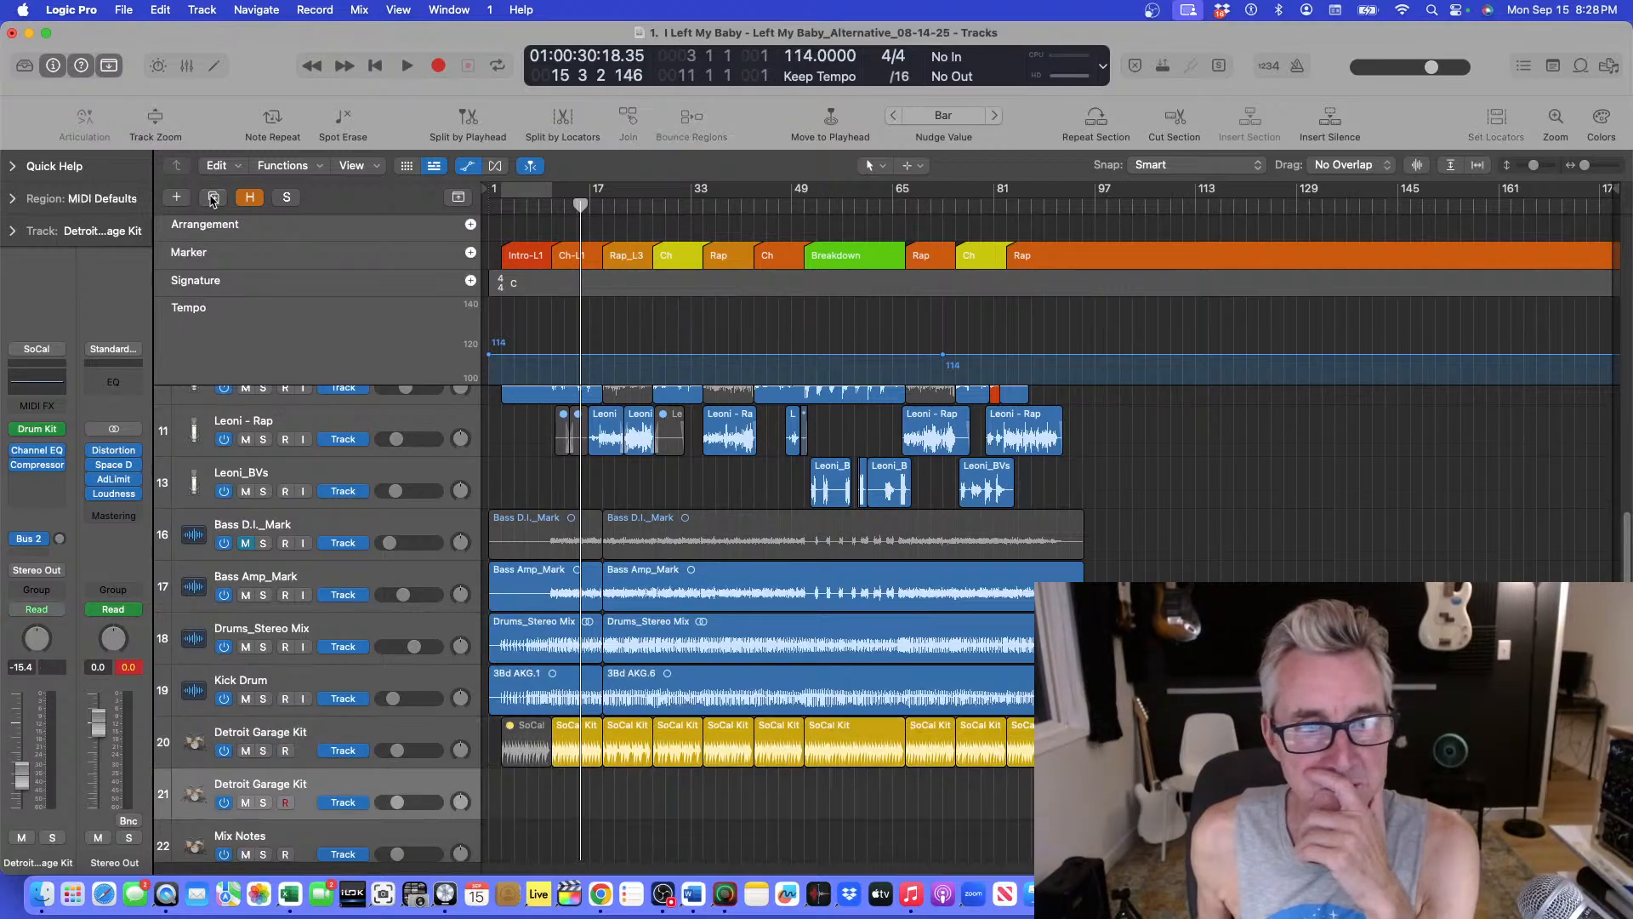
Copy the Detroit Garage Kit regions onto the duplicate track without automation and undo the copy.
click(430, 733)
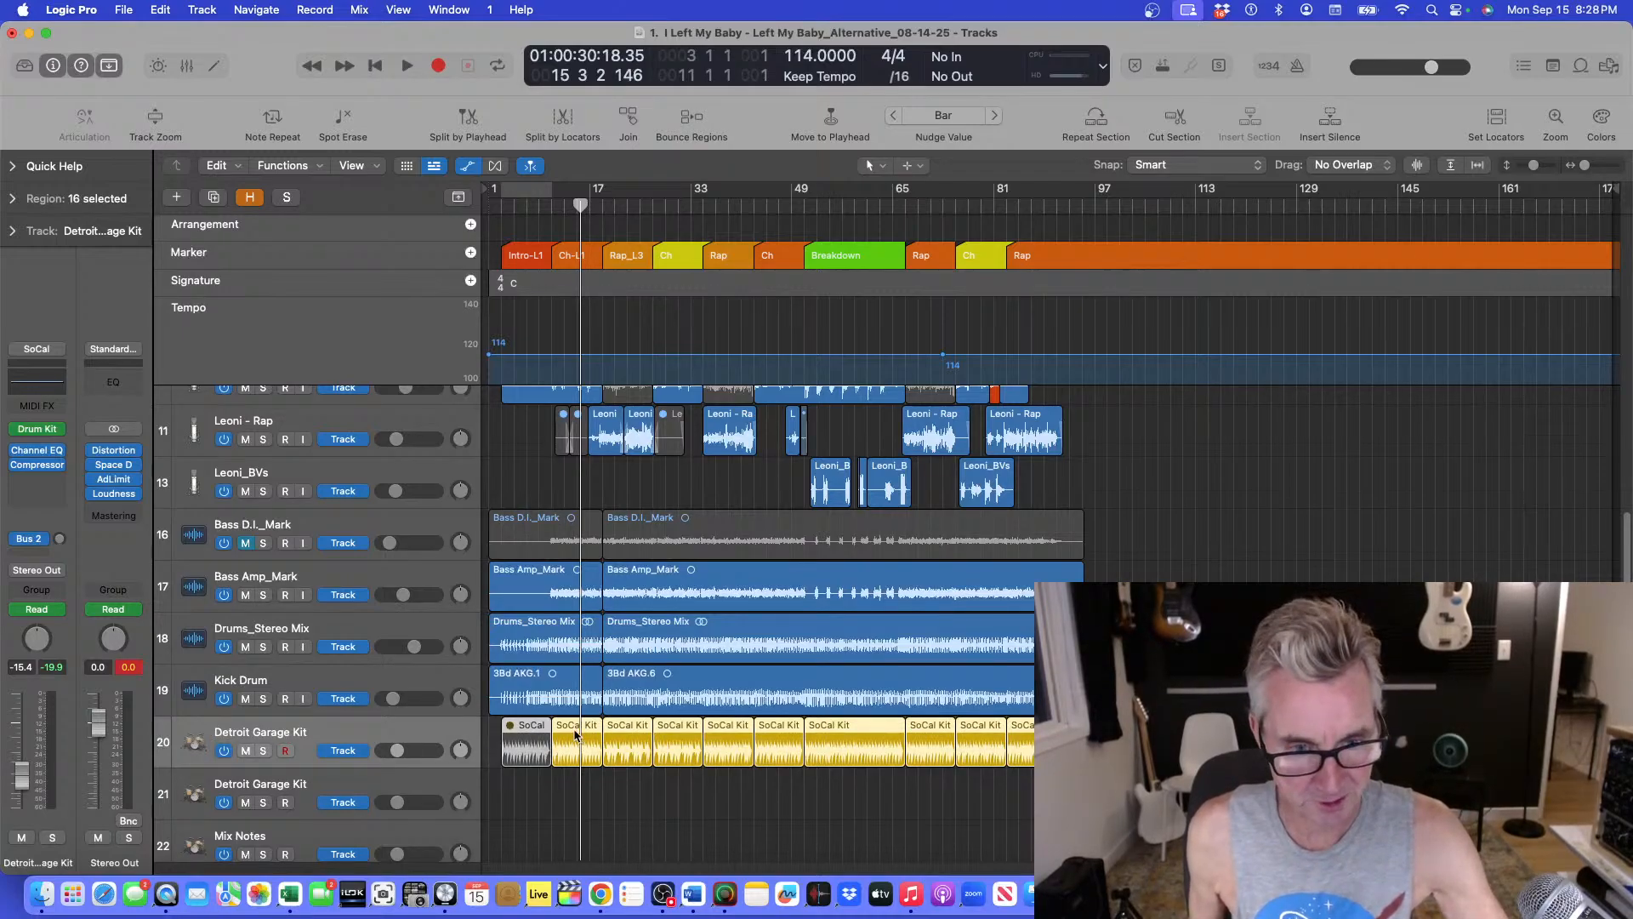
drag(573, 729, 572, 776)
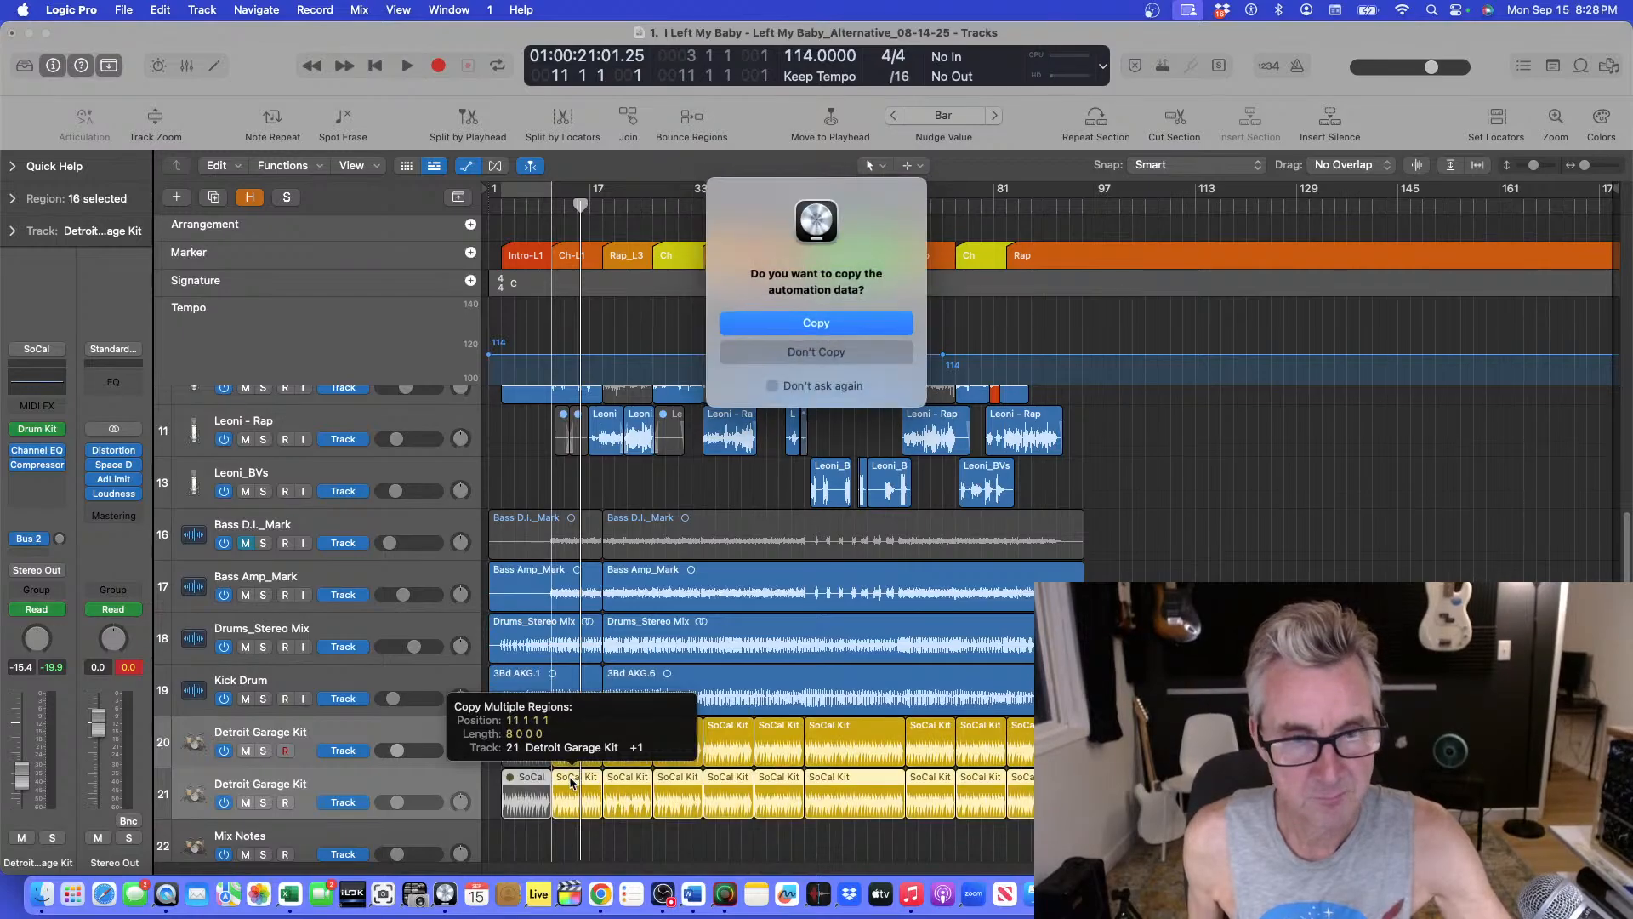
click(800, 354)
key(super+z)
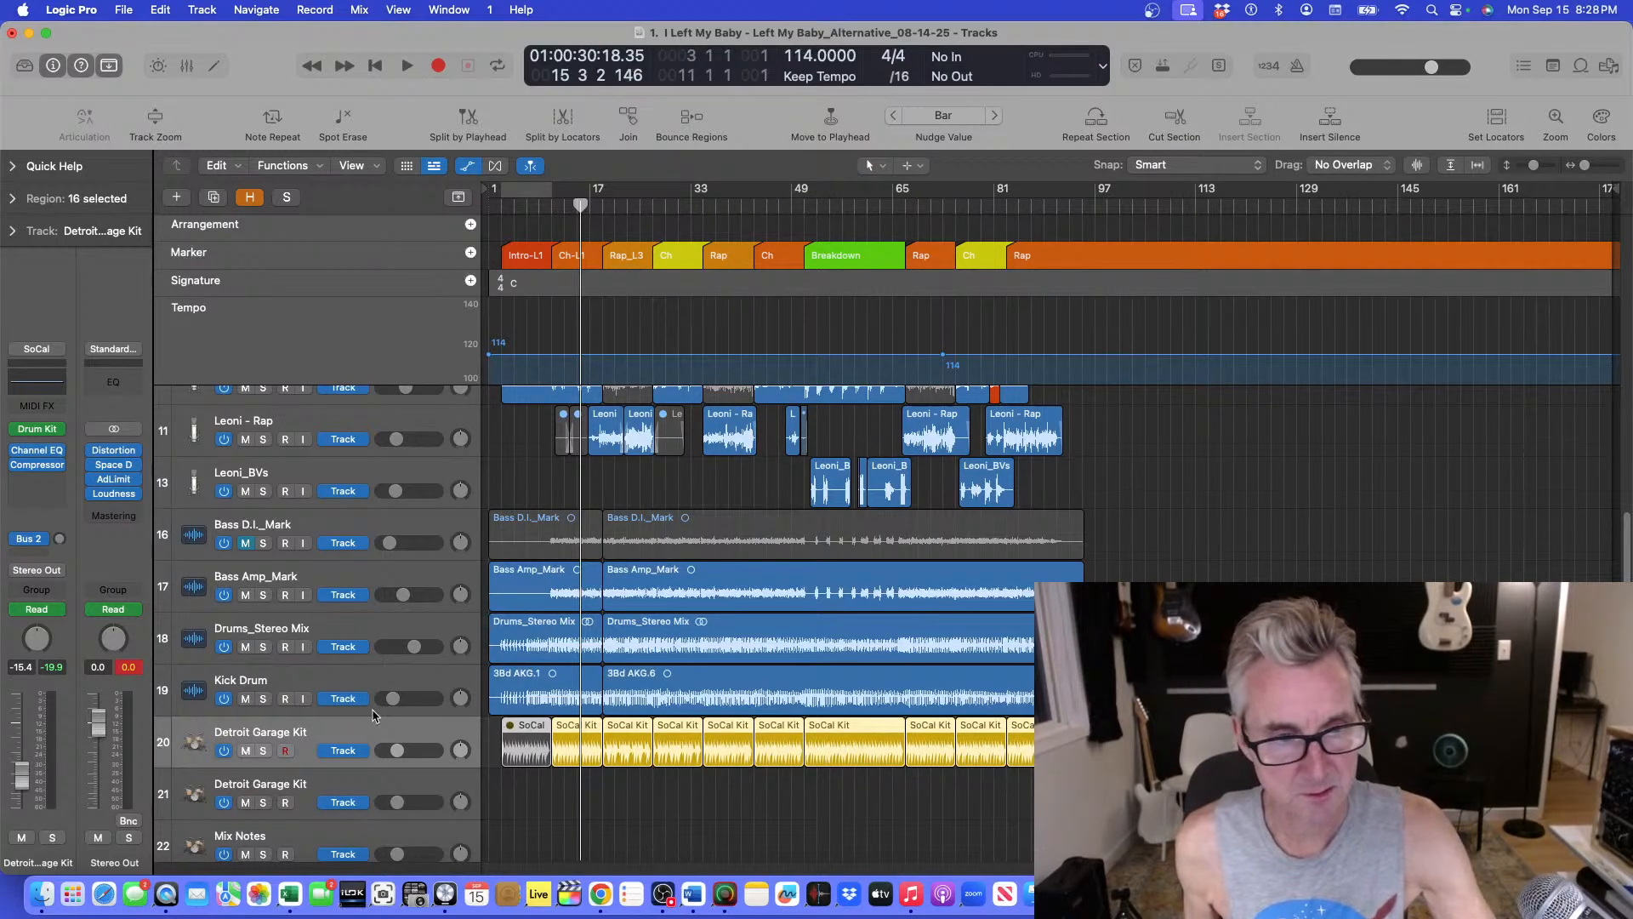
key(super+f)
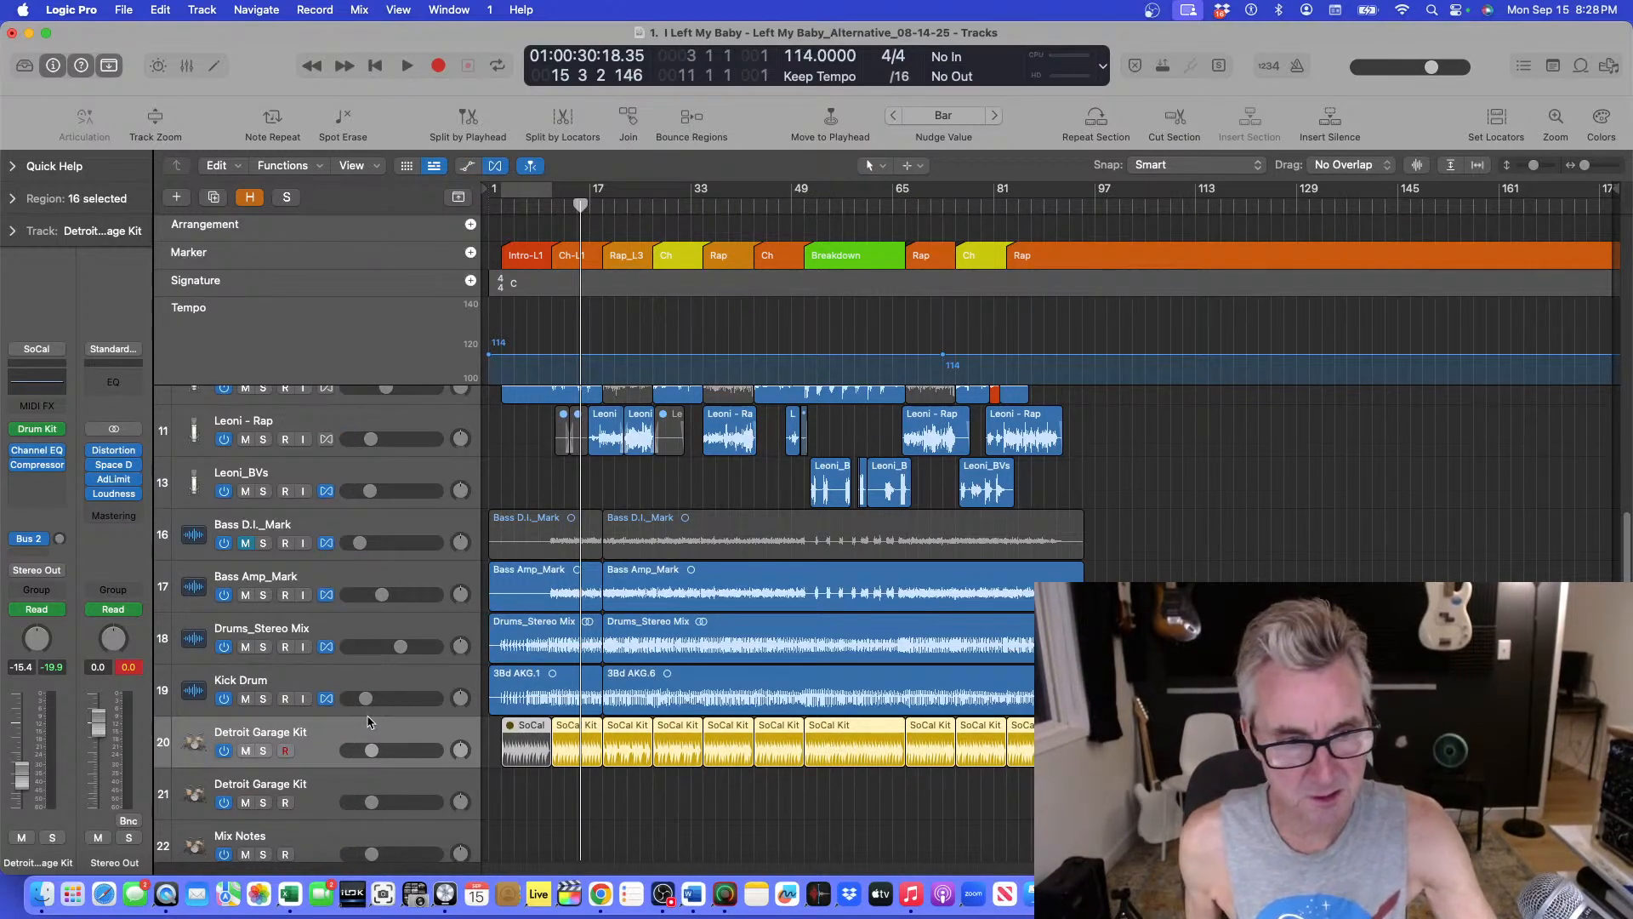
key(a)
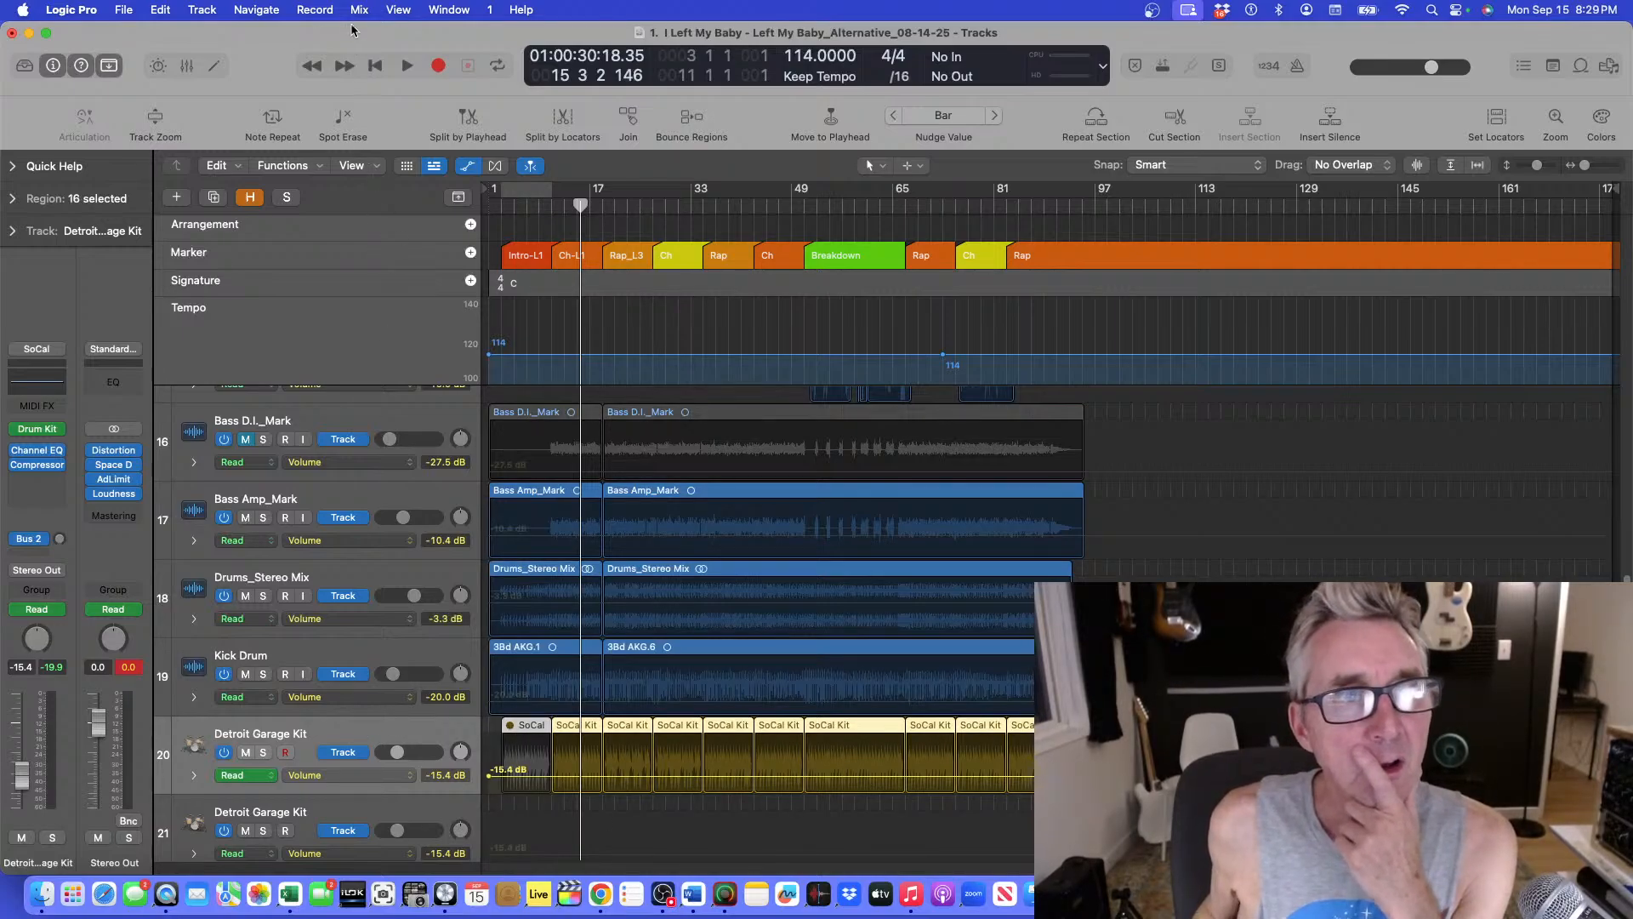
click(216, 166)
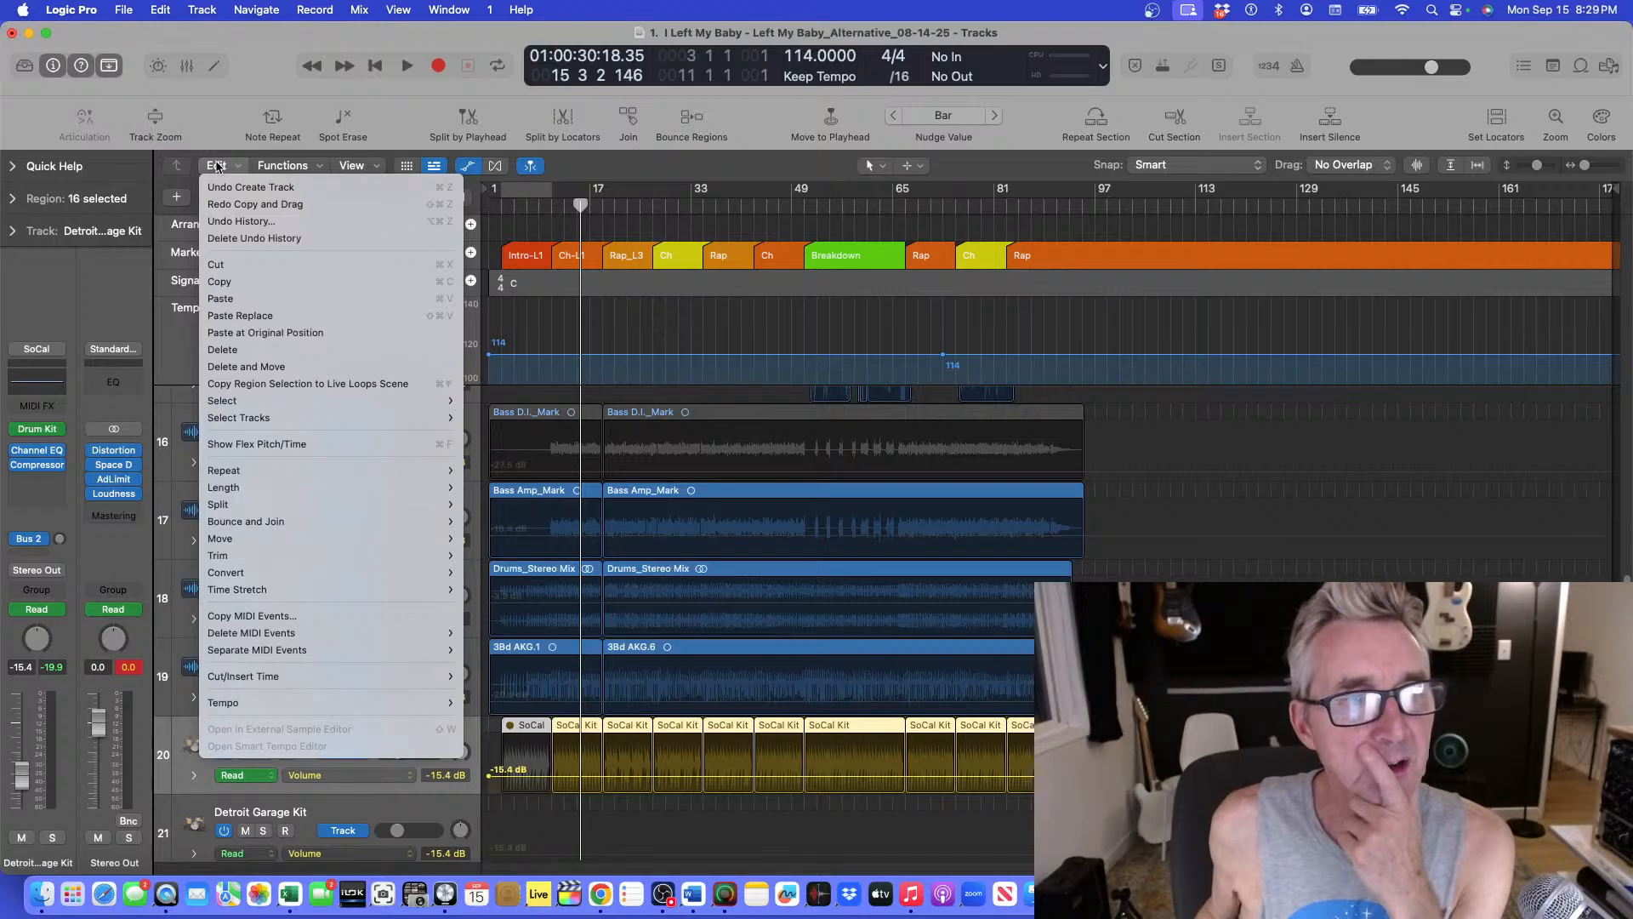
key(Escape)
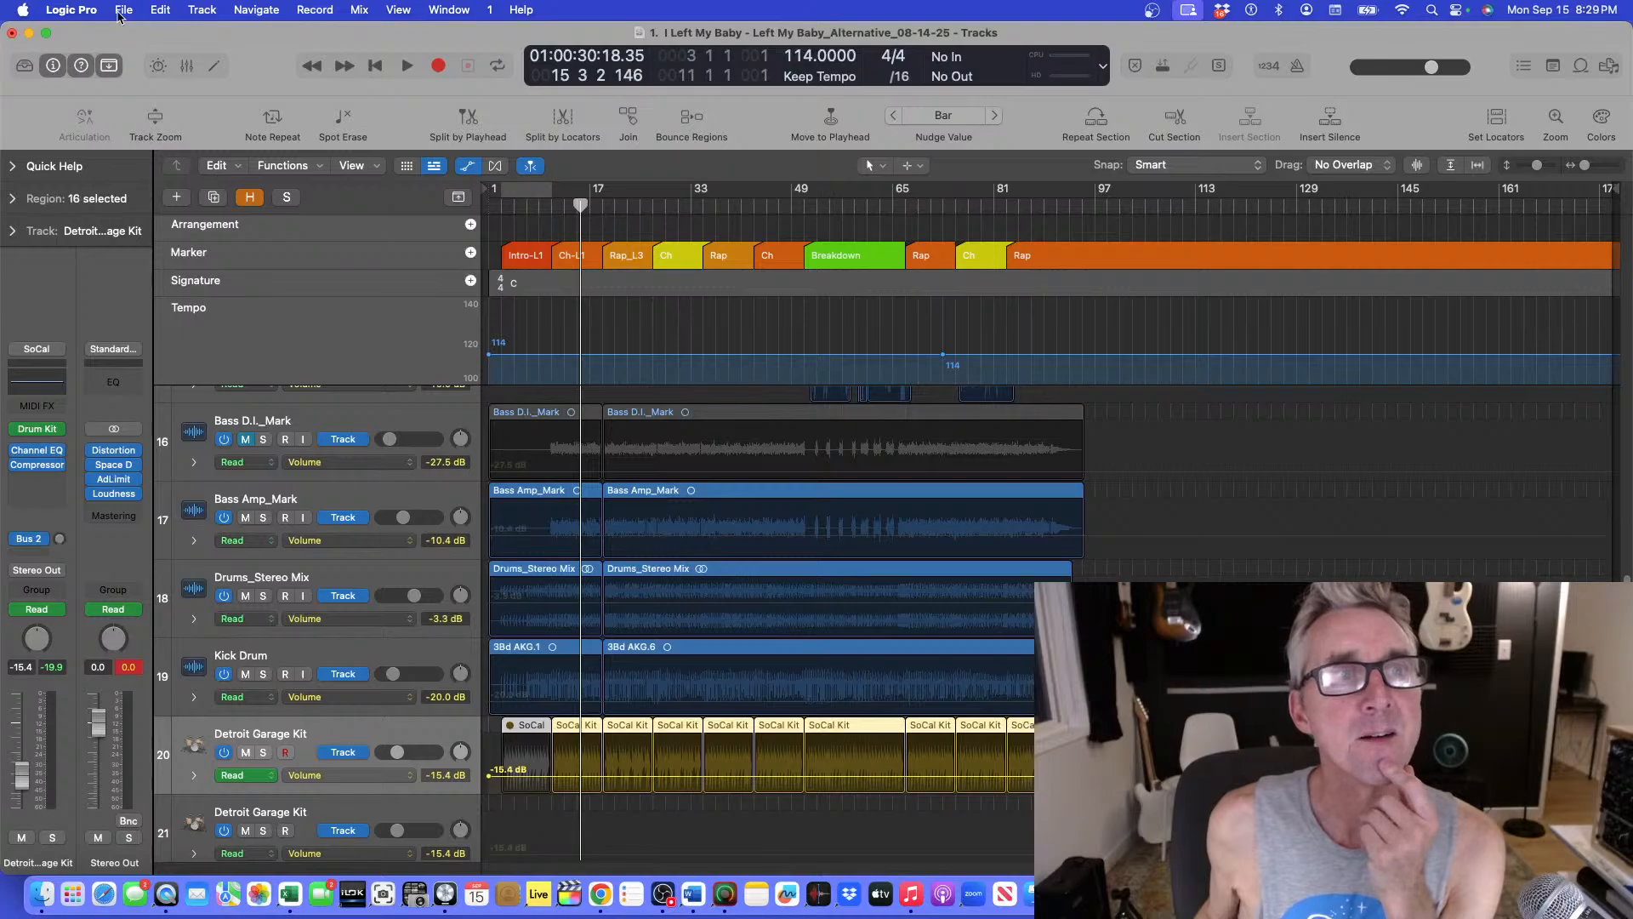
click(160, 9)
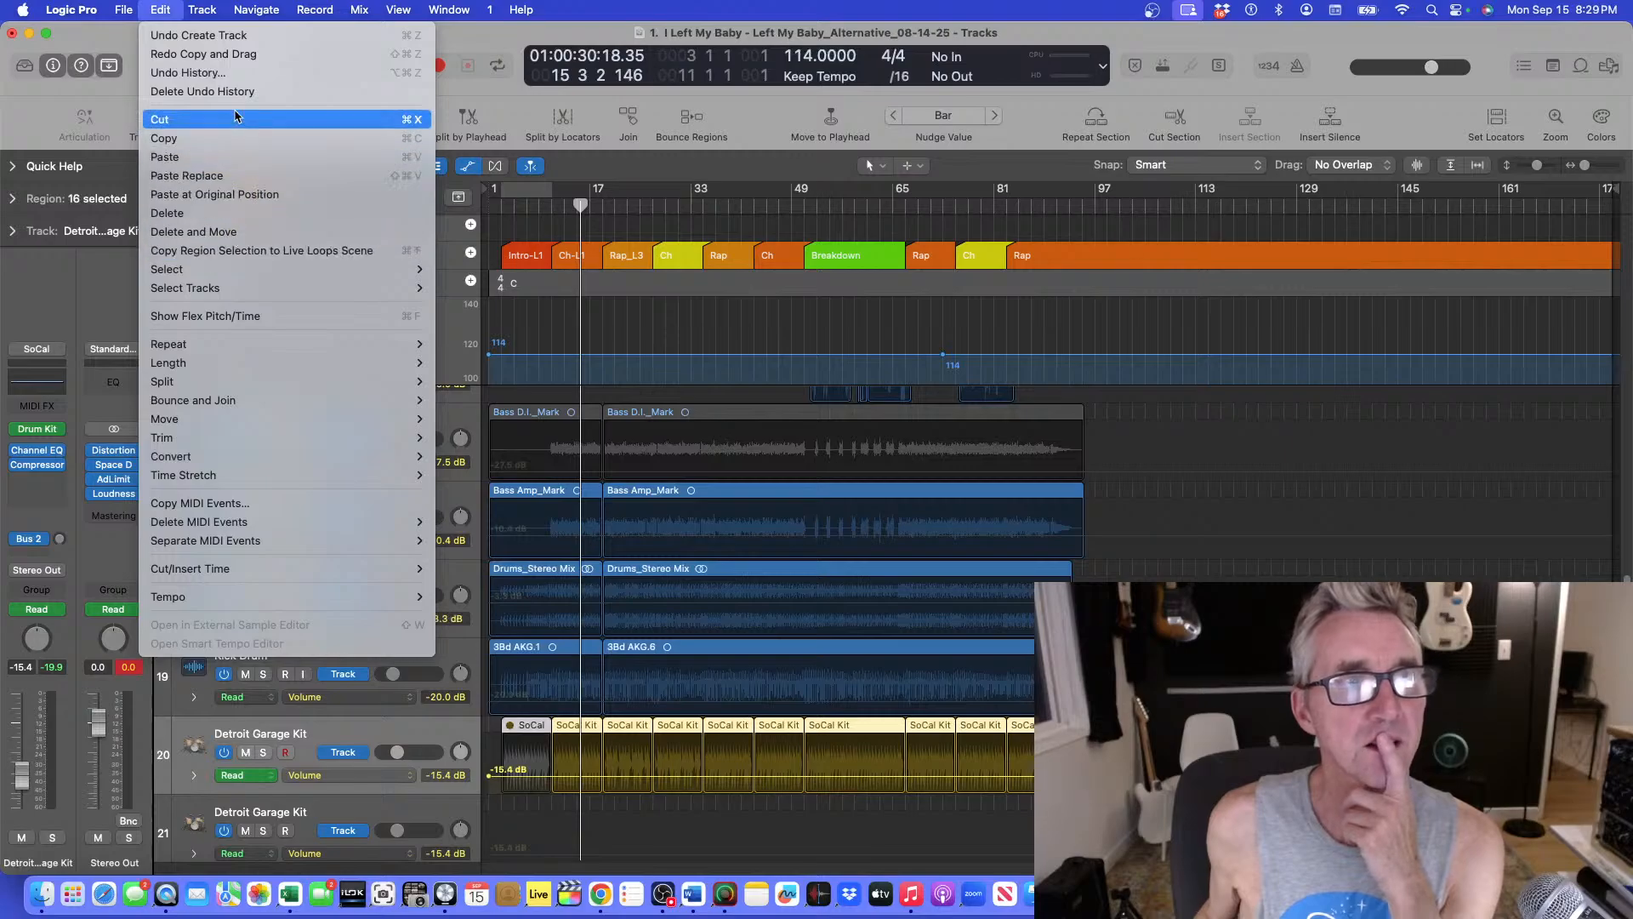
click(1204, 418)
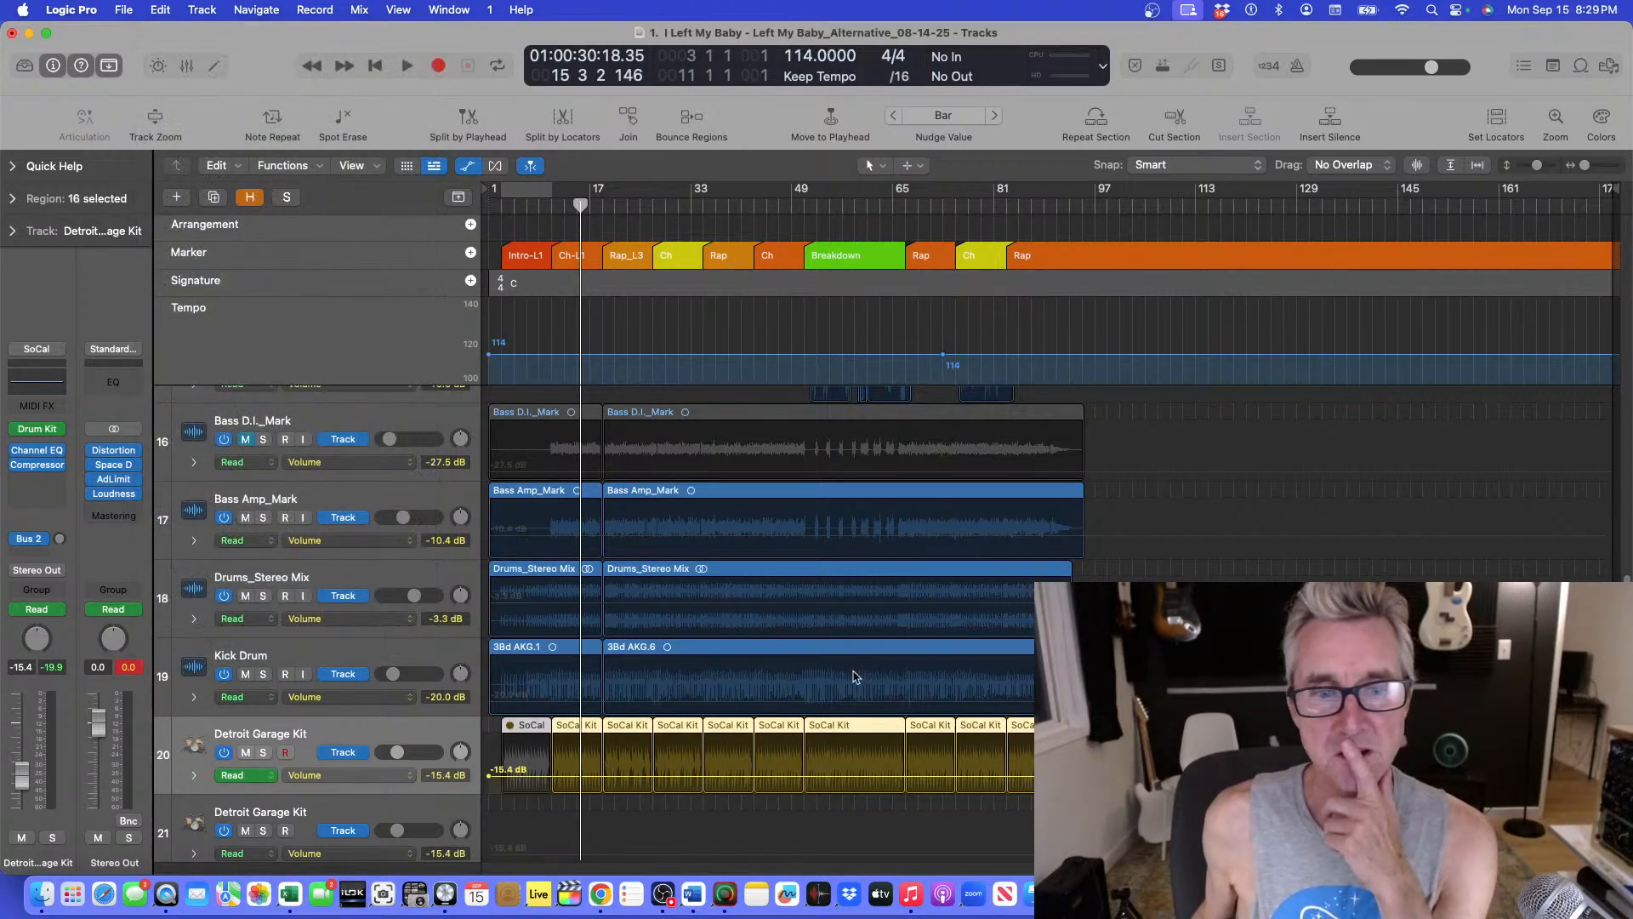
right_click(380, 750)
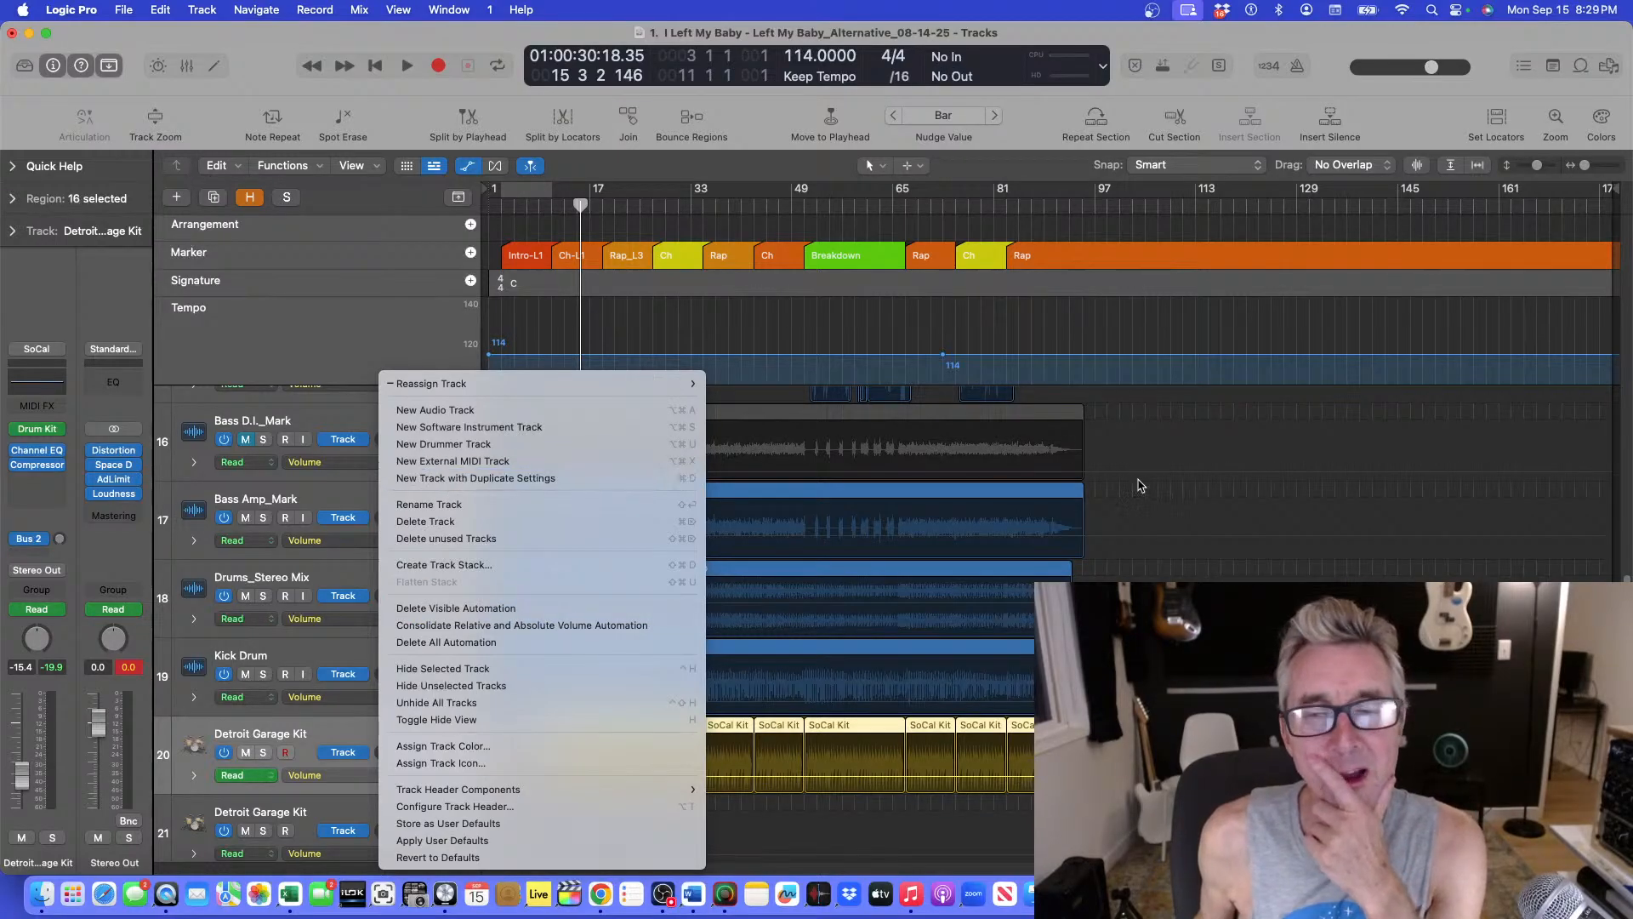
click(1165, 489)
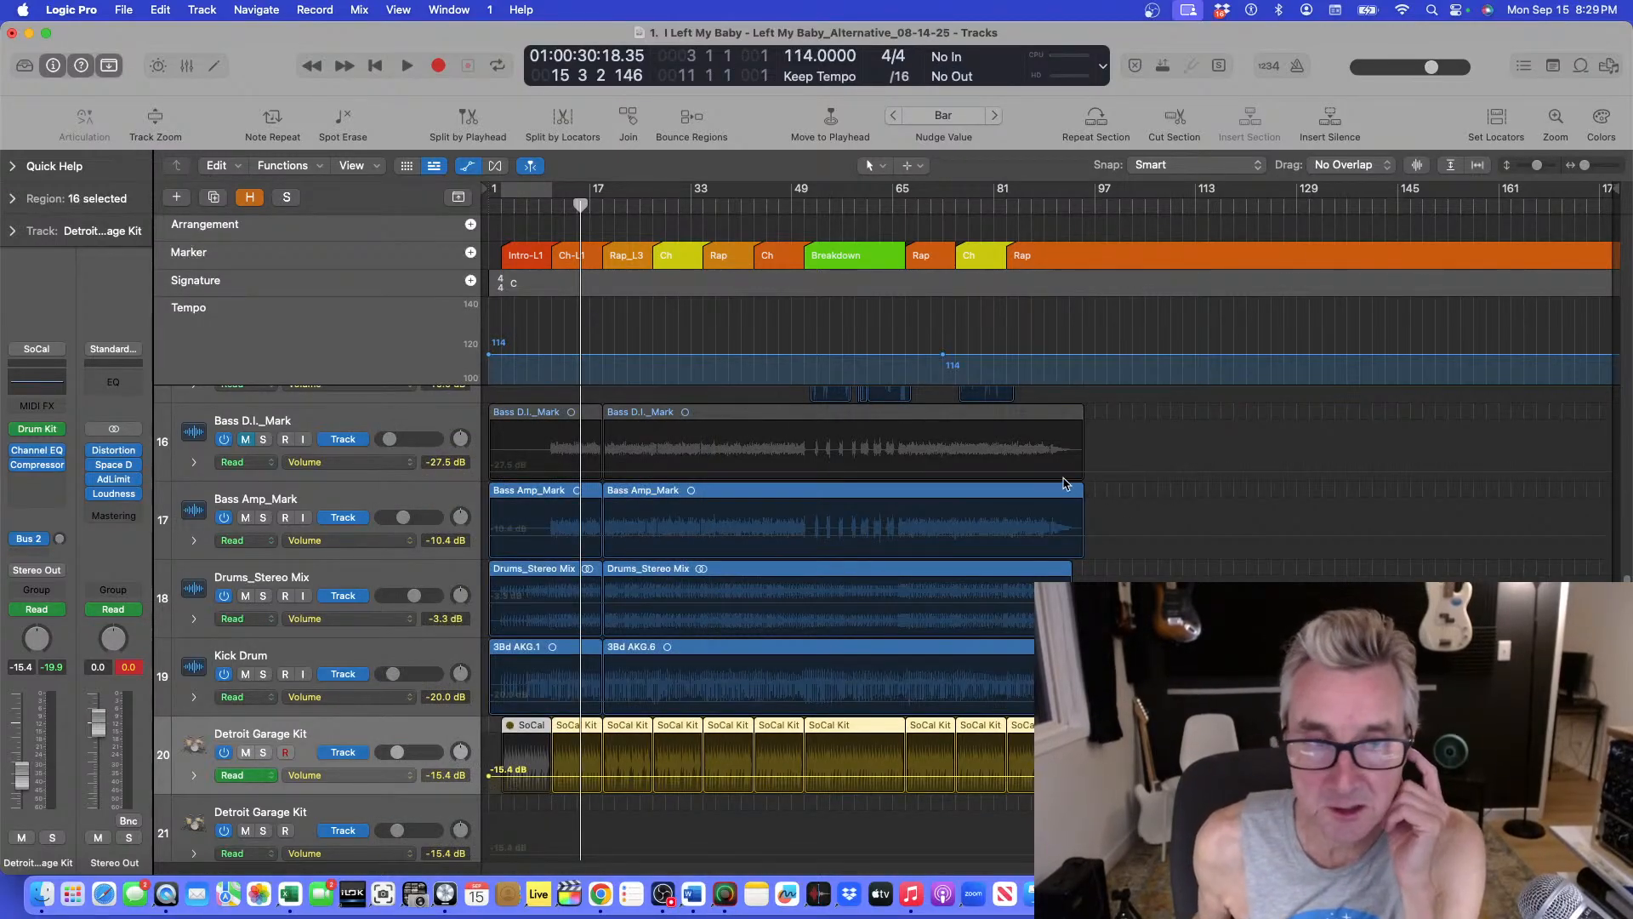
Delete the visible automation on the selected Detroit Garage Kit track and play from bar 11.
click(358, 12)
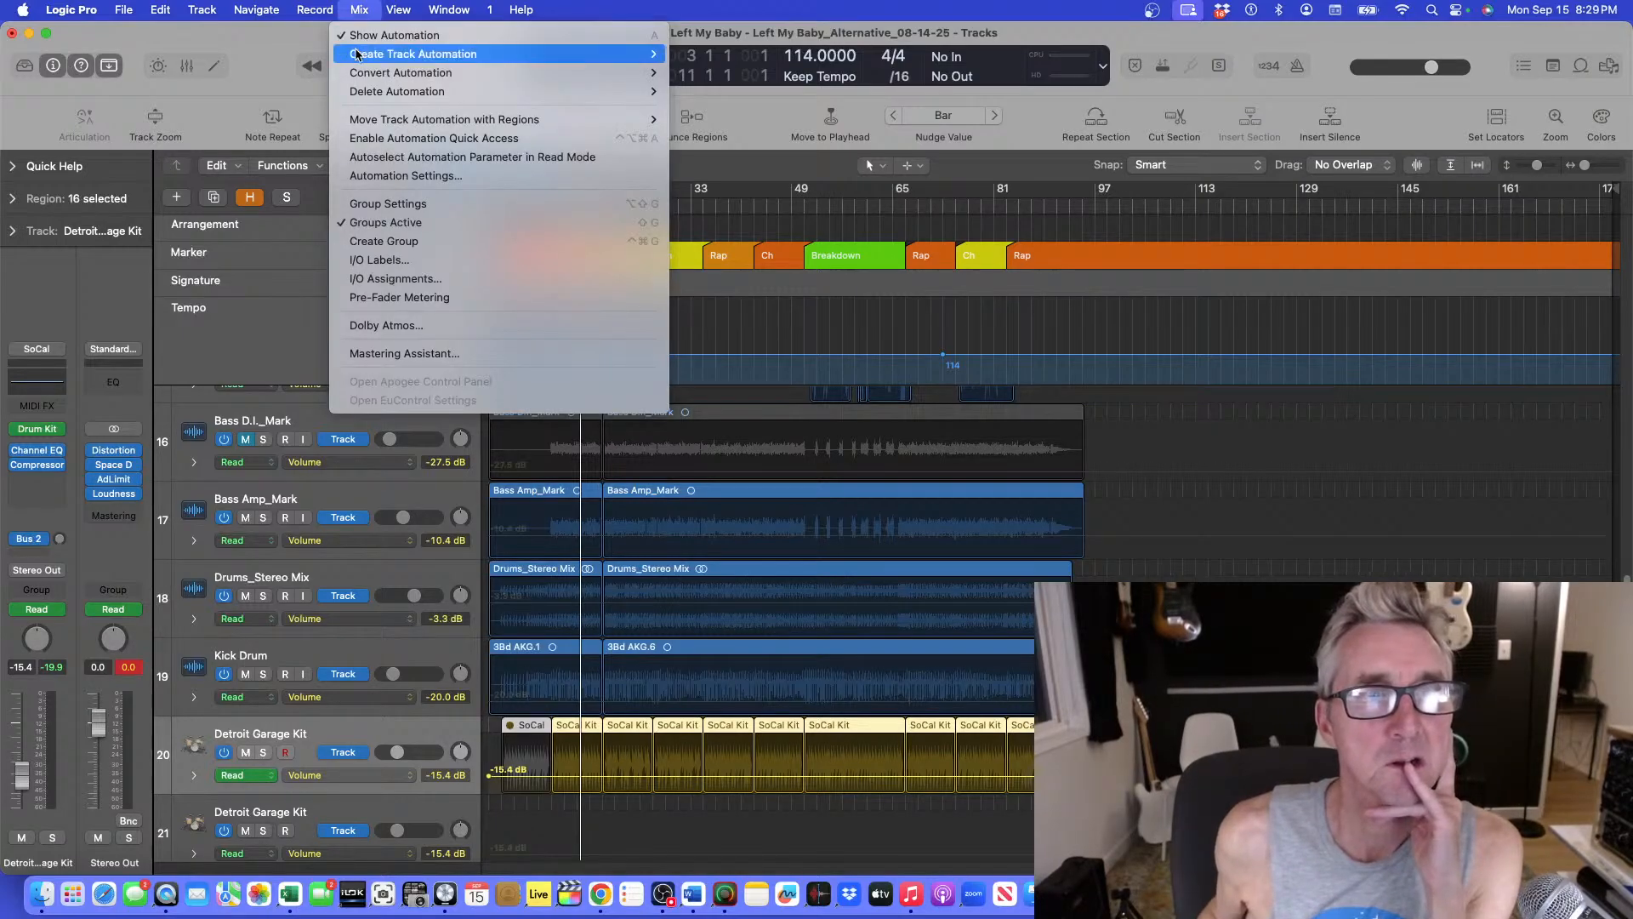
mouse_move(352, 95)
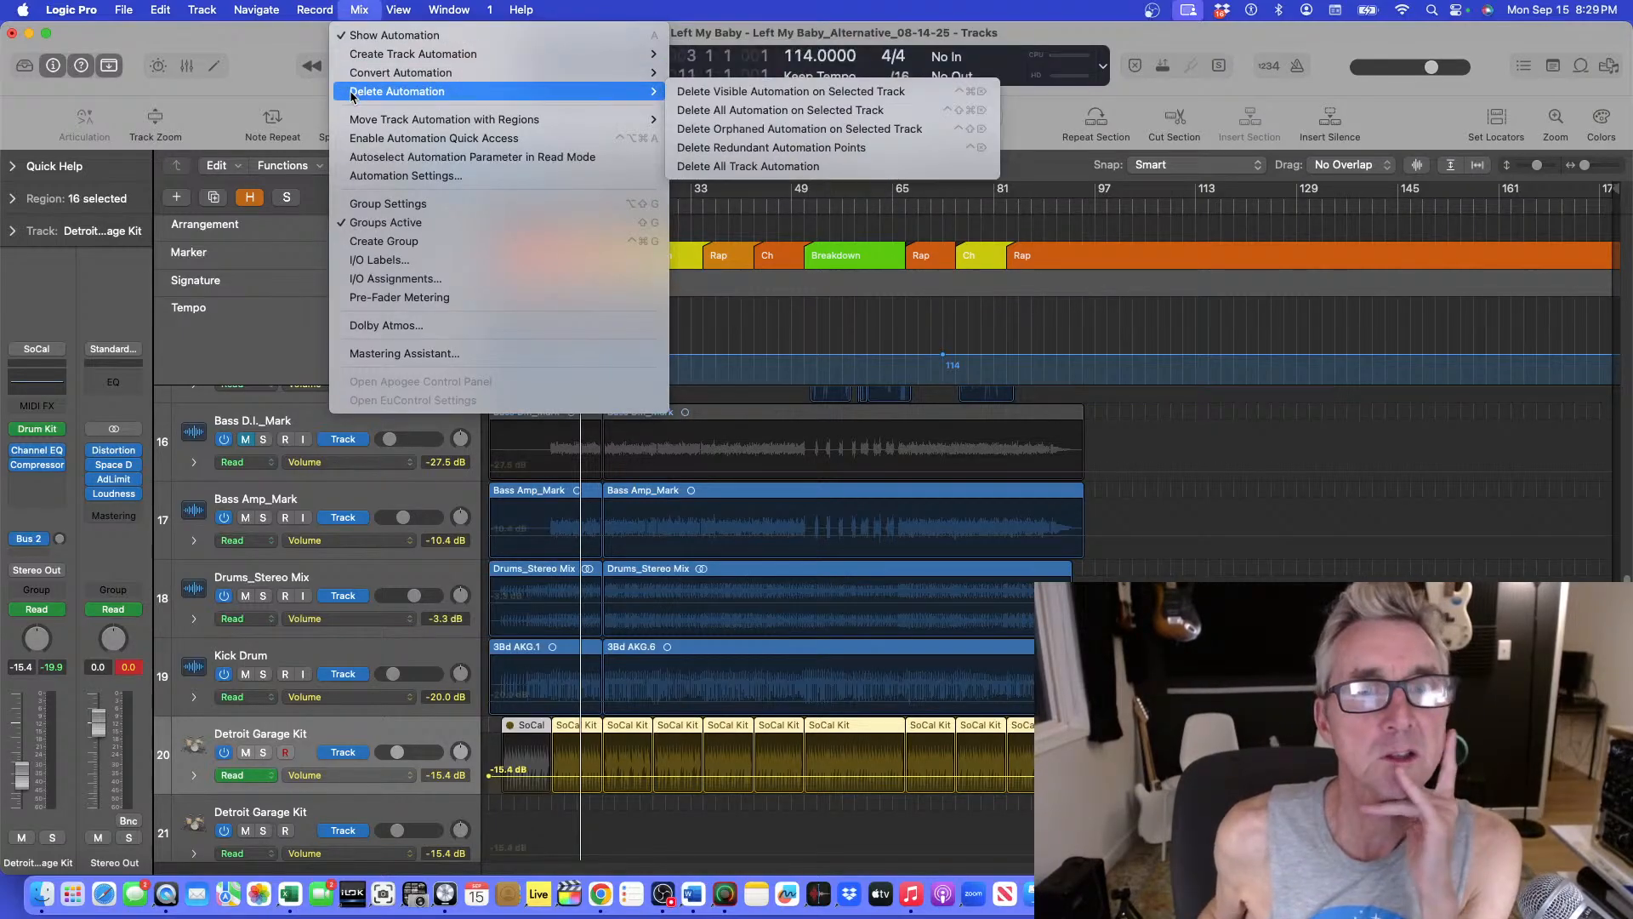
click(763, 91)
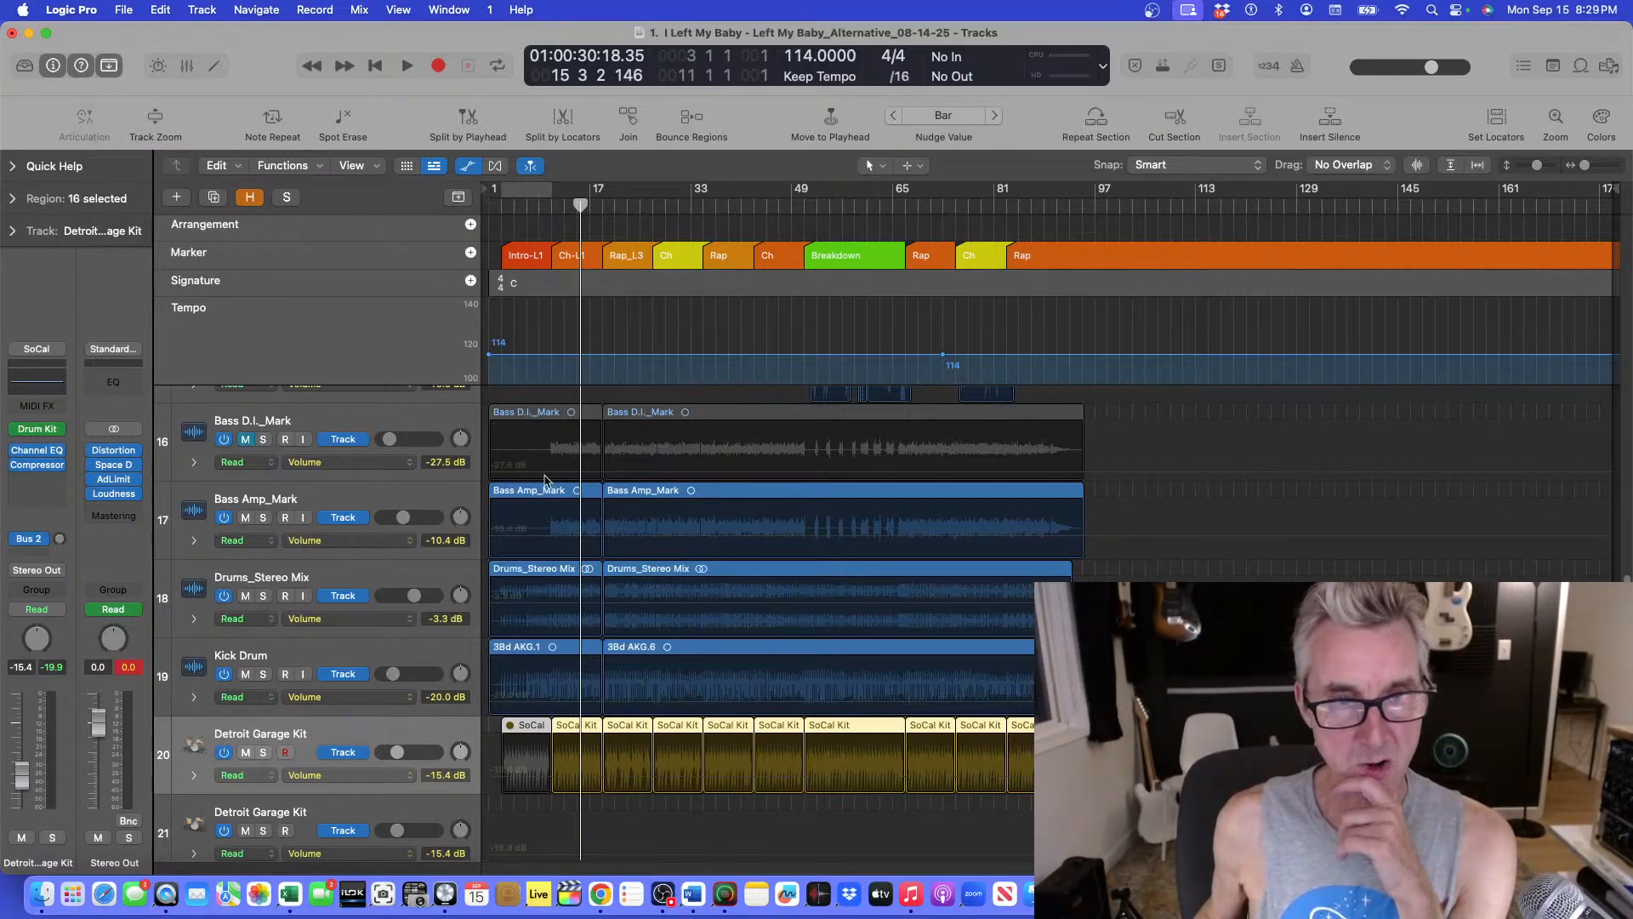
click(553, 205)
key(space)
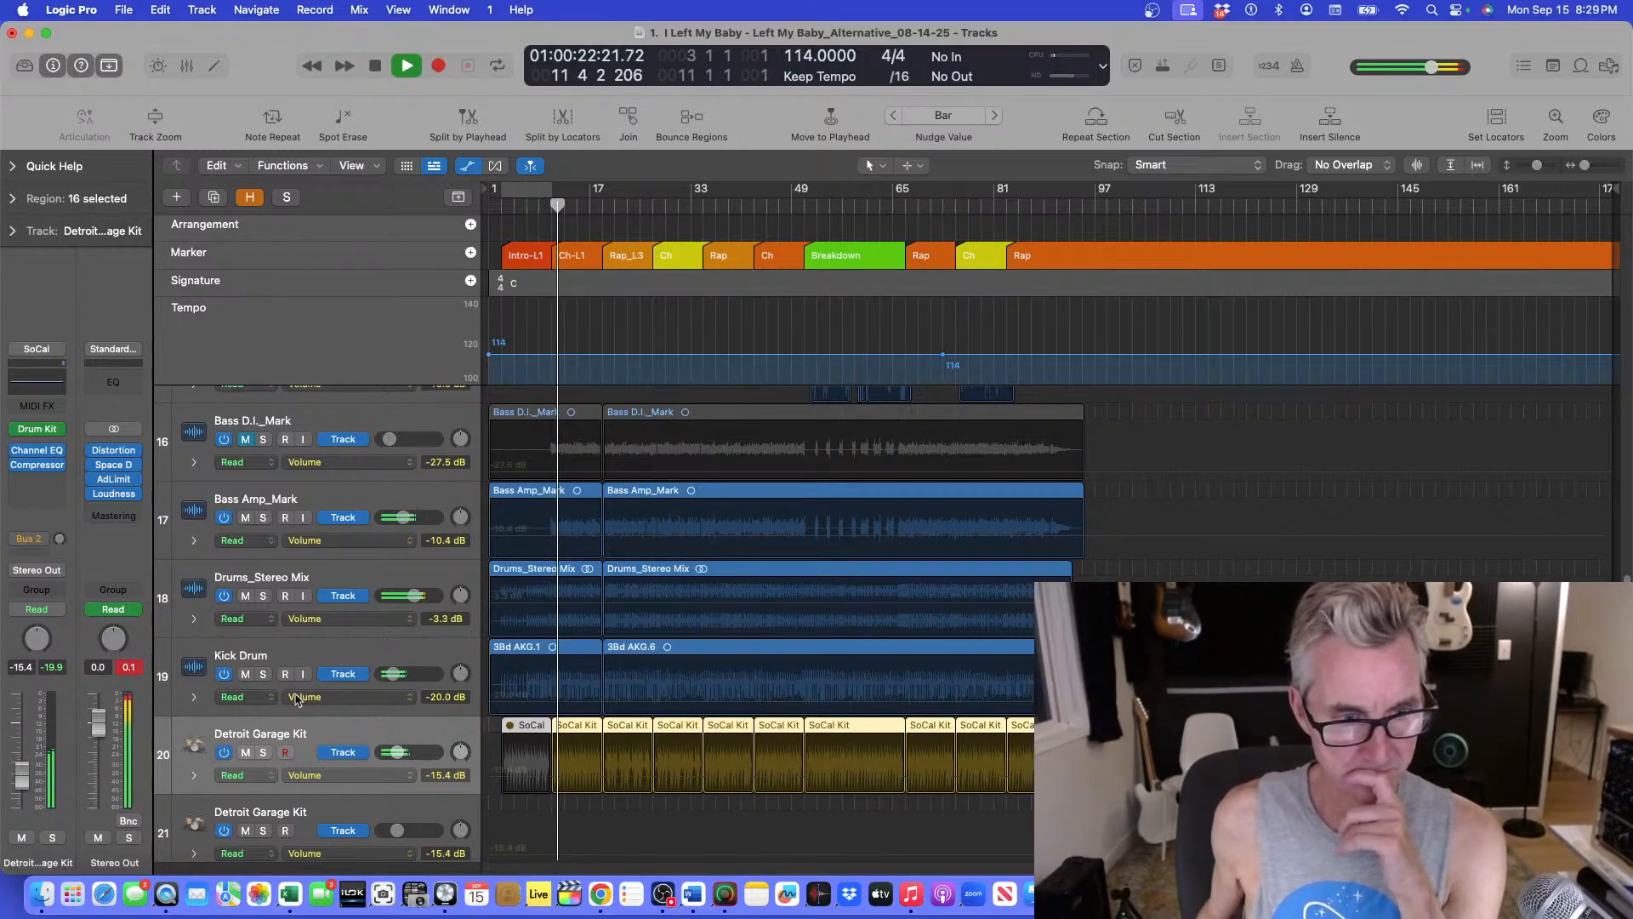
Solo and unsolo the original Detroit Garage Kit track, then stop playback and reselect that track.
click(263, 752)
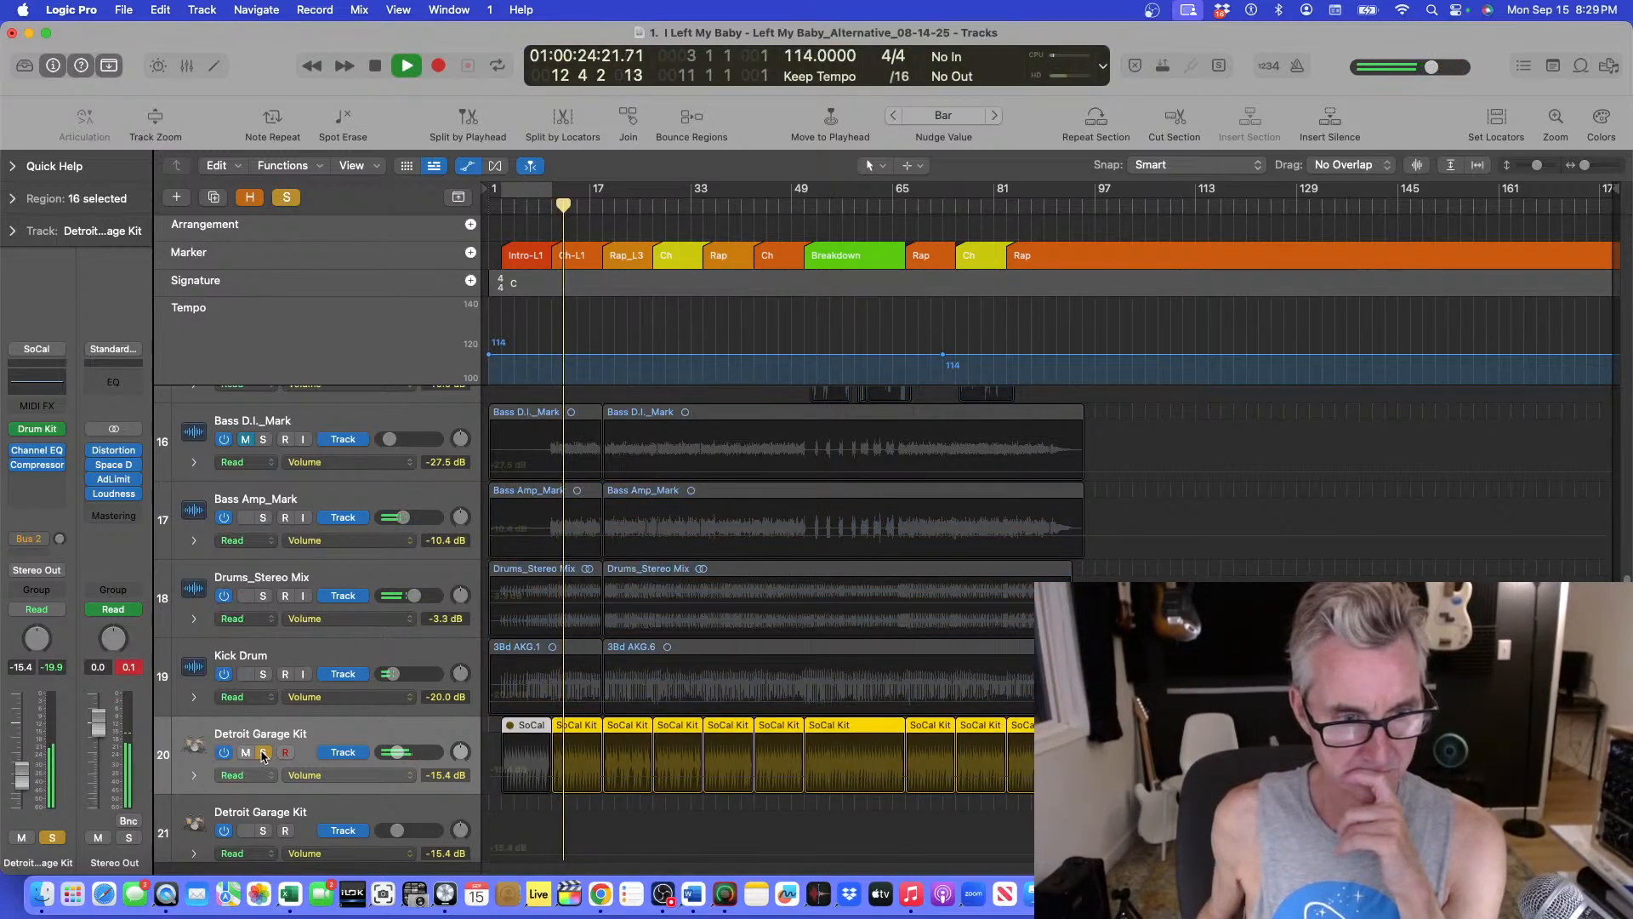
click(263, 752)
click(362, 670)
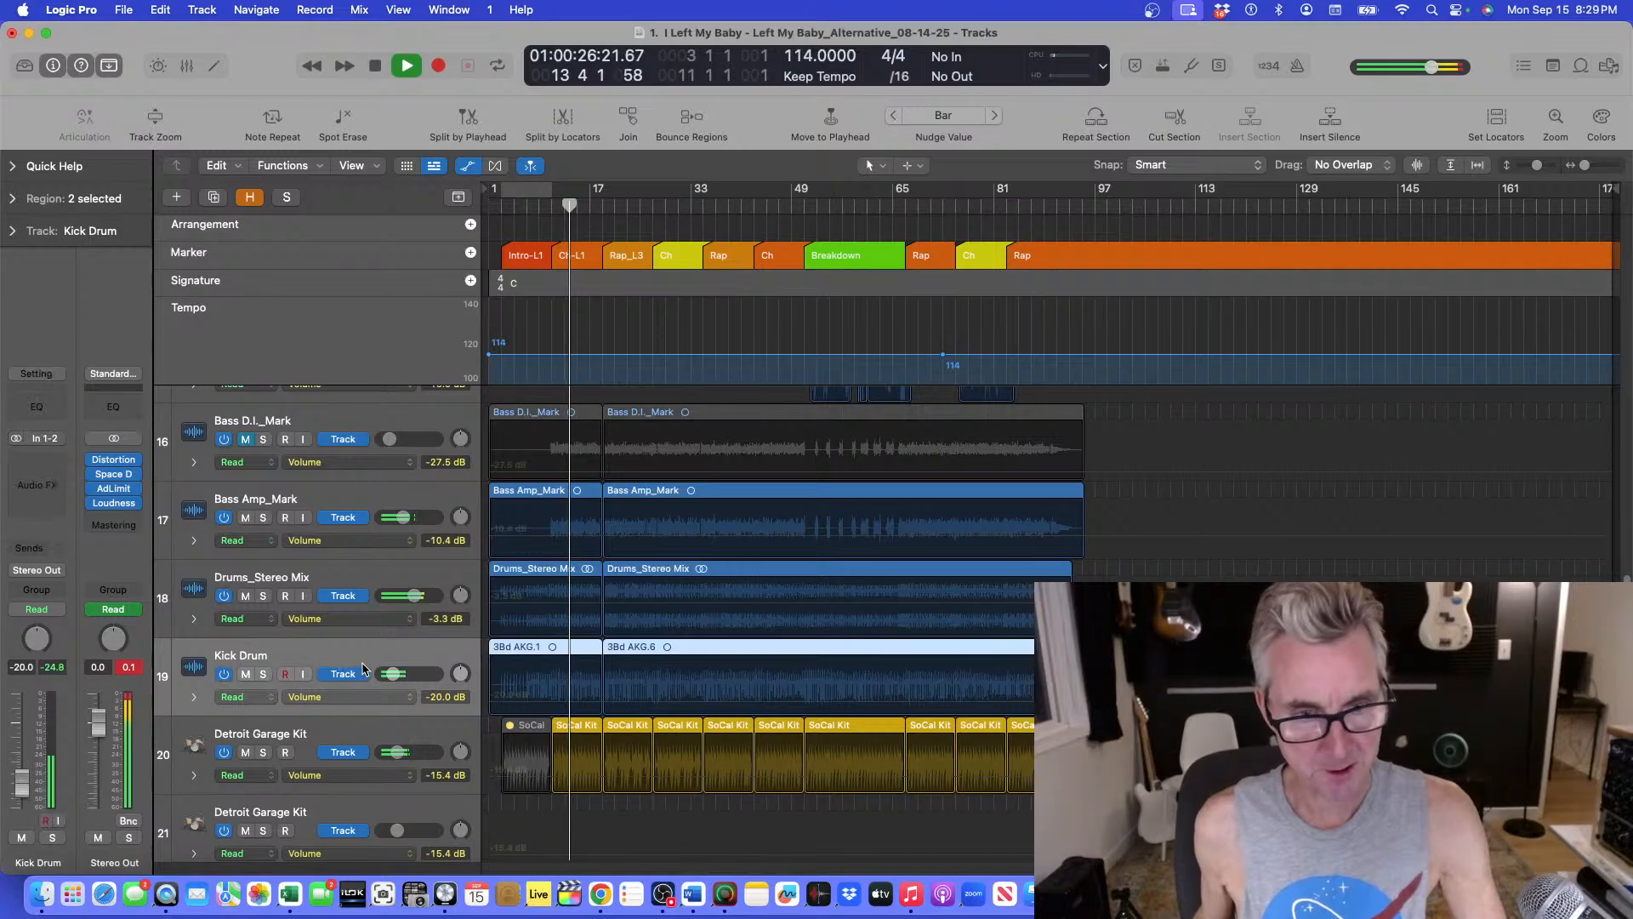
key(space)
click(417, 724)
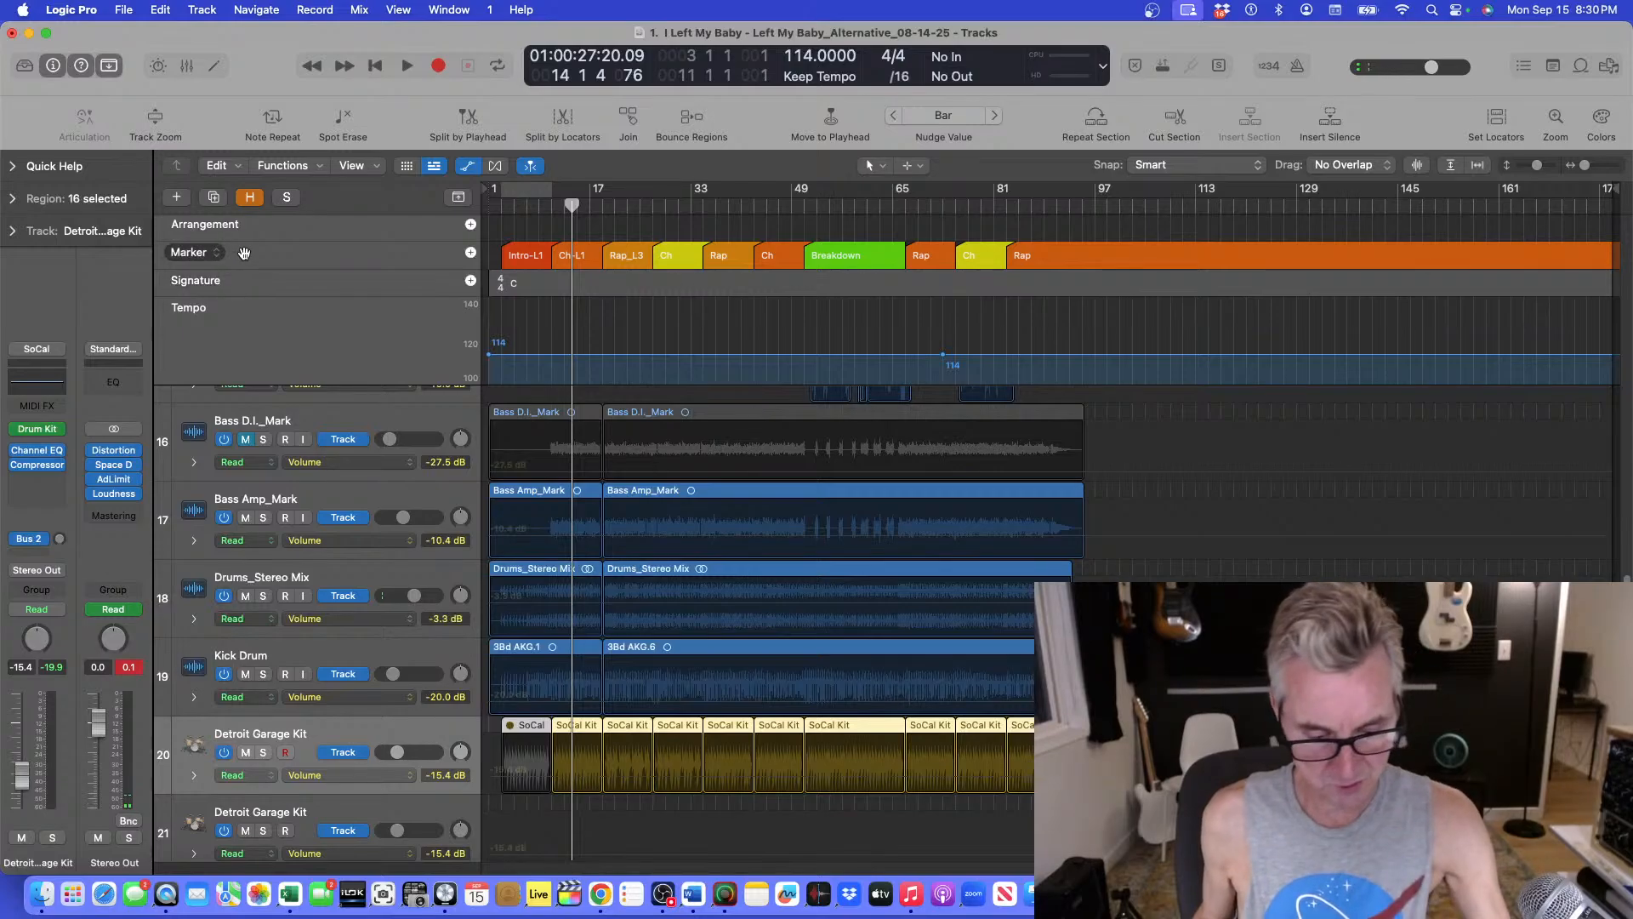
Fit the tracks to the window and create another new track duplicating the Detroit Garage Kit settings.
key(super+f)
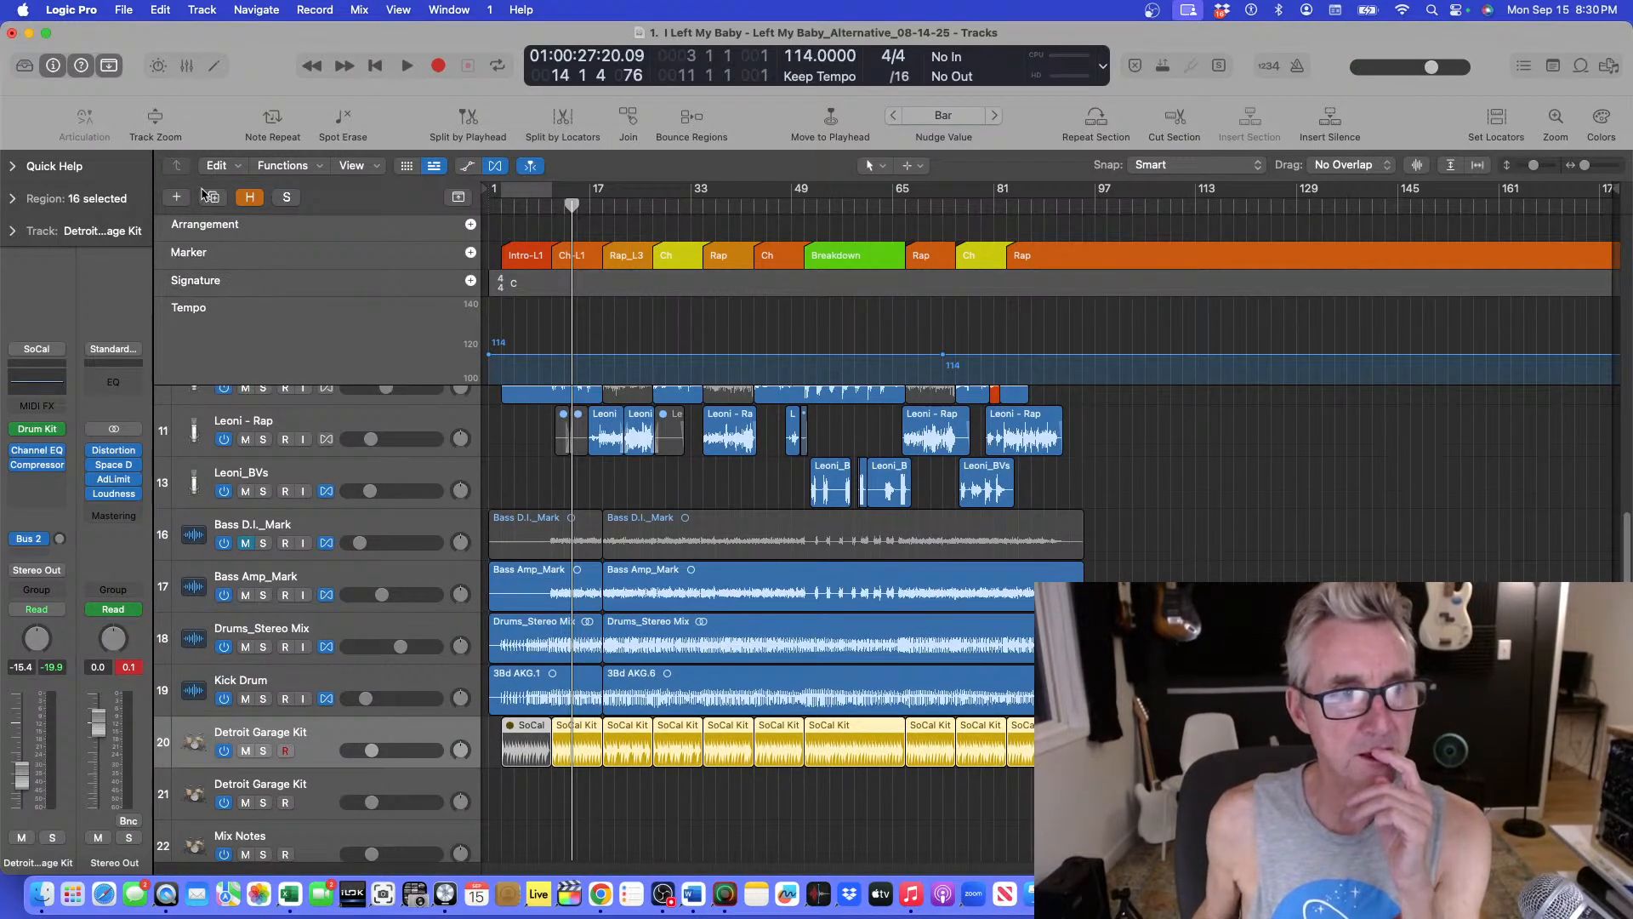
click(214, 198)
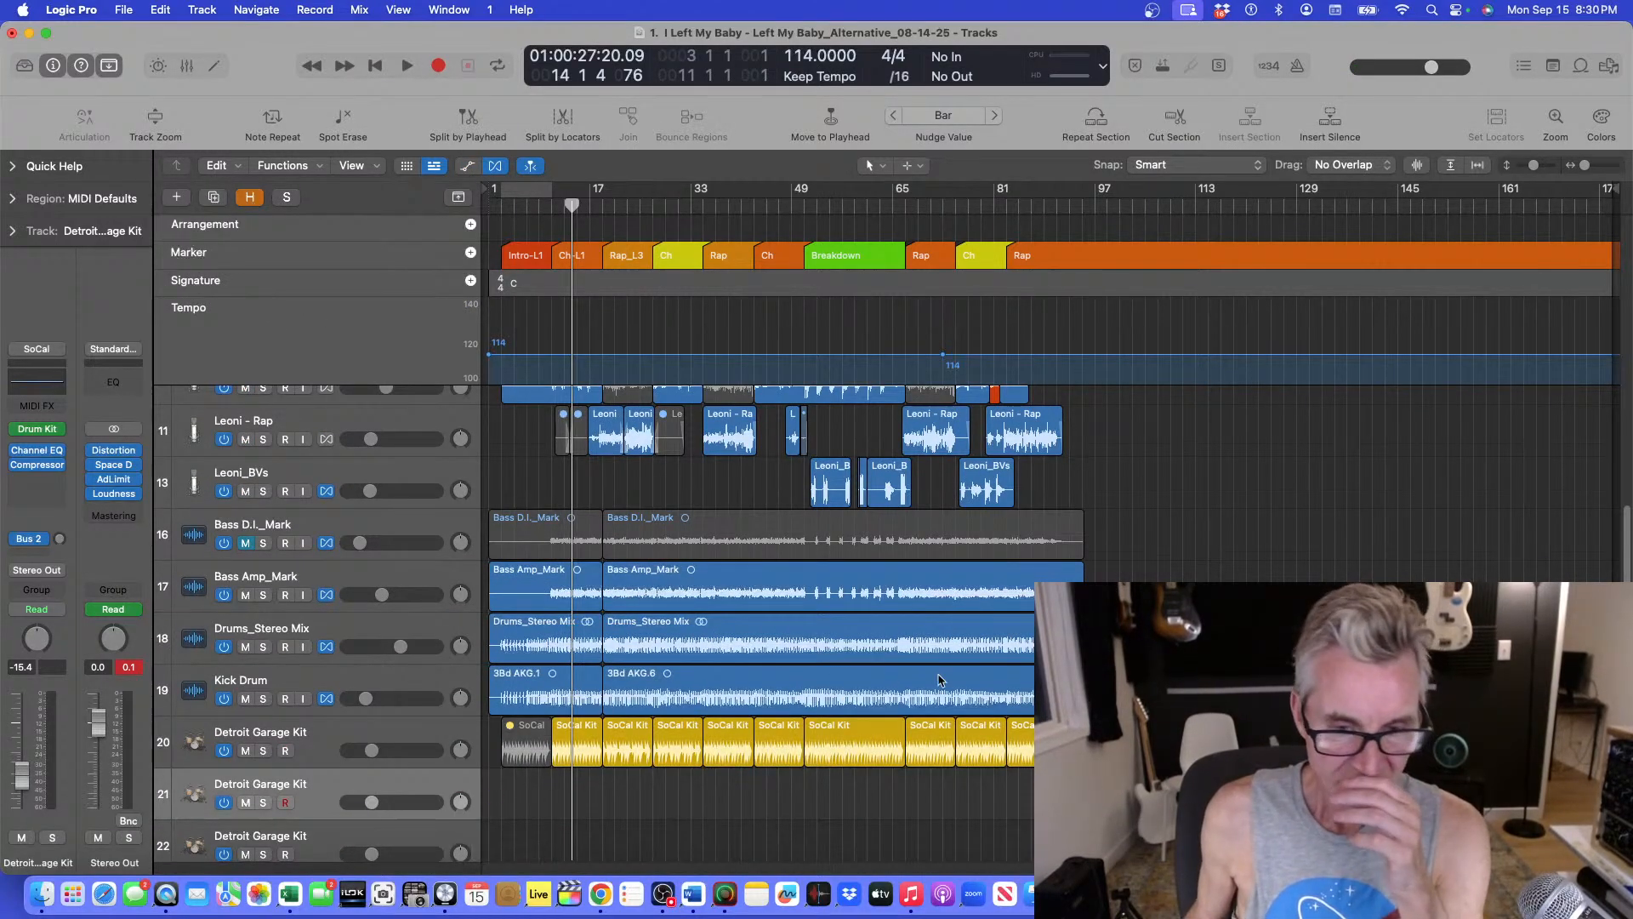
Copy all Detroit Garage Kit regions from track 20 down onto the duplicate track 21.
click(504, 745)
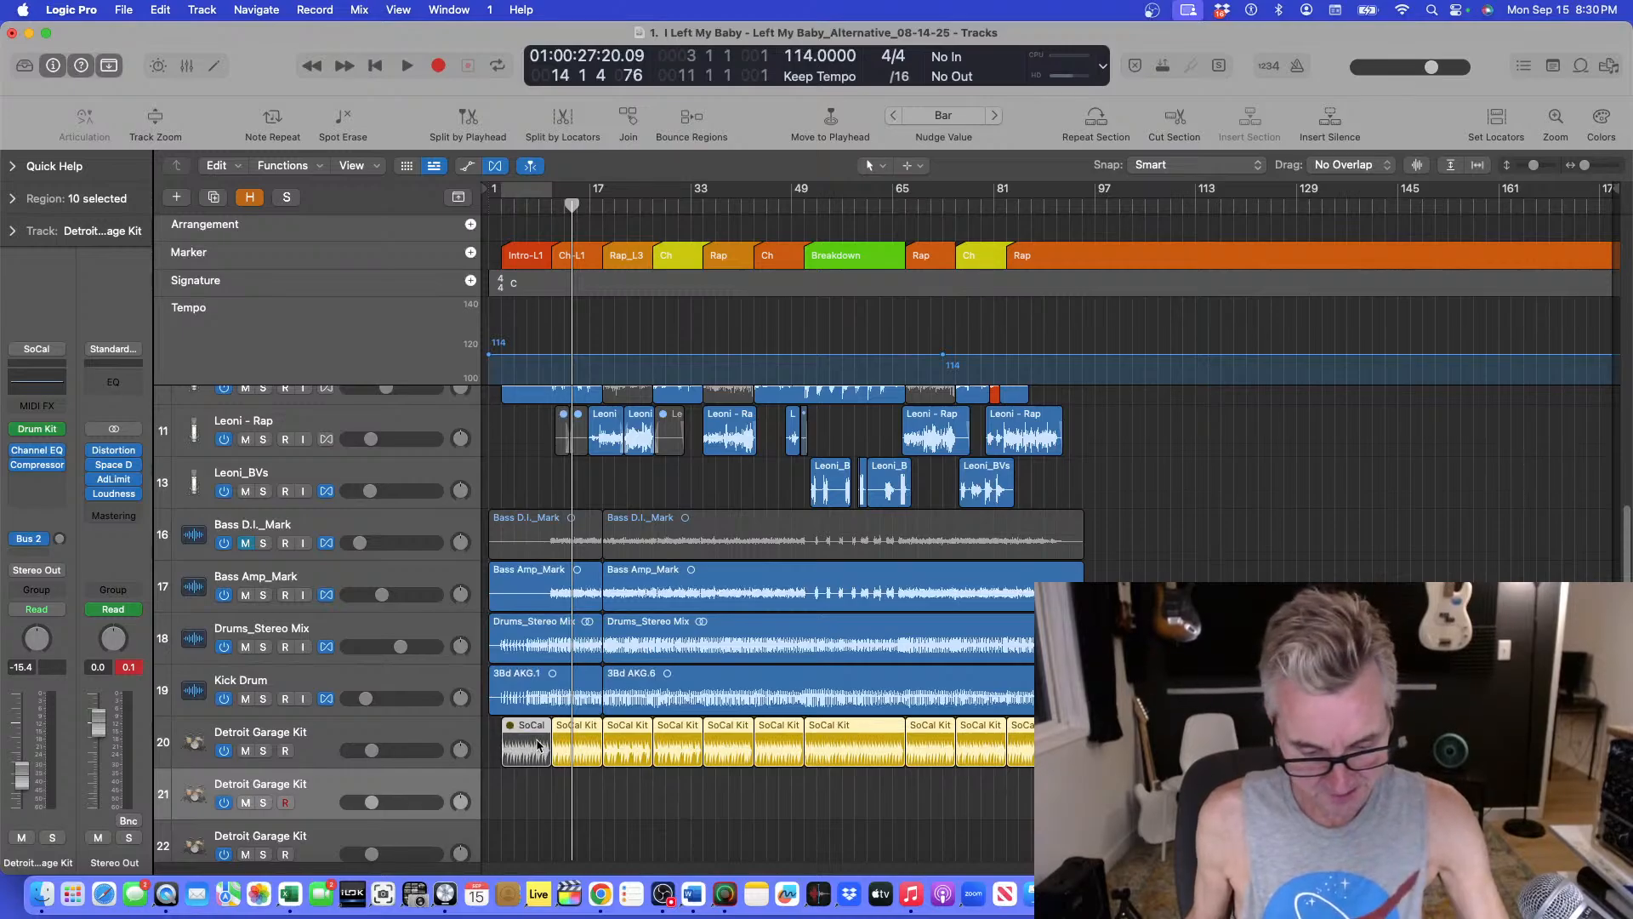
drag(575, 730, 570, 777)
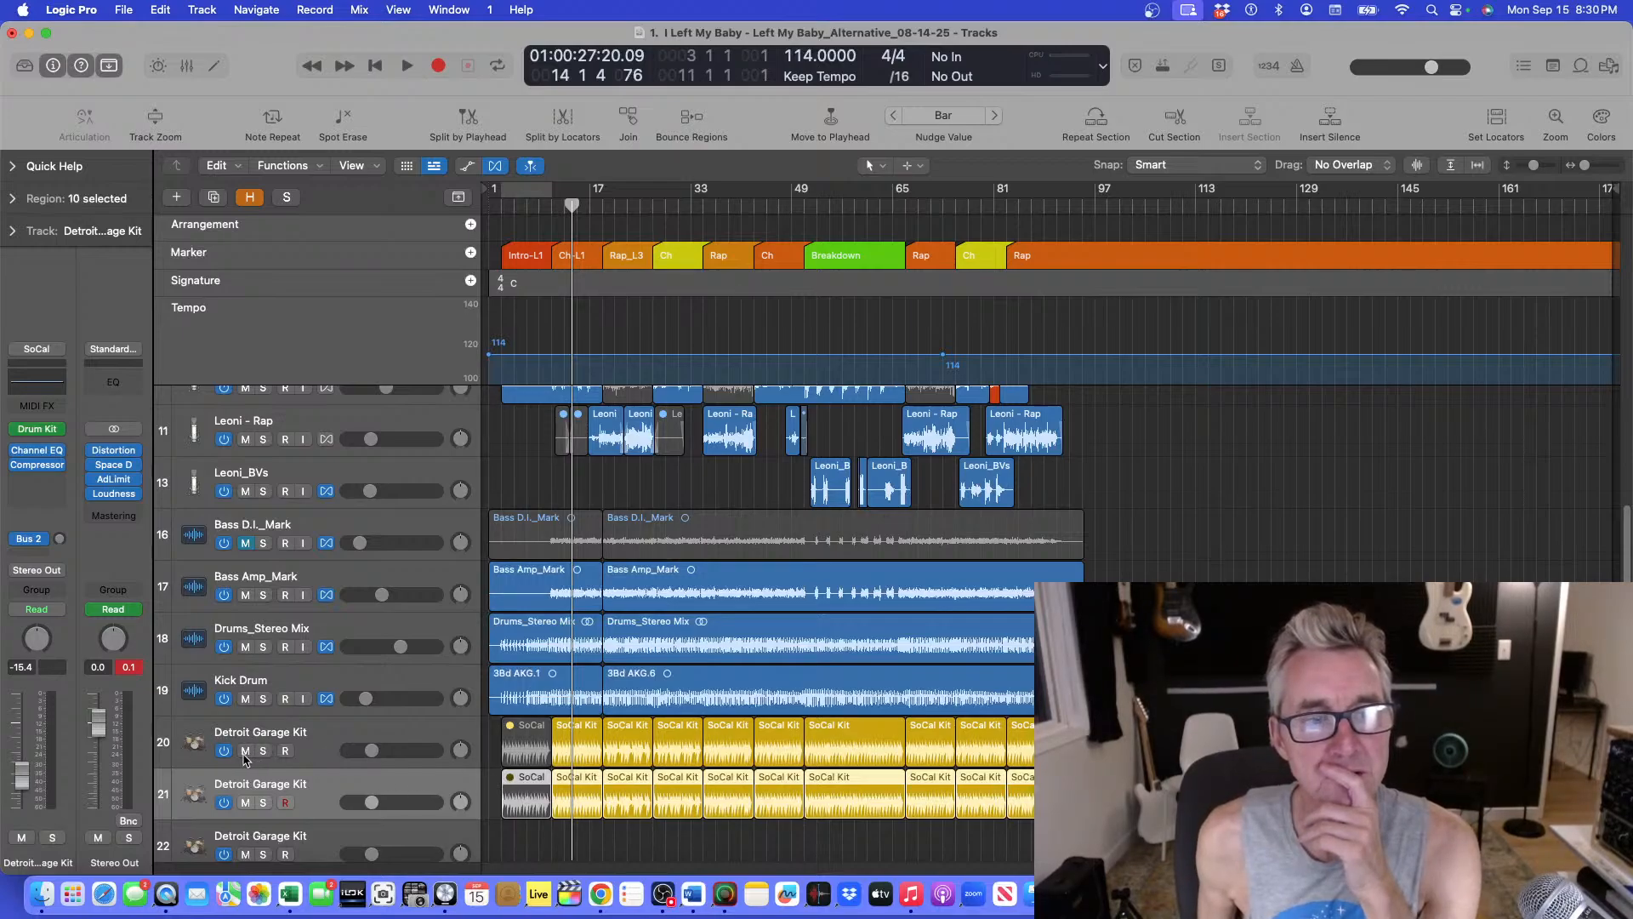
Open and close the Drummer editor for the copied regions, and raise track 21's volume to about -0.6 dB.
double_click(570, 781)
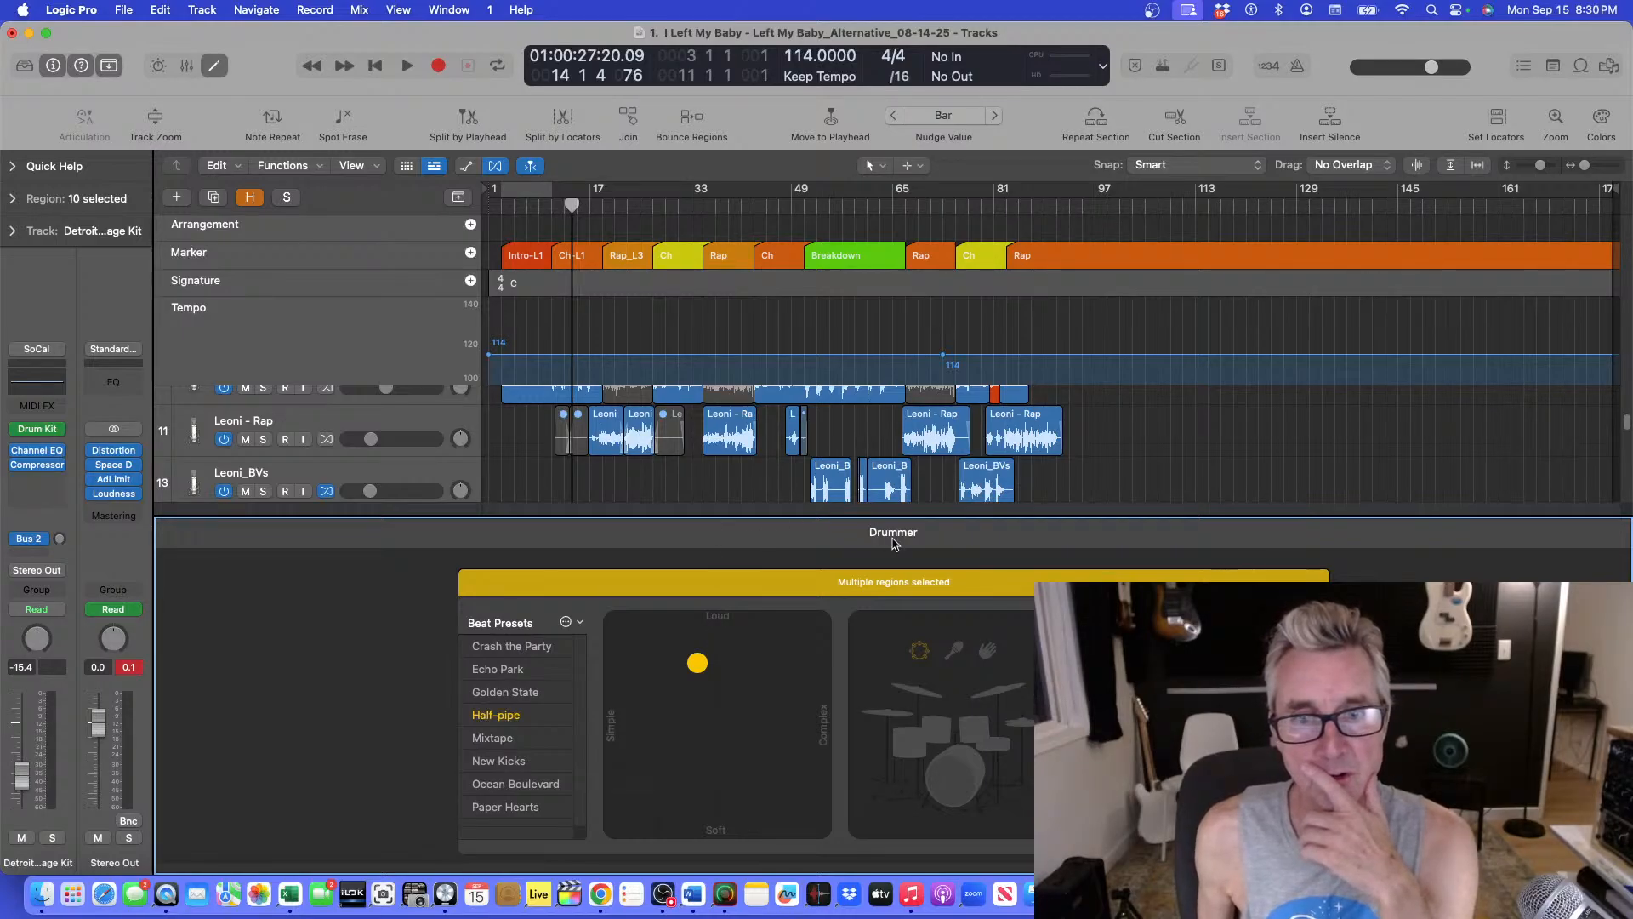
key(e)
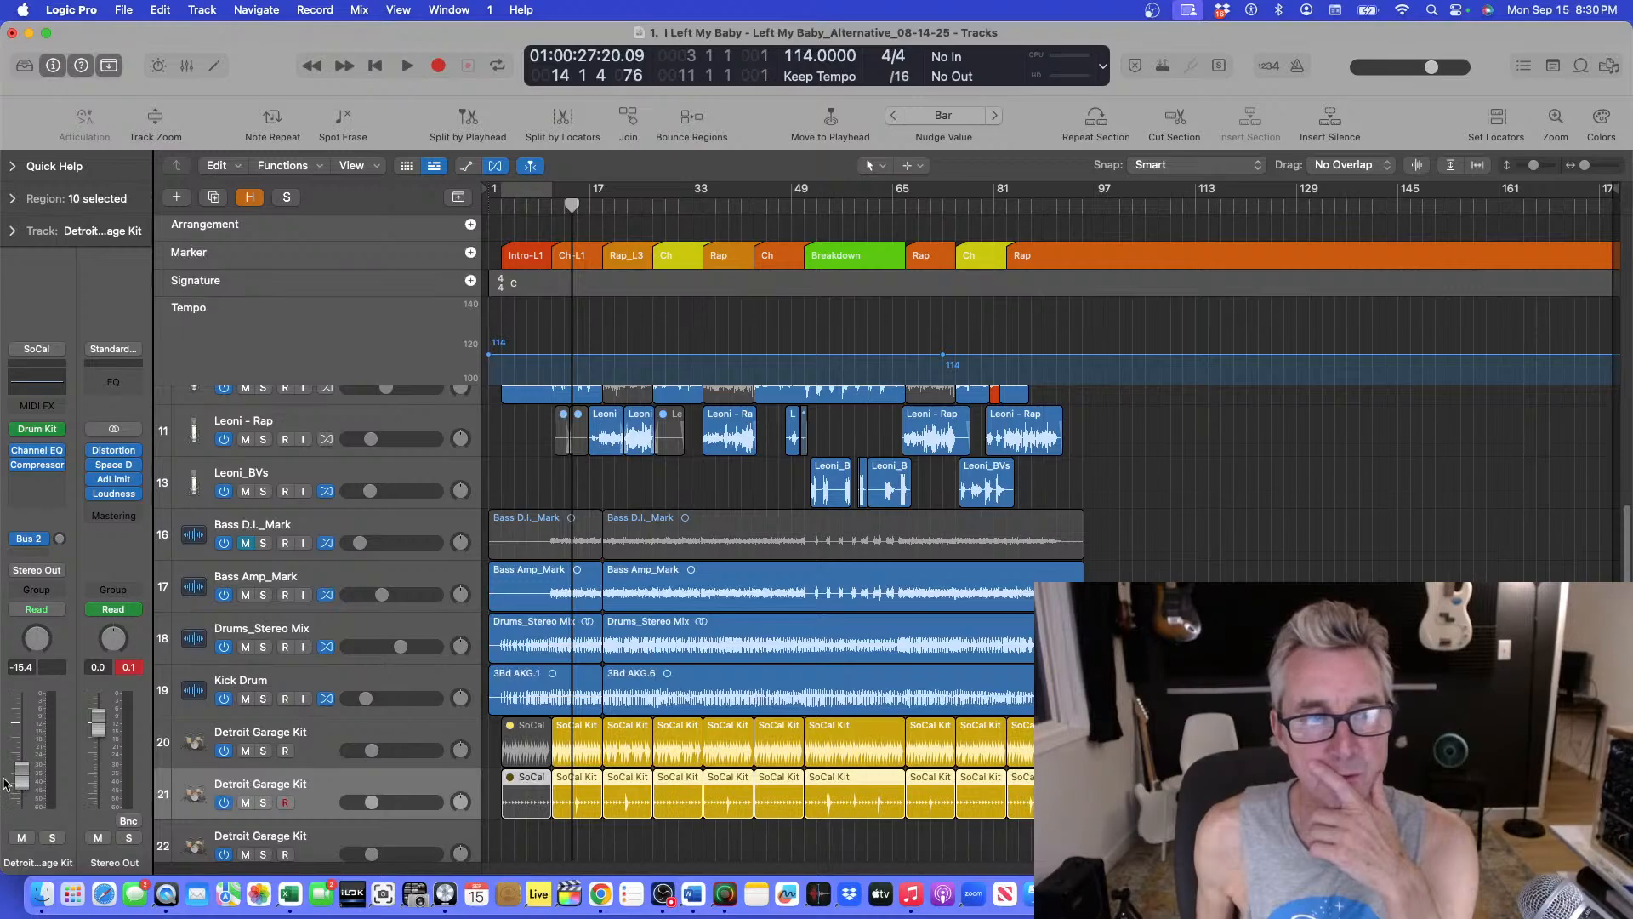
drag(24, 781, 22, 733)
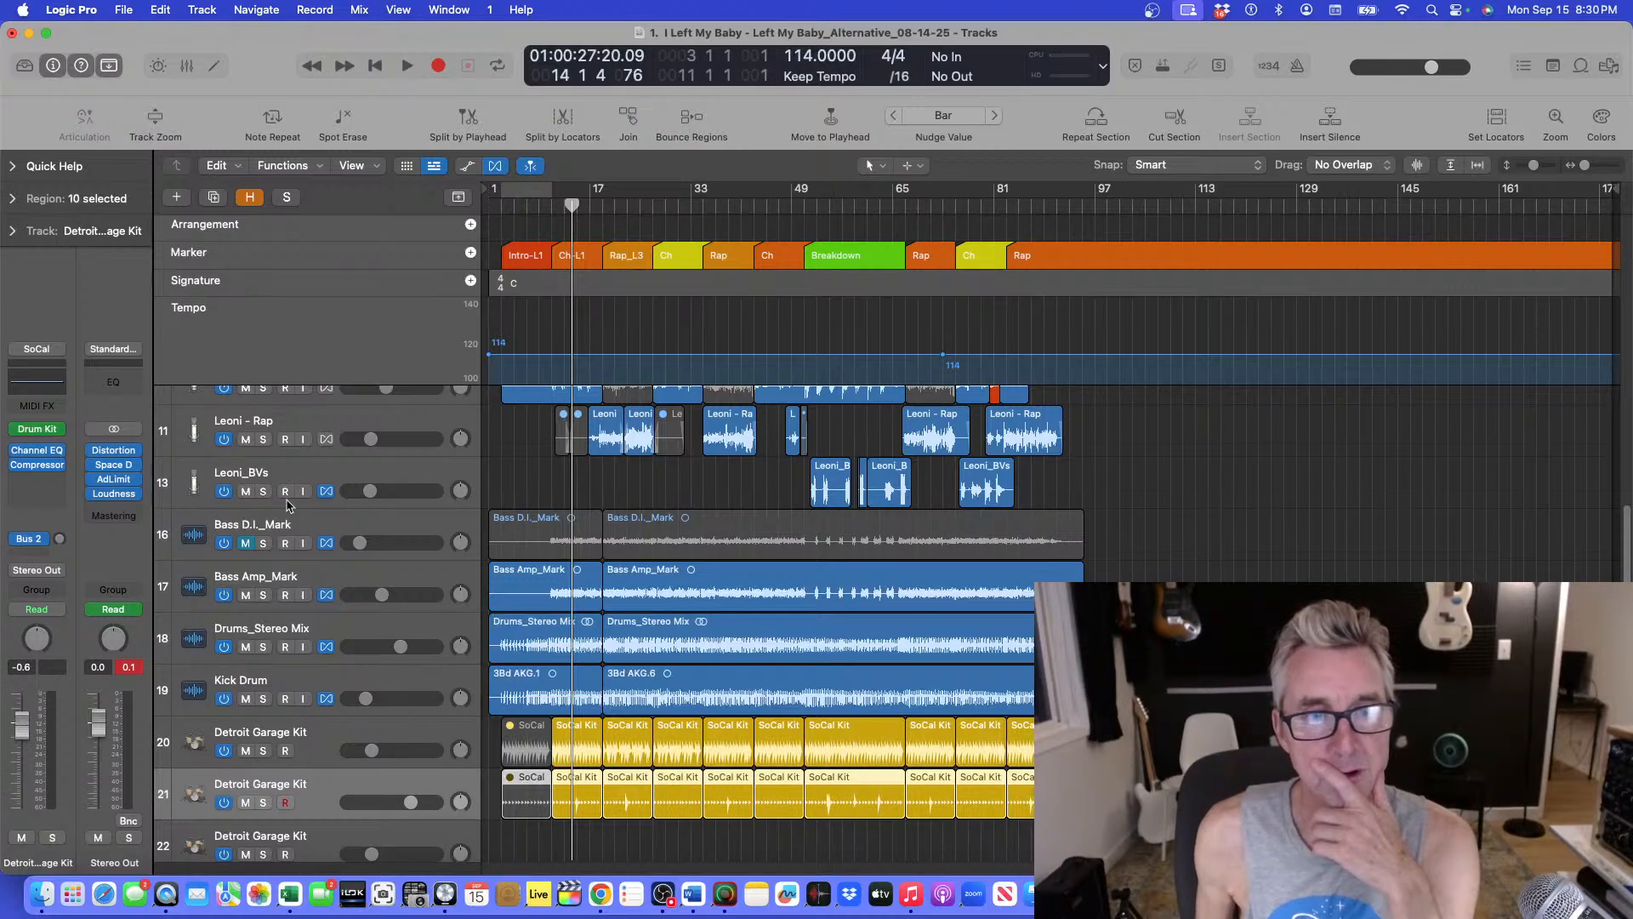
Play from bar 11 and audition the duplicate drum track by toggling its mute and solo.
click(548, 204)
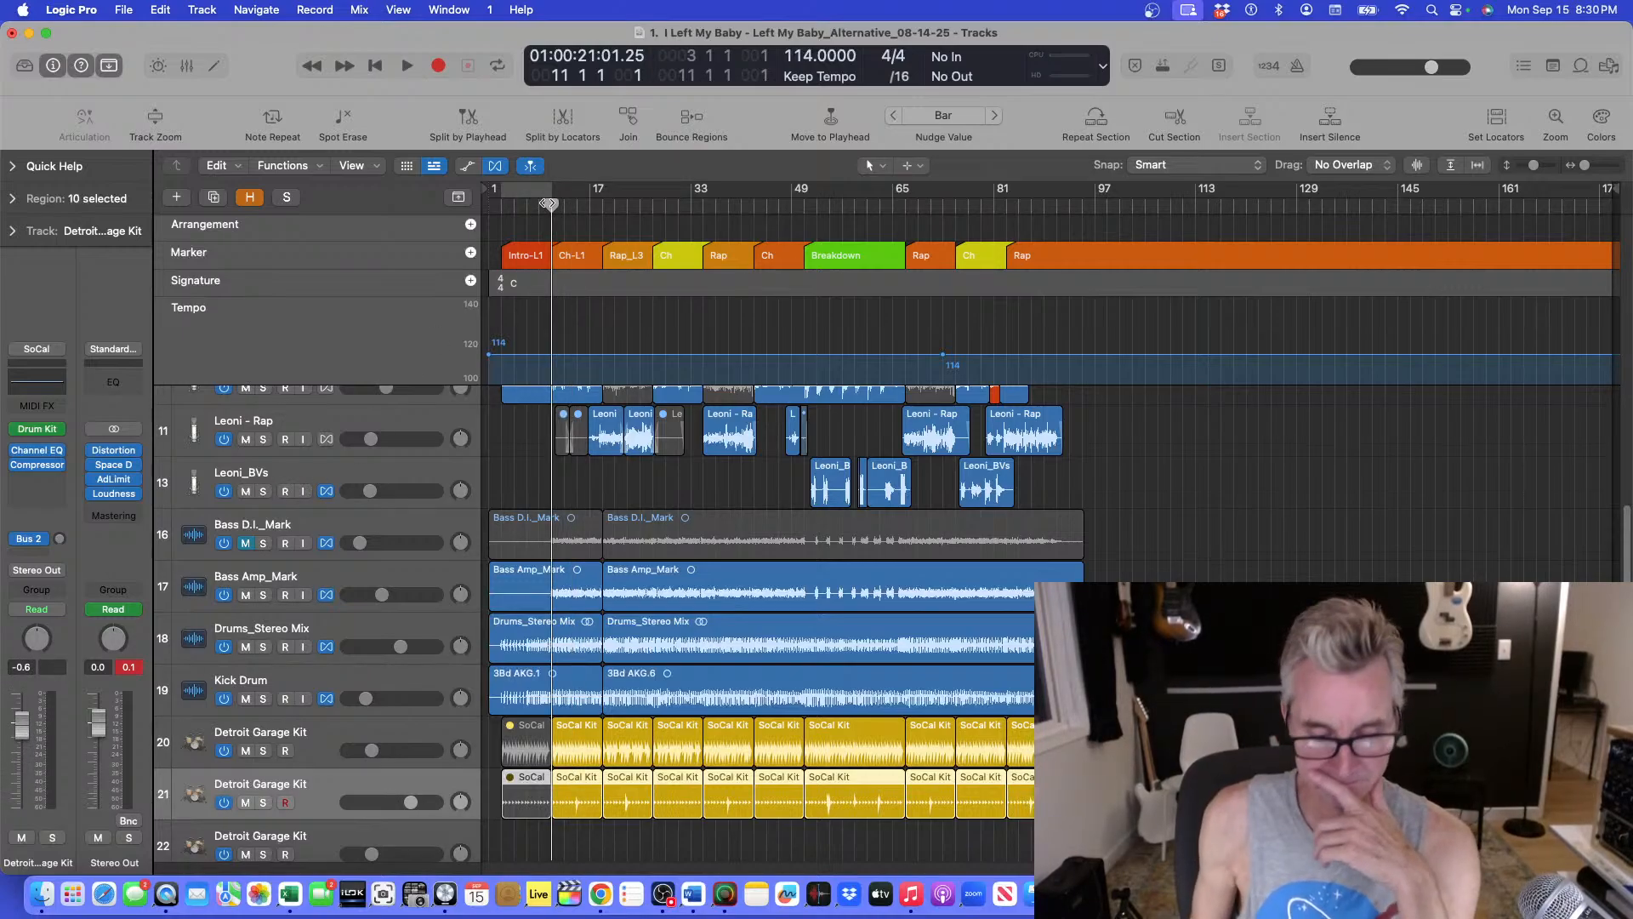
key(space)
click(248, 803)
click(262, 803)
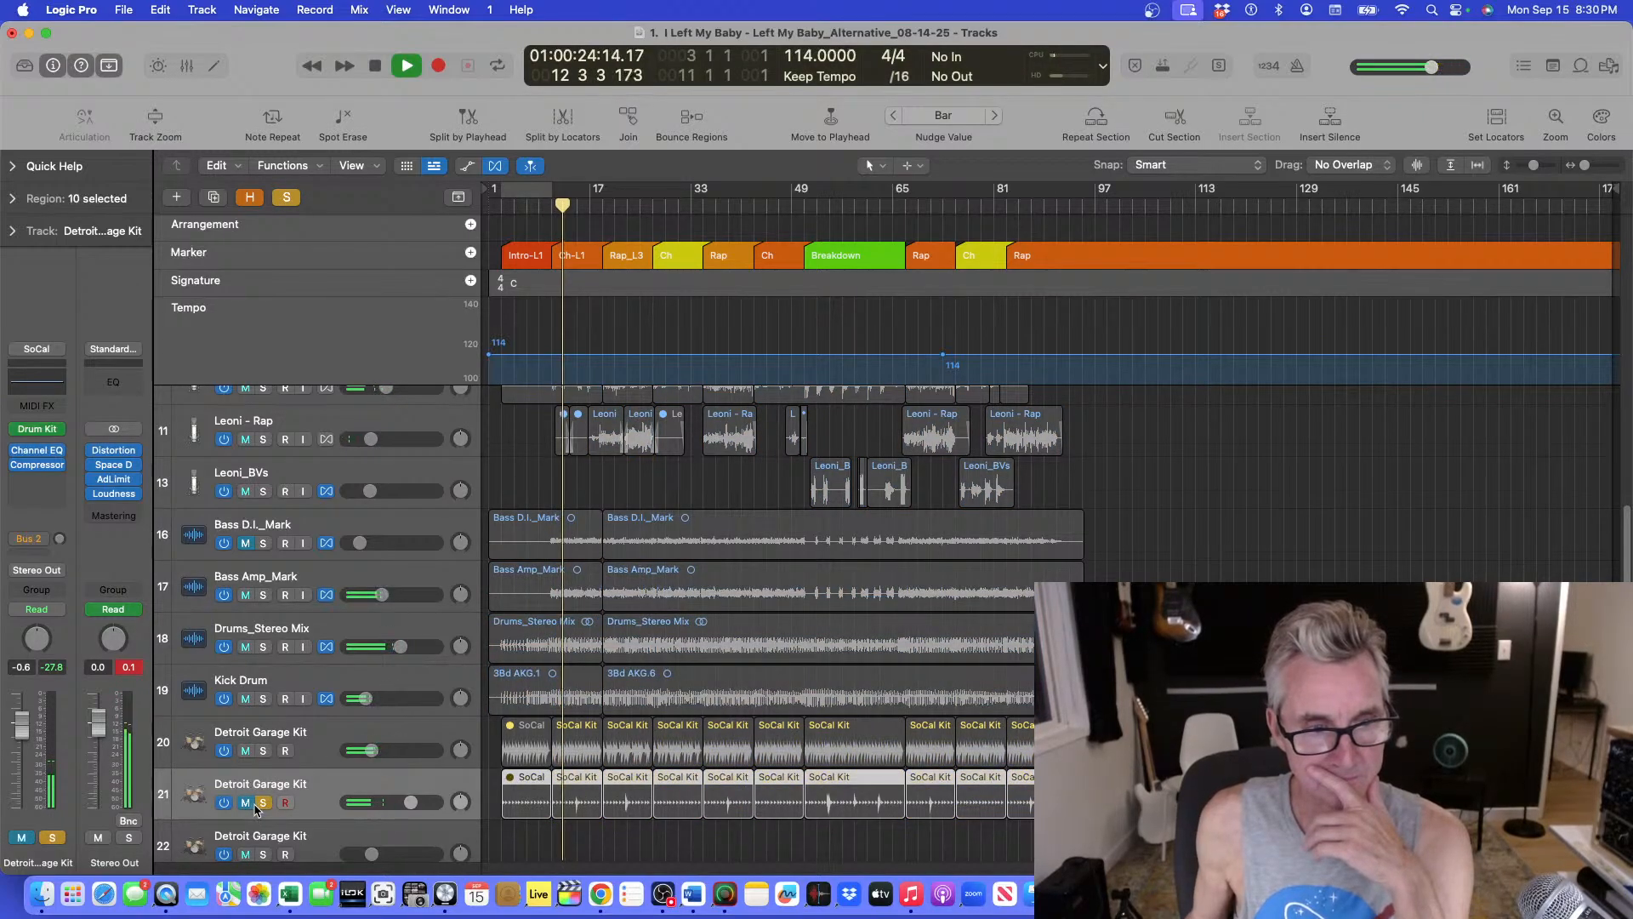
click(262, 804)
click(246, 803)
click(263, 803)
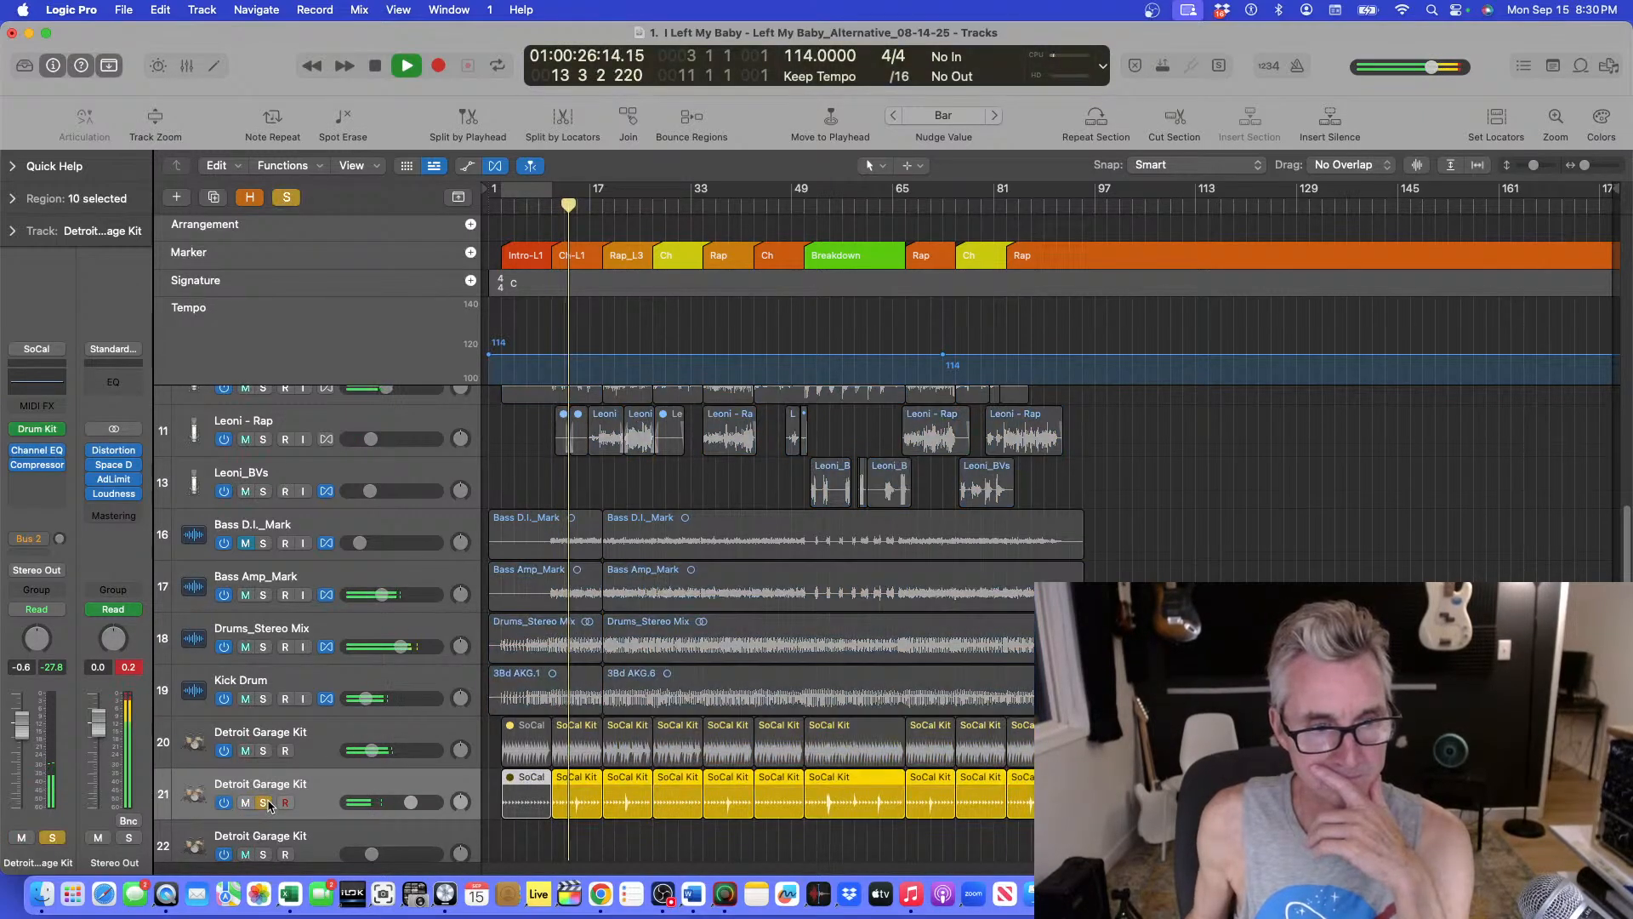
Reopen and close the Drummer editor, then restart playback near bar 10 with the duplicate drum track soloed.
double_click(625, 779)
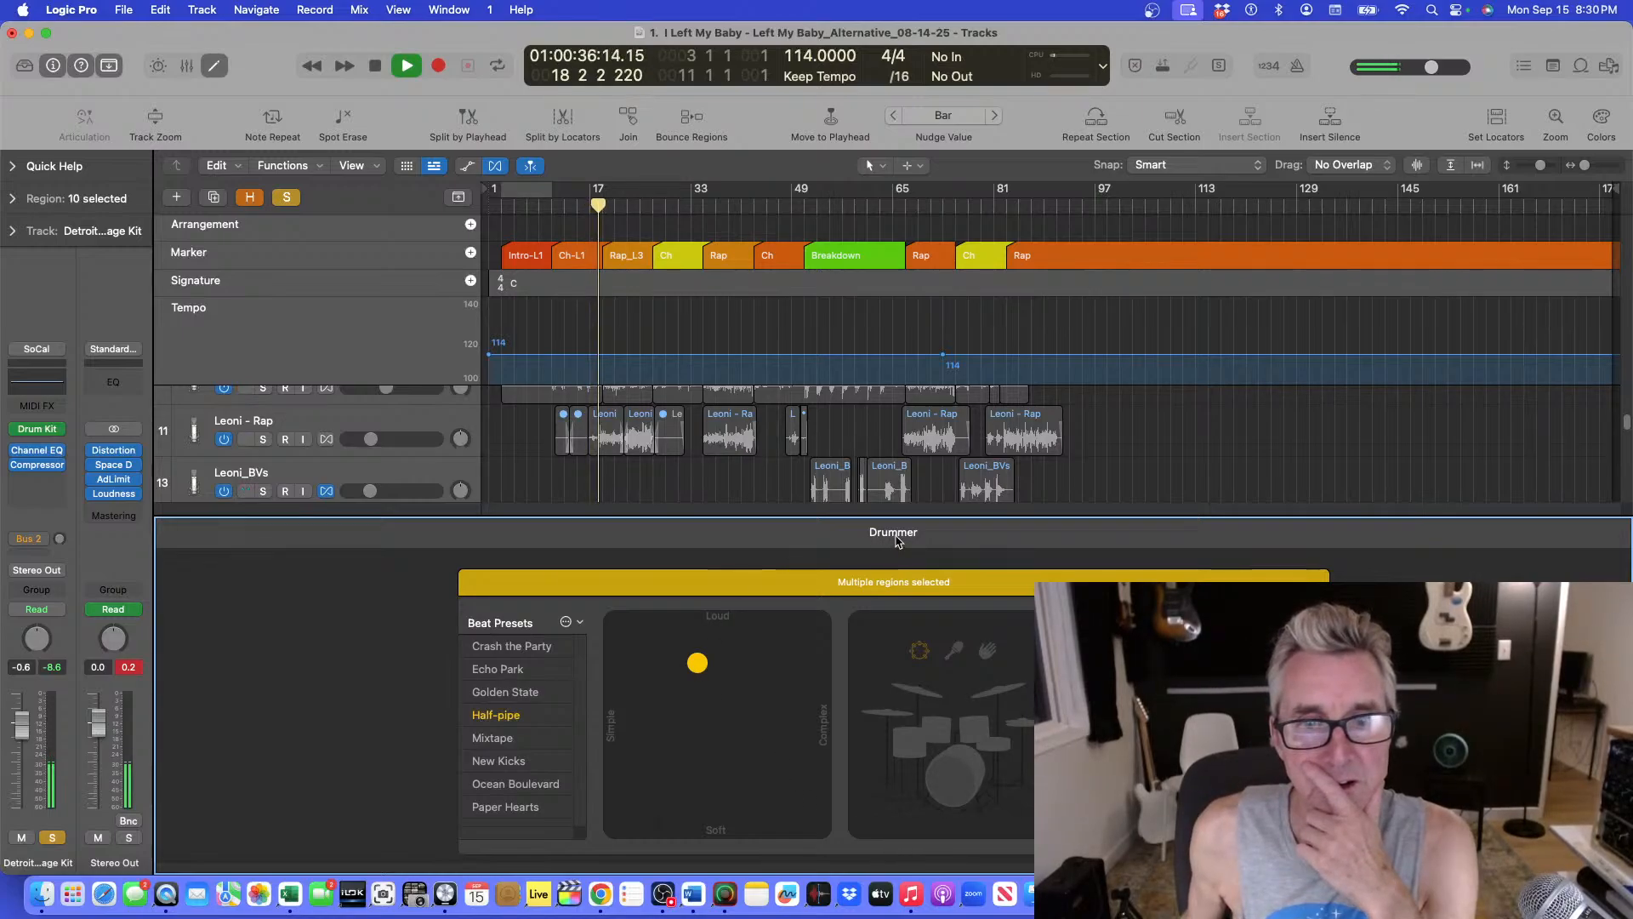
key(e)
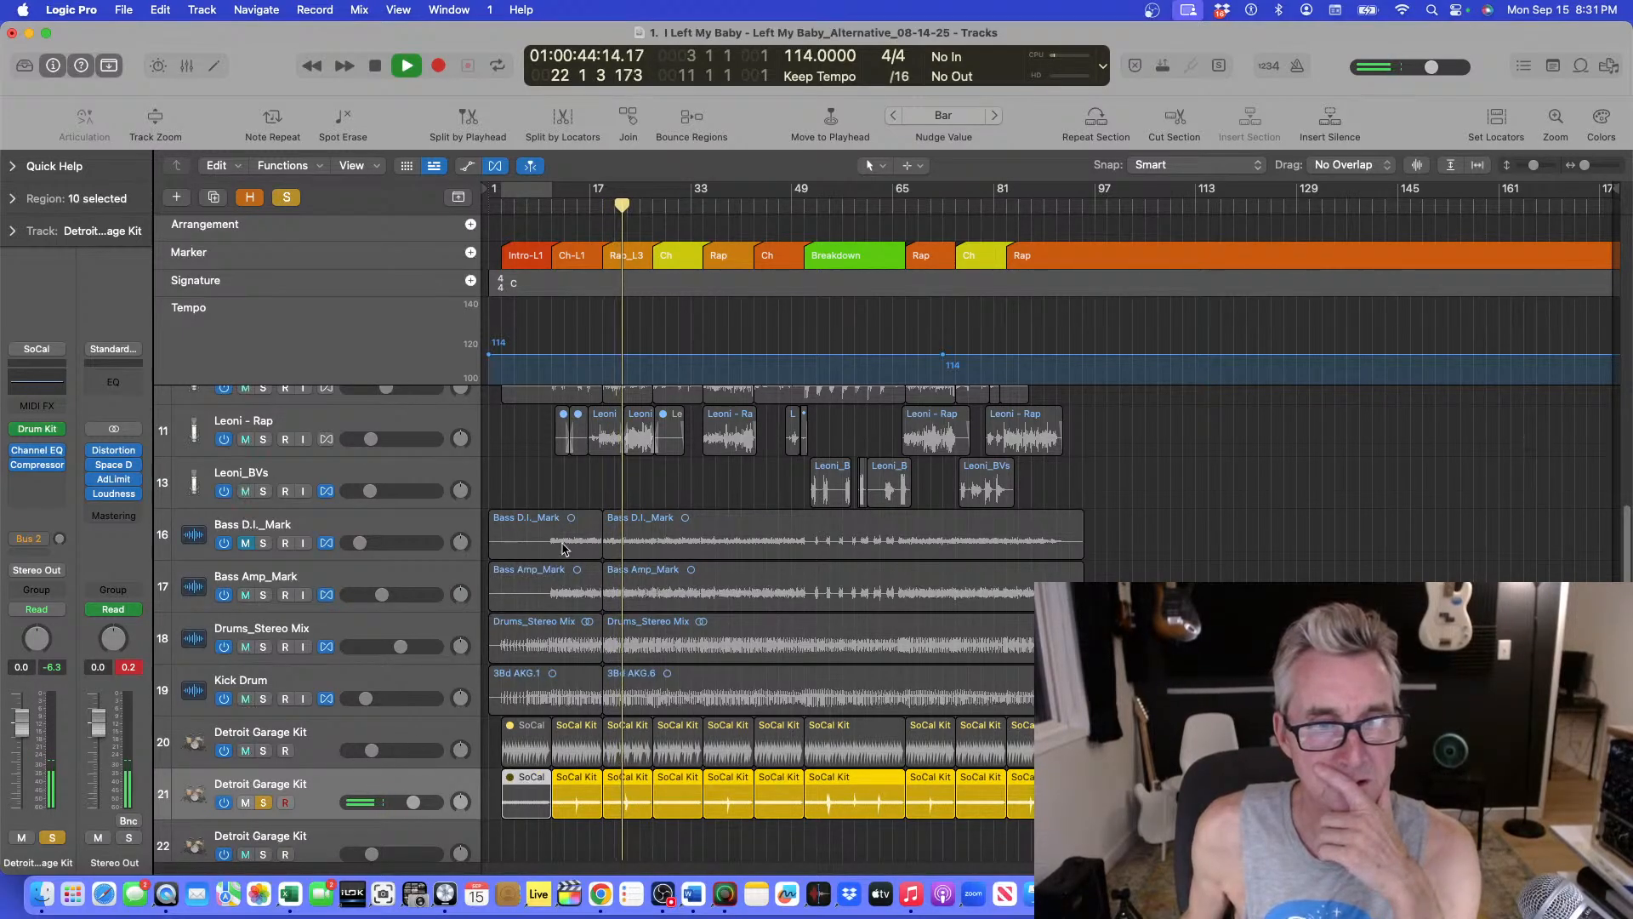
click(262, 802)
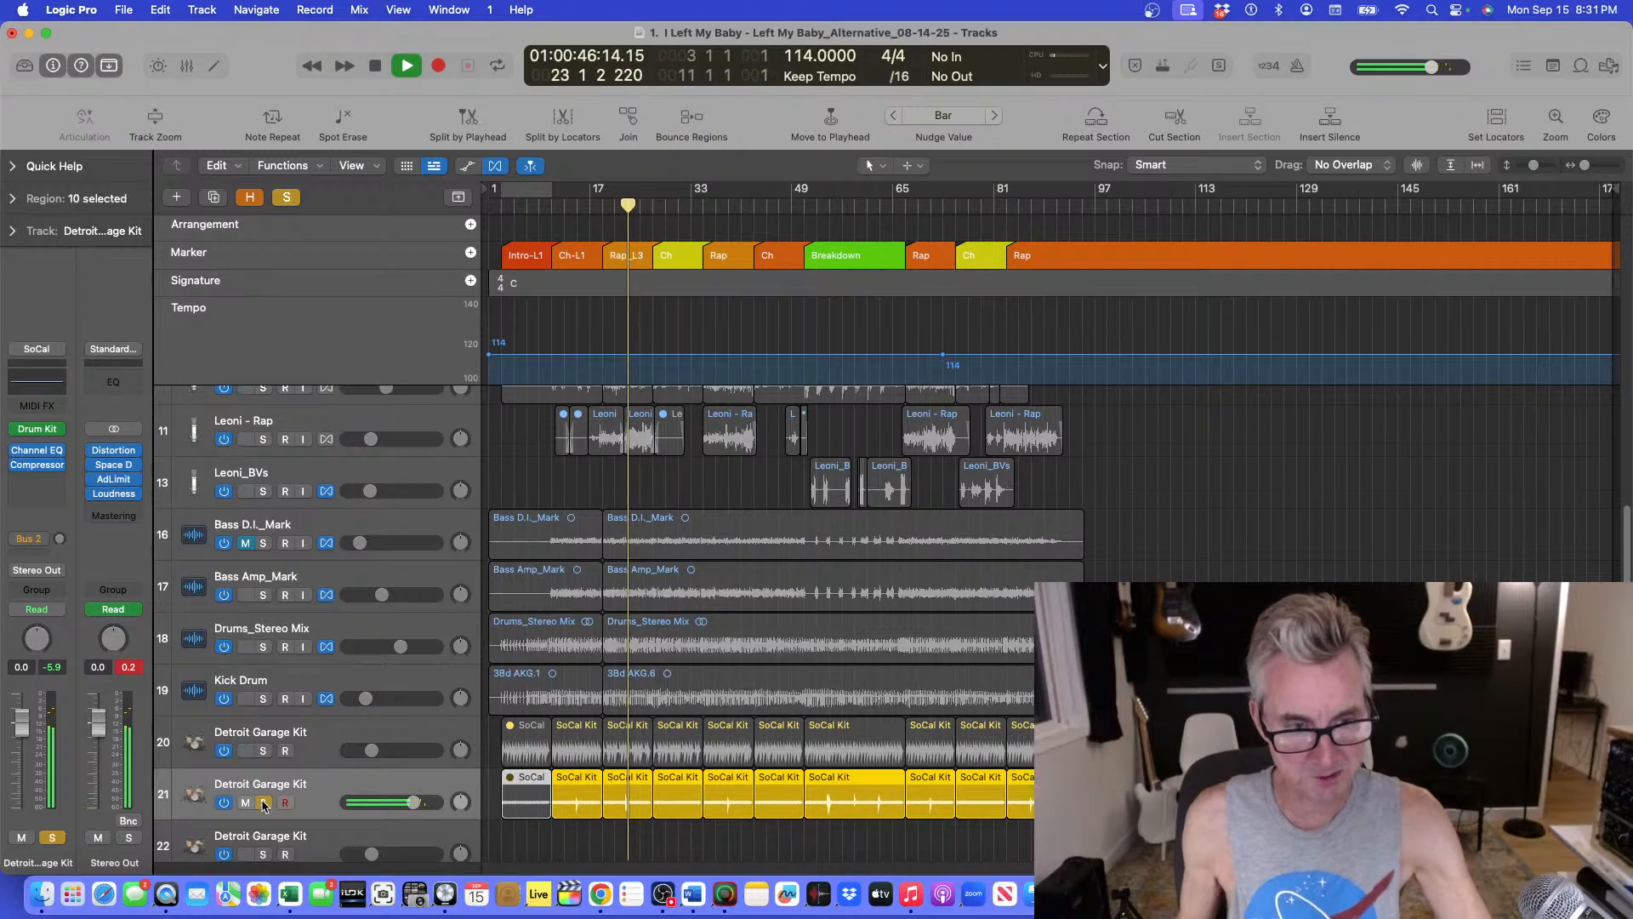
click(540, 207)
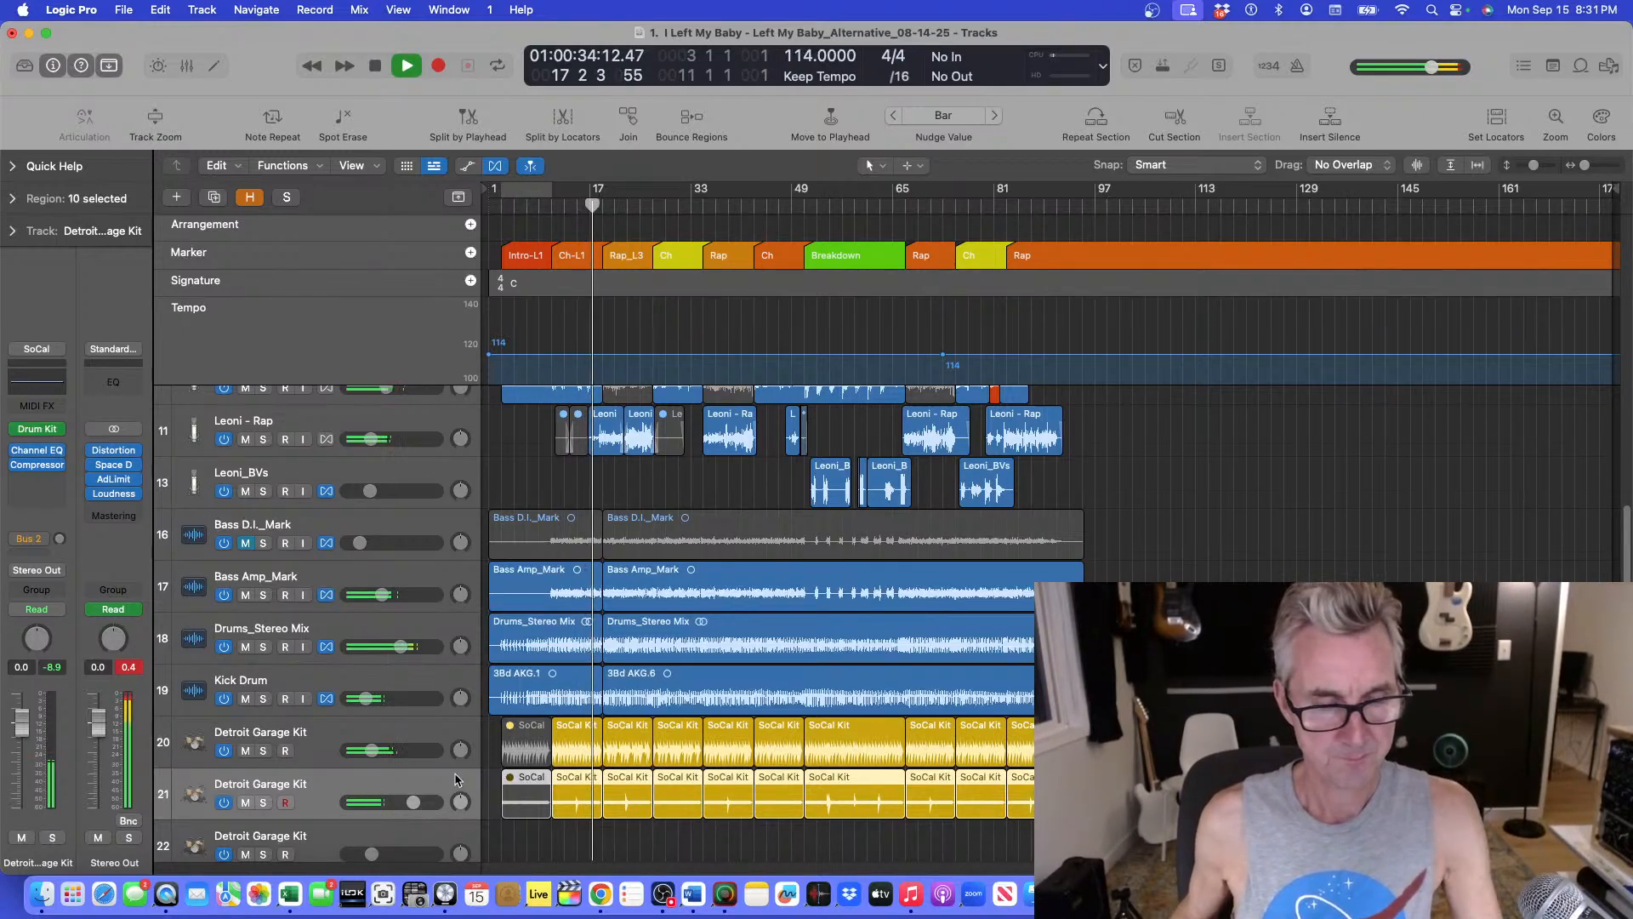
key(s)
click(283, 802)
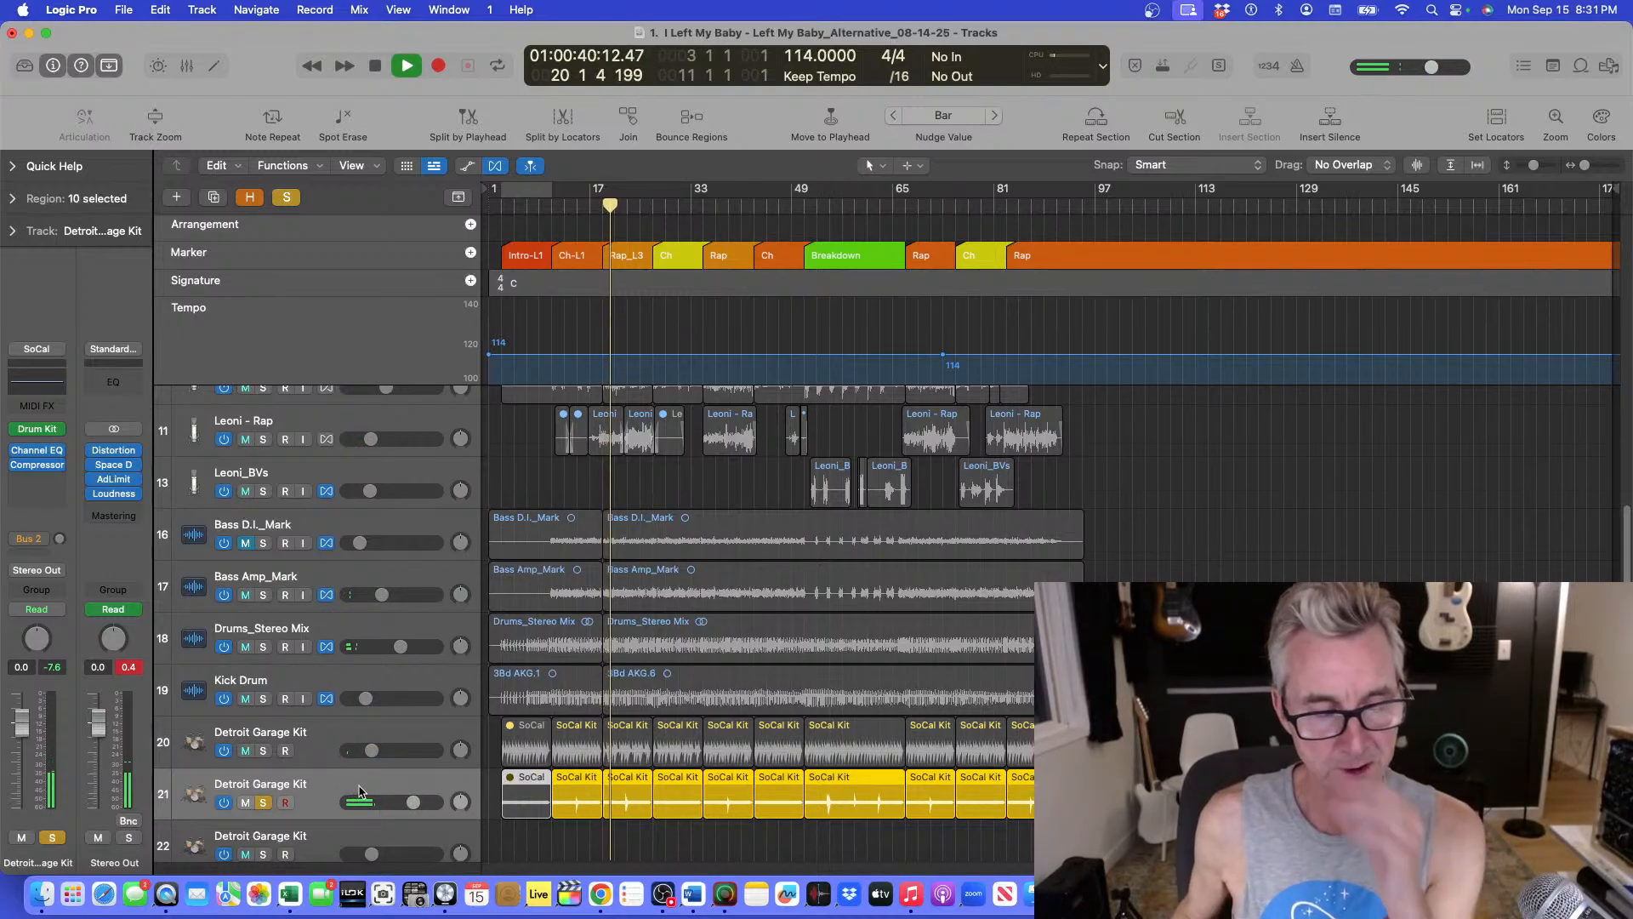
In the Drummer editor, move the copied regions' beat puck toward Loud, then close the editor.
double_click(579, 779)
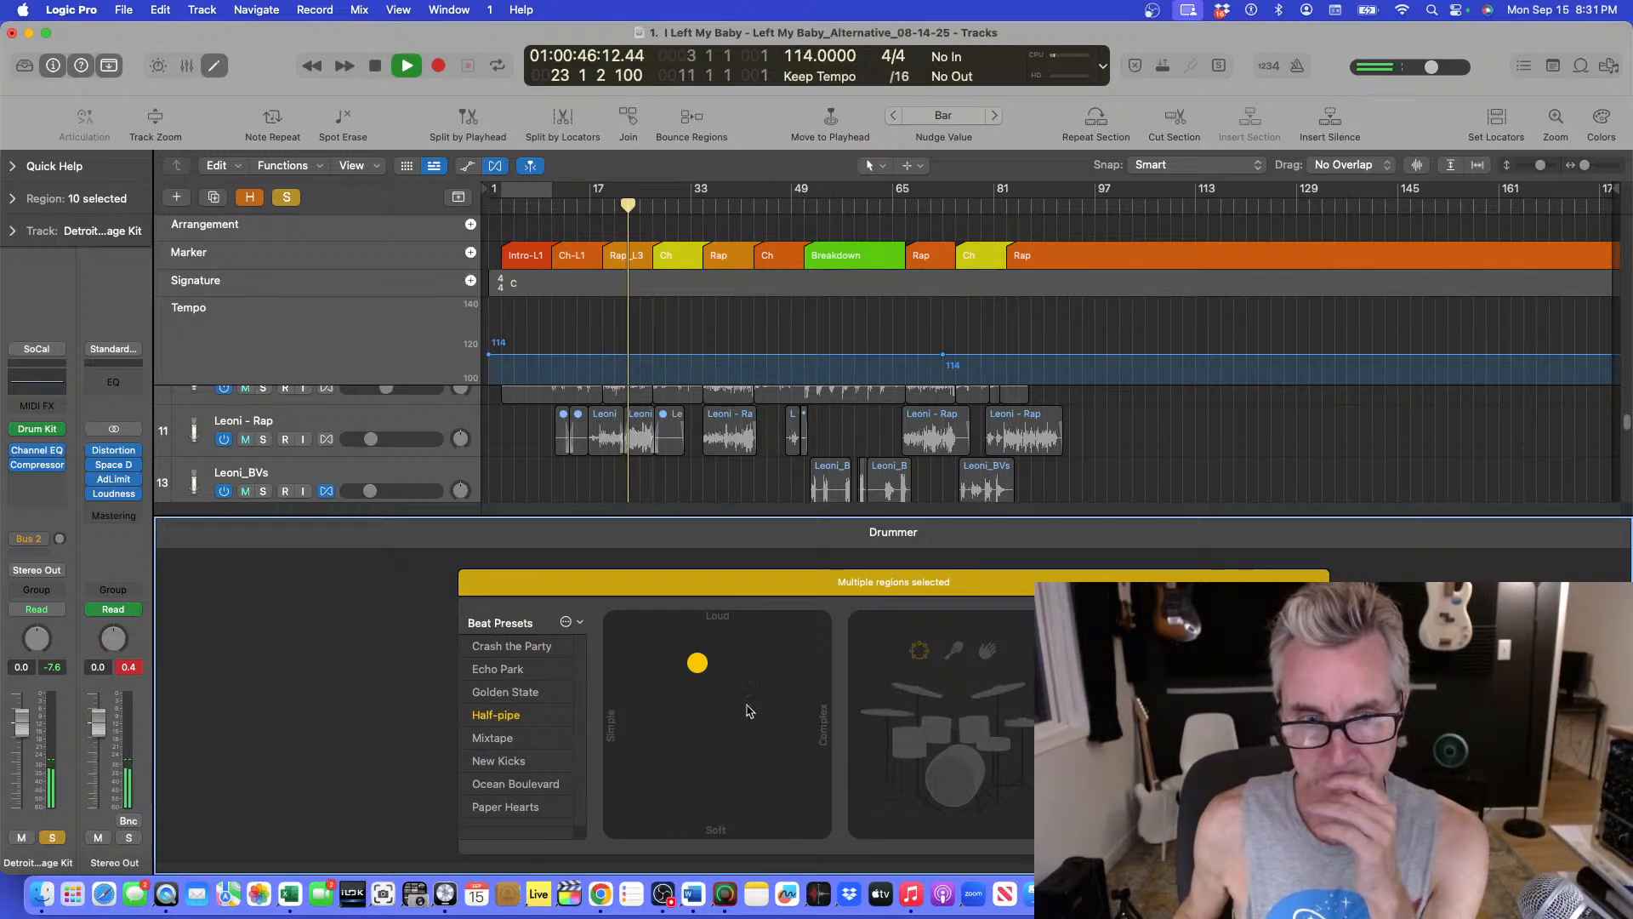
drag(699, 662, 704, 639)
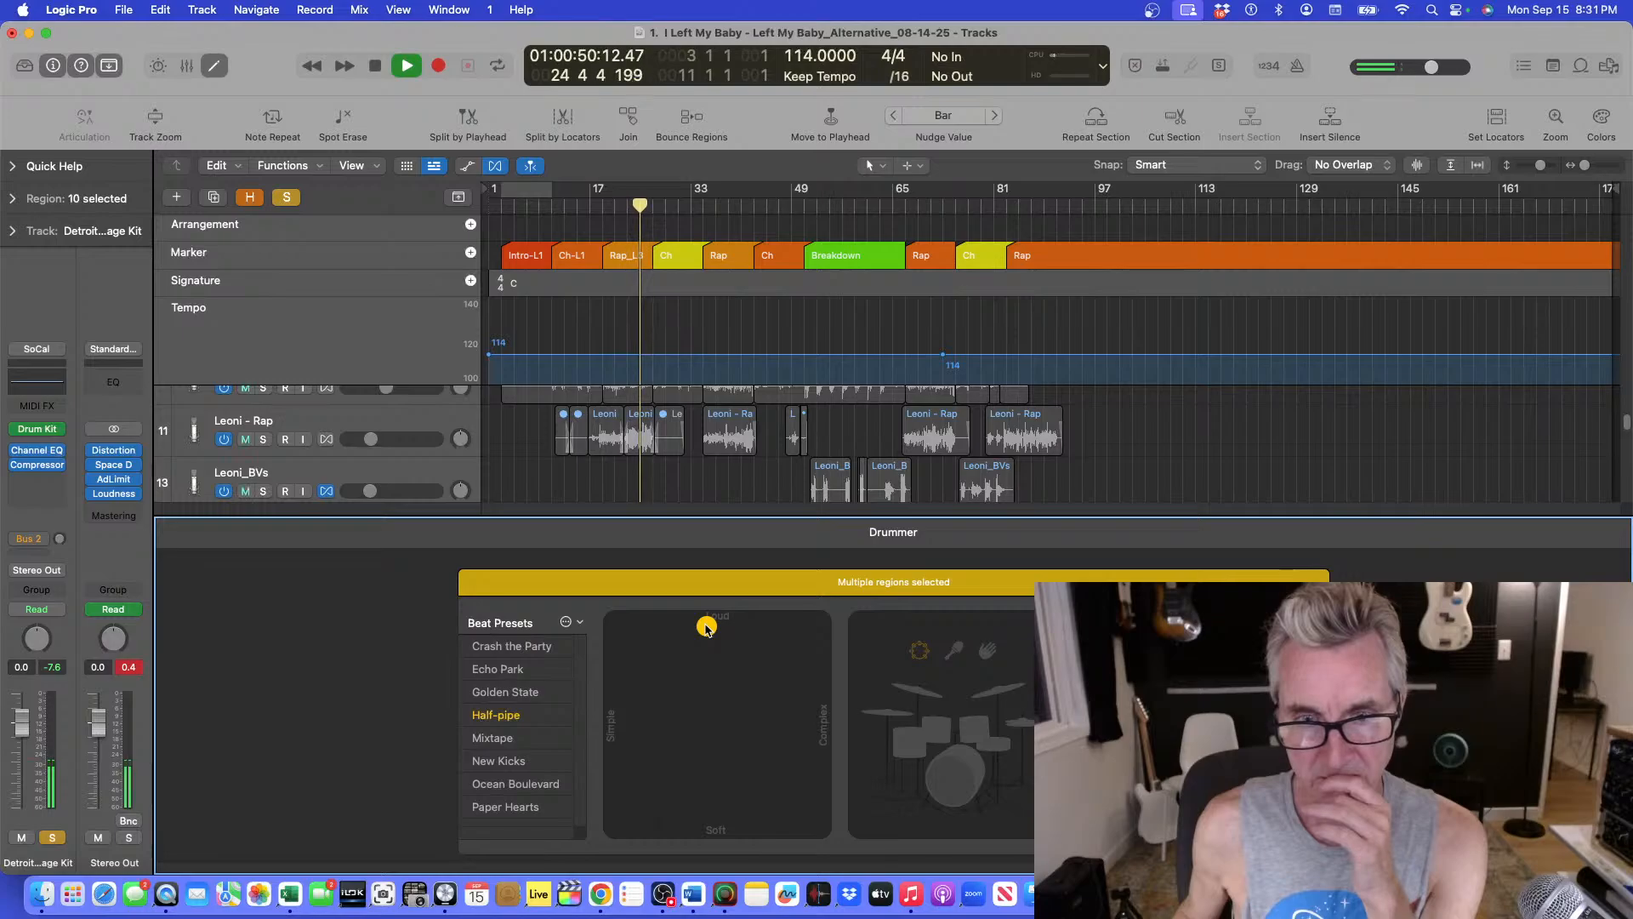
key(e)
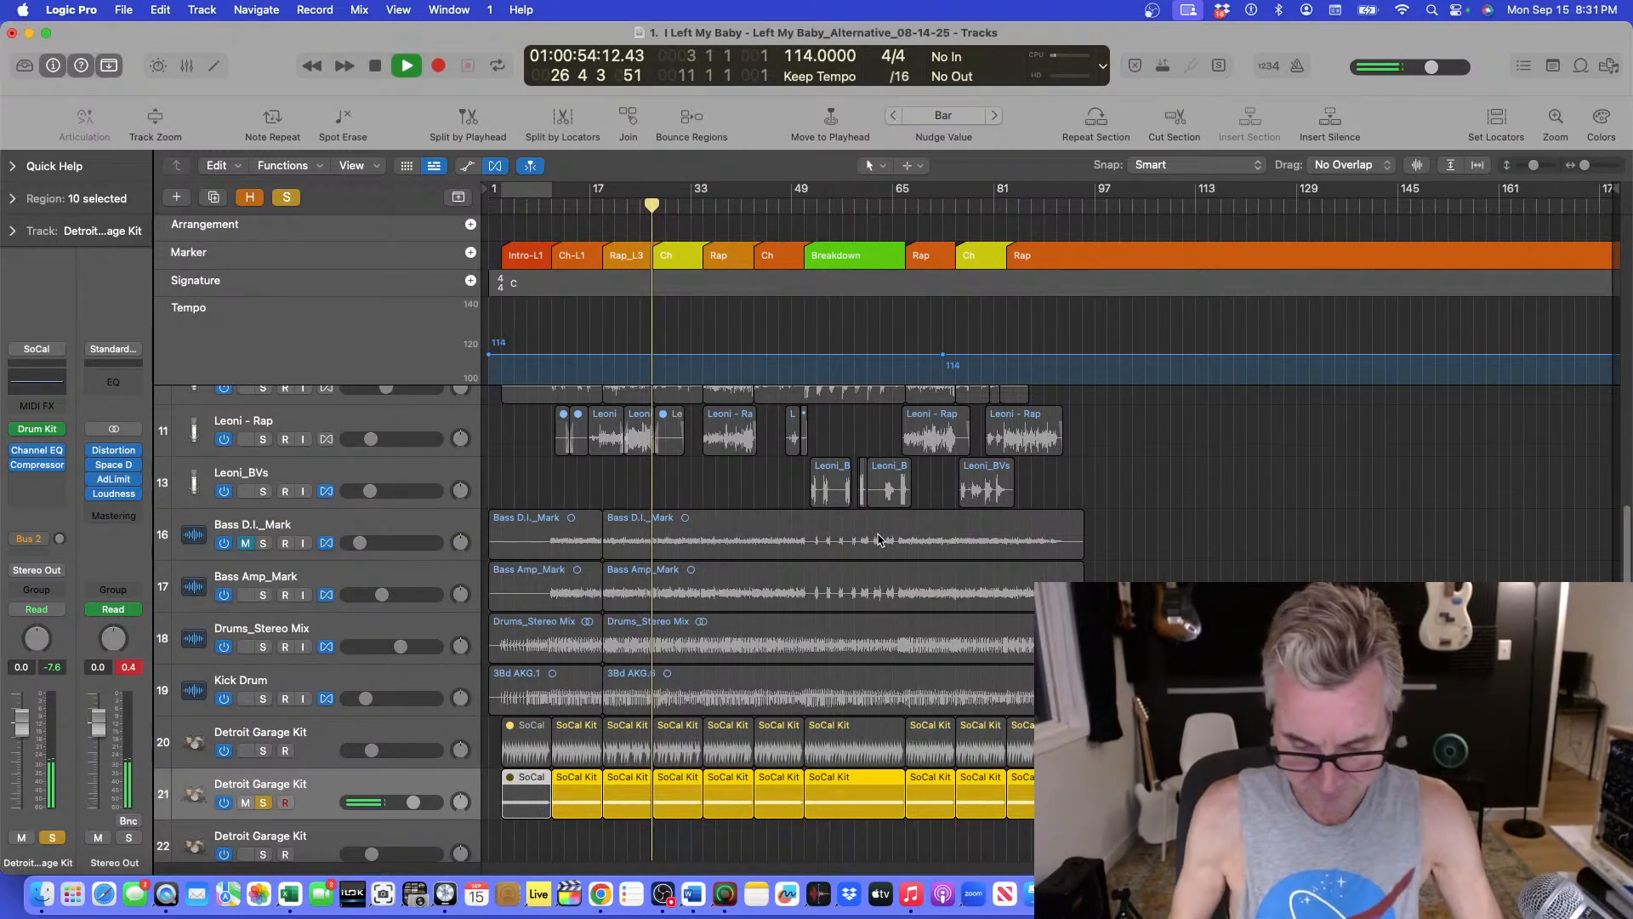
Audition the soloed duplicate drums across the Breakdown and Rap sections, unsolo it, and replay from bar 10.
key(super+Down)
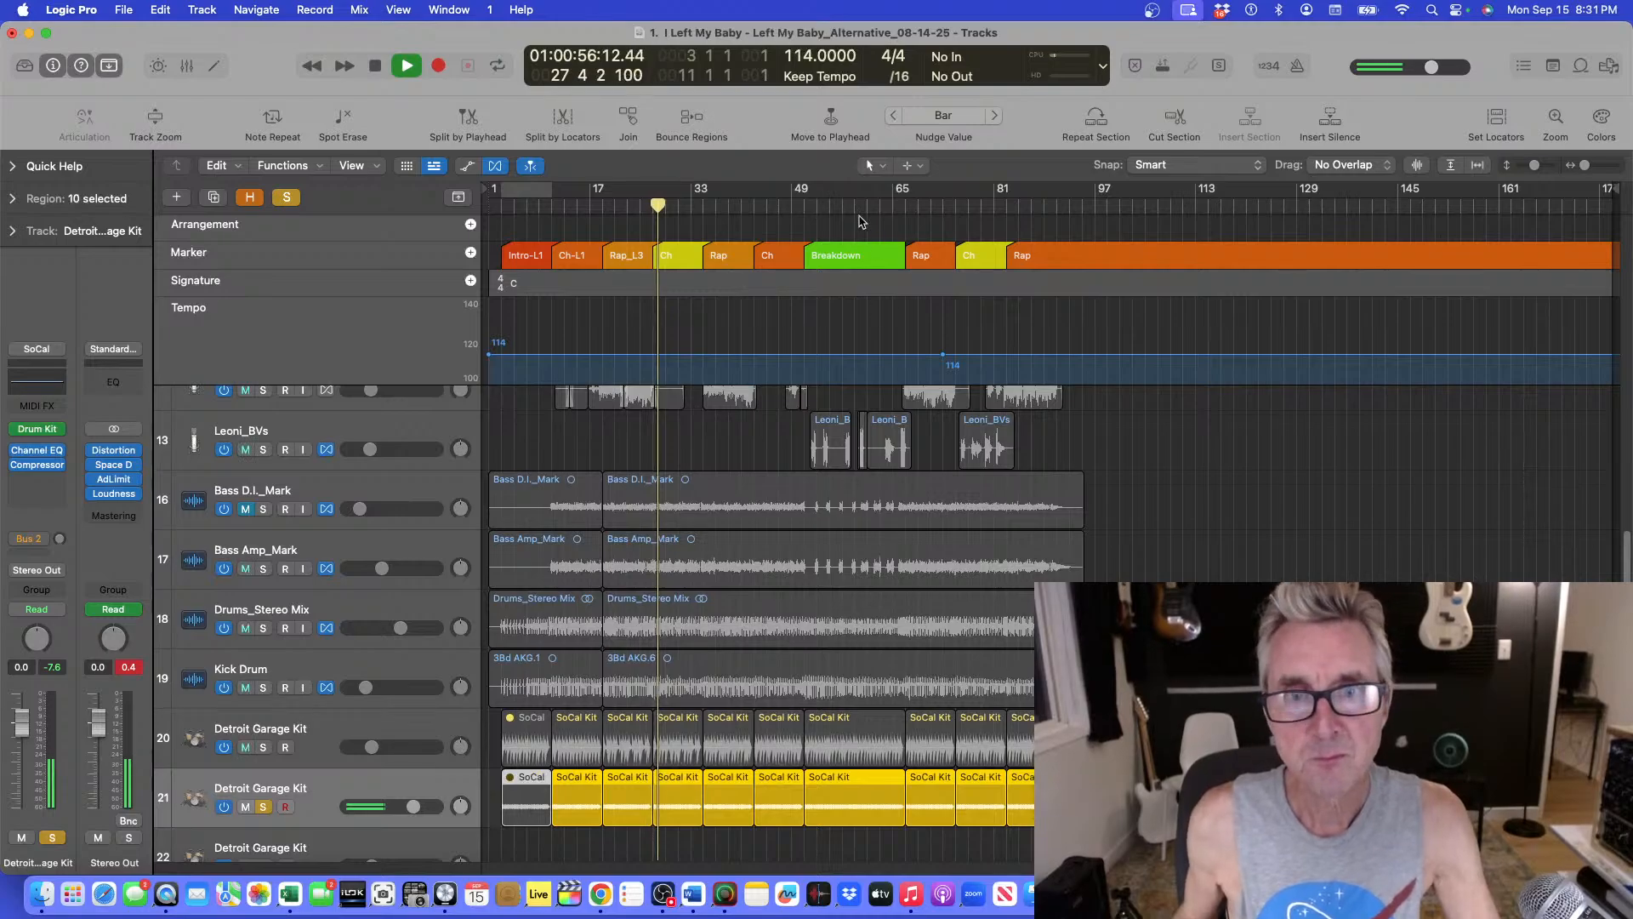
click(813, 203)
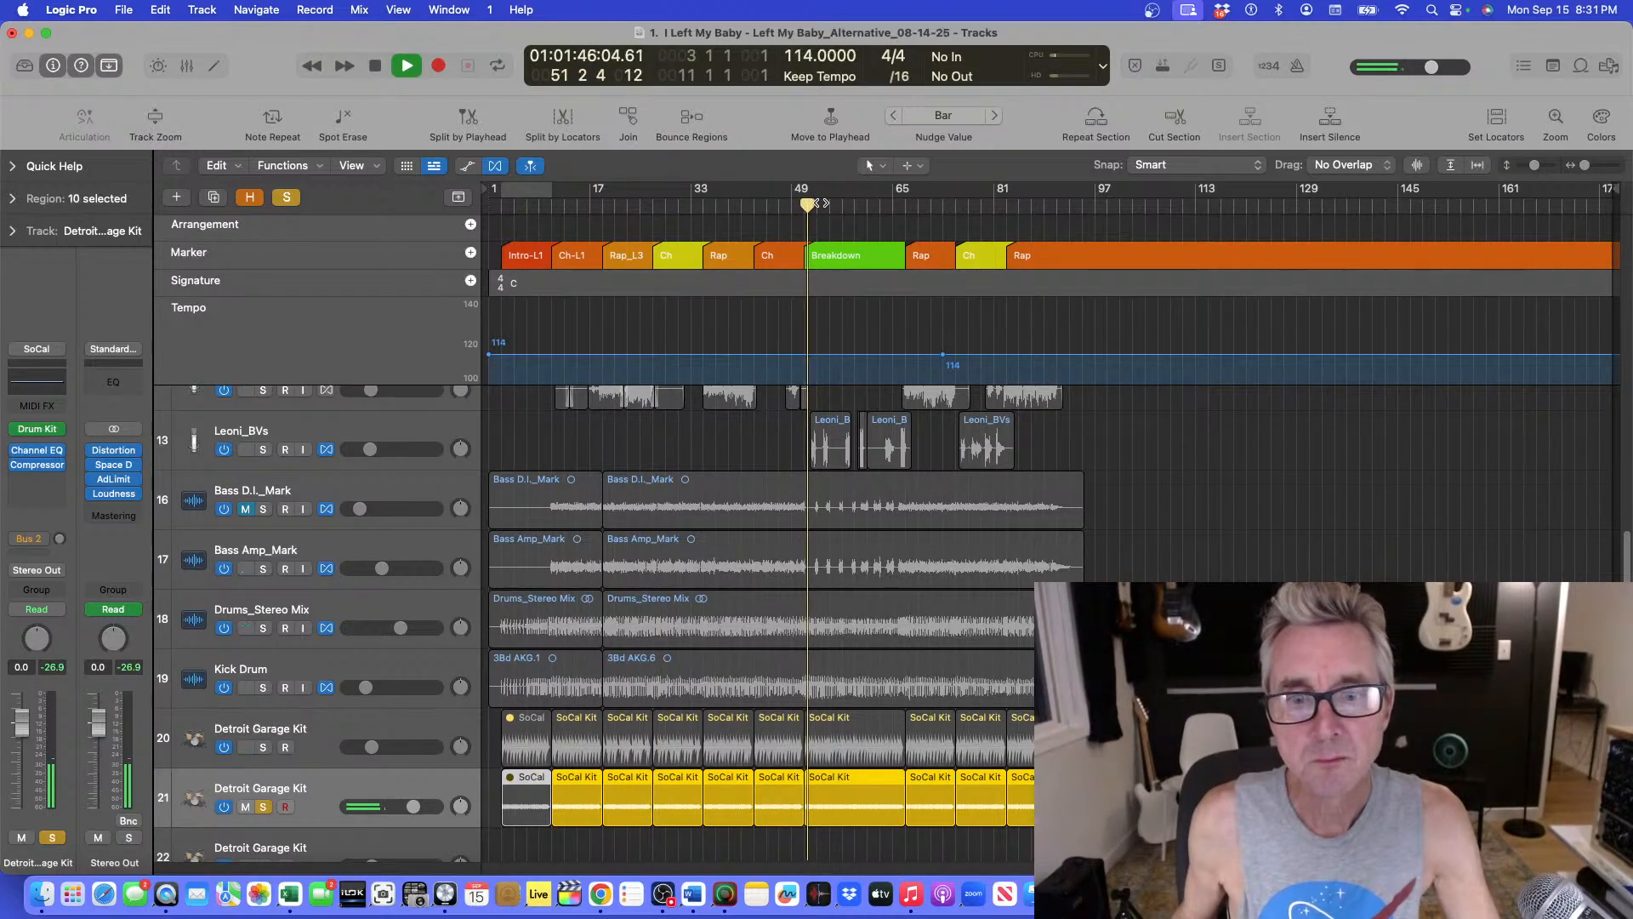
click(844, 205)
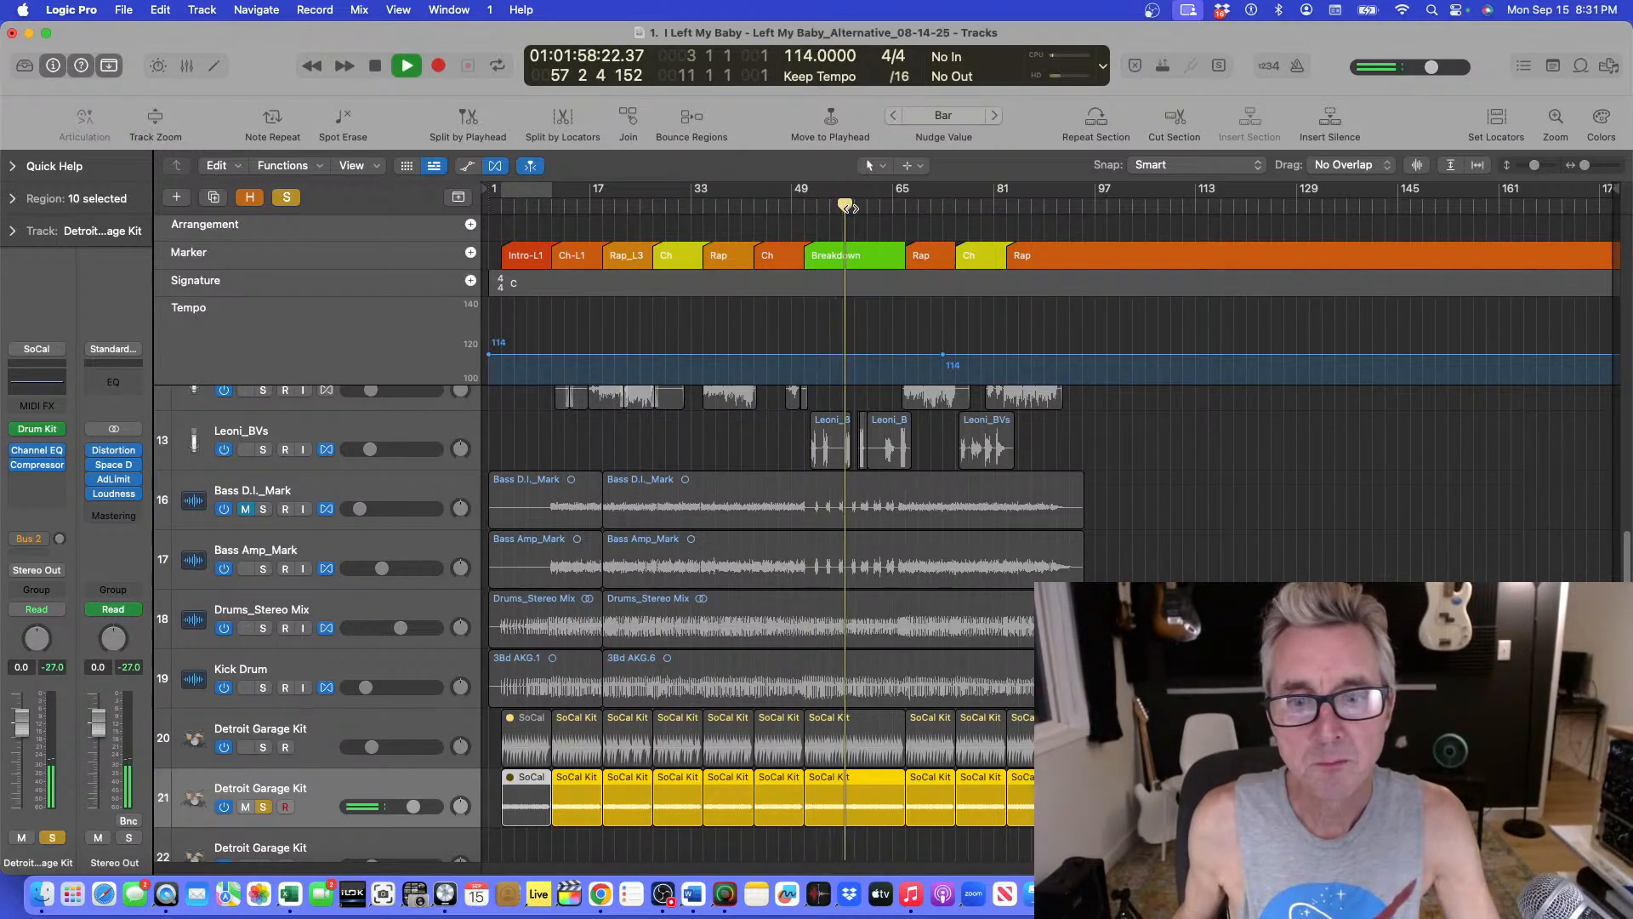
click(932, 205)
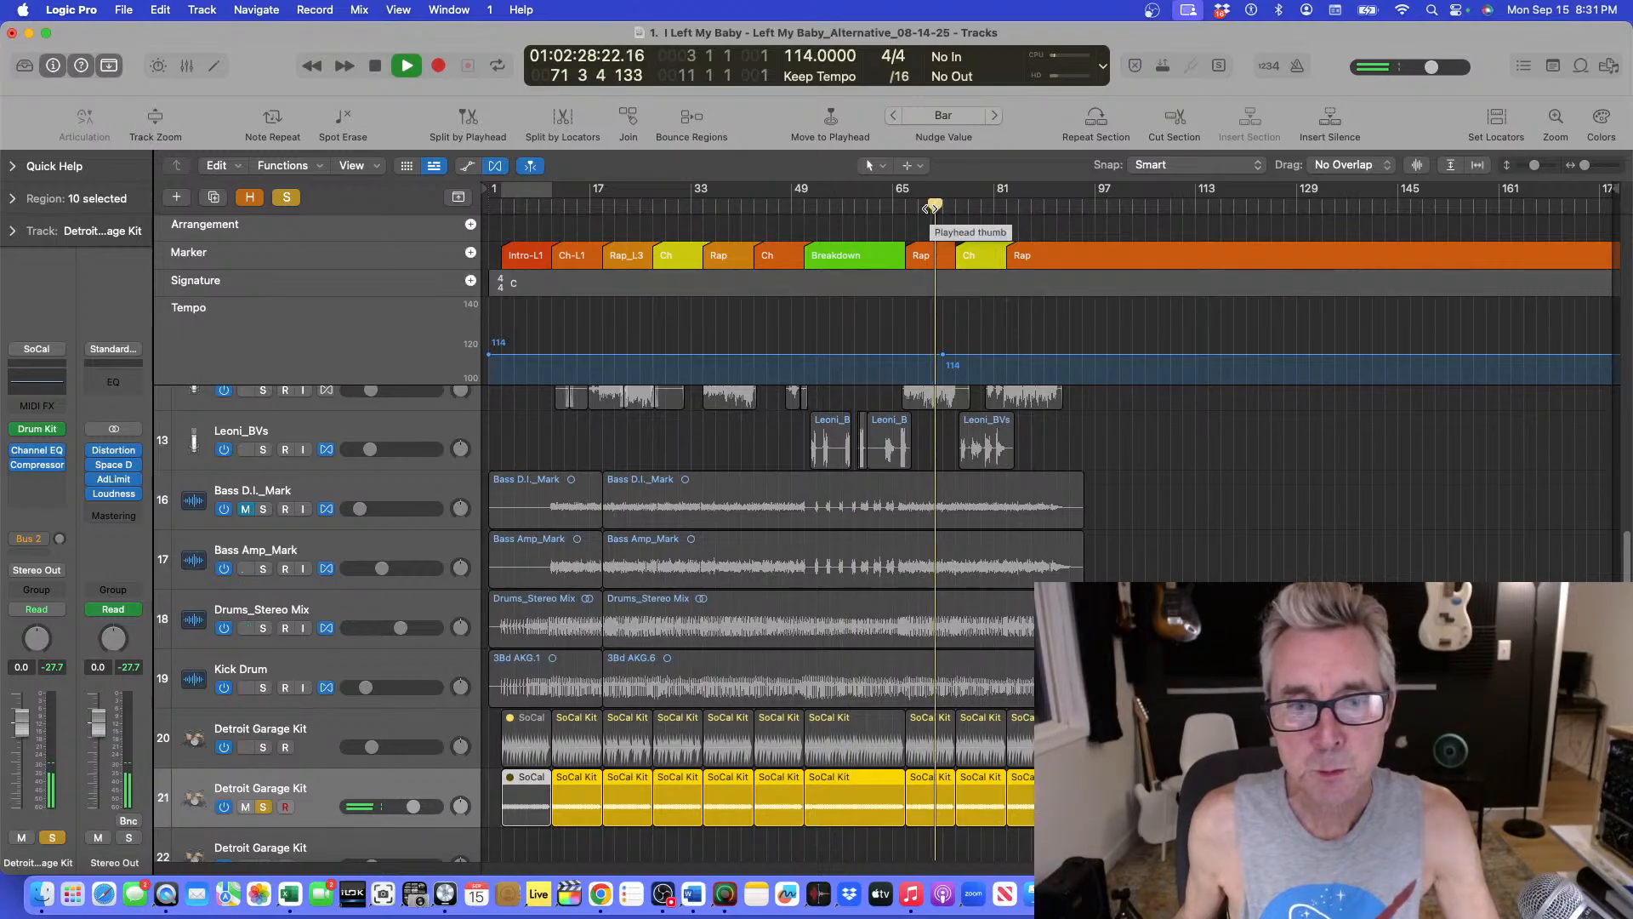
key(space)
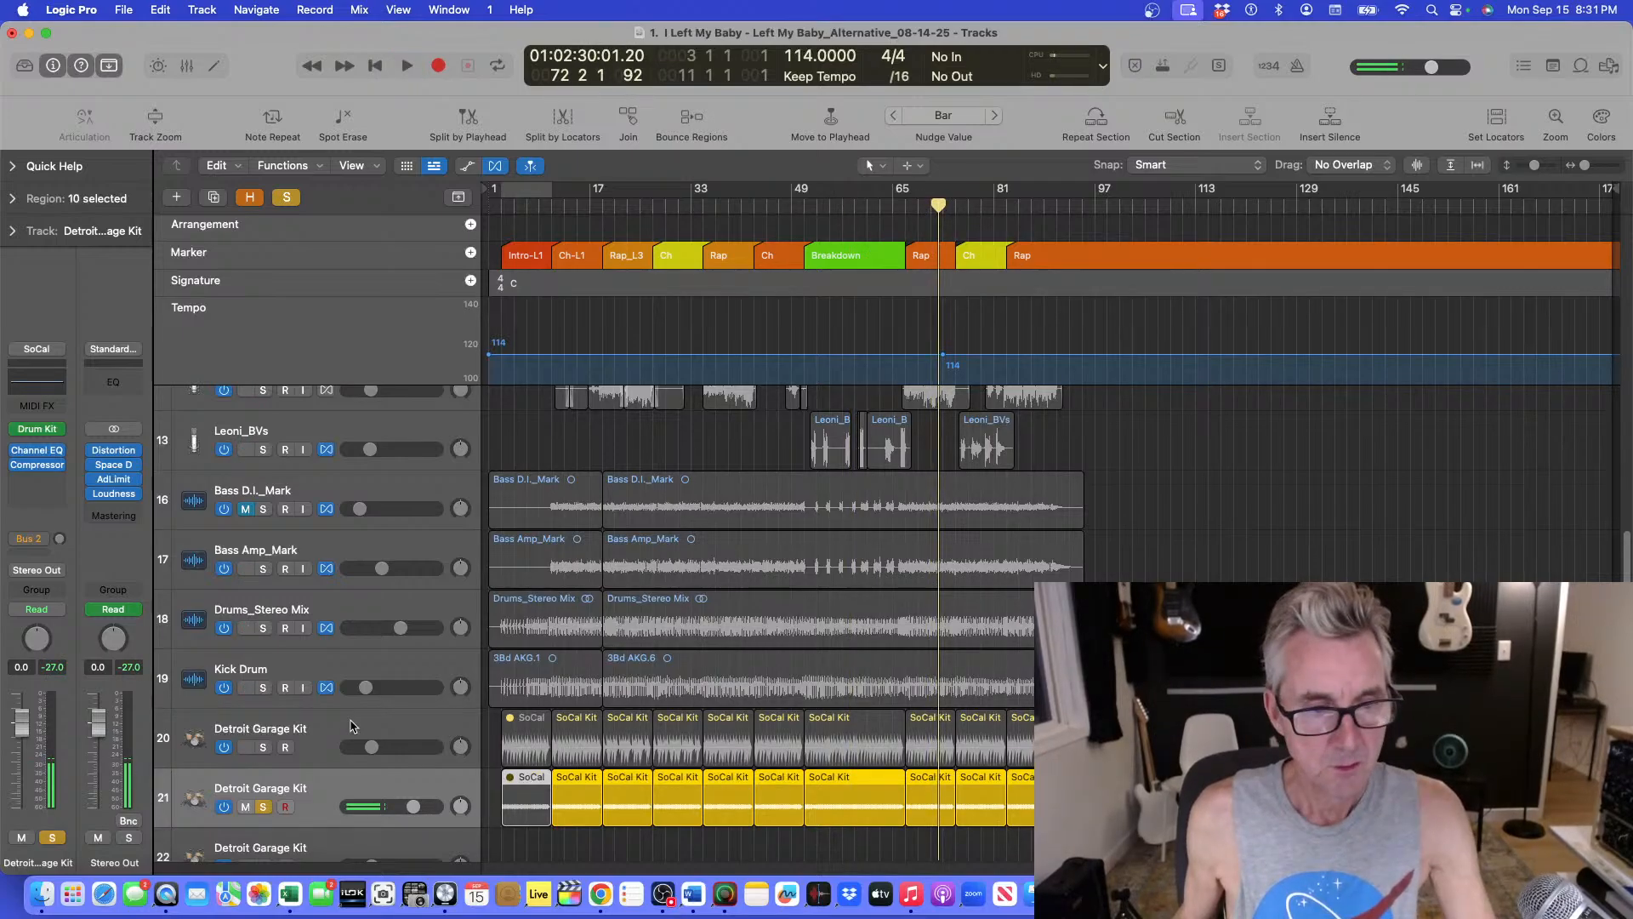
click(261, 807)
click(546, 205)
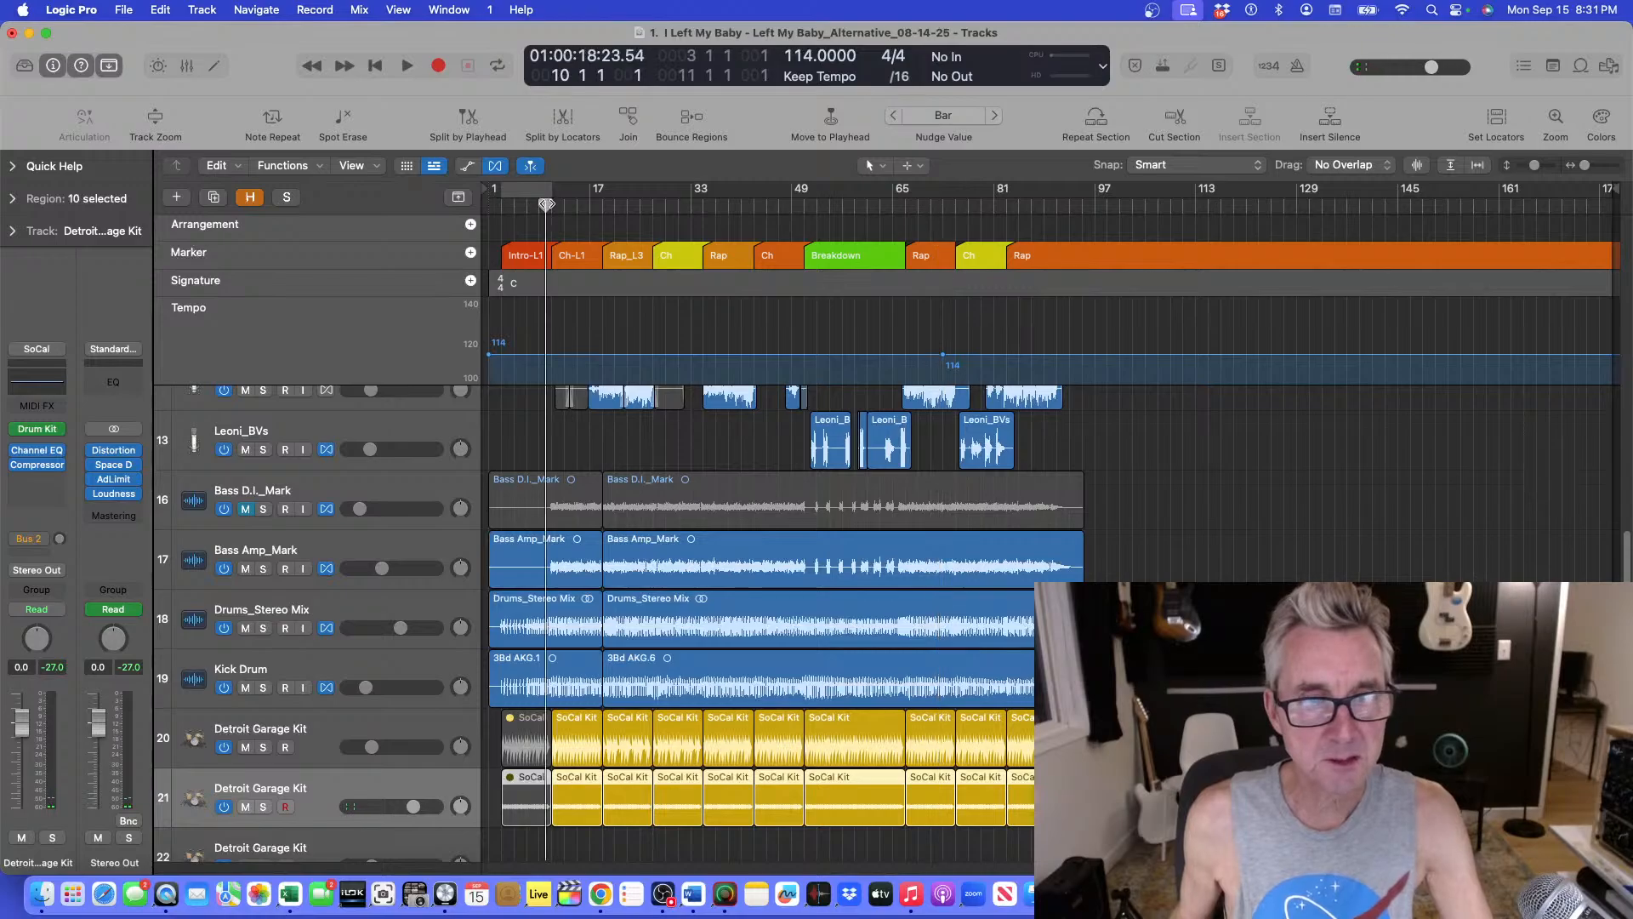
key(space)
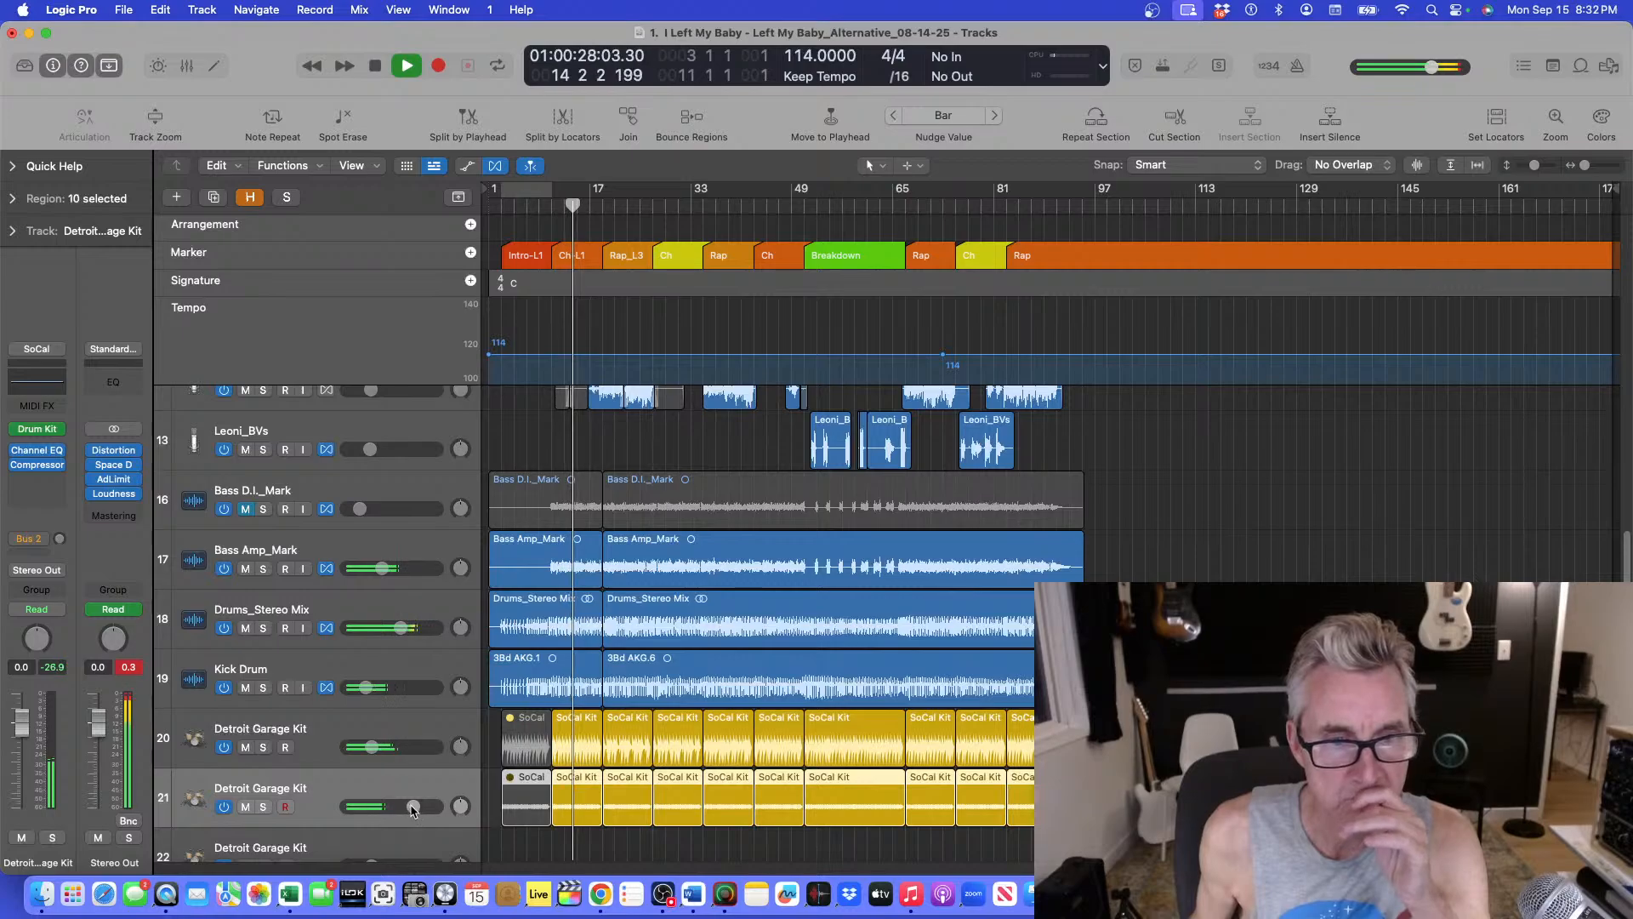
Open the duplicate drum track's Compressor plug-in and raise its output gain to about +5 dB.
click(264, 807)
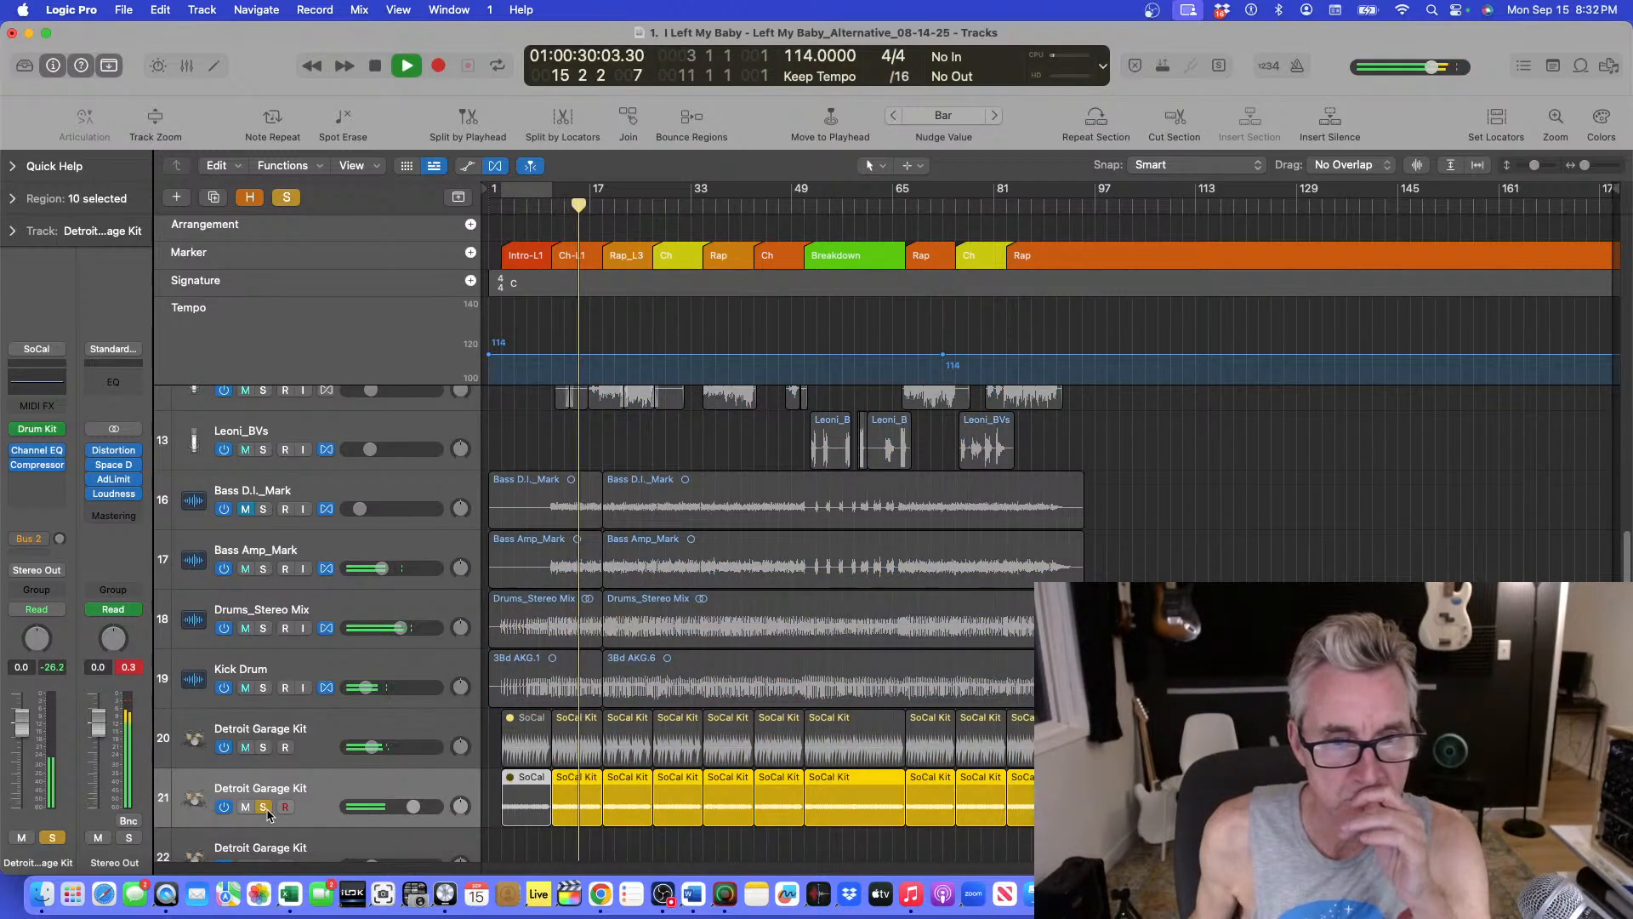
click(264, 807)
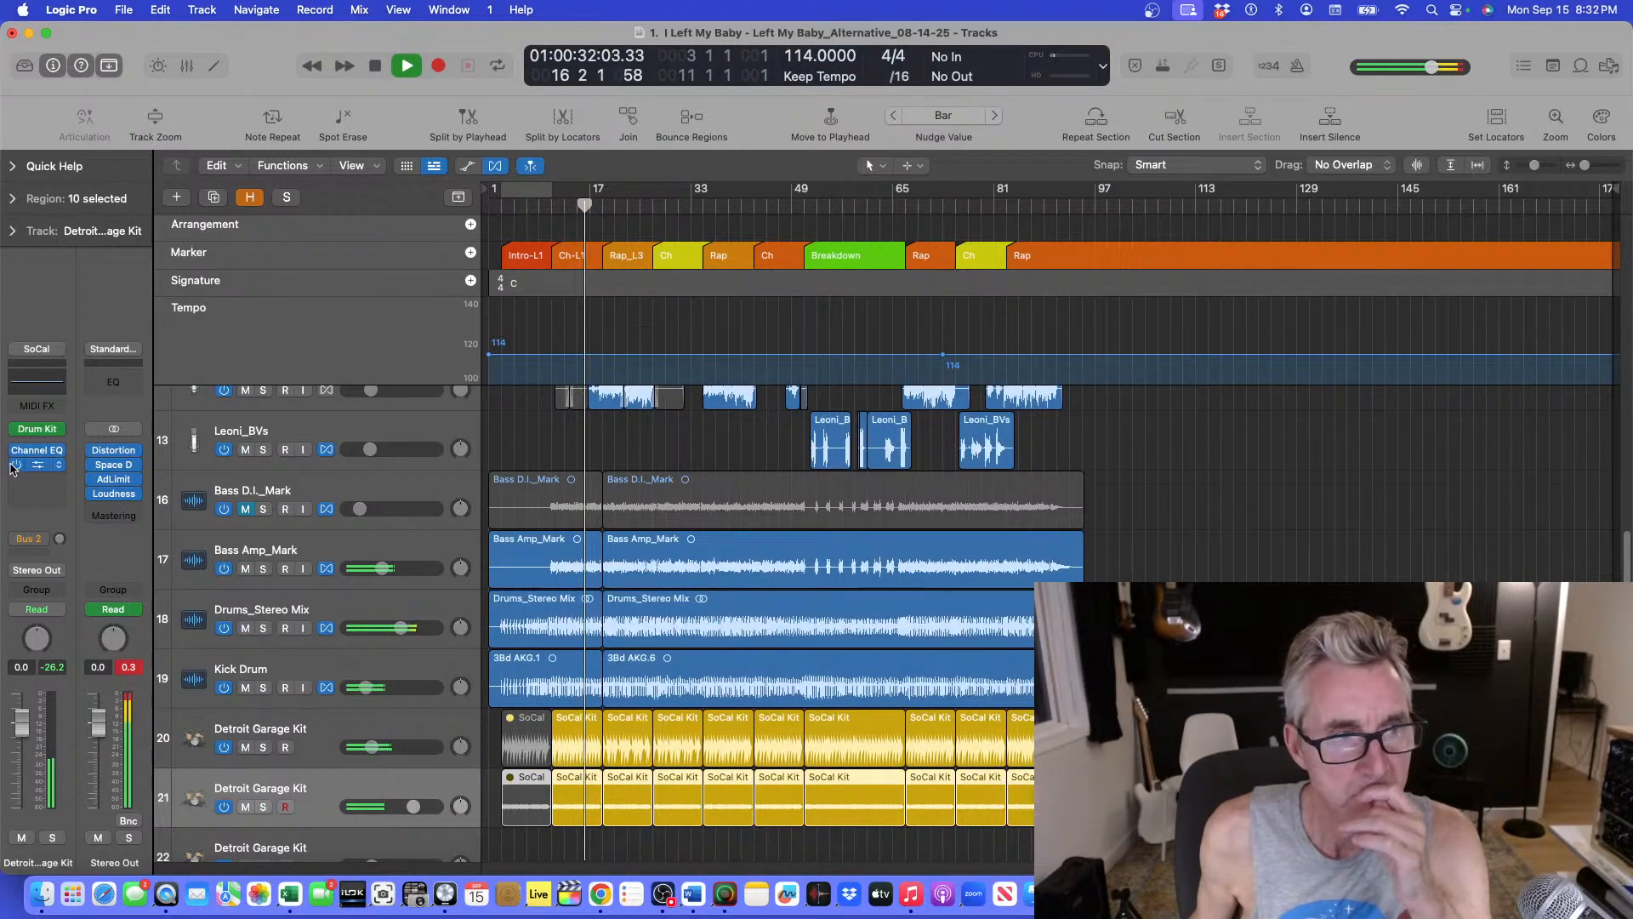
click(49, 466)
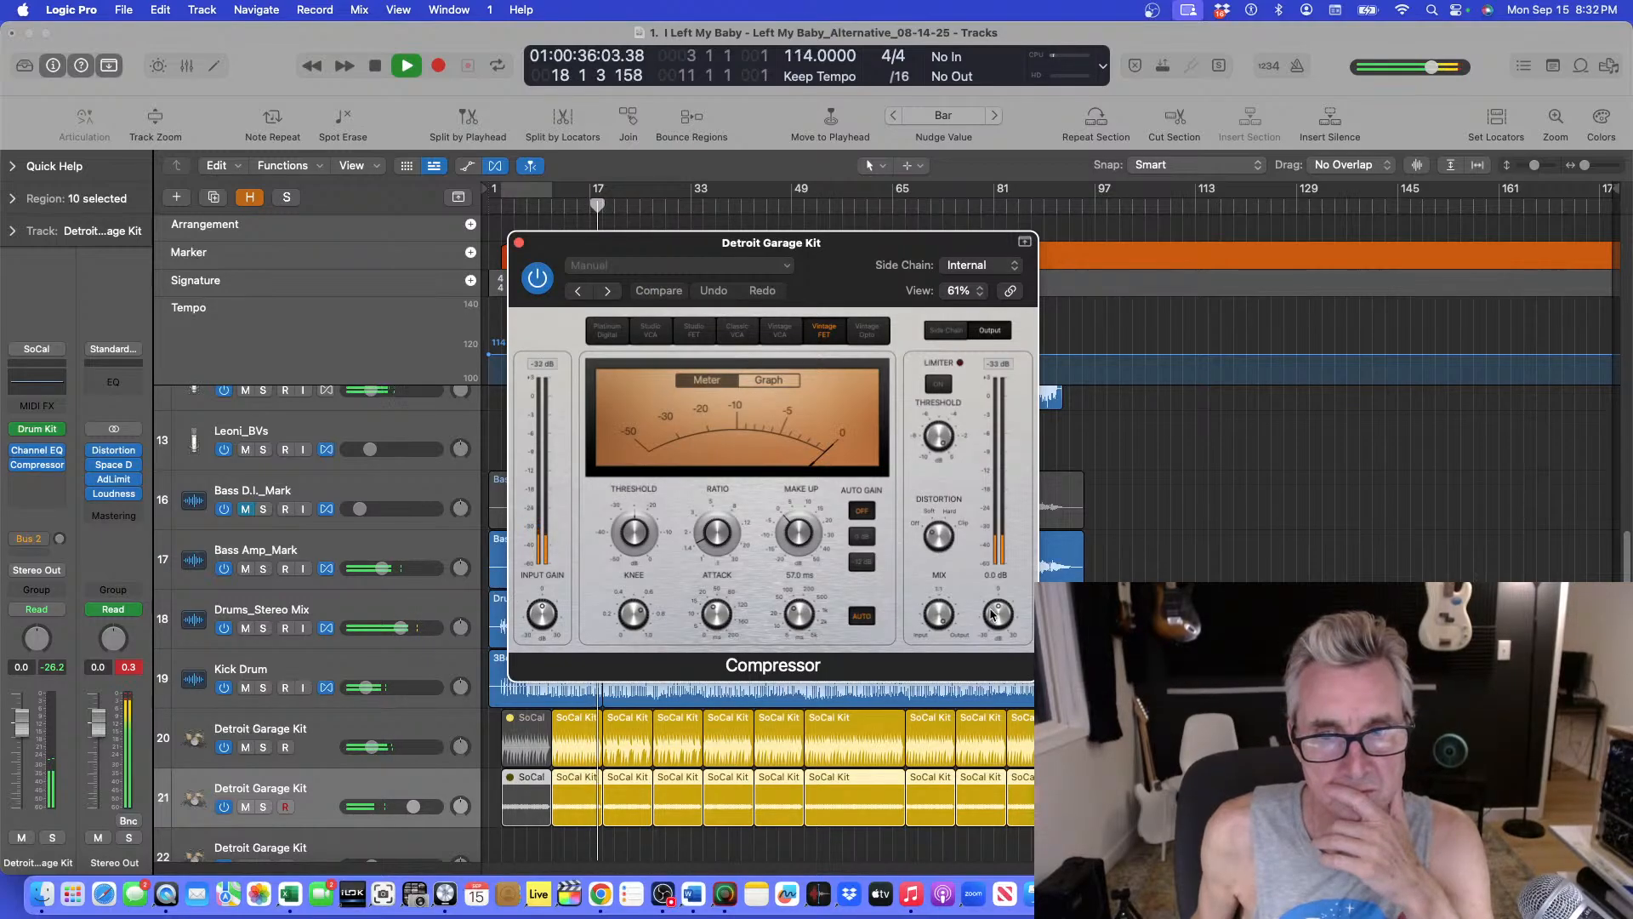
drag(992, 614, 989, 602)
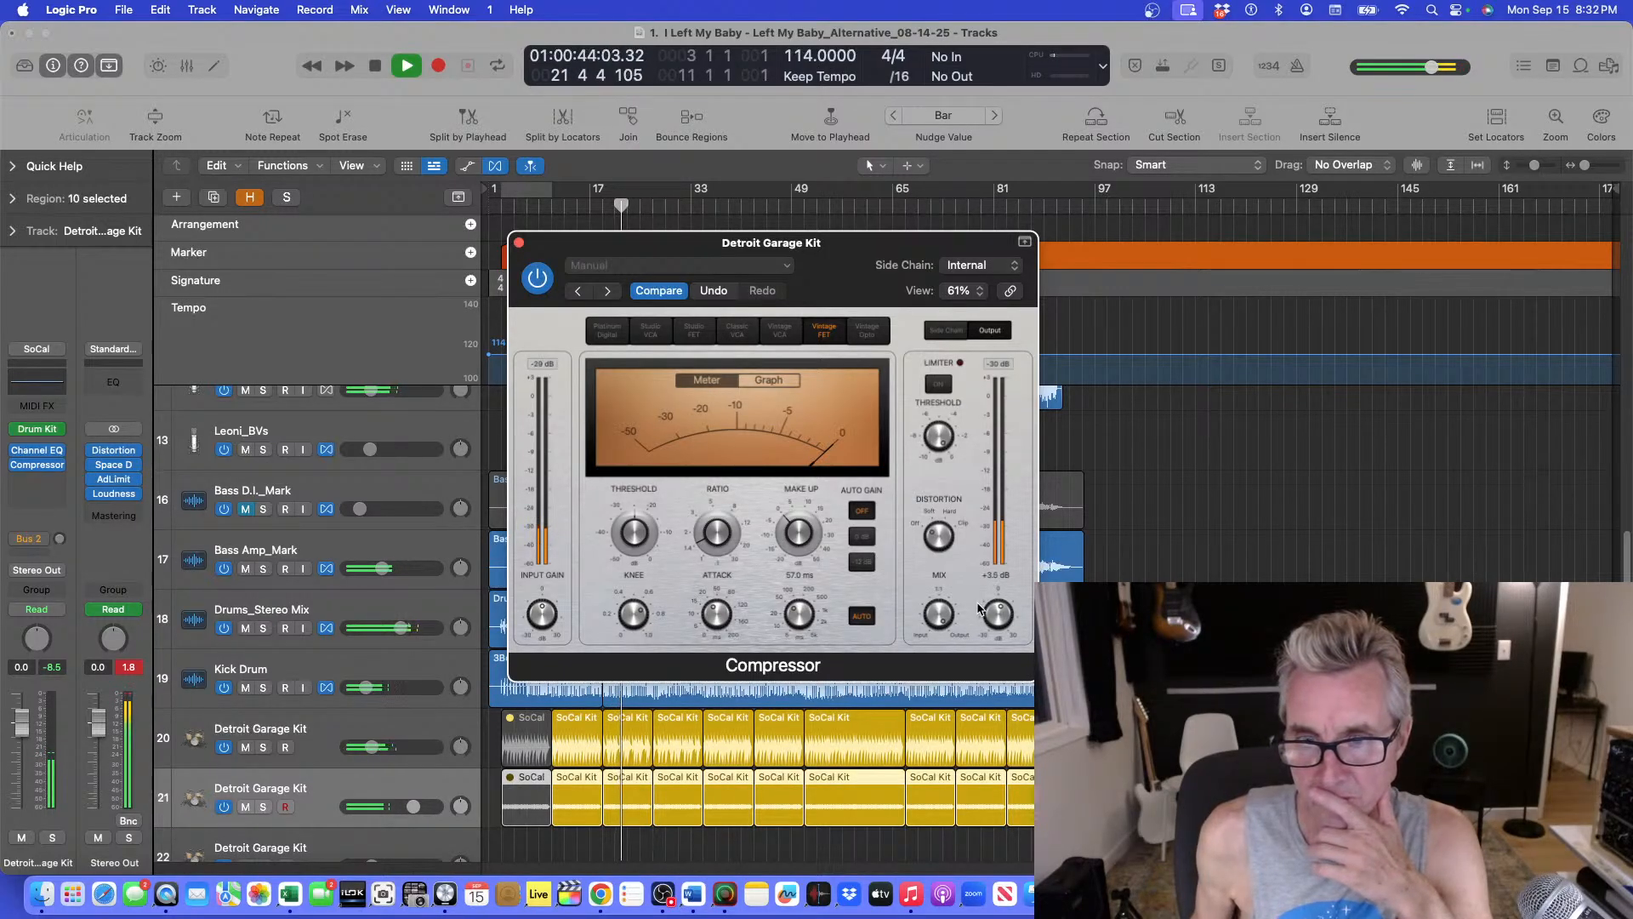
Solo and unsolo the duplicate drum track to compare, and close the Compressor window.
click(264, 807)
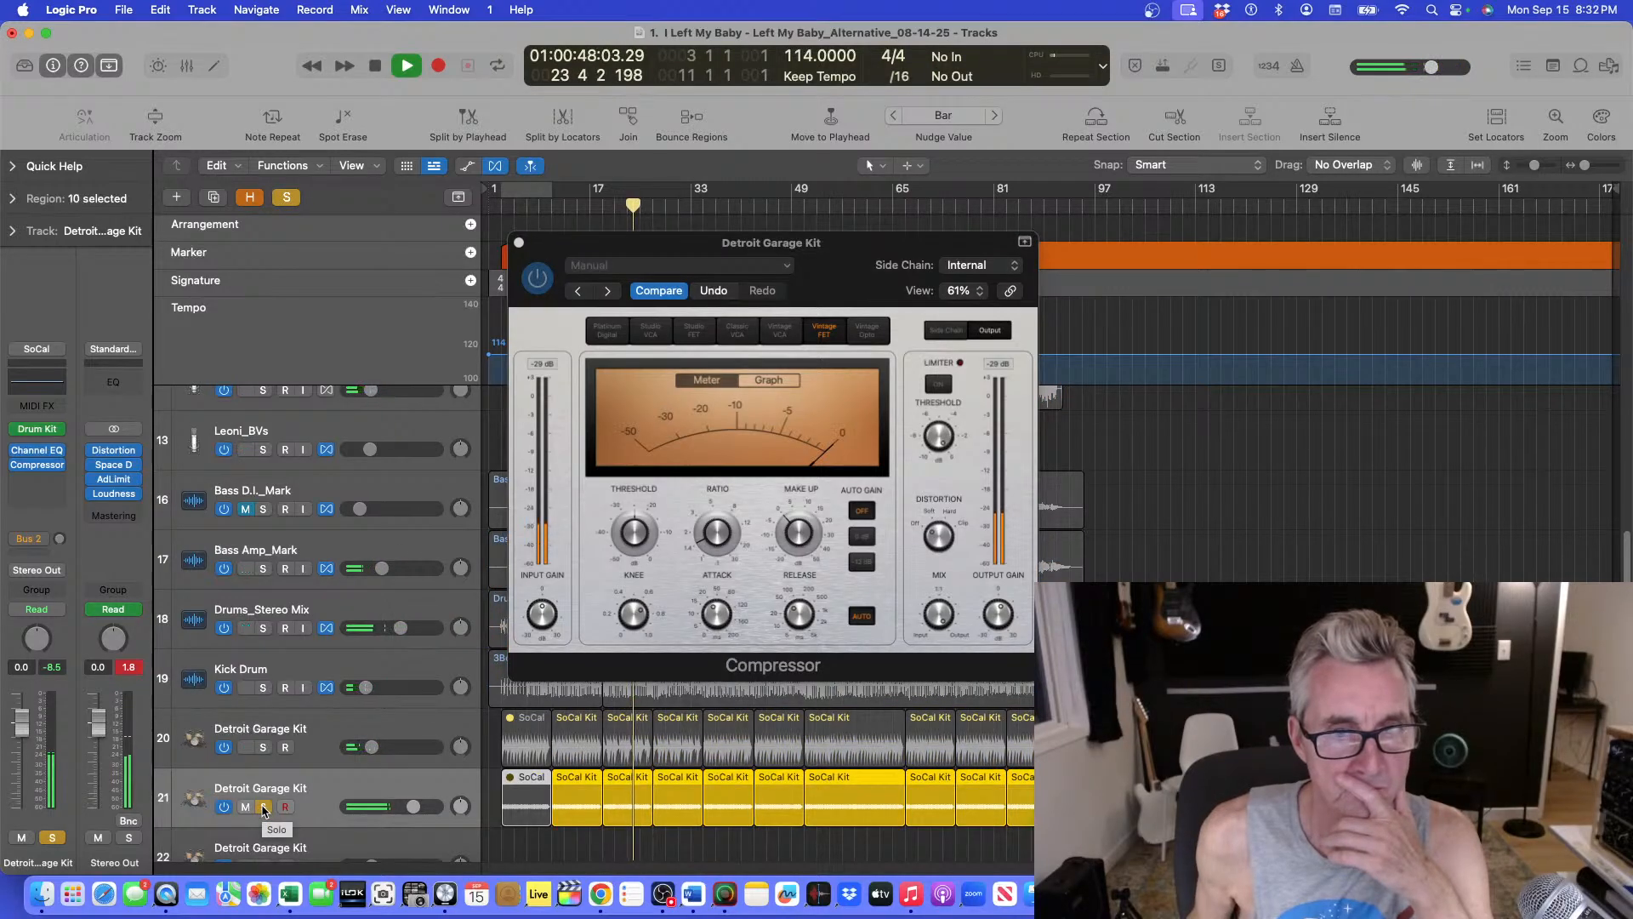
click(264, 807)
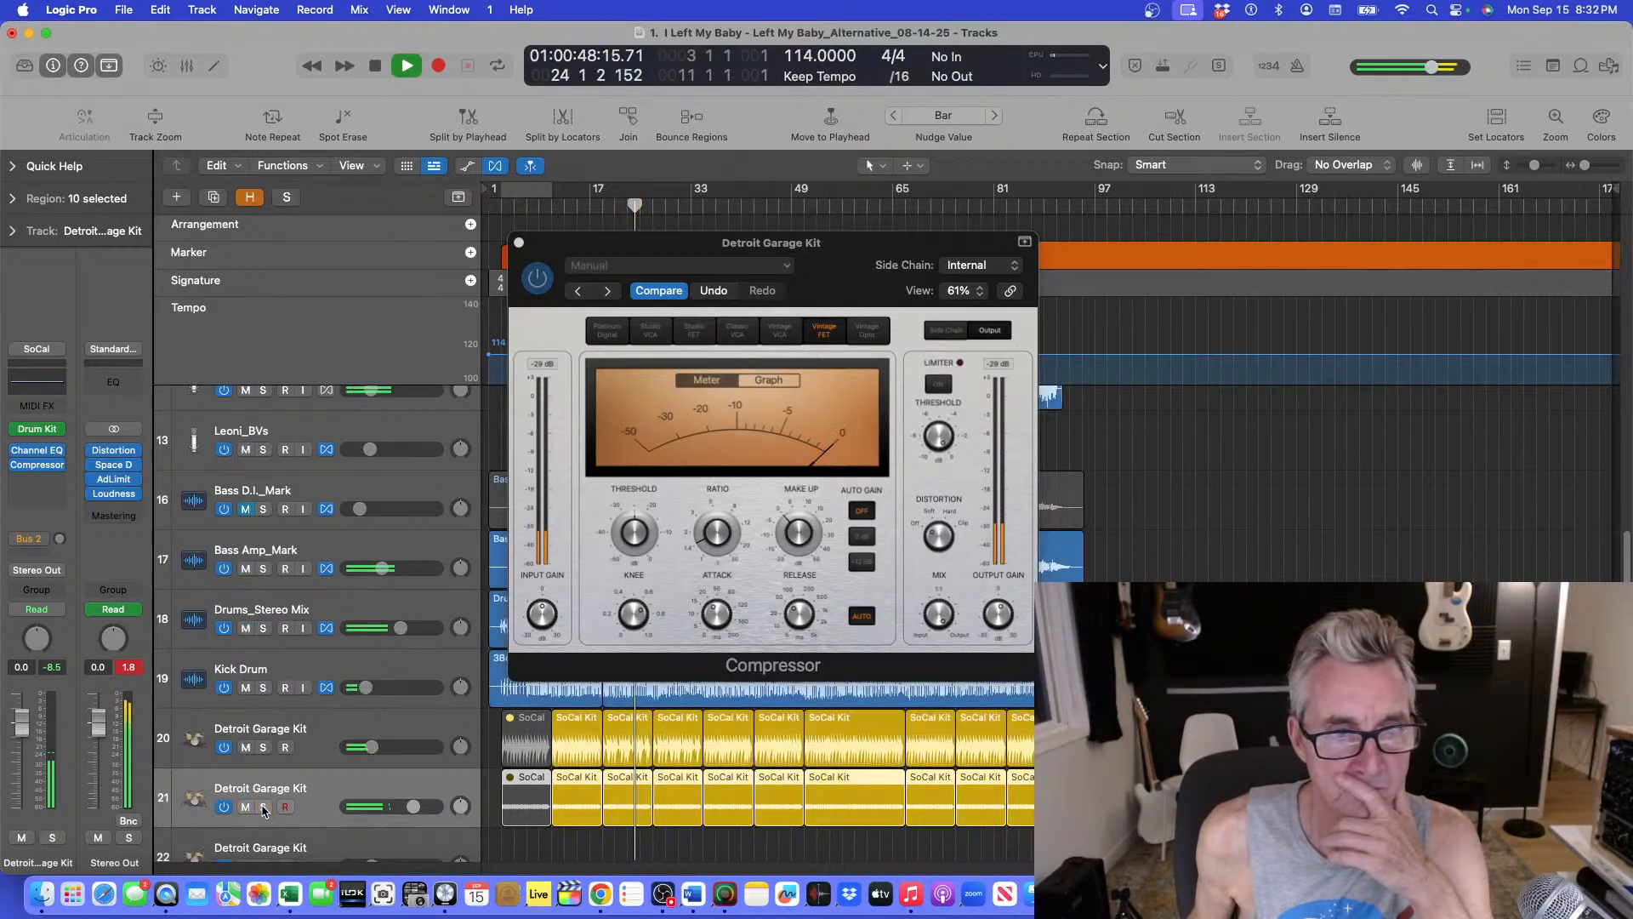
click(520, 244)
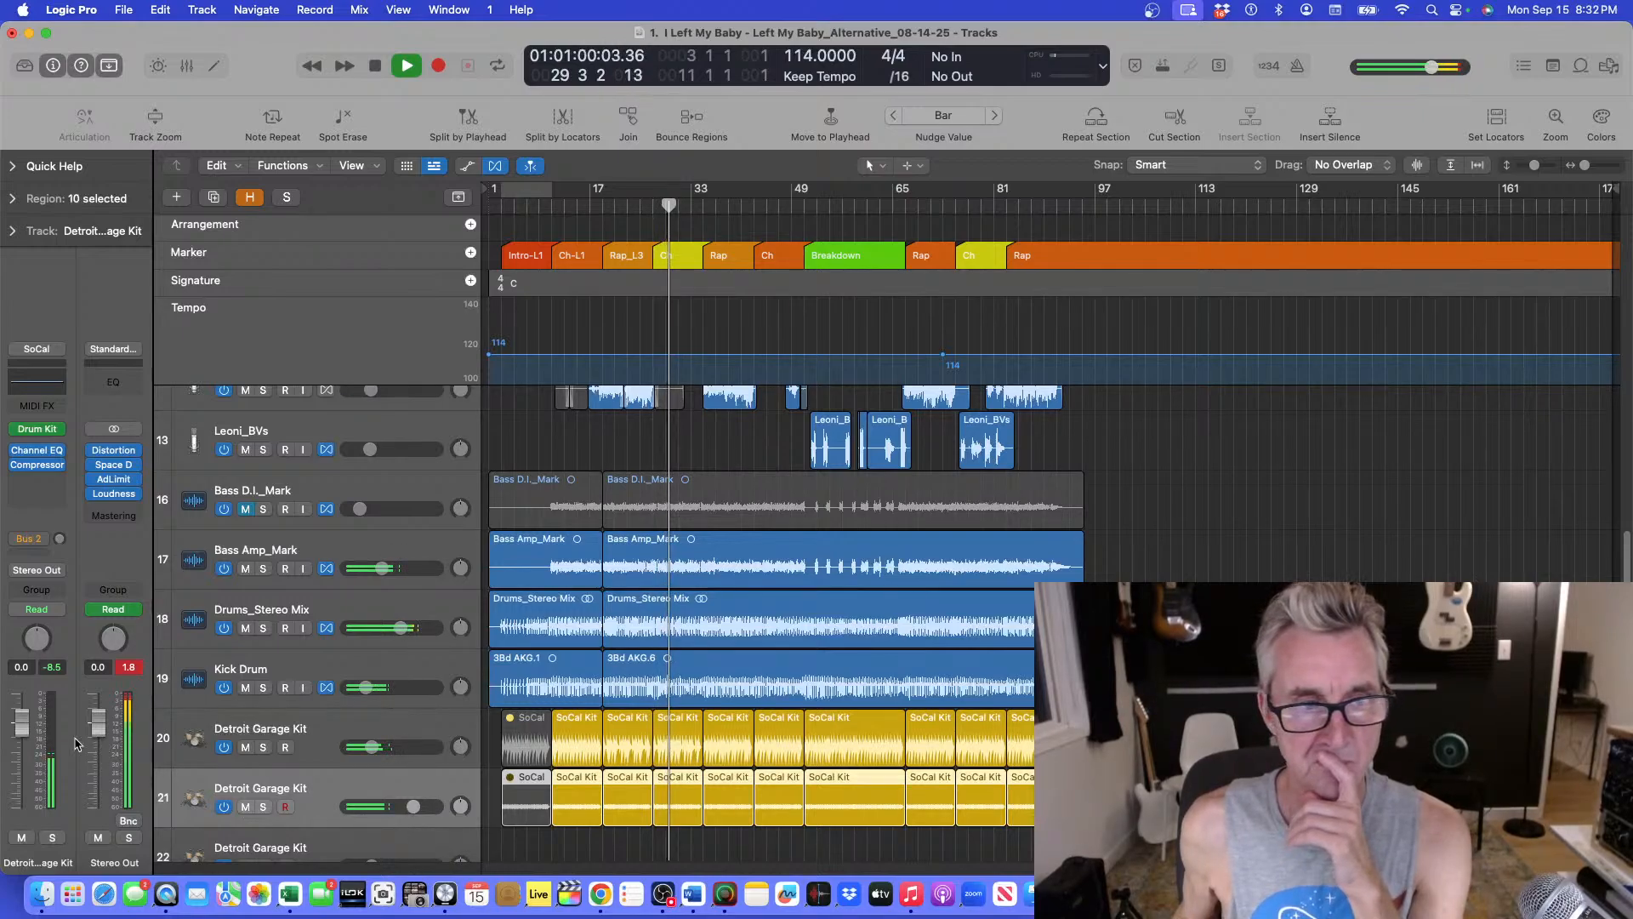
Open the duplicate drum track's Compressor plug-in, close it again, and stop playback.
click(36, 464)
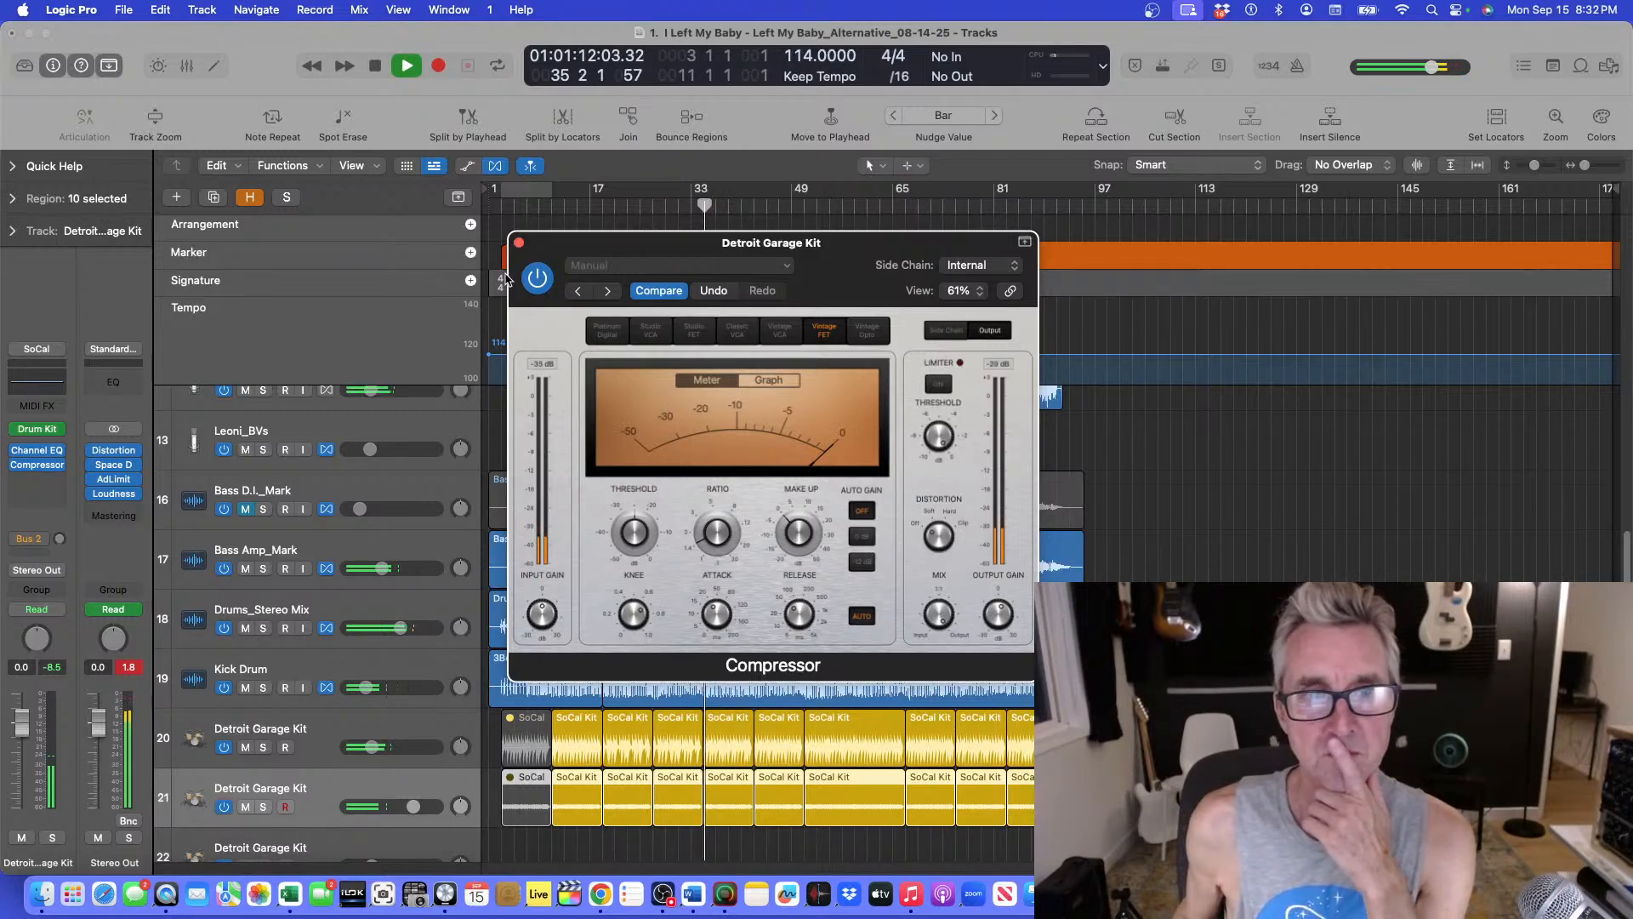
click(519, 244)
key(space)
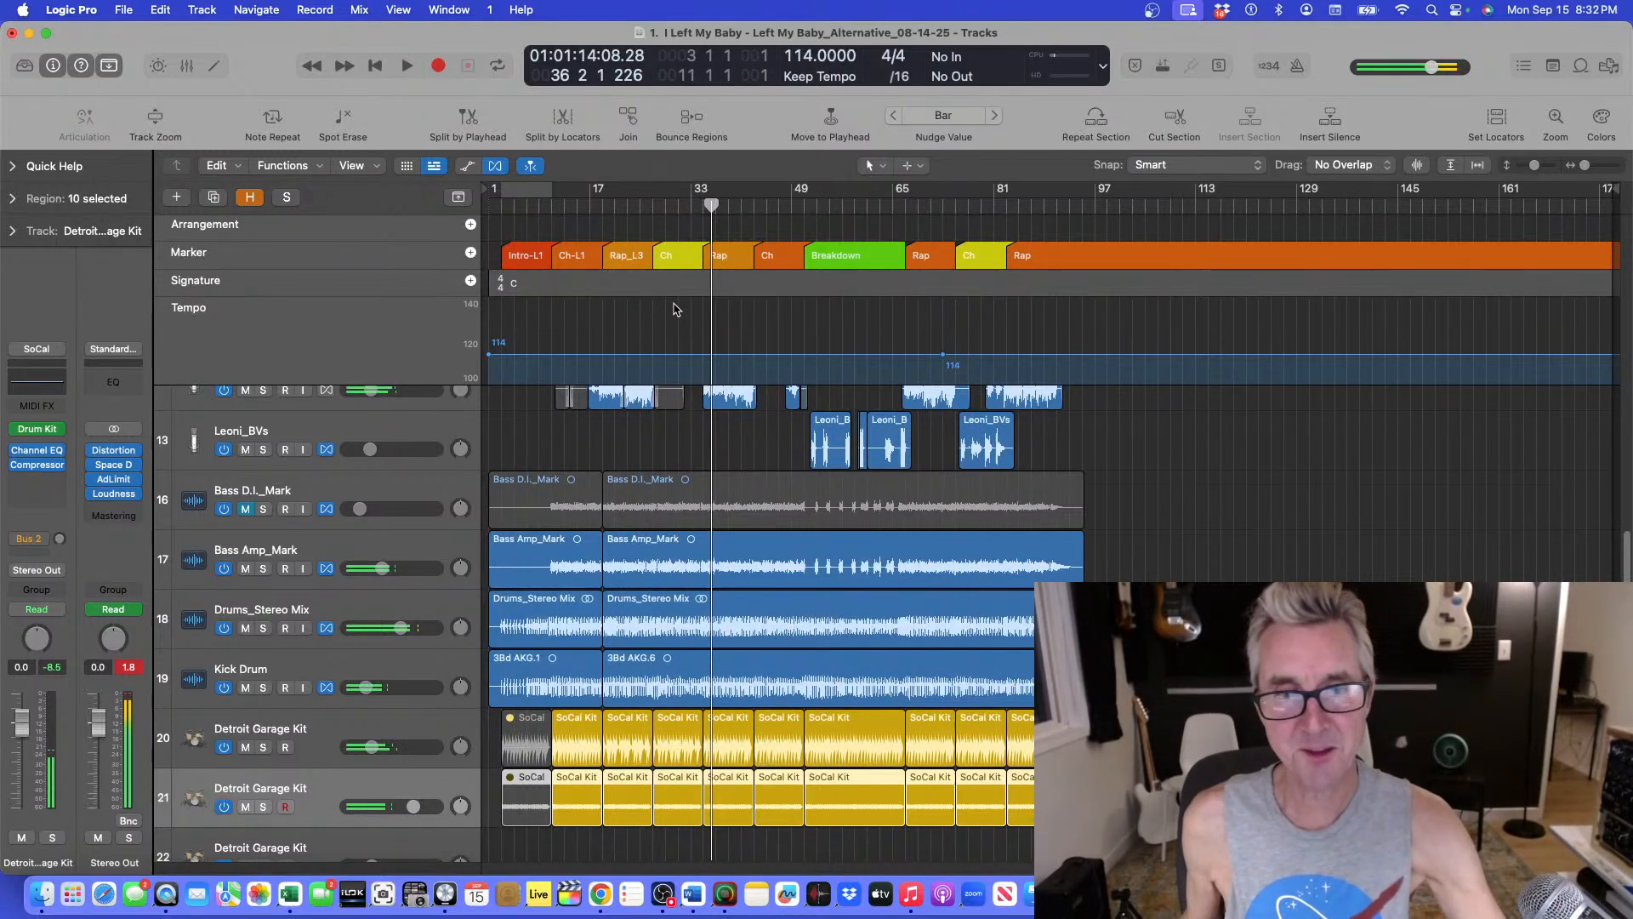
Start playback from bar 49 and zoom in around the Breakdown section.
click(802, 206)
key(space)
key(super+Down)
key(super+Right)
key(super+Right)
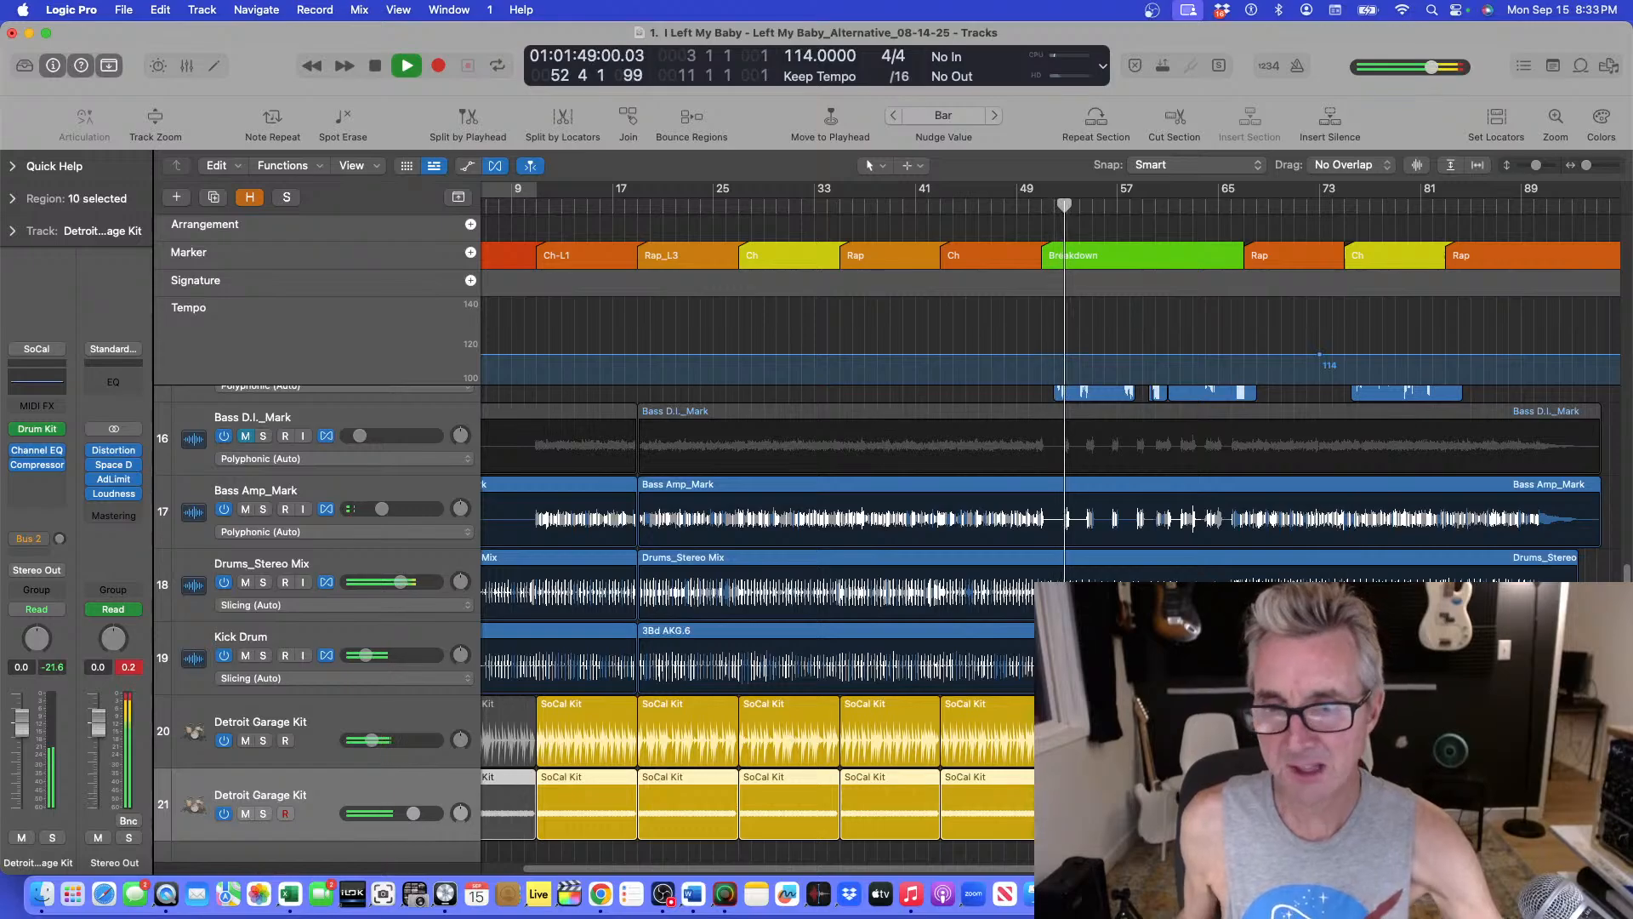
Open and close the Drummer editor for the selected regions, then for a single region on the duplicate drum track.
key(e)
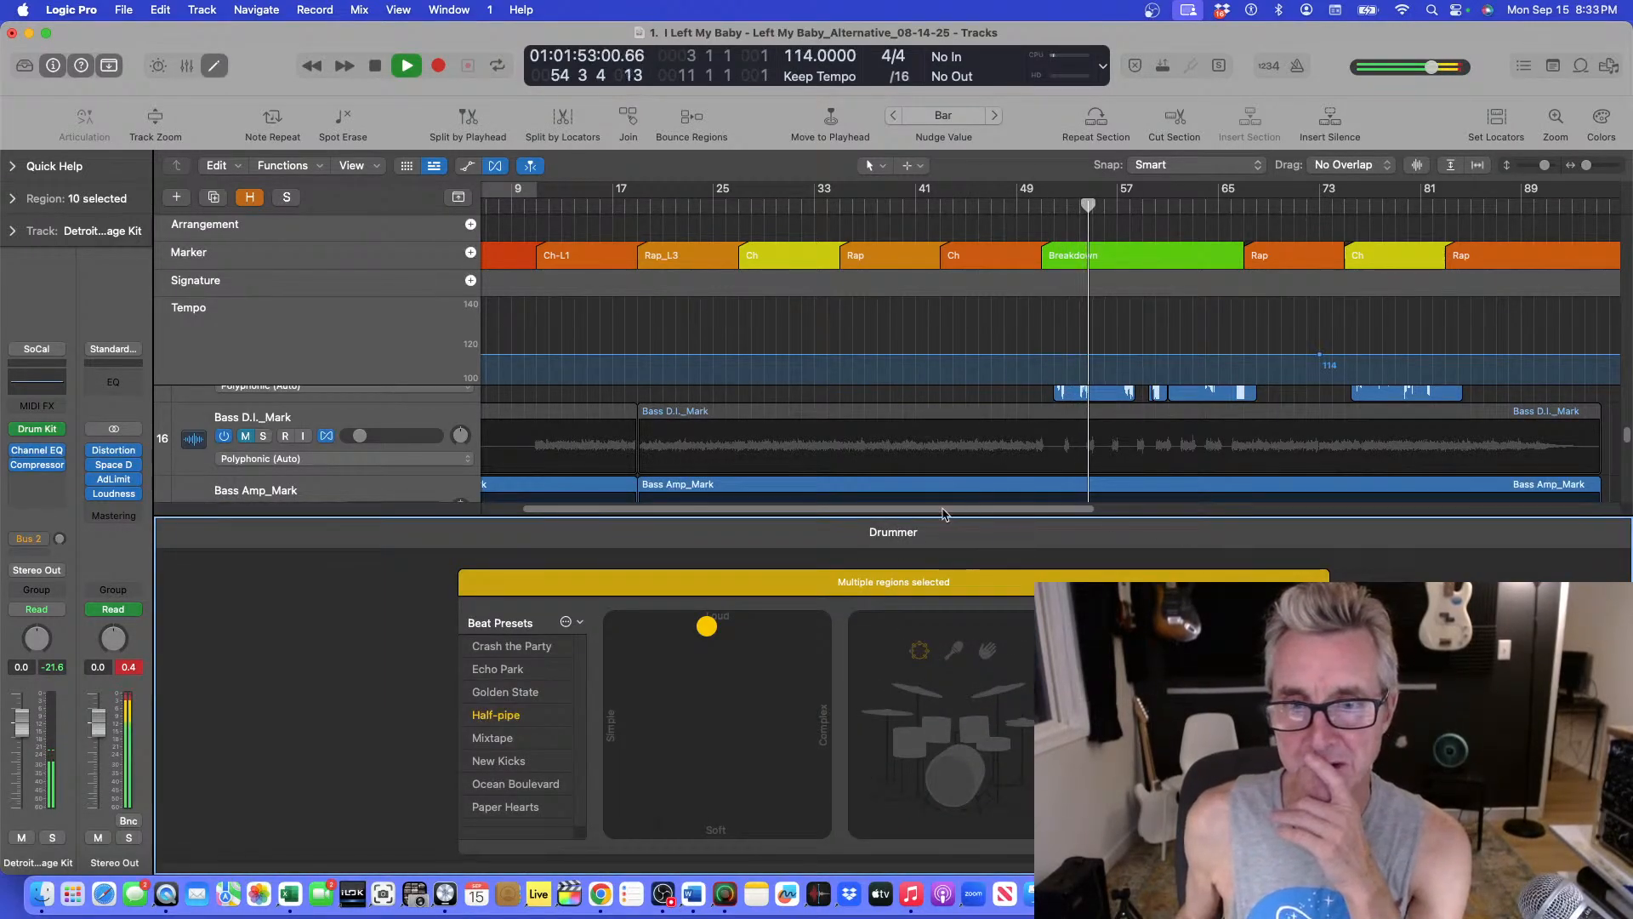
key(e)
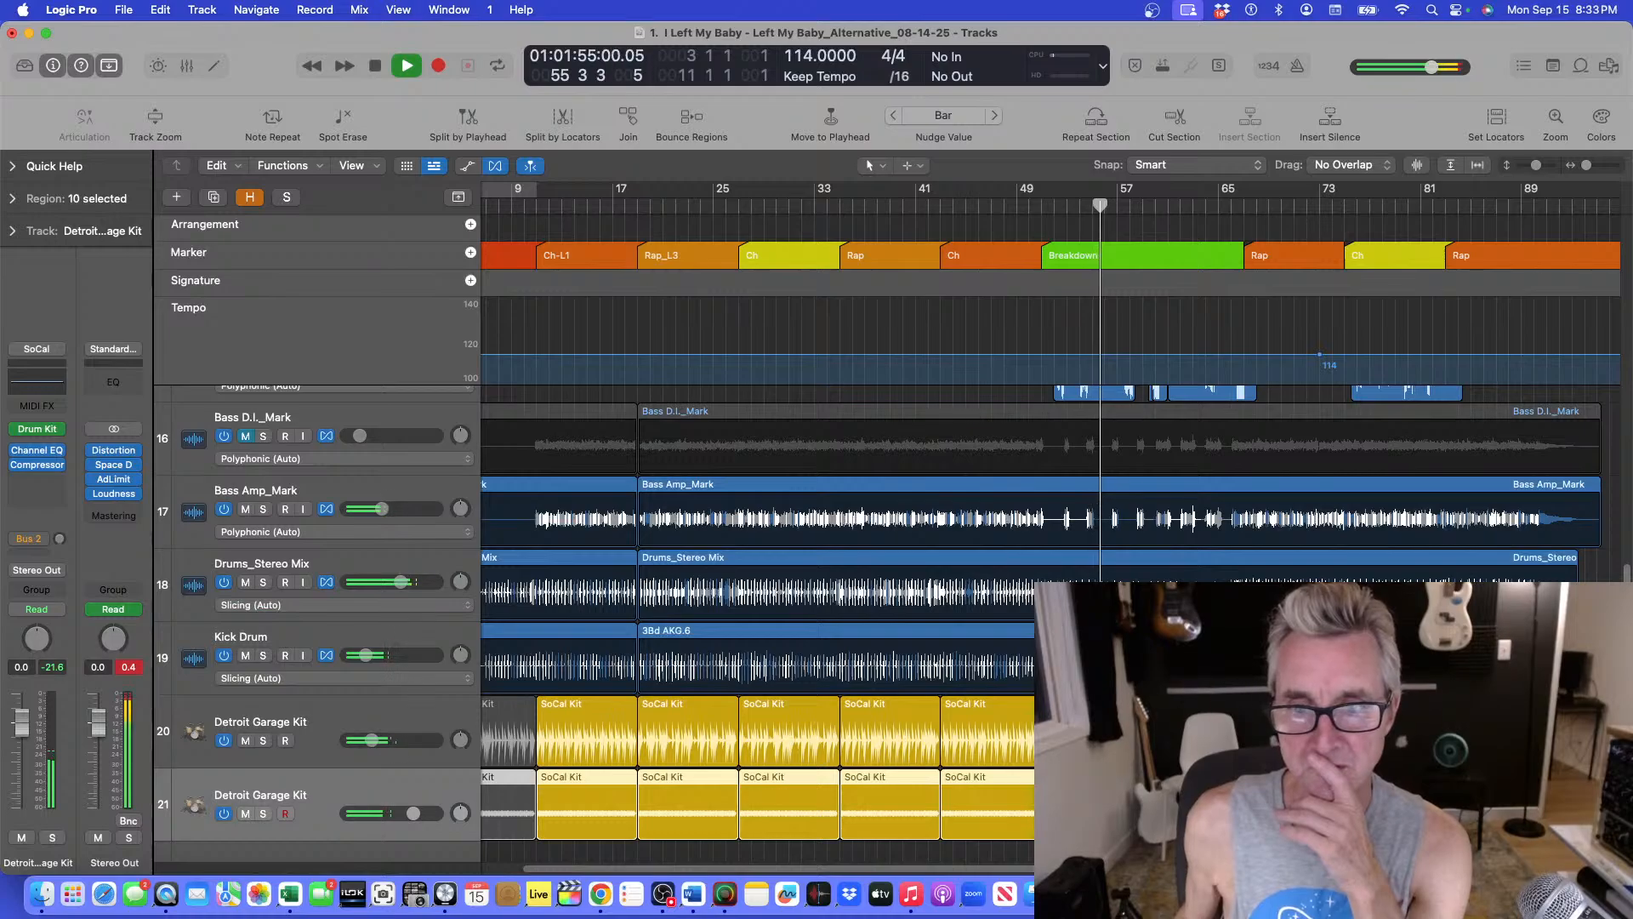
click(518, 847)
click(1122, 805)
key(e)
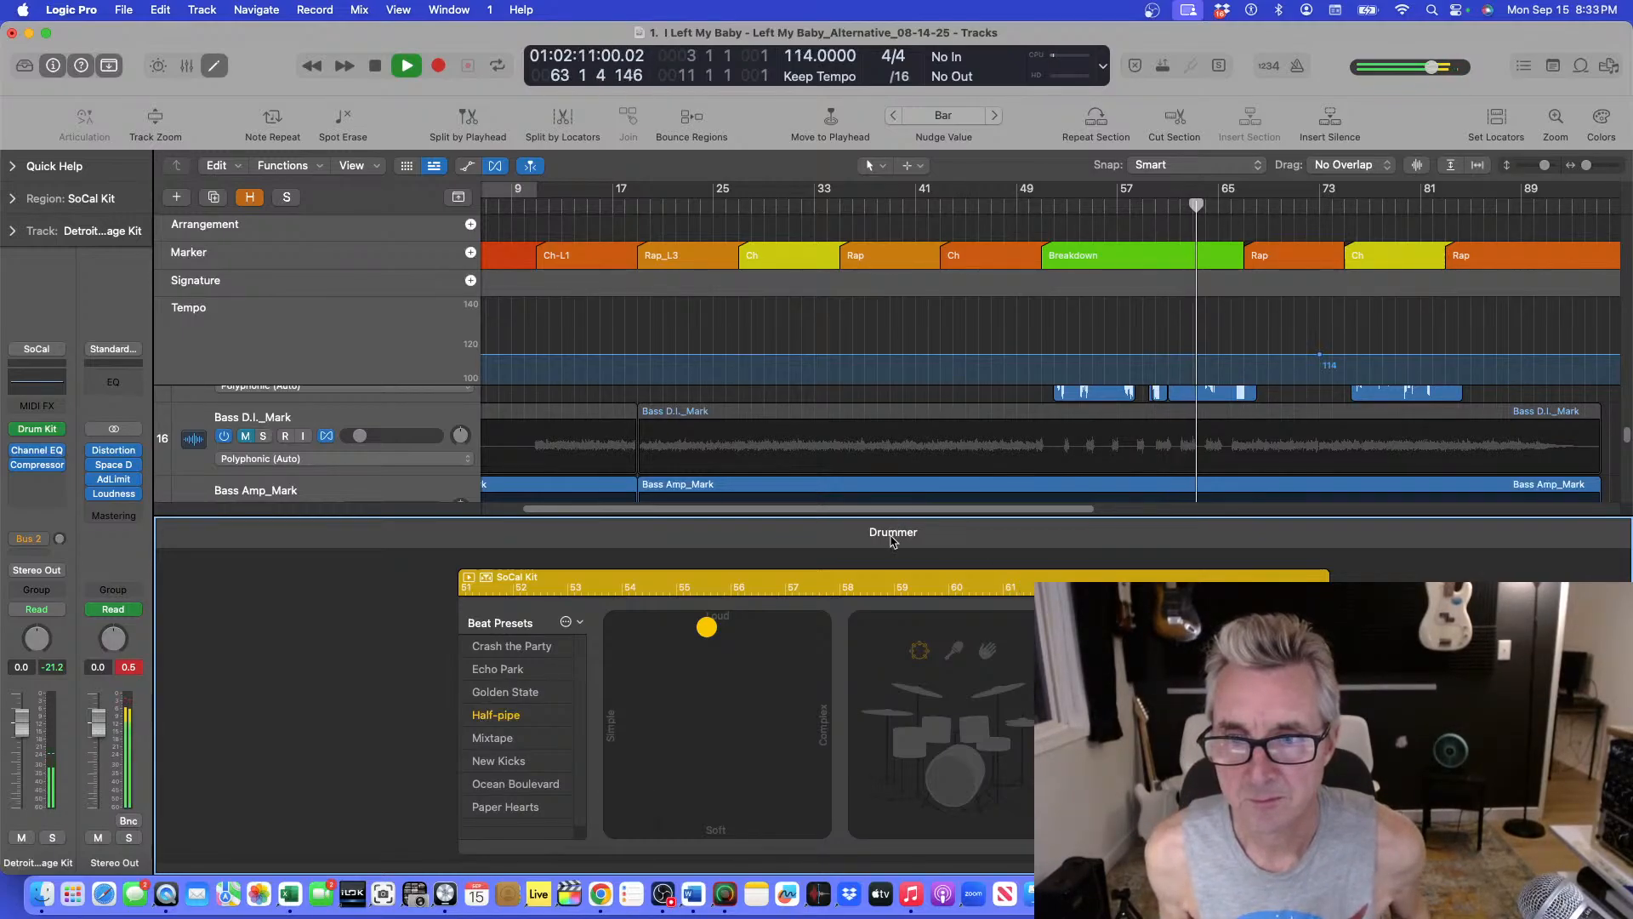
key(e)
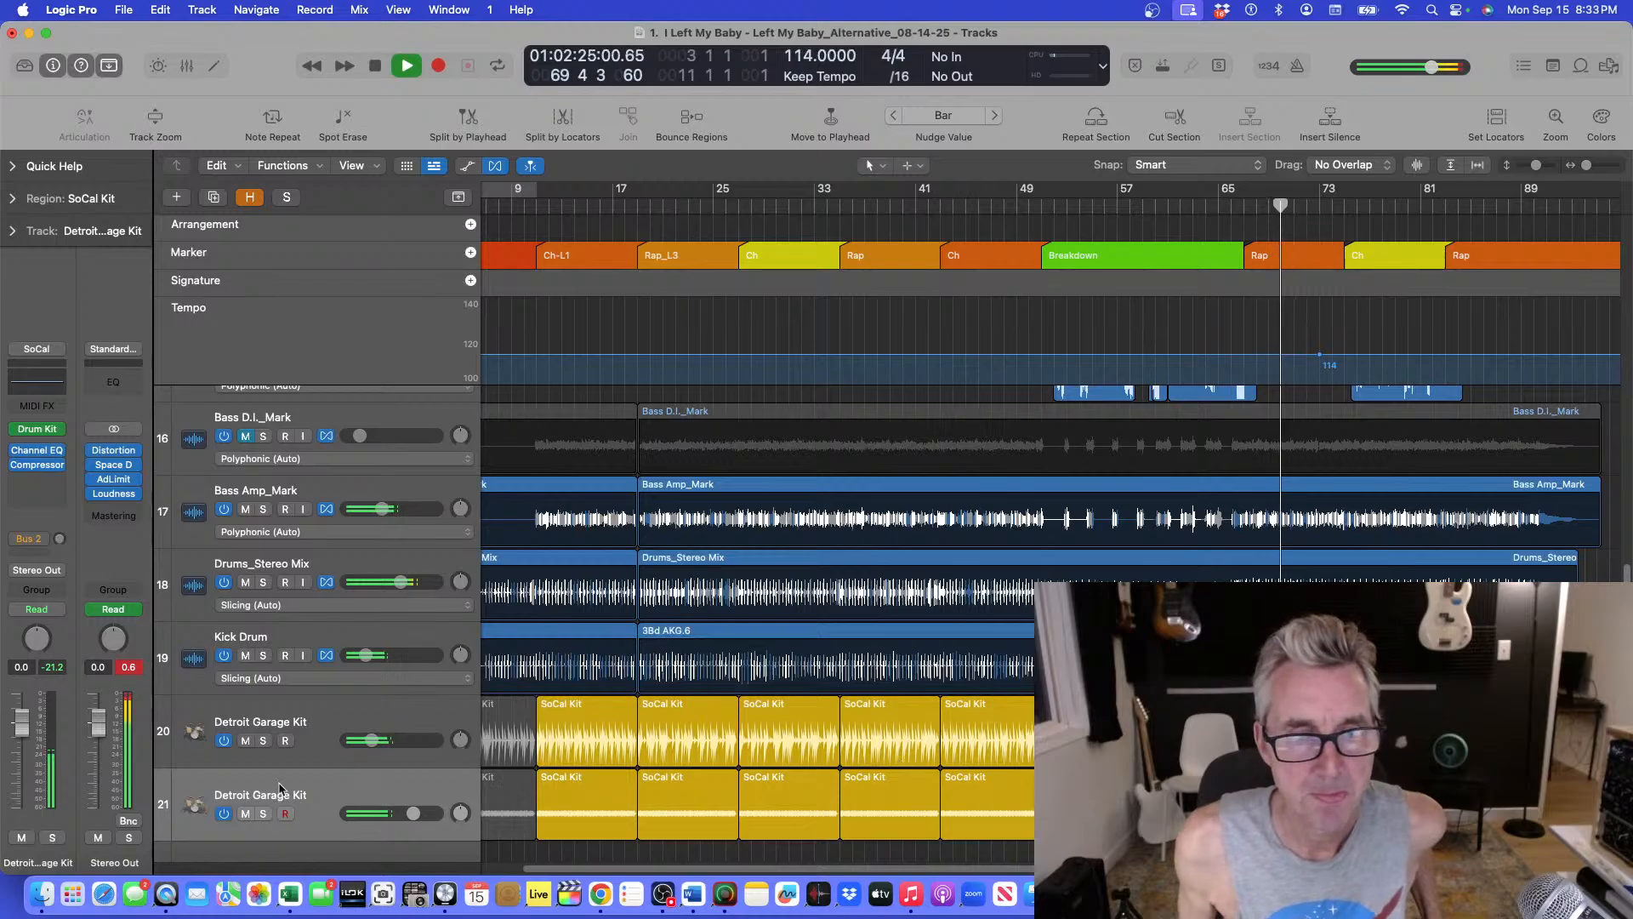
Solo and unsolo the duplicate drum track while listening, and zoom back out to the whole arrangement.
click(263, 814)
click(263, 814)
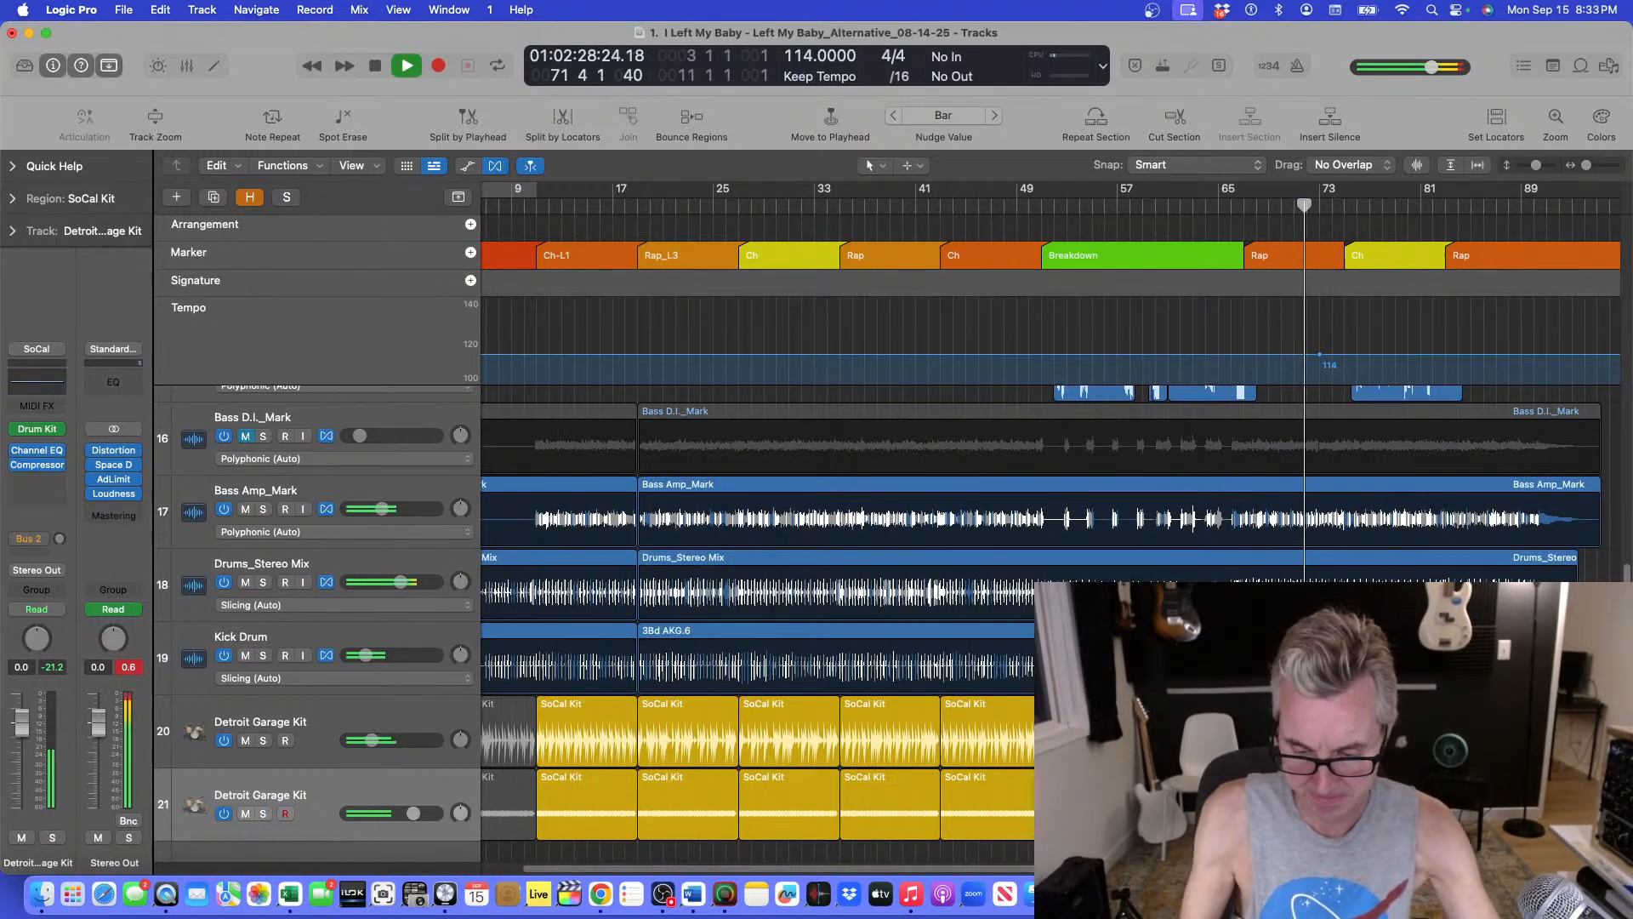
key(super+Up)
key(super+Up)
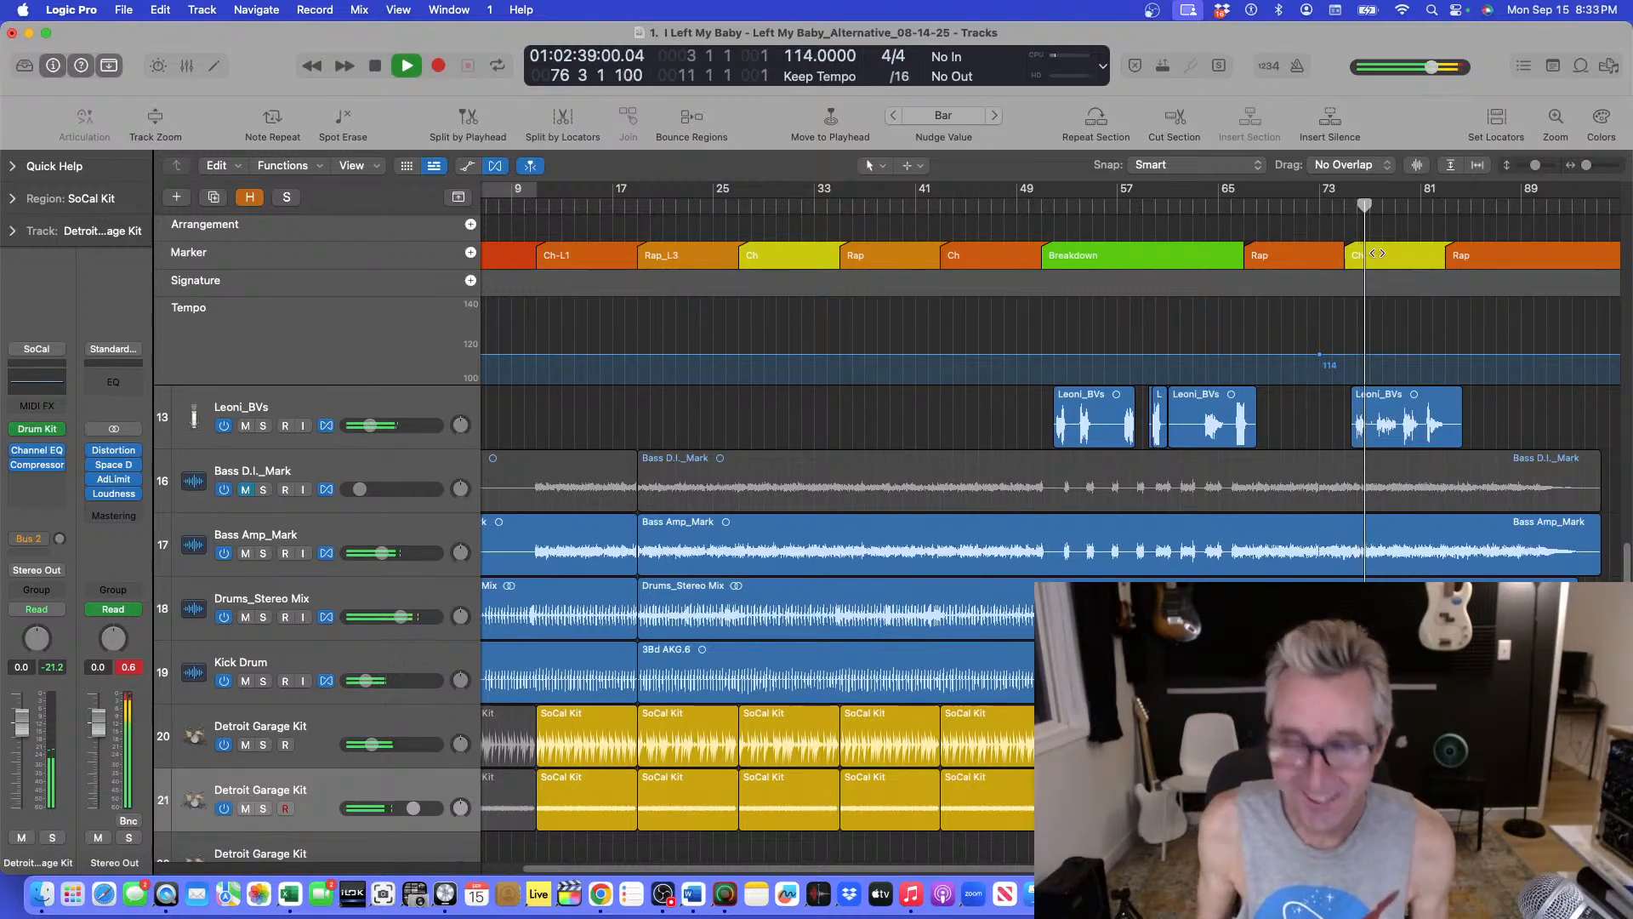
scroll(1376, 253, up, 1)
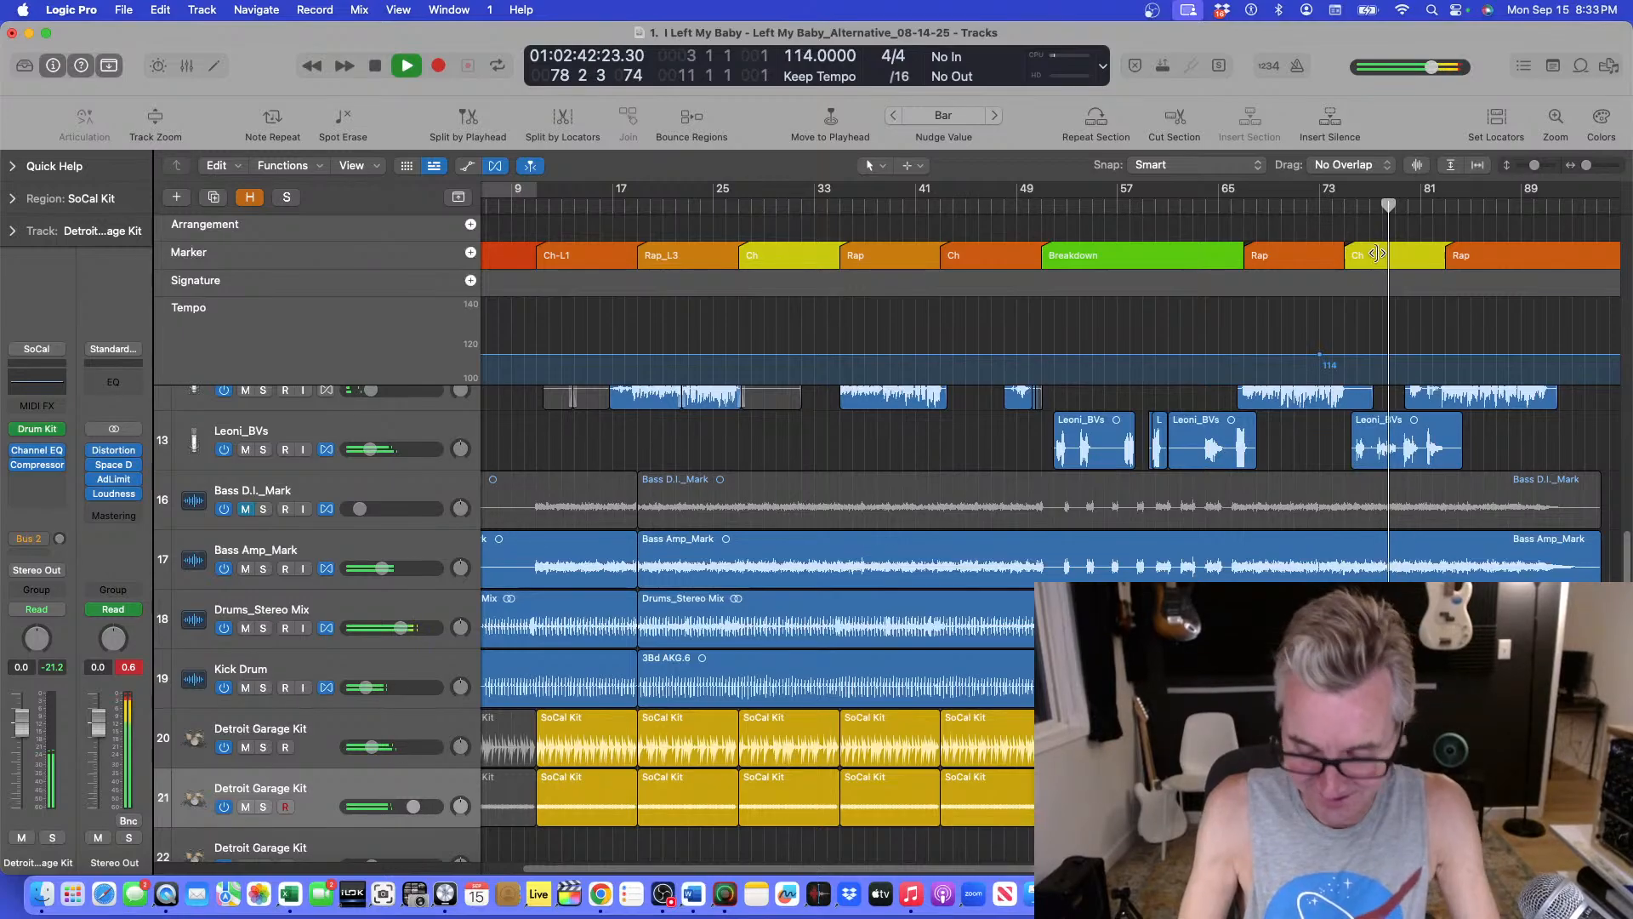
key(super+Up)
key(super+Up)
key(super+Down)
key(super+Left)
key(super+Left)
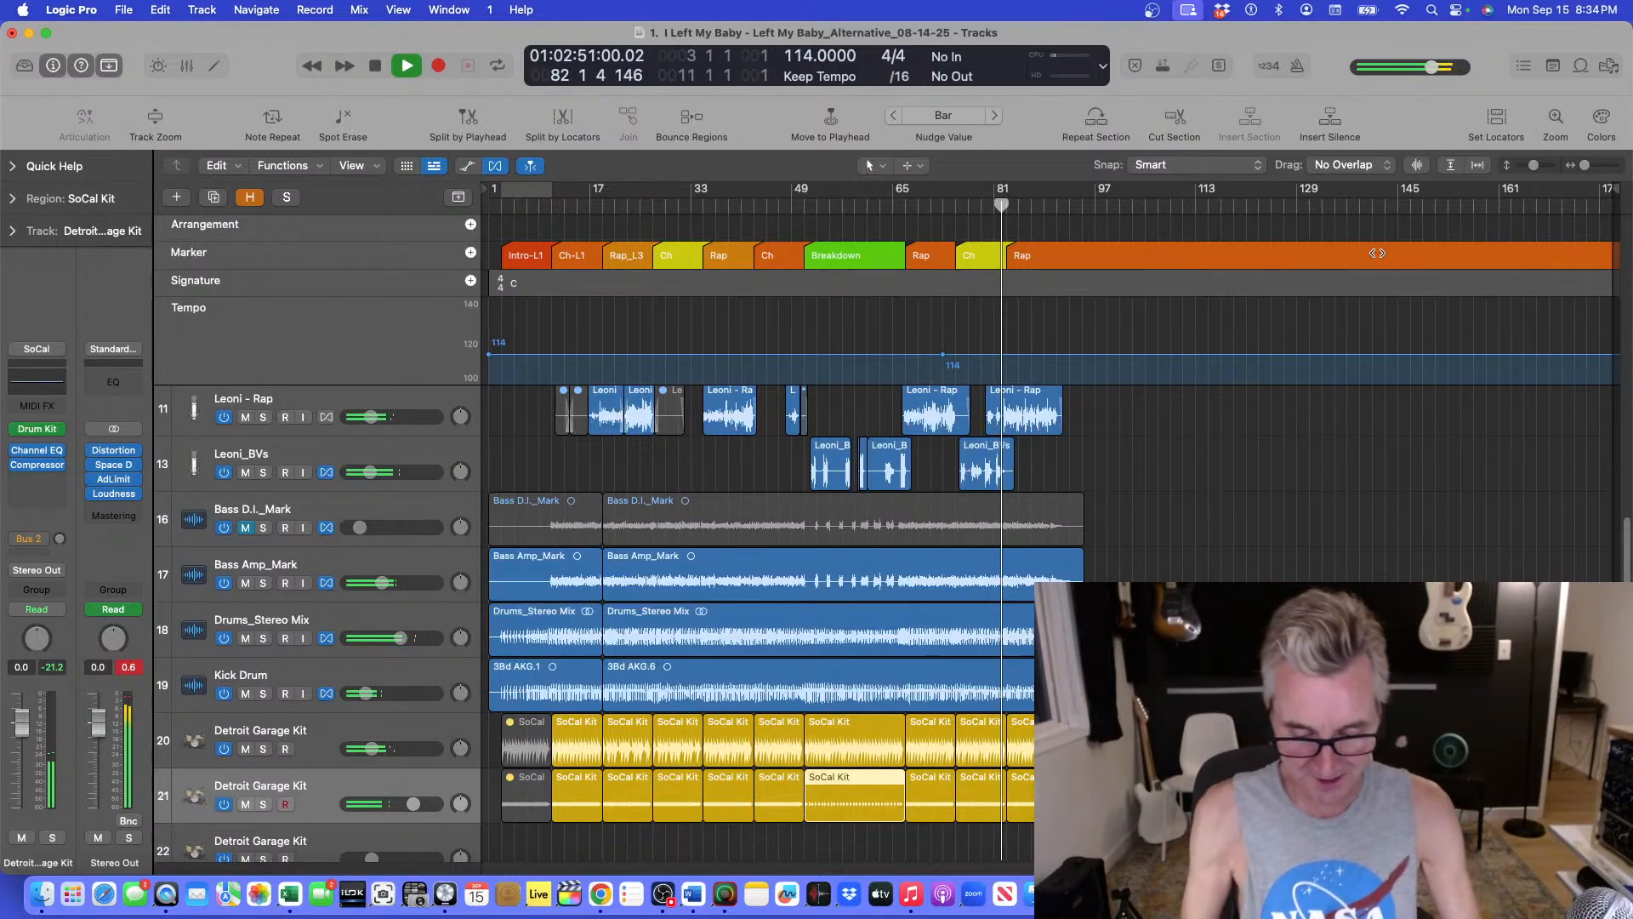
Zoom into the final Rap section around bar 88 and audition the song's ending.
scroll(1376, 253, down, 1)
scroll(1376, 252, down, 1)
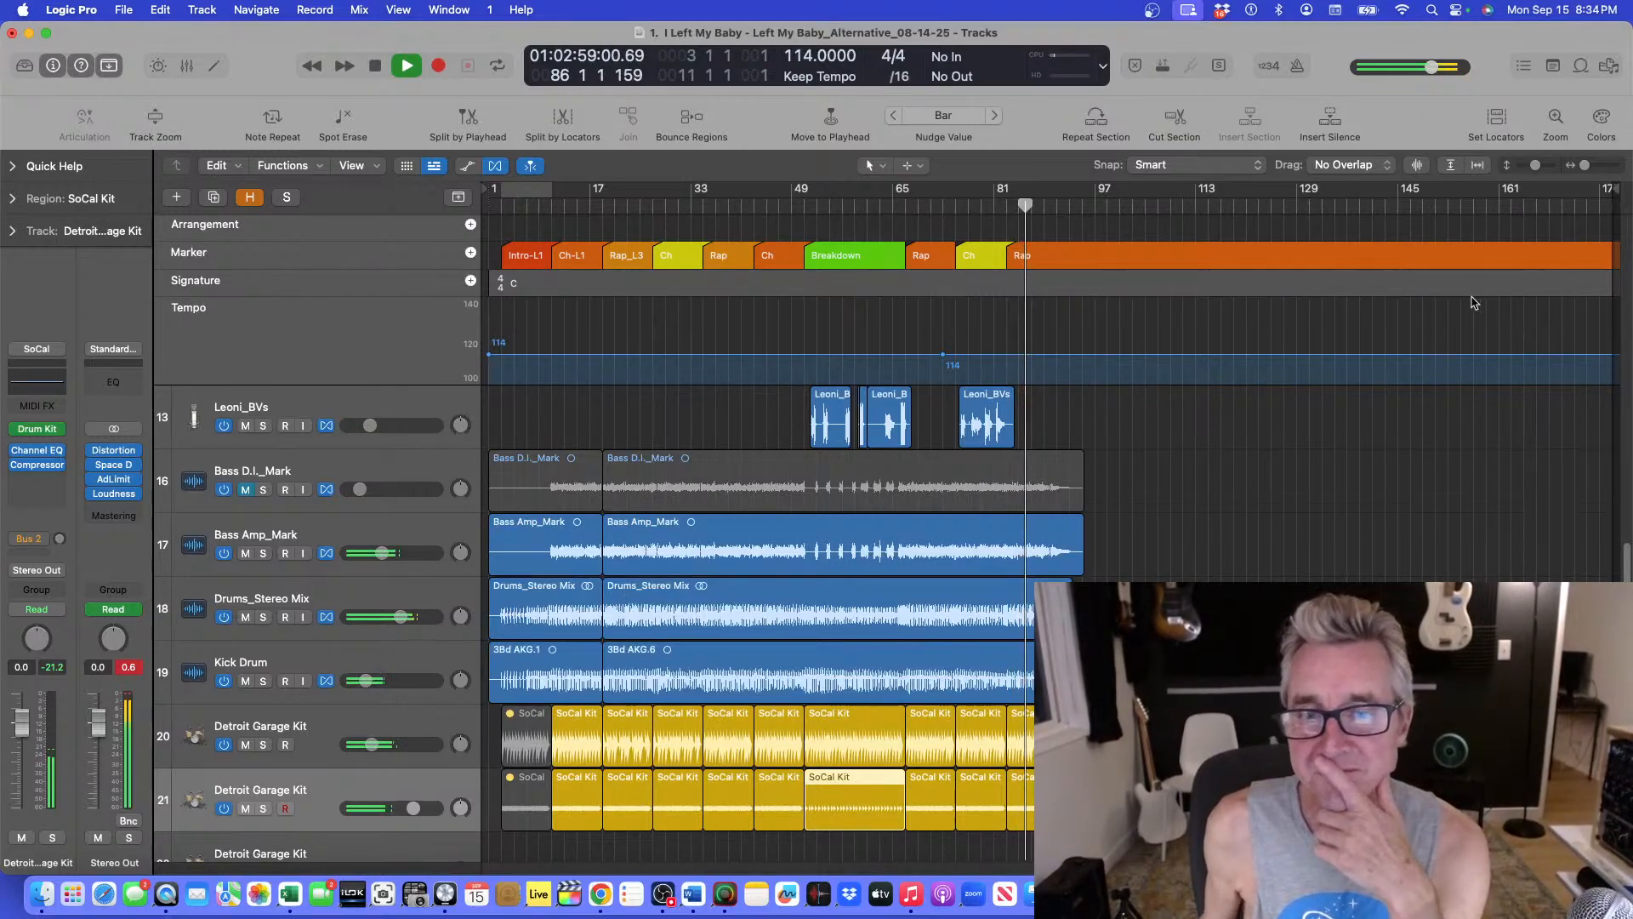
key(super+Up)
key(super+Up)
key(super+Down)
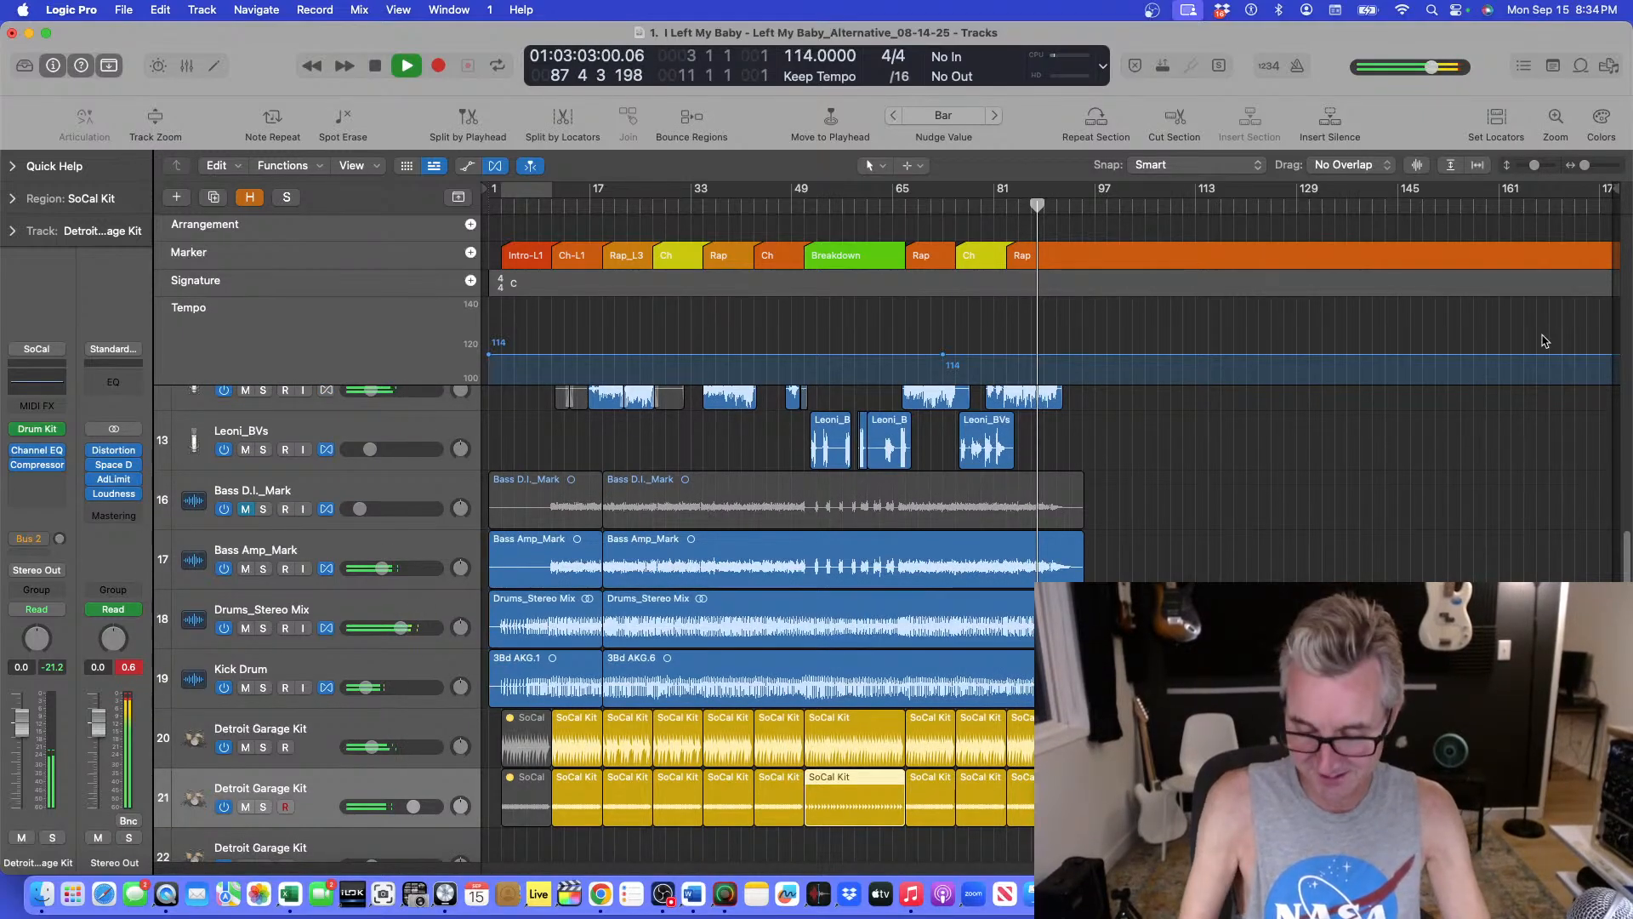
key(super+f)
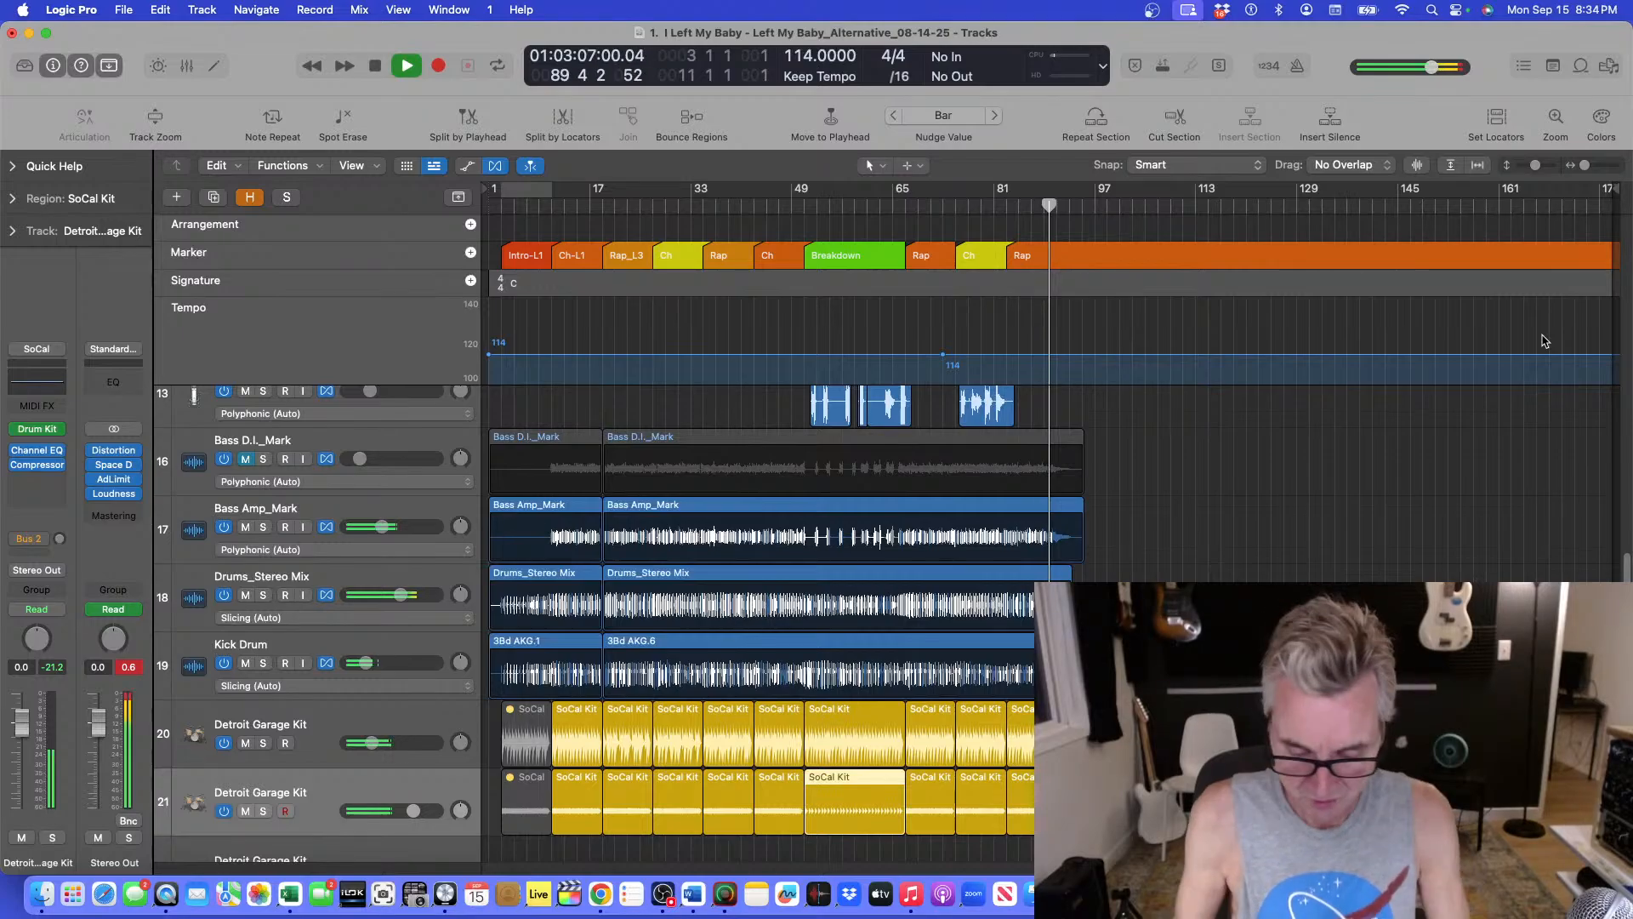
key(super+Down)
key(super+Down)
key(super+Right)
key(super+Right)
key(super+Right)
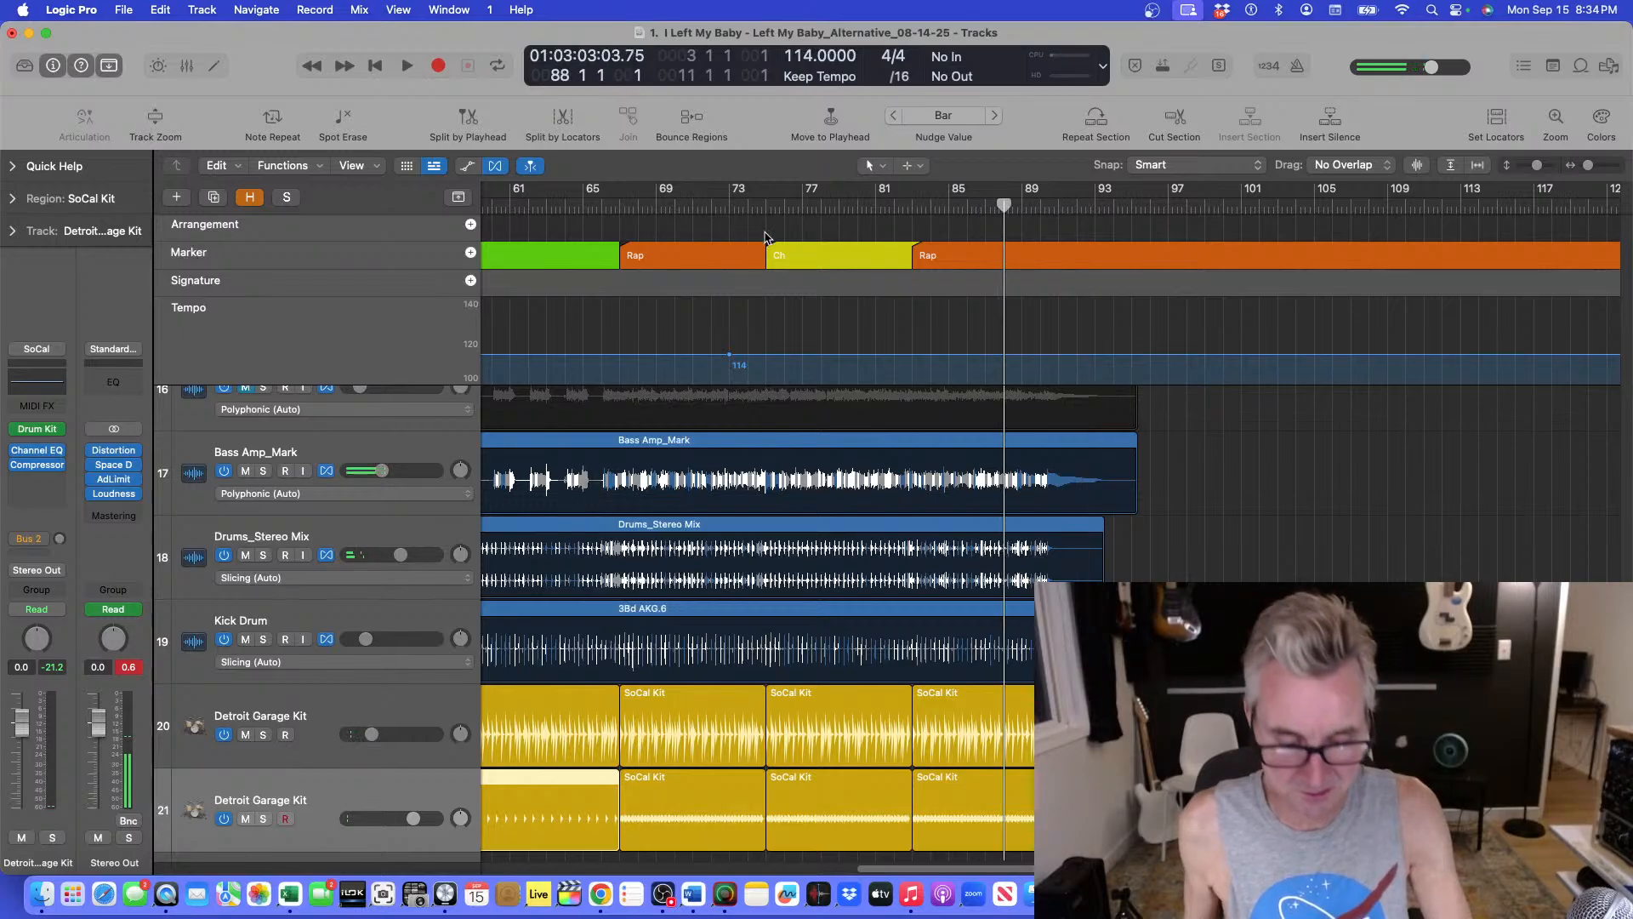
key(space)
key(super+Right)
key(super+Right)
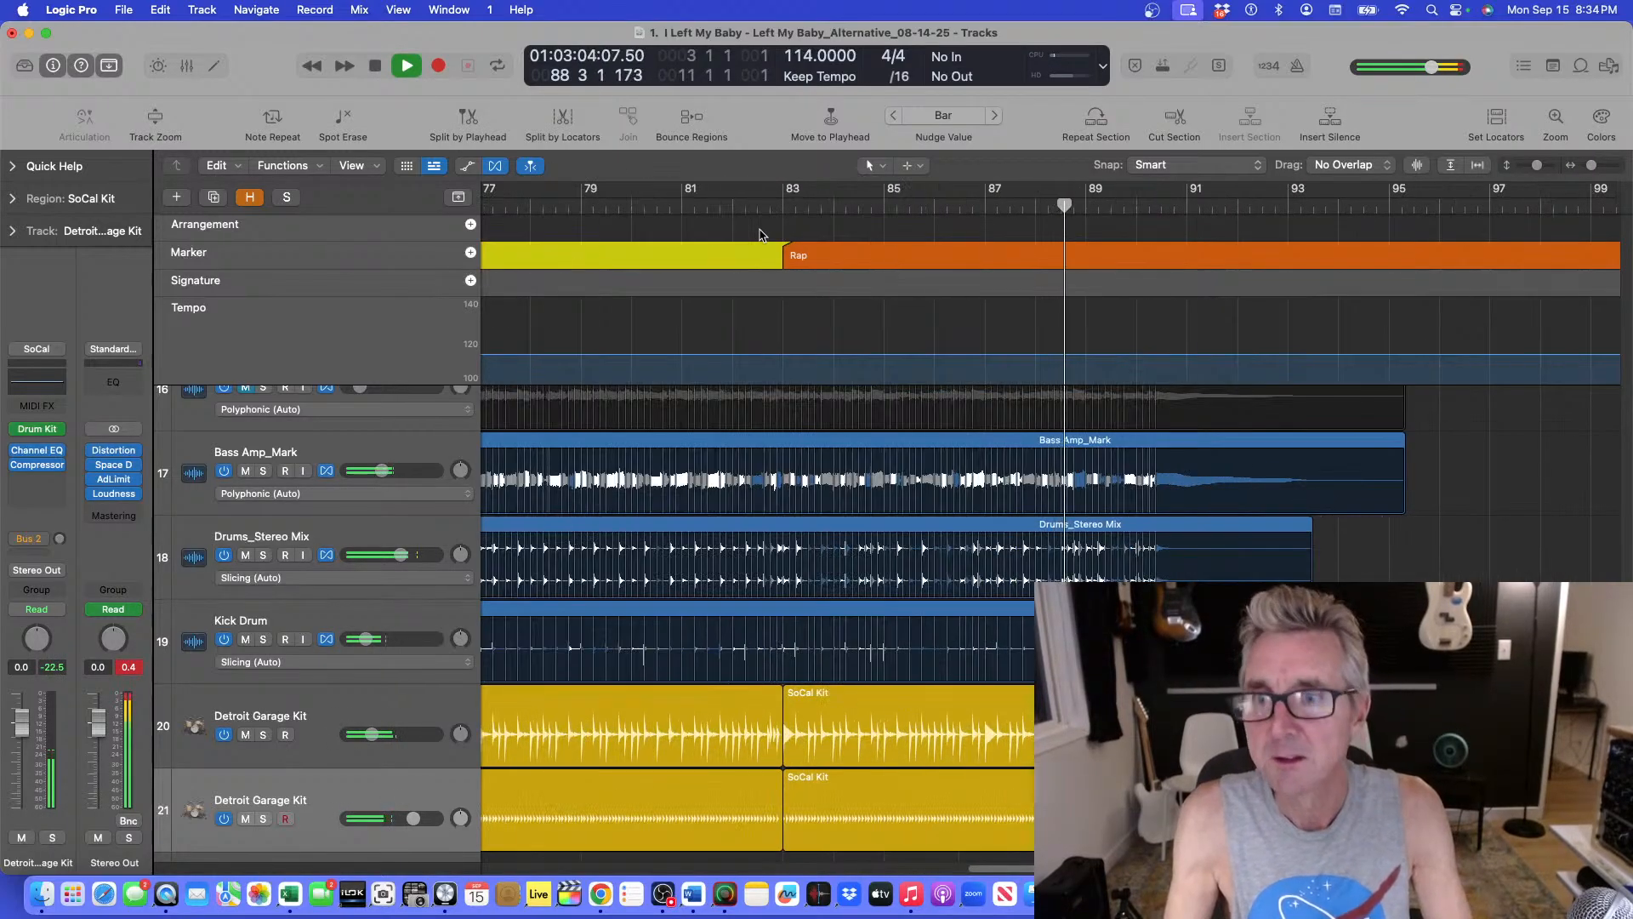
key(super+Up)
key(super+Up)
key(super+Left)
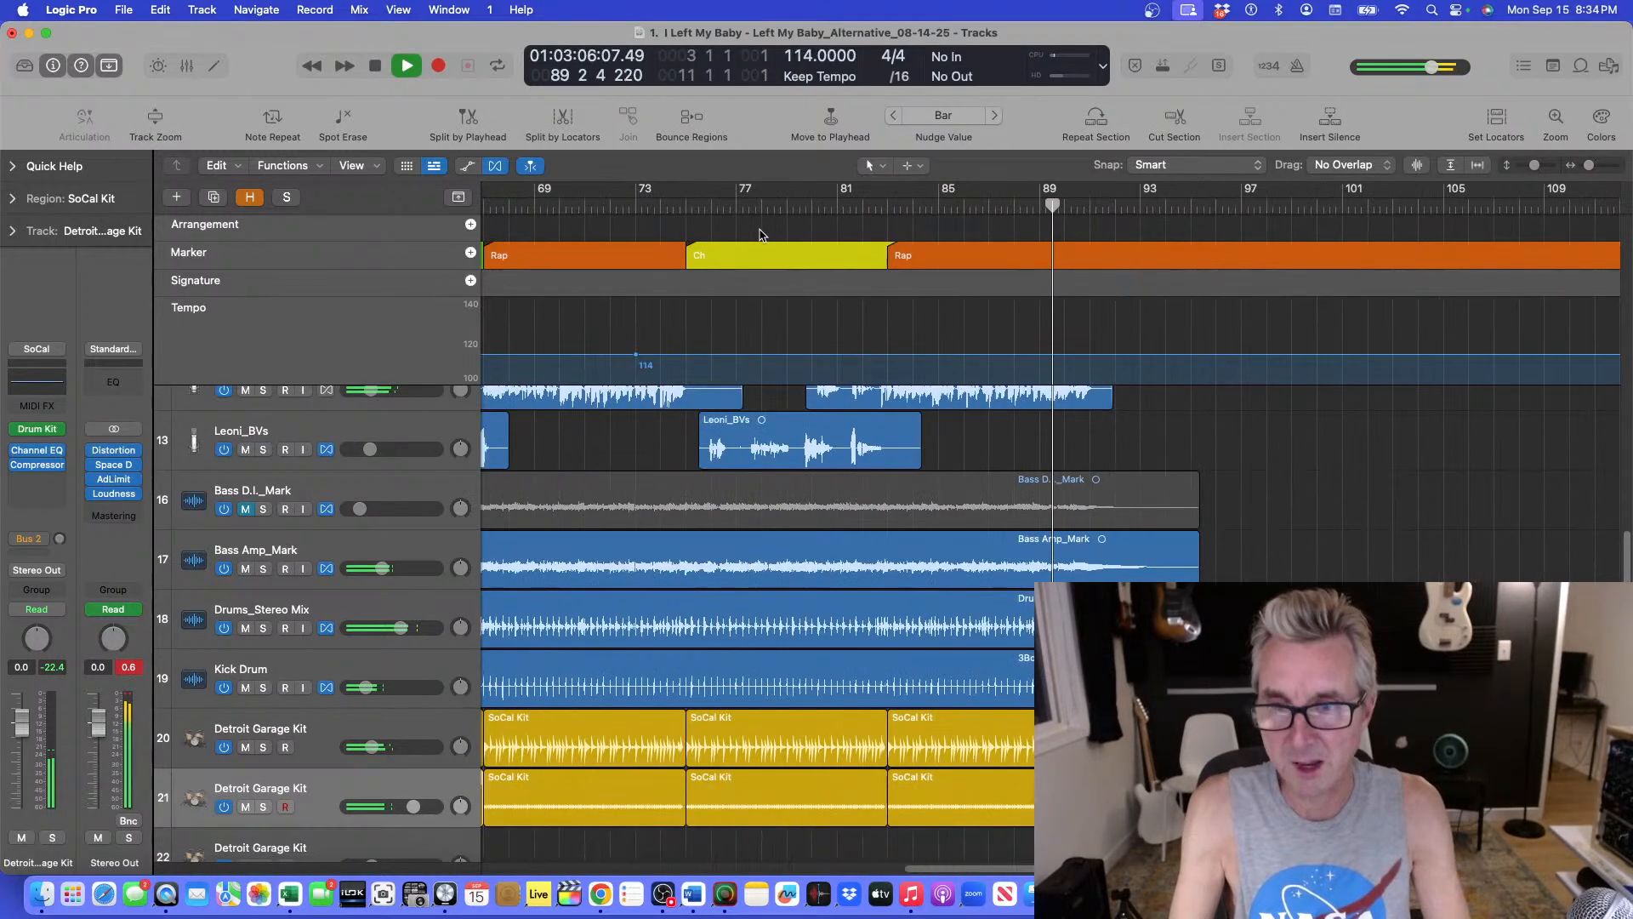
key(super+Down)
scroll(1105, 476, down, 4)
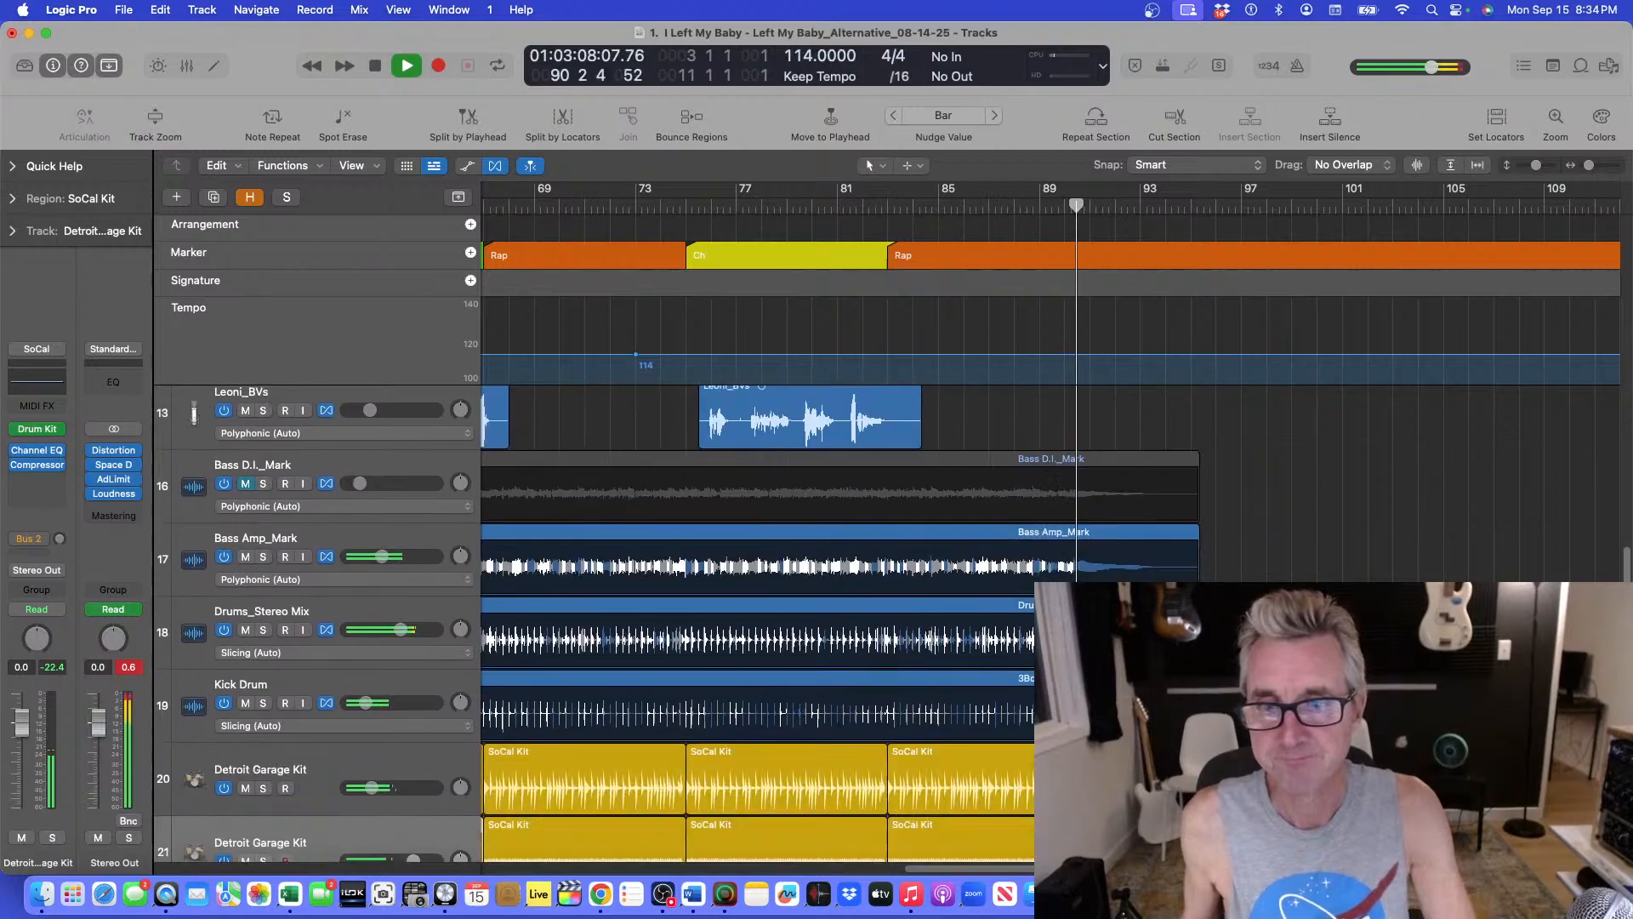
key(space)
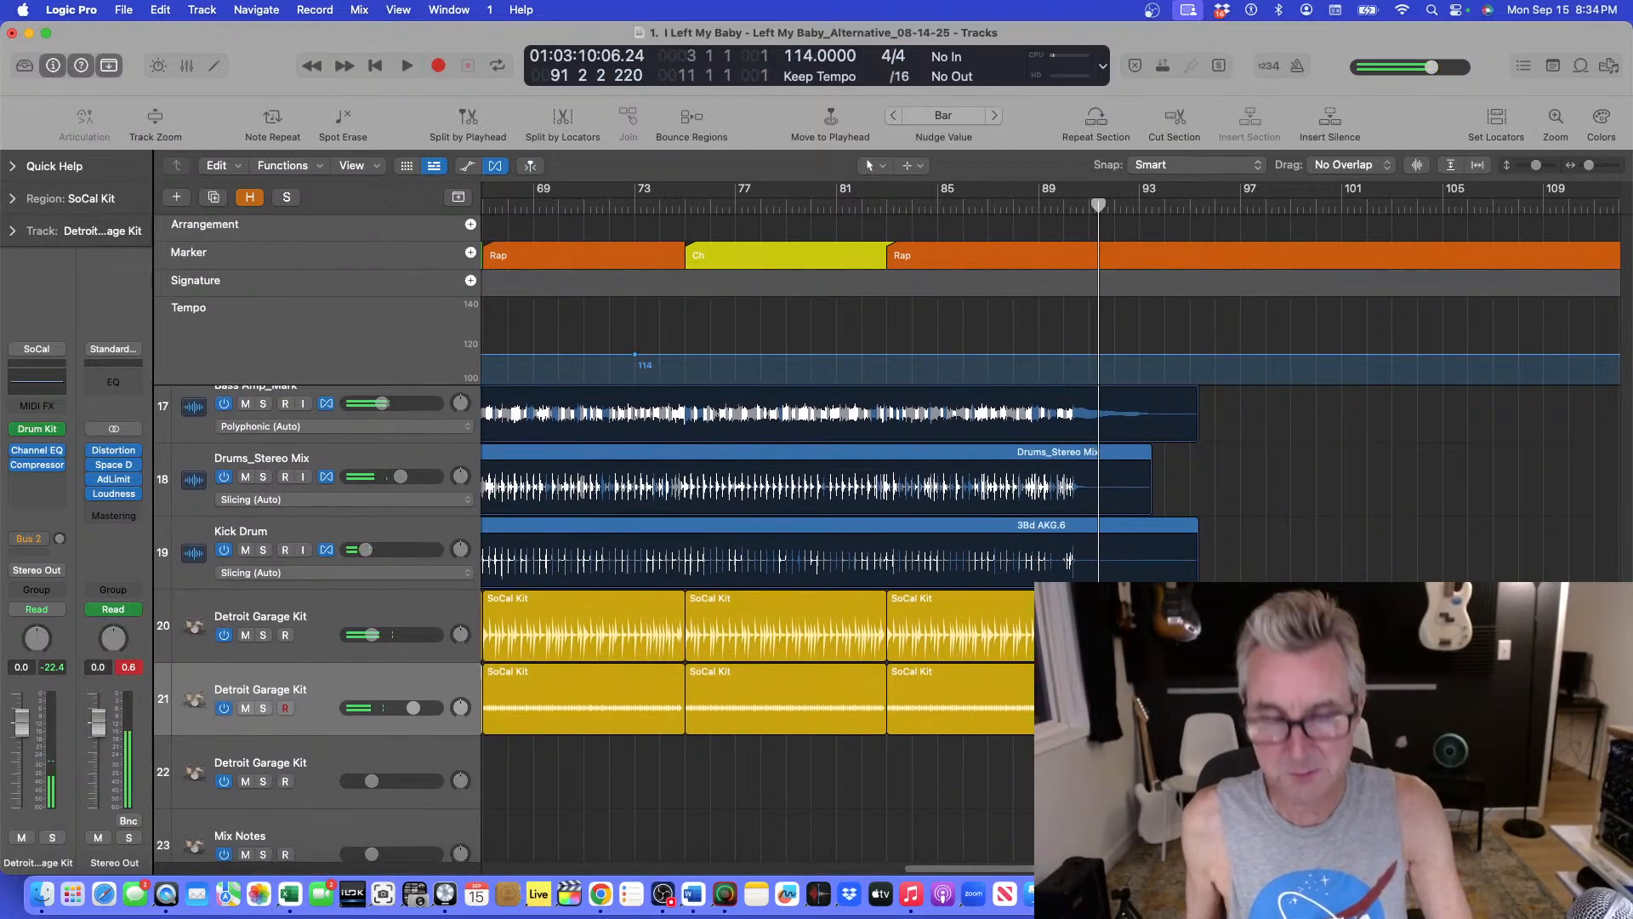
scroll(1438, 577, up, 15)
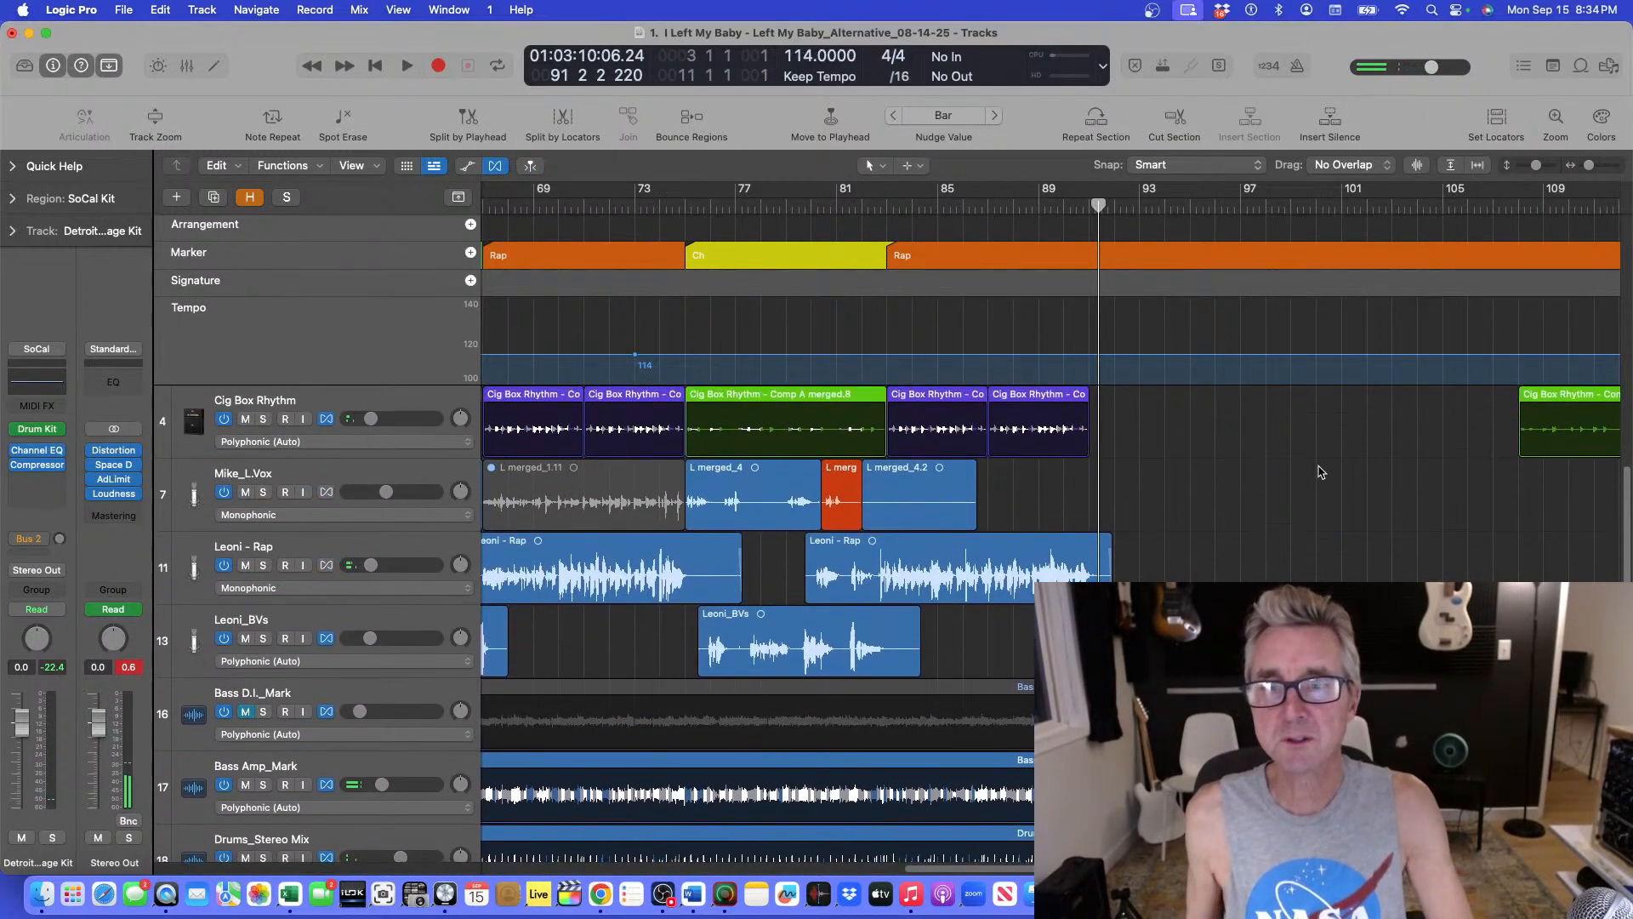
scroll(766, 621, down, 15)
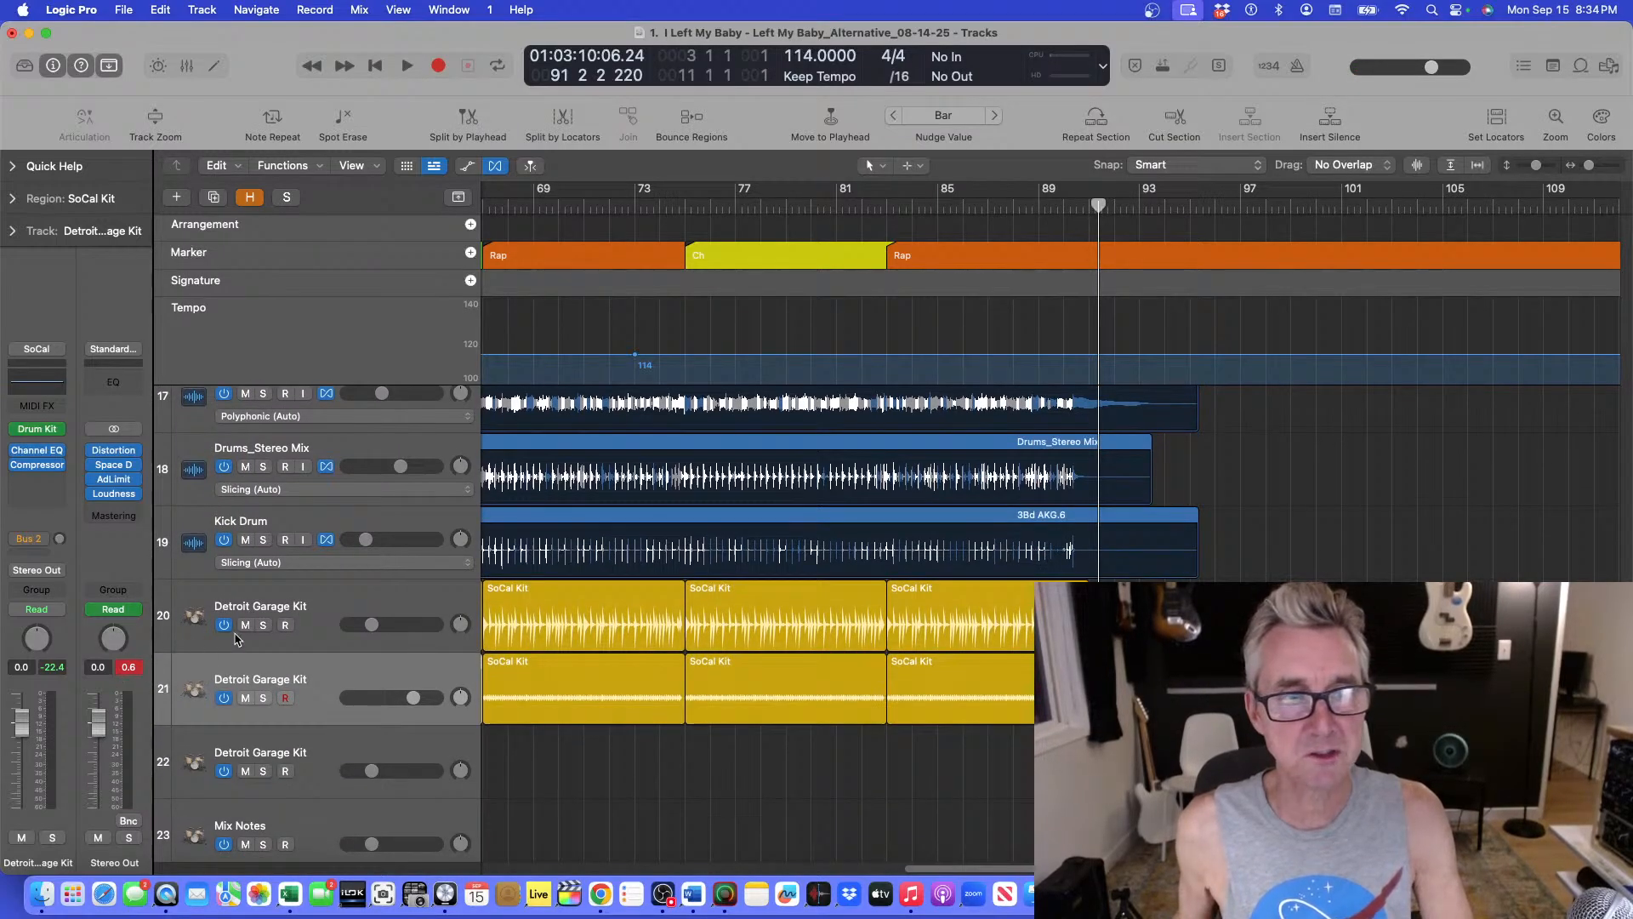
Mute both Detroit Garage Kit tracks and audition the ending from around bar 86 without them.
click(244, 630)
click(246, 697)
scroll(851, 476, up, 5)
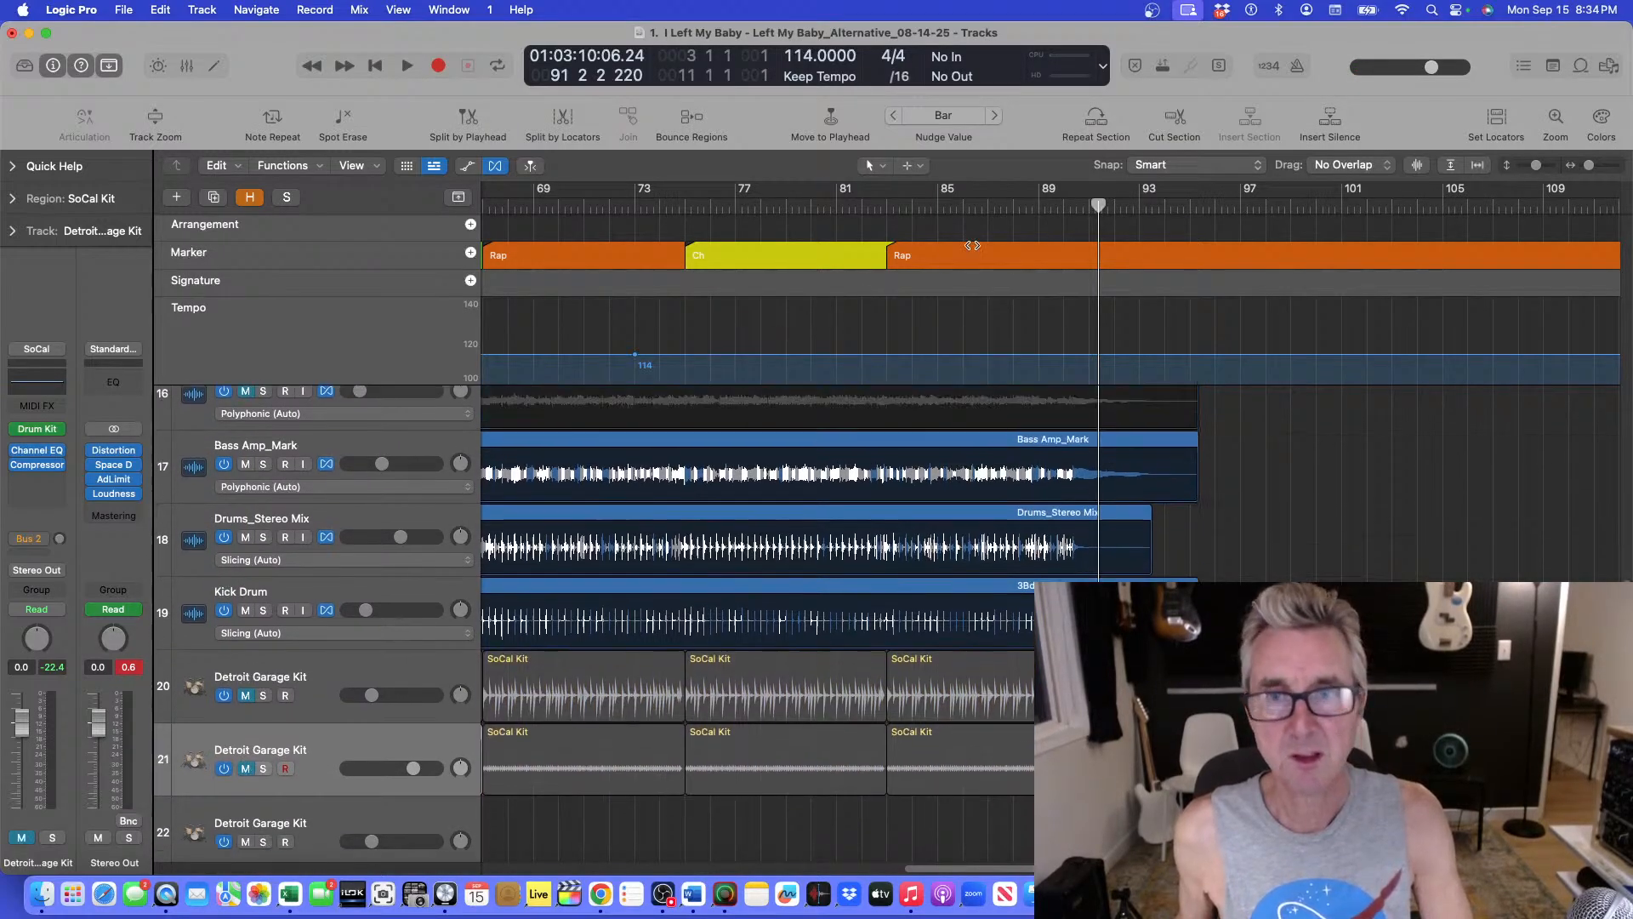
click(1036, 202)
key(space)
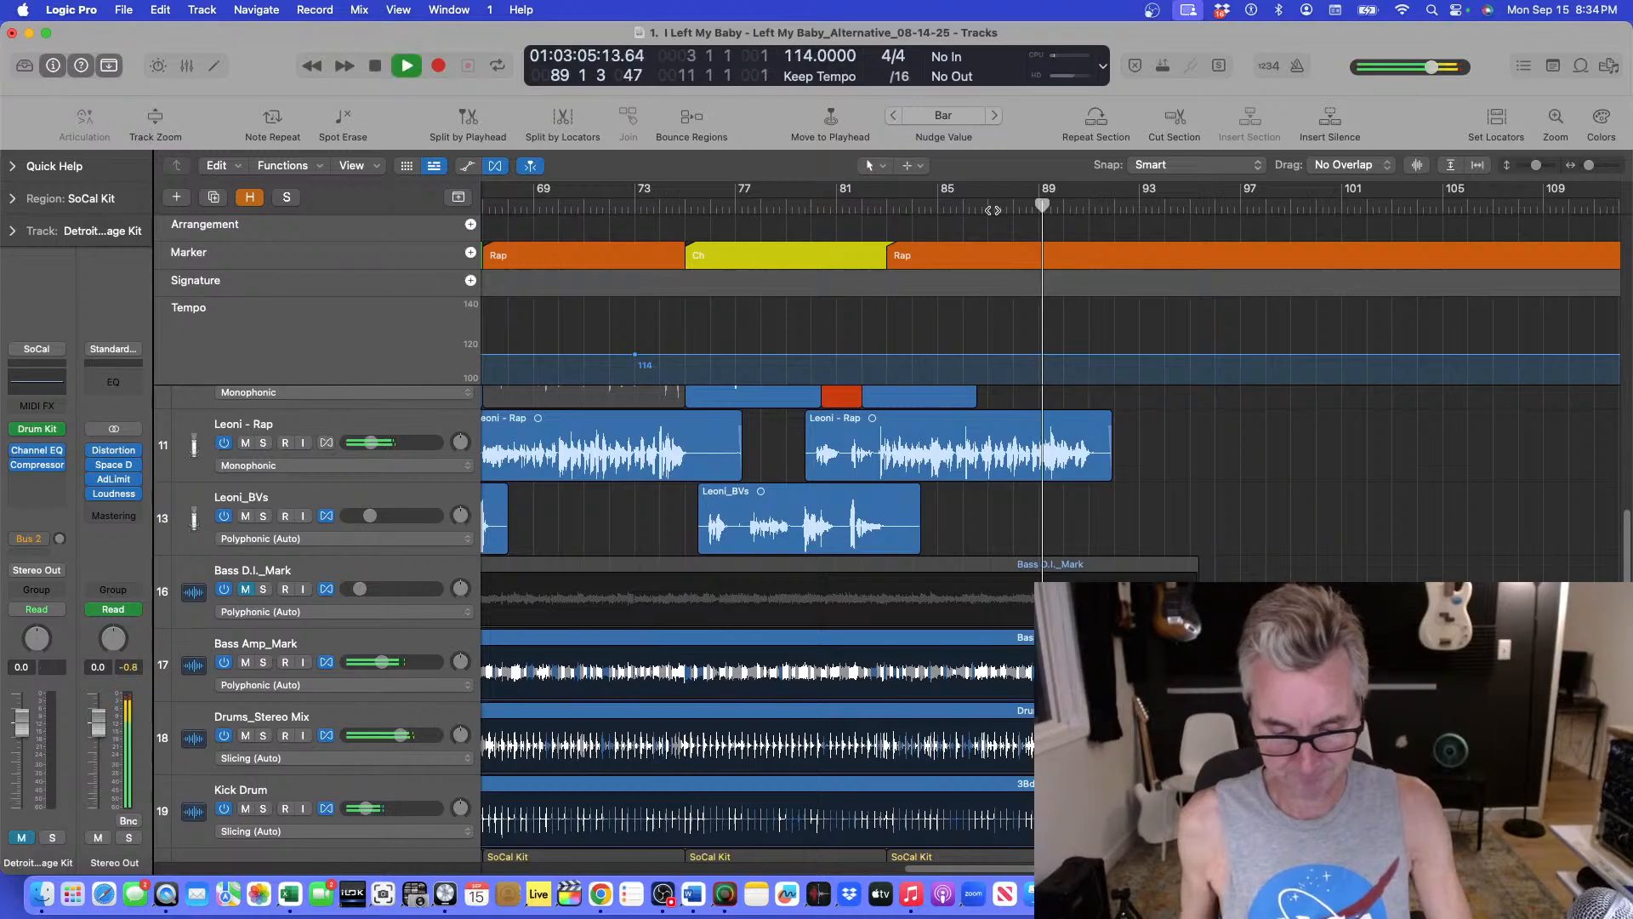
key(super+Down)
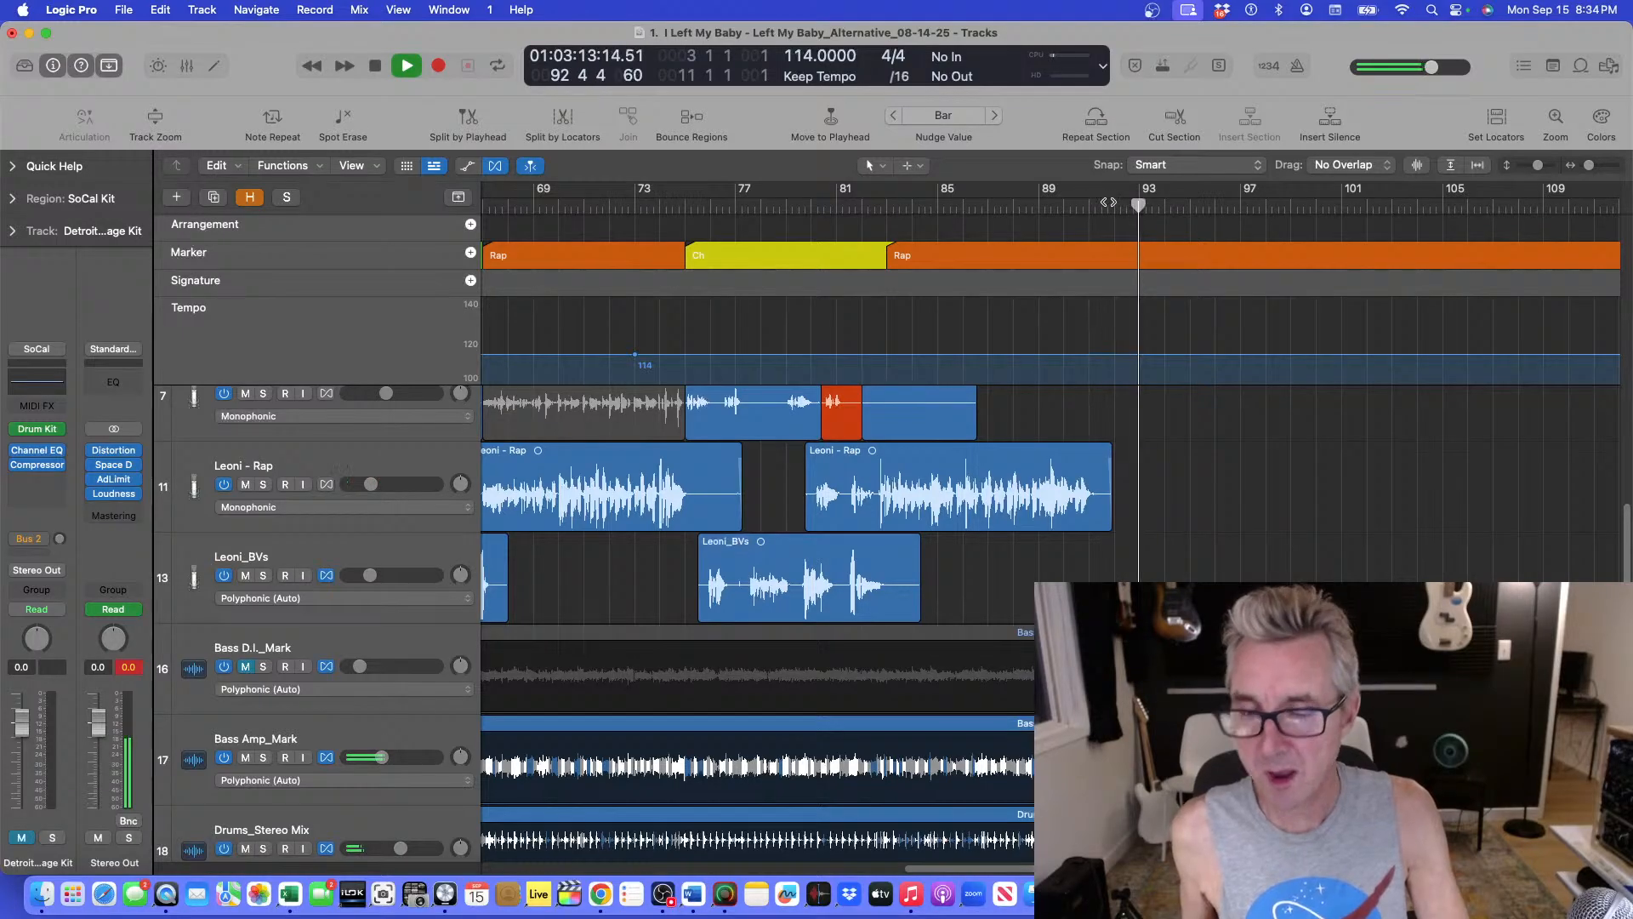
click(950, 207)
scroll(1021, 200, up, 5)
scroll(1063, 196, down, 3)
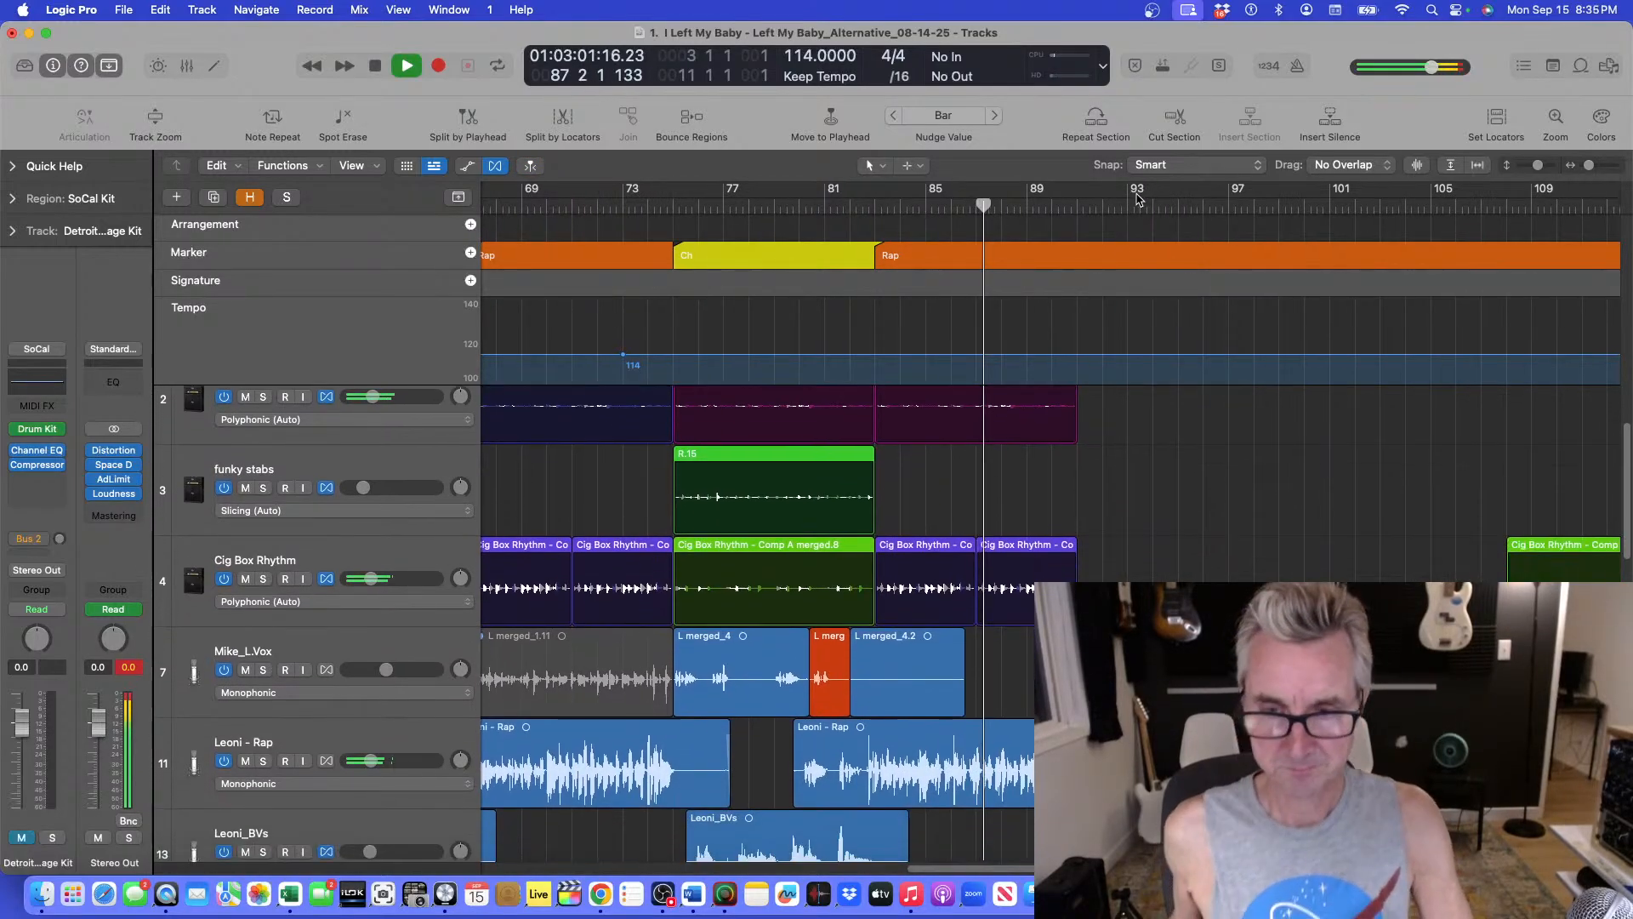
scroll(1138, 199, up, 1)
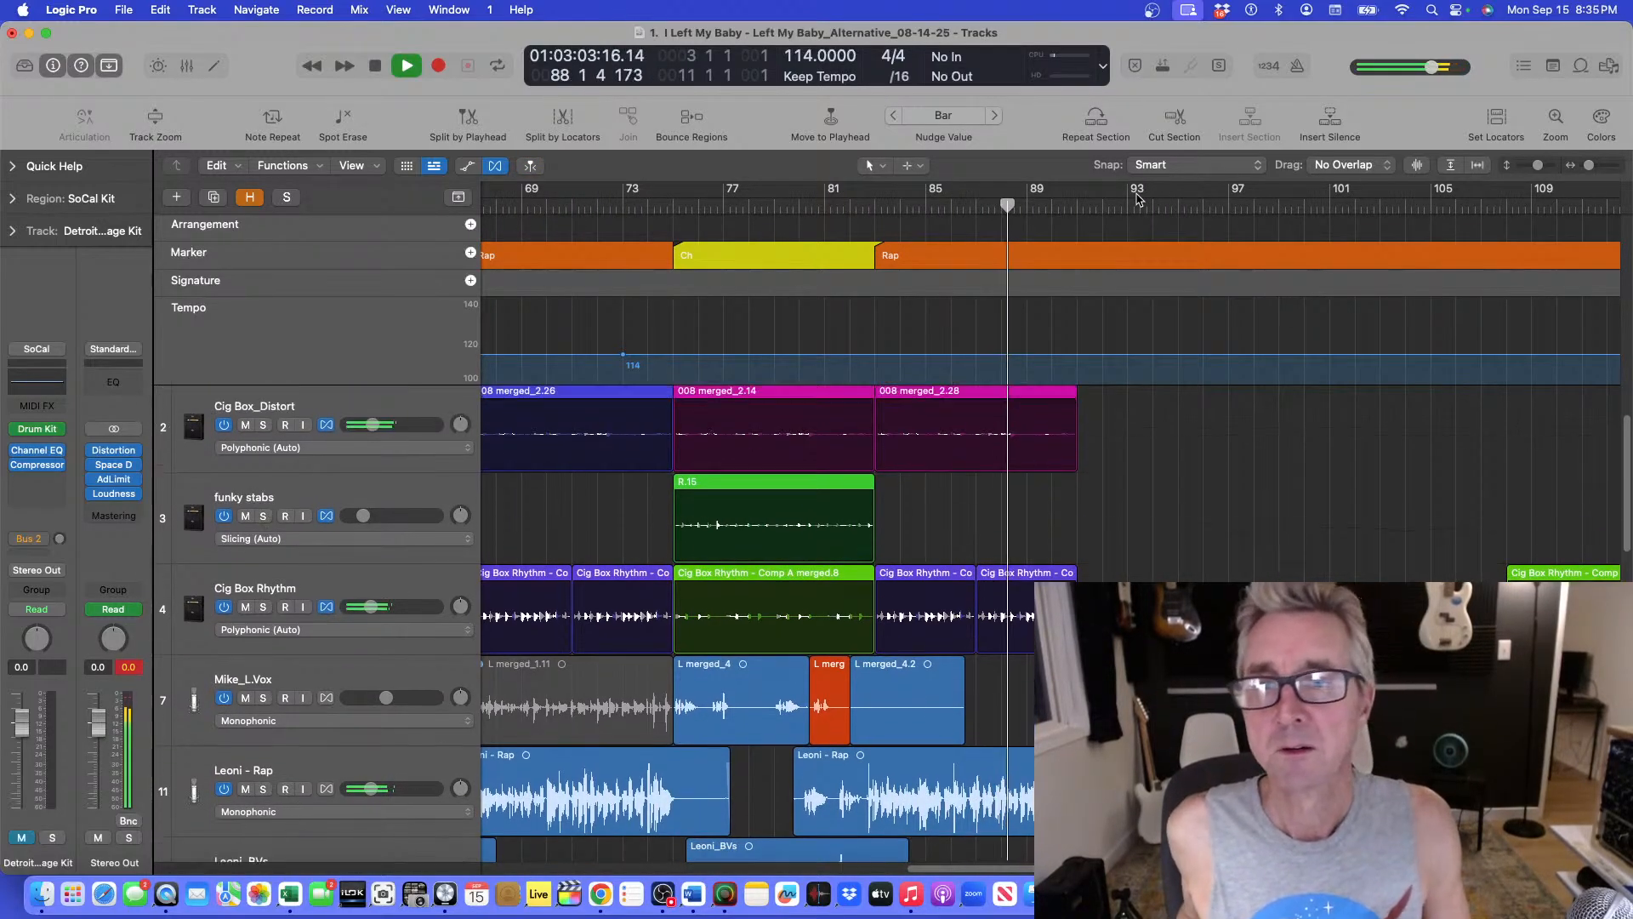
scroll(1138, 199, up, 3)
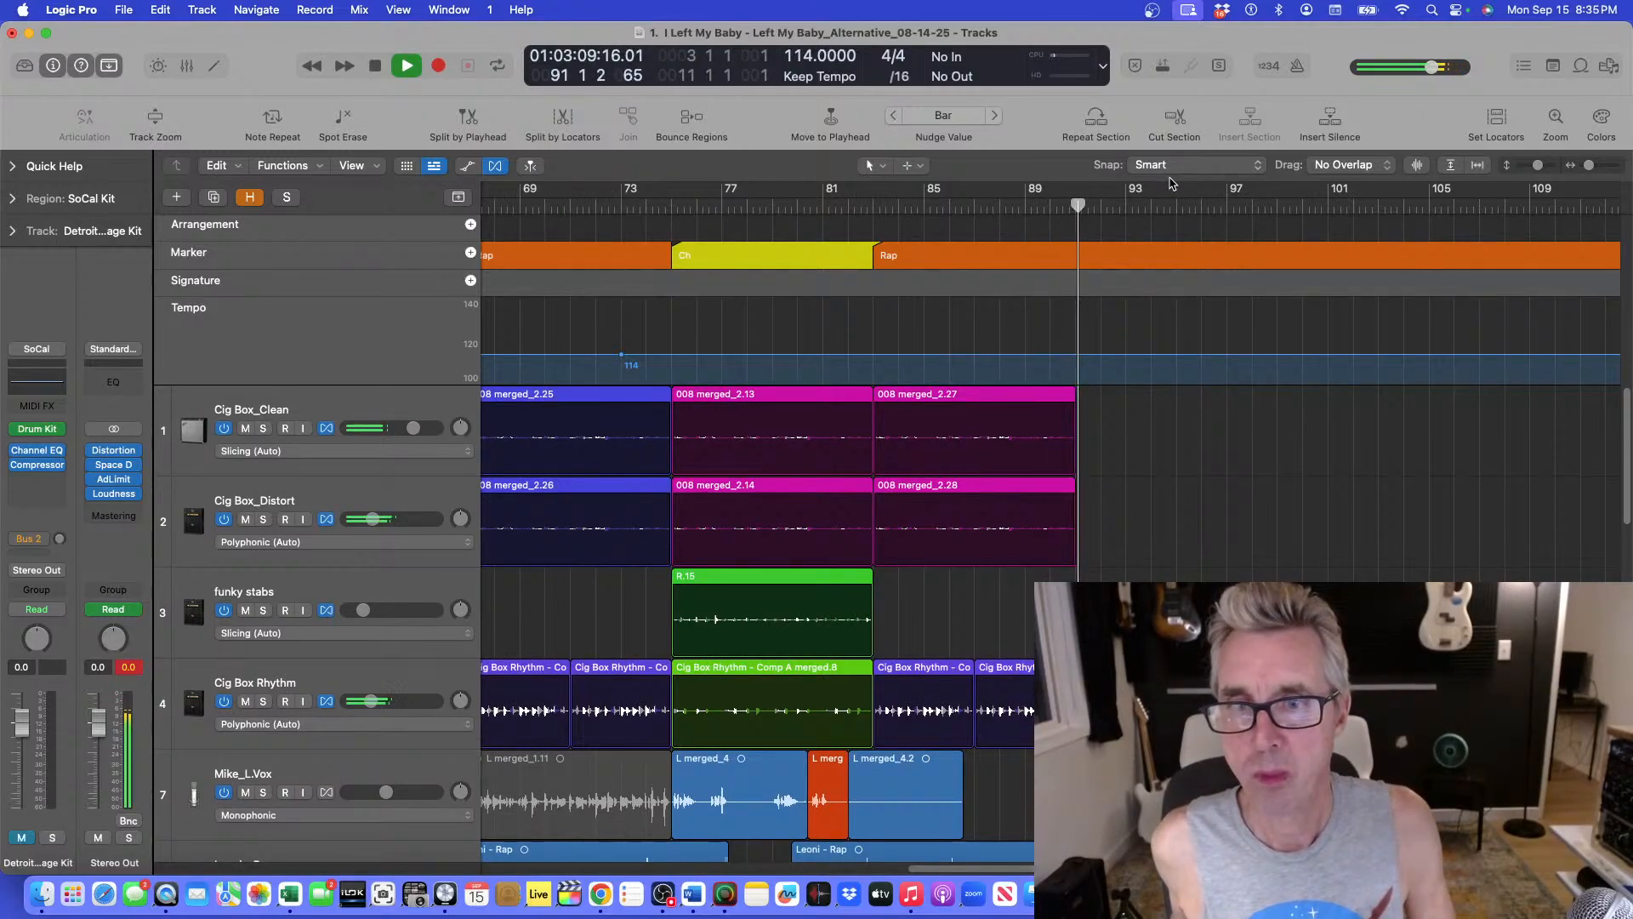
scroll(1212, 439, down, 1)
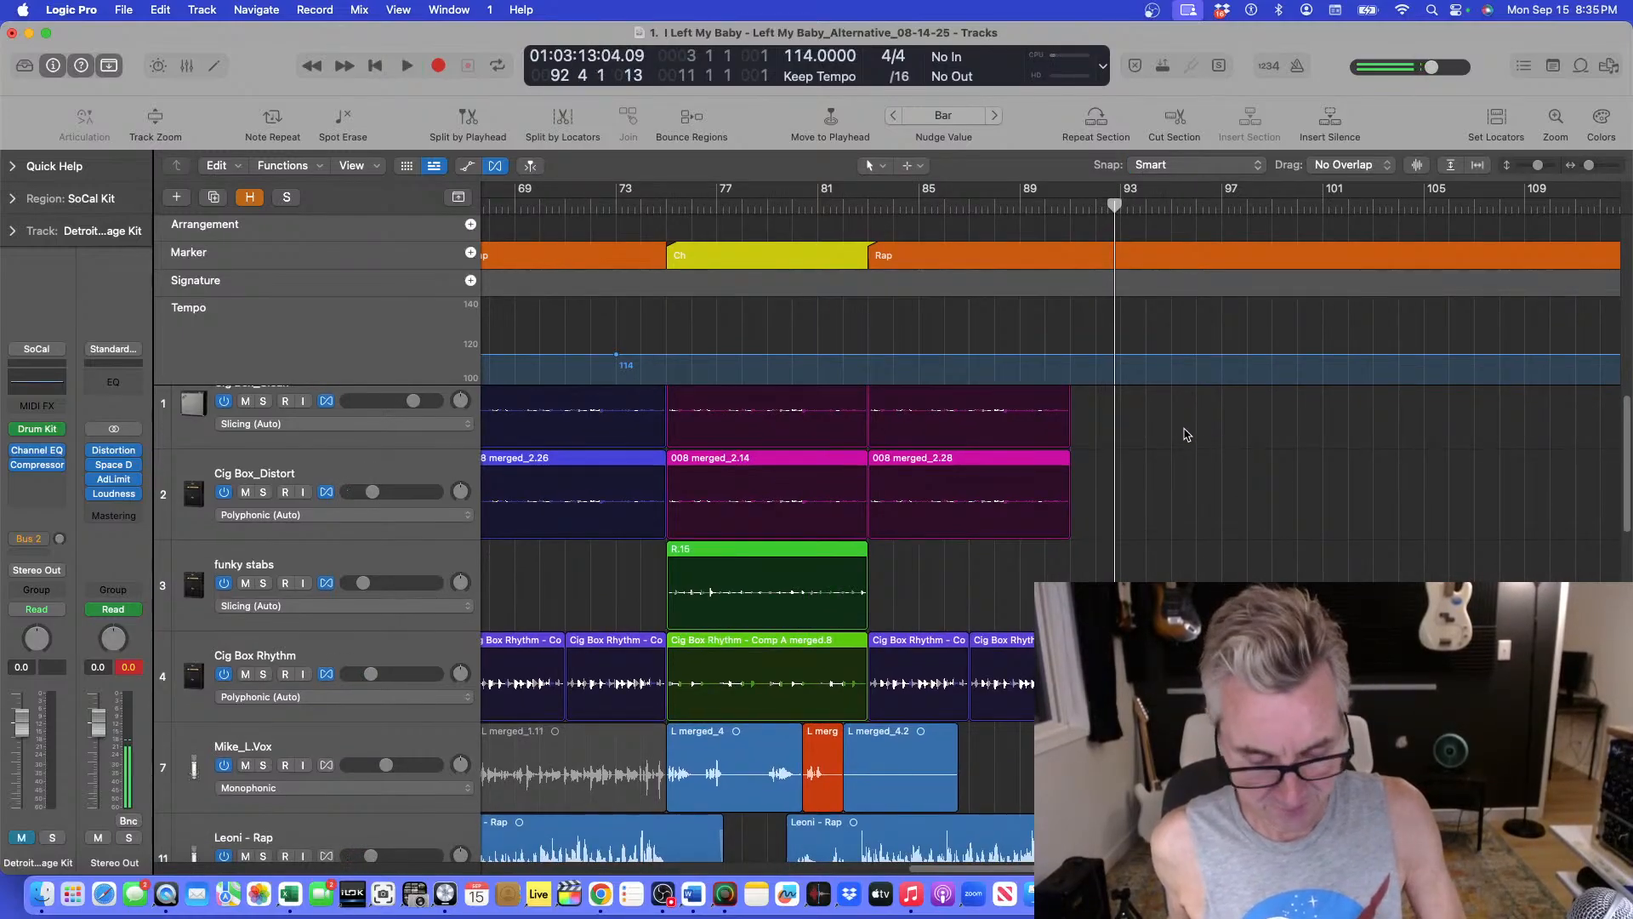
scroll(1182, 430, down, 10)
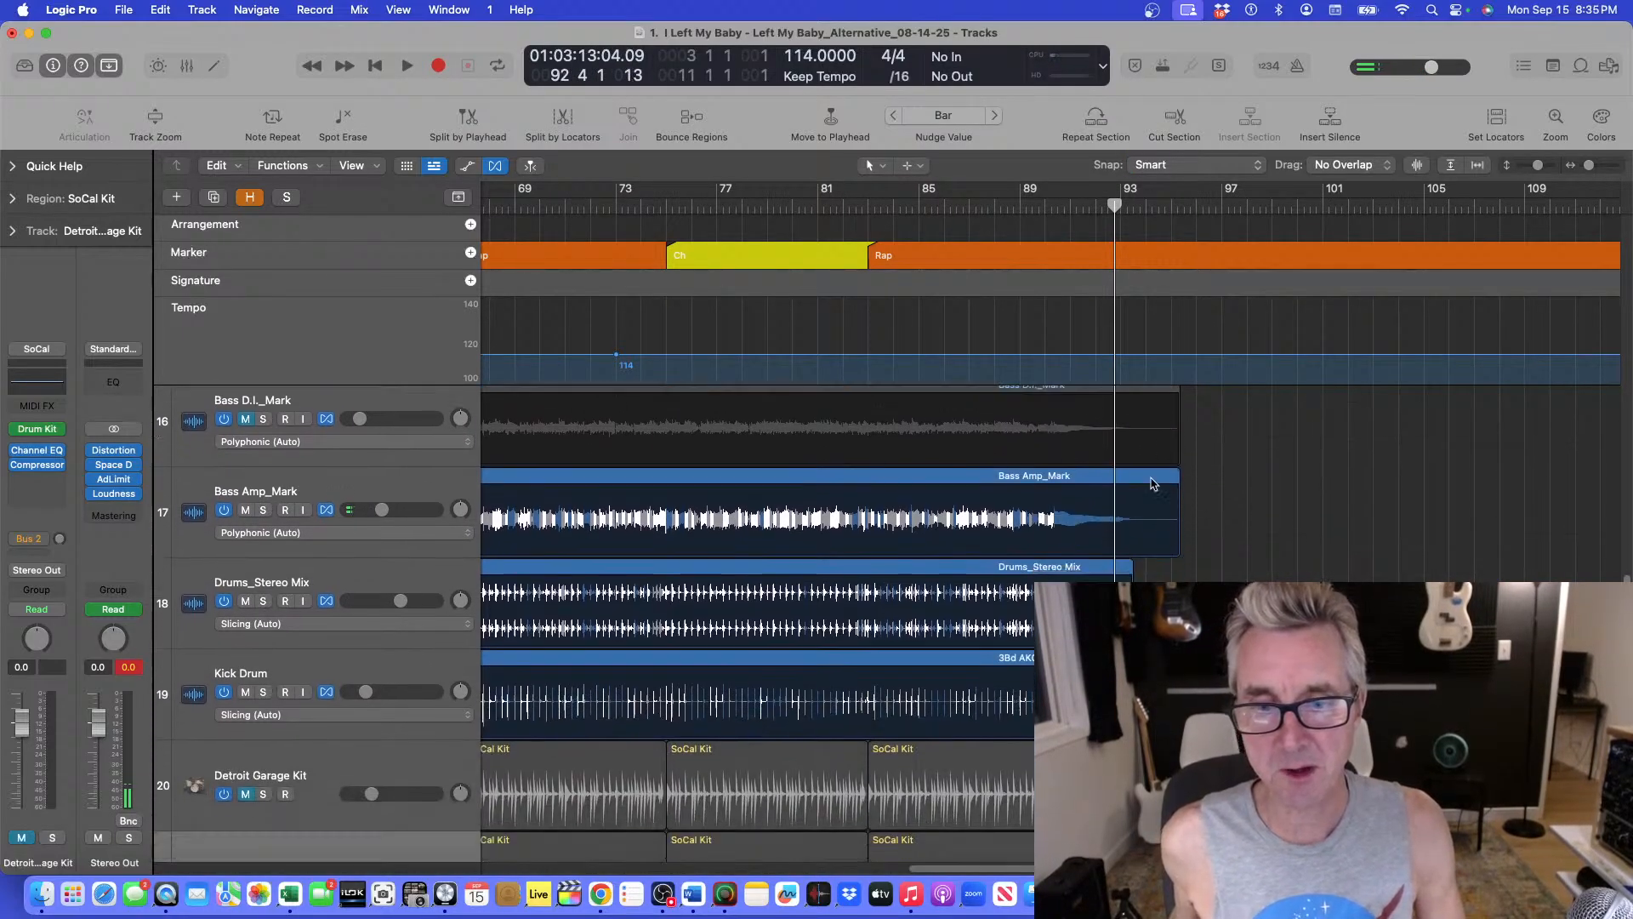
scroll(1154, 479, down, 4)
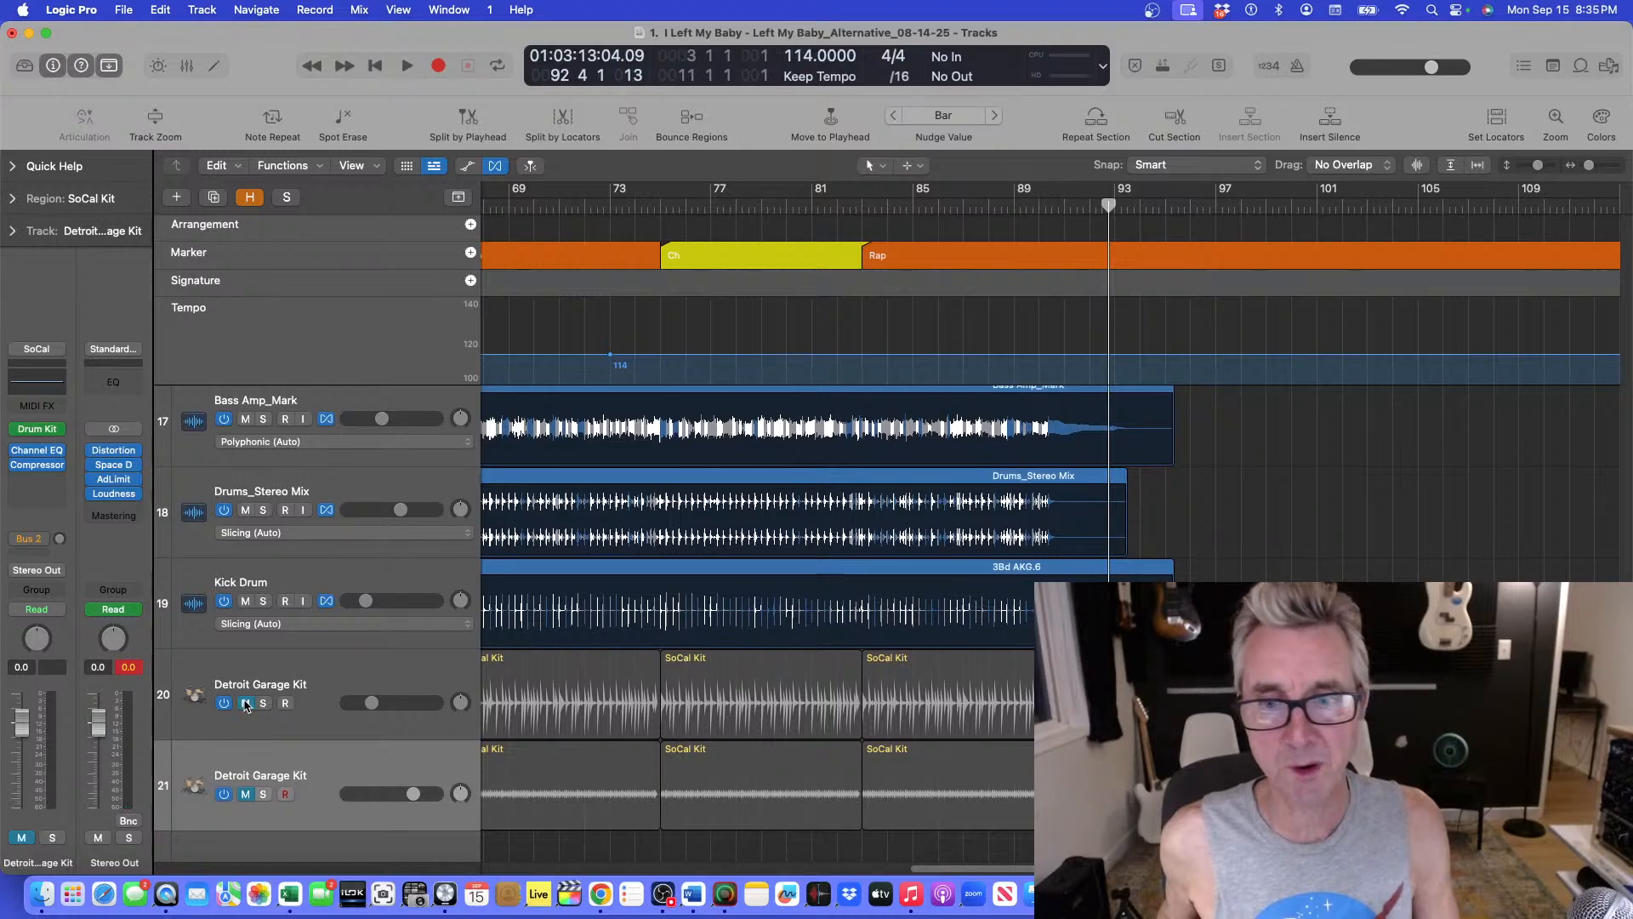
Unmute both Detroit Garage Kit tracks and resume playback.
click(245, 703)
click(246, 795)
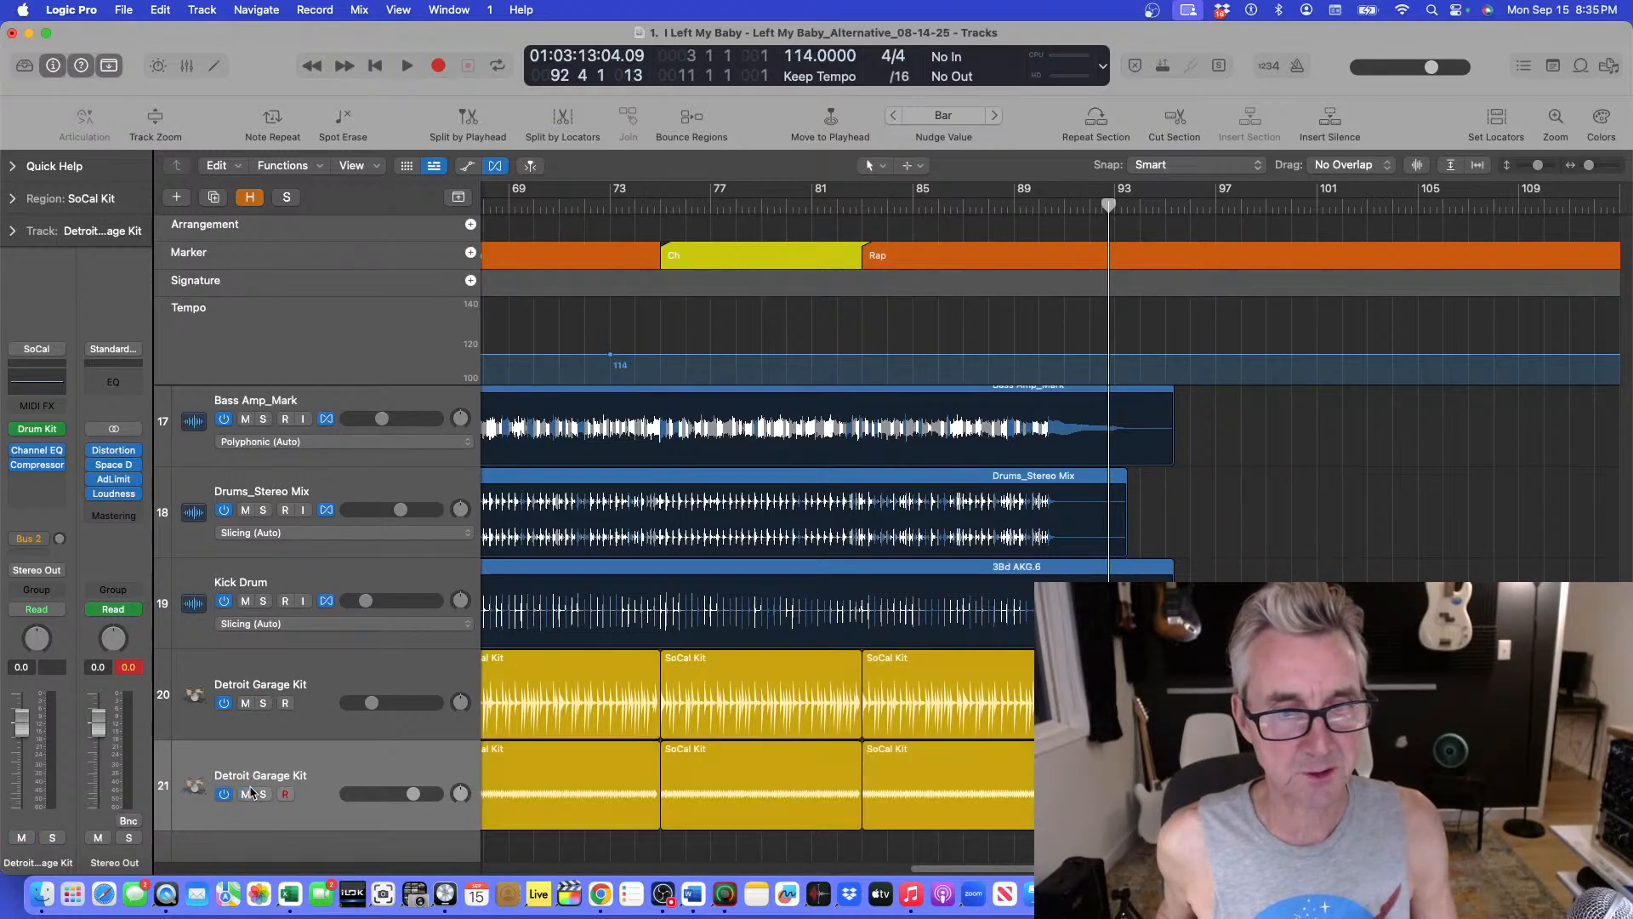
key(space)
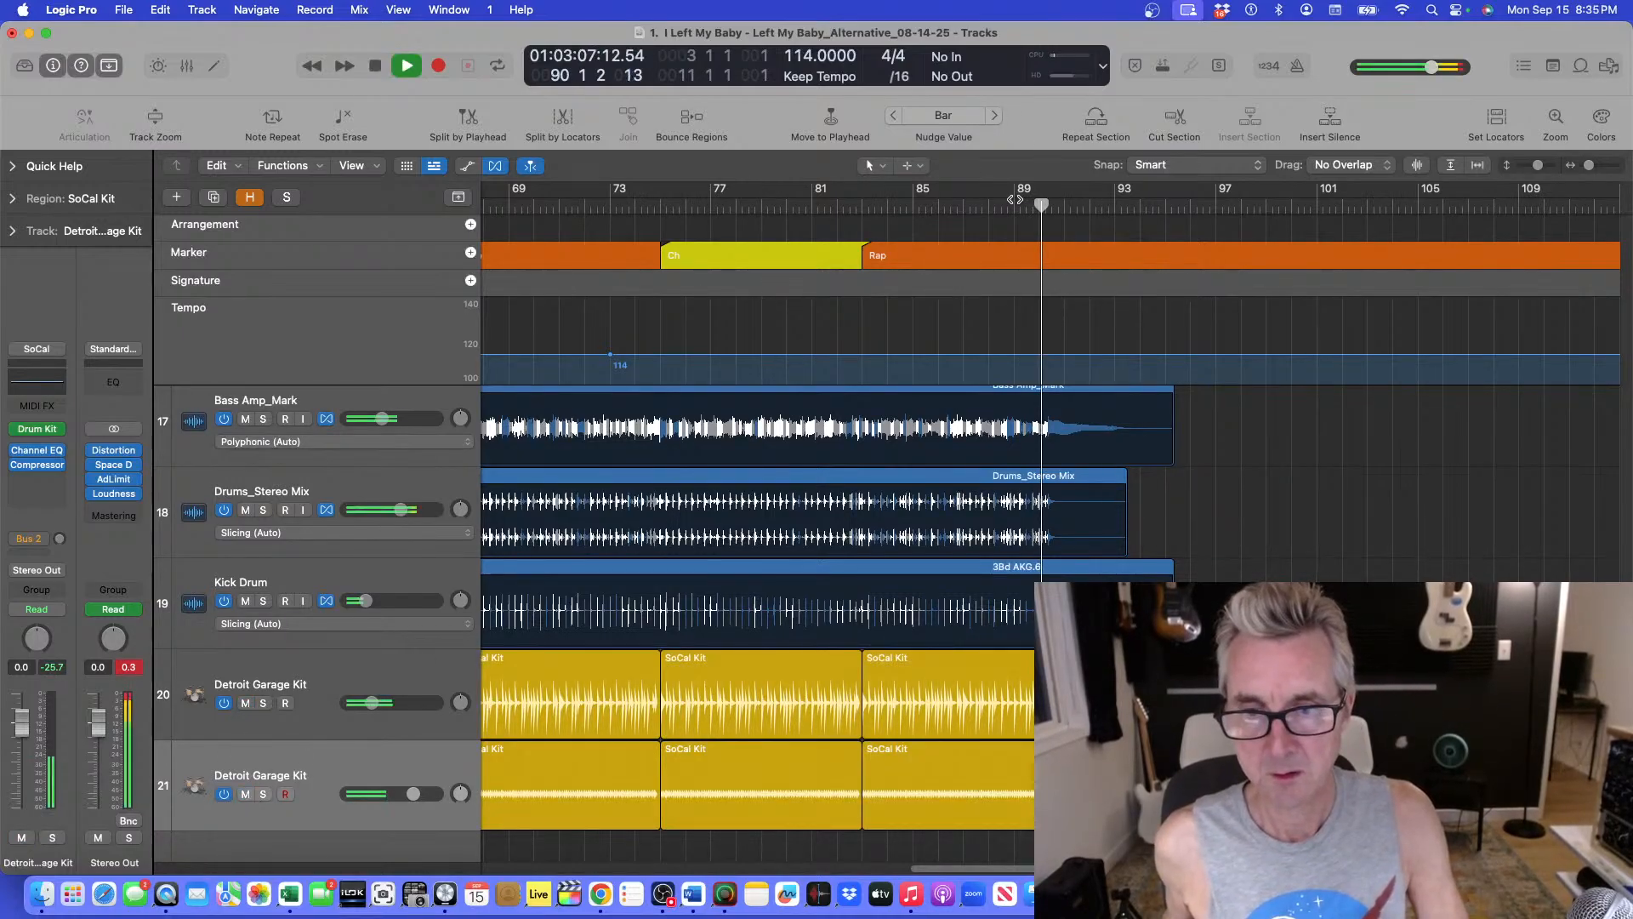
Zoom in and replay the ending from about bar 89.
key(super+Right)
key(super+Right)
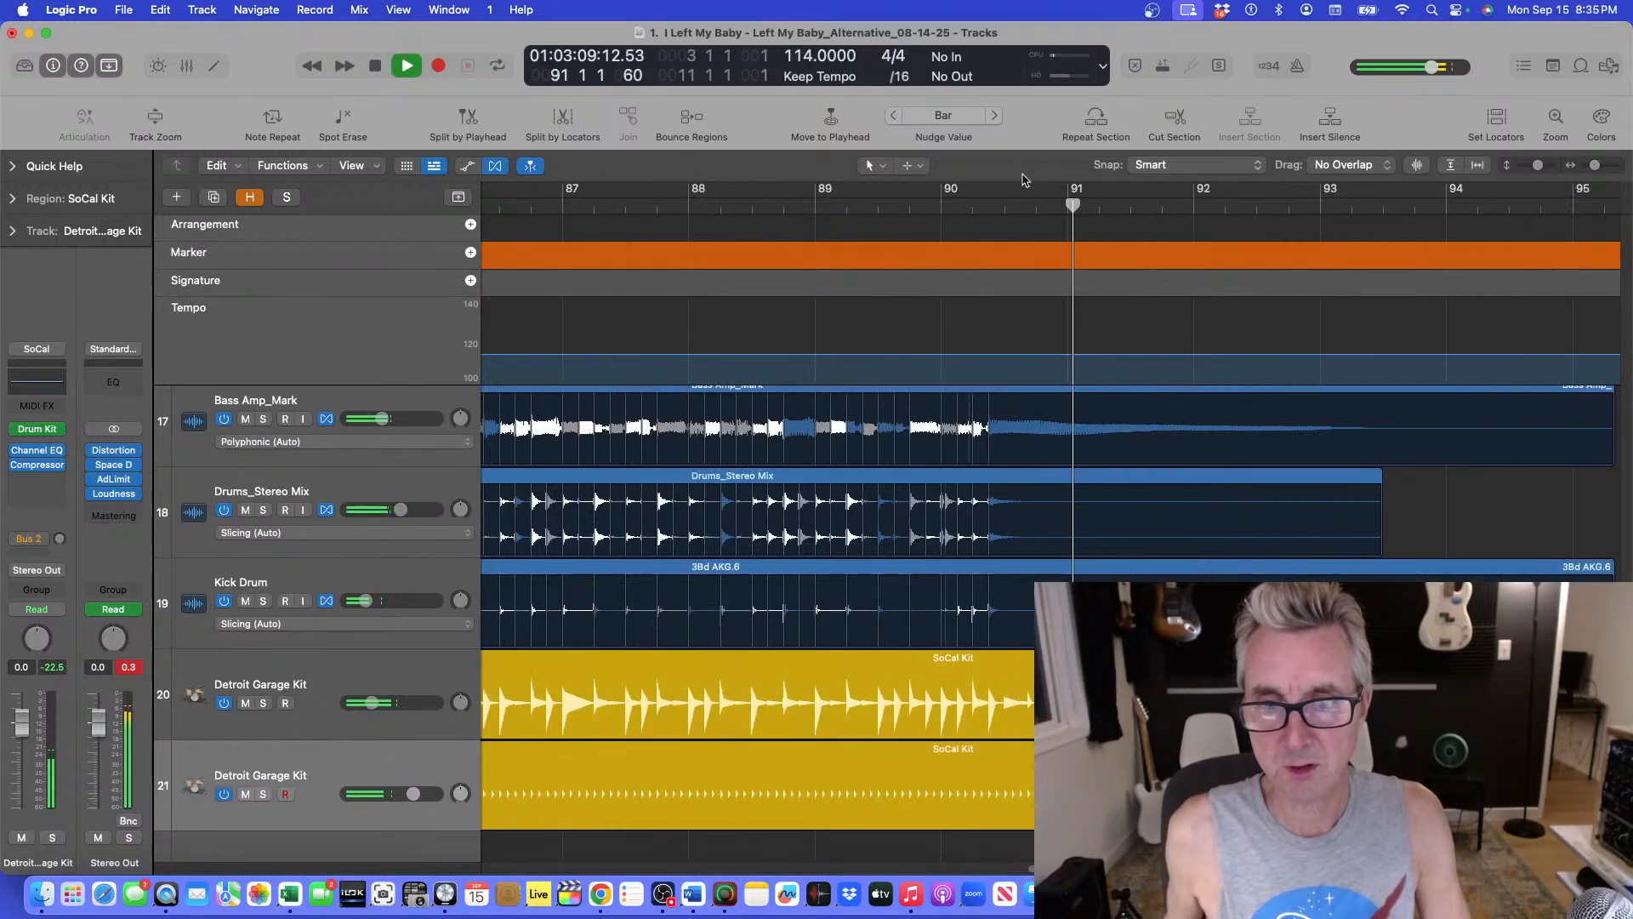
click(864, 198)
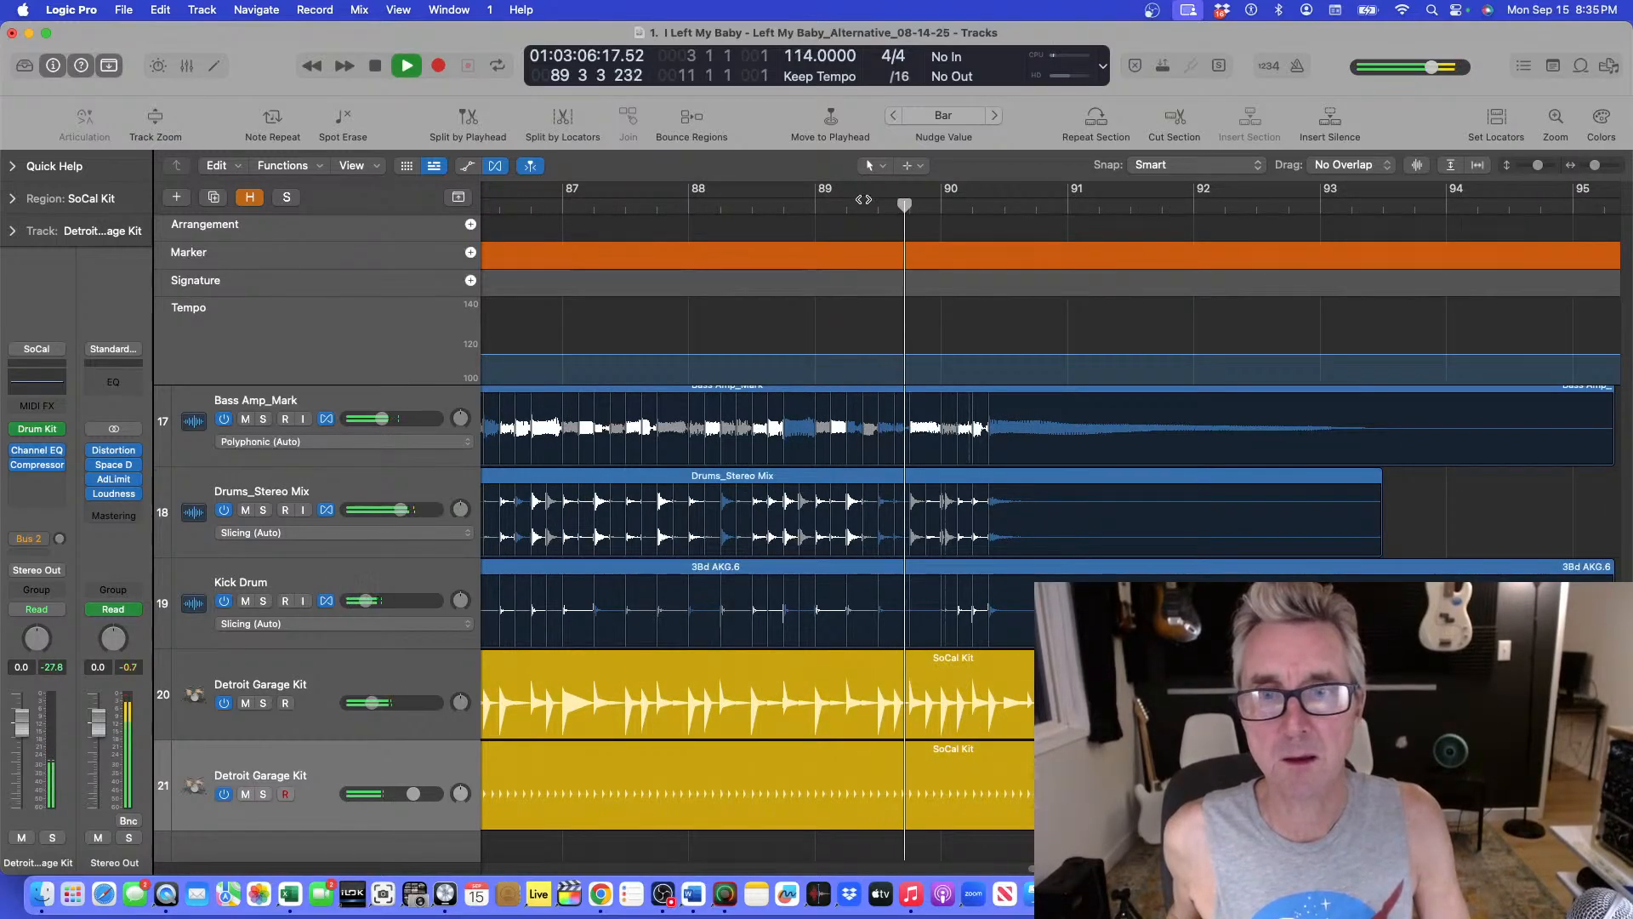
key(super+Up)
key(super+Up)
key(super+Up)
key(super+Up)
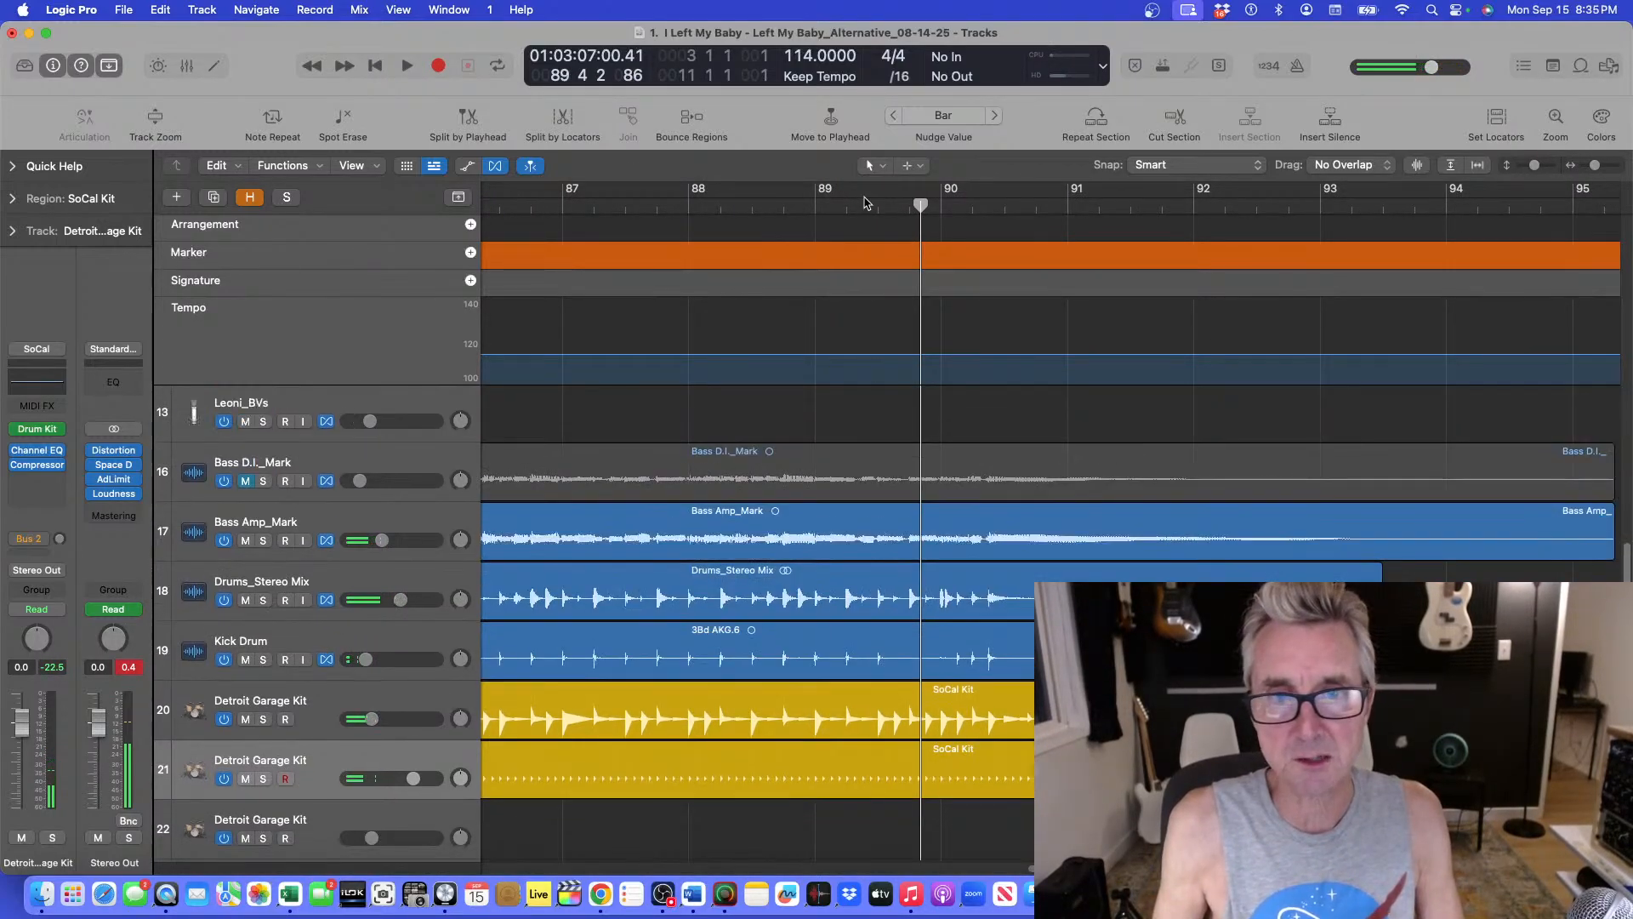
Shrink the track heights and audition the ending from just before bar 90.
key(super+Up)
key(super+Up)
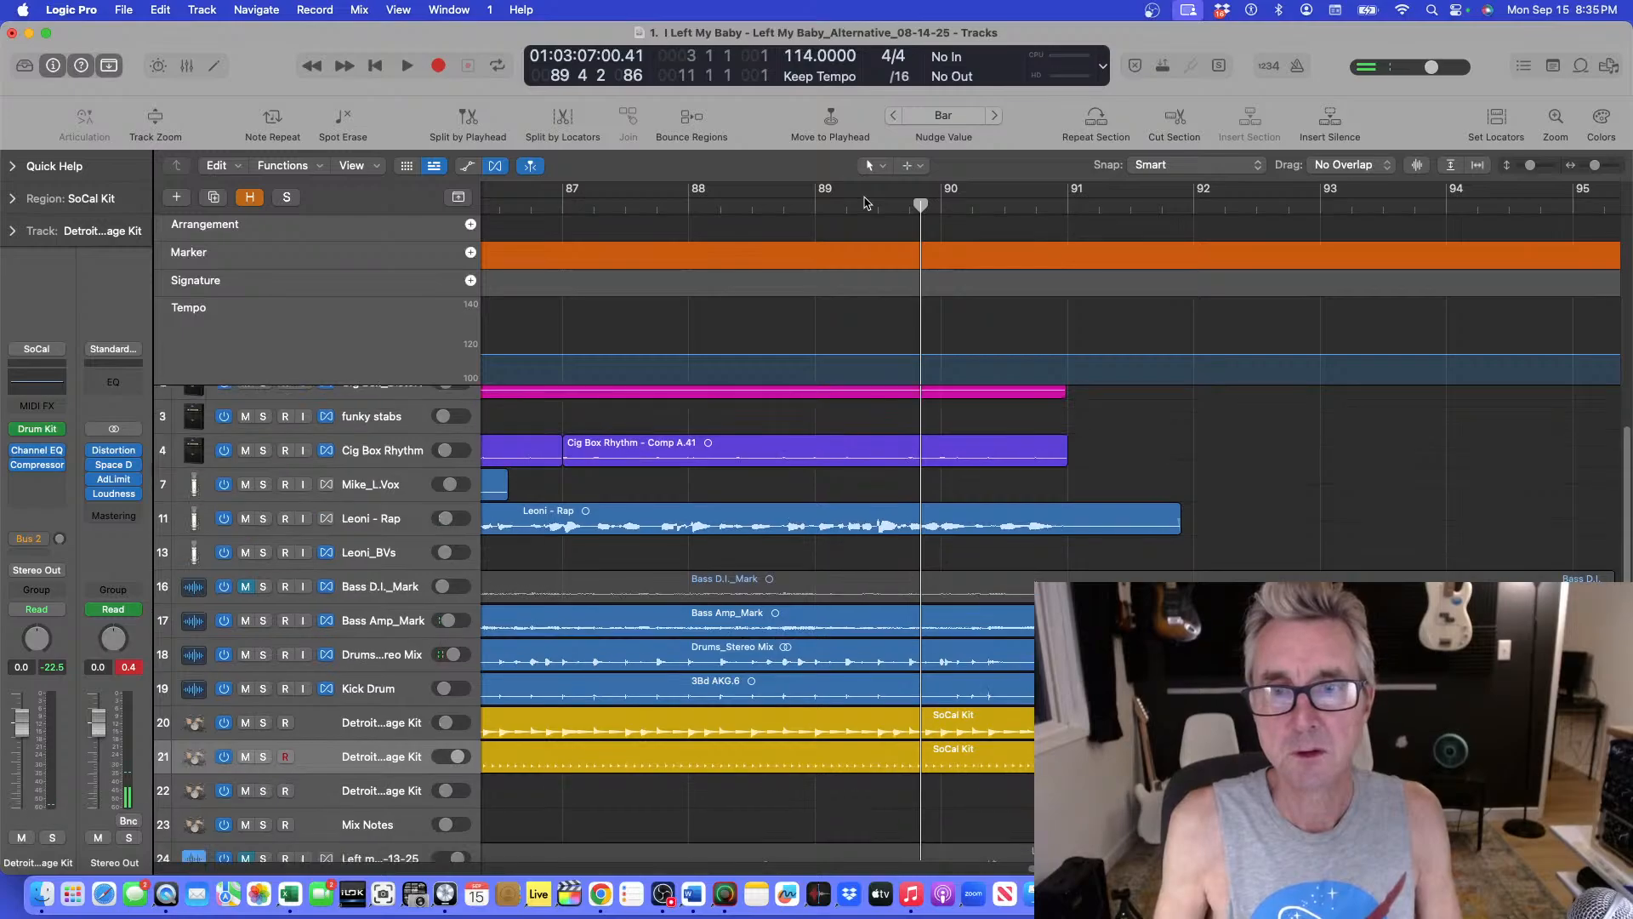
scroll(866, 203, up, 3)
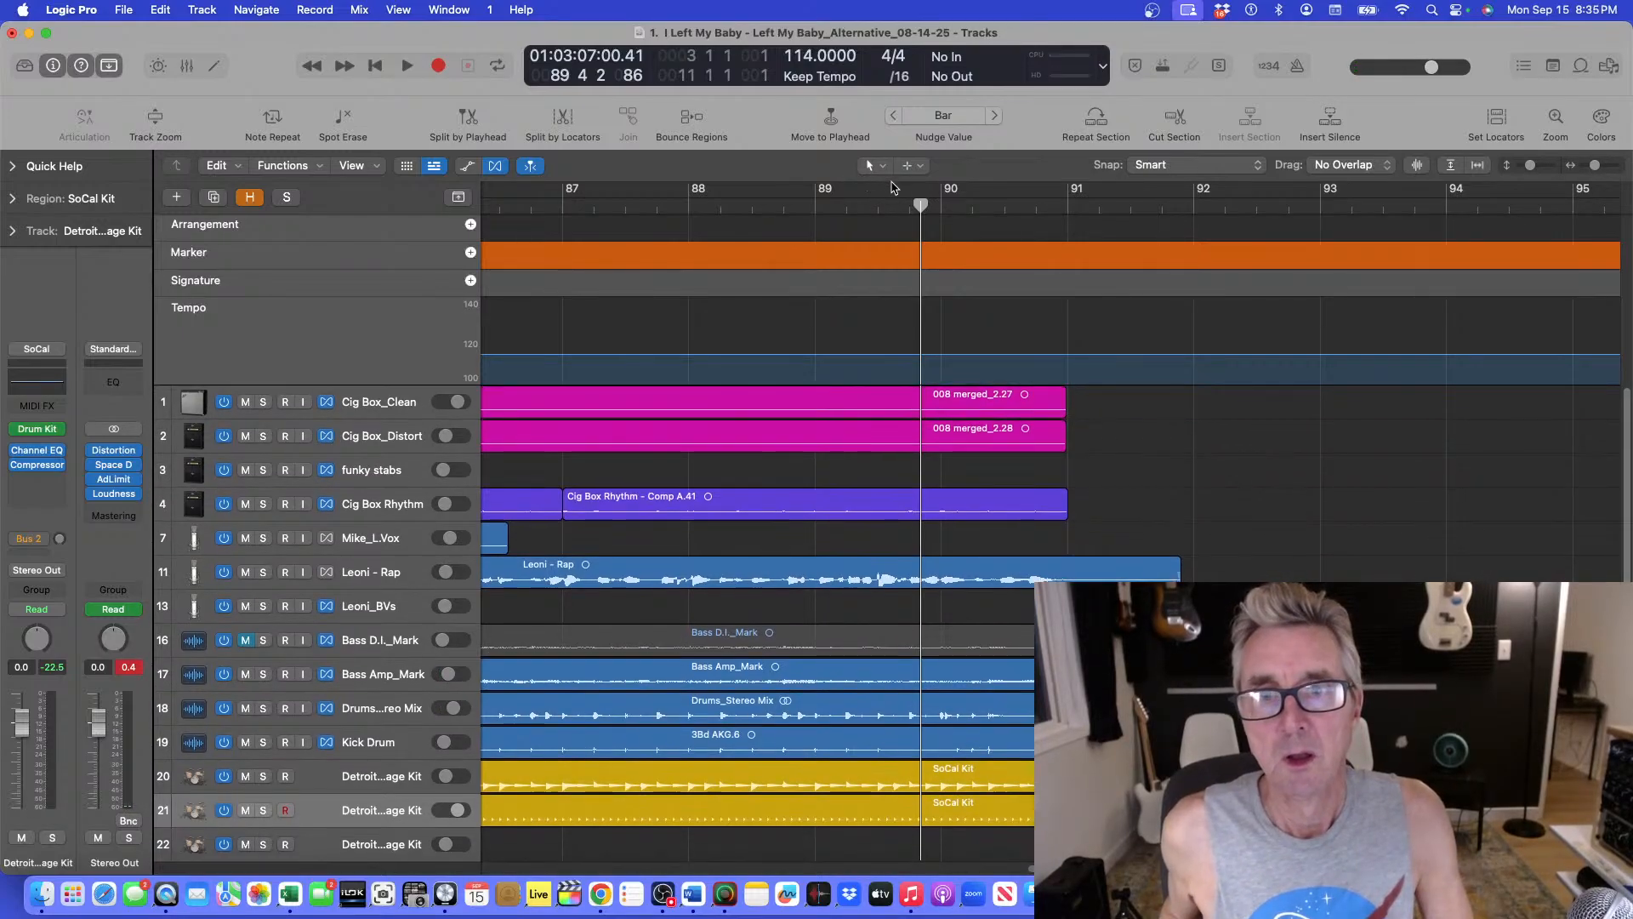
click(907, 202)
key(space)
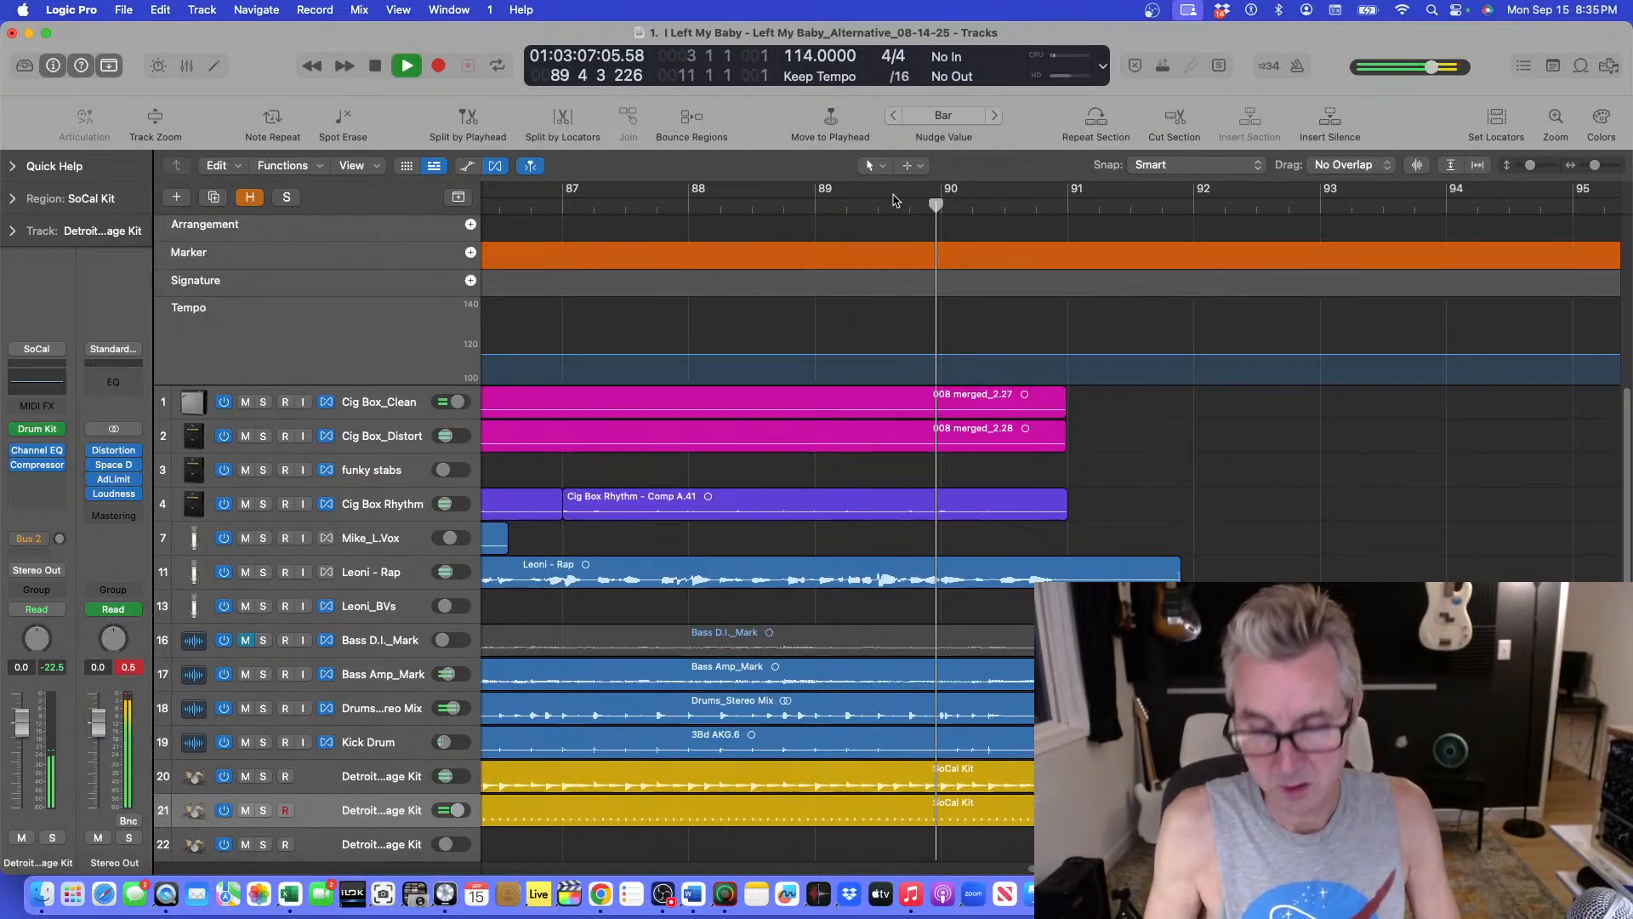
key(super+Down)
key(space)
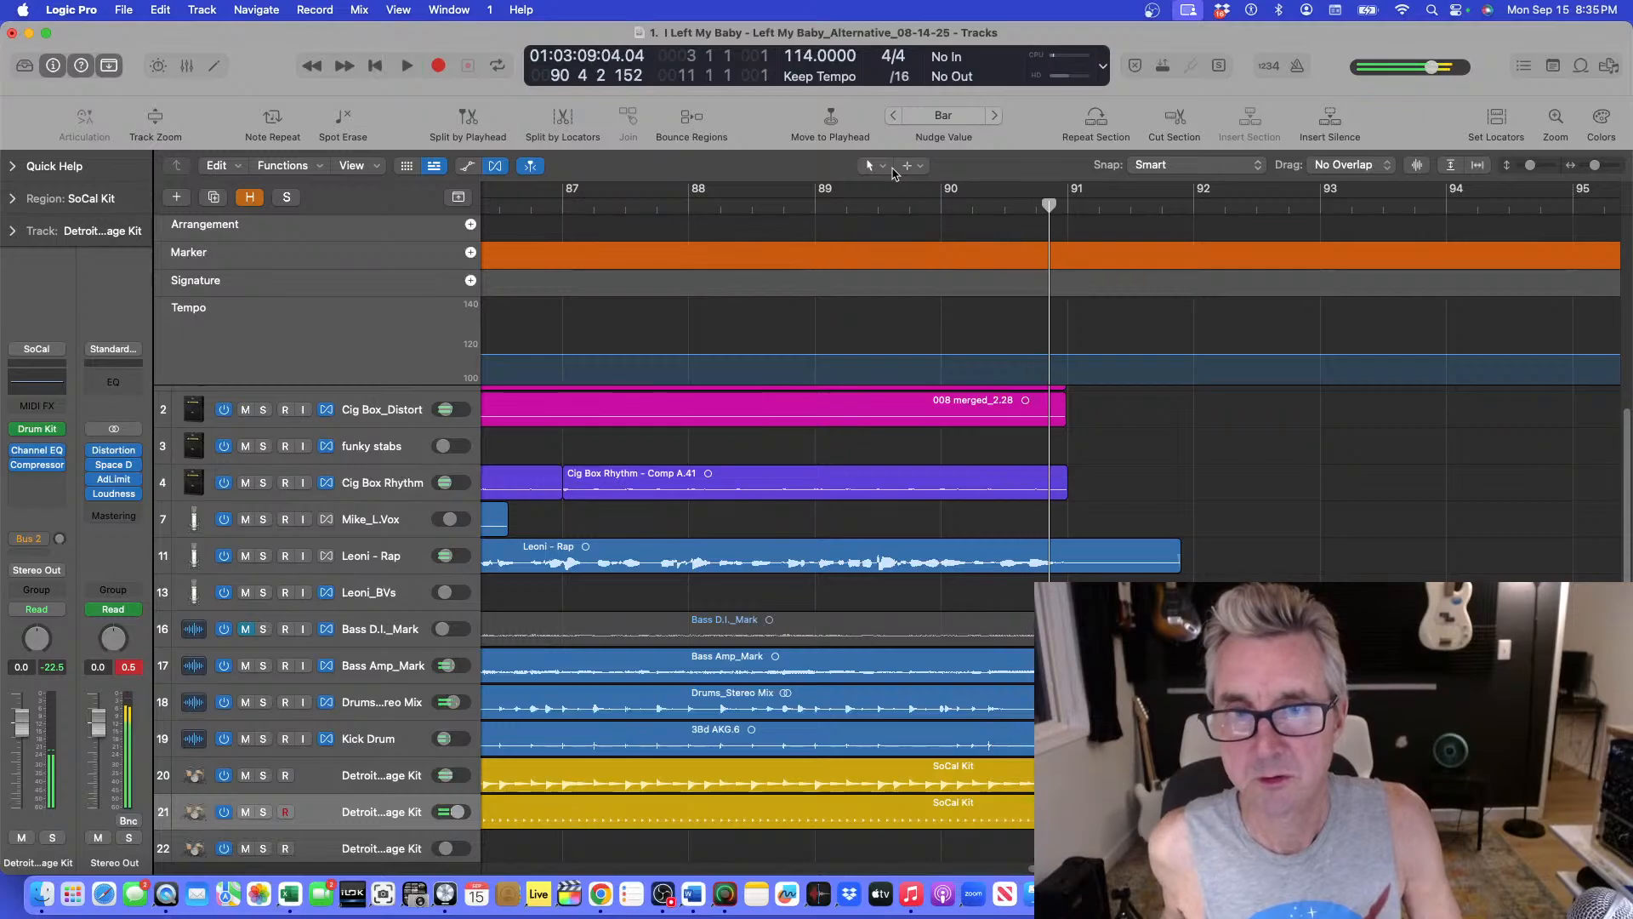
Replay the ending from around bar 89 and park the playhead at bar 90.
click(799, 196)
key(space)
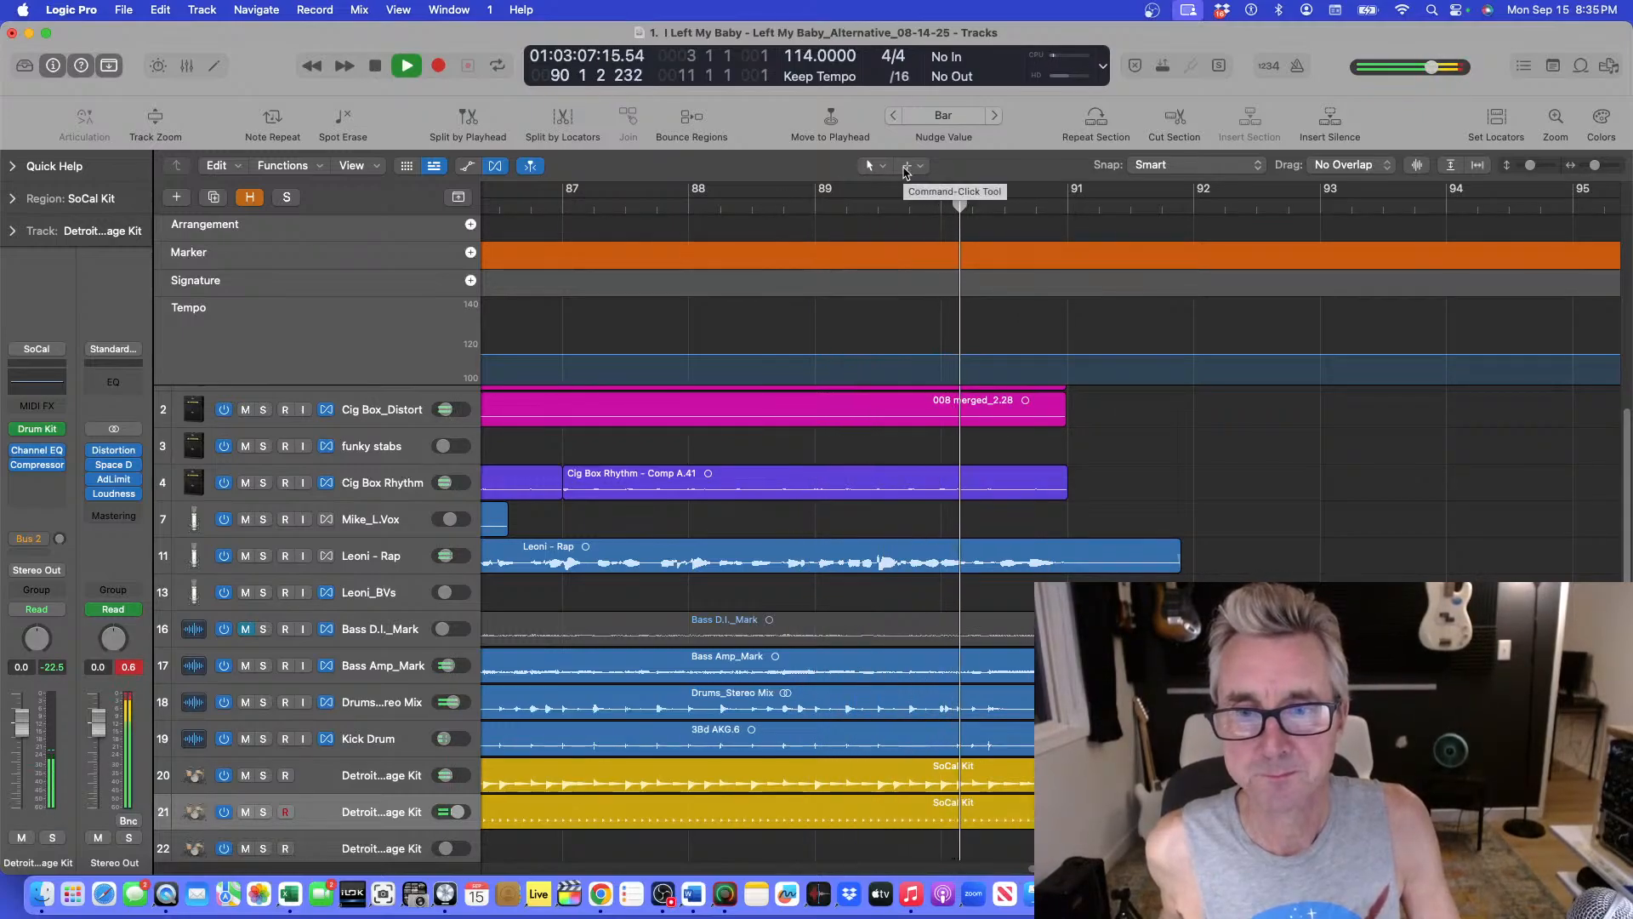
key(space)
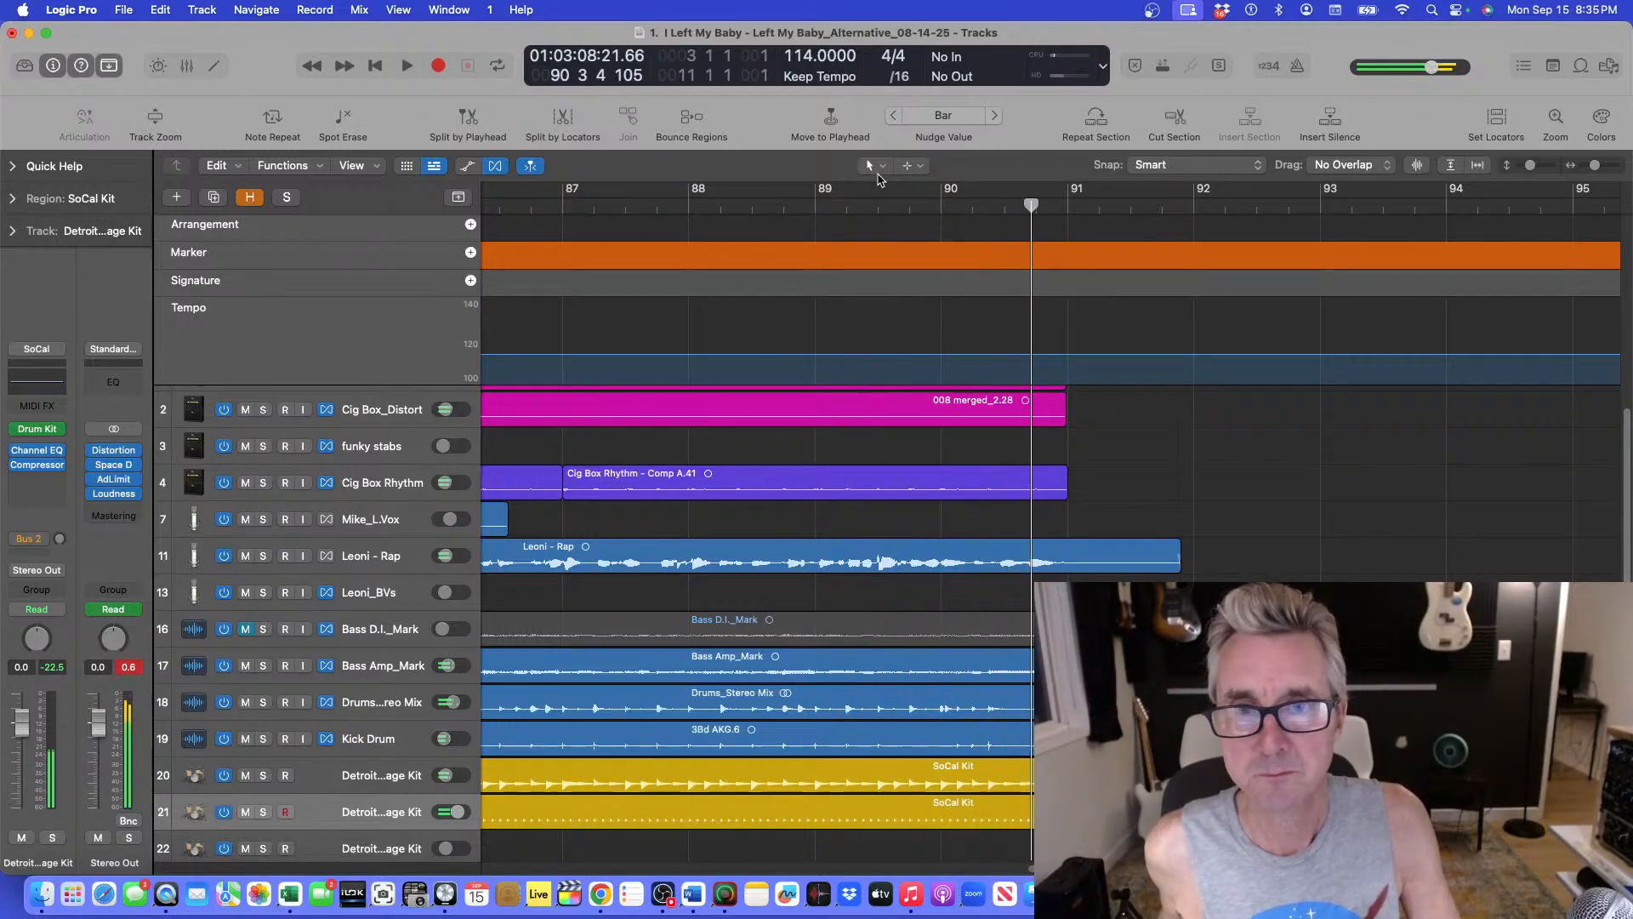
click(839, 201)
key(space)
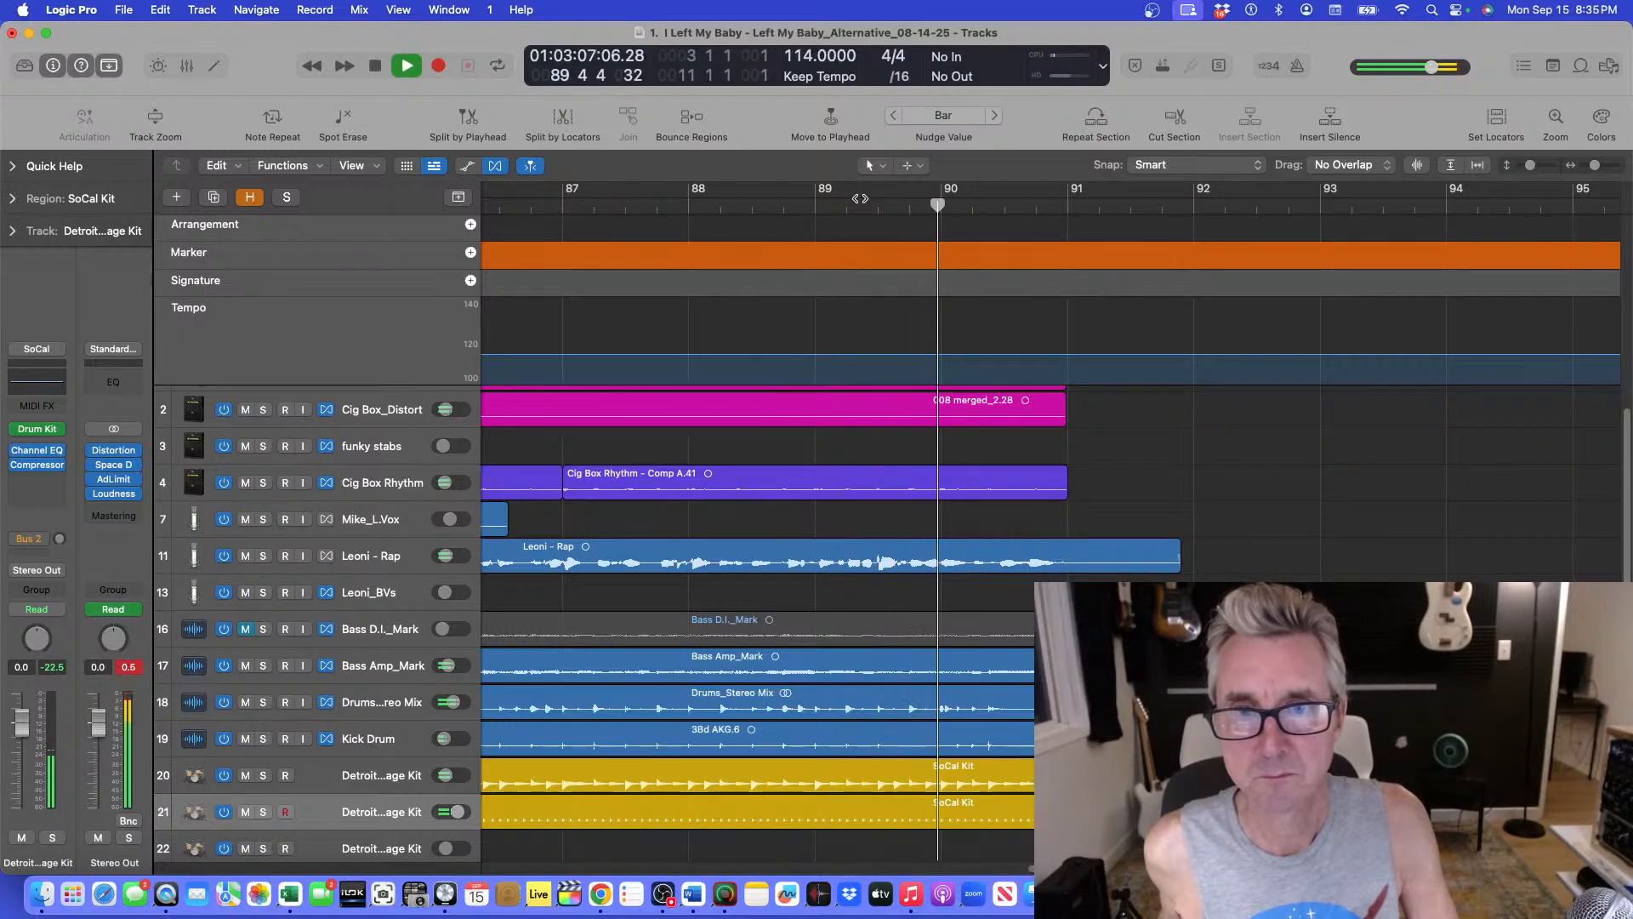
key(space)
drag(991, 203, 942, 209)
Select both Detroit Garage Kit regions and split them at the playhead at bar 90.
click(941, 812)
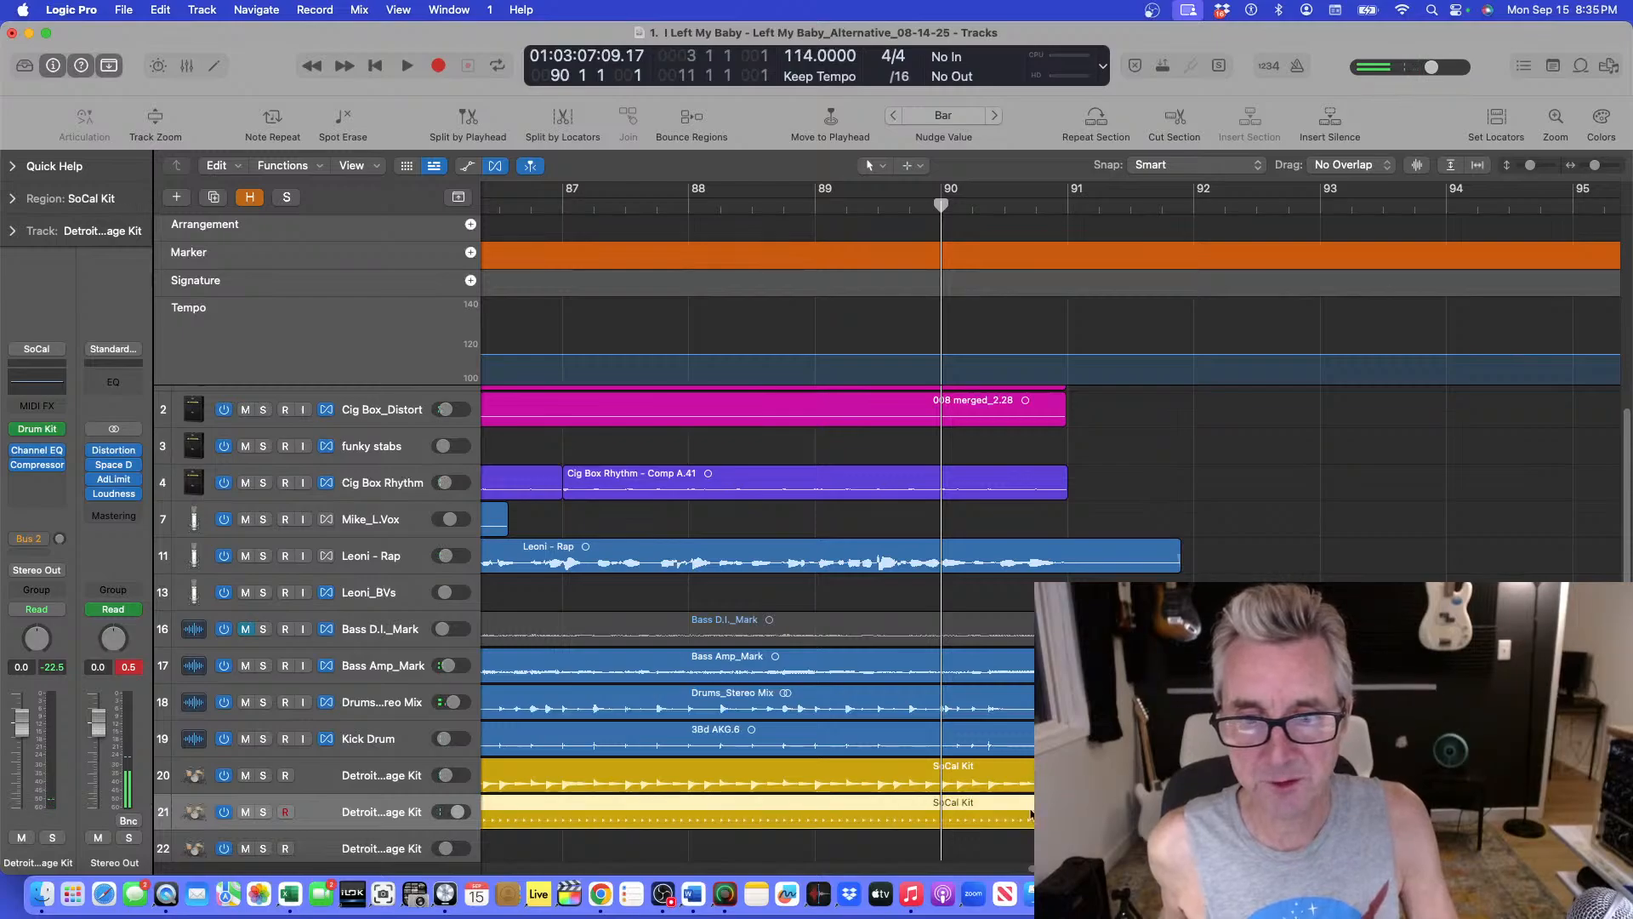
shift+click(939, 782)
key(super+t)
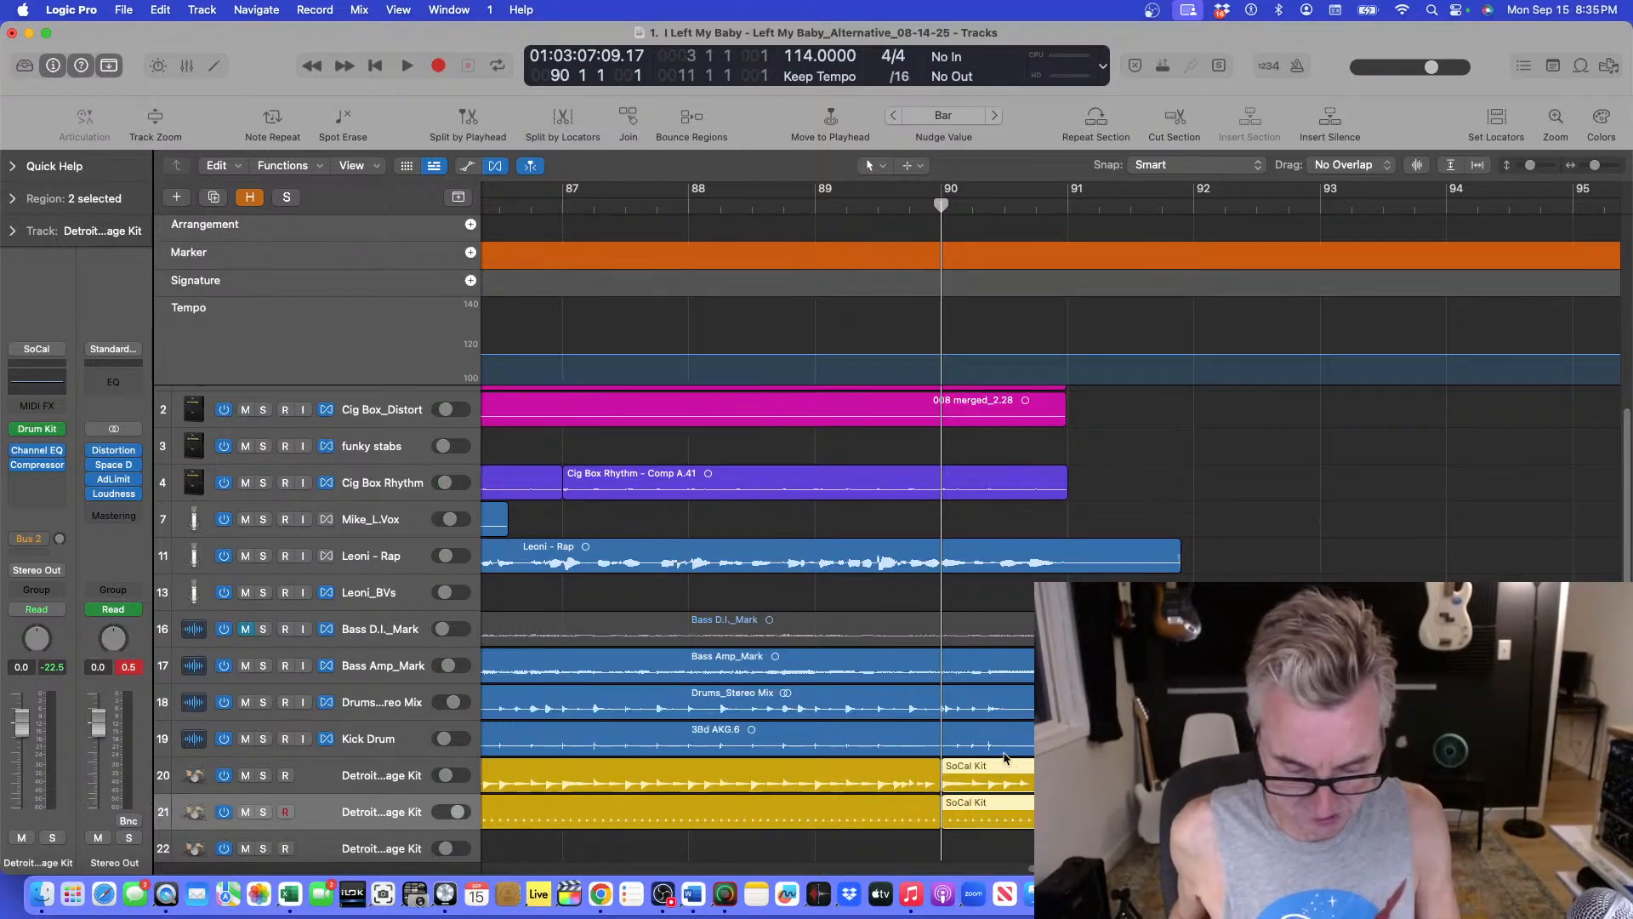
Mute both Detroit Garage Kit regions after bar 90 with the Mute Tool and audition from bar 88.
click(874, 166)
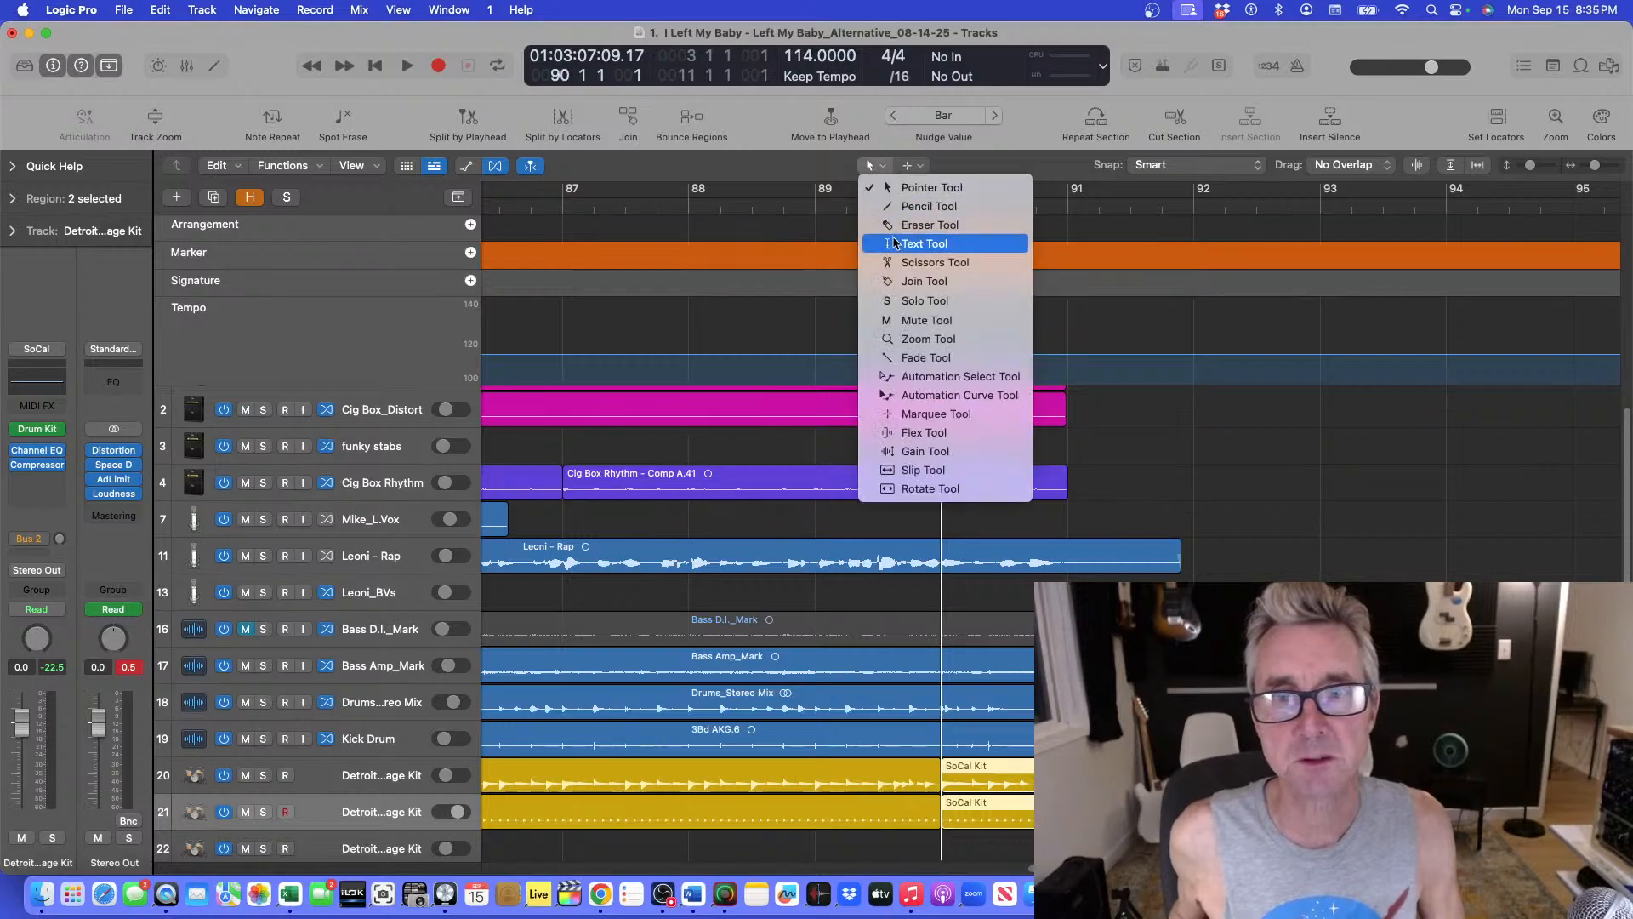
click(891, 321)
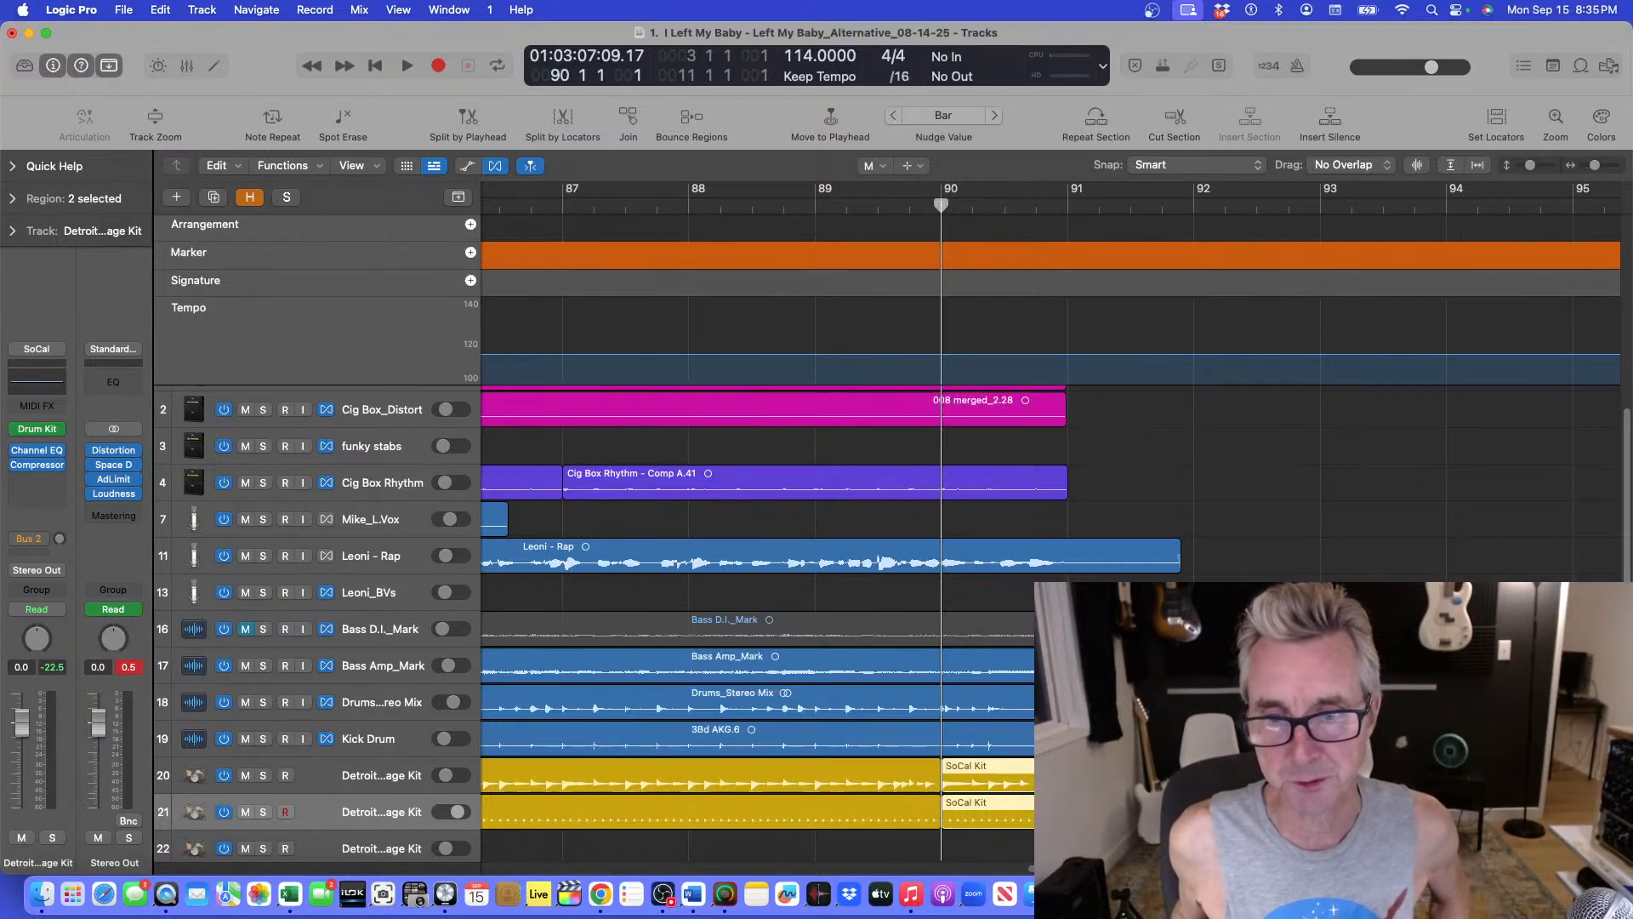
click(1027, 782)
click(755, 219)
key(space)
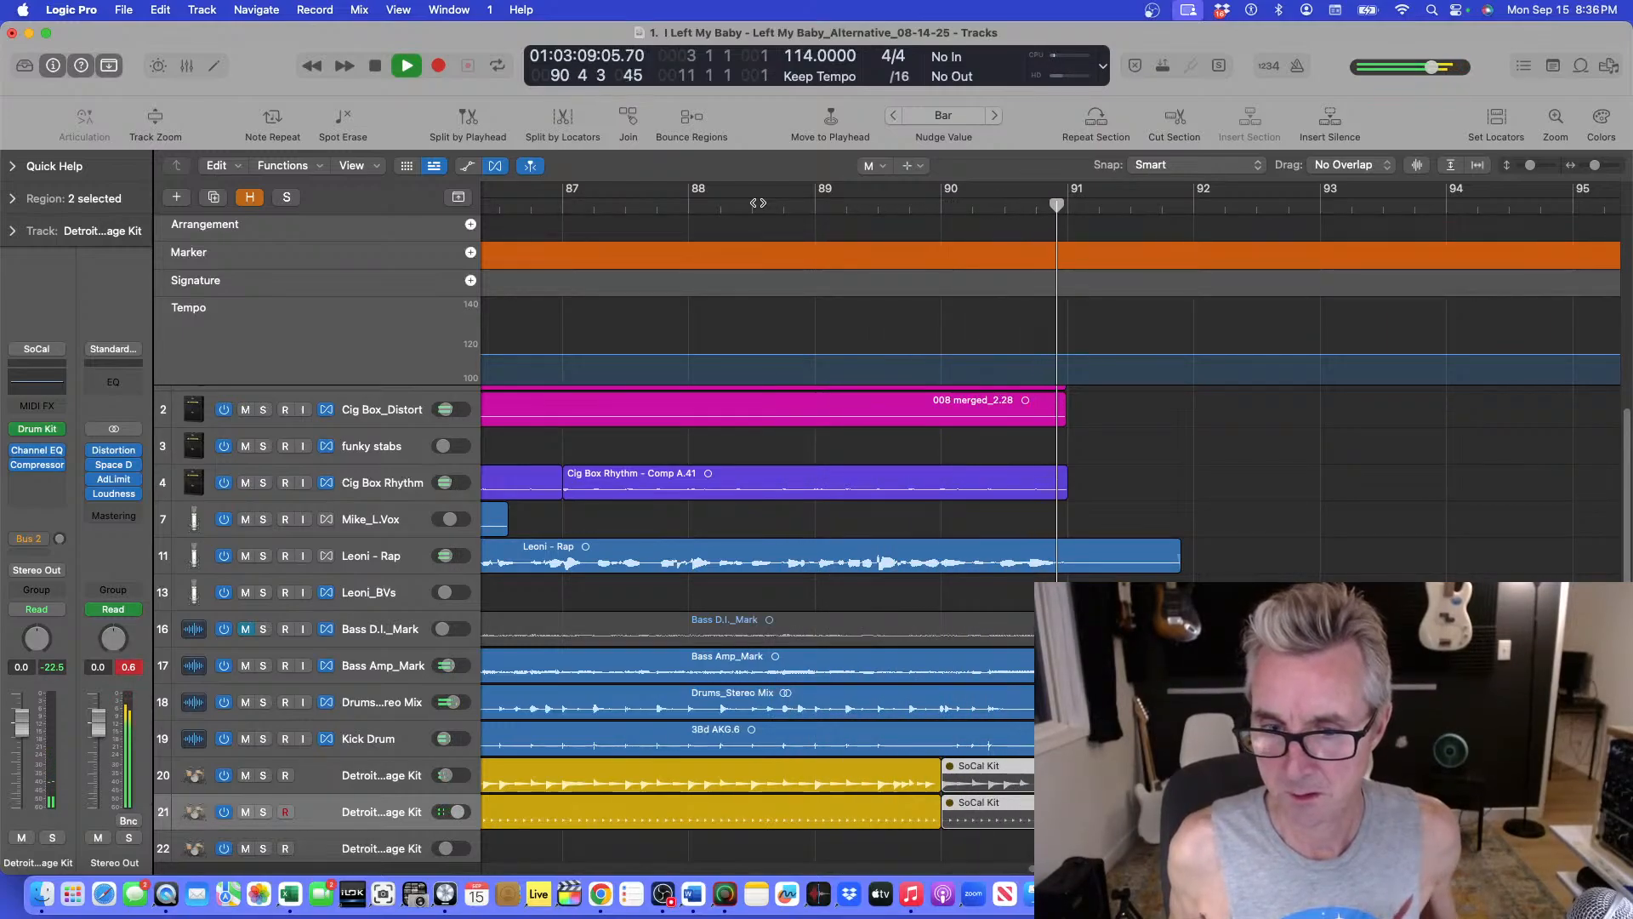
key(space)
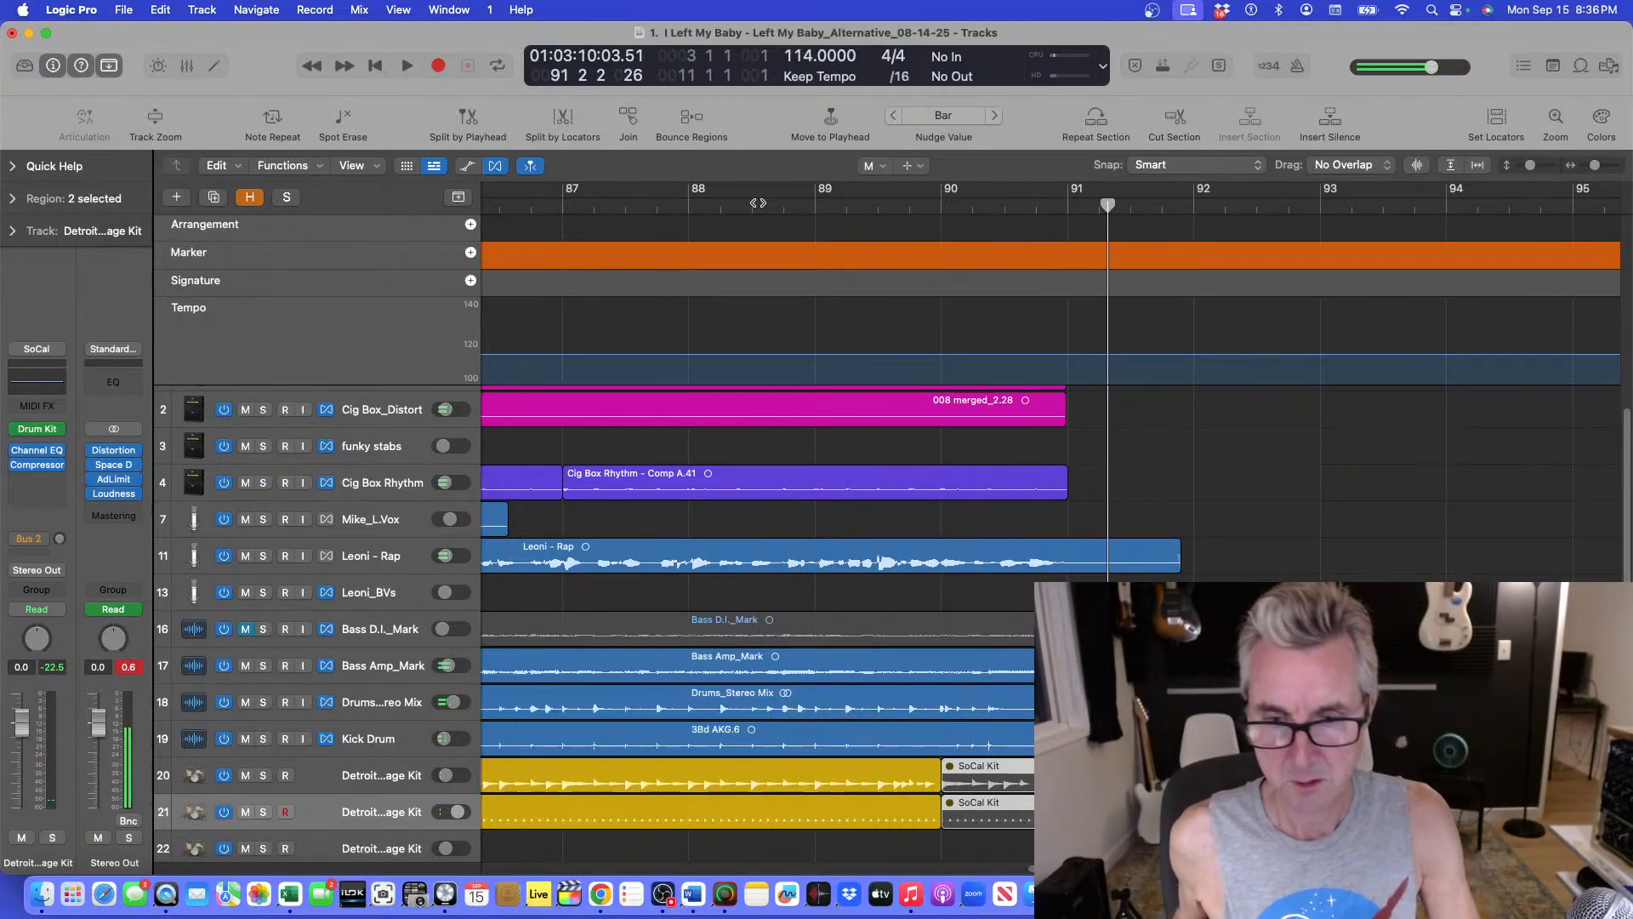
Audition the ending from about bar 87.5 with the muted drum tails.
click(687, 213)
key(space)
scroll(690, 215, down, 1)
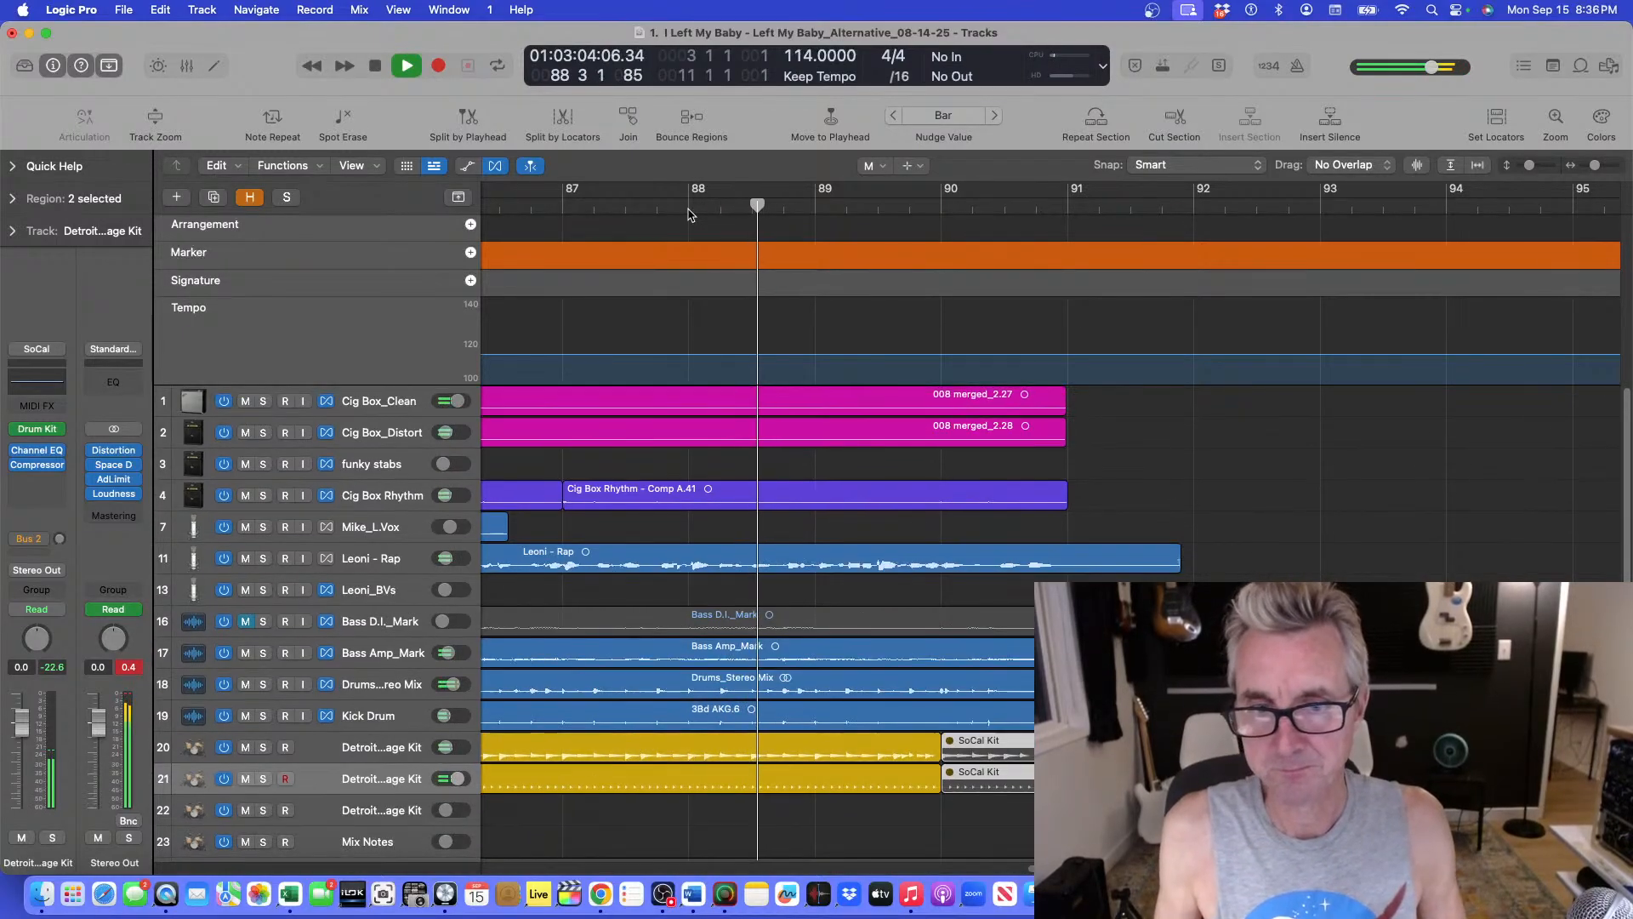
key(super+Down)
key(super+Down)
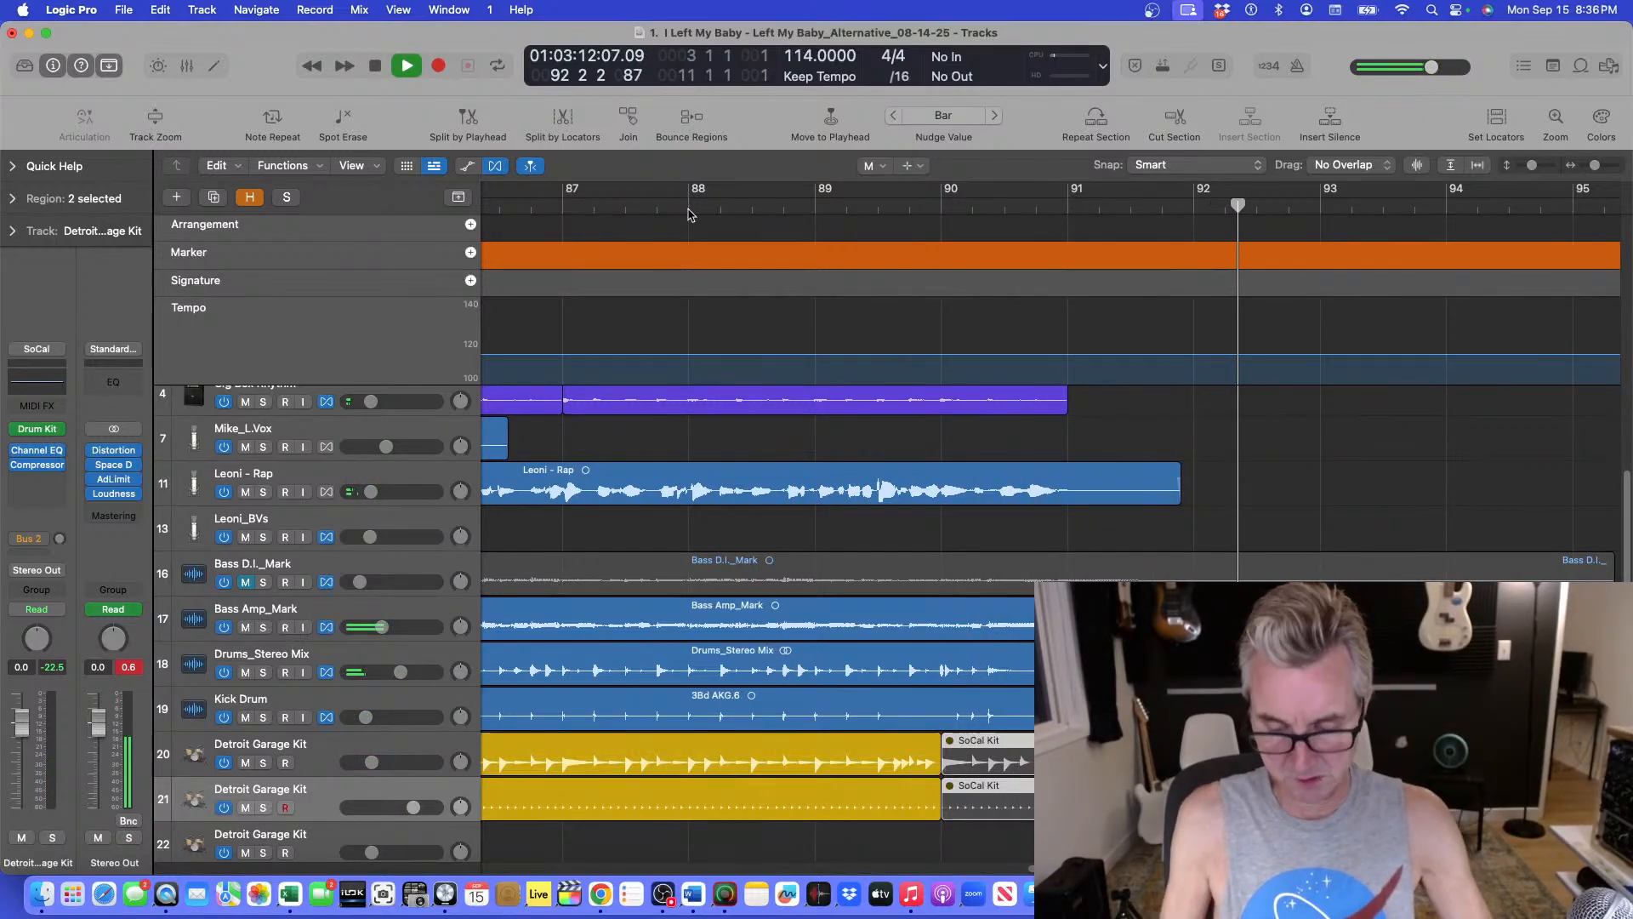
key(super+Down)
scroll(1177, 317, up, 5)
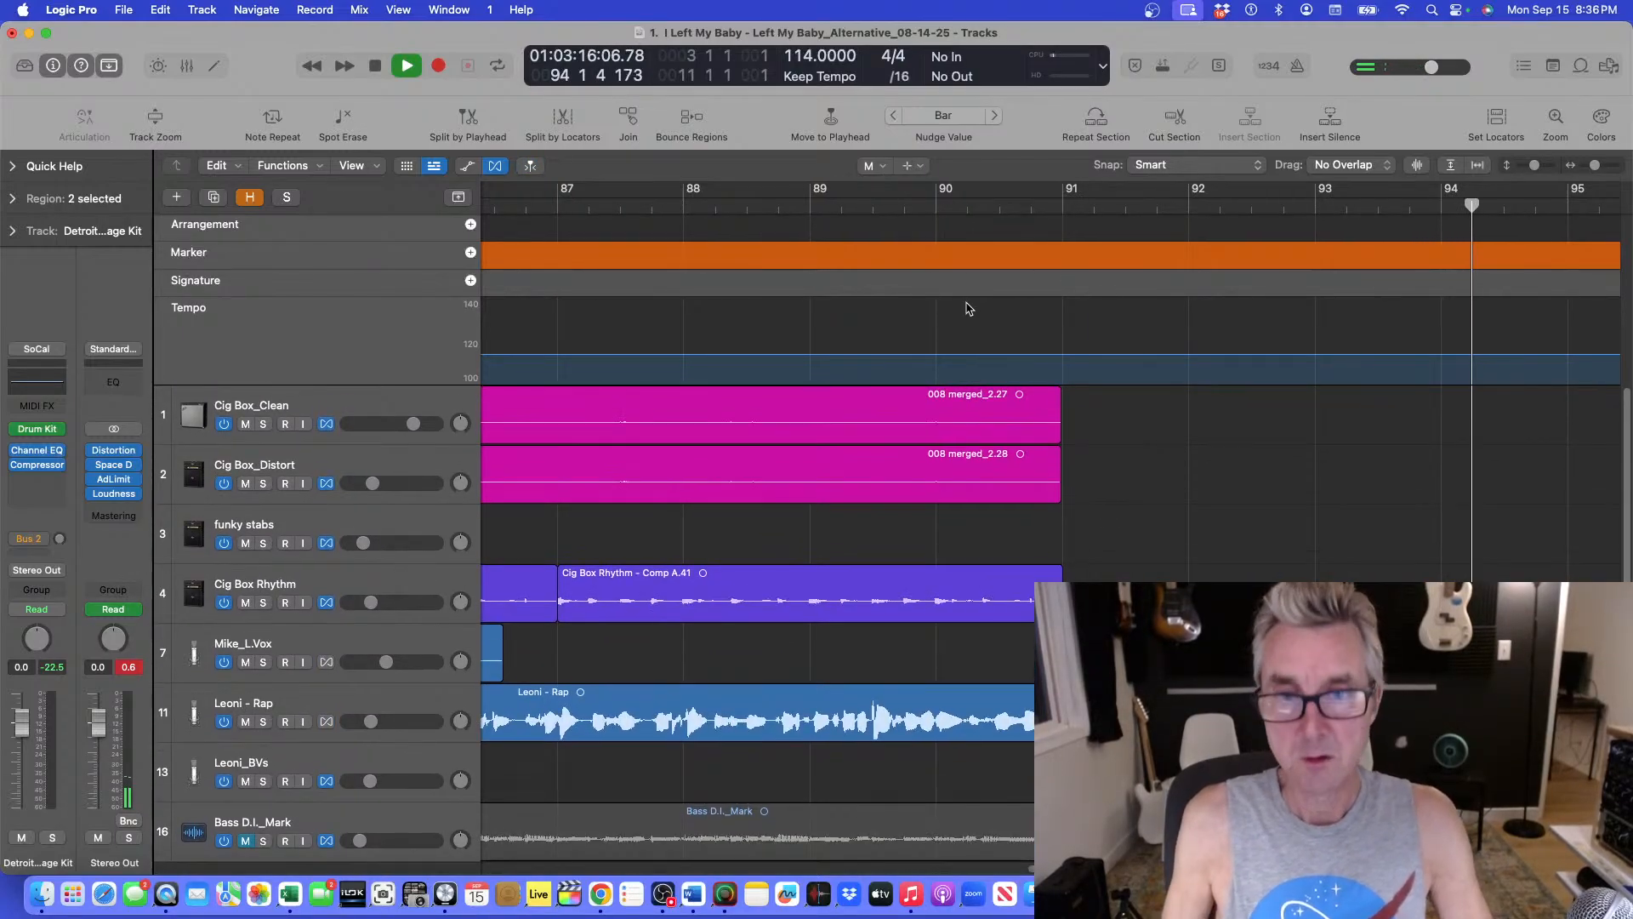
key(super+f)
click(627, 209)
key(super+f)
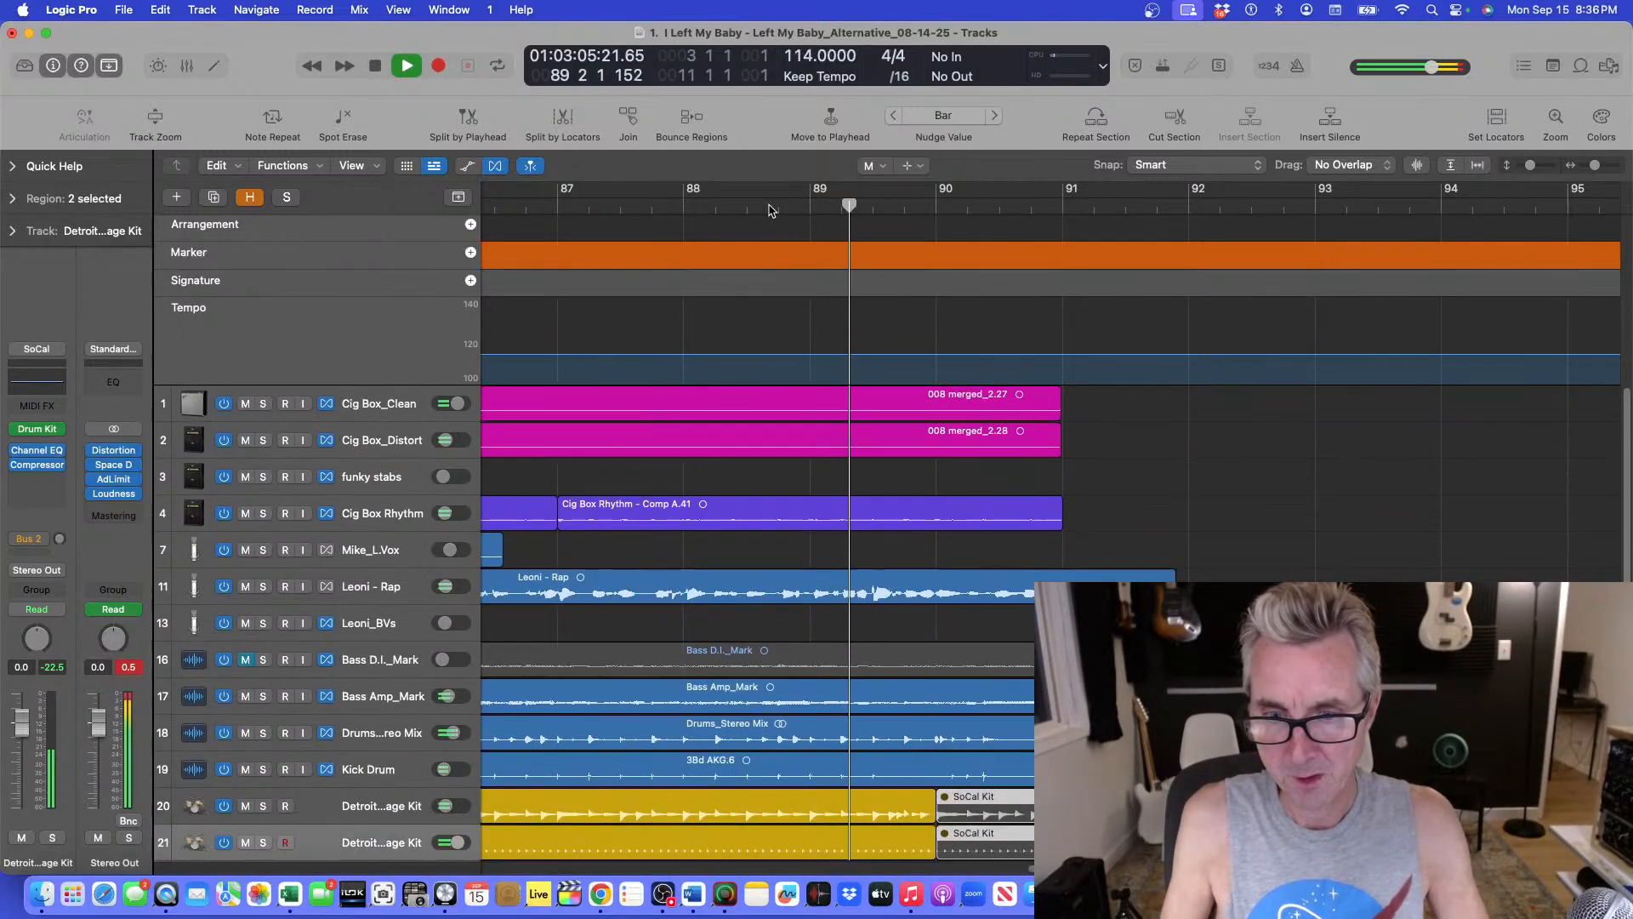
key(super+Up)
key(super+Down)
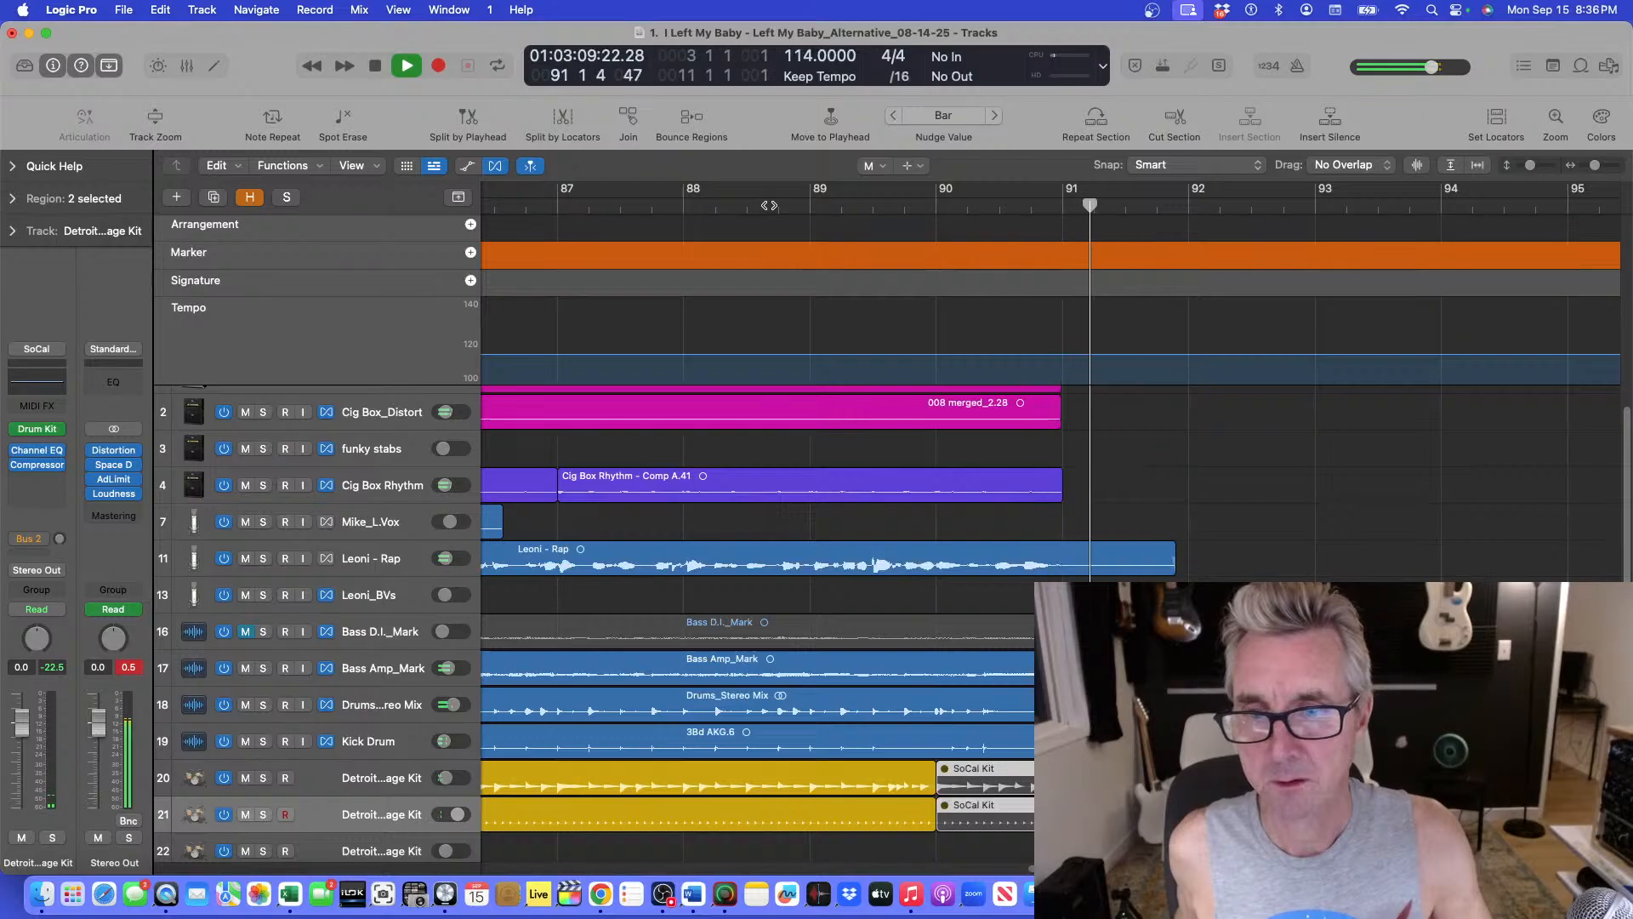
key(space)
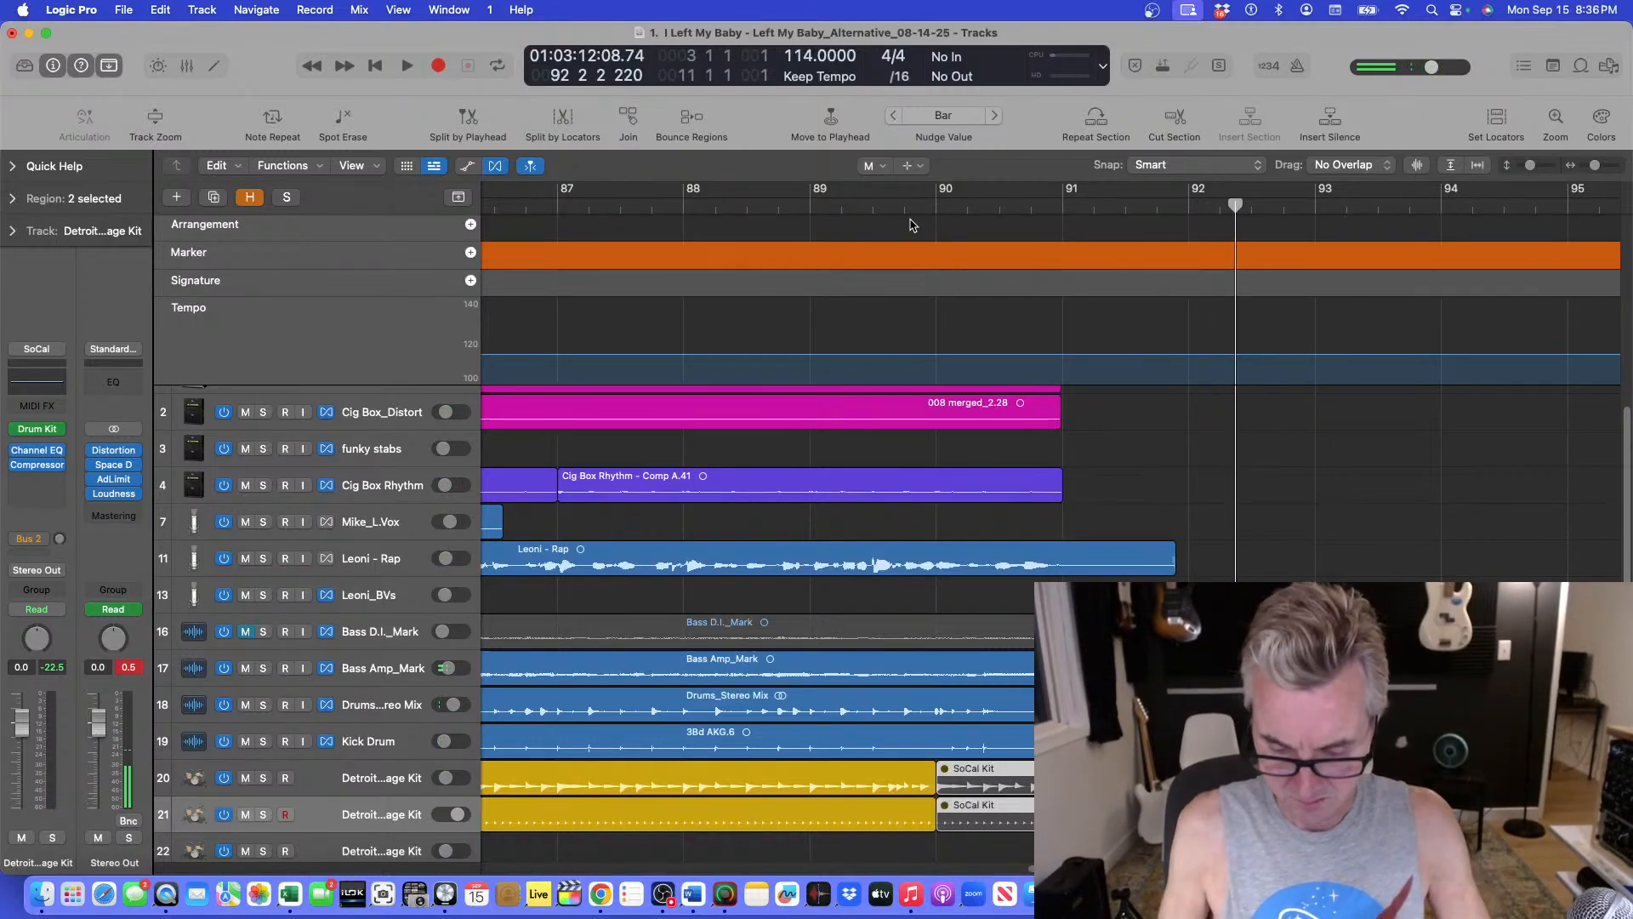
Zoom out to show the whole Rap section and replay the ending from around bar 89.
key(super+Up)
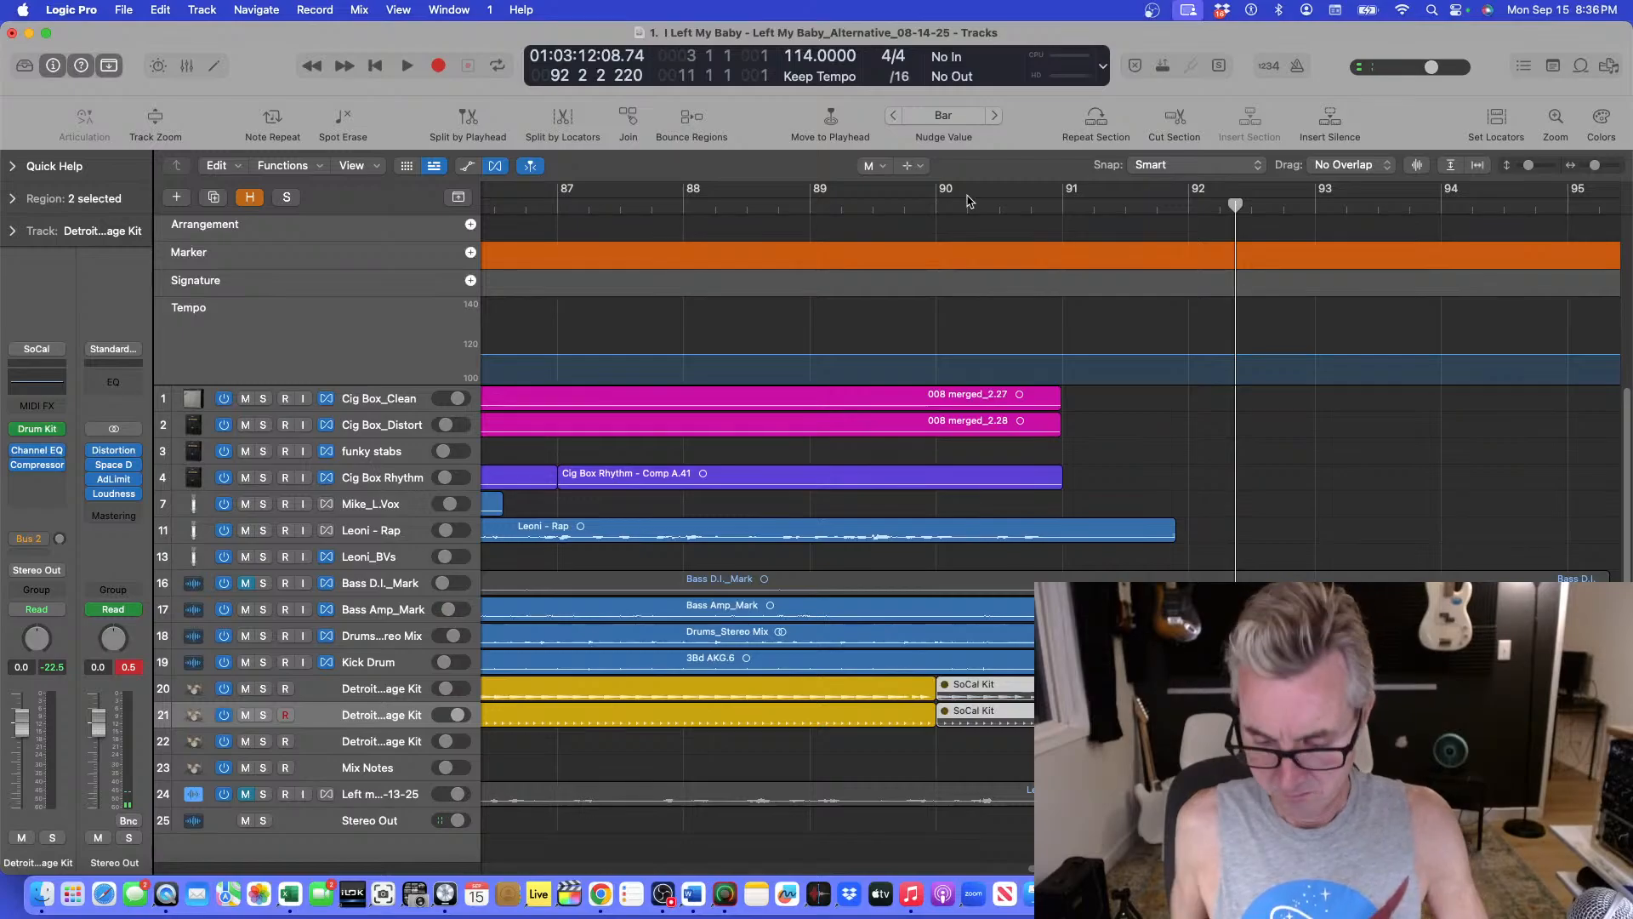
key(super+Left)
click(935, 209)
key(space)
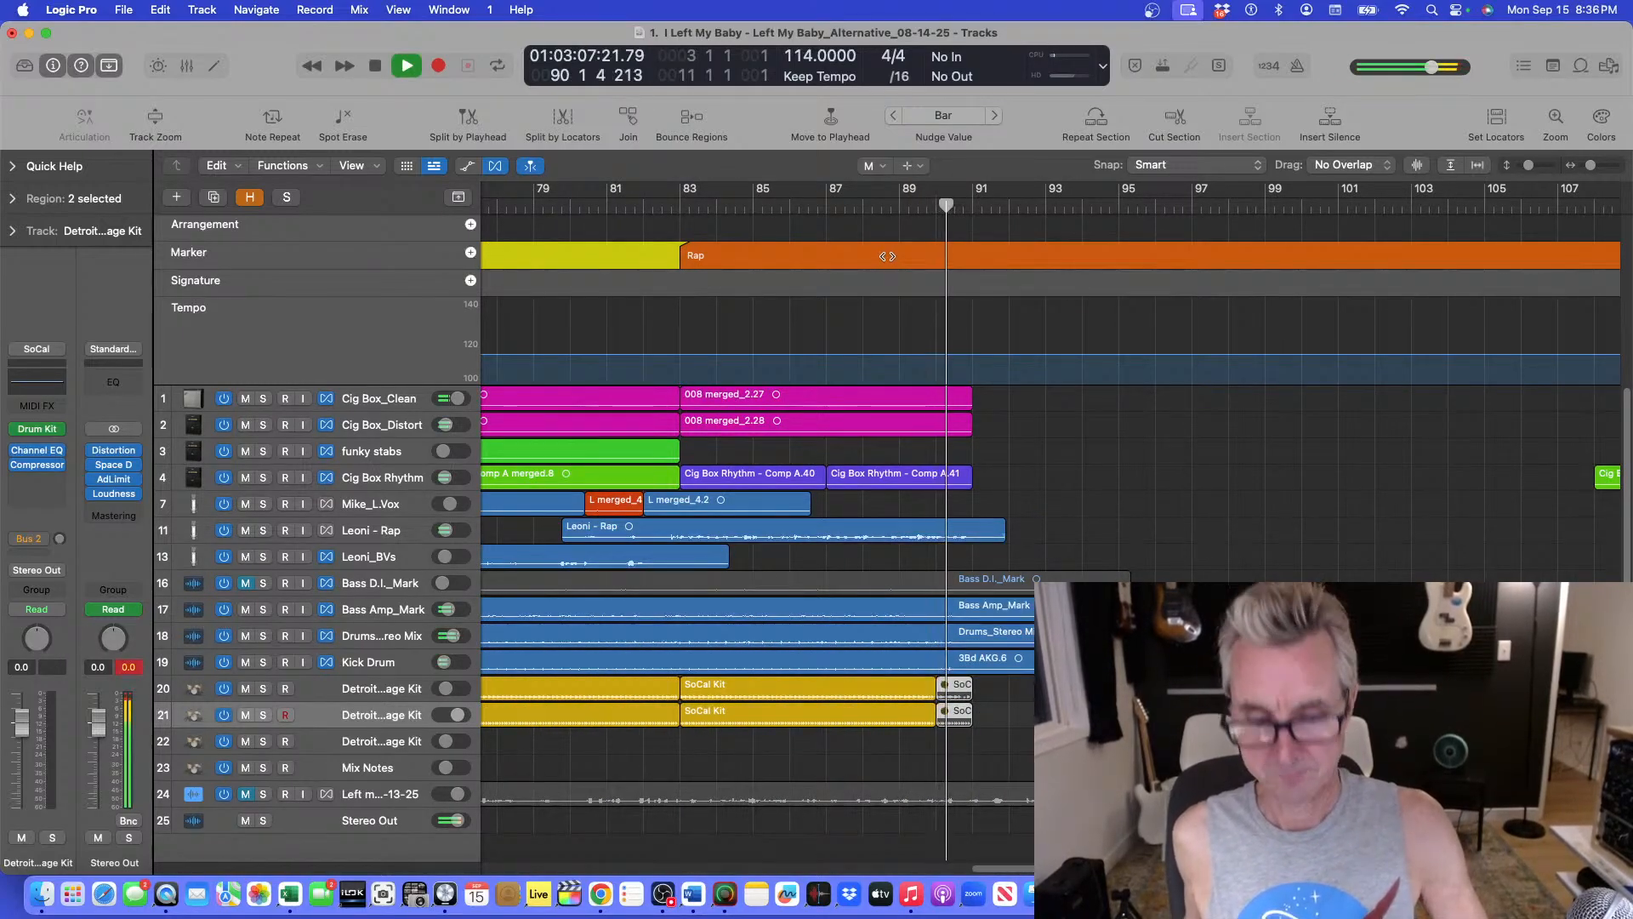
key(super+Down)
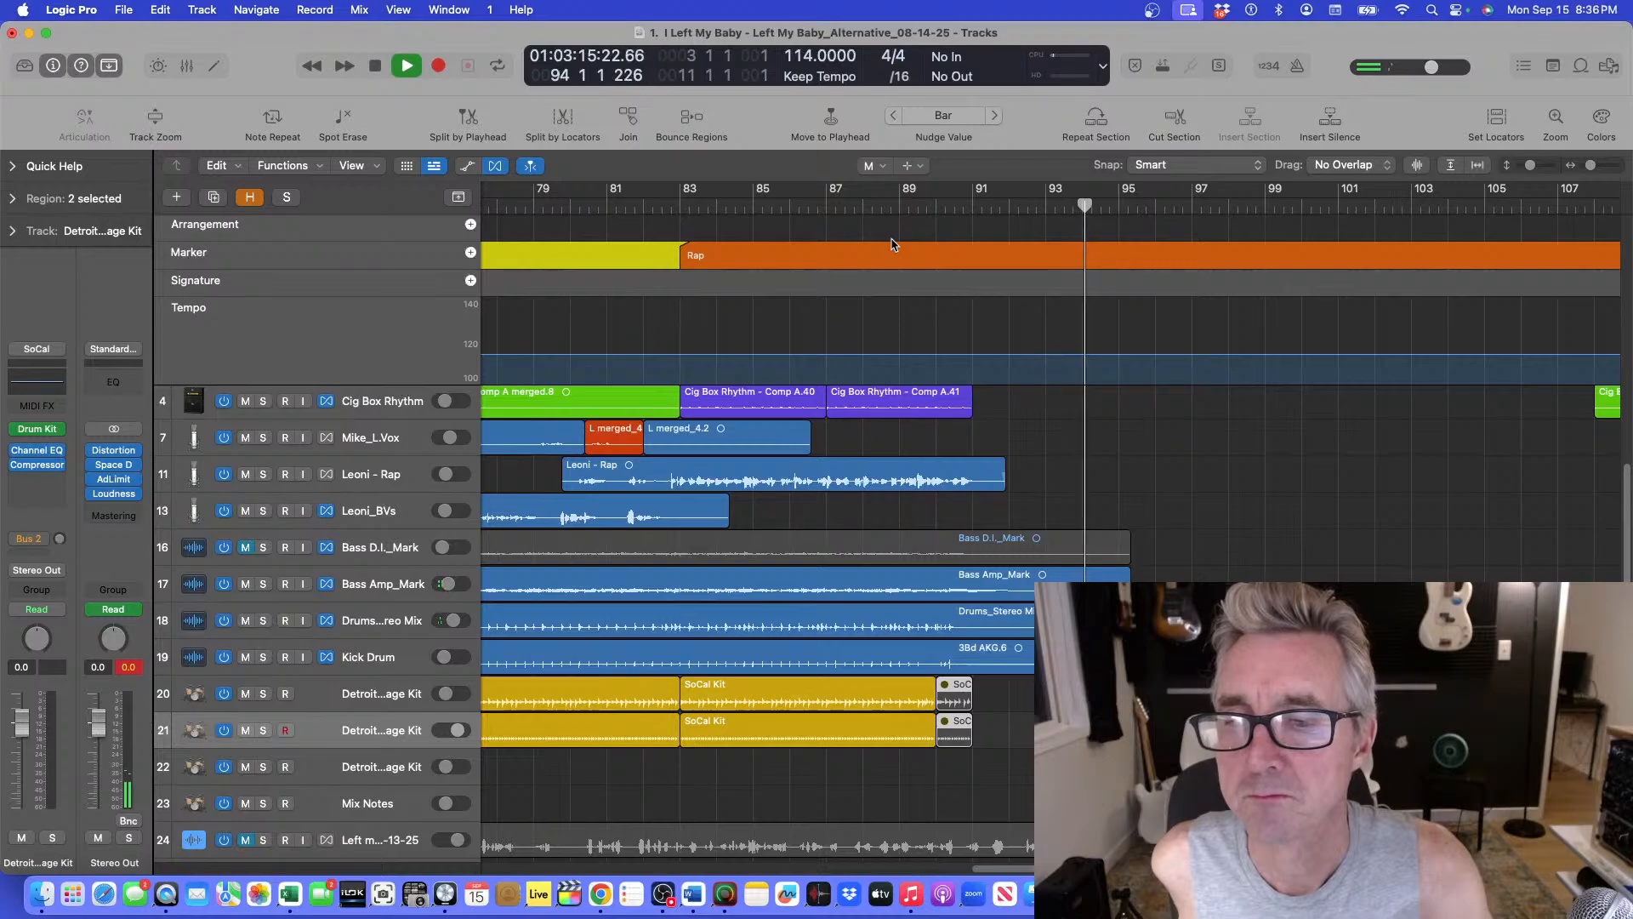
key(space)
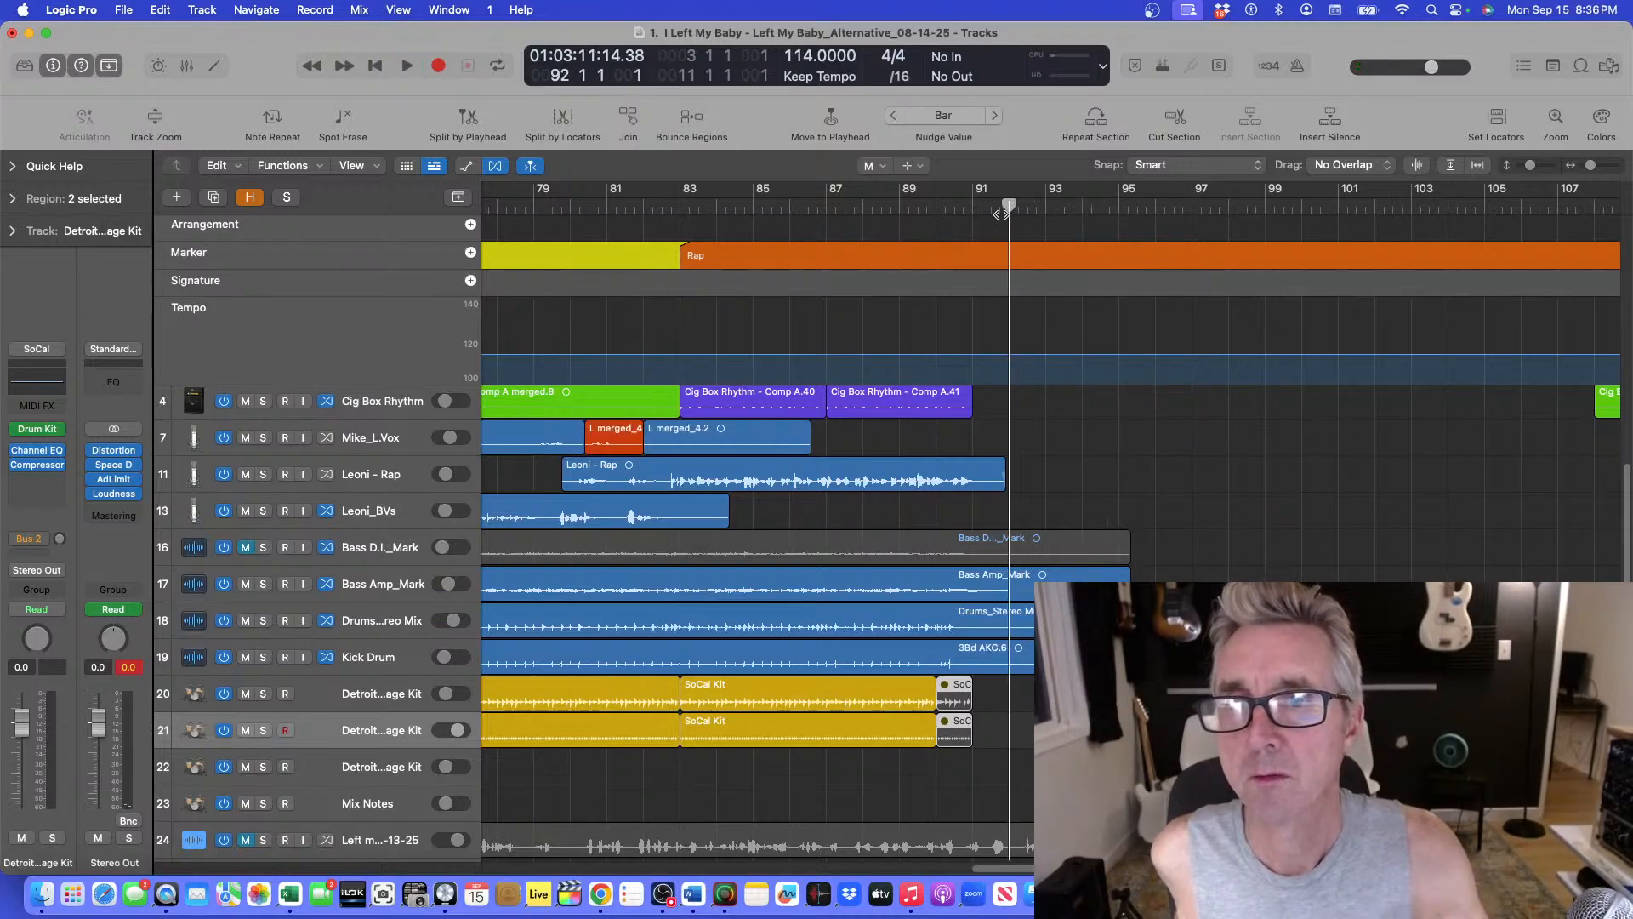
drag(1007, 213, 990, 206)
key(space)
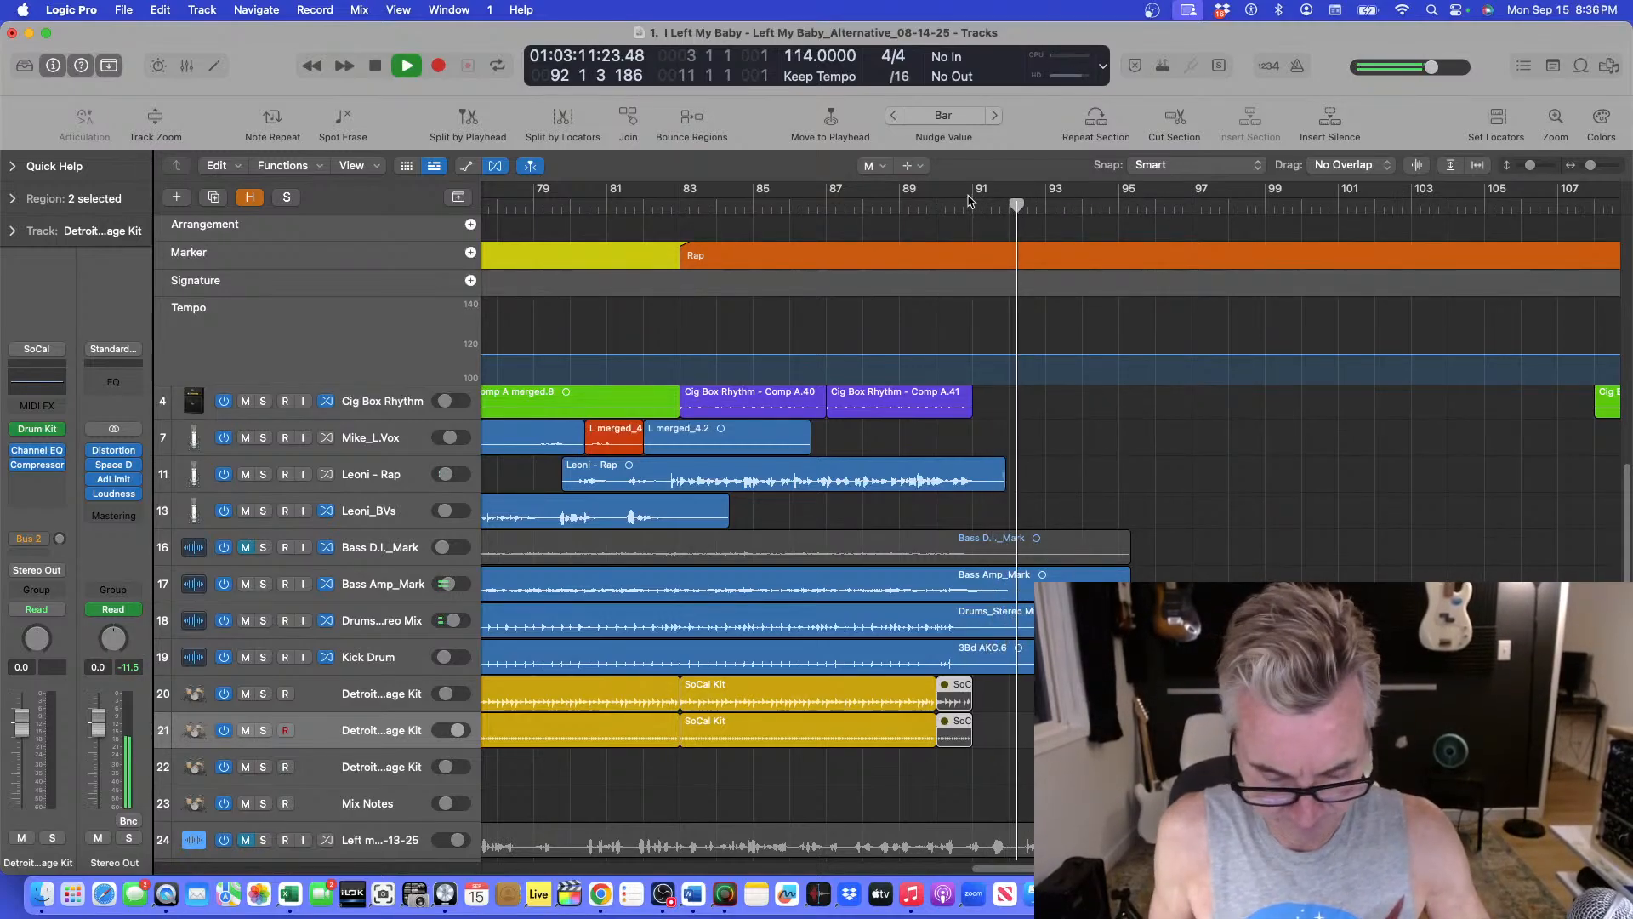
Replay the ending again from about bar 91 and then from bar 89.
key(super+Down)
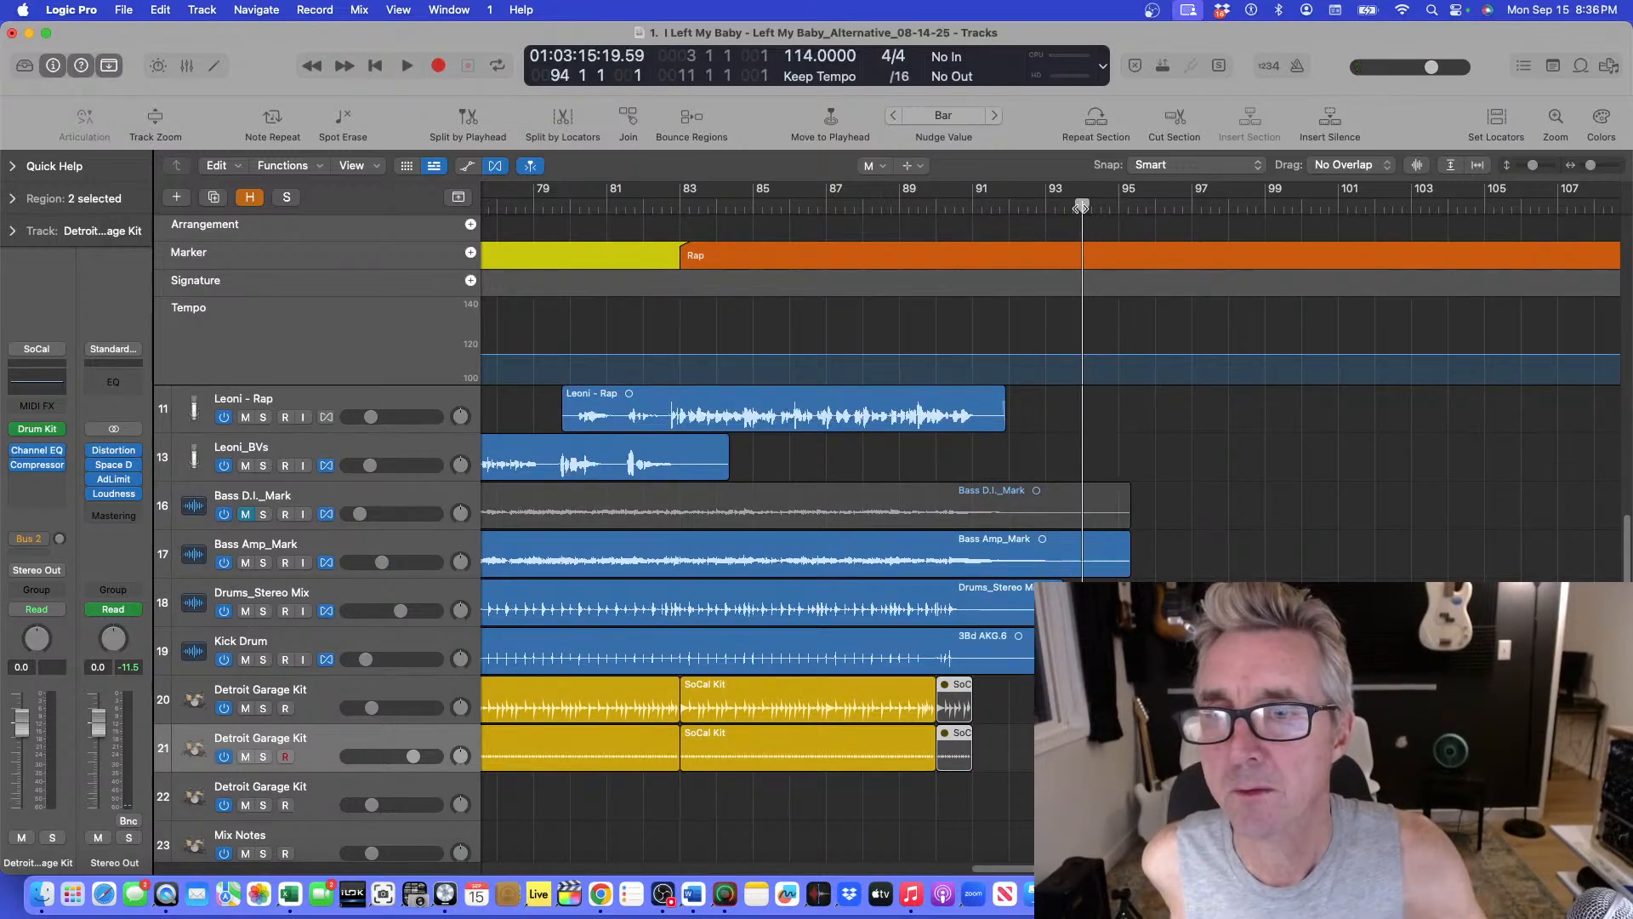
click(982, 206)
key(space)
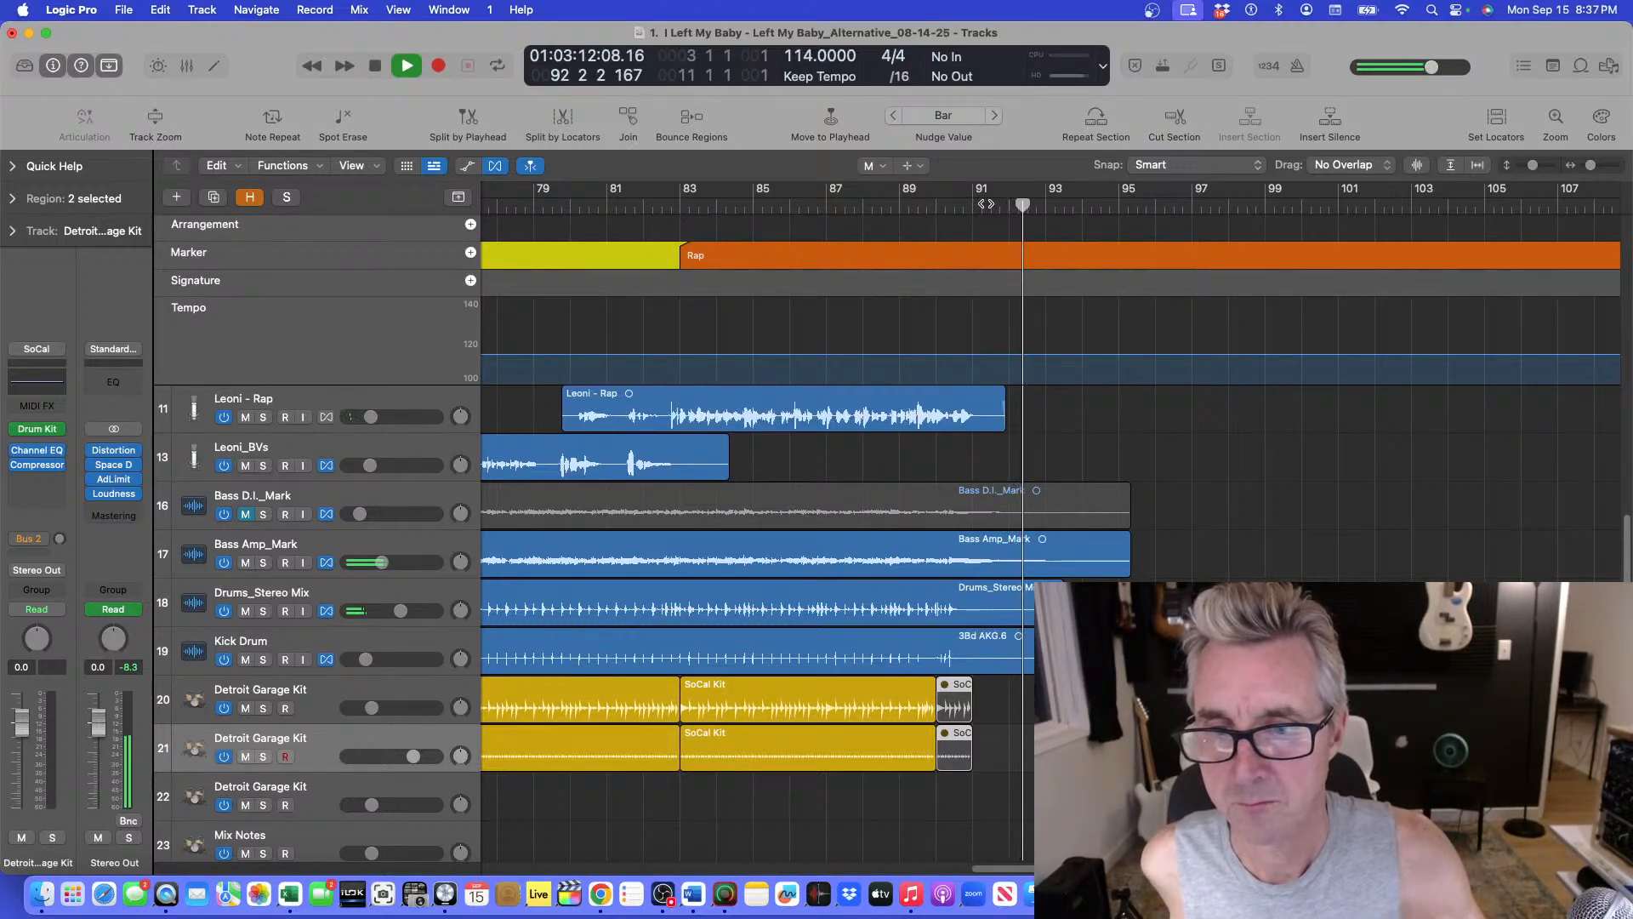
click(971, 209)
key(space)
click(890, 209)
key(space)
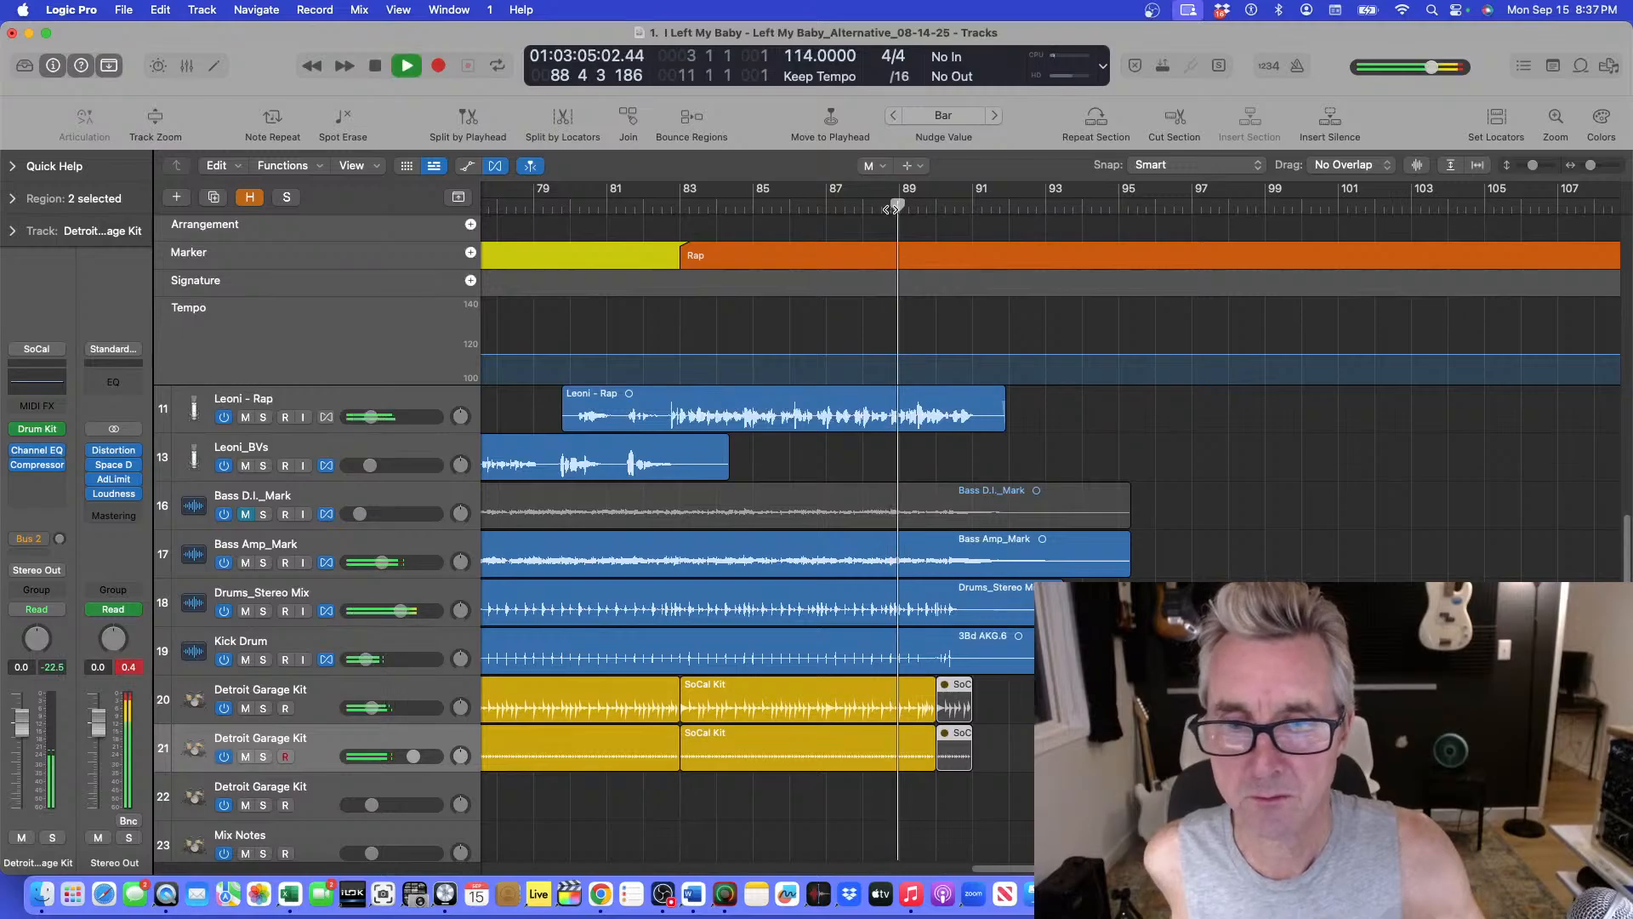
Solo the Leoni - Rap track to hear it alone near the ending, then unsolo it and replay from bar 91.
key(super+Down)
key(super+Down)
key(super+Down)
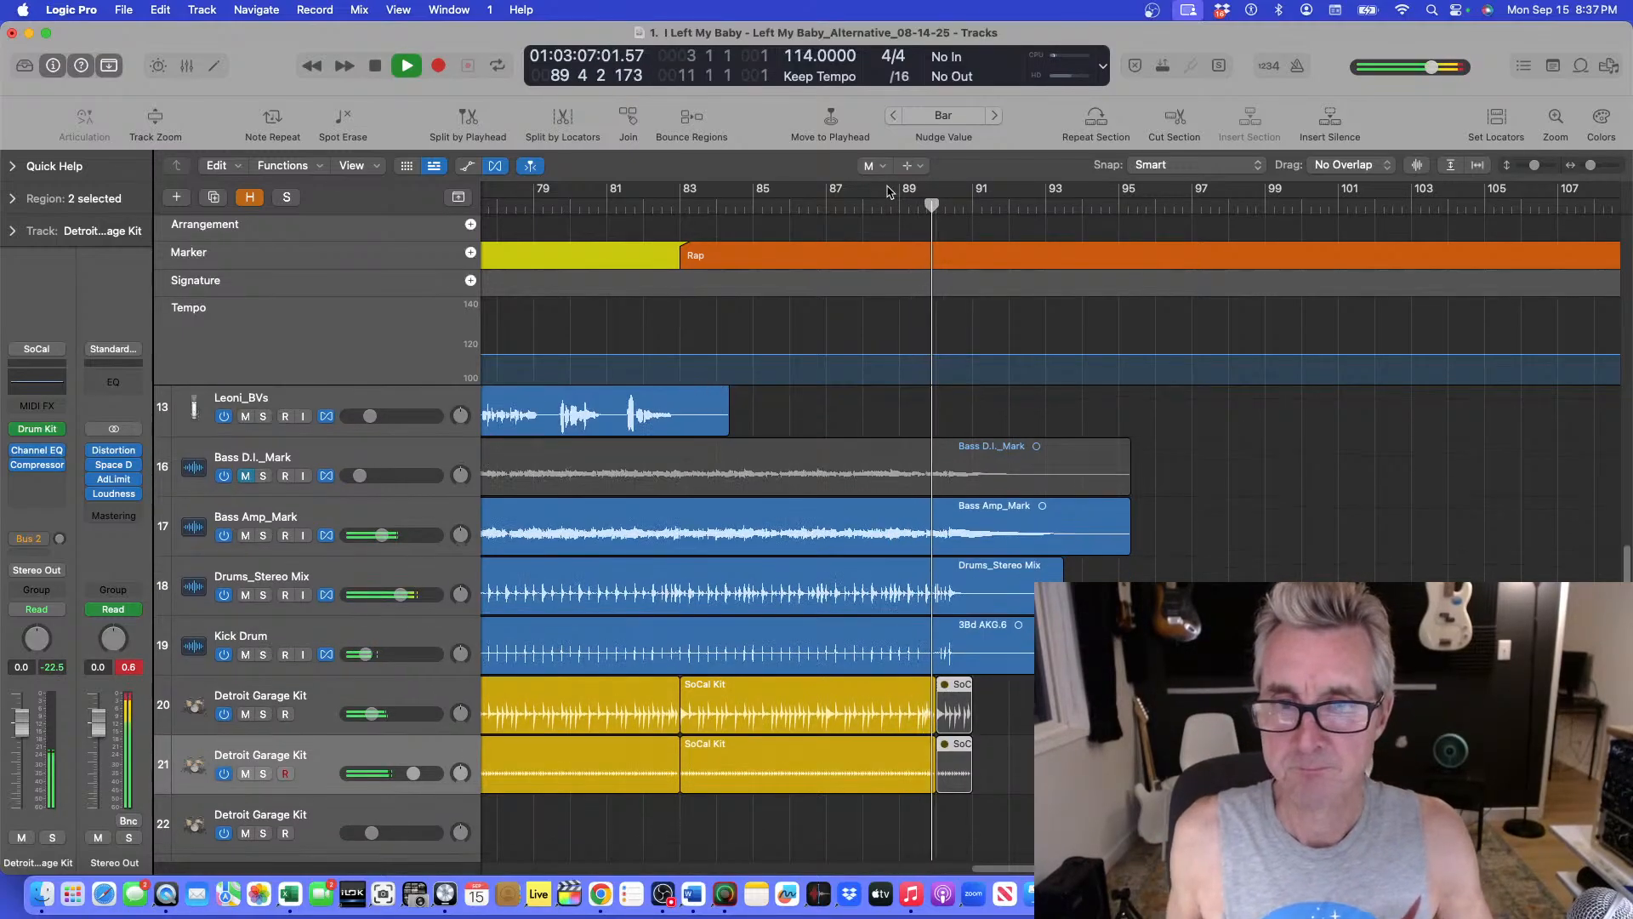
scroll(901, 196, up, 5)
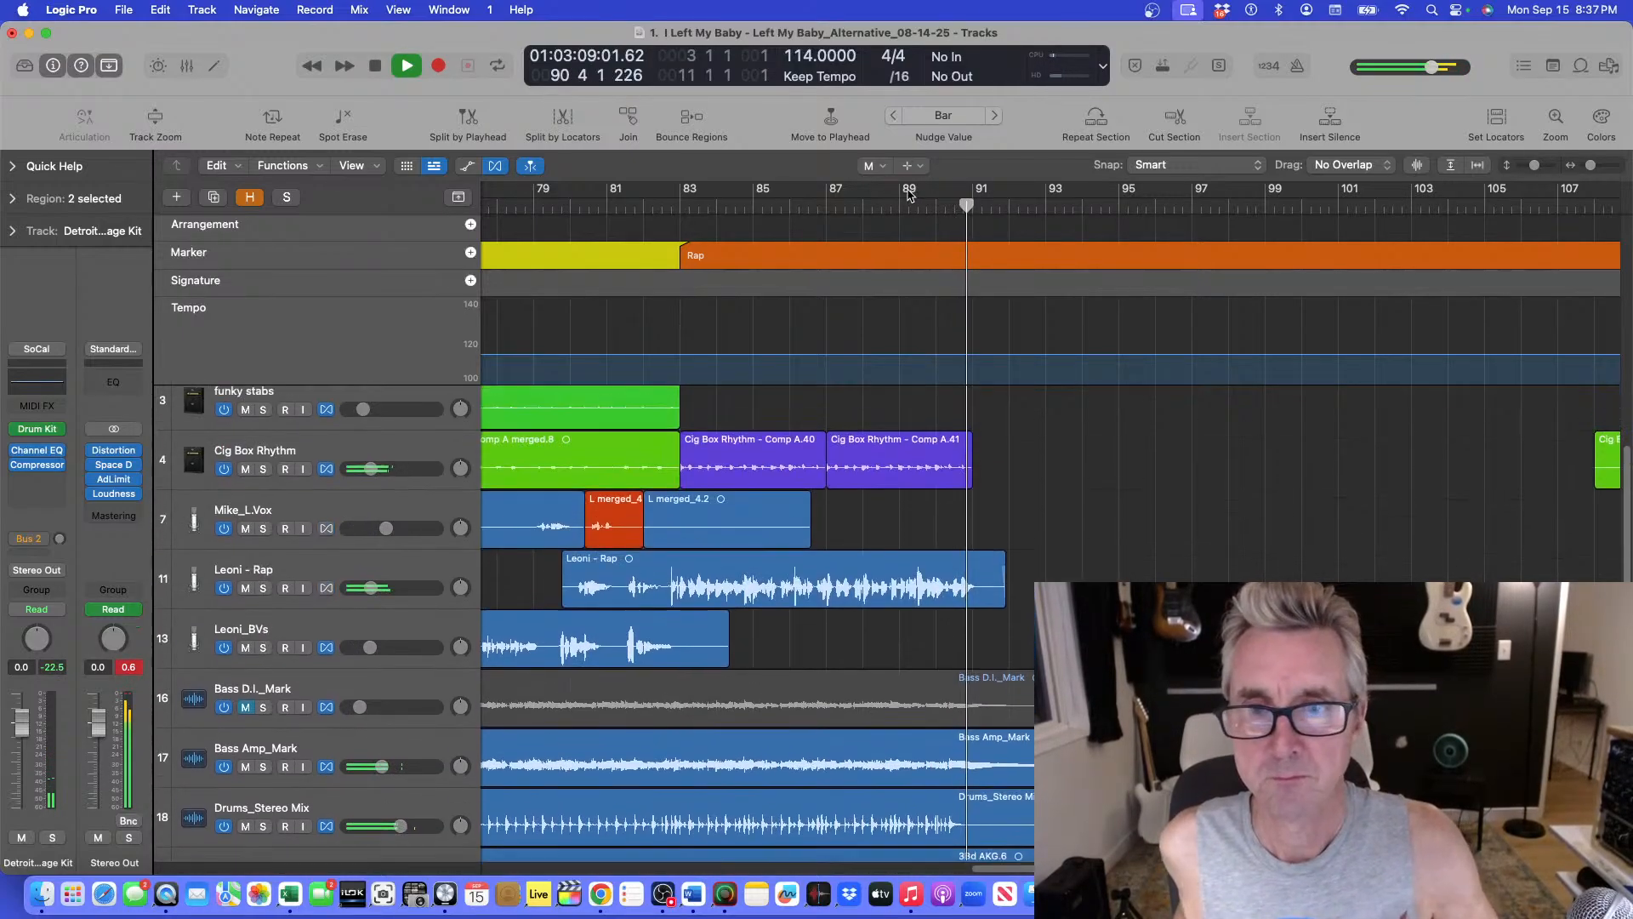
scroll(925, 199, down, 1)
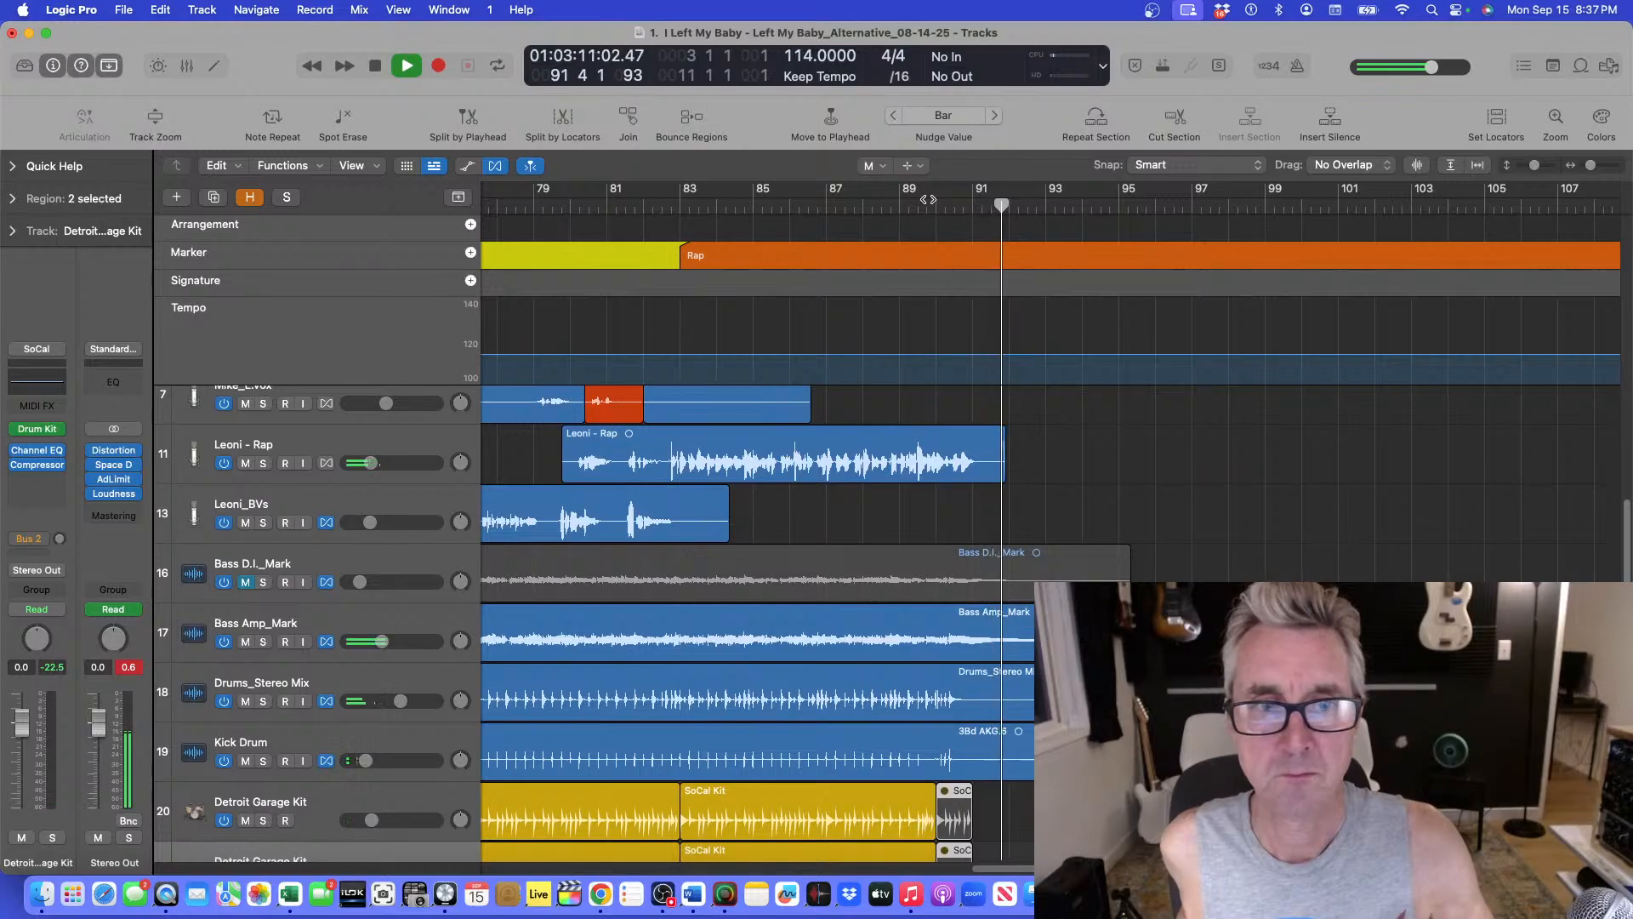
click(262, 463)
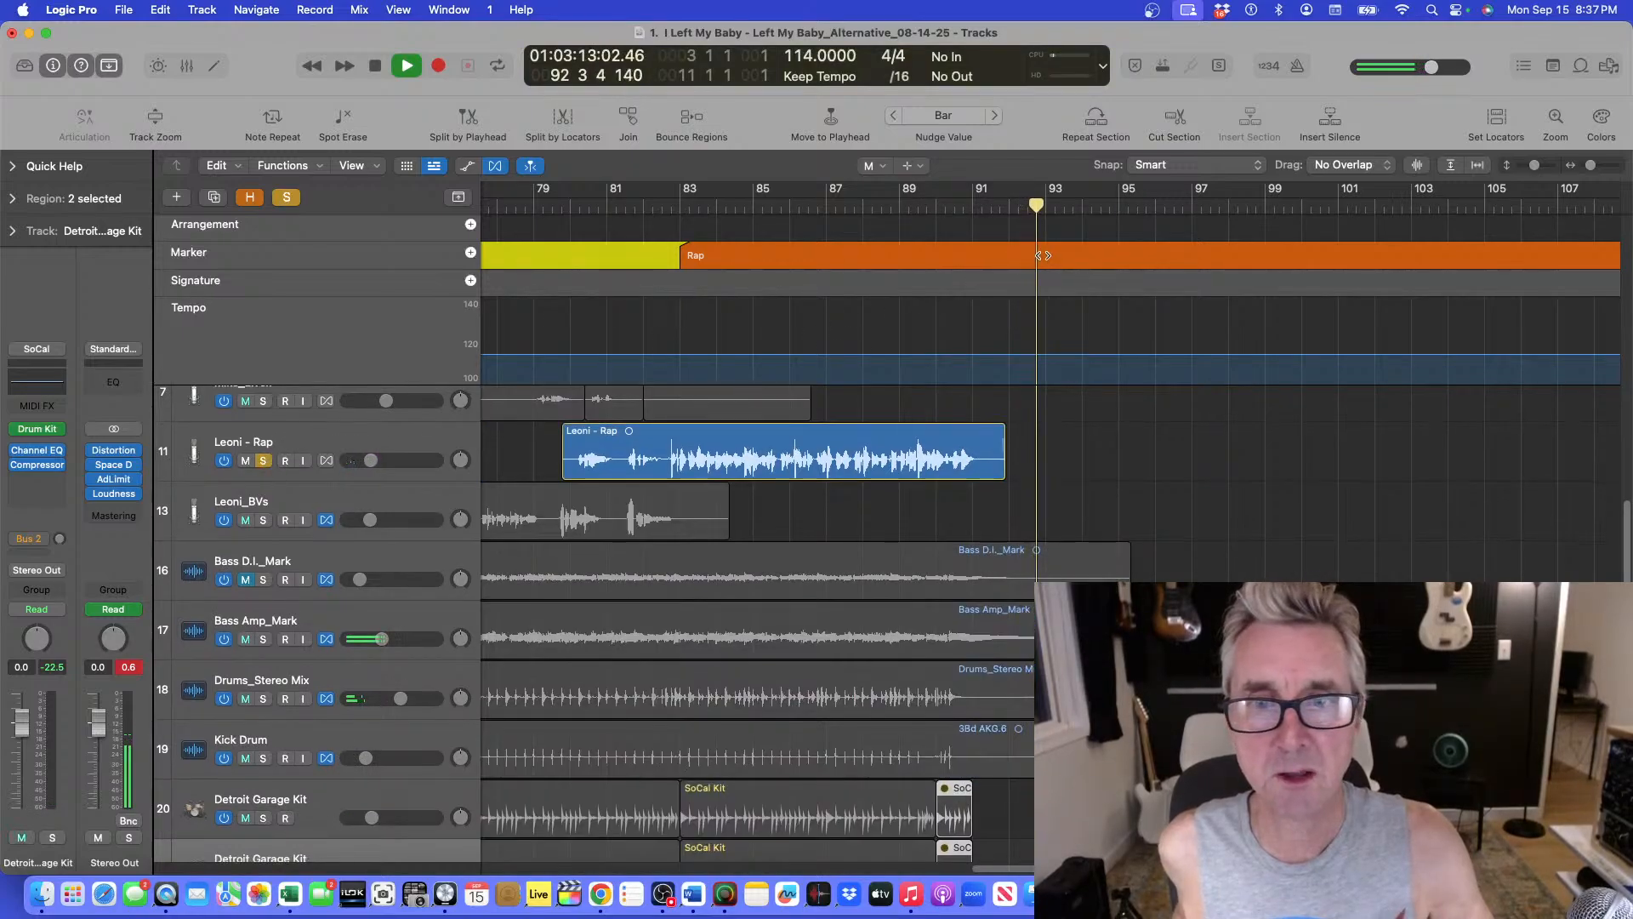
click(944, 205)
scroll(946, 206, left, 1)
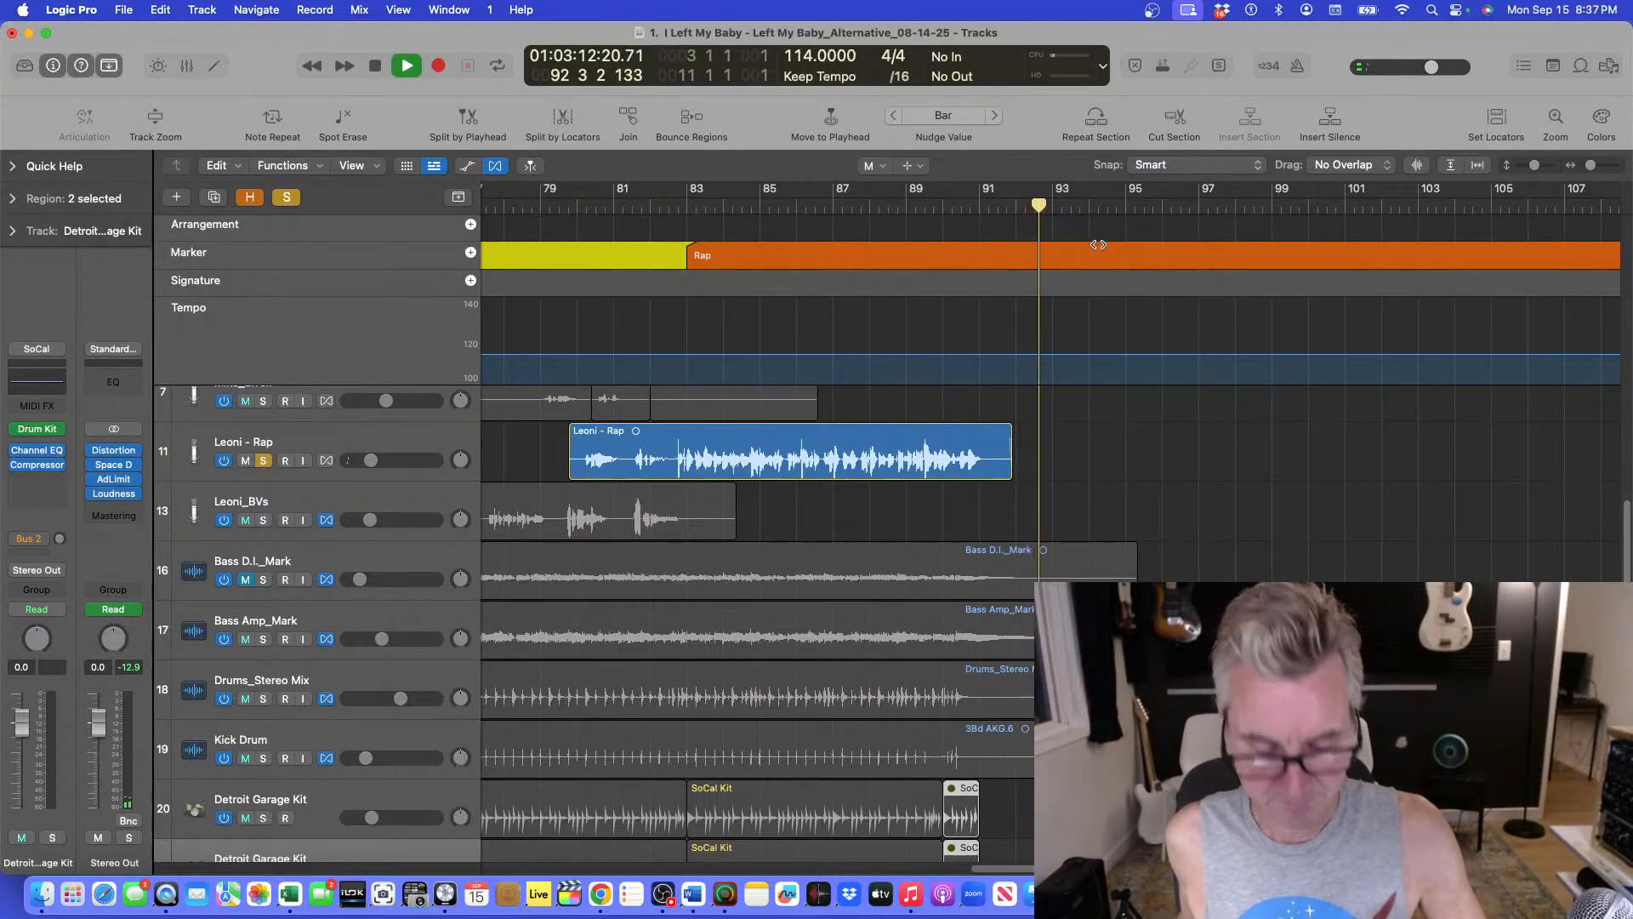
scroll(1093, 246, down, 3)
scroll(1124, 239, up, 2)
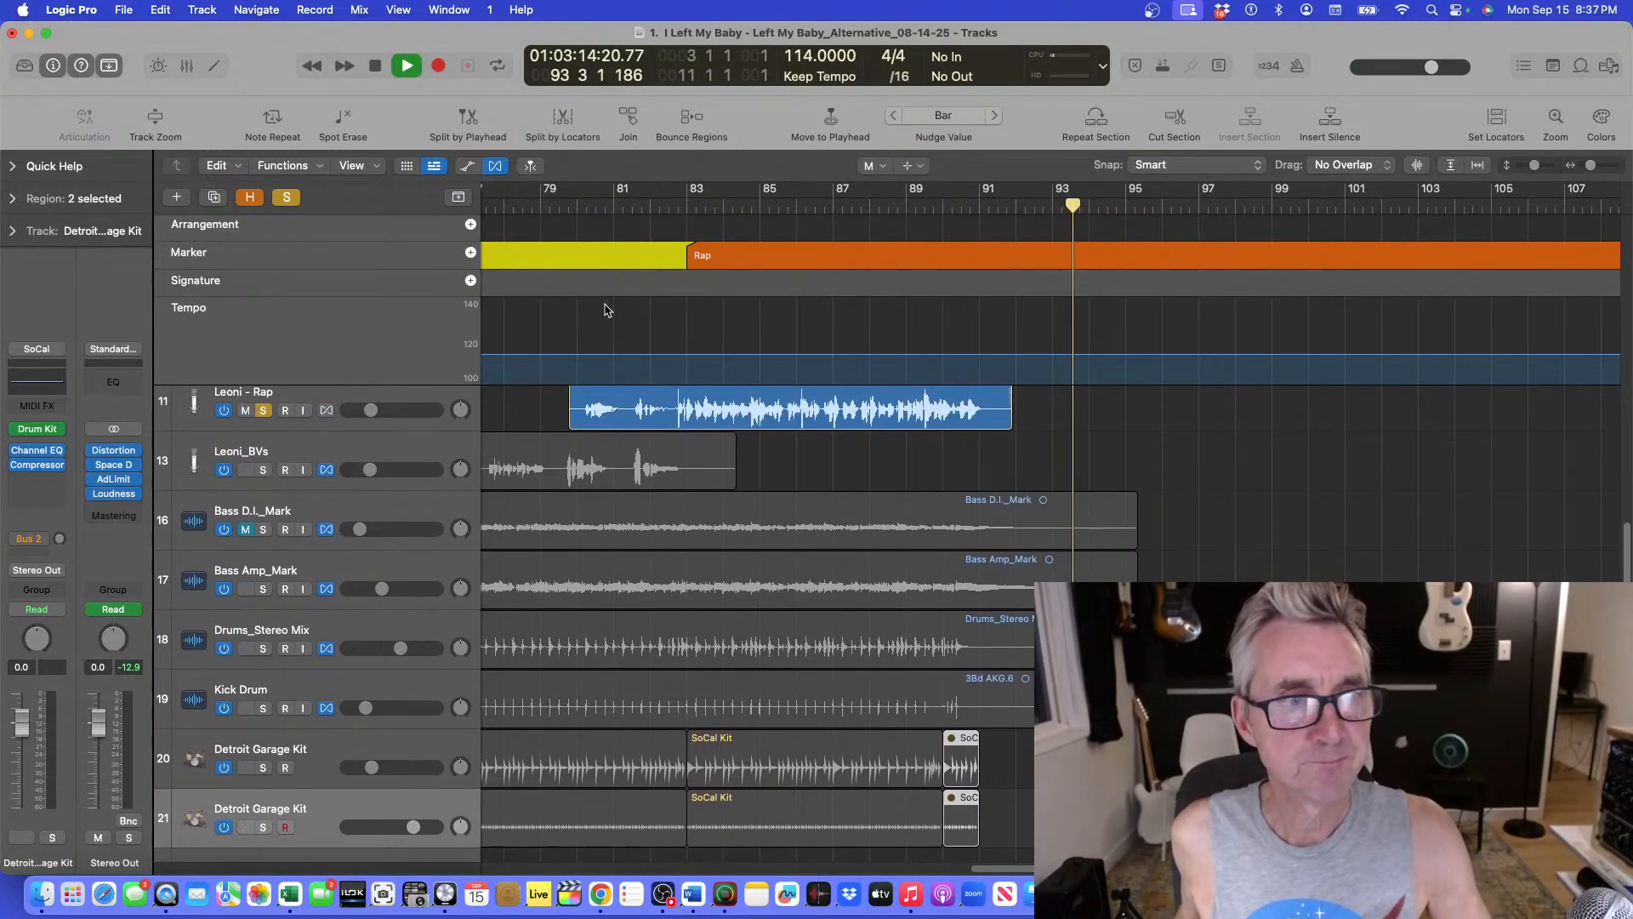
click(265, 410)
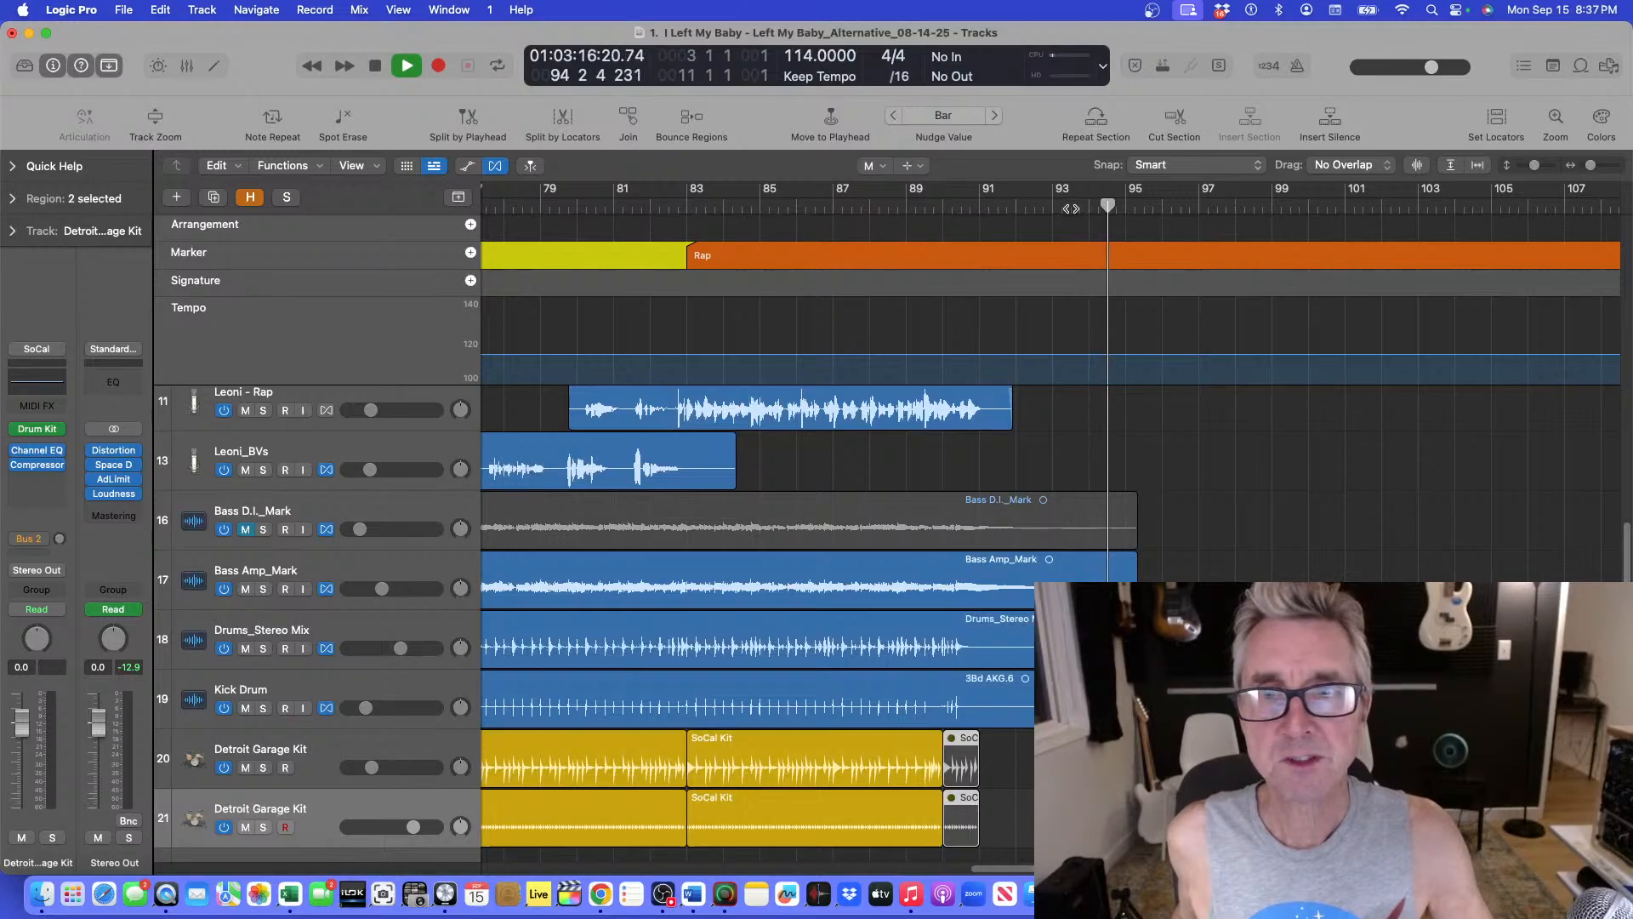
click(997, 210)
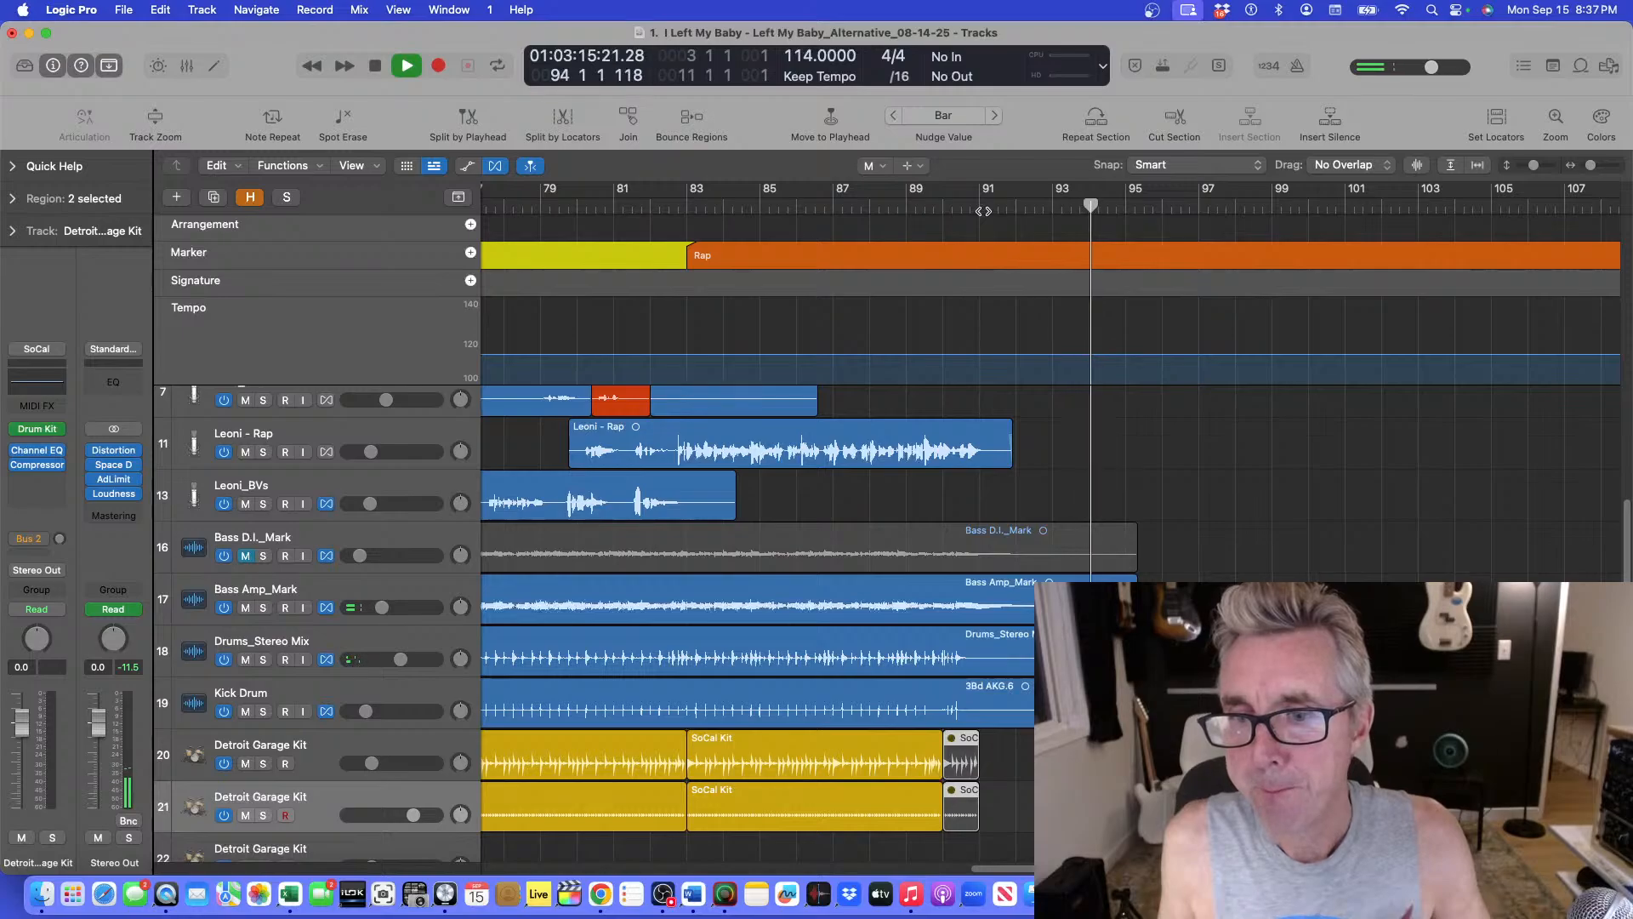
Audition the ending from about bar 91.
click(1002, 202)
key(space)
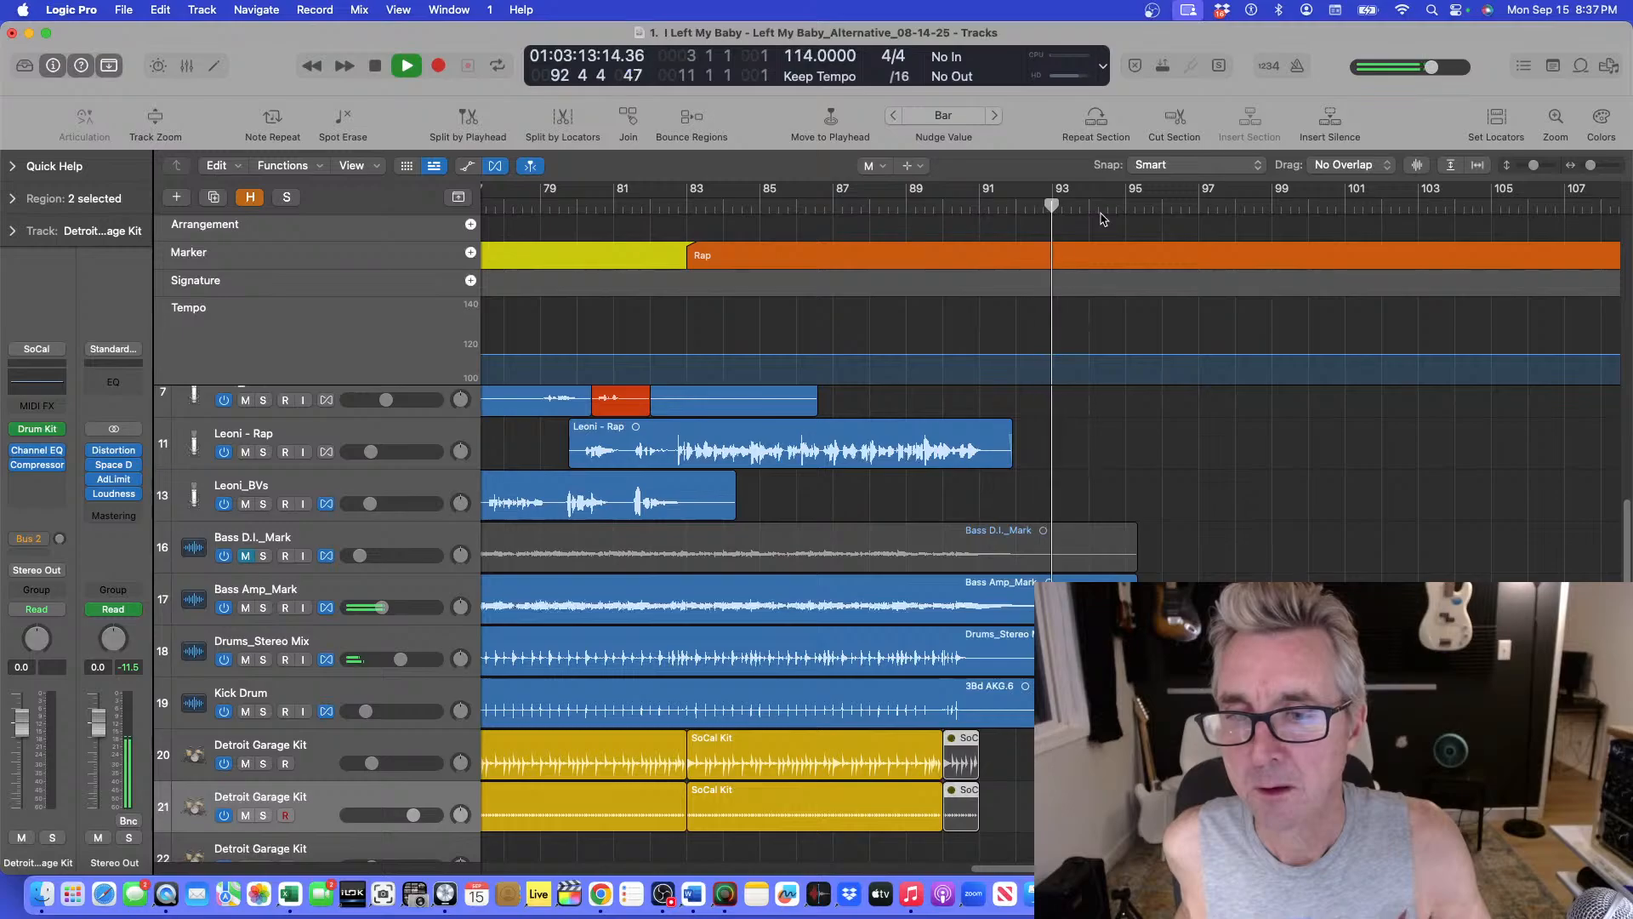
key(space)
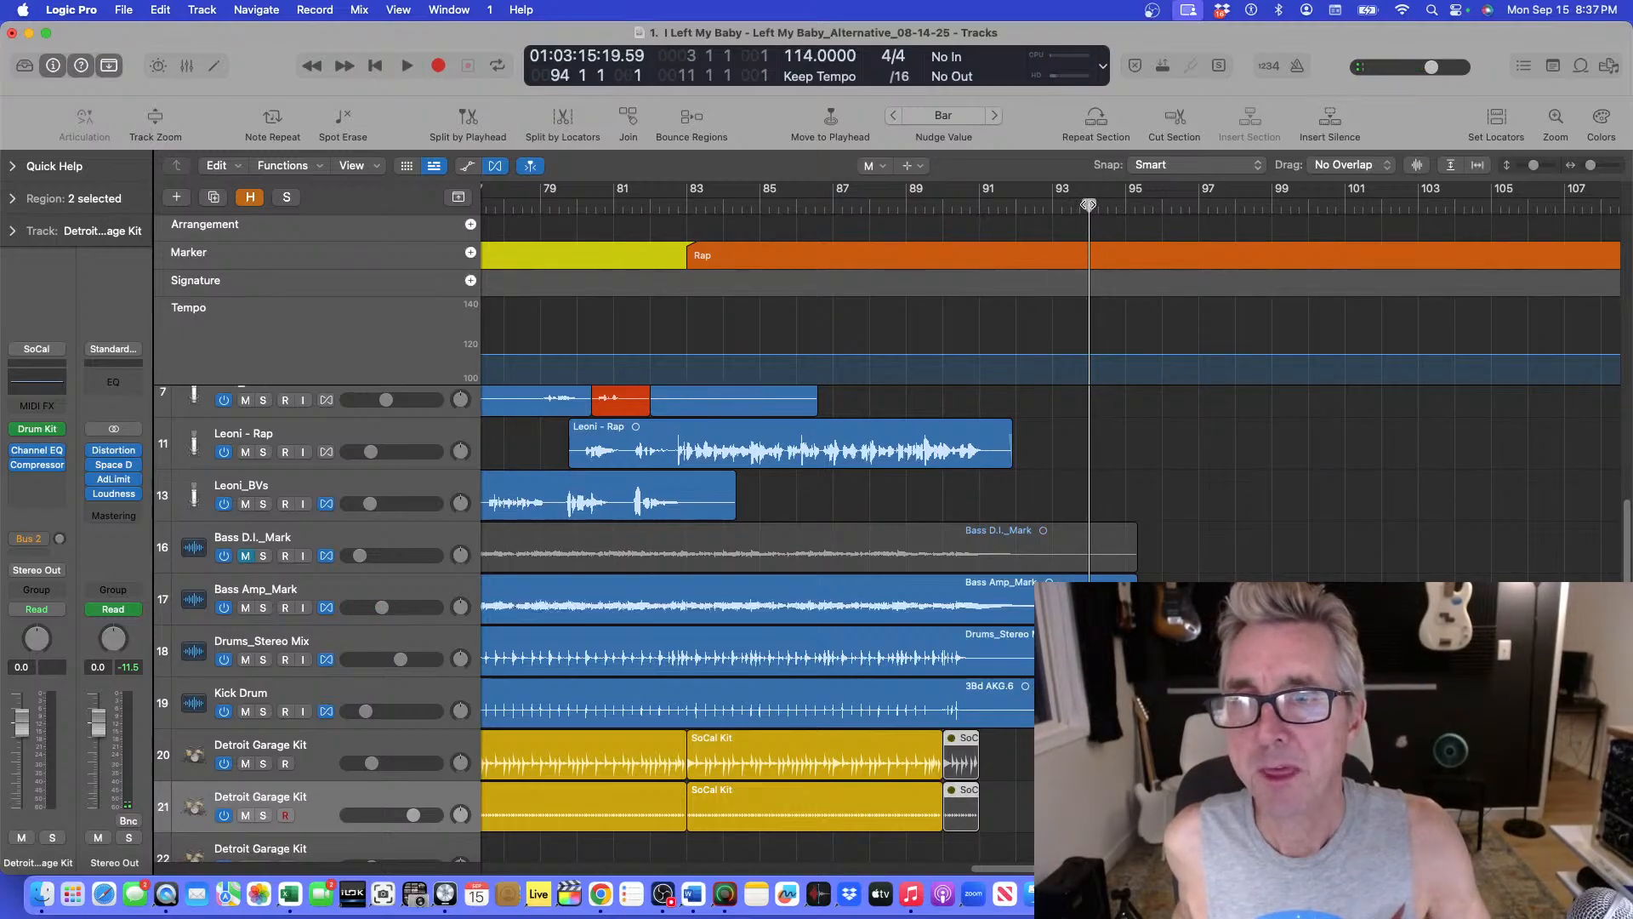
Select all regions, split them at the playhead at bar 94, and zoom to the selection.
drag(1158, 205, 1092, 203)
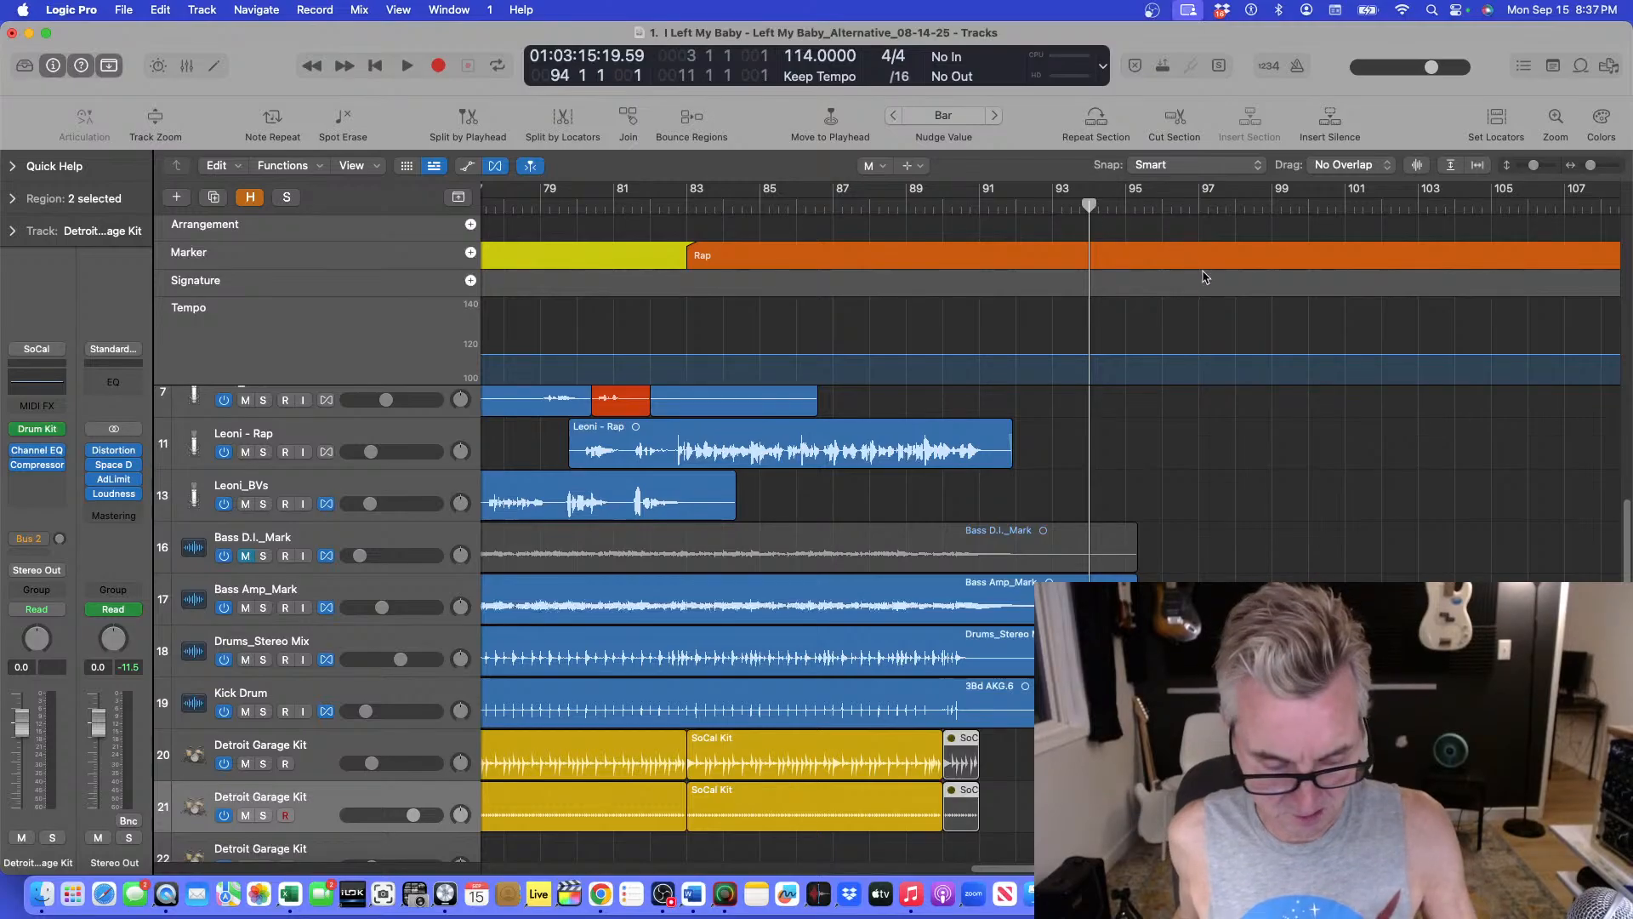
key(super+a)
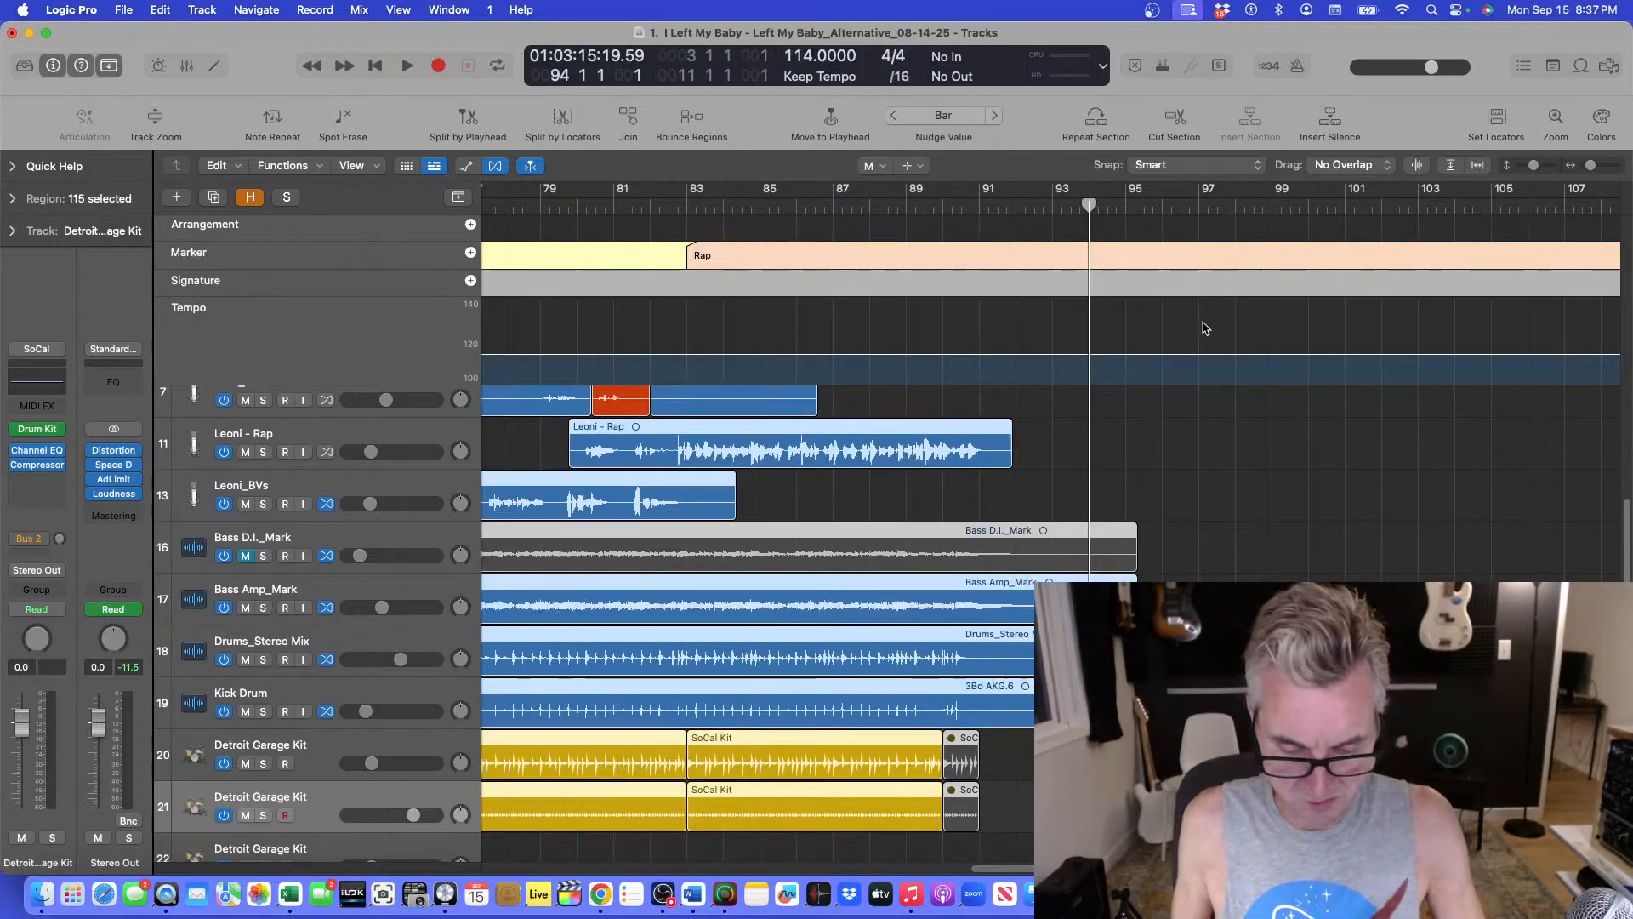
key(super+t)
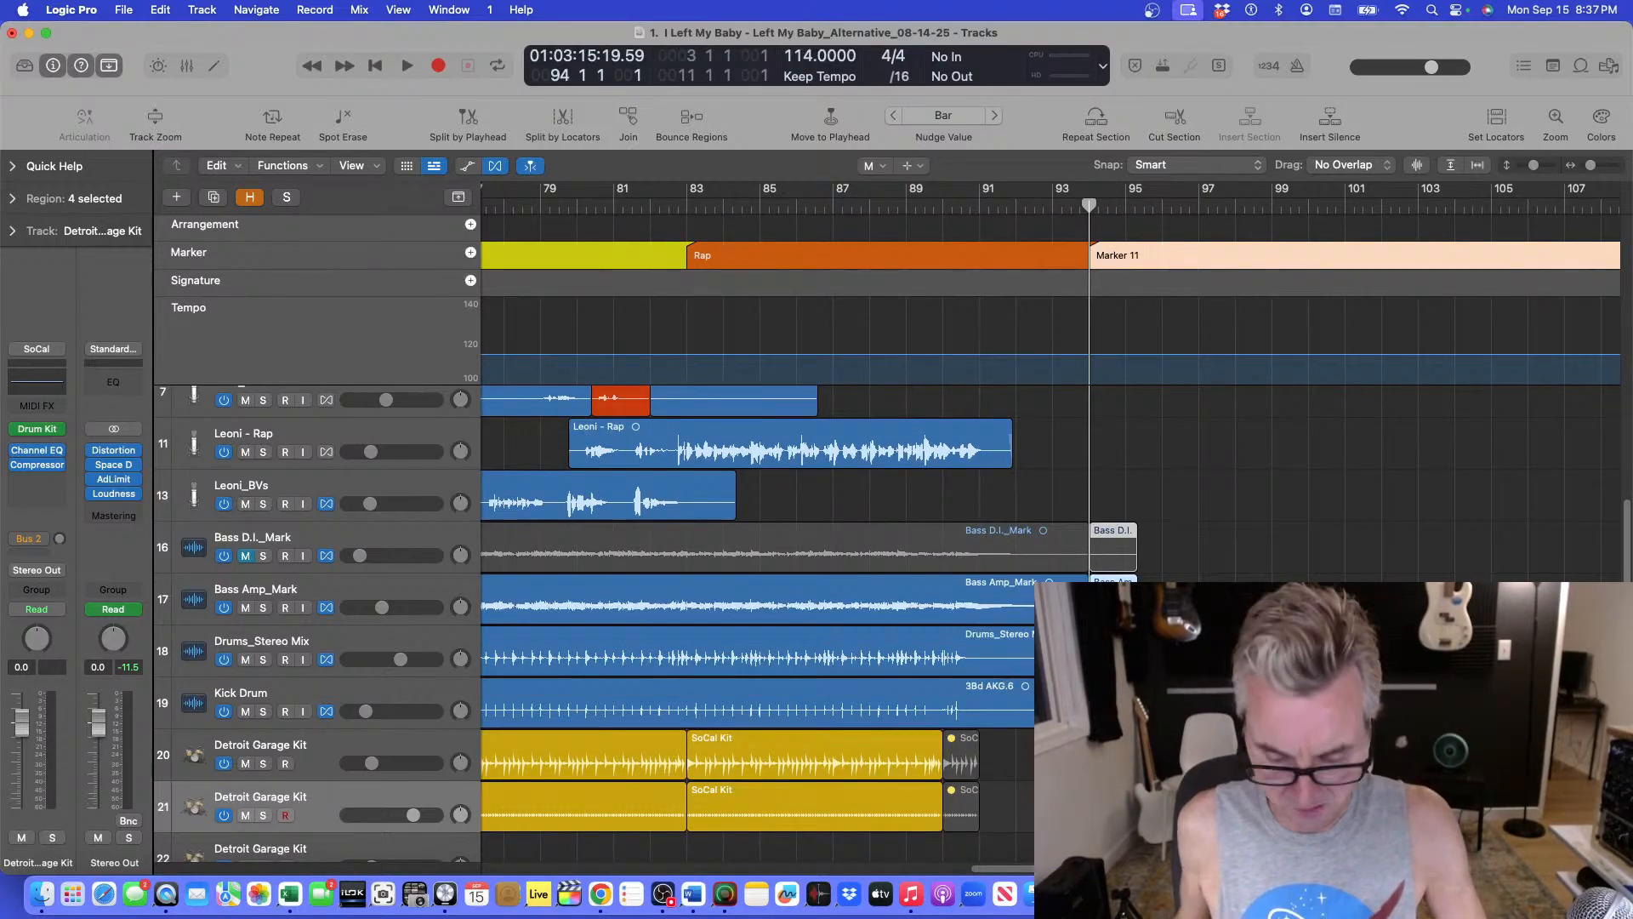
key(z)
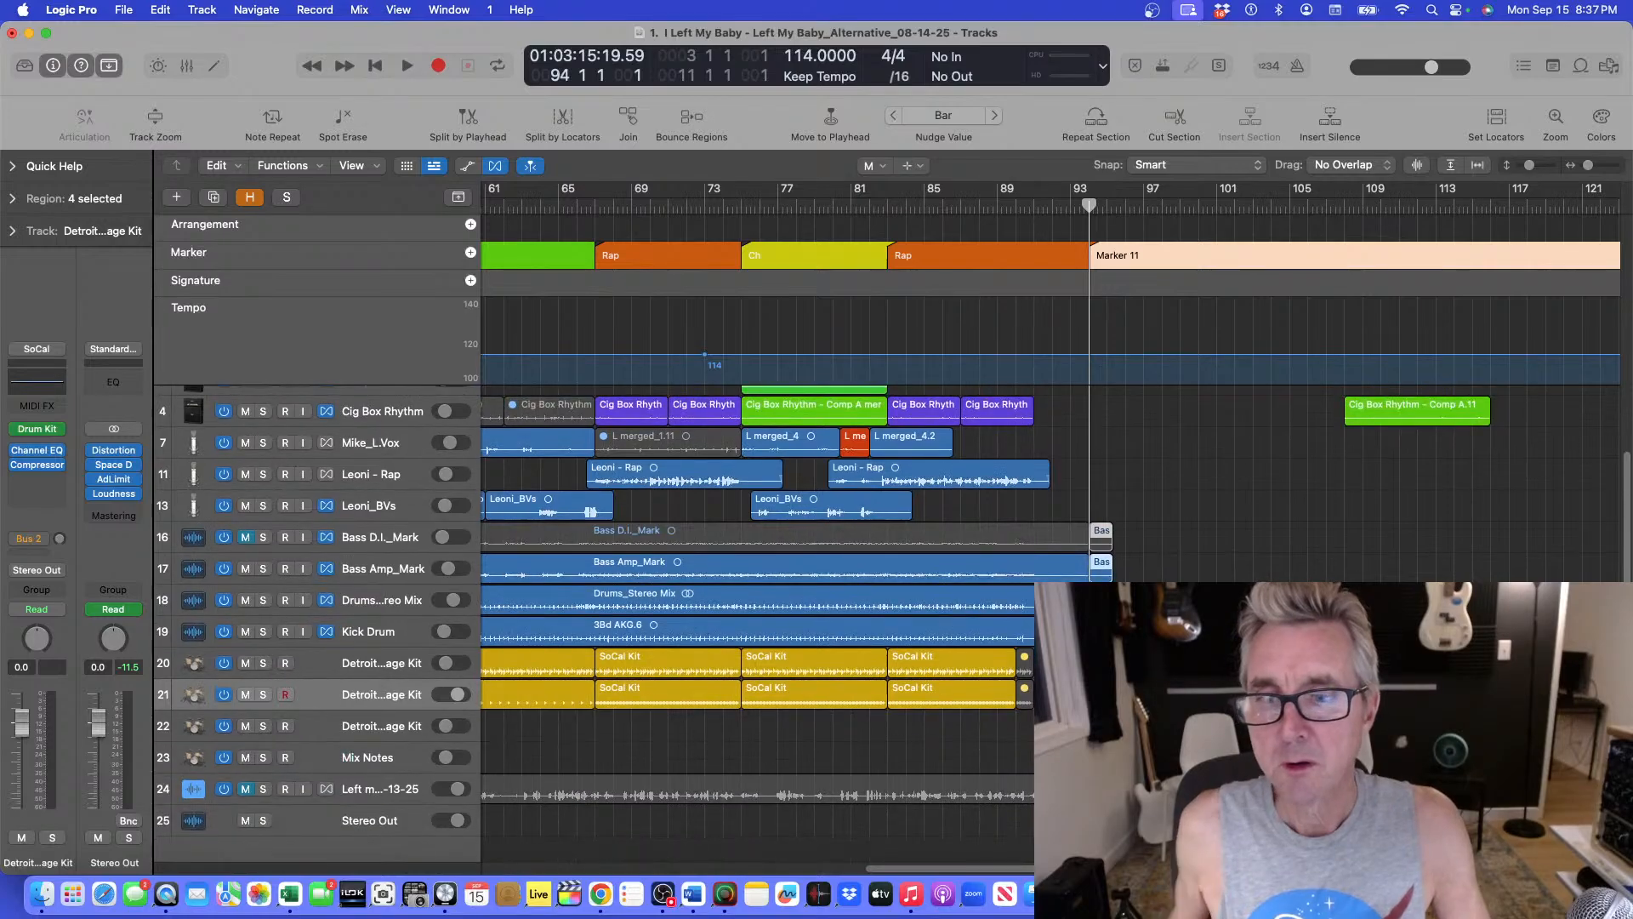
Mute the split-off tail regions after bar 94 on the bass and kick tracks with the Mute tool.
mouse_move(1136, 634)
mouse_down()
mouse_move(1121, 504)
mouse_move(1087, 513)
mouse_move(1107, 515)
mouse_up()
click(872, 167)
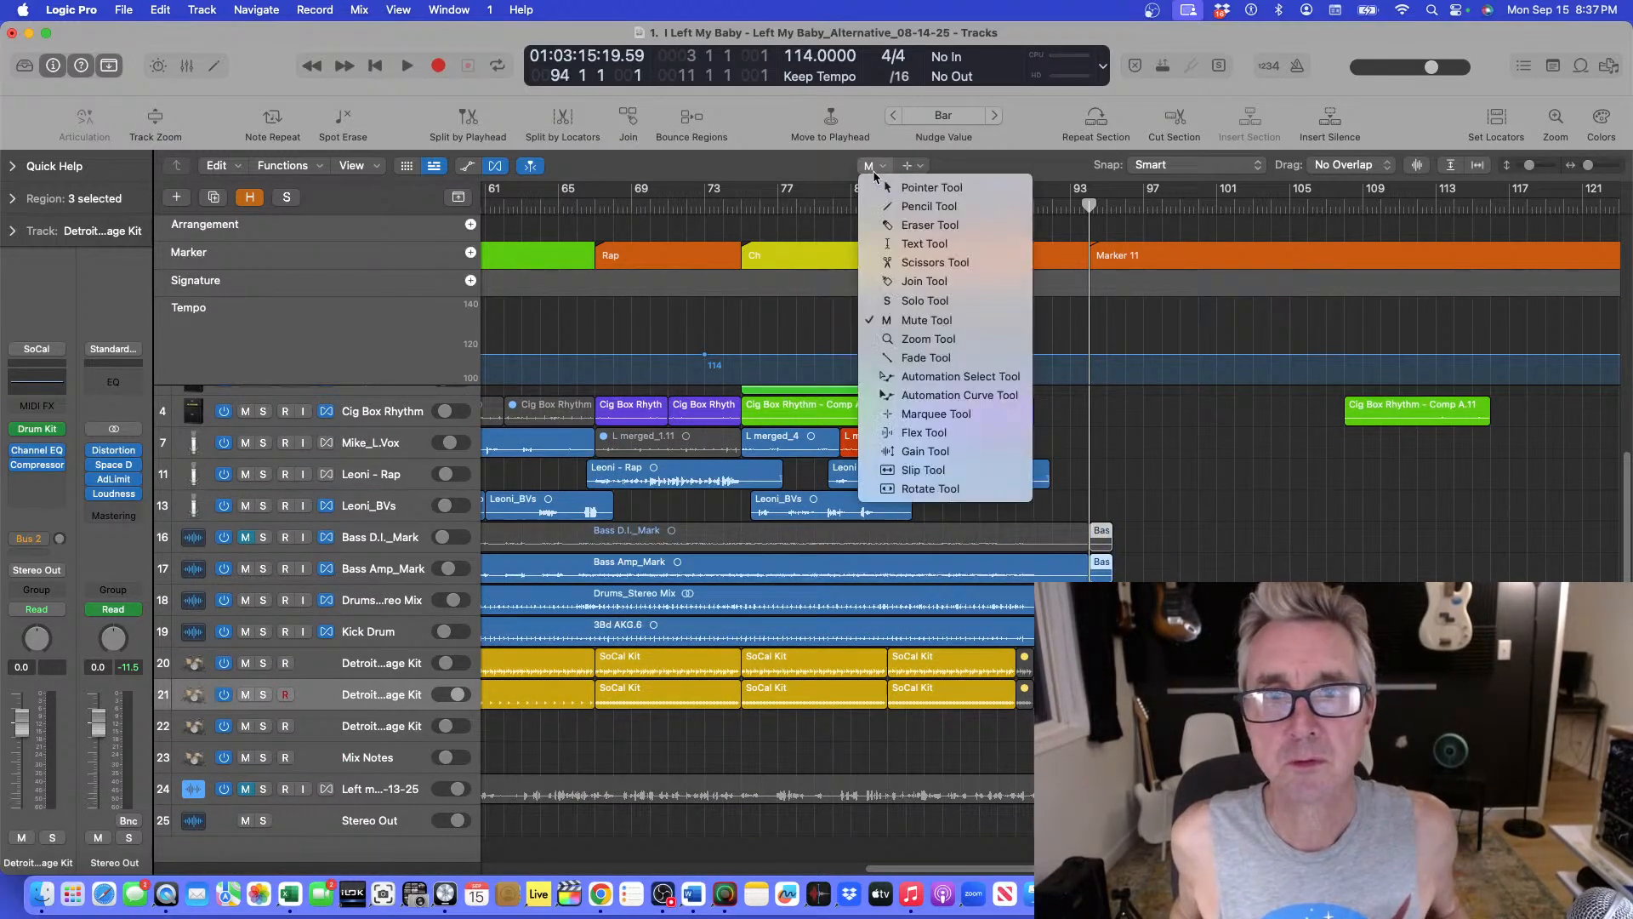
click(1106, 530)
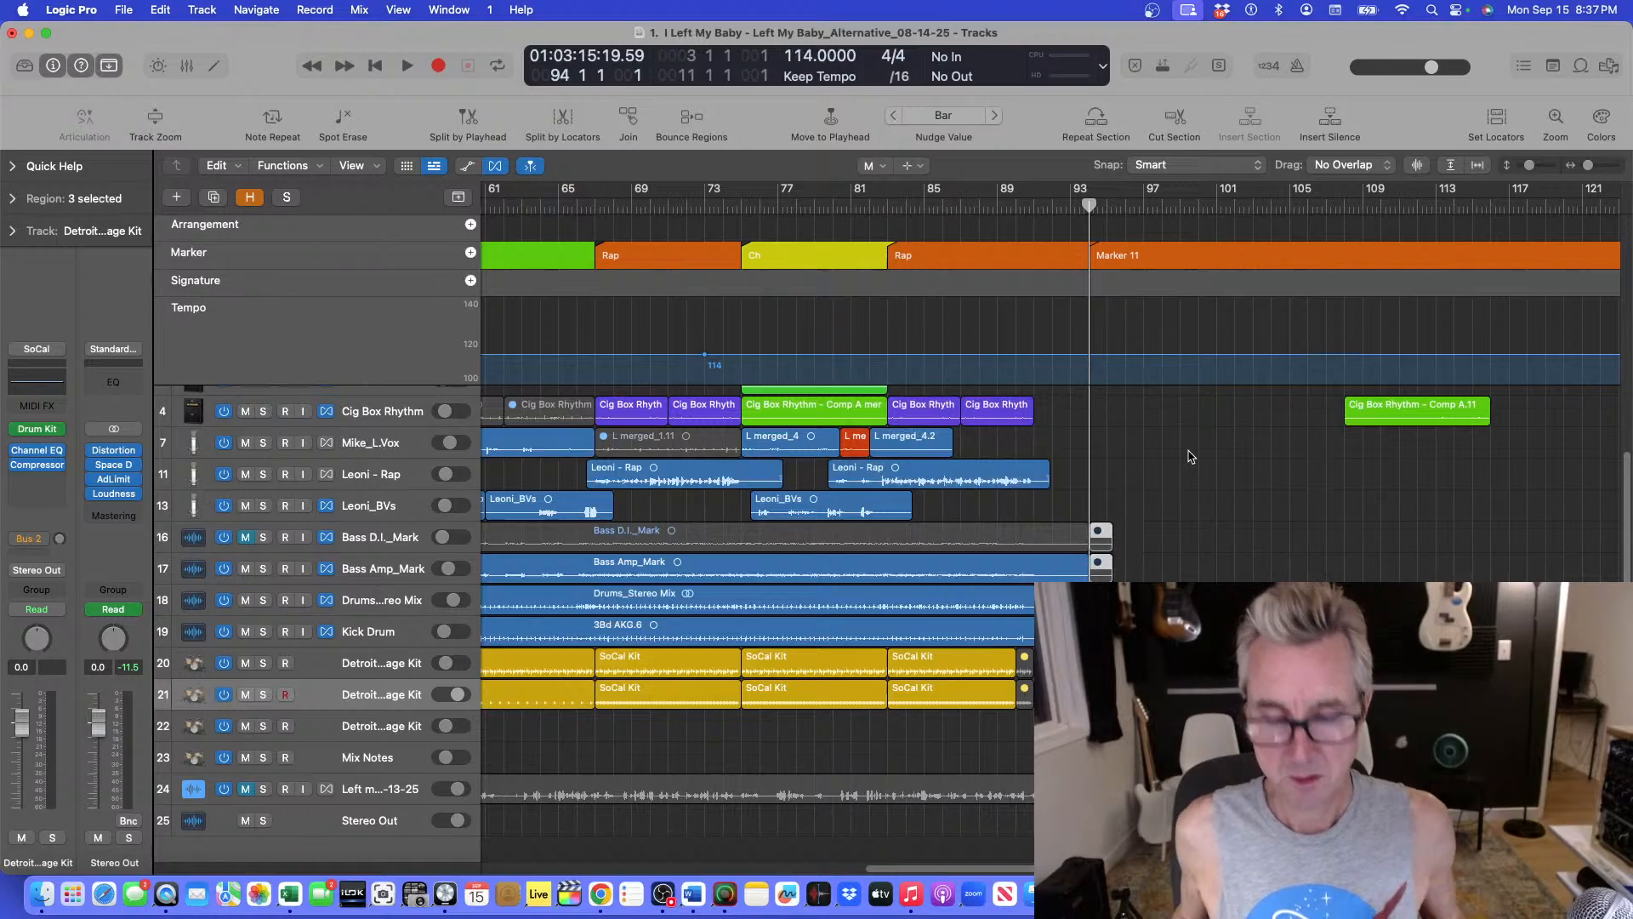
Replay the ending from bar 88.
key(super+Up)
key(super+Up)
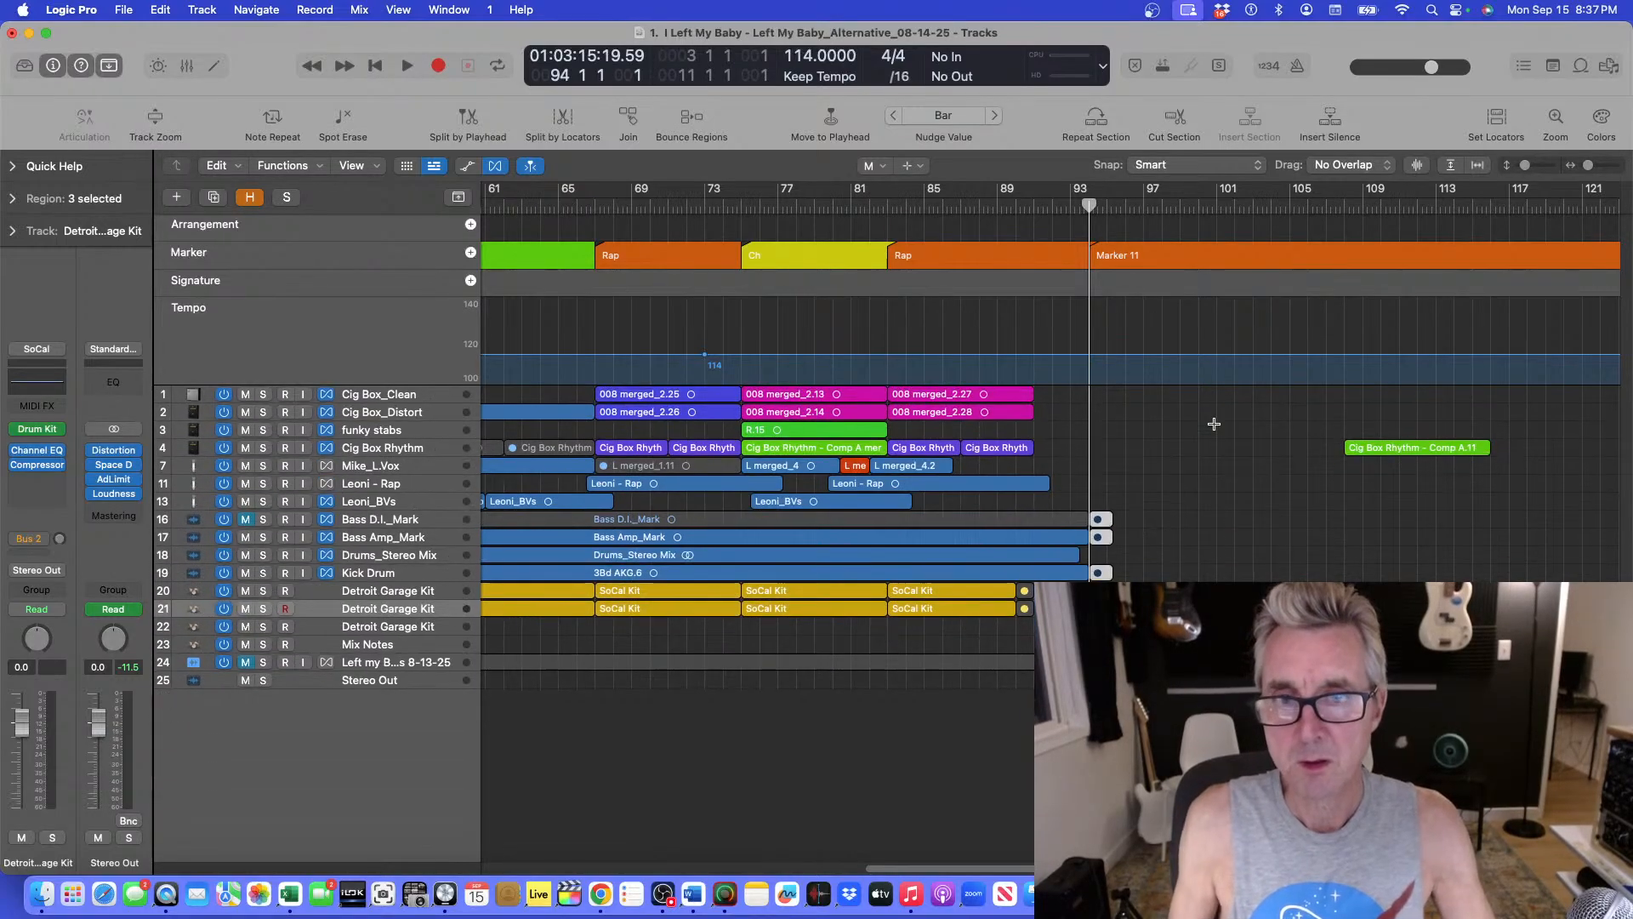
click(979, 211)
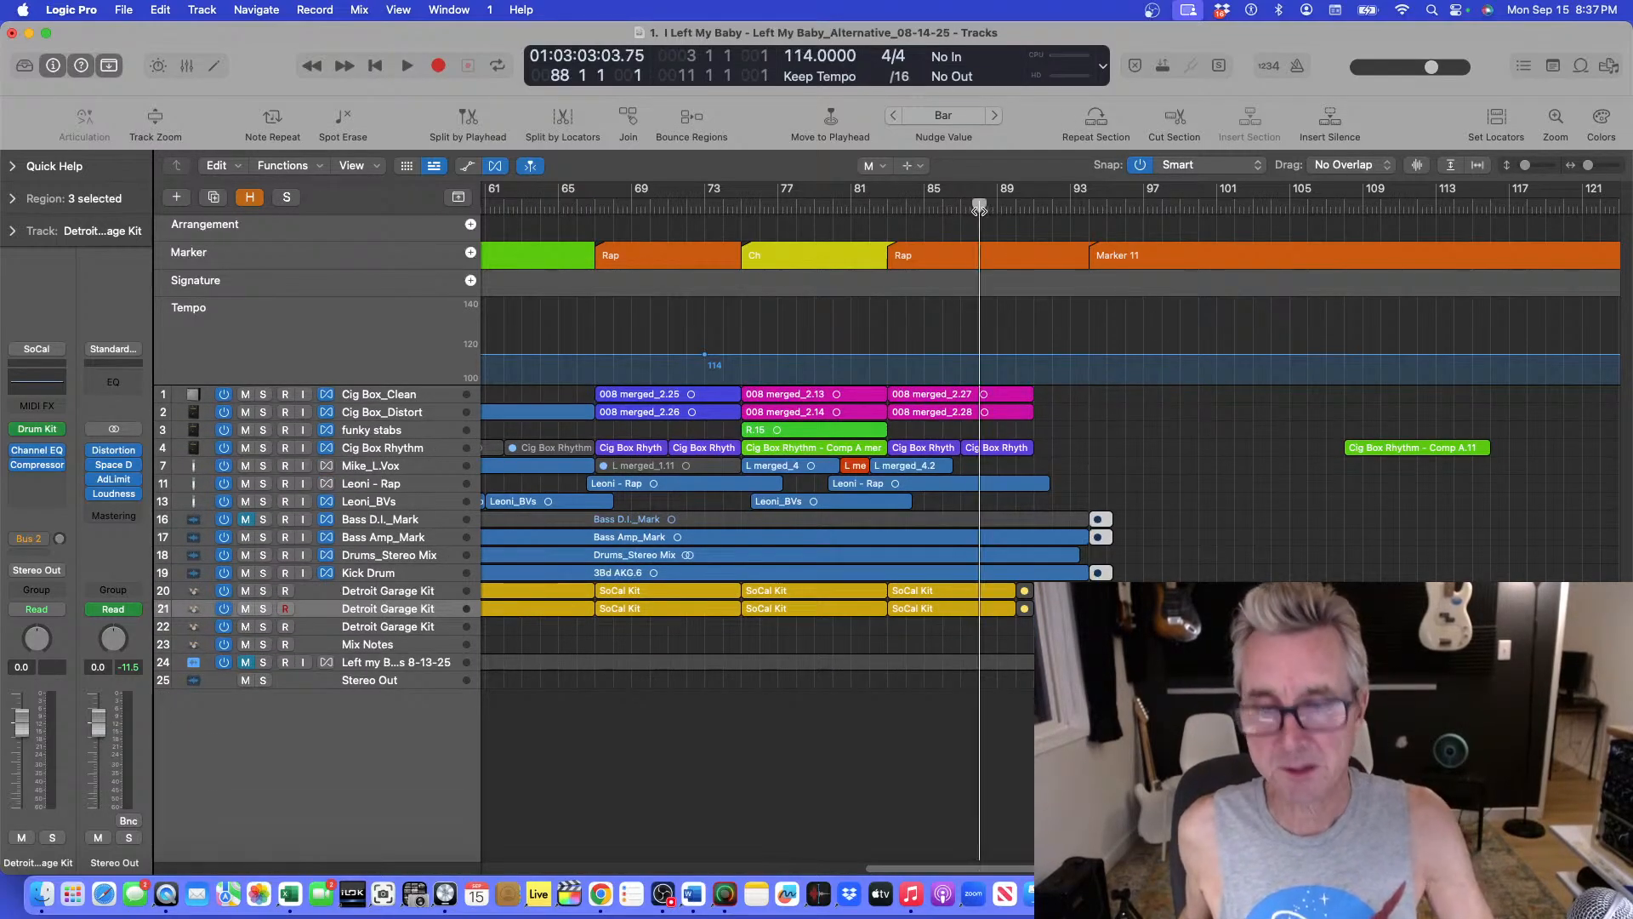
key(space)
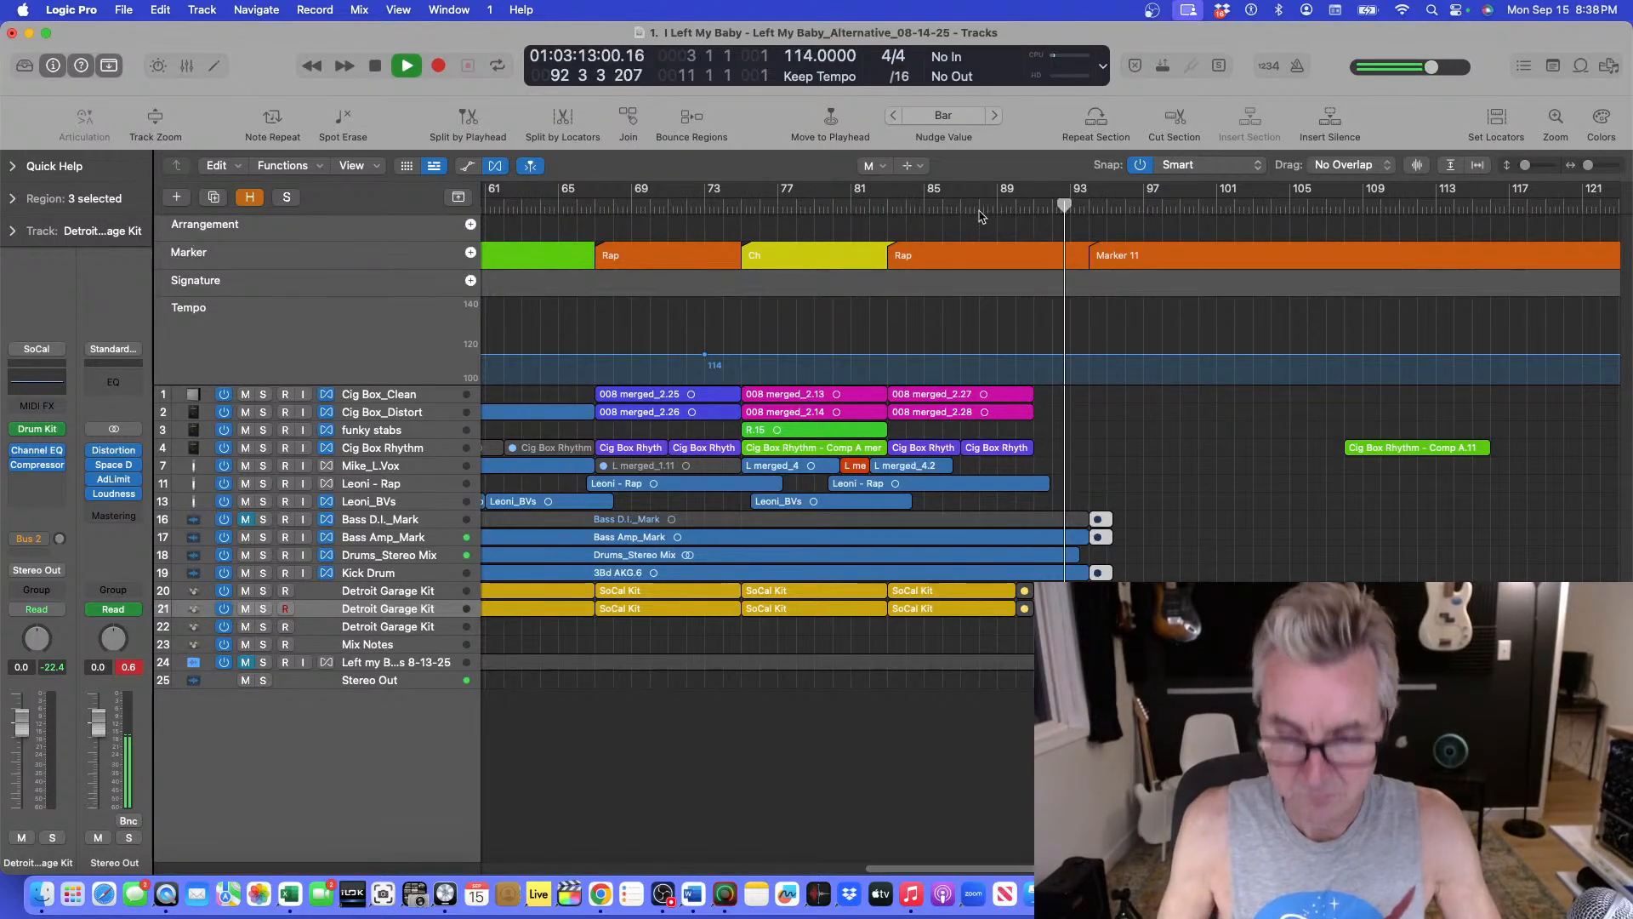
key(super+Down)
key(super+Down)
key(super+Down)
key(super+Down)
key(super+Down)
key(super+Down)
key(super+Down)
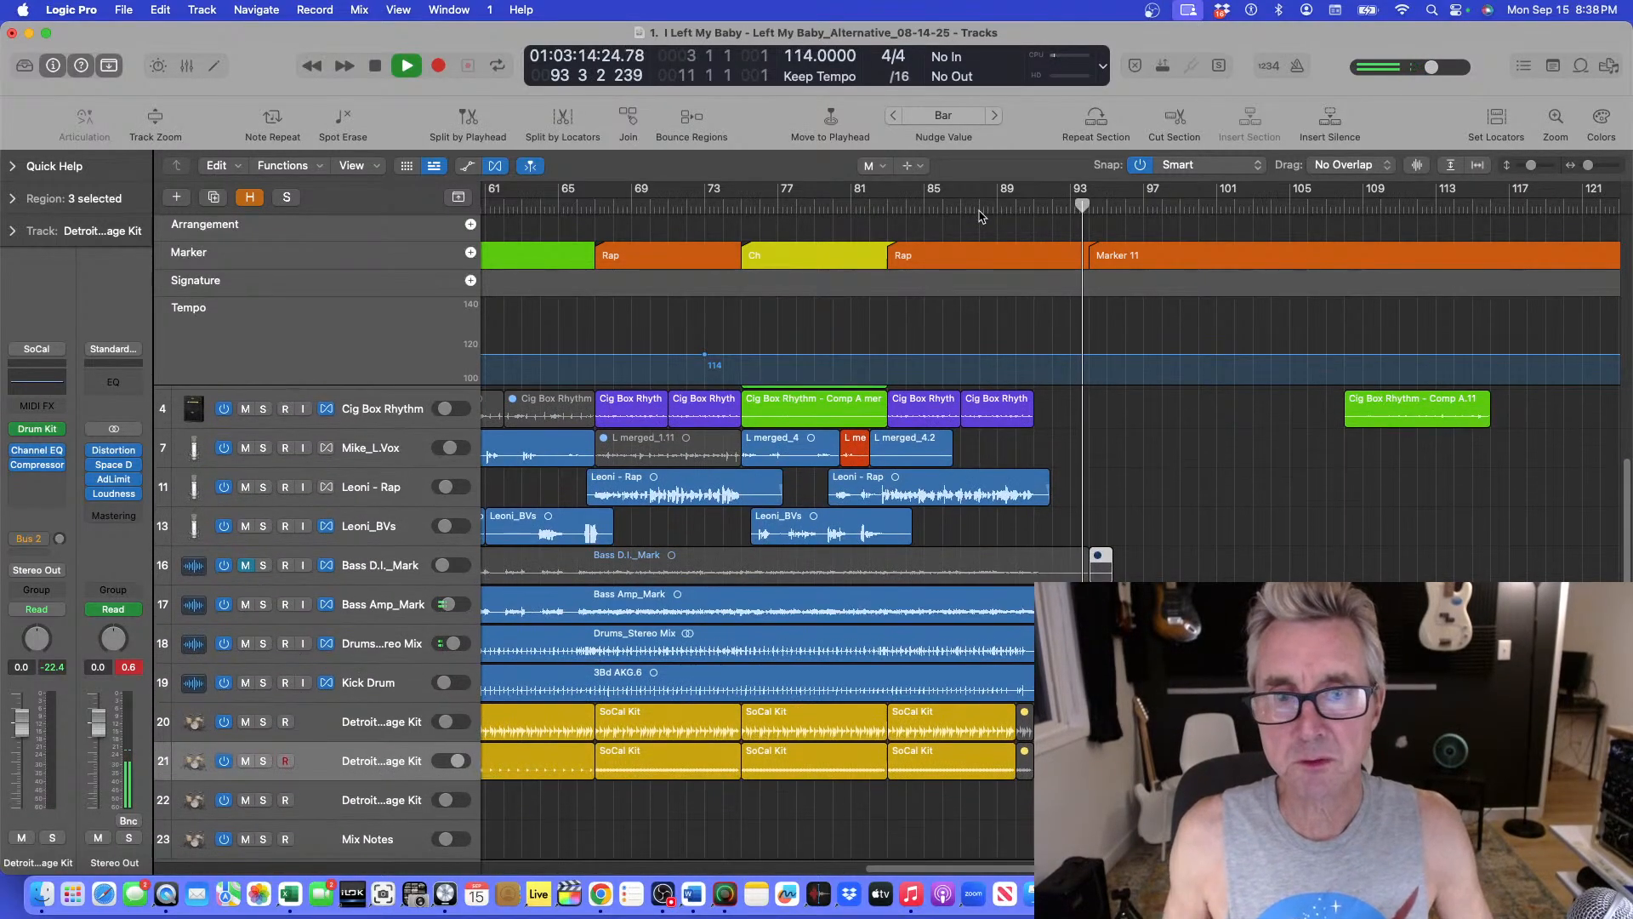
click(975, 205)
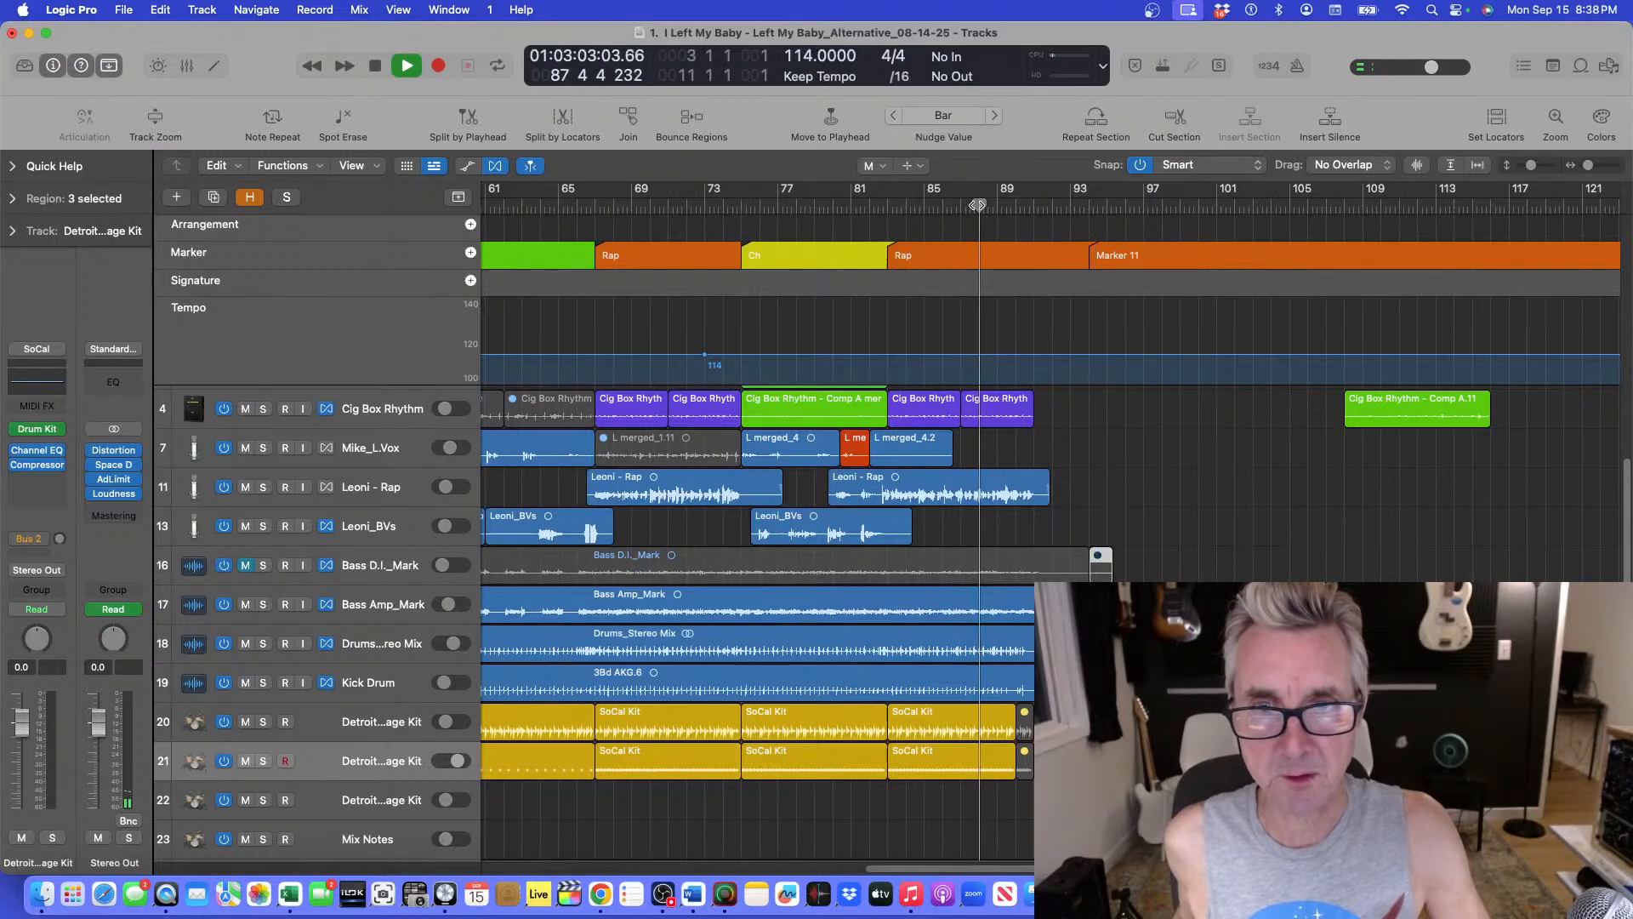
key(super+Down)
key(super+Right)
key(super+Right)
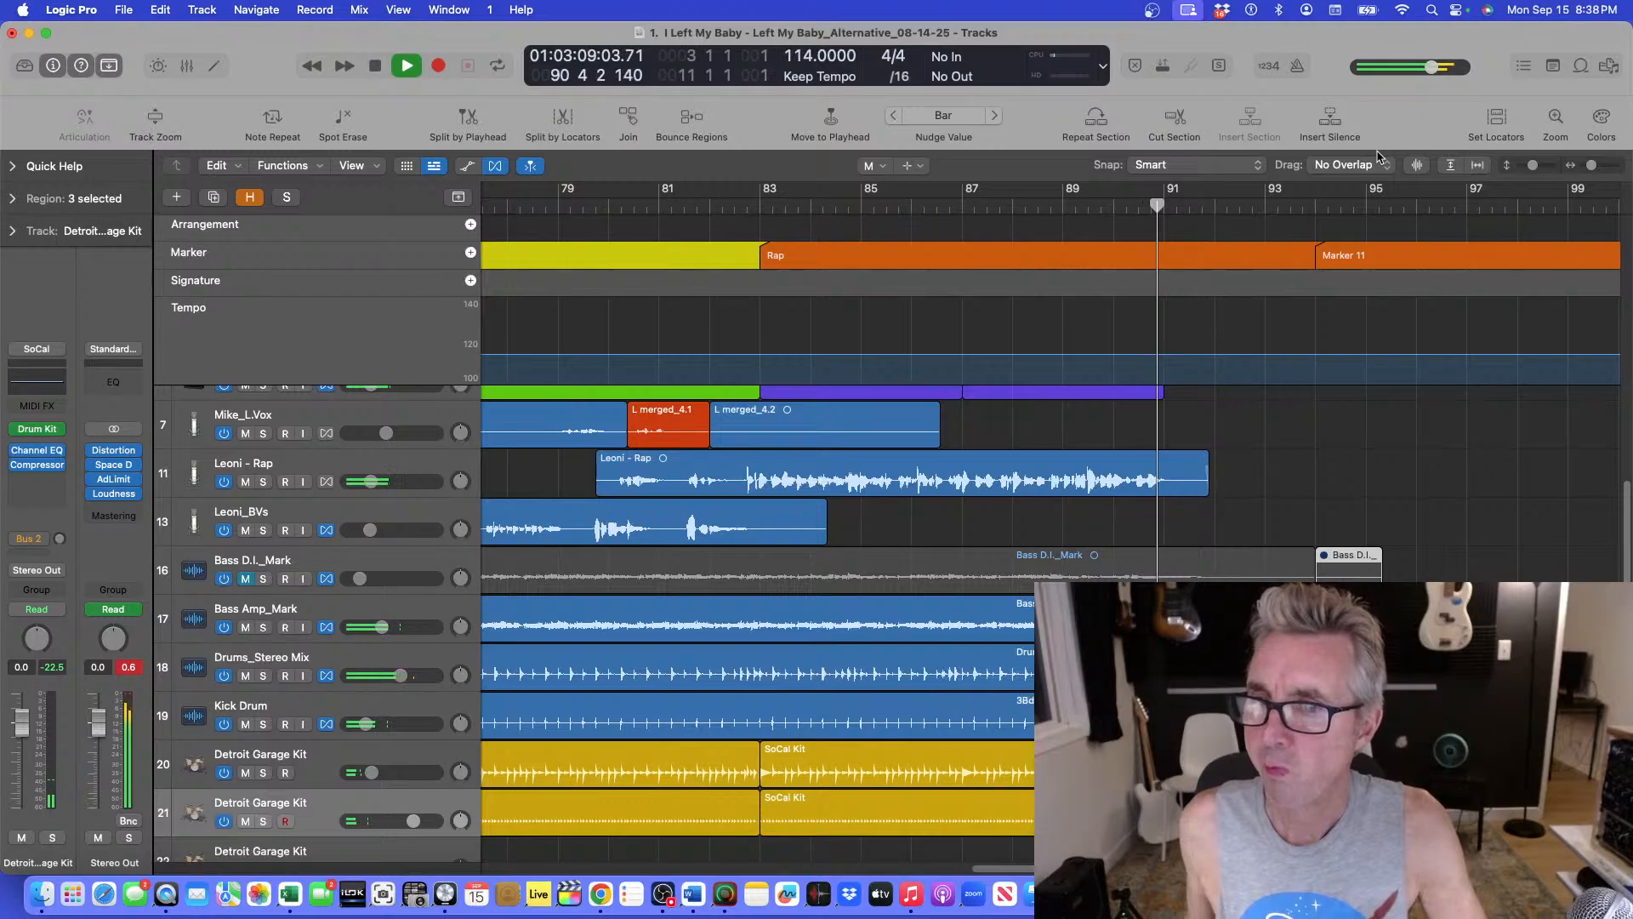
key(space)
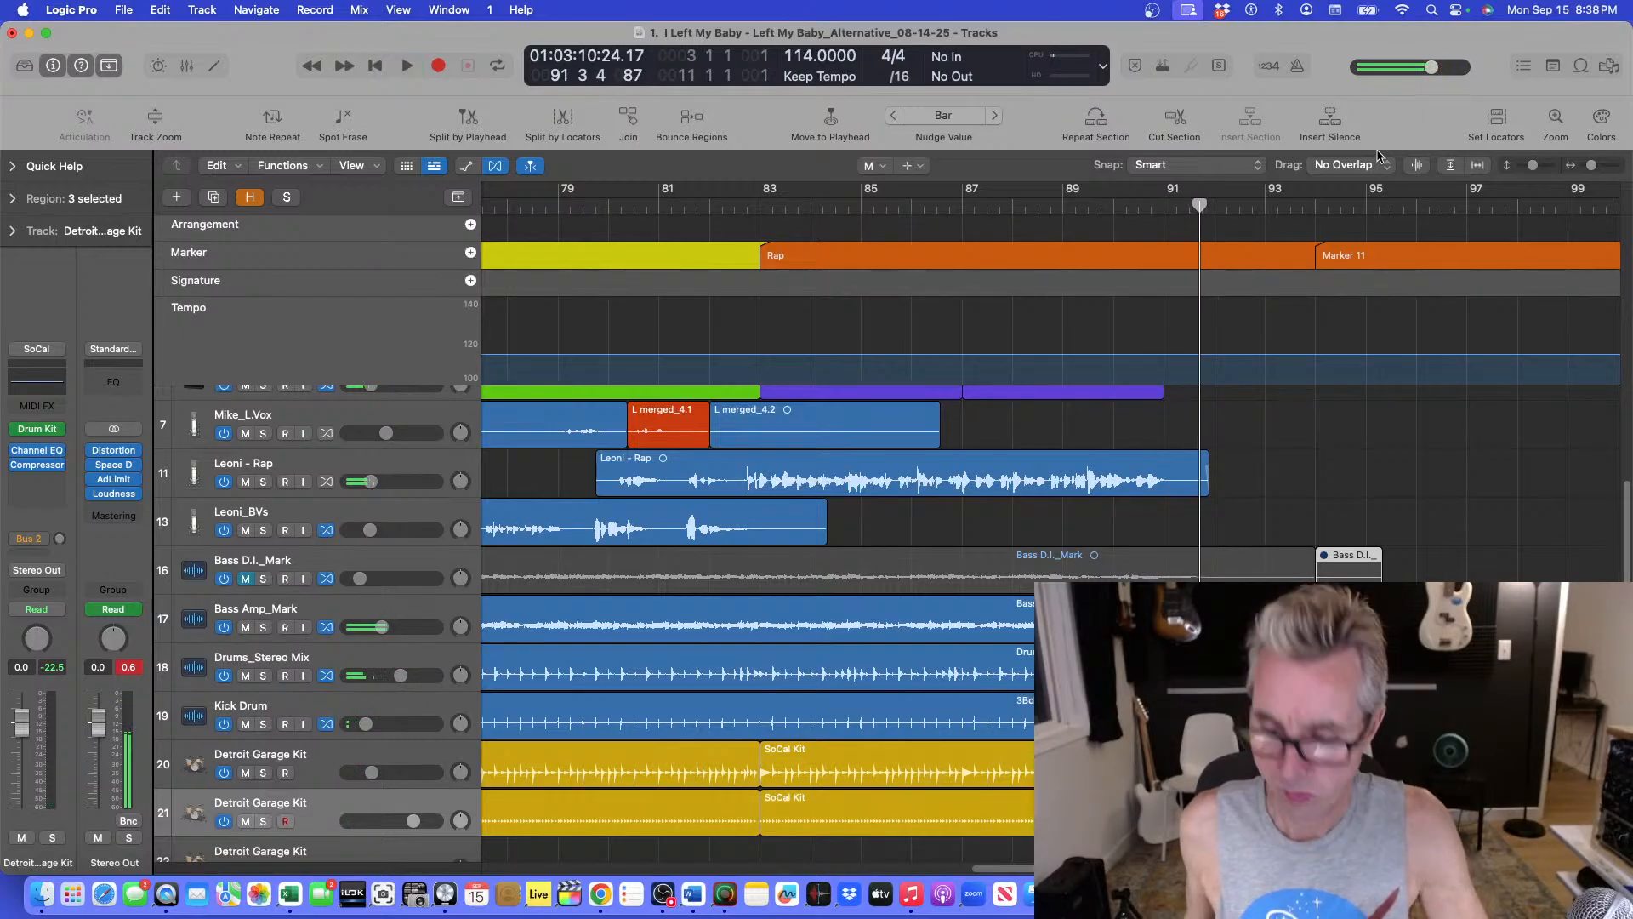
Replay the end of the Leoni - Rap region twice from about bar 91.
key(super+Right)
key(super+Down)
key(super+f)
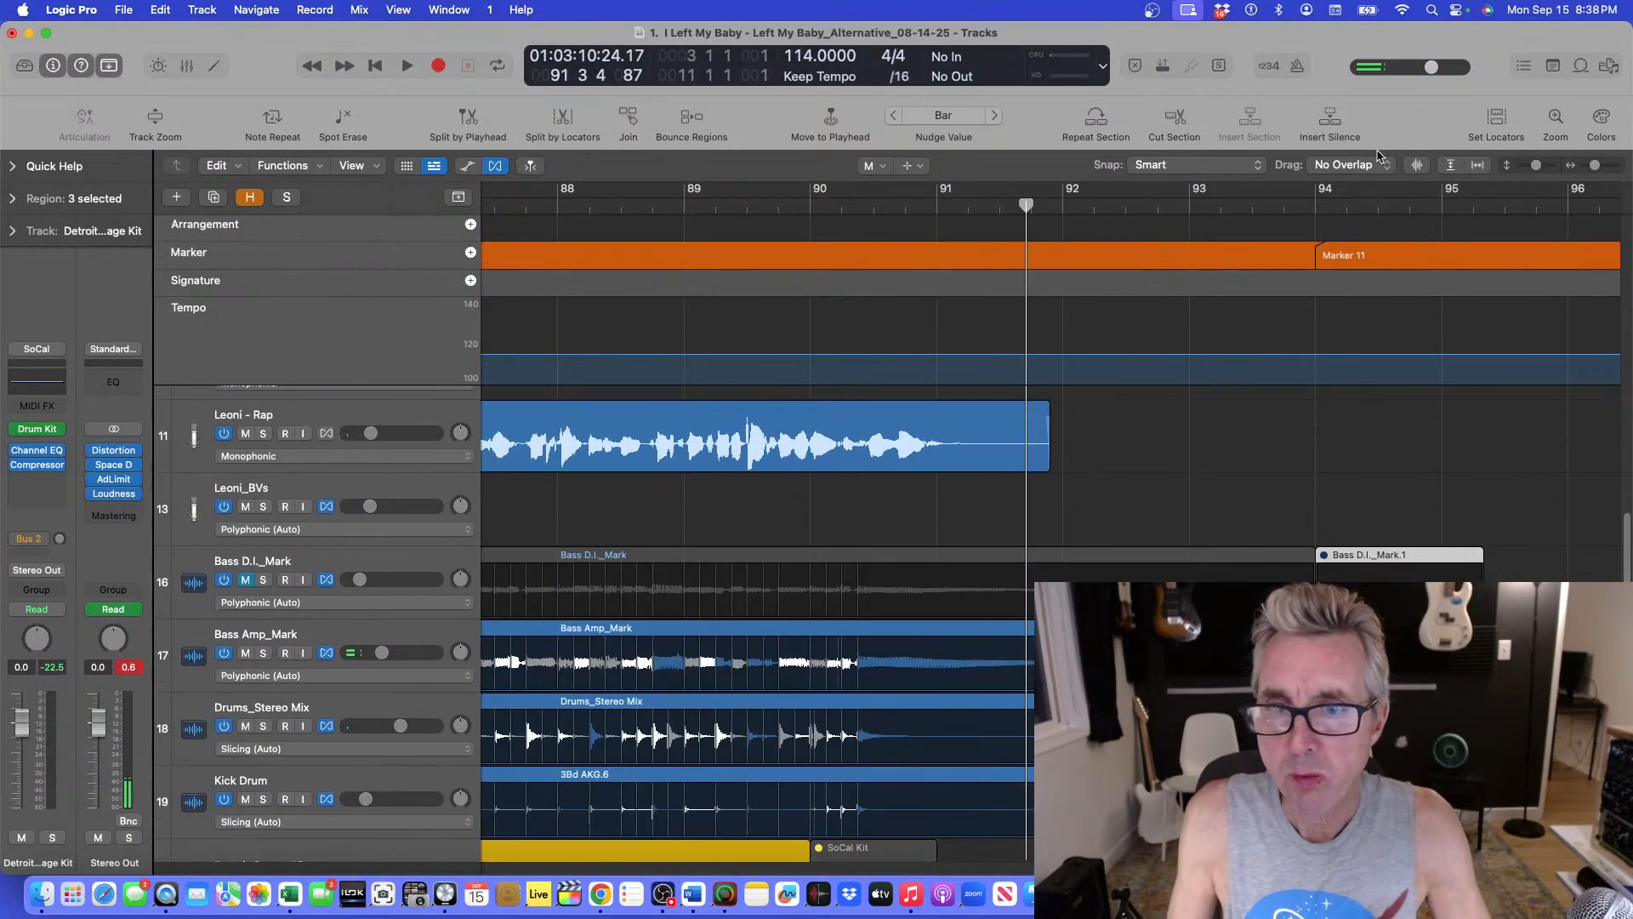
scroll(1414, 347, up, 5)
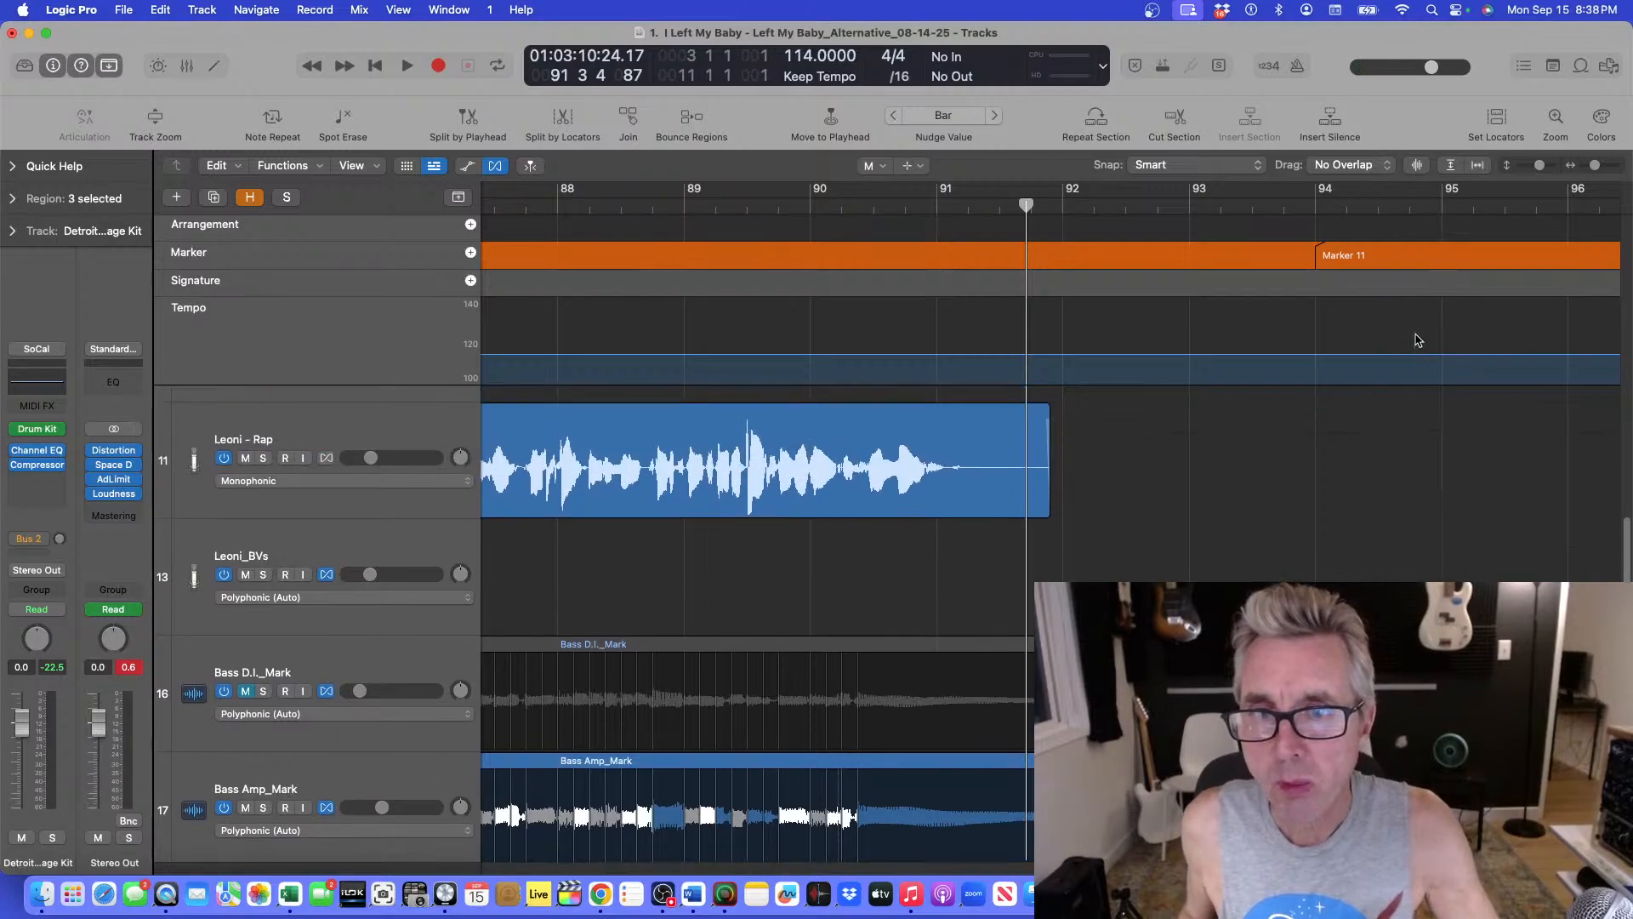
click(916, 207)
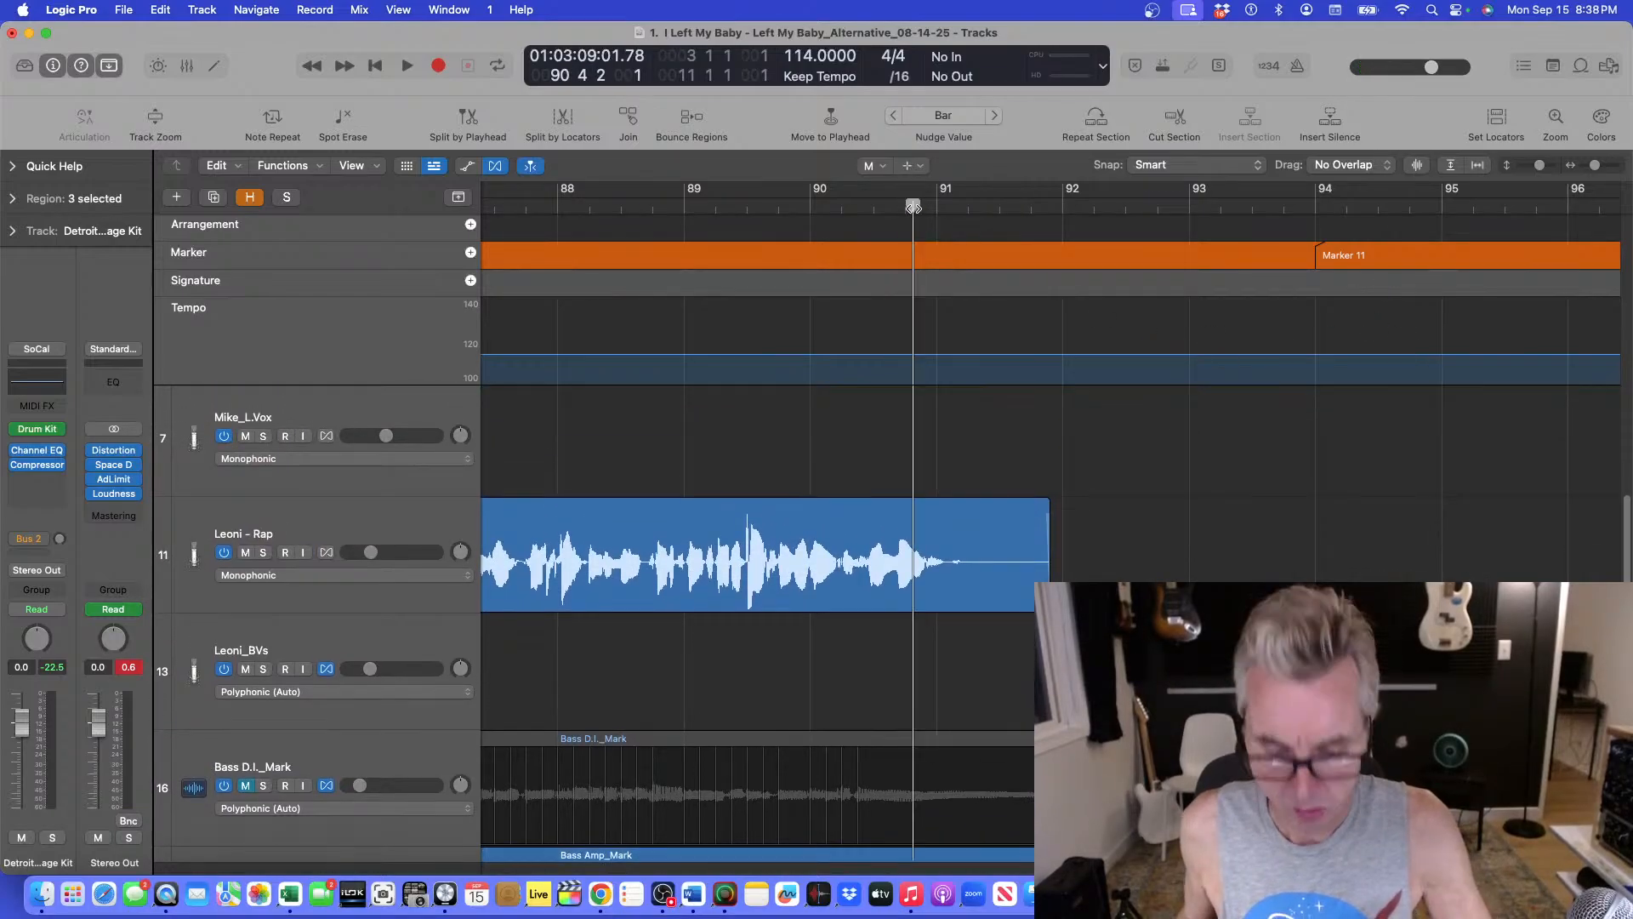
key(space)
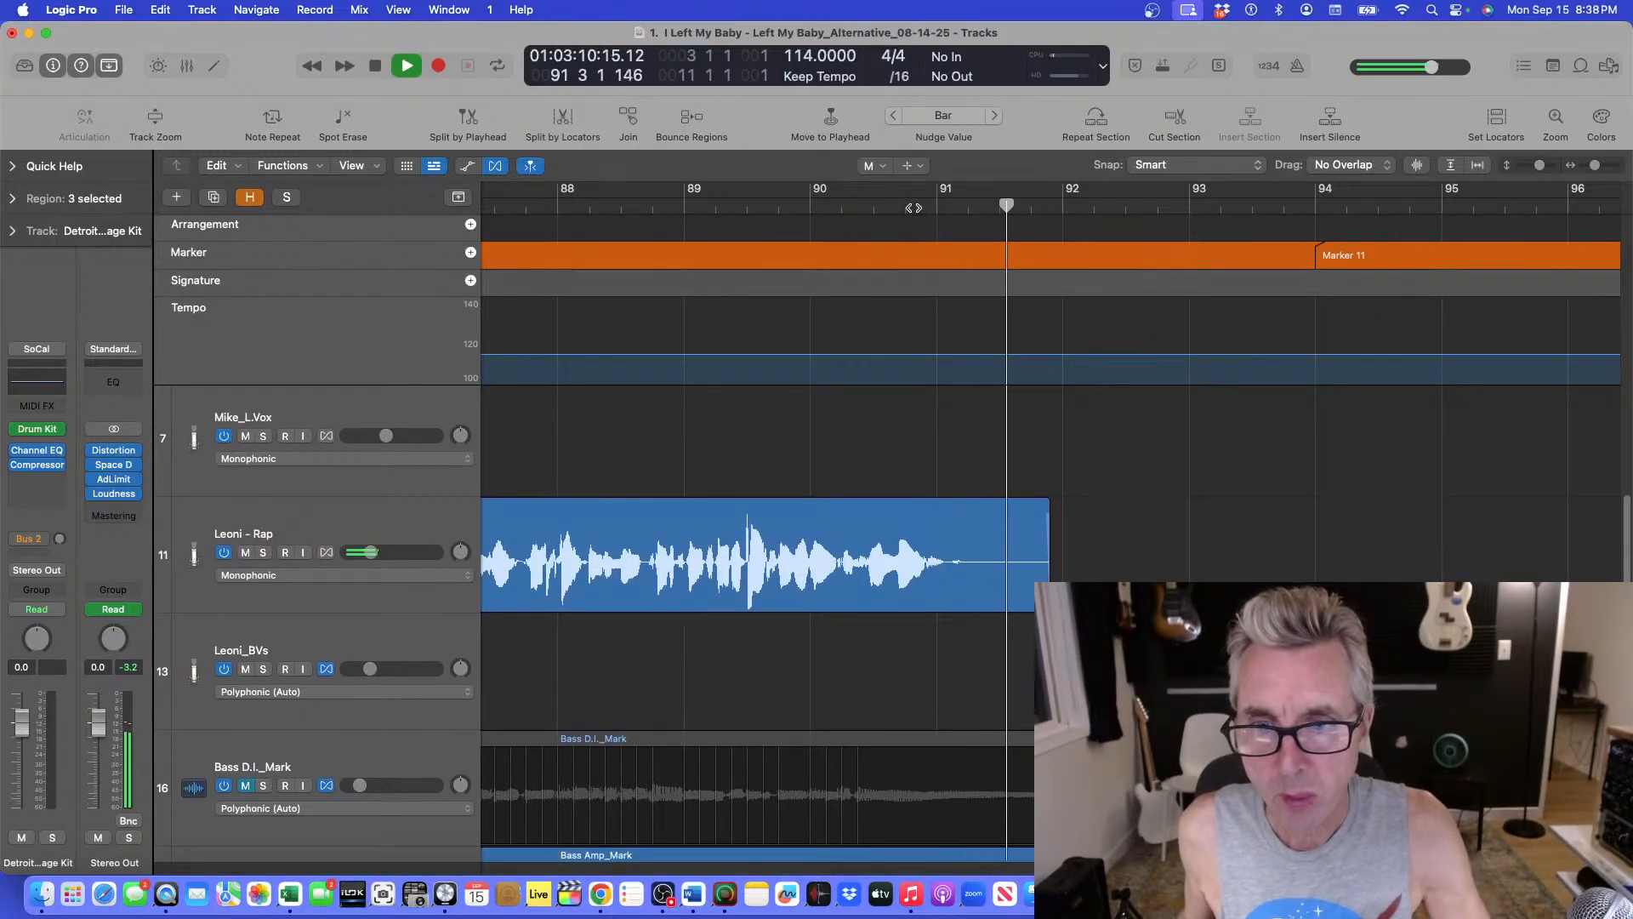
key(space)
click(912, 206)
key(space)
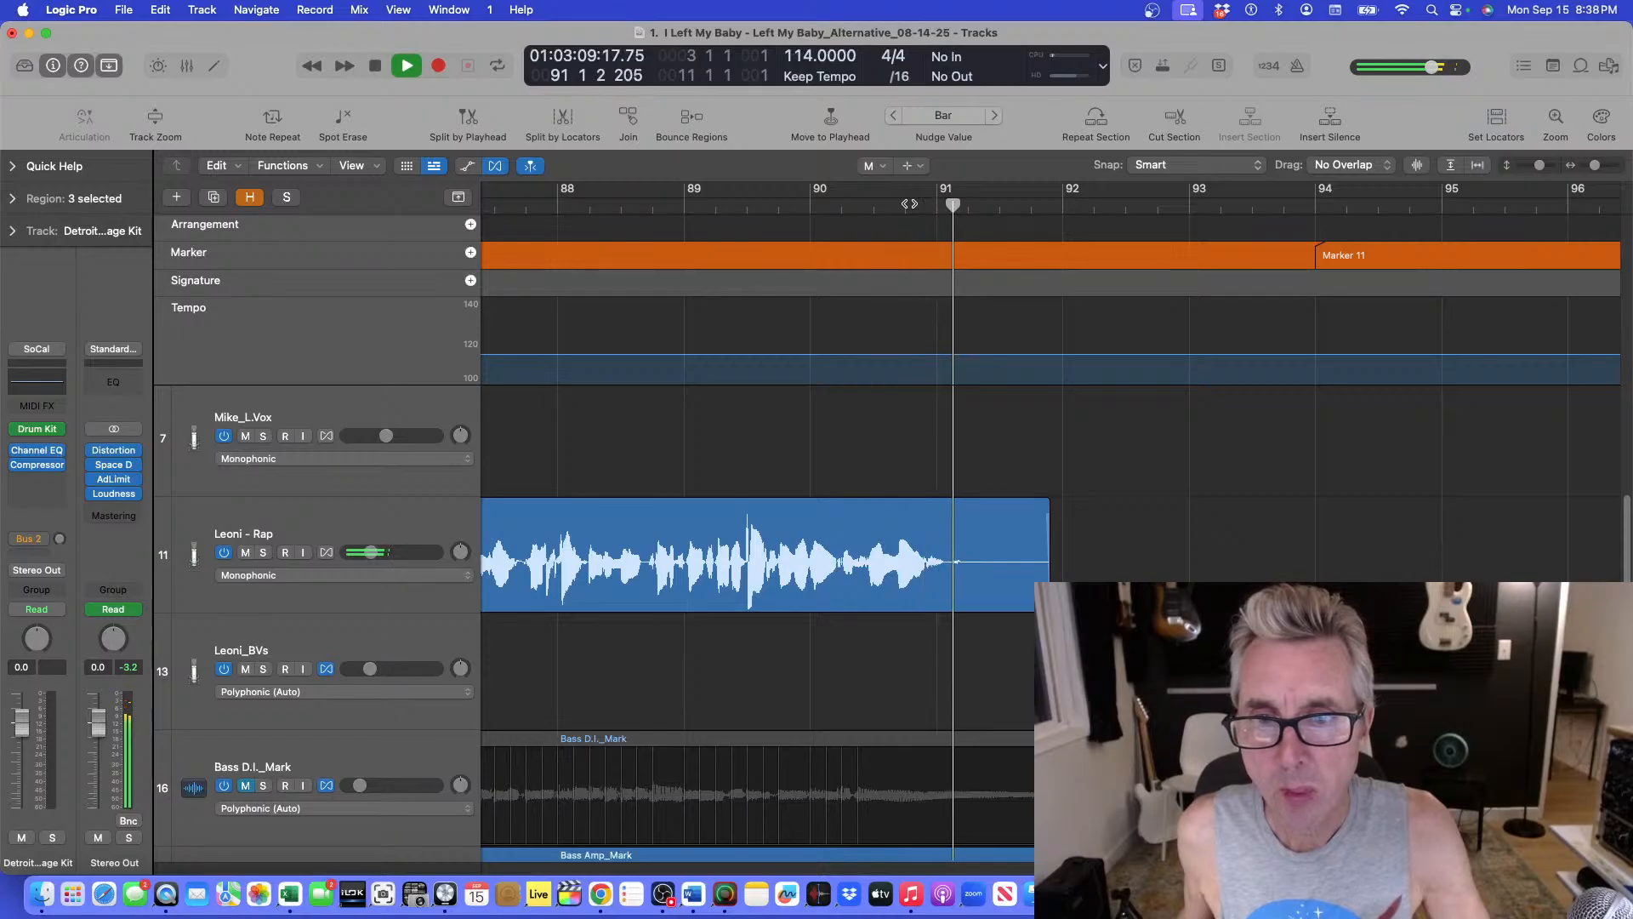
key(space)
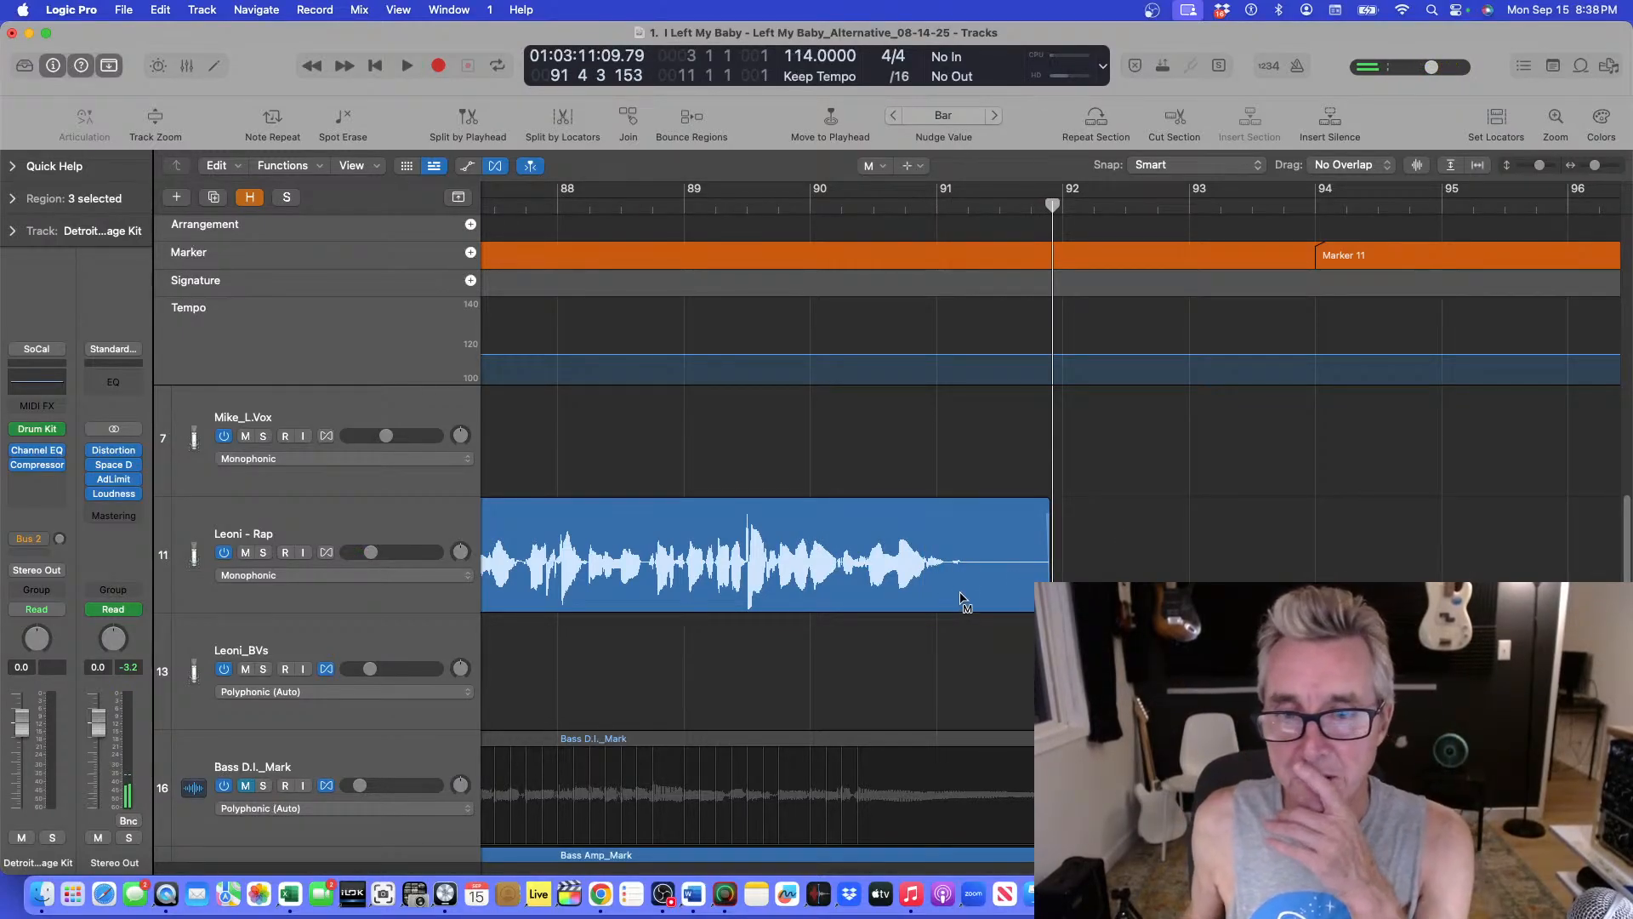
With the Marquee tool, select the Leoni - Rap tail from about bar 91.3 to the region end.
click(884, 167)
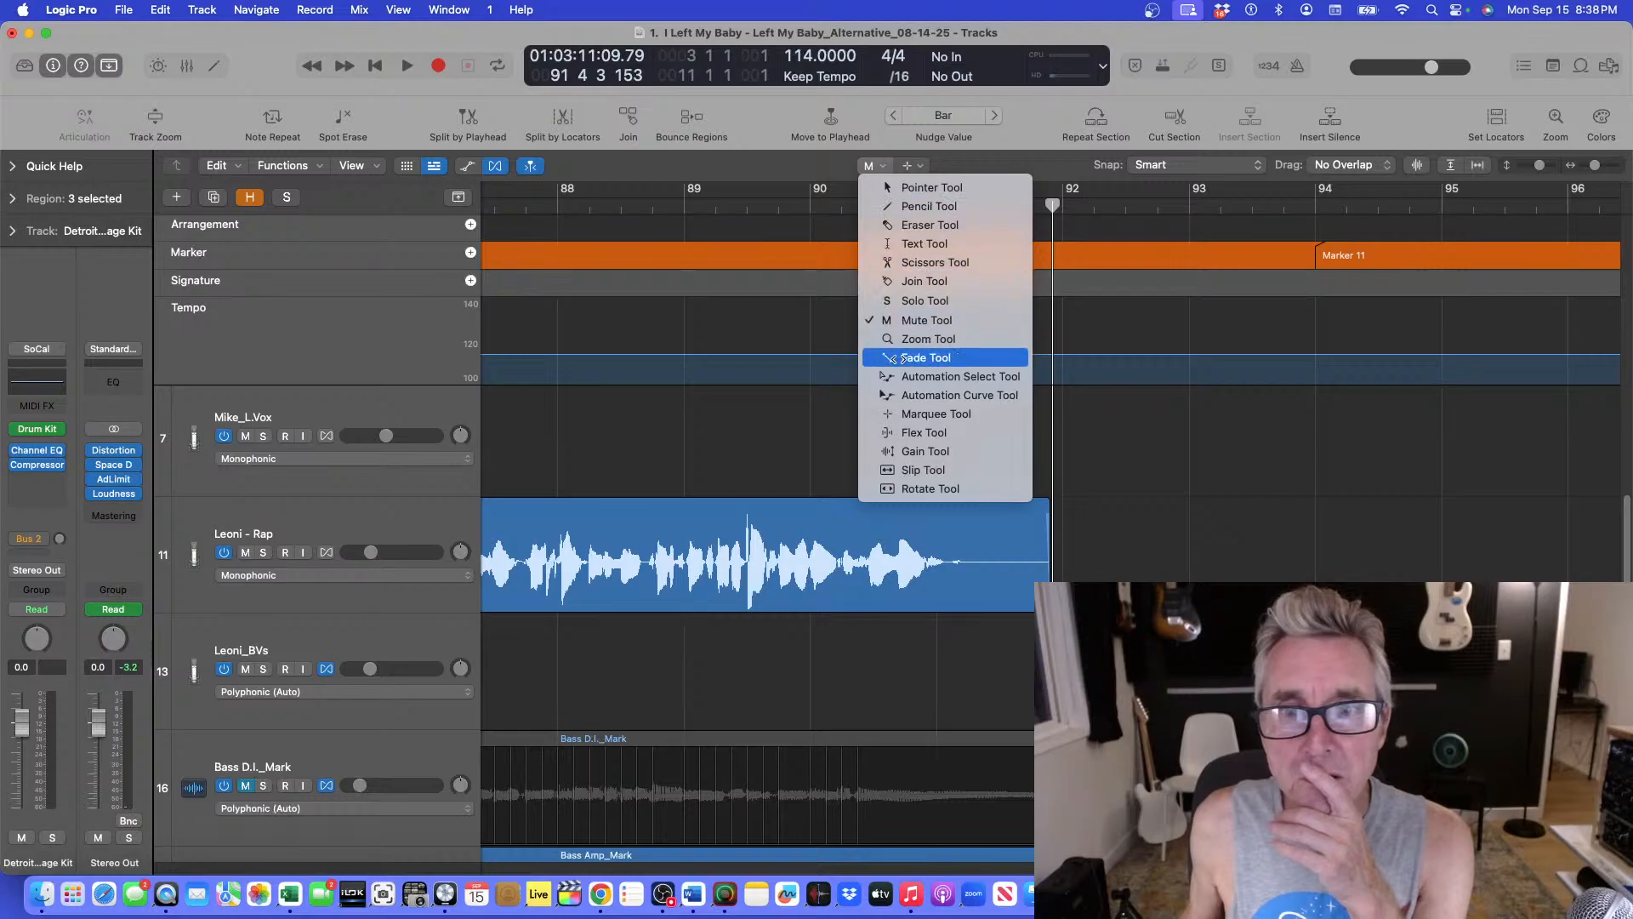
click(935, 416)
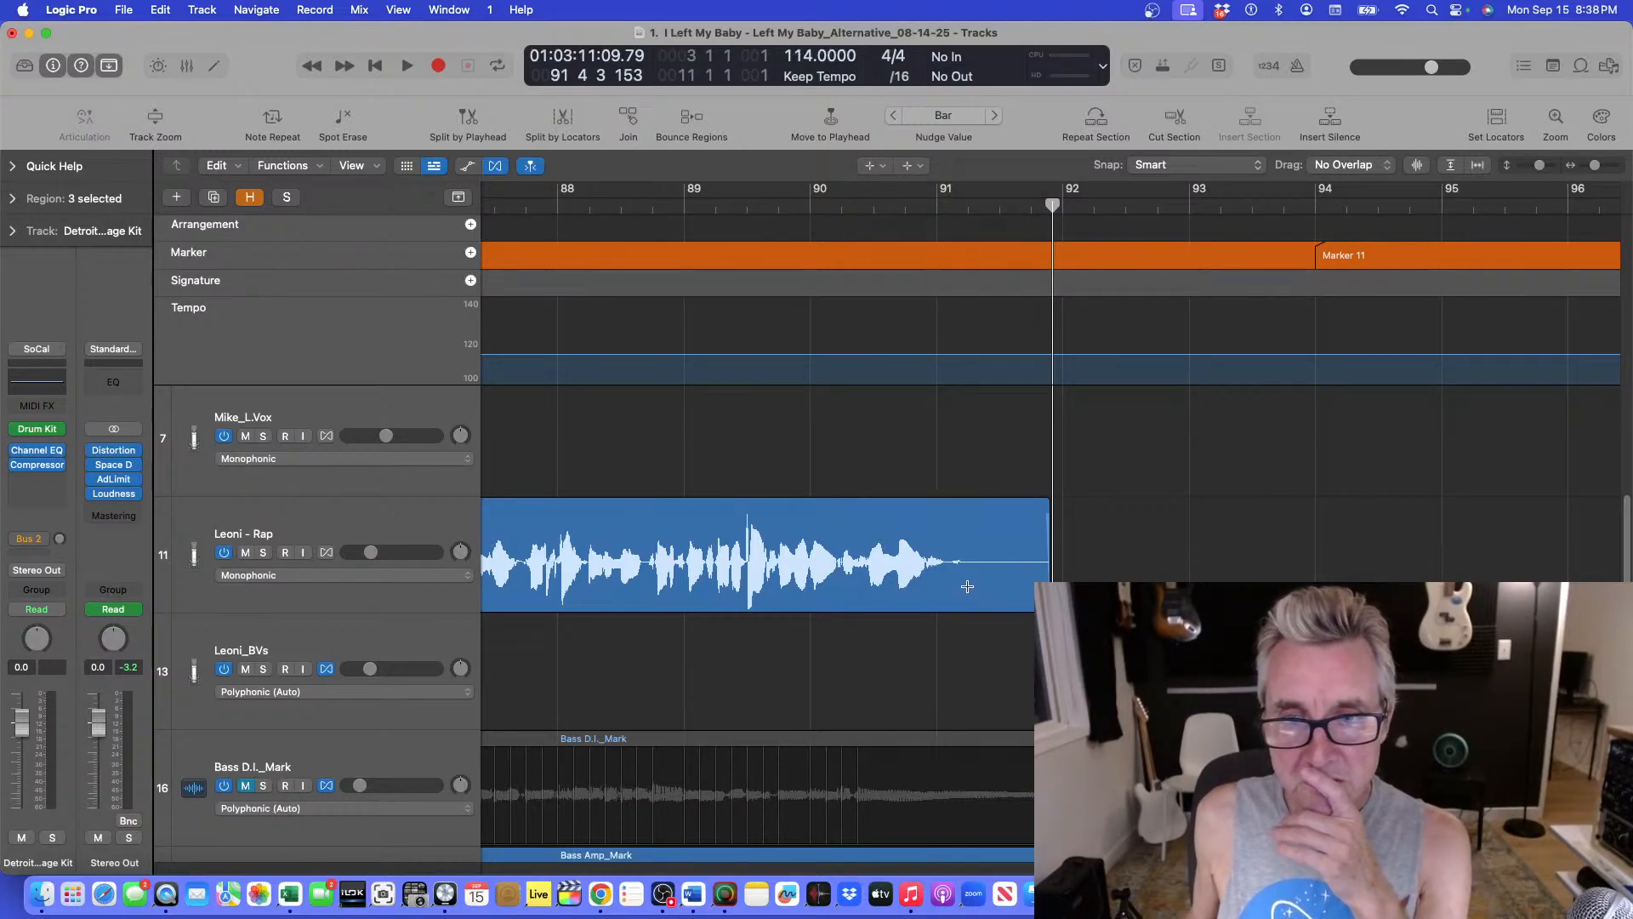
click(928, 202)
key(space)
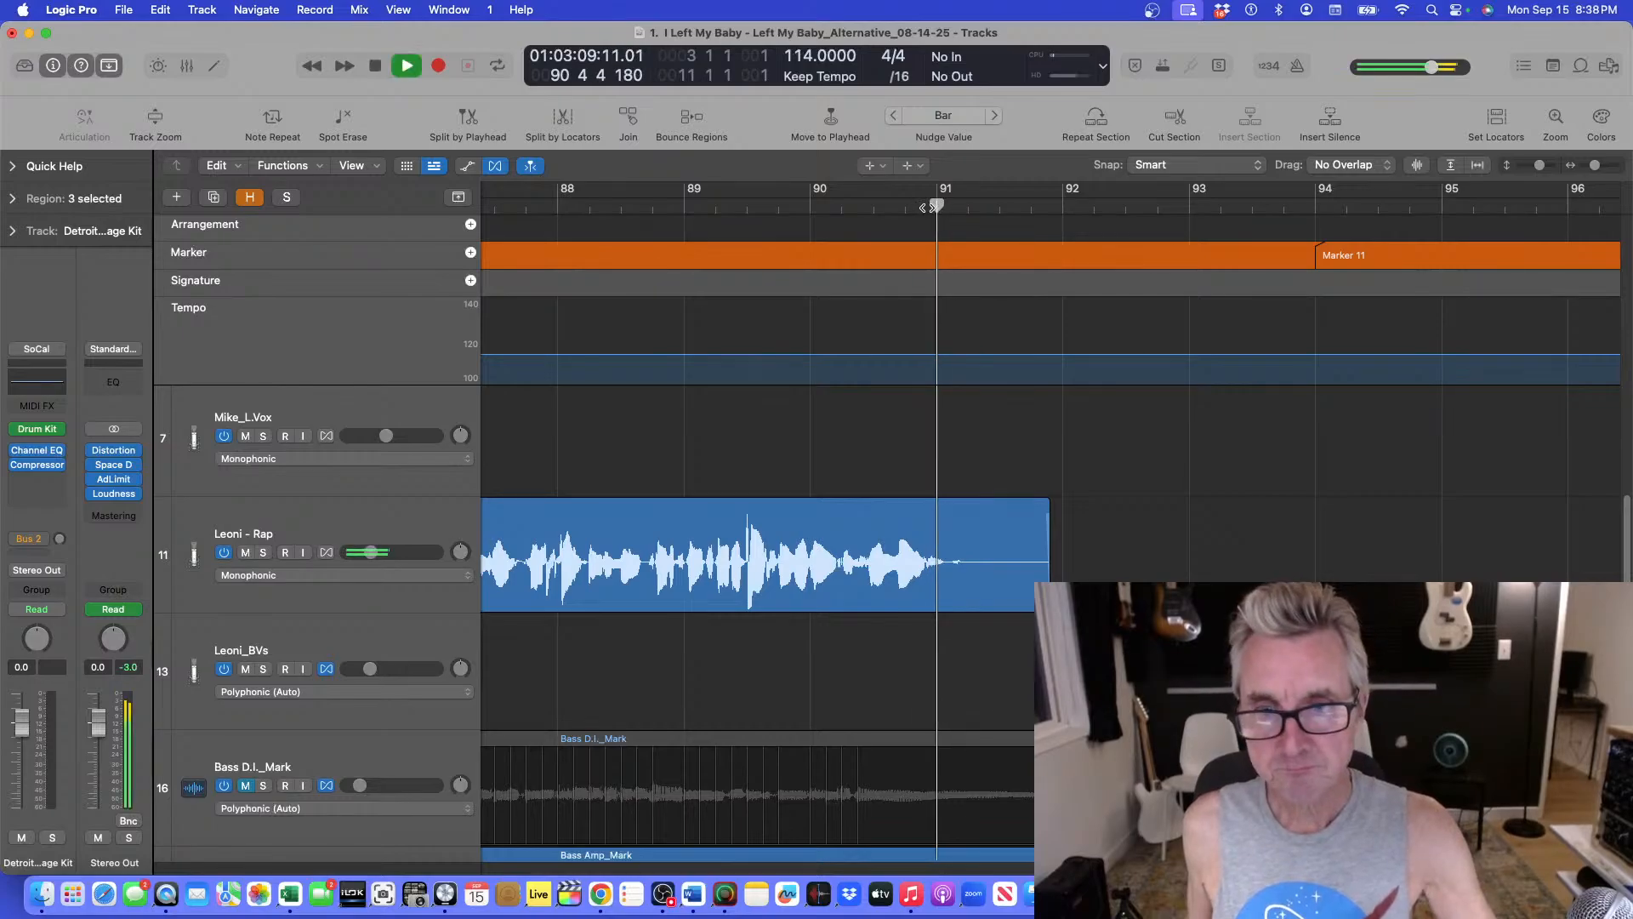
key(space)
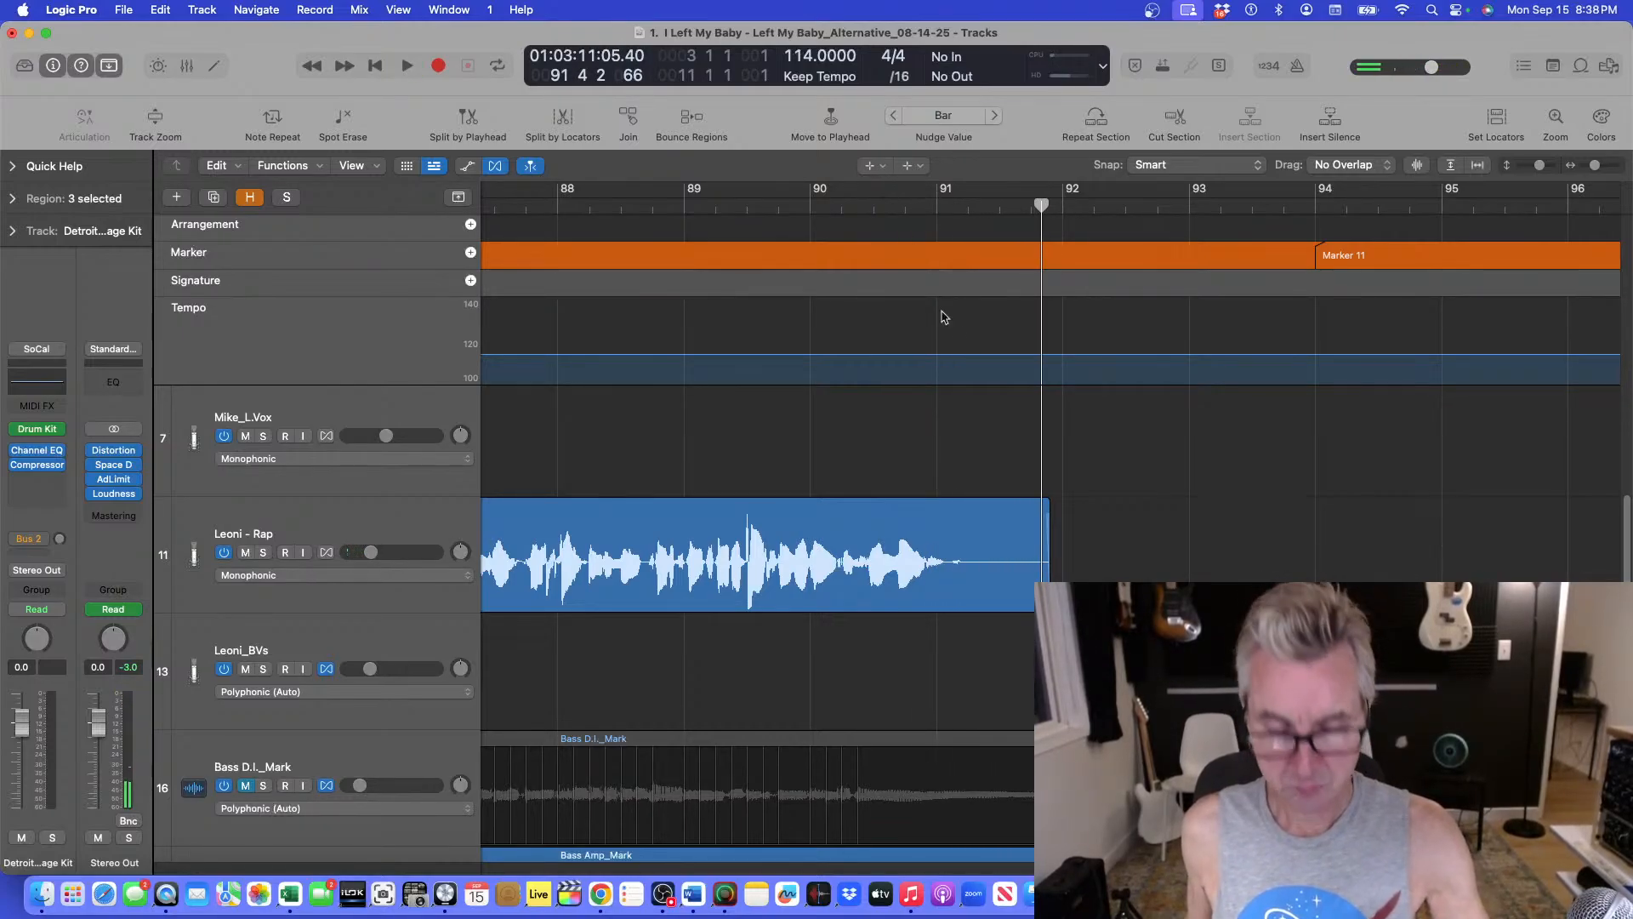
drag(976, 587, 1033, 536)
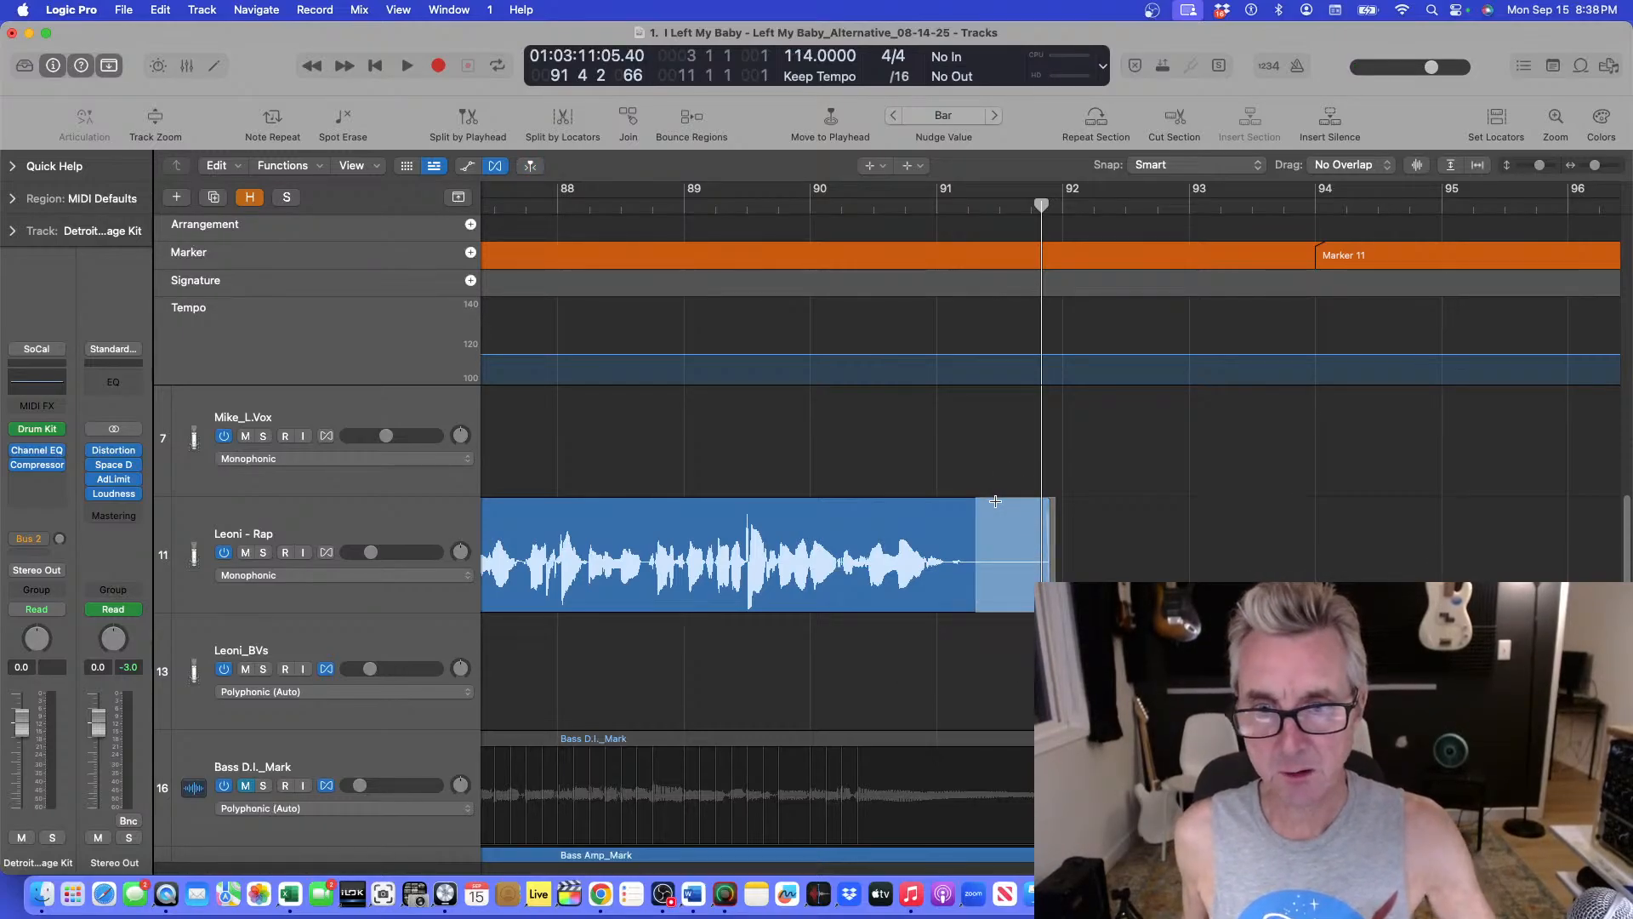
Show track automation and delete the marquee-split tail region of Leoni - Rap.
click(885, 167)
click(902, 182)
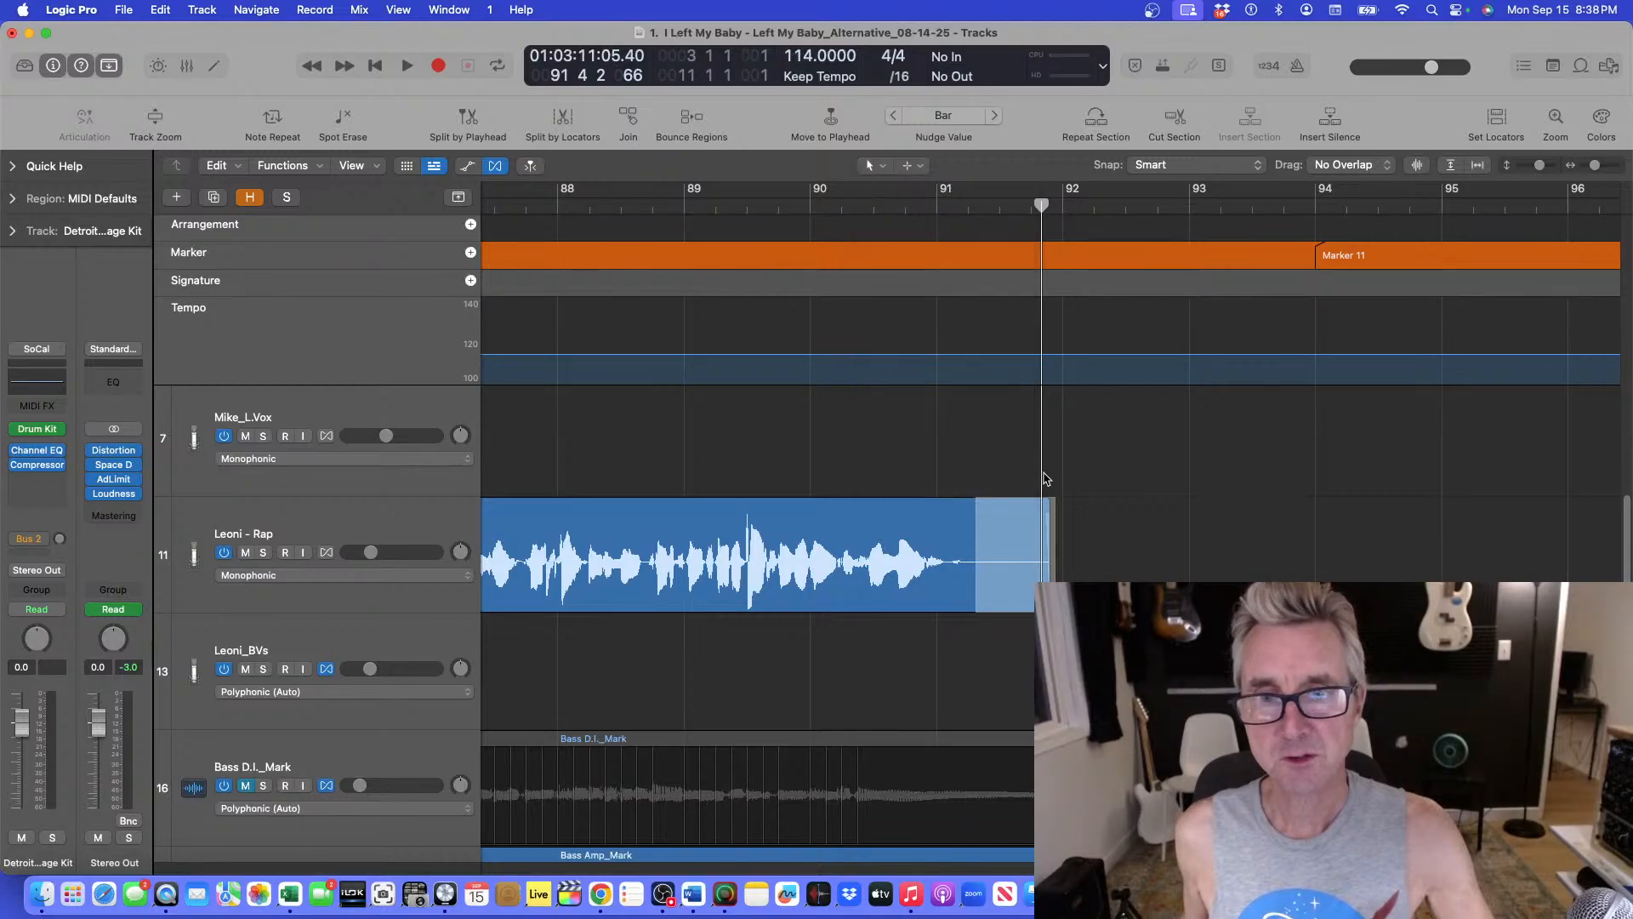
key(a)
click(1020, 508)
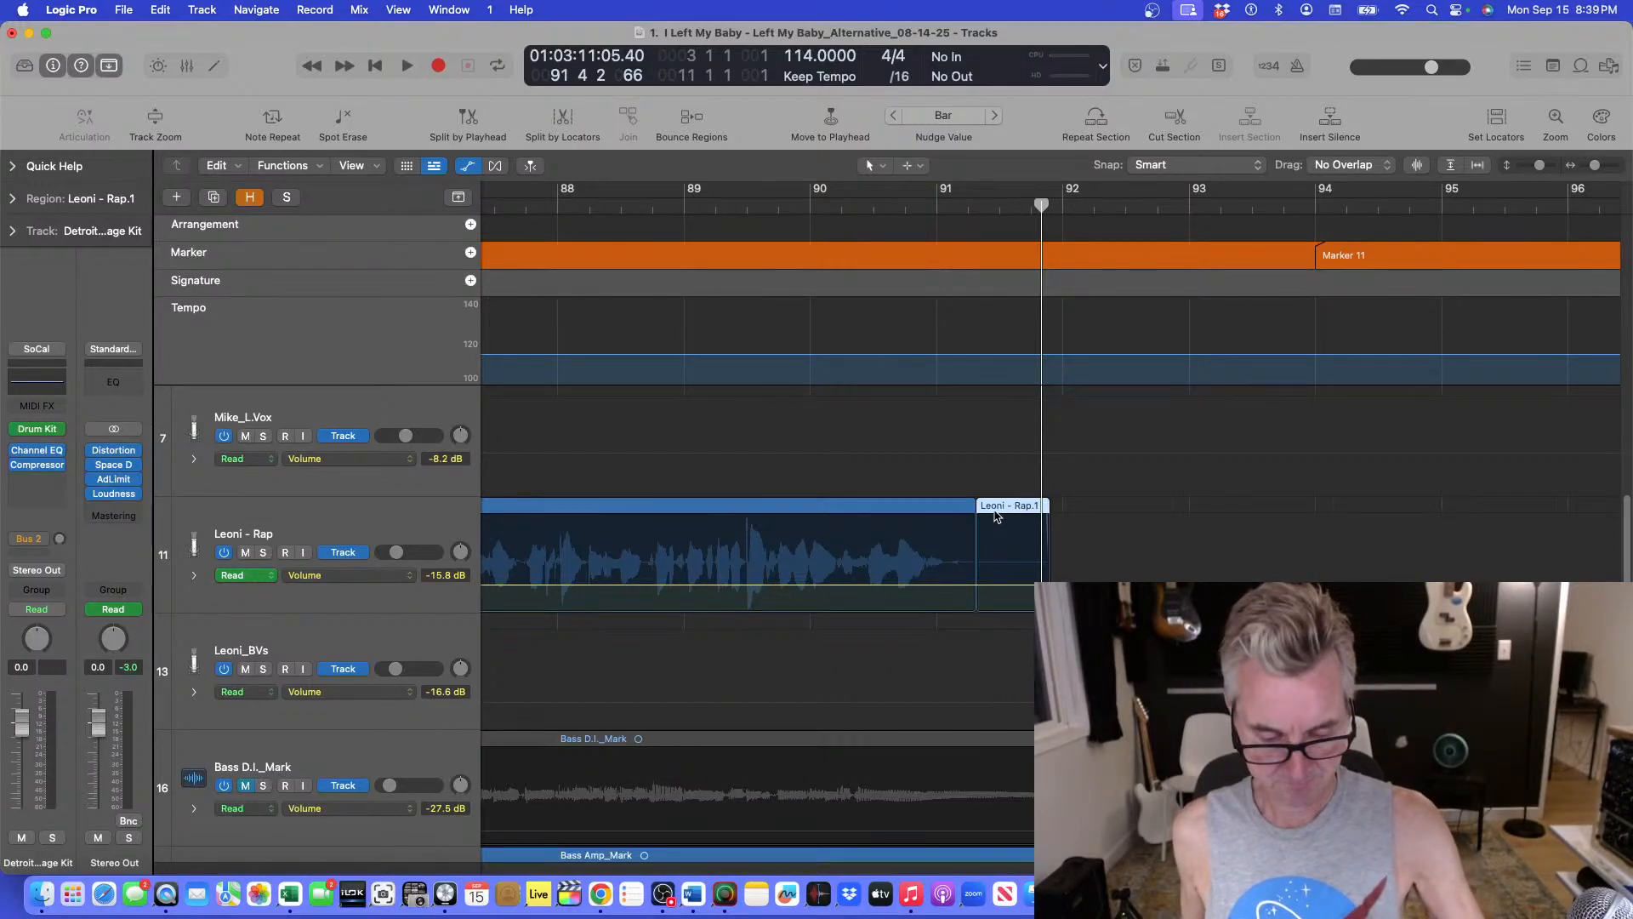
key(Delete)
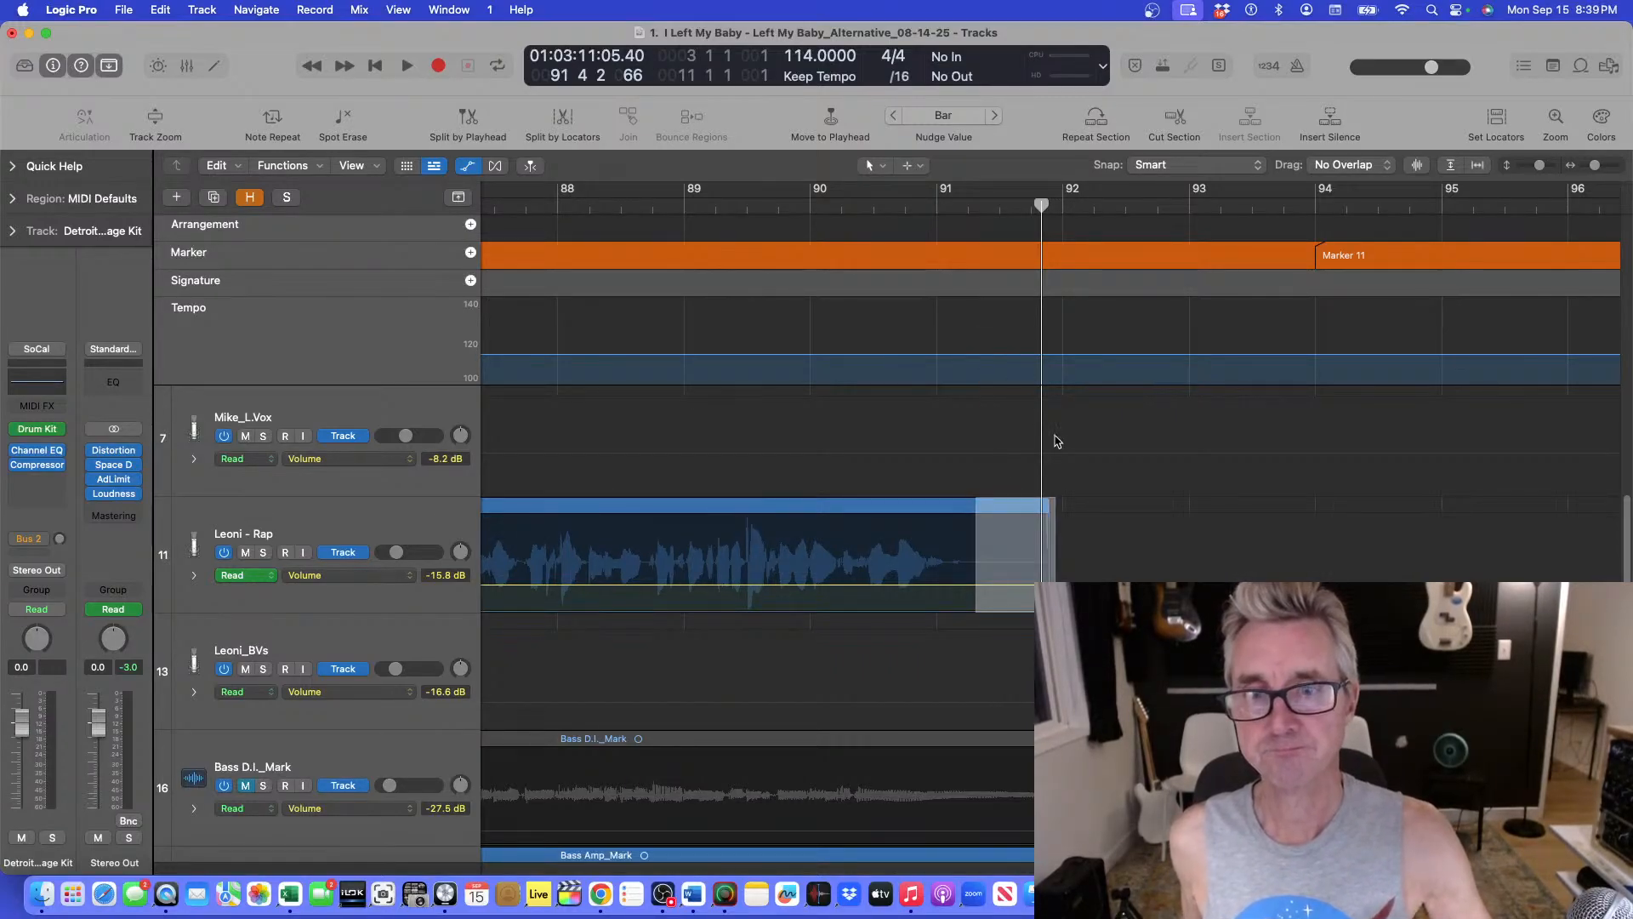
click(1080, 466)
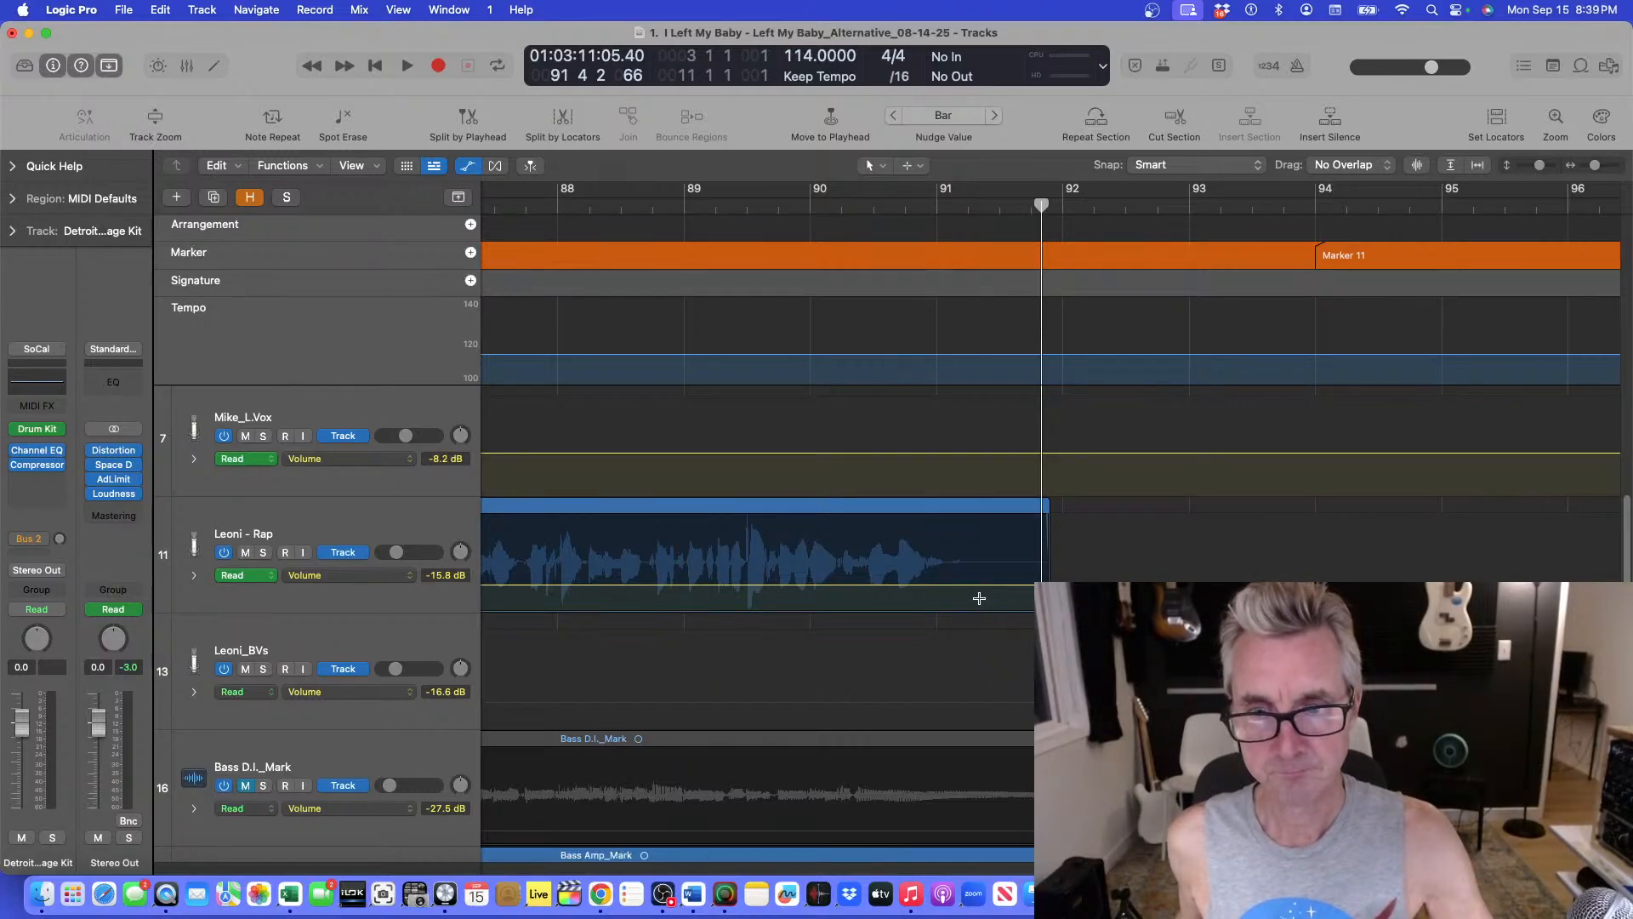
drag(979, 598, 1044, 563)
double_click(1018, 518)
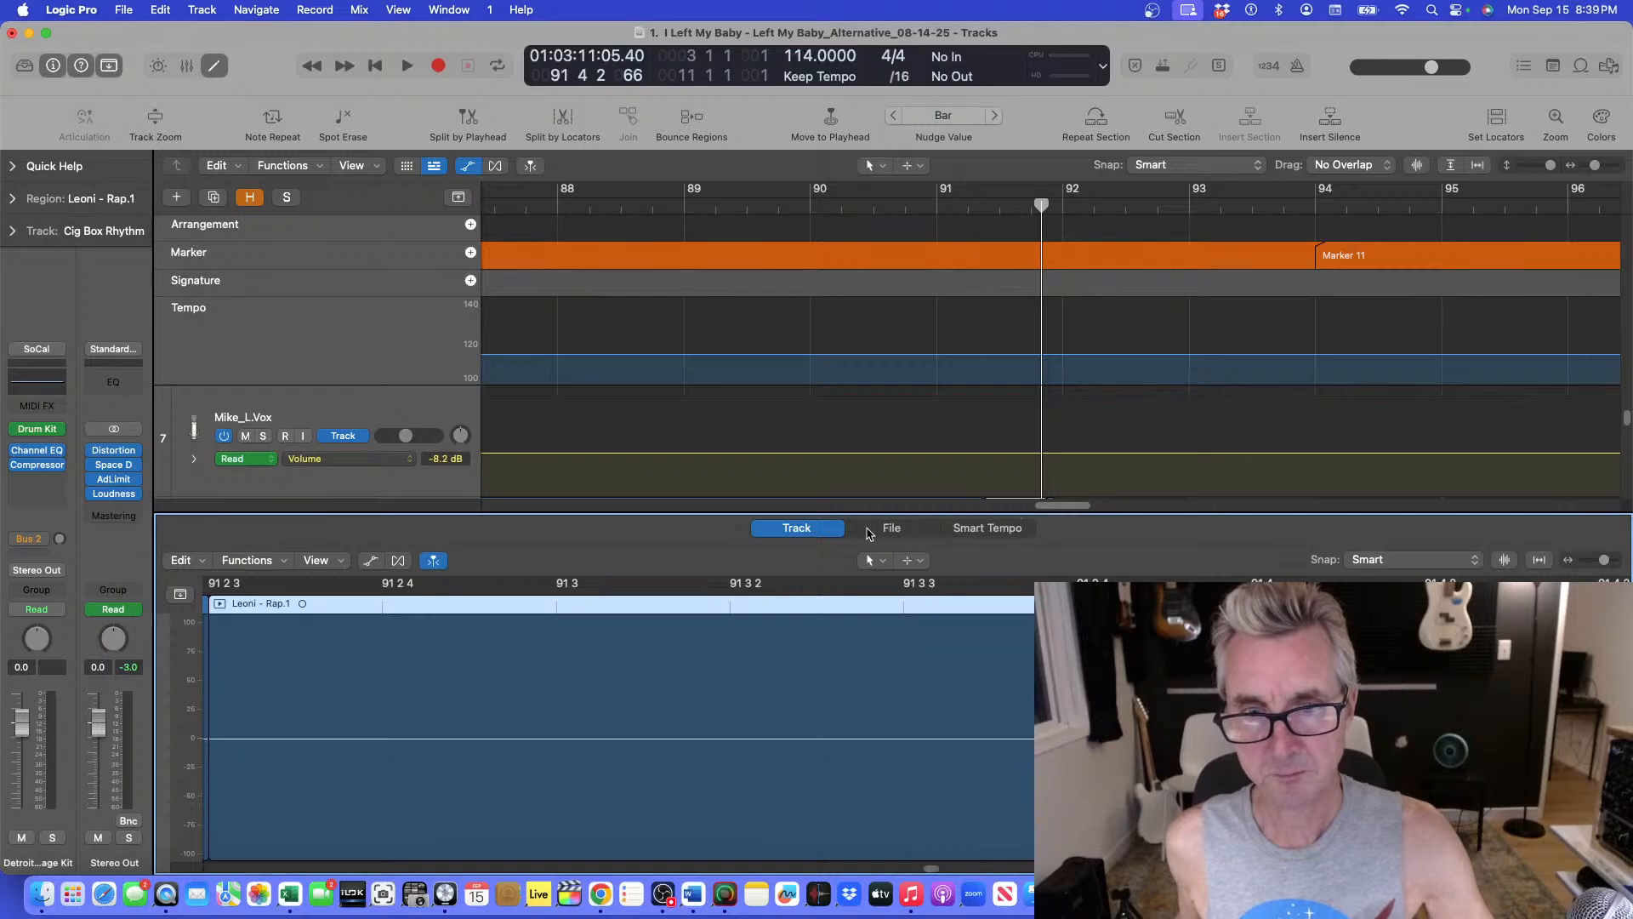
key(e)
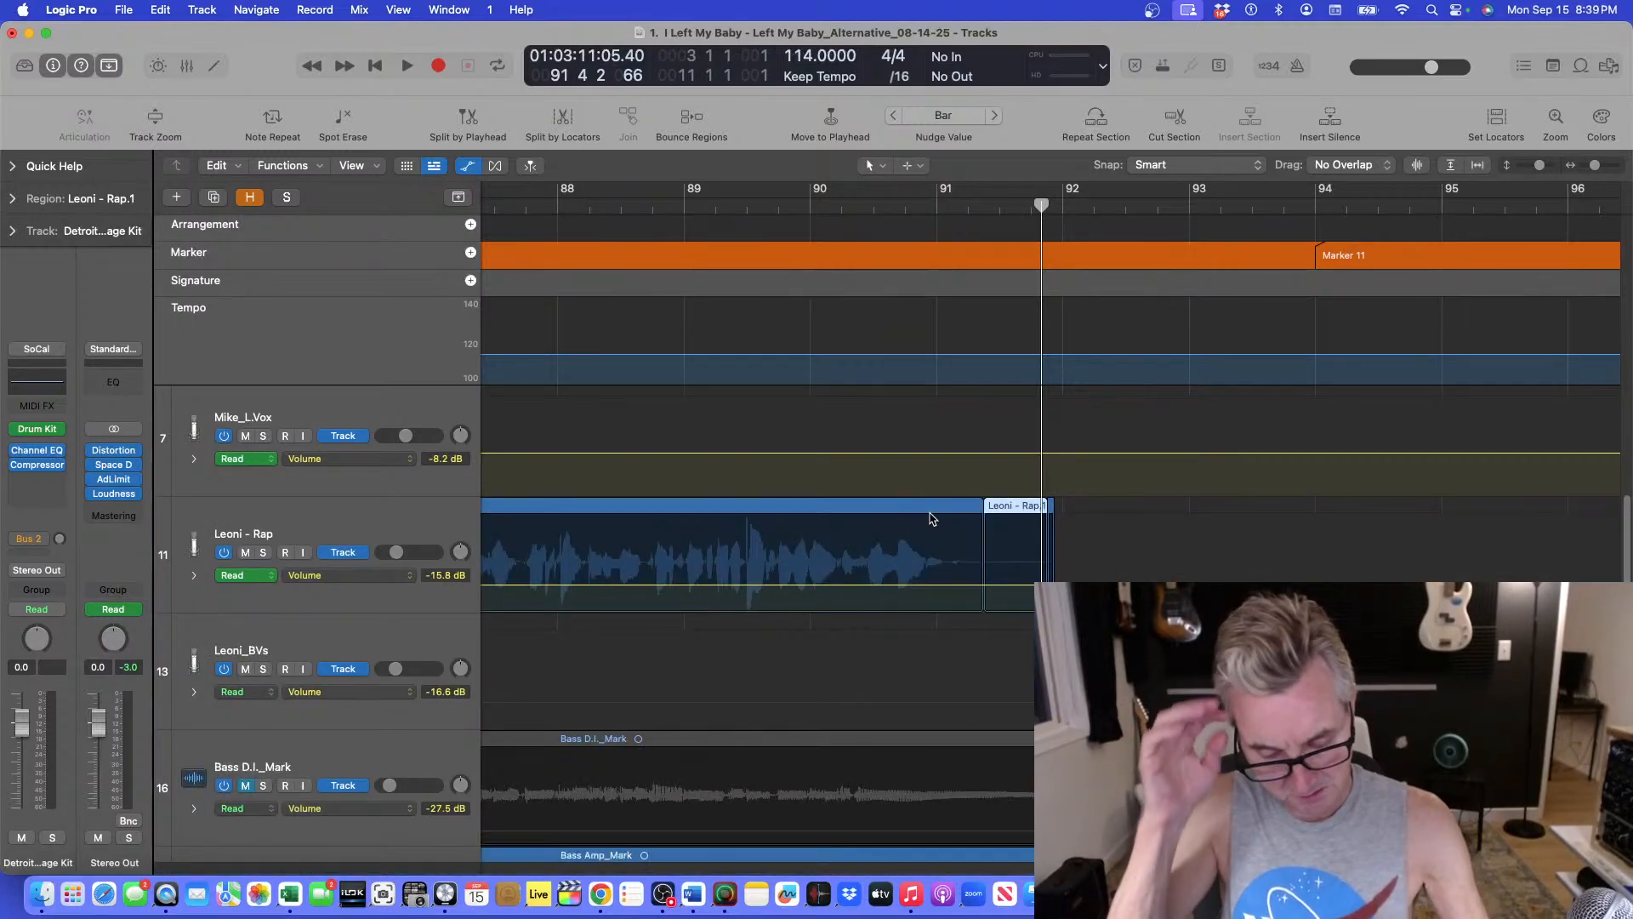
key(super+z)
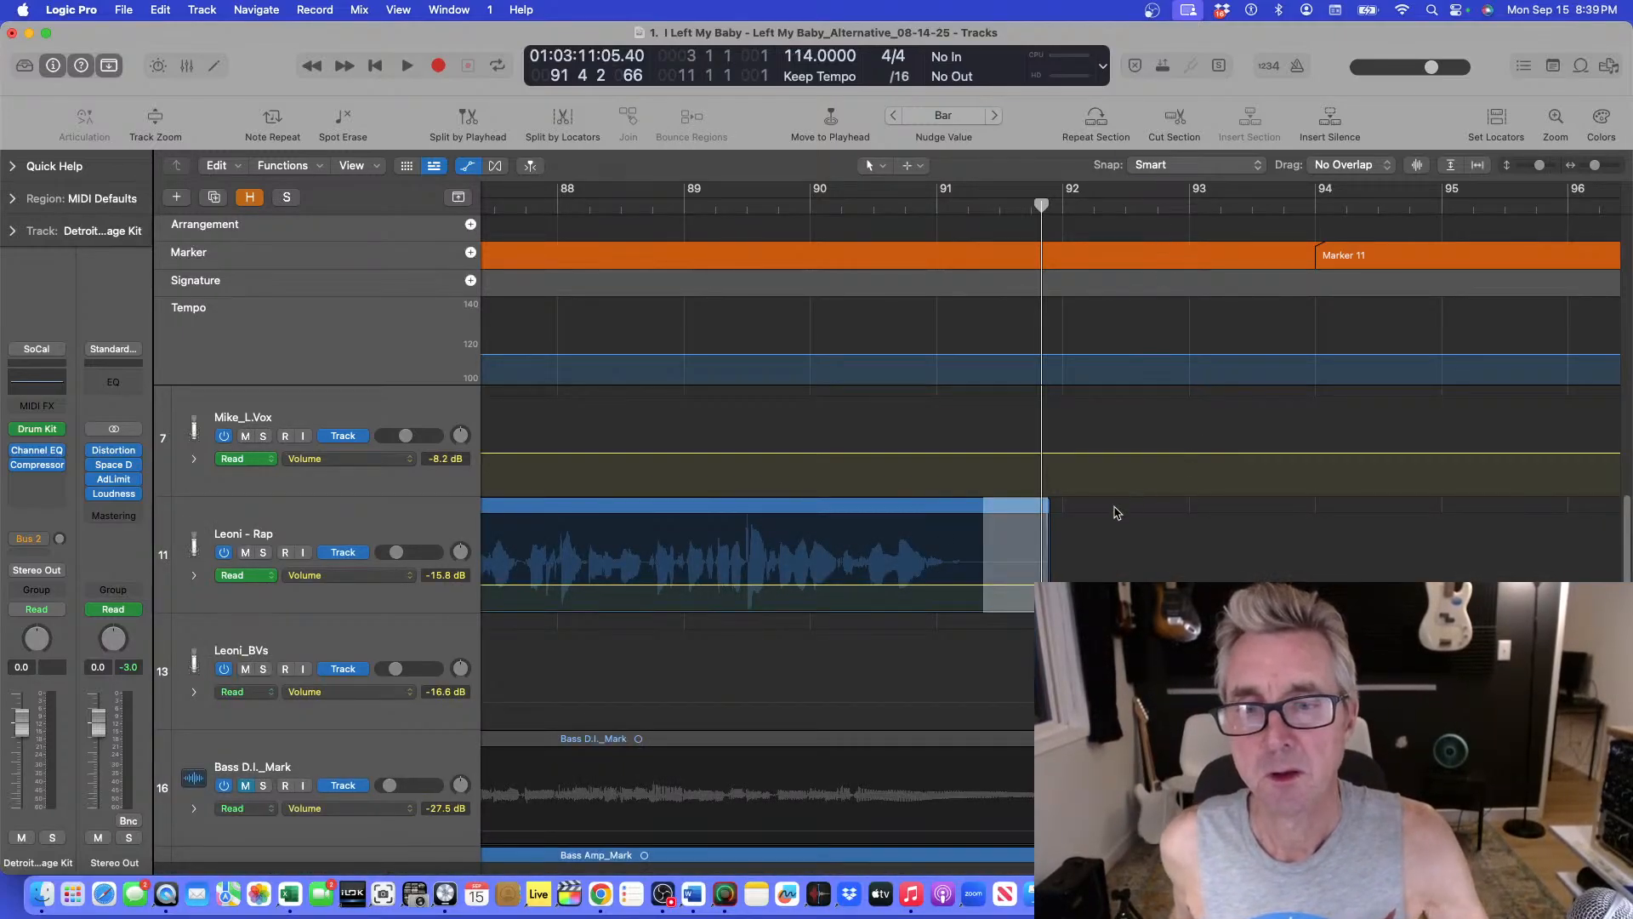
Marquee the Leoni - Rap tail and draw a volume fade-out from about bar 91.3 down to the region end.
click(1081, 526)
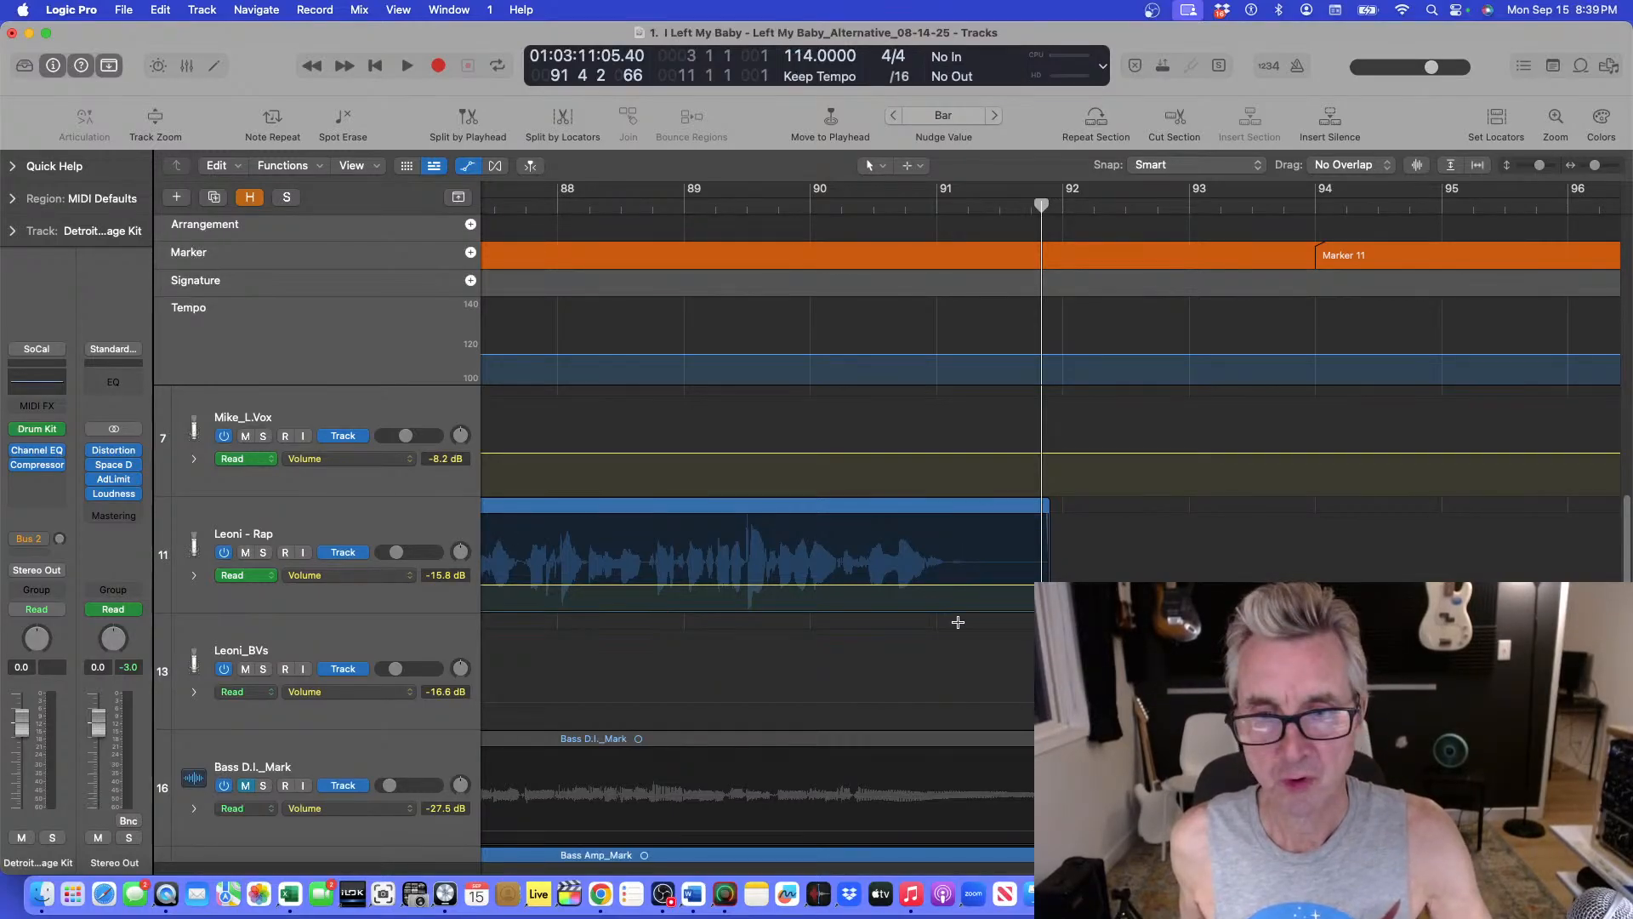
drag(975, 600, 1045, 599)
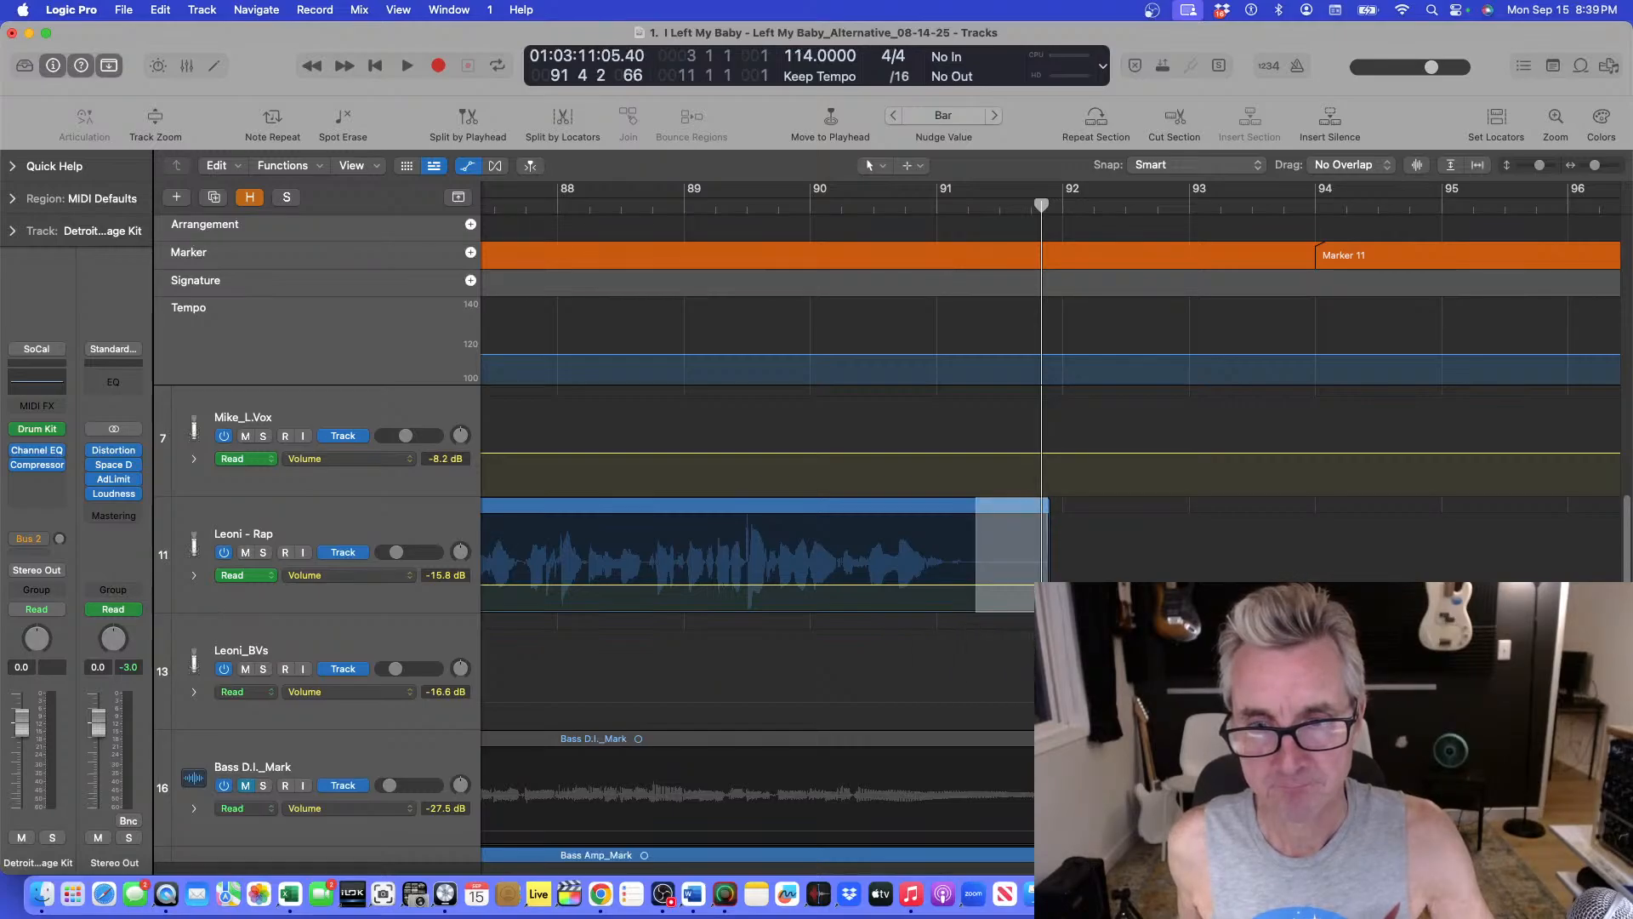
click(998, 586)
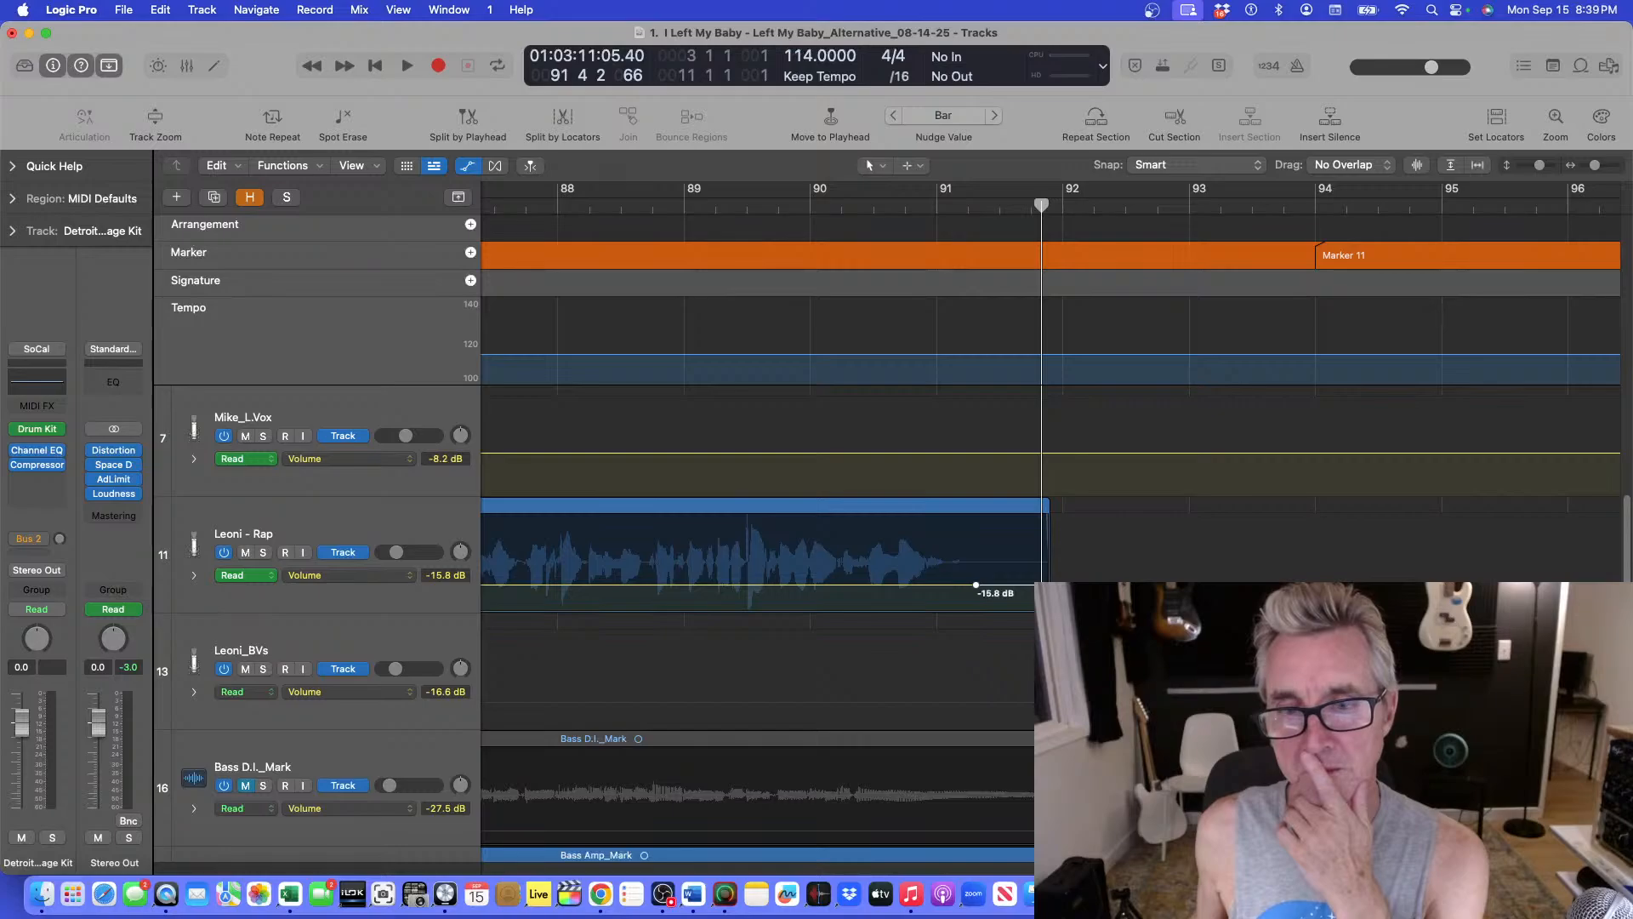
click(1047, 585)
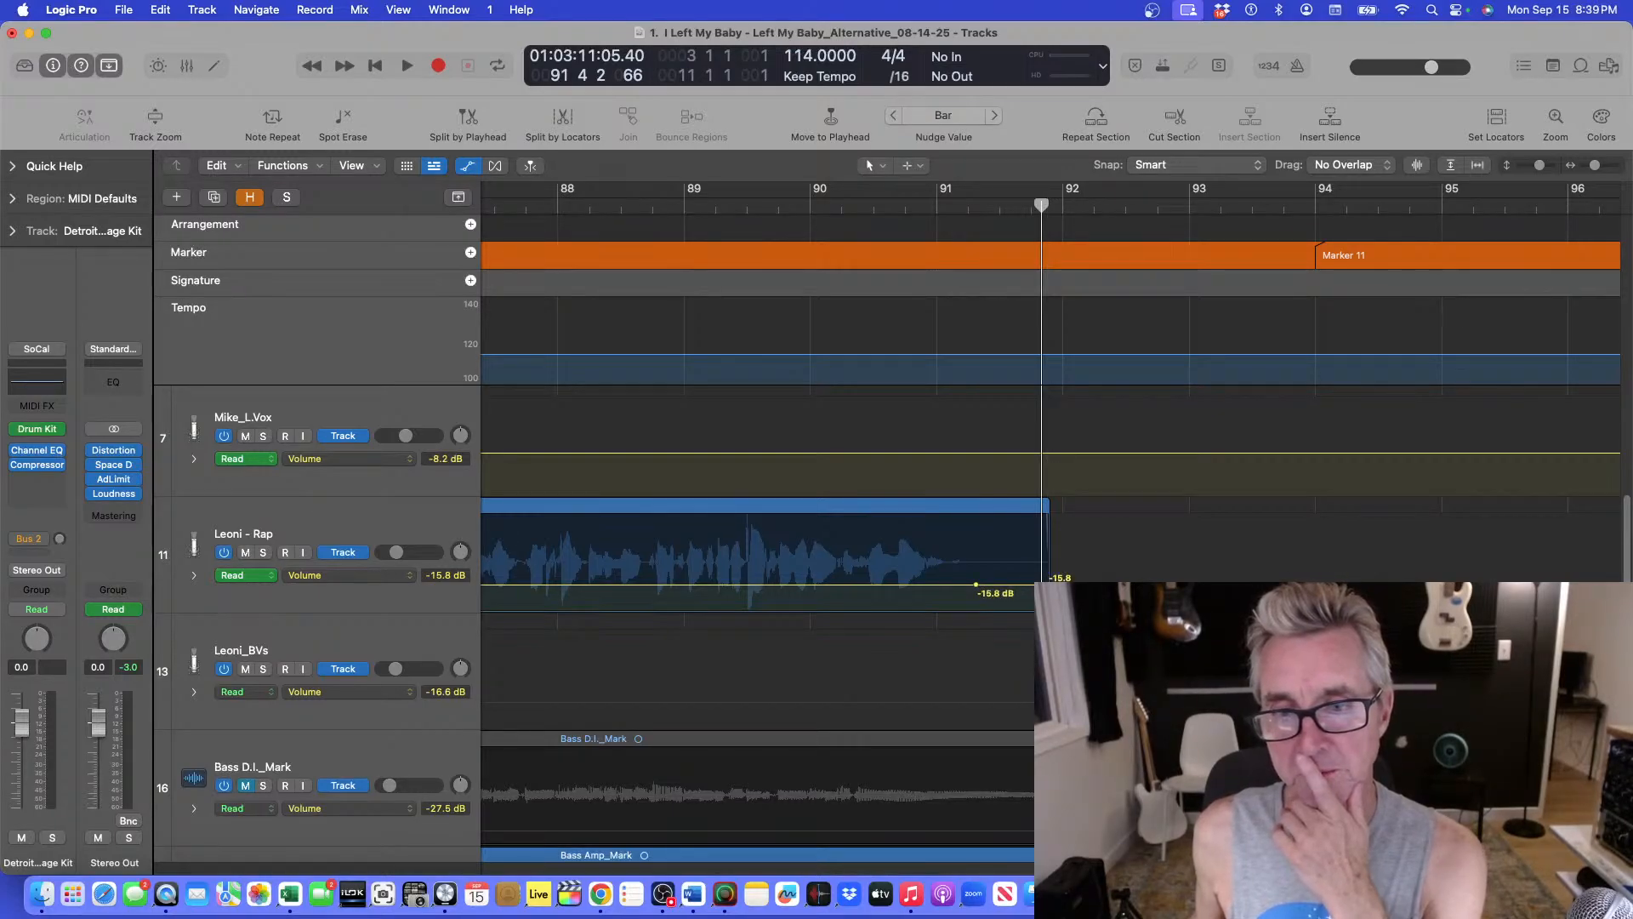
drag(1048, 585, 1048, 611)
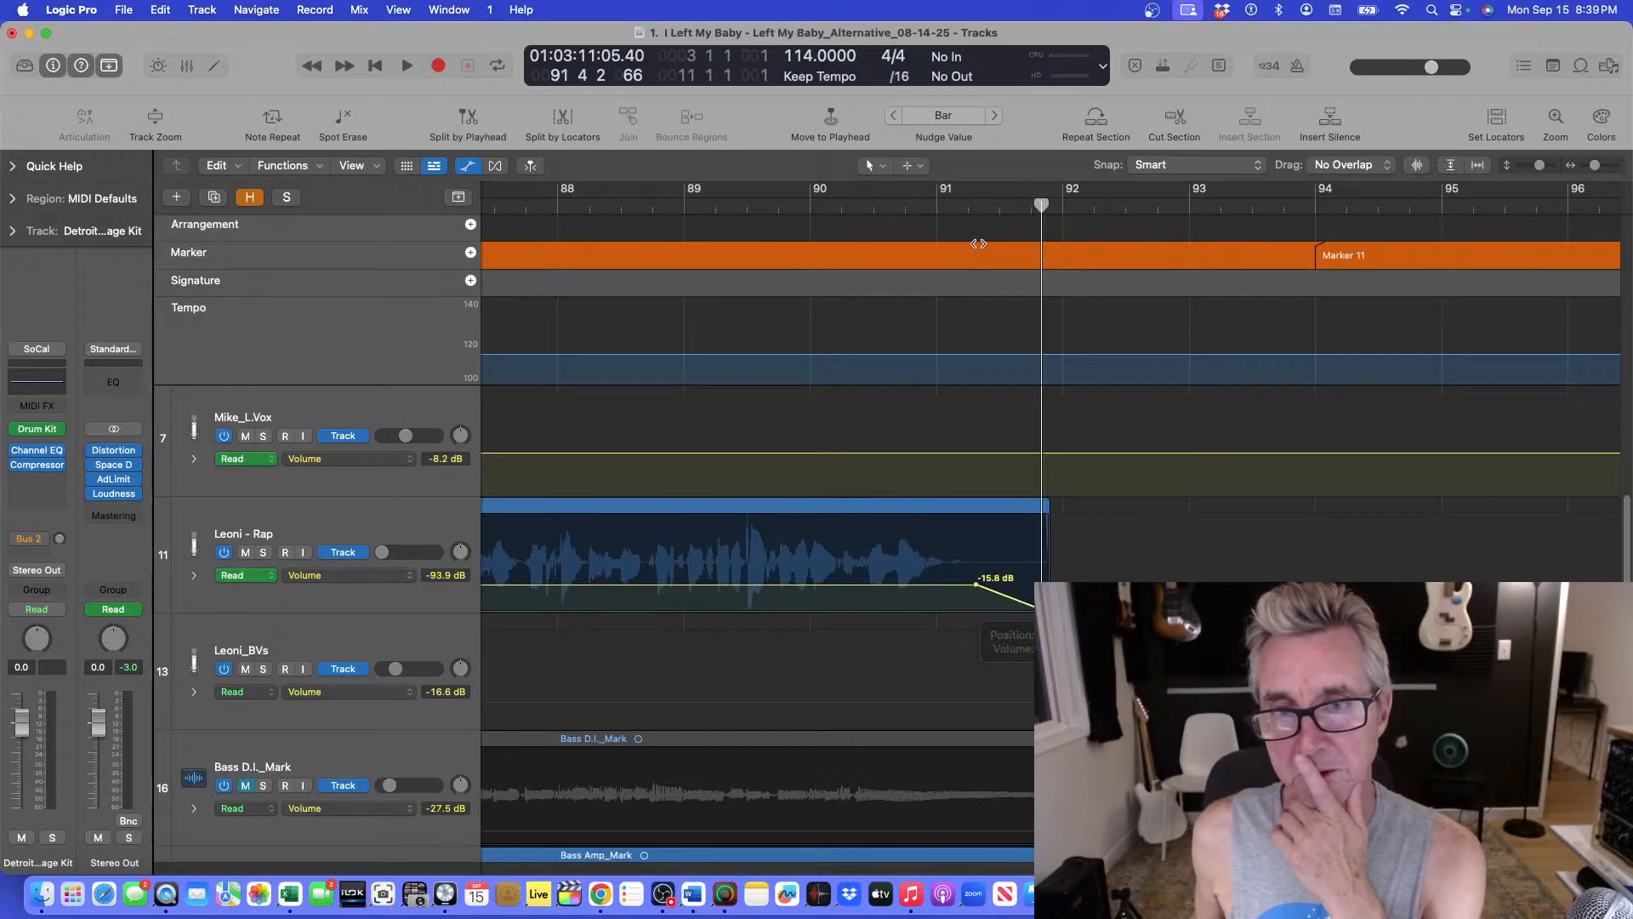
Play back the faded Leoni - Rap ending several times from around bar 91.
drag(935, 213, 927, 217)
key(space)
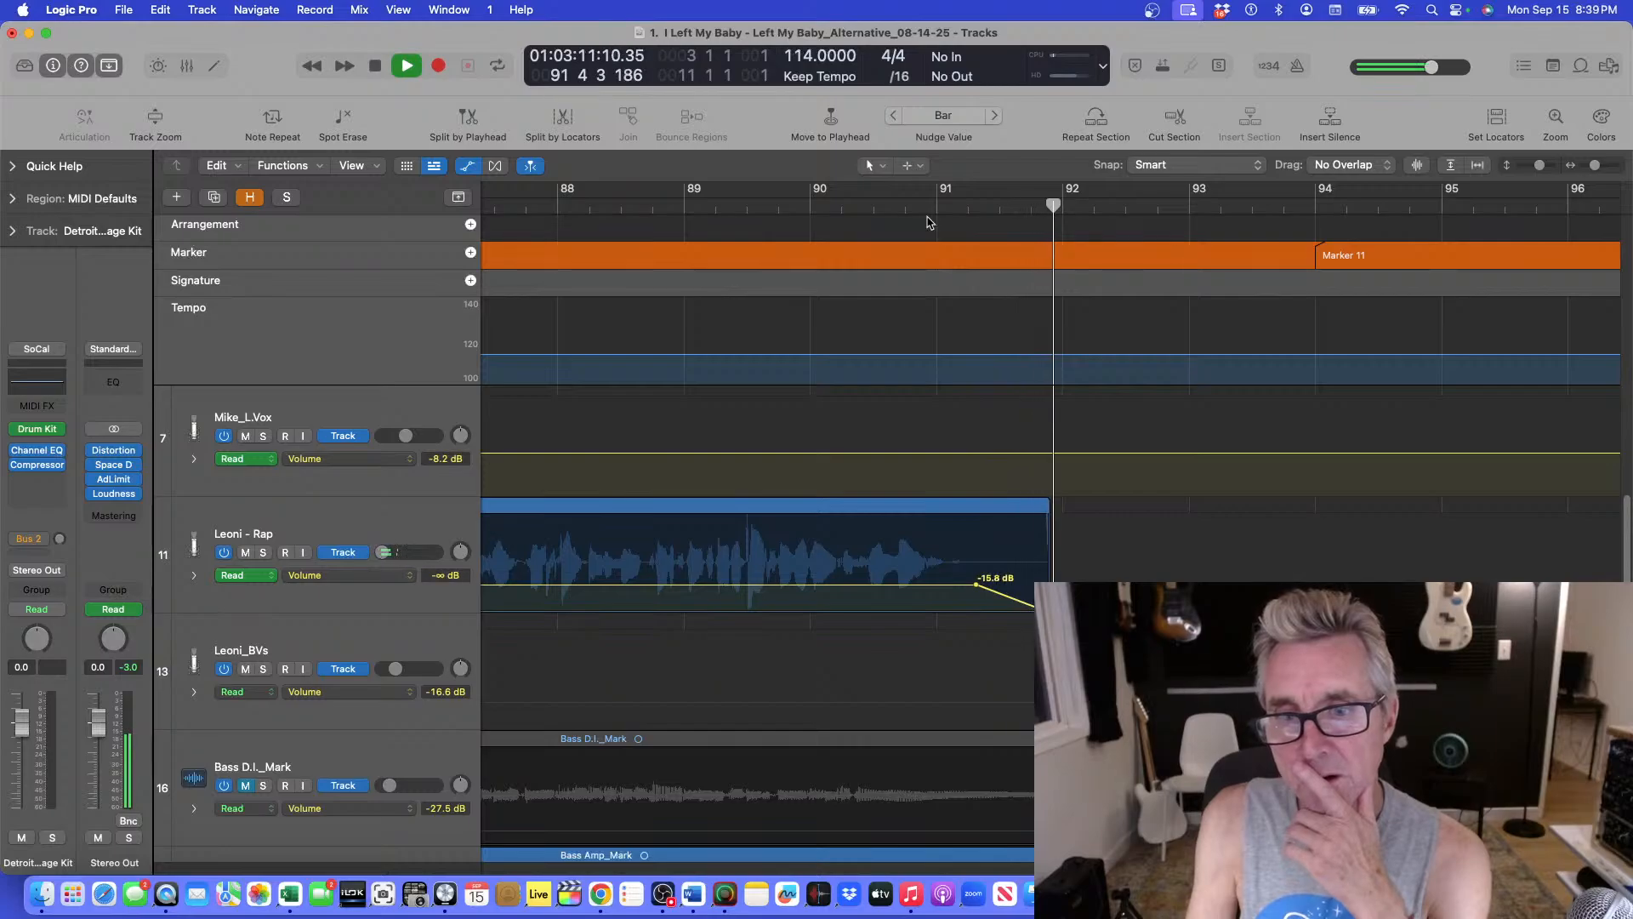
key(space)
click(867, 200)
key(space)
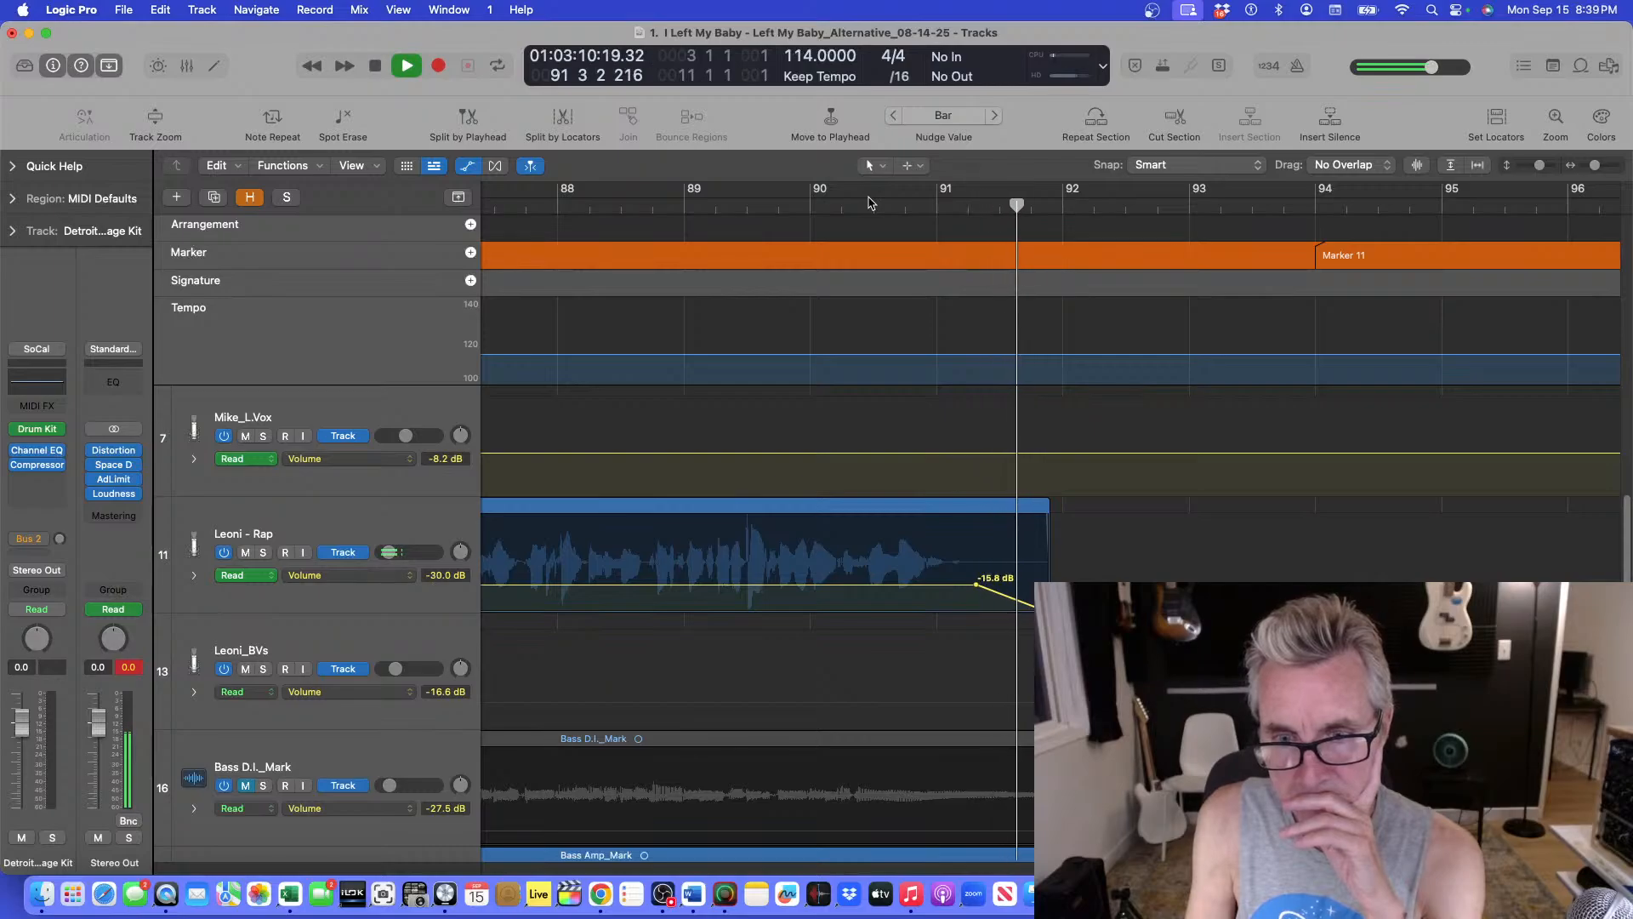
key(space)
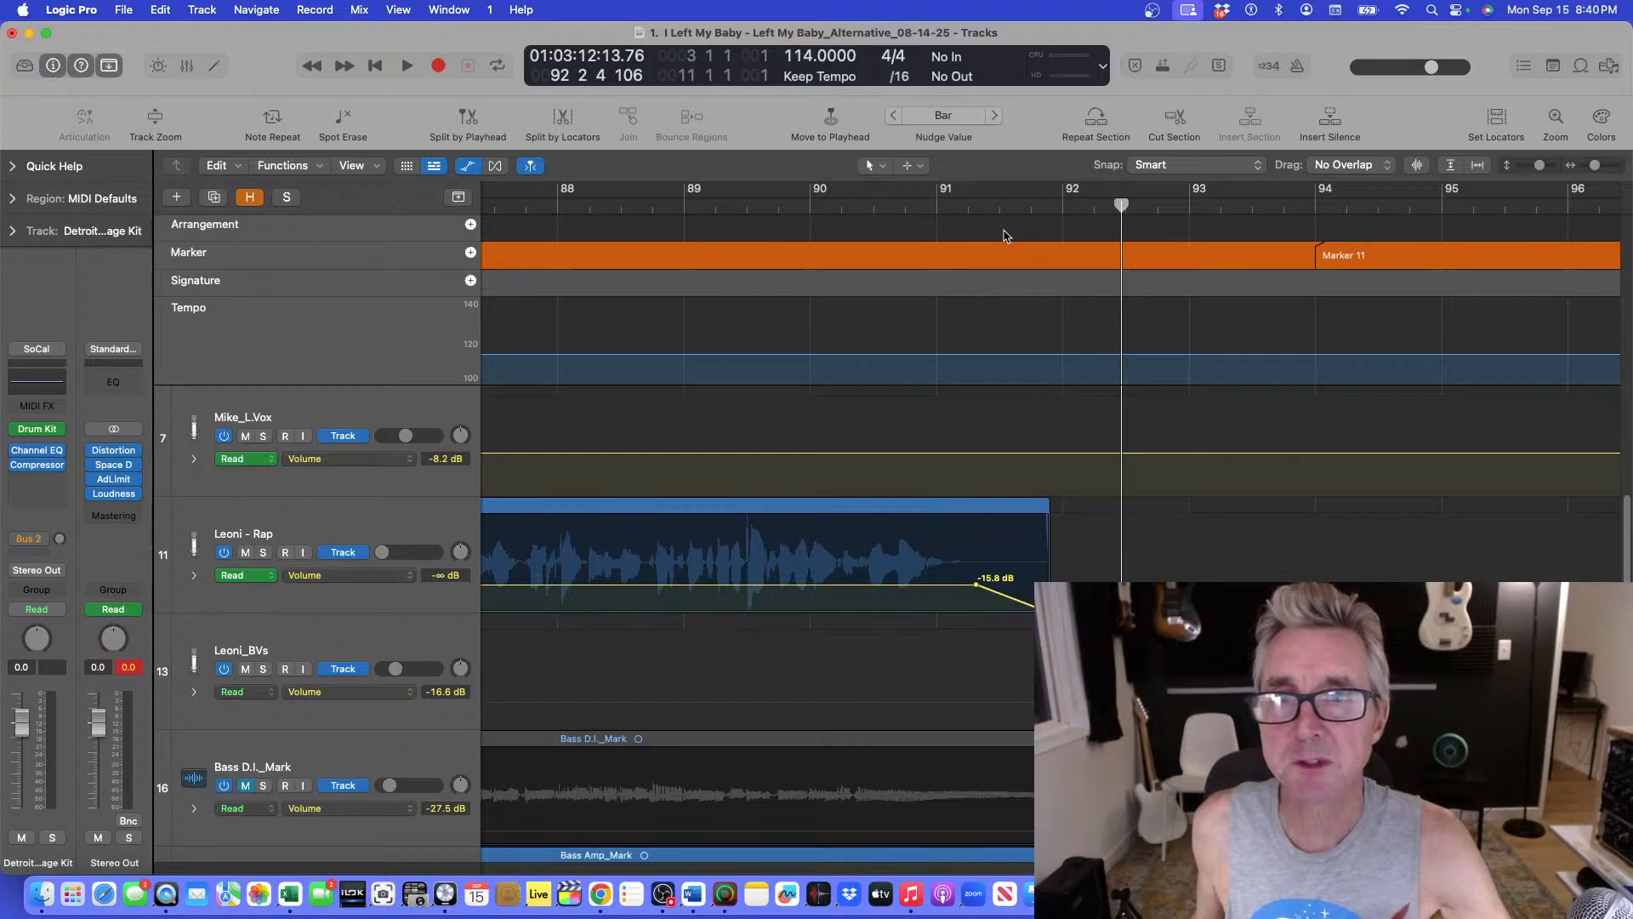
click(939, 204)
key(space)
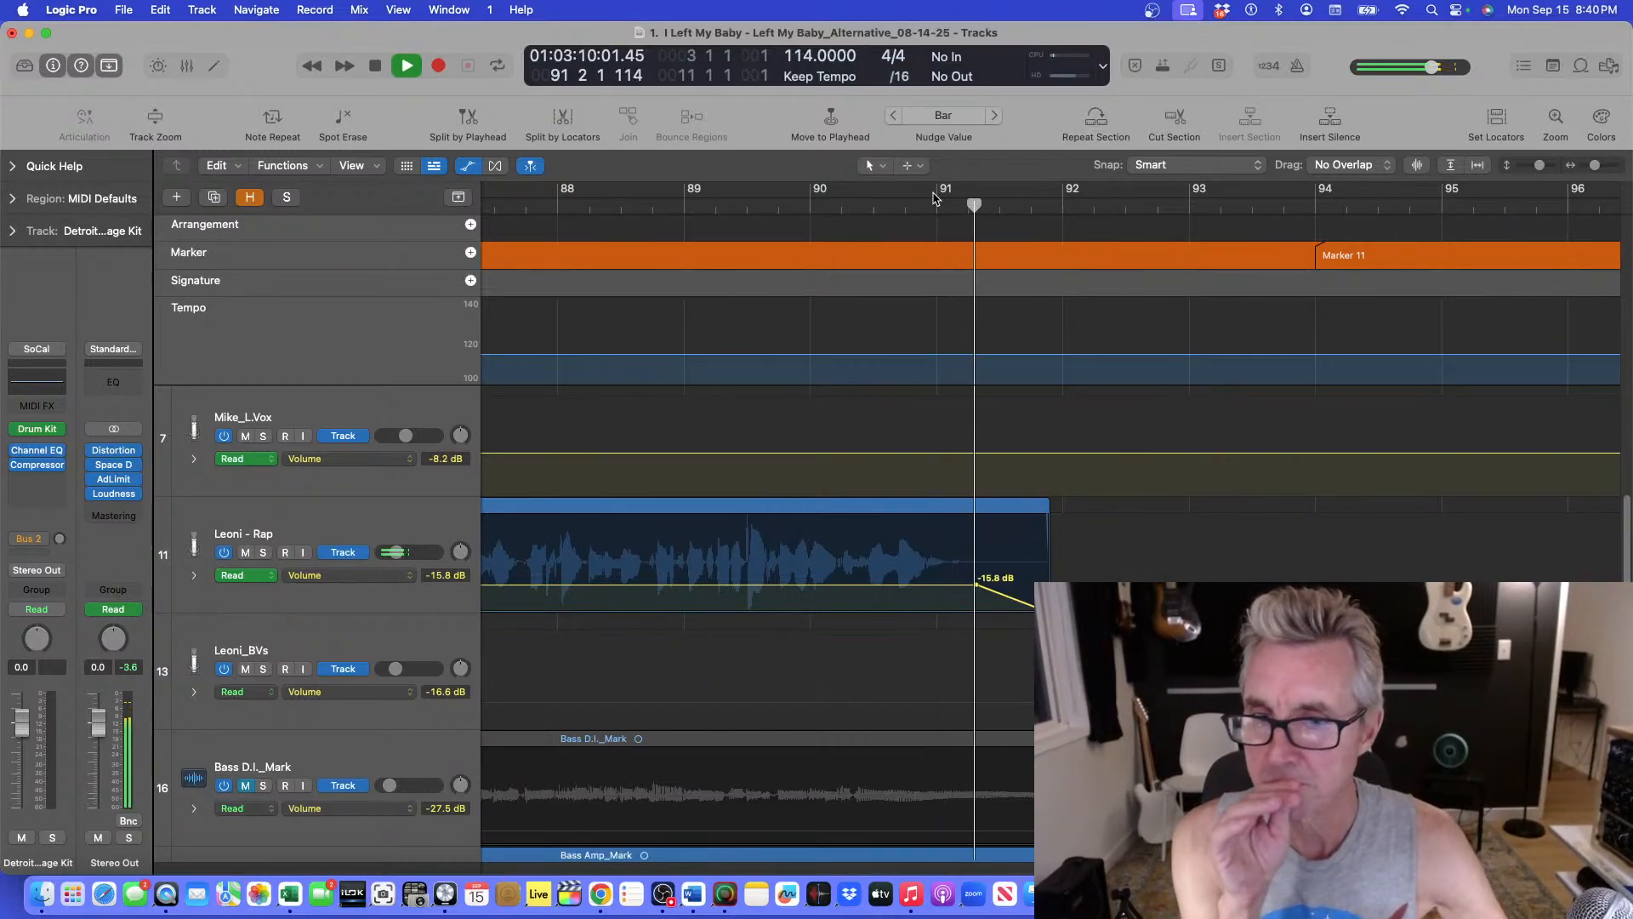
key(space)
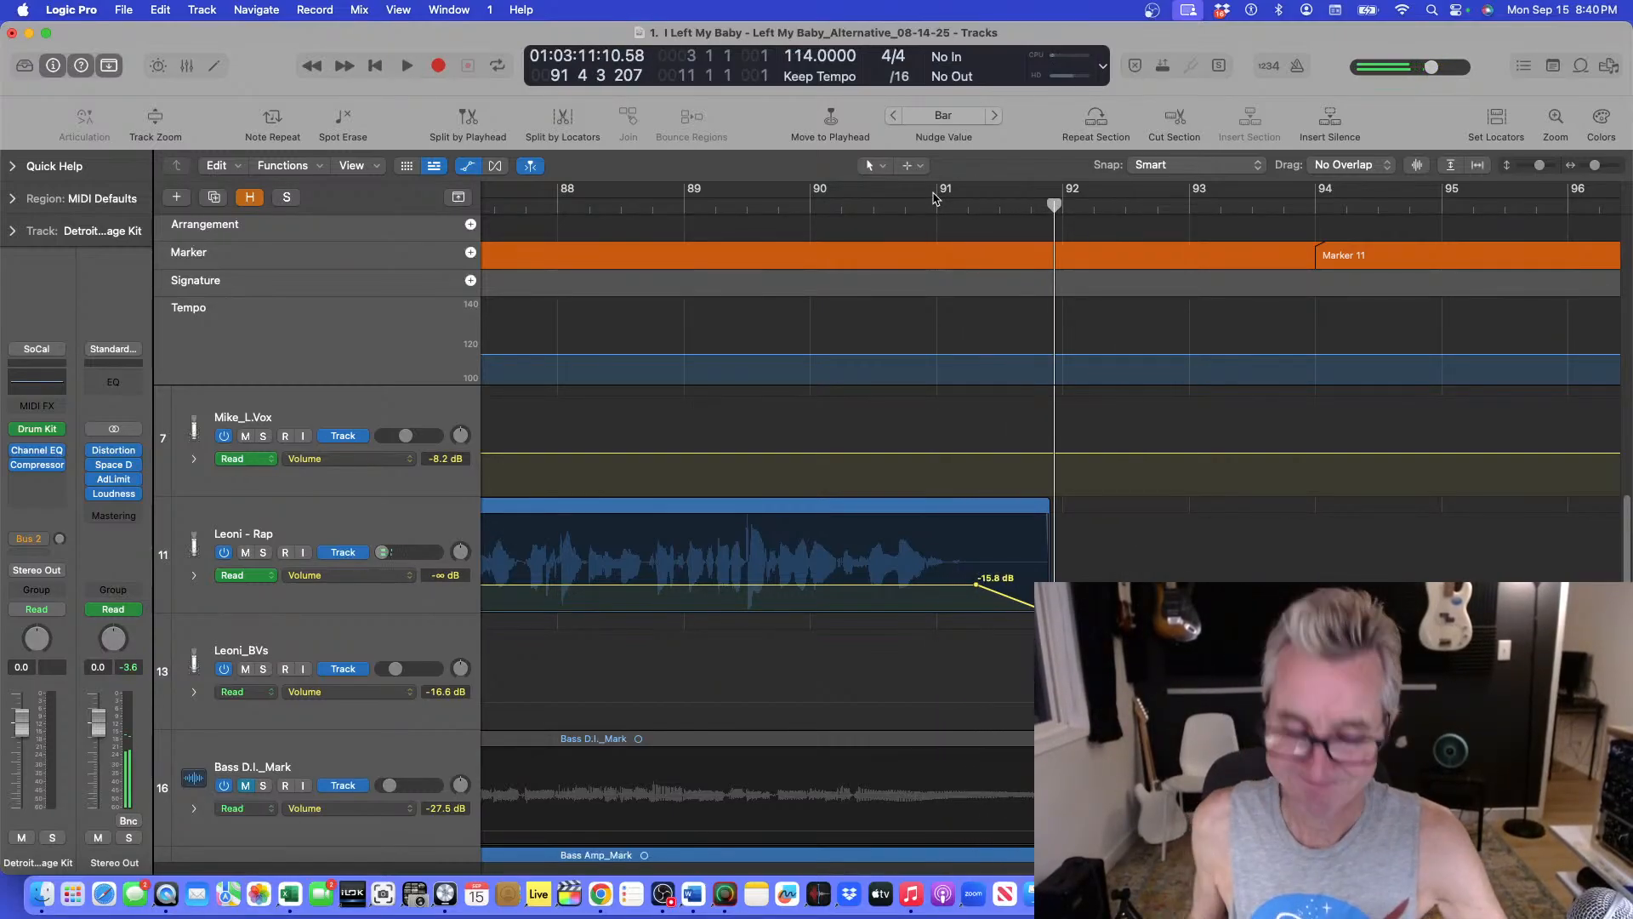
Undo the fade-out automation on the Leoni - Rap tail, replaying around bar 91 in between.
key(super+z)
click(929, 205)
key(space)
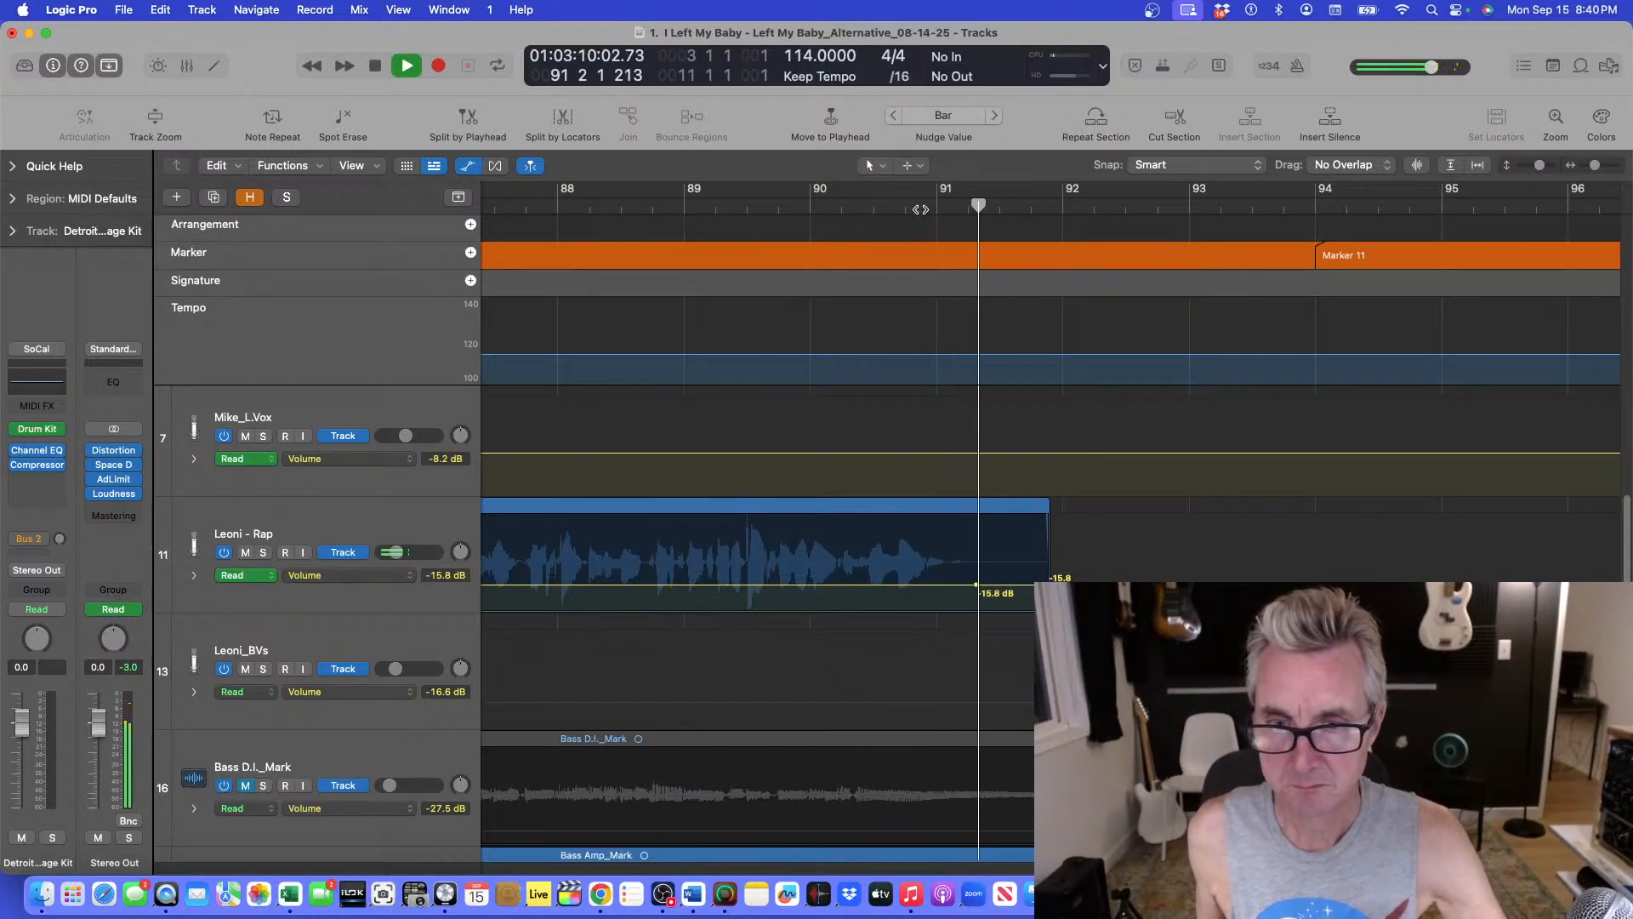
click(901, 205)
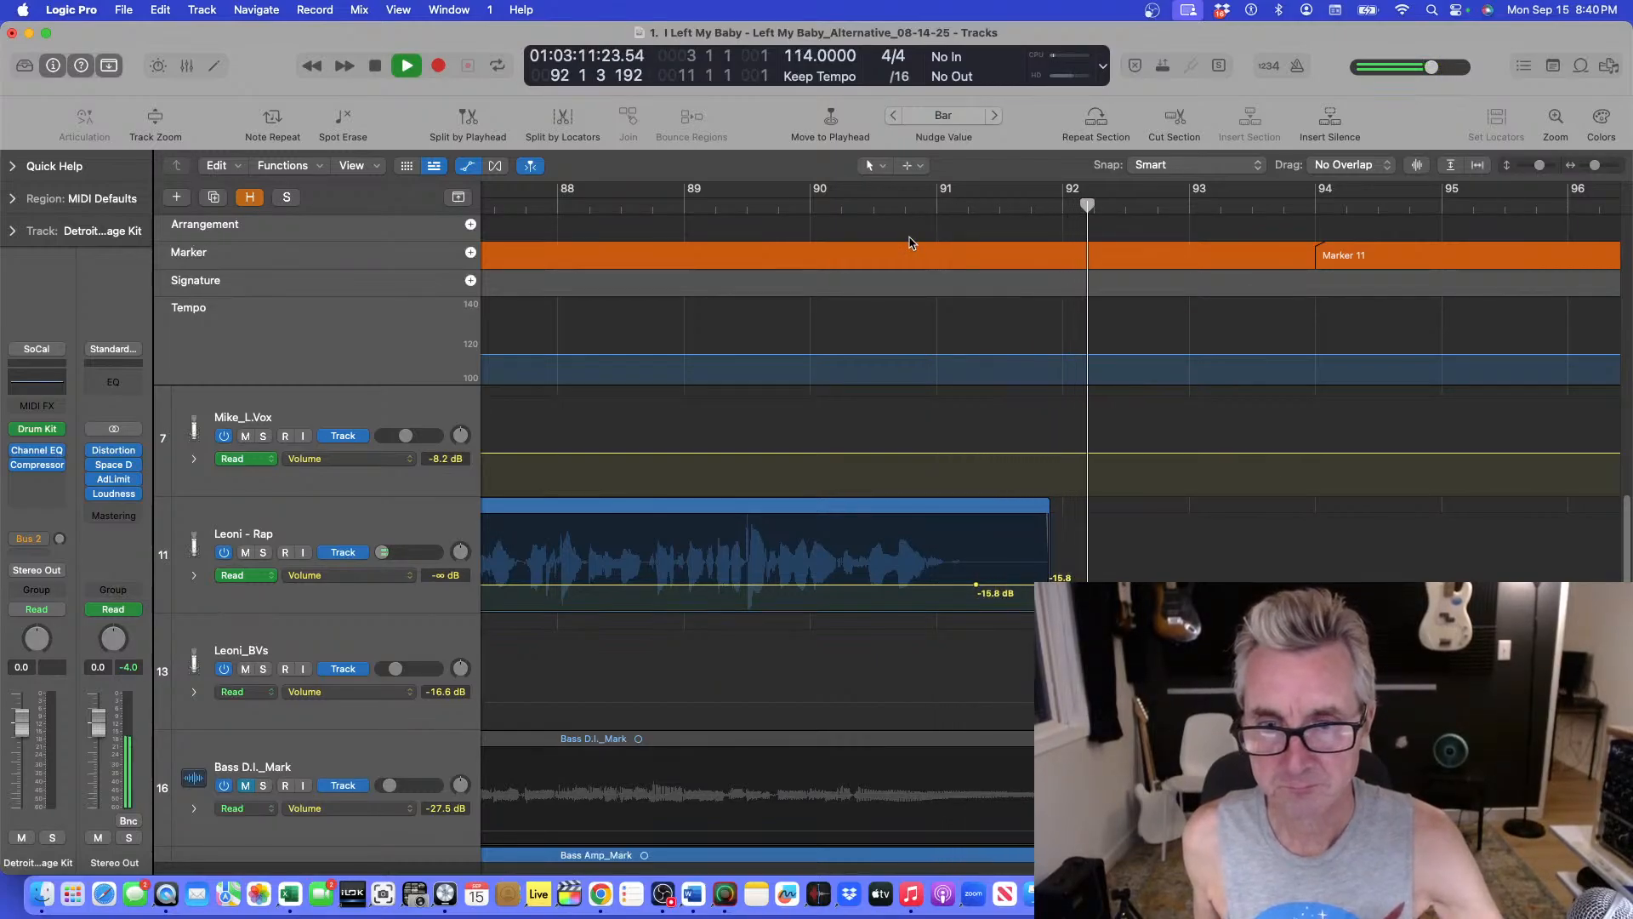
key(space)
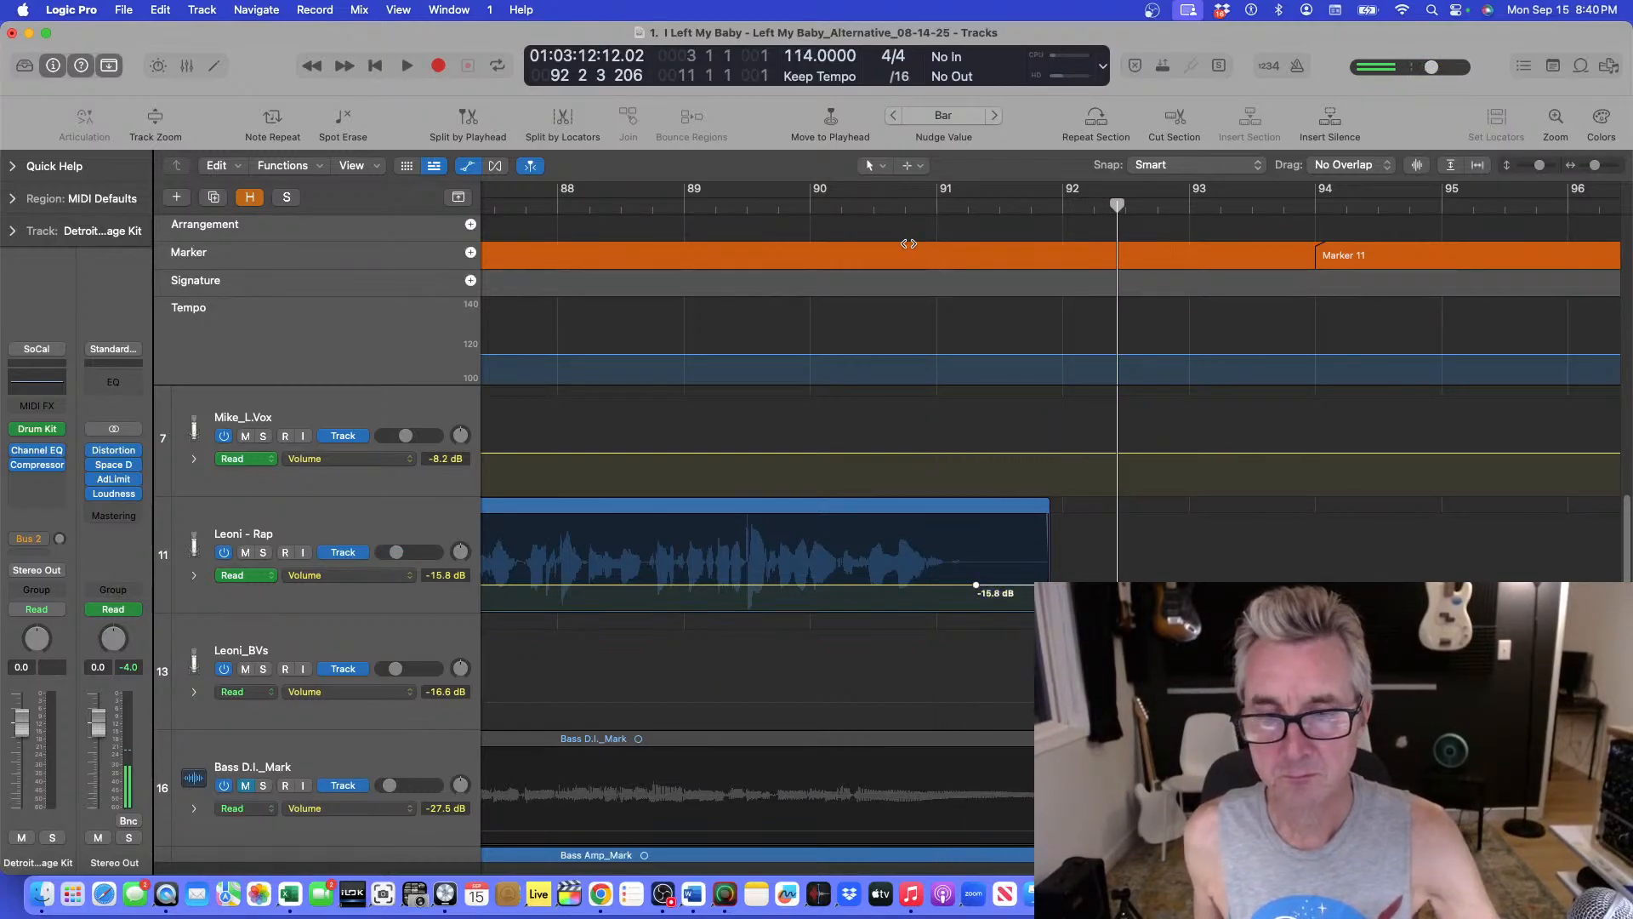
key(super+z)
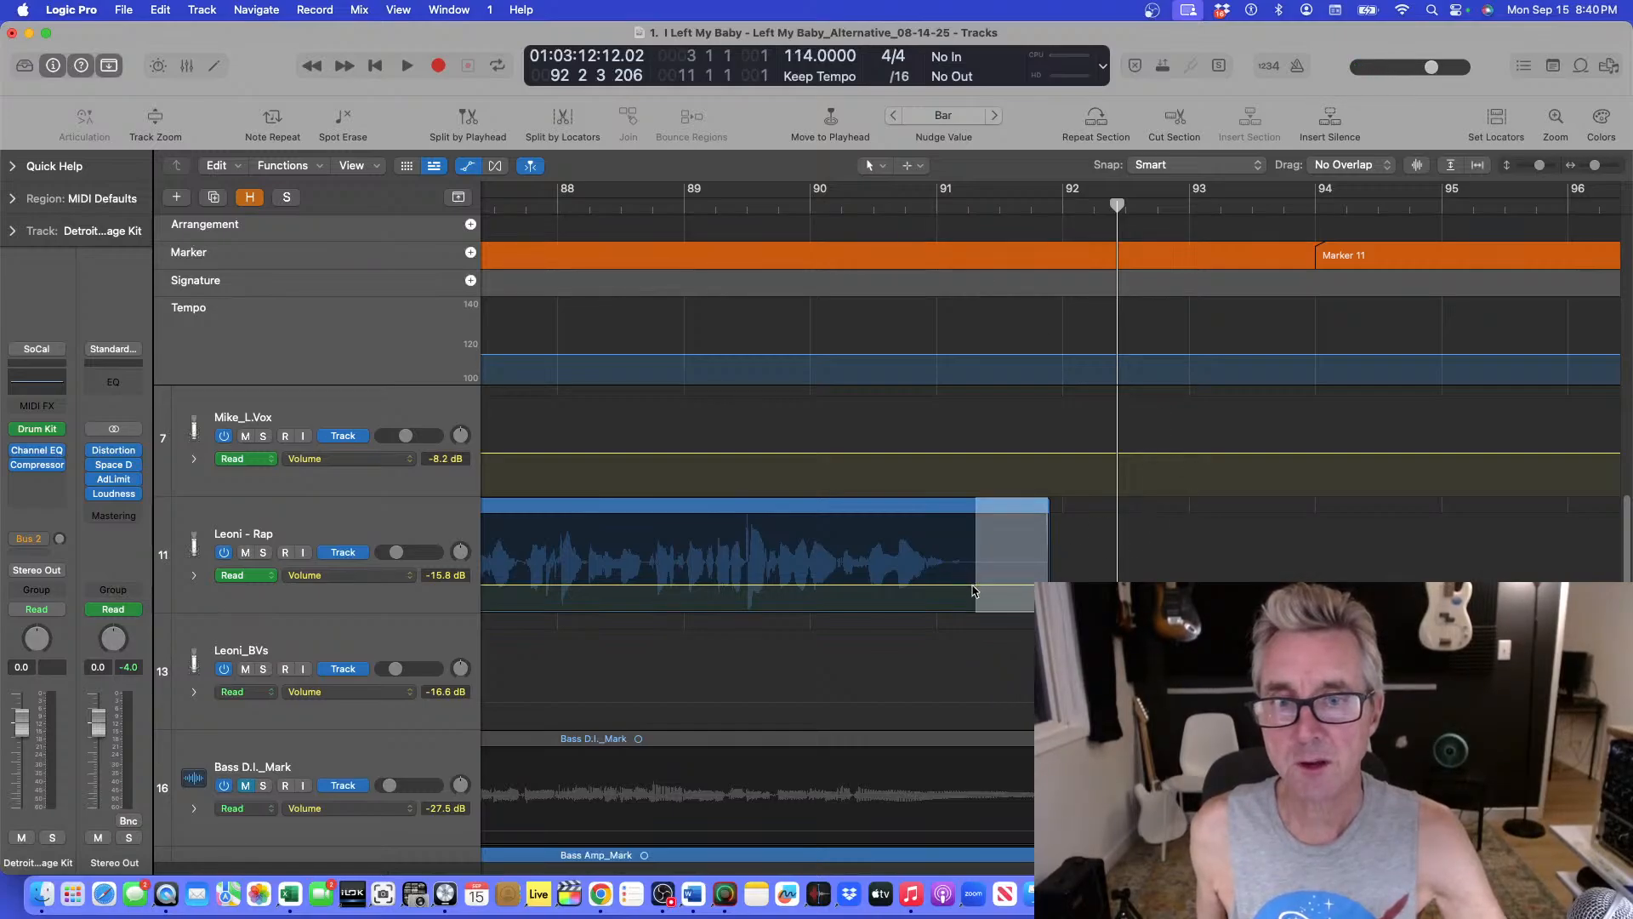
Replay the Leoni - Rap ending from various points between bars 89 and 91.
click(923, 202)
key(space)
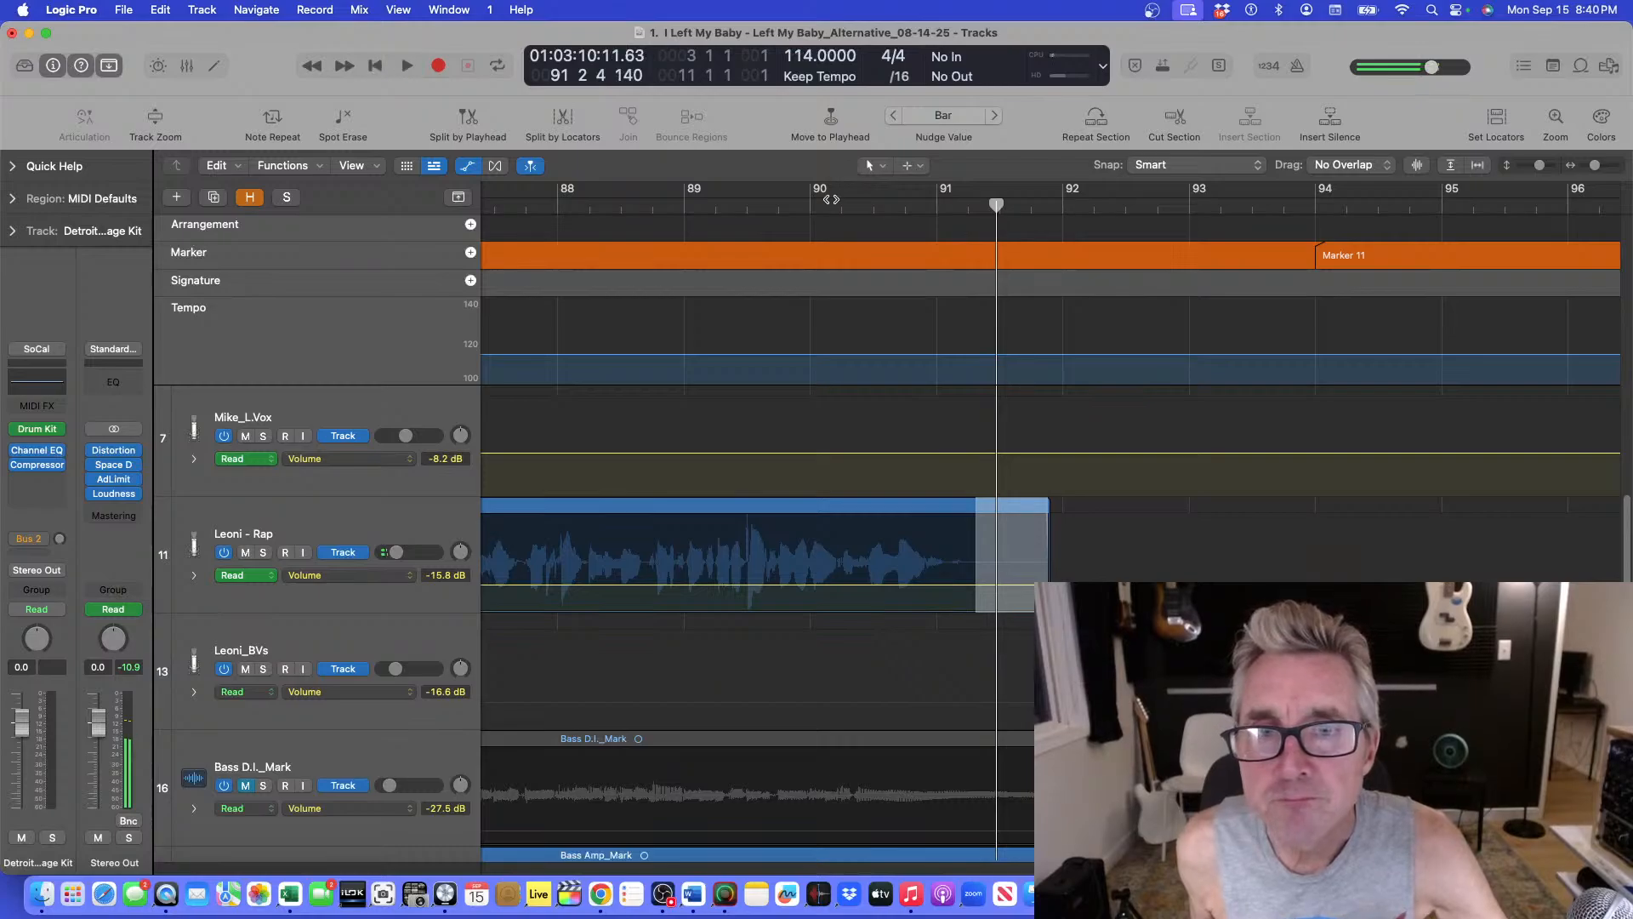
key(space)
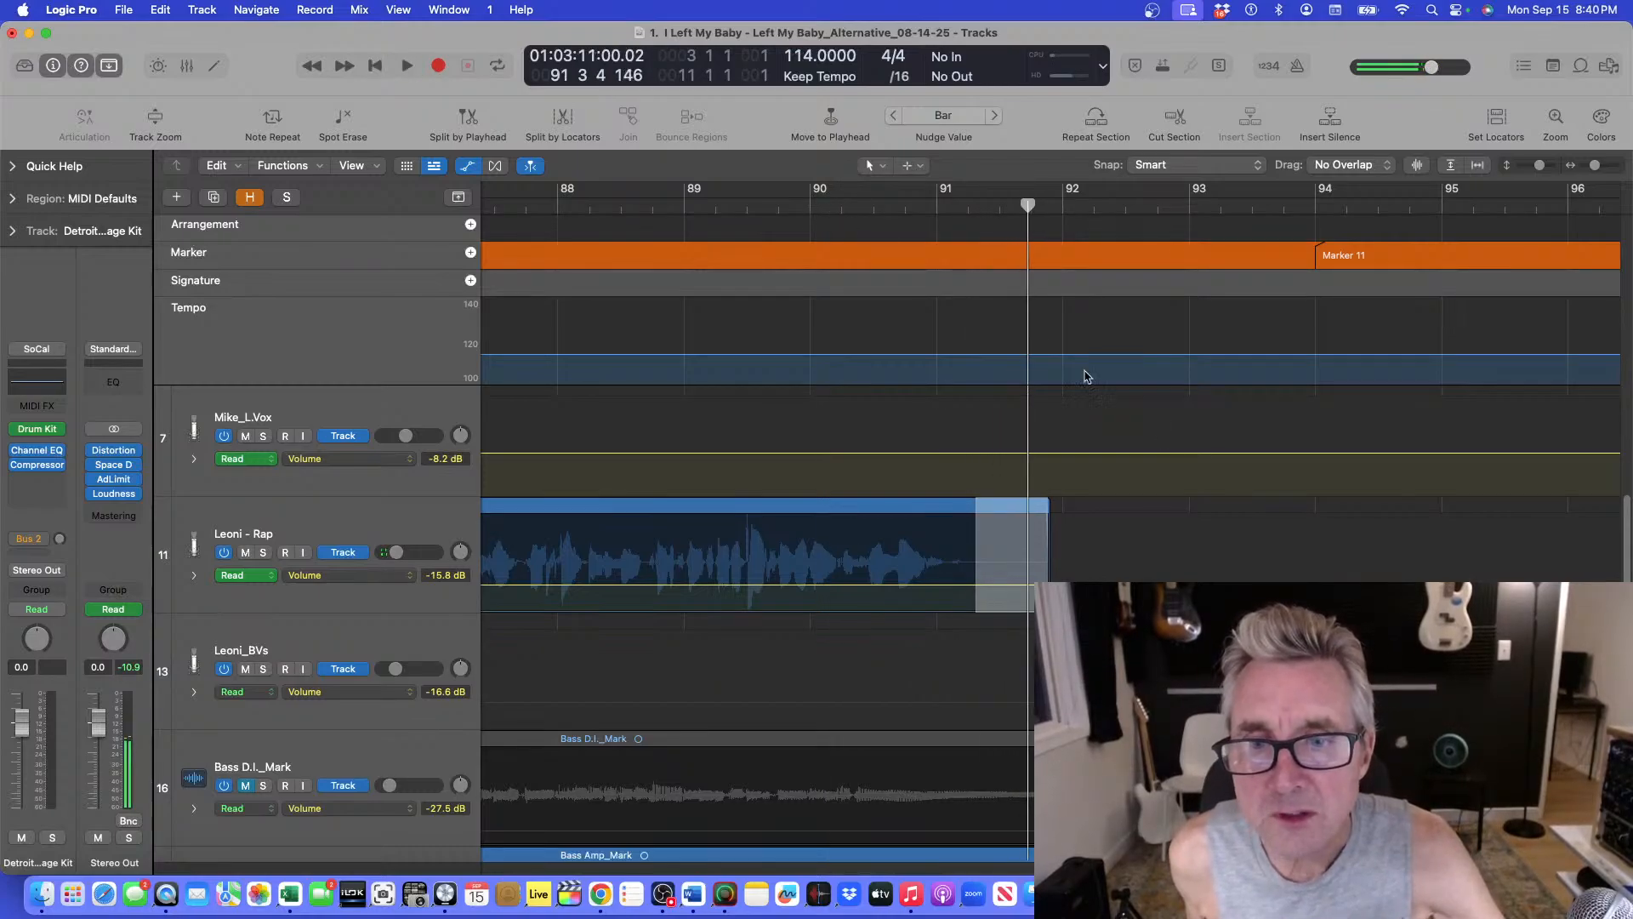
click(1101, 569)
double_click(814, 203)
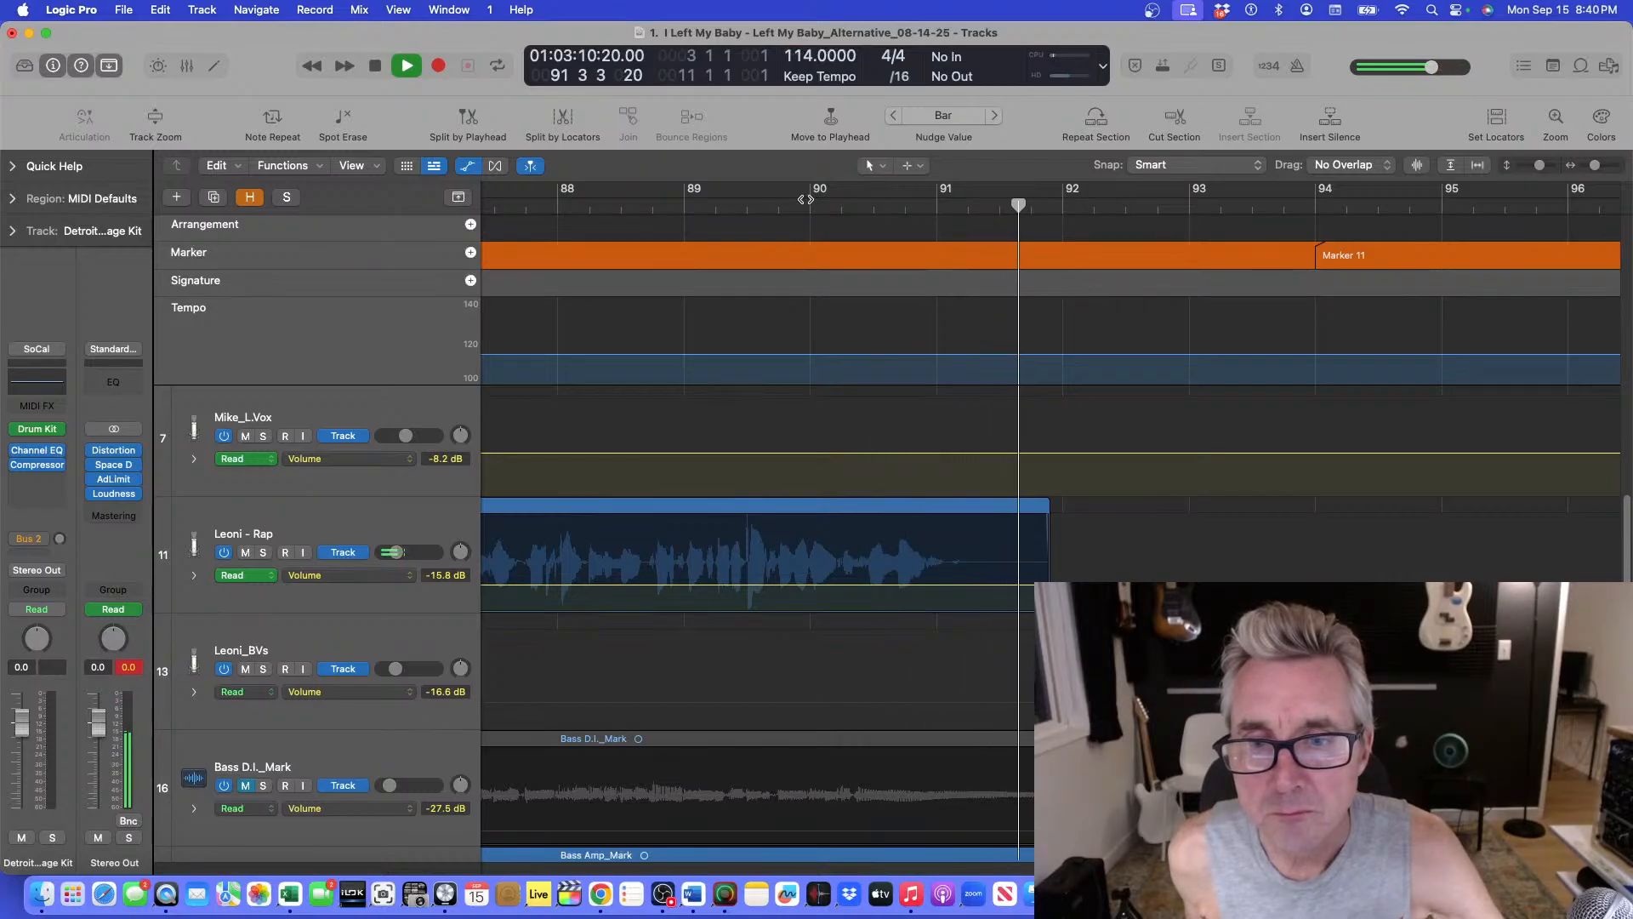
click(806, 201)
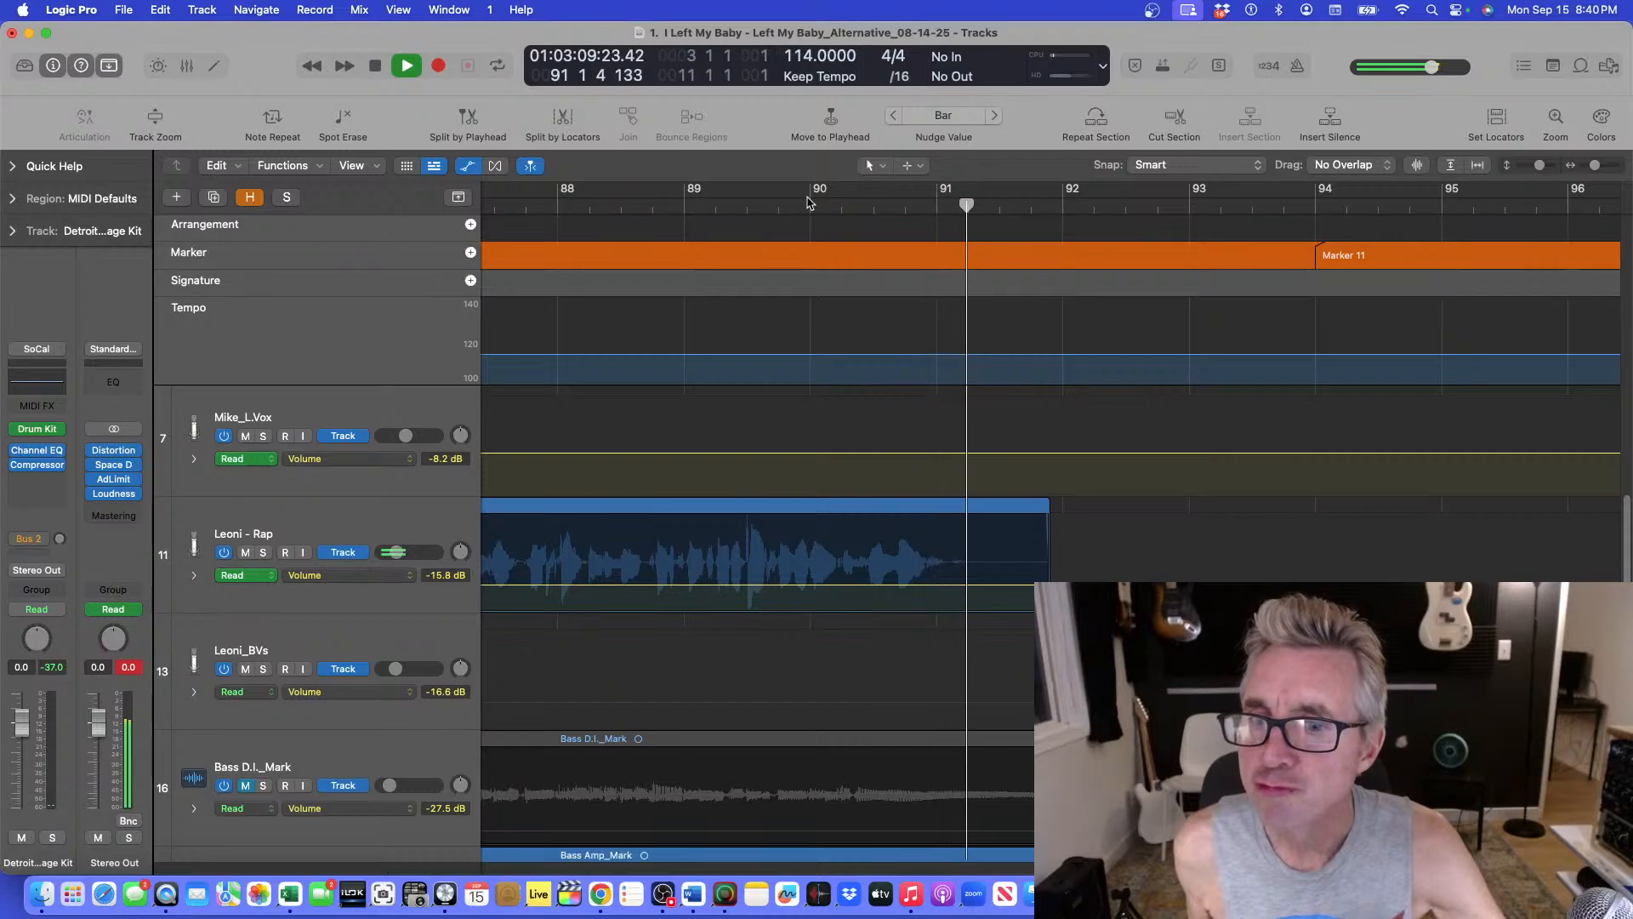
key(space)
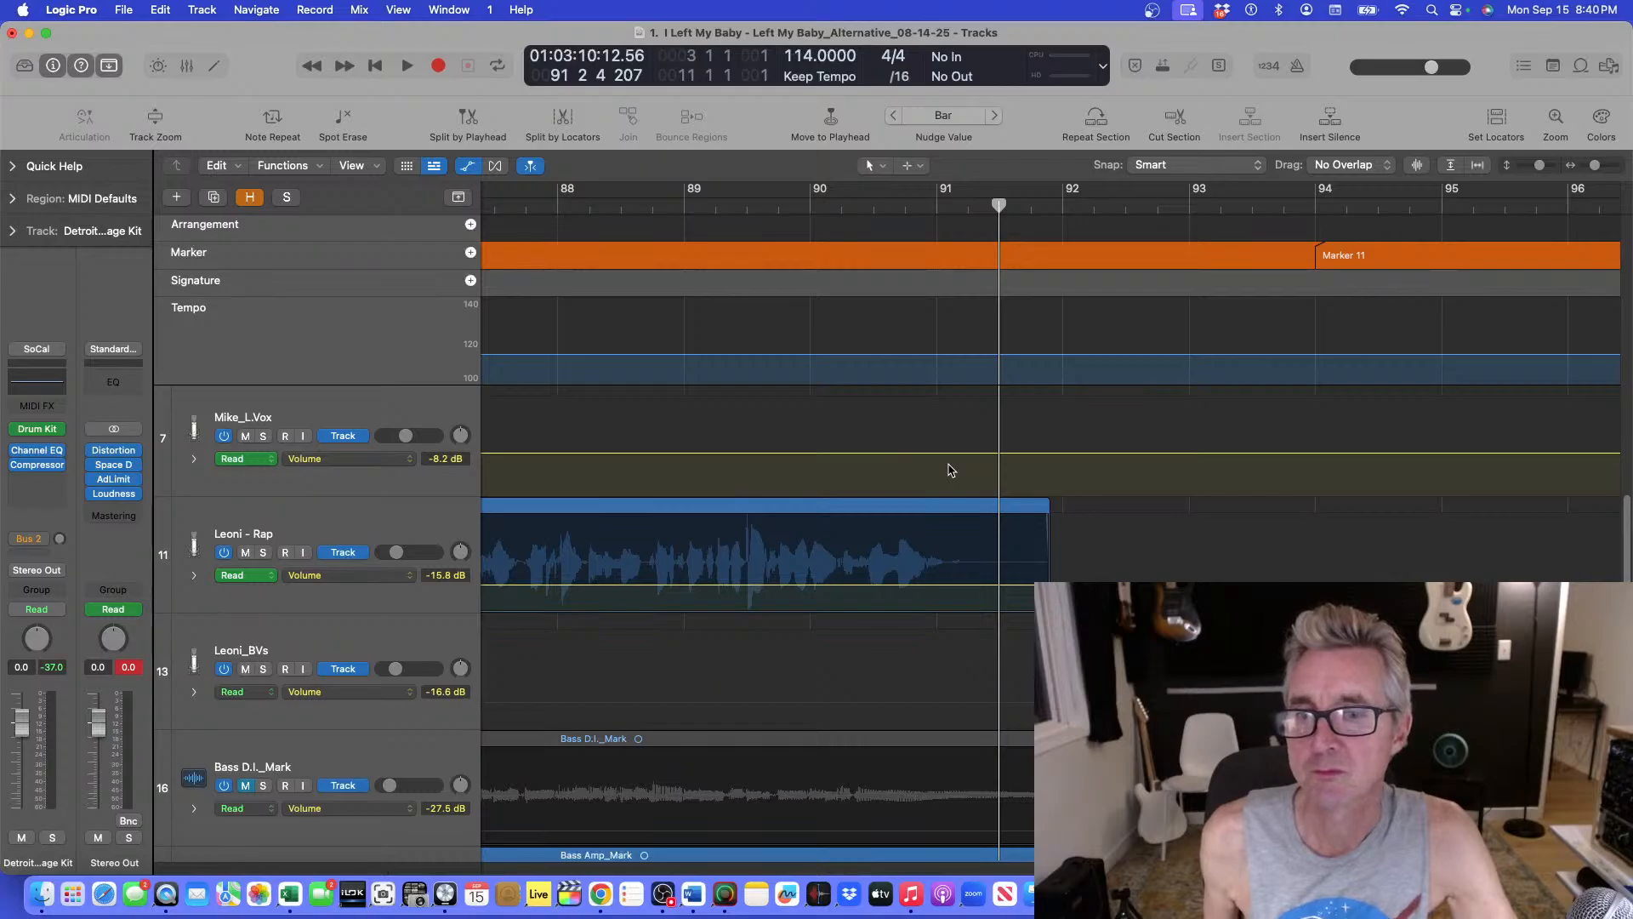
click(736, 208)
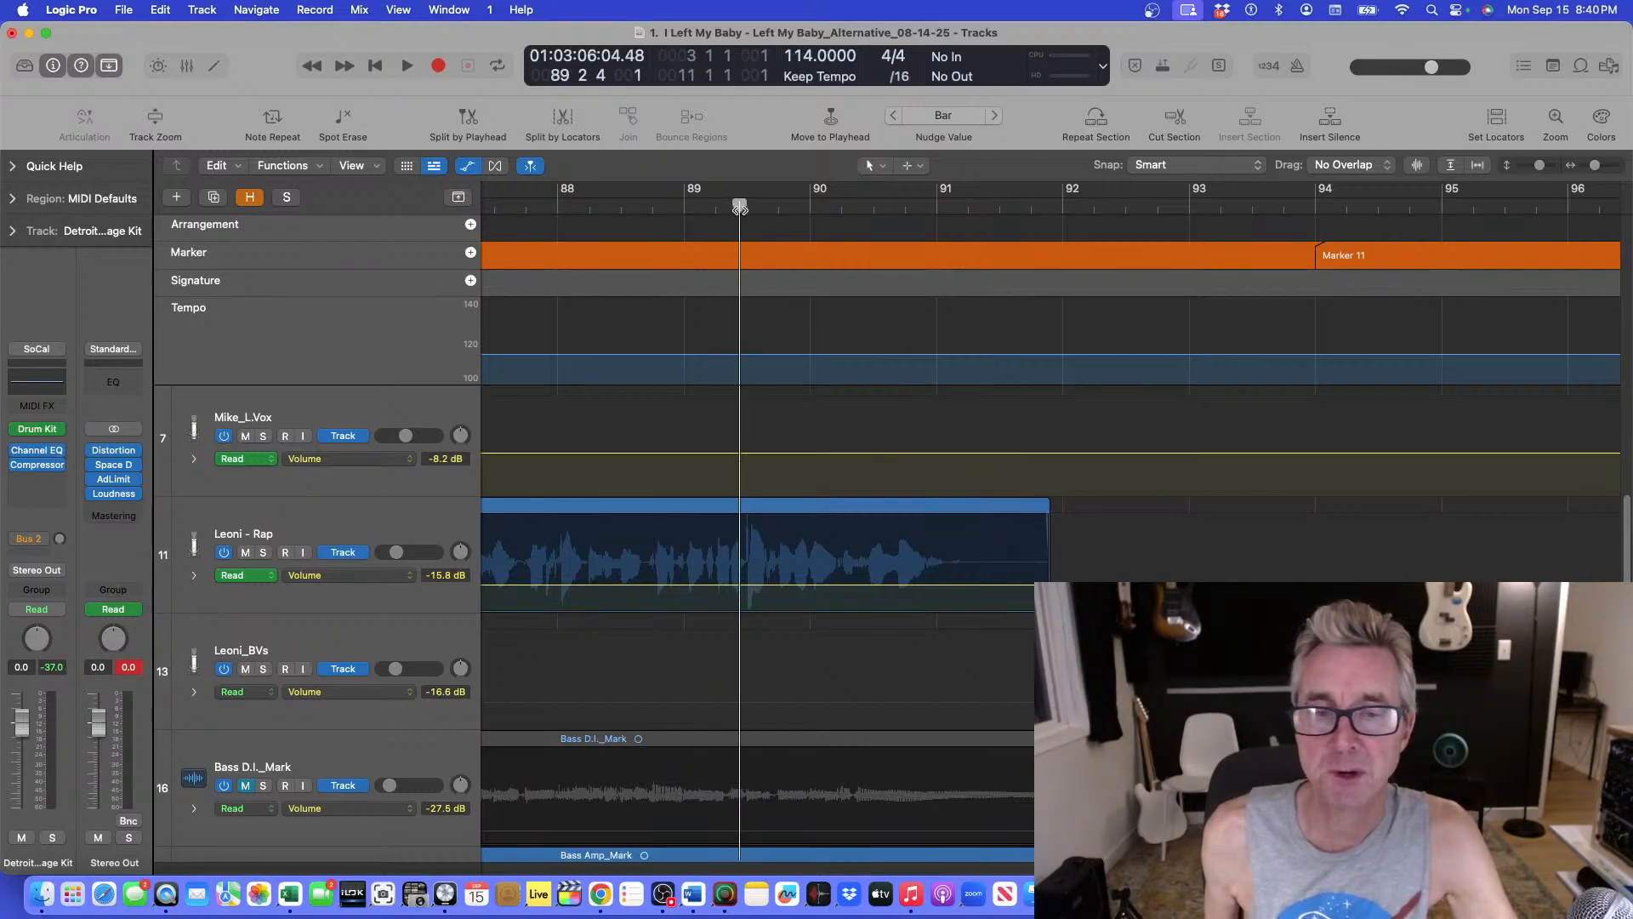
key(space)
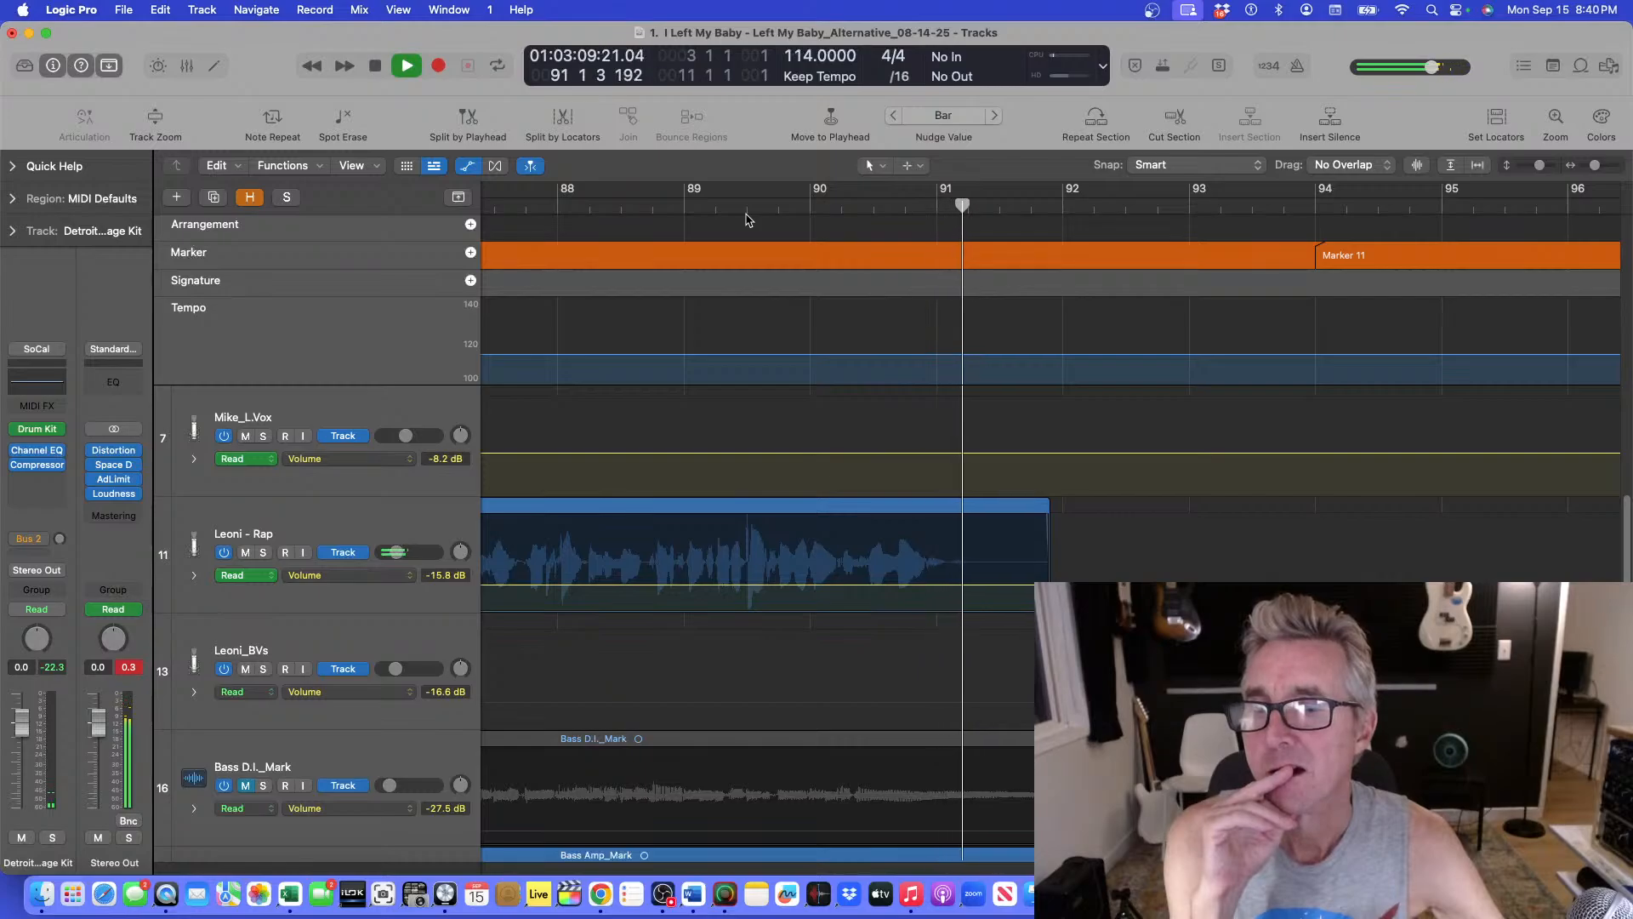
key(space)
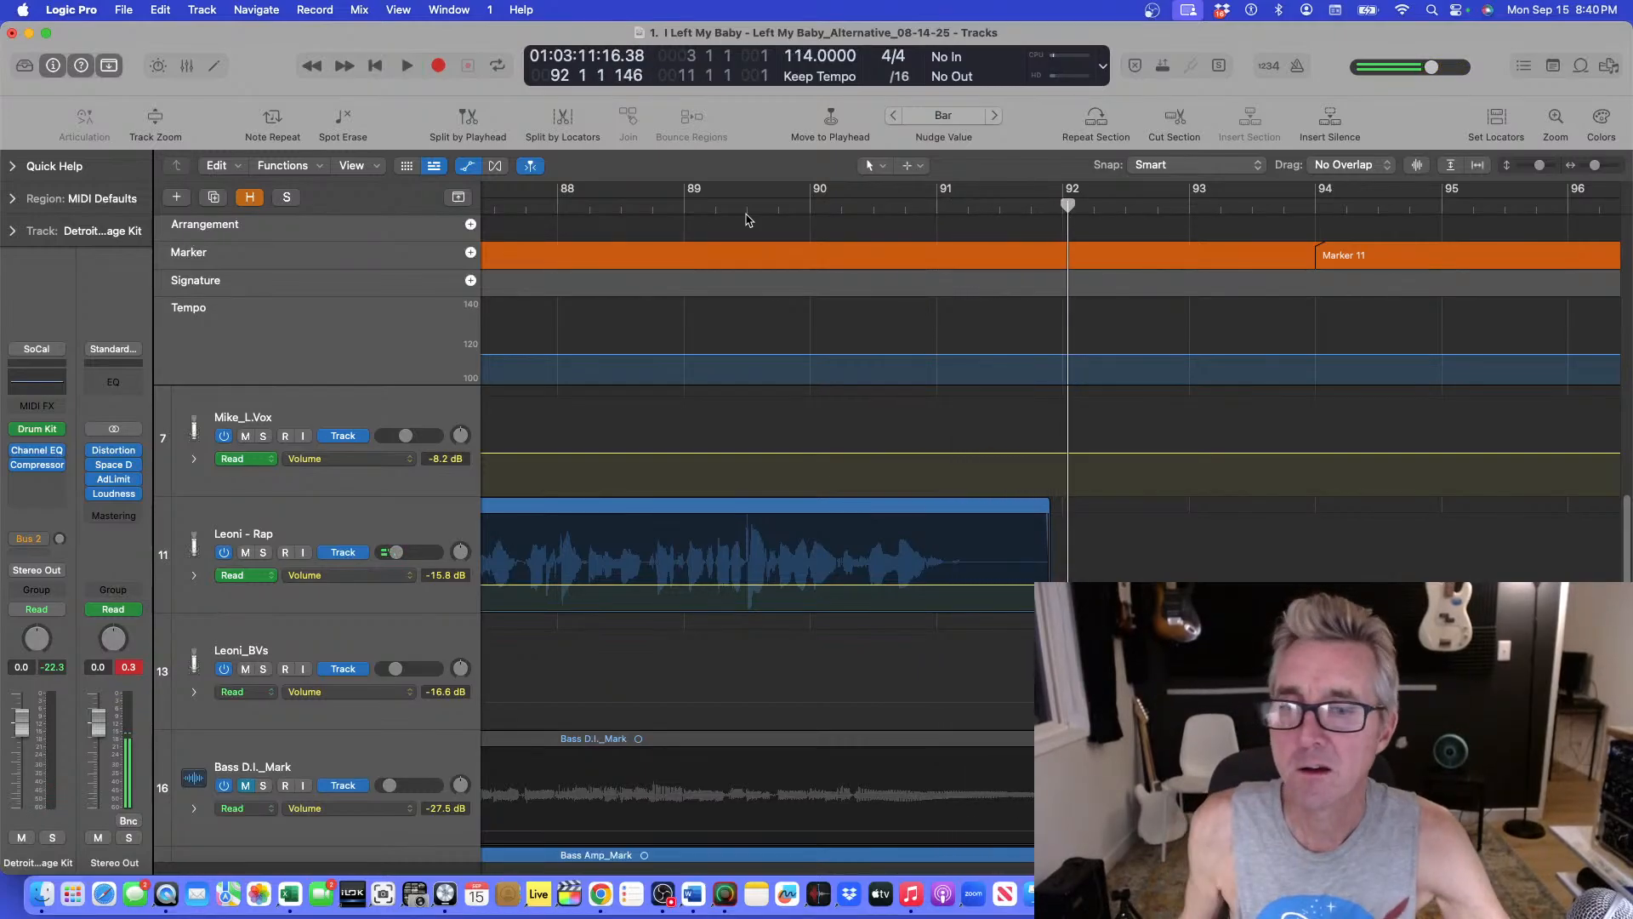
double_click(850, 212)
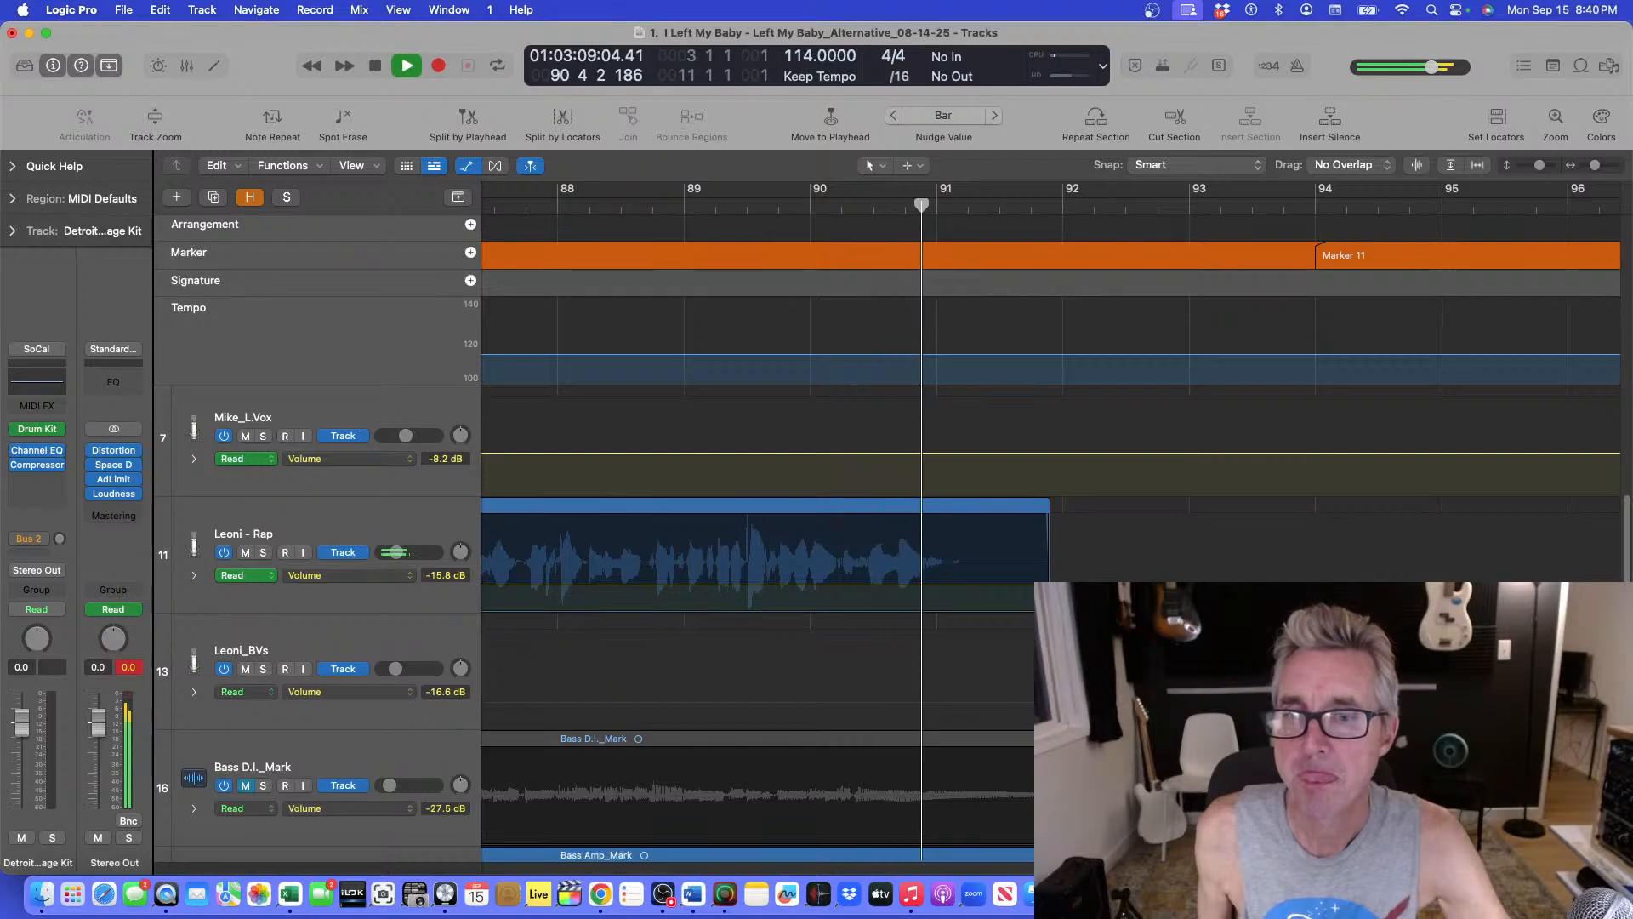
key(space)
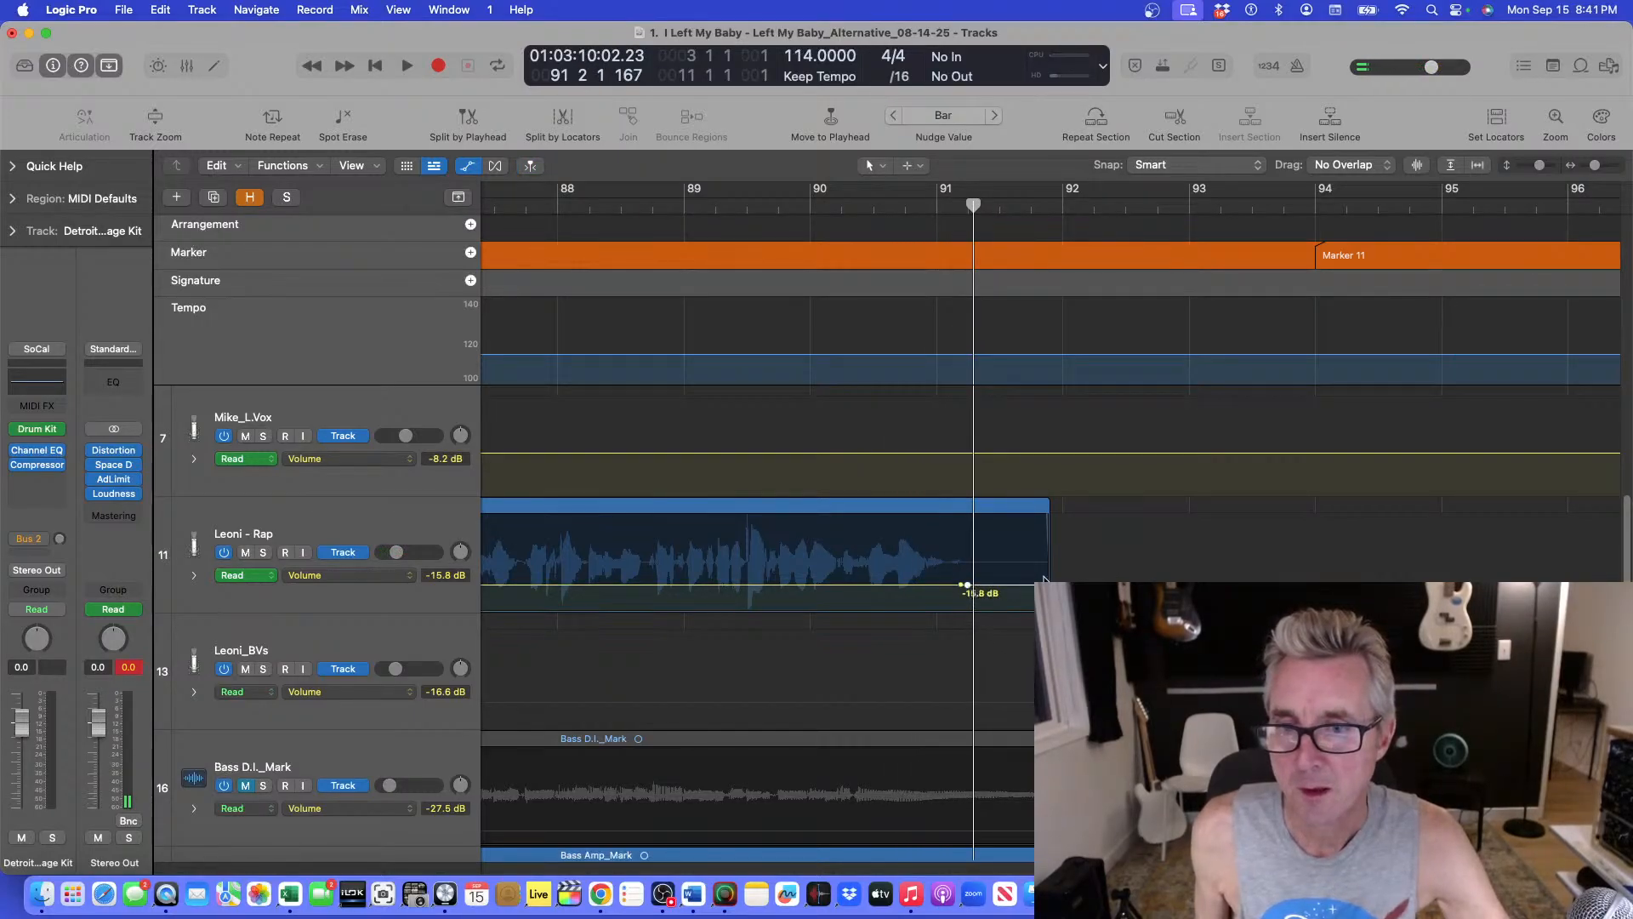
Reshape the Leoni - Rap volume automation so it drops abruptly to silence at about bar 91.2.
drag(967, 585, 1028, 616)
key(super+z)
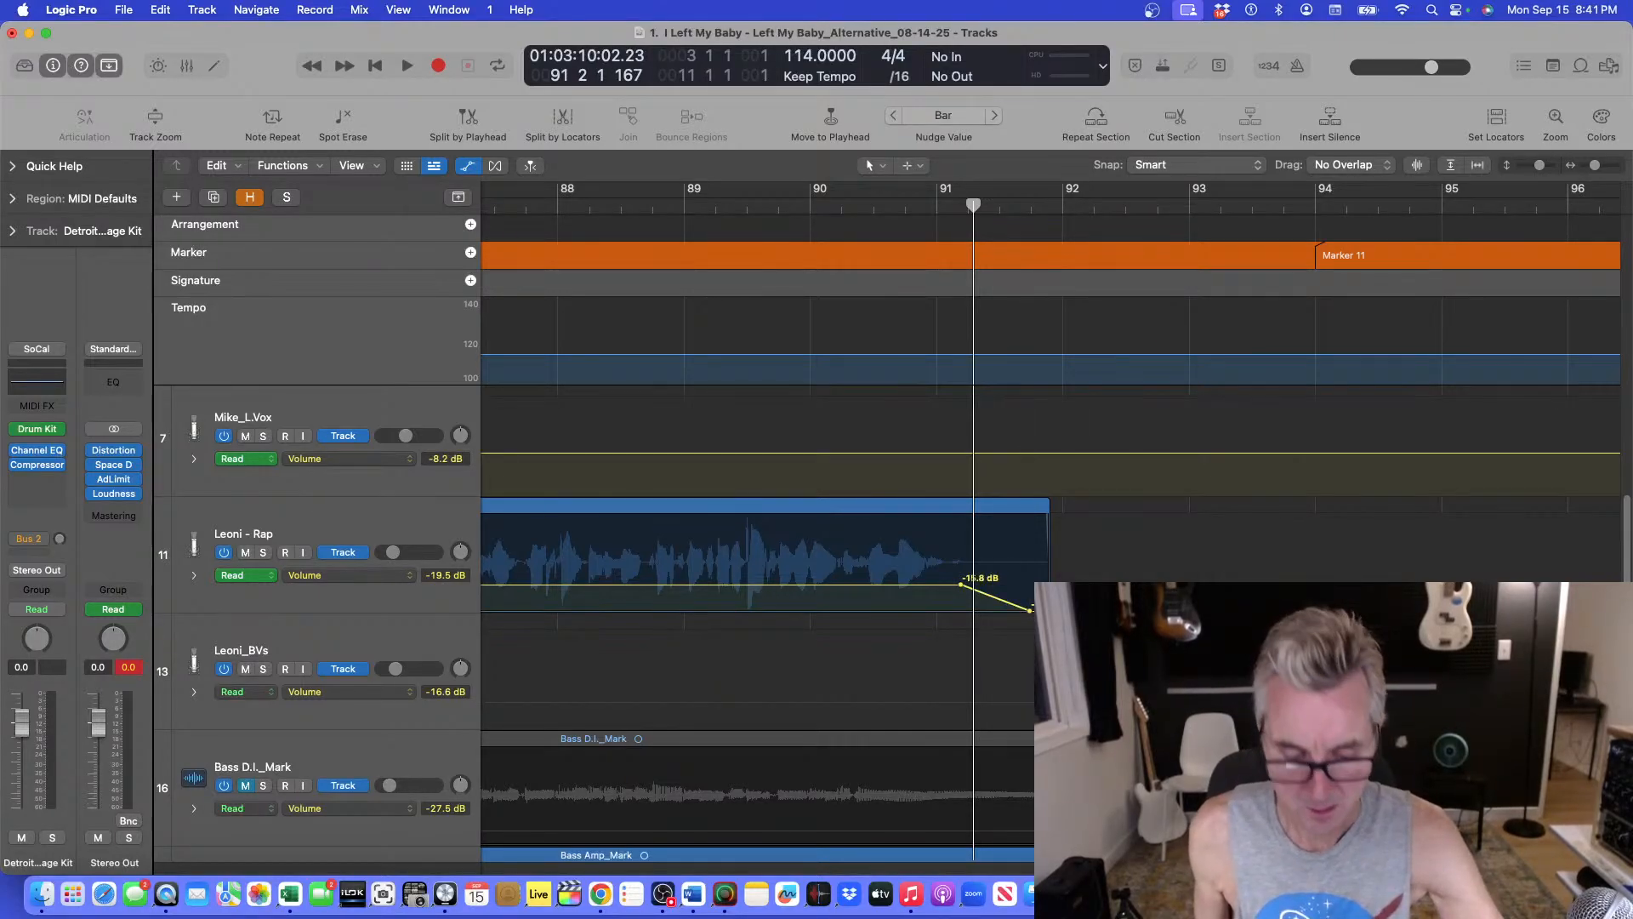
drag(1029, 610, 961, 583)
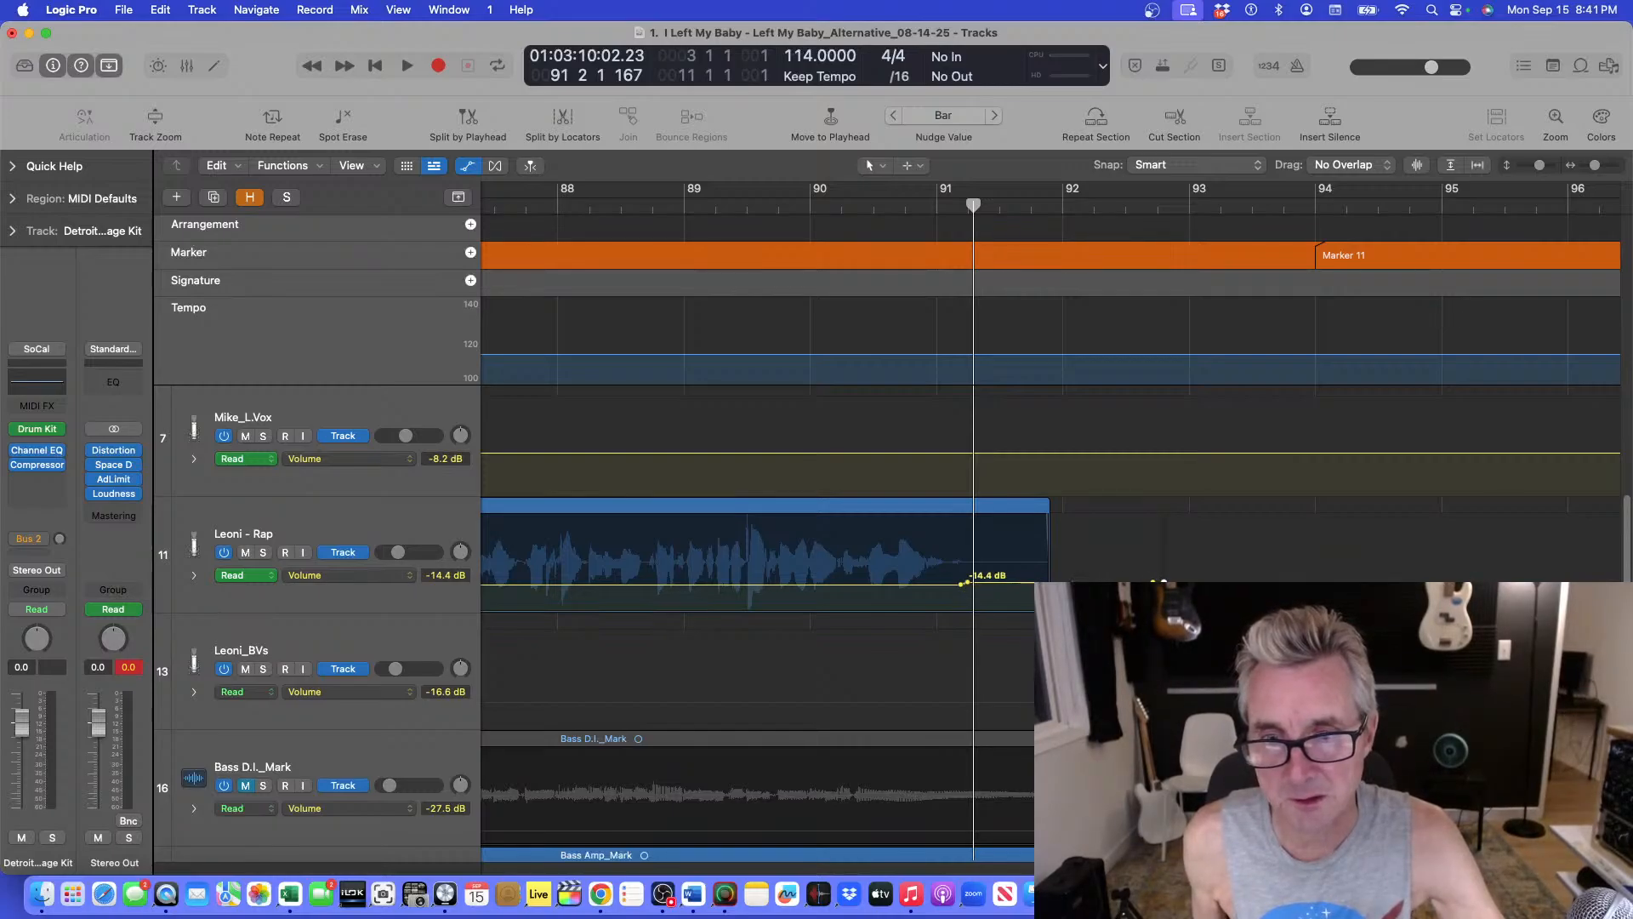
drag(968, 584, 968, 605)
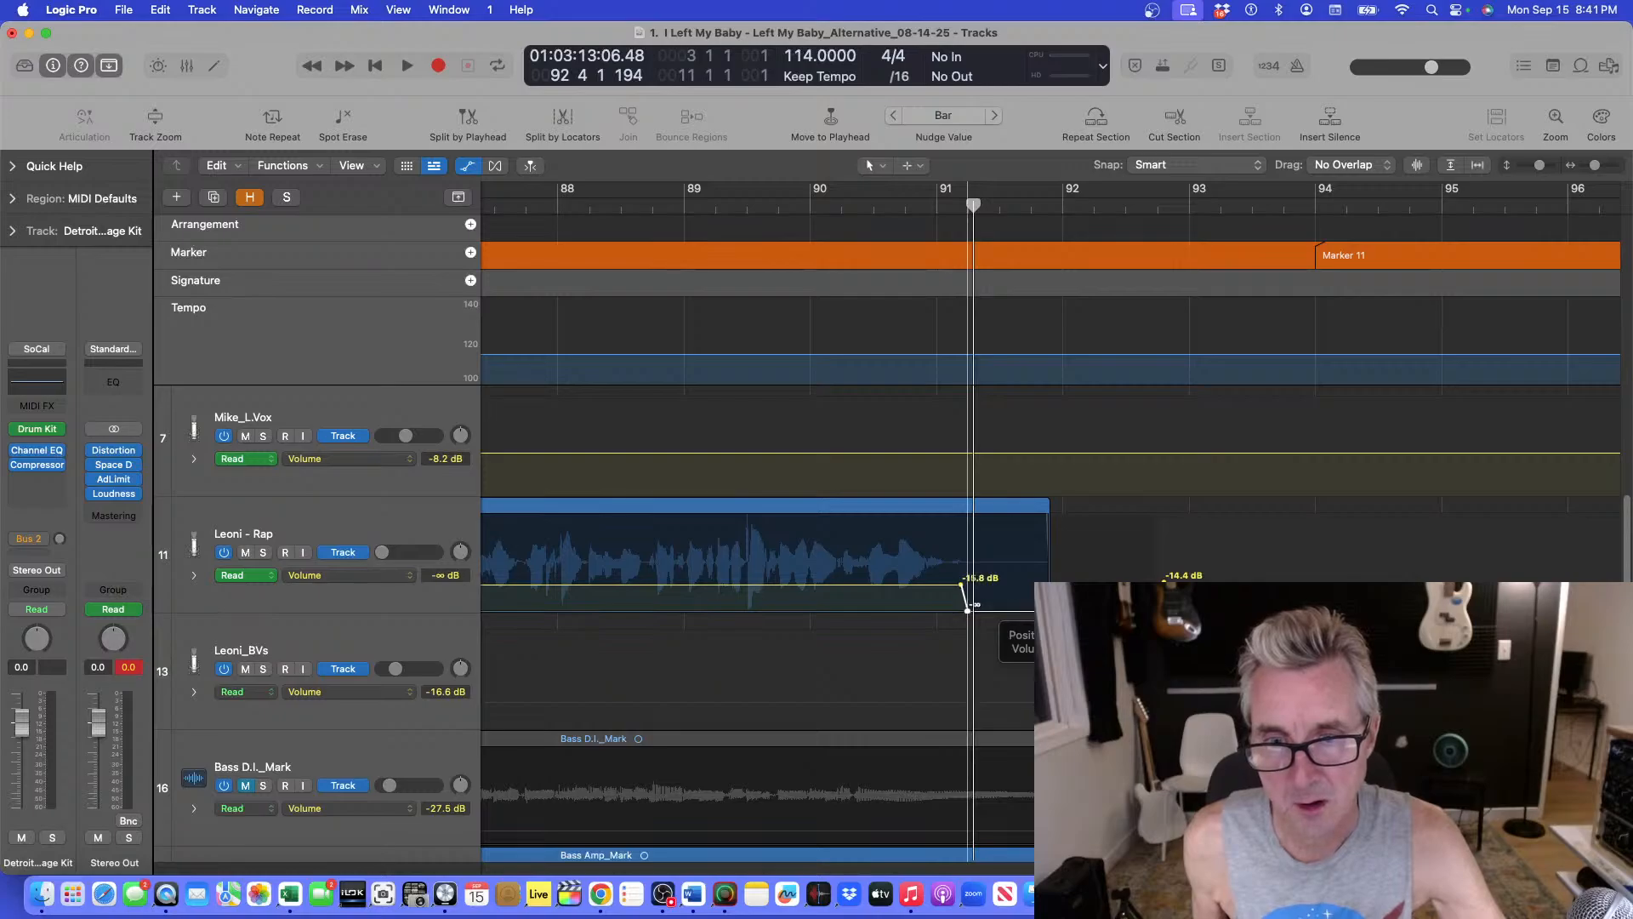
Replay the new Leoni - Rap cutoff from around bar 90, zooming in on the region.
click(834, 206)
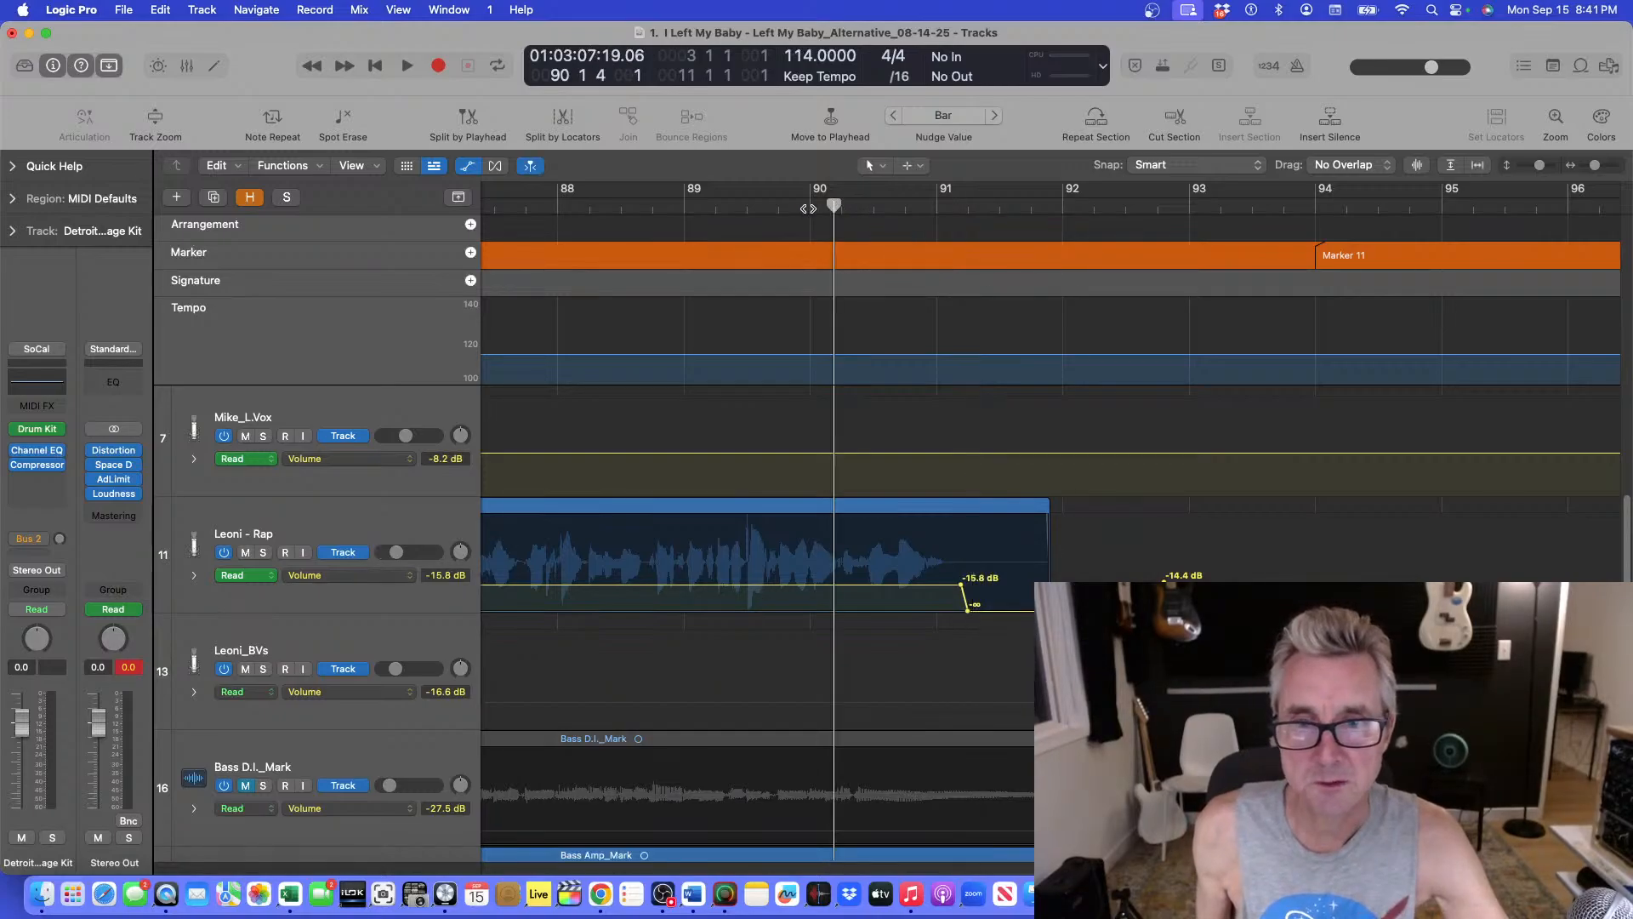
key(space)
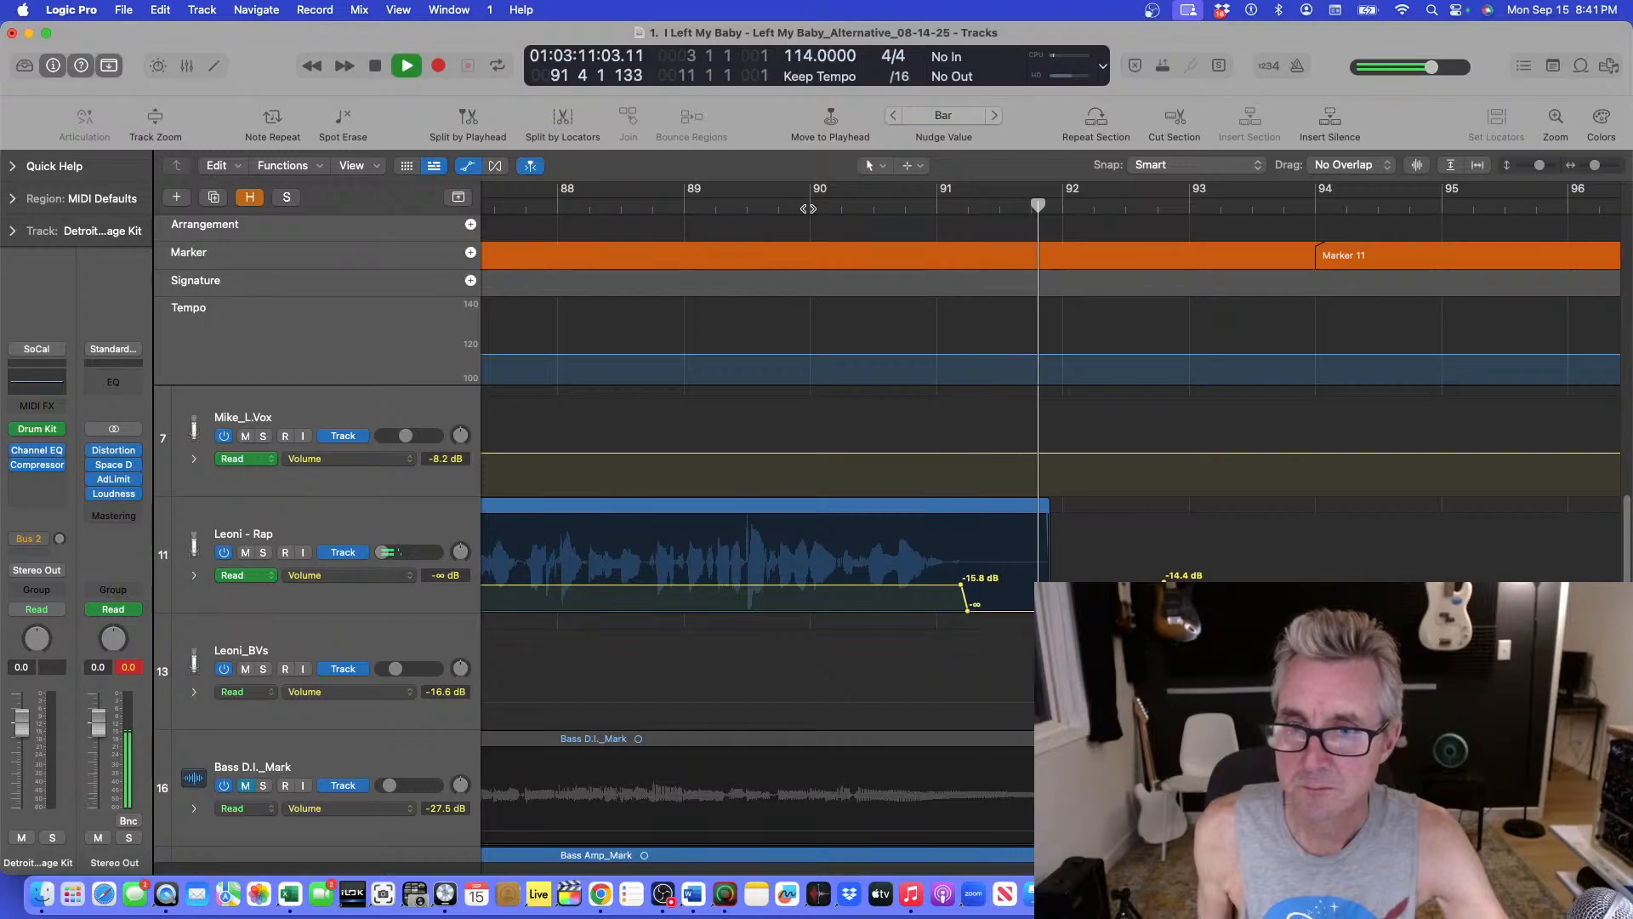
key(space)
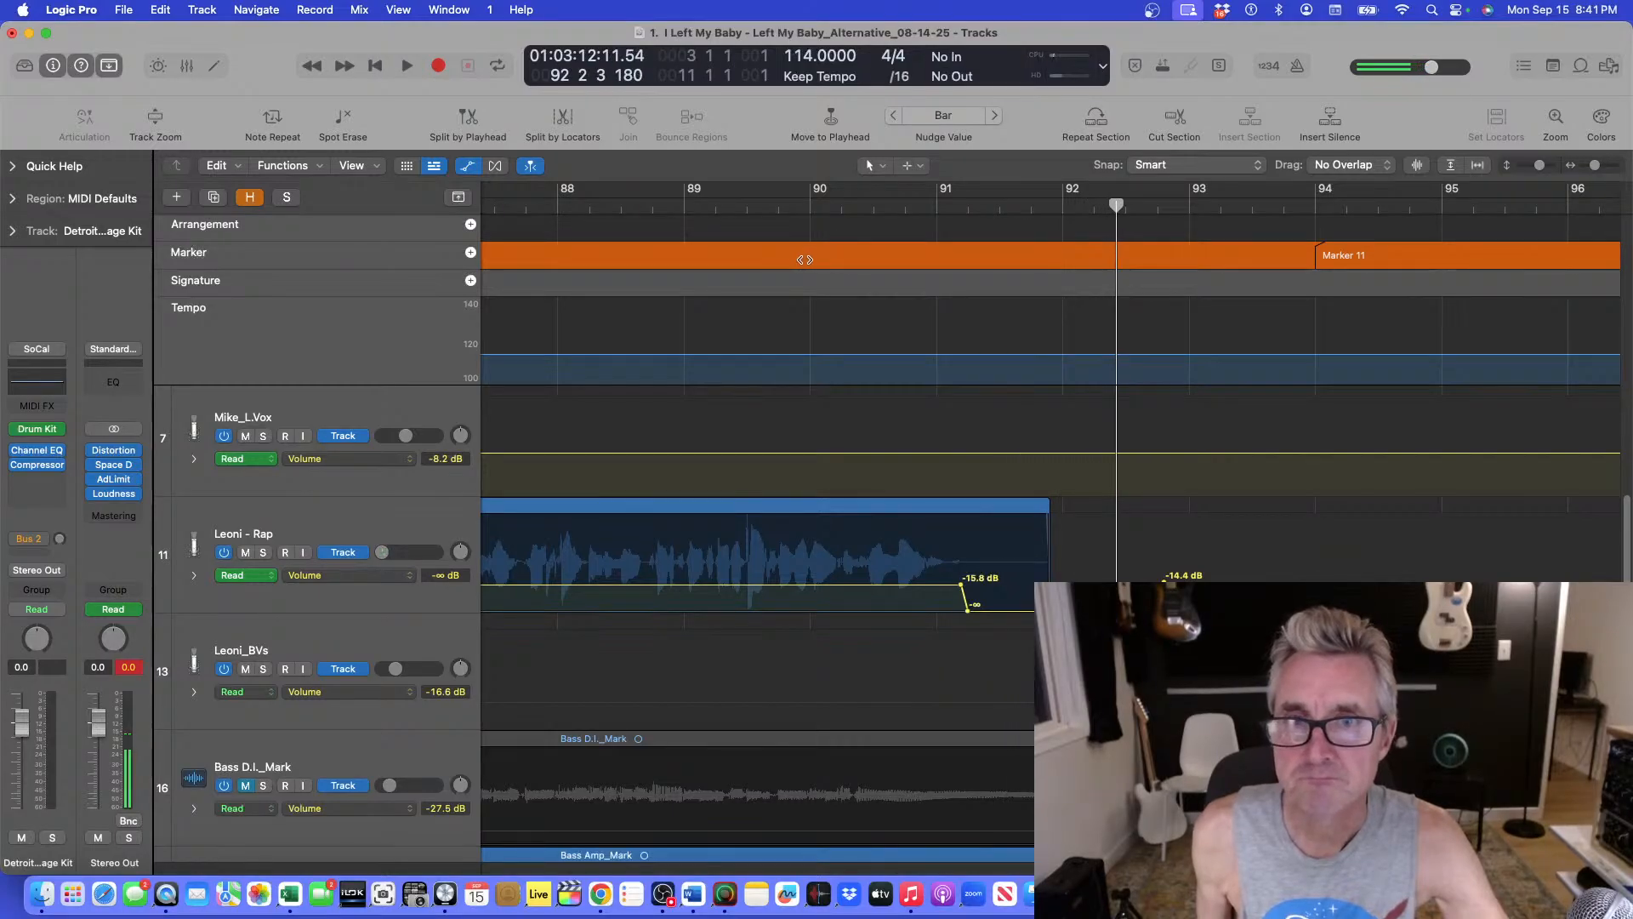
click(791, 208)
key(space)
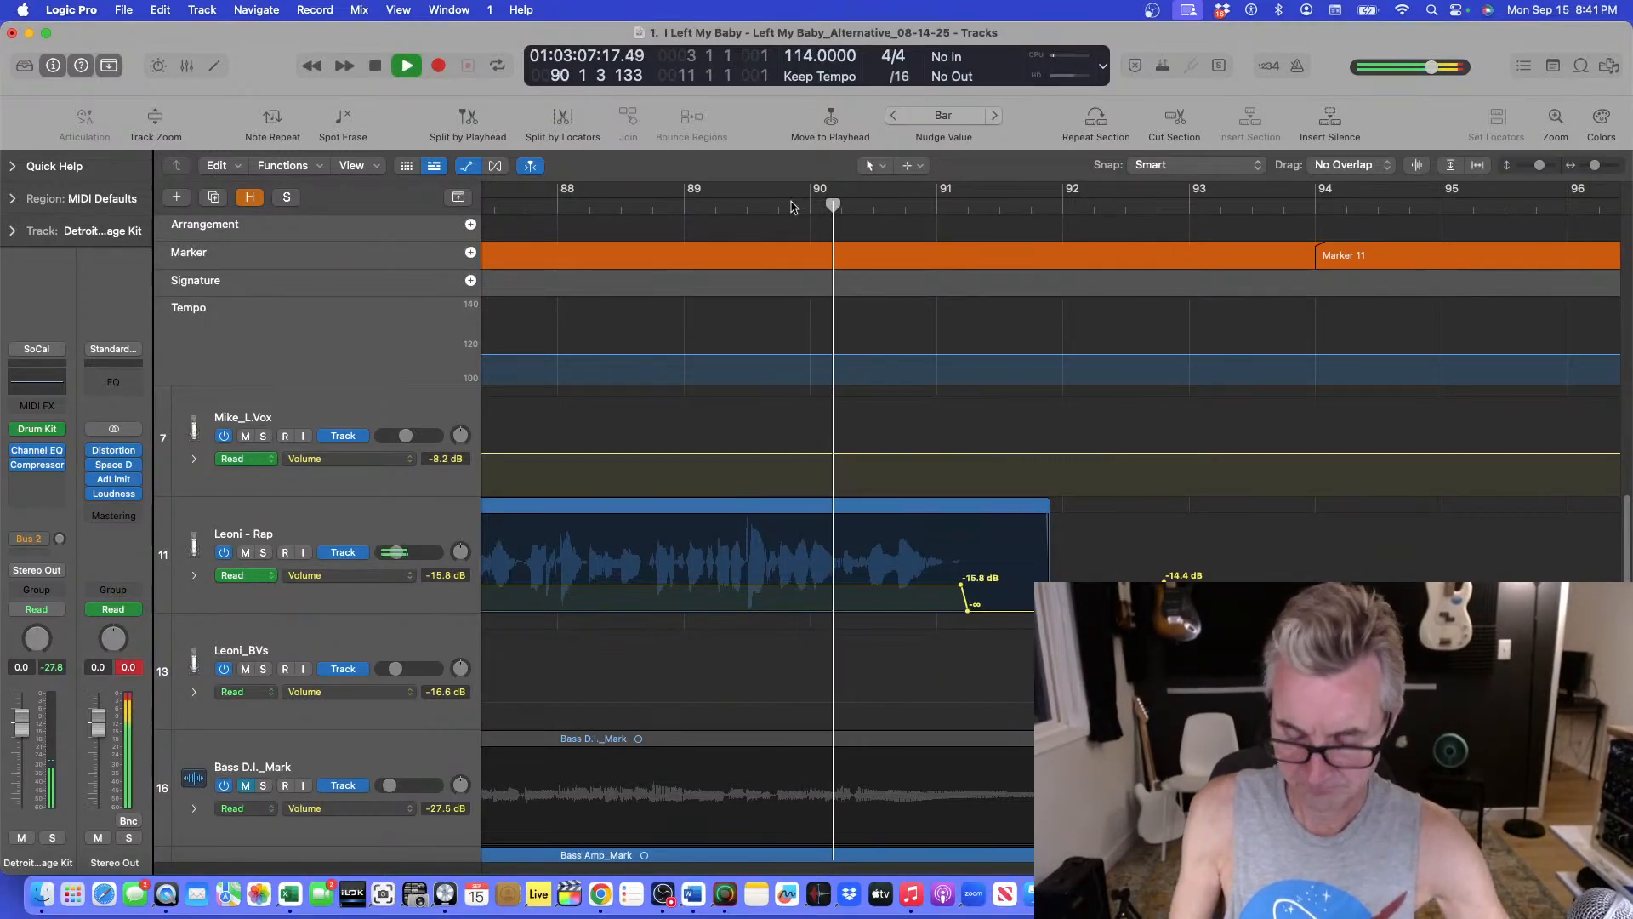
key(z)
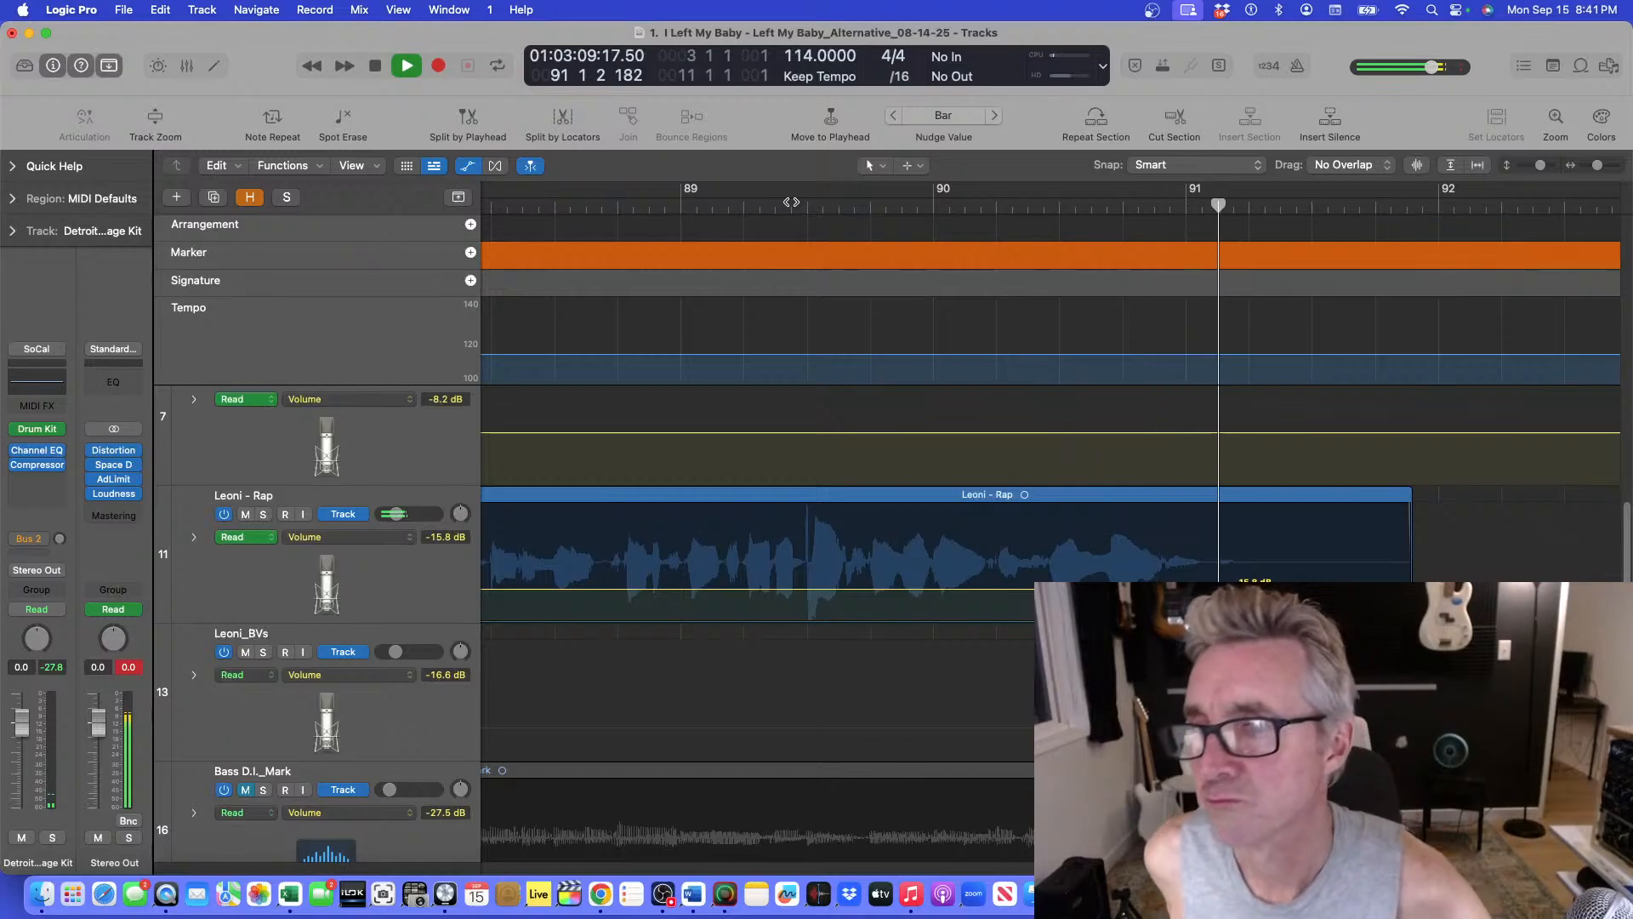
key(space)
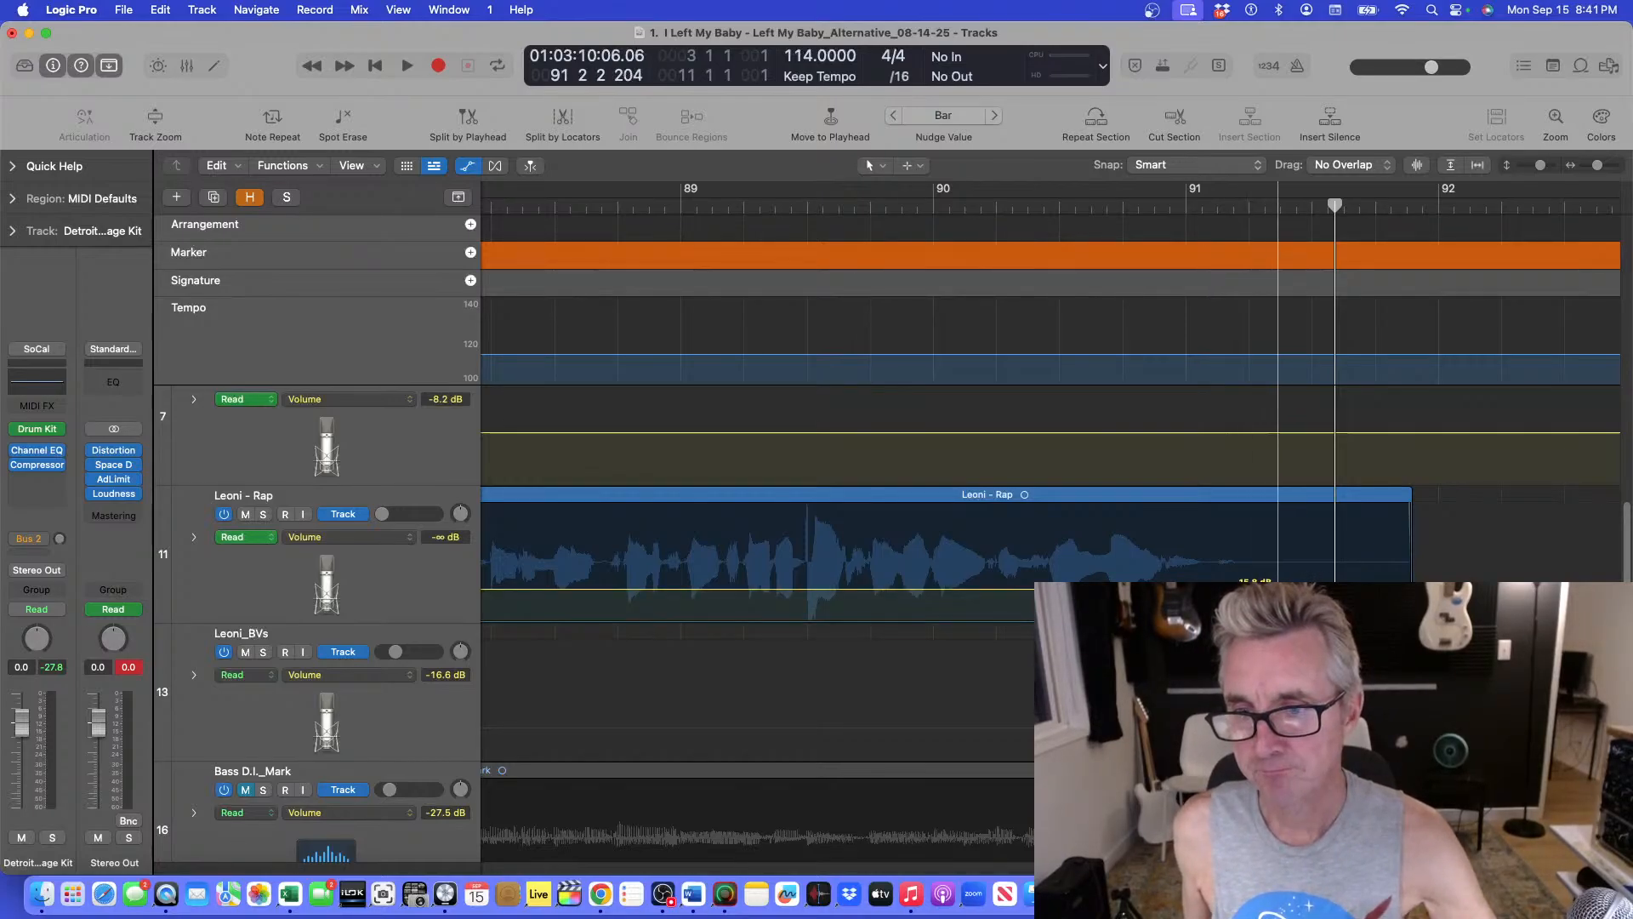
key(space)
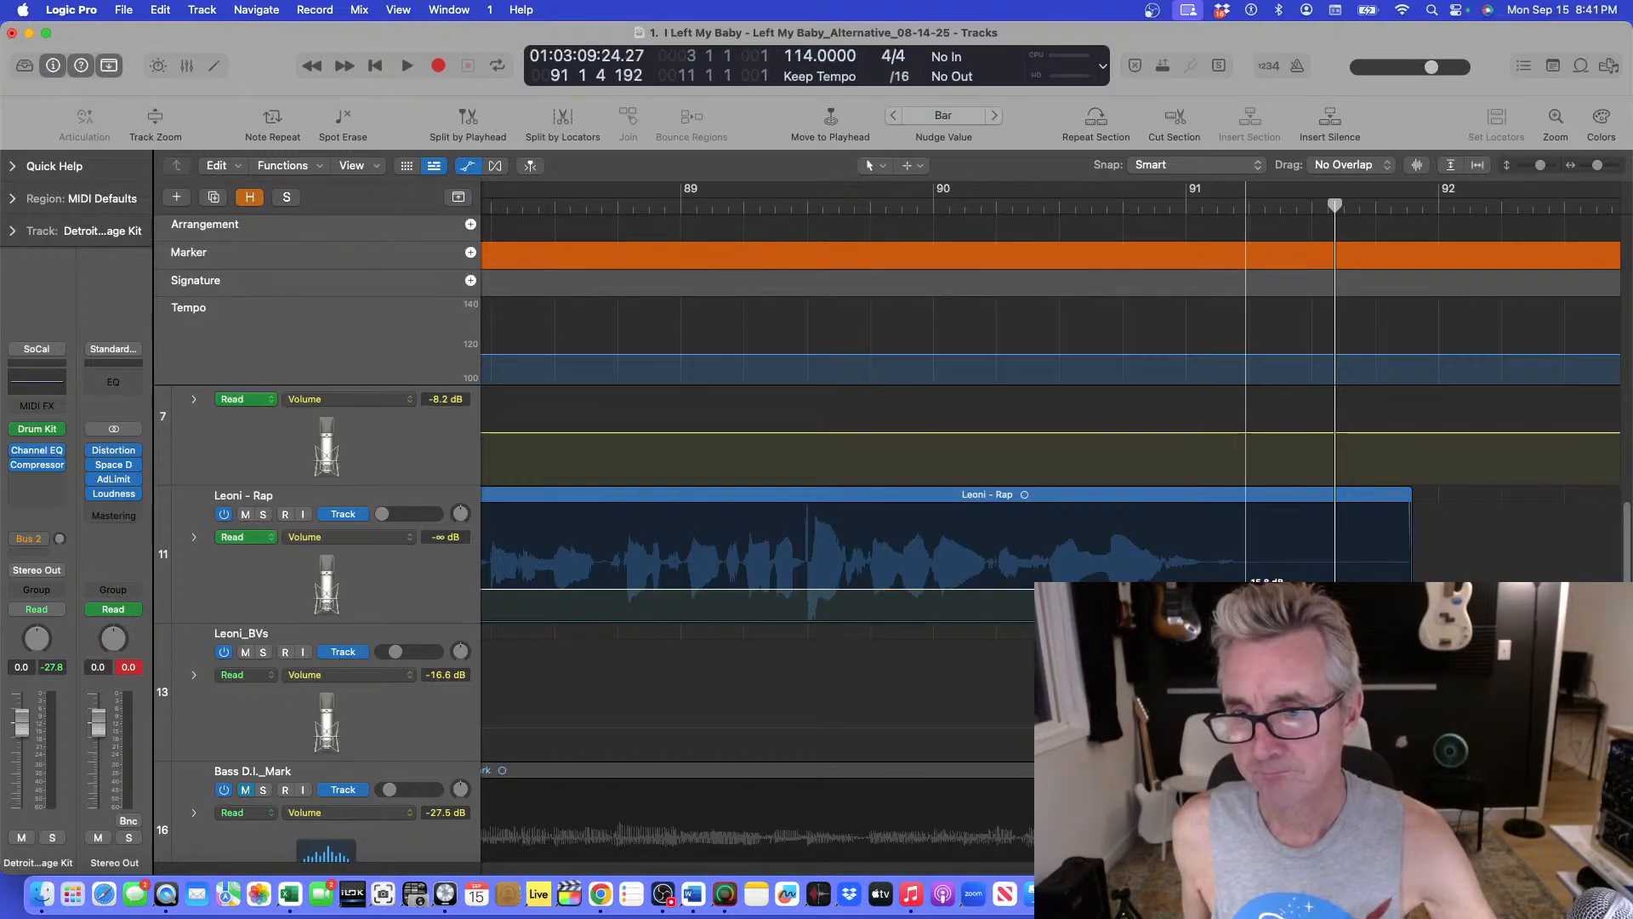
click(1047, 210)
key(space)
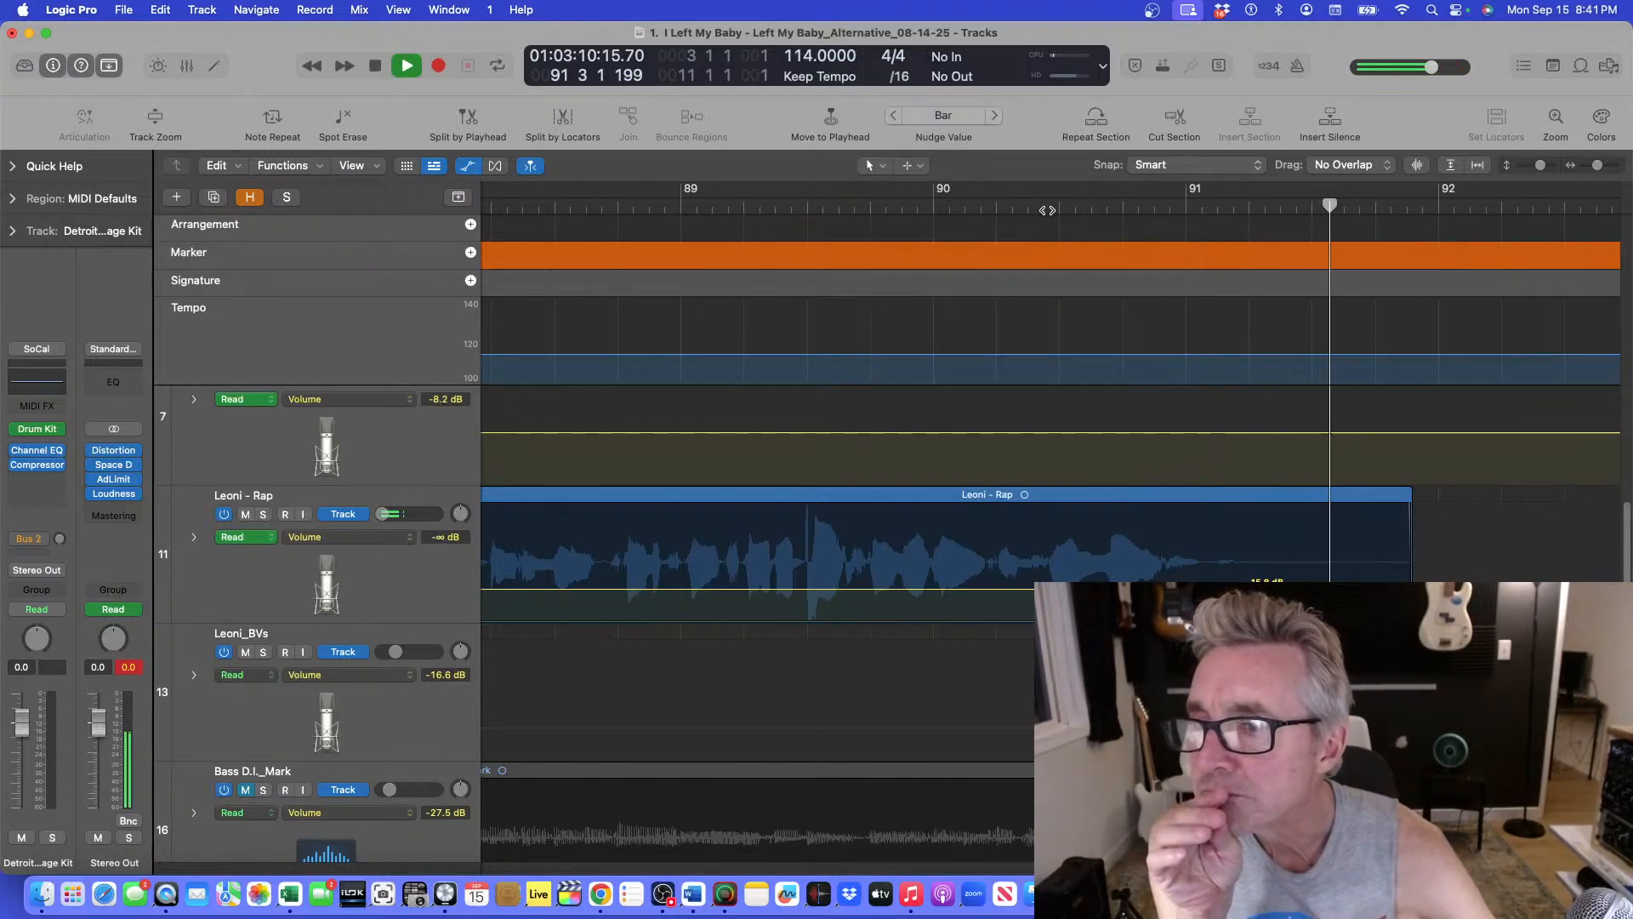
Audition the abrupt Leoni - Rap cutoff again, restarting playback from points around bar 90 and just before bar 91.
key(space)
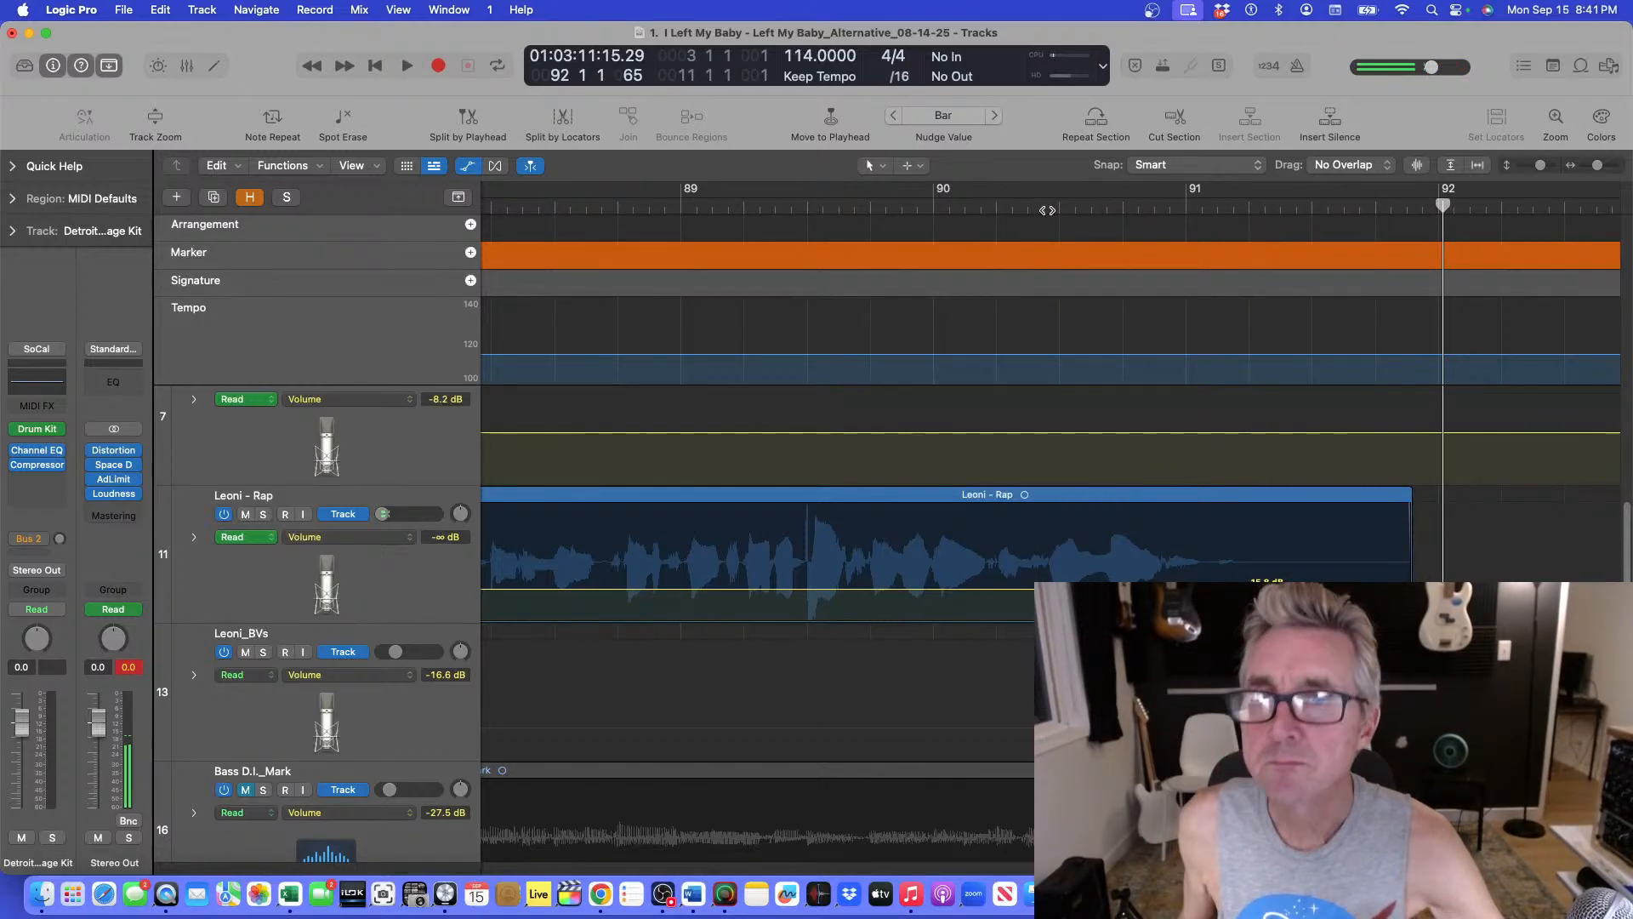
click(957, 204)
key(space)
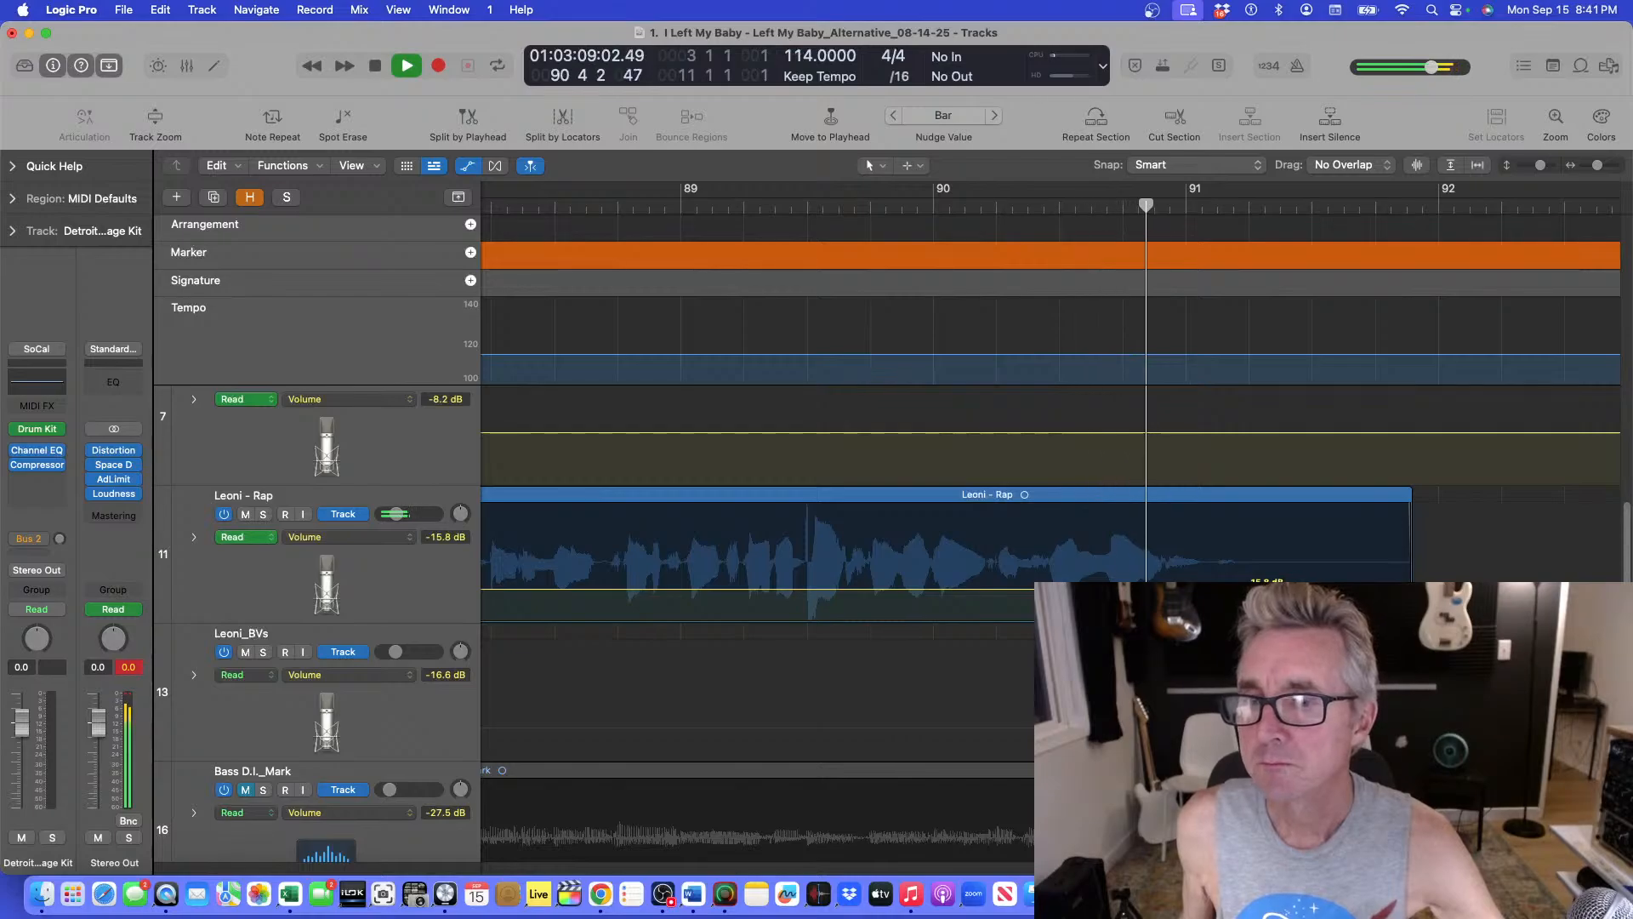
key(space)
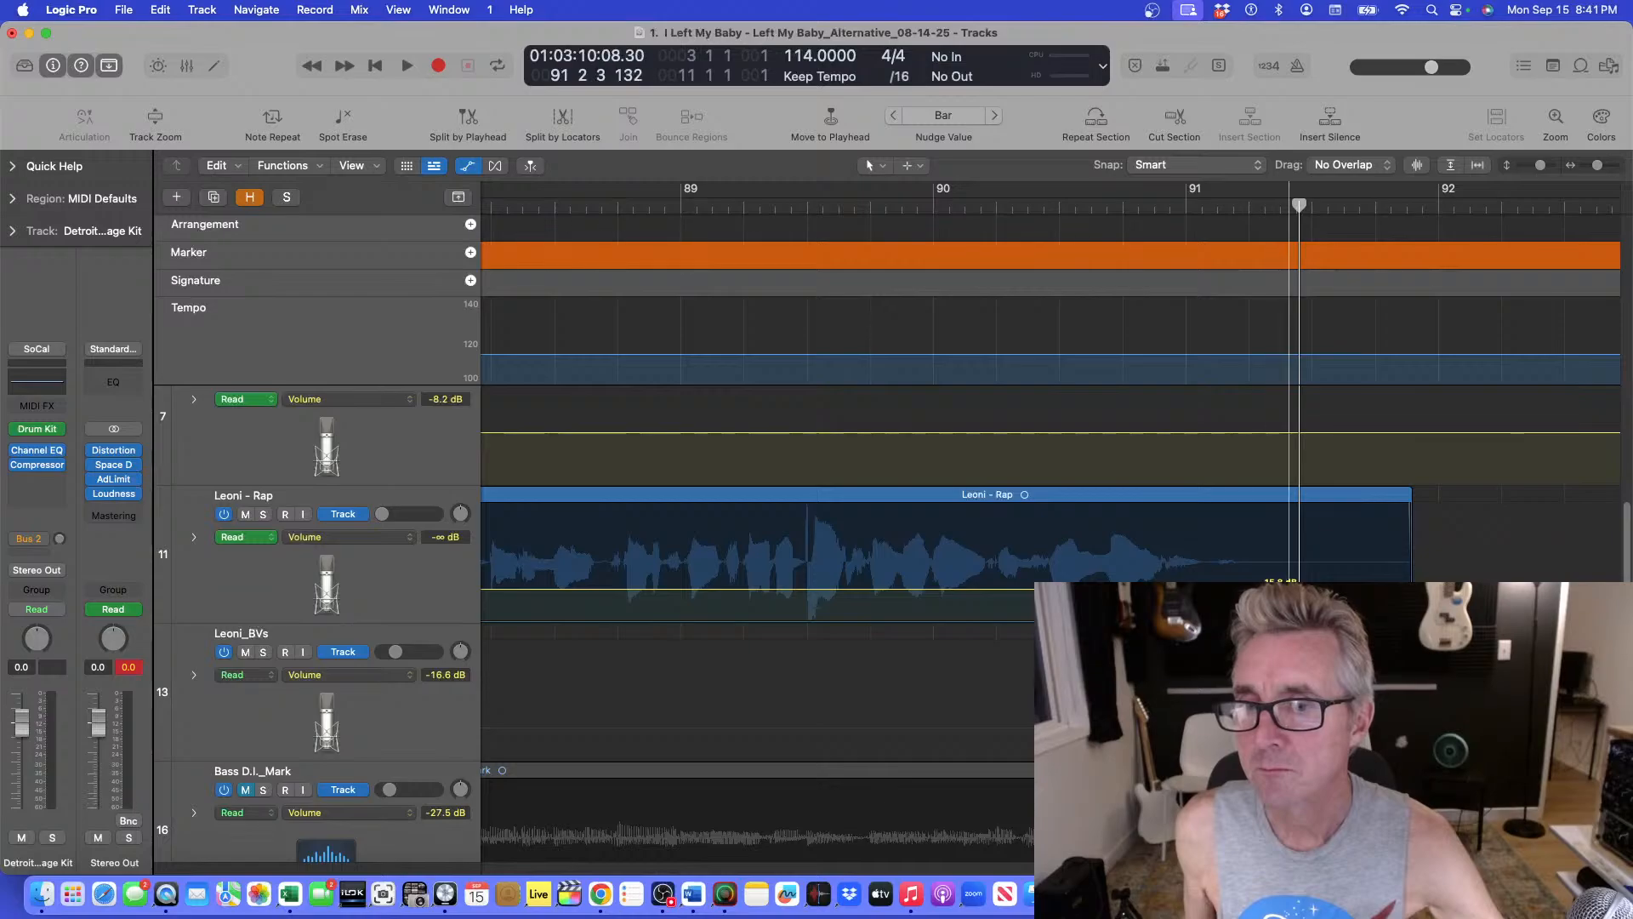
click(1149, 204)
key(space)
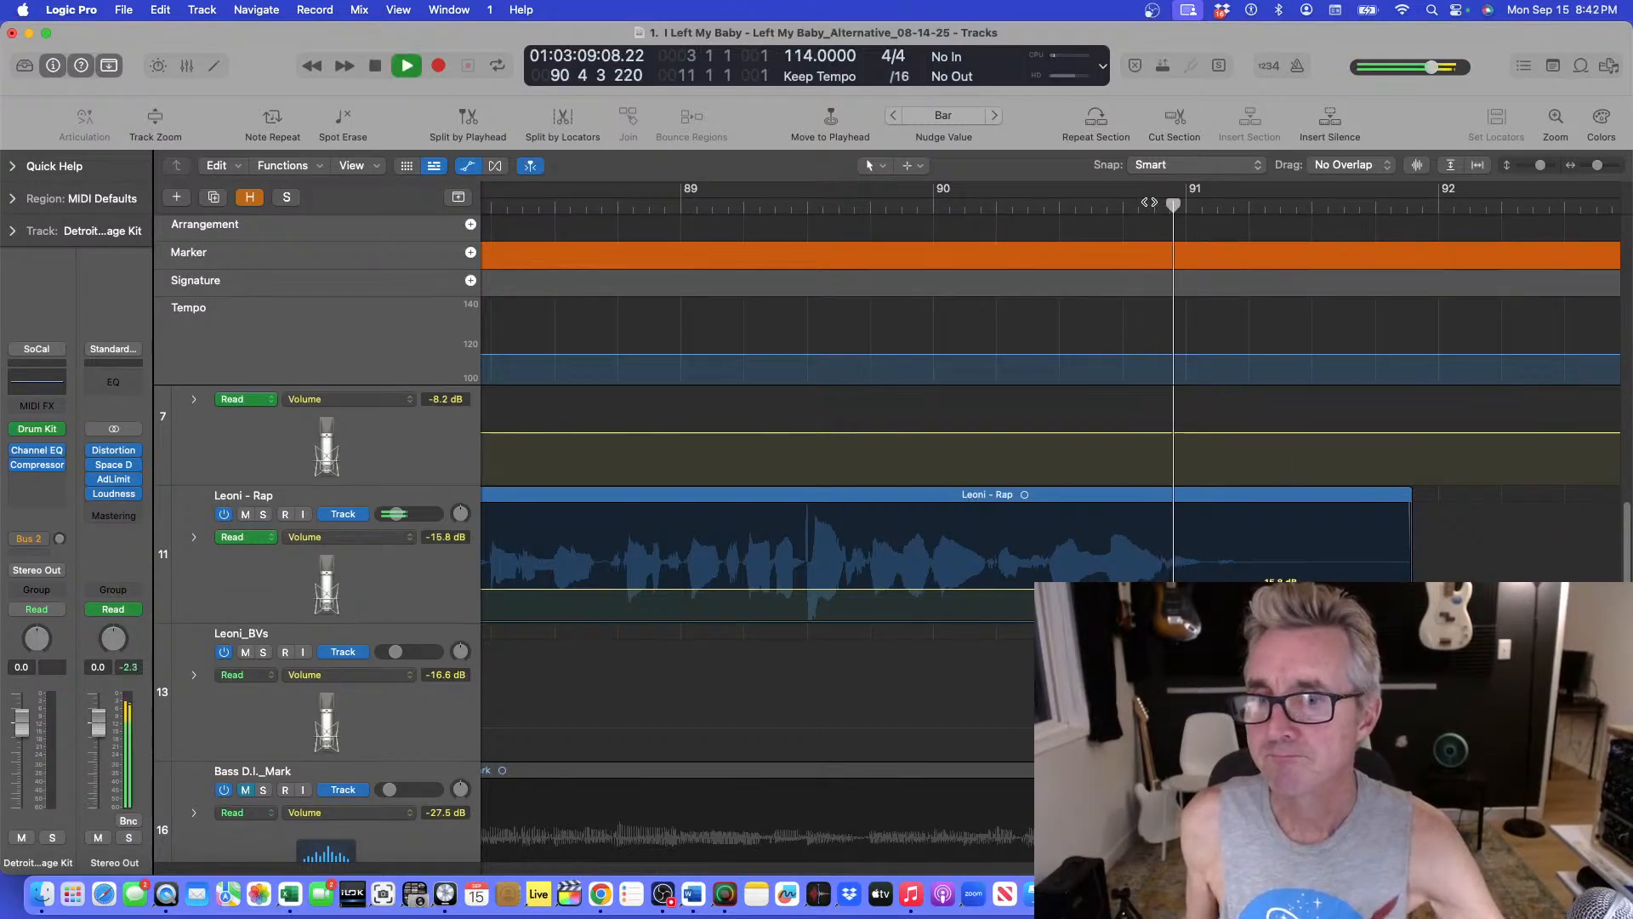
click(984, 208)
key(space)
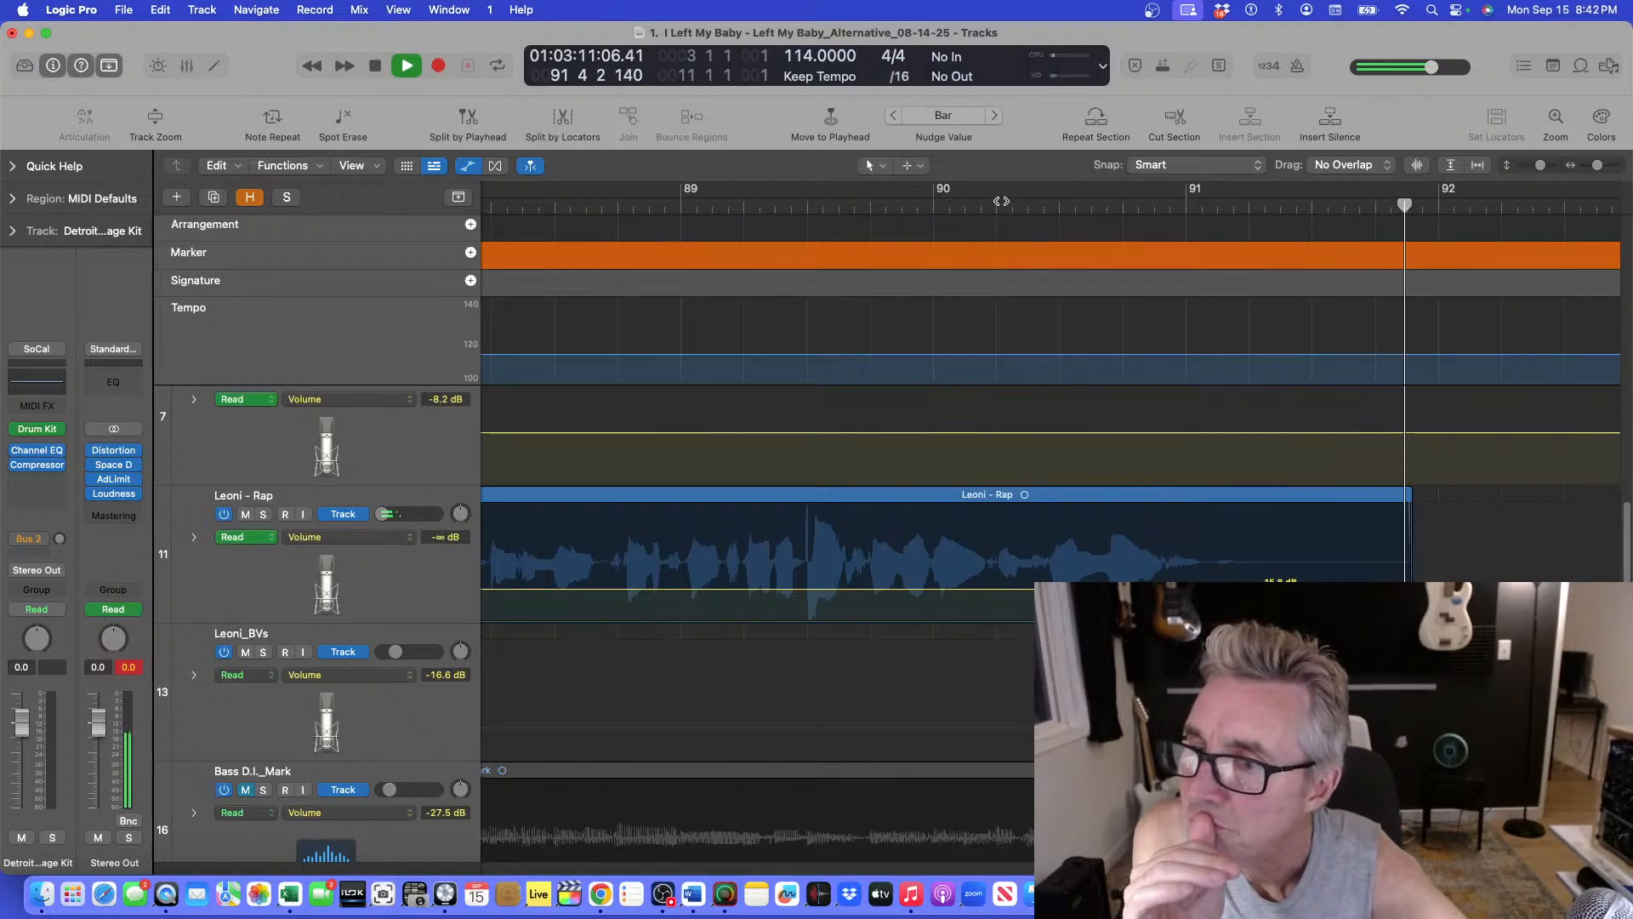
key(space)
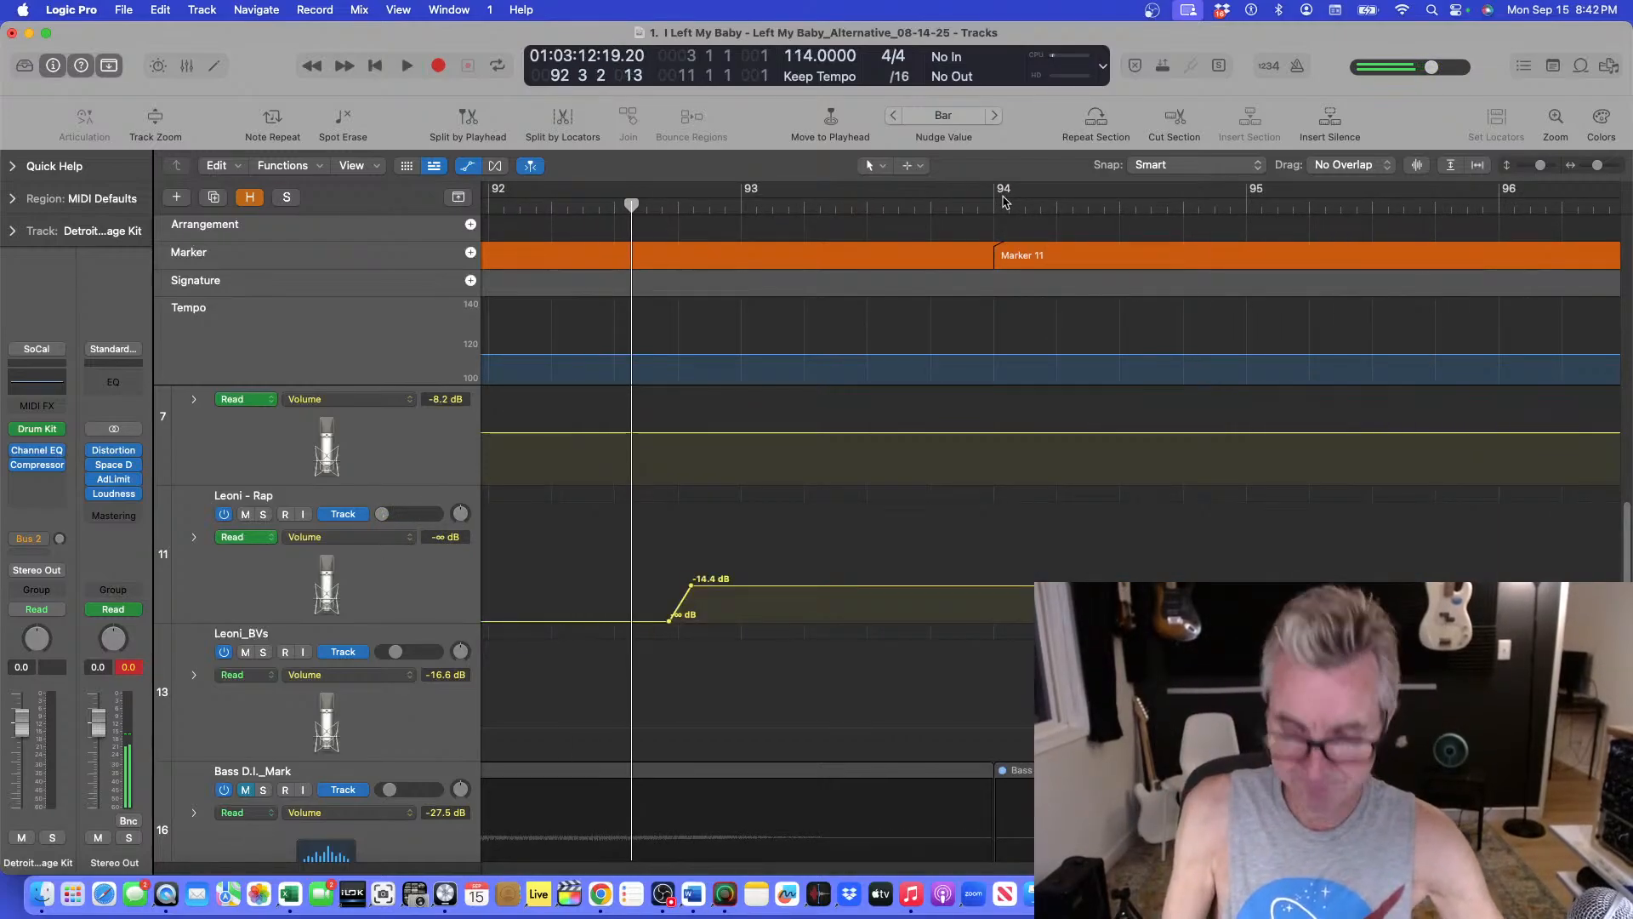
Replay the song's ending from bar 90 through the Leoni - Rap cutoff toward Marker 11.
key(super+Up)
key(super+Up)
key(super+Up)
key(super+Up)
key(super+Up)
key(super+Up)
key(super+Left)
key(super+Left)
key(super+Left)
key(super+Left)
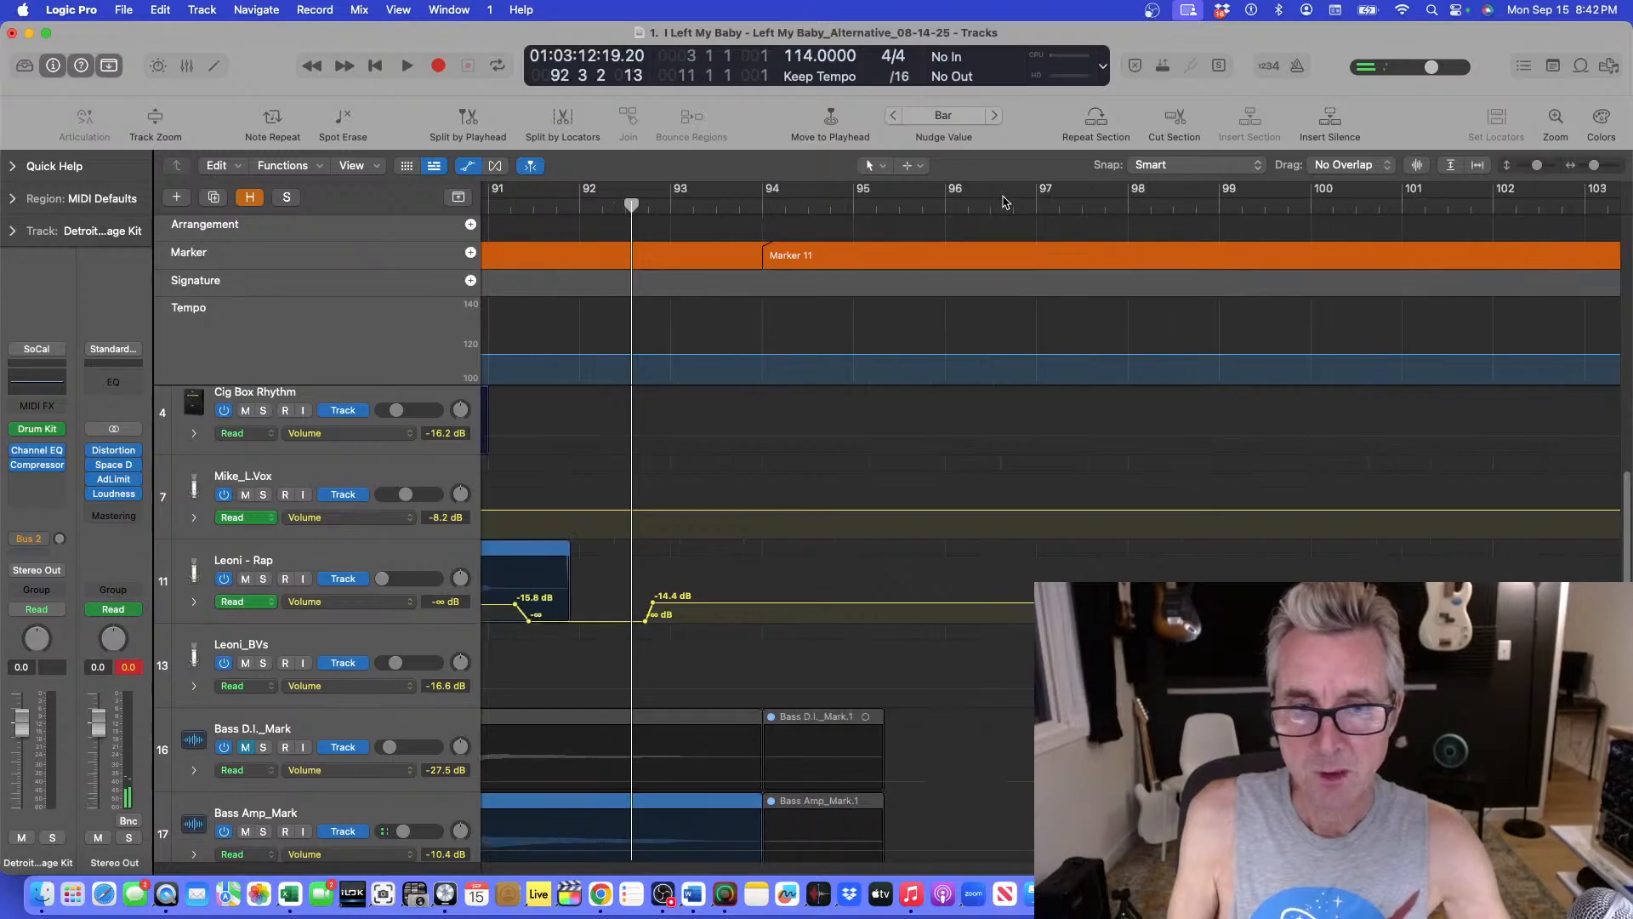
key(super+Left)
key(super+Left)
key(super+Right)
key(super+Right)
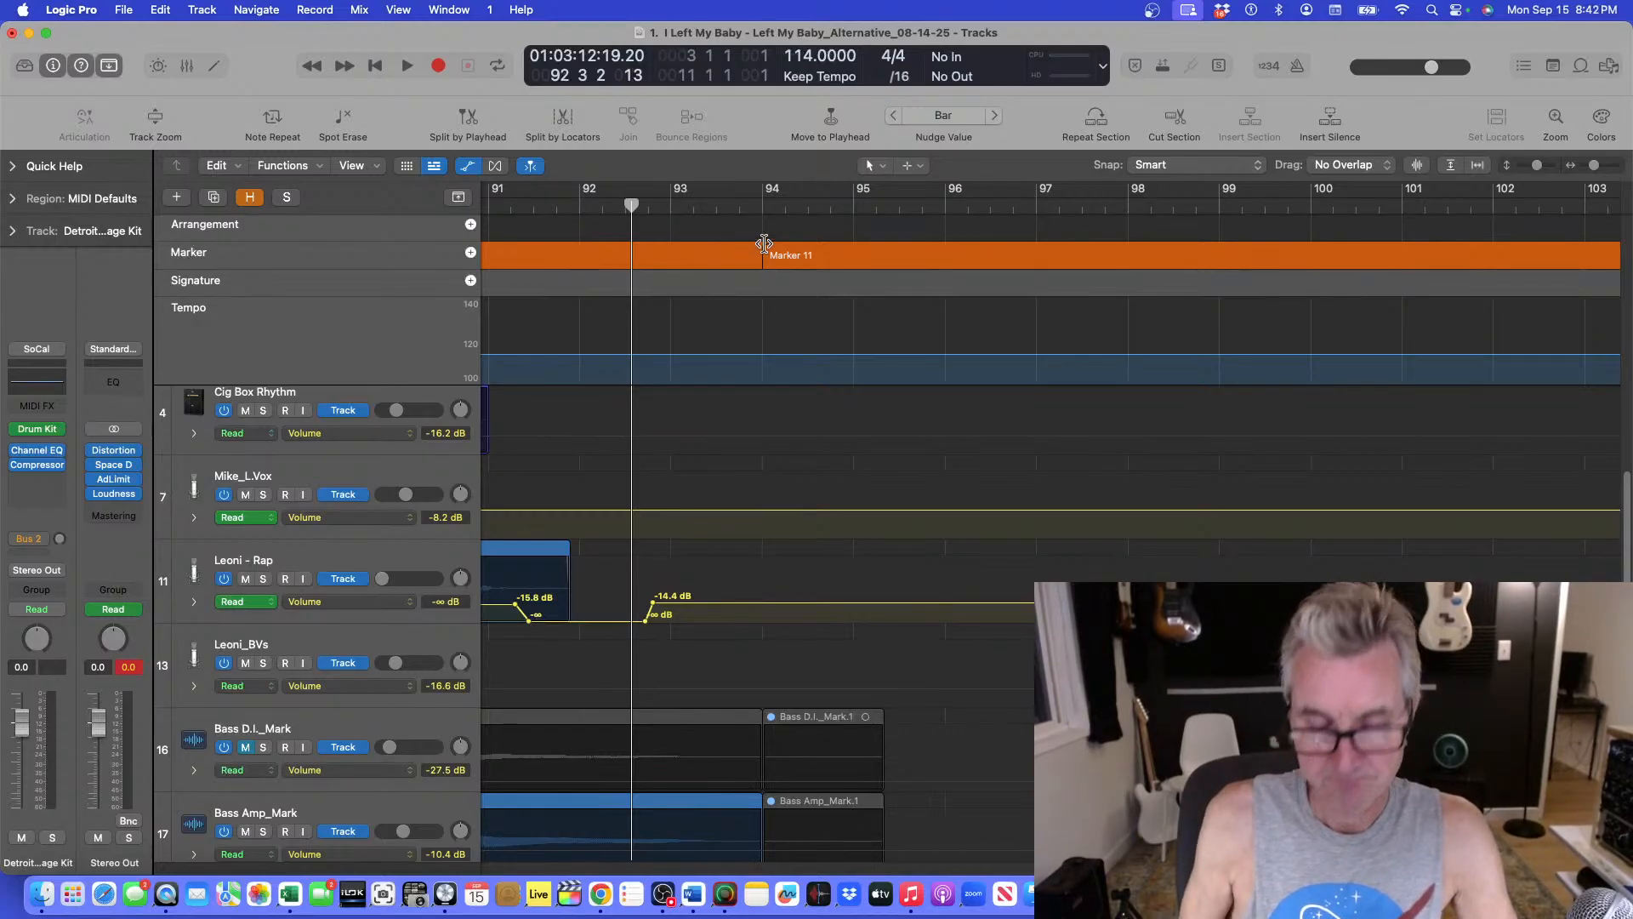
key(super+Right)
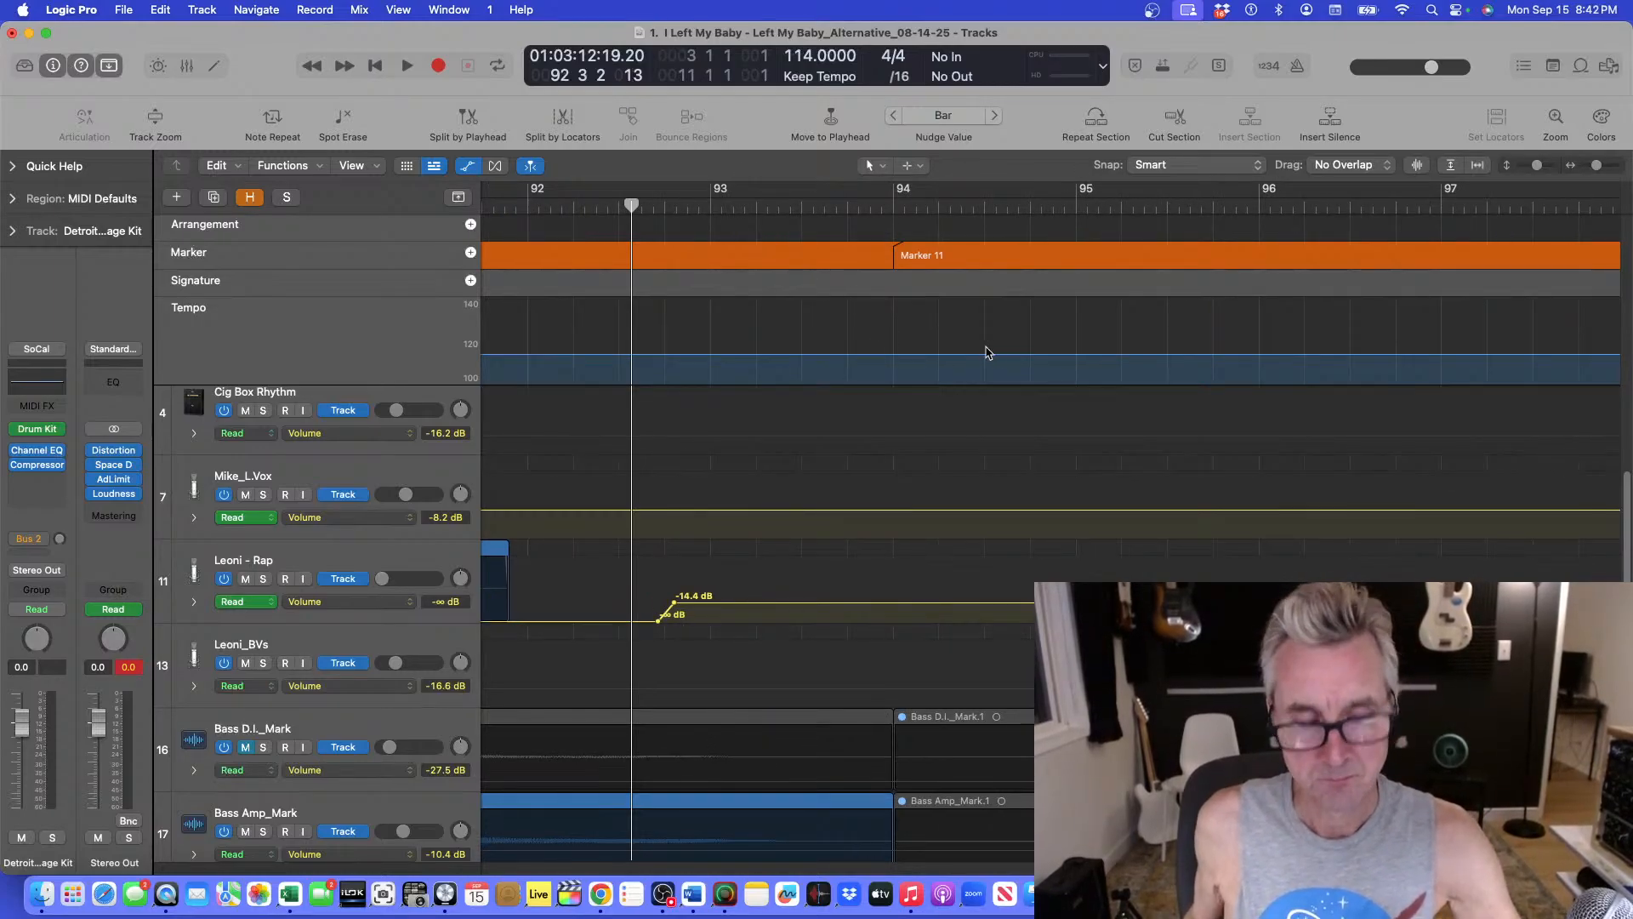
scroll(1021, 366, left, 5)
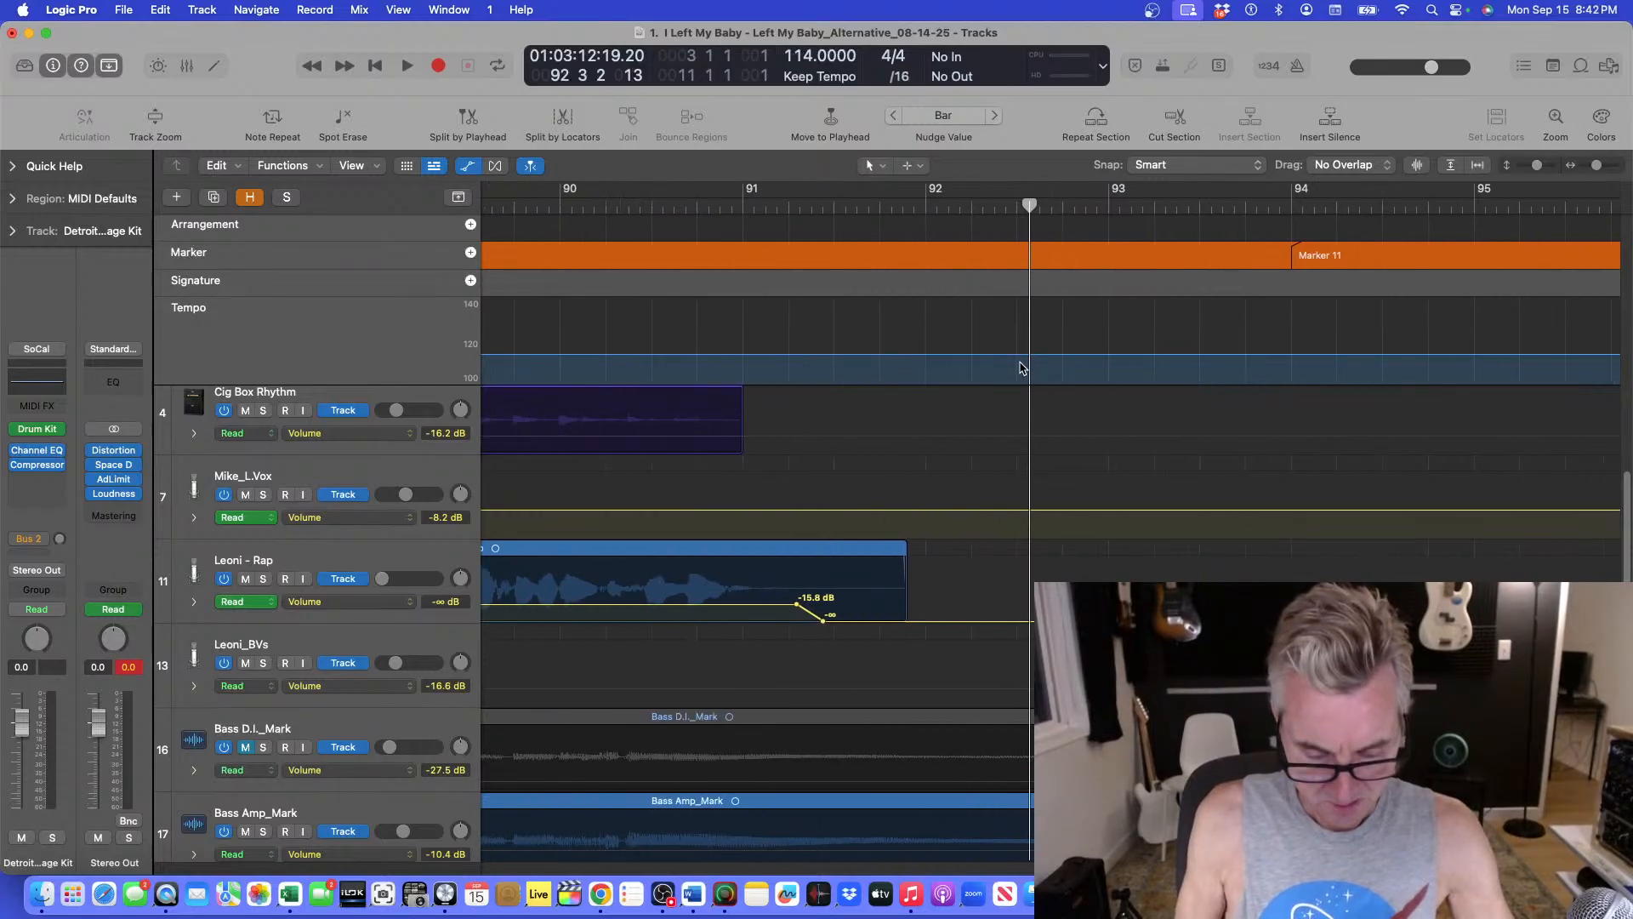
key(super+Left)
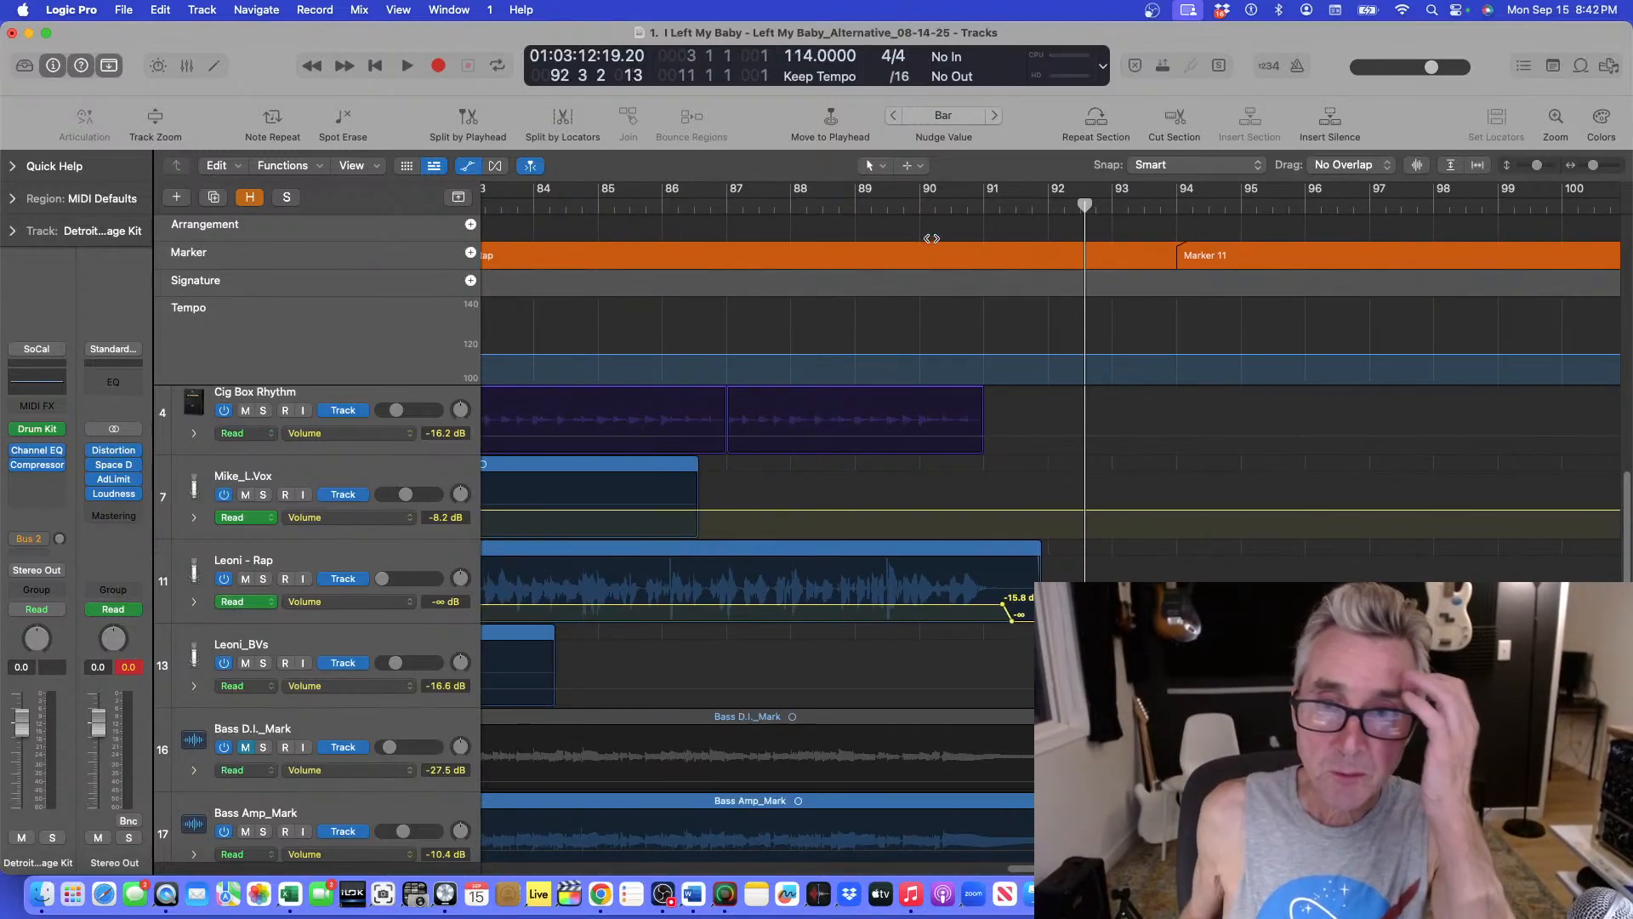
click(931, 205)
key(space)
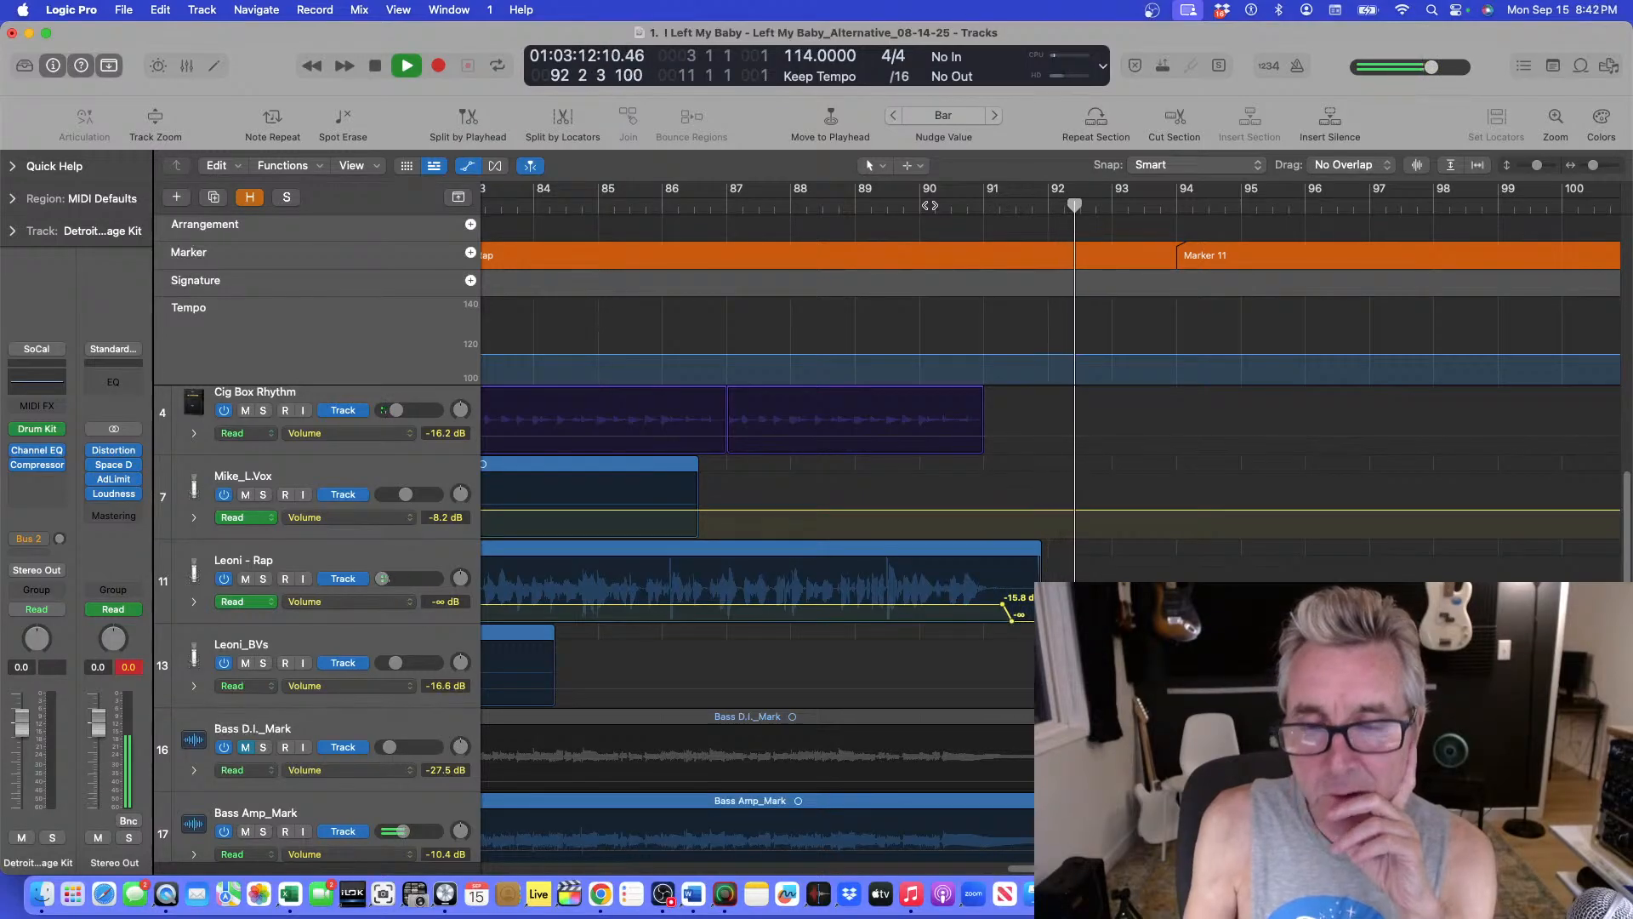
key(space)
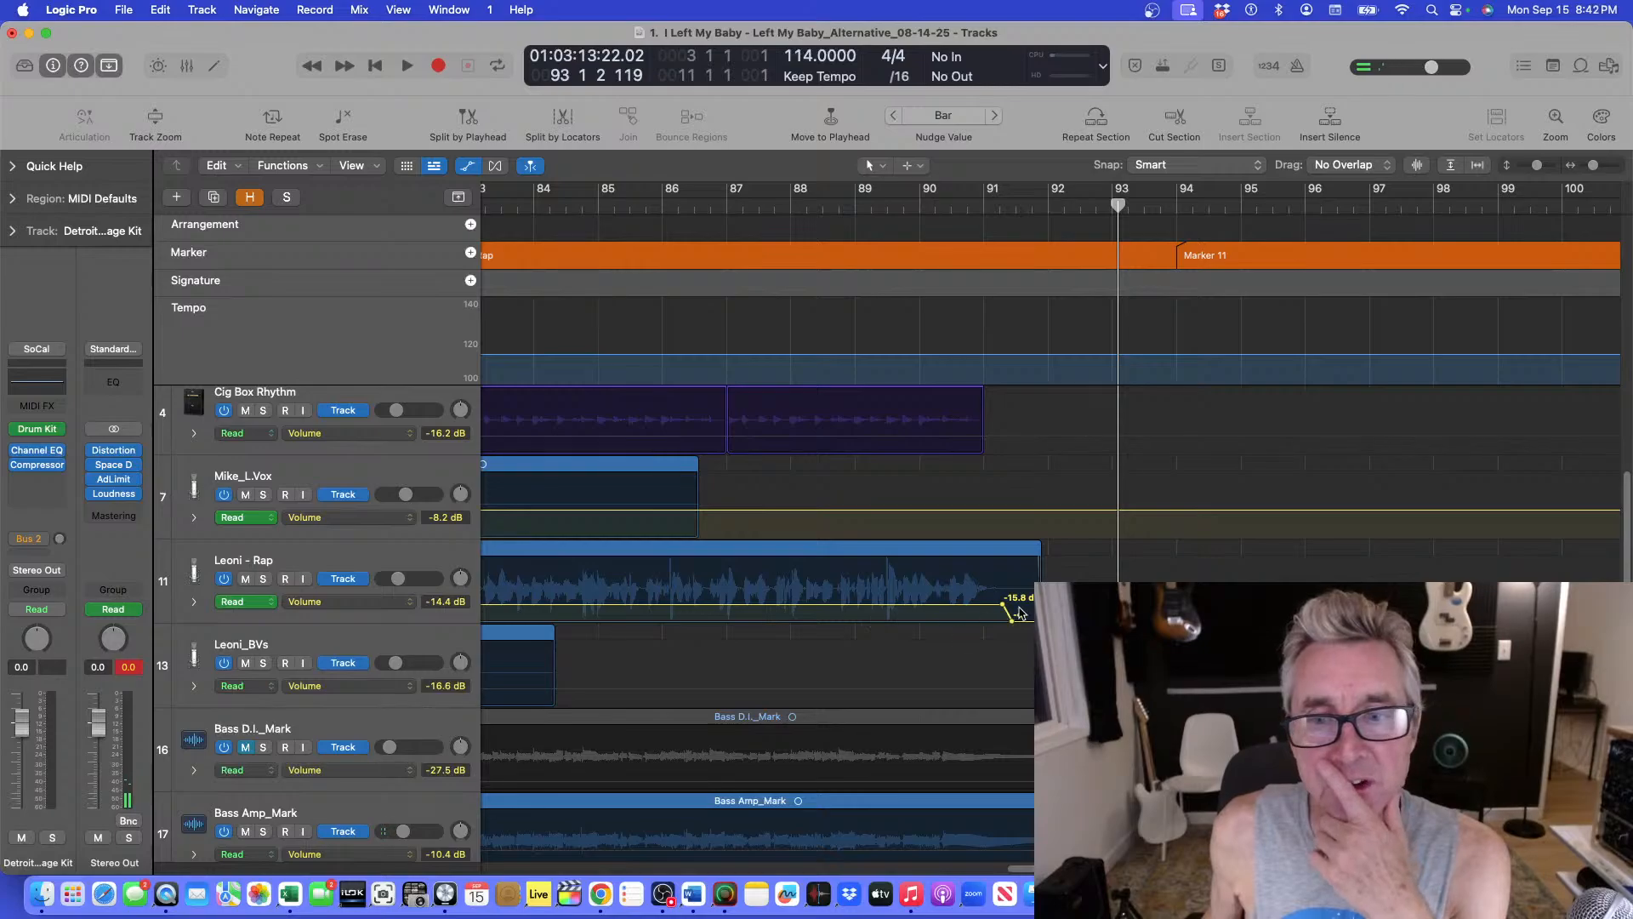
Split the Leoni - Rap region at the playhead placed at bar 91 2 1.
drag(1121, 207, 1033, 216)
key(super+Right)
key(super+Right)
key(super+Right)
key(super+Right)
key(super+Right)
key(super+Right)
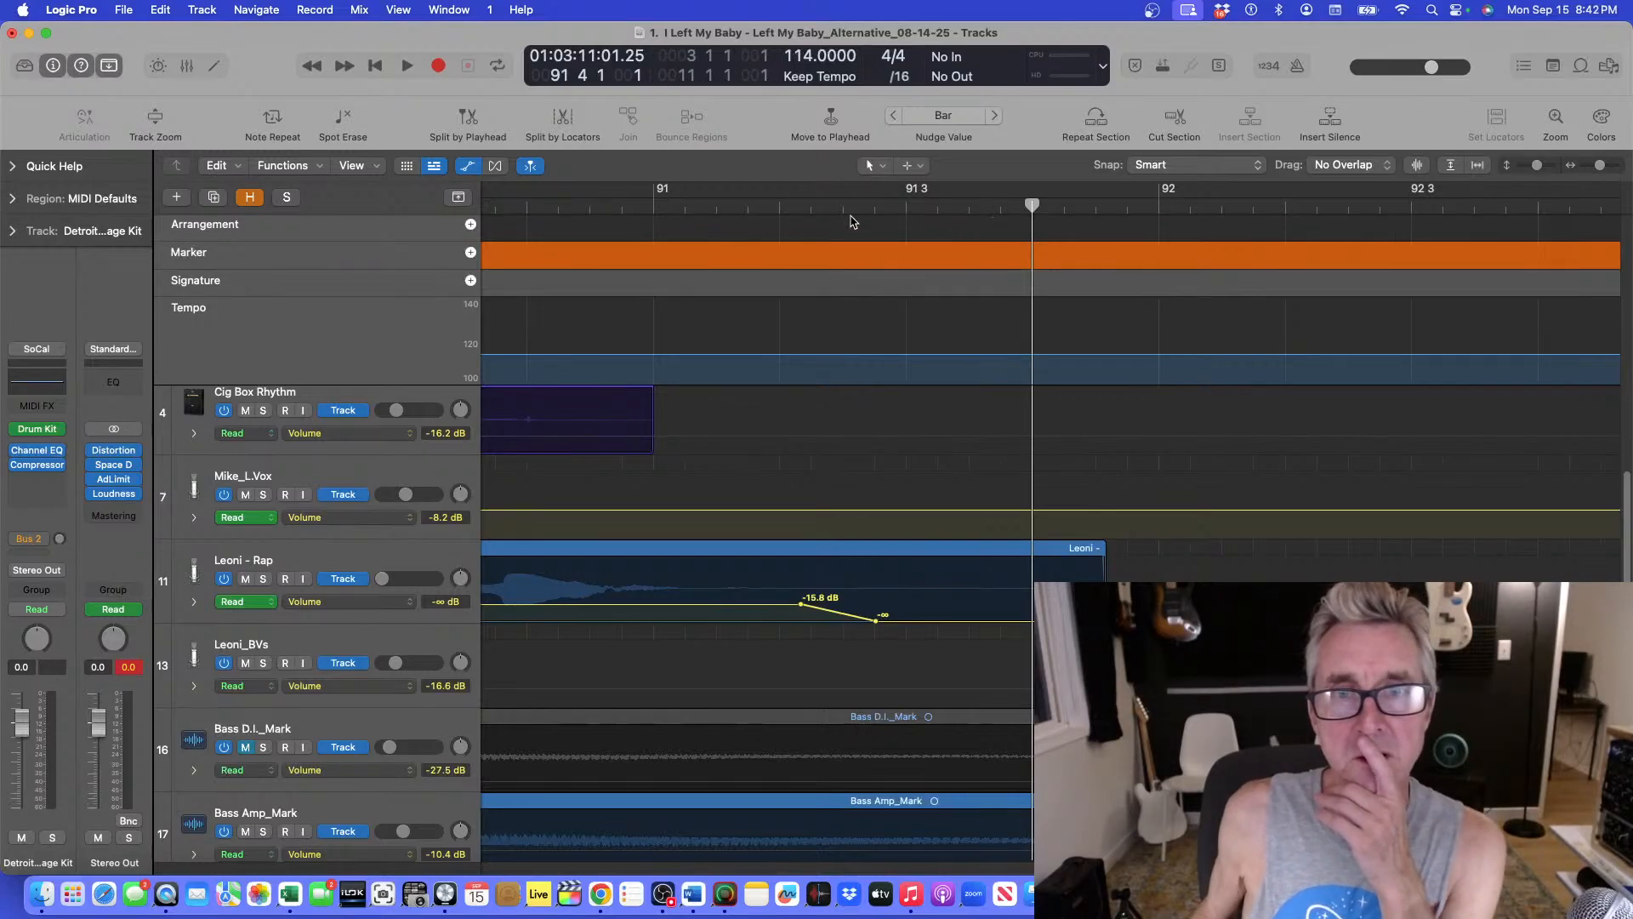
click(808, 206)
drag(811, 205, 799, 203)
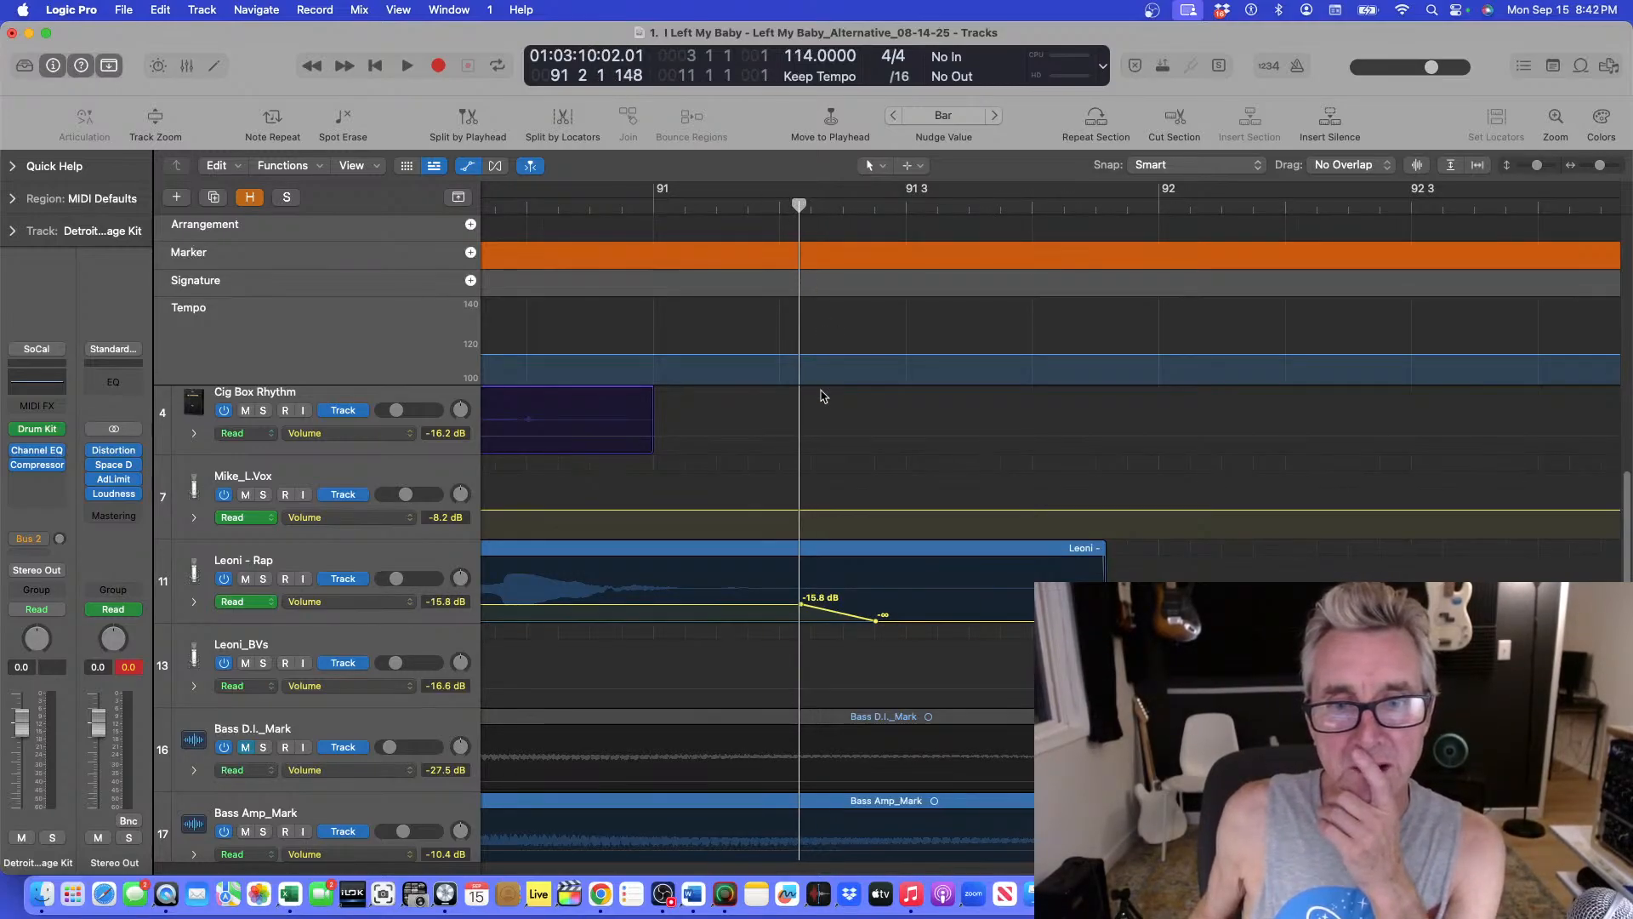
click(803, 551)
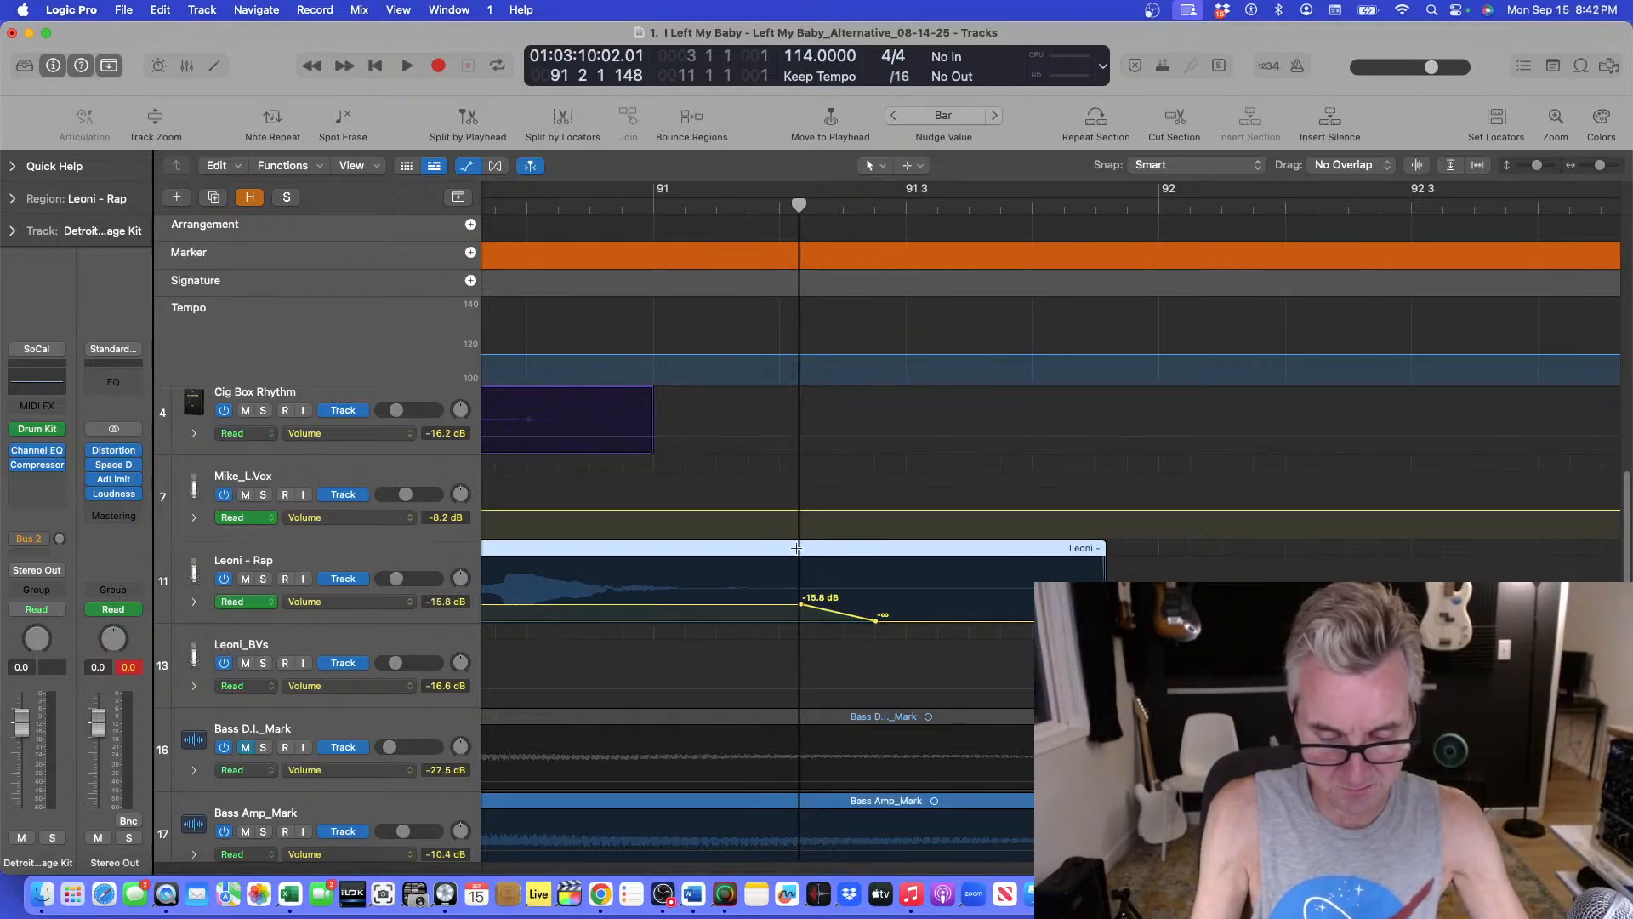
key(cmd+t)
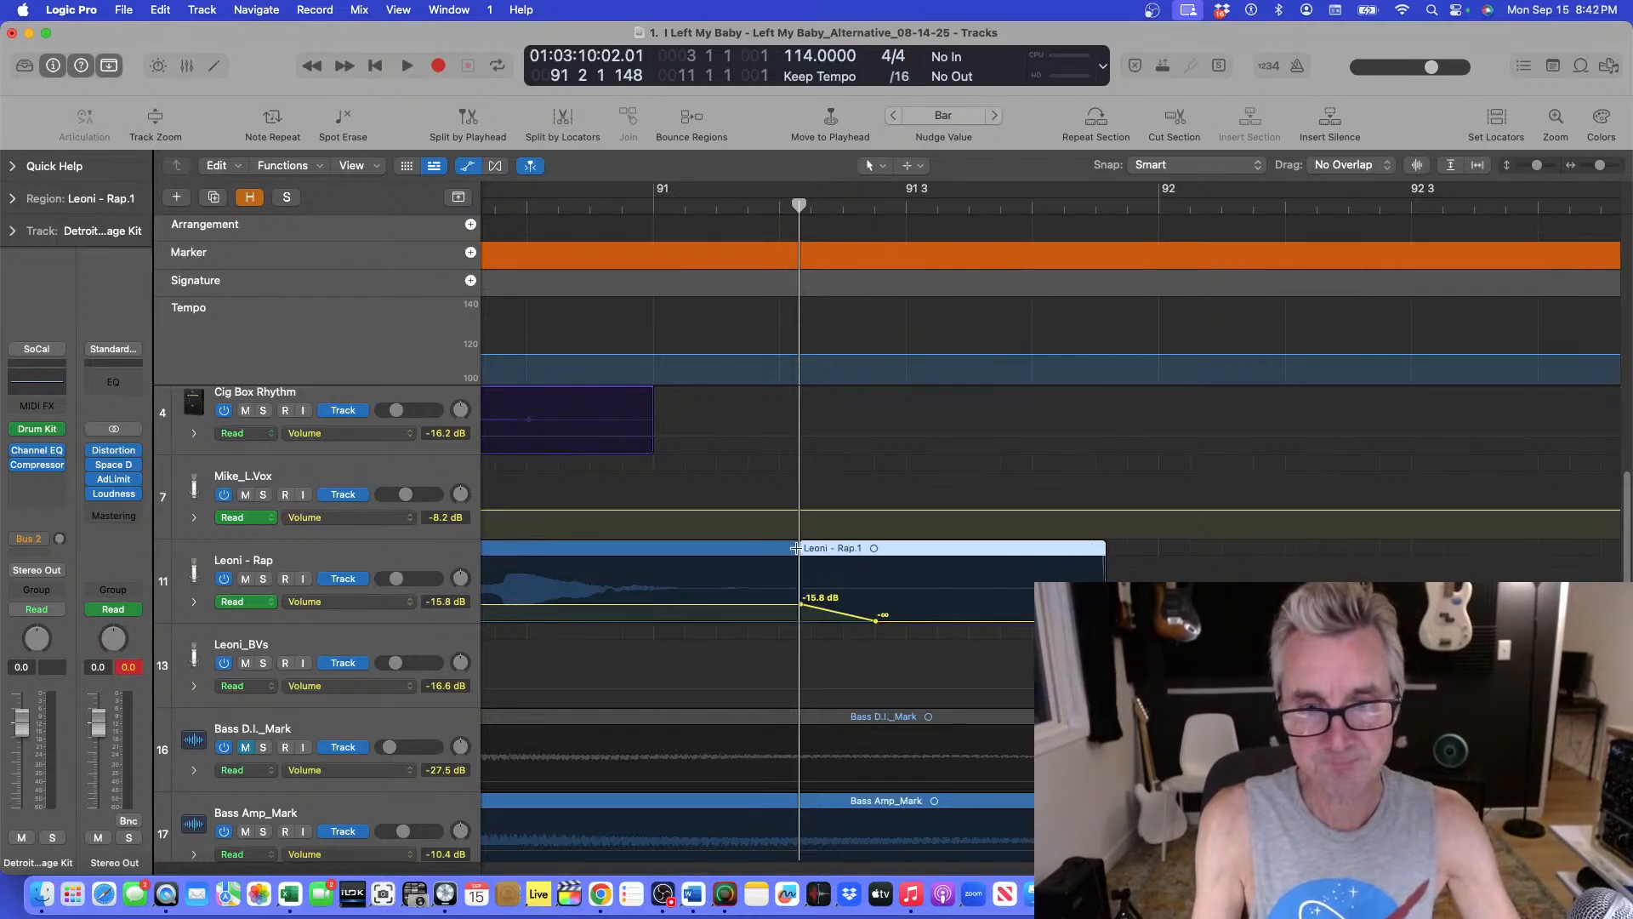
Deselect the split regions and hide the track automation lanes.
click(842, 638)
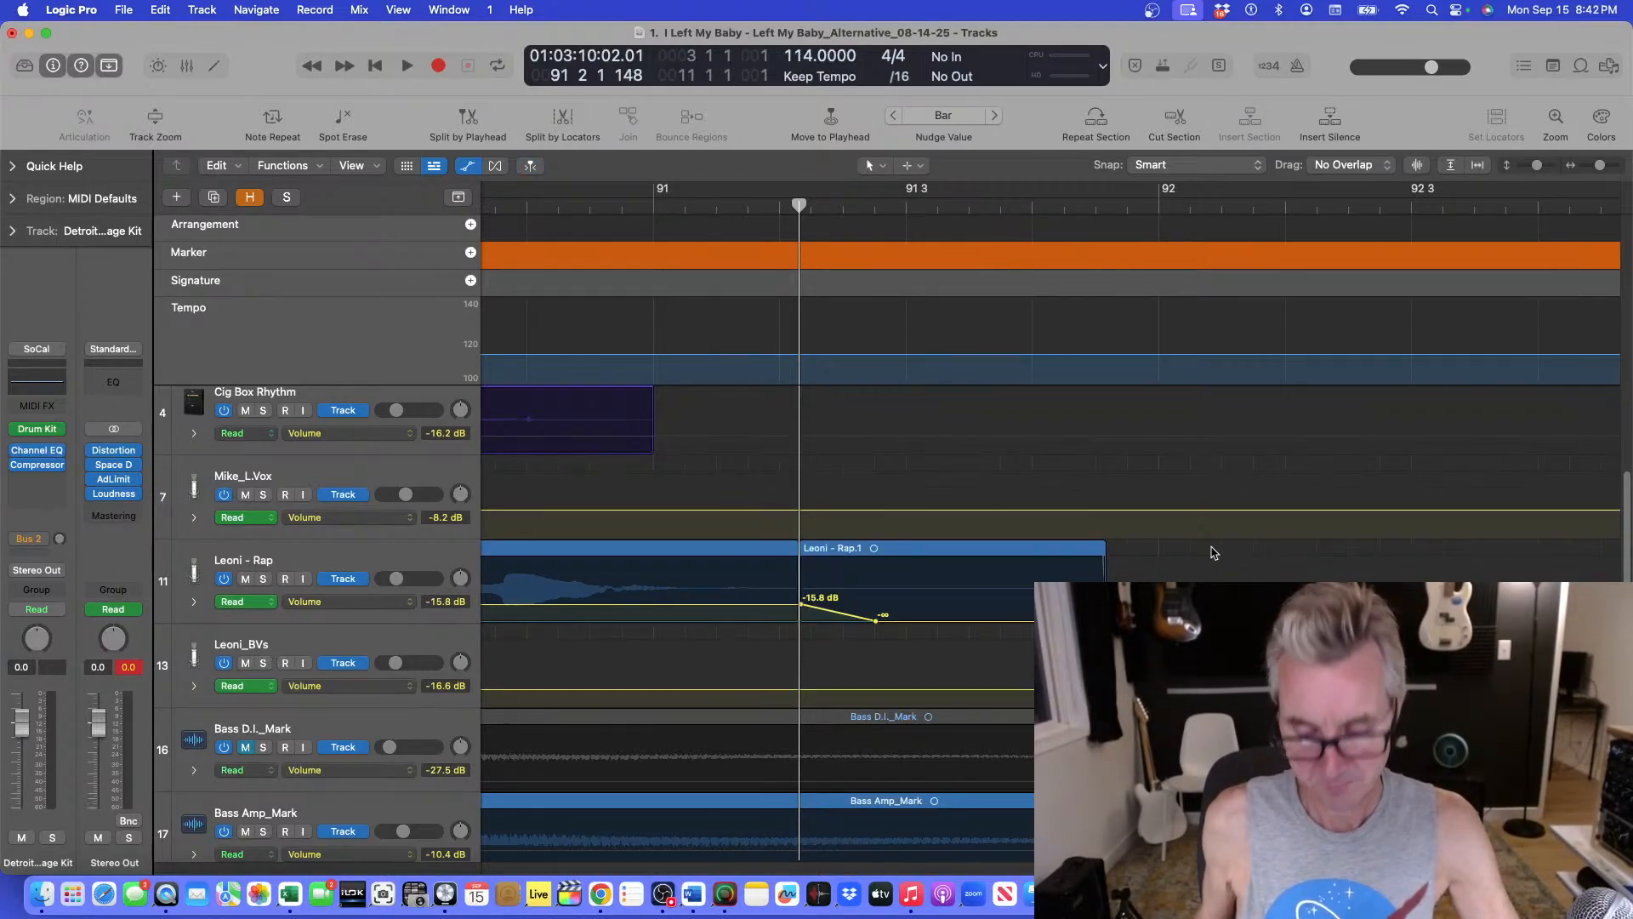
key(super+Left)
key(super+Left)
key(super+Left)
key(super+Left)
key(super+Left)
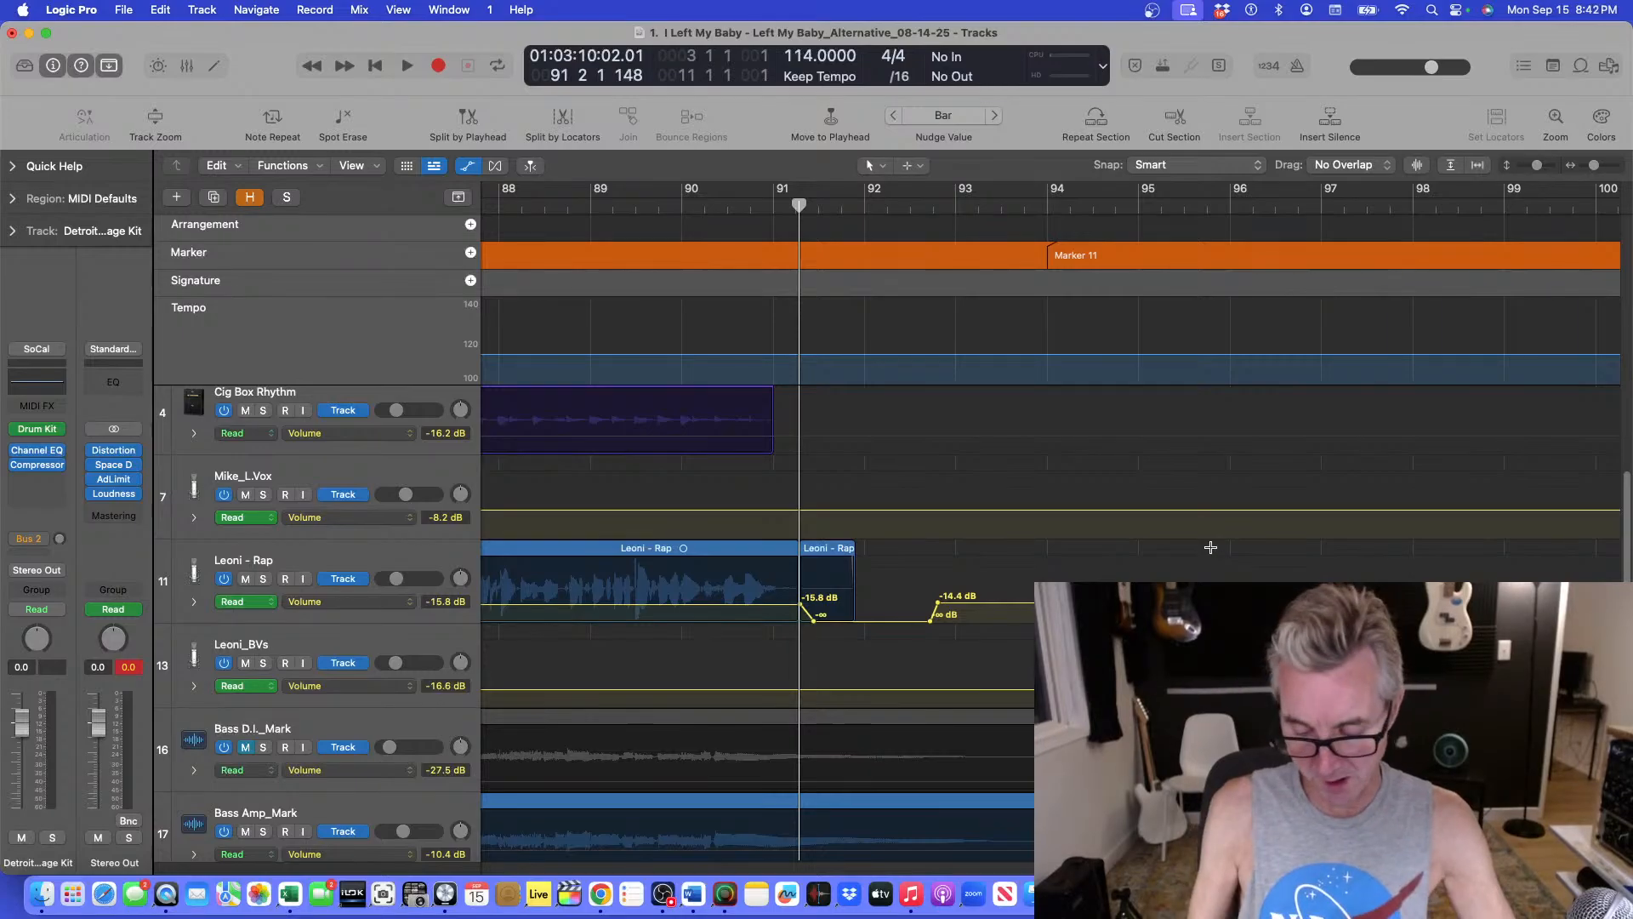
key(a)
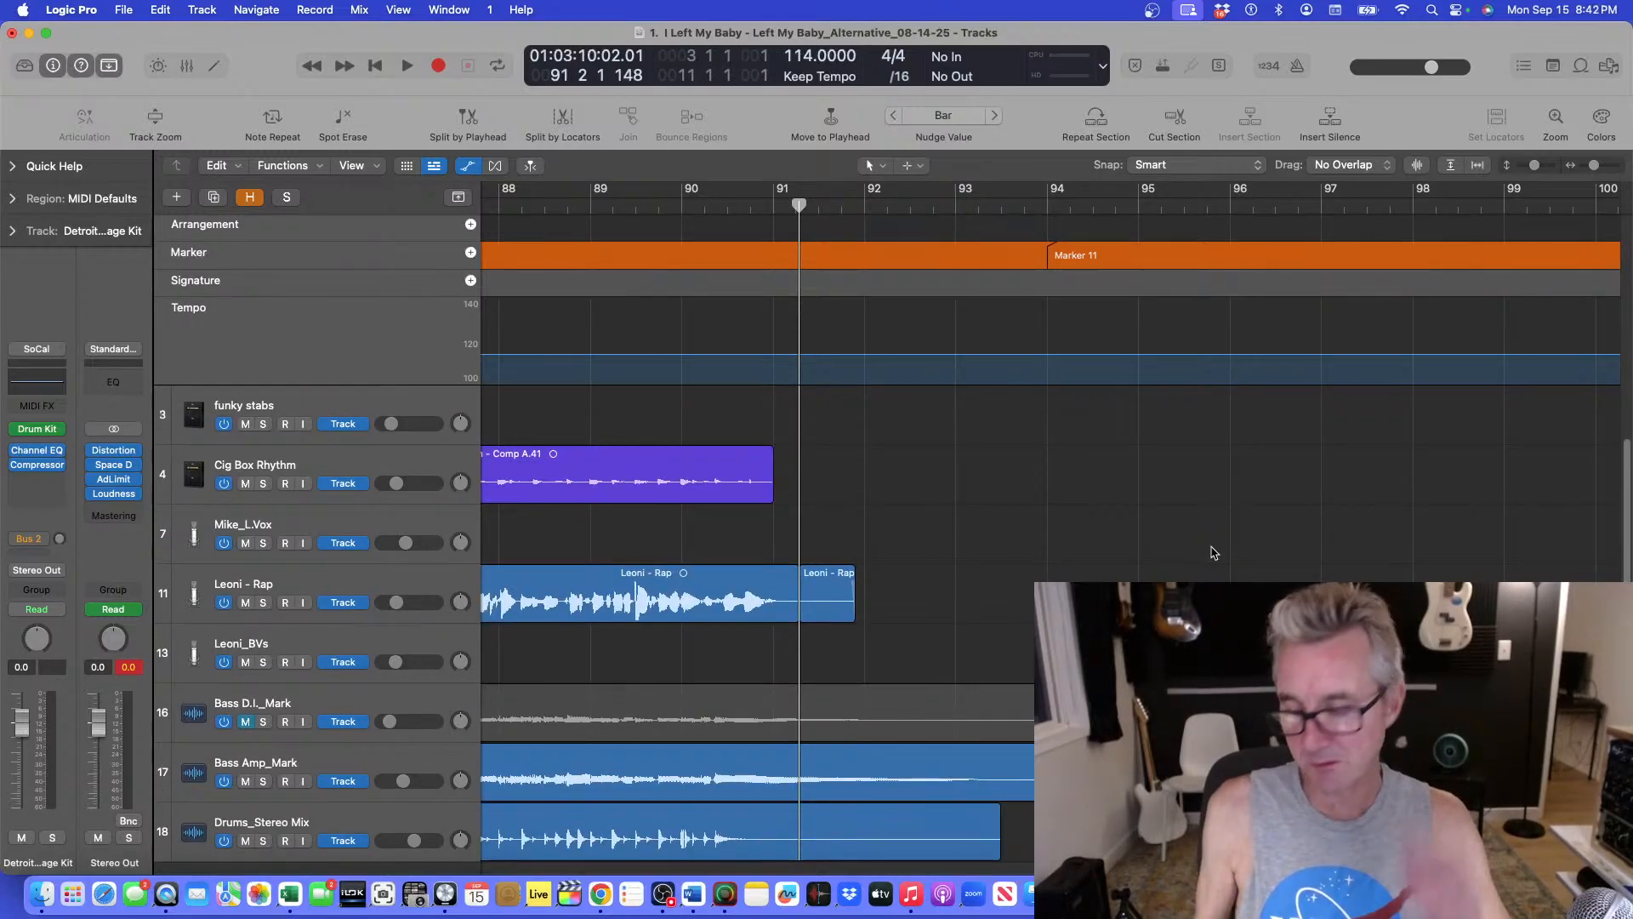
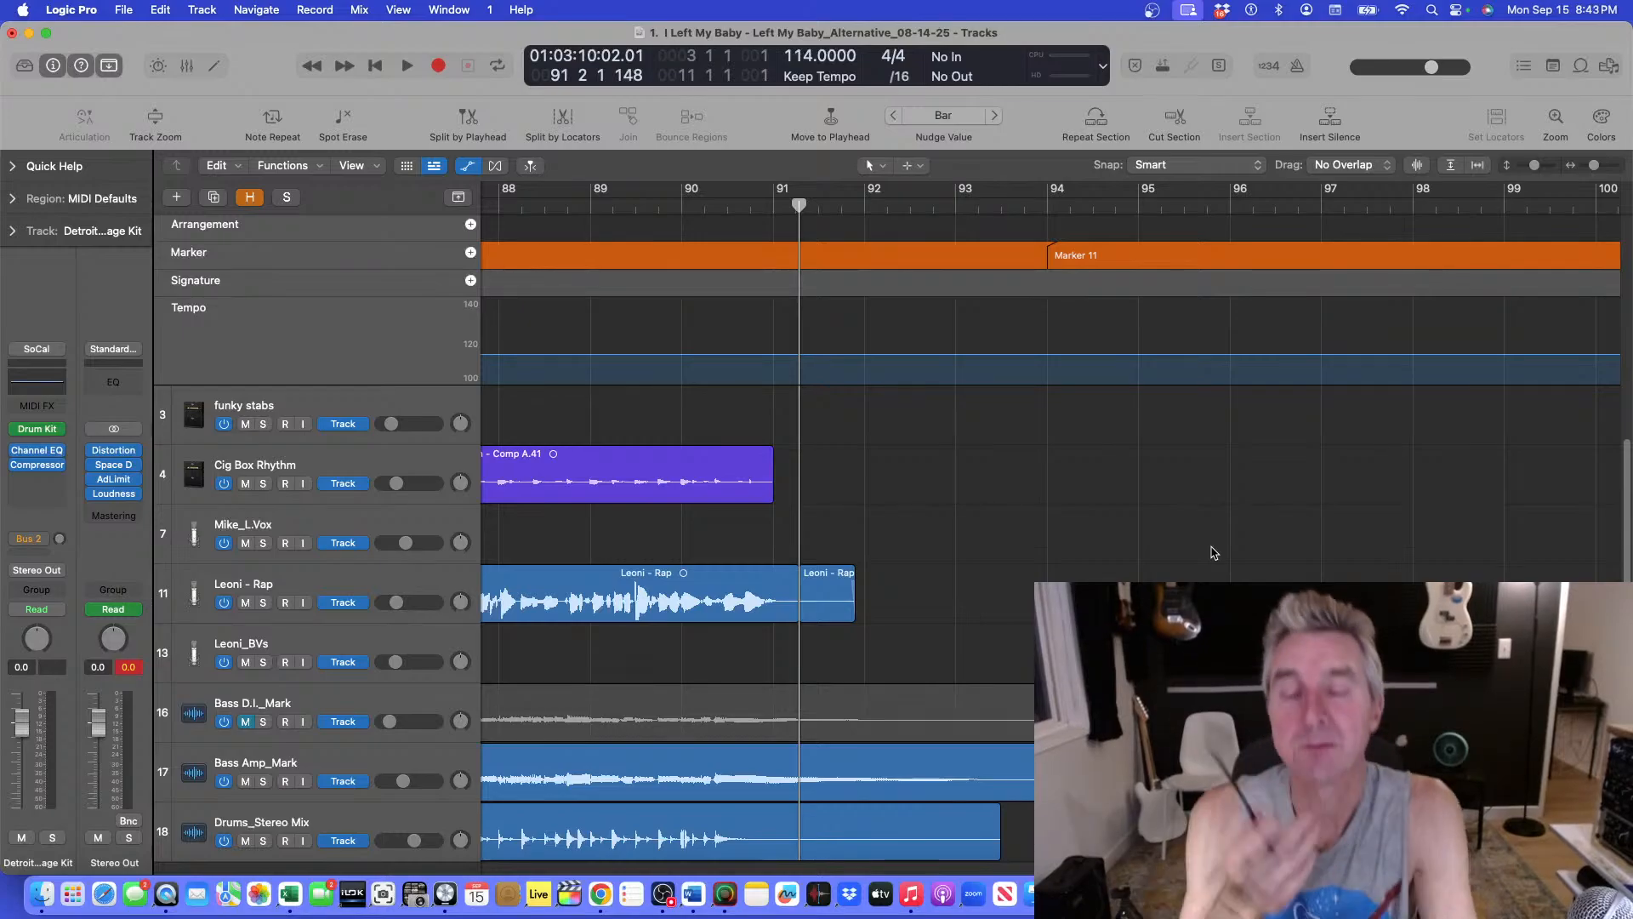
Play the song from the beginning with more of the arrangement in view.
key(super+Up)
key(super+Up)
key(super+Up)
key(super+Up)
key(super+Up)
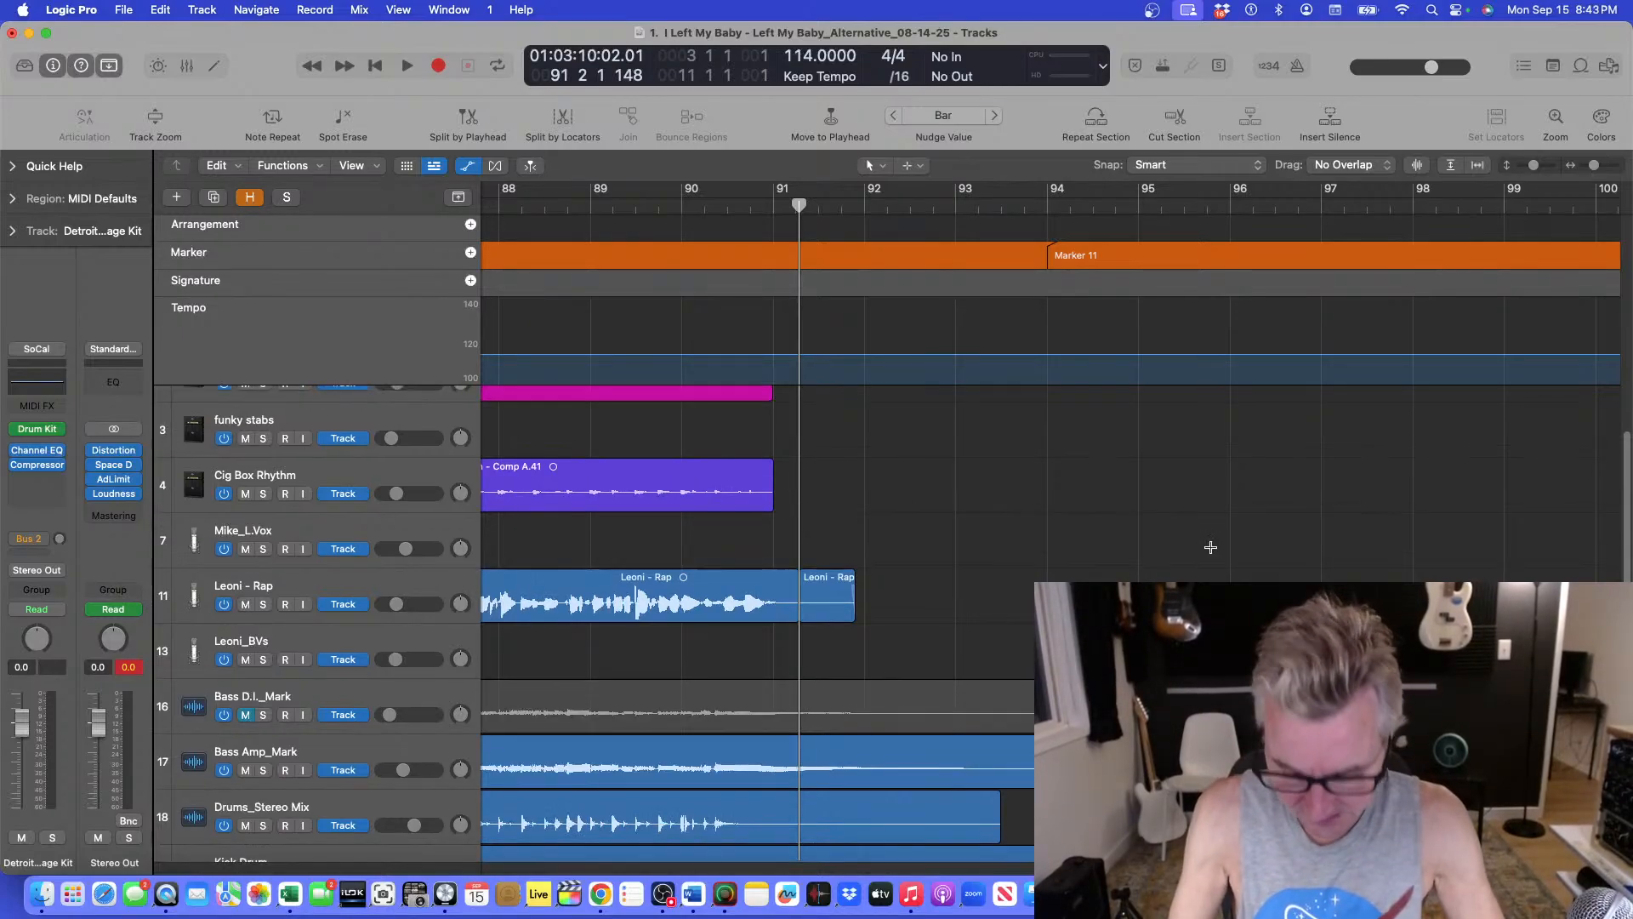
key(super+Left)
key(super+Left)
key(super+Left)
key(super+Up)
key(super+Up)
key(super+Up)
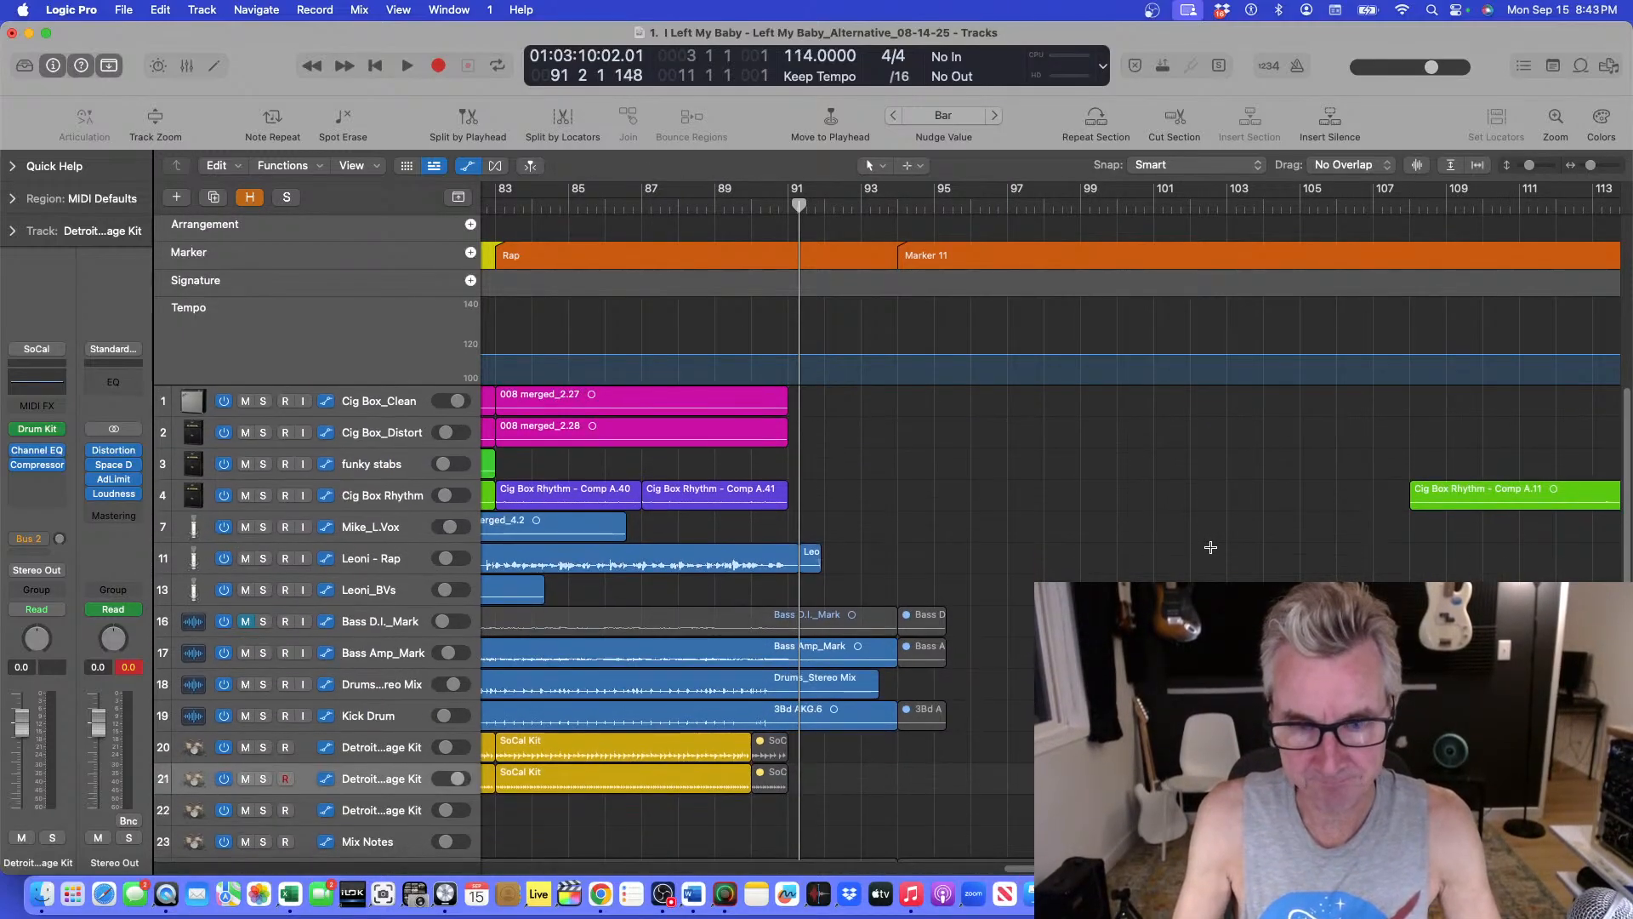
key(Return)
key(space)
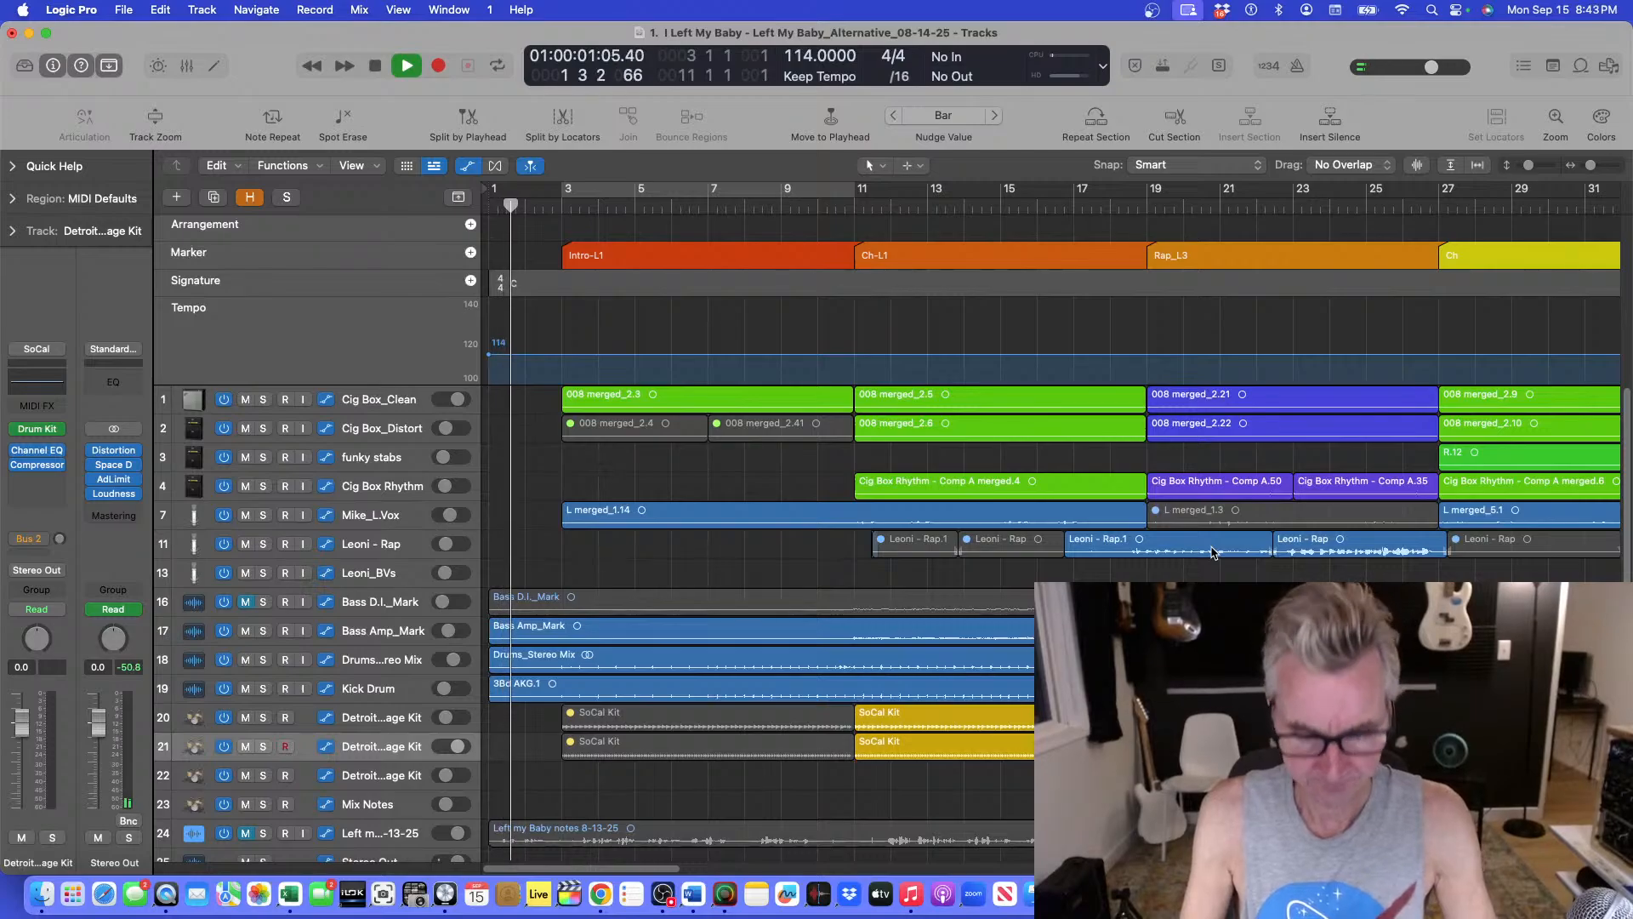
Stop the playback and replay the song from the start of the Ch-L1 section at bar 11.
key(super+Up)
key(super+Up)
key(super+Up)
key(super+Down)
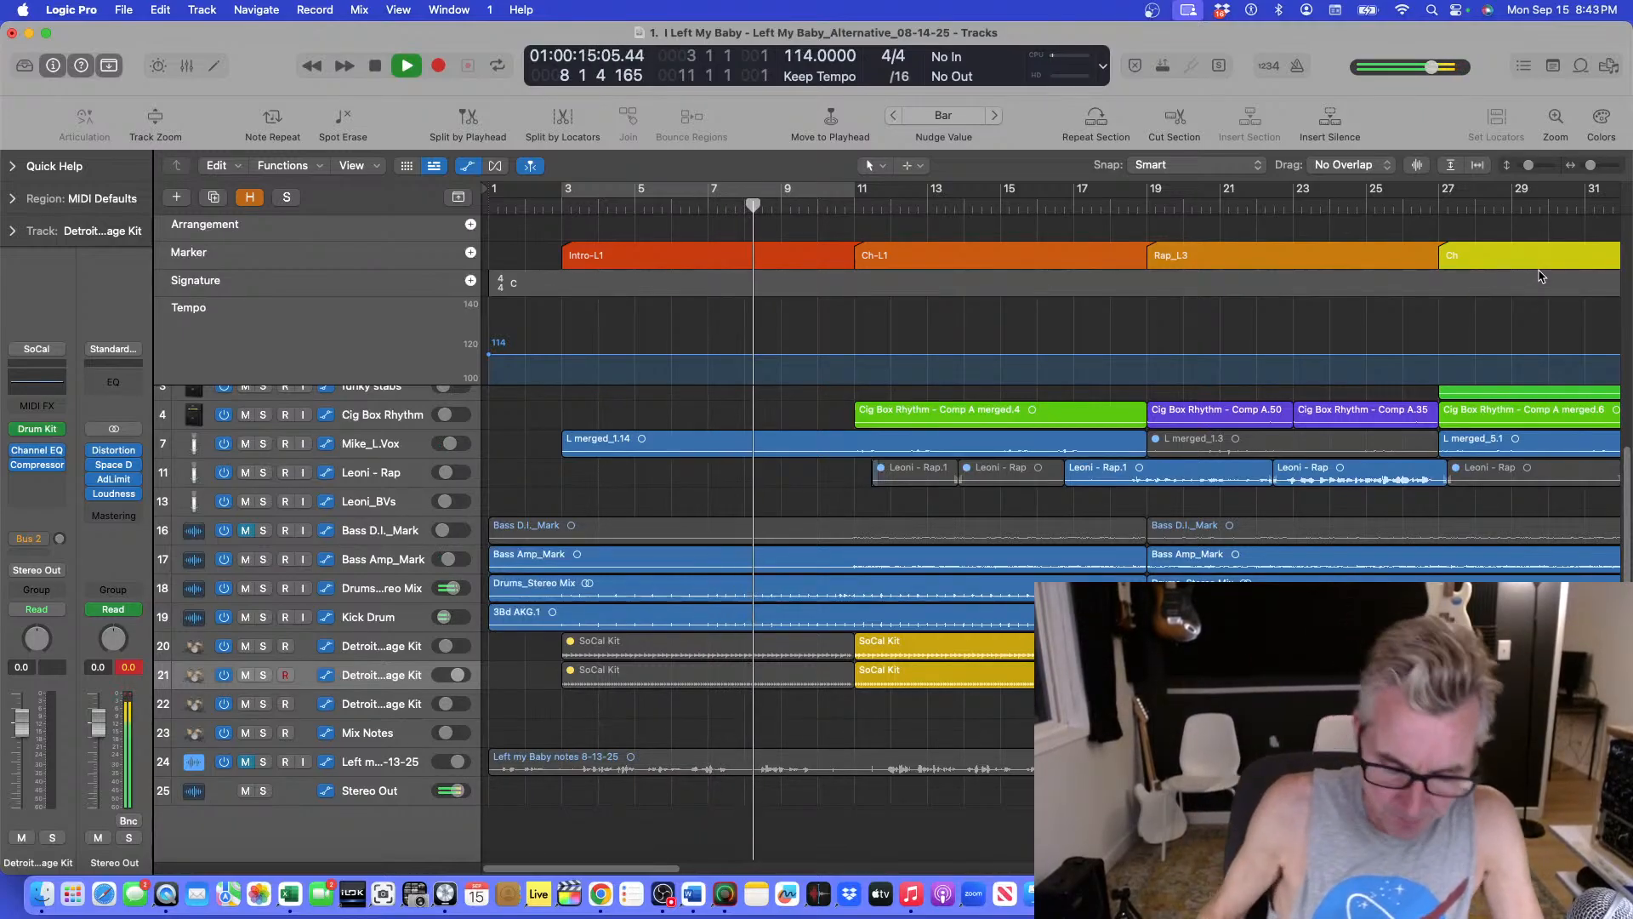
key(super+Up)
key(super+Up)
key(super+Down)
key(super+Down)
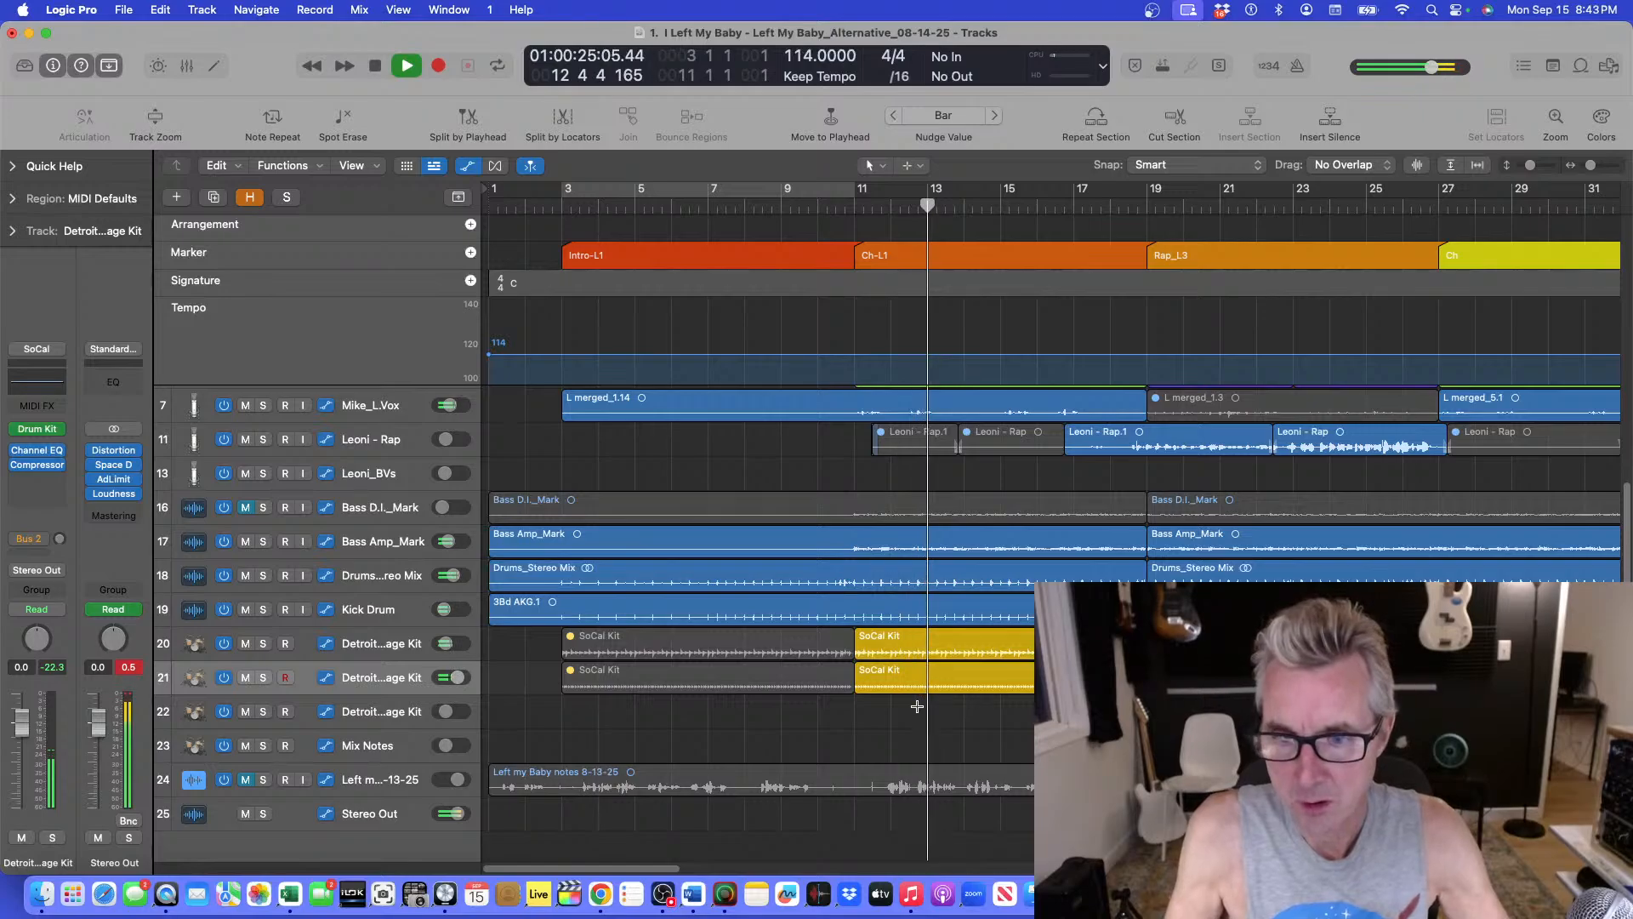
key(super+Left)
key(super+Left)
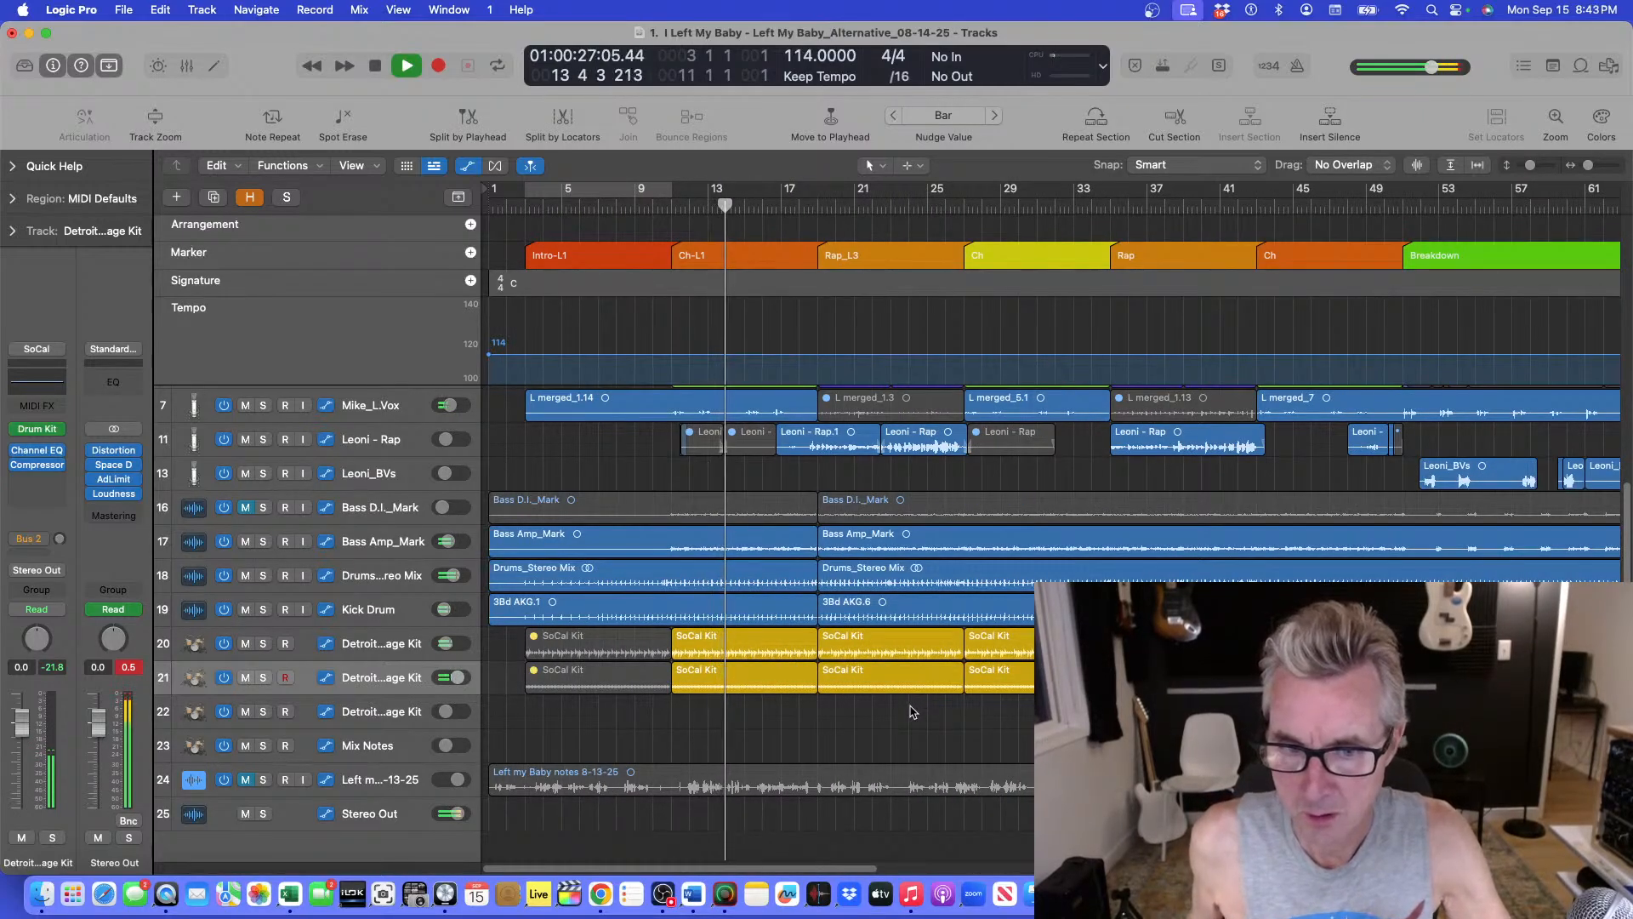
key(super+Up)
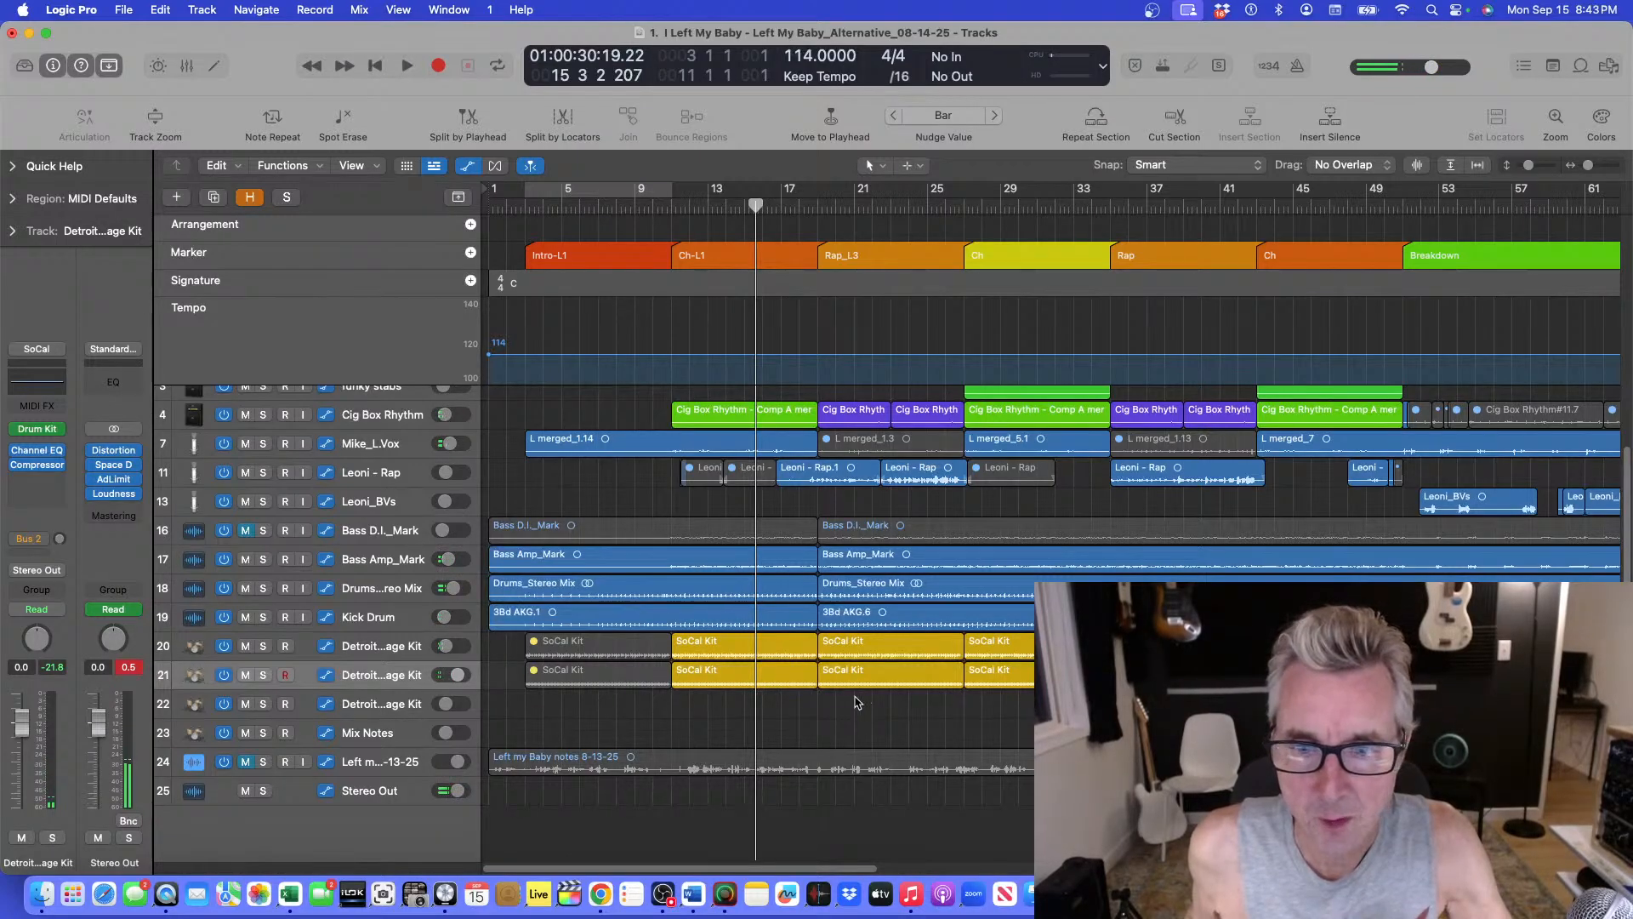
key(super+Left)
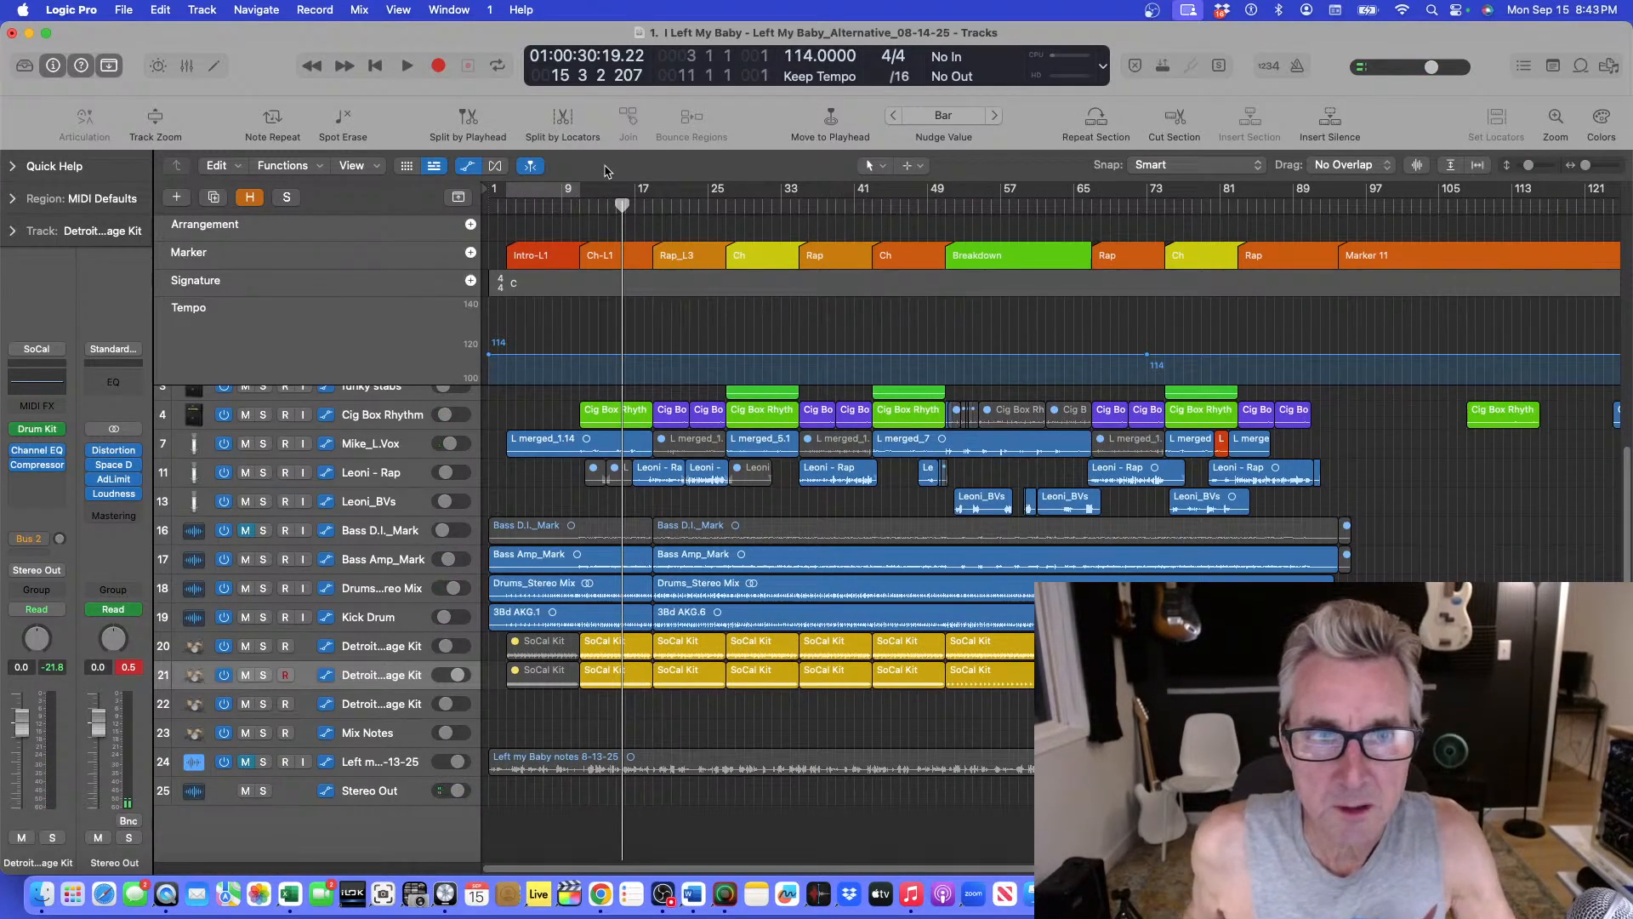
mouse_move(581, 209)
mouse_down()
mouse_move(556, 209)
mouse_move(583, 209)
mouse_up()
key(space)
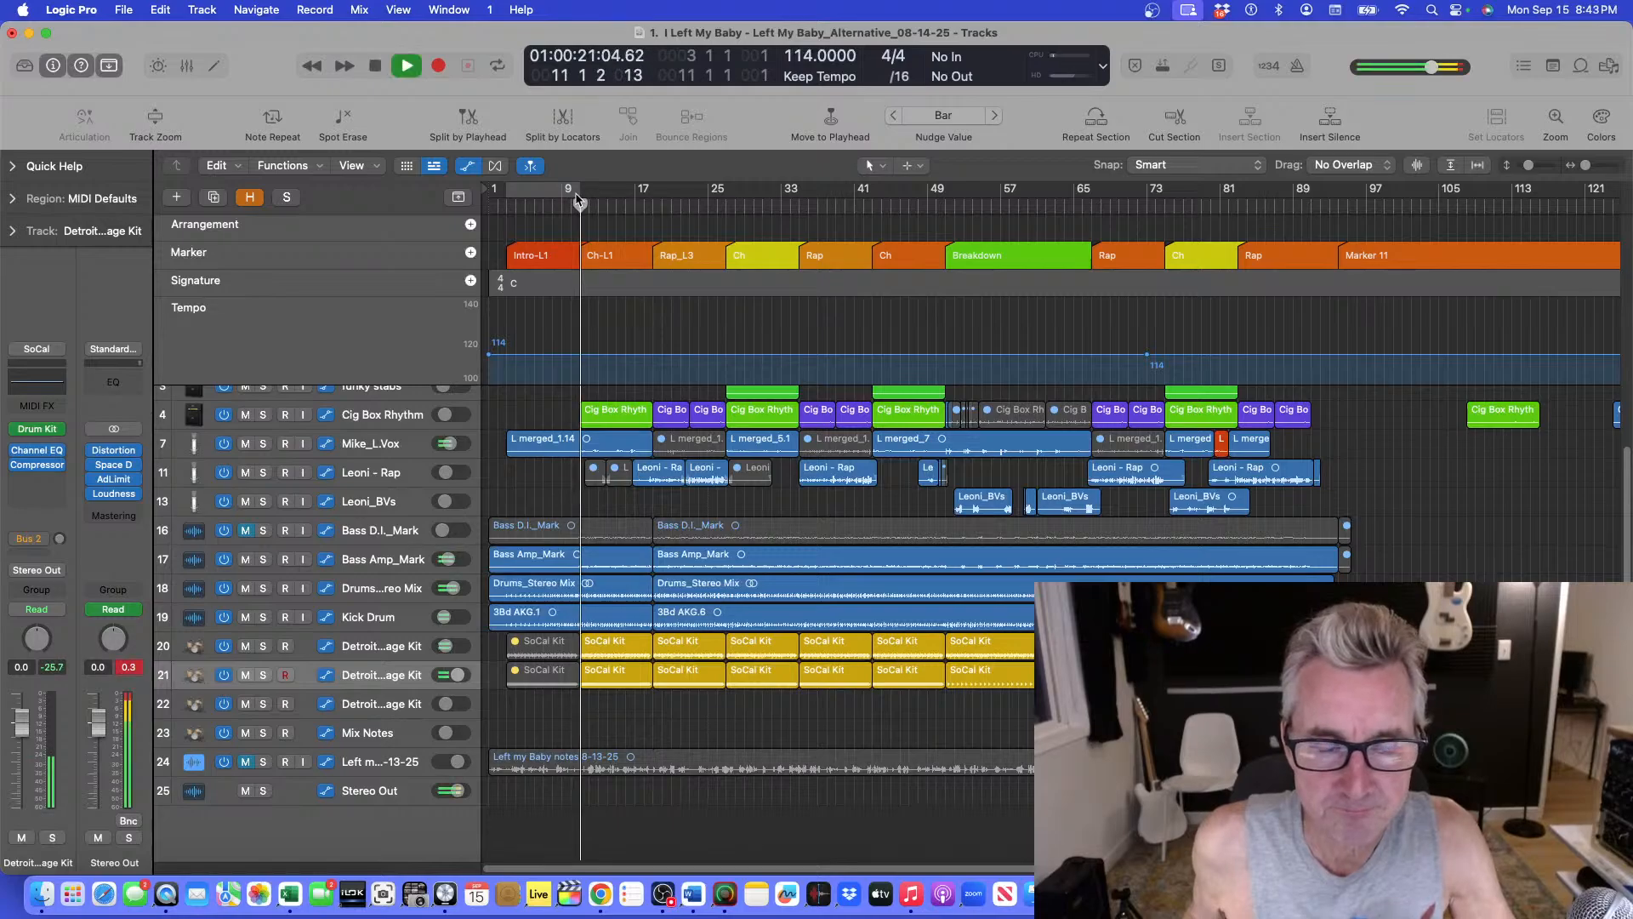
Check the Drummer settings of track 21's SoCal Kit region in Ch-L1, stop playback and close the editor.
double_click(614, 669)
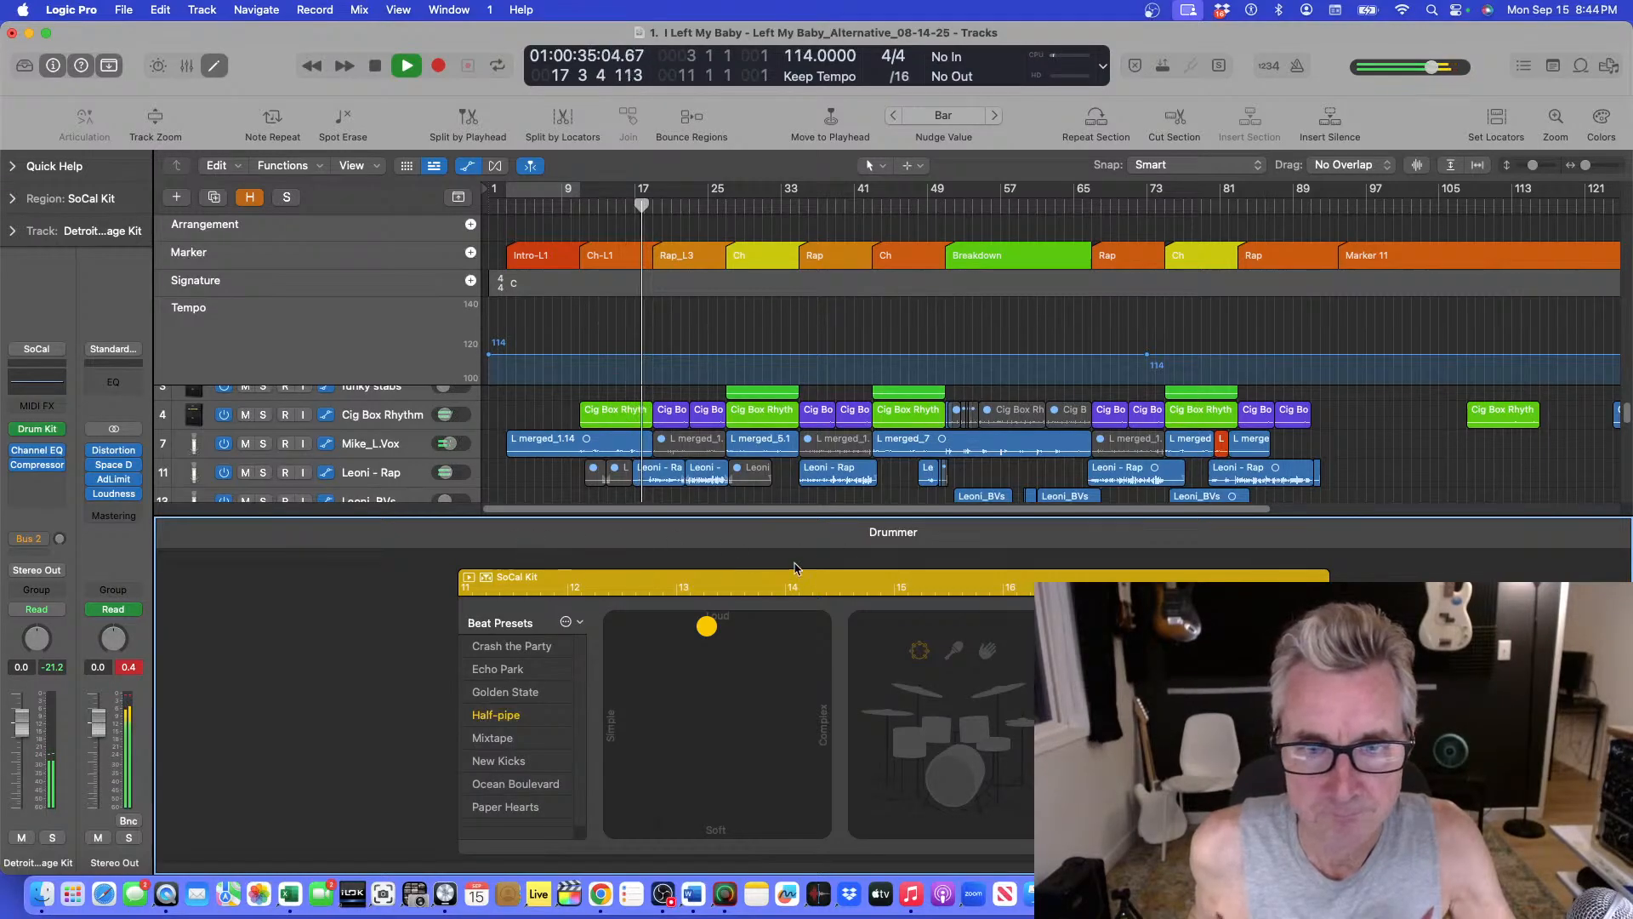
key(space)
key(e)
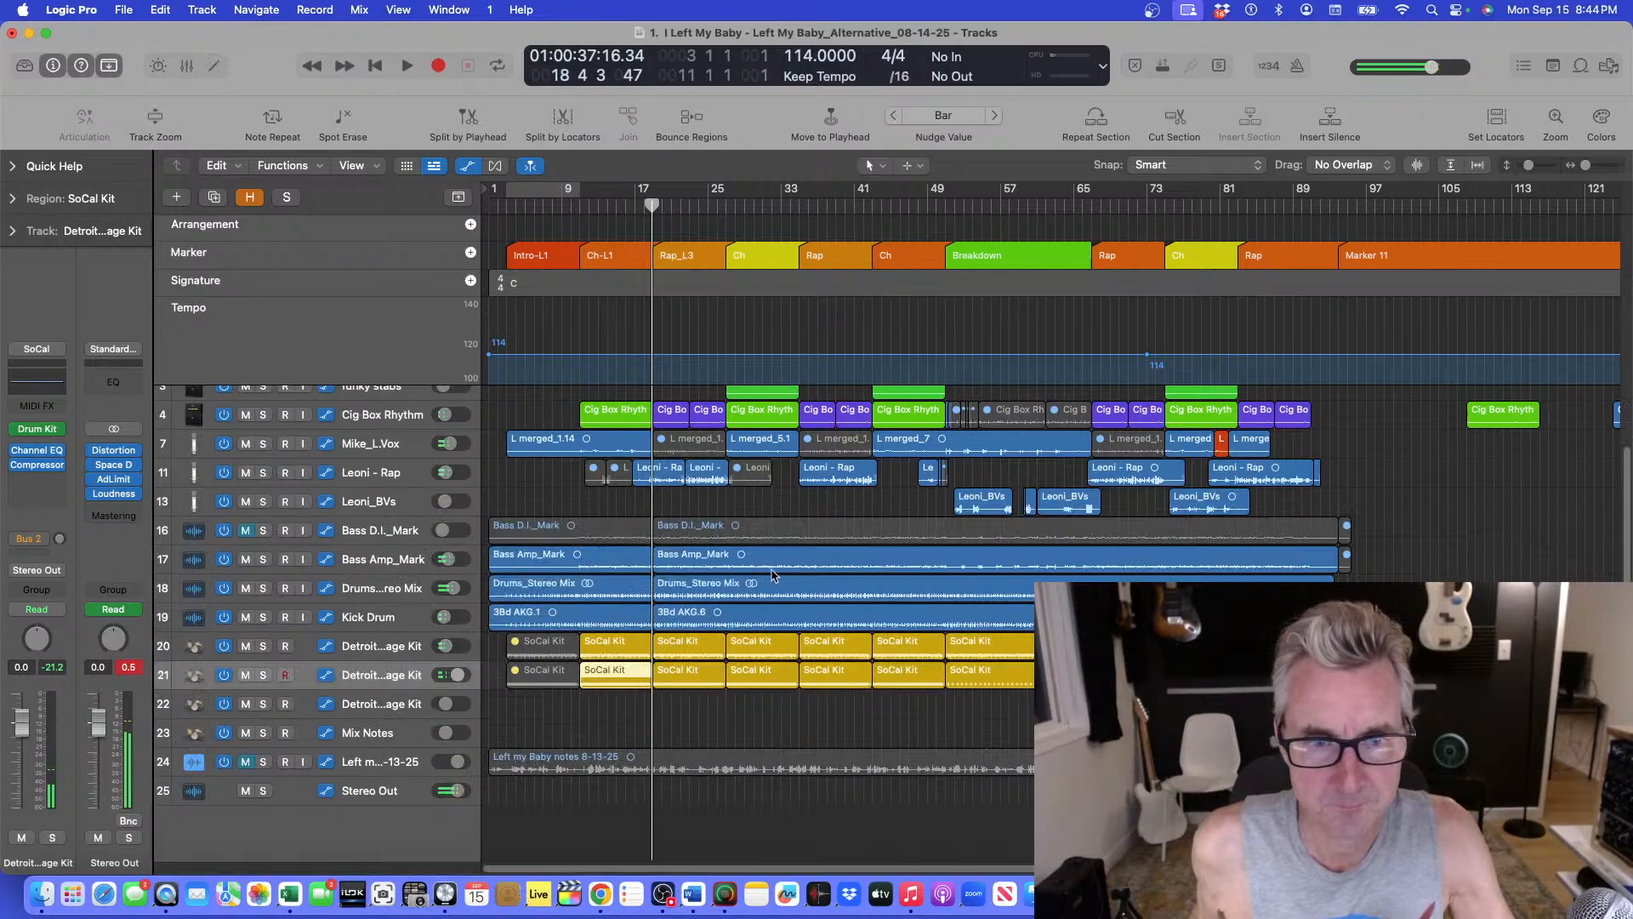
Play from bar 10 and lower the volume of the Detroit Garage Kit on track 21 to -3.3 dB.
click(574, 205)
key(space)
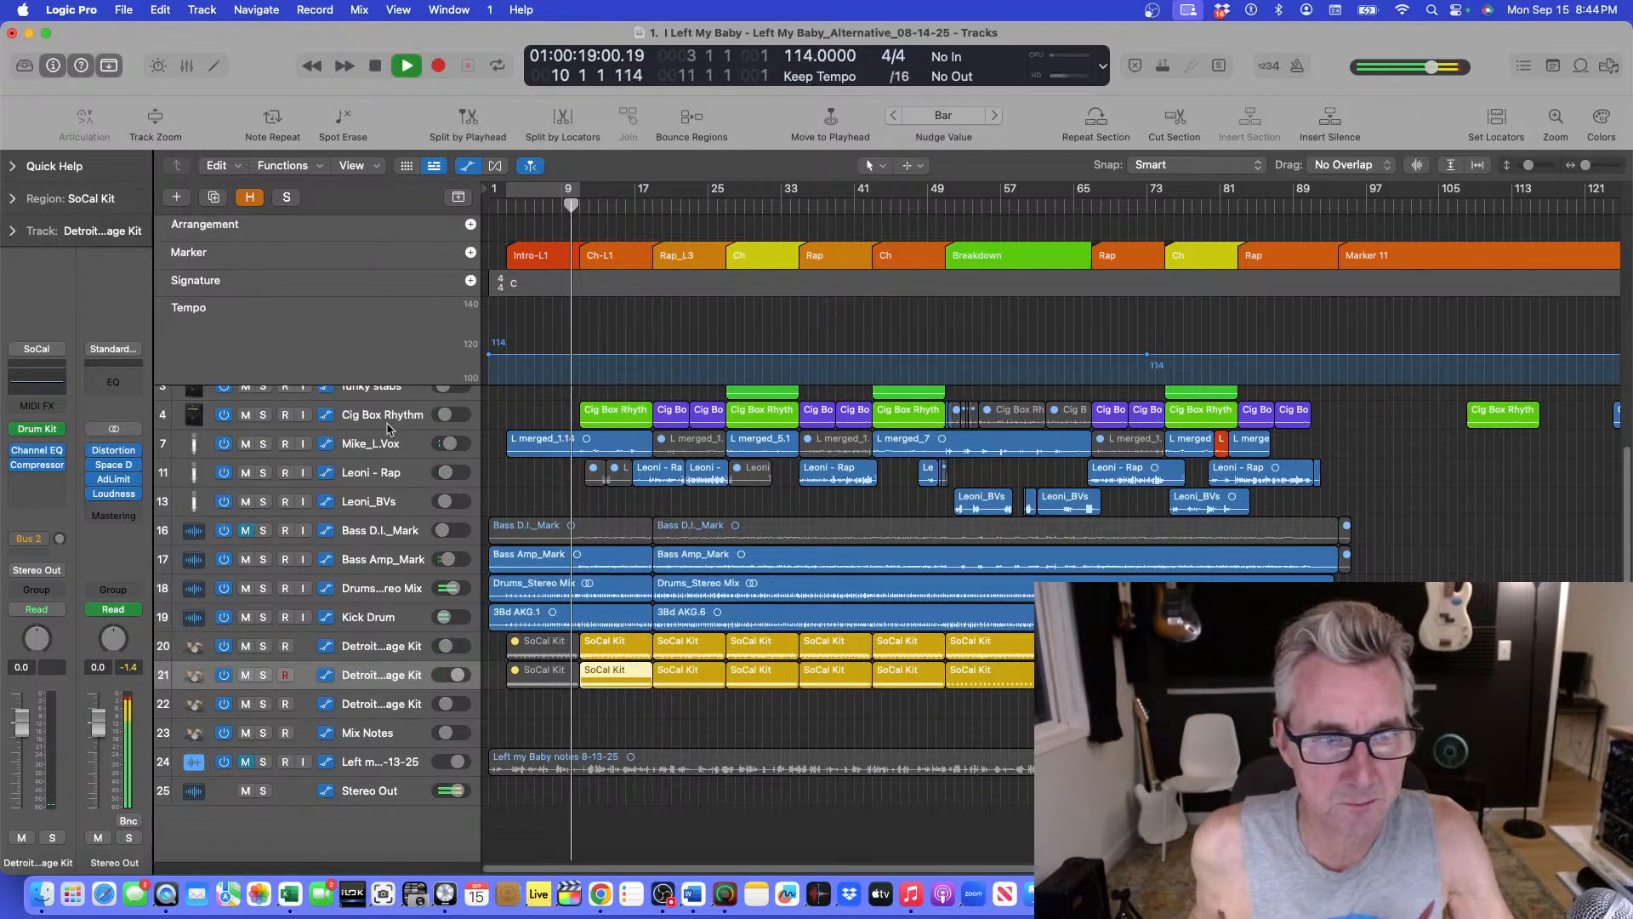
drag(18, 733, 18, 736)
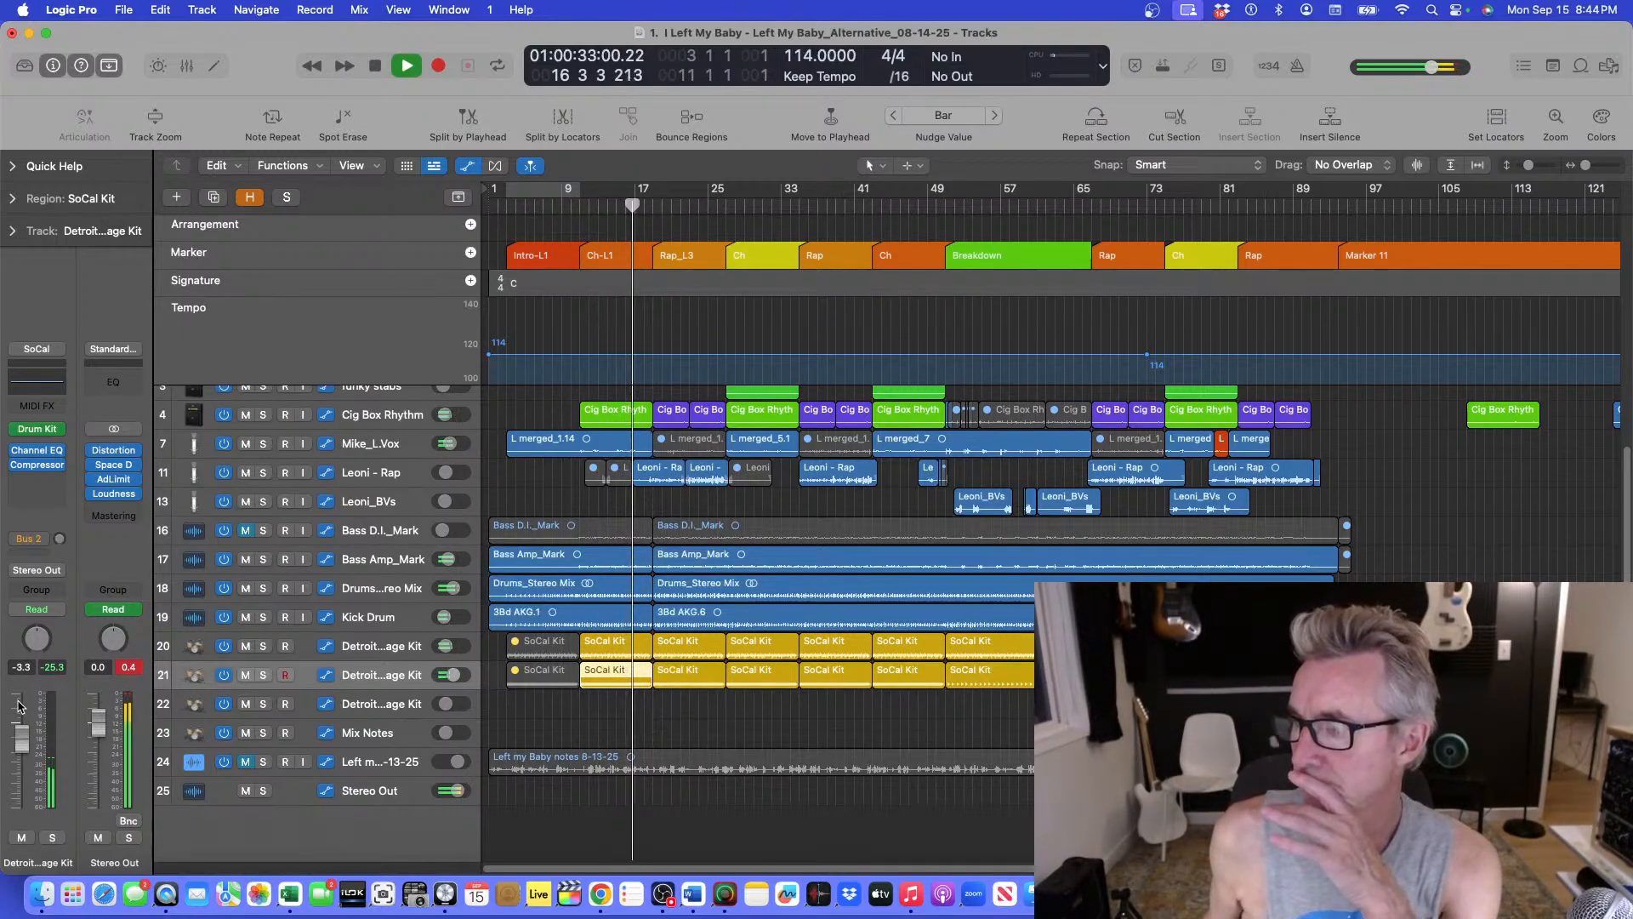
Audition the Detroit Garage Kit on track 21 soloed briefly, and replay the full mix from bar 9 to judge its level.
click(263, 676)
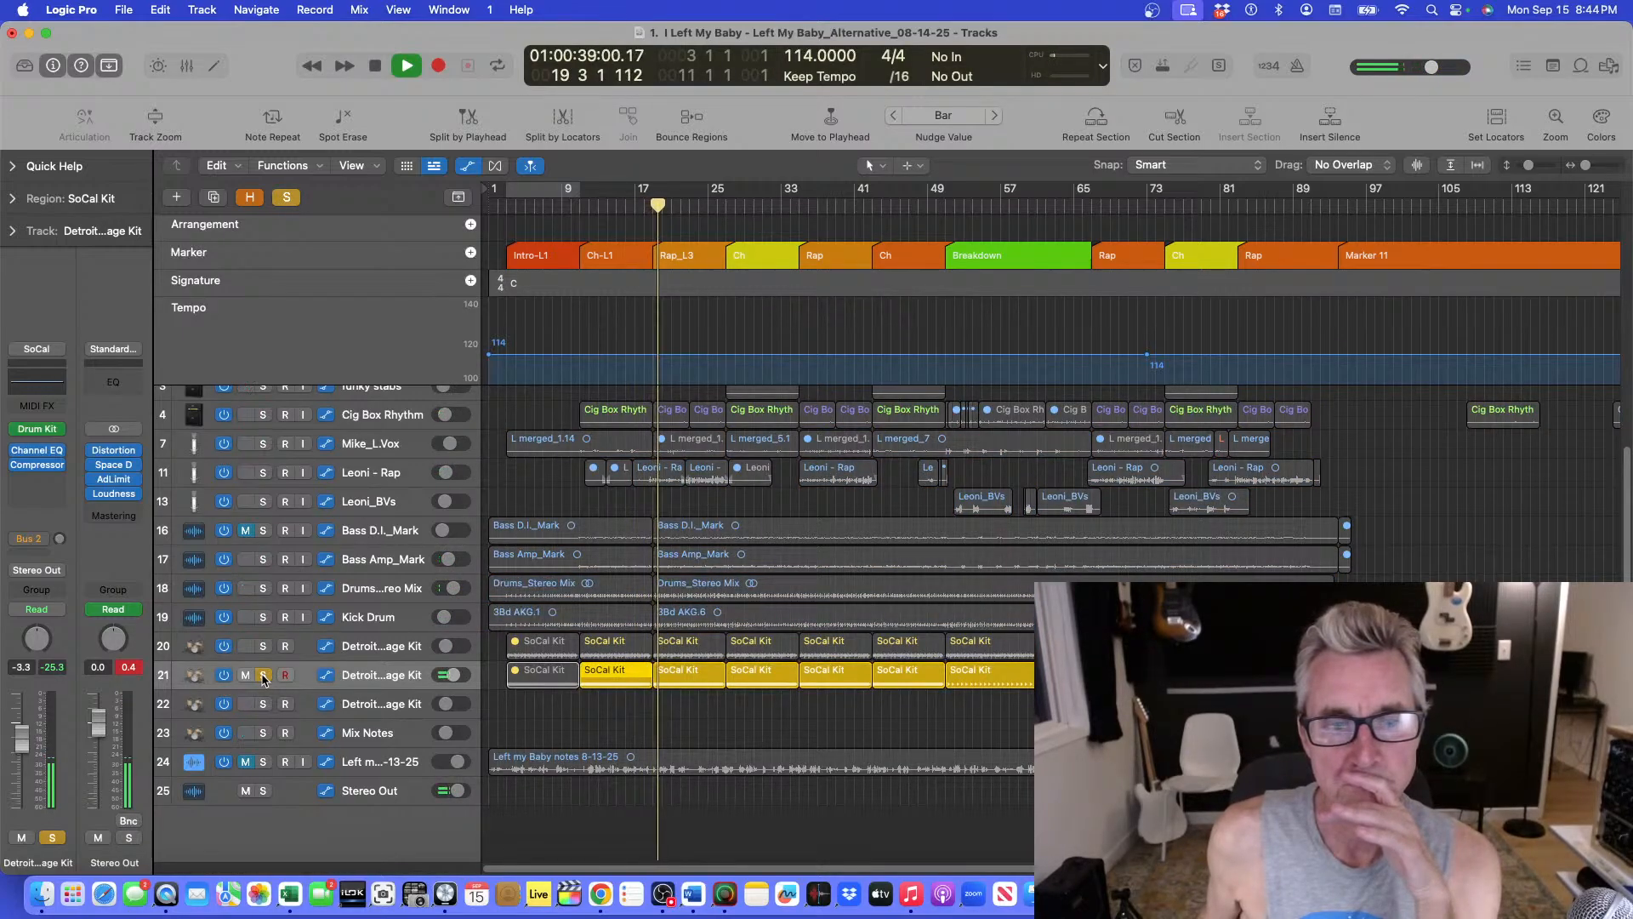
click(262, 676)
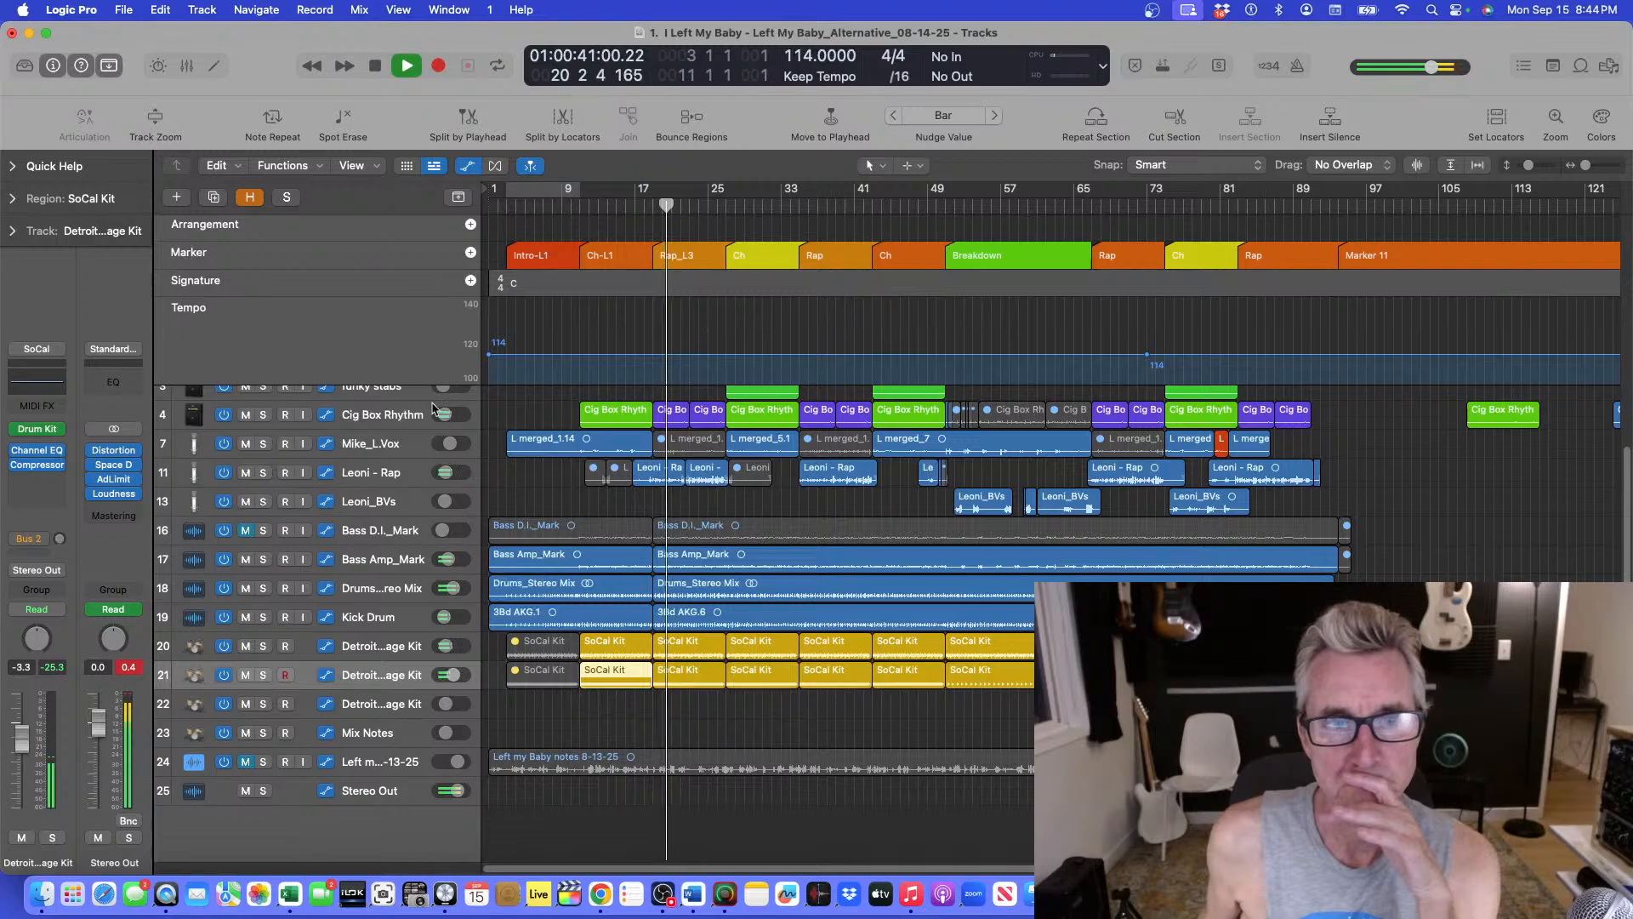
click(564, 205)
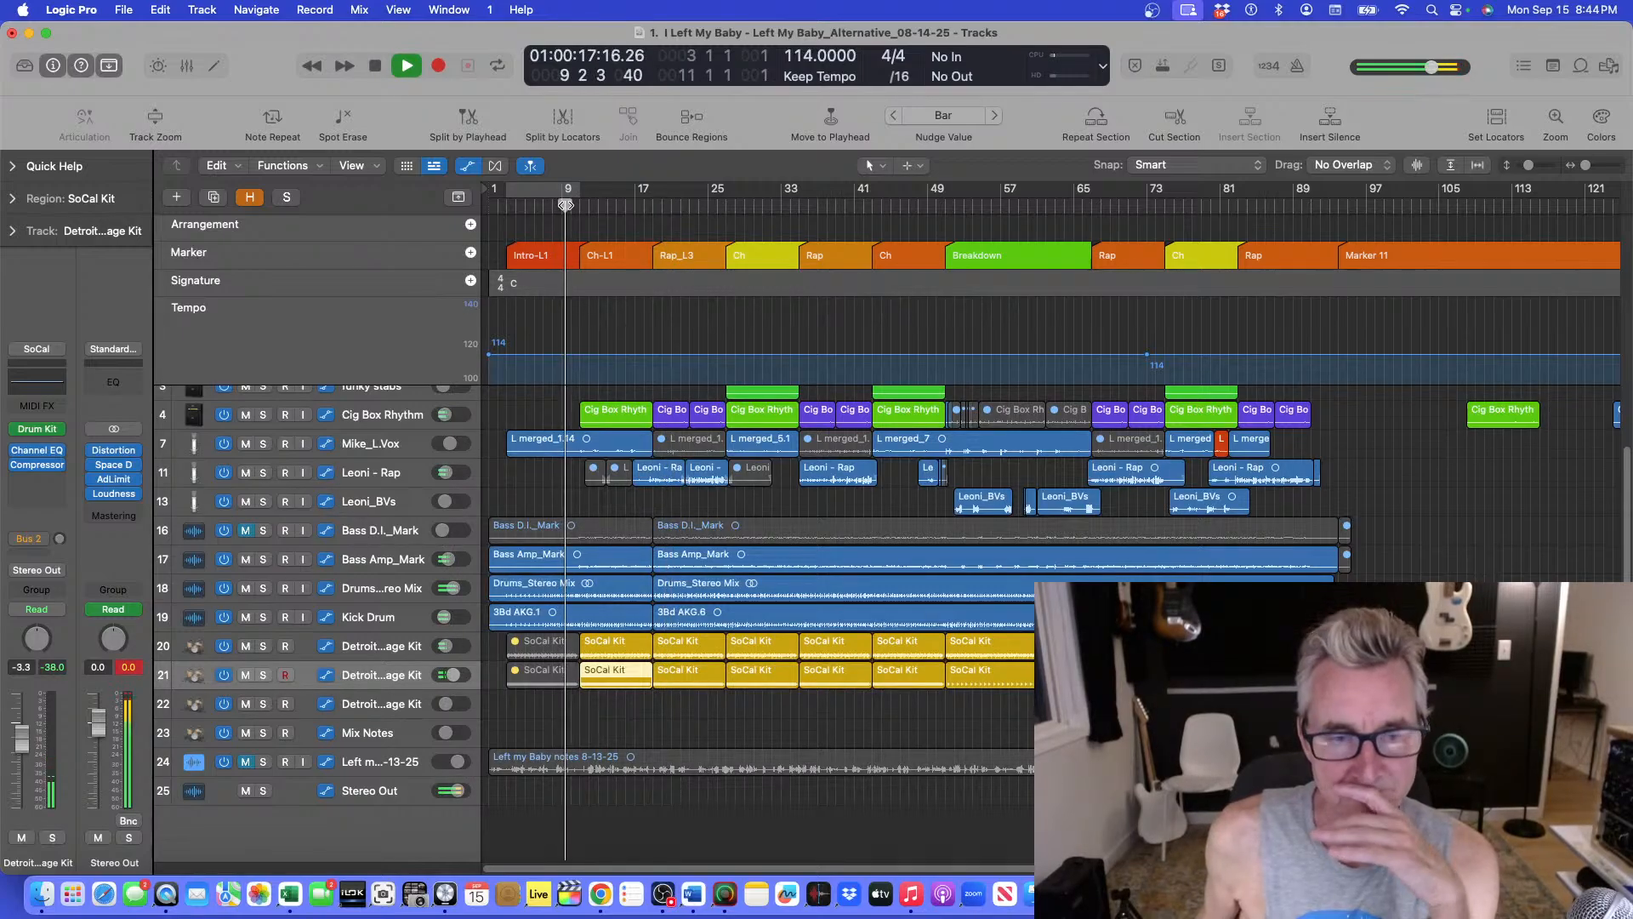
key(super+Down)
key(super+Down)
key(super+Up)
key(super+Up)
key(super+Up)
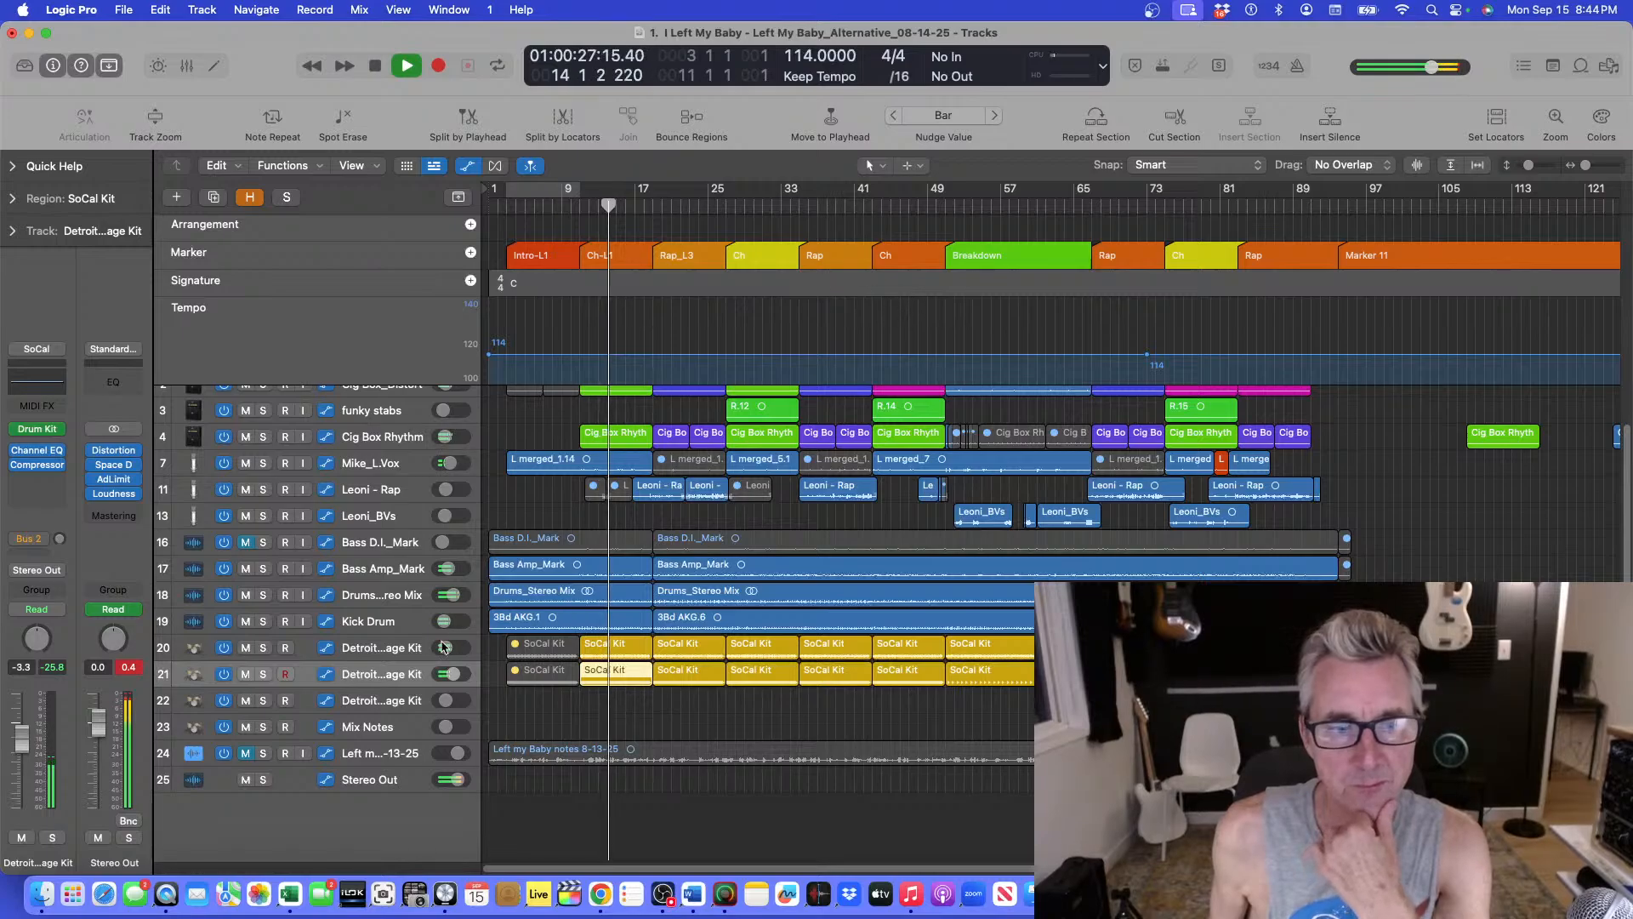
drag(22, 752, 22, 756)
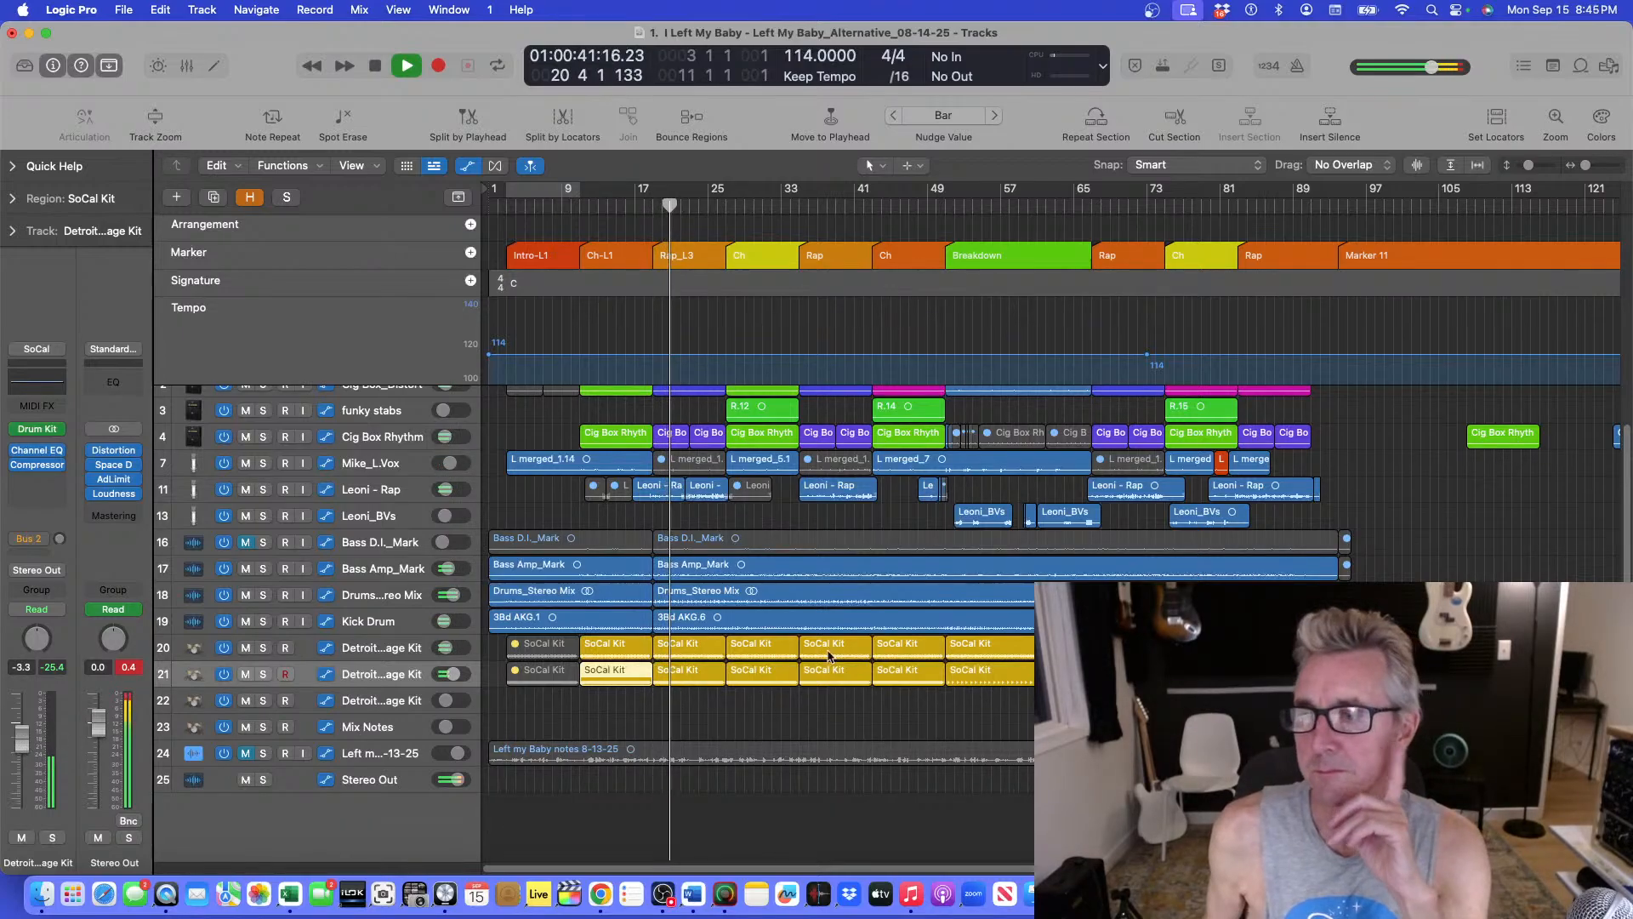
Review the Initial Streaming Plan document in Word, minimize it and return to the Logic Pro project.
key(super+Left)
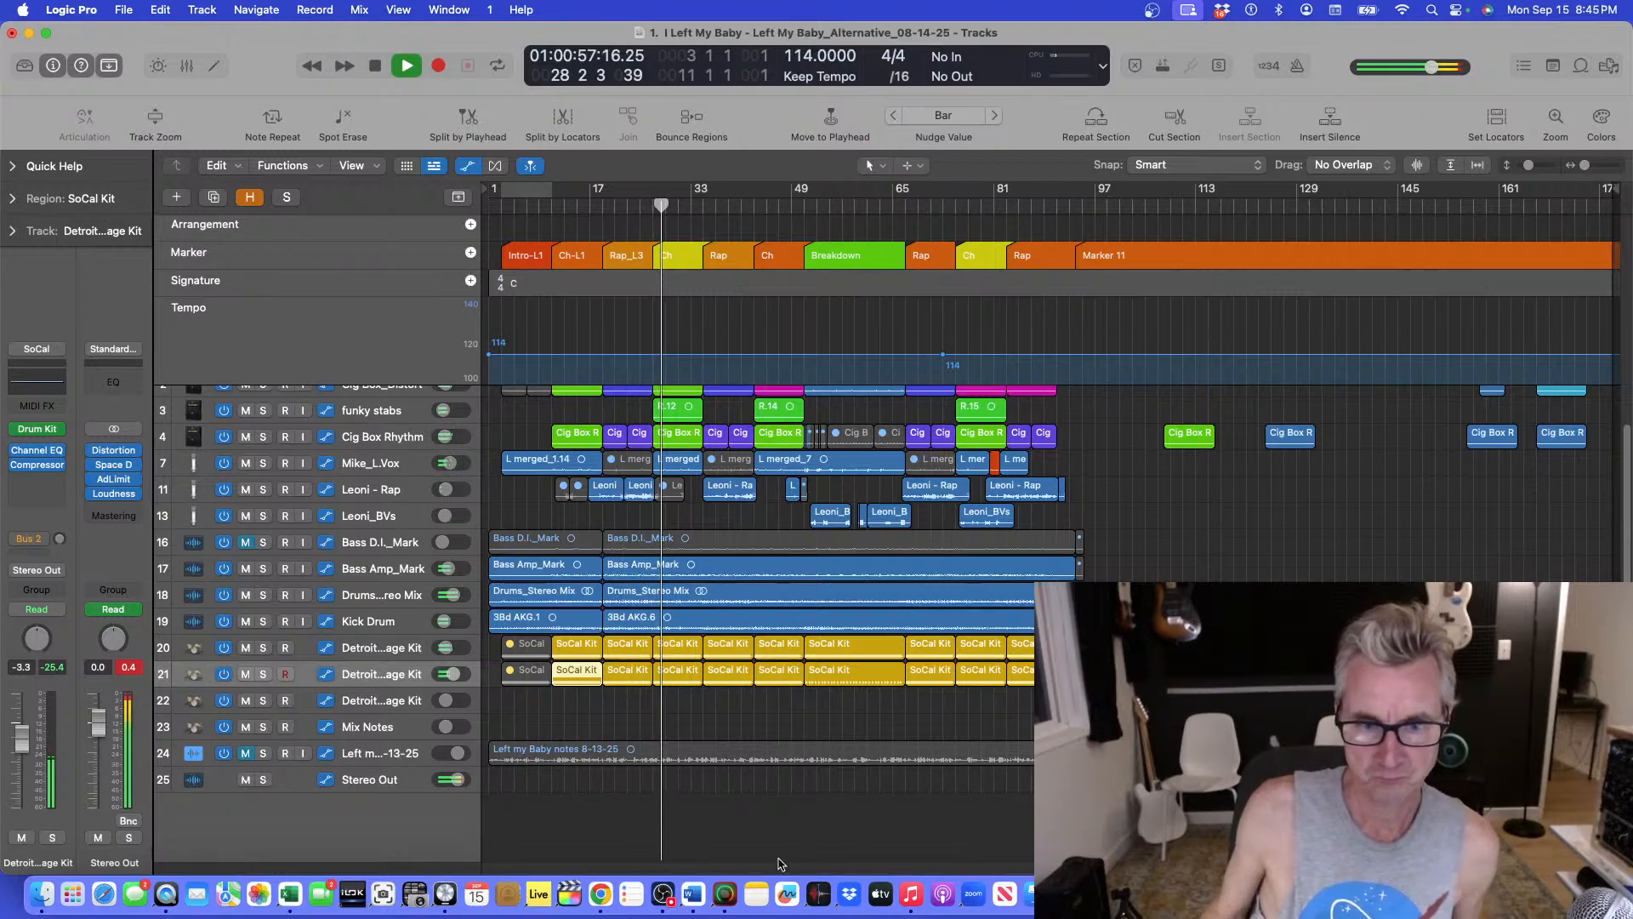
click(694, 904)
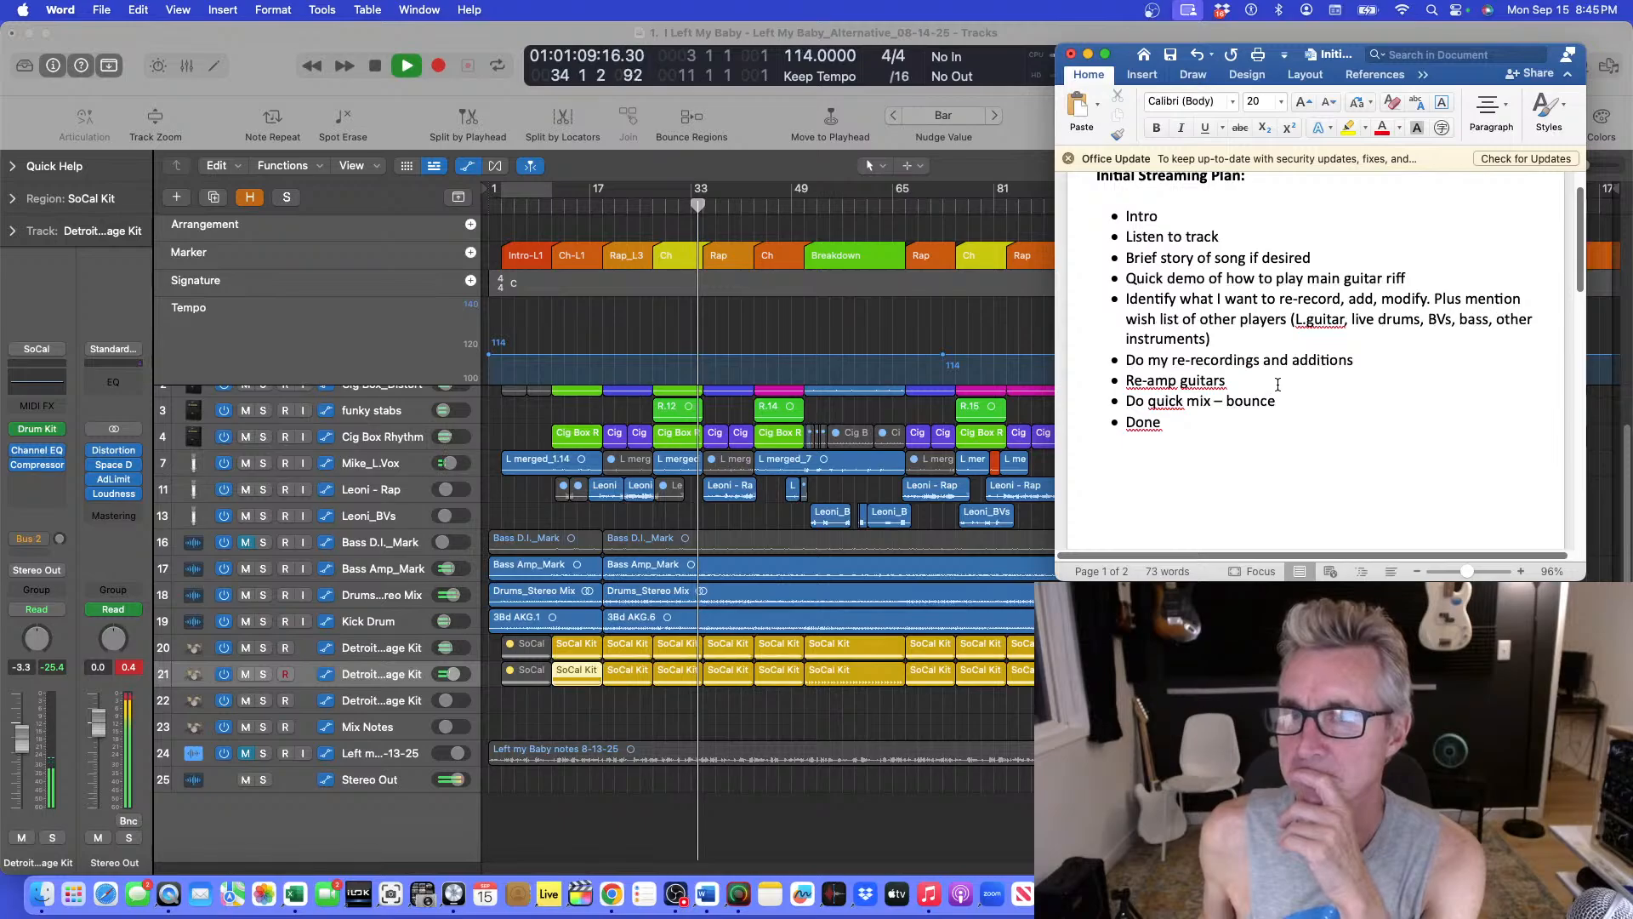
click(1088, 54)
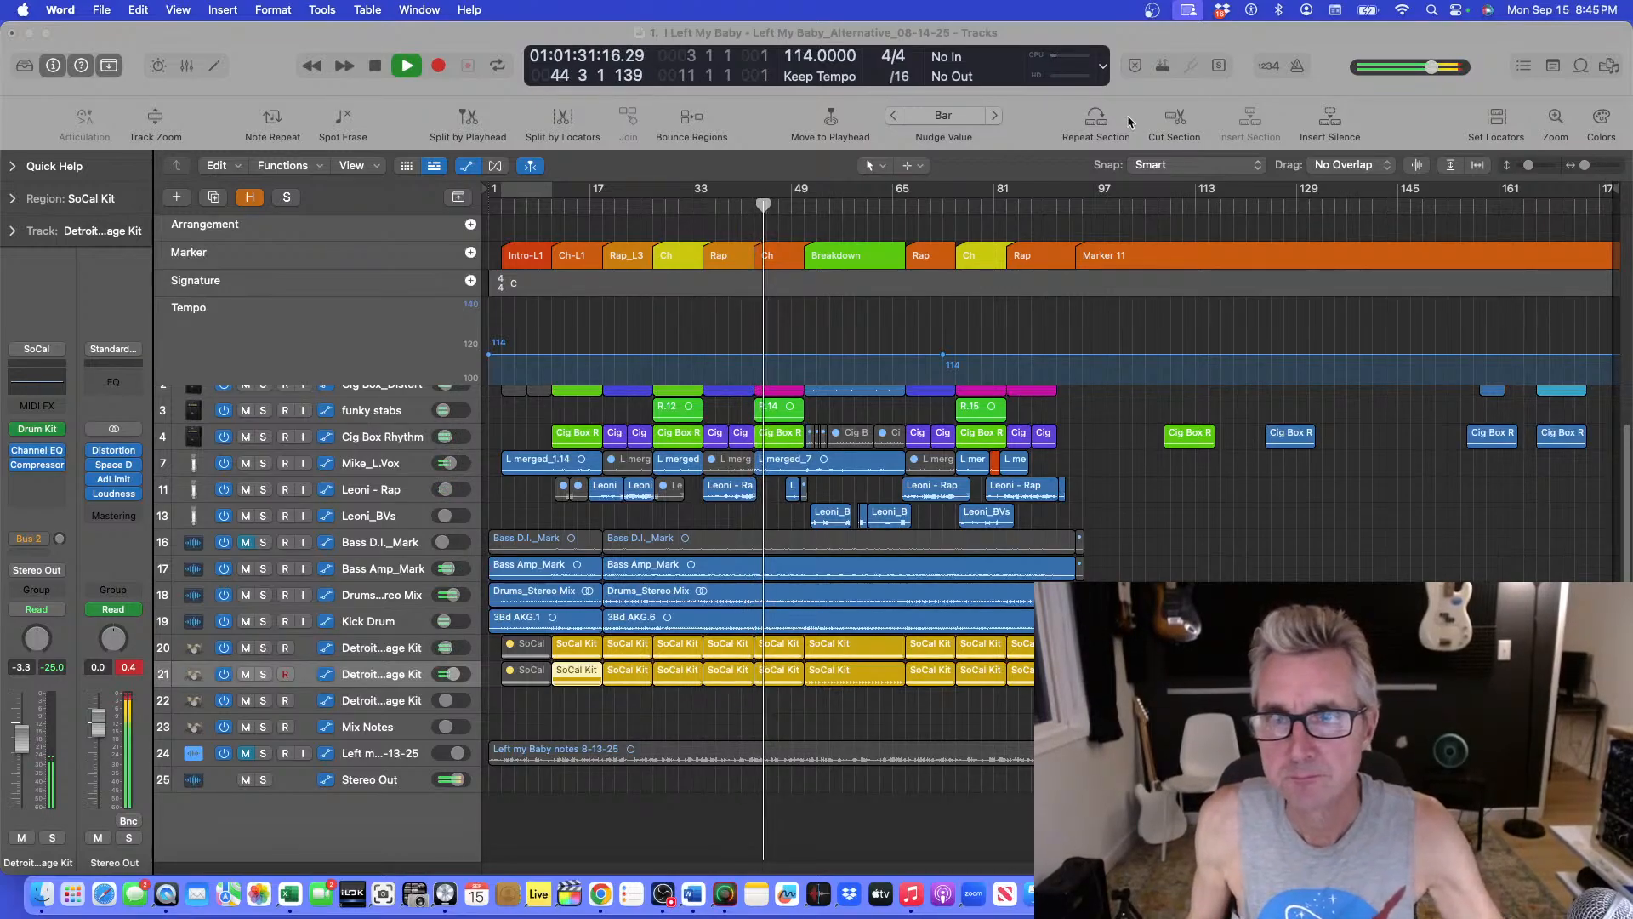
click(1155, 321)
Compare the Drums_Stereo Mix and the Detroit Garage Kit on track 21 in the Breakdown by soloing each one briefly.
key(super+Down)
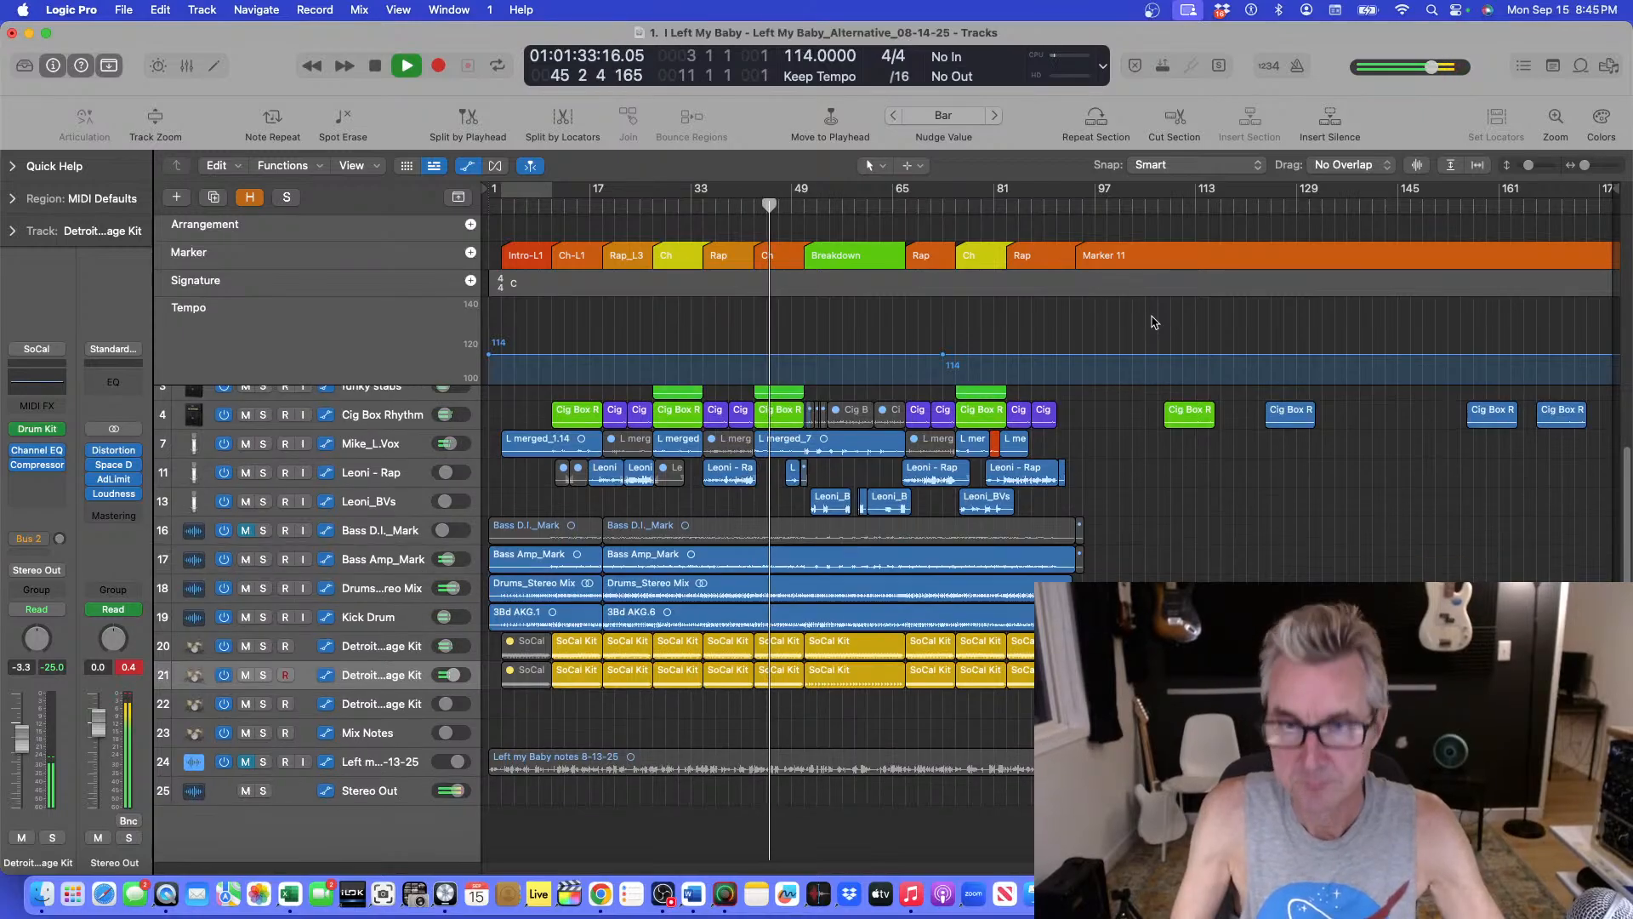
key(super+Right)
key(super+Up)
key(super+Up)
key(super+Up)
key(super+Left)
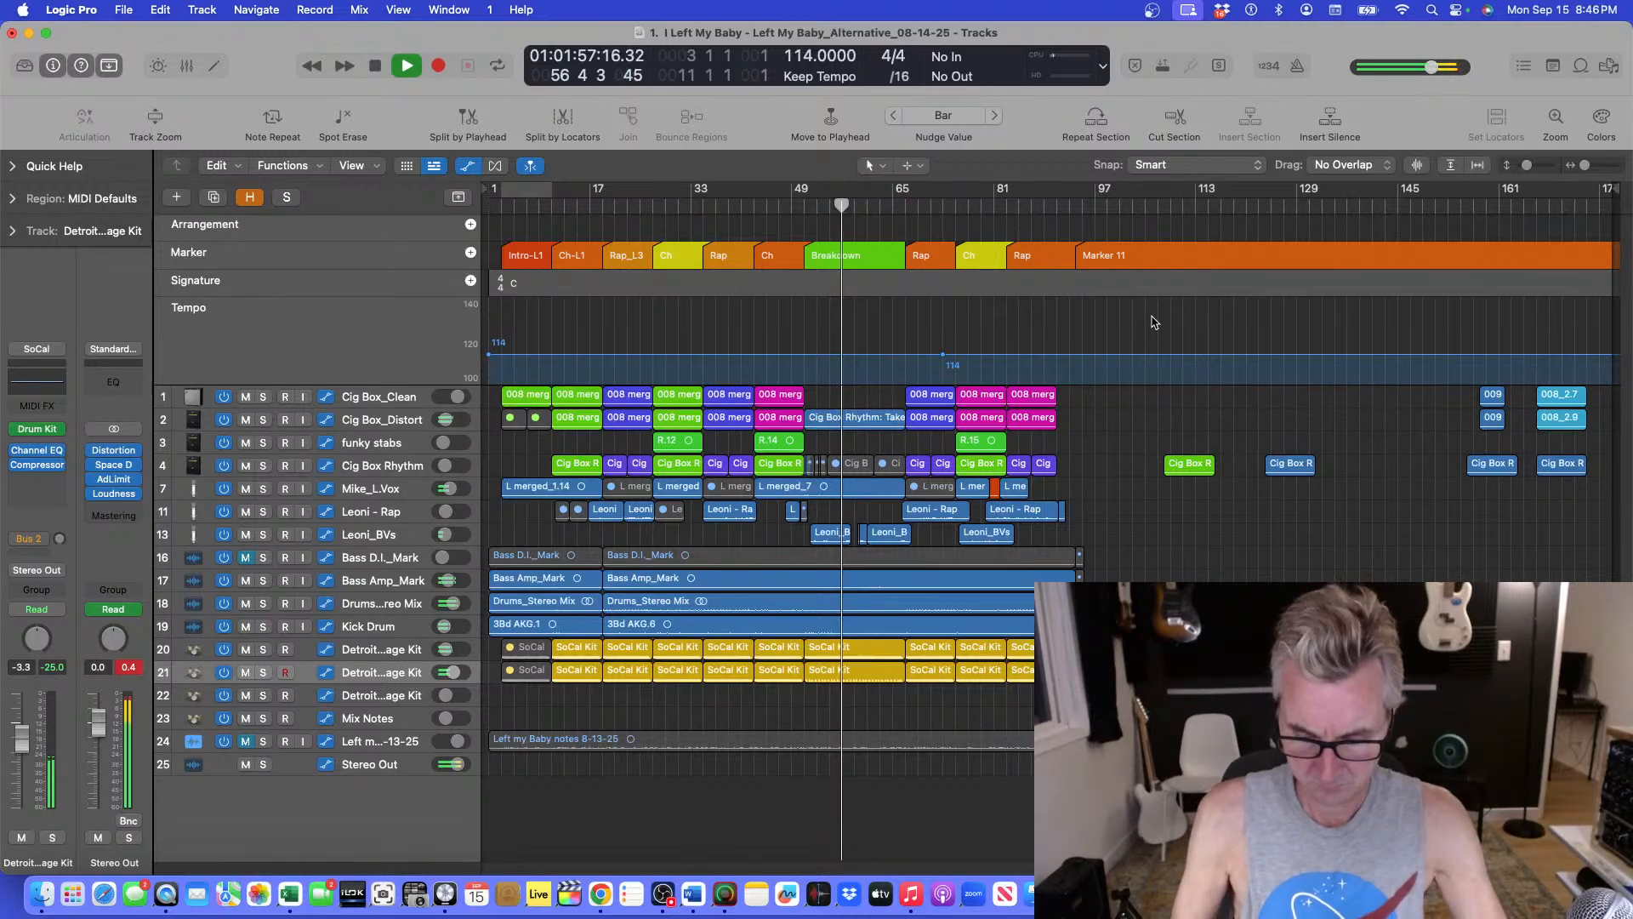
key(super+Down)
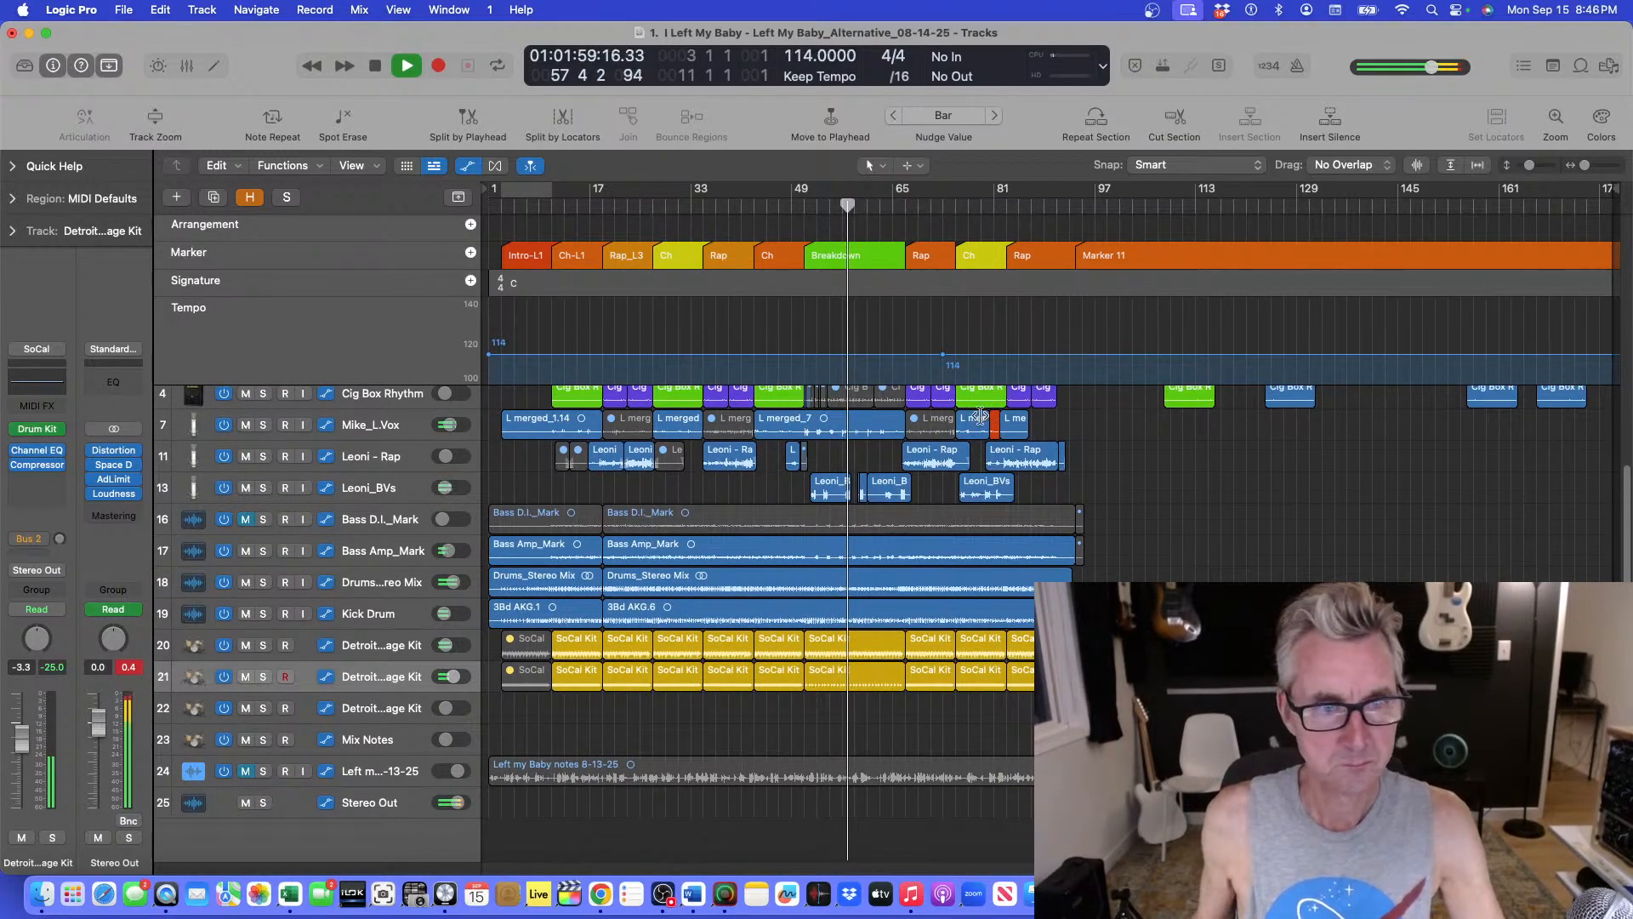
click(263, 583)
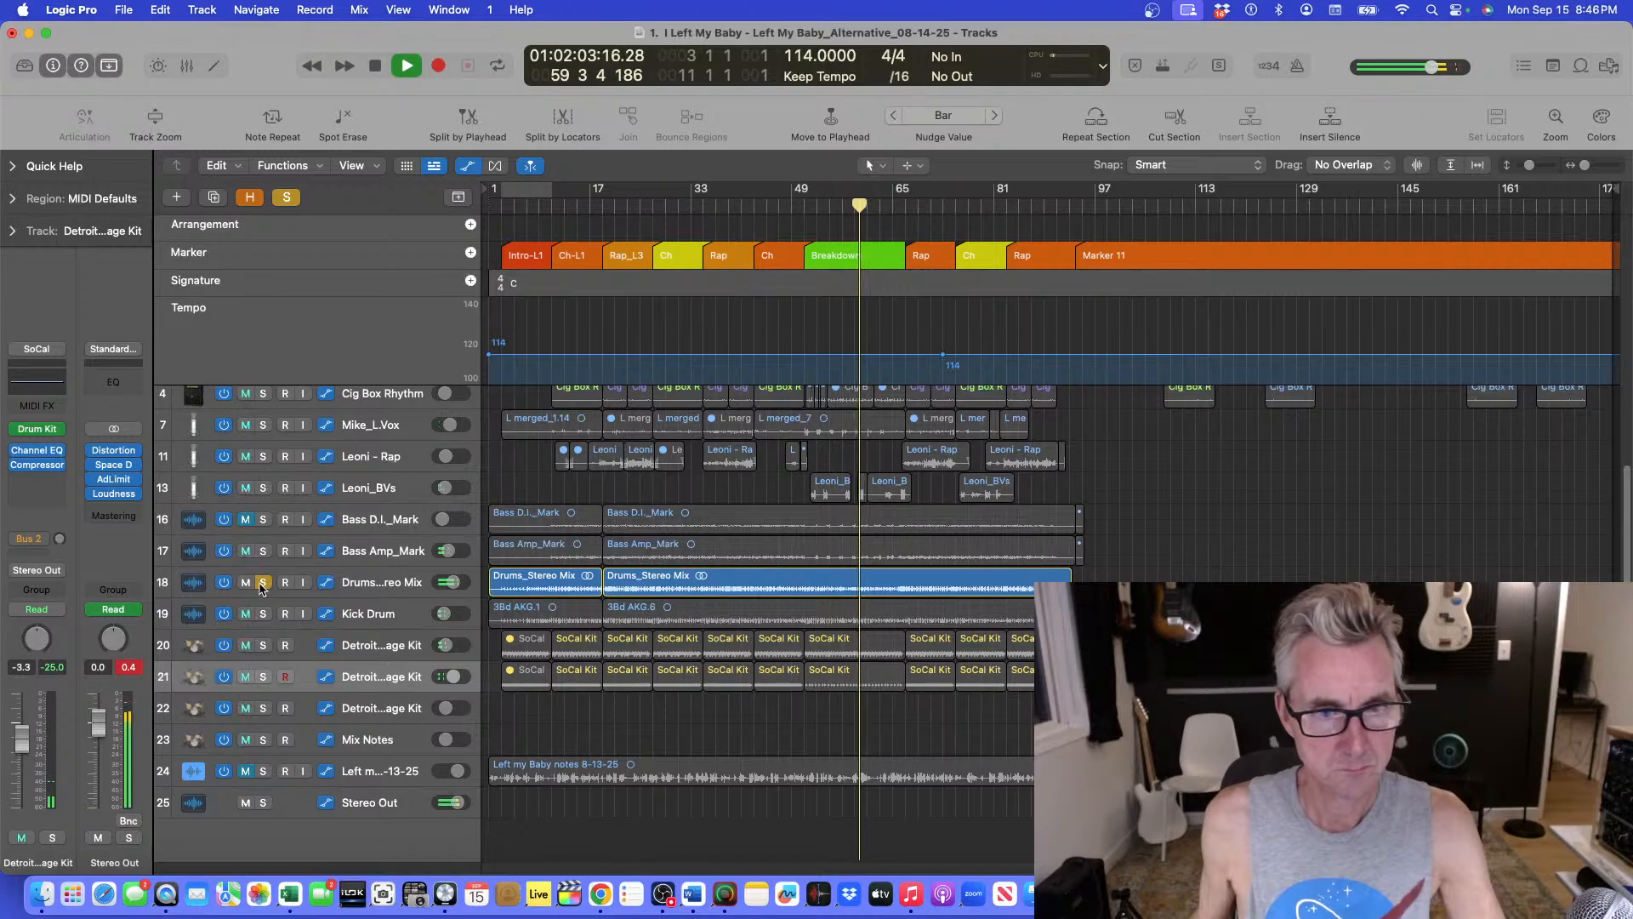
click(263, 583)
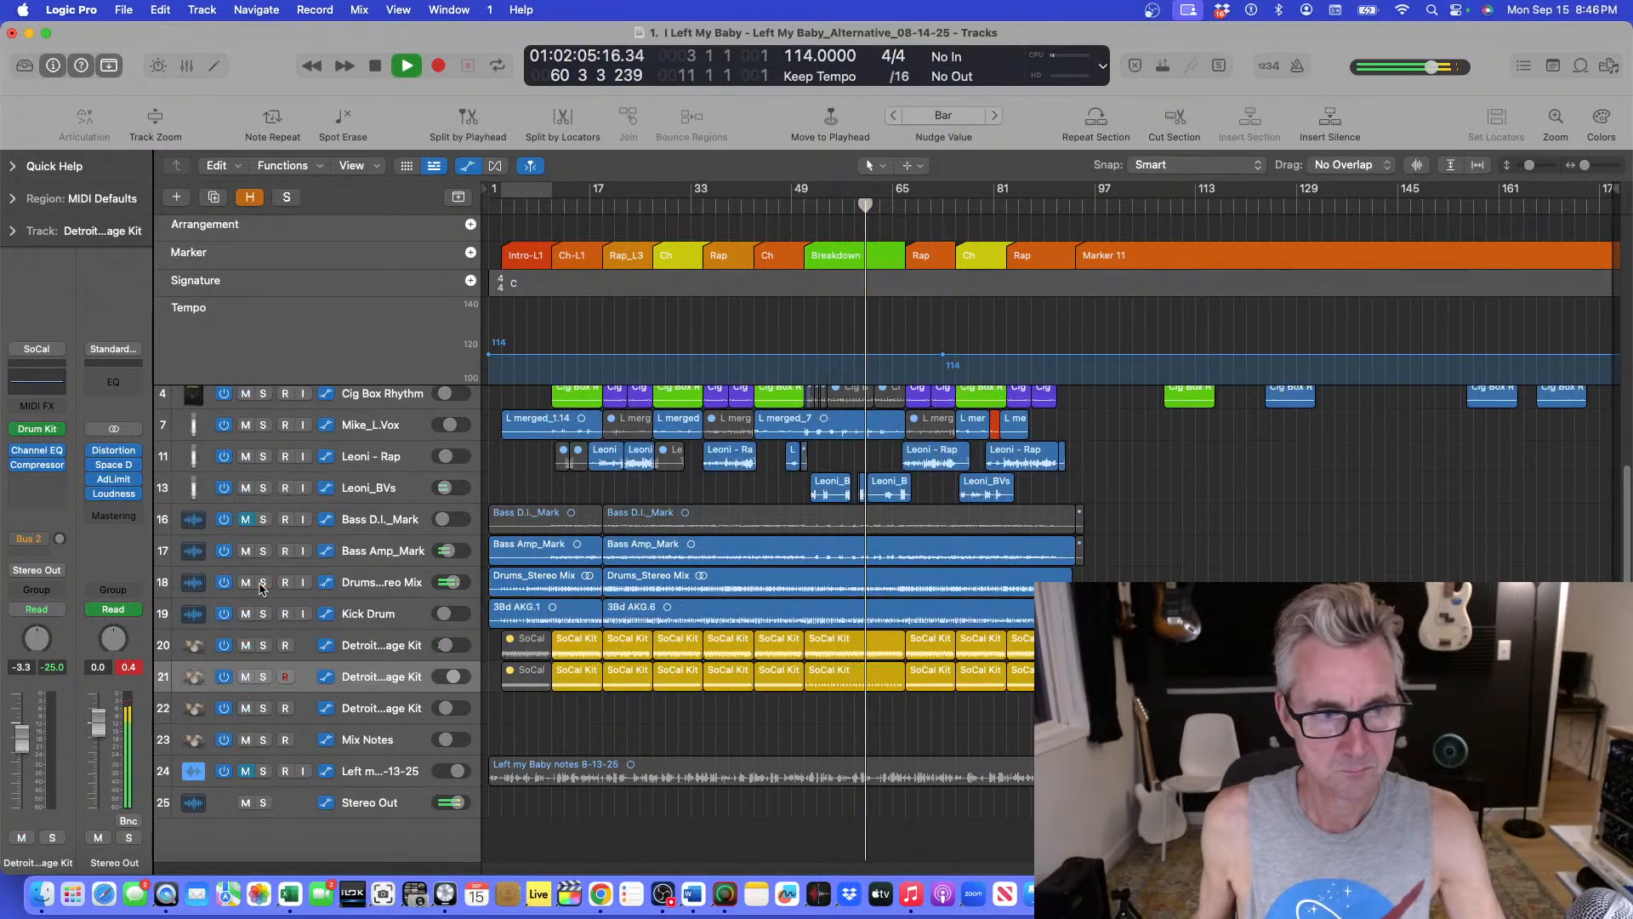
click(264, 677)
click(264, 677)
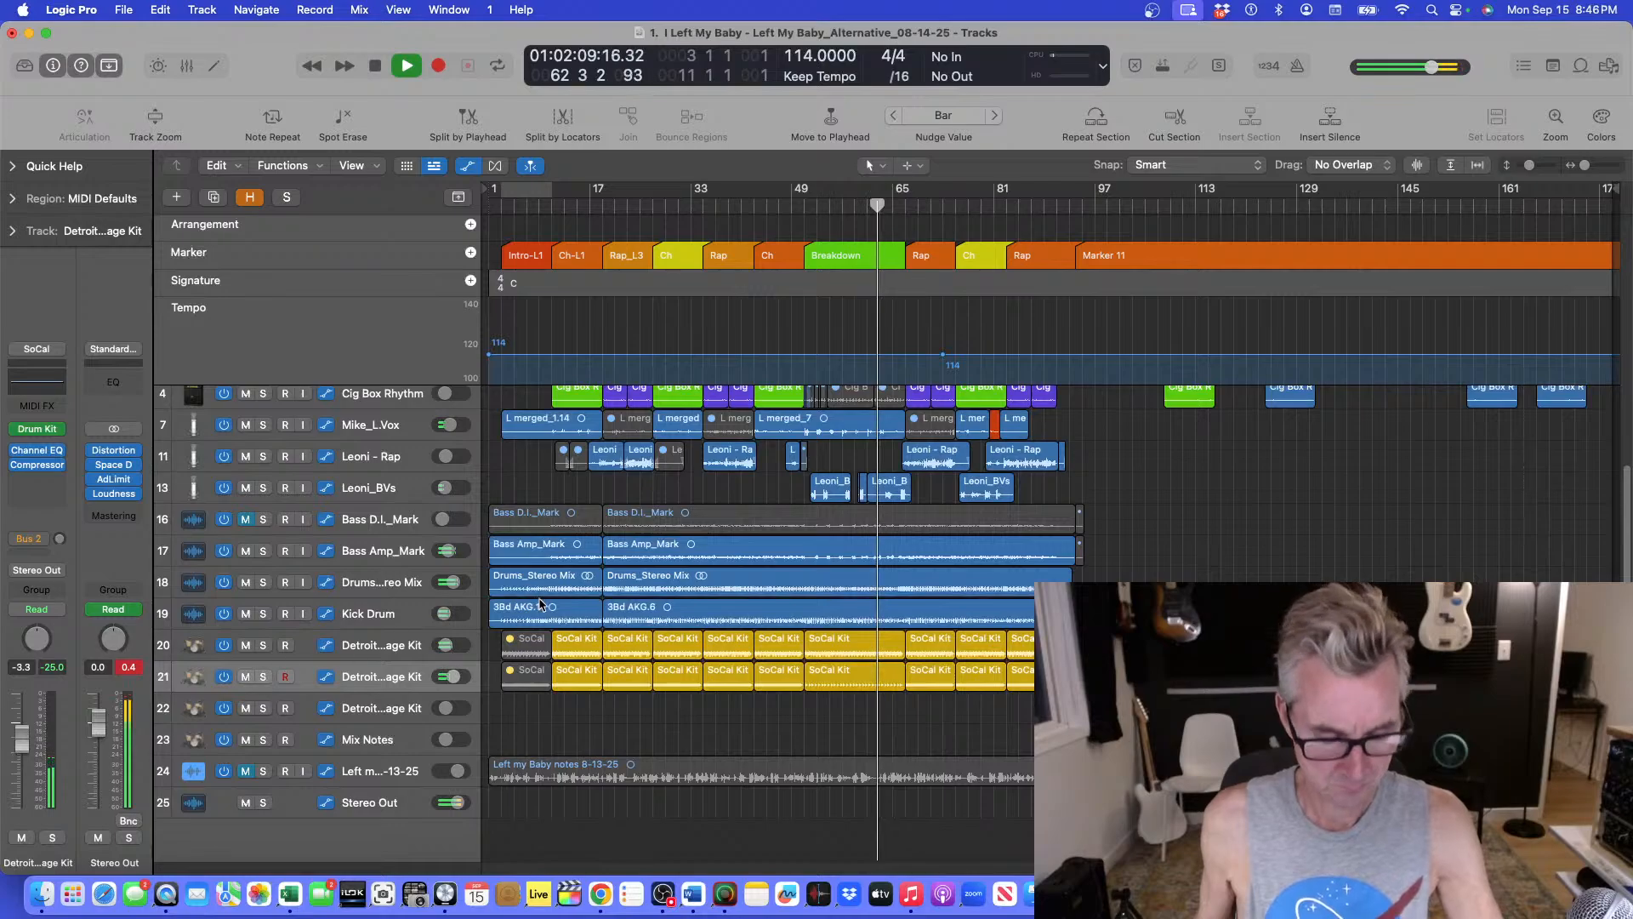
key(super+Up)
key(super+Up)
key(super+Up)
key(super+Up)
key(super+Down)
key(super+Down)
key(super+Down)
key(super+Down)
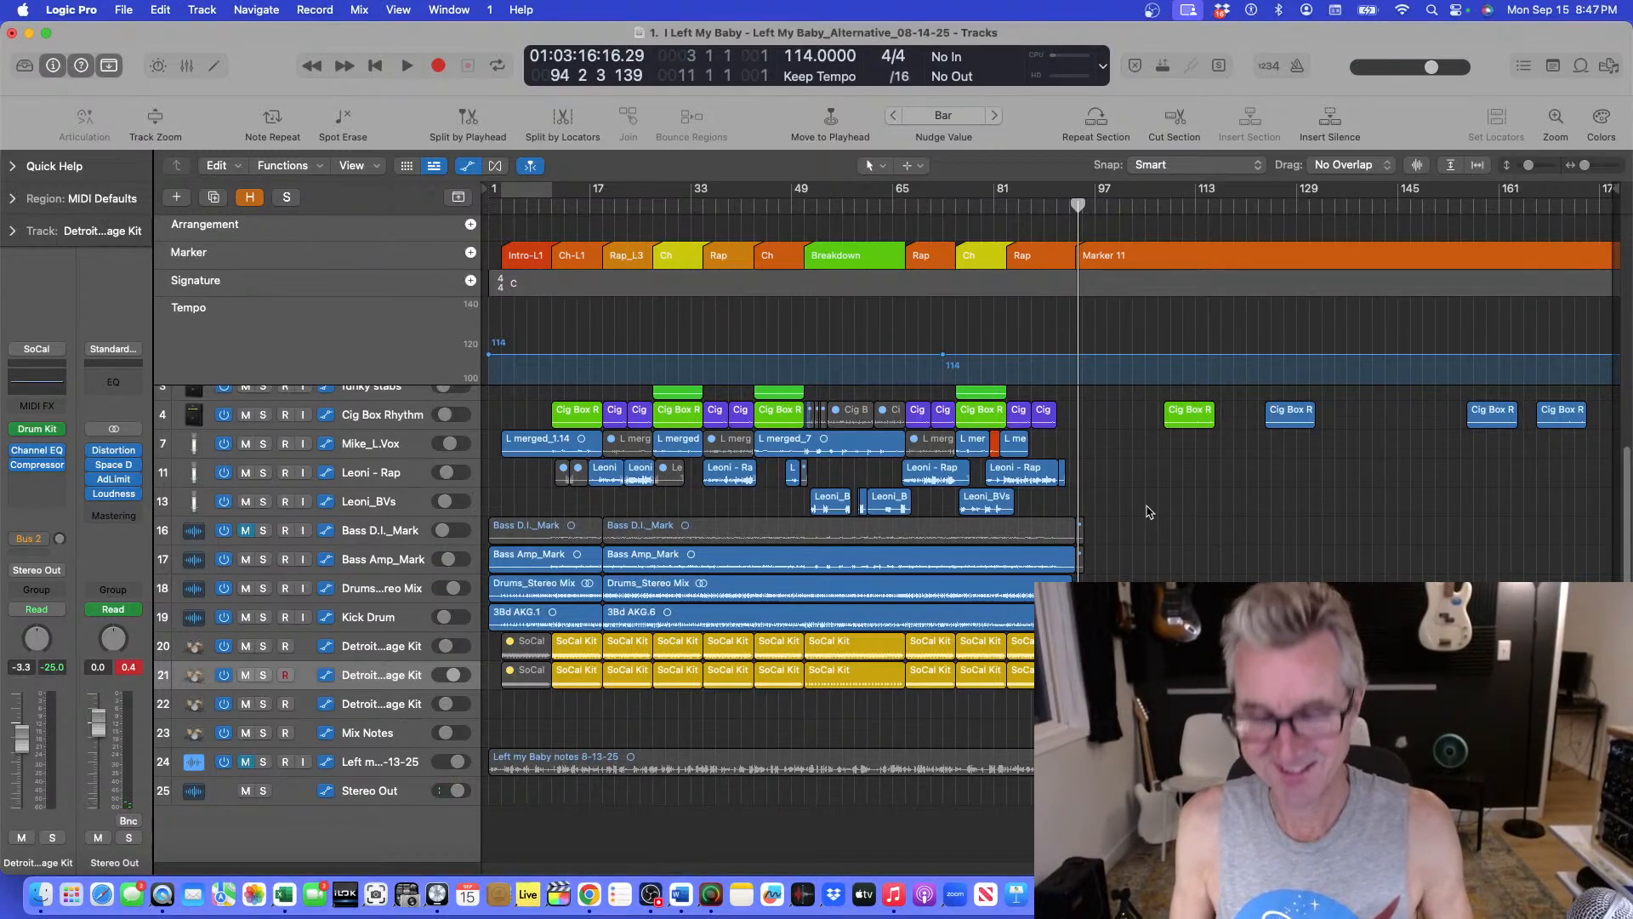
Replay the song's ending from bar 89 with the lower drum and bass tracks enlarged.
key(super+Down)
key(super+Down)
key(super+Down)
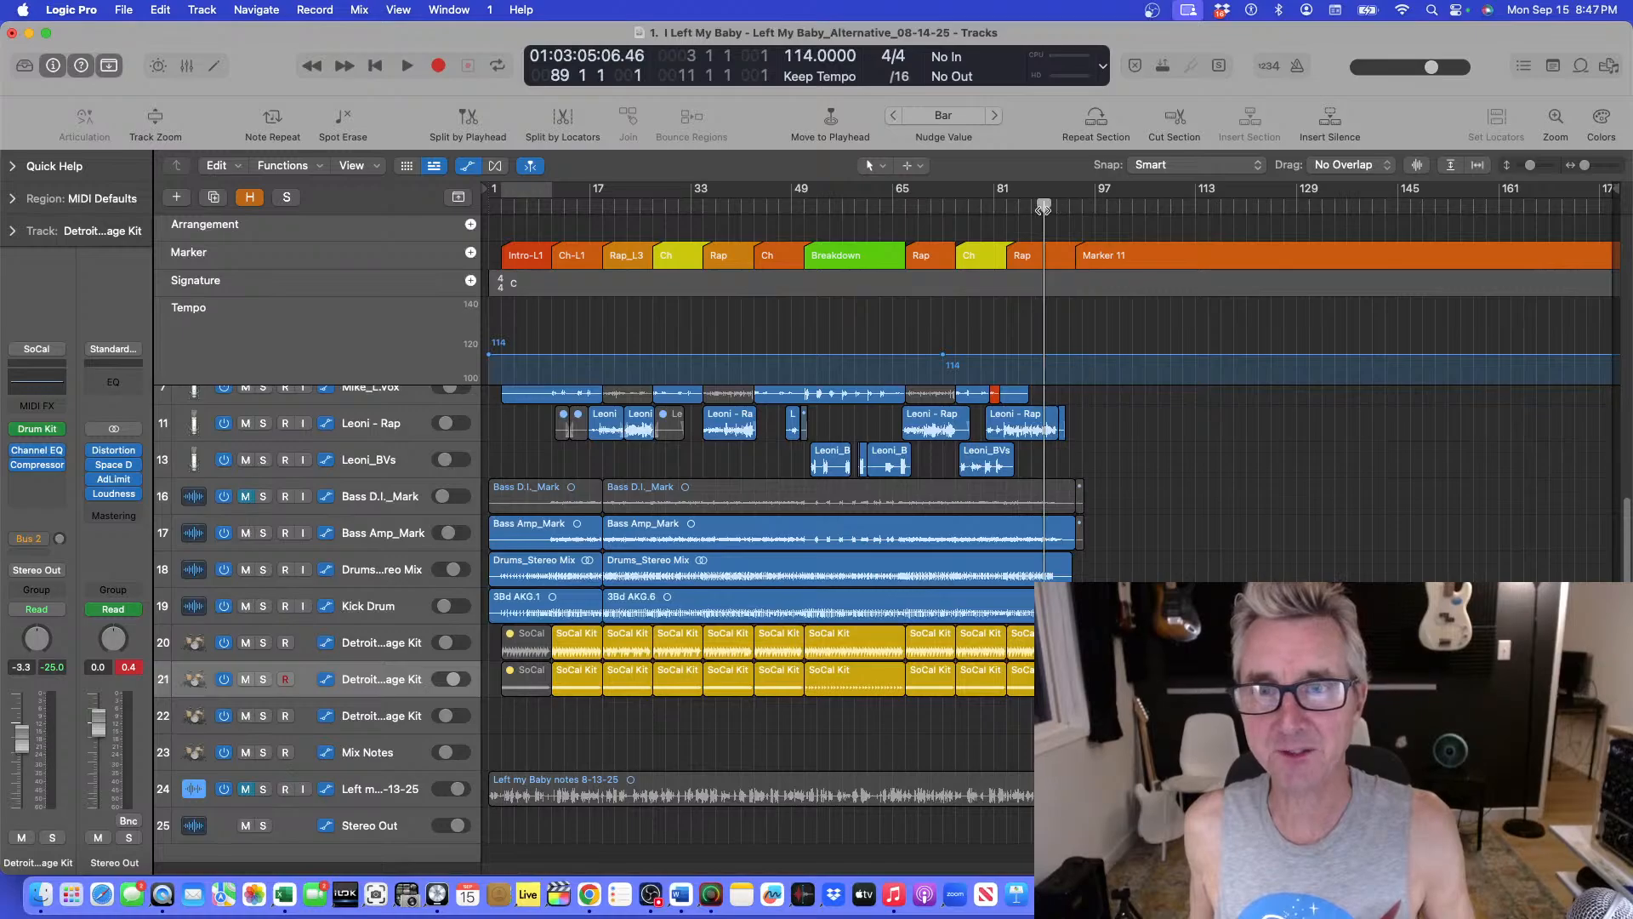
key(super+Down)
key(super+Down)
key(space)
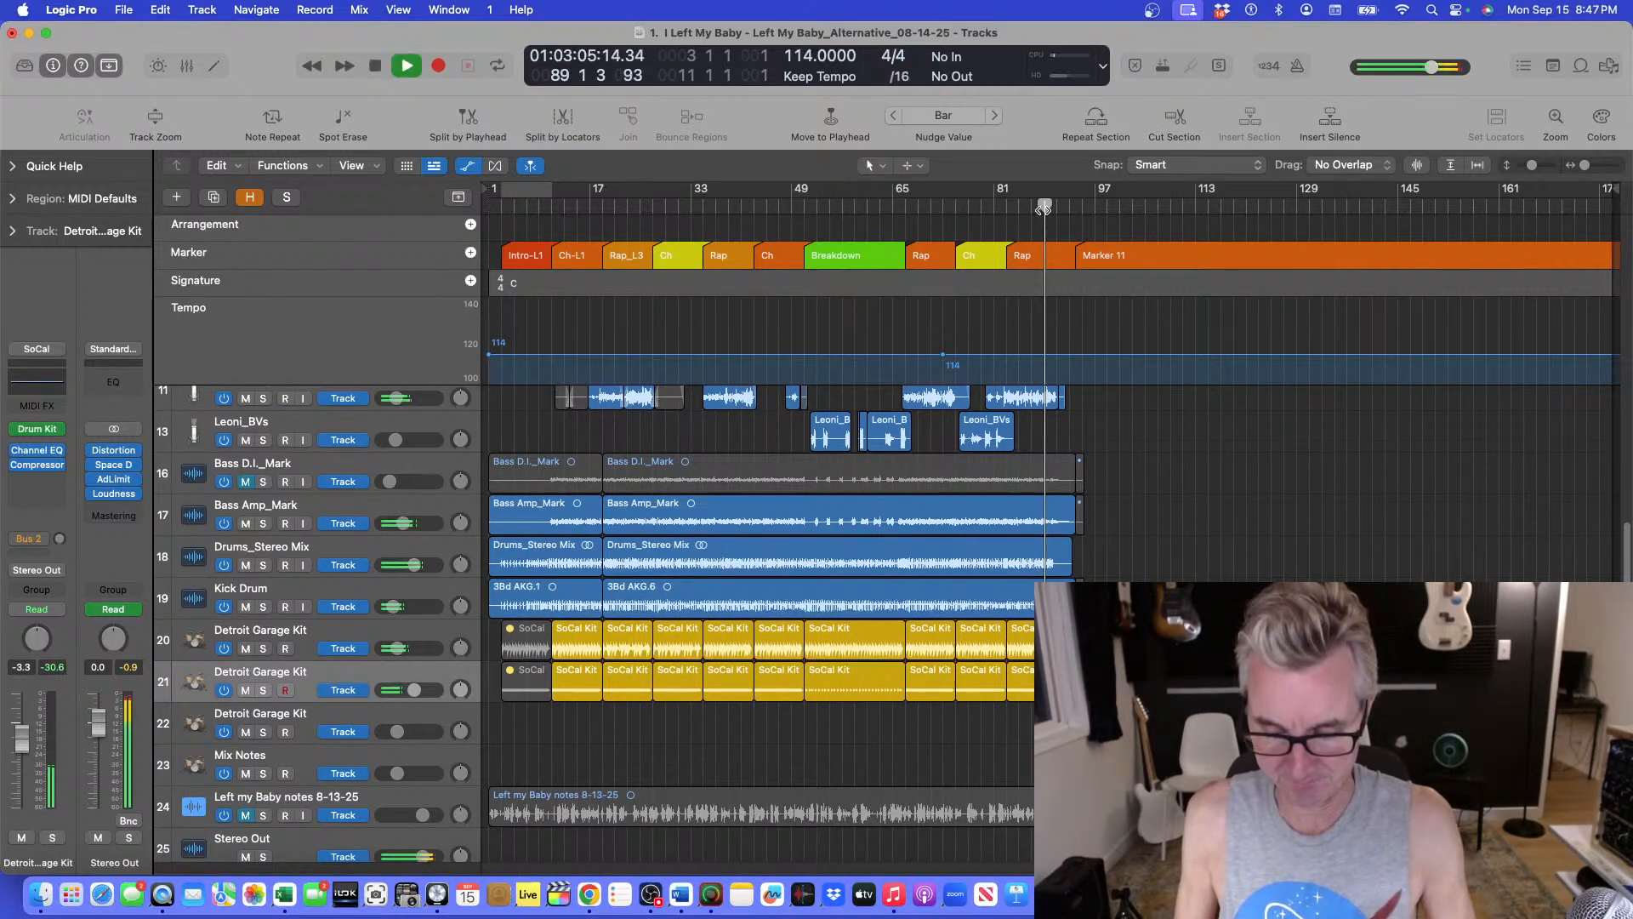
key(super+Up)
key(super+Down)
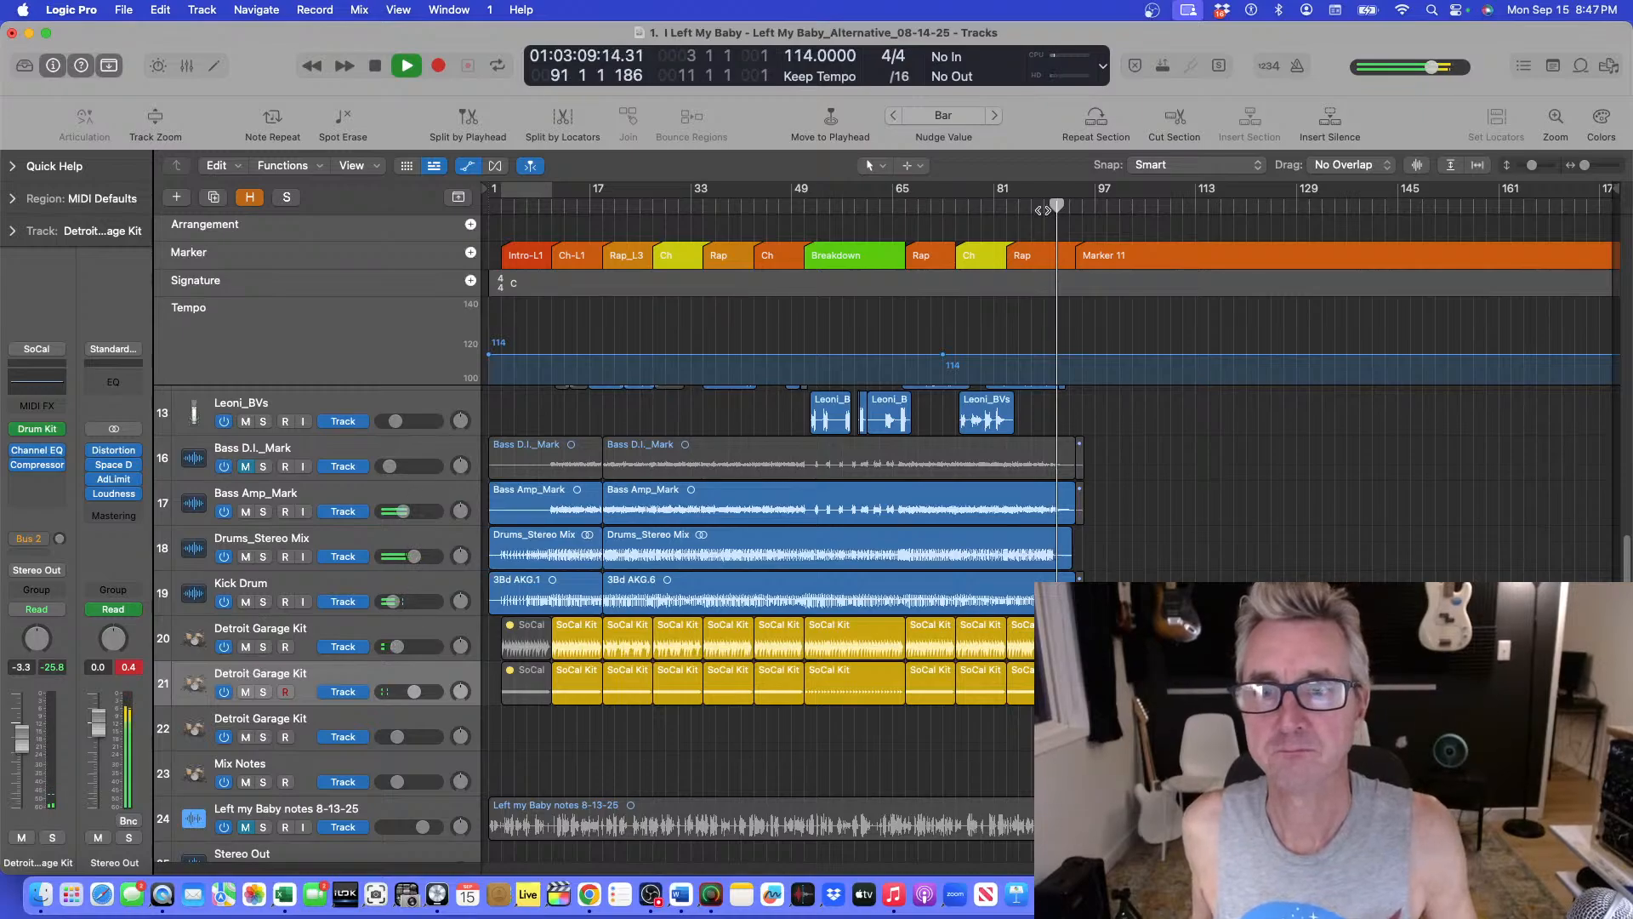
key(super+Down)
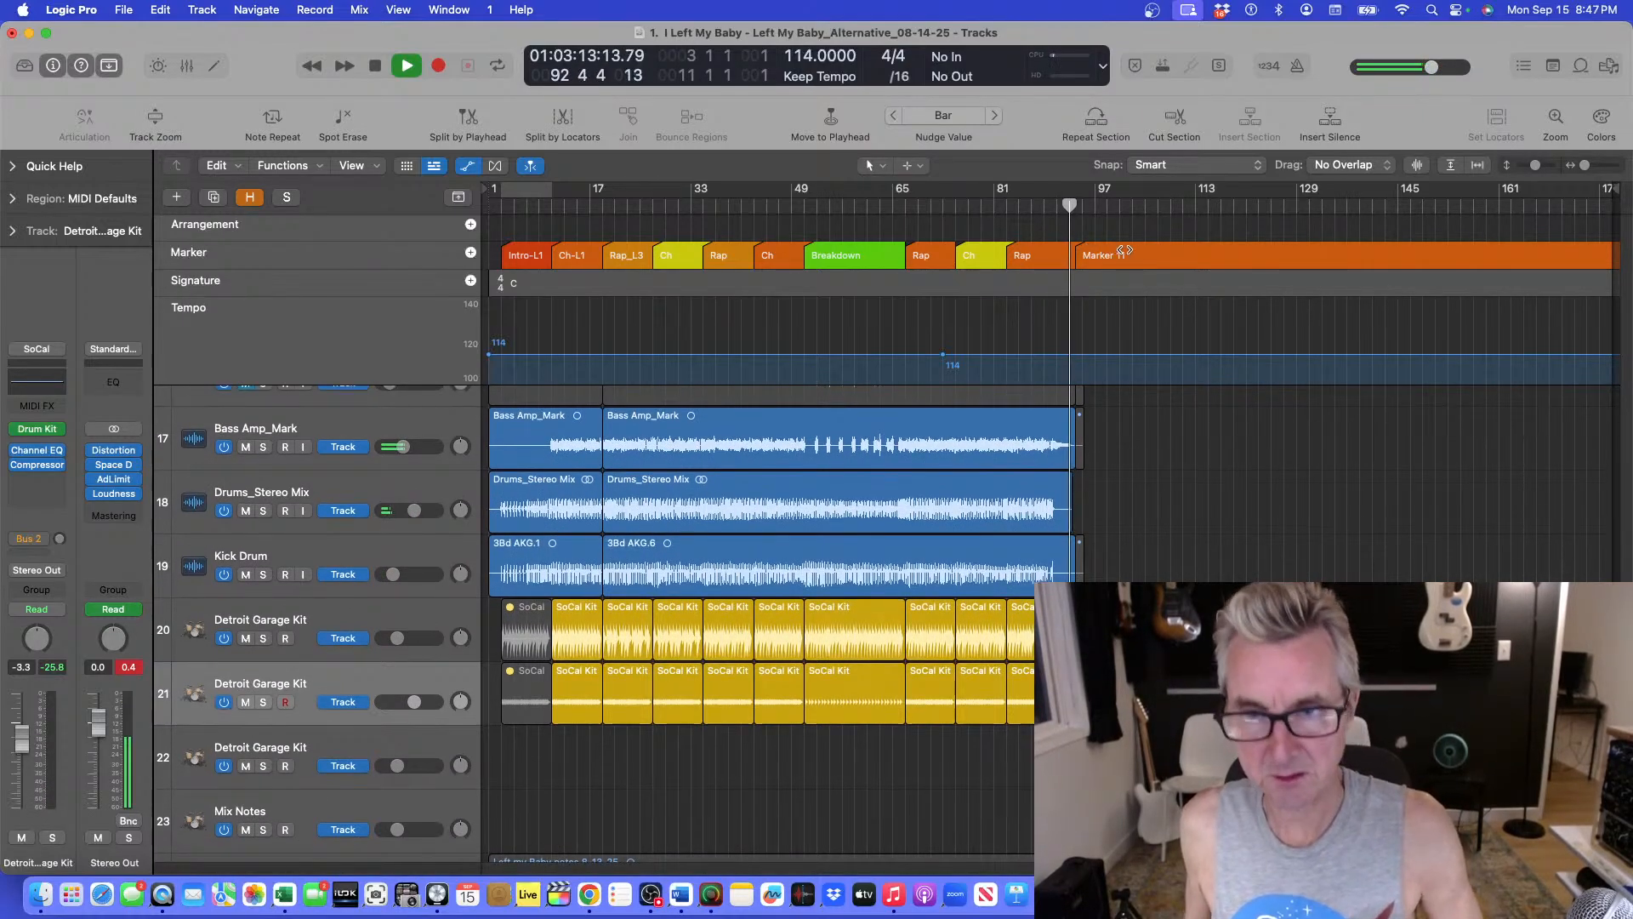
Replay the final Rap section from bar 87 with the guitar and vocal tracks in view.
scroll(1188, 462, up, 5)
click(1032, 206)
key(space)
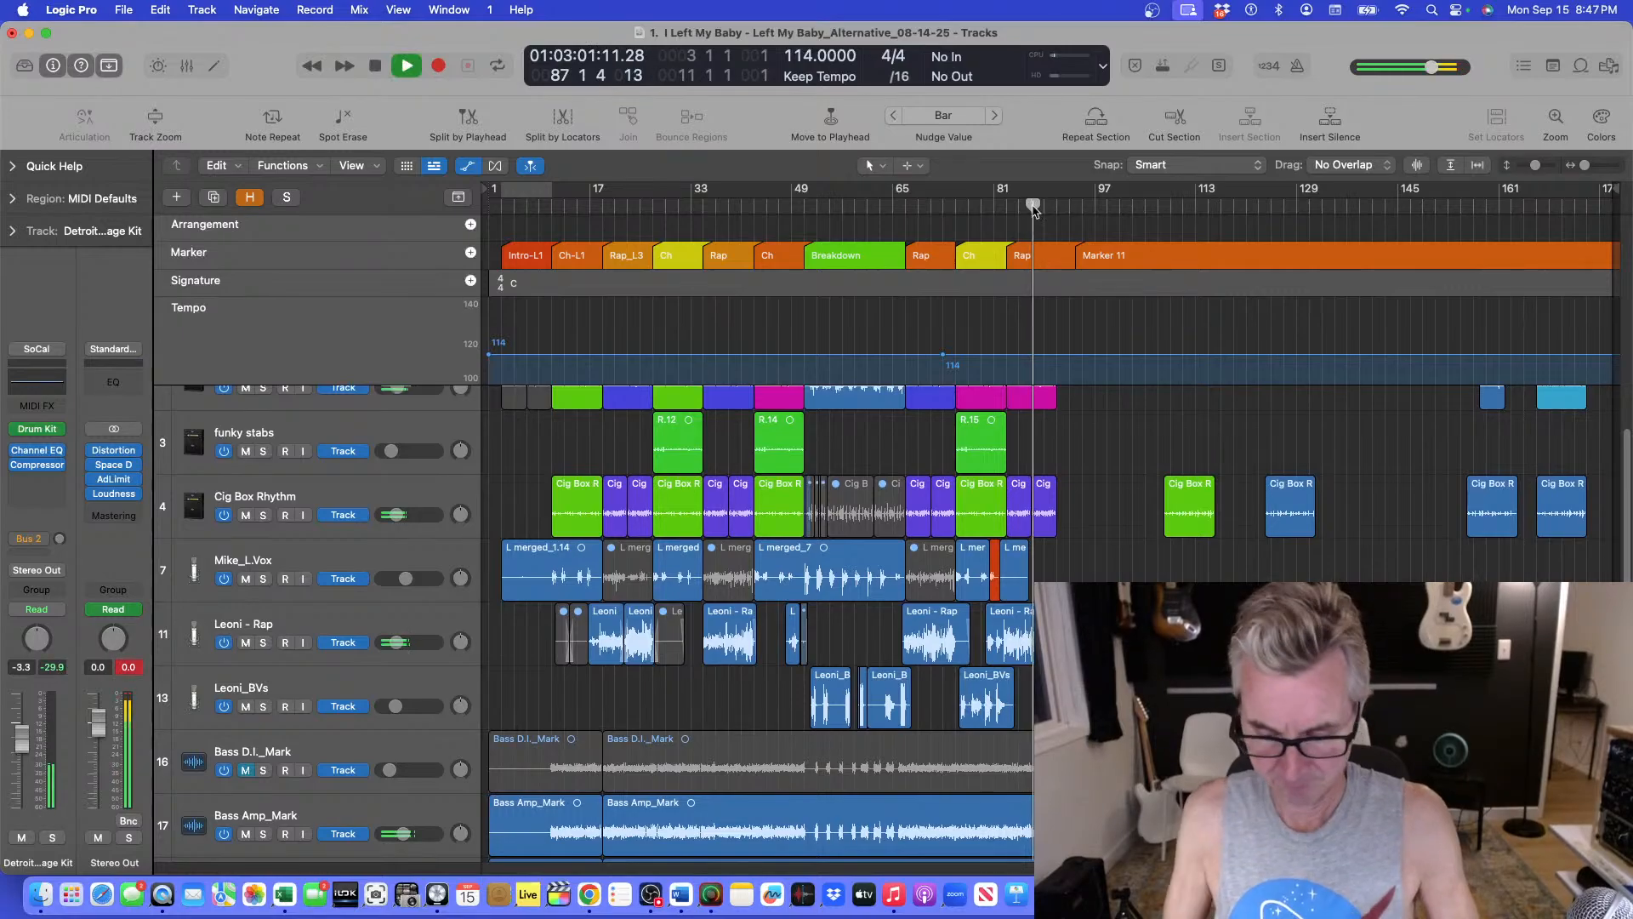
Show the track automation lanes and switch the tracks to Flex view.
key(a)
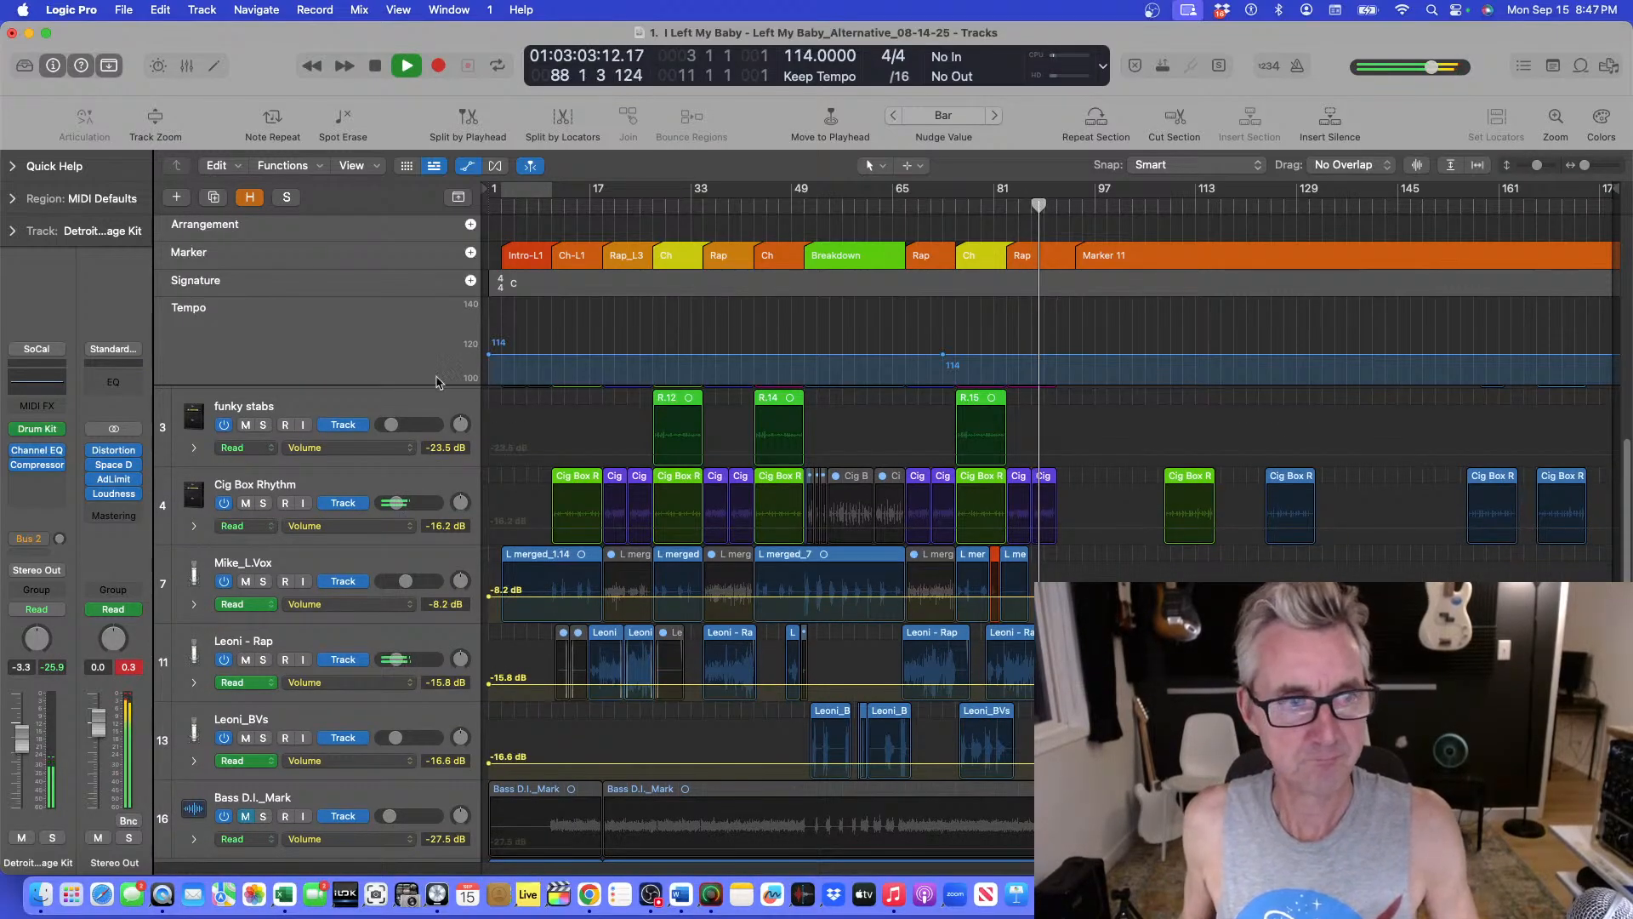
key(super+f)
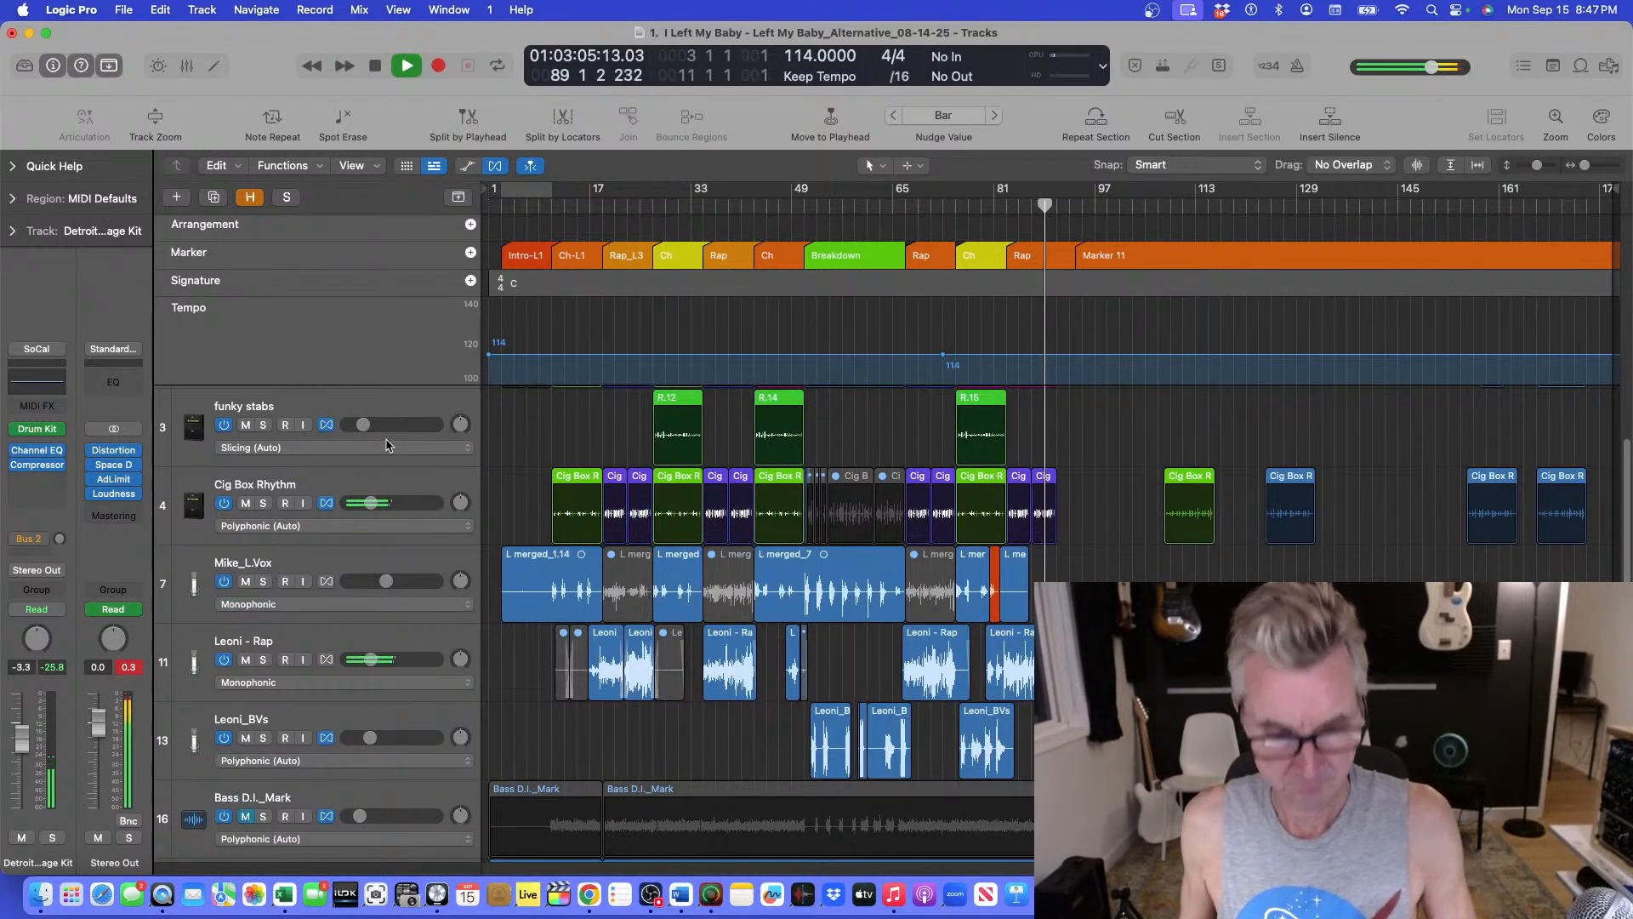
Listen through the song's ending past bar 89 with the Flex controls hidden and the vocal tracks in view.
key(super+f)
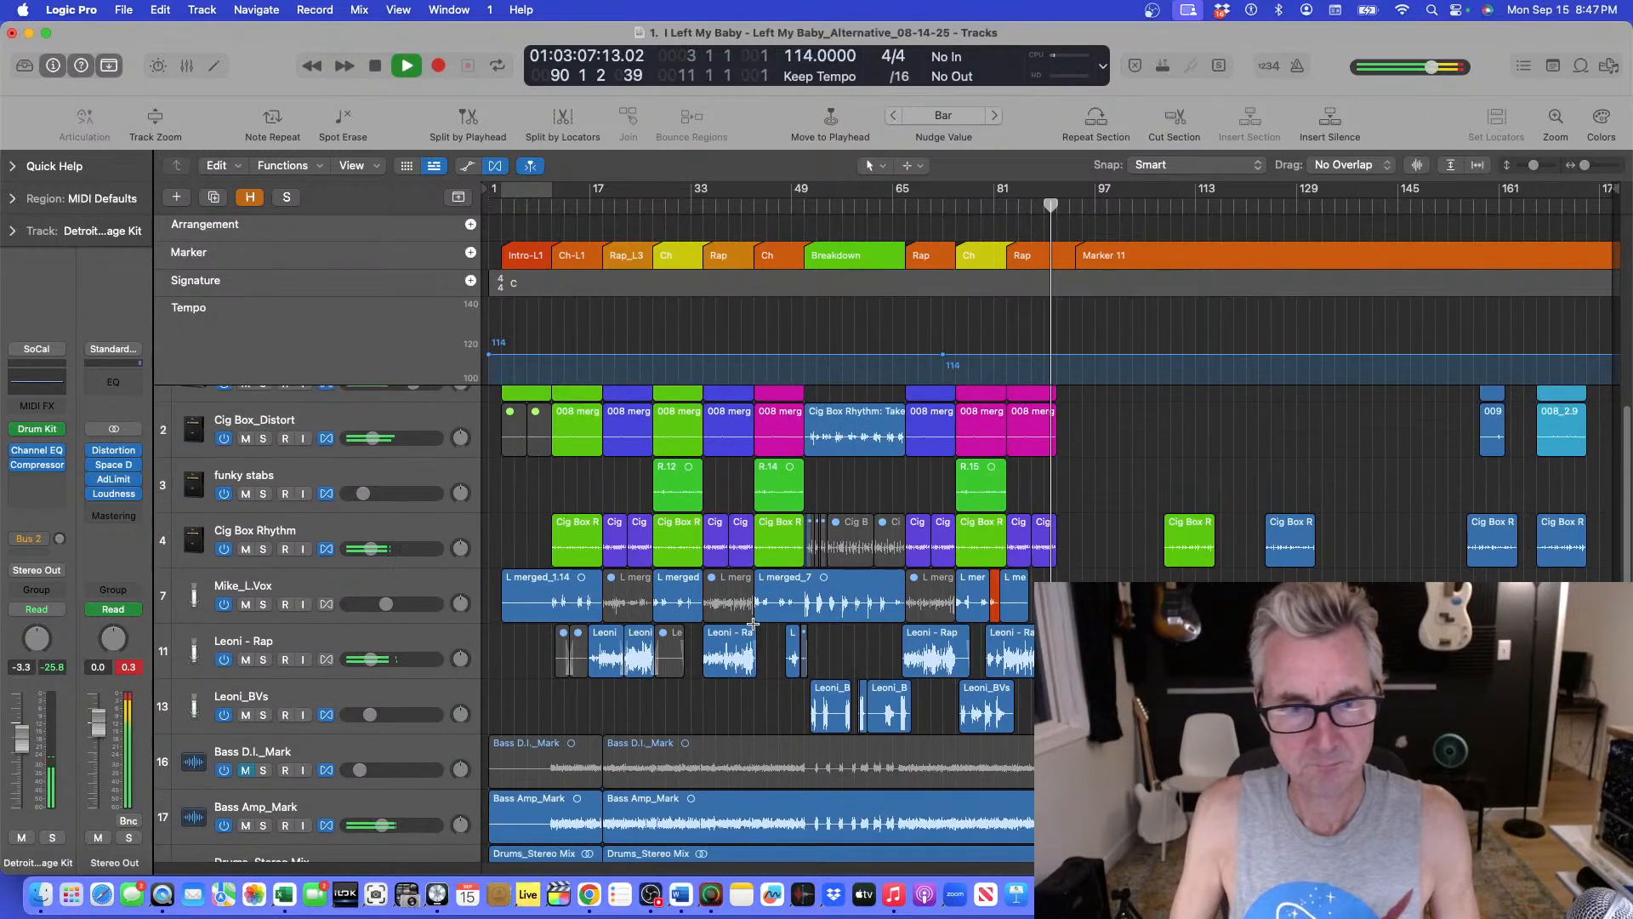
key(super+Down)
key(super+Right)
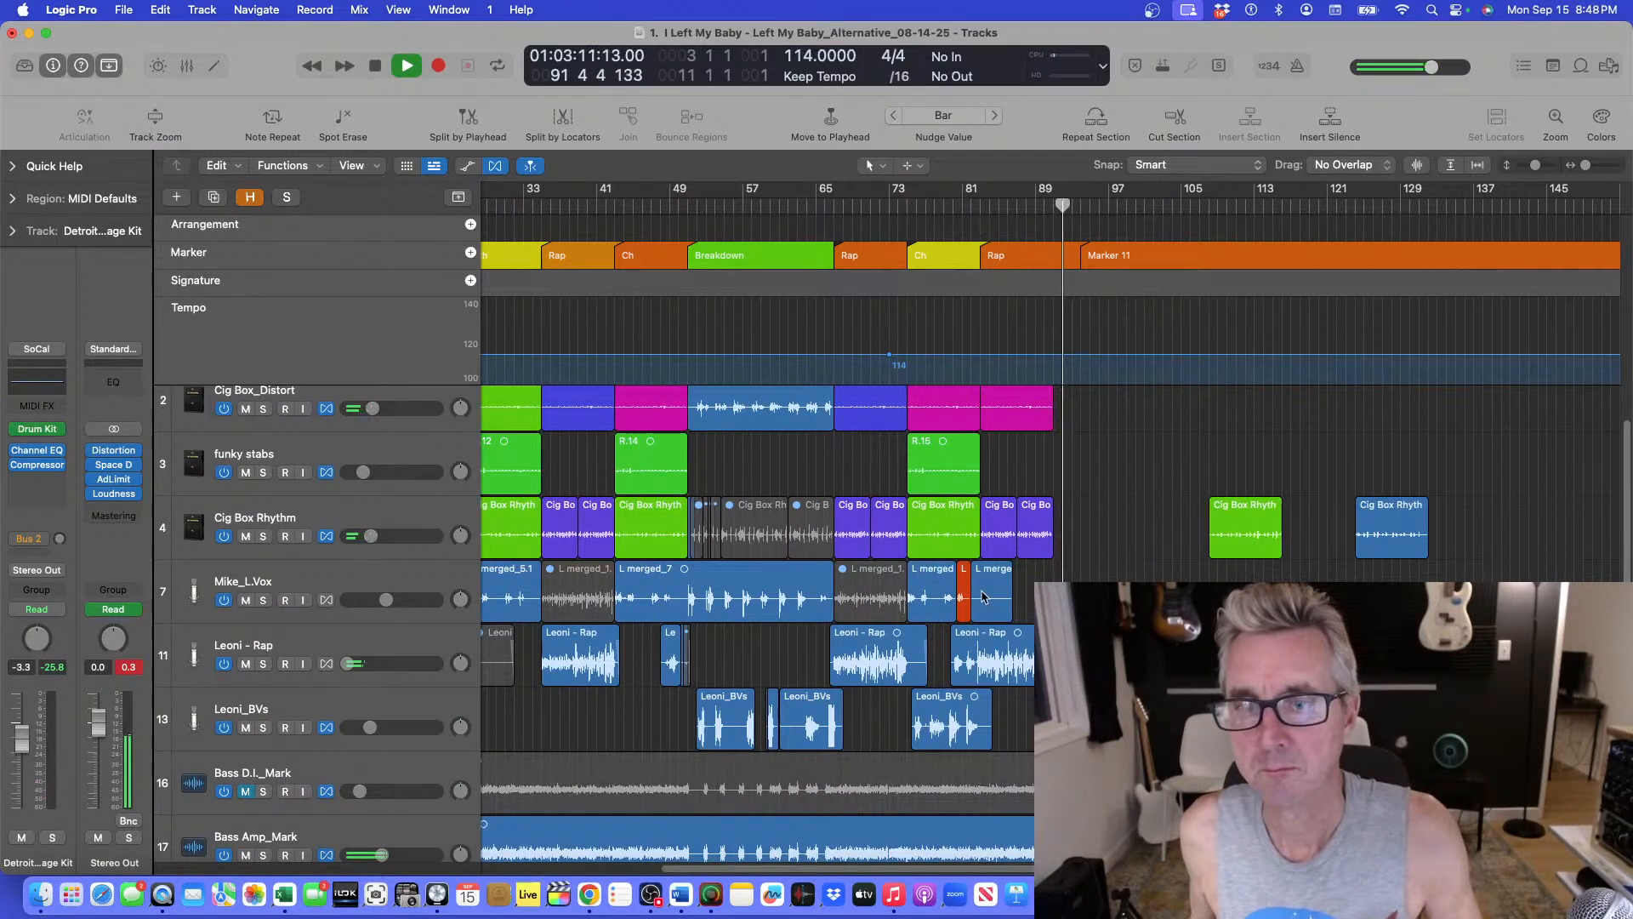
key(super+Up)
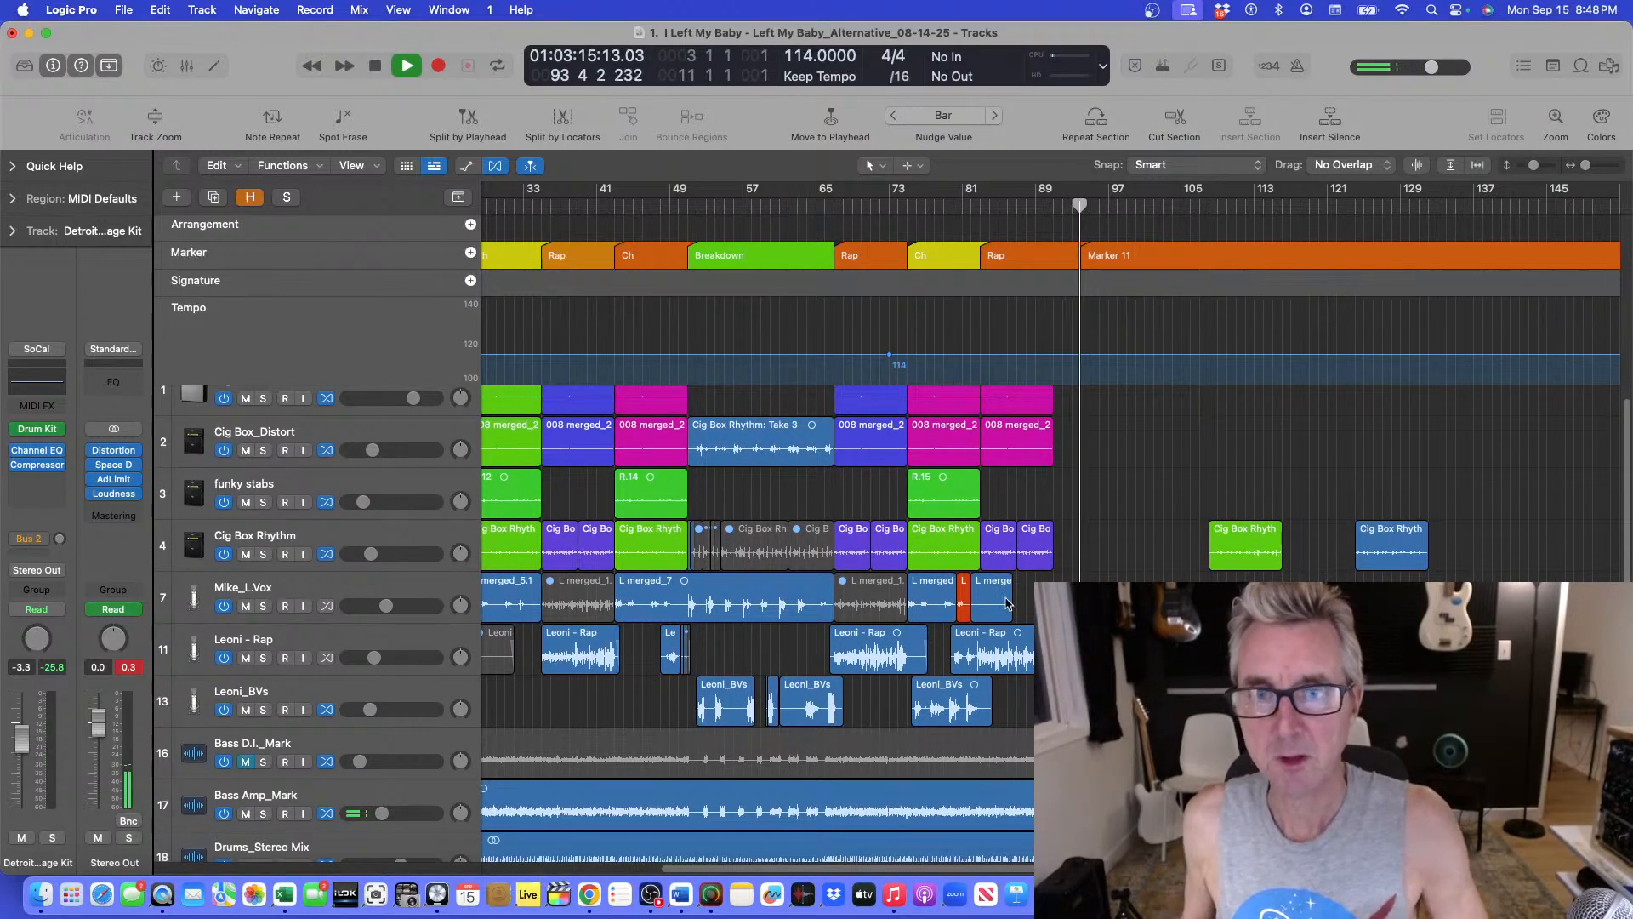
scroll(960, 435, down, 2)
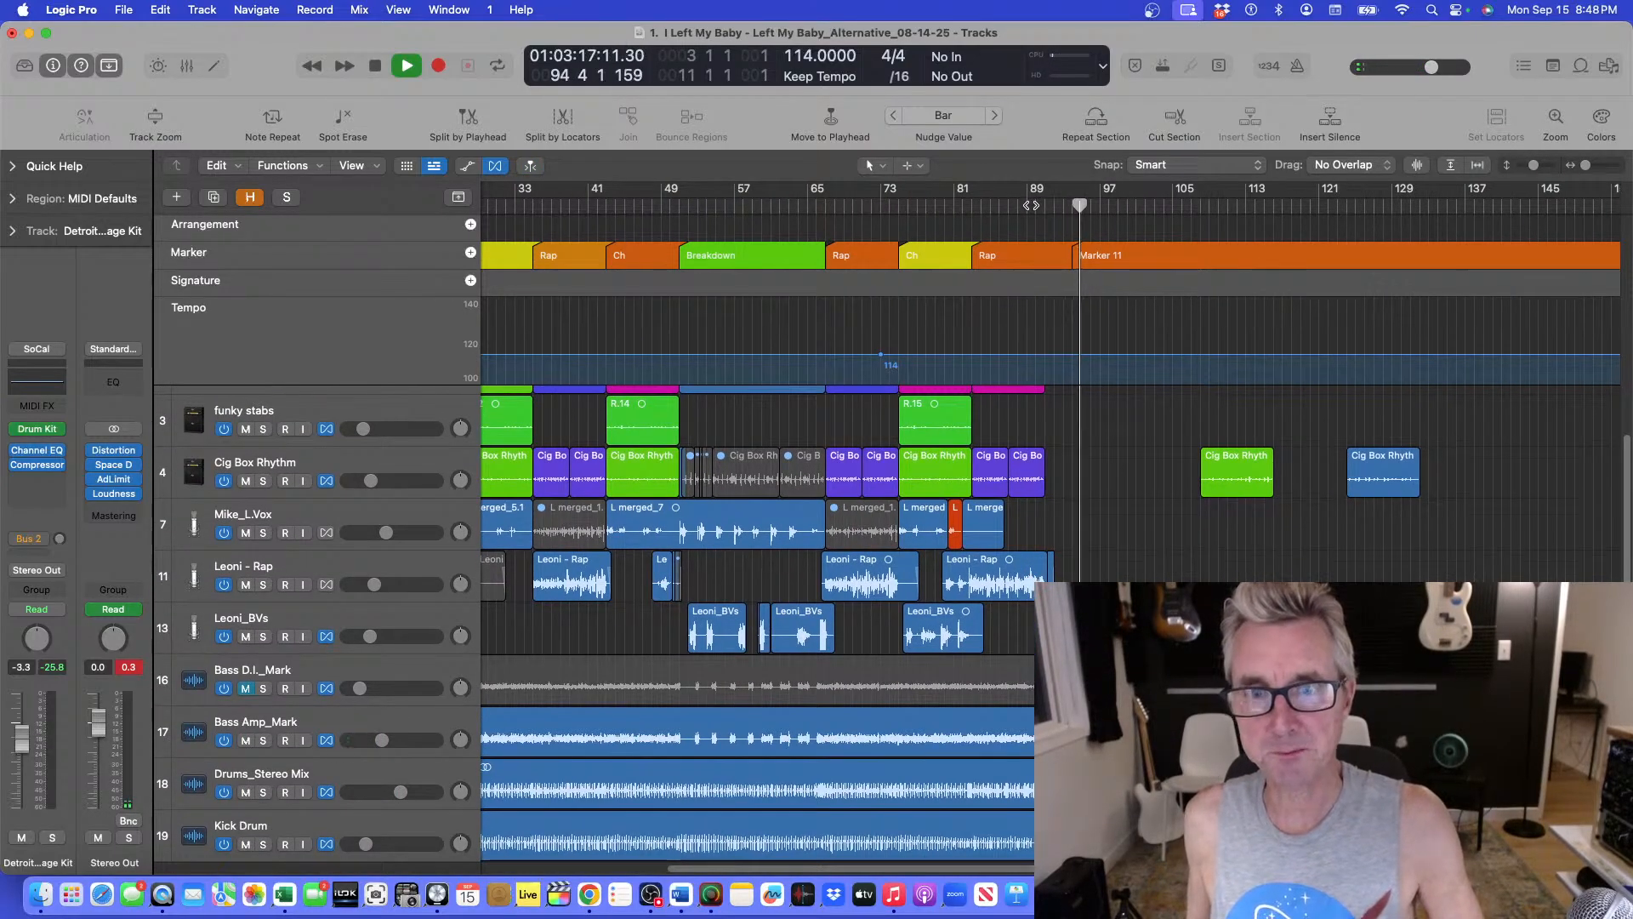
Replay the end of the final Rap section from bar 89 with the timeline enlarged.
click(1032, 205)
key(super+Down)
key(super+Right)
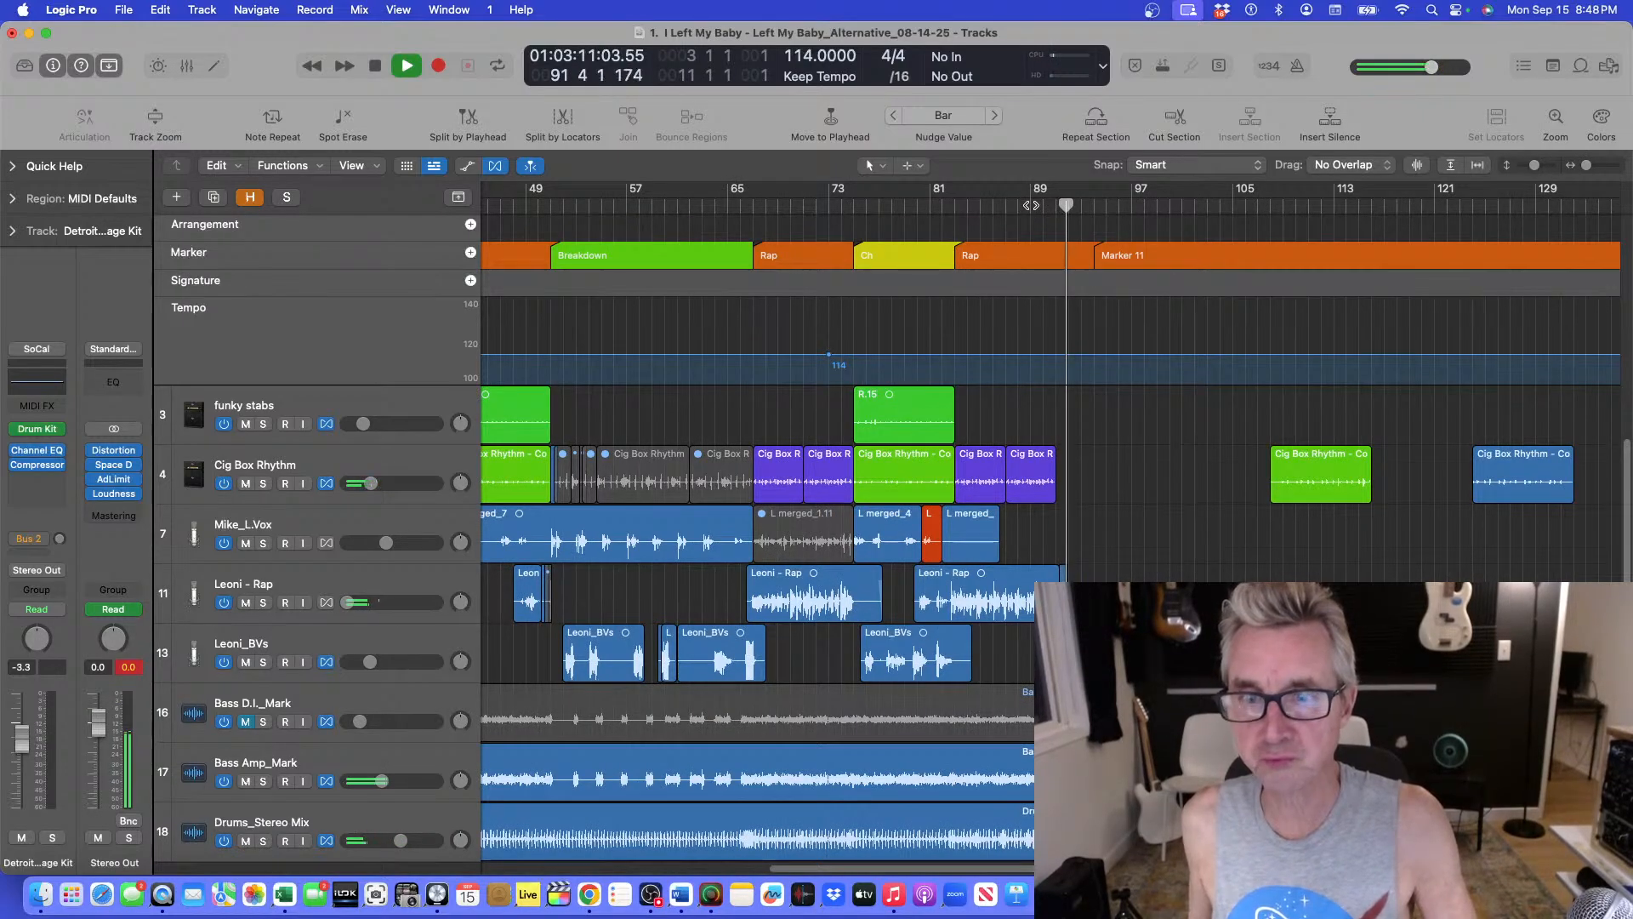
key(super+Down)
key(super+Down)
key(super+Down)
key(super+Up)
key(super+Up)
key(super+Up)
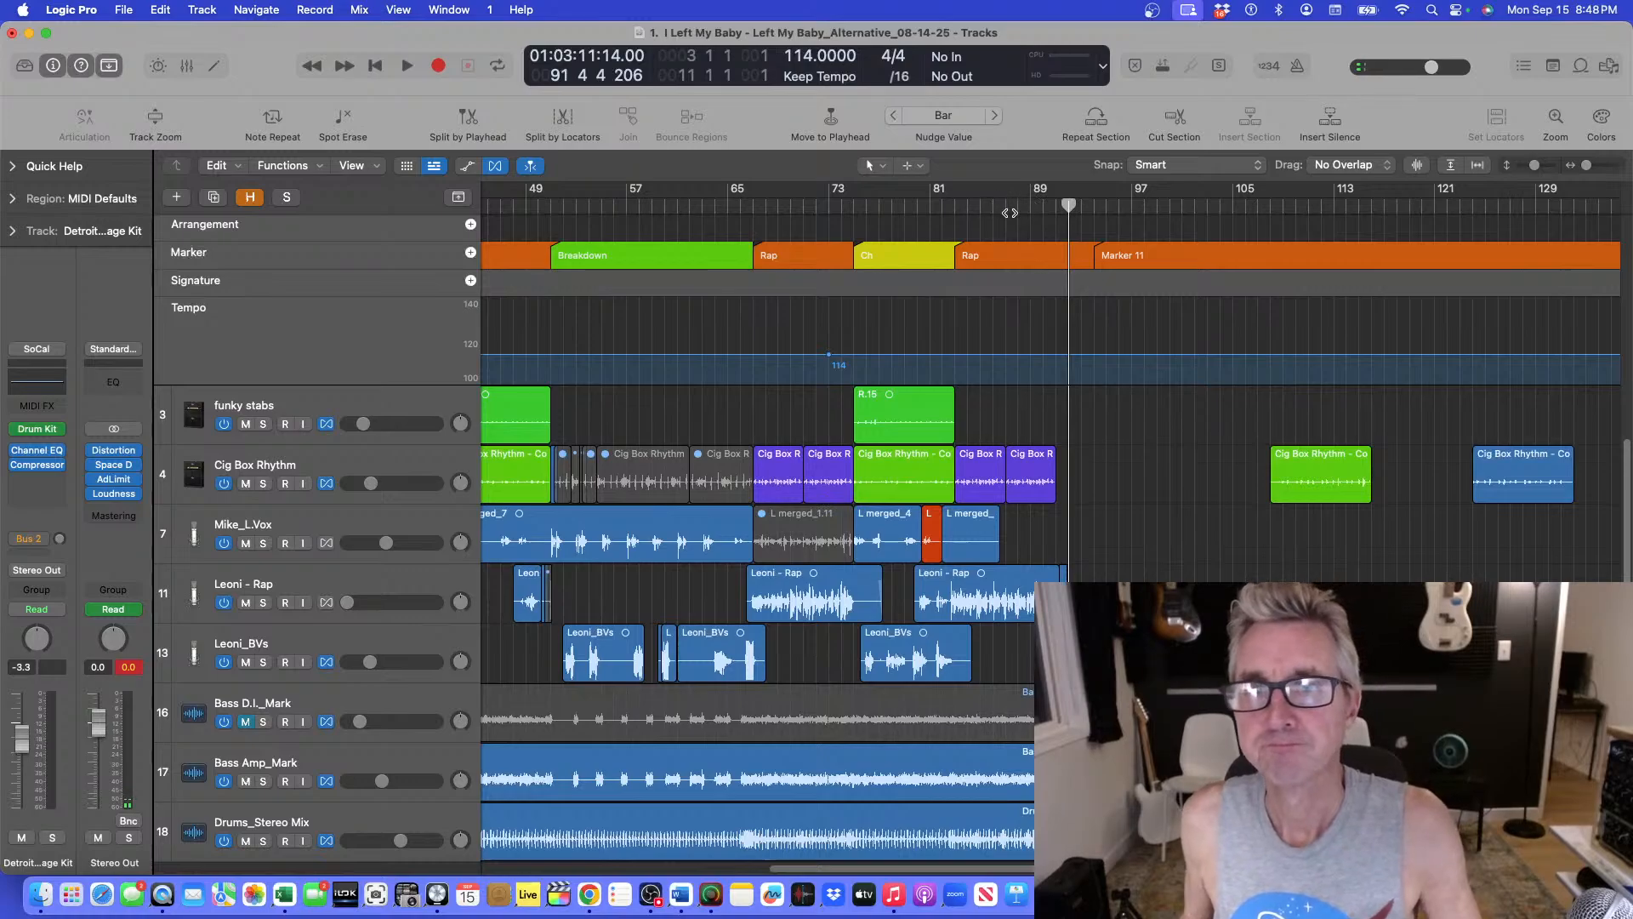
Replay the ending from bar 87 with the Flex controls shown and the vocal, bass and drum tracks in view.
click(1019, 204)
key(space)
key(super+f)
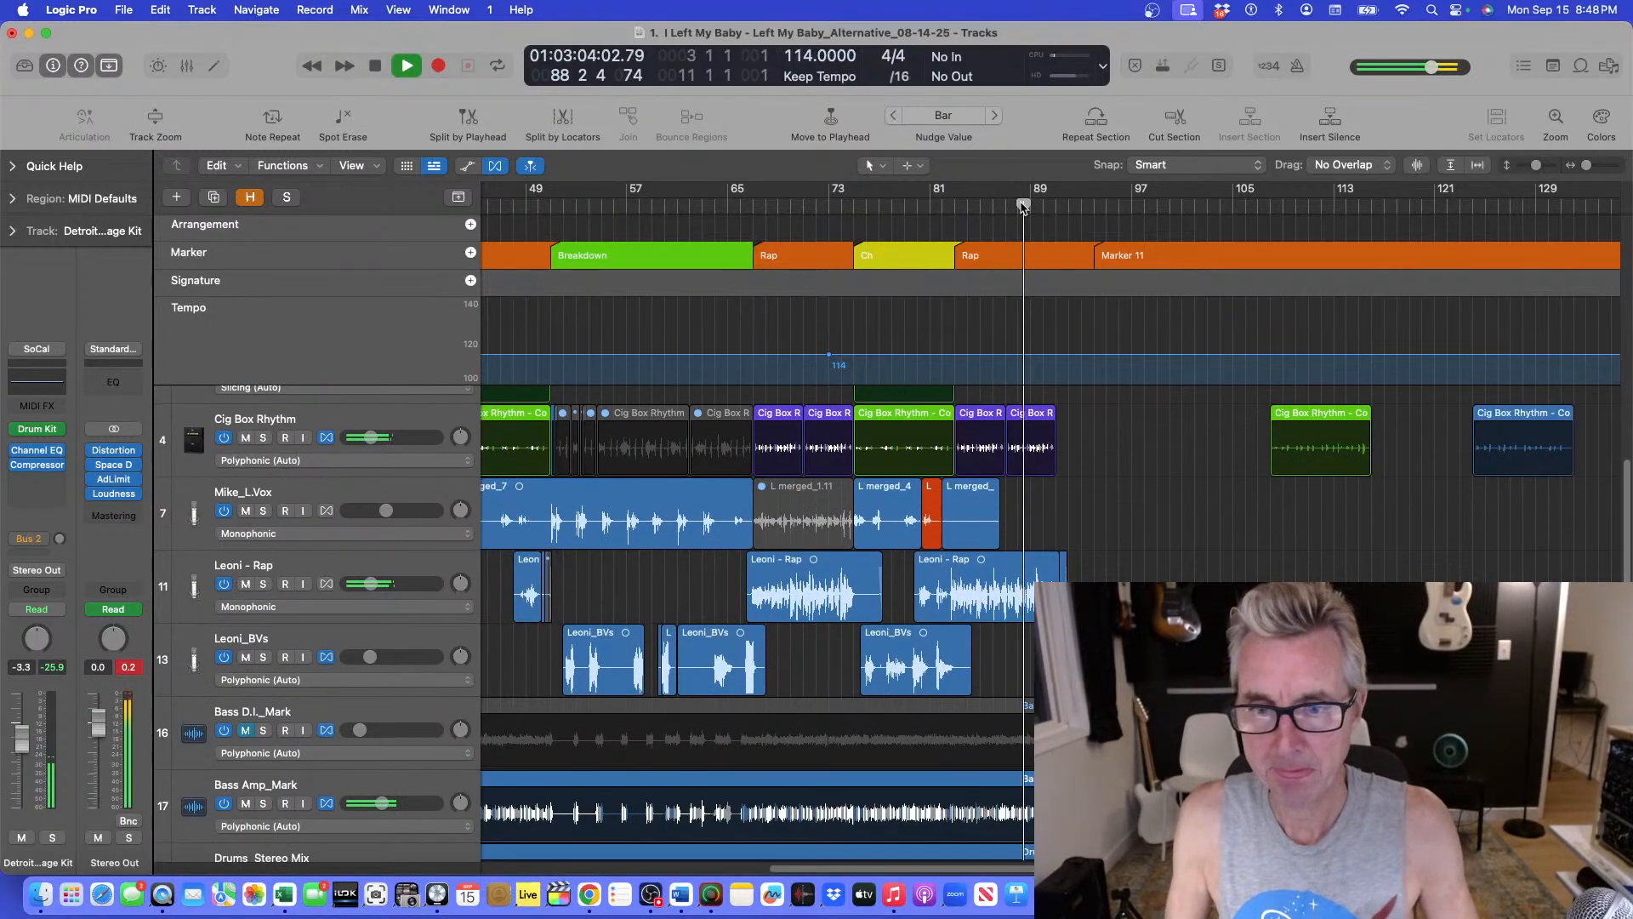
scroll(1104, 445, down, 3)
scroll(1093, 486, up, 2)
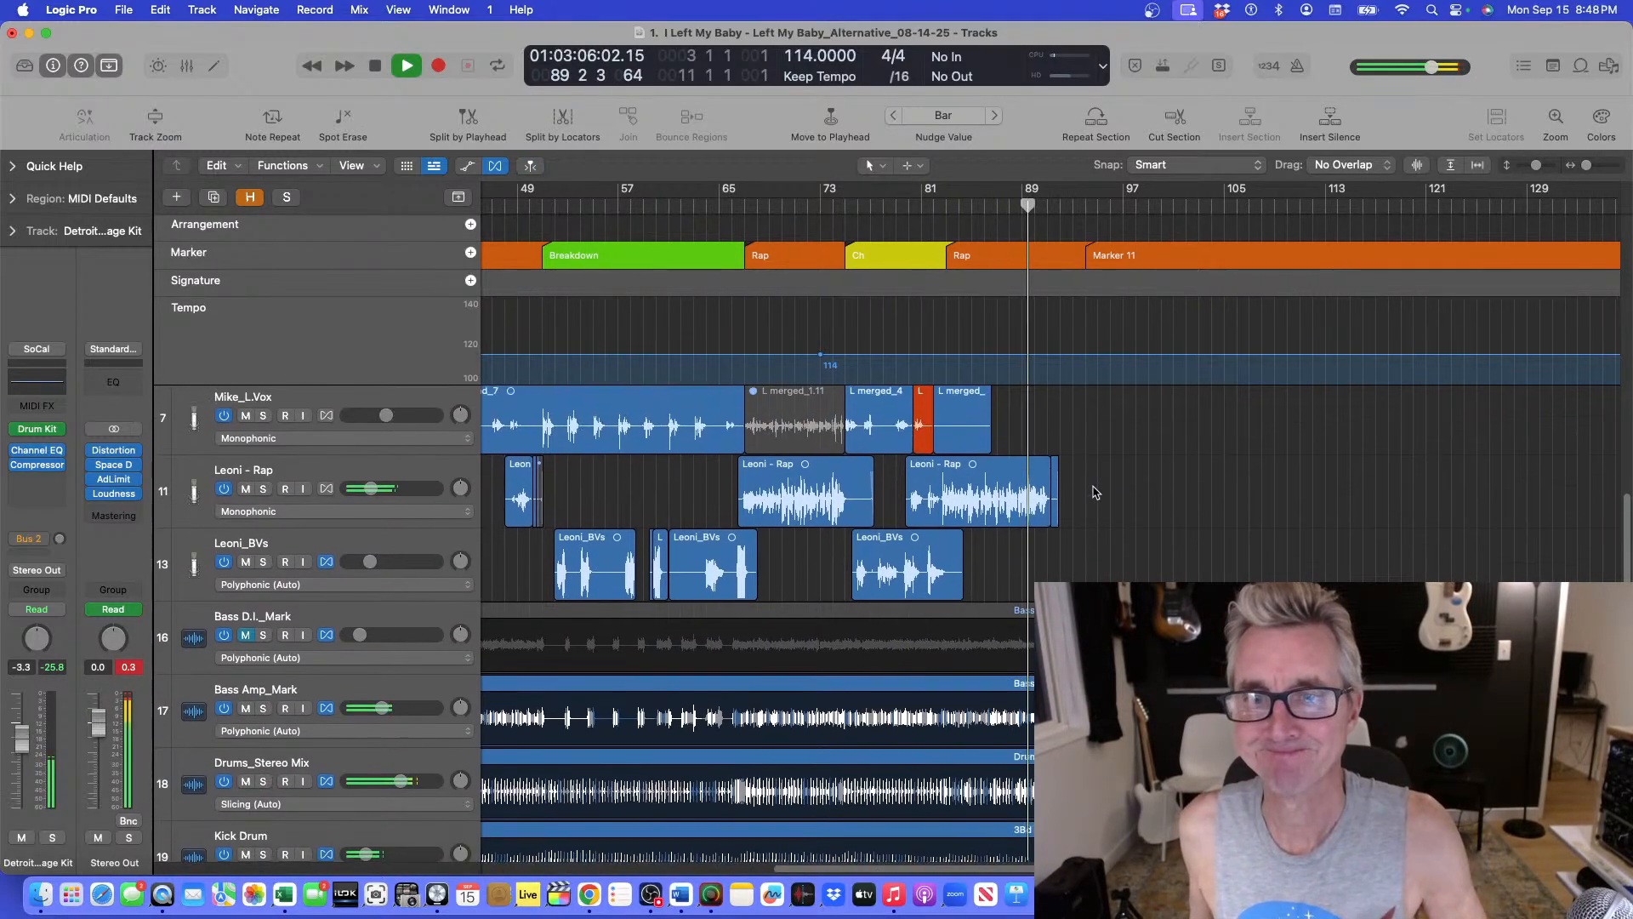
scroll(1093, 496, down, 1)
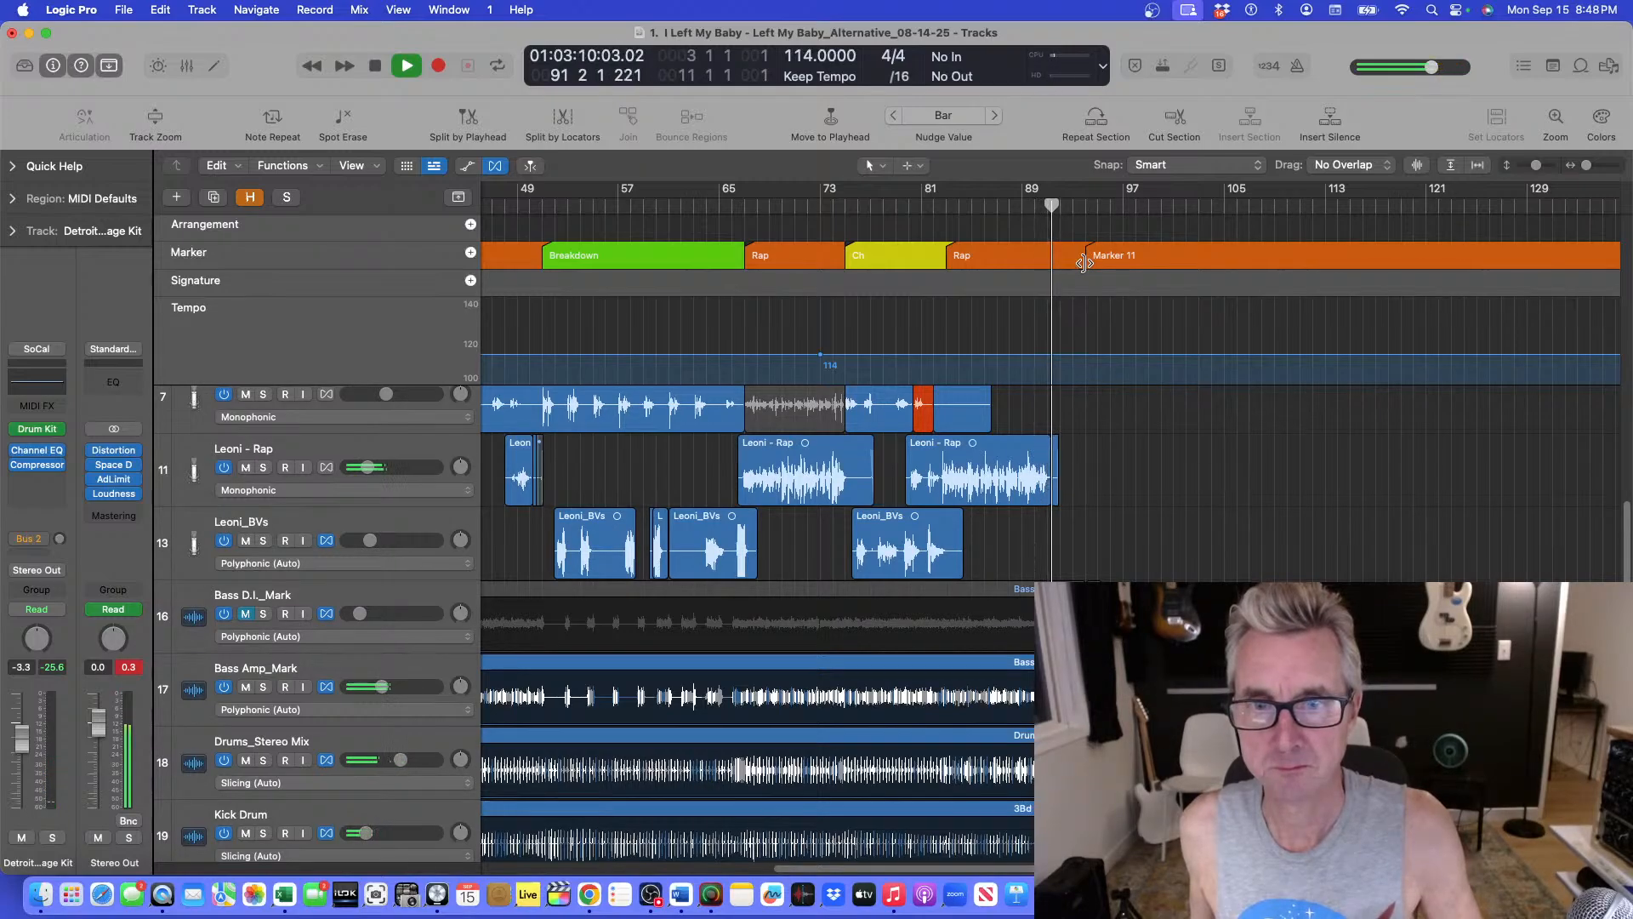
key(space)
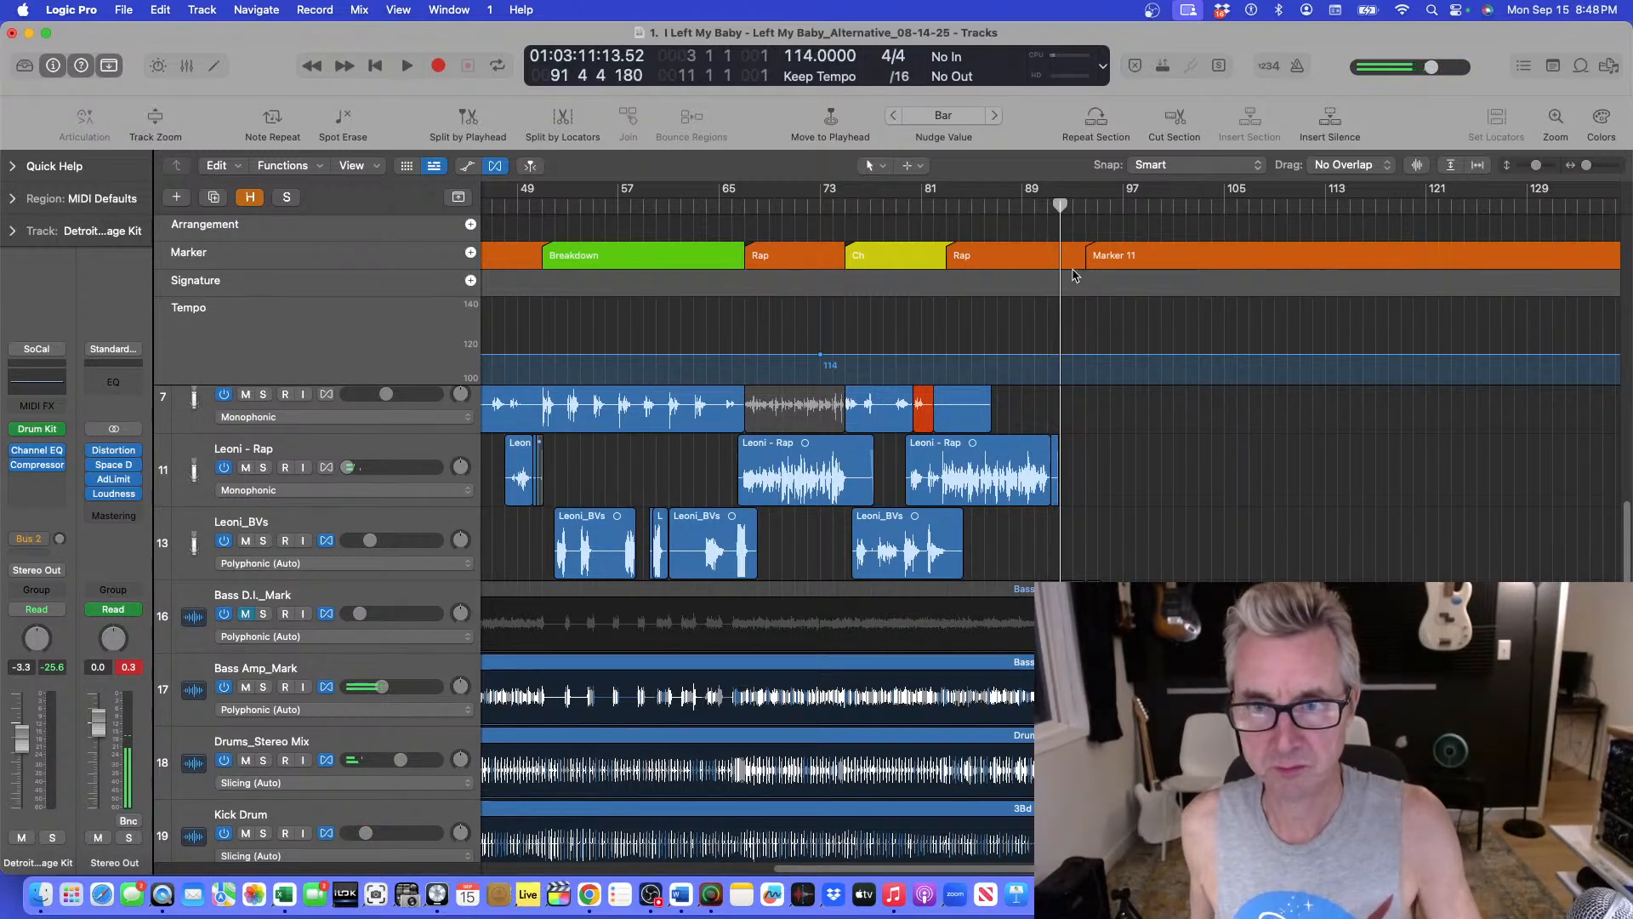
Play the tail end of the song, replay it from about bar 86, and stop around bar 92.
key(space)
key(space)
key(super+Down)
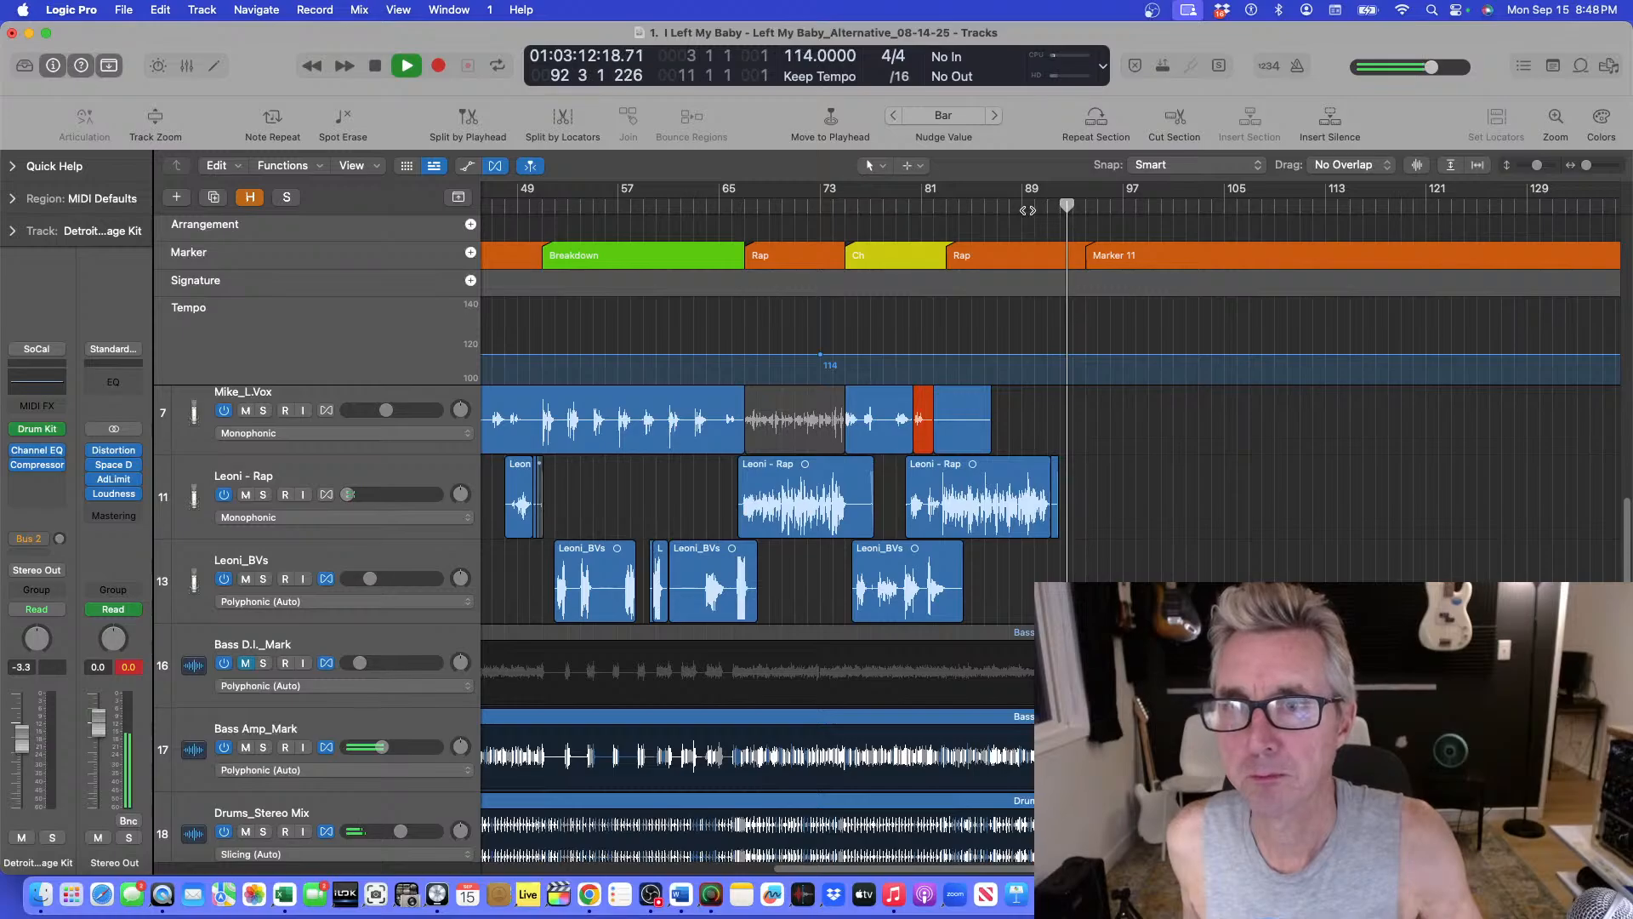
click(996, 195)
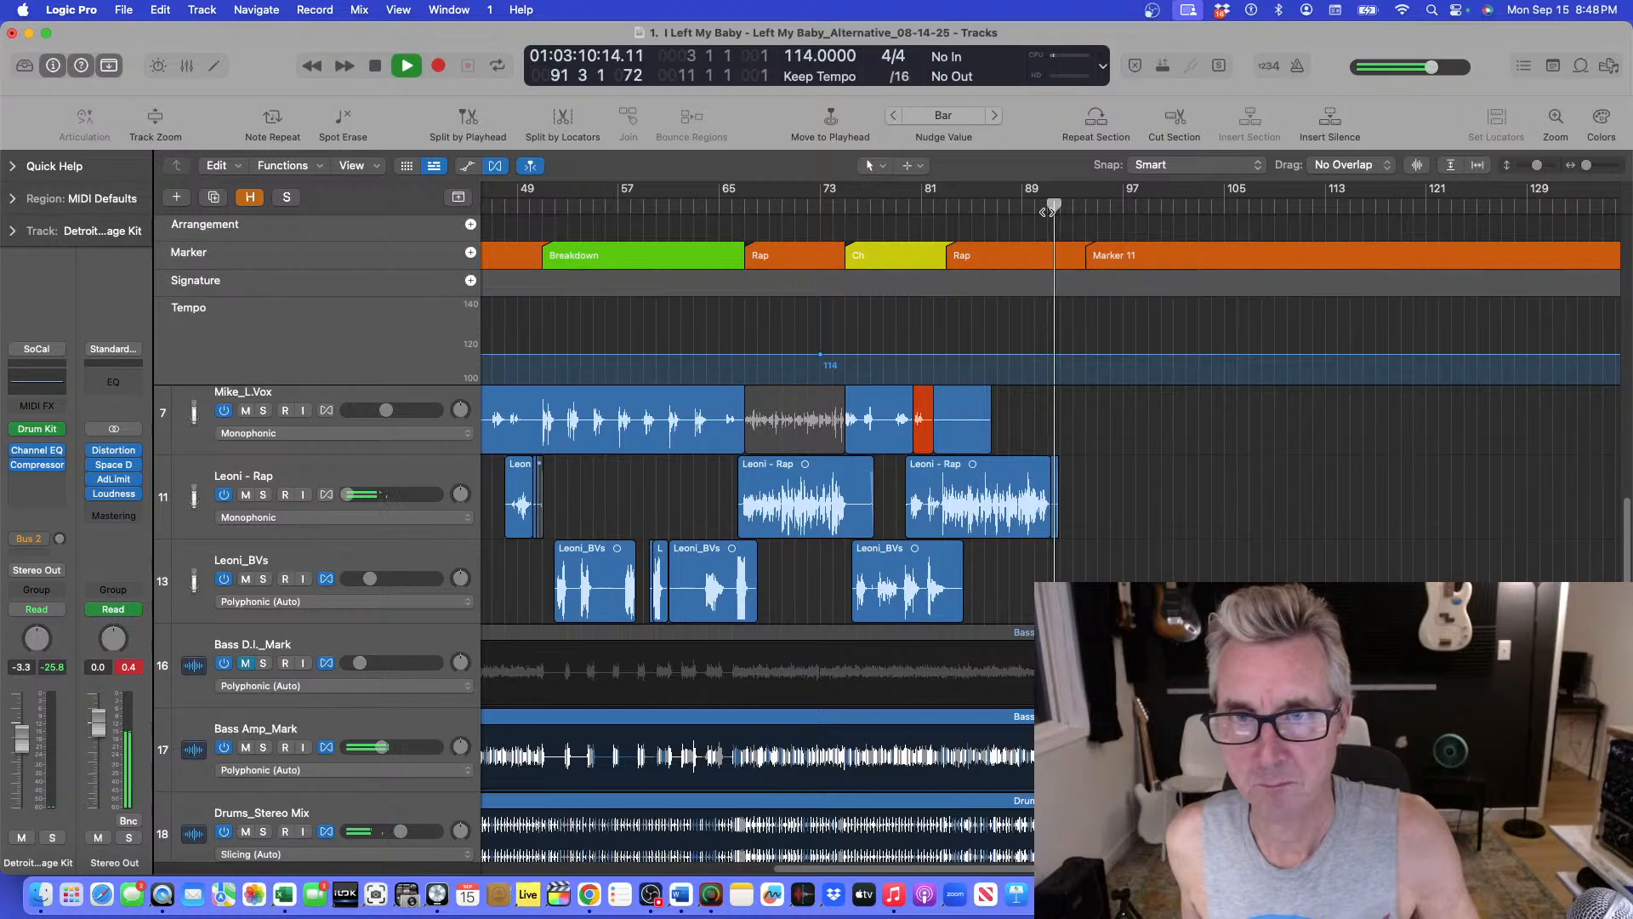
key(space)
Place the playhead at bar 92 and check the Leoni - Rap track's volume automation there.
click(1060, 203)
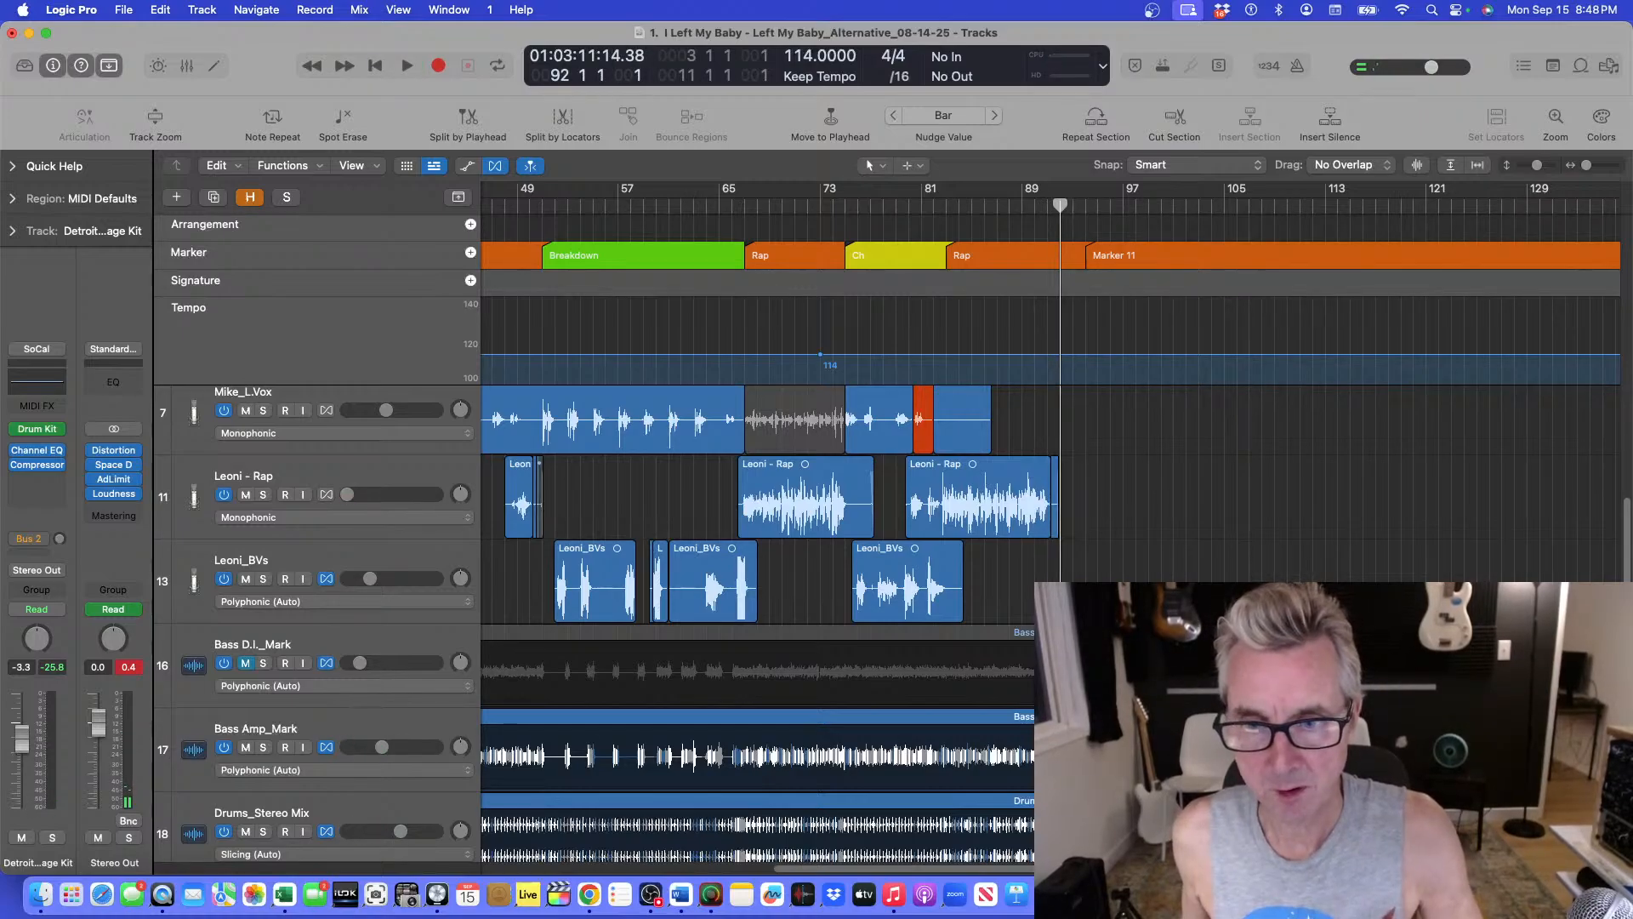
key(a)
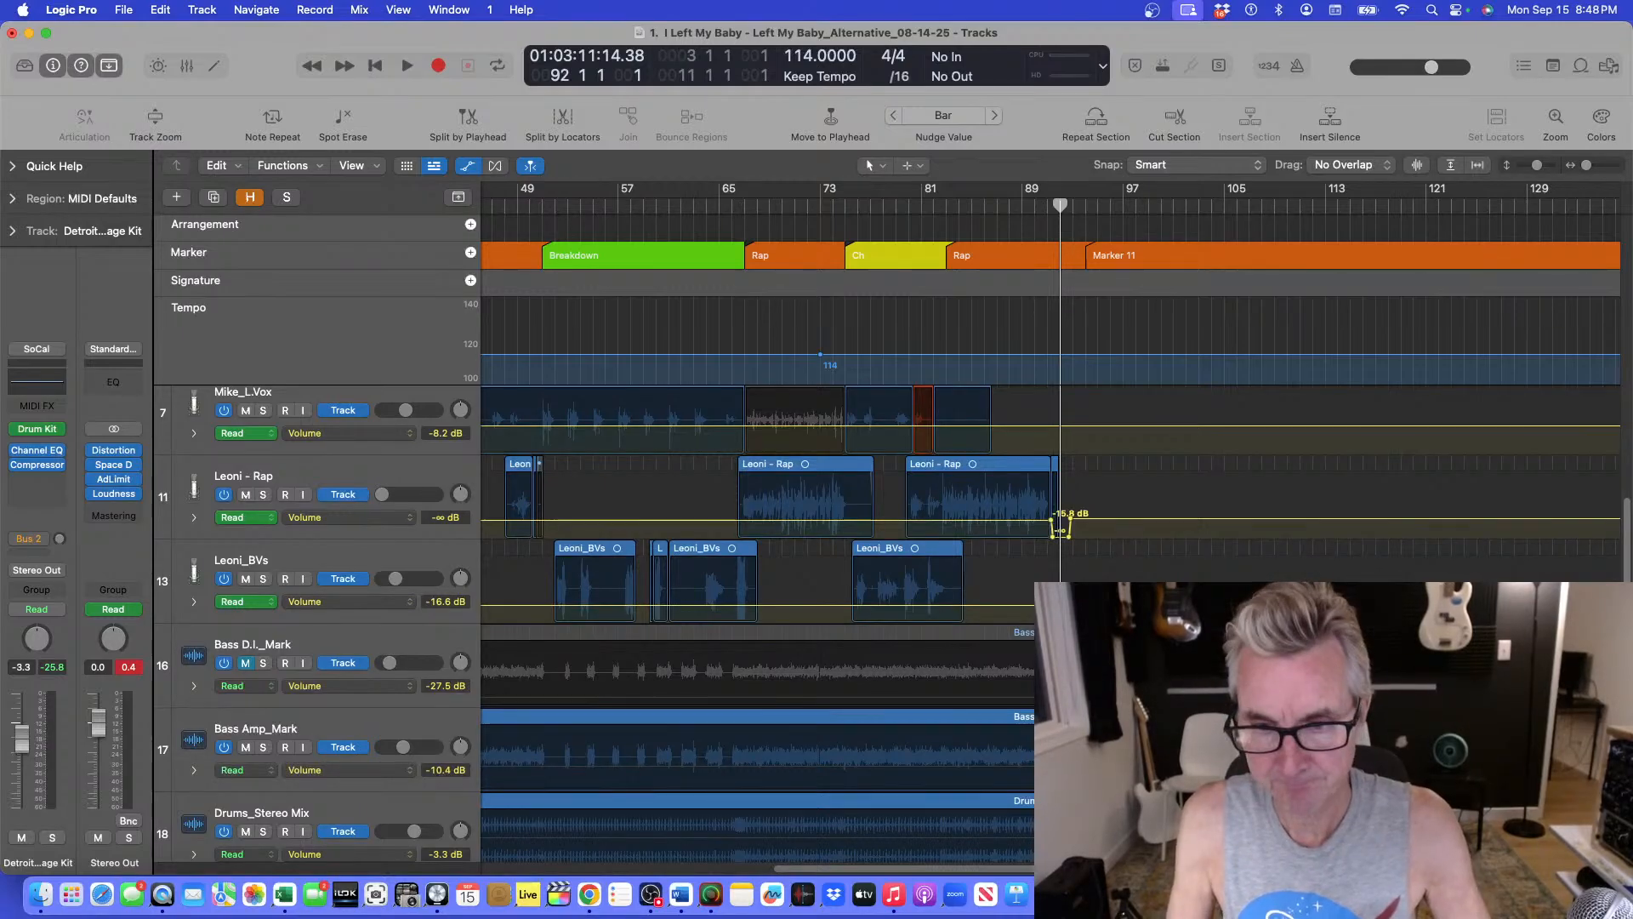
key(a)
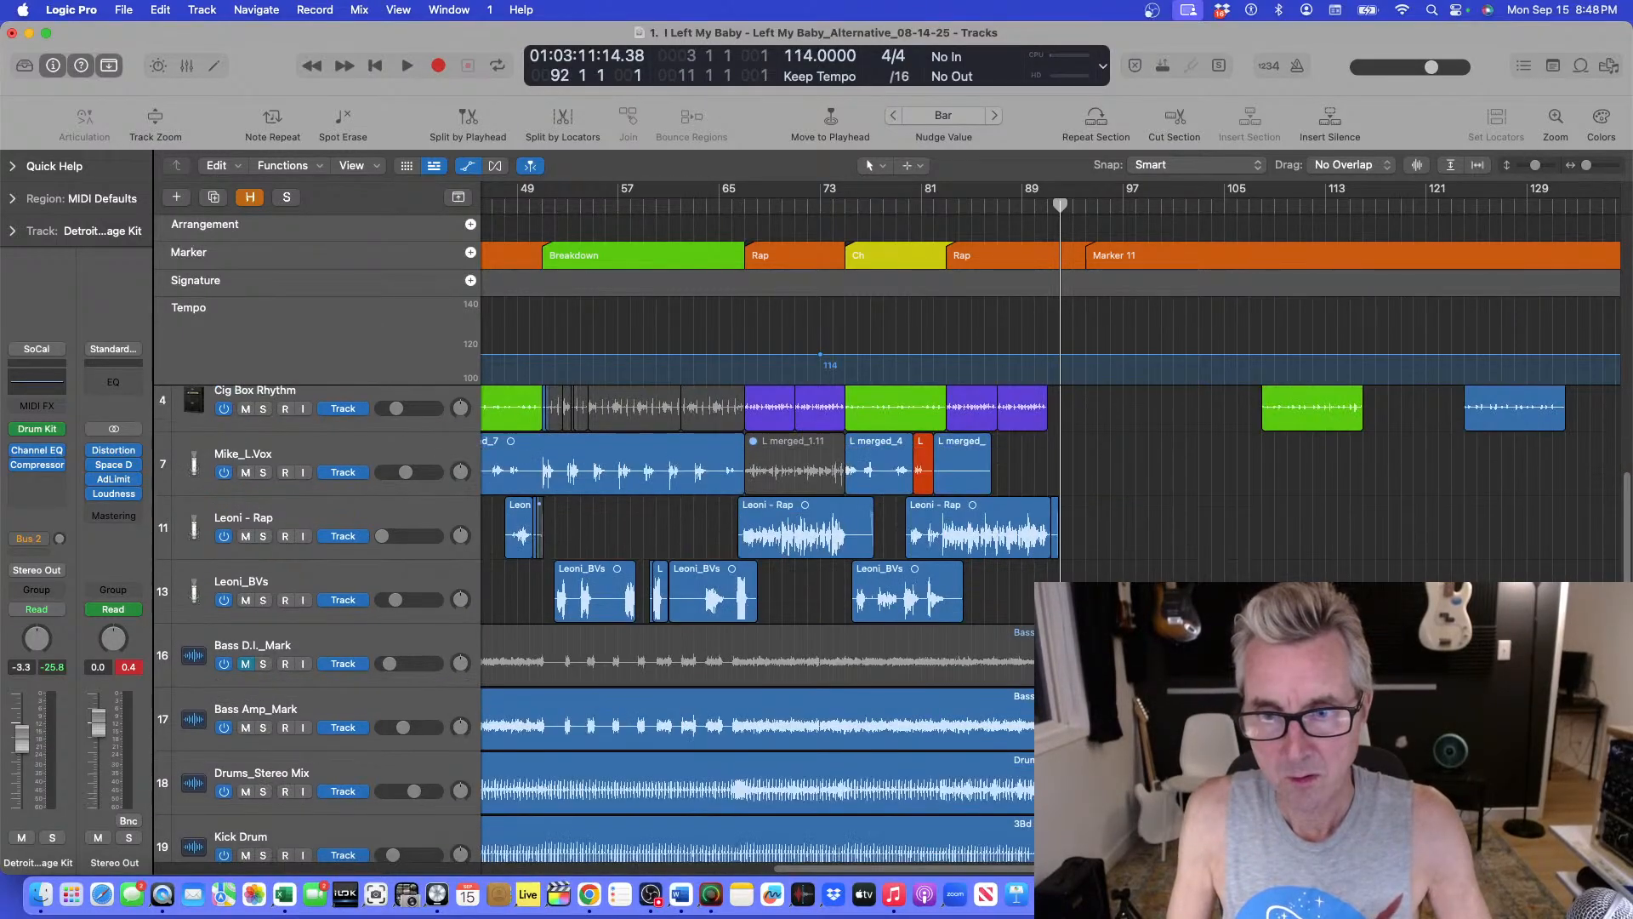
Select the Stereo Out track and check its volume automation lane.
key(super+Up)
key(super+Up)
key(super+Up)
key(super+Up)
key(super+Up)
key(super+Up)
key(super+Up)
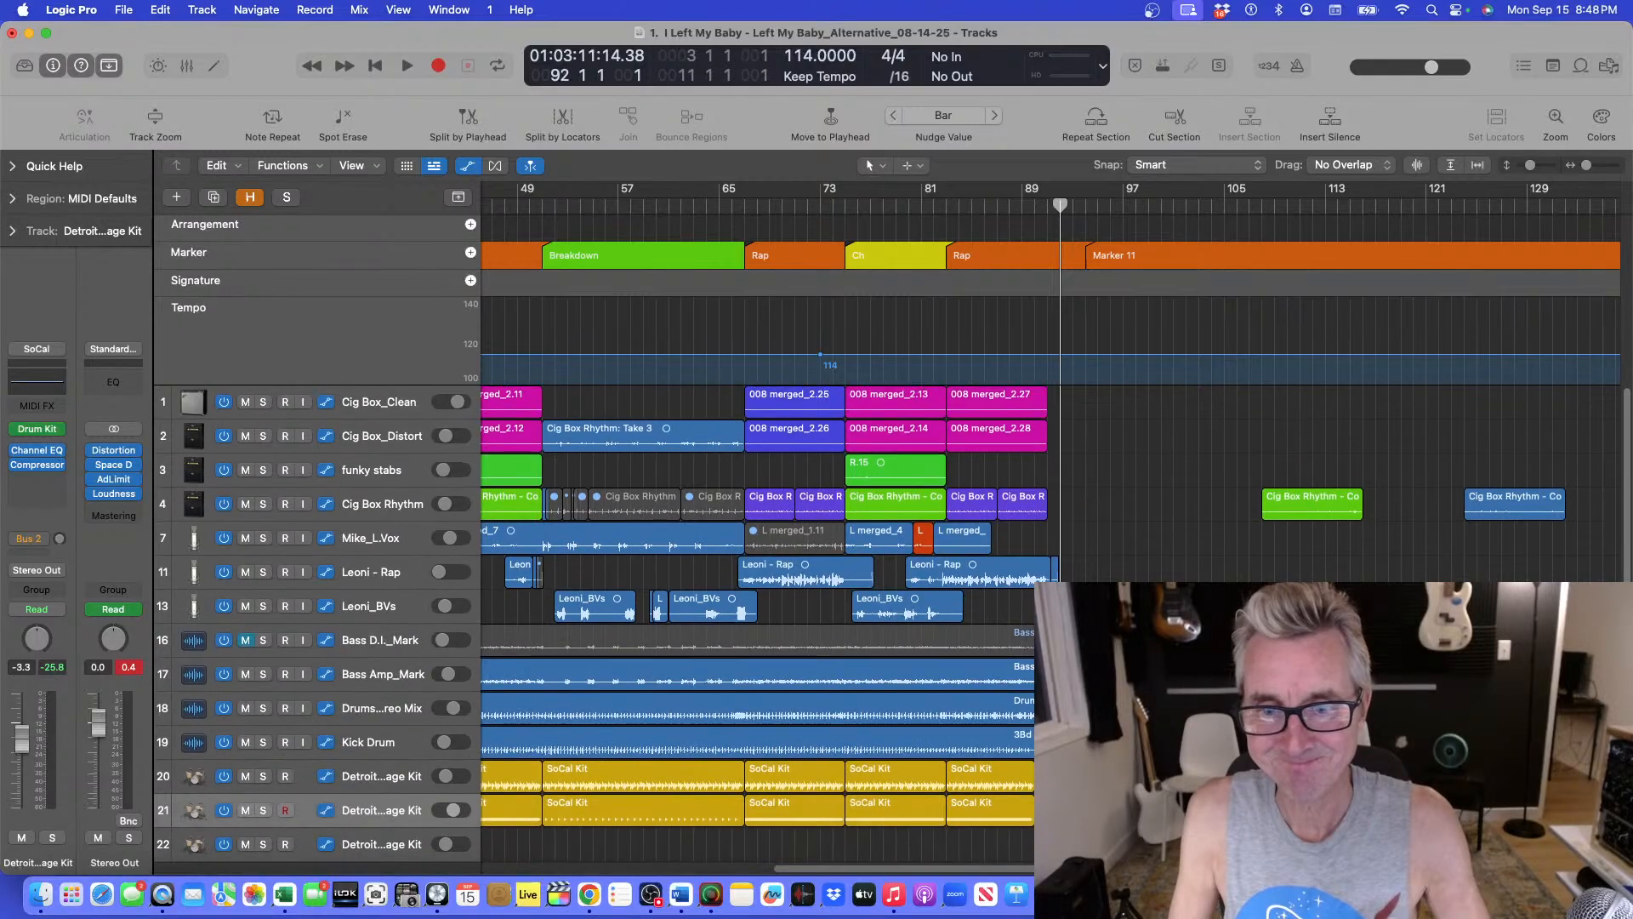
key(super+Up)
scroll(387, 774, down, 5)
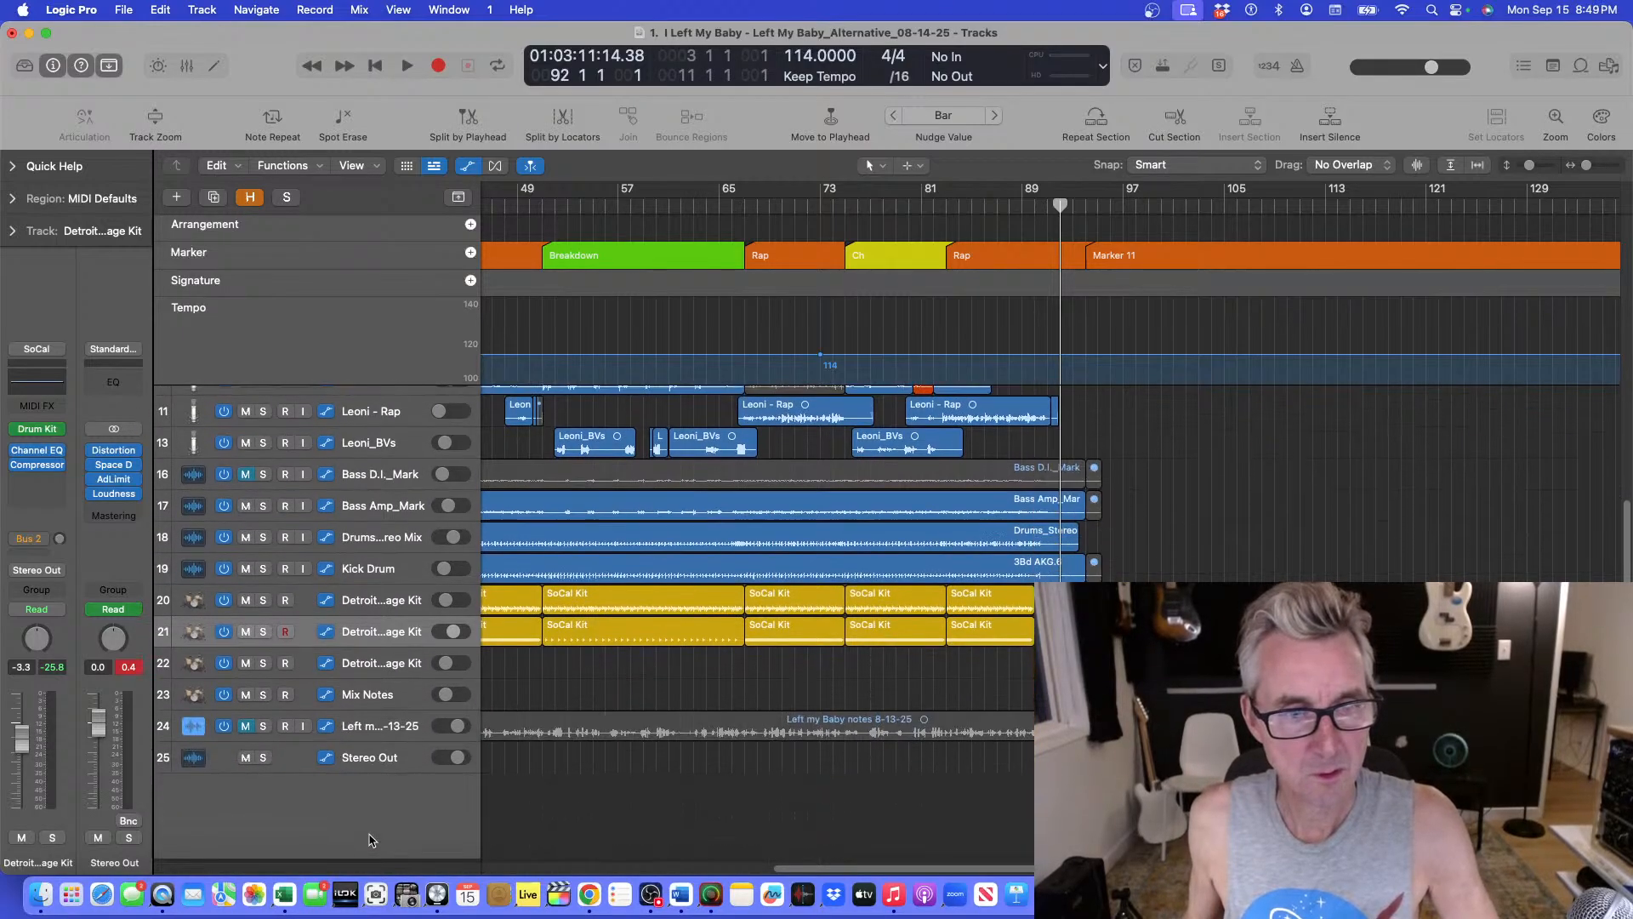
click(431, 763)
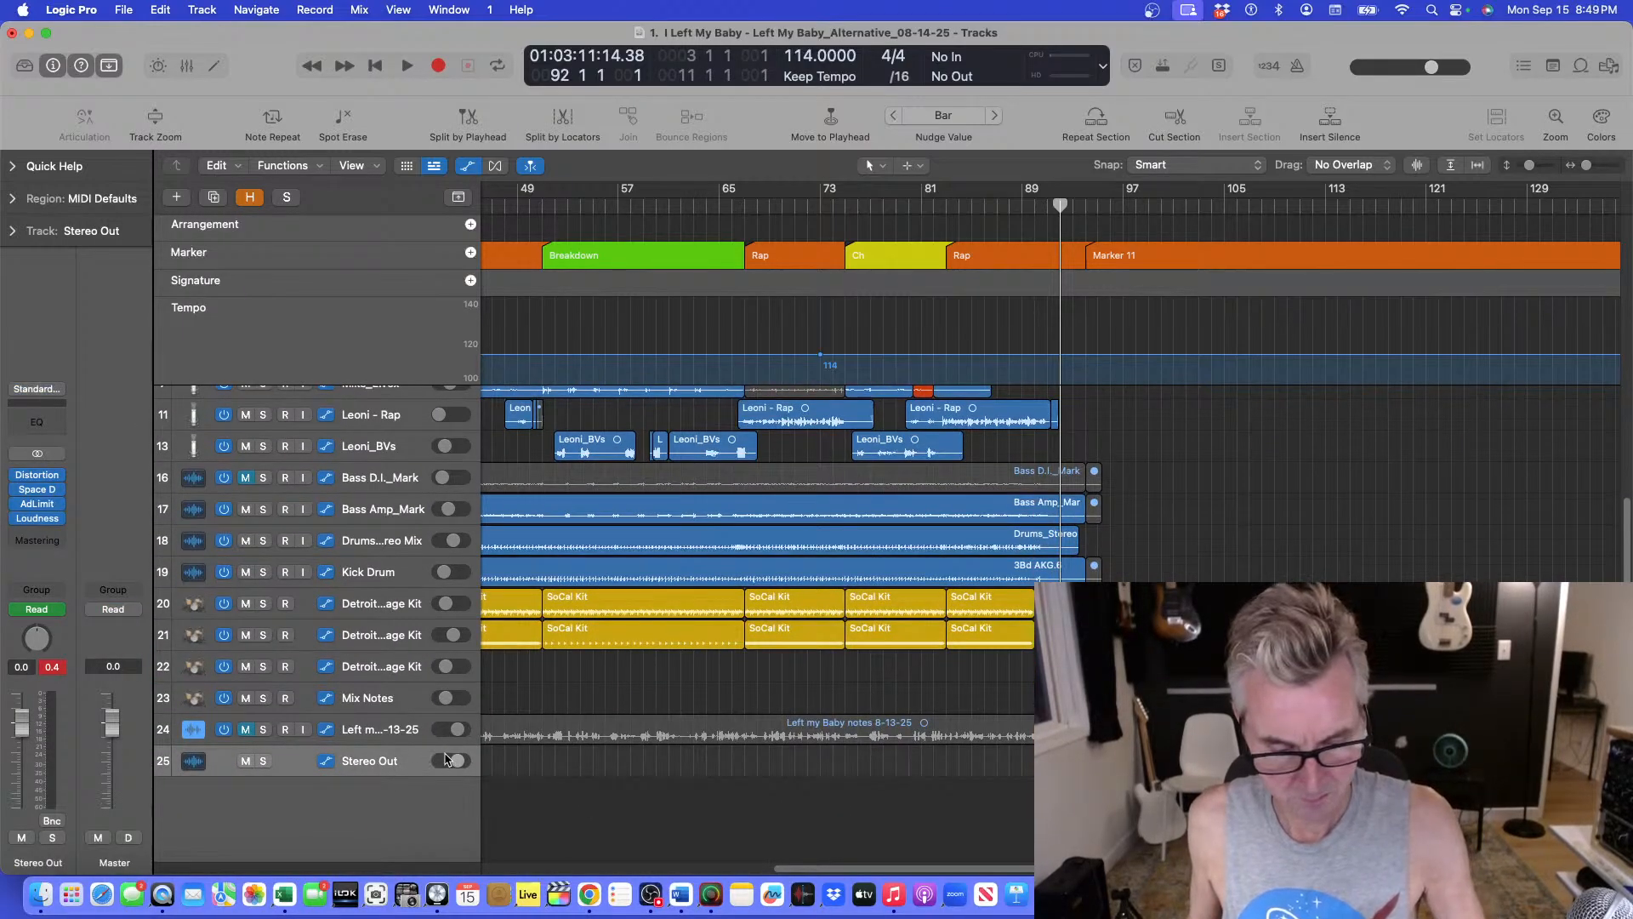
key(super+f)
key(a)
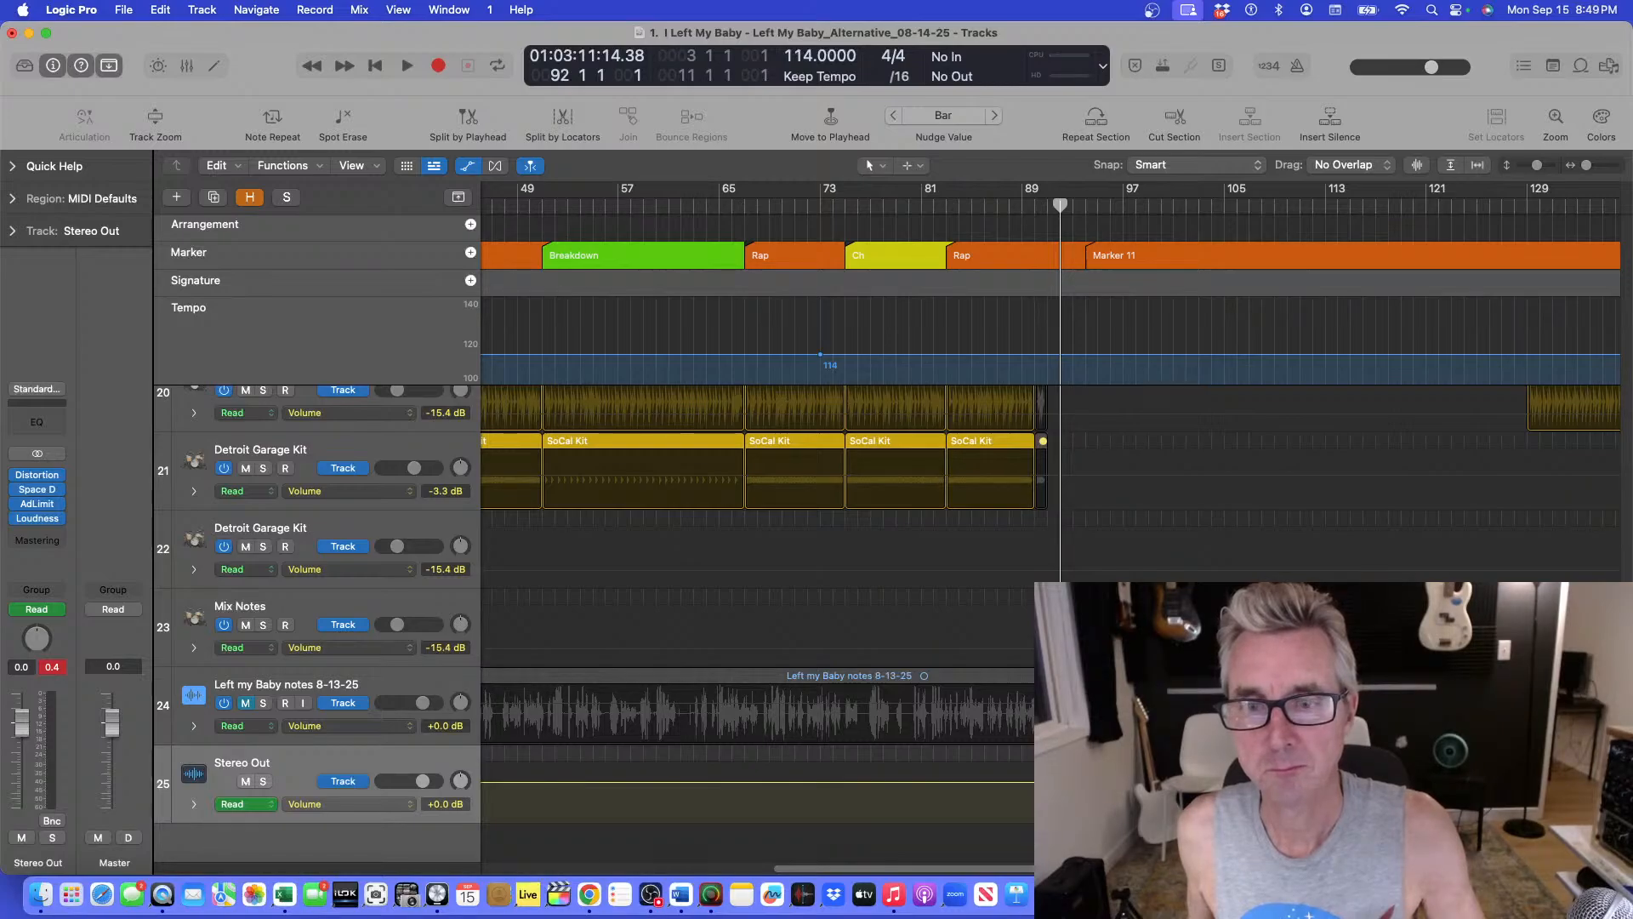
key(a)
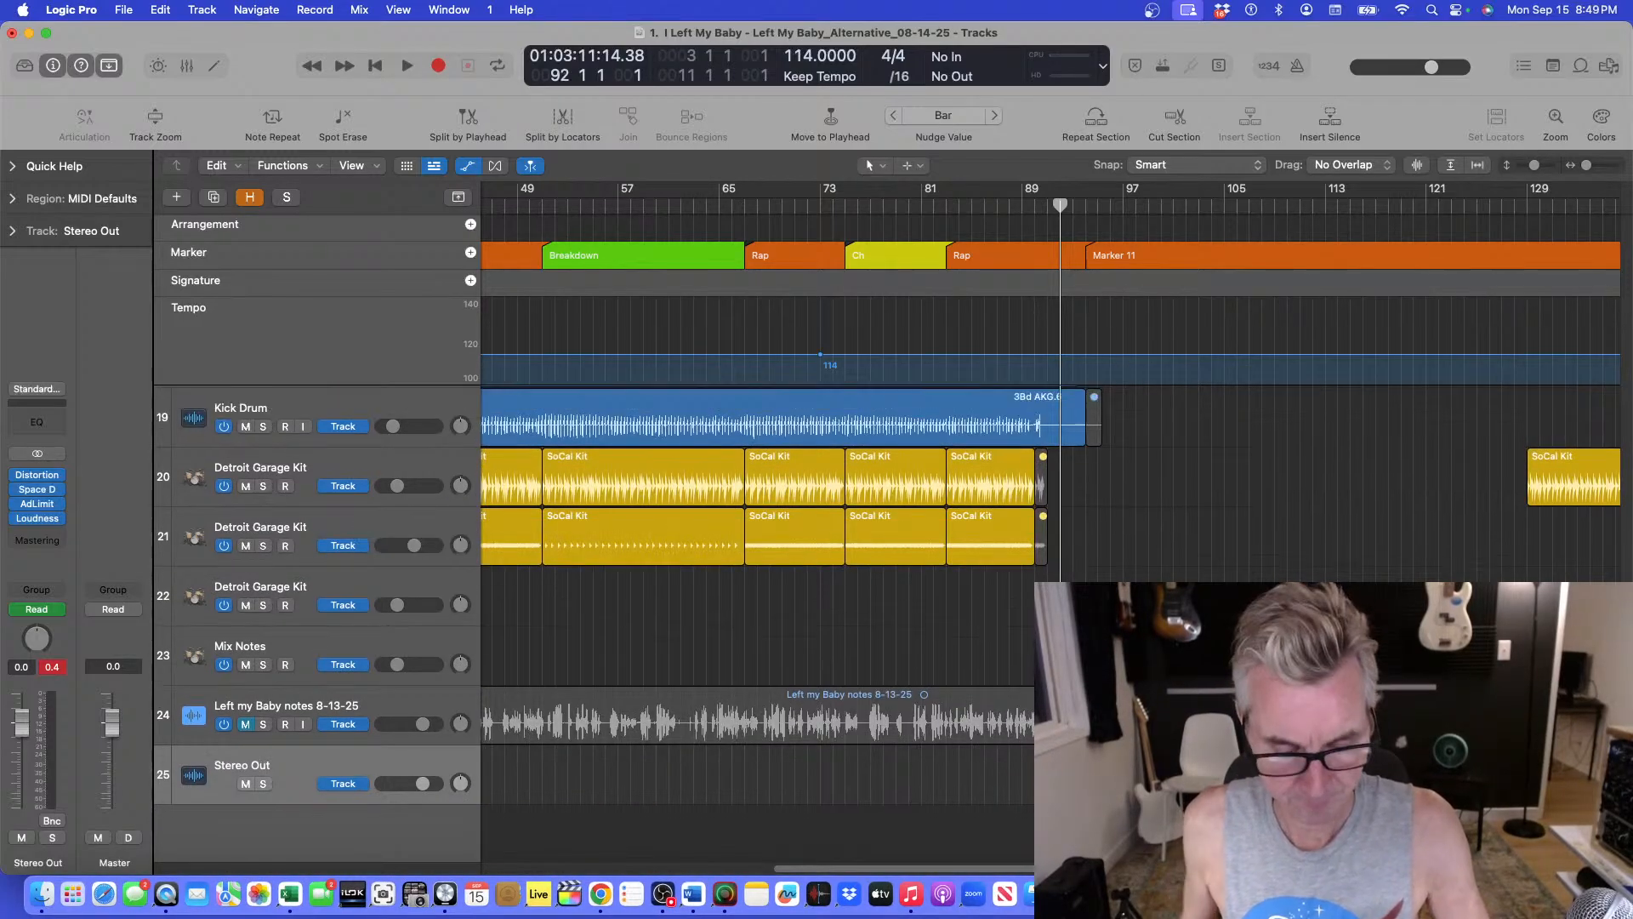
scroll(757, 596, up, 8)
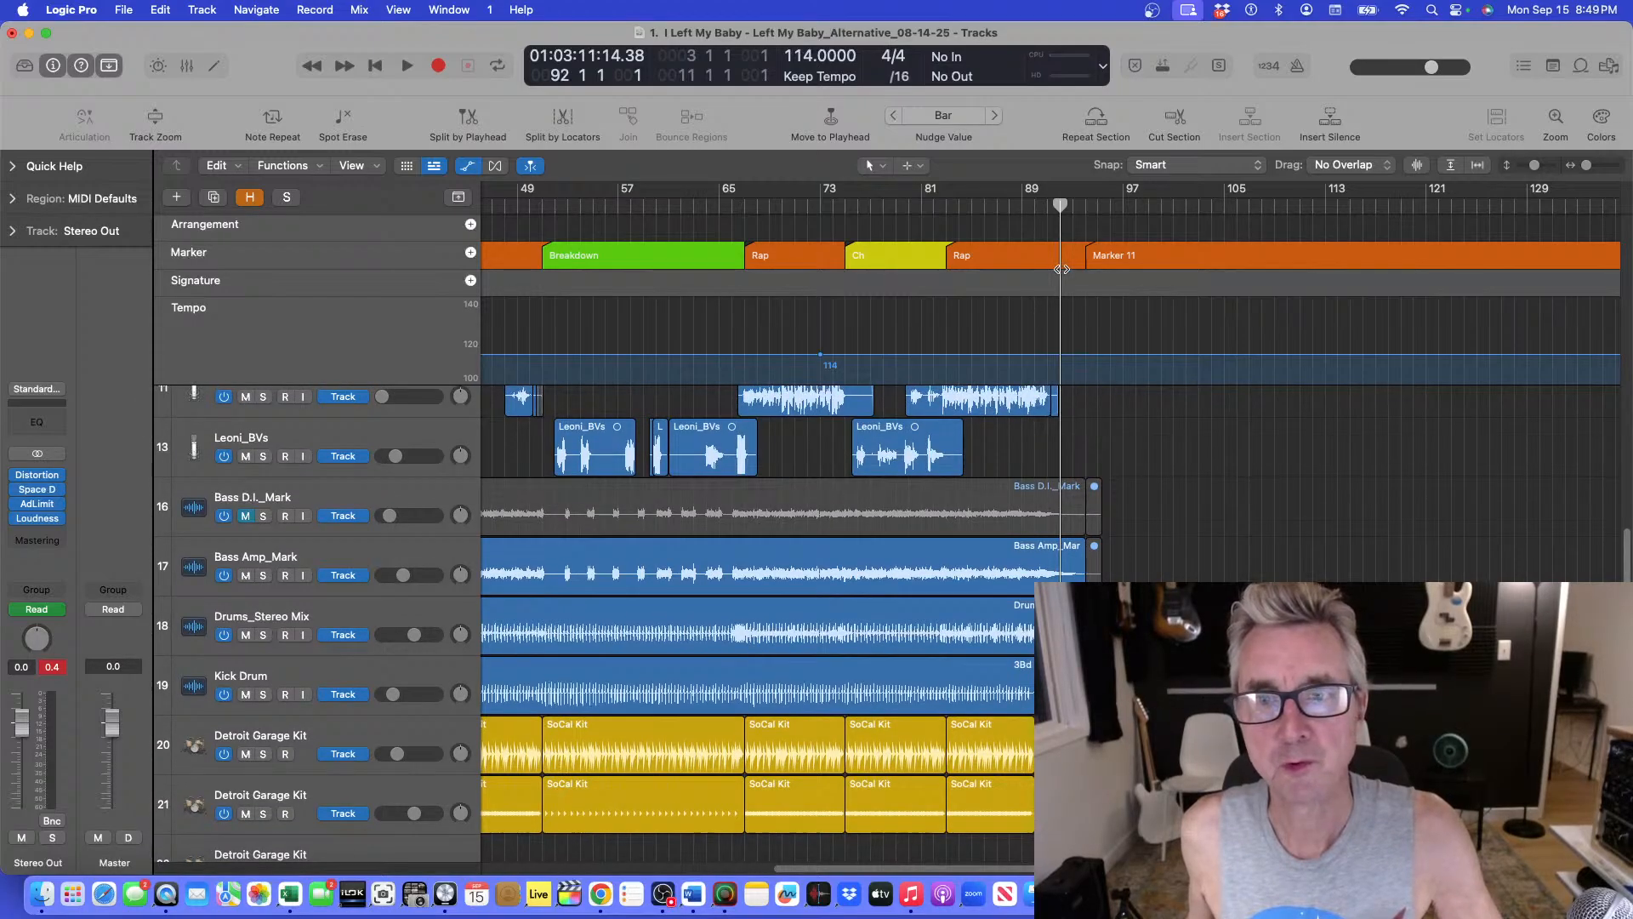
Replay the ending from bar 89 with the track automation lanes displayed.
click(1027, 218)
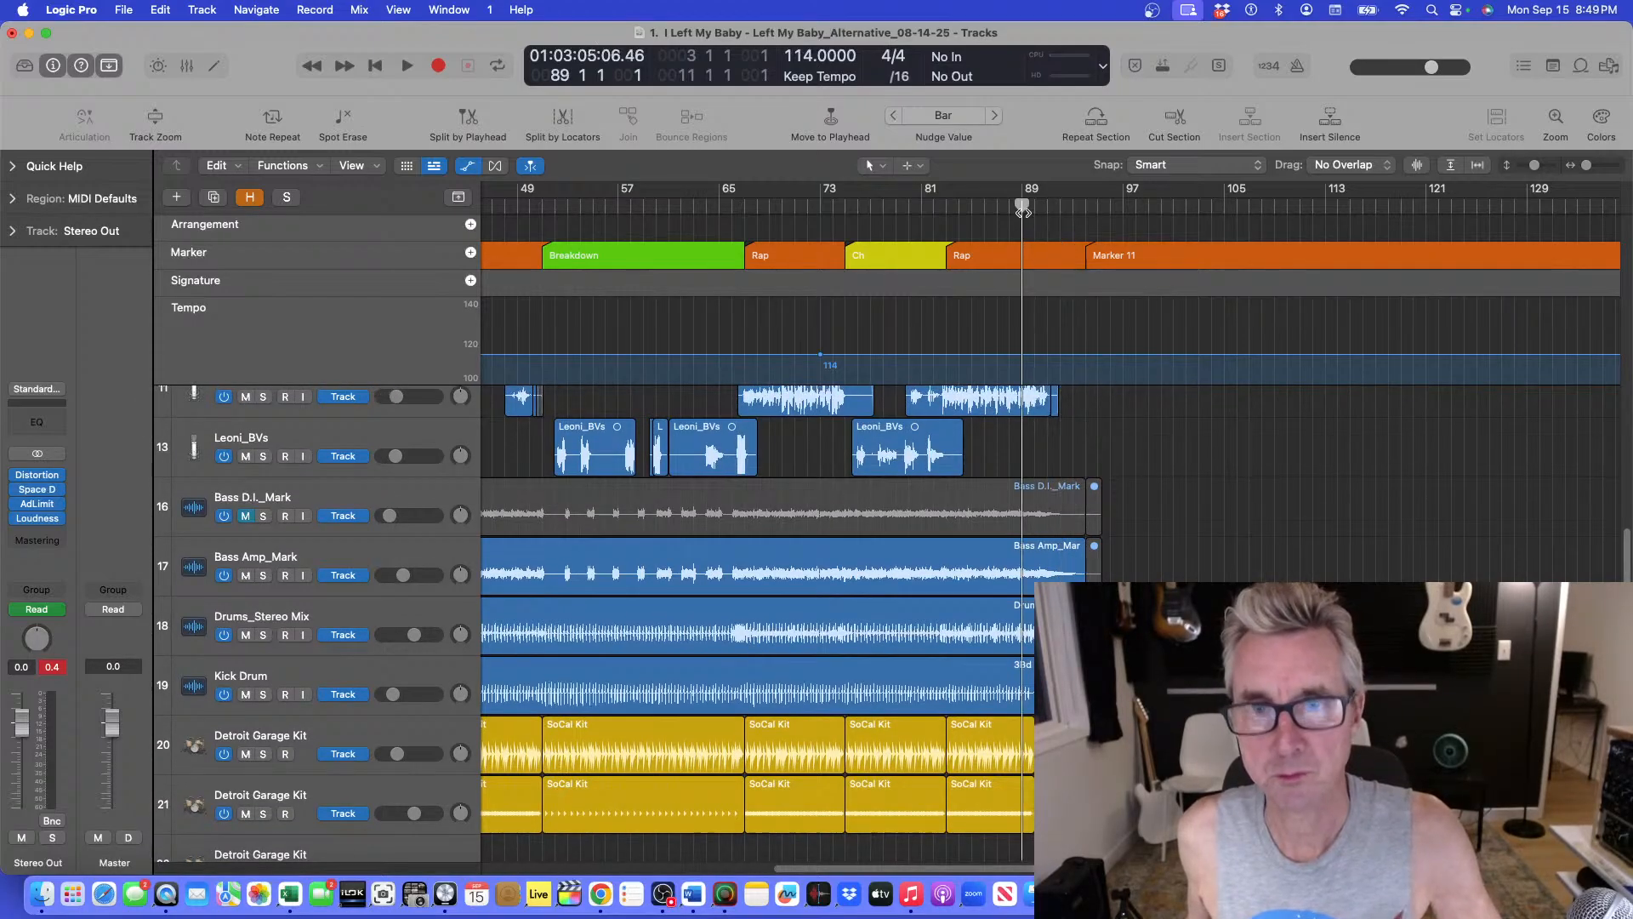
key(space)
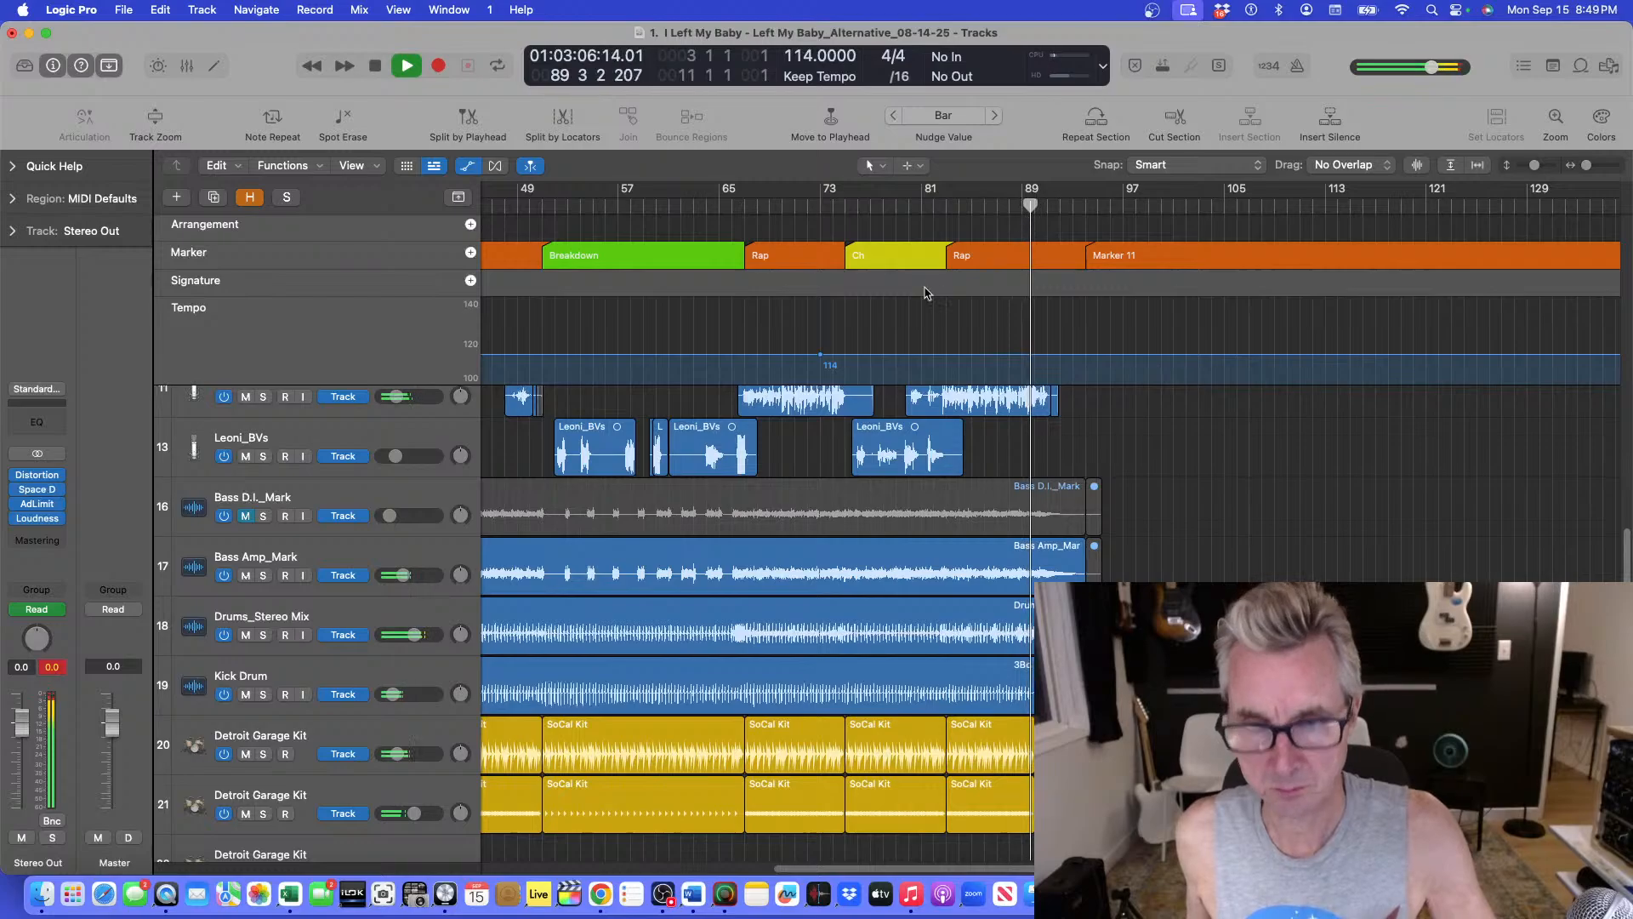
key(a)
key(super+Right)
key(super+Right)
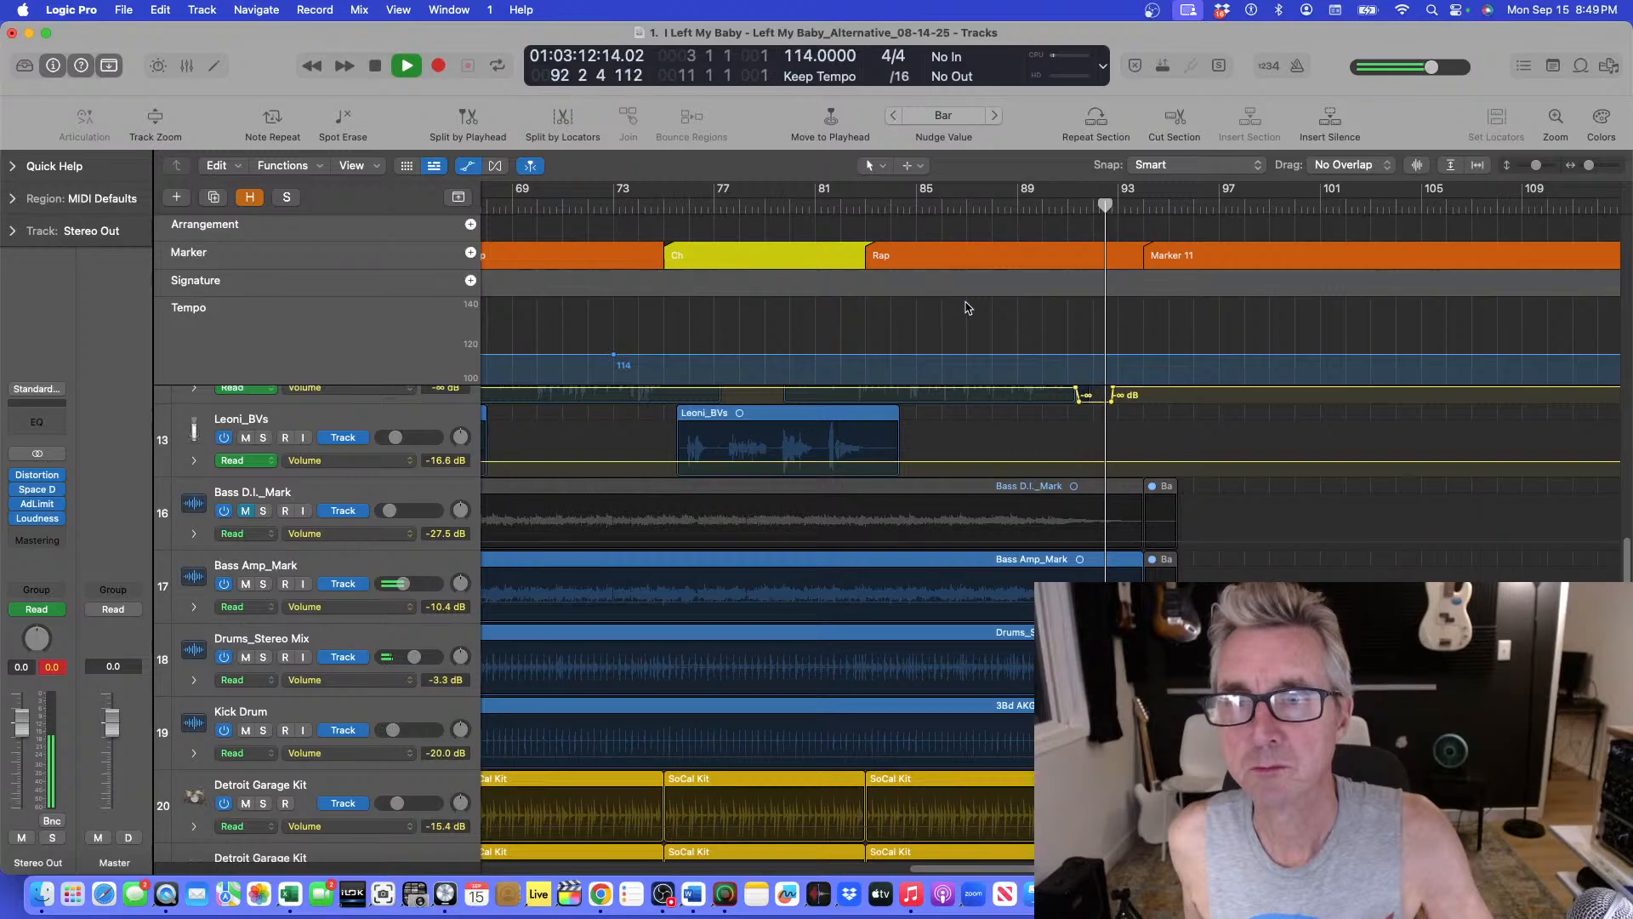
key(space)
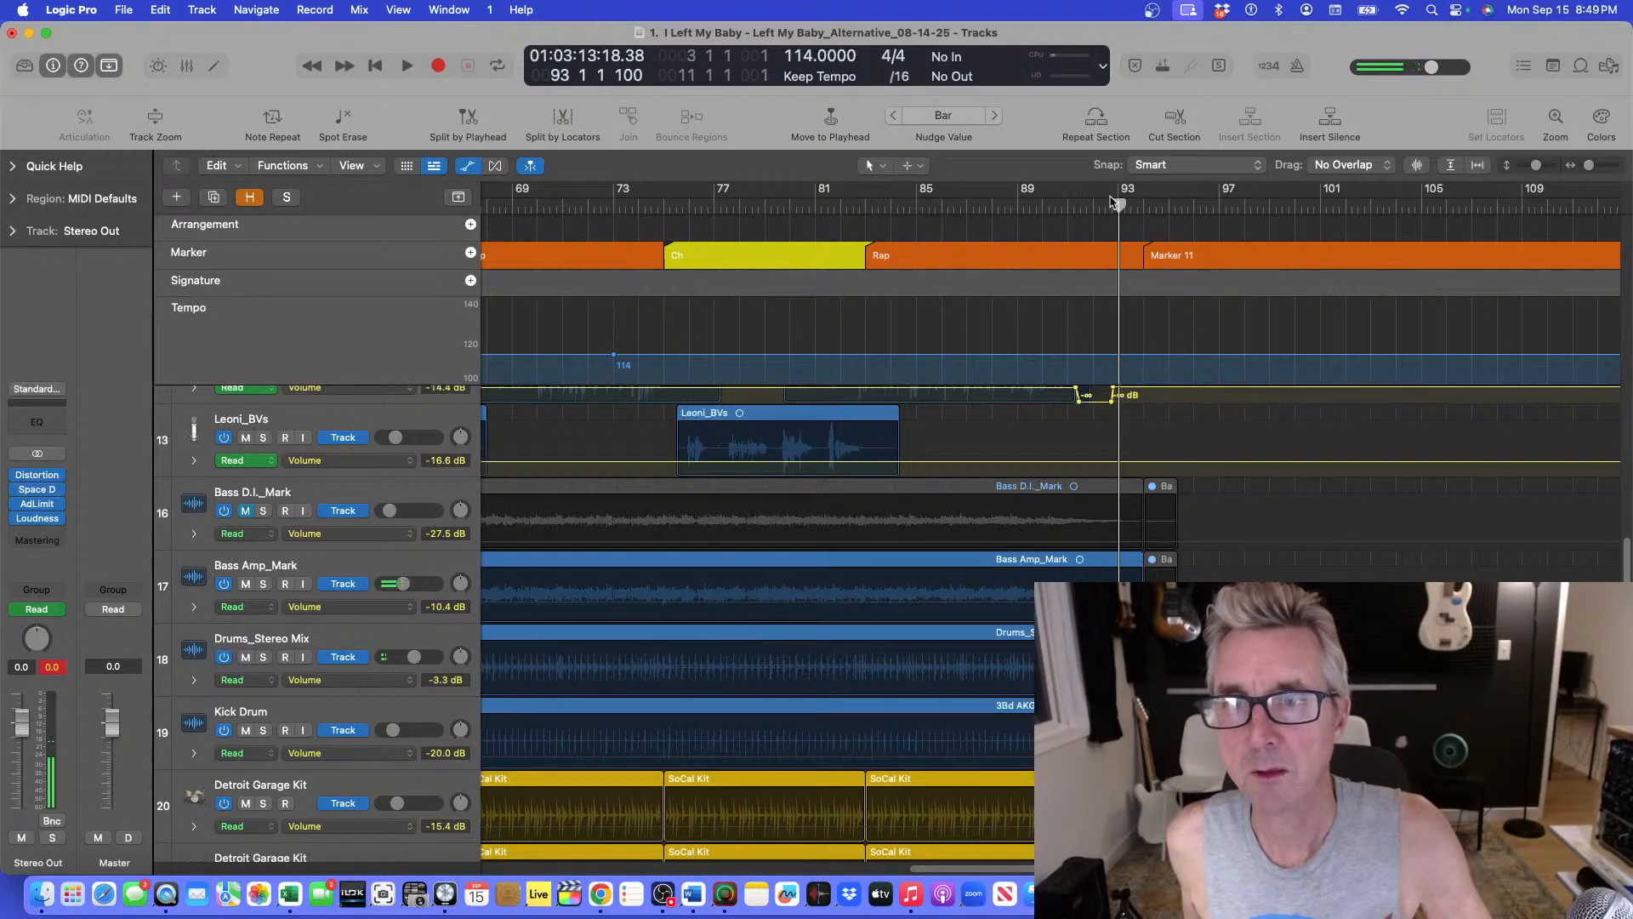
Automate the Bass Amp_Mark track's volume to fade from bar 91 down to silence just before bar 92.
drag(1116, 206, 1066, 210)
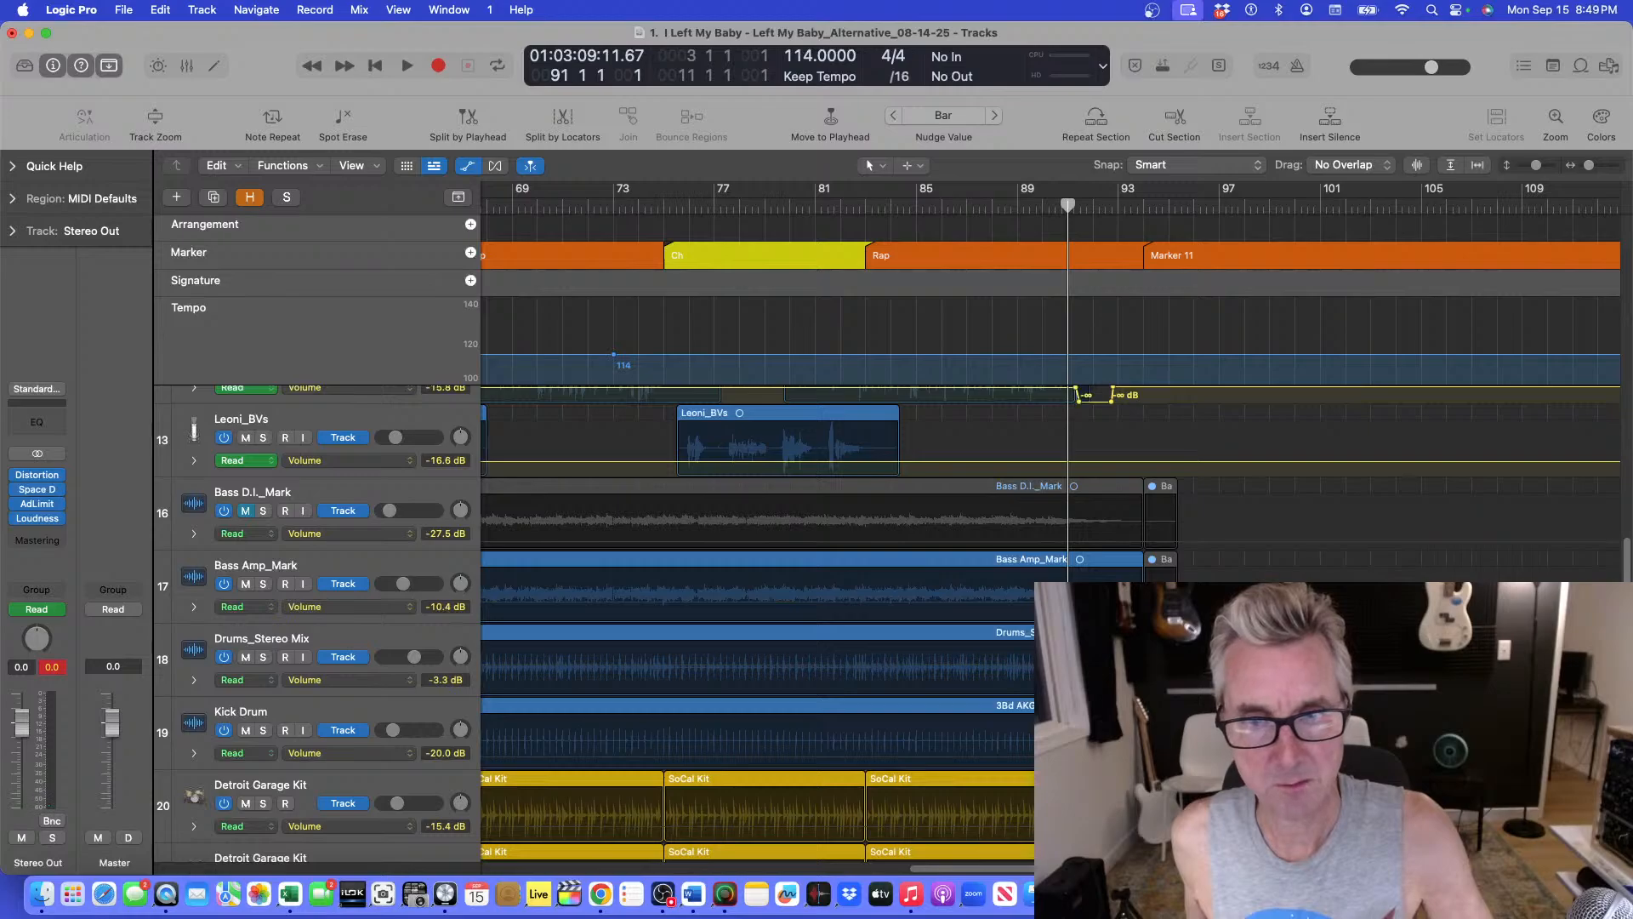
click(1070, 578)
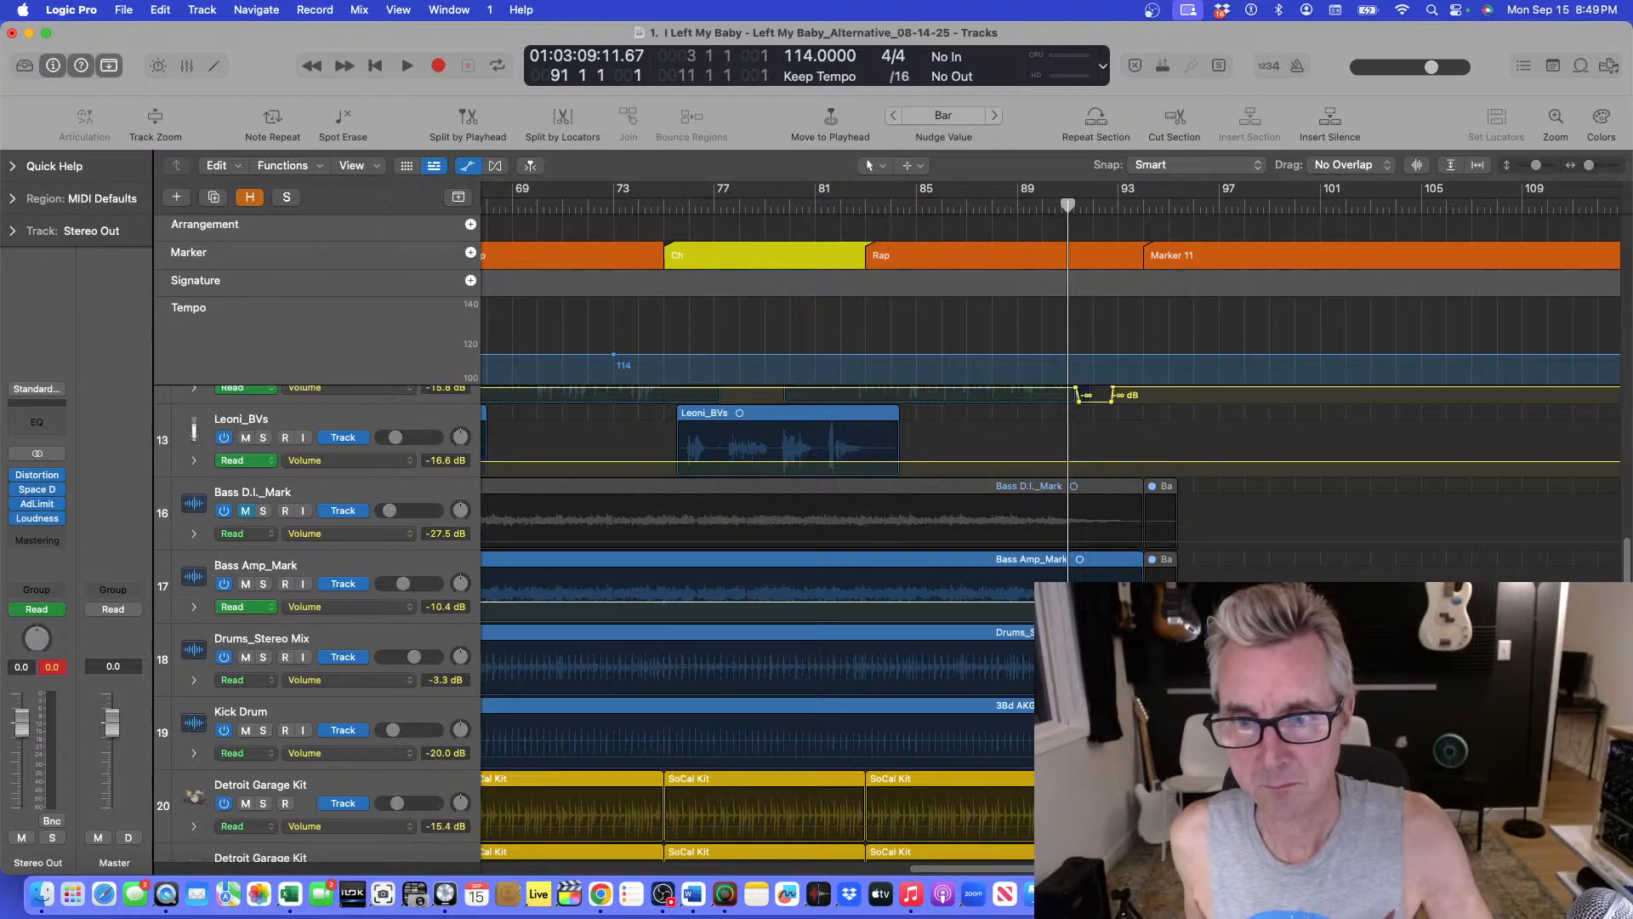
click(1142, 678)
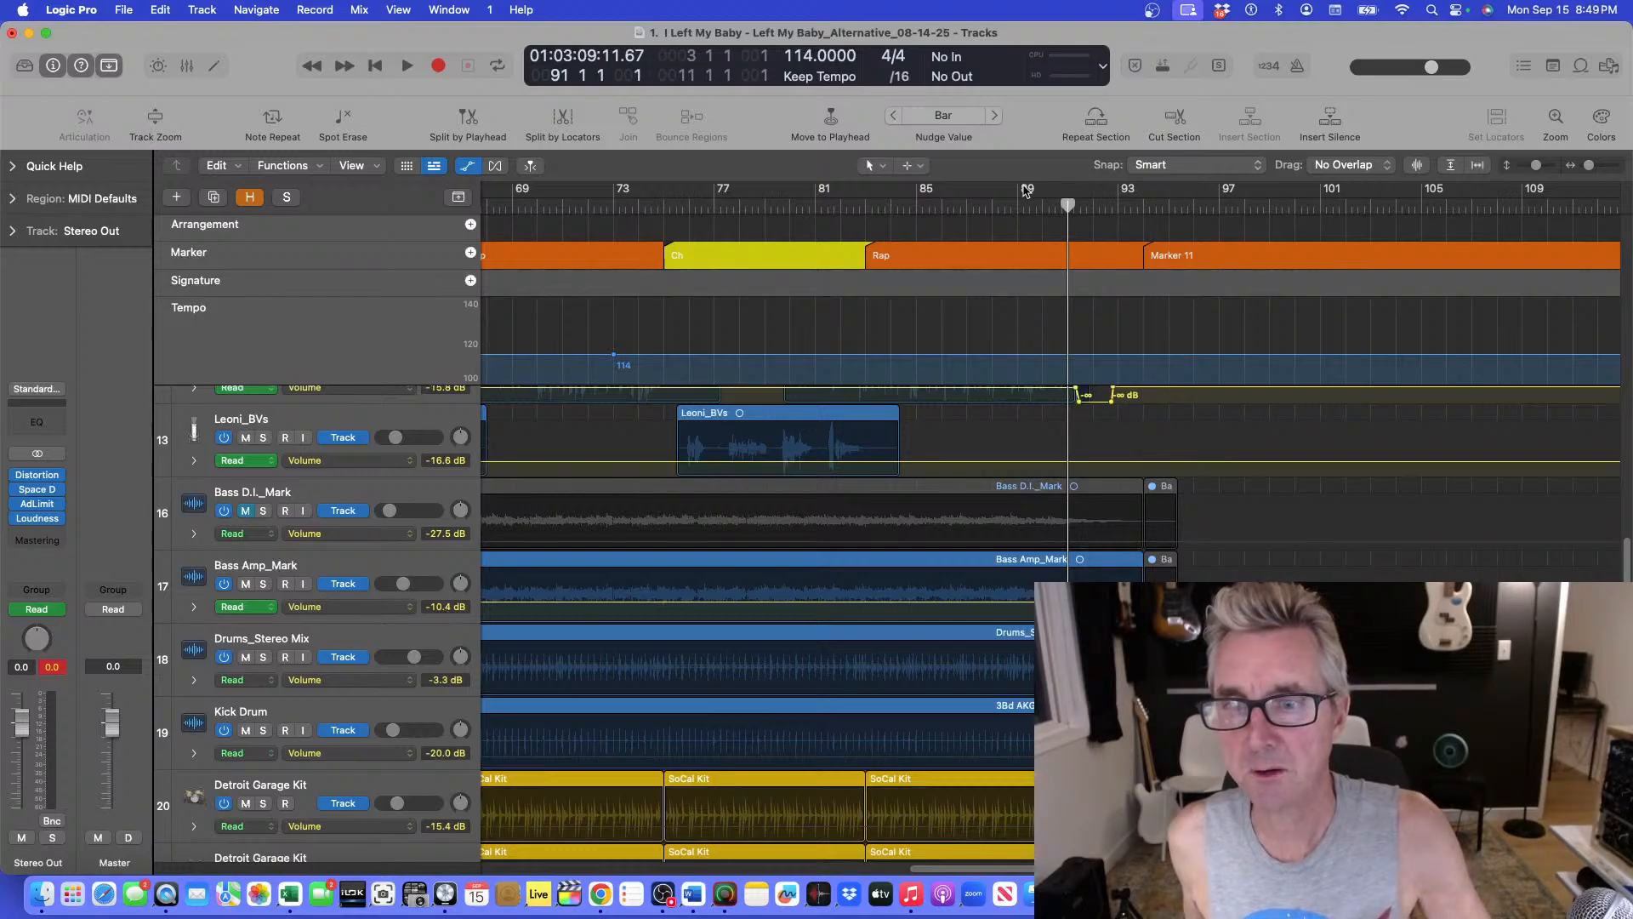
drag(1142, 678, 1093, 678)
Play the new Bass Amp_Mark fade from bar 90 with the timeline enlarged around the ending.
key(super+Right)
key(super+Right)
key(super+Right)
key(super+Right)
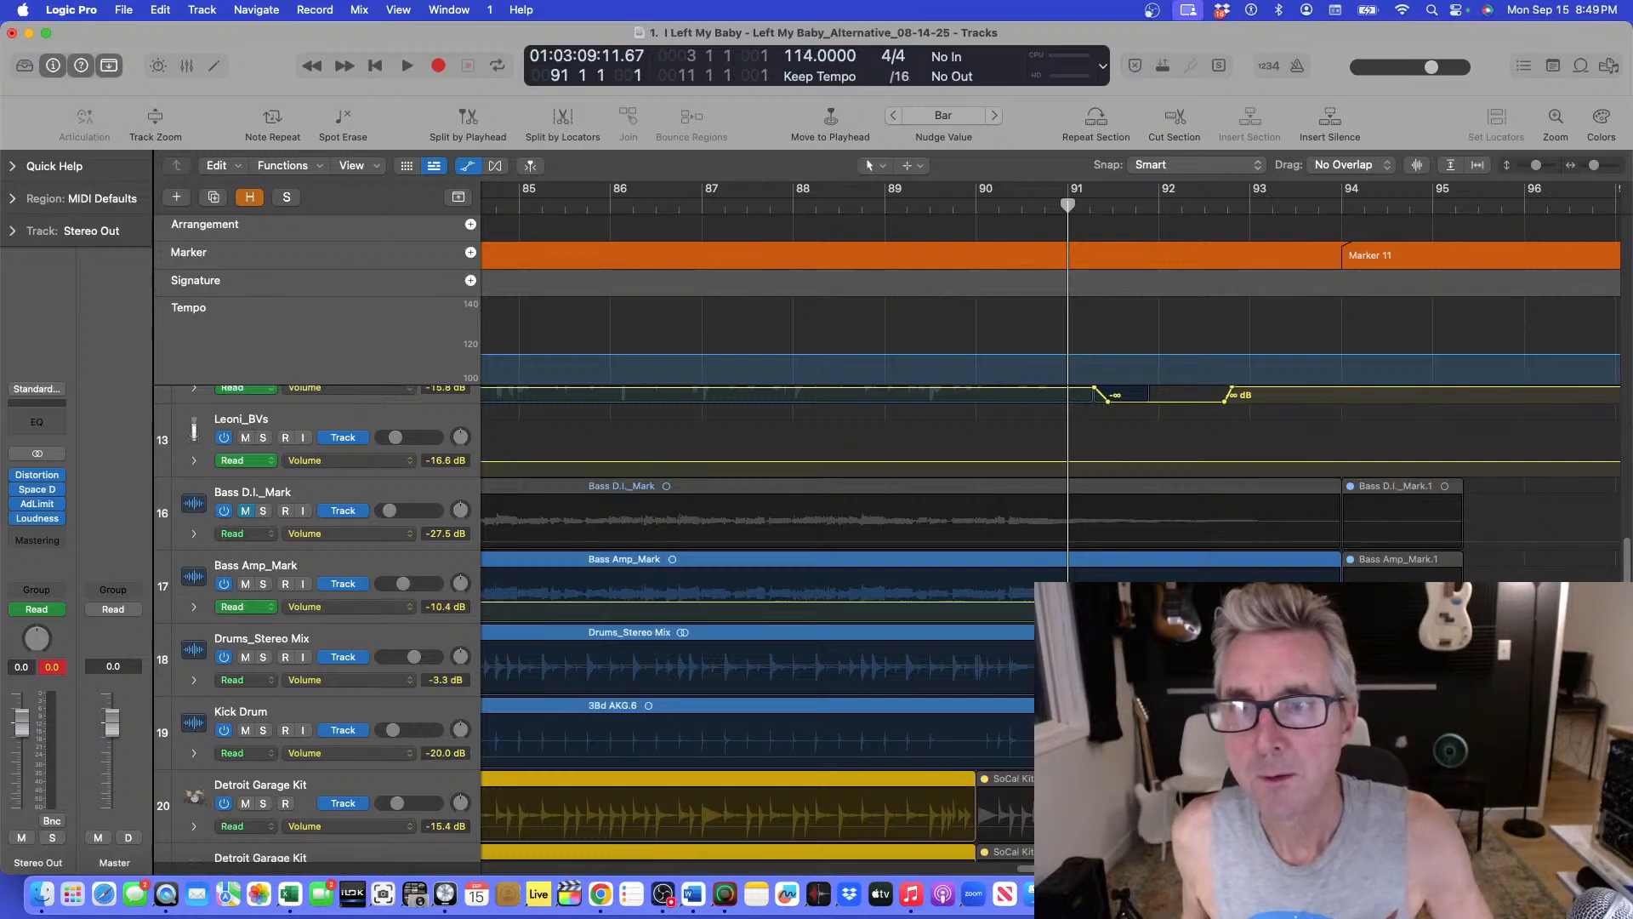
click(1045, 206)
key(space)
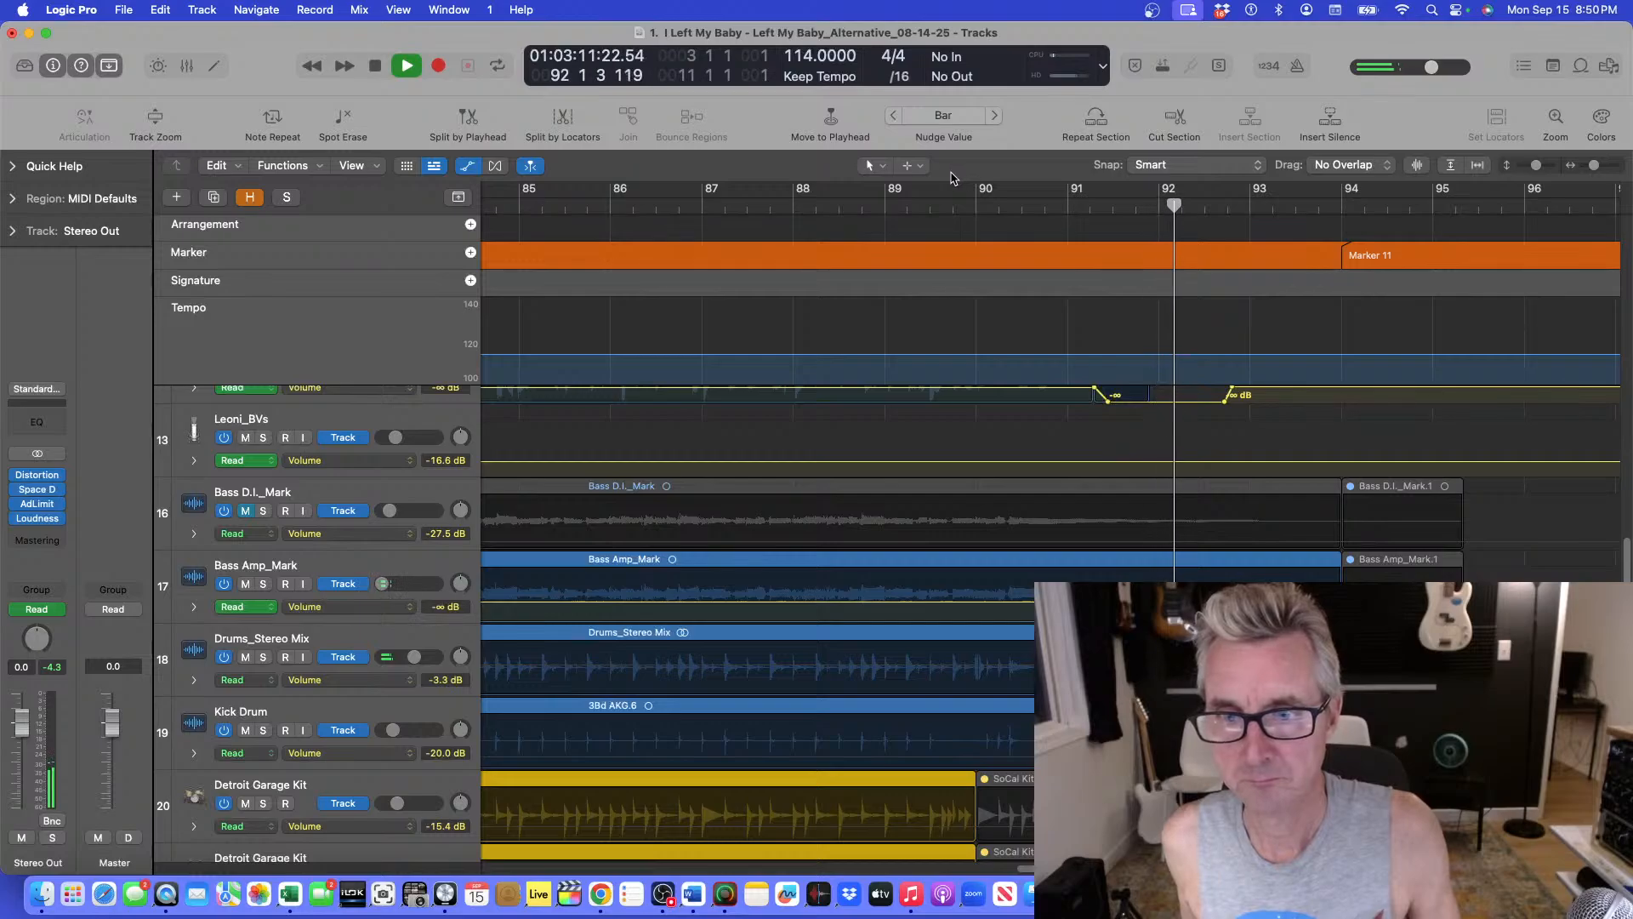
key(space)
Replay the bass fade from bar 89 and stop just after bar 92.
click(976, 199)
key(space)
click(938, 205)
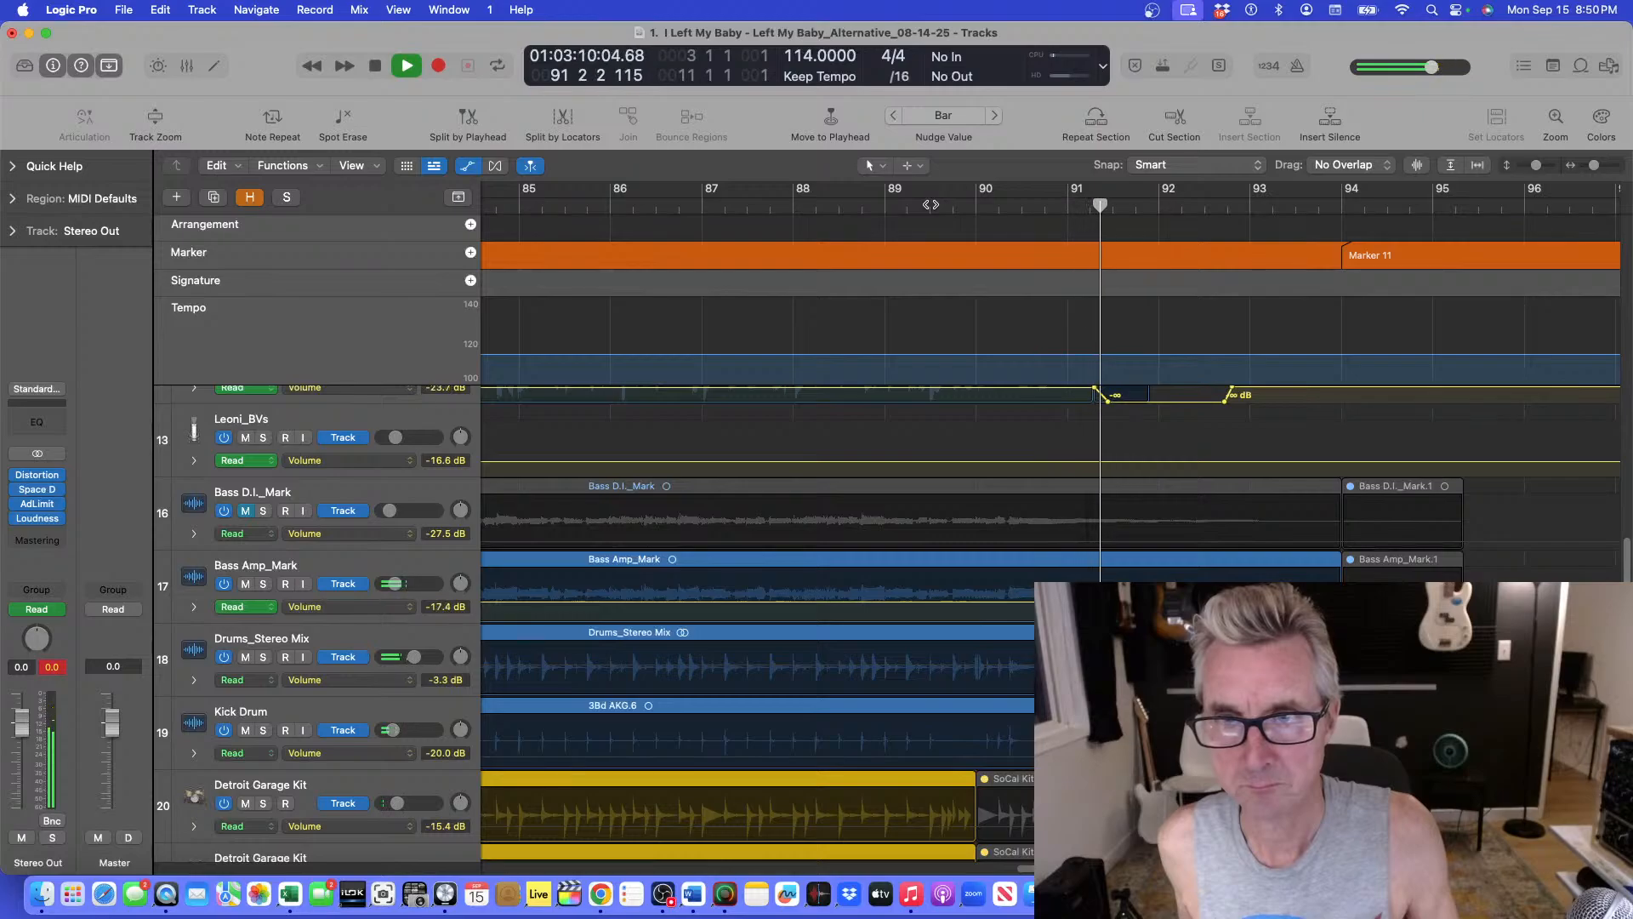
key(space)
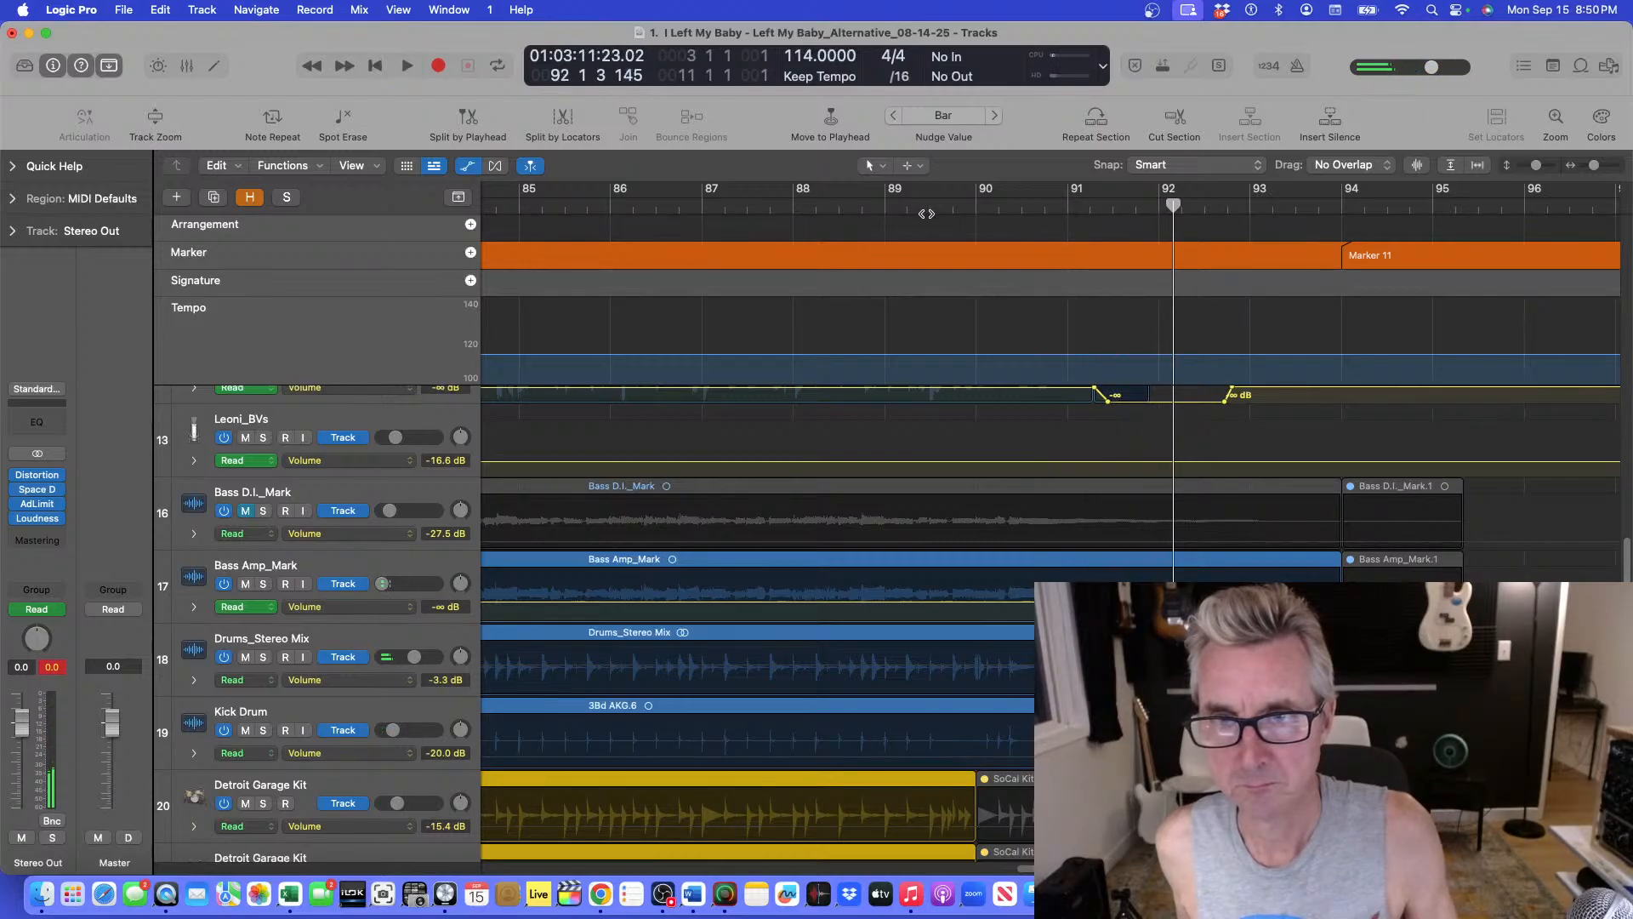
Audition the ending twice from bar 89 with the bass and drum lanes made taller.
click(928, 205)
key(space)
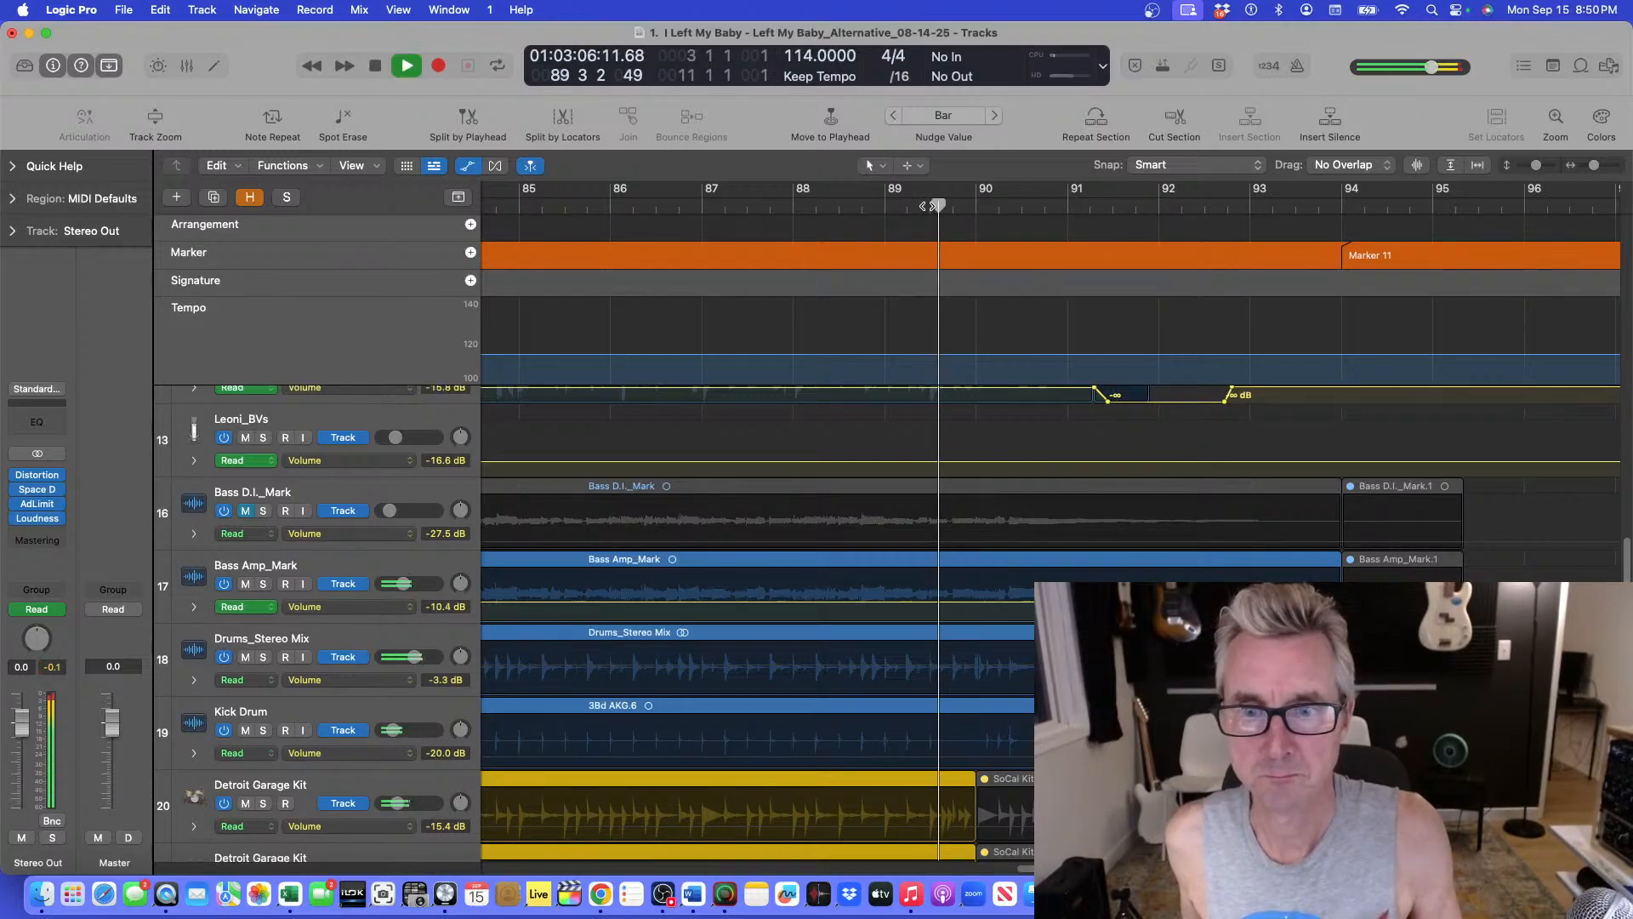
key(super+Down)
key(super+Down)
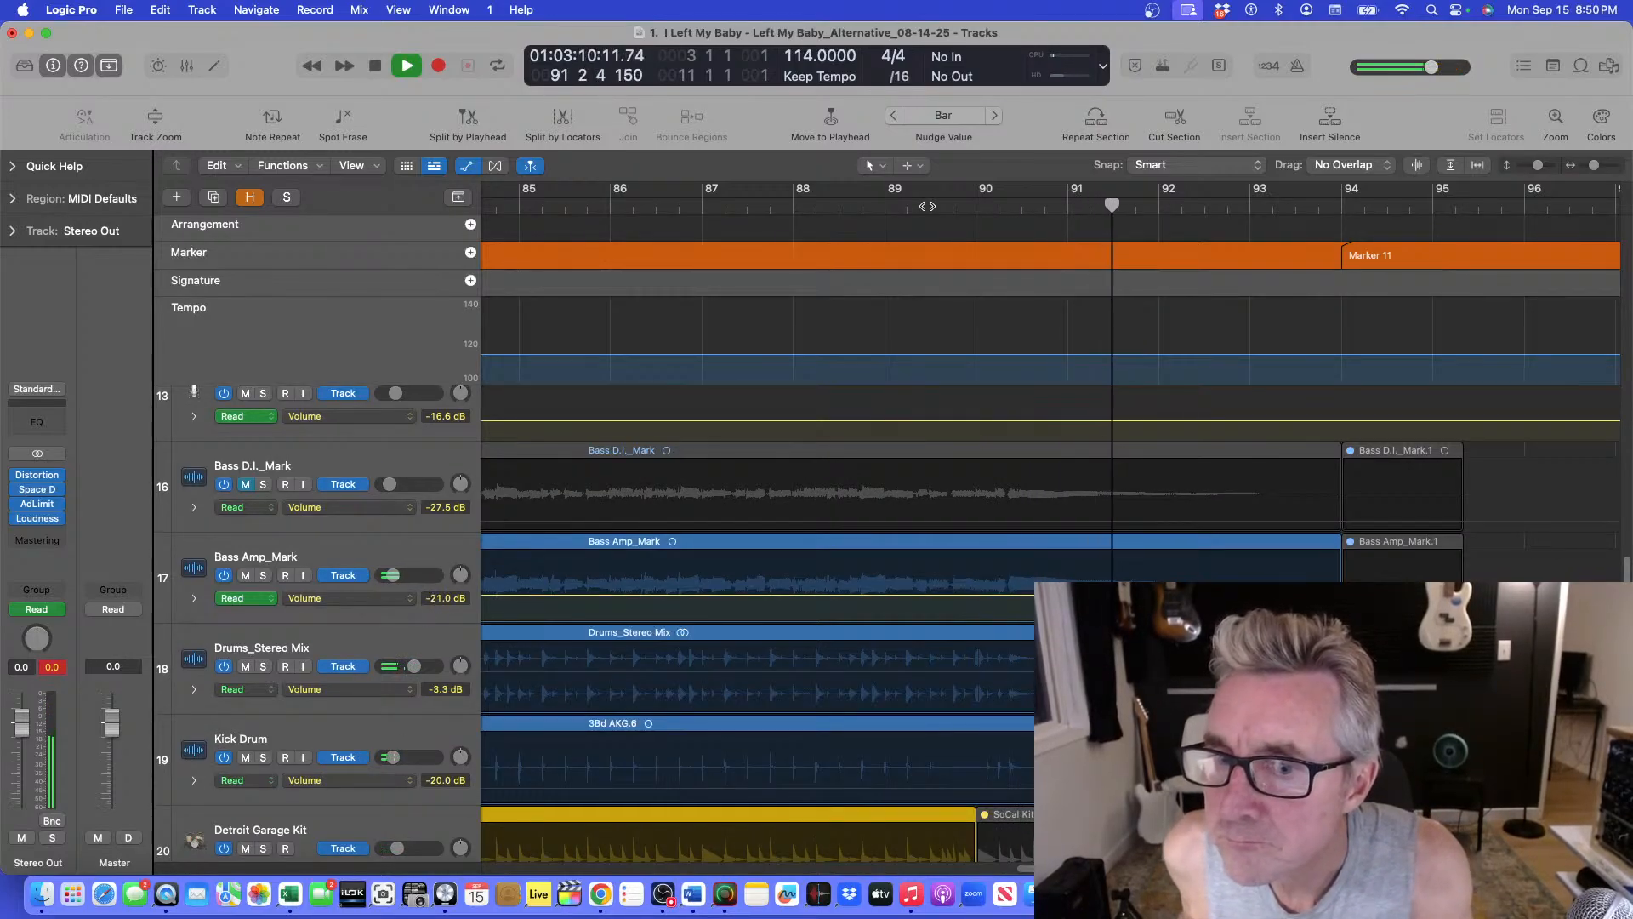
key(space)
click(928, 205)
key(space)
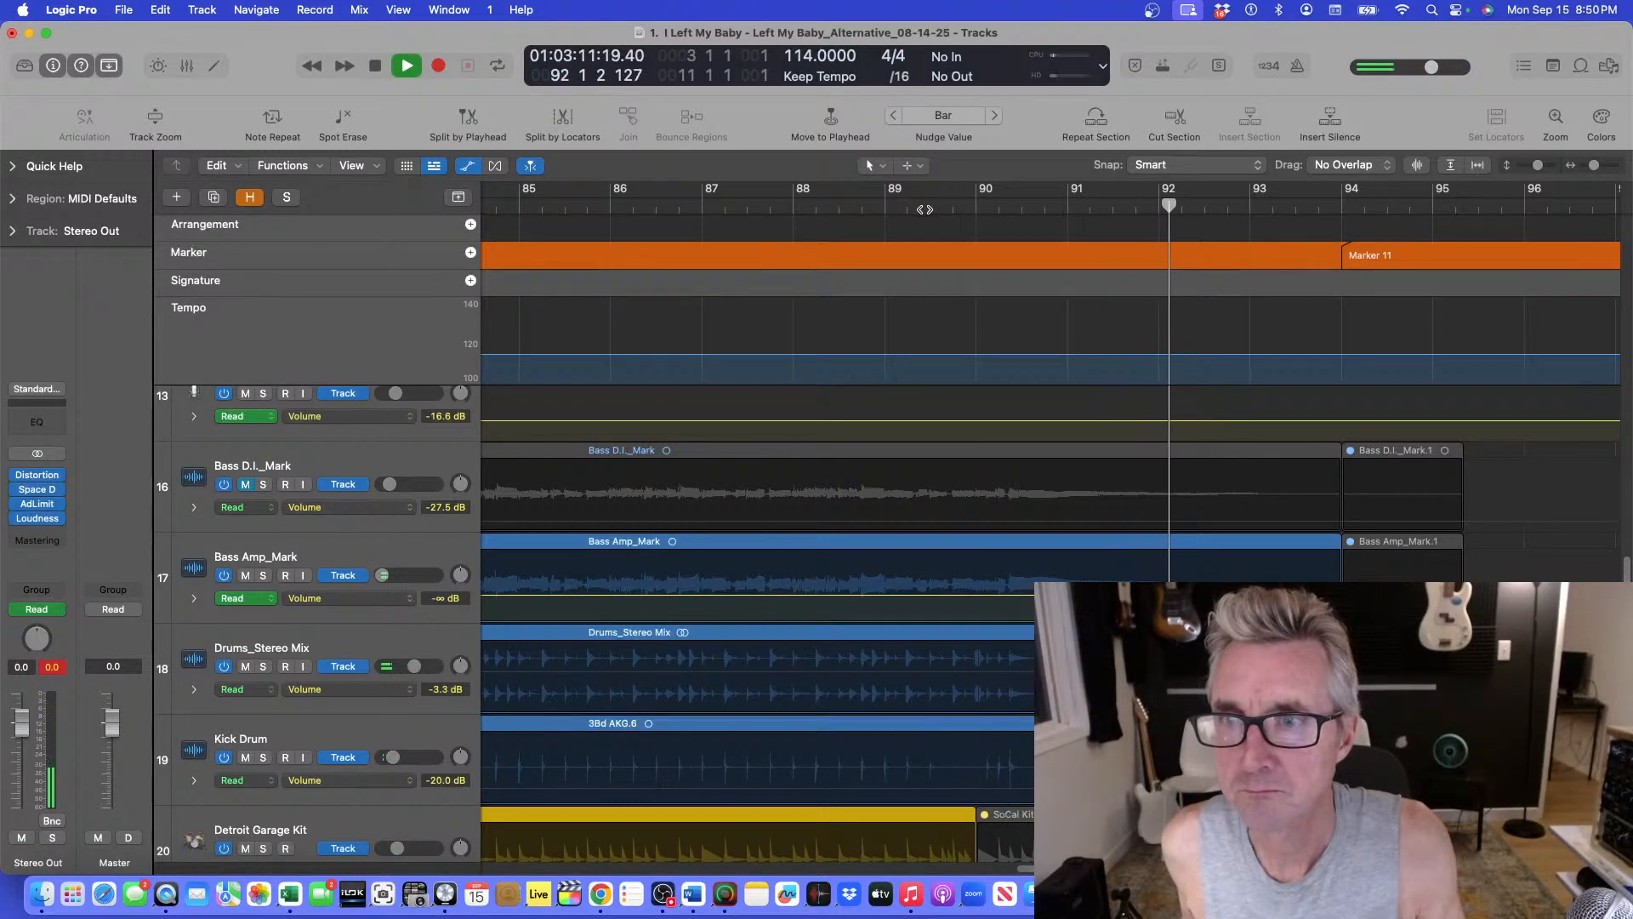
Extend the Bass Amp_Mark volume fade so that it reaches silence just before bar 93.
key(space)
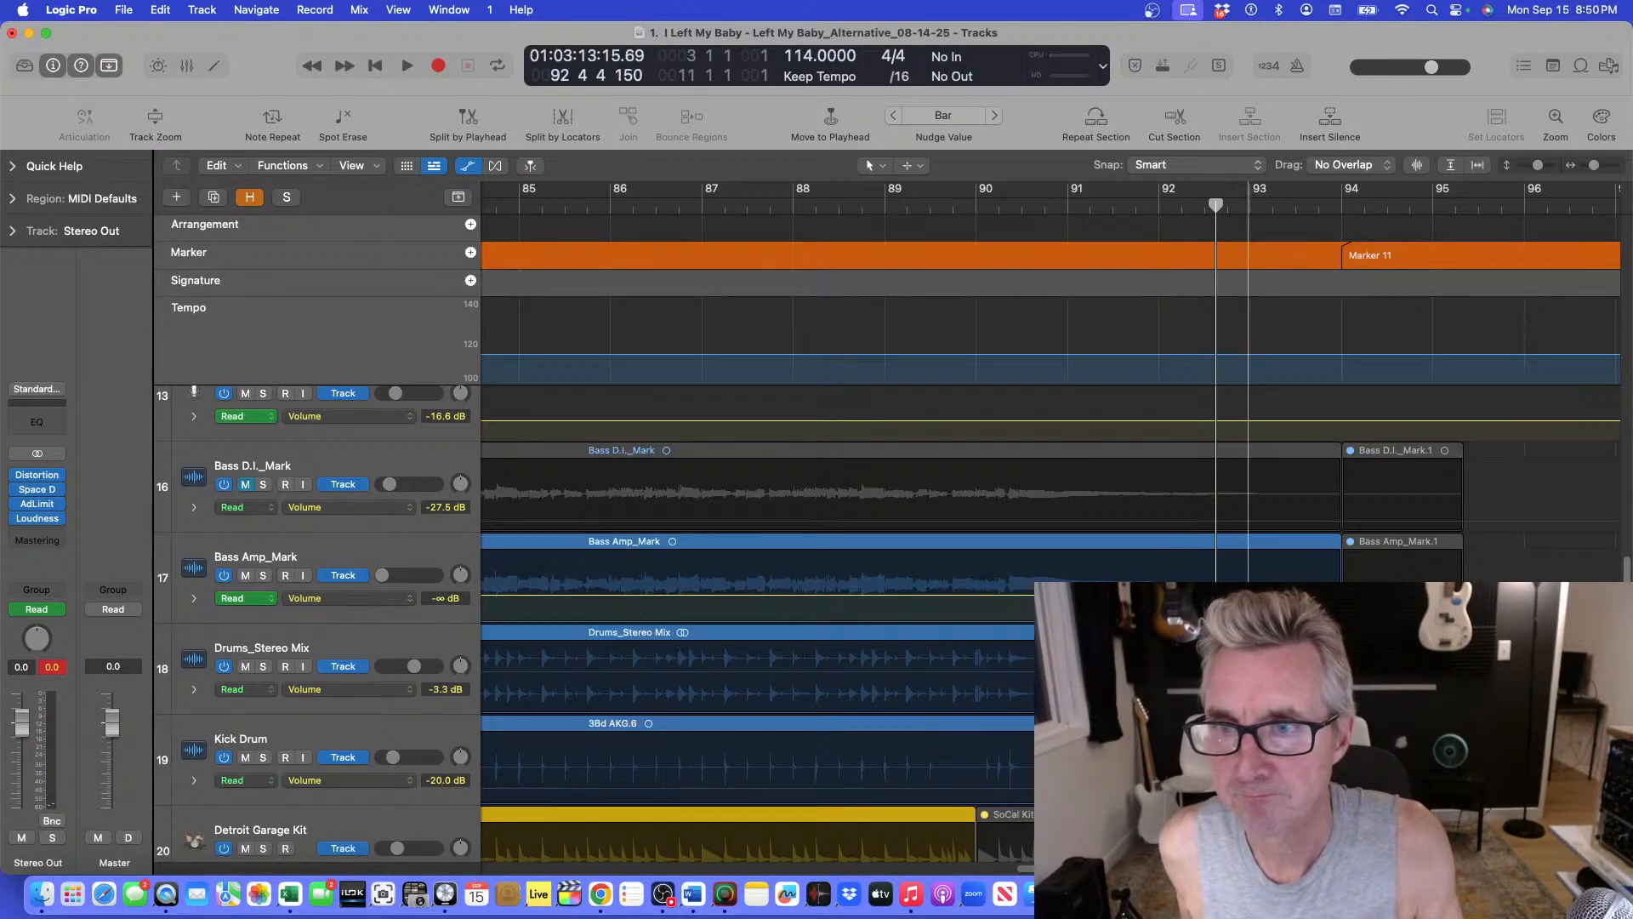
mouse_move(1248, 205)
mouse_down()
mouse_move(1151, 206)
mouse_move(1248, 206)
mouse_up()
drag(1249, 618, 1249, 618)
Audition the extended Bass Amp_Mark fade twice, starting around bar 90 and stopping just after bar 93.
click(966, 202)
key(space)
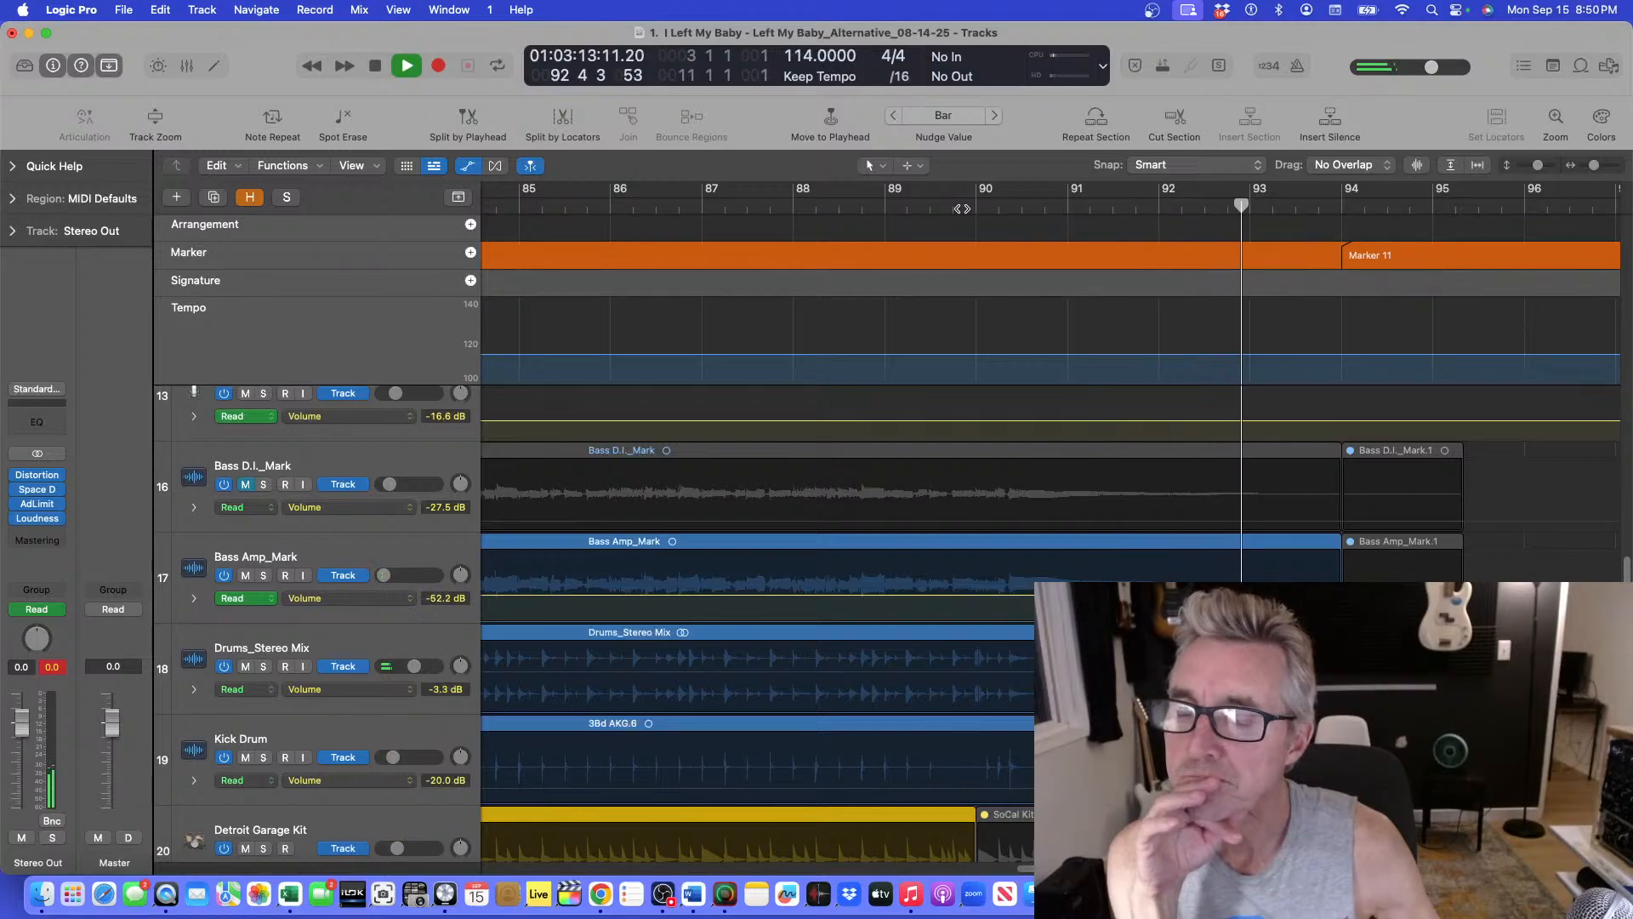
key(space)
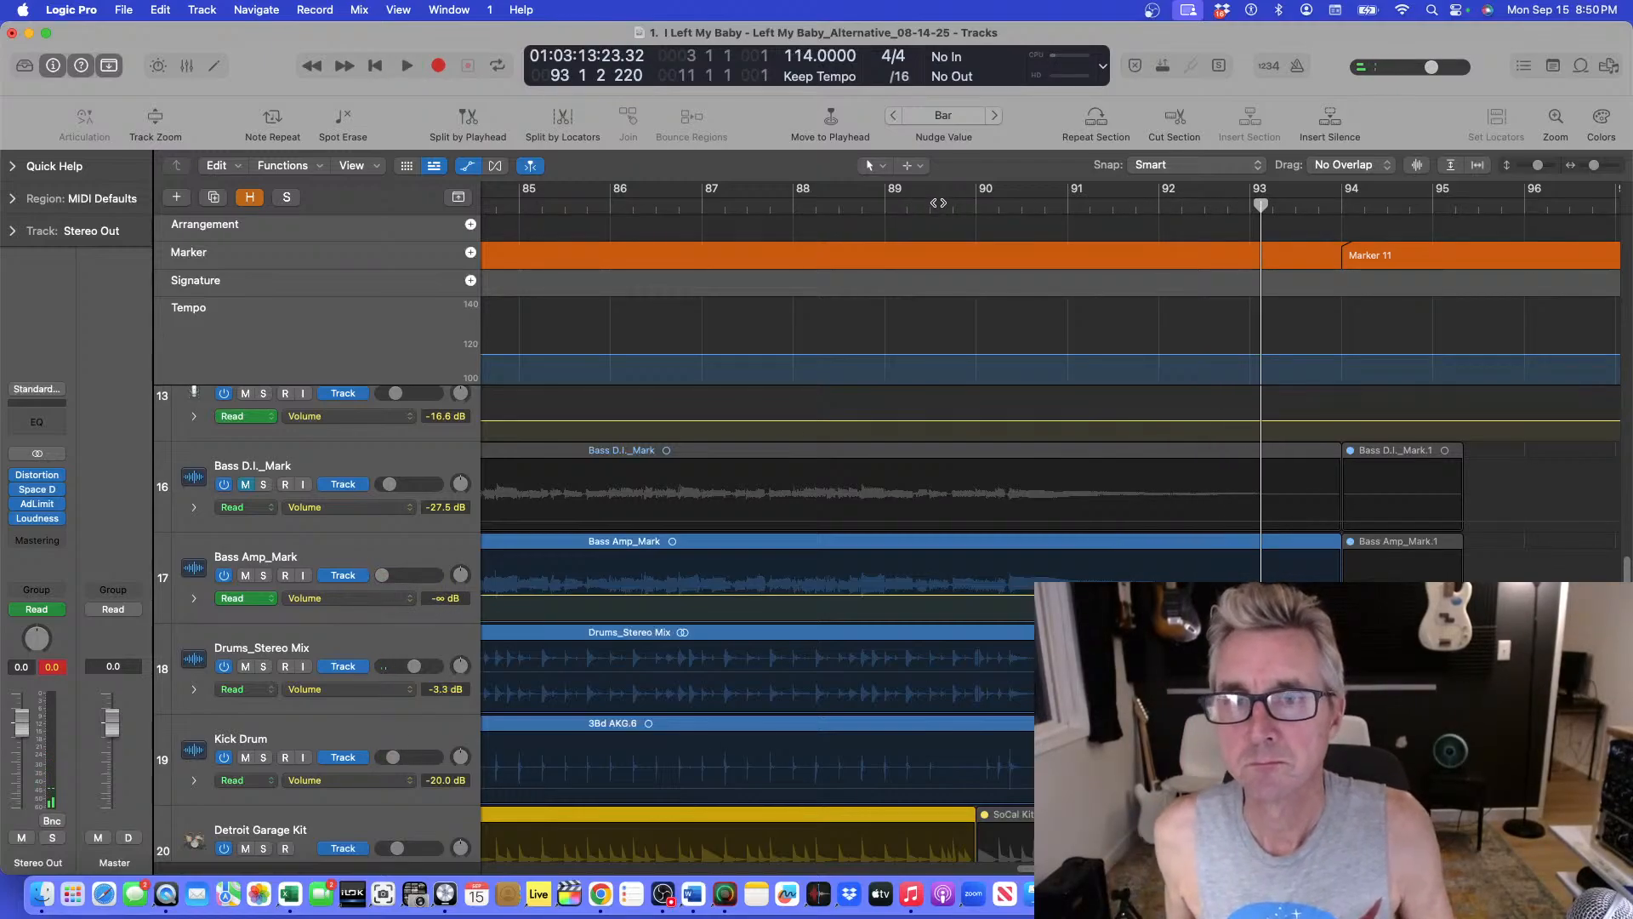
double_click(939, 203)
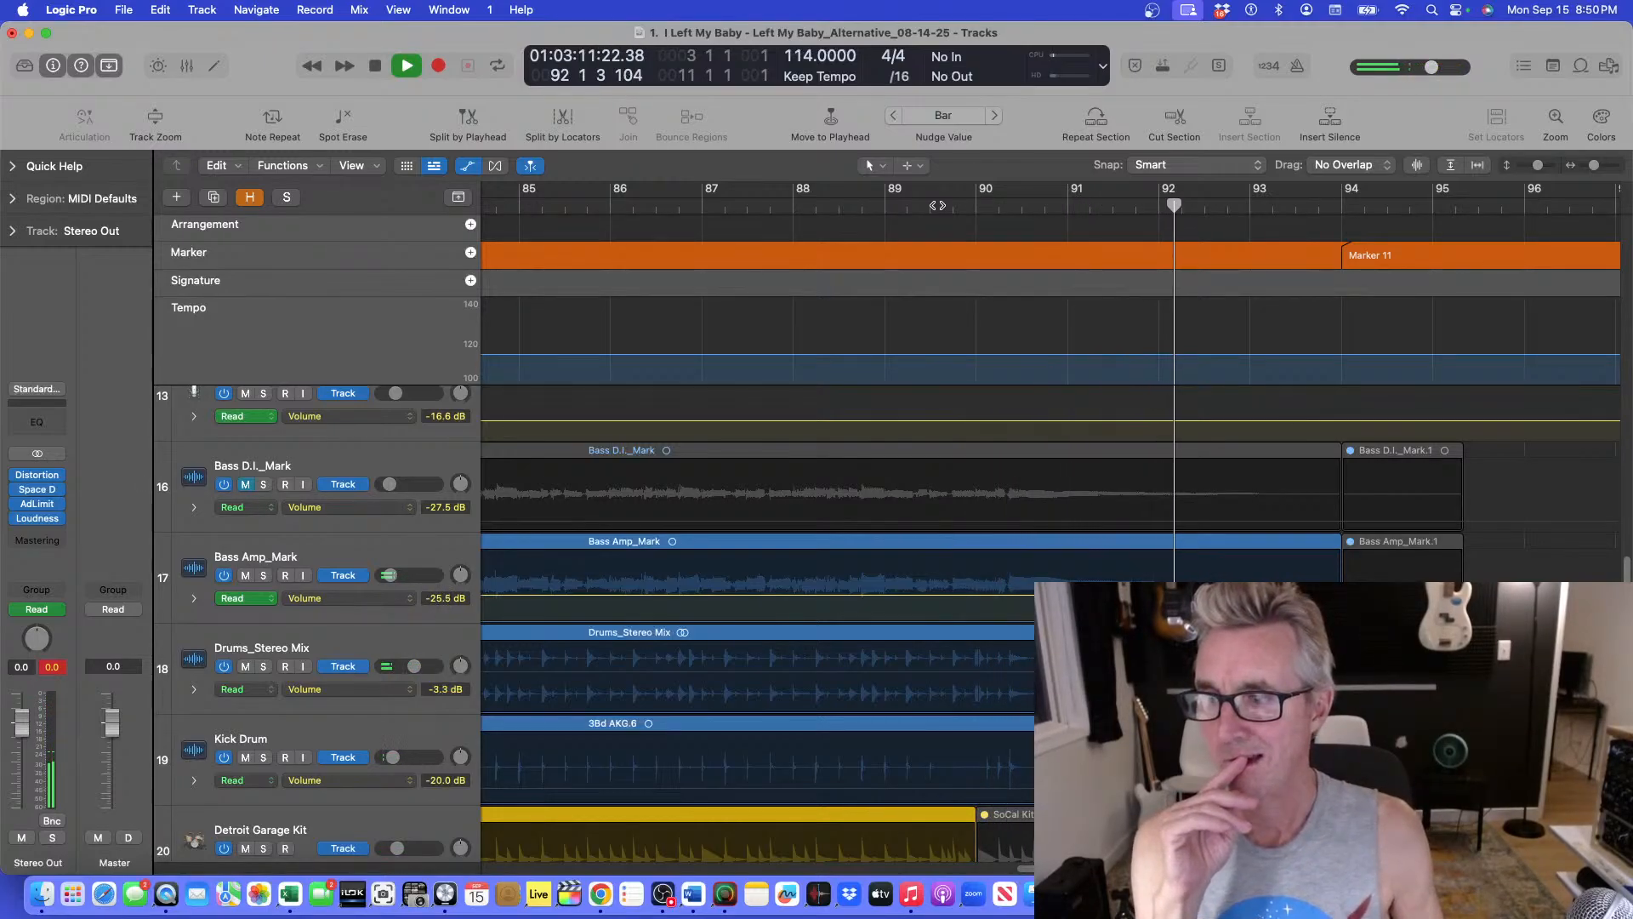
key(space)
Hide the automation lanes and fit more of the song's tracks and last sections into the Tracks area.
key(super+Up)
key(super+Up)
key(super+Up)
key(super+Left)
key(super+Left)
key(super+Left)
key(super+Left)
key(a)
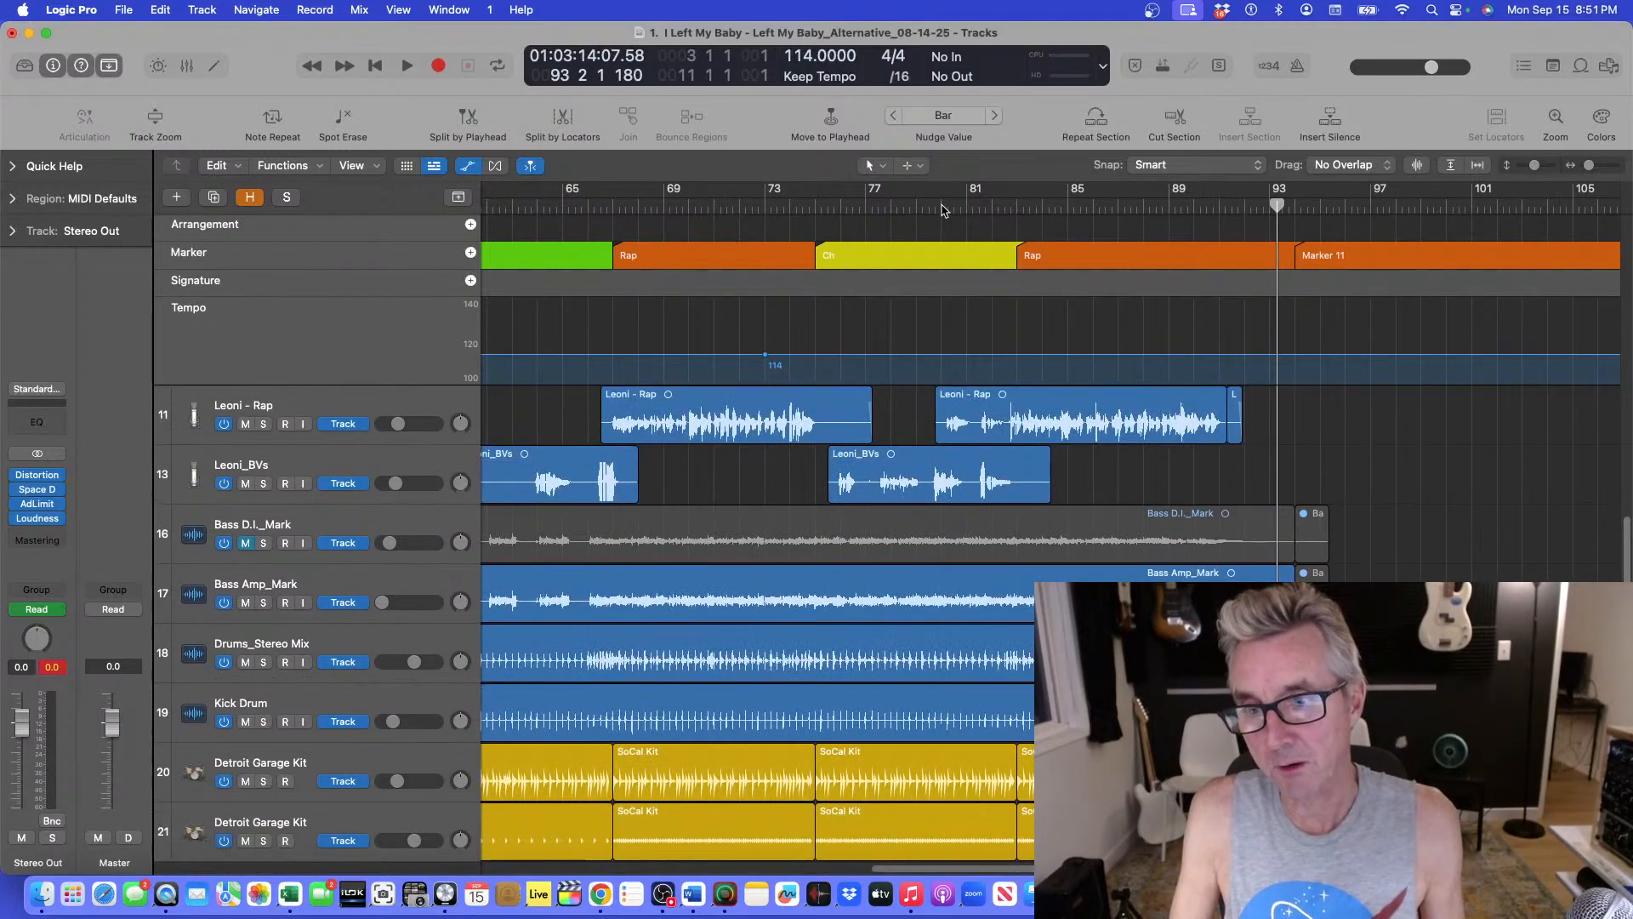
key(super+Up)
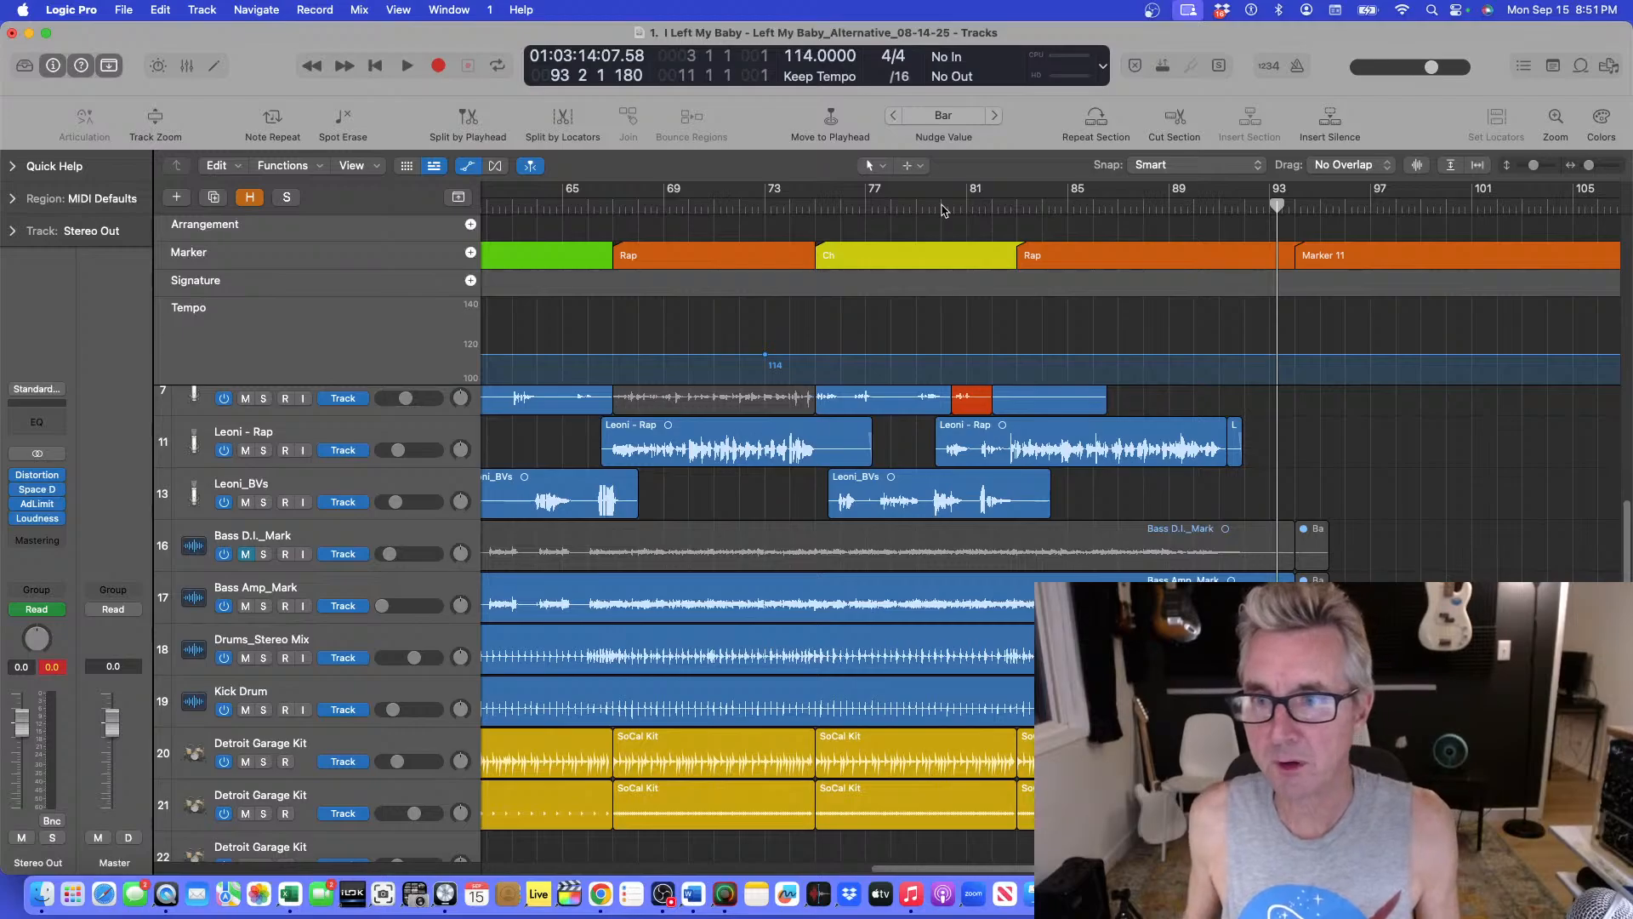
Play the ending from bar 88 to just past bar 93 and bring the volume automation lanes back.
click(1271, 204)
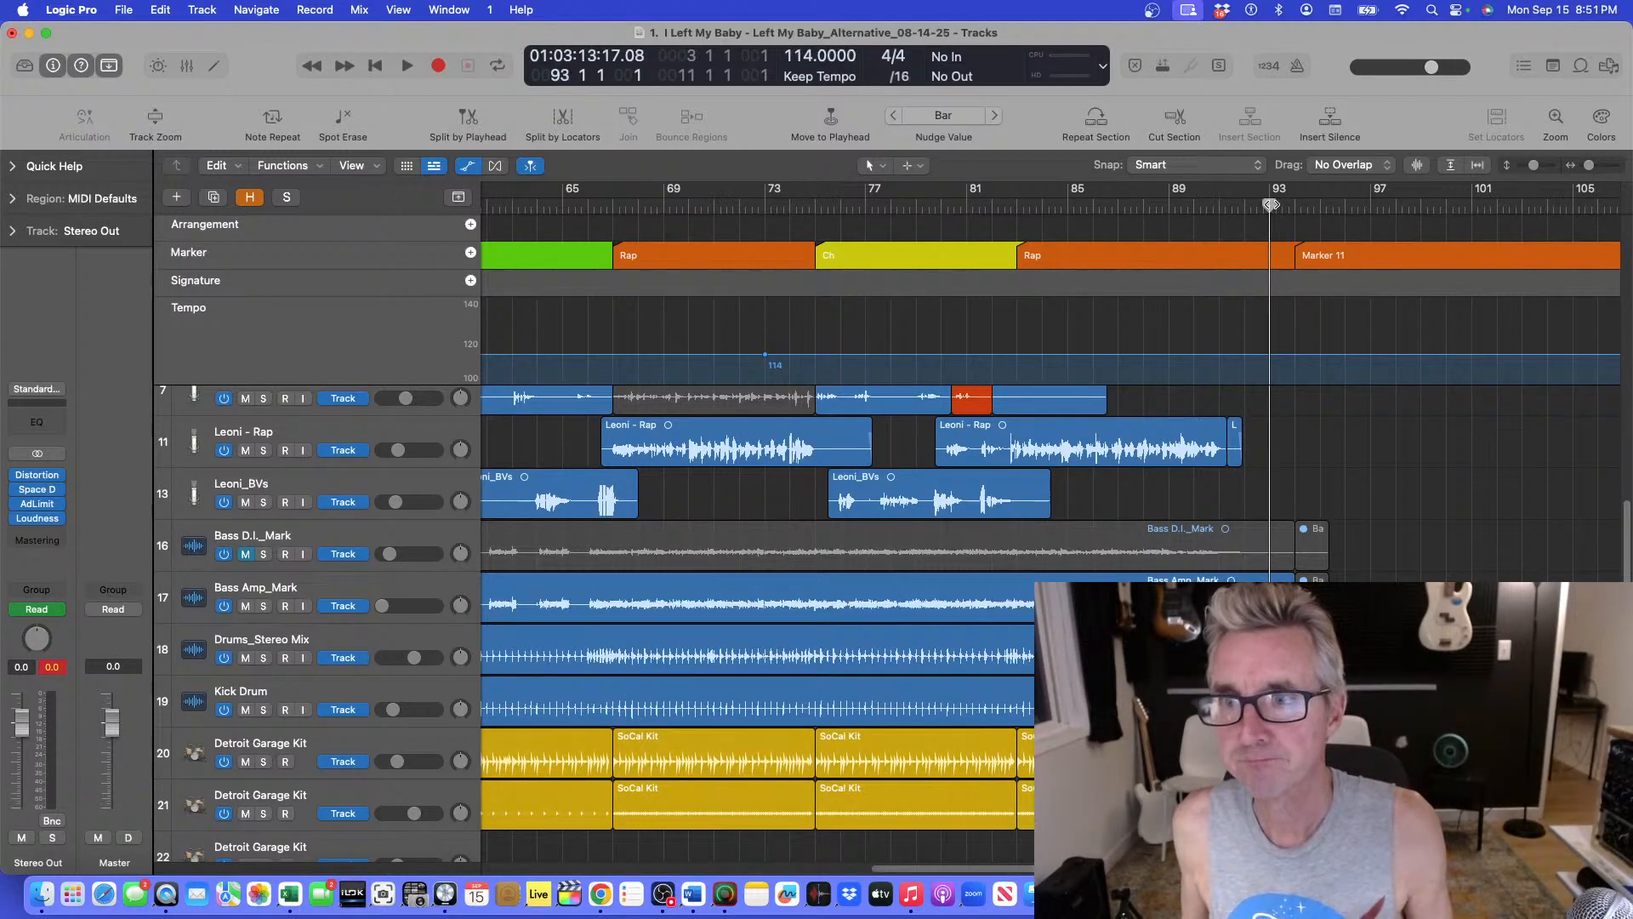
click(1146, 204)
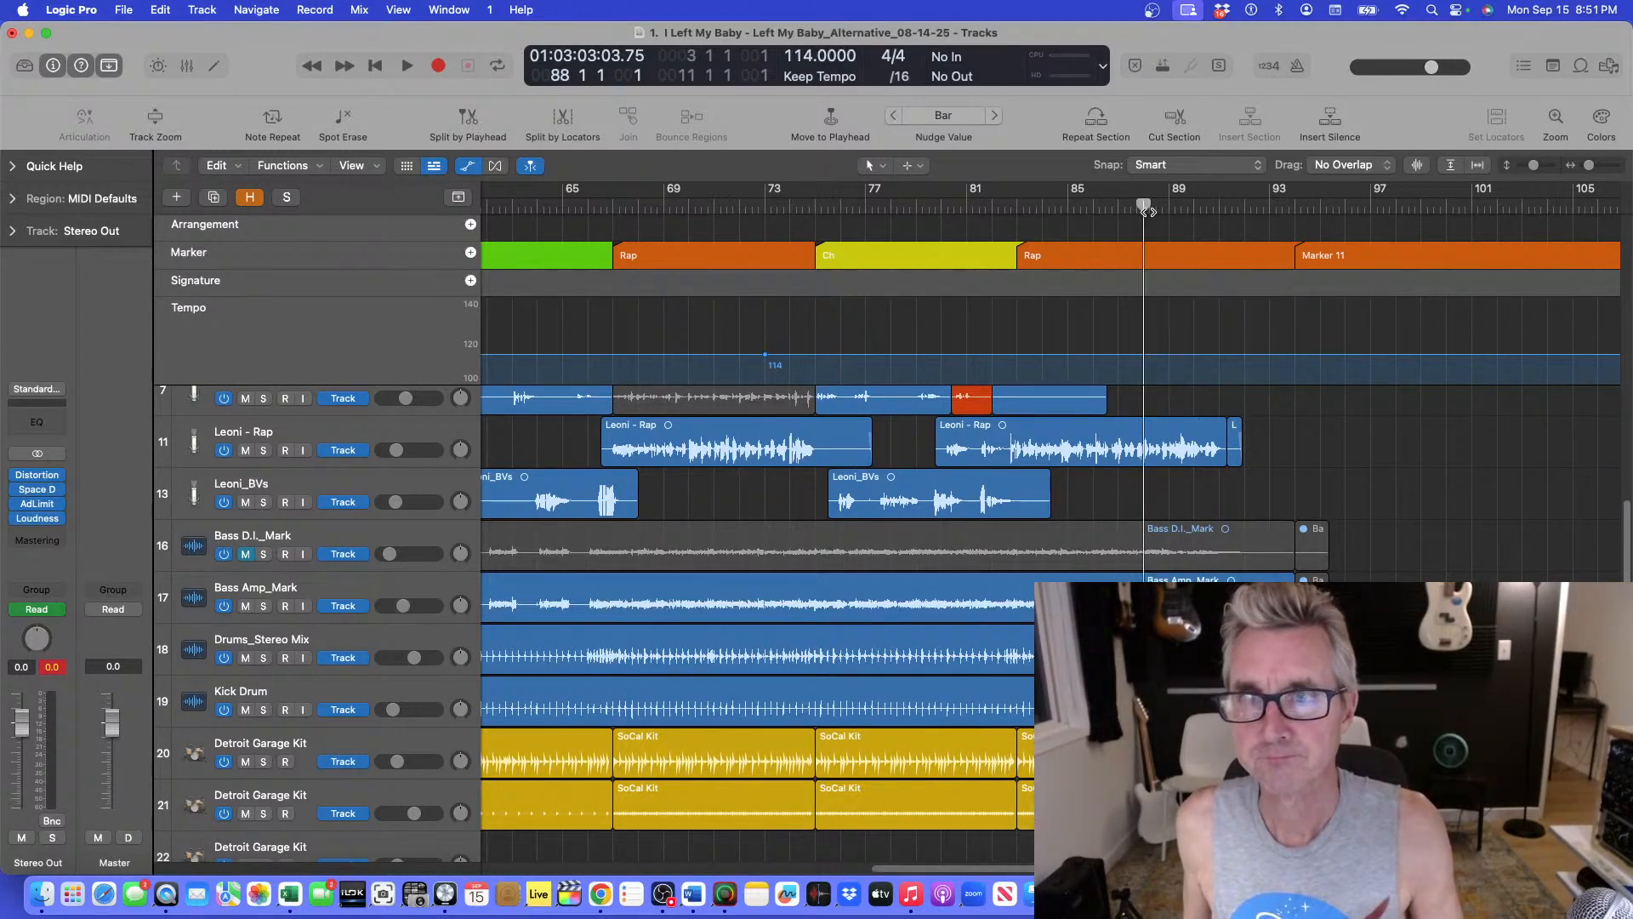
key(space)
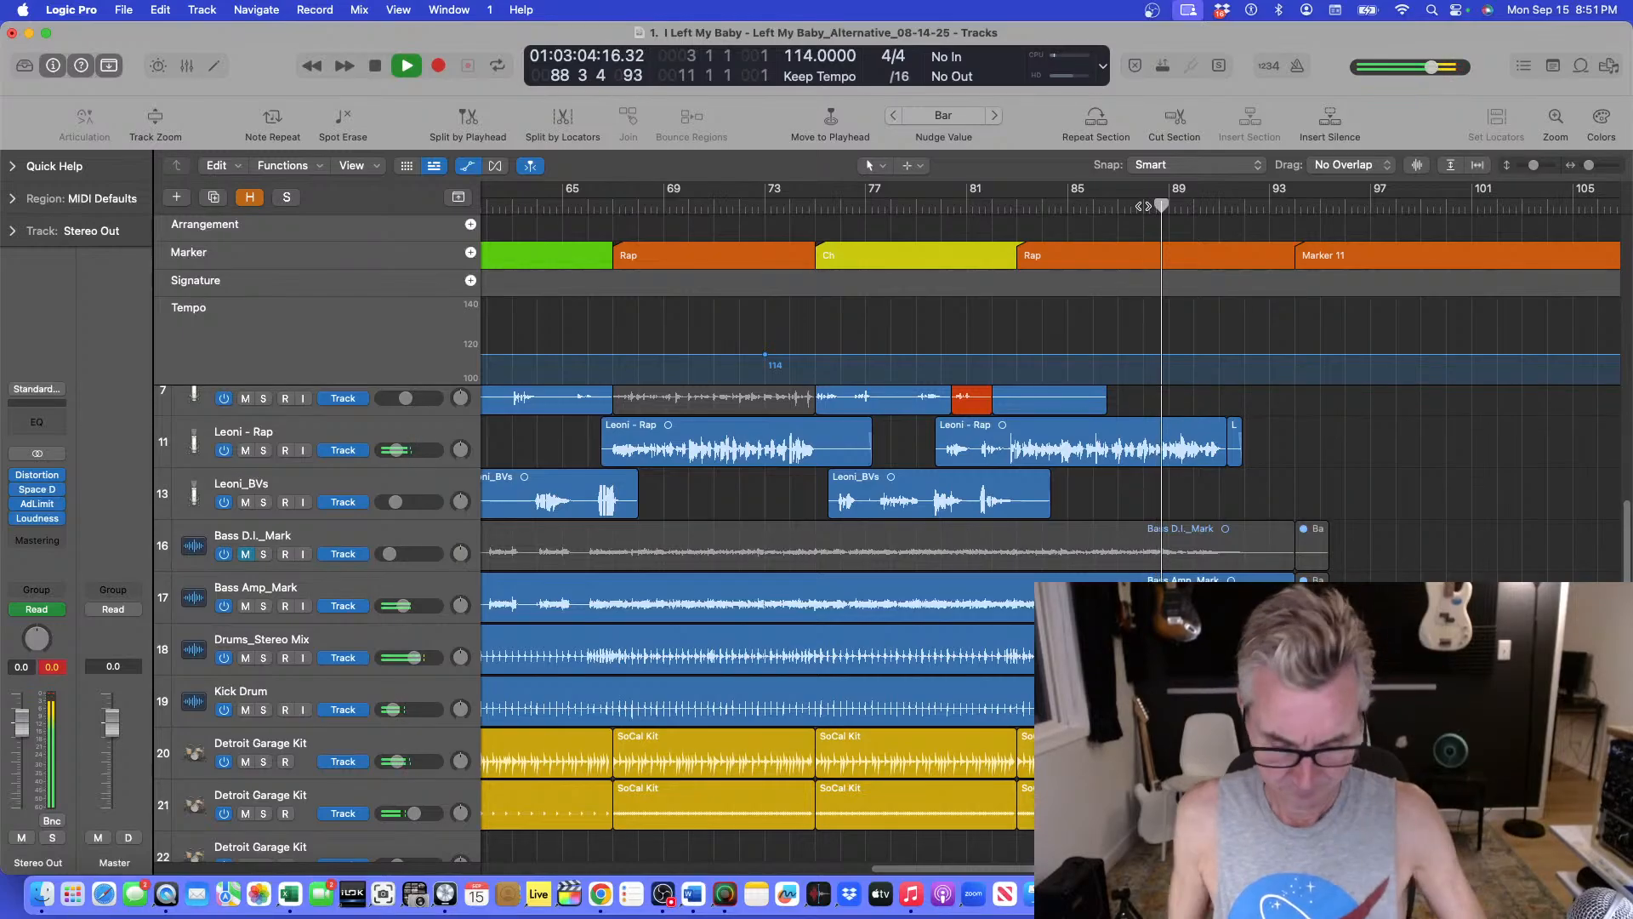
key(a)
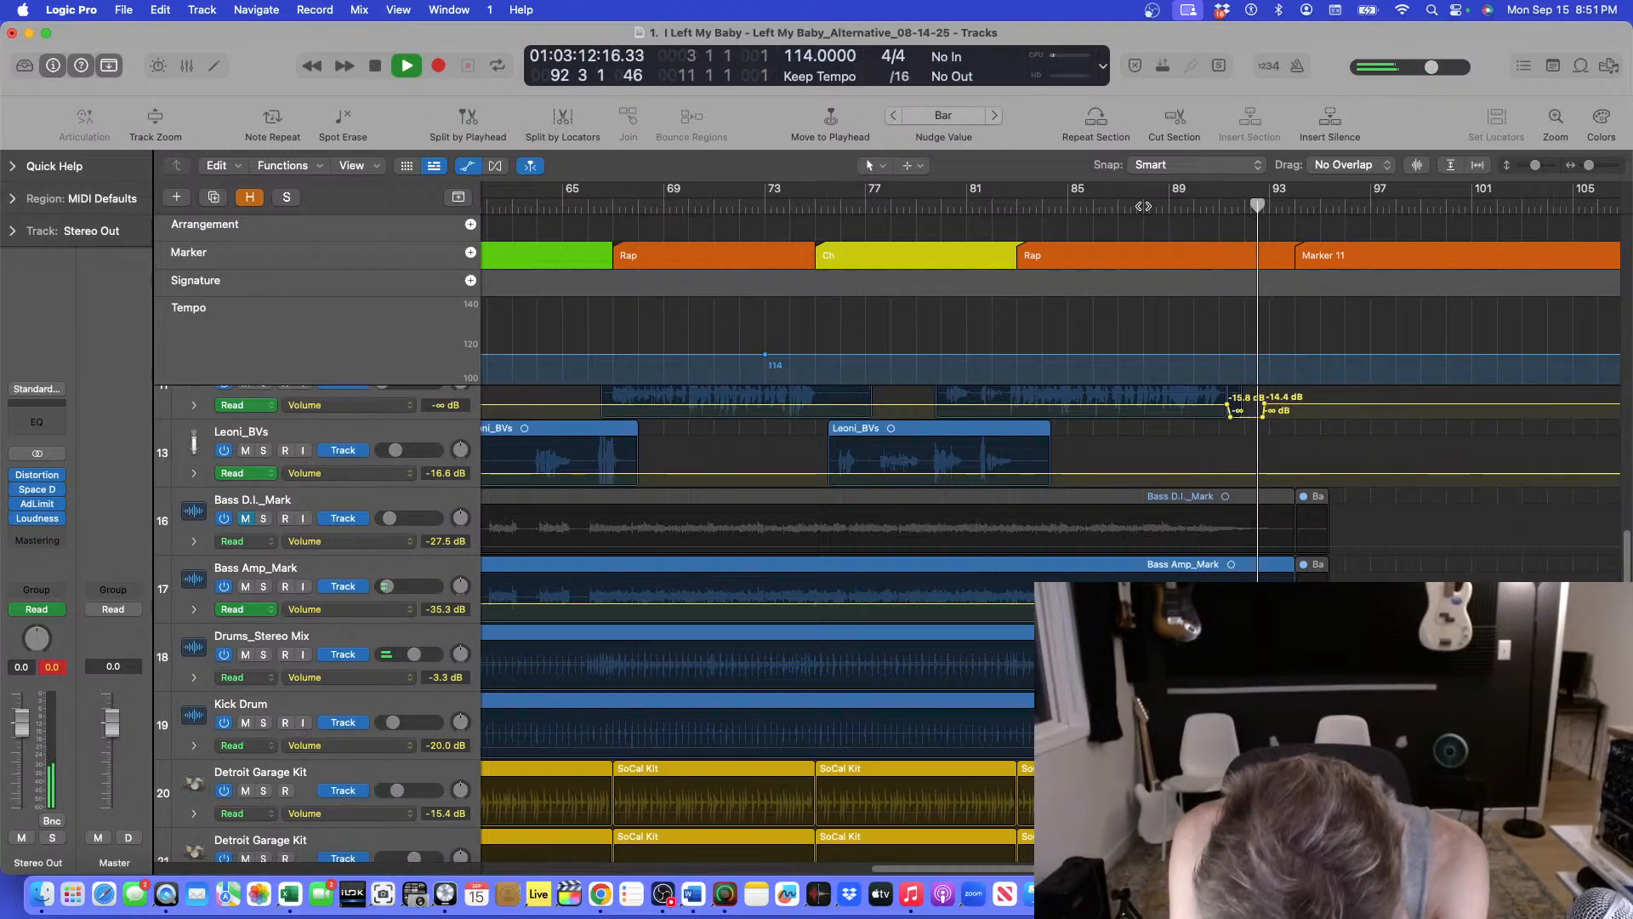
key(space)
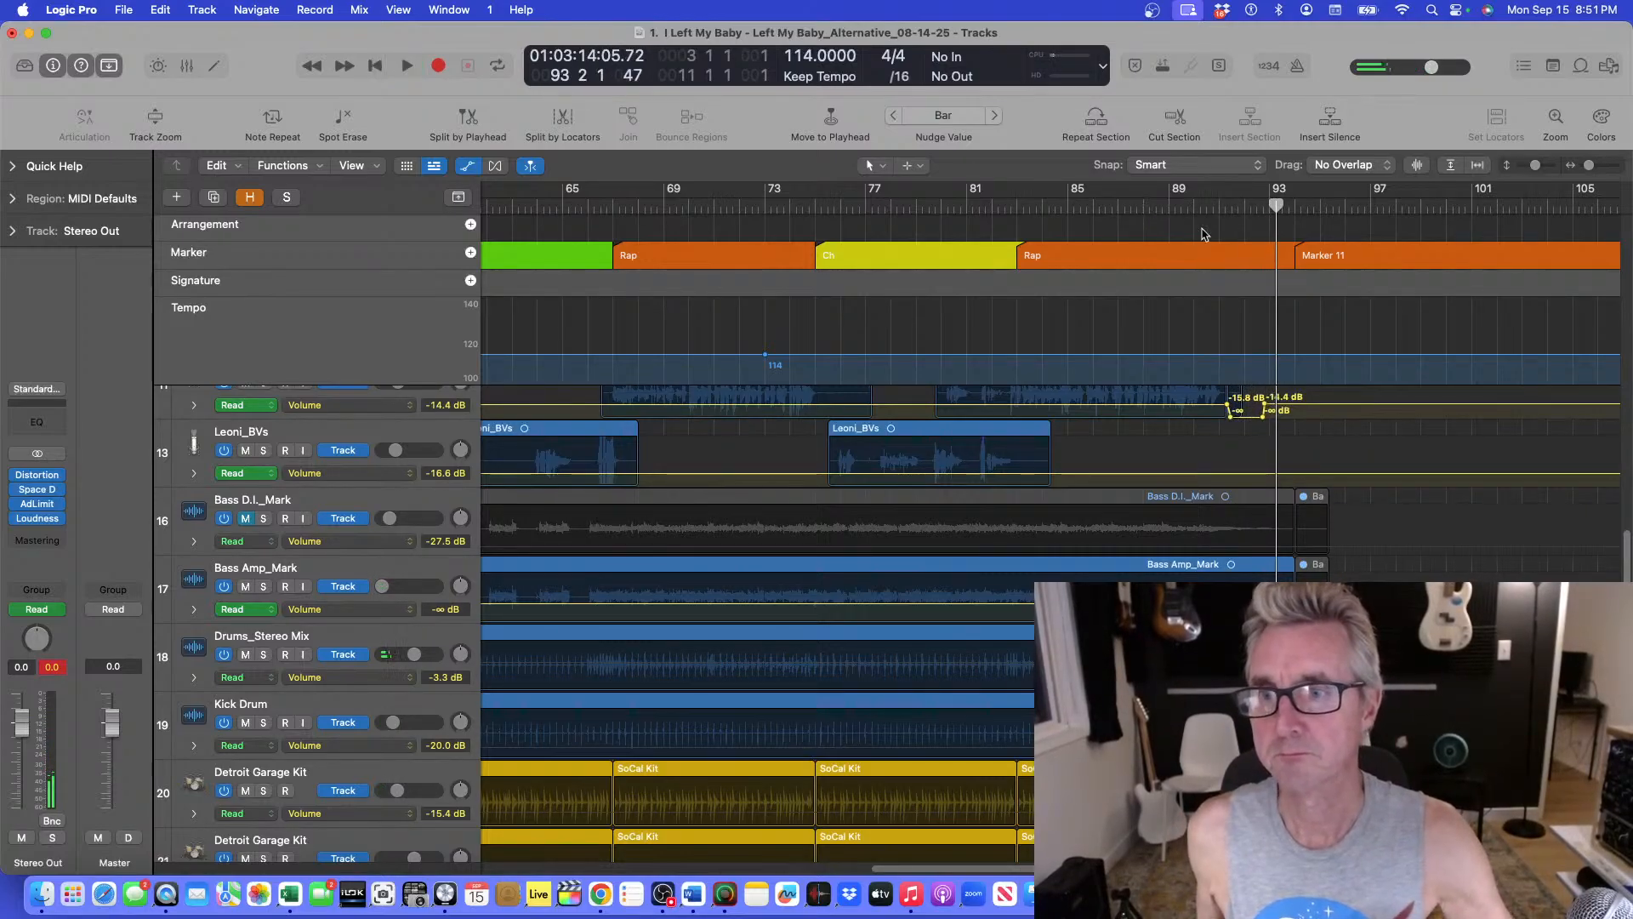
Hide the automation again and set the cycle range to span from bar 1 to bar 94.
drag(1276, 204, 1295, 204)
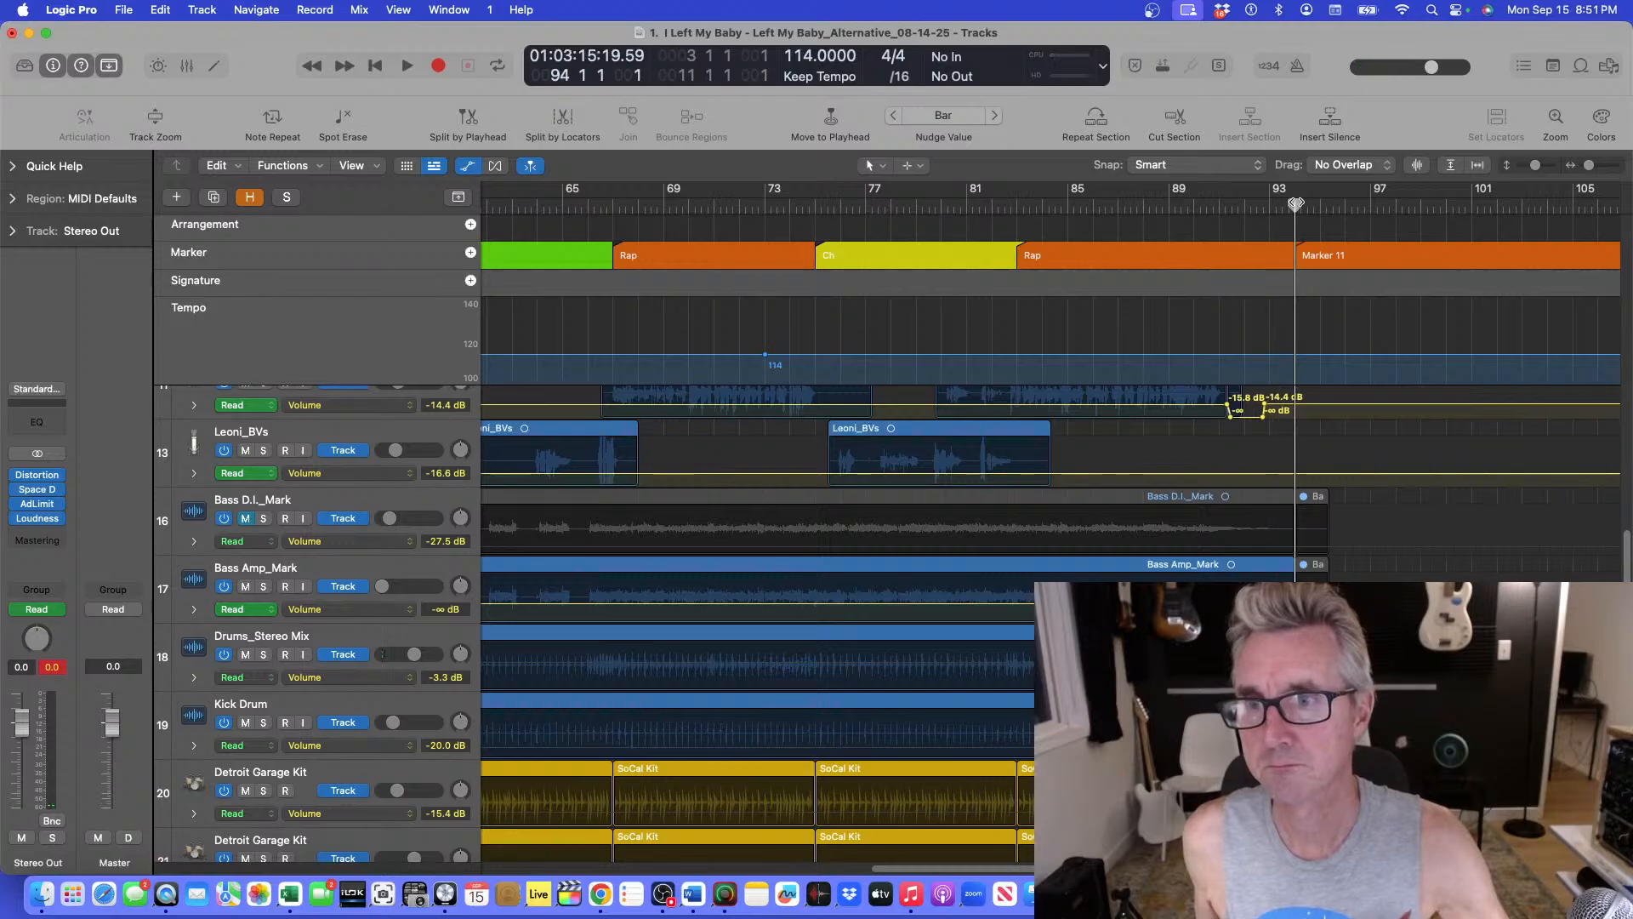
key(super+Up)
key(super+Up)
key(super+Up)
key(super+Up)
key(super+Up)
key(super+Up)
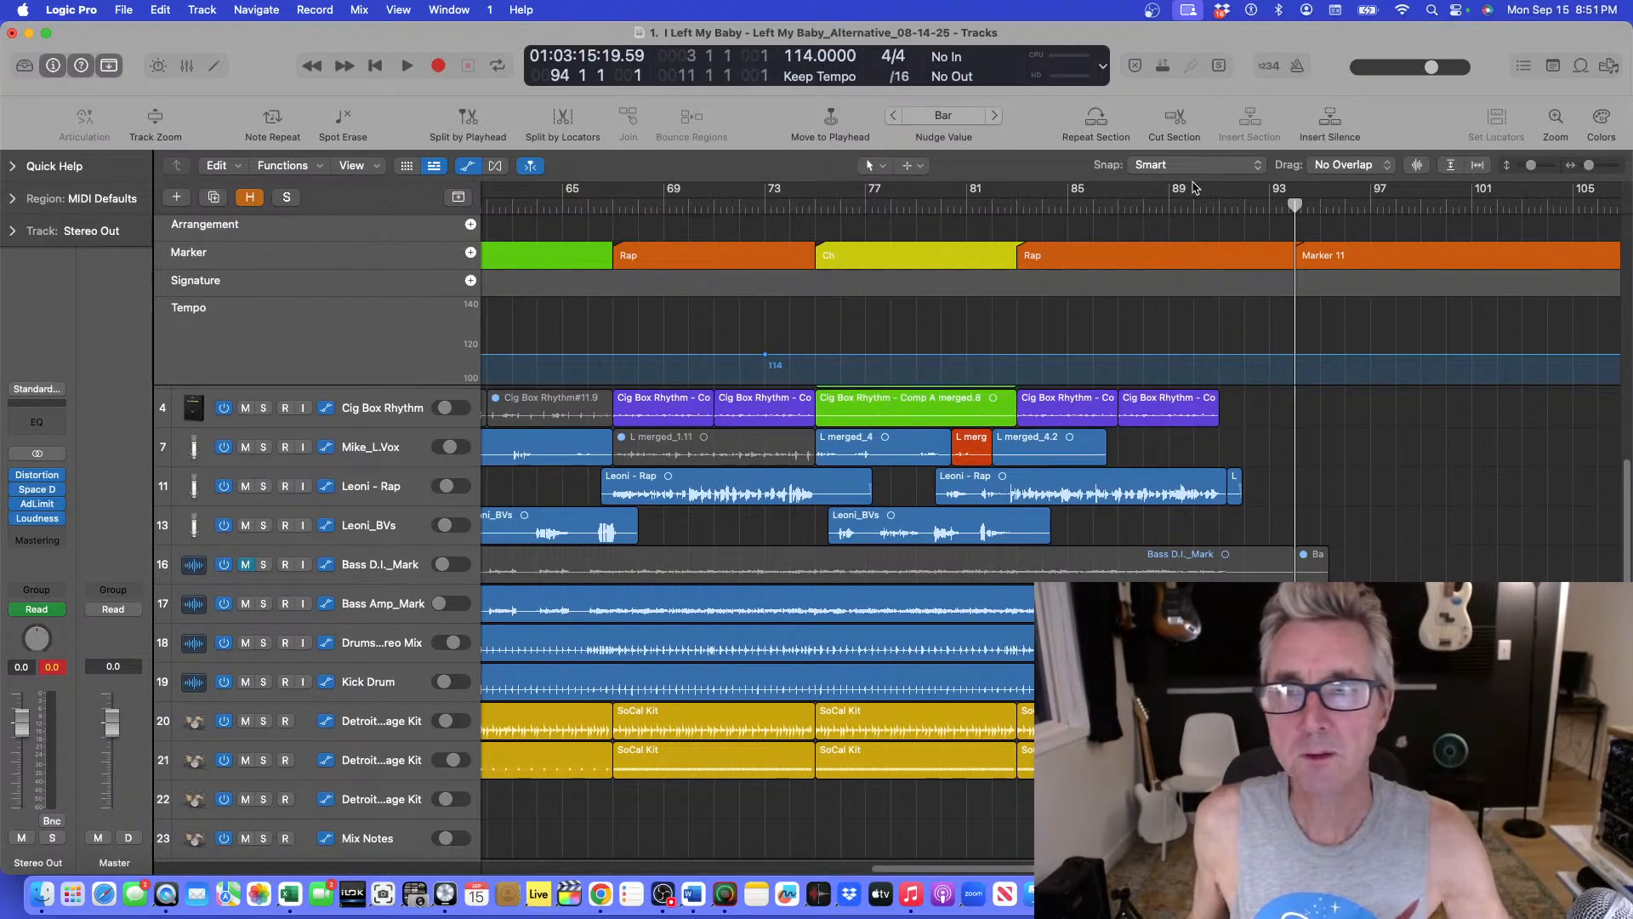
drag(1294, 203, 25, 196)
key(super+Up)
key(super+Up)
key(super+Up)
key(super+Left)
key(super+Left)
key(super+Left)
key(super+Left)
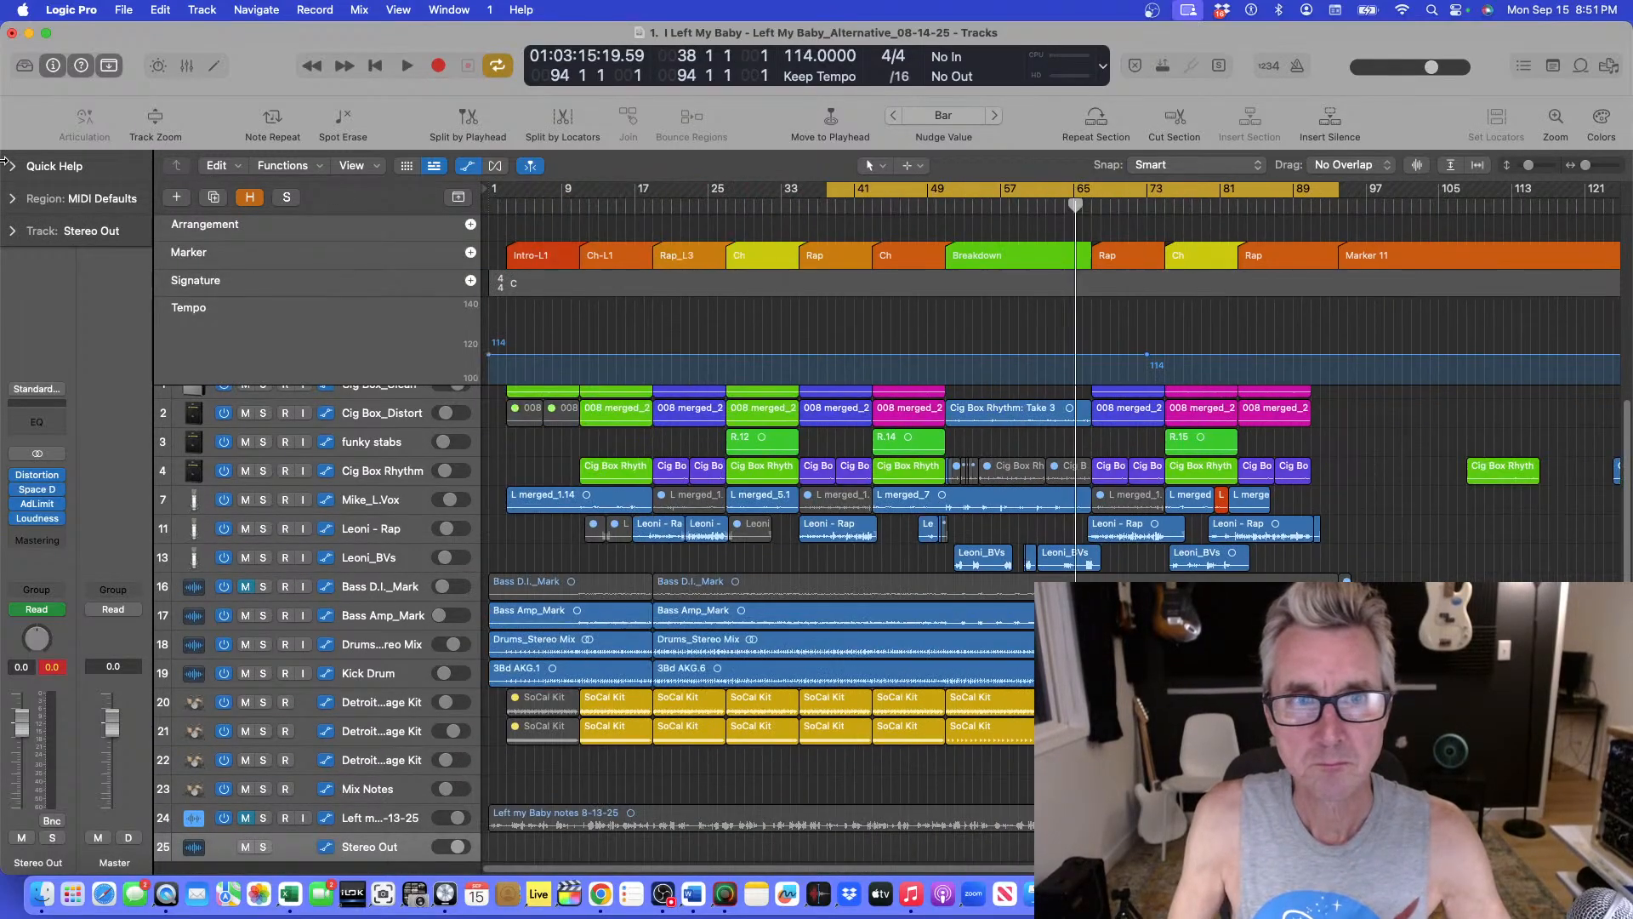
drag(722, 187, 423, 188)
Move the start of the cycle range to bar 3 at the Intro-L1 marker and play the opening to bar 5.
key(space)
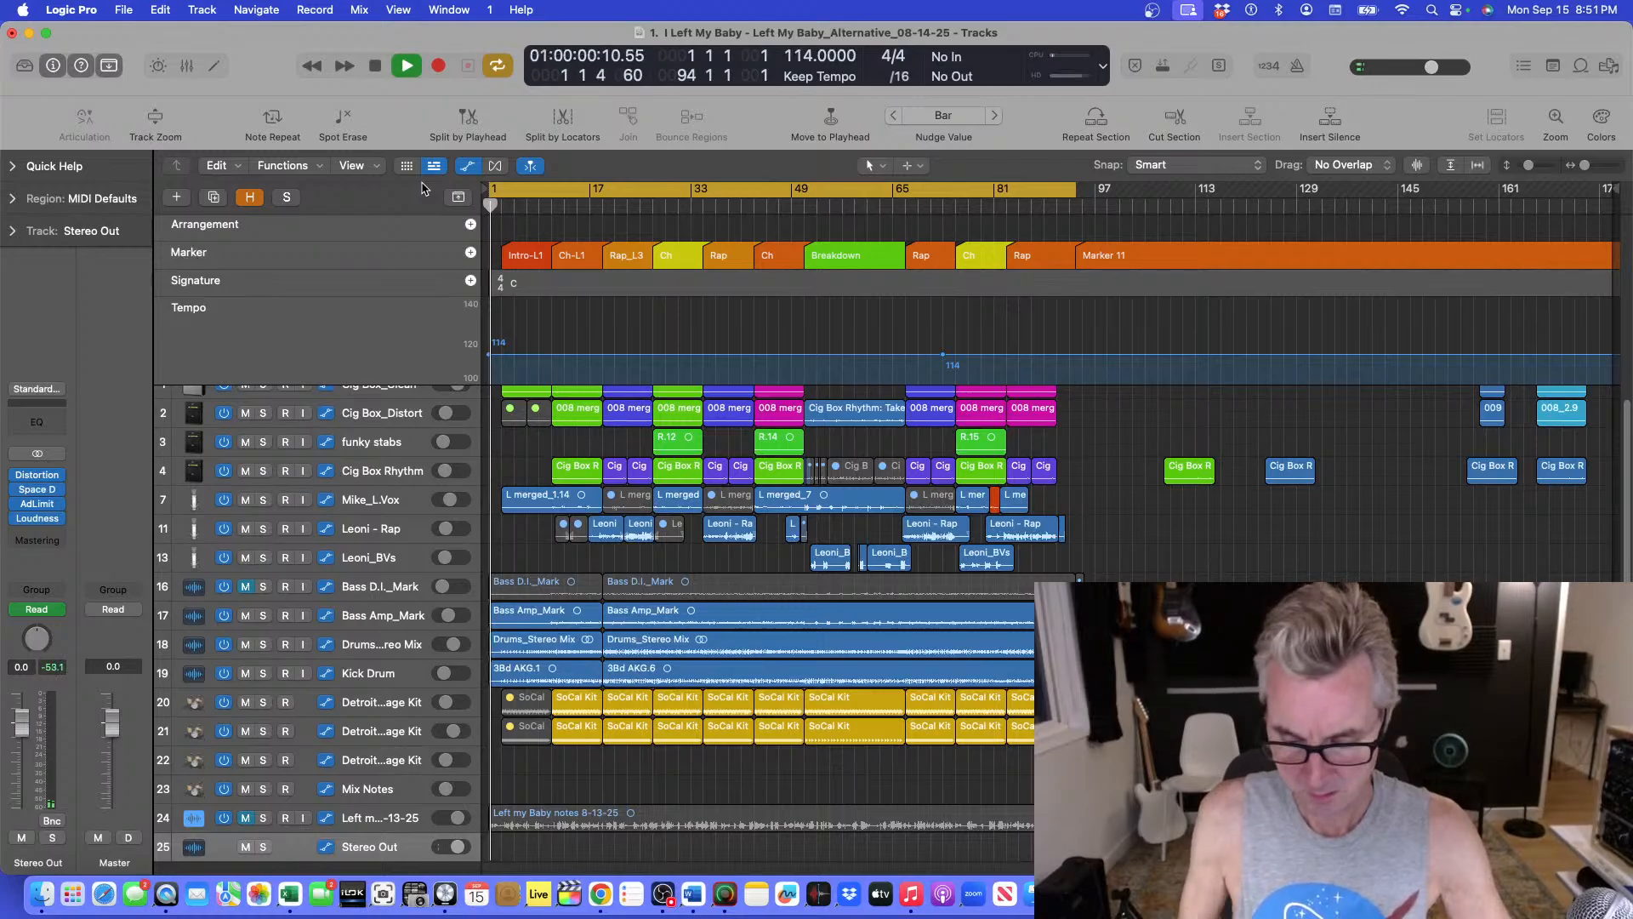
key(super+Down)
key(super+Right)
key(super+Right)
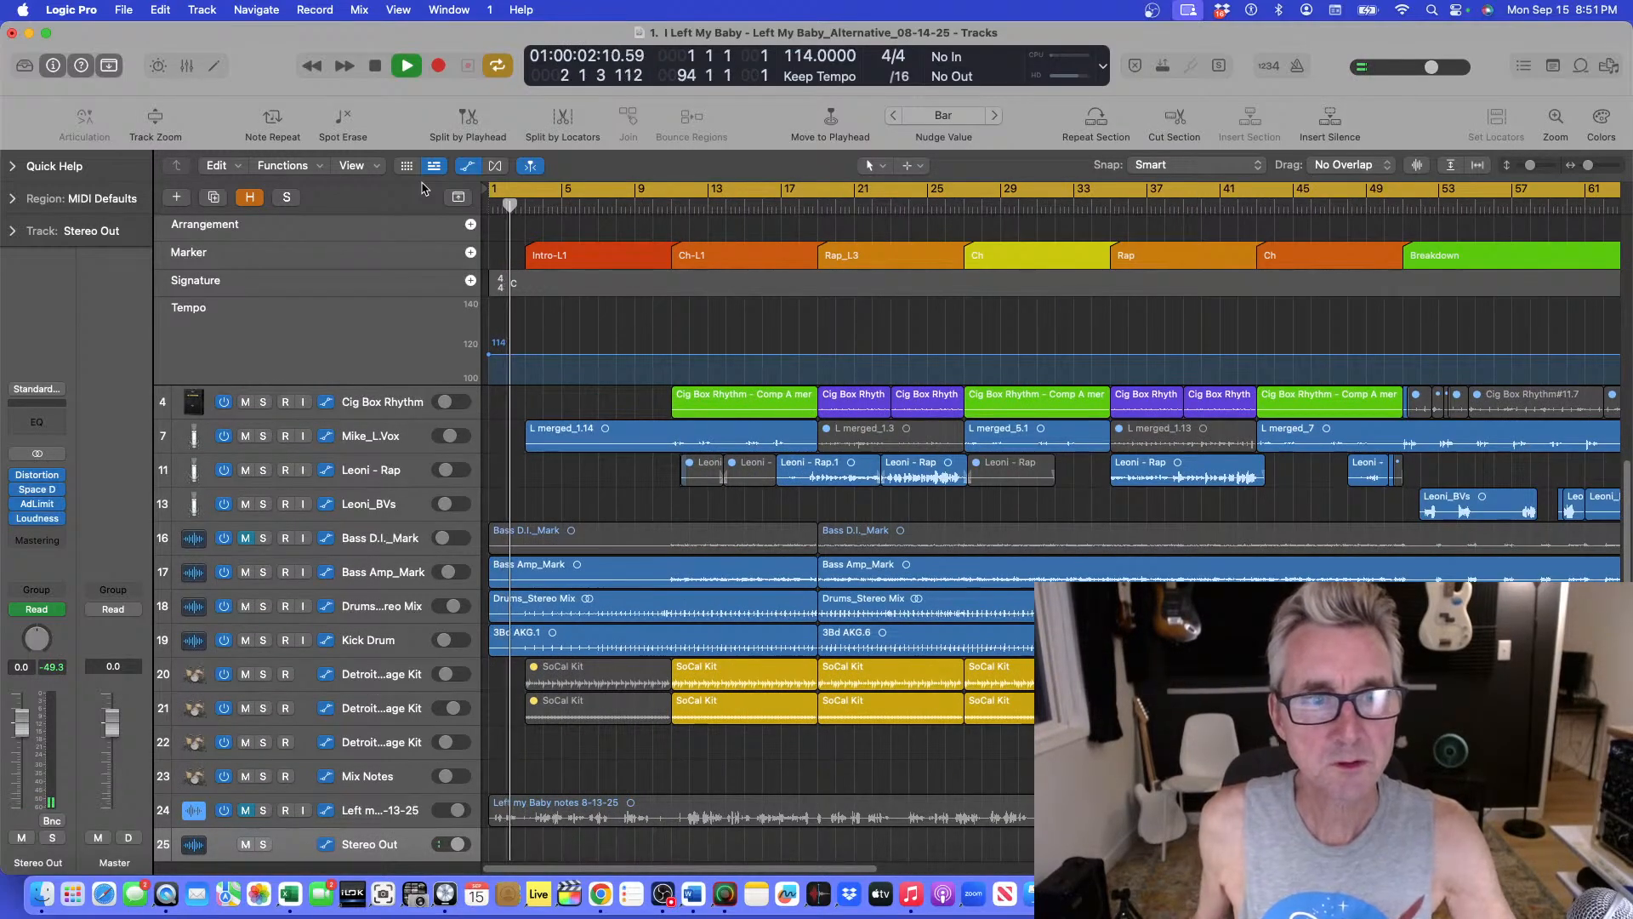
key(space)
drag(491, 194, 529, 188)
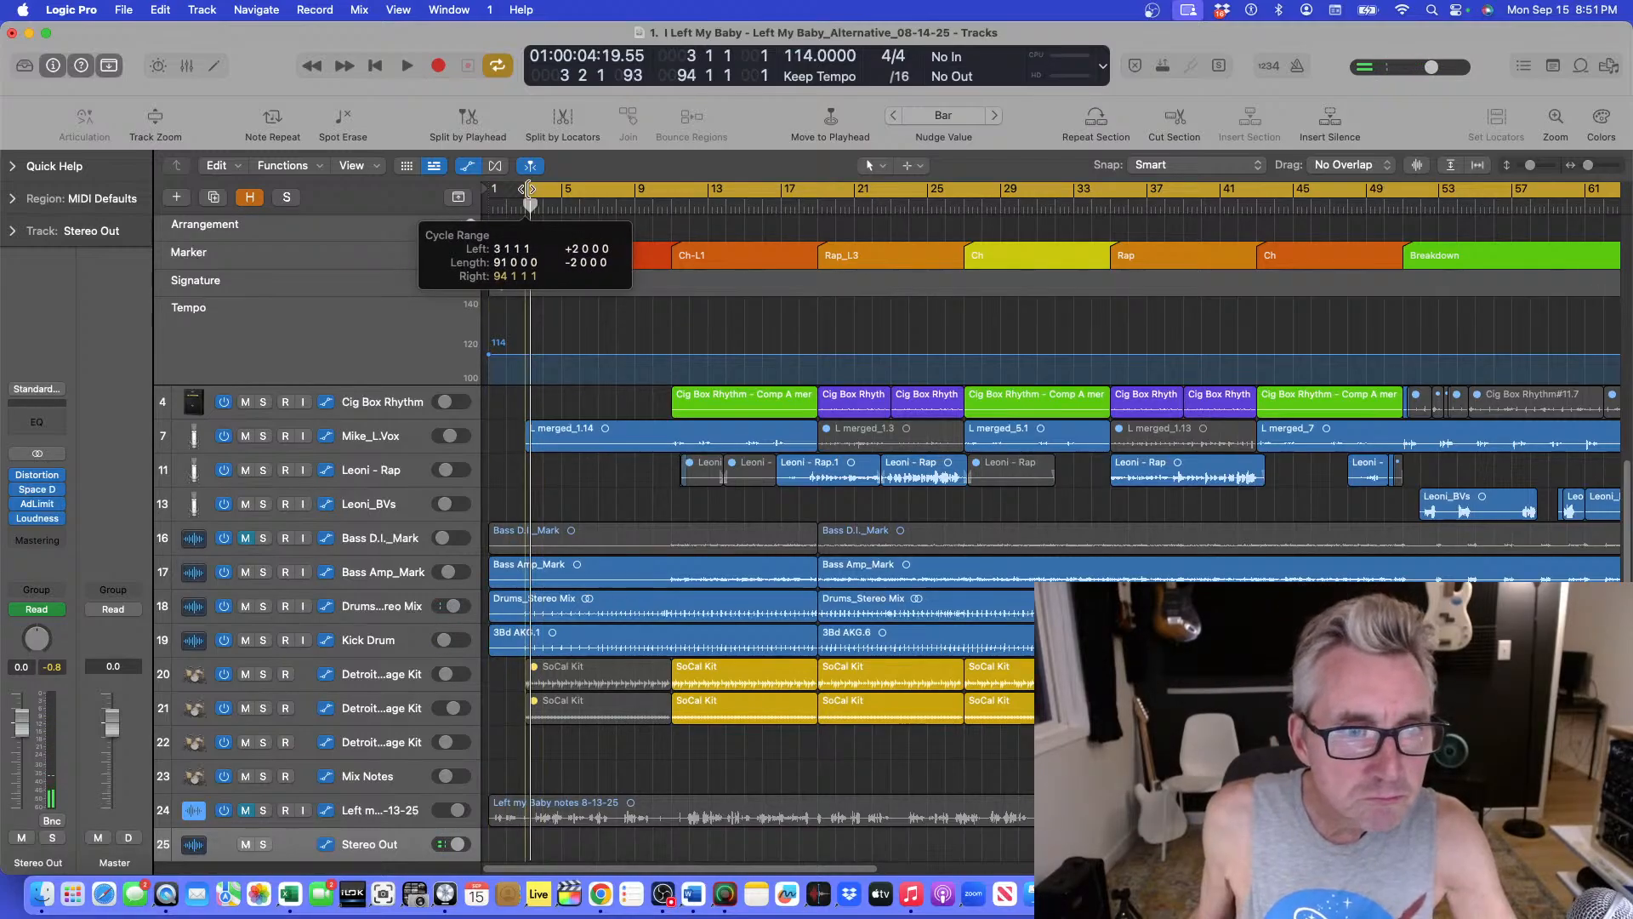
key(space)
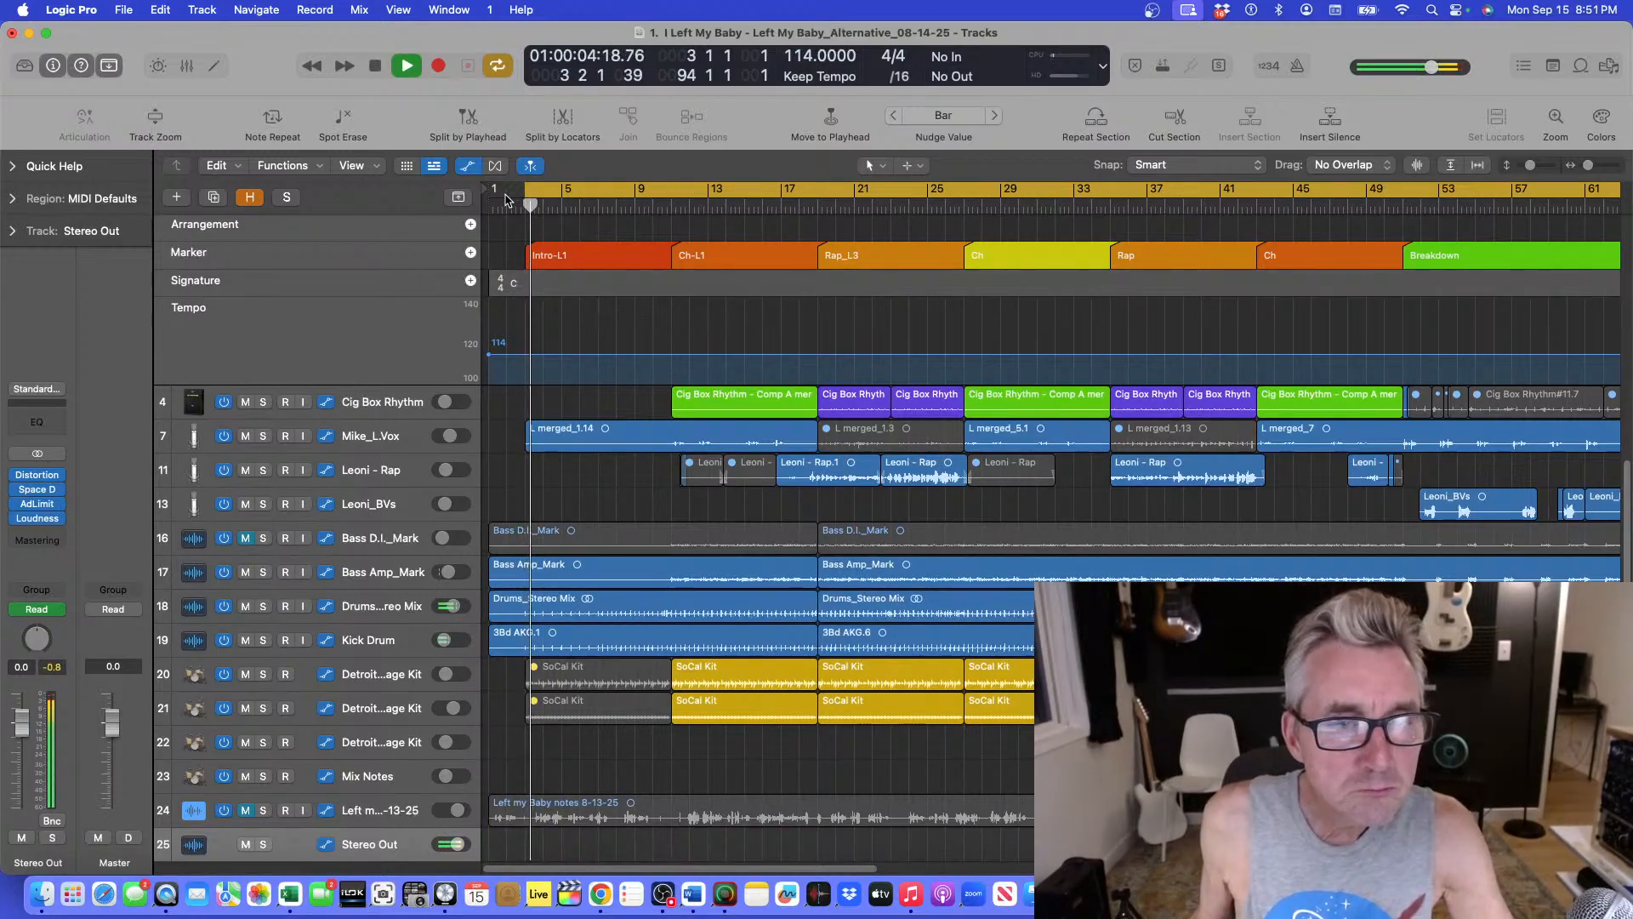
key(z)
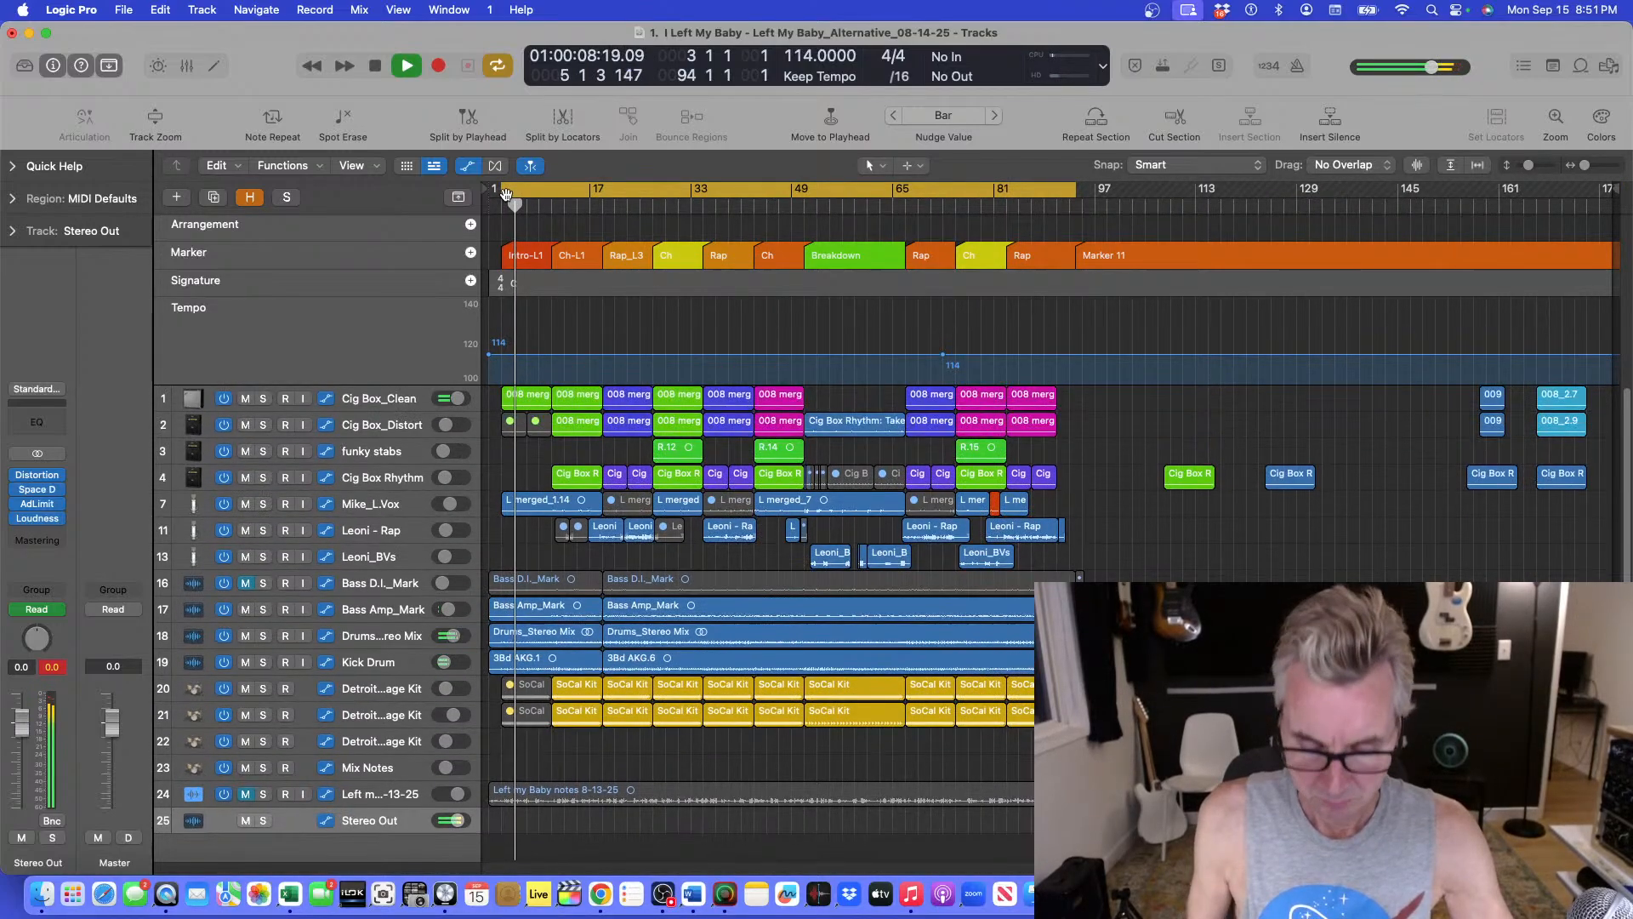
key(space)
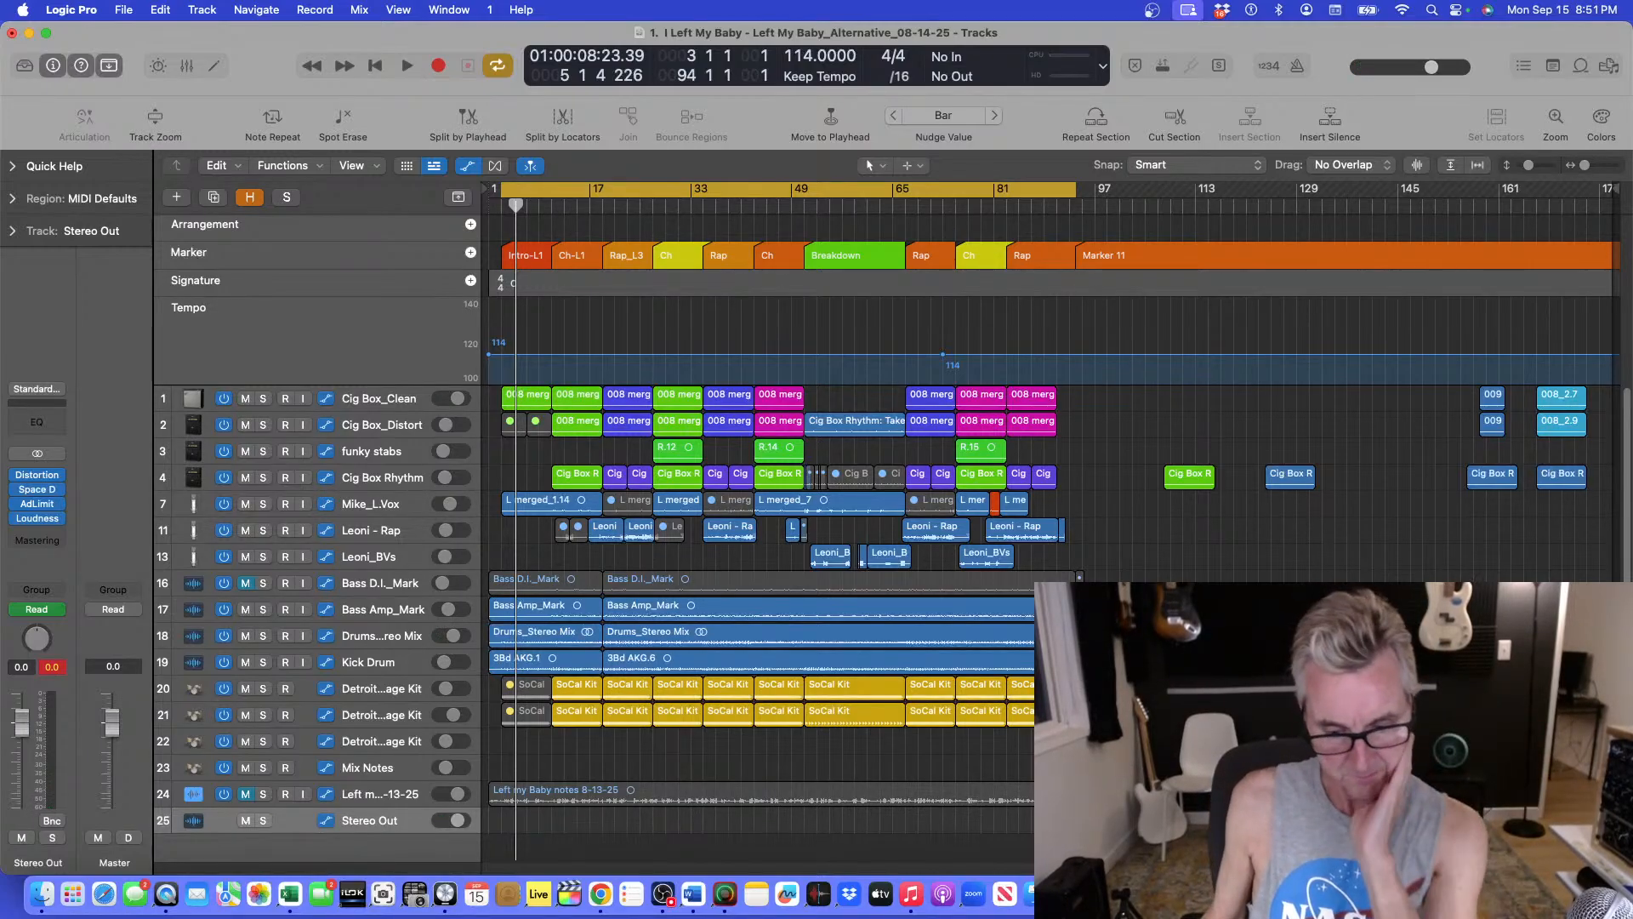
Switch to Word to review the Initial Streaming Plan Outline, and minimize the document without closing it.
click(693, 893)
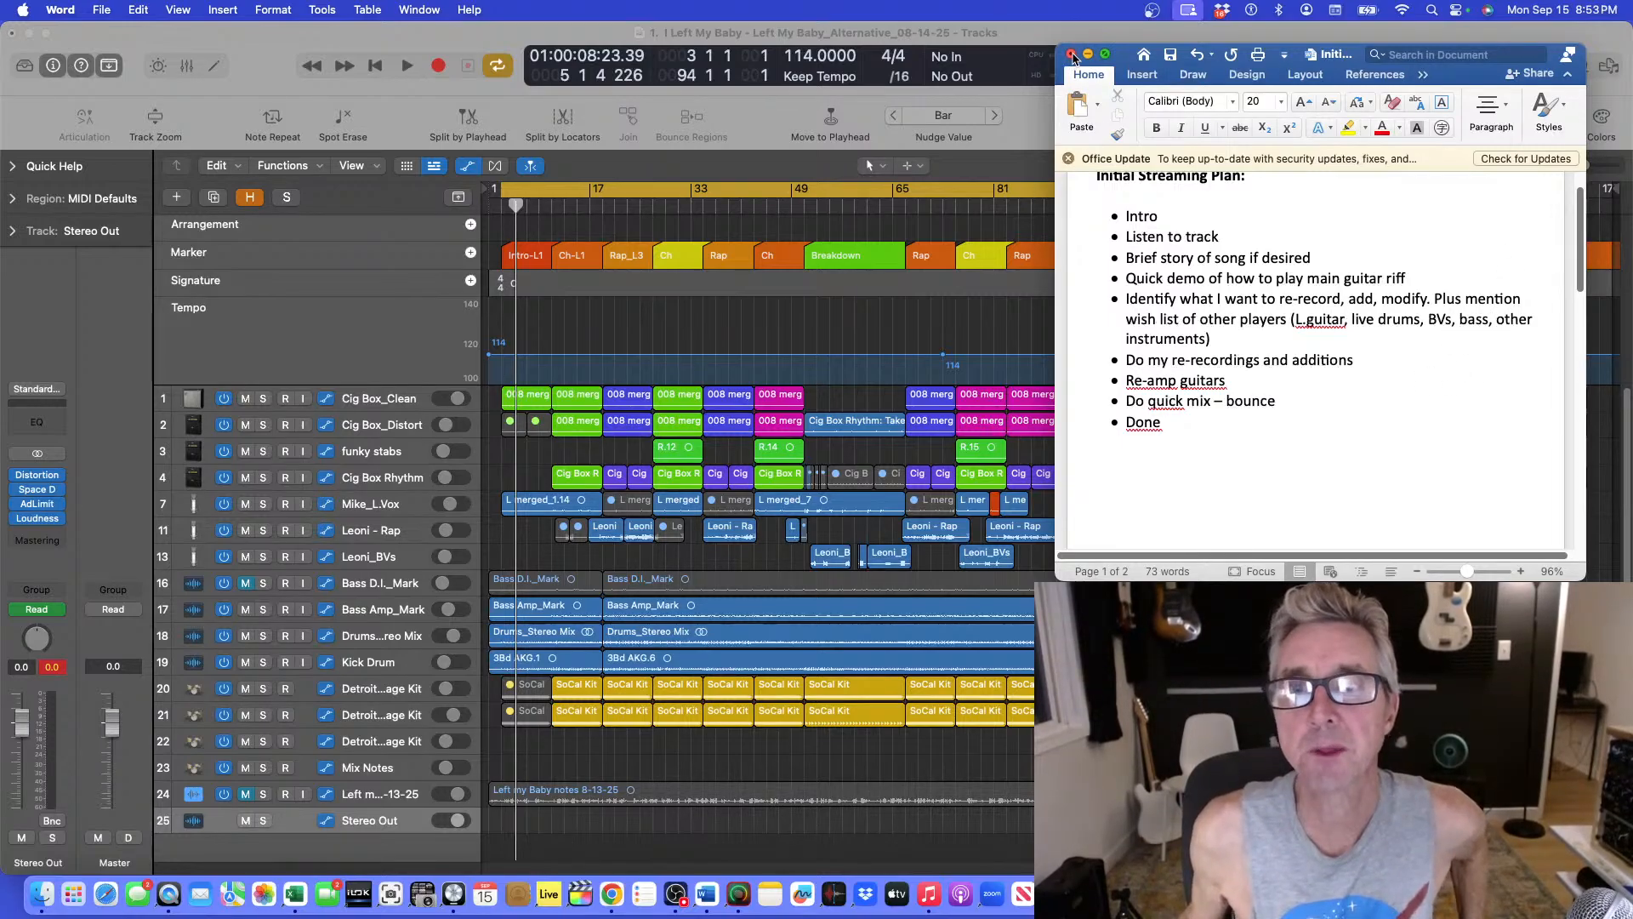
click(1072, 54)
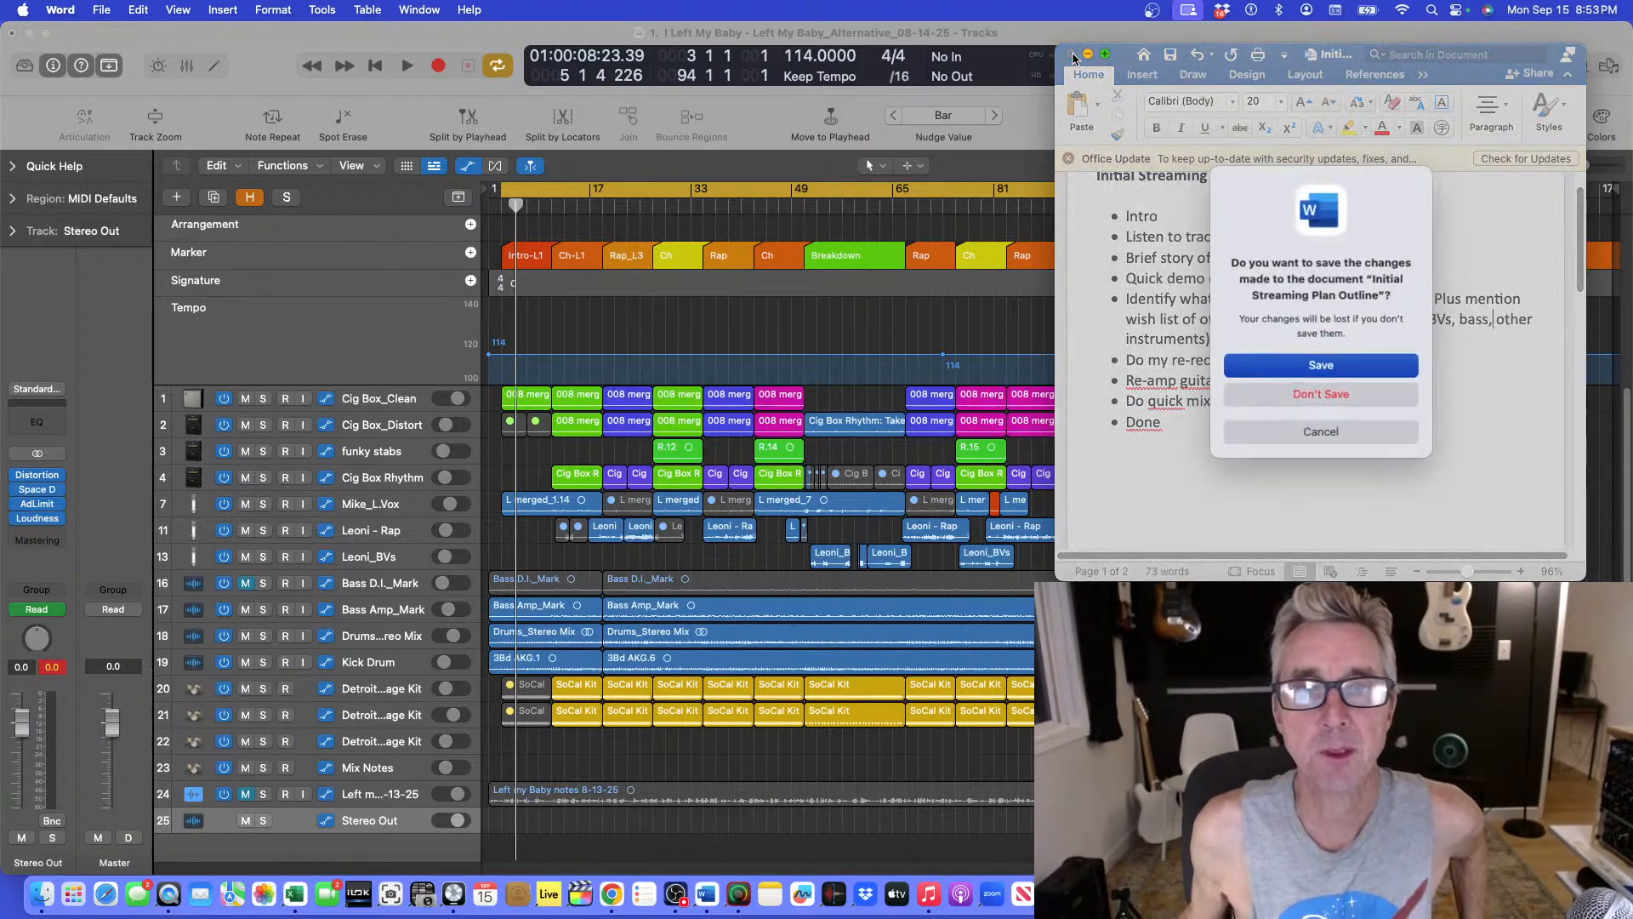
click(1314, 432)
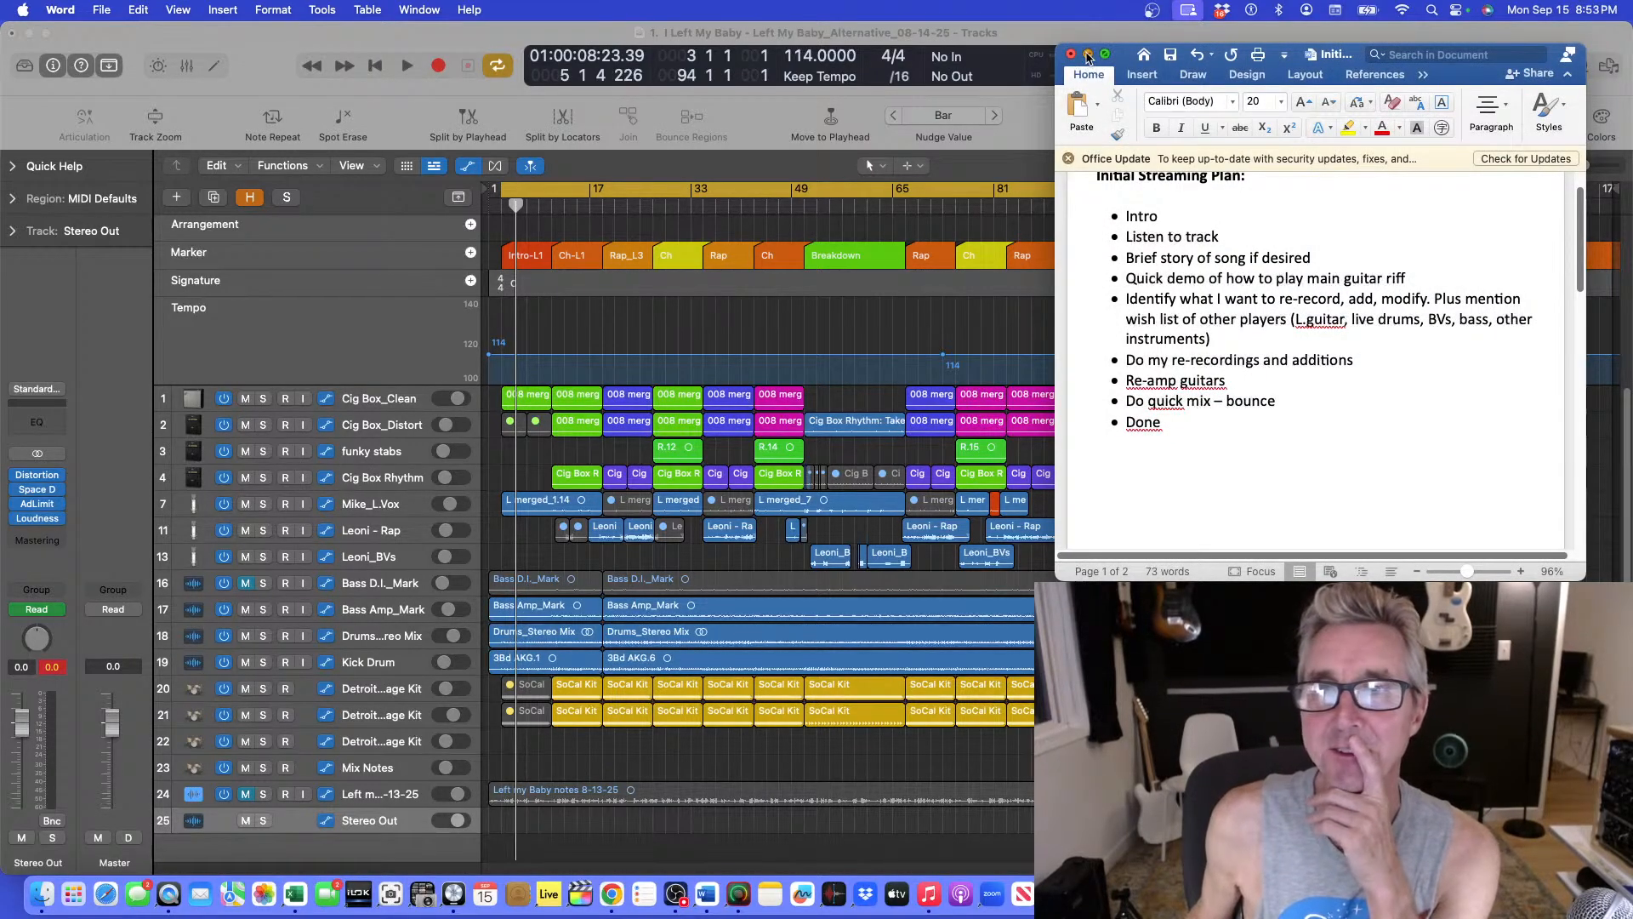
click(1087, 53)
click(729, 182)
key(shift+Return)
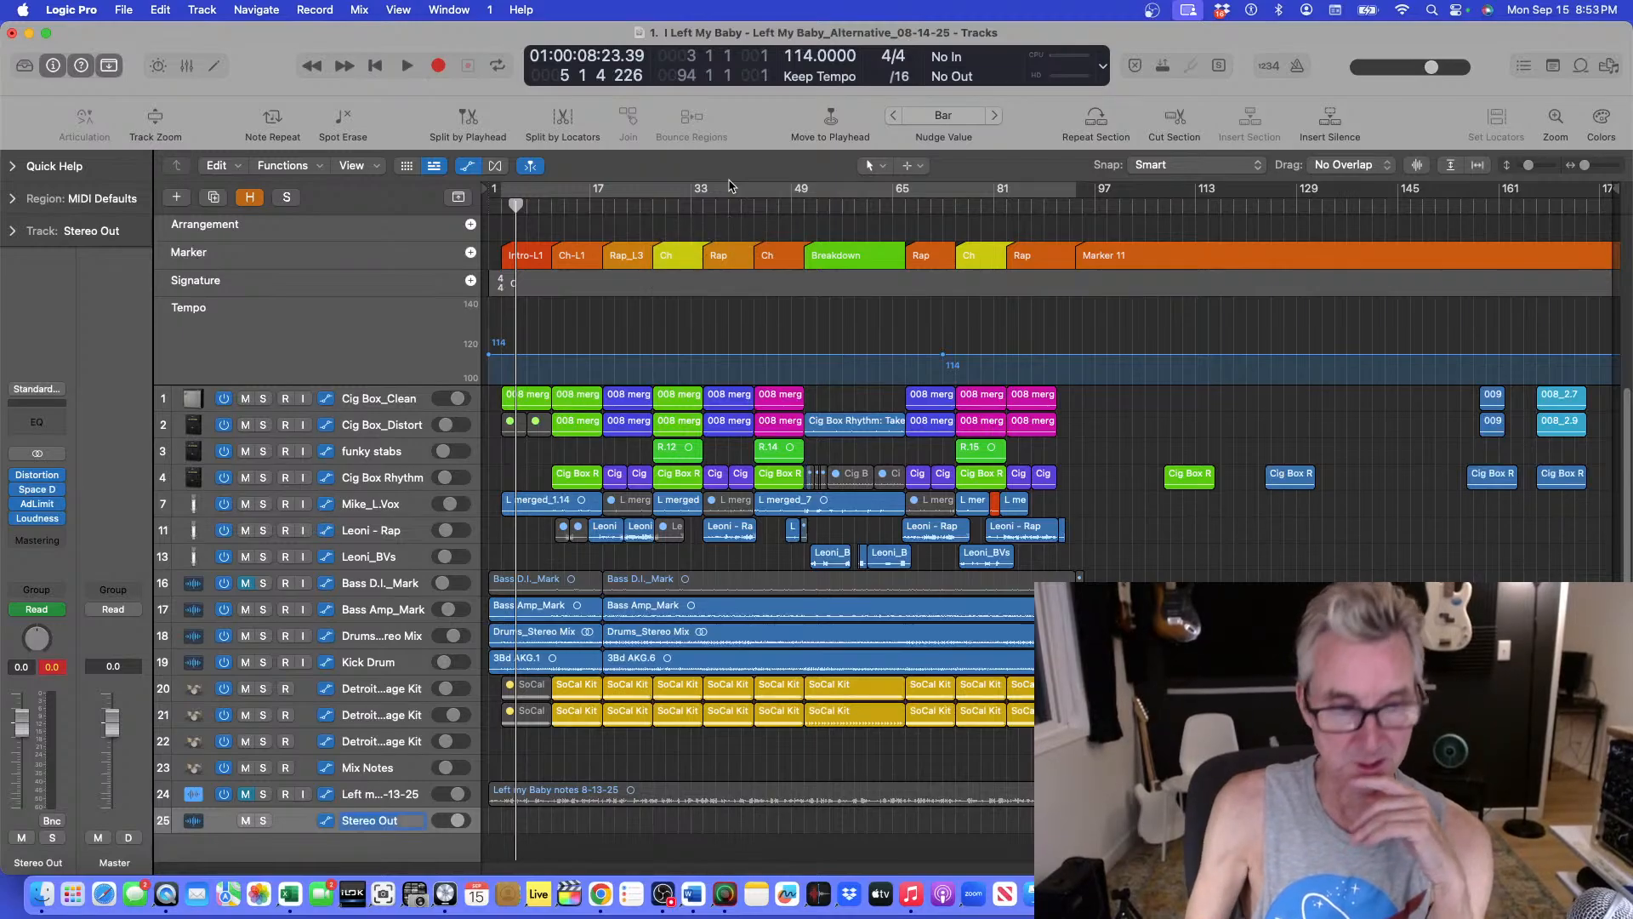
click(741, 737)
key(super+z)
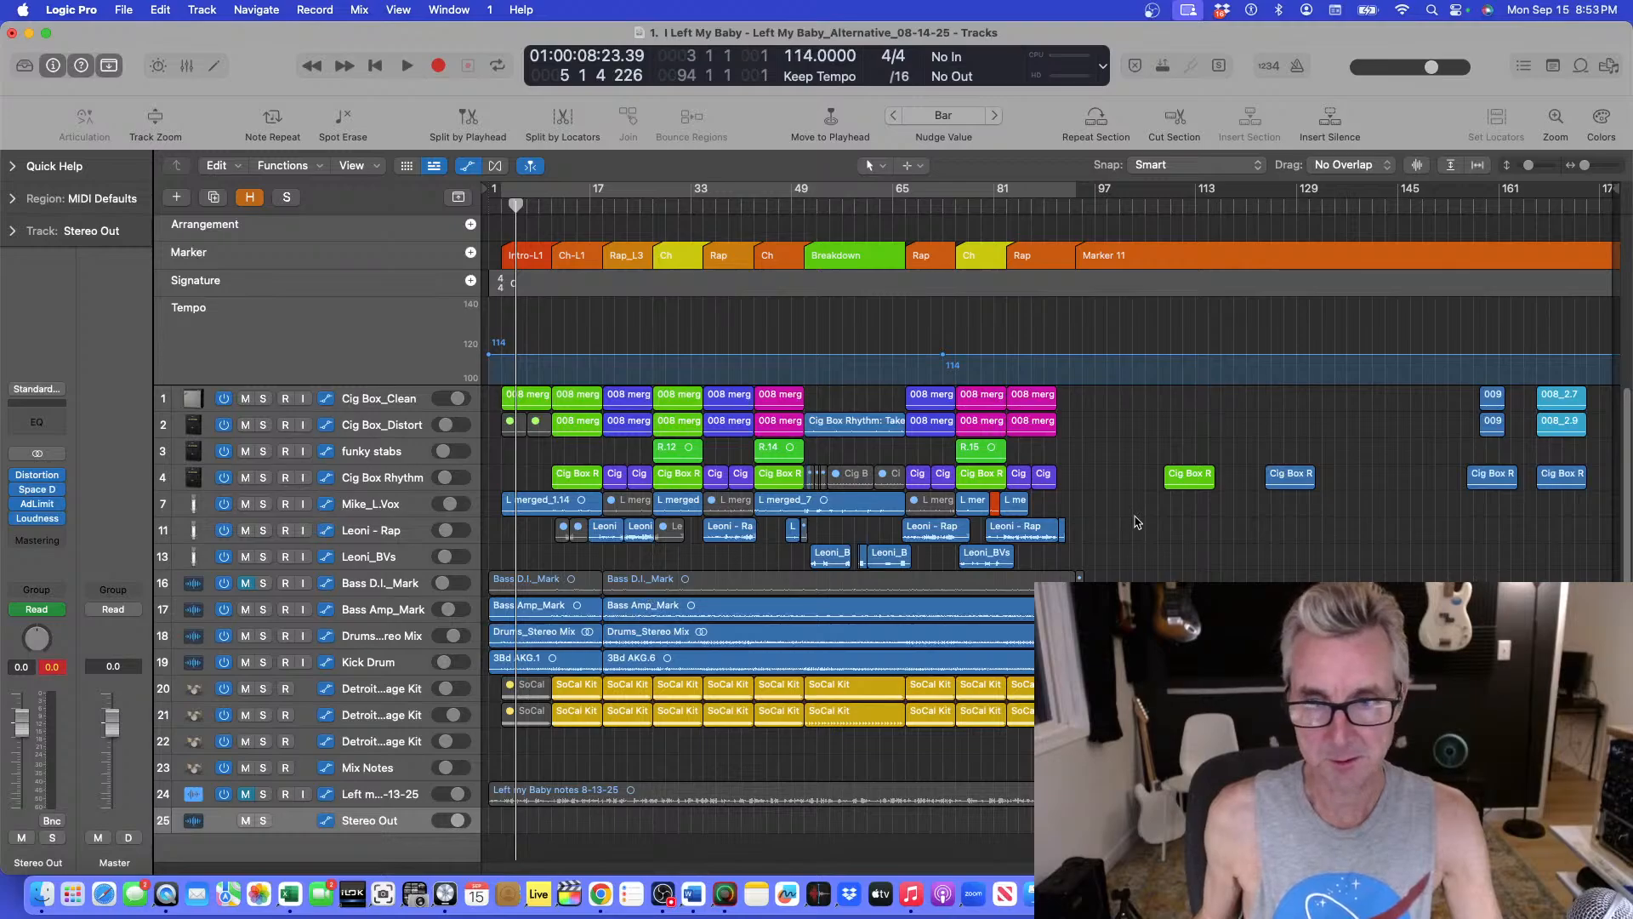
Play the song from its beginning with the bar 3 to 94 cycle range switched on.
key(Return)
key(space)
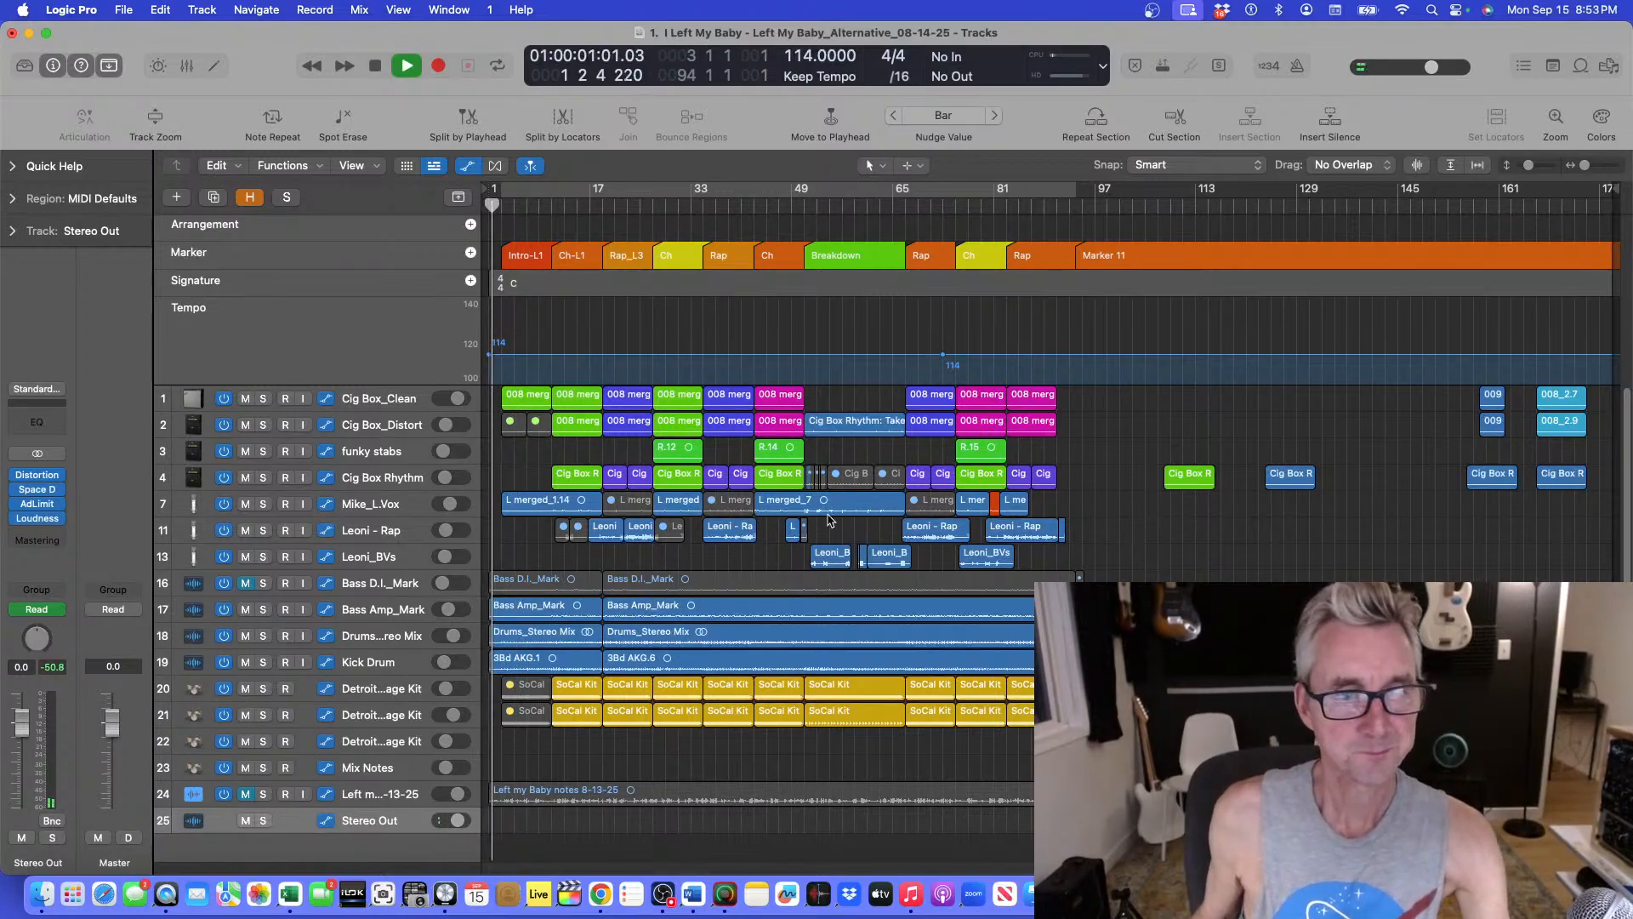
click(533, 191)
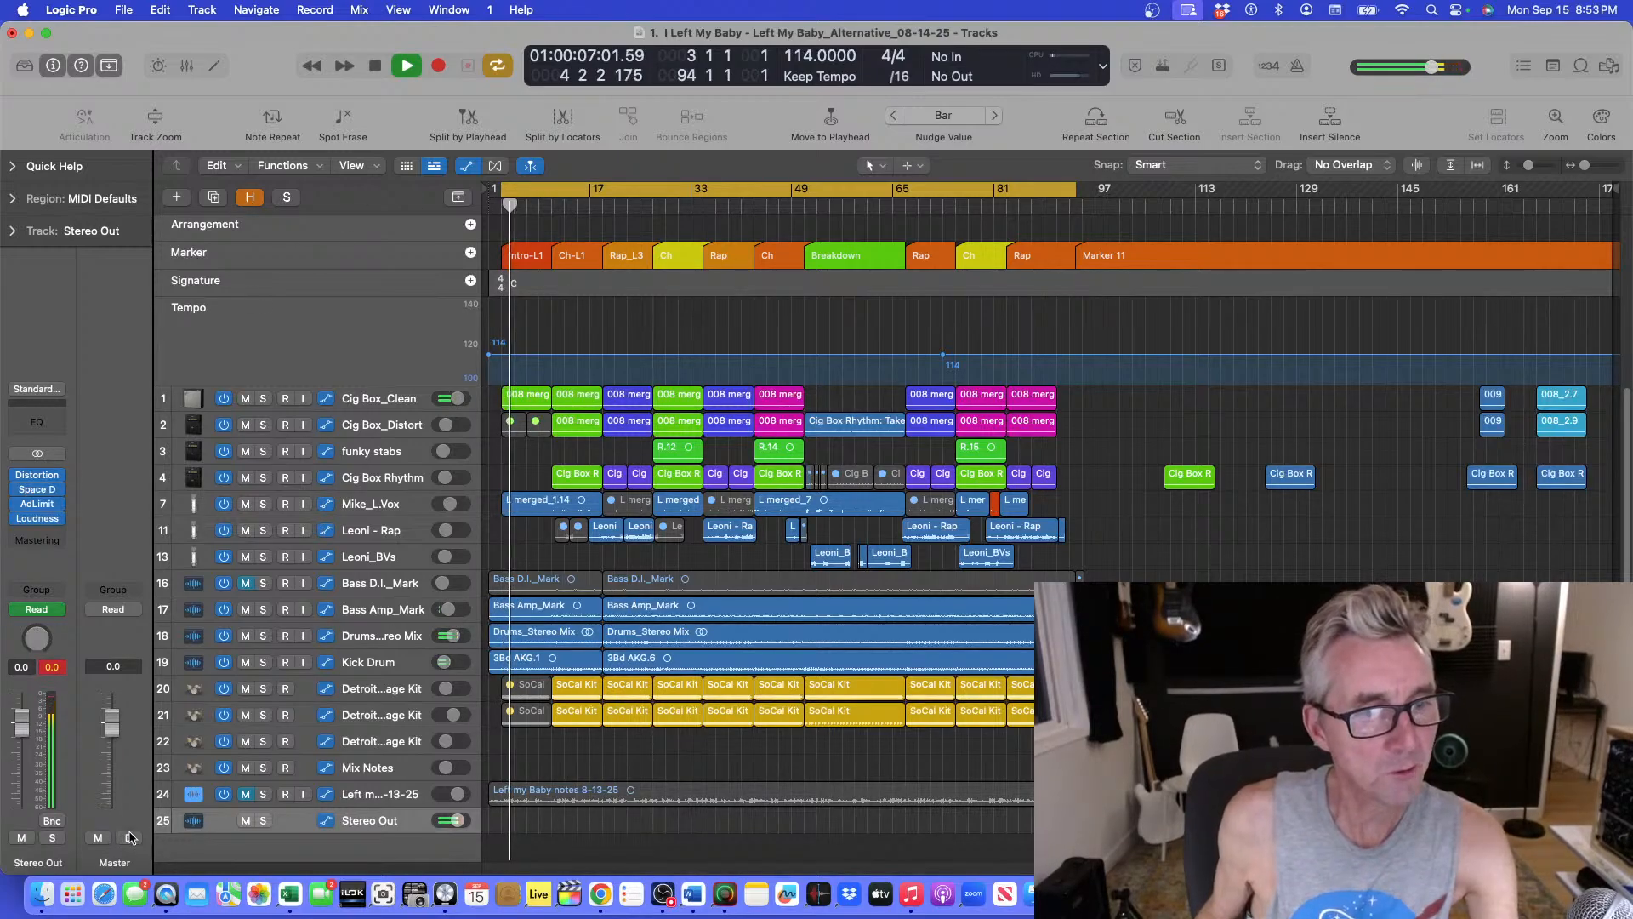
Compare the mix with the Stereo Out's Distortion bypassed and active, closing the plug-in windows and stopping playback at the end.
click(25, 474)
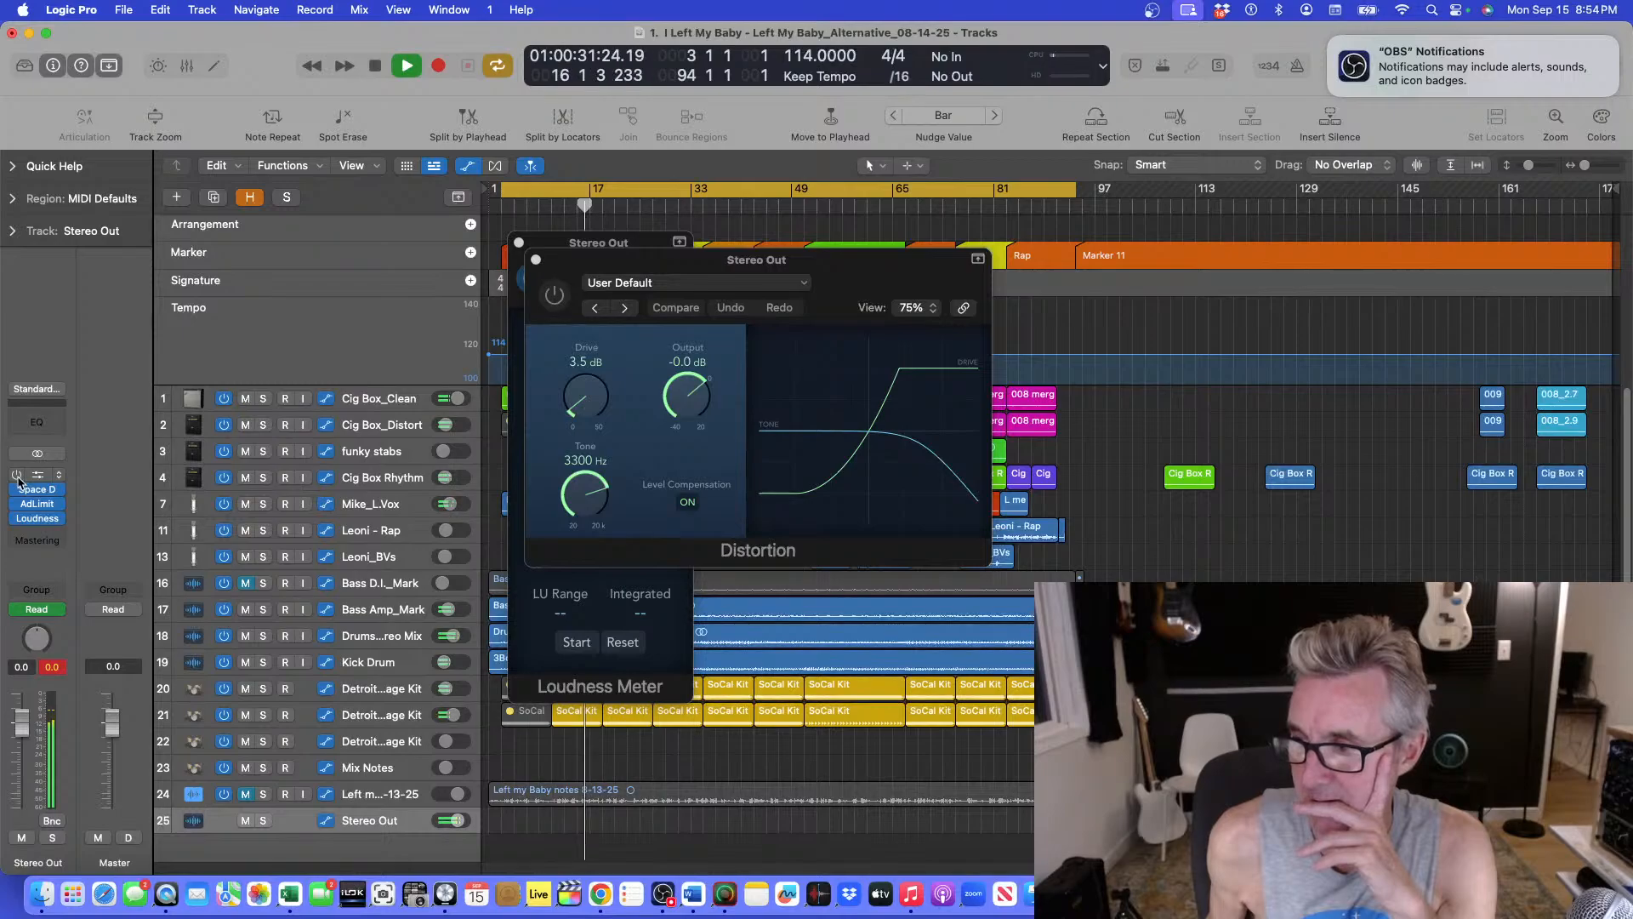
click(17, 475)
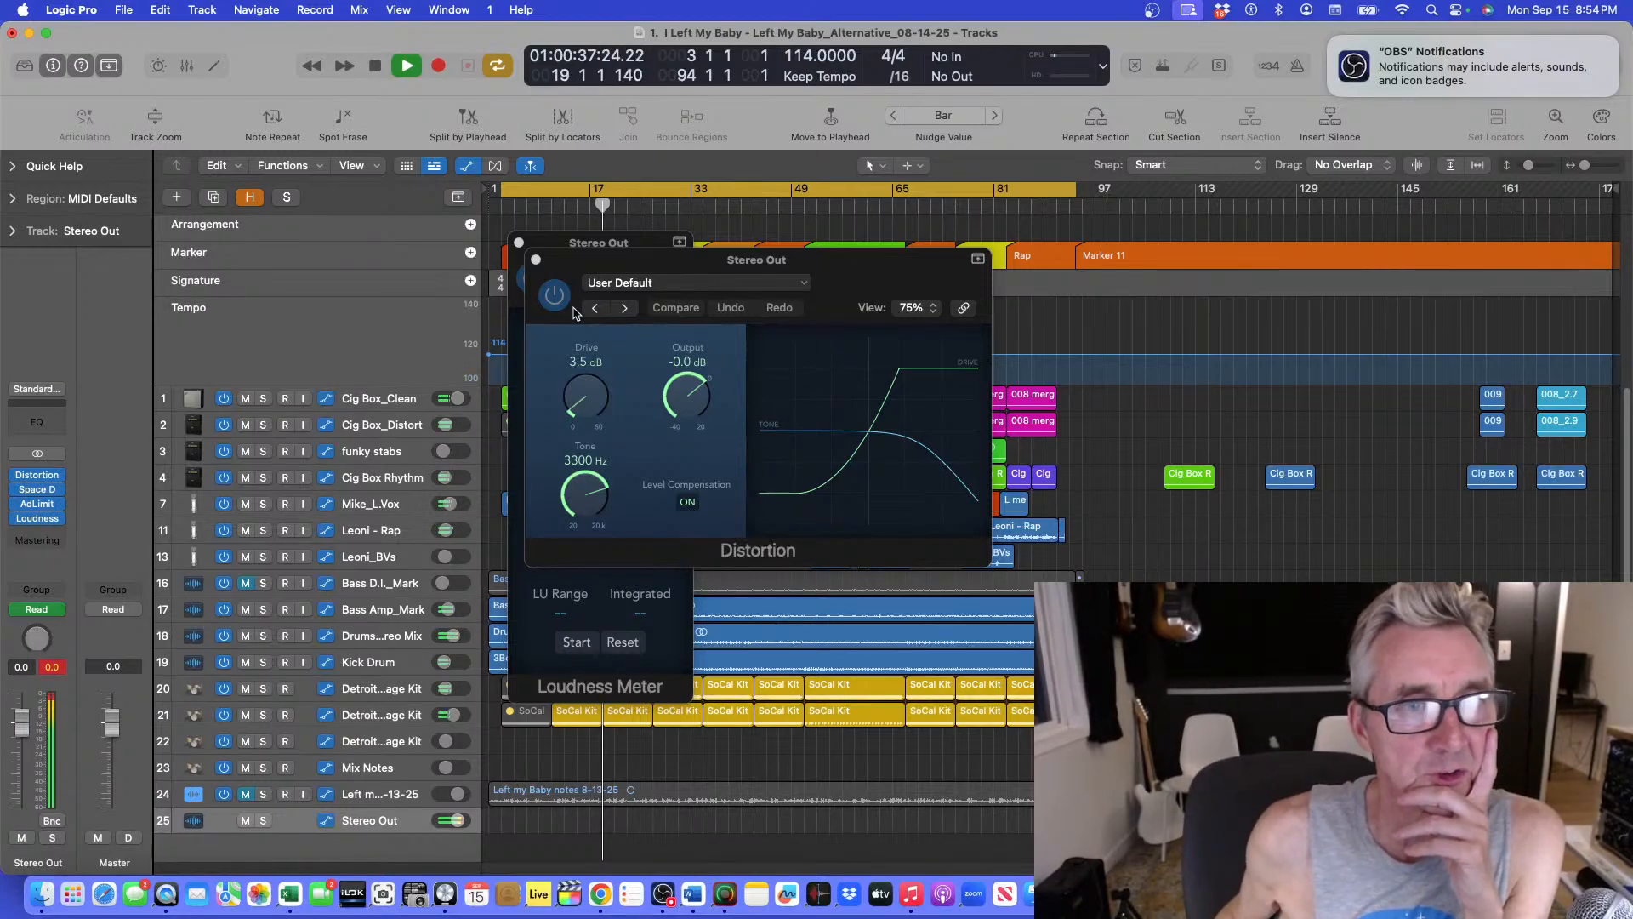
click(535, 260)
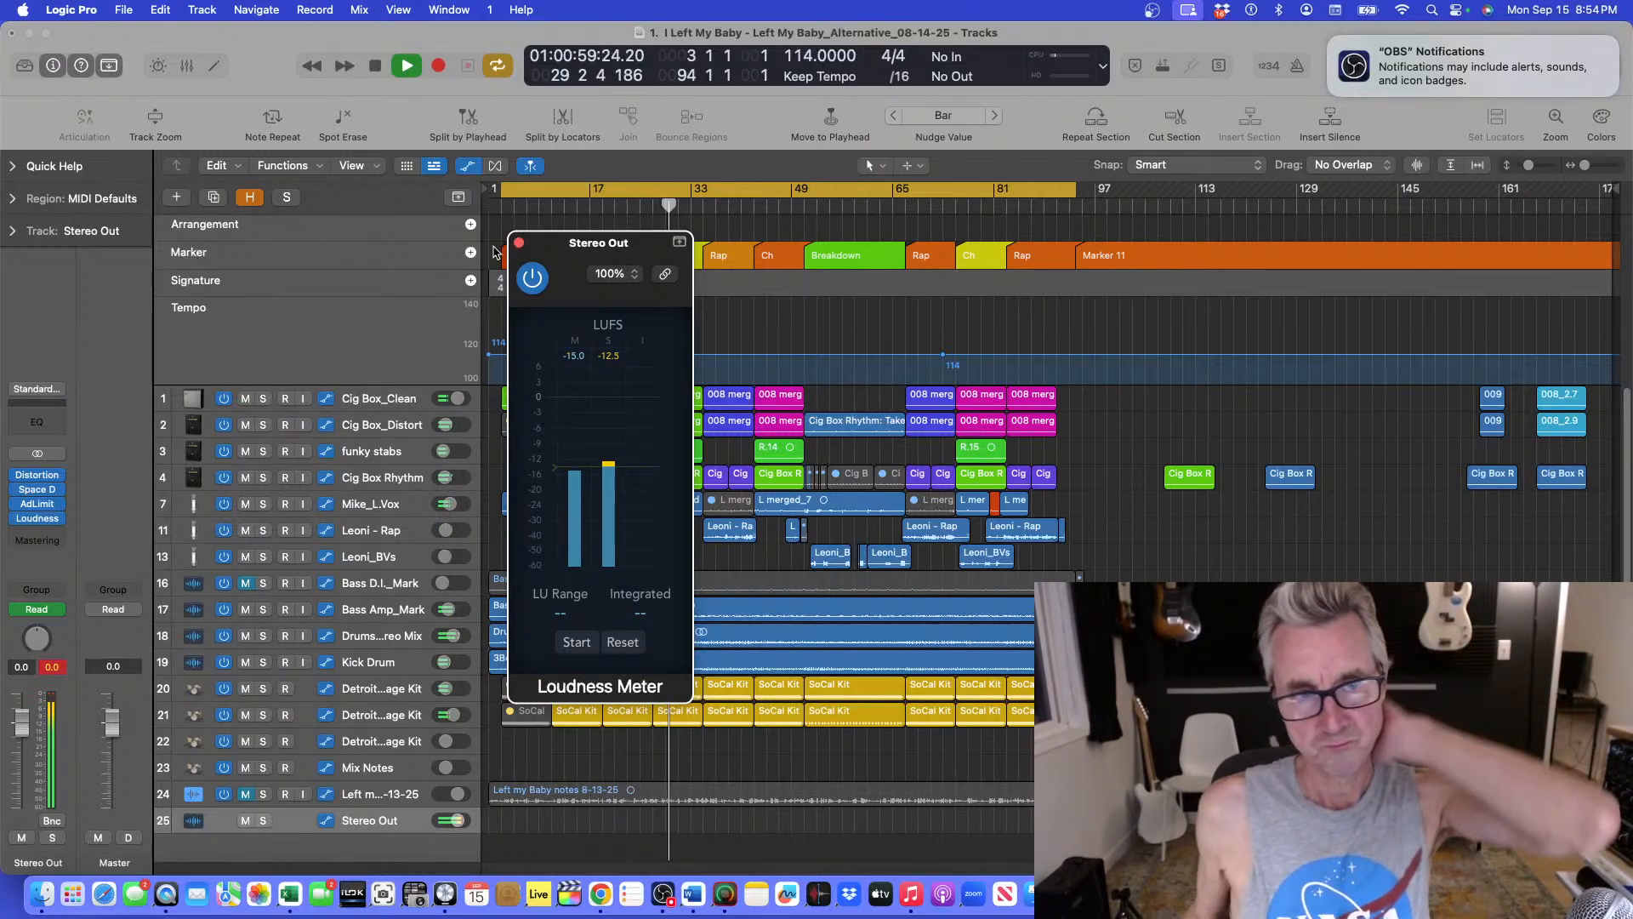
click(518, 243)
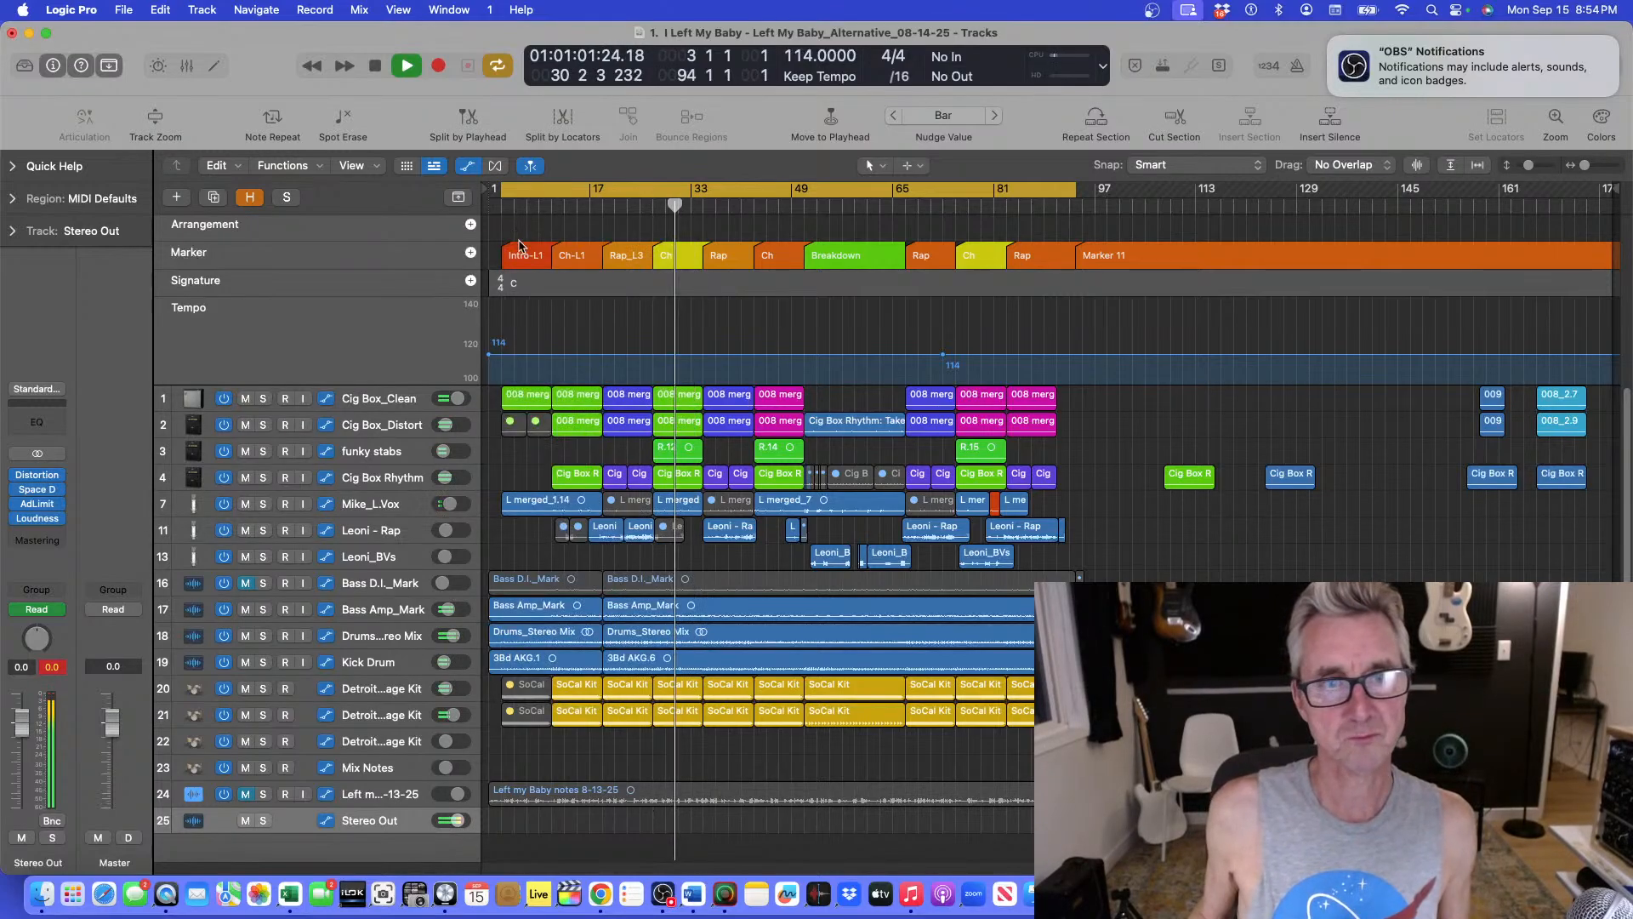
key(space)
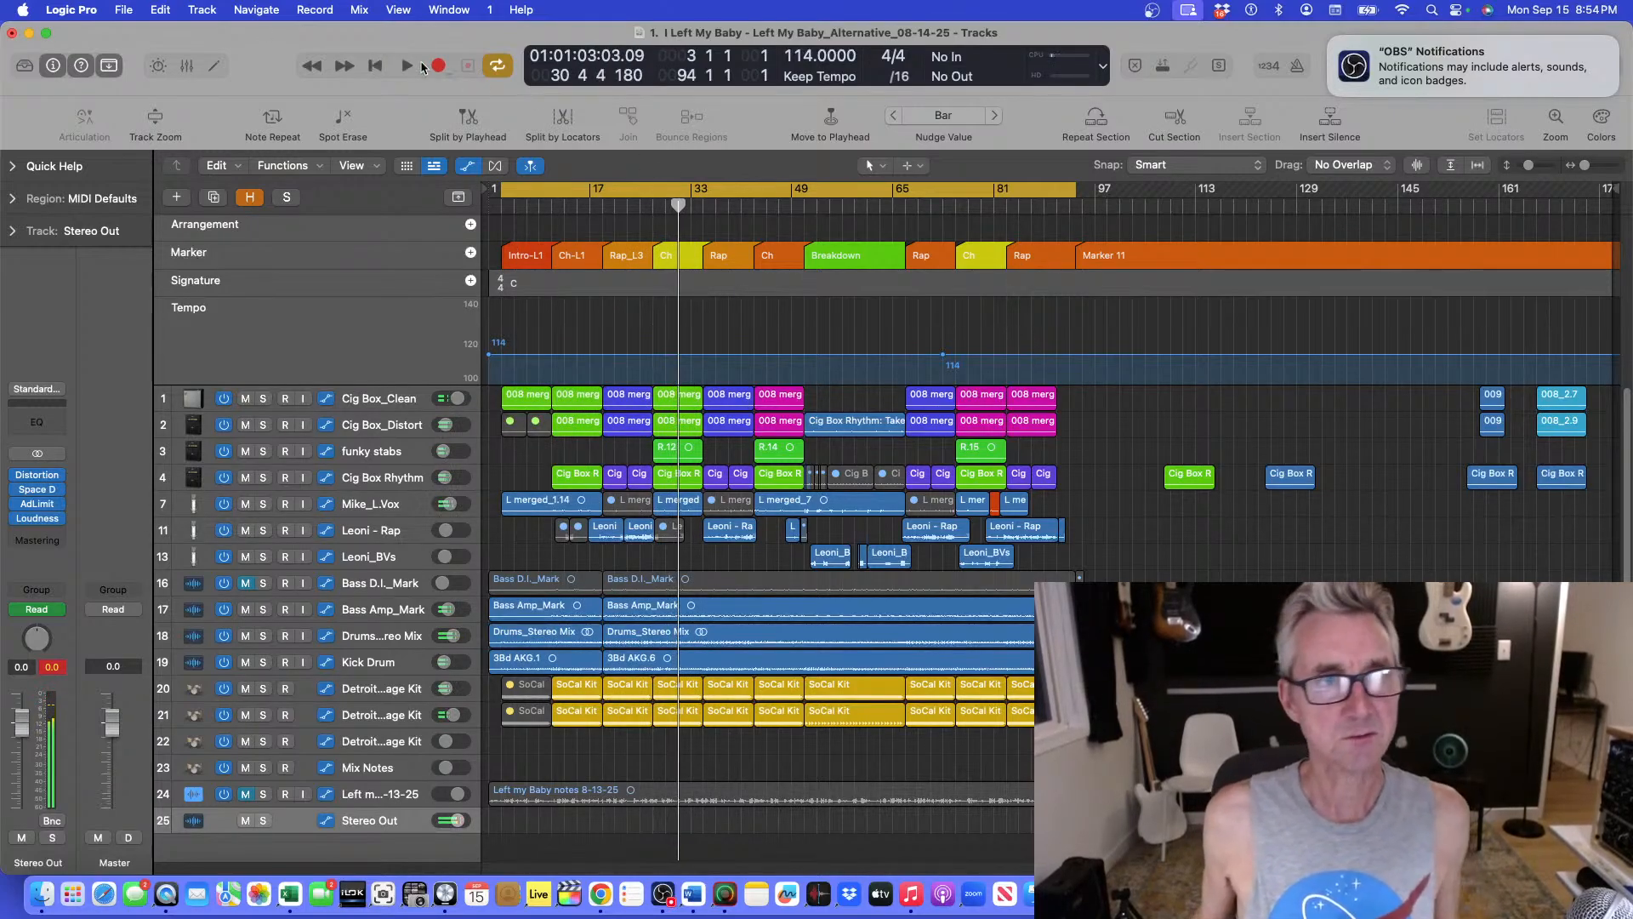
click(122, 10)
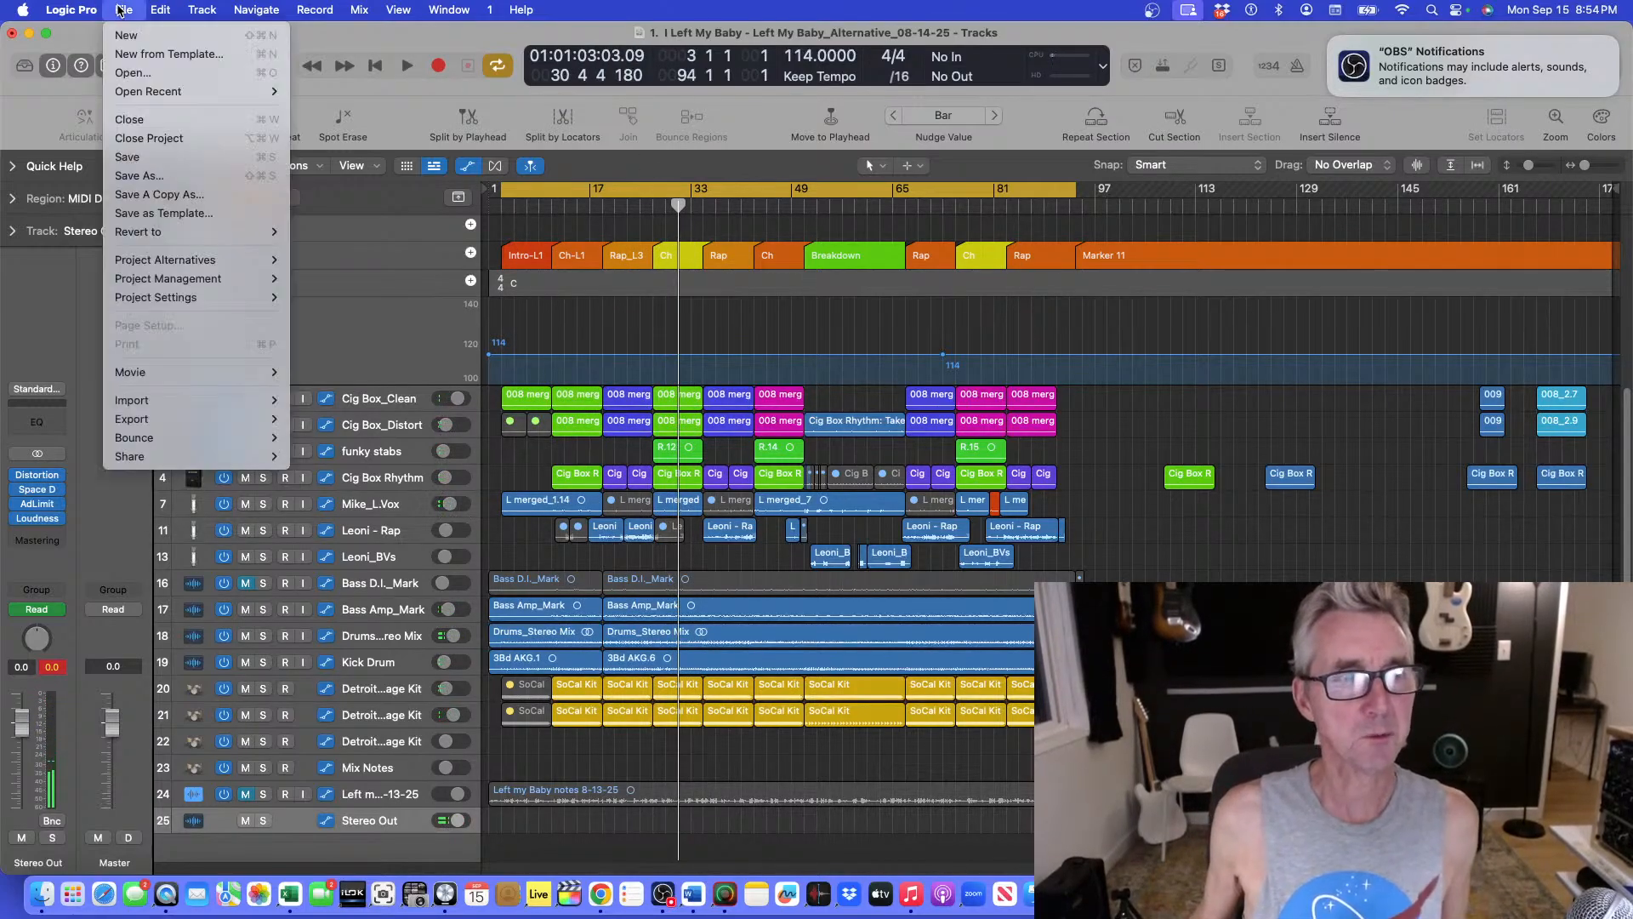
mouse_move(174, 437)
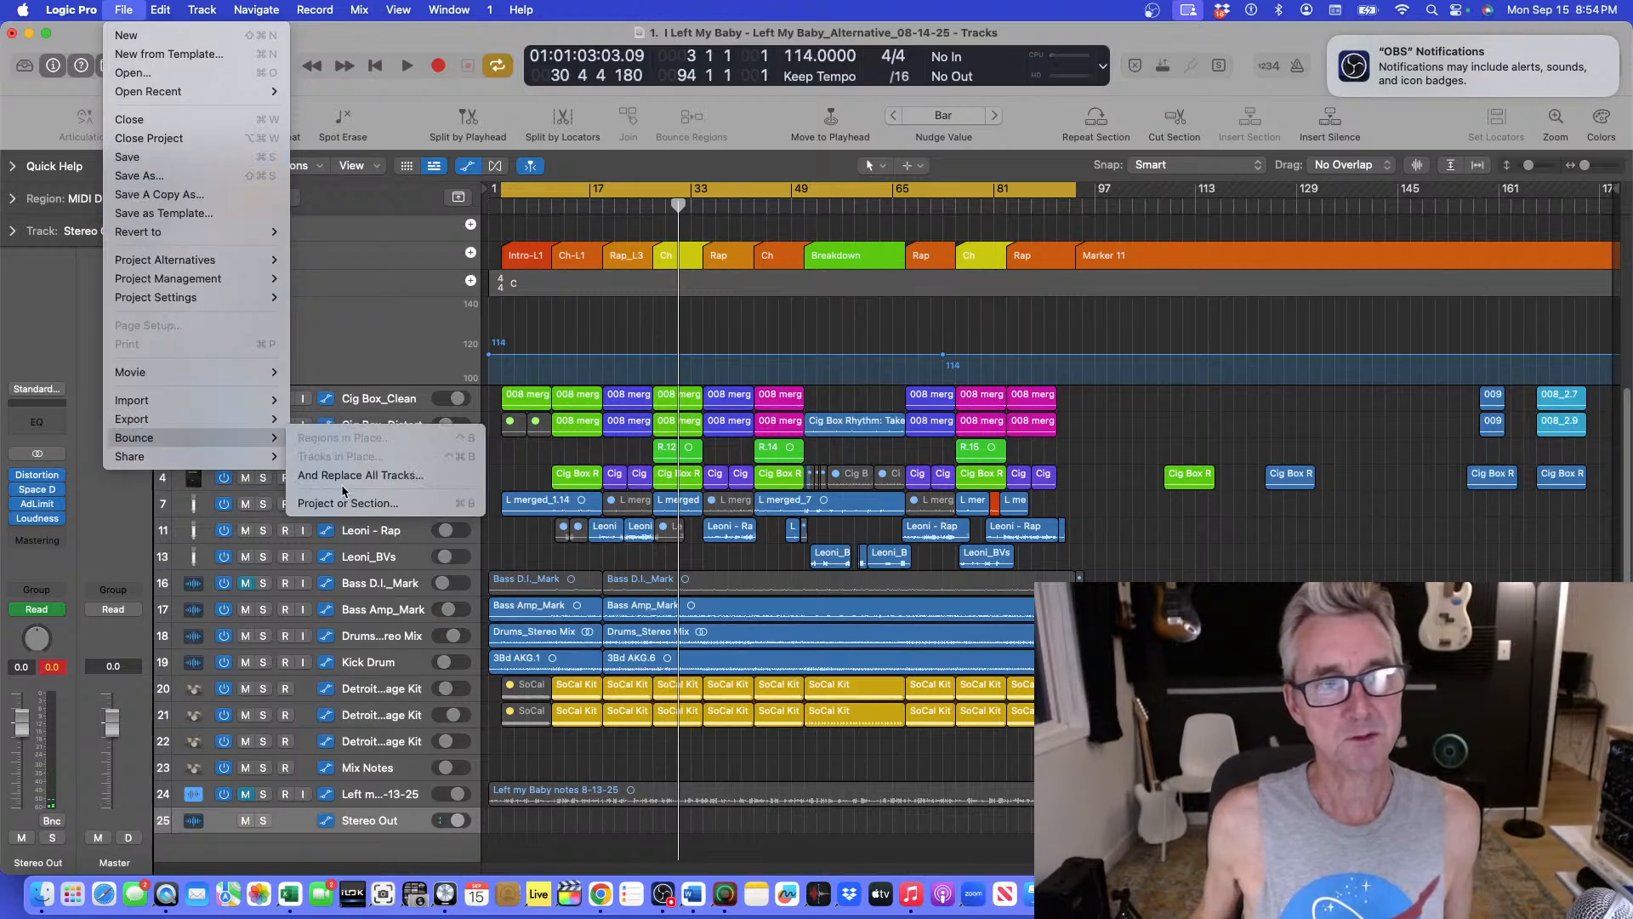
click(514, 354)
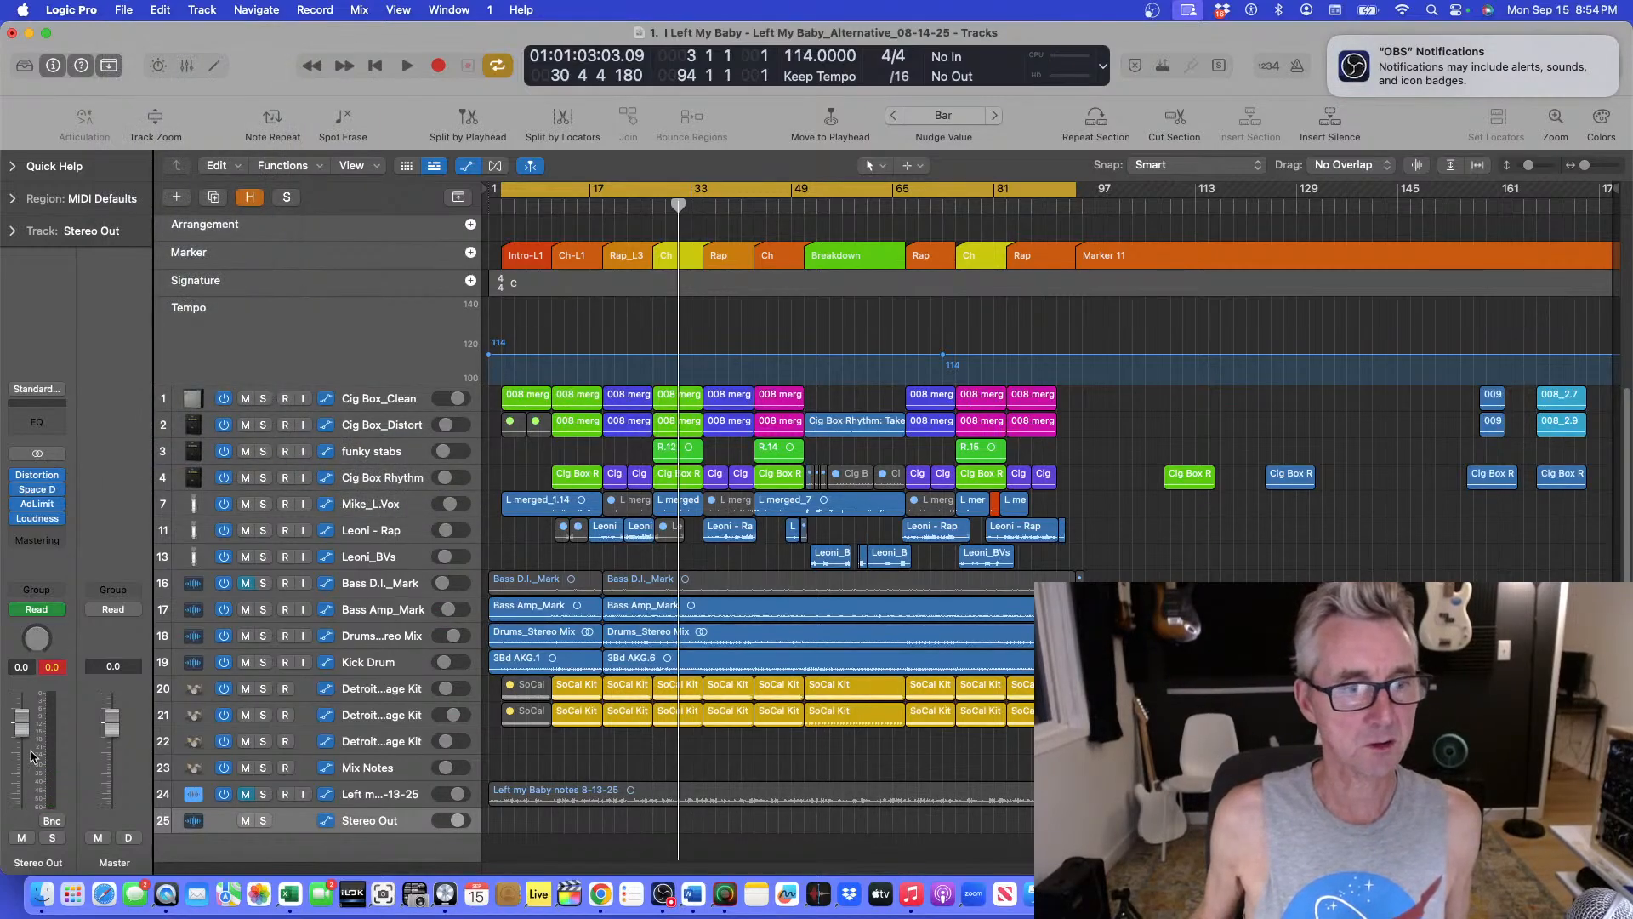
Start an offline MP3 bounce of bars 3 to 94 from the Stereo Out, with the album's main folder as the save location.
click(52, 821)
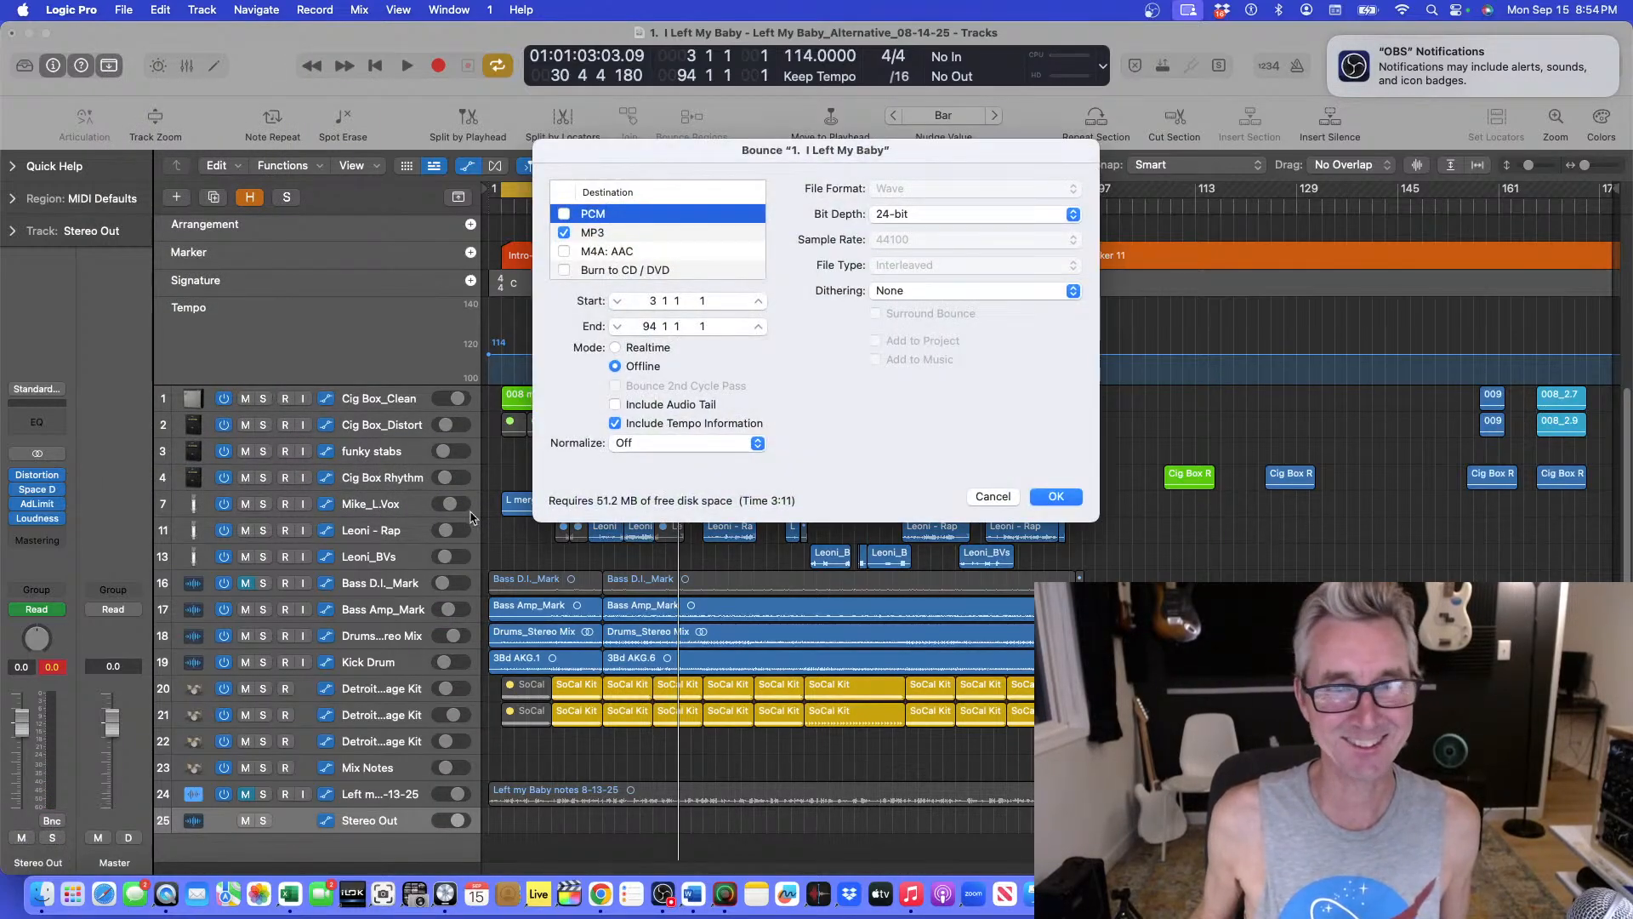
click(1055, 498)
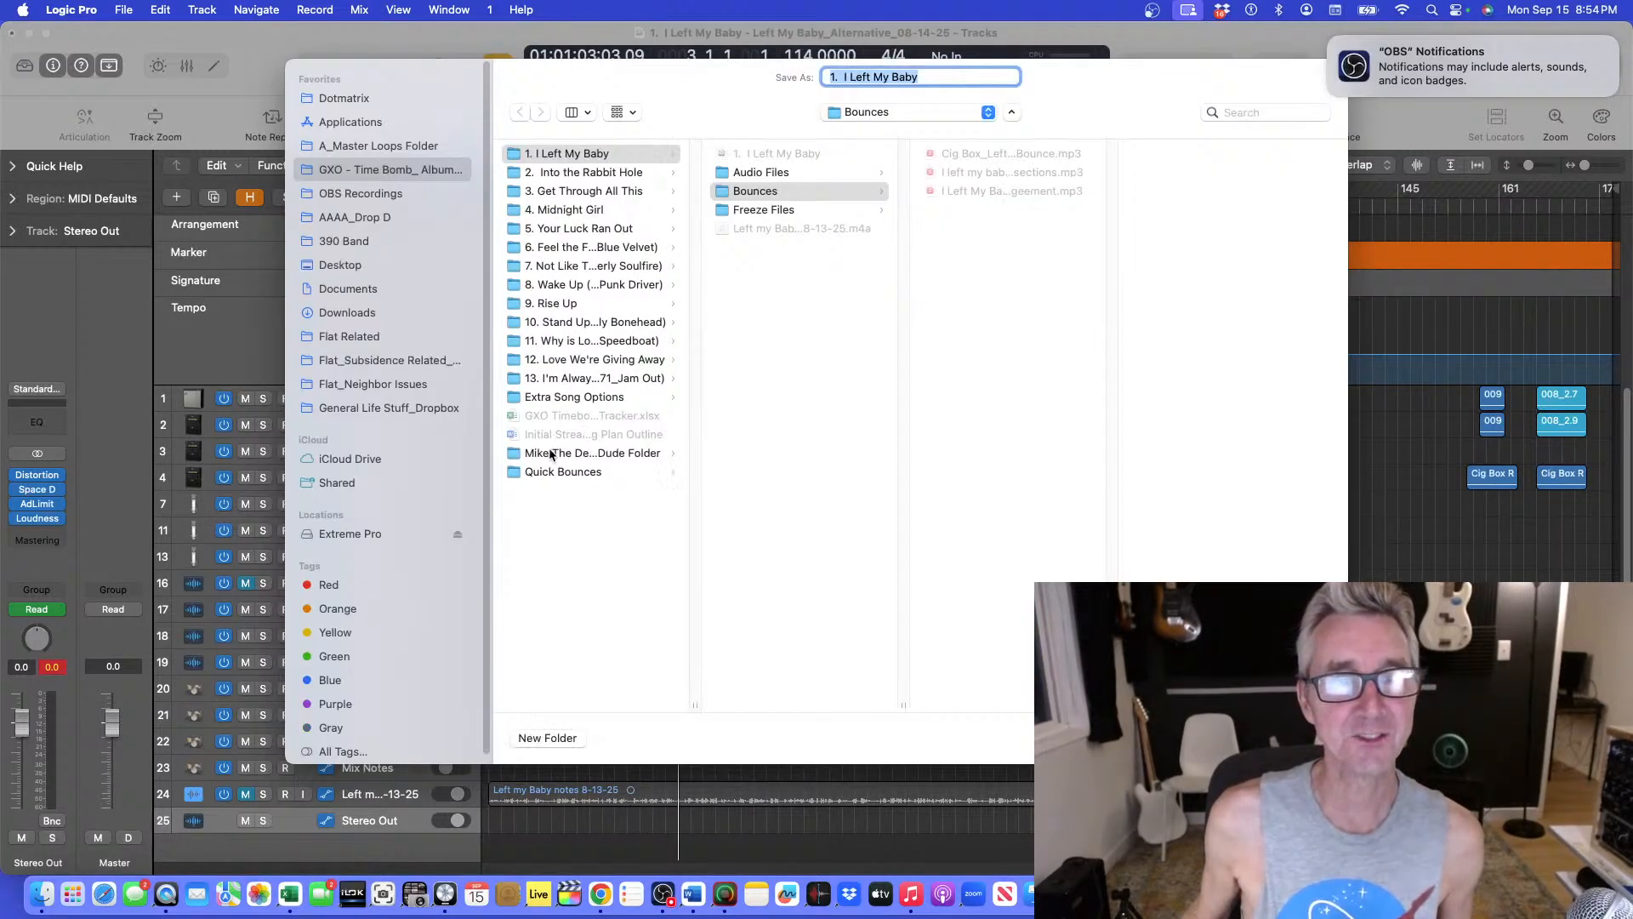
click(549, 473)
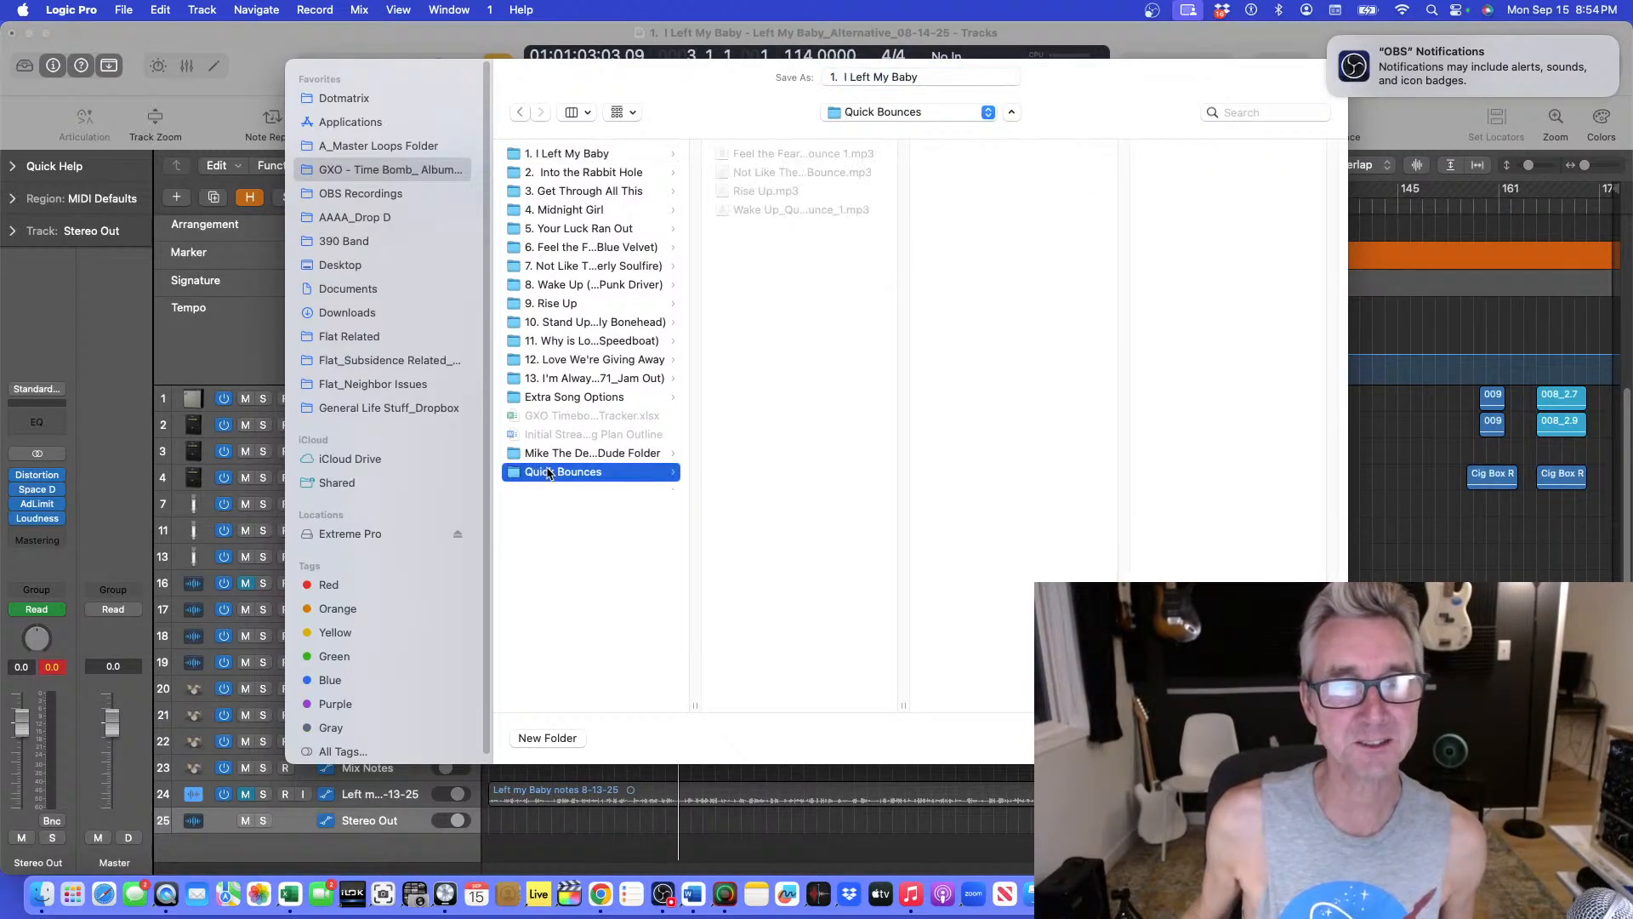
click(560, 702)
Create a folder named "Streamed Bounces" inside the album folder for saving the bounce.
click(548, 739)
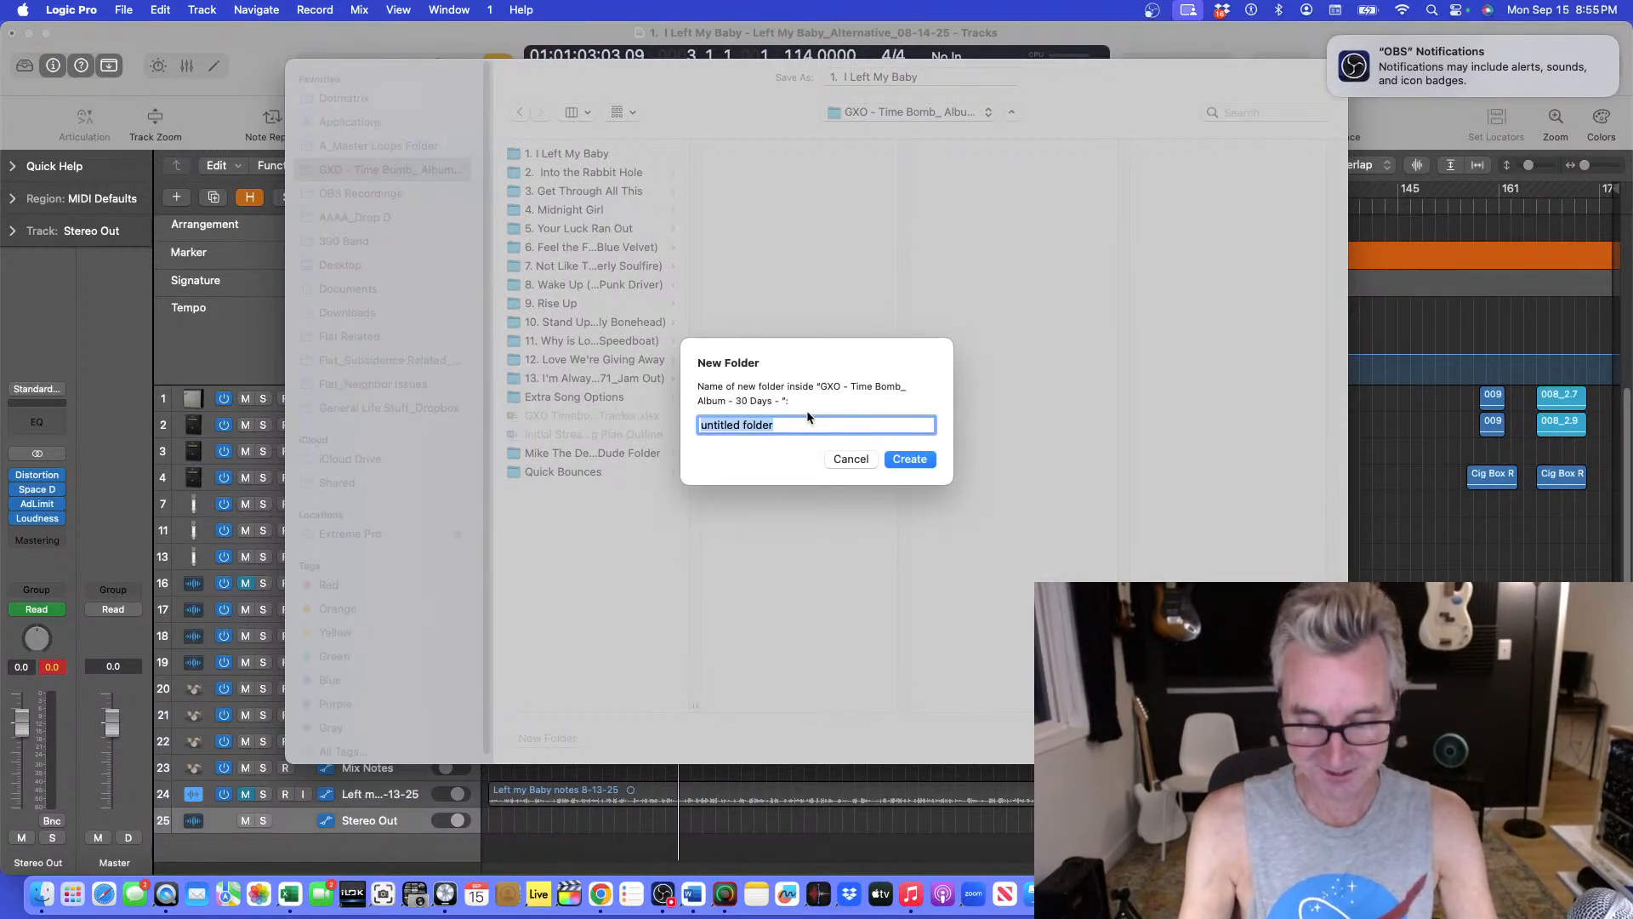
text(So)
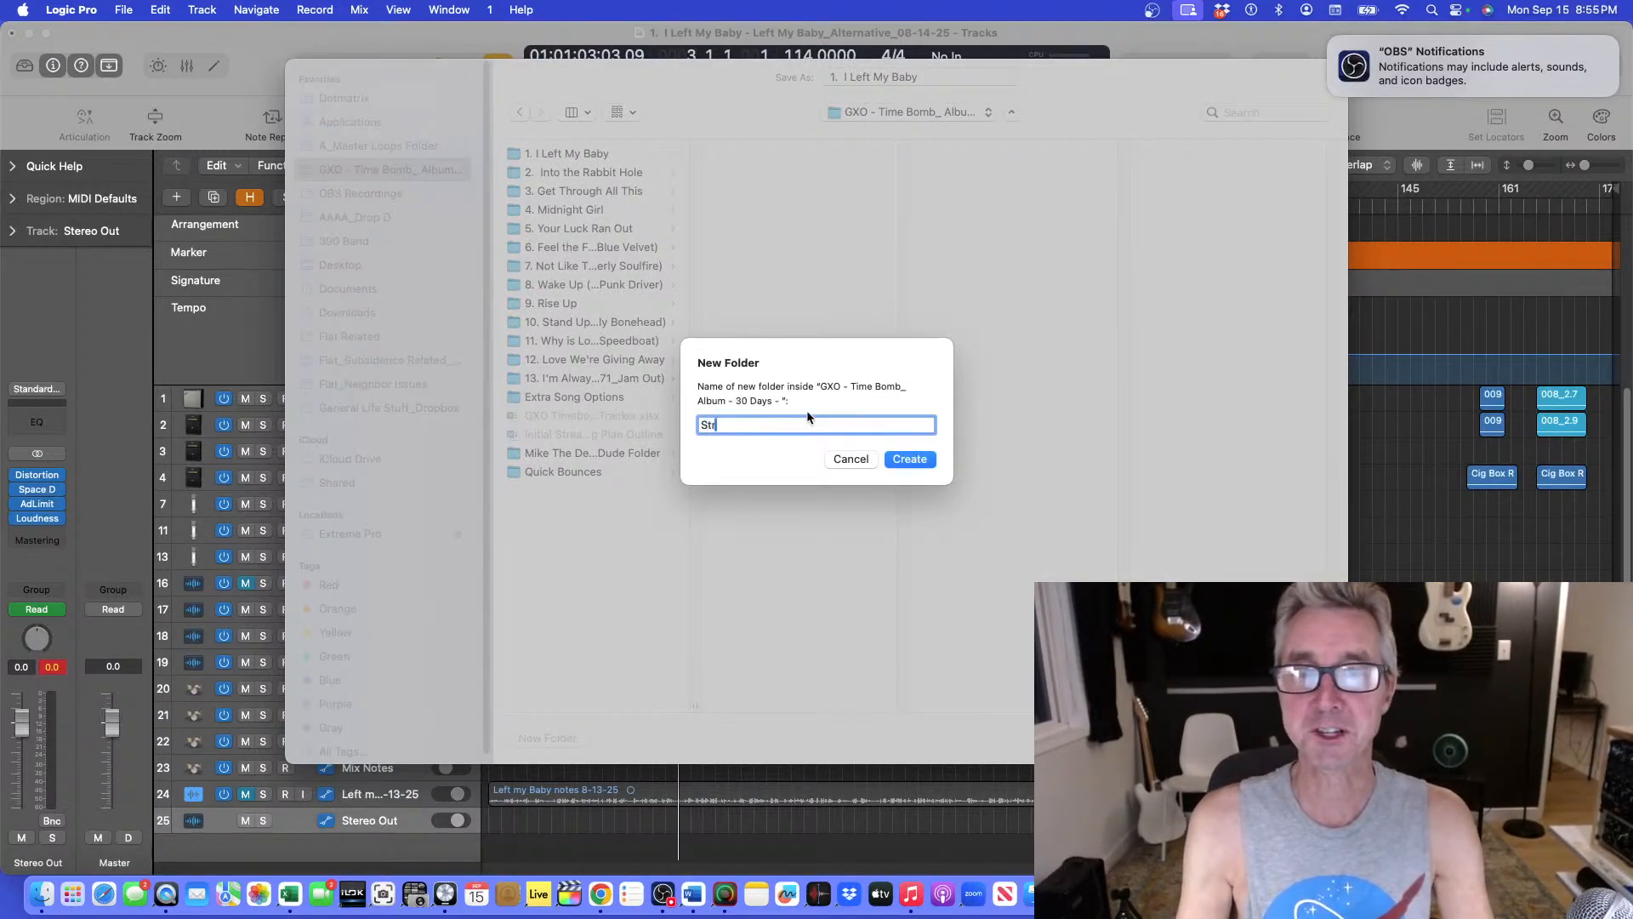
key(BackSpace)
key(BackSpace)
text(Streame)
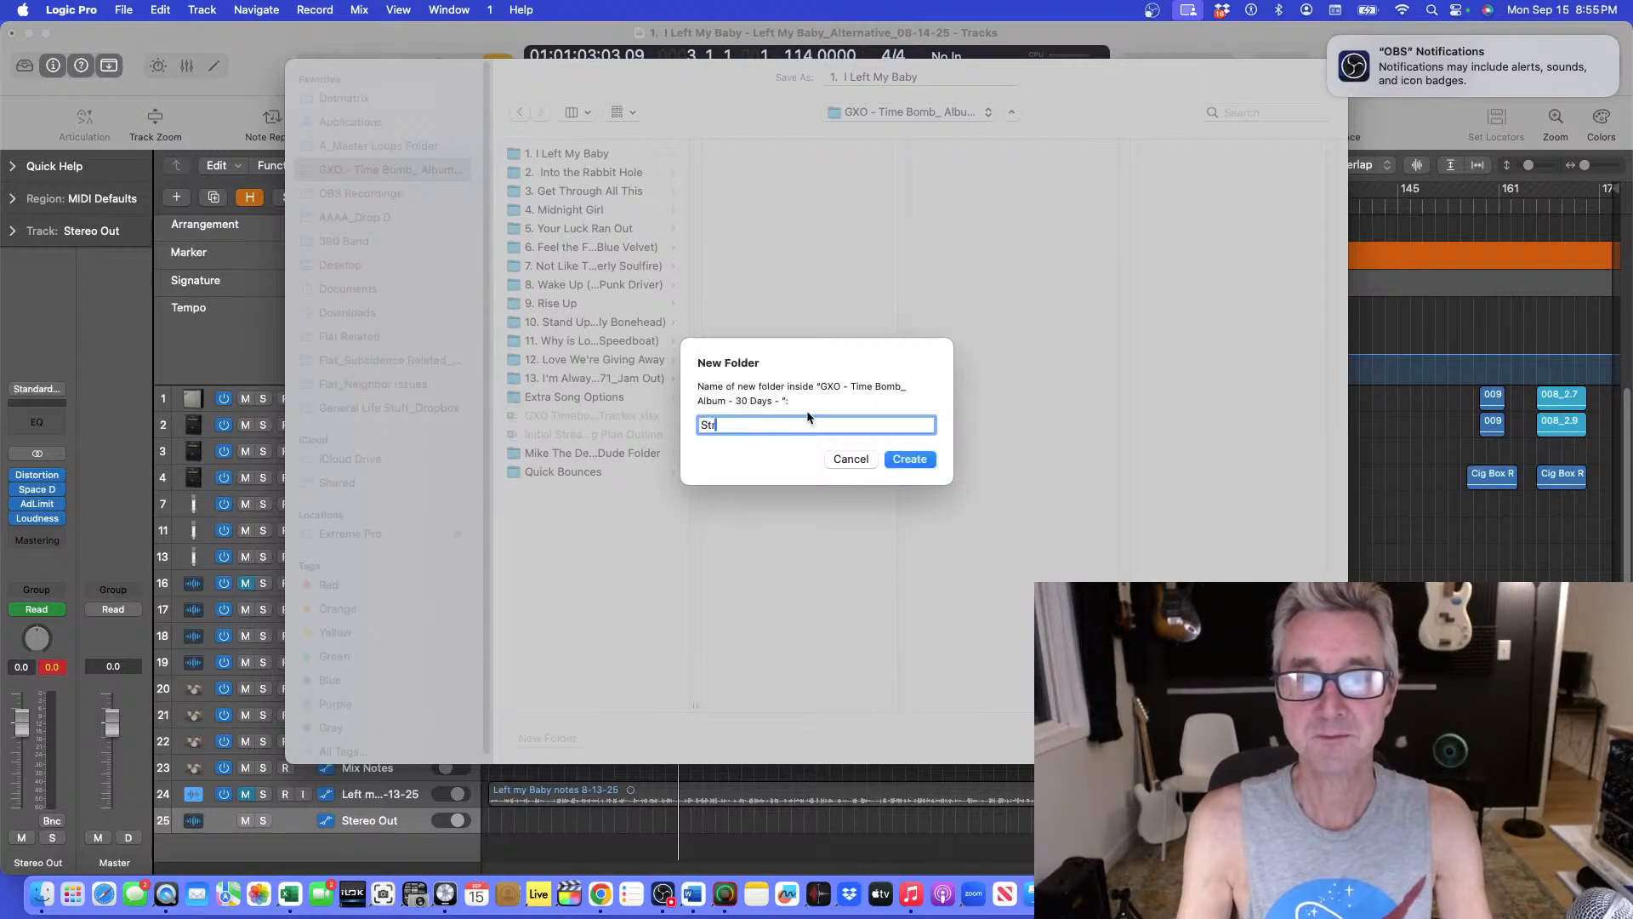
text(d Bounxe)
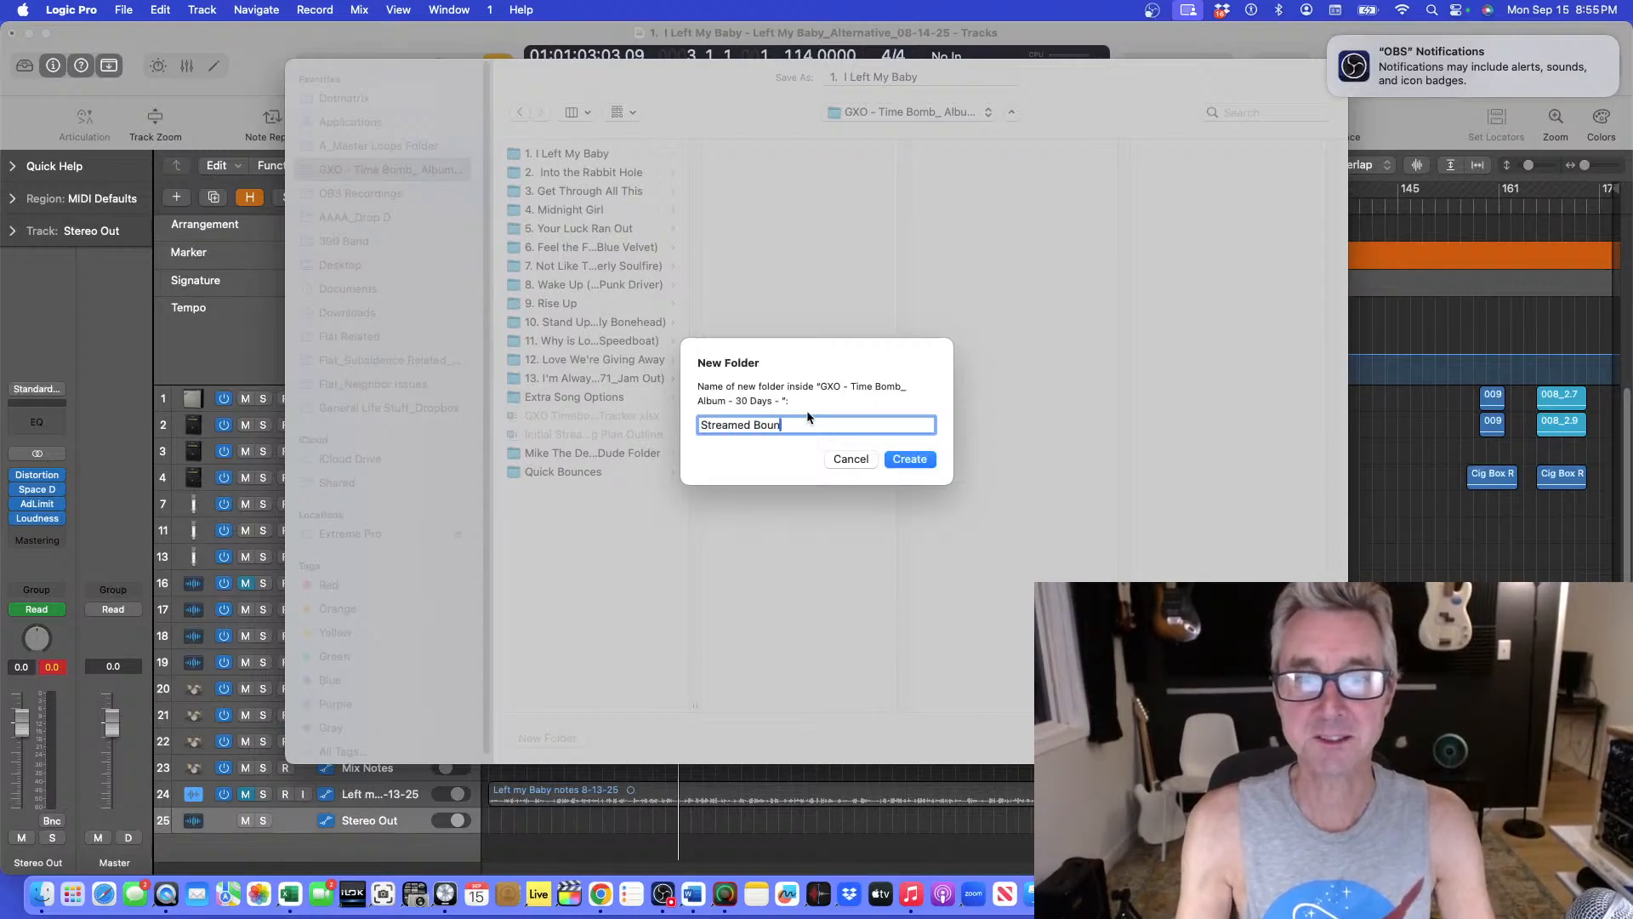
key(BackSpace)
key(BackSpace)
text(ces)
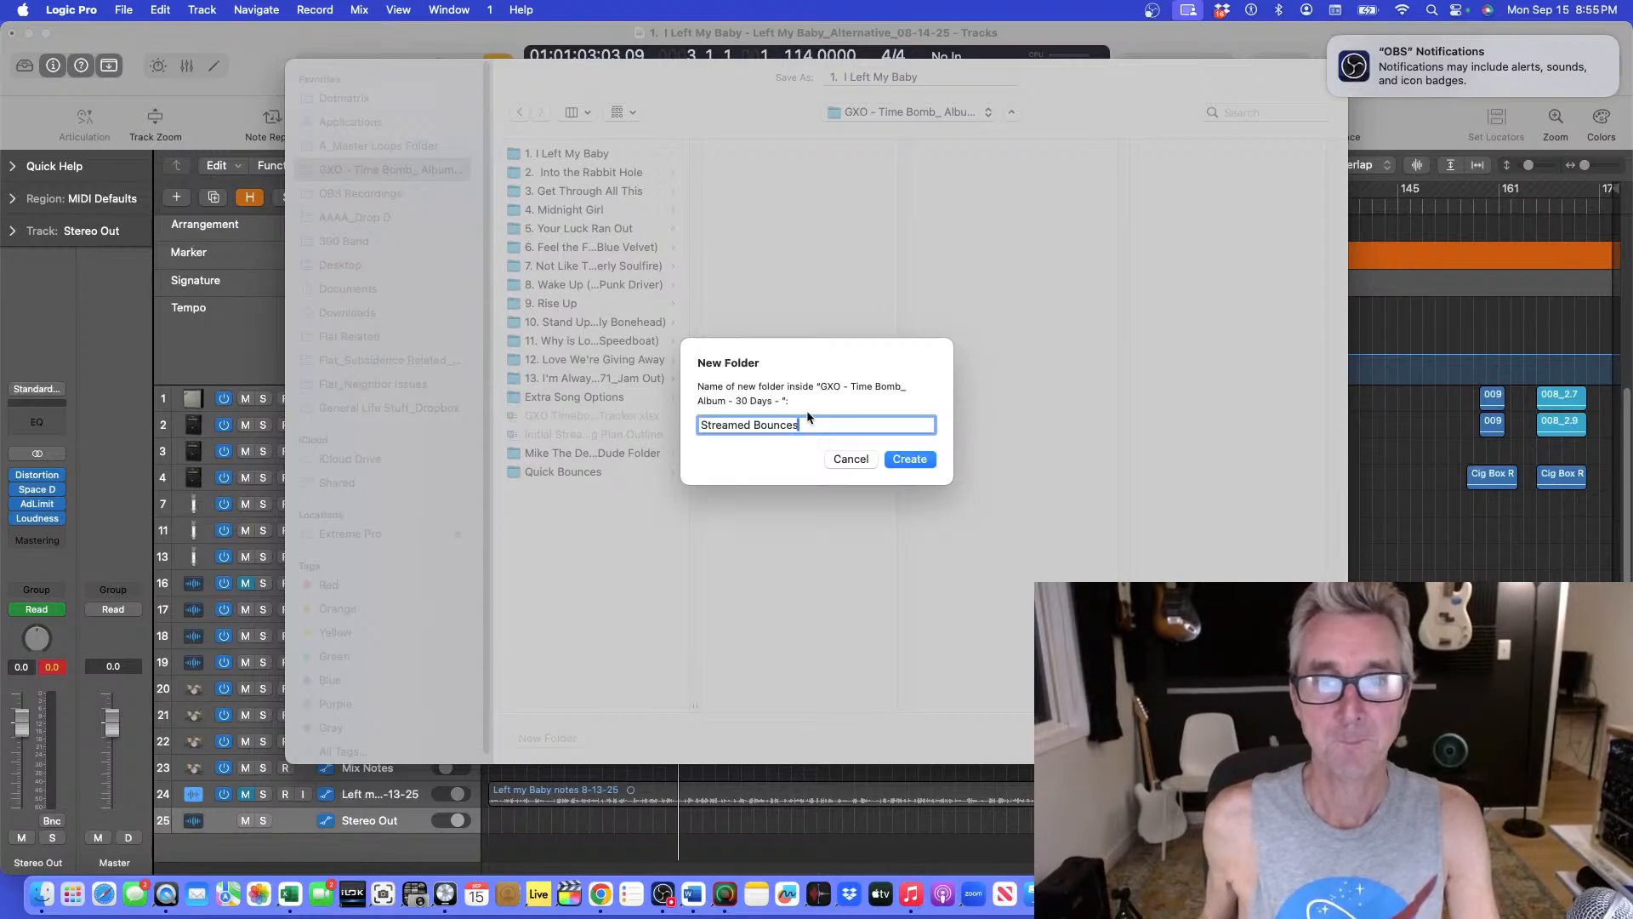
click(900, 463)
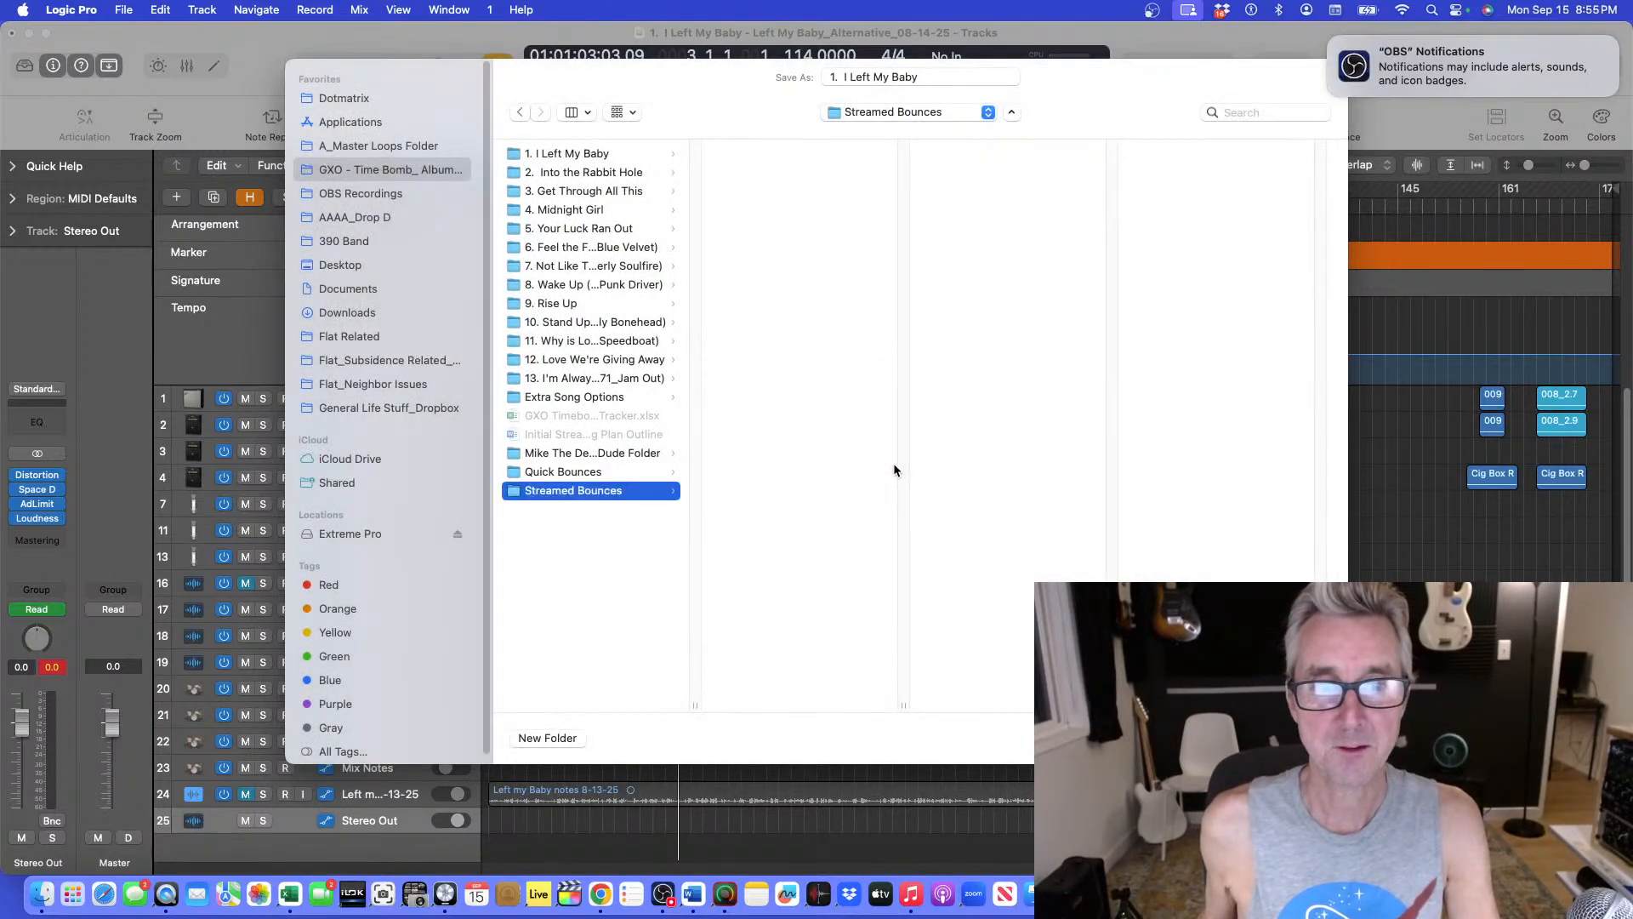
Name the bounce "1. I Left My Baby_09-15-2025" and save it in the Streamed Bounces folder.
click(843, 78)
key(BackSpace)
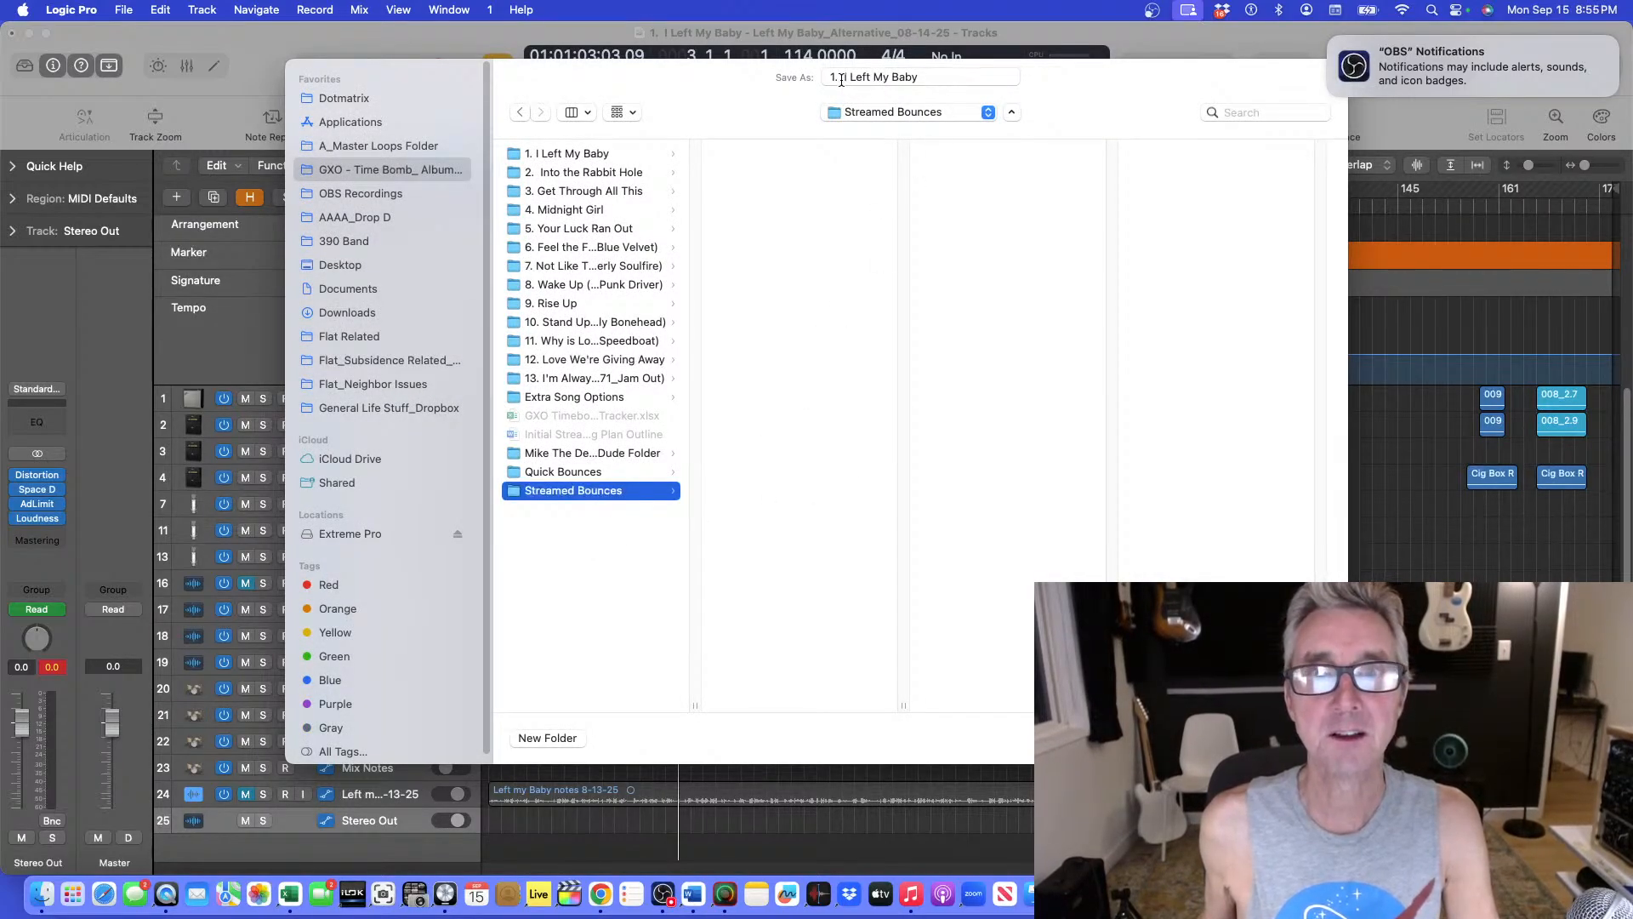
click(920, 78)
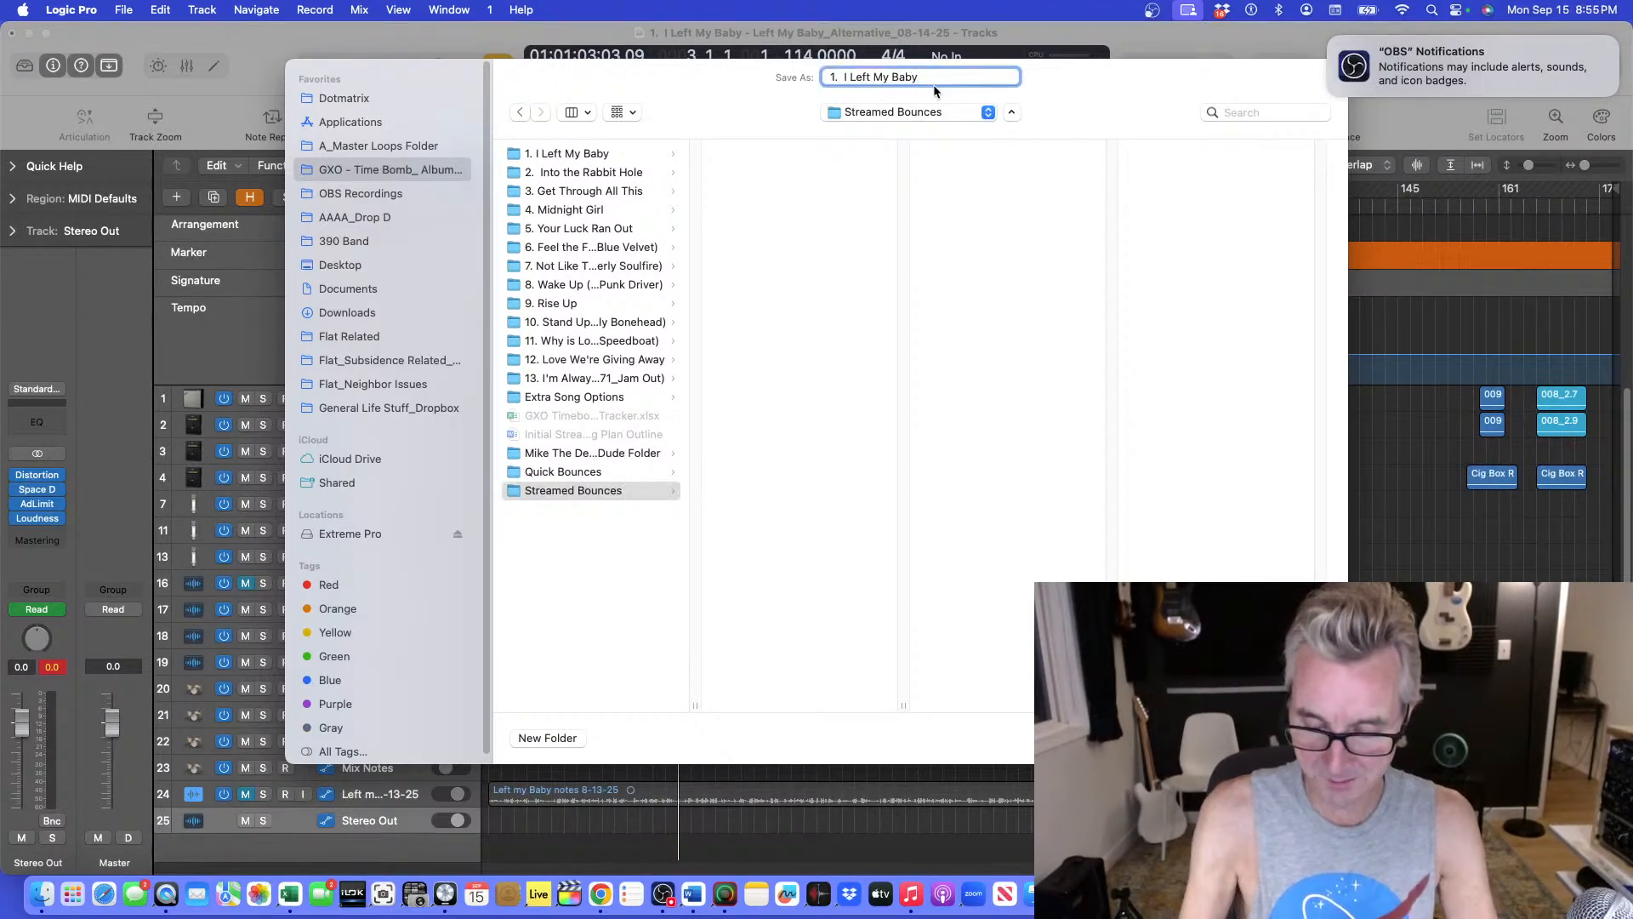
text(_)
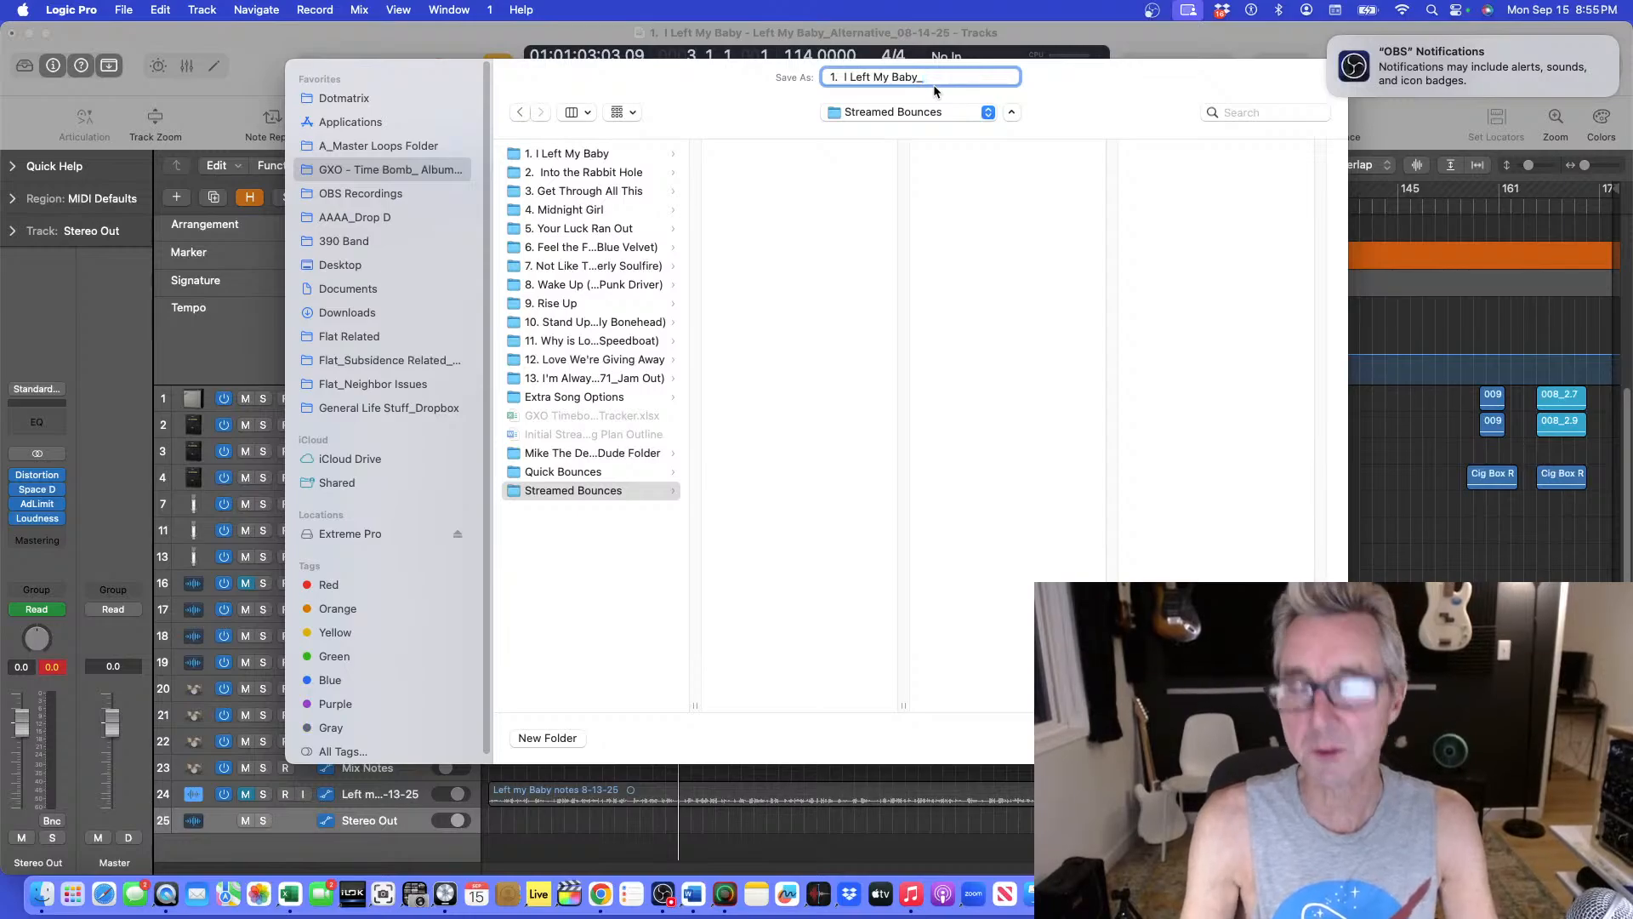
text(09)
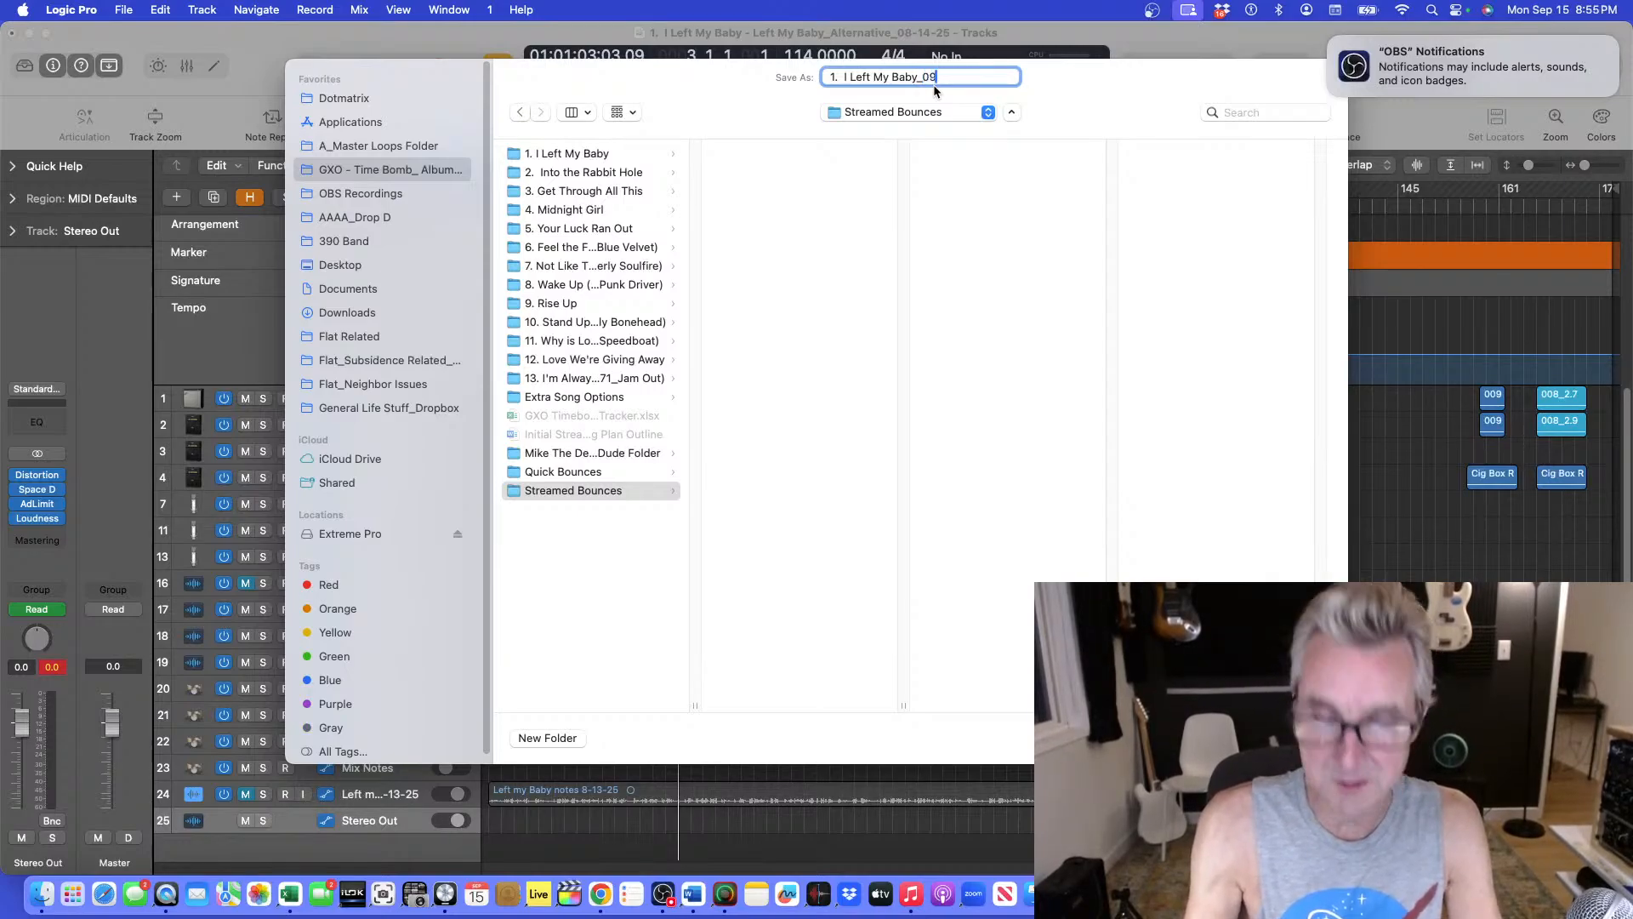
text(-)
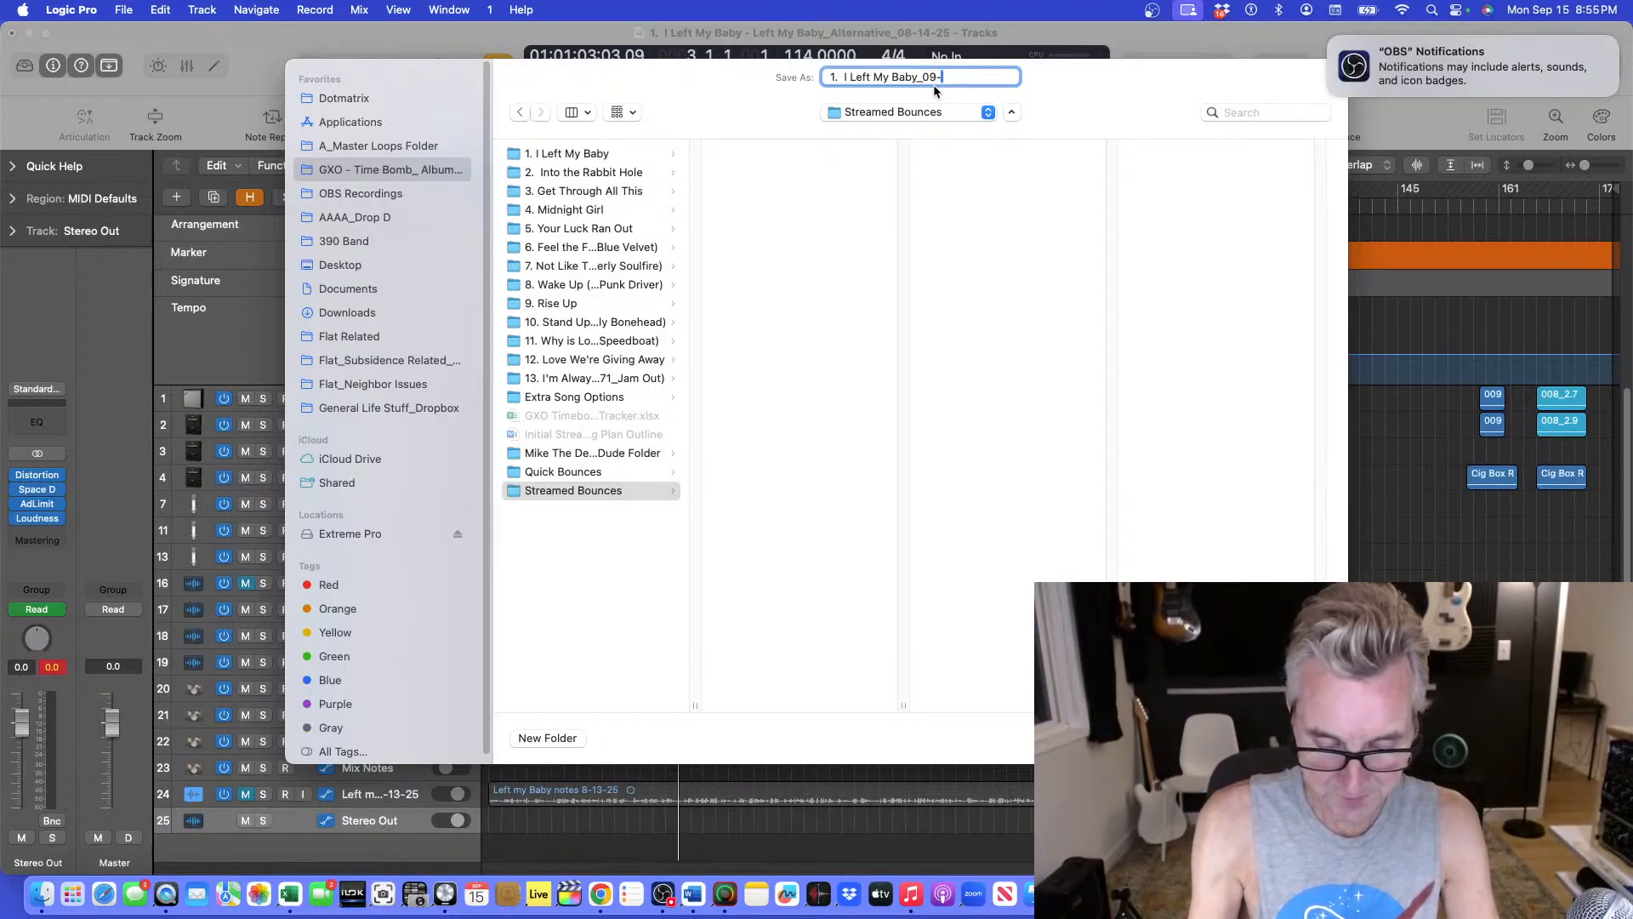
text(15-2025)
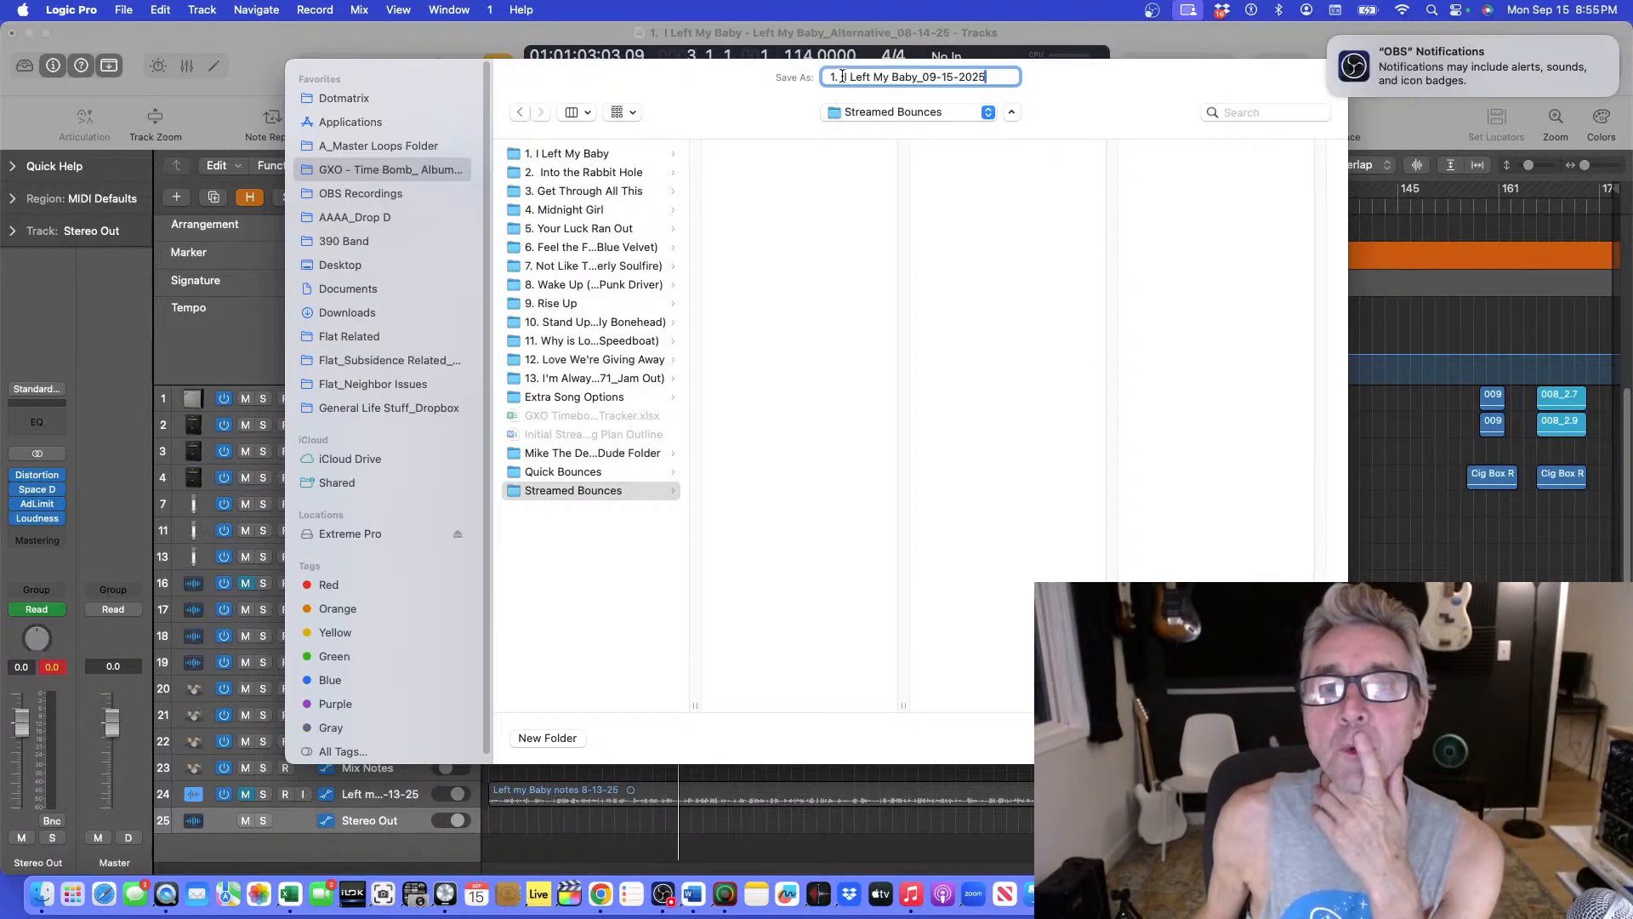
drag(842, 76, 827, 76)
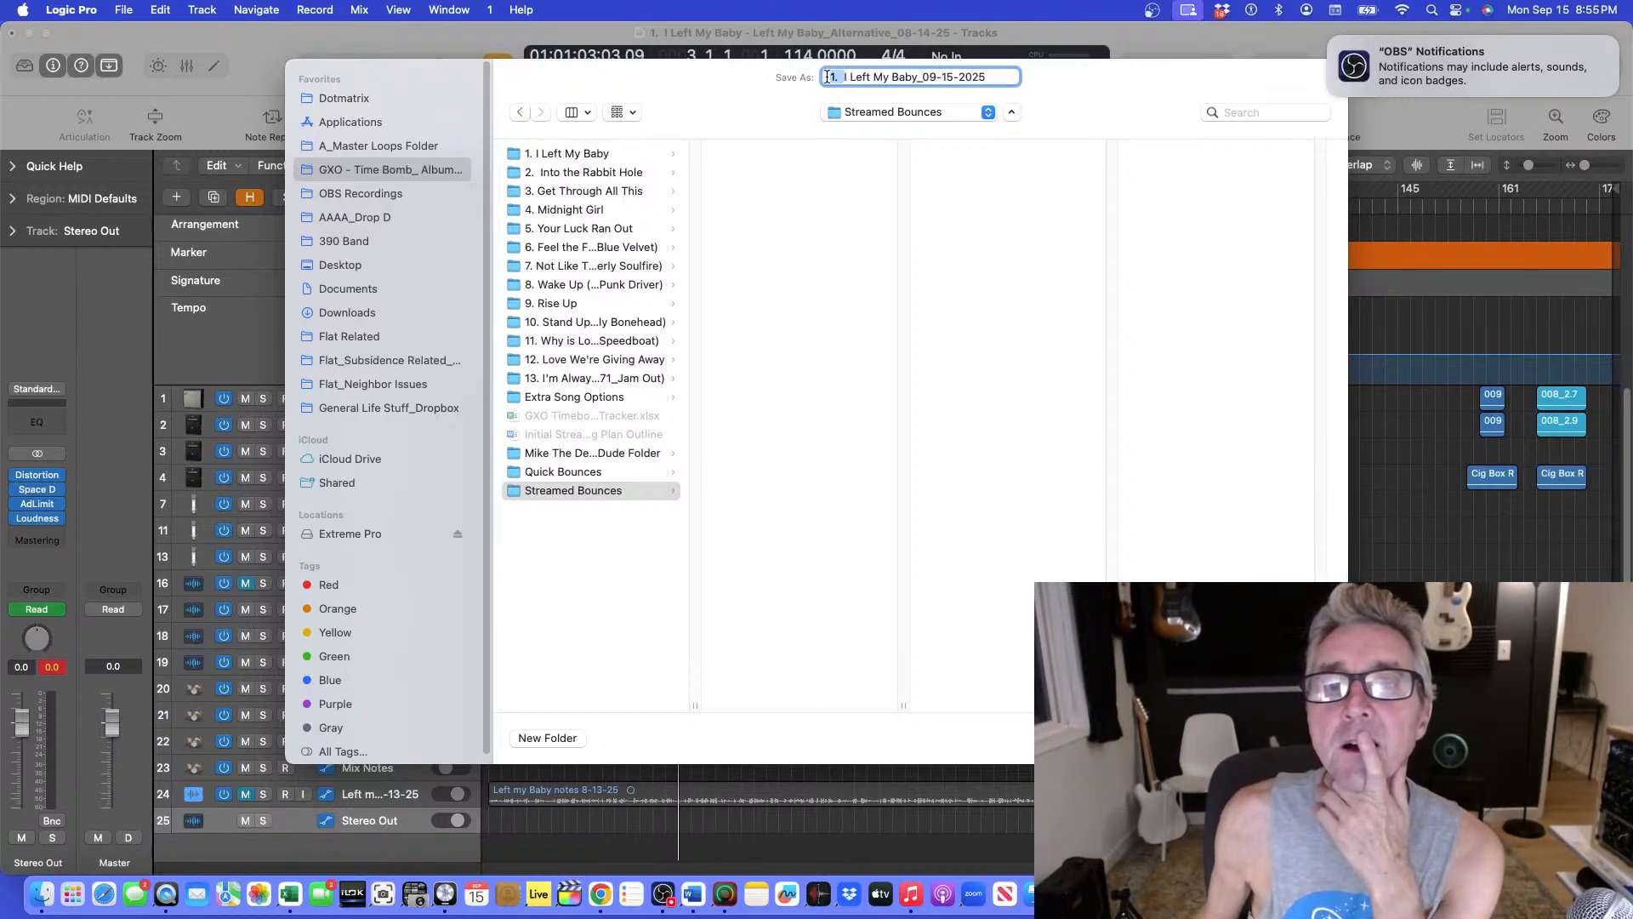
click(845, 79)
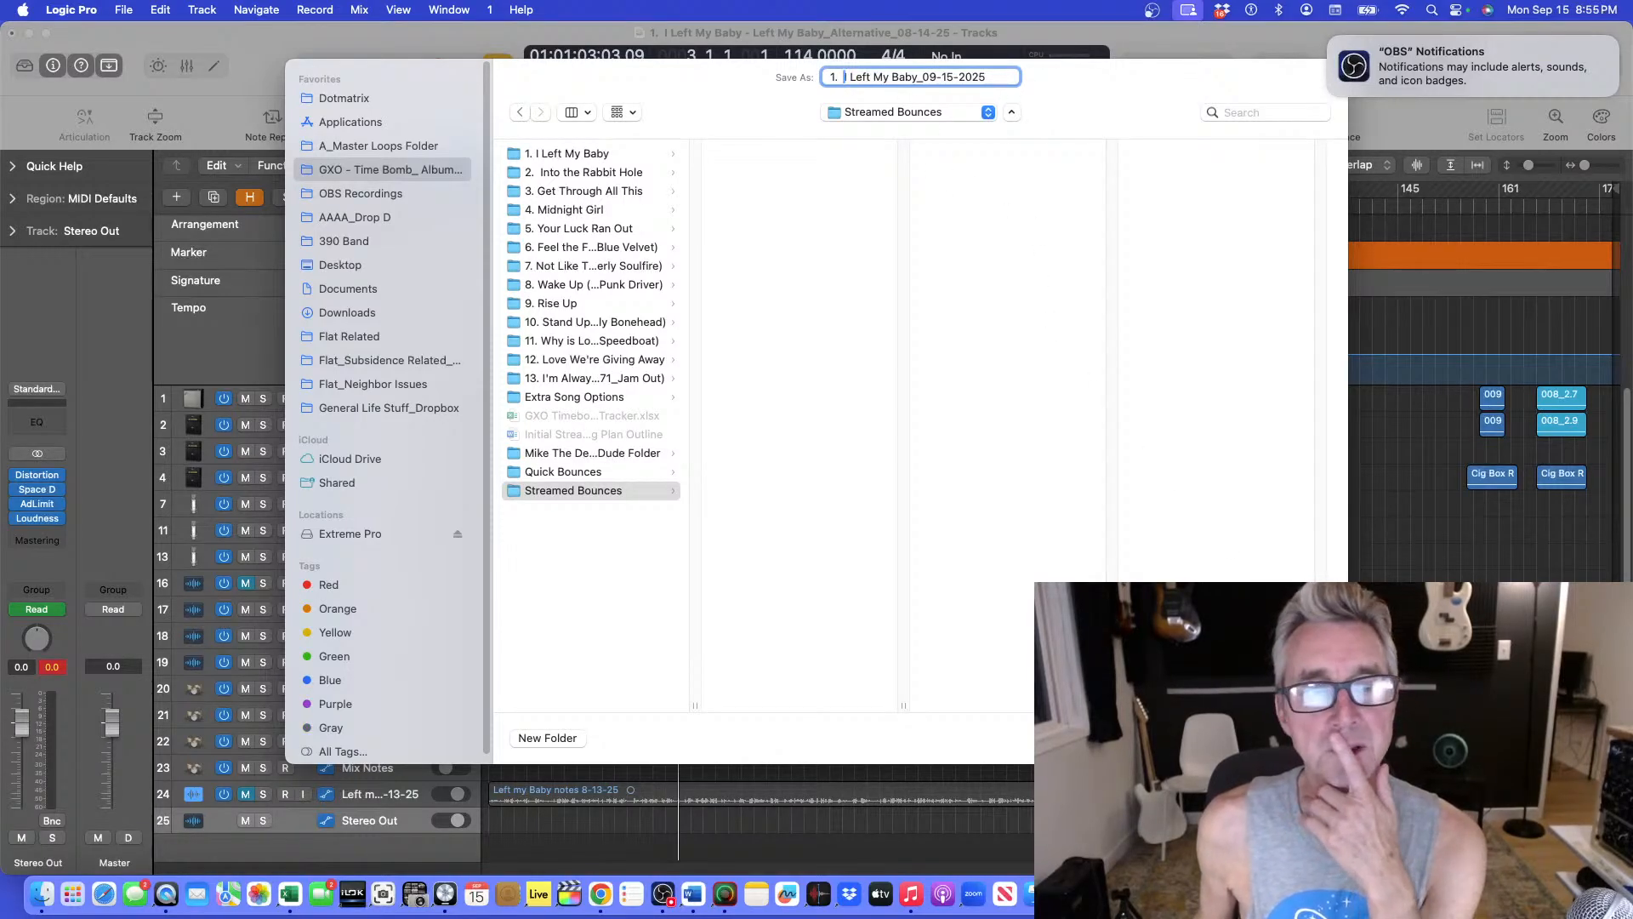
key(Return)
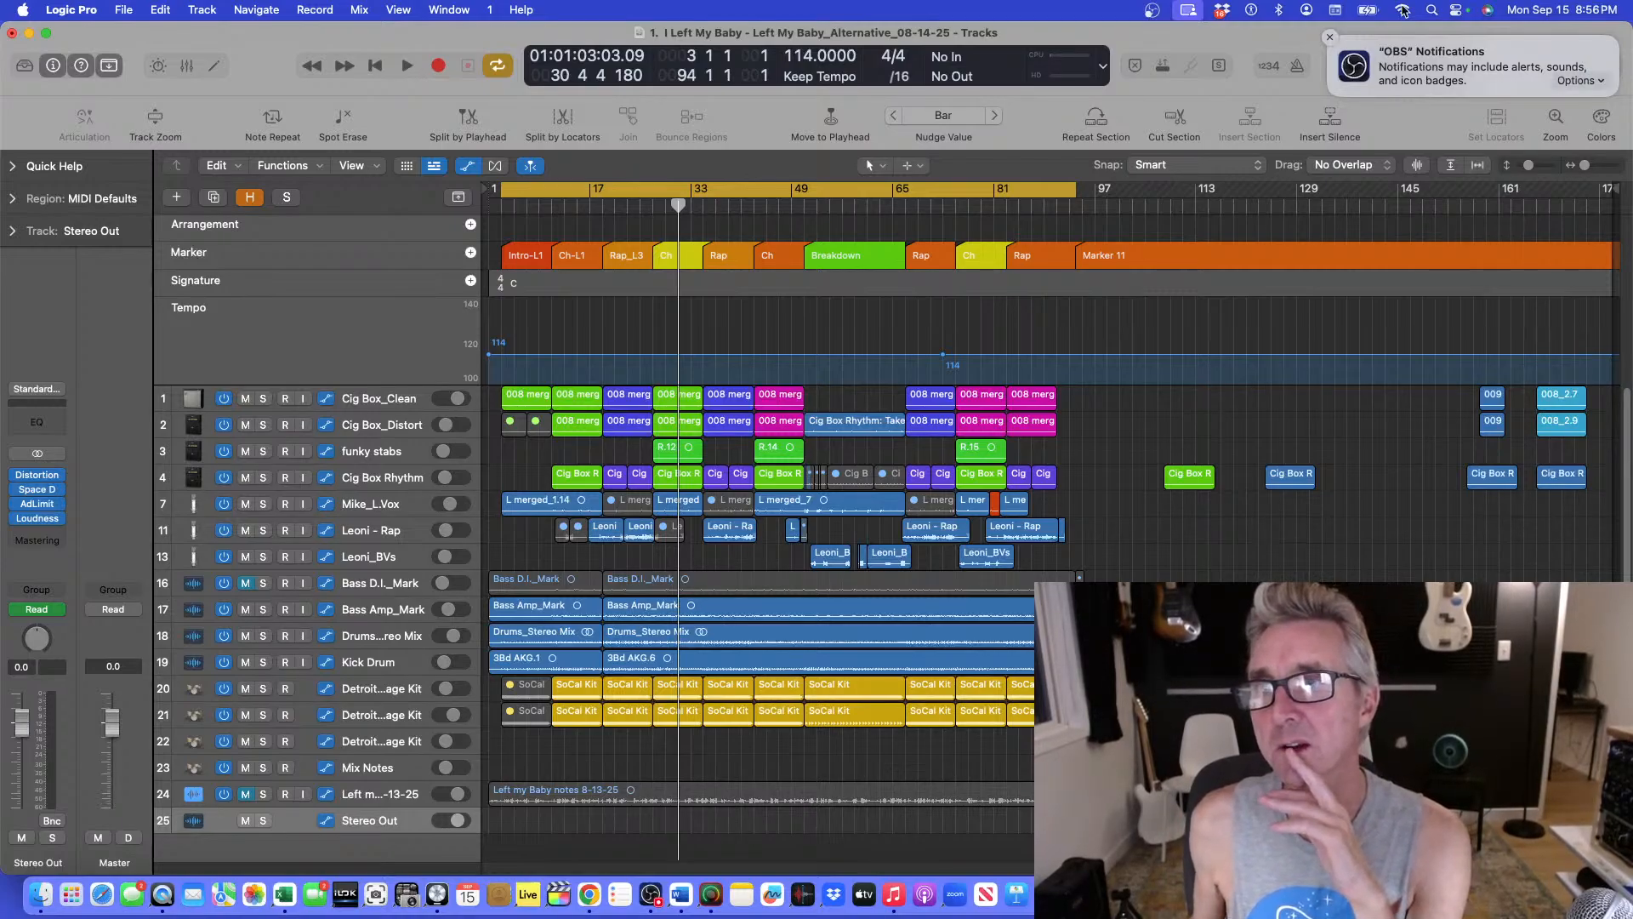
Dismiss the OBS notification and begin a project note with "09-15-25 - Did stream basic mix and bounce".
click(1330, 37)
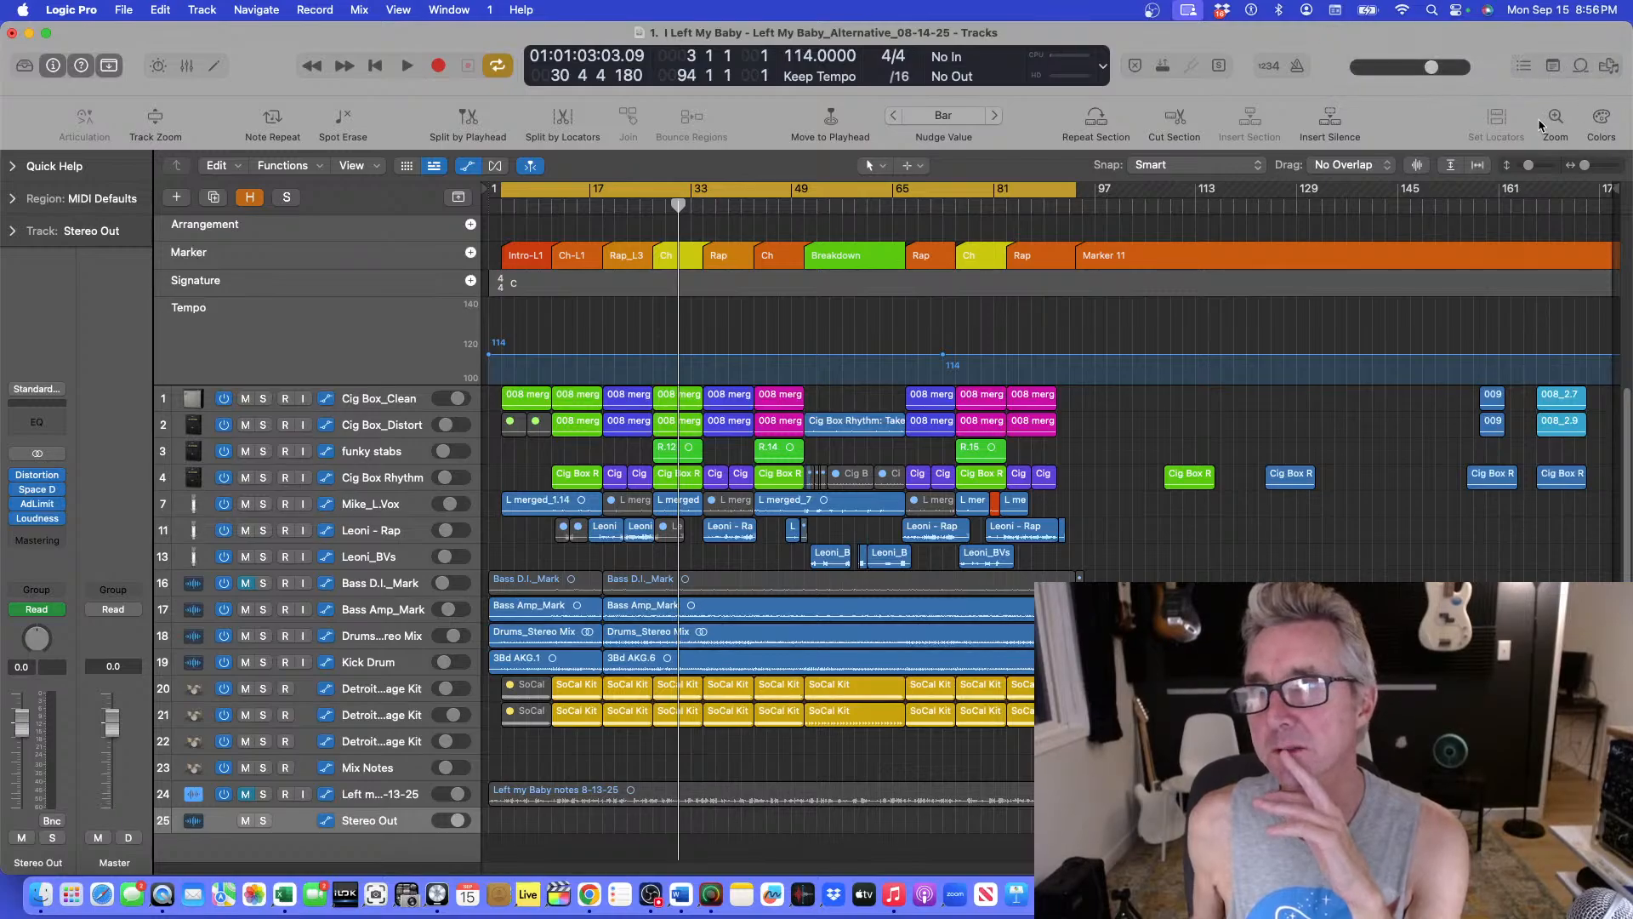
click(1553, 66)
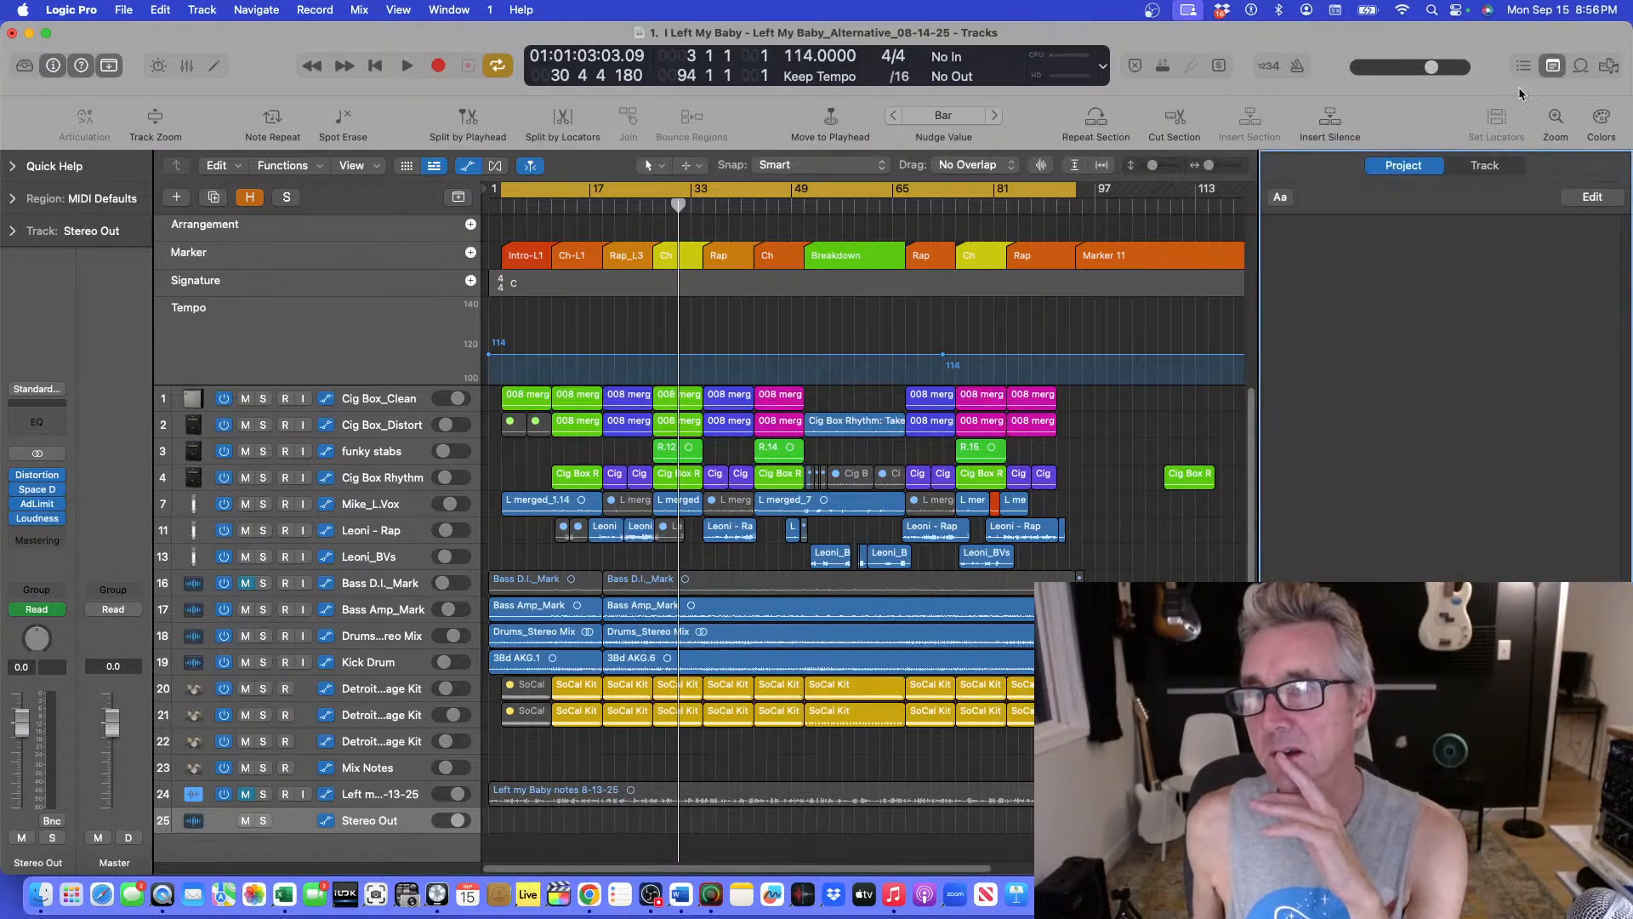
click(1335, 265)
text(09)
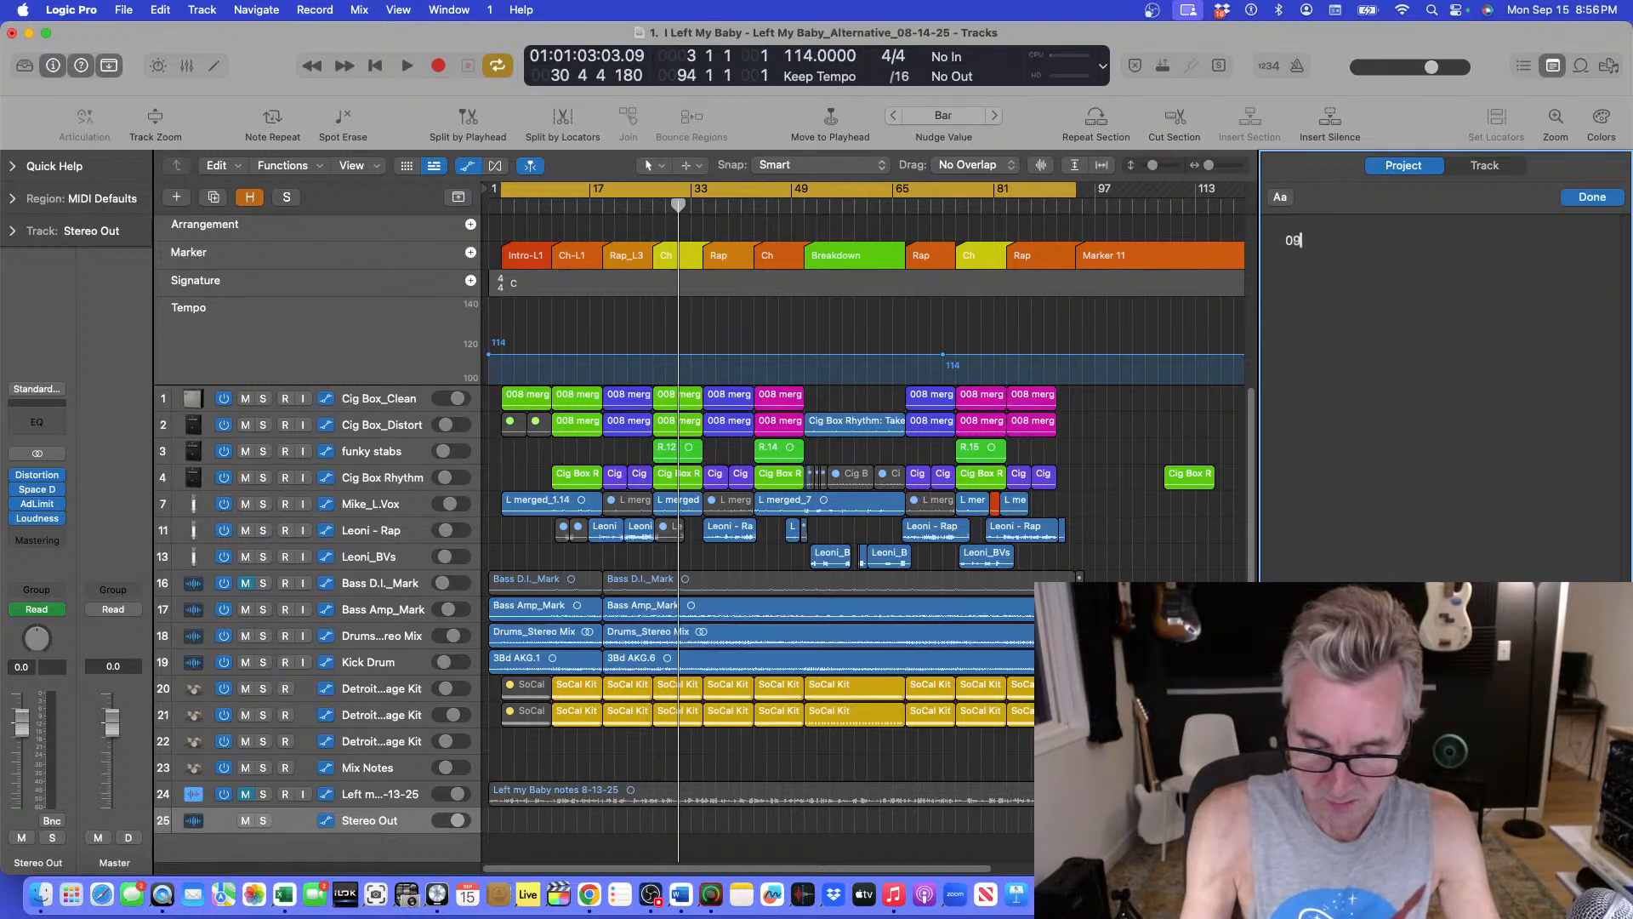
text(-1)
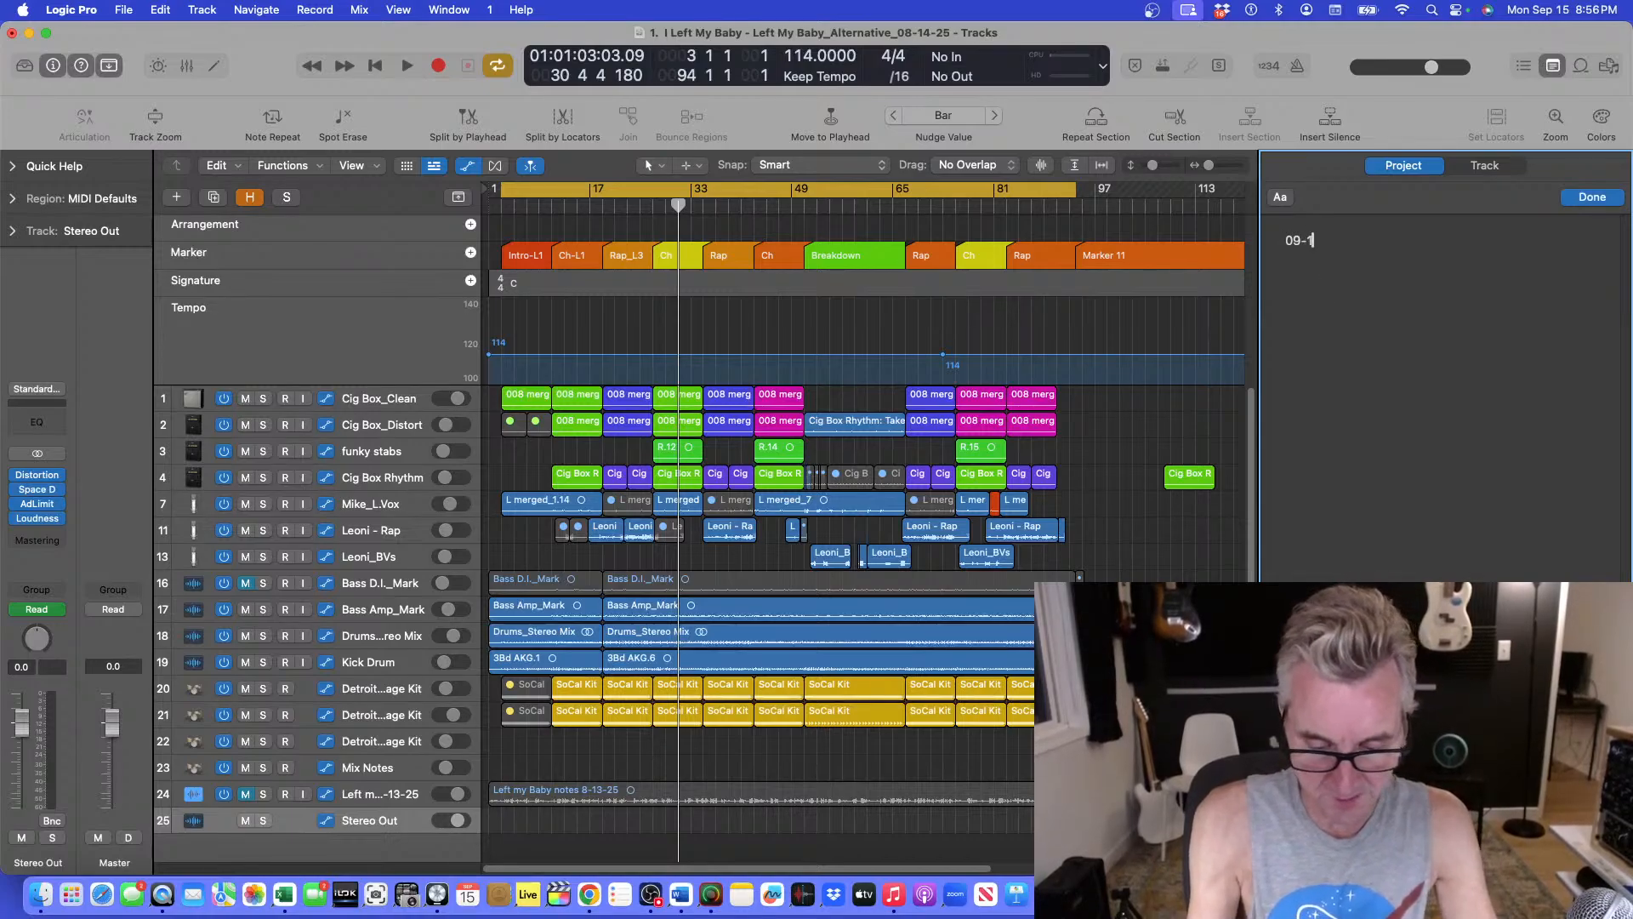
text(5-25)
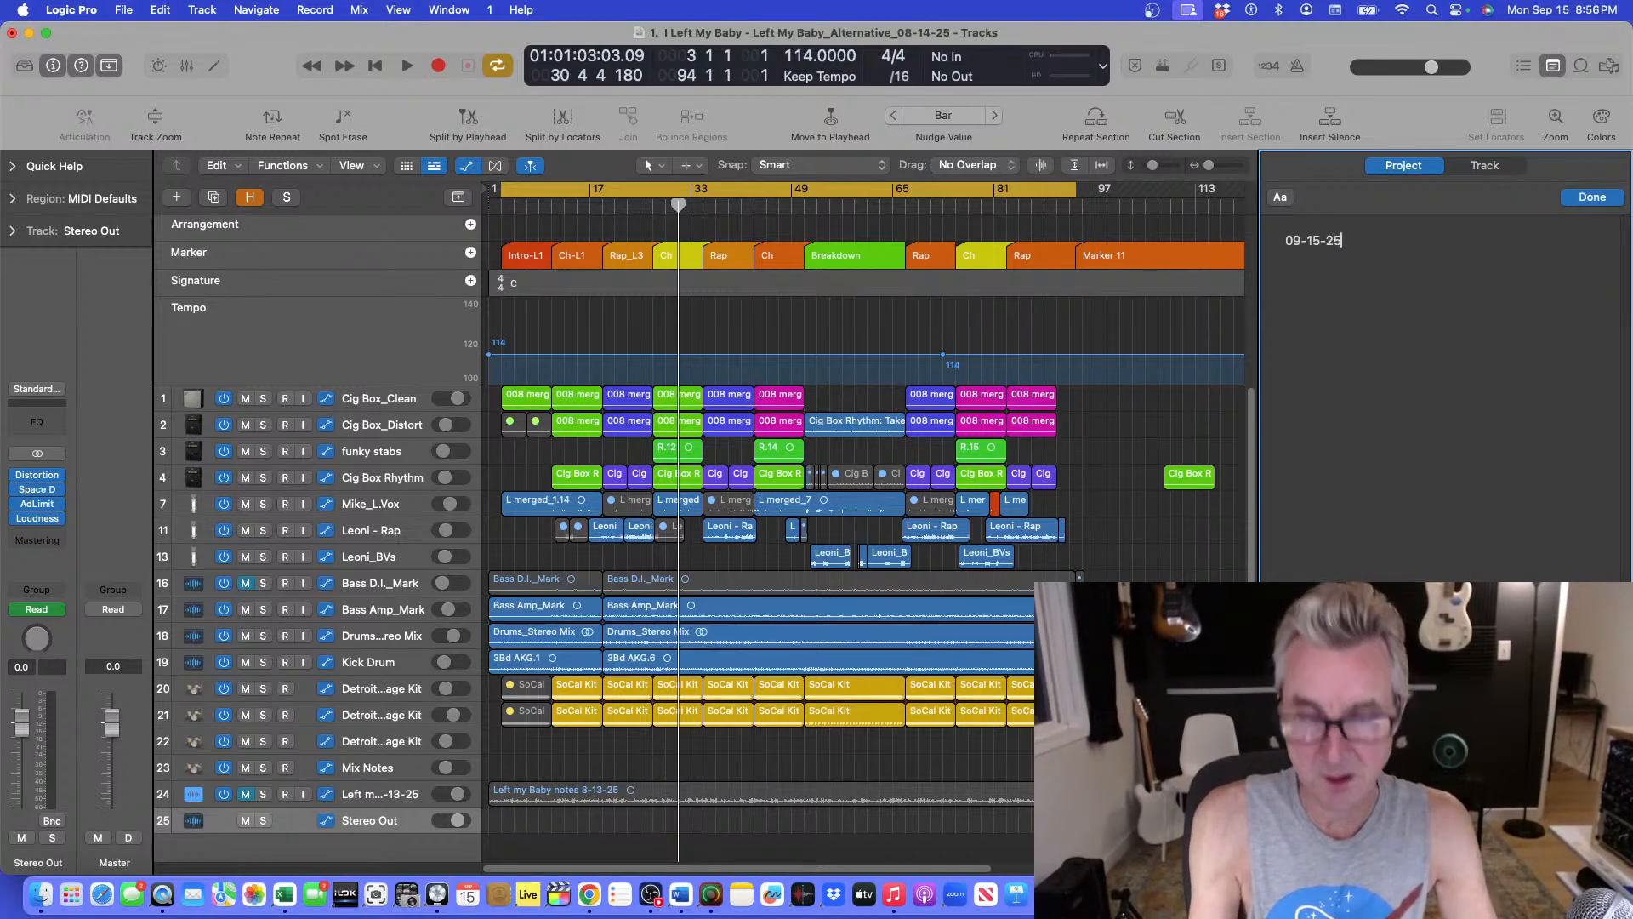
text( - Did stream bro)
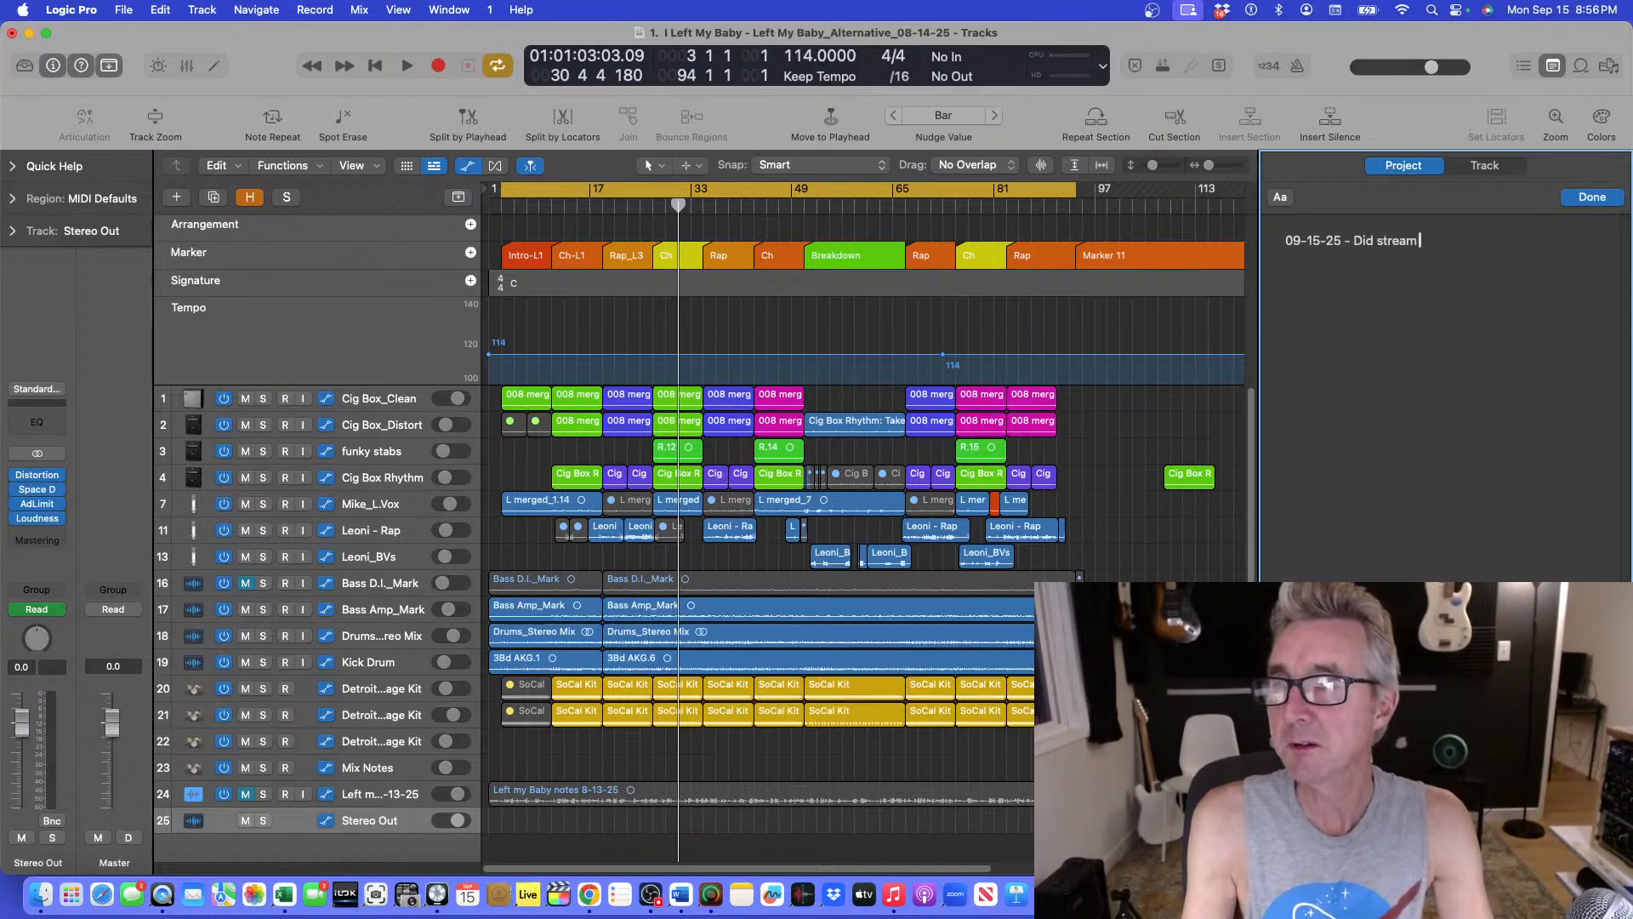
key(BackSpace)
key(BackSpace)
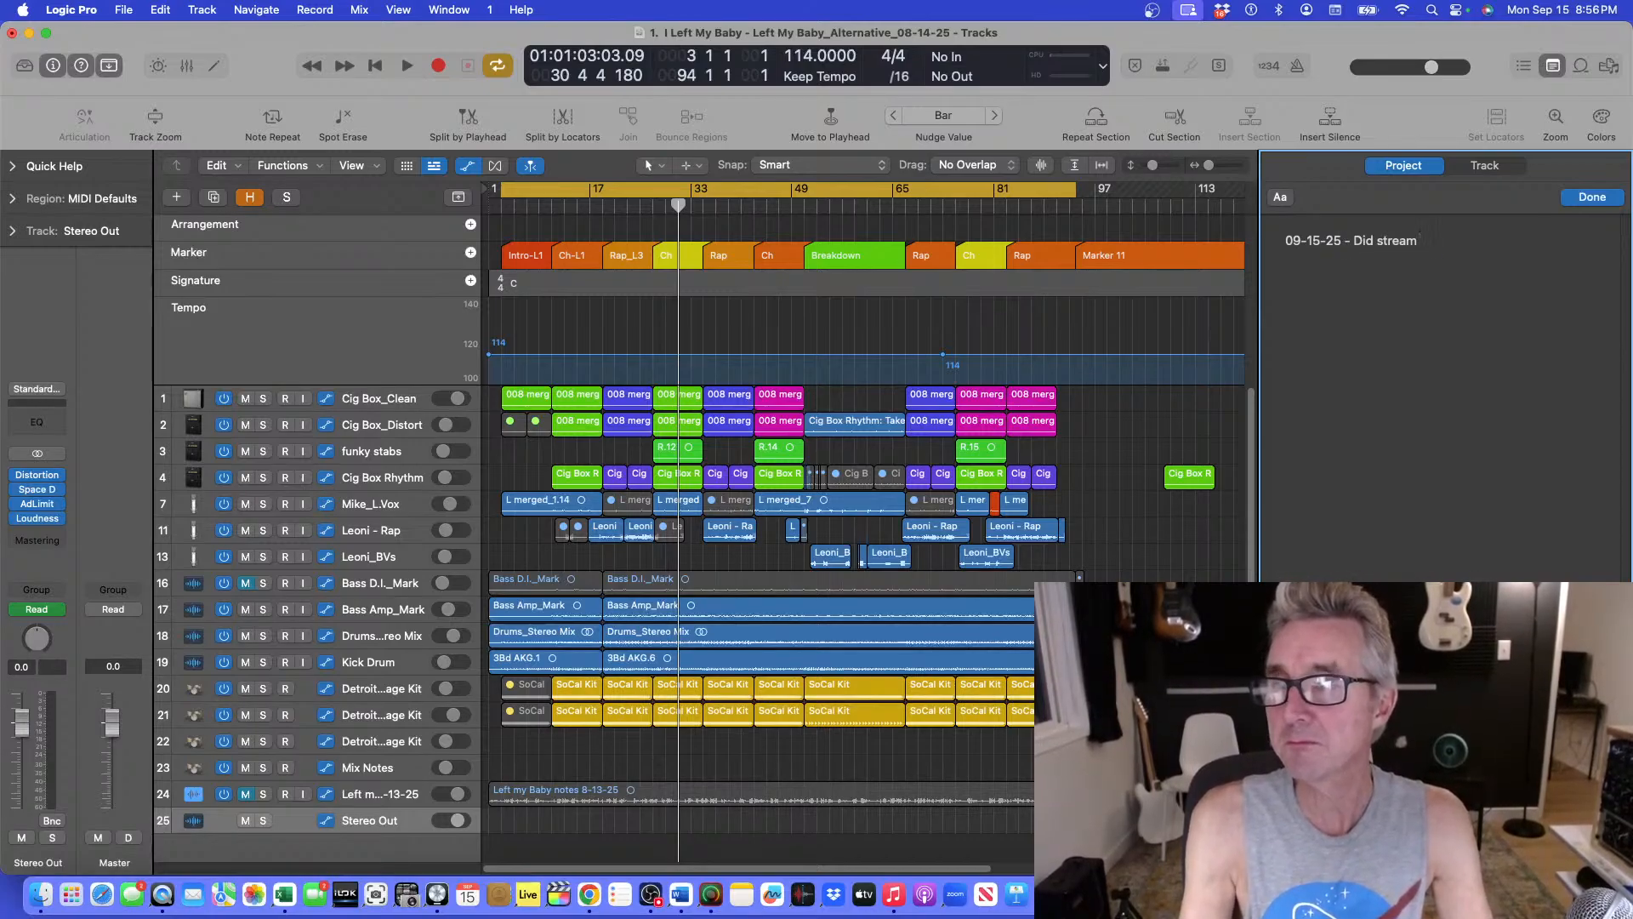
text(asic)
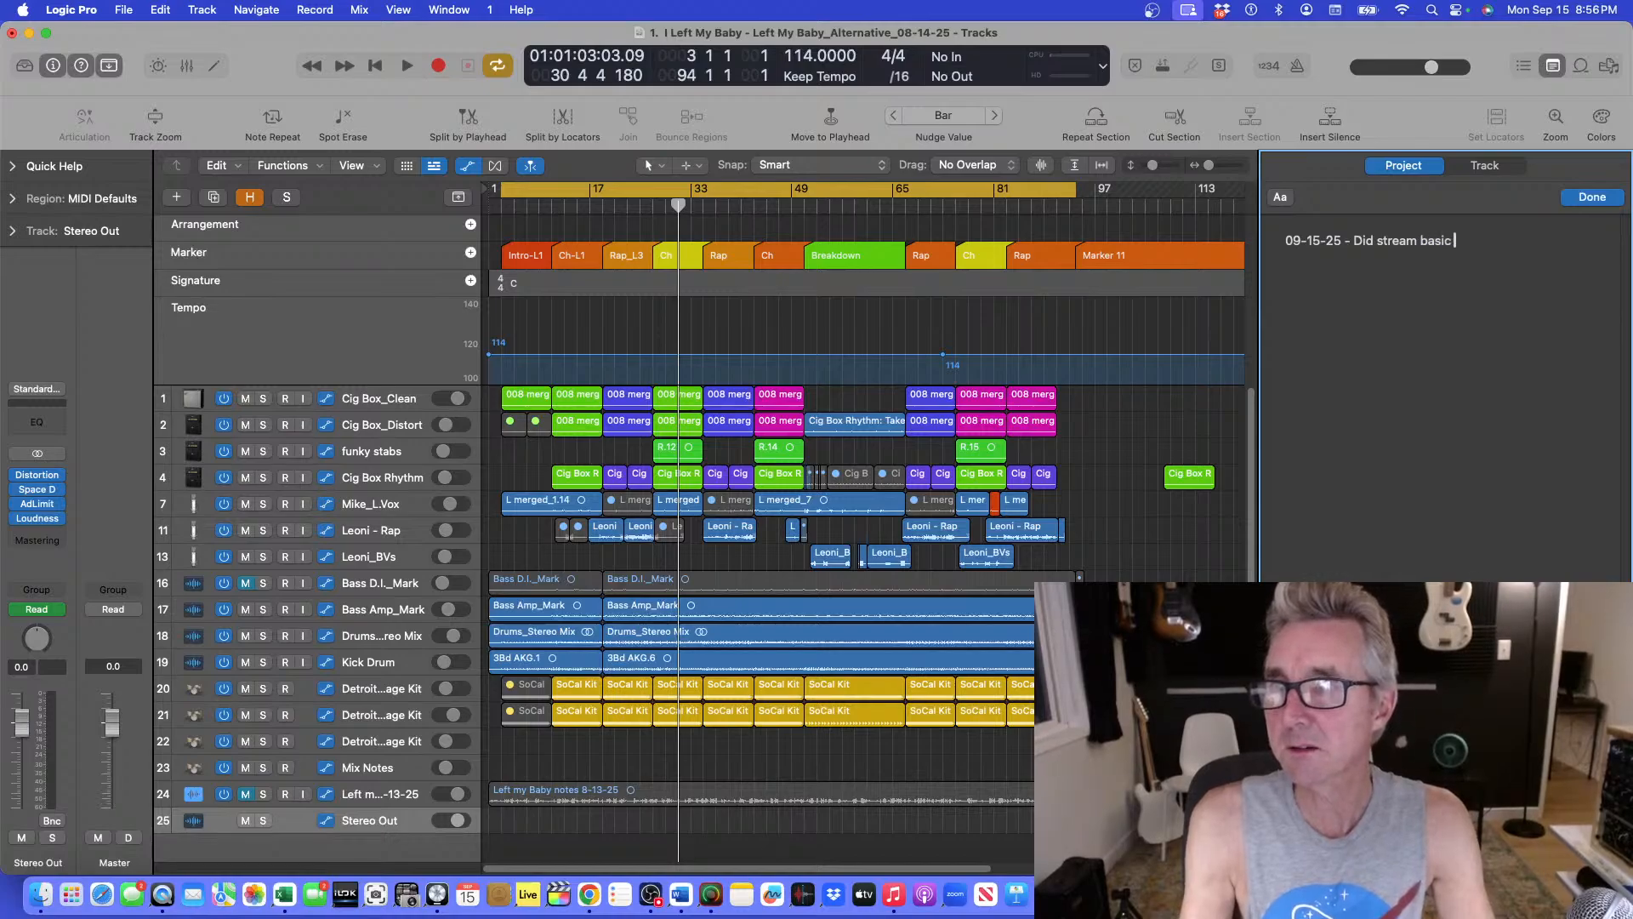
text( mix and bounce)
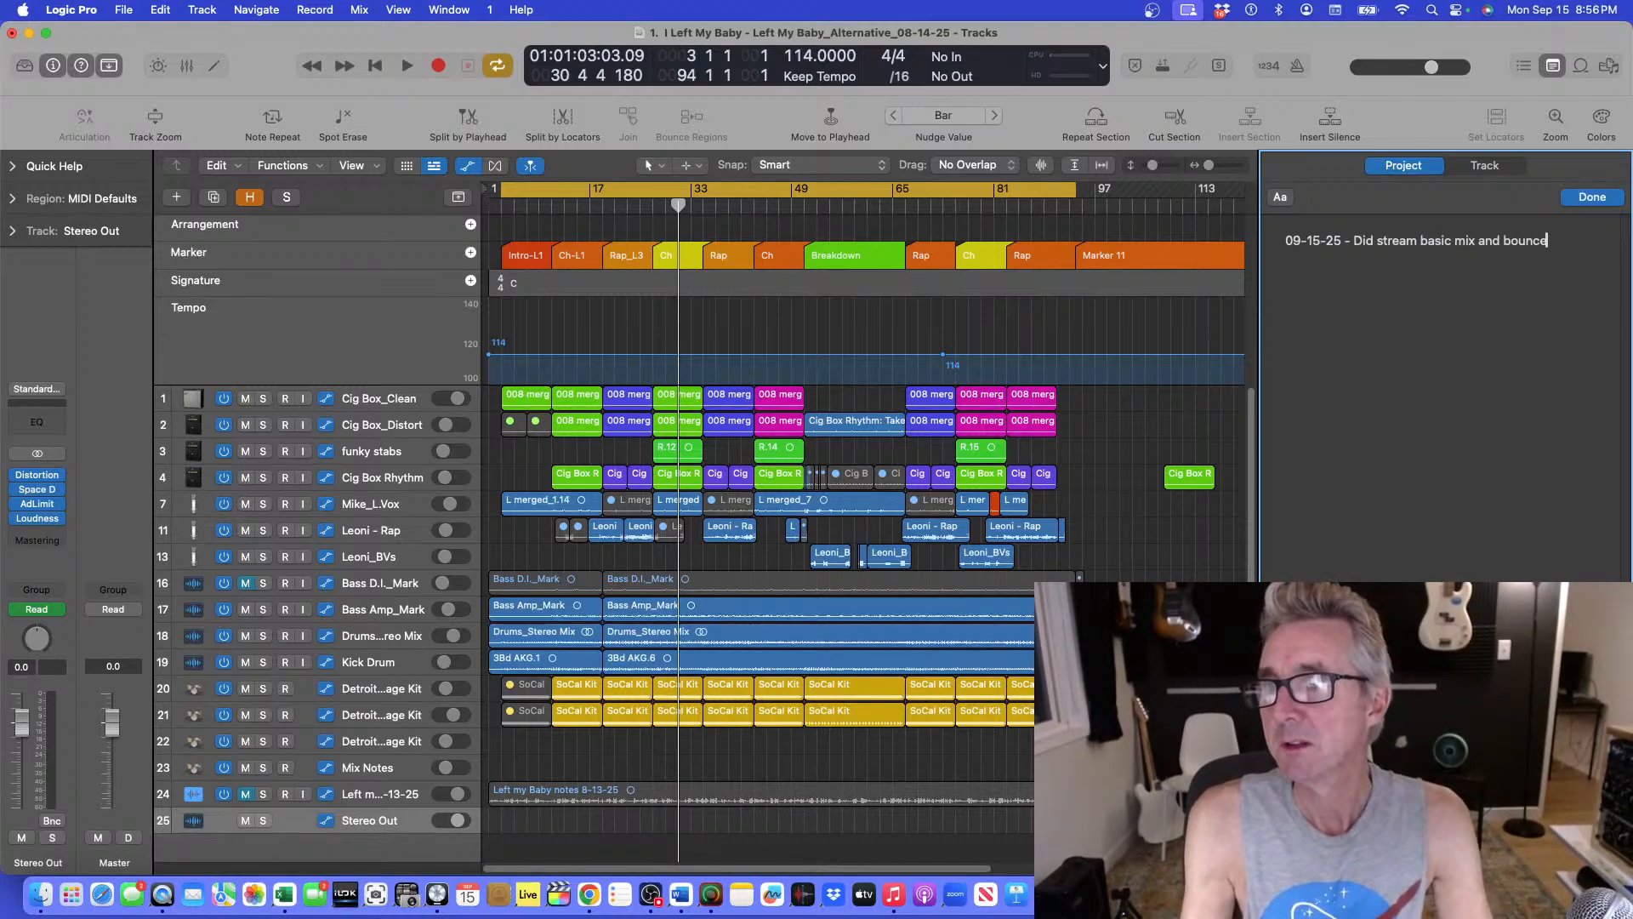
text(.)
Continue the project note with ", can roll with this, but if I set up re-amp,".
key(BackSpace)
text(, can roll)
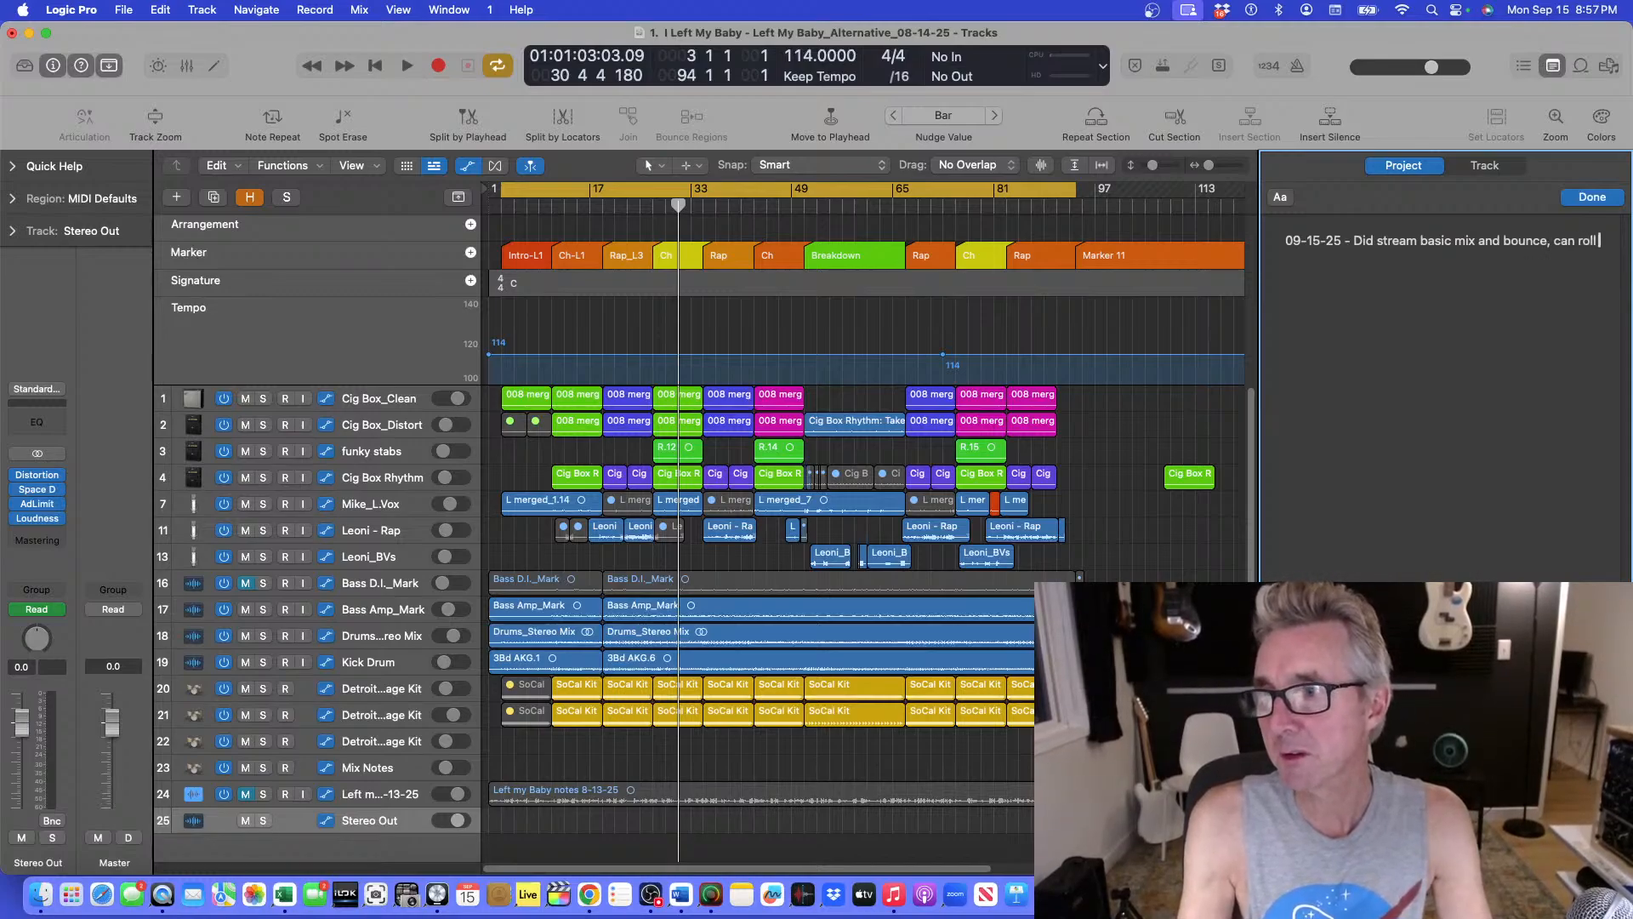
text( with htis)
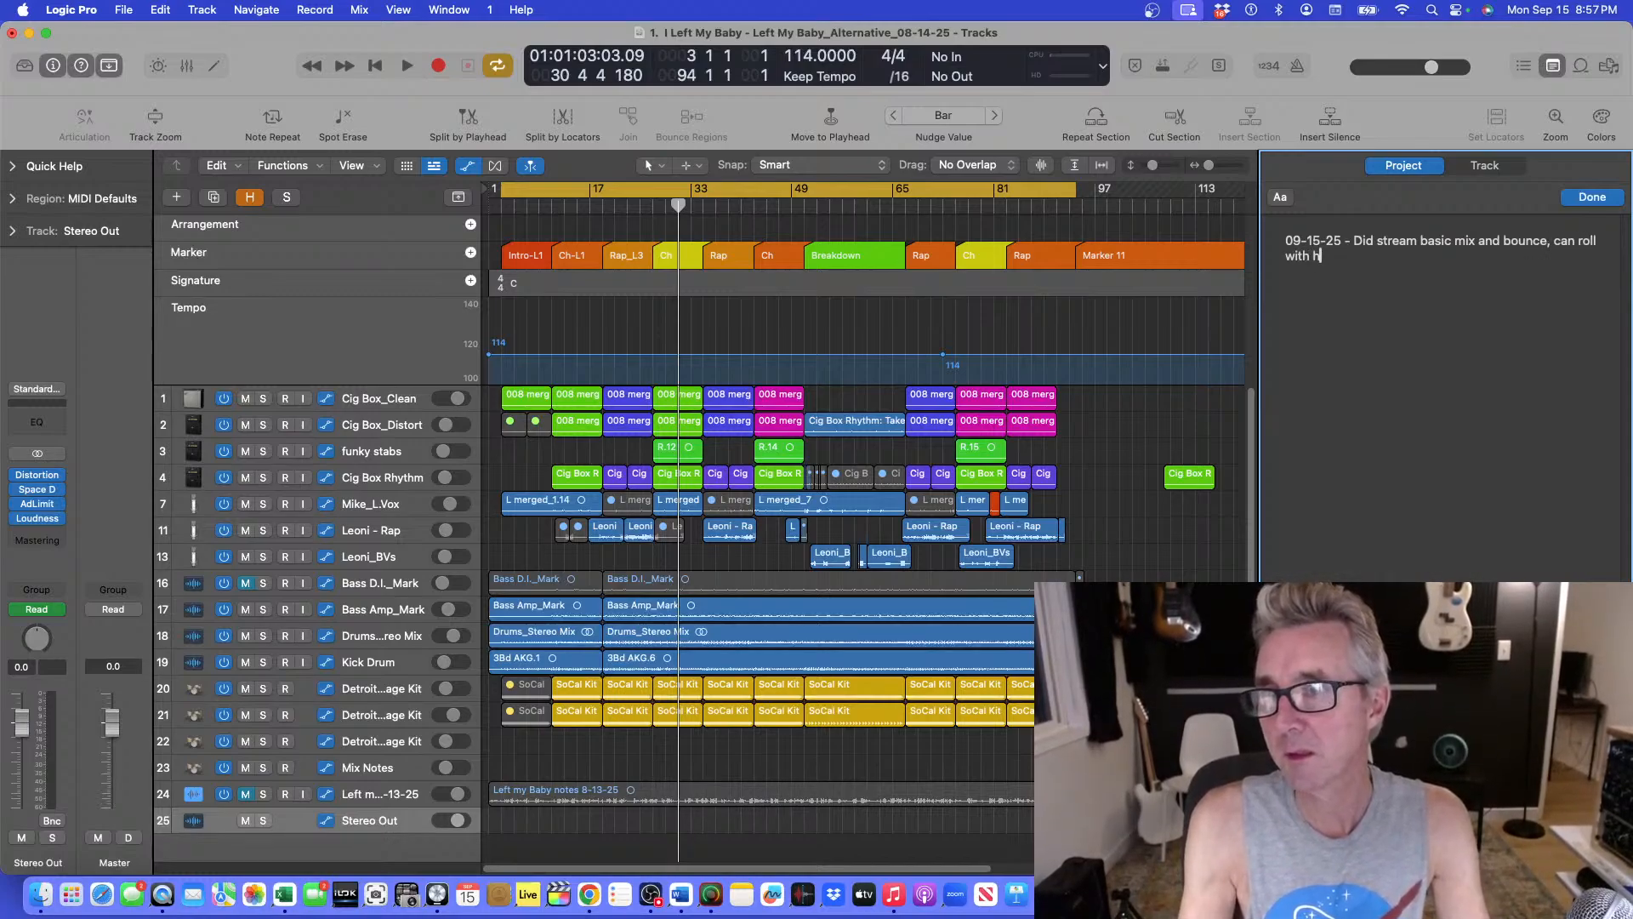
key(BackSpace)
key(BackSpace)
key(BackSpace)
text(this)
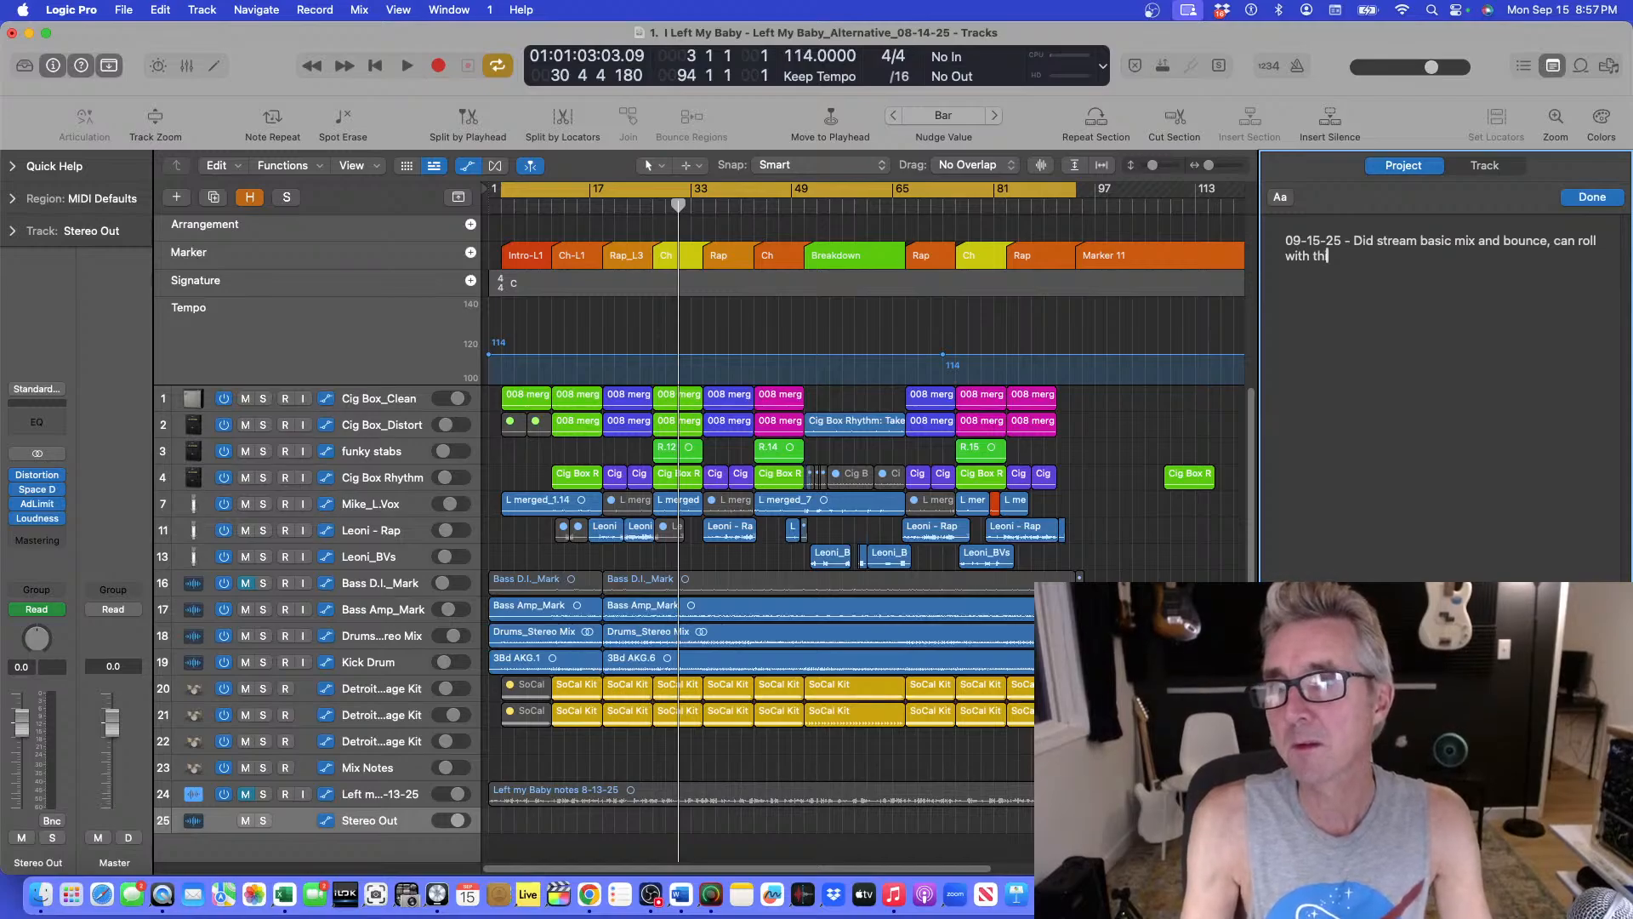
text(, mbu)
key(BackSpace)
text(but if )
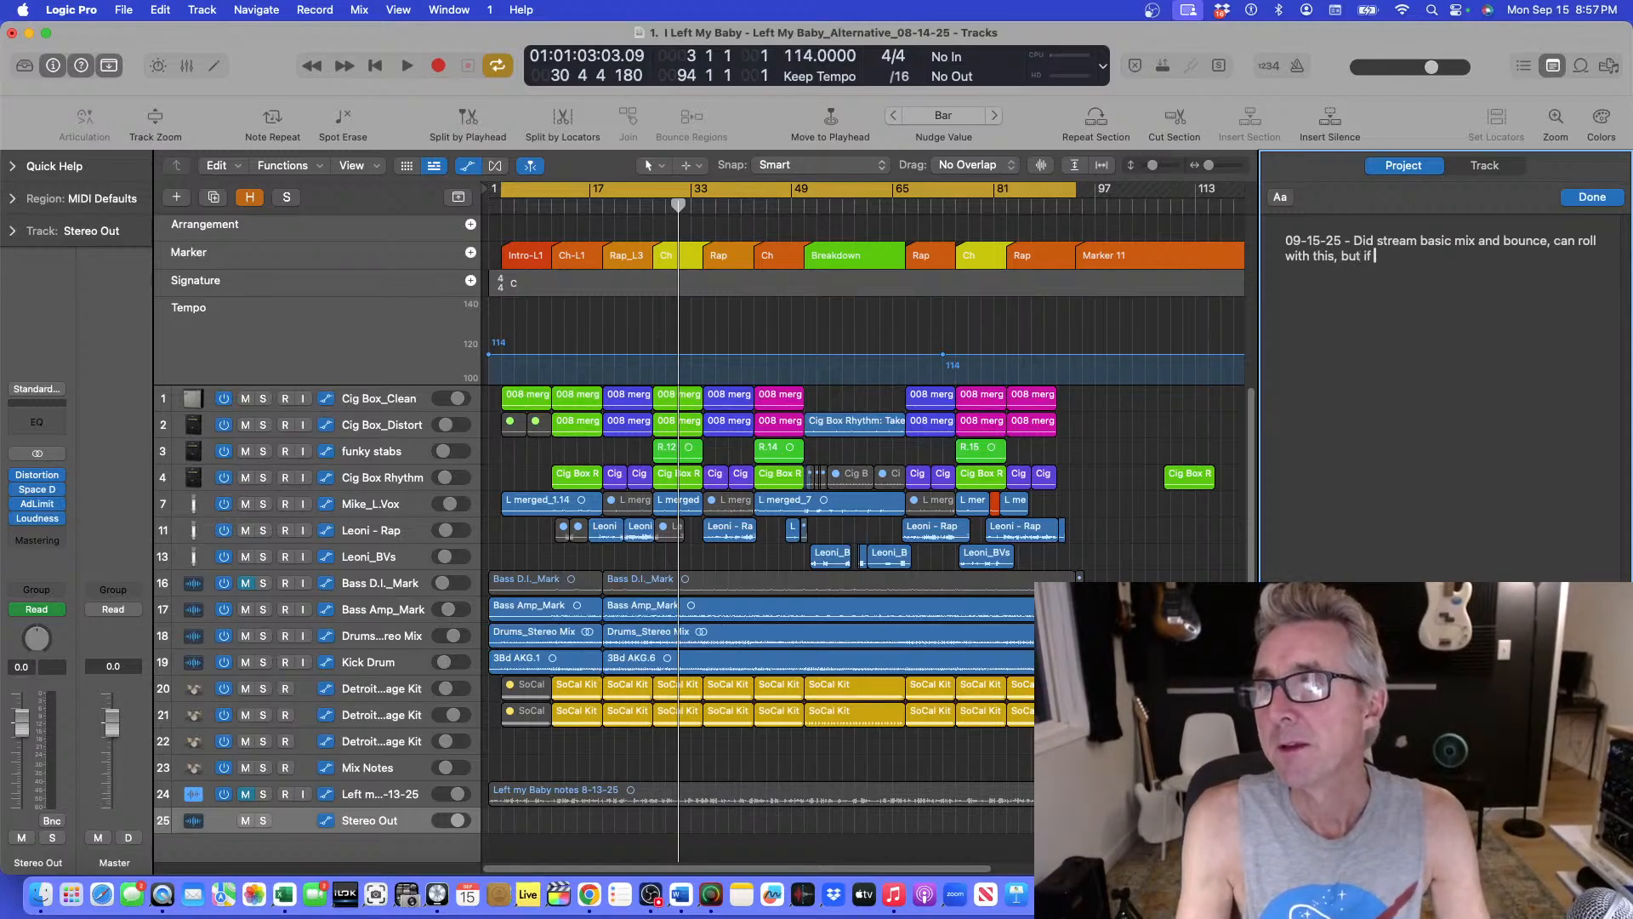
text(I set up re-am)
text(pl)
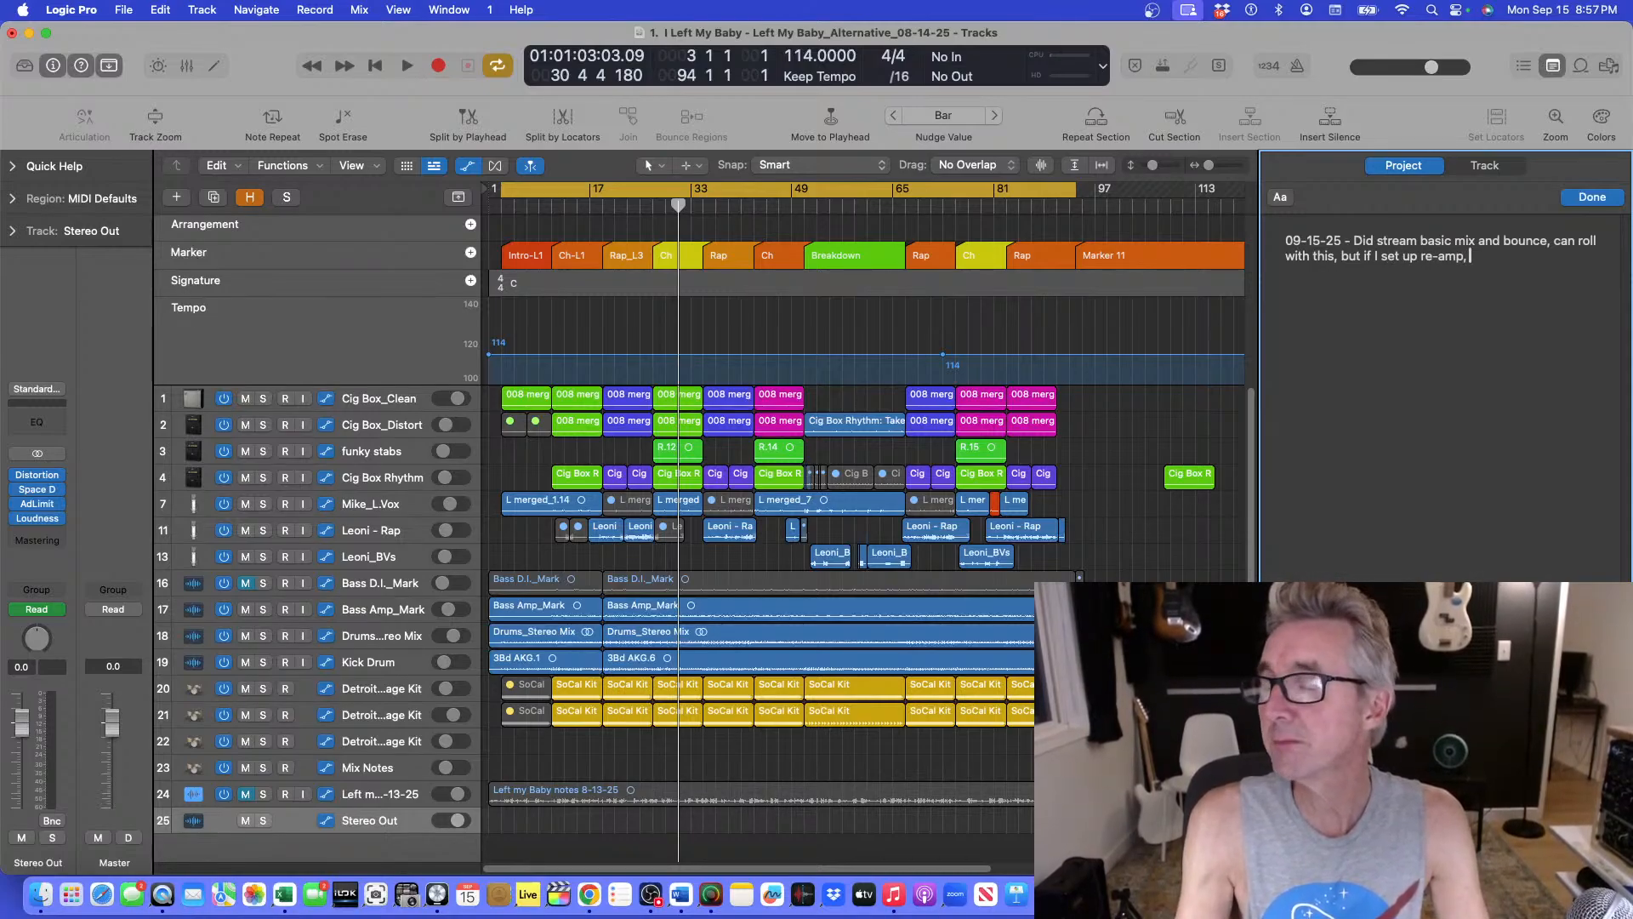
text(g)
Complete the project note's sentence with "could try this to existing mix.".
key(BackSpace)
text(could try this to)
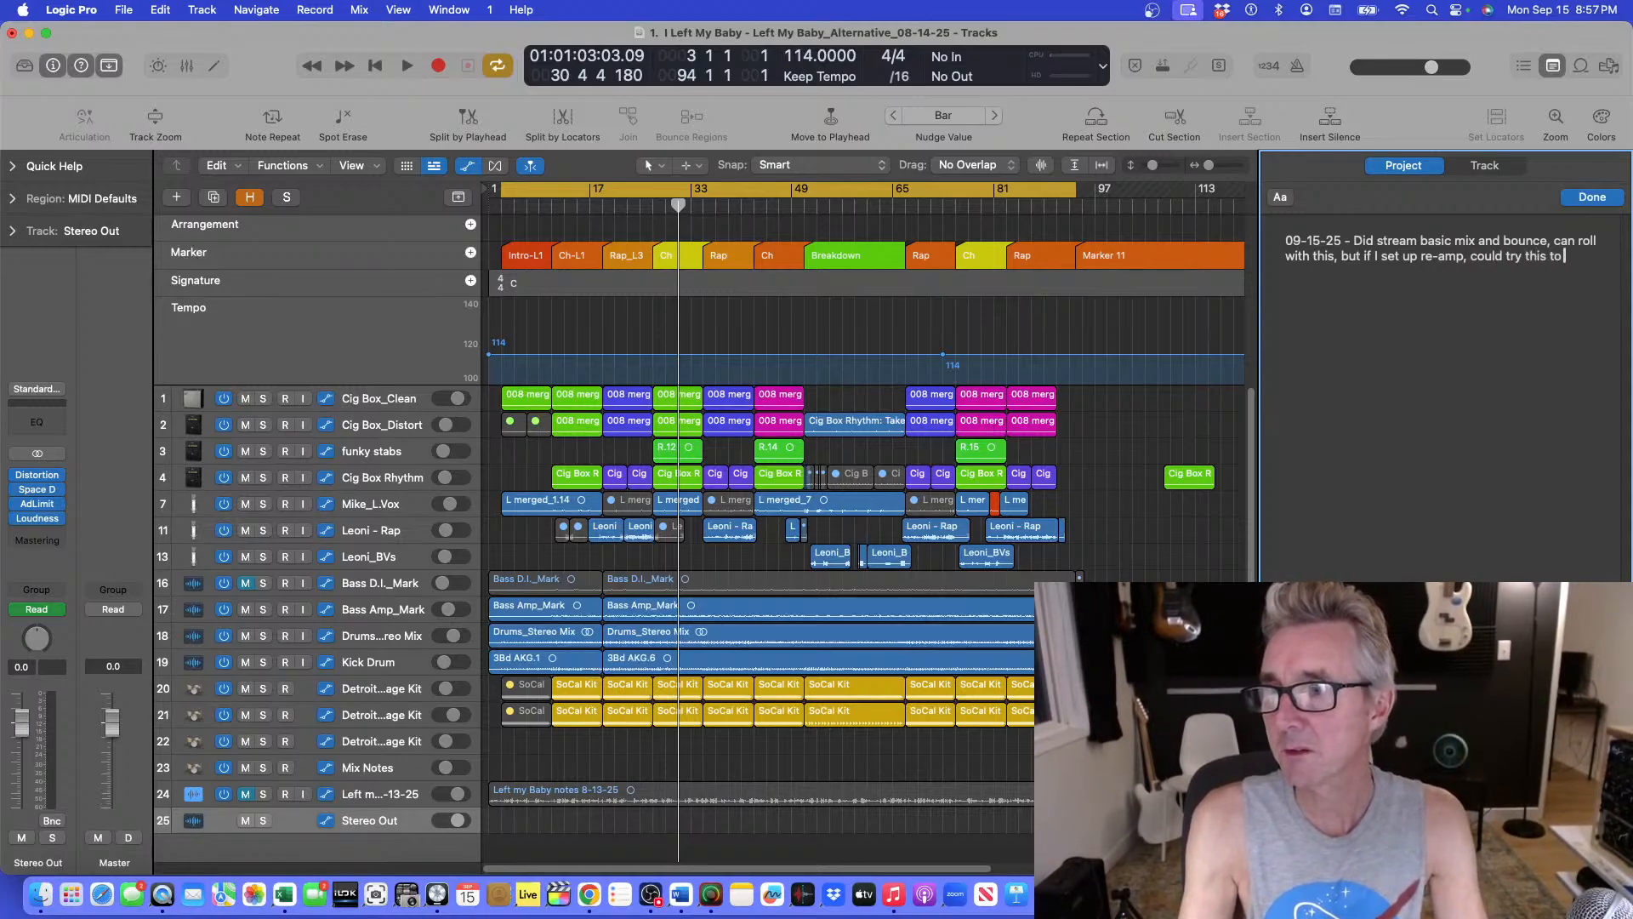
key(BackSpace)
text(e)
text(o existing)
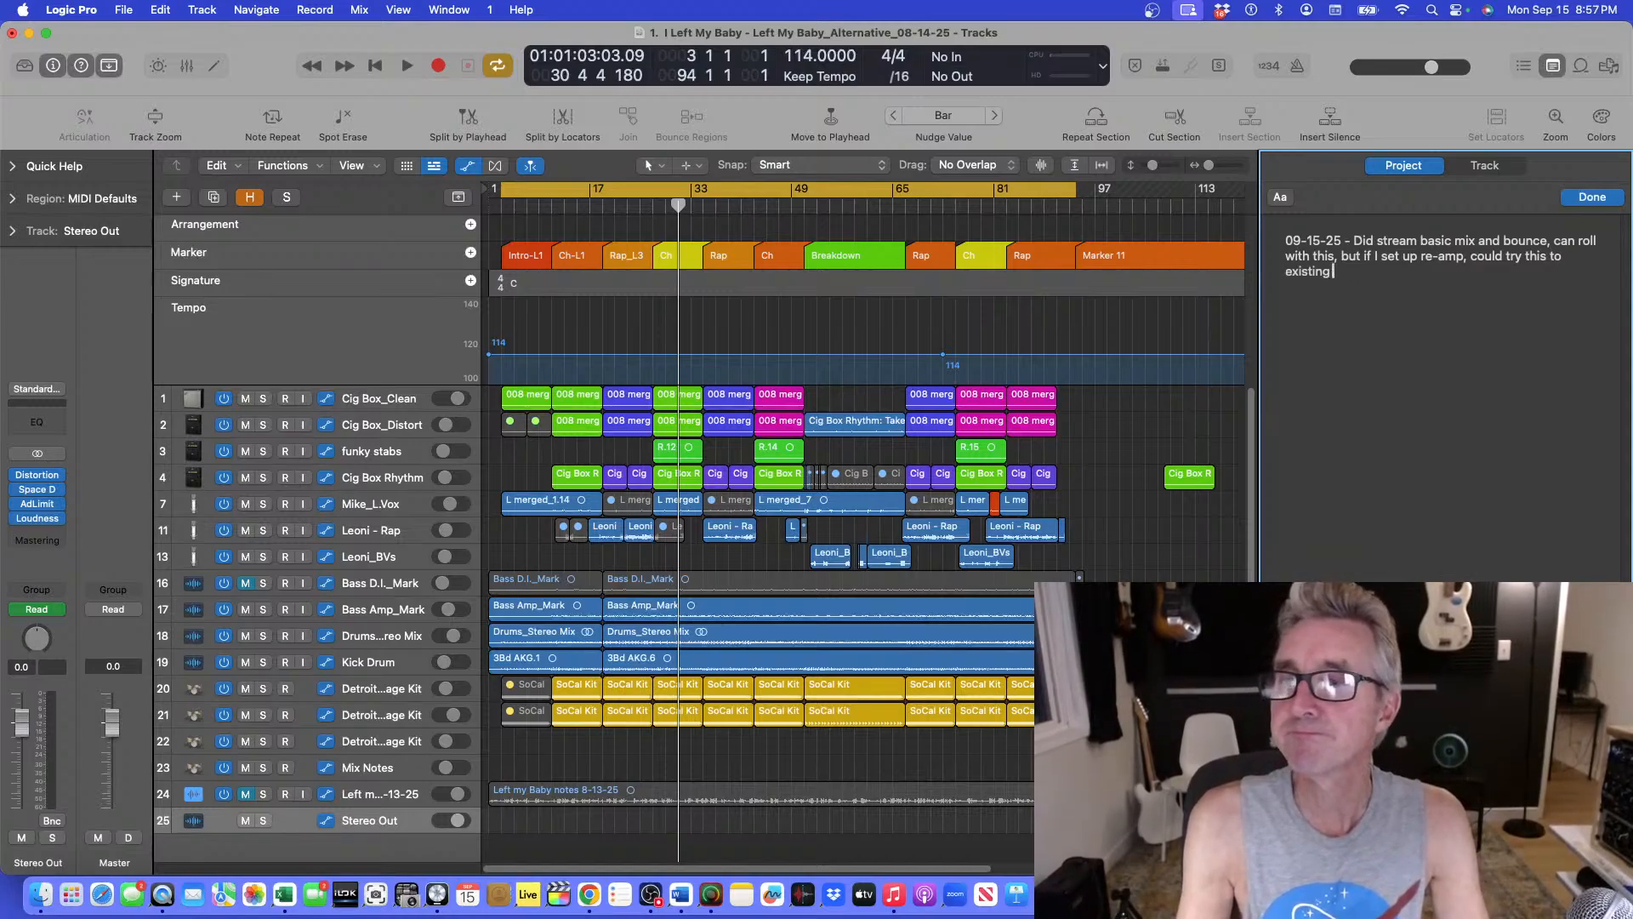
text( bot)
key(BackSpace)
key(BackSpace)
key(BackSpace)
text(mi)
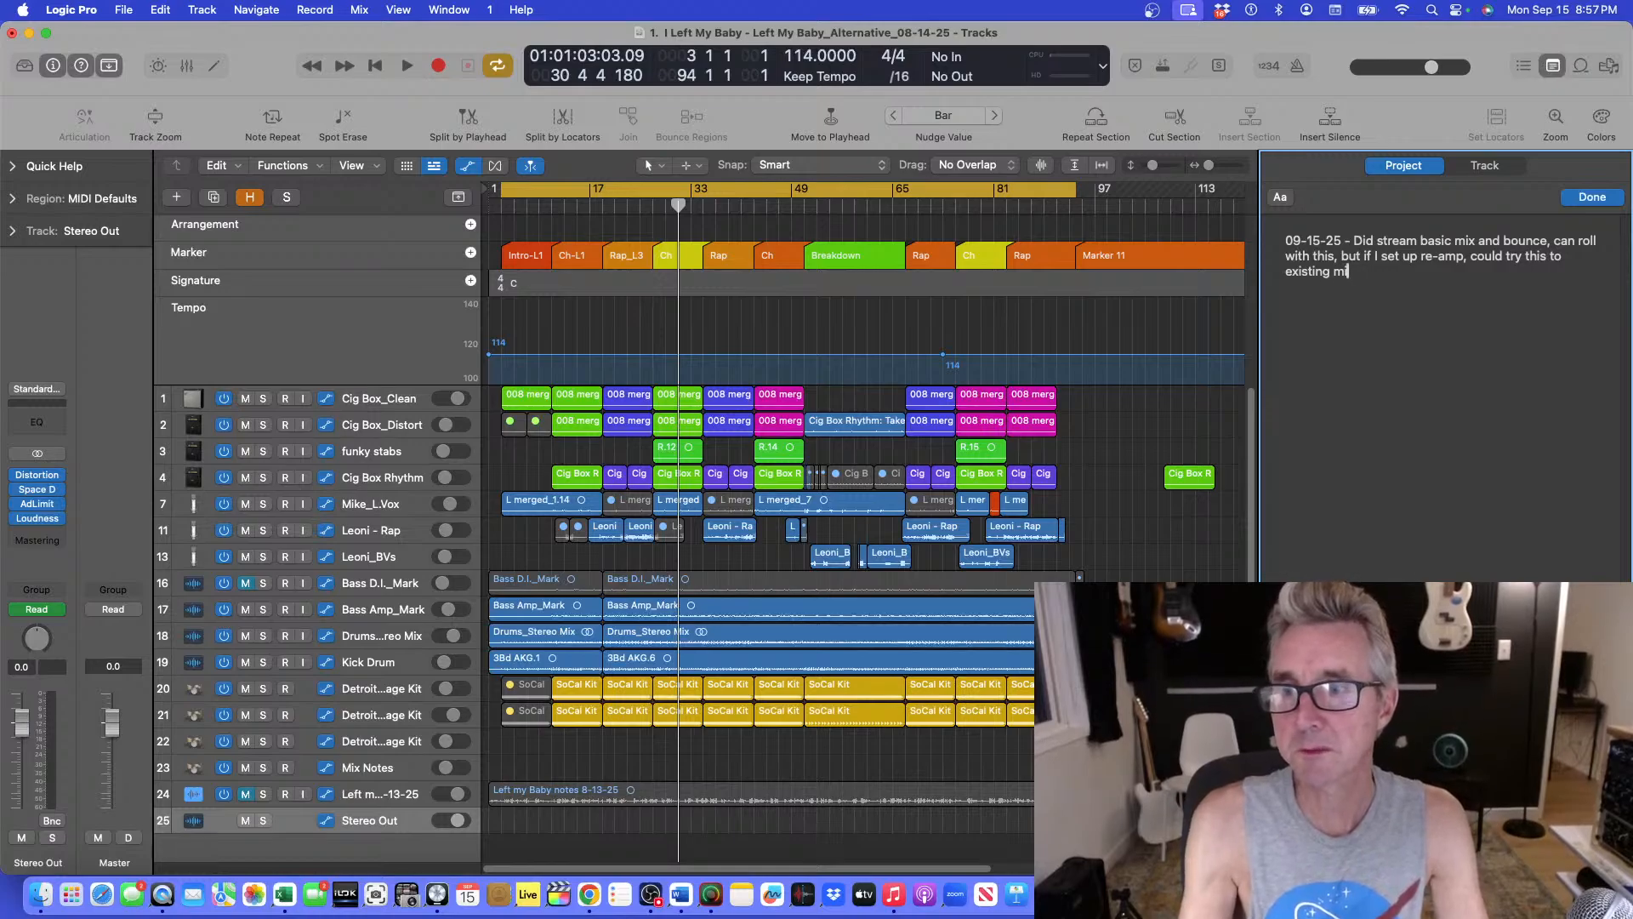
text(x.)
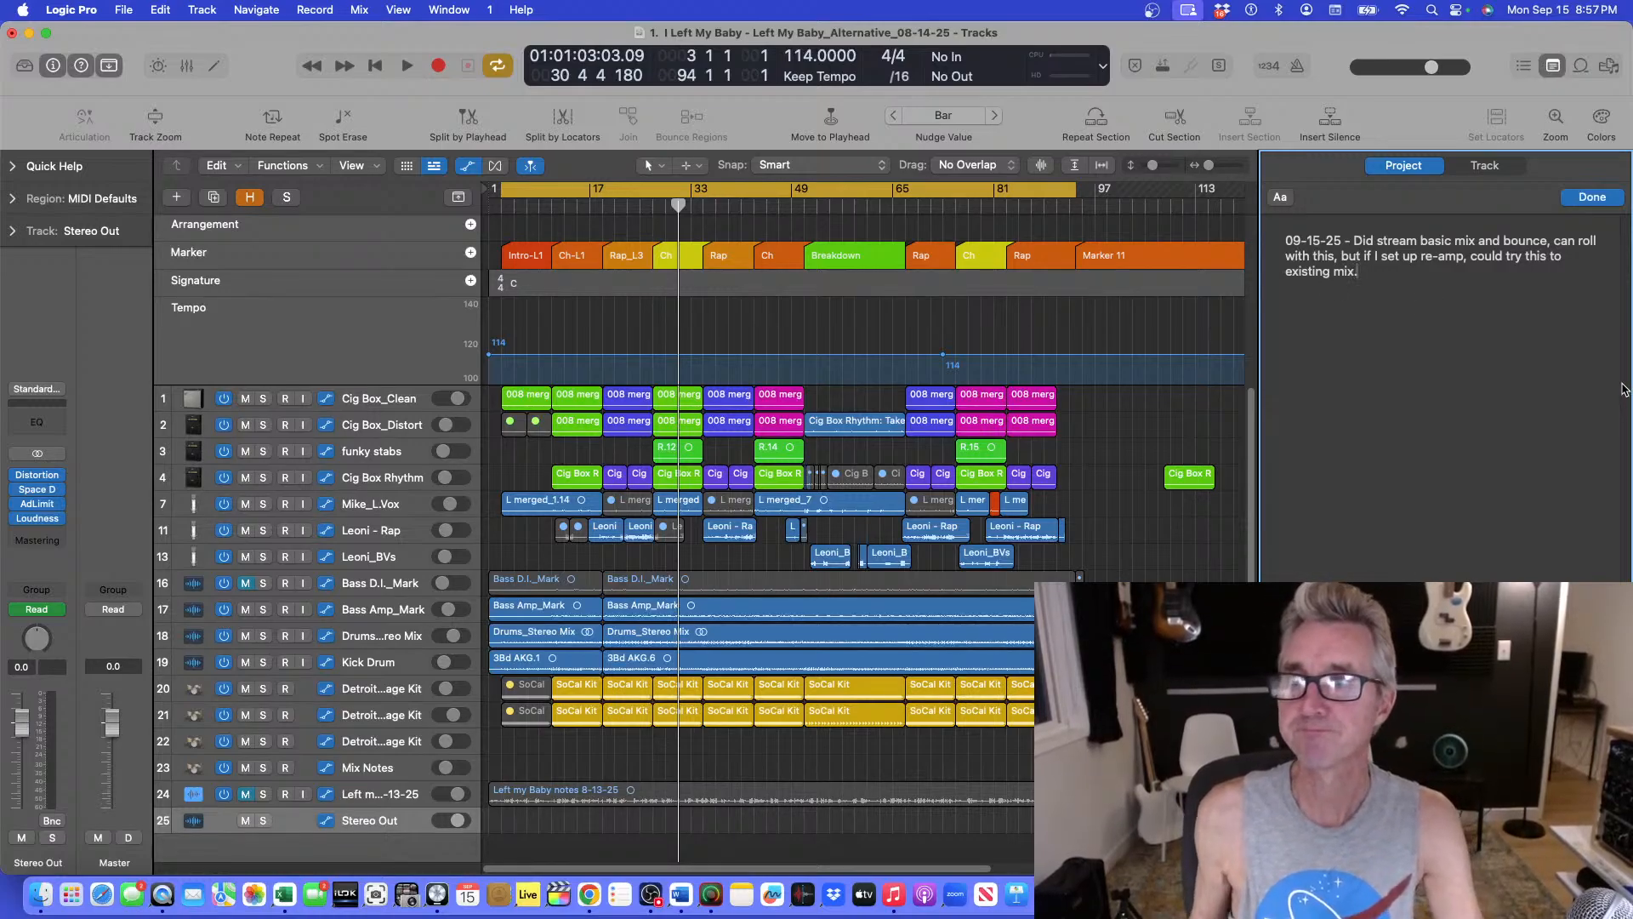
text( Cheers)
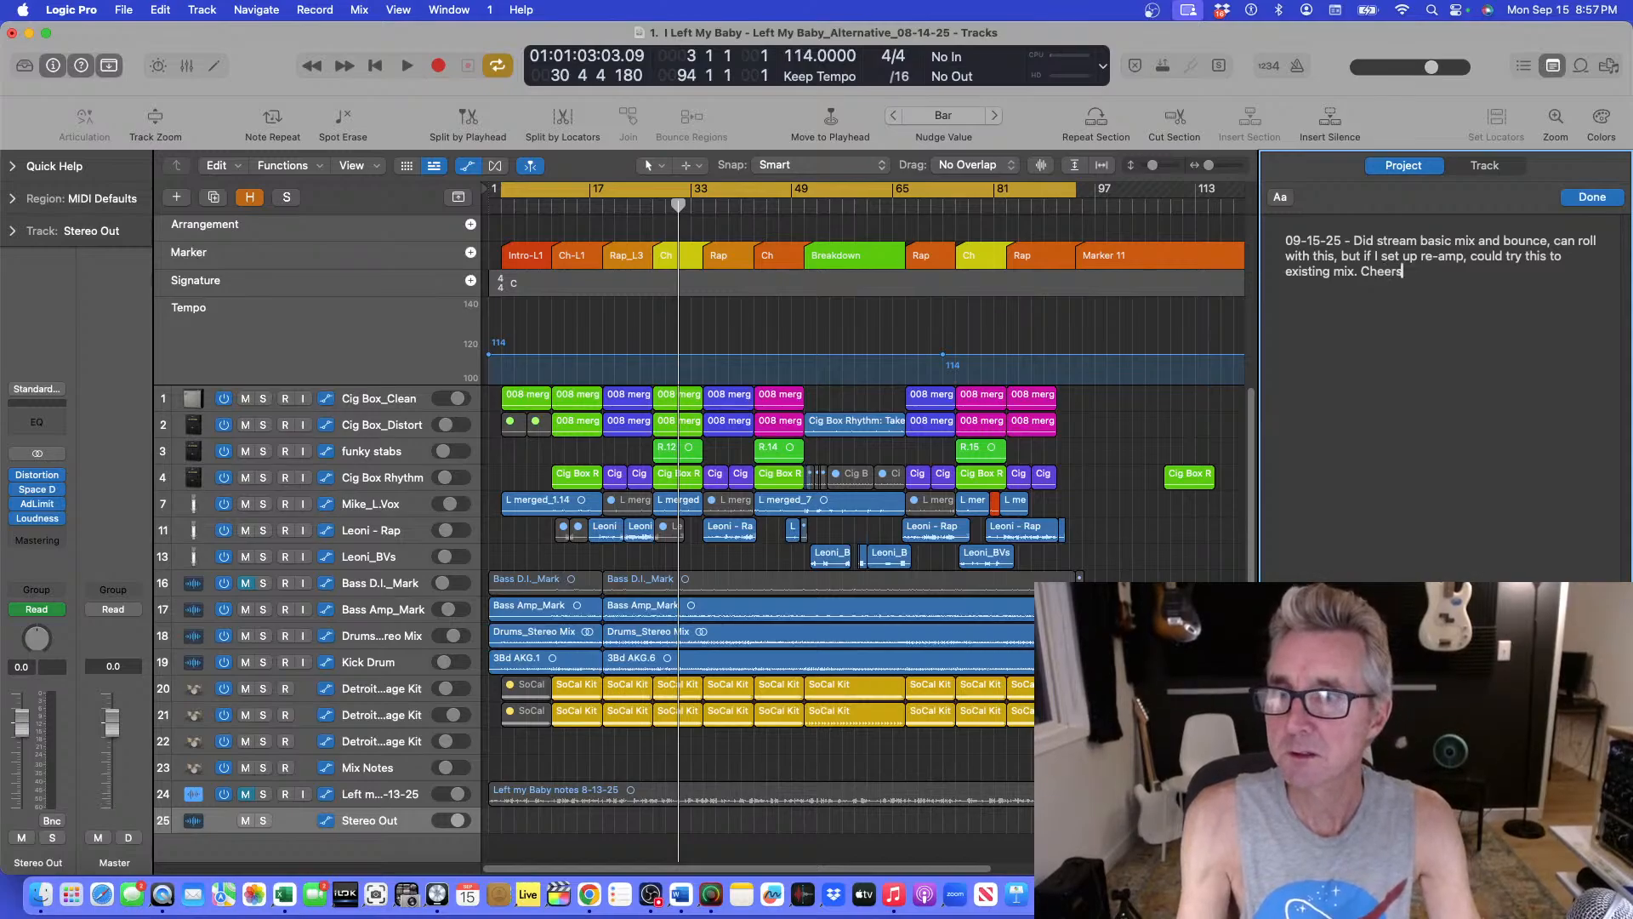
text(!)
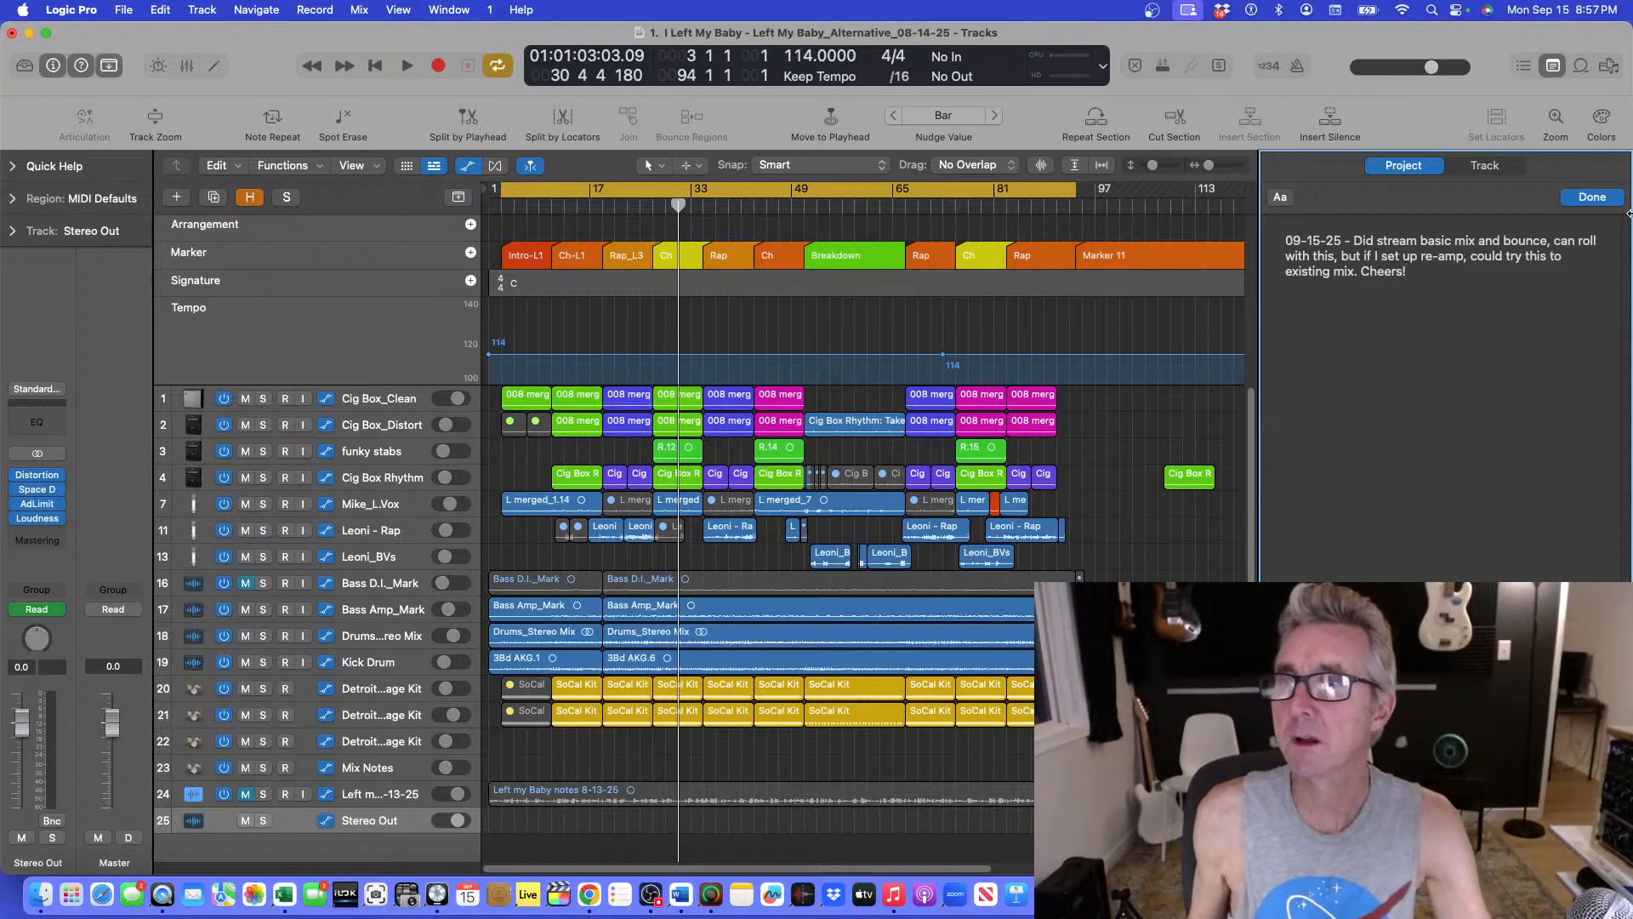
End the project note with "Cheers!", finish editing it, and hide the project notes.
click(1592, 196)
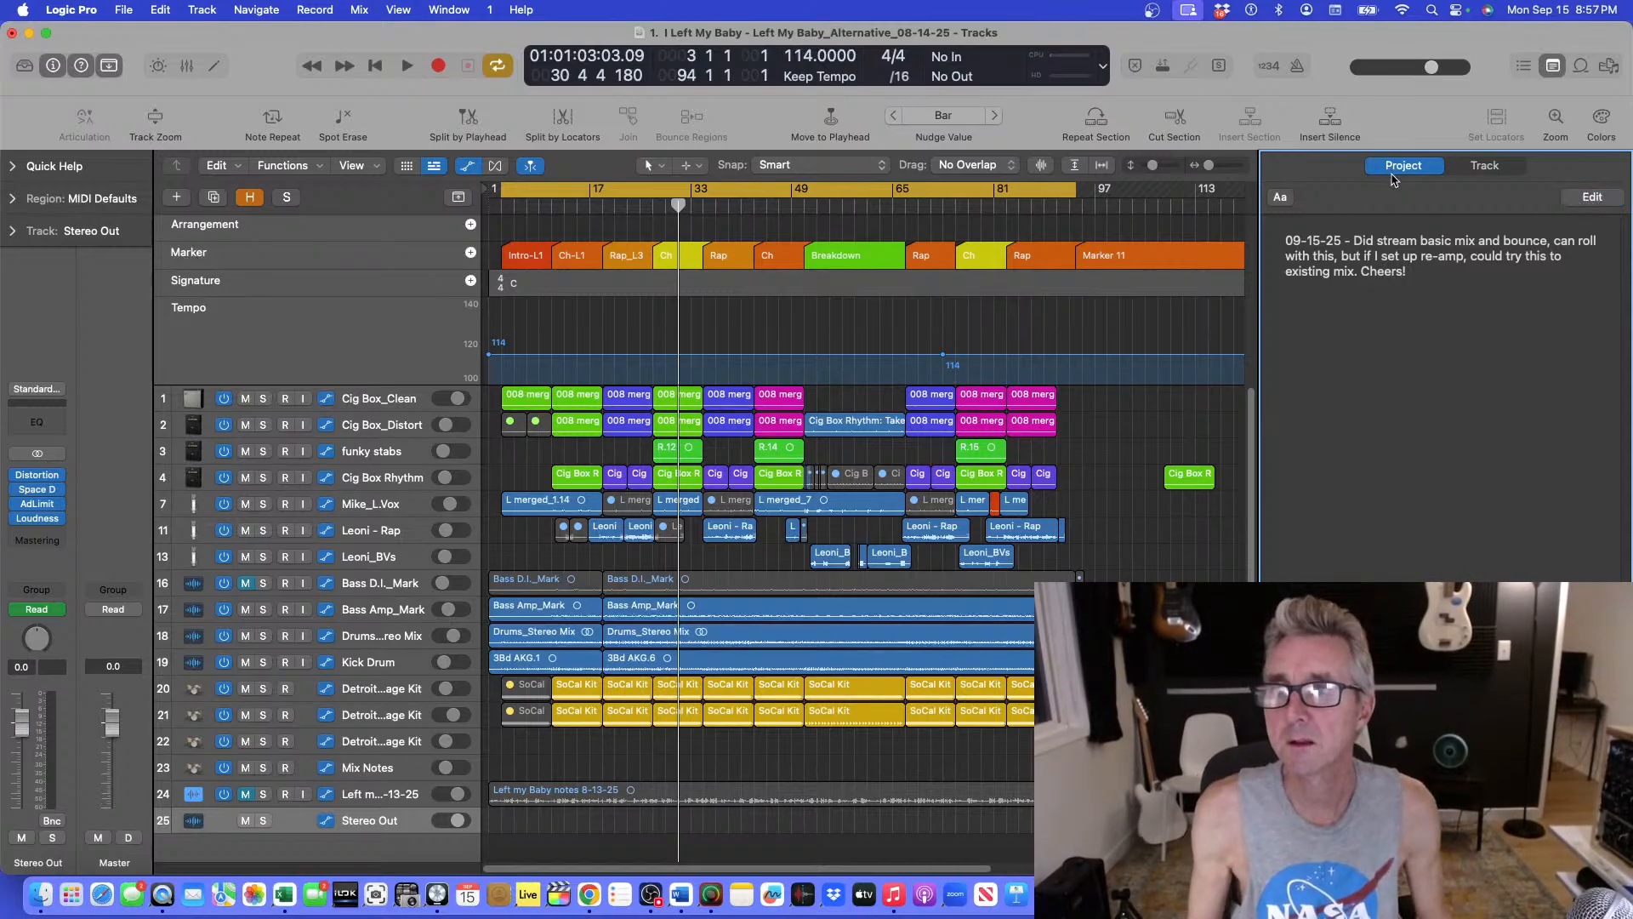
key(alt+super+p)
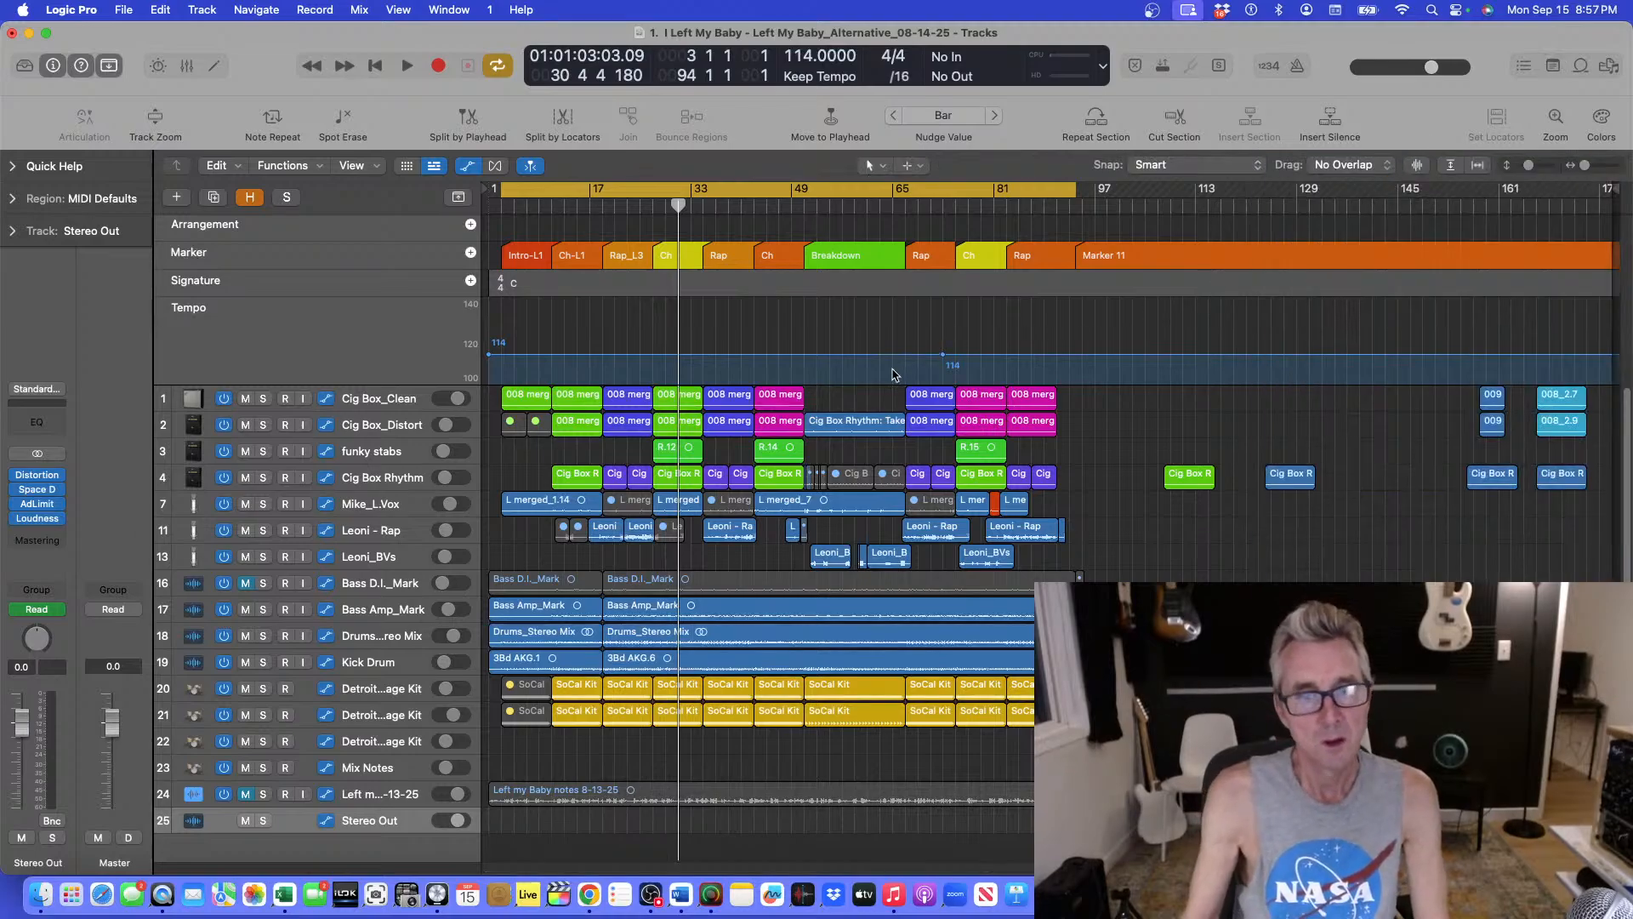